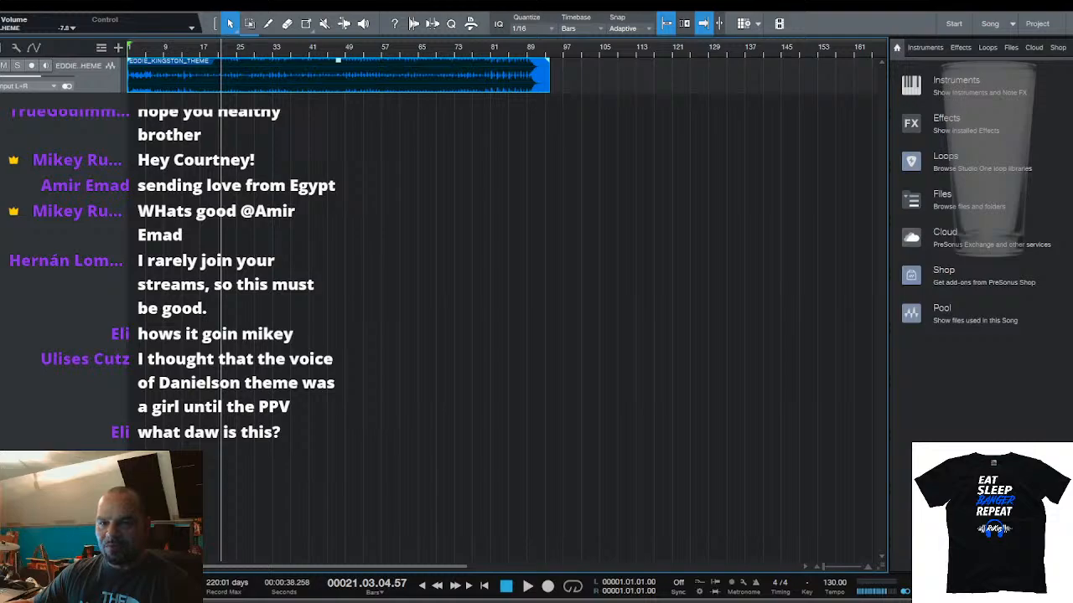
Enlarge the height of the EDDIE_KINGSTON_THEME track and return the playhead to the start of the song
{"action": "left_click_drag", "start_coordinate": [92, 93], "coordinate": [92, 324]}
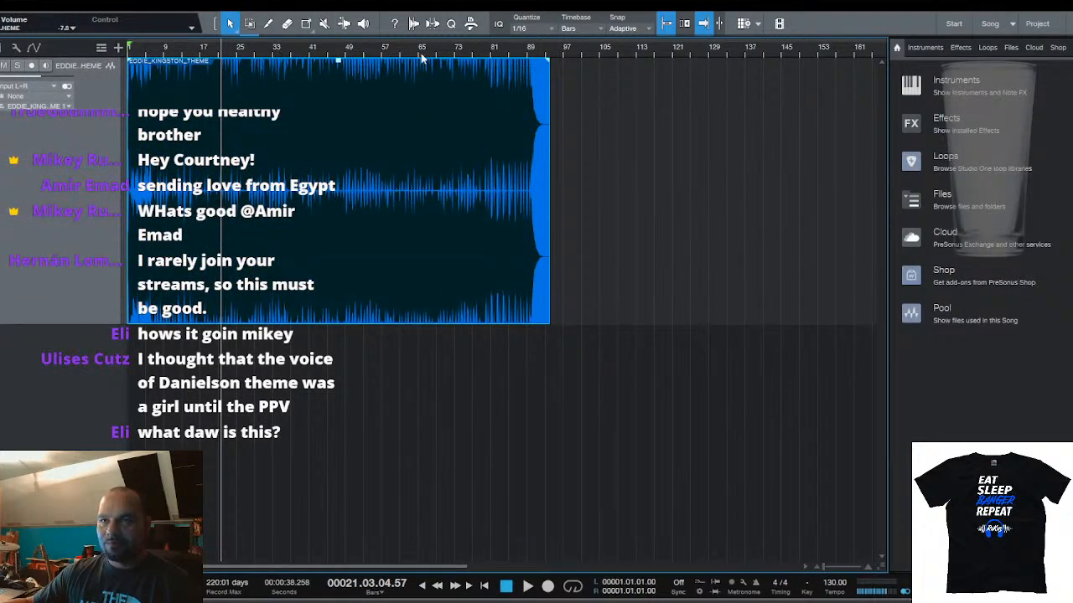
{"action": "left_click", "coordinate": [421, 588]}
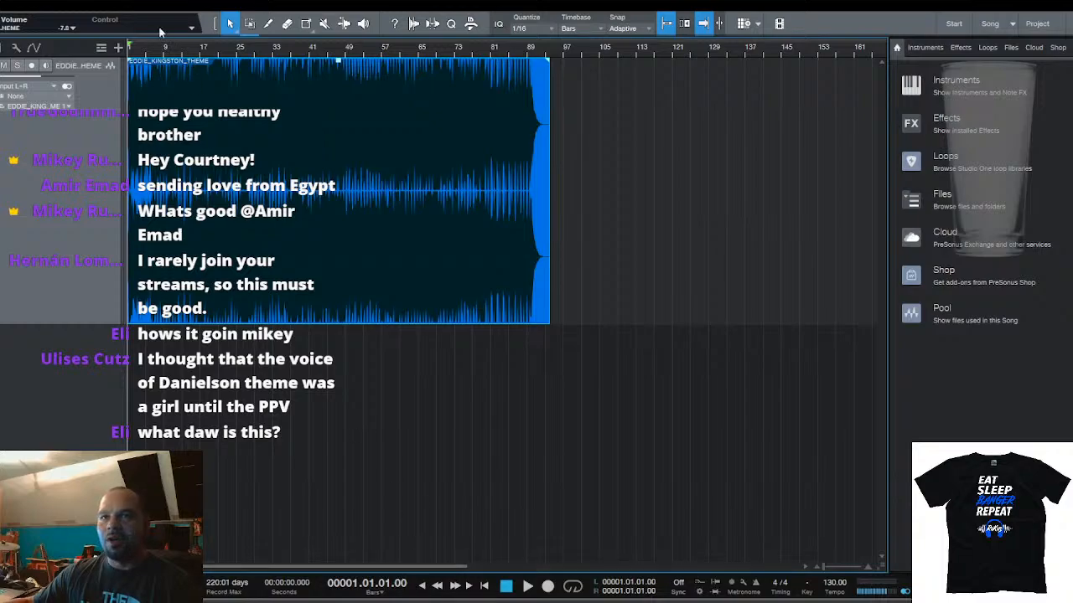
{"action": "scroll", "coordinate": [146, 48], "scroll_direction": "up", "scroll_amount": 5}
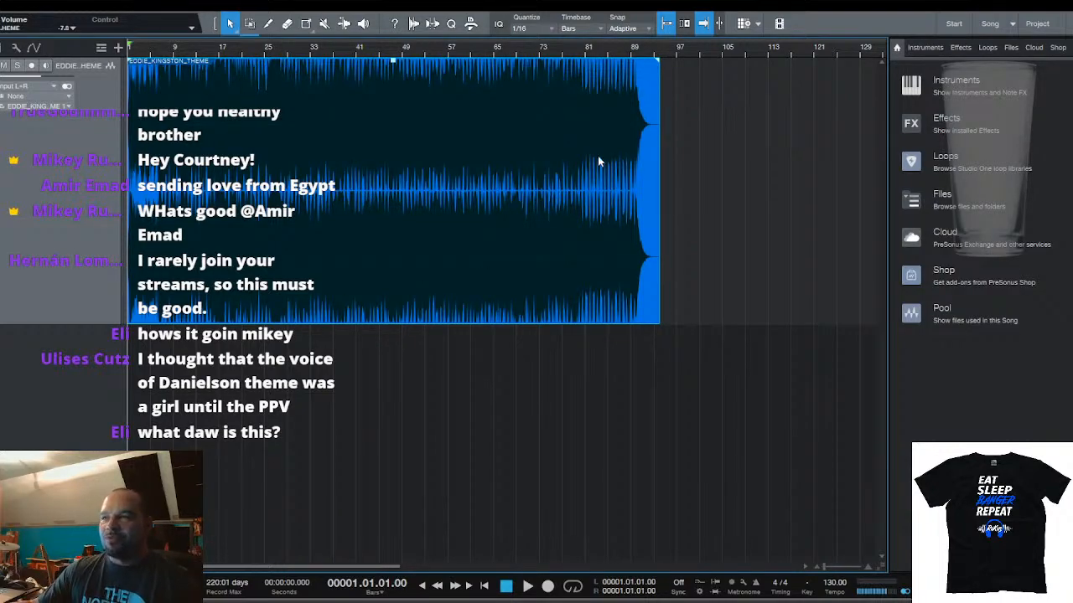
Show the list of installed instruments and, with playback stopped, reduce the EDDIE_KINGSTON_THEME track to its compact height
{"action": "left_click", "coordinate": [927, 50]}
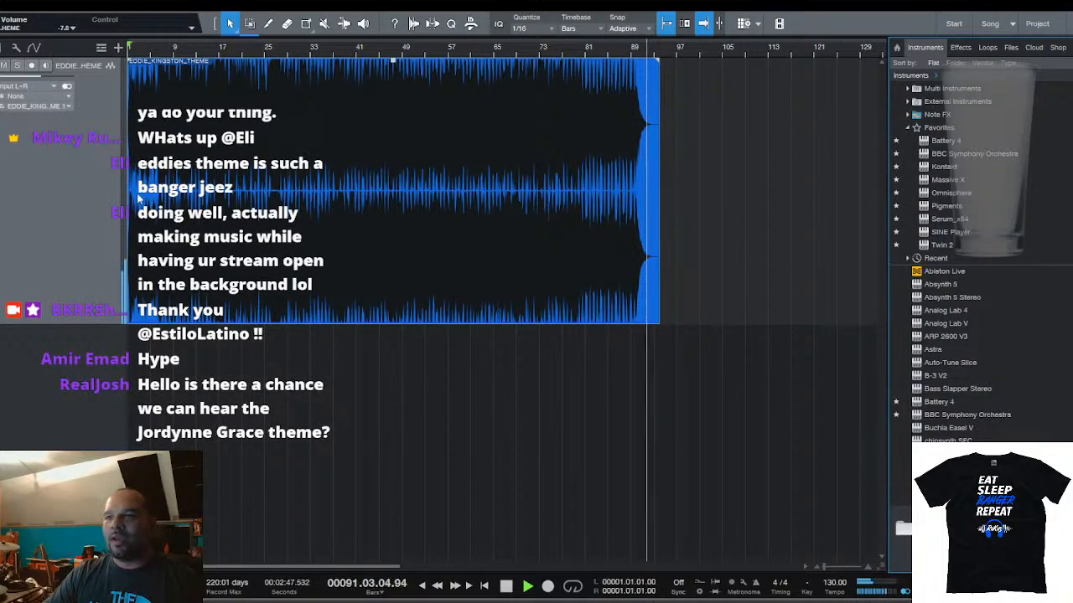
{"action": "key", "text": "space"}
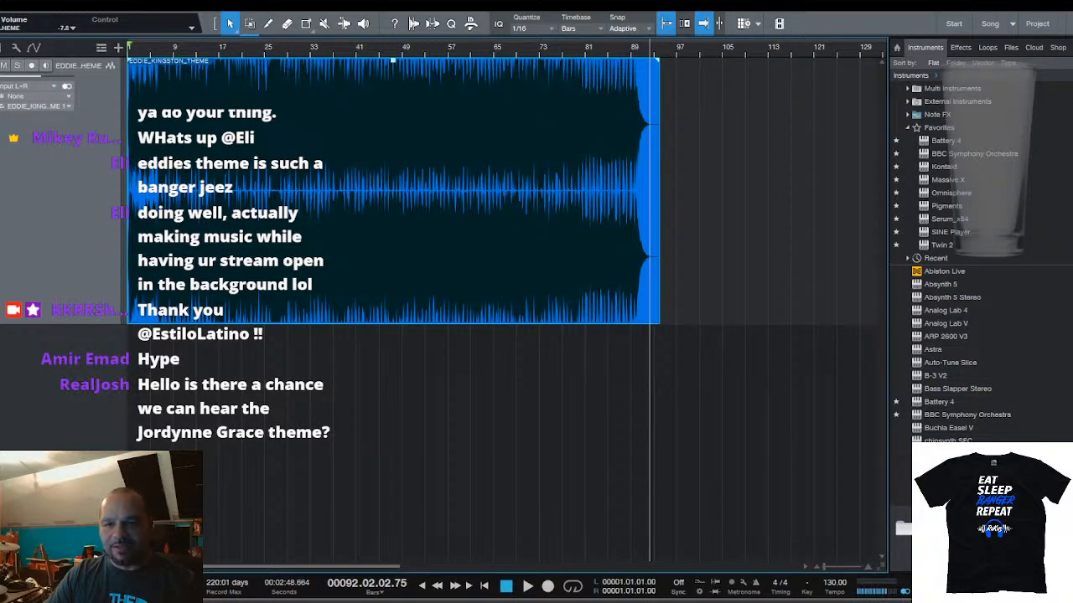
{"action": "key", "text": "shift+w"}
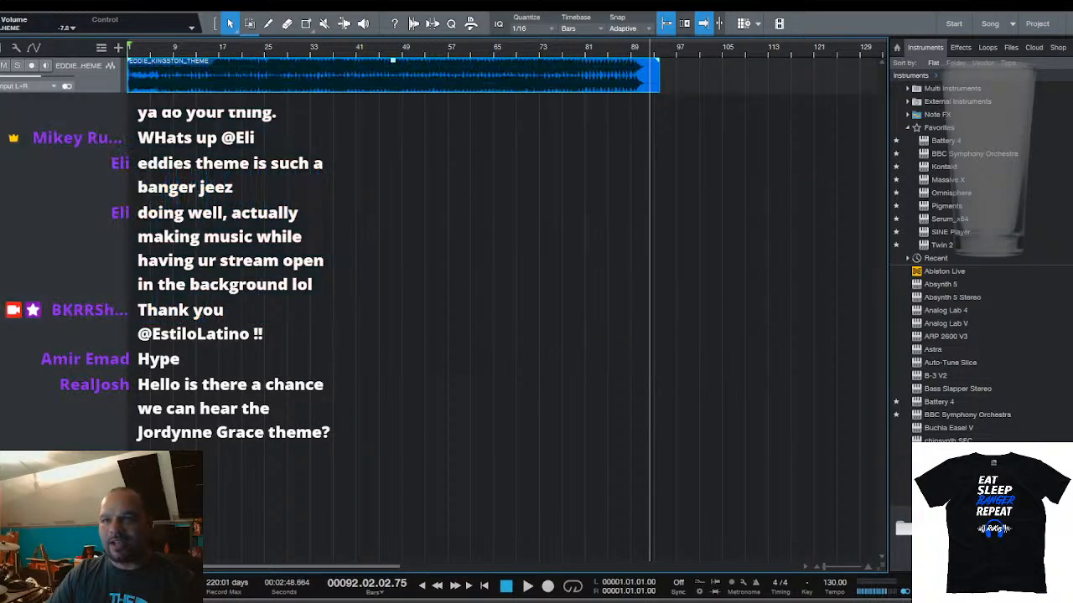
Mute the EDDIE_KINGSTON_THEME track and play the opening bars with only the metronome click, stopping in bar 2
{"action": "left_click", "coordinate": [216, 52]}
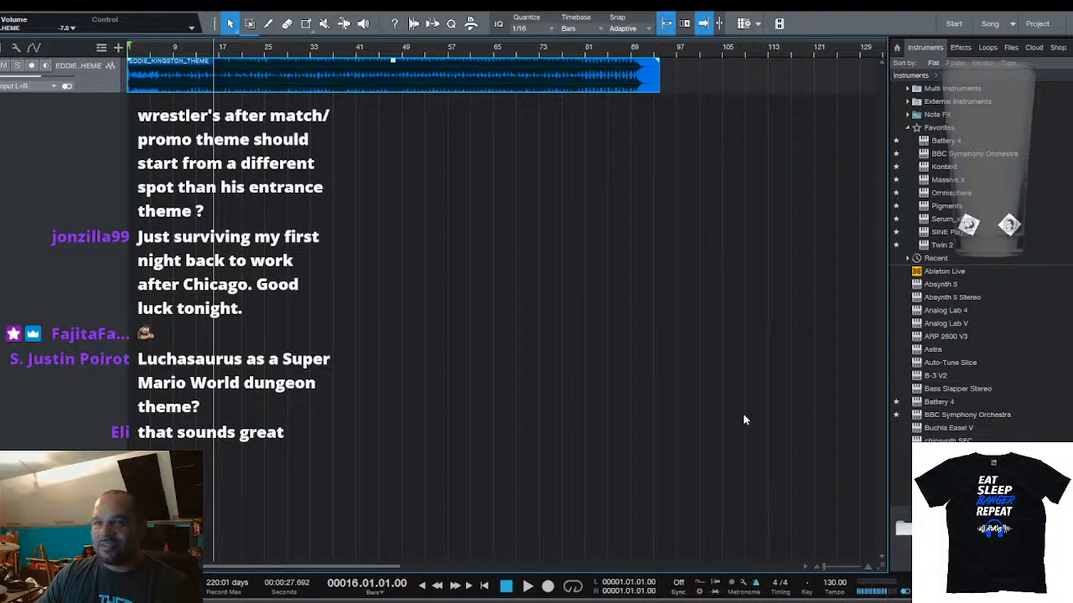
{"action": "left_click", "coordinate": [5, 66]}
{"action": "key", "text": "space"}
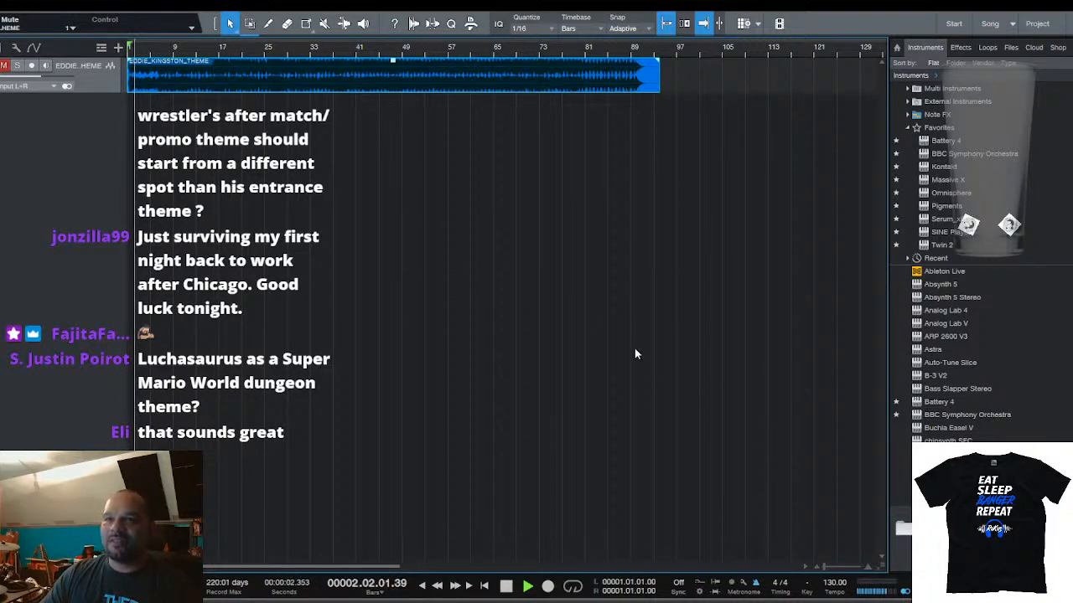
{"action": "key", "text": "space"}
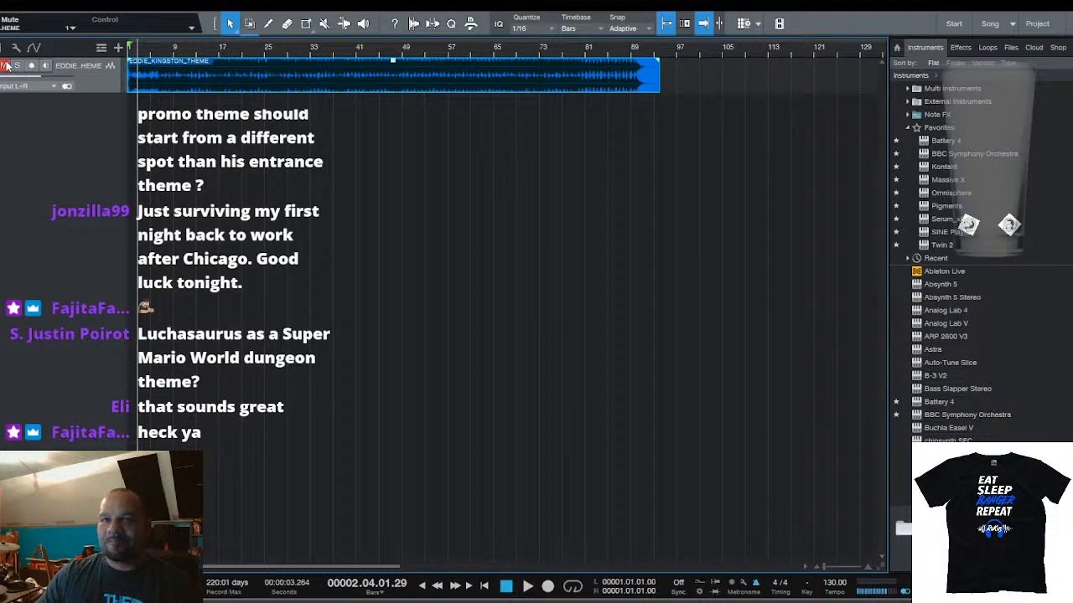
Turn off the metronome and play the unmuted EDDIE_KINGSTON_THEME track from the song start, stopping in bar 2
{"action": "left_click", "coordinate": [756, 583]}
{"action": "key", "text": "comma"}
{"action": "key", "text": "space"}
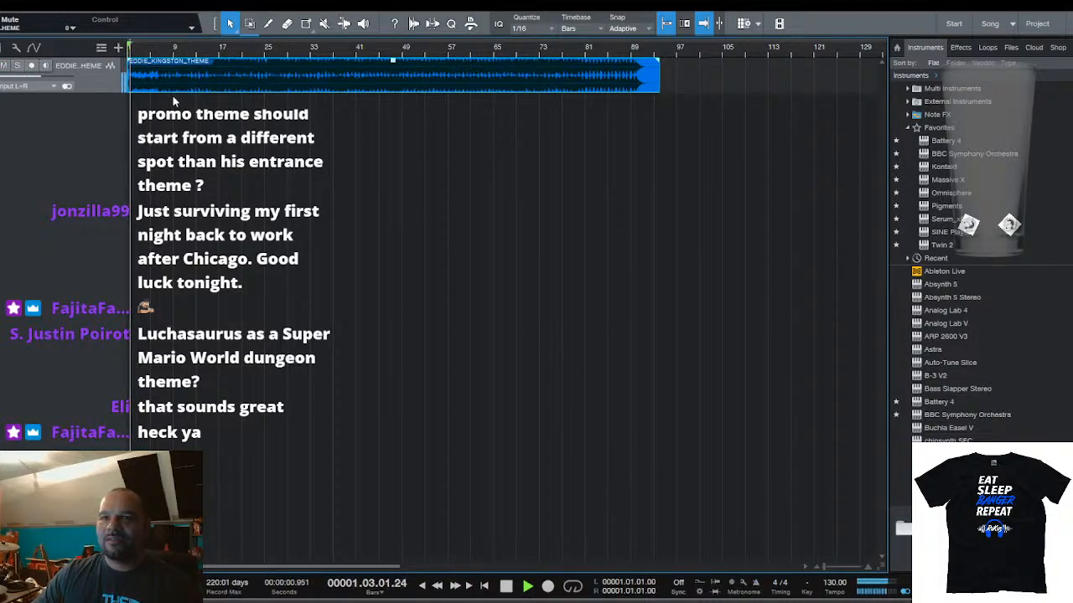
{"action": "key", "text": "space"}
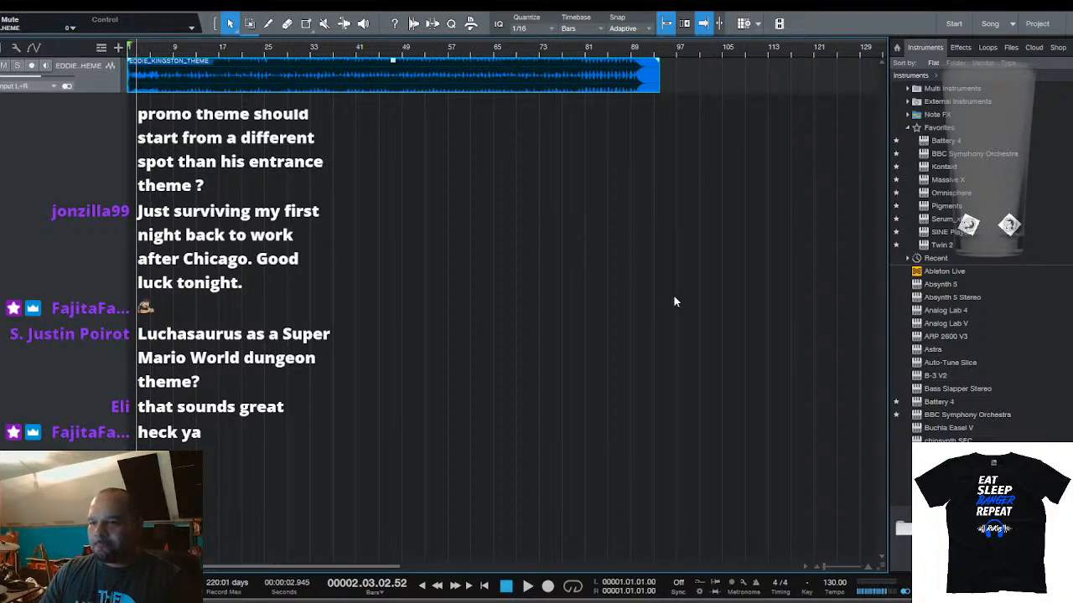
Add Kontakt from the favorite instruments on a new track and show its instrument window
{"action": "left_click", "coordinate": [943, 166]}
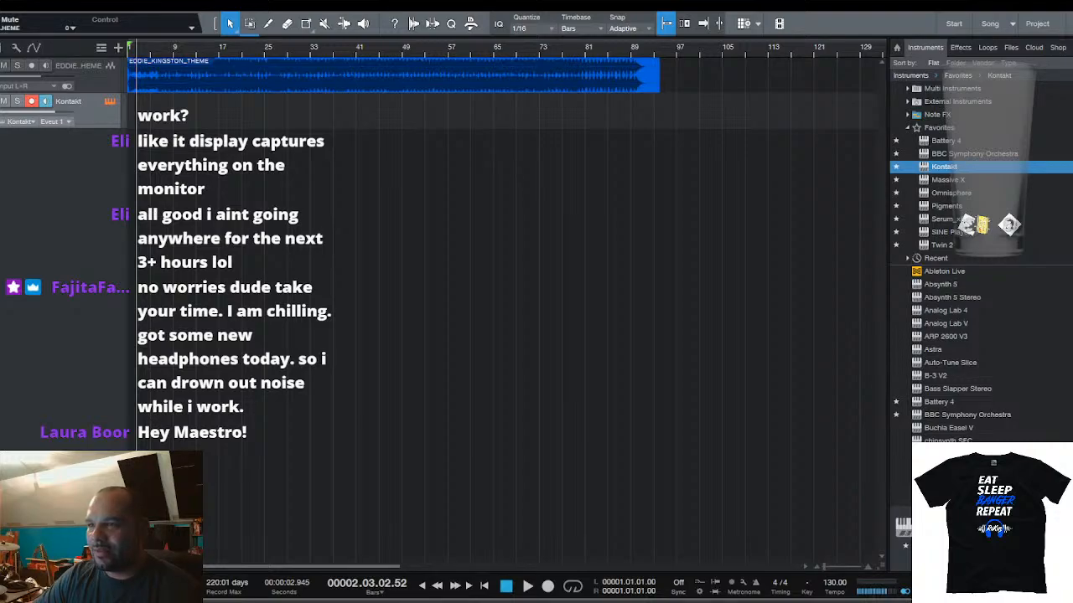
{"action": "key", "text": "F11"}
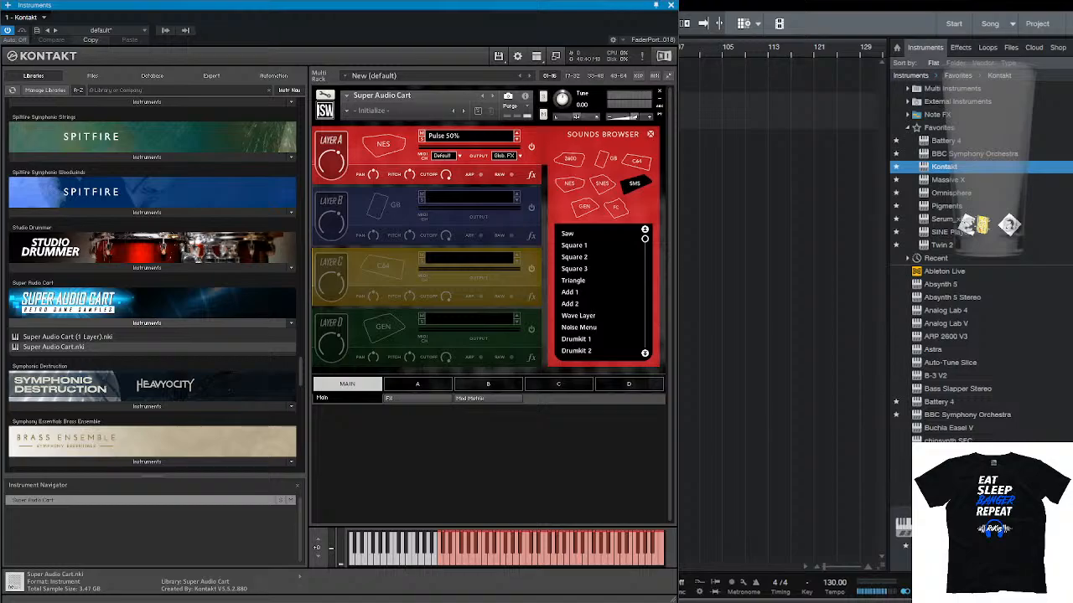
Shrink the Kontakt window and place it over the empty arrangement area, clear of the track list and instrument browser
{"action": "left_click_drag", "start_coordinate": [336, 5], "coordinate": [538, 5]}
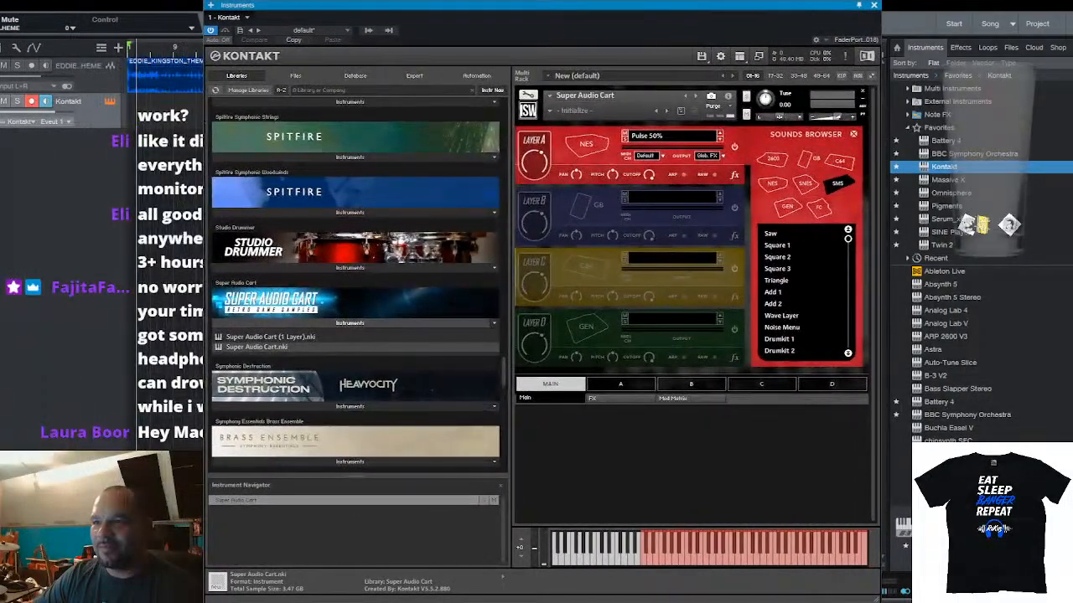
{"action": "left_click_drag", "start_coordinate": [881, 602], "coordinate": [765, 500]}
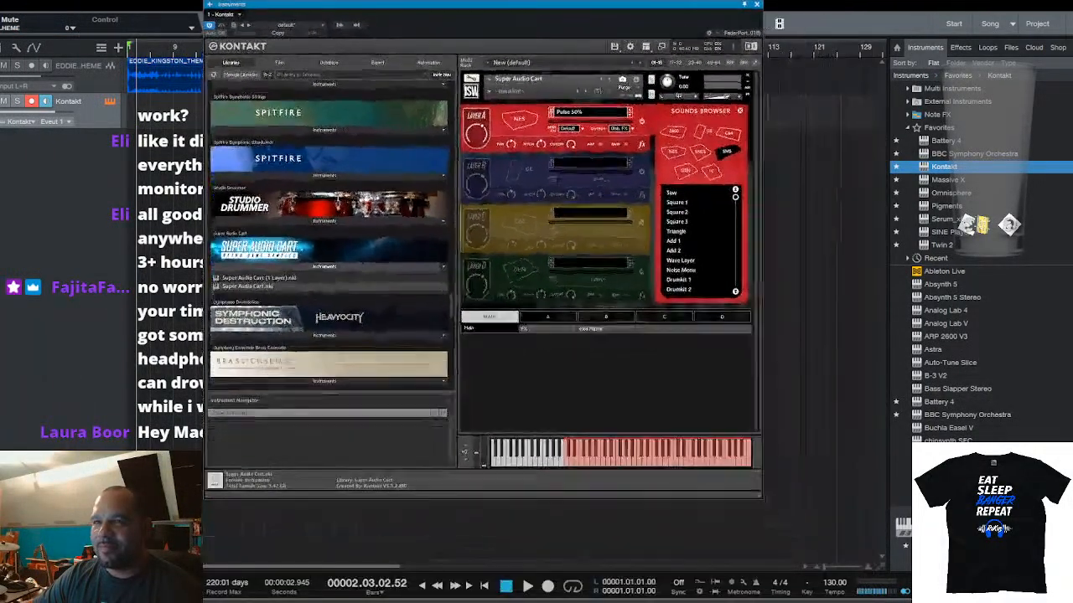
{"action": "left_click_drag", "start_coordinate": [377, 4], "coordinate": [573, 85]}
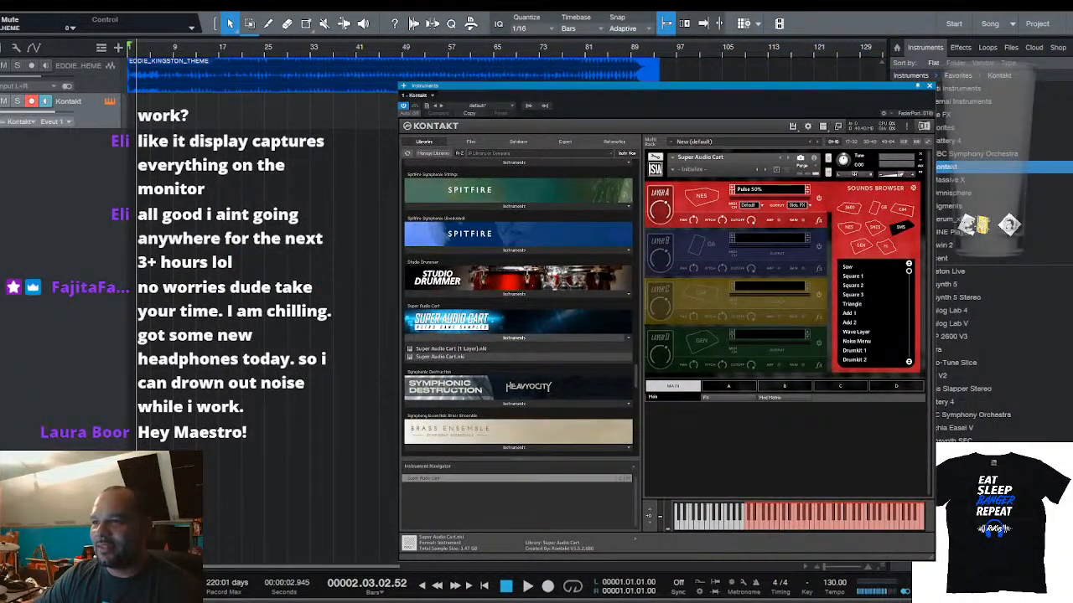
{"action": "left_click_drag", "start_coordinate": [935, 560], "coordinate": [752, 398]}
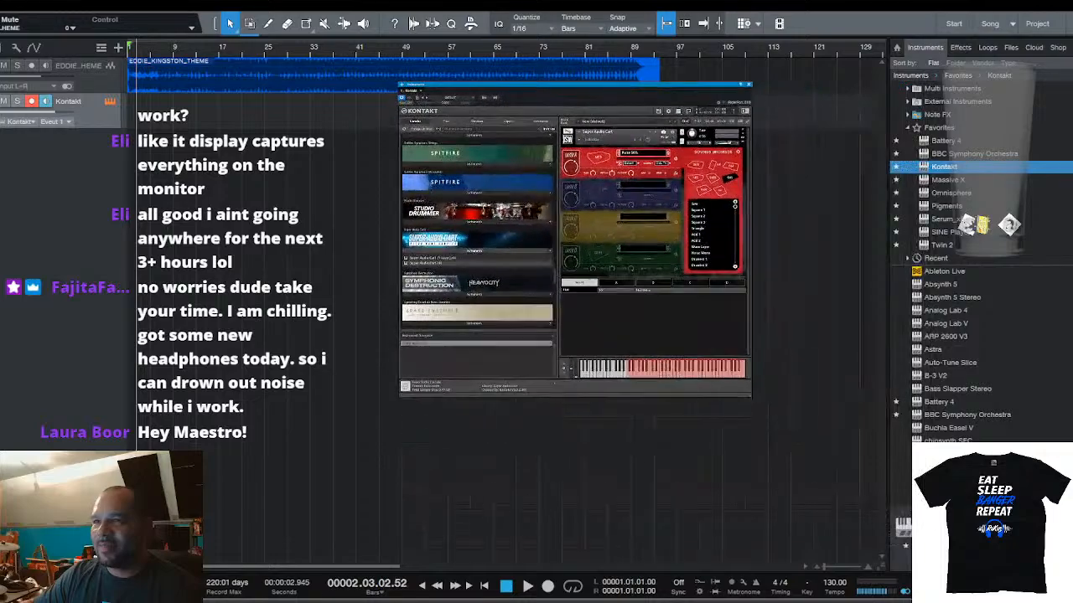
{"action": "left_click_drag", "start_coordinate": [570, 84], "coordinate": [582, 209]}
{"action": "left_click_drag", "start_coordinate": [762, 208], "coordinate": [827, 151]}
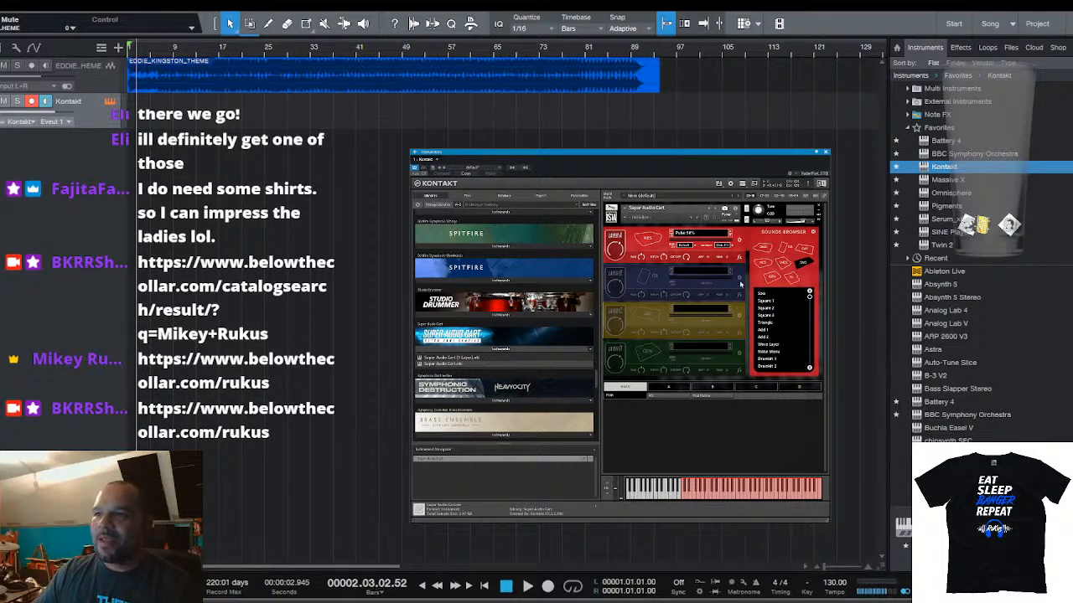
Examine the sound lists of the consoles in Super Audio Cart's sounds browser, including 2600, NES, GEN, SNES, SMS, C64 and GB
{"action": "left_click", "coordinate": [763, 248]}
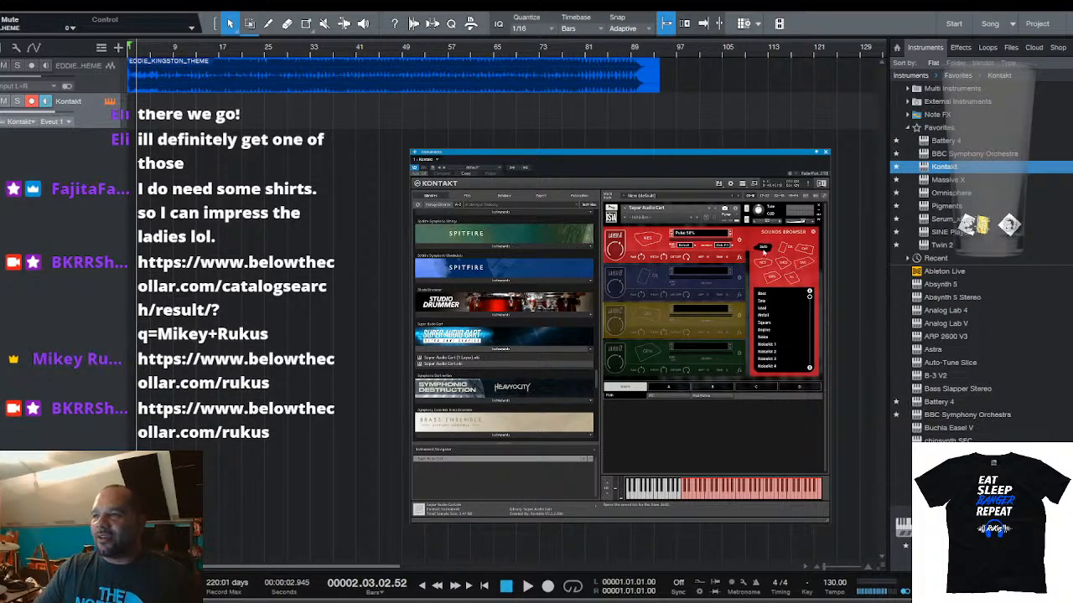
{"action": "left_click", "coordinate": [759, 264]}
{"action": "left_click", "coordinate": [768, 279]}
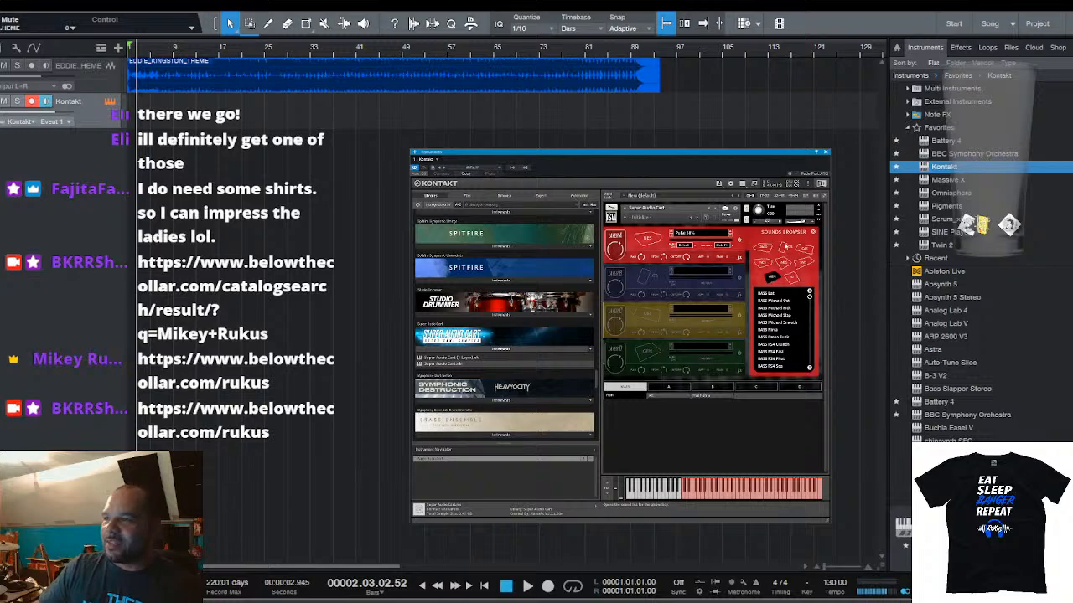
{"action": "left_click", "coordinate": [783, 247]}
{"action": "left_click", "coordinate": [765, 249]}
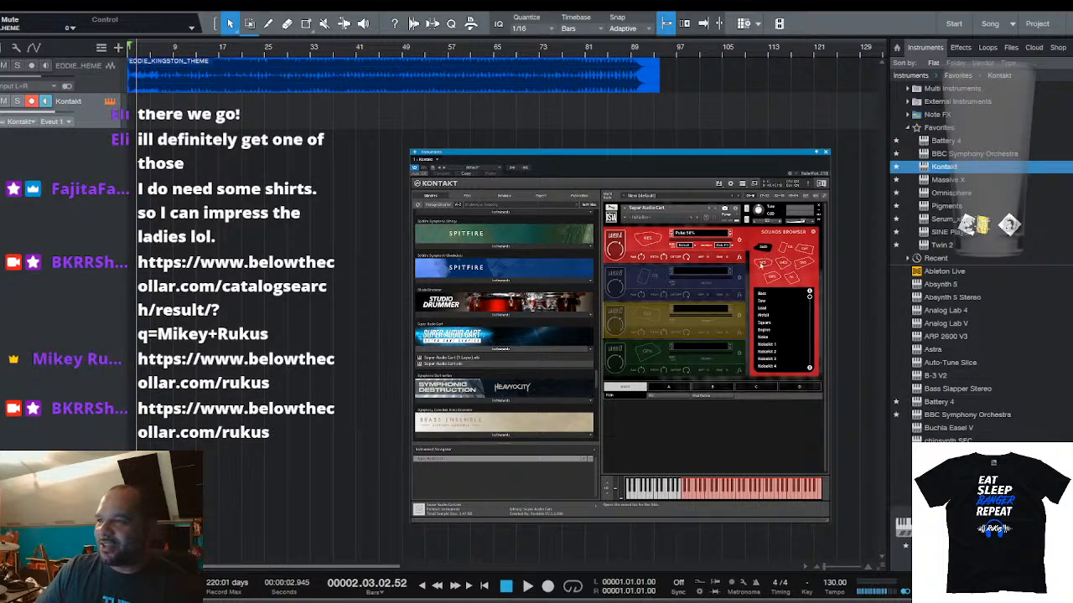
{"action": "left_click", "coordinate": [764, 264]}
{"action": "left_click", "coordinate": [773, 280]}
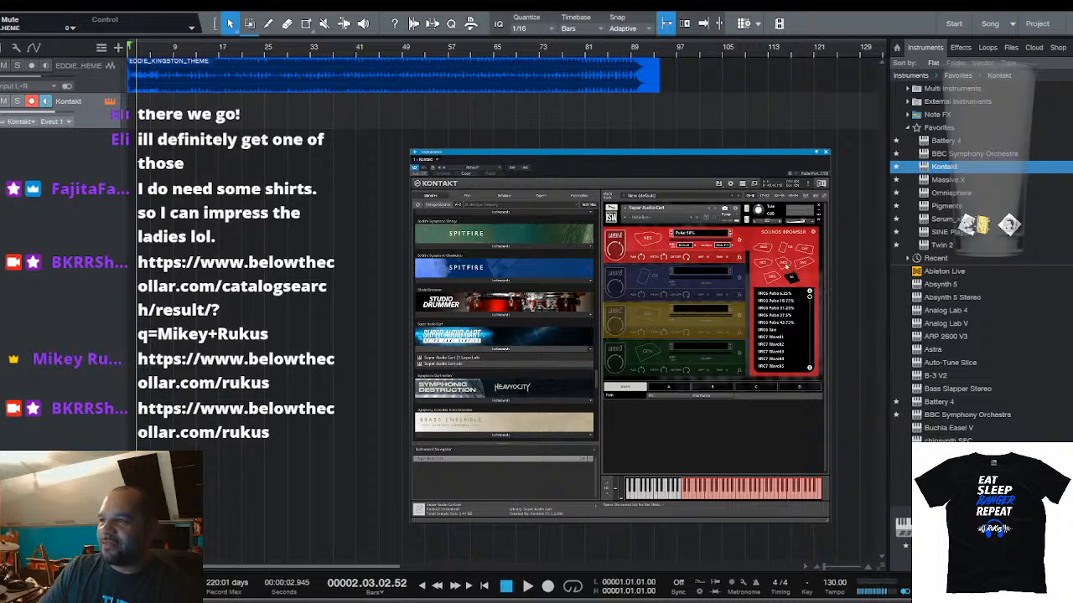
{"action": "left_click", "coordinate": [783, 261]}
{"action": "left_click", "coordinate": [803, 263]}
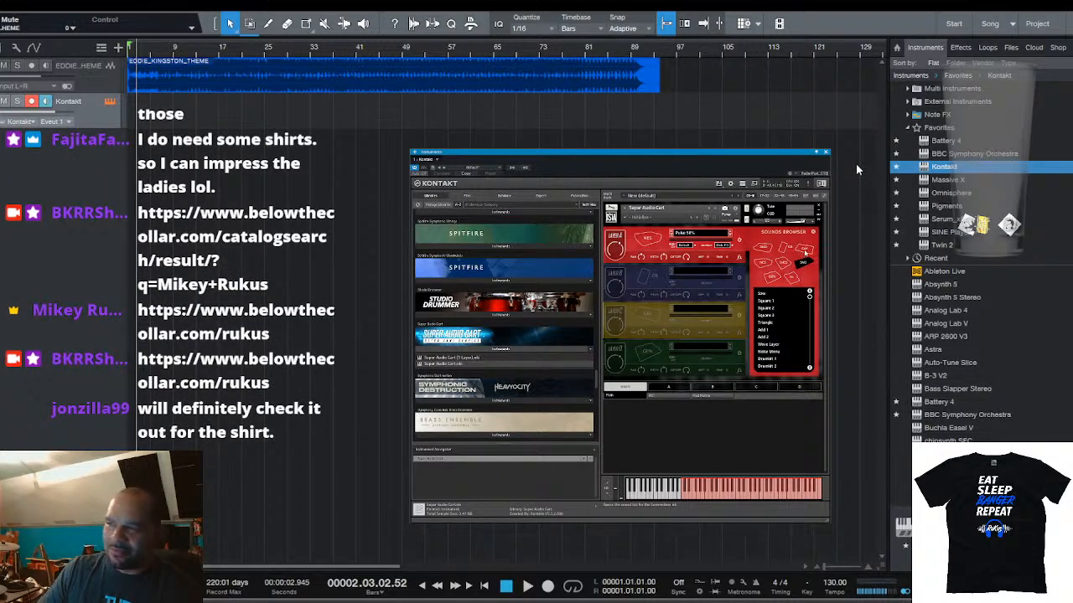
{"action": "left_click", "coordinate": [805, 249]}
{"action": "left_click", "coordinate": [784, 248]}
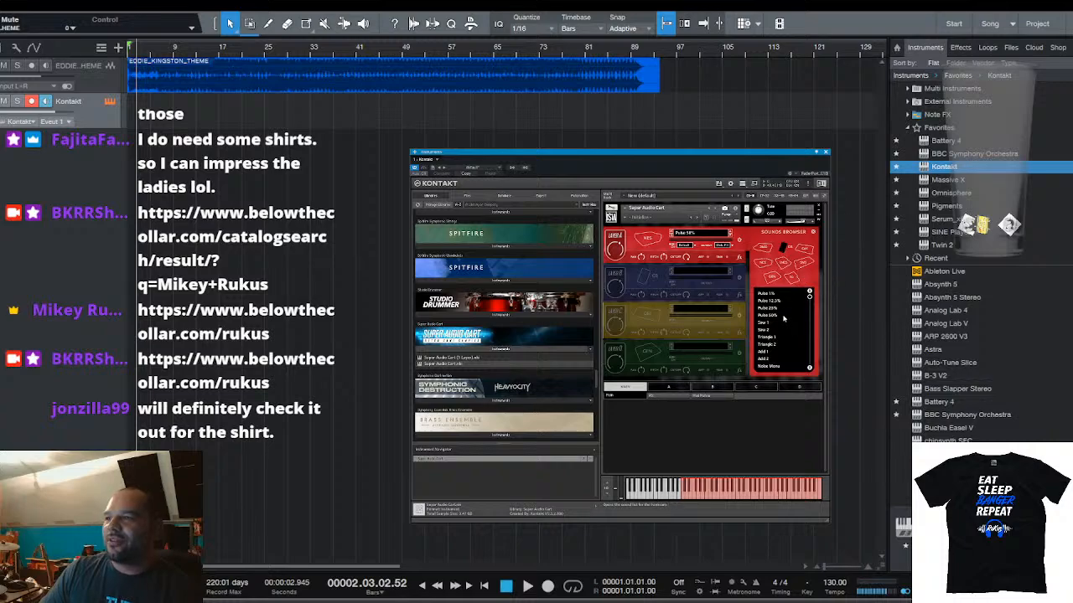
{"action": "left_click_drag", "start_coordinate": [809, 298], "coordinate": [807, 353]}
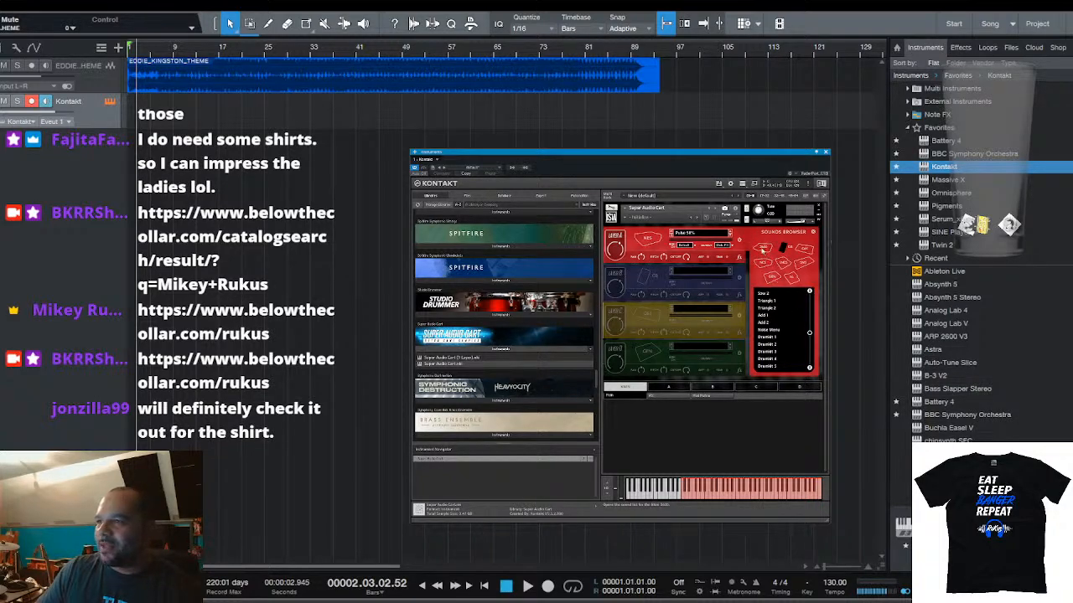
Audition the 2600 sounds Bass, Saw and Metal in Layer A of Super Audio Cart, finishing with Noise loaded
{"action": "left_click", "coordinate": [761, 294]}
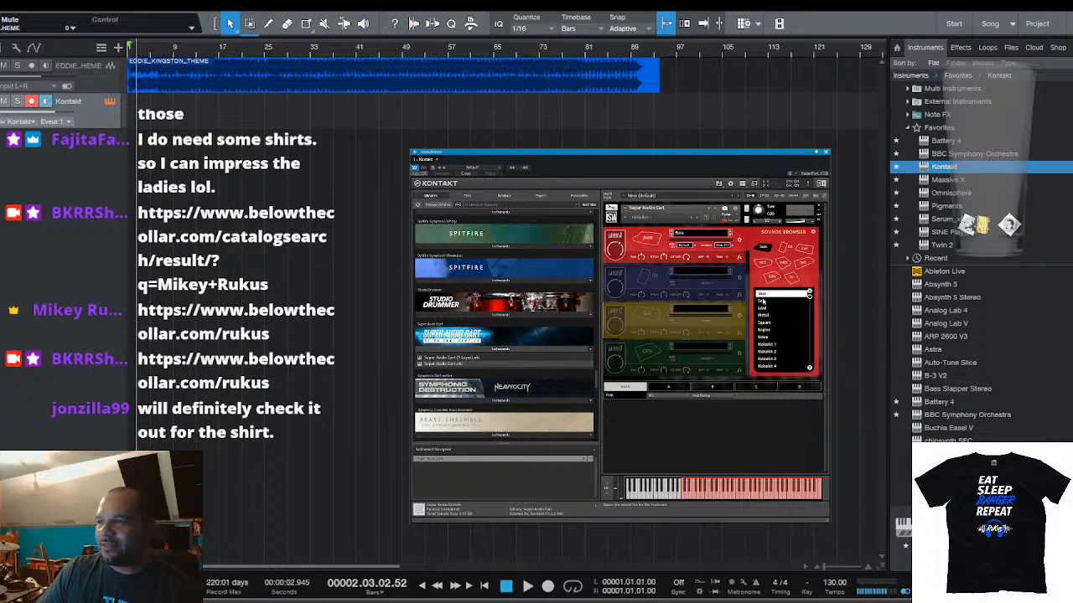
{"action": "left_click", "coordinate": [740, 494]}
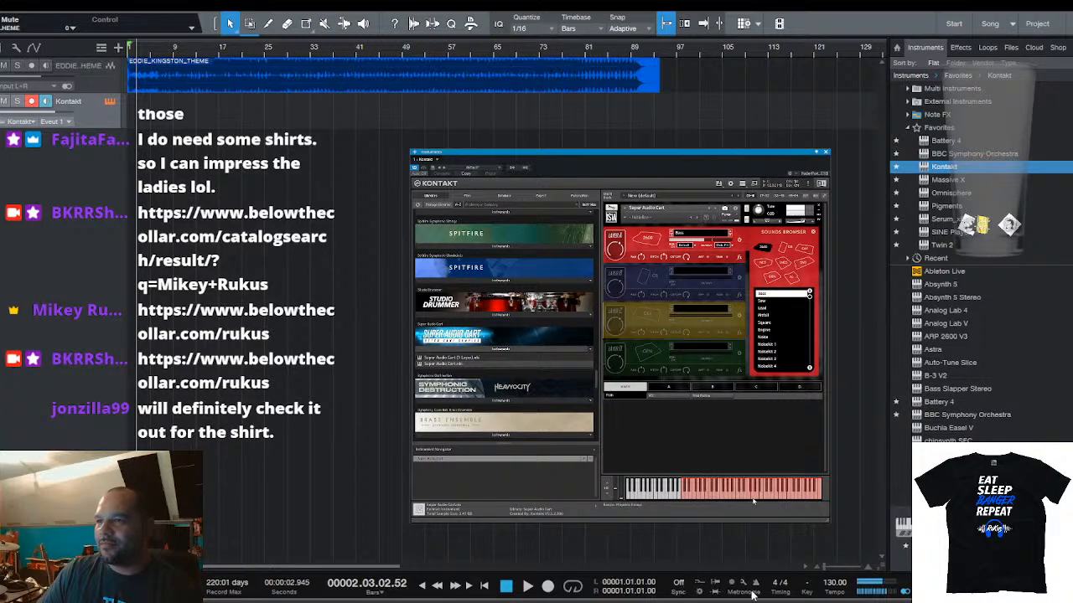
{"action": "left_click", "coordinate": [761, 300]}
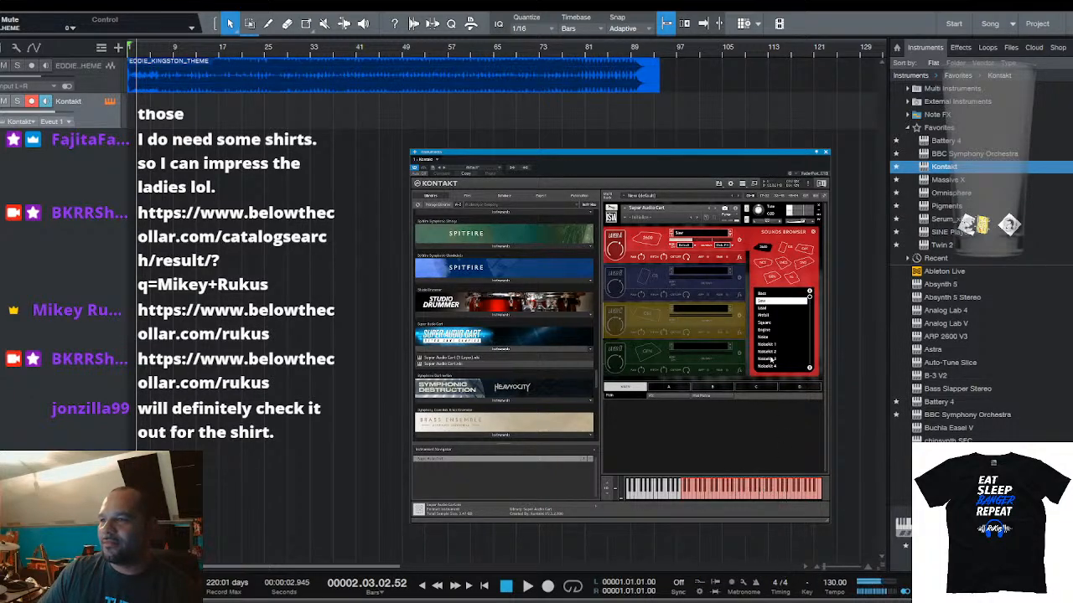
{"action": "left_click", "coordinate": [765, 316]}
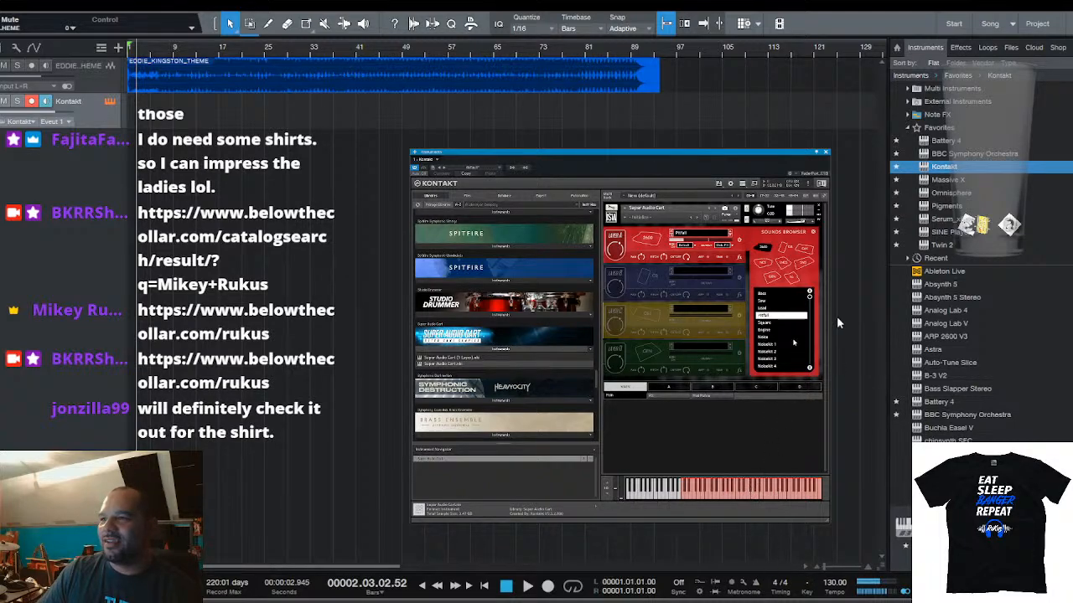
{"action": "left_click", "coordinate": [764, 338]}
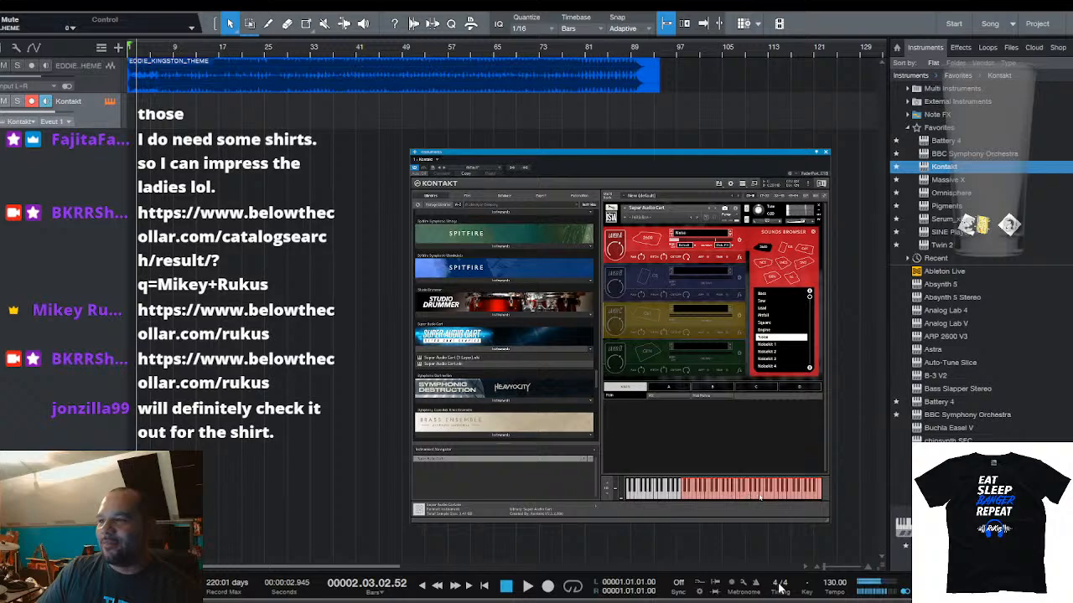
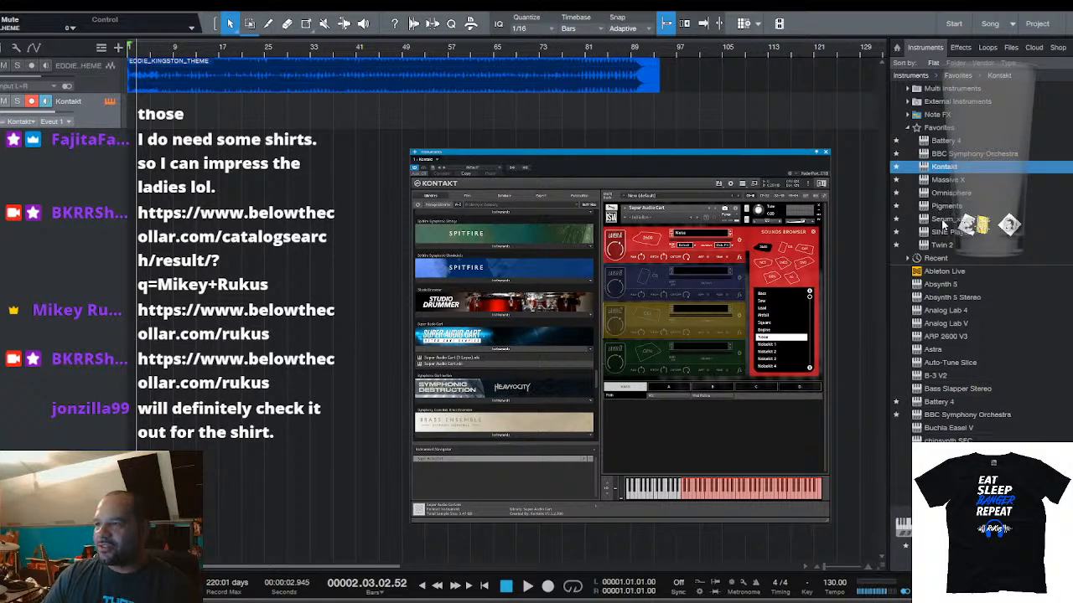
Add Serum_x64 and Pigments from the favorite instruments as new instrument tracks below the Kontakt track
{"action": "left_click", "coordinate": [945, 222]}
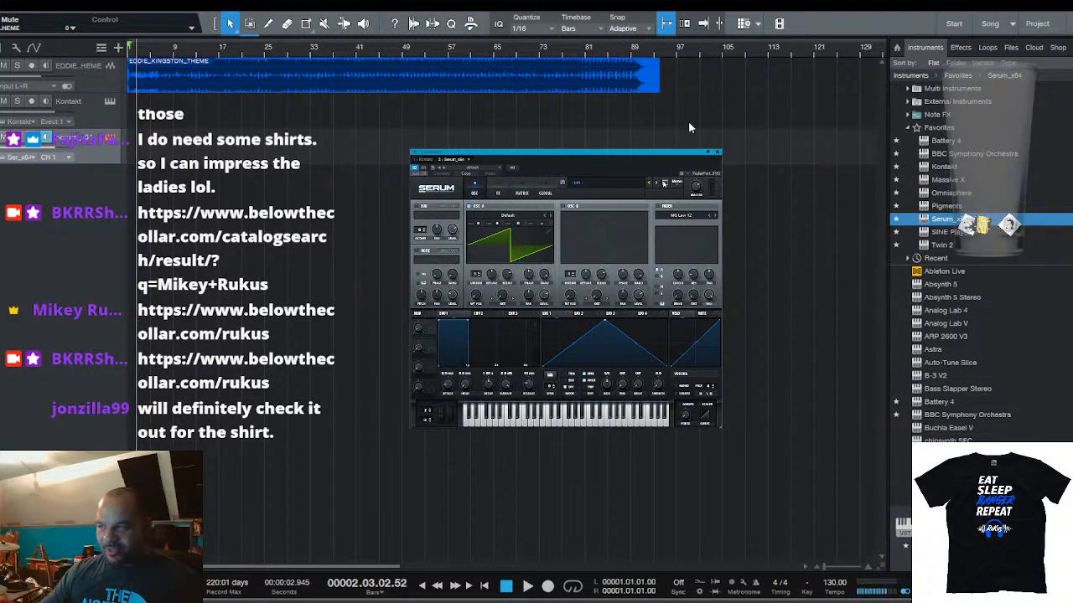
{"action": "left_click", "coordinate": [102, 104]}
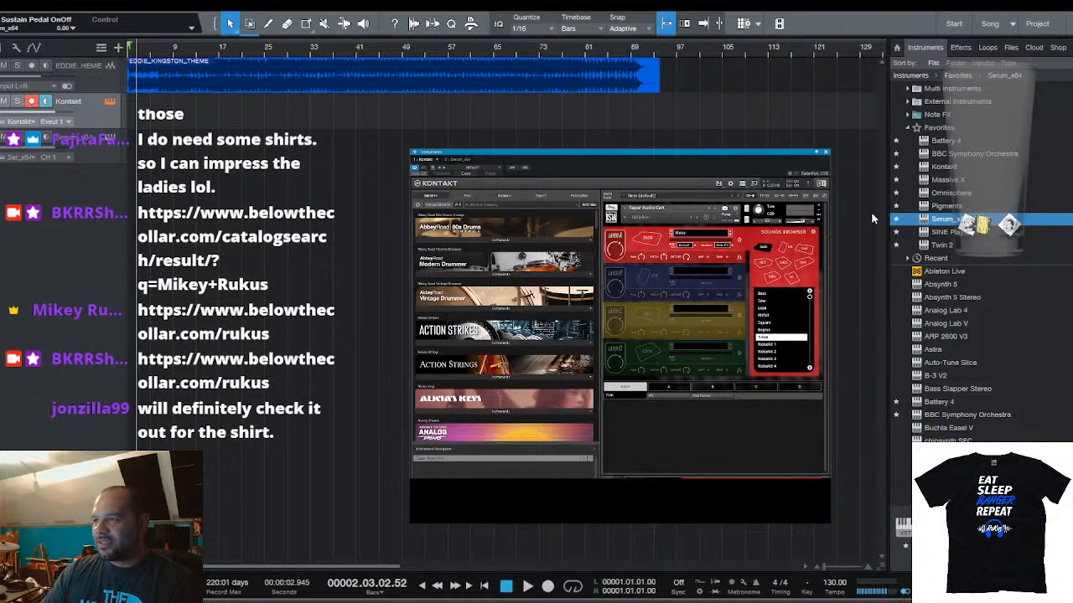
{"action": "left_click", "coordinate": [943, 207]}
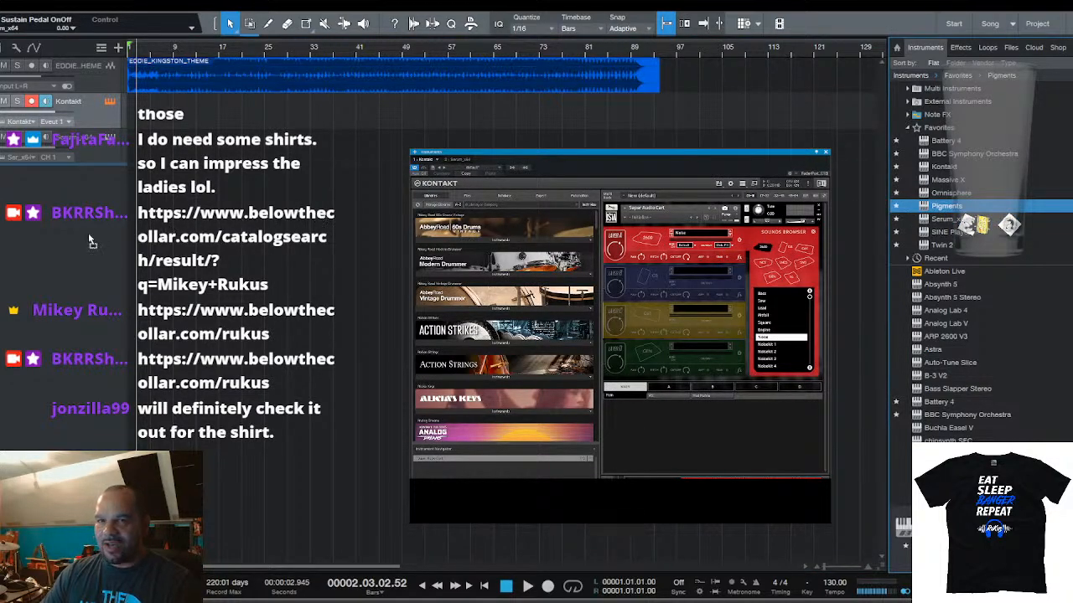
{"action": "left_click_drag", "start_coordinate": [89, 236], "coordinate": [89, 234]}
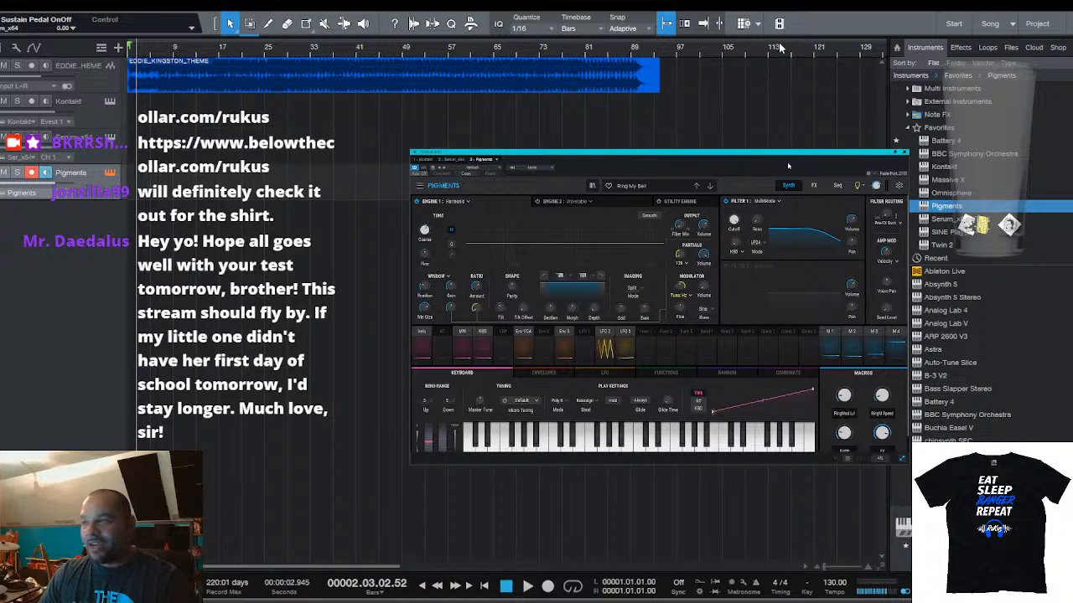
Add Battery 4 from the favorite instruments as a new track below Pigments and look through its kit library
{"action": "left_click", "coordinate": [114, 103]}
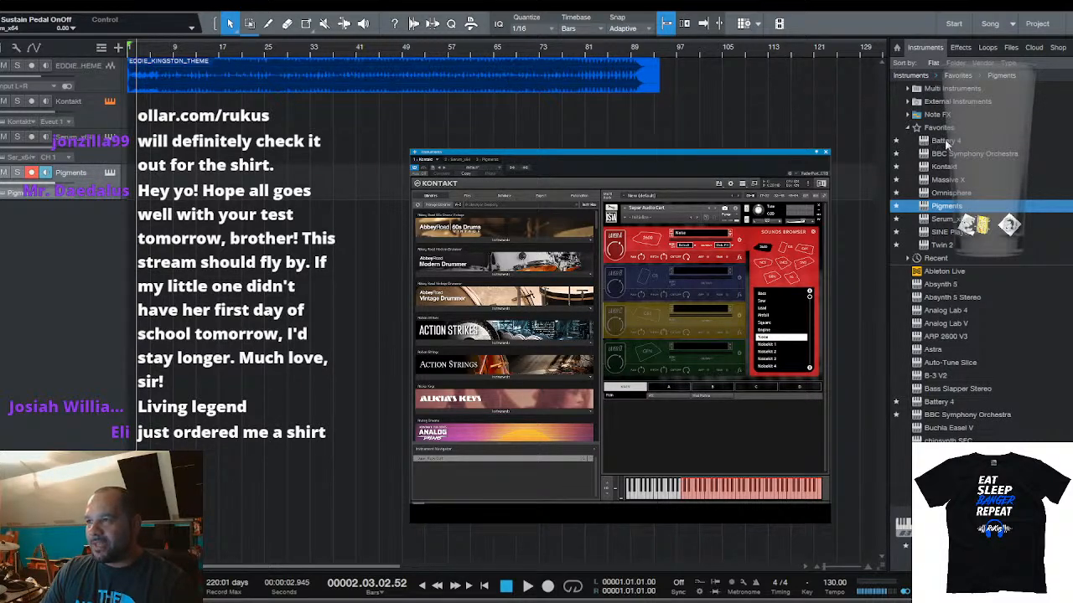
{"action": "left_click_drag", "start_coordinate": [946, 143], "coordinate": [59, 271]}
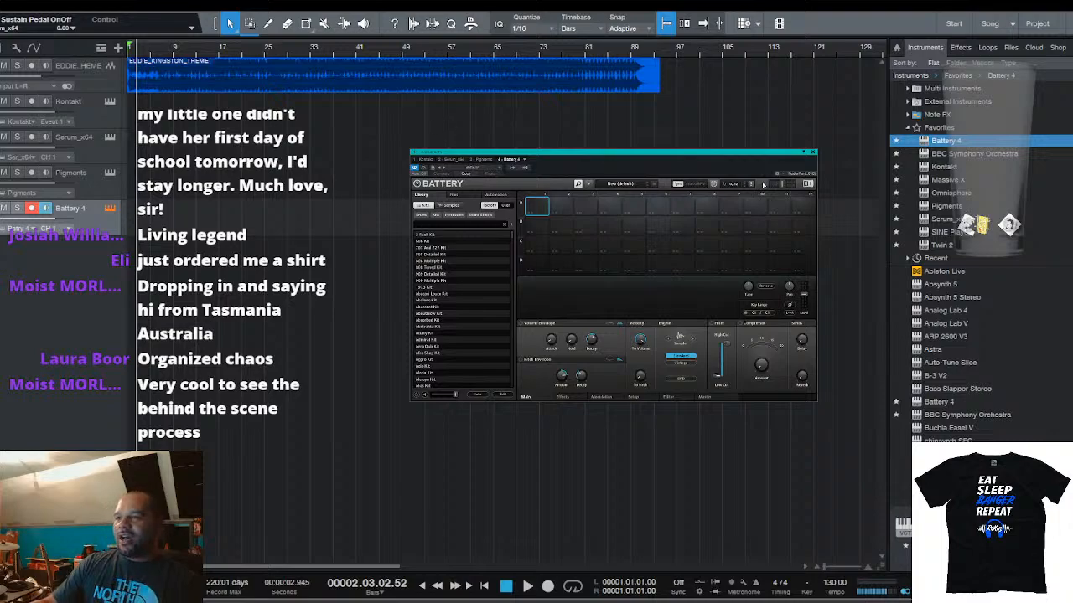
{"action": "scroll", "coordinate": [455, 258], "scroll_direction": "down", "scroll_amount": 2}
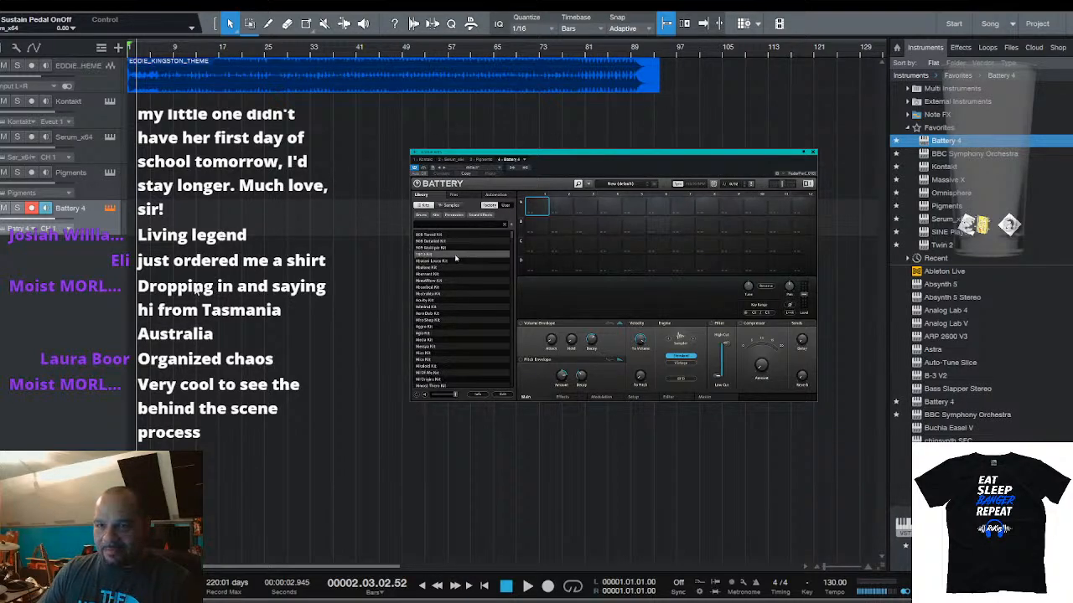
{"action": "scroll", "coordinate": [455, 258], "scroll_direction": "down", "scroll_amount": 8}
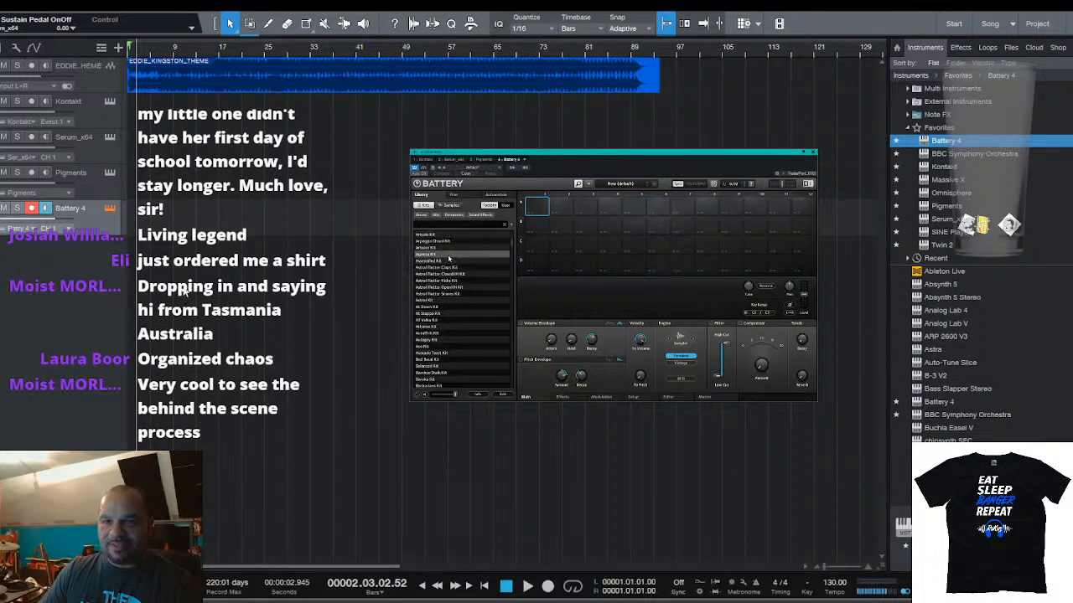
{"action": "scroll", "coordinate": [448, 259], "scroll_direction": "down", "scroll_amount": 10}
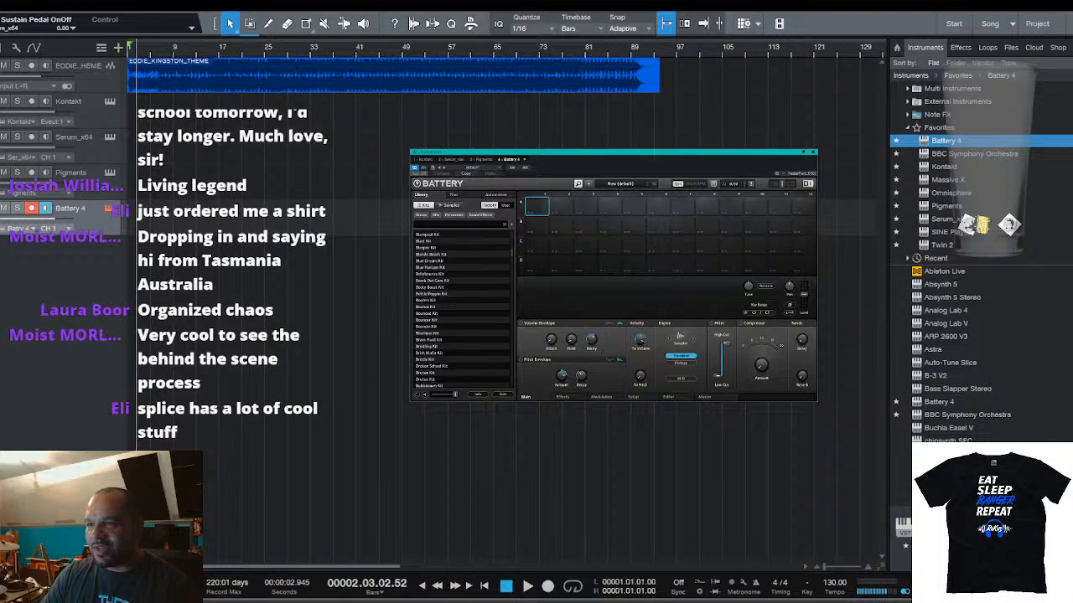
Switch to Splice, place its window over the arrangement and look through the samples in the Sounds library
{"action": "key", "text": "alt+Tab"}
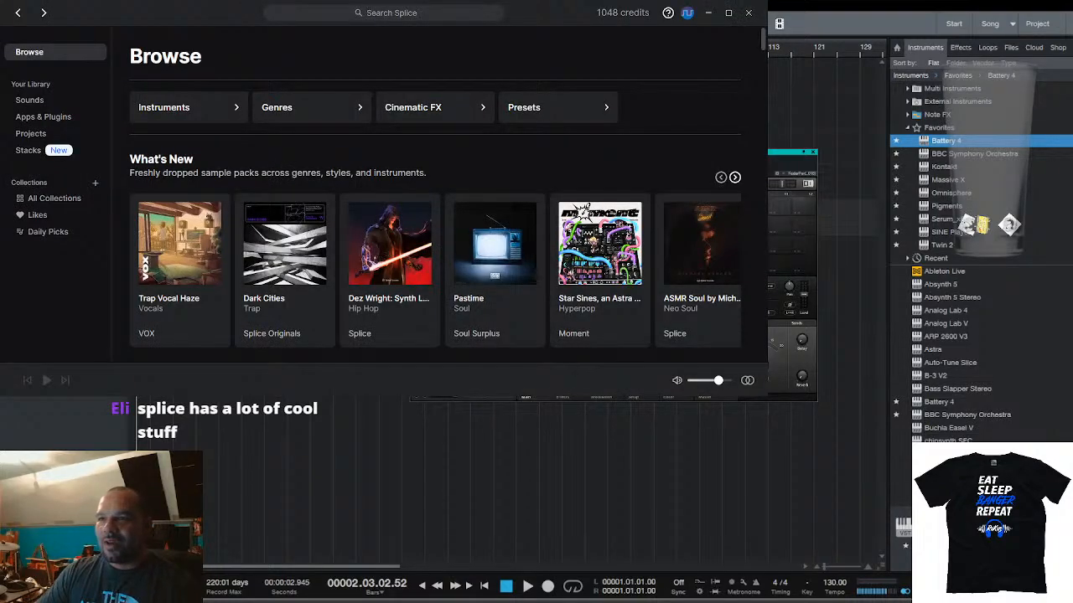
{"action": "left_click_drag", "start_coordinate": [202, 12], "coordinate": [306, 141]}
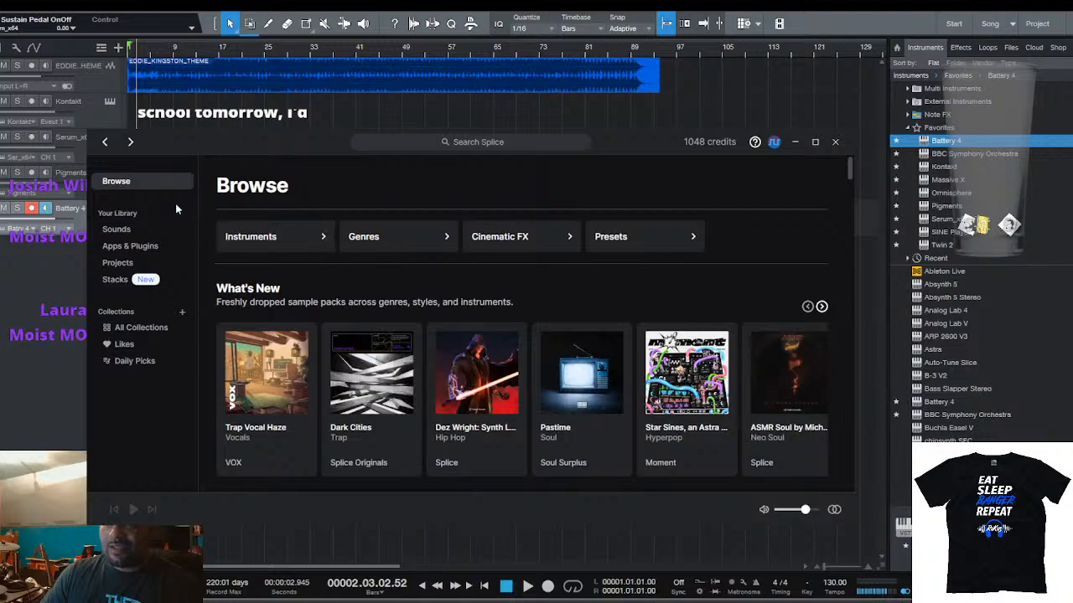
{"action": "left_click", "coordinate": [121, 233]}
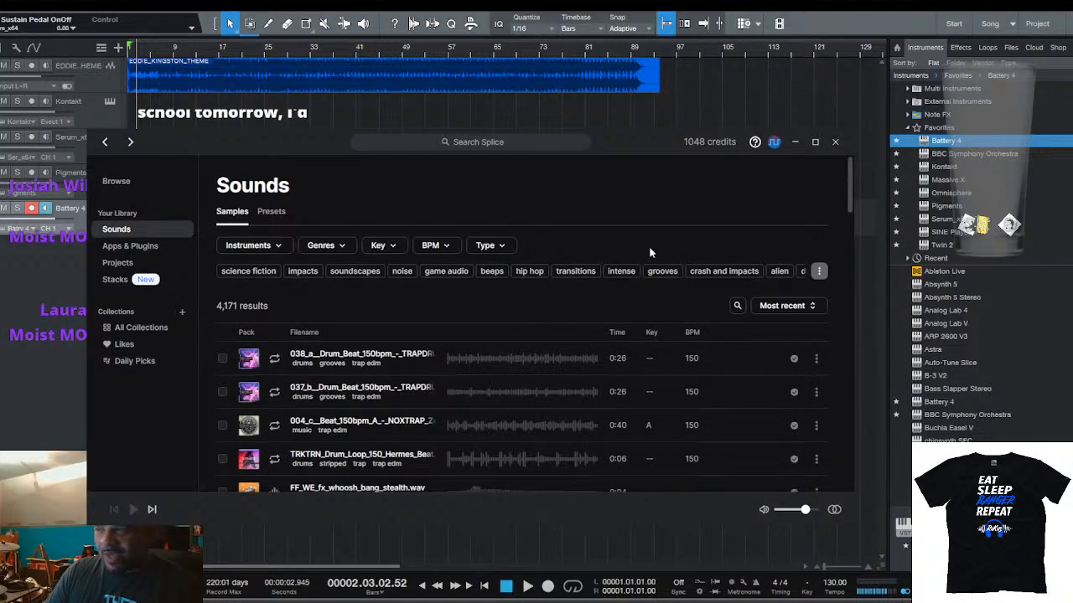
{"action": "scroll", "coordinate": [594, 285], "scroll_direction": "down", "scroll_amount": 2}
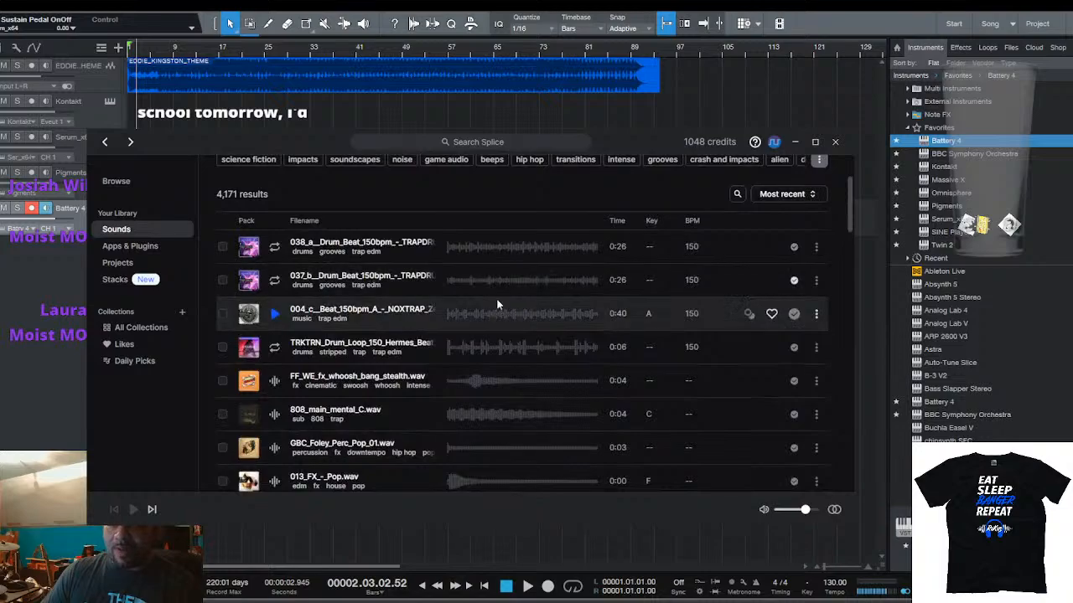
{"action": "scroll", "coordinate": [479, 335], "scroll_direction": "up", "scroll_amount": 3}
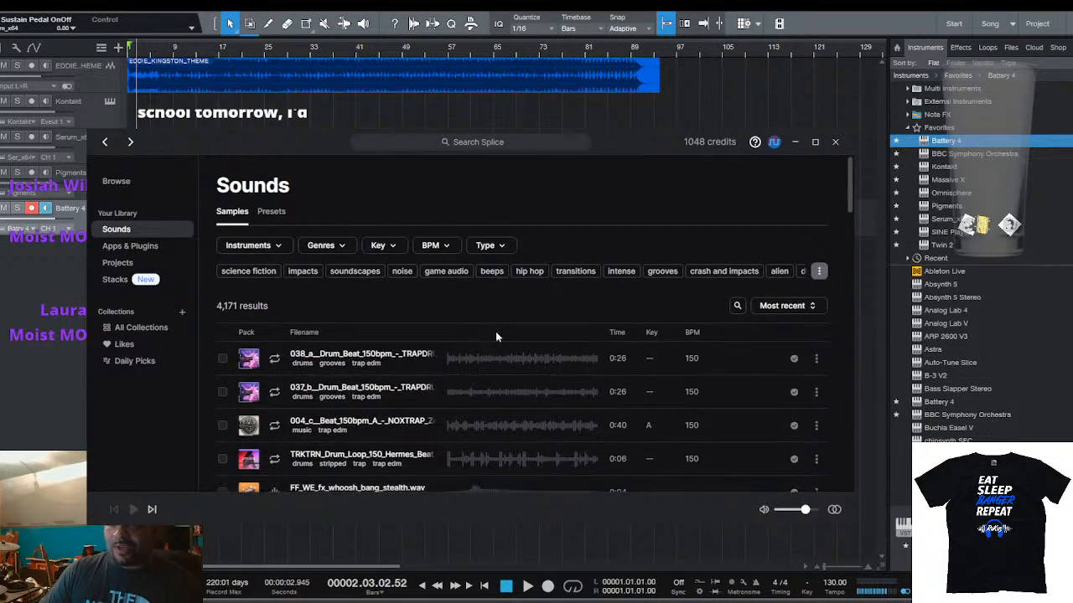
{"action": "scroll", "coordinate": [495, 336], "scroll_direction": "down", "scroll_amount": 2}
{"action": "scroll", "coordinate": [489, 337], "scroll_direction": "down", "scroll_amount": 4}
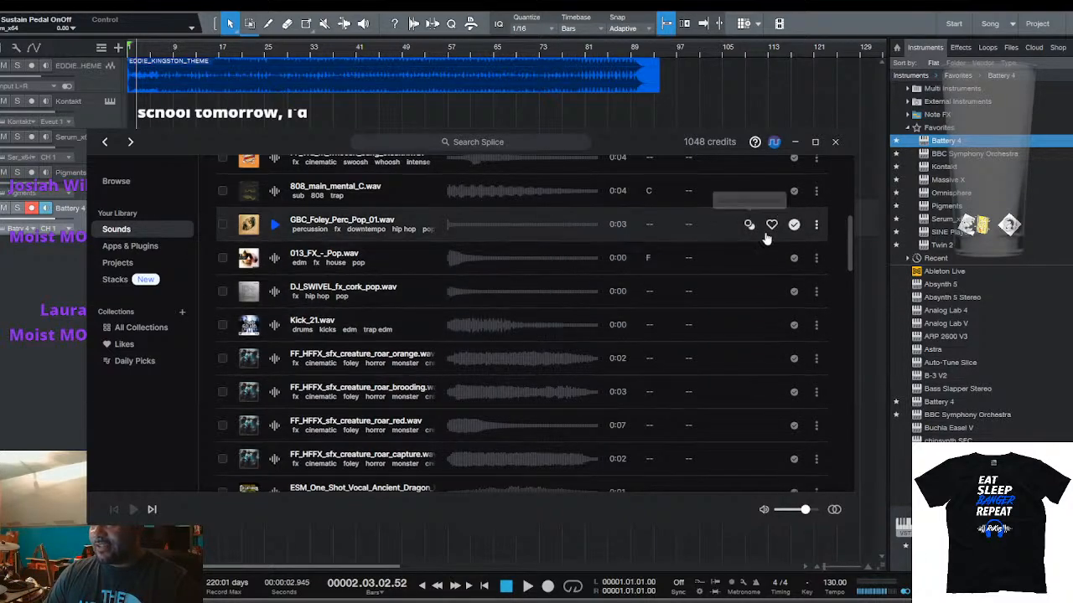
{"action": "scroll", "coordinate": [338, 253], "scroll_direction": "up", "scroll_amount": 4}
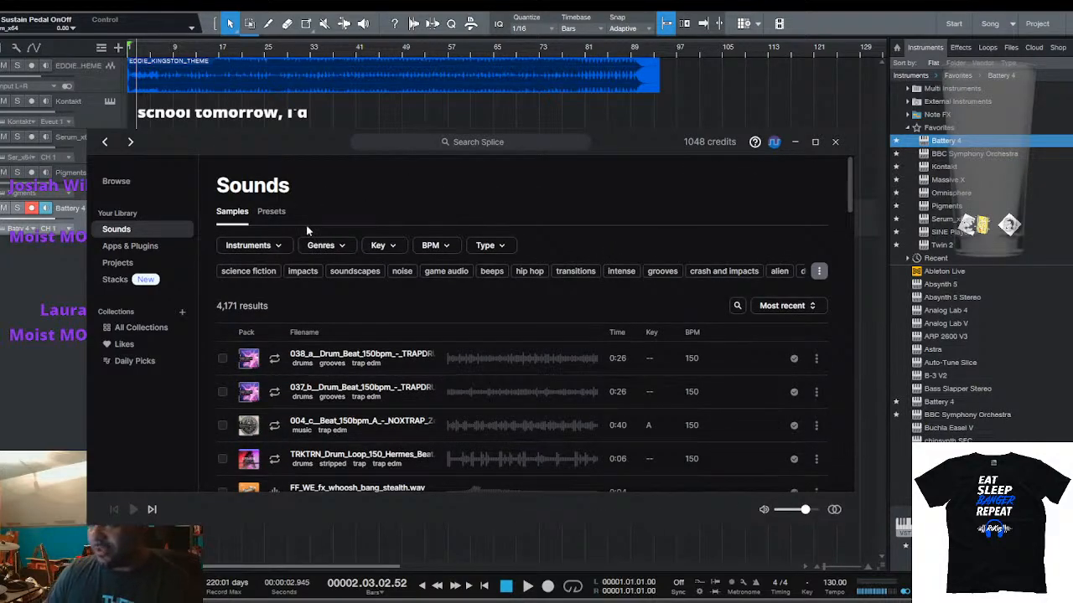
Search the Splice samples for "kick"
{"action": "left_click", "coordinate": [411, 142]}
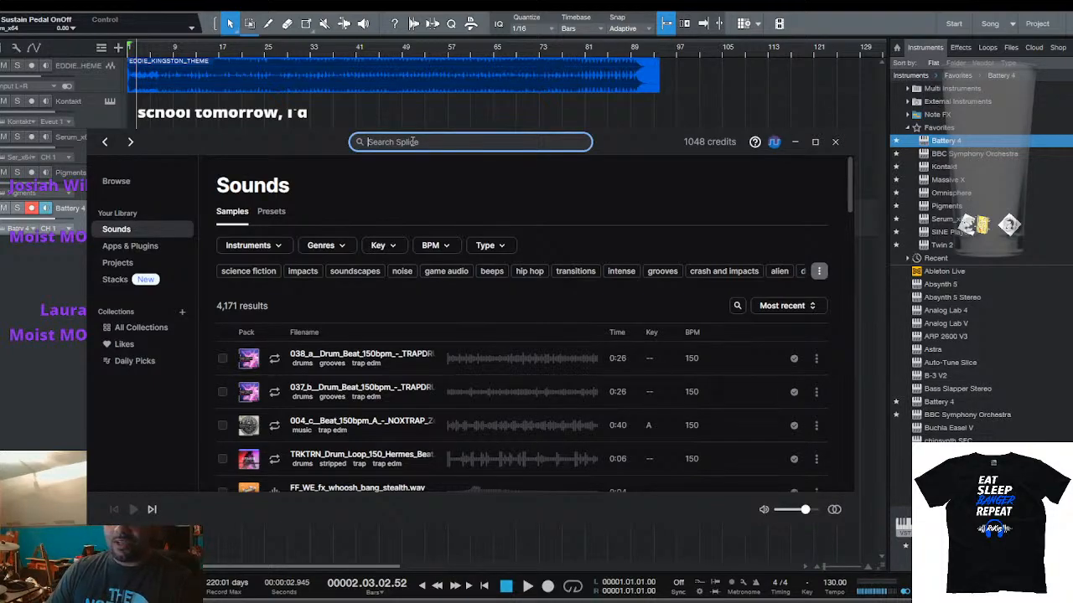
{"action": "type", "text": "kick"}
{"action": "key", "text": "Return"}
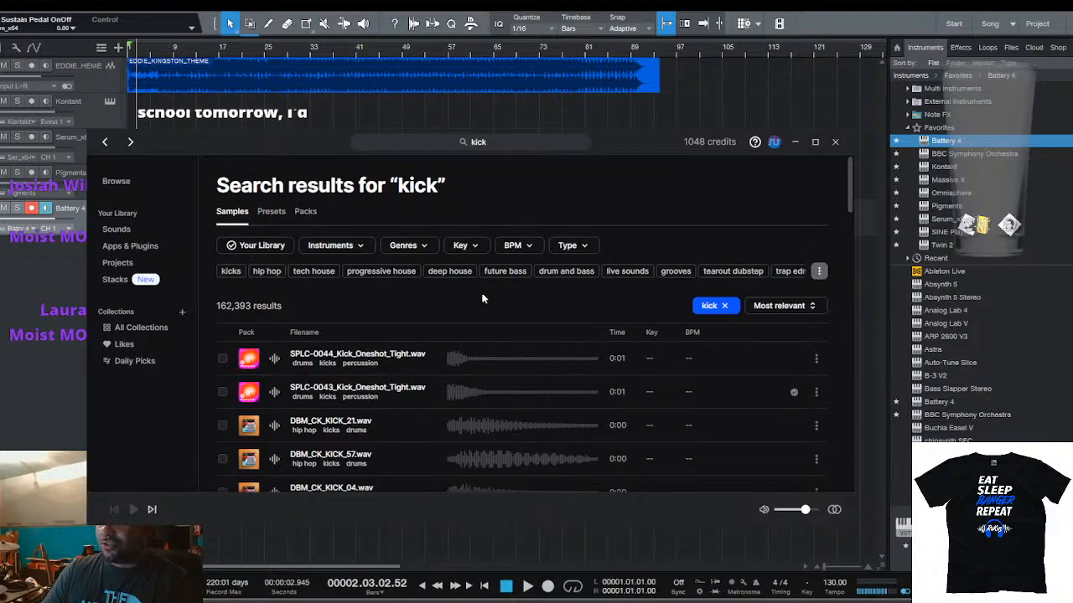
Audition the kick results, including SPLC-0044_Kick_Oneshot_Tight.wav, DBM_CK_KICK_57.wav and DBM_CK_KICK_63.wav, finishing with DBM_CK_KICK_04.wav
{"action": "left_click", "coordinate": [274, 359]}
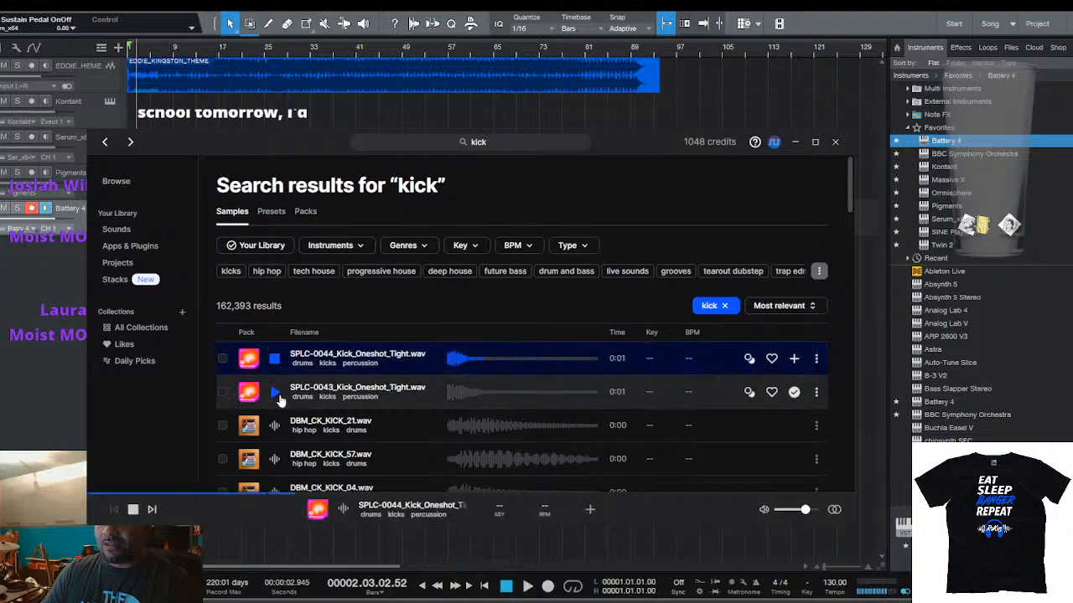
{"action": "left_click", "coordinate": [274, 392]}
{"action": "left_click", "coordinate": [275, 425]}
{"action": "left_click", "coordinate": [276, 458]}
{"action": "scroll", "coordinate": [277, 458], "scroll_direction": "down", "scroll_amount": 5}
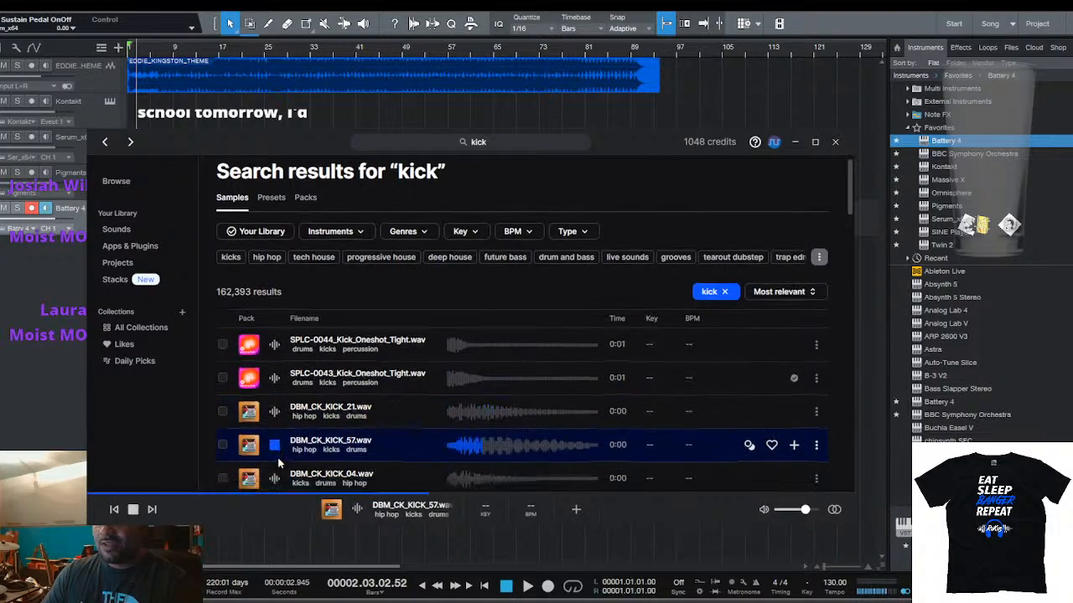
{"action": "left_click", "coordinate": [277, 381]}
{"action": "left_click", "coordinate": [319, 348]}
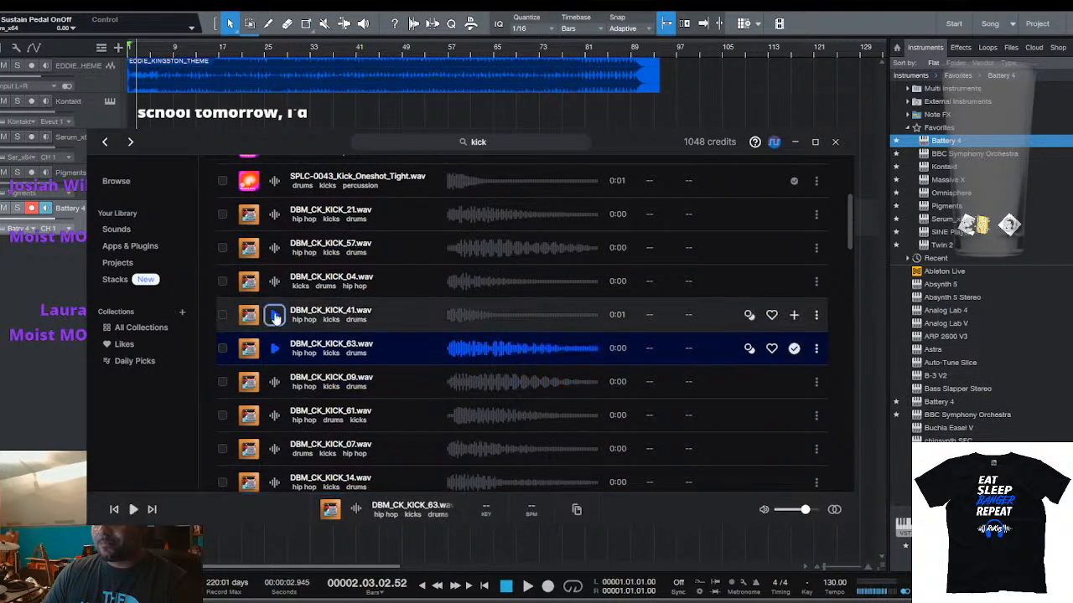
{"action": "left_click", "coordinate": [356, 281]}
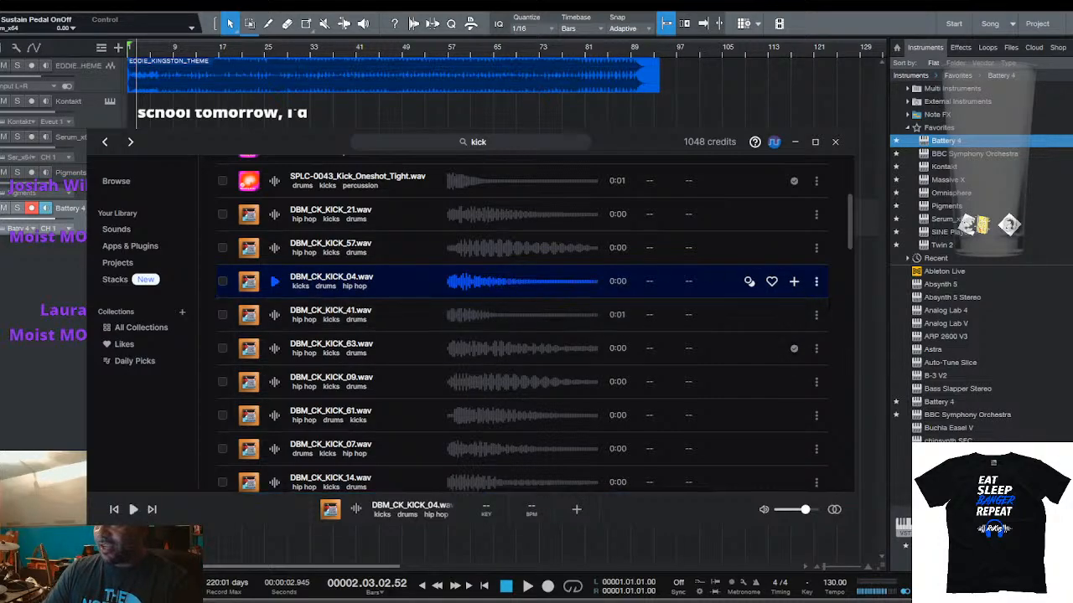
Add DBM_CK_KICK_04.wav to the Splice library and try to bring it into the song, leaving Splice closed
{"action": "left_click", "coordinate": [795, 283]}
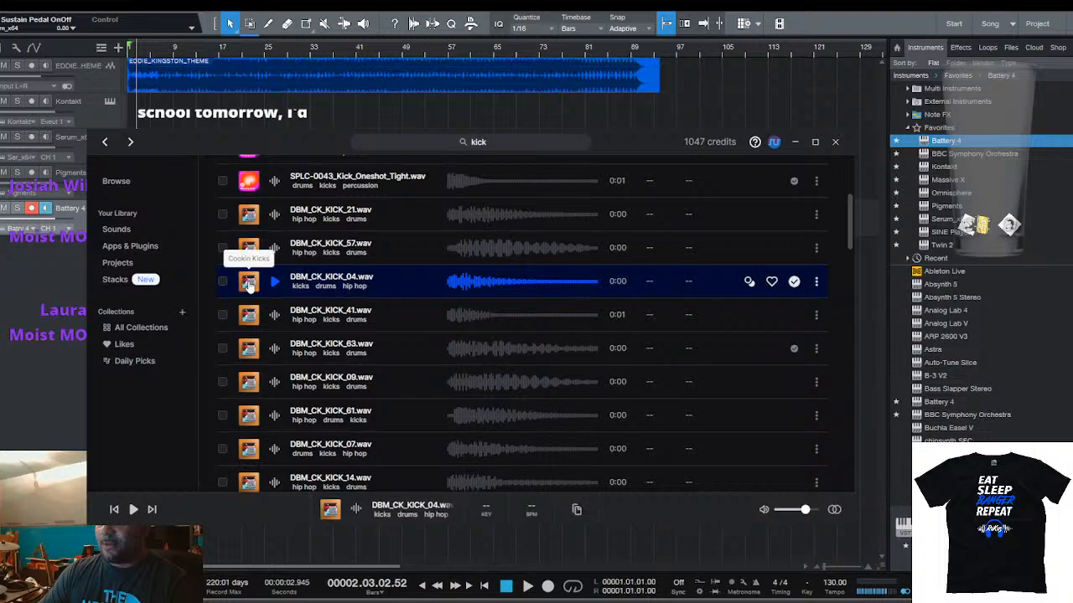
{"action": "left_click_drag", "start_coordinate": [252, 286], "coordinate": [1, 285]}
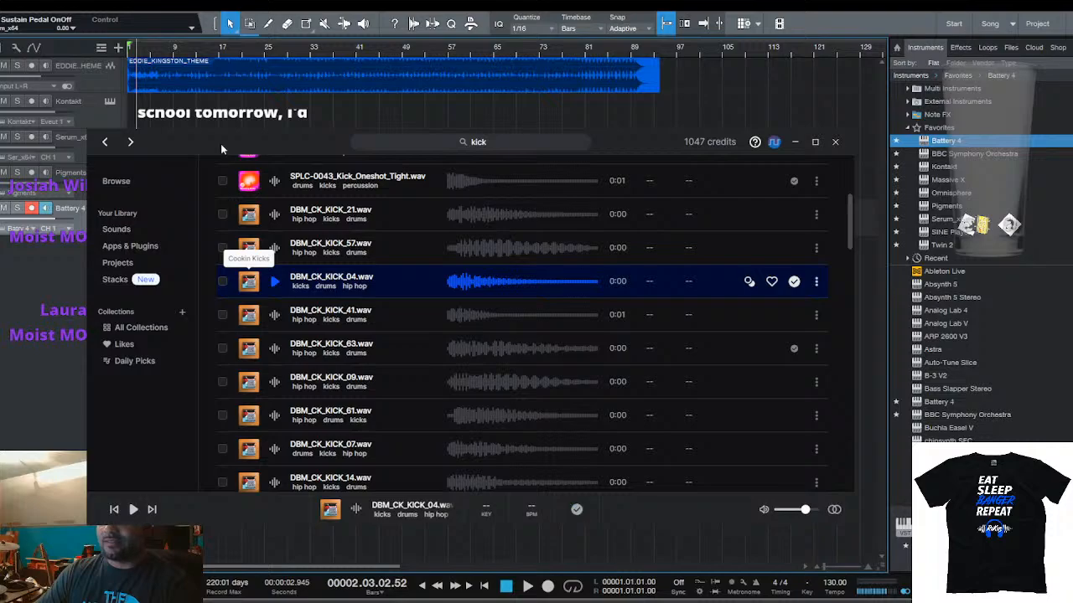
{"action": "scroll", "coordinate": [628, 64], "scroll_direction": "up", "scroll_amount": 5}
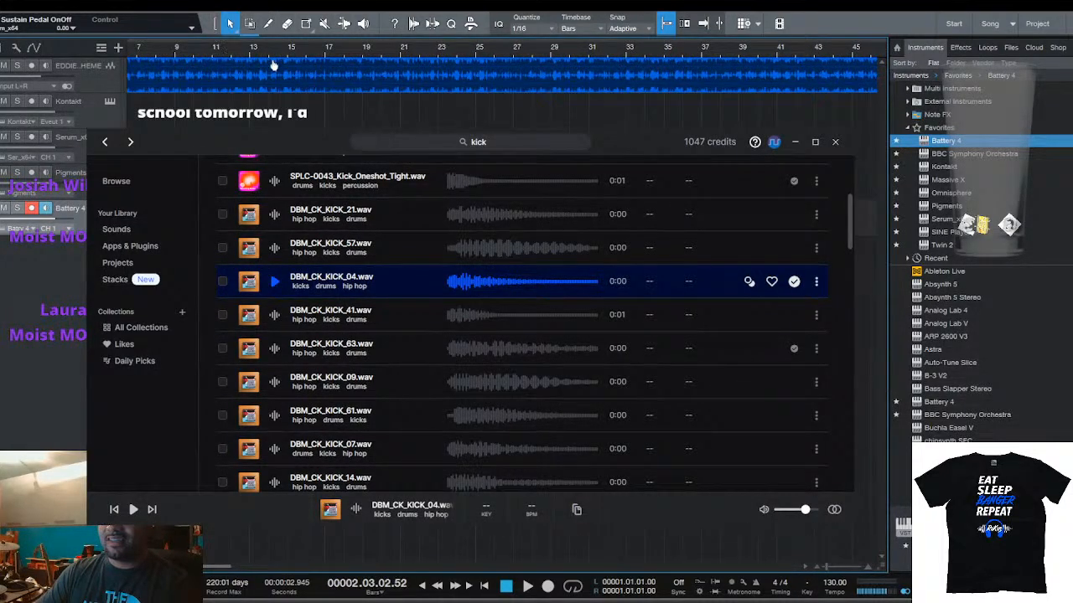
{"action": "scroll", "coordinate": [266, 54], "scroll_direction": "down", "scroll_amount": 5}
{"action": "scroll", "coordinate": [141, 53], "scroll_direction": "up", "scroll_amount": 7}
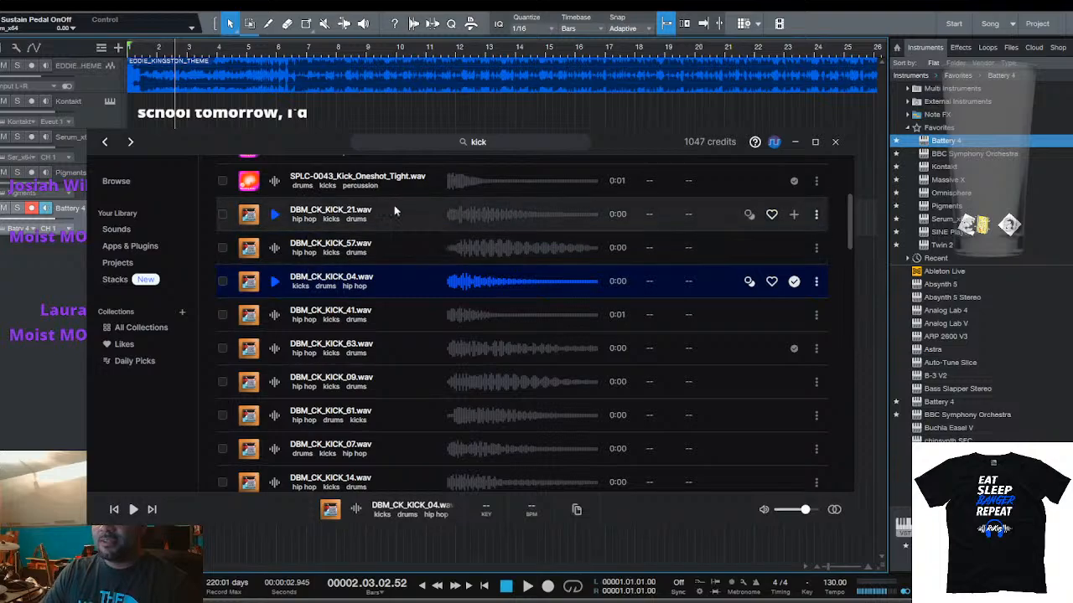
{"action": "left_click", "coordinate": [836, 142]}
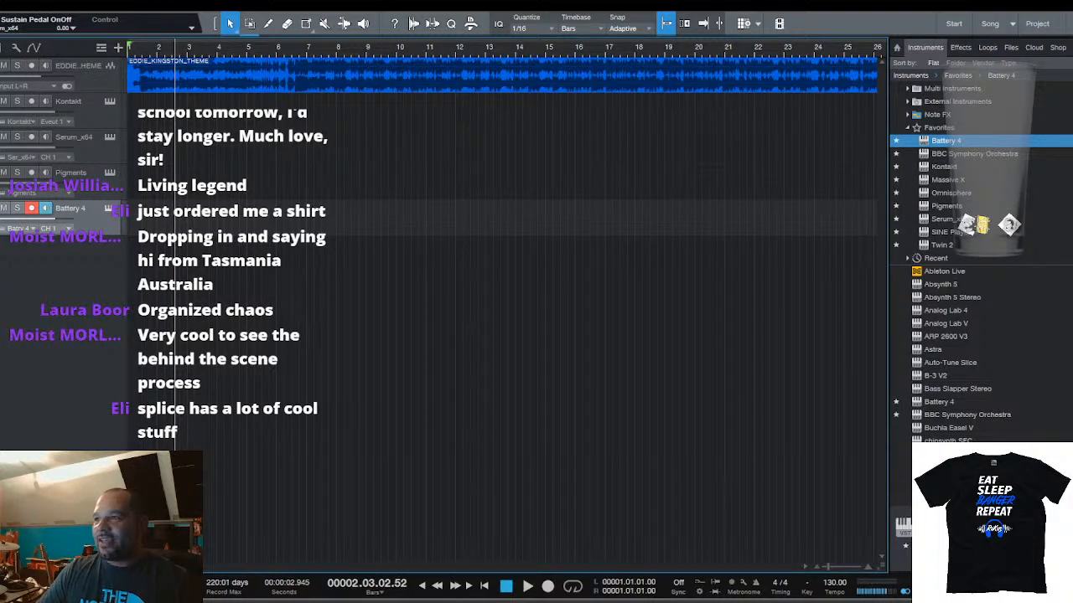
Reopen Kontakt and audition the 2600 sound Metal and the SNES sounds BASS Acoustic and BASS Electric 1a in Layer A
{"action": "left_click", "coordinate": [110, 102]}
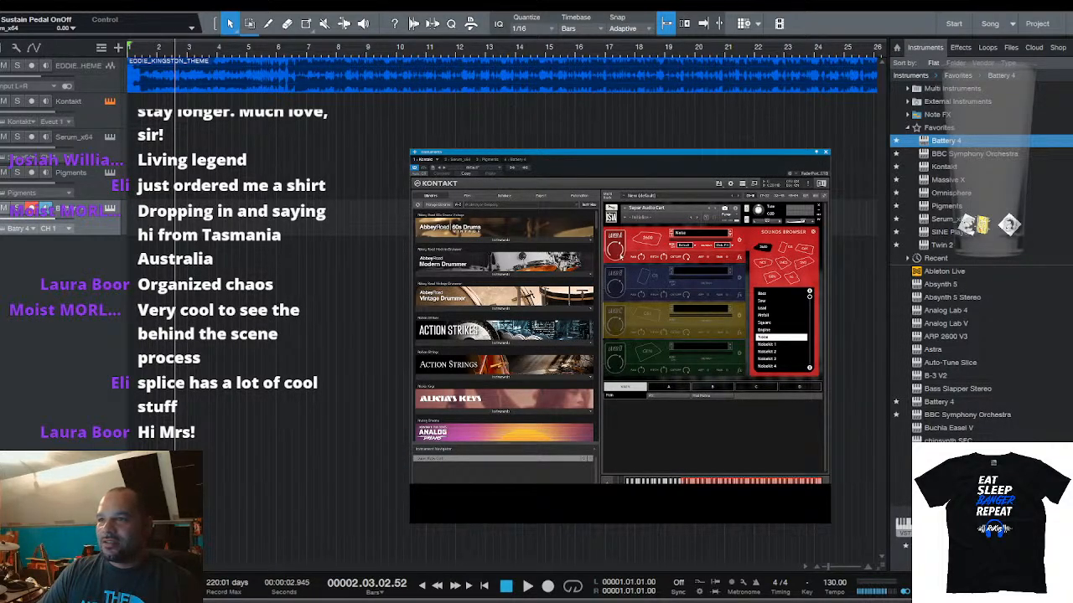
{"action": "left_click", "coordinate": [766, 317]}
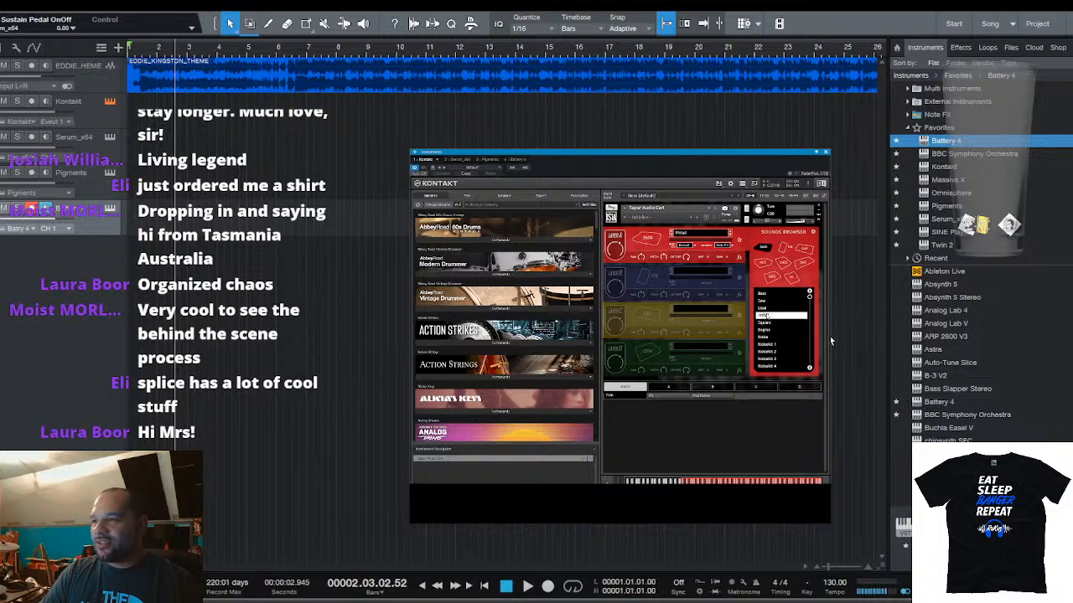
{"action": "left_click", "coordinate": [784, 263]}
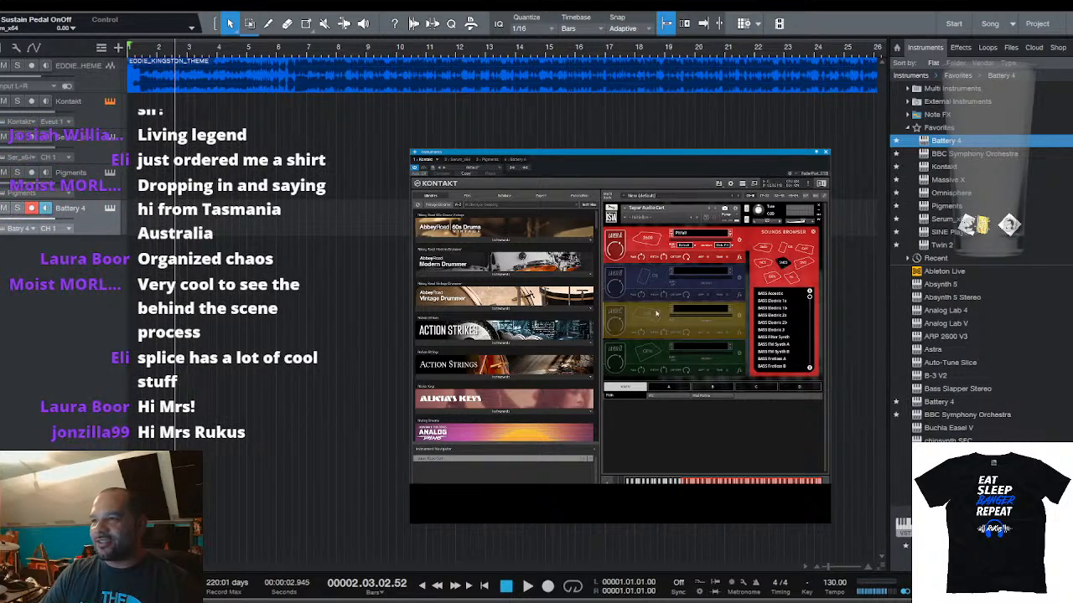
{"action": "left_click", "coordinate": [767, 295]}
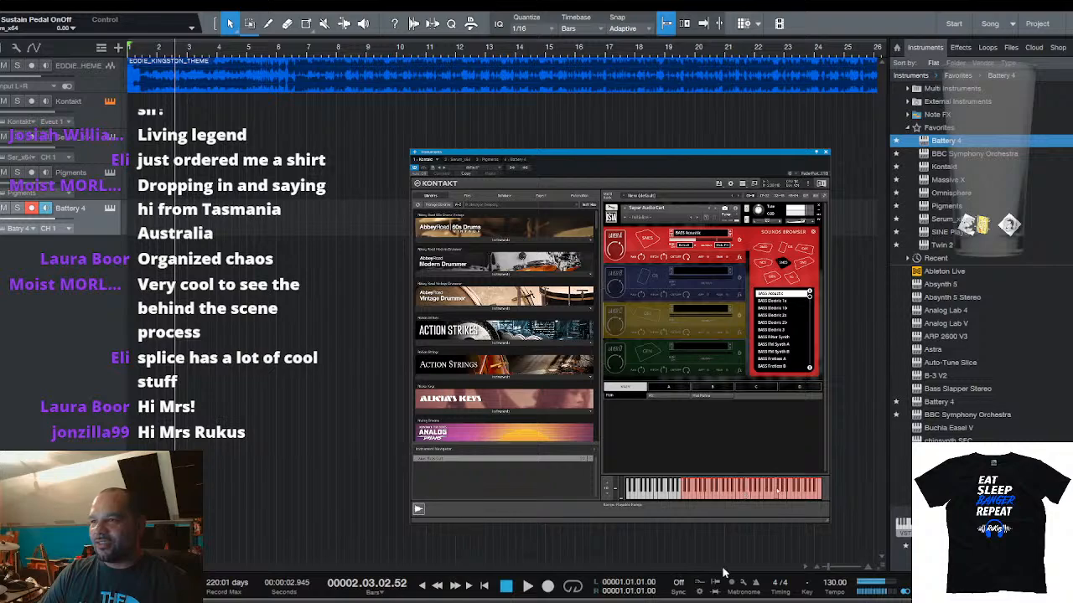
{"action": "left_click", "coordinate": [772, 301]}
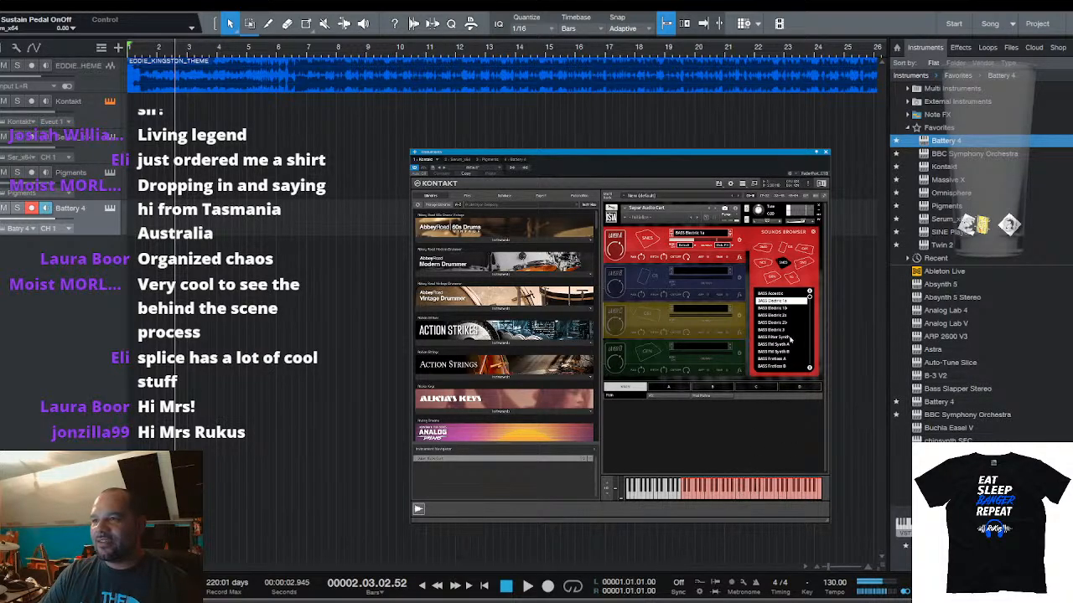
Browse the SNES sounds of Layer A and audition KEYS FM EP A, KEYS FM EP B and KEYS Wurli A
{"action": "scroll", "coordinate": [809, 370], "scroll_direction": "down", "scroll_amount": 5}
{"action": "scroll", "coordinate": [810, 369], "scroll_direction": "down", "scroll_amount": 8}
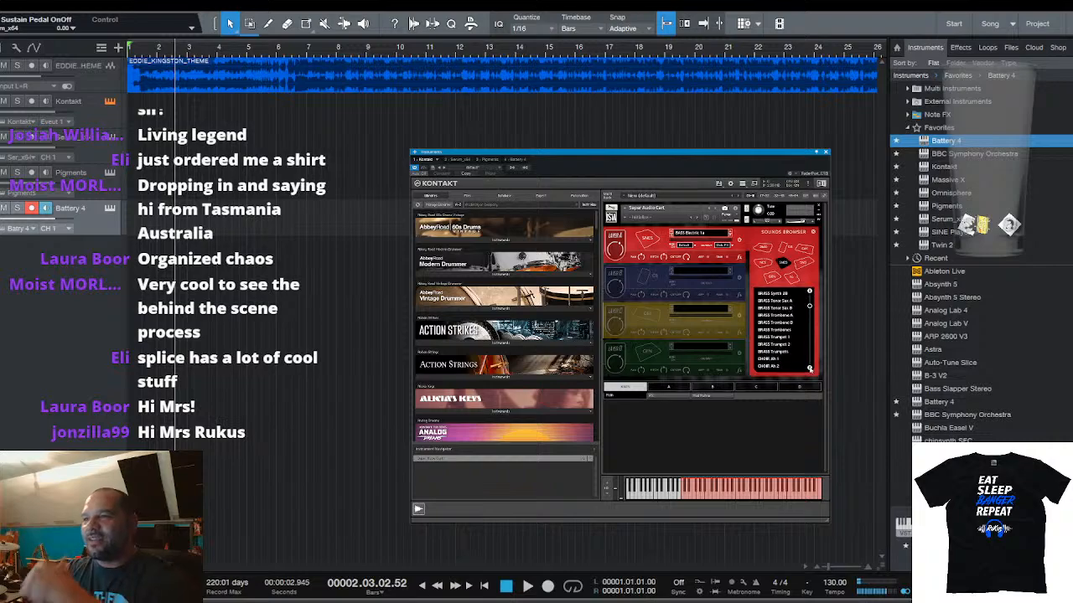
{"action": "scroll", "coordinate": [809, 369], "scroll_direction": "down", "scroll_amount": 5}
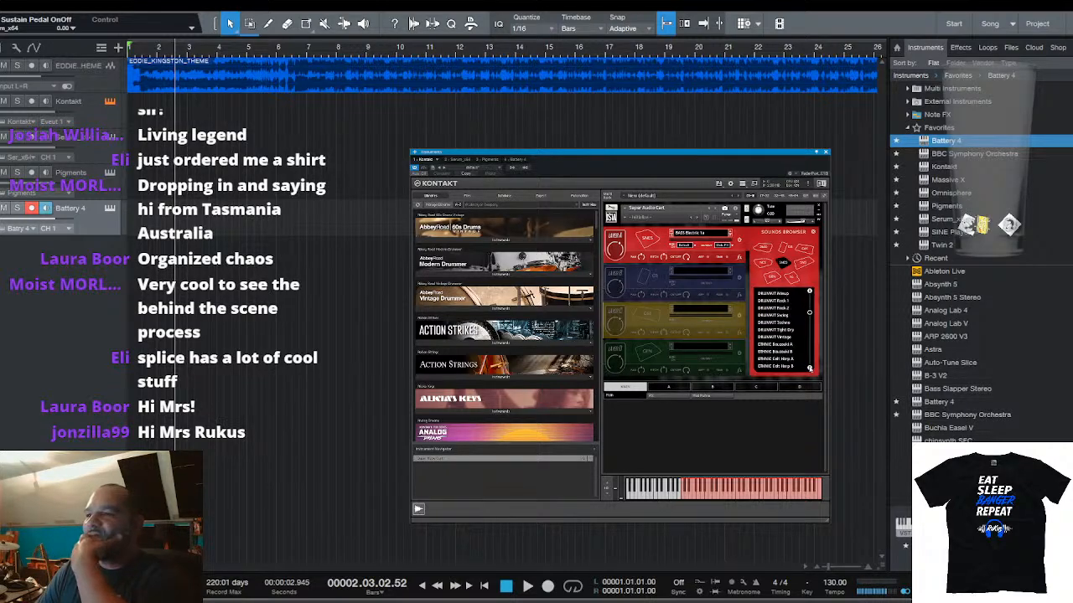
{"action": "scroll", "coordinate": [810, 370], "scroll_direction": "down", "scroll_amount": 5}
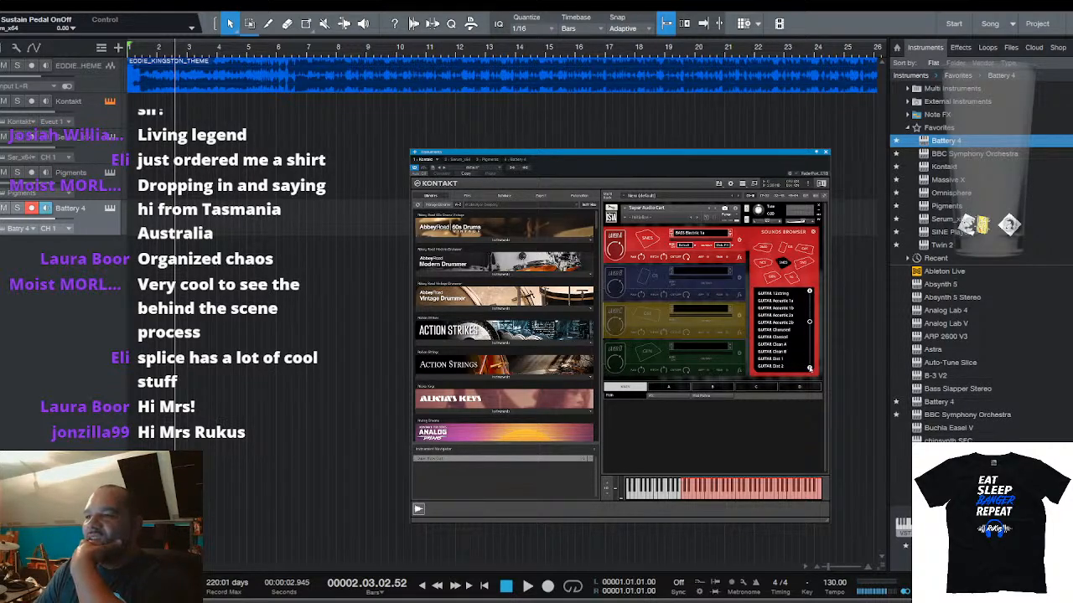
{"action": "scroll", "coordinate": [810, 369], "scroll_direction": "down", "scroll_amount": 6}
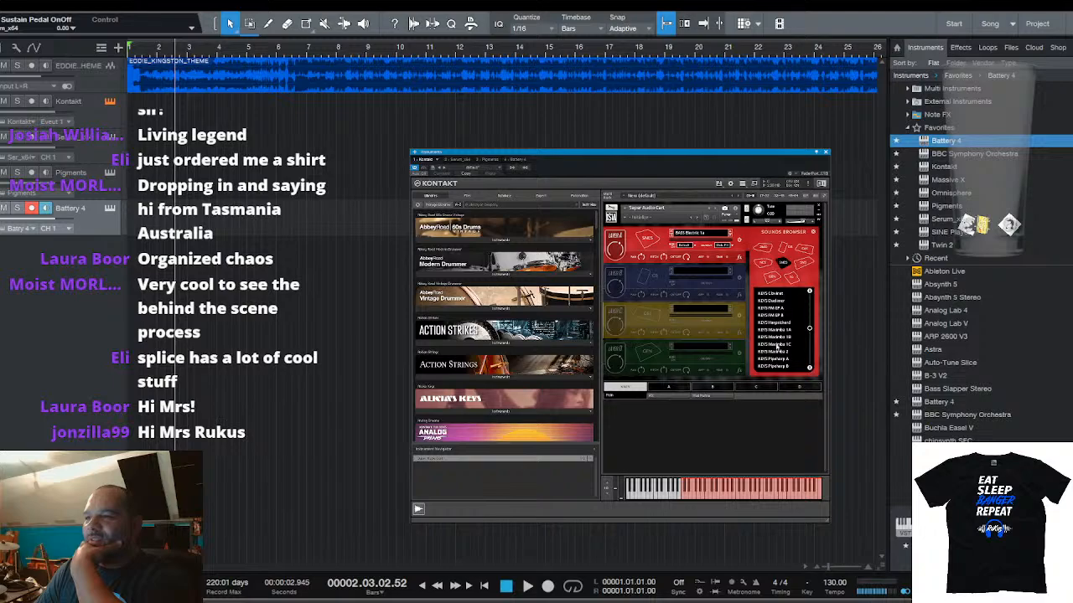
{"action": "left_click", "coordinate": [768, 309]}
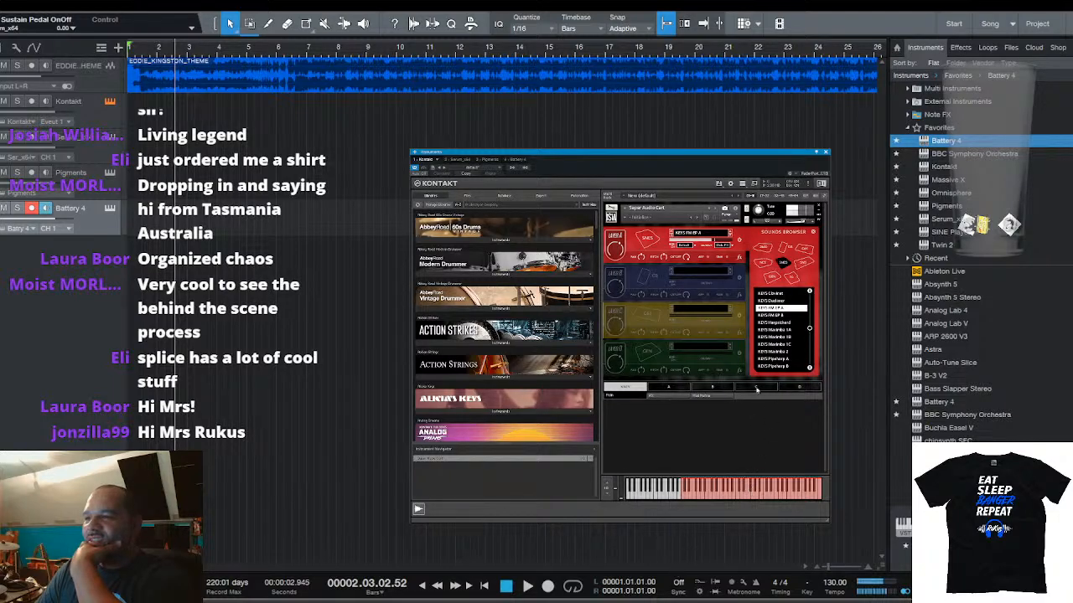
{"action": "left_click", "coordinate": [782, 315]}
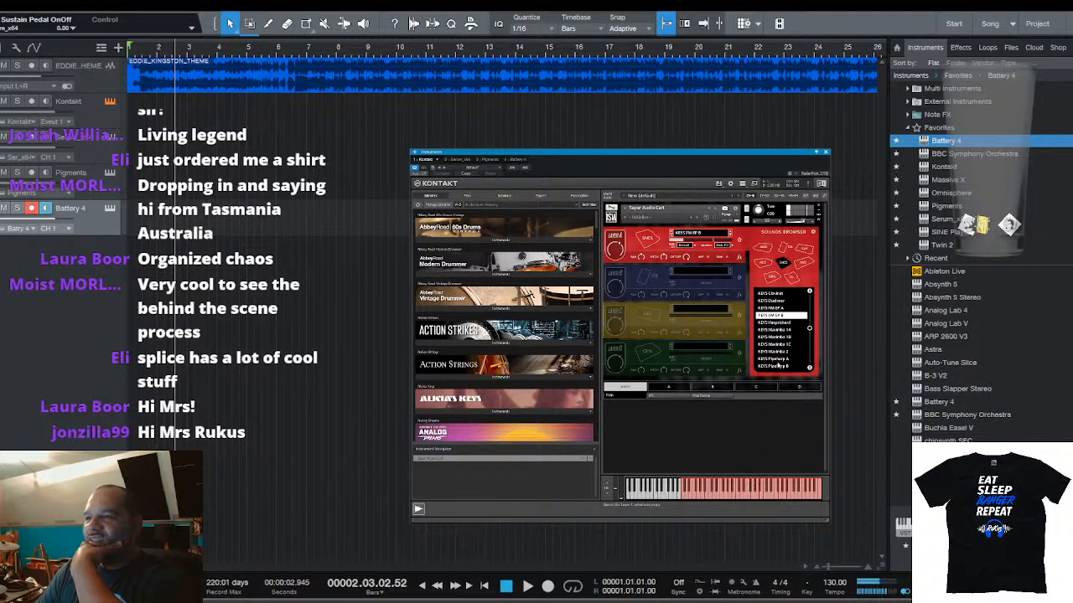
{"action": "scroll", "coordinate": [810, 369], "scroll_direction": "down", "scroll_amount": 3}
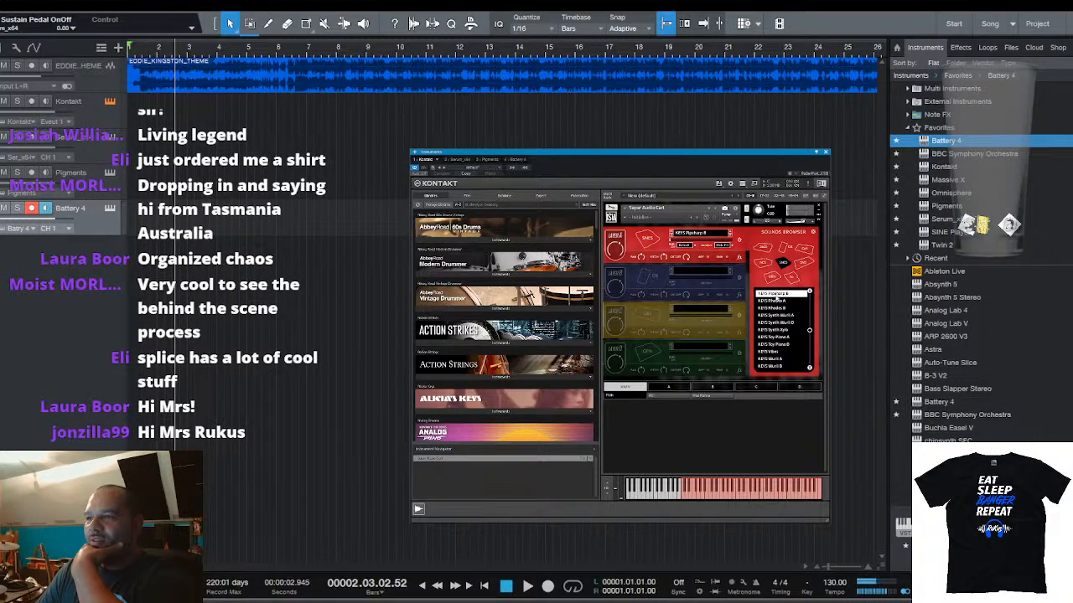
{"action": "left_click", "coordinate": [775, 360]}
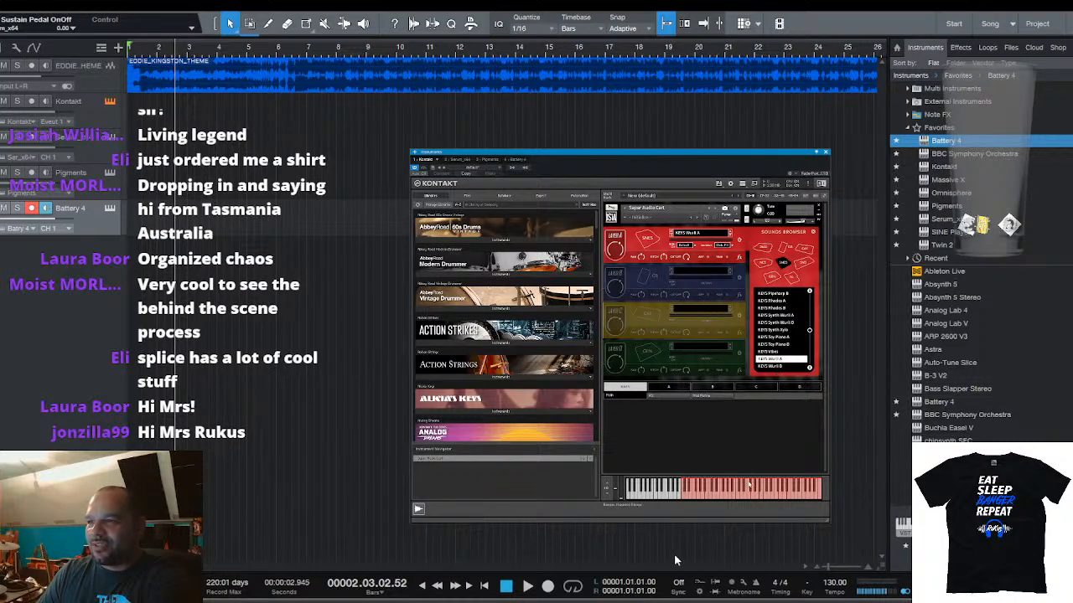
Audition the SNES sounds ORGAN Church 2, ORGAN Drawbar A and ORGAN Drawbar B, and keep ORGAN Church 1 loaded in Layer A
{"action": "left_click", "coordinate": [809, 368]}
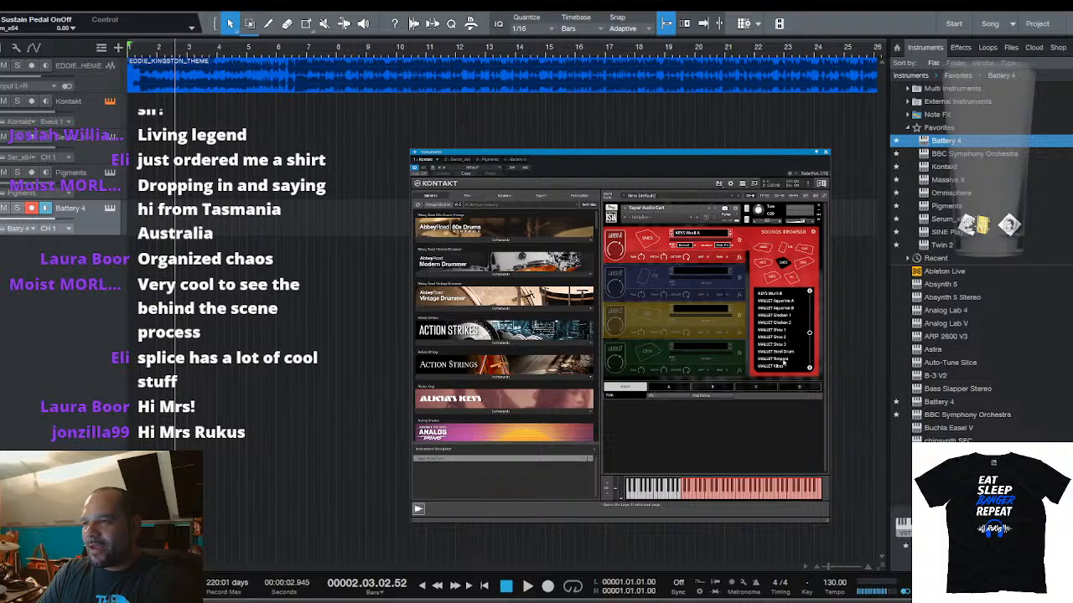
{"action": "left_click", "coordinate": [810, 368]}
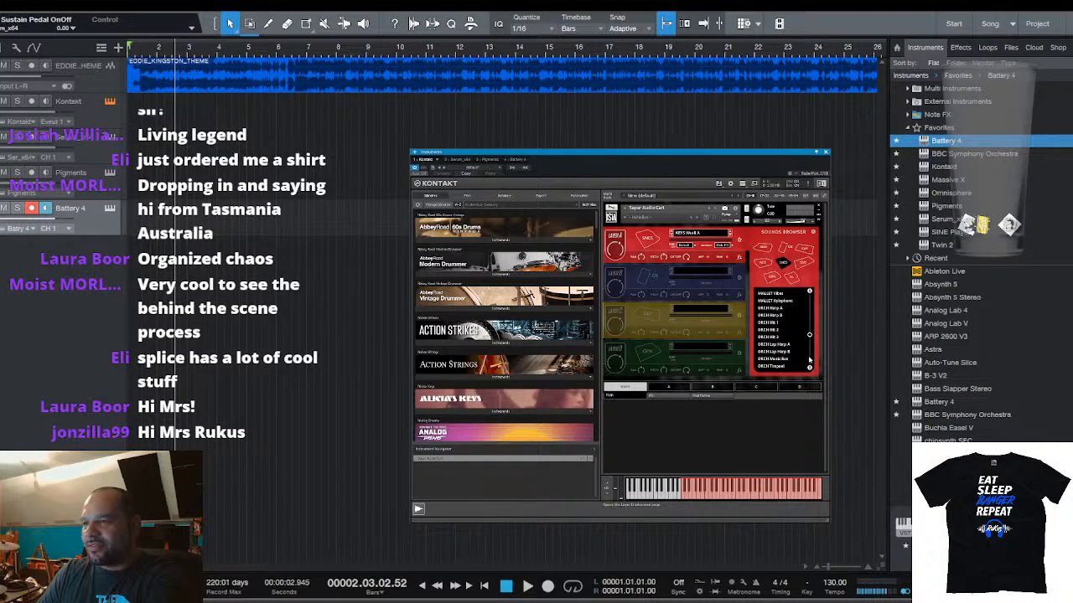
{"action": "scroll", "coordinate": [810, 337], "scroll_direction": "down", "scroll_amount": 3}
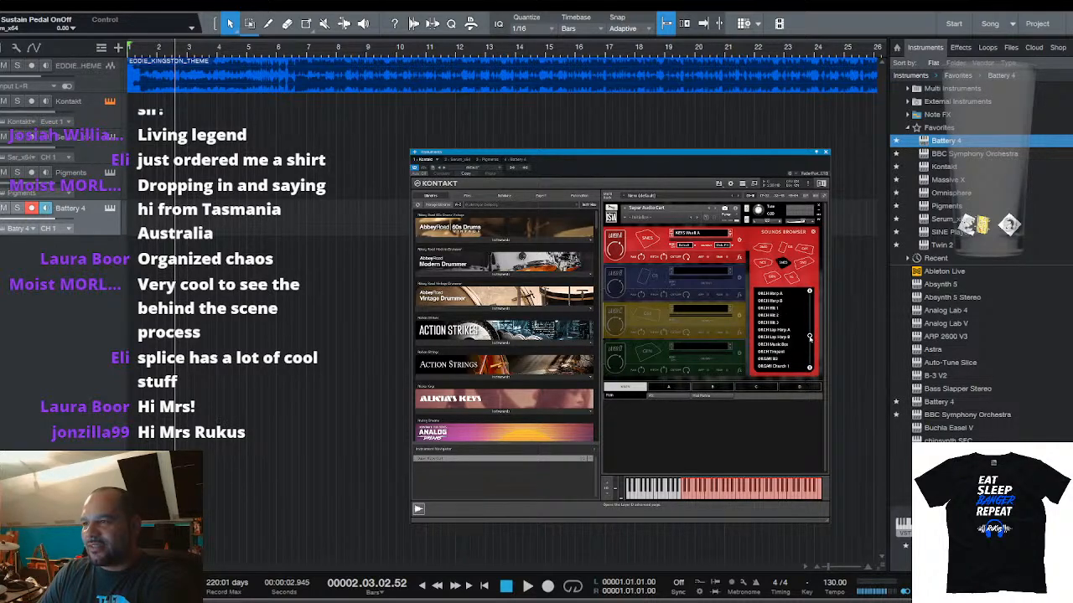
{"action": "left_click", "coordinate": [778, 324]}
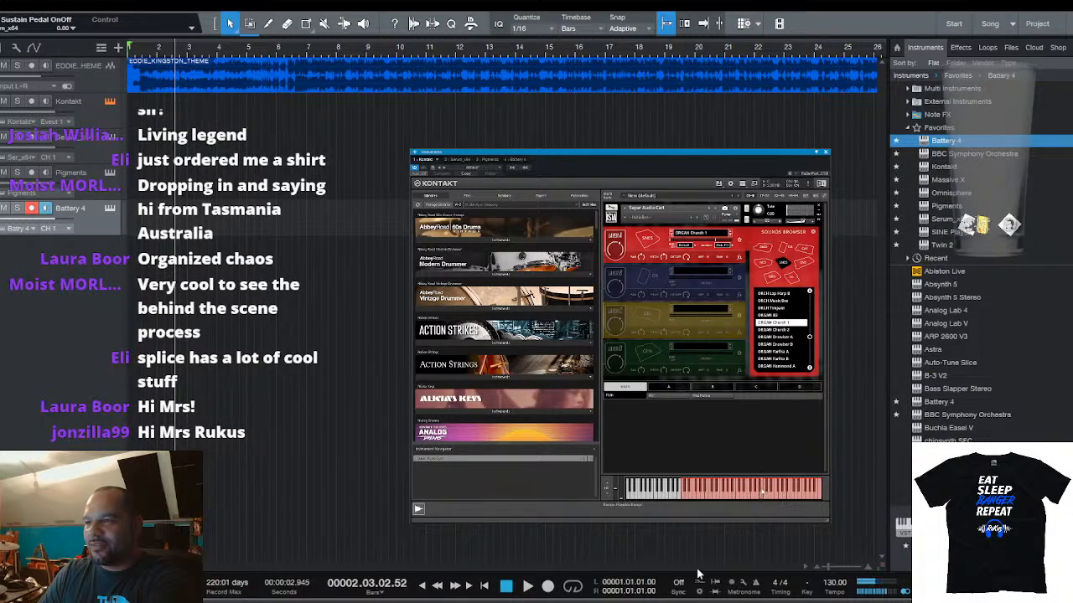
{"action": "left_click", "coordinate": [784, 331]}
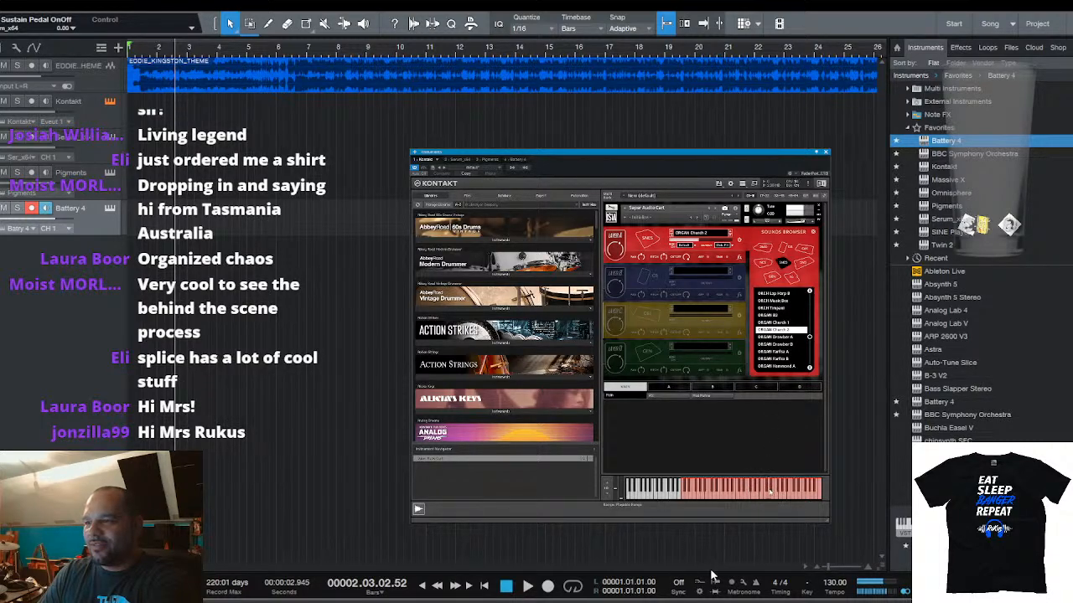
{"action": "left_click", "coordinate": [774, 337]}
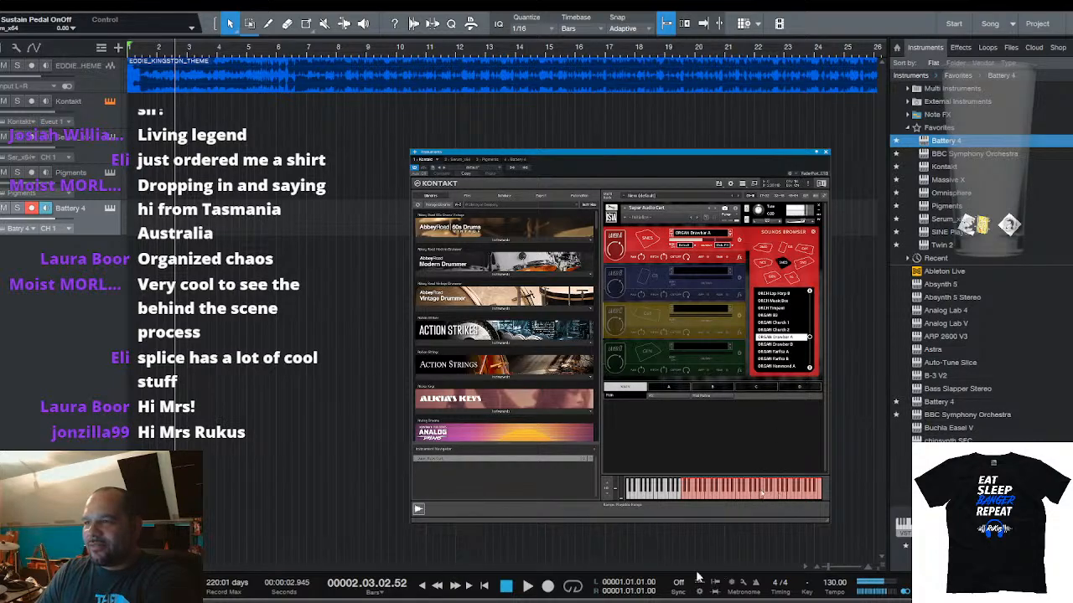
{"action": "left_click", "coordinate": [779, 346]}
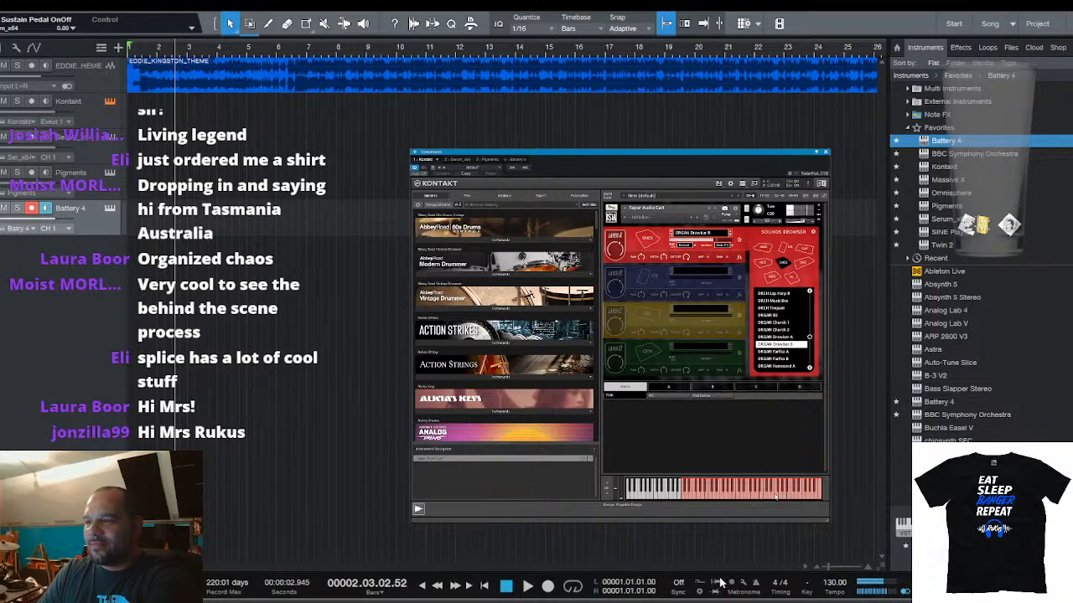
{"action": "left_click", "coordinate": [776, 323]}
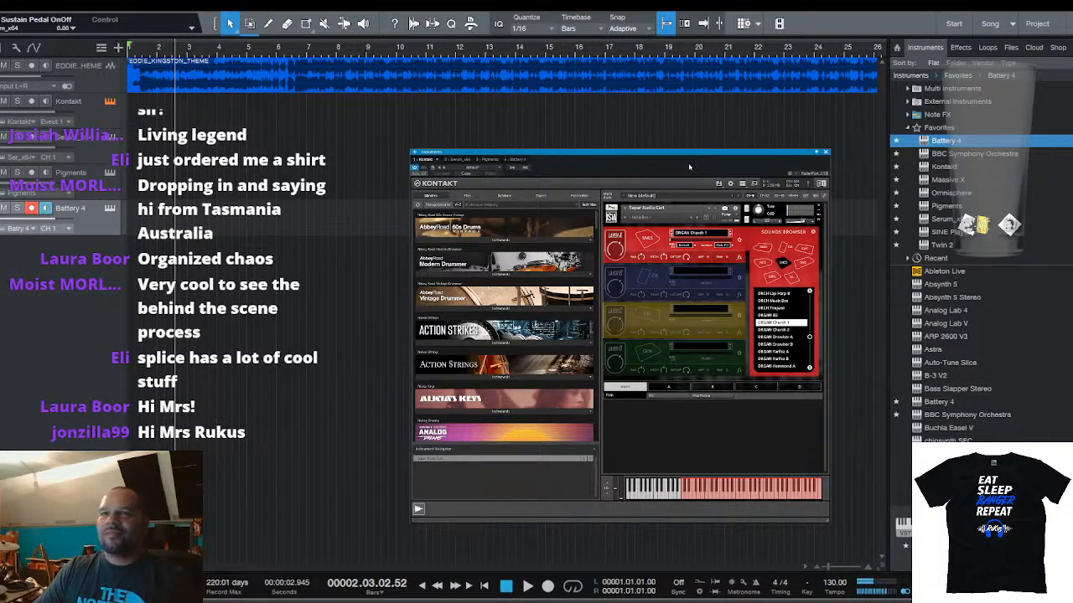
Create a Kontakt part from bar 2 to about bar 25.6, and show it in an enlarged note editor with the instrument window closed
{"action": "double_click", "coordinate": [166, 109]}
{"action": "left_click_drag", "start_coordinate": [186, 109], "coordinate": [867, 113]}
{"action": "double_click", "coordinate": [312, 121]}
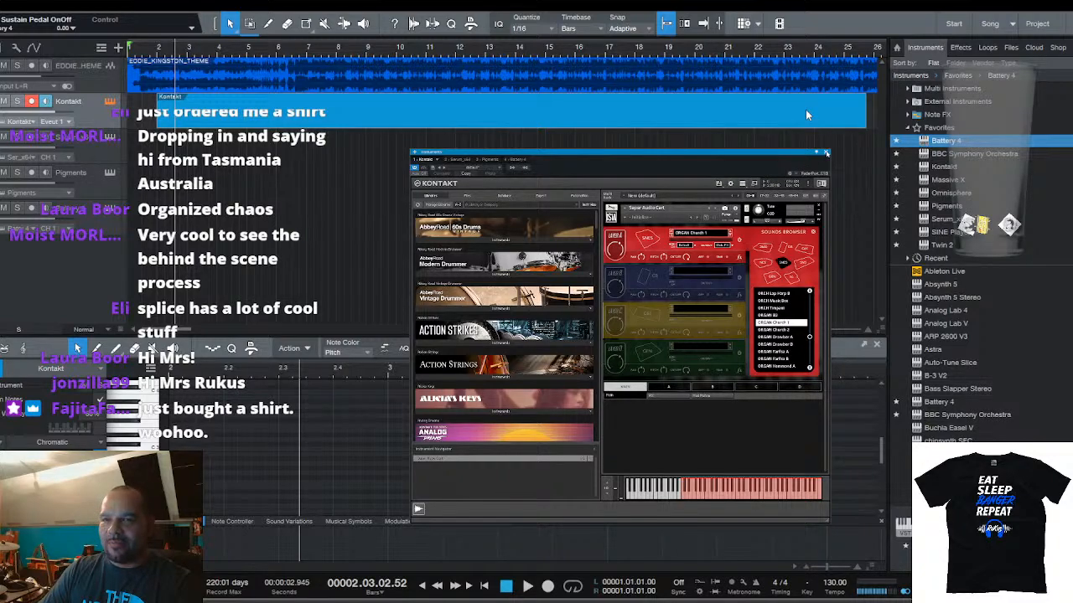
{"action": "left_click", "coordinate": [827, 152]}
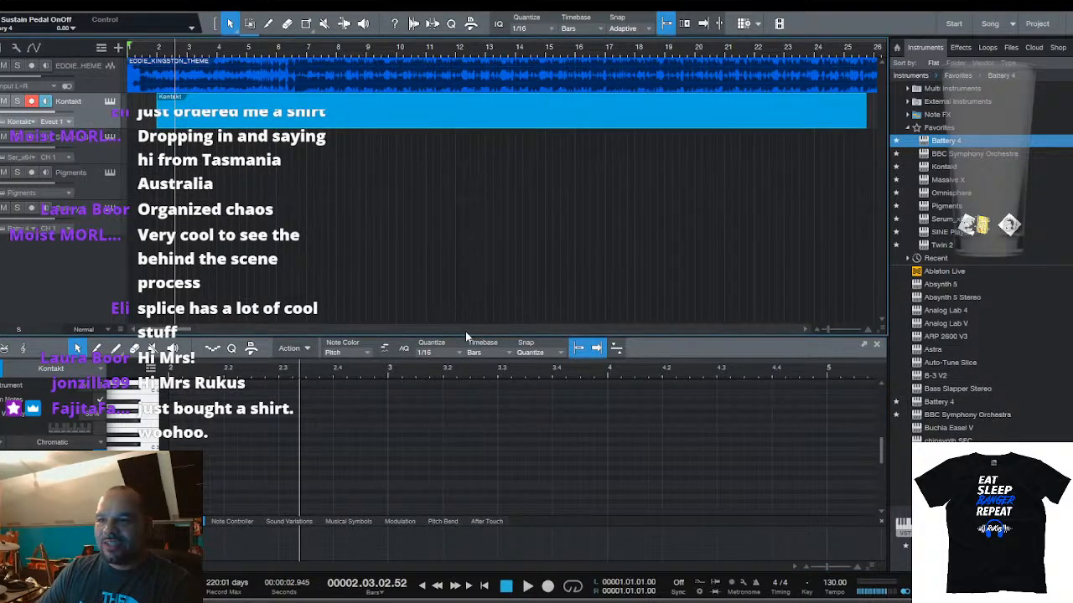
{"action": "left_click_drag", "start_coordinate": [467, 336], "coordinate": [476, 240]}
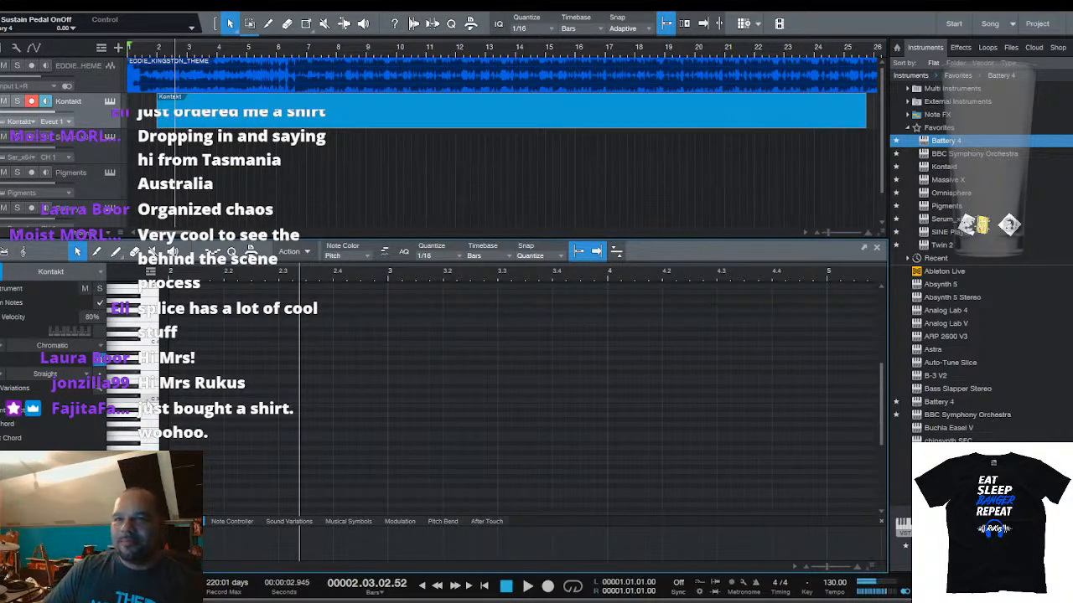
Play the opening of the song from its beginning and set the playback start marker to bar 2
{"action": "key", "text": "comma"}
{"action": "key", "text": "space"}
{"action": "key", "text": "space"}
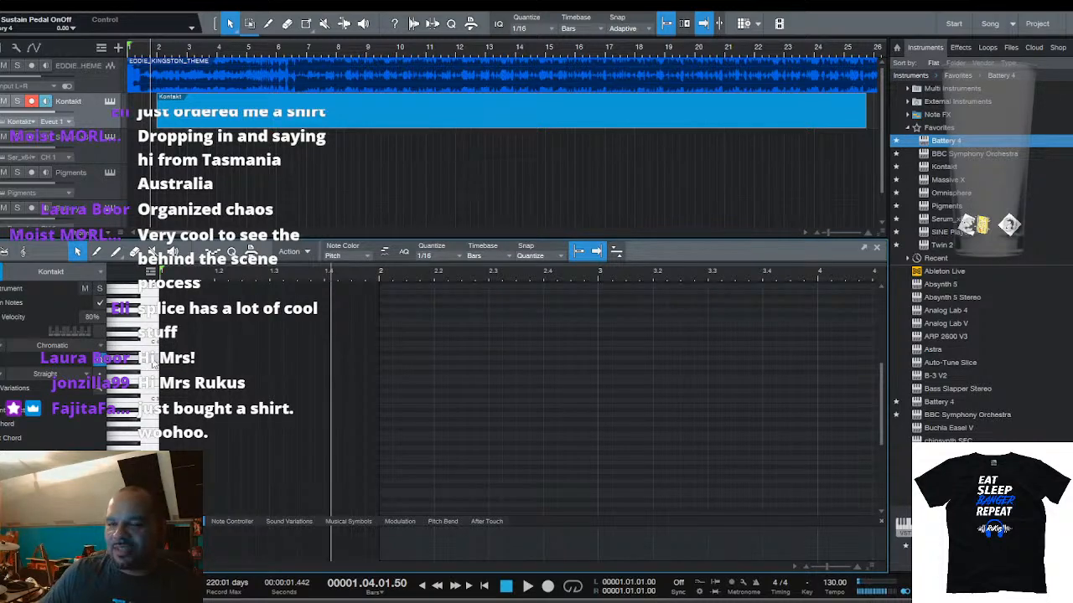
{"action": "scroll", "coordinate": [451, 278], "scroll_direction": "down", "scroll_amount": 2}
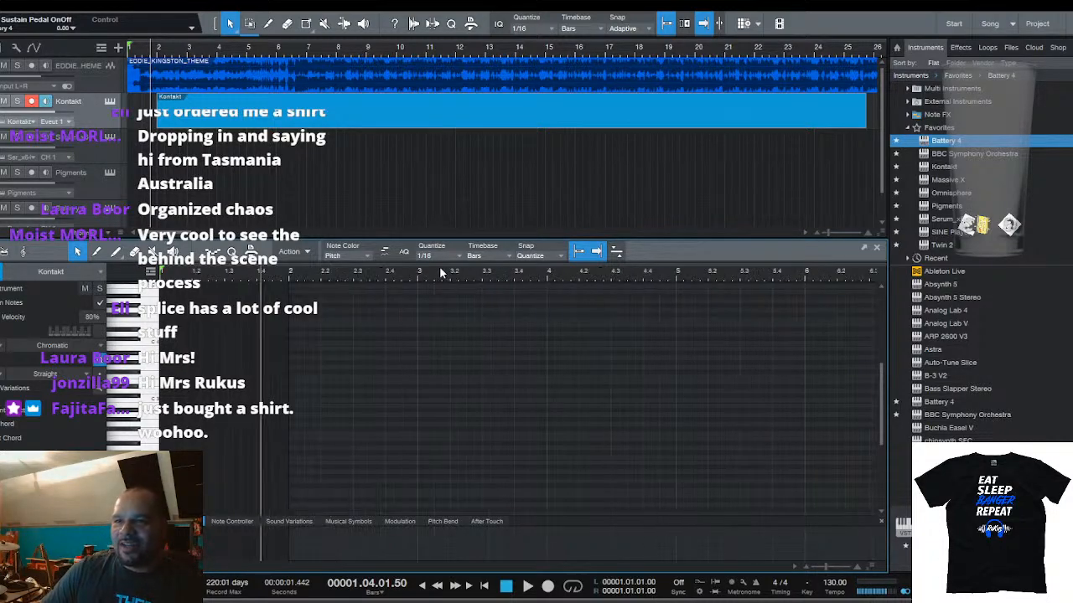
{"action": "left_click_drag", "start_coordinate": [163, 276], "coordinate": [246, 277]}
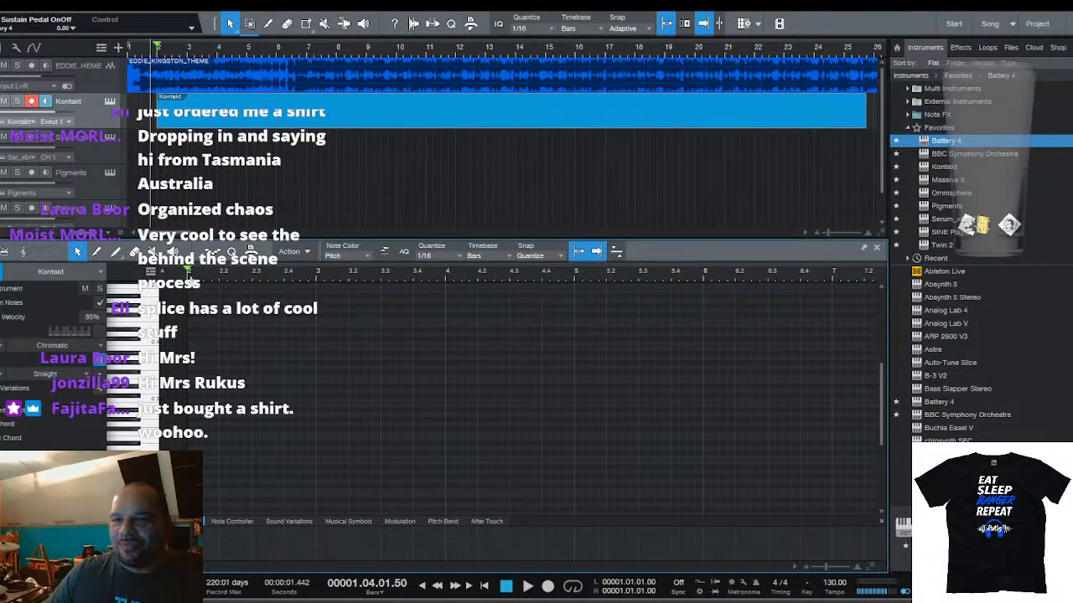
{"action": "scroll", "coordinate": [192, 282], "scroll_direction": "up", "scroll_amount": 6}
{"action": "mouse_move", "coordinate": [192, 281]}
{"action": "left_mouse_down"}
{"action": "mouse_move", "coordinate": [220, 275]}
{"action": "mouse_move", "coordinate": [194, 274]}
{"action": "left_mouse_up"}
{"action": "scroll", "coordinate": [220, 275], "scroll_direction": "down", "scroll_amount": 2}
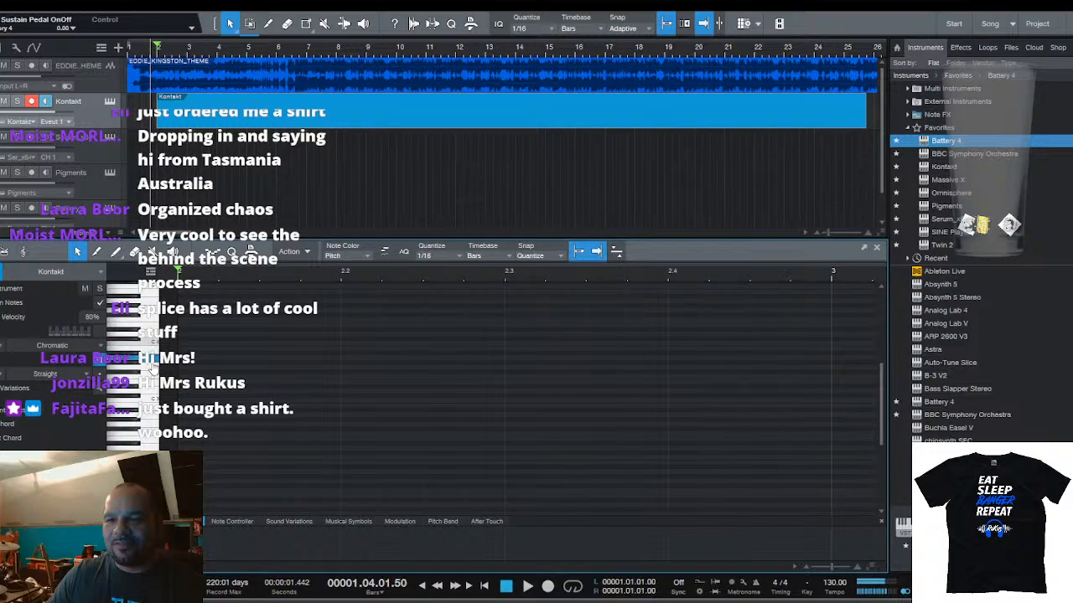
Enter three consecutive sixteenth notes from the start of bar 2 in the Kontakt part, the second one highest
{"action": "double_click", "coordinate": [186, 360]}
{"action": "scroll", "coordinate": [234, 335], "scroll_direction": "up", "scroll_amount": 1}
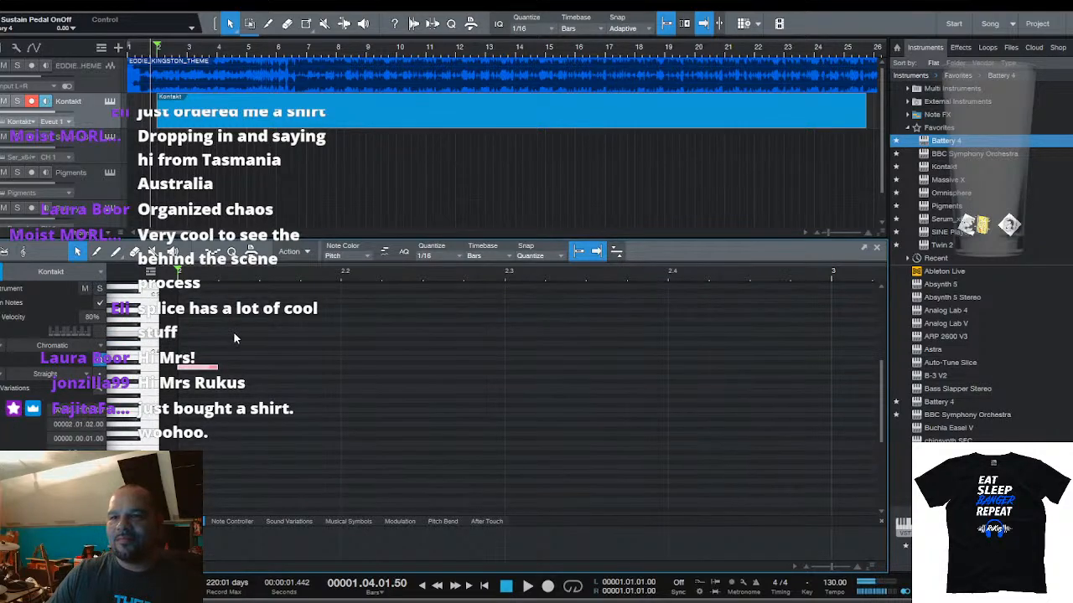
{"action": "double_click", "coordinate": [235, 350]}
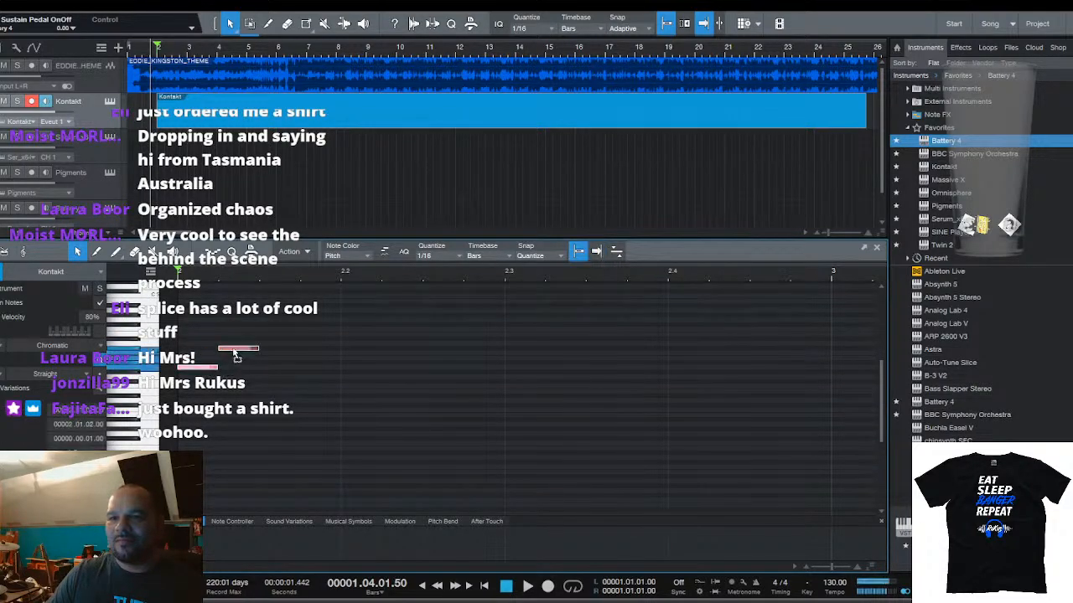
{"action": "left_click_drag", "start_coordinate": [236, 355], "coordinate": [281, 360]}
{"action": "double_click", "coordinate": [280, 358]}
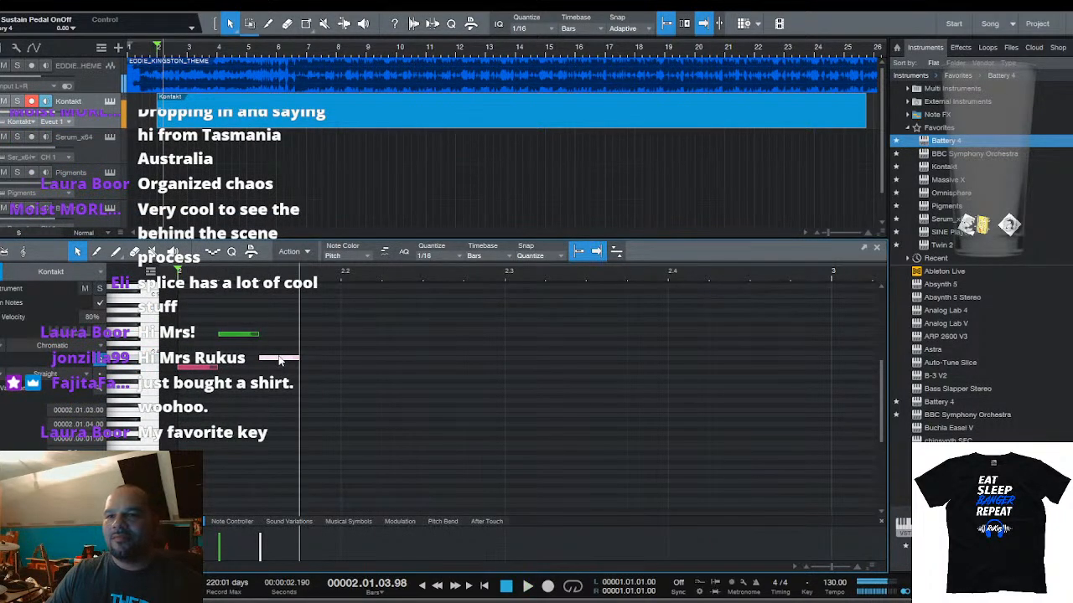
Raise the third note by one semitone, checking the phrase by playback with the EDDIE_KINGSTON_THEME track muted
{"action": "key", "text": "space"}
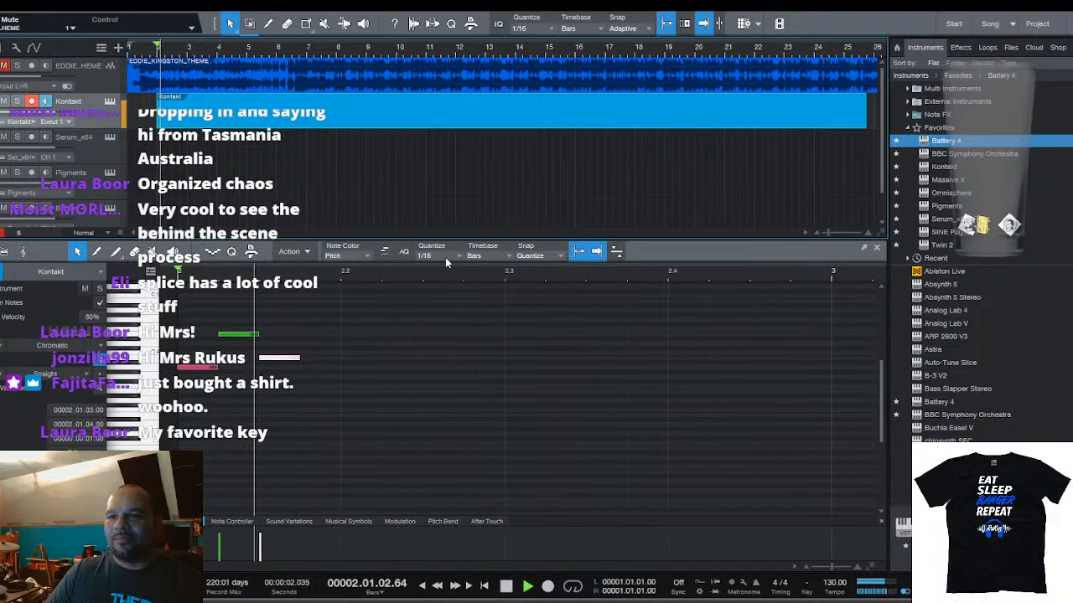
{"action": "key", "text": "space"}
{"action": "left_click_drag", "start_coordinate": [285, 361], "coordinate": [297, 355]}
{"action": "key", "text": "space"}
{"action": "key", "text": "space"}
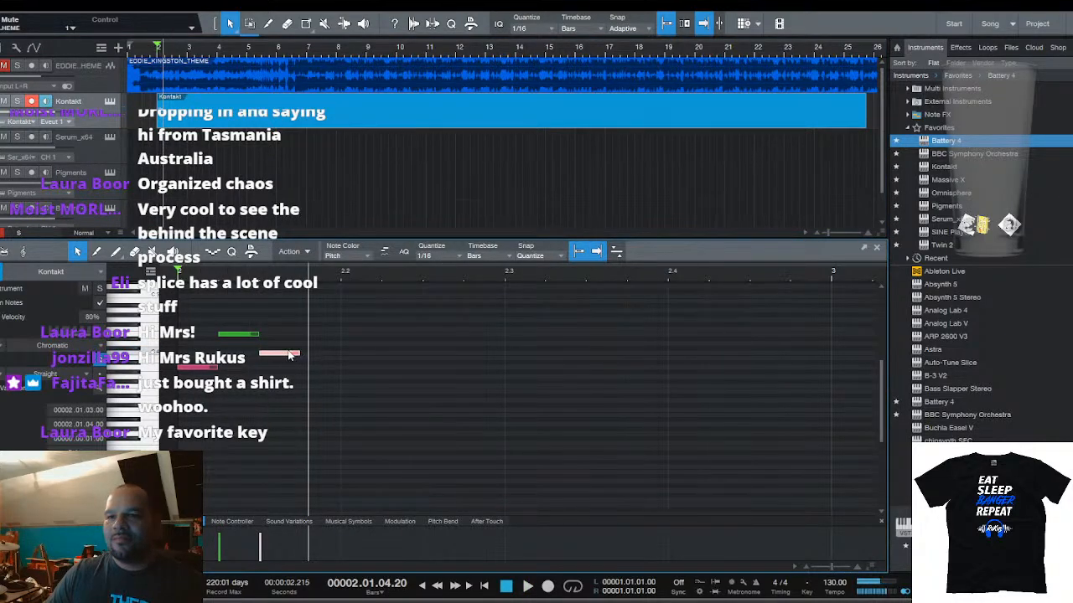
Add a fourth note at the second note's pitch and a fifth one semitone below the third, and play the phrase
{"action": "left_click", "coordinate": [320, 334]}
{"action": "left_click", "coordinate": [360, 353]}
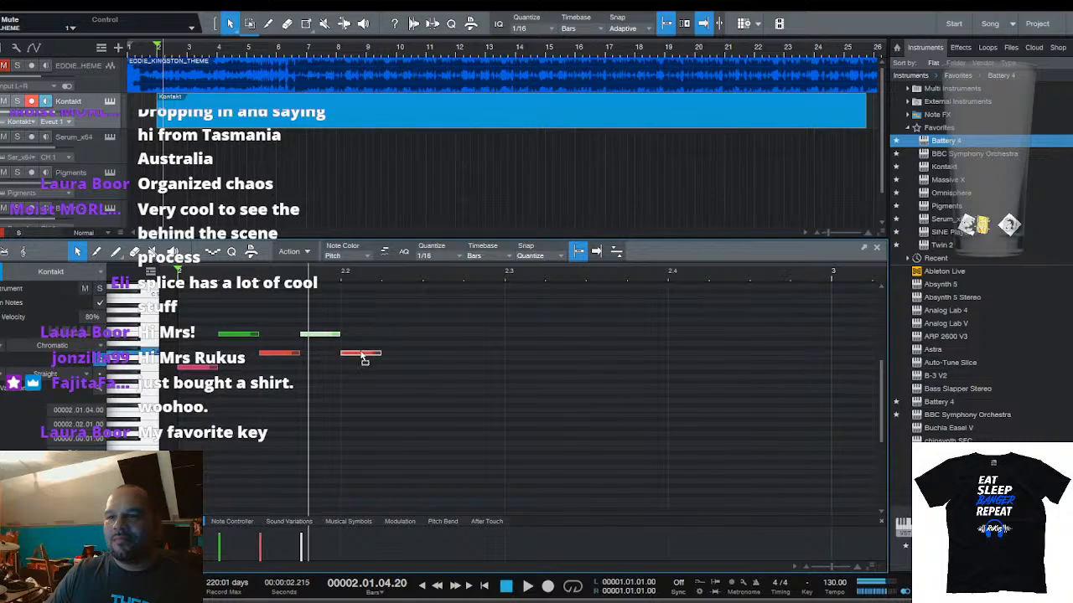
{"action": "left_click_drag", "start_coordinate": [363, 356], "coordinate": [363, 358]}
{"action": "key", "text": "space"}
{"action": "key", "text": "space"}
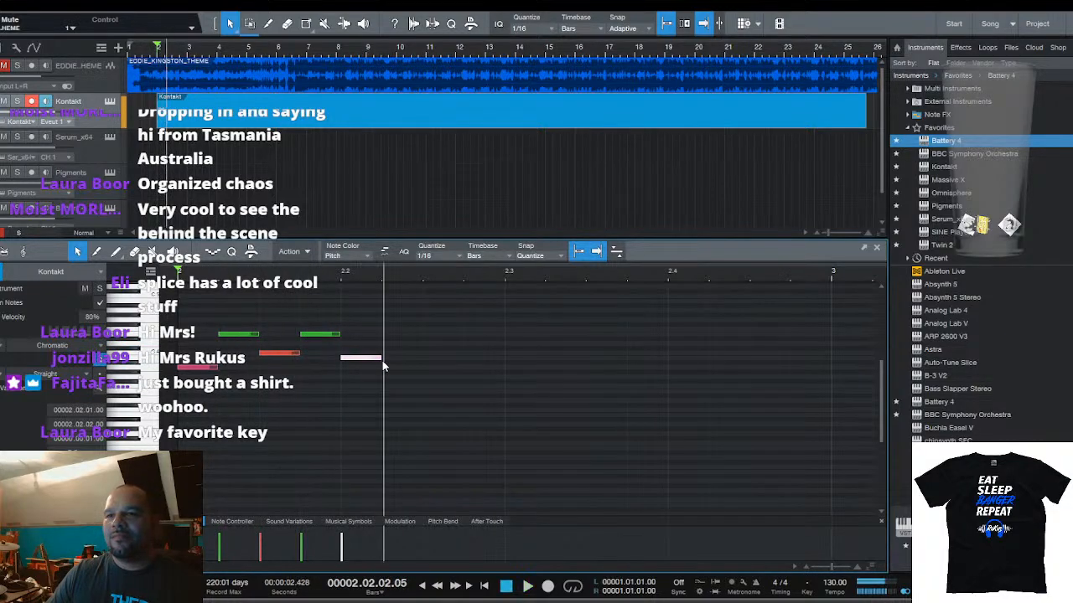
Repeat the high note on the sixteenths 2.2.2, 2.2.4 and 2.3.2, and play the phrase
{"action": "left_click", "coordinate": [399, 335]}
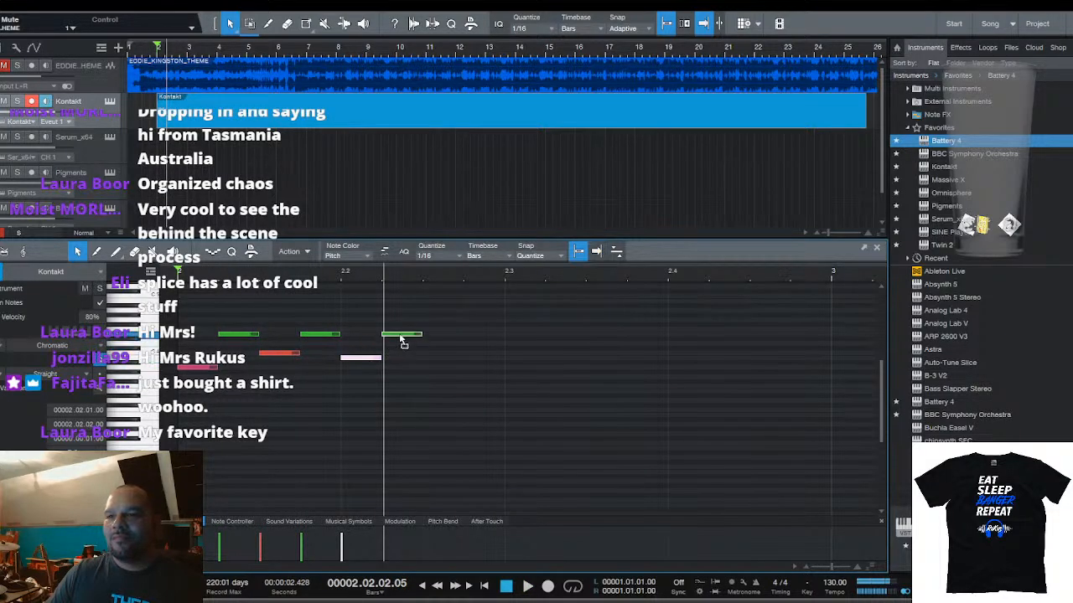
{"action": "left_click", "coordinate": [482, 334]}
{"action": "left_click", "coordinate": [553, 335]}
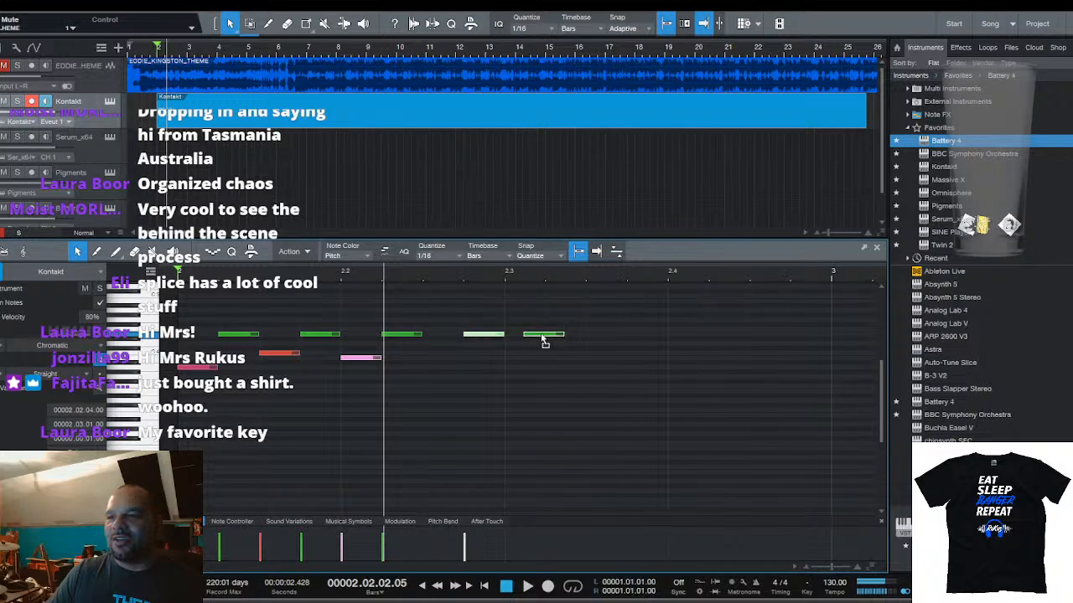
{"action": "key", "text": "space"}
{"action": "key", "text": "space"}
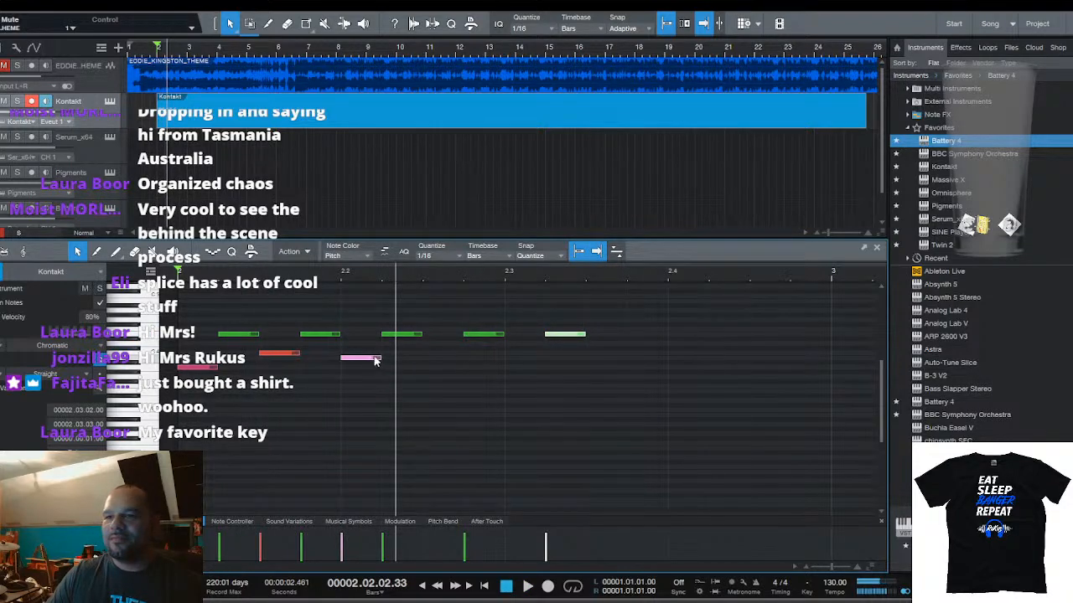
Fill the alternate sixteenths up to 2.4.3 with lower notes, add upper notes one semitone down at 2.3.4 and 2.4.2, and play the bar
{"action": "left_click_drag", "start_coordinate": [374, 360], "coordinate": [745, 369]}
{"action": "left_click_drag", "start_coordinate": [624, 343], "coordinate": [650, 338]}
{"action": "key", "text": "space"}
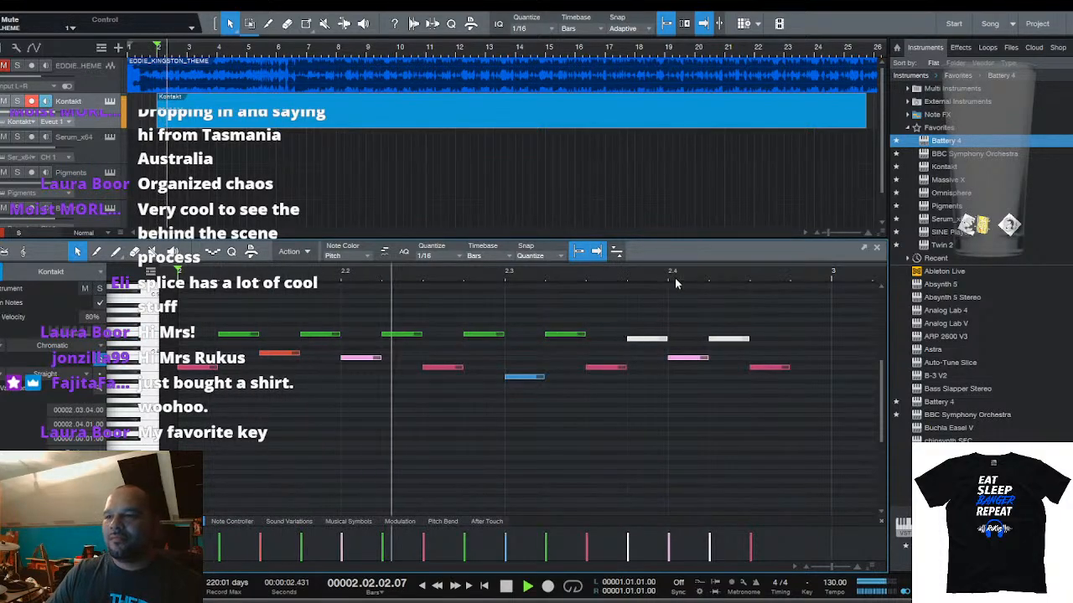
{"action": "scroll", "coordinate": [681, 273], "scroll_direction": "down", "scroll_amount": 3}
{"action": "key", "text": "space"}
{"action": "key", "text": "space"}
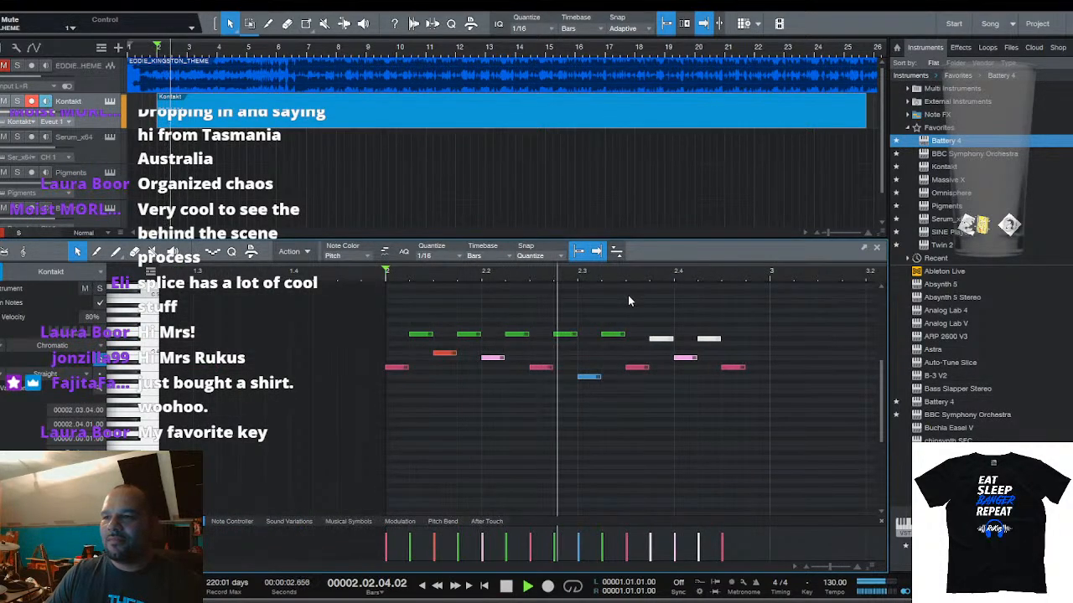
Raise the lower note at 2.3.1 by two semitones and play the phrase
{"action": "key", "text": "space"}
{"action": "left_click_drag", "start_coordinate": [592, 382], "coordinate": [591, 374]}
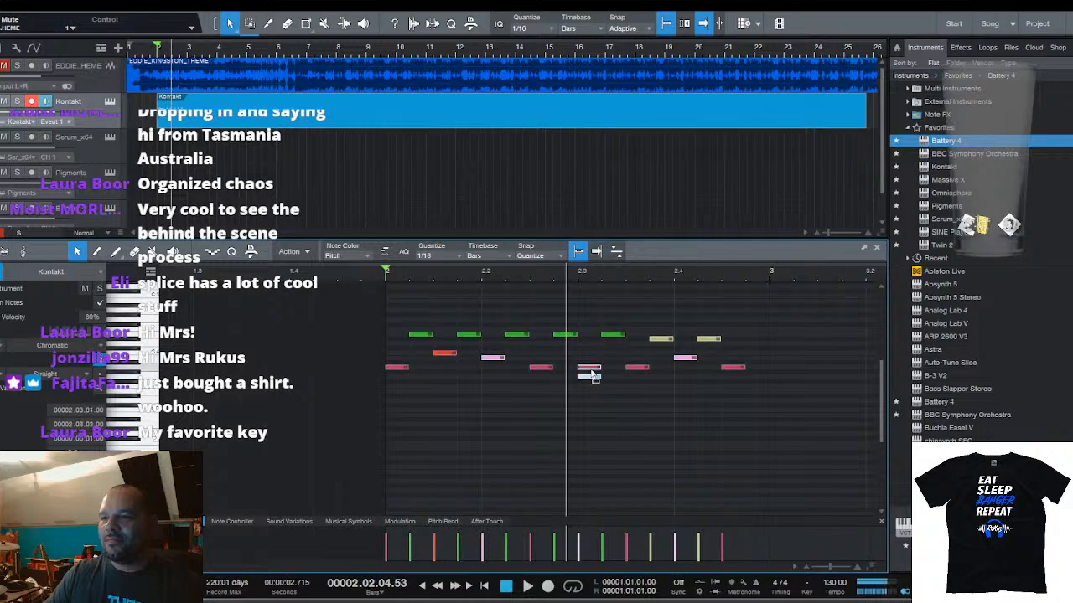
{"action": "key", "text": "space"}
{"action": "key", "text": "space"}
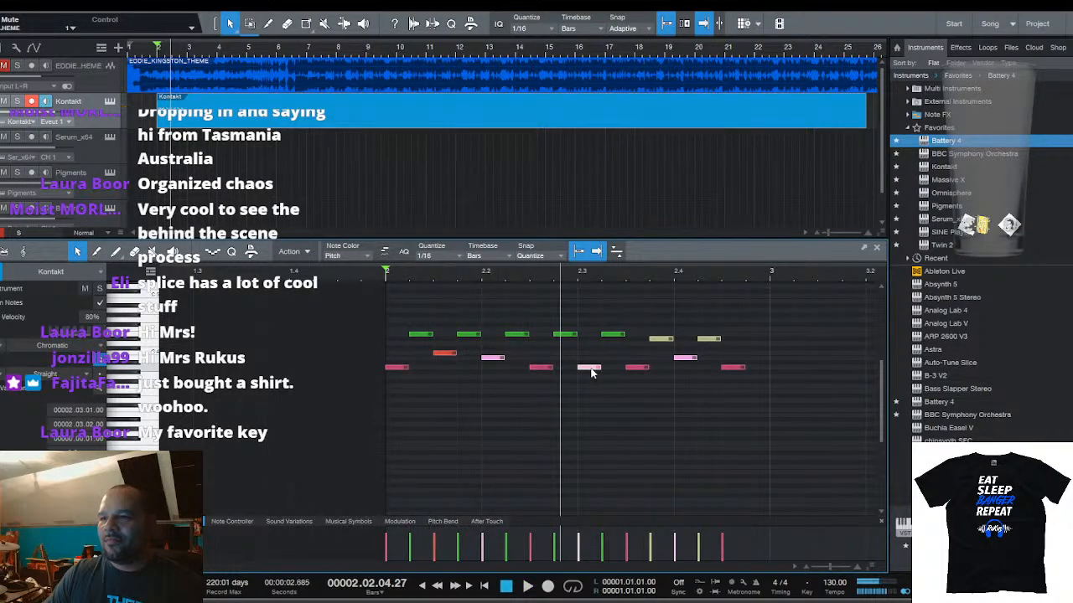
{"action": "key", "text": "space"}
{"action": "key", "text": "space"}
Try the lower note at 2.2.3 one semitone higher and play the phrase
{"action": "left_click", "coordinate": [492, 359]}
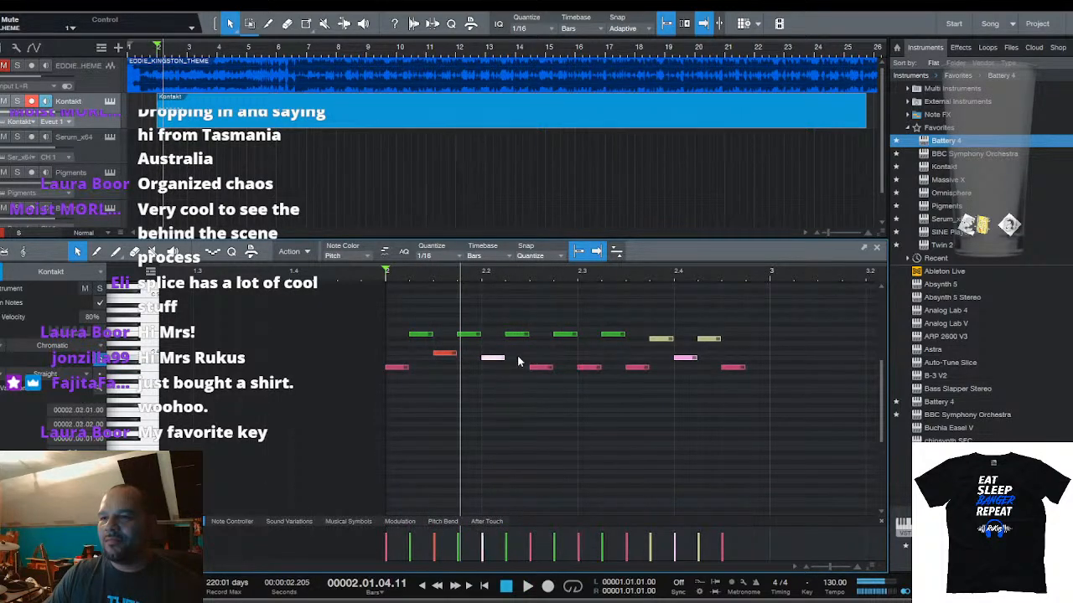
{"action": "left_click", "coordinate": [520, 336]}
{"action": "left_click", "coordinate": [540, 367]}
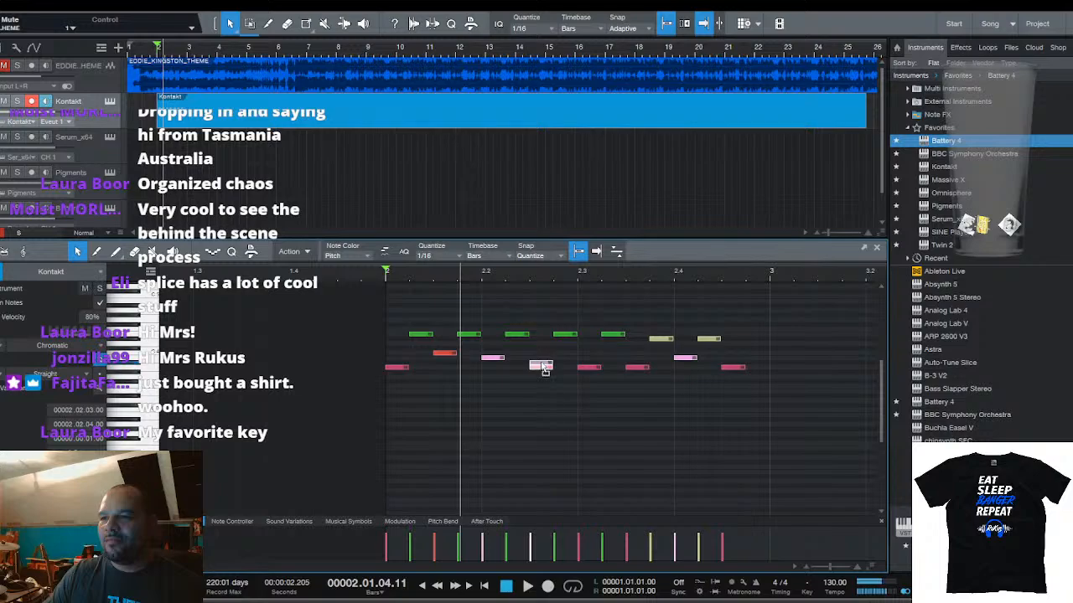
{"action": "left_click_drag", "start_coordinate": [545, 370], "coordinate": [545, 365]}
{"action": "left_click", "coordinate": [591, 370]}
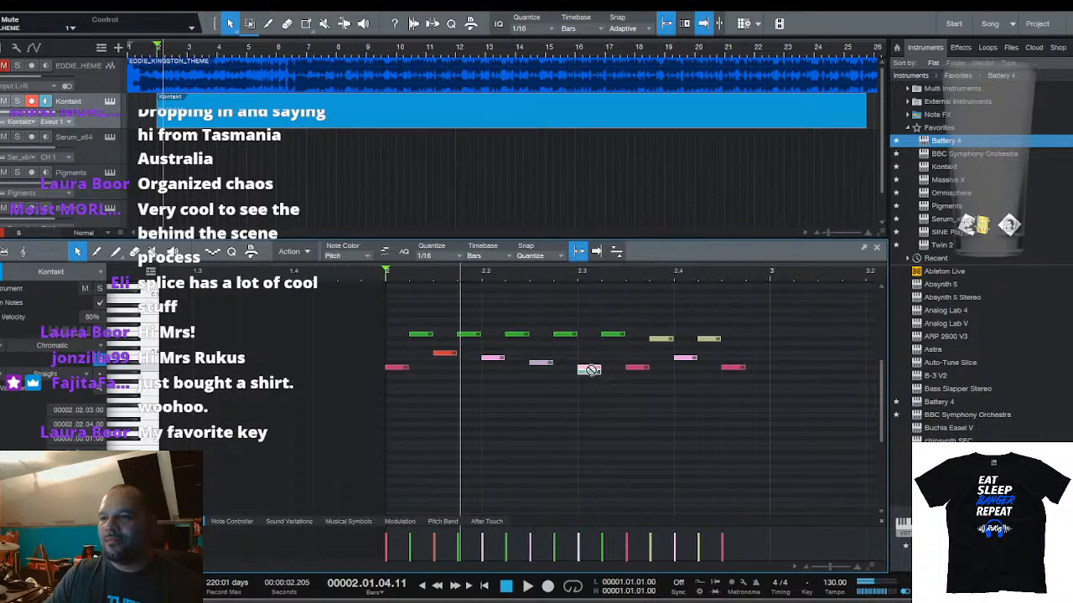
{"action": "key", "text": "space"}
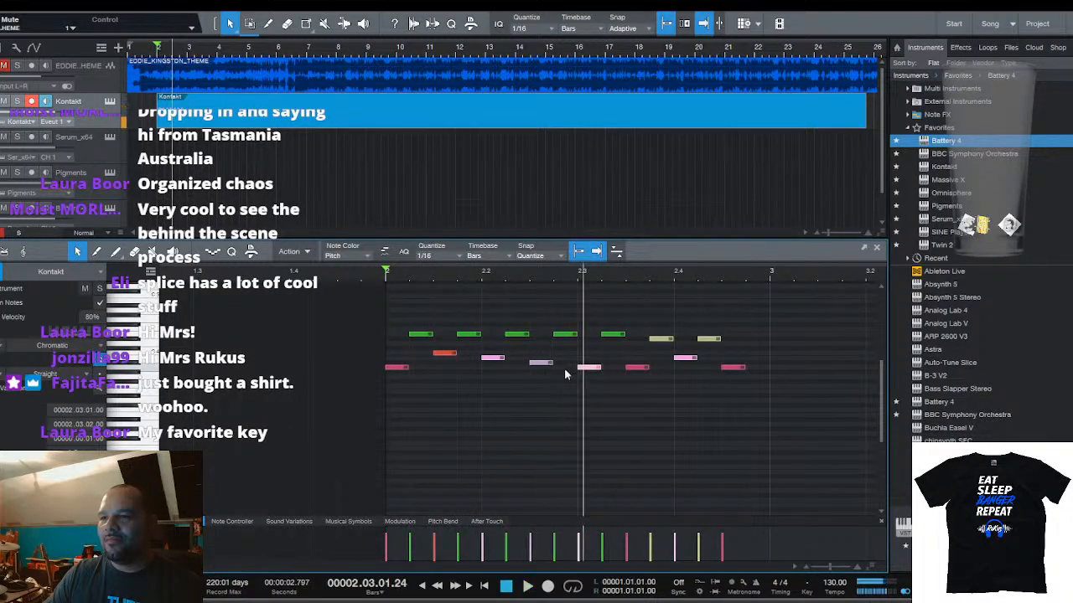
Set the lower notes at 2.1.3, 2.2.1 and 2.2.3 to two, four and five semitones below the high note, checking by playback
{"action": "left_click_drag", "start_coordinate": [543, 366], "coordinate": [543, 356]}
{"action": "key", "text": "space"}
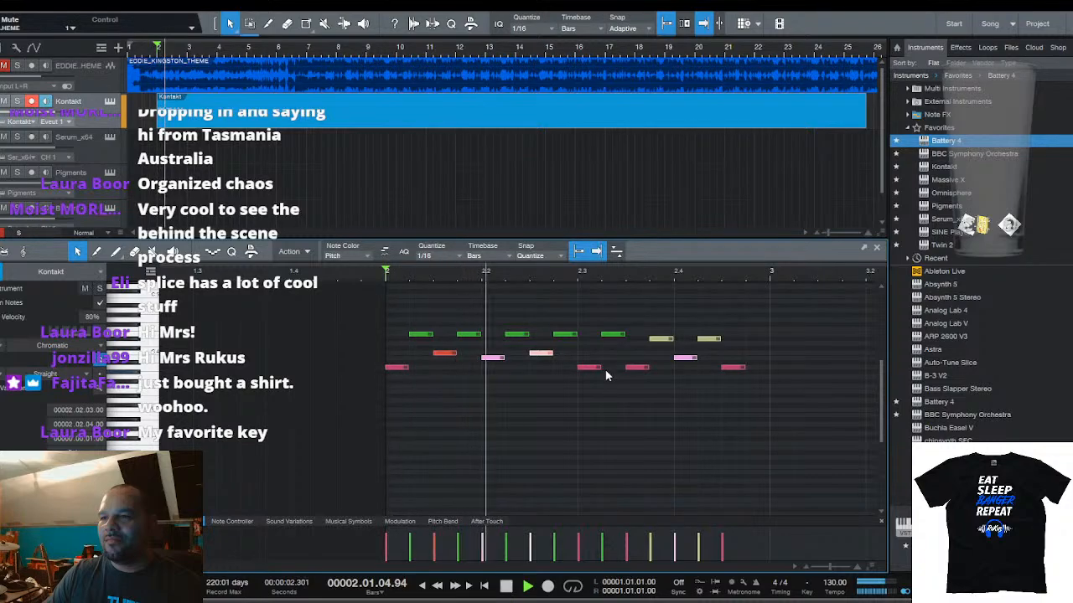
{"action": "key", "text": "space"}
{"action": "key", "text": "space"}
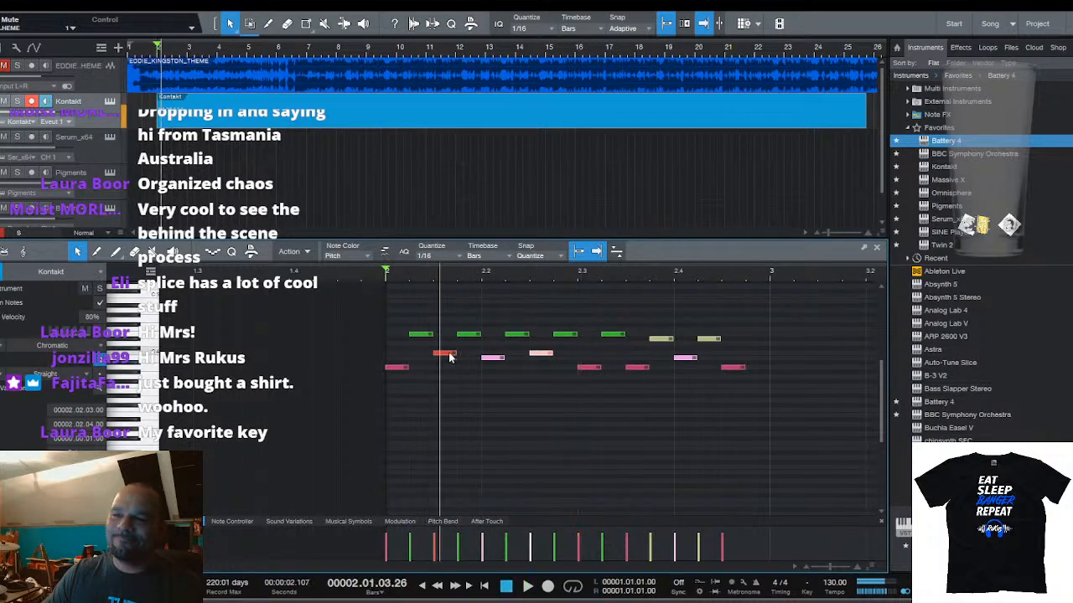
{"action": "left_click_drag", "start_coordinate": [450, 357], "coordinate": [543, 358]}
{"action": "key", "text": "space"}
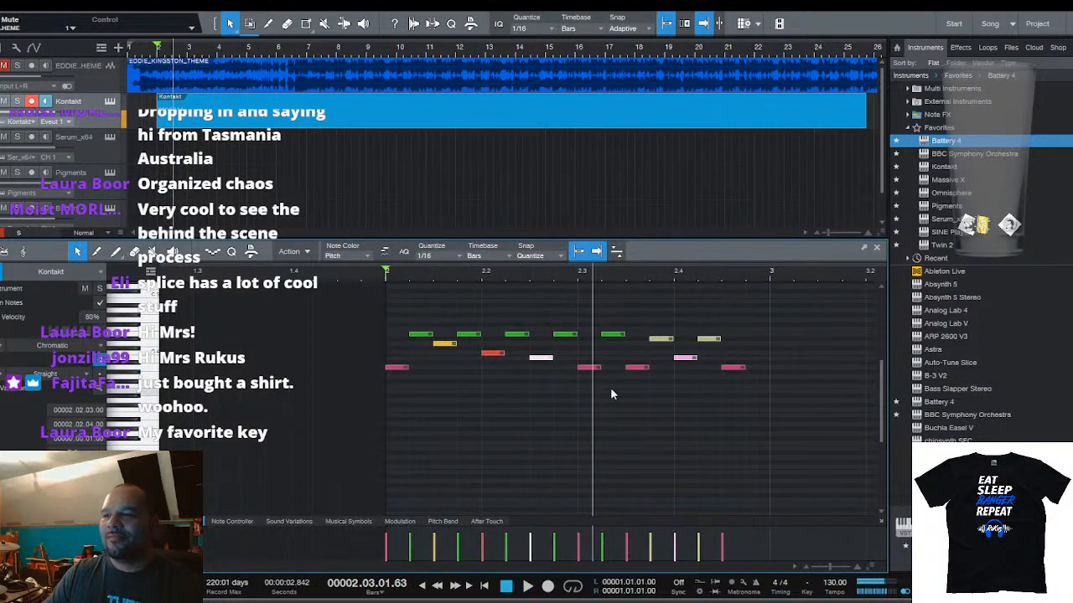
Lower the notes at 2.3.3 and 2.4.1 by two semitones, raise the one at 2.4.3 by two, and play the bar
{"action": "left_click_drag", "start_coordinate": [634, 369], "coordinate": [689, 368]}
{"action": "left_click", "coordinate": [736, 367]}
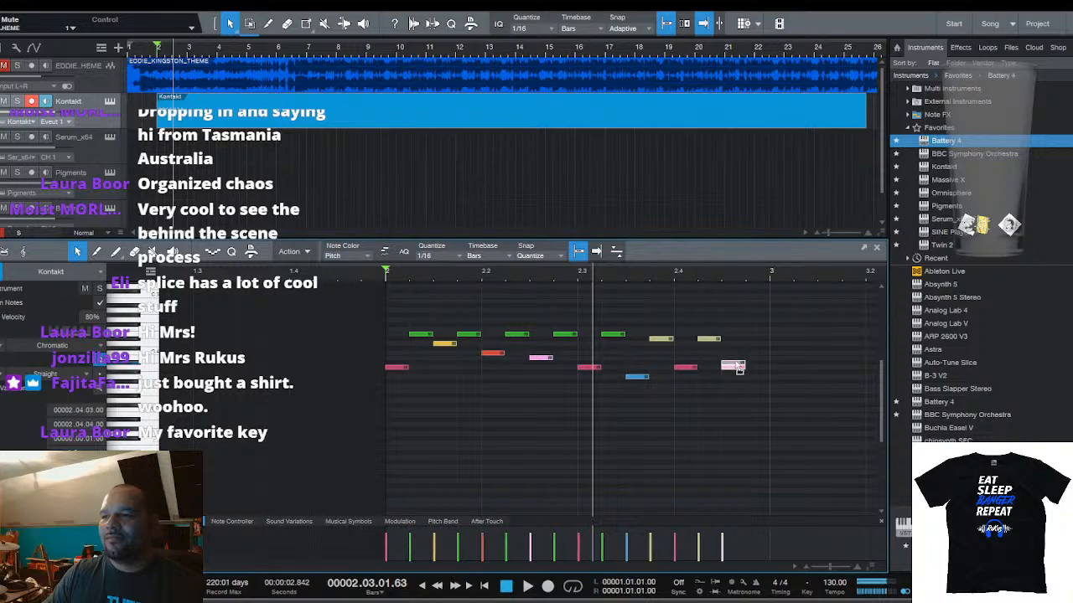
{"action": "key", "text": "space"}
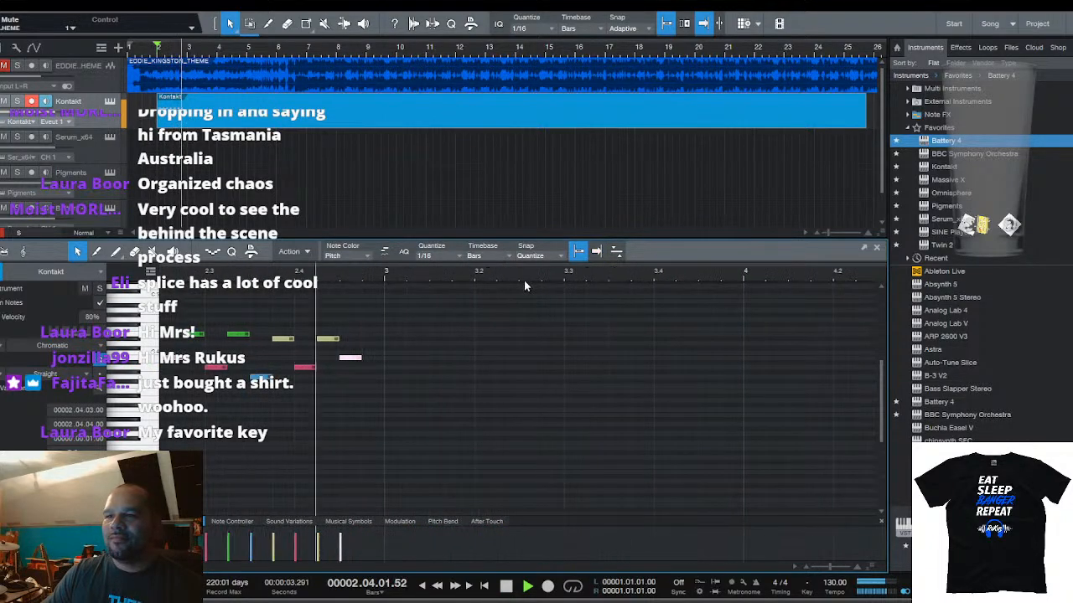
{"action": "key", "text": "space"}
Raise the upper notes at 2.3.4 and 2.4.2 by one semitone to the repeated high pitch, and play the bar
{"action": "left_click_drag", "start_coordinate": [363, 332], "coordinate": [287, 335]}
{"action": "key", "text": "space"}
{"action": "scroll", "coordinate": [342, 275], "scroll_direction": "down", "scroll_amount": 5}
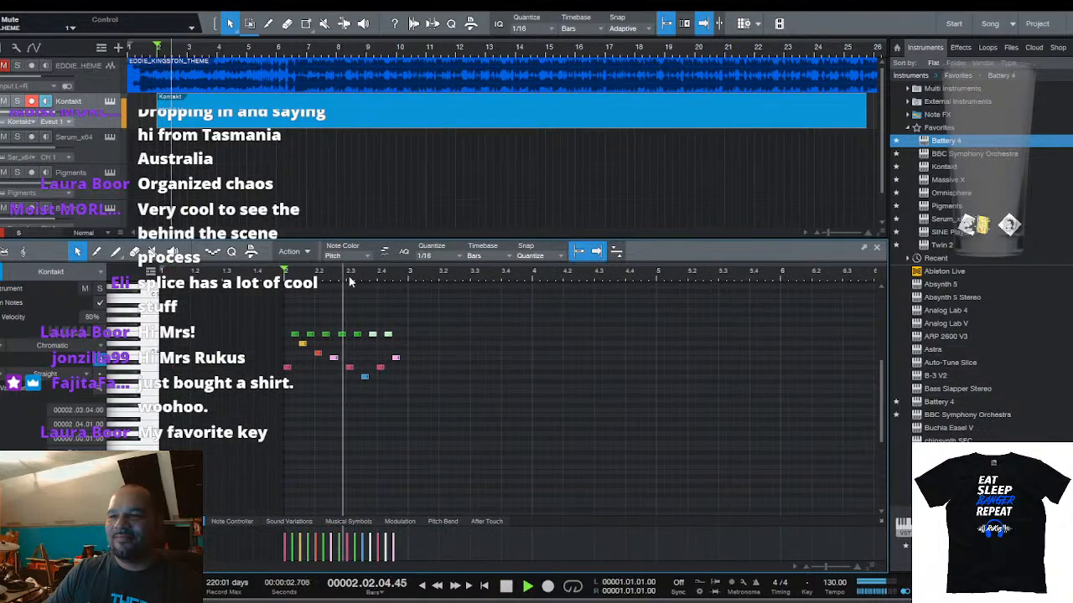
{"action": "key", "text": "space"}
Repeat the high note on the last sixteenth, 2.4.4, and play the bar
{"action": "left_click", "coordinate": [417, 351]}
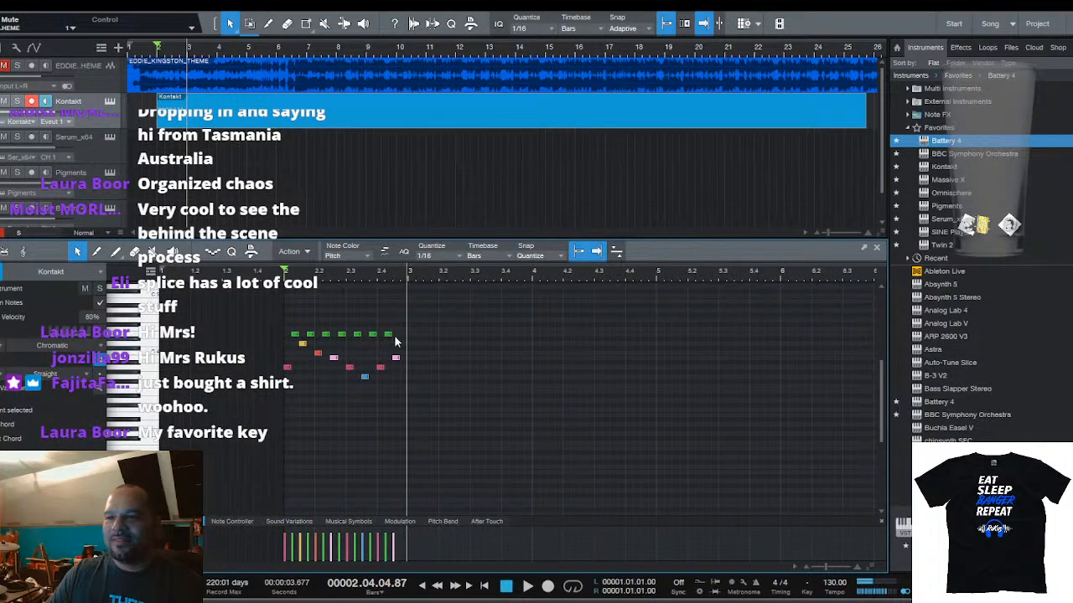
{"action": "left_click", "coordinate": [386, 335]}
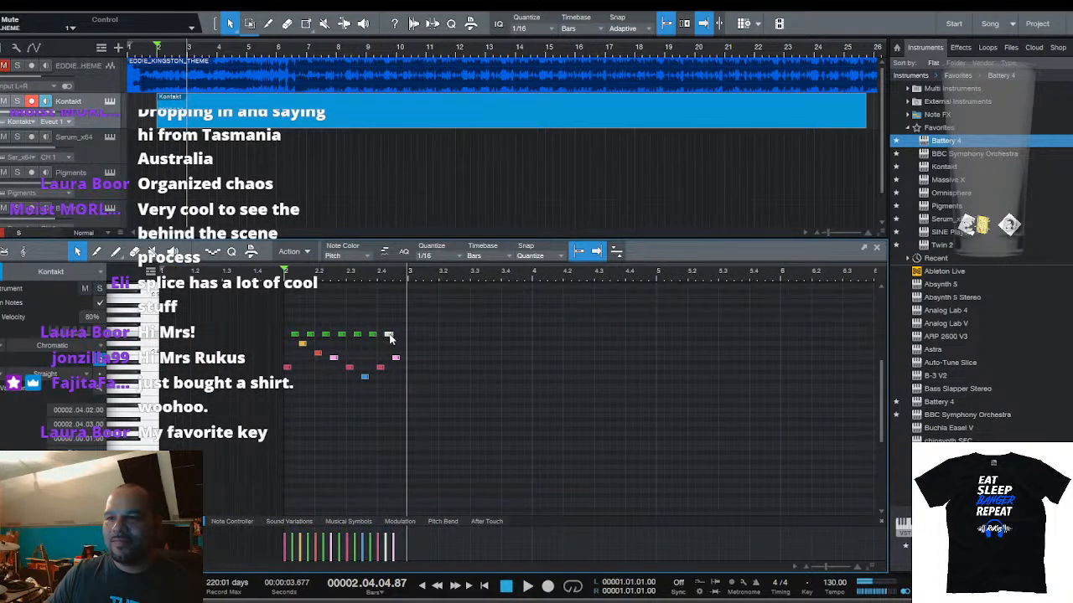
{"action": "left_click_drag", "start_coordinate": [389, 335], "coordinate": [406, 342]}
{"action": "key", "text": "space"}
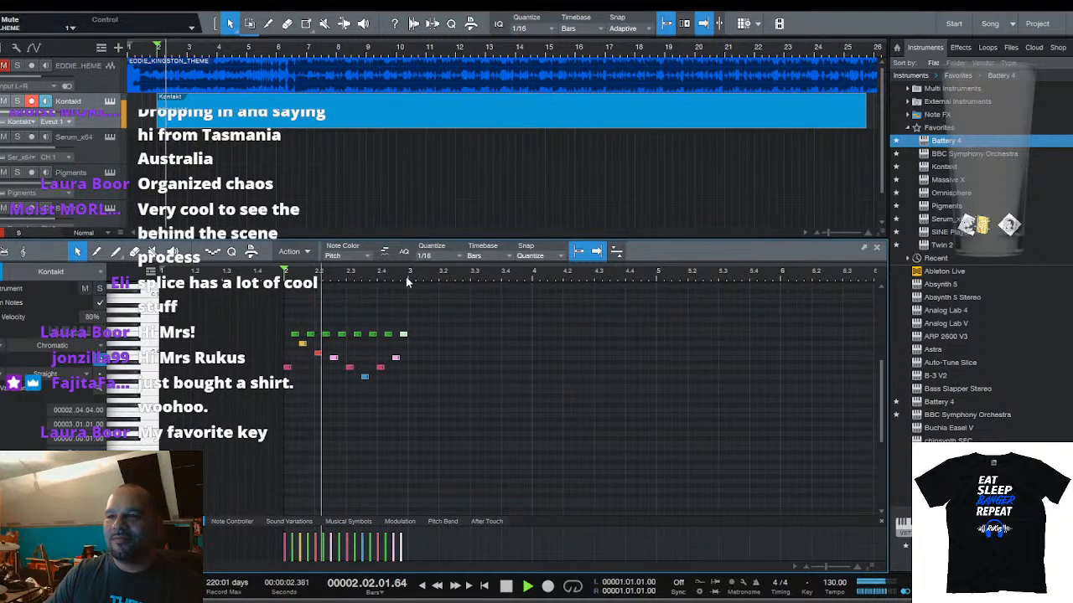
{"action": "left_click_drag", "start_coordinate": [406, 277], "coordinate": [489, 284]}
{"action": "key", "text": "space"}
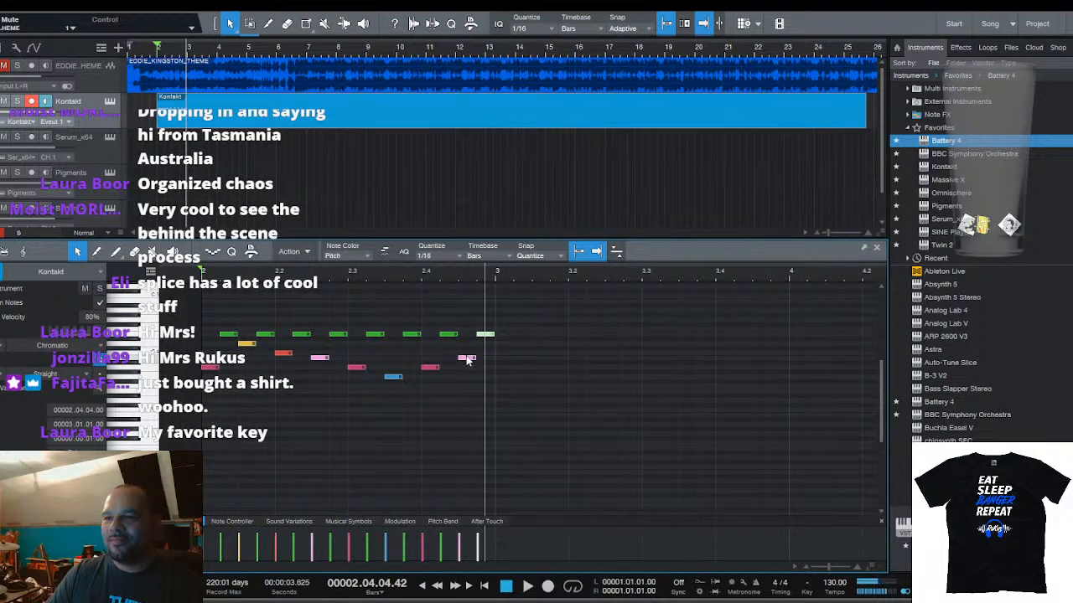
Duplicate all notes of bar 2 into bar 3 and play both bars
{"action": "left_click_drag", "start_coordinate": [588, 382], "coordinate": [211, 308]}
{"action": "key", "text": "d"}
{"action": "key", "text": "space"}
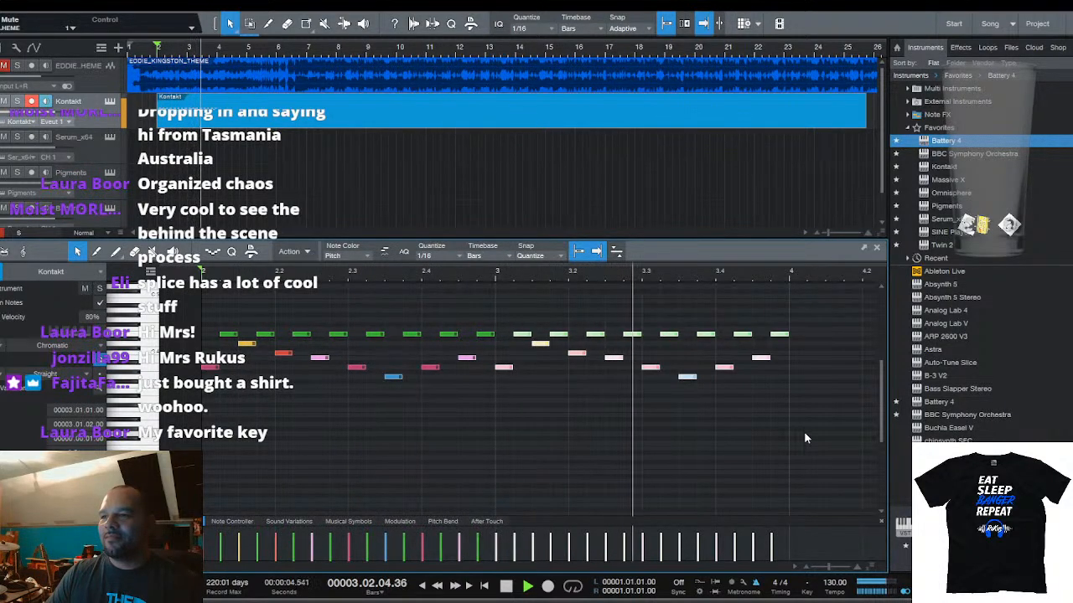
{"action": "key", "text": "space"}
Add a note at 4.1.1 eleven semitones below the high note and play the phrase up to it
{"action": "left_click_drag", "start_coordinate": [798, 275], "coordinate": [603, 280]}
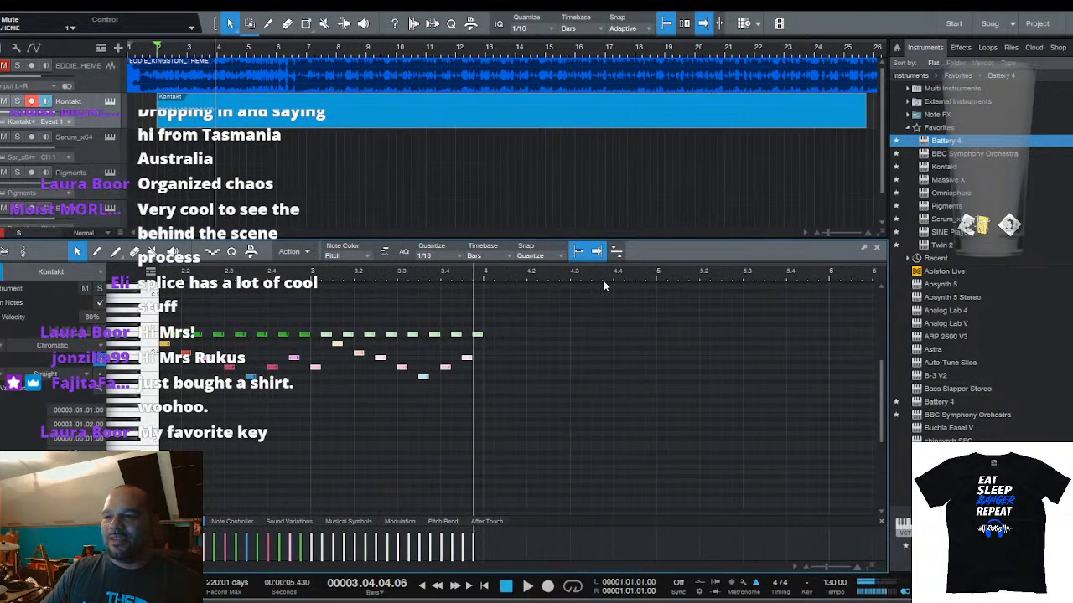
{"action": "left_click_drag", "start_coordinate": [479, 336], "coordinate": [492, 387]}
{"action": "left_click", "coordinate": [515, 360]}
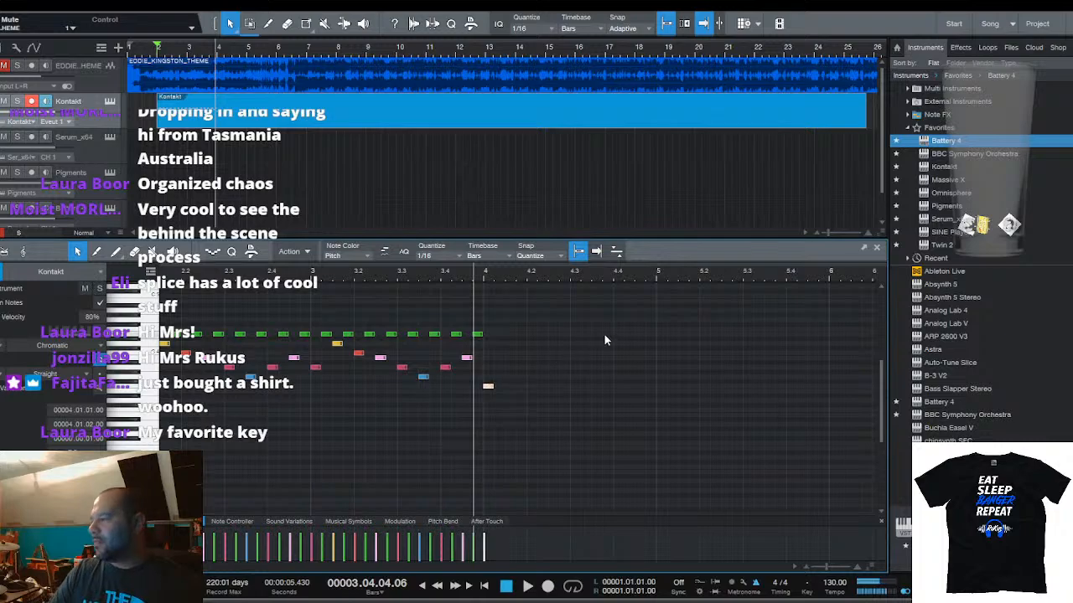
{"action": "key", "text": "space"}
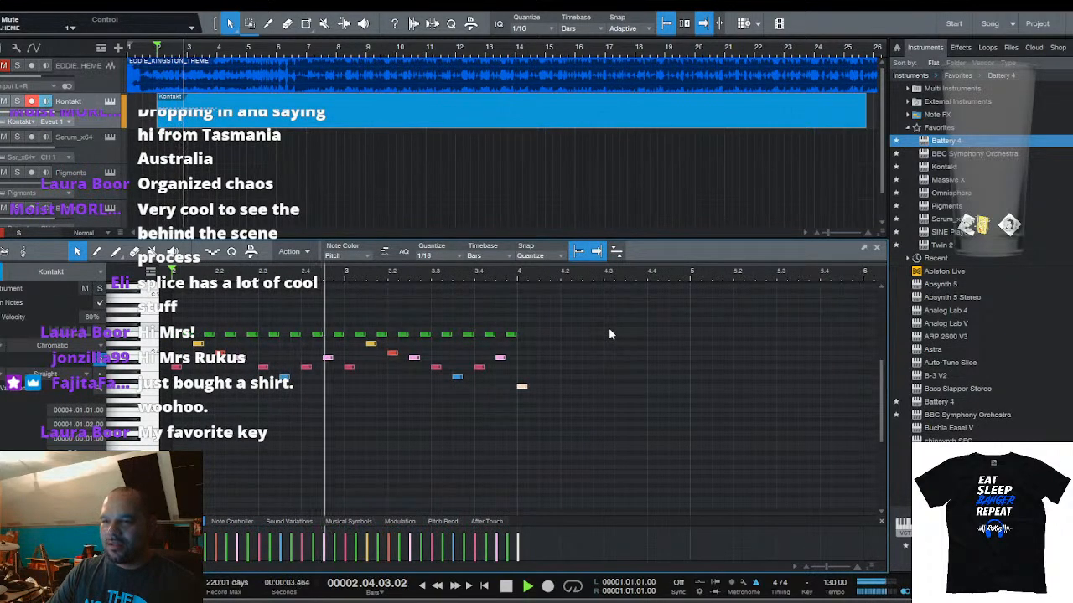
{"action": "scroll", "coordinate": [547, 270], "scroll_direction": "up", "scroll_amount": 4}
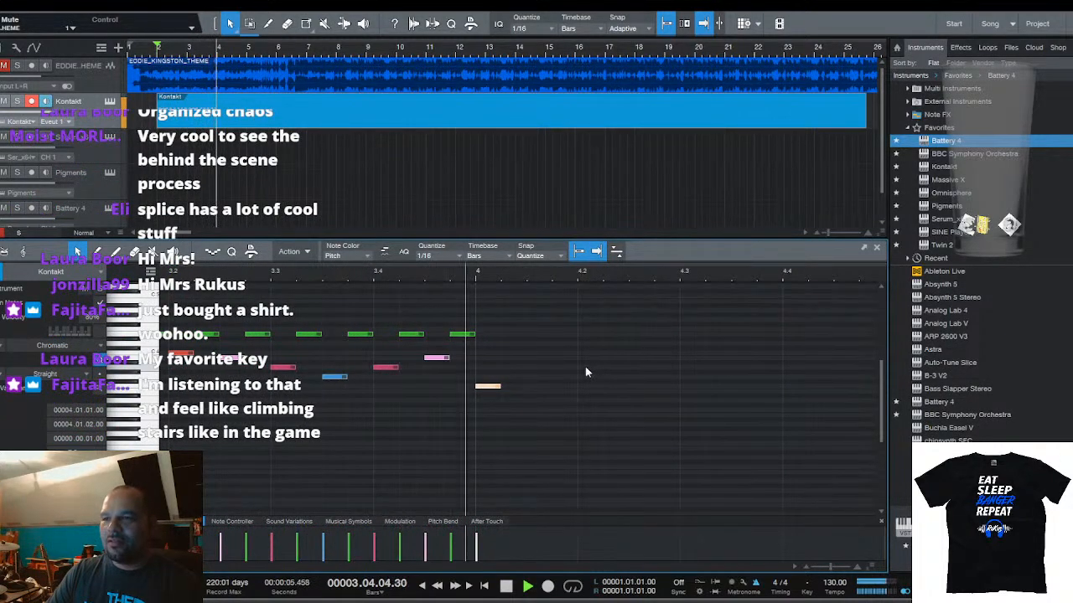
{"action": "key", "text": "space"}
Add rising sixteenths from 4.1.2 to 4.2.1 at seven, four, two and zero semitones below the high note, and play from 3.4.3
{"action": "left_click_drag", "start_coordinate": [490, 387], "coordinate": [592, 336]}
{"action": "key", "text": "space"}
{"action": "scroll", "coordinate": [627, 277], "scroll_direction": "down", "scroll_amount": 4}
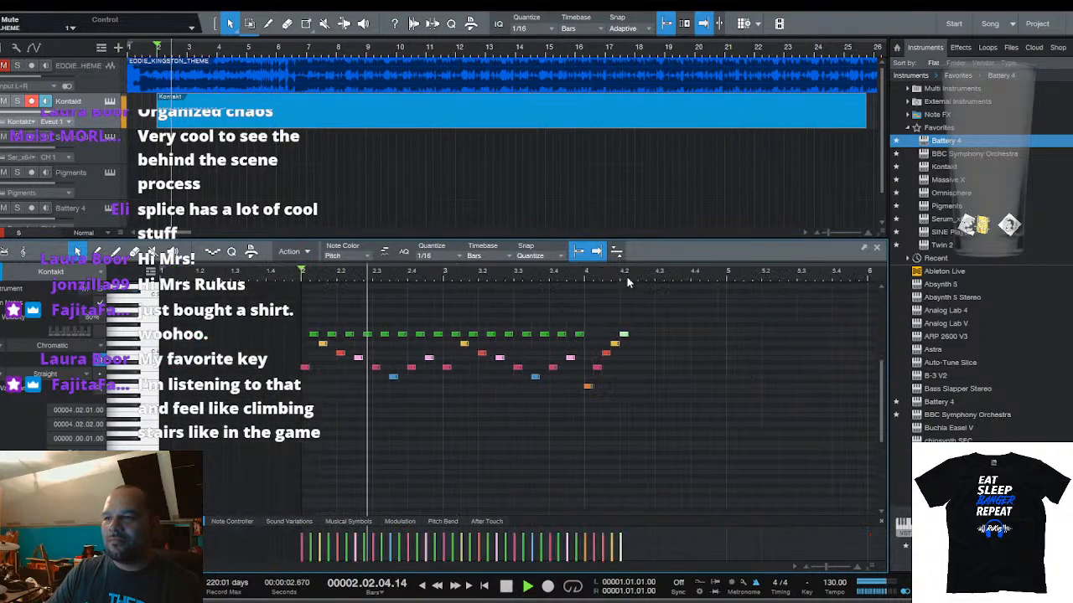
{"action": "left_click_drag", "start_coordinate": [627, 277], "coordinate": [612, 275]}
{"action": "left_click_drag", "start_coordinate": [288, 269], "coordinate": [553, 264]}
{"action": "key", "text": "space"}
{"action": "scroll", "coordinate": [621, 278], "scroll_direction": "up", "scroll_amount": 4}
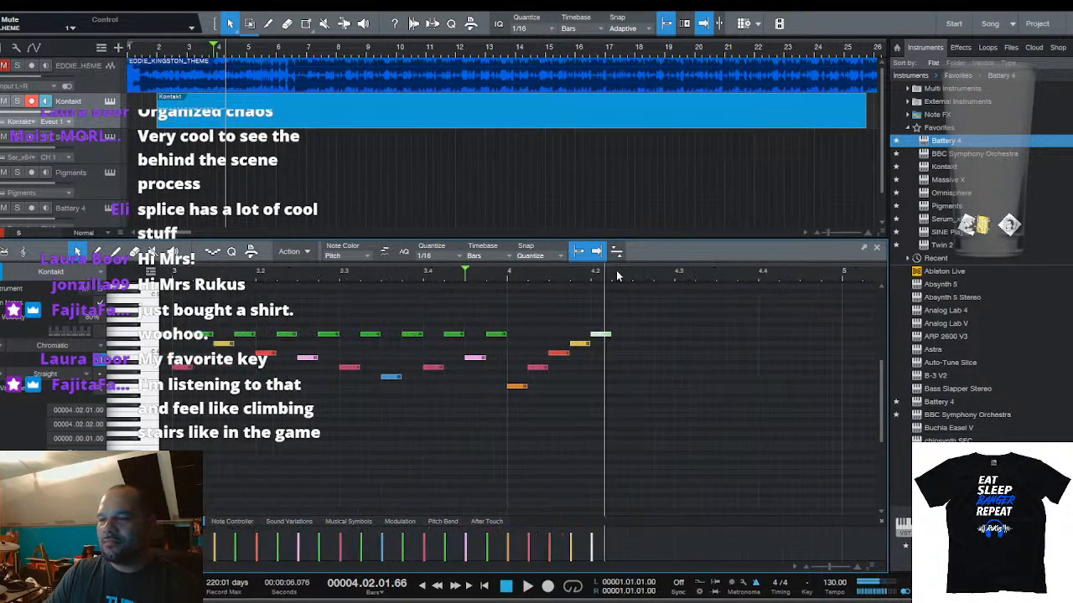
Repeat the high note at 4.2.2 and lower the note at 4.1.3 by one semitone
{"action": "left_click_drag", "start_coordinate": [609, 336], "coordinate": [621, 336]}
{"action": "left_click", "coordinate": [610, 336]}
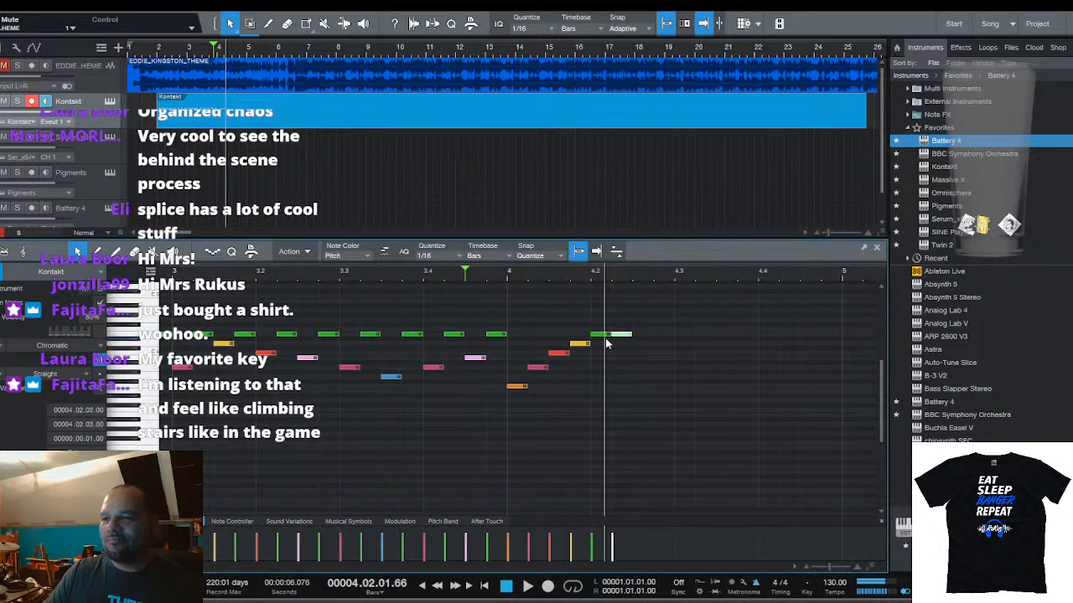
{"action": "left_click", "coordinate": [518, 386]}
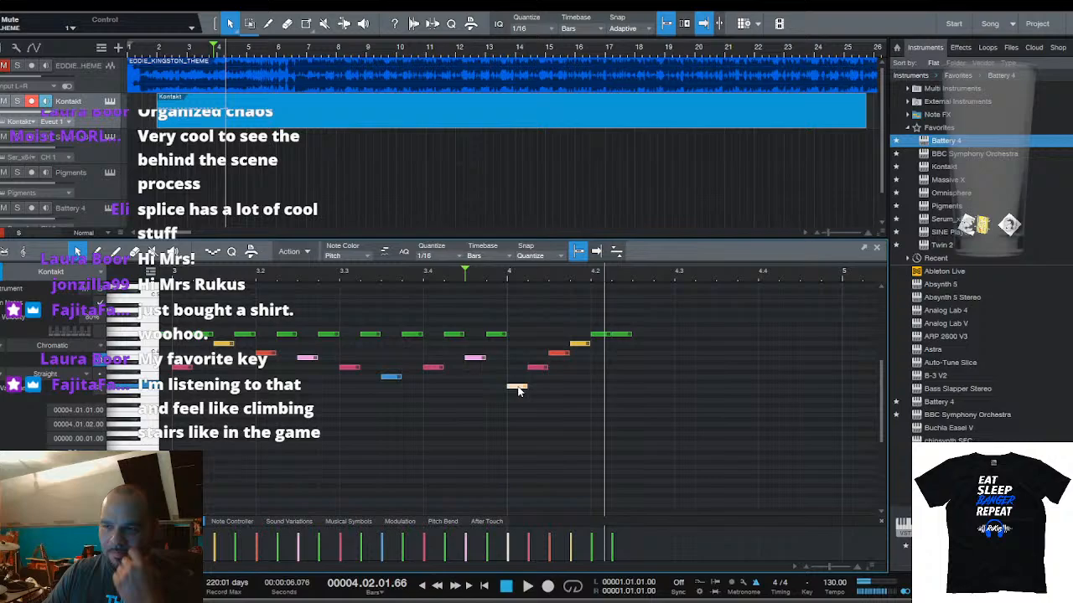
{"action": "left_click", "coordinate": [492, 329]}
{"action": "left_click", "coordinate": [538, 370]}
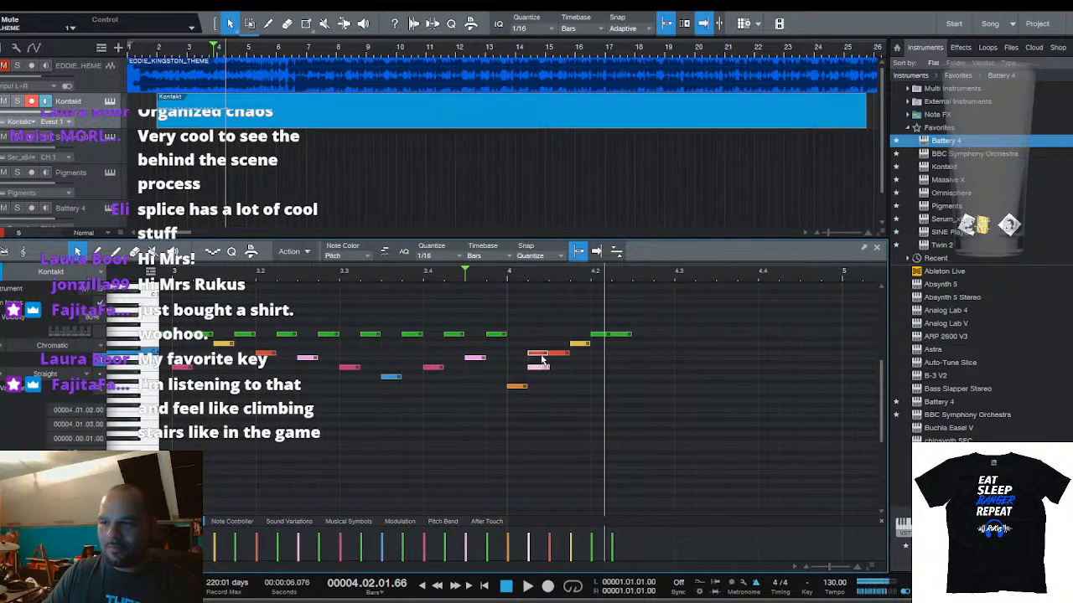
{"action": "mouse_move", "coordinate": [542, 368]}
{"action": "left_mouse_down"}
{"action": "mouse_move", "coordinate": [558, 375]}
{"action": "mouse_move", "coordinate": [559, 391]}
{"action": "mouse_move", "coordinate": [558, 360]}
{"action": "left_mouse_up"}
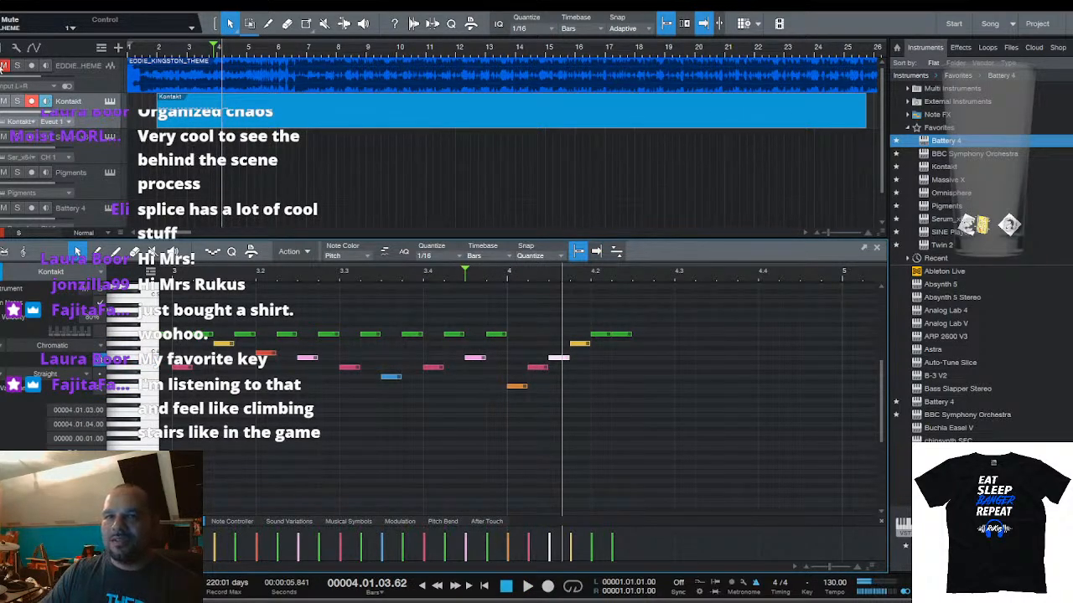
Unmute the EDDIE_KINGSTON_THEME track, mute the Kontakt track, and listen to the original from near the song's start
{"action": "left_click", "coordinate": [4, 65]}
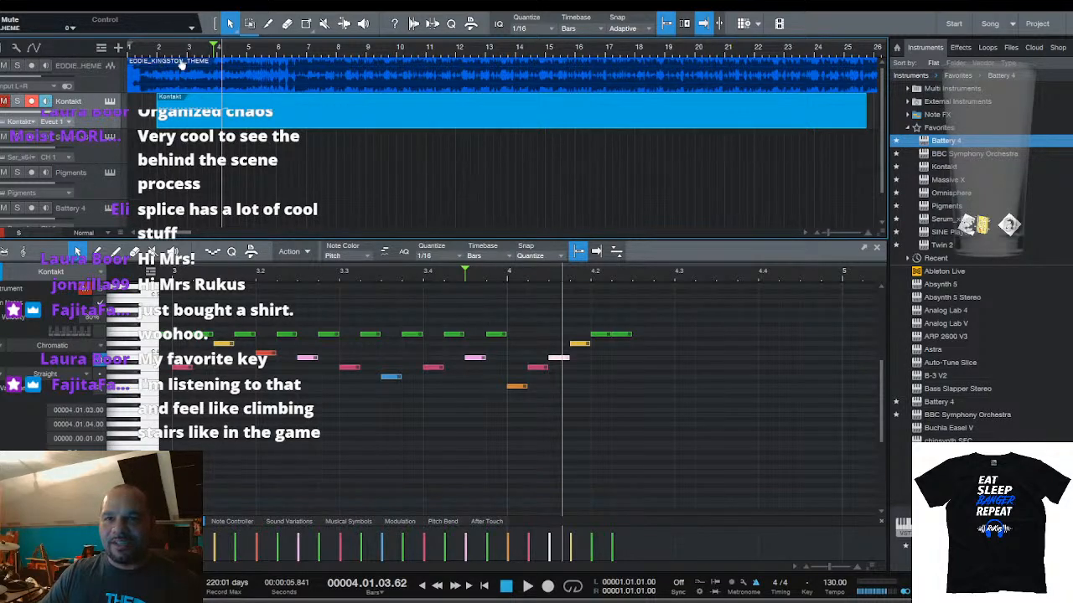
{"action": "key", "text": "space"}
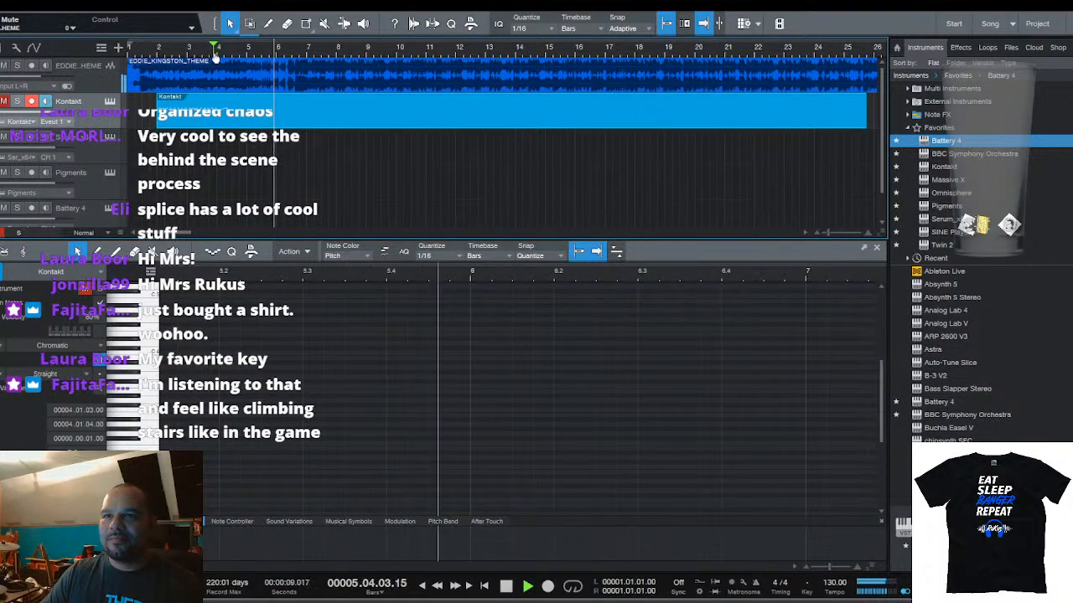
{"action": "left_click", "coordinate": [135, 48]}
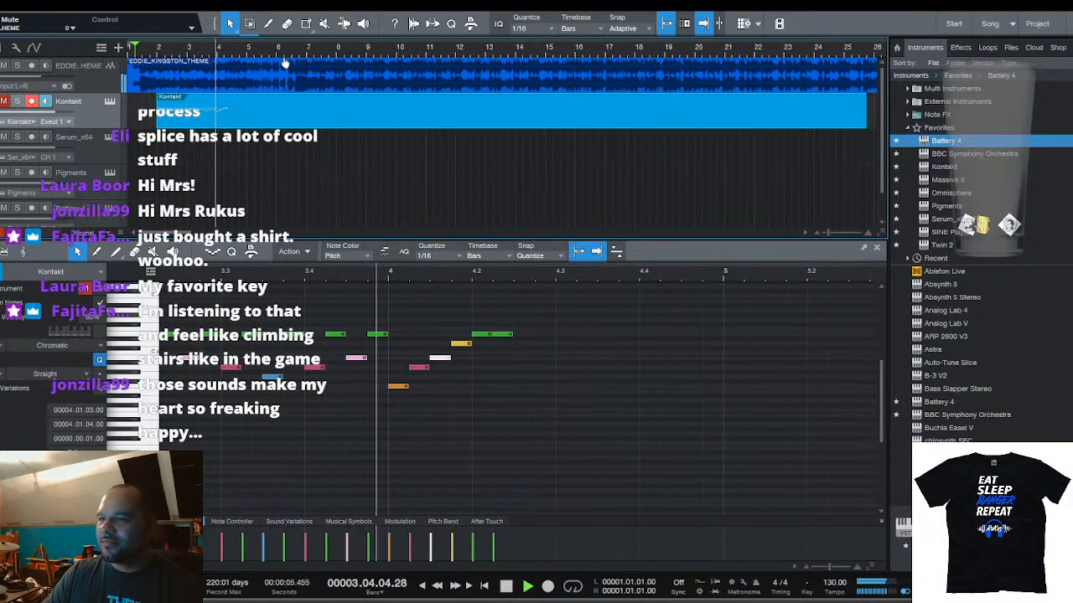
{"action": "key", "text": "space"}
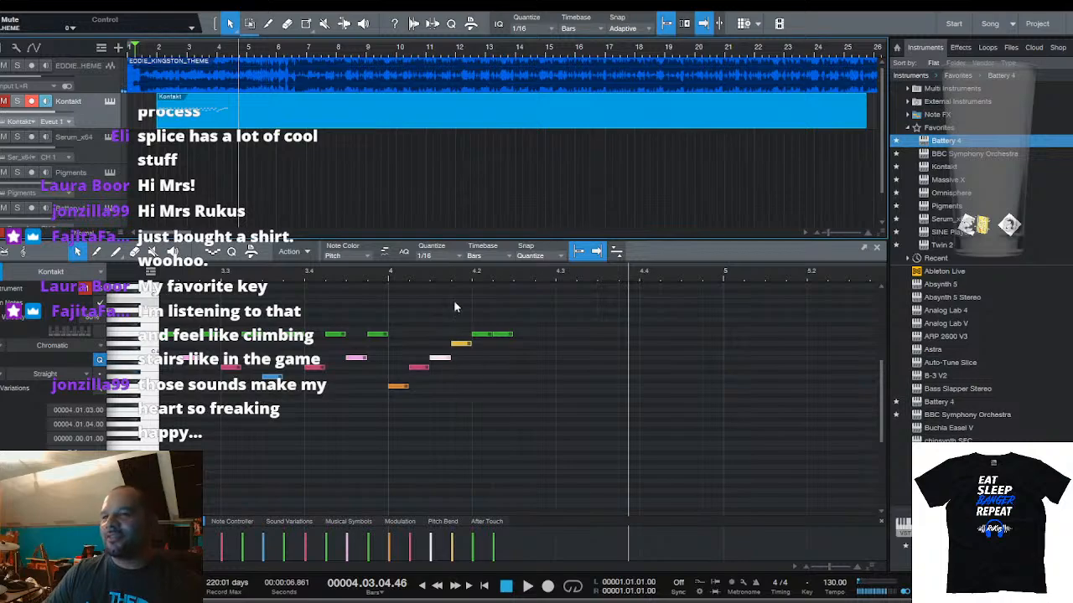
Set the playback start to bar 2 and the song tempo to 110 BPM
{"action": "scroll", "coordinate": [378, 282], "scroll_direction": "down", "scroll_amount": 3}
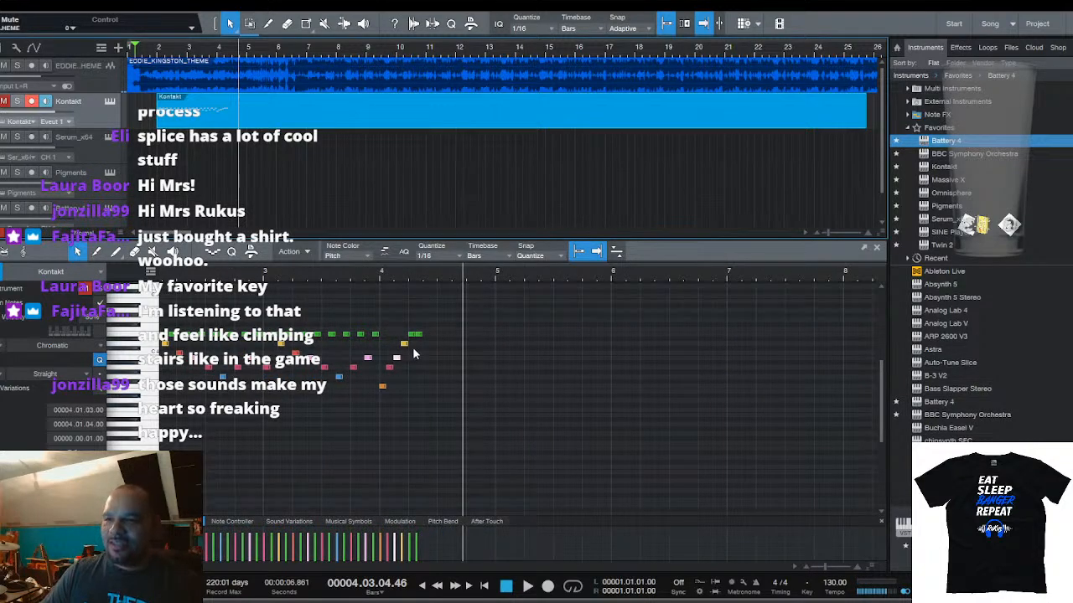
{"action": "scroll", "coordinate": [282, 272], "scroll_direction": "up", "scroll_amount": 3}
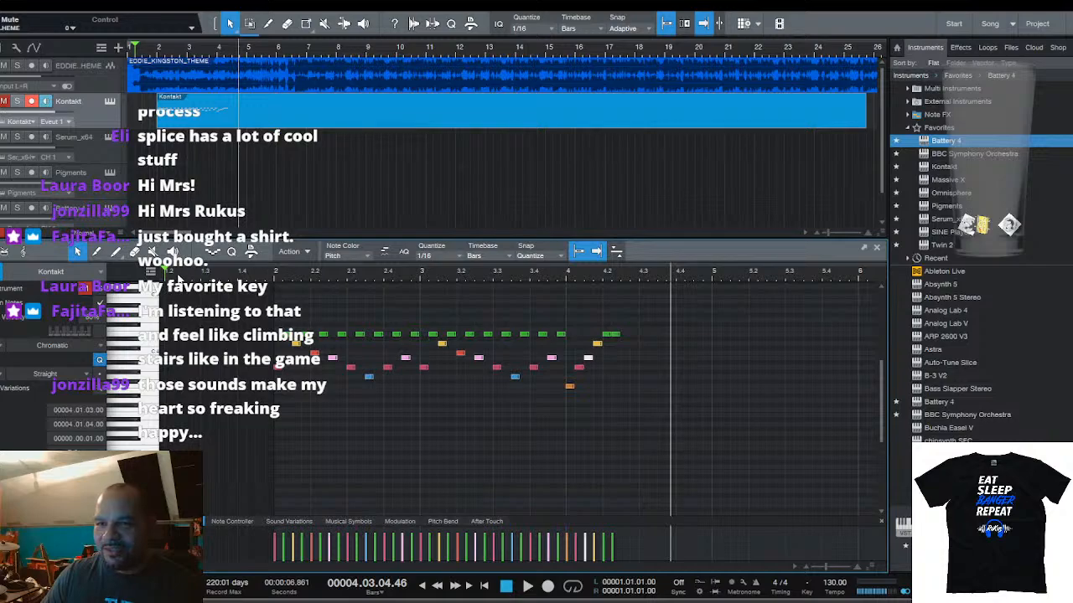
{"action": "left_click", "coordinate": [275, 272]}
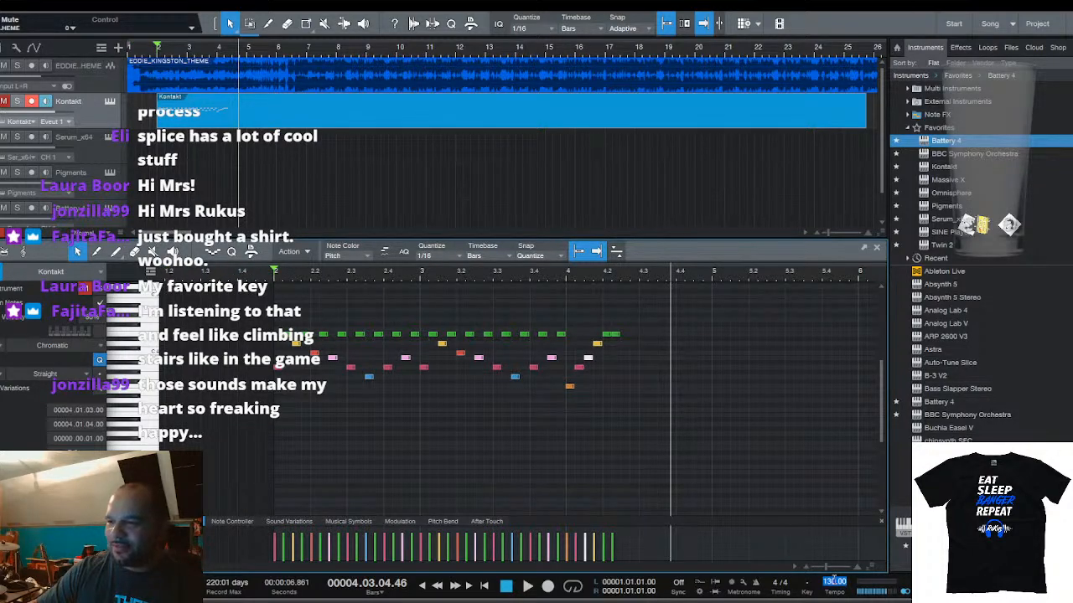
{"action": "key", "text": "Return"}
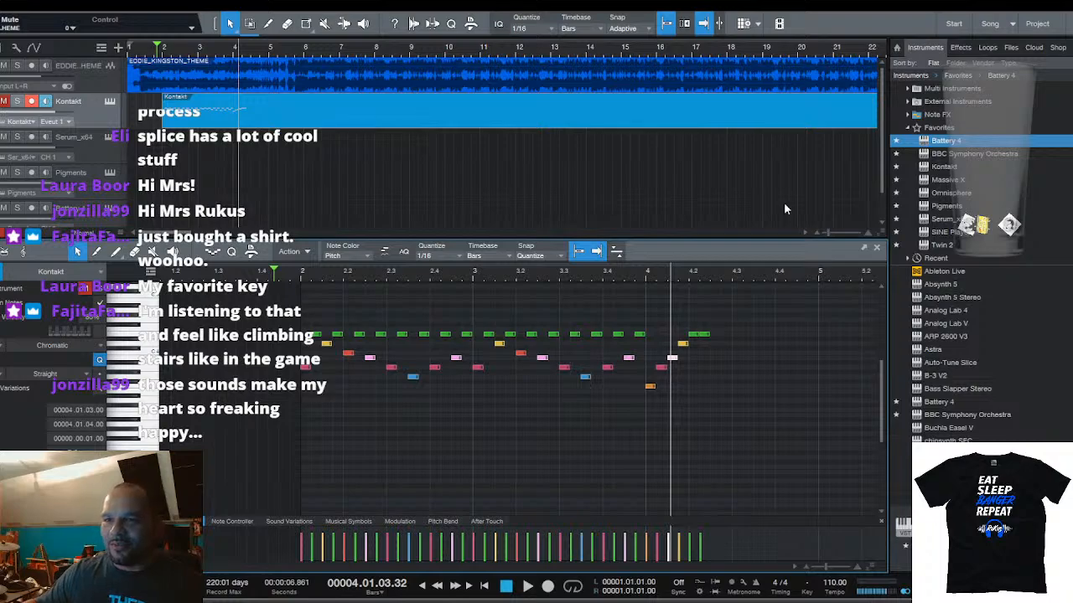
Play the original from bar 2, mute it and unmute the Kontakt track, and move the playback start to bar 4
{"action": "key", "text": "space"}
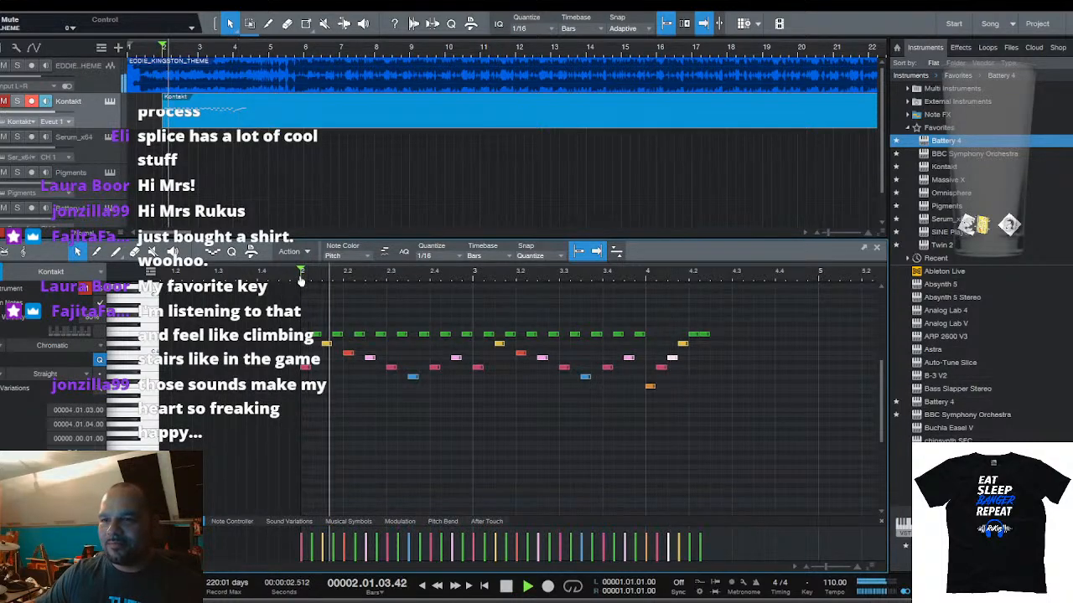
{"action": "key", "text": "space"}
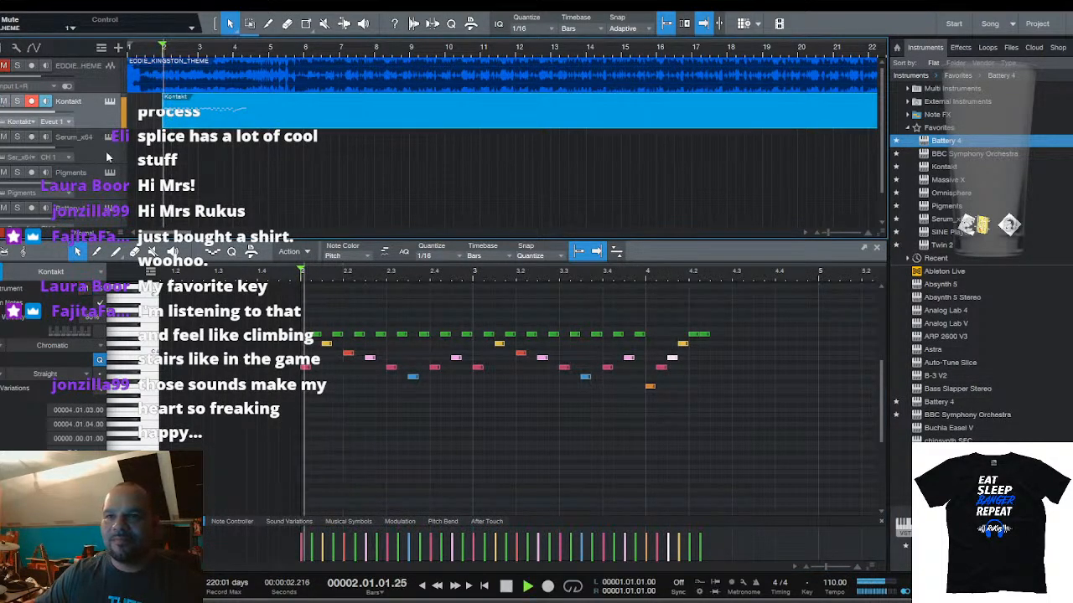
{"action": "scroll", "coordinate": [492, 275], "scroll_direction": "down", "scroll_amount": 2}
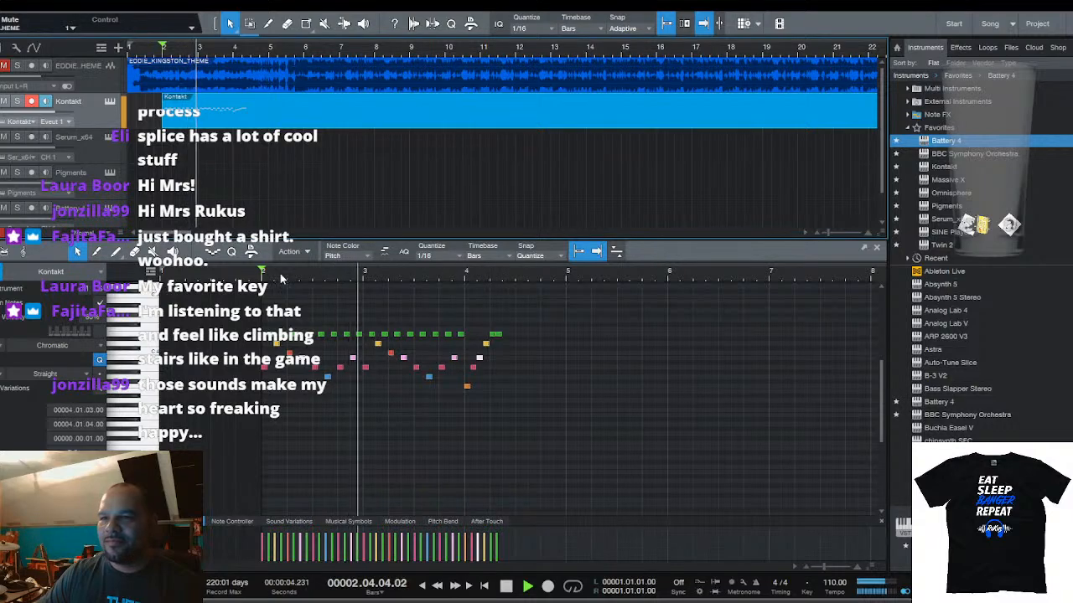
{"action": "left_click_drag", "start_coordinate": [262, 272], "coordinate": [465, 283]}
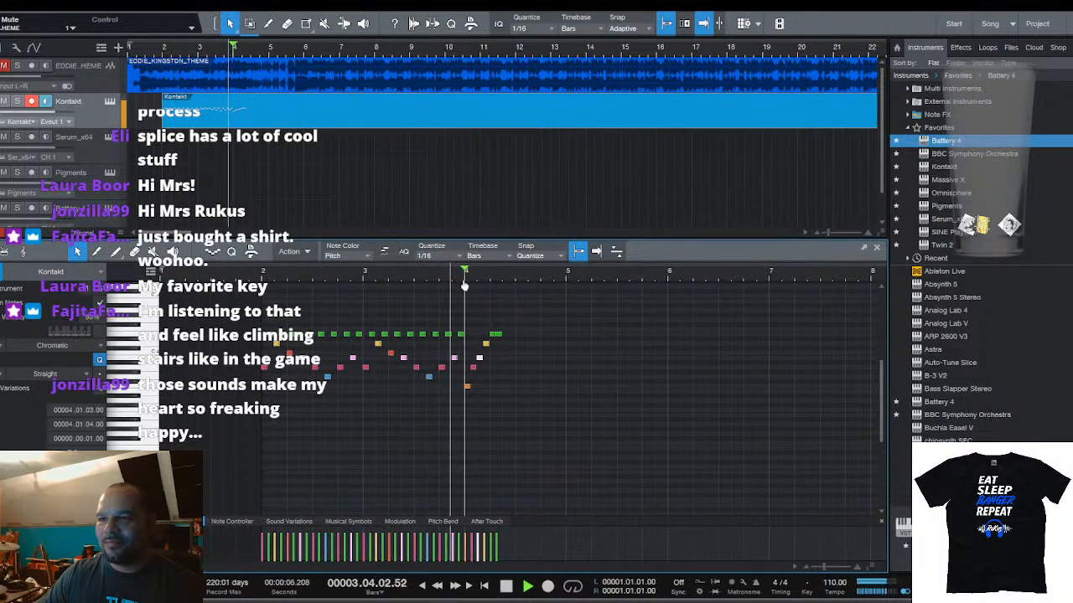
{"action": "key", "text": "space"}
{"action": "scroll", "coordinate": [483, 281], "scroll_direction": "up", "scroll_amount": 3}
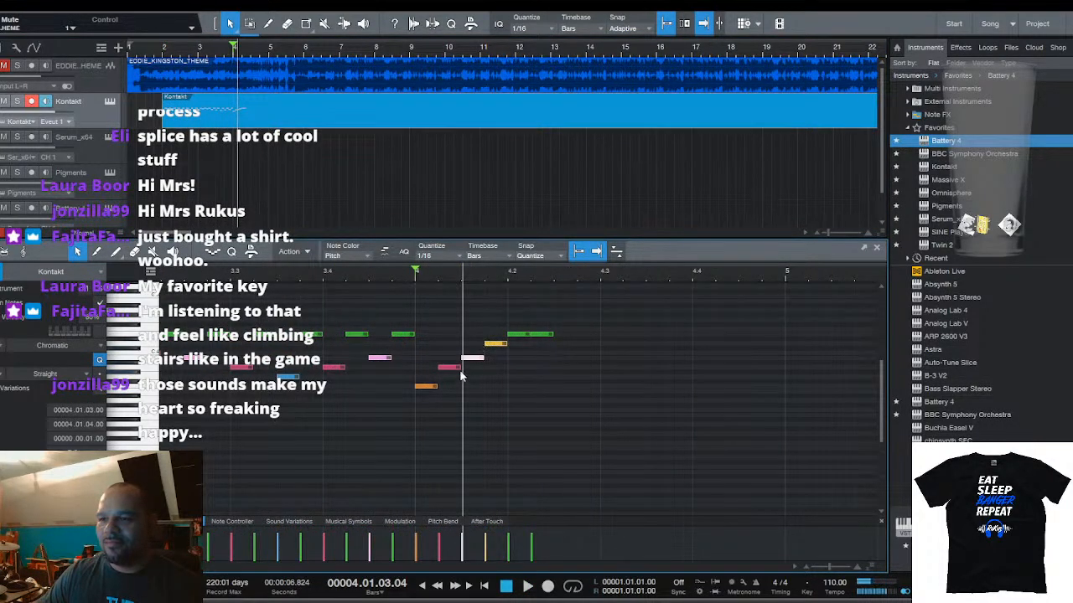
Lower the notes at 4.1.4, 4.2.1 and 4.2.2 to 11, 2 and 11 semitones below the high note, and add 4.2.3 at seven below
{"action": "left_click", "coordinate": [450, 368]}
{"action": "left_click_drag", "start_coordinate": [495, 344], "coordinate": [496, 388]}
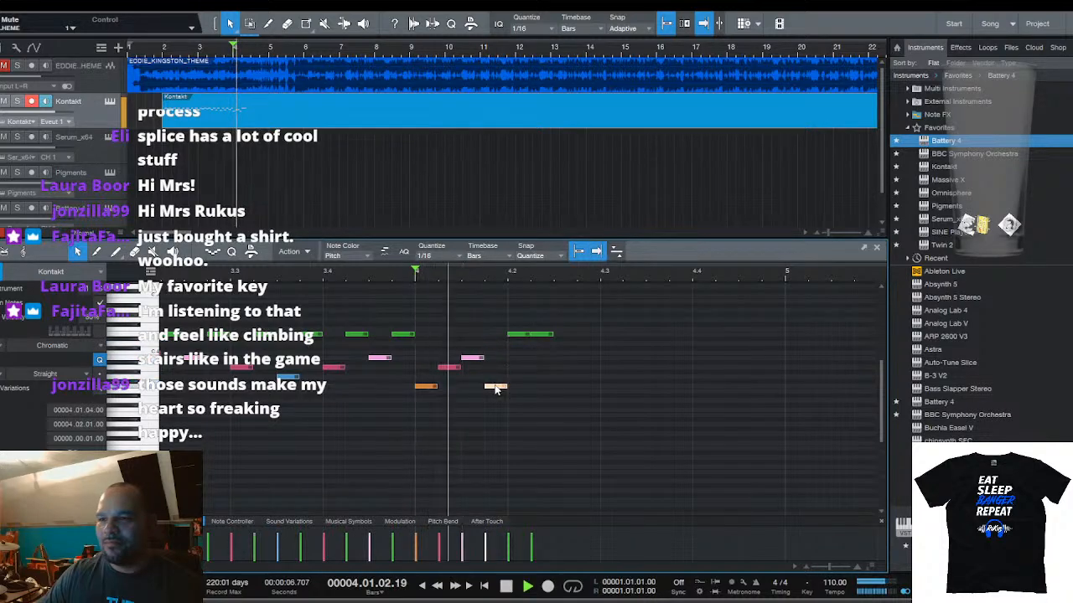
{"action": "left_click", "coordinate": [515, 344]}
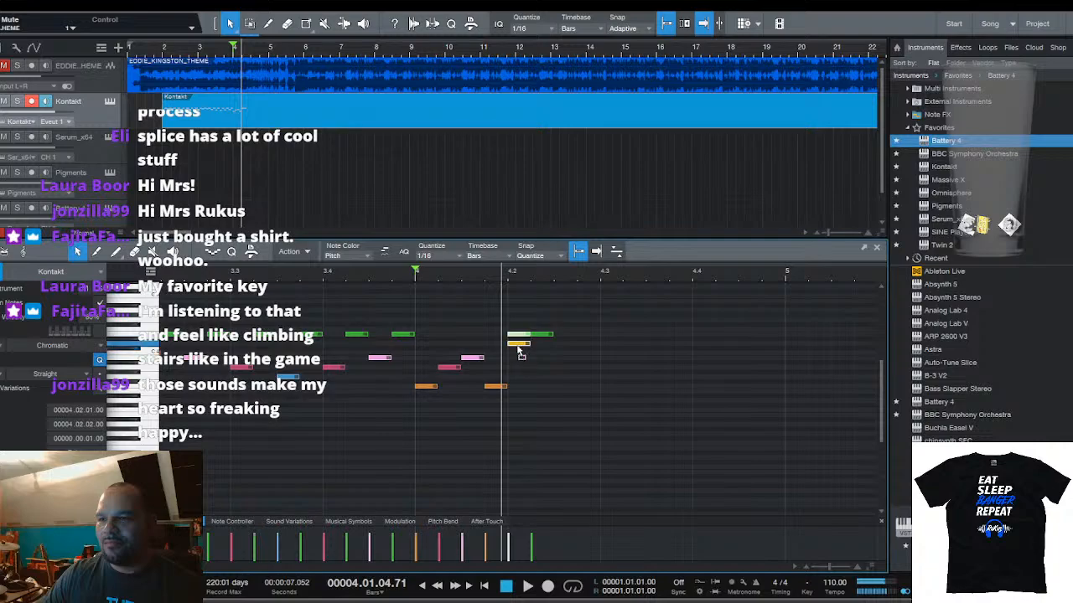
{"action": "left_click_drag", "start_coordinate": [543, 339], "coordinate": [565, 366]}
{"action": "key", "text": "space"}
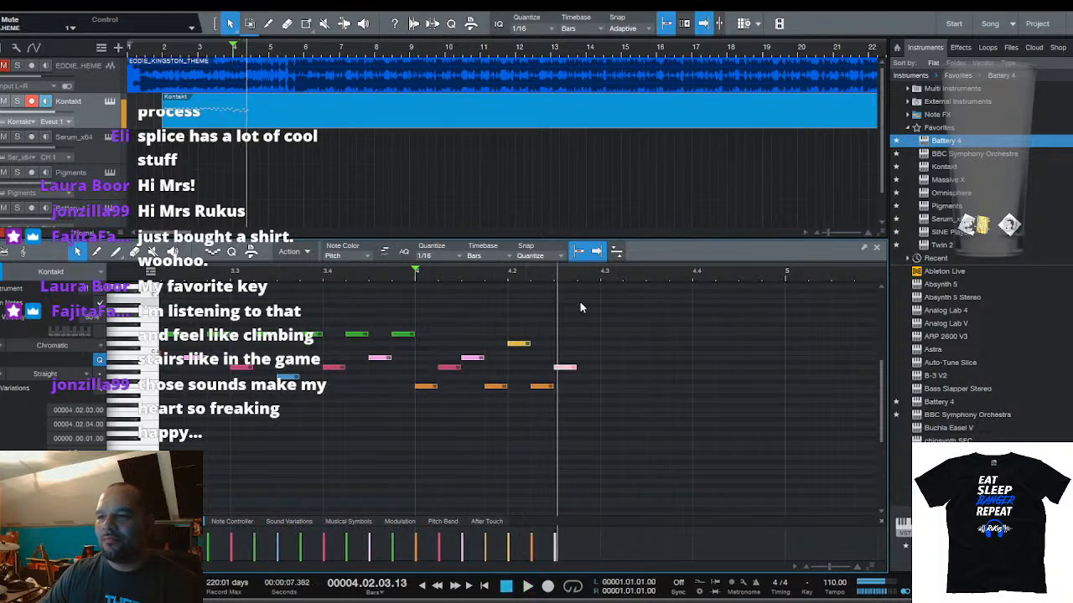
Continue sixteenths from 4.2.4 to 4.4.1, alternating the 4.1.1 low pitch with notes one semitone above, seven below and two below the high note
{"action": "left_click_drag", "start_coordinate": [570, 371], "coordinate": [612, 371]}
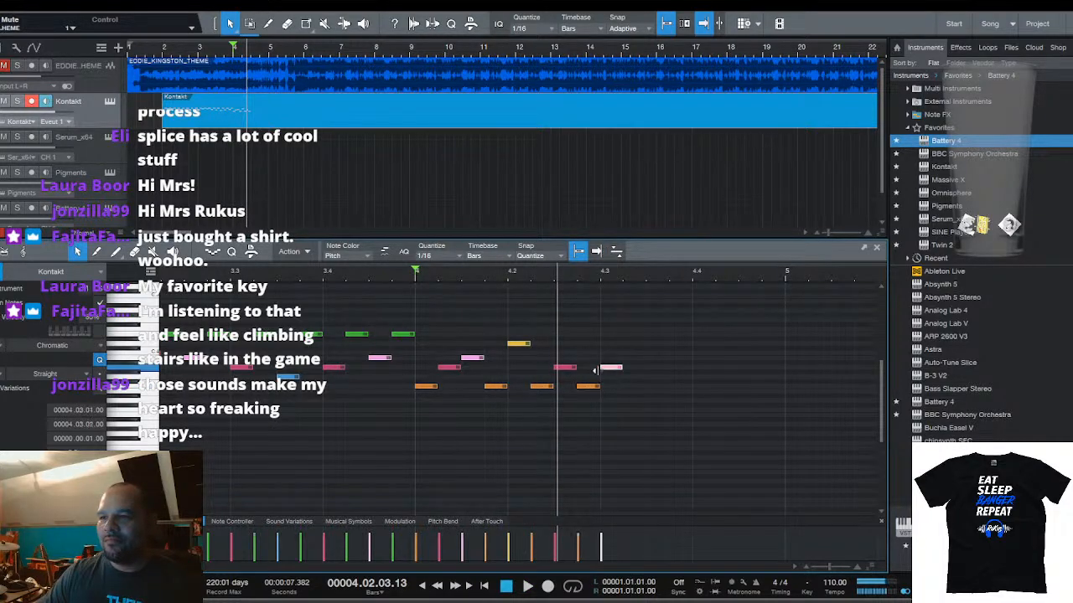
{"action": "key", "text": "space"}
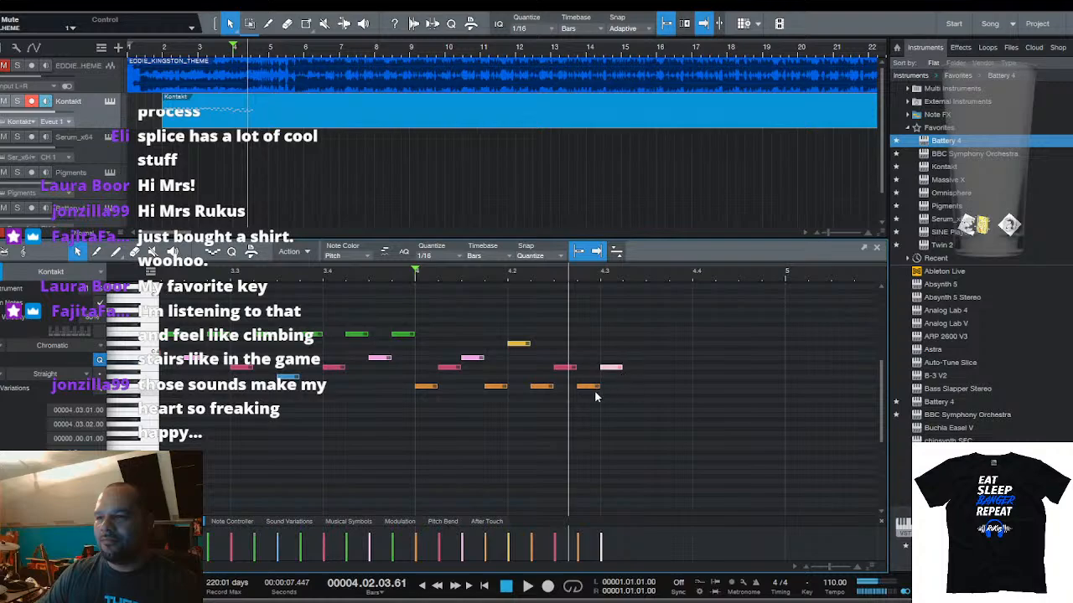
{"action": "left_click_drag", "start_coordinate": [611, 373], "coordinate": [639, 390]}
{"action": "left_click_drag", "start_coordinate": [639, 388], "coordinate": [700, 345]}
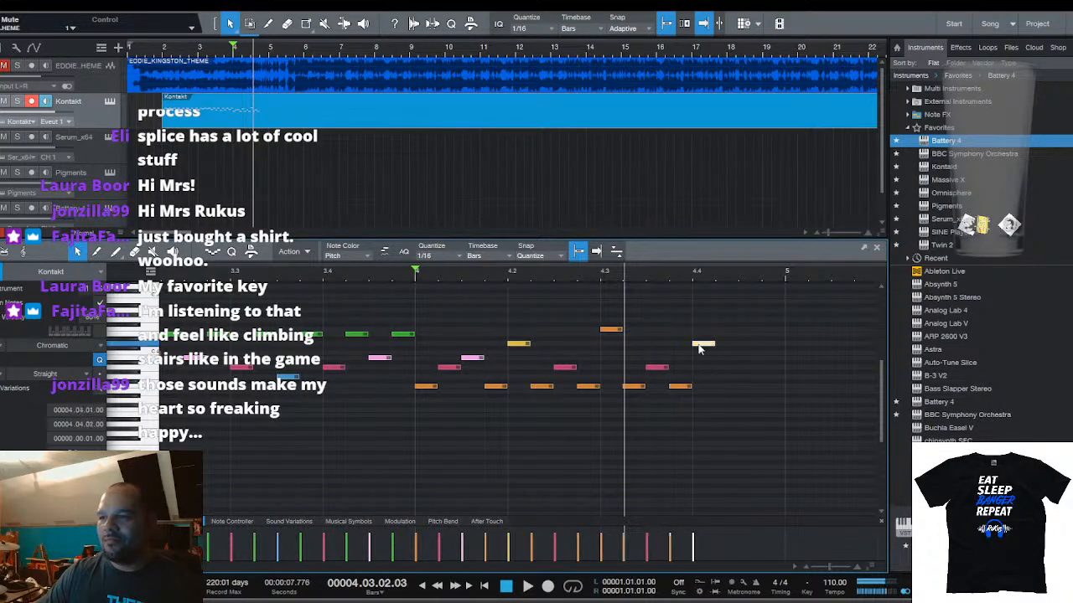
{"action": "key", "text": "space"}
{"action": "key", "text": "space"}
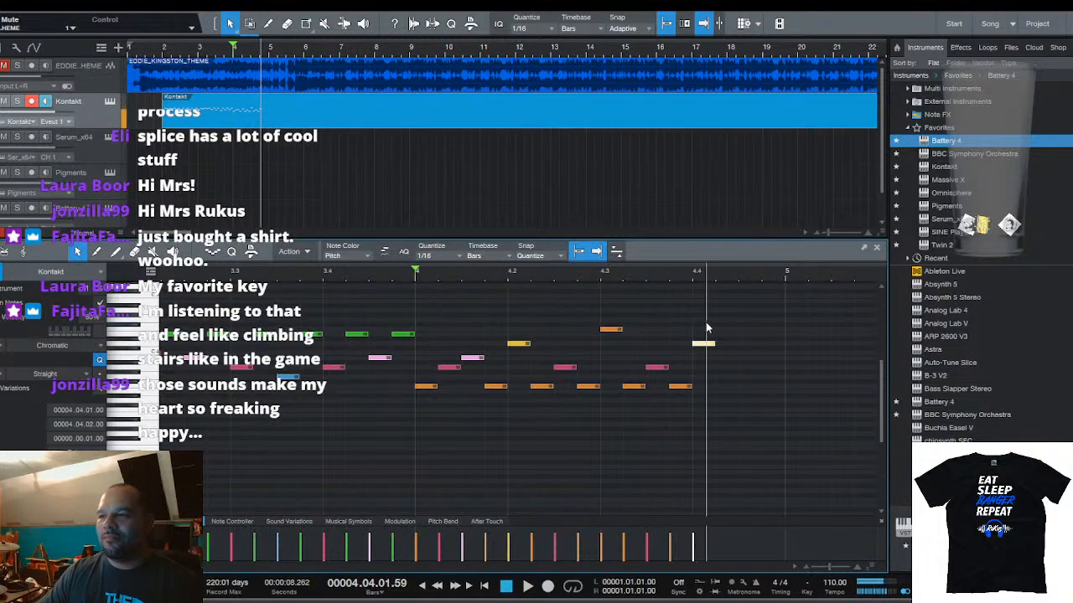
Fill the rest of bar 4 with the low note at 4.4.2 and 4.4.4 and a note seven semitones below the high note at 4.4.3
{"action": "left_click_drag", "start_coordinate": [707, 352], "coordinate": [773, 390]}
{"action": "key", "text": "space"}
{"action": "left_click_drag", "start_coordinate": [709, 270], "coordinate": [526, 277]}
{"action": "scroll", "coordinate": [526, 278], "scroll_direction": "up", "scroll_amount": 4}
{"action": "key", "text": "space"}
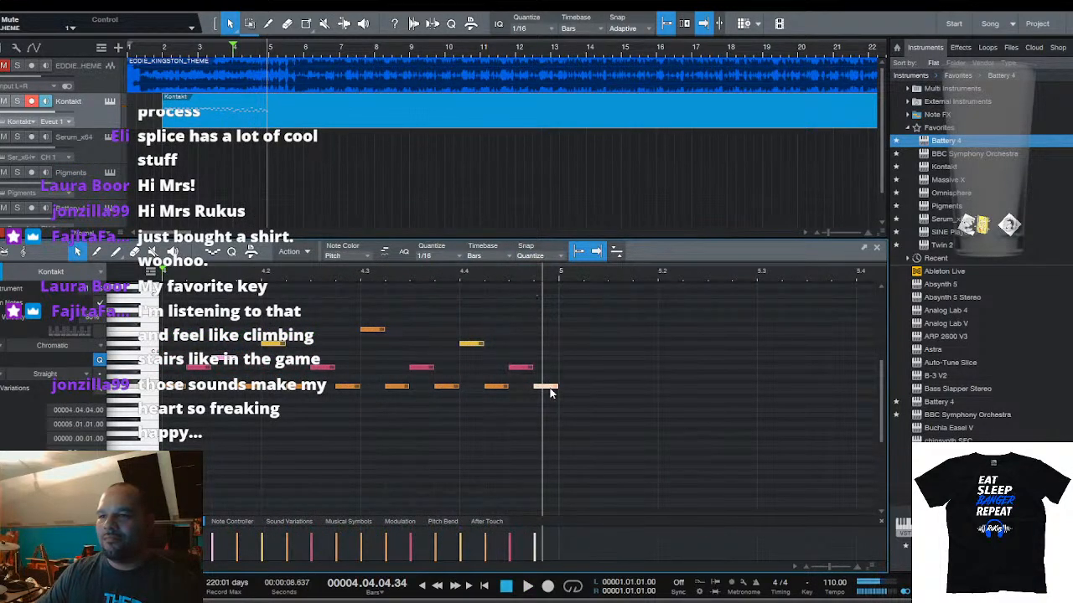
Add sixteenths from 5.1.1 to 5.1.4 on the high note, one semitone above, the high note and two semitones below, and play from bar 4
{"action": "left_click_drag", "start_coordinate": [549, 388], "coordinate": [642, 342]}
{"action": "key", "text": "space"}
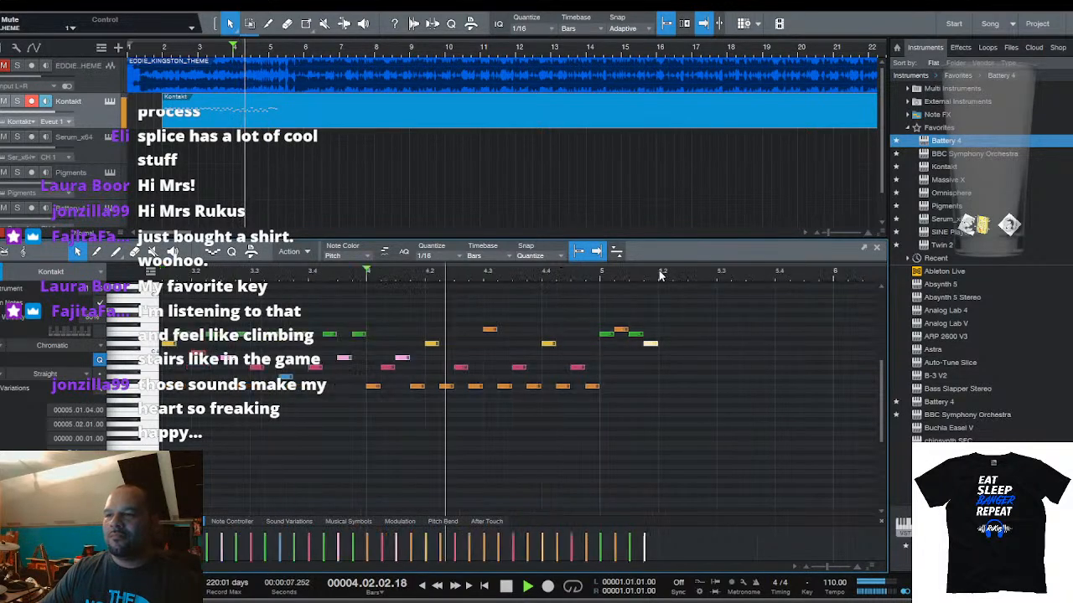
{"action": "key", "text": "space"}
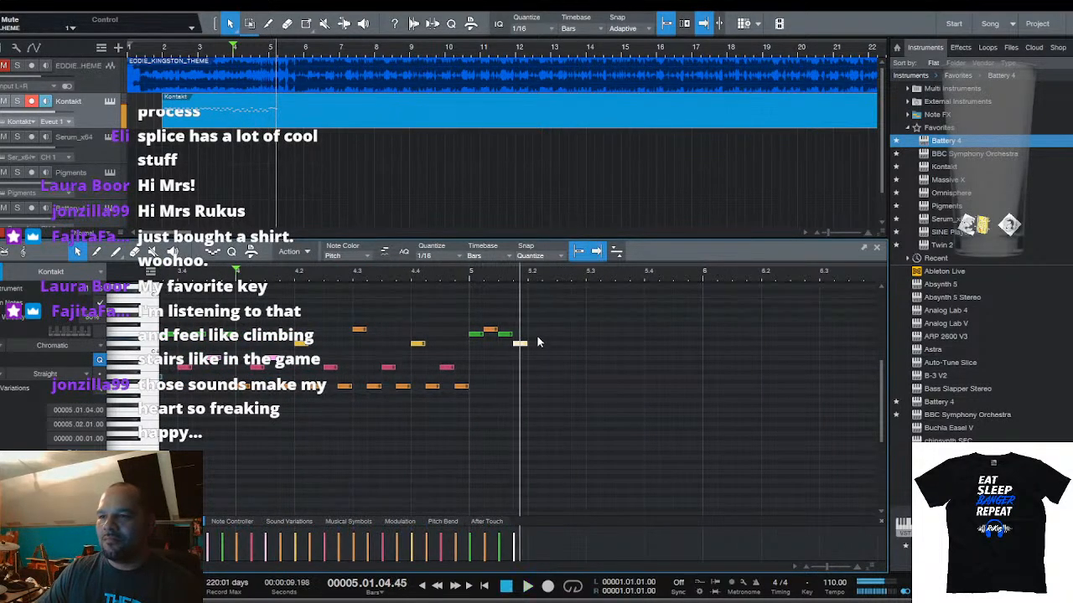
Add sixteenths from 5.2.1 to 5.2.4 at zero, two, four and seven semitones below the high note, and play them back
{"action": "left_click_drag", "start_coordinate": [522, 346], "coordinate": [536, 337]}
{"action": "left_click_drag", "start_coordinate": [536, 336], "coordinate": [579, 372]}
{"action": "key", "text": "space"}
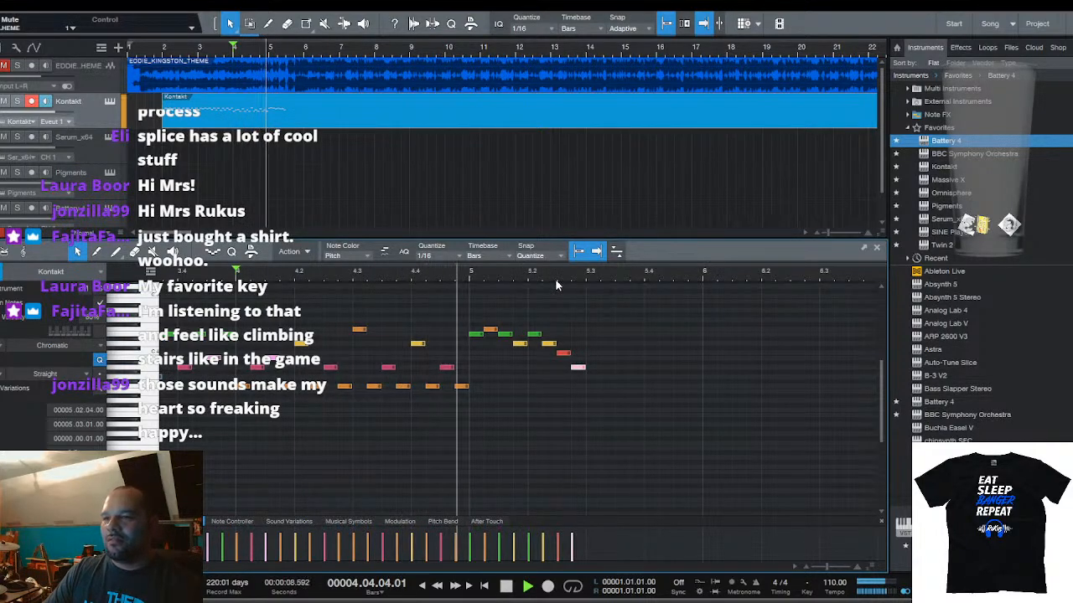
{"action": "key", "text": "space"}
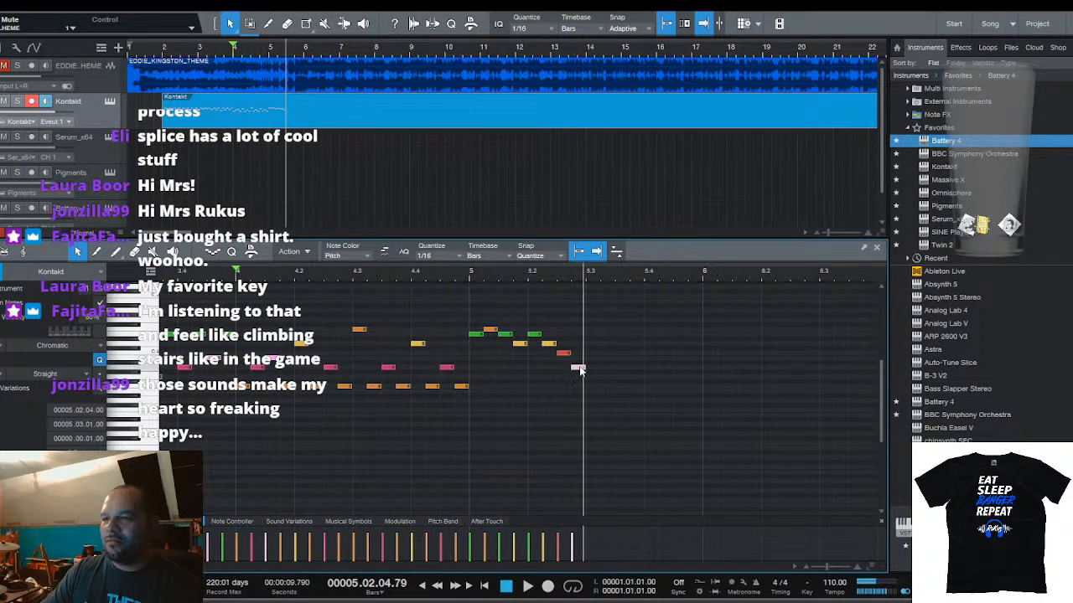
Raise the note at 5.2.4 by two semitones and add sixteenths from 5.3.1, seven semitones below the high note, rising back to it at 5.4.1
{"action": "left_click_drag", "start_coordinate": [578, 367], "coordinate": [640, 341]}
{"action": "left_click", "coordinate": [592, 370], "text": "ctrl"}
{"action": "left_click", "coordinate": [622, 354], "text": "ctrl"}
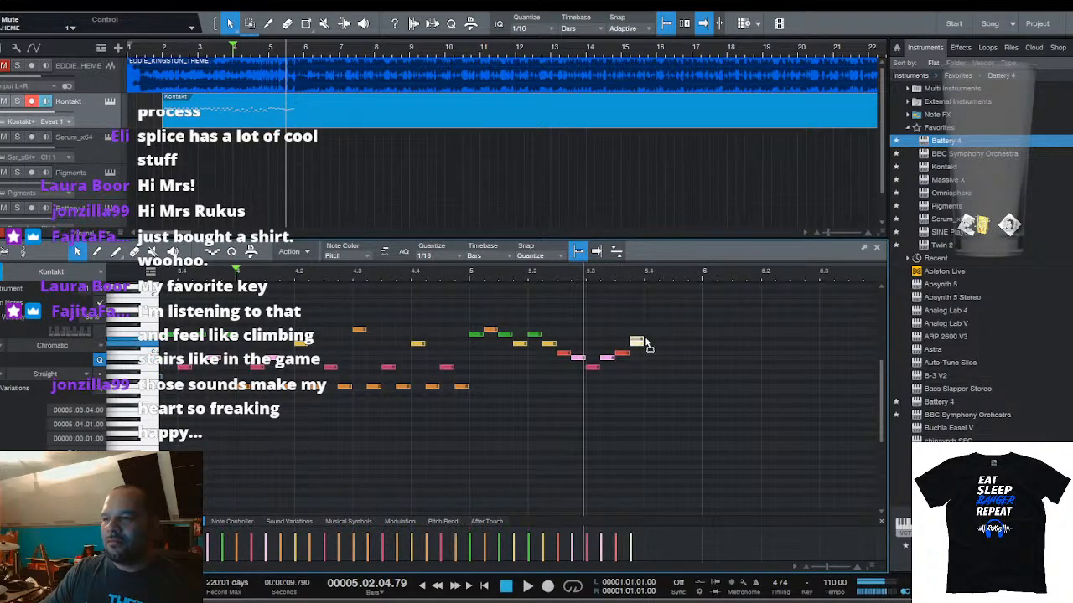
{"action": "left_click", "coordinate": [651, 335]}
{"action": "key", "text": "space"}
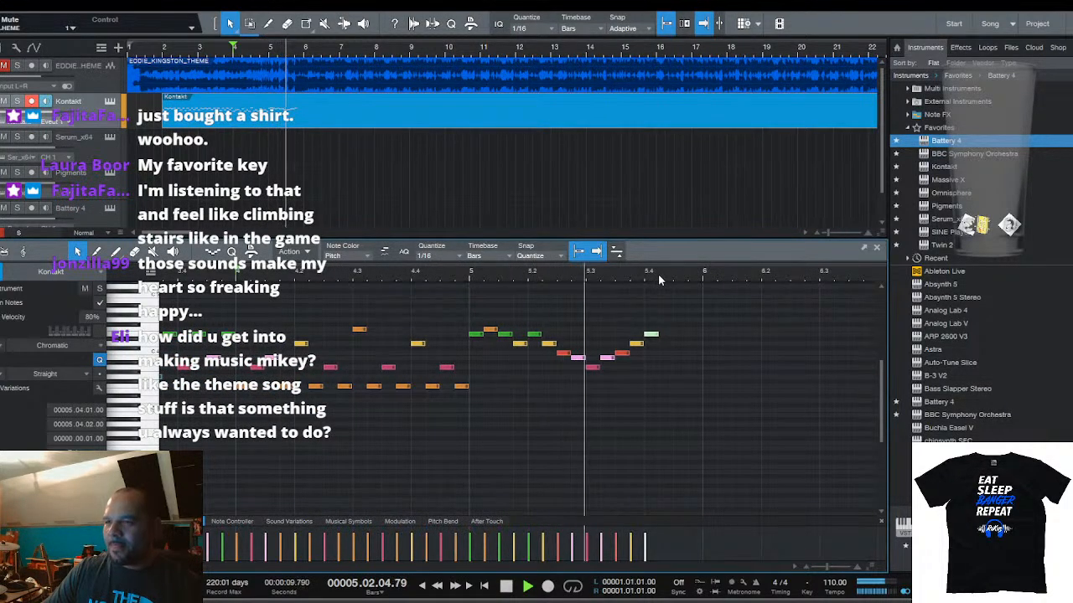
{"action": "key", "text": "space"}
Finish bar 5 with descending sixteenths from 5.4.2 at two, four and five semitones below the high note, and play from bar 4
{"action": "left_click", "coordinate": [662, 344]}
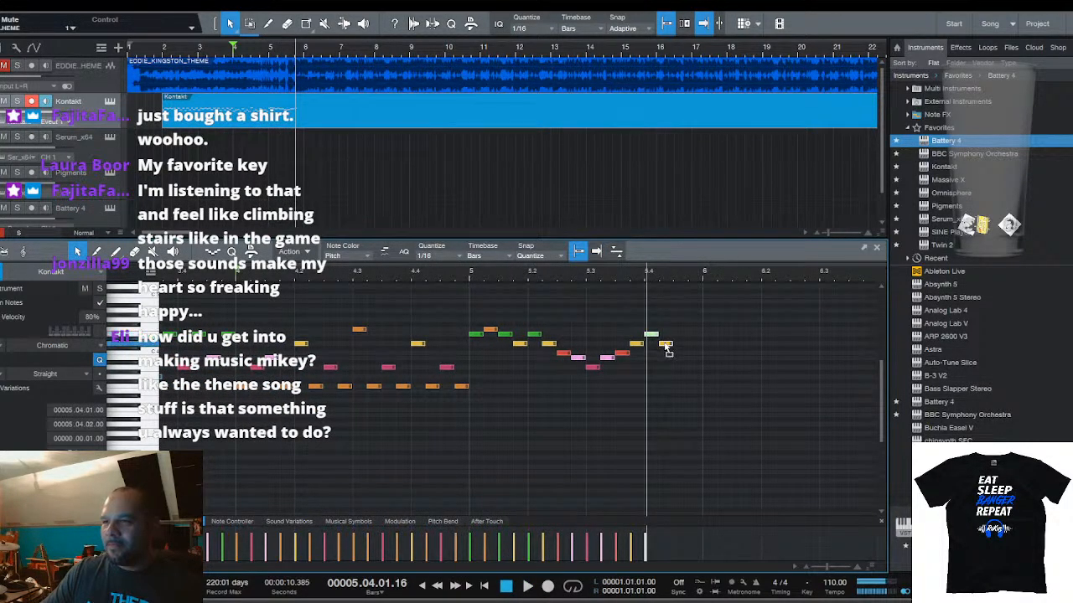
{"action": "left_click", "coordinate": [680, 353]}
{"action": "left_click", "coordinate": [694, 358]}
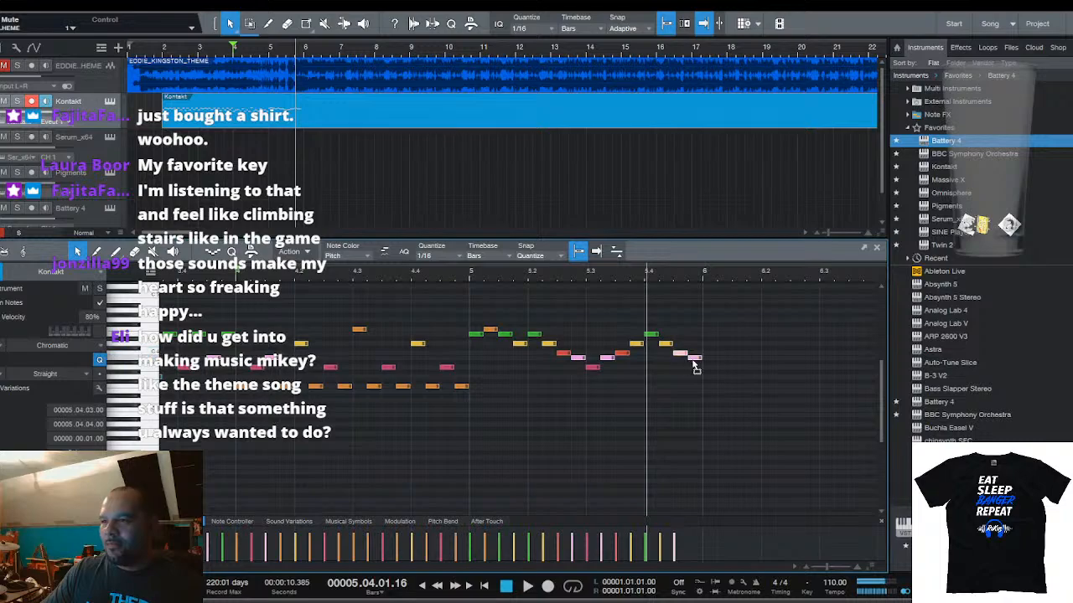
{"action": "key", "text": "space"}
{"action": "scroll", "coordinate": [629, 275], "scroll_direction": "down", "scroll_amount": 7}
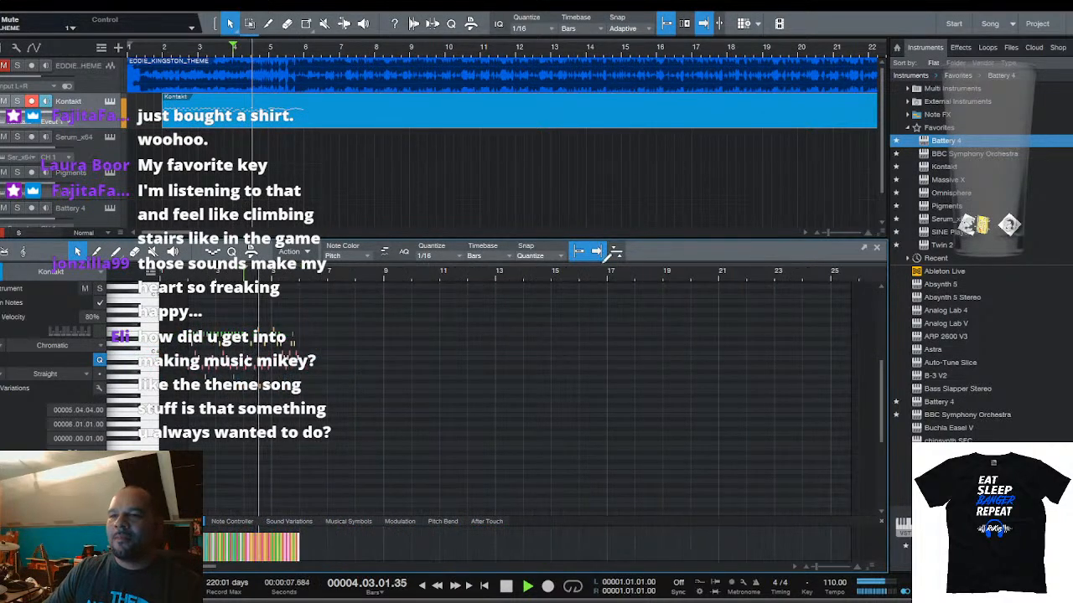
{"action": "scroll", "coordinate": [437, 278], "scroll_direction": "up", "scroll_amount": 6}
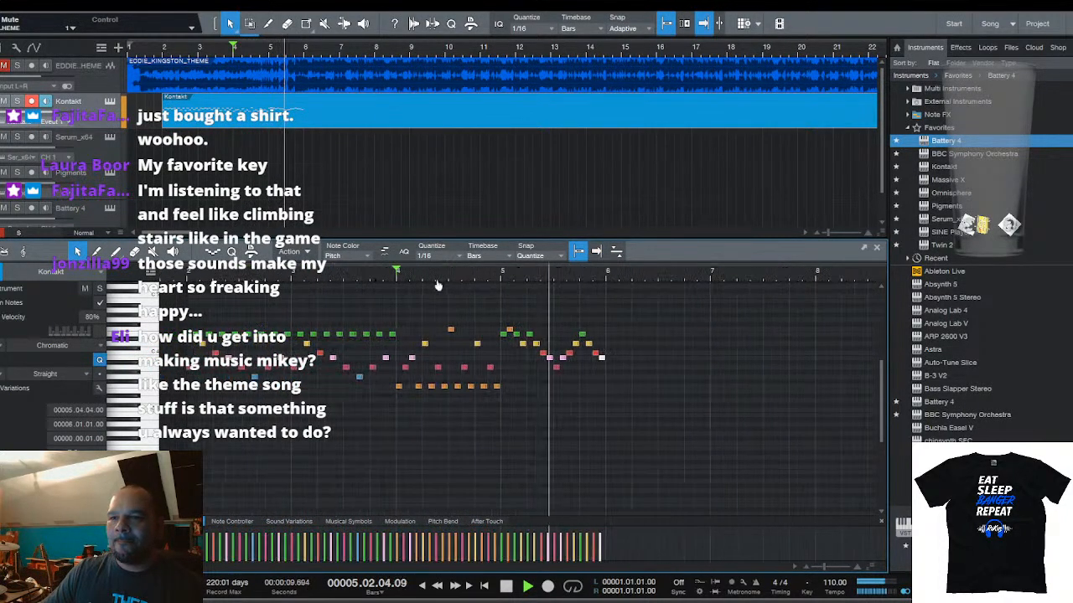
{"action": "scroll", "coordinate": [437, 278], "scroll_direction": "down", "scroll_amount": 2}
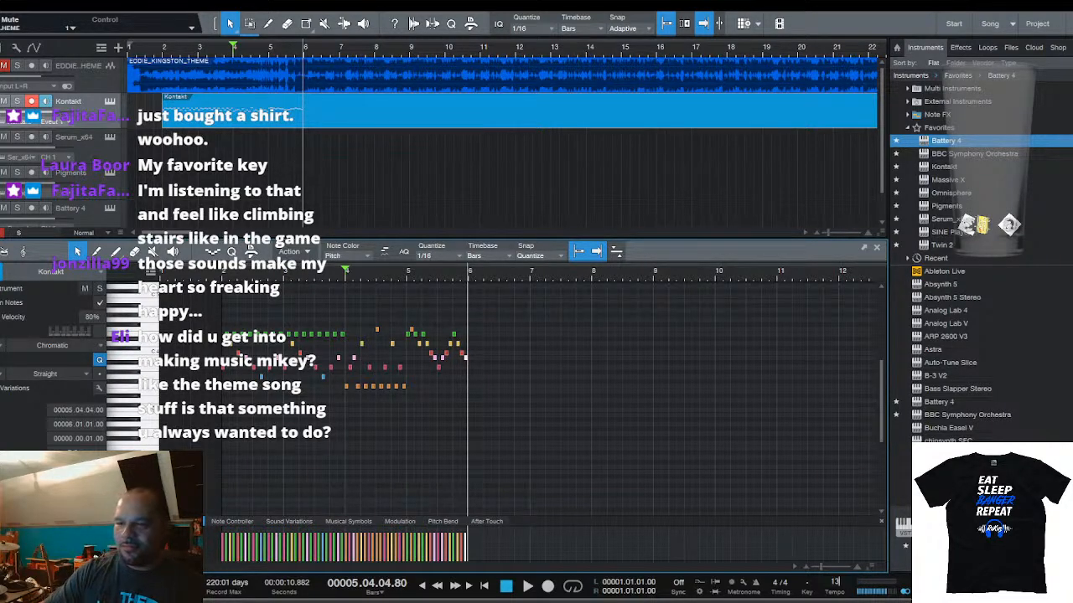
Set the song tempo to 130 BPM and play the whole melody from bar 2
{"action": "type", "text": "0"}
{"action": "key", "text": "Return"}
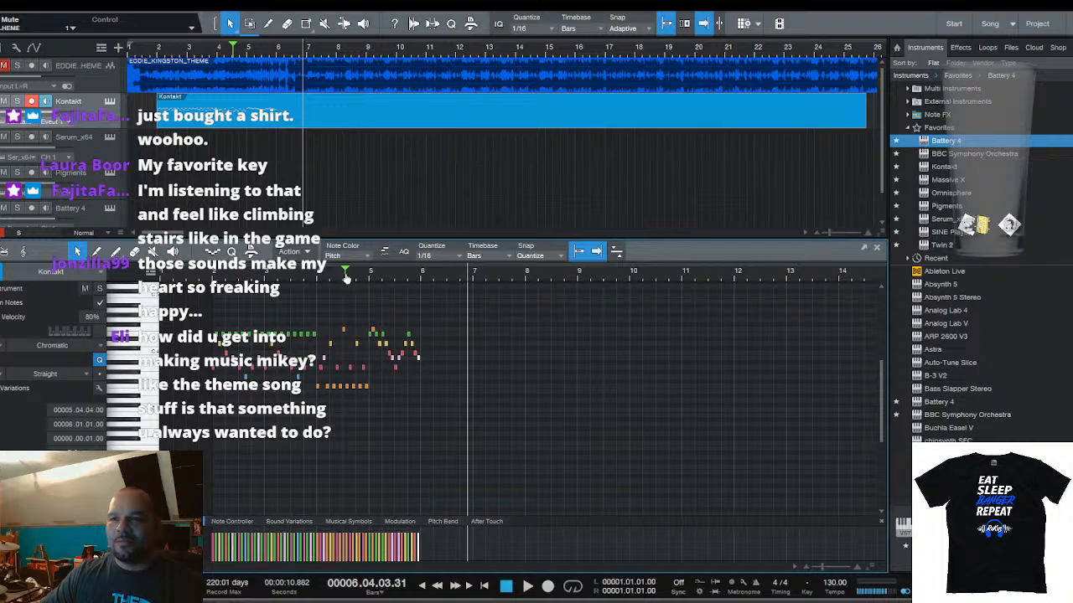
{"action": "left_click_drag", "start_coordinate": [346, 279], "coordinate": [214, 276]}
{"action": "key", "text": "space"}
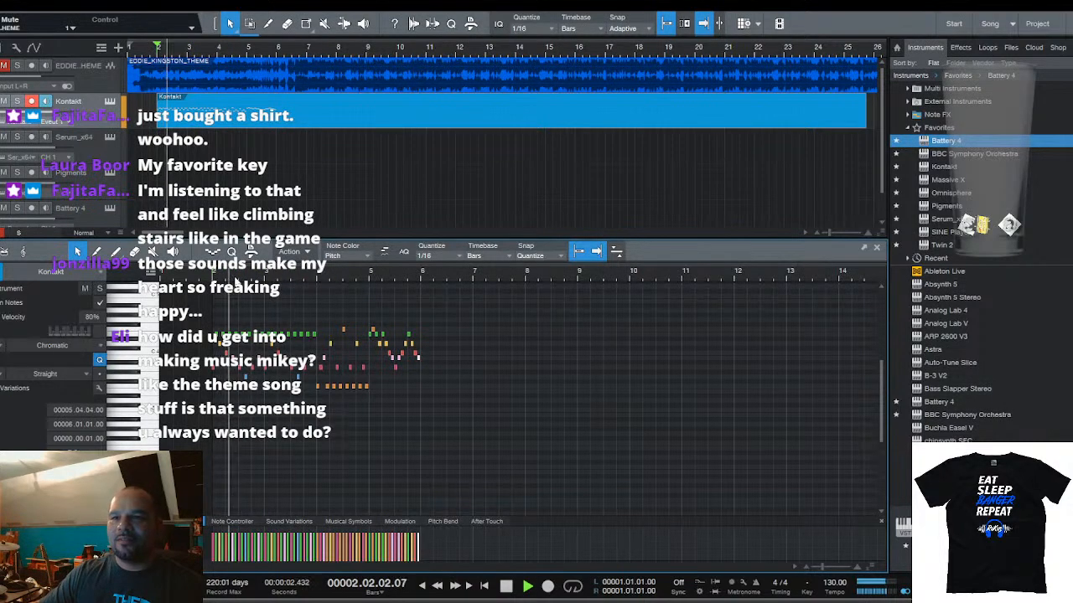
{"action": "scroll", "coordinate": [282, 277], "scroll_direction": "up", "scroll_amount": 2}
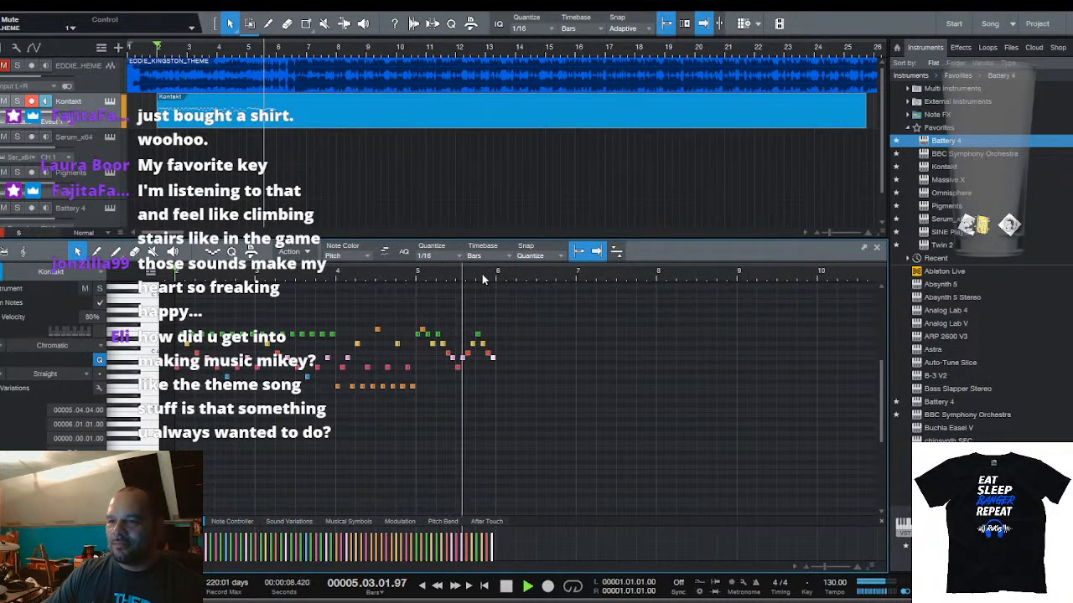
{"action": "key", "text": "space"}
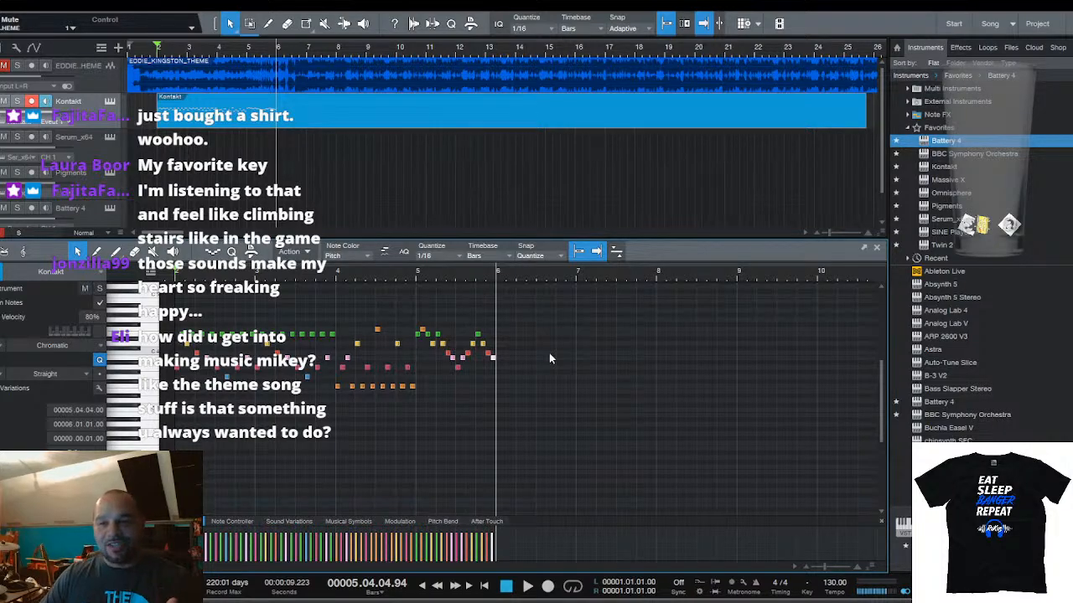
Select all melody notes in bars 2 to 5, duplicate them into bars 6 to 9, and listen to the result
{"action": "left_click_drag", "start_coordinate": [551, 411], "coordinate": [169, 283]}
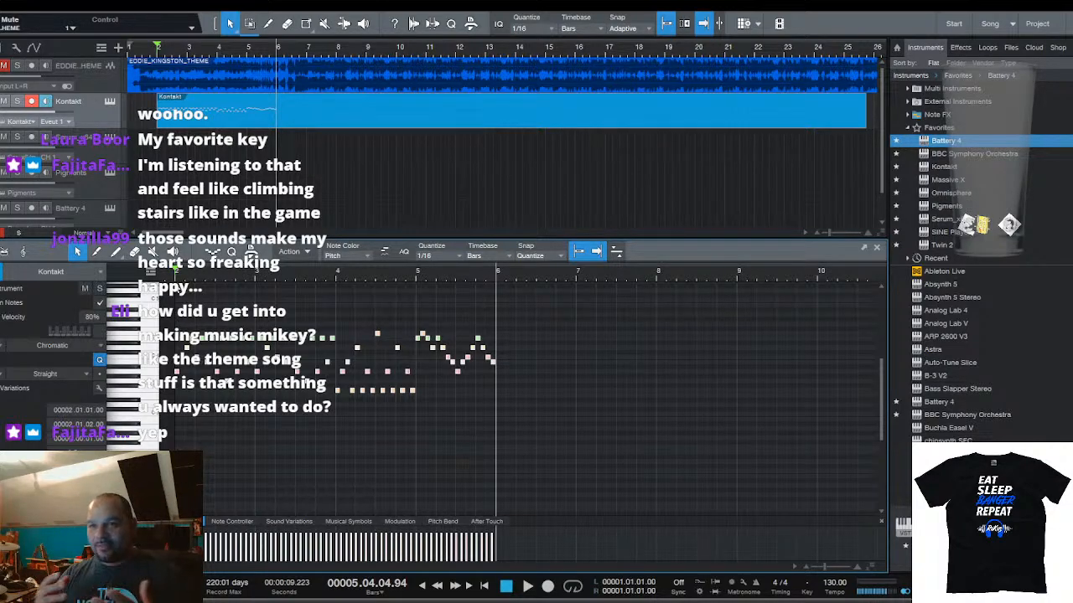
{"action": "key", "text": "space"}
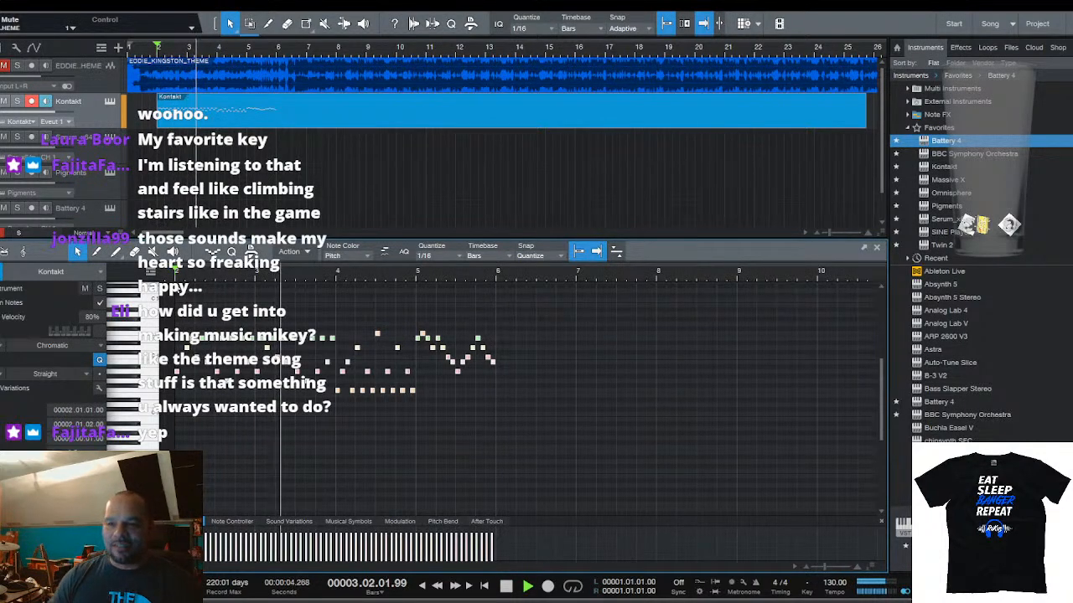
{"action": "key", "text": "d"}
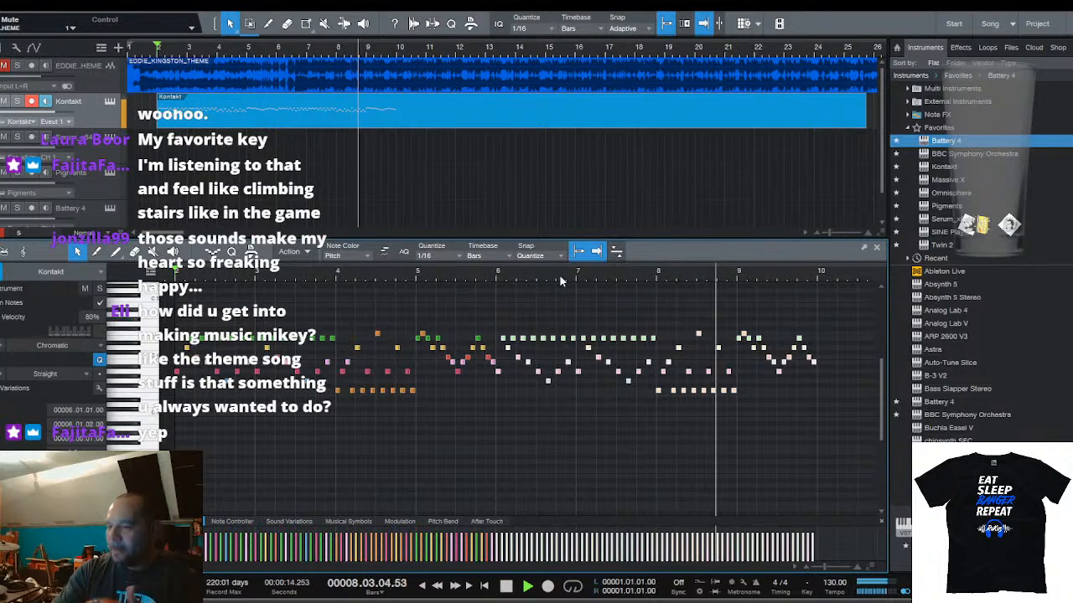
{"action": "key", "text": "space"}
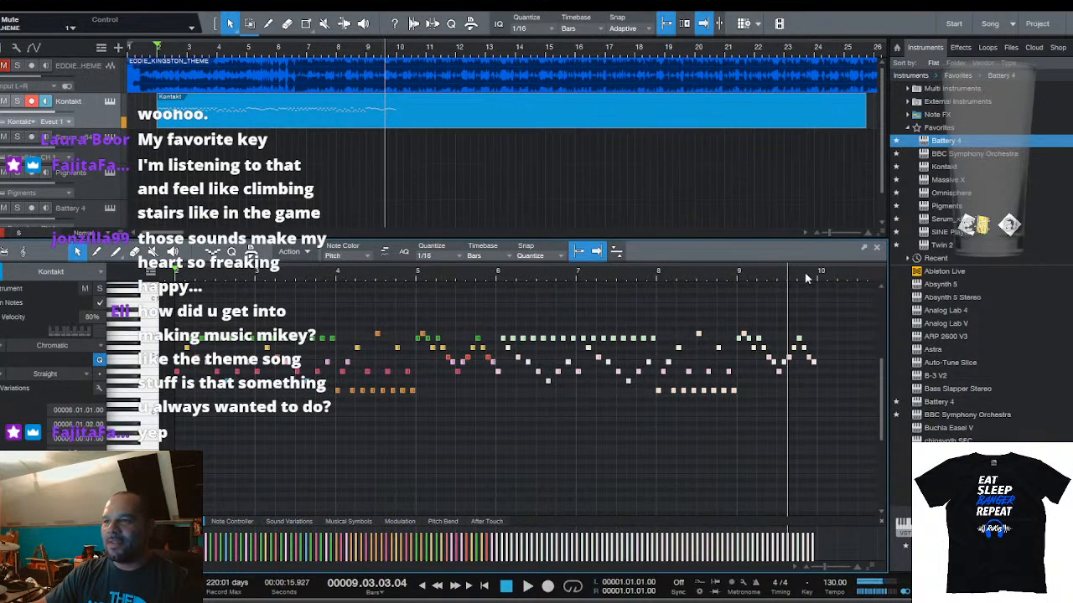
Duplicate the selected notes of bars 6 to 9 into bars 10 to 13
{"action": "scroll", "coordinate": [805, 276], "scroll_direction": "down", "scroll_amount": 5}
{"action": "left_click_drag", "start_coordinate": [451, 420], "coordinate": [299, 296]}
{"action": "scroll", "coordinate": [294, 273], "scroll_direction": "up", "scroll_amount": 3}
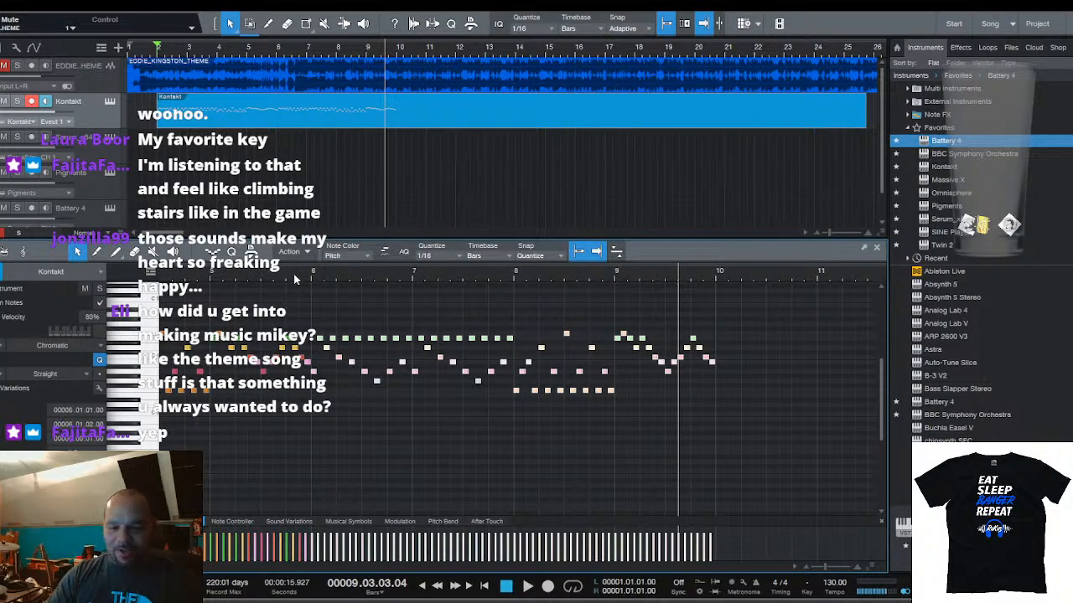
{"action": "key", "text": "d"}
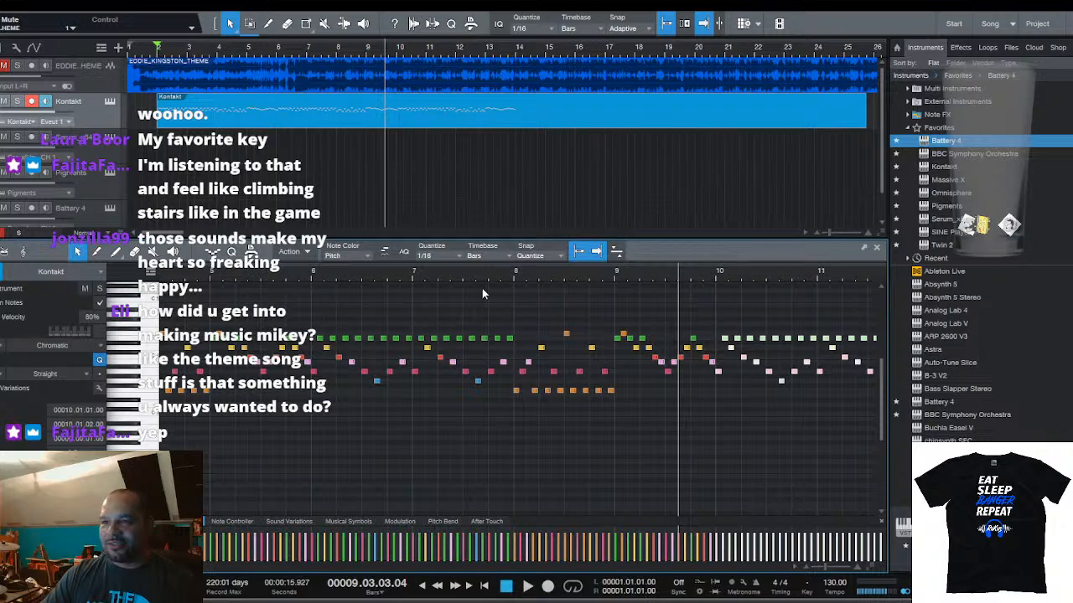
{"action": "scroll", "coordinate": [484, 275], "scroll_direction": "down", "scroll_amount": 4}
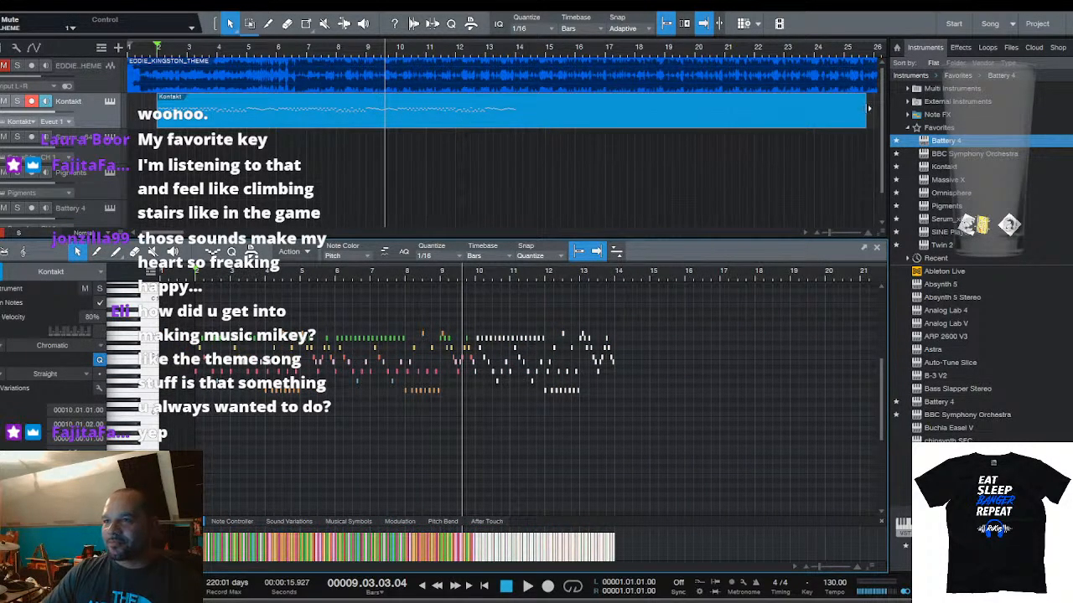
Shorten the Kontakt part to end at bar 15 and play the rest of the melody
{"action": "left_click_drag", "start_coordinate": [863, 109], "coordinate": [549, 110]}
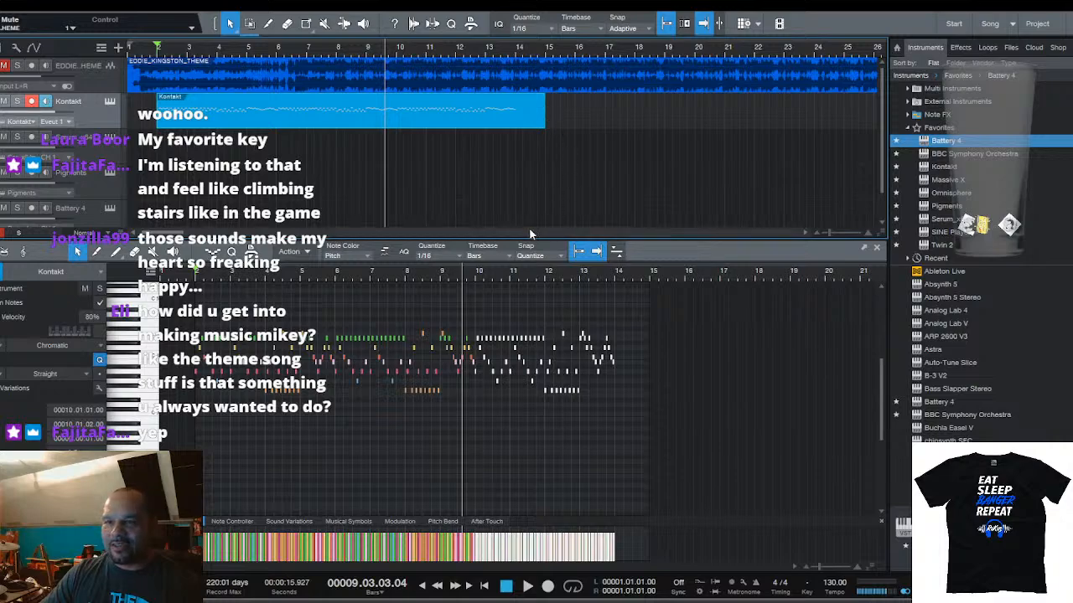
{"action": "key", "text": "space"}
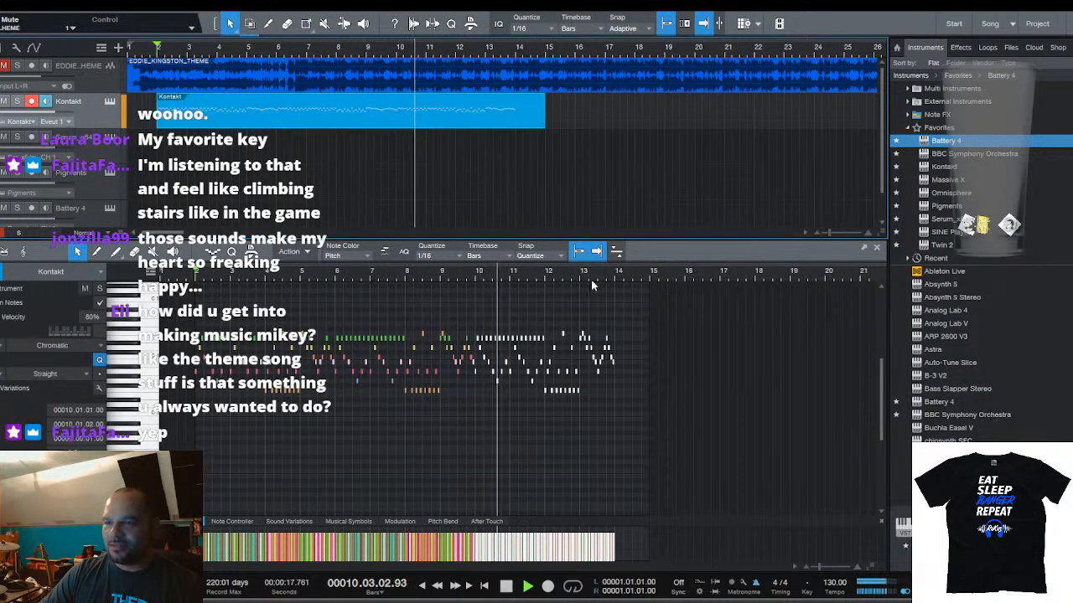
{"action": "scroll", "coordinate": [592, 277], "scroll_direction": "up", "scroll_amount": 2}
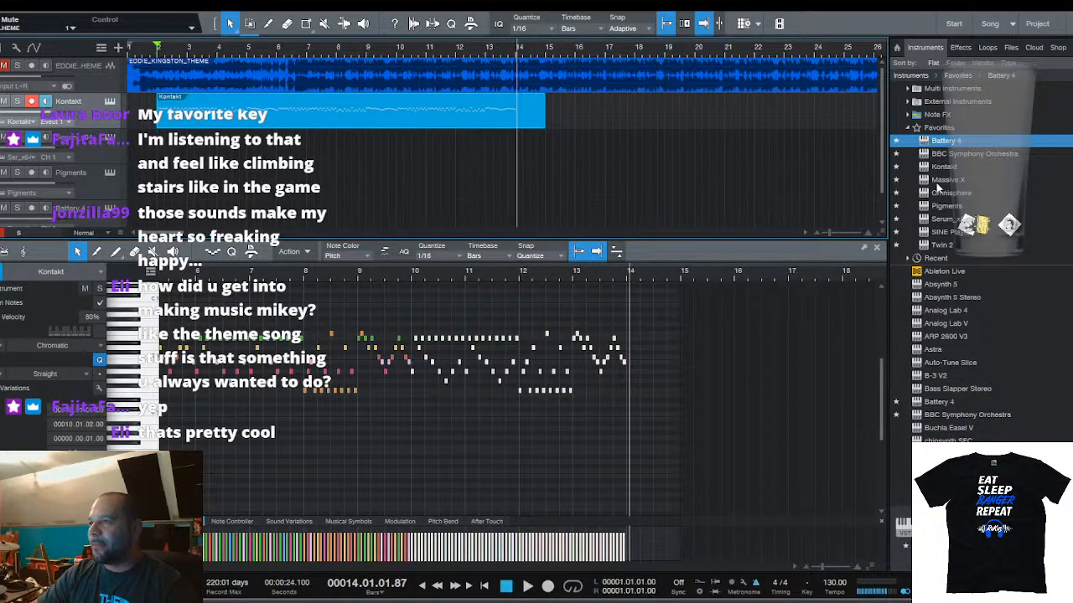
Load the first bass preset in Serum and create a Serum part from bar 2 to just past bar 15
{"action": "left_click", "coordinate": [102, 151]}
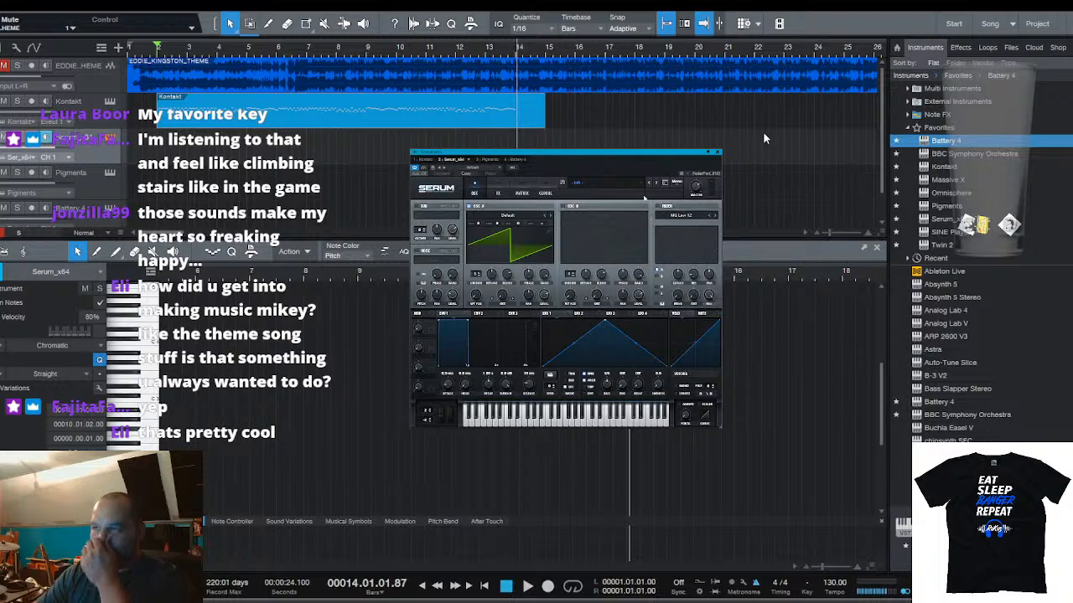
{"action": "left_click", "coordinate": [665, 183]}
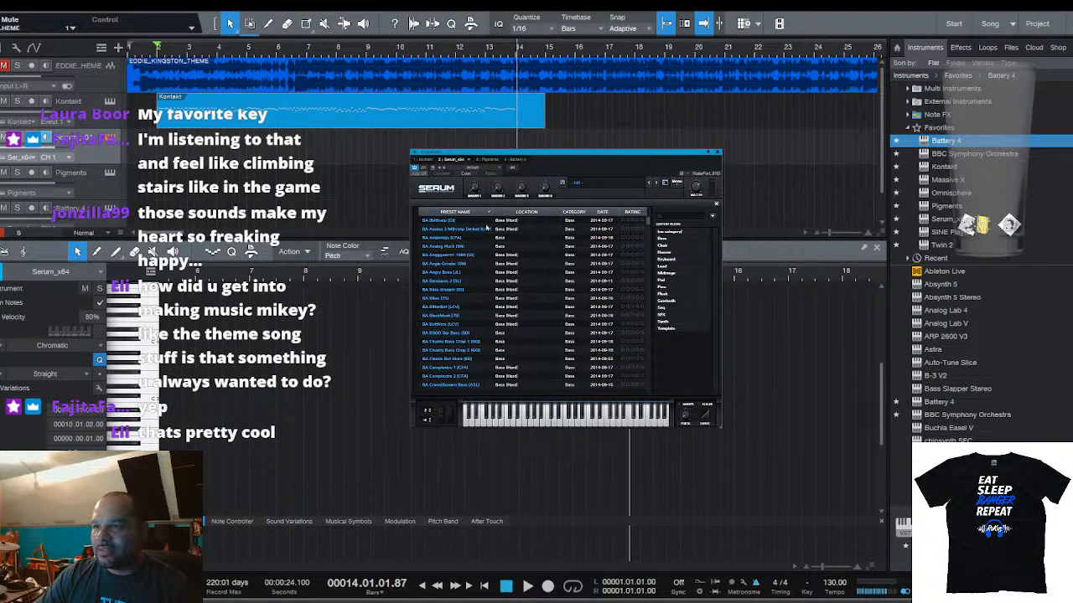
{"action": "left_click", "coordinate": [442, 221]}
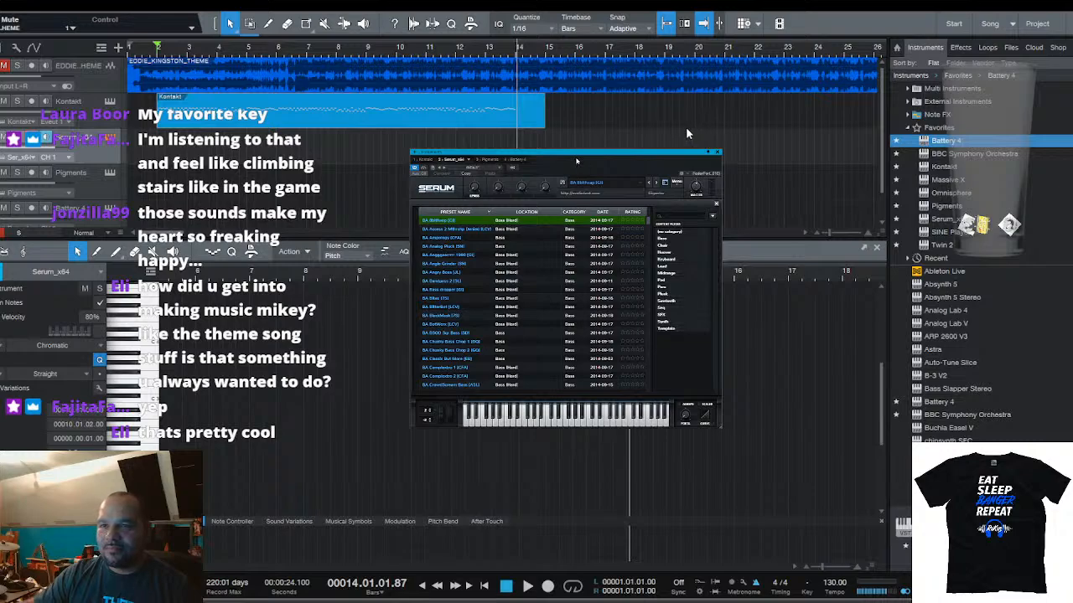
{"action": "double_click", "coordinate": [167, 150]}
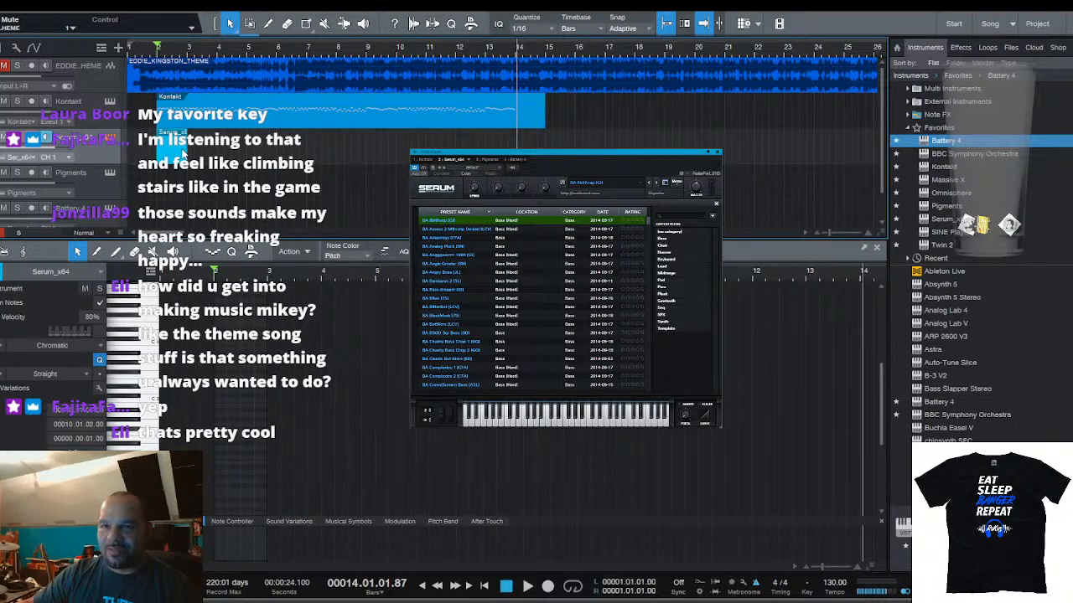
{"action": "left_click_drag", "start_coordinate": [181, 153], "coordinate": [554, 140]}
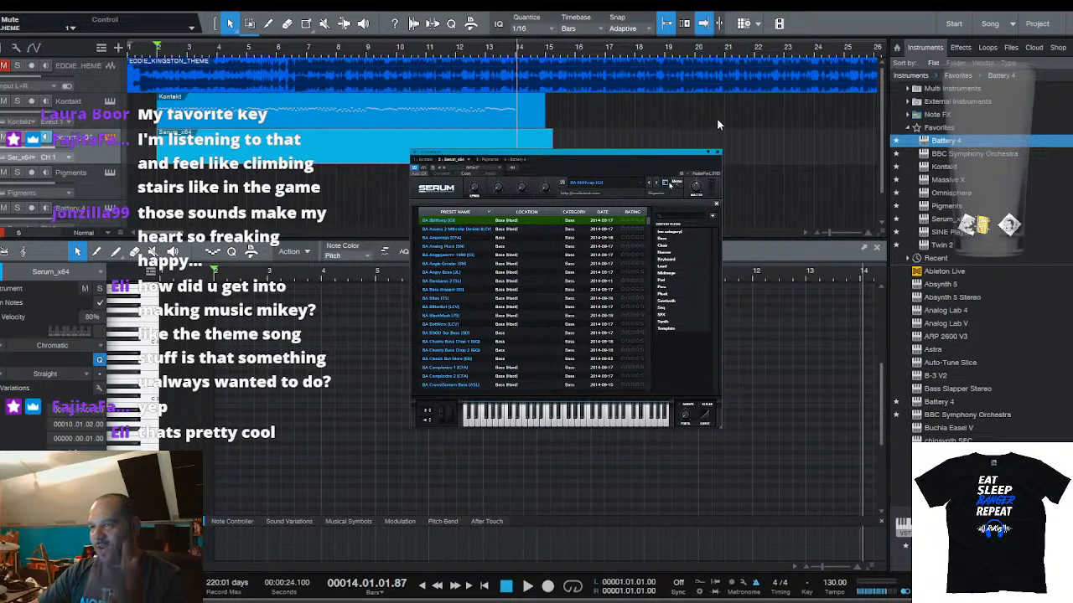
Audition the first five bass presets in Serum's preset browser one after another
{"action": "left_click", "coordinate": [666, 183]}
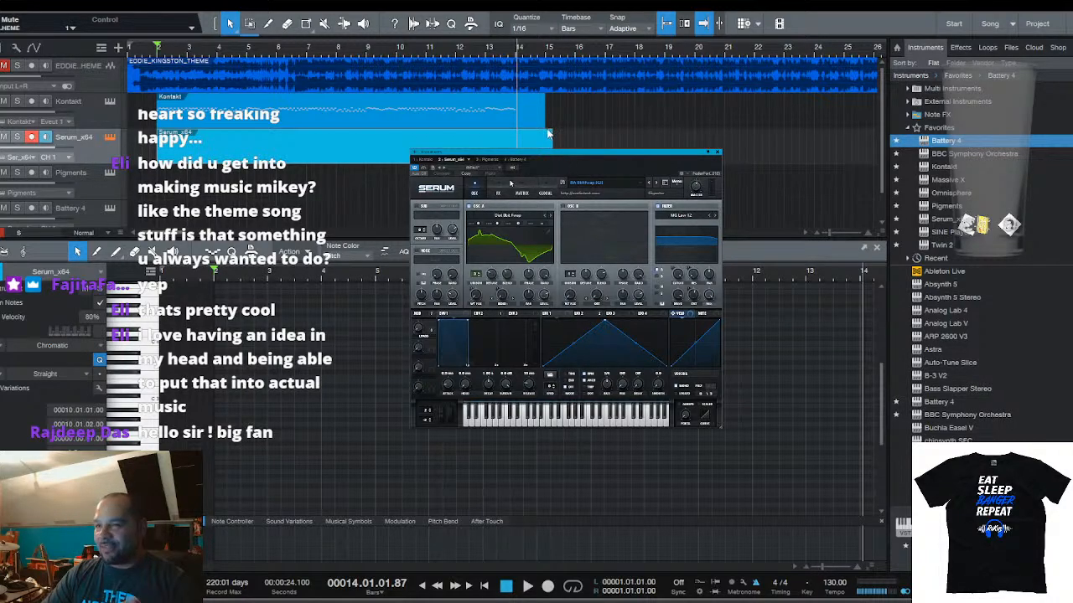
{"action": "left_click", "coordinate": [499, 190]}
{"action": "left_click", "coordinate": [479, 189]}
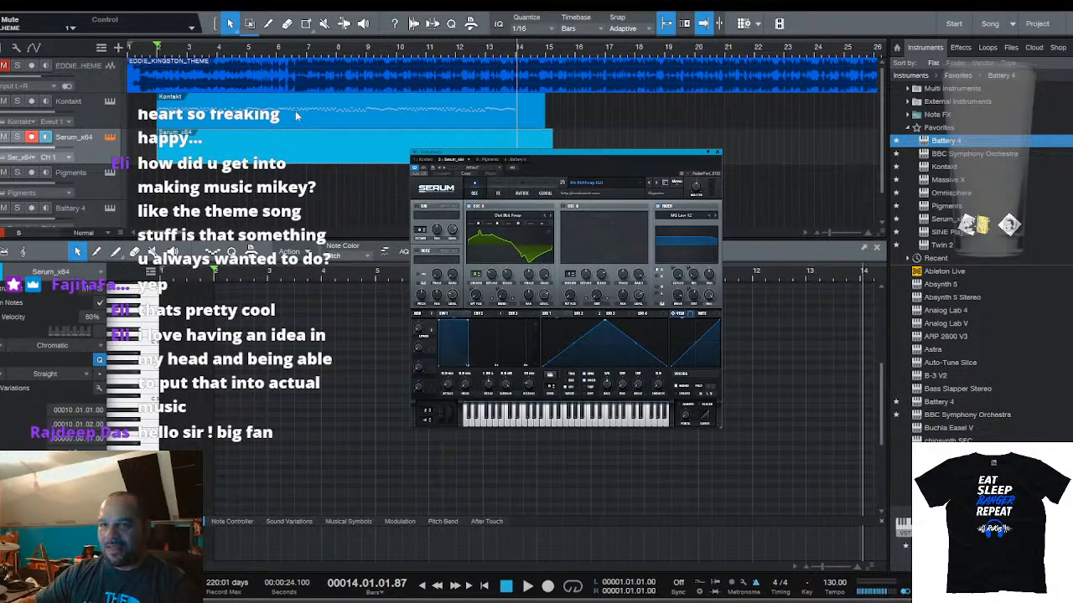
{"action": "left_click", "coordinate": [666, 182]}
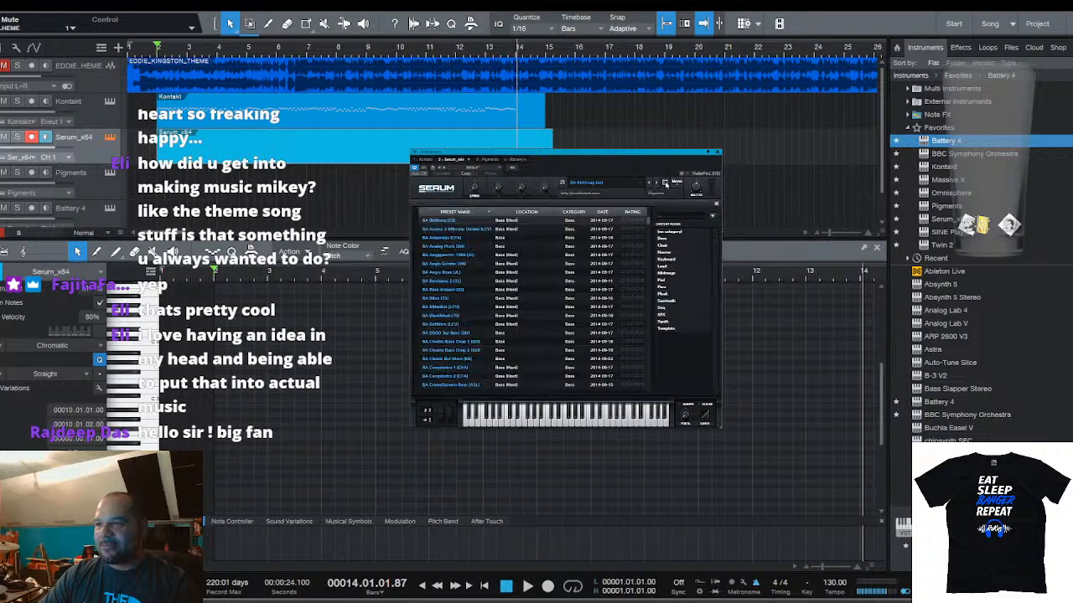
{"action": "left_click", "coordinate": [438, 222]}
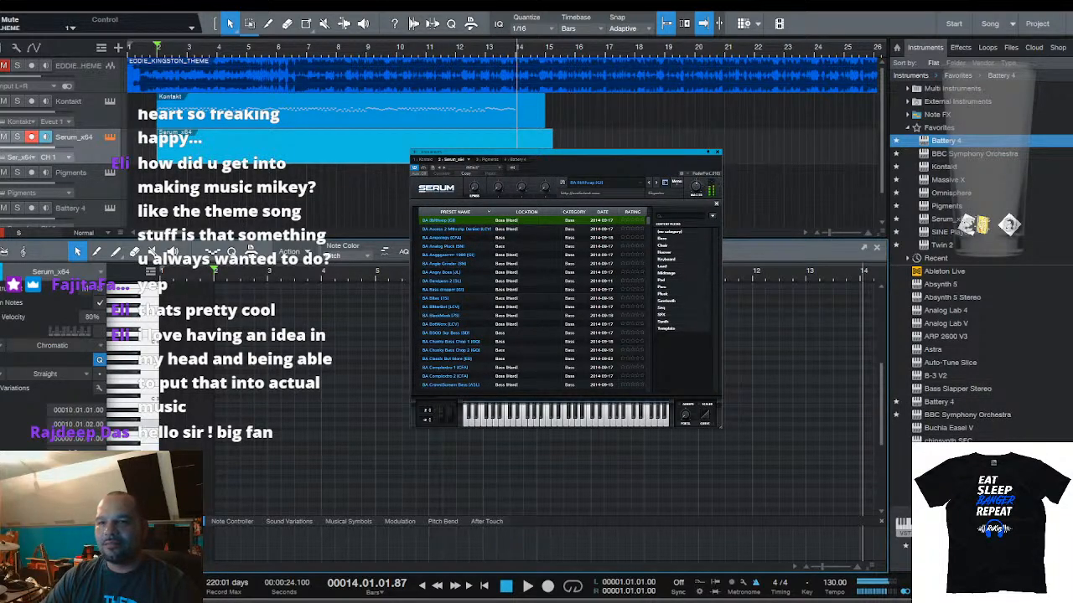
{"action": "left_click", "coordinate": [442, 230]}
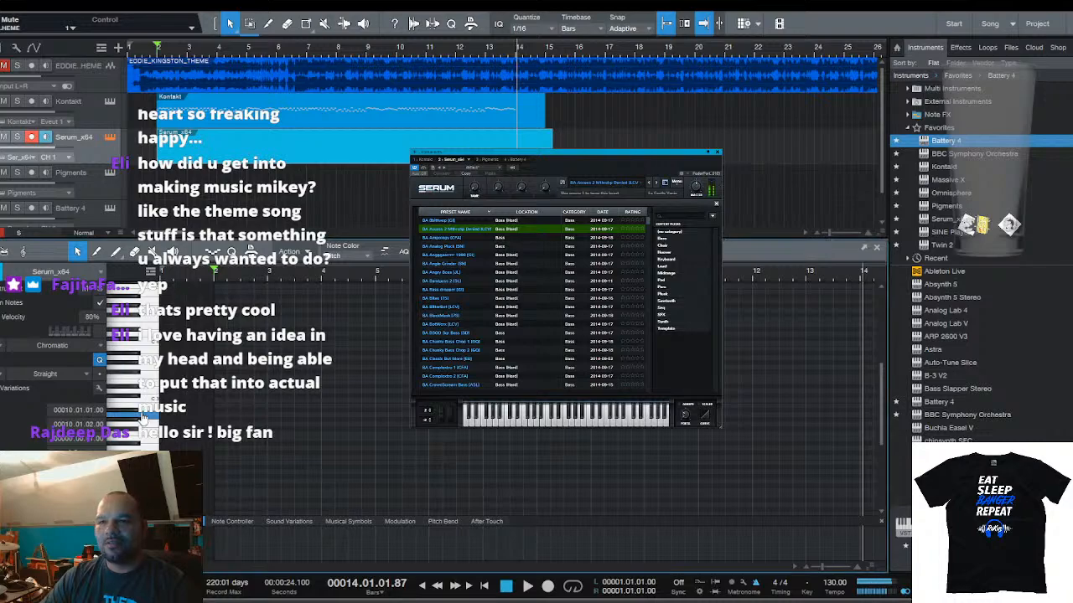
{"action": "left_click", "coordinate": [456, 238]}
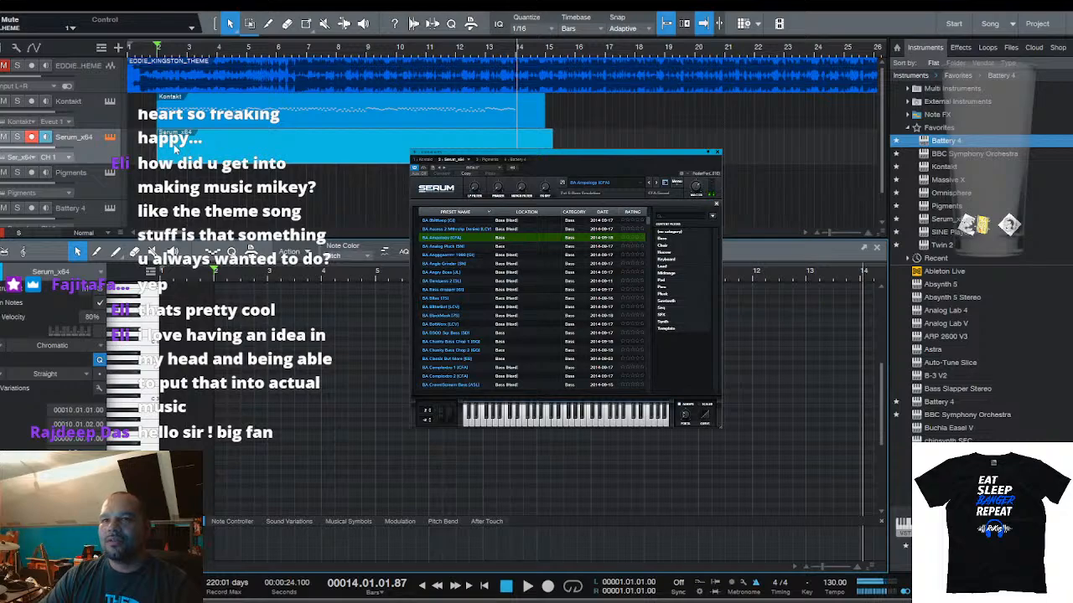
{"action": "left_click", "coordinate": [457, 247]}
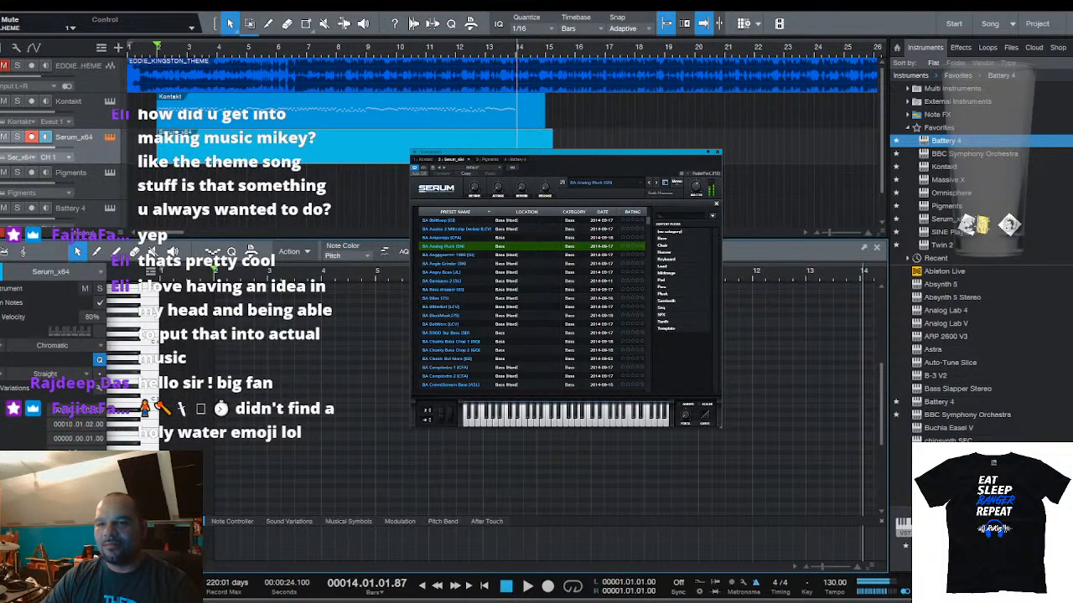
{"action": "left_click", "coordinate": [469, 254]}
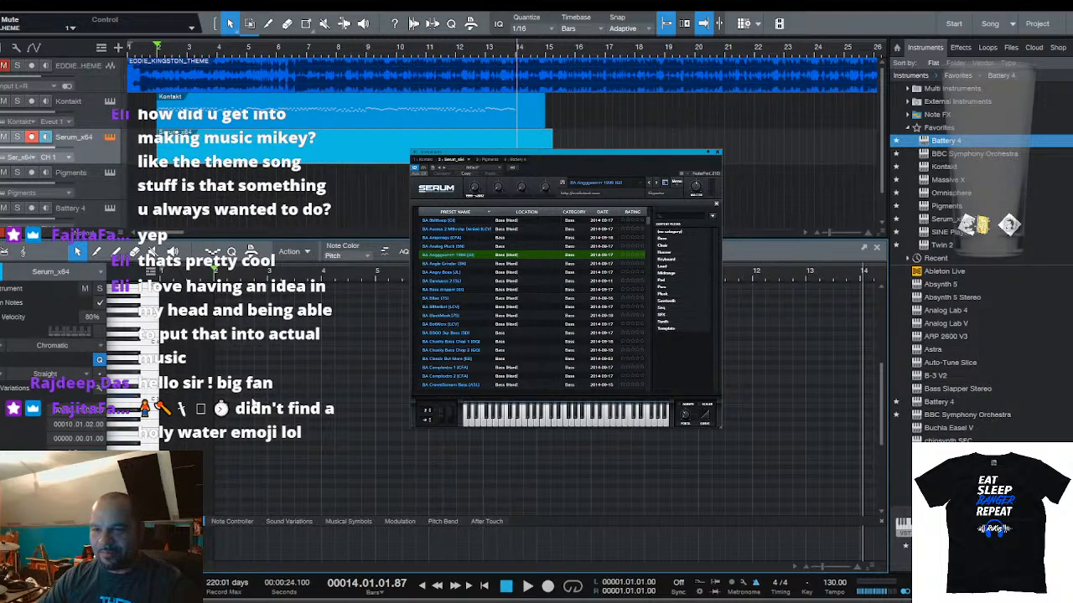
Audition the Serum bass presets Angle Grinder, Angry Bass and Bandpass 2 with several low notes
{"action": "left_click", "coordinate": [429, 264]}
{"action": "left_click", "coordinate": [153, 440]}
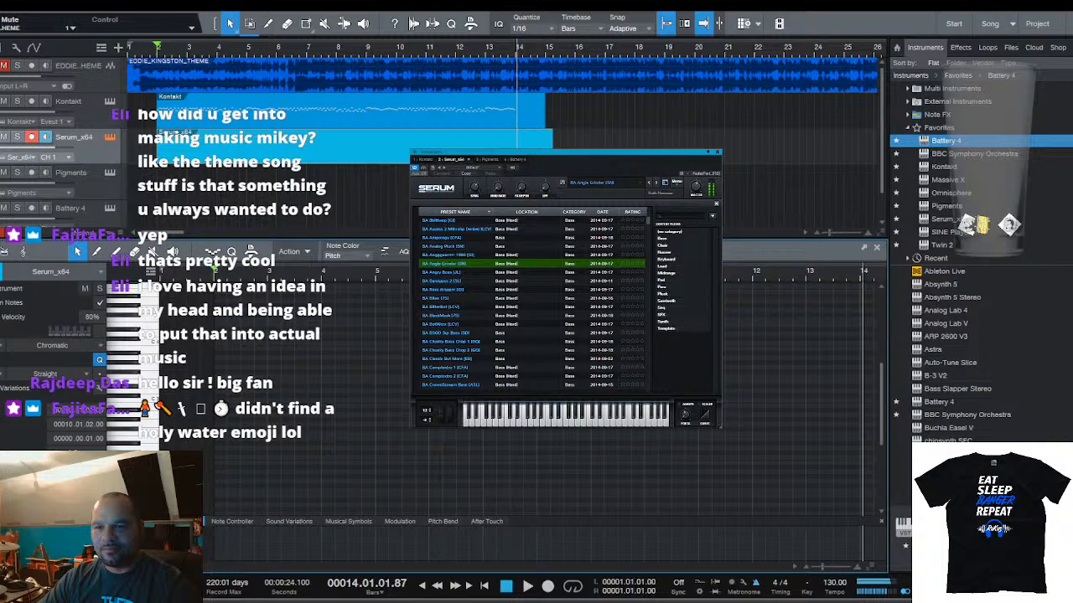
{"action": "left_click", "coordinate": [432, 273]}
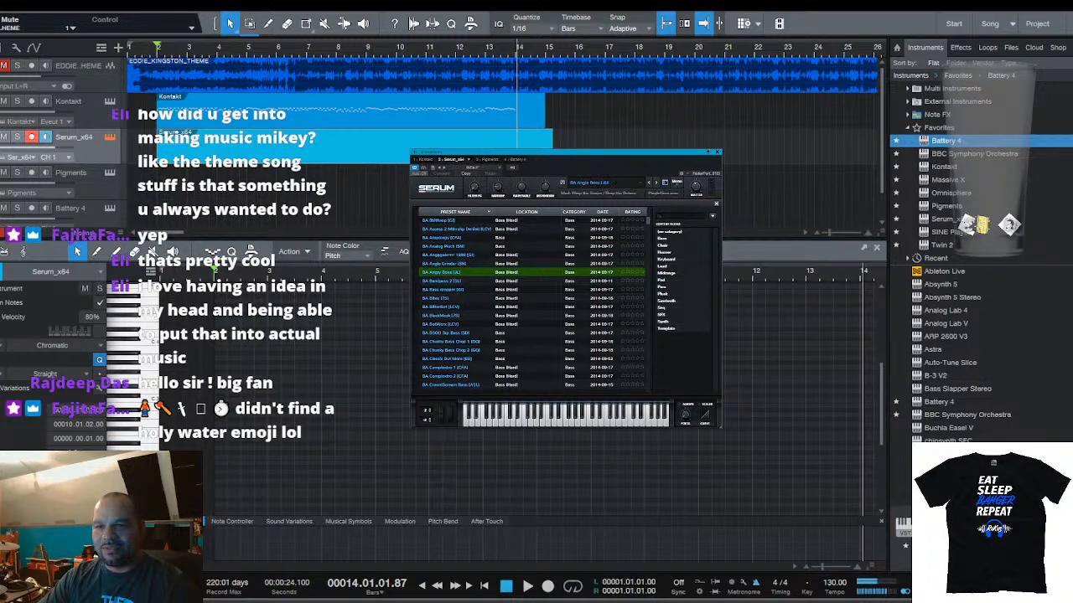
{"action": "left_click", "coordinate": [153, 340]}
{"action": "left_click", "coordinate": [152, 399]}
{"action": "left_click", "coordinate": [152, 429]}
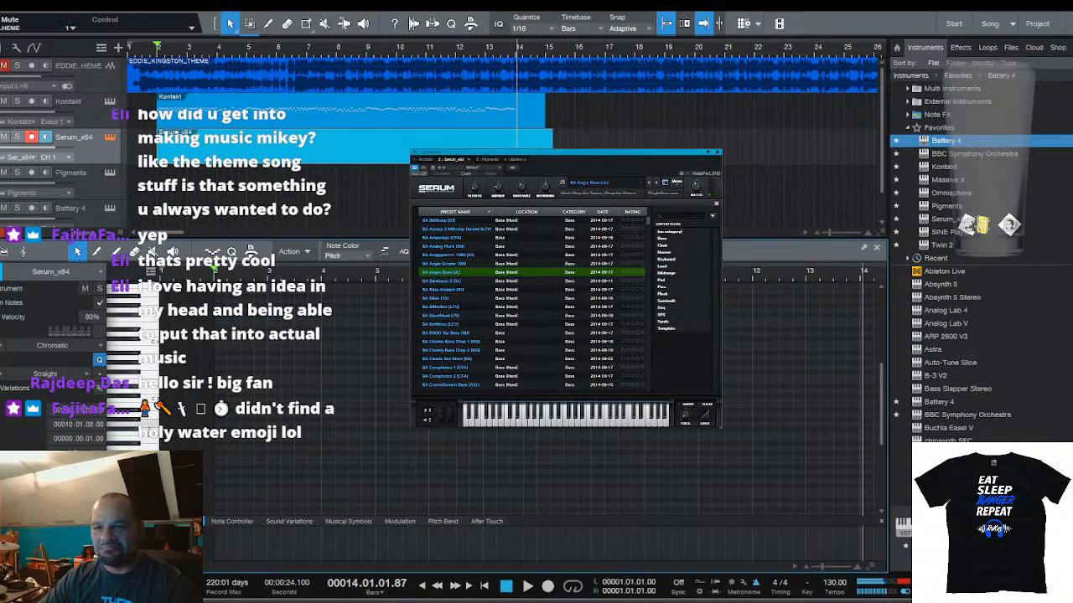
{"action": "left_click", "coordinate": [151, 402]}
{"action": "left_click", "coordinate": [151, 398]}
{"action": "left_click", "coordinate": [150, 417]}
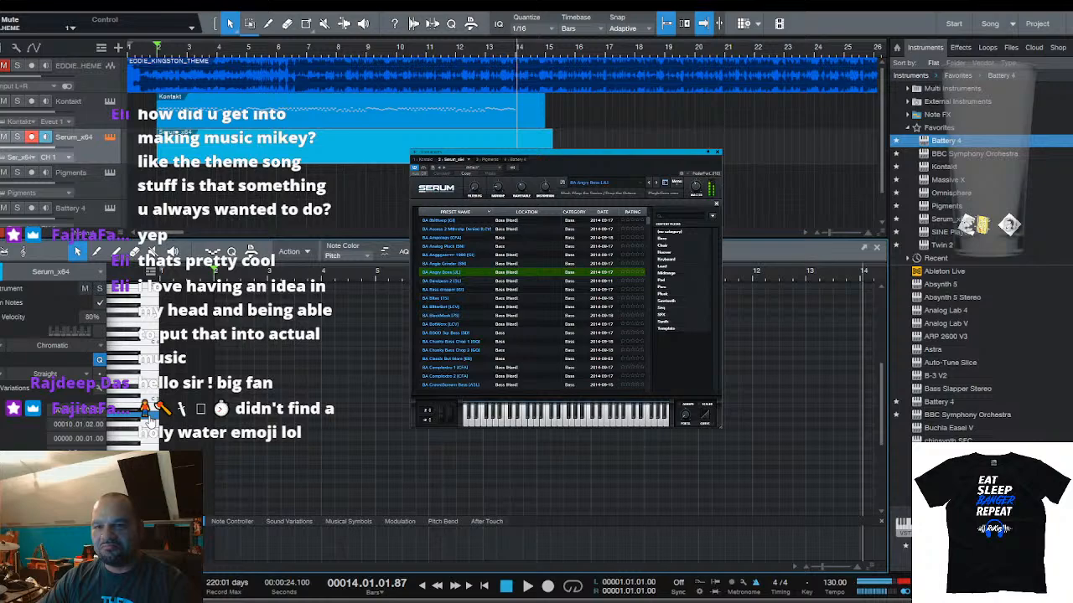
{"action": "left_click", "coordinate": [427, 282]}
{"action": "left_click", "coordinate": [129, 410]}
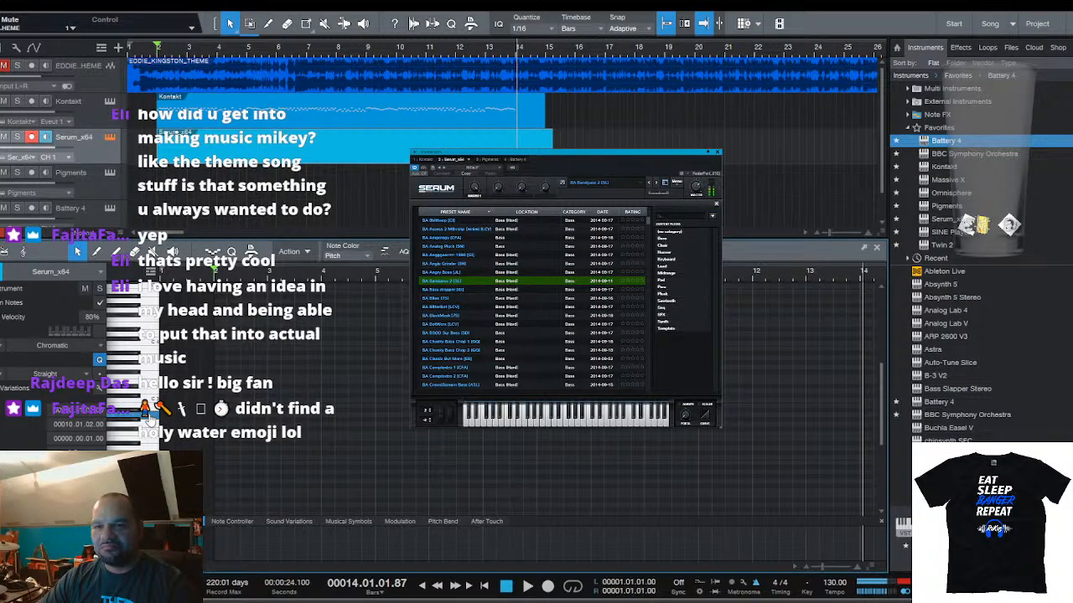
Compare the bass presets around Chunky Bass Chop 1 and load BA Chunky Bass Chop 2 in Serum
{"action": "left_click", "coordinate": [448, 333]}
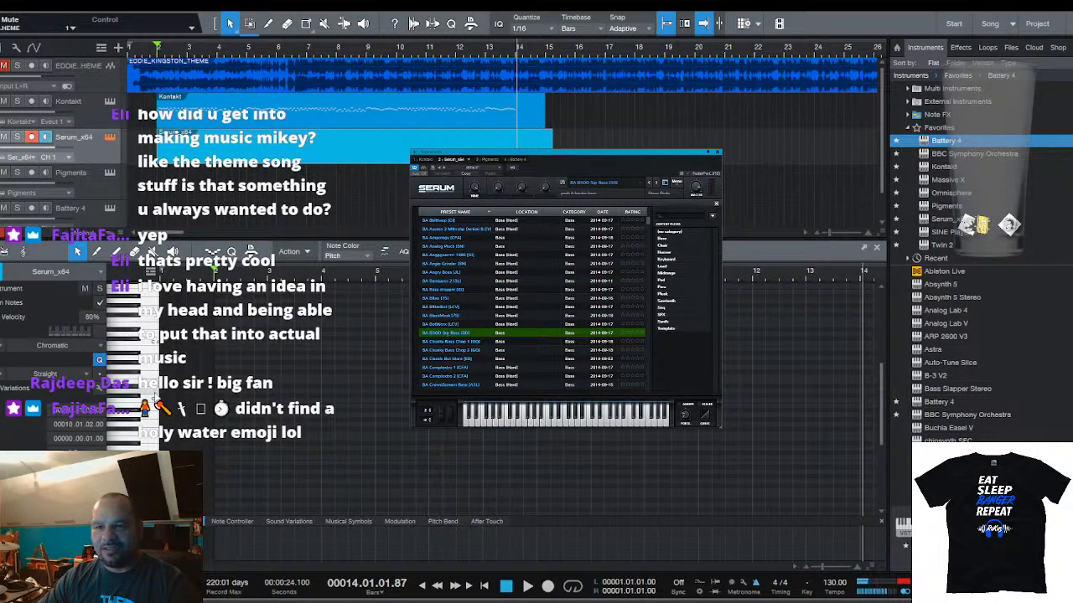
{"action": "left_click", "coordinate": [152, 404]}
{"action": "left_click", "coordinate": [152, 412]}
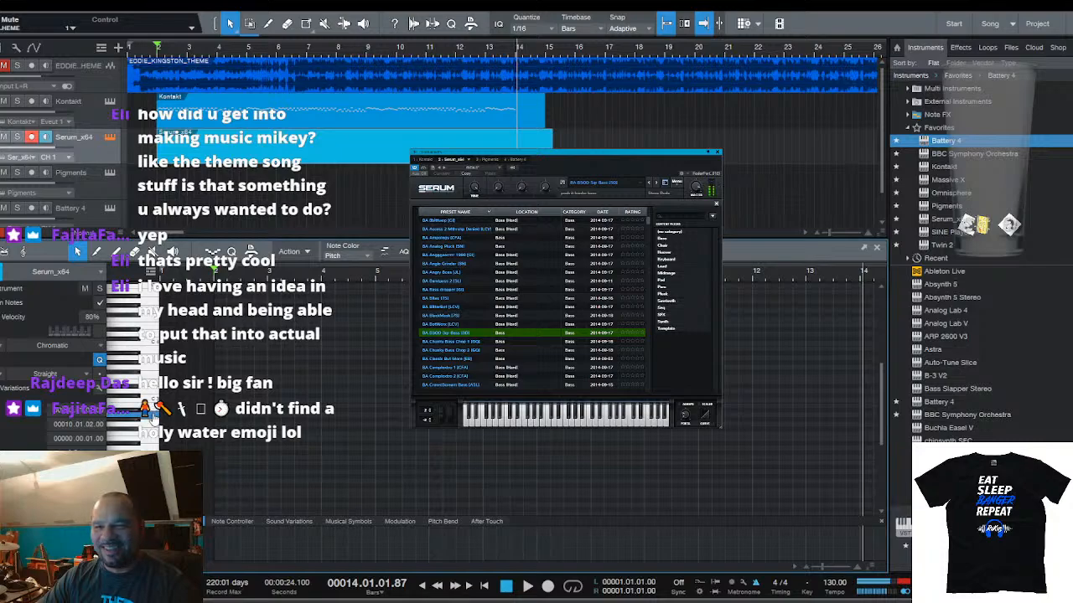
{"action": "left_click", "coordinate": [153, 418]}
{"action": "key", "text": "Down"}
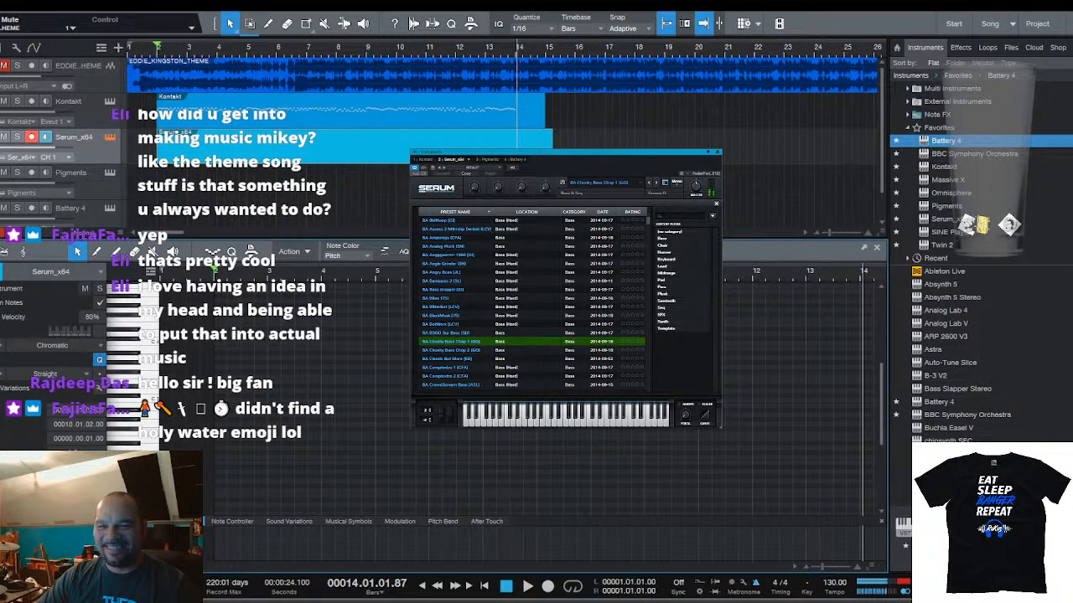
{"action": "left_click", "coordinate": [443, 352]}
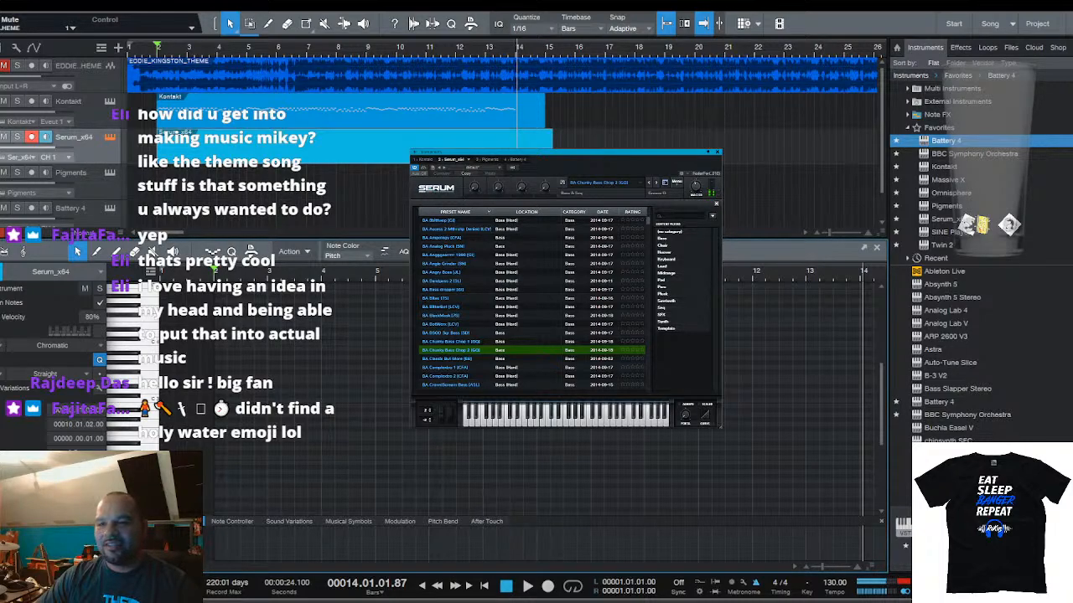
{"action": "key", "text": "Down"}
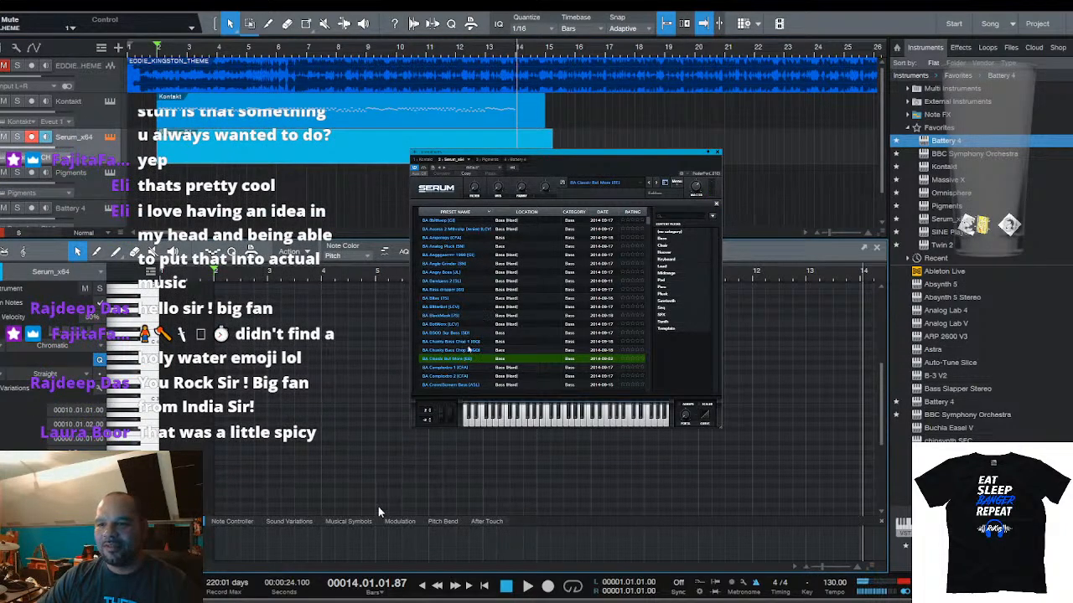
{"action": "key", "text": "Up"}
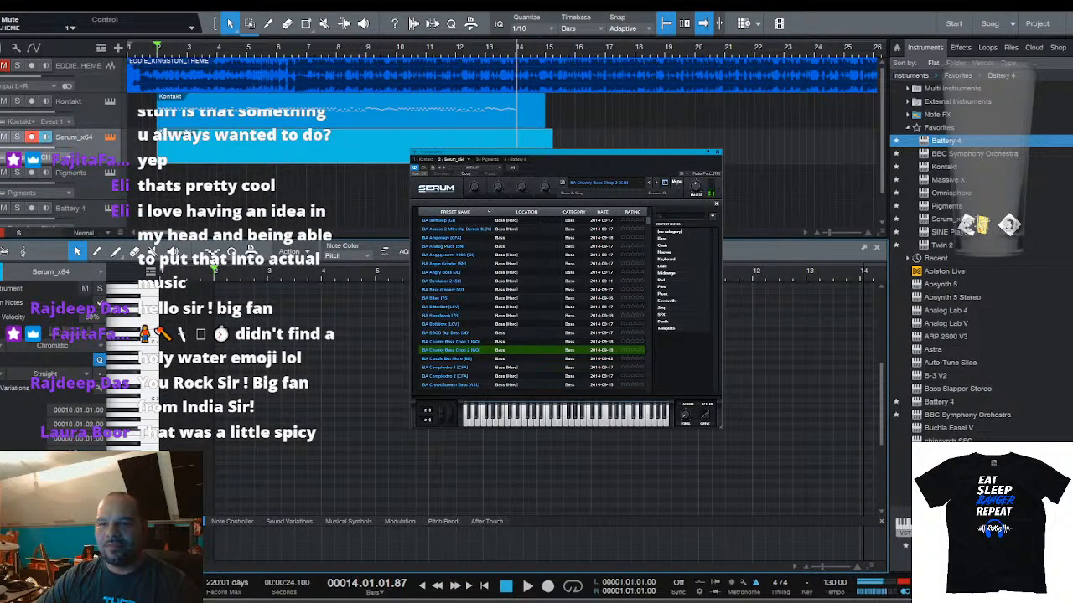
Program one-bar Serum bass notes: one pitch in bars 2 and 3, four semitones lower in bar 4, five lower in bar 5, and play them
{"action": "left_click", "coordinate": [541, 156]}
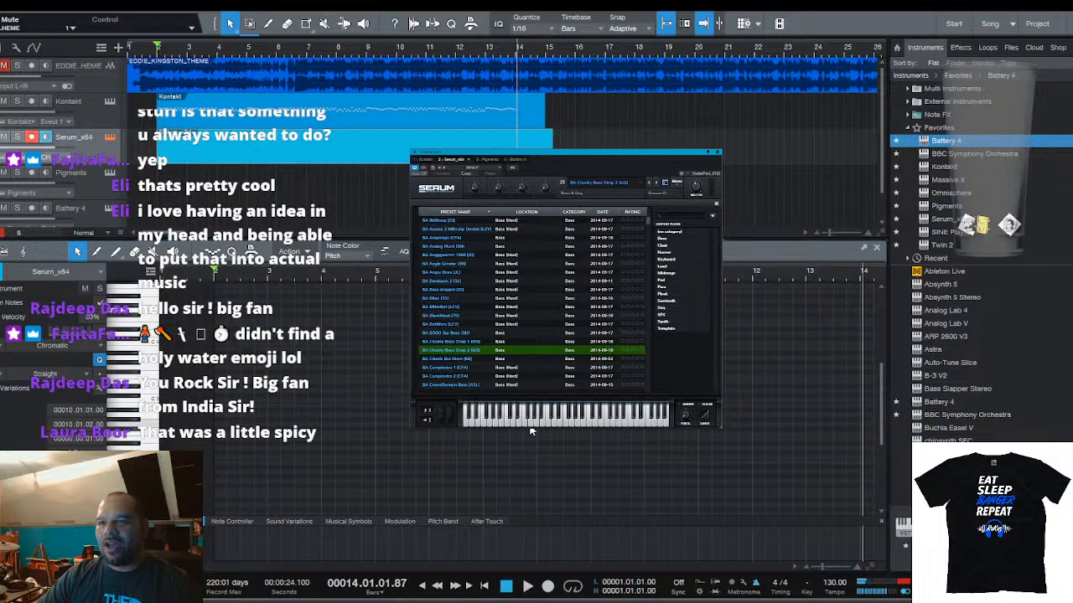
{"action": "left_click_drag", "start_coordinate": [226, 272], "coordinate": [202, 282]}
{"action": "left_click", "coordinate": [151, 407]}
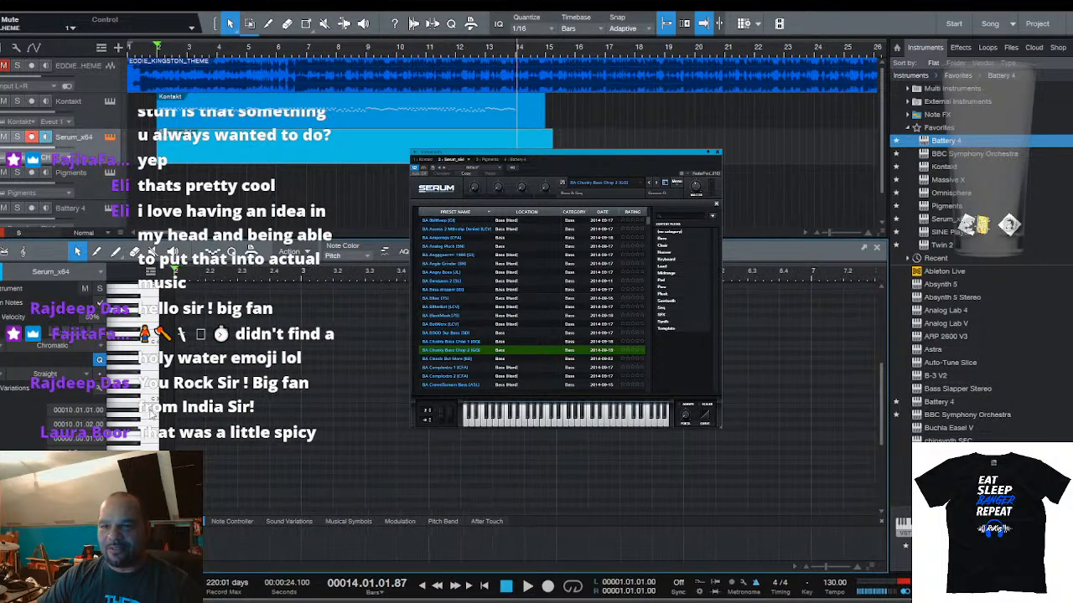
{"action": "left_click", "coordinate": [152, 426]}
{"action": "left_click", "coordinate": [152, 430]}
{"action": "left_click", "coordinate": [152, 449]}
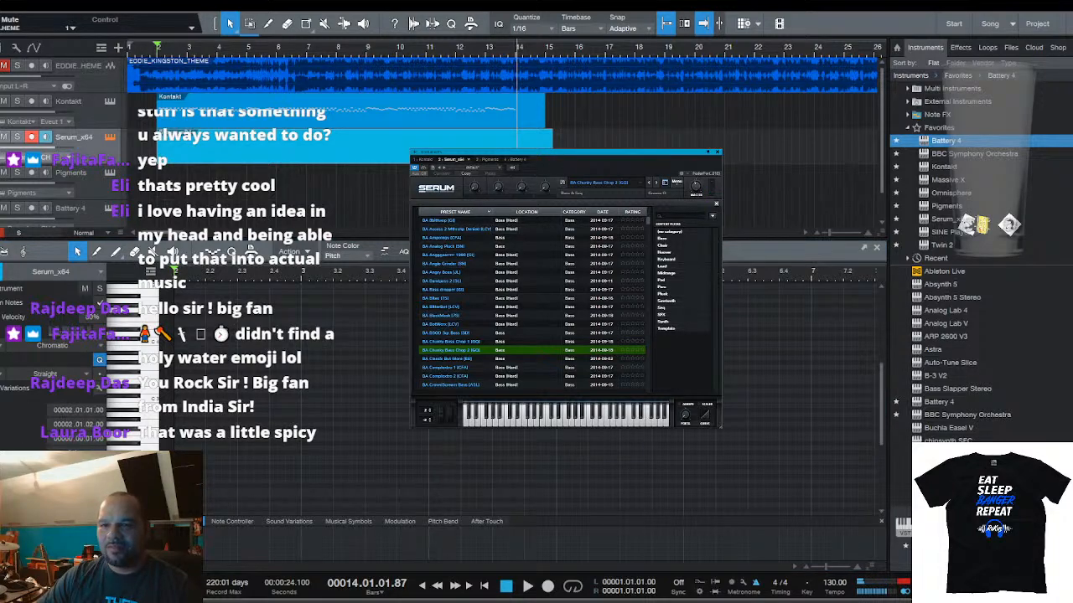
{"action": "mouse_move", "coordinate": [178, 473]}
{"action": "left_mouse_down"}
{"action": "mouse_move", "coordinate": [451, 475]}
{"action": "mouse_move", "coordinate": [470, 491]}
{"action": "mouse_move", "coordinate": [518, 497]}
{"action": "mouse_move", "coordinate": [640, 491]}
{"action": "left_mouse_up"}
{"action": "key", "text": "space"}
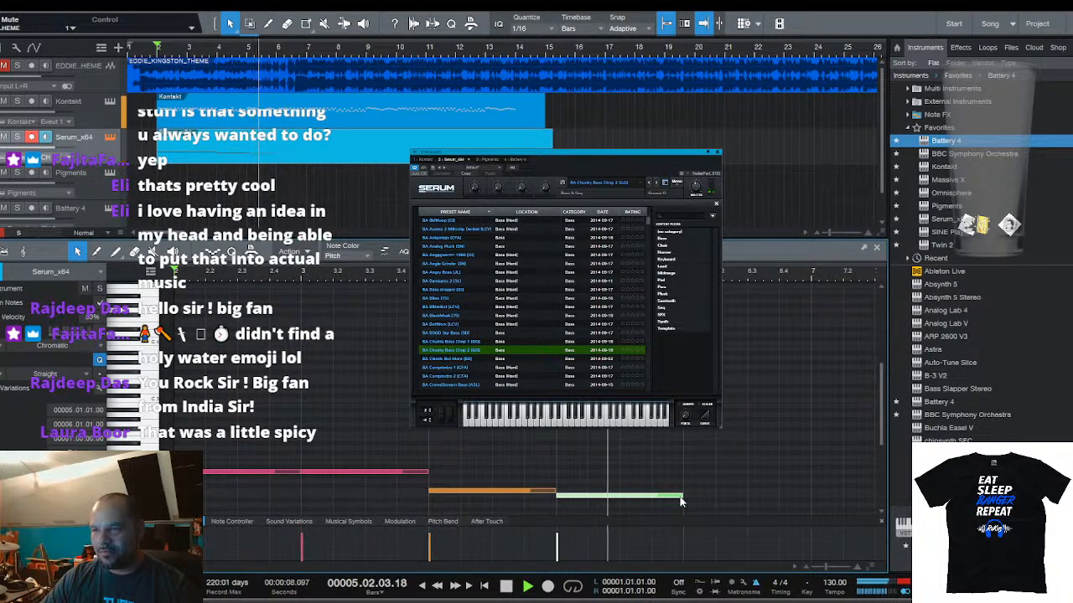
Select the four bass notes of bars 2 to 5 and duplicate them three times in succession, filling bars 6 to 17
{"action": "left_click_drag", "start_coordinate": [690, 501], "coordinate": [211, 428]}
{"action": "key", "text": "d"}
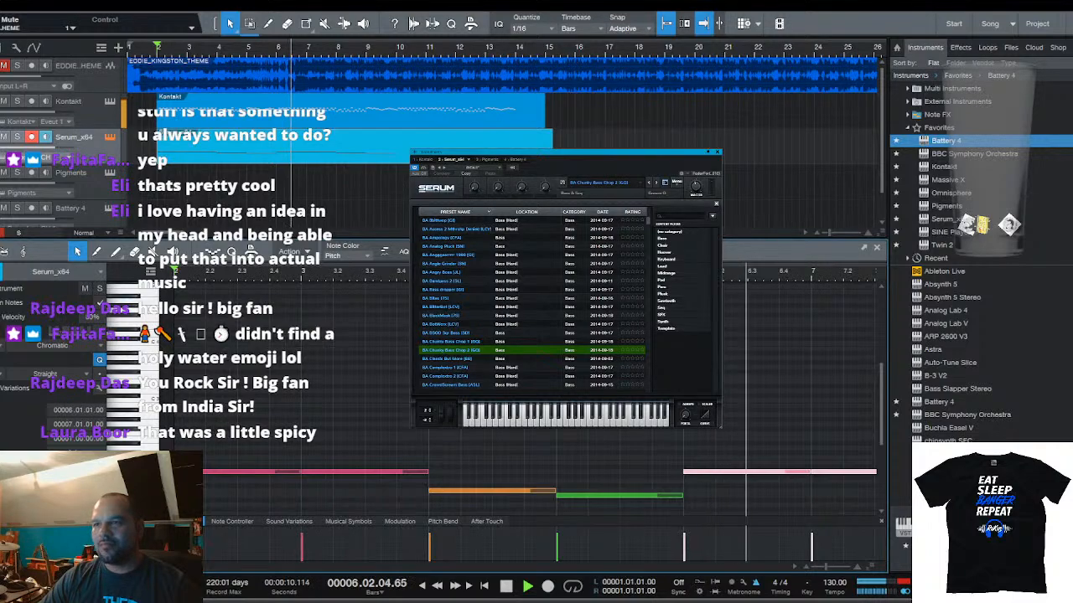
{"action": "scroll", "coordinate": [215, 430], "scroll_direction": "down", "scroll_amount": 3}
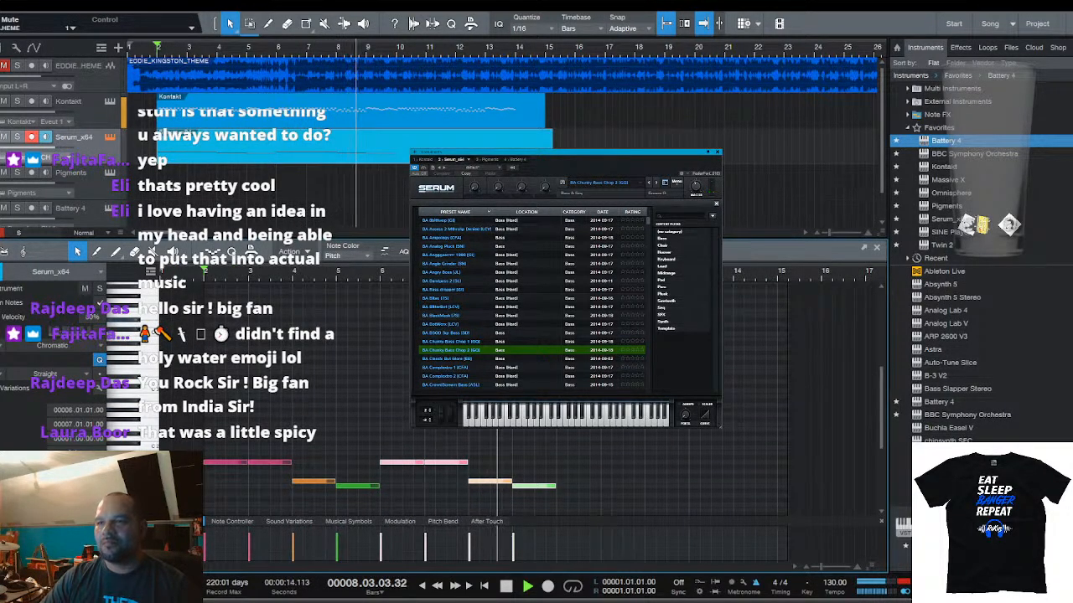
{"action": "key", "text": "d"}
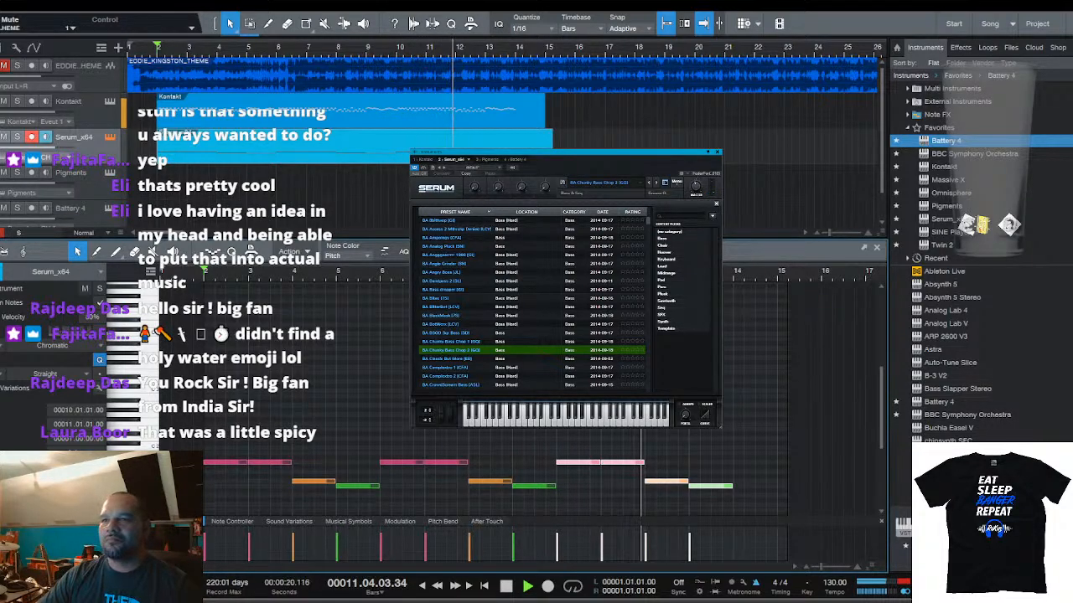
{"action": "key", "text": "d"}
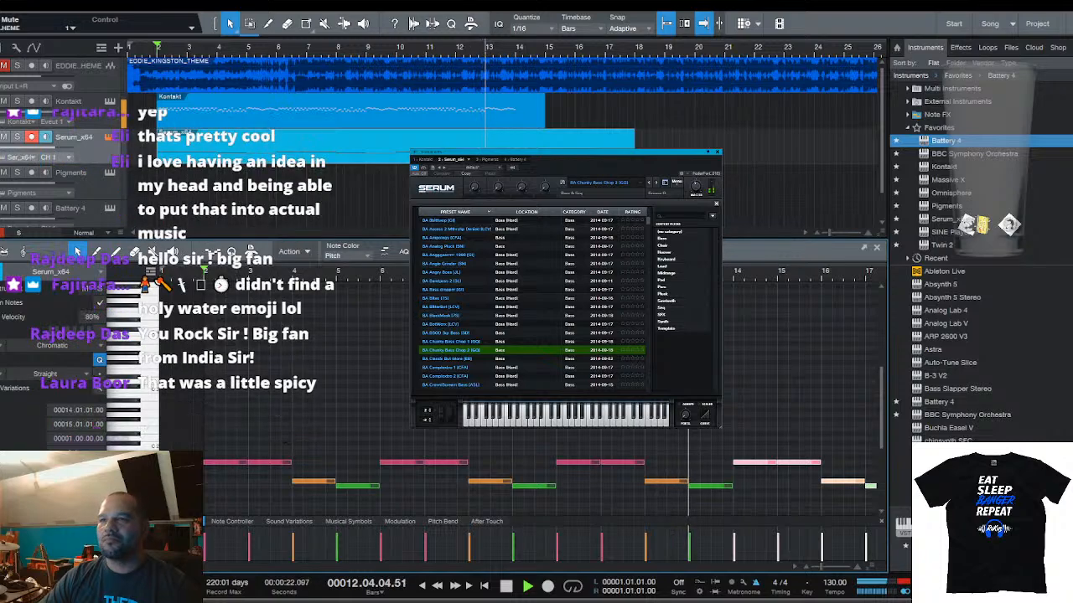
Duplicate the selected Kontakt melody notes once more, extending the part to the bass part's end at bar 18, and play the result
{"action": "left_click", "coordinate": [463, 123]}
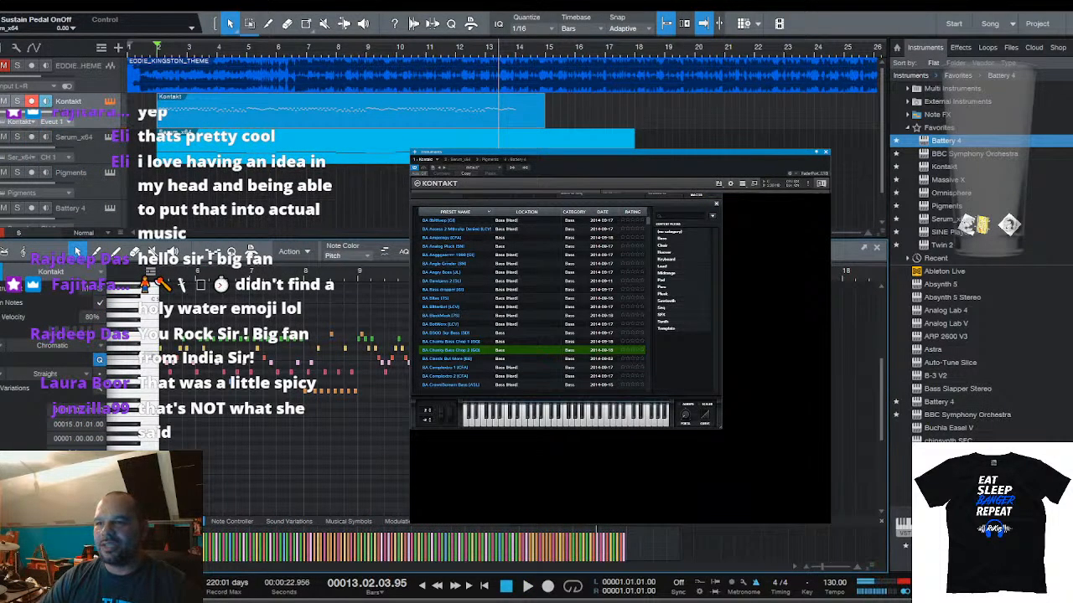
{"action": "key", "text": "space"}
{"action": "key", "text": "w"}
{"action": "key", "text": "space"}
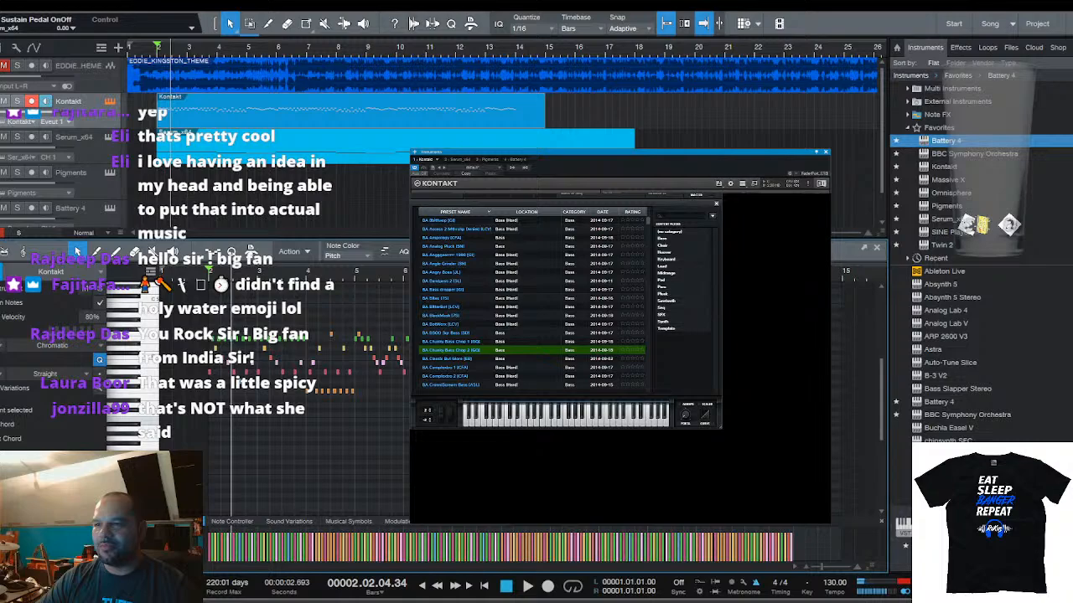
{"action": "key", "text": "d"}
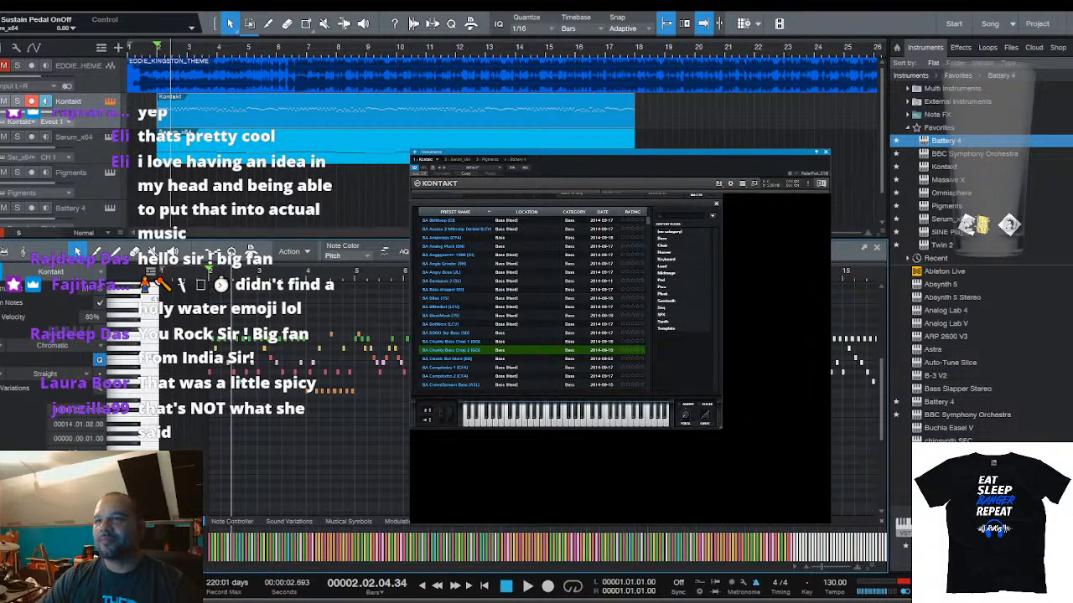
{"action": "key", "text": "space"}
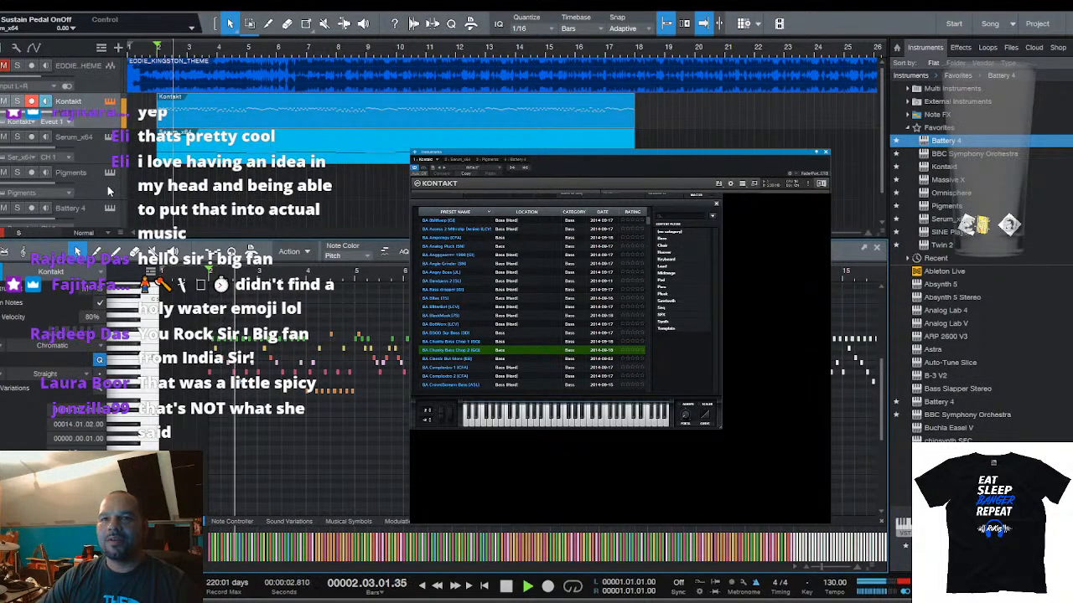
{"action": "key", "text": "space"}
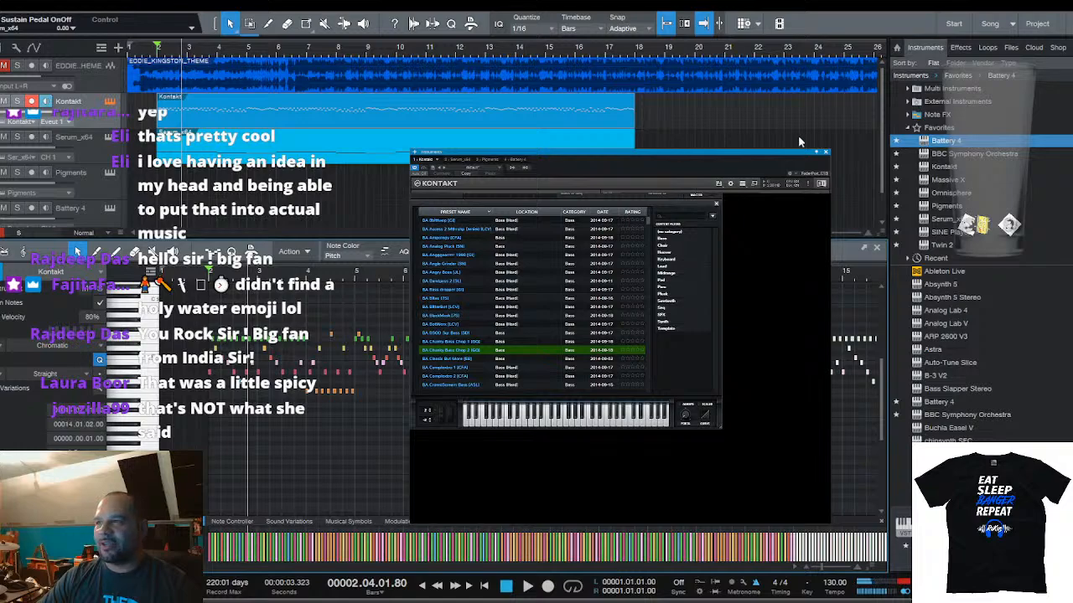
Add a new Kontakt instrument track between Serum and Pigments and load the Super Audio Cart instrument from its library
{"action": "left_click_drag", "start_coordinate": [944, 167], "coordinate": [106, 170]}
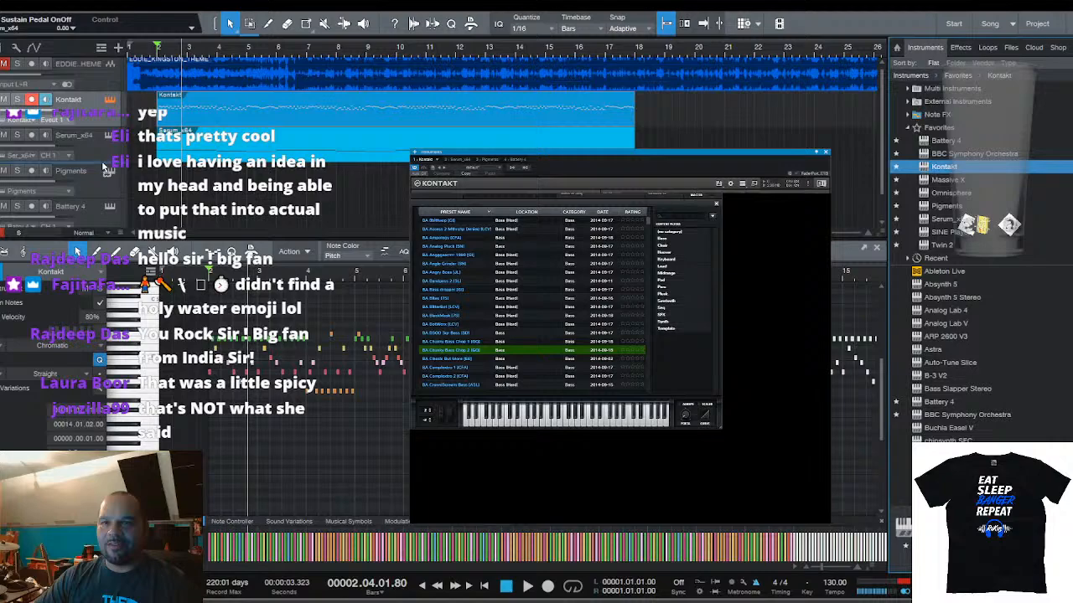
{"action": "left_click_drag", "start_coordinate": [595, 222], "coordinate": [596, 377]}
{"action": "left_click", "coordinate": [501, 350]}
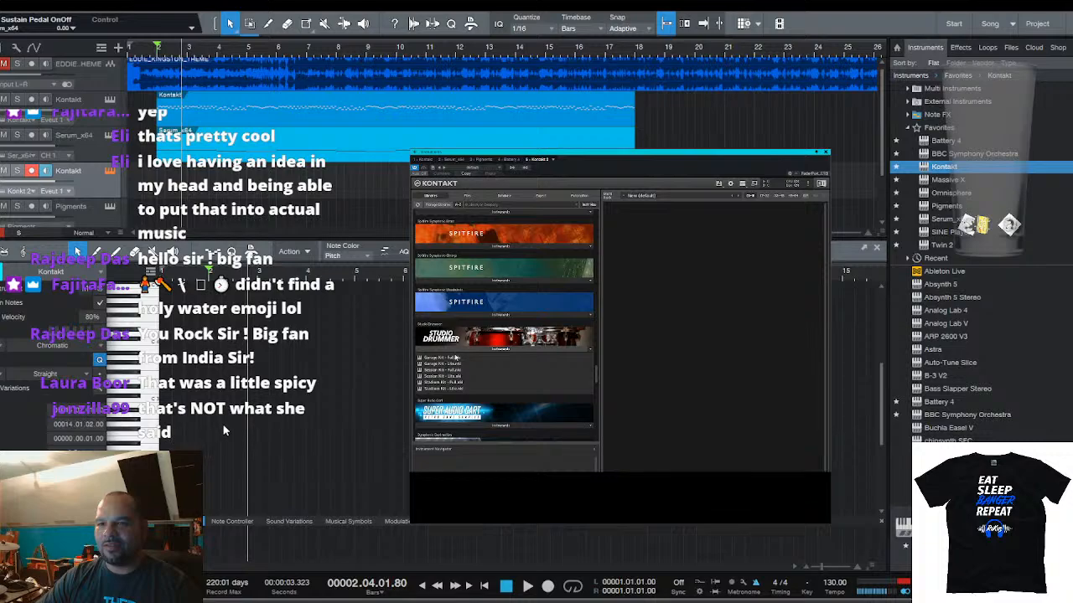
{"action": "left_click", "coordinate": [500, 350]}
{"action": "left_click", "coordinate": [503, 383]}
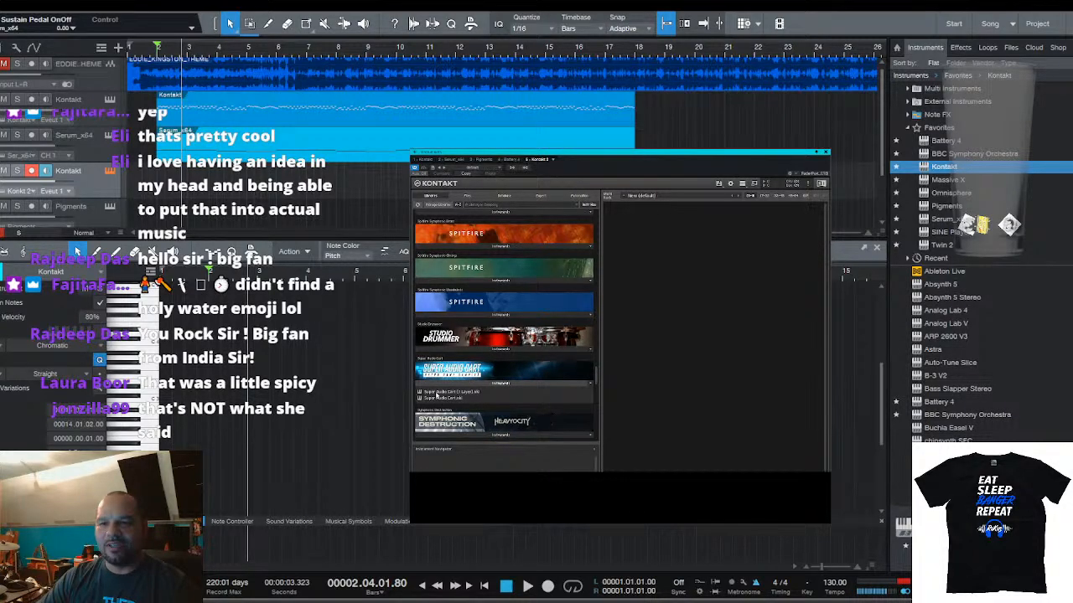
{"action": "left_click_drag", "start_coordinate": [435, 396], "coordinate": [655, 364]}
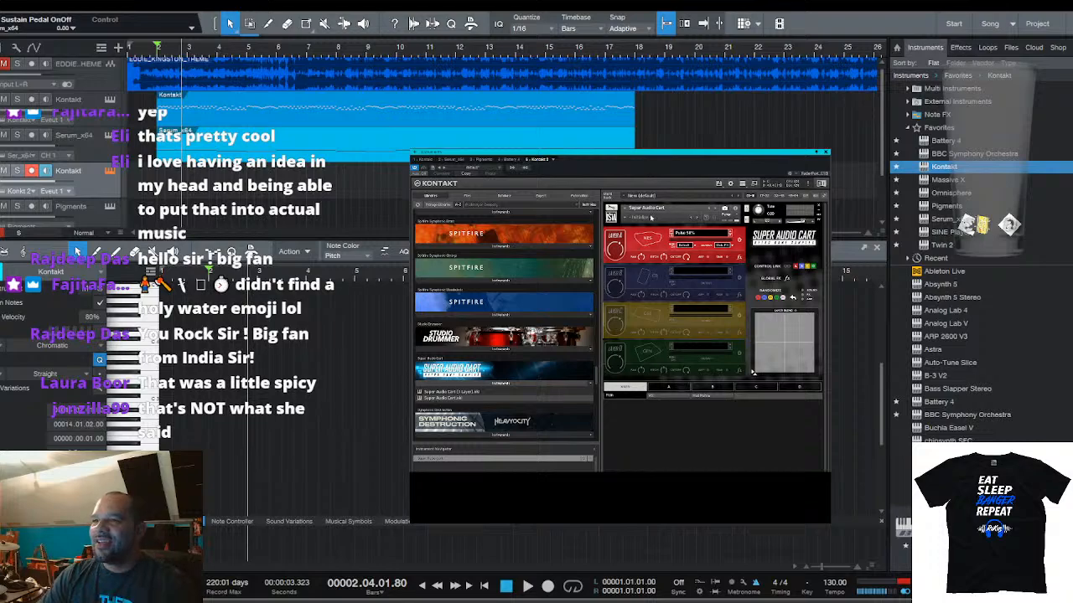
Assign the SNES sound SYNTH PPG to Super Audio Cart's red first layer
{"action": "left_click", "coordinate": [648, 241]}
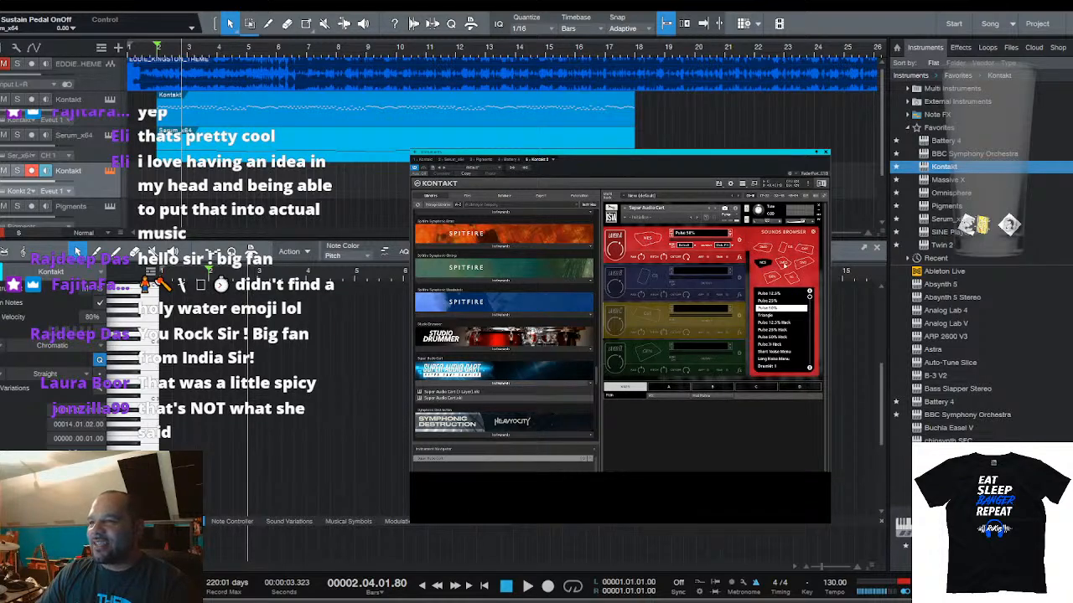
{"action": "left_click", "coordinate": [782, 263]}
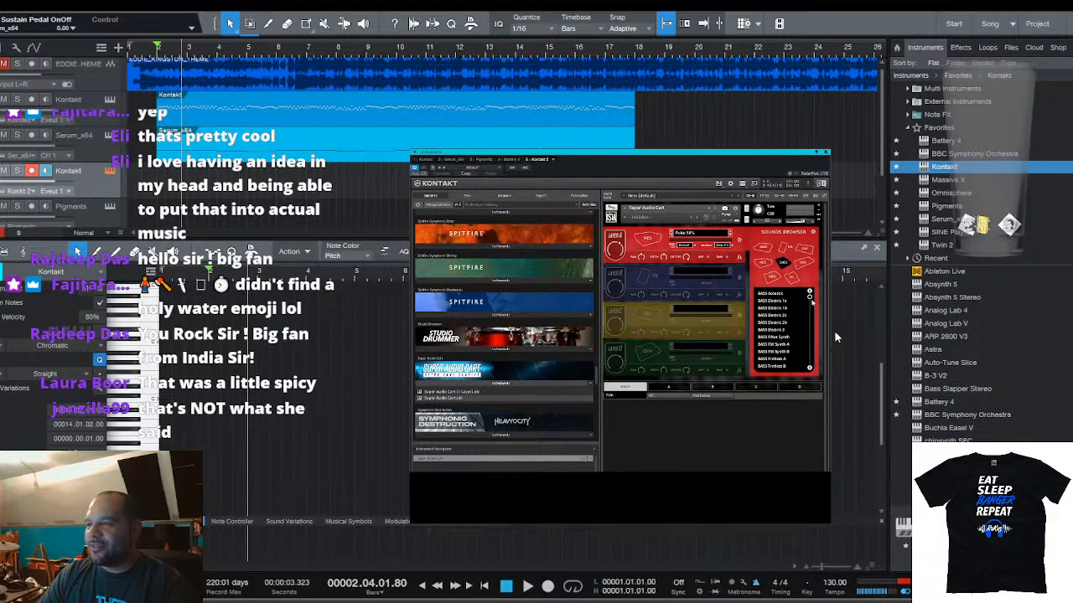
{"action": "scroll", "coordinate": [831, 335], "scroll_direction": "down", "scroll_amount": 5}
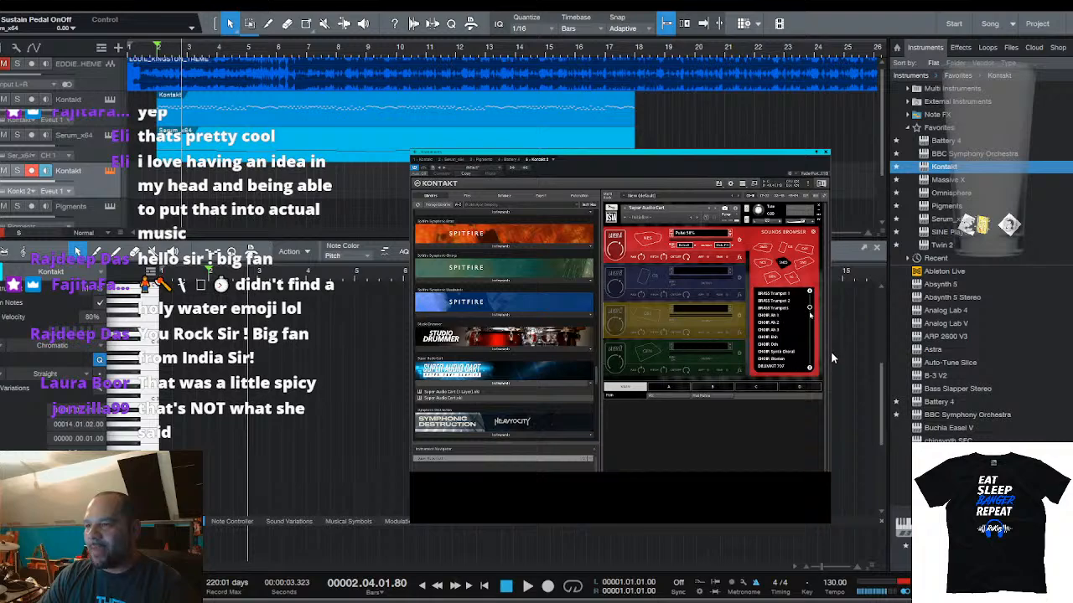
{"action": "scroll", "coordinate": [832, 360], "scroll_direction": "down", "scroll_amount": 5}
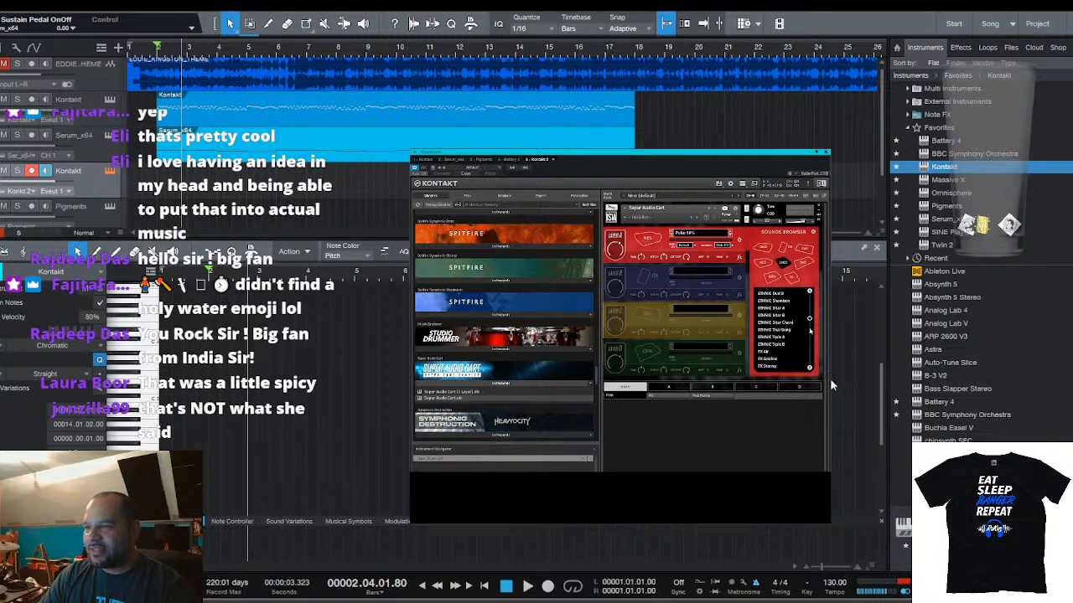
{"action": "scroll", "coordinate": [829, 381], "scroll_direction": "down", "scroll_amount": 3}
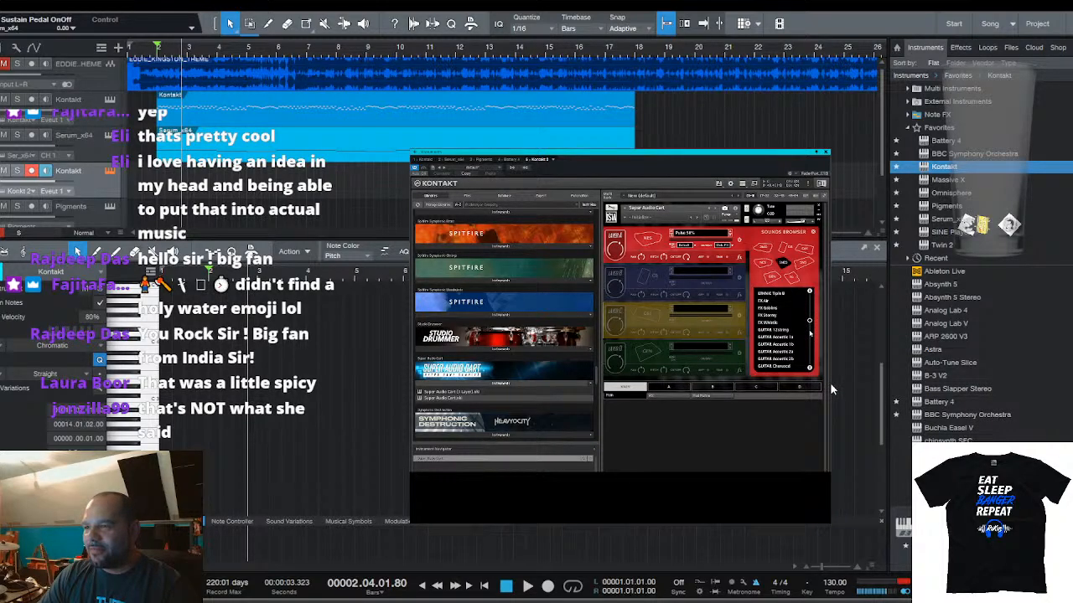
{"action": "scroll", "coordinate": [830, 384], "scroll_direction": "down", "scroll_amount": 5}
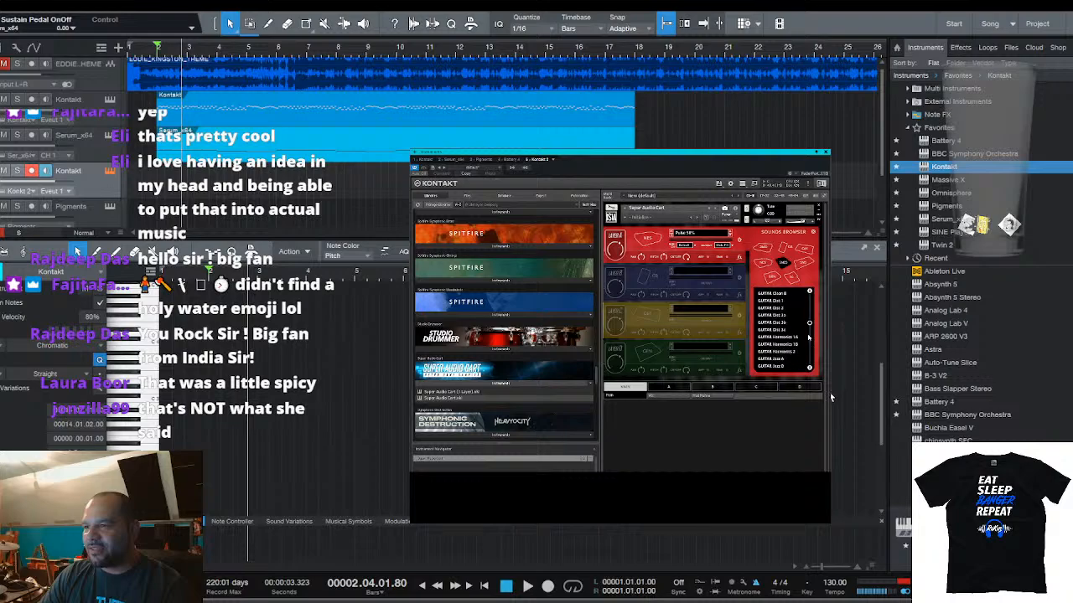
{"action": "scroll", "coordinate": [830, 402], "scroll_direction": "down", "scroll_amount": 6}
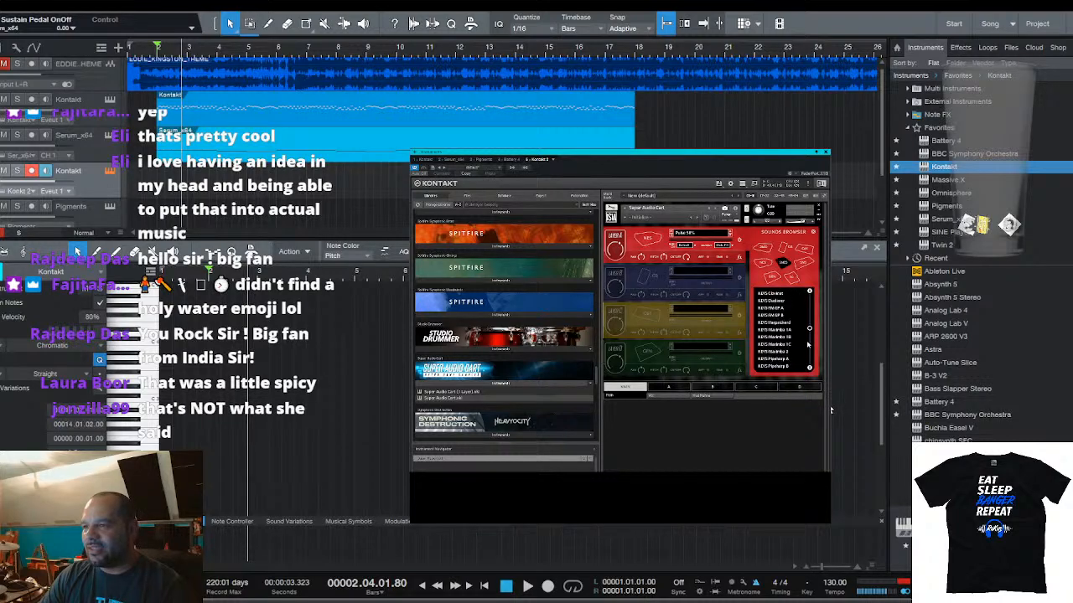
{"action": "scroll", "coordinate": [830, 415], "scroll_direction": "down", "scroll_amount": 5}
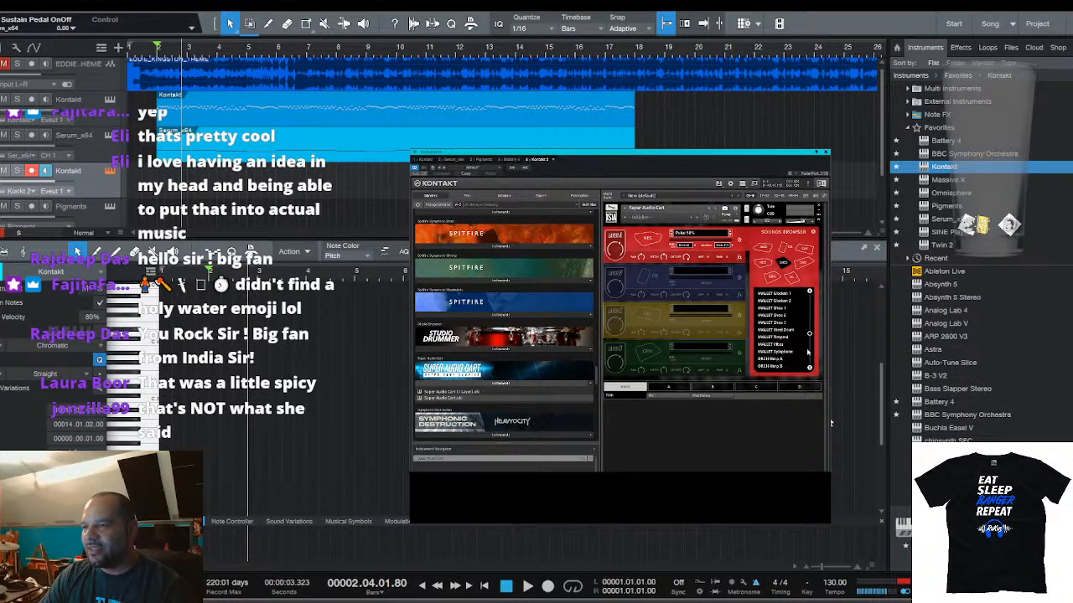
{"action": "scroll", "coordinate": [831, 402], "scroll_direction": "down", "scroll_amount": 5}
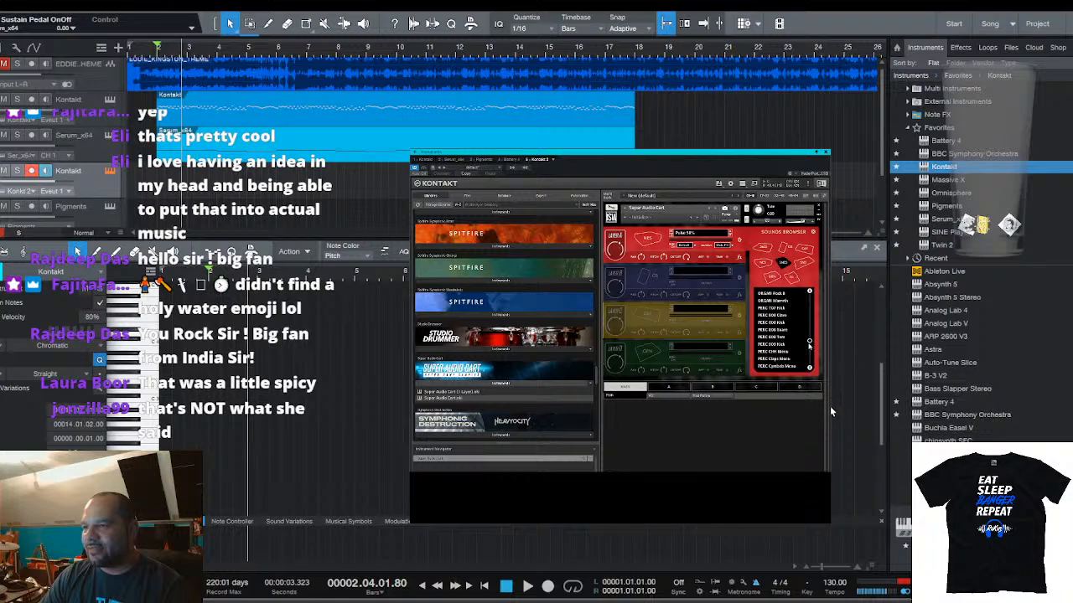
{"action": "scroll", "coordinate": [830, 429], "scroll_direction": "down", "scroll_amount": 5}
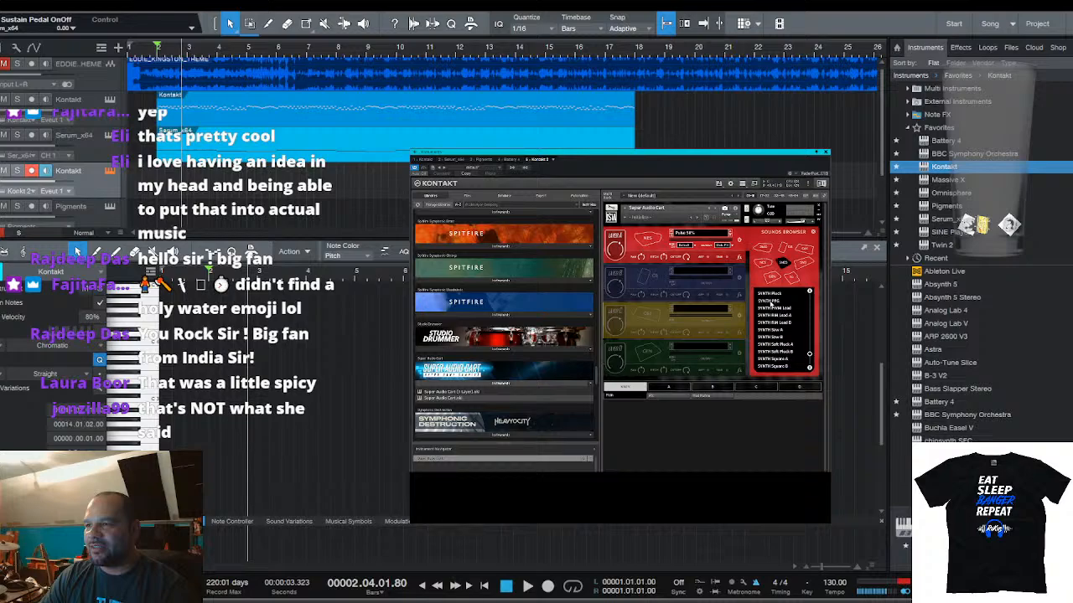
{"action": "left_click", "coordinate": [771, 302]}
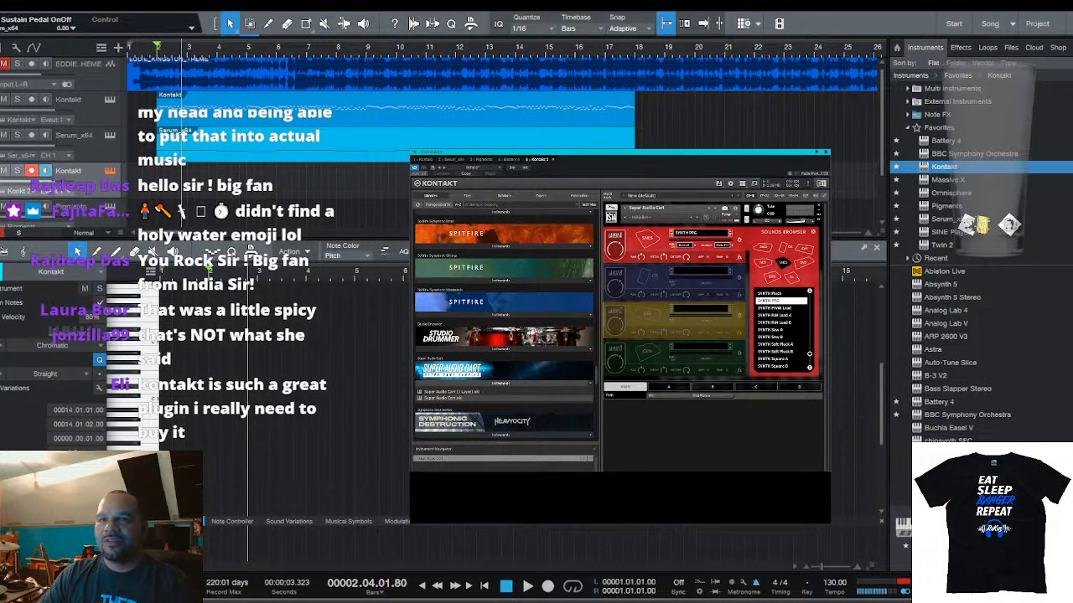
Play the song from bar 9 to locate the new line's entry and set the playback start at beat 9.4
{"action": "left_click_drag", "start_coordinate": [157, 47], "coordinate": [366, 56]}
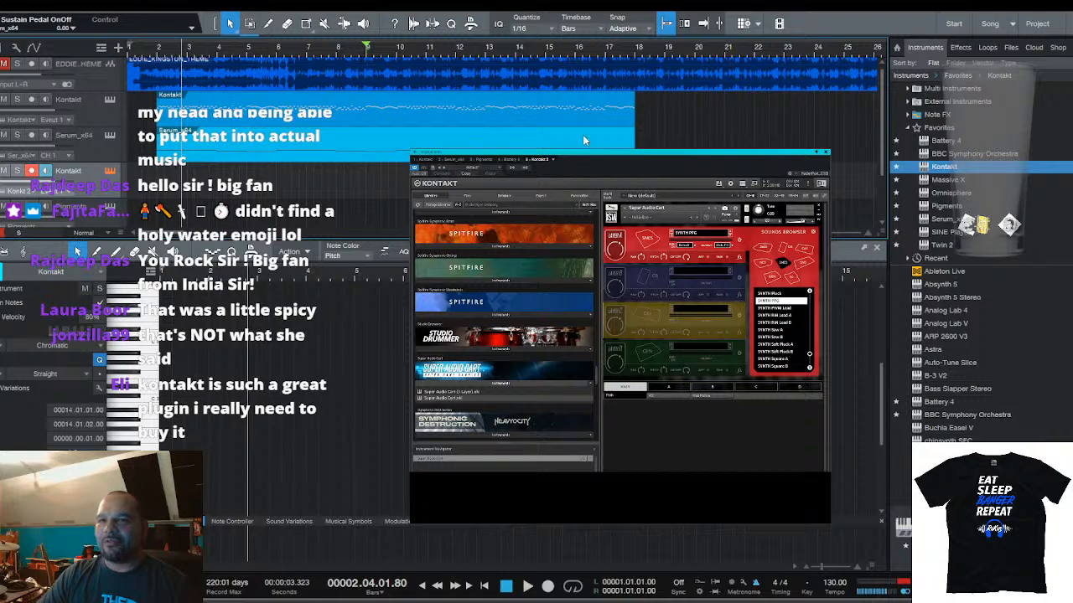
{"action": "key", "text": "space"}
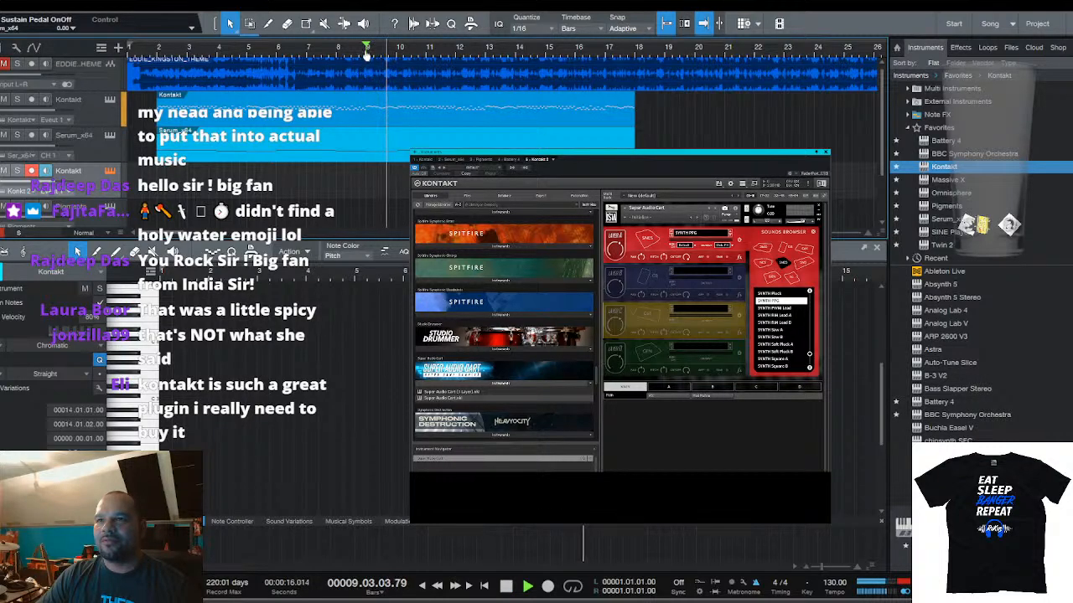
{"action": "key", "text": "space"}
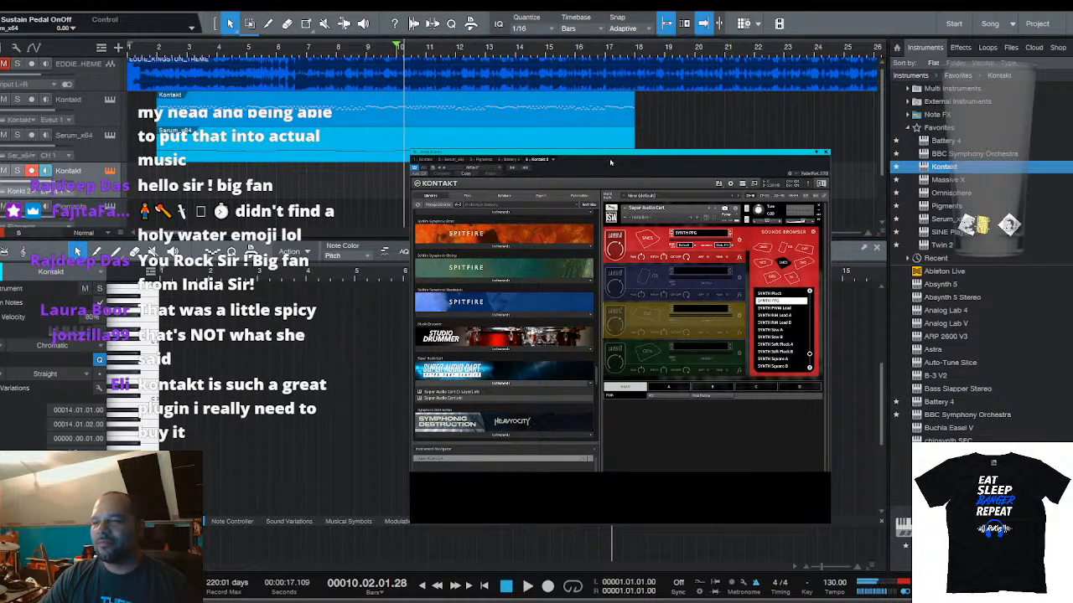
{"action": "scroll", "coordinate": [392, 57], "scroll_direction": "up", "scroll_amount": 4}
{"action": "left_click_drag", "start_coordinate": [402, 57], "coordinate": [331, 56]}
{"action": "key", "text": "space"}
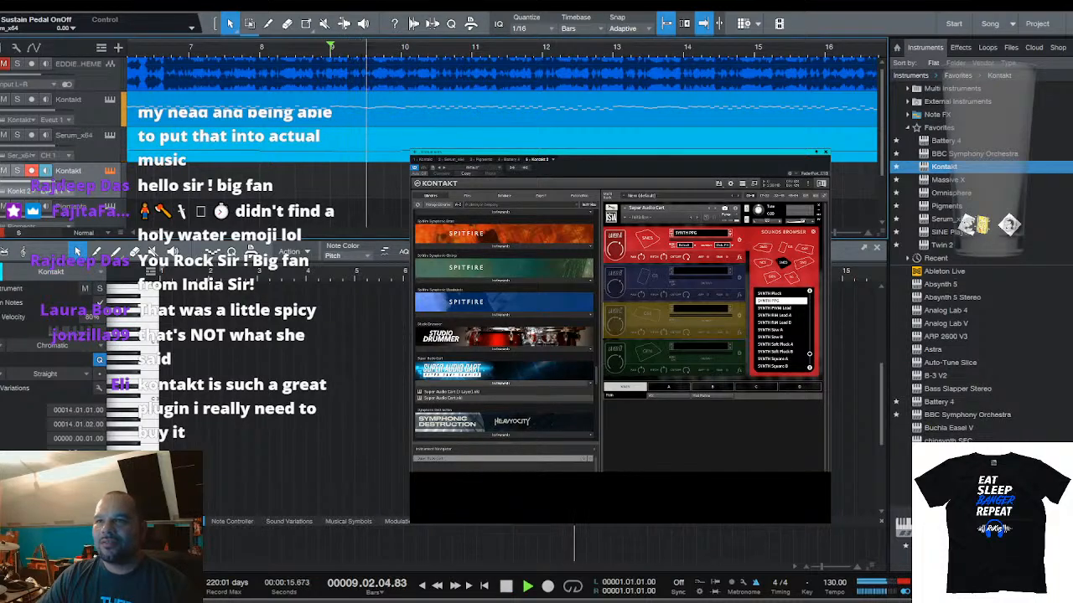
{"action": "key", "text": "space"}
{"action": "left_click_drag", "start_coordinate": [332, 56], "coordinate": [384, 50]}
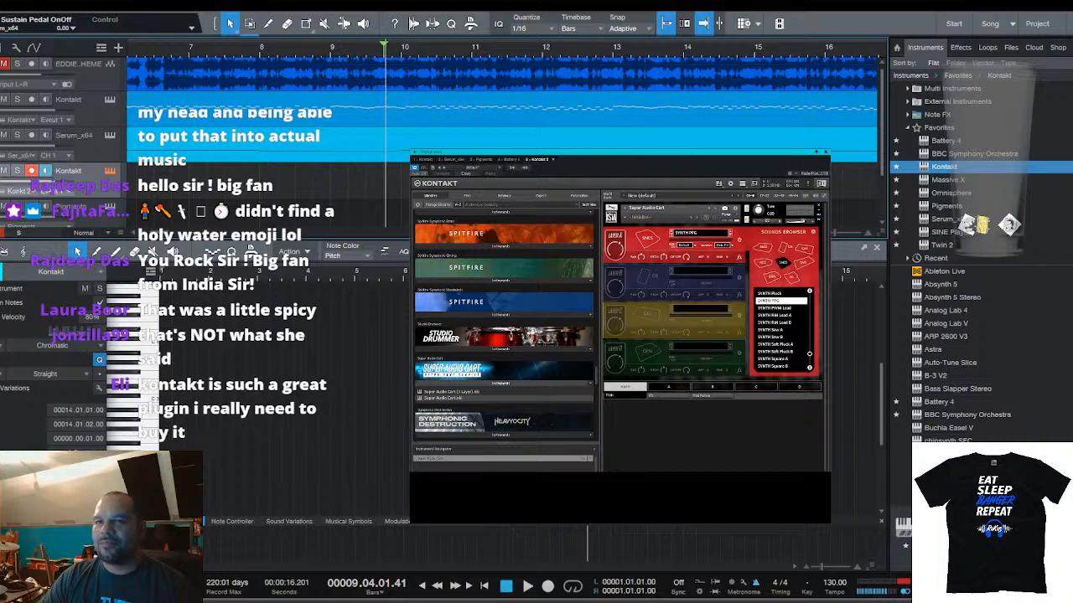
Create an empty part on the new Kontakt track starting at beat 9.4 and extend it to about bar 12
{"action": "double_click", "coordinate": [392, 183]}
{"action": "left_click_drag", "start_coordinate": [376, 183], "coordinate": [433, 182]}
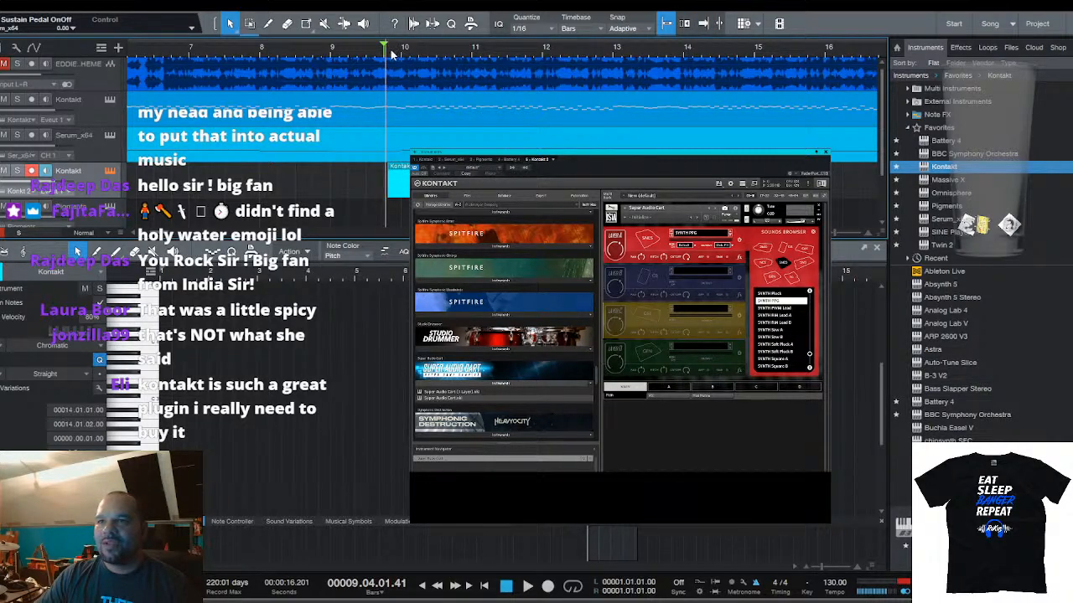
{"action": "scroll", "coordinate": [392, 52], "scroll_direction": "up", "scroll_amount": 3}
{"action": "left_click_drag", "start_coordinate": [376, 182], "coordinate": [362, 181]}
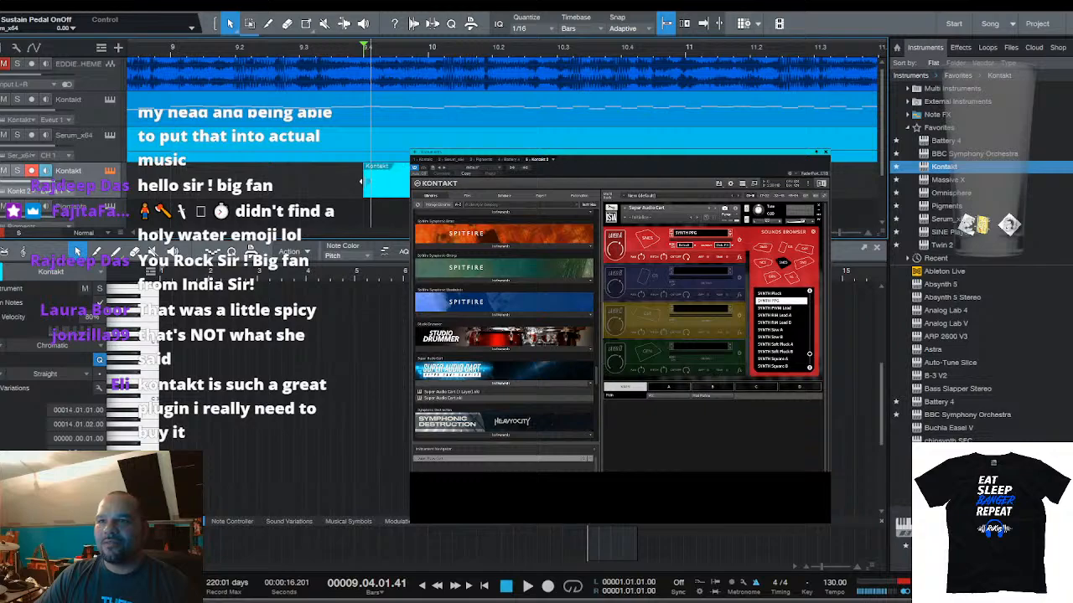
{"action": "left_click_drag", "start_coordinate": [640, 183], "coordinate": [976, 186]}
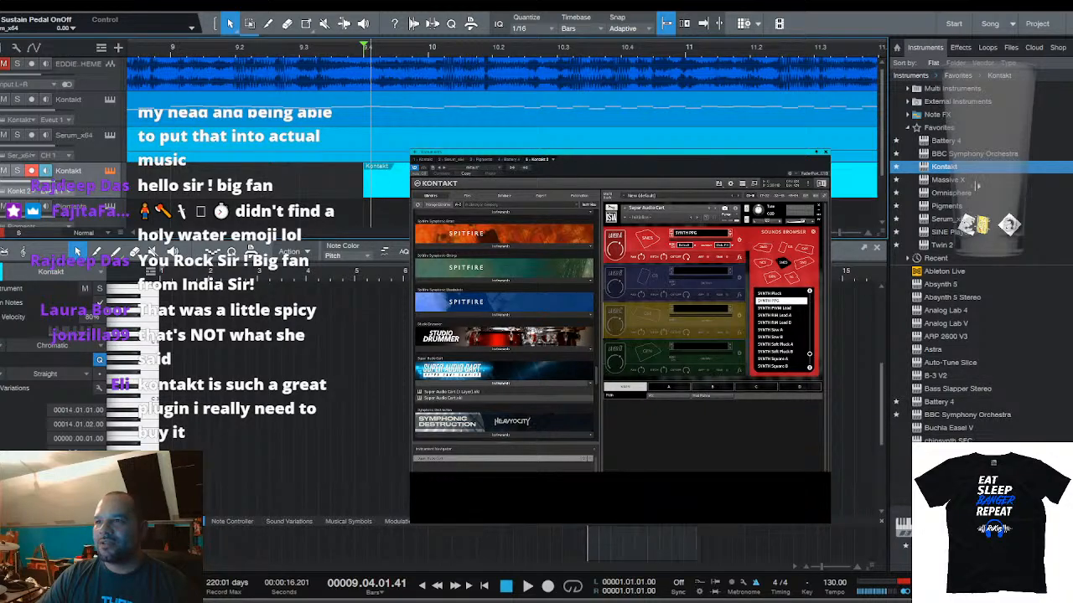
{"action": "scroll", "coordinate": [589, 49], "scroll_direction": "down", "scroll_amount": 5}
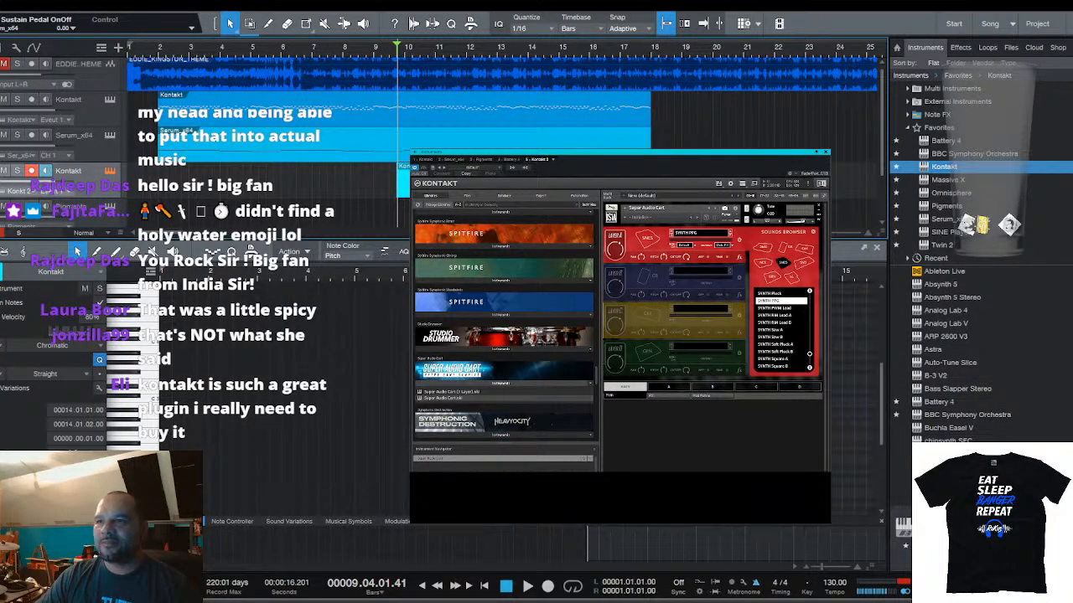
{"action": "scroll", "coordinate": [306, 393], "scroll_direction": "right", "scroll_amount": 5}
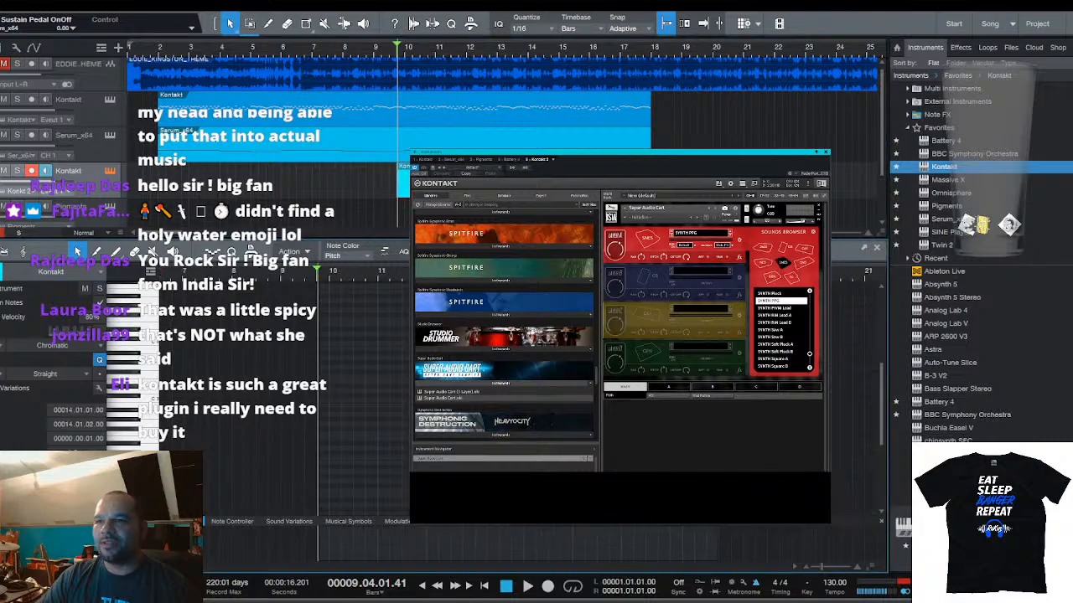
Enlarge the note editor and place four short rising sixteenth notes from 9.4.2 up to the start of bar 10
{"action": "left_click_drag", "start_coordinate": [339, 241], "coordinate": [262, 119]}
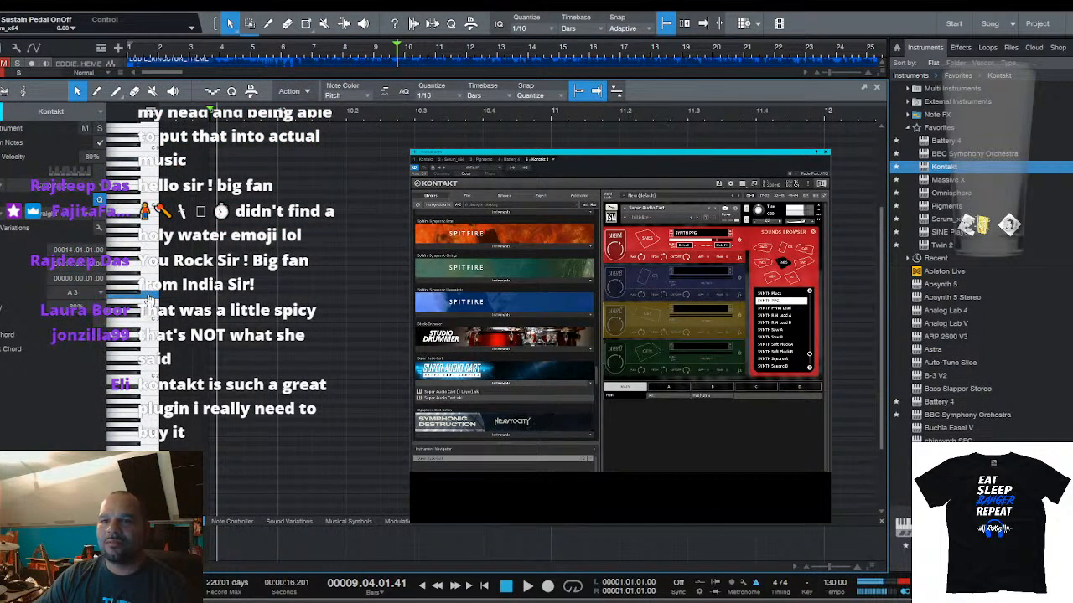
{"action": "double_click", "coordinate": [217, 302]}
{"action": "double_click", "coordinate": [235, 293]}
{"action": "left_click_drag", "start_coordinate": [235, 294], "coordinate": [273, 289]}
{"action": "left_click_drag", "start_coordinate": [295, 323], "coordinate": [241, 265]}
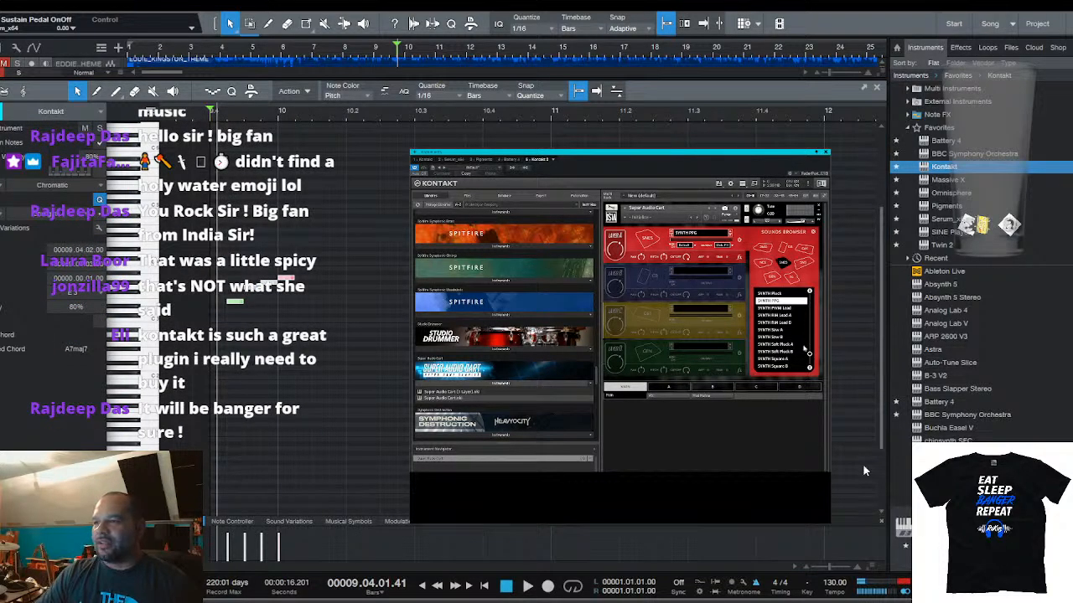
Audition the SNES sounds SYNTH PWM Lead, SYNTH RM Lead A and SYNTH RM Lead B on the red layer
{"action": "left_click", "coordinate": [785, 309]}
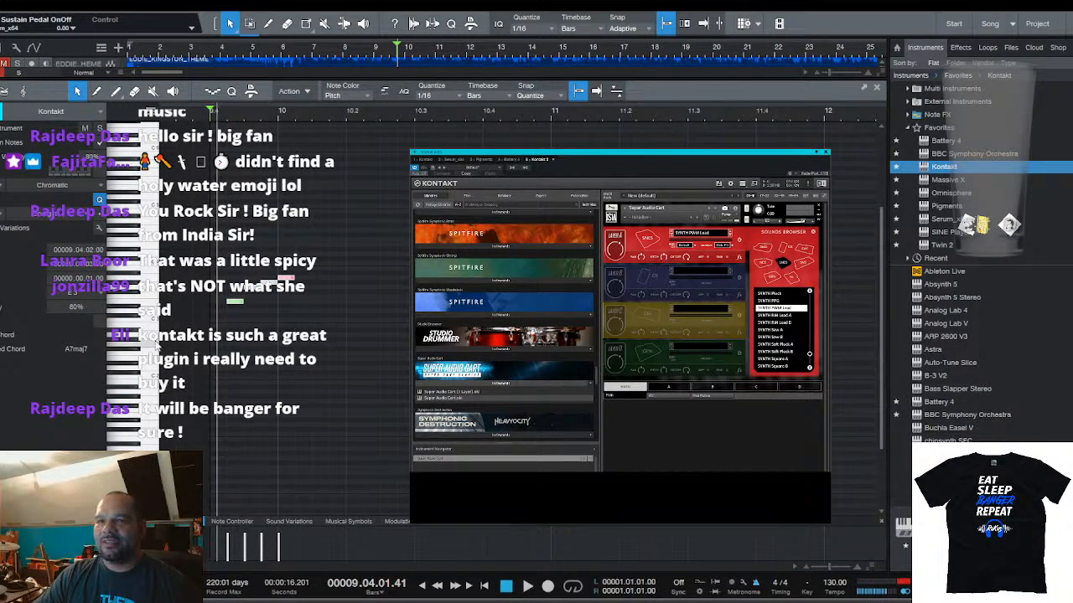
{"action": "left_click", "coordinate": [750, 316]}
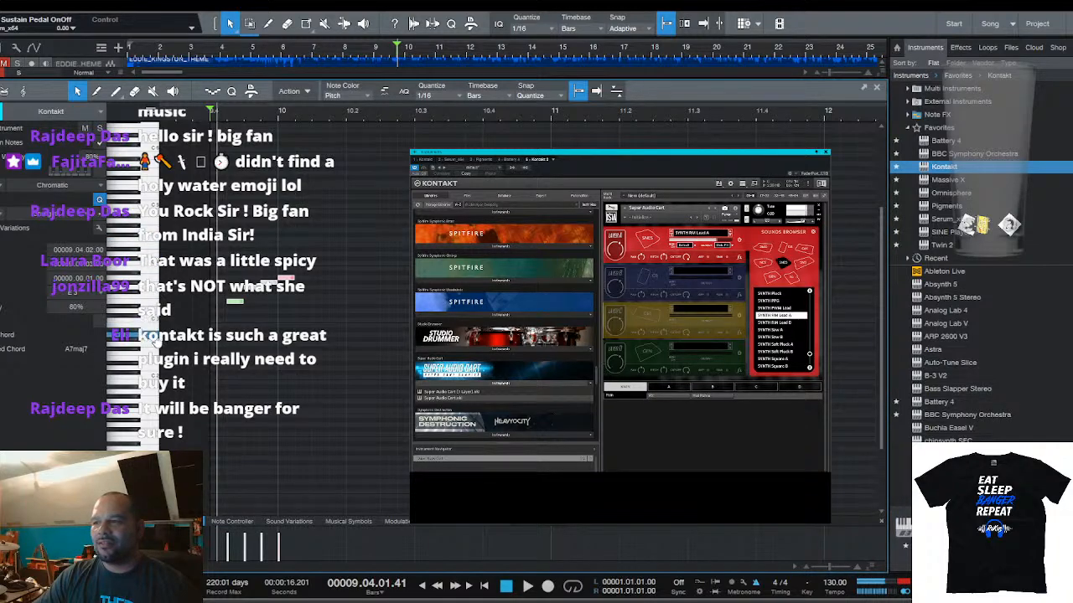
{"action": "left_click", "coordinate": [771, 322]}
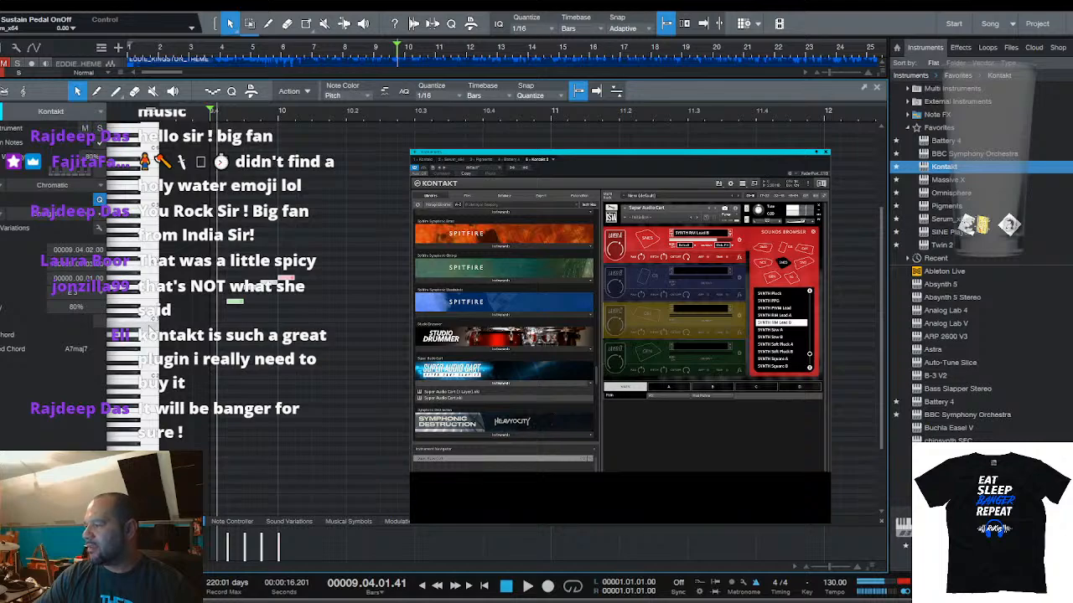
Audition the SNES sounds SYNTH Saw A, Saw B, Soft Pluck A, Soft Pluck B and Square A on the red layer
{"action": "left_click", "coordinate": [770, 330]}
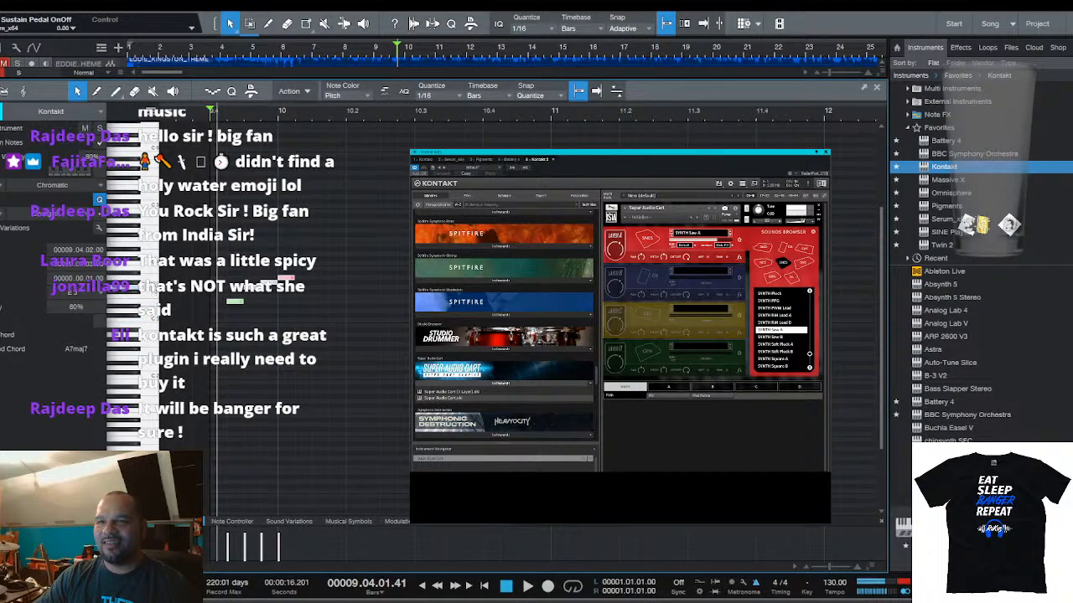
{"action": "left_click", "coordinate": [770, 337]}
{"action": "left_click_drag", "start_coordinate": [158, 293], "coordinate": [154, 330]}
{"action": "left_click", "coordinate": [770, 344]}
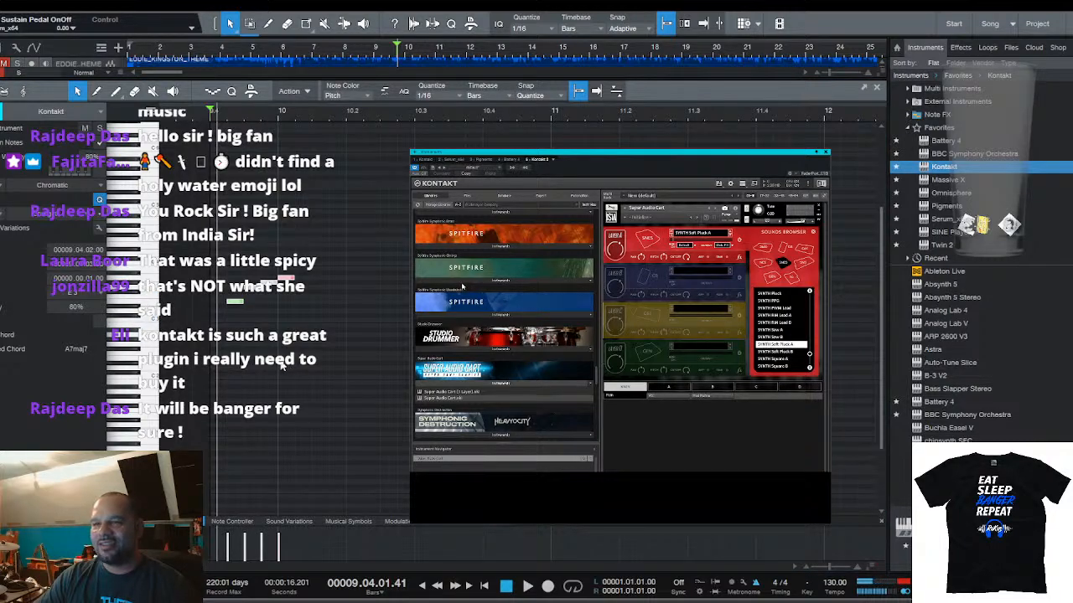
{"action": "left_click", "coordinate": [777, 351]}
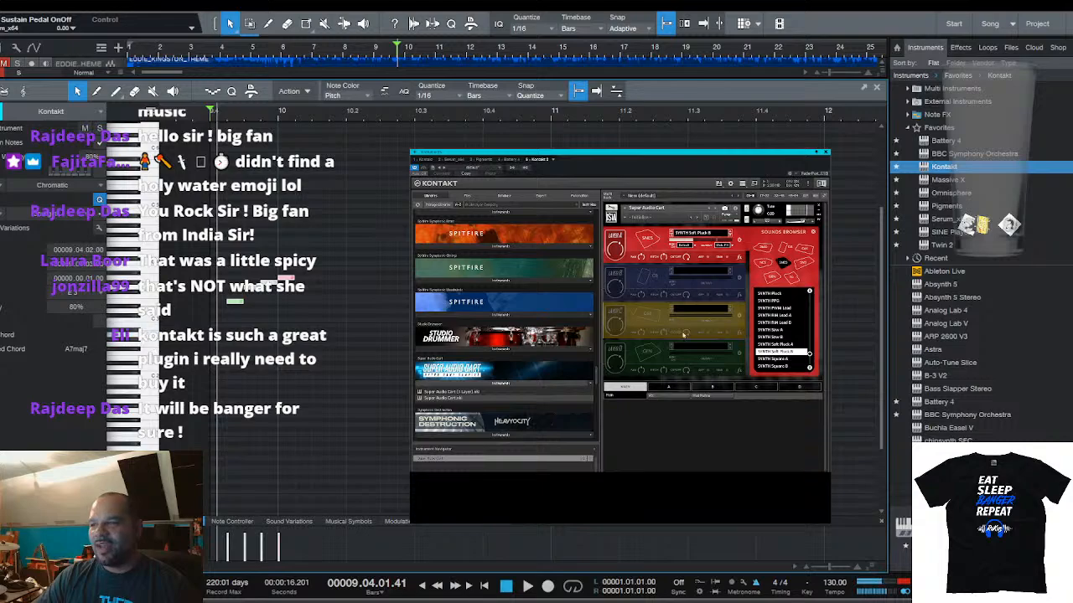
{"action": "left_click", "coordinate": [773, 358]}
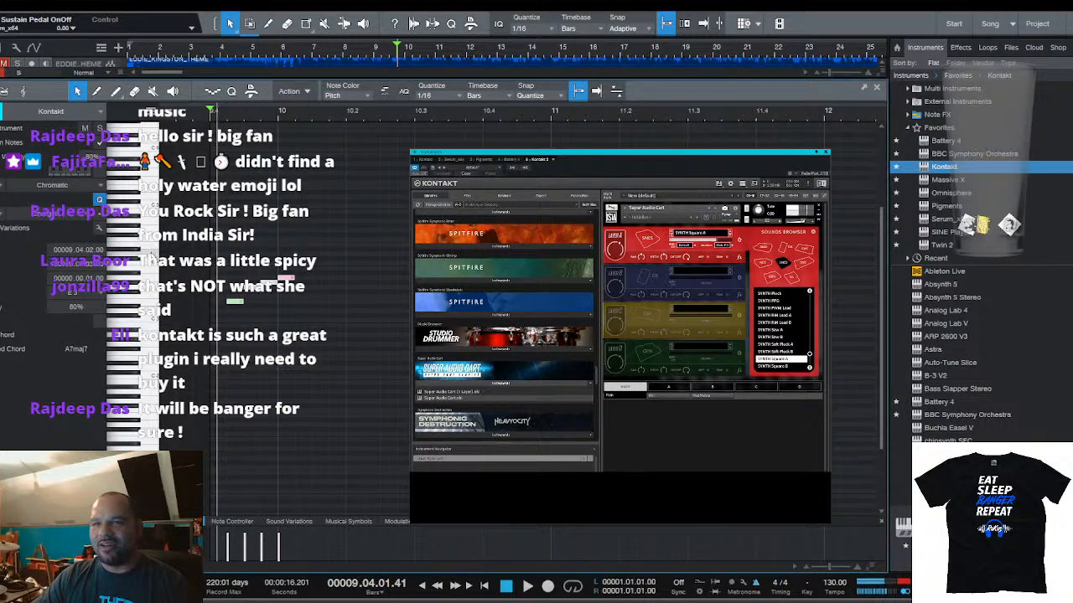
Try SYNTH Square B, settle on SYNTH Supersaw 1A for the red layer, and audition it on the keyboard
{"action": "left_click", "coordinate": [810, 368]}
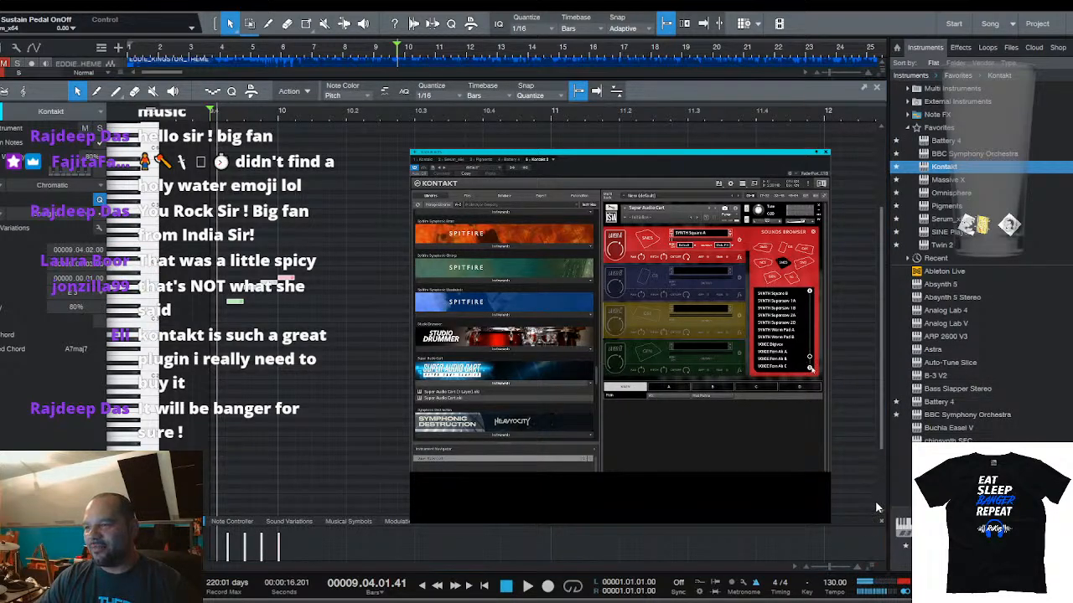
{"action": "left_click", "coordinate": [771, 294]}
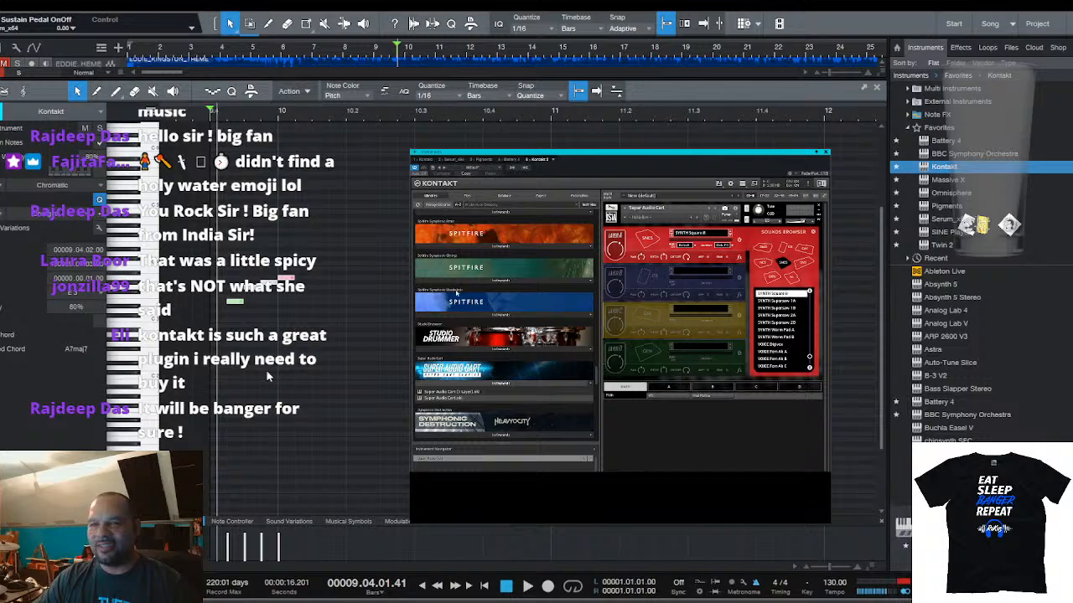
{"action": "left_click", "coordinate": [777, 301]}
{"action": "left_click", "coordinate": [152, 307]}
{"action": "left_click", "coordinate": [150, 296]}
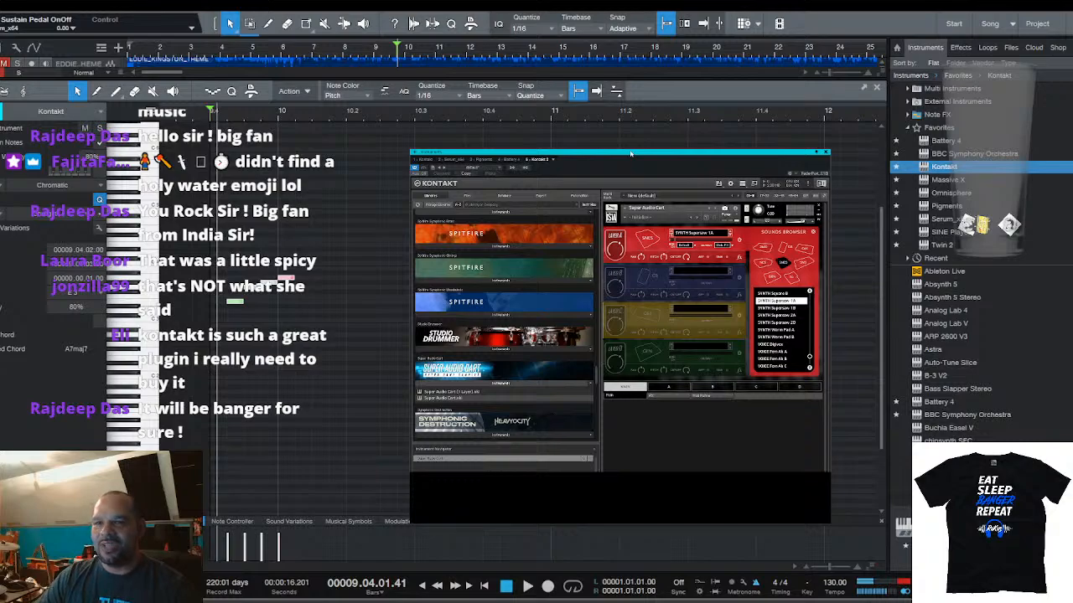
Lengthen the note at the start of bar 10 to about three sixteenths and play the line back
{"action": "key", "text": "space"}
{"action": "key", "text": "space"}
{"action": "left_click_drag", "start_coordinate": [289, 116], "coordinate": [307, 152]}
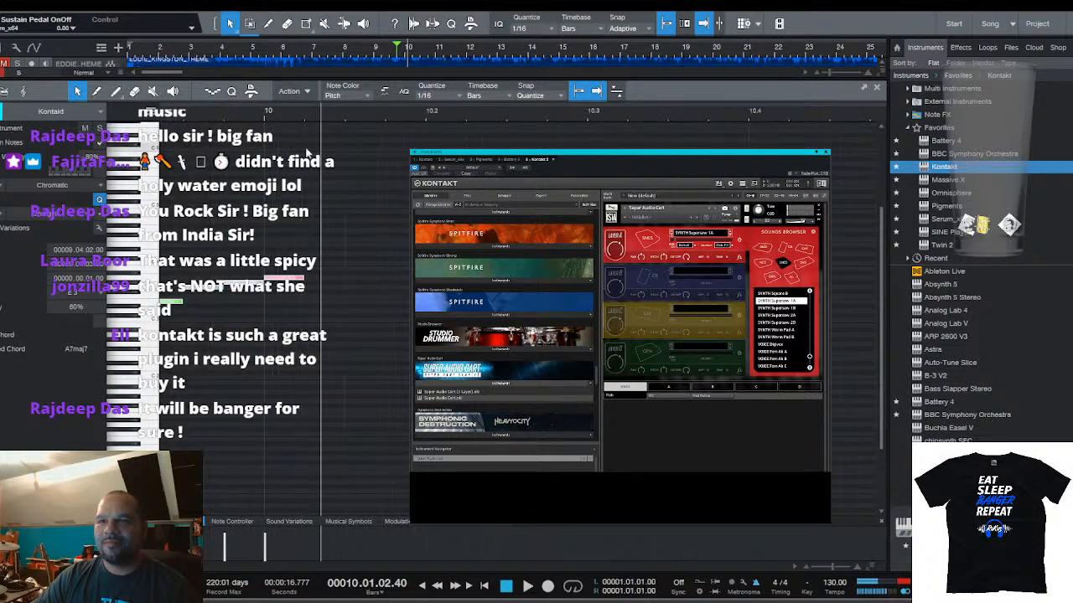
{"action": "left_click_drag", "start_coordinate": [302, 278], "coordinate": [349, 278]}
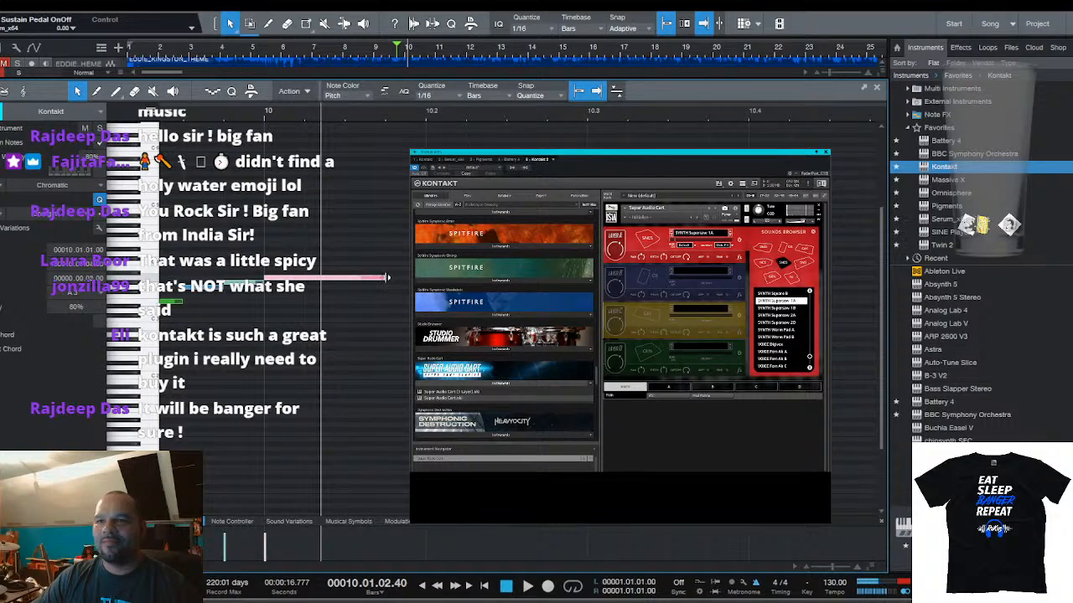
{"action": "key", "text": "space"}
{"action": "key", "text": "space"}
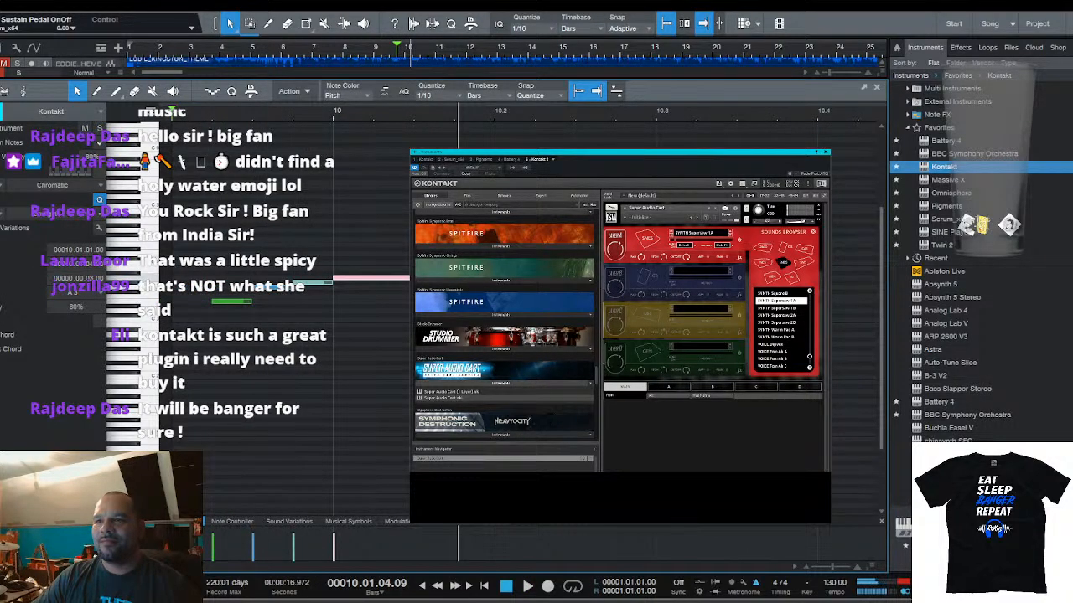
Duplicate the bar 10 note along the same pitch as a long-short rhythm up to beat 10.3
{"action": "left_click", "coordinate": [376, 279]}
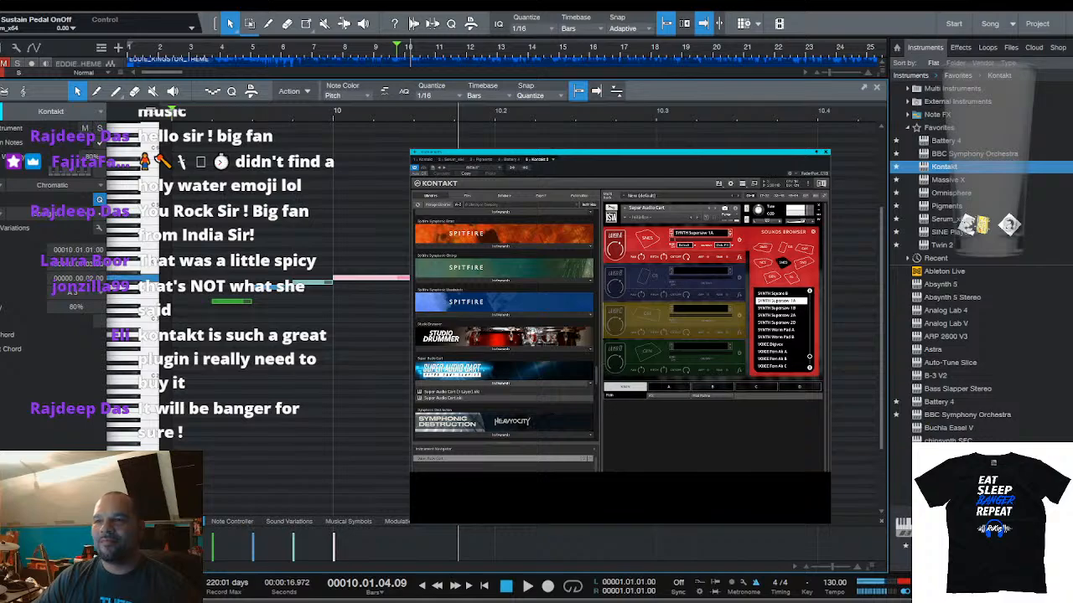
{"action": "key", "text": "d"}
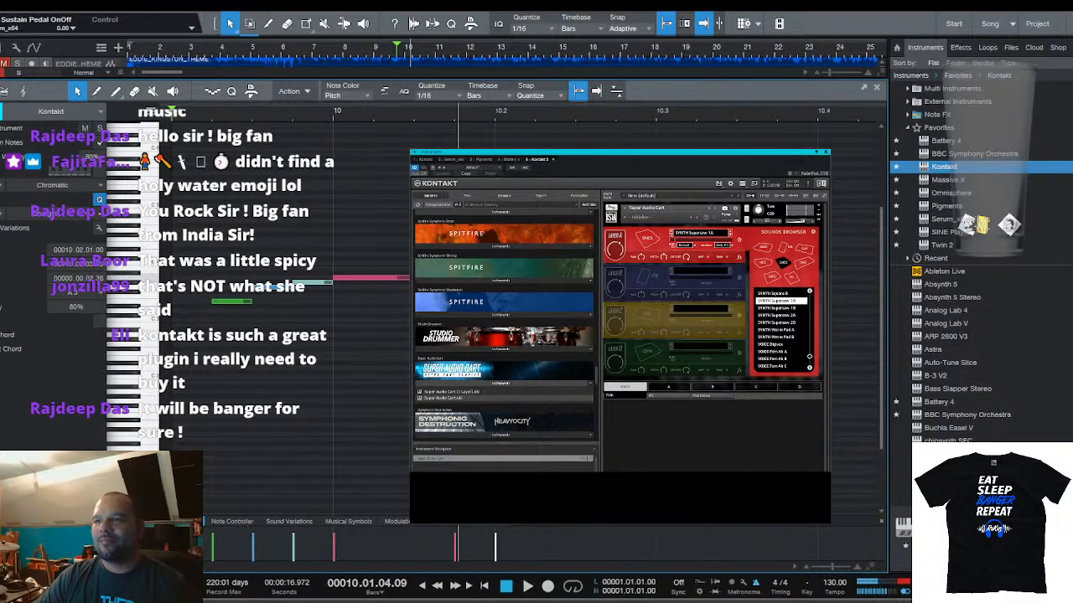
{"action": "key", "text": "space"}
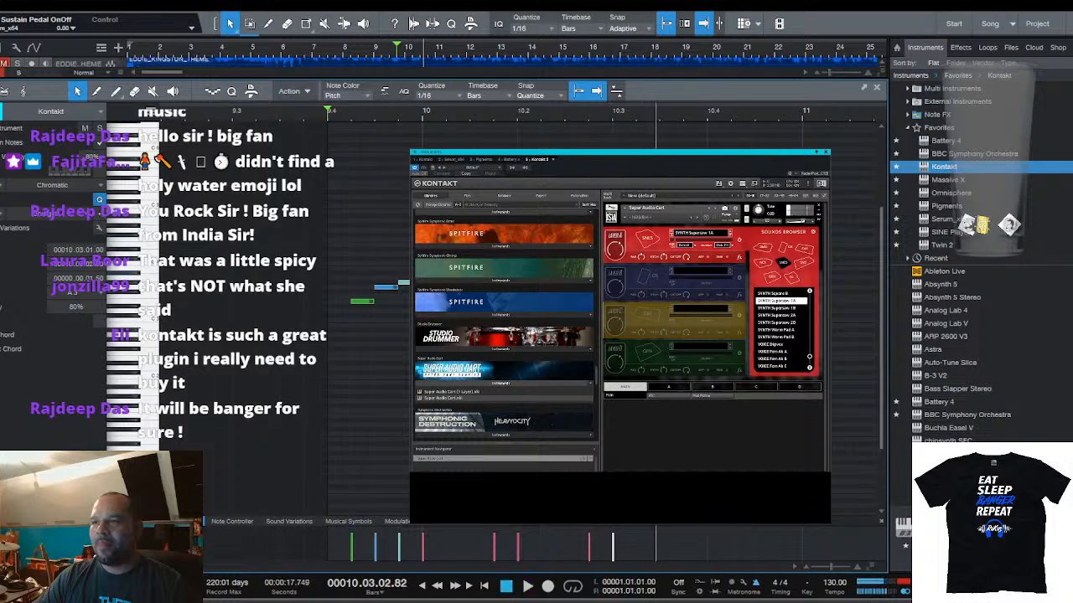
Play the line repeatedly from beat 9.4 to check the rhythm of the repeated notes
{"action": "key", "text": "space"}
{"action": "scroll", "coordinate": [623, 113], "scroll_direction": "up", "scroll_amount": 5}
{"action": "key", "text": "space"}
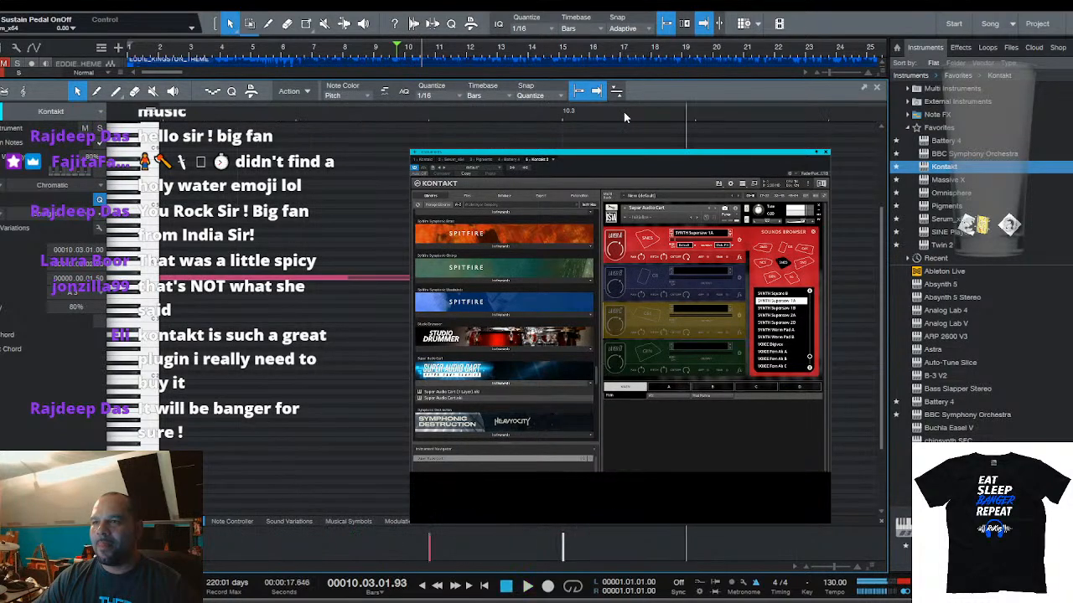
{"action": "key", "text": "space"}
{"action": "key", "text": "space"}
{"action": "scroll", "coordinate": [553, 118], "scroll_direction": "down", "scroll_amount": 5}
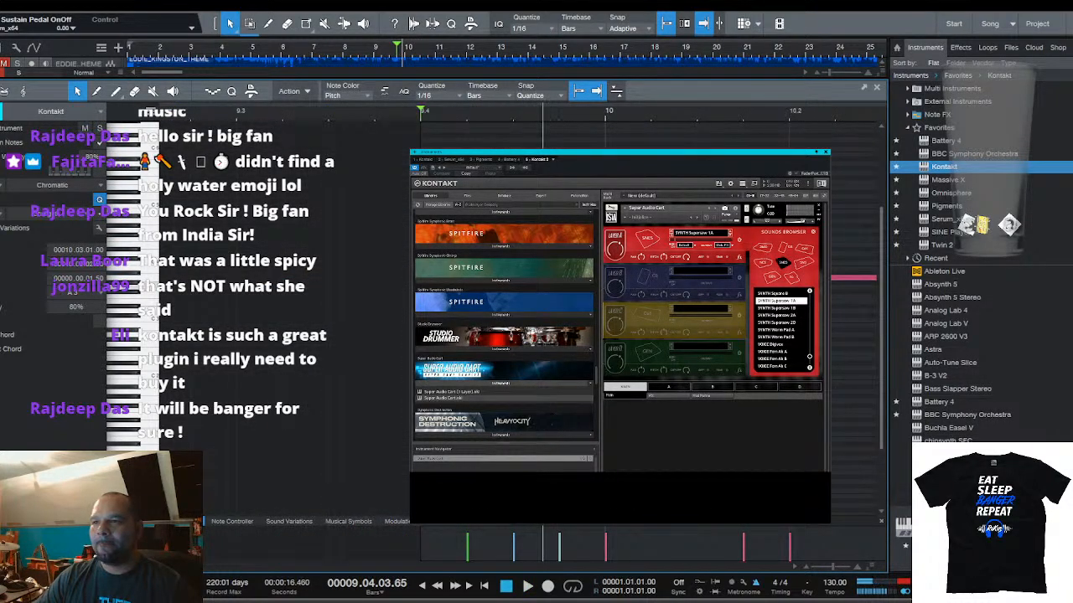
{"action": "scroll", "coordinate": [737, 123], "scroll_direction": "down", "scroll_amount": 4}
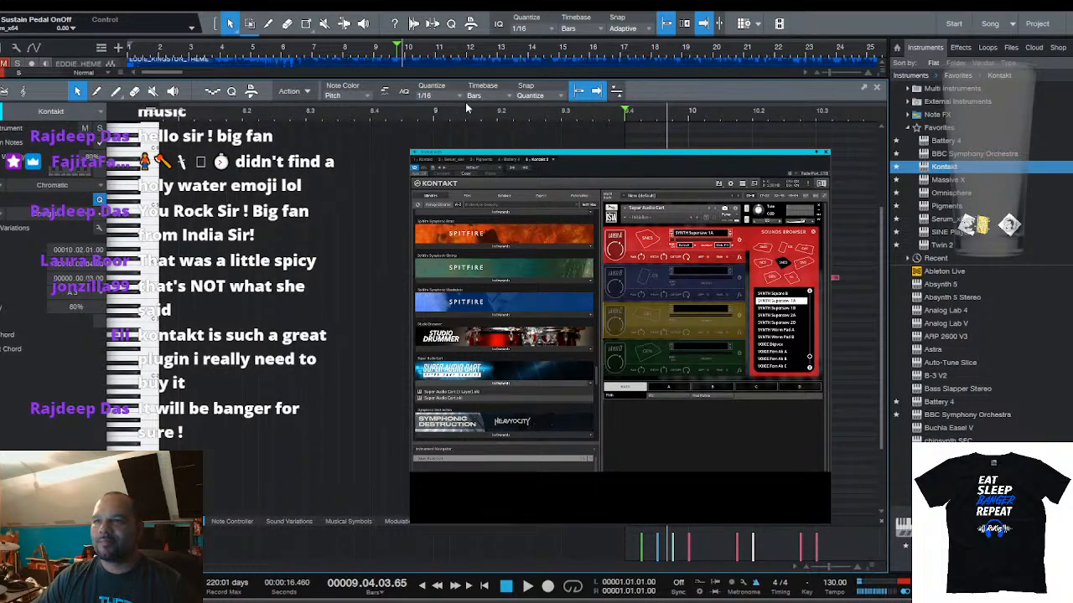
Set the quantize value to 1/32, mark a loop range from 9.4.4 to 10.2.4, and play the line
{"action": "key", "text": "alt+6"}
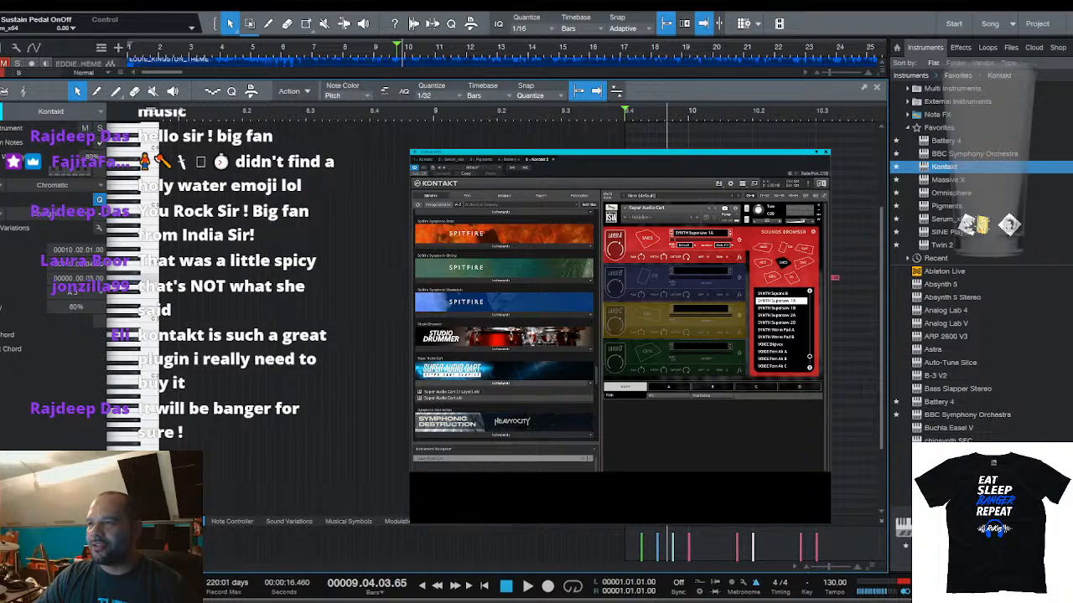
{"action": "left_click_drag", "start_coordinate": [779, 110], "coordinate": [634, 111]}
{"action": "key", "text": "space"}
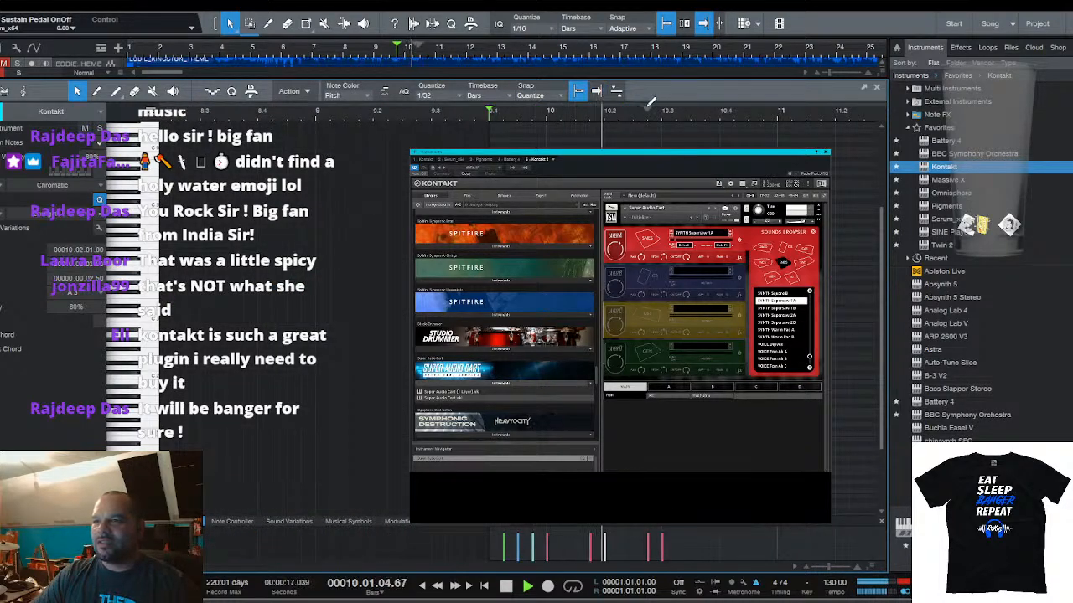
{"action": "left_click_drag", "start_coordinate": [531, 108], "coordinate": [692, 139]}
{"action": "key", "text": "space"}
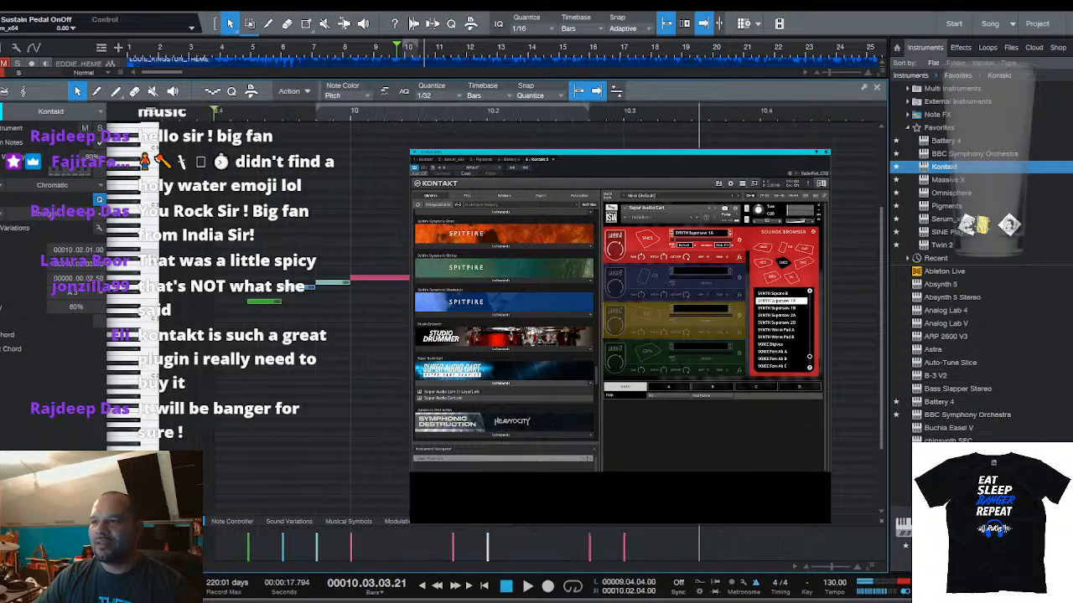
Add short repeated notes at 10.3.2 and 10.3.4, playing the line from 9.4 between edits to check their timing
{"action": "key", "text": "Right"}
{"action": "key", "text": "Right"}
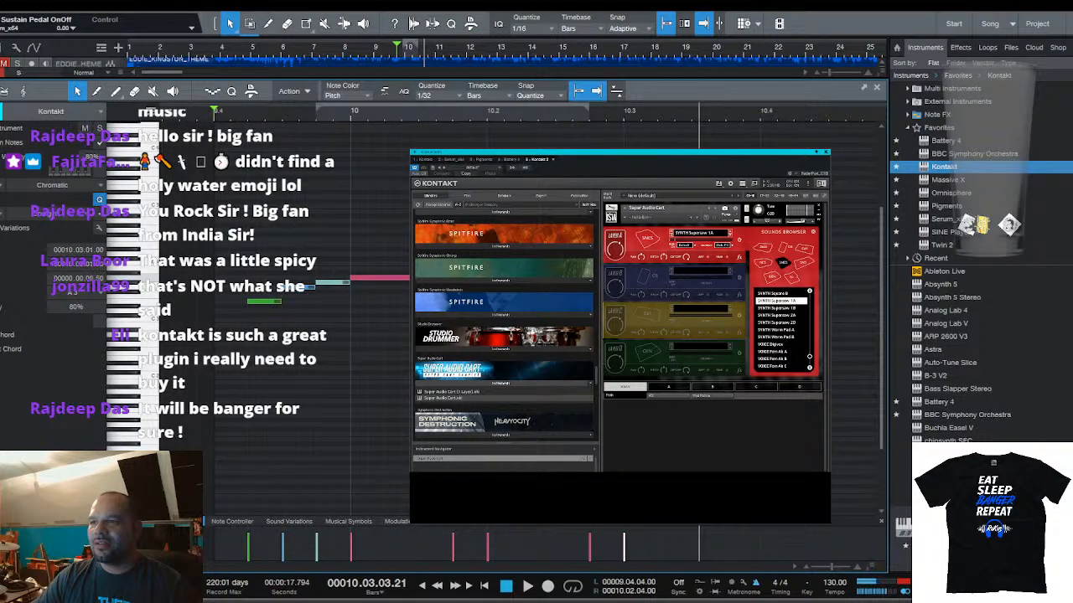
{"action": "key", "text": "space"}
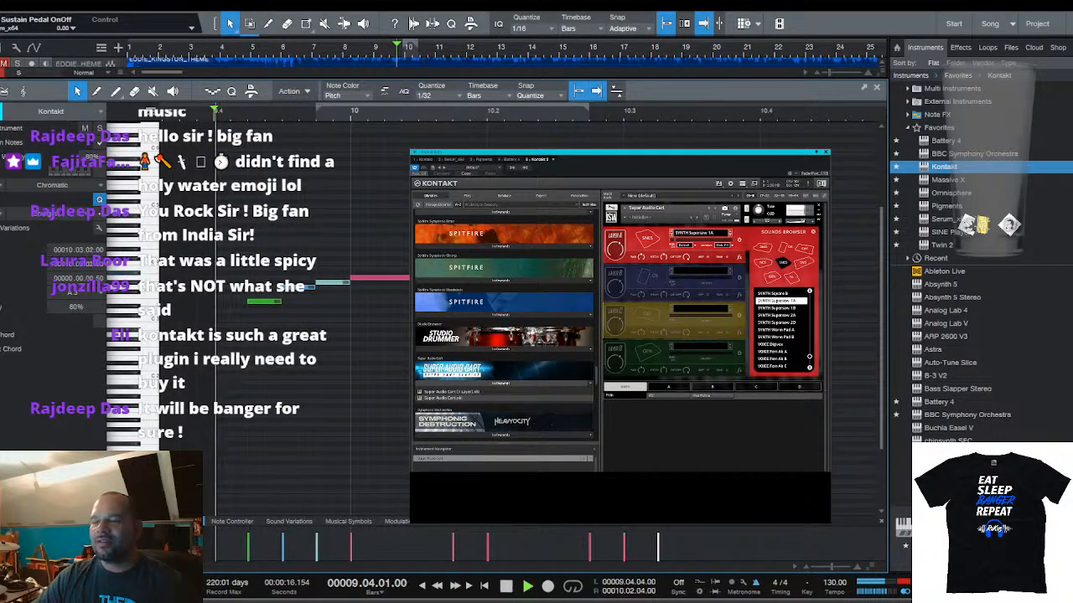
{"action": "key", "text": "space"}
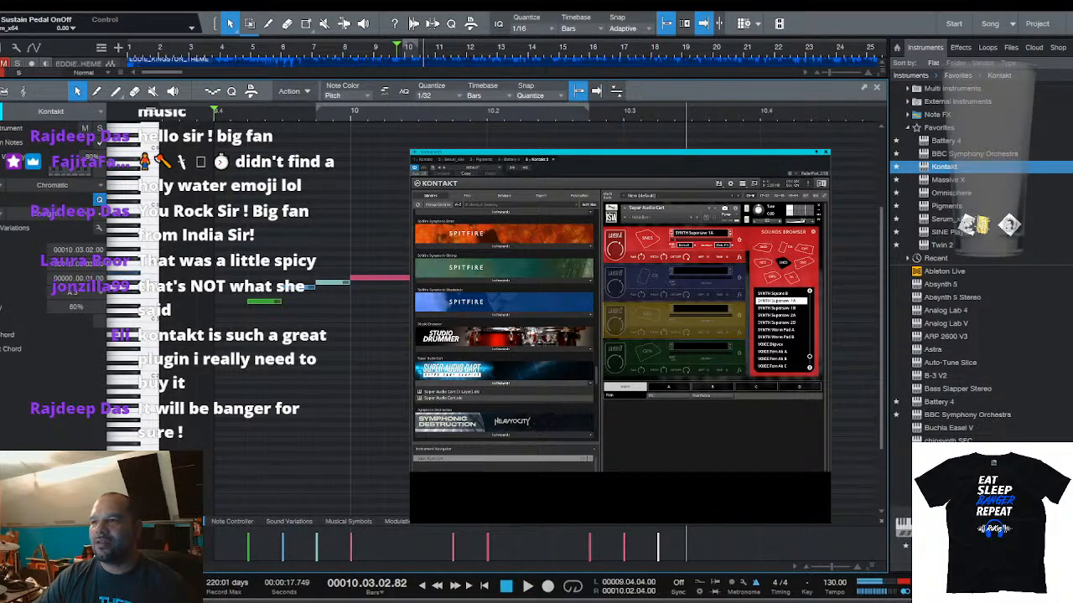
{"action": "key", "text": "space"}
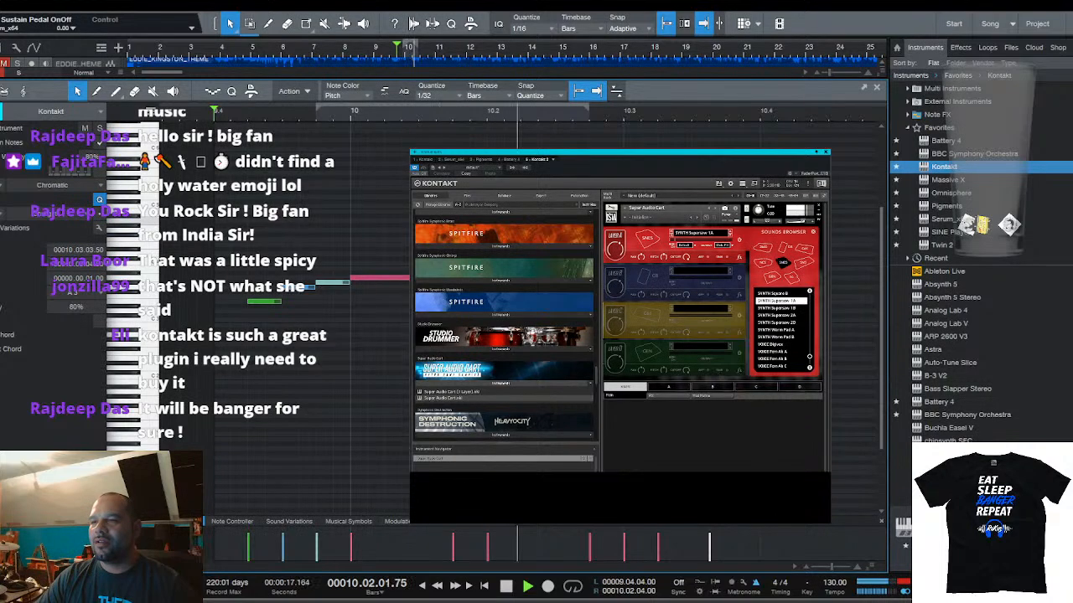
{"action": "key", "text": "space"}
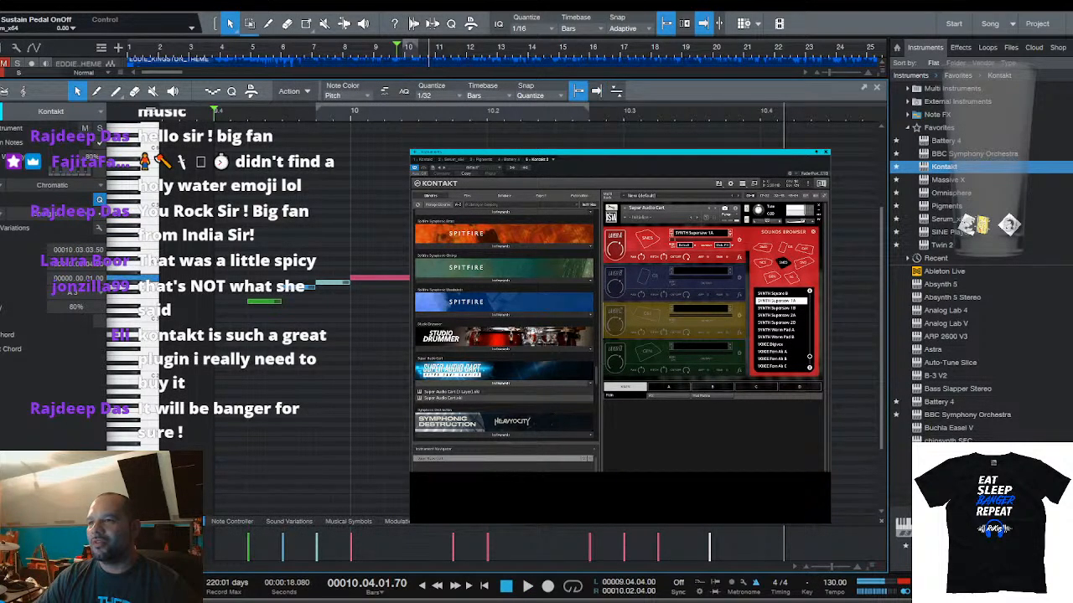
{"action": "key", "text": "space"}
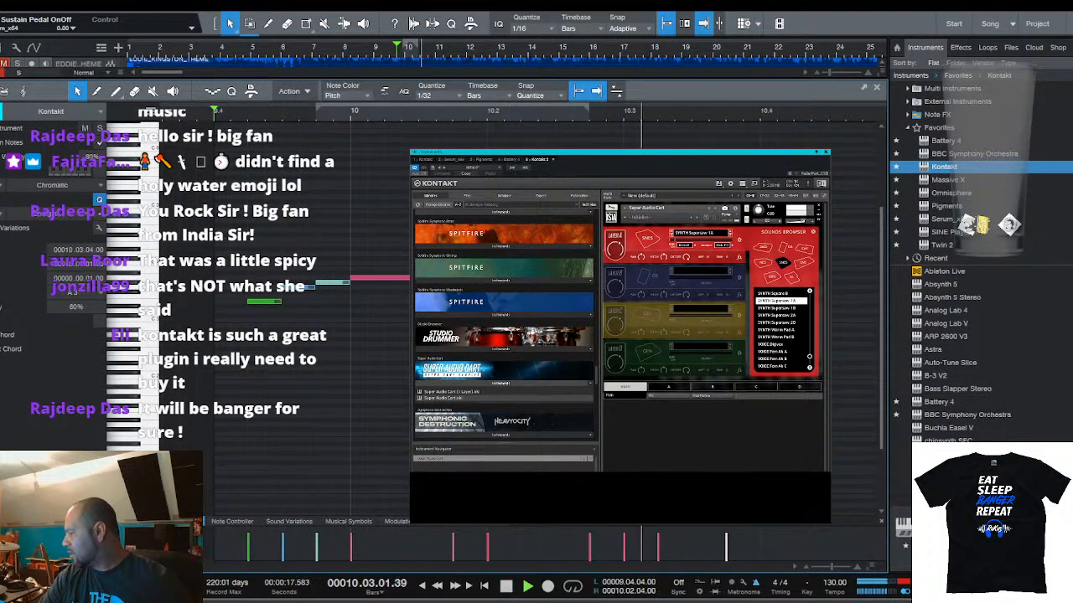
{"action": "key", "text": "space"}
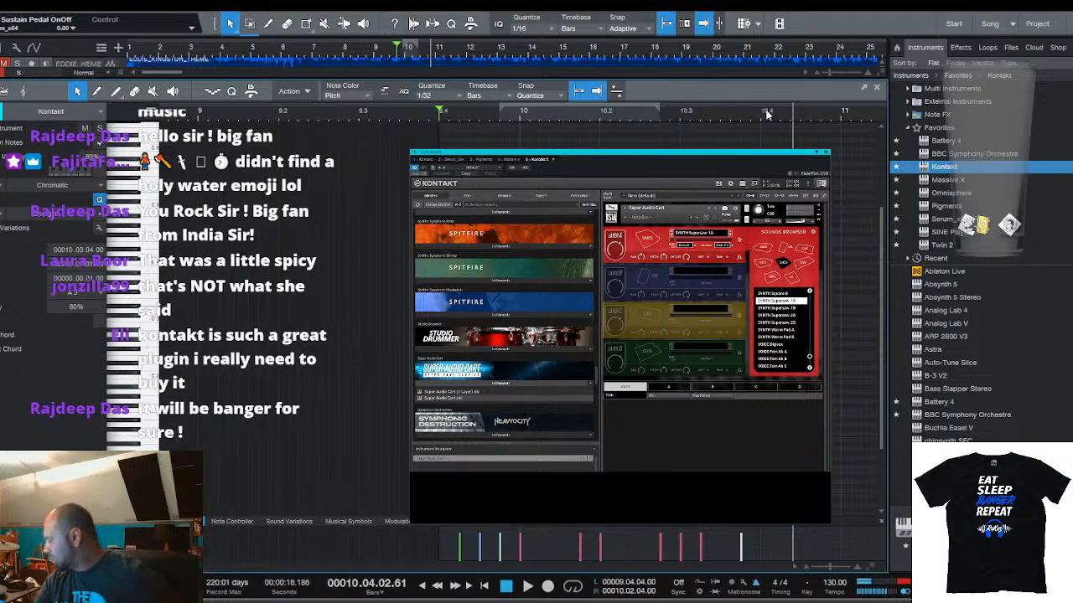
{"action": "key", "text": "space"}
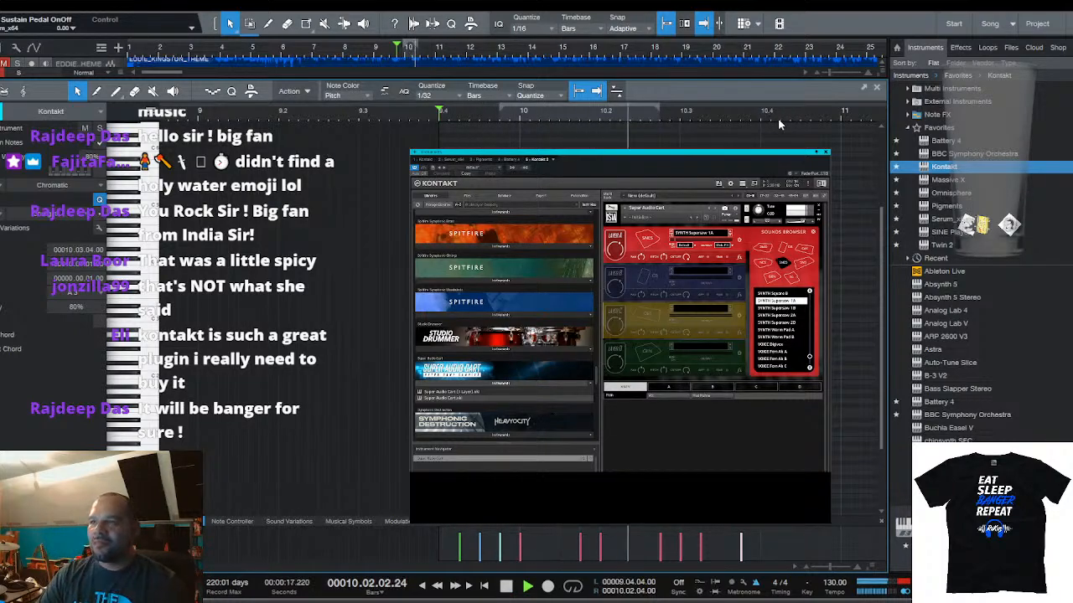
{"action": "key", "text": "space"}
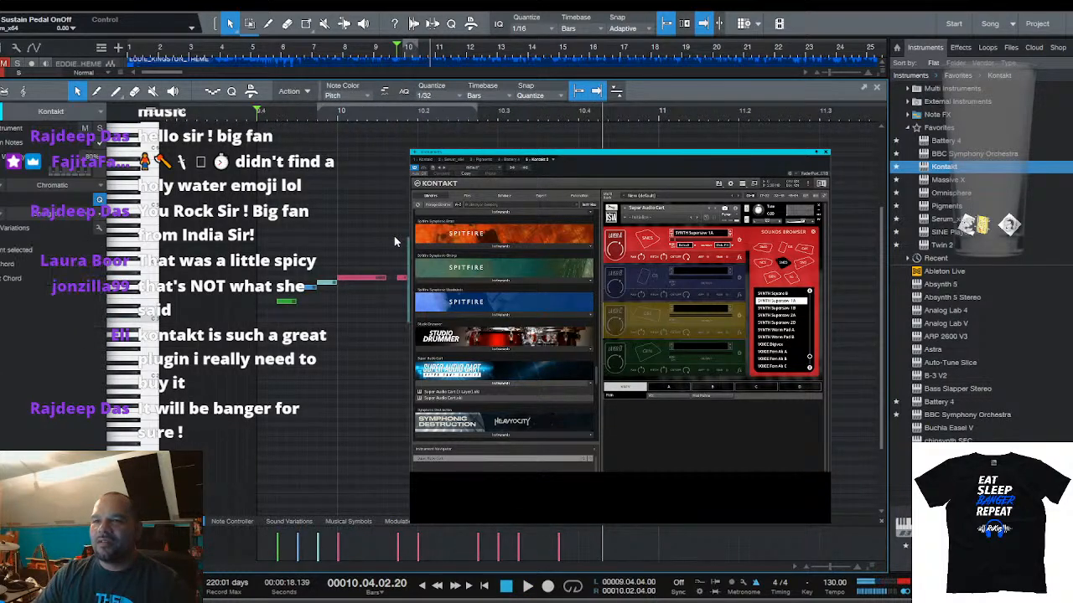
Duplicate the phrase so it repeats from 10.4.2, adjust the pitches of its pickup notes, and play it back
{"action": "key", "text": "space"}
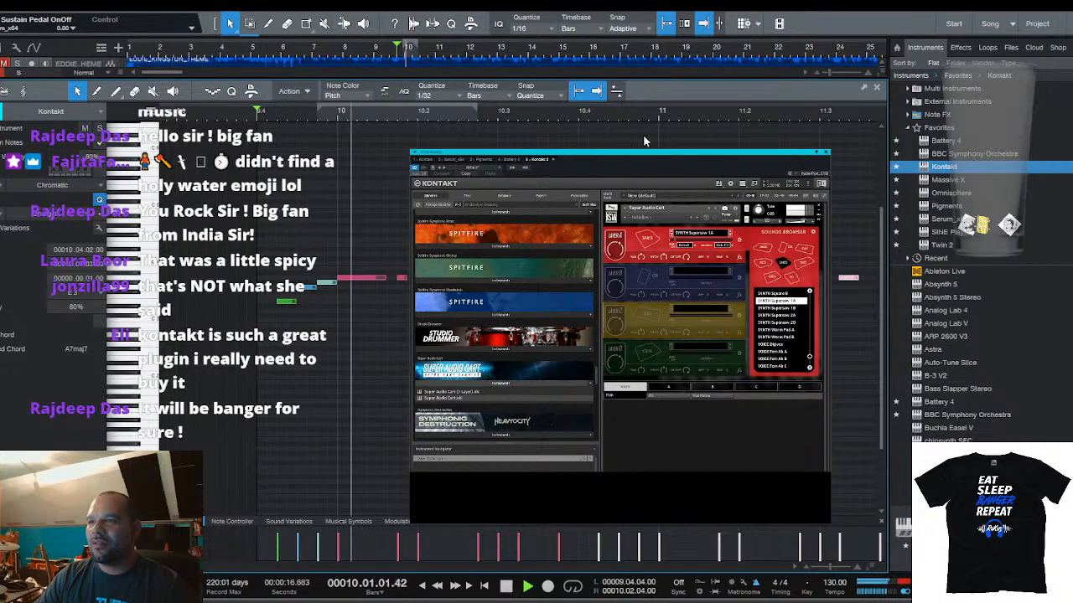
{"action": "key", "text": "space"}
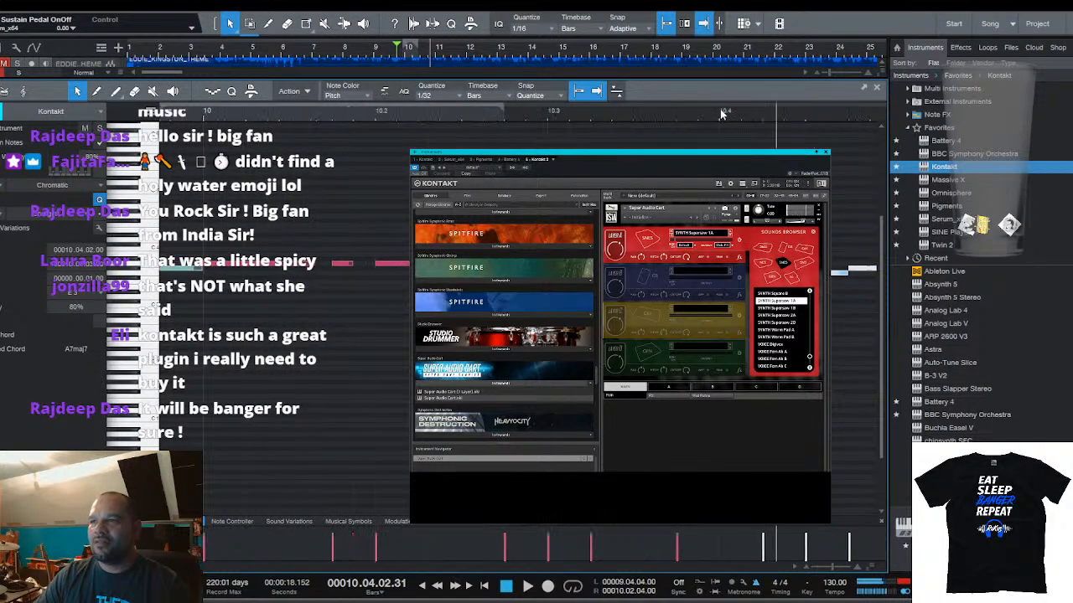
{"action": "scroll", "coordinate": [719, 115], "scroll_direction": "down", "scroll_amount": 3}
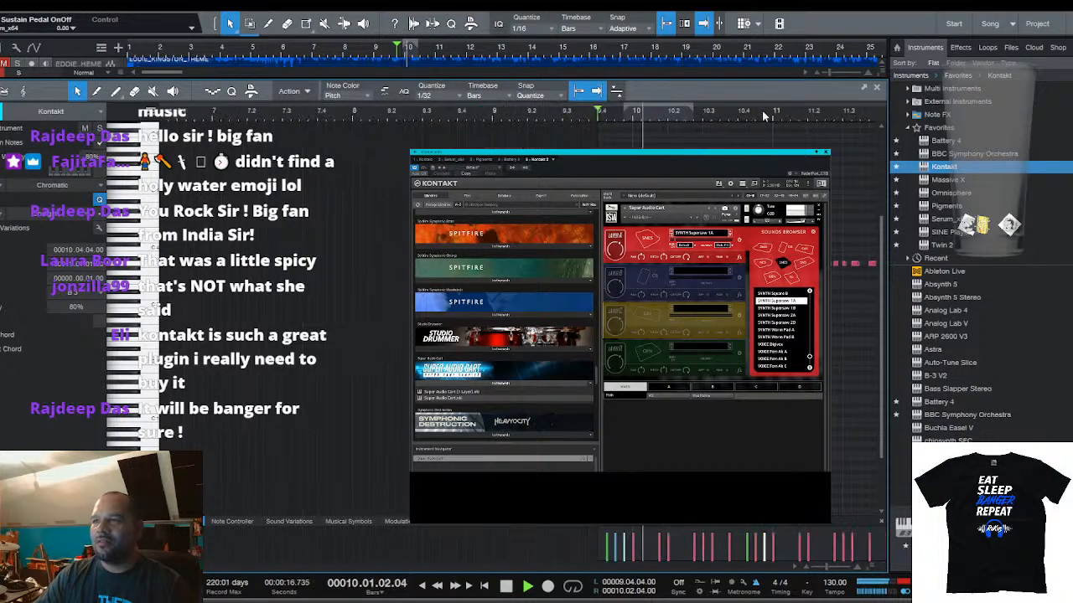
{"action": "scroll", "coordinate": [634, 118], "scroll_direction": "down", "scroll_amount": 2}
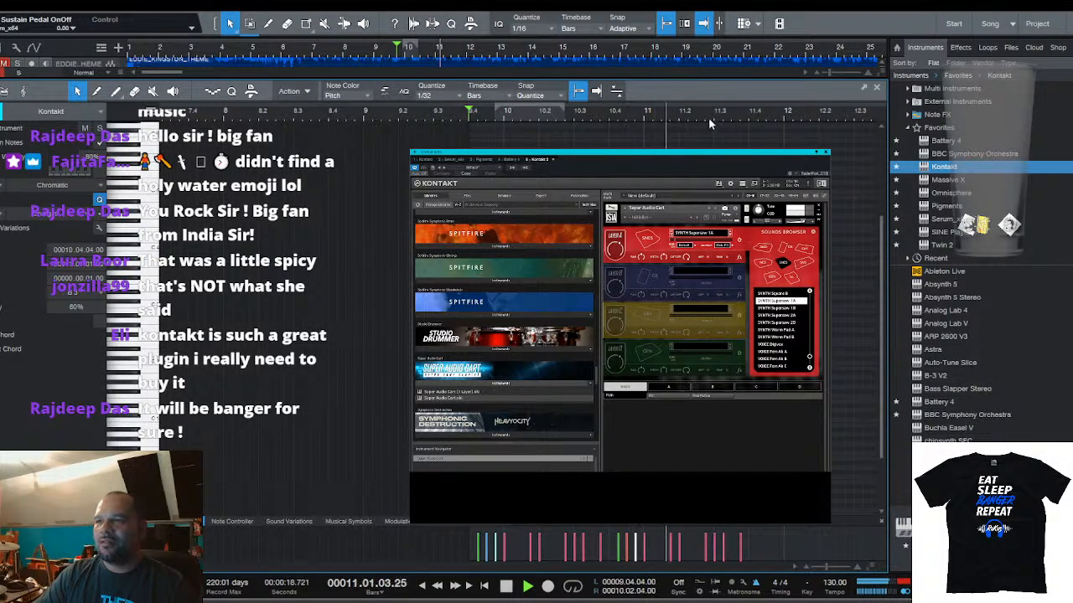
{"action": "key", "text": "space"}
Select the second phrase from 10.4.2 to the end of bar 11 and duplicate it to start at 11.4.2
{"action": "scroll", "coordinate": [756, 120], "scroll_direction": "up", "scroll_amount": 2}
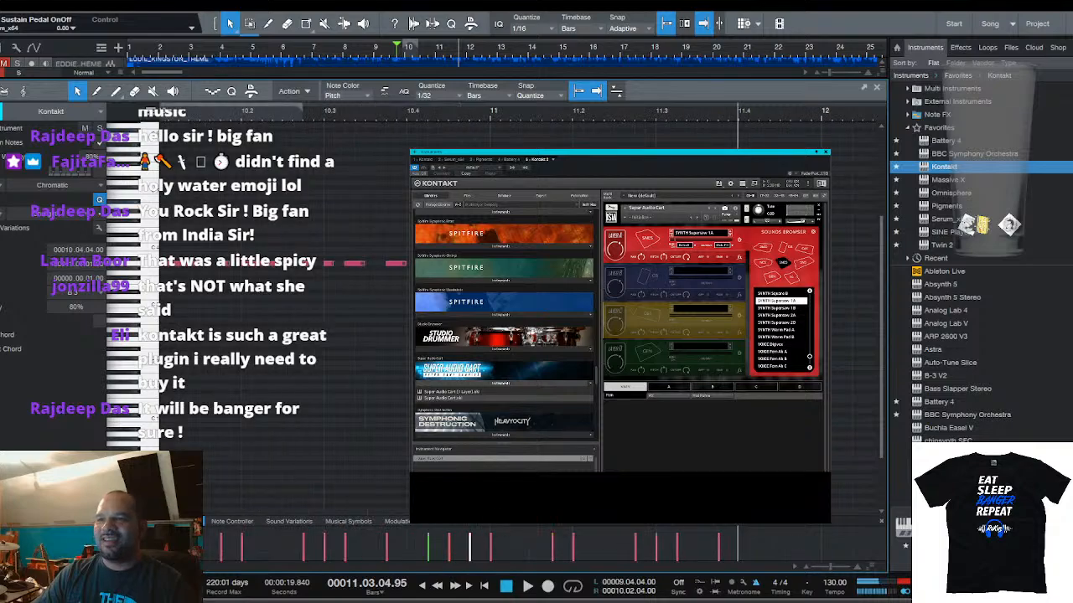
{"action": "left_click_drag", "start_coordinate": [750, 313], "coordinate": [418, 215]}
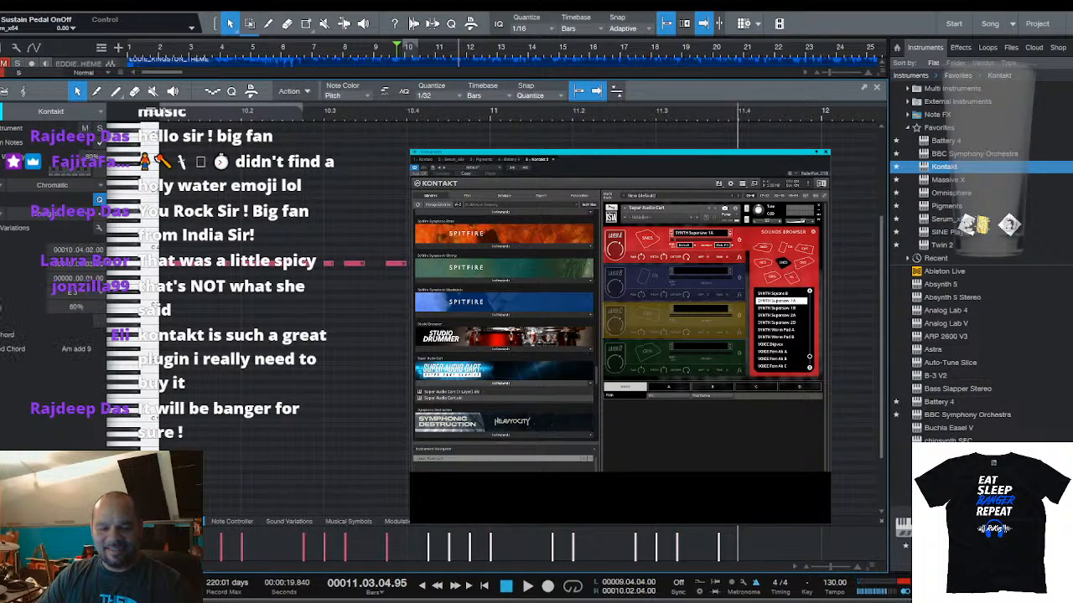
{"action": "key", "text": "d"}
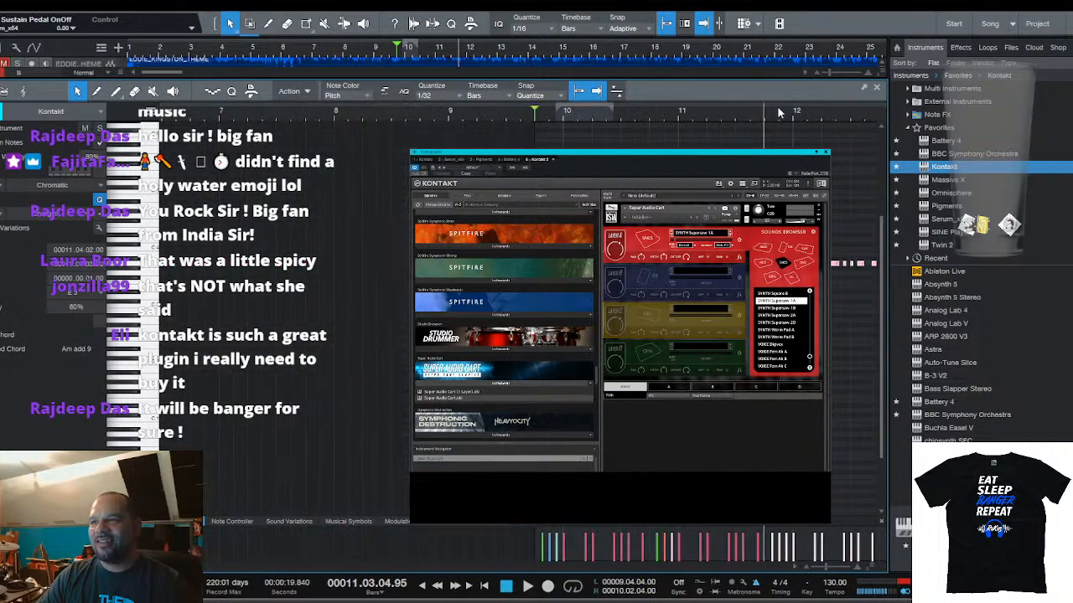
Lower the third phrase's last two pickup notes before bar 12 to match the first phrase's pickup, and play it back
{"action": "key", "text": "space"}
{"action": "scroll", "coordinate": [754, 113], "scroll_direction": "down", "scroll_amount": 2}
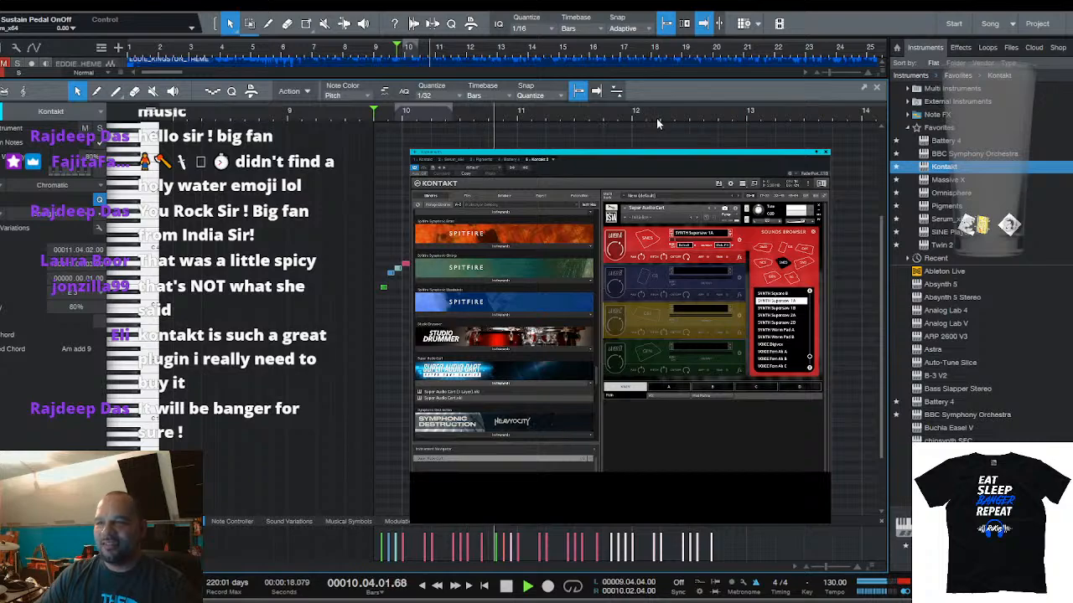
{"action": "scroll", "coordinate": [680, 121], "scroll_direction": "up", "scroll_amount": 2}
{"action": "scroll", "coordinate": [677, 119], "scroll_direction": "up", "scroll_amount": 4}
{"action": "key", "text": "space"}
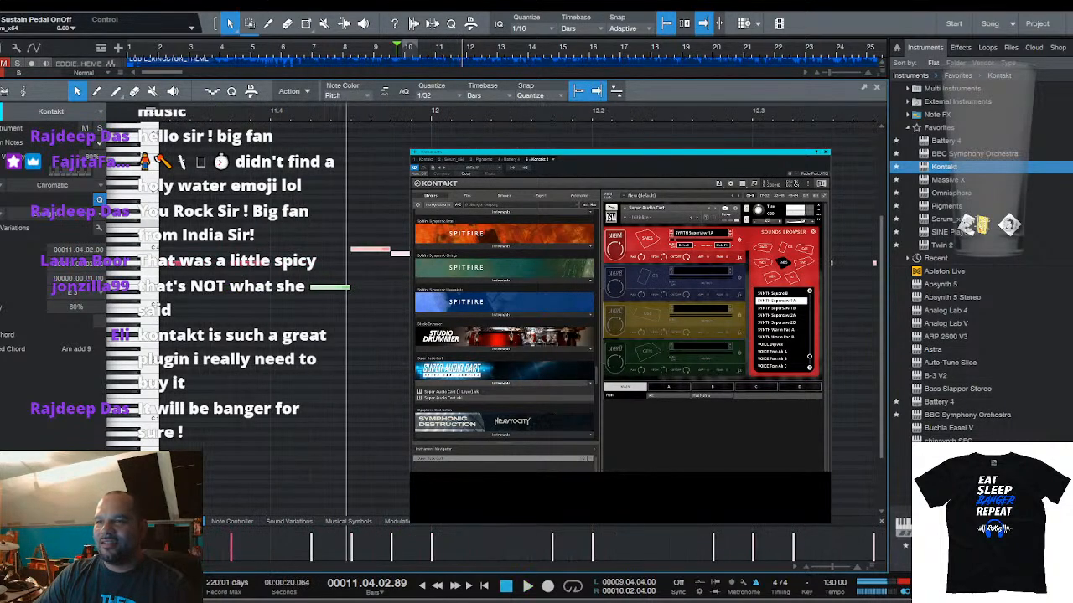
{"action": "left_click", "coordinate": [364, 275]}
{"action": "left_click_drag", "start_coordinate": [367, 250], "coordinate": [406, 264]}
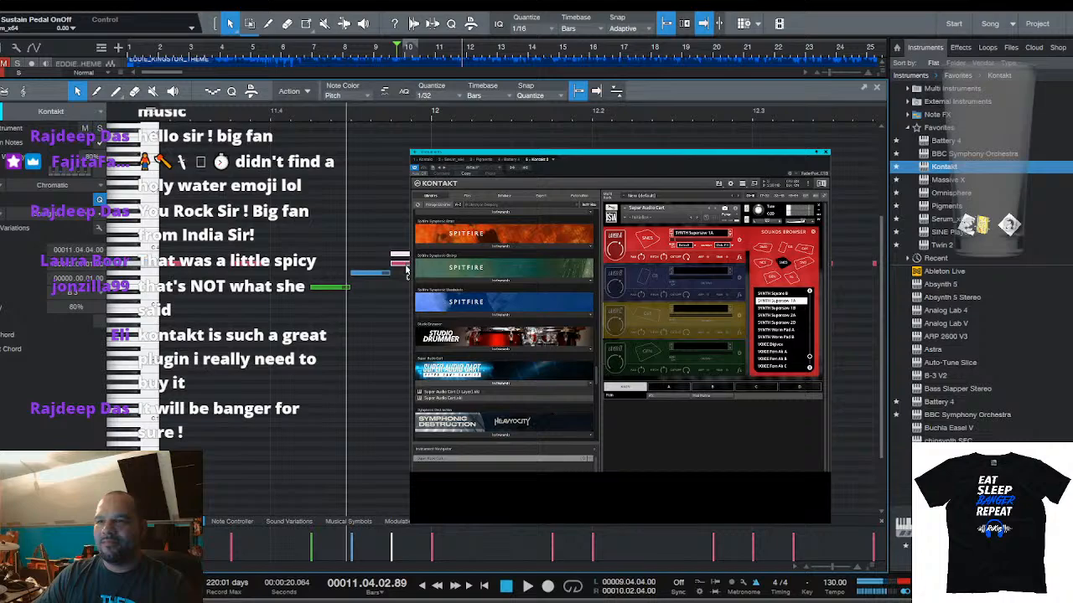
{"action": "key", "text": "space"}
{"action": "scroll", "coordinate": [494, 115], "scroll_direction": "down", "scroll_amount": 7}
{"action": "scroll", "coordinate": [482, 117], "scroll_direction": "up", "scroll_amount": 2}
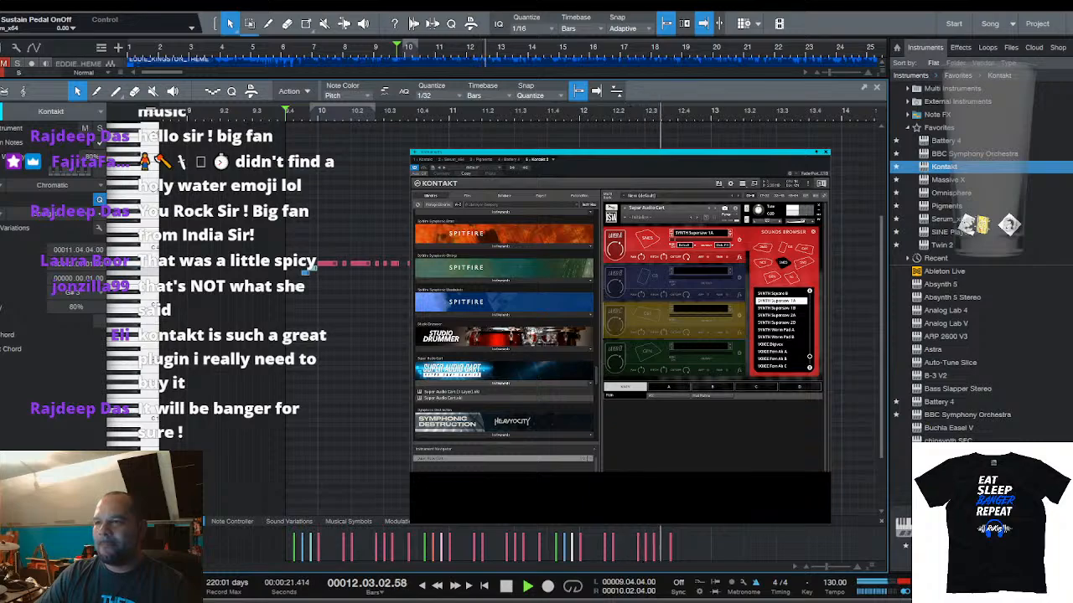
Play the three phrases from 9.4.2, and extend the line after 12.3.4 with a note at 12.4.3 and a higher one at 13.1.1
{"action": "key", "text": "space"}
{"action": "scroll", "coordinate": [722, 119], "scroll_direction": "up", "scroll_amount": 3}
{"action": "key", "text": "ctrl+d"}
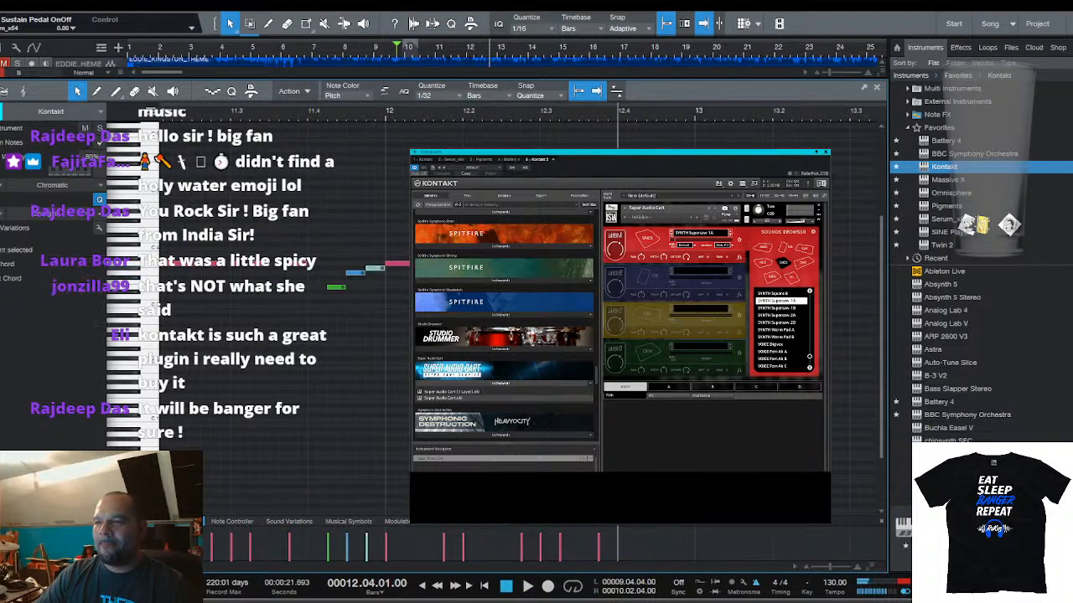
{"action": "scroll", "coordinate": [656, 126], "scroll_direction": "down", "scroll_amount": 5}
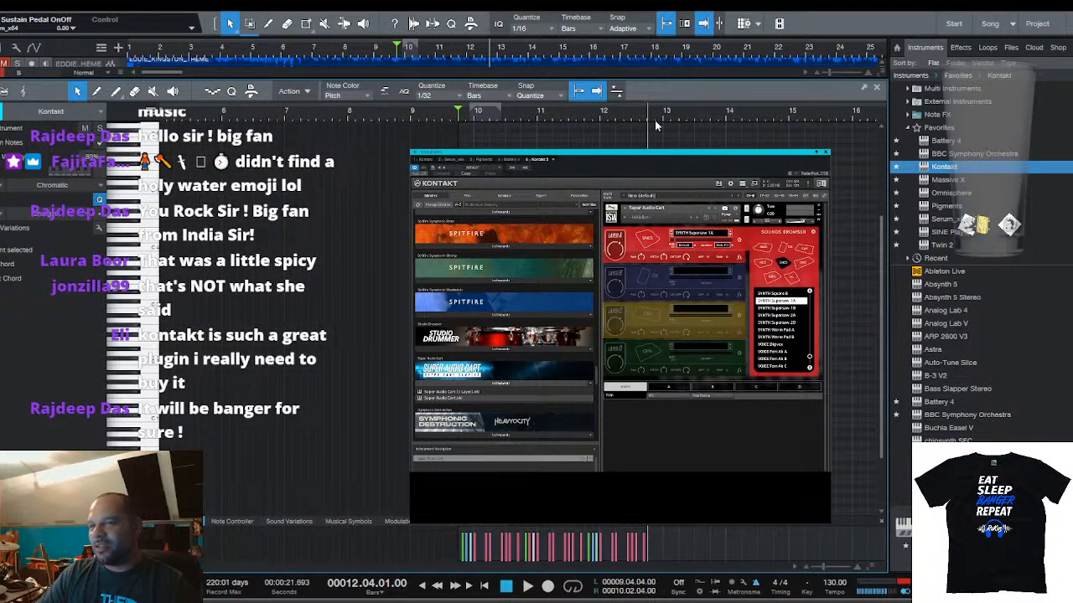
{"action": "key", "text": "space"}
{"action": "scroll", "coordinate": [496, 119], "scroll_direction": "up", "scroll_amount": 4}
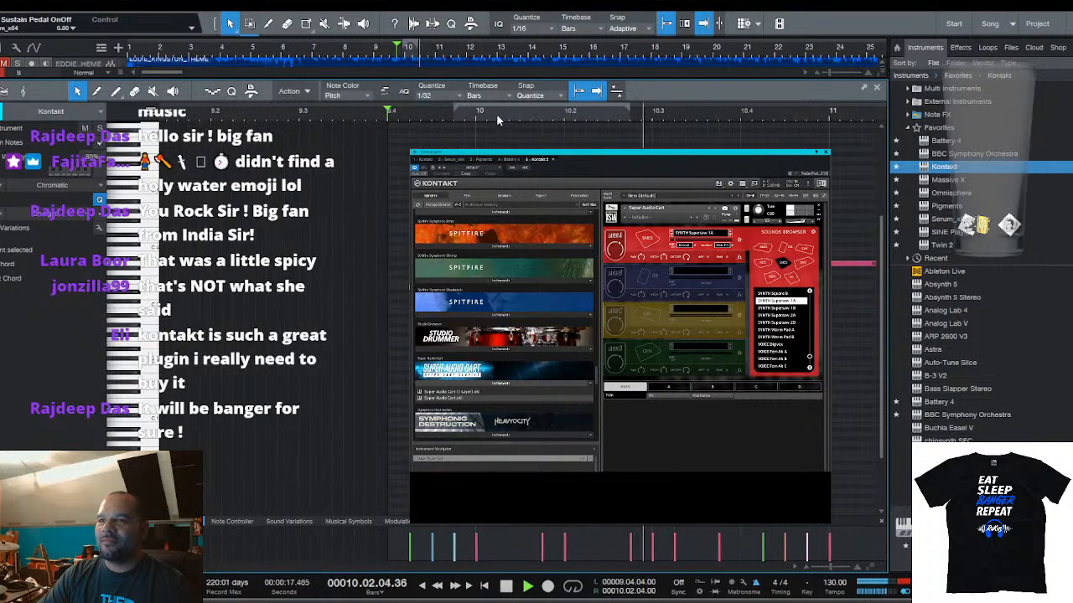
{"action": "scroll", "coordinate": [498, 119], "scroll_direction": "down", "scroll_amount": 4}
{"action": "scroll", "coordinate": [624, 118], "scroll_direction": "down", "scroll_amount": 2}
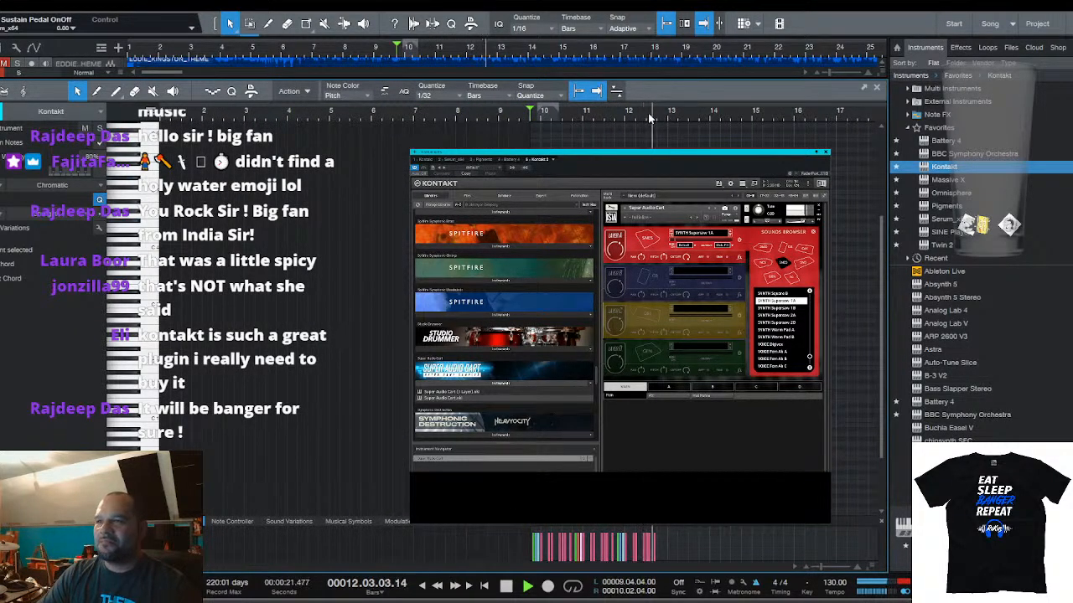
{"action": "scroll", "coordinate": [664, 121], "scroll_direction": "up", "scroll_amount": 5}
{"action": "key", "text": "space"}
{"action": "left_click", "coordinate": [639, 263]}
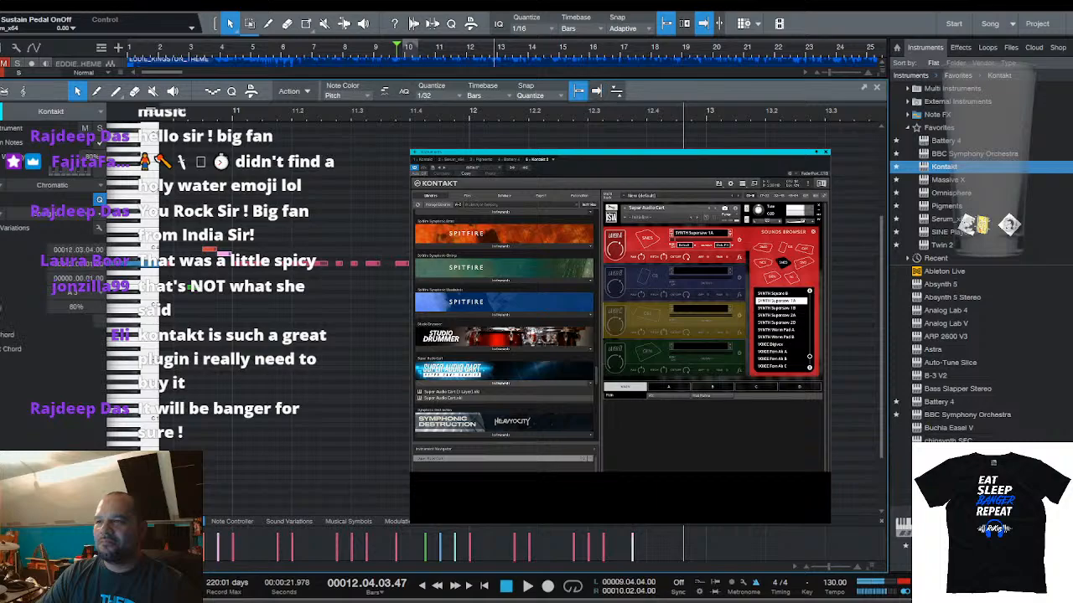
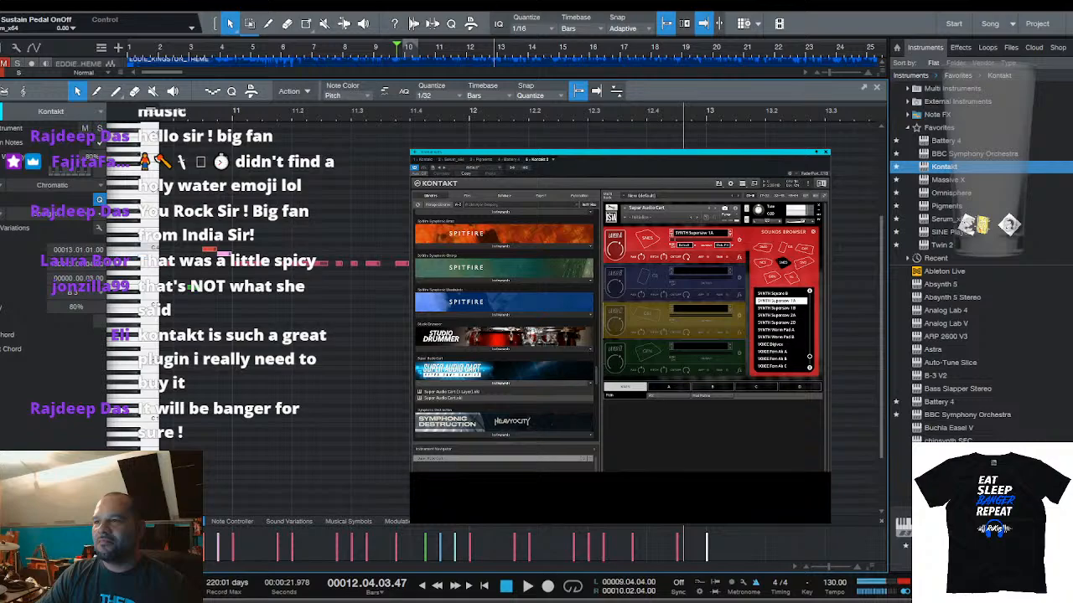
Shorten the note at 13.1.1 and add short repeated notes at 12.4.4, 13.1.2 and 13.1.3, playing the line to check the timing
{"action": "scroll", "coordinate": [727, 113], "scroll_direction": "down", "scroll_amount": 5}
{"action": "key", "text": "space"}
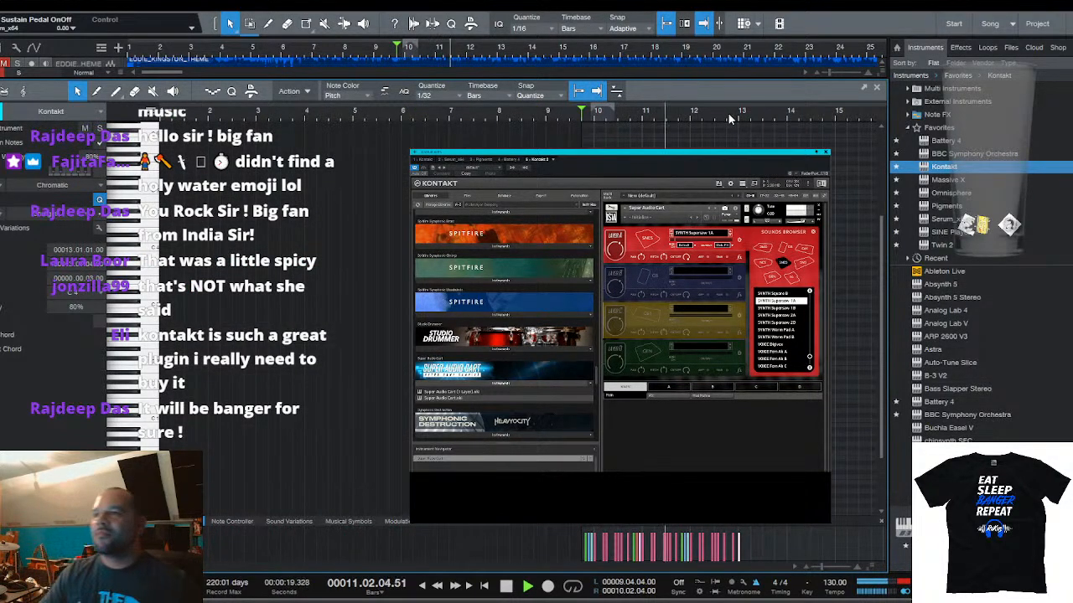
{"action": "left_click_drag", "start_coordinate": [730, 116], "coordinate": [648, 103]}
{"action": "left_click_drag", "start_coordinate": [384, 112], "coordinate": [445, 130]}
{"action": "key", "text": "space"}
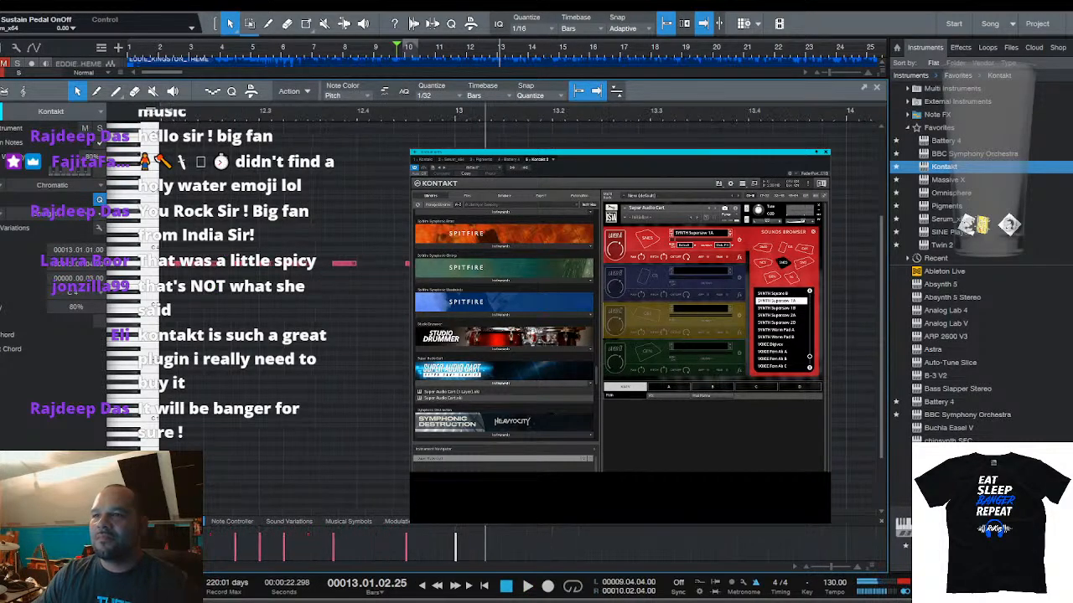
{"action": "key", "text": "Left"}
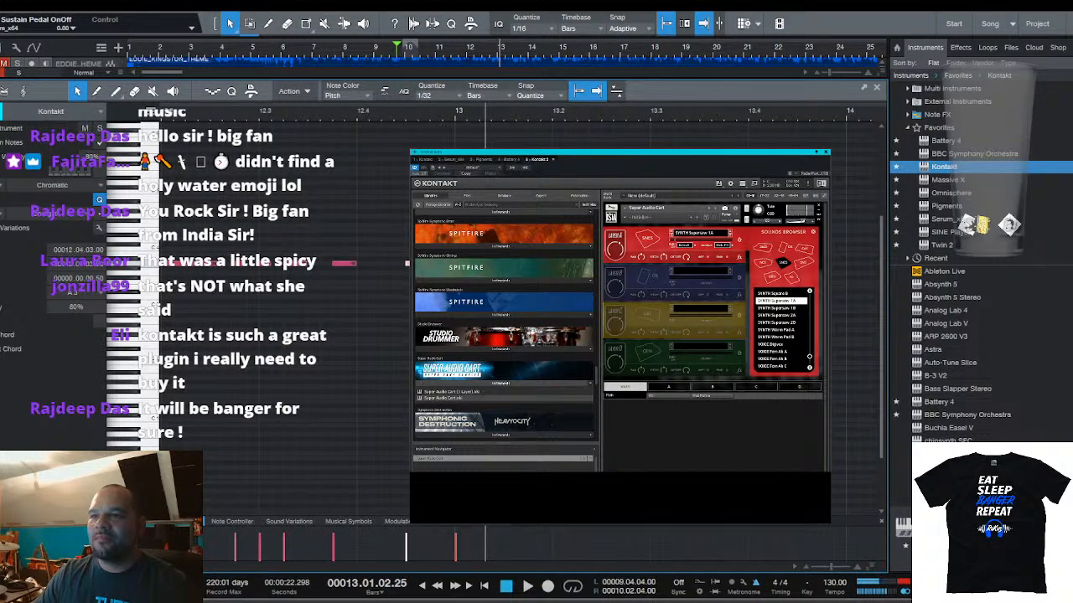
{"action": "key", "text": "f"}
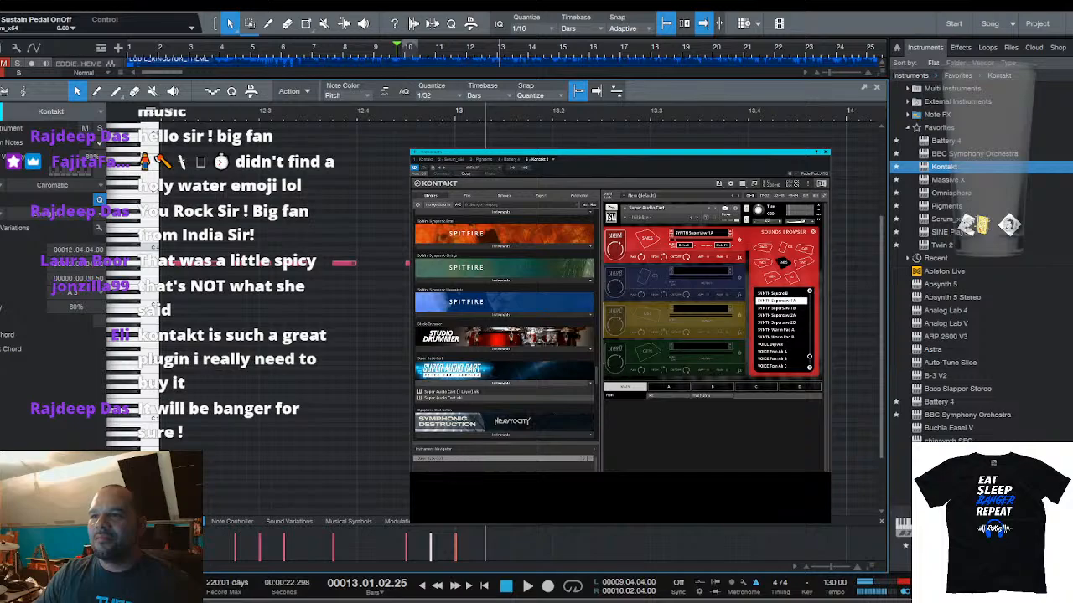
{"action": "key", "text": "Right"}
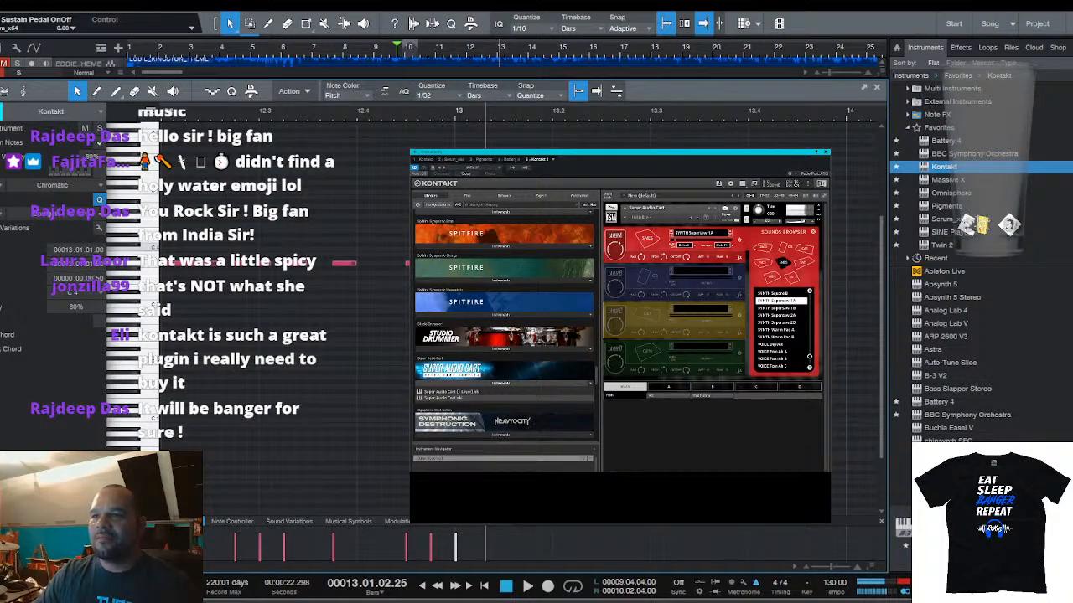
{"action": "key", "text": "Right"}
{"action": "key", "text": "Right"}
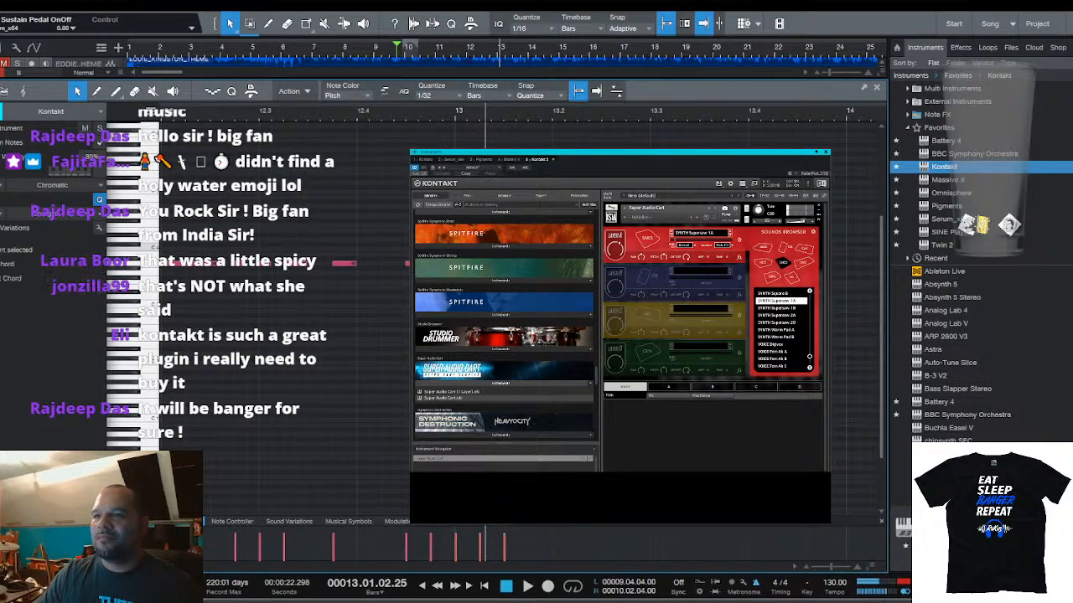
Move the playback start to beat 3 of bar 12 and add three repeated notes from 13.2.1 to 13.2.3
{"action": "key", "text": "space"}
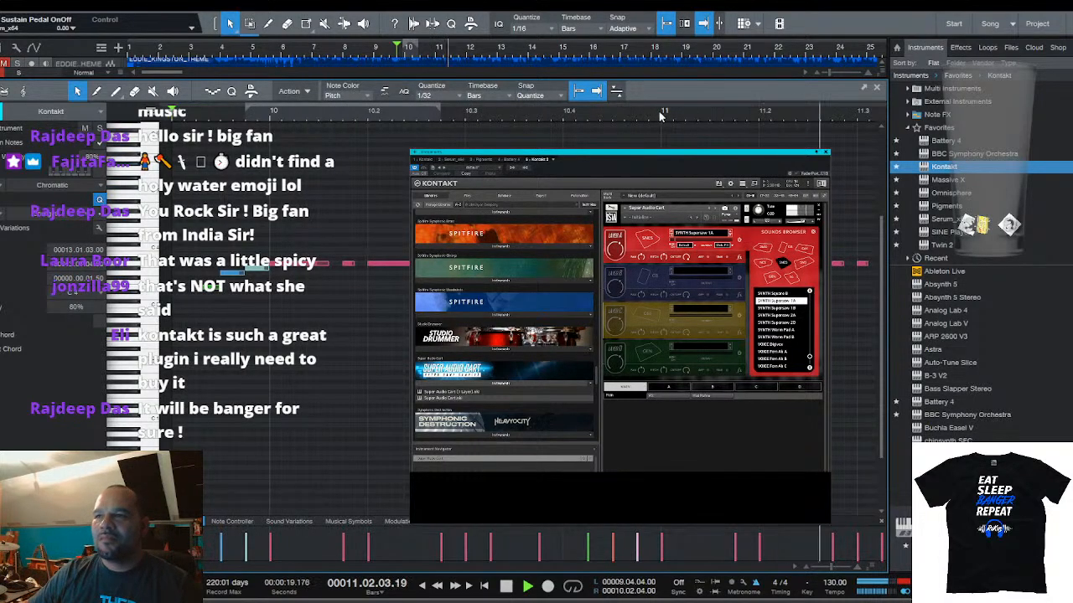
{"action": "scroll", "coordinate": [662, 114], "scroll_direction": "down", "scroll_amount": 5}
{"action": "left_click_drag", "start_coordinate": [663, 115], "coordinate": [464, 116]}
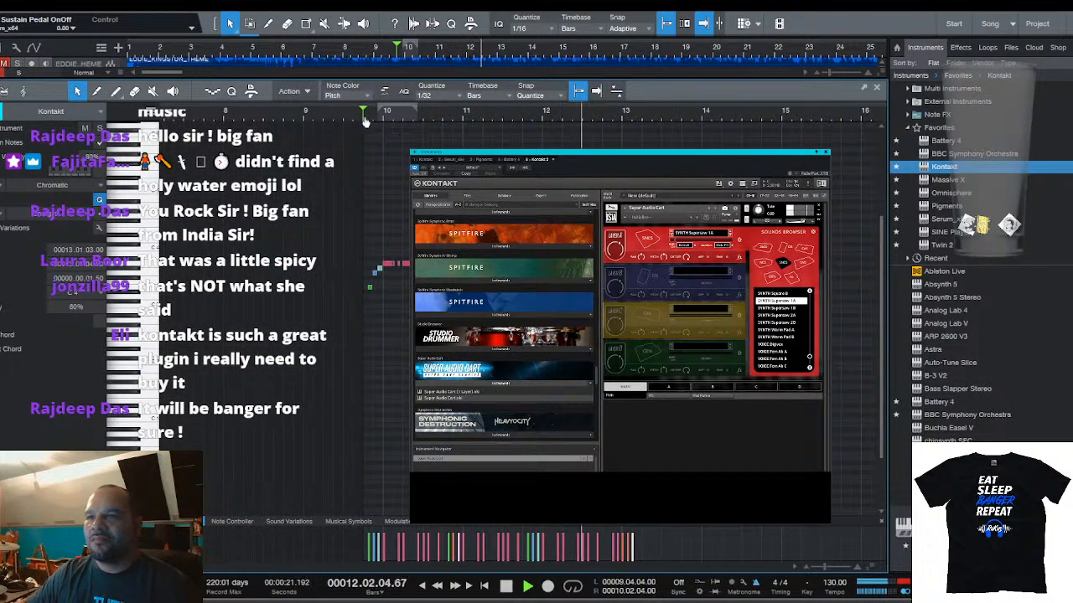
{"action": "left_click_drag", "start_coordinate": [364, 113], "coordinate": [591, 114]}
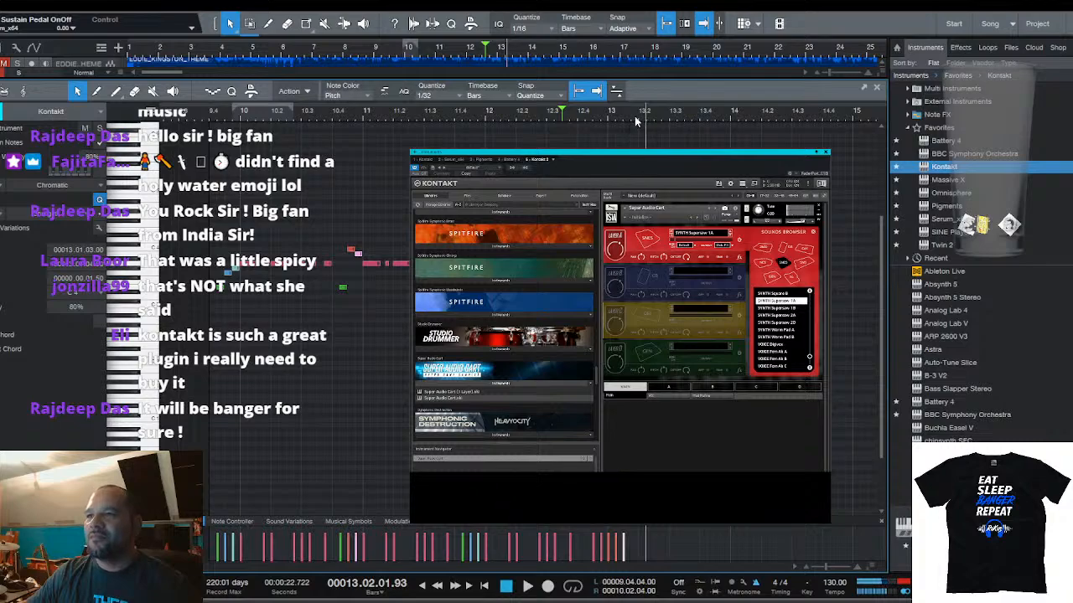
{"action": "scroll", "coordinate": [636, 121], "scroll_direction": "up", "scroll_amount": 5}
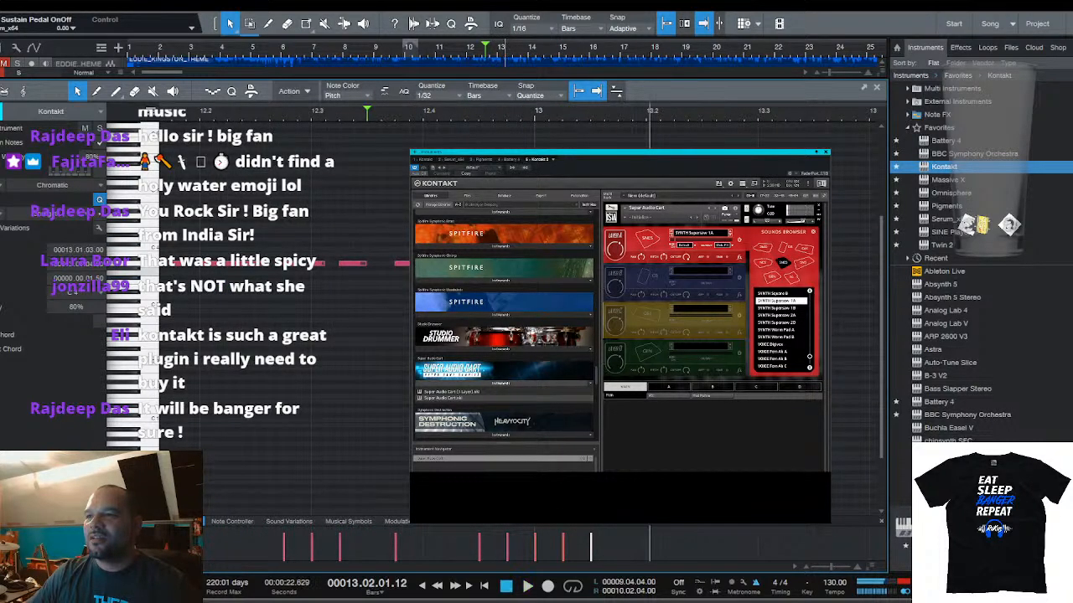
{"action": "key", "text": "space"}
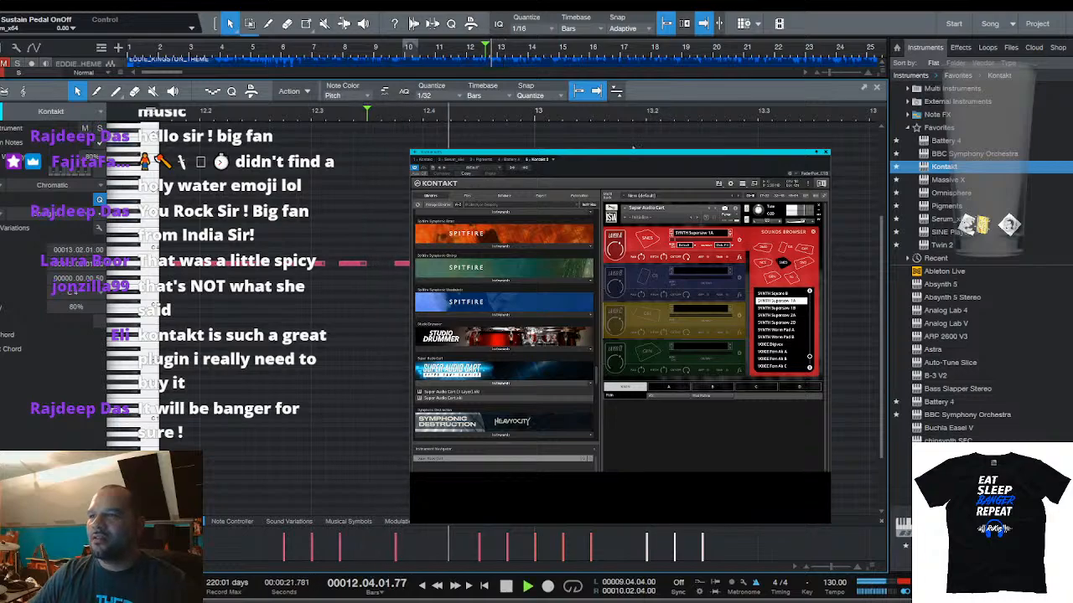
Play the ending and add three more notes from 13.3.1 to 13.3.3, lowered to B3
{"action": "mouse_move", "coordinate": [642, 124]}
{"action": "left_mouse_down"}
{"action": "mouse_move", "coordinate": [501, 107]}
{"action": "mouse_move", "coordinate": [522, 312]}
{"action": "left_mouse_up"}
{"action": "key", "text": "space"}
{"action": "left_click_drag", "start_coordinate": [528, 231], "coordinate": [557, 254]}
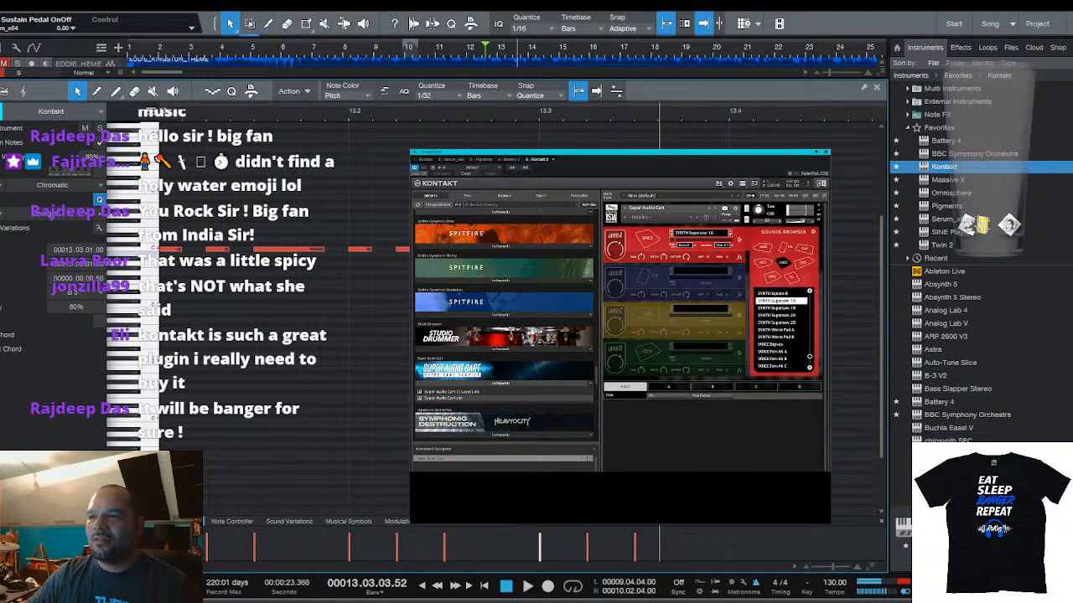
{"action": "key", "text": "Right"}
{"action": "key", "text": "Right"}
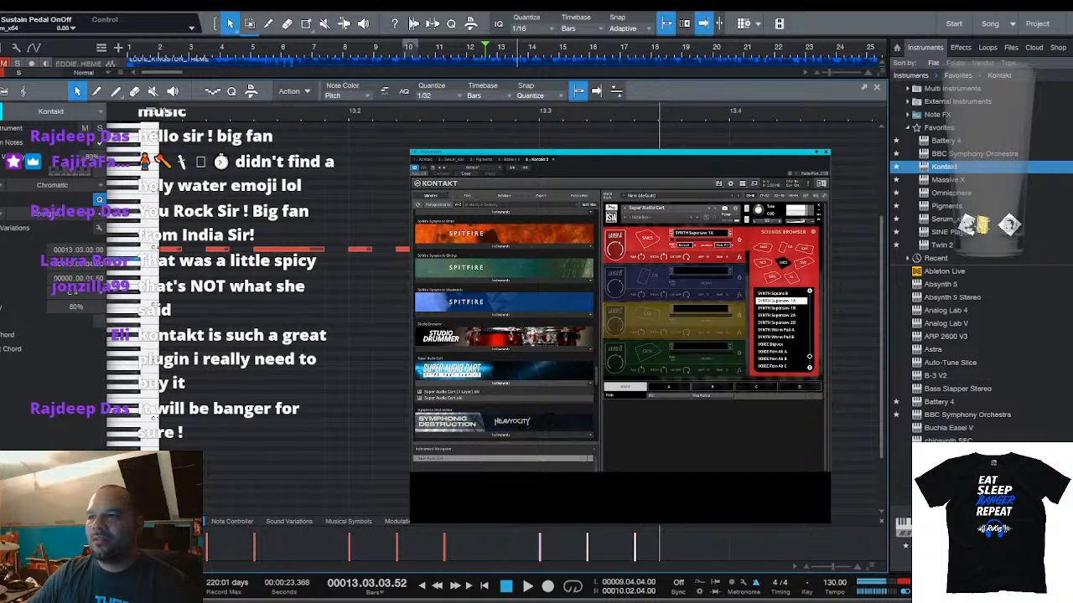
Try the last B3 note at 13.4.1 and settle it at 13.3.4, playing the ending between moves
{"action": "left_click_drag", "start_coordinate": [641, 249], "coordinate": [735, 247]}
{"action": "key", "text": "space"}
{"action": "mouse_move", "coordinate": [721, 118]}
{"action": "left_mouse_down"}
{"action": "mouse_move", "coordinate": [613, 112]}
{"action": "mouse_move", "coordinate": [612, 146]}
{"action": "left_mouse_up"}
{"action": "key", "text": "space"}
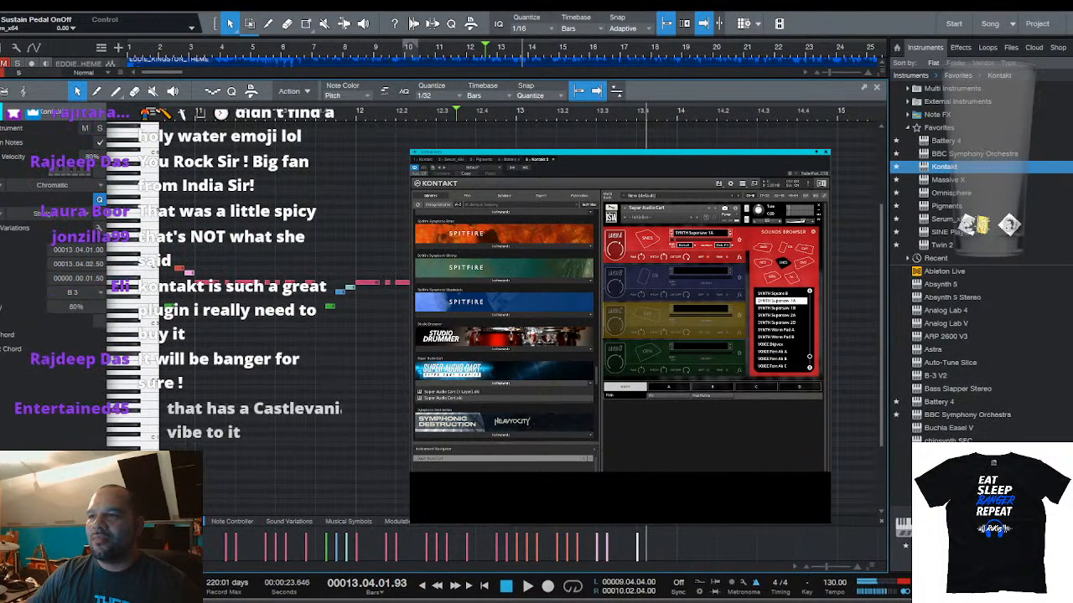
{"action": "left_click_drag", "start_coordinate": [643, 275], "coordinate": [633, 274]}
{"action": "key", "text": "space"}
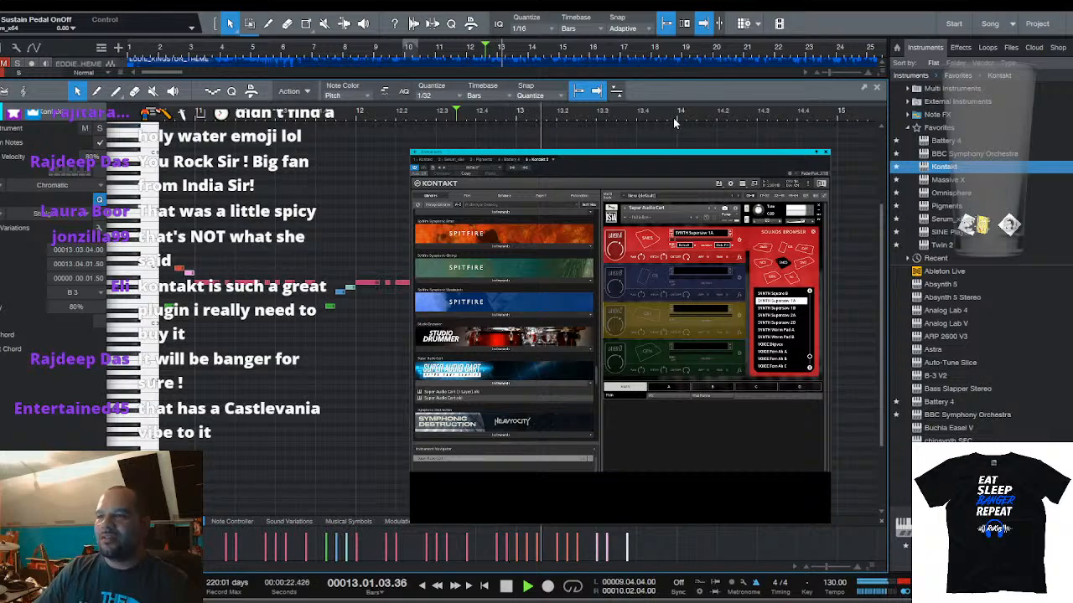
{"action": "key", "text": "space"}
{"action": "scroll", "coordinate": [656, 110], "scroll_direction": "up", "scroll_amount": 5}
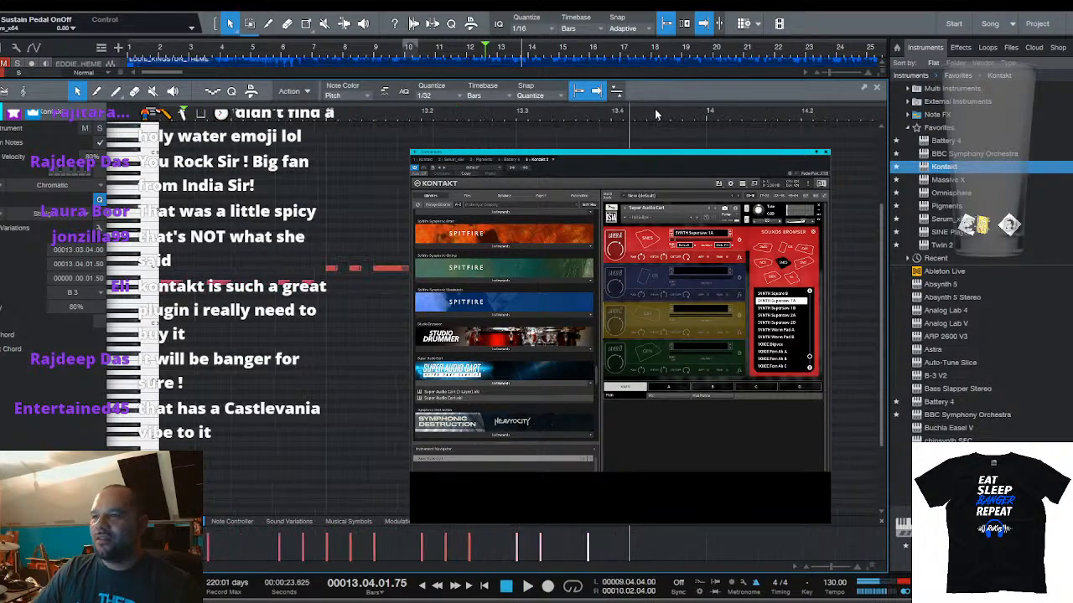
{"action": "left_click", "coordinate": [570, 300]}
{"action": "left_click", "coordinate": [553, 273]}
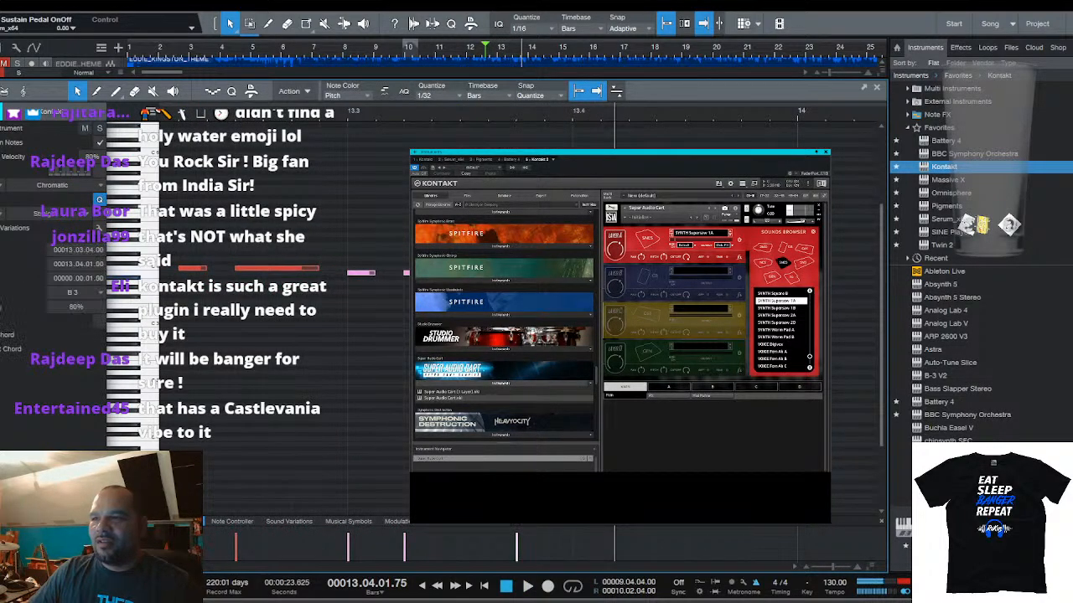
Play the new ending in bar 13, and play the line from its beginning at 9.4.2
{"action": "scroll", "coordinate": [621, 112], "scroll_direction": "down", "scroll_amount": 5}
{"action": "key", "text": "space"}
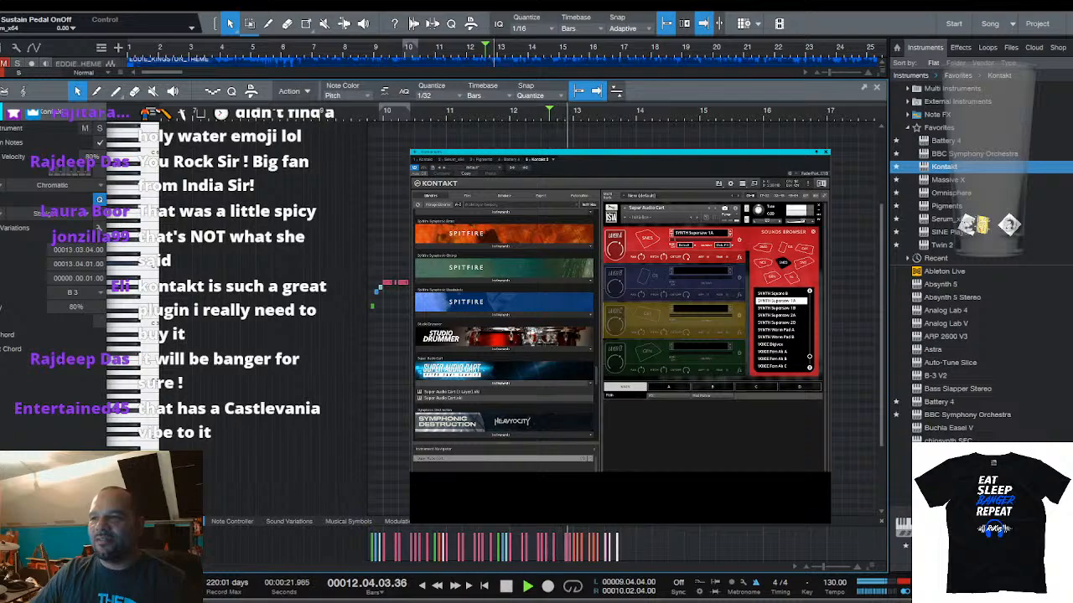
{"action": "key", "text": "space"}
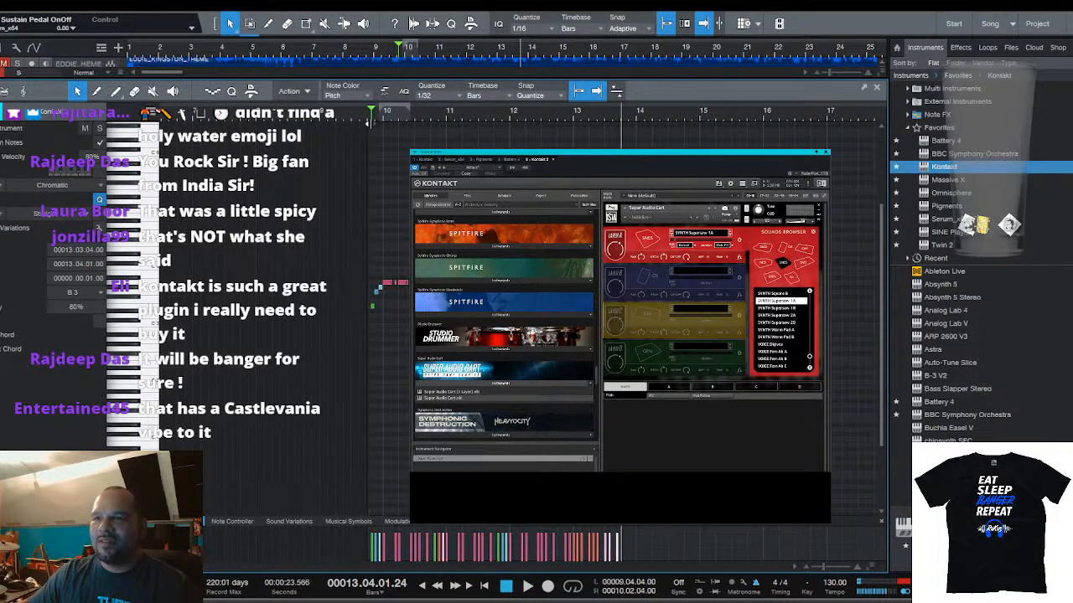
{"action": "scroll", "coordinate": [377, 120], "scroll_direction": "up", "scroll_amount": 2}
{"action": "left_click_drag", "start_coordinate": [379, 119], "coordinate": [445, 122]}
{"action": "key", "text": "space"}
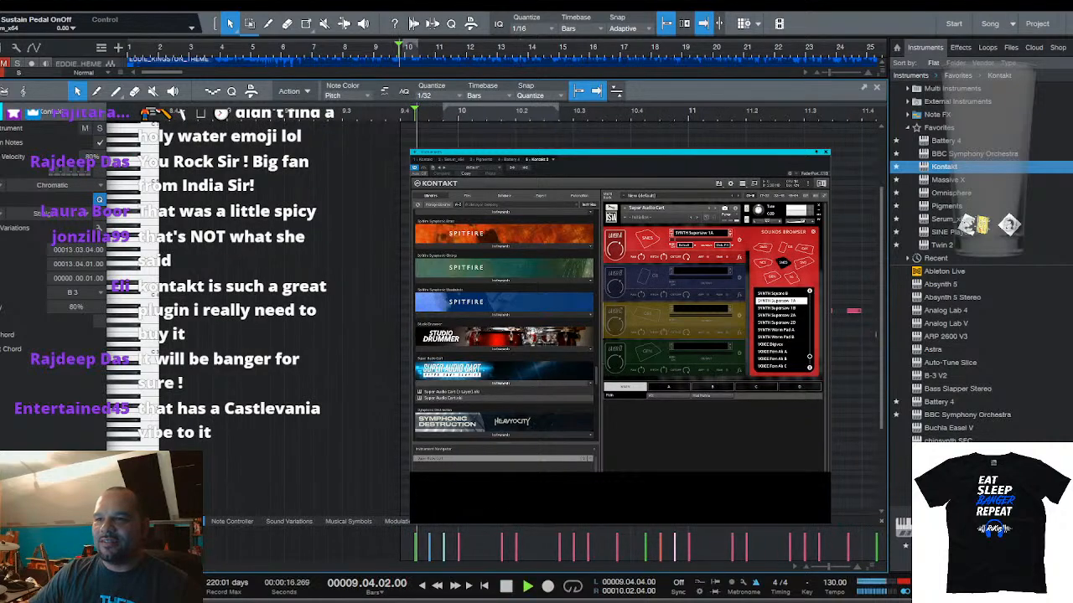
{"action": "key", "text": "space"}
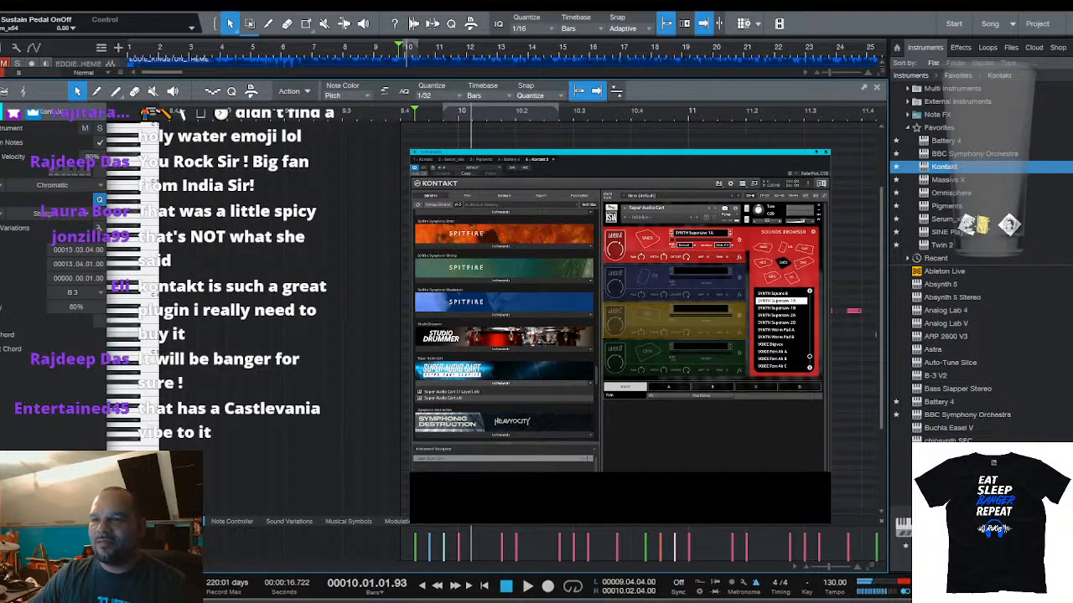
Copy the first phrase's repeated A3 notes from 10.1.1 to 10.3.4 up to C4 as a harmony, and play them back
{"action": "left_click", "coordinate": [422, 322]}
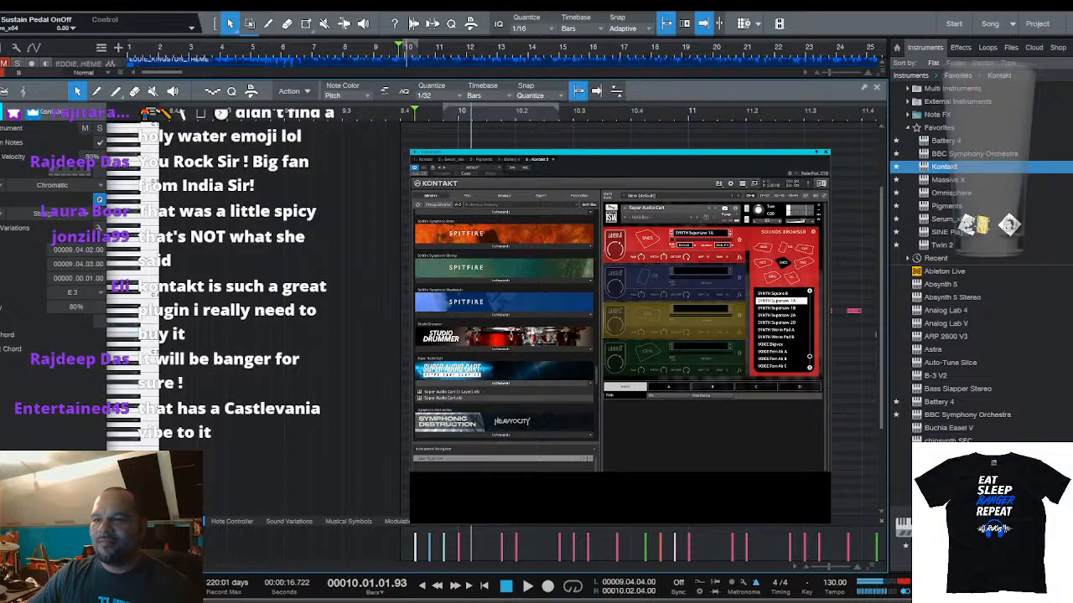
{"action": "left_click_drag", "start_coordinate": [450, 330], "coordinate": [627, 293]}
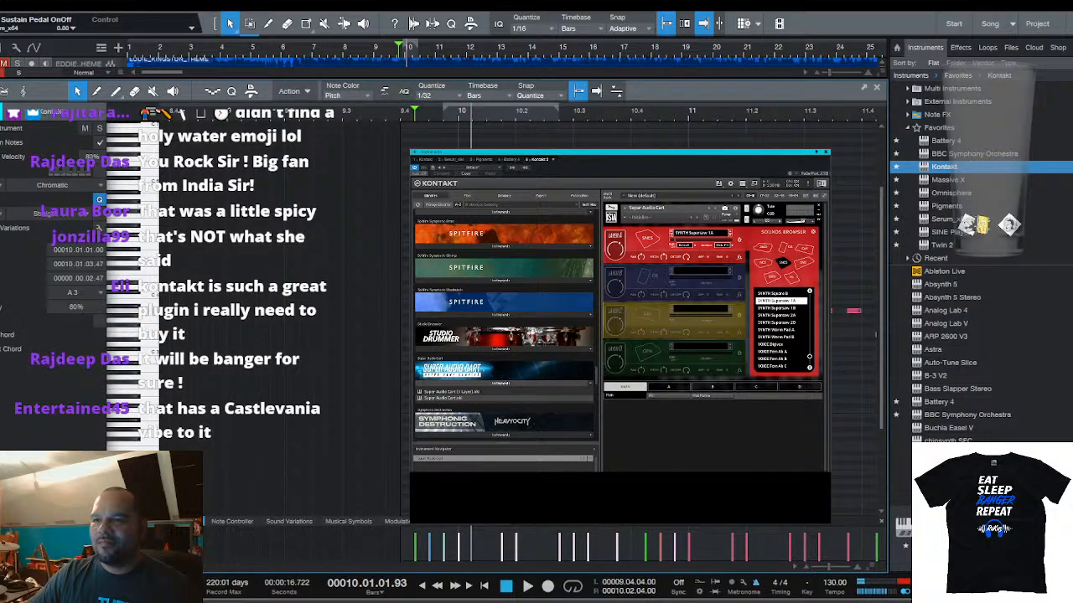
{"action": "key", "text": "space"}
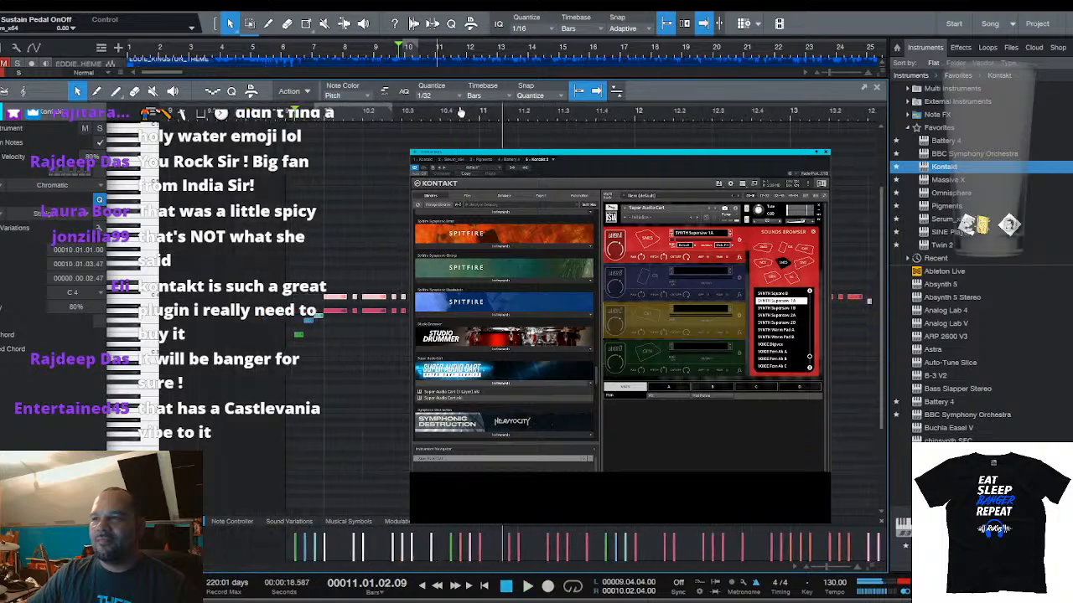
{"action": "scroll", "coordinate": [289, 144], "scroll_direction": "up", "scroll_amount": 5}
{"action": "left_click", "coordinate": [318, 320]}
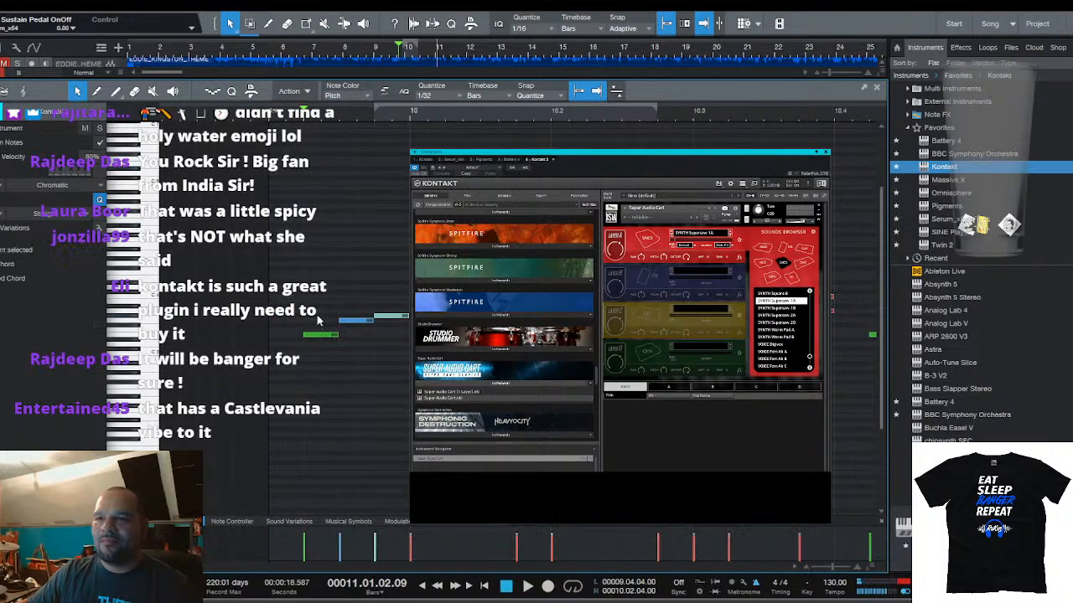
Copy the three pickup notes from 9.4.2 to 9.4.4 upward as a harmony starting on G#3, and play it back
{"action": "left_click_drag", "start_coordinate": [403, 317], "coordinate": [326, 317]}
{"action": "key", "text": "alt+space"}
{"action": "key", "text": "space"}
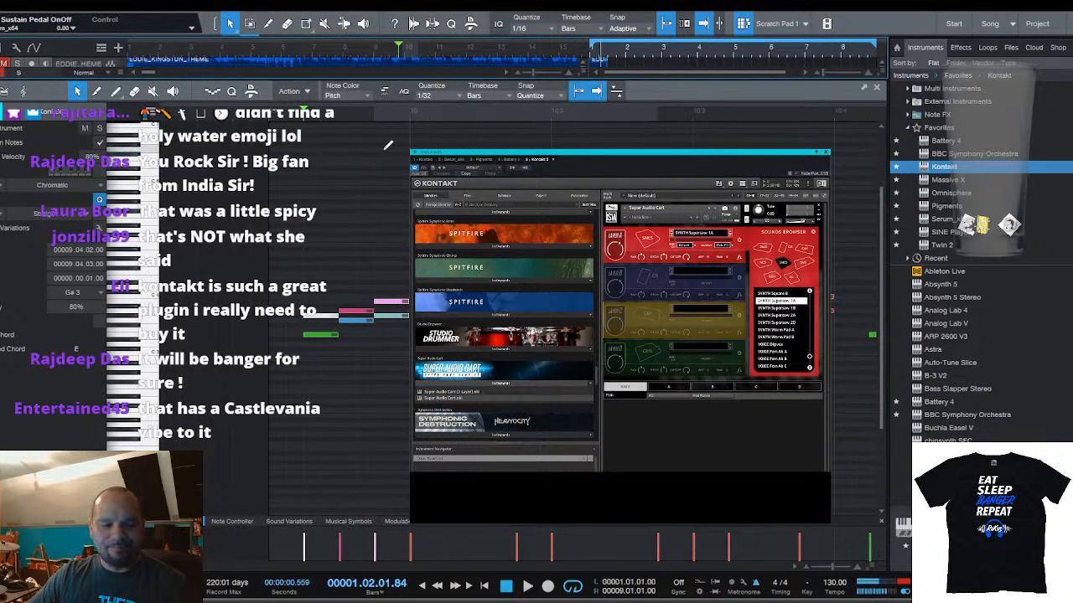
{"action": "key", "text": "ctrl+z"}
{"action": "key", "text": "space"}
{"action": "key", "text": "space"}
Lower the first pickup harmony note at 9.4.2 to G3 and play the phrase
{"action": "left_click", "coordinate": [319, 321]}
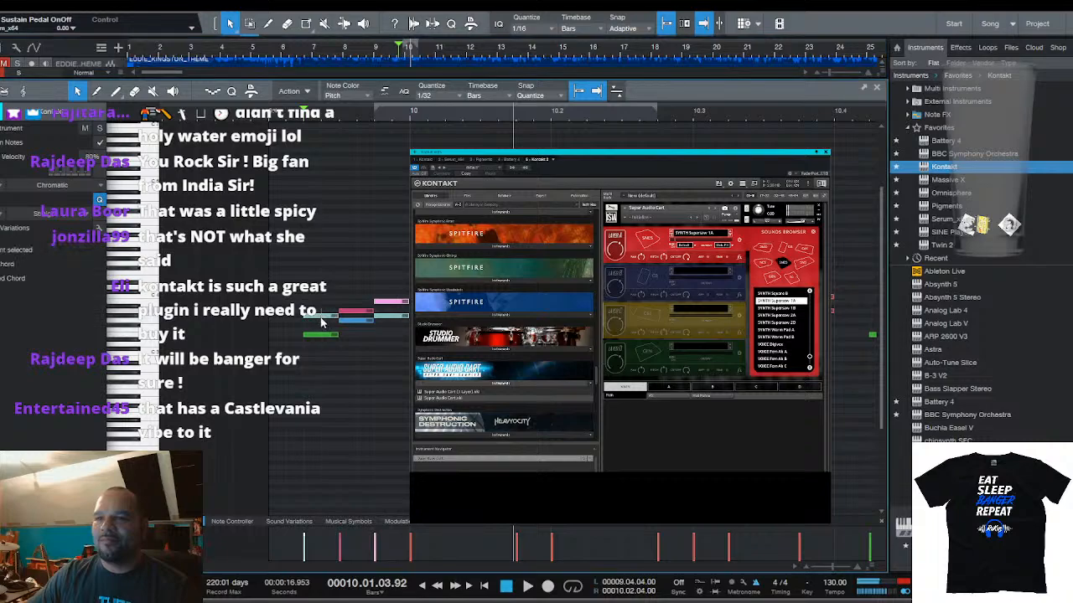
{"action": "left_click", "coordinate": [321, 319]}
{"action": "left_click_drag", "start_coordinate": [321, 319], "coordinate": [321, 323]}
{"action": "key", "text": "space"}
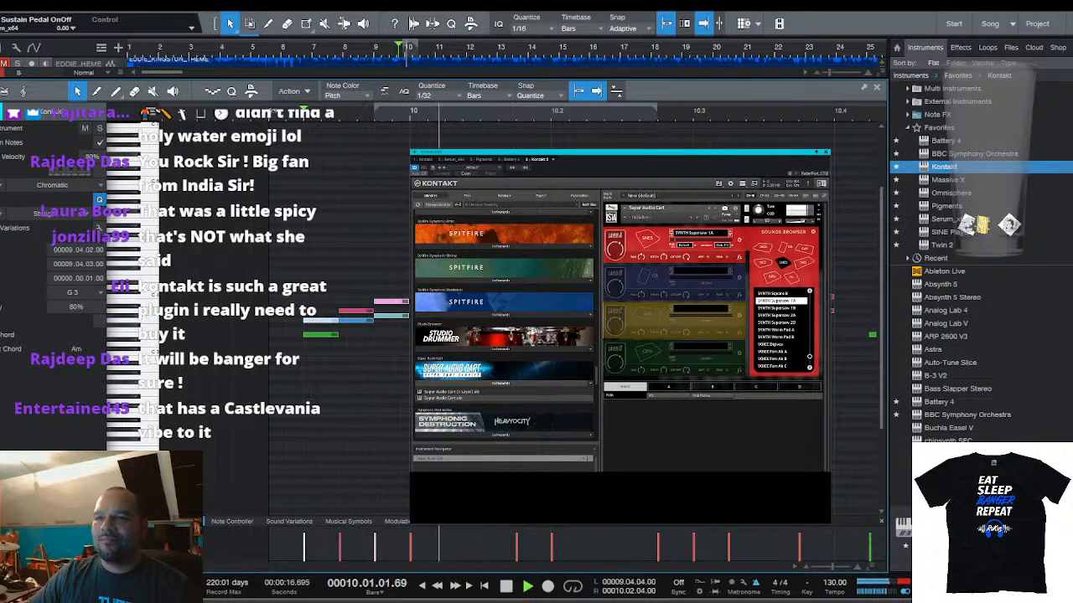
{"action": "scroll", "coordinate": [522, 120], "scroll_direction": "down", "scroll_amount": 4}
{"action": "key", "text": "space"}
Add harmony notes over the pickup before bar 11, starting with G3 at 10.4.2 and E4 at 10.4.3
{"action": "left_click_drag", "start_coordinate": [520, 119], "coordinate": [440, 124]}
{"action": "left_click", "coordinate": [436, 333]}
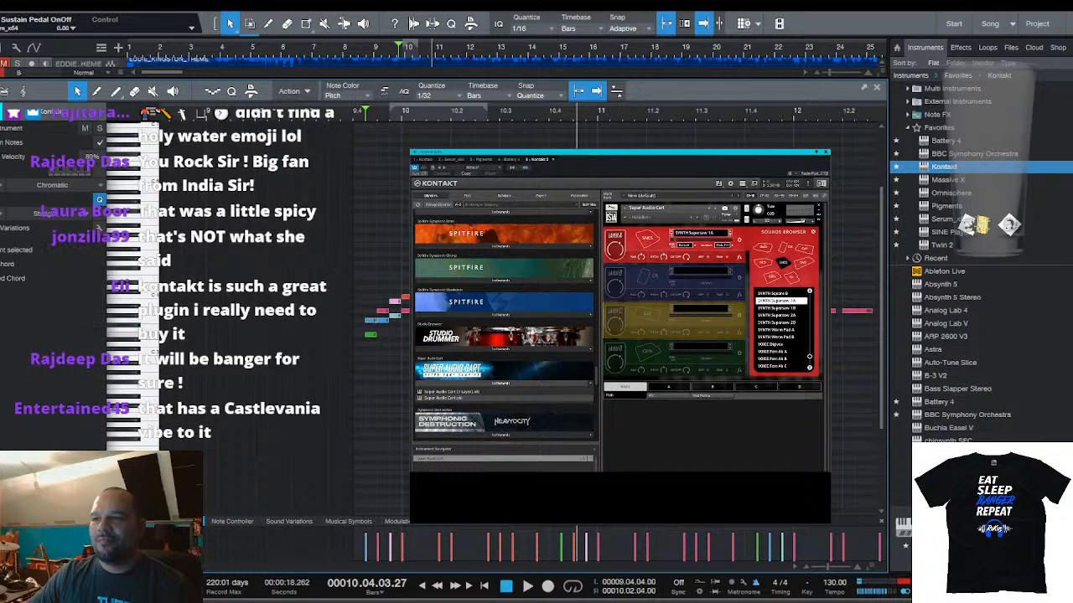
{"action": "left_click", "coordinate": [568, 334]}
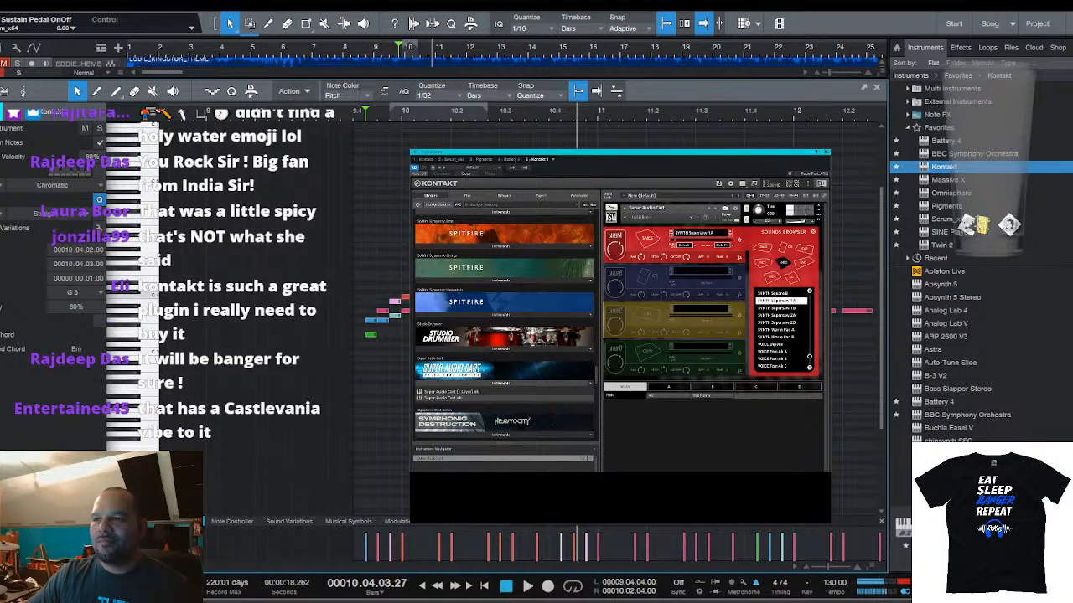
{"action": "left_click", "coordinate": [579, 297]}
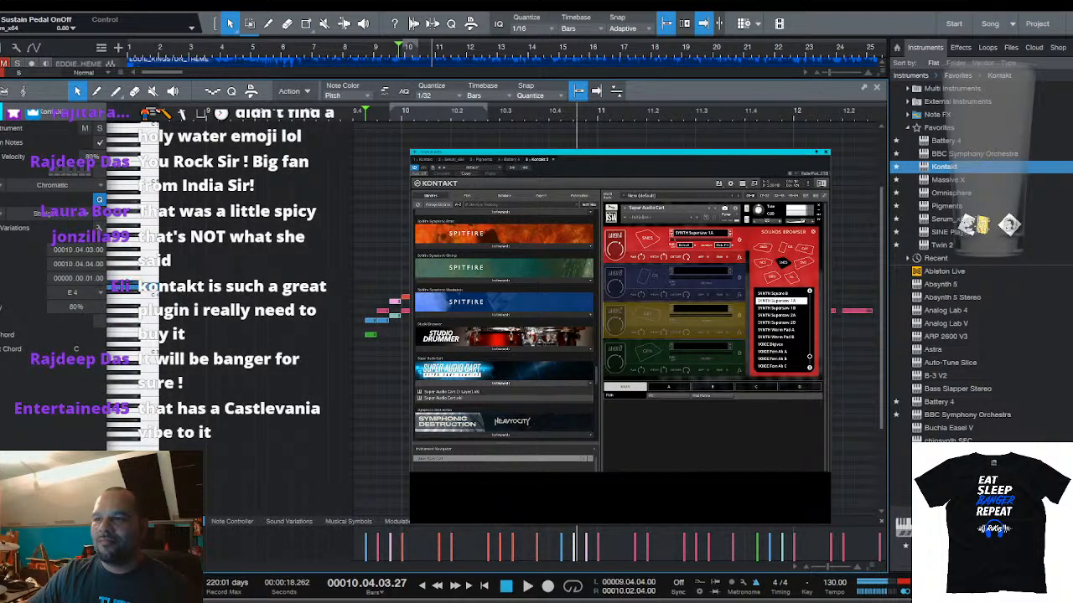
{"action": "left_click", "coordinate": [588, 321]}
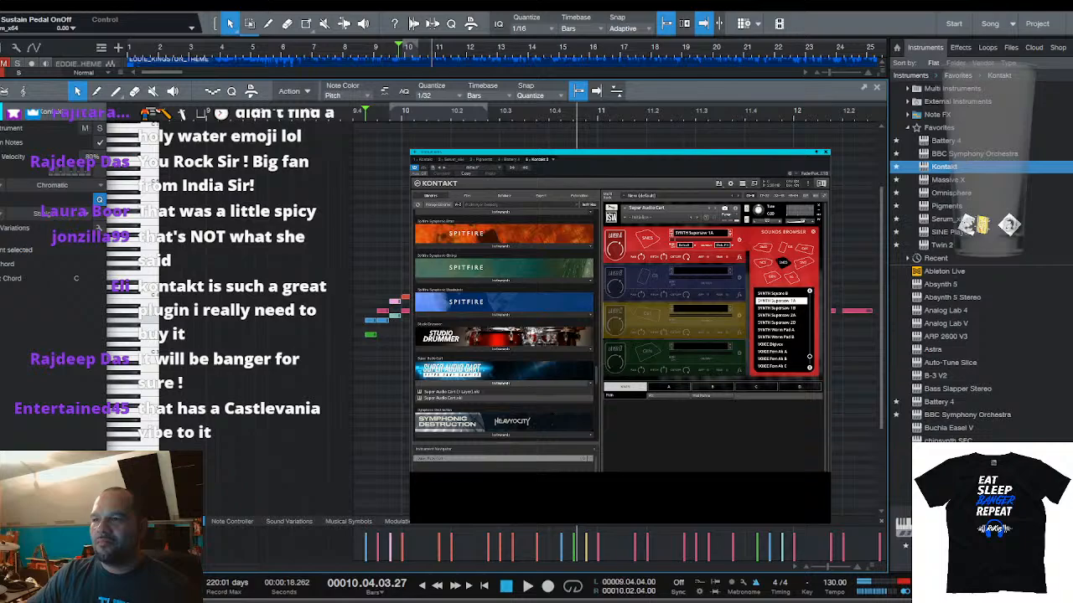
Copy bar 11's repeated notes up to C4 as a harmony and play the line through to bar 12
{"action": "left_click_drag", "start_coordinate": [588, 321], "coordinate": [739, 305]}
{"action": "left_click_drag", "start_coordinate": [616, 303], "coordinate": [616, 297]}
{"action": "key", "text": "space"}
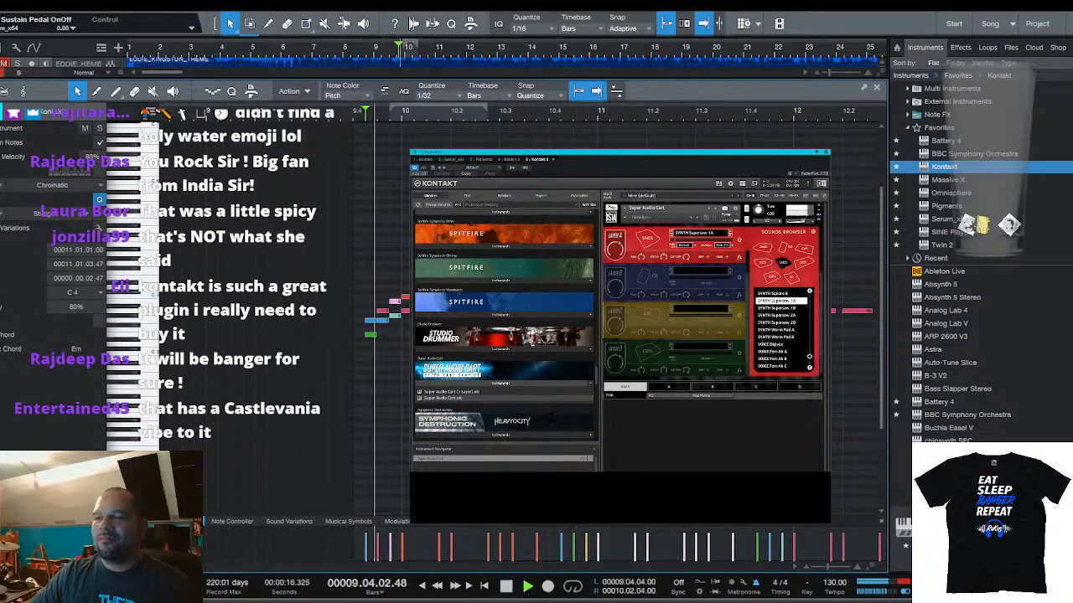
{"action": "scroll", "coordinate": [691, 116], "scroll_direction": "down", "scroll_amount": 3}
{"action": "left_click_drag", "start_coordinate": [691, 116], "coordinate": [563, 118]}
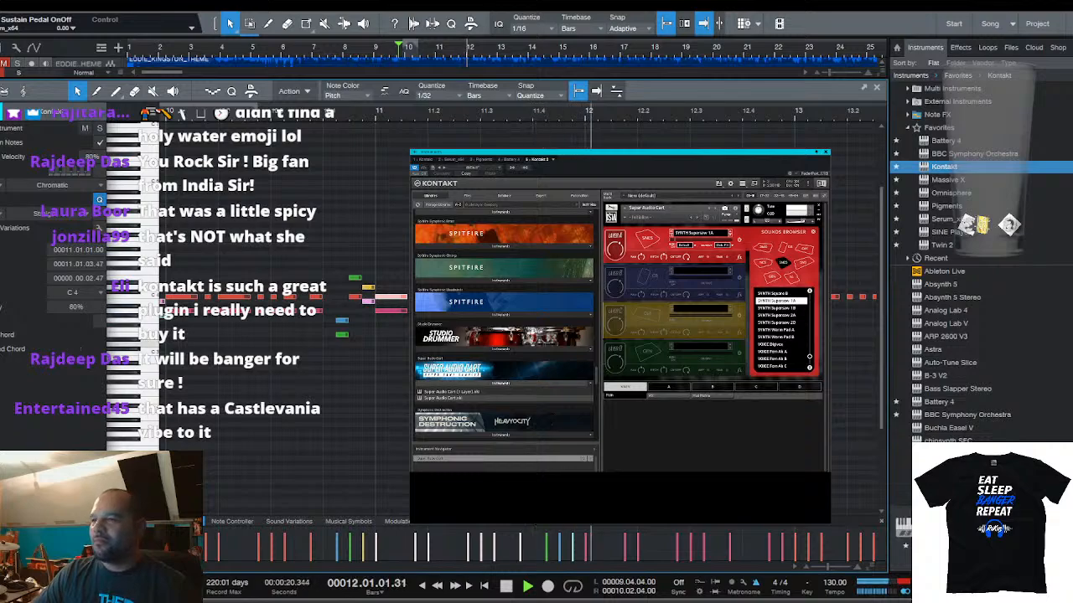
{"action": "key", "text": "space"}
Copy the repeated A3 notes starting at 12.1.1 up to F4 as a harmony, and play the line
{"action": "left_click", "coordinate": [385, 325]}
{"action": "left_click_drag", "start_coordinate": [586, 326], "coordinate": [783, 301]}
{"action": "left_click_drag", "start_coordinate": [637, 303], "coordinate": [637, 292]}
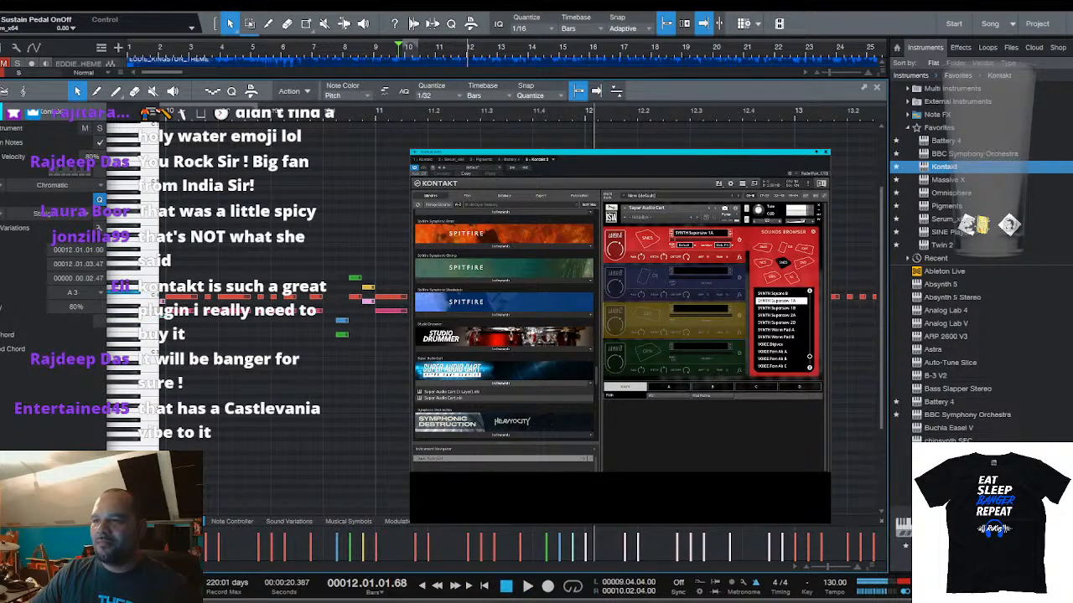
{"action": "key", "text": "space"}
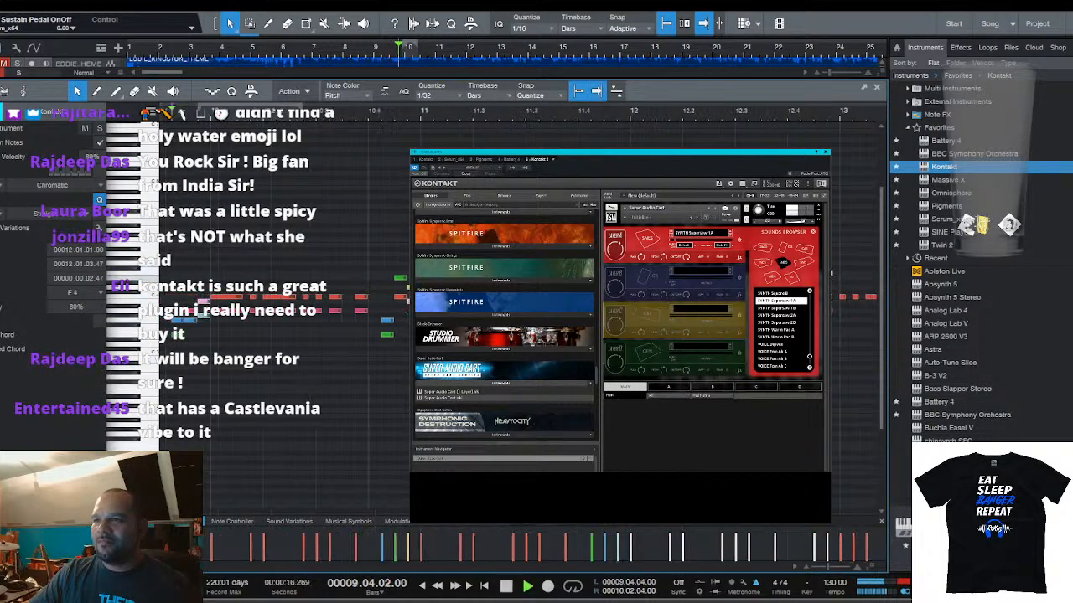
{"action": "scroll", "coordinate": [643, 115], "scroll_direction": "down", "scroll_amount": 3}
{"action": "scroll", "coordinate": [587, 116], "scroll_direction": "up", "scroll_amount": 3}
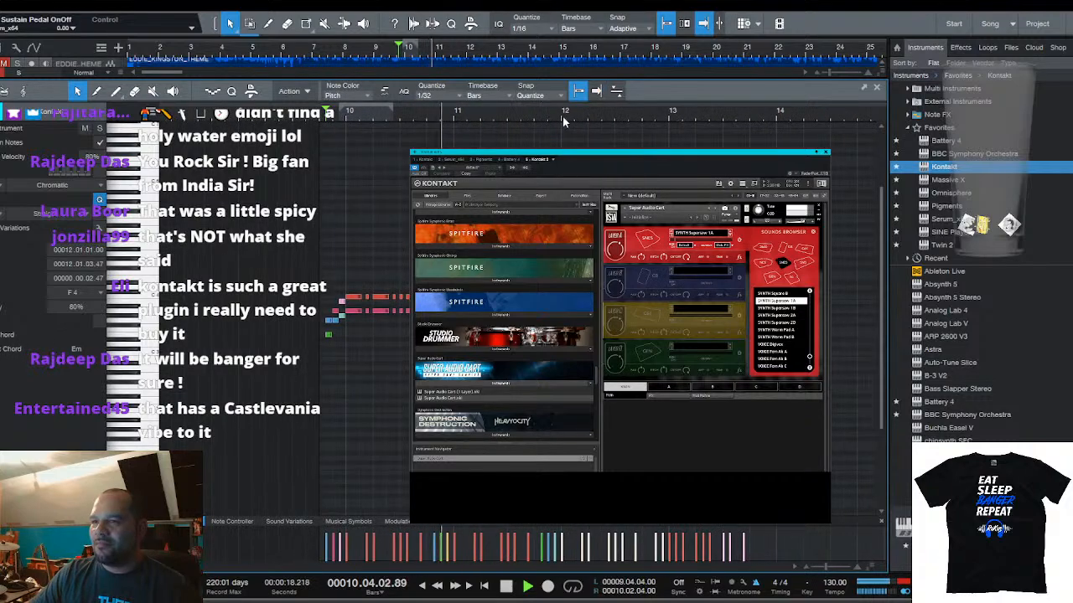
Copy bar 13's notes up to E4 as a harmony, at both 13.1.1 and 13.3.1, and play the whole line
{"action": "left_click", "coordinate": [846, 316]}
{"action": "left_click", "coordinate": [724, 297]}
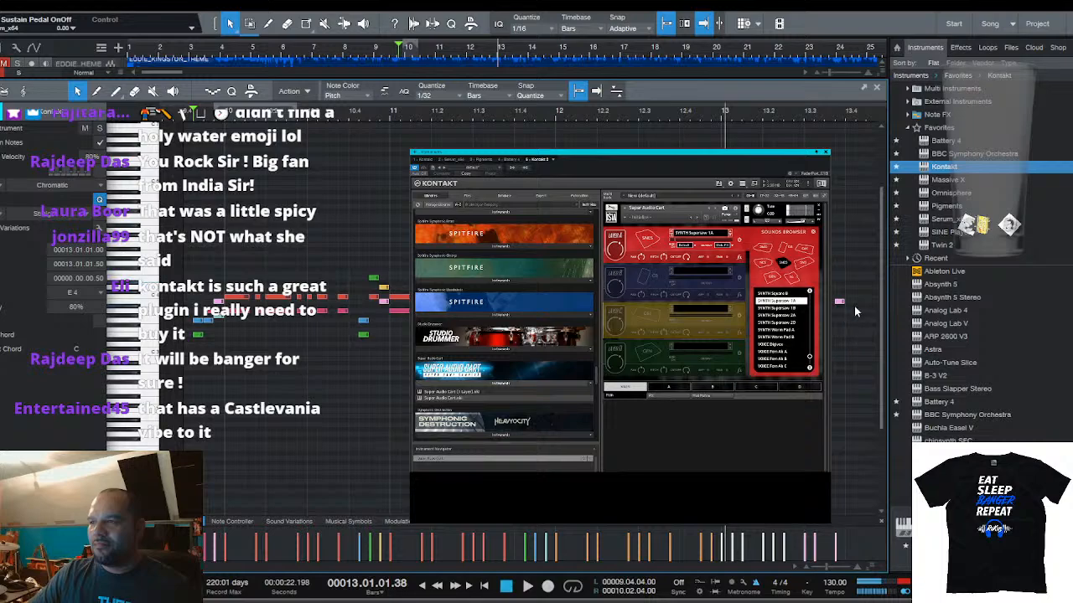
{"action": "mouse_move", "coordinate": [854, 309]}
{"action": "left_mouse_down"}
{"action": "mouse_move", "coordinate": [830, 291]}
{"action": "mouse_move", "coordinate": [839, 277]}
{"action": "left_mouse_up"}
{"action": "key", "text": "space"}
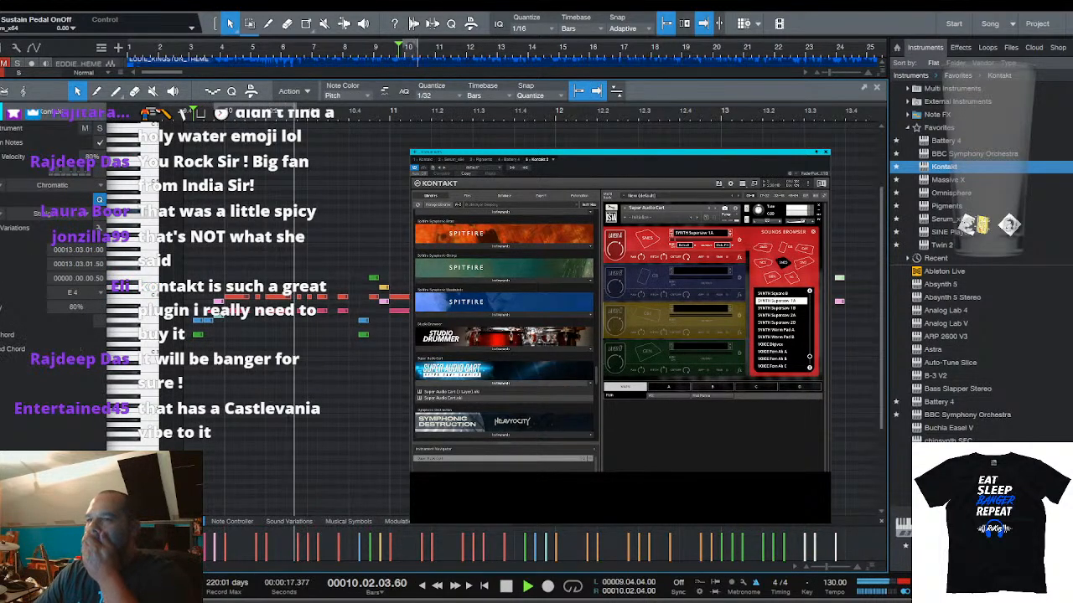
{"action": "scroll", "coordinate": [558, 117], "scroll_direction": "up", "scroll_amount": 3}
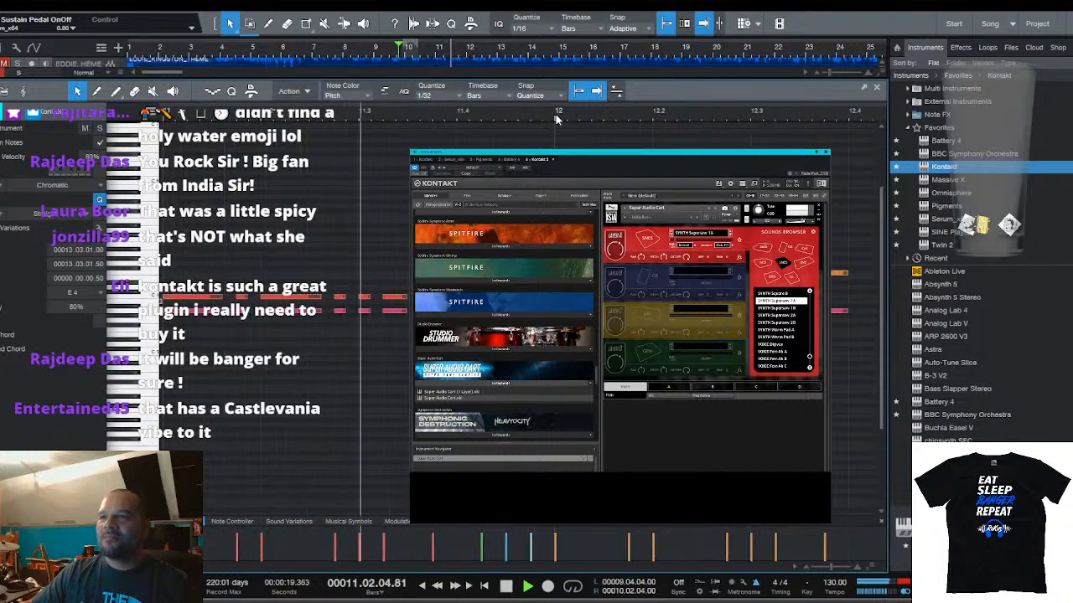
{"action": "left_click_drag", "start_coordinate": [559, 117], "coordinate": [483, 118]}
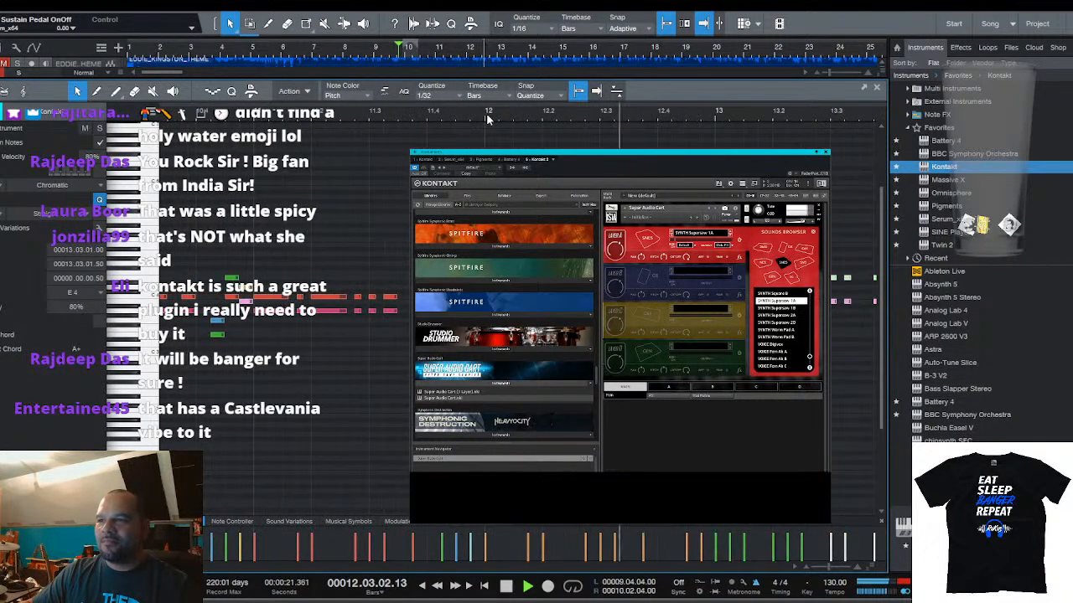
{"action": "scroll", "coordinate": [486, 113], "scroll_direction": "down", "scroll_amount": 3}
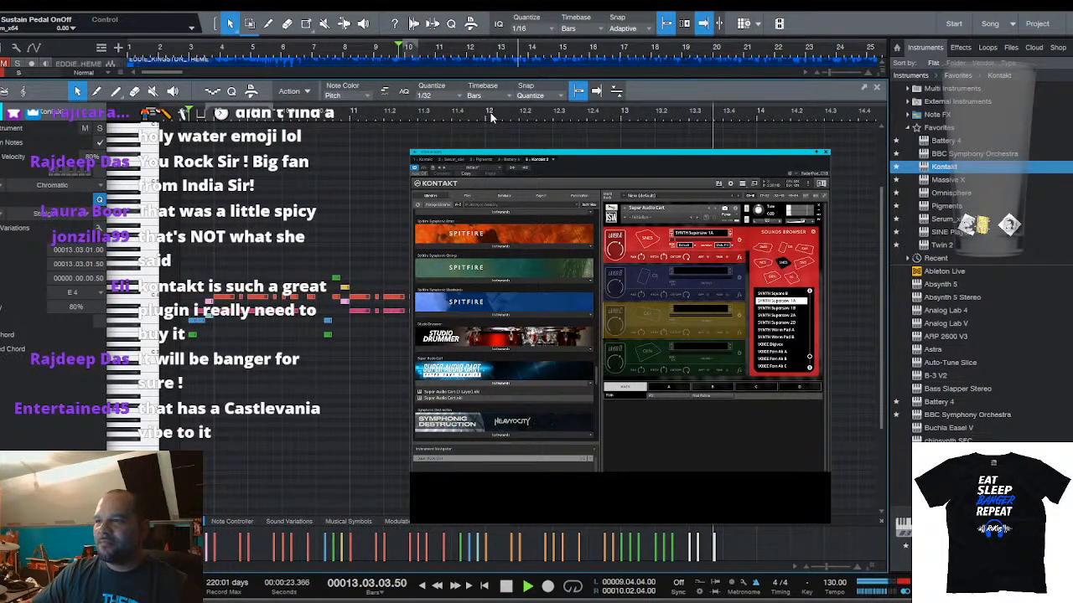
{"action": "key", "text": "space"}
{"action": "scroll", "coordinate": [728, 114], "scroll_direction": "down", "scroll_amount": 3}
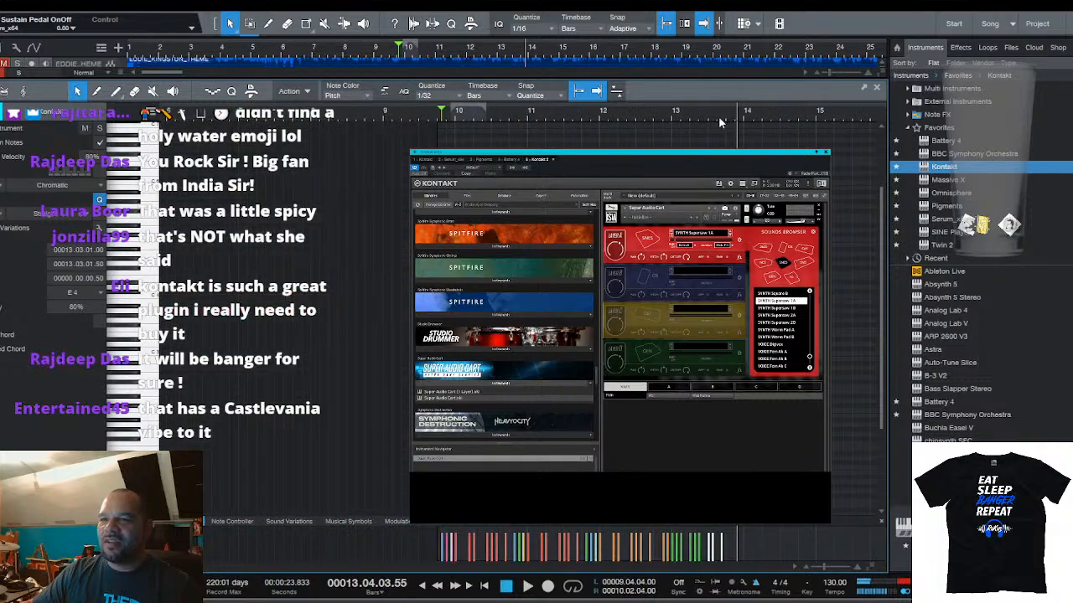
Add harmony notes G3, A3 and B3 over the pickup from 11.4.2 to 11.4.4, and play the line
{"action": "scroll", "coordinate": [554, 115], "scroll_direction": "up", "scroll_amount": 4}
{"action": "left_click_drag", "start_coordinate": [662, 352], "coordinate": [713, 297]}
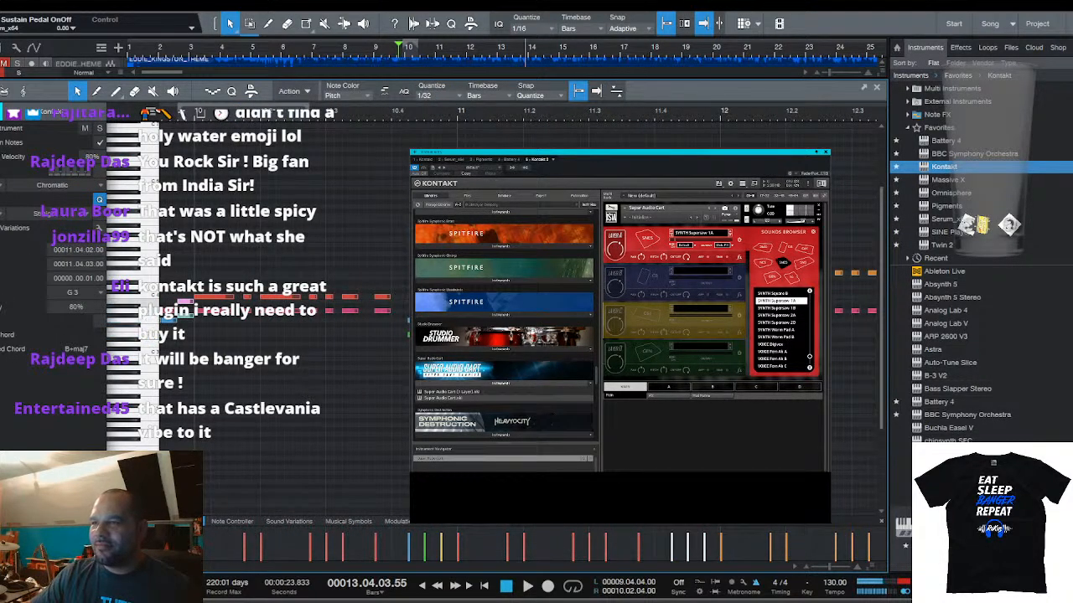
{"action": "key", "text": "Right"}
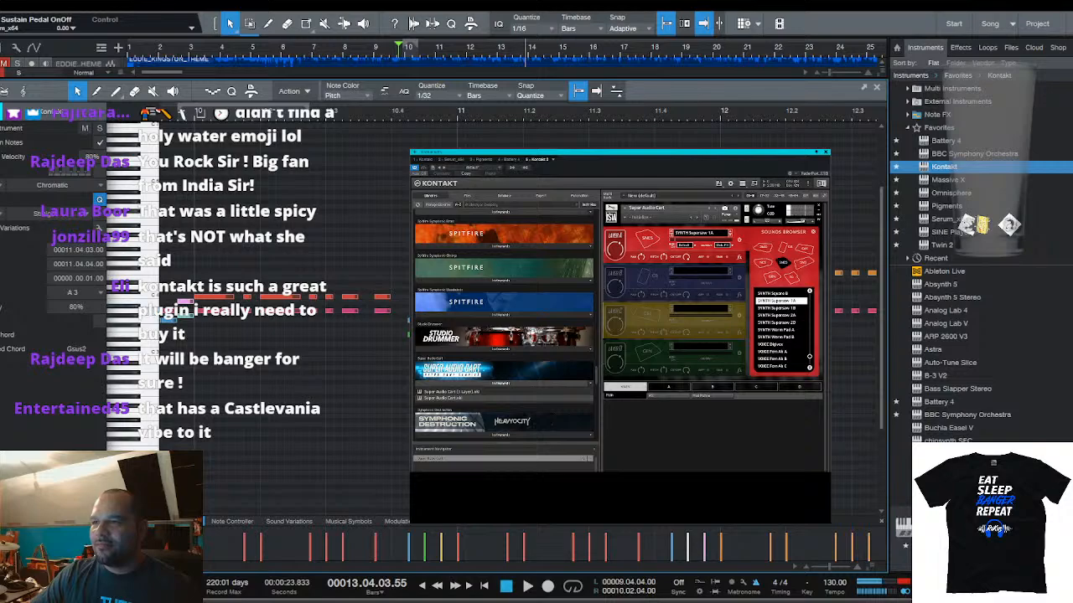
{"action": "key", "text": "Right"}
{"action": "key", "text": "space"}
{"action": "scroll", "coordinate": [726, 111], "scroll_direction": "down", "scroll_amount": 5}
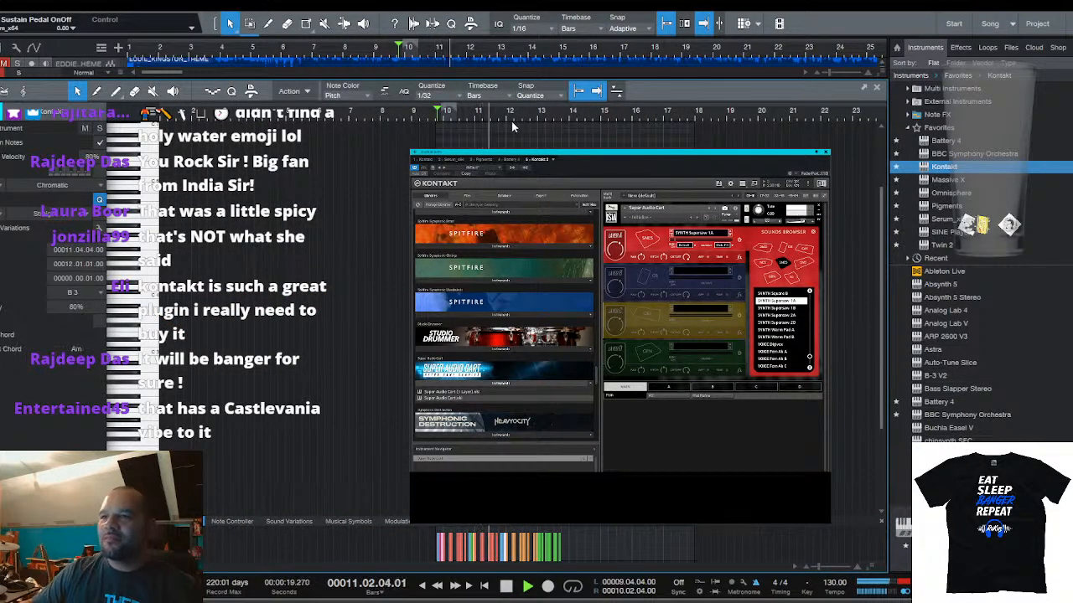
{"action": "scroll", "coordinate": [513, 114], "scroll_direction": "up", "scroll_amount": 4}
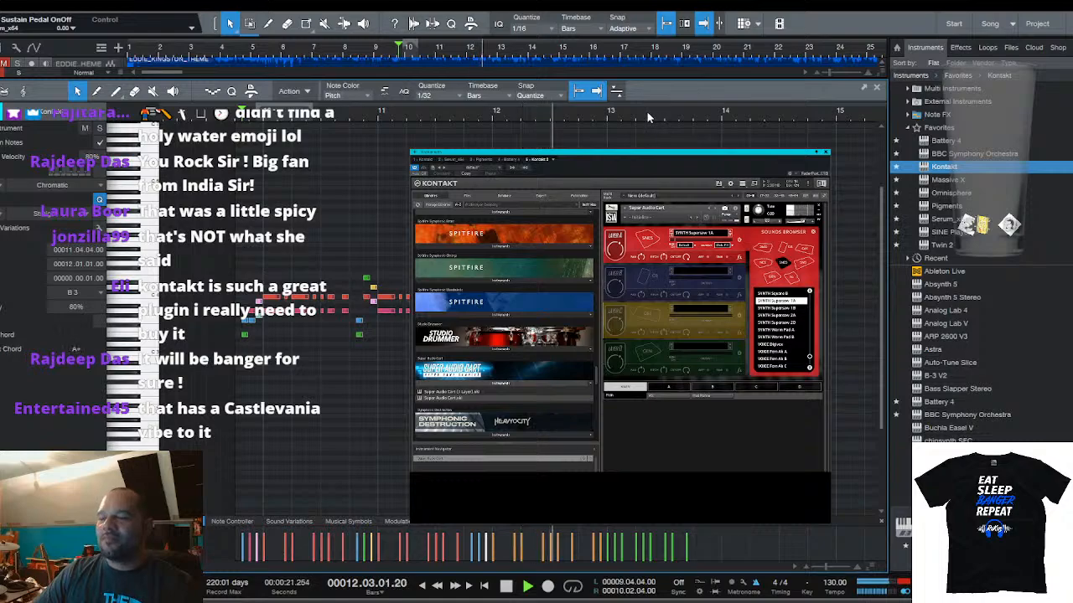
{"action": "scroll", "coordinate": [578, 114], "scroll_direction": "up", "scroll_amount": 4}
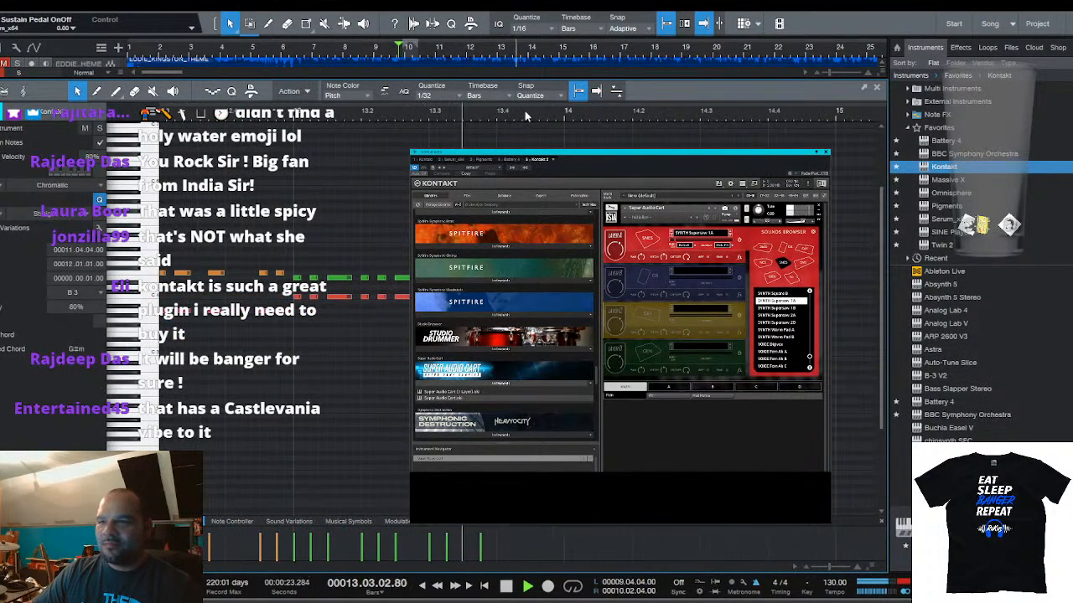
Duplicate the whole harmonized lead so the copy starts at 13.4.2, and play both passes through to bar 18
{"action": "scroll", "coordinate": [537, 121], "scroll_direction": "down", "scroll_amount": 4}
{"action": "left_click_drag", "start_coordinate": [545, 353], "coordinate": [289, 230]}
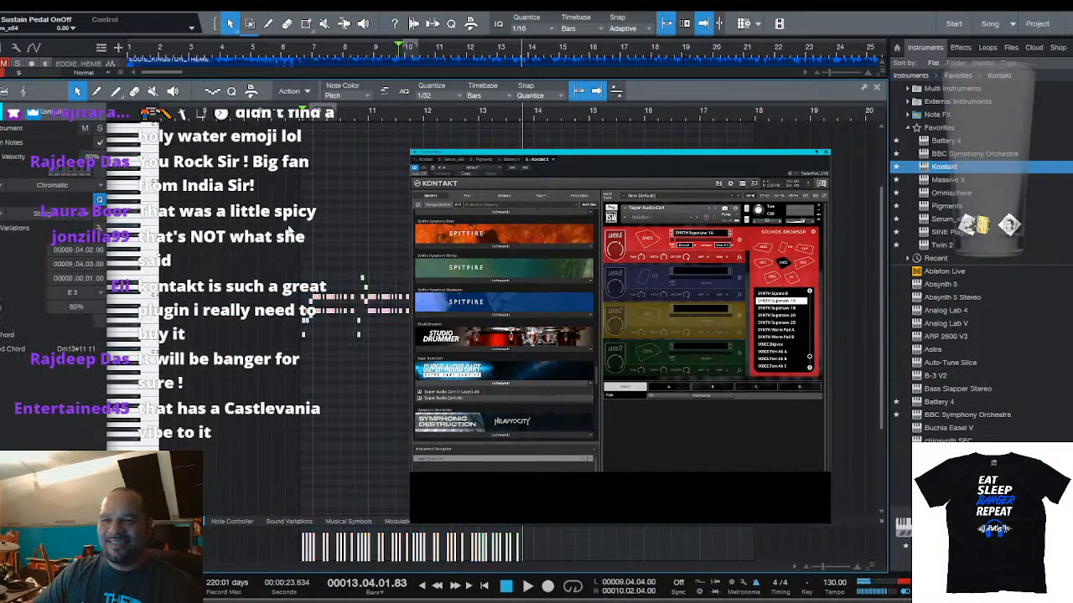
{"action": "key", "text": "d"}
{"action": "key", "text": "space"}
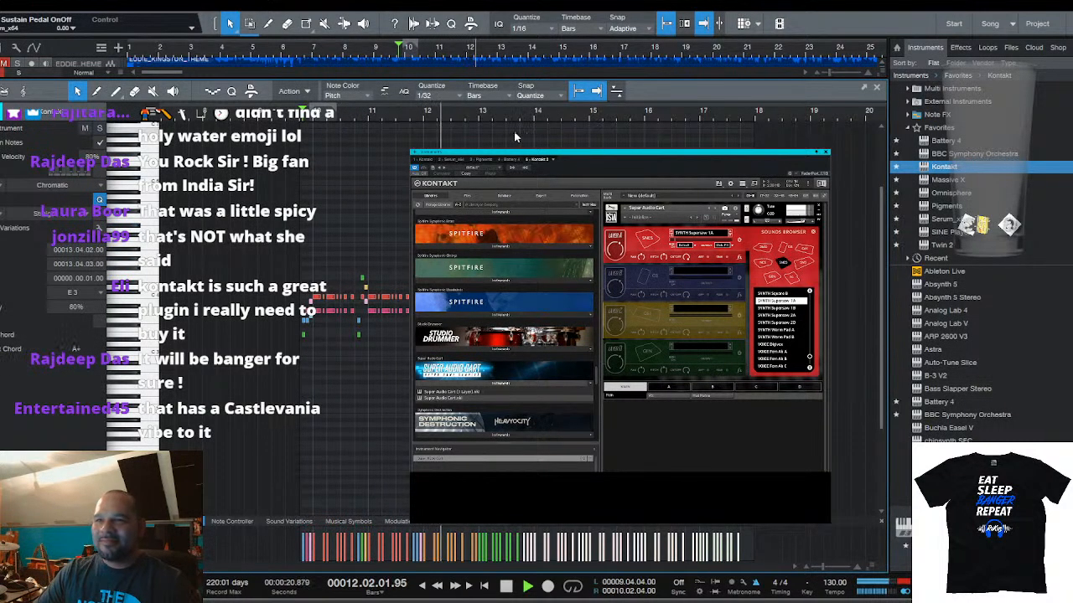
{"action": "scroll", "coordinate": [525, 116], "scroll_direction": "down", "scroll_amount": 2}
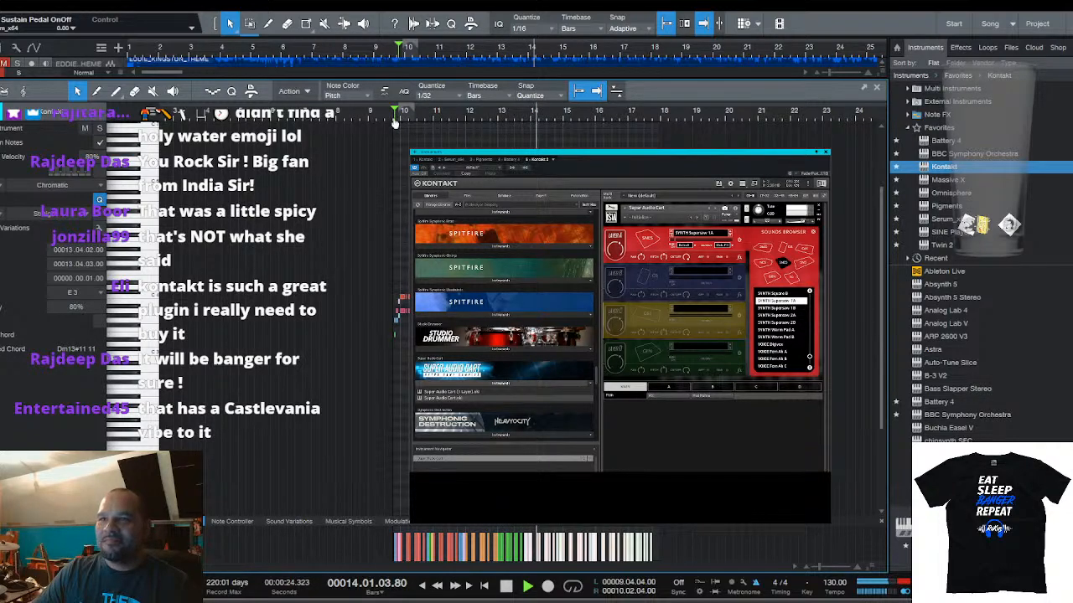
{"action": "left_click_drag", "start_coordinate": [546, 78], "coordinate": [545, 346]}
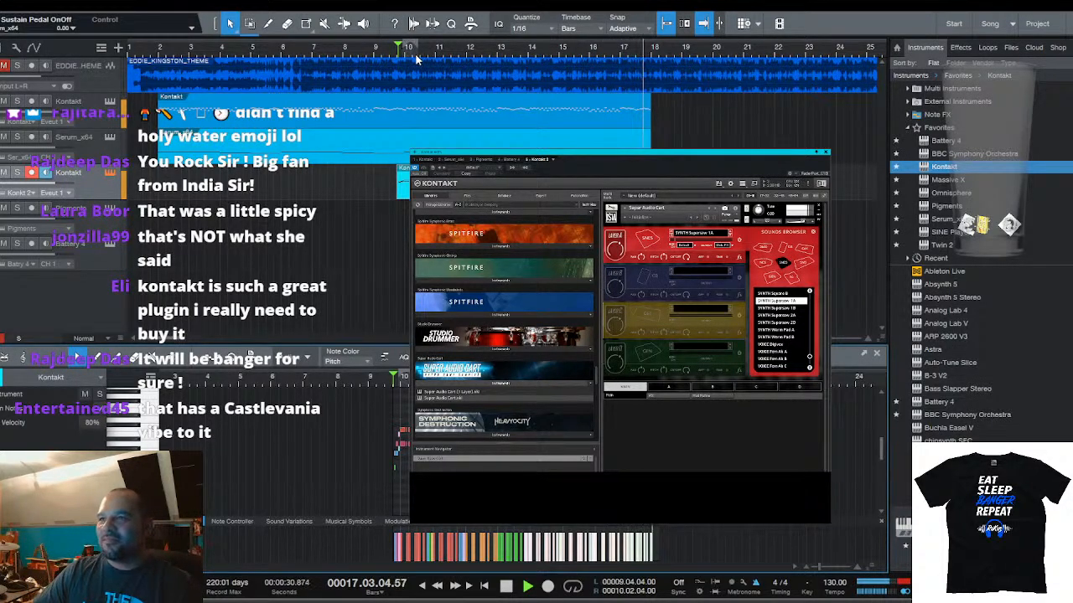
{"action": "left_click_drag", "start_coordinate": [637, 58], "coordinate": [638, 77]}
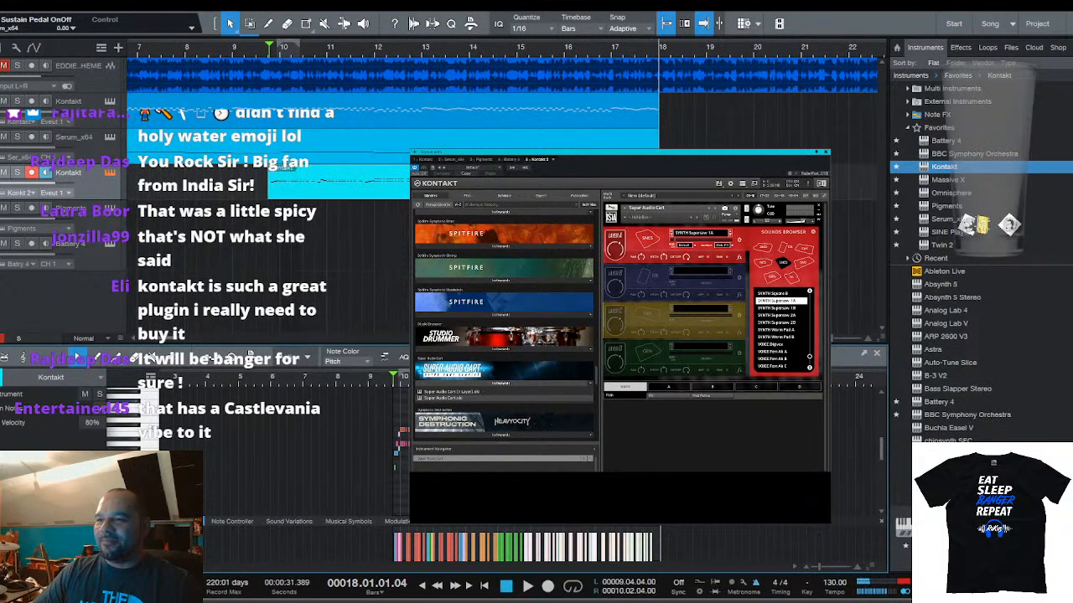
Copy the harmonized B3 notes at 17.3.1 and 17.3.2 to 17.4.1 and 17.4.2, and play the ending
{"action": "mouse_move", "coordinate": [654, 345]}
{"action": "left_mouse_down"}
{"action": "mouse_move", "coordinate": [654, 216]}
{"action": "mouse_move", "coordinate": [658, 340]}
{"action": "left_mouse_up"}
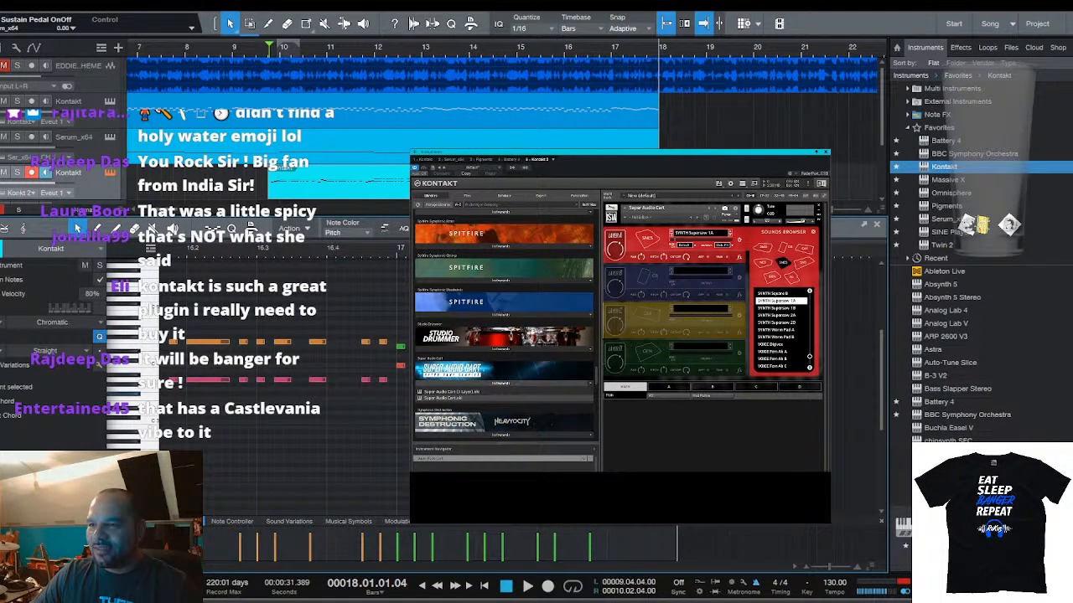
{"action": "left_click_drag", "start_coordinate": [565, 375], "coordinate": [531, 347]}
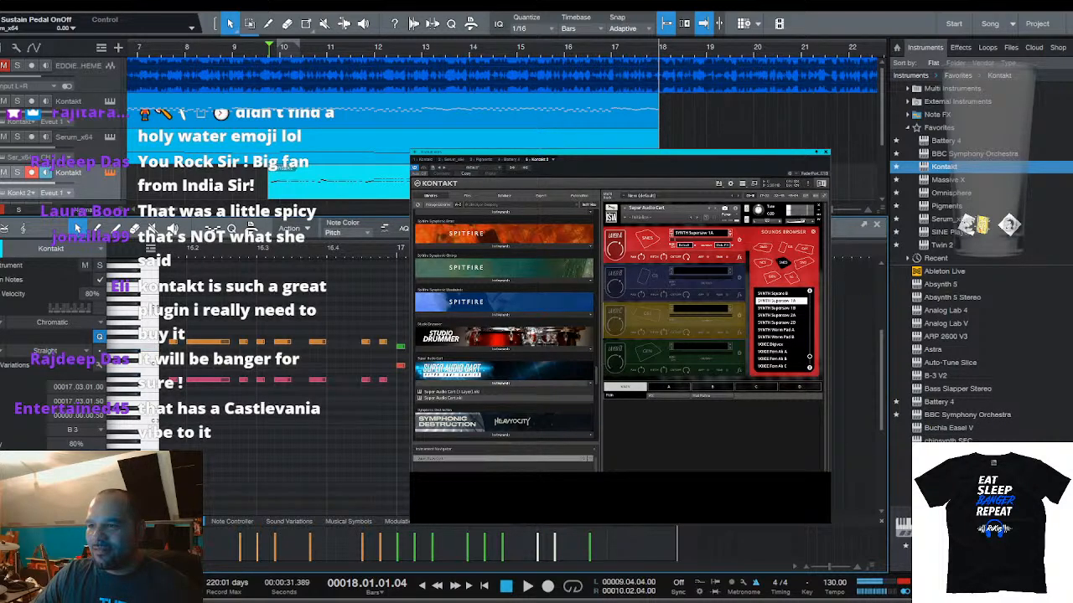
{"action": "key", "text": "space"}
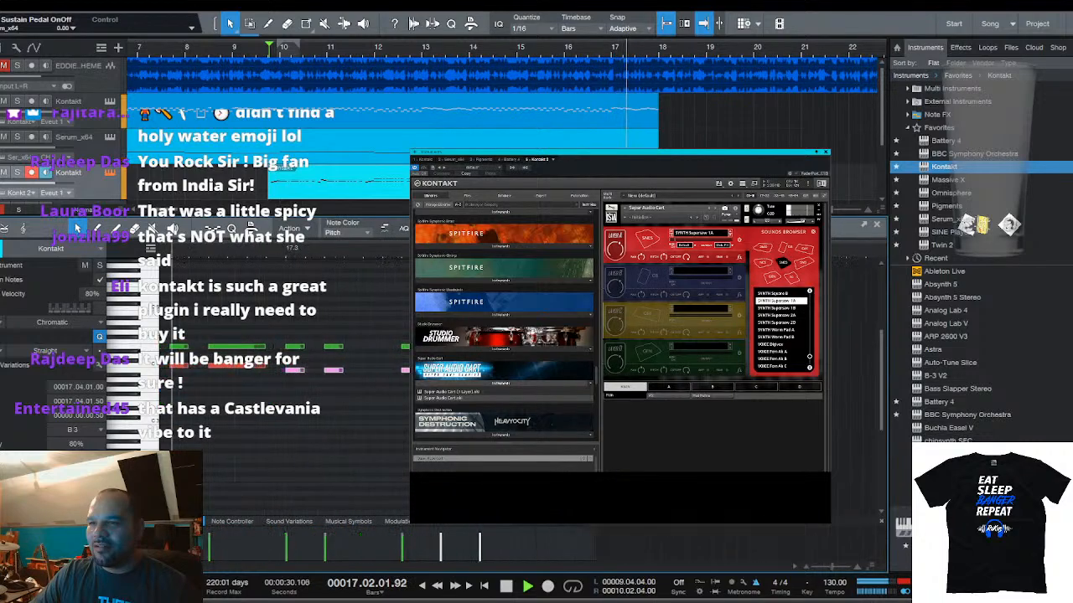
{"action": "key", "text": "space"}
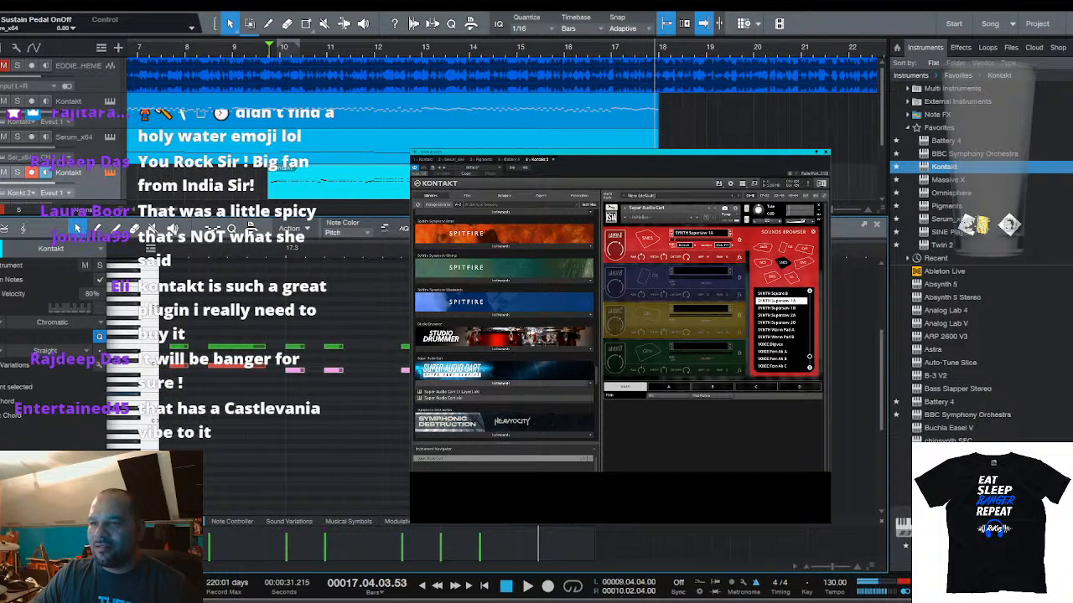
Shift the added ending notes one sixteenth later to 17.4.2 and 17.4.3, and lengthen the last ones to 0.0.1.50
{"action": "left_click_drag", "start_coordinate": [513, 332], "coordinate": [429, 381]}
{"action": "left_click_drag", "start_coordinate": [445, 346], "coordinate": [483, 346]}
{"action": "left_click", "coordinate": [494, 411]}
{"action": "left_click", "coordinate": [526, 346]}
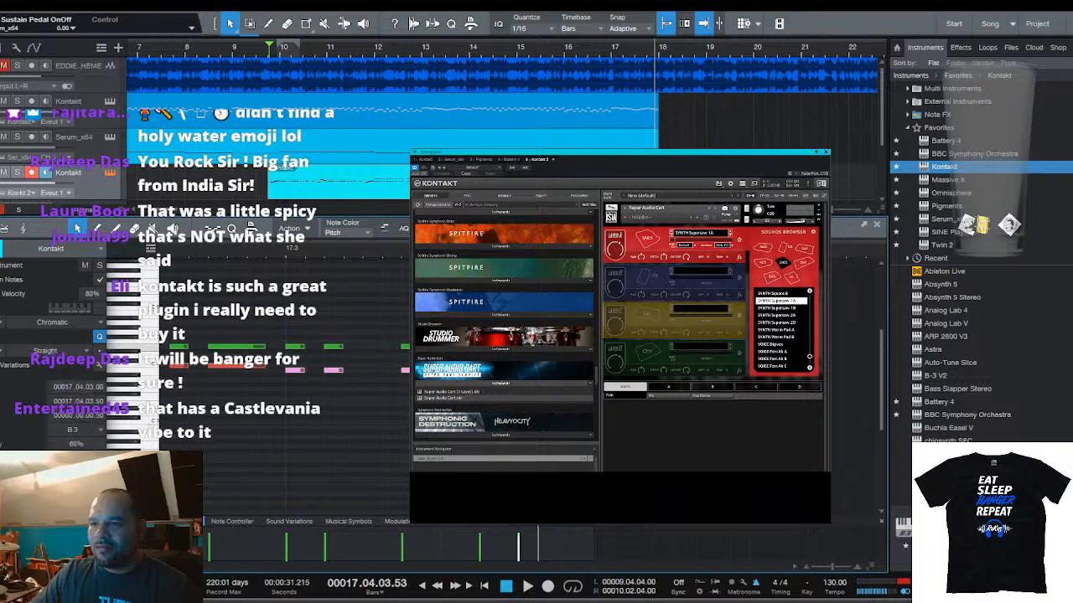
{"action": "scroll", "coordinate": [621, 249], "scroll_direction": "down", "scroll_amount": 6}
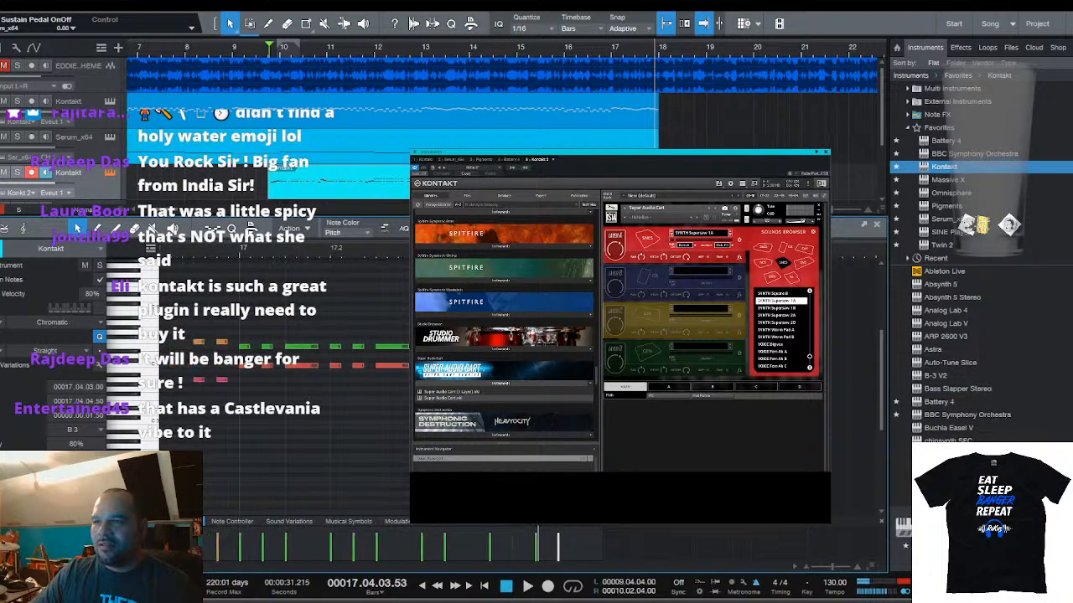
{"action": "scroll", "coordinate": [660, 54], "scroll_direction": "down", "scroll_amount": 5}
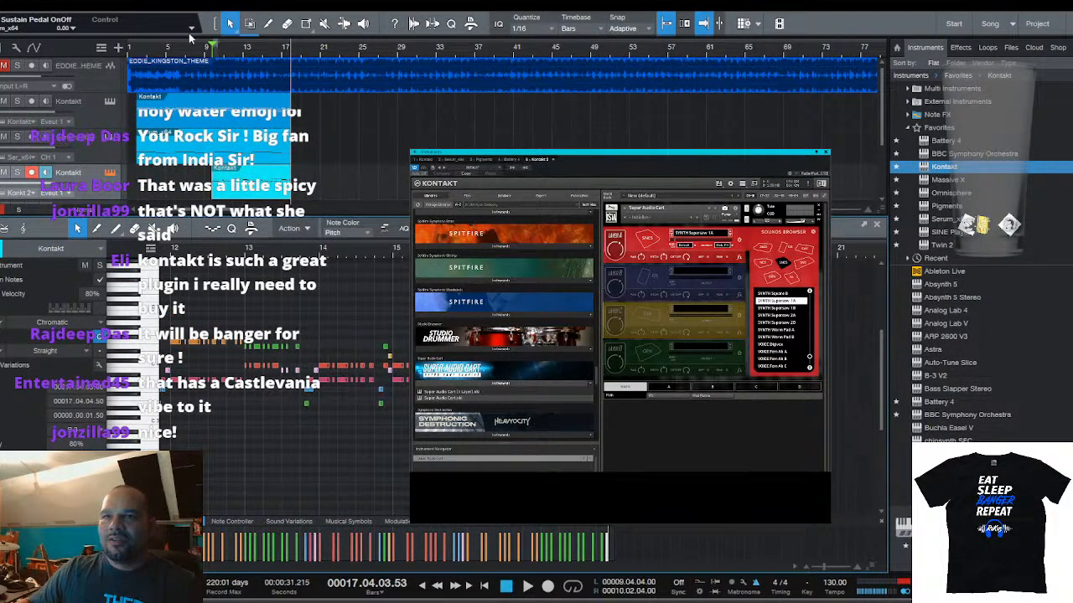
Play the song from bar 2, checking the instruments of the Kontakt organ, Serum and Supersaw lead tracks
{"action": "scroll", "coordinate": [319, 67], "scroll_direction": "up", "scroll_amount": 5}
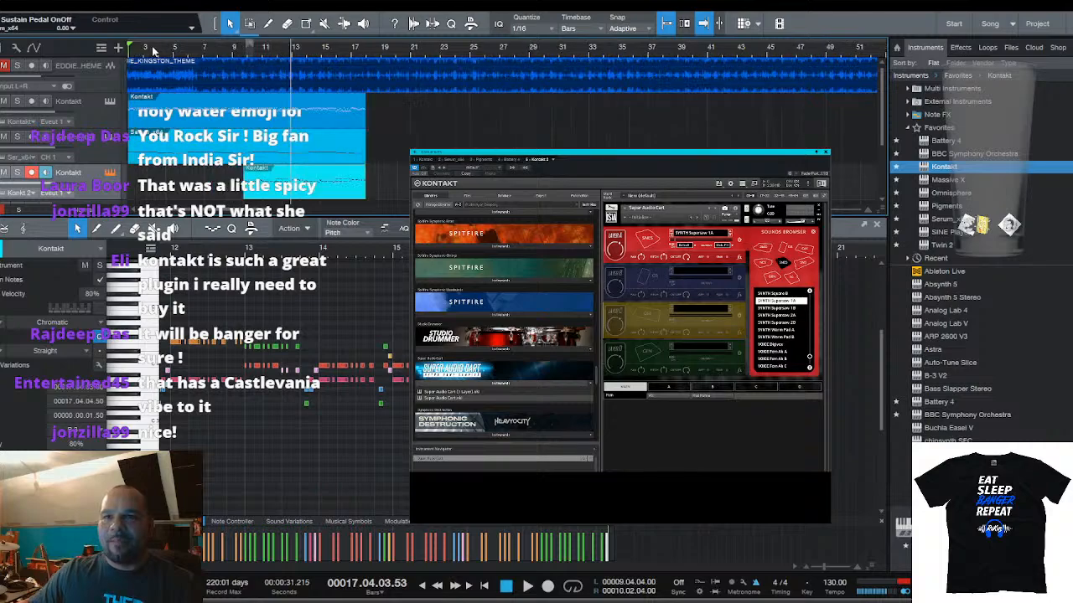
{"action": "scroll", "coordinate": [319, 67], "scroll_direction": "up", "scroll_amount": 1}
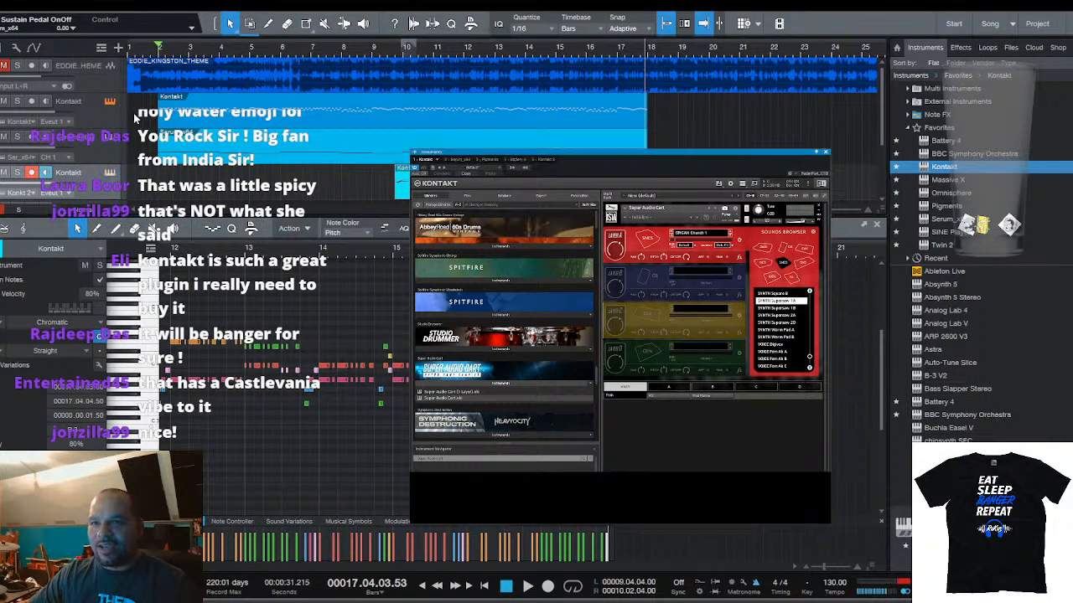
{"action": "key", "text": "space"}
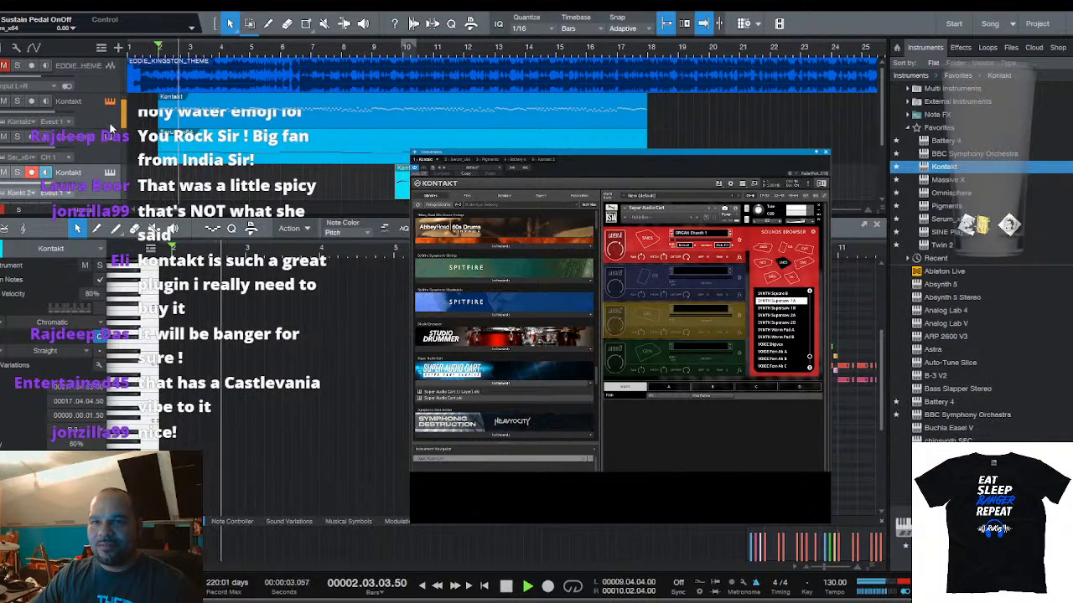
{"action": "left_click", "coordinate": [111, 140]}
{"action": "key", "text": "space"}
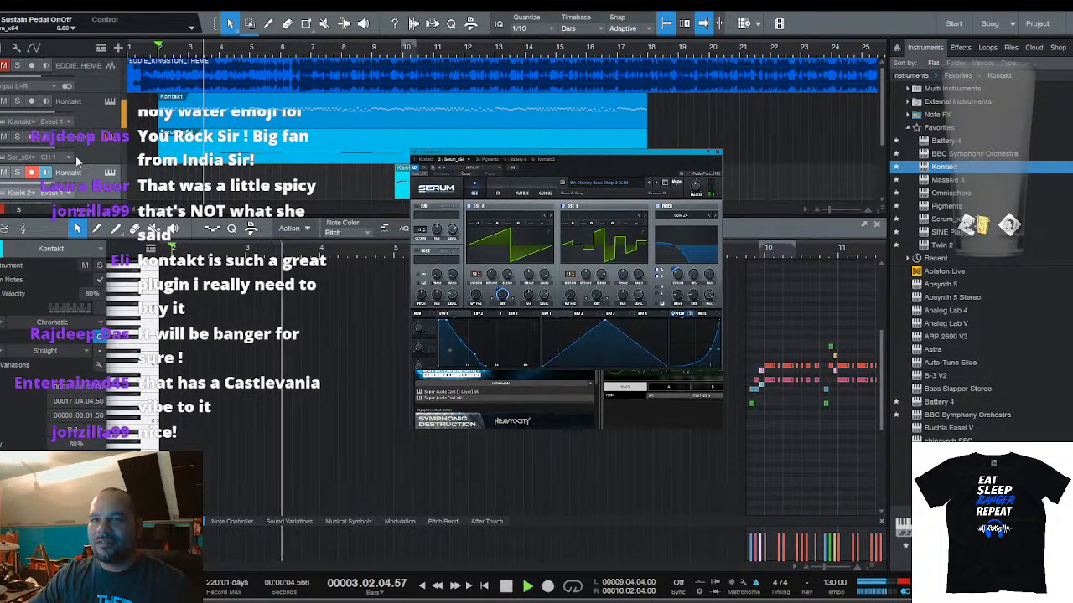
{"action": "key", "text": "space"}
{"action": "left_click", "coordinate": [112, 174]}
Play the harmonized lead's entry from 9.4 and look over the remaining instrument tracks
{"action": "mouse_move", "coordinate": [159, 48]}
{"action": "left_mouse_down"}
{"action": "mouse_move", "coordinate": [277, 63]}
{"action": "mouse_move", "coordinate": [394, 61]}
{"action": "left_mouse_up"}
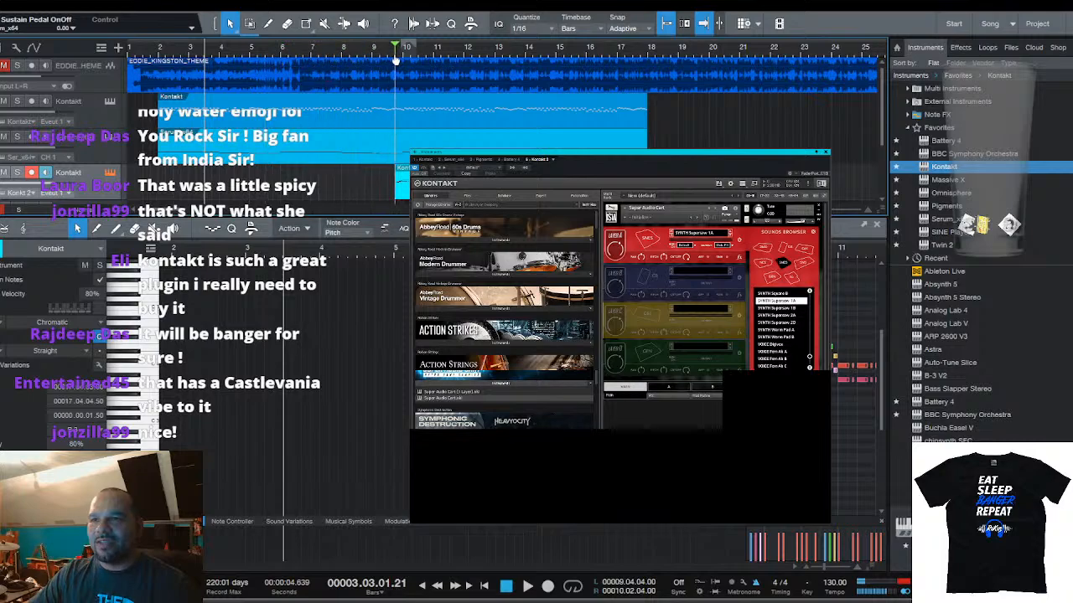
{"action": "key", "text": "space"}
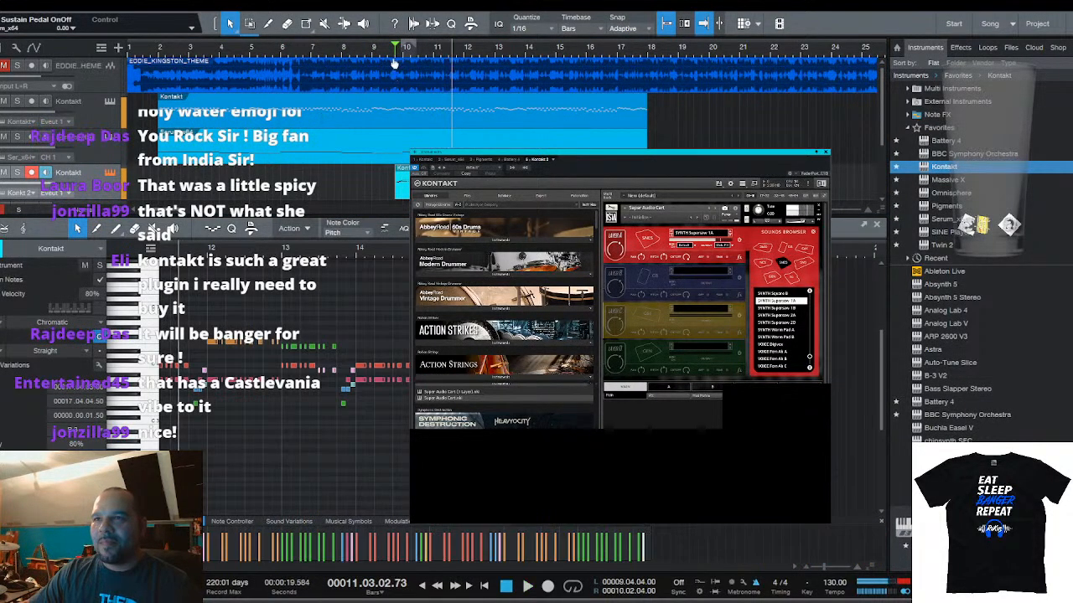
{"action": "left_click_drag", "start_coordinate": [394, 49], "coordinate": [162, 50]}
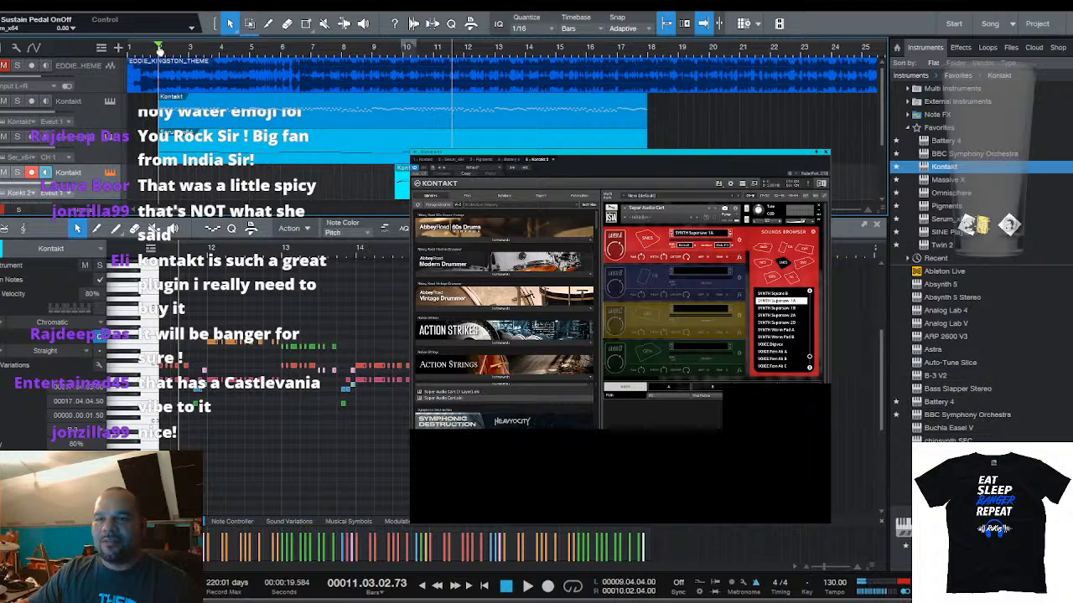
{"action": "scroll", "coordinate": [182, 98], "scroll_direction": "down", "scroll_amount": 1}
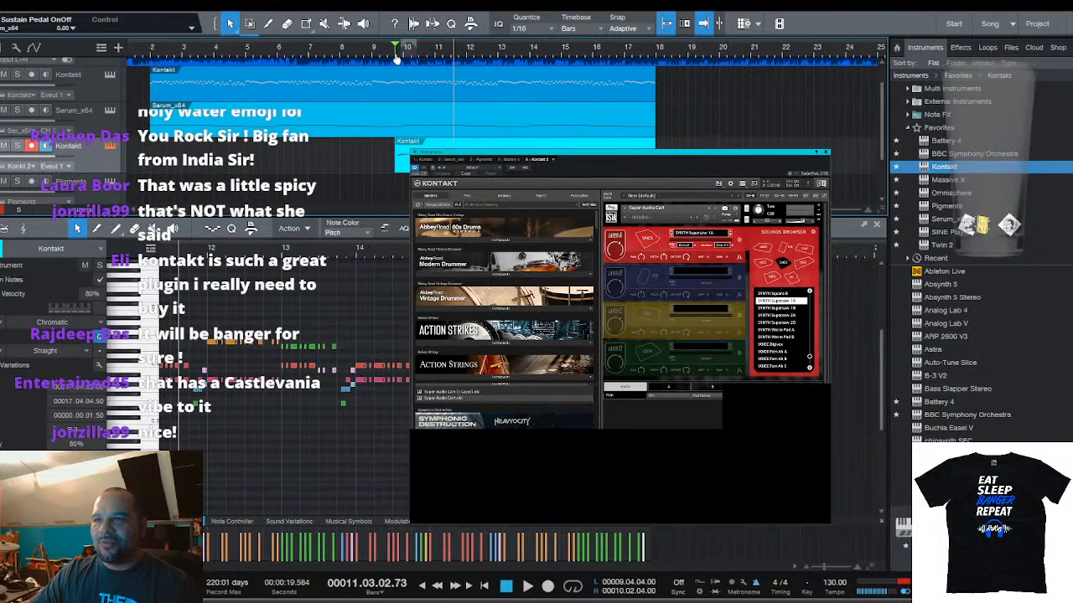
{"action": "scroll", "coordinate": [396, 58], "scroll_direction": "down", "scroll_amount": 3}
{"action": "left_click_drag", "start_coordinate": [172, 52], "coordinate": [225, 52]}
{"action": "scroll", "coordinate": [243, 53], "scroll_direction": "up", "scroll_amount": 5}
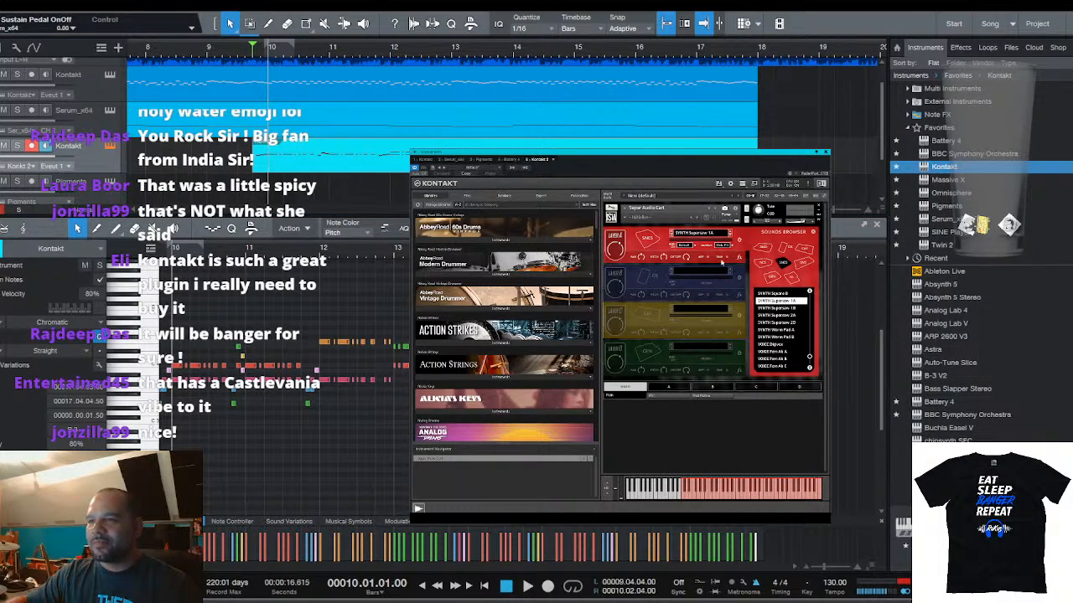
{"action": "scroll", "coordinate": [383, 185], "scroll_direction": "down", "scroll_amount": 2}
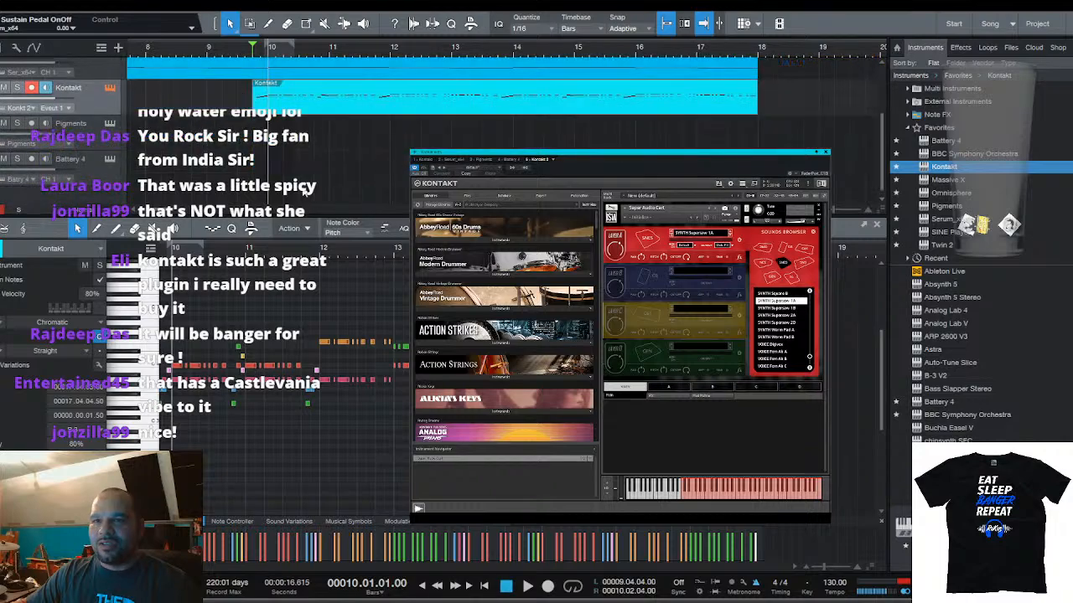
Close the note editor, add another Kontakt instrument track below the lead, and create an empty part on it starting at 9.4
{"action": "left_click", "coordinate": [877, 227]}
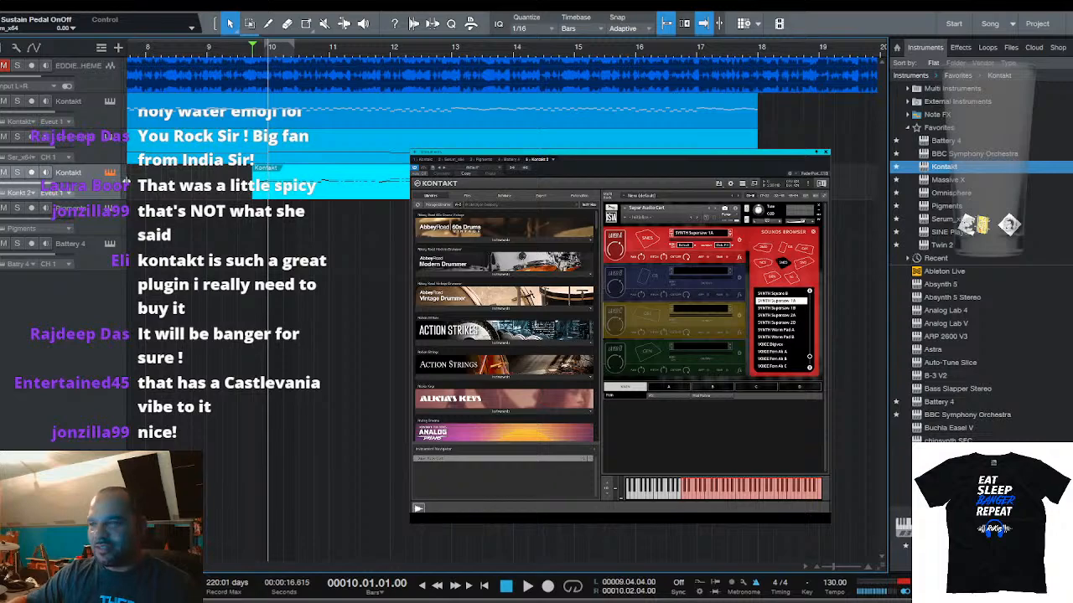
{"action": "left_click_drag", "start_coordinate": [951, 171], "coordinate": [81, 203]}
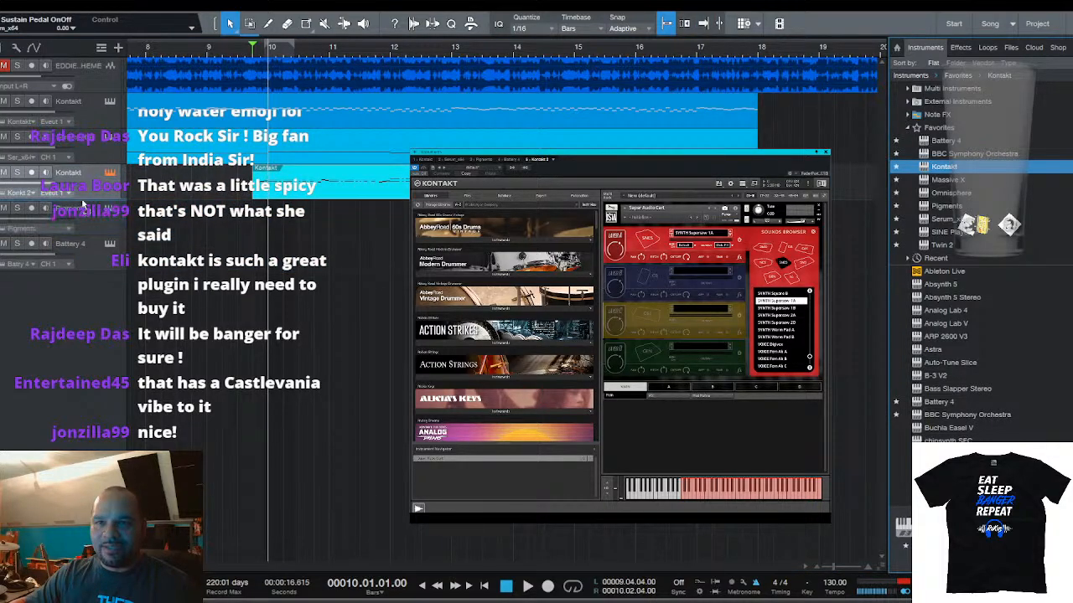
{"action": "double_click", "coordinate": [258, 220]}
{"action": "left_click_drag", "start_coordinate": [266, 224], "coordinate": [308, 241]}
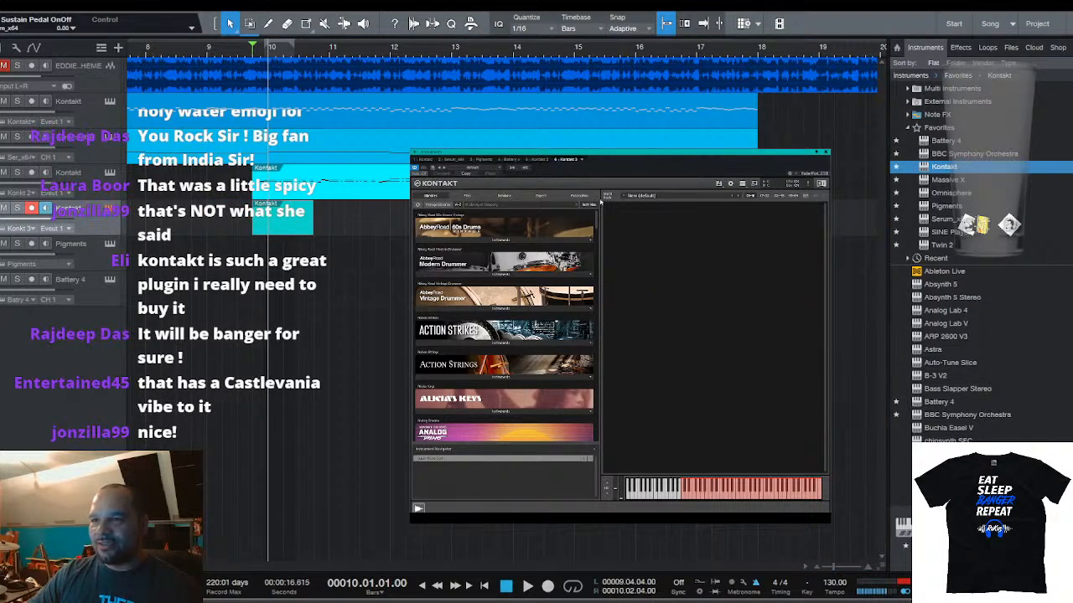
Load Super Audio Cart into the new Kontakt and browse its SNES sounds down to the drum kits
{"action": "left_click_drag", "start_coordinate": [596, 221], "coordinate": [592, 385]}
{"action": "left_click", "coordinate": [504, 304]}
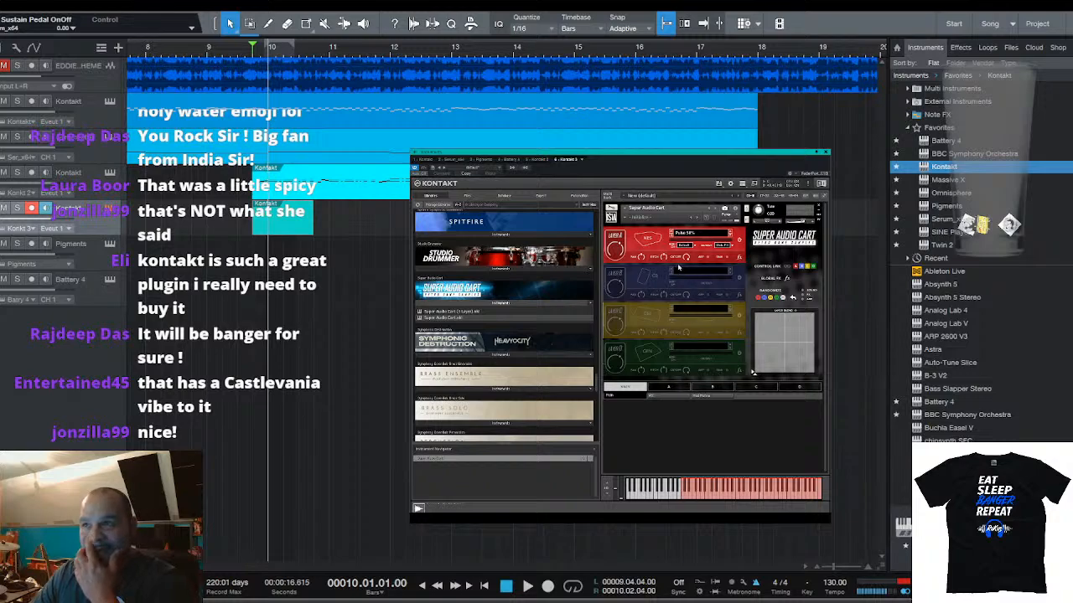
{"action": "left_click", "coordinate": [649, 239]}
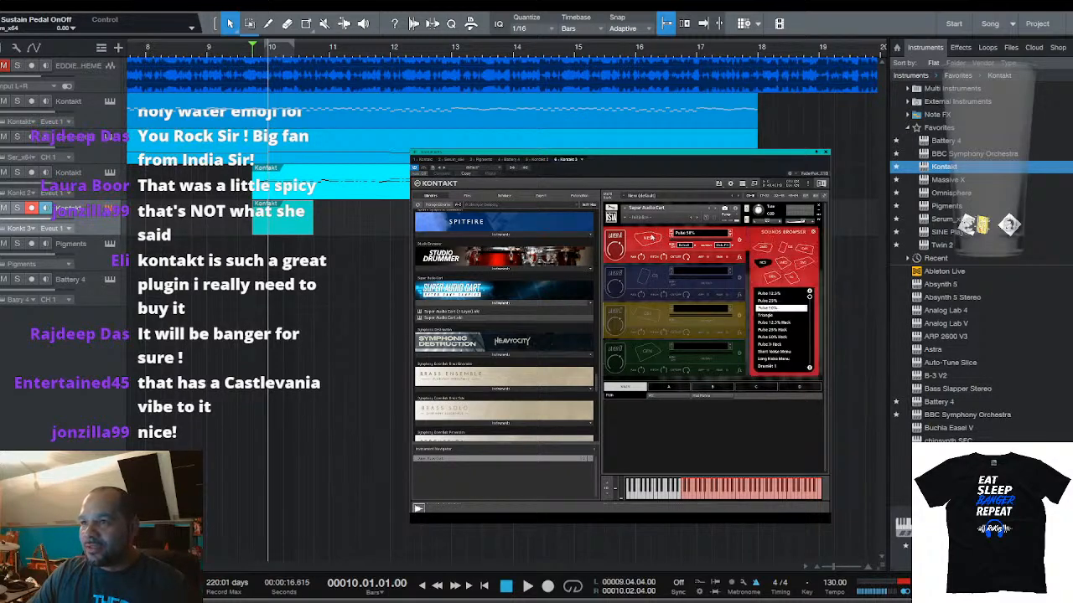
{"action": "left_click", "coordinate": [781, 265]}
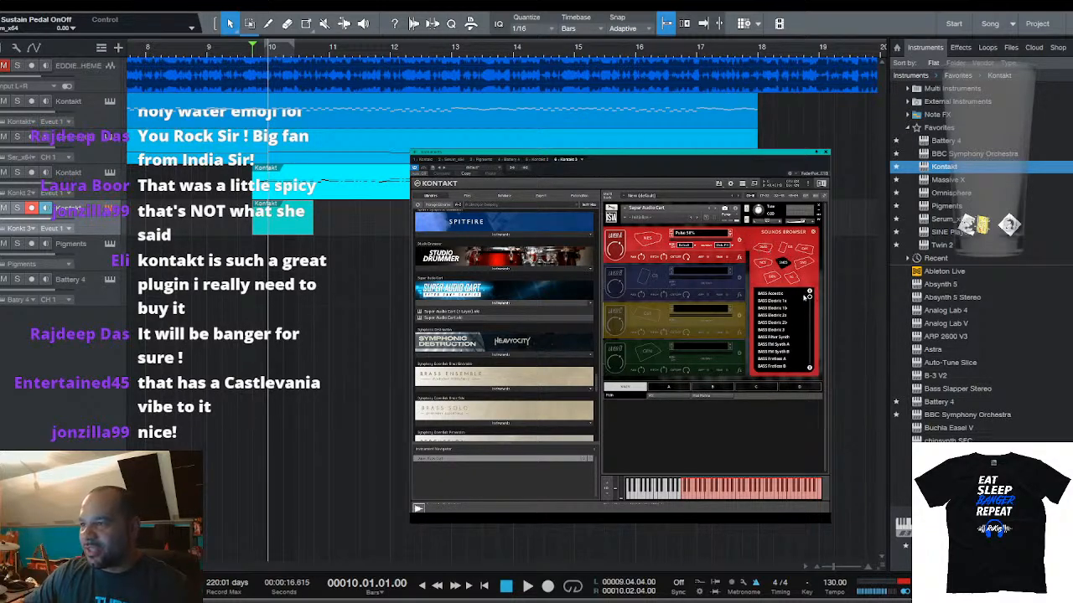
{"action": "left_click_drag", "start_coordinate": [809, 297], "coordinate": [808, 318]}
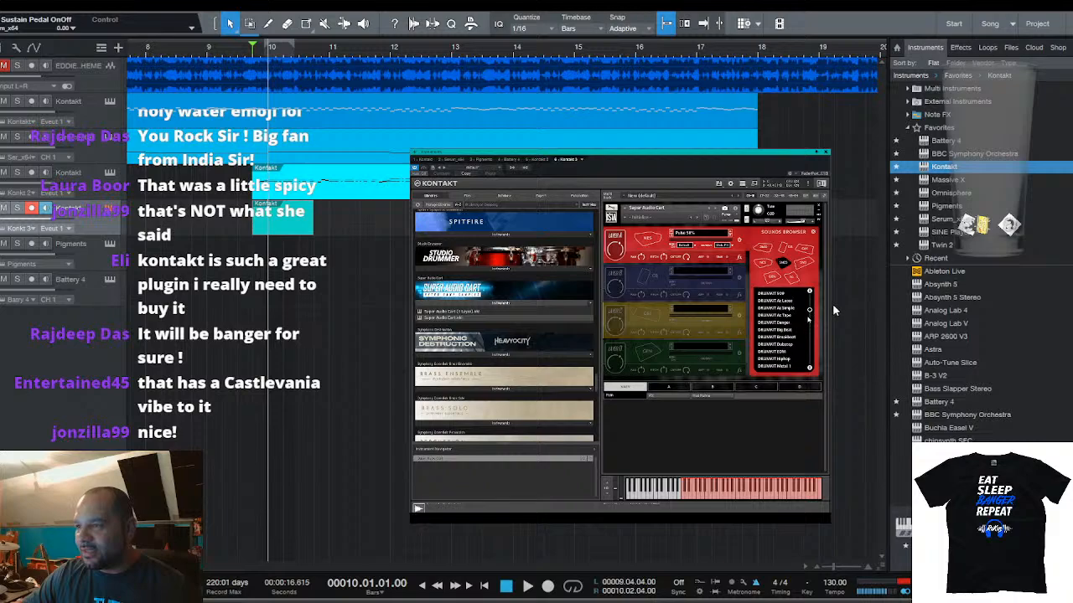
Audition the Banger, Big Beat, Breakbeat, Dubstep and HipHop drum kits, and settle on DRUMKIT Big Beat
{"action": "left_click", "coordinate": [775, 322]}
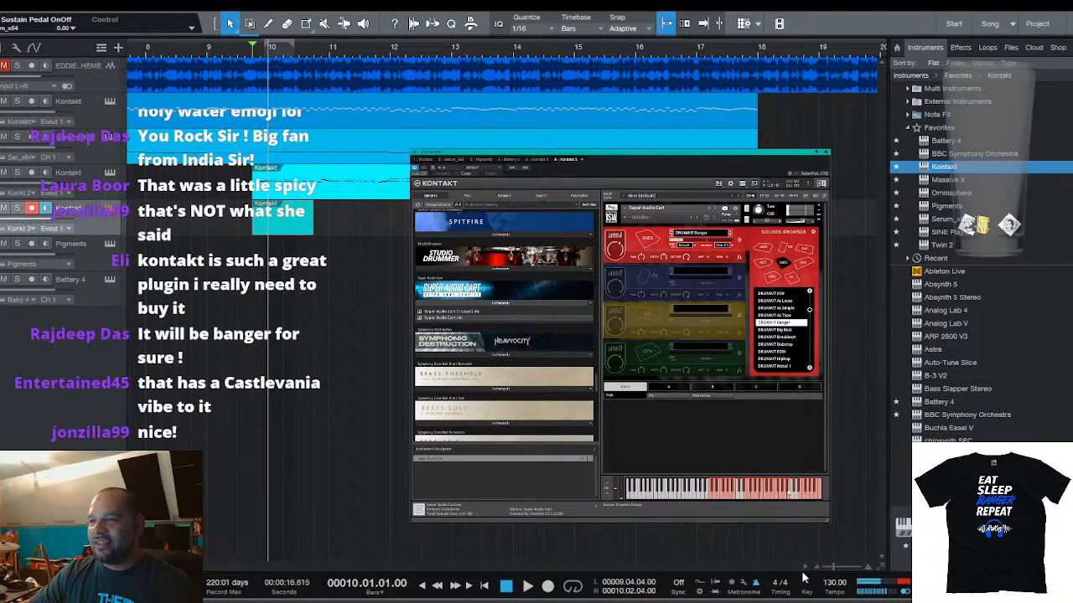
{"action": "left_click", "coordinate": [765, 331]}
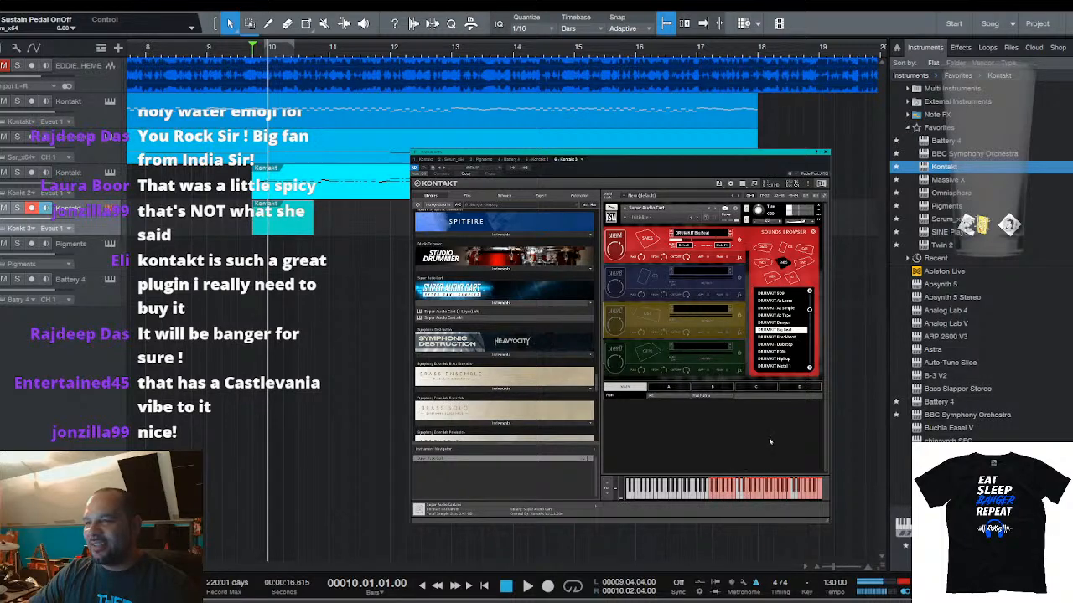
{"action": "left_click", "coordinate": [763, 337]}
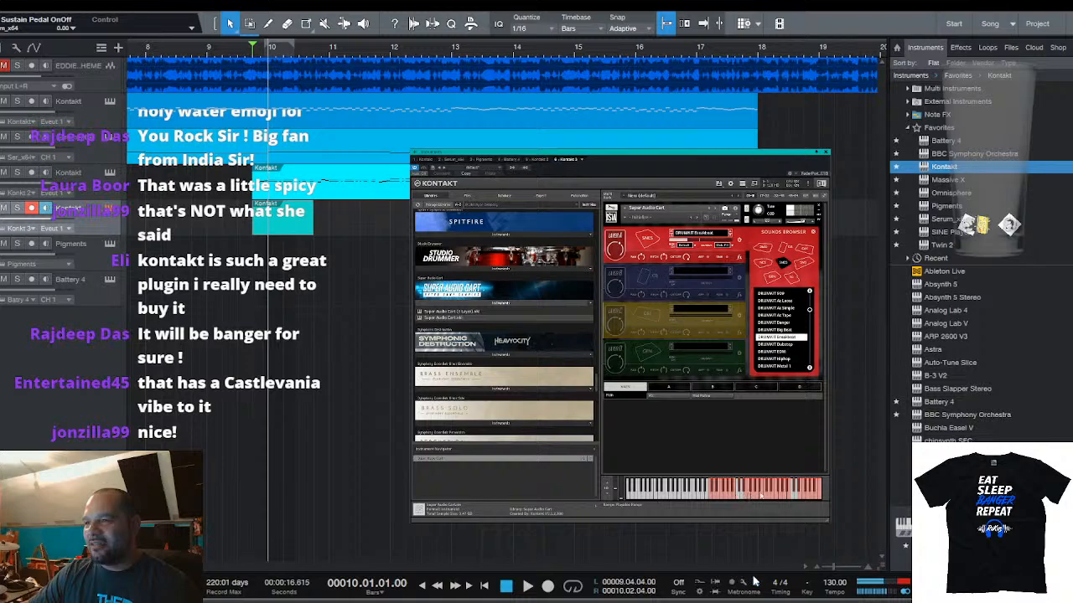
{"action": "left_click", "coordinate": [769, 344]}
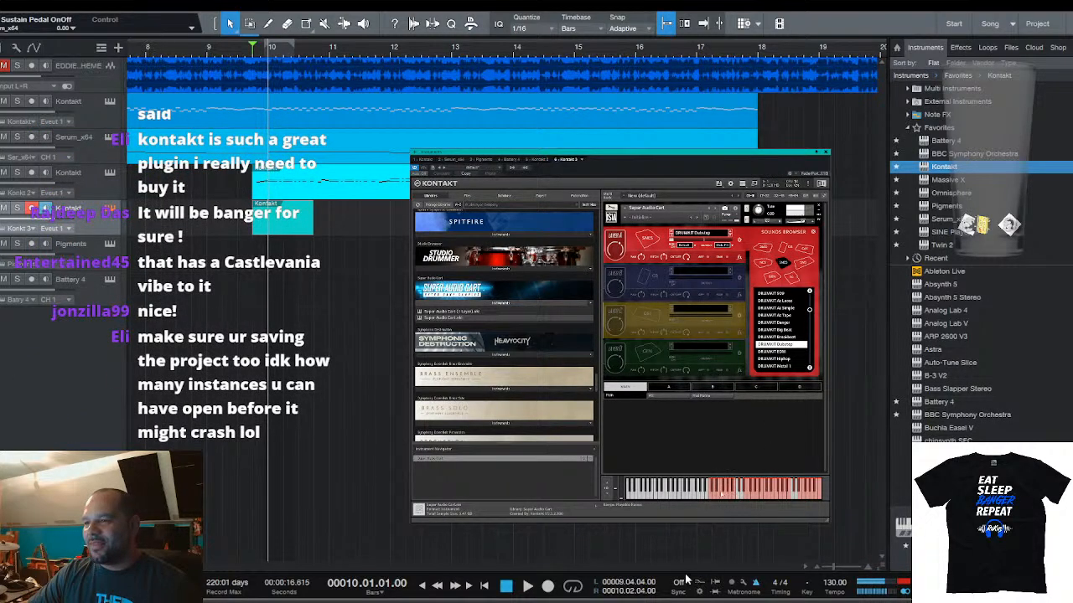
{"action": "left_click", "coordinate": [775, 360]}
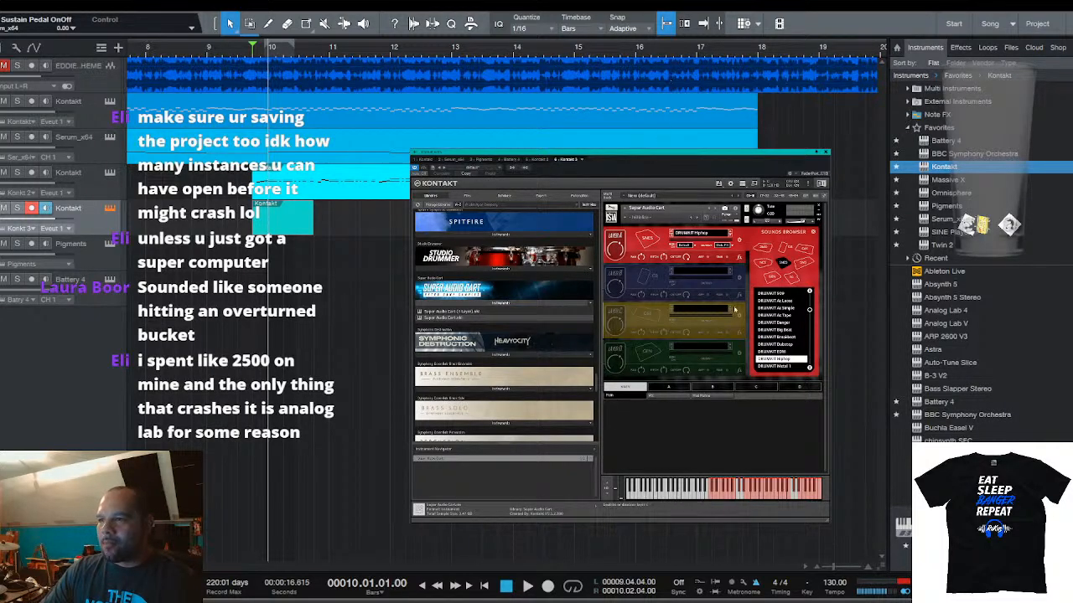
{"action": "left_click", "coordinate": [778, 330]}
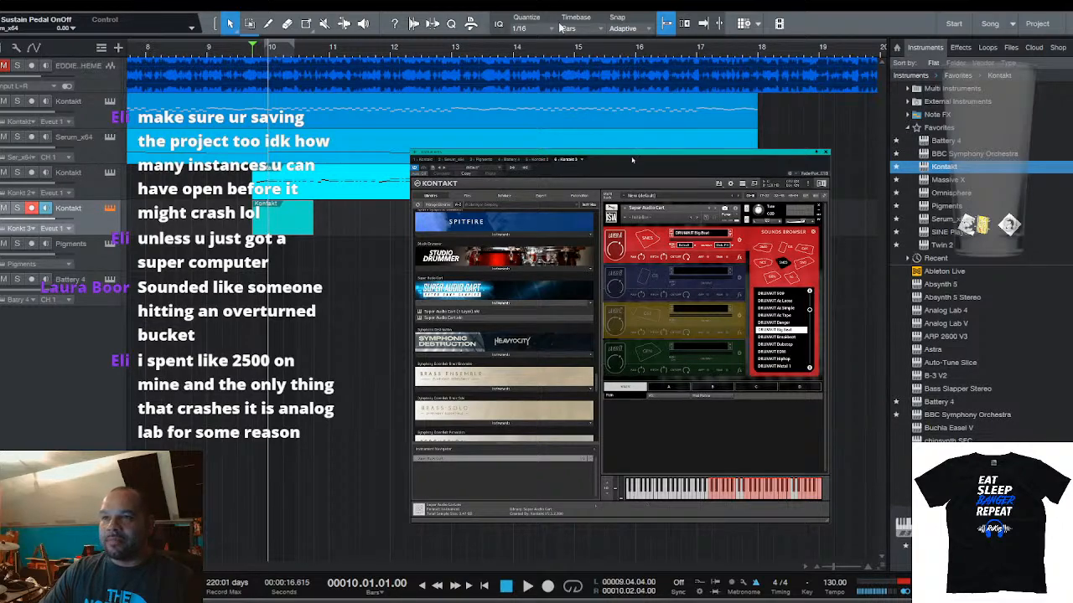
Extend the drum part, open it in an enlarged note editor with the playhead at 9.4.1, and close the Kontakt window
{"action": "left_click_drag", "start_coordinate": [315, 214], "coordinate": [436, 209]}
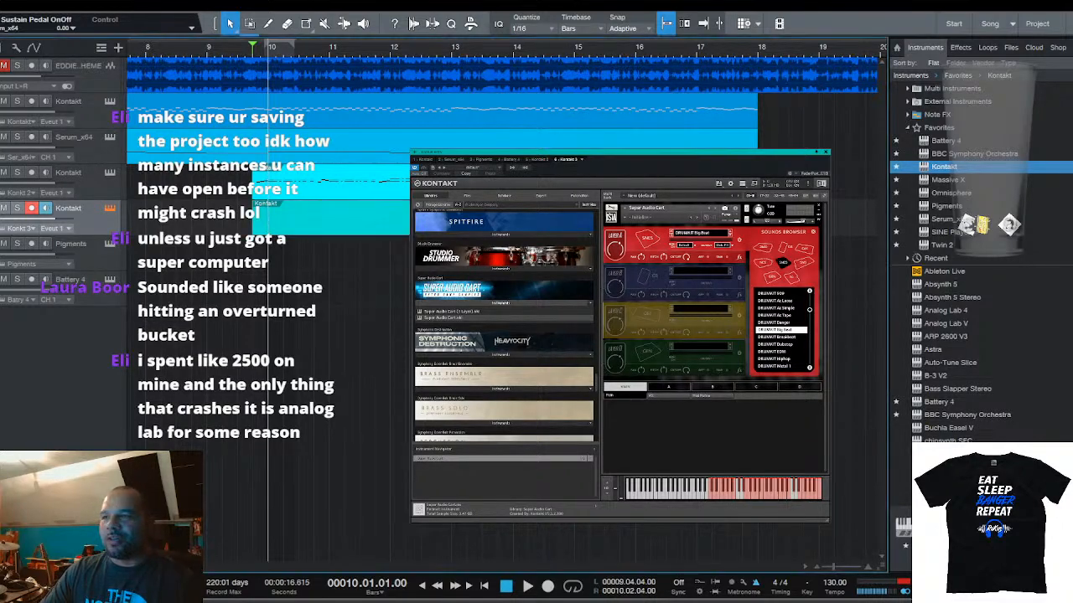
{"action": "double_click", "coordinate": [283, 222]}
{"action": "scroll", "coordinate": [201, 256], "scroll_direction": "up", "scroll_amount": 4}
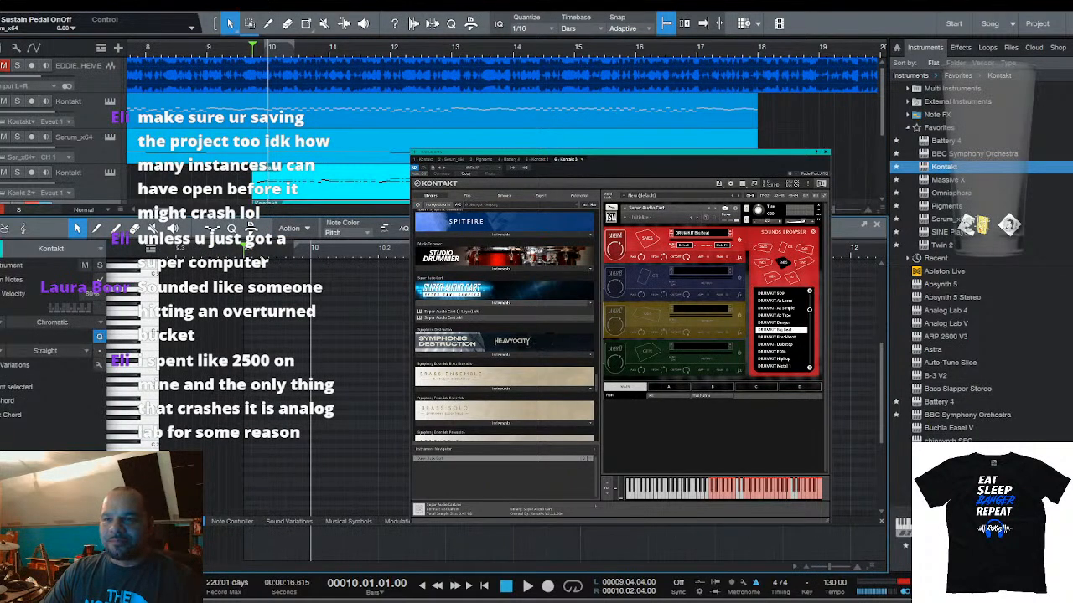
{"action": "left_click", "coordinate": [245, 247]}
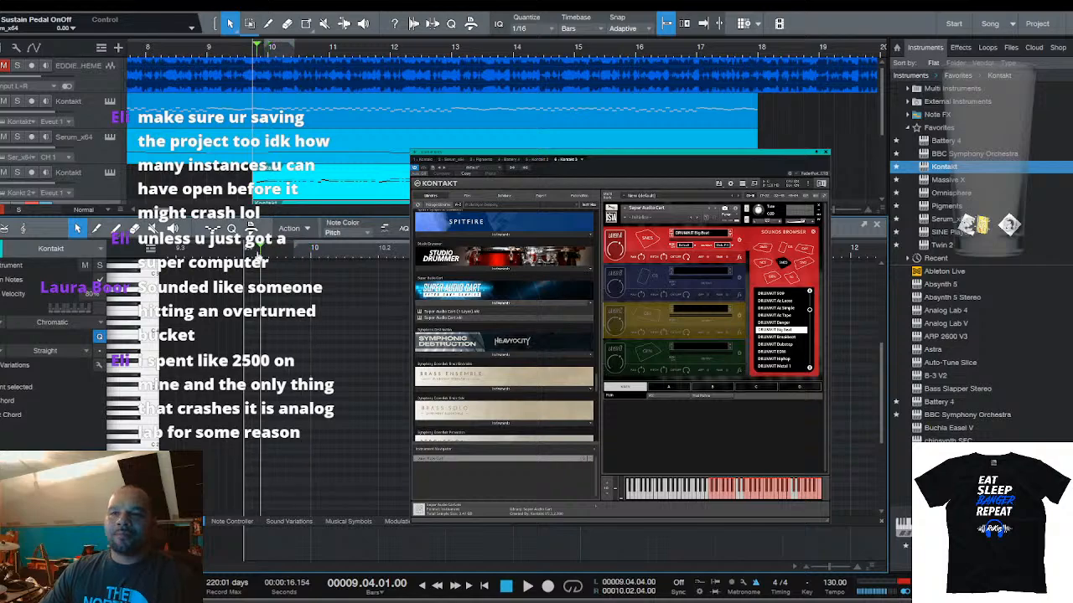
{"action": "scroll", "coordinate": [294, 250], "scroll_direction": "down", "scroll_amount": 2}
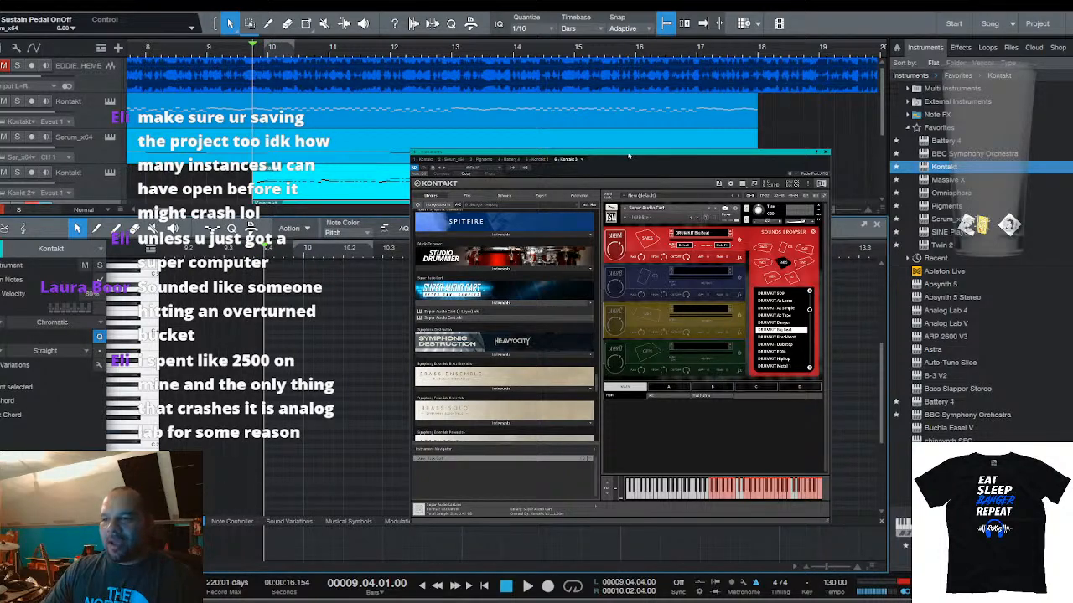
{"action": "left_click", "coordinate": [824, 152]}
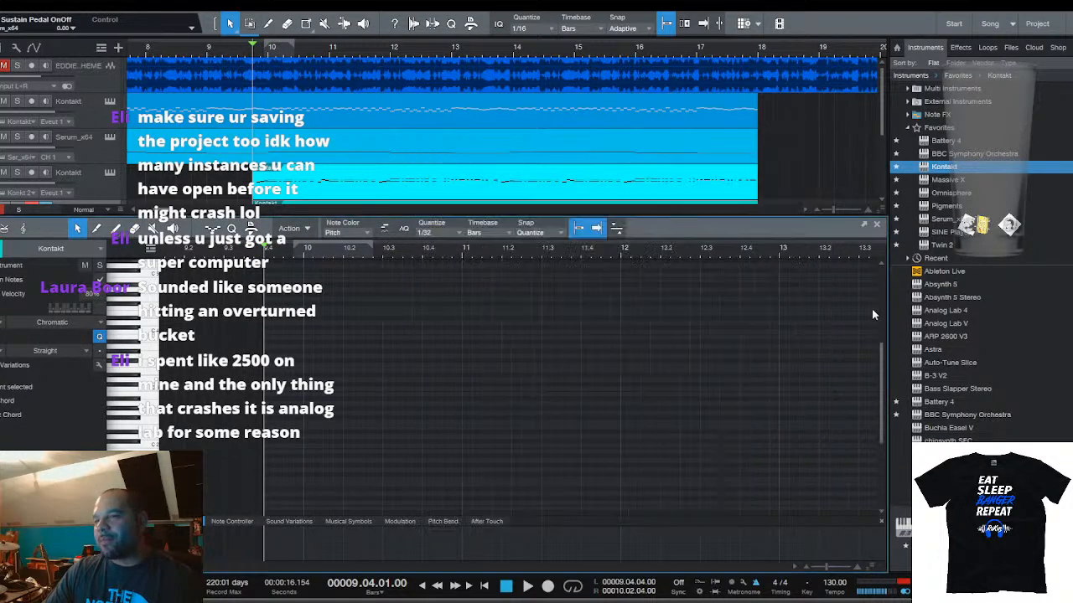
{"action": "left_click_drag", "start_coordinate": [353, 216], "coordinate": [351, 120]}
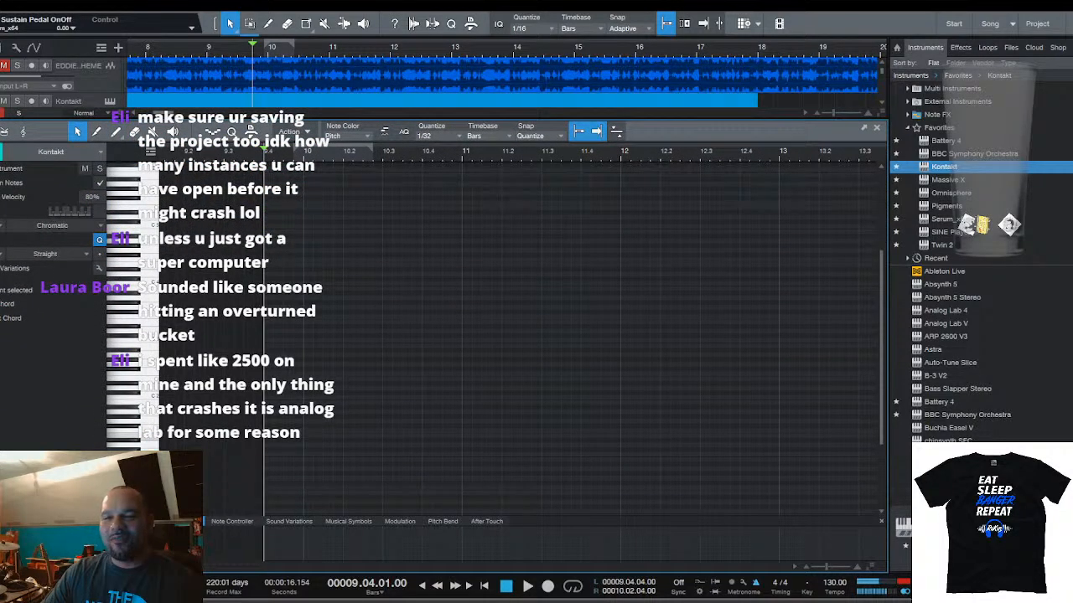
Draw a C1 drum note at 9.4.1 in the new part and play it
{"action": "mouse_move", "coordinate": [152, 448]}
{"action": "left_mouse_down"}
{"action": "mouse_move", "coordinate": [152, 356]}
{"action": "mouse_move", "coordinate": [154, 450]}
{"action": "left_mouse_up"}
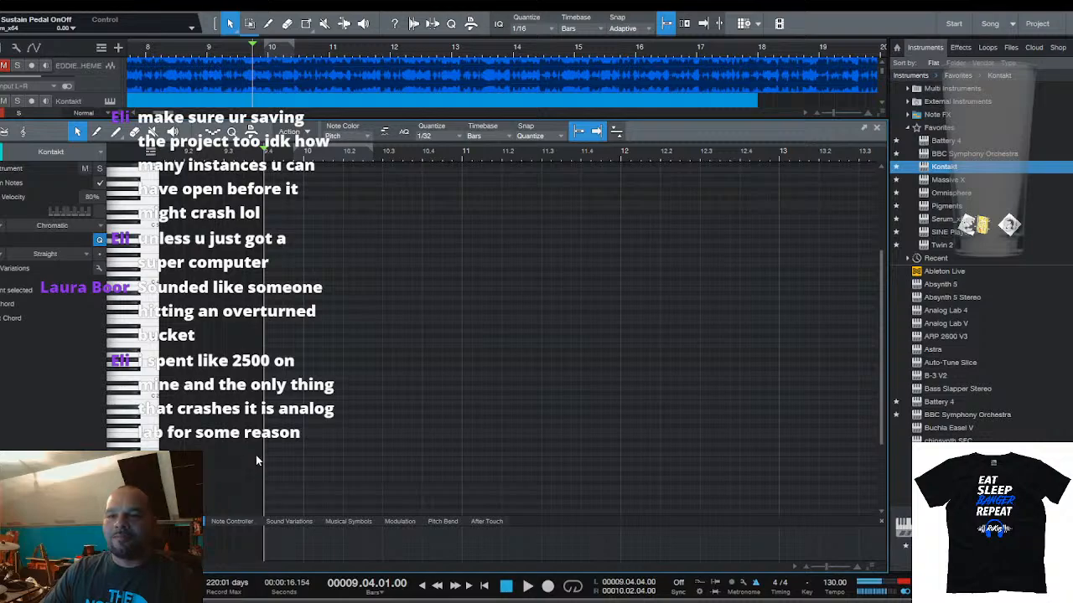
{"action": "double_click", "coordinate": [264, 455]}
{"action": "scroll", "coordinate": [266, 155], "scroll_direction": "up", "scroll_amount": 6}
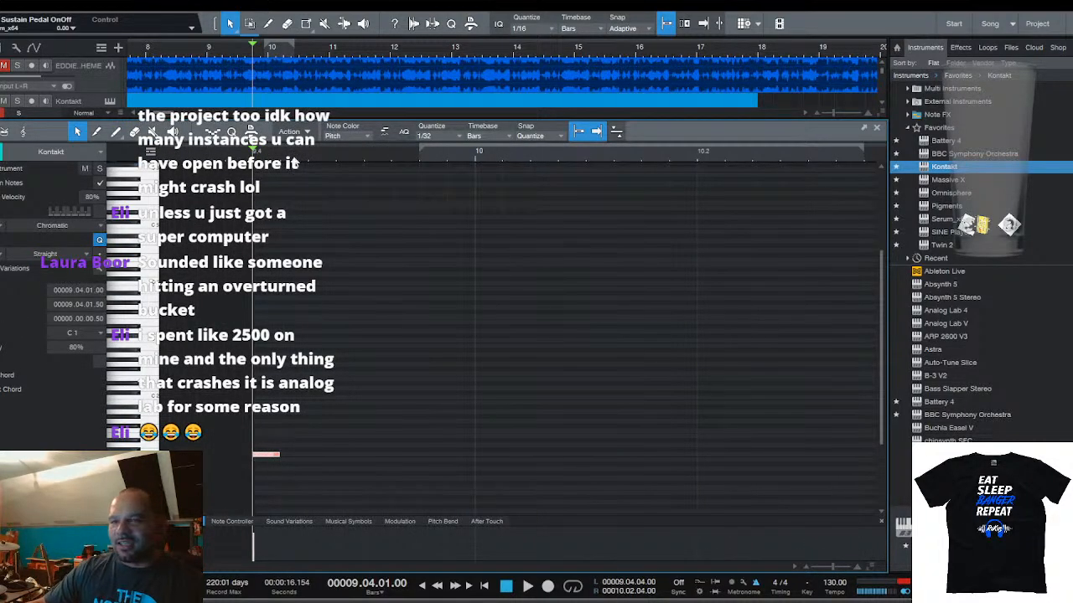
{"action": "left_click_drag", "start_coordinate": [297, 160], "coordinate": [241, 161]}
{"action": "key", "text": "space"}
{"action": "key", "text": "space"}
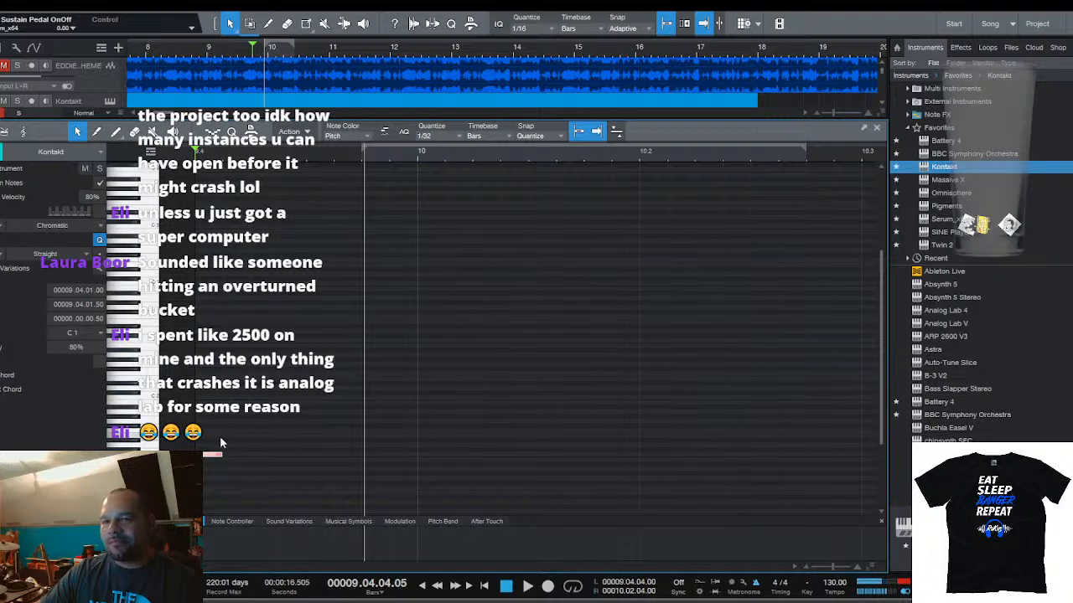
Add D1 drum notes at 9.4.2, 9.4.3 and 9.4.4, and play the fill
{"action": "left_click_drag", "start_coordinate": [212, 455], "coordinate": [327, 453]}
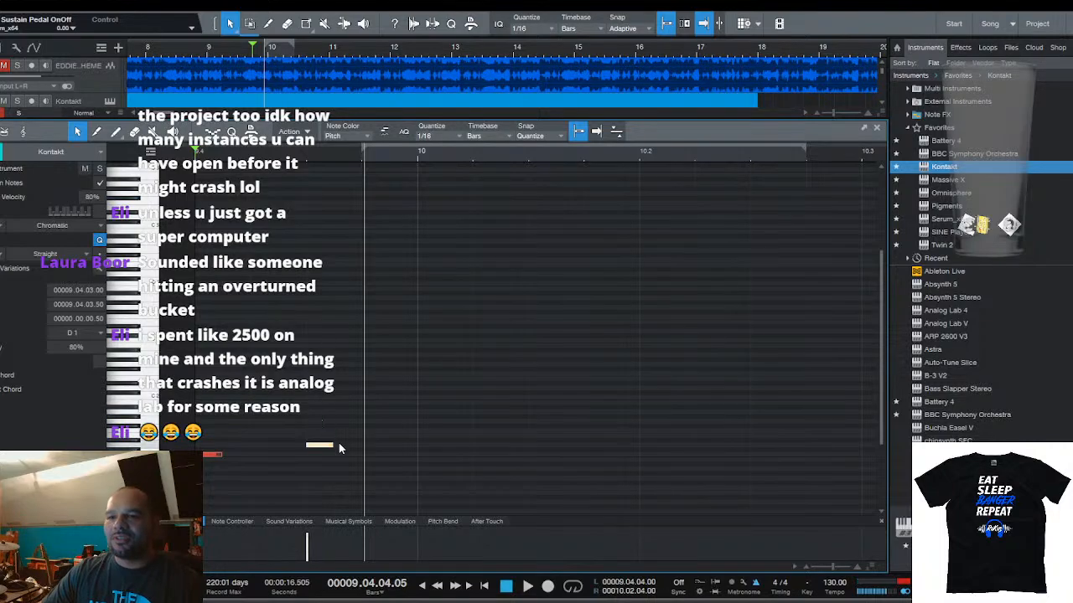
{"action": "left_click_drag", "start_coordinate": [330, 448], "coordinate": [280, 451]}
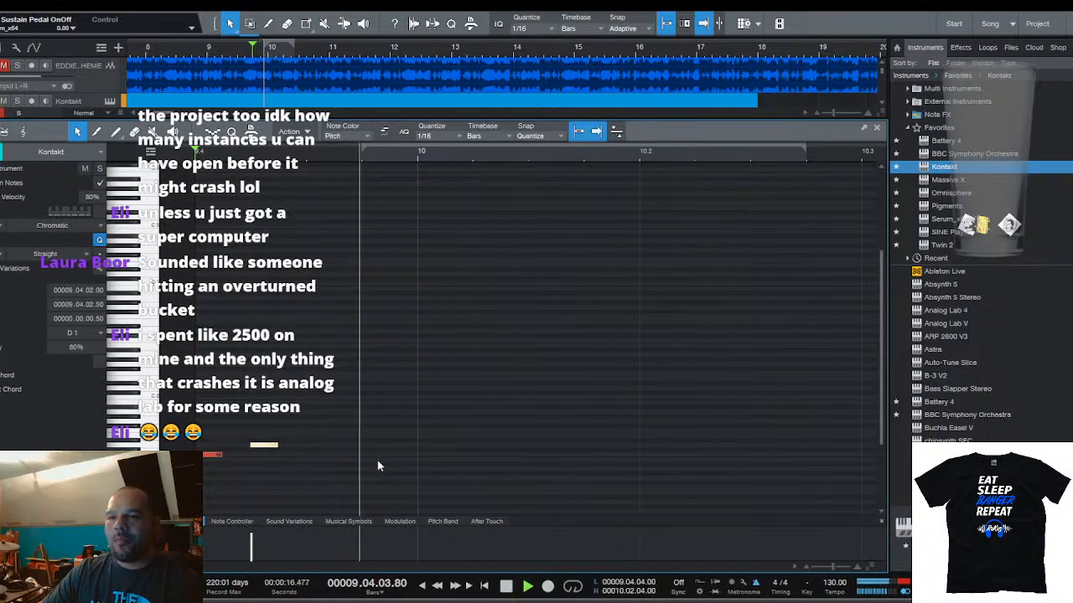
{"action": "left_click", "coordinate": [315, 450]}
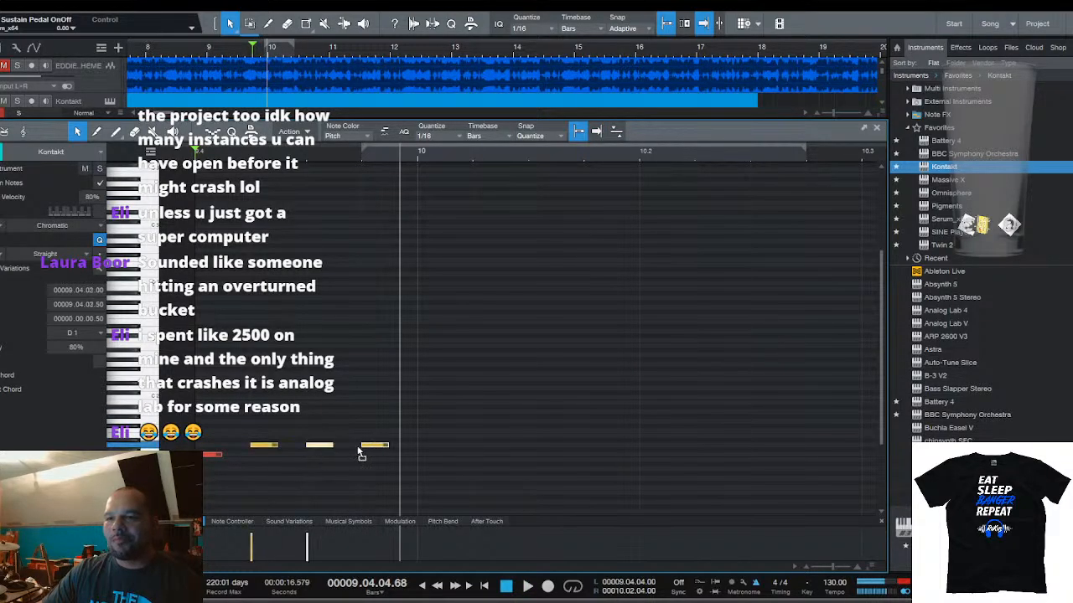
{"action": "left_click", "coordinate": [369, 450]}
{"action": "key", "text": "space"}
{"action": "key", "text": "space"}
Raise the first drum note at 9.4.1 to D1 and play the four-note roll
{"action": "left_click_drag", "start_coordinate": [215, 456], "coordinate": [216, 446]}
{"action": "key", "text": "space"}
{"action": "key", "text": "space"}
{"action": "scroll", "coordinate": [391, 157], "scroll_direction": "down", "scroll_amount": 2}
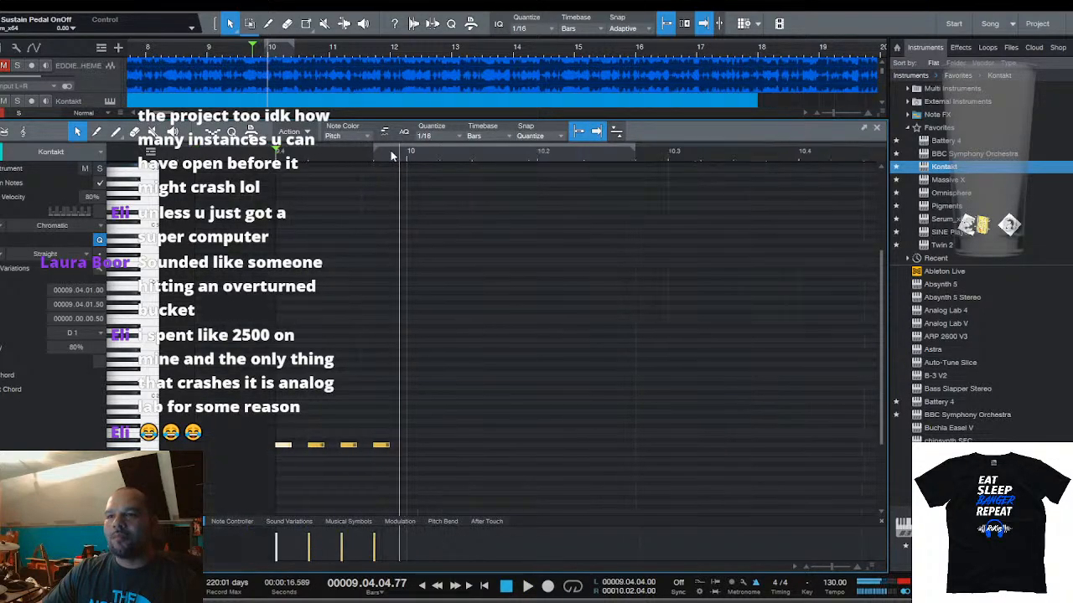
{"action": "key", "text": "space"}
{"action": "key", "text": "space"}
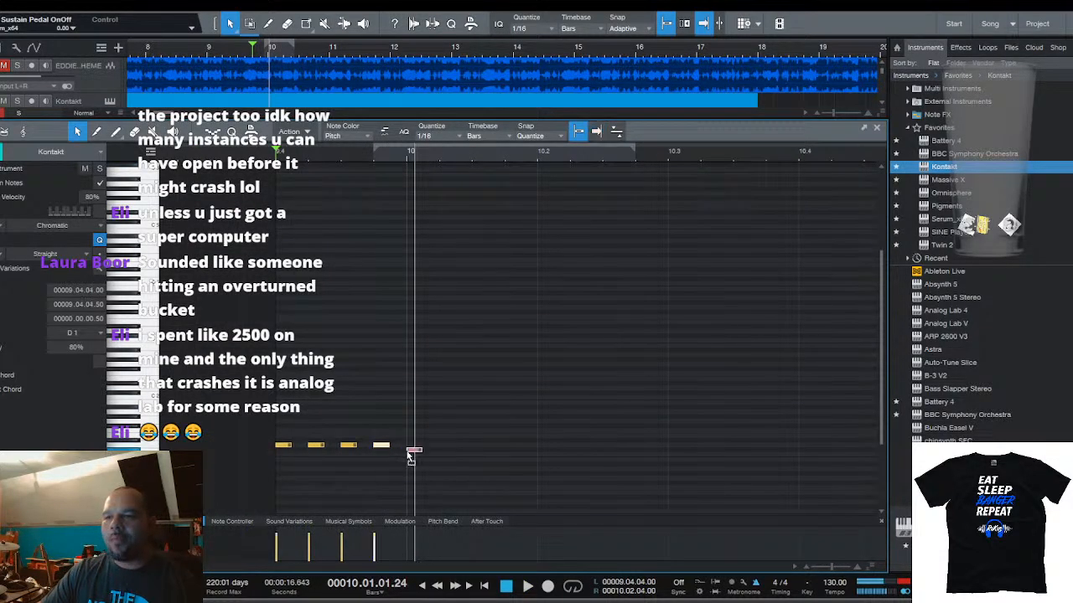
Add a C1 drum note at 10.1.1 after the roll, and delete the trial notes at 10.1.2 and 10.2.1
{"action": "left_click", "coordinate": [411, 453]}
{"action": "left_click_drag", "start_coordinate": [417, 453], "coordinate": [440, 415]}
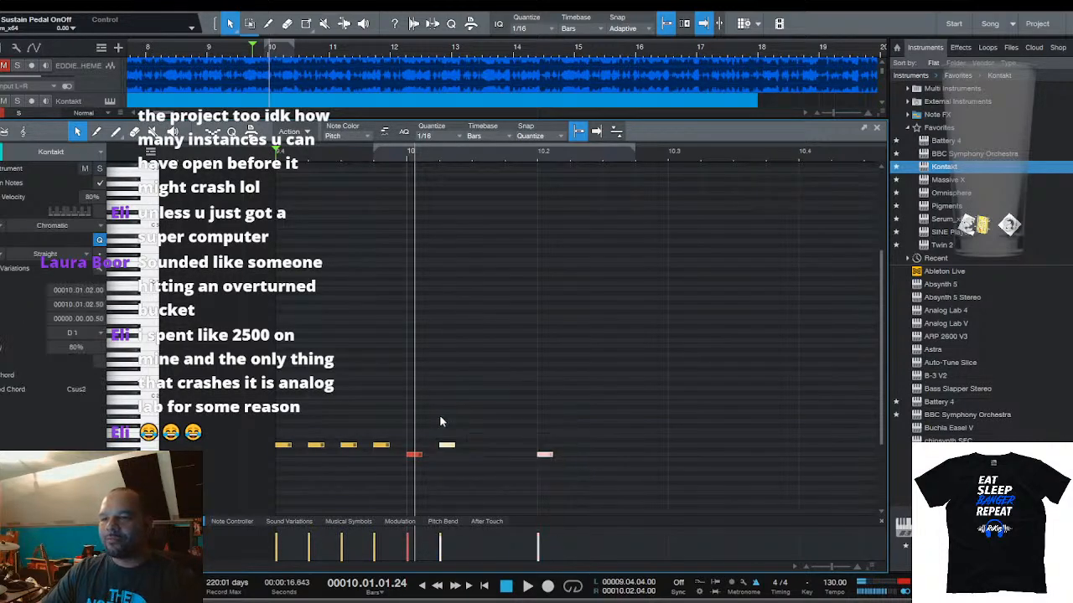
{"action": "key", "text": "Delete"}
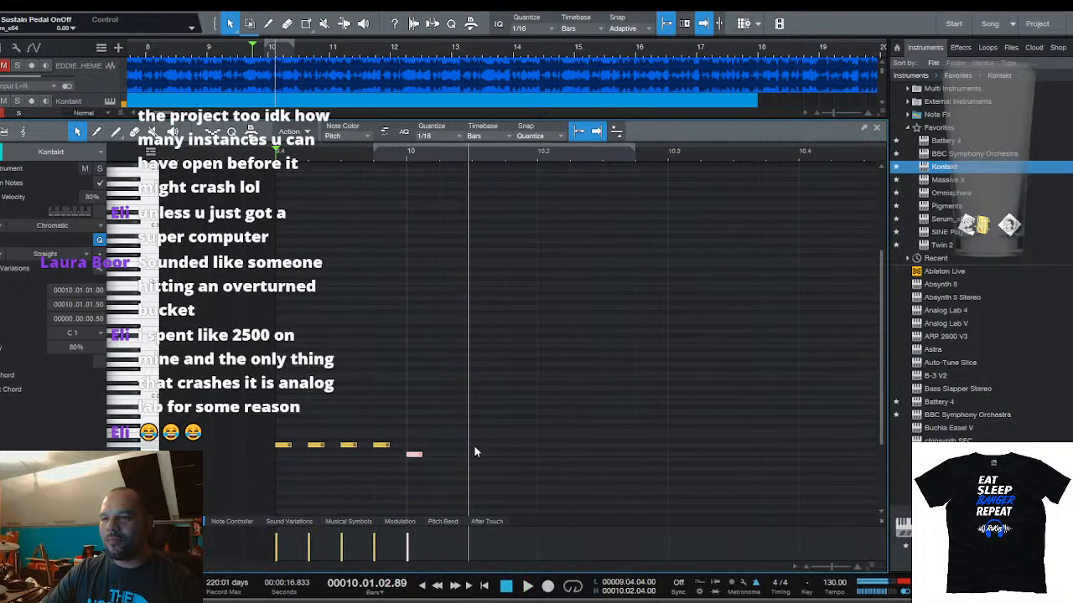
Copy the C1 and D1 notes through beat 10.2 and lengthen the notes from bar 10 on to a sixteenth
{"action": "left_click_drag", "start_coordinate": [414, 454], "coordinate": [544, 454]}
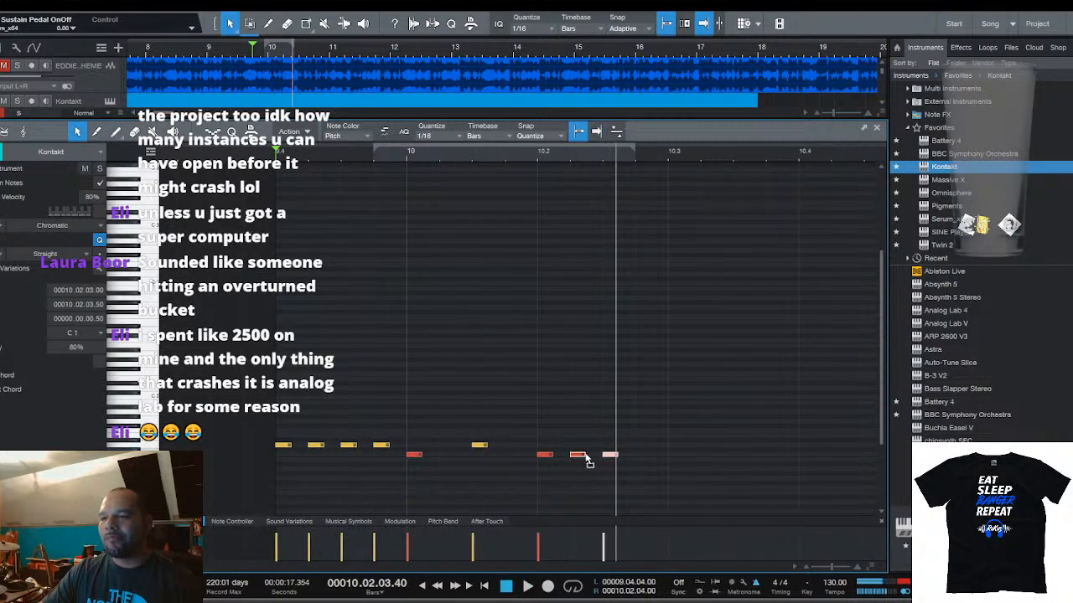
{"action": "left_click", "coordinate": [611, 447]}
{"action": "left_click_drag", "start_coordinate": [641, 462], "coordinate": [409, 408]}
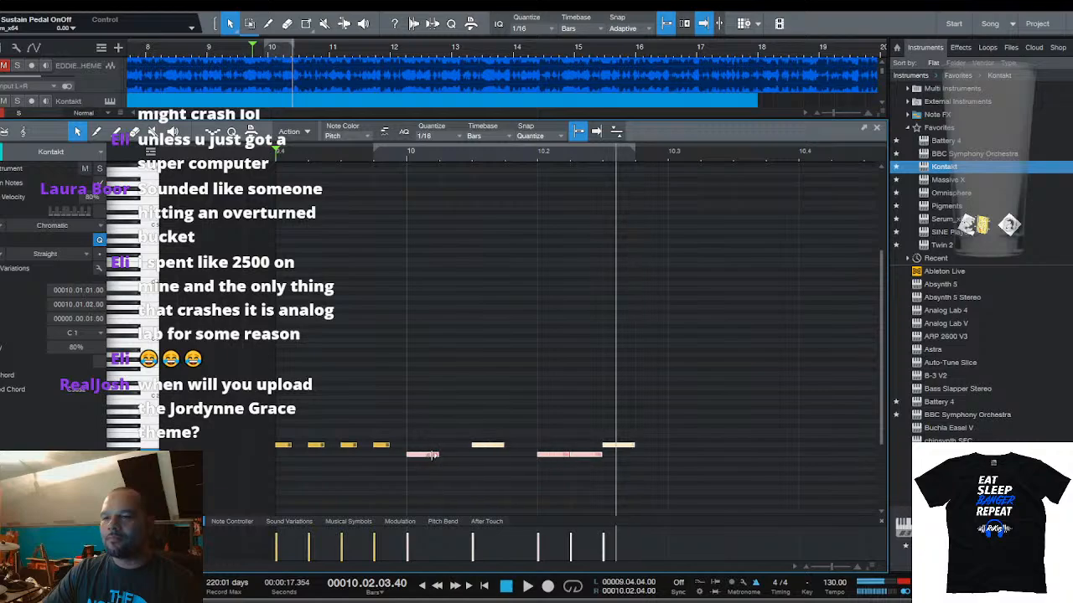
{"action": "key", "text": "space"}
{"action": "key", "text": "space"}
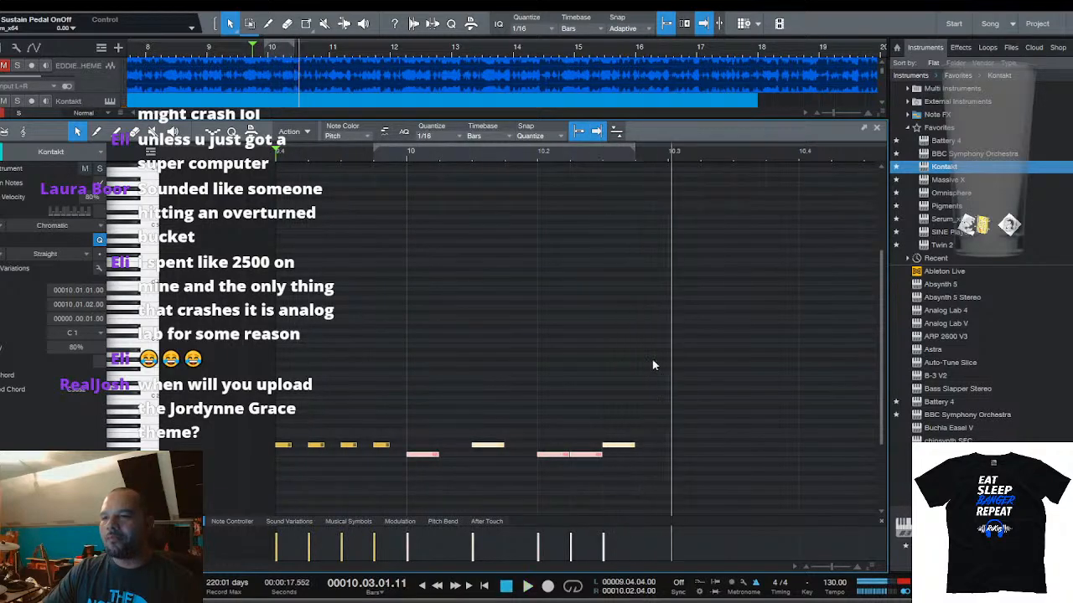
Extend the pattern with copies of the C1 and D1 notes from 10.03.01 to the end of bar 10
{"action": "scroll", "coordinate": [653, 365], "scroll_direction": "down", "scroll_amount": 4}
{"action": "left_click", "coordinate": [687, 386]}
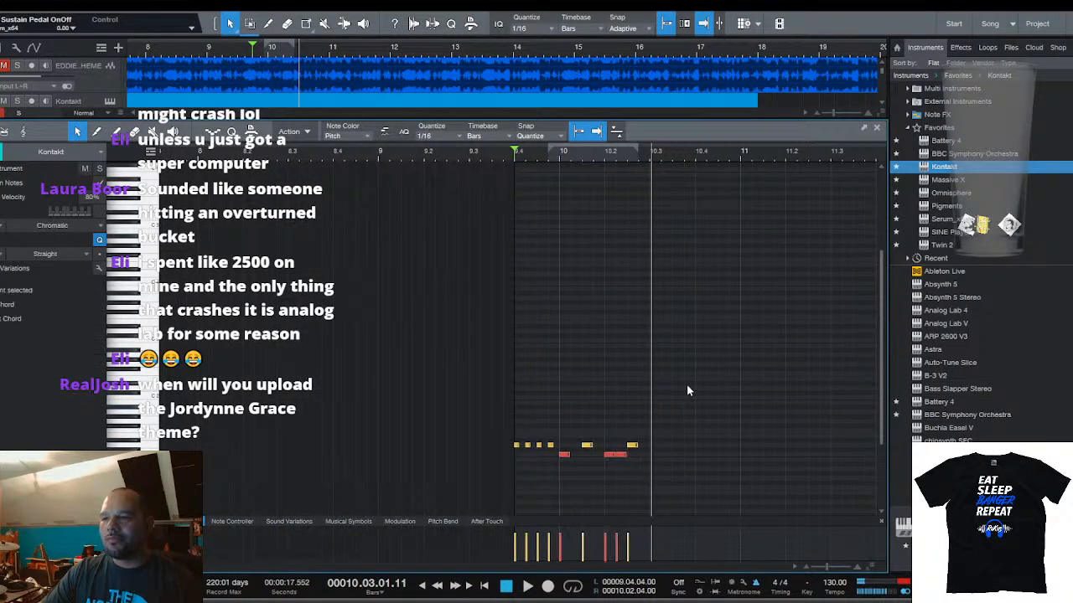
{"action": "left_click_drag", "start_coordinate": [670, 161], "coordinate": [469, 158]}
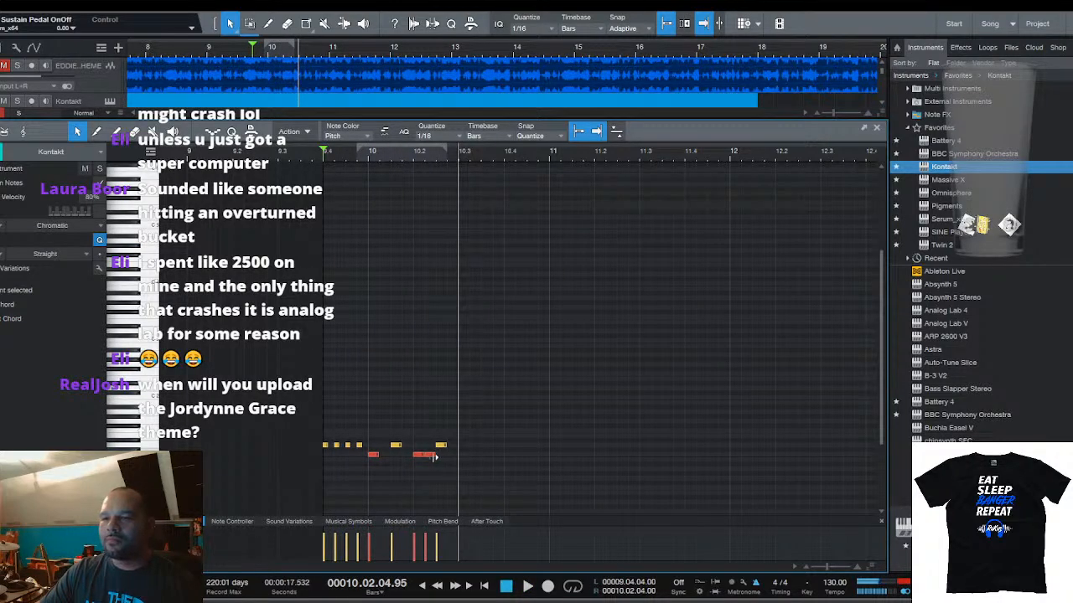
{"action": "left_click_drag", "start_coordinate": [432, 456], "coordinate": [458, 455]}
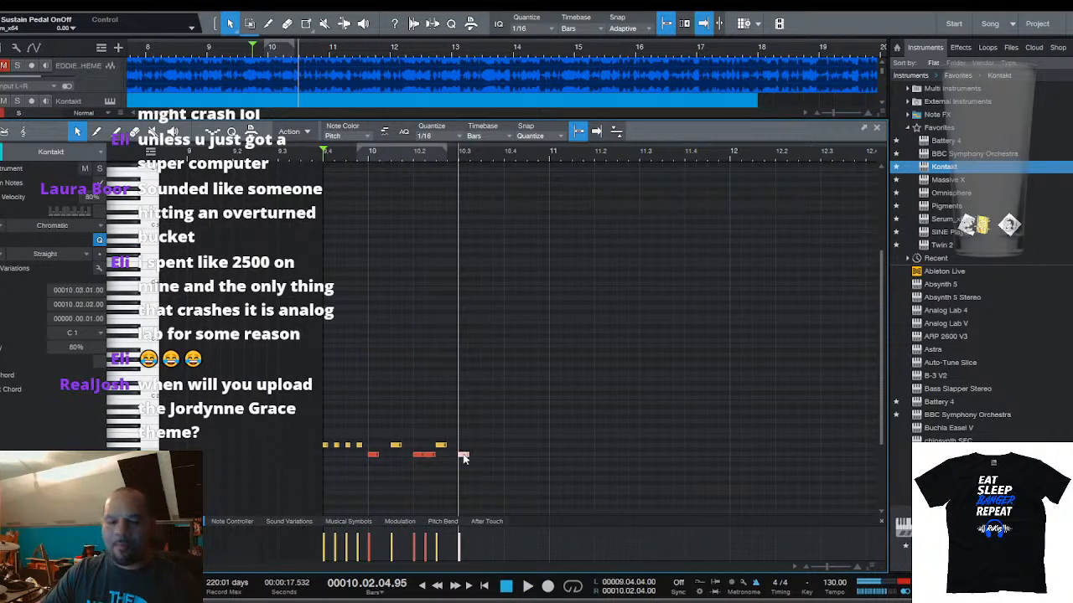
{"action": "left_click", "coordinate": [487, 445], "text": "ctrl"}
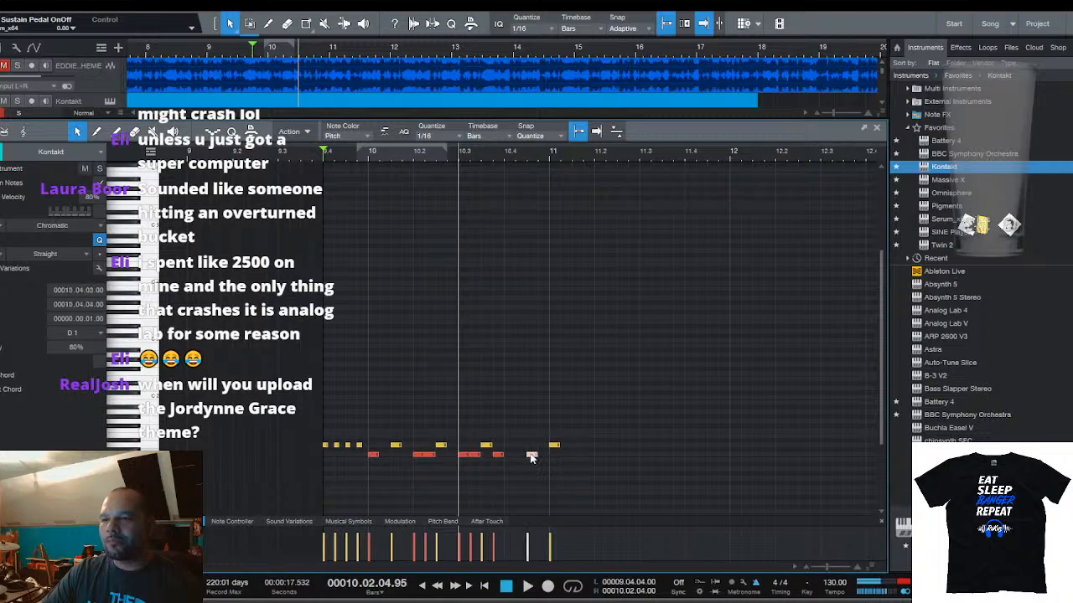
Play the pattern and rearrange its last hits so it ends with C1 at 10.04.02 and D1 at 10.04.03
{"action": "key", "text": "space"}
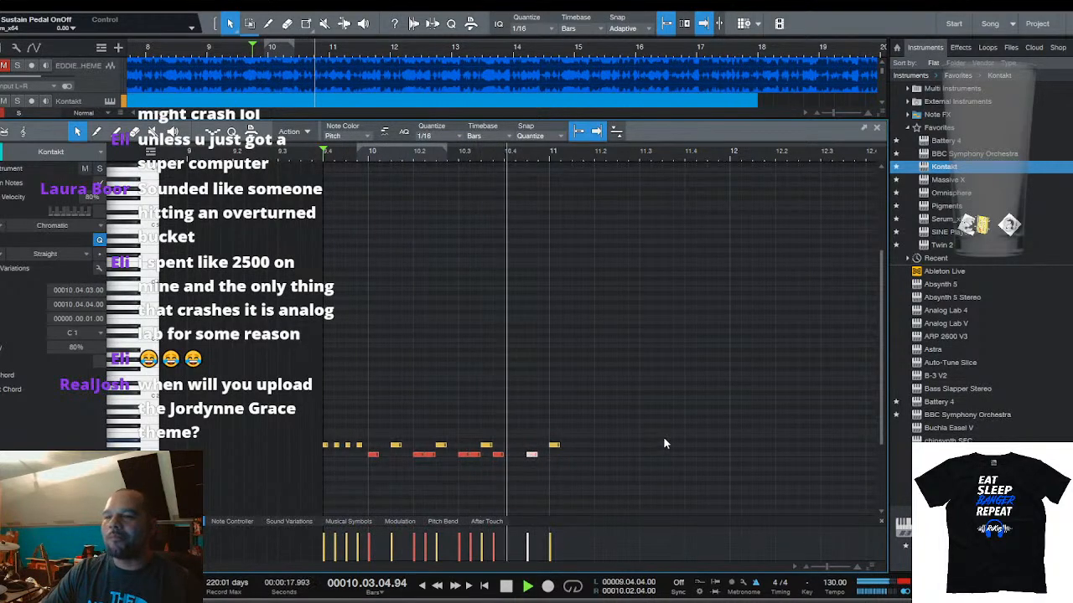
{"action": "key", "text": "space"}
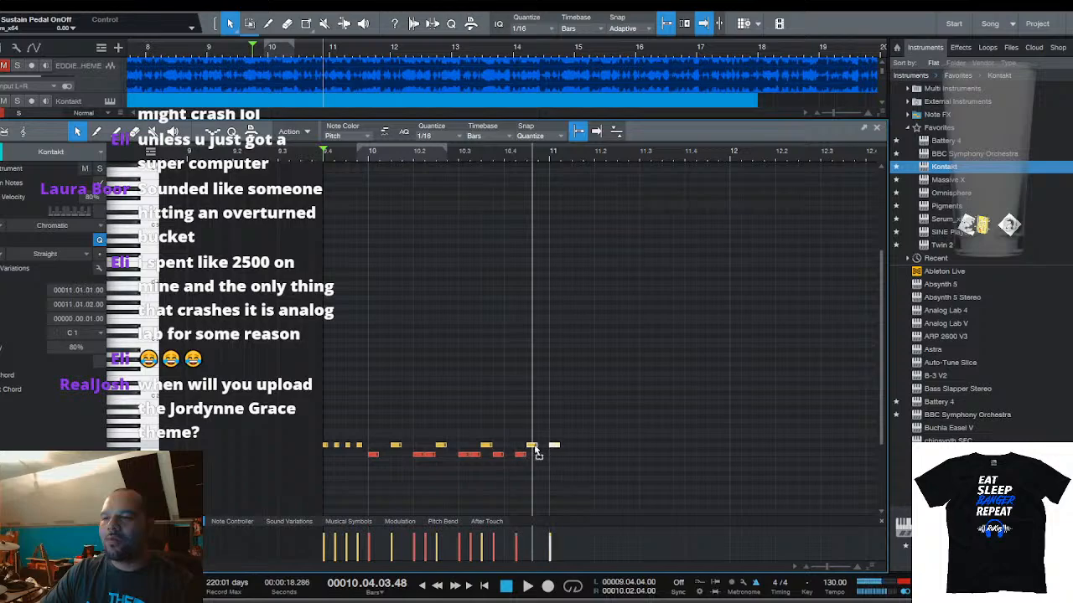
{"action": "left_click_drag", "start_coordinate": [534, 447], "coordinate": [536, 448]}
{"action": "key", "text": "space"}
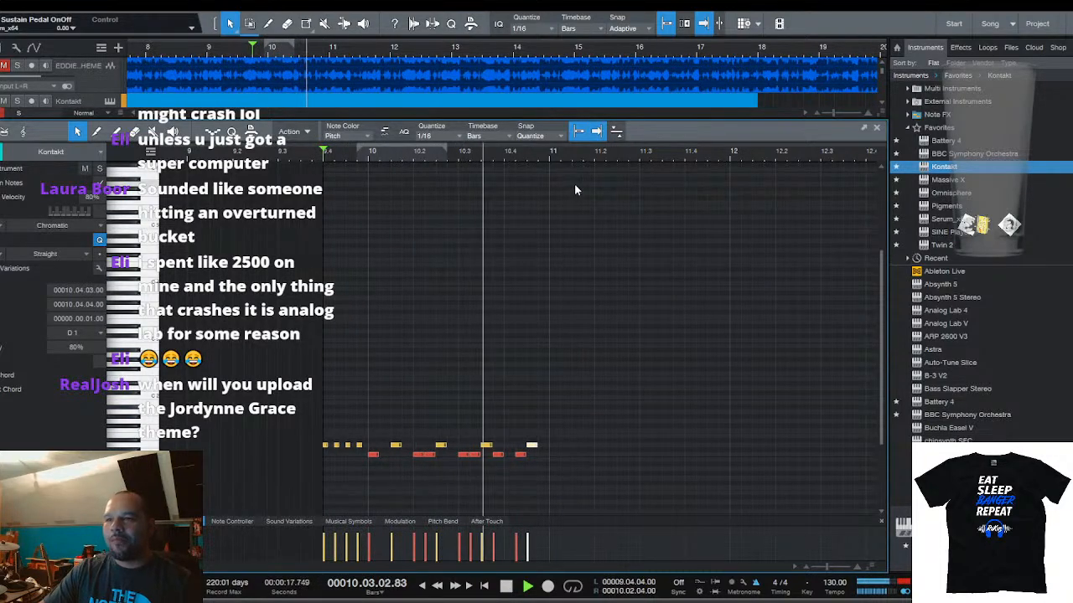
{"action": "key", "text": "space"}
Duplicate the notes of bar 10 into bars 11, 12 and 13 and play the pattern through
{"action": "left_click_drag", "start_coordinate": [584, 482], "coordinate": [370, 377]}
{"action": "key", "text": "ctrl+d"}
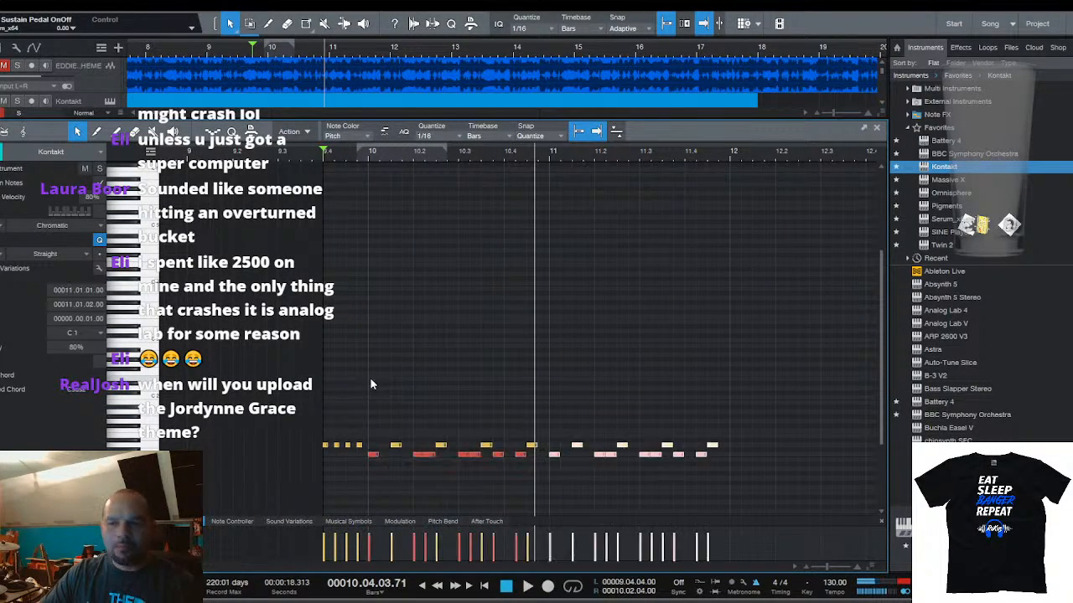
{"action": "key", "text": "space"}
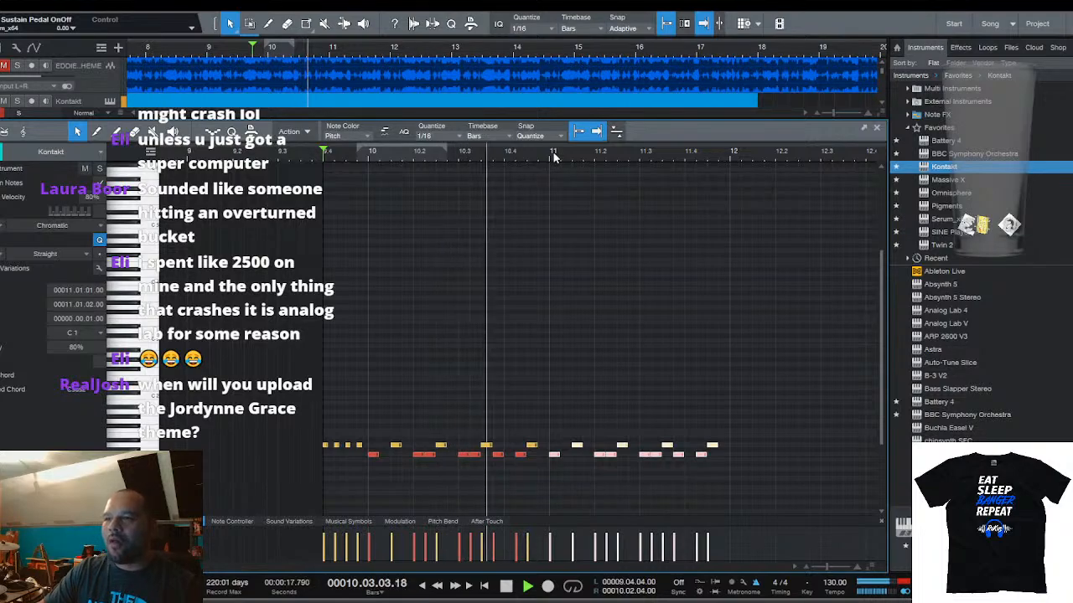
{"action": "left_click_drag", "start_coordinate": [554, 154], "coordinate": [372, 163]}
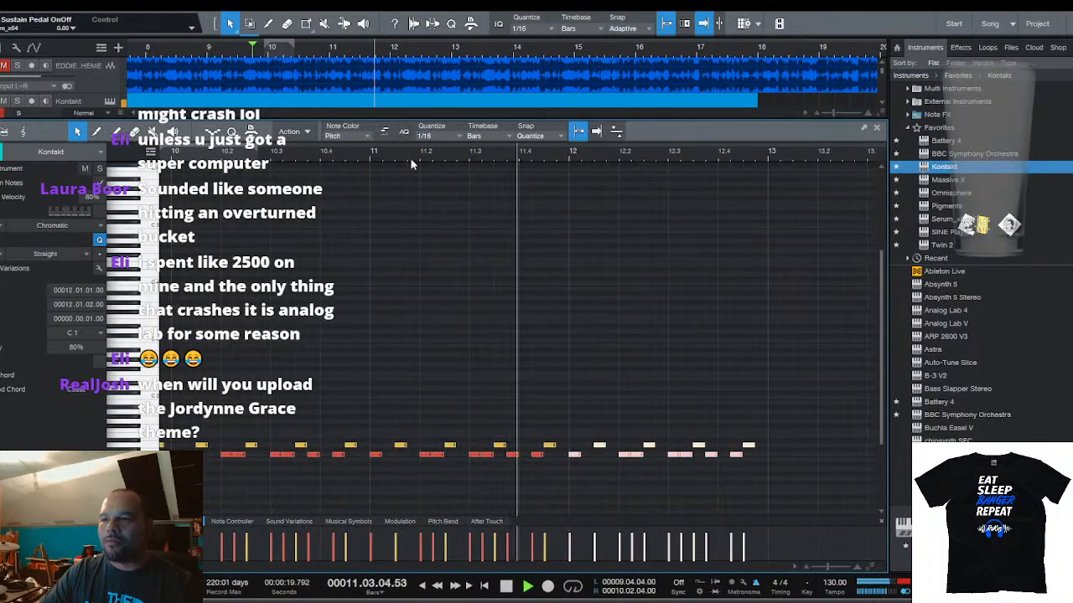
{"action": "key", "text": "d"}
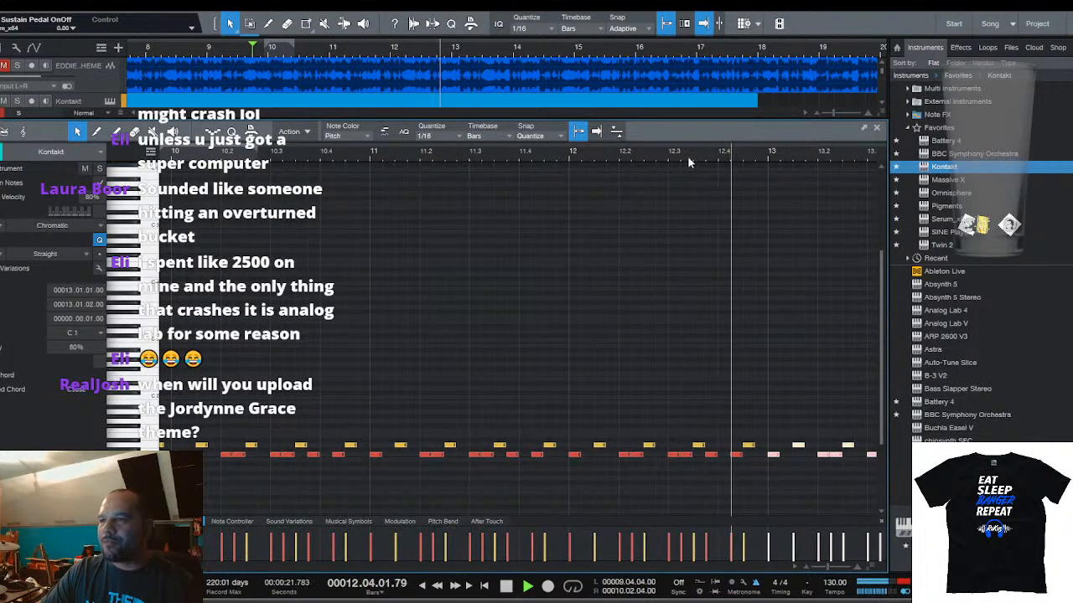
{"action": "left_click_drag", "start_coordinate": [688, 157], "coordinate": [548, 159]}
{"action": "key", "text": "space"}
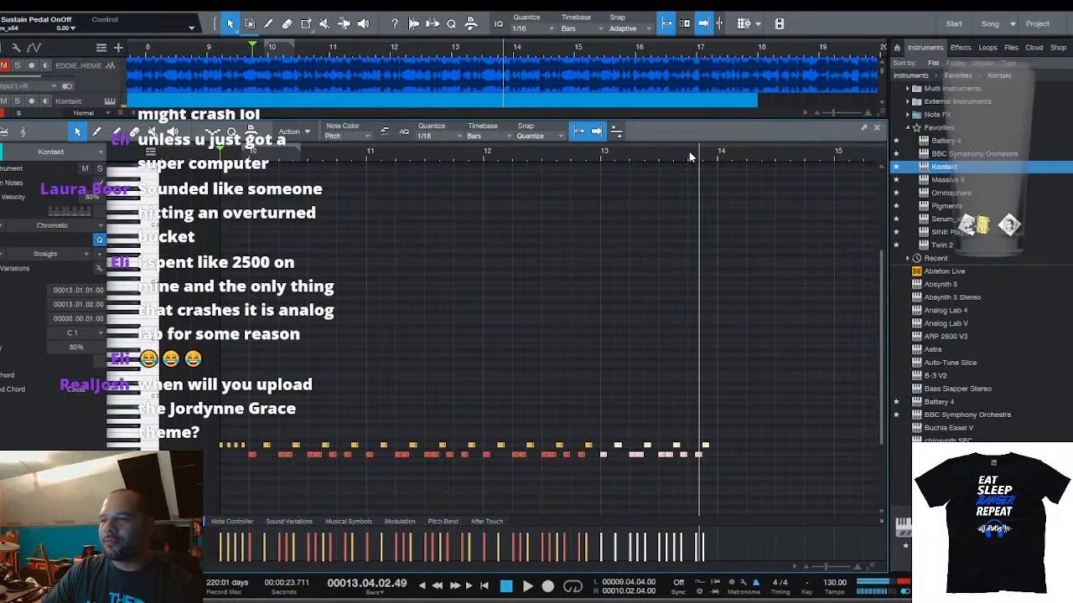
Turn the end of bar 13 into a run of D1 notes up to 13.04.04 and play the pattern to bar 14
{"action": "left_click_drag", "start_coordinate": [689, 157], "coordinate": [703, 239]}
{"action": "left_click", "coordinate": [640, 481]}
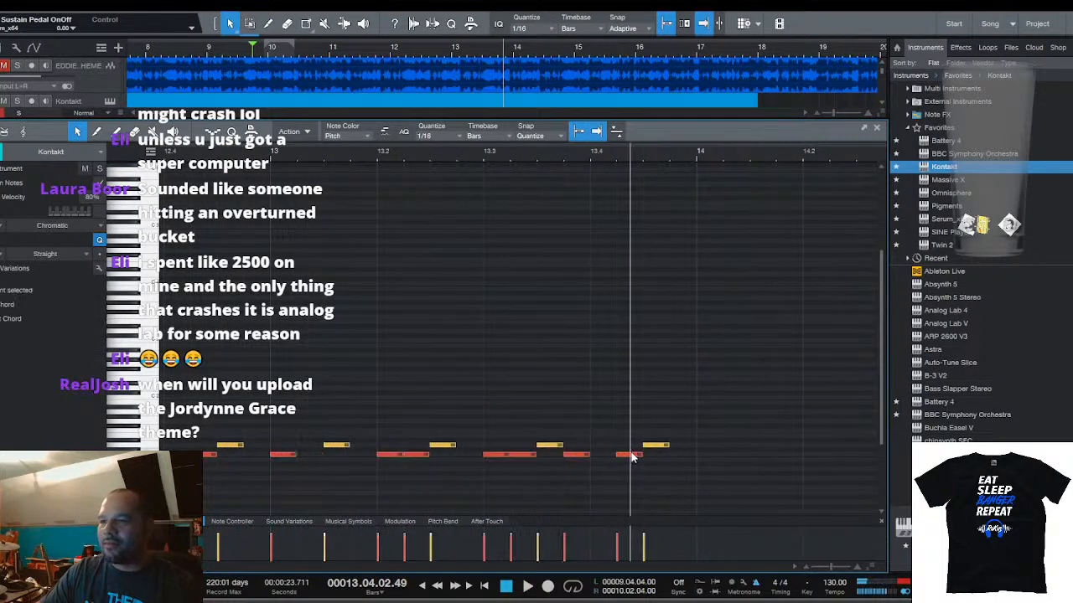
{"action": "left_click", "coordinate": [633, 454]}
{"action": "left_click_drag", "start_coordinate": [682, 448], "coordinate": [685, 447]}
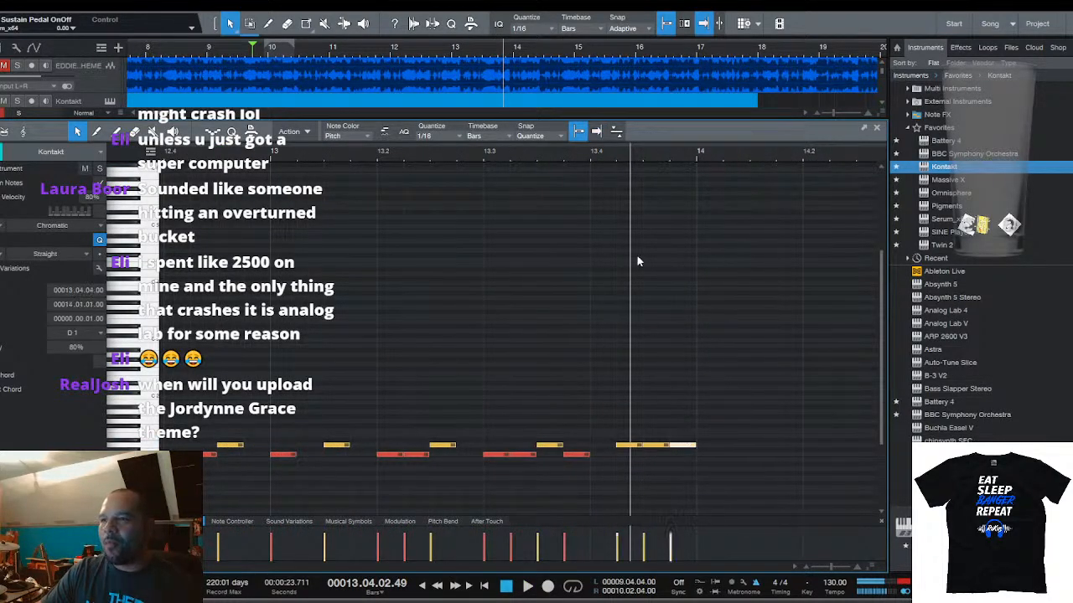
{"action": "left_click_drag", "start_coordinate": [664, 159], "coordinate": [664, 144]}
{"action": "key", "text": "space"}
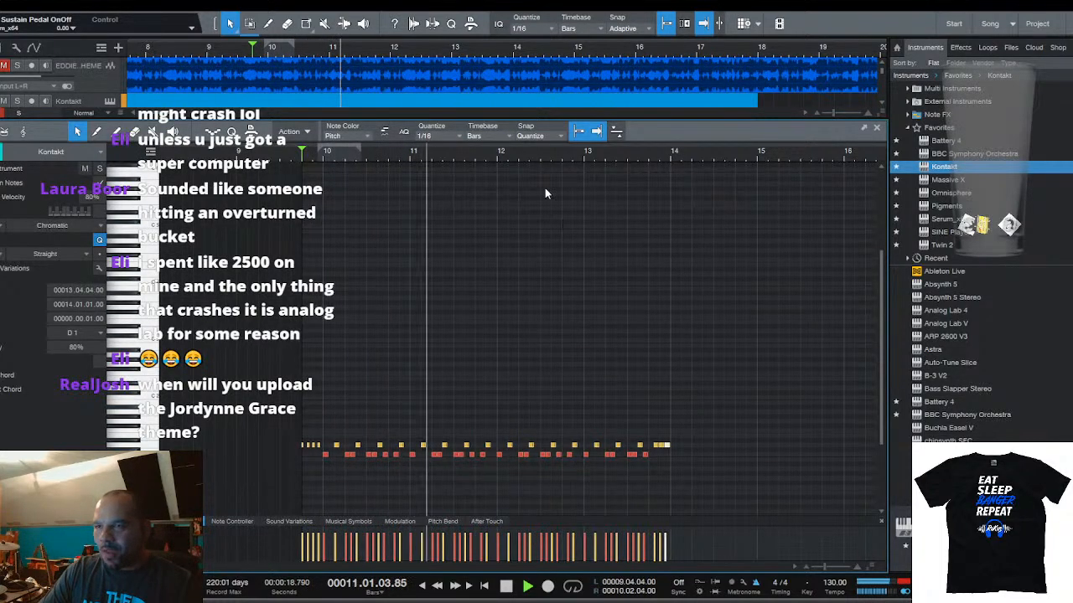
{"action": "left_click_drag", "start_coordinate": [556, 147], "coordinate": [545, 159]}
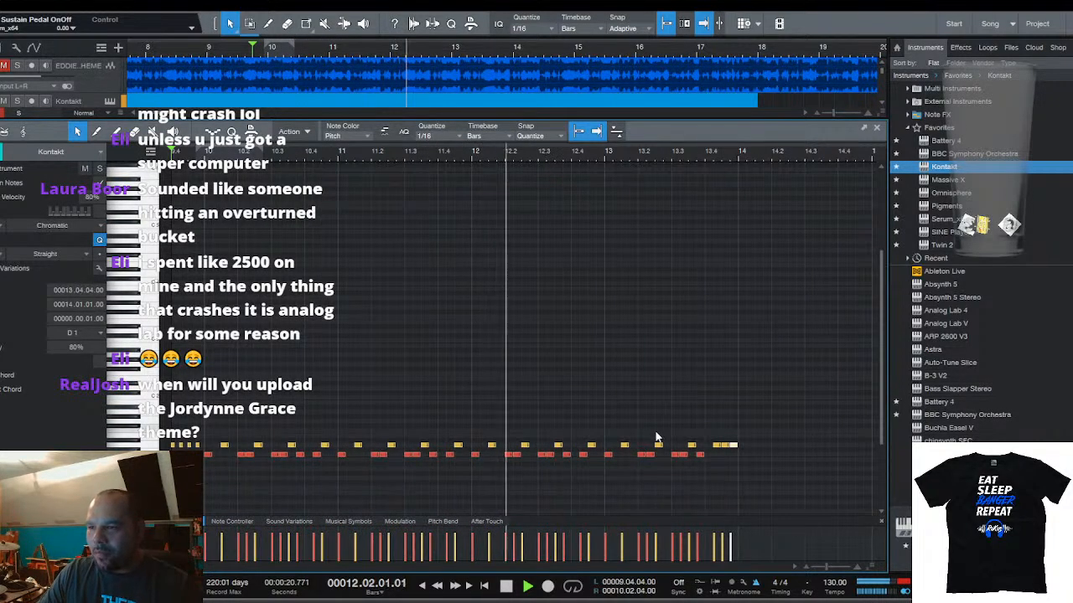
{"action": "left_click_drag", "start_coordinate": [674, 153], "coordinate": [569, 152]}
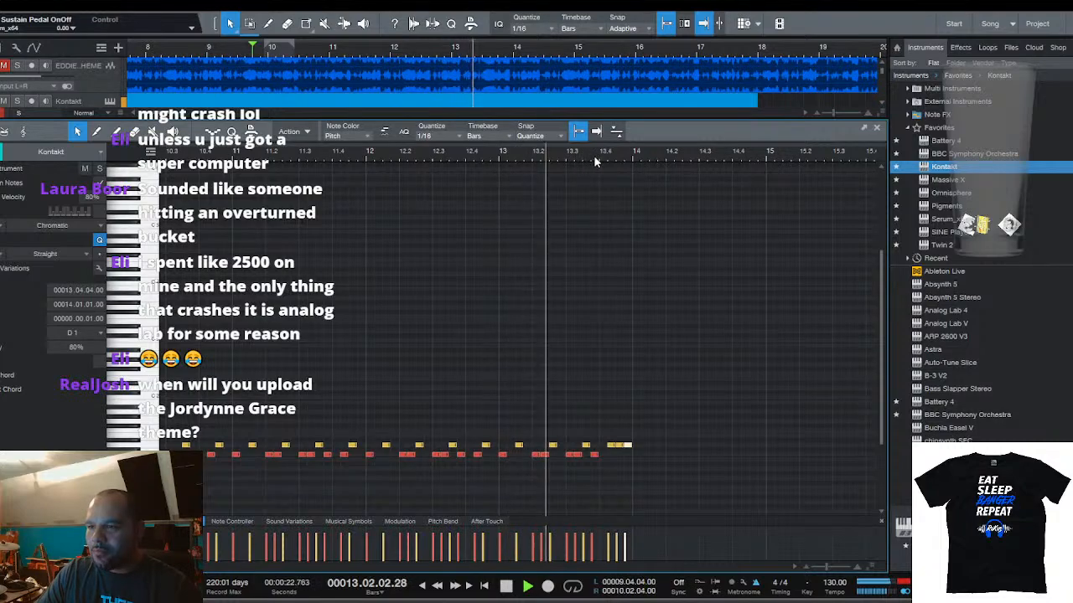
{"action": "left_click_drag", "start_coordinate": [660, 156], "coordinate": [660, 134]}
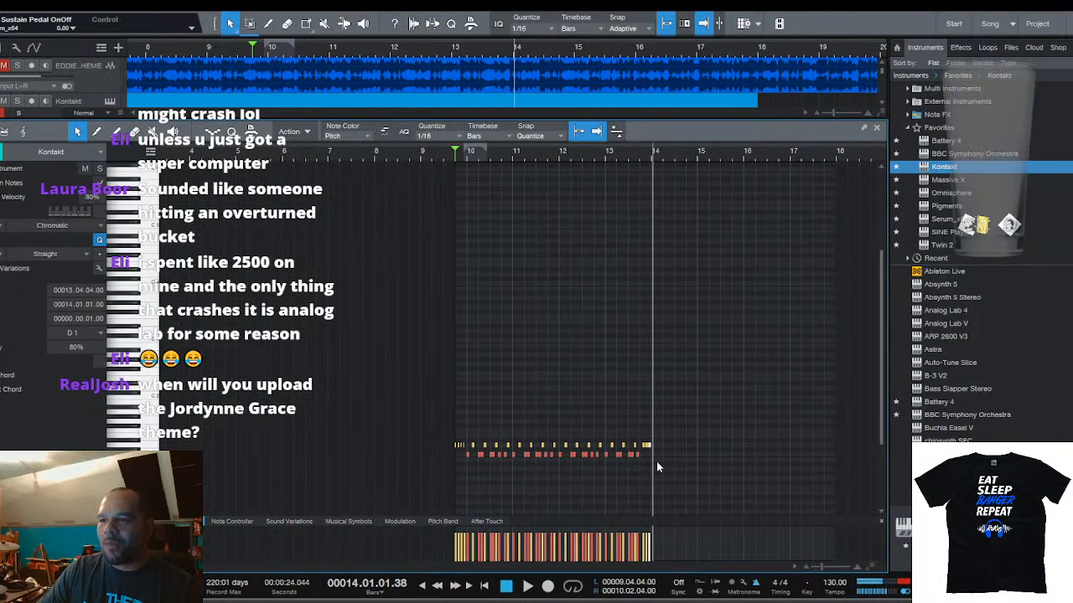
Duplicate the notes of bars 10 to 13 into bars 14 to 17 and play the extended pattern
{"action": "mouse_move", "coordinate": [671, 471]}
{"action": "left_mouse_down"}
{"action": "mouse_move", "coordinate": [563, 414]}
{"action": "mouse_move", "coordinate": [469, 398]}
{"action": "left_mouse_up"}
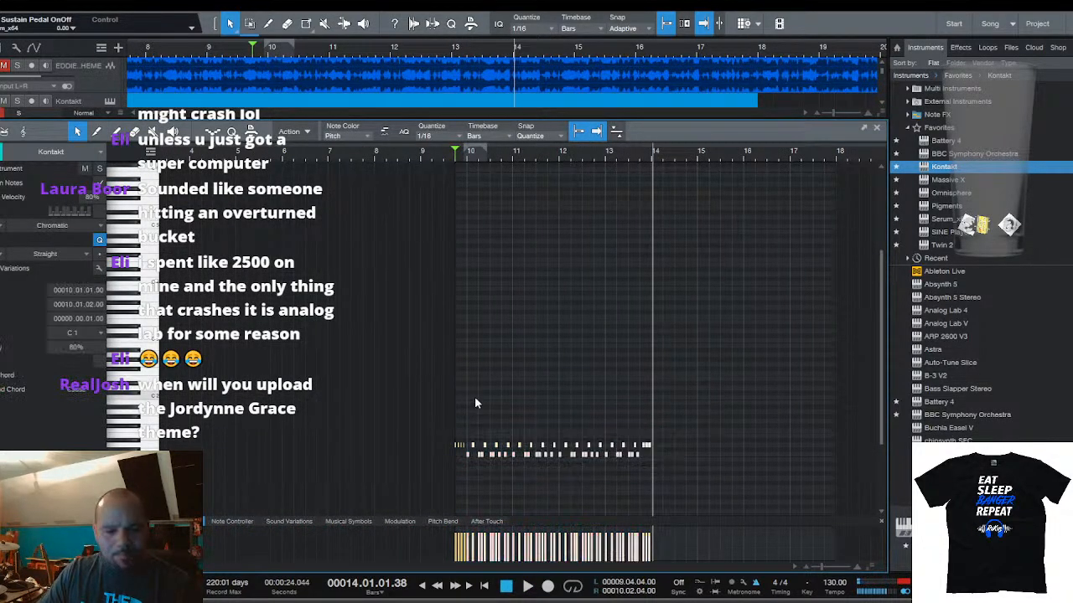
{"action": "key", "text": "d"}
{"action": "key", "text": "space"}
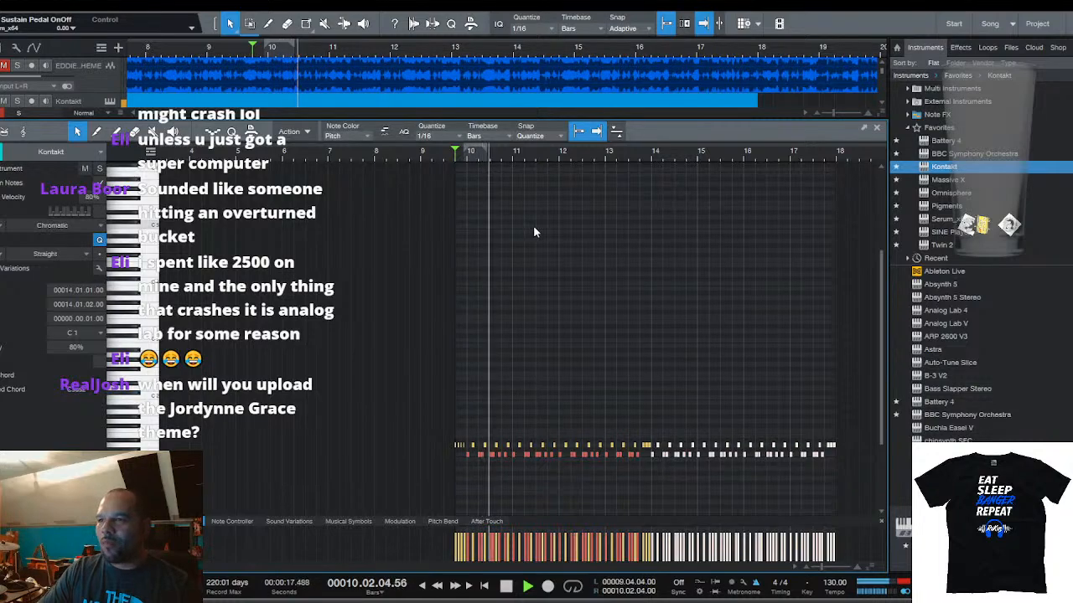
{"action": "left_click_drag", "start_coordinate": [612, 159], "coordinate": [549, 172]}
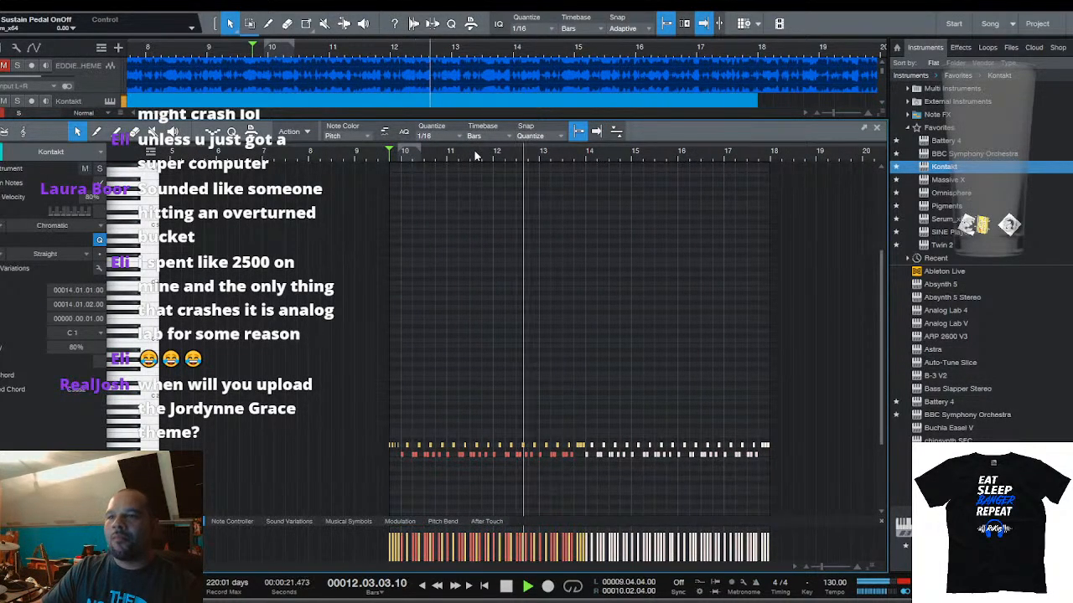
{"action": "left_click_drag", "start_coordinate": [589, 157], "coordinate": [552, 156]}
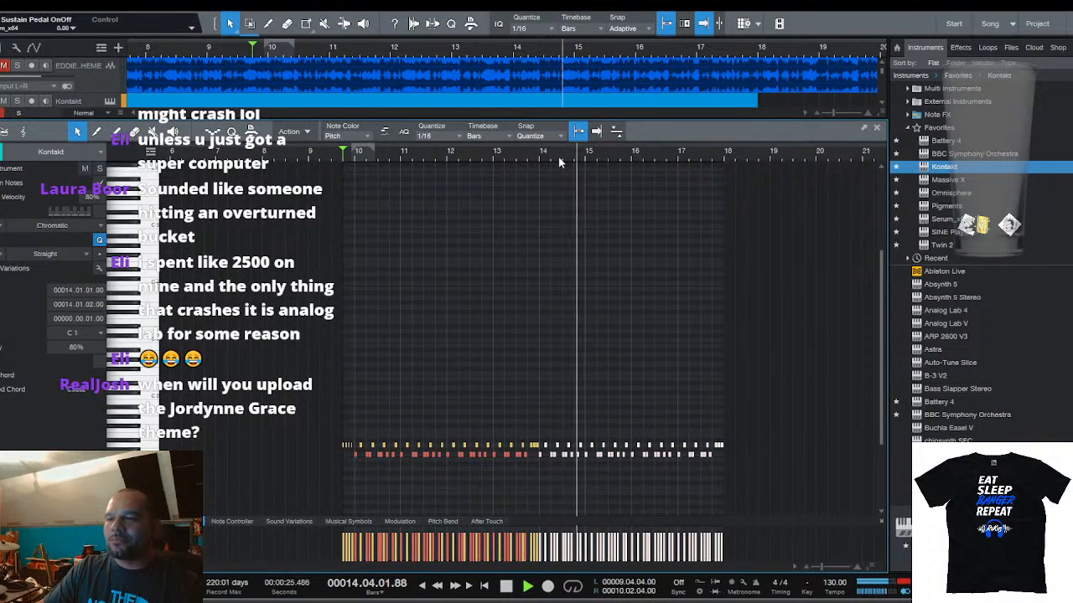
{"action": "scroll", "coordinate": [630, 157], "scroll_direction": "down", "scroll_amount": 1}
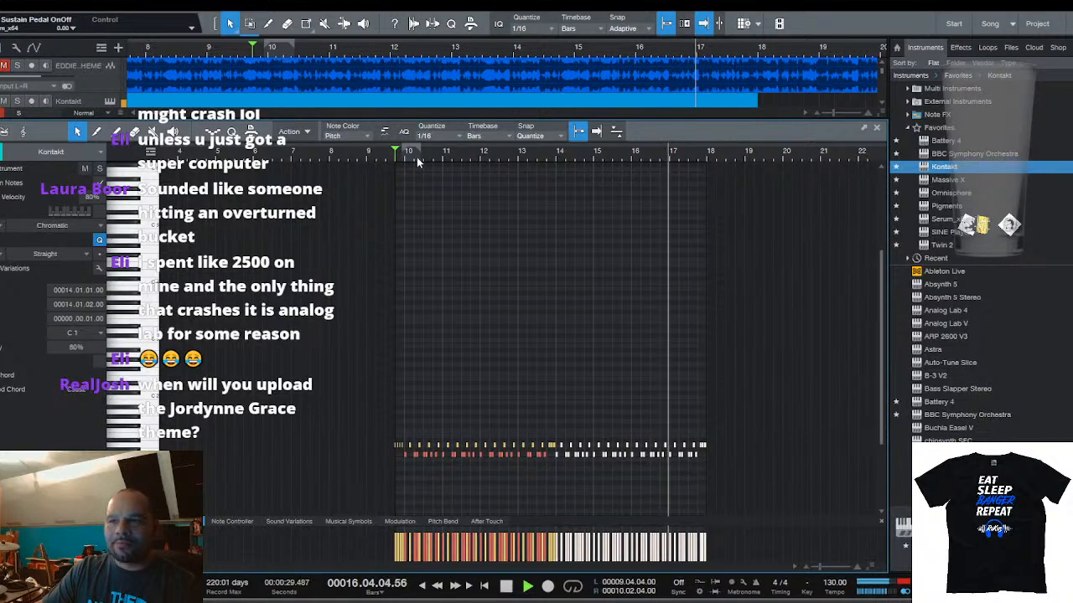
{"action": "scroll", "coordinate": [417, 156], "scroll_direction": "up", "scroll_amount": 1}
{"action": "key", "text": "space"}
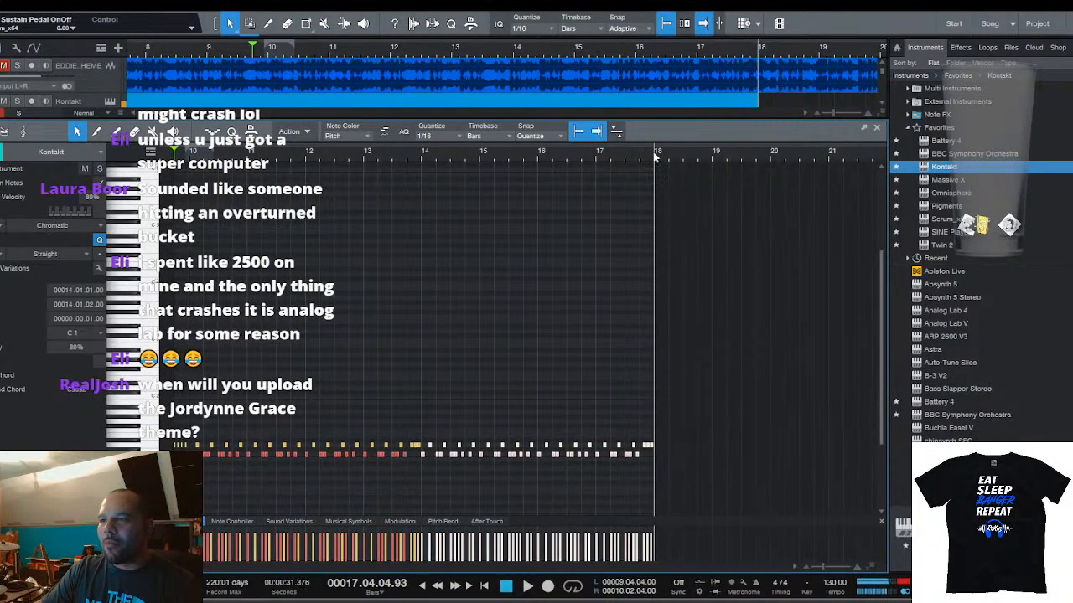
Rework the end of bar 17 into a D1 run from 17.03.01 finishing on A1 and G1 notes, and play the whole pattern
{"action": "scroll", "coordinate": [657, 149], "scroll_direction": "up", "scroll_amount": 3}
{"action": "left_click", "coordinate": [594, 333]}
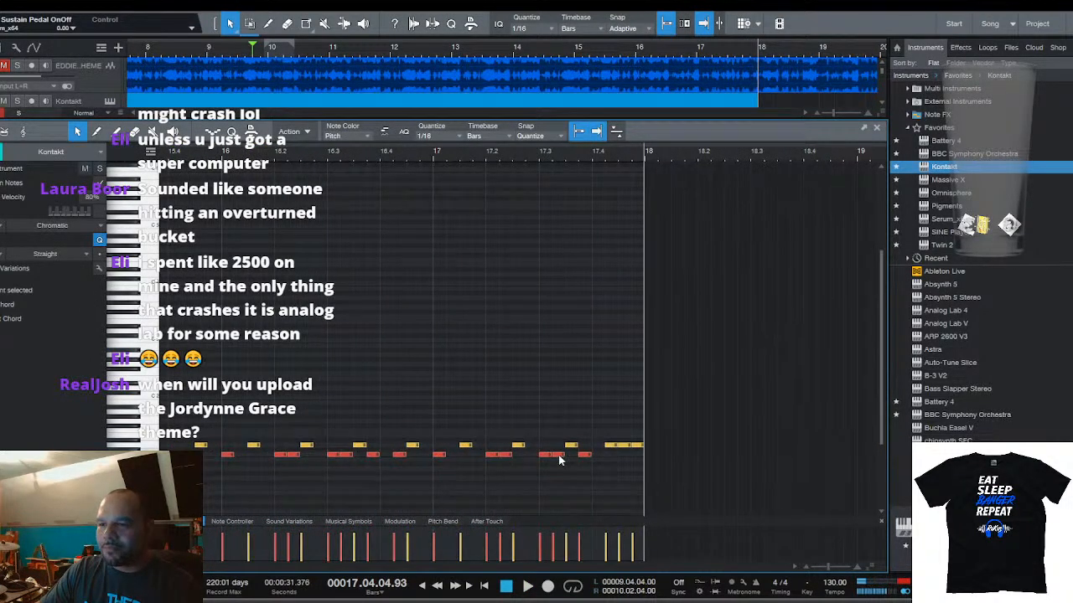
{"action": "left_click", "coordinate": [549, 454]}
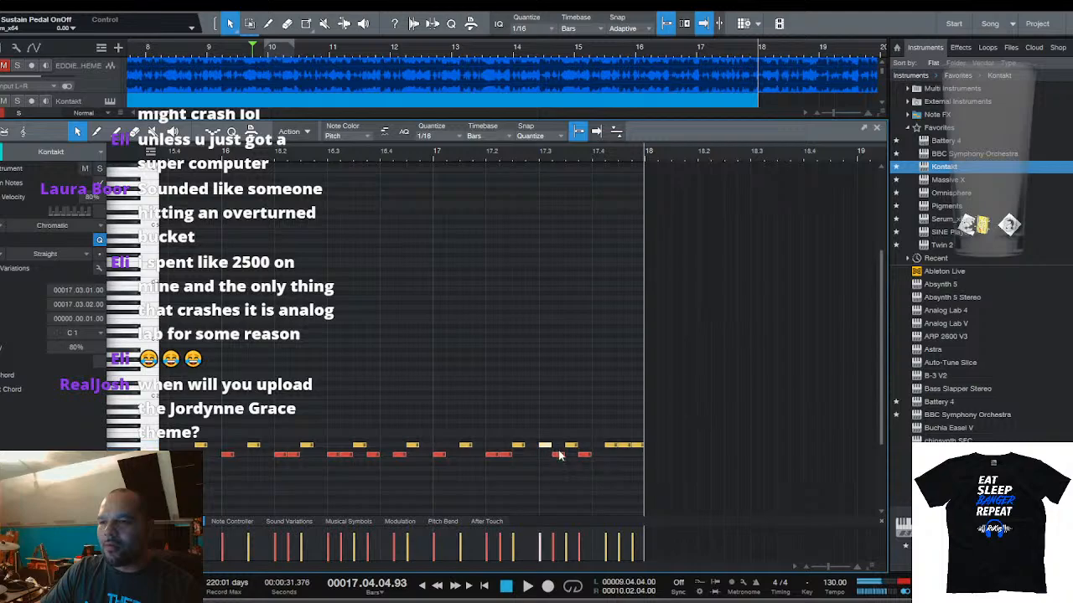
{"action": "left_click", "coordinate": [584, 455]}
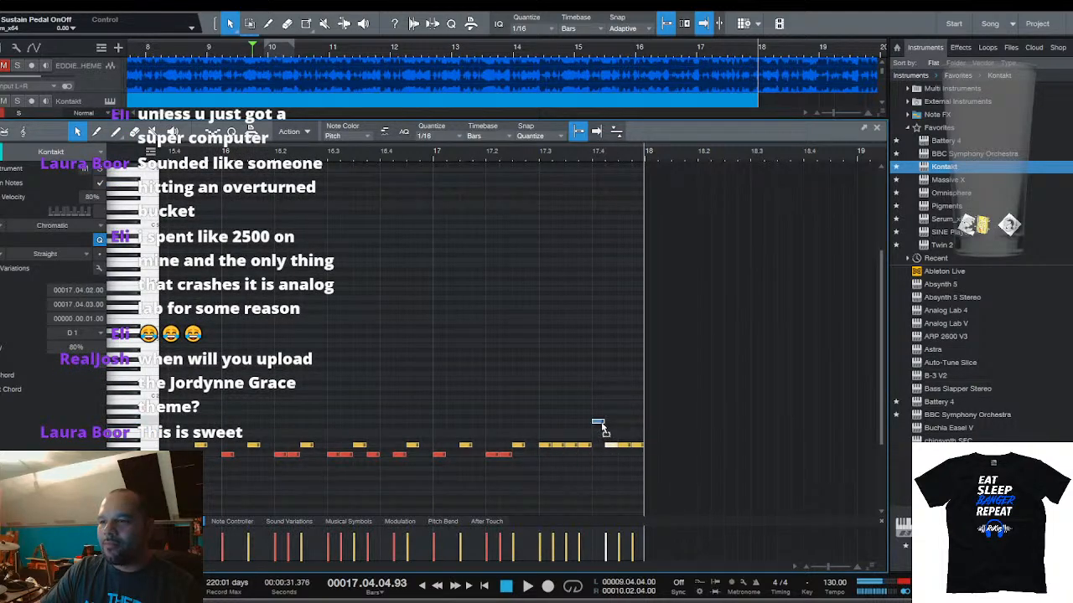
{"action": "left_click_drag", "start_coordinate": [601, 428], "coordinate": [639, 424]}
{"action": "key", "text": "space"}
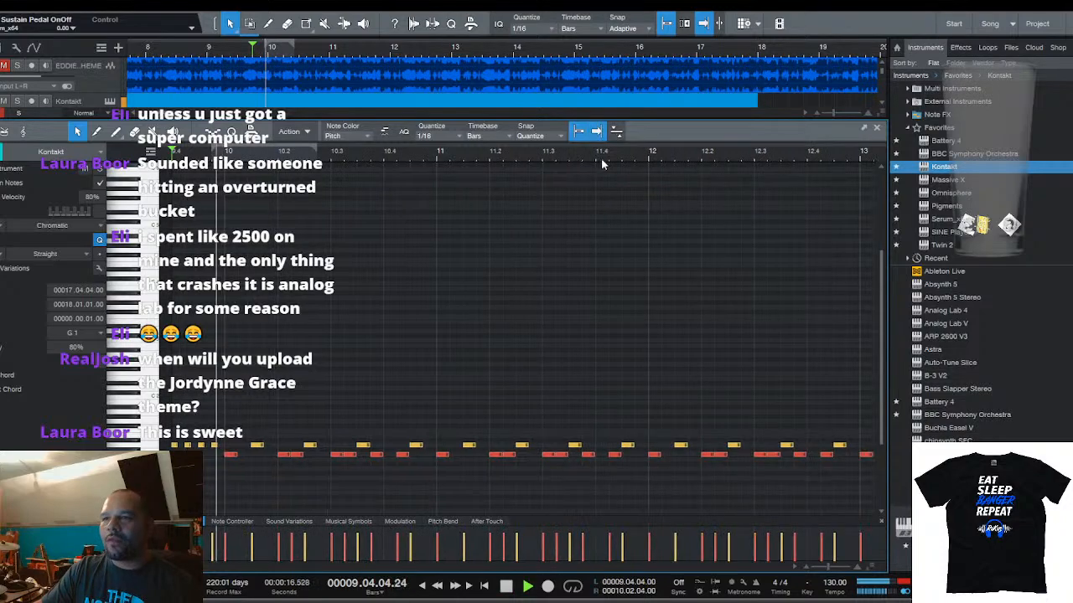
{"action": "scroll", "coordinate": [603, 154], "scroll_direction": "down", "scroll_amount": 3}
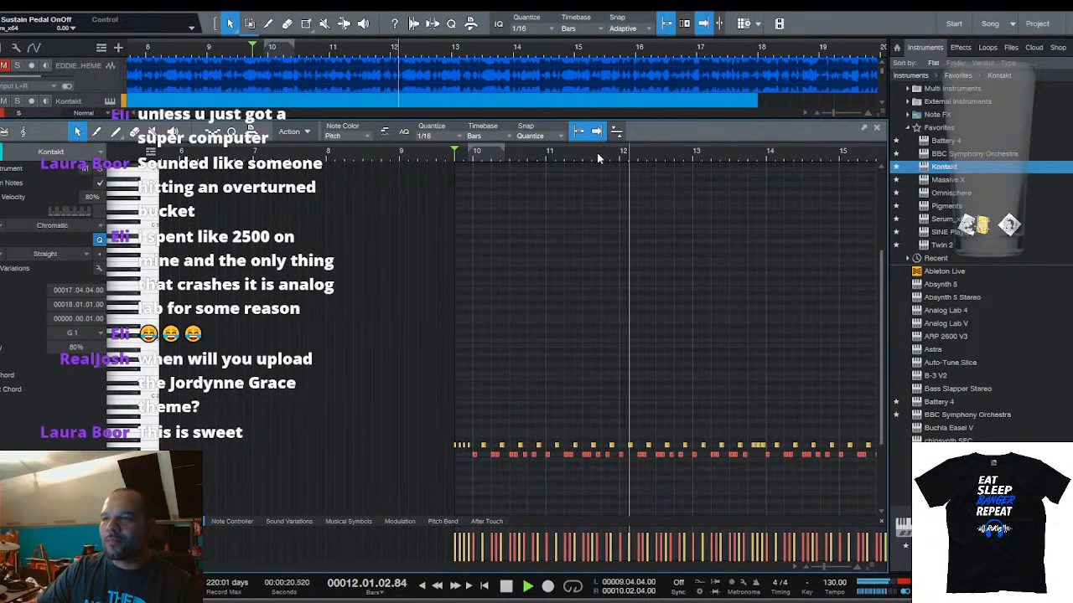
{"action": "scroll", "coordinate": [475, 159], "scroll_direction": "down", "scroll_amount": 2}
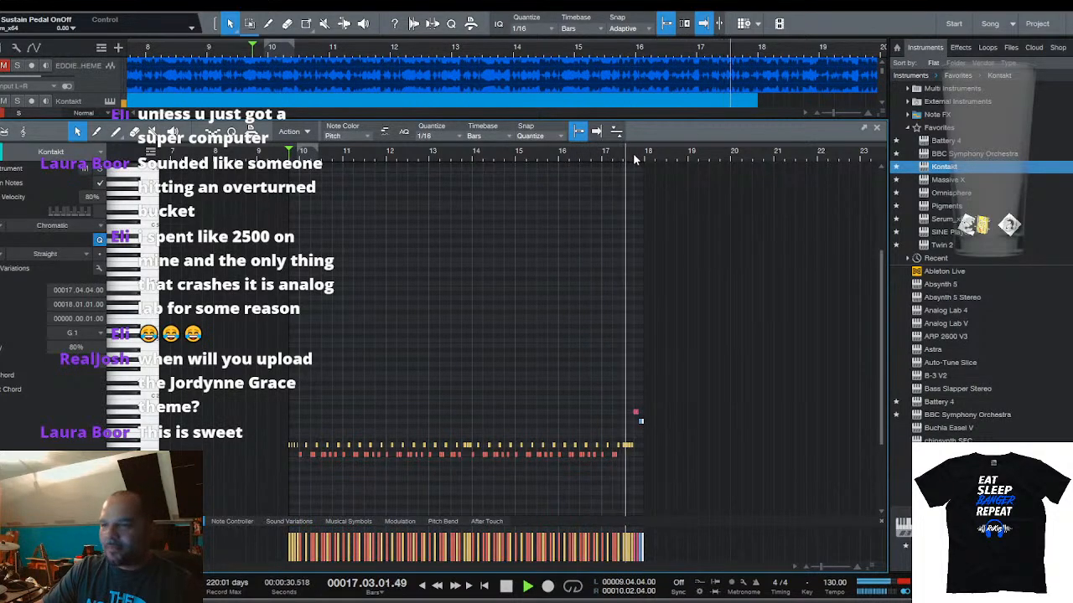
Copy the C1 note at 10.01.01 up to F#3, add another F#3 note at 10.01.03 and play them
{"action": "scroll", "coordinate": [255, 216], "scroll_direction": "up", "scroll_amount": 5}
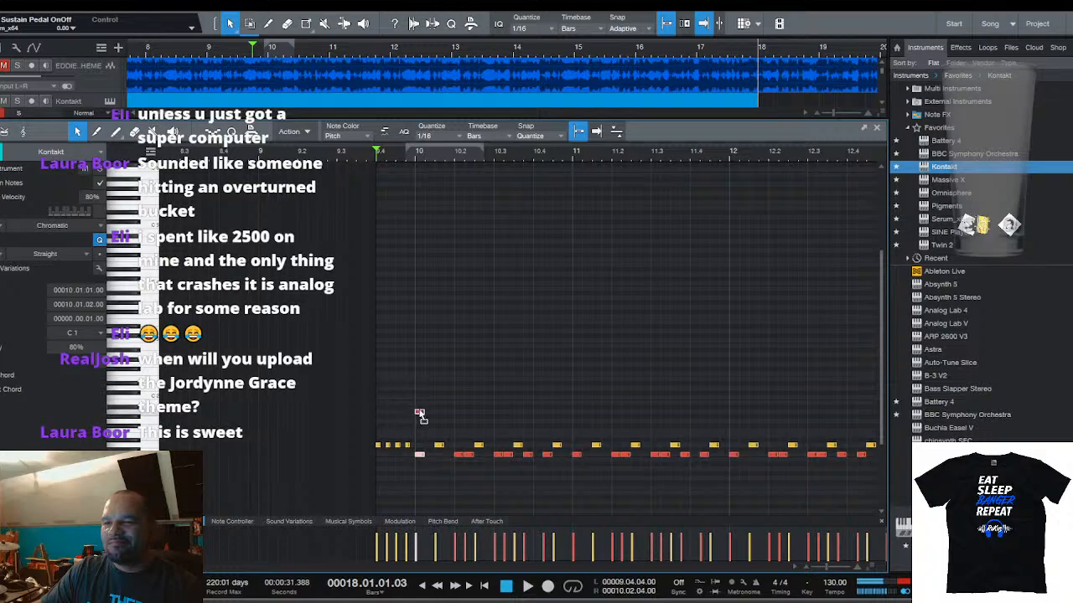
{"action": "left_click", "coordinate": [420, 392]}
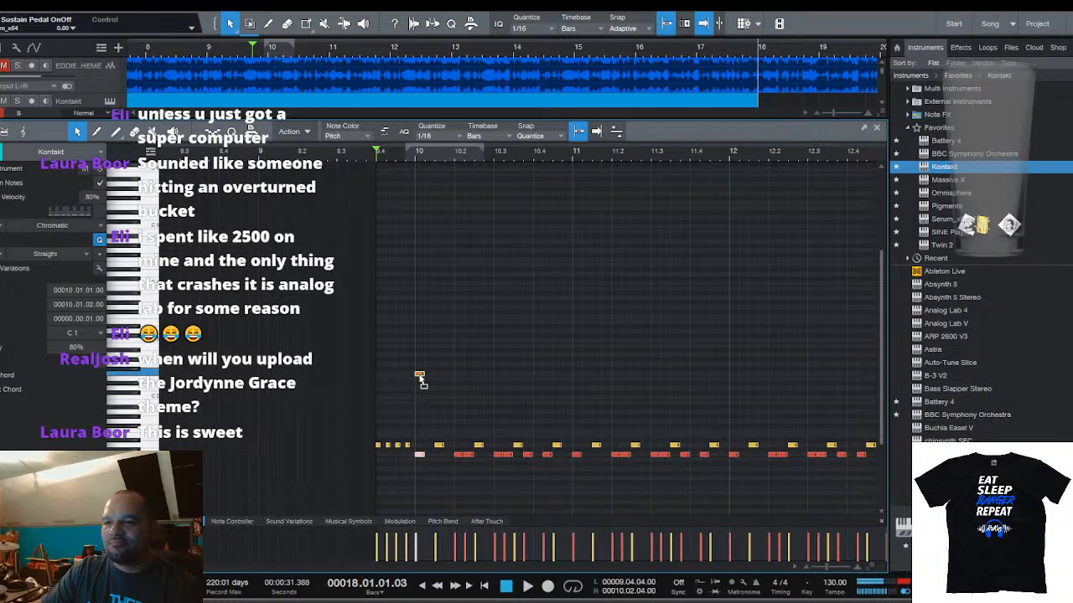
{"action": "left_click_drag", "start_coordinate": [421, 362], "coordinate": [422, 355]}
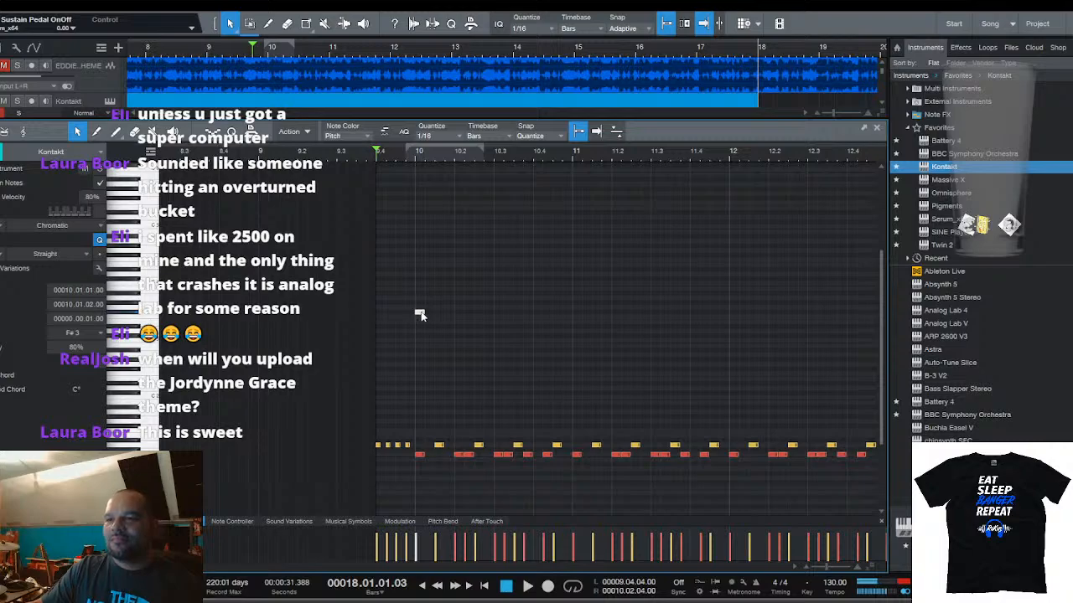
{"action": "left_click", "coordinate": [439, 314]}
{"action": "key", "text": "space"}
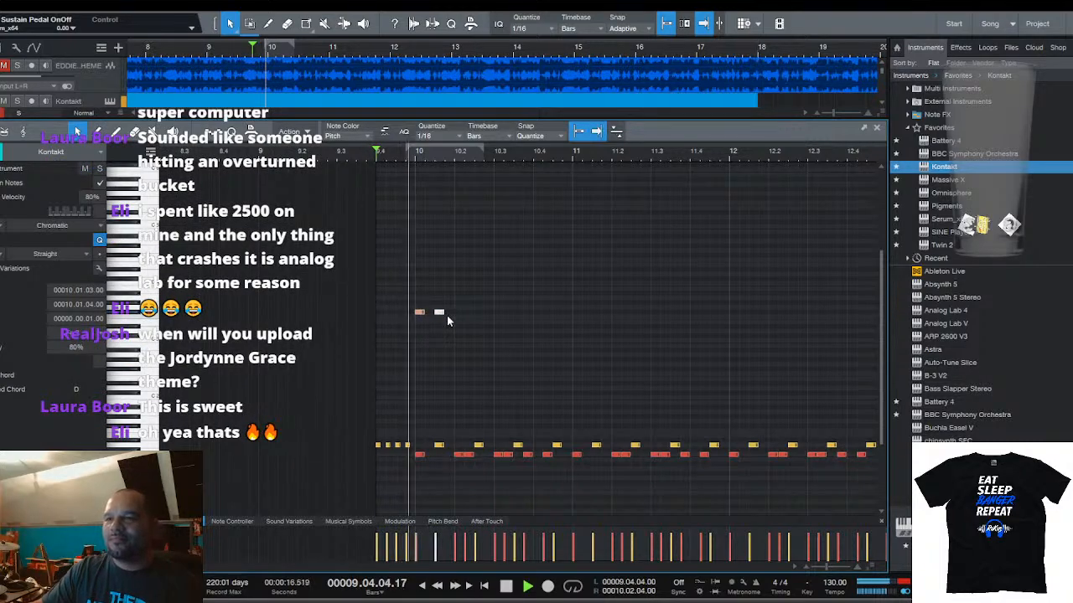
{"action": "key", "text": "space"}
Rework the upper notes into F#5 at 10.01.01 and 10.01.02, followed by A#5 at 10.01.03, and play them
{"action": "left_click_drag", "start_coordinate": [441, 313], "coordinate": [425, 202]}
{"action": "key", "text": "space"}
{"action": "key", "text": "space"}
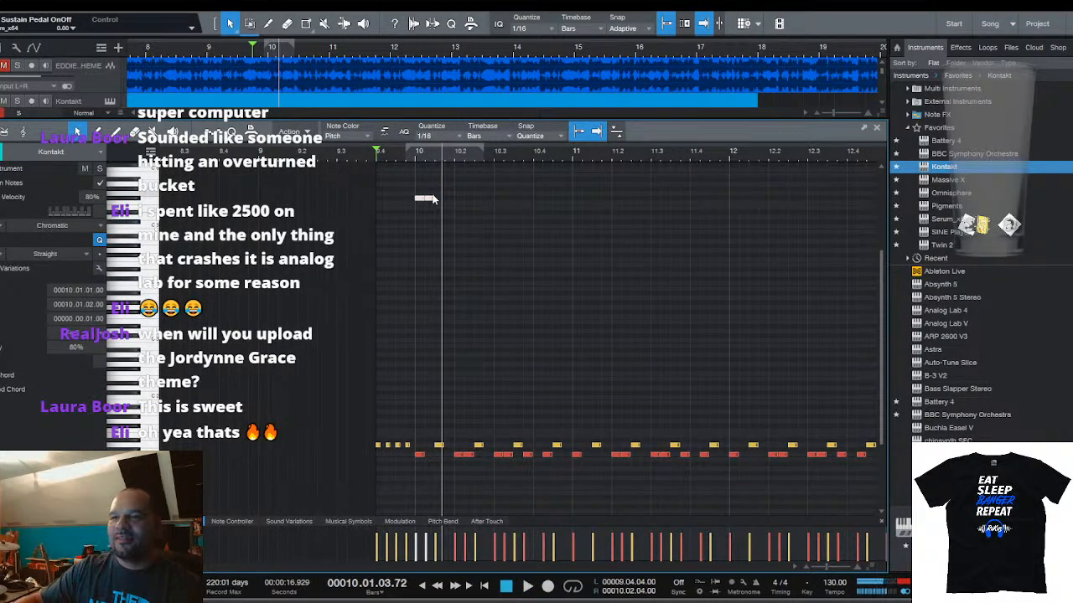
{"action": "left_click", "coordinate": [431, 198]}
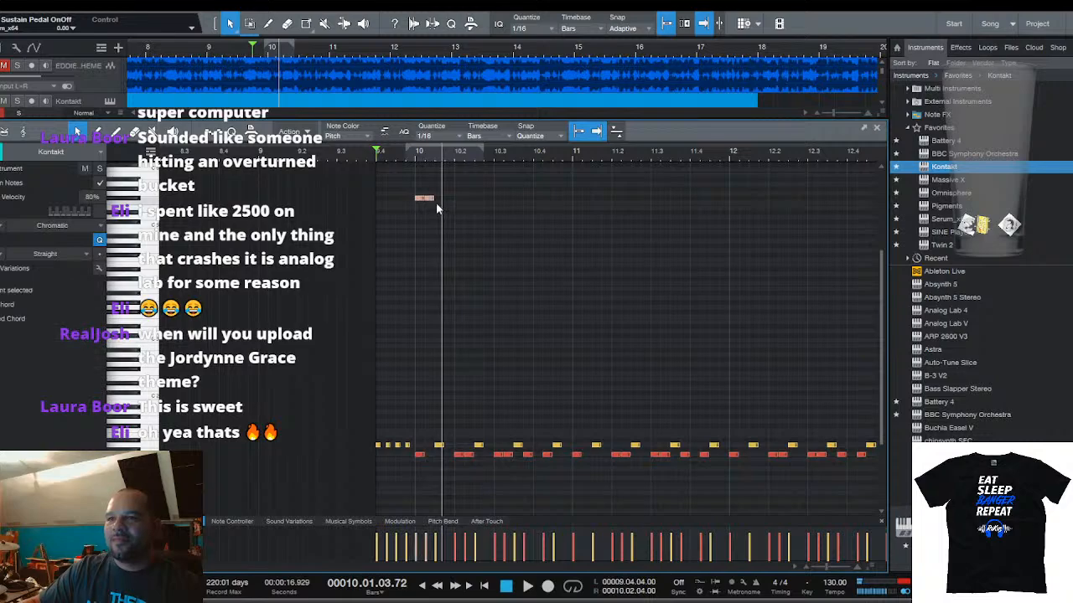
{"action": "left_click_drag", "start_coordinate": [432, 200], "coordinate": [442, 177]}
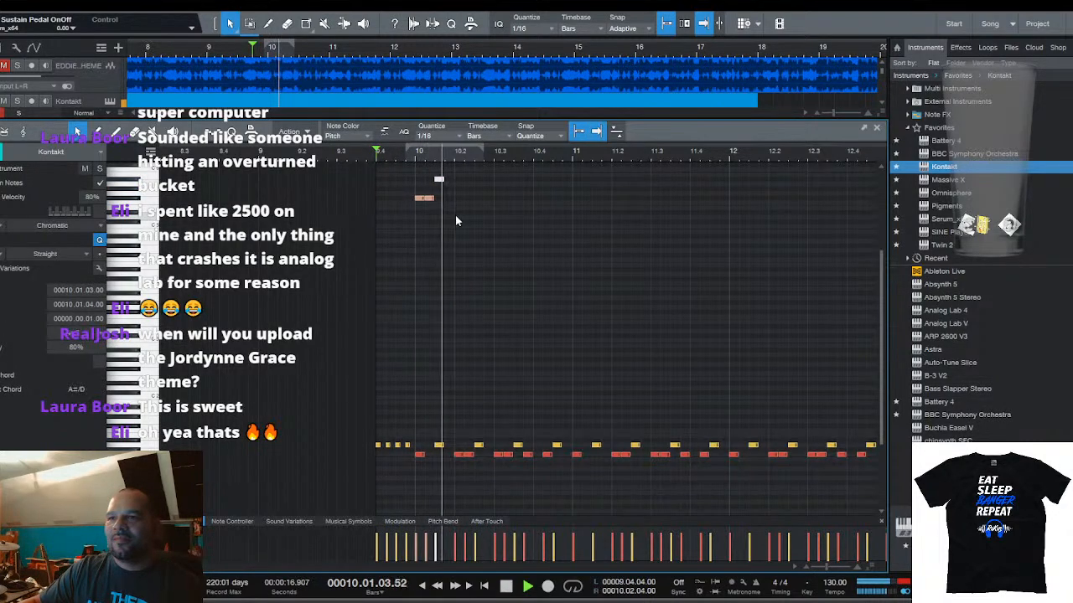
Duplicate the three-note F#5 and A#5 figure beat by beat through 12.04 and play it
{"action": "left_click_drag", "start_coordinate": [464, 217], "coordinate": [415, 170]}
{"action": "key", "text": "d"}
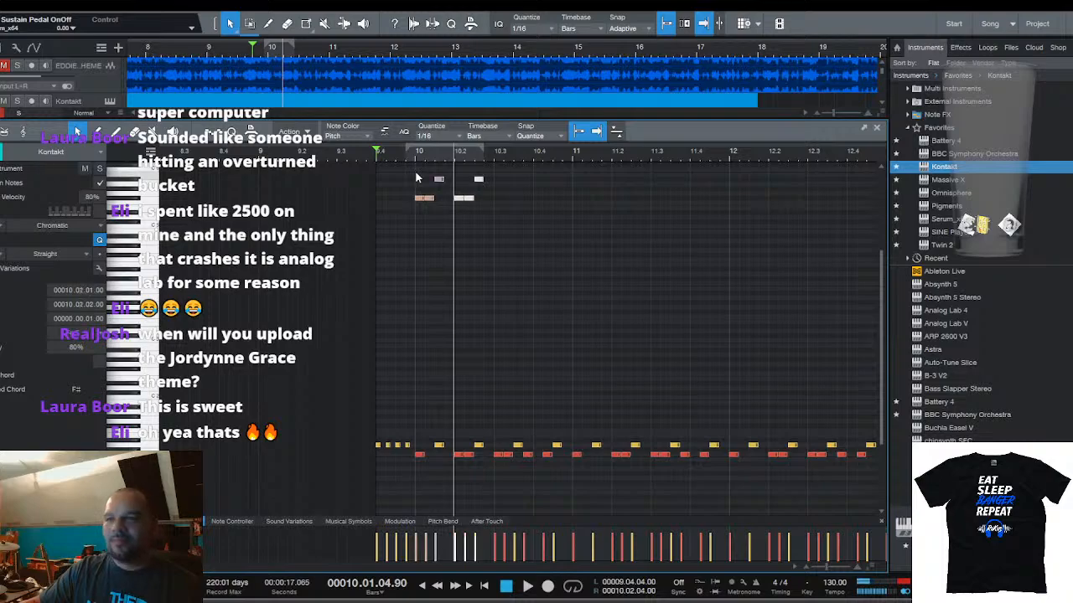
{"action": "key", "text": "space"}
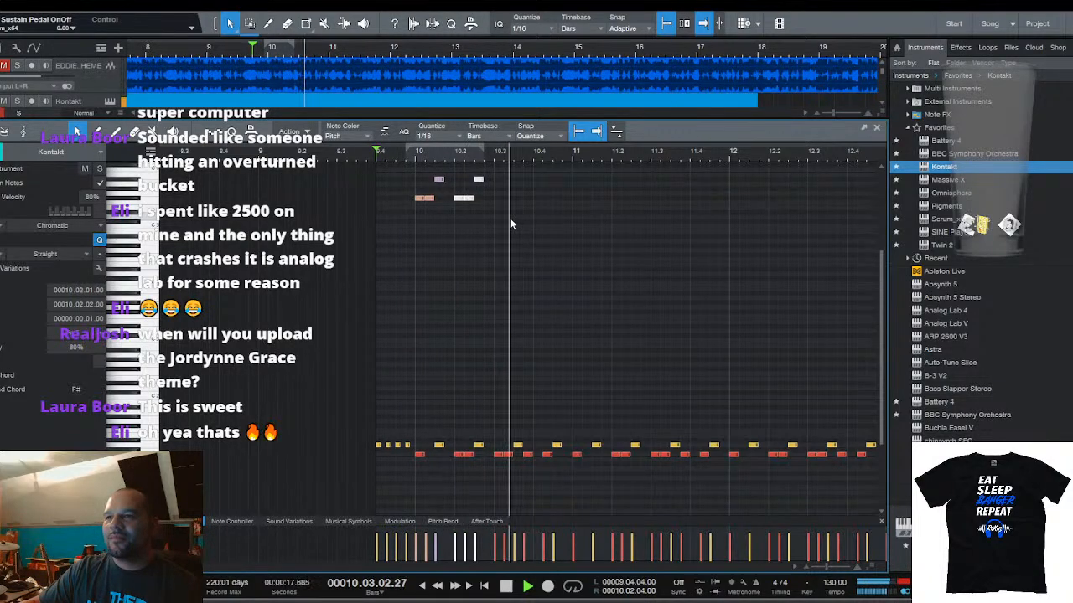
{"action": "key", "text": "d"}
{"action": "key", "text": "d"}
{"action": "key", "text": "d"}
{"action": "key", "text": "d"}
{"action": "key", "text": "d"}
{"action": "key", "text": "d"}
{"action": "key", "text": "d"}
{"action": "key", "text": "d"}
{"action": "key", "text": "d"}
{"action": "key", "text": "d"}
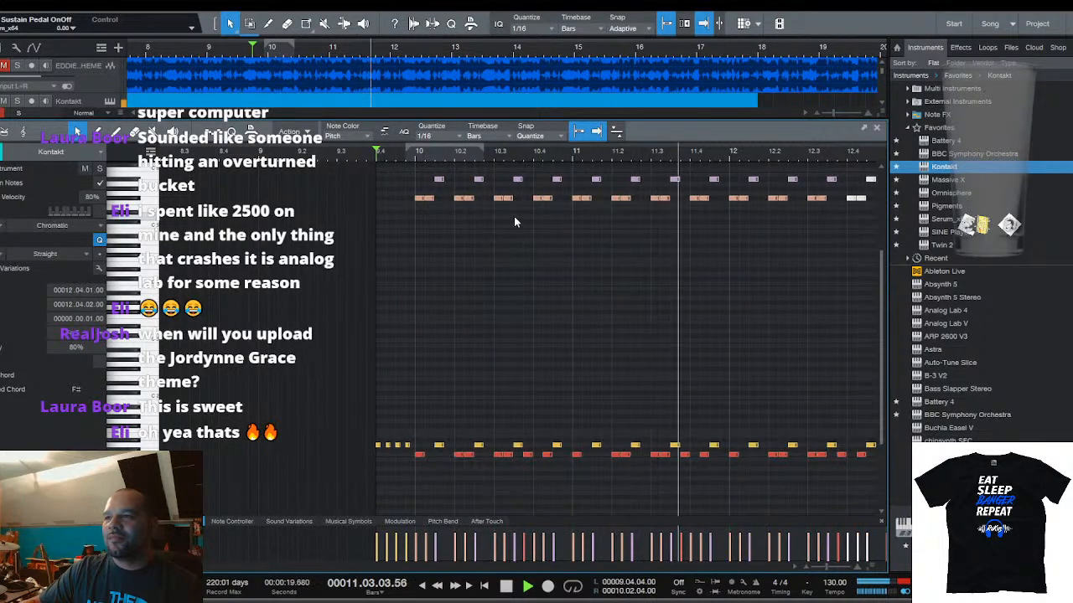
{"action": "scroll", "coordinate": [618, 153], "scroll_direction": "down", "scroll_amount": 3}
{"action": "key", "text": "space"}
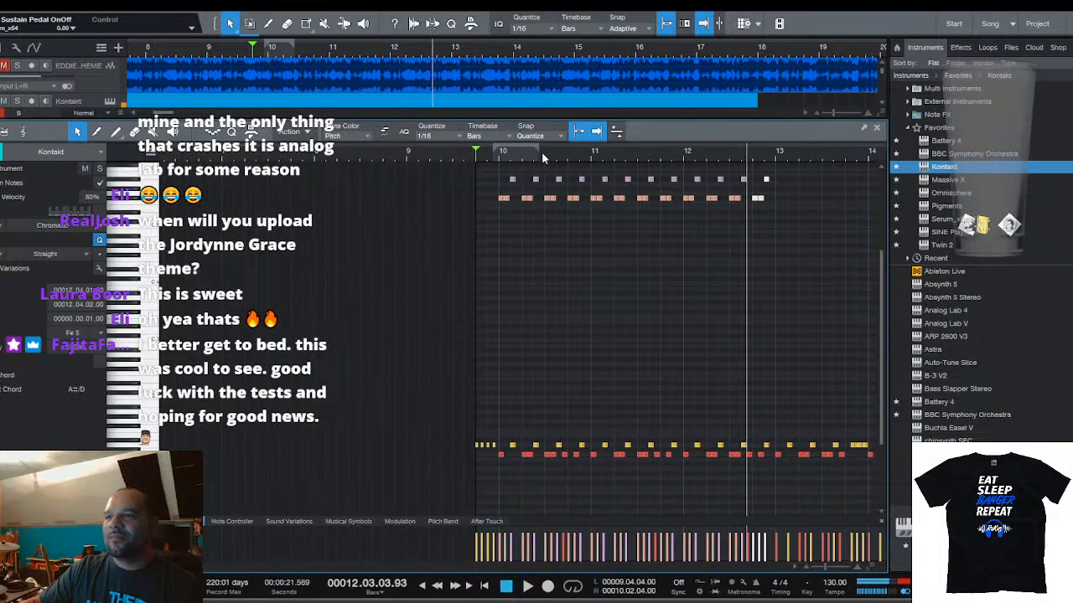
Add F#5 notes at 10.01.04 and 10.02.04 and play the pattern through bar 12
{"action": "scroll", "coordinate": [499, 153], "scroll_direction": "up", "scroll_amount": 3}
{"action": "double_click", "coordinate": [570, 201]}
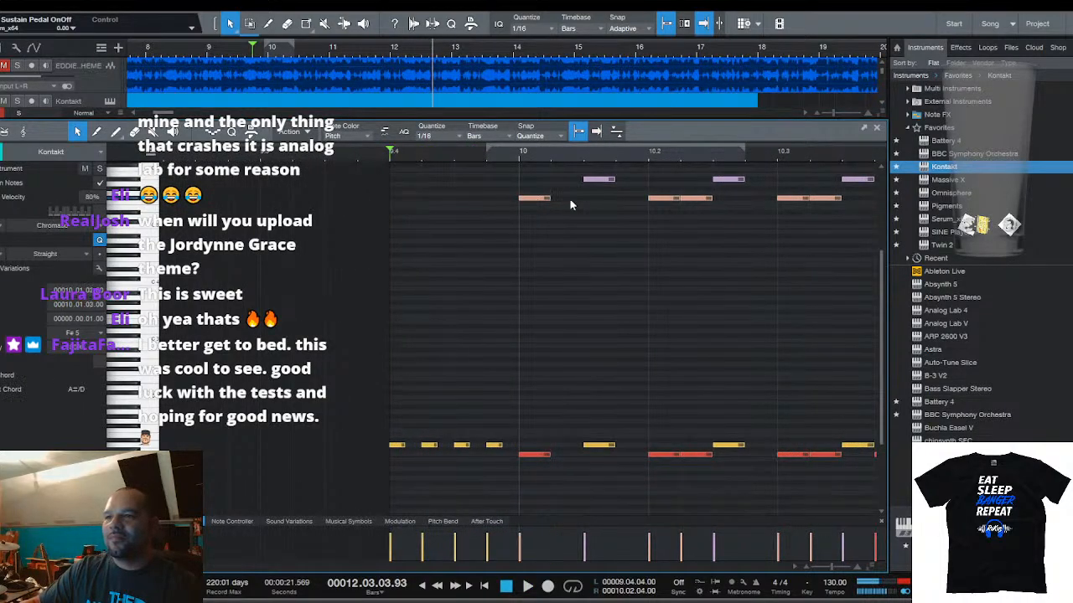
{"action": "key", "text": "space"}
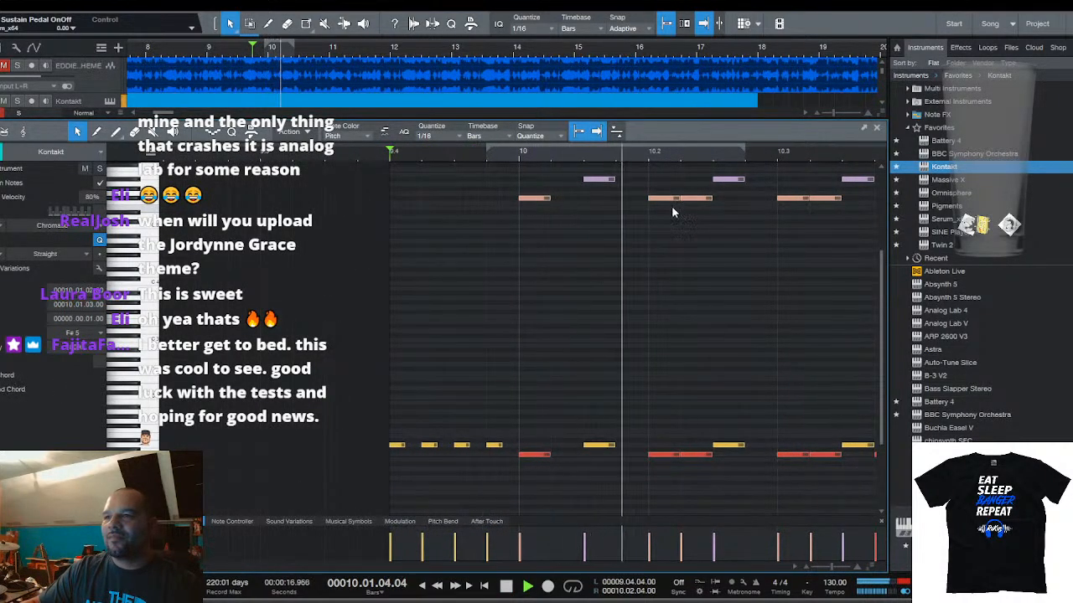
{"action": "key", "text": "space"}
{"action": "key", "text": "space"}
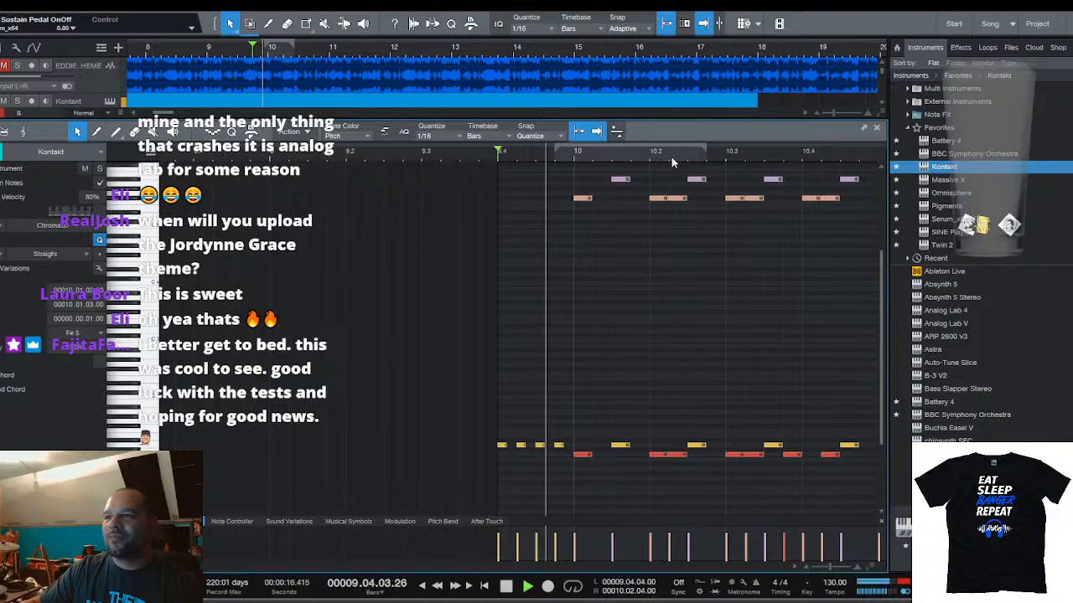
{"action": "scroll", "coordinate": [671, 157], "scroll_direction": "down", "scroll_amount": 2}
{"action": "left_click_drag", "start_coordinate": [432, 200], "coordinate": [446, 202]}
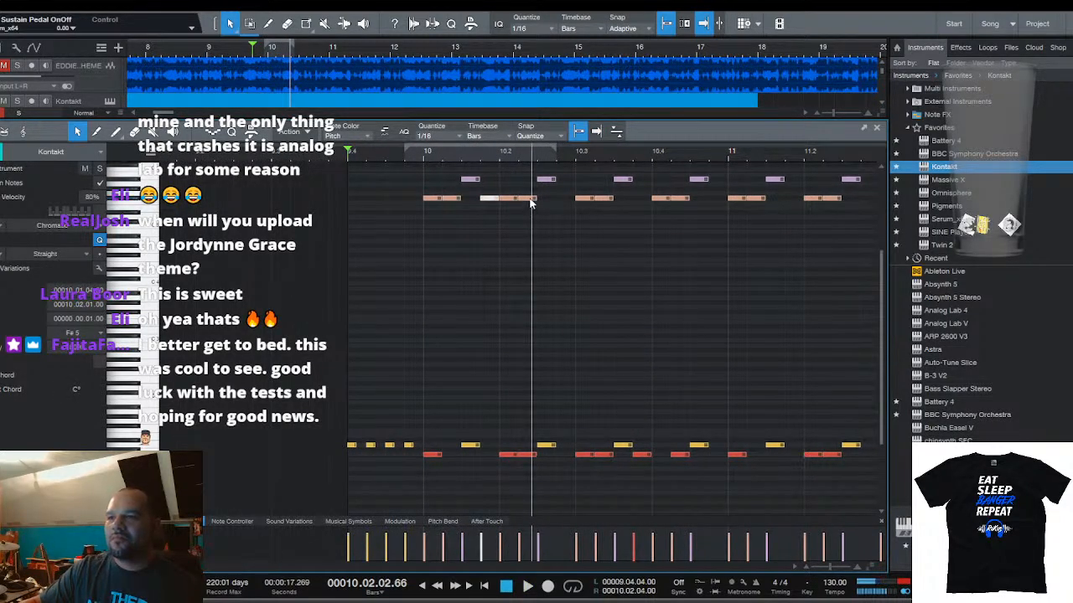
{"action": "key", "text": "space"}
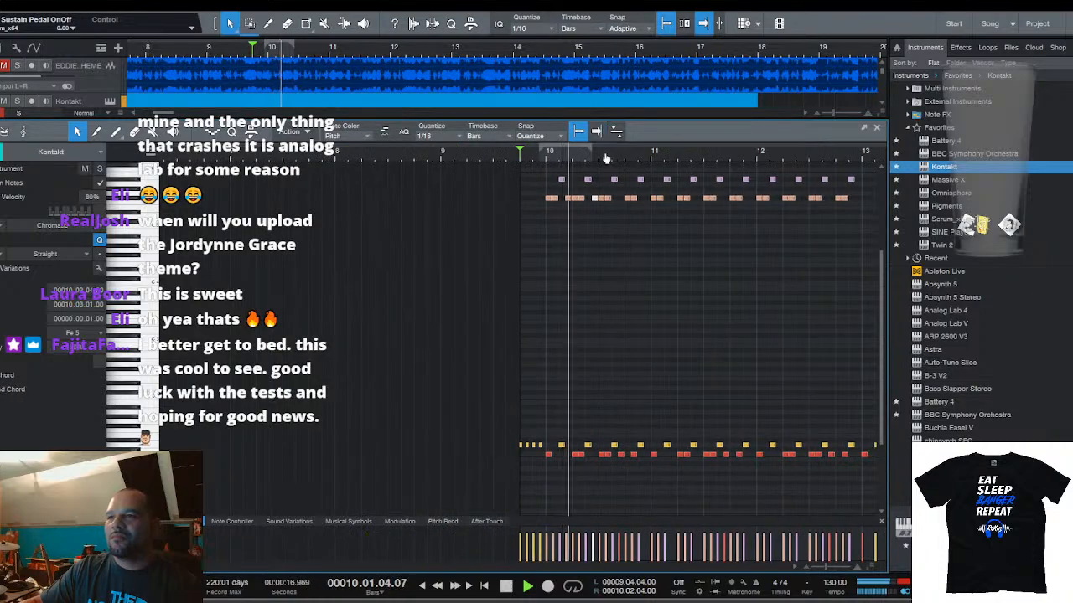
{"action": "scroll", "coordinate": [452, 152], "scroll_direction": "down", "scroll_amount": 2}
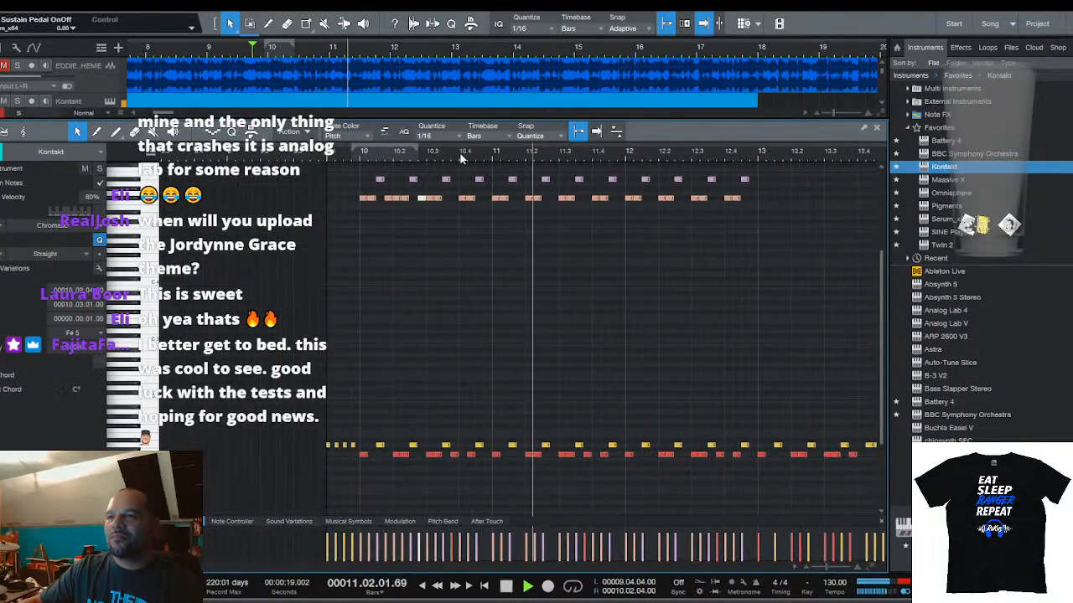
{"action": "scroll", "coordinate": [560, 154], "scroll_direction": "up", "scroll_amount": 1}
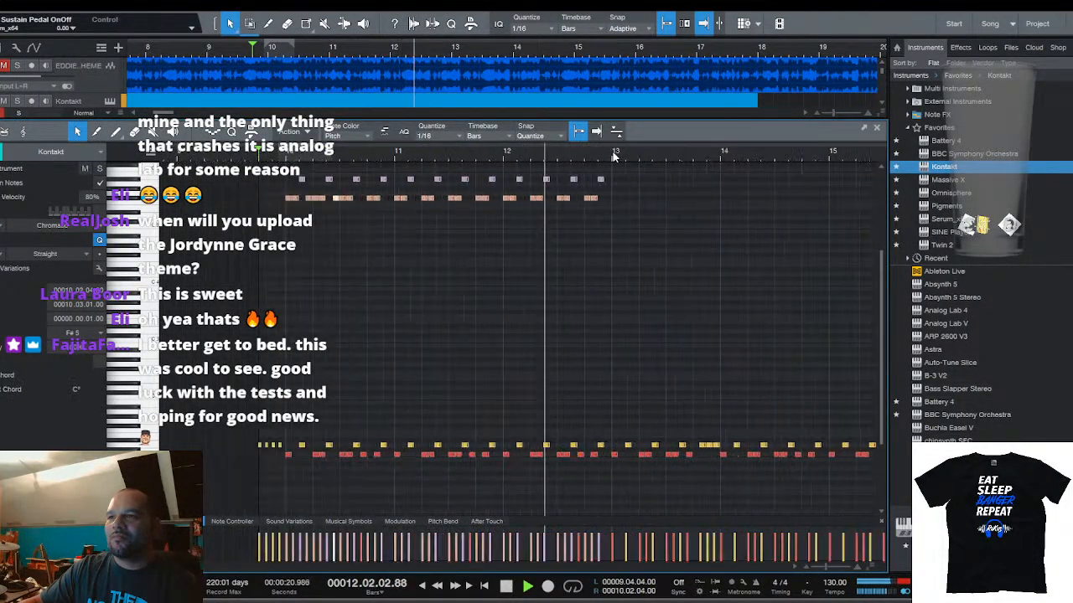
{"action": "key", "text": "space"}
Delete all the A#5 notes from bars 10 to 12 and play the start of bar 10
{"action": "left_click_drag", "start_coordinate": [560, 206], "coordinate": [374, 171]}
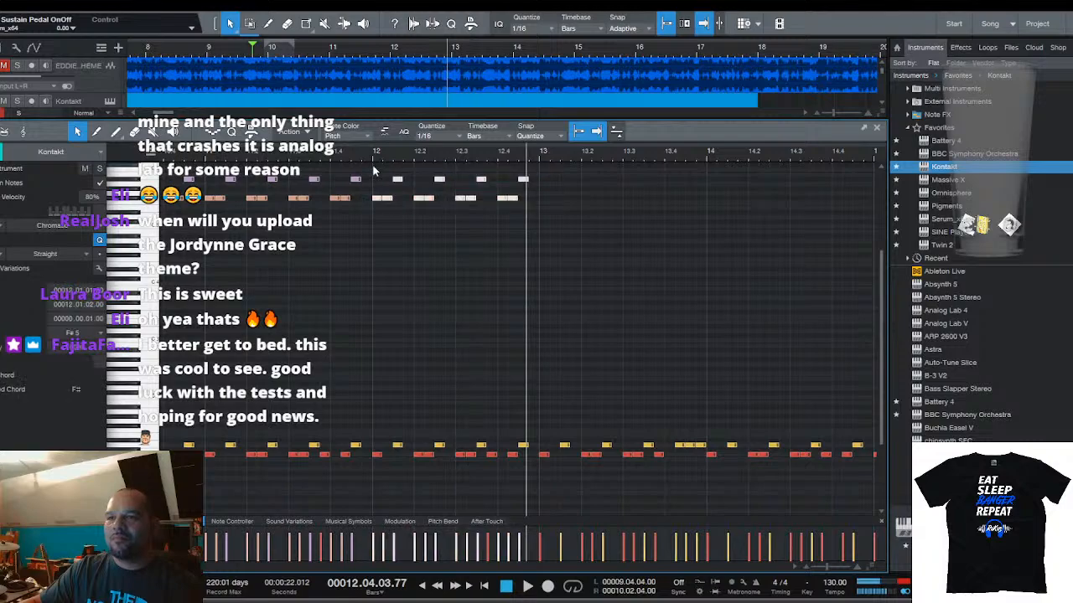
{"action": "scroll", "coordinate": [541, 164], "scroll_direction": "down", "scroll_amount": 3}
{"action": "left_click_drag", "start_coordinate": [567, 206], "coordinate": [444, 174]}
{"action": "left_click_drag", "start_coordinate": [550, 187], "coordinate": [428, 172]}
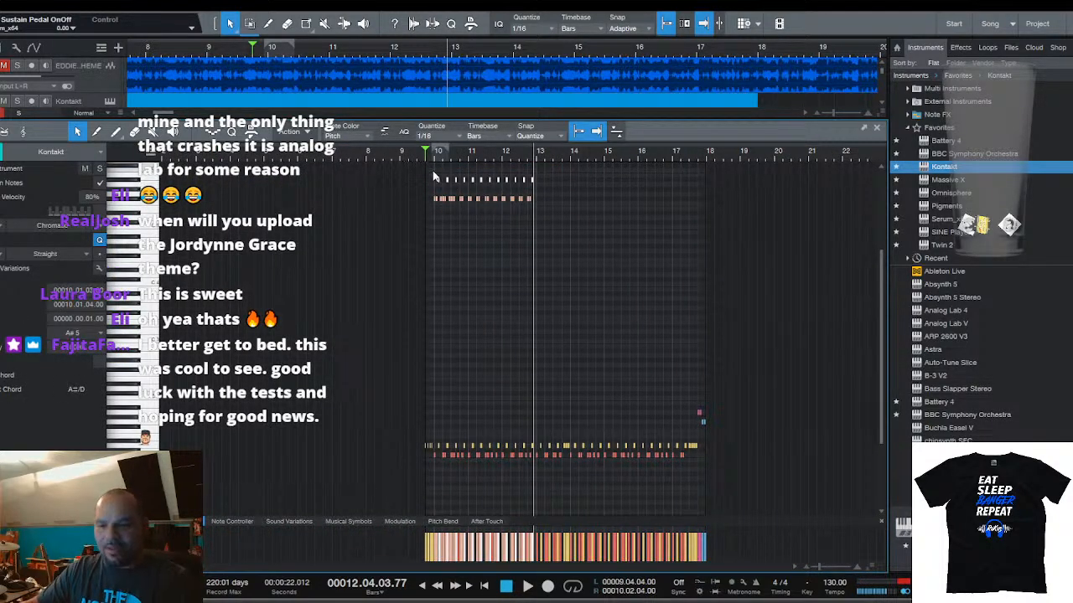
{"action": "scroll", "coordinate": [485, 160], "scroll_direction": "up", "scroll_amount": 4}
{"action": "key", "text": "space"}
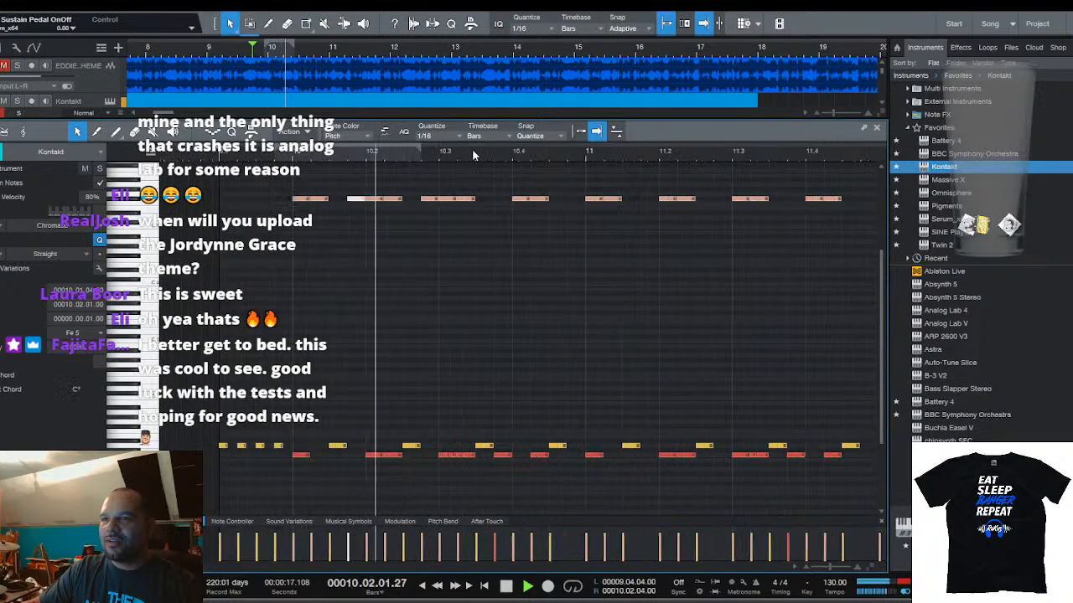
{"action": "scroll", "coordinate": [472, 150], "scroll_direction": "down", "scroll_amount": 2}
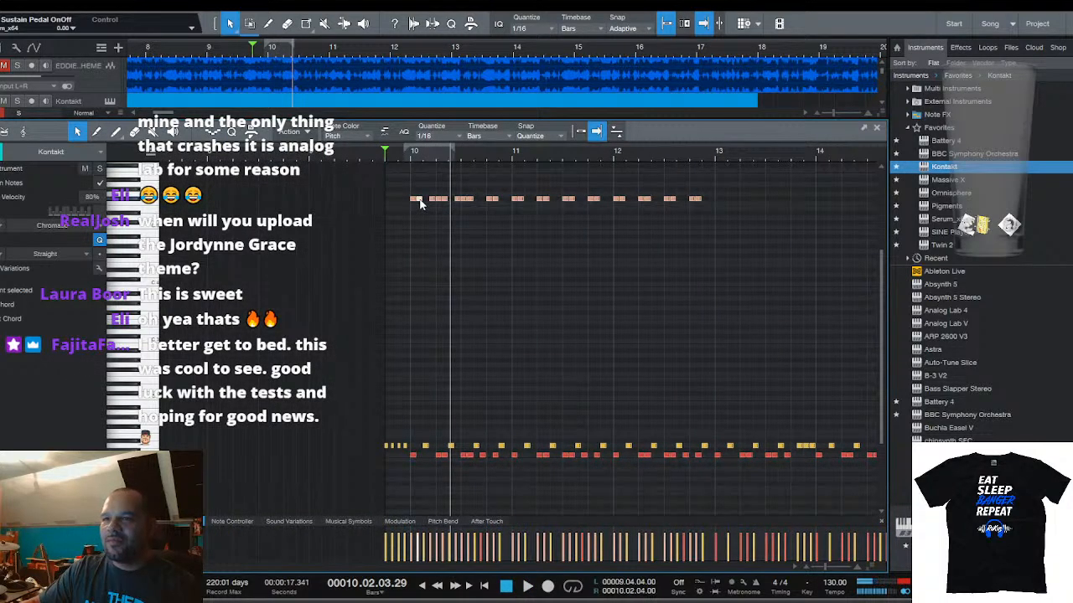
Copy the F#5 note at 10.01.02 into the gap at 10.01.03
{"action": "left_click", "coordinate": [422, 203]}
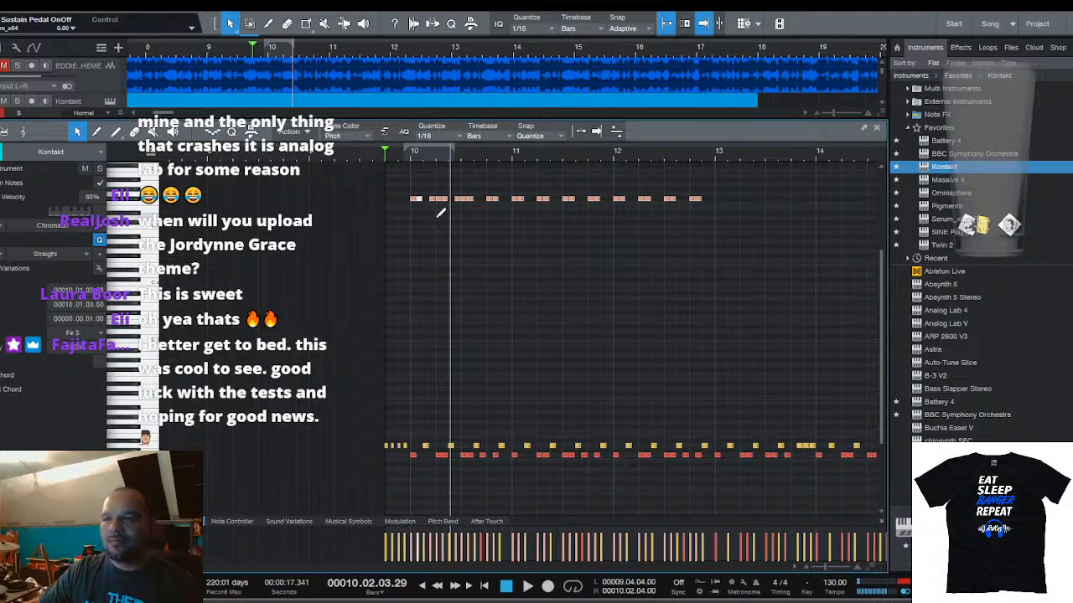
{"action": "scroll", "coordinate": [438, 153], "scroll_direction": "up", "scroll_amount": 3}
{"action": "scroll", "coordinate": [437, 159], "scroll_direction": "left", "scroll_amount": 1}
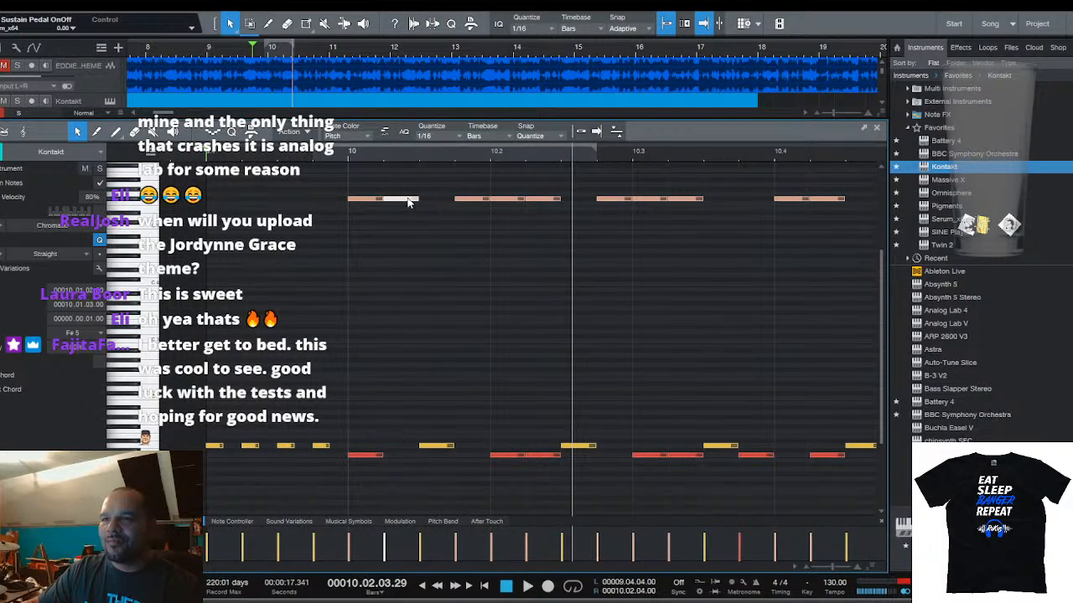
{"action": "left_click_drag", "start_coordinate": [441, 204], "coordinate": [441, 204]}
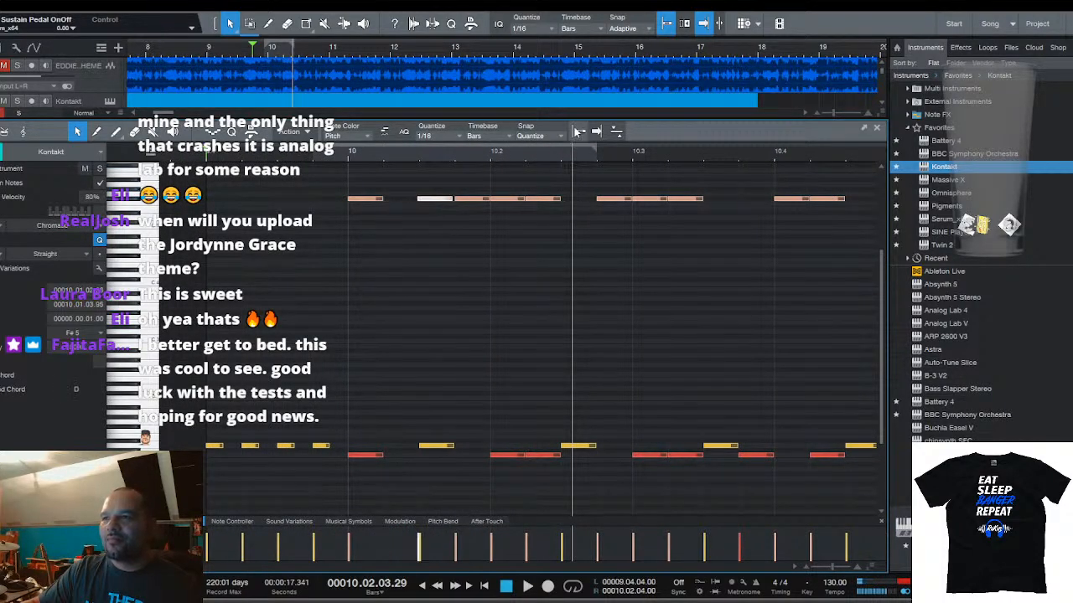
{"action": "left_click_drag", "start_coordinate": [407, 202], "coordinate": [407, 203]}
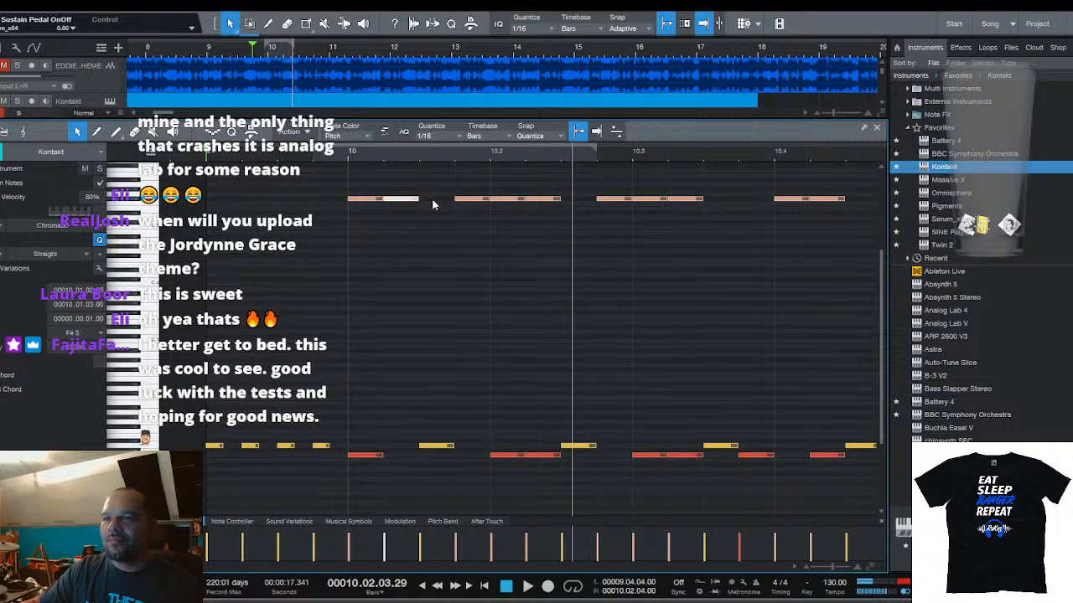
{"action": "left_click", "coordinate": [441, 201]}
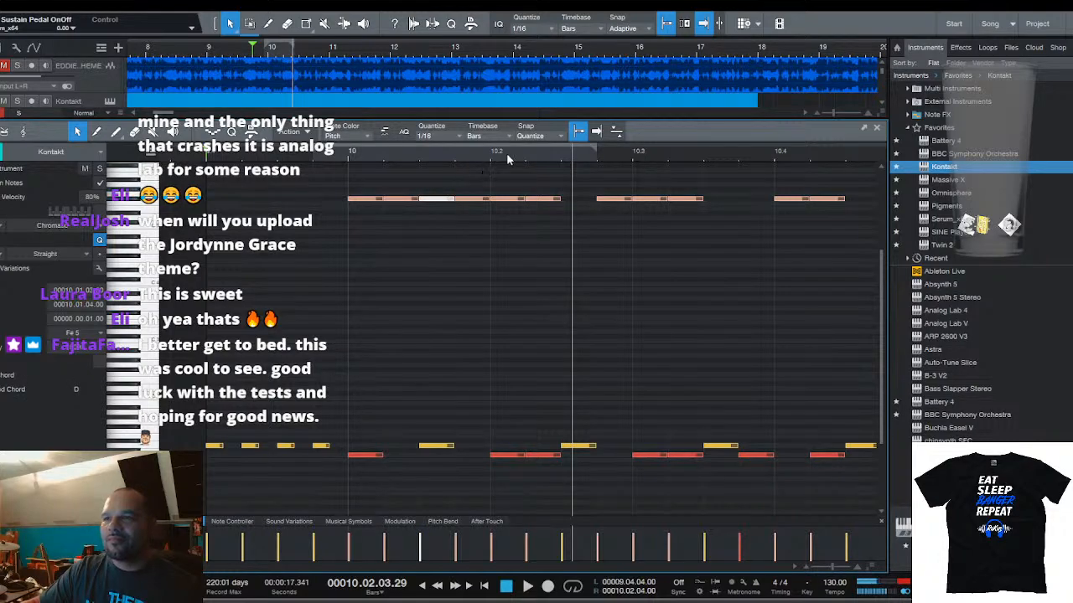
Raise the velocity of all F#5 notes in bars 10 to 12 and play the result
{"action": "scroll", "coordinate": [507, 160], "scroll_direction": "down", "scroll_amount": 2}
{"action": "scroll", "coordinate": [507, 165], "scroll_direction": "down", "scroll_amount": 3}
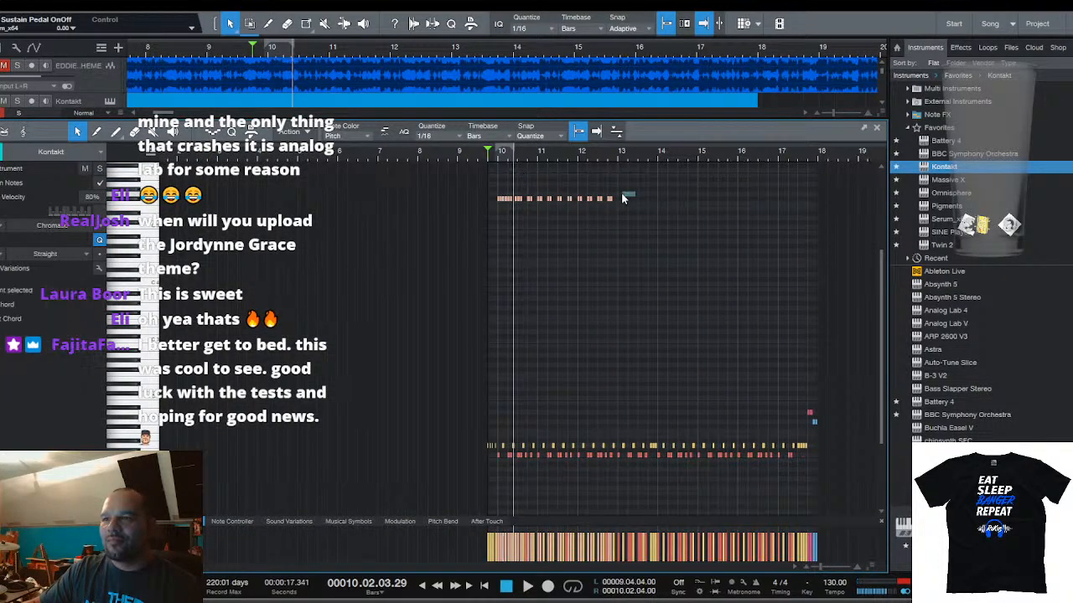
{"action": "left_click_drag", "start_coordinate": [440, 184], "coordinate": [645, 218]}
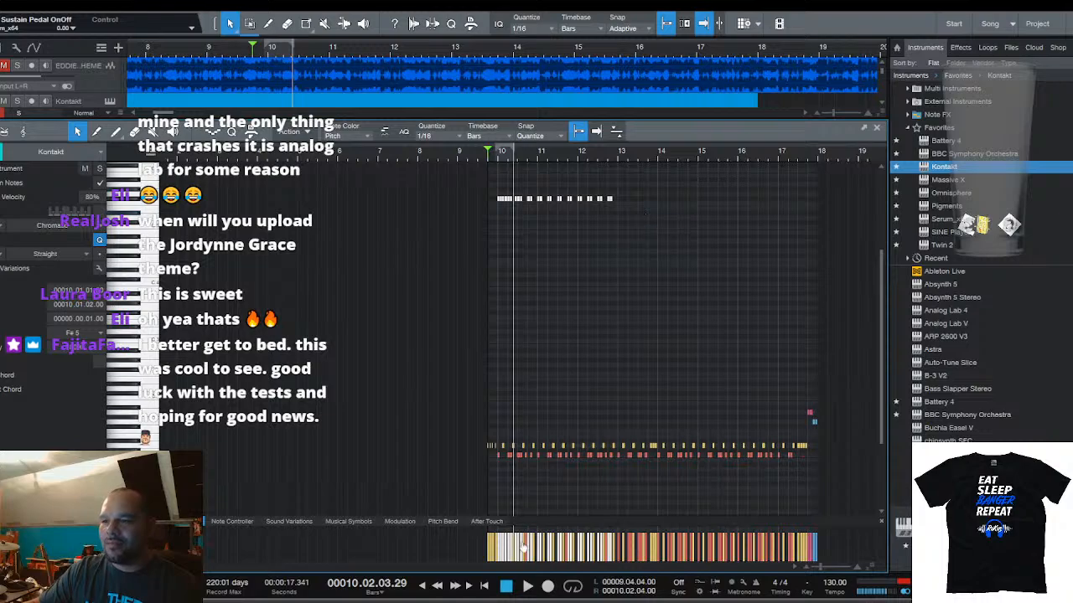
{"action": "left_click_drag", "start_coordinate": [523, 547], "coordinate": [524, 542]}
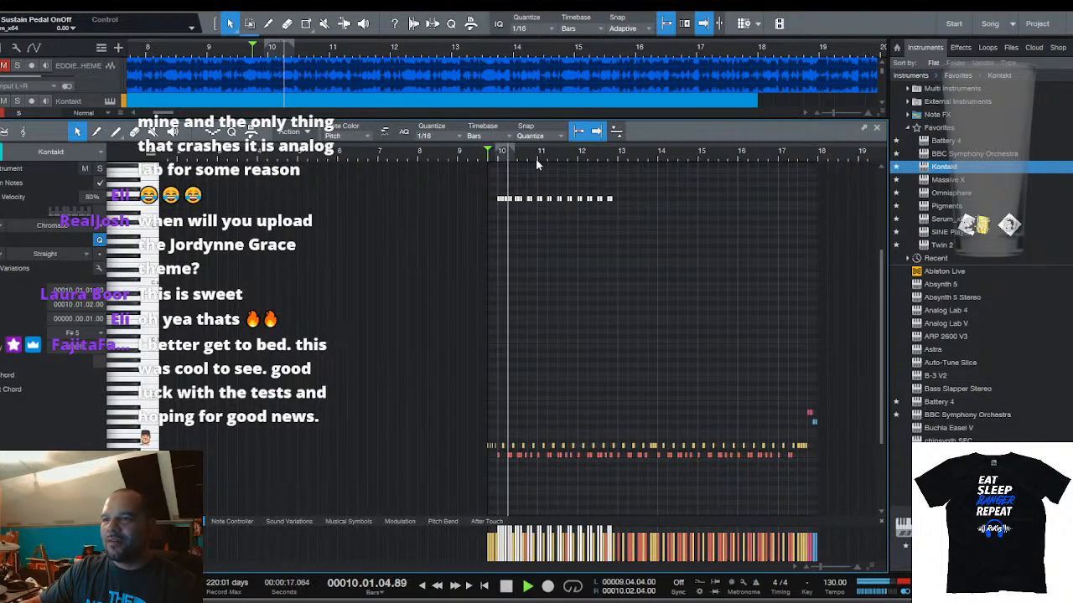
{"action": "scroll", "coordinate": [538, 162], "scroll_direction": "up", "scroll_amount": 4}
{"action": "left_click_drag", "start_coordinate": [538, 157], "coordinate": [429, 160]}
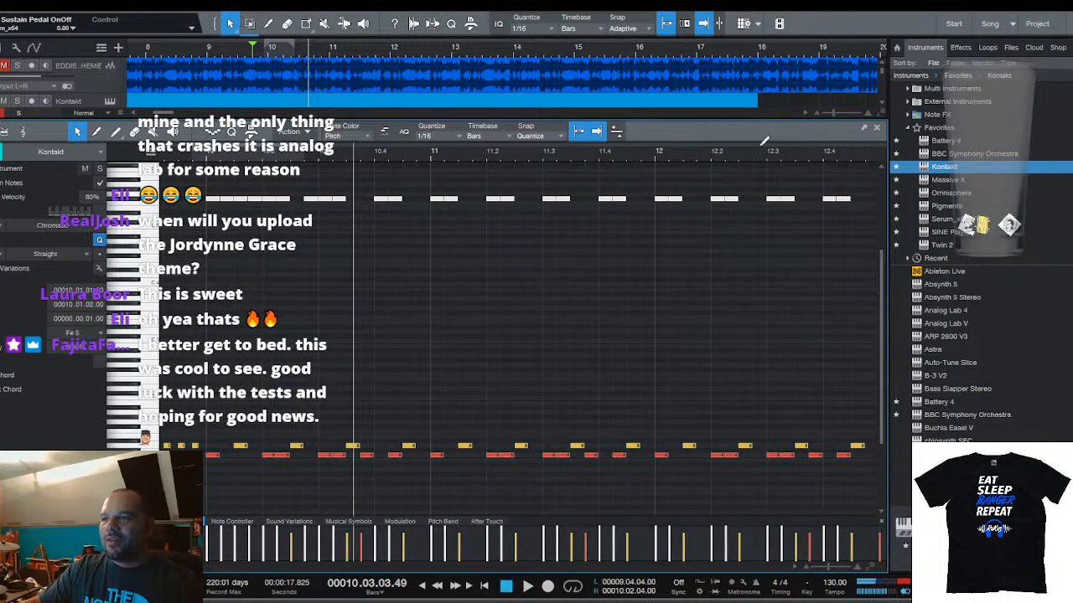
Delete the F#5 notes from 10.02.01 onward, keeping only the four in the first beat of bar 10
{"action": "scroll", "coordinate": [765, 147], "scroll_direction": "down", "scroll_amount": 4}
{"action": "left_click_drag", "start_coordinate": [815, 226], "coordinate": [605, 179]}
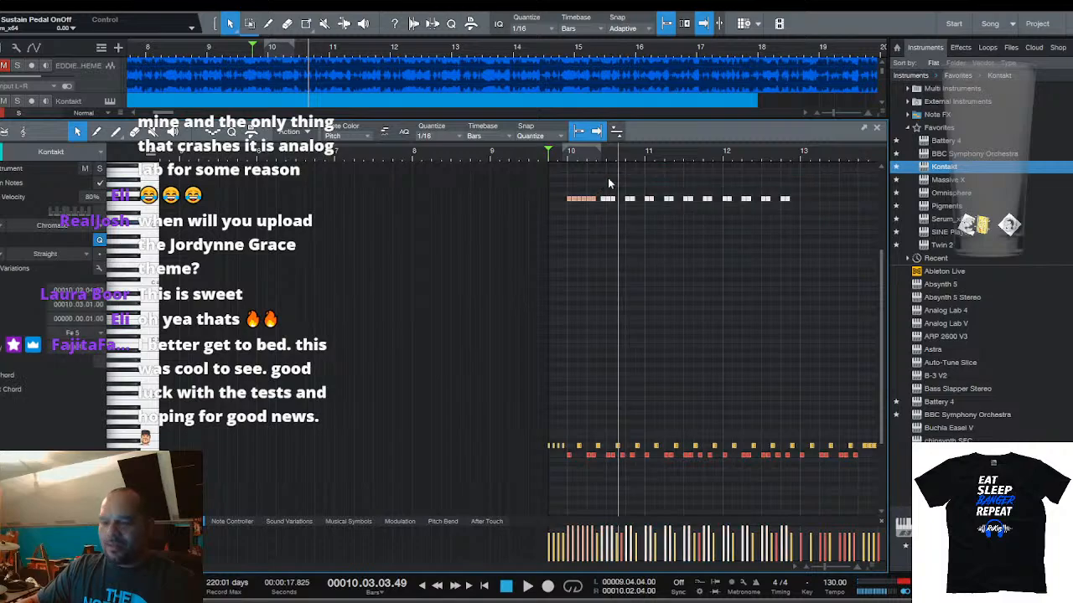
{"action": "key", "text": "Delete"}
{"action": "scroll", "coordinate": [603, 160], "scroll_direction": "up", "scroll_amount": 4}
{"action": "left_click_drag", "start_coordinate": [618, 219], "coordinate": [564, 196]}
{"action": "key", "text": "Delete"}
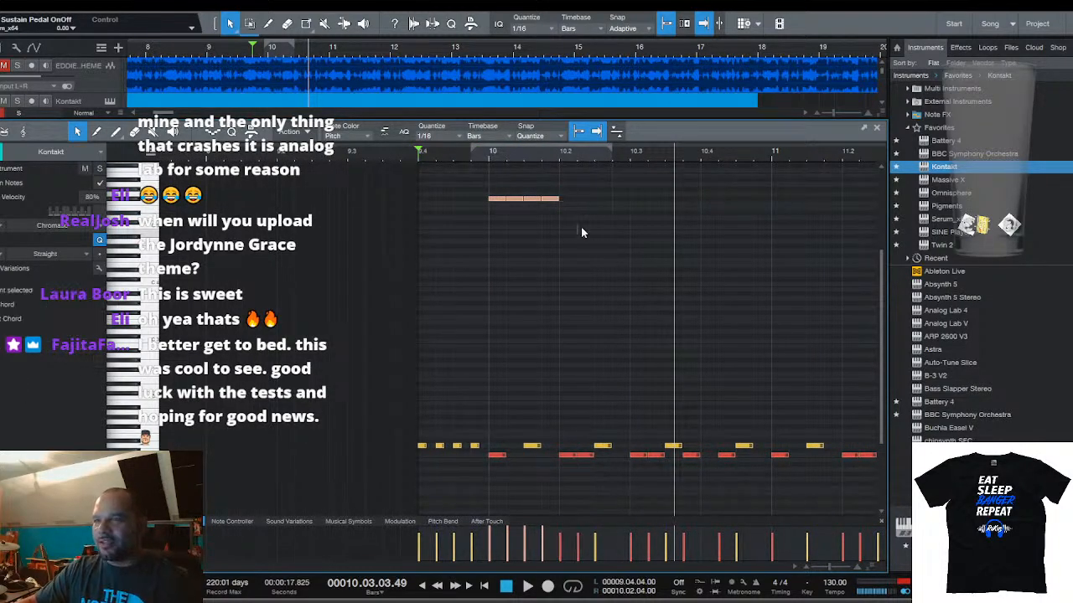
Duplicate the four F#5 sixteenth notes of beat 10.01 repeatedly through the end of bar 11
{"action": "left_click_drag", "start_coordinate": [580, 233], "coordinate": [472, 175]}
{"action": "scroll", "coordinate": [535, 167], "scroll_direction": "down", "scroll_amount": 5}
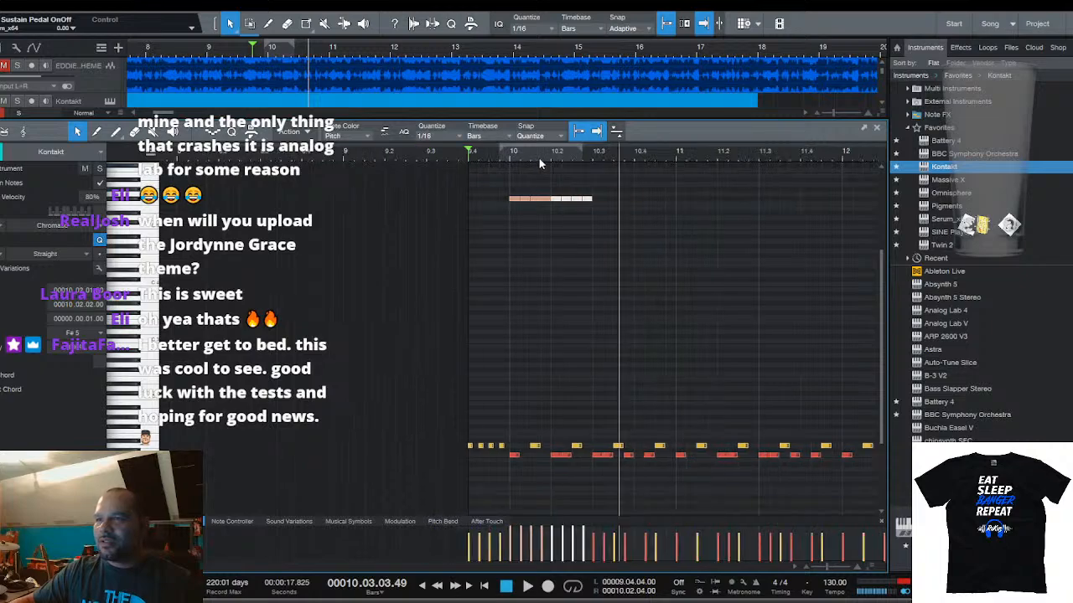
{"action": "key", "text": "d"}
{"action": "key", "text": "d"}
{"action": "key", "text": "d"}
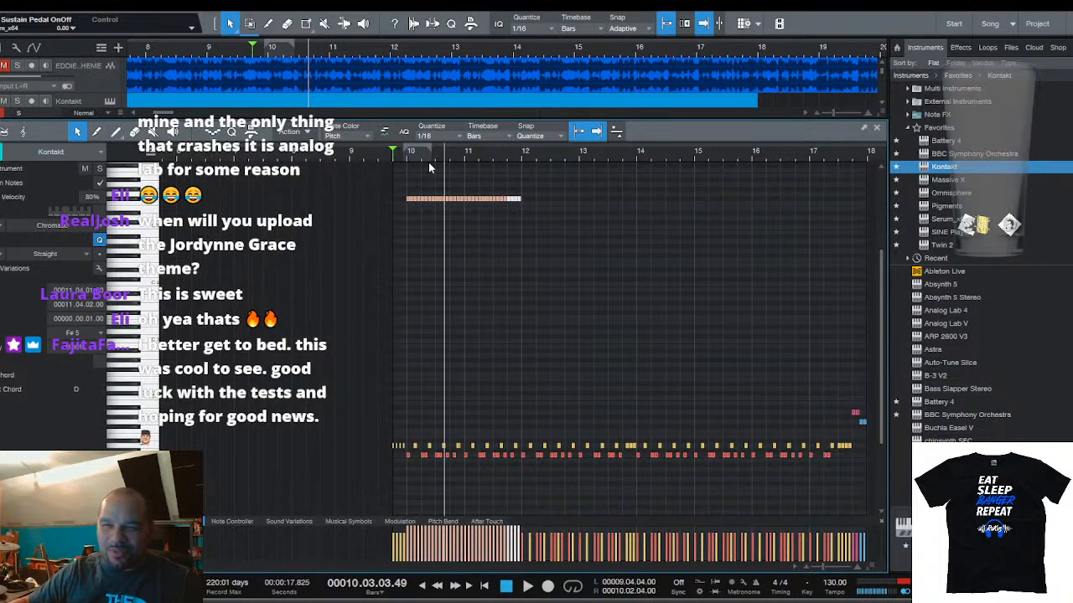
Continue duplicating the last beat of F#5 sixteenth notes through the end of bar 13
{"action": "key", "text": "d"}
{"action": "key", "text": "d"}
{"action": "key", "text": "d"}
{"action": "key", "text": "d"}
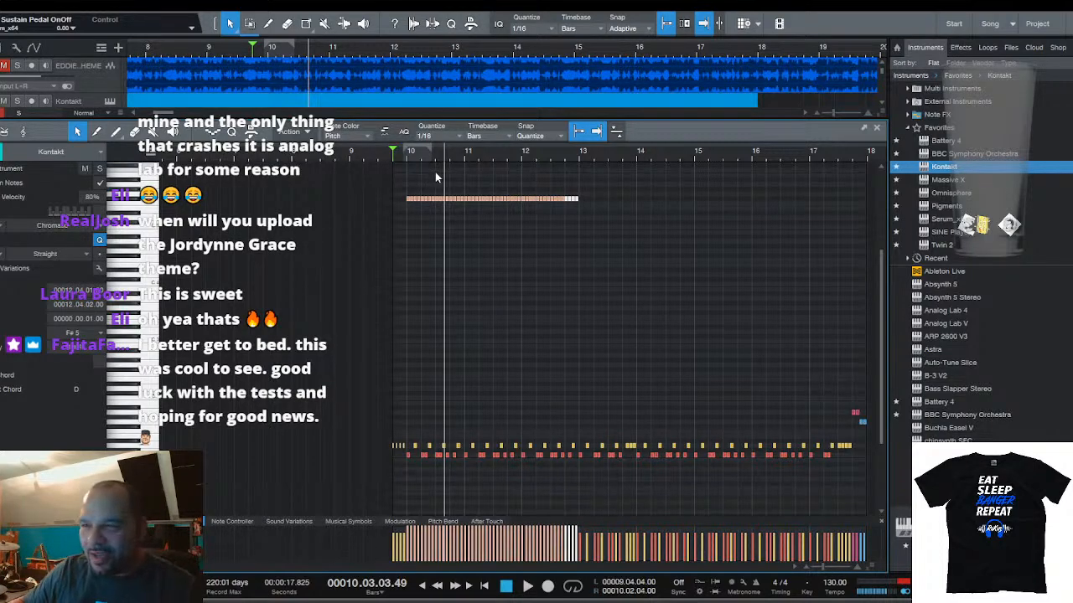
{"action": "left_click_drag", "start_coordinate": [442, 156], "coordinate": [378, 163]}
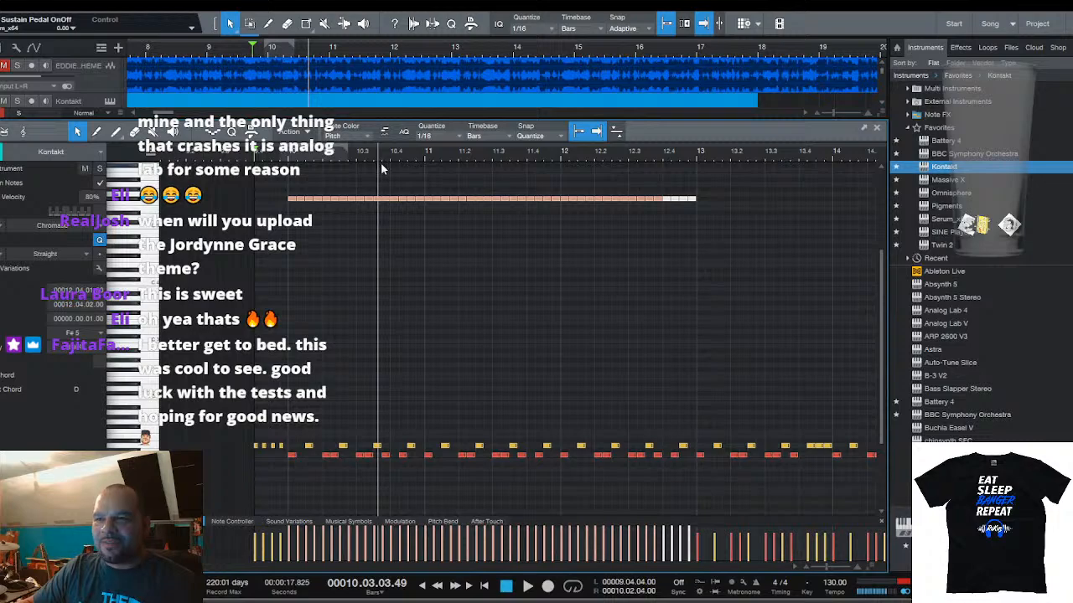
{"action": "scroll", "coordinate": [389, 158], "scroll_direction": "down", "scroll_amount": 2}
{"action": "scroll", "coordinate": [389, 158], "scroll_direction": "down", "scroll_amount": 2}
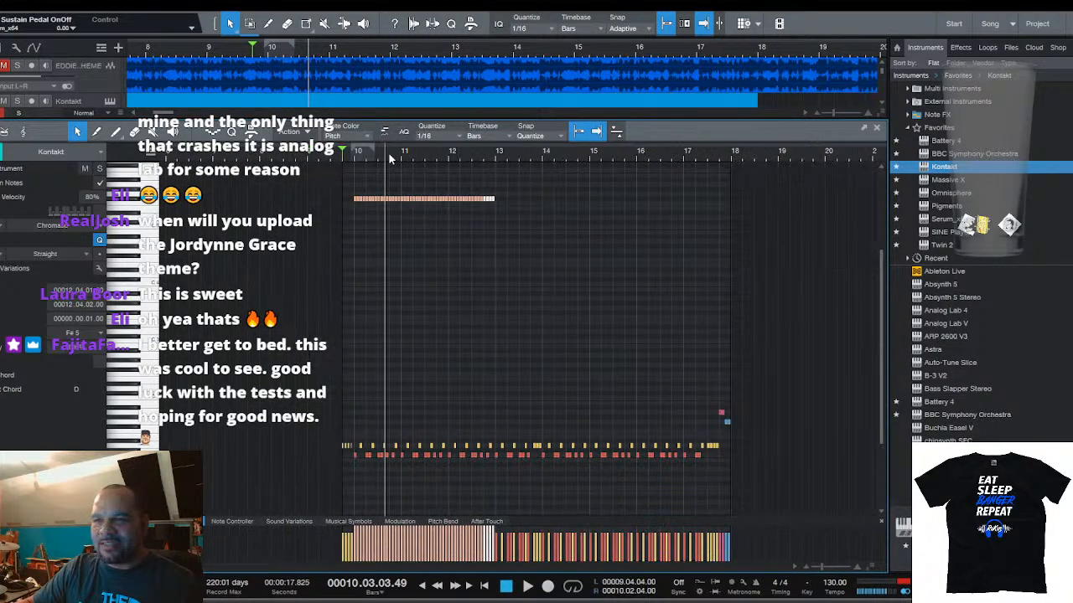
{"action": "key", "text": "d"}
{"action": "key", "text": "d"}
{"action": "key", "text": "d"}
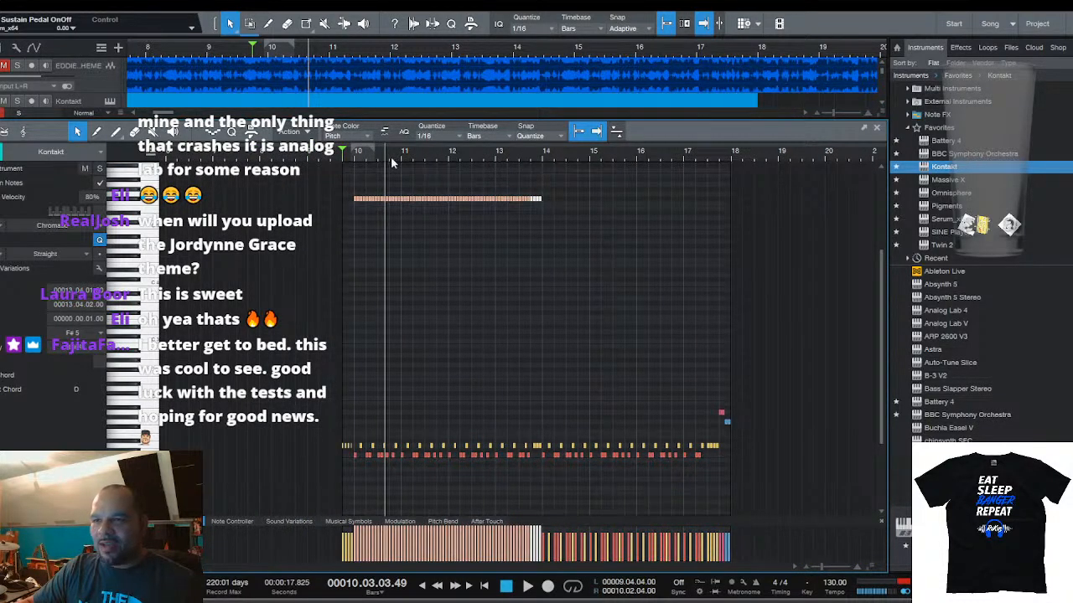
Extend the F#5 sixteenth notes from bar 14 through the end of bar 17 by repeated duplication during playback
{"action": "scroll", "coordinate": [417, 155], "scroll_direction": "up", "scroll_amount": 2}
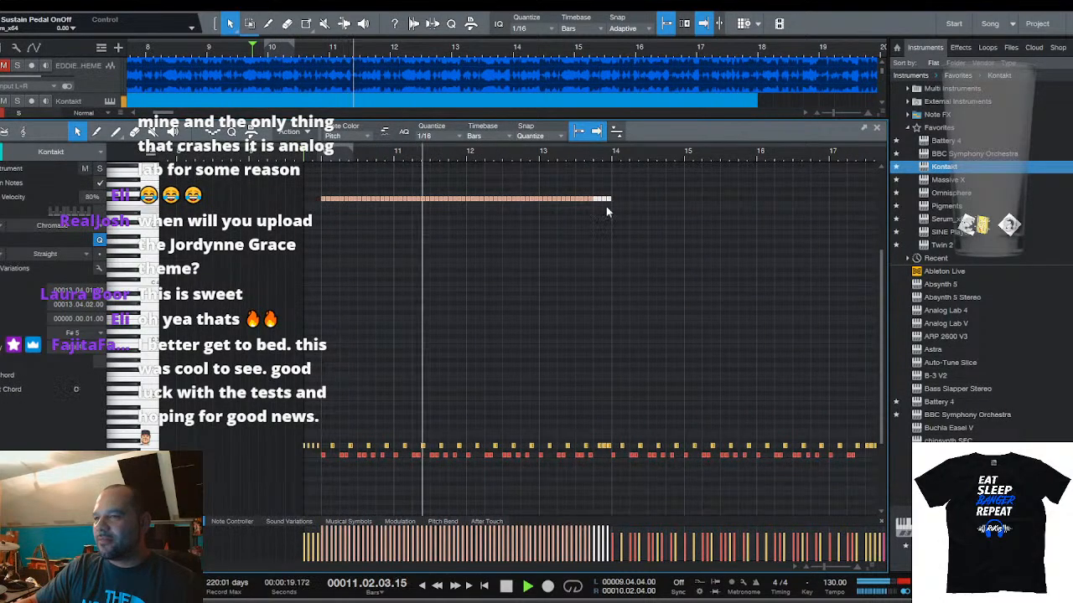
{"action": "left_click_drag", "start_coordinate": [614, 154], "coordinate": [509, 151]}
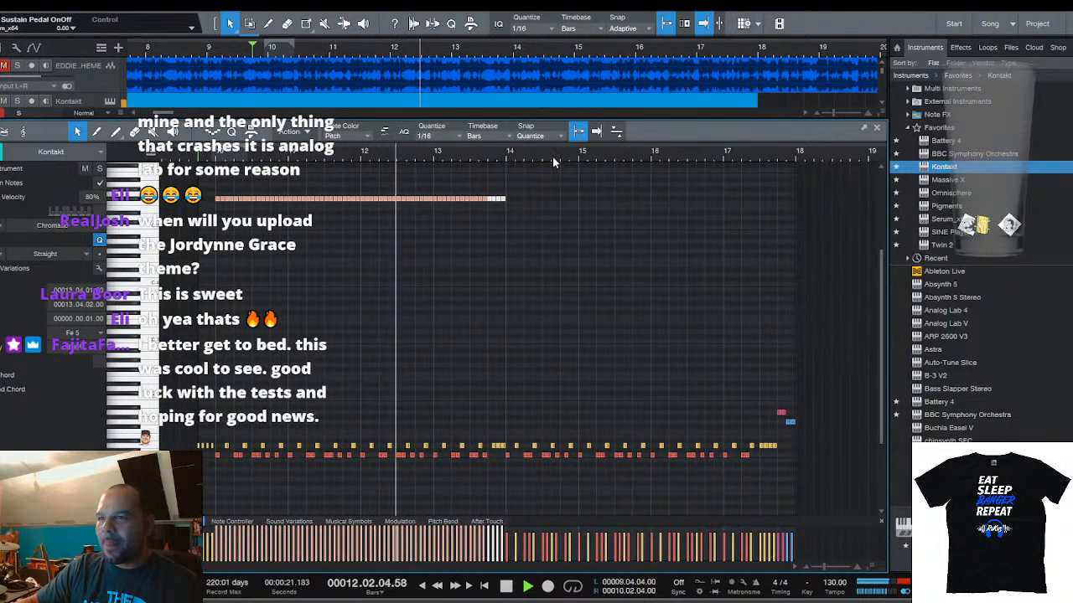
{"action": "key", "text": "d"}
{"action": "key", "text": "d"}
{"action": "key", "text": "d"}
{"action": "key", "text": "d"}
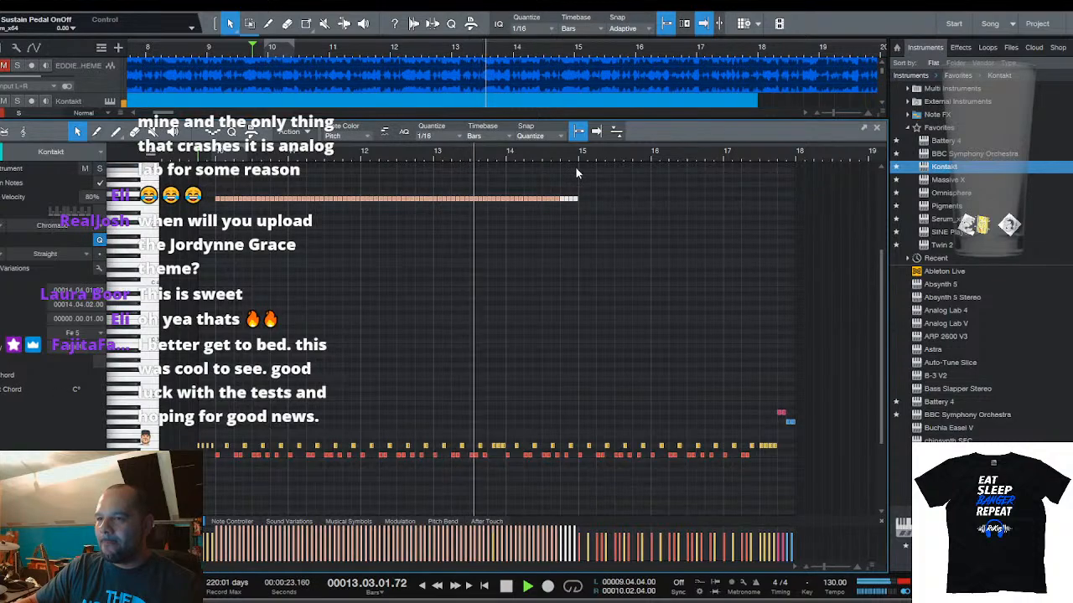
{"action": "key", "text": "d"}
{"action": "key", "text": "d"}
{"action": "key", "text": "d"}
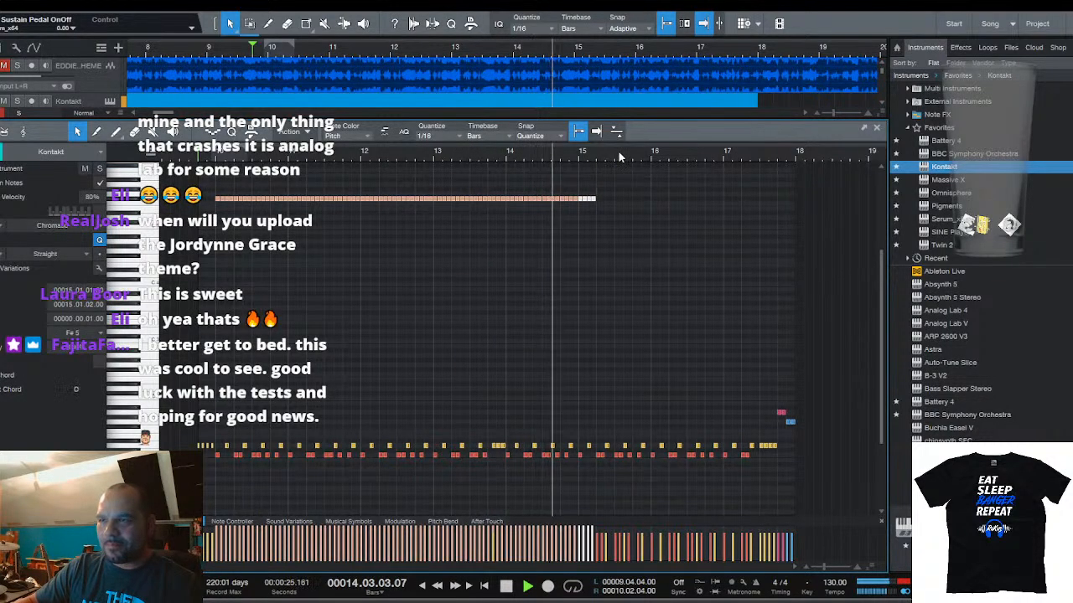
{"action": "key", "text": "d"}
{"action": "key", "text": "d"}
{"action": "key", "text": "d"}
{"action": "key", "text": "d"}
{"action": "key", "text": "d"}
{"action": "key", "text": "d"}
{"action": "key", "text": "d"}
{"action": "key", "text": "d"}
{"action": "key", "text": "d"}
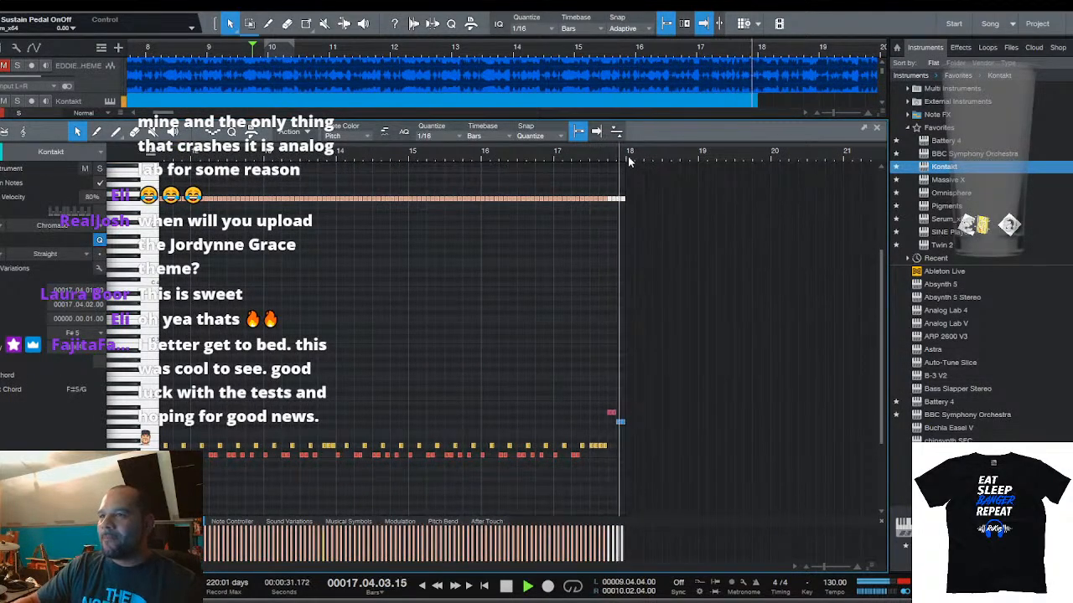
Lengthen the lower Kontakt track's part in the arrangement so that it ends at bar 22
{"action": "left_click_drag", "start_coordinate": [660, 120], "coordinate": [644, 436]}
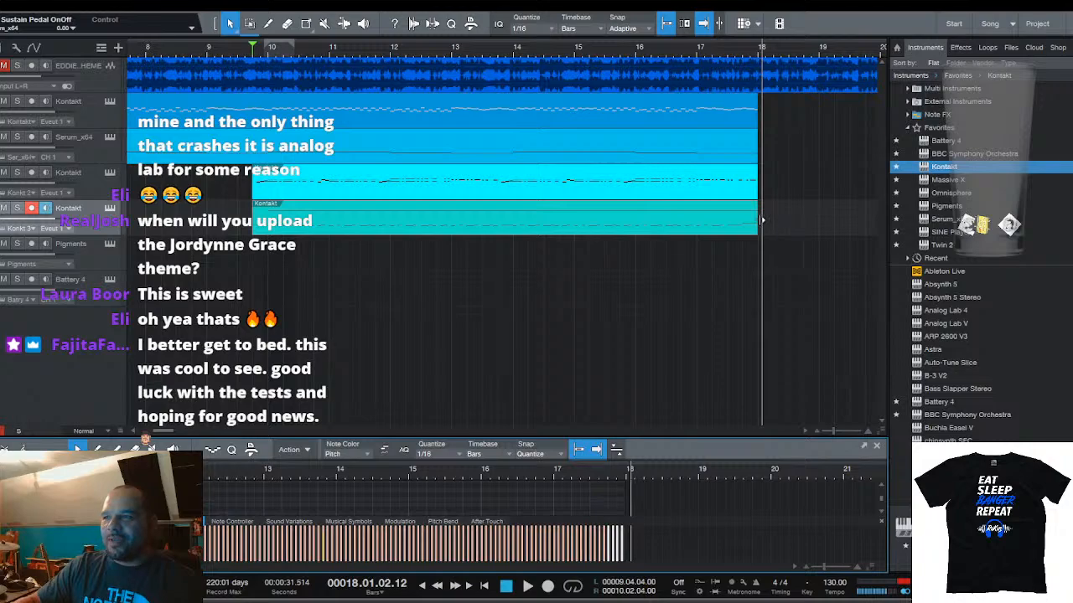
{"action": "left_click_drag", "start_coordinate": [758, 220], "coordinate": [880, 212]}
{"action": "left_click_drag", "start_coordinate": [746, 54], "coordinate": [444, 52]}
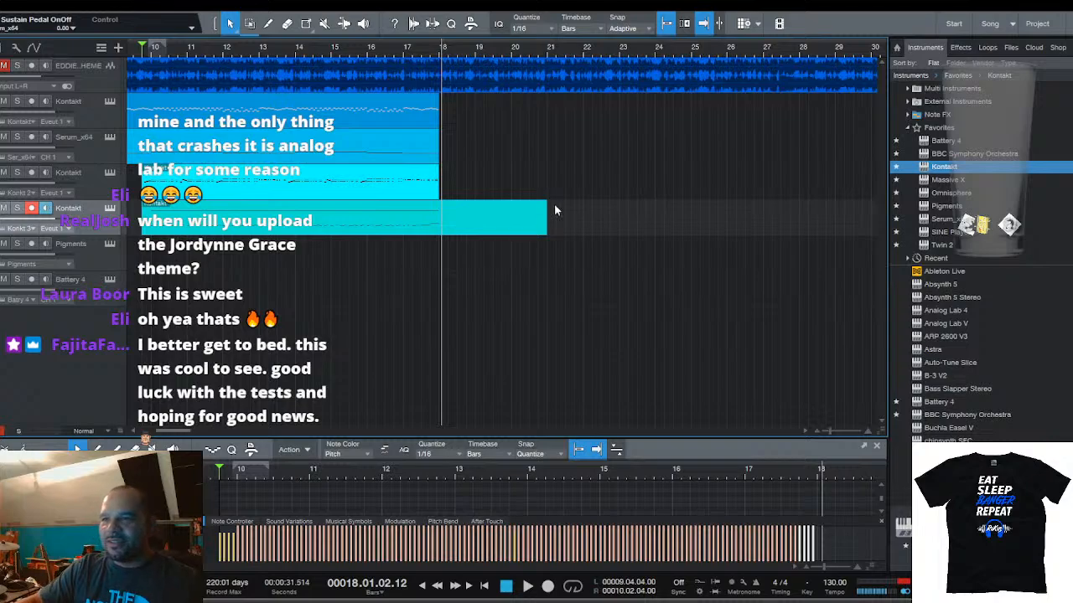
{"action": "left_click_drag", "start_coordinate": [558, 212], "coordinate": [582, 214]}
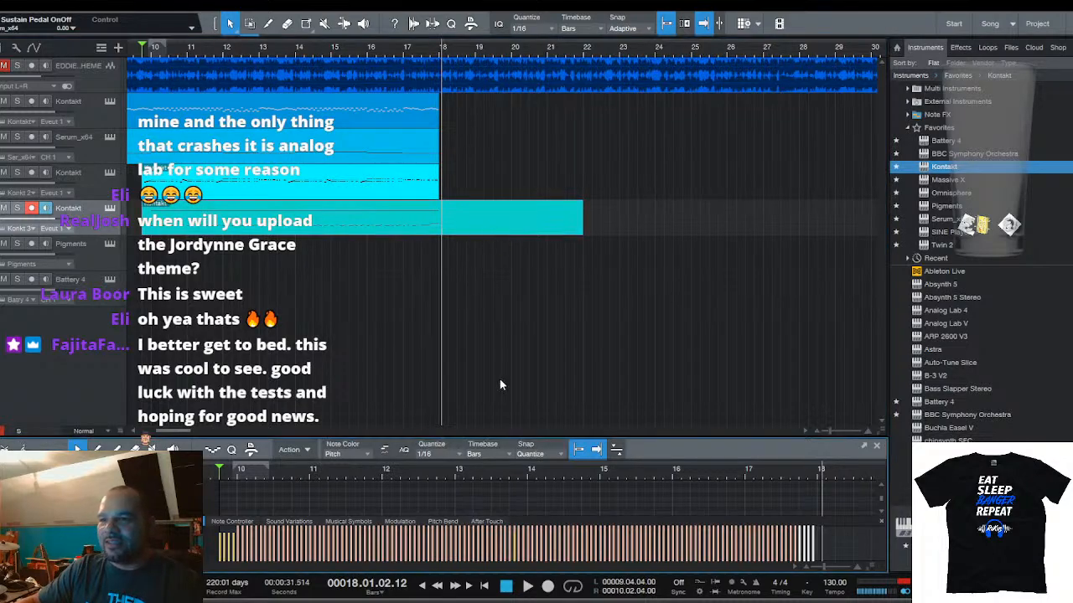
{"action": "left_click_drag", "start_coordinate": [500, 438], "coordinate": [517, 151]}
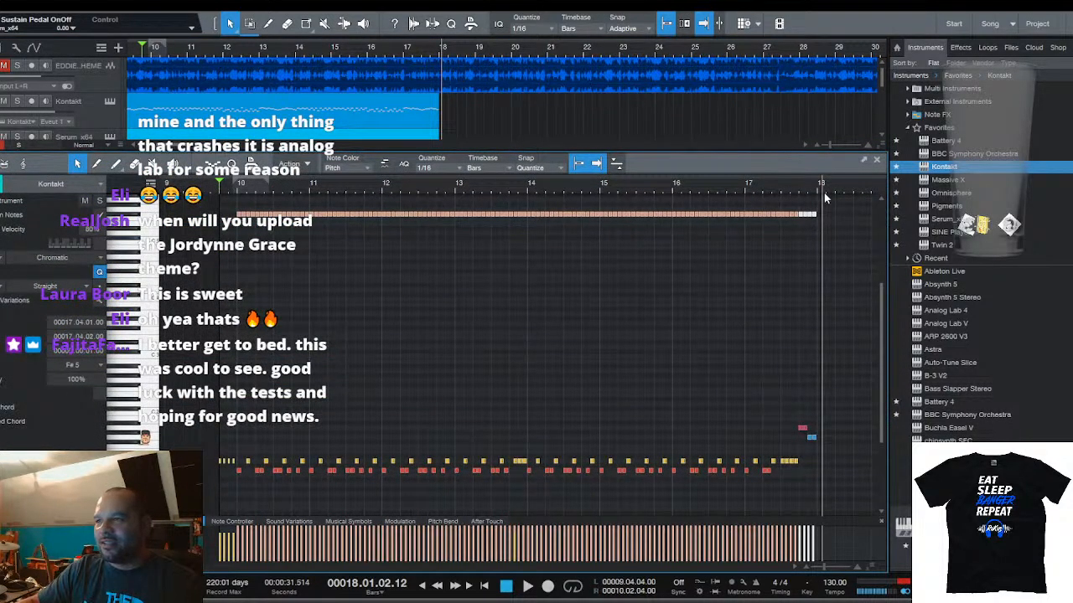
Add C1 notes at 18.01.01, 18.01.04, 18.02.02 and 18.03.01, and a D1 note at 18.02.01
{"action": "left_click_drag", "start_coordinate": [825, 198], "coordinate": [321, 191]}
{"action": "double_click", "coordinate": [291, 453]}
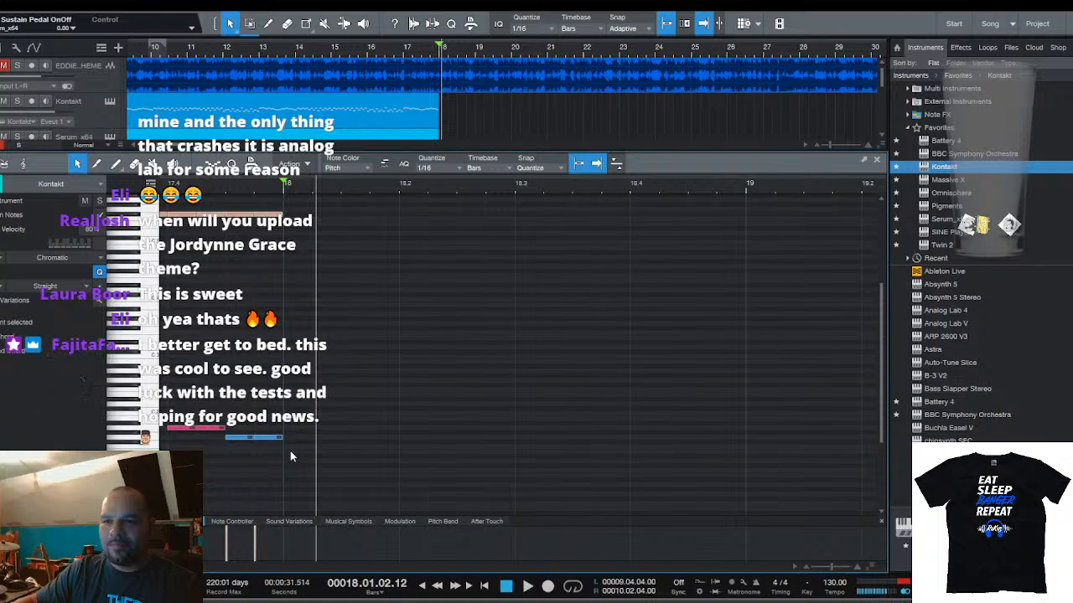
{"action": "left_click_drag", "start_coordinate": [292, 453], "coordinate": [293, 462]}
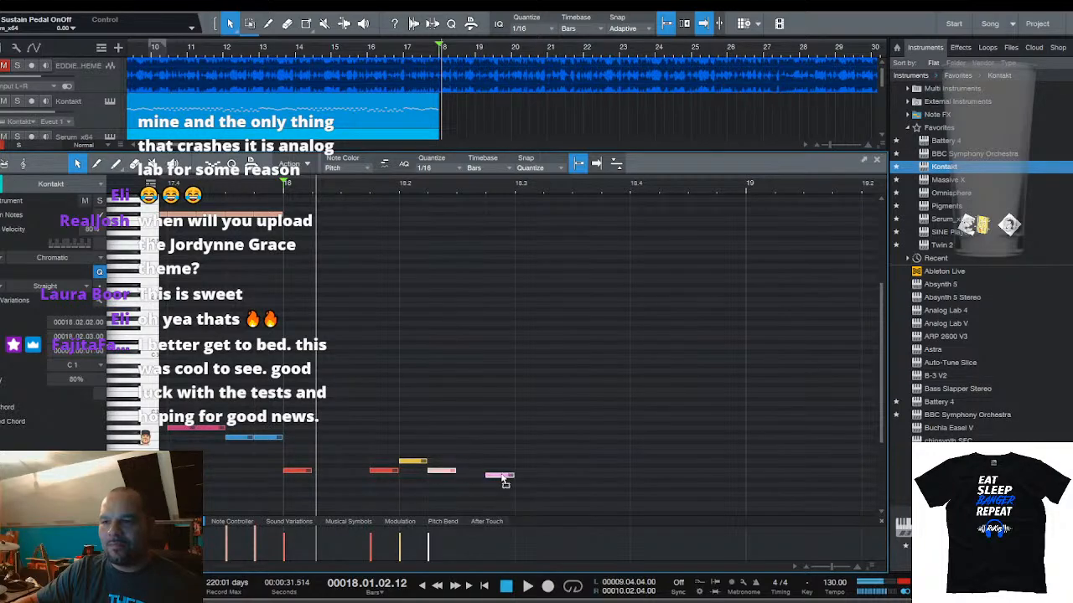
{"action": "scroll", "coordinate": [533, 186], "scroll_direction": "down", "scroll_amount": 5}
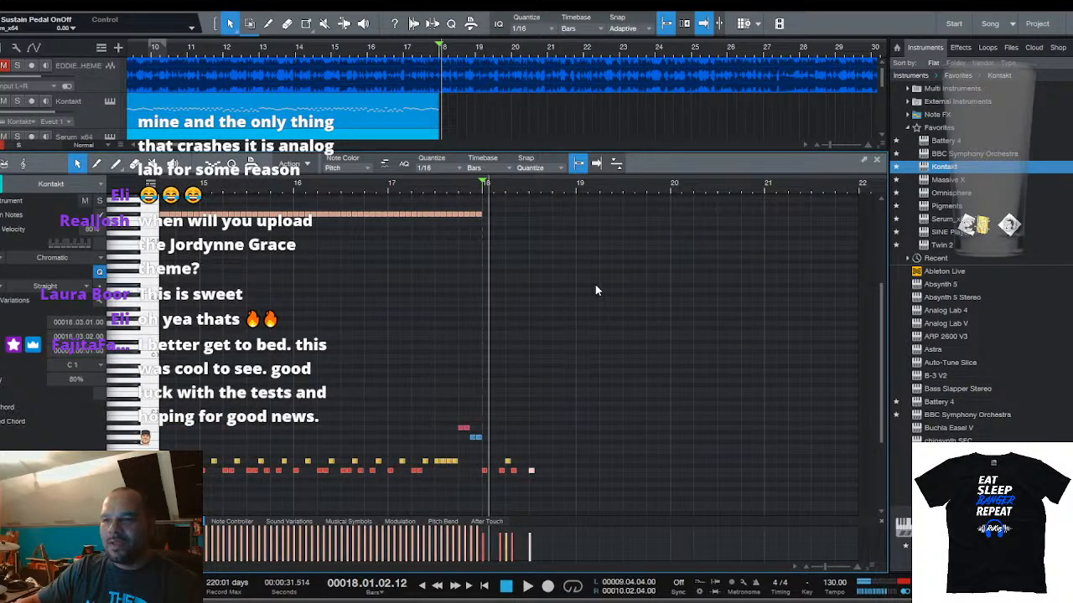
Set the velocity of all percussion notes below the F#5 part to 100% and play from bar 18
{"action": "scroll", "coordinate": [604, 186], "scroll_direction": "down", "scroll_amount": 4}
{"action": "left_click_drag", "start_coordinate": [537, 488], "coordinate": [300, 397]}
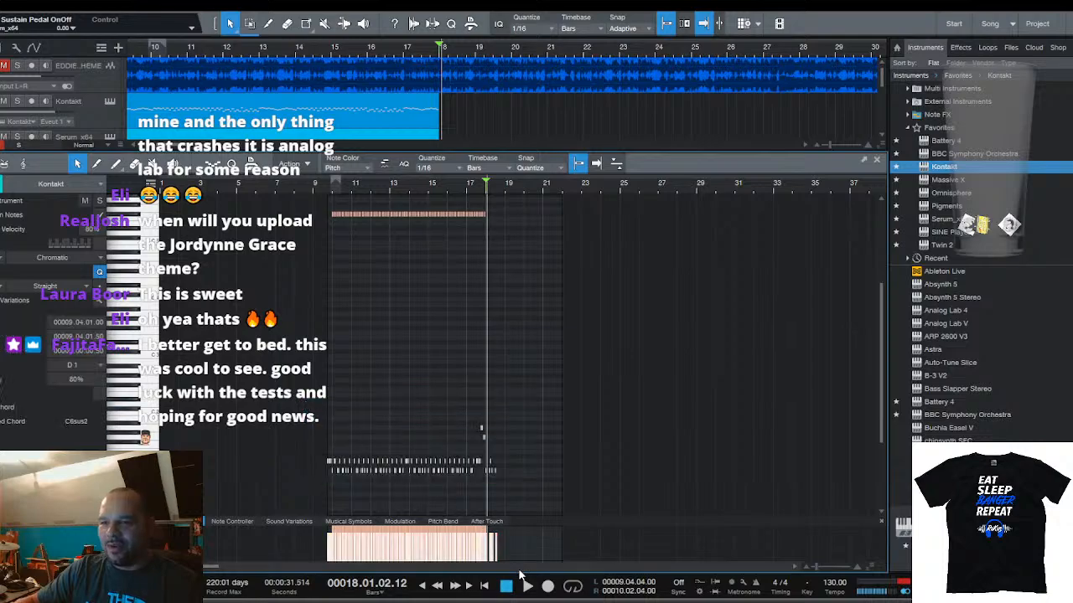
{"action": "key", "text": "space"}
{"action": "scroll", "coordinate": [496, 184], "scroll_direction": "up", "scroll_amount": 5}
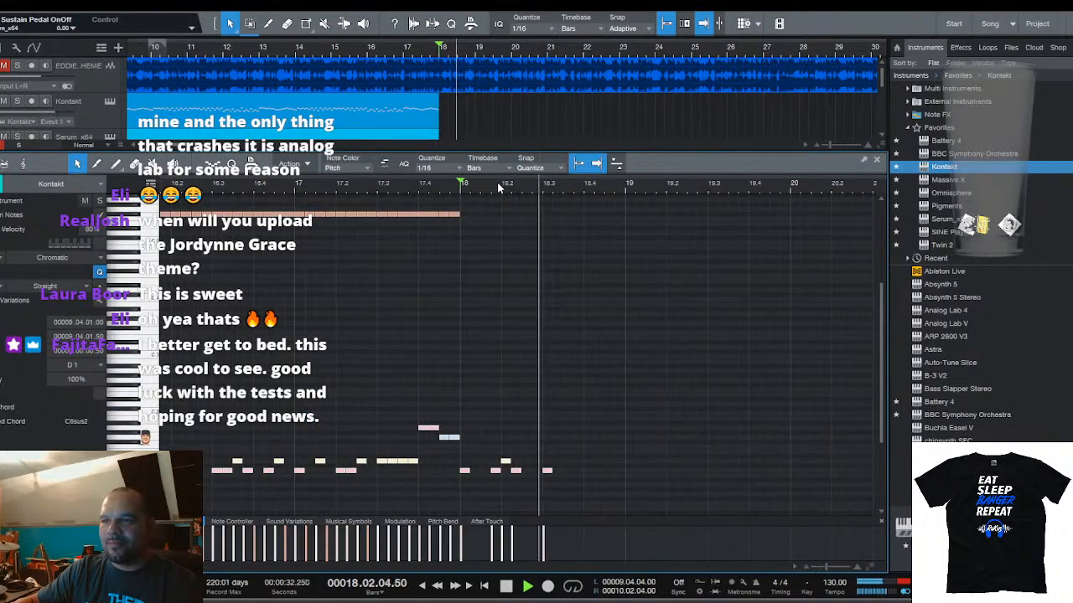
{"action": "key", "text": "space"}
{"action": "left_click", "coordinate": [581, 474]}
{"action": "key", "text": "space"}
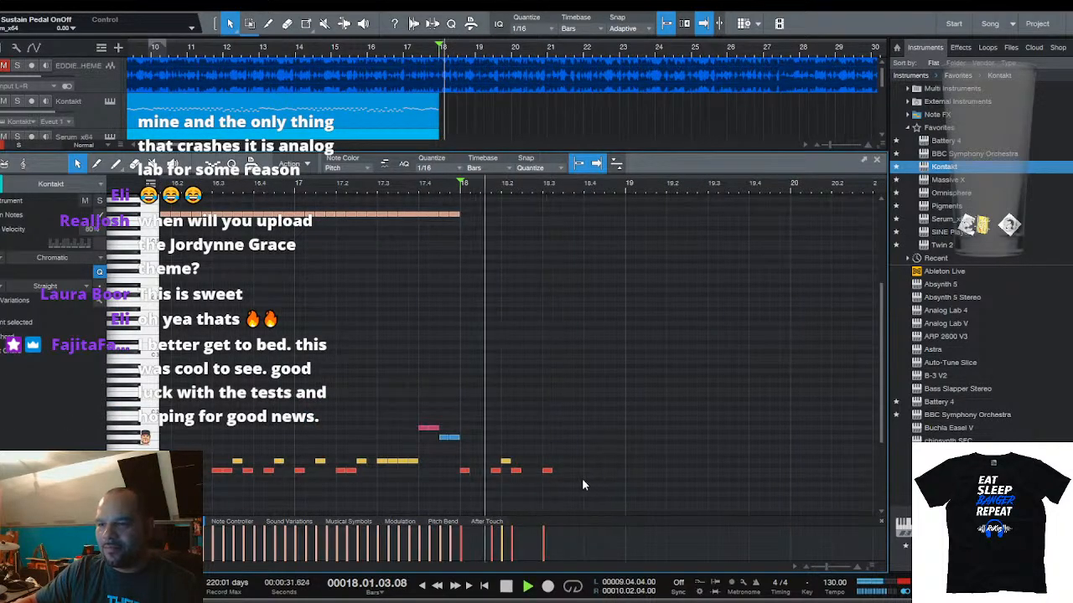
Add a D1 note at 18.04.01 and duplicate the bar 18 percussion pattern through bars 19, 20 and 21
{"action": "key", "text": "space"}
{"action": "left_click", "coordinate": [549, 472]}
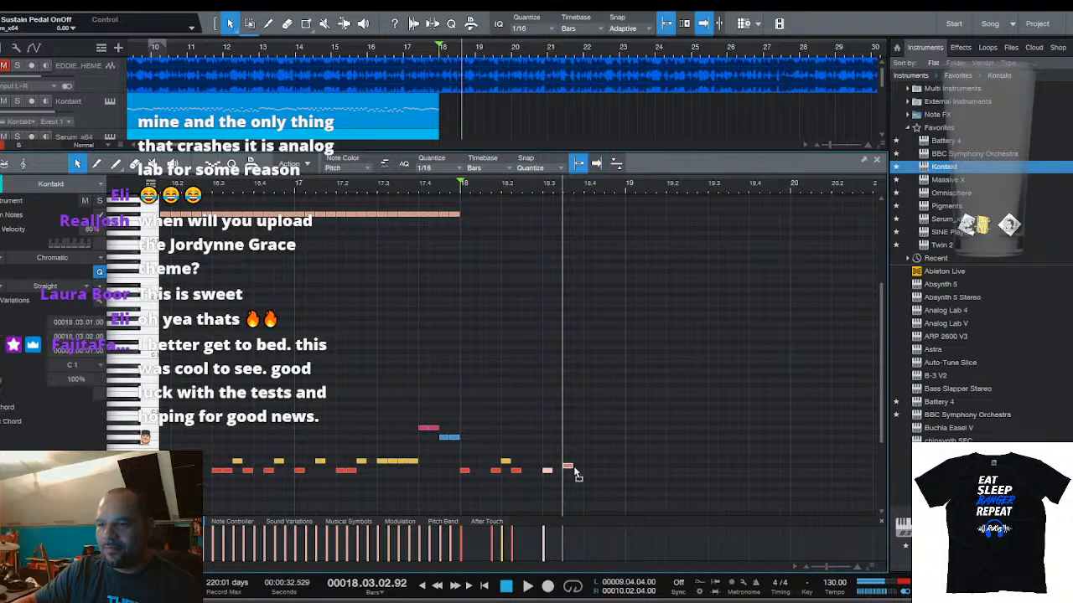
{"action": "left_click_drag", "start_coordinate": [607, 494], "coordinate": [467, 434]}
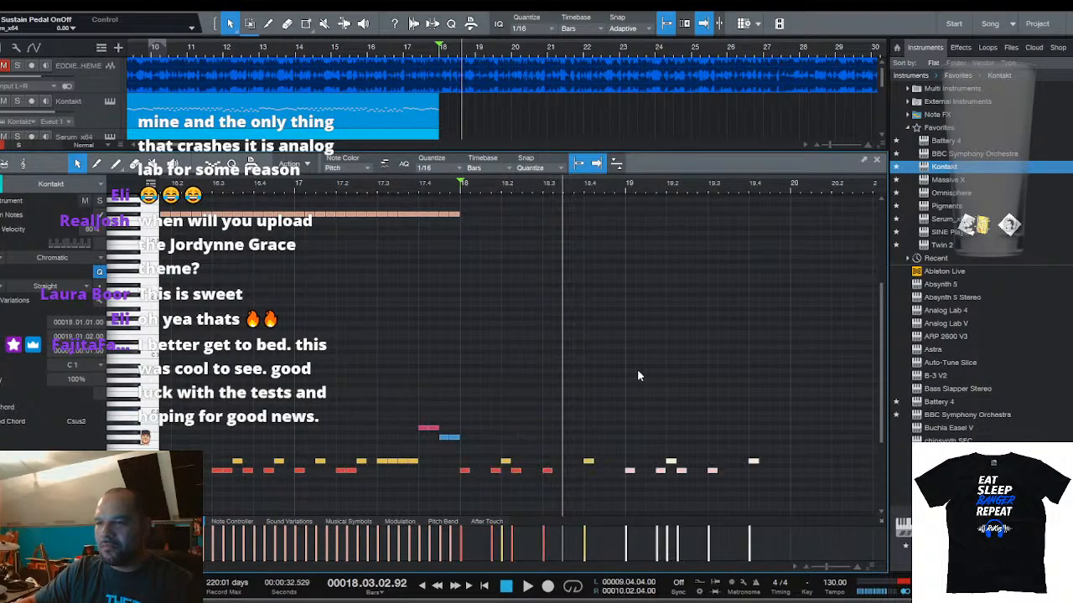
{"action": "key", "text": "space"}
{"action": "key", "text": "w"}
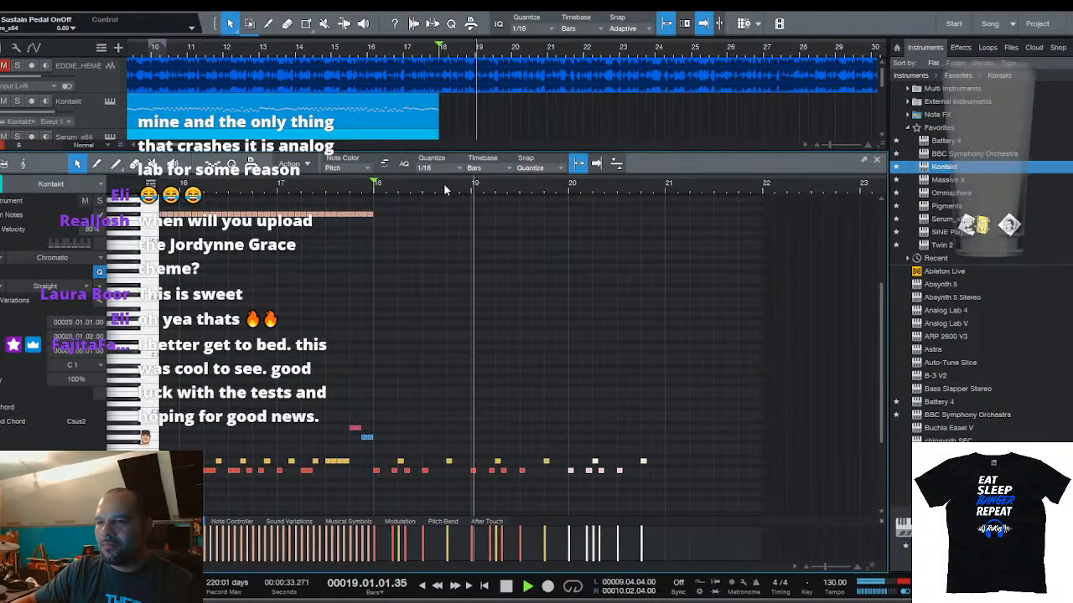
{"action": "key", "text": "d"}
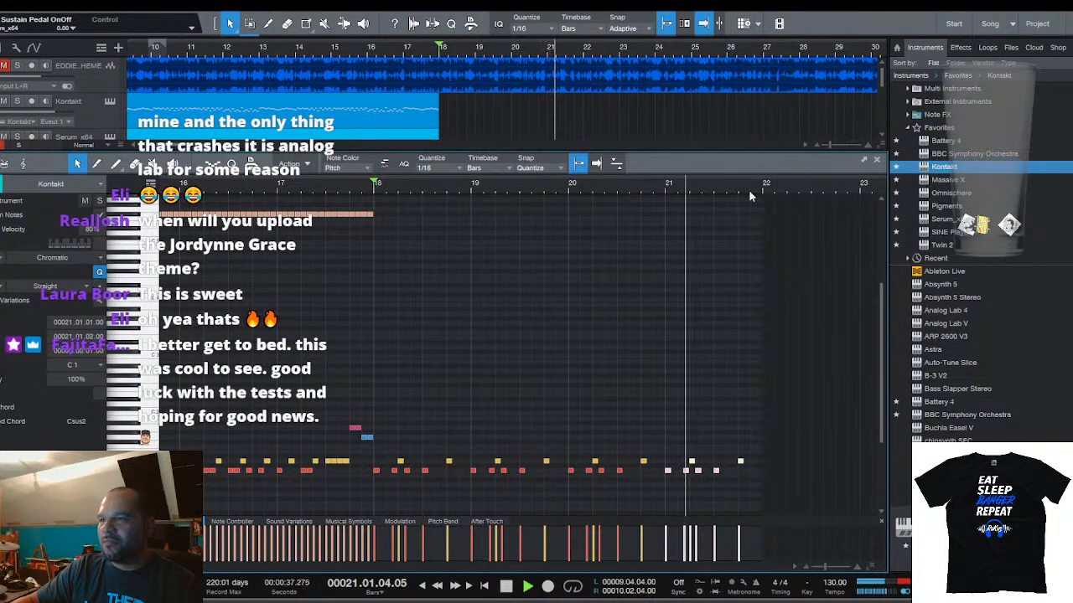
Build a fill ending bar 21 with C1 notes at 21.03.03, 21.03.04 and 21.04.02, and D1 notes at 21.04.03 and 21.04.04
{"action": "scroll", "coordinate": [529, 188], "scroll_direction": "up", "scroll_amount": 5}
{"action": "left_click", "coordinate": [483, 315]}
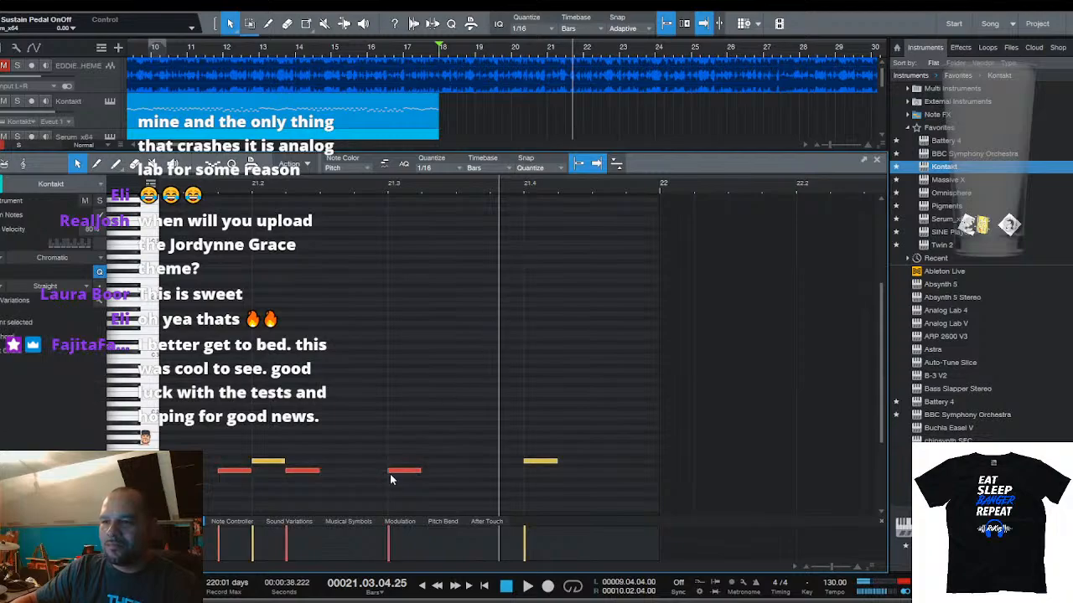
{"action": "left_click_drag", "start_coordinate": [410, 476], "coordinate": [480, 478]}
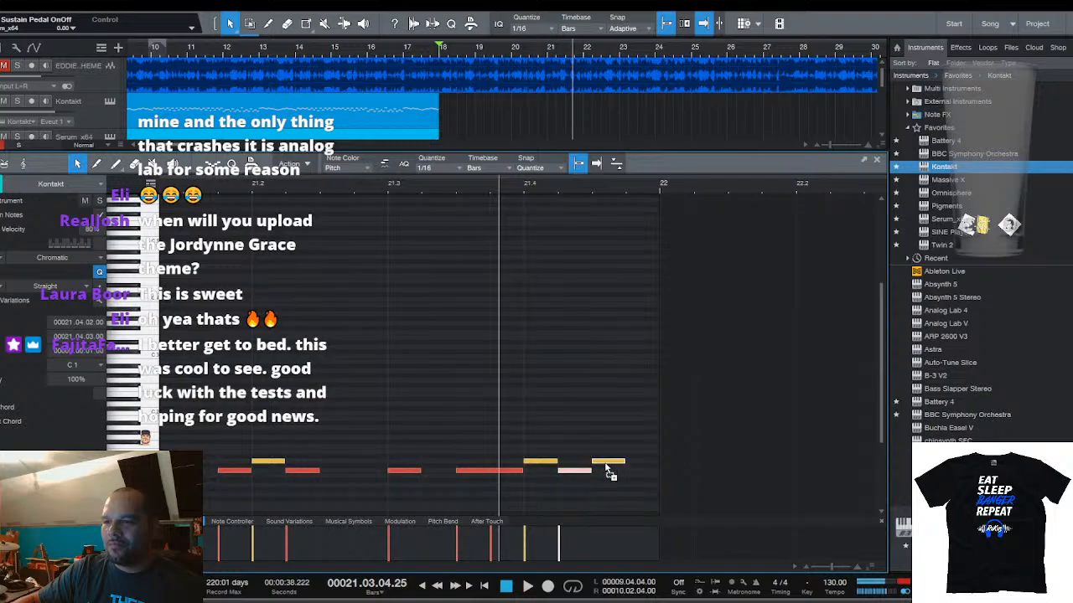
{"action": "scroll", "coordinate": [643, 183], "scroll_direction": "down", "scroll_amount": 5}
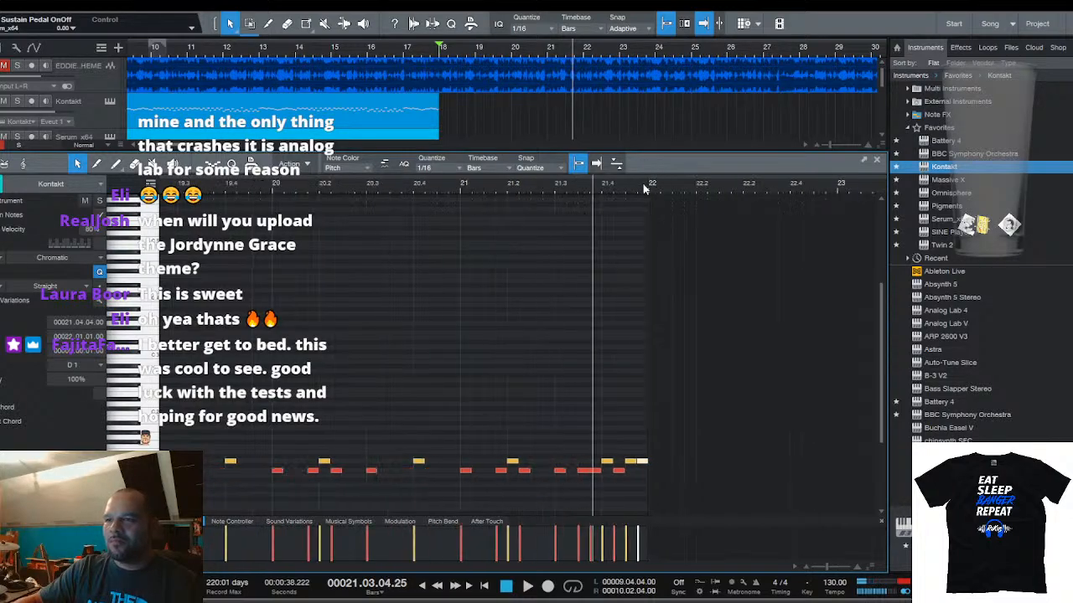
Add C1 notes at 19.04.02, 19.04.03 and 19.04.04, and play bars 18 to 21
{"action": "key", "text": "space"}
{"action": "scroll", "coordinate": [618, 189], "scroll_direction": "down", "scroll_amount": 4}
{"action": "scroll", "coordinate": [568, 191], "scroll_direction": "up", "scroll_amount": 5}
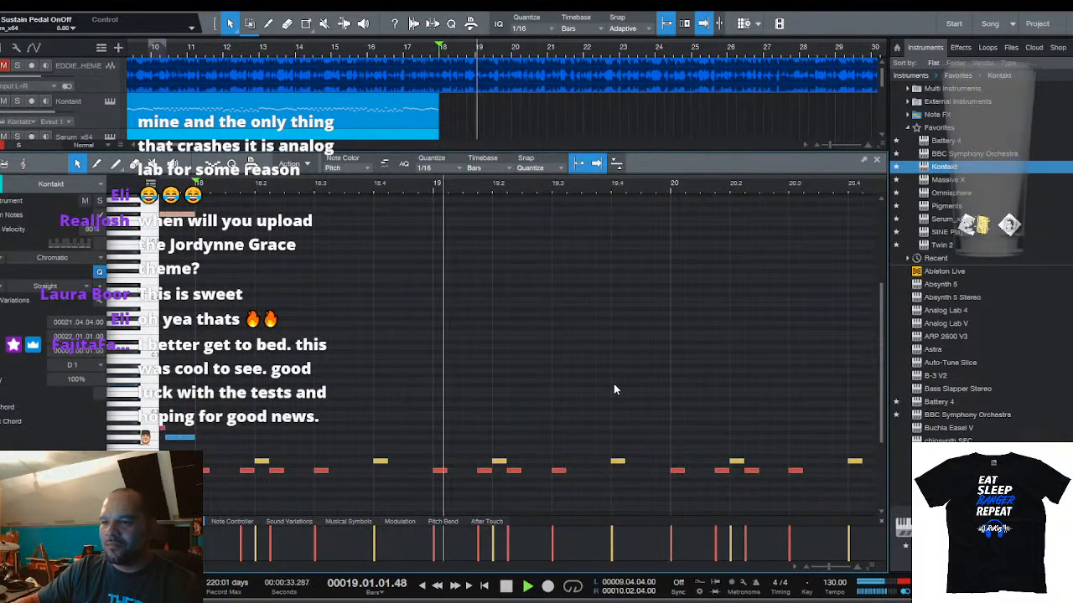
{"action": "double_click", "coordinate": [630, 470]}
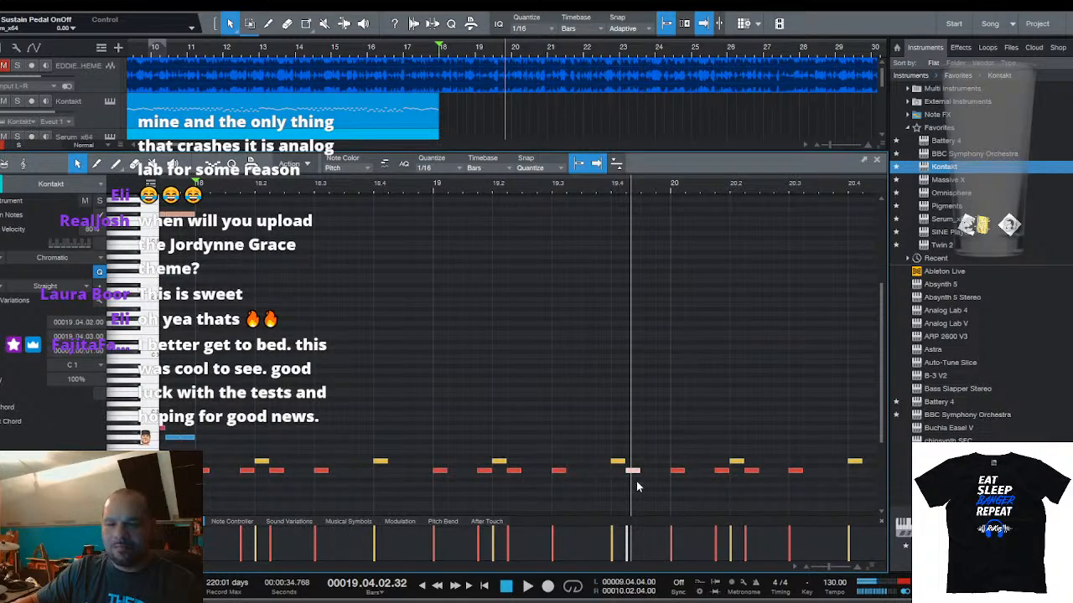
{"action": "key", "text": "space"}
{"action": "scroll", "coordinate": [666, 189], "scroll_direction": "down", "scroll_amount": 4}
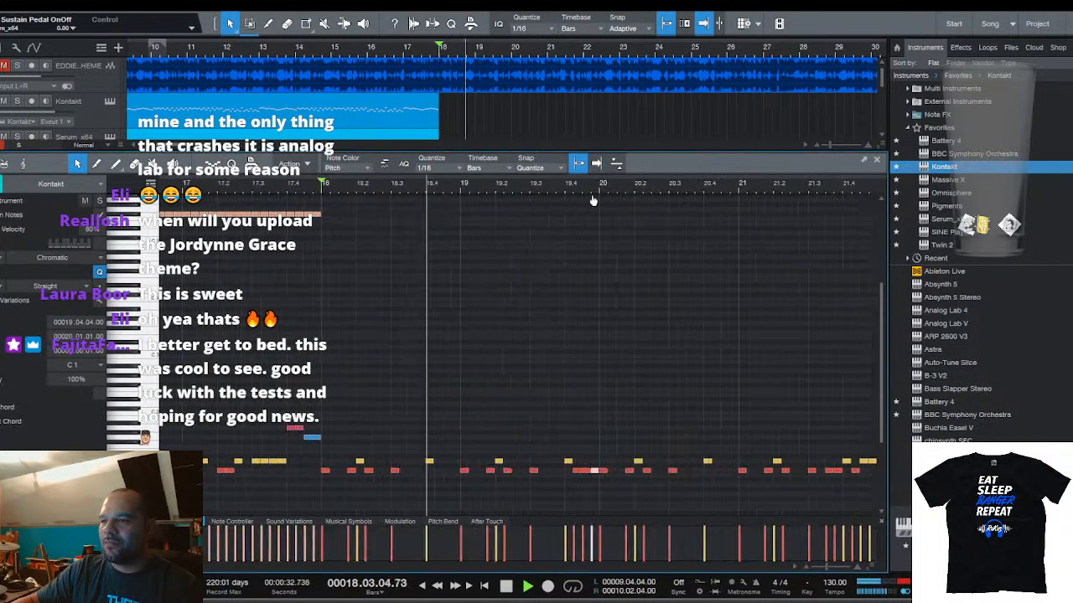
{"action": "scroll", "coordinate": [549, 192], "scroll_direction": "up", "scroll_amount": 5}
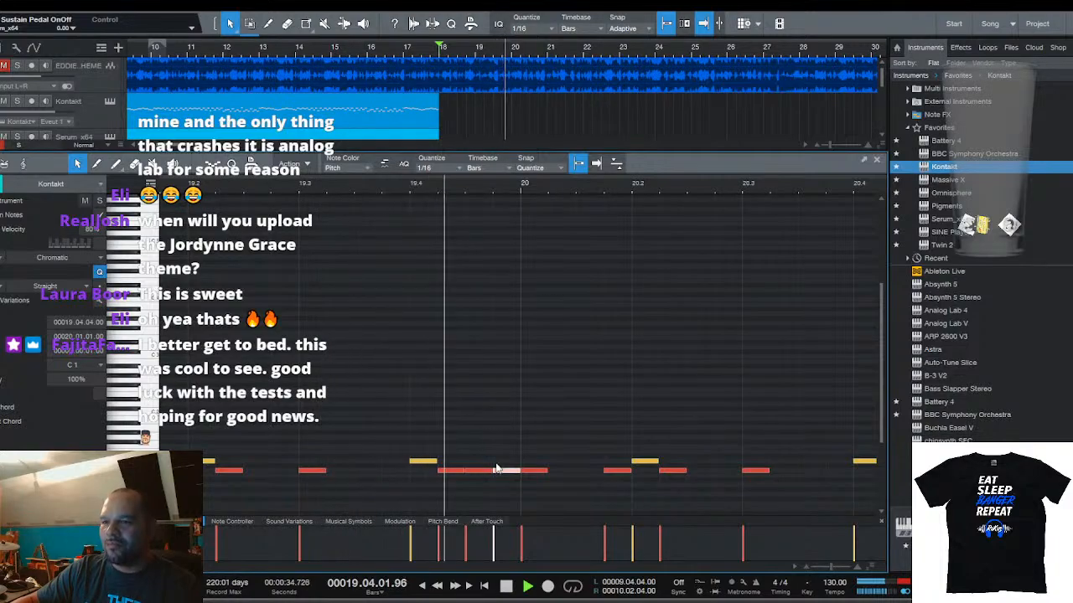
{"action": "left_click", "coordinate": [468, 495]}
{"action": "scroll", "coordinate": [593, 190], "scroll_direction": "down", "scroll_amount": 6}
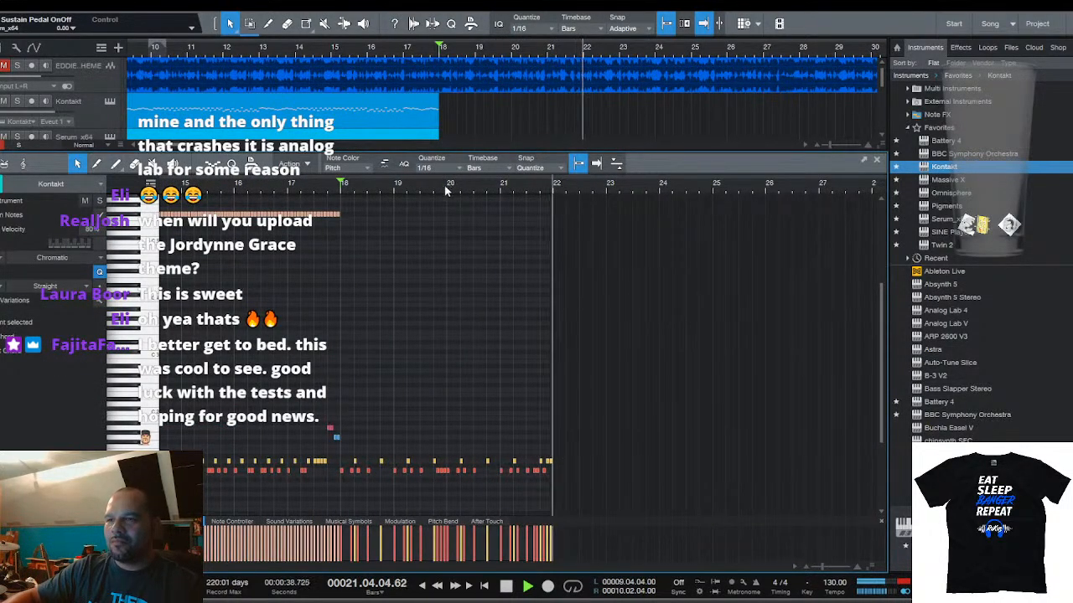
Duplicate the F#5 sixteenth notes of bar 17 through bars 18, 19, 20 and 21 during playback from bar 18
{"action": "key", "text": "space"}
{"action": "scroll", "coordinate": [336, 171], "scroll_direction": "up", "scroll_amount": 1}
{"action": "scroll", "coordinate": [362, 190], "scroll_direction": "up", "scroll_amount": 4}
{"action": "scroll", "coordinate": [370, 186], "scroll_direction": "down", "scroll_amount": 4}
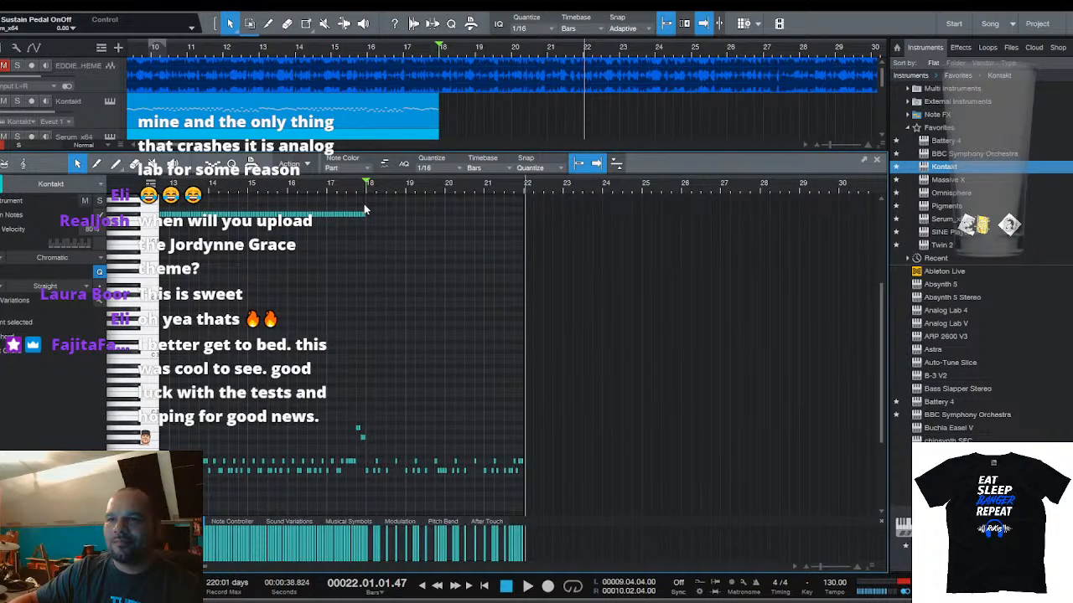
{"action": "scroll", "coordinate": [348, 168], "scroll_direction": "down", "scroll_amount": 1}
{"action": "scroll", "coordinate": [347, 181], "scroll_direction": "up", "scroll_amount": 3}
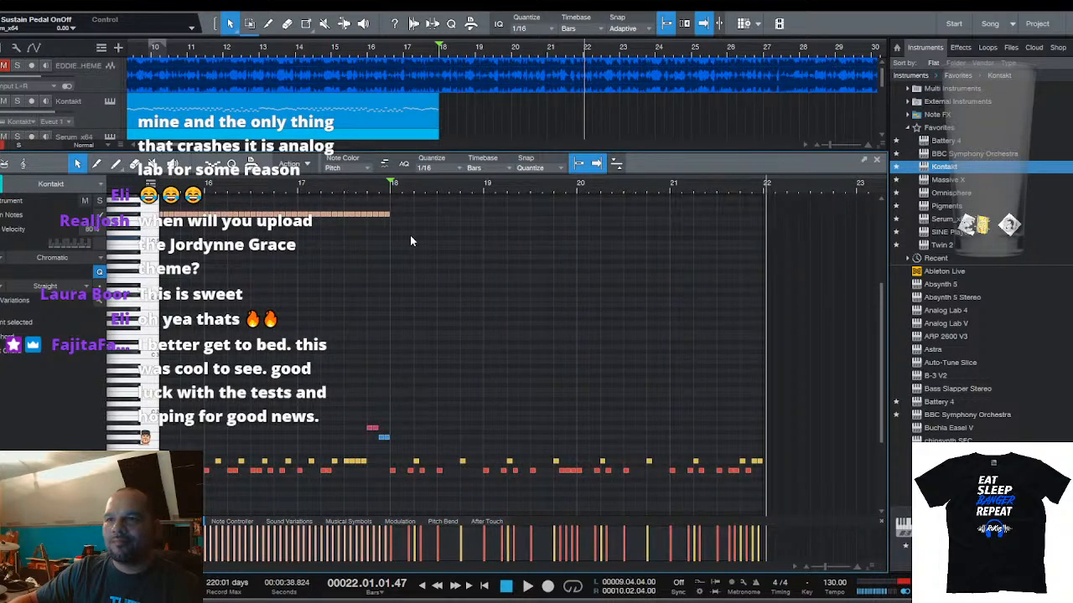
{"action": "left_click_drag", "start_coordinate": [329, 211], "coordinate": [300, 197]}
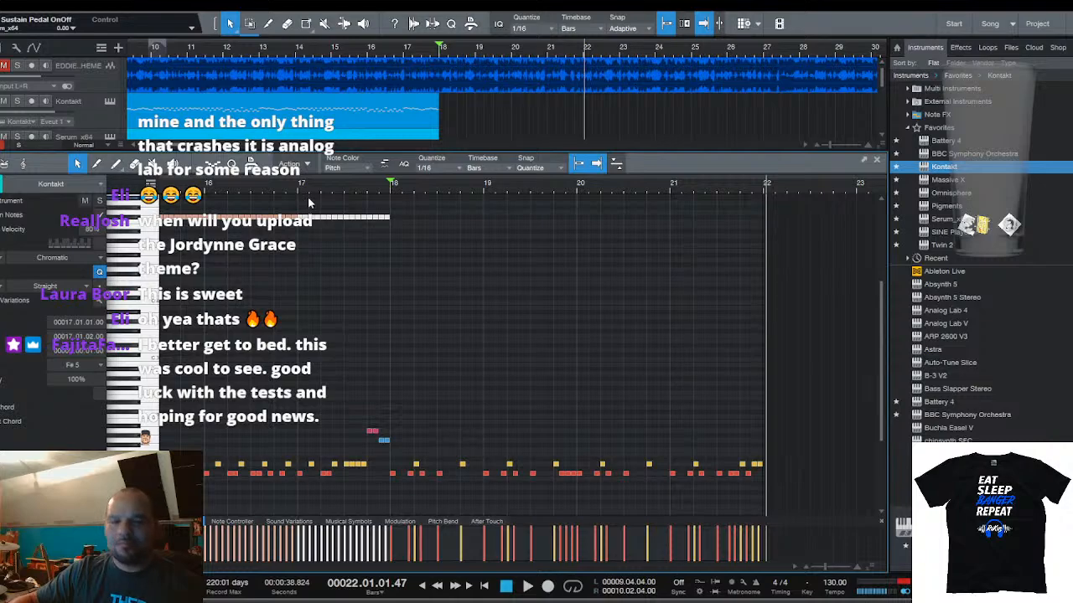
{"action": "key", "text": "space"}
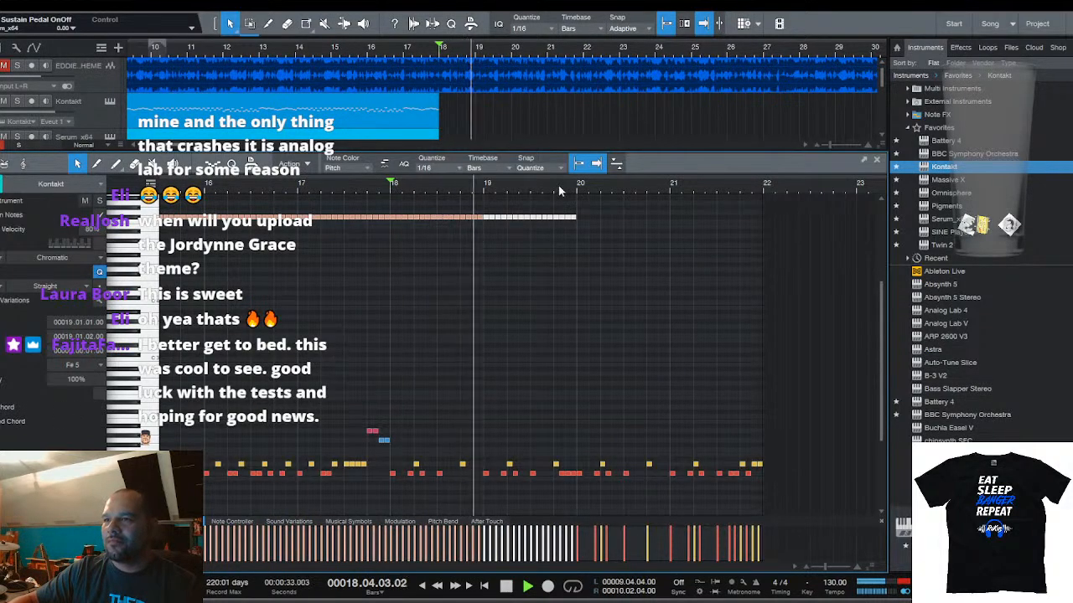
{"action": "scroll", "coordinate": [558, 186], "scroll_direction": "down", "scroll_amount": 2}
{"action": "left_click_drag", "start_coordinate": [558, 186], "coordinate": [485, 192]}
{"action": "key", "text": "d"}
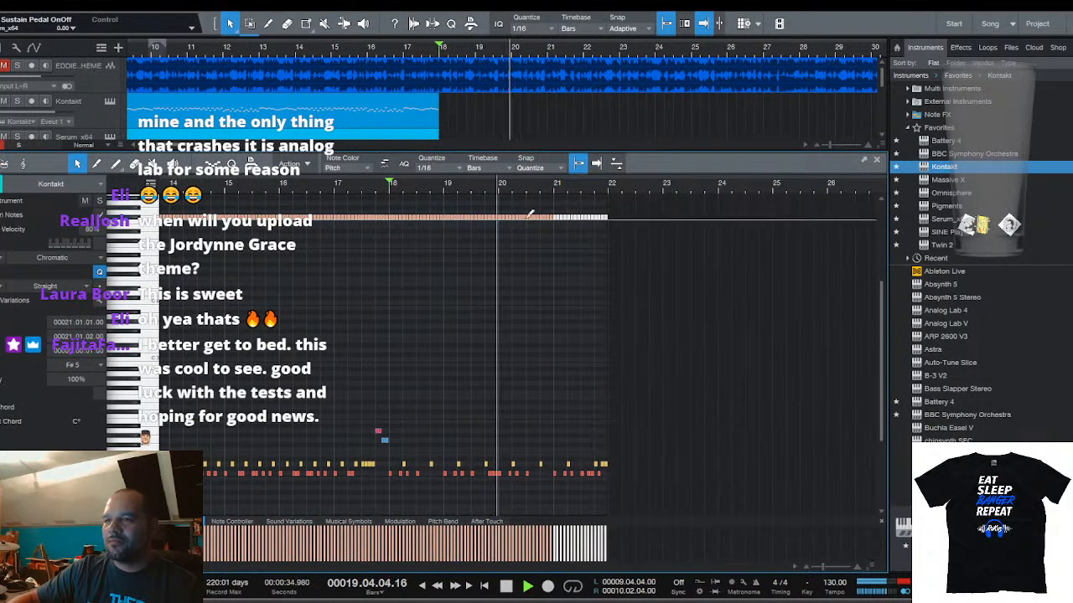
Duplicate all Kontakt notes of bars 18 to 21 into bars 22 to 25
{"action": "left_click_drag", "start_coordinate": [704, 490], "coordinate": [390, 213]}
{"action": "scroll", "coordinate": [540, 191], "scroll_direction": "down", "scroll_amount": 4}
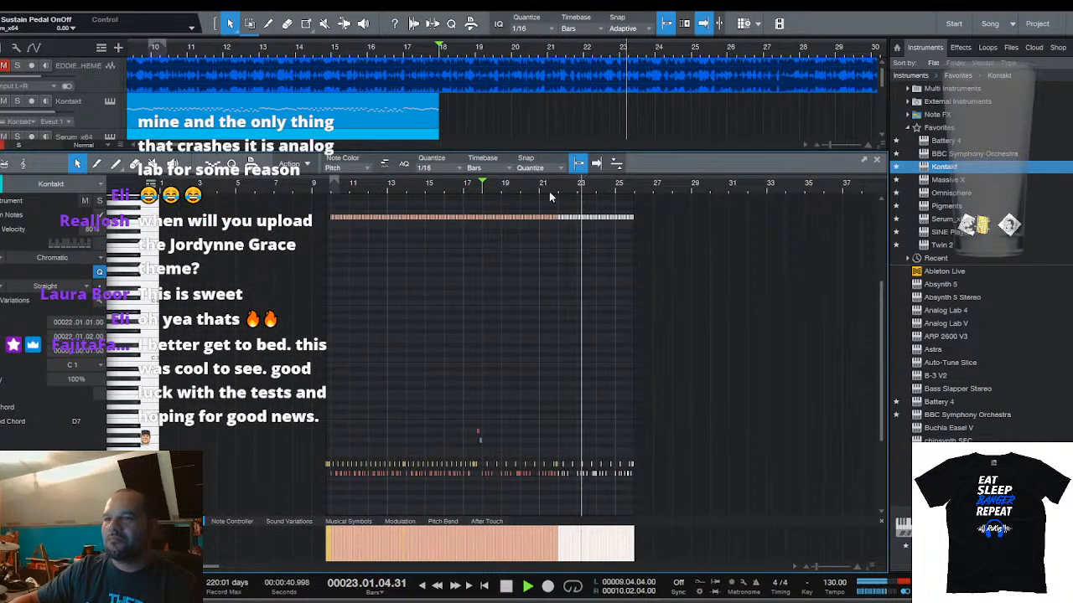
Enlarge the arrangement and extend the Serum_x64 event to the start of bar 26
{"action": "left_click_drag", "start_coordinate": [543, 154], "coordinate": [545, 375]}
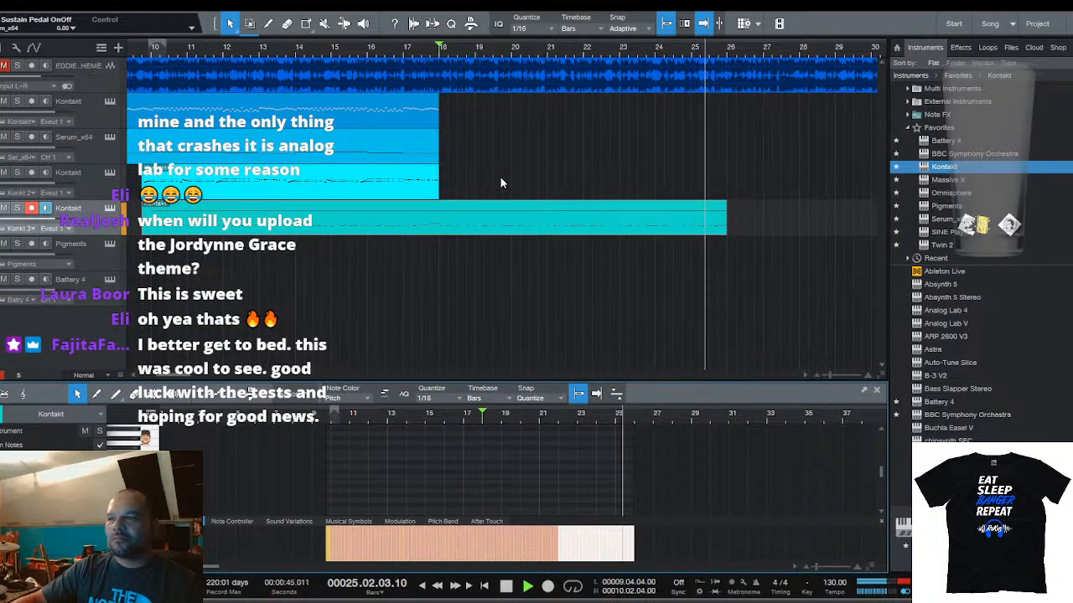
{"action": "left_click", "coordinate": [424, 138]}
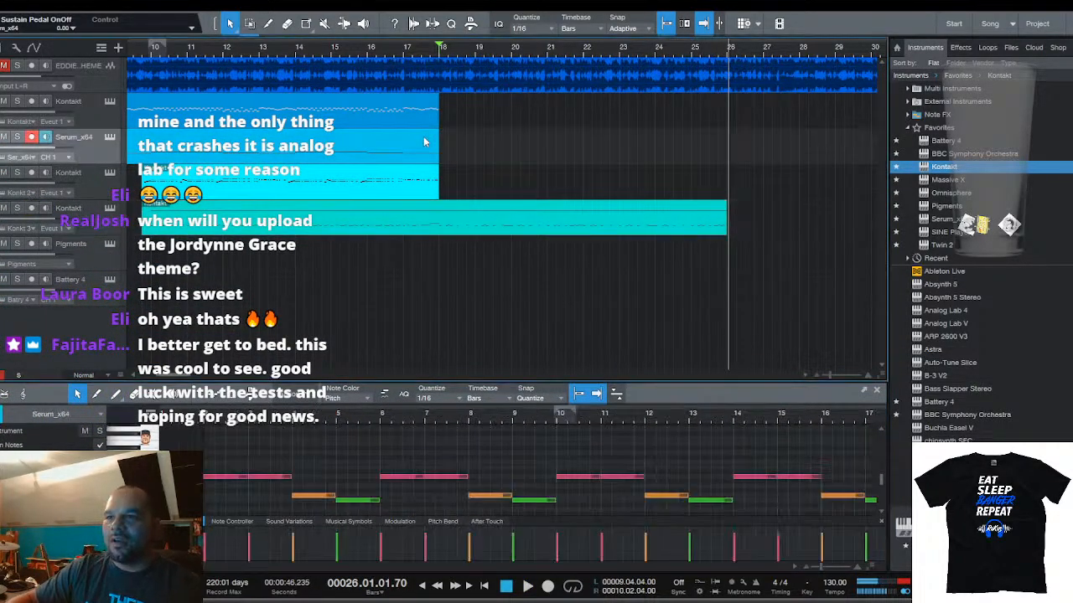
{"action": "left_click_drag", "start_coordinate": [442, 142], "coordinate": [697, 144]}
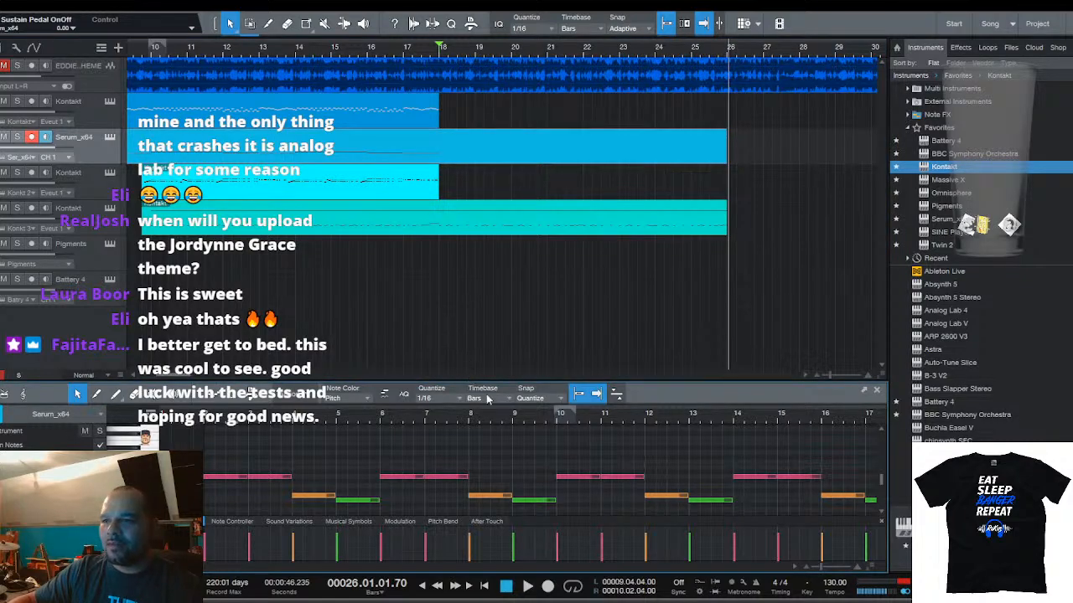
Add one-bar Serum notes in bars 18 and 19 at the pitch of the bar 14 note, and play them
{"action": "left_click_drag", "start_coordinate": [500, 382], "coordinate": [507, 314]}
{"action": "scroll", "coordinate": [564, 351], "scroll_direction": "down", "scroll_amount": 3}
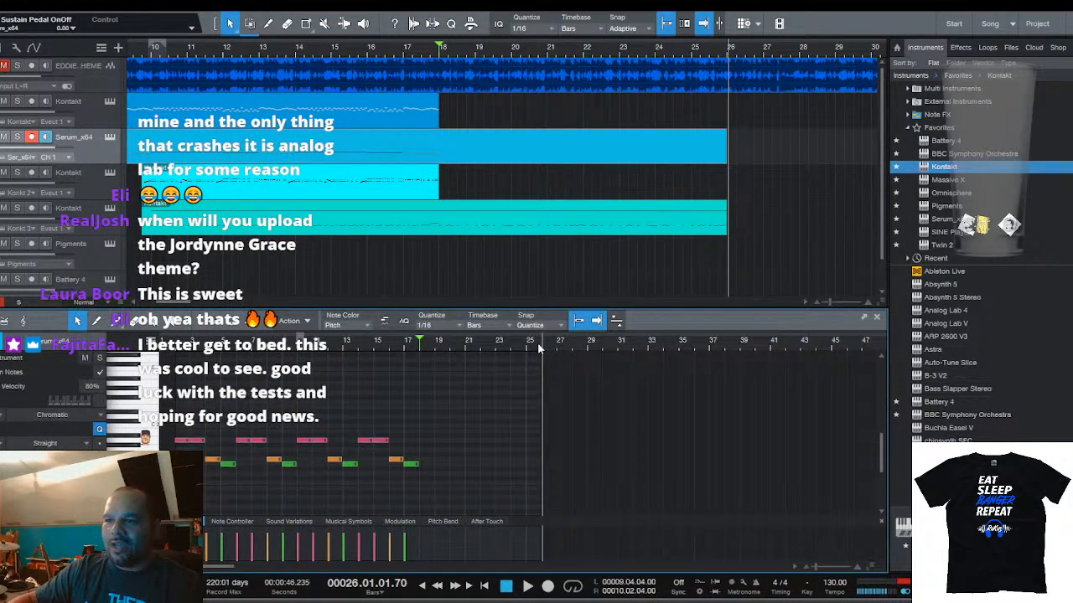
{"action": "scroll", "coordinate": [409, 346], "scroll_direction": "up", "scroll_amount": 3}
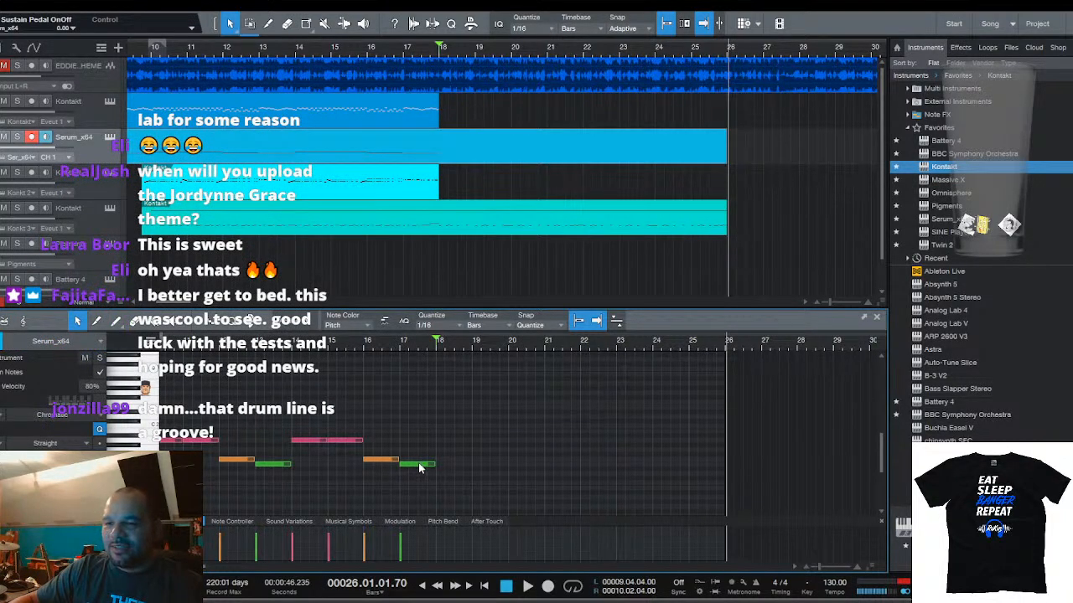
{"action": "left_click_drag", "start_coordinate": [450, 468], "coordinate": [458, 446]}
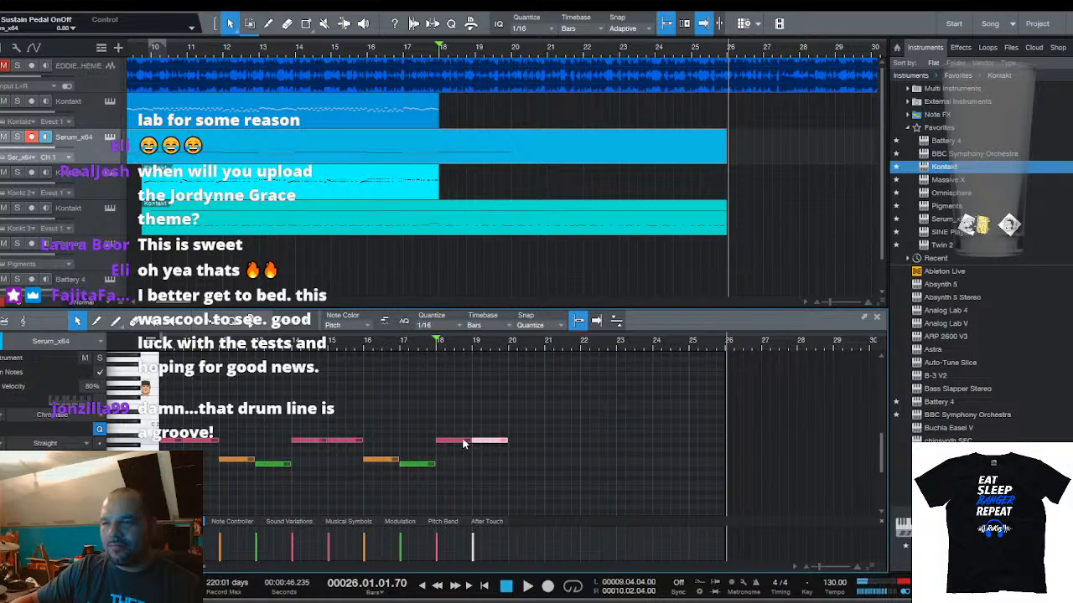
{"action": "key", "text": "space"}
{"action": "scroll", "coordinate": [486, 402], "scroll_direction": "up", "scroll_amount": 3}
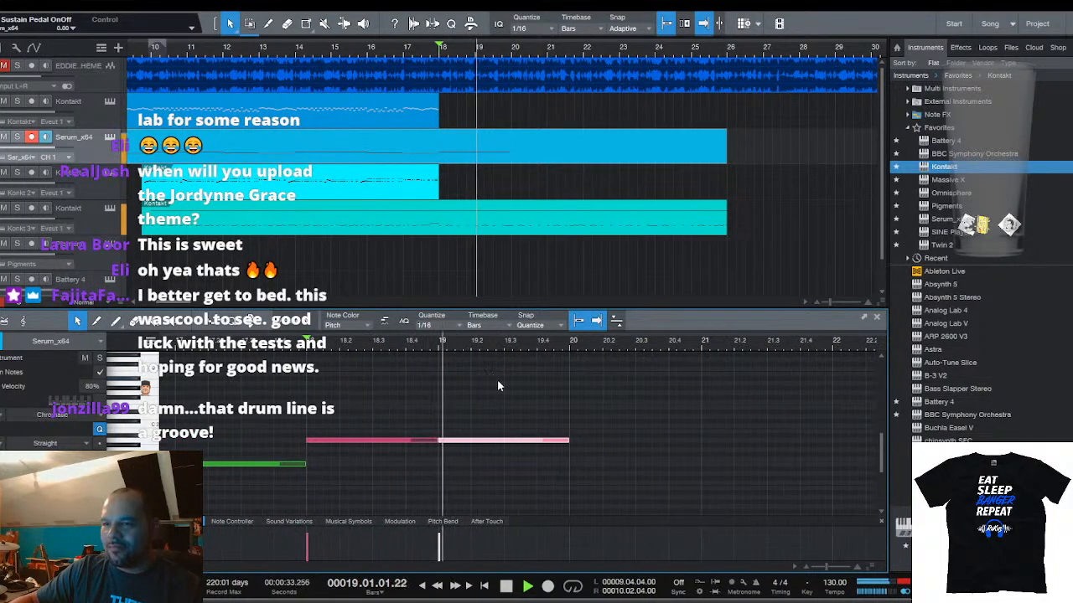
{"action": "key", "text": "space"}
Shorten the Serum note in bar 18 to one beat and play it
{"action": "left_click", "coordinate": [433, 443]}
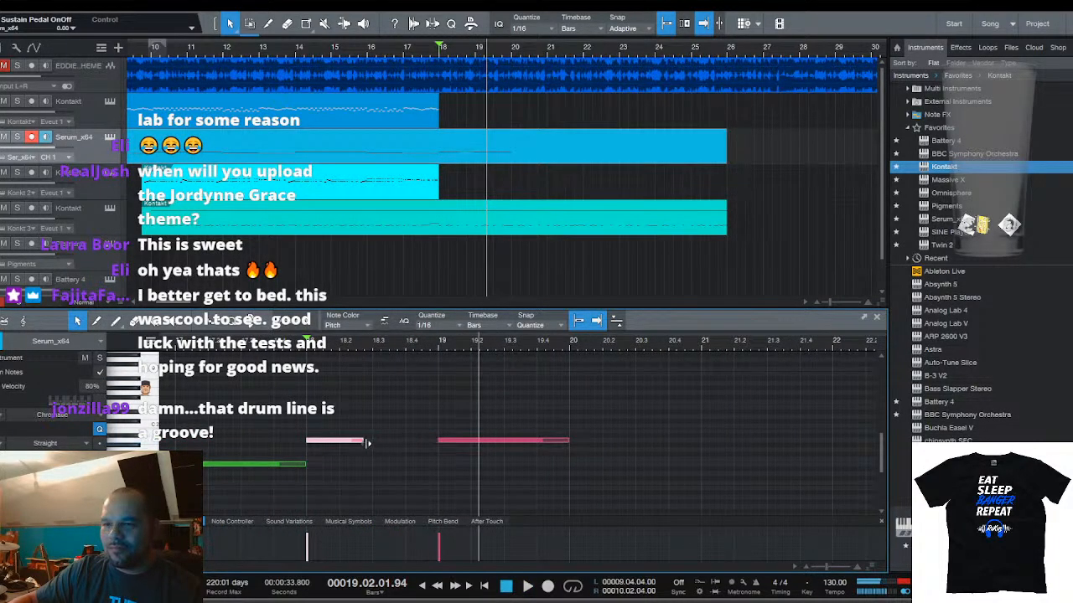
{"action": "key", "text": "space"}
{"action": "key", "text": "space"}
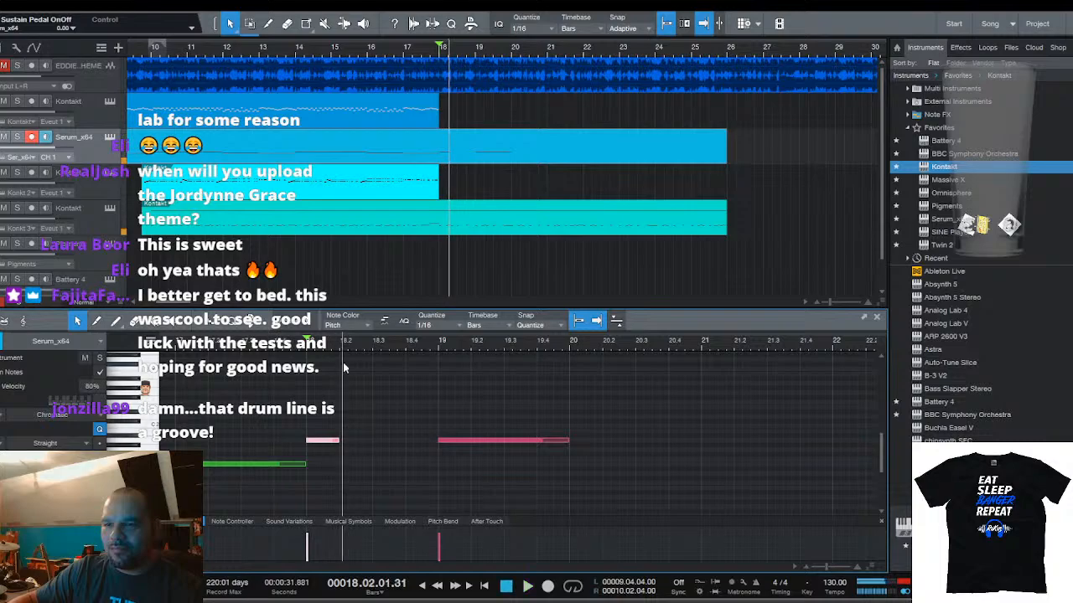
Add two consecutive sixteenth notes at 18.02.01 and 18.02.02 at the same pitch, and play from bar 18
{"action": "left_click_drag", "start_coordinate": [341, 341], "coordinate": [395, 445]}
{"action": "left_click_drag", "start_coordinate": [395, 463], "coordinate": [337, 425]}
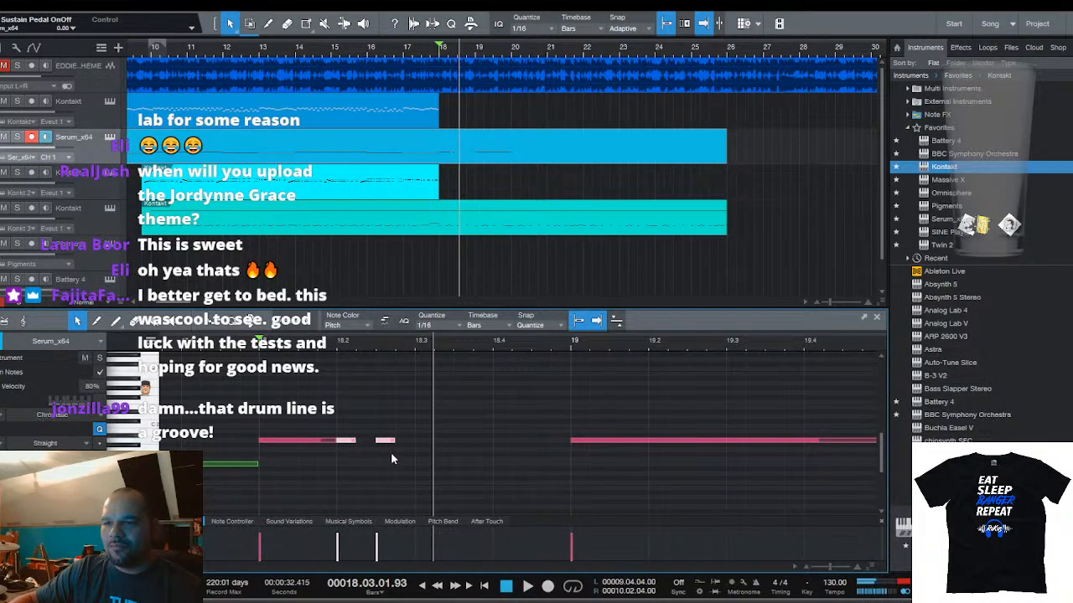
{"action": "left_click_drag", "start_coordinate": [373, 443], "coordinate": [373, 444]}
{"action": "key", "text": "space"}
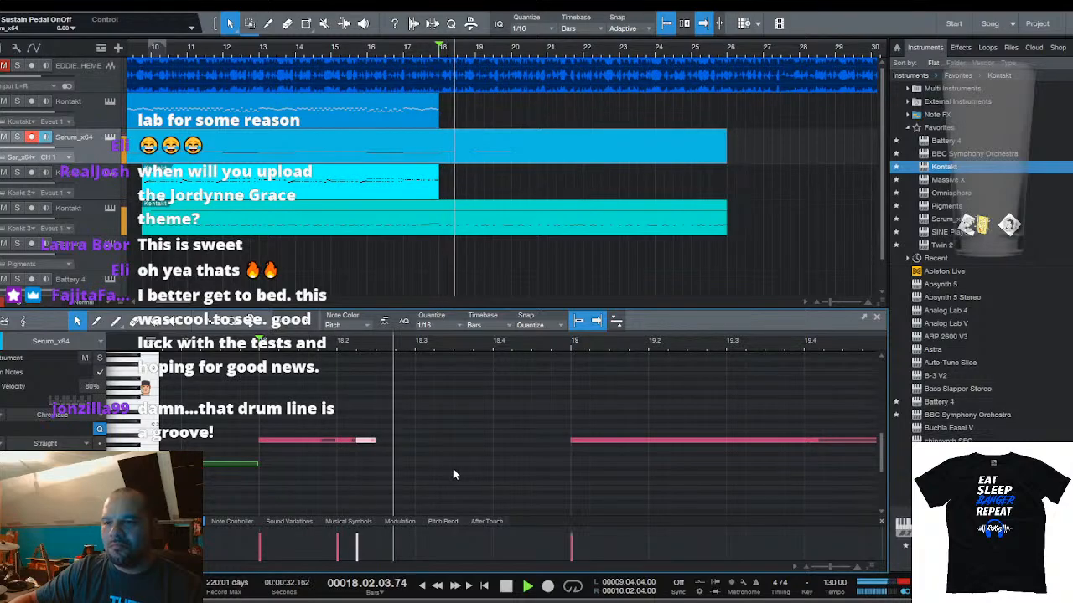
{"action": "key", "text": "space"}
Add eighth notes at 18.03.01 and 18.03.03 plus one three semitones higher at 18.04.03, and play the bar
{"action": "left_click_drag", "start_coordinate": [303, 443], "coordinate": [466, 442]}
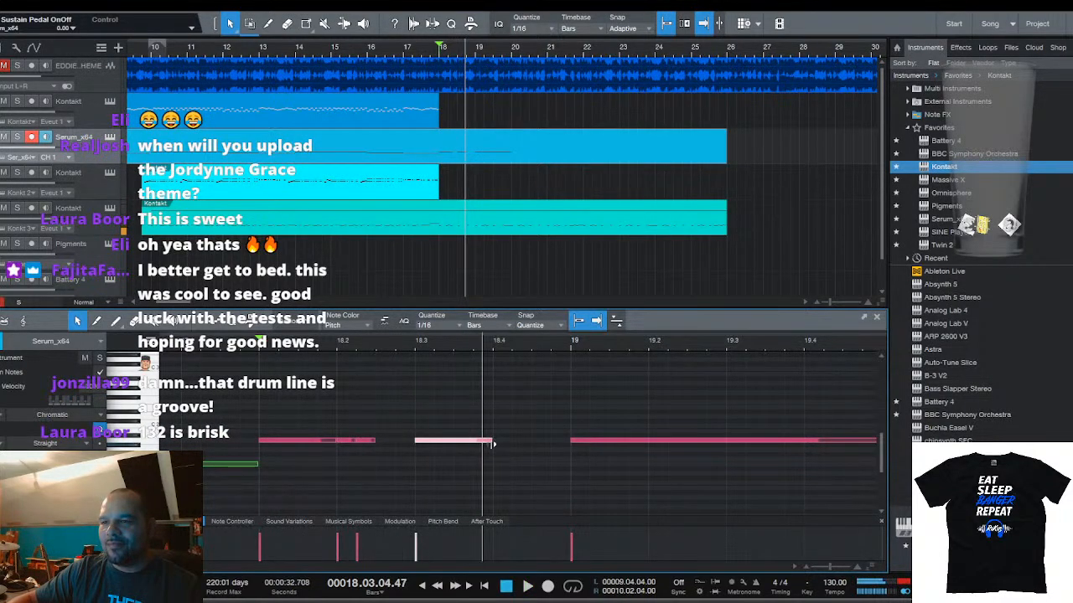
{"action": "mouse_move", "coordinate": [492, 444]}
{"action": "left_mouse_down"}
{"action": "mouse_move", "coordinate": [466, 441]}
{"action": "mouse_move", "coordinate": [554, 435]}
{"action": "left_mouse_up"}
{"action": "key", "text": "space"}
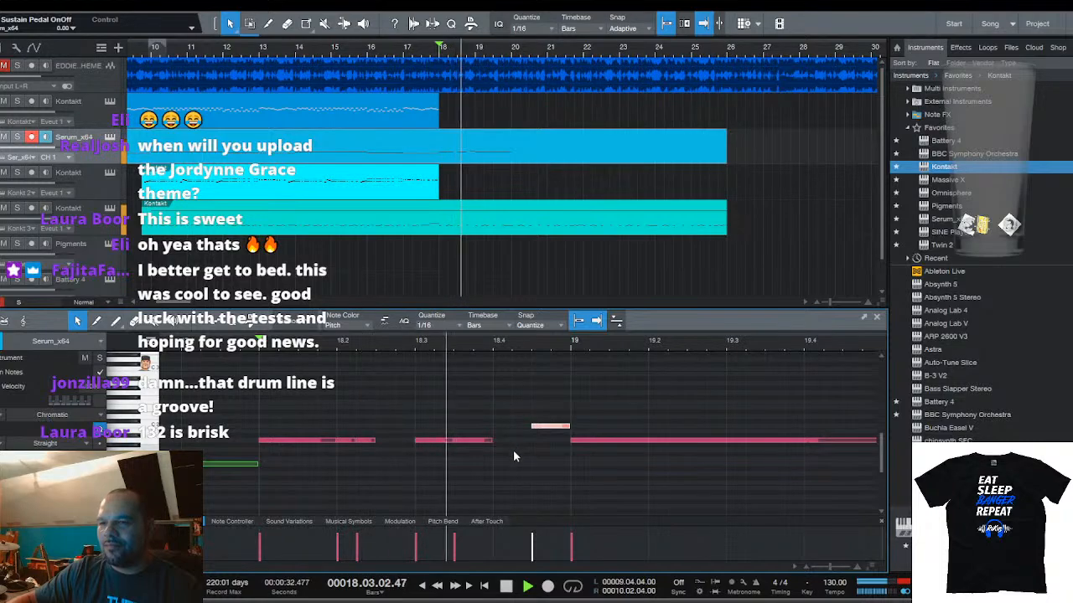
{"action": "key", "text": "space"}
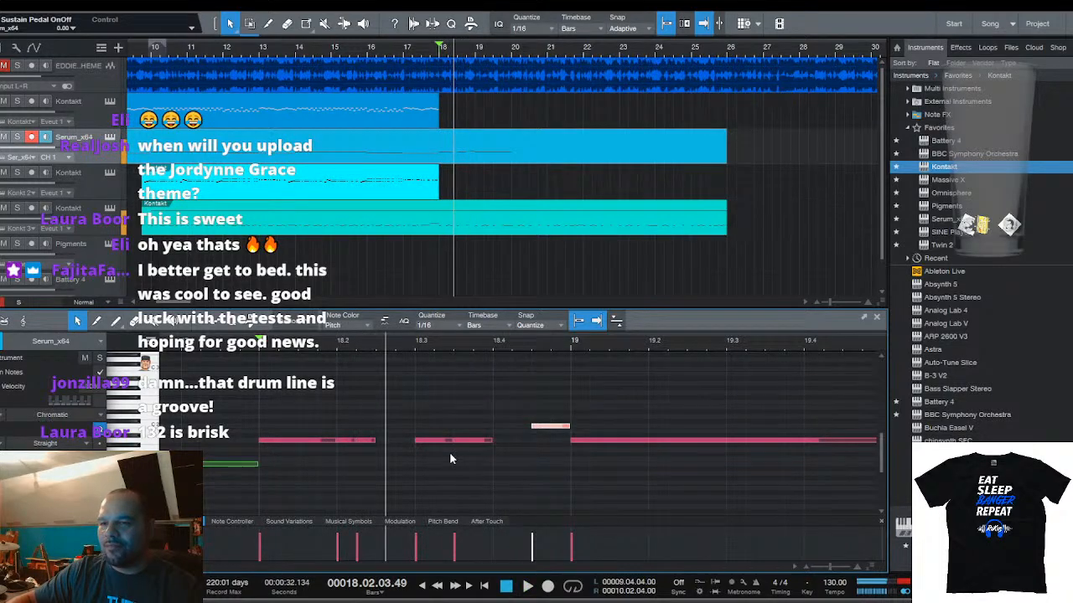
Place a sixteenth note at 18.01.04, shortening the first note of bar 18, and play the bar
{"action": "left_click", "coordinate": [341, 442]}
{"action": "left_click_drag", "start_coordinate": [341, 442], "coordinate": [323, 441]}
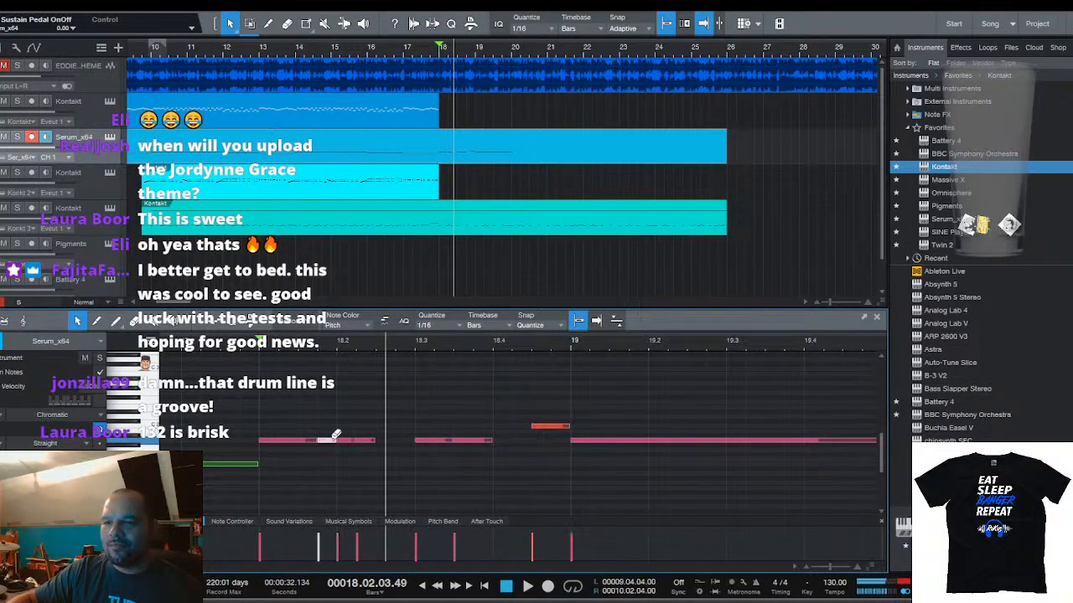
{"action": "key", "text": "space"}
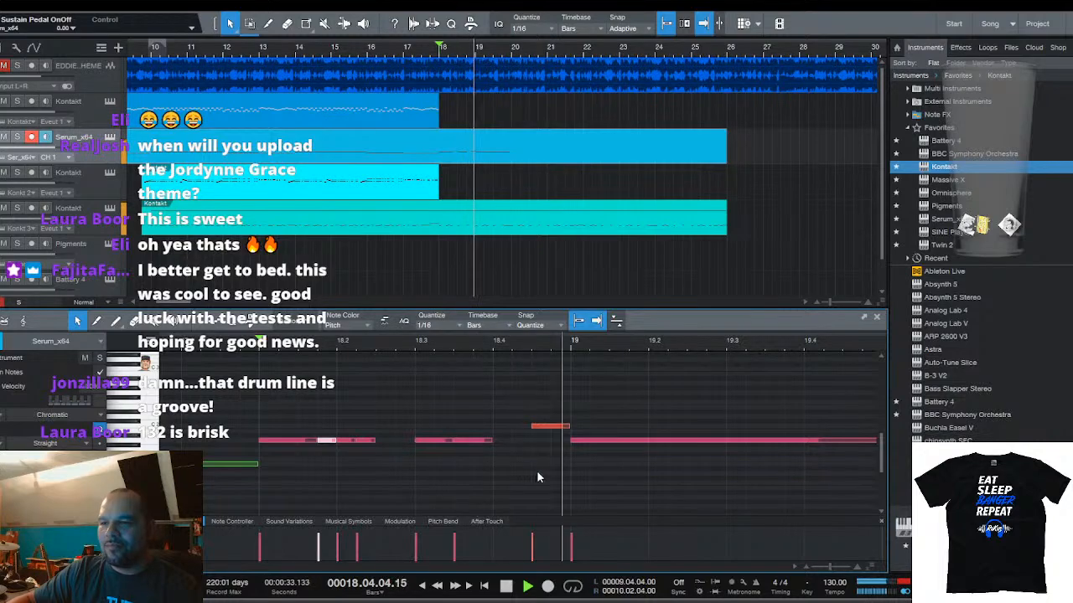
{"action": "key", "text": "space"}
Duplicate the bar 18 Serum pattern through bars 19, 20 and 21, replacing the long note in bar 19, during playback
{"action": "scroll", "coordinate": [572, 343], "scroll_direction": "down", "scroll_amount": 5}
{"action": "left_click_drag", "start_coordinate": [623, 471], "coordinate": [529, 401]}
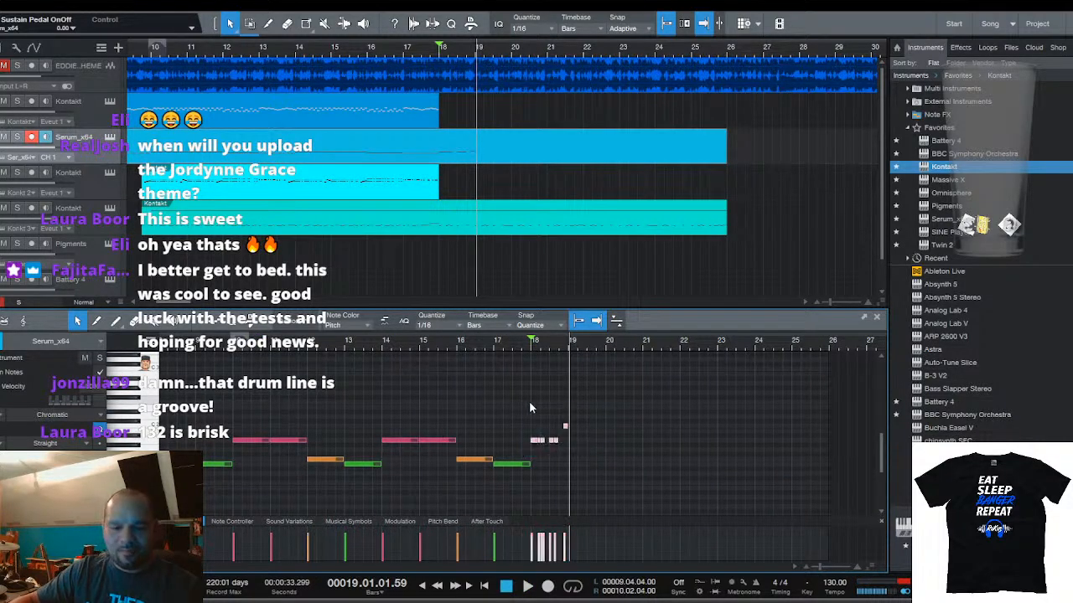
{"action": "key", "text": "space"}
{"action": "scroll", "coordinate": [606, 347], "scroll_direction": "up", "scroll_amount": 4}
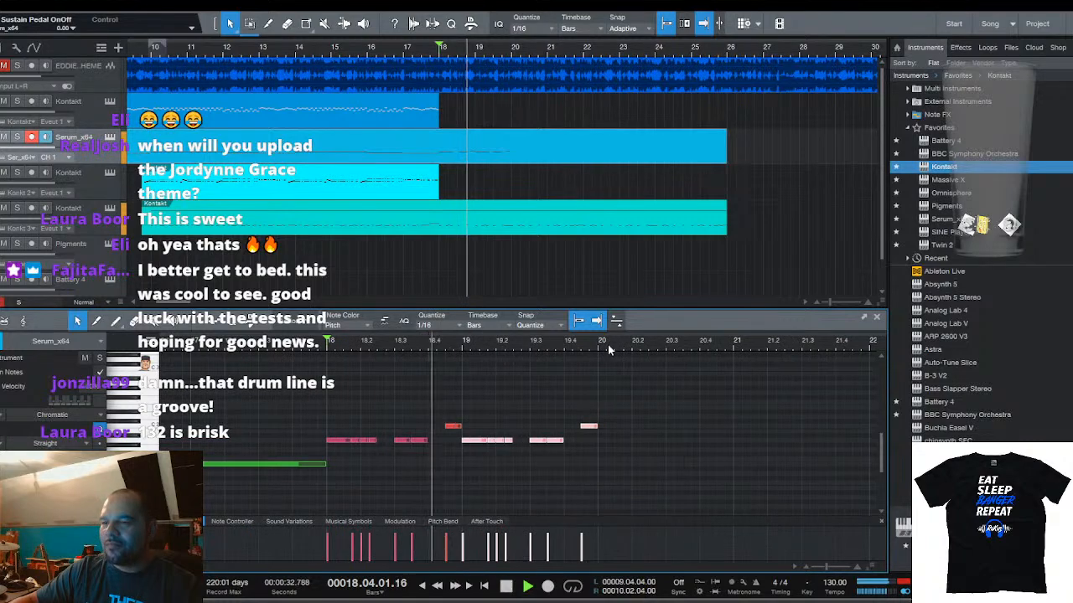
{"action": "scroll", "coordinate": [608, 344], "scroll_direction": "up", "scroll_amount": 4}
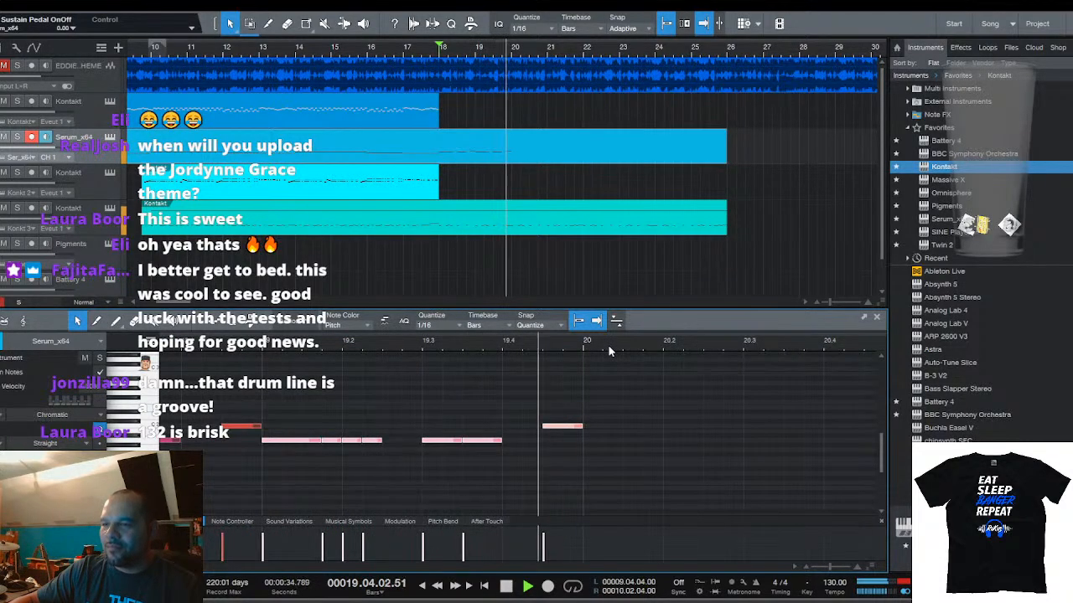
{"action": "scroll", "coordinate": [609, 345], "scroll_direction": "down", "scroll_amount": 8}
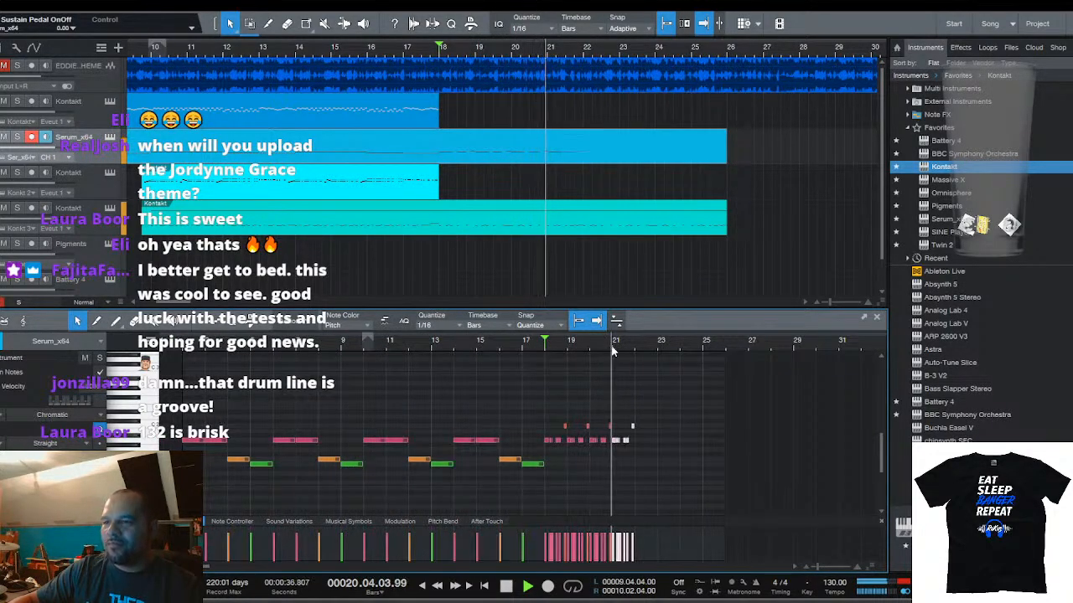
Turn beat 4 of bar 21 into a four-note sixteenth run that peaks on 21.04.02 and falls back, and play from bar 18
{"action": "scroll", "coordinate": [612, 345], "scroll_direction": "up", "scroll_amount": 5}
{"action": "key", "text": "space"}
{"action": "scroll", "coordinate": [291, 350], "scroll_direction": "up", "scroll_amount": 4}
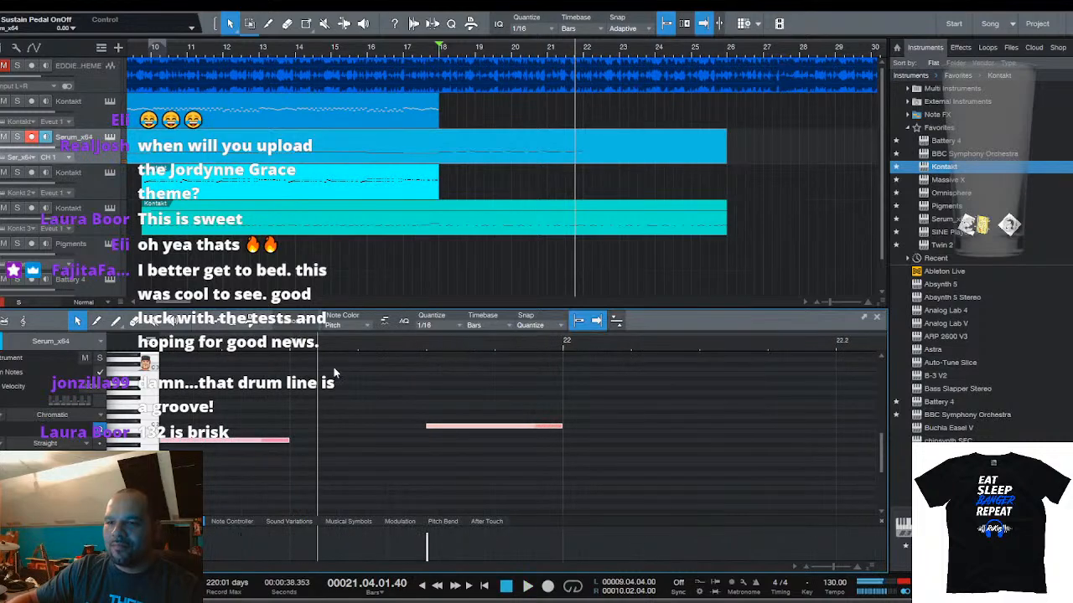
{"action": "left_click", "coordinate": [347, 390]}
{"action": "key", "text": "n"}
{"action": "left_click_drag", "start_coordinate": [445, 428], "coordinate": [324, 422]}
{"action": "left_click_drag", "start_coordinate": [425, 418], "coordinate": [394, 409]}
{"action": "left_click_drag", "start_coordinate": [394, 408], "coordinate": [526, 435]}
{"action": "key", "text": "space"}
{"action": "scroll", "coordinate": [529, 344], "scroll_direction": "down", "scroll_amount": 5}
{"action": "scroll", "coordinate": [530, 345], "scroll_direction": "down", "scroll_amount": 4}
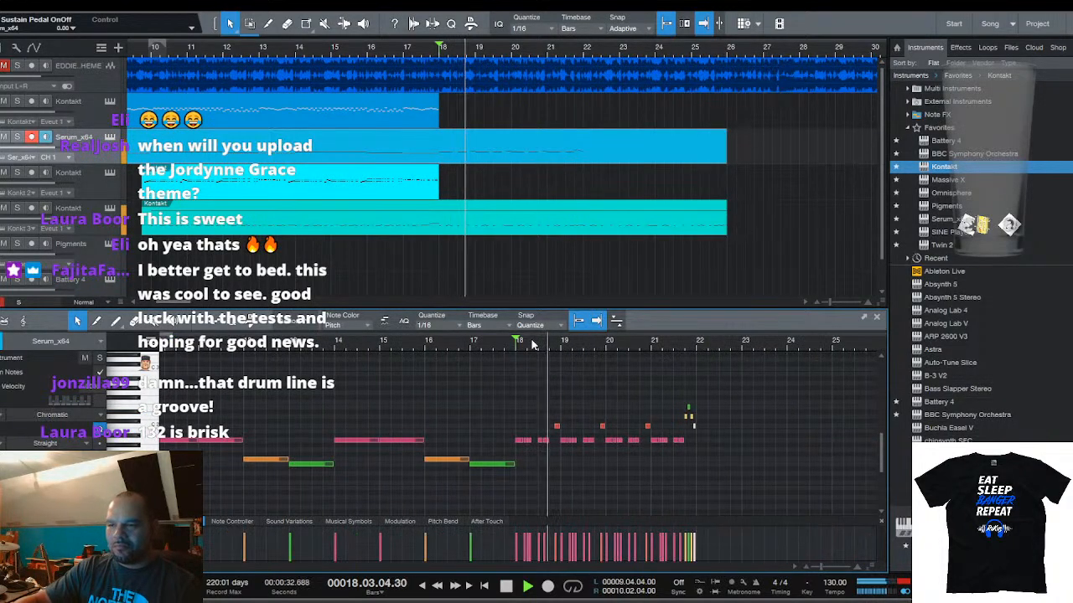
Duplicate the Serum notes of bars 18 to 21 into bars 22 to 25 and play through to bar 26
{"action": "left_click_drag", "start_coordinate": [652, 476], "coordinate": [521, 388]}
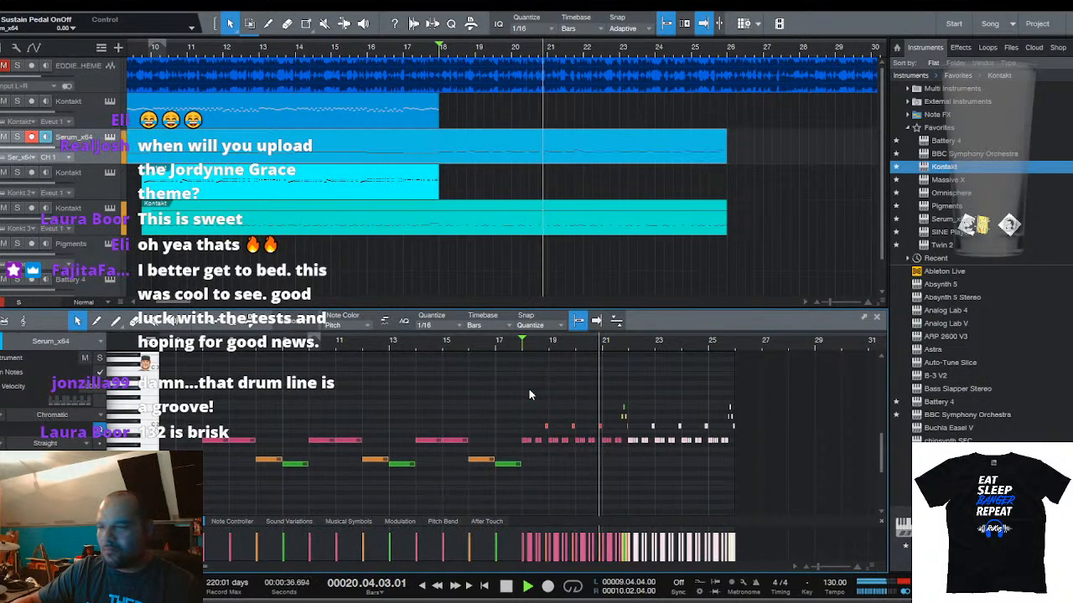
{"action": "key", "text": "ctrl+d"}
{"action": "scroll", "coordinate": [667, 350], "scroll_direction": "up", "scroll_amount": 3}
{"action": "scroll", "coordinate": [682, 350], "scroll_direction": "up", "scroll_amount": 3}
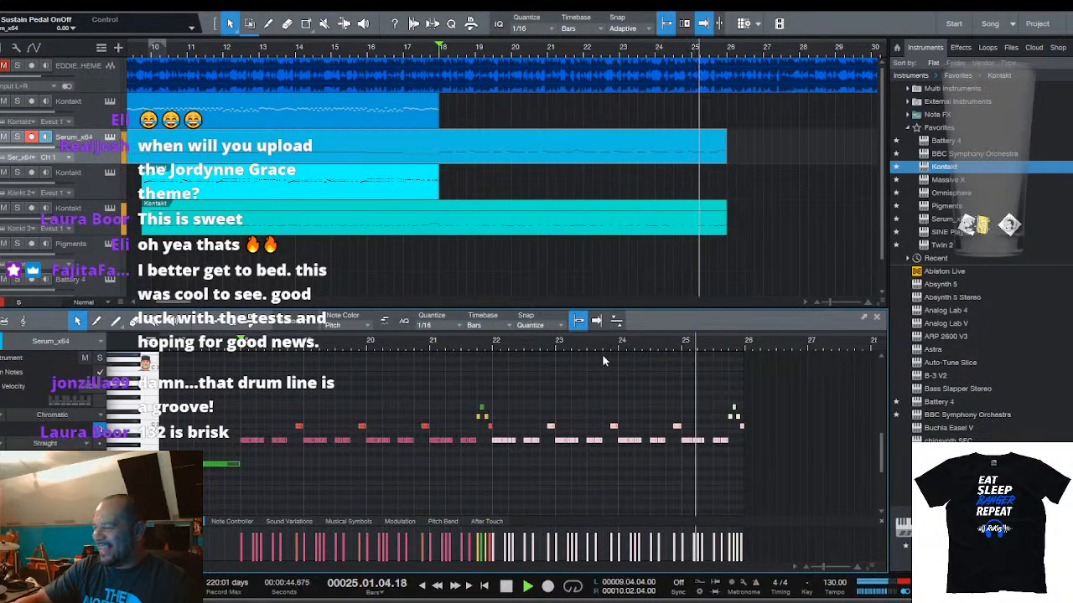
{"action": "key", "text": "space"}
{"action": "scroll", "coordinate": [668, 341], "scroll_direction": "down", "scroll_amount": 2}
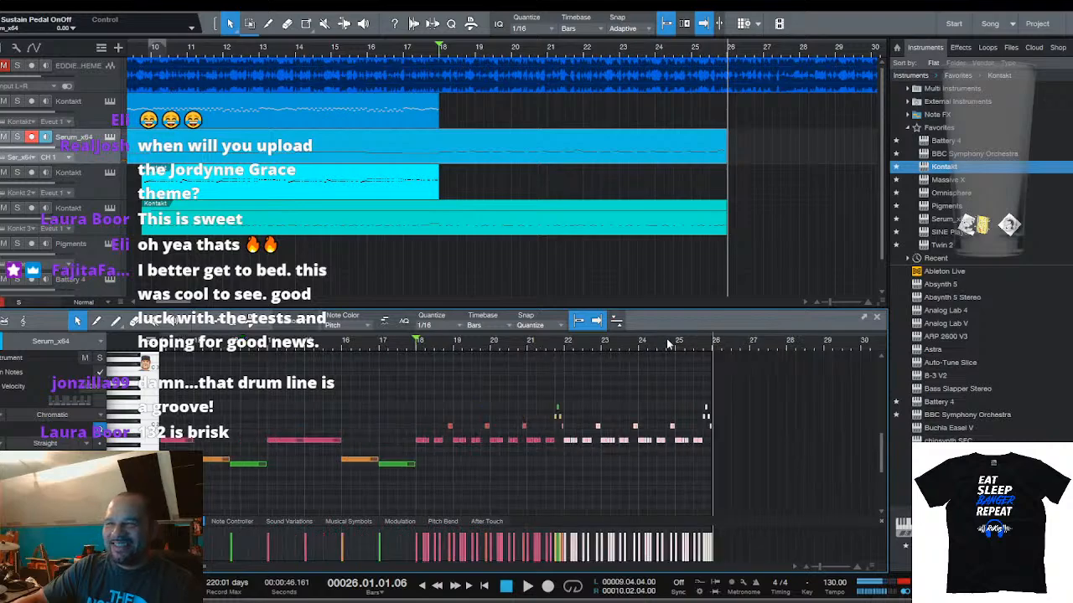
Listen to the topmost Kontakt track soloed from bar 17, and switch its solo off again
{"action": "left_click", "coordinate": [425, 115]}
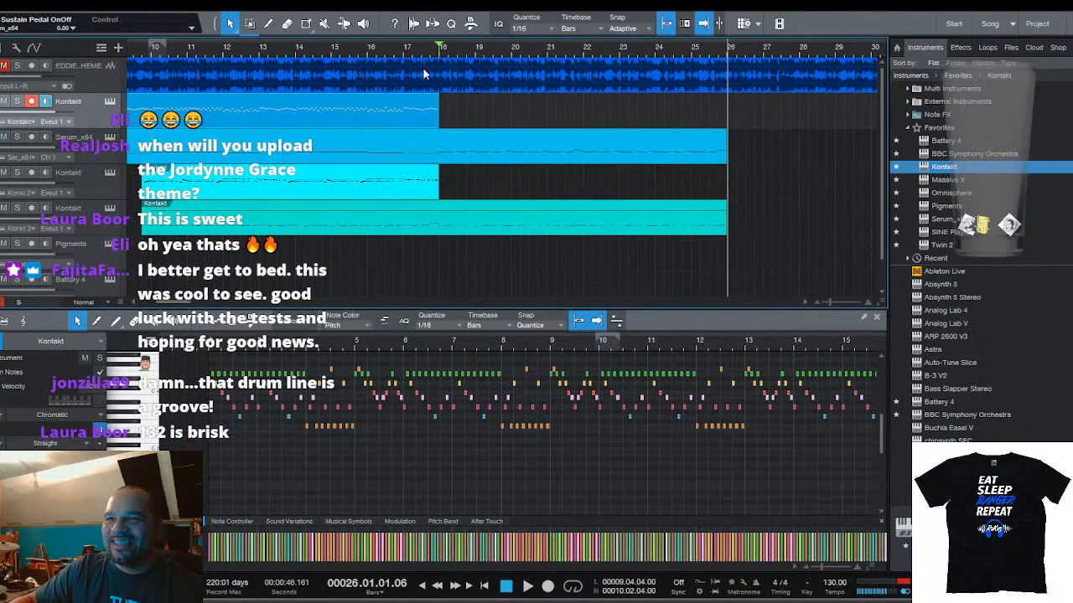
{"action": "left_click", "coordinate": [18, 101]}
{"action": "key", "text": "space"}
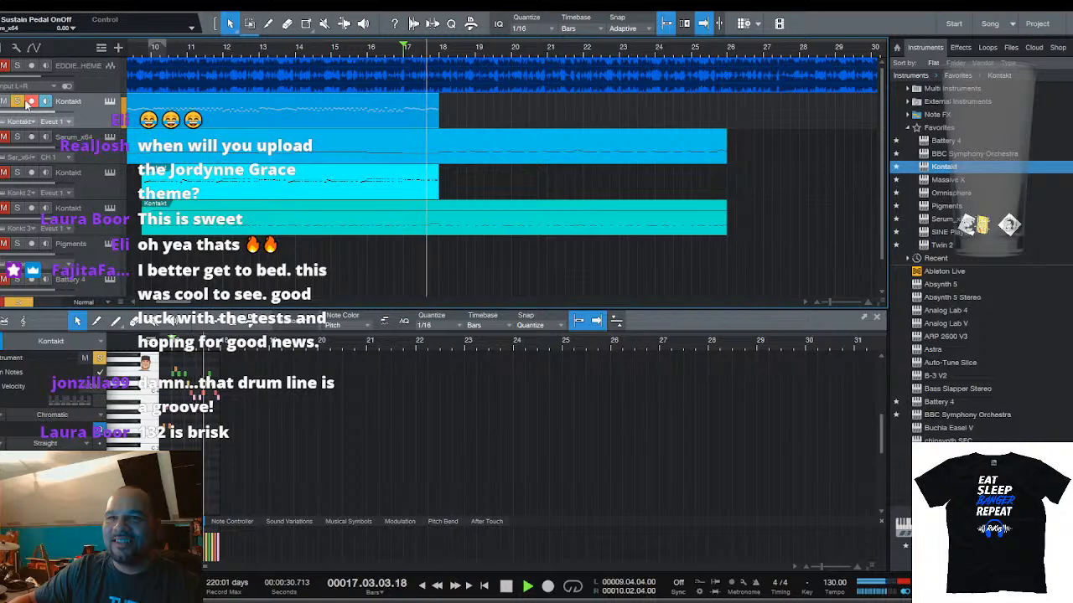
{"action": "key", "text": "space"}
{"action": "scroll", "coordinate": [425, 109], "scroll_direction": "down", "scroll_amount": 1}
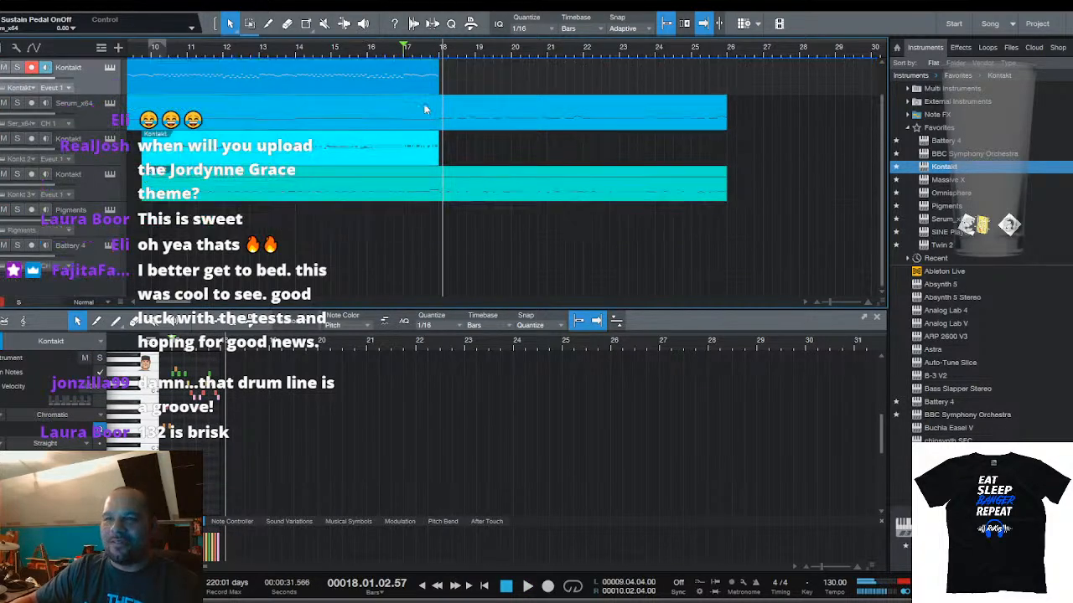
{"action": "scroll", "coordinate": [361, 83], "scroll_direction": "up", "scroll_amount": 1}
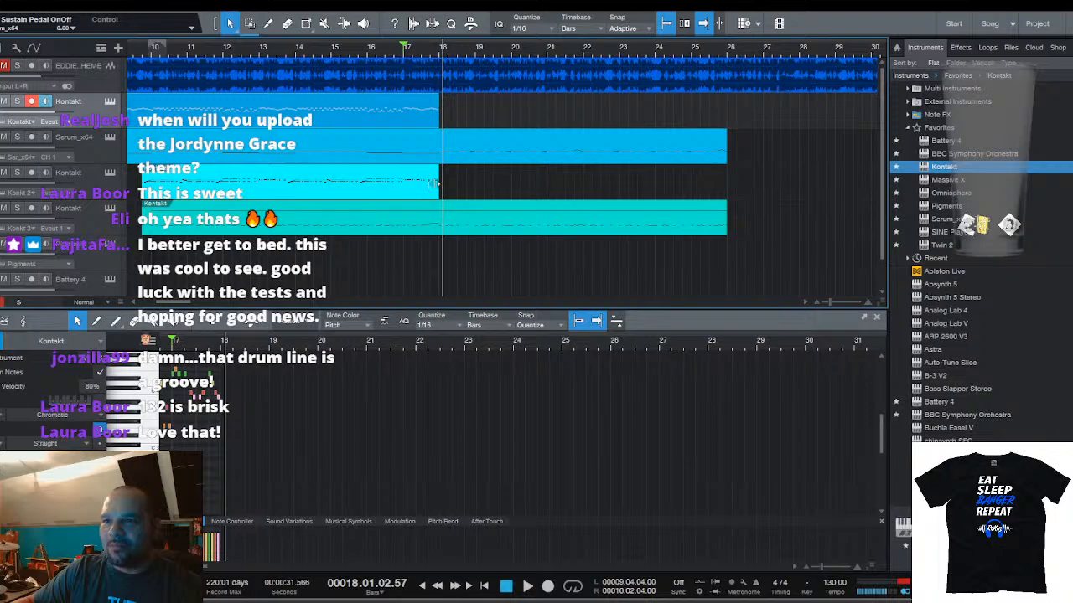
Add a new Kontakt instrument track above Pigments and load the Super Audio Cart instrument into it
{"action": "left_click", "coordinate": [116, 244]}
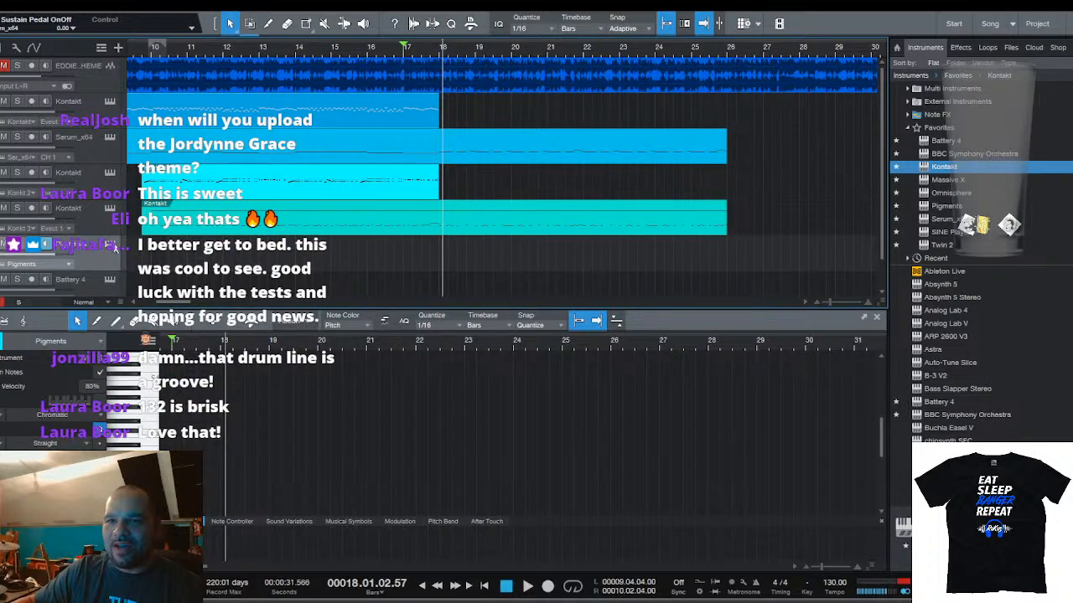
{"action": "left_click", "coordinate": [111, 244]}
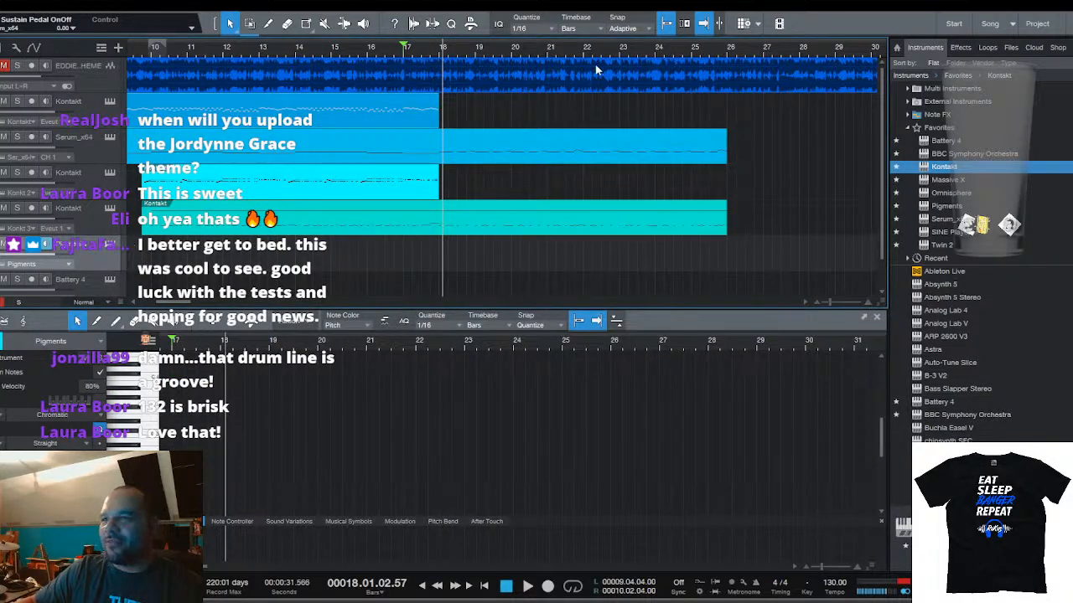
{"action": "scroll", "coordinate": [162, 210], "scroll_direction": "down", "scroll_amount": 1}
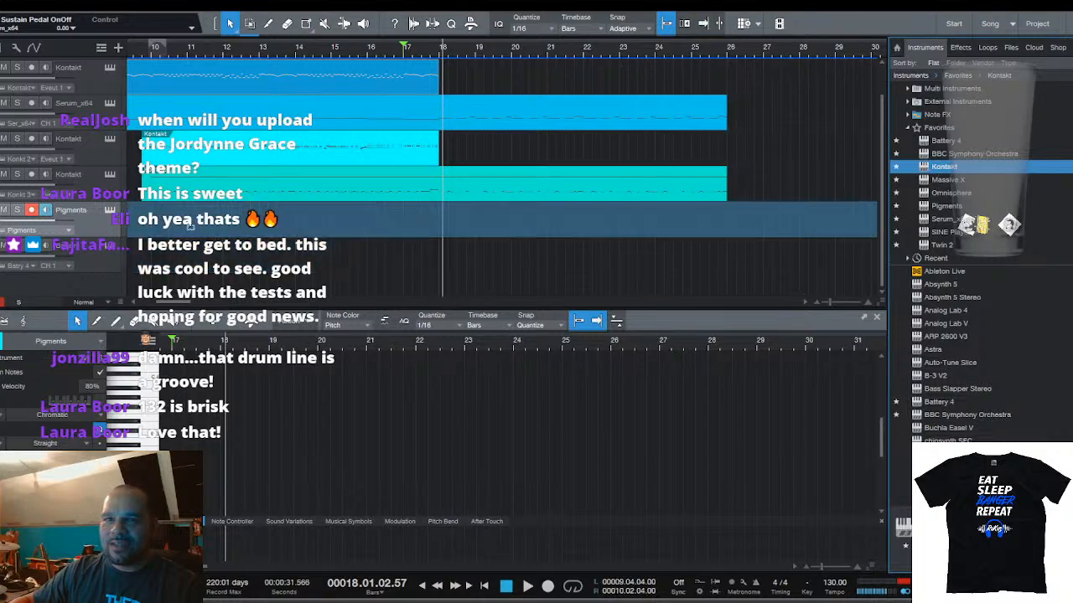
{"action": "left_click_drag", "start_coordinate": [89, 200], "coordinate": [90, 204]}
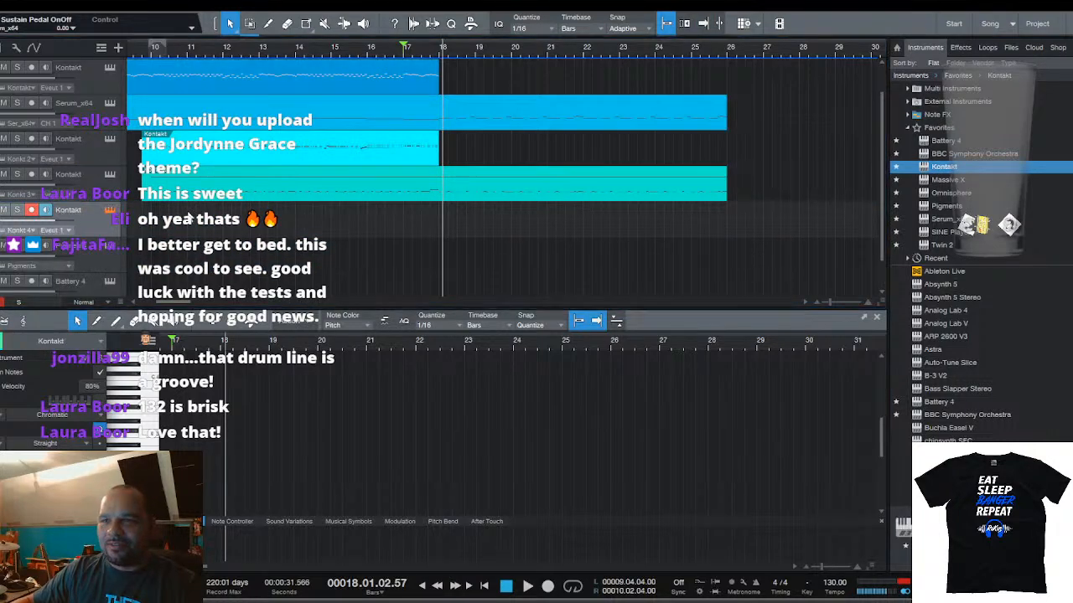
{"action": "left_click_drag", "start_coordinate": [597, 224], "coordinate": [601, 384]}
{"action": "left_click", "coordinate": [501, 360]}
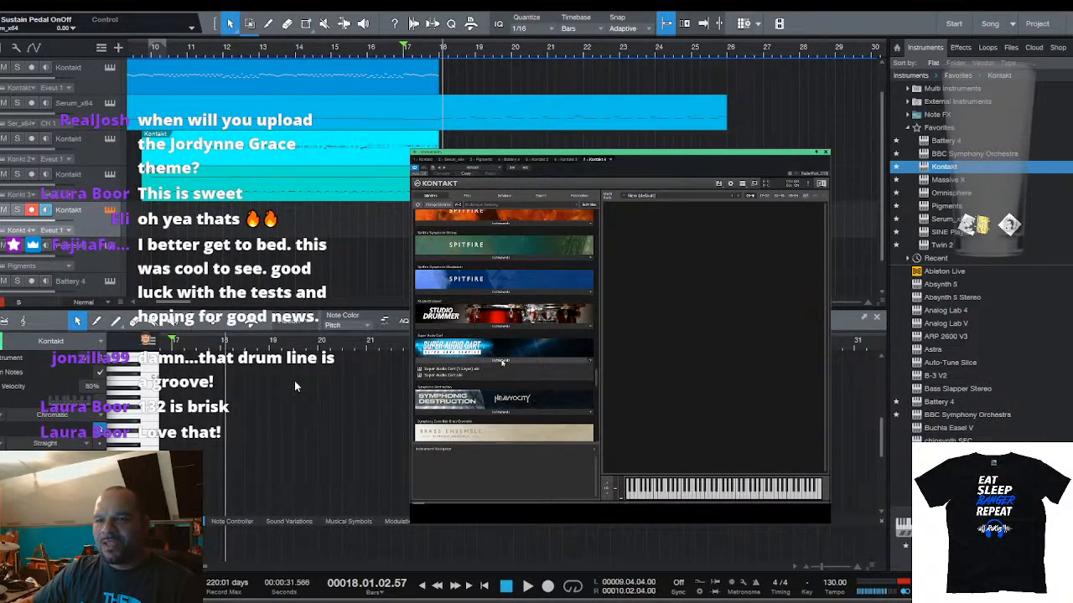
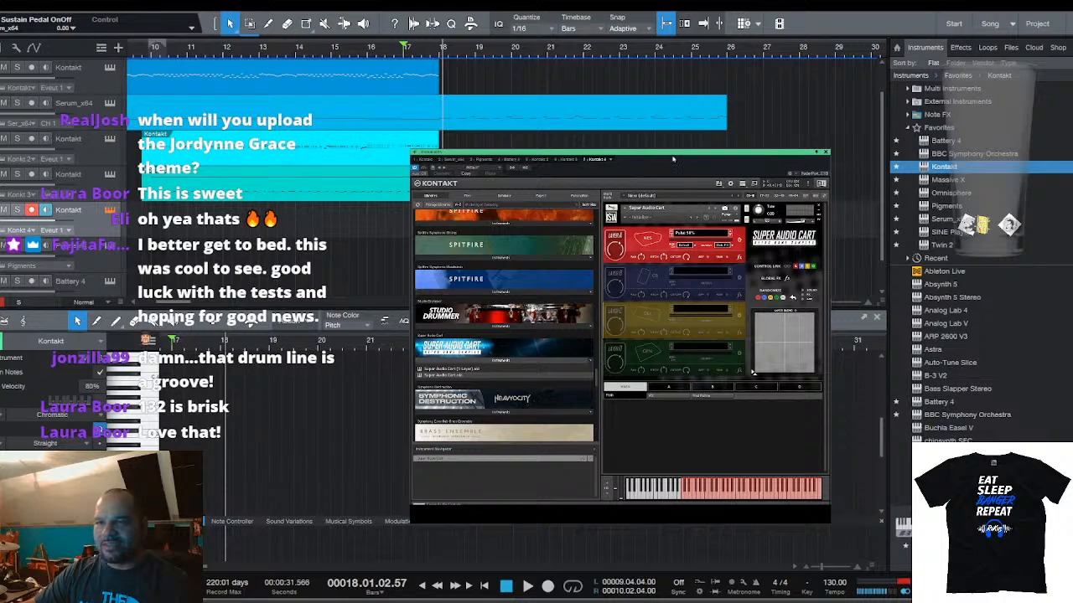
Play the song from bar 18, audition keys sounds in the GEN category of Super Audio Cart's first layer, and load KEYS Michael Soft
{"action": "key", "text": "space"}
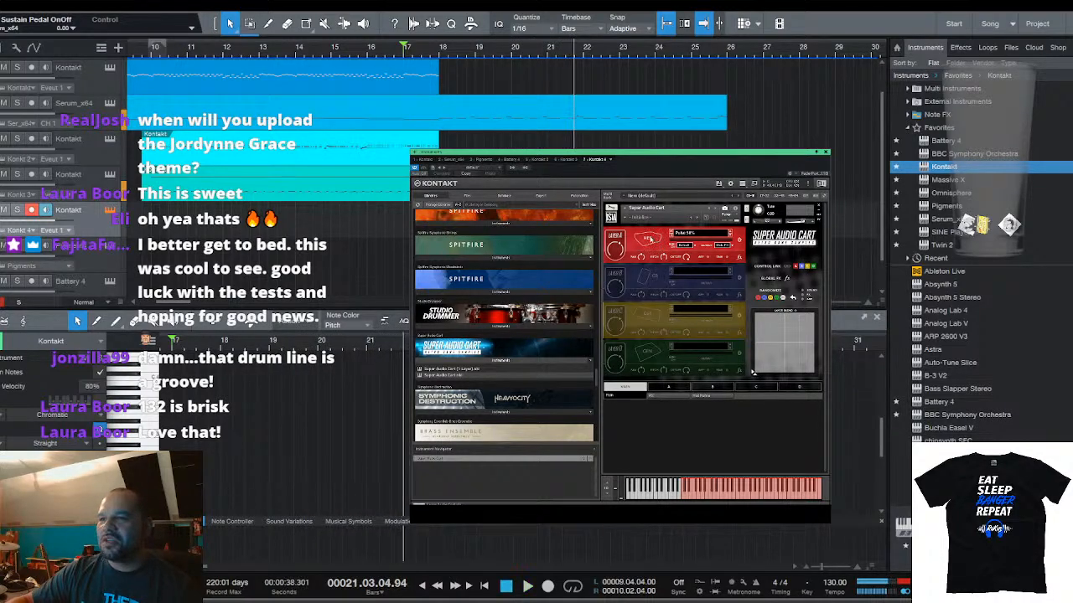
{"action": "left_click", "coordinate": [648, 239]}
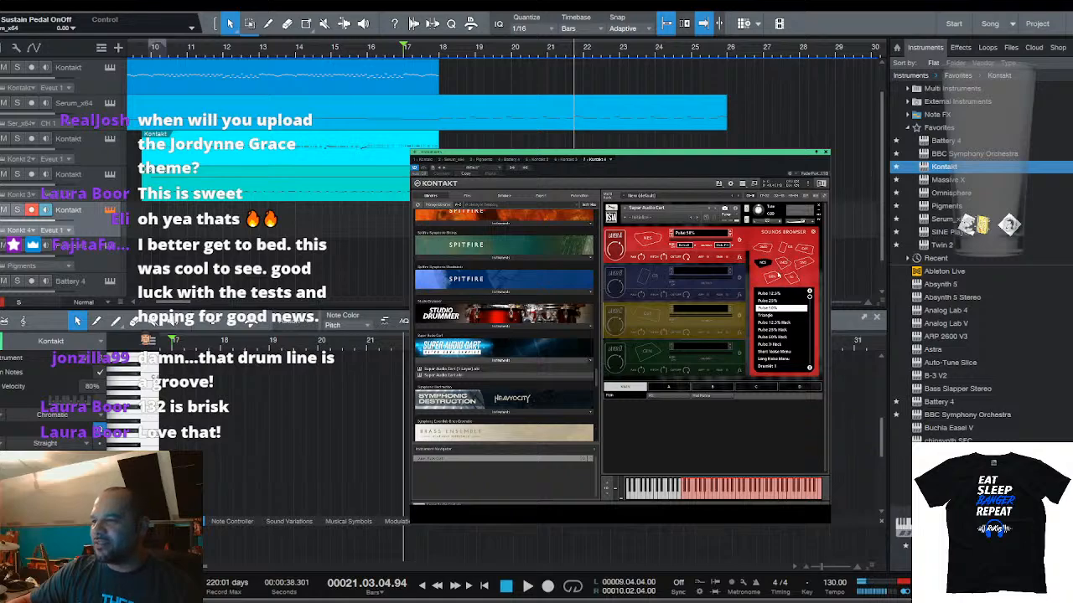
{"action": "left_click", "coordinate": [775, 276]}
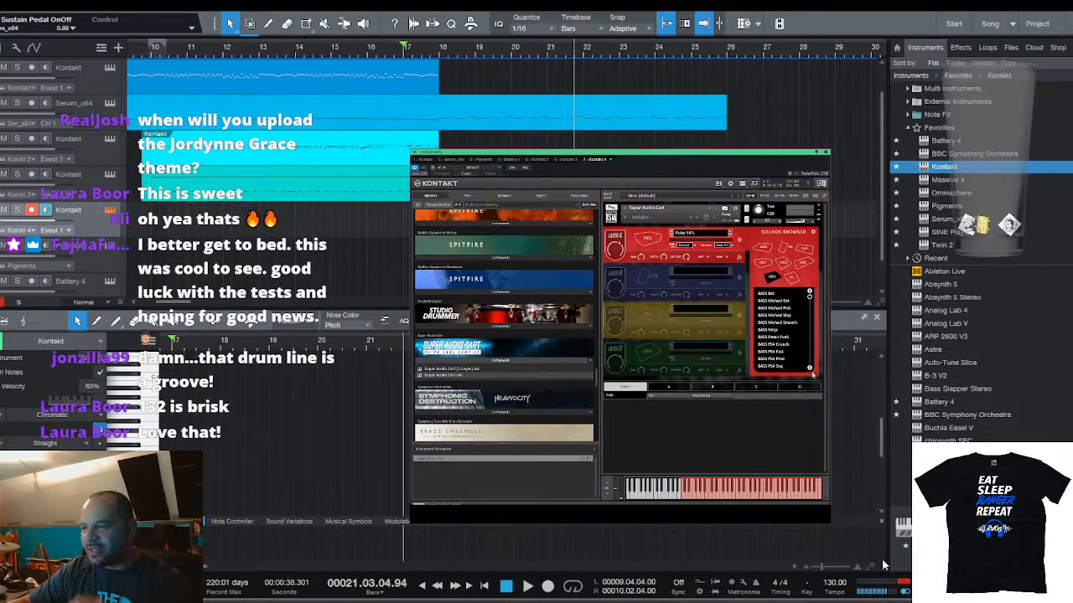
{"action": "left_click_drag", "start_coordinate": [810, 297], "coordinate": [810, 344]}
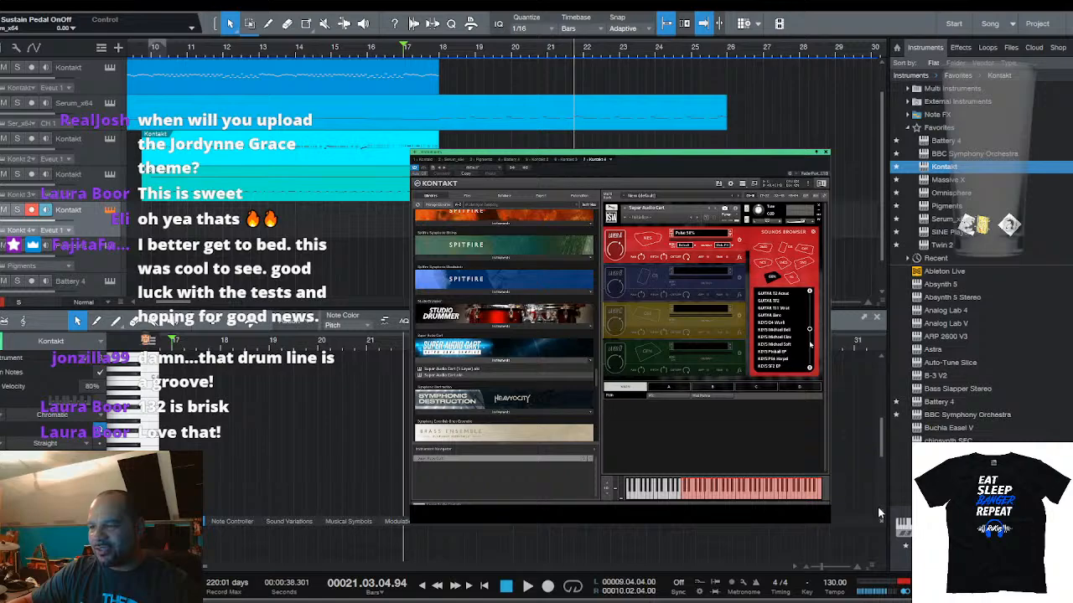
{"action": "left_click", "coordinate": [771, 321]}
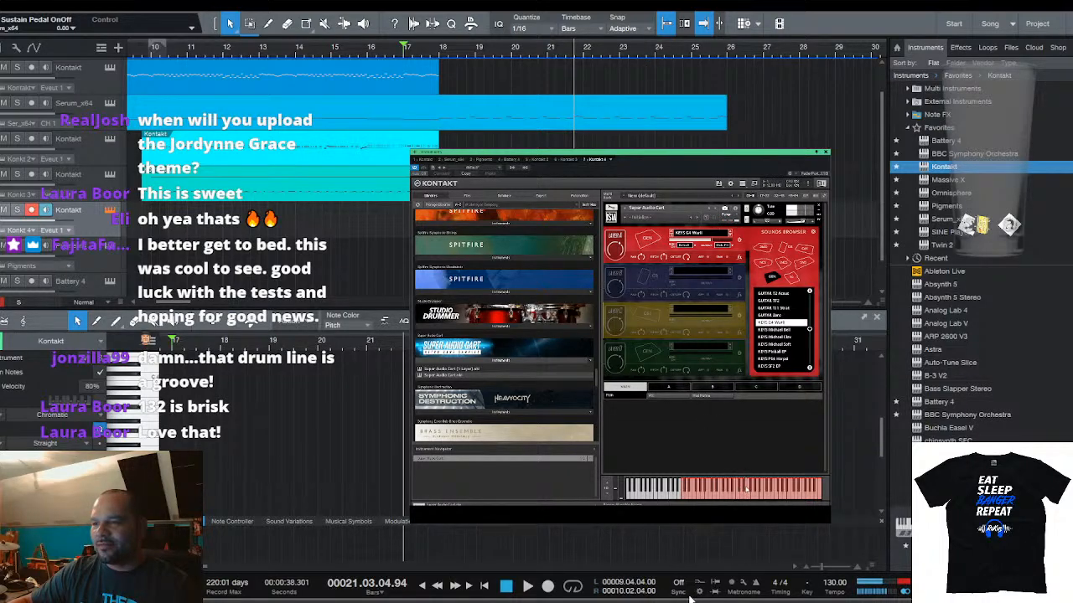
{"action": "left_click", "coordinate": [774, 330]}
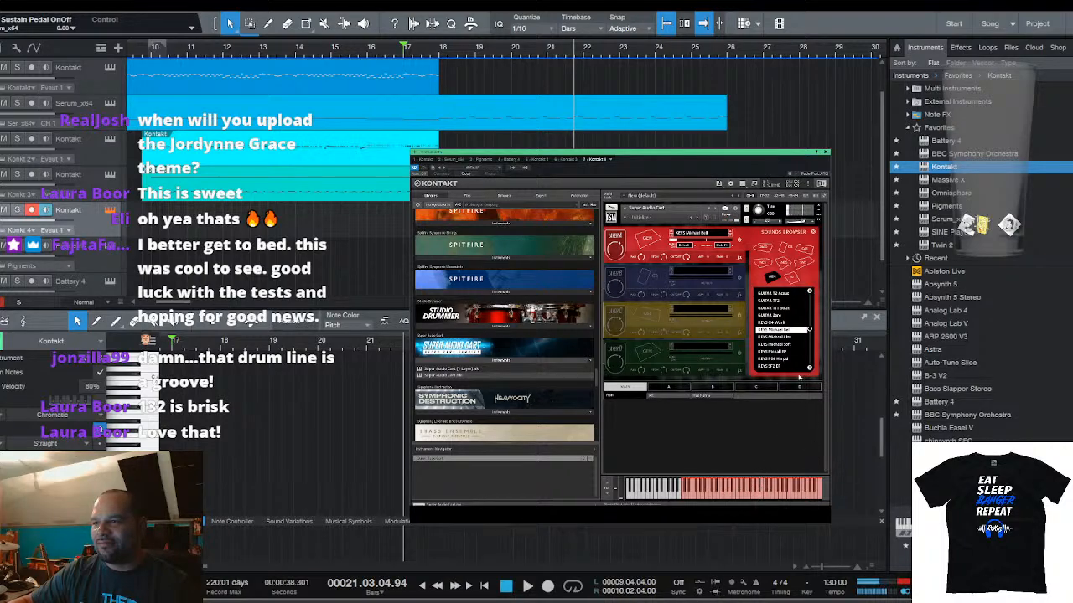
{"action": "left_click", "coordinate": [786, 338]}
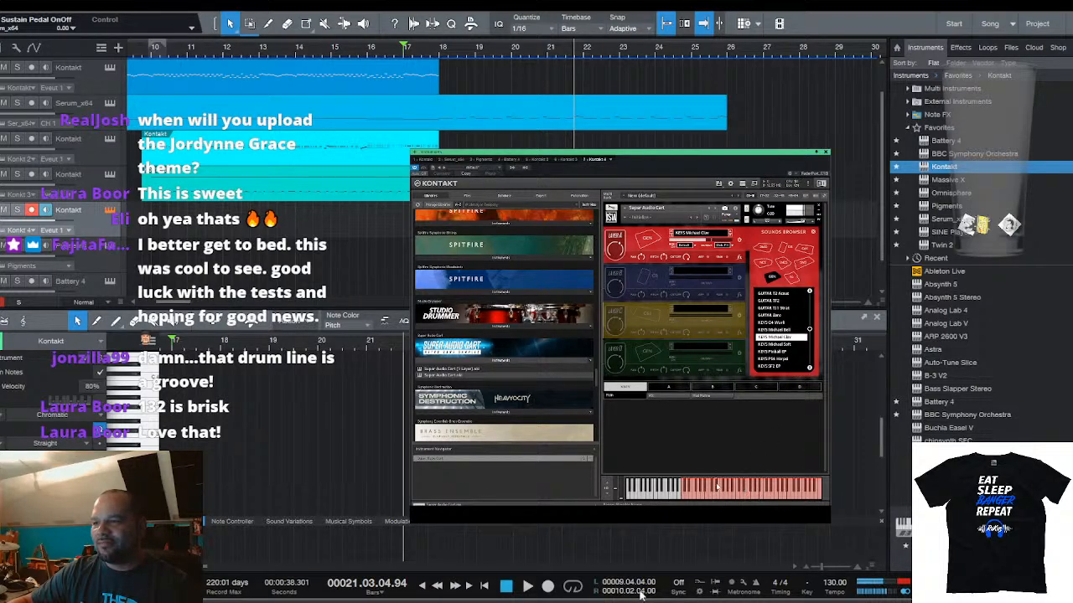
{"action": "left_click", "coordinate": [786, 345]}
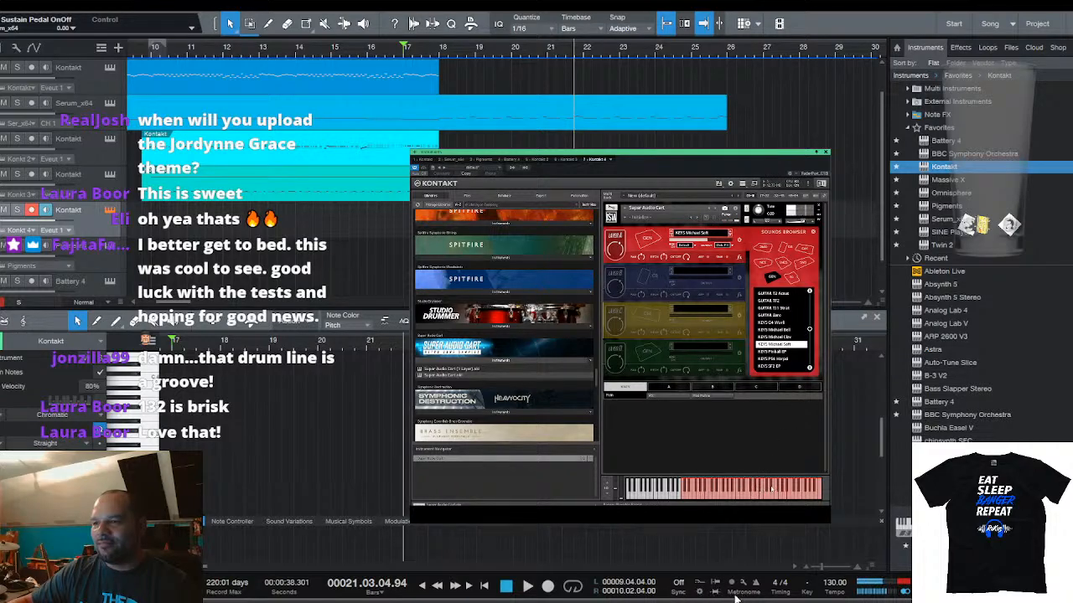
Enter a two-beat A0 note at 18.01.01.00 on the new Kontakt track and play it from the start marker
{"action": "left_click", "coordinate": [353, 75]}
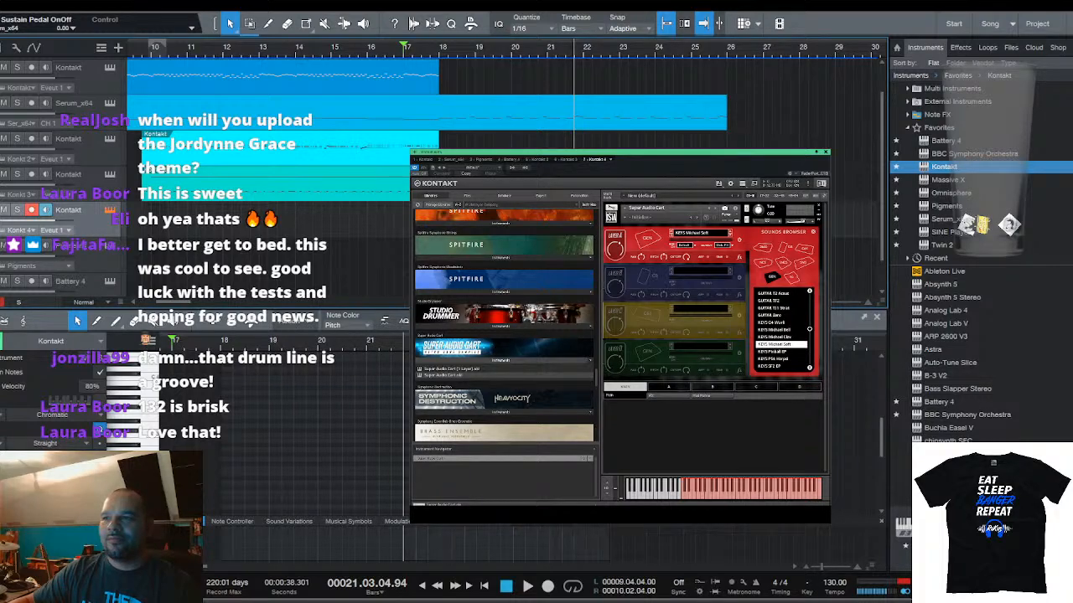
{"action": "key", "text": "shift+F2"}
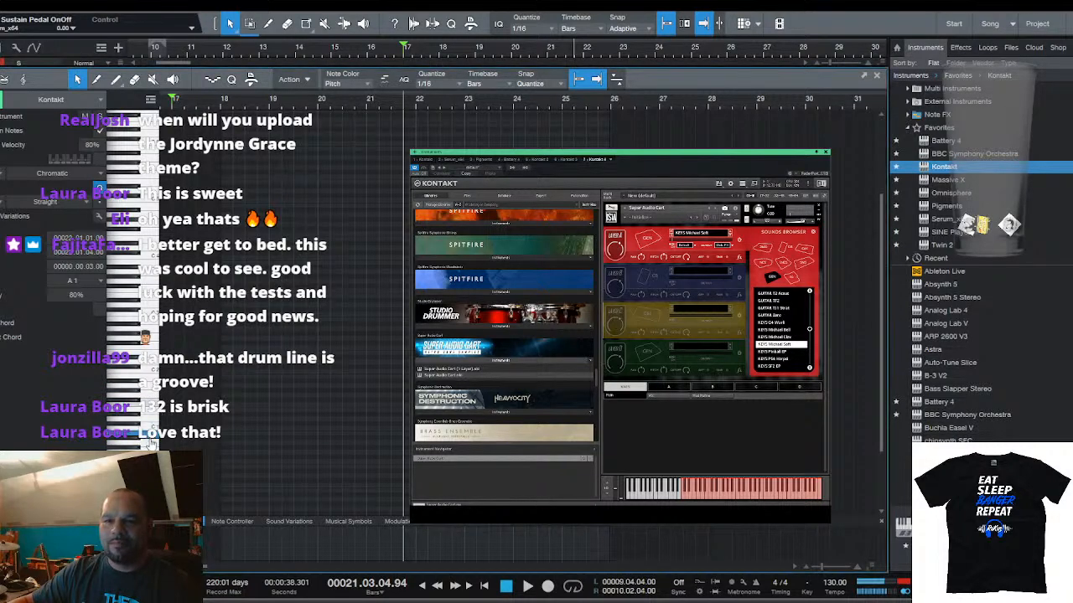
{"action": "double_click", "coordinate": [222, 441]}
{"action": "left_click_drag", "start_coordinate": [213, 100], "coordinate": [226, 124]}
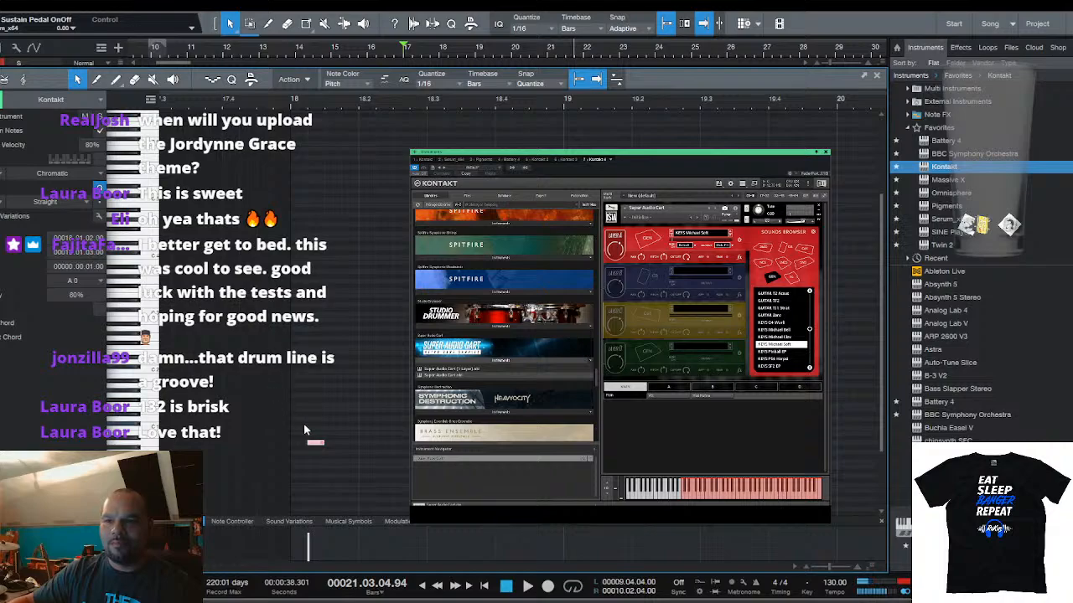
{"action": "left_click_drag", "start_coordinate": [308, 443], "coordinate": [412, 442]}
{"action": "key", "text": "space"}
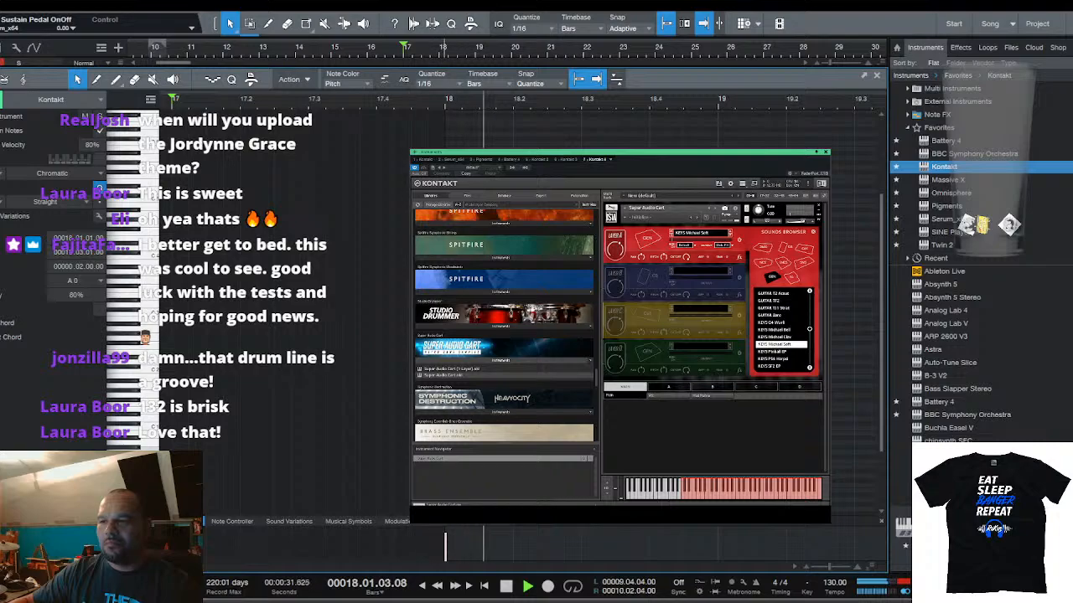
{"action": "key", "text": "space"}
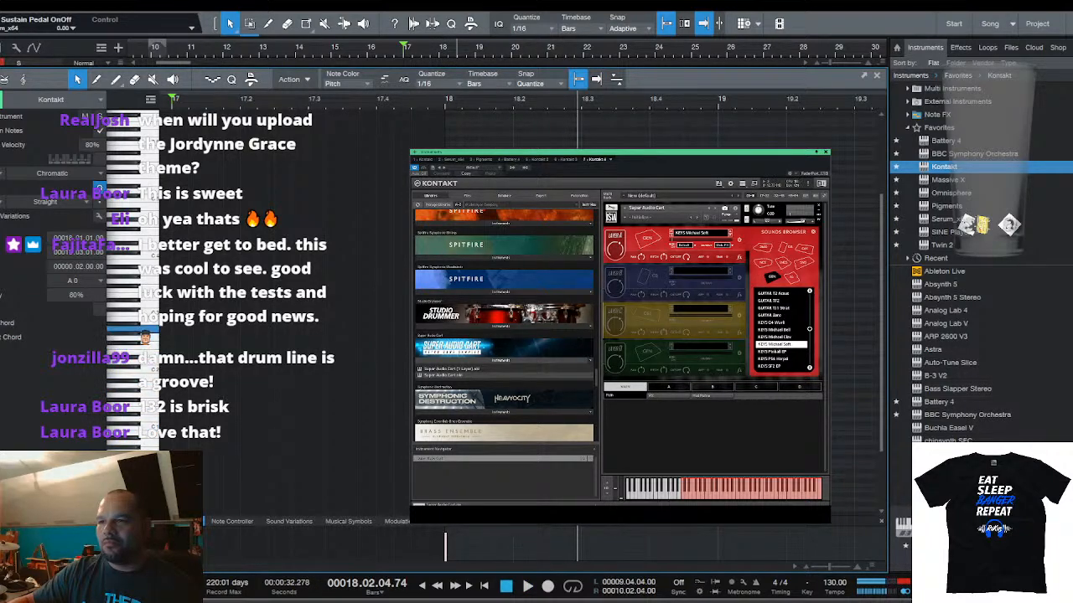
Add two-beat A notes at 18.03, 19.01 and 19.03, ending on A3, and play them with the start marker at bar 18
{"action": "left_click_drag", "start_coordinate": [649, 328], "coordinate": [786, 391]}
{"action": "left_click_drag", "start_coordinate": [705, 96], "coordinate": [516, 111]}
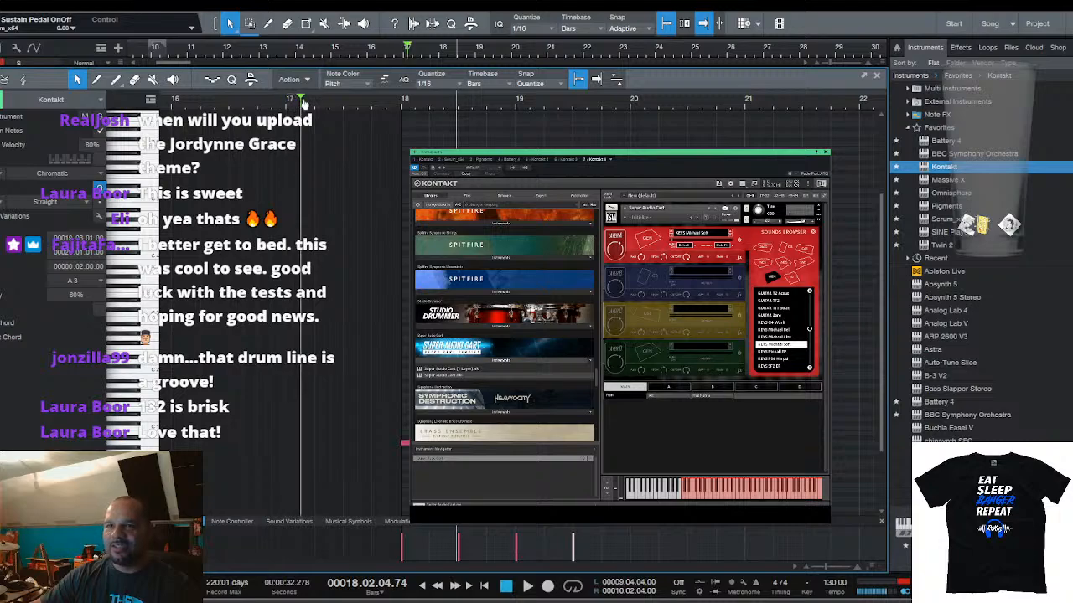
{"action": "left_click_drag", "start_coordinate": [300, 104], "coordinate": [402, 104]}
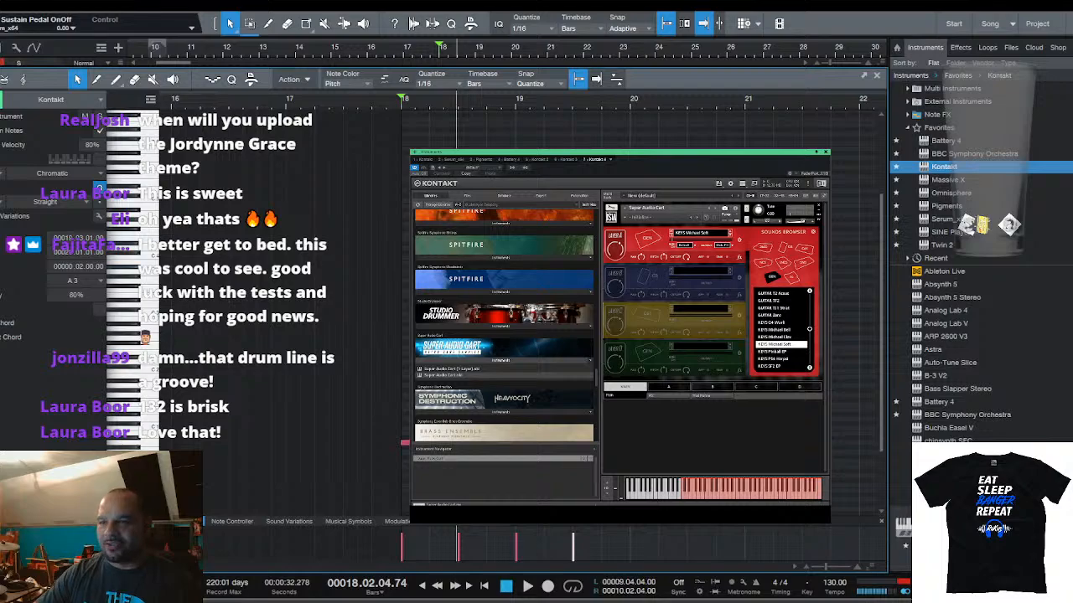
{"action": "key", "text": "space"}
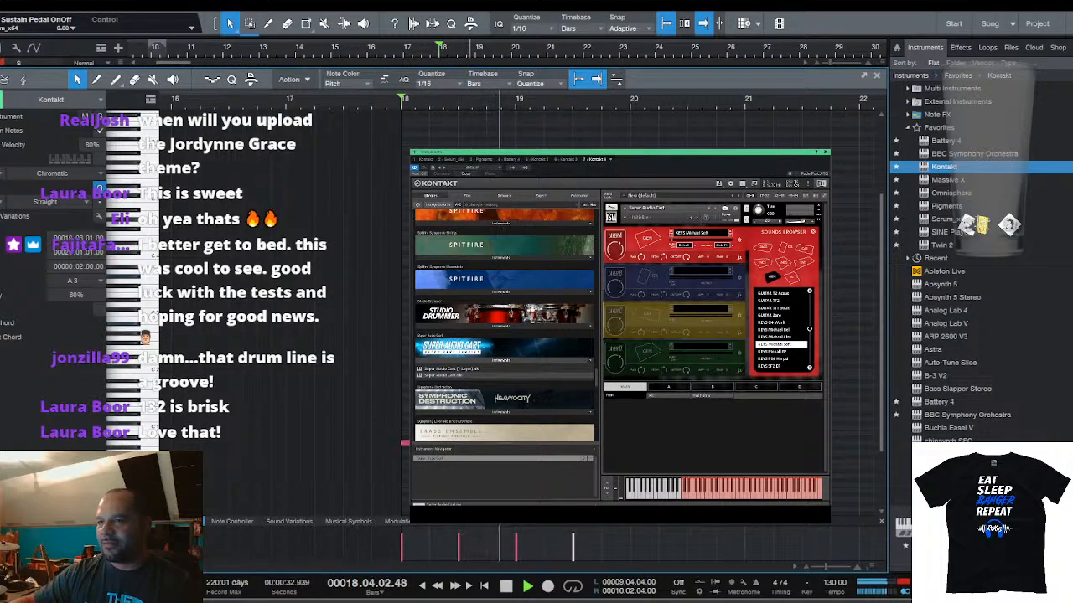
{"action": "left_click_drag", "start_coordinate": [605, 103], "coordinate": [605, 123]}
{"action": "key", "text": "space"}
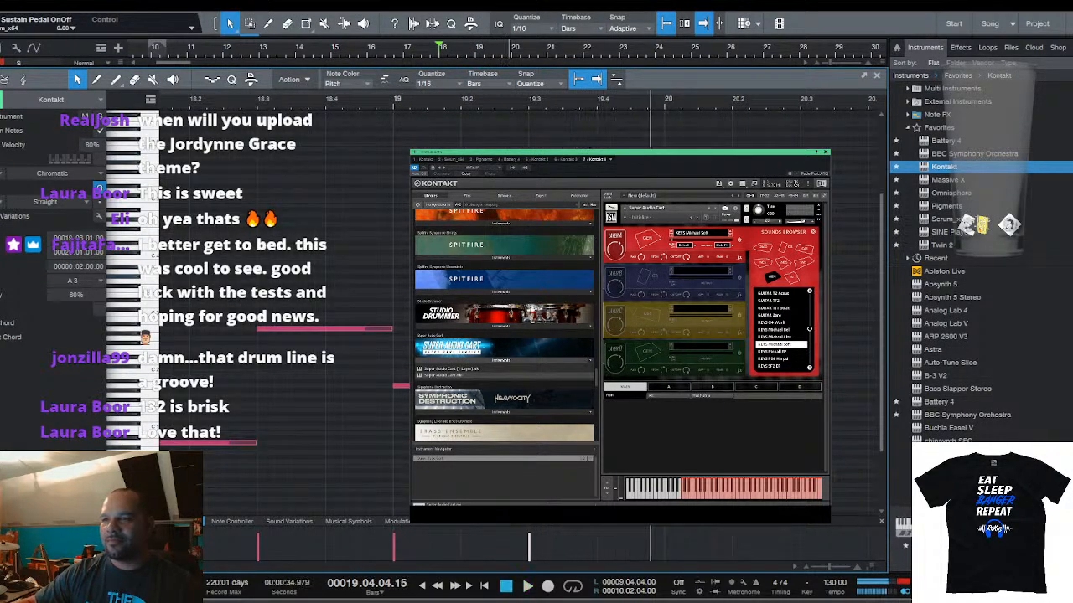
Raise the notes at 18.03, 19.01 and 19.03 by one octave each and play the phrase from bar 18
{"action": "scroll", "coordinate": [503, 128], "scroll_direction": "down", "scroll_amount": 2}
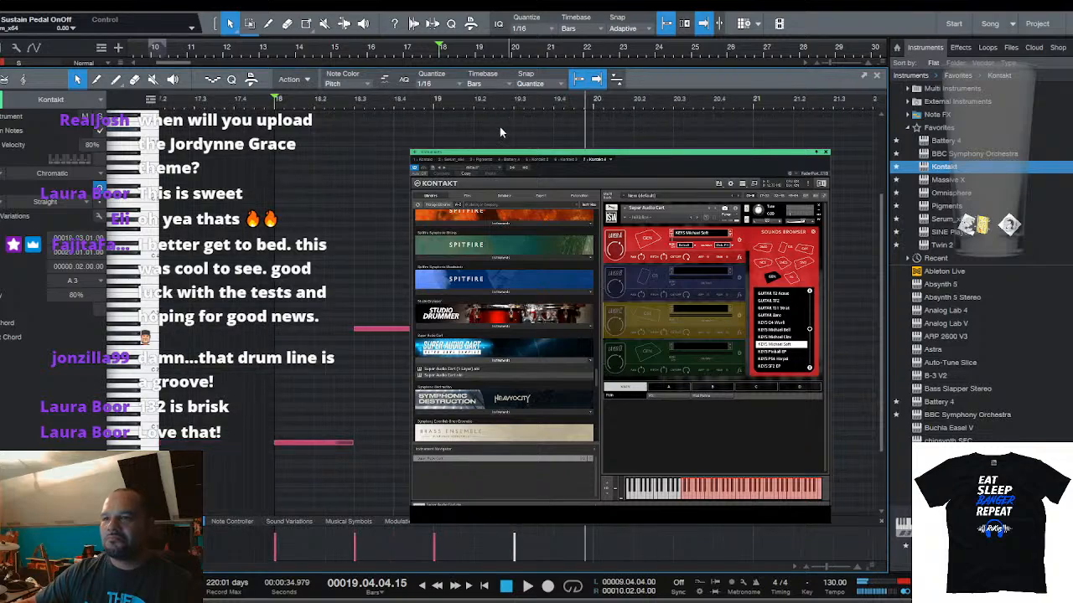
{"action": "left_click_drag", "start_coordinate": [388, 332], "coordinate": [391, 279]}
{"action": "left_click_drag", "start_coordinate": [469, 386], "coordinate": [470, 334]}
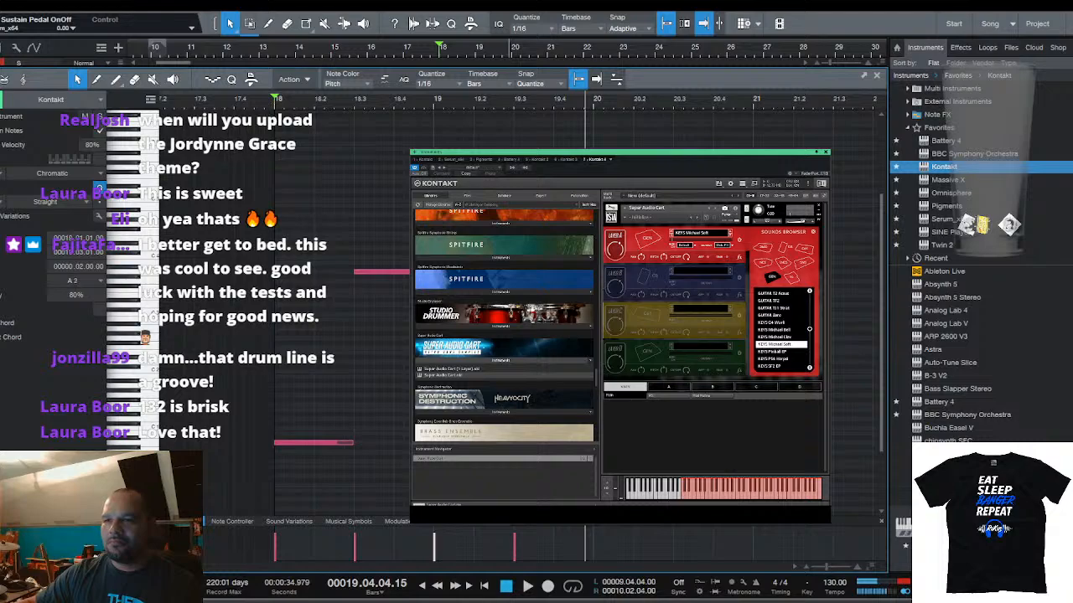
{"action": "left_click_drag", "start_coordinate": [549, 270], "coordinate": [549, 217]}
{"action": "key", "text": "space"}
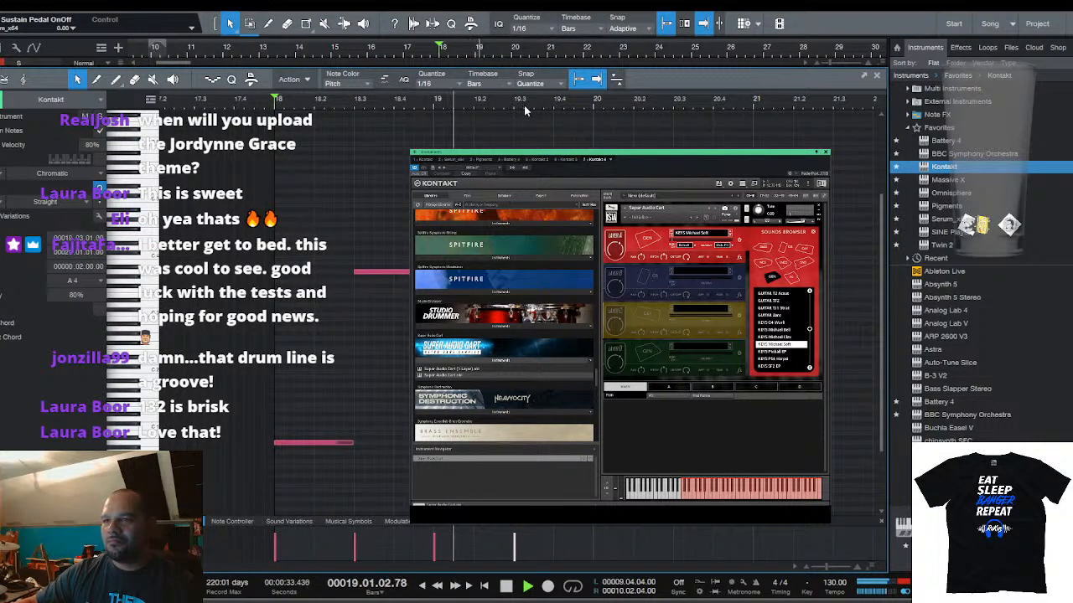
{"action": "left_click_drag", "start_coordinate": [534, 103], "coordinate": [534, 80]}
{"action": "key", "text": "space"}
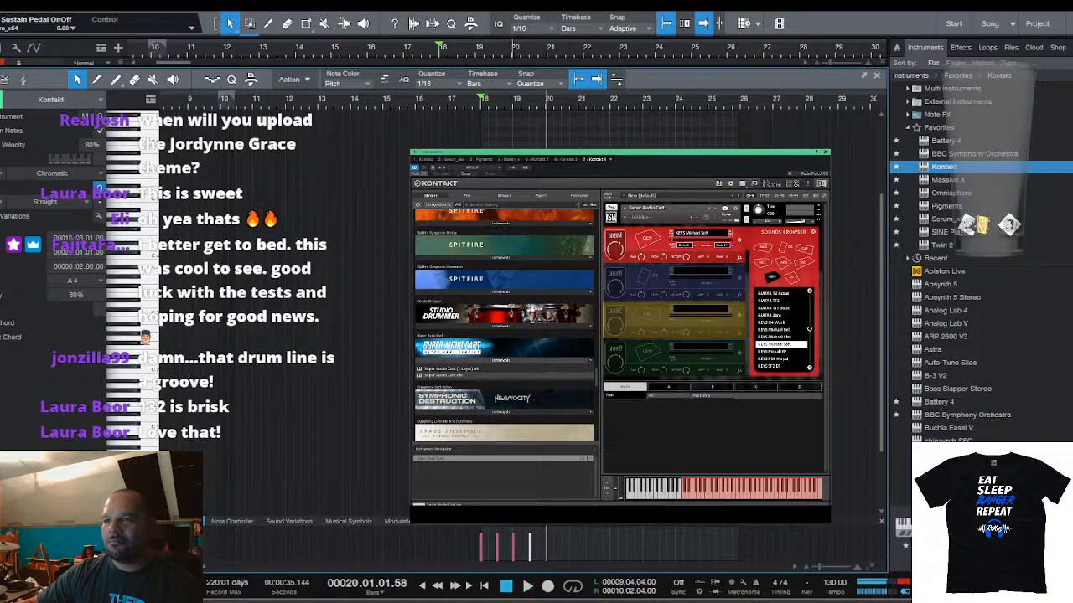
Duplicate the new Kontakt notes of bars 18 and 19 until the pattern fills bars 18 to 25, during playback
{"action": "key", "text": "space"}
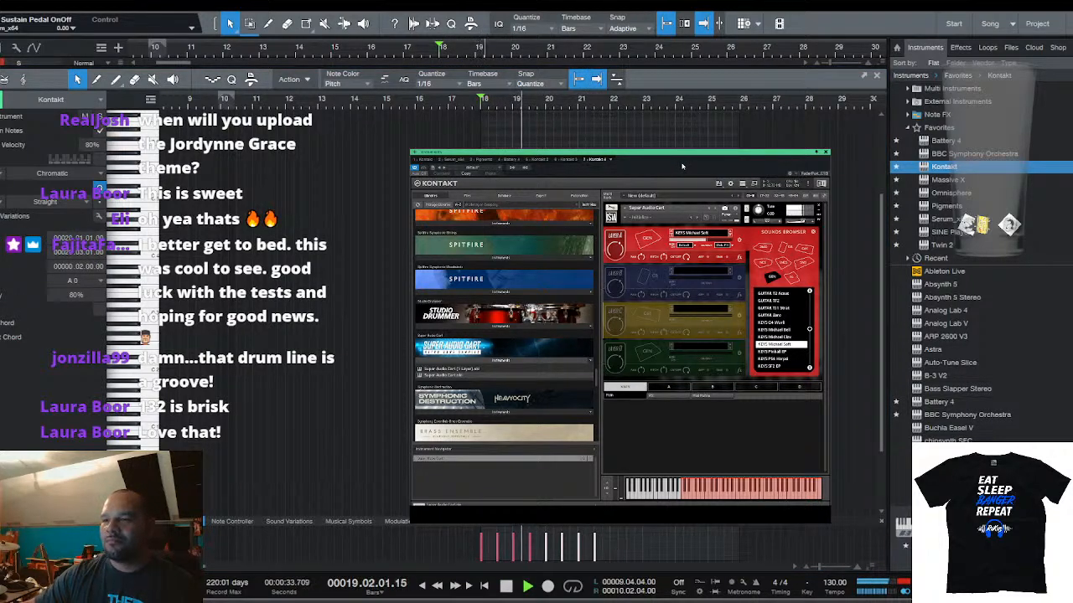
{"action": "left_click", "coordinate": [615, 555]}
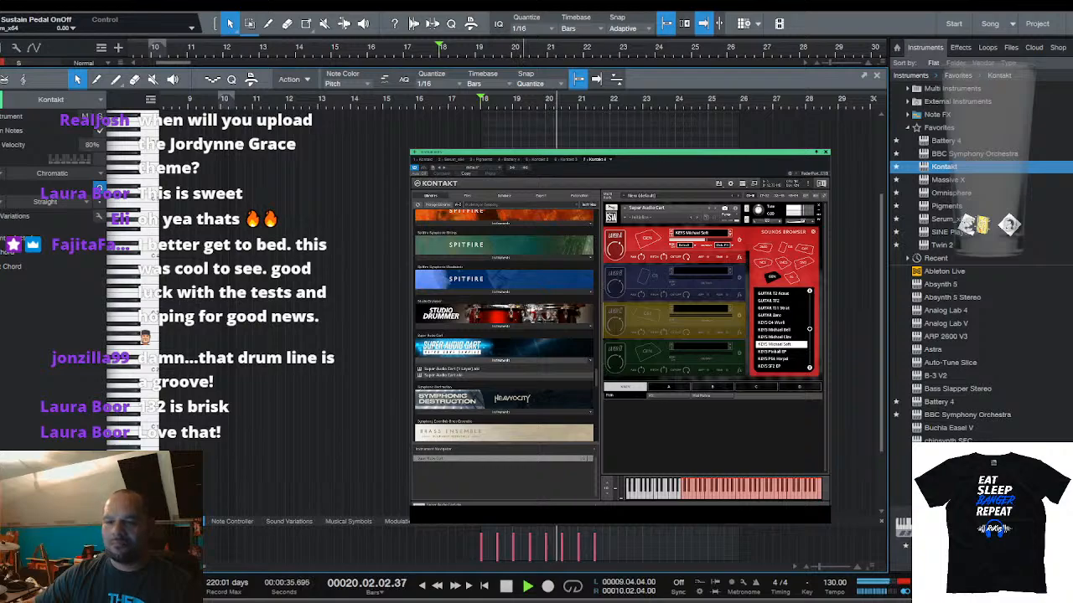
{"action": "key", "text": "ctrl+a"}
{"action": "key", "text": "d"}
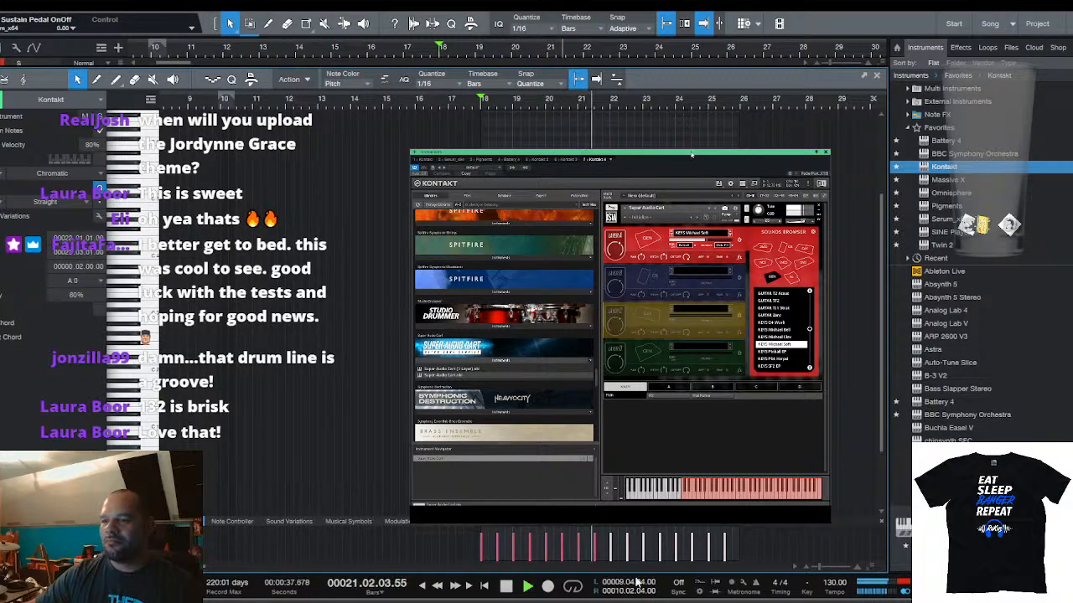
{"action": "key", "text": "space"}
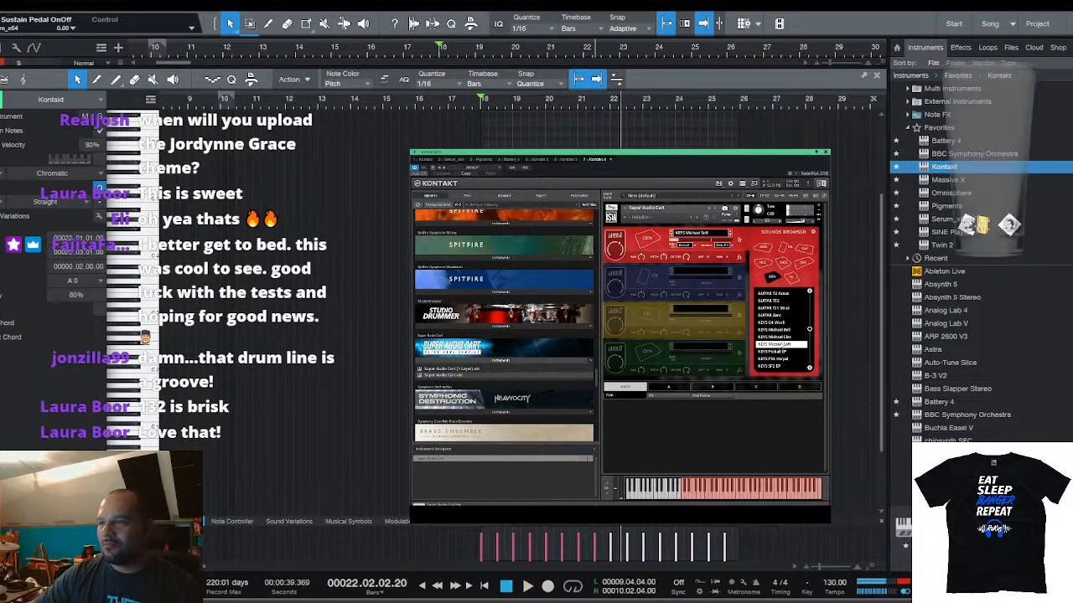
Audition the sound listed after KEYS Michael Soft, and switch the layer to KEYS PS4 Harpsi while playing from bar 18
{"action": "left_click", "coordinate": [773, 351]}
{"action": "key", "text": "space"}
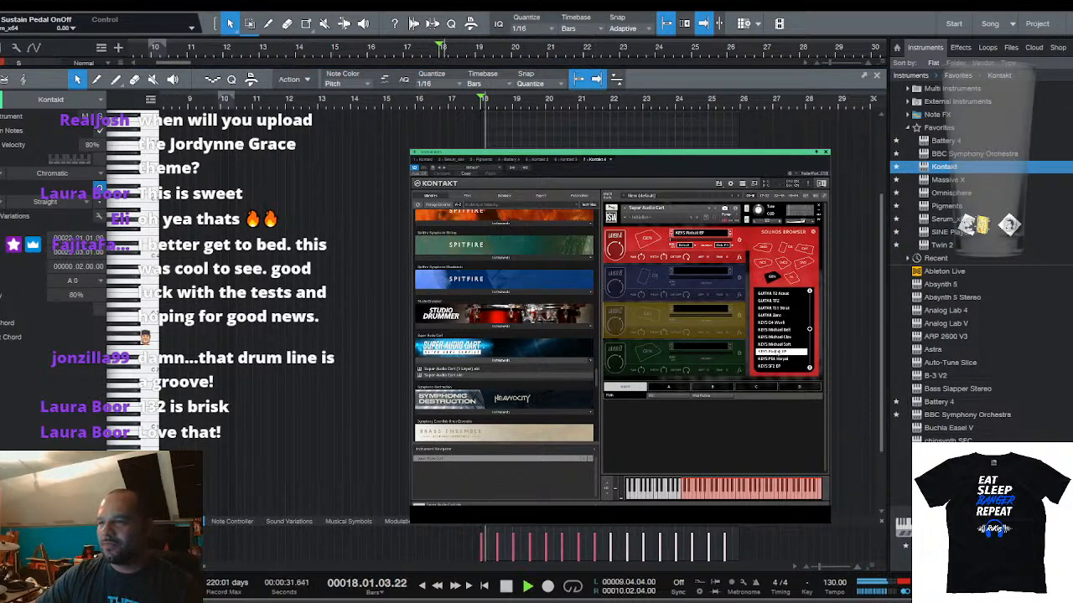
{"action": "left_click", "coordinate": [776, 360]}
{"action": "key", "text": "space"}
{"action": "key", "text": "space"}
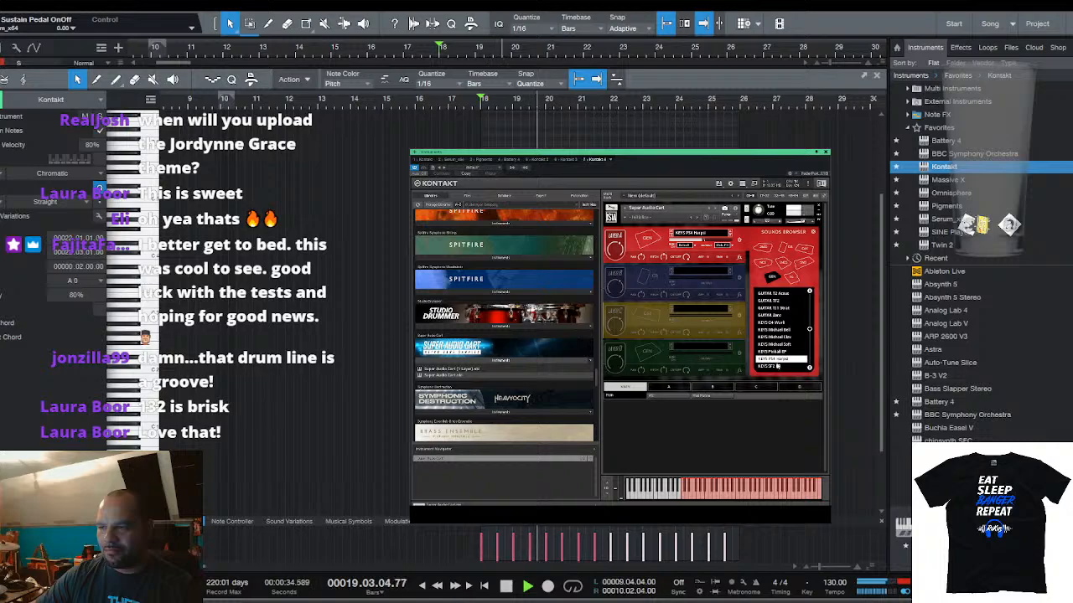
{"action": "key", "text": "space"}
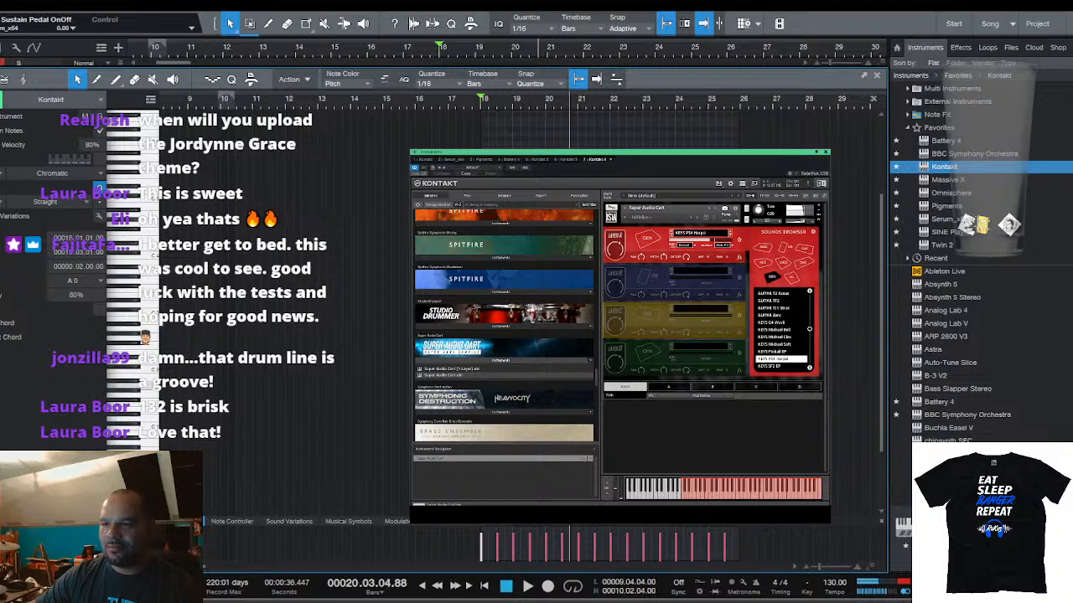
Raise the Kontakt note at 18.01 by one octave, step through the phrase's notes, and play it from bar 18
{"action": "key", "text": "Right"}
{"action": "key", "text": "Right"}
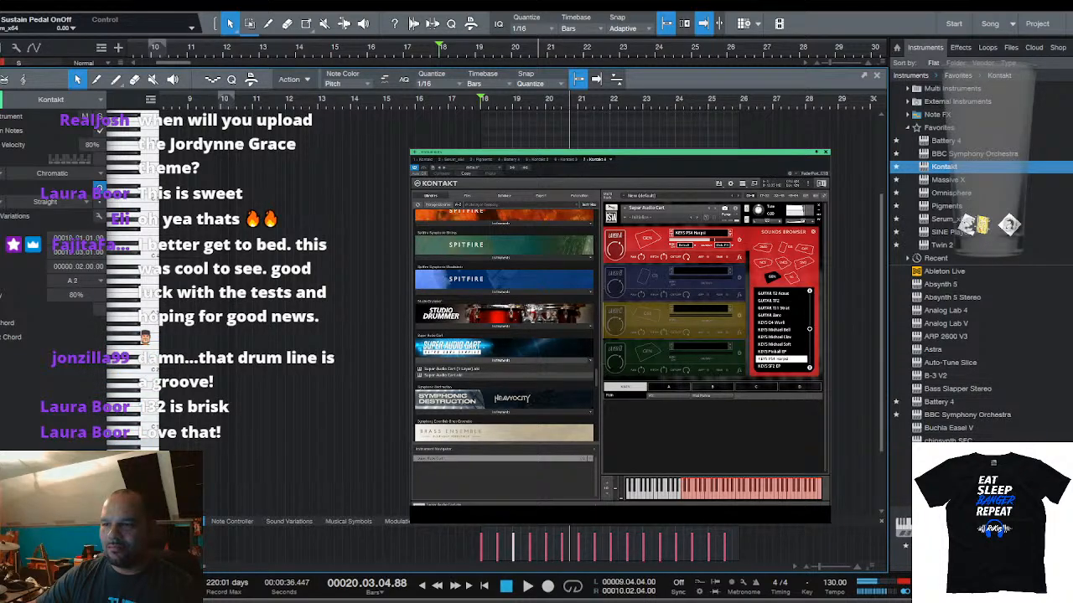
{"action": "key", "text": "space"}
{"action": "scroll", "coordinate": [547, 101], "scroll_direction": "up", "scroll_amount": 5}
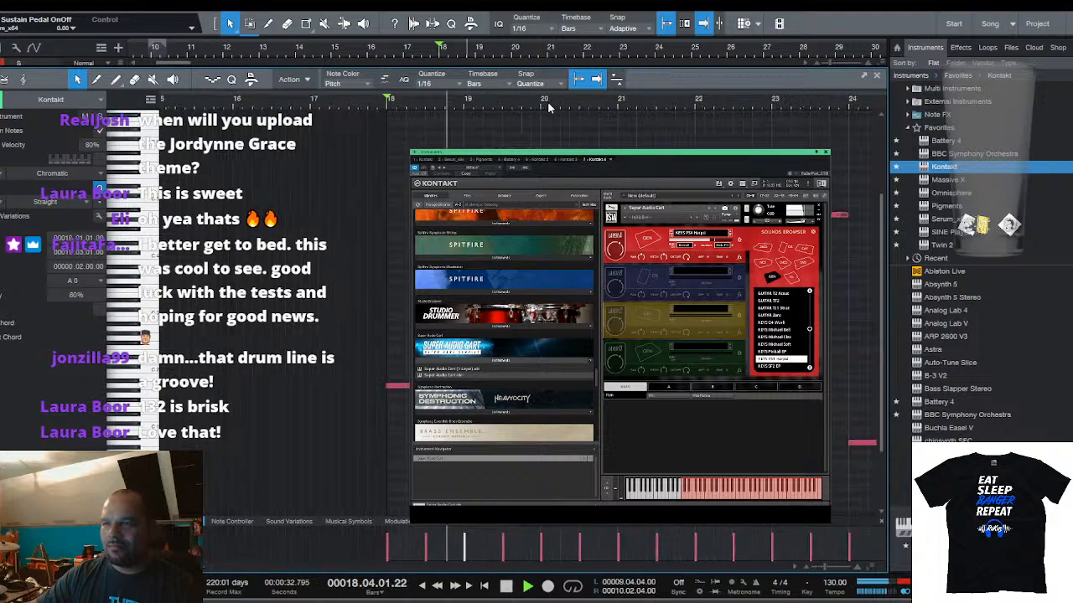
{"action": "scroll", "coordinate": [594, 123], "scroll_direction": "down", "scroll_amount": 6}
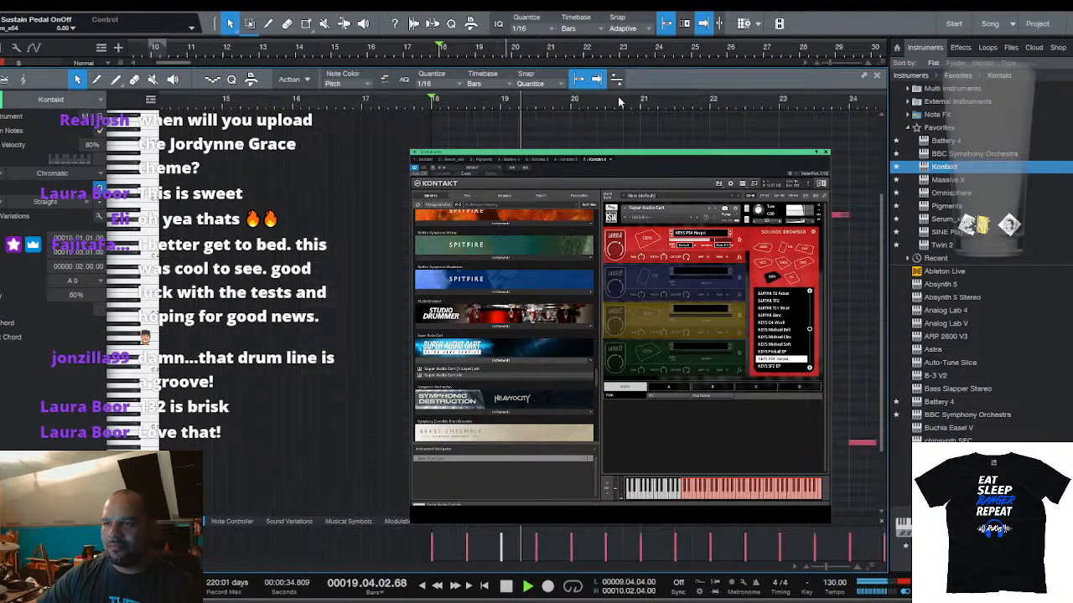
{"action": "key", "text": "space"}
Delete the Kontakt notes from bar 20 onward, keeping only the phrase in bars 18 and 19
{"action": "left_click", "coordinate": [845, 469]}
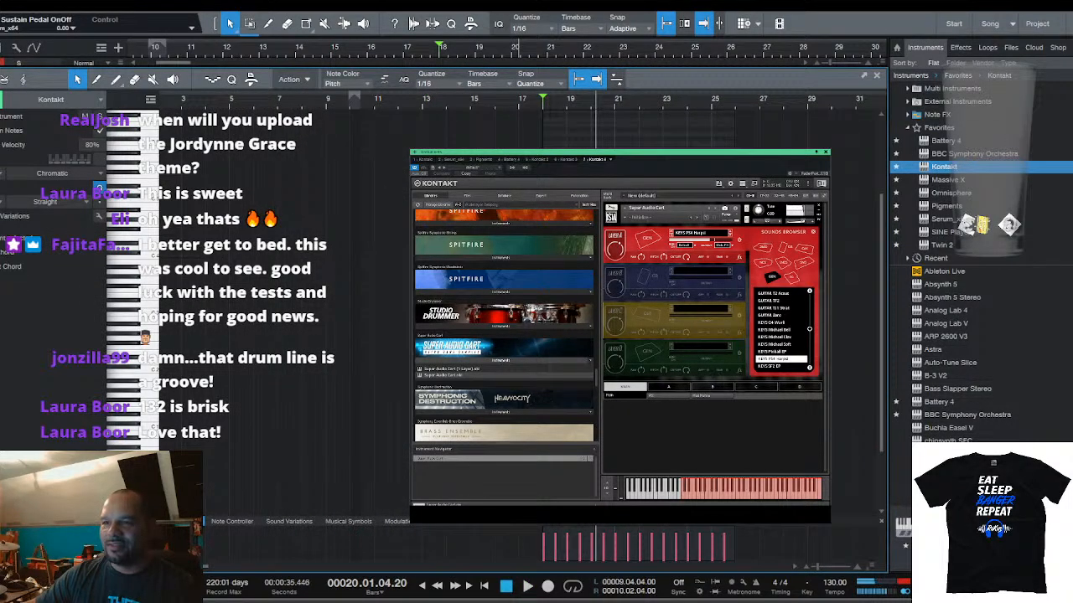
{"action": "left_click_drag", "start_coordinate": [844, 470], "coordinate": [597, 176]}
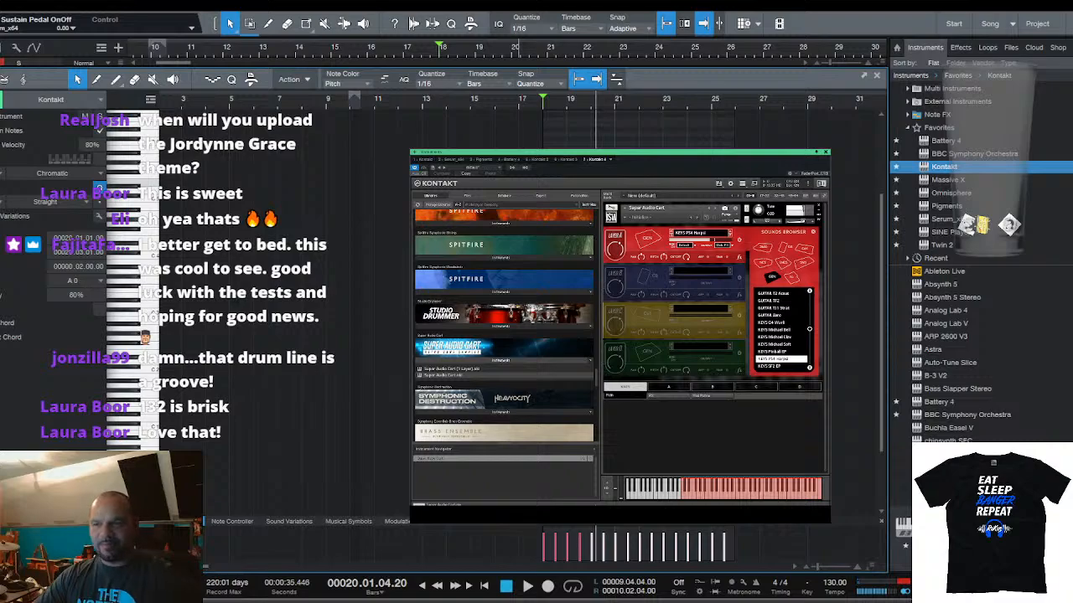
{"action": "key", "text": "Delete"}
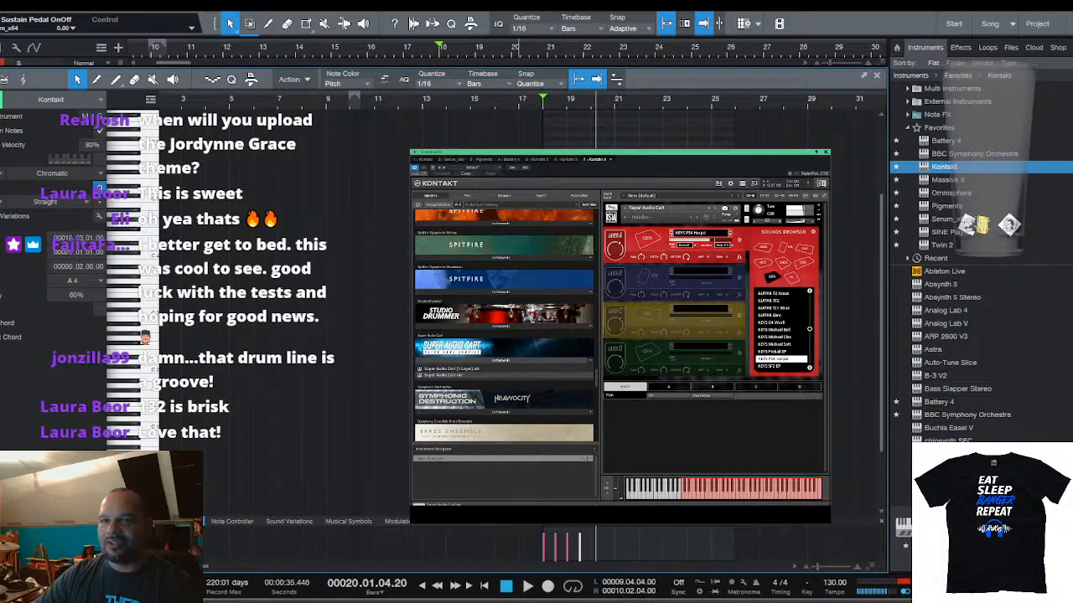
Duplicate the revised two-bar Kontakt phrase until it fills bars 18 to 25, during playback
{"action": "key", "text": "space"}
{"action": "scroll", "coordinate": [599, 108], "scroll_direction": "up", "scroll_amount": 5}
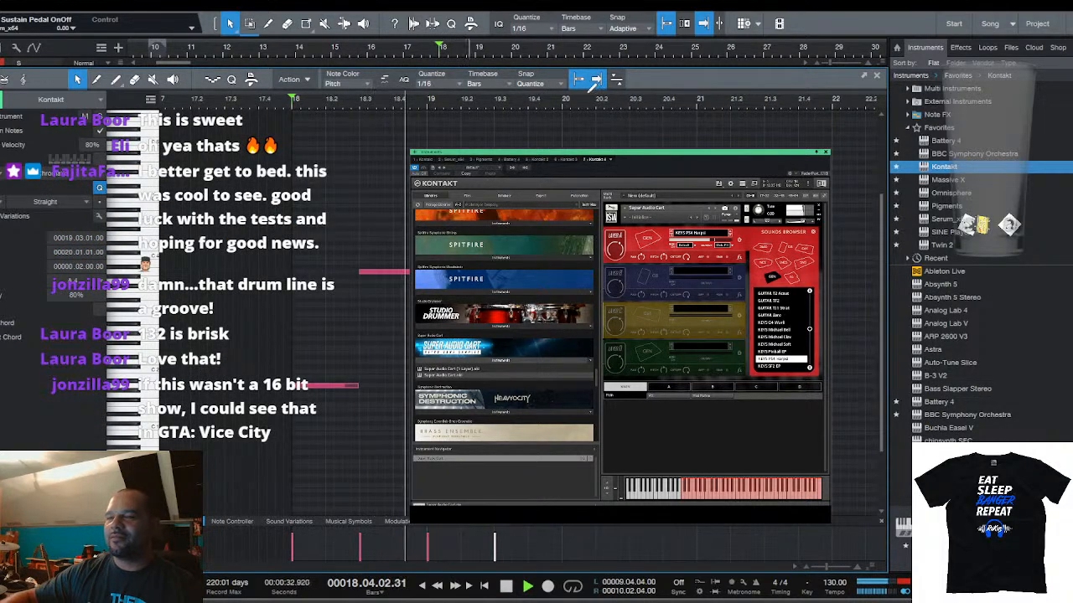
{"action": "left_click_drag", "start_coordinate": [408, 473], "coordinate": [300, 172]}
{"action": "scroll", "coordinate": [524, 102], "scroll_direction": "down", "scroll_amount": 3}
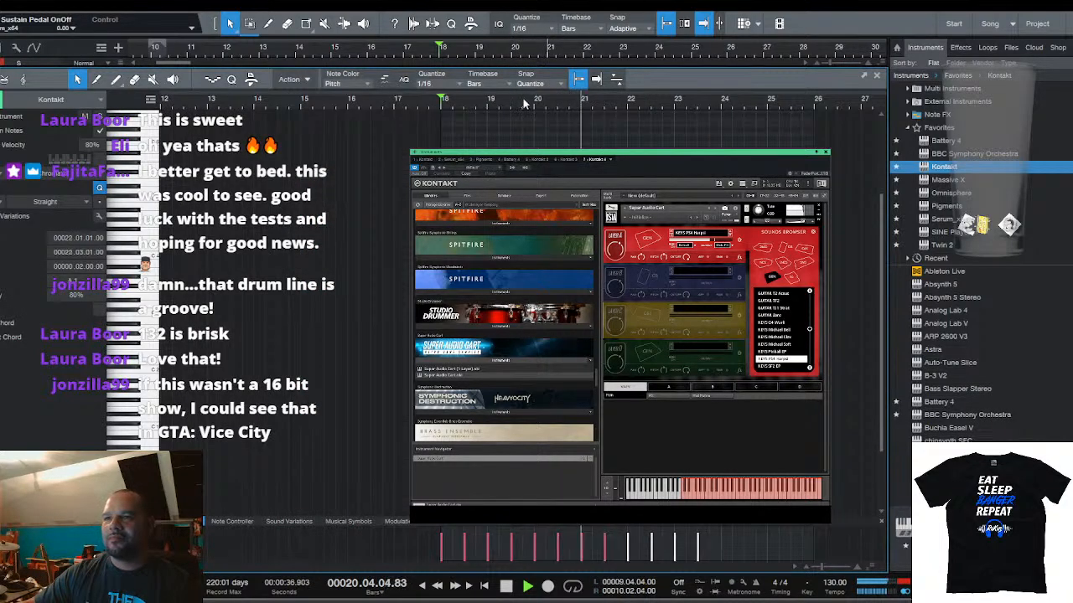
{"action": "key", "text": "d"}
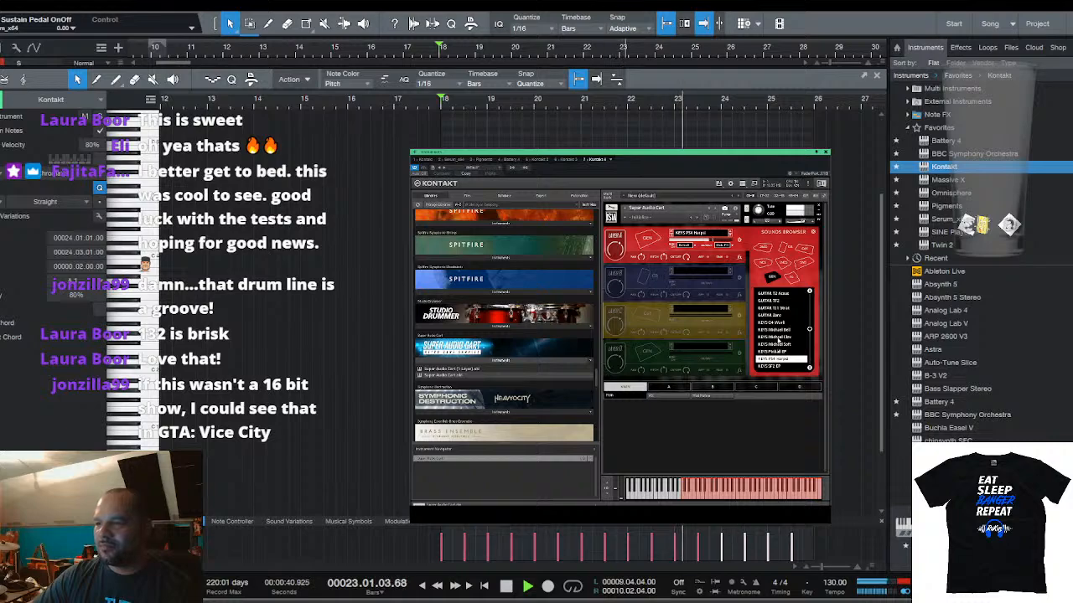
Audition the sounds listed after KEYS PS4 Harpsi, down to the LEAD sound just before LEAD Michael, while playing from bar 18
{"action": "left_click", "coordinate": [775, 366]}
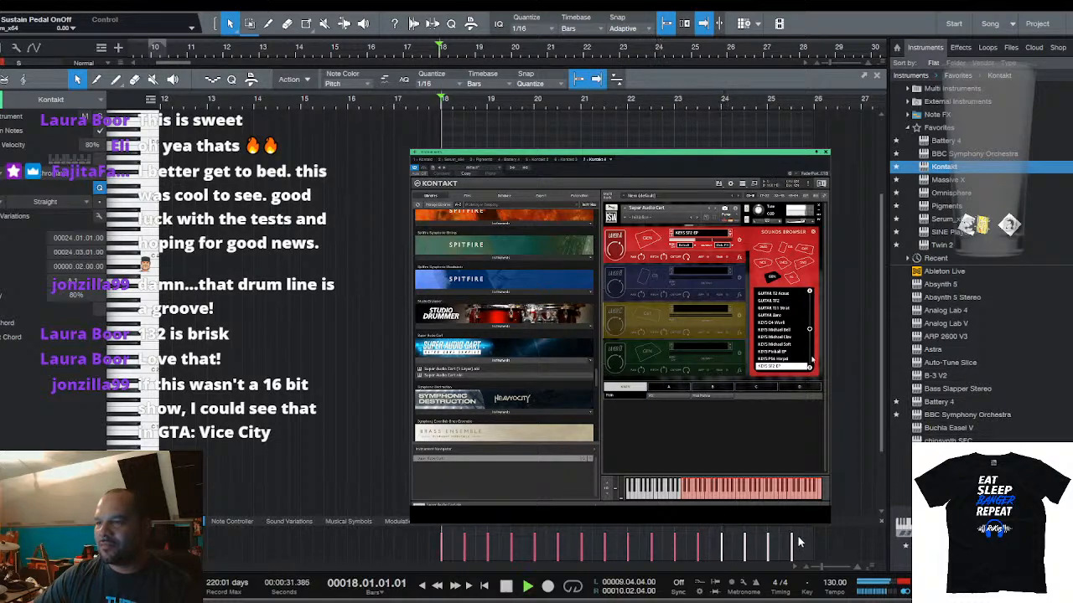
{"action": "left_click", "coordinate": [809, 368]}
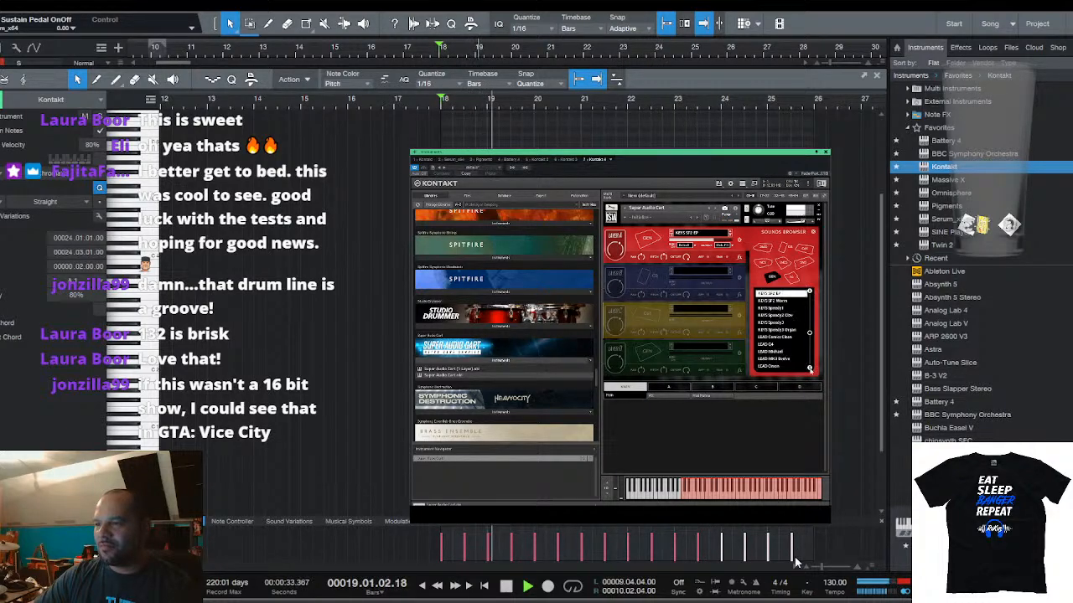
{"action": "left_click", "coordinate": [780, 300]}
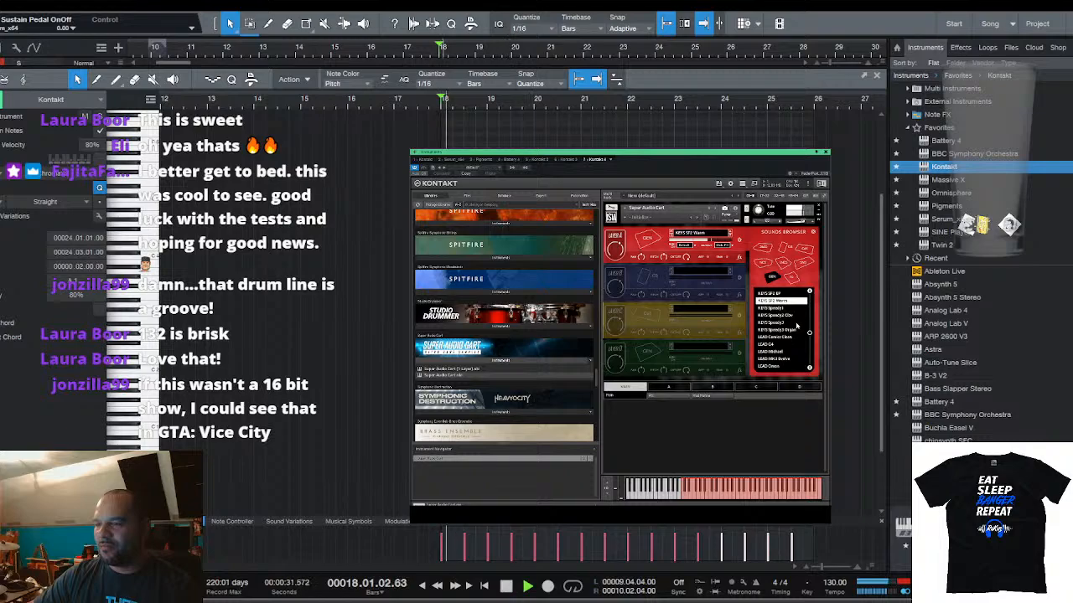
{"action": "left_click", "coordinate": [780, 308]}
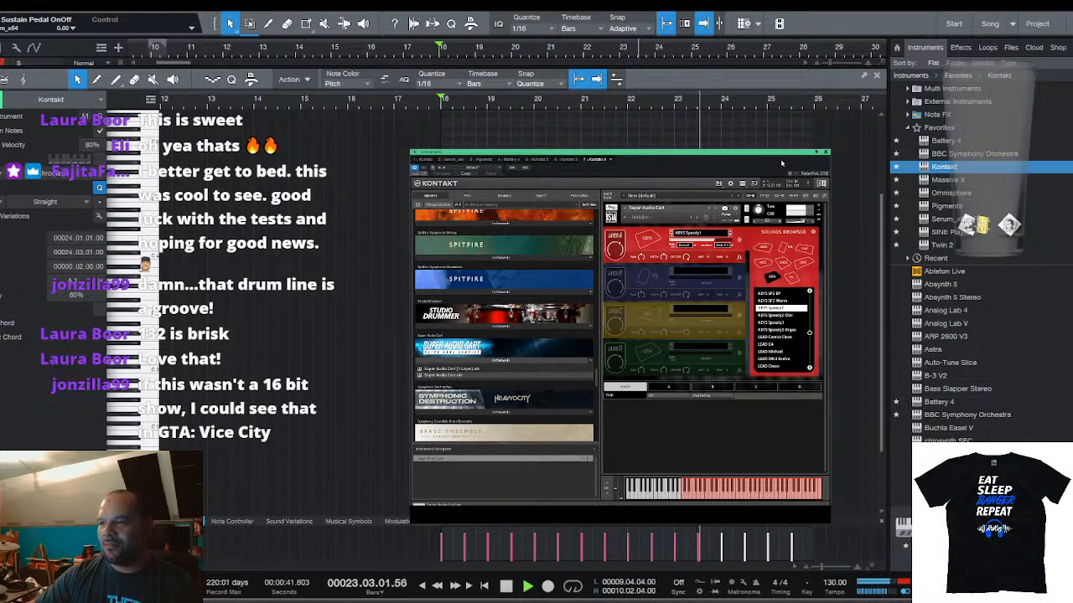
{"action": "left_click", "coordinate": [780, 315]}
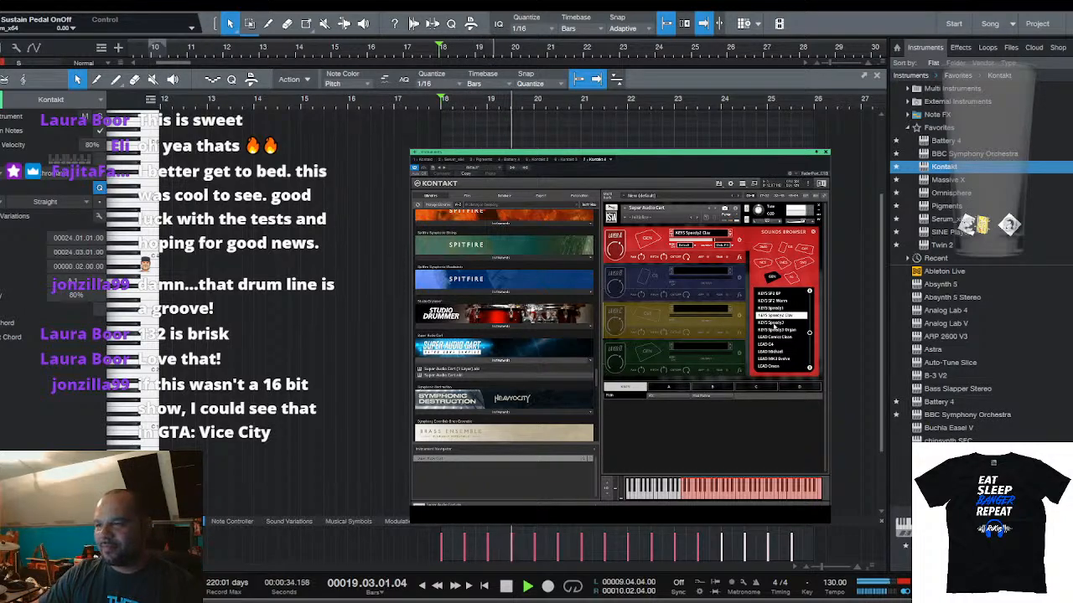
{"action": "left_click", "coordinate": [786, 324]}
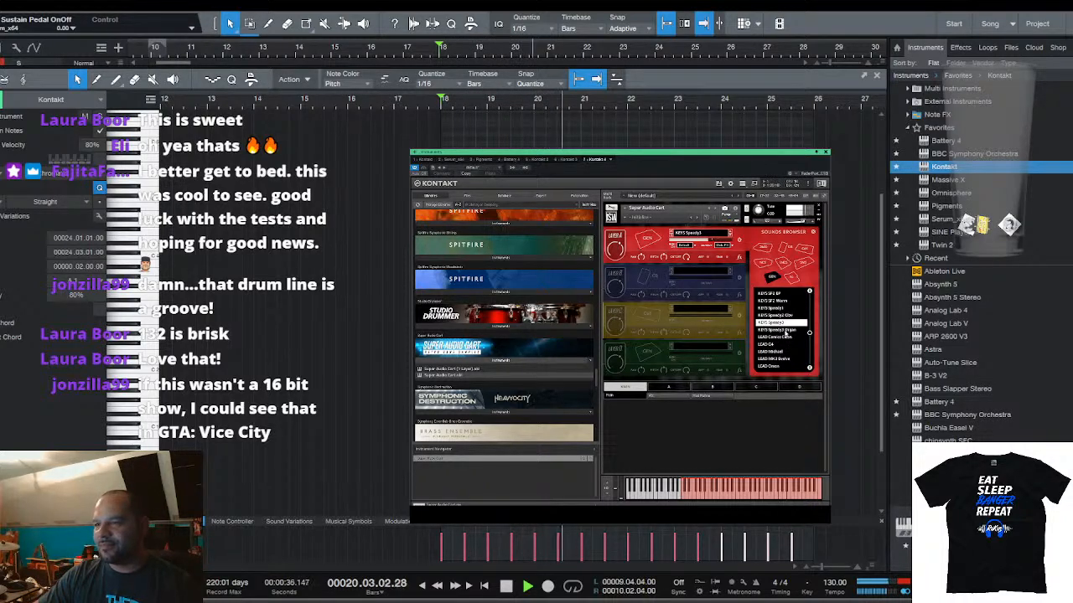
{"action": "left_click", "coordinate": [785, 337]}
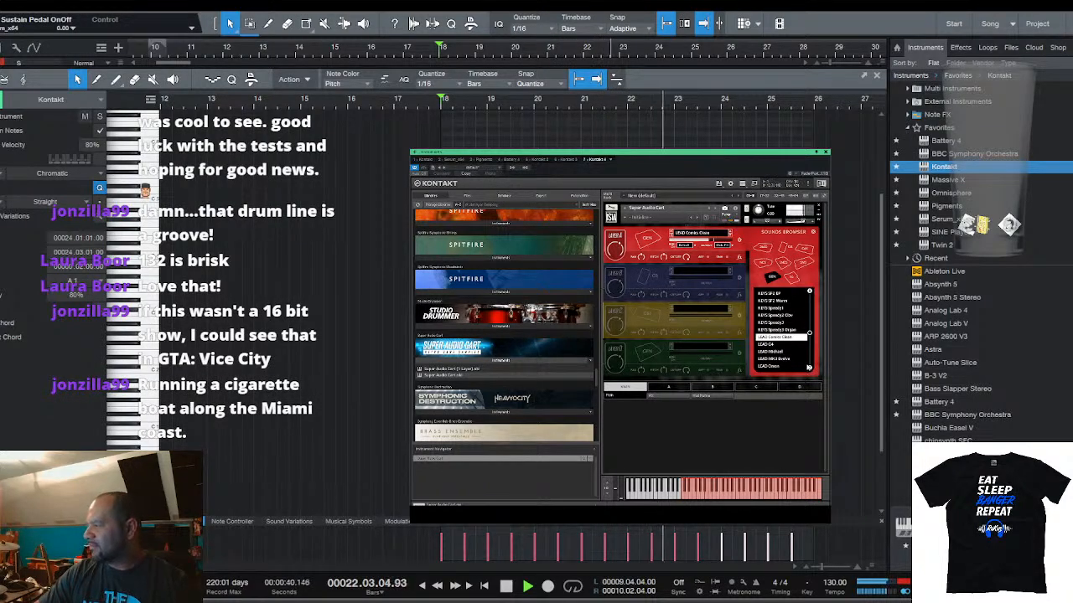
{"action": "left_click", "coordinate": [785, 343]}
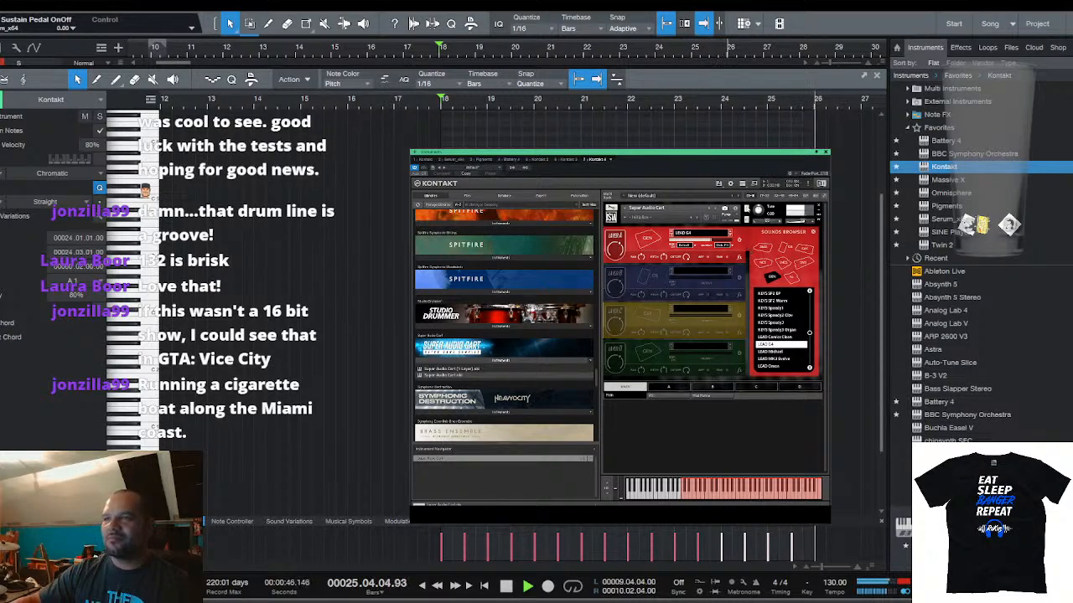
{"action": "key", "text": "space"}
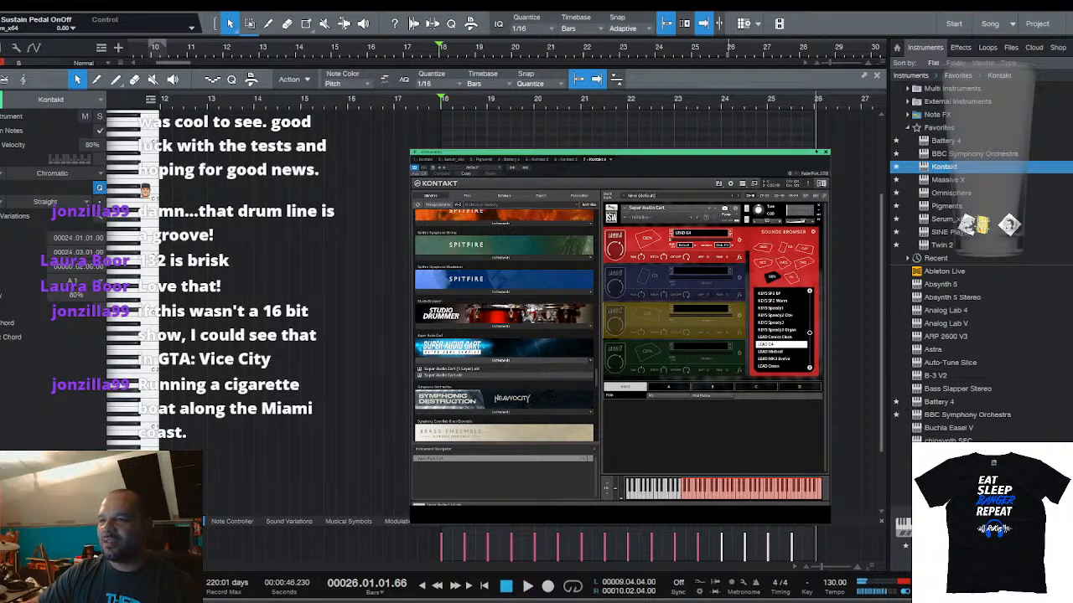
Select the notes opening each two-bar phrase at 18.01, 20.01, 22.01 and 24.01, and replay the part from bar 18
{"action": "left_click", "coordinate": [451, 379]}
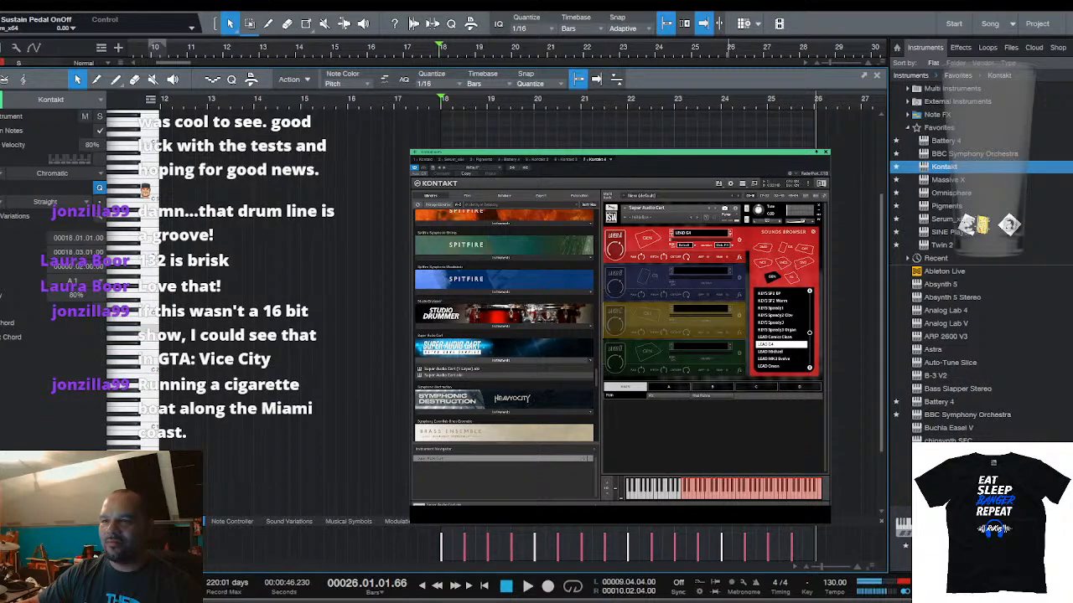
{"action": "key", "text": "space"}
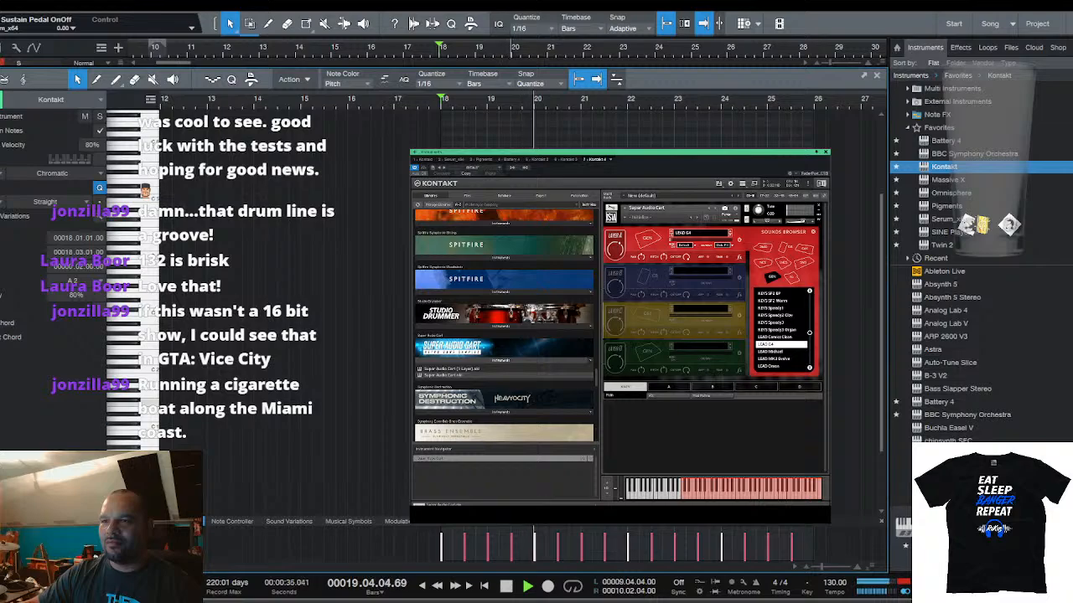
{"action": "key", "text": "ctrl+d"}
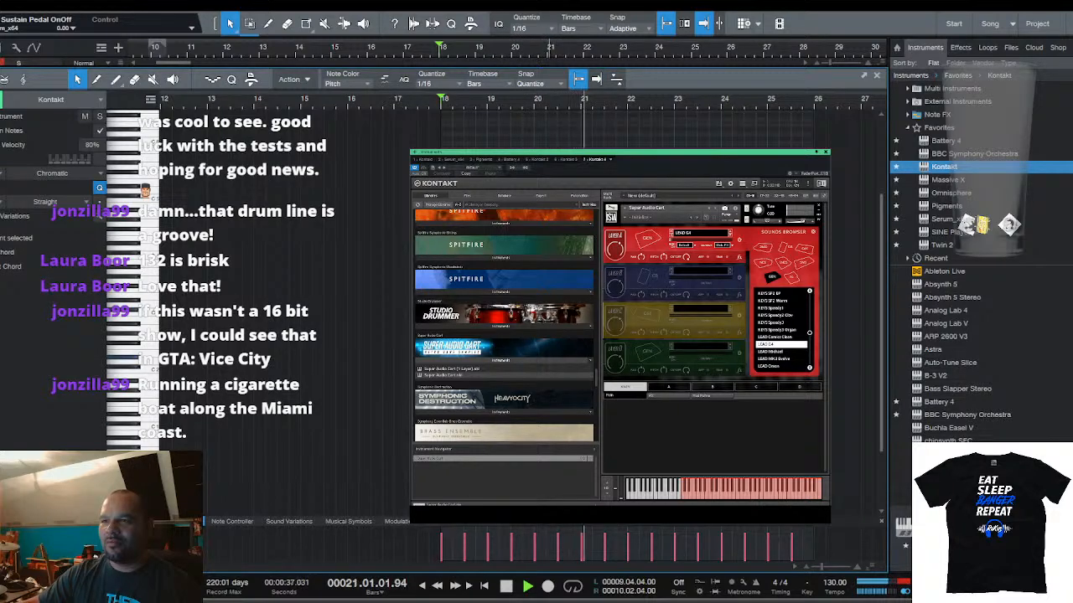
{"action": "left_click", "coordinate": [147, 330]}
{"action": "key", "text": "space"}
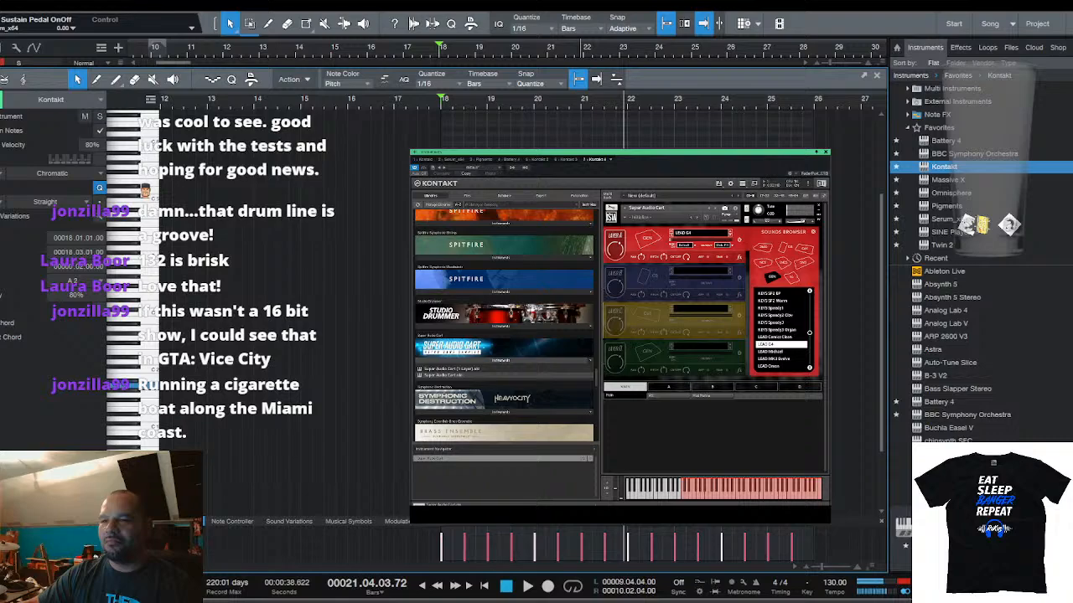
{"action": "key", "text": "space"}
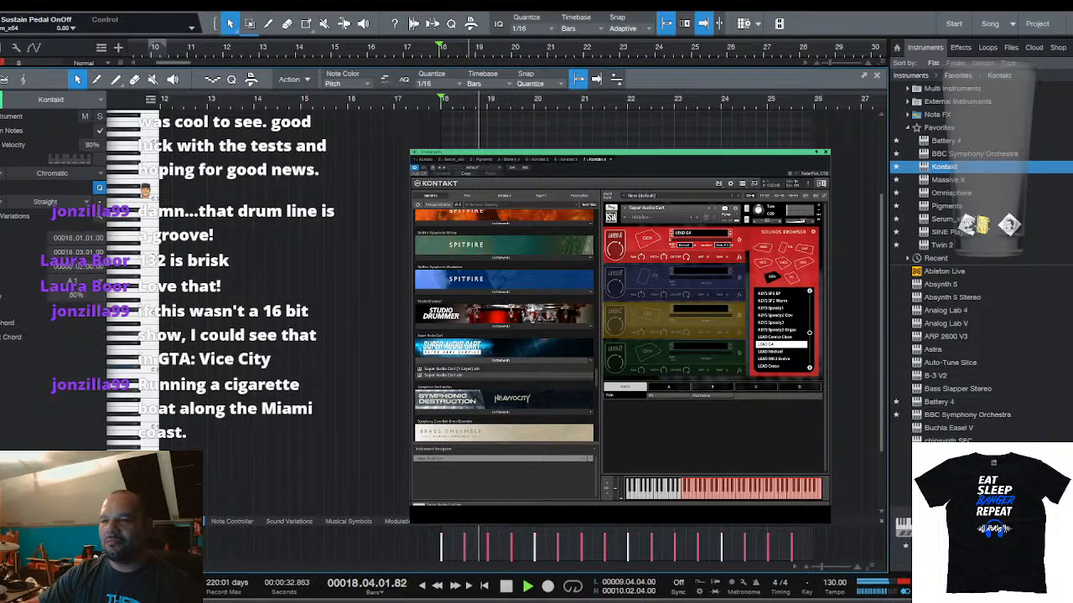
{"action": "key", "text": "space"}
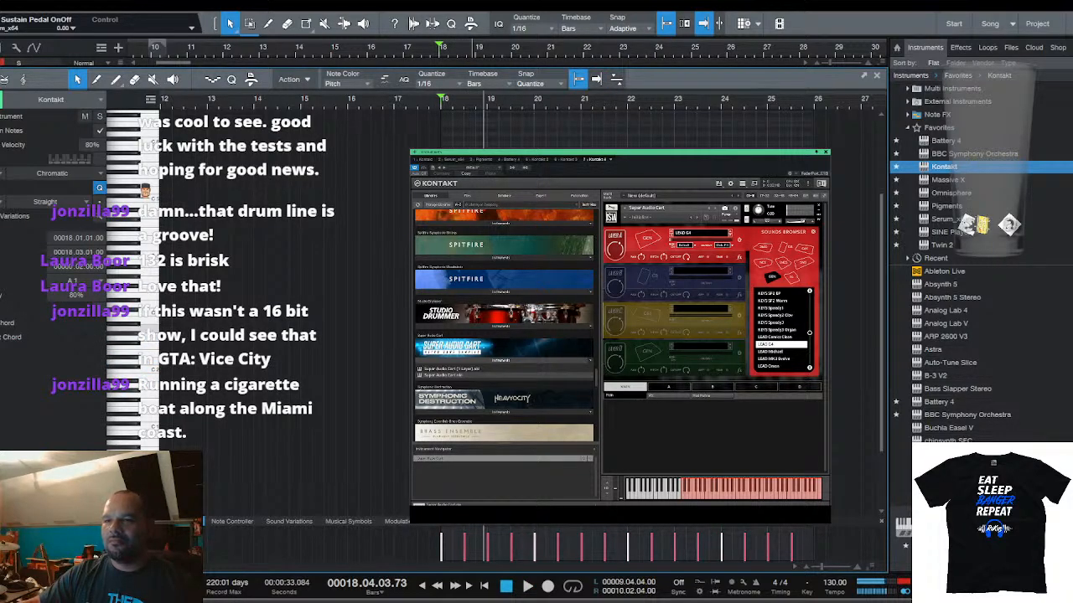
Switch the layer to the LEAD MK3 sound during playback and shrink the note editor to reveal the arrangement
{"action": "key", "text": "space"}
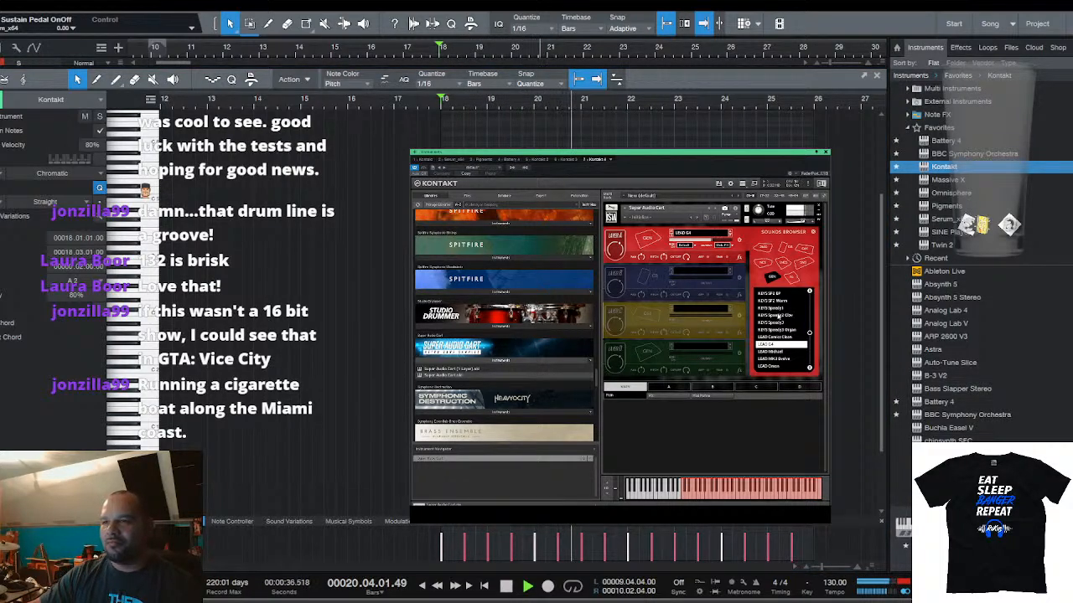
{"action": "left_click", "coordinate": [778, 358]}
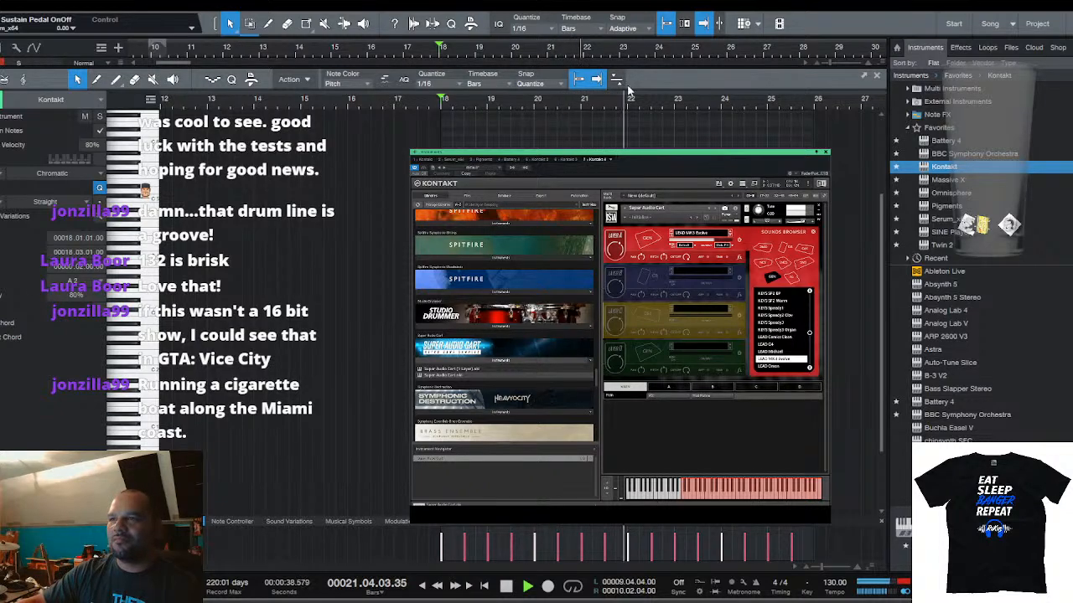
{"action": "left_click_drag", "start_coordinate": [642, 71], "coordinate": [624, 464]}
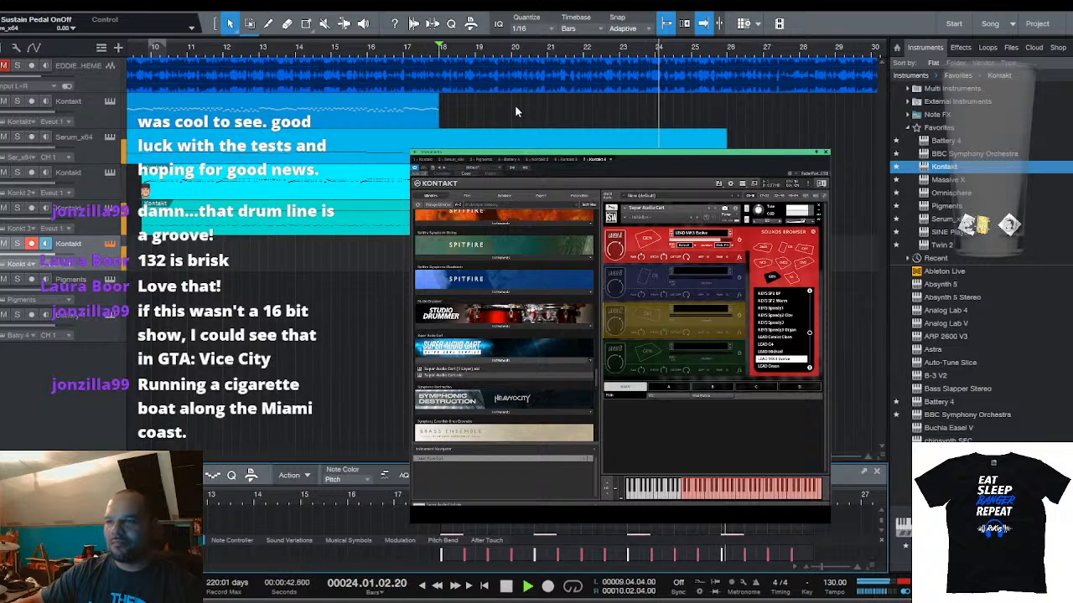
Play the arrangement from just before bar 10, and return the start marker to bar 18 to hear the new section
{"action": "scroll", "coordinate": [462, 52], "scroll_direction": "down", "scroll_amount": 2}
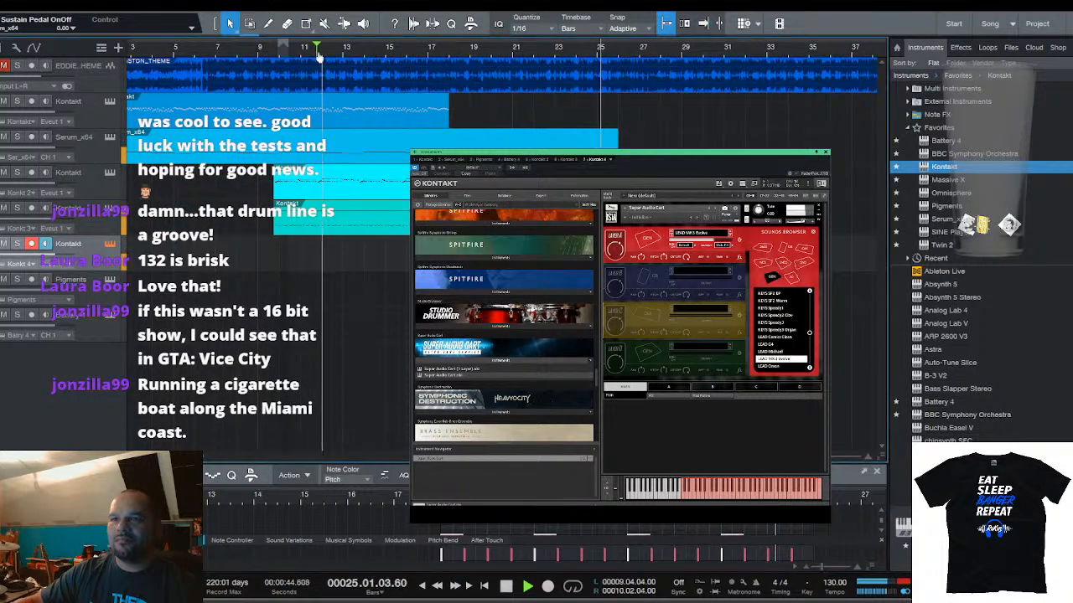
{"action": "key", "text": "space"}
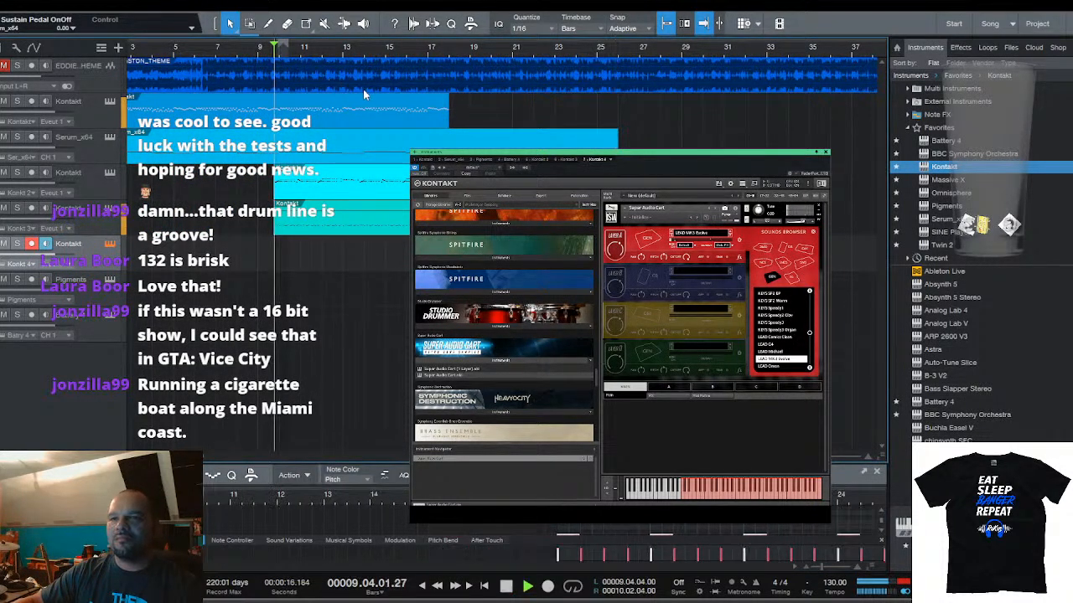
{"action": "key", "text": "space"}
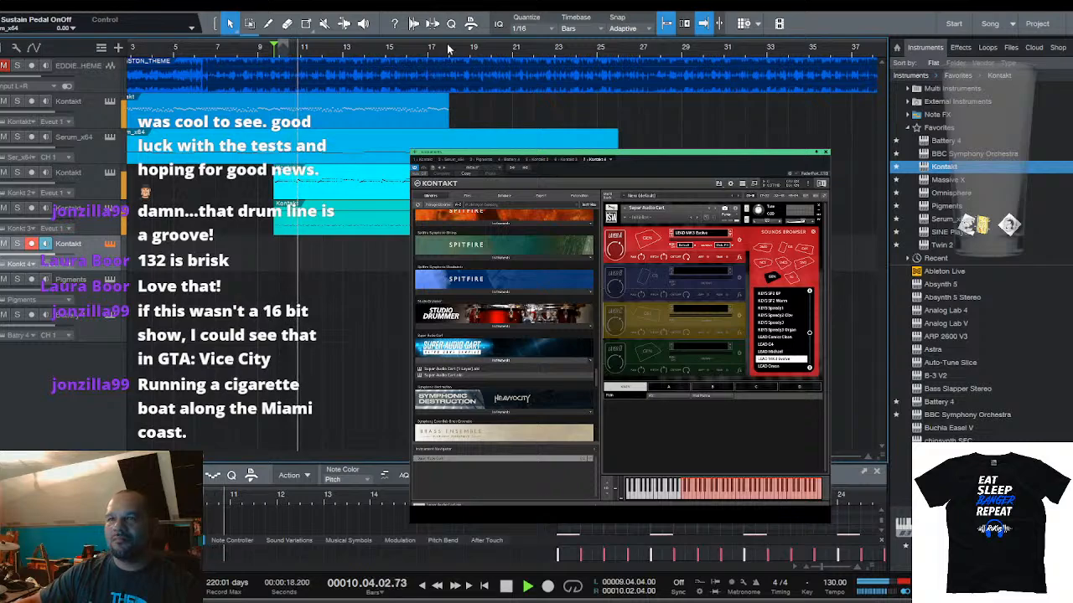
{"action": "scroll", "coordinate": [257, 52], "scroll_direction": "down", "scroll_amount": 2}
{"action": "scroll", "coordinate": [256, 57], "scroll_direction": "up", "scroll_amount": 3}
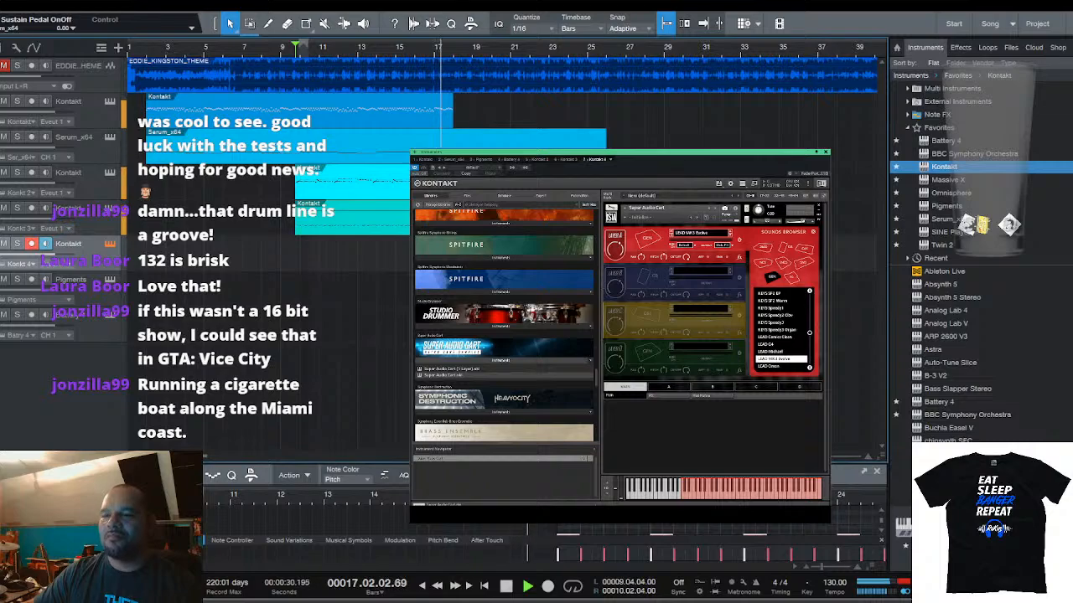
{"action": "scroll", "coordinate": [475, 52], "scroll_direction": "down", "scroll_amount": 4}
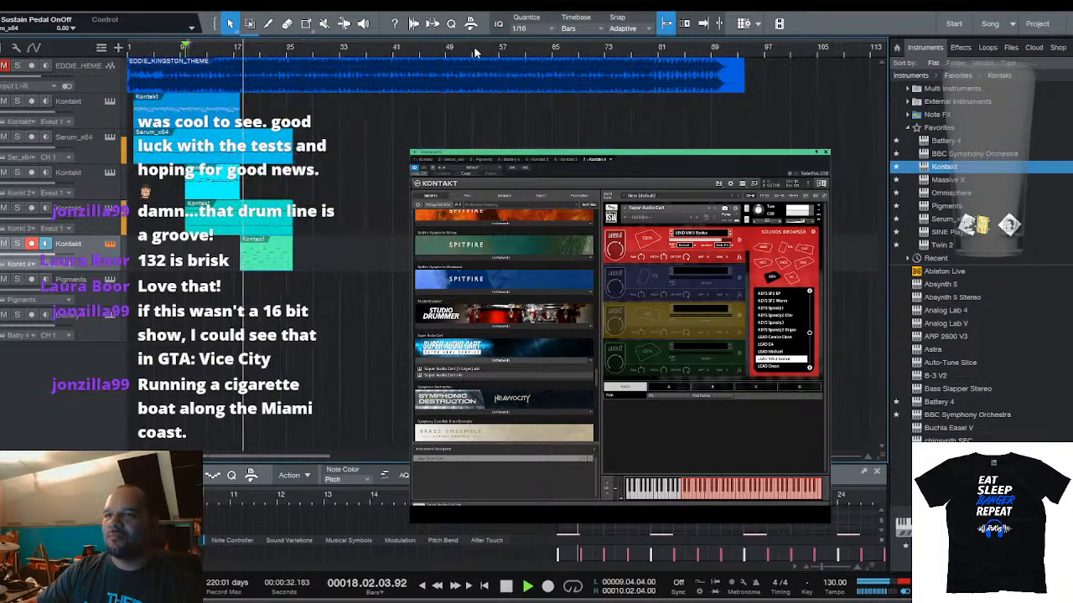
{"action": "left_click_drag", "start_coordinate": [221, 50], "coordinate": [407, 57]}
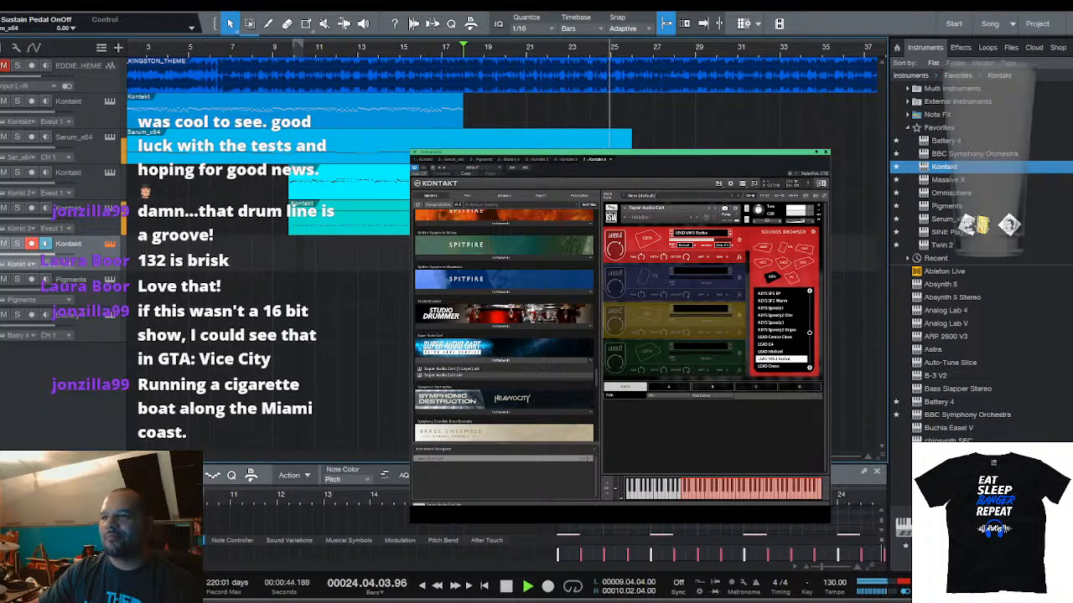
{"action": "key", "text": "space"}
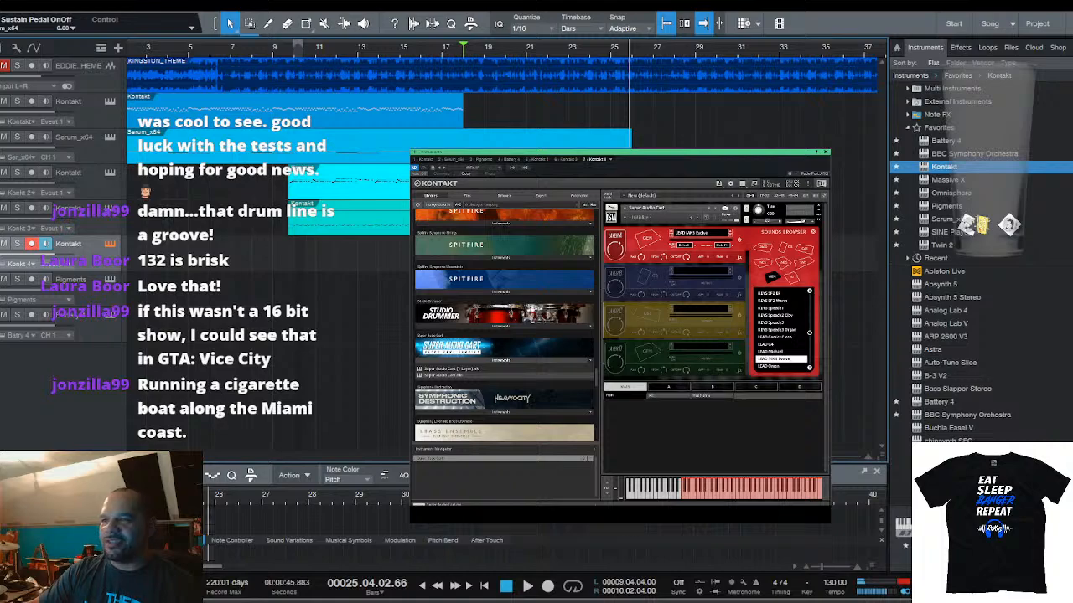
Extend the Serum bass event and the two lower Kontakt events from bar 26 to bar 33
{"action": "left_click_drag", "start_coordinate": [632, 145], "coordinate": [781, 158]}
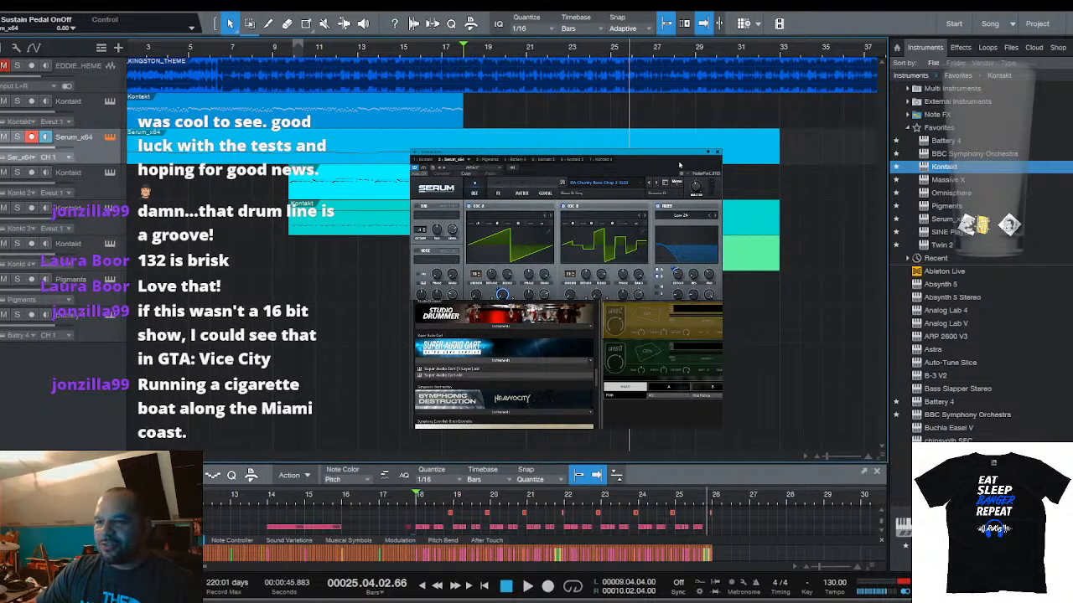
Close the instrument window and duplicate the Serum bass notes of bars 18 to 26 so they repeat from bar 26
{"action": "left_click", "coordinate": [718, 154]}
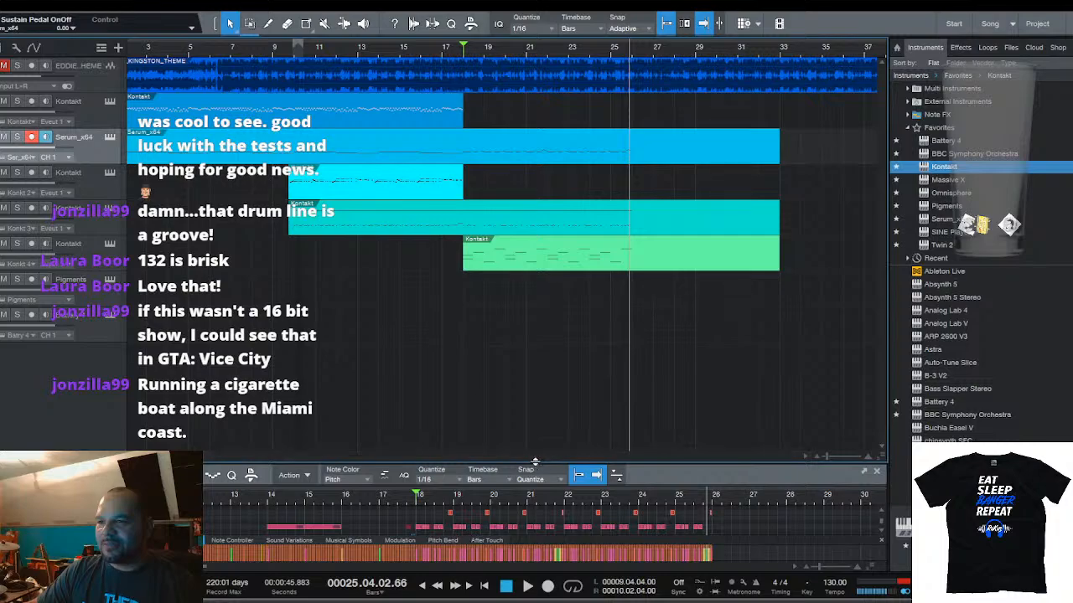
{"action": "left_click_drag", "start_coordinate": [535, 462], "coordinate": [545, 146]}
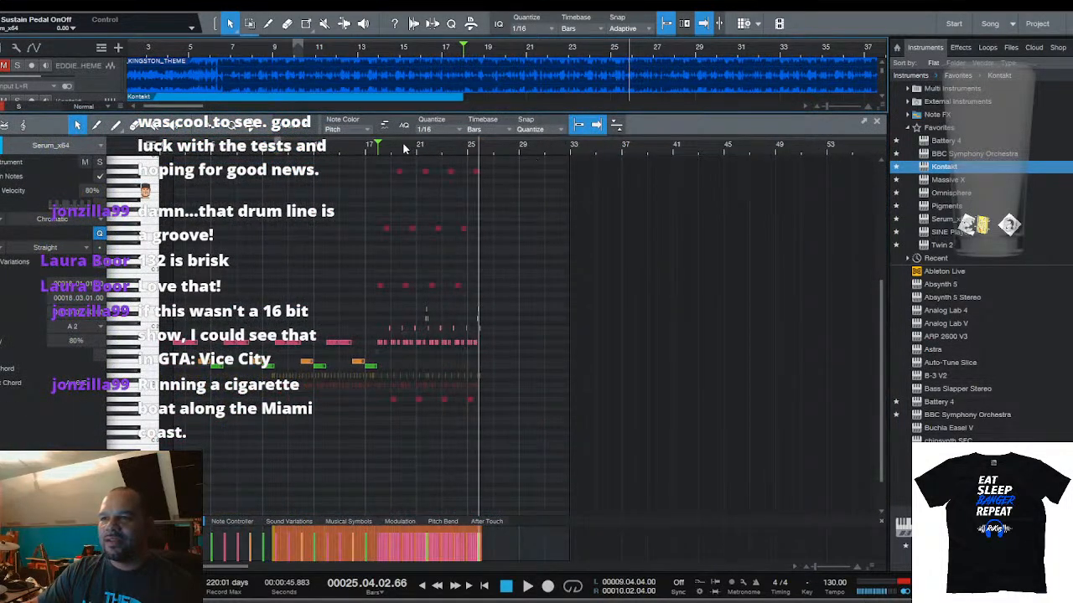
{"action": "scroll", "coordinate": [405, 149], "scroll_direction": "up", "scroll_amount": 3}
{"action": "left_click_drag", "start_coordinate": [702, 459], "coordinate": [379, 161]}
{"action": "left_click_drag", "start_coordinate": [503, 114], "coordinate": [503, 386]}
{"action": "left_click", "coordinate": [533, 147]}
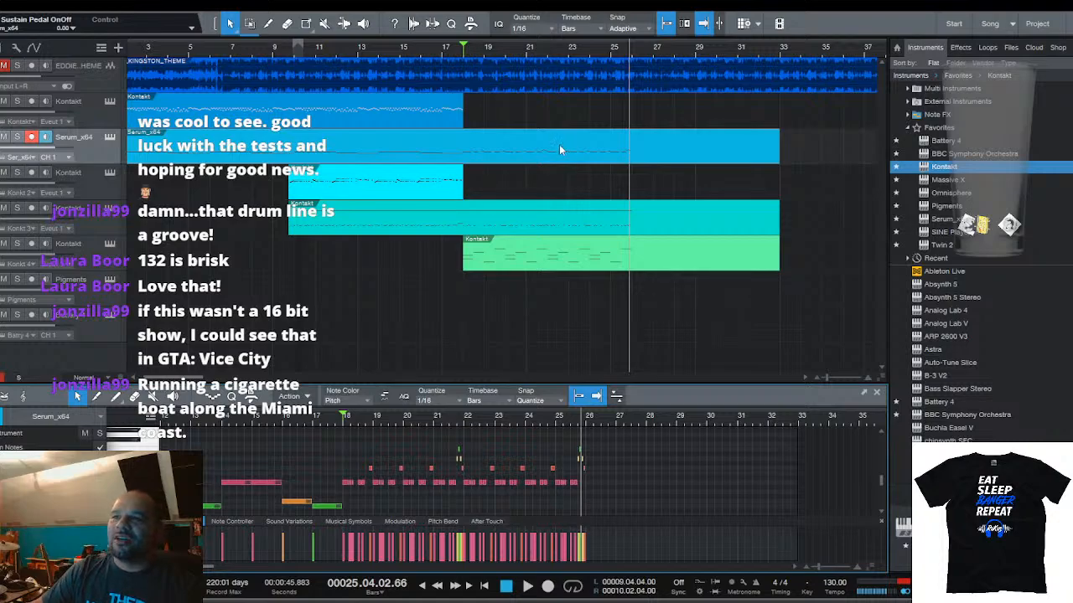
{"action": "left_click_drag", "start_coordinate": [535, 386], "coordinate": [543, 149]}
{"action": "left_click_drag", "start_coordinate": [625, 394], "coordinate": [344, 272]}
{"action": "key", "text": "d"}
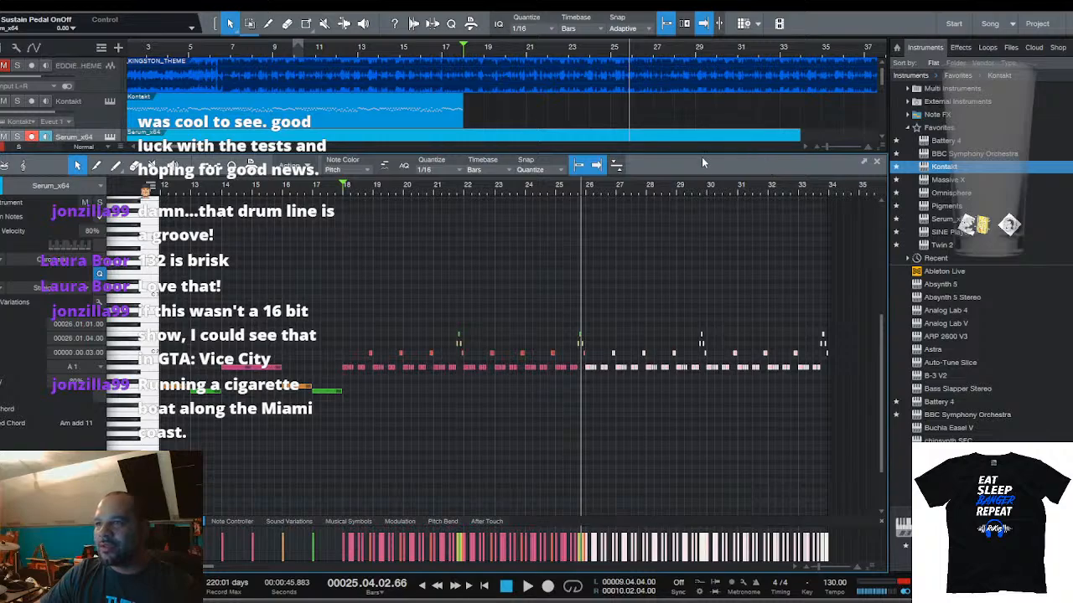
Duplicate the percussion notes of bars 18 to 26 in the Kontakt event directly above the lead, repeating them from bar 26
{"action": "left_click_drag", "start_coordinate": [702, 156], "coordinate": [711, 369]}
{"action": "double_click", "coordinate": [633, 208]}
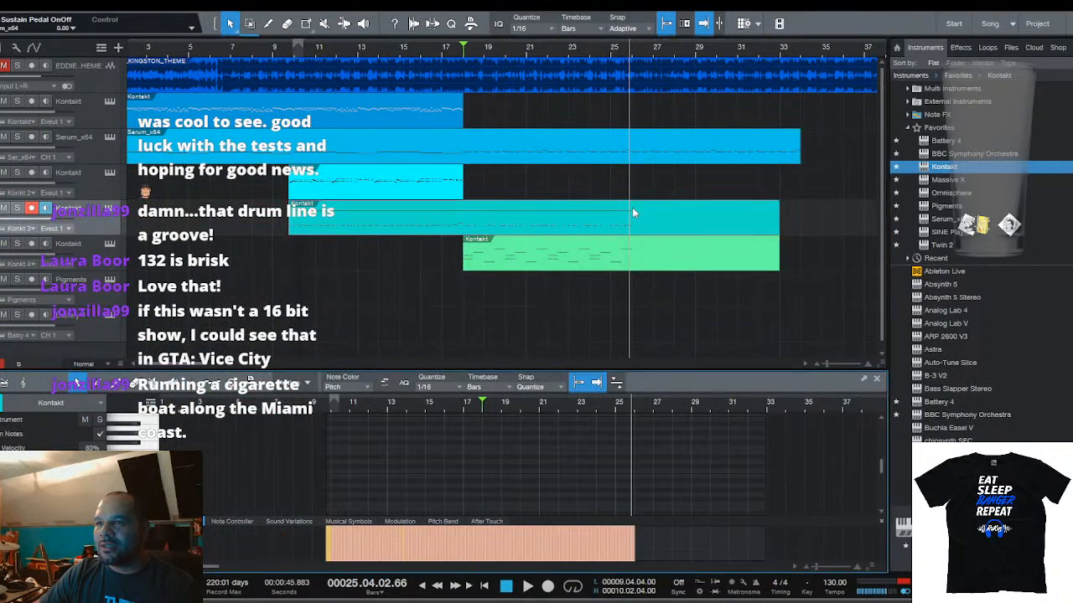
{"action": "left_click_drag", "start_coordinate": [572, 371], "coordinate": [577, 79]}
{"action": "scroll", "coordinate": [547, 118], "scroll_direction": "up", "scroll_amount": 5}
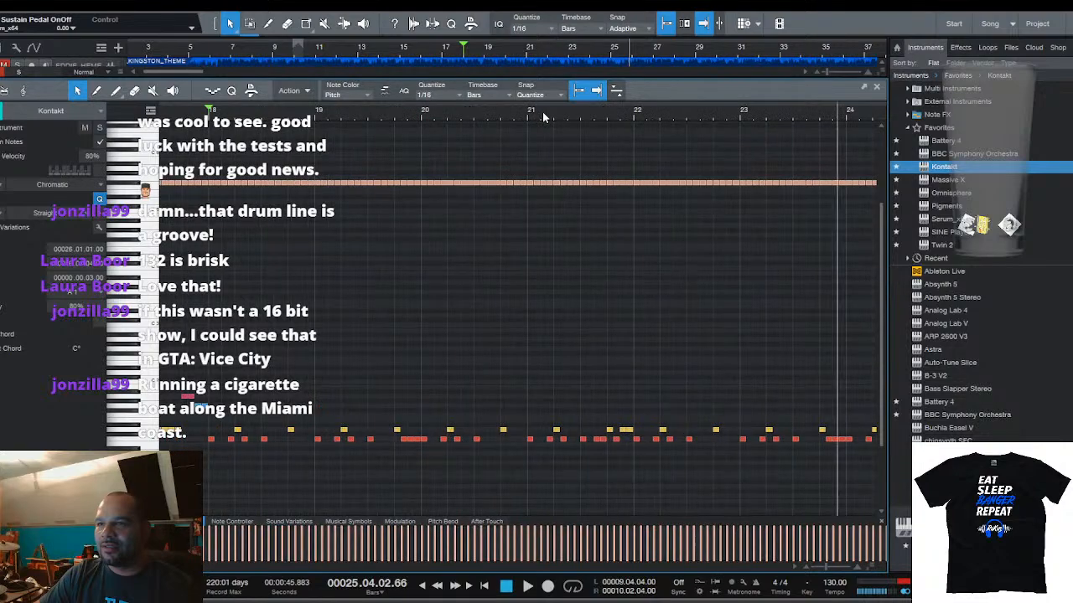
{"action": "scroll", "coordinate": [543, 117], "scroll_direction": "down", "scroll_amount": 5}
{"action": "left_click_drag", "start_coordinate": [765, 463], "coordinate": [427, 164]}
{"action": "left_click_drag", "start_coordinate": [628, 78], "coordinate": [628, 440]}
Duplicate all the lead notes of bars 18 to 26 in the lowest Kontakt event so they repeat from bar 26
{"action": "left_click", "coordinate": [570, 250]}
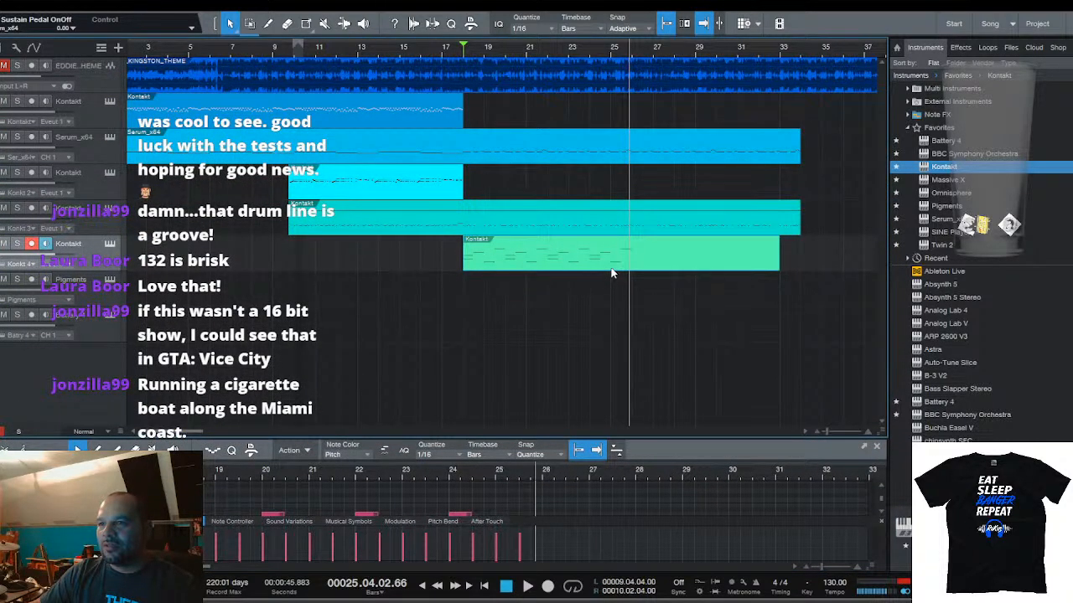
{"action": "left_click_drag", "start_coordinate": [586, 441], "coordinate": [571, 150]}
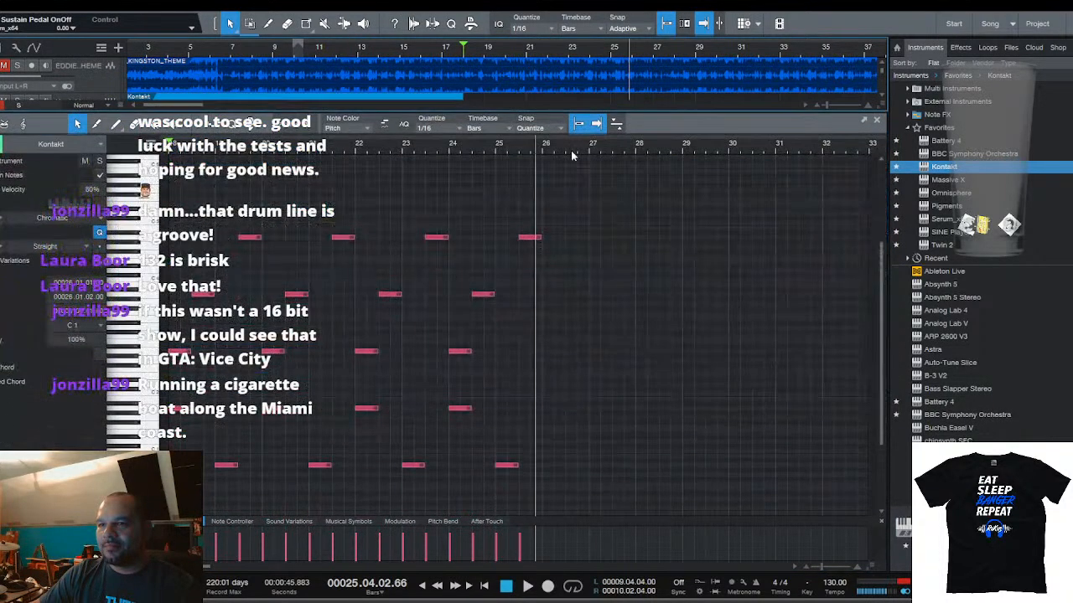
{"action": "scroll", "coordinate": [521, 147], "scroll_direction": "down", "scroll_amount": 3}
{"action": "left_click_drag", "start_coordinate": [604, 498], "coordinate": [317, 193]}
{"action": "key", "text": "d"}
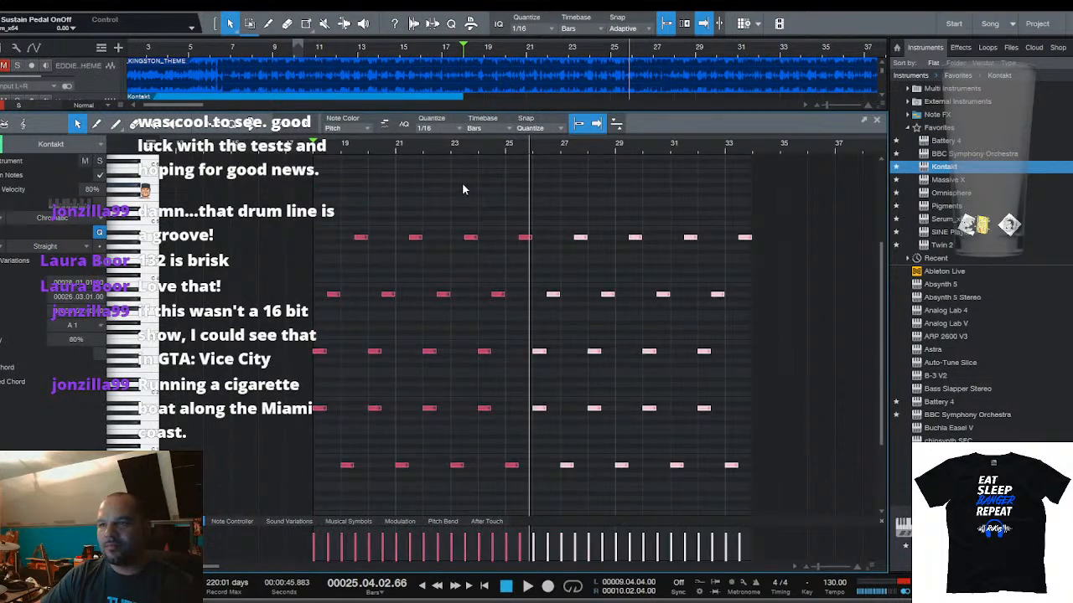
{"action": "left_click", "coordinate": [662, 107]}
{"action": "left_click_drag", "start_coordinate": [663, 111], "coordinate": [695, 481]}
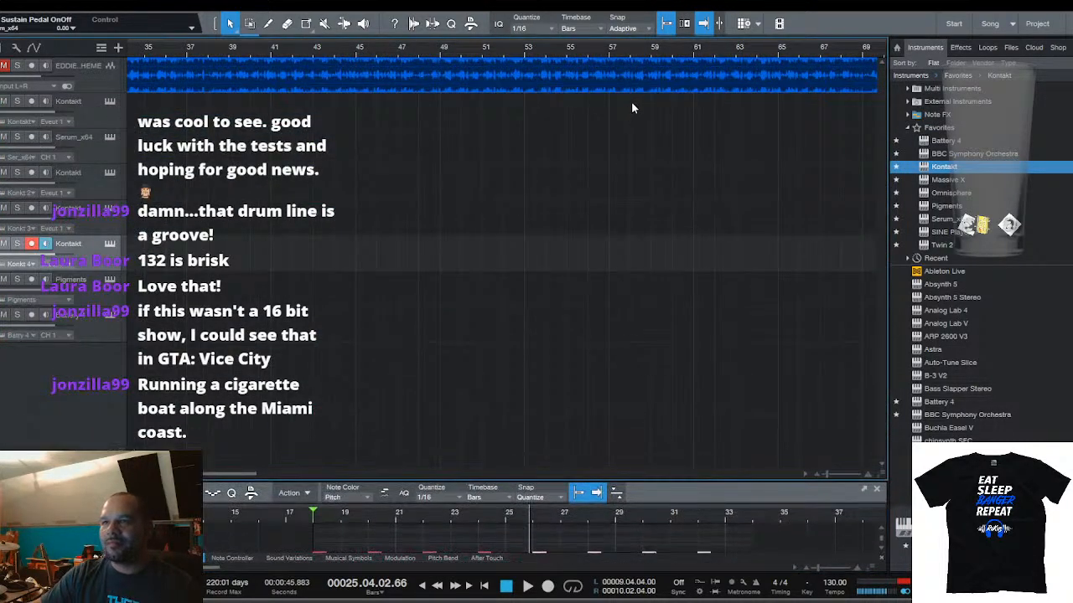
Add a second Serum_x64 instrument track between the Kontakt lead track and the Pigments track
{"action": "scroll", "coordinate": [656, 52], "scroll_direction": "down", "scroll_amount": 5}
{"action": "scroll", "coordinate": [166, 48], "scroll_direction": "up", "scroll_amount": 2}
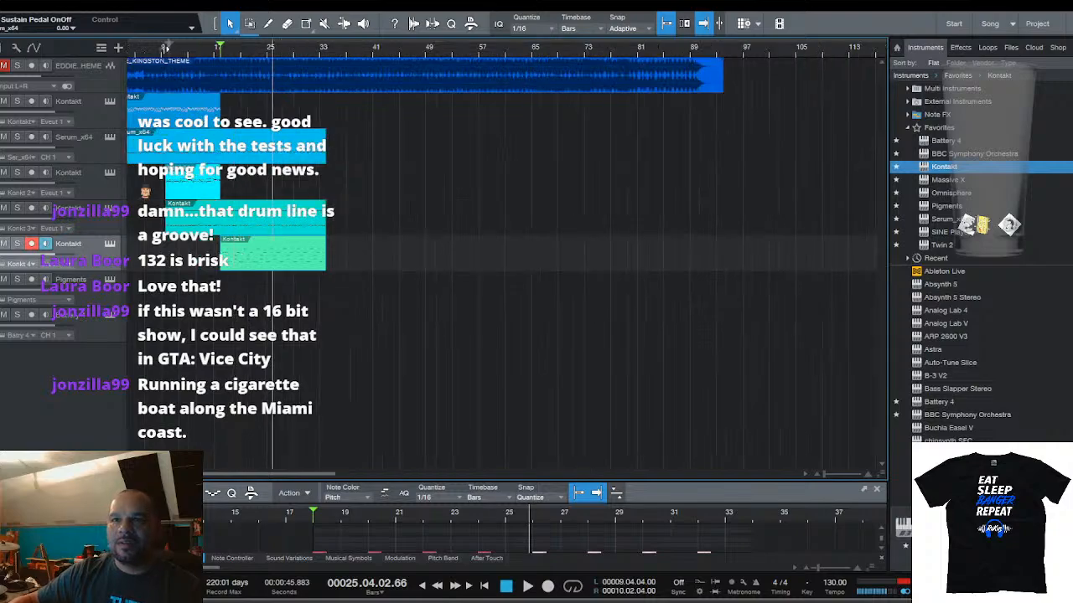
{"action": "scroll", "coordinate": [166, 48], "scroll_direction": "up", "scroll_amount": 2}
{"action": "scroll", "coordinate": [181, 199], "scroll_direction": "left", "scroll_amount": 2}
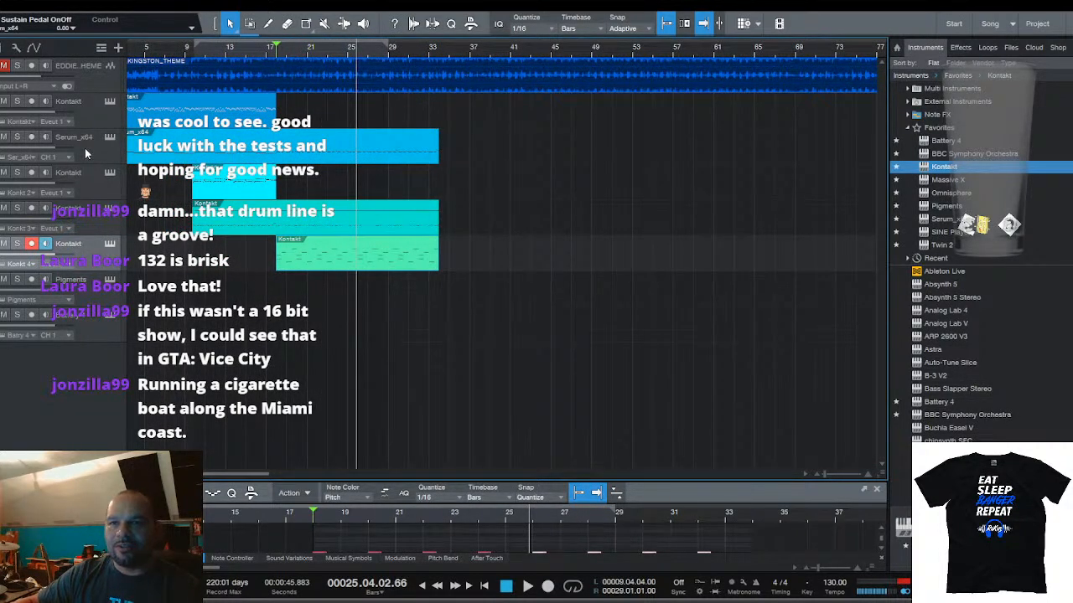
{"action": "left_click_drag", "start_coordinate": [940, 220], "coordinate": [111, 278]}
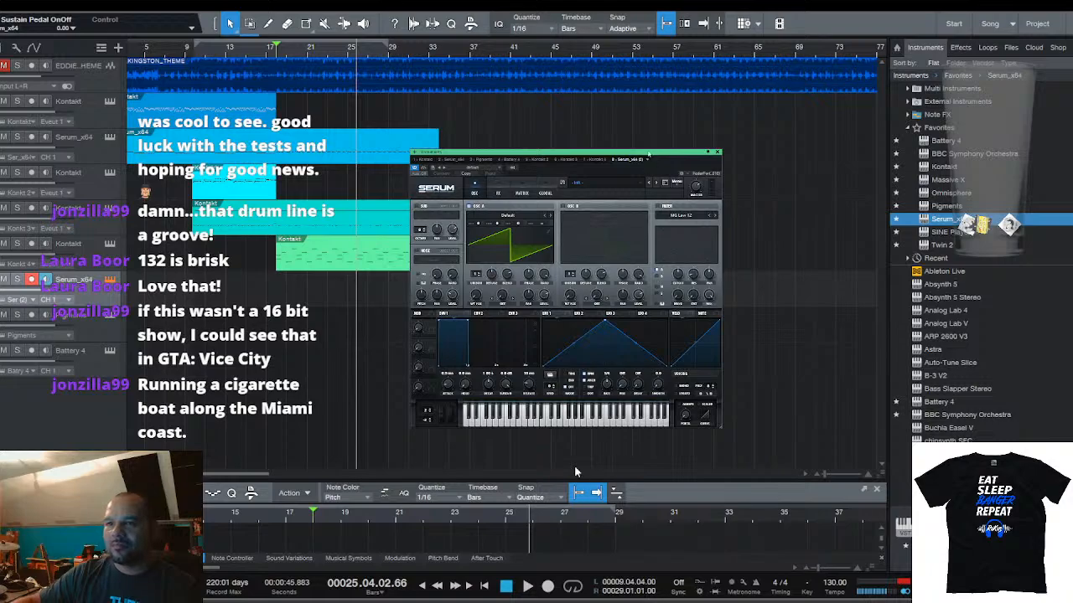
Set the start marker to bar 26, create an event on the new Serum track from bar 26 to bar 34, and play from there
{"action": "left_click_drag", "start_coordinate": [282, 52], "coordinate": [356, 63]}
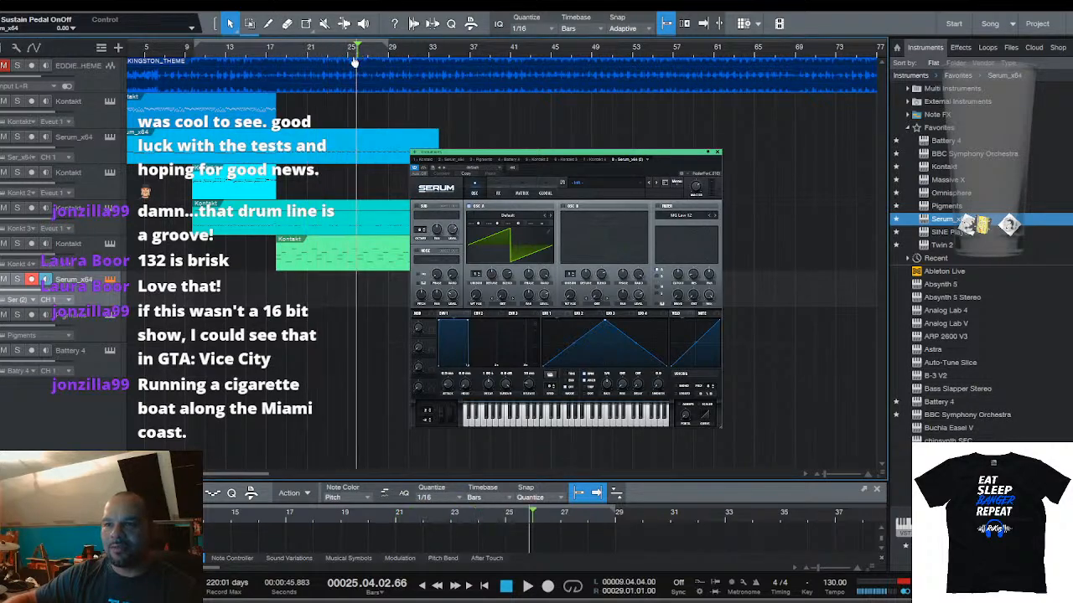
{"action": "double_click", "coordinate": [355, 285]}
{"action": "left_click_drag", "start_coordinate": [376, 298], "coordinate": [542, 298]}
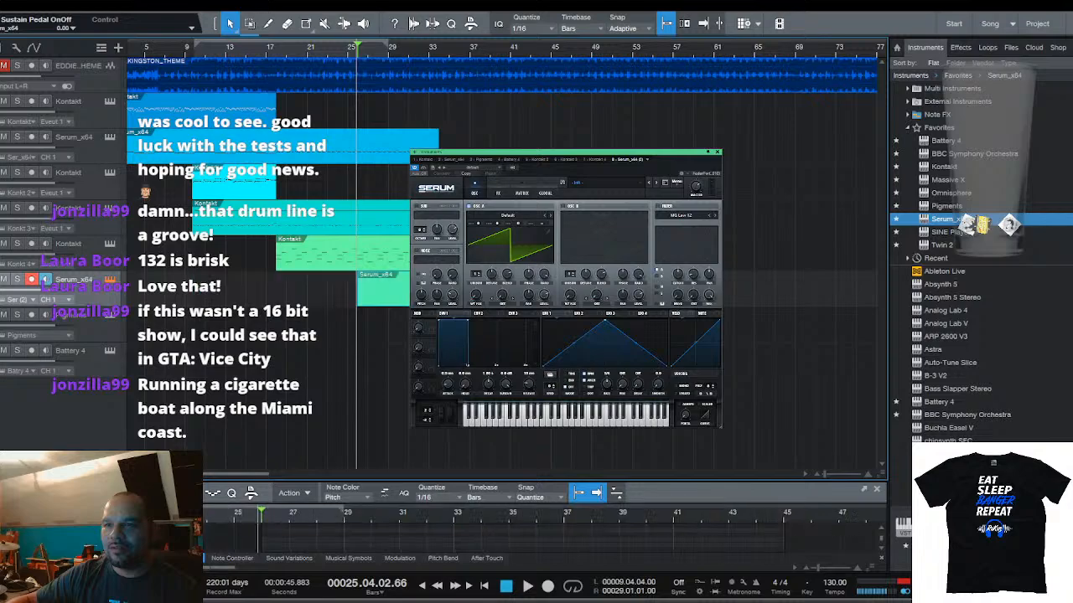
{"action": "key", "text": "space"}
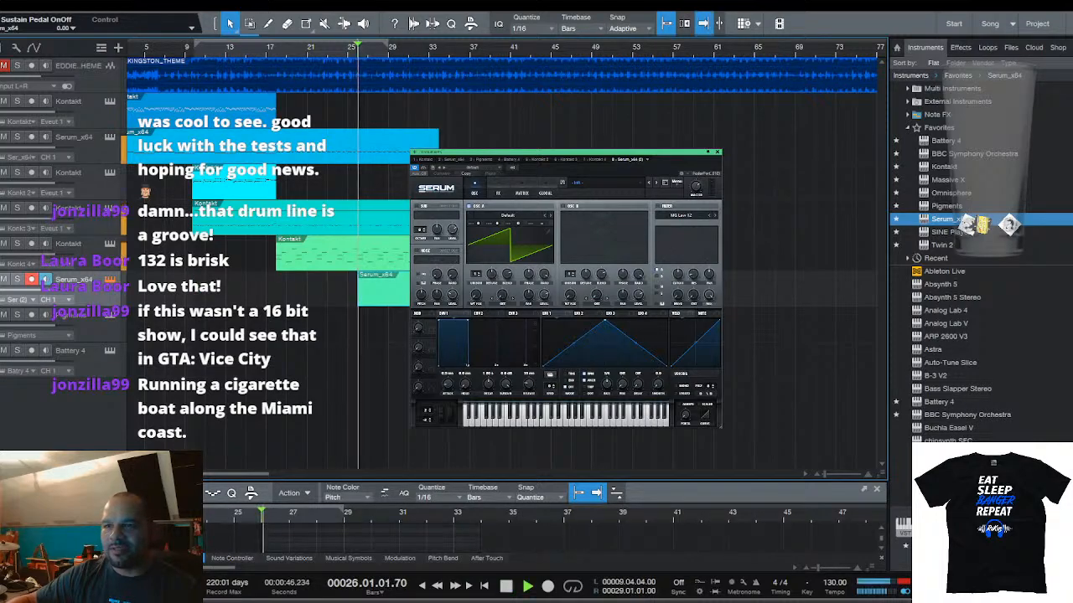
{"action": "key", "text": "e"}
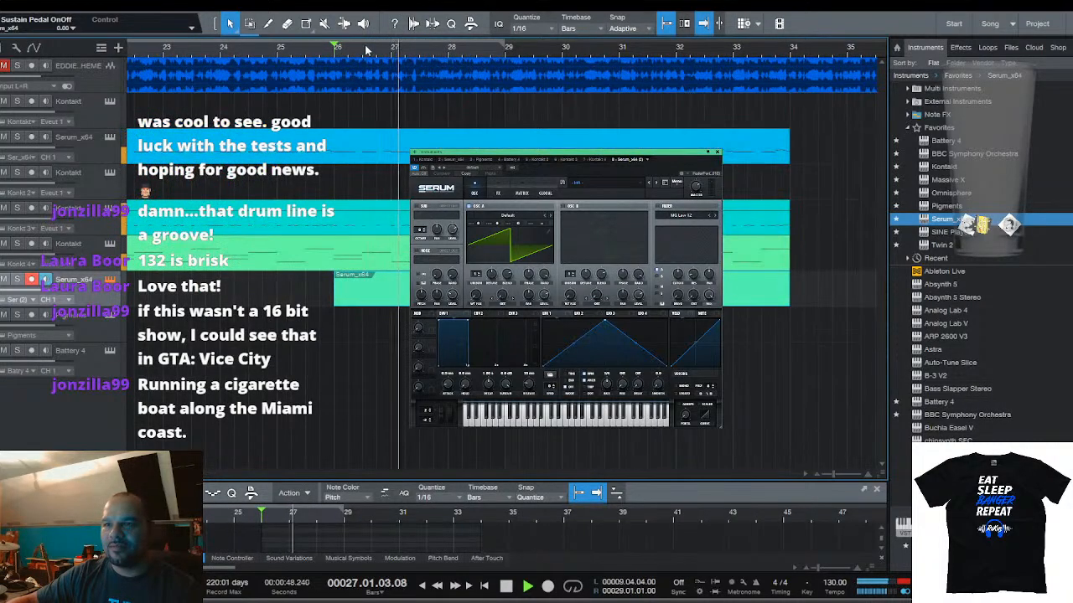
{"action": "key", "text": "space"}
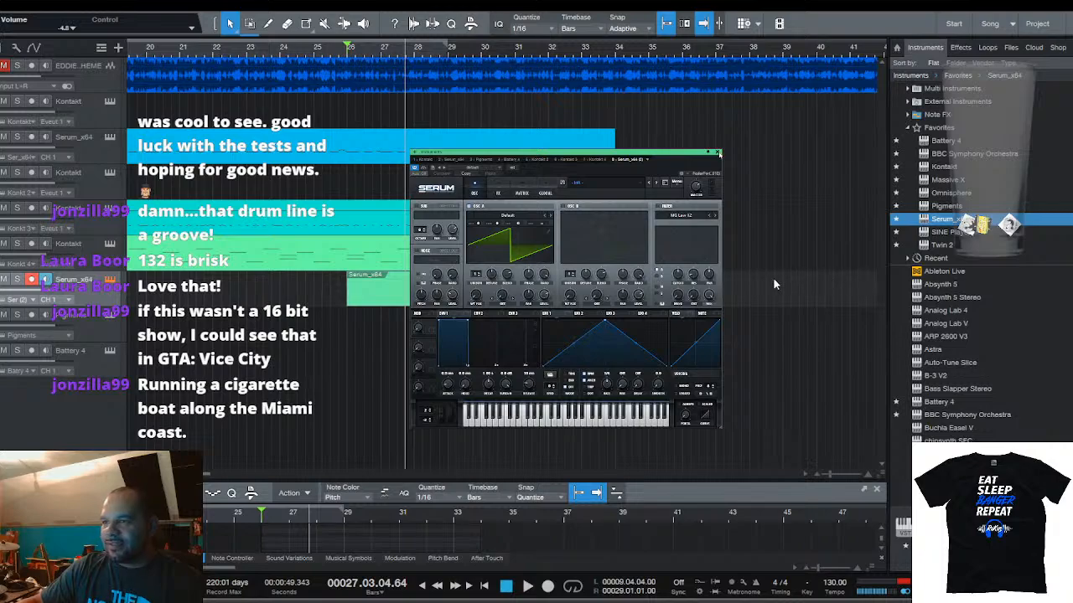
Browse Serum's Synth and Lead presets and load the lead preset LD A Bit of Luck
{"action": "left_click", "coordinate": [664, 182]}
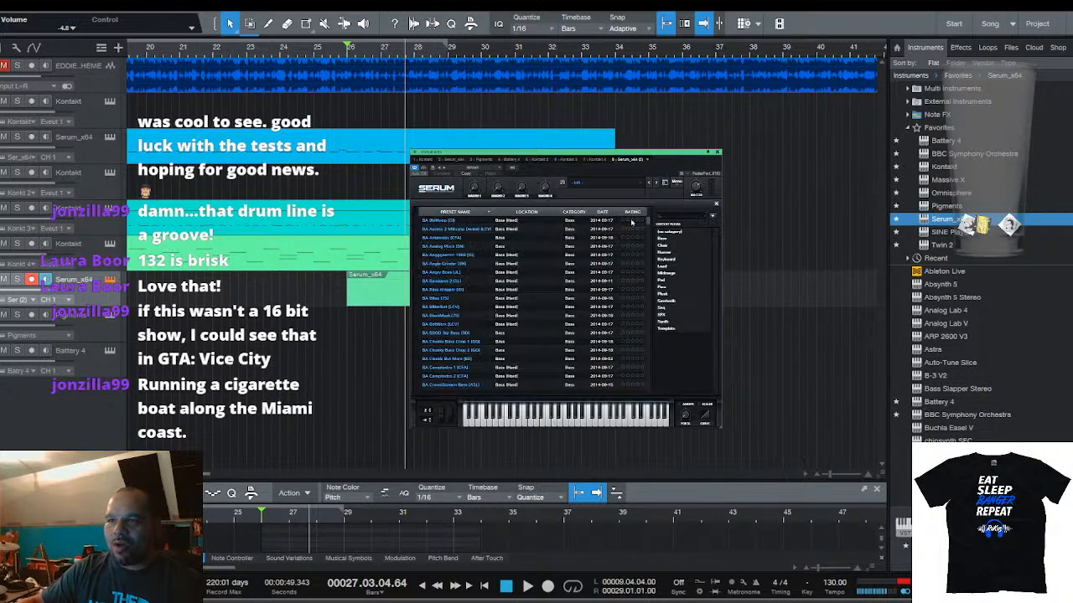
{"action": "left_click", "coordinate": [664, 323]}
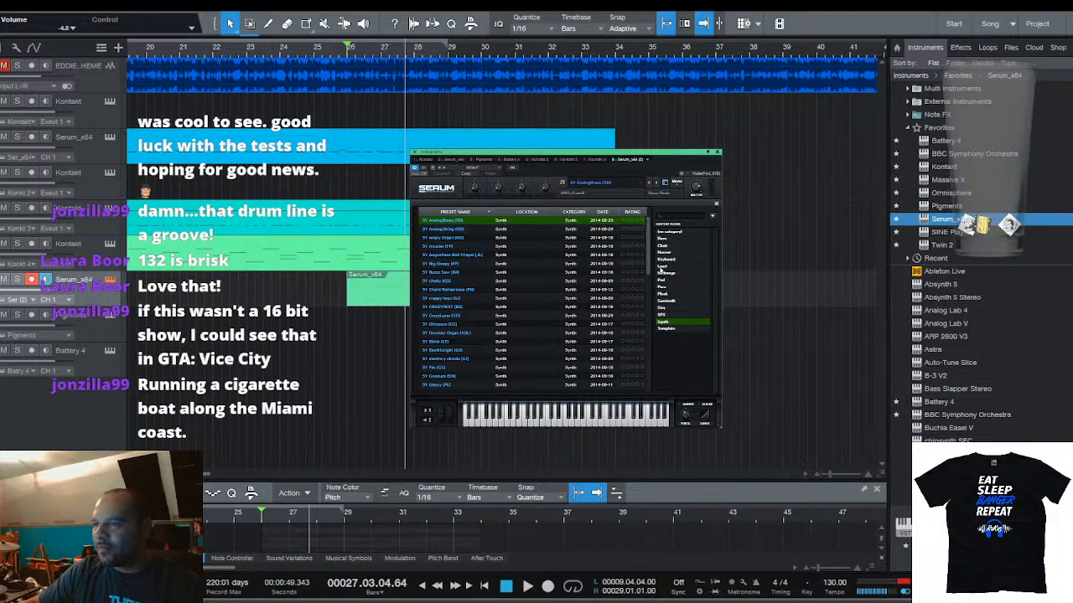
{"action": "left_click", "coordinate": [662, 266]}
{"action": "left_click", "coordinate": [437, 221]}
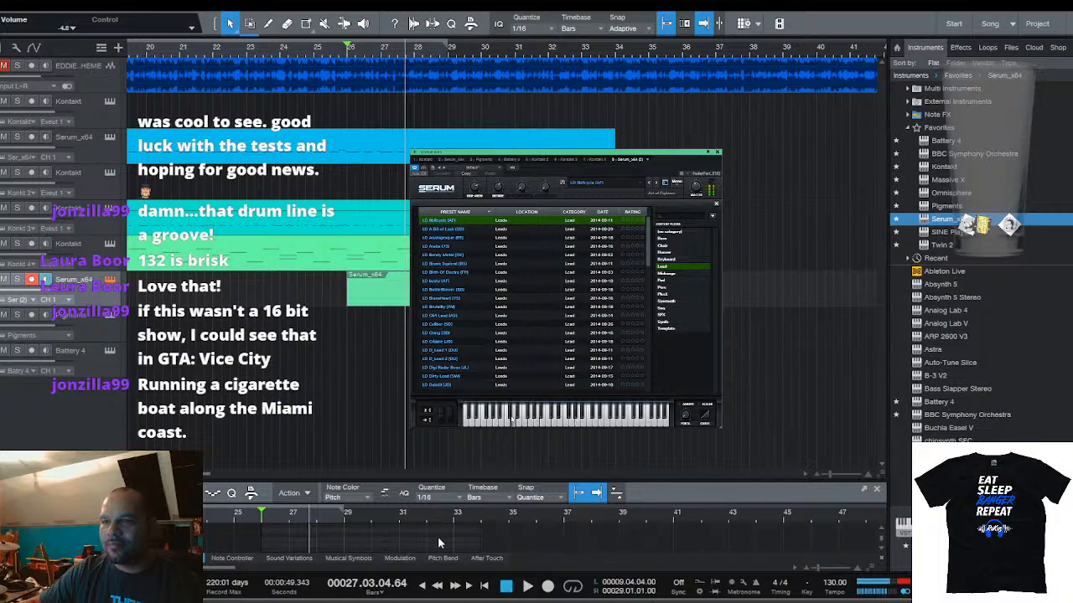
{"action": "left_click", "coordinate": [444, 228]}
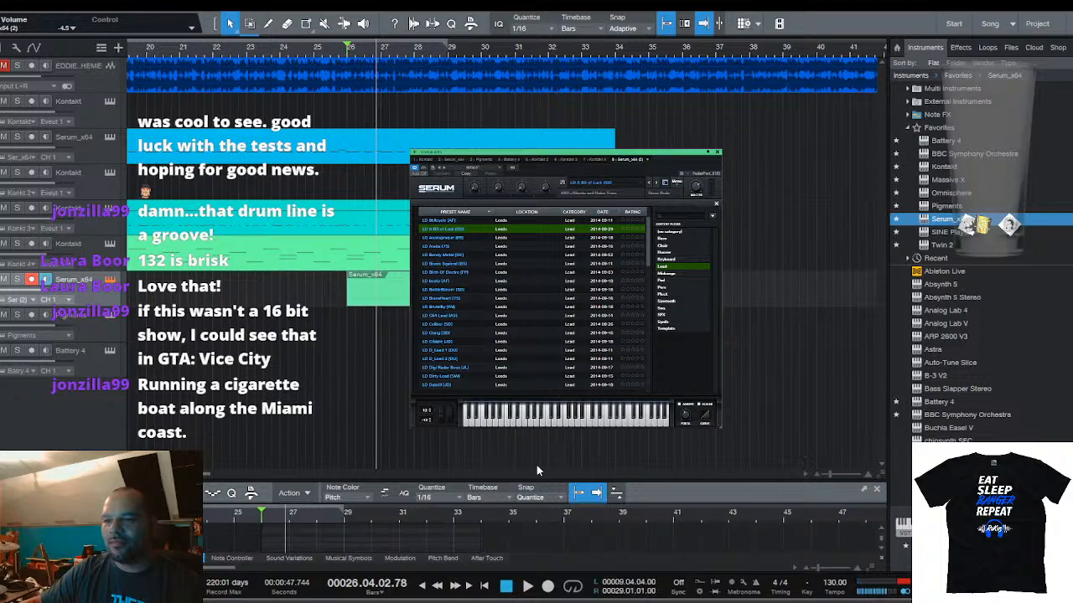
Draw two A 2 notes at 26.01.01 and 26.01.02 in the new Serum event and shorten both to 0.50
{"action": "left_click_drag", "start_coordinate": [538, 471], "coordinate": [248, 203]}
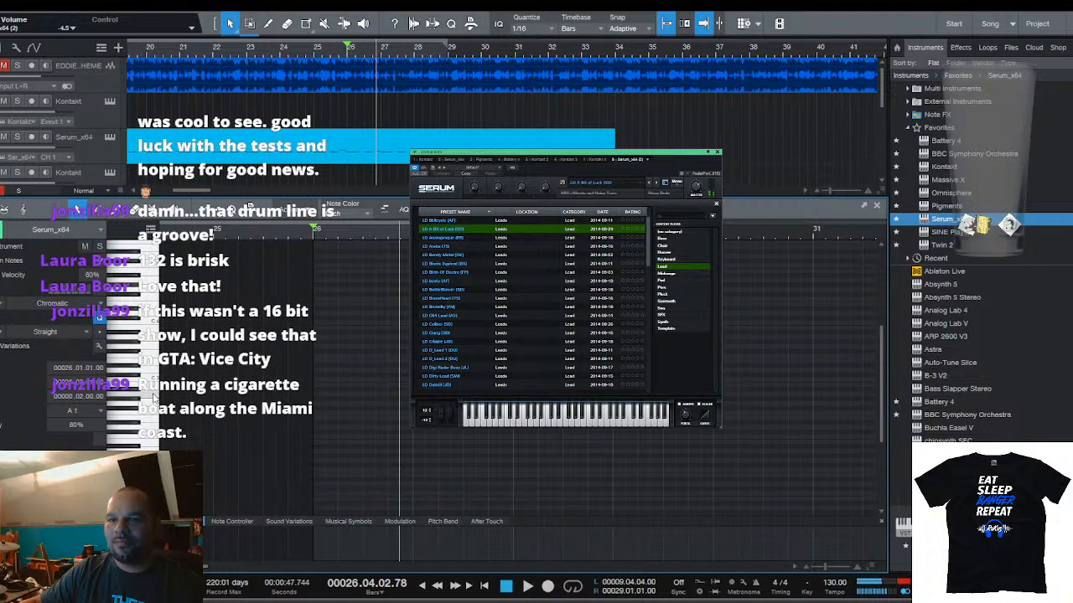
{"action": "double_click", "coordinate": [316, 395]}
{"action": "double_click", "coordinate": [316, 229]}
{"action": "key", "text": "space"}
{"action": "left_click_drag", "start_coordinate": [316, 229], "coordinate": [318, 233]}
{"action": "scroll", "coordinate": [318, 238], "scroll_direction": "down", "scroll_amount": 3}
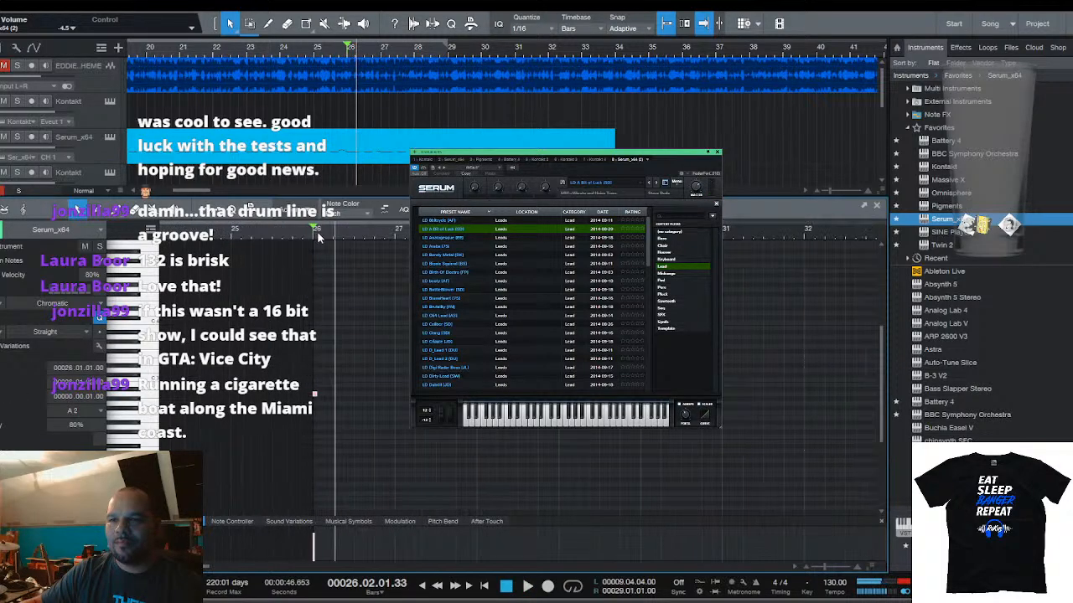
{"action": "scroll", "coordinate": [316, 319], "scroll_direction": "up", "scroll_amount": 5}
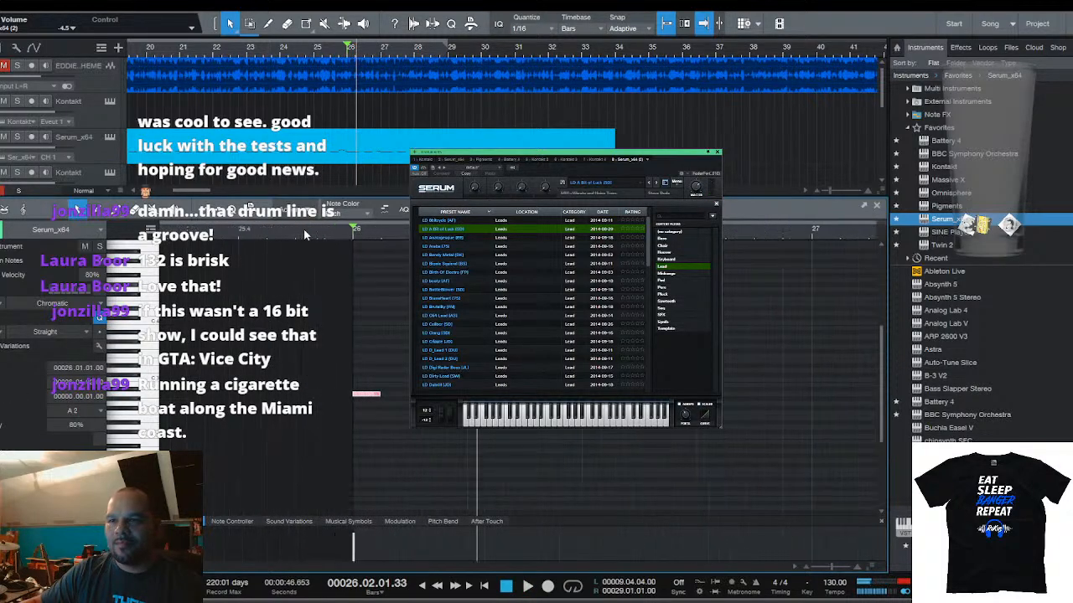
{"action": "double_click", "coordinate": [384, 394]}
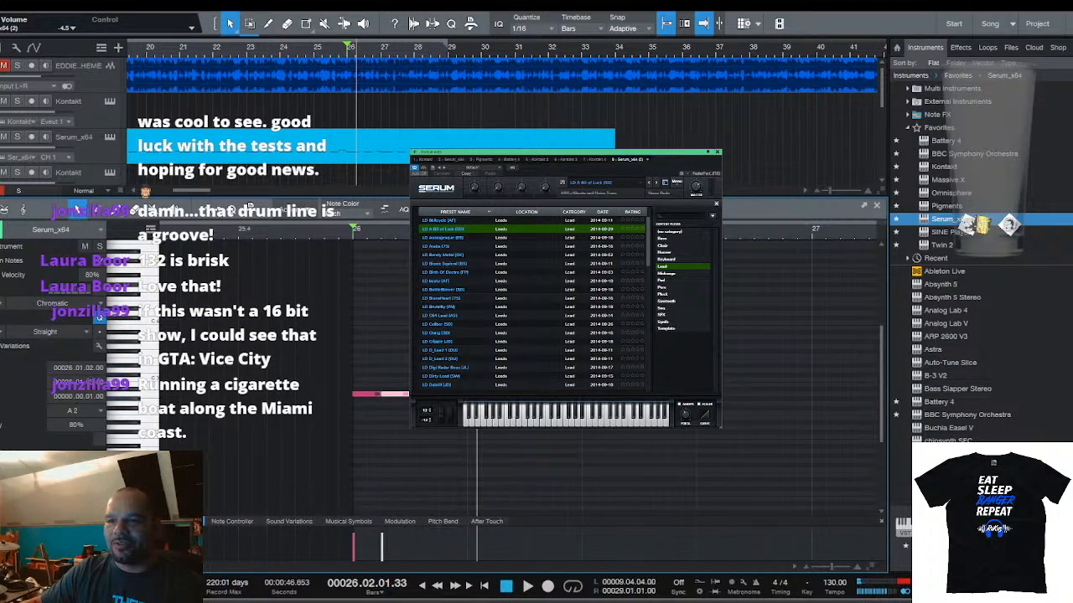
{"action": "left_click_drag", "start_coordinate": [405, 410], "coordinate": [367, 397]}
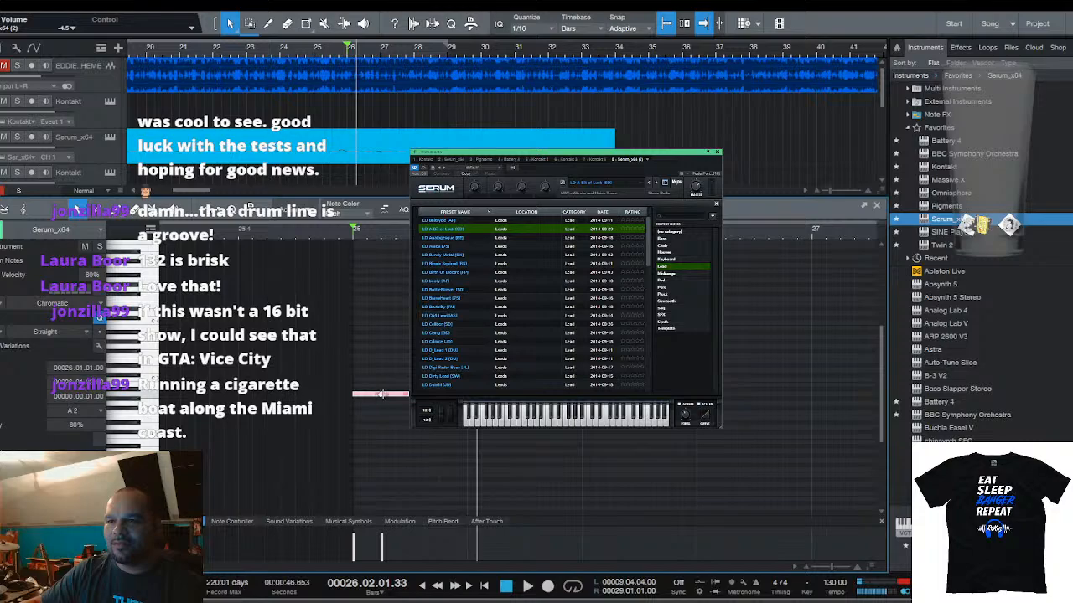
{"action": "left_click_drag", "start_coordinate": [403, 394], "coordinate": [392, 394]}
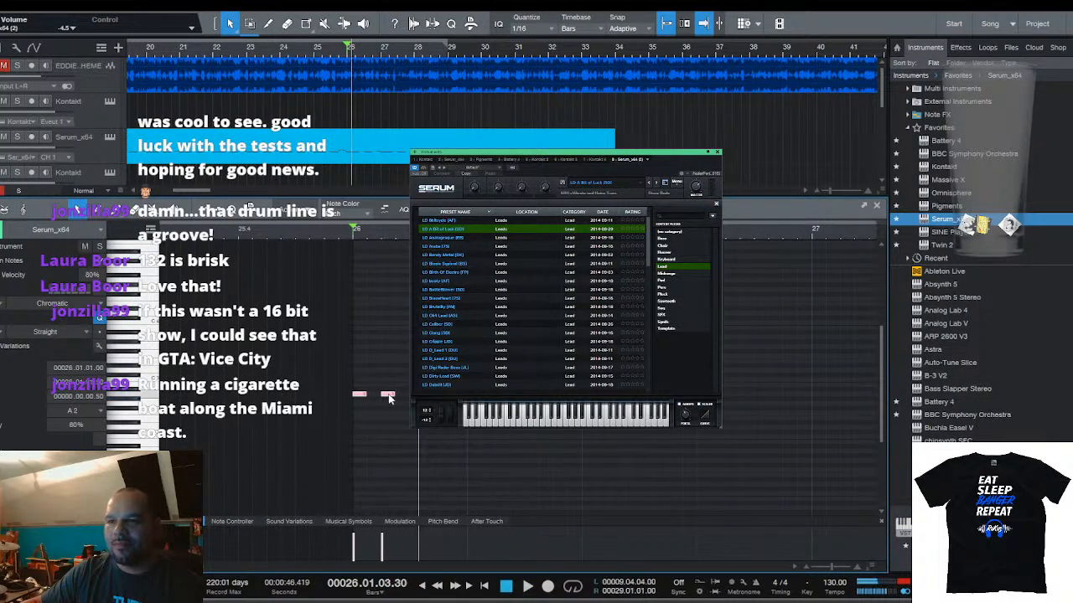
Copy the note pair to E 3 at 26.01.03, F 3 at 26.02.01, E 3 at 26.02.03 and A 3 at 26.03.01, and replay it
{"action": "left_click_drag", "start_coordinate": [388, 394], "coordinate": [403, 361]}
{"action": "key", "text": "space"}
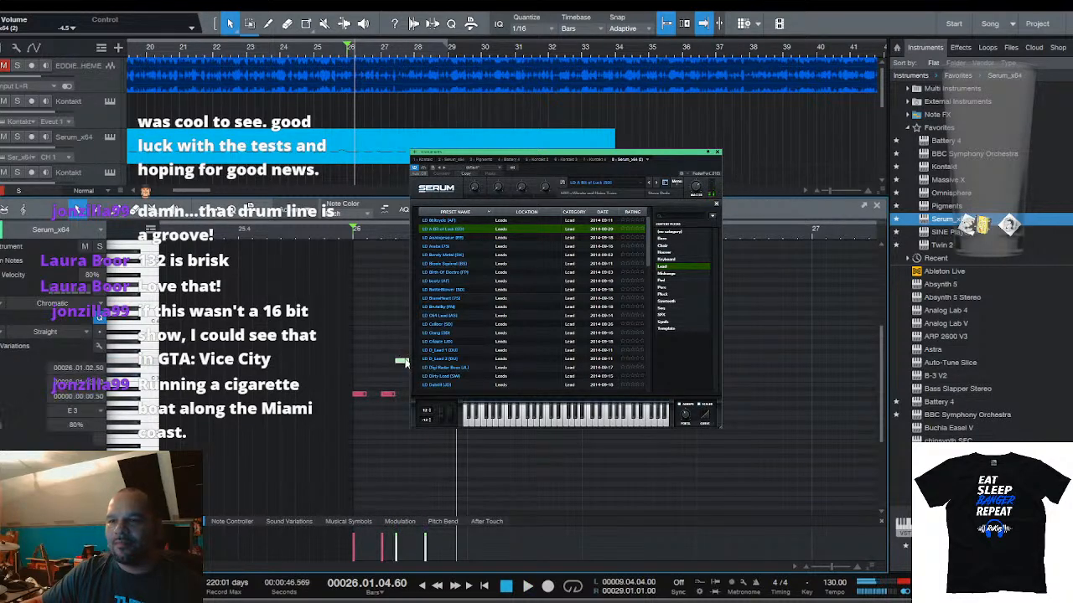
{"action": "left_click_drag", "start_coordinate": [402, 361], "coordinate": [417, 362]}
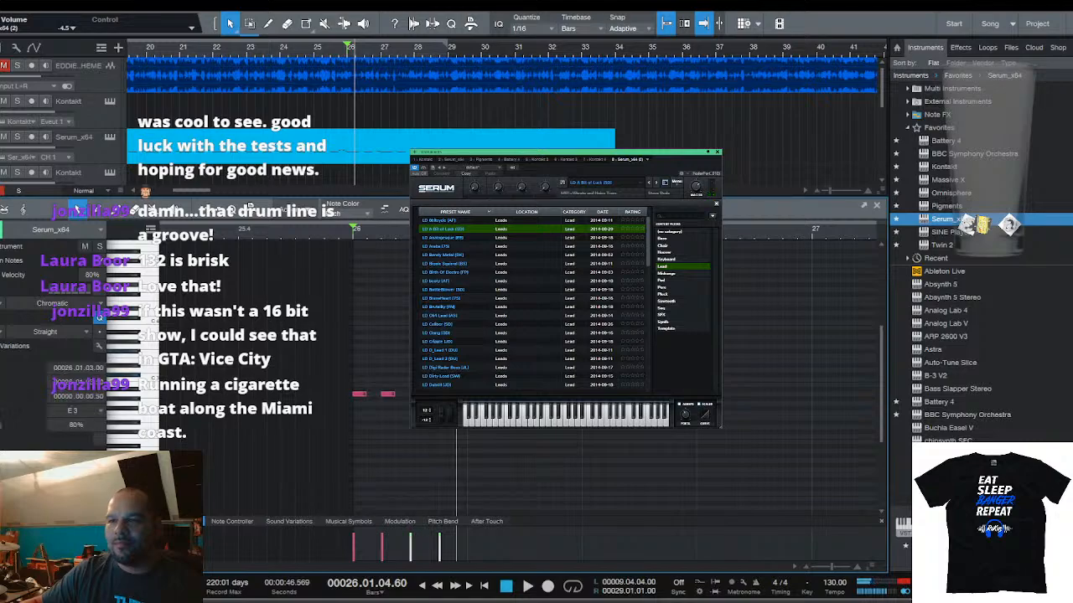
{"action": "key", "text": "d"}
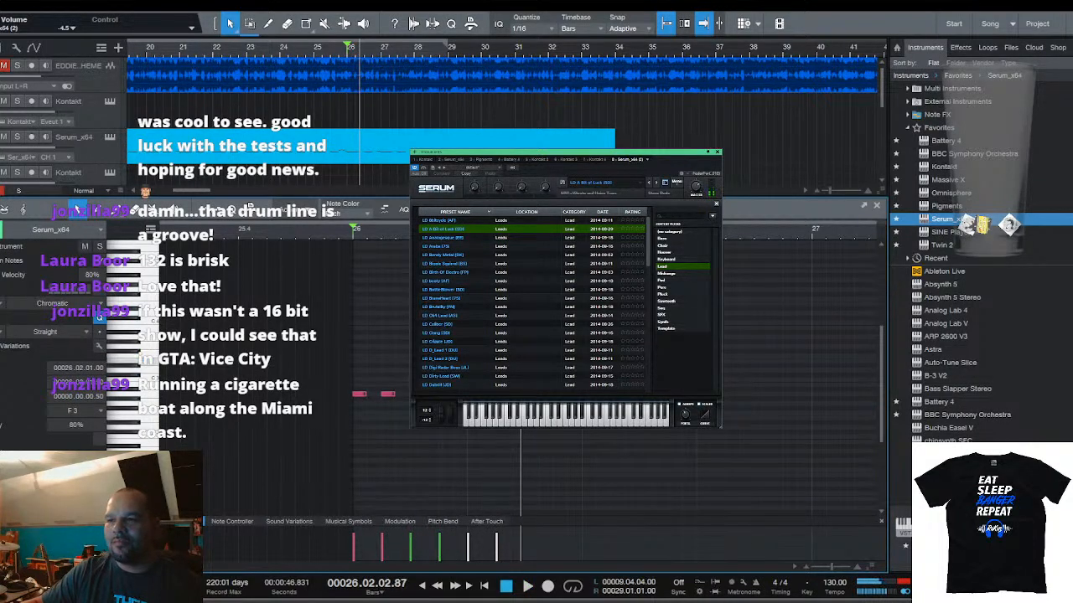
{"action": "key", "text": "d"}
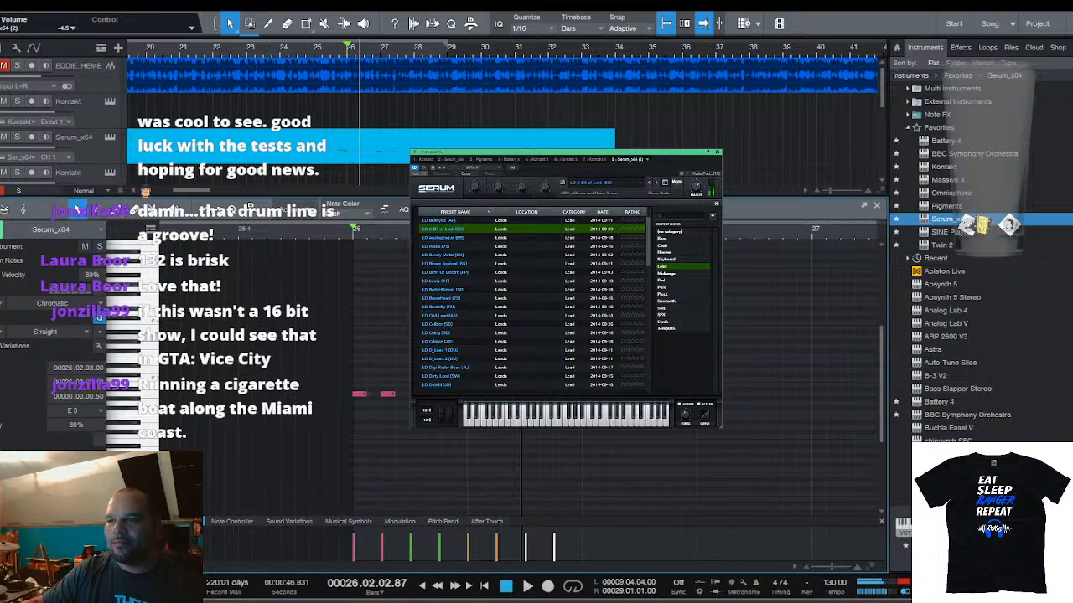
{"action": "key", "text": "d"}
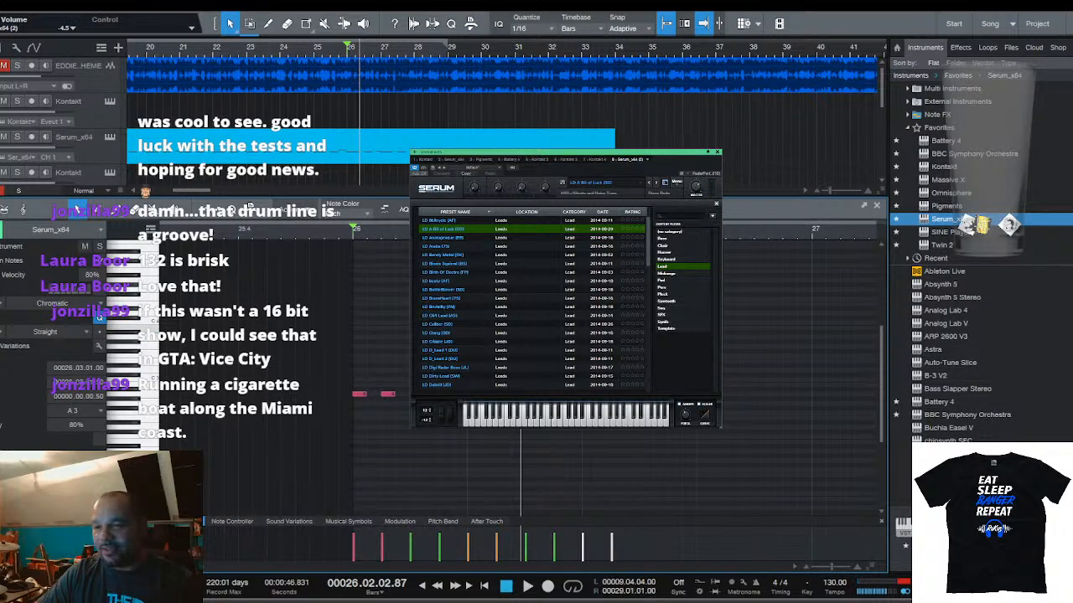
{"action": "key", "text": "w"}
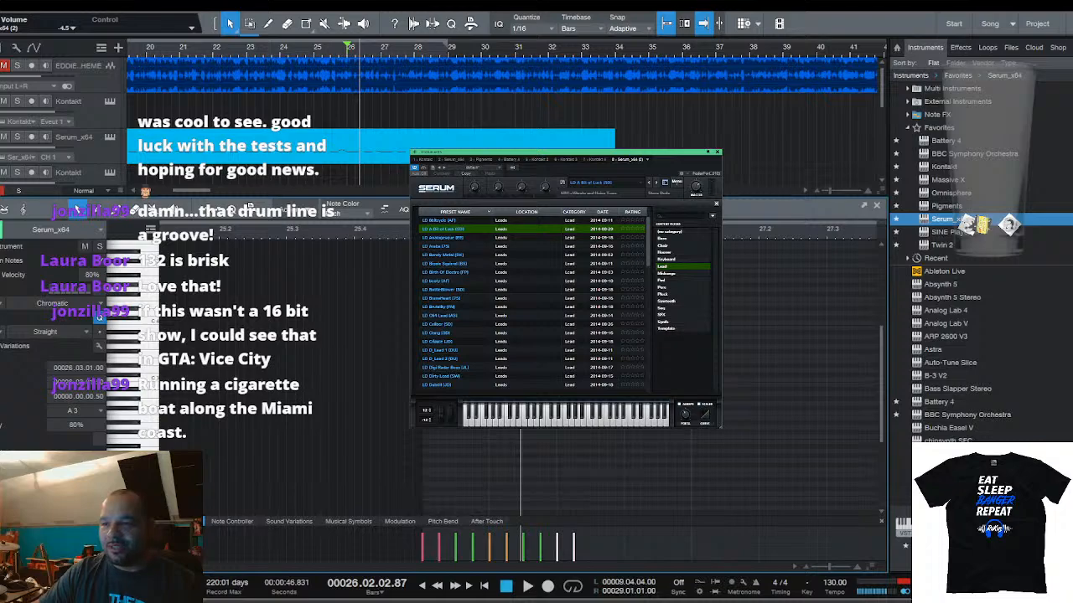
{"action": "key", "text": "space"}
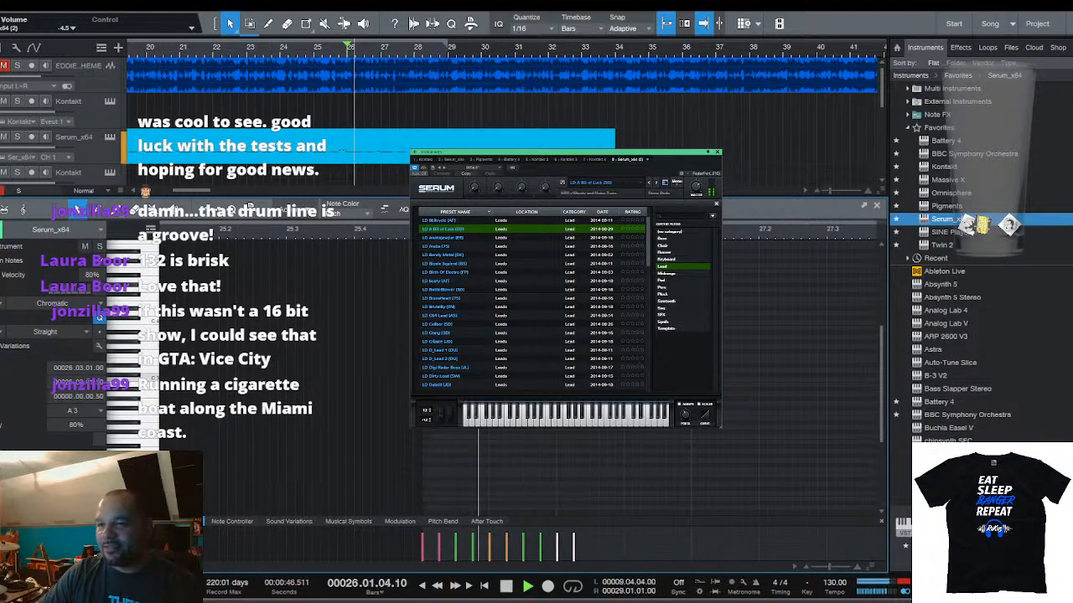
Copy the note pair to E 3 at 26.03.03, F 3 at 26.04.01 and E 3 at 26.04.03, and replay the melody
{"action": "key", "text": "space"}
{"action": "key", "text": "ctrl+d"}
{"action": "key", "text": "Left"}
{"action": "key", "text": "shift+Left"}
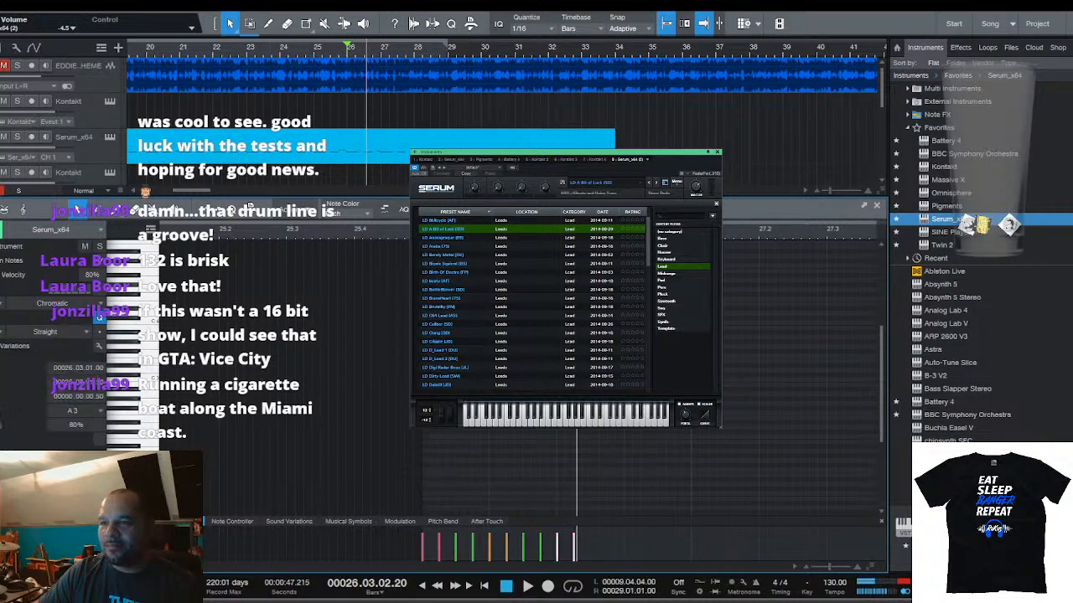
{"action": "key", "text": "Down"}
{"action": "key", "text": "Down"}
{"action": "key", "text": "Down"}
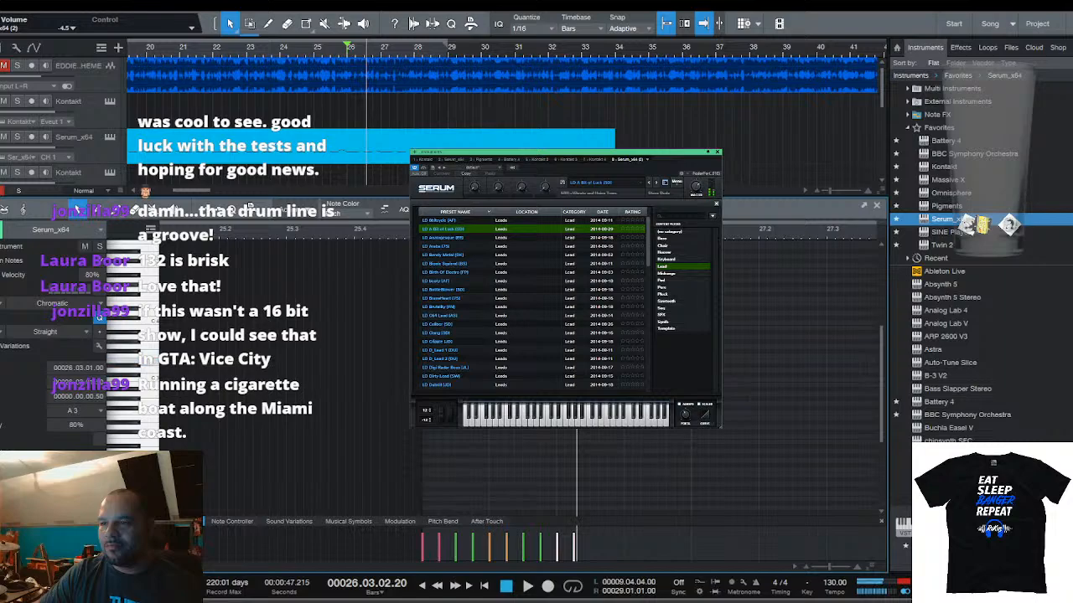
{"action": "key", "text": "ctrl+d"}
{"action": "key", "text": "Down"}
{"action": "key", "text": "Down"}
{"action": "key", "text": "Down"}
{"action": "key", "text": "Down"}
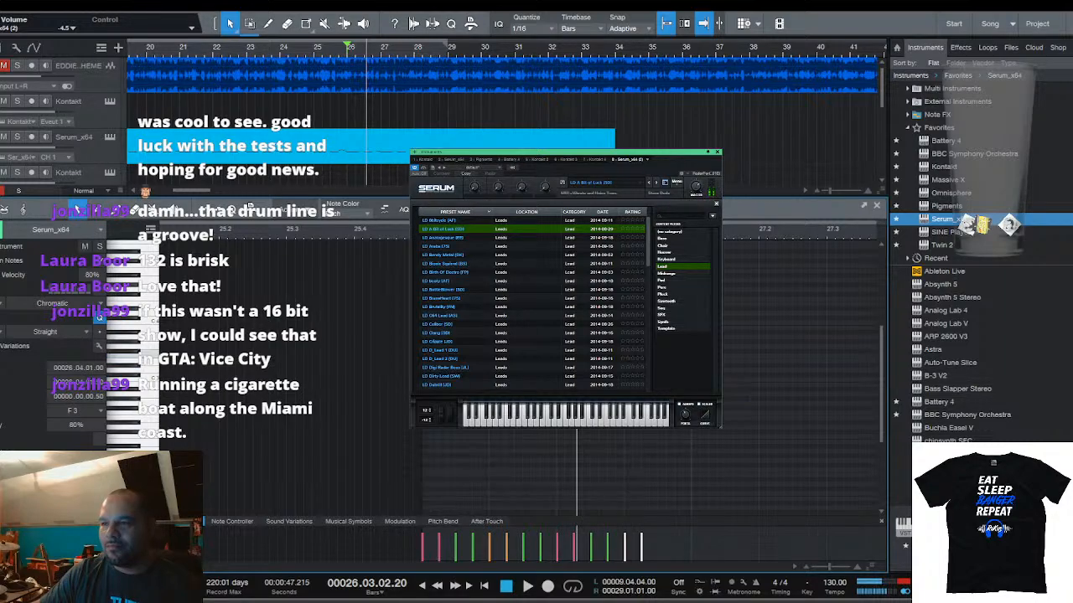
{"action": "key", "text": "Down"}
{"action": "key", "text": "space"}
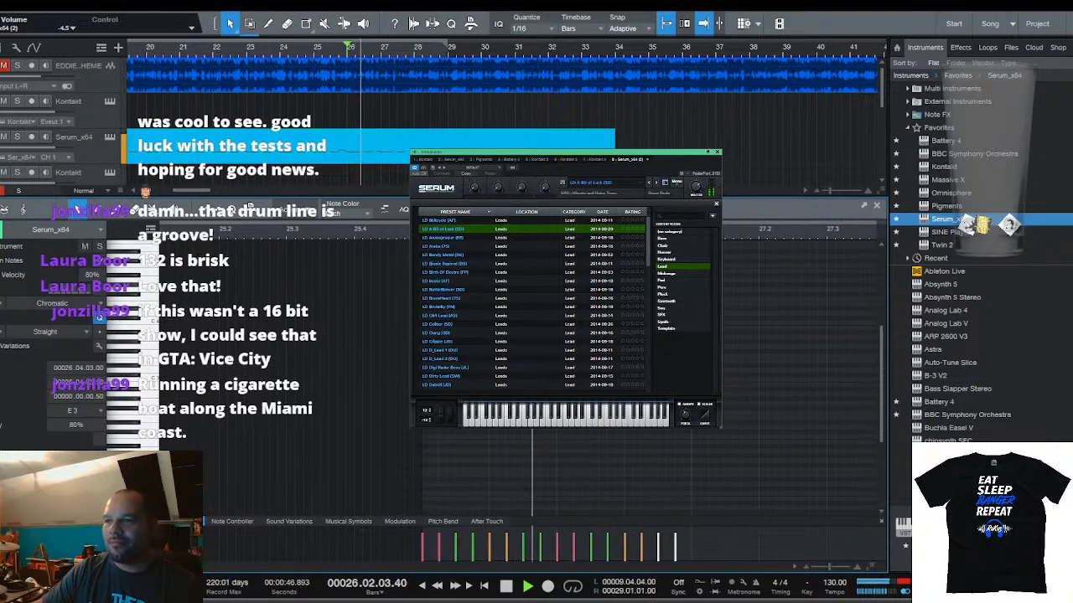
Duplicate the complete bar 26 phrase into bars 27 and 28 of the Serum event, and stop playback
{"action": "left_click_drag", "start_coordinate": [496, 323], "coordinate": [713, 438]}
{"action": "key", "text": "d"}
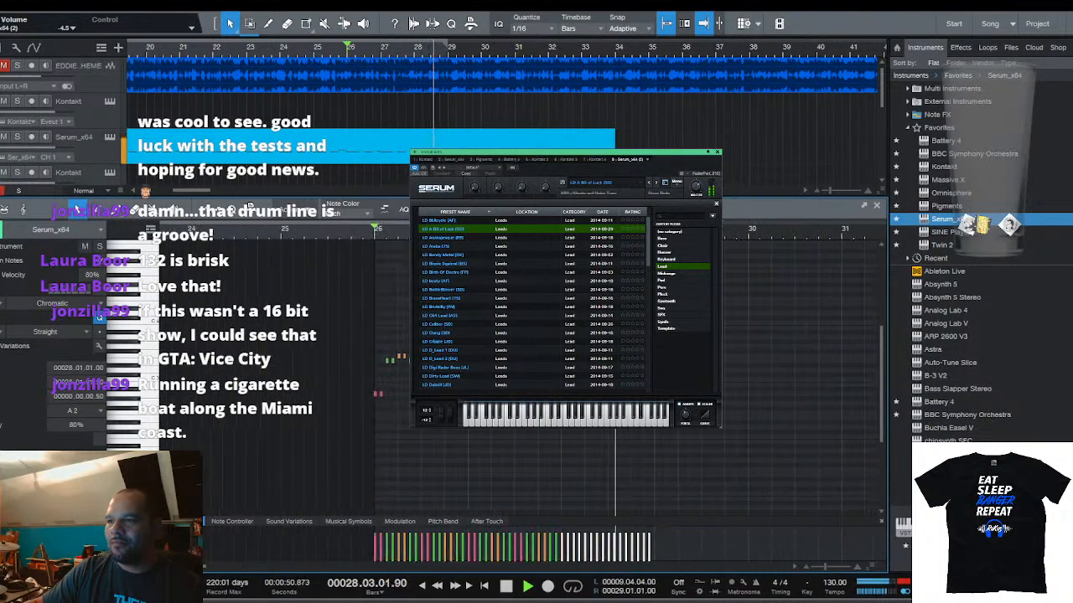
{"action": "key", "text": "space"}
{"action": "scroll", "coordinate": [598, 469], "scroll_direction": "up", "scroll_amount": 5}
{"action": "left_click", "coordinate": [598, 469]}
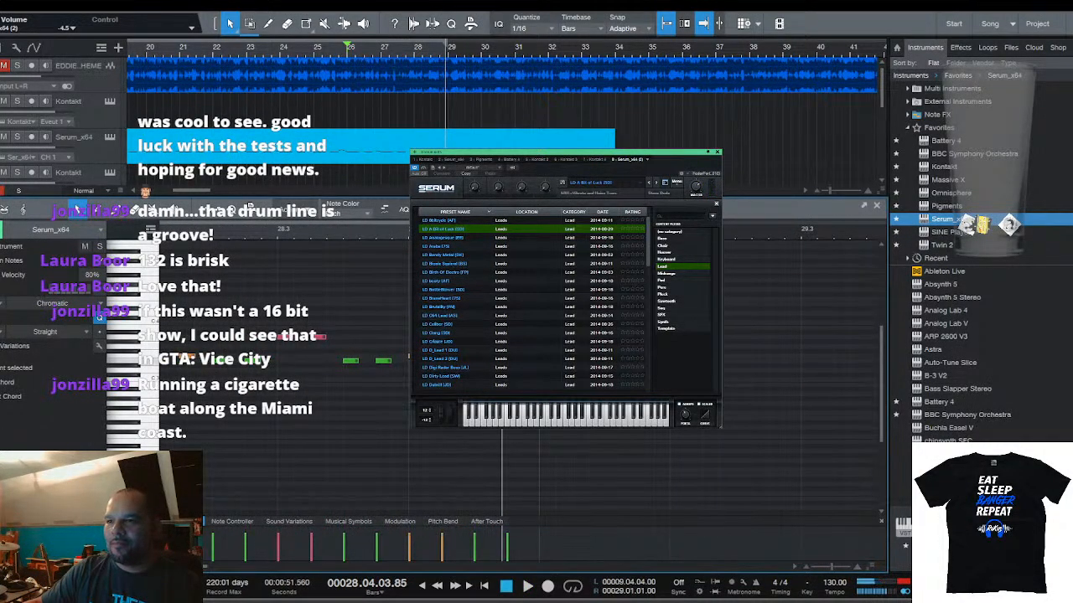
Add descending note pairs through the first half of bar 29 down to C 4 and B 3, and replay the melody
{"action": "left_click_drag", "start_coordinate": [513, 360], "coordinate": [513, 314]}
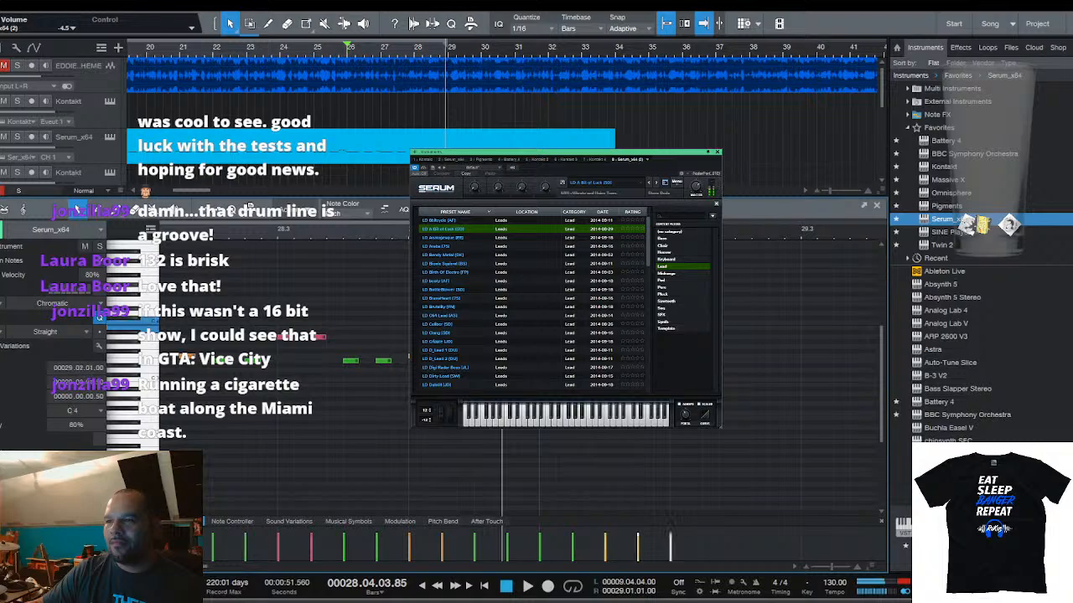
{"action": "left_click", "coordinate": [738, 330]}
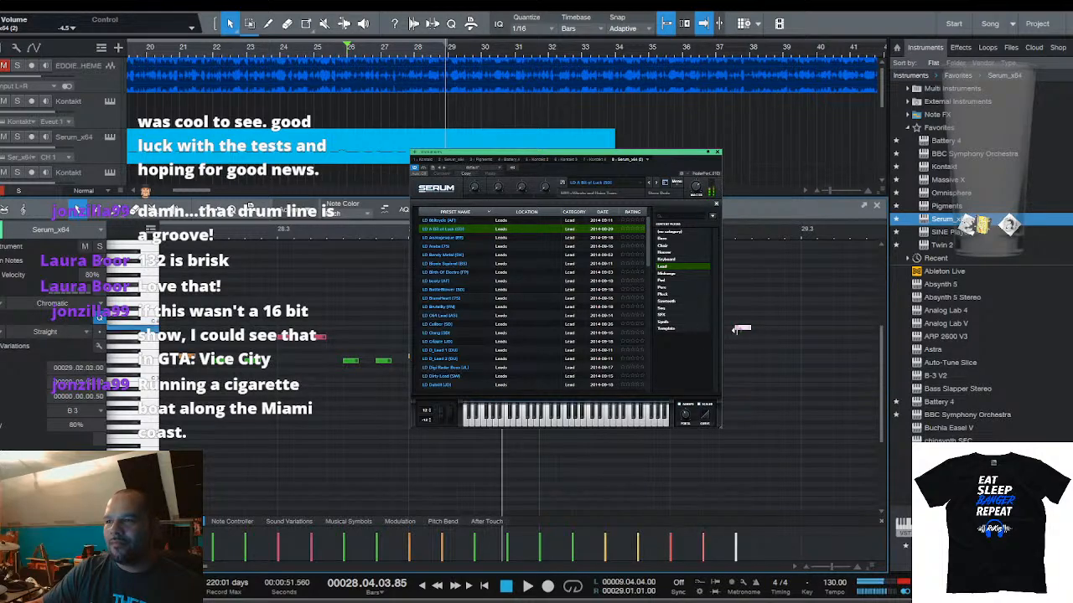
{"action": "left_click_drag", "start_coordinate": [773, 333], "coordinate": [772, 333]}
{"action": "key", "text": "space"}
{"action": "left_click_drag", "start_coordinate": [742, 230], "coordinate": [445, 159]}
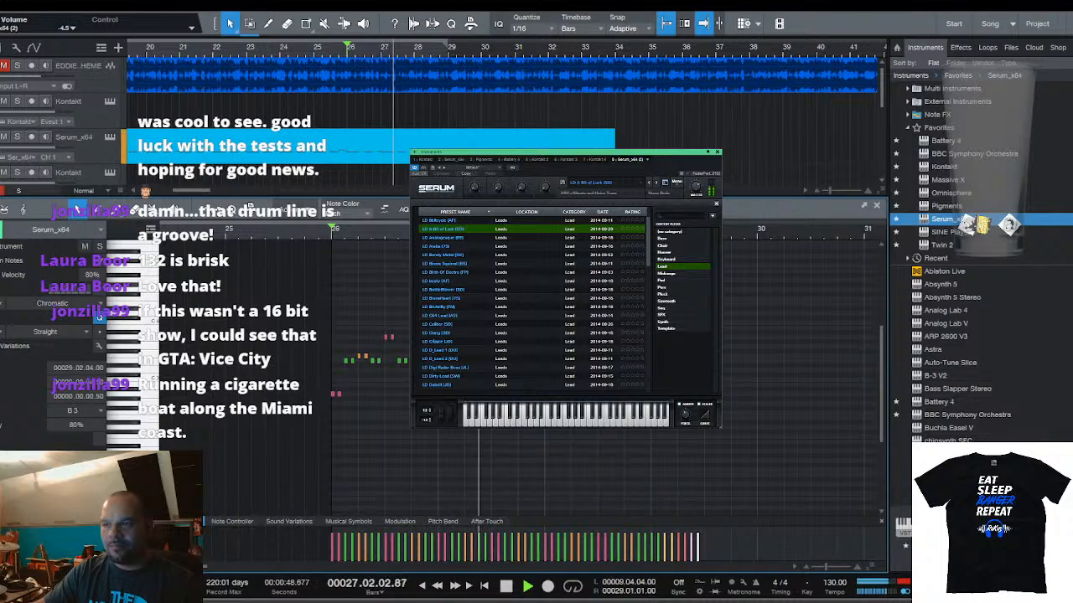
{"action": "key", "text": "e"}
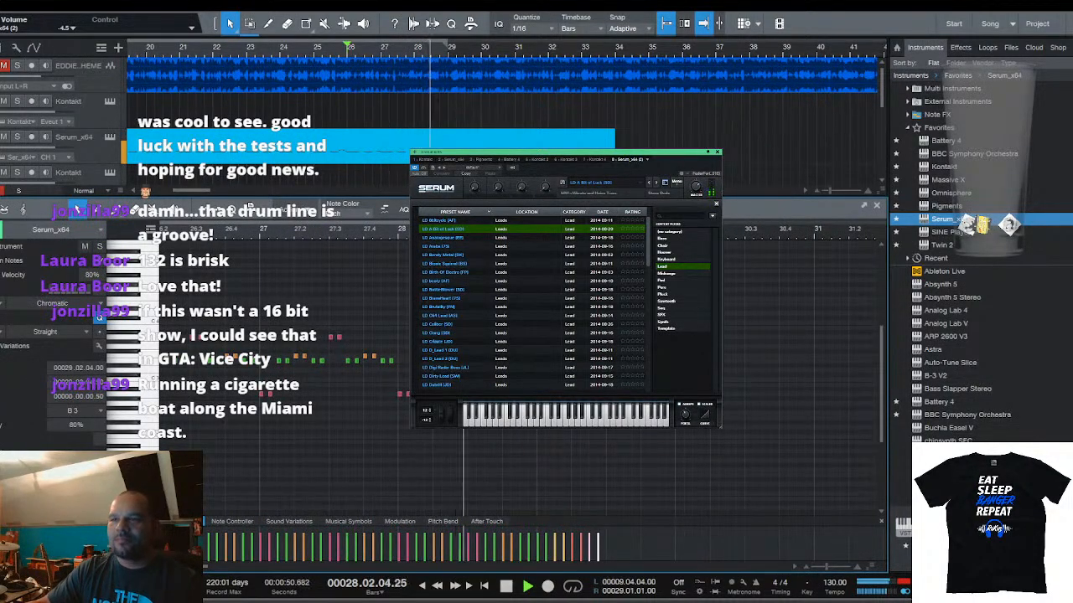
{"action": "key", "text": "space"}
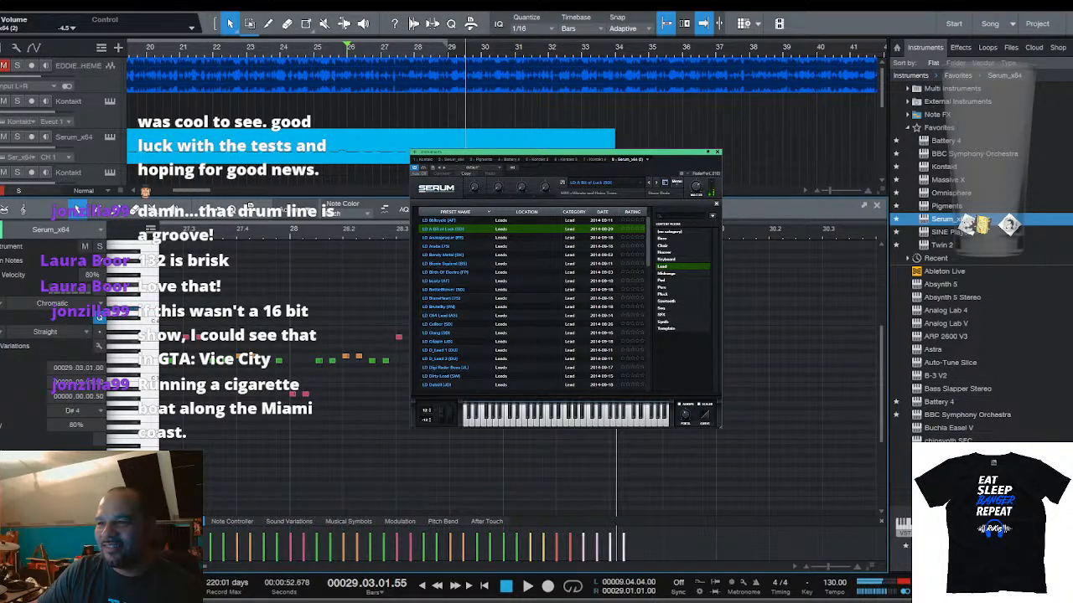
Fill the second half of bar 29 with descending note pairs through D 4, C 4 at 29.04.01 and B 3 at 29.04.03, and replay it
{"action": "key", "text": "d"}
{"action": "key", "text": "Down"}
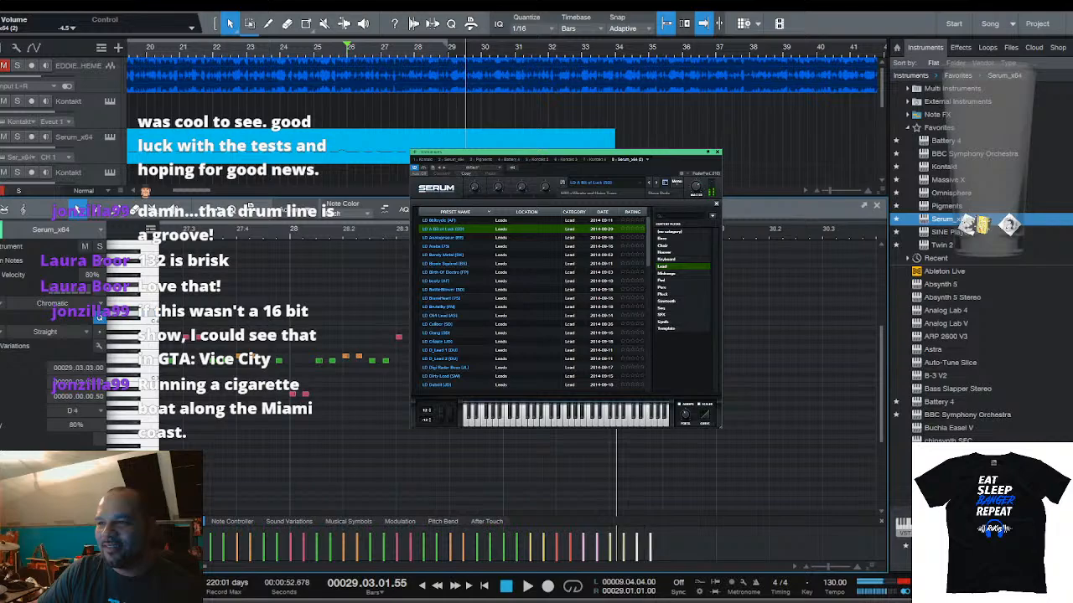
{"action": "key", "text": "d"}
{"action": "key", "text": "Down"}
{"action": "key", "text": "Down"}
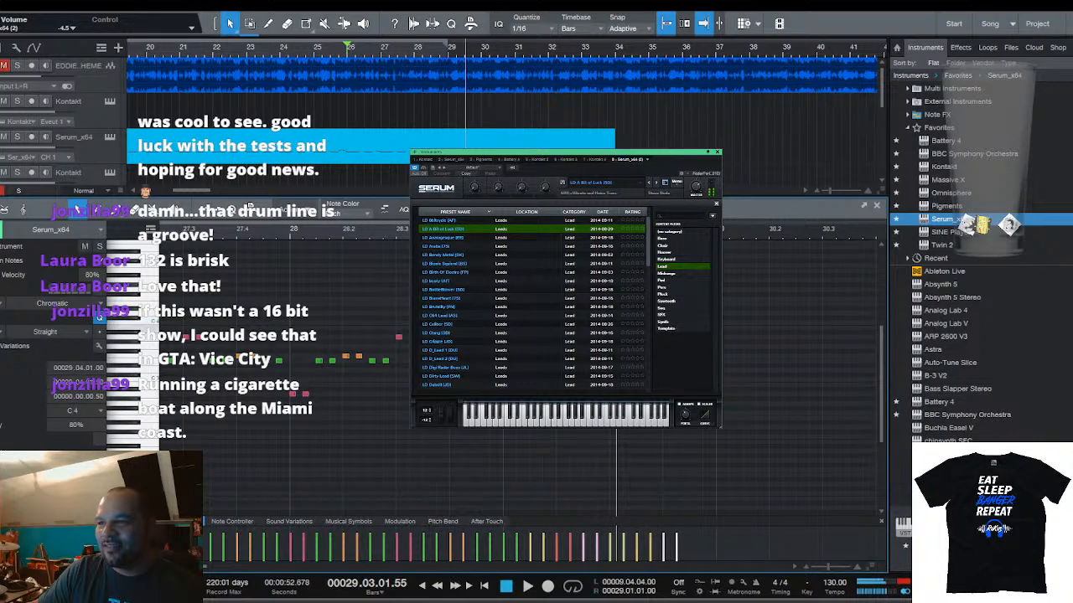
{"action": "key", "text": "d"}
{"action": "key", "text": "Down"}
{"action": "key", "text": "space"}
{"action": "scroll", "coordinate": [640, 474], "scroll_direction": "down", "scroll_amount": 3}
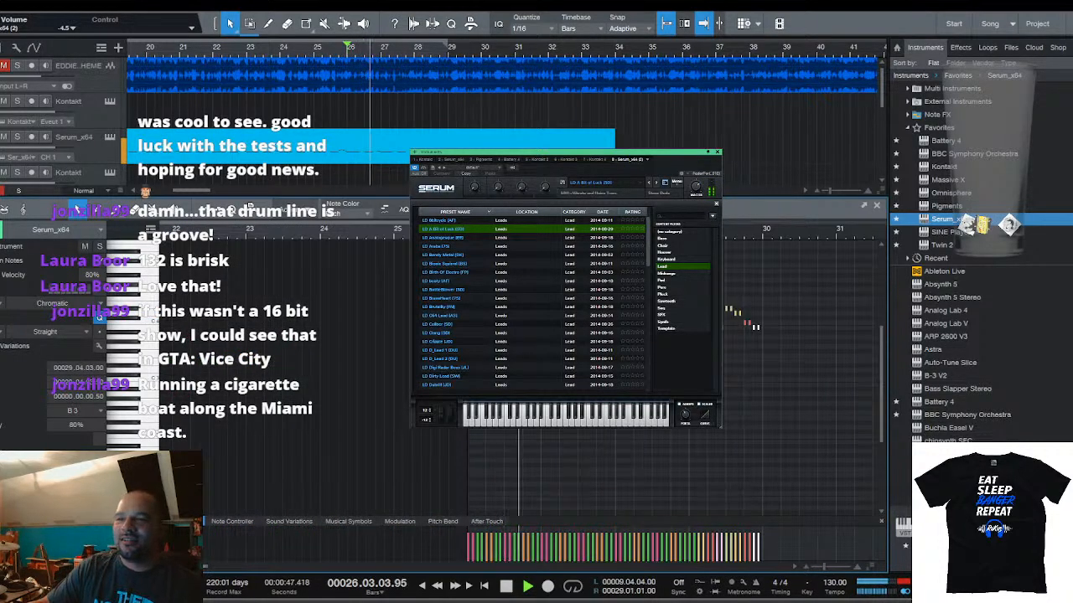
{"action": "scroll", "coordinate": [640, 474], "scroll_direction": "right", "scroll_amount": 2}
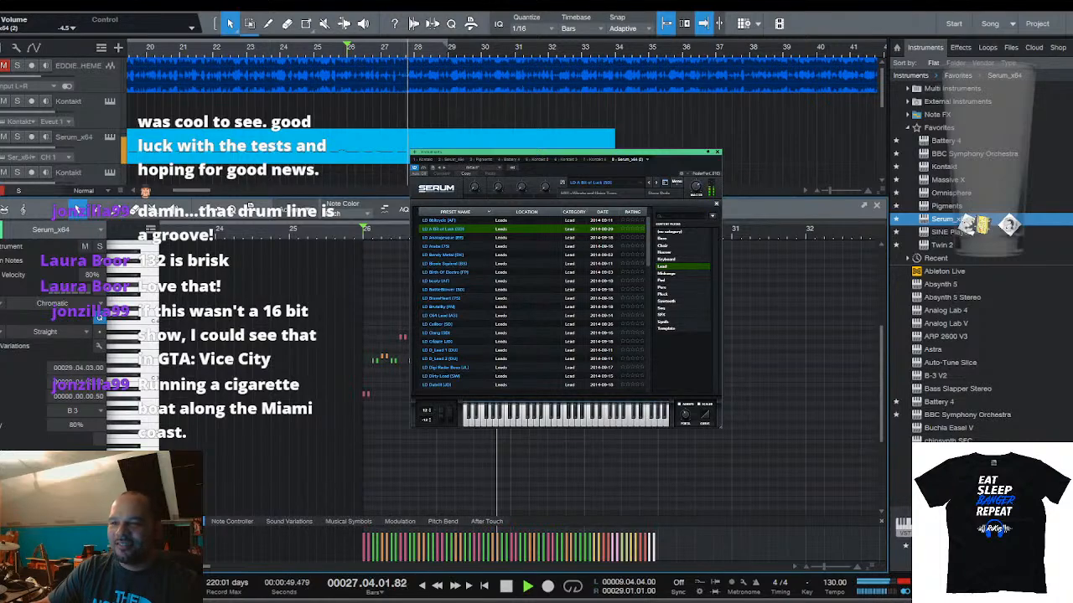
{"action": "scroll", "coordinate": [638, 474], "scroll_direction": "up", "scroll_amount": 3}
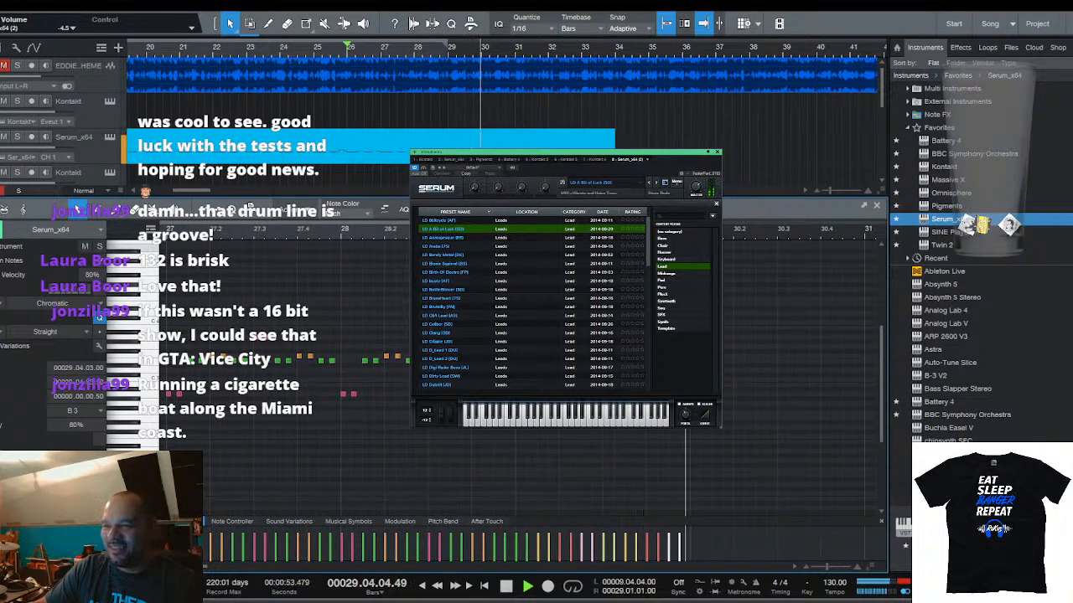
Duplicate all notes of bars 26 to 29 so the copy starts at 30.01.01, and play it through with the arrangement enlarged
{"action": "scroll", "coordinate": [638, 474], "scroll_direction": "down", "scroll_amount": 4}
{"action": "left_click_drag", "start_coordinate": [741, 436], "coordinate": [417, 272]}
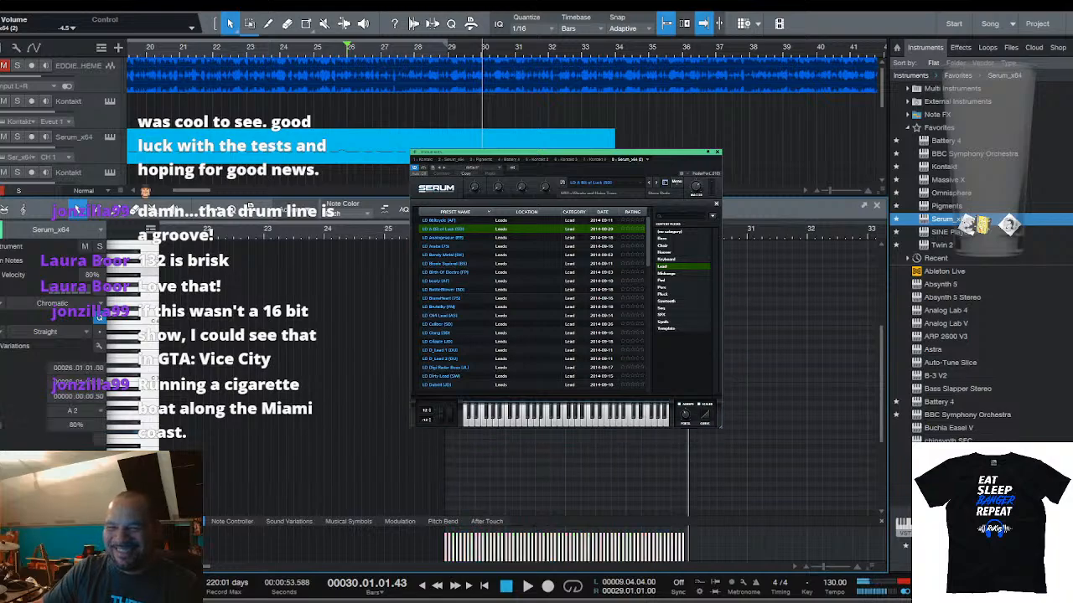
{"action": "key", "text": "ctrl+d"}
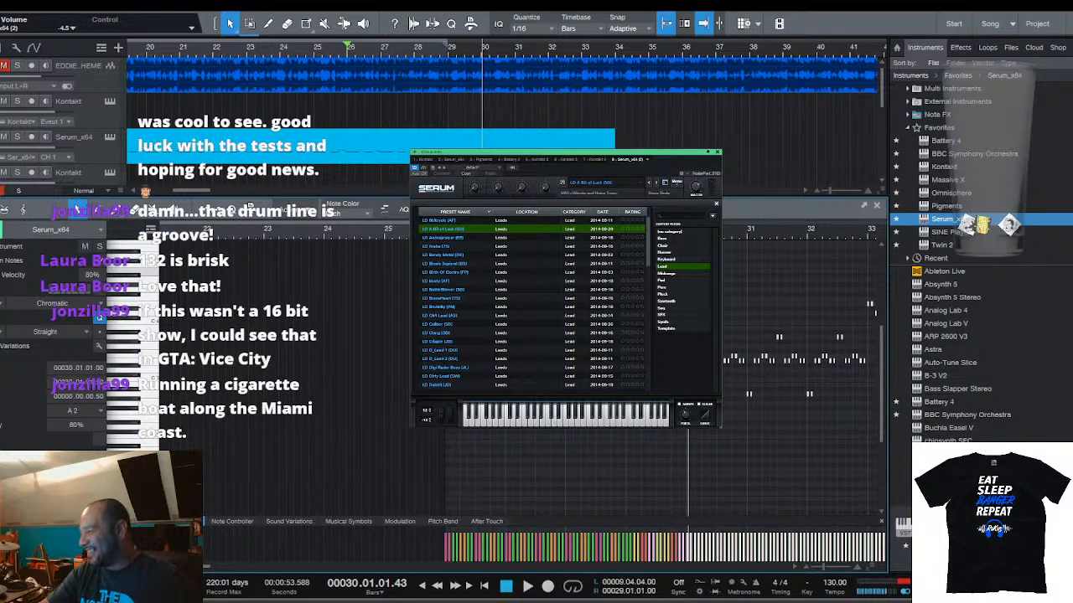
{"action": "key", "text": "space"}
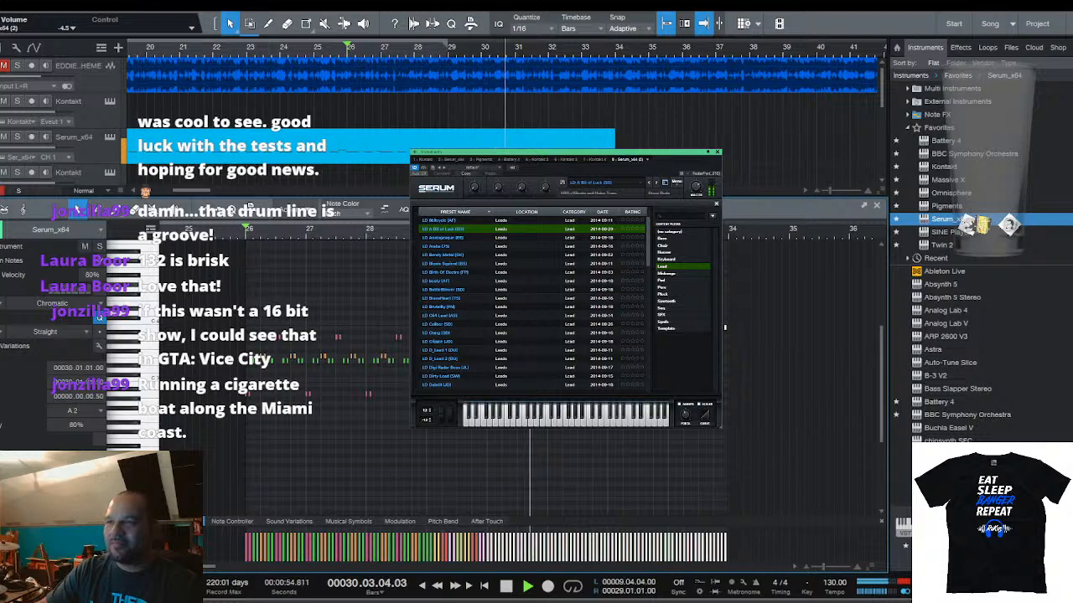
{"action": "left_click_drag", "start_coordinate": [784, 197], "coordinate": [784, 378]}
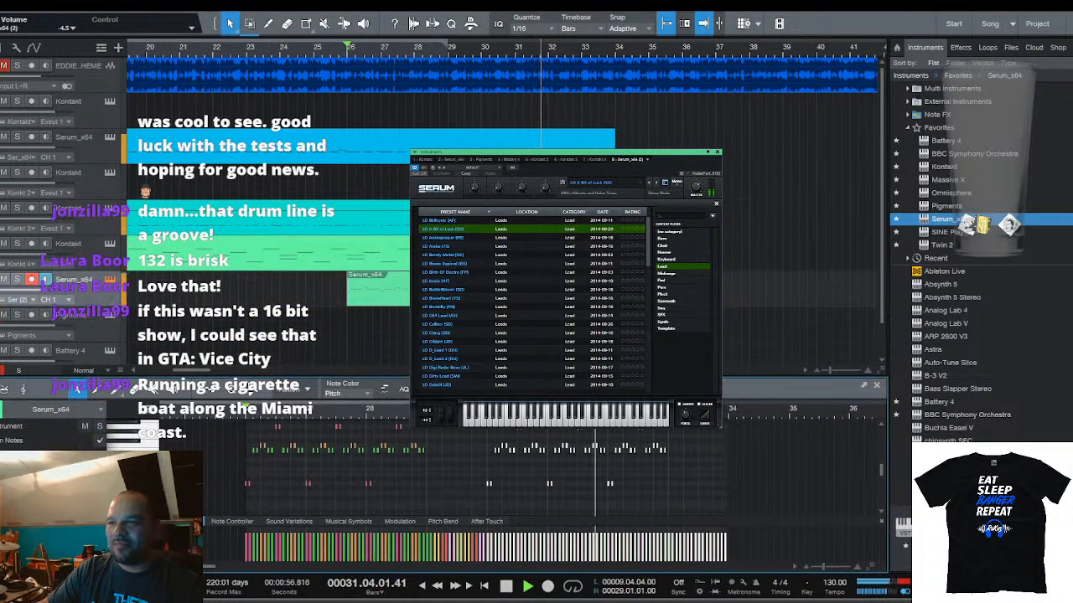
{"action": "scroll", "coordinate": [612, 50], "scroll_direction": "down", "scroll_amount": 3}
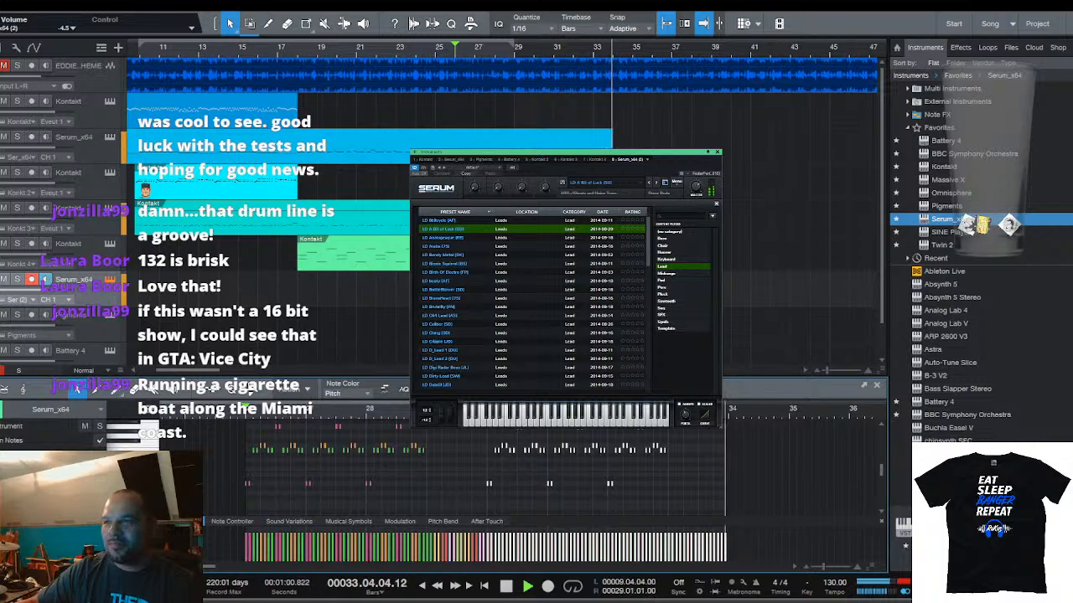
{"action": "key", "text": "space"}
Copy the first Kontakt event and the Serum bass event below it to start at bar 34
{"action": "scroll", "coordinate": [373, 42], "scroll_direction": "down", "scroll_amount": 3}
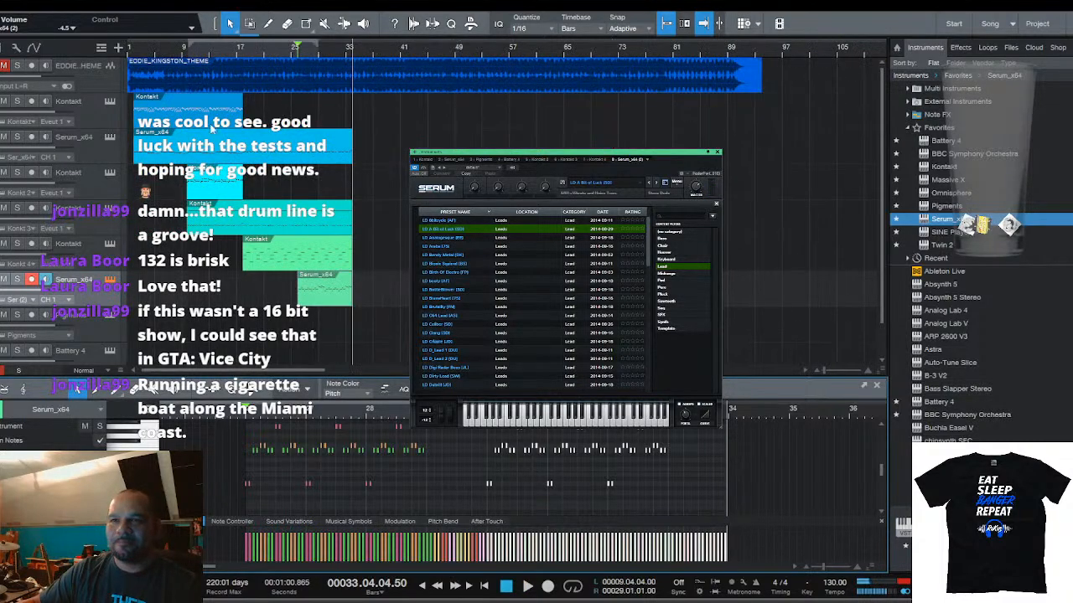
{"action": "left_click_drag", "start_coordinate": [191, 117], "coordinate": [407, 117]}
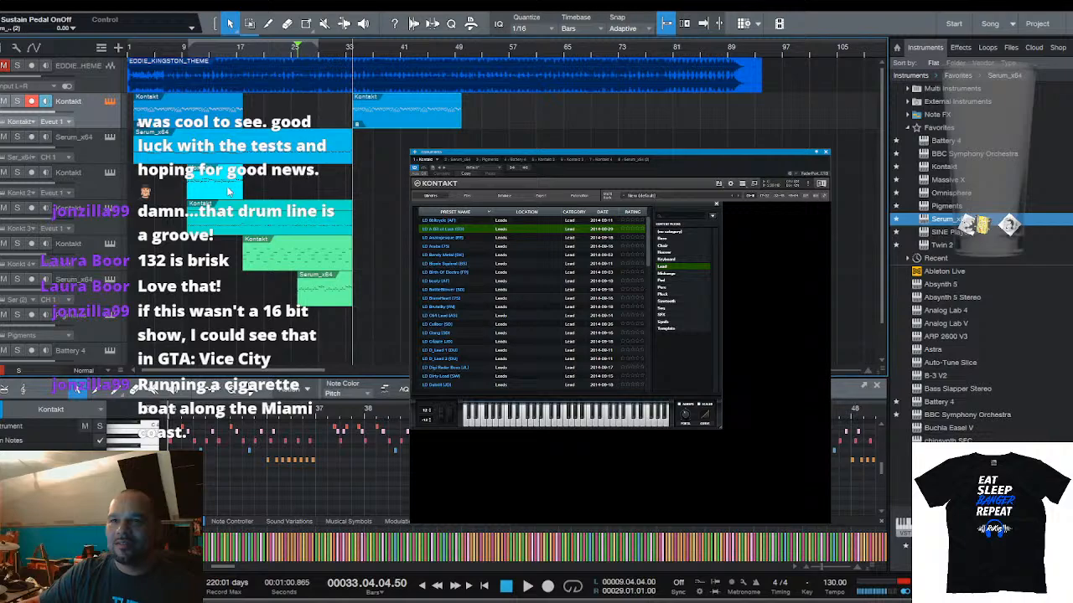
{"action": "scroll", "coordinate": [197, 57], "scroll_direction": "up", "scroll_amount": 3}
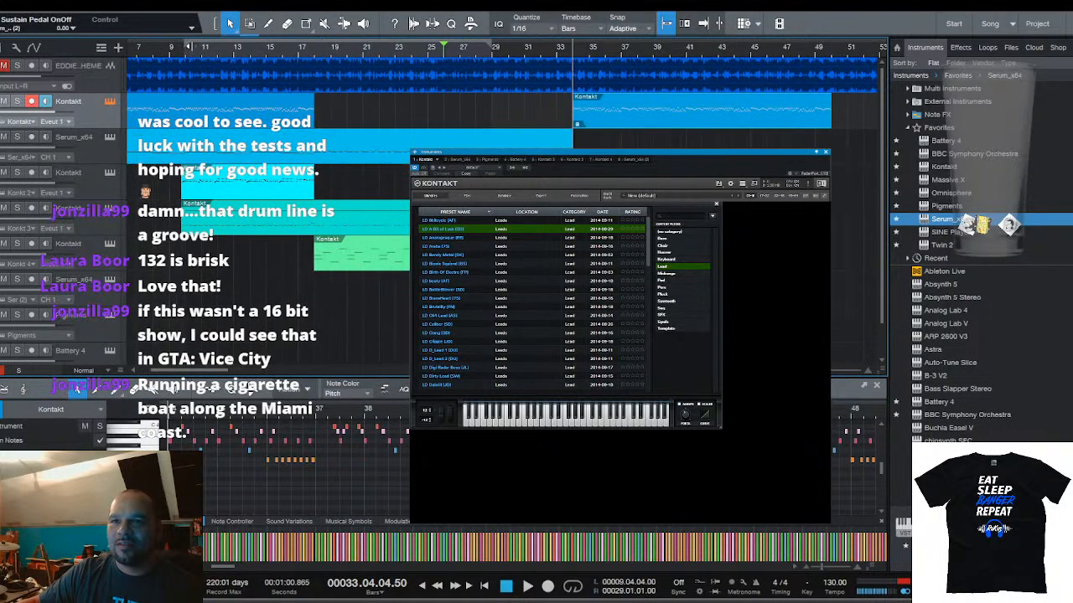
{"action": "scroll", "coordinate": [201, 52], "scroll_direction": "down", "scroll_amount": 2}
{"action": "scroll", "coordinate": [244, 59], "scroll_direction": "down", "scroll_amount": 1}
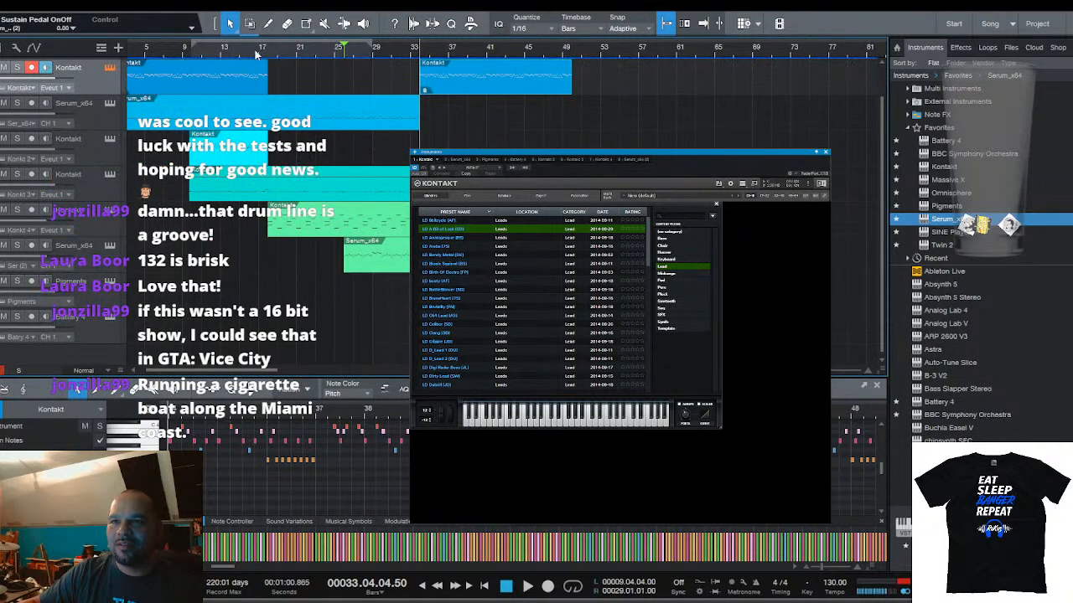
{"action": "scroll", "coordinate": [260, 47], "scroll_direction": "down", "scroll_amount": 2}
{"action": "left_click_drag", "start_coordinate": [156, 114], "coordinate": [331, 123]}
{"action": "scroll", "coordinate": [179, 41], "scroll_direction": "up", "scroll_amount": 2}
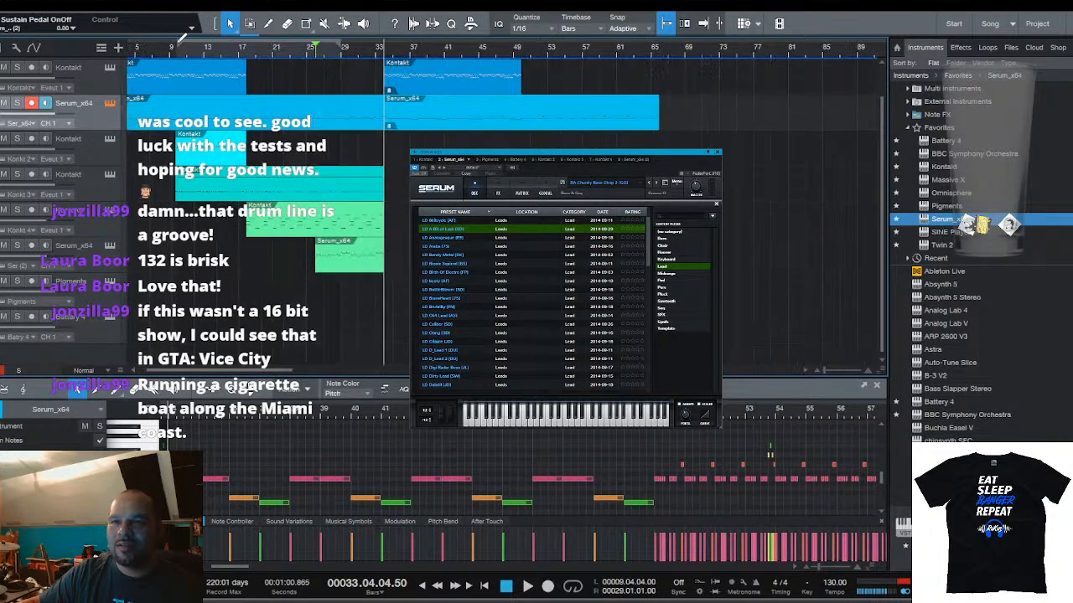
Copy the Kontakt 2 event to start just before bar 34 and the Kontakt 3 event to bar 34
{"action": "left_click_drag", "start_coordinate": [212, 151], "coordinate": [402, 159]}
{"action": "scroll", "coordinate": [403, 159], "scroll_direction": "up", "scroll_amount": 5}
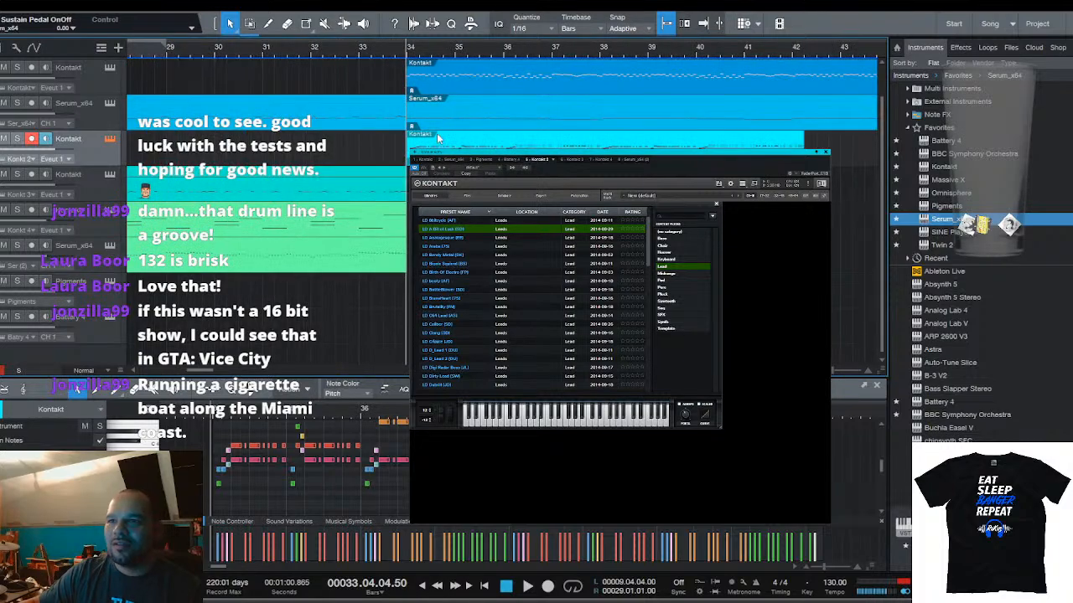
{"action": "scroll", "coordinate": [409, 52], "scroll_direction": "up", "scroll_amount": 2}
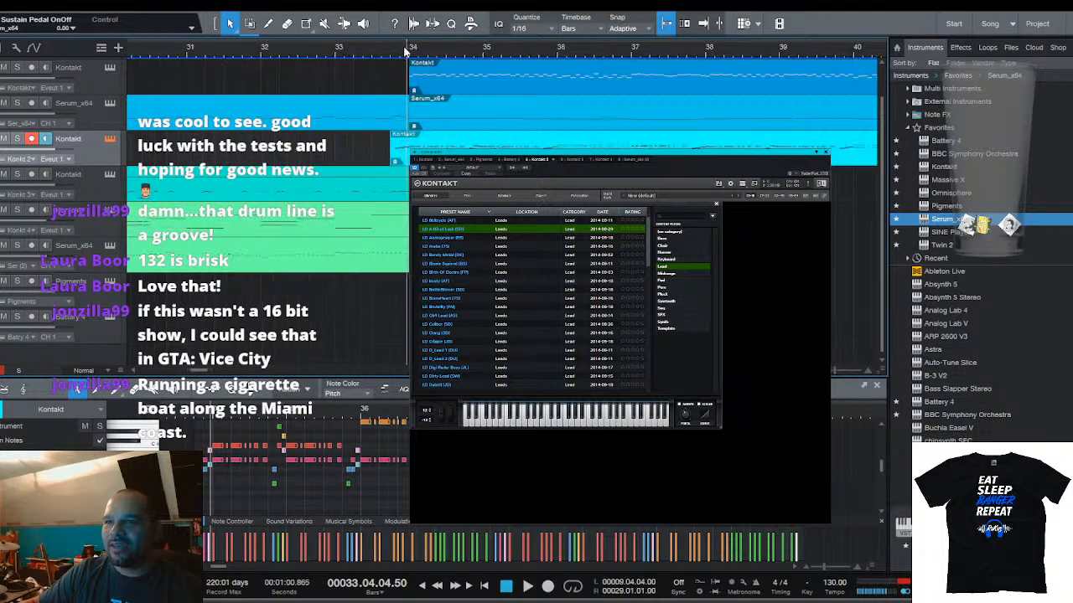
{"action": "scroll", "coordinate": [408, 53], "scroll_direction": "down", "scroll_amount": 5}
{"action": "scroll", "coordinate": [417, 52], "scroll_direction": "down", "scroll_amount": 3}
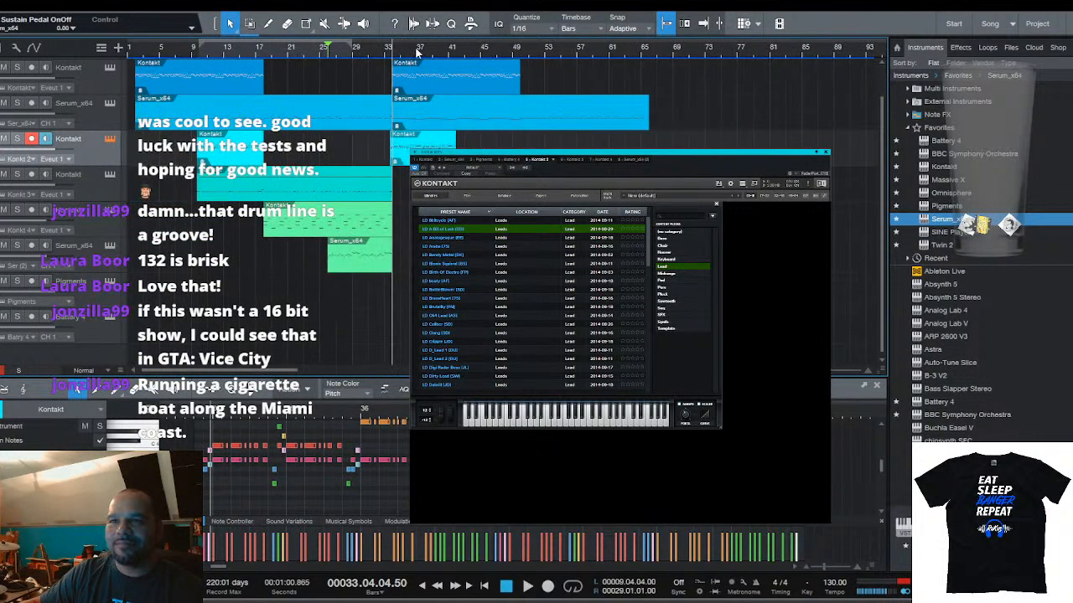
{"action": "left_click", "coordinate": [220, 193]}
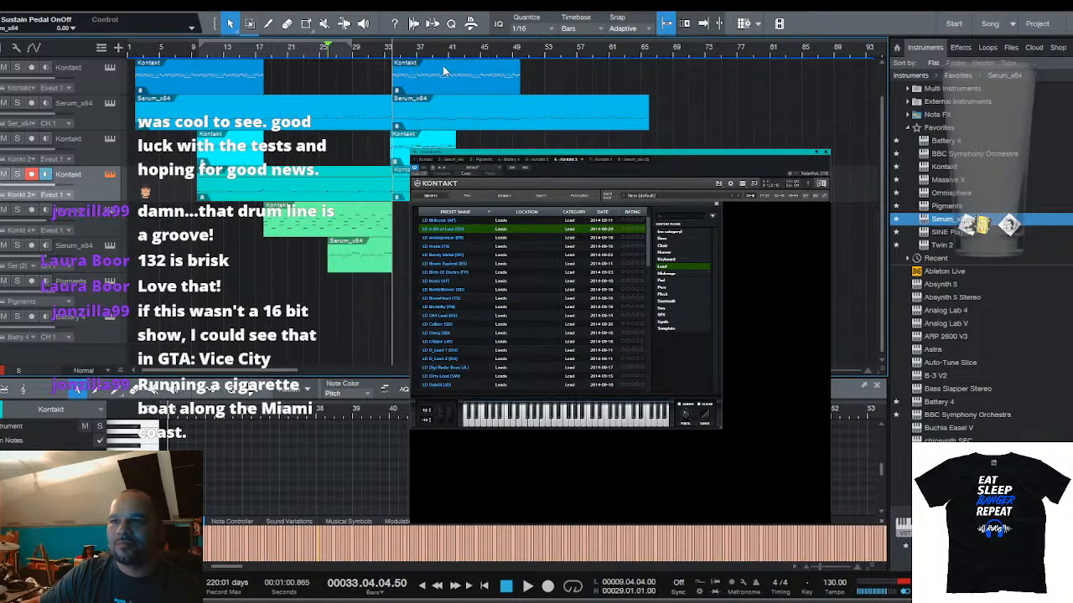
Play the song from bar 26 and inspect the arrangement leading into the copied events at bar 34
{"action": "scroll", "coordinate": [404, 50], "scroll_direction": "up", "scroll_amount": 5}
{"action": "key", "text": "space"}
{"action": "scroll", "coordinate": [405, 48], "scroll_direction": "down", "scroll_amount": 3}
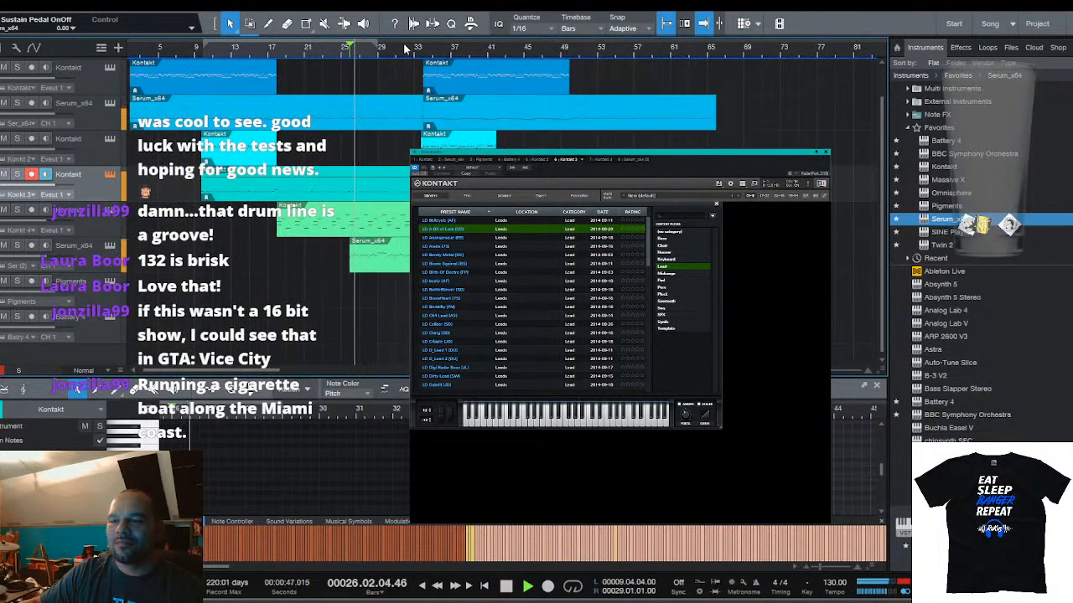
{"action": "scroll", "coordinate": [426, 49], "scroll_direction": "up", "scroll_amount": 1}
{"action": "scroll", "coordinate": [427, 49], "scroll_direction": "up", "scroll_amount": 2}
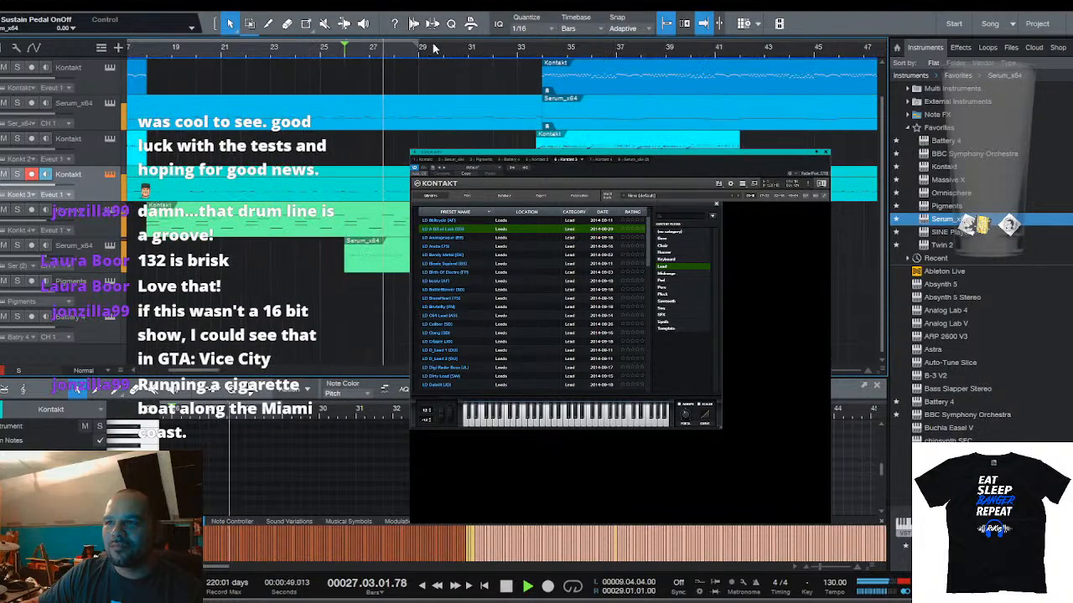
{"action": "scroll", "coordinate": [567, 53], "scroll_direction": "up", "scroll_amount": 2}
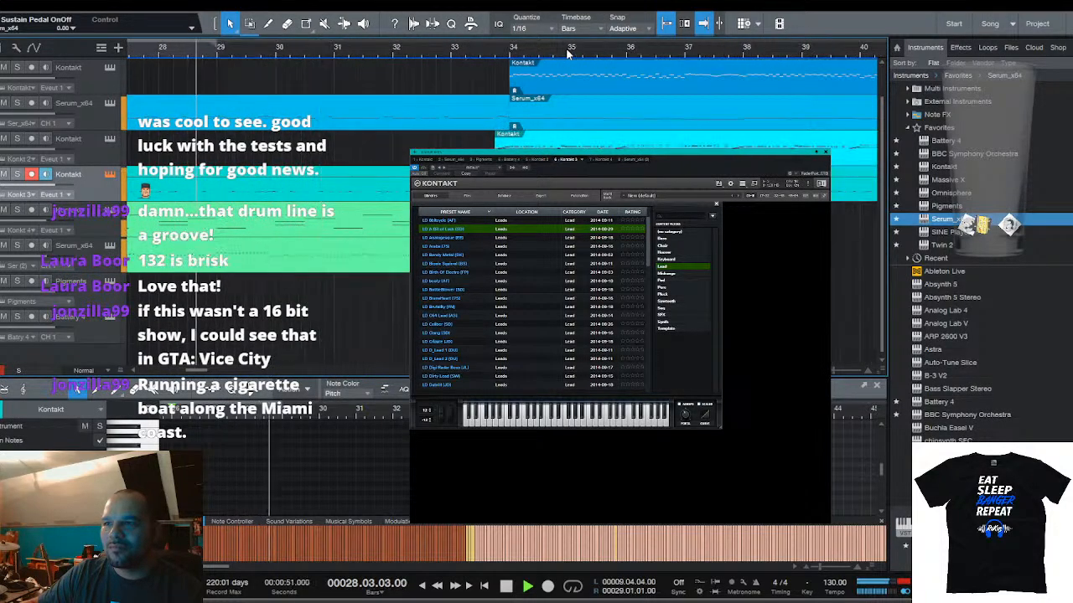
{"action": "scroll", "coordinate": [567, 52], "scroll_direction": "down", "scroll_amount": 2}
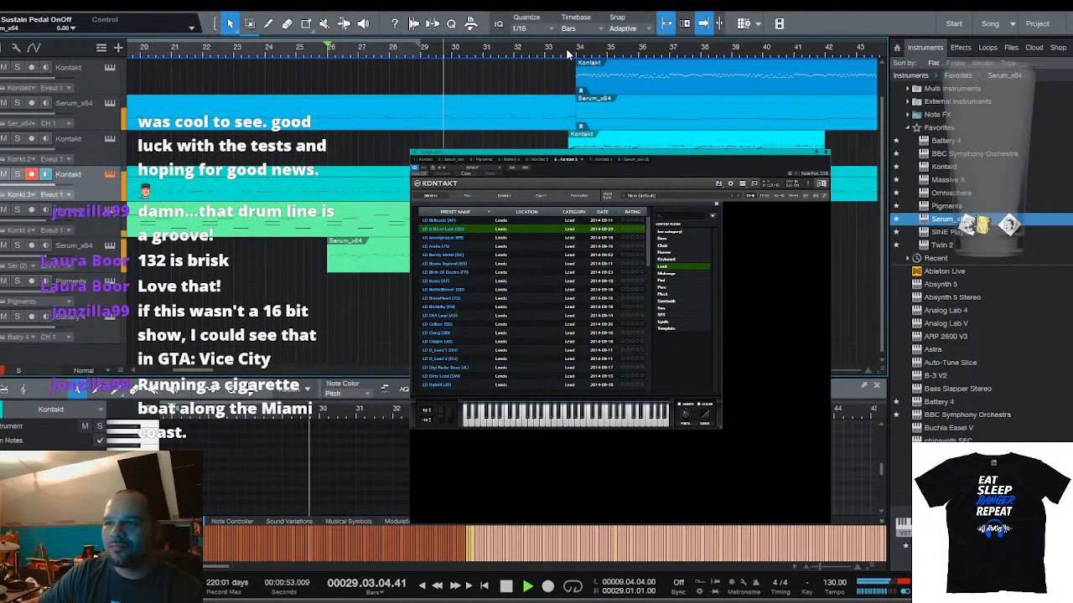
{"action": "scroll", "coordinate": [567, 53], "scroll_direction": "down", "scroll_amount": 2}
{"action": "scroll", "coordinate": [568, 52], "scroll_direction": "down", "scroll_amount": 1}
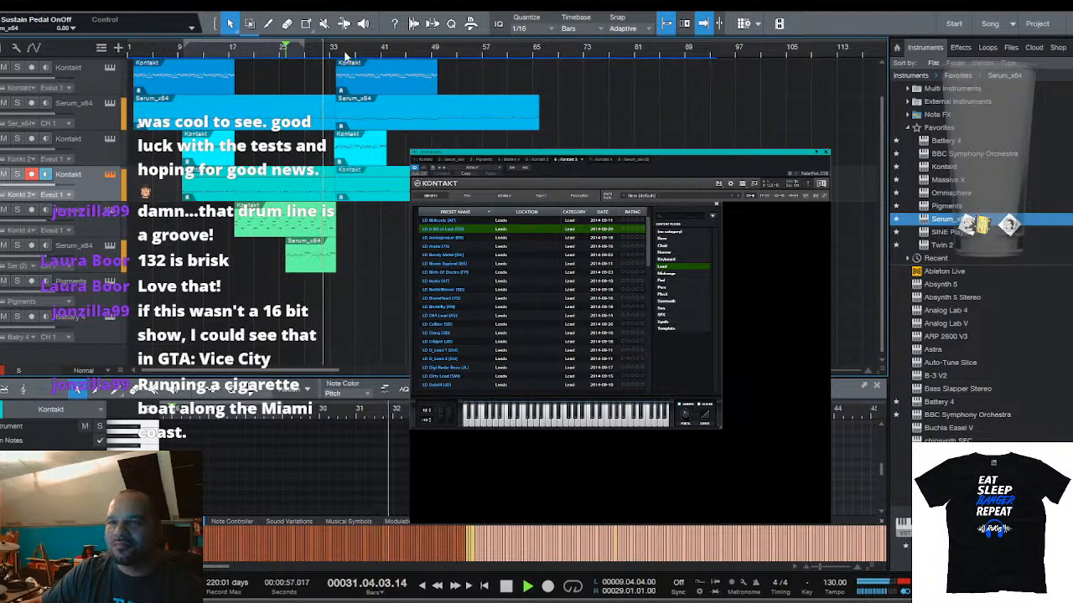
Move the copied Kontakt 3 event earlier so it starts just before bar 34, aligned with the Kontakt 2 copy
{"action": "scroll", "coordinate": [350, 46], "scroll_direction": "up", "scroll_amount": 4}
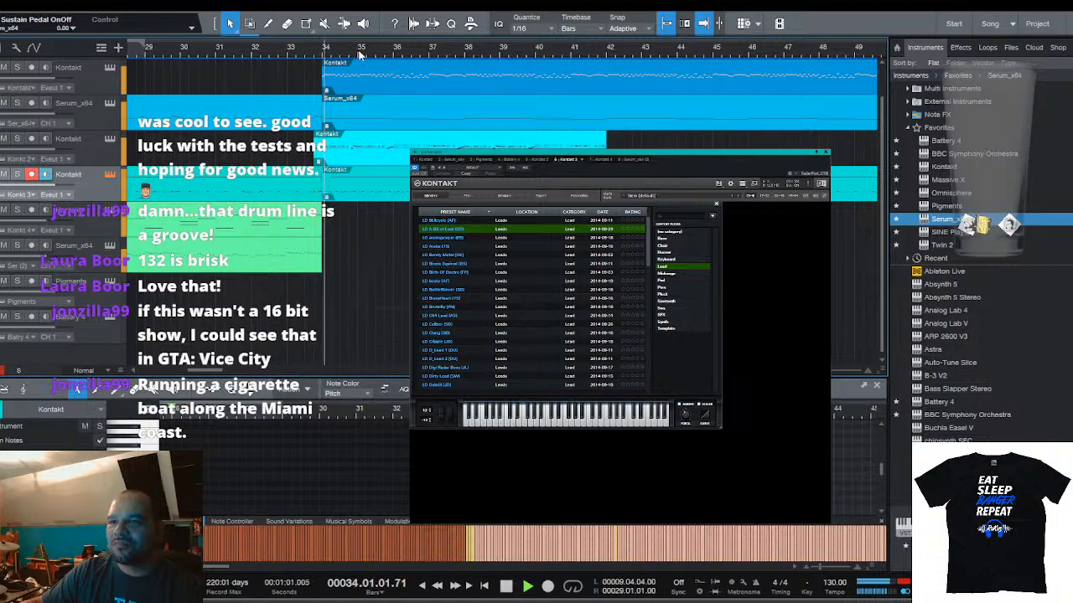
{"action": "key", "text": "space"}
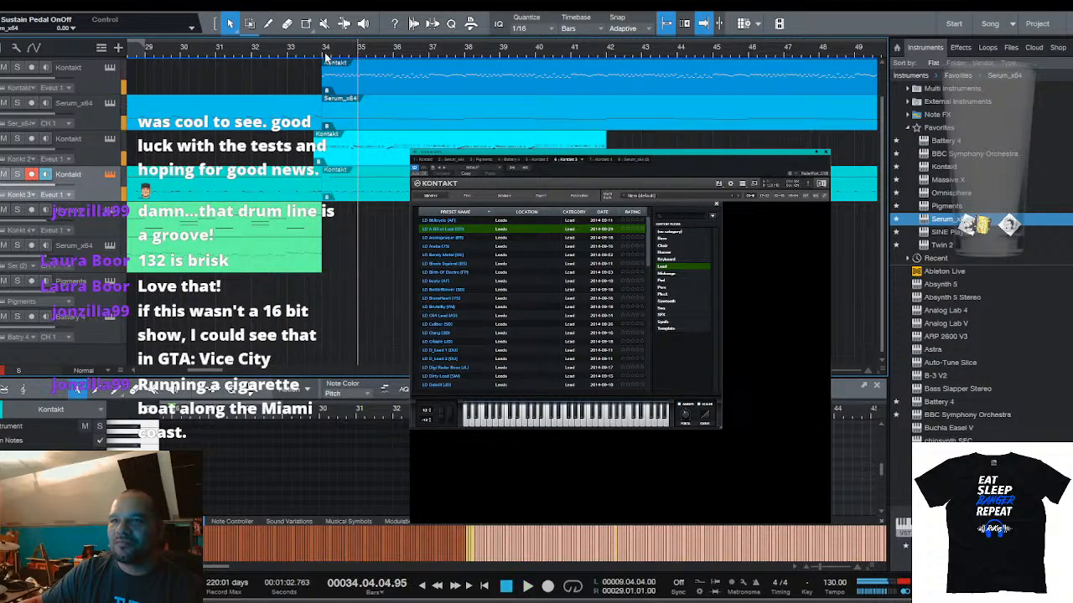
{"action": "scroll", "coordinate": [327, 52], "scroll_direction": "up", "scroll_amount": 2}
{"action": "scroll", "coordinate": [327, 52], "scroll_direction": "up", "scroll_amount": 1}
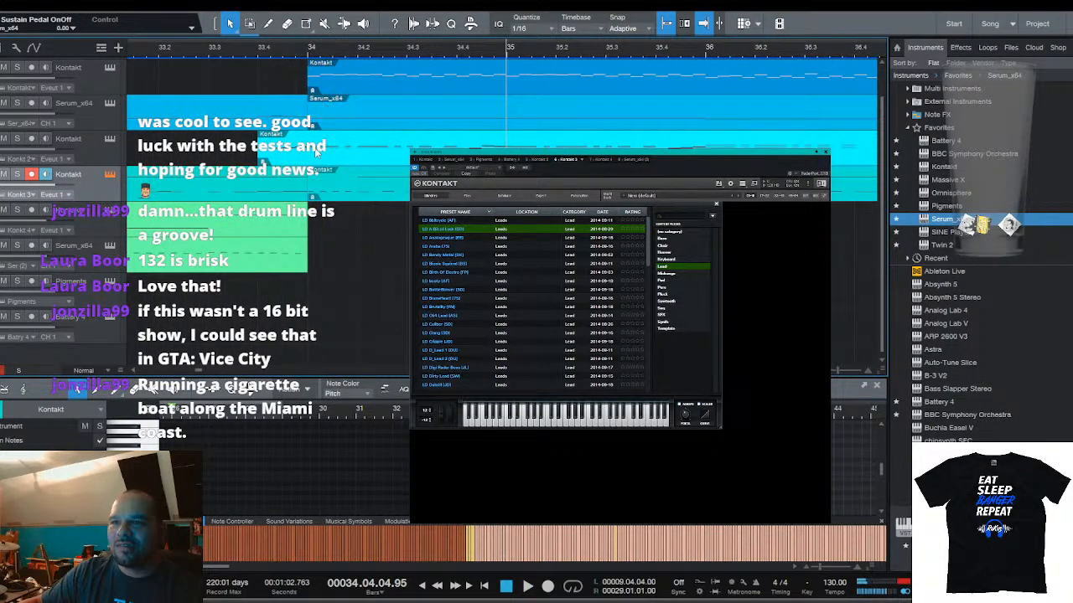
{"action": "left_click_drag", "start_coordinate": [408, 194], "coordinate": [394, 195]}
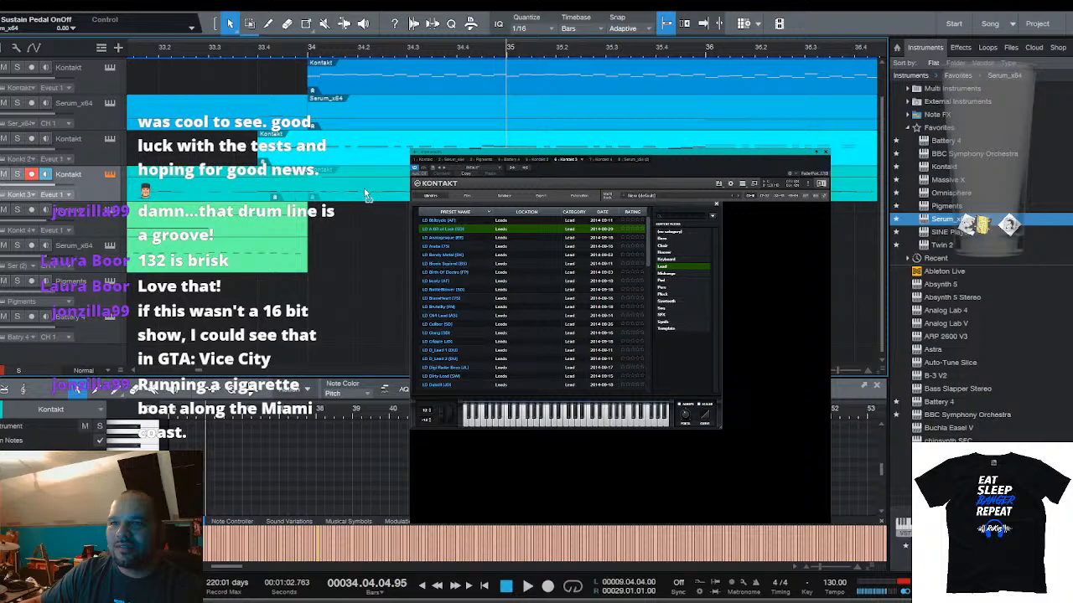
{"action": "scroll", "coordinate": [374, 56], "scroll_direction": "down", "scroll_amount": 3}
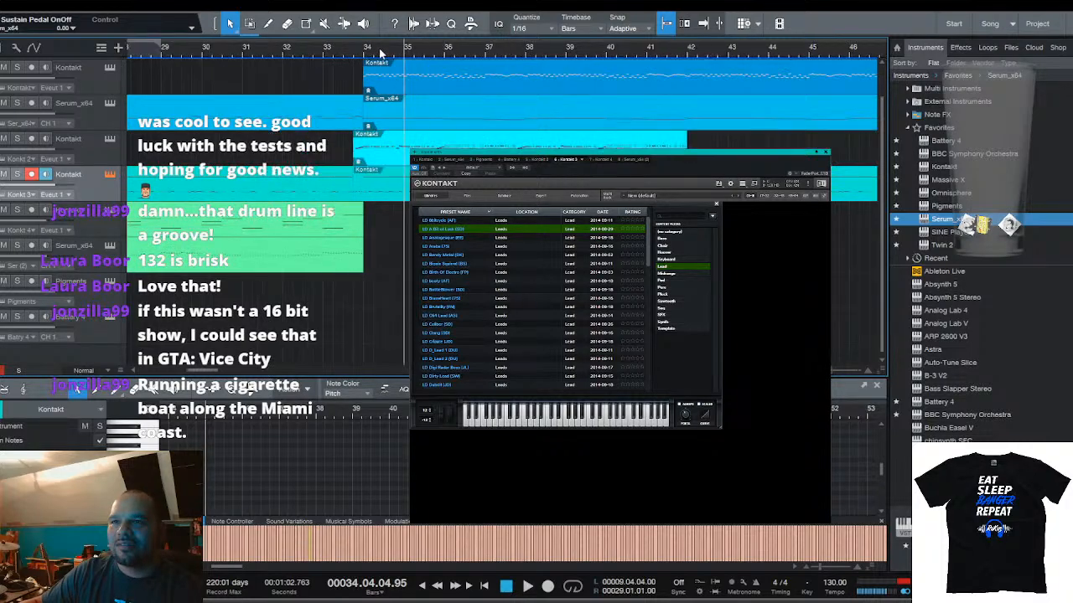
Play the transition into bar 34 and follow the copied parts through to bar 41
{"action": "key", "text": "space"}
{"action": "scroll", "coordinate": [481, 52], "scroll_direction": "up", "scroll_amount": 5}
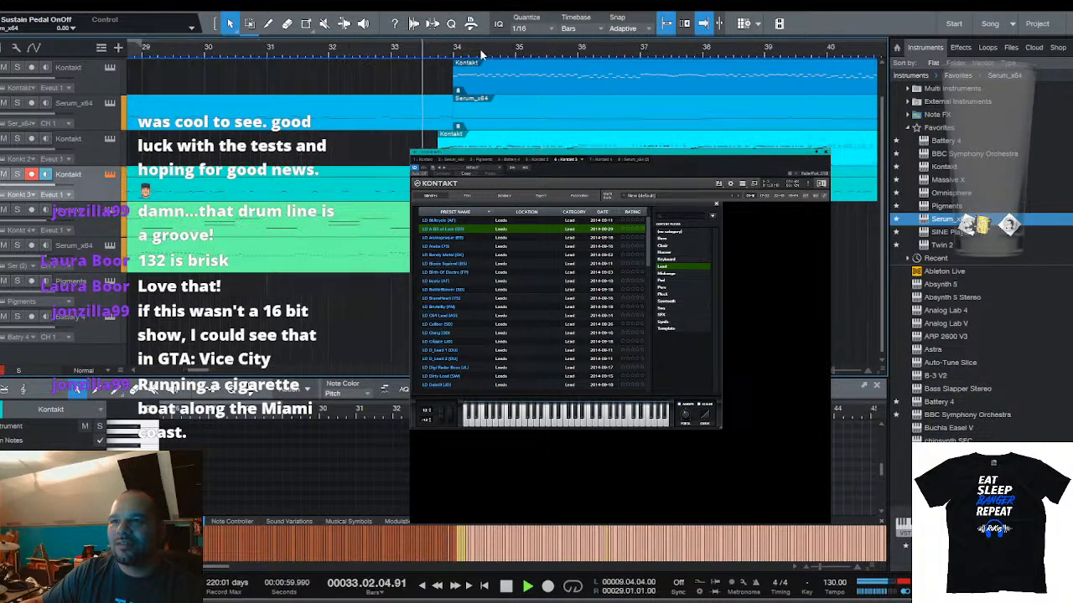
{"action": "scroll", "coordinate": [481, 52], "scroll_direction": "down", "scroll_amount": 4}
{"action": "scroll", "coordinate": [481, 56], "scroll_direction": "down", "scroll_amount": 3}
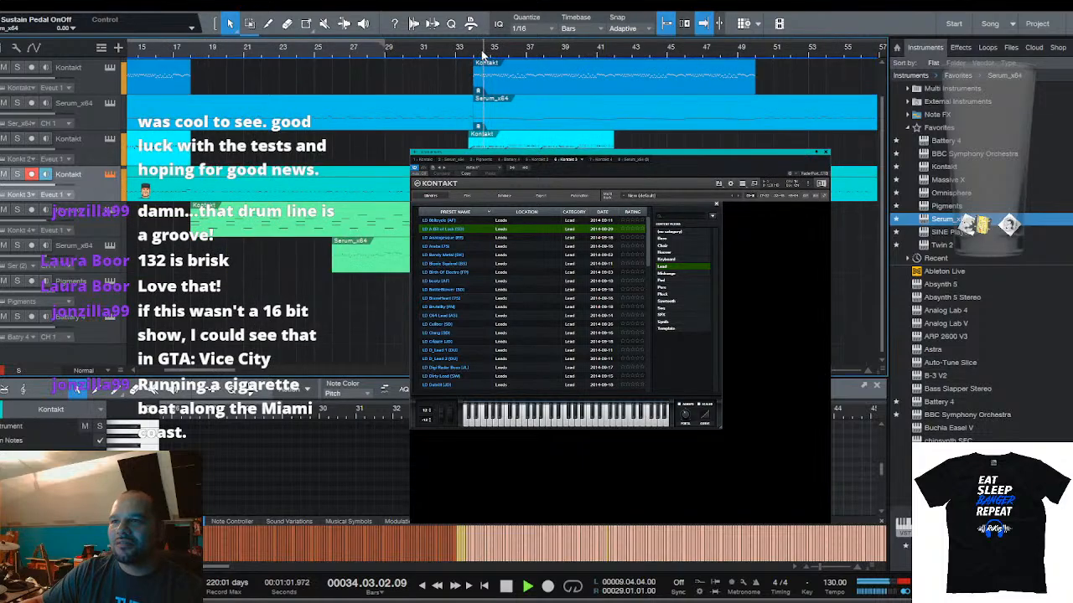
{"action": "scroll", "coordinate": [565, 117], "scroll_direction": "up", "scroll_amount": 1}
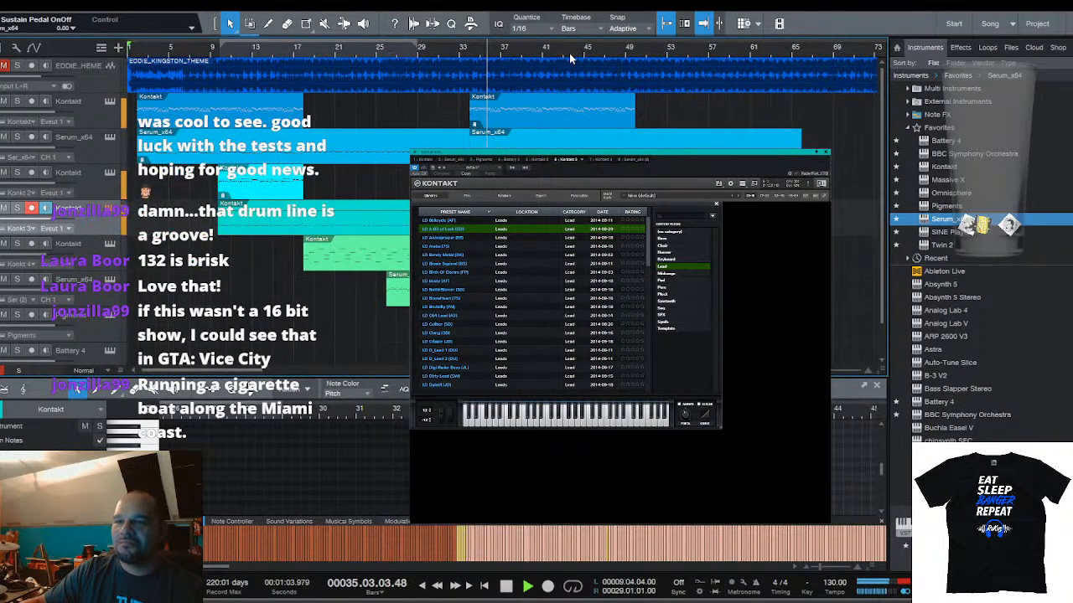
{"action": "scroll", "coordinate": [569, 58], "scroll_direction": "down", "scroll_amount": 3}
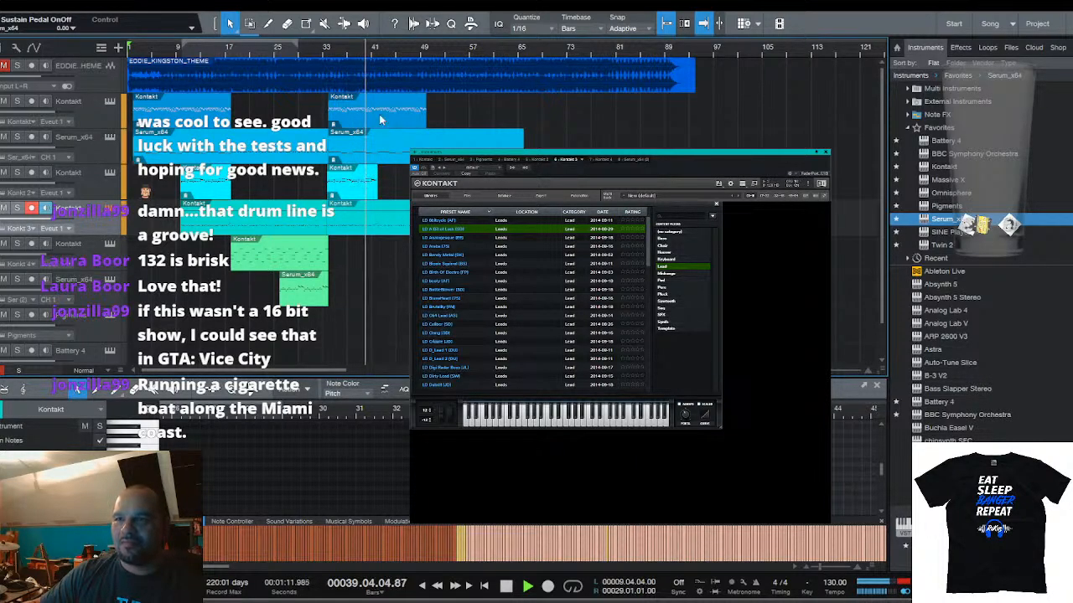
{"action": "scroll", "coordinate": [375, 53], "scroll_direction": "up", "scroll_amount": 3}
{"action": "scroll", "coordinate": [382, 49], "scroll_direction": "down", "scroll_amount": 1}
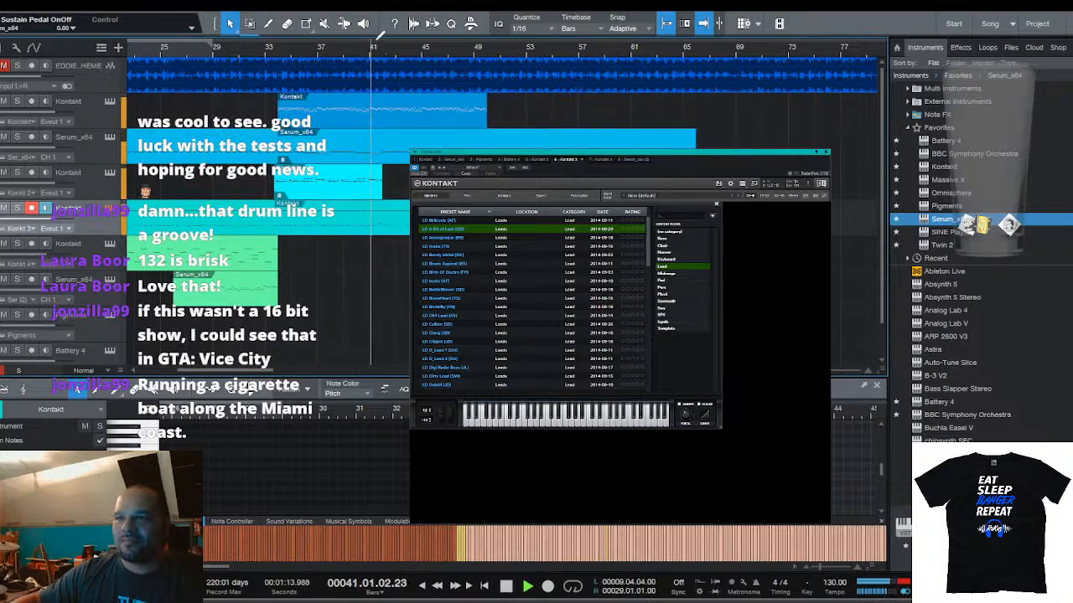
Duplicate the copied Kontakt 2 event and place the duplicate so it starts just before bar 42
{"action": "left_click", "coordinate": [339, 195]}
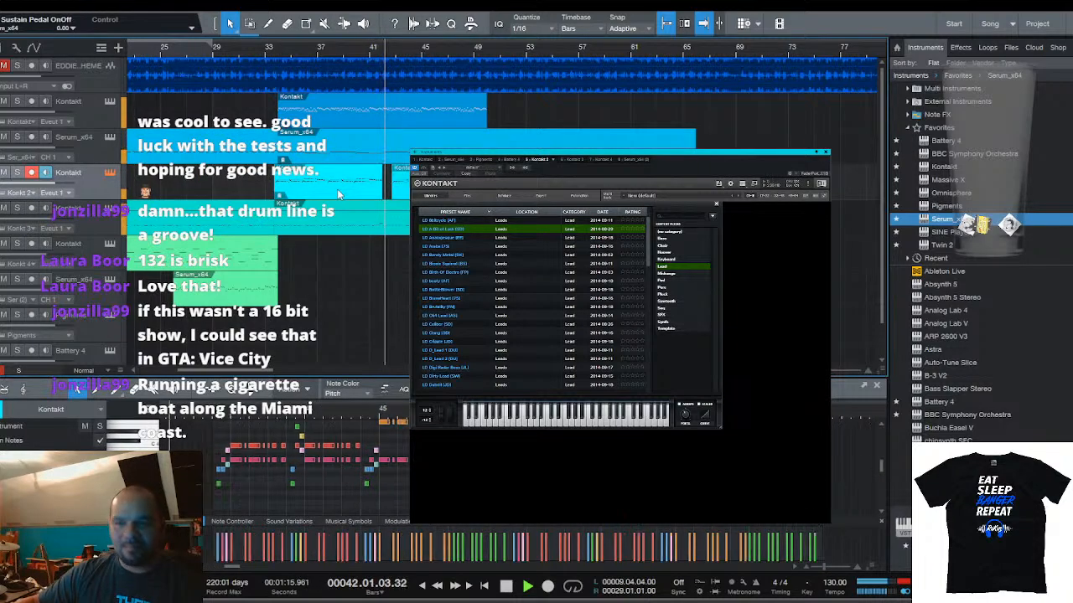
{"action": "key", "text": "space"}
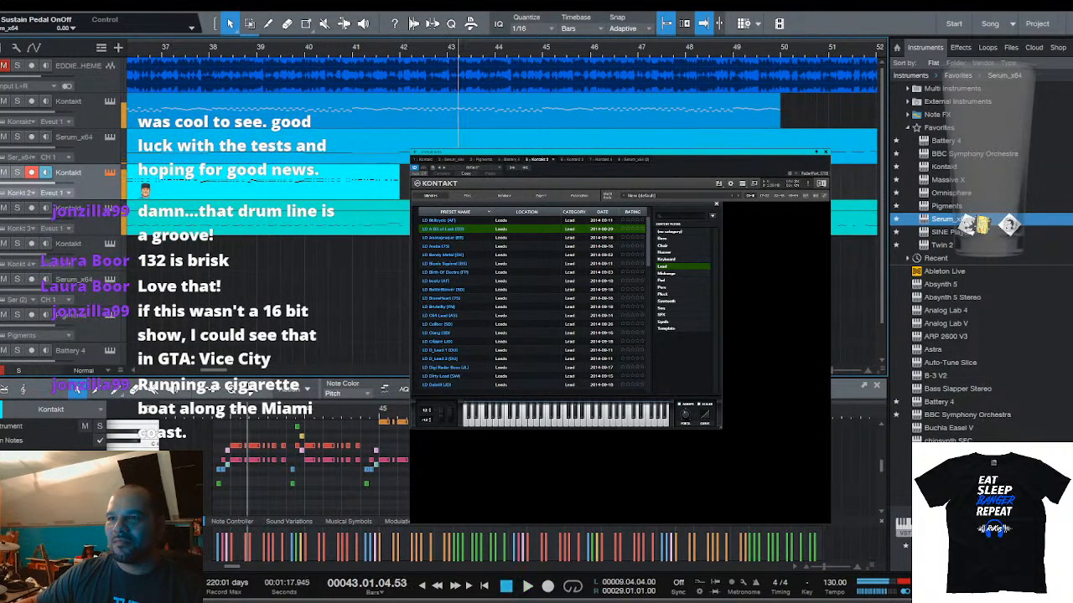
{"action": "scroll", "coordinate": [418, 48], "scroll_direction": "down", "scroll_amount": 5}
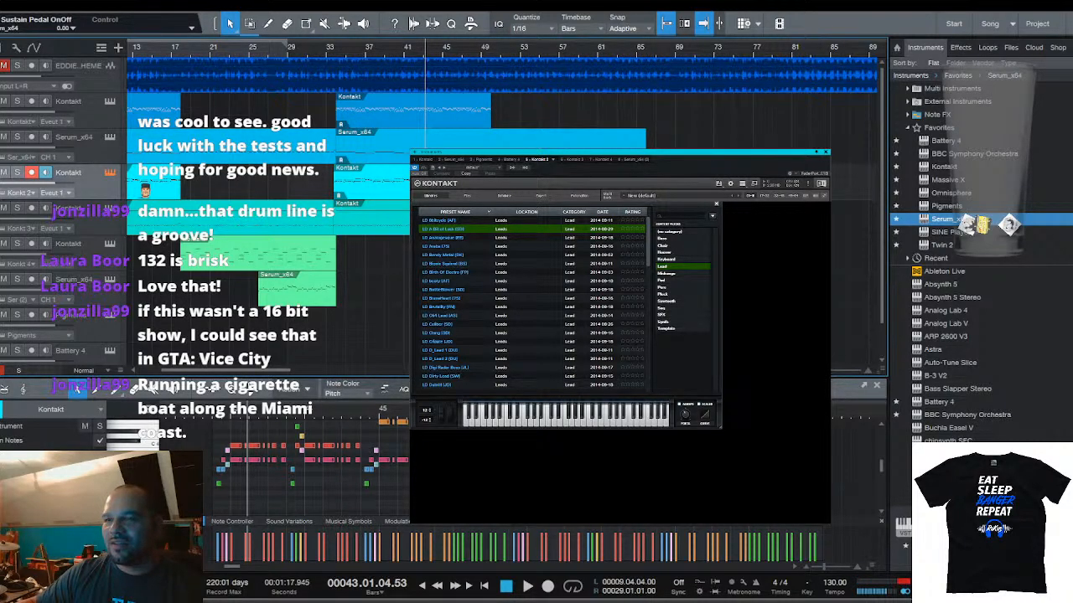
{"action": "scroll", "coordinate": [401, 50], "scroll_direction": "up", "scroll_amount": 5}
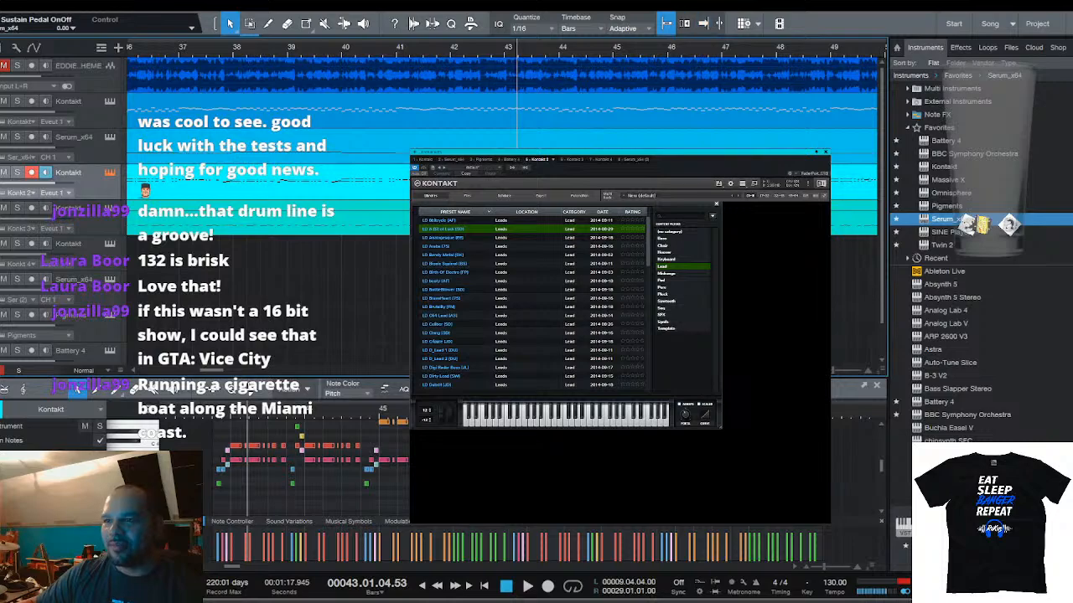
{"action": "scroll", "coordinate": [489, 59], "scroll_direction": "down", "scroll_amount": 5}
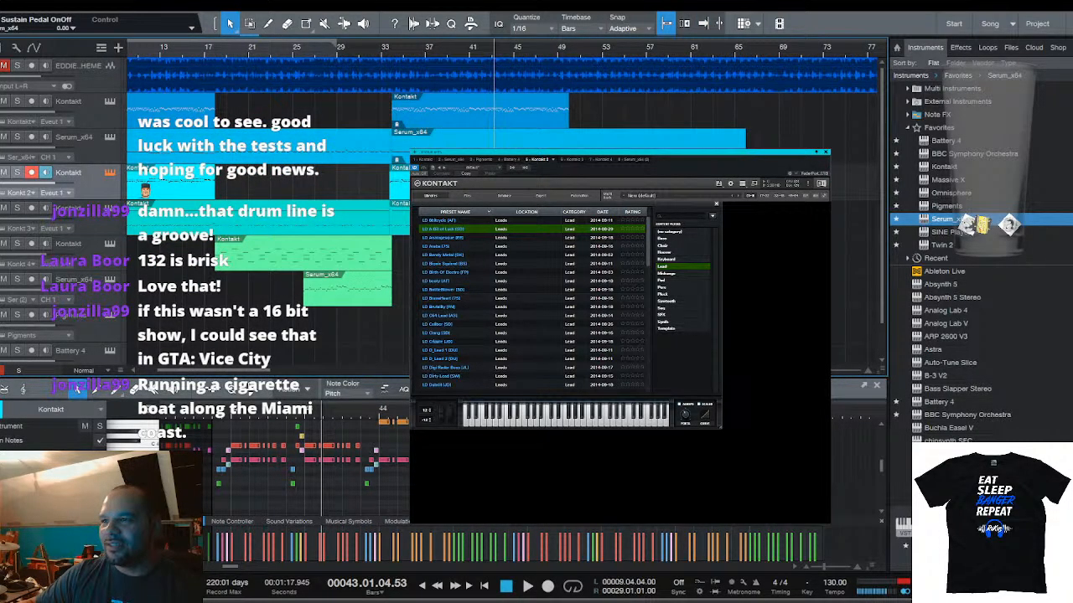
{"action": "left_click", "coordinate": [70, 208]}
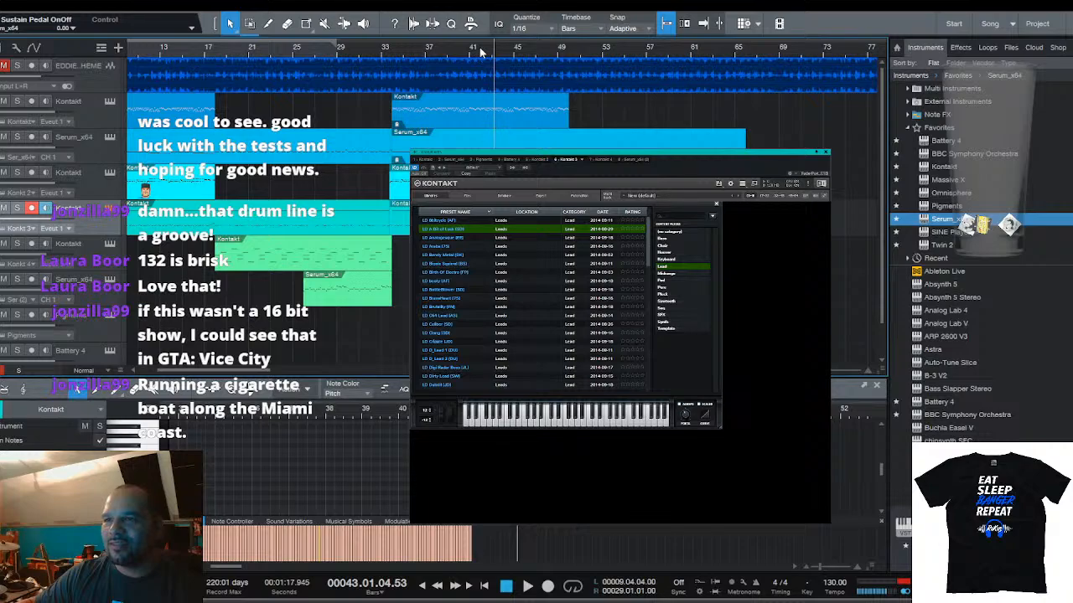
{"action": "scroll", "coordinate": [483, 53], "scroll_direction": "up", "scroll_amount": 5}
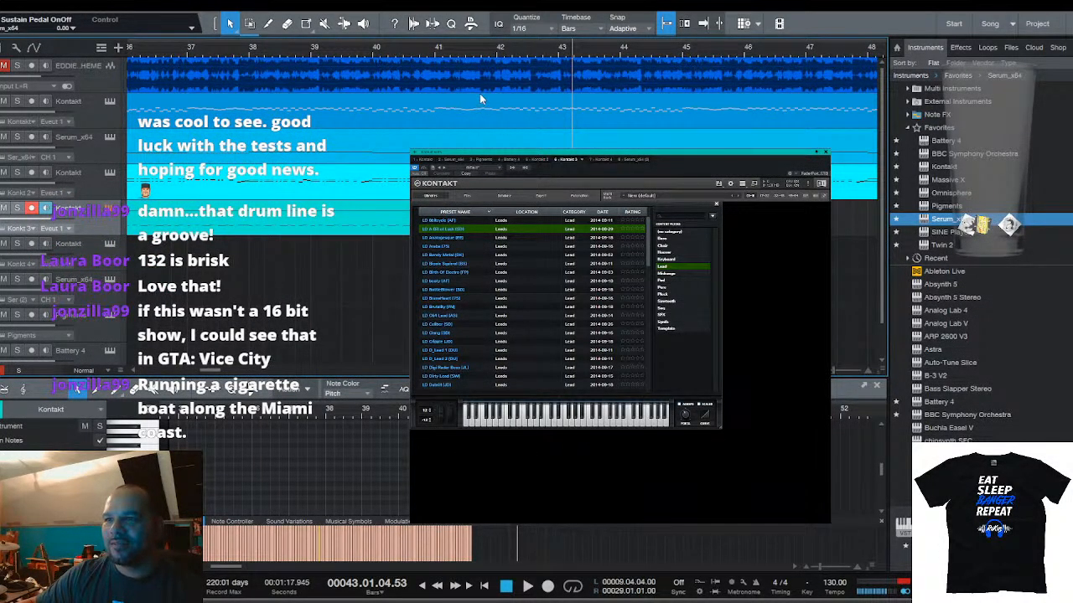
{"action": "scroll", "coordinate": [489, 51], "scroll_direction": "up", "scroll_amount": 6}
{"action": "left_click", "coordinate": [68, 172]}
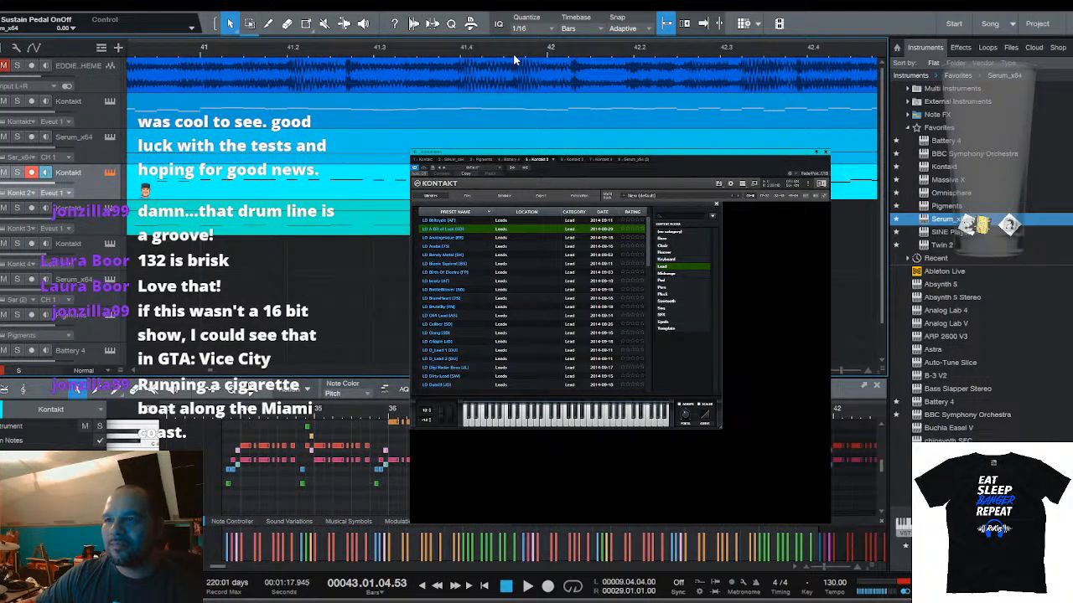
{"action": "scroll", "coordinate": [516, 55], "scroll_direction": "down", "scroll_amount": 8}
Play the song from bar 34 and duplicate the copied Kontakt 3 event directly after itself
{"action": "key", "text": "space"}
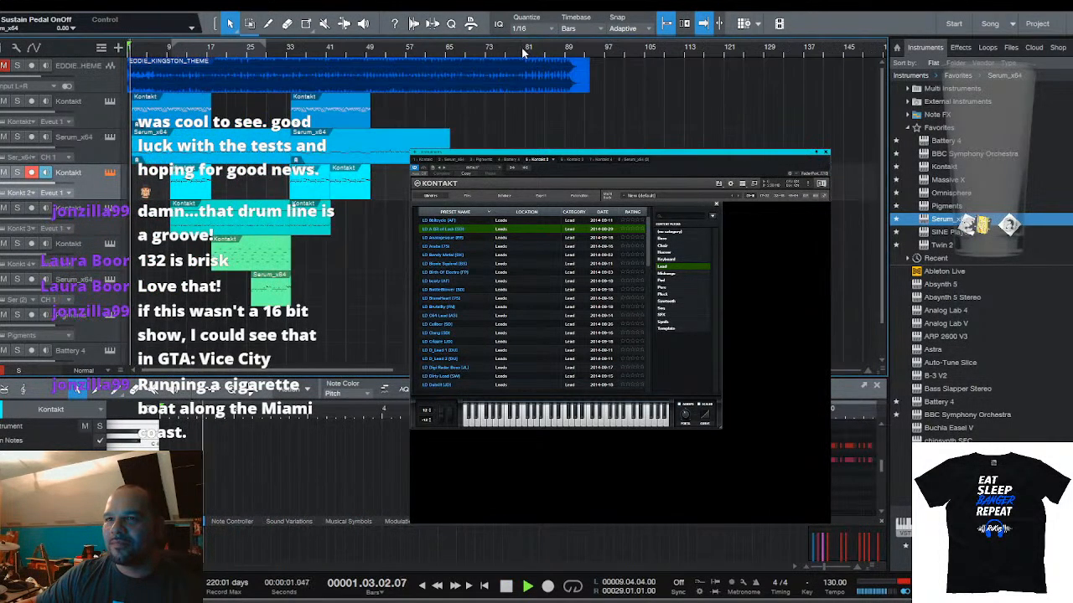
{"action": "key", "text": "space"}
{"action": "key", "text": "space"}
{"action": "left_click", "coordinate": [292, 50]}
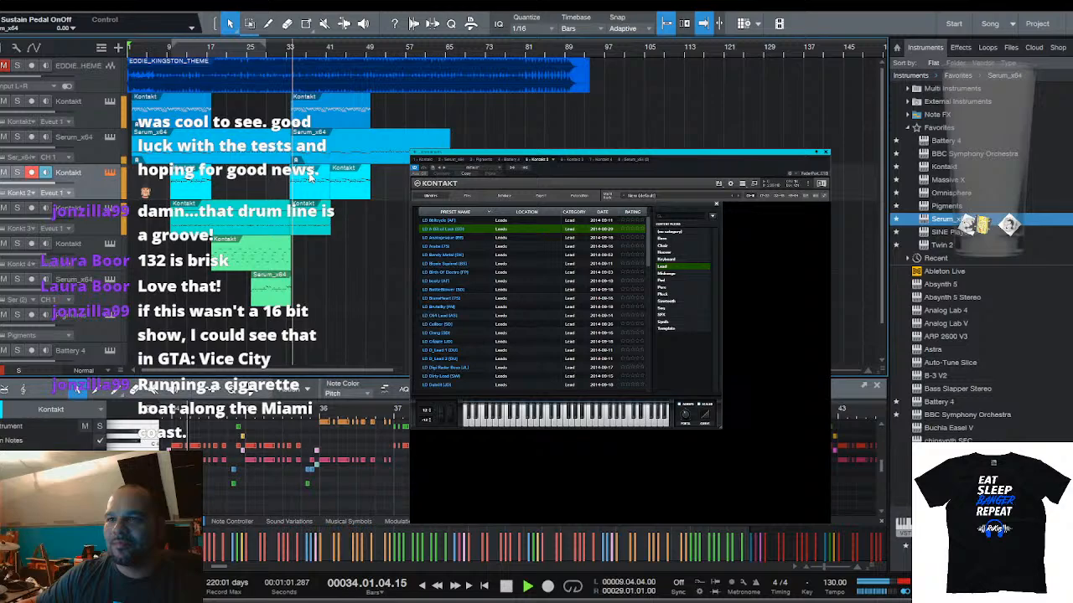
{"action": "left_click", "coordinate": [298, 233]}
{"action": "key", "text": "d"}
{"action": "scroll", "coordinate": [336, 39], "scroll_direction": "up", "scroll_amount": 4}
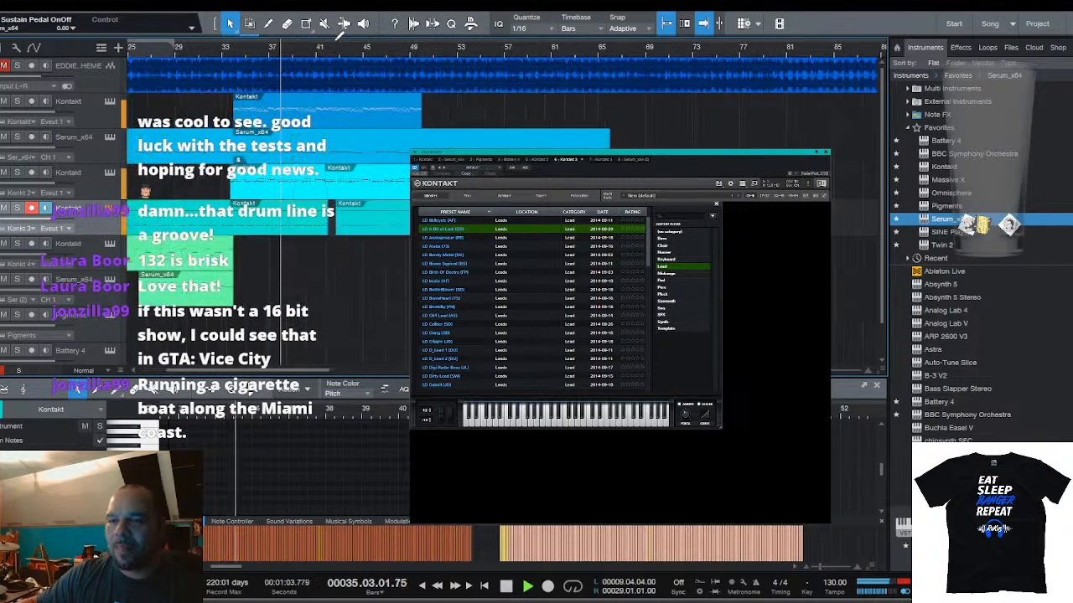
Move the duplicated Kontakt 3 event earlier to start at 41.4, and play through the join at bar 42
{"action": "scroll", "coordinate": [339, 37], "scroll_direction": "up", "scroll_amount": 5}
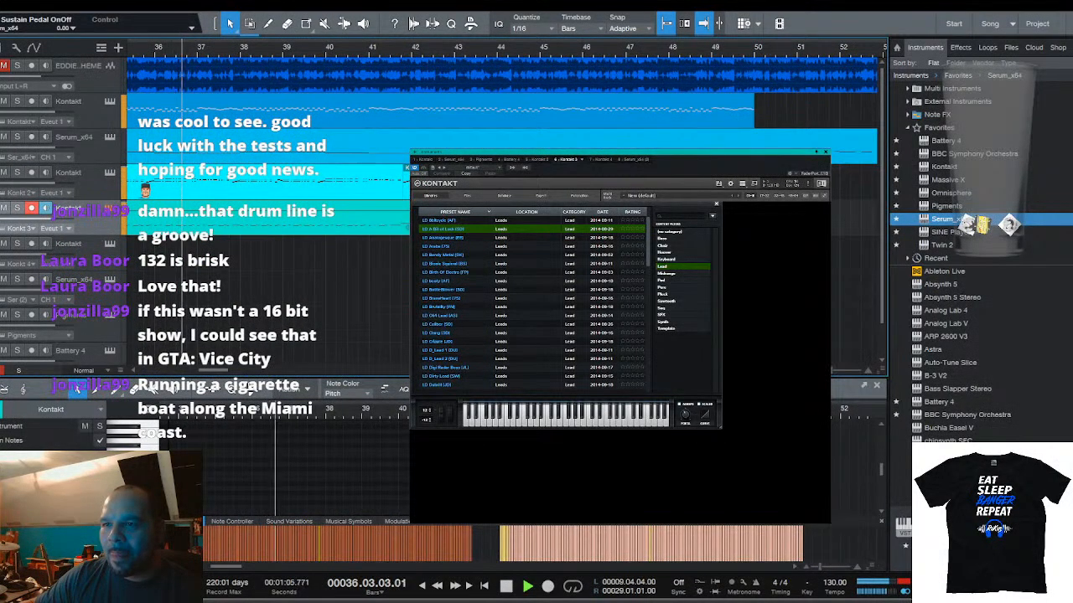
{"action": "left_click_drag", "start_coordinate": [478, 218], "coordinate": [446, 218]}
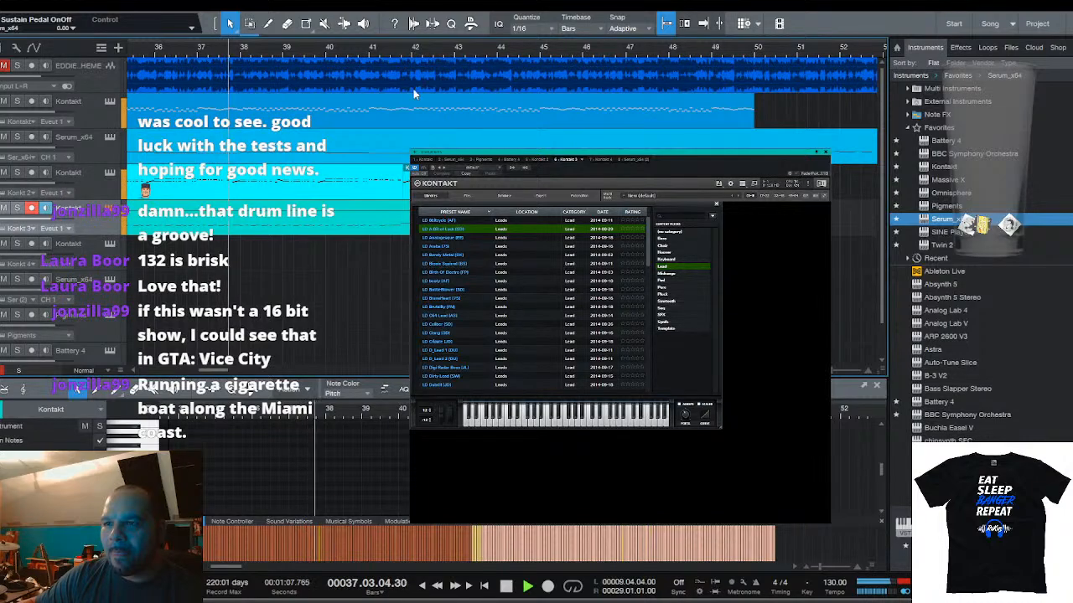
{"action": "scroll", "coordinate": [422, 50], "scroll_direction": "up", "scroll_amount": 5}
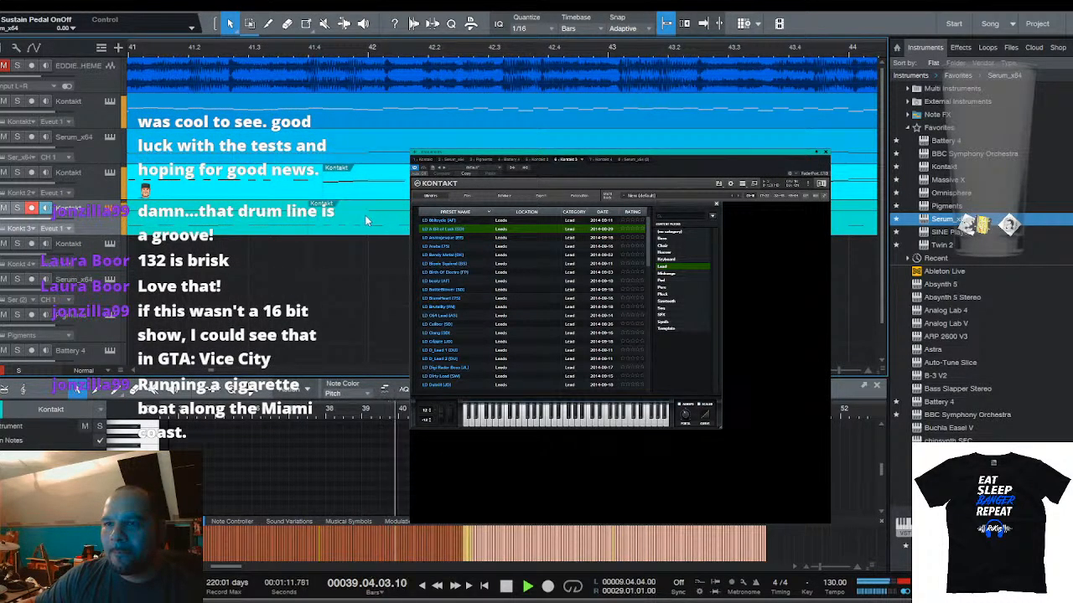
{"action": "scroll", "coordinate": [420, 49], "scroll_direction": "down", "scroll_amount": 5}
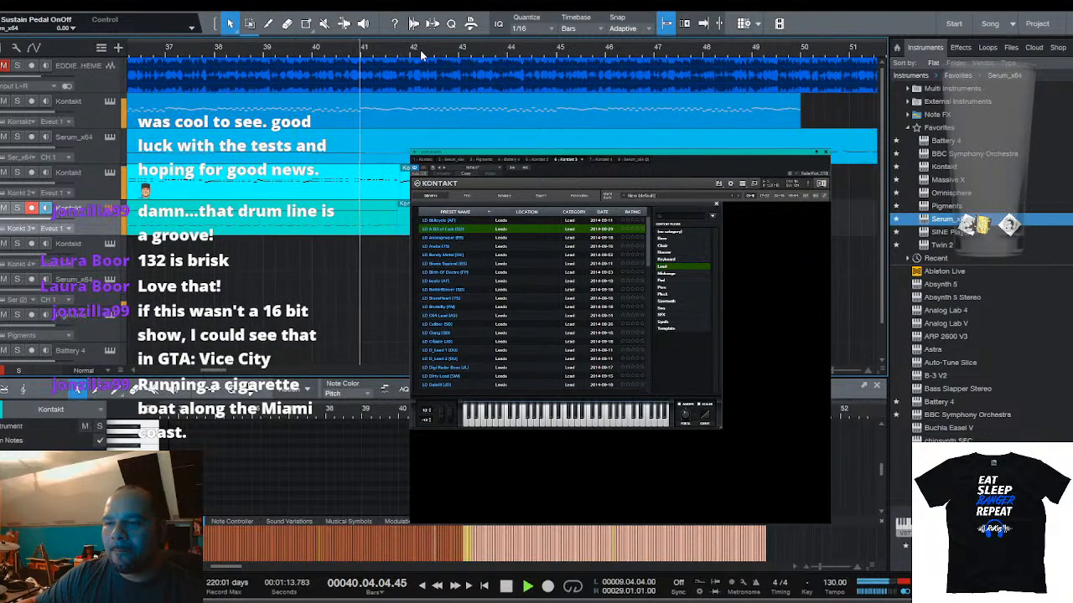
{"action": "scroll", "coordinate": [421, 50], "scroll_direction": "down", "scroll_amount": 2}
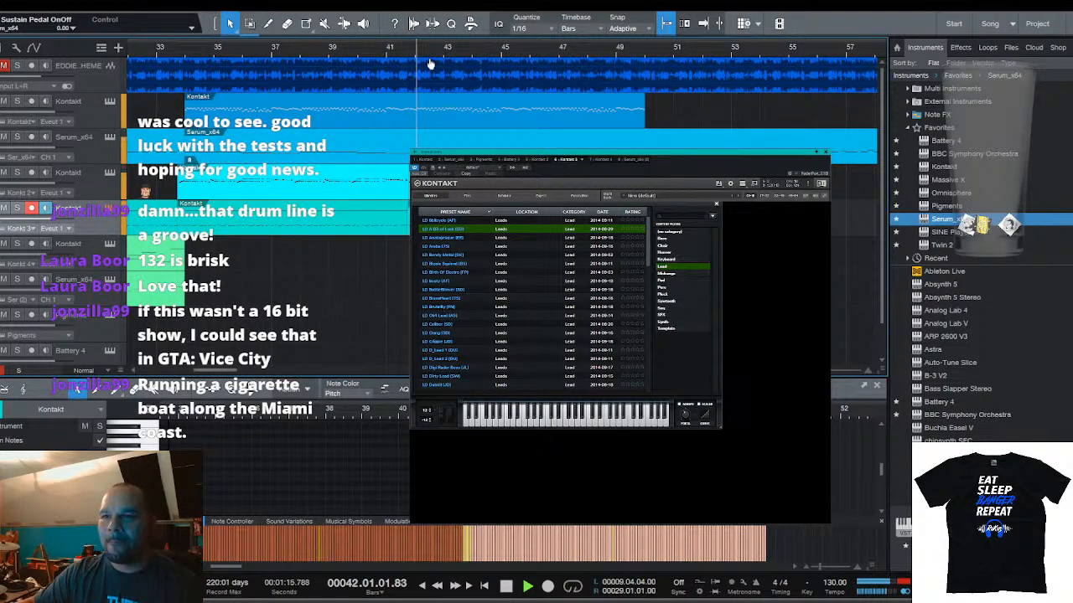
{"action": "scroll", "coordinate": [429, 64], "scroll_direction": "down", "scroll_amount": 3}
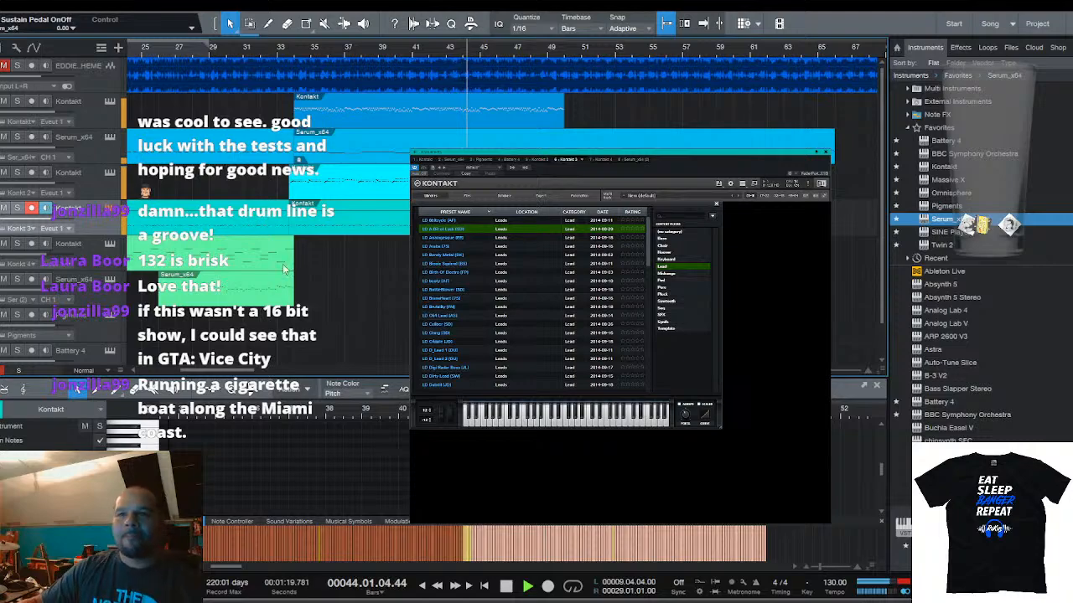
Copy the Serum lead event from bar 26 to start just before bar 42, in line with the duplicated Kontakt events
{"action": "key", "text": "space"}
{"action": "left_click", "coordinate": [206, 295]}
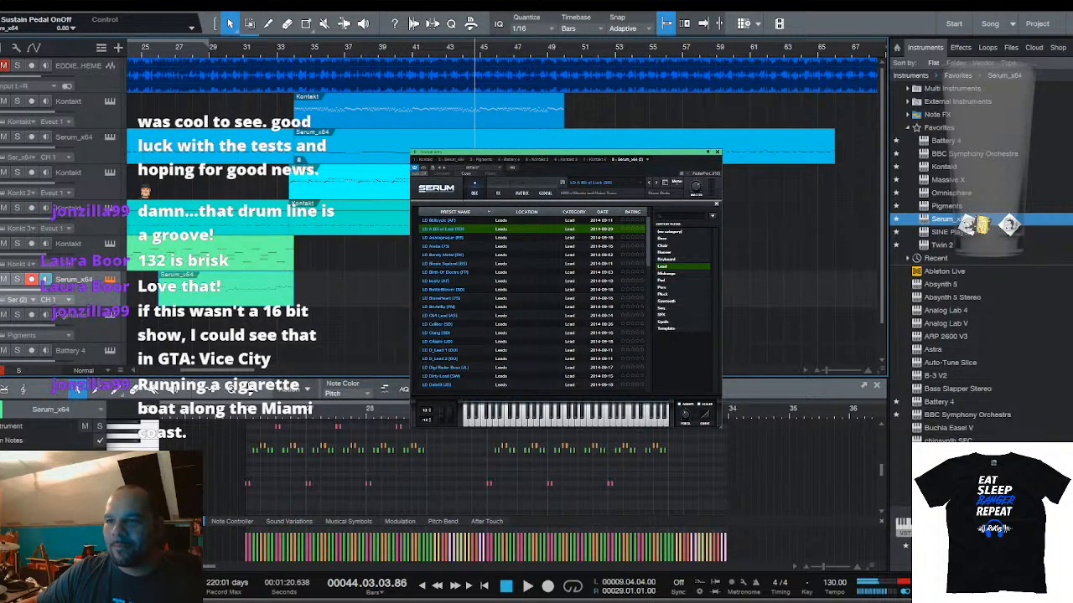
{"action": "left_click", "coordinate": [703, 23]}
{"action": "key", "text": "comma"}
{"action": "key", "text": "space"}
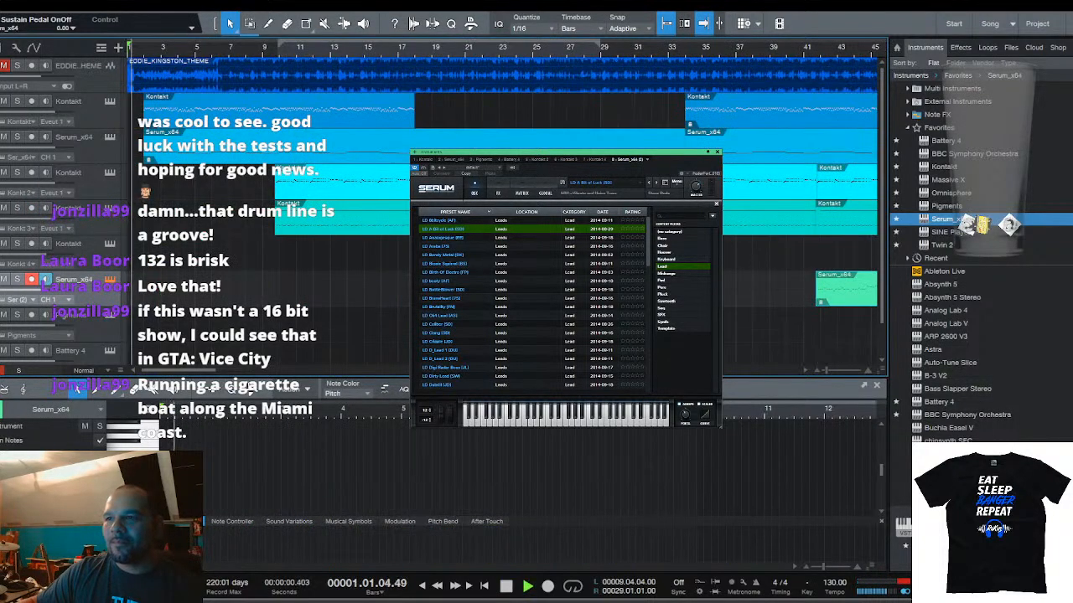
{"action": "scroll", "coordinate": [457, 73], "scroll_direction": "down", "scroll_amount": 4}
Shift the copied Serum lead event to start at bar 42 and play the section from bar 36
{"action": "left_click", "coordinate": [333, 52]}
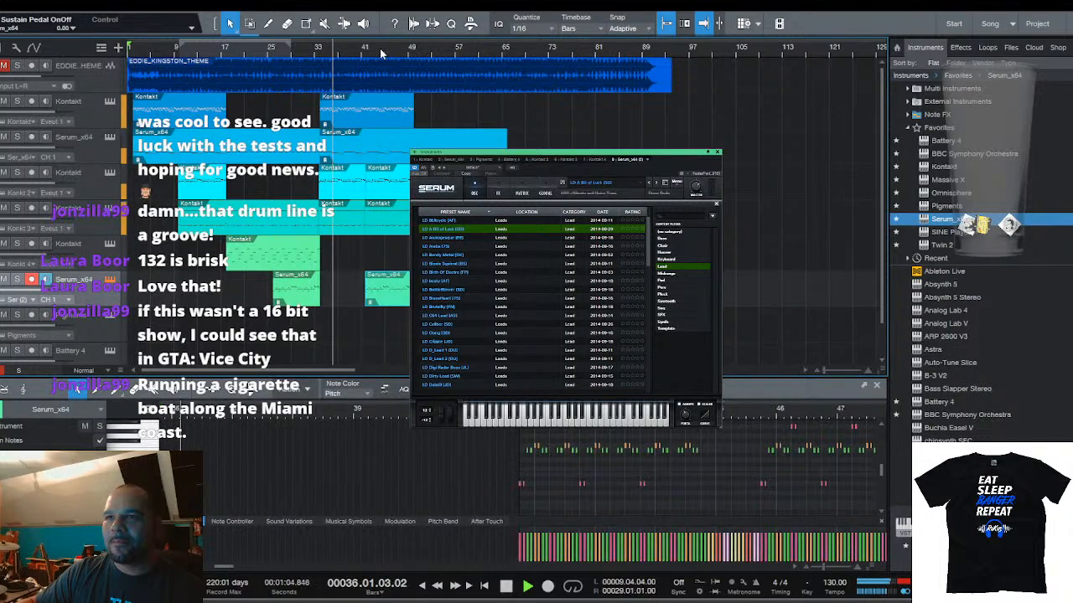
{"action": "scroll", "coordinate": [386, 50], "scroll_direction": "up", "scroll_amount": 5}
{"action": "scroll", "coordinate": [501, 65], "scroll_direction": "down", "scroll_amount": 5}
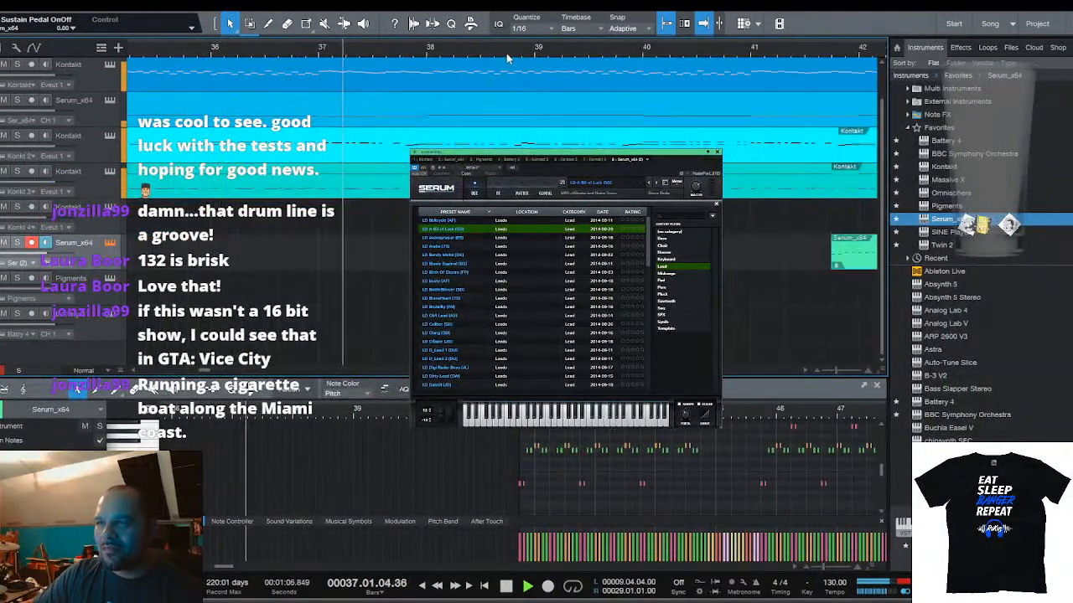
{"action": "scroll", "coordinate": [681, 48], "scroll_direction": "up", "scroll_amount": 4}
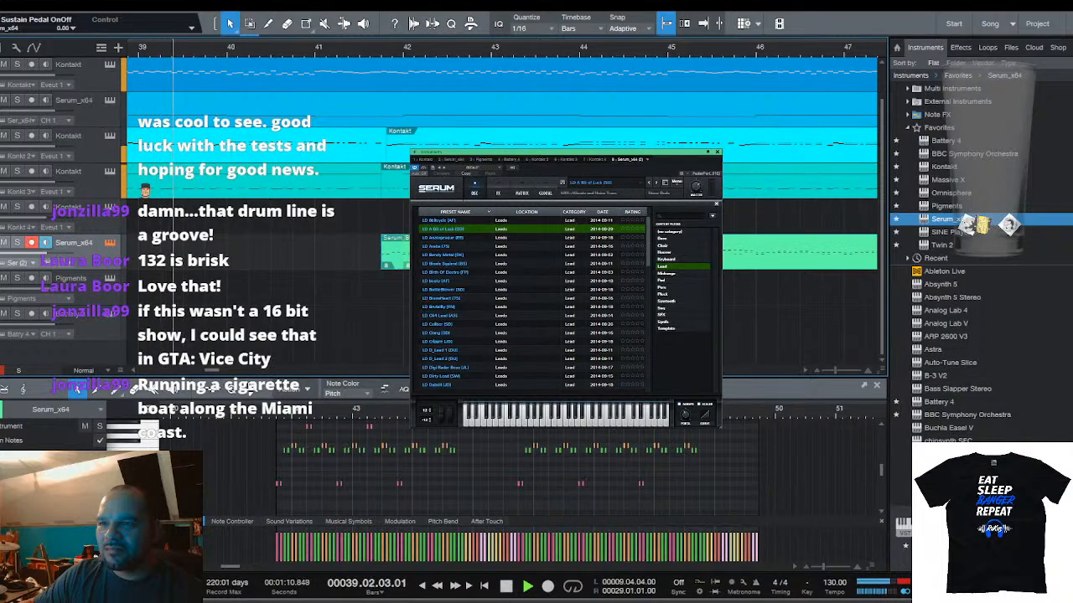
{"action": "scroll", "coordinate": [457, 46], "scroll_direction": "down", "scroll_amount": 5}
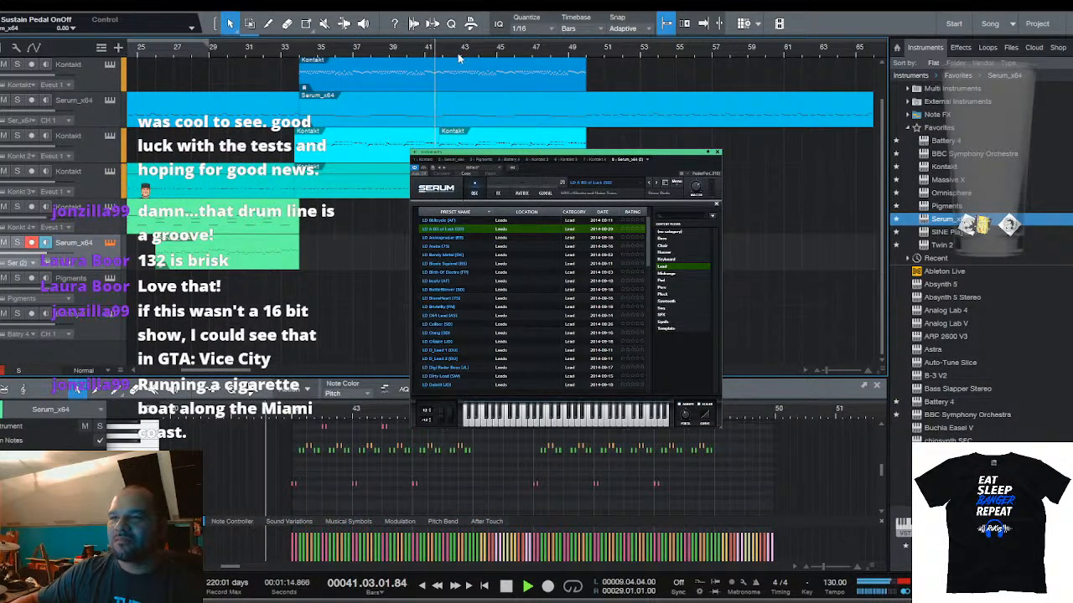
{"action": "scroll", "coordinate": [457, 50], "scroll_direction": "up", "scroll_amount": 5}
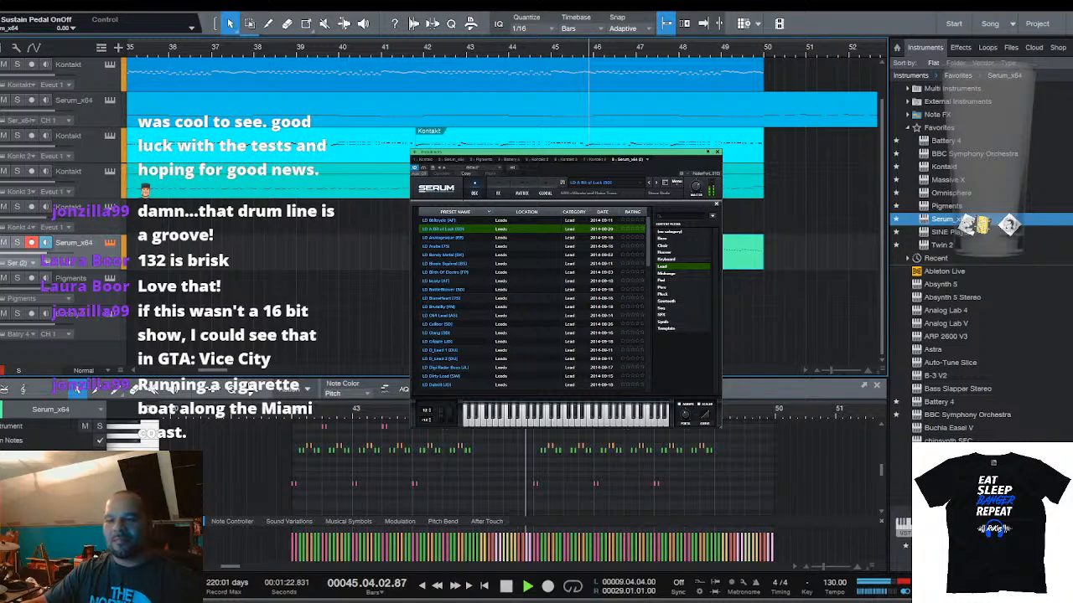
{"action": "key", "text": "space"}
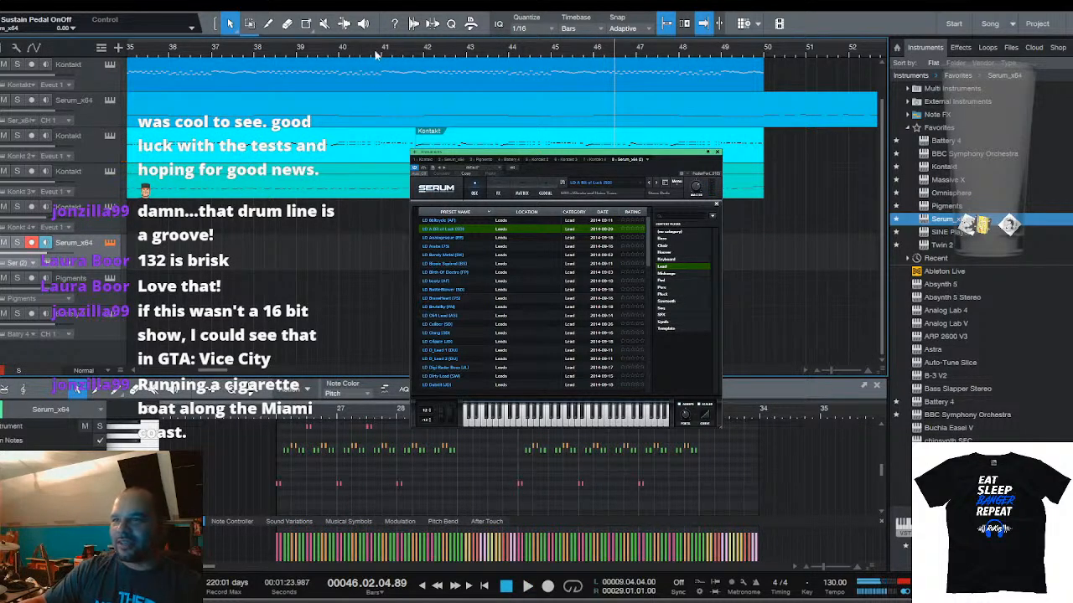
Shorten the Serum event starting at bar 34 so it ends at bar 50, in line with the Kontakt event above
{"action": "scroll", "coordinate": [422, 57], "scroll_direction": "down", "scroll_amount": 3}
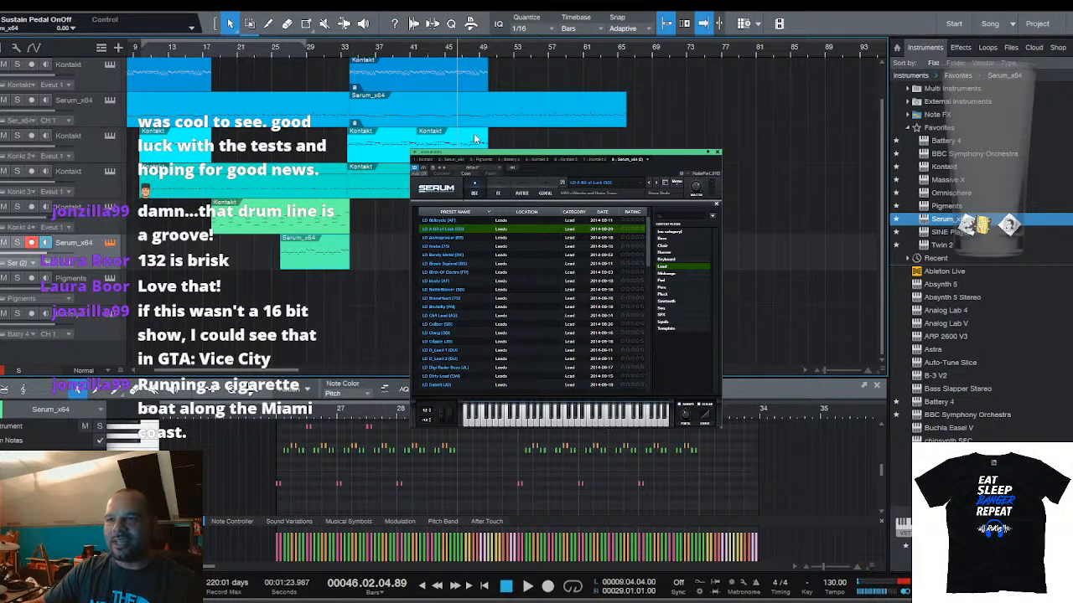
{"action": "left_click_drag", "start_coordinate": [629, 110], "coordinate": [493, 120]}
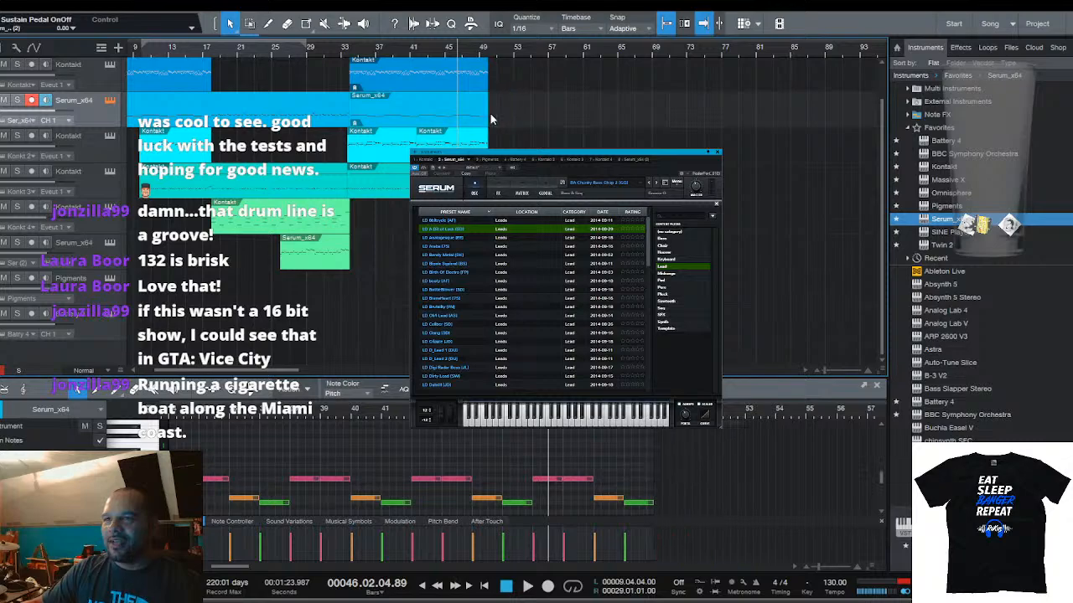
{"action": "scroll", "coordinate": [458, 51], "scroll_direction": "down", "scroll_amount": 2}
{"action": "scroll", "coordinate": [165, 56], "scroll_direction": "up", "scroll_amount": 3}
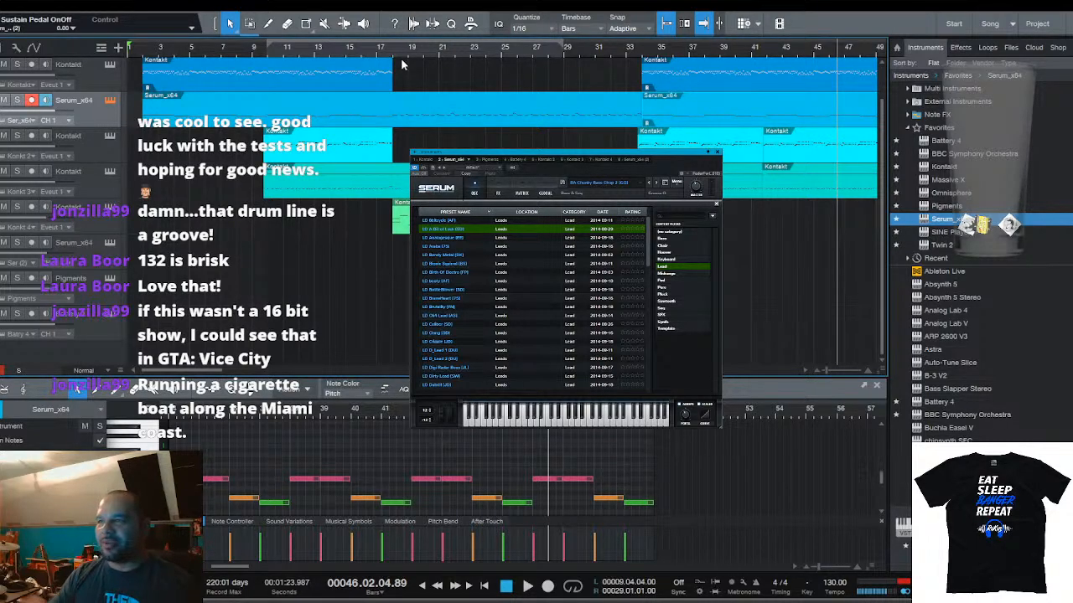
{"action": "scroll", "coordinate": [411, 51], "scroll_direction": "down", "scroll_amount": 4}
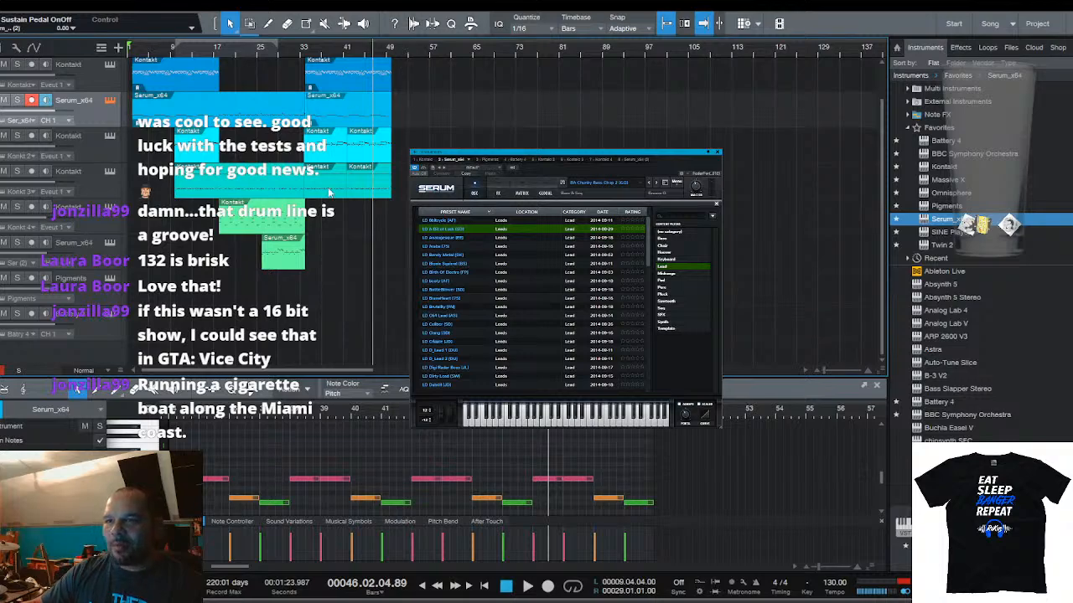
{"action": "scroll", "coordinate": [330, 192], "scroll_direction": "up", "scroll_amount": 1}
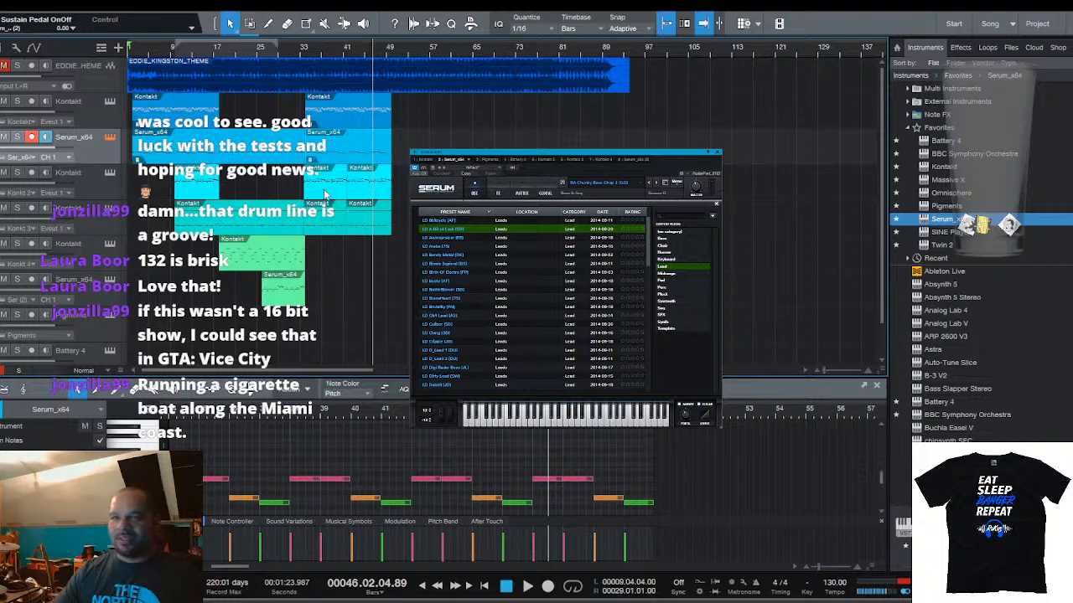
Solo the topmost Kontakt instrument track and play it from the beginning of the song
{"action": "left_click", "coordinate": [16, 101]}
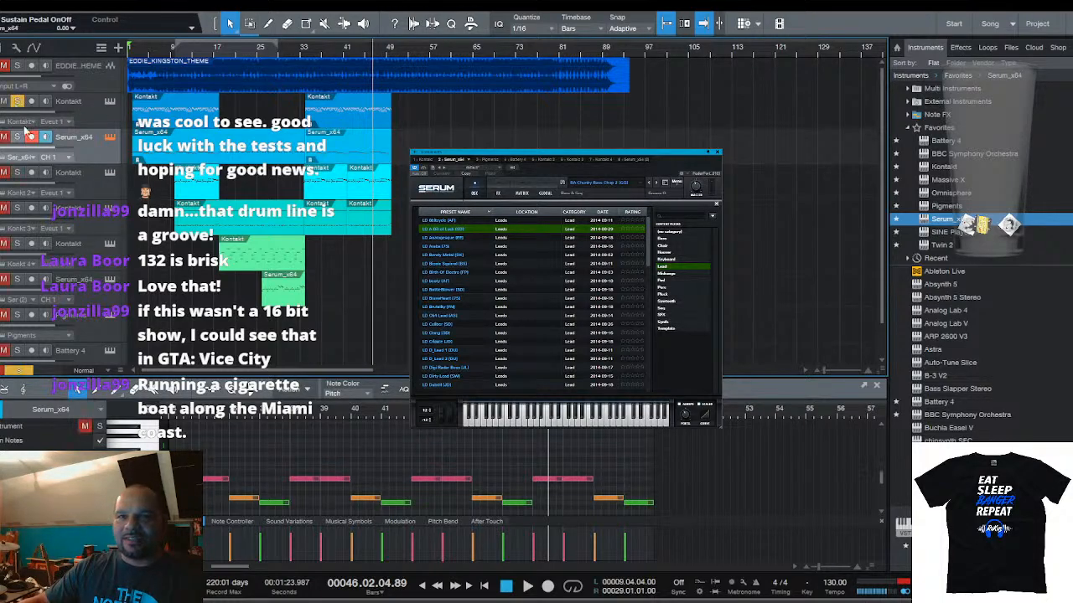
{"action": "left_click", "coordinate": [31, 136]}
{"action": "key", "text": "comma"}
{"action": "key", "text": "space"}
{"action": "scroll", "coordinate": [132, 48], "scroll_direction": "up", "scroll_amount": 5}
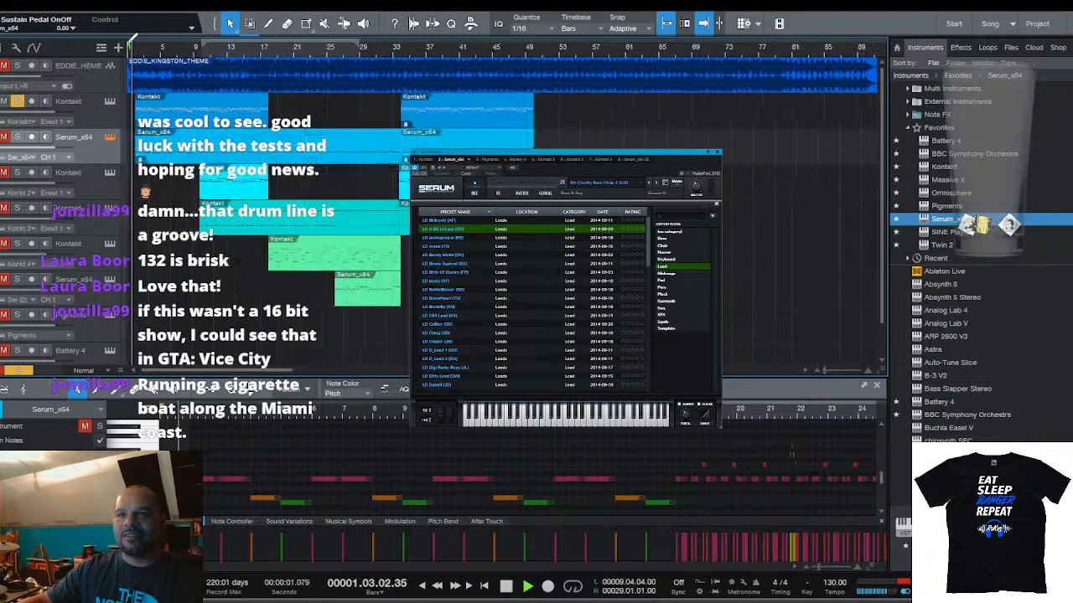
{"action": "key", "text": "f"}
{"action": "scroll", "coordinate": [182, 54], "scroll_direction": "down", "scroll_amount": 5}
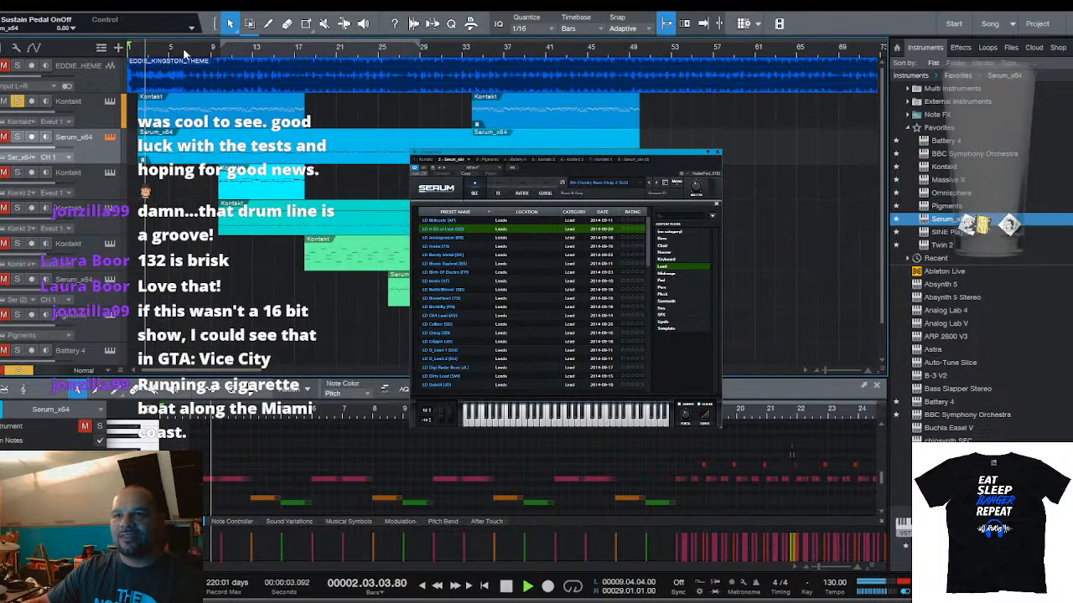
{"action": "key", "text": "space"}
Bounce both events of the topmost Kontakt instrument track to a new audio track
{"action": "left_click_drag", "start_coordinate": [717, 123], "coordinate": [225, 111]}
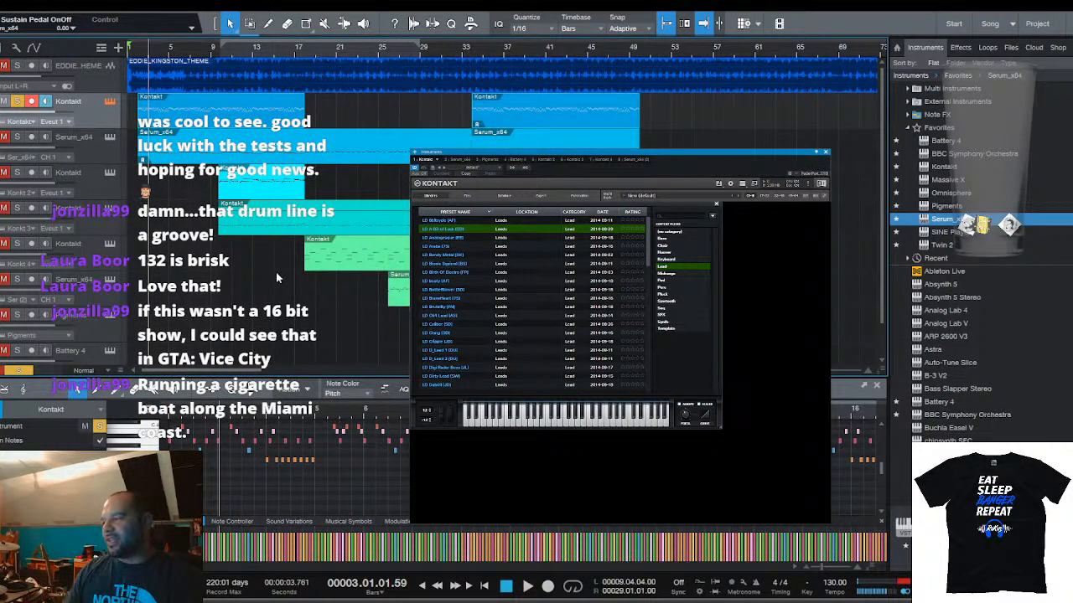
{"action": "key", "text": "KP_Subtract"}
{"action": "key", "text": "KP_Subtract"}
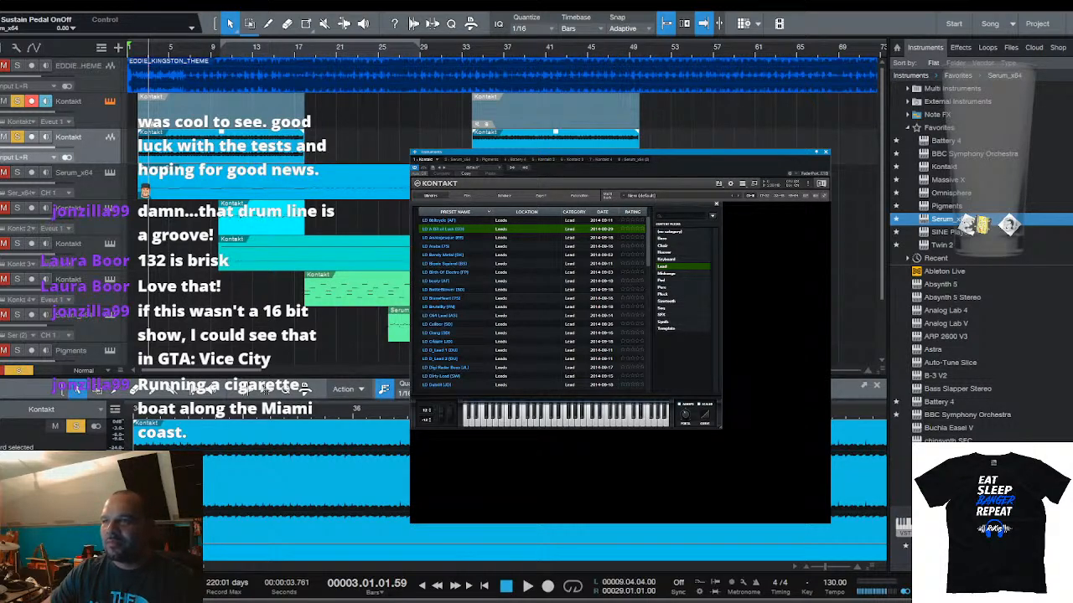
Play the bounced Kontakt audio from the beginning of the song
{"action": "key", "text": "space"}
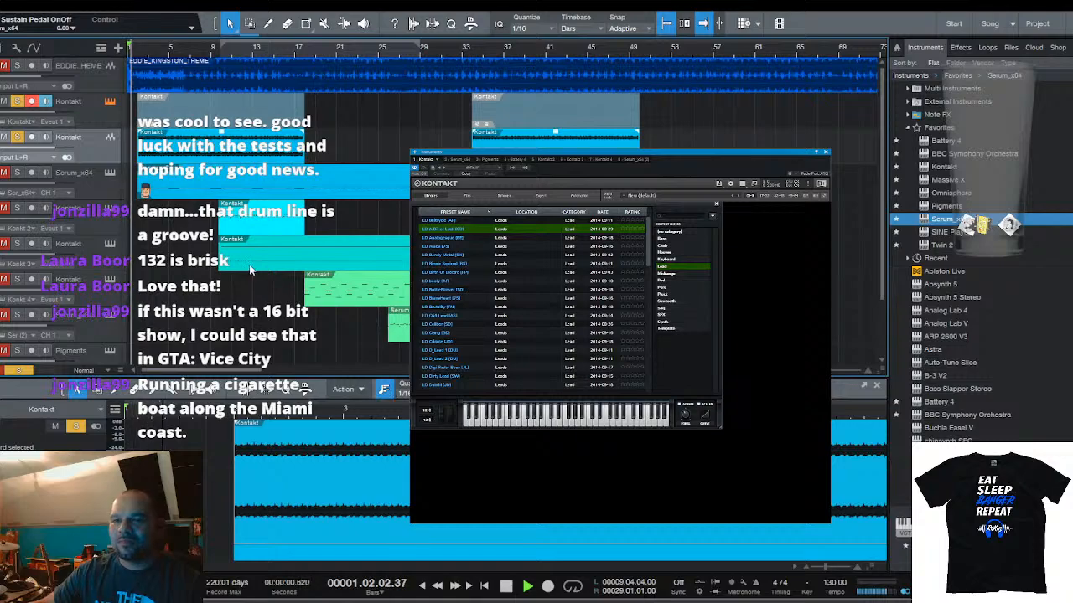
{"action": "key", "text": "space"}
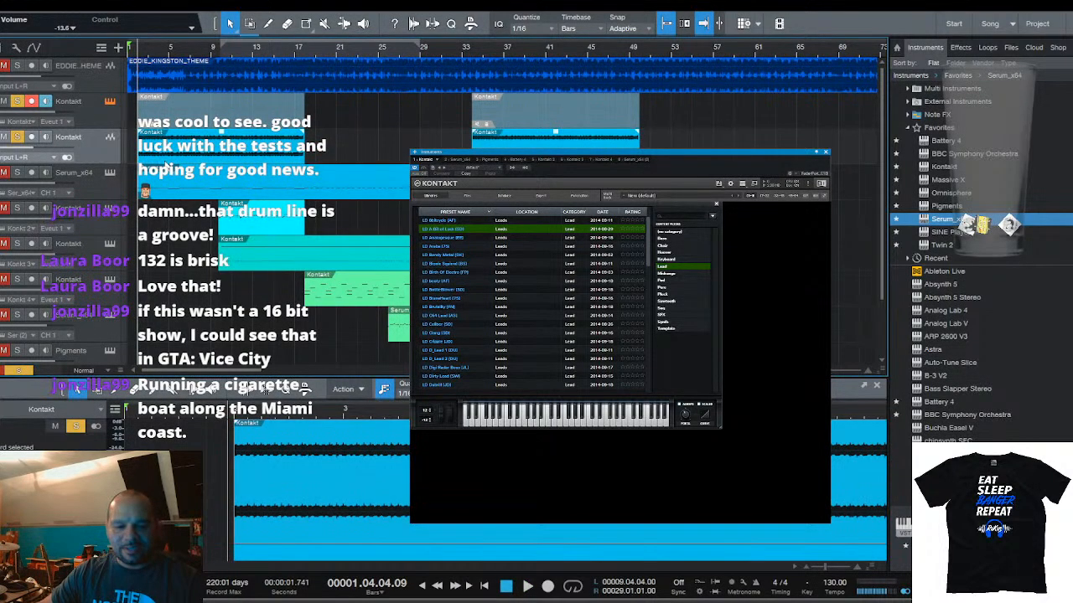
{"action": "key", "text": "space"}
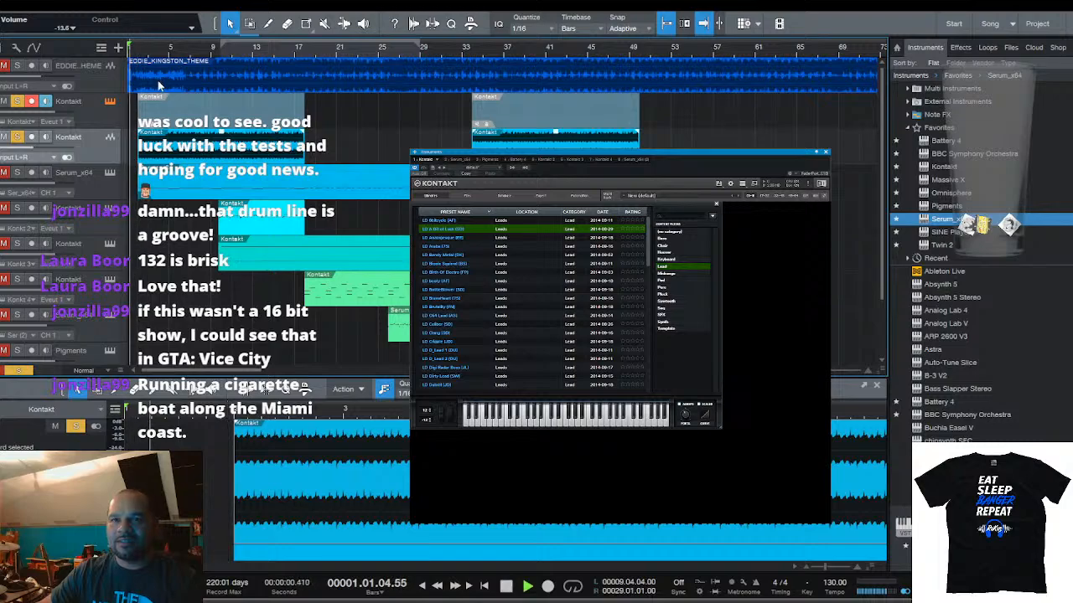
{"action": "scroll", "coordinate": [137, 50], "scroll_direction": "up", "scroll_amount": 3}
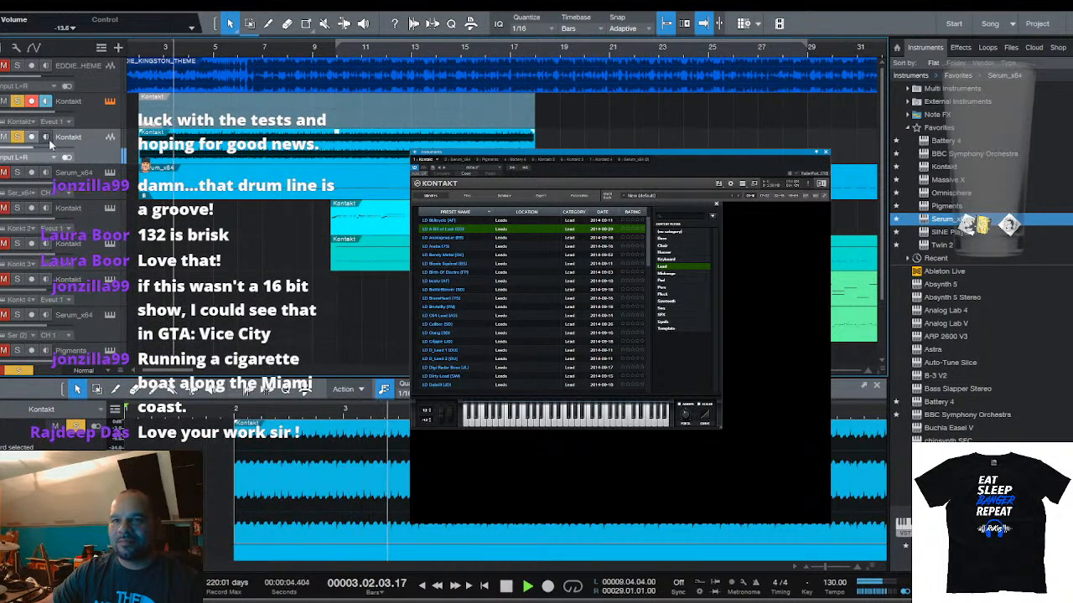
{"action": "key", "text": "space"}
{"action": "scroll", "coordinate": [217, 43], "scroll_direction": "down", "scroll_amount": 2}
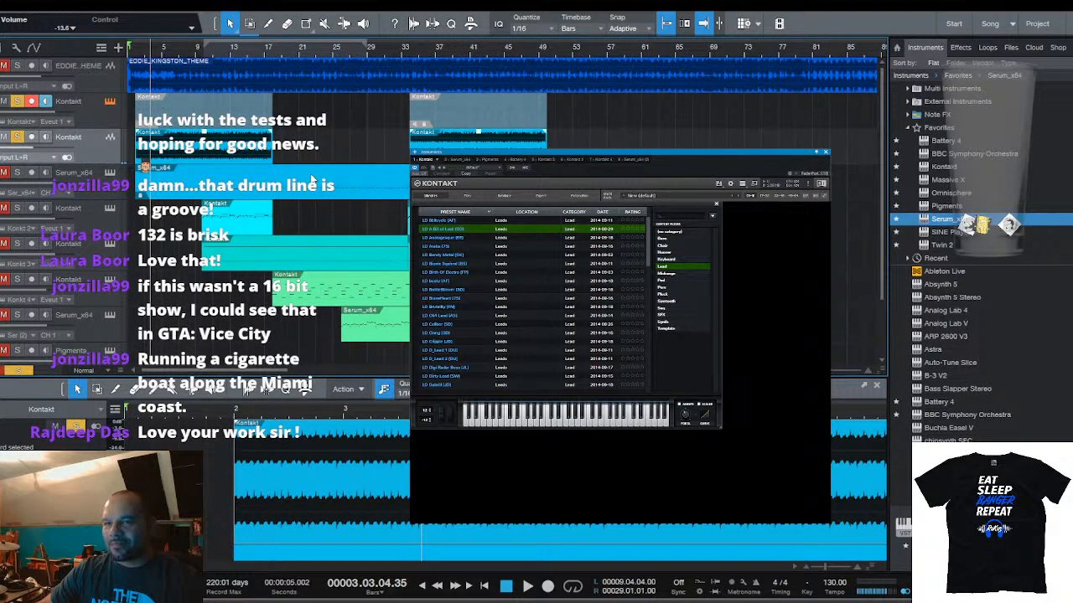
Unmute the two original Kontakt instrument events with the Mute tool
{"action": "left_click", "coordinate": [162, 113]}
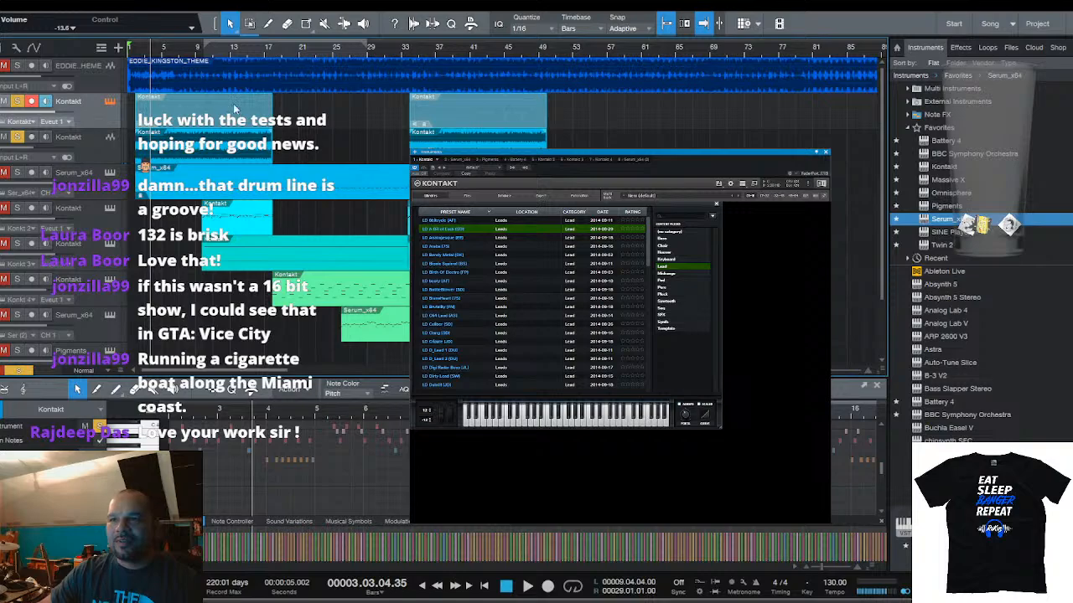
{"action": "left_click", "coordinate": [324, 24]}
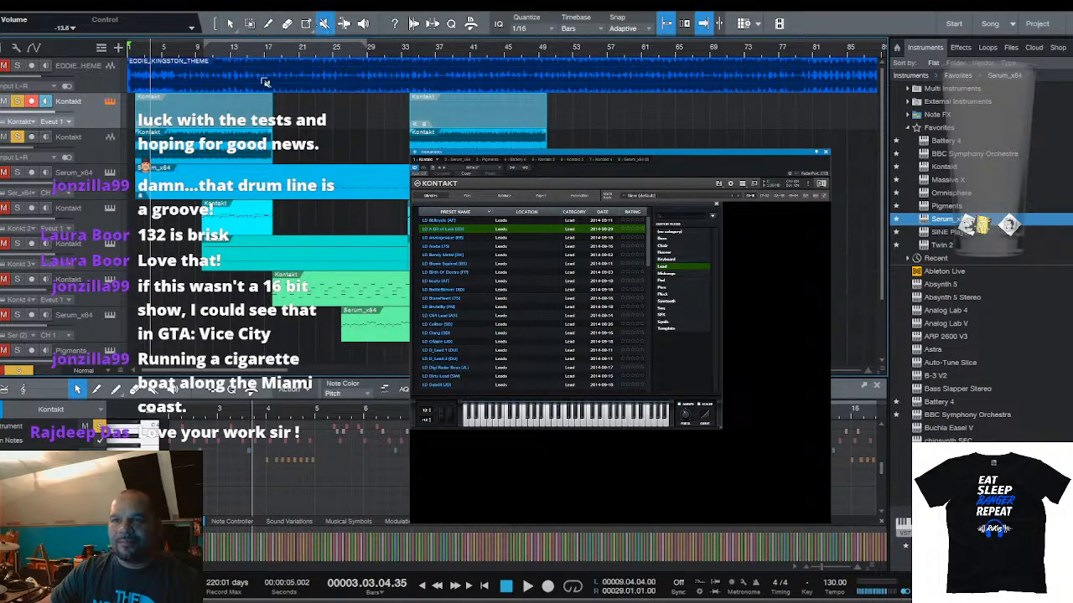
{"action": "left_click", "coordinate": [232, 102]}
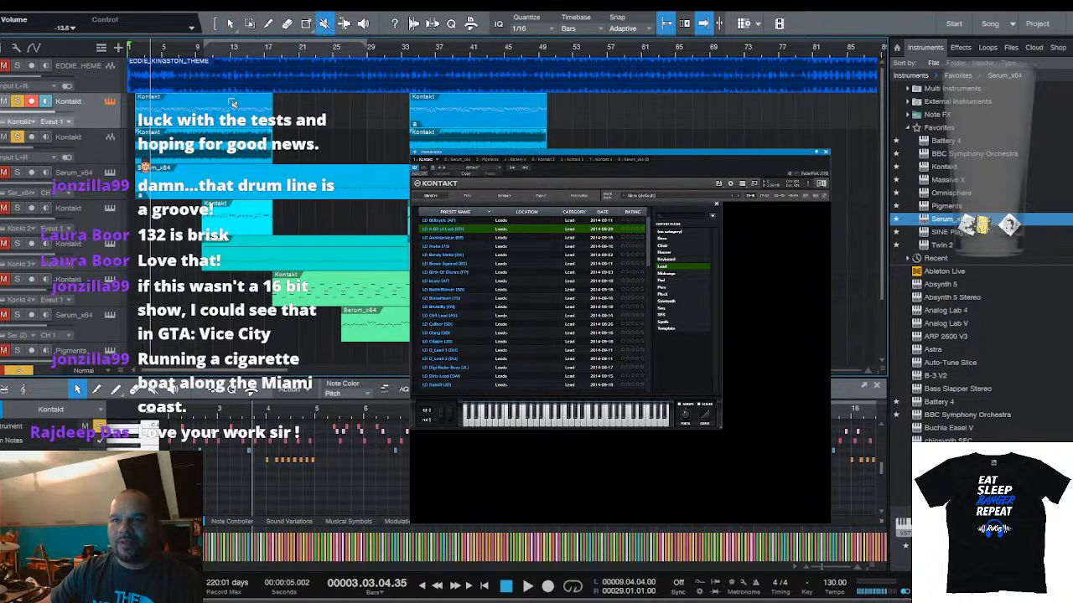
Load the ORGAN Church 2 sound in the topmost track's Kontakt instrument and play the song from the beginning
{"action": "left_click", "coordinate": [110, 102]}
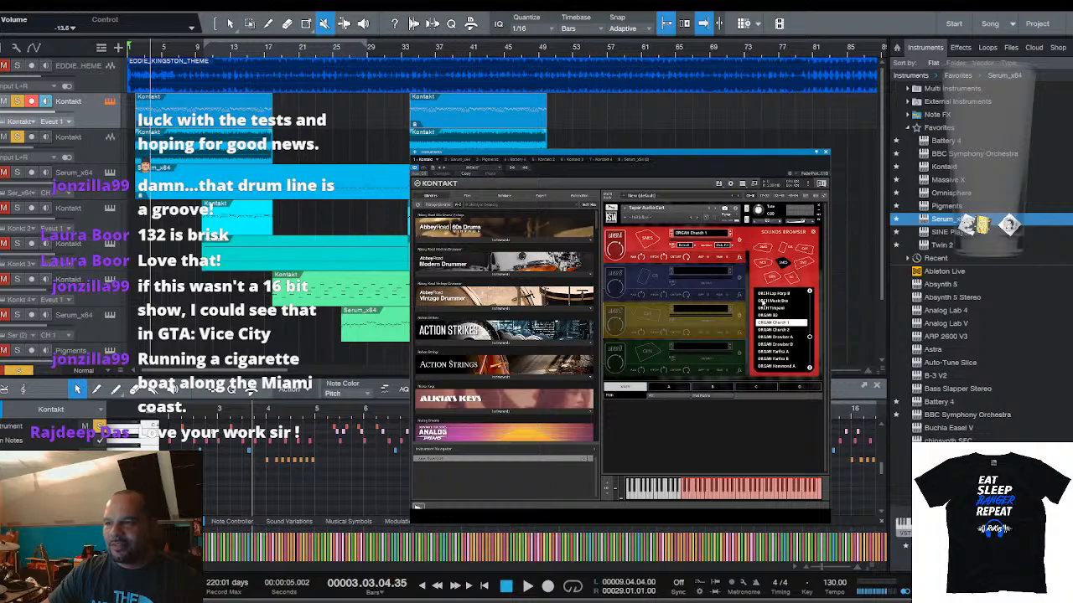
{"action": "left_click", "coordinate": [779, 329]}
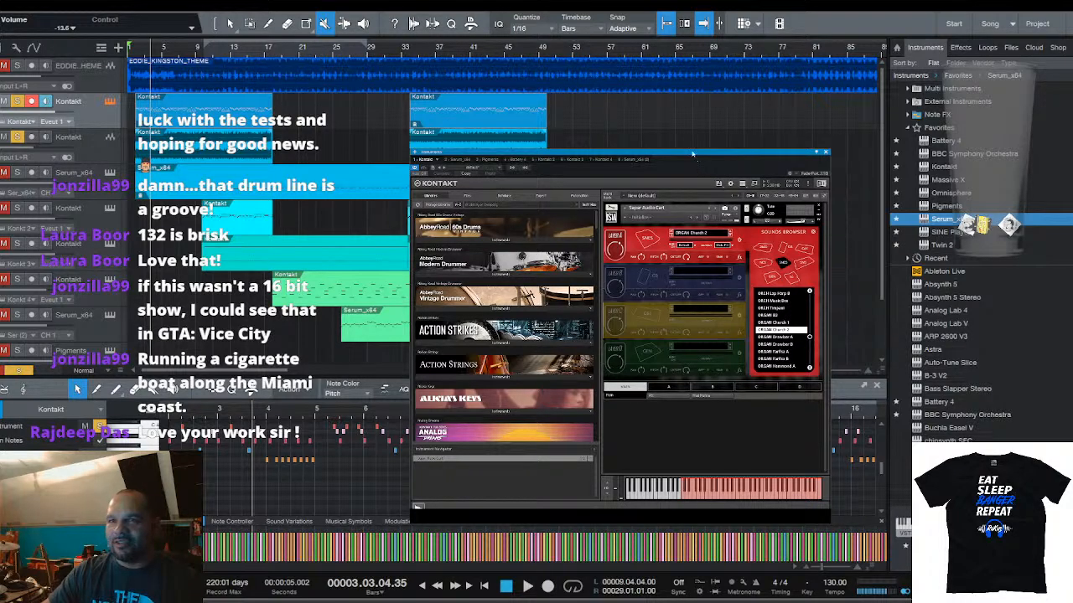
{"action": "key", "text": "space"}
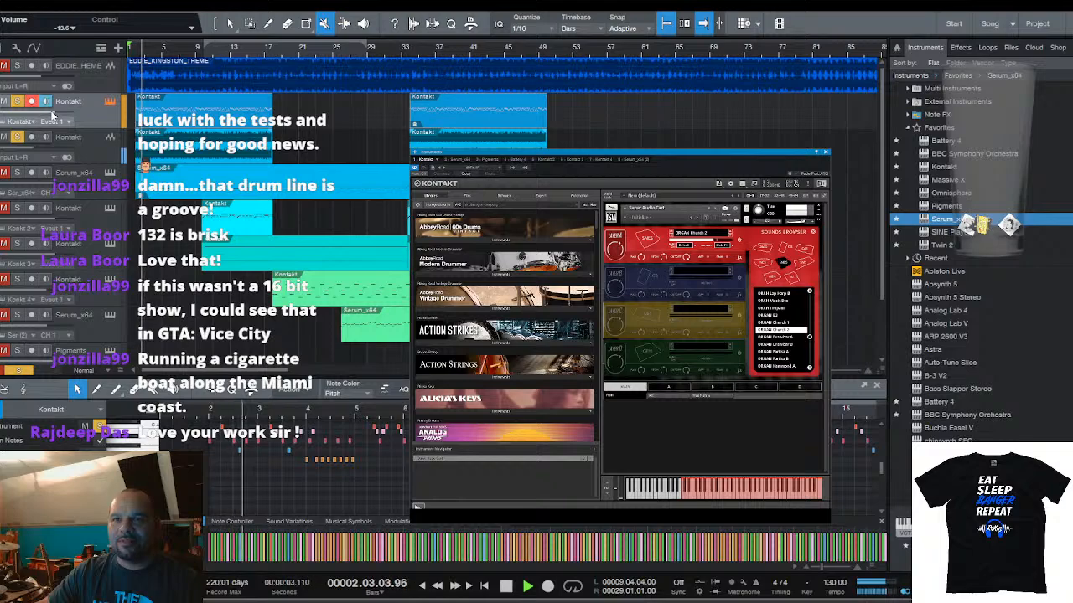
Lower the Kontakt instrument track's volume to -19.7 dB during playback
{"action": "left_click_drag", "start_coordinate": [50, 112], "coordinate": [30, 149]}
{"action": "scroll", "coordinate": [147, 52], "scroll_direction": "down", "scroll_amount": 3}
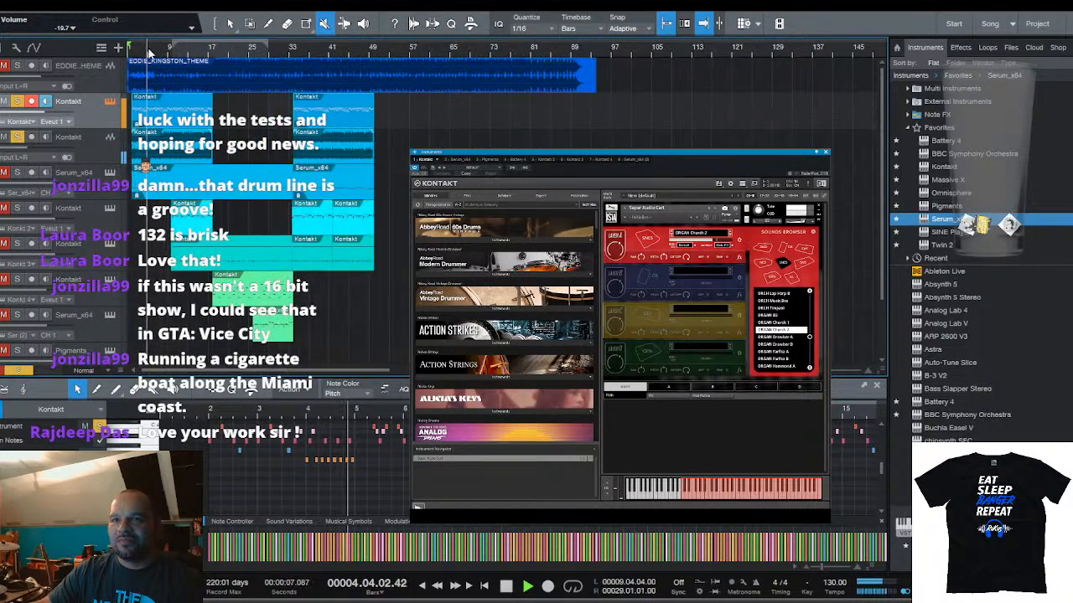
{"action": "scroll", "coordinate": [144, 55], "scroll_direction": "up", "scroll_amount": 2}
{"action": "scroll", "coordinate": [145, 54], "scroll_direction": "up", "scroll_amount": 2}
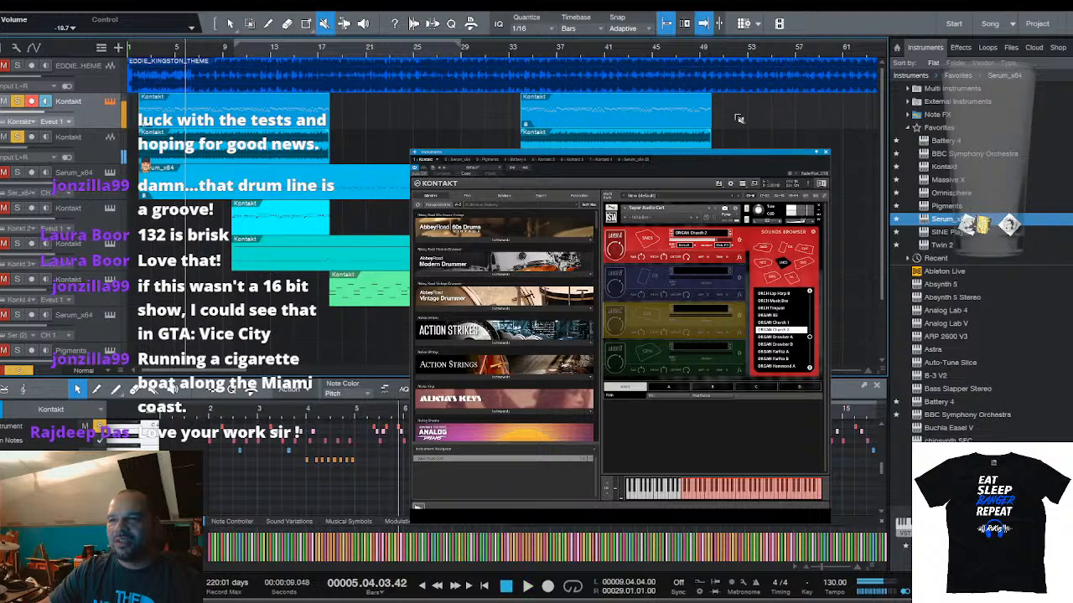
{"action": "key", "text": "space"}
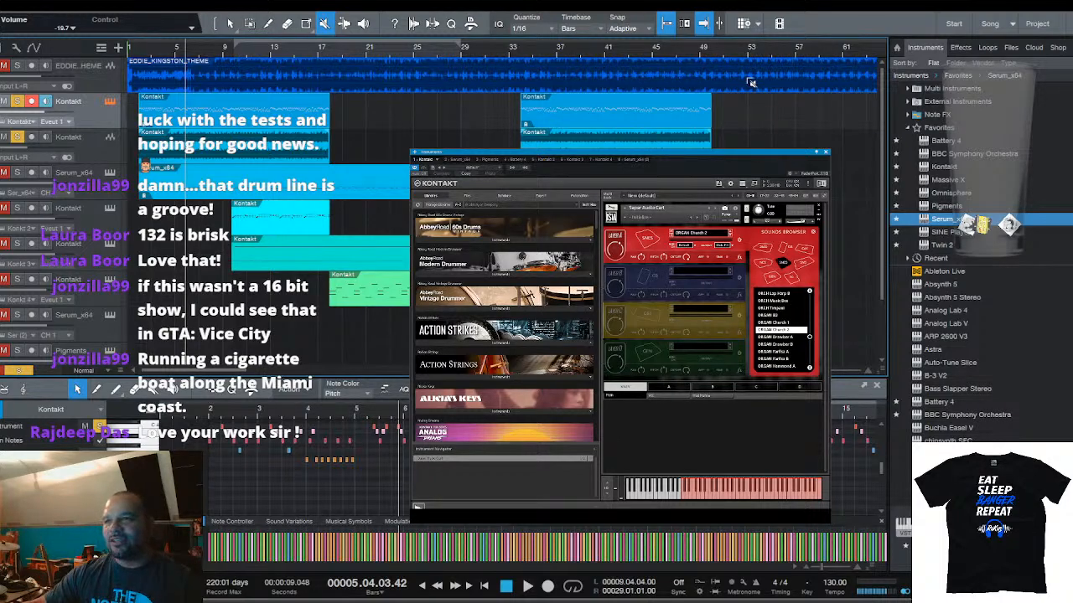
Audition the Kontakt part from the start and bounce its two instrument events to a second audio track
{"action": "left_click", "coordinate": [225, 52]}
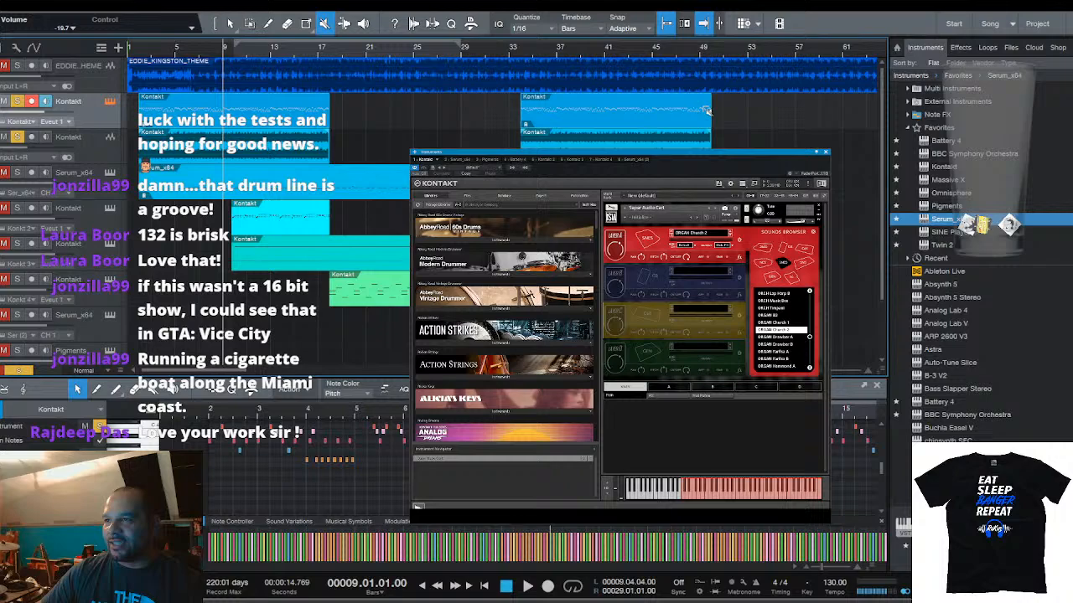
{"action": "left_click", "coordinate": [238, 27]}
{"action": "left_click_drag", "start_coordinate": [758, 118], "coordinate": [209, 104]}
{"action": "key", "text": "comma"}
{"action": "key", "text": "space"}
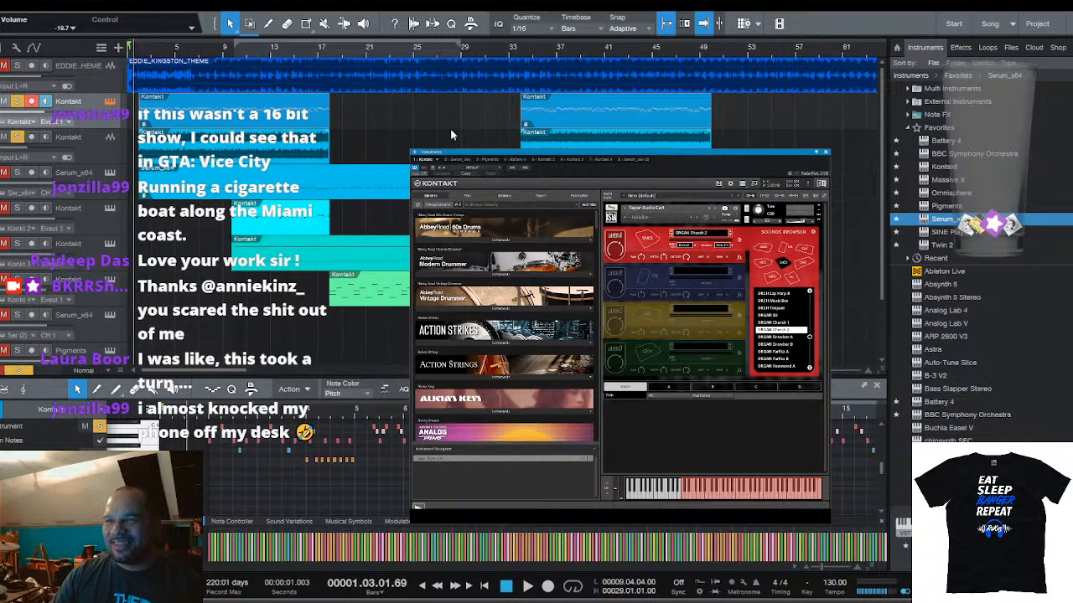
{"action": "scroll", "coordinate": [259, 54], "scroll_direction": "down", "scroll_amount": 2}
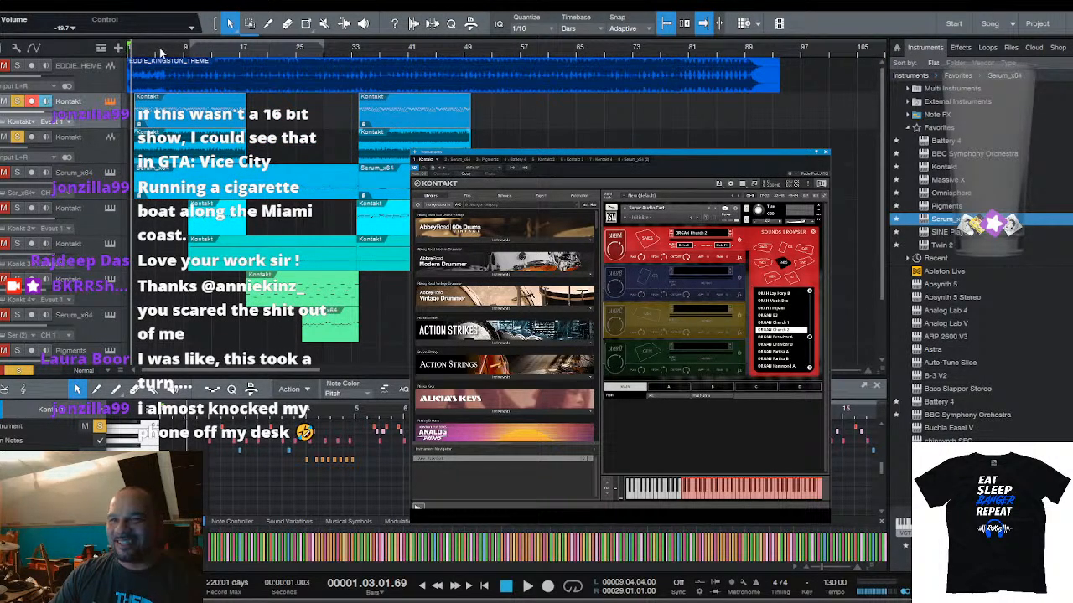
{"action": "scroll", "coordinate": [303, 57], "scroll_direction": "down", "scroll_amount": 1}
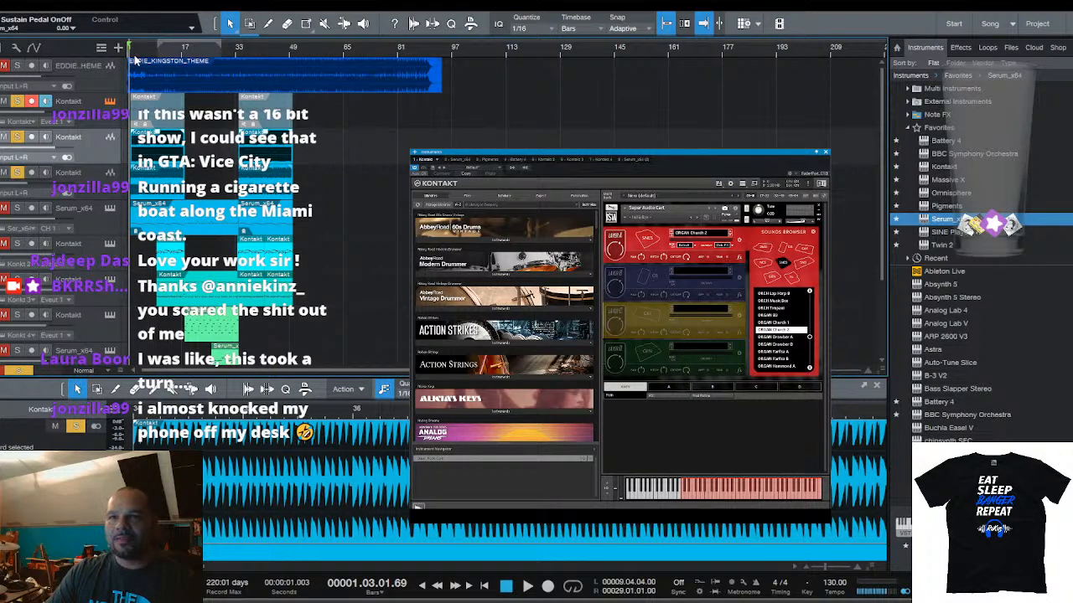
{"action": "scroll", "coordinate": [136, 55], "scroll_direction": "up", "scroll_amount": 4}
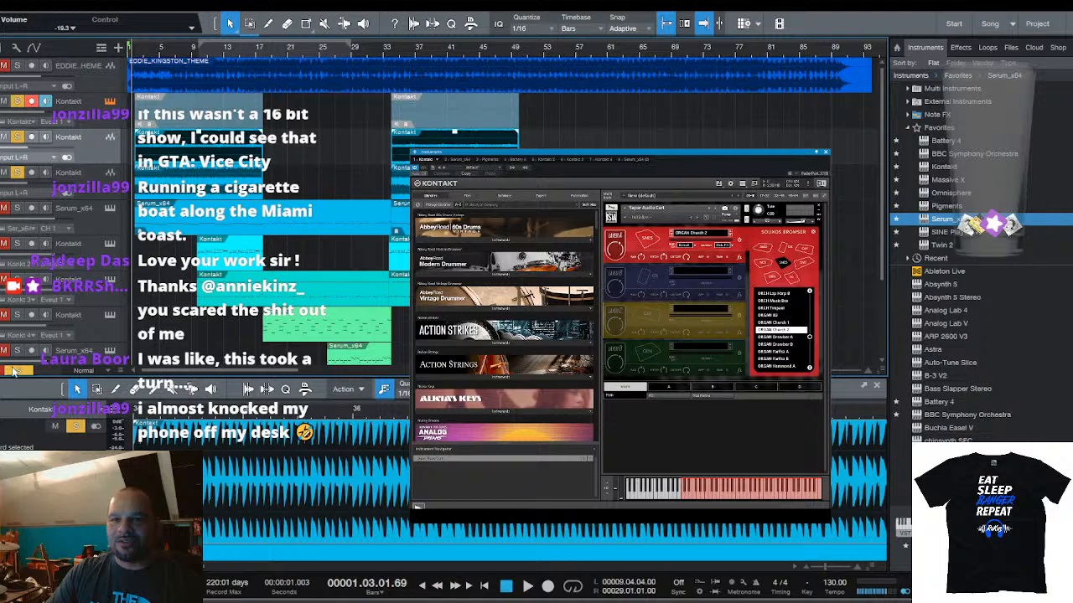
Play the song from the start, soloing the first bounced Kontakt audio track, the newer one, and both together
{"action": "left_click", "coordinate": [17, 173]}
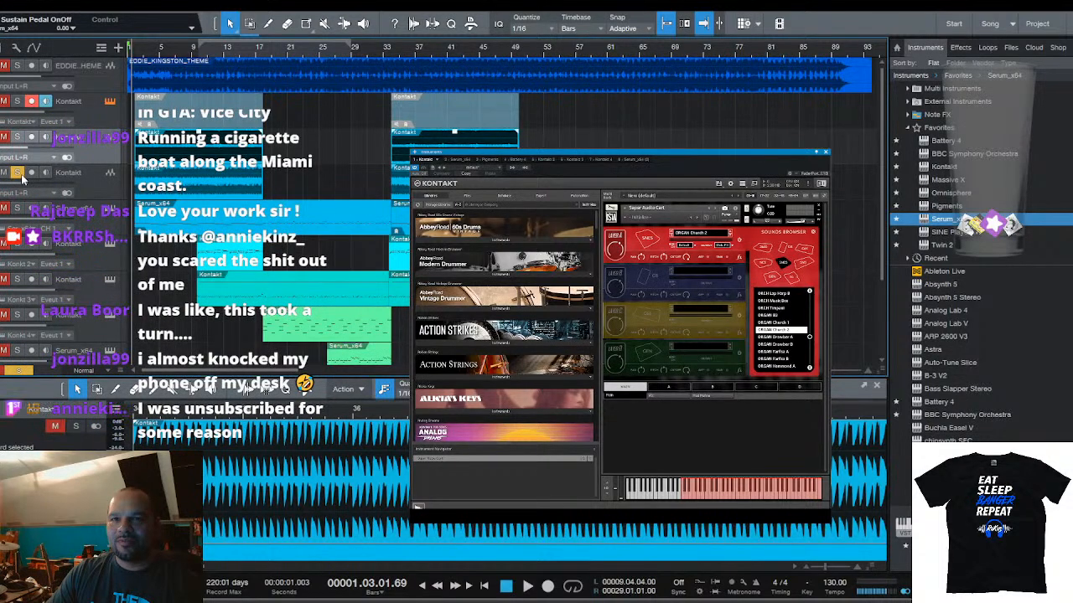
{"action": "key", "text": "space"}
{"action": "scroll", "coordinate": [134, 51], "scroll_direction": "up", "scroll_amount": 4}
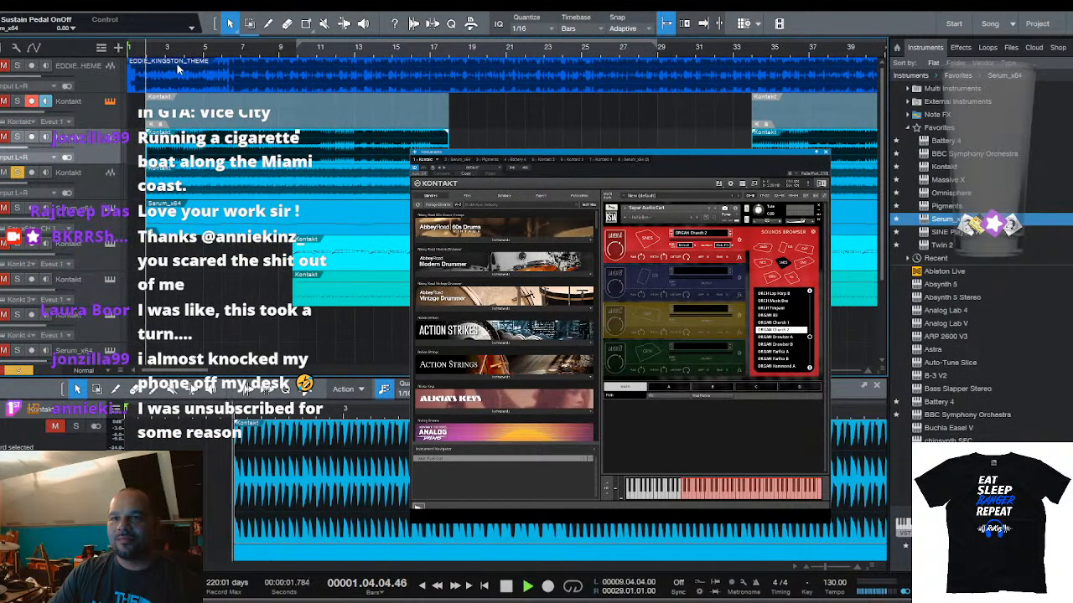
{"action": "left_click", "coordinate": [17, 173]}
{"action": "left_click", "coordinate": [16, 136]}
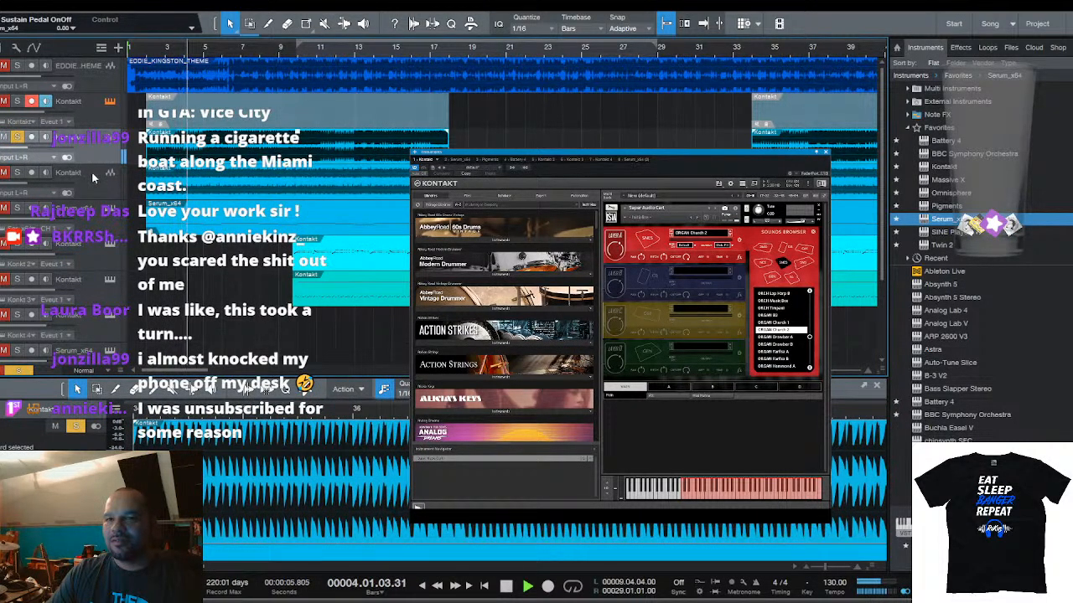
{"action": "left_click", "coordinate": [93, 174]}
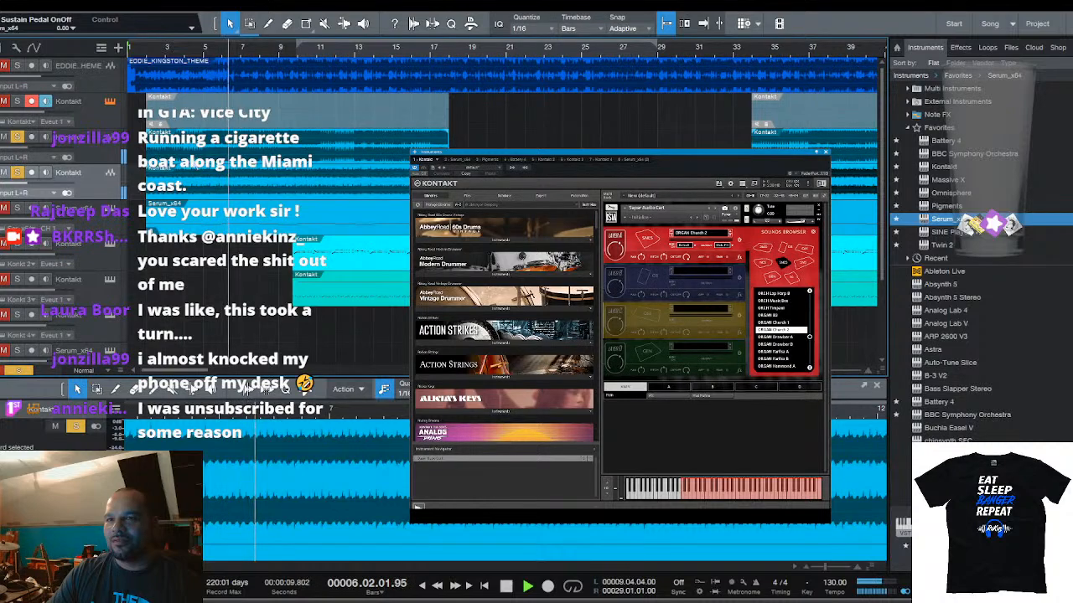
{"action": "key", "text": "space"}
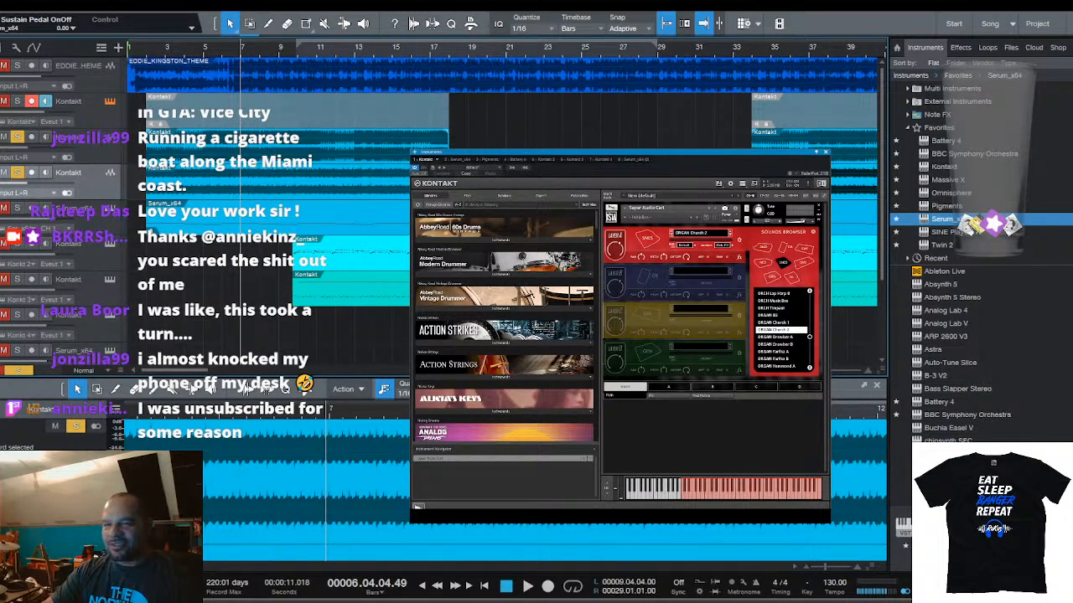
{"action": "left_click", "coordinate": [675, 170]}
{"action": "scroll", "coordinate": [538, 55], "scroll_direction": "down", "scroll_amount": 2}
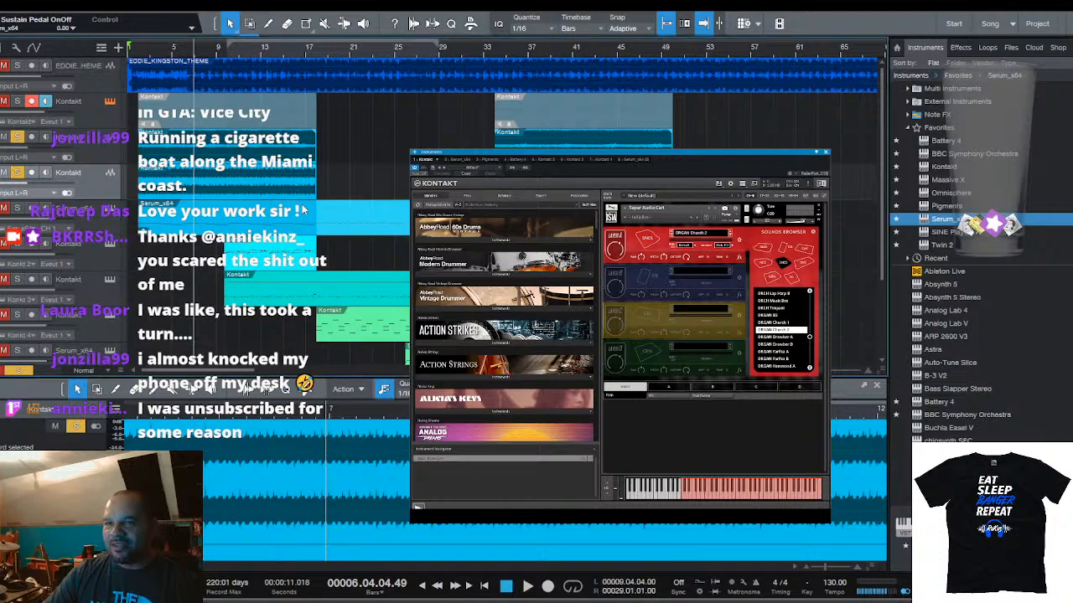
Bounce the Serum bass track's instrument events to a new audio track
{"action": "left_click", "coordinate": [216, 214]}
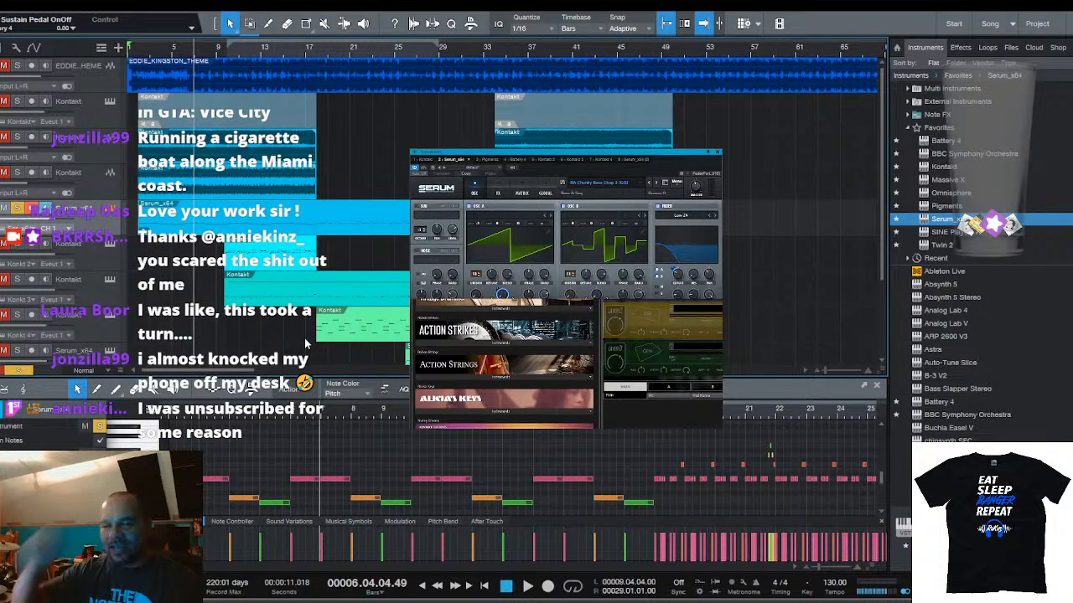
{"action": "key", "text": "space"}
{"action": "key", "text": "b"}
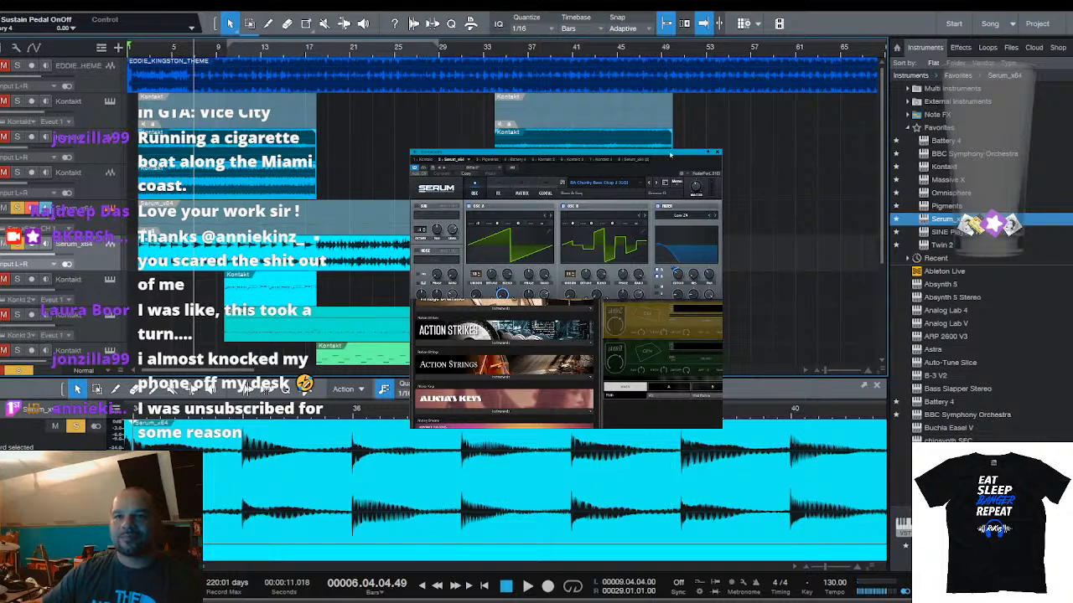
Play the song from the beginning and move the playback start marker to bar 2
{"action": "key", "text": "comma"}
{"action": "key", "text": "space"}
{"action": "scroll", "coordinate": [139, 55], "scroll_direction": "up", "scroll_amount": 5}
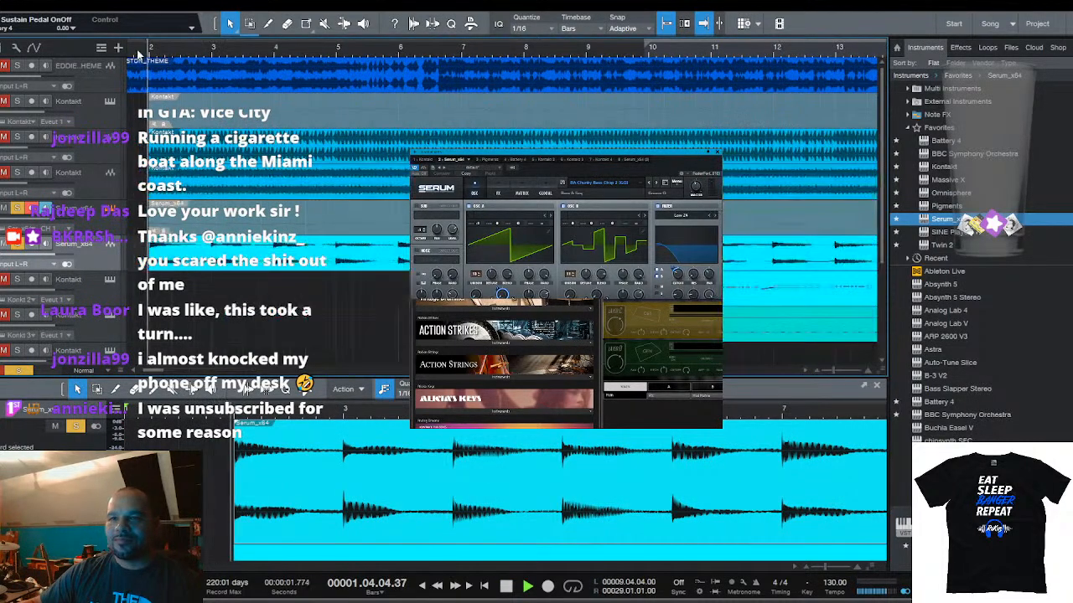
{"action": "left_click_drag", "start_coordinate": [139, 55], "coordinate": [210, 55]}
{"action": "left_click_drag", "start_coordinate": [131, 51], "coordinate": [192, 60]}
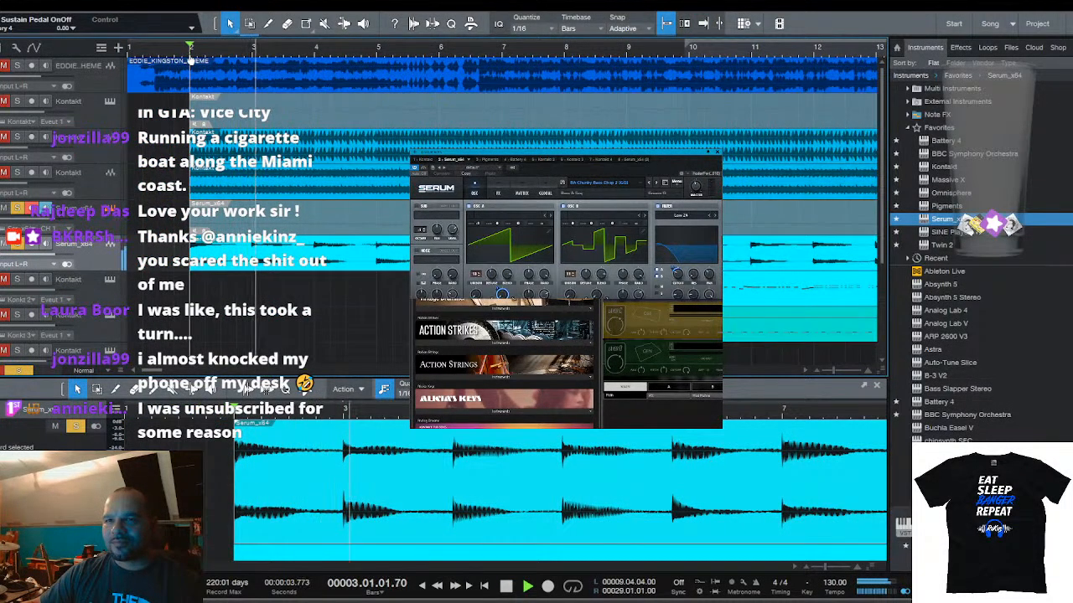
Unmute the original Serum instrument events with the Mute tool and stop playback
{"action": "scroll", "coordinate": [213, 53], "scroll_direction": "down", "scroll_amount": 5}
{"action": "scroll", "coordinate": [293, 53], "scroll_direction": "down", "scroll_amount": 4}
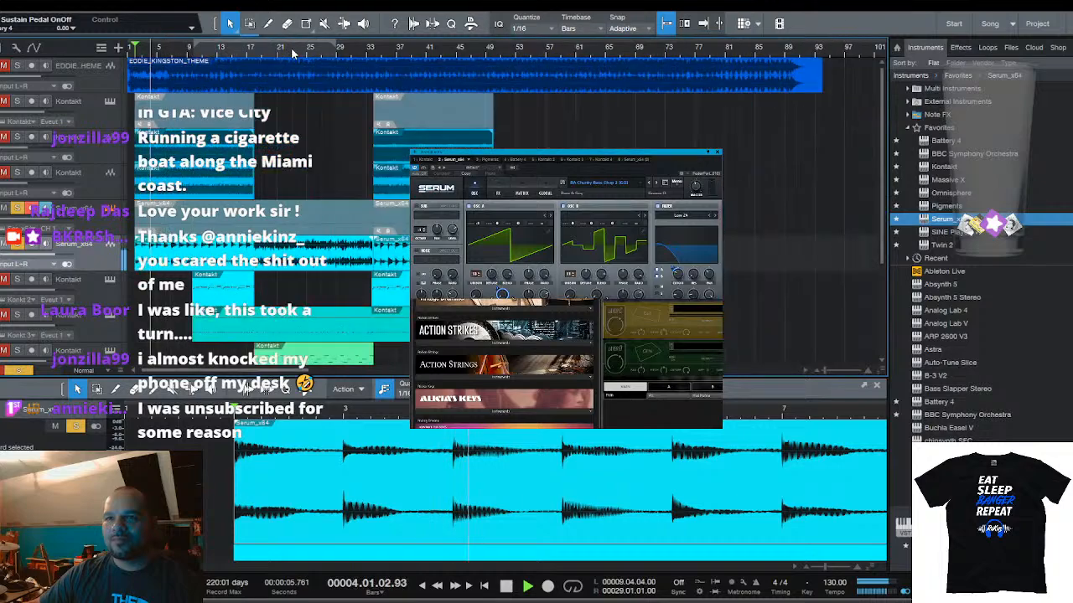
{"action": "left_click", "coordinate": [266, 98]}
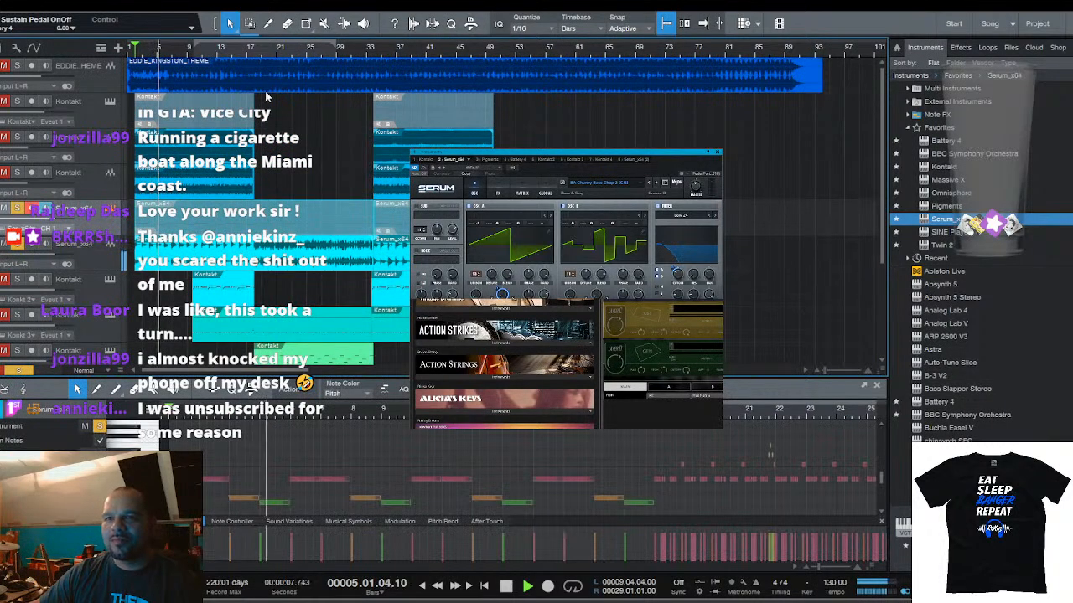
{"action": "left_click", "coordinate": [324, 25]}
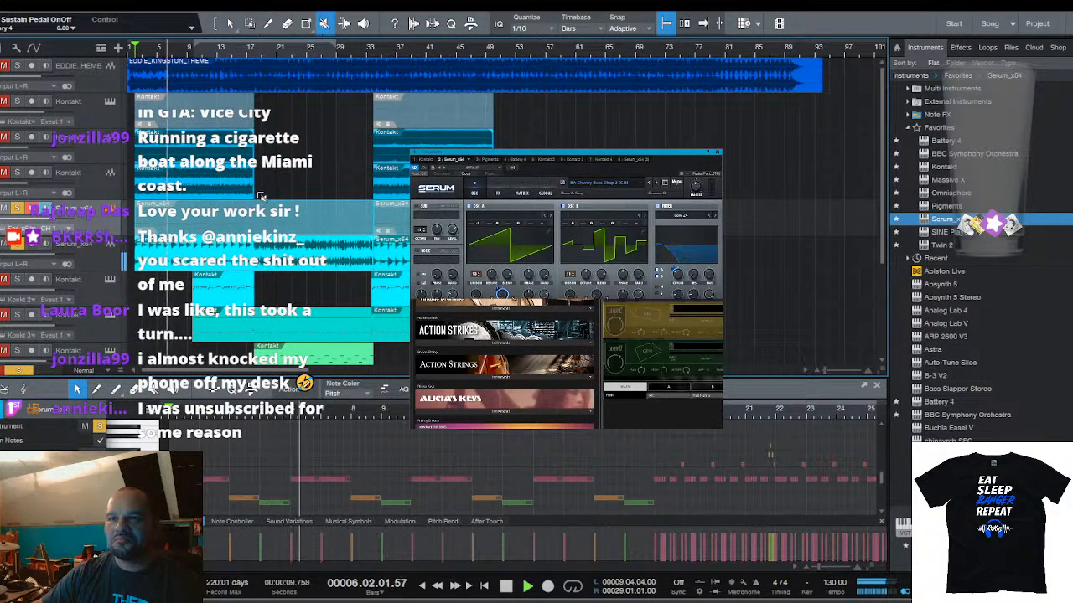
{"action": "scroll", "coordinate": [156, 52], "scroll_direction": "up", "scroll_amount": 5}
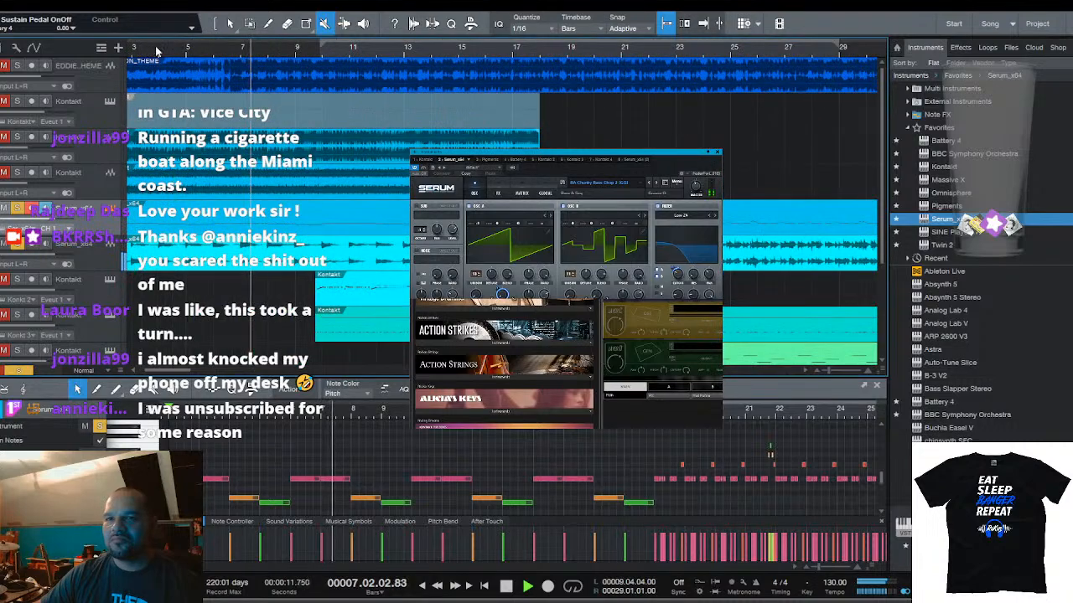
{"action": "scroll", "coordinate": [156, 52], "scroll_direction": "left", "scroll_amount": 2}
{"action": "key", "text": "space"}
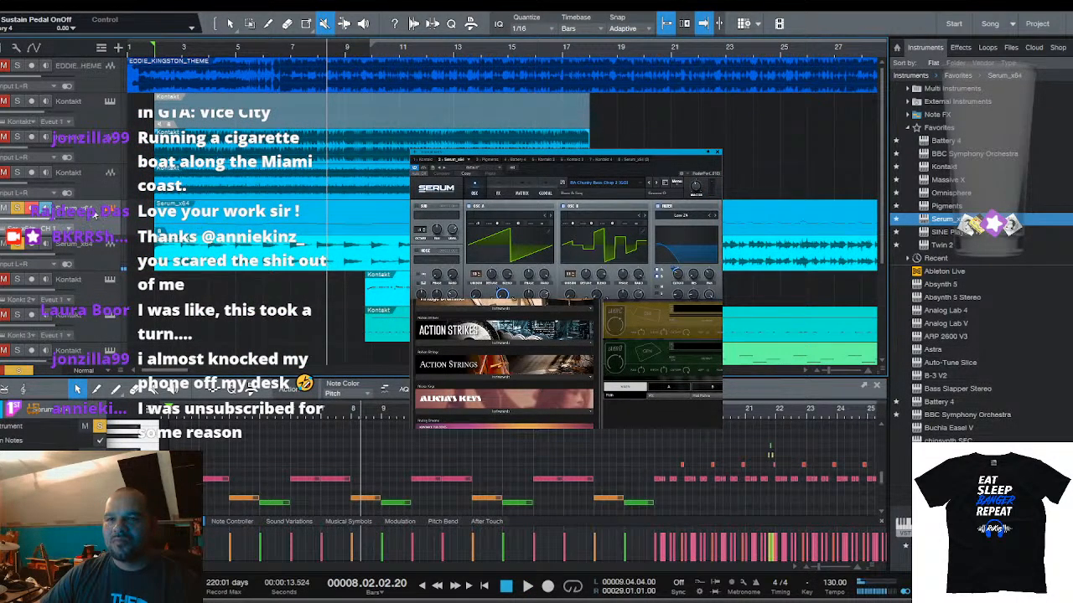
Load the BA Classic Dub Mono preset in the Serum bass instrument and audition it from bar 2
{"action": "left_click", "coordinate": [673, 161]}
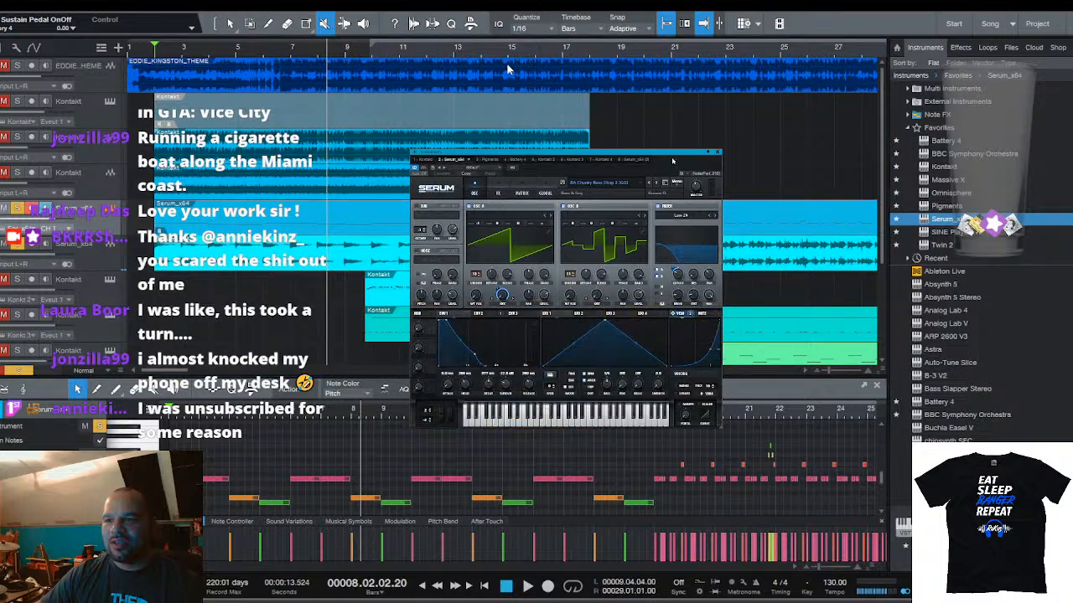
{"action": "left_click", "coordinate": [635, 184]}
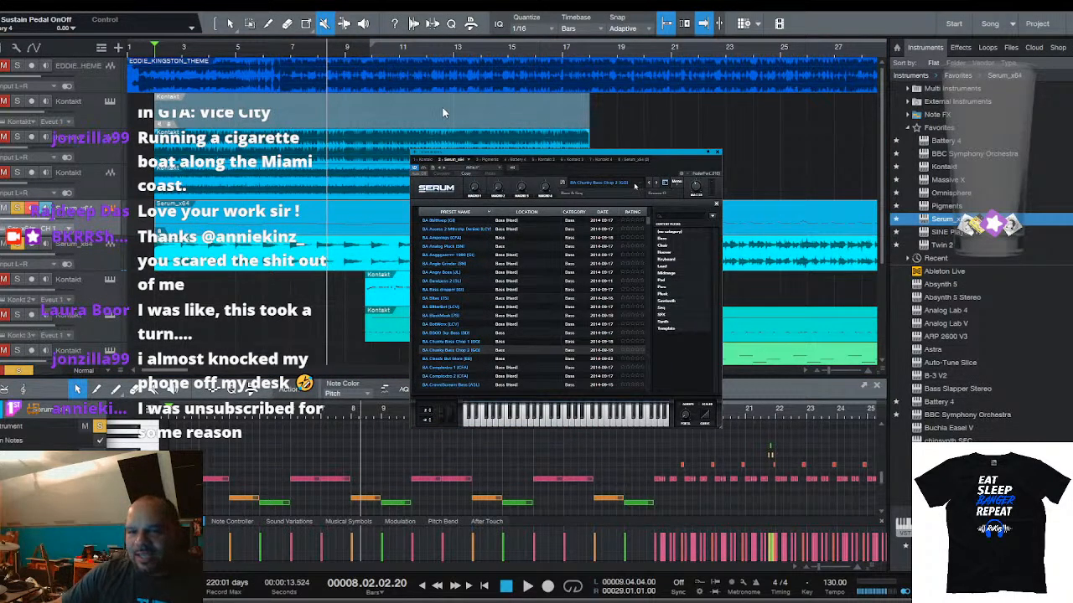
{"action": "scroll", "coordinate": [461, 347], "scroll_direction": "down", "scroll_amount": 1}
{"action": "left_click", "coordinate": [462, 344]}
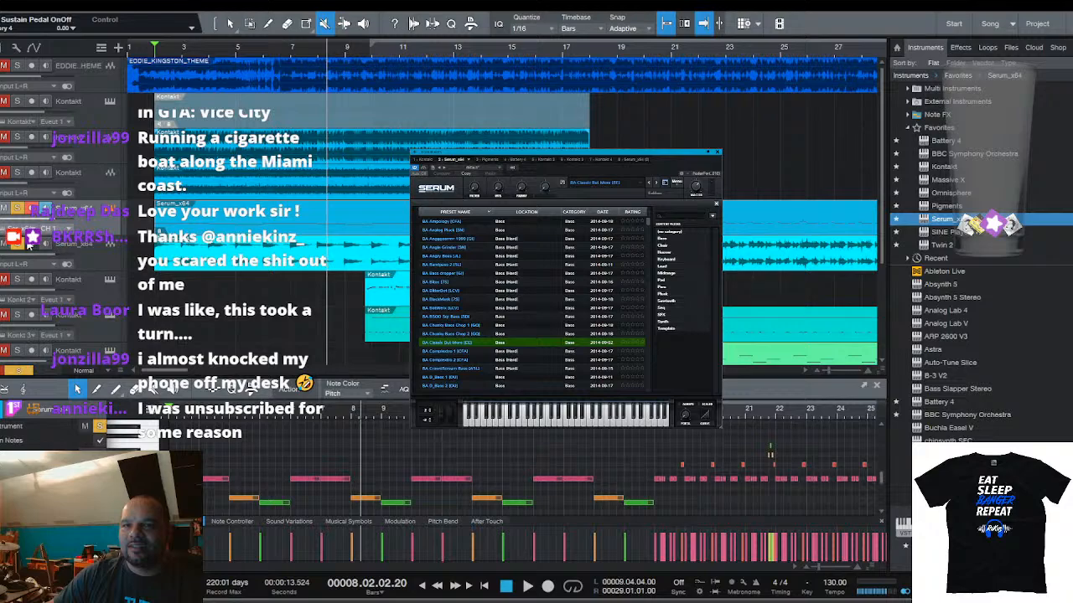
{"action": "key", "text": "space"}
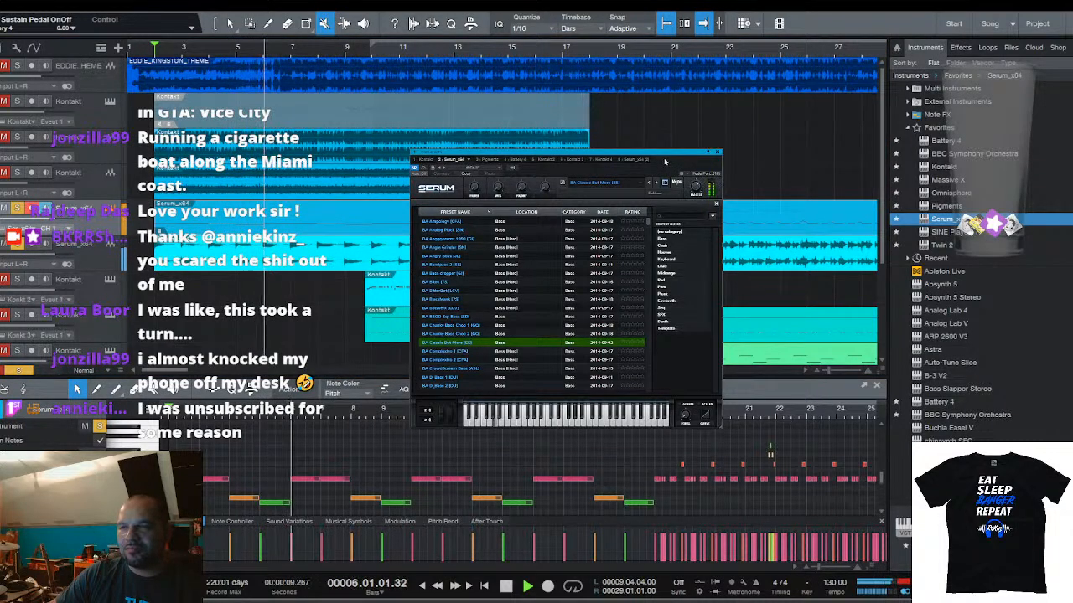
{"action": "key", "text": "space"}
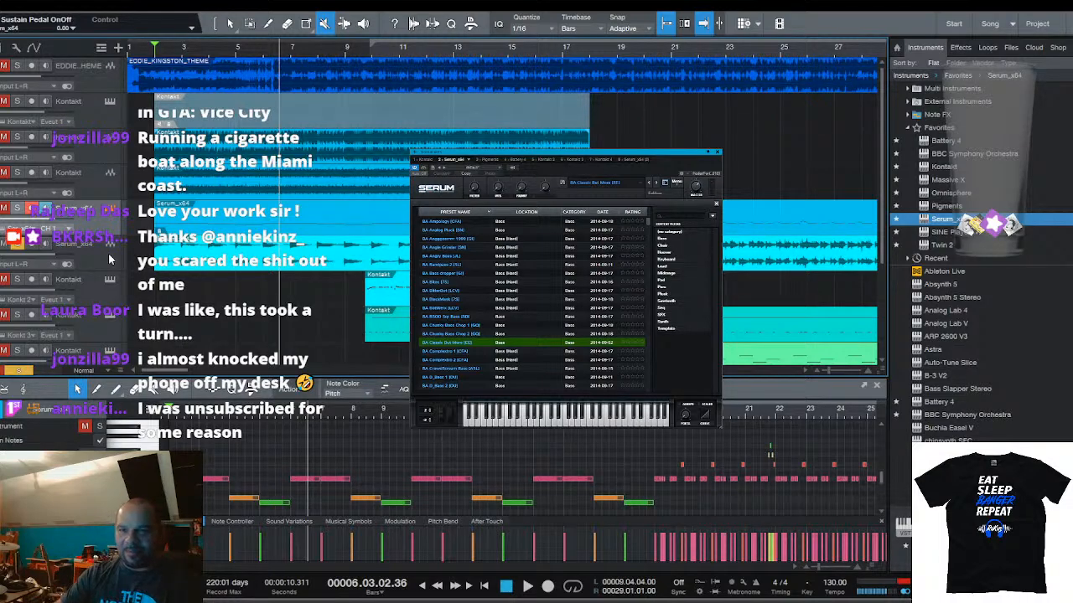
Compare the Serum instrument track with its bounced audio track by soloing each one during playback
{"action": "key", "text": "space"}
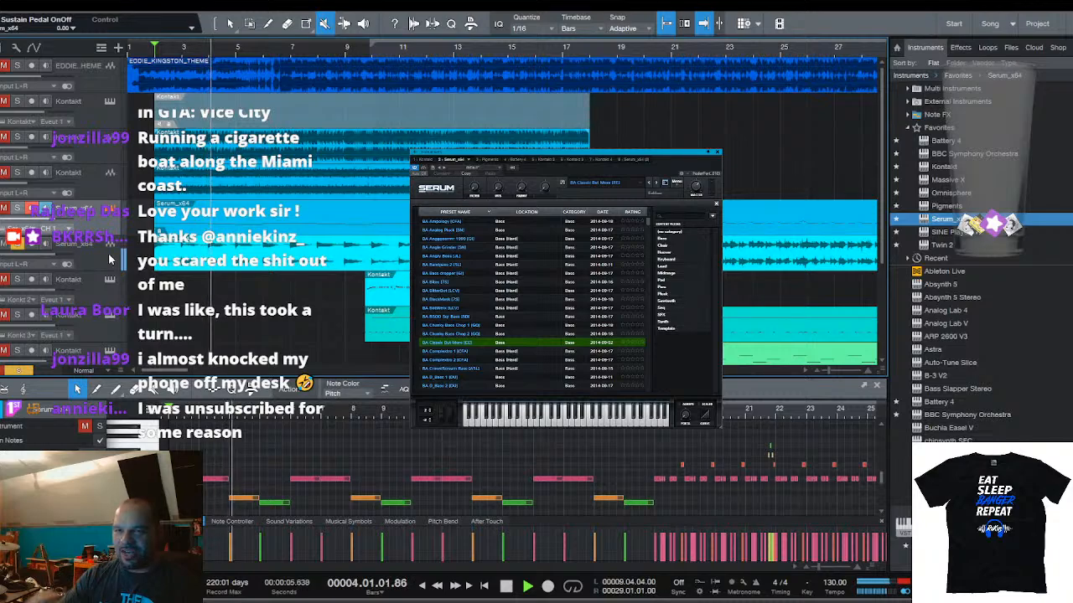
{"action": "key", "text": "space"}
{"action": "left_click", "coordinate": [18, 210]}
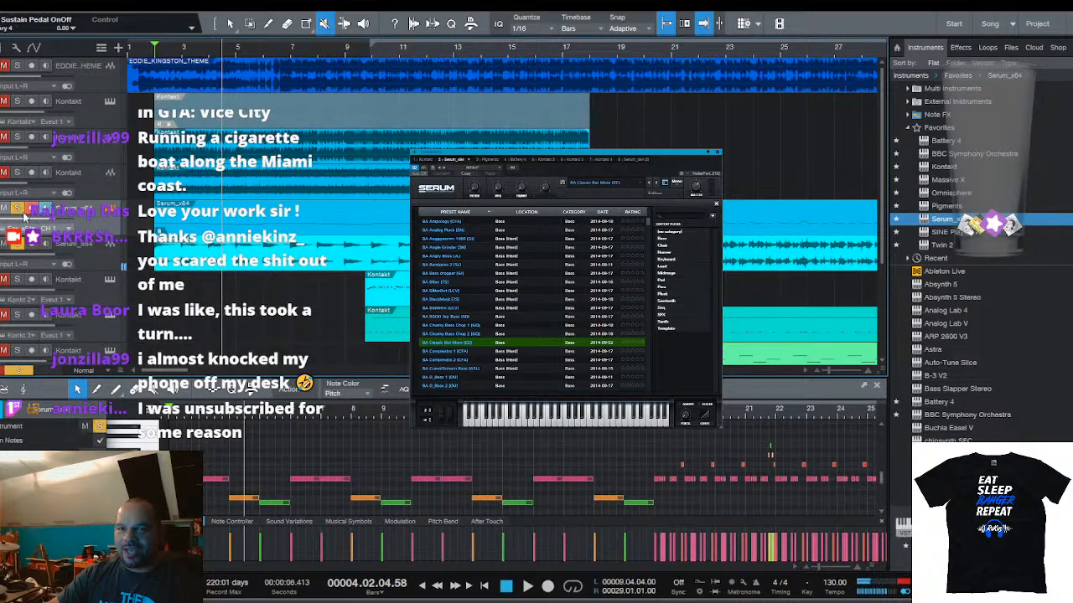
{"action": "key", "text": "space"}
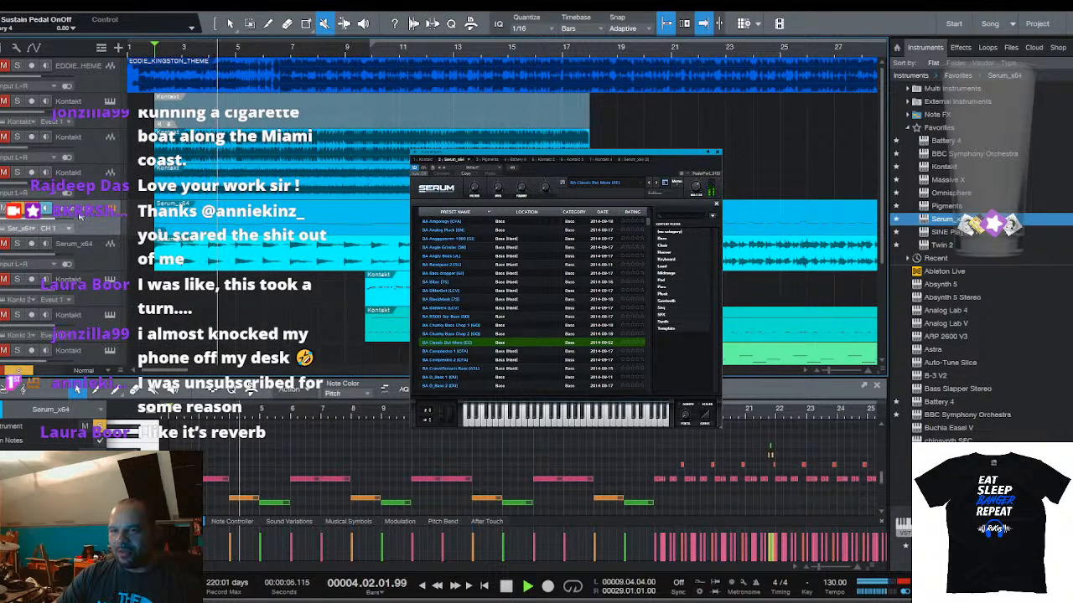
{"action": "left_click", "coordinate": [97, 258]}
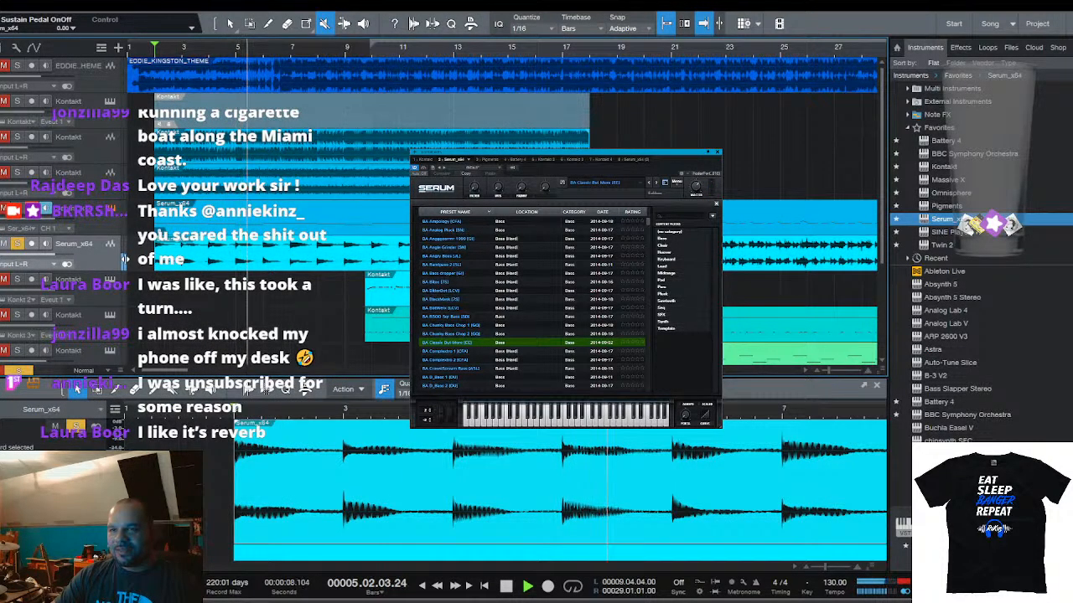
{"action": "key", "text": "space"}
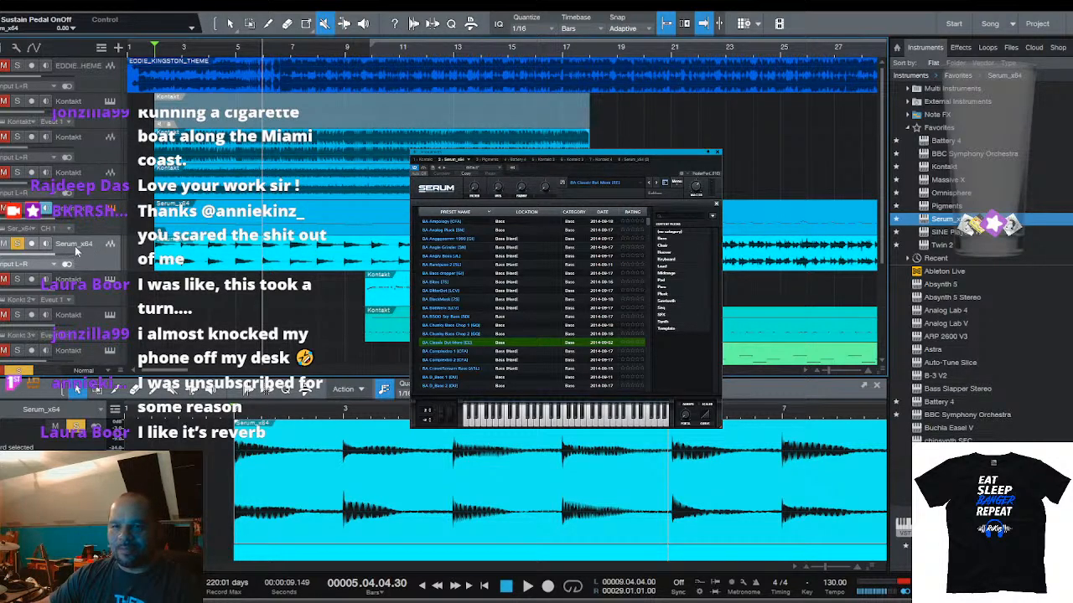
Insert FabFilter Pro-Q 3 on the bounced Serum audio track and place its window above the mixer faders
{"action": "key", "text": "F3"}
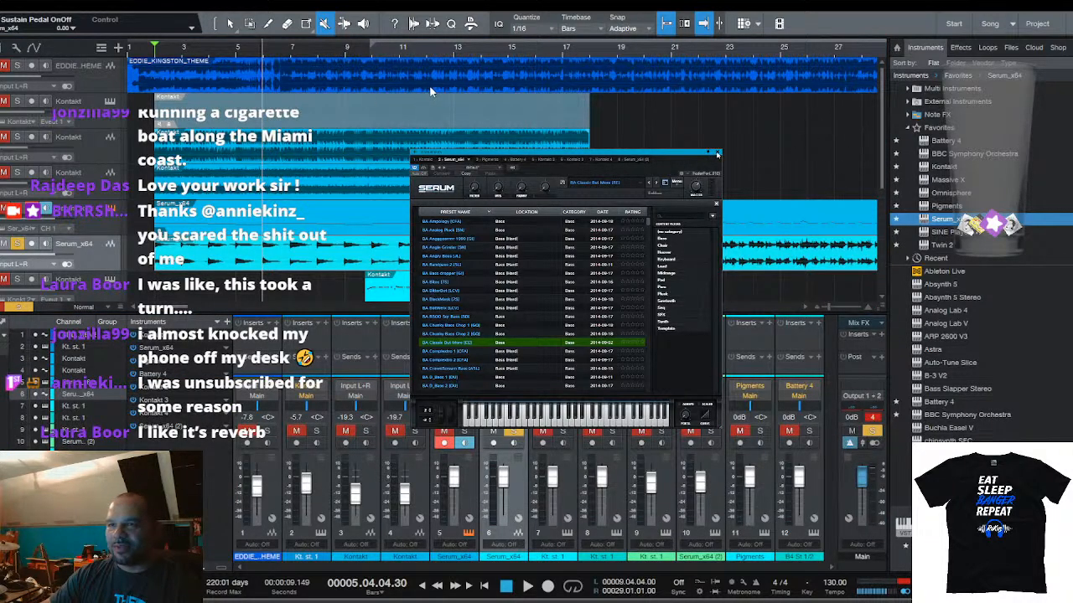
{"action": "left_click", "coordinate": [718, 153]}
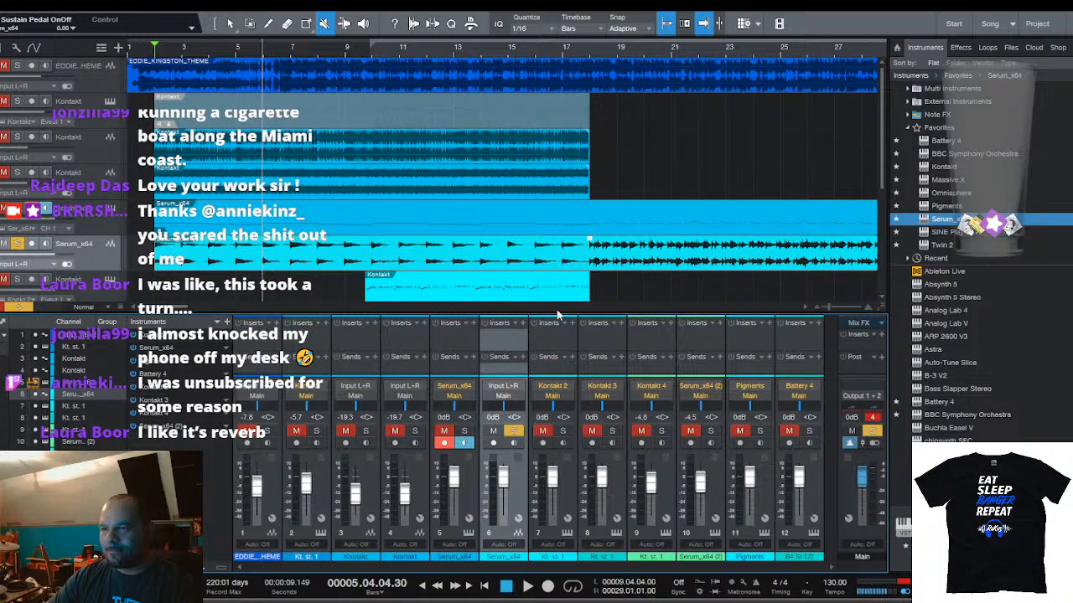
{"action": "key", "text": "q"}
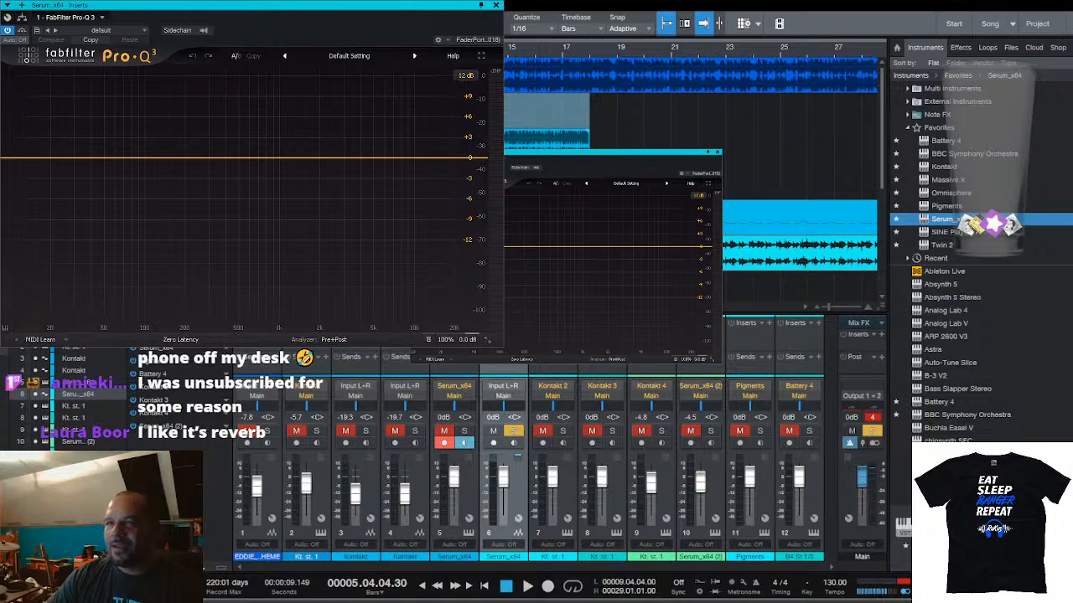
{"action": "left_click_drag", "start_coordinate": [251, 5], "coordinate": [531, 95]}
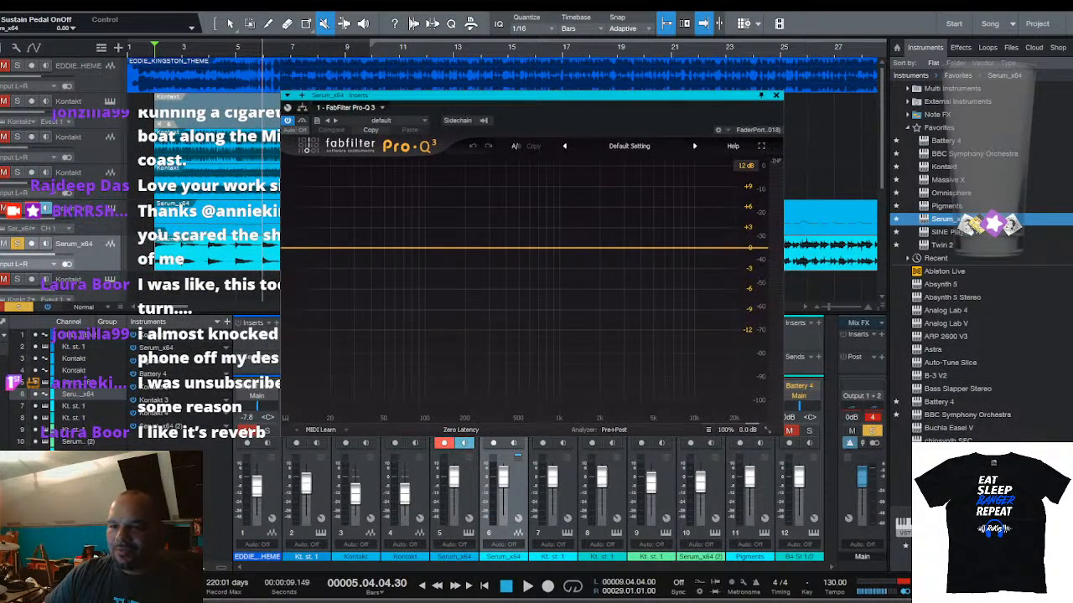
{"action": "left_click_drag", "start_coordinate": [531, 95], "coordinate": [550, 120]}
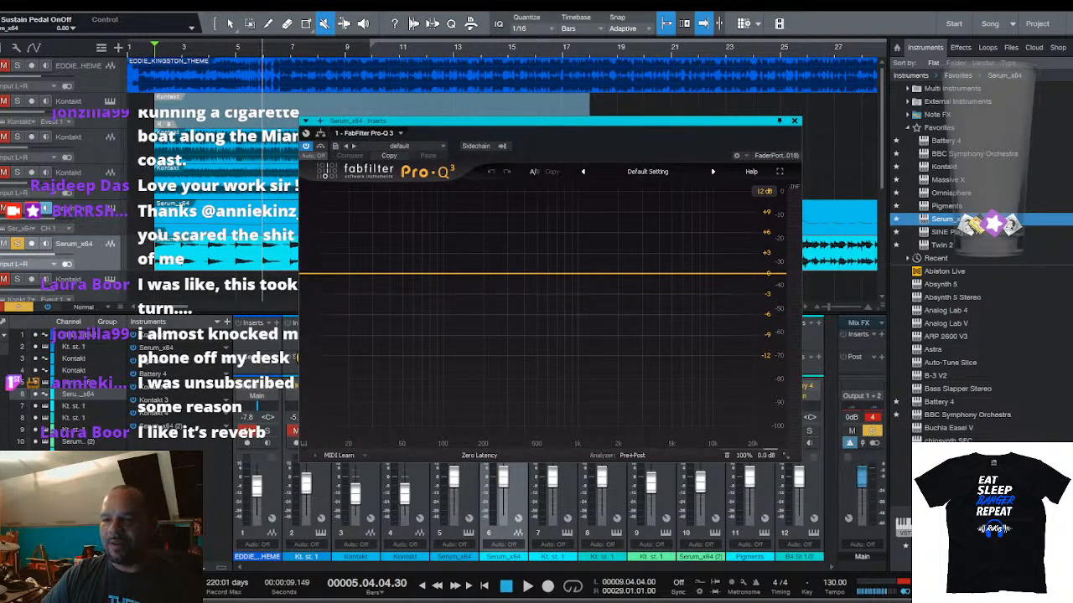
Play the bounced bass and add a bell band of about +1.14 dB near 56 Hz in Pro-Q 3
{"action": "key", "text": "space"}
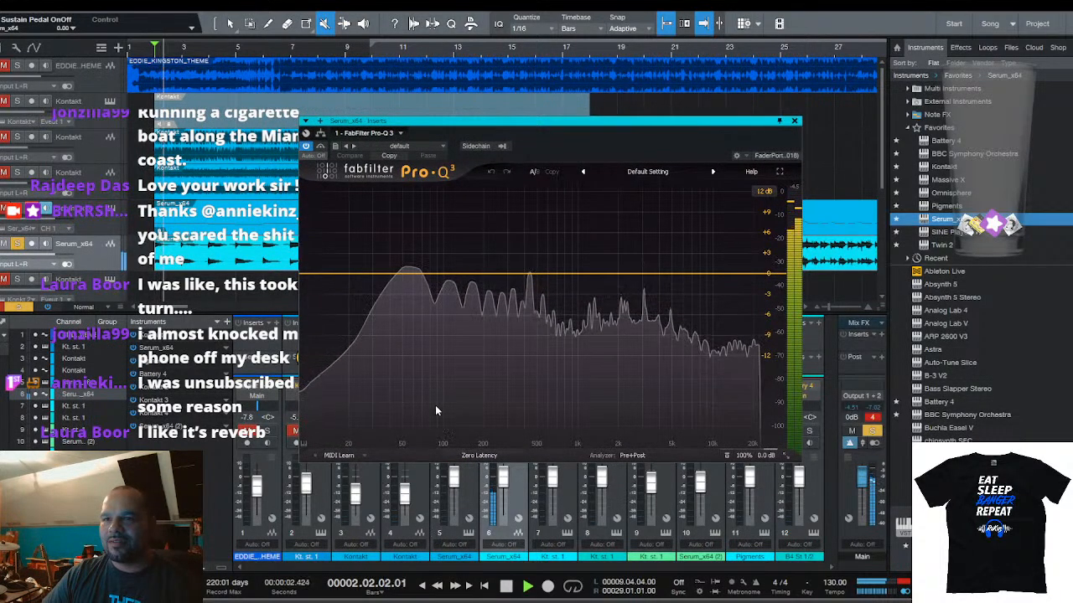
{"action": "key", "text": "space"}
{"action": "left_click", "coordinate": [408, 274]}
{"action": "left_click_drag", "start_coordinate": [408, 273], "coordinate": [408, 266]}
{"action": "key", "text": "space"}
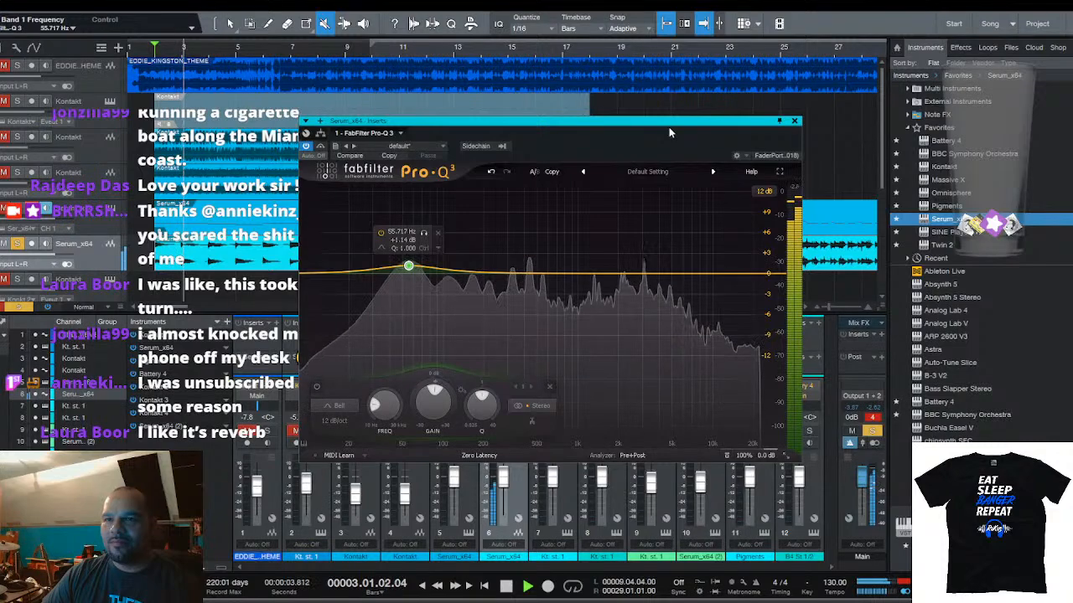
{"action": "key", "text": "space"}
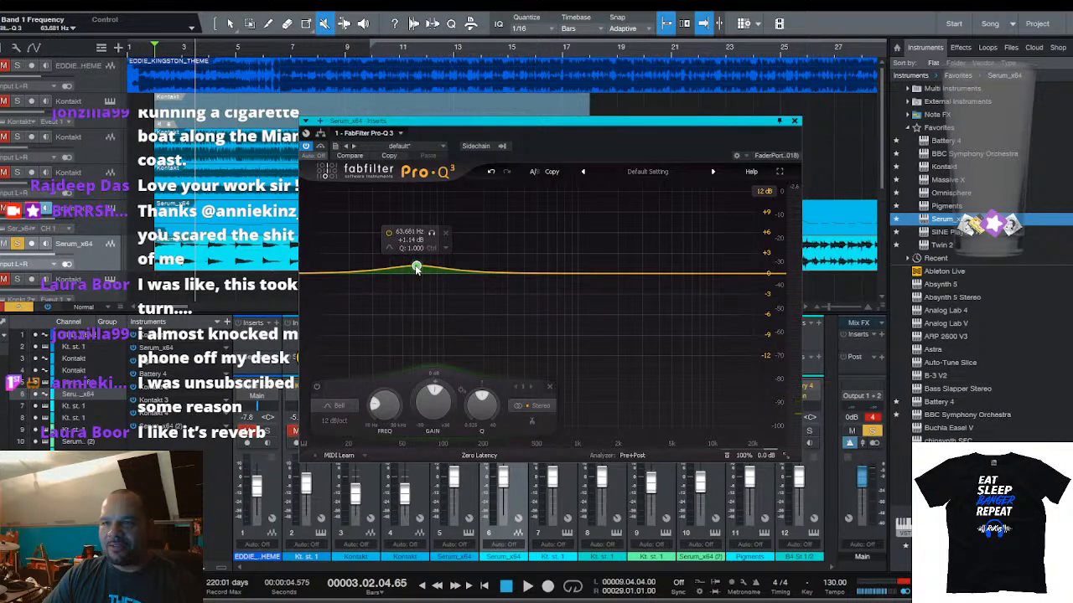
Try the bell band as a -2.69 dB cut at 53 Hz and a +1.06 dB boost at 19 Hz, settling on a small cut near 50 Hz
{"action": "left_click_drag", "start_coordinate": [408, 268], "coordinate": [406, 292]}
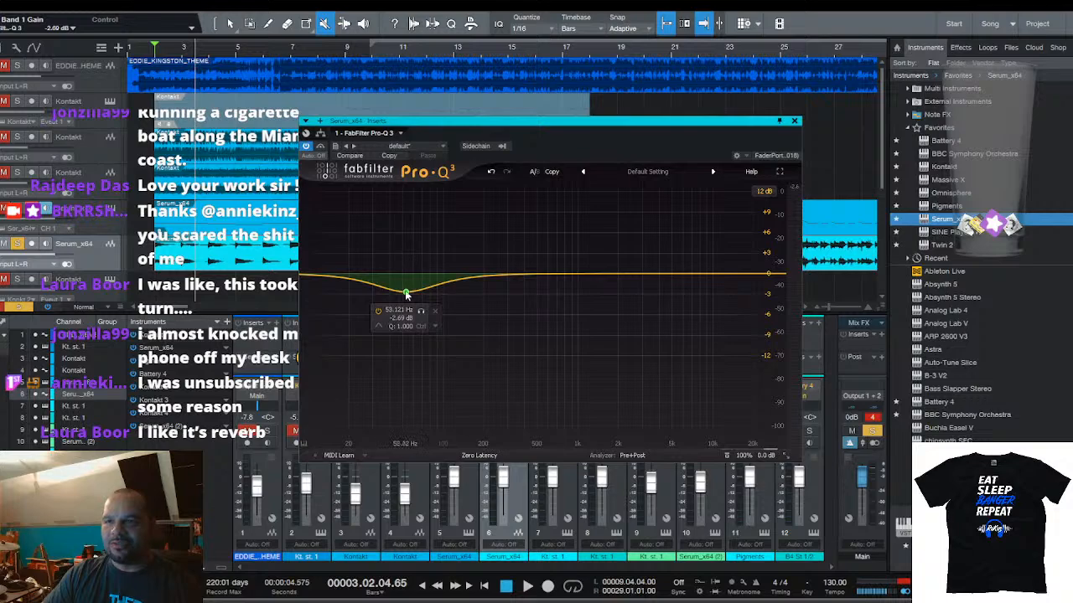
{"action": "left_click_drag", "start_coordinate": [406, 291], "coordinate": [346, 266]}
{"action": "key", "text": "space"}
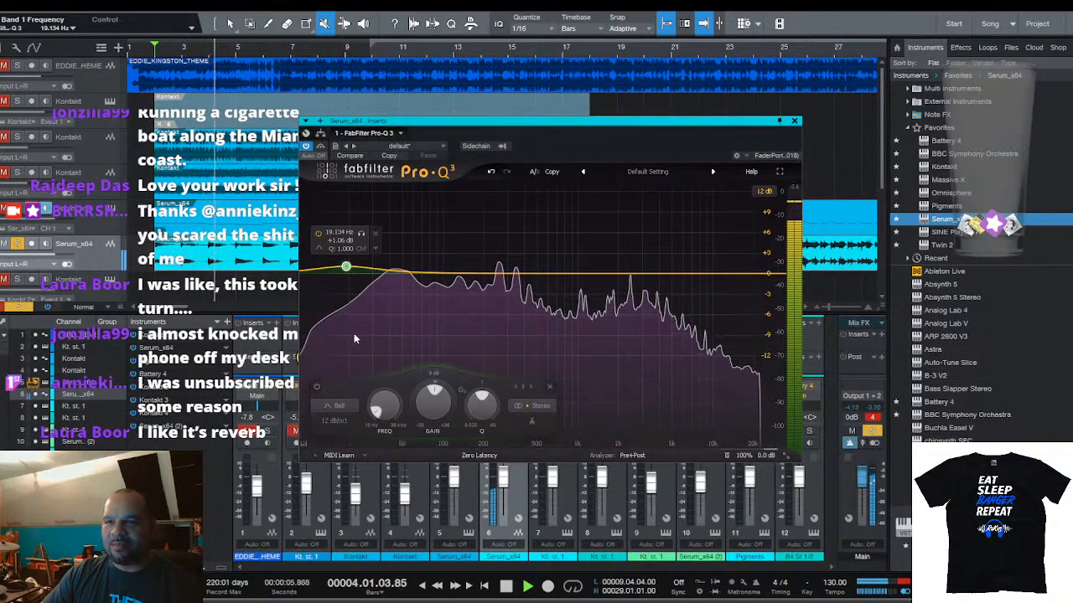
{"action": "left_click_drag", "start_coordinate": [346, 266], "coordinate": [403, 290]}
{"action": "key", "text": "space"}
Return to the Arrow tool and lower the Serum instrument track's volume to -4.8 dB
{"action": "left_click", "coordinate": [114, 213]}
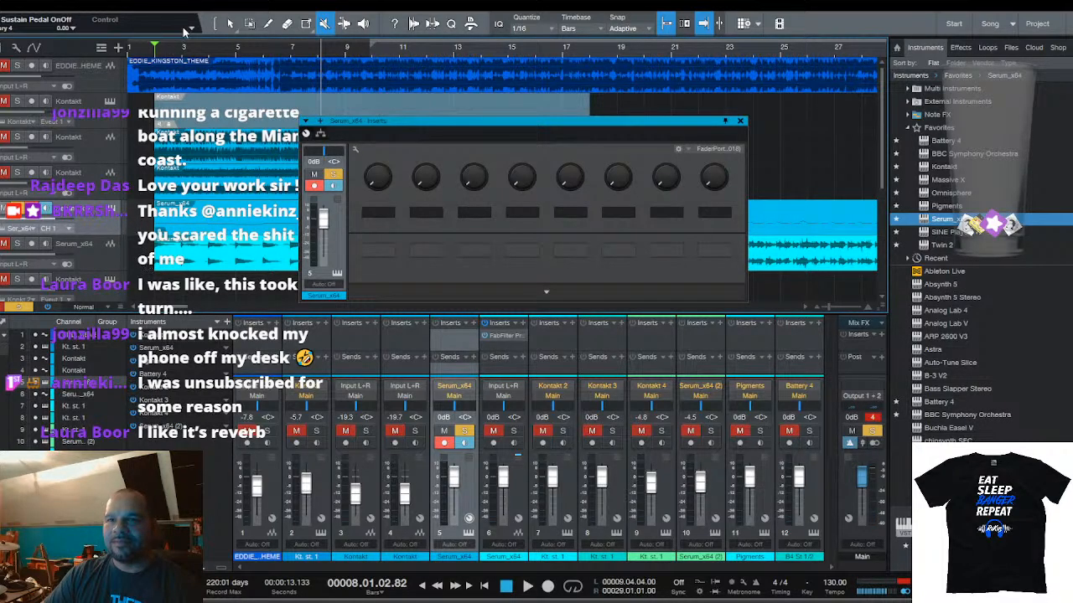
{"action": "left_click", "coordinate": [229, 26]}
{"action": "scroll", "coordinate": [529, 50], "scroll_direction": "down", "scroll_amount": 5}
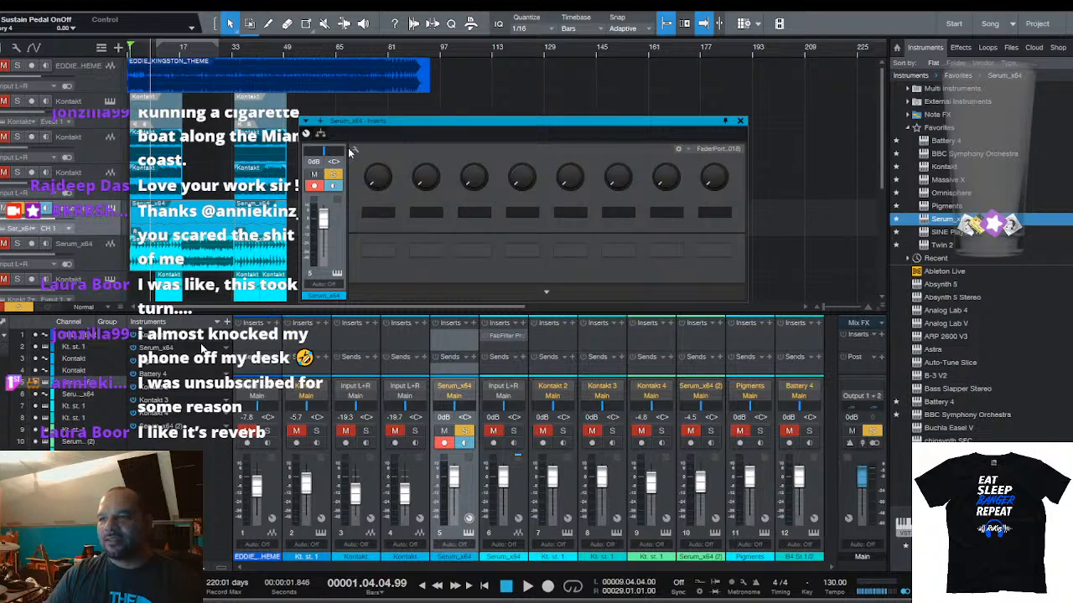
{"action": "key", "text": "ctrl+z"}
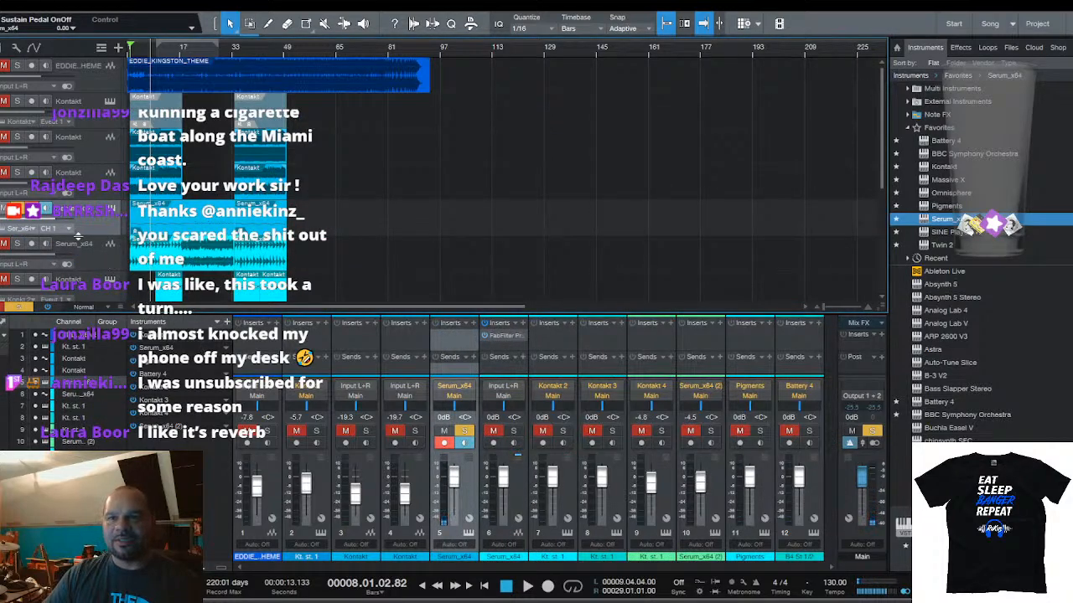
{"action": "left_click_drag", "start_coordinate": [54, 220], "coordinate": [44, 218]}
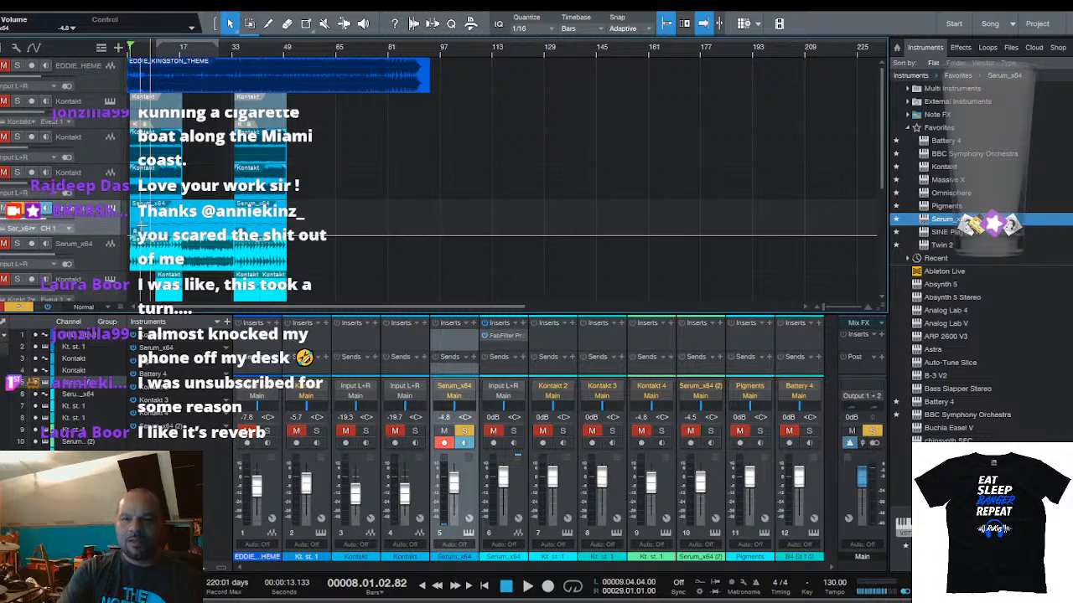
Bounce the Serum instrument events to another audio track and insert FabFilter Pro-Q 3 on it
{"action": "key", "text": "comma"}
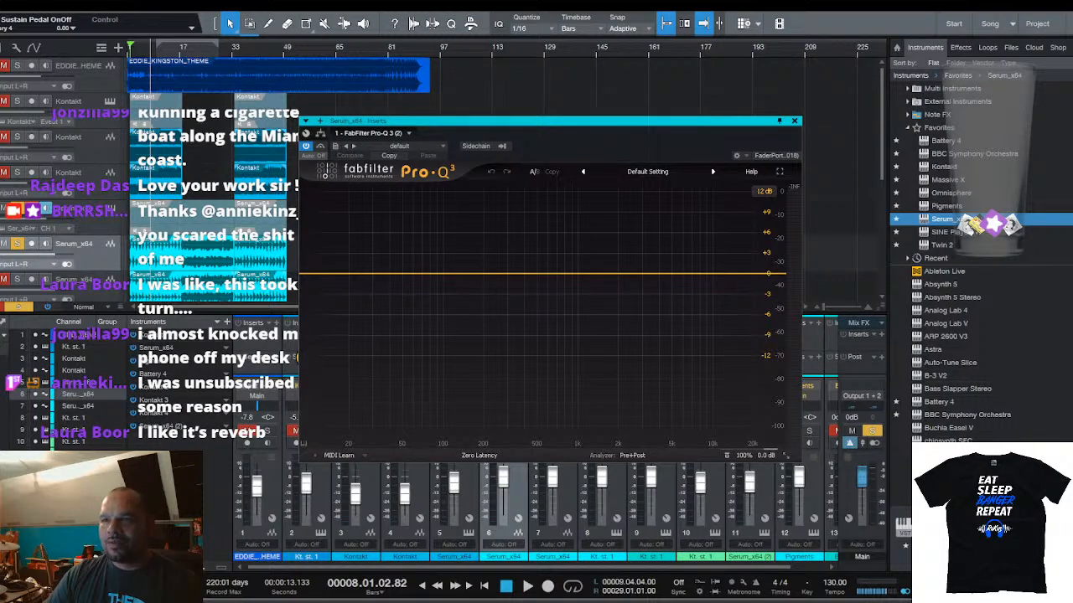
{"action": "left_click_drag", "start_coordinate": [519, 121], "coordinate": [448, 148]}
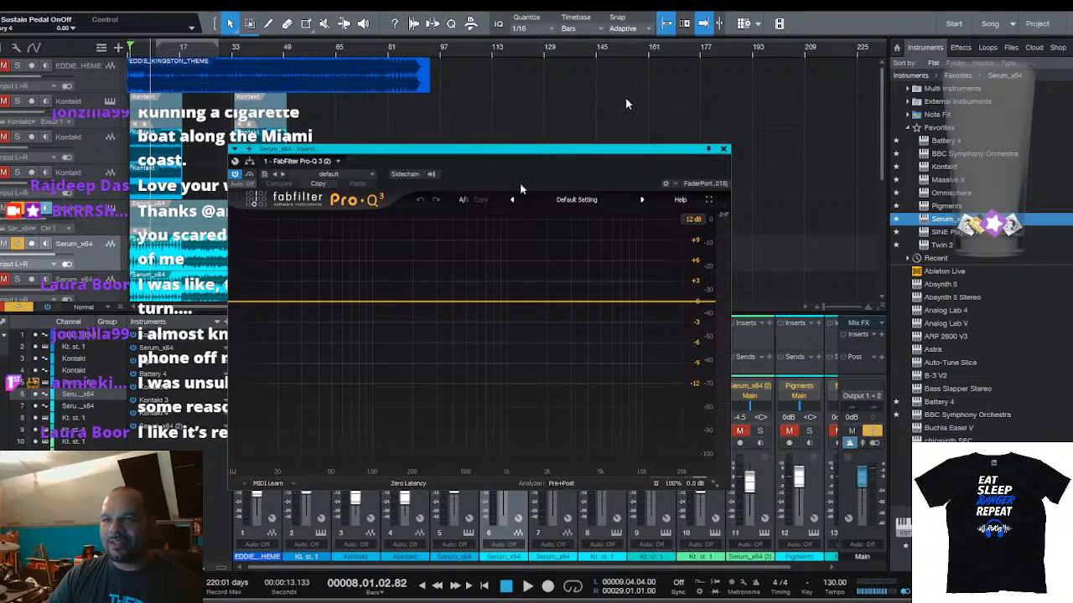
Boost 298.81 Hz by 1.88 dB and cut about 48.7 Hz by 2.37 dB on the newly bounced Serum track during playback
{"action": "key", "text": "space"}
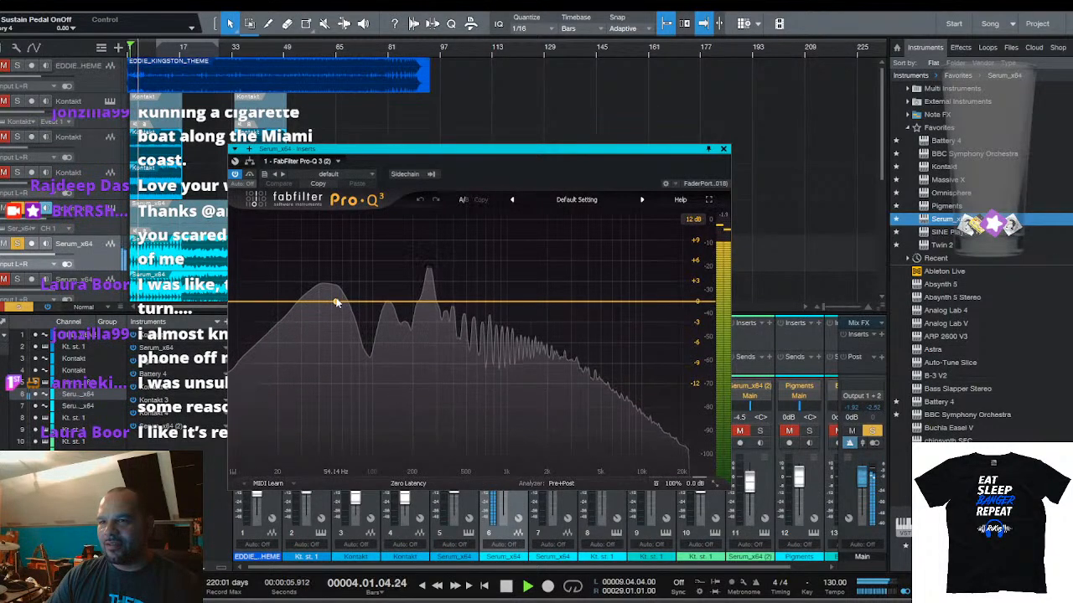
{"action": "double_click", "coordinate": [436, 289]}
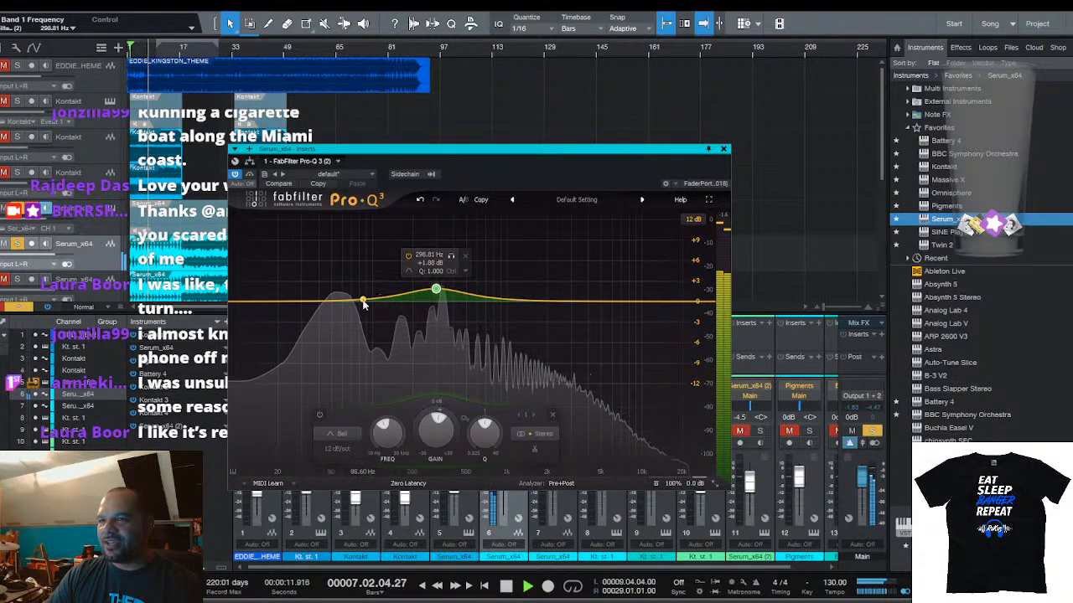
{"action": "mouse_move", "coordinate": [342, 301]}
{"action": "left_mouse_down"}
{"action": "mouse_move", "coordinate": [341, 318]}
{"action": "mouse_move", "coordinate": [330, 318]}
{"action": "left_mouse_up"}
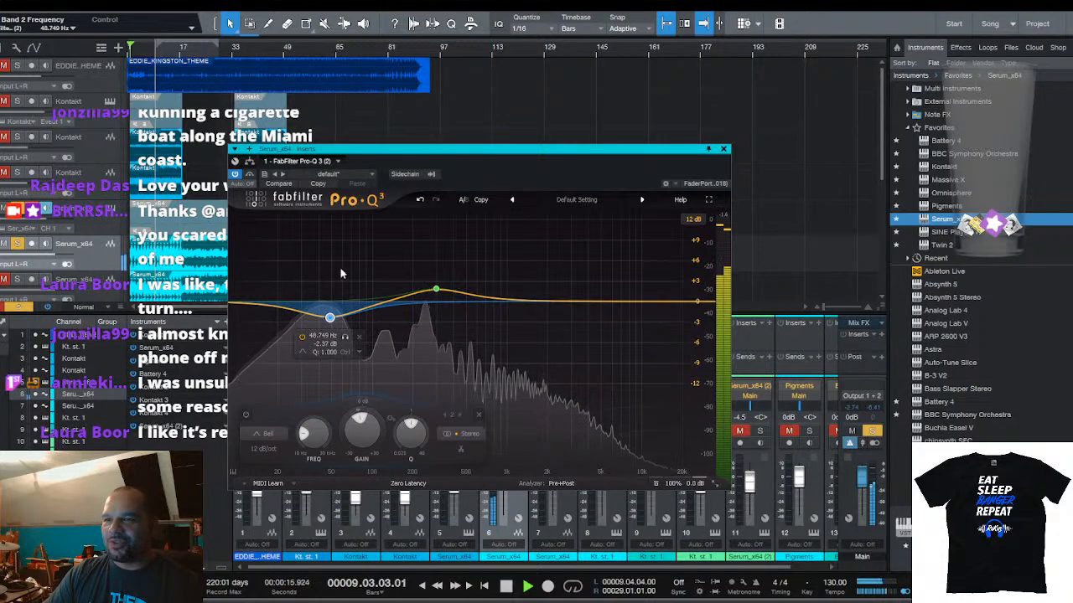
Raise the low boost in the second Serum audio track's EQ to about +2.8 dB near 20 Hz and restart playback
{"action": "key", "text": "space"}
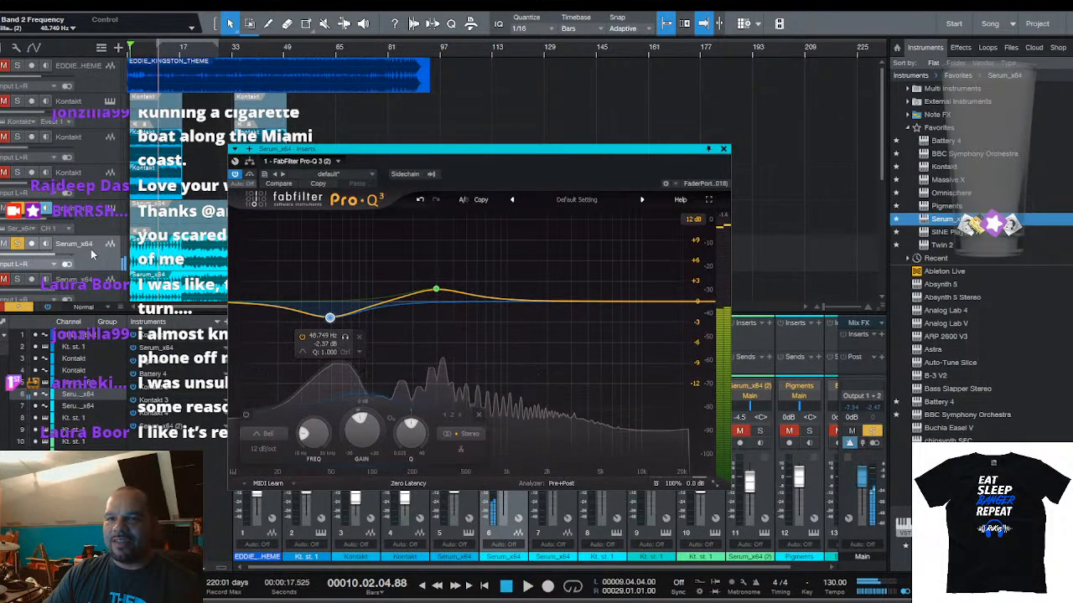
{"action": "left_click", "coordinate": [95, 283]}
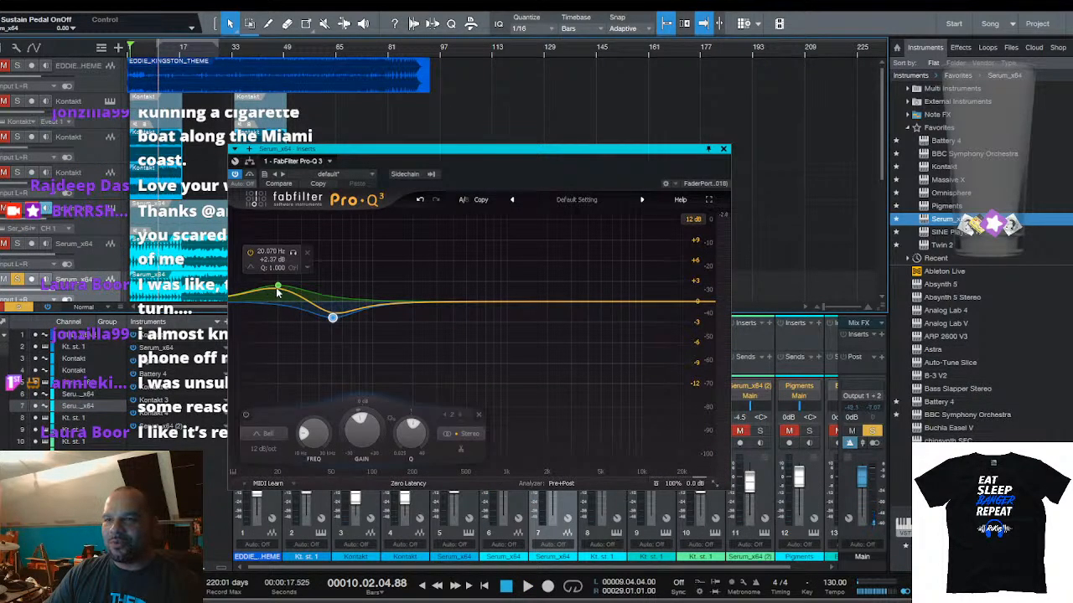
{"action": "left_click_drag", "start_coordinate": [277, 290], "coordinate": [279, 289]}
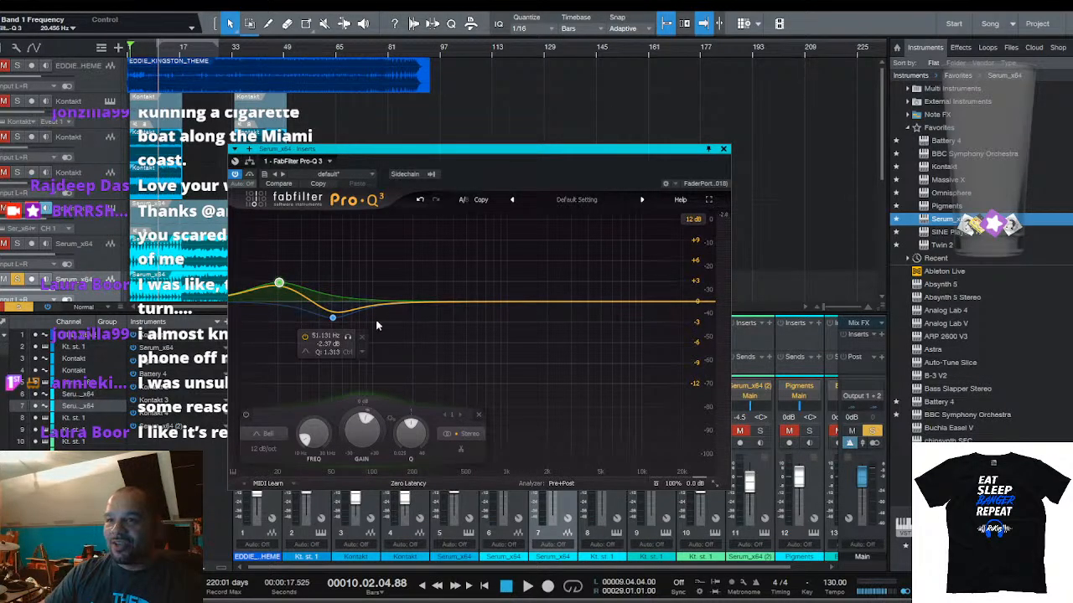
{"action": "key", "text": "space"}
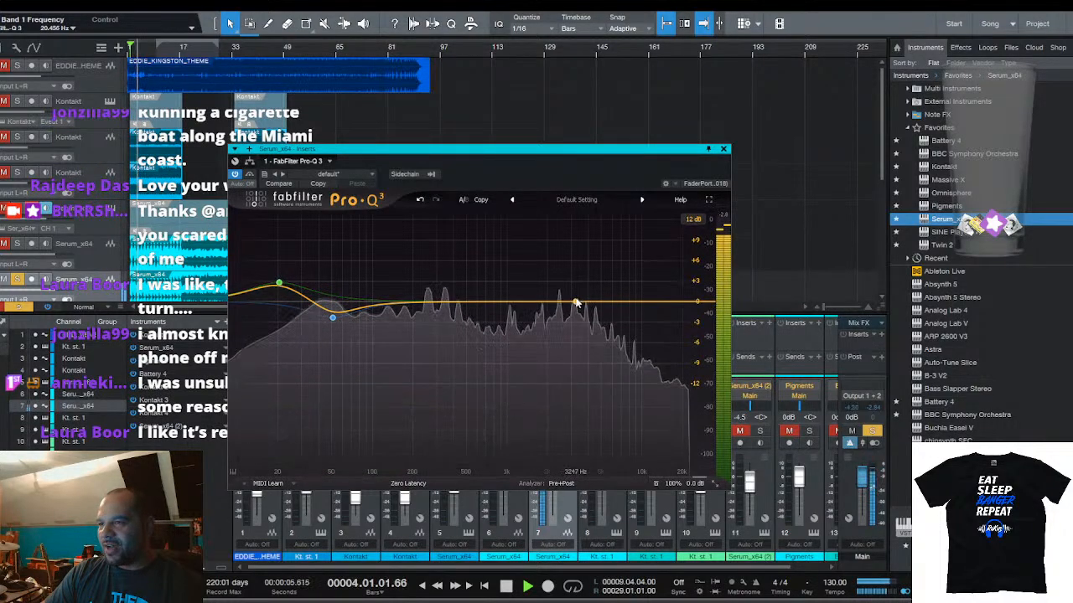
Add a slight boost near 3.2 kHz and a High Cut at about 9.9 kHz to this track's EQ
{"action": "left_click_drag", "start_coordinate": [576, 302], "coordinate": [577, 298]}
{"action": "left_click_drag", "start_coordinate": [643, 302], "coordinate": [643, 305]}
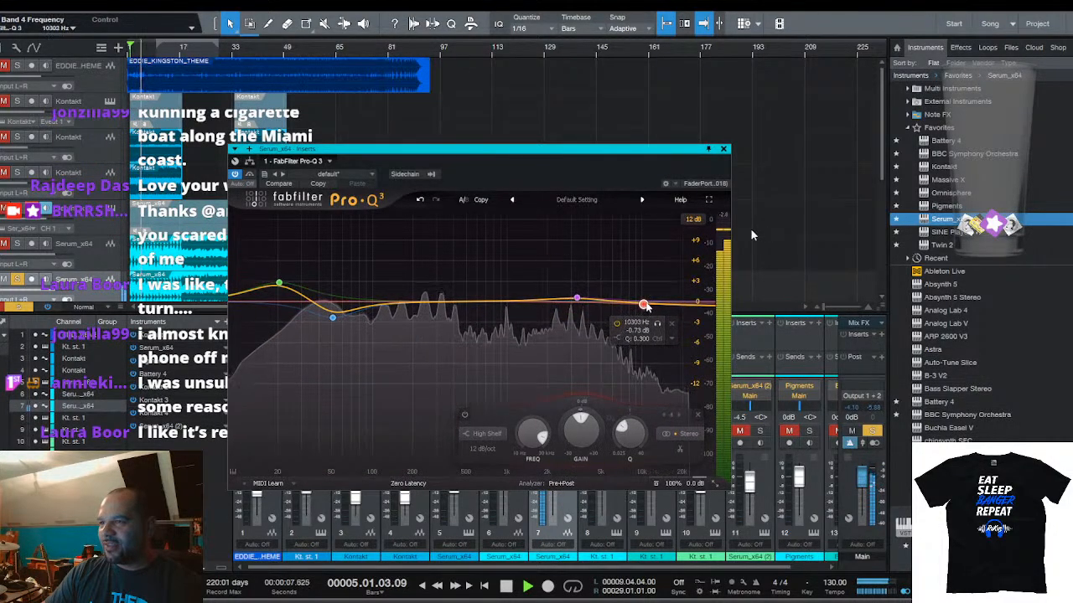
{"action": "left_click", "coordinate": [487, 433]}
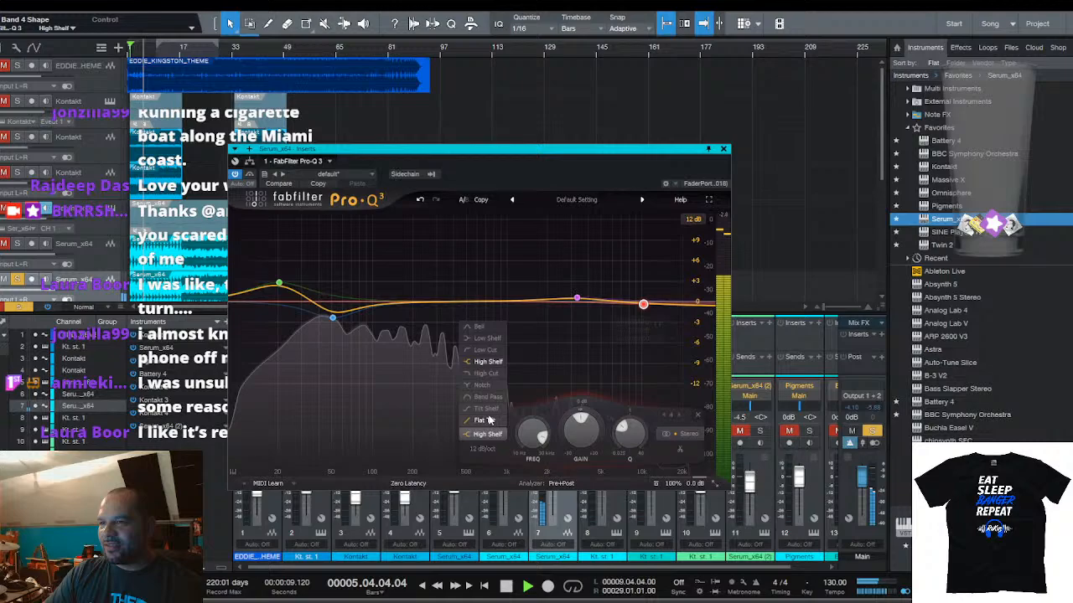
{"action": "left_click", "coordinate": [487, 373]}
{"action": "left_click_drag", "start_coordinate": [643, 304], "coordinate": [641, 304]}
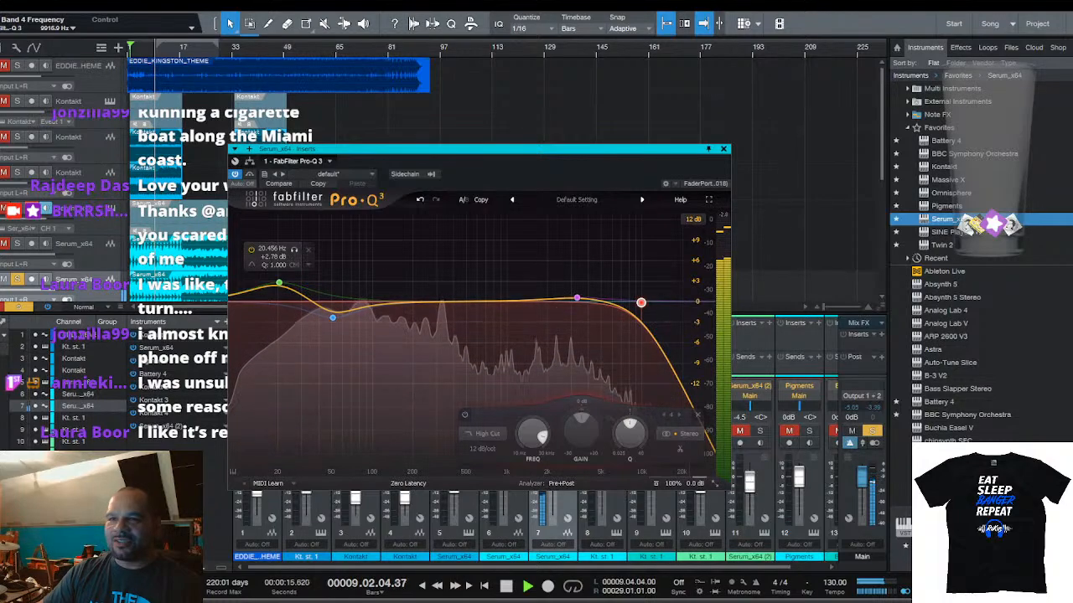
Add a High Cut at about 3310 Hz to the EQ of the first Serum audio track
{"action": "left_click", "coordinate": [103, 254]}
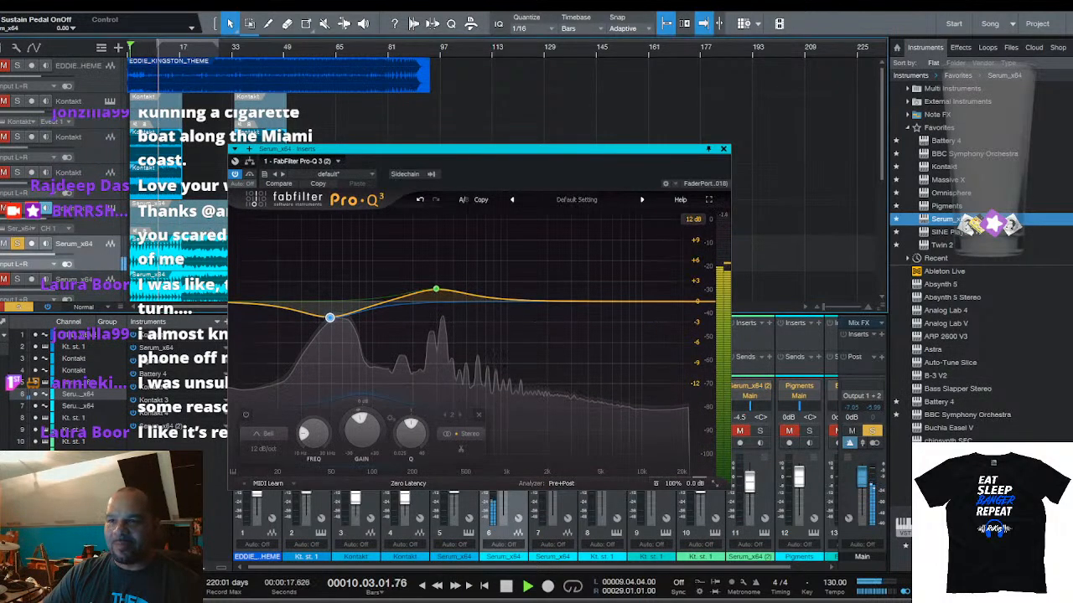
{"action": "left_click_drag", "start_coordinate": [678, 303], "coordinate": [623, 317]}
{"action": "left_click", "coordinate": [487, 434]}
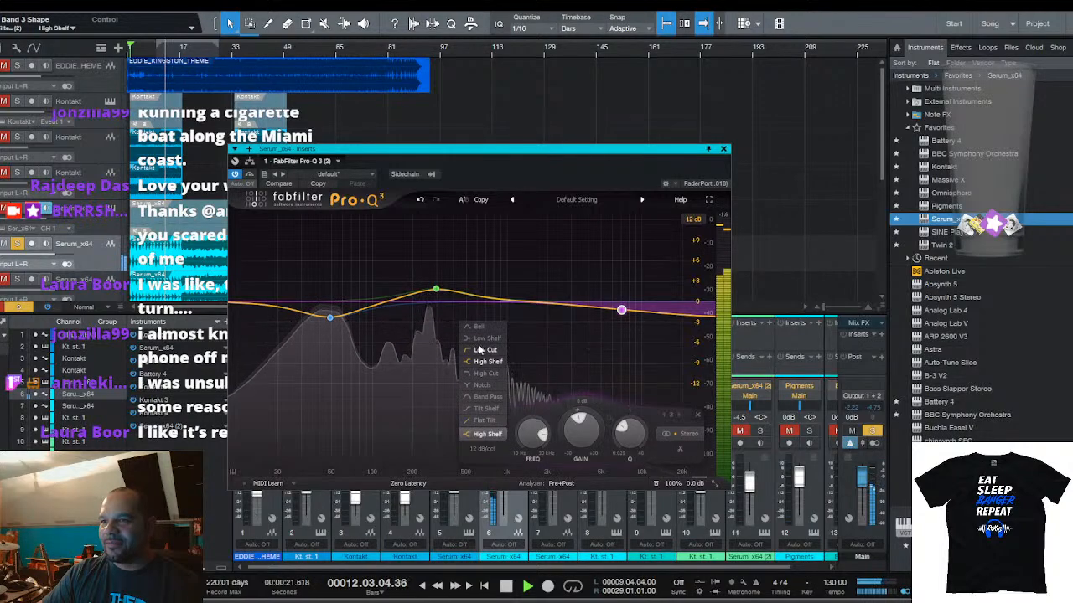
{"action": "left_click", "coordinate": [486, 373]}
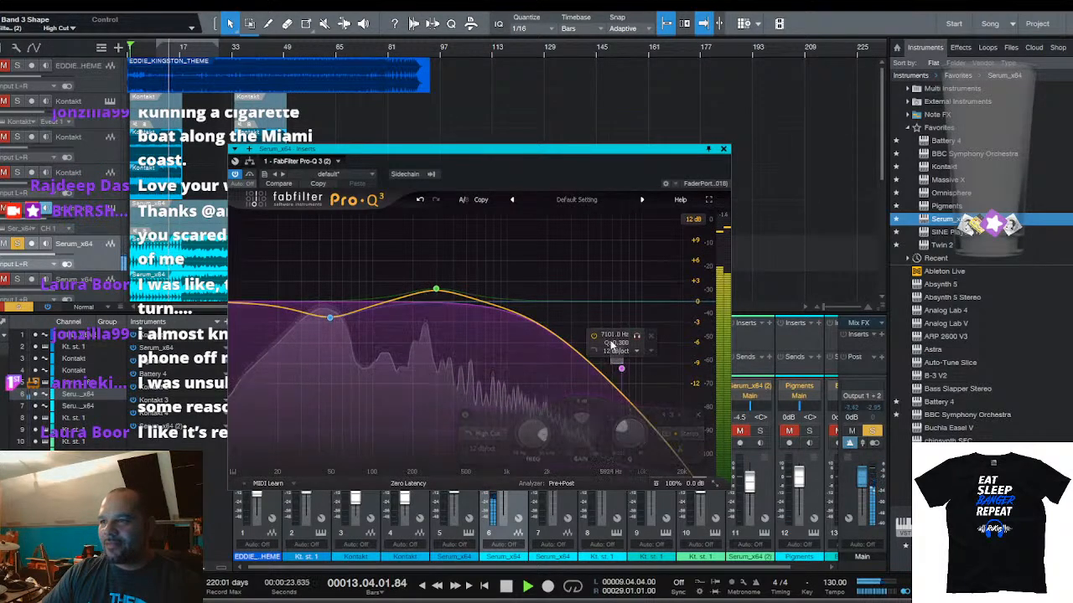
{"action": "left_click_drag", "start_coordinate": [621, 369], "coordinate": [576, 321]}
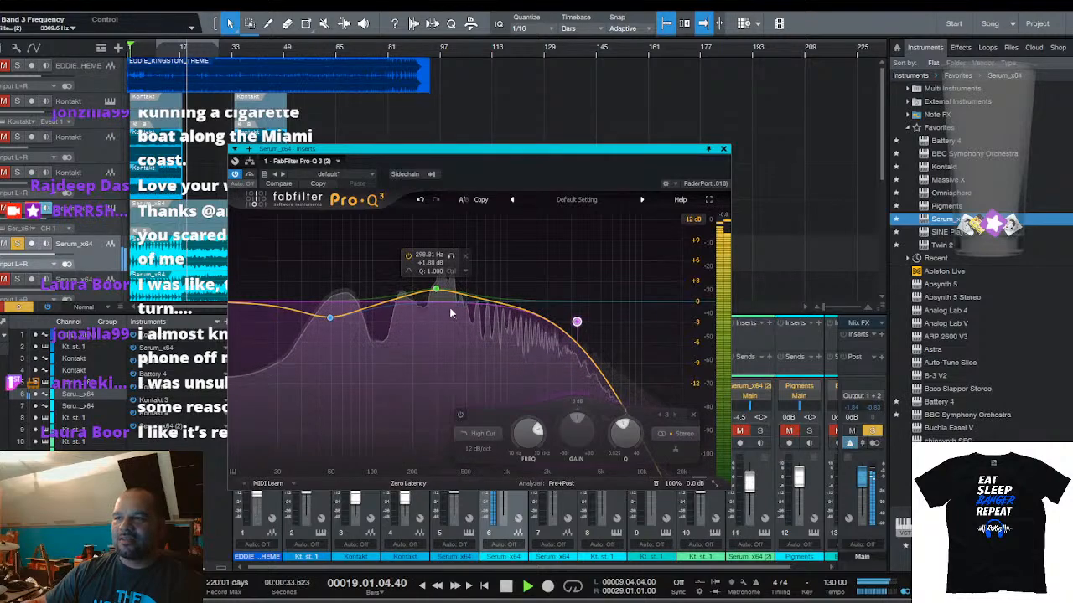
Listen to the filtered Serum track again from the start, stop playback and close its EQ window
{"action": "key", "text": "space"}
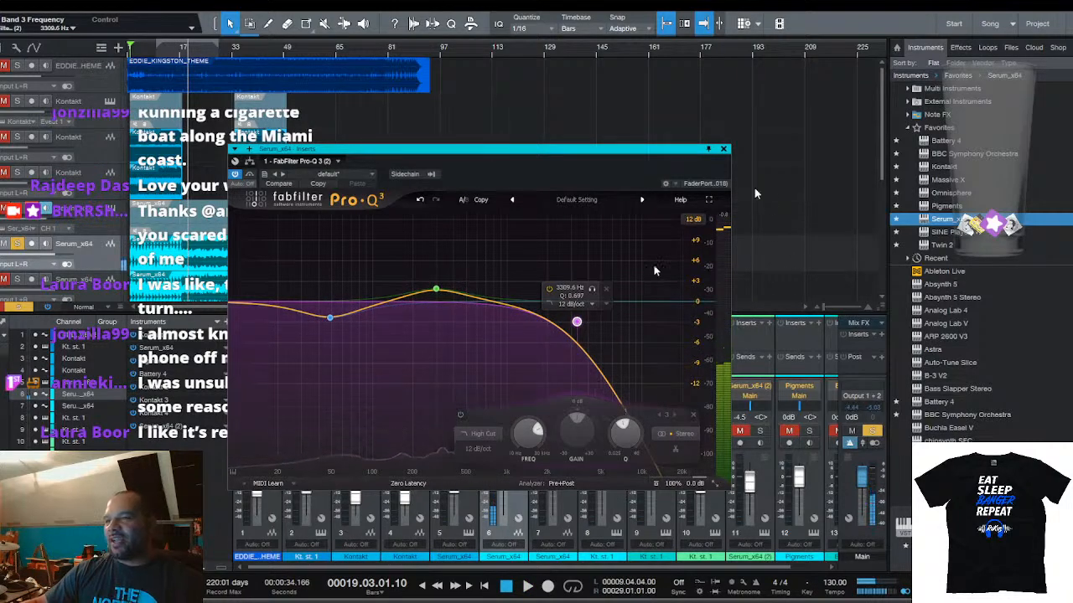
{"action": "key", "text": "space"}
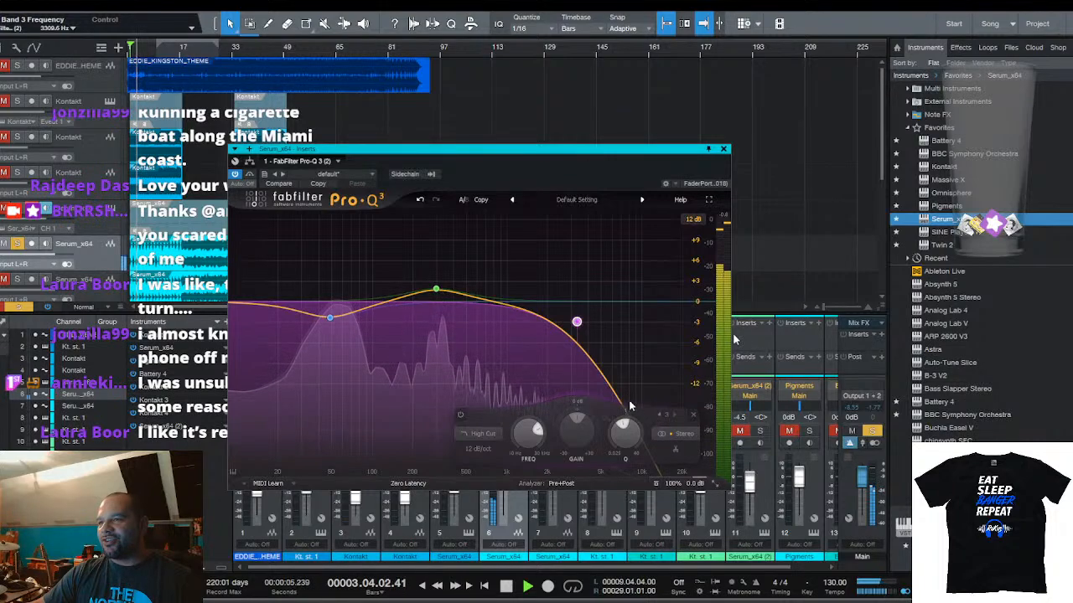
{"action": "key", "text": "space"}
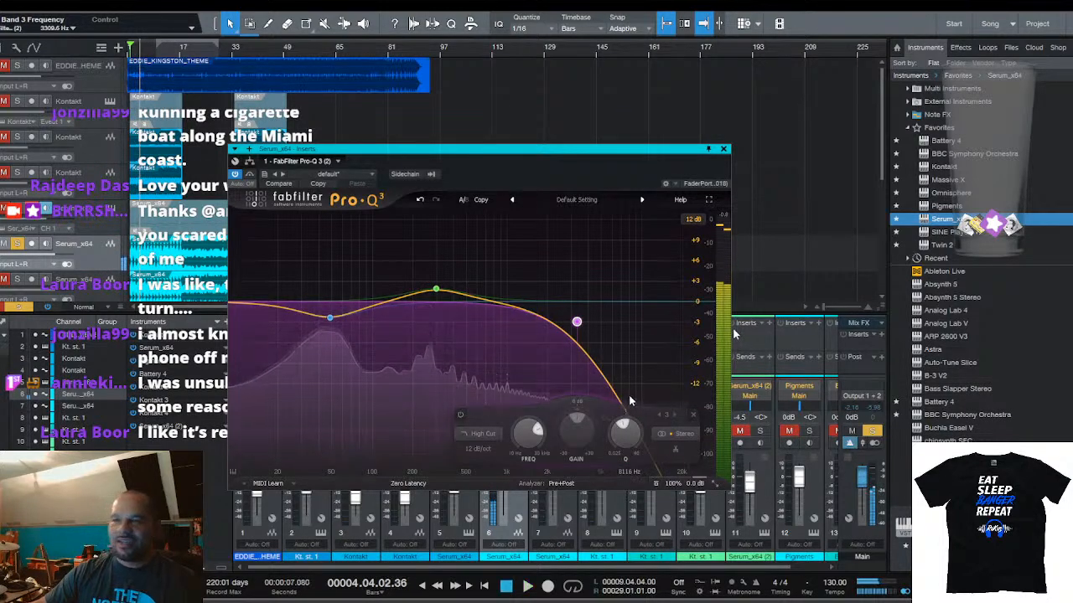
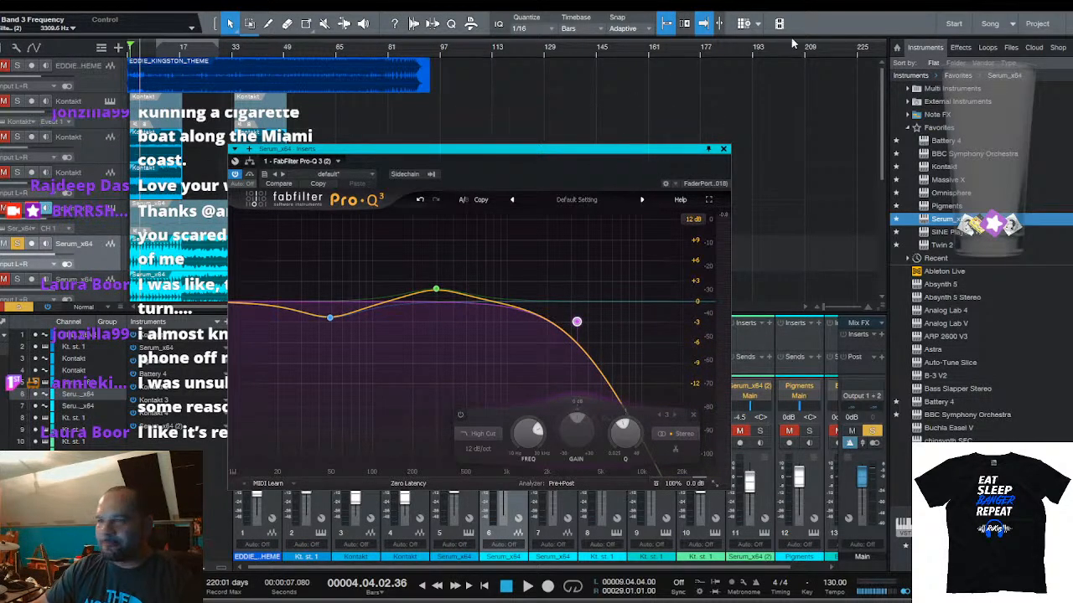
{"action": "left_click", "coordinate": [724, 149]}
Play the song from the start and solo the second Serum audio track alongside the first
{"action": "scroll", "coordinate": [145, 52], "scroll_direction": "up", "scroll_amount": 5}
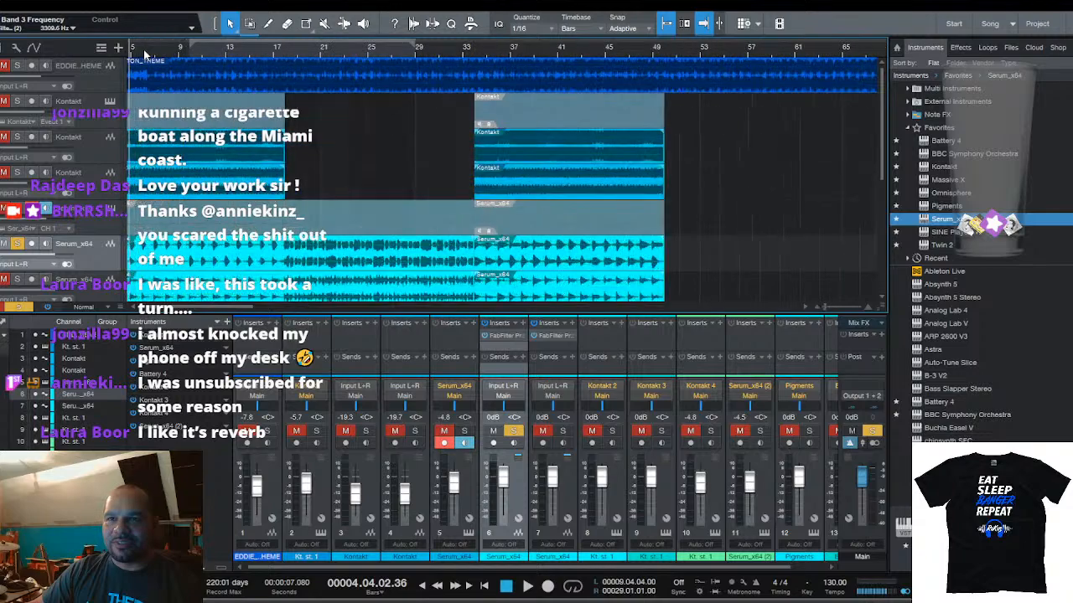
{"action": "scroll", "coordinate": [155, 51], "scroll_direction": "down", "scroll_amount": 3}
{"action": "scroll", "coordinate": [132, 48], "scroll_direction": "up", "scroll_amount": 5}
{"action": "key", "text": "space"}
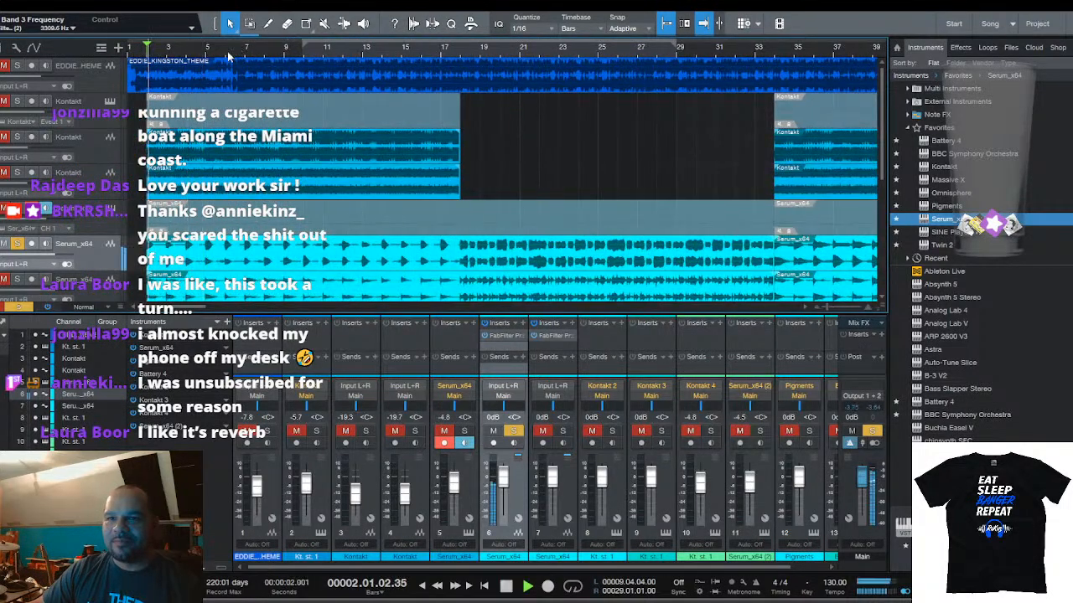
{"action": "left_click", "coordinate": [18, 279]}
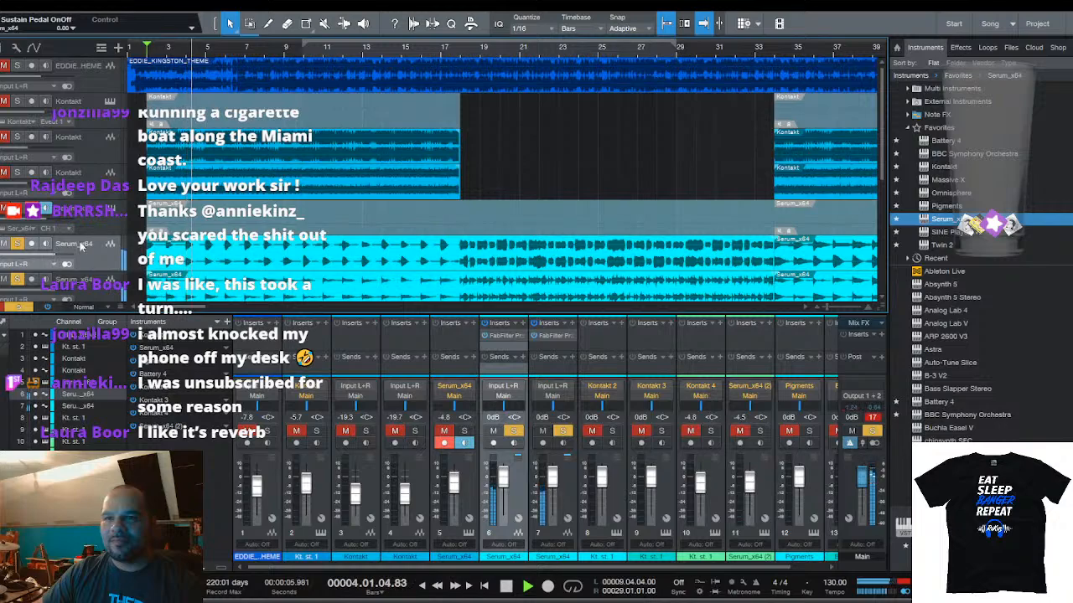
Lower the first Serum audio track to about -6.0 dB and the second to about -9.6 dB during playback
{"action": "scroll", "coordinate": [114, 219], "scroll_direction": "down", "scroll_amount": 1}
{"action": "scroll", "coordinate": [114, 219], "scroll_direction": "down", "scroll_amount": 1}
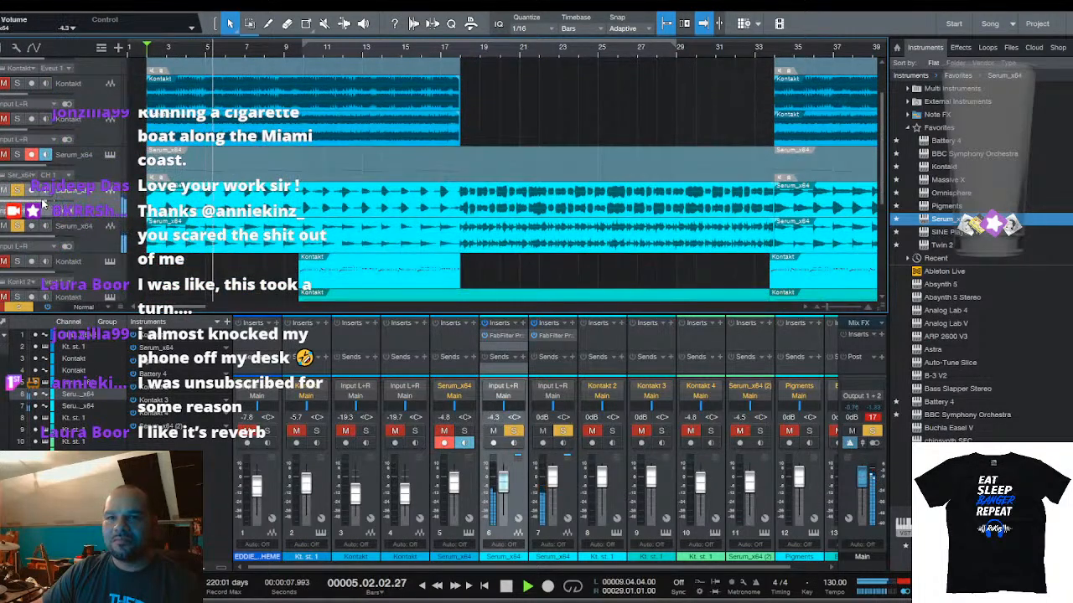
{"action": "left_click", "coordinate": [47, 239]}
{"action": "left_click_drag", "start_coordinate": [48, 239], "coordinate": [40, 239]}
{"action": "key", "text": "space"}
{"action": "key", "text": "space"}
{"action": "scroll", "coordinate": [373, 200], "scroll_direction": "down", "scroll_amount": 1}
{"action": "scroll", "coordinate": [406, 176], "scroll_direction": "down", "scroll_amount": 1}
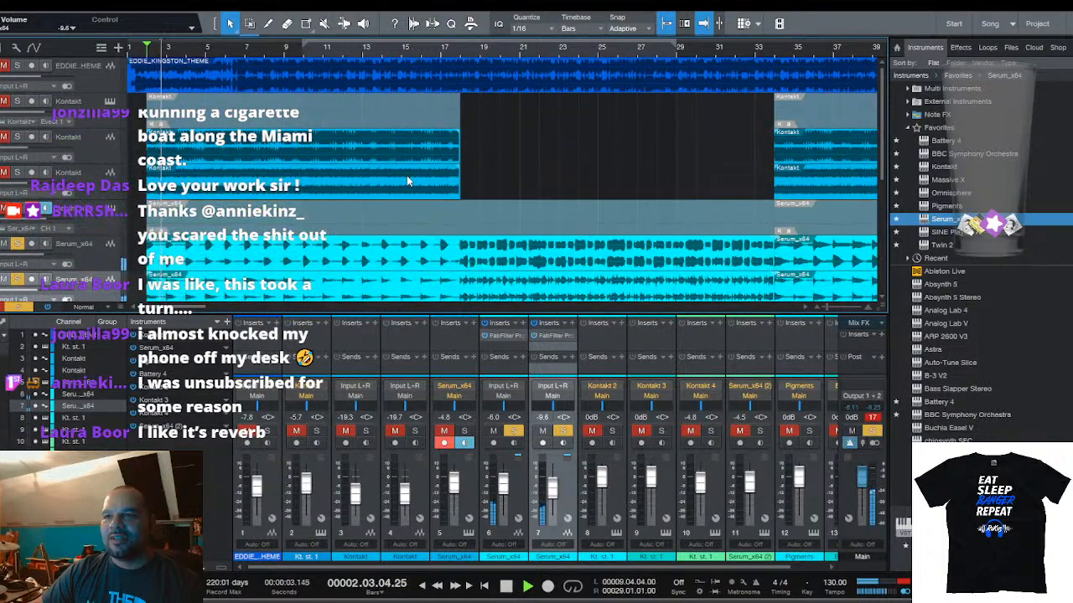
{"action": "key", "text": "space"}
Solo only the Kontakt instrument track below the Serum audio tracks and play it from the start of its first clip
{"action": "scroll", "coordinate": [411, 173], "scroll_direction": "down", "scroll_amount": 2}
{"action": "scroll", "coordinate": [520, 52], "scroll_direction": "down", "scroll_amount": 3}
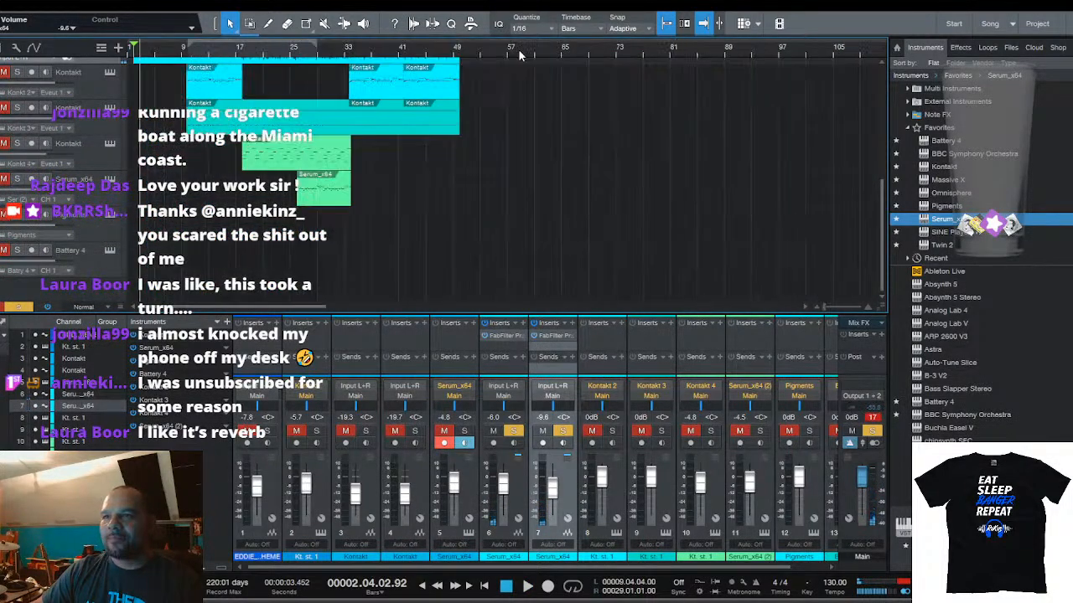
{"action": "scroll", "coordinate": [468, 126], "scroll_direction": "up", "scroll_amount": 2}
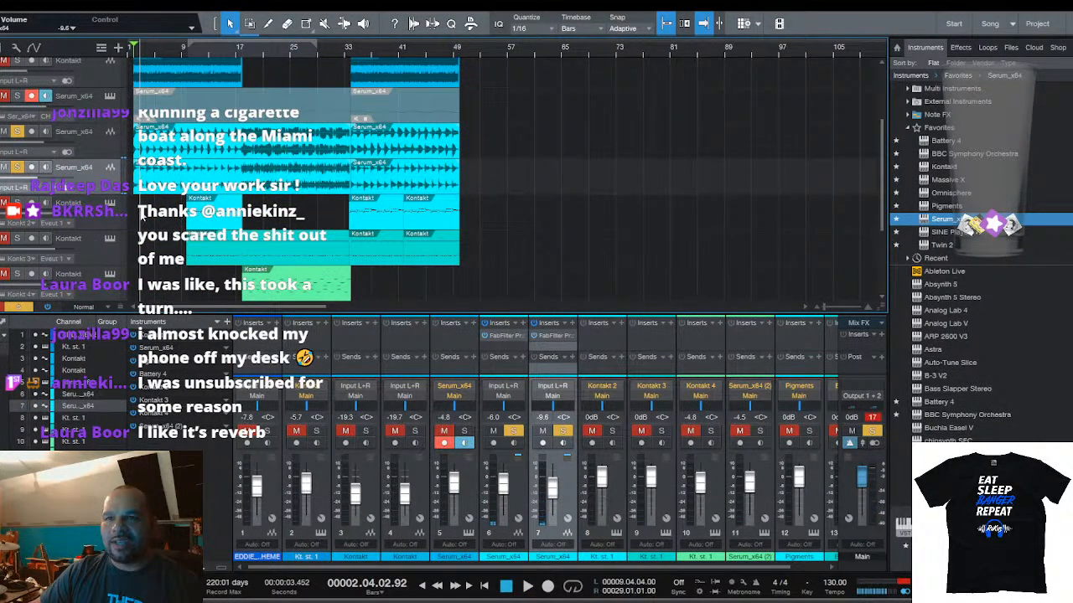
{"action": "left_click", "coordinate": [18, 203]}
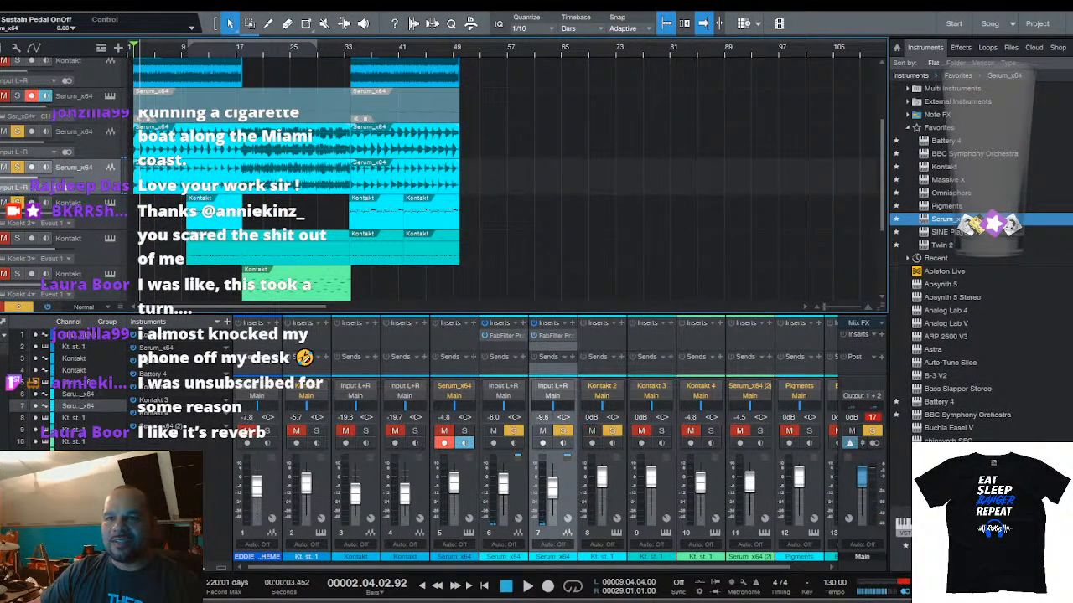
{"action": "left_click", "coordinate": [17, 167]}
{"action": "left_click", "coordinate": [18, 131]}
{"action": "left_click_drag", "start_coordinate": [140, 51], "coordinate": [187, 54]}
{"action": "key", "text": "space"}
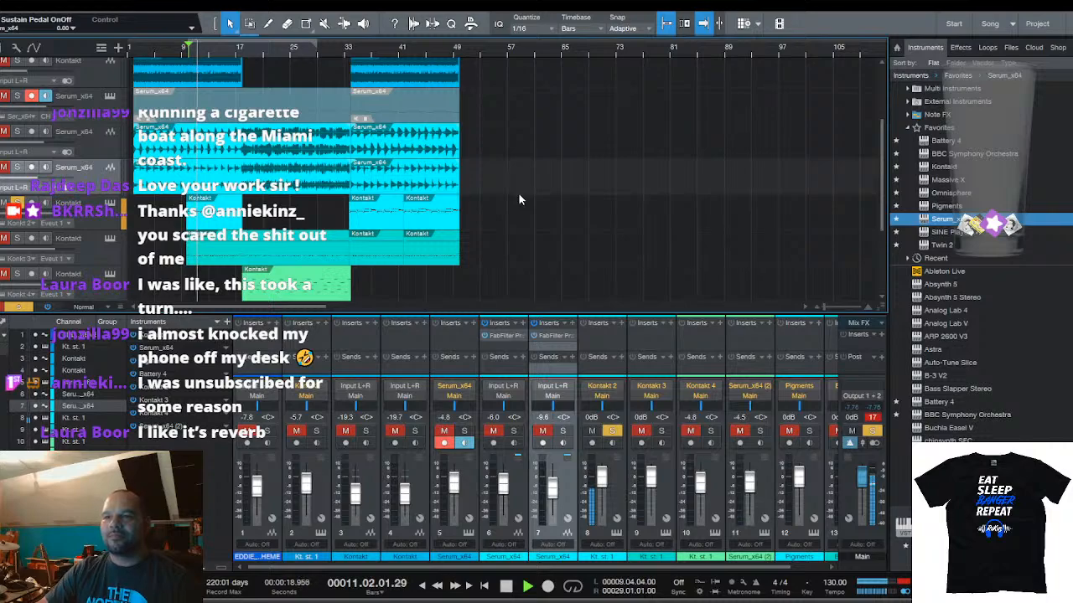
Stop playback and bounce all clips on the soloed Kontakt instrument track to a new audio track
{"action": "key", "text": "space"}
{"action": "left_click_drag", "start_coordinate": [500, 214], "coordinate": [194, 213]}
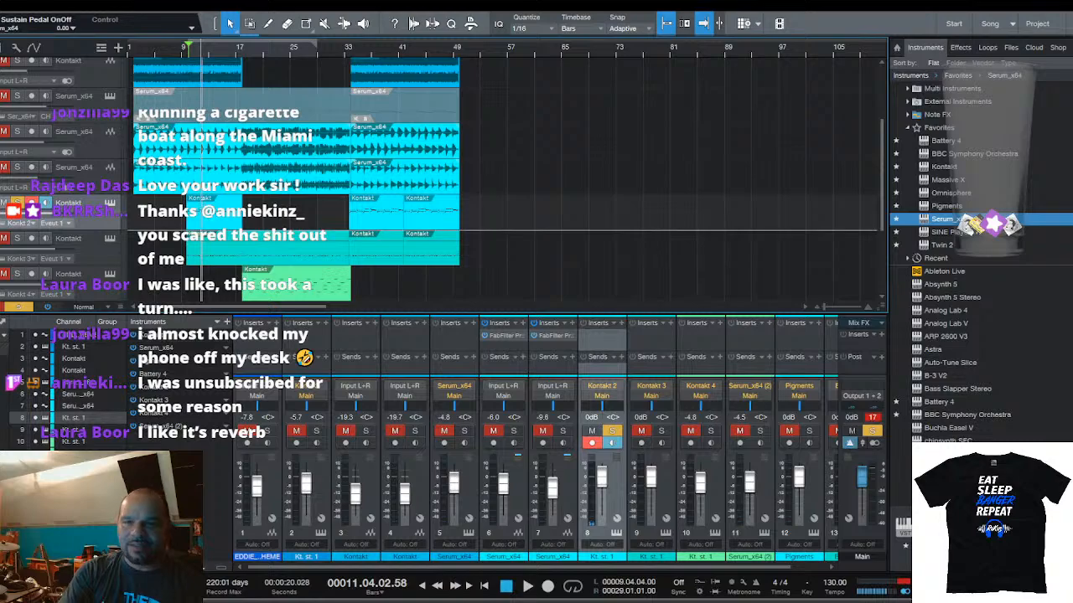
{"action": "key", "text": "ctrl+b"}
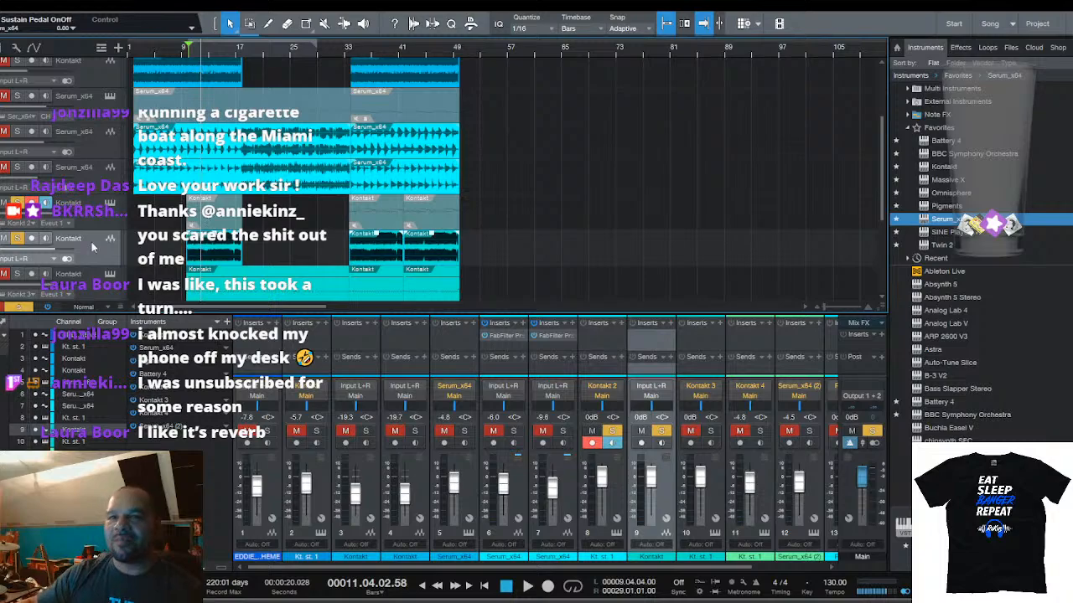
Lower the bounced Kontakt audio track's volume to about -8.4 dB
{"action": "left_click_drag", "start_coordinate": [50, 257], "coordinate": [43, 254]}
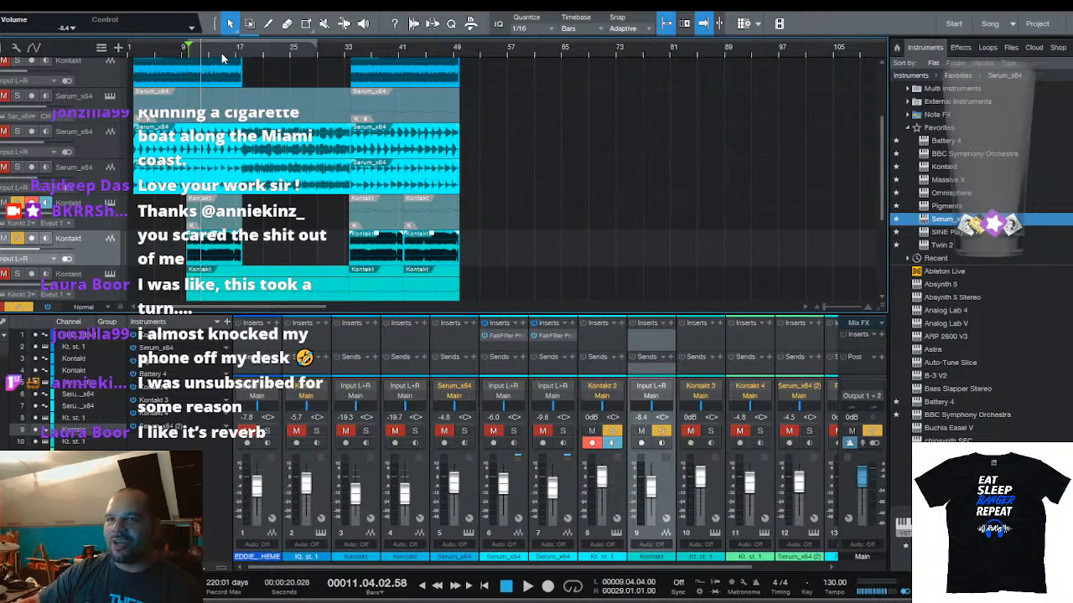
{"action": "scroll", "coordinate": [191, 50], "scroll_direction": "up", "scroll_amount": 5}
{"action": "left_click_drag", "start_coordinate": [193, 50], "coordinate": [266, 51]}
{"action": "scroll", "coordinate": [279, 49], "scroll_direction": "down", "scroll_amount": 2}
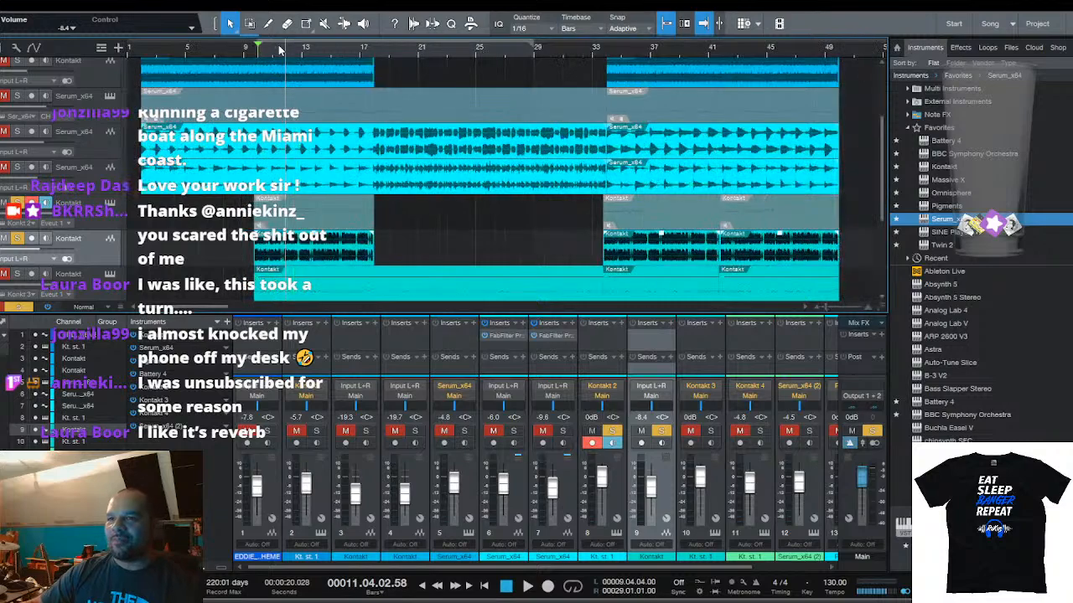
{"action": "scroll", "coordinate": [280, 51], "scroll_direction": "down", "scroll_amount": 2}
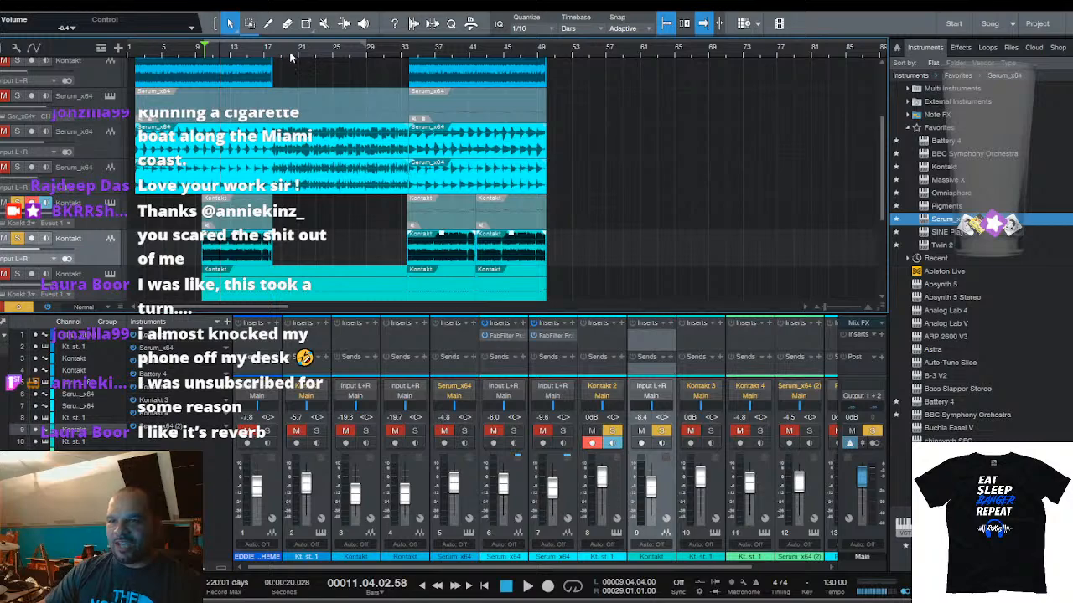
{"action": "scroll", "coordinate": [570, 197], "scroll_direction": "down", "scroll_amount": 3}
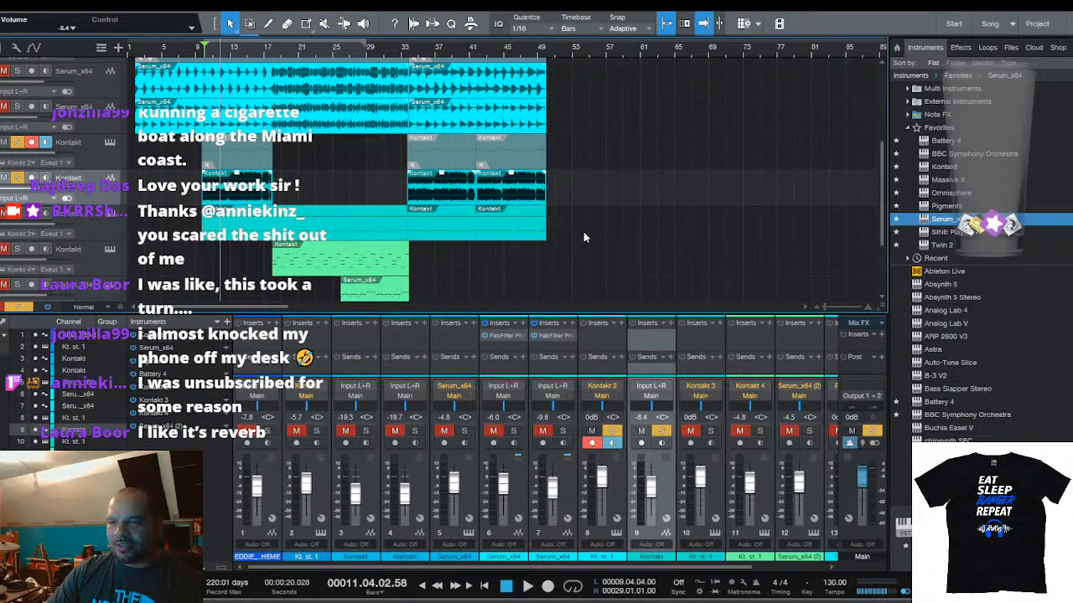
Play the bounced Kontakt audio and unmute the original instrument clips with the Mute tool
{"action": "key", "text": "space"}
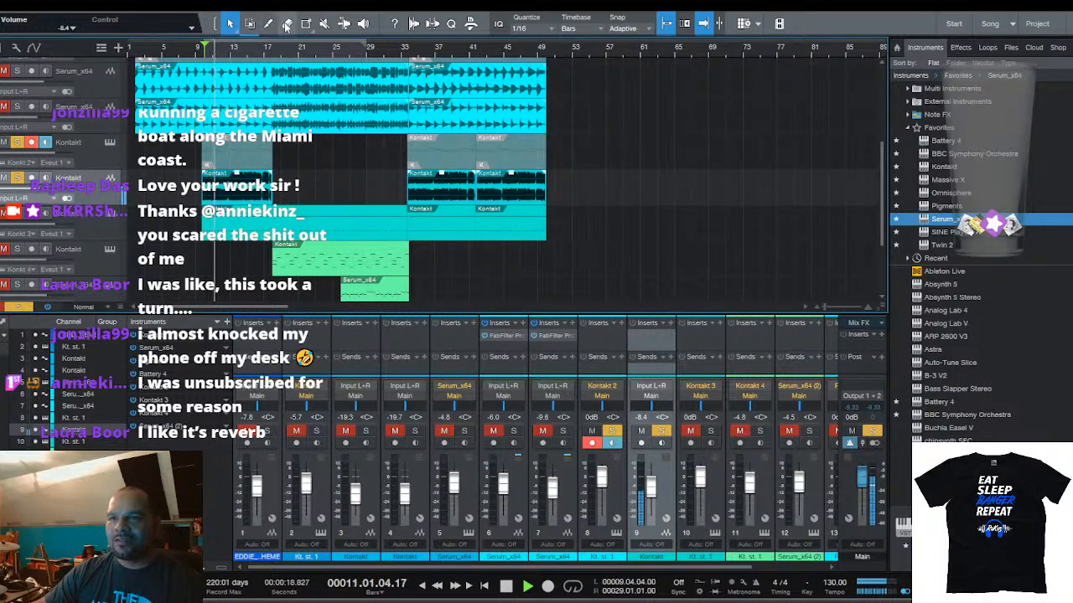
{"action": "left_click", "coordinate": [323, 23]}
{"action": "left_click_drag", "start_coordinate": [592, 149], "coordinate": [201, 153]}
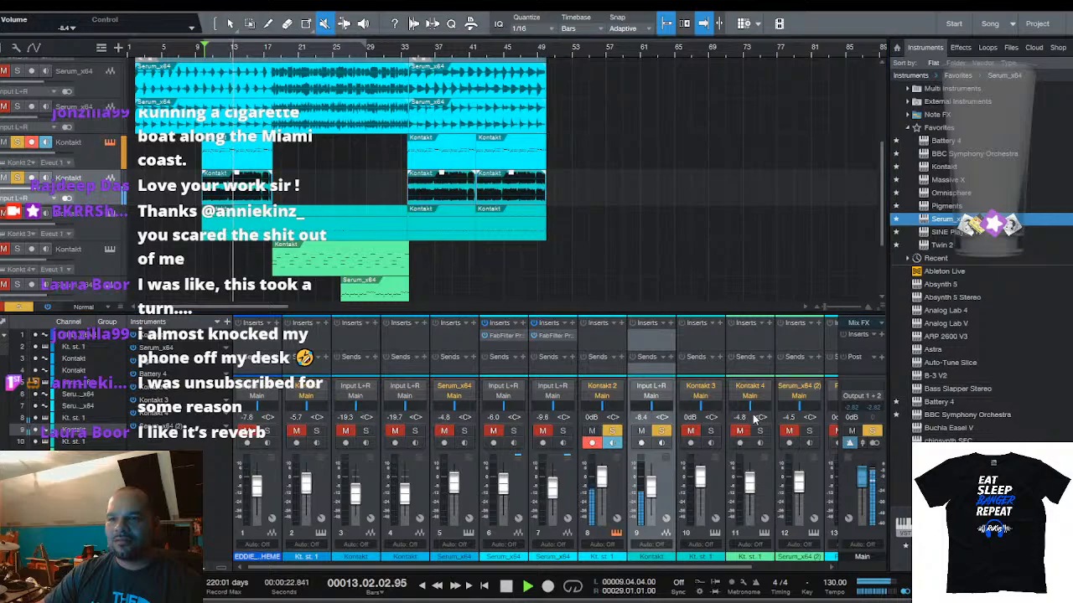
Audition the SNES synth and voice sounds in the Kontakt instrument's layer A, load VOICE Fem Ah A, and unsolo the Kontakt tracks
{"action": "left_click", "coordinate": [110, 143]}
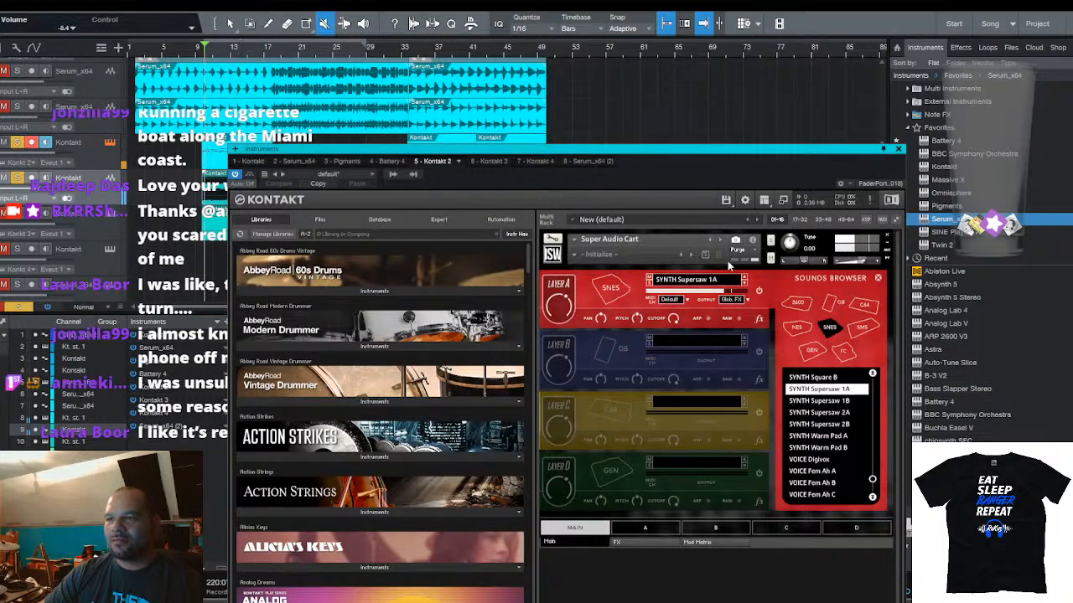
{"action": "left_click", "coordinate": [815, 401]}
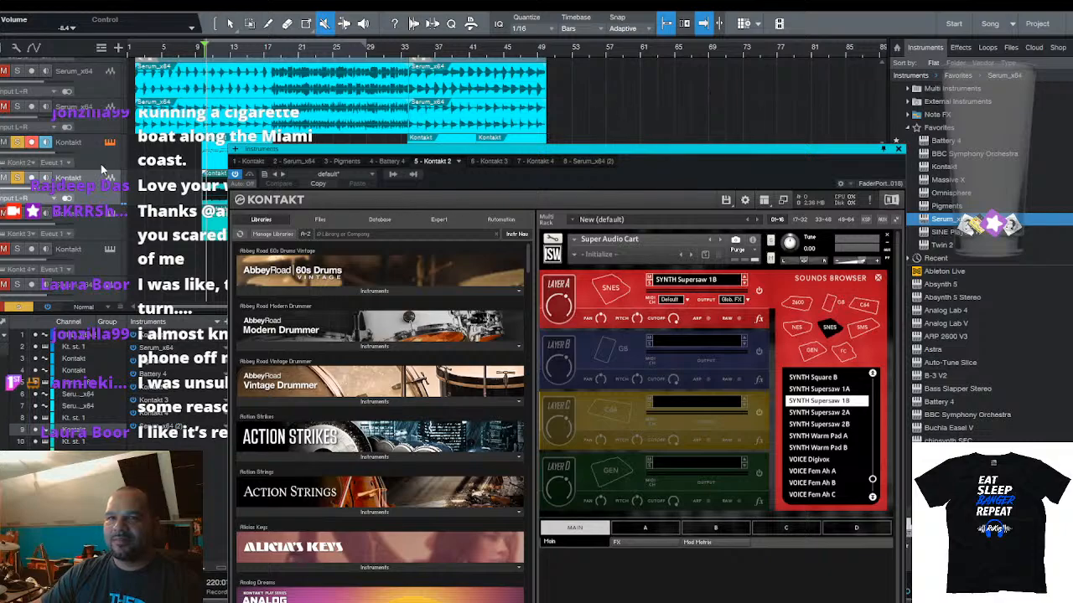
{"action": "left_click", "coordinate": [818, 413]}
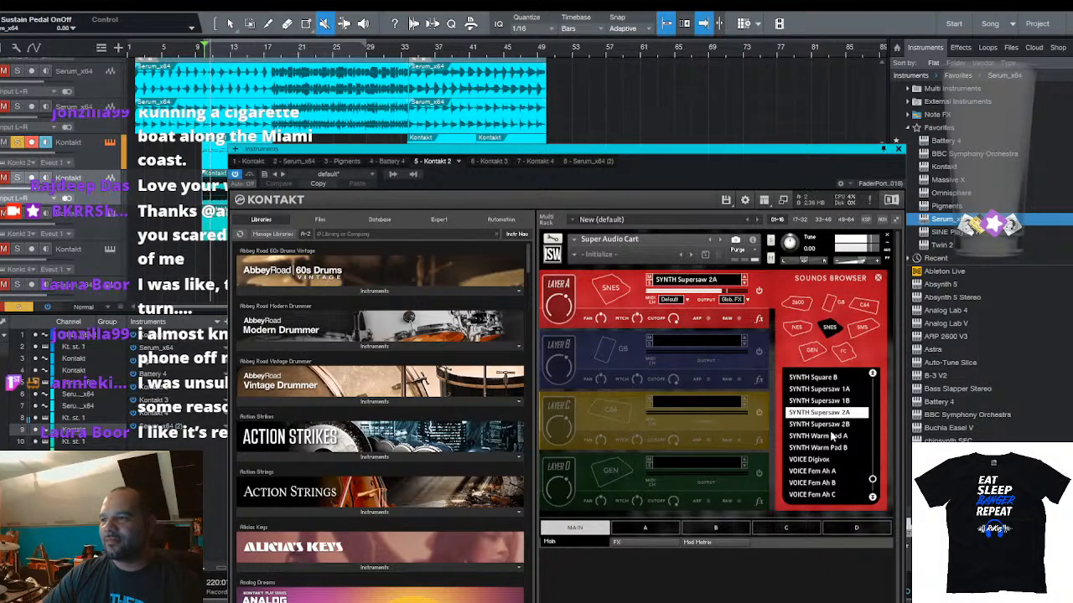
{"action": "left_click", "coordinate": [818, 424]}
{"action": "left_click", "coordinate": [817, 436]}
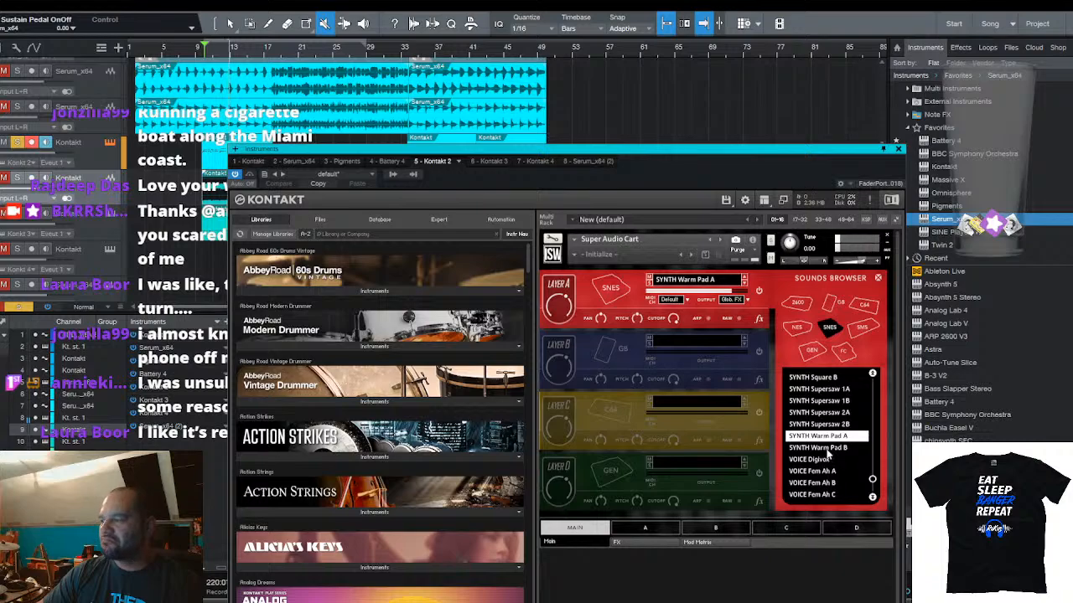
{"action": "left_click", "coordinate": [827, 452]}
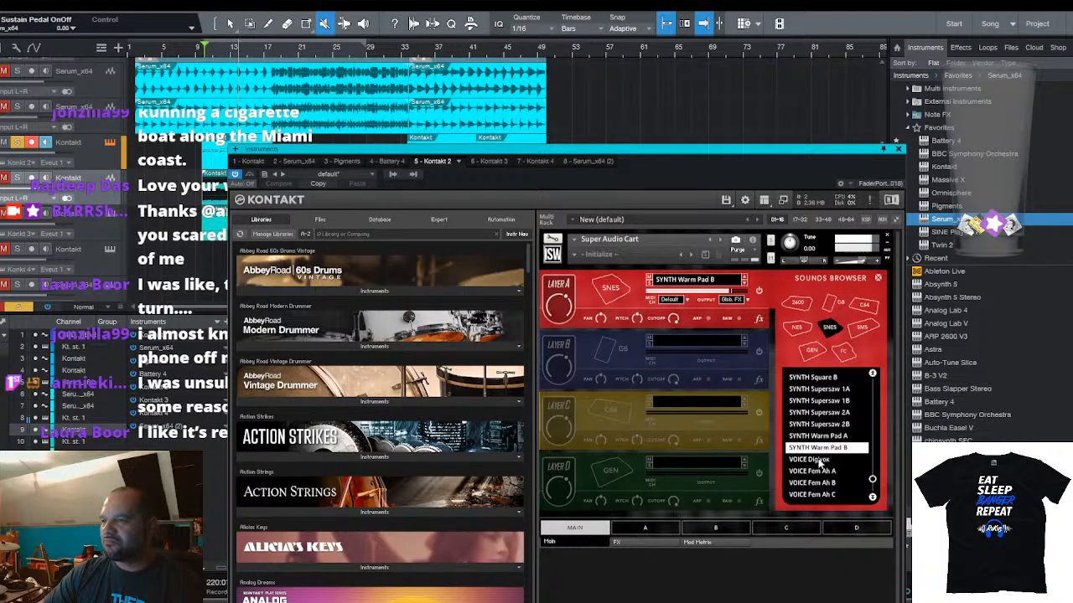
{"action": "left_click", "coordinate": [819, 460]}
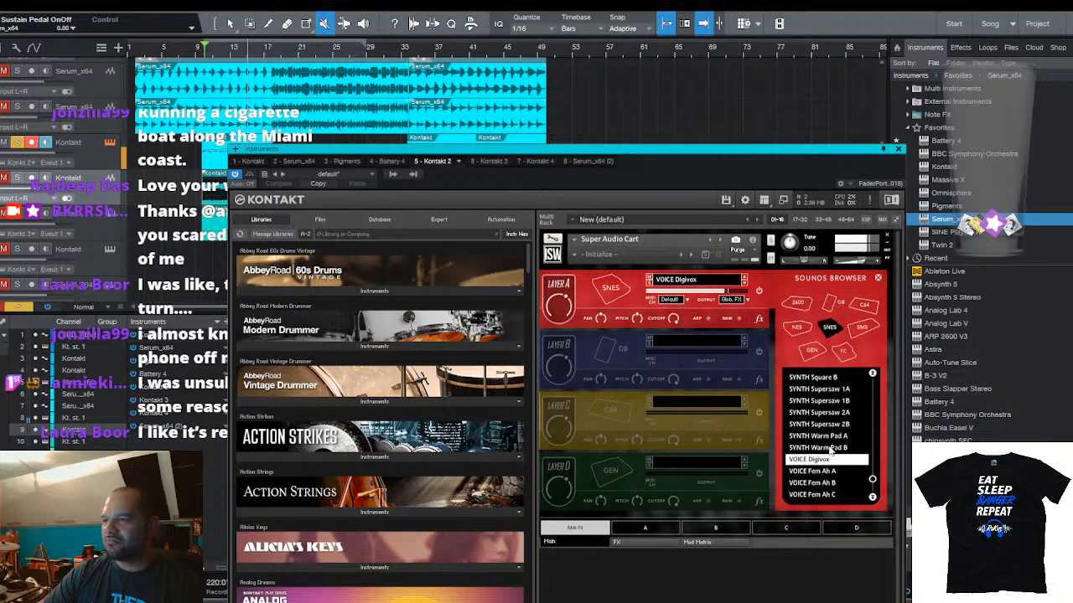
{"action": "left_click", "coordinate": [19, 179]}
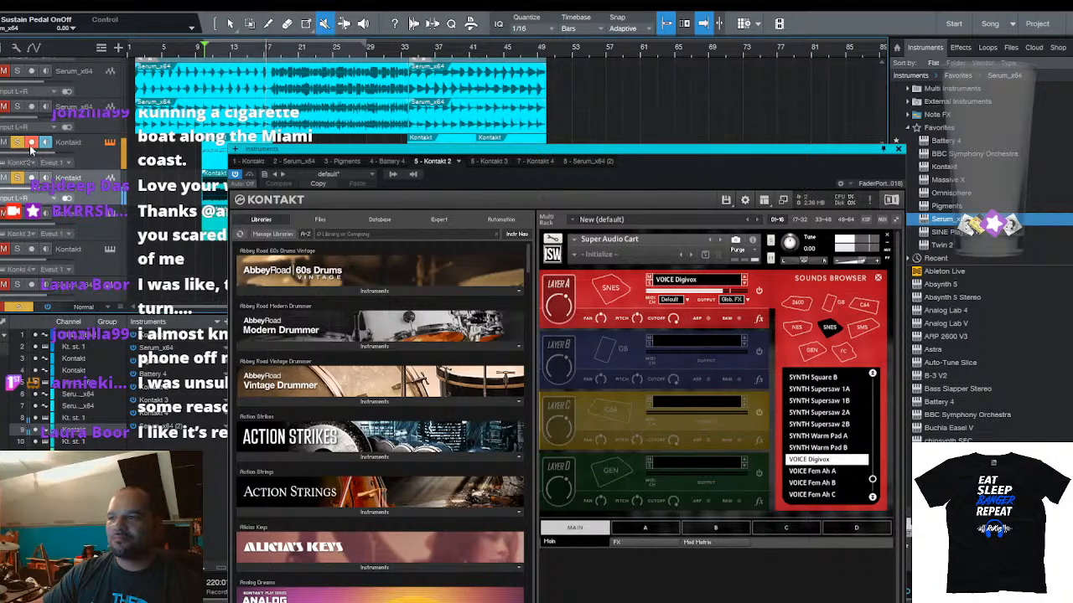
{"action": "left_click", "coordinate": [818, 472]}
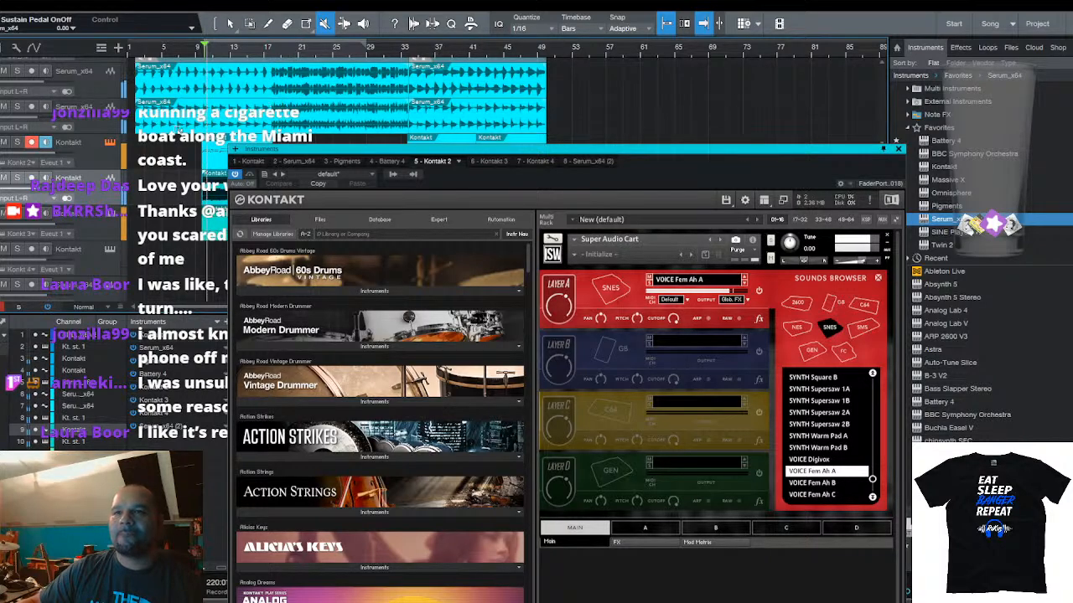
Play the full mix and lower the bounced Kontakt audio track's volume to about -15 dB
{"action": "left_click_drag", "start_coordinate": [192, 51], "coordinate": [193, 69]}
{"action": "scroll", "coordinate": [36, 130], "scroll_direction": "up", "scroll_amount": 5}
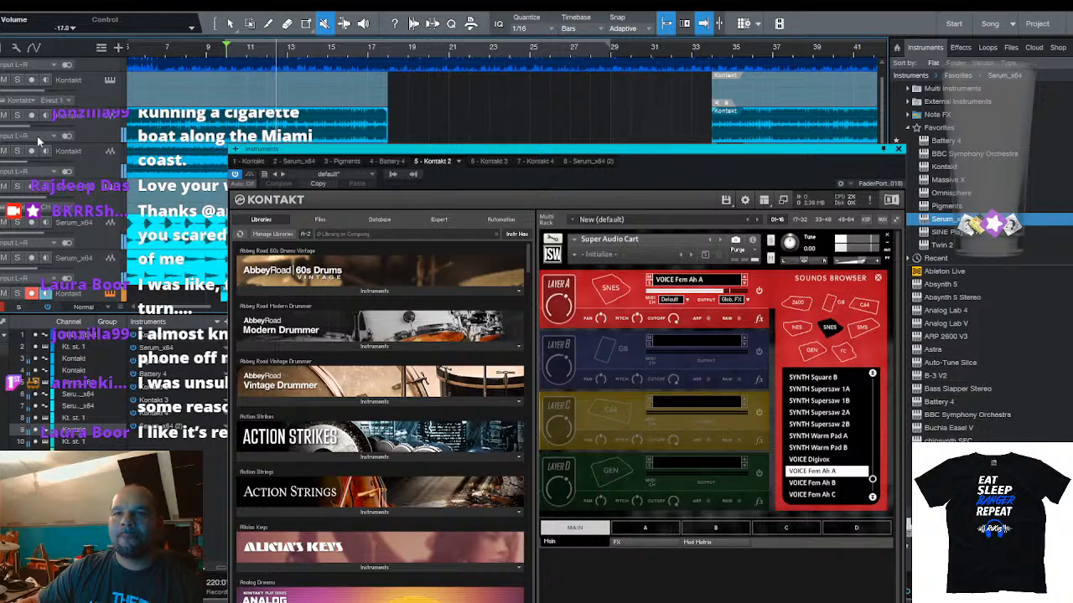
{"action": "scroll", "coordinate": [39, 168], "scroll_direction": "down", "scroll_amount": 5}
{"action": "scroll", "coordinate": [39, 167], "scroll_direction": "down", "scroll_amount": 4}
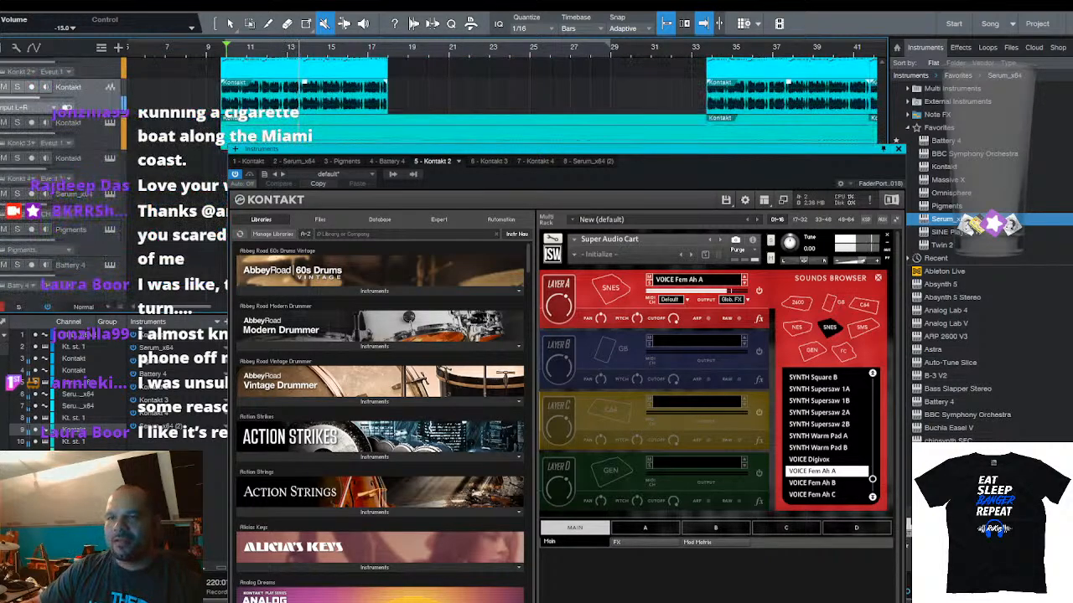
{"action": "scroll", "coordinate": [38, 168], "scroll_direction": "up", "scroll_amount": 3}
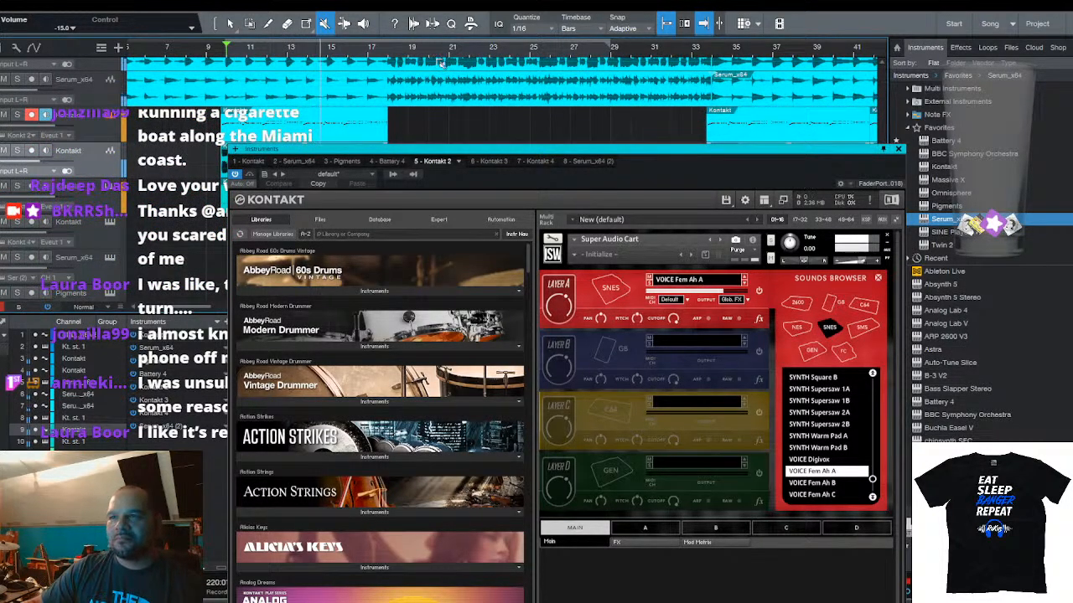
{"action": "scroll", "coordinate": [442, 48], "scroll_direction": "down", "scroll_amount": 3}
Select the Kontakt instrument track's clips, open their notes in the note editor, and enlarge the editor
{"action": "left_click", "coordinate": [229, 22]}
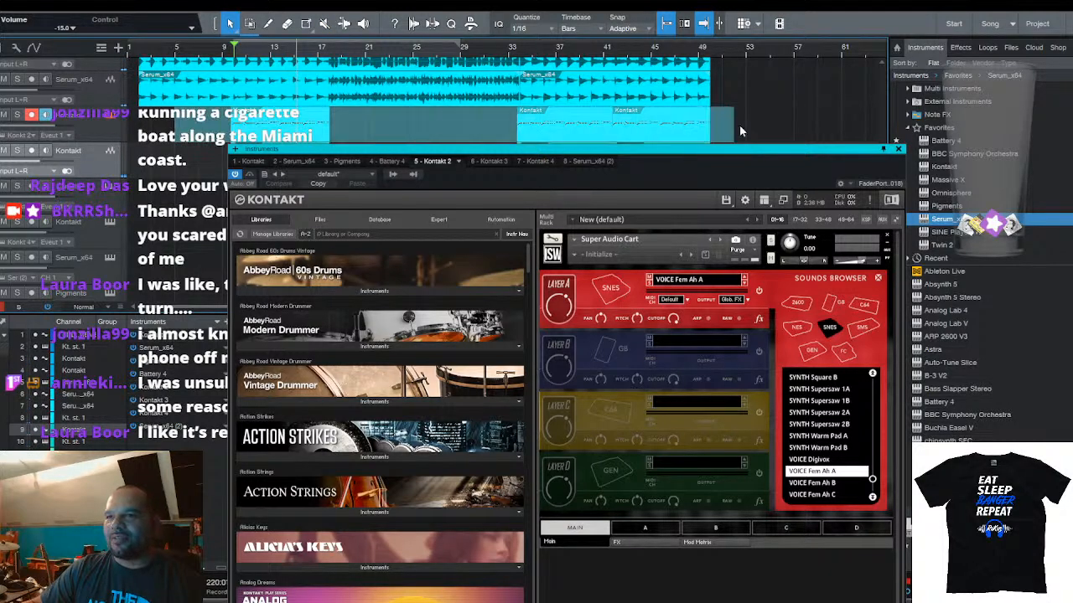
{"action": "double_click", "coordinate": [296, 136]}
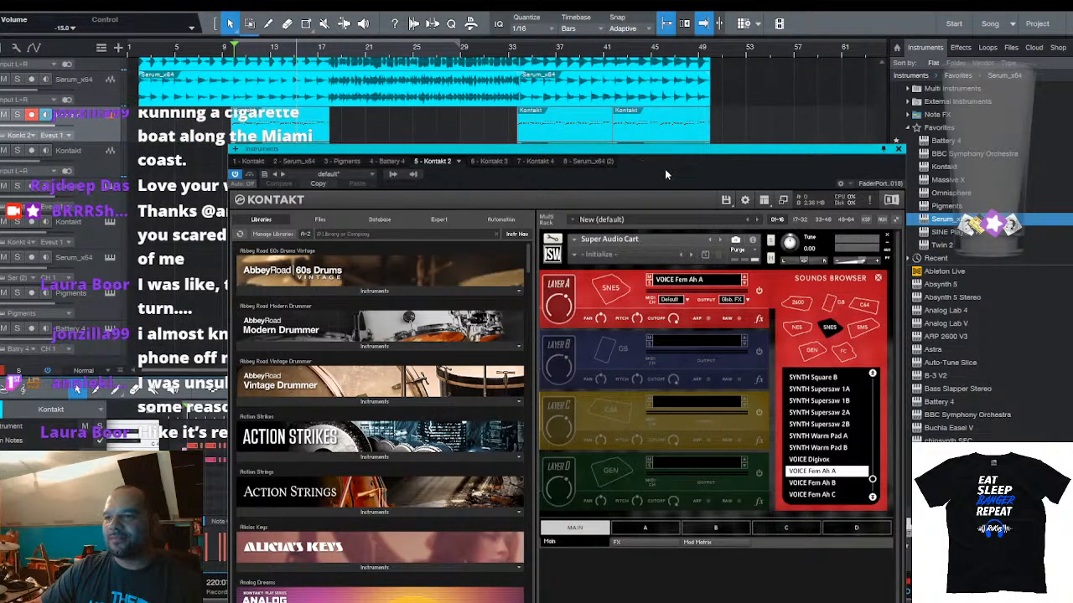
{"action": "left_click_drag", "start_coordinate": [181, 379], "coordinate": [180, 281]}
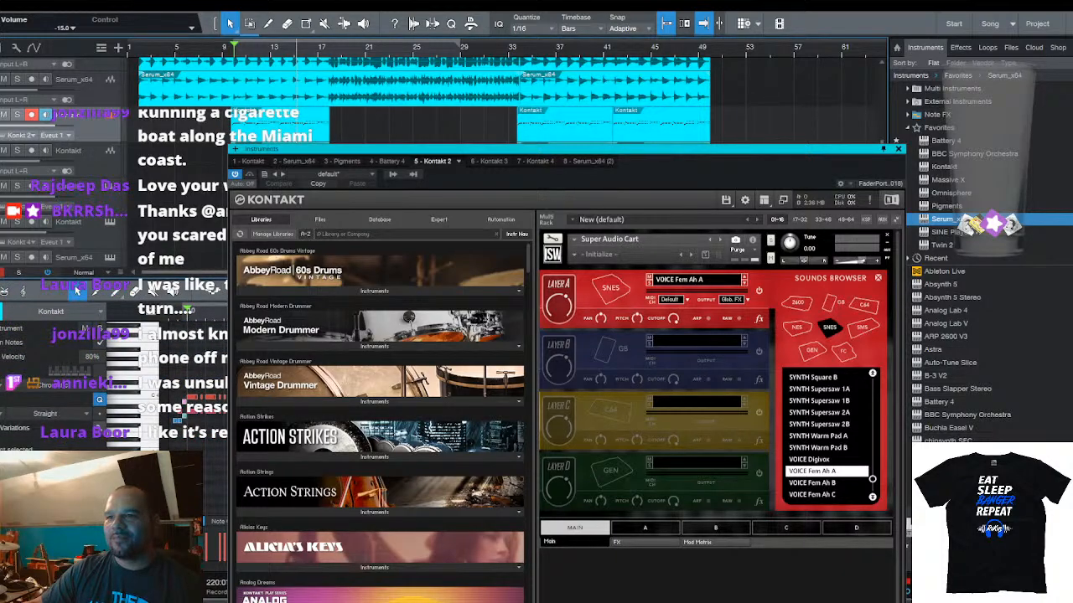
{"action": "left_click_drag", "start_coordinate": [180, 281], "coordinate": [180, 71]}
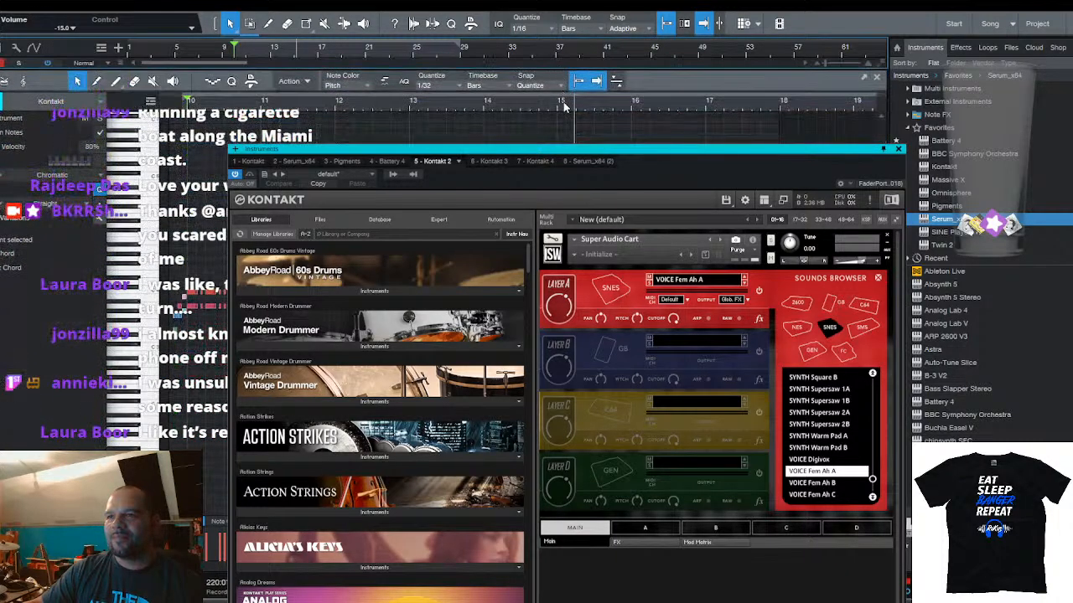
{"action": "scroll", "coordinate": [565, 123], "scroll_direction": "right", "scroll_amount": 5}
{"action": "left_click_drag", "start_coordinate": [565, 107], "coordinate": [566, 94]}
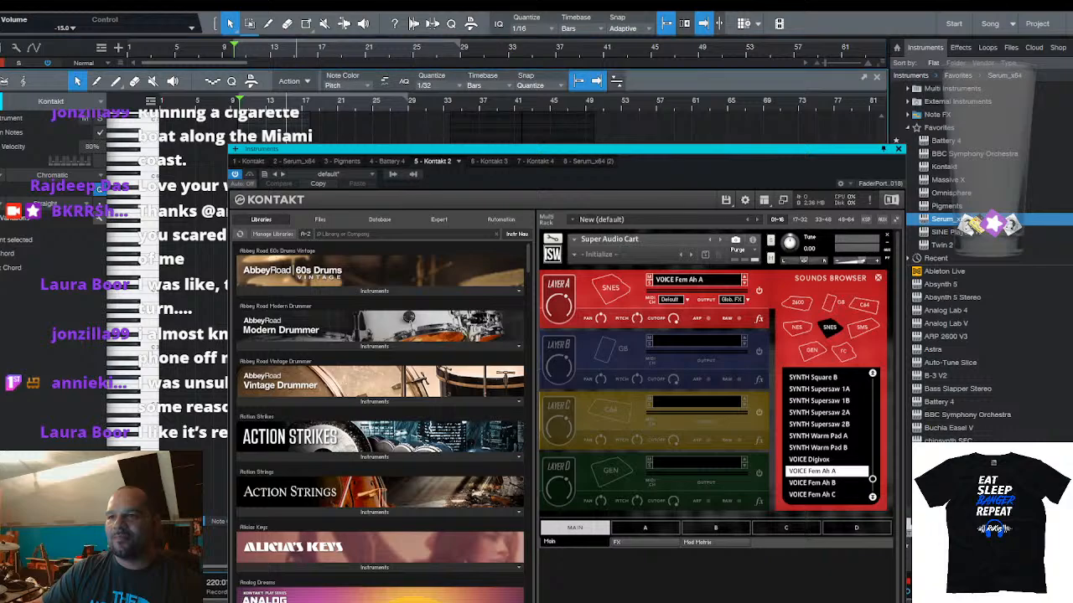
Select the notes across the Kontakt clips in the note editor and play them from bar 10
{"action": "left_click_drag", "start_coordinate": [208, 382], "coordinate": [599, 151]}
{"action": "left_click_drag", "start_coordinate": [231, 105], "coordinate": [234, 119]}
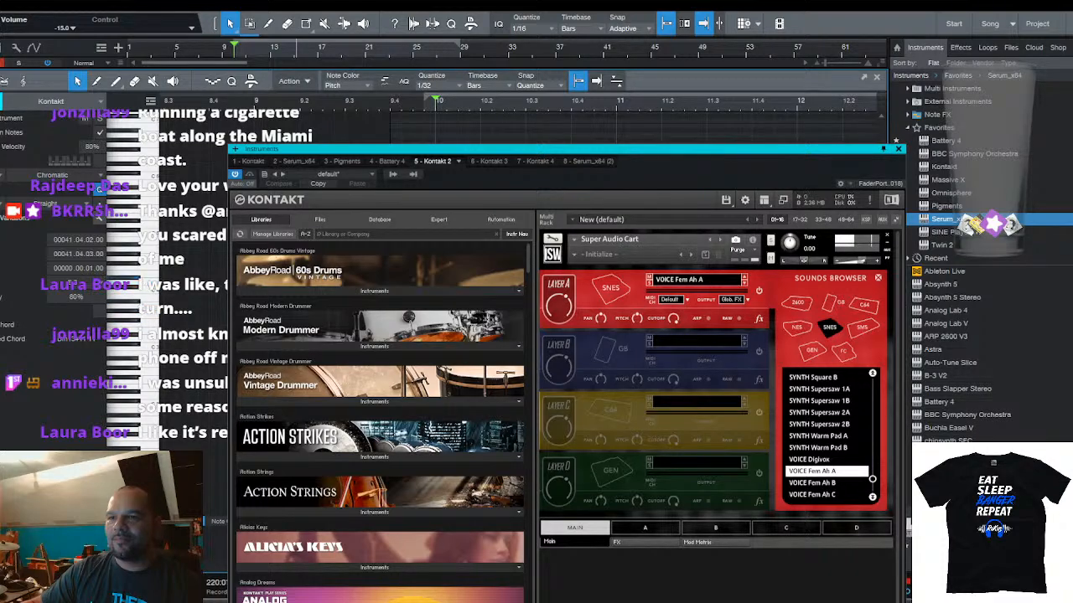
{"action": "key", "text": "space"}
{"action": "key", "text": "space"}
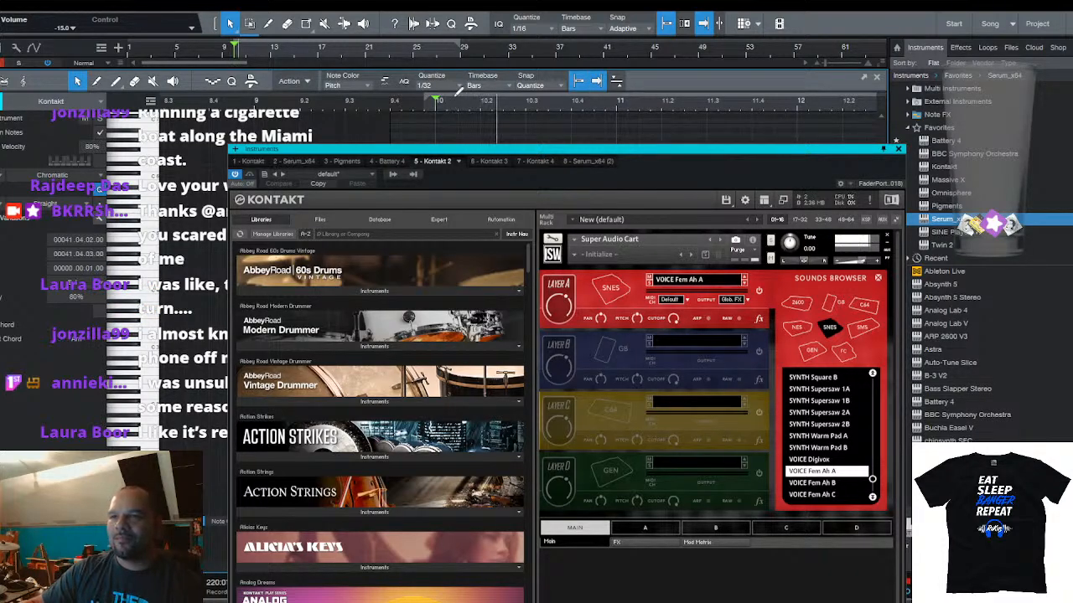
{"action": "scroll", "coordinate": [466, 104], "scroll_direction": "down", "scroll_amount": 6}
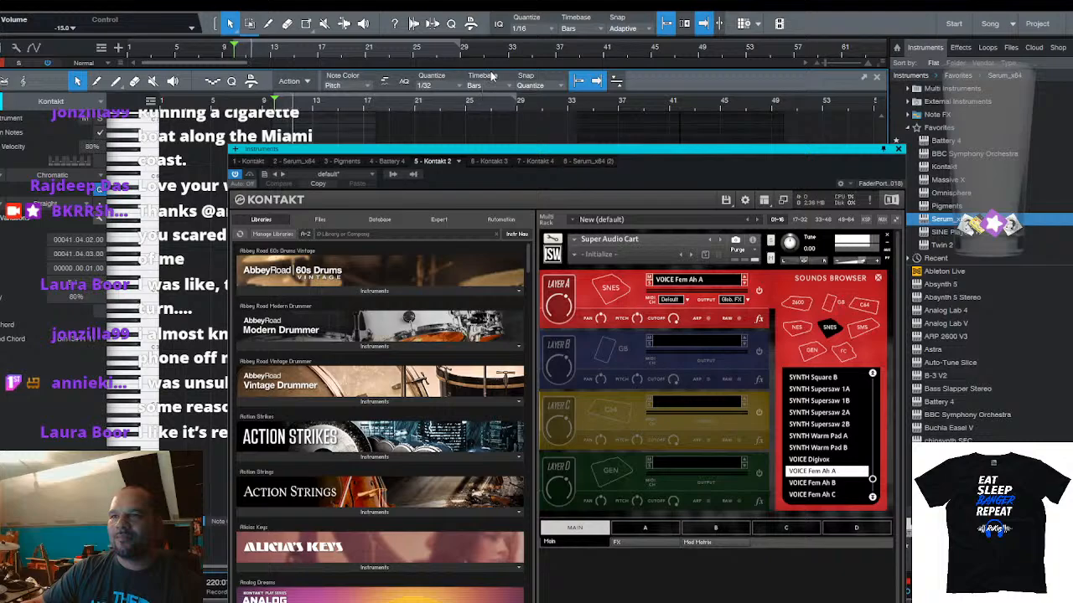
{"action": "scroll", "coordinate": [265, 102], "scroll_direction": "up", "scroll_amount": 6}
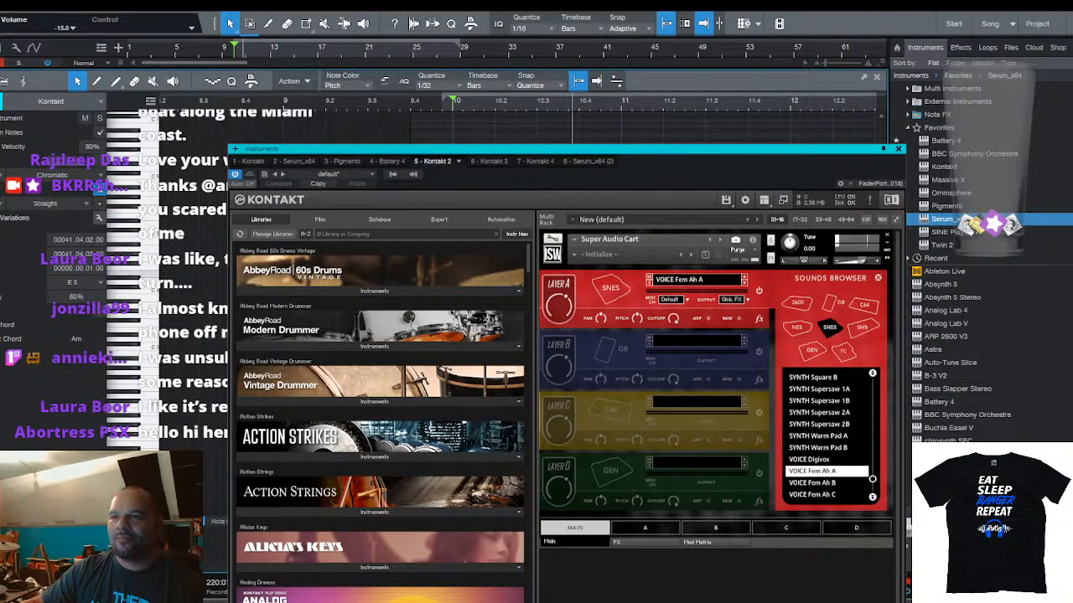
Shrink the note editor, stop playback, and bounce the Kontakt clips with the VOICE Fem Ah A sound to a new audio track
{"action": "key", "text": "f"}
{"action": "left_click_drag", "start_coordinate": [532, 94], "coordinate": [586, 480]}
{"action": "left_click", "coordinate": [583, 64]}
{"action": "left_click_drag", "start_coordinate": [457, 54], "coordinate": [464, 49]}
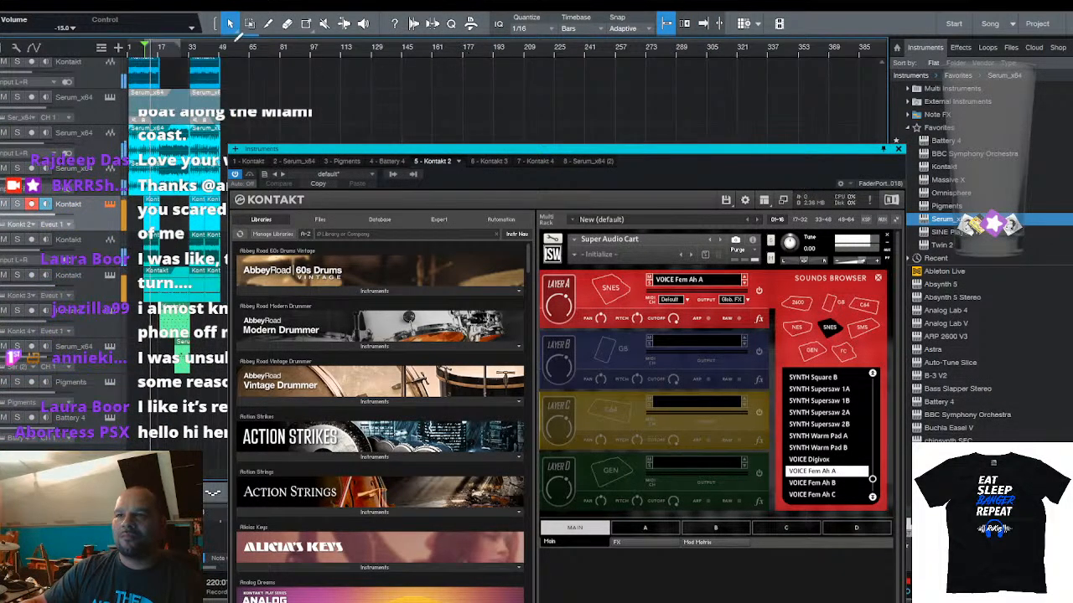
{"action": "left_click_drag", "start_coordinate": [138, 55], "coordinate": [256, 94]}
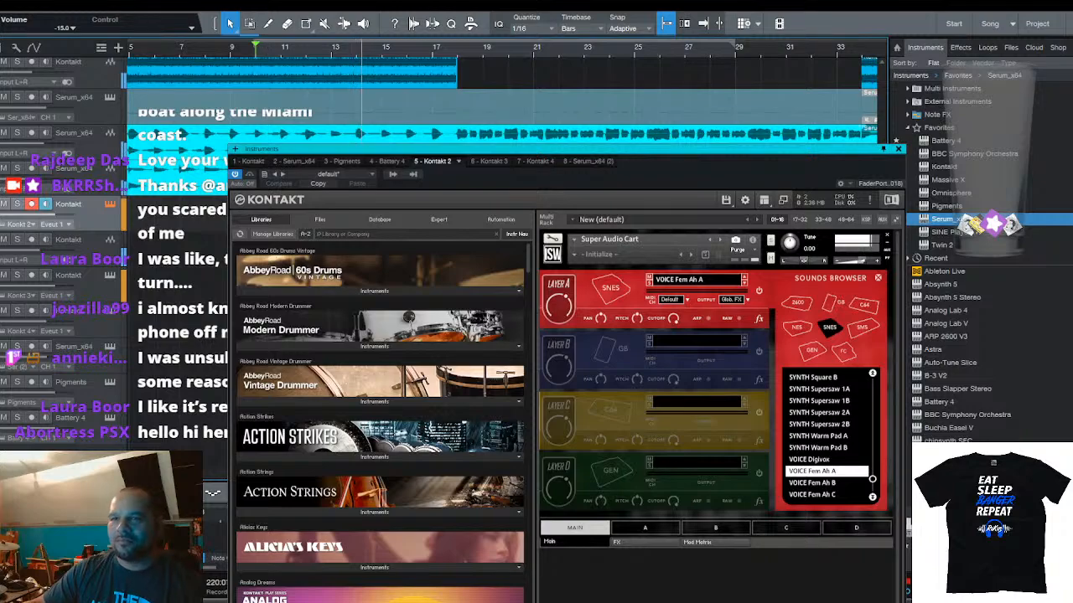
{"action": "left_click_drag", "start_coordinate": [481, 55], "coordinate": [481, 50]}
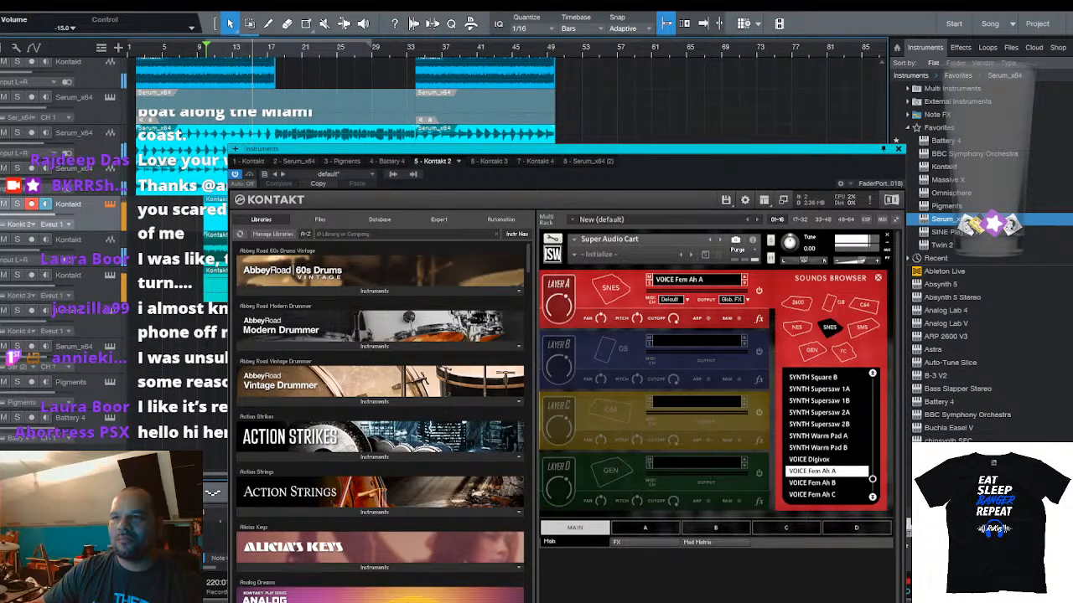
{"action": "key", "text": "space"}
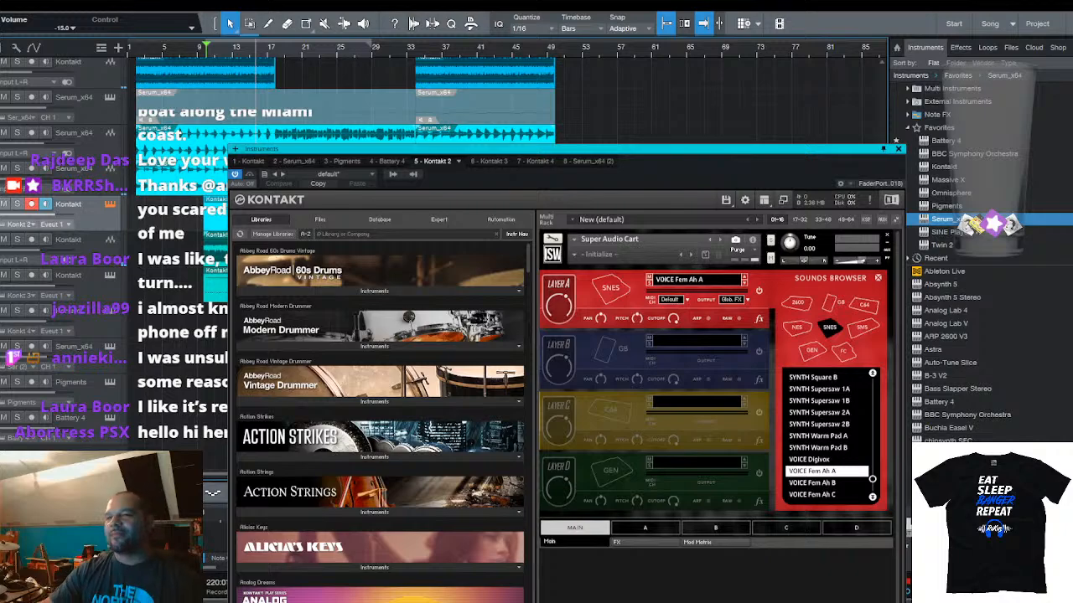
{"action": "key", "text": "ctrl+b"}
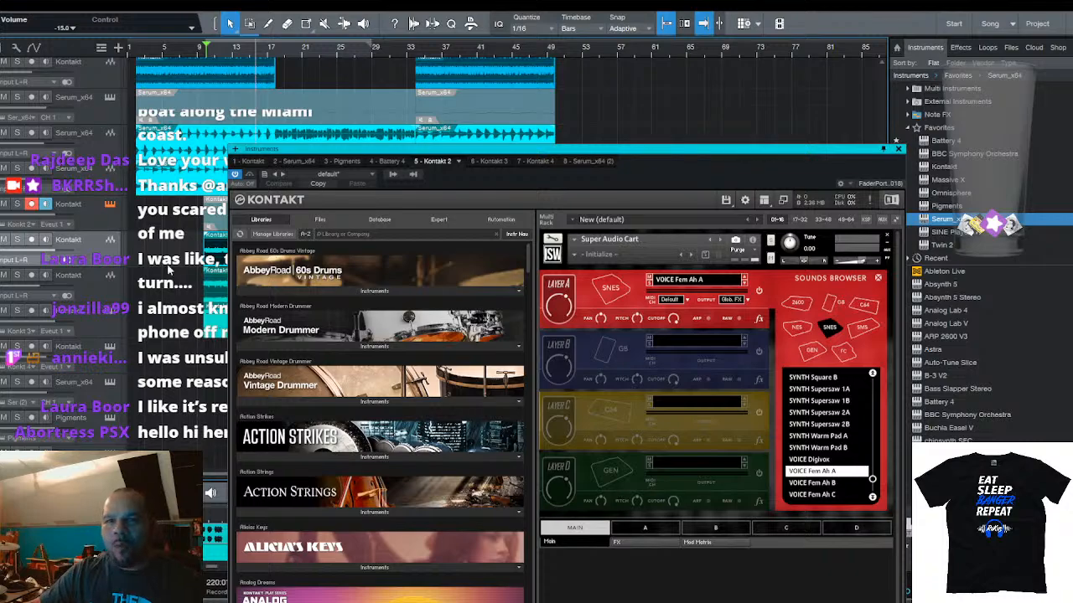
Lower the newly bounced Kontakt audio track's volume to about -8.1 dB and play it with the full mix
{"action": "left_click_drag", "start_coordinate": [46, 249], "coordinate": [37, 249]}
{"action": "key", "text": "space"}
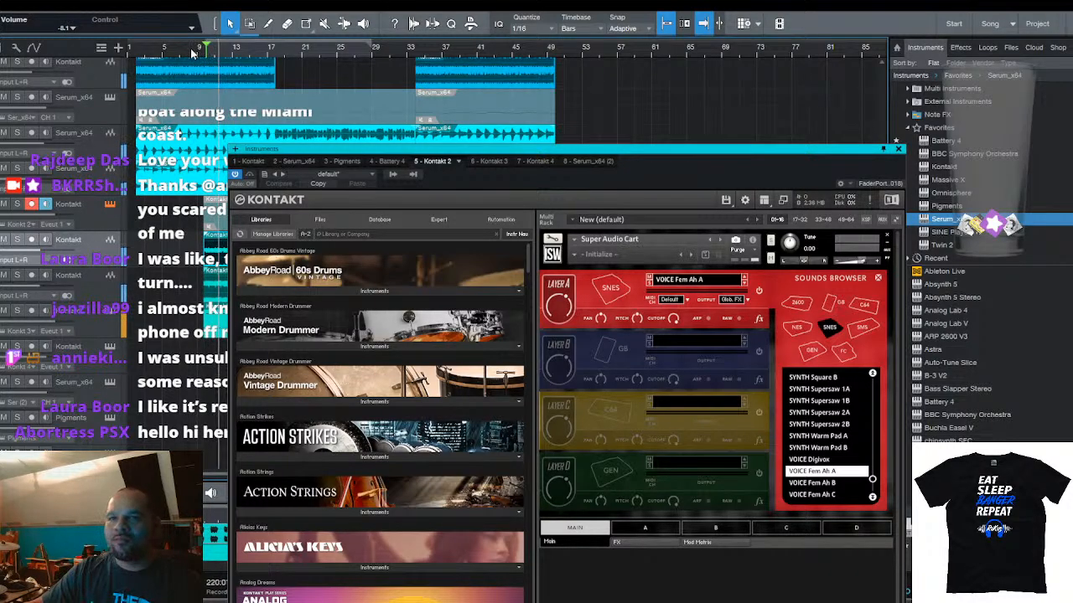
{"action": "scroll", "coordinate": [195, 53], "scroll_direction": "up", "scroll_amount": 3}
{"action": "scroll", "coordinate": [356, 101], "scroll_direction": "up", "scroll_amount": 3}
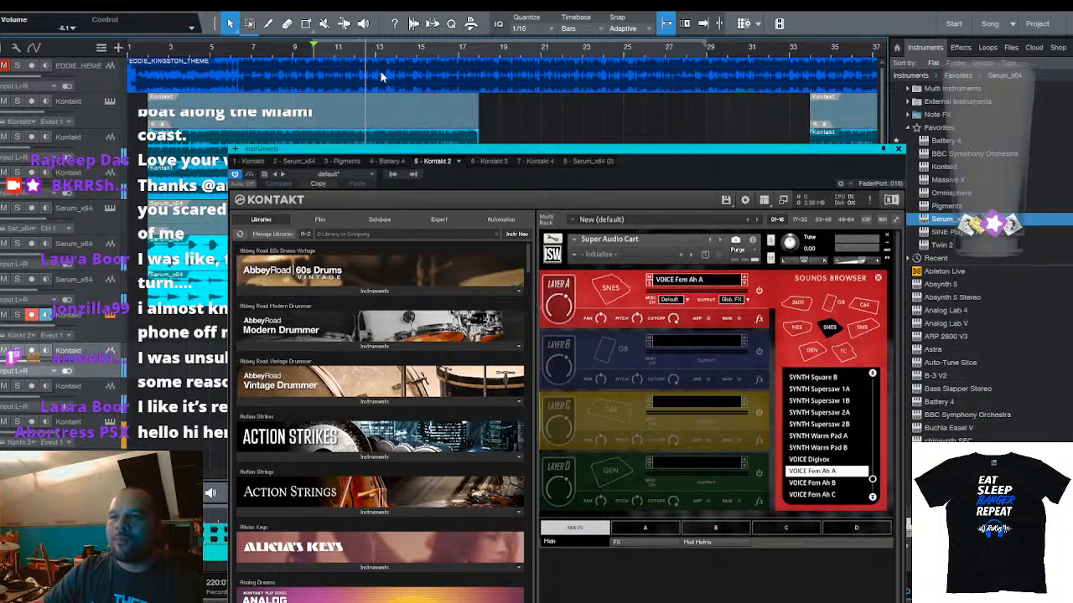
{"action": "scroll", "coordinate": [391, 49], "scroll_direction": "down", "scroll_amount": 3}
{"action": "scroll", "coordinate": [503, 93], "scroll_direction": "down", "scroll_amount": 3}
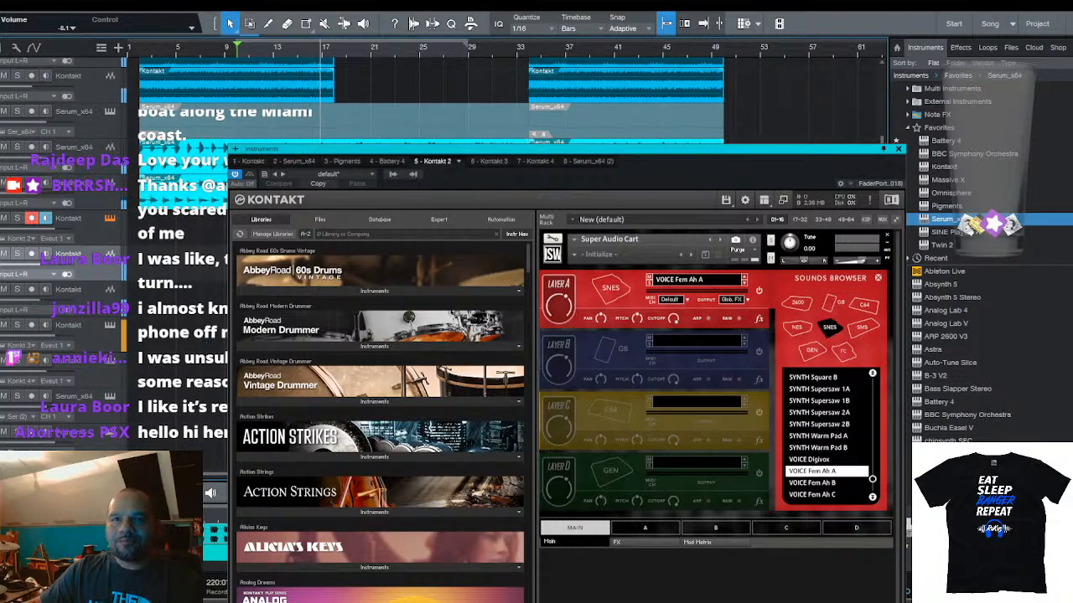
Show the track list and hide the bounced Serum and Kontakt instrument tracks, leaving their audio tracks in the arrangement
{"action": "left_click", "coordinate": [1, 48]}
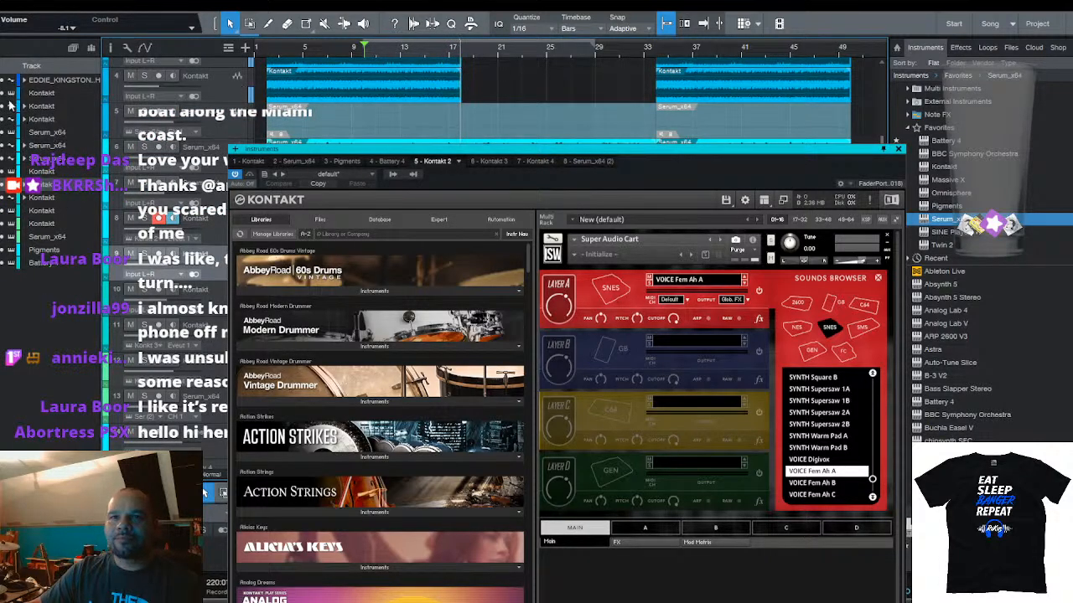
{"action": "left_click", "coordinate": [239, 130]}
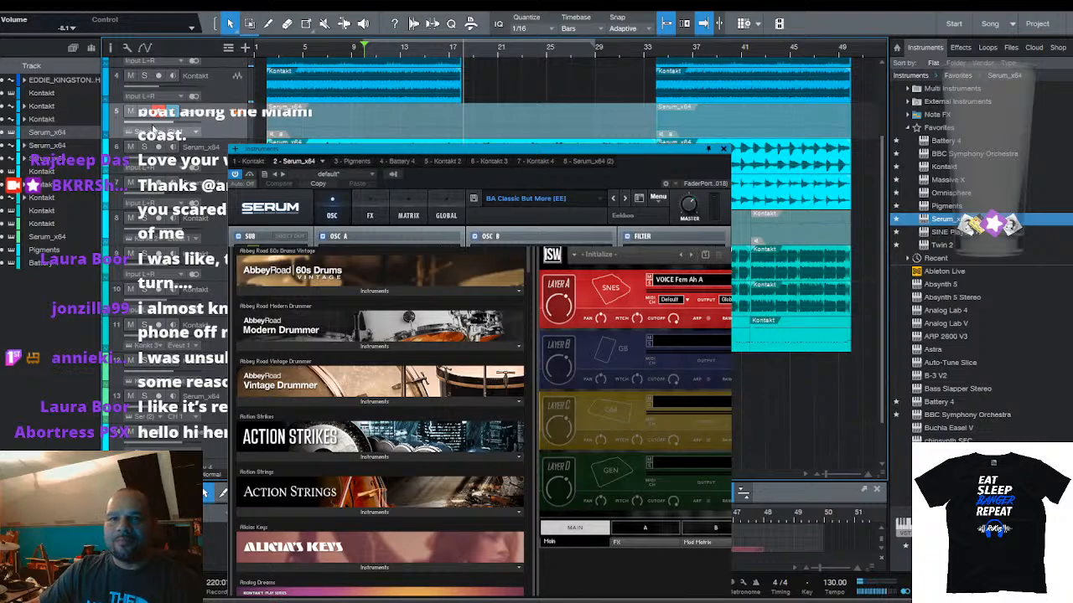
{"action": "left_click", "coordinate": [4, 132]}
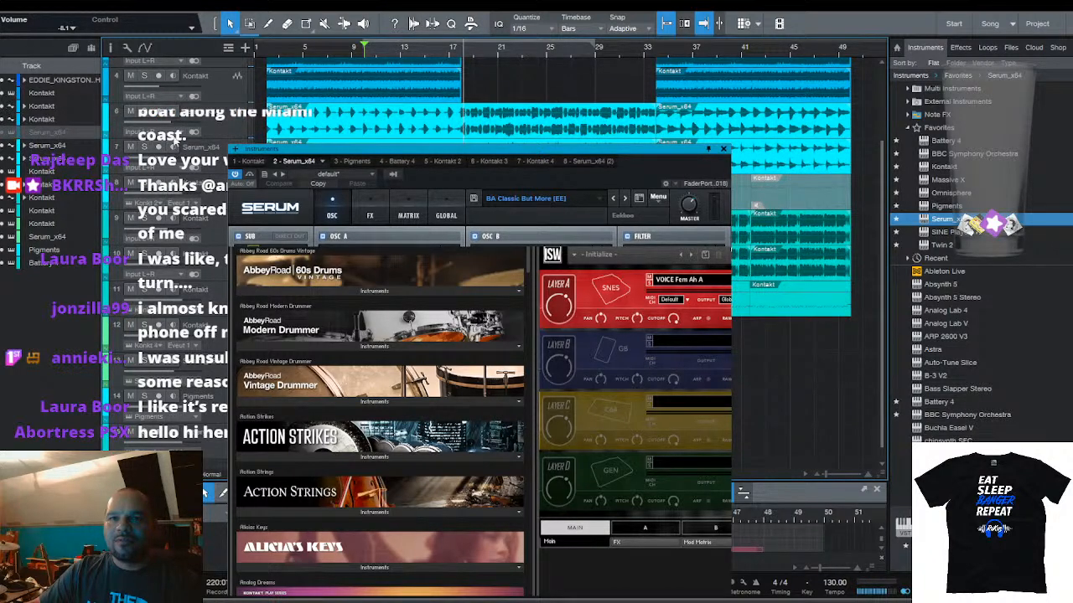
{"action": "left_click", "coordinate": [222, 195]}
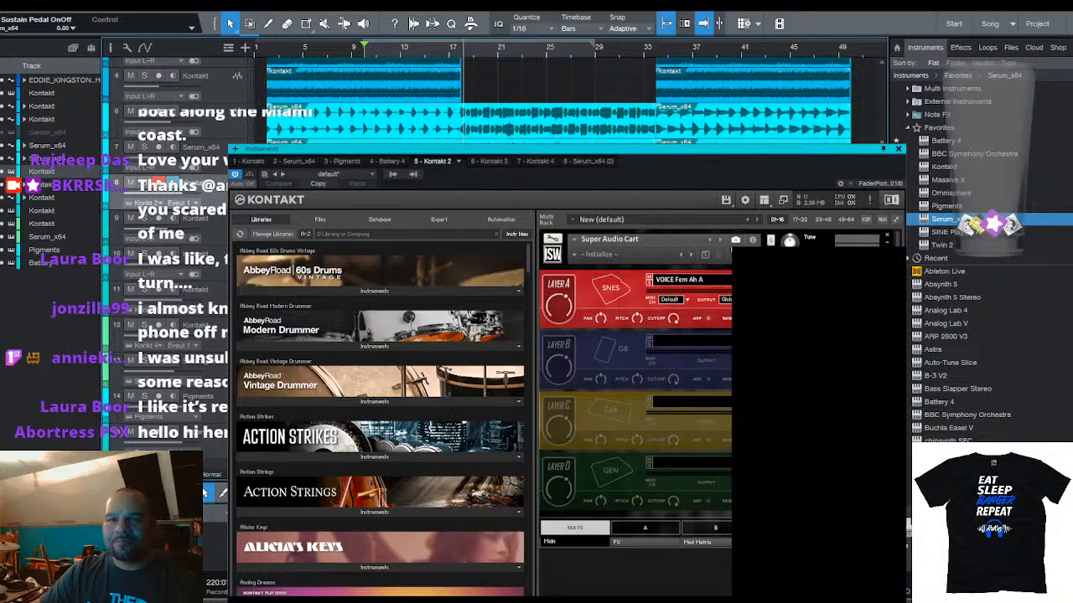
{"action": "left_click", "coordinate": [4, 173]}
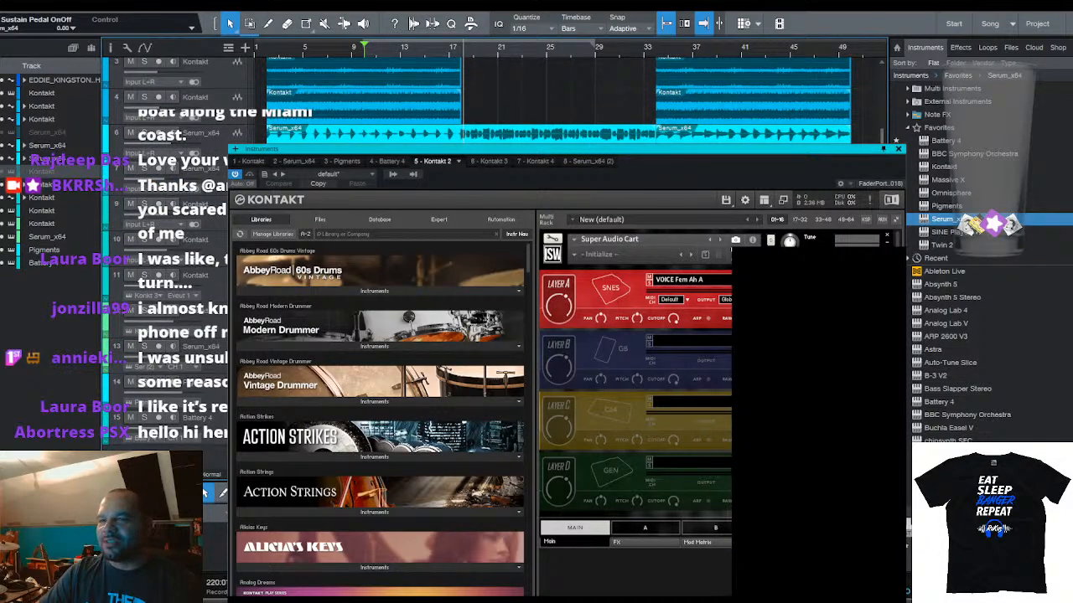
{"action": "scroll", "coordinate": [486, 113], "scroll_direction": "up", "scroll_amount": 2}
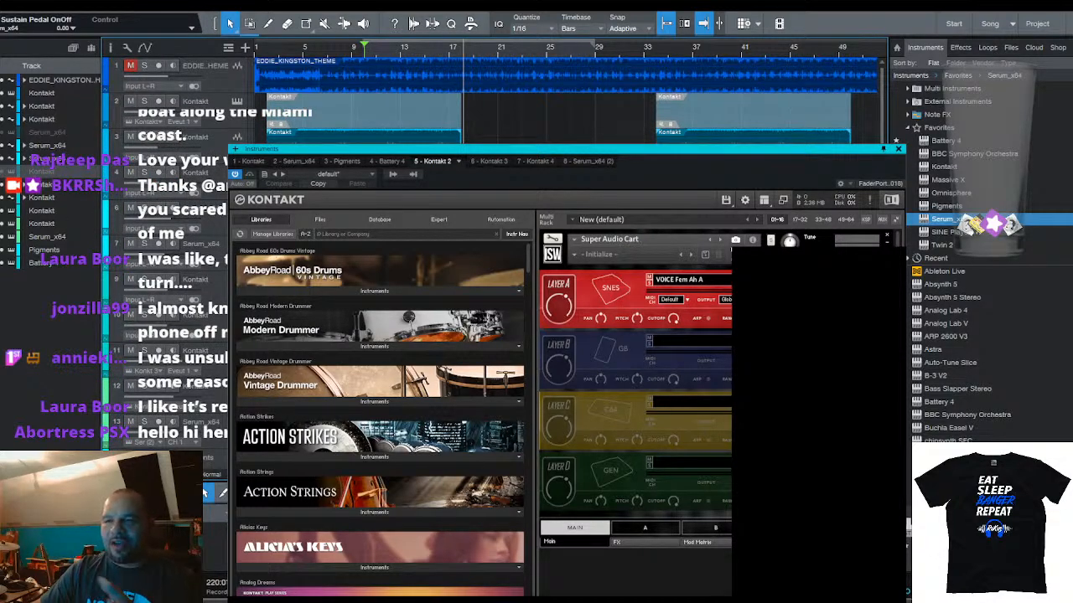
{"action": "scroll", "coordinate": [471, 57], "scroll_direction": "up", "scroll_amount": 4}
{"action": "scroll", "coordinate": [474, 58], "scroll_direction": "down", "scroll_amount": 6}
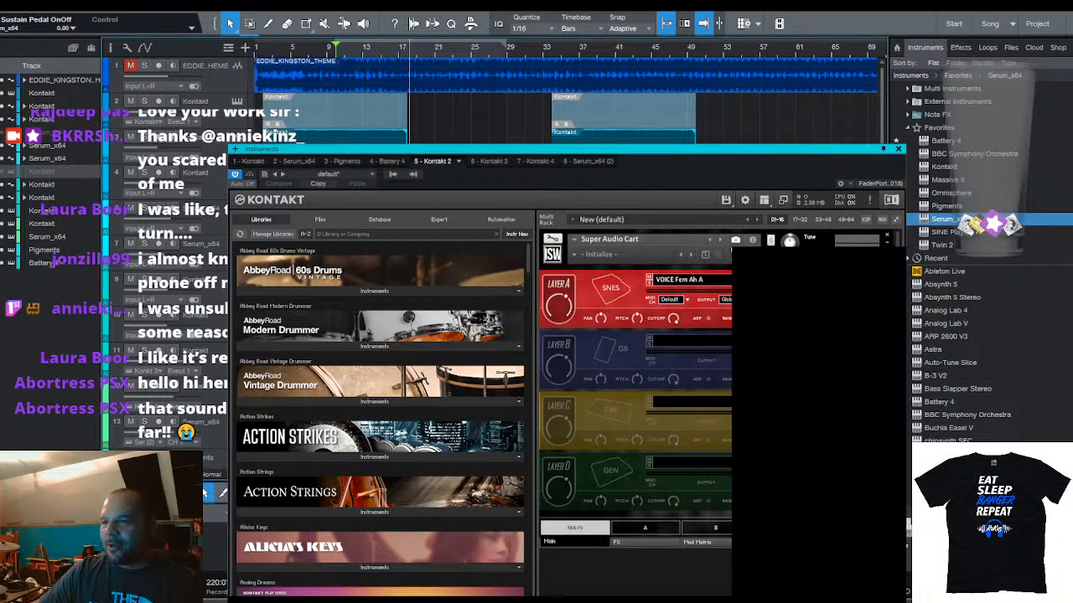
Open the Kontakt 3 instrument, play its part with the note editor shown, and set layer A to DRUMKIT Big Beat
{"action": "left_click", "coordinate": [490, 160]}
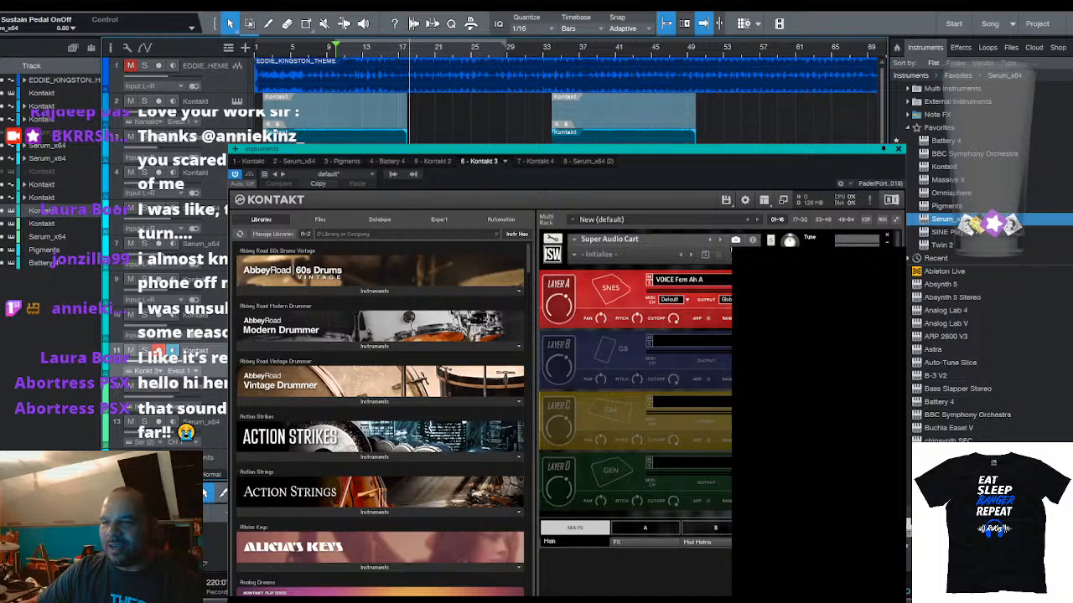
{"action": "key", "text": "F2"}
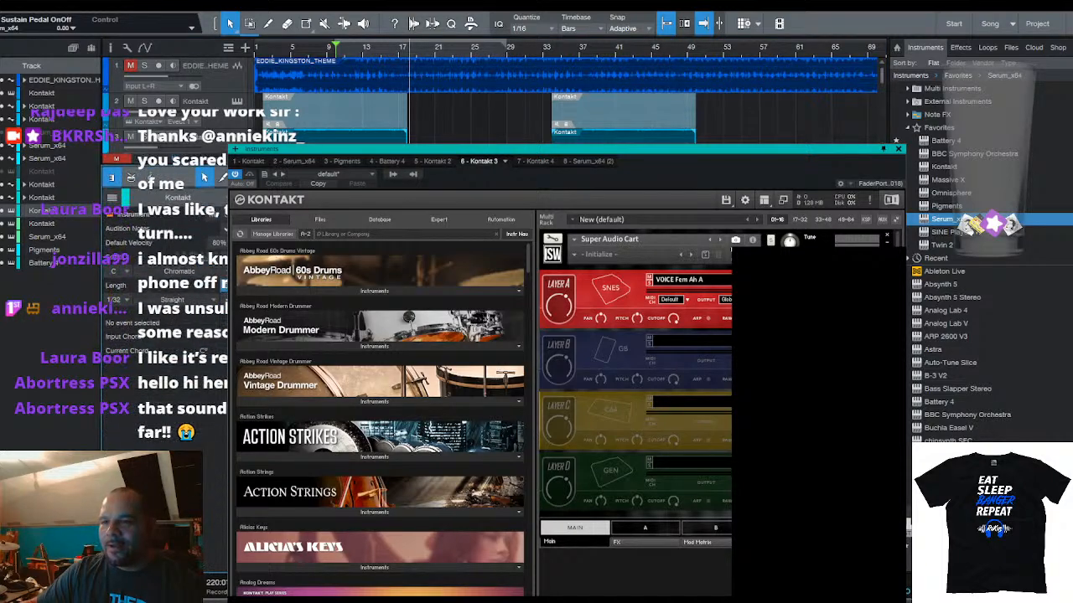
{"action": "key", "text": "space"}
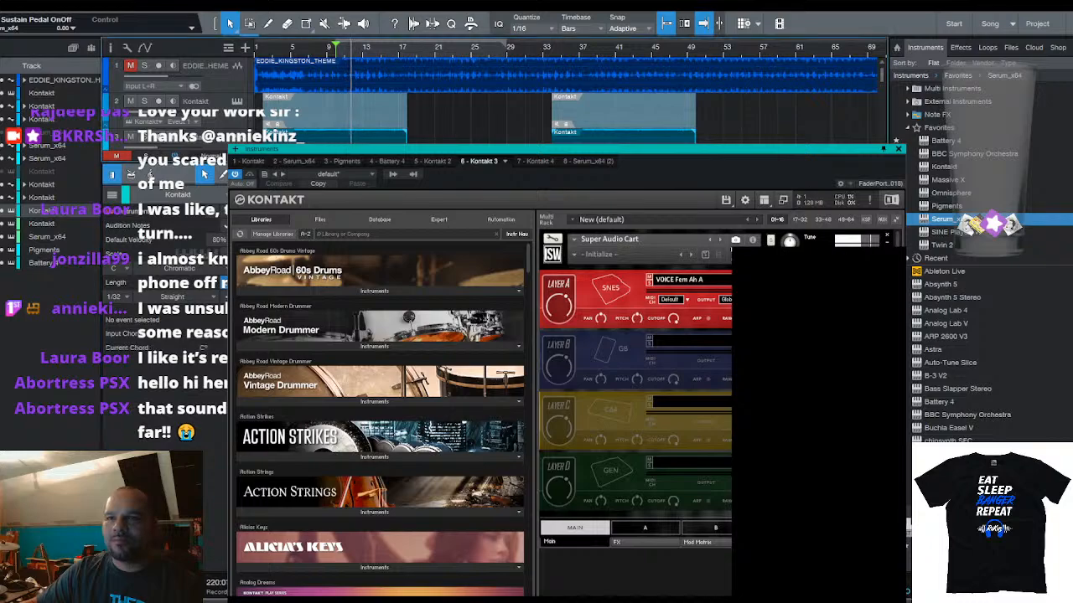
{"action": "left_click_drag", "start_coordinate": [166, 162], "coordinate": [166, 415]}
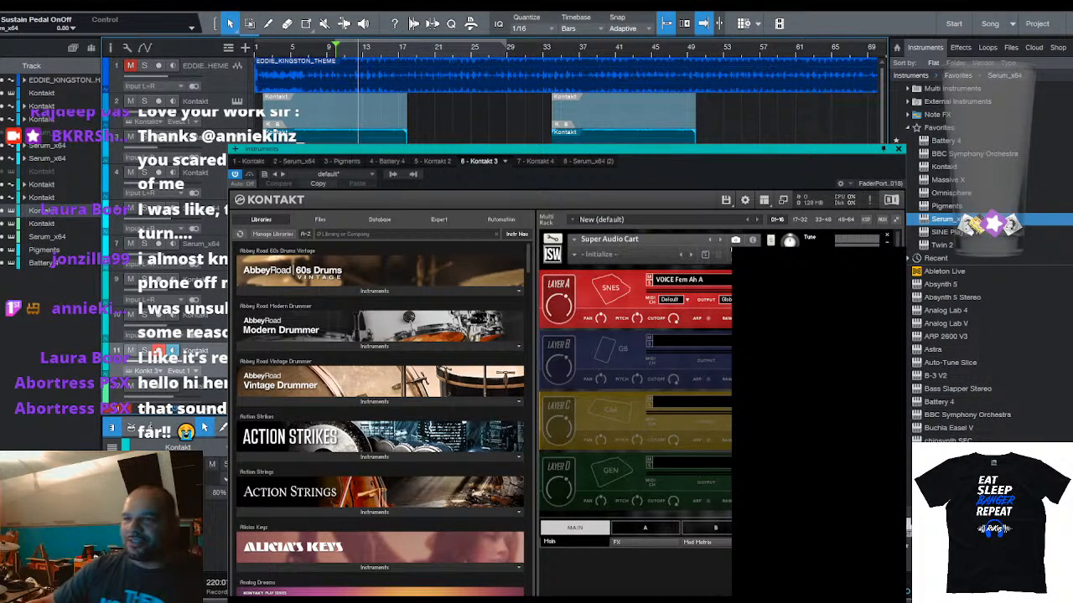
{"action": "scroll", "coordinate": [570, 97], "scroll_direction": "down", "scroll_amount": 2}
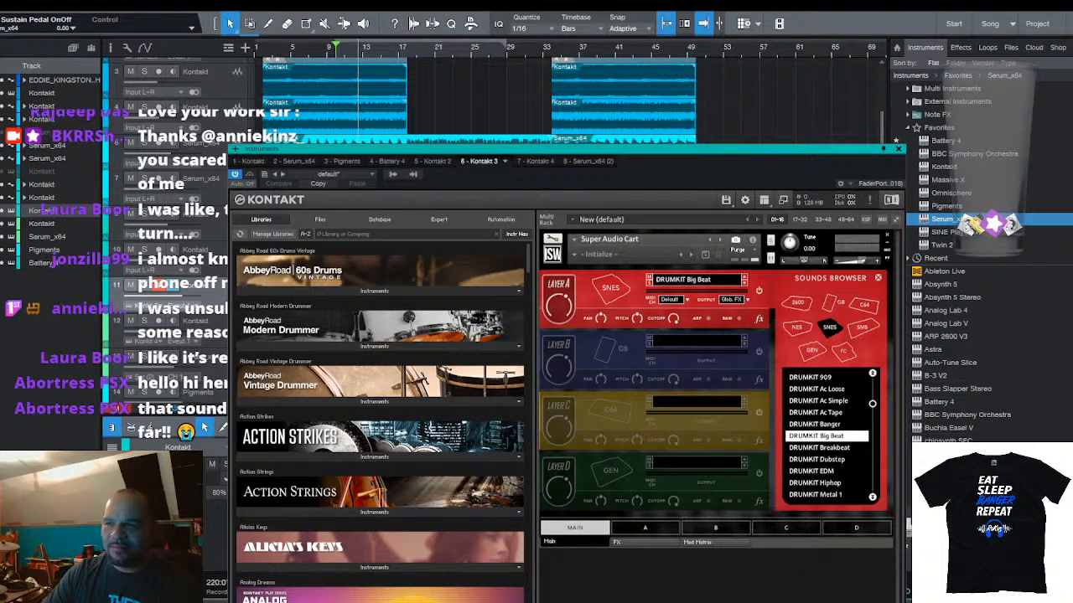
Select all notes of the Kontakt 3 part in the enlarged note editor, shrink the editor, and bounce the part to a new audio track
{"action": "left_click_drag", "start_coordinate": [188, 413], "coordinate": [549, 40]}
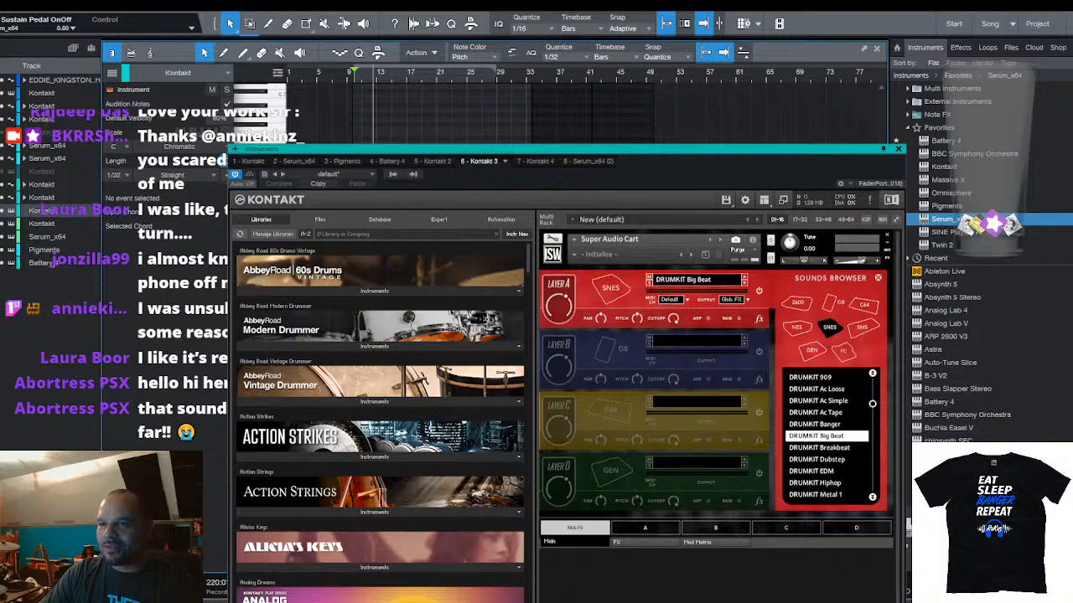
{"action": "key", "text": "ctrl+a"}
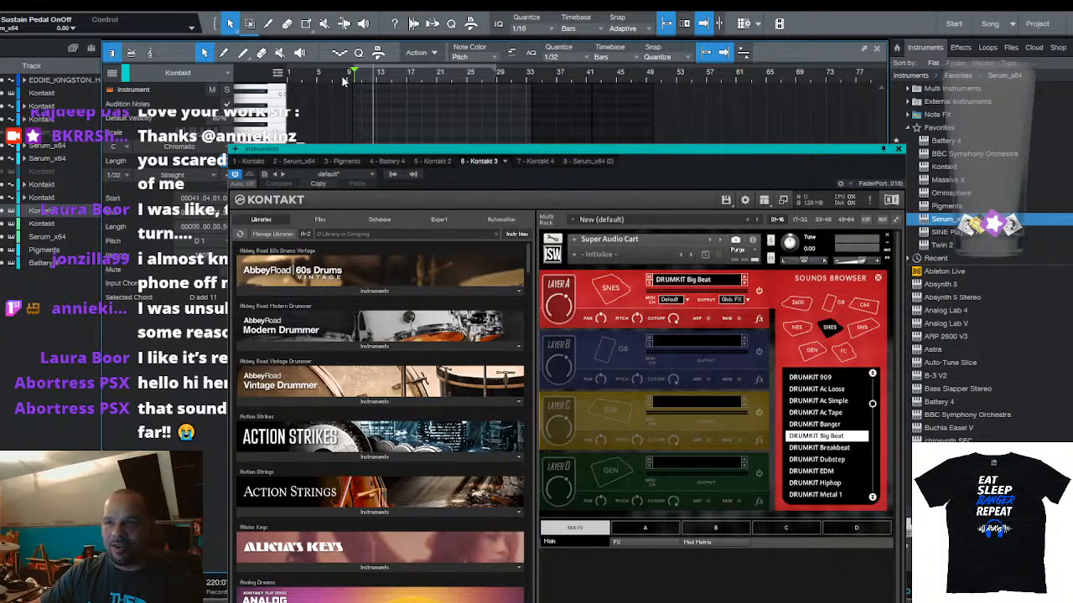
{"action": "scroll", "coordinate": [344, 81], "scroll_direction": "up", "scroll_amount": 4}
{"action": "left_click", "coordinate": [378, 78]}
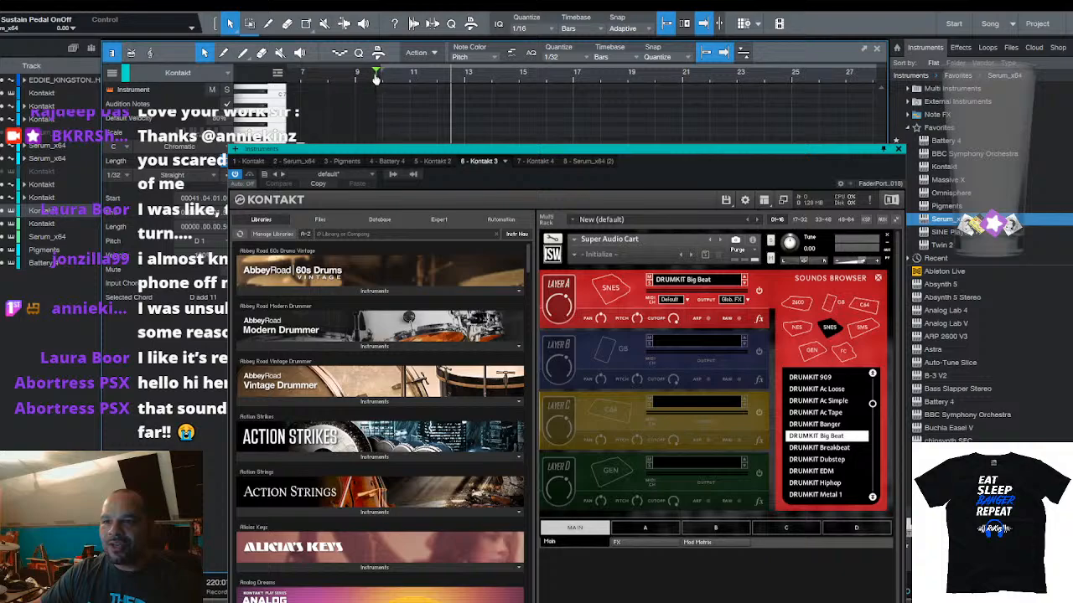
{"action": "scroll", "coordinate": [386, 79], "scroll_direction": "up", "scroll_amount": 6}
{"action": "scroll", "coordinate": [413, 77], "scroll_direction": "down", "scroll_amount": 6}
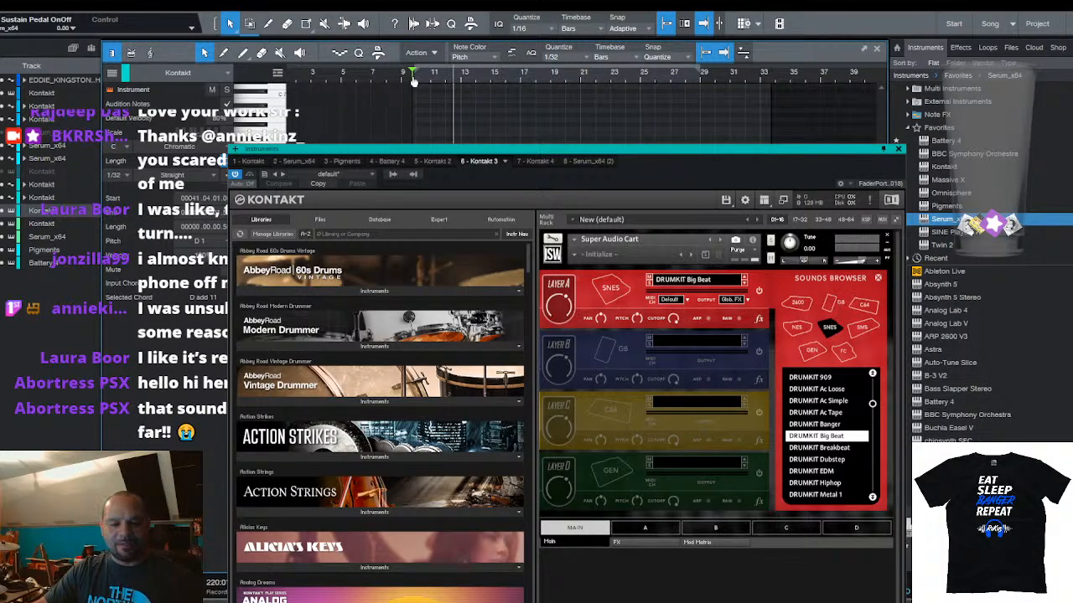
{"action": "scroll", "coordinate": [494, 74], "scroll_direction": "down", "scroll_amount": 3}
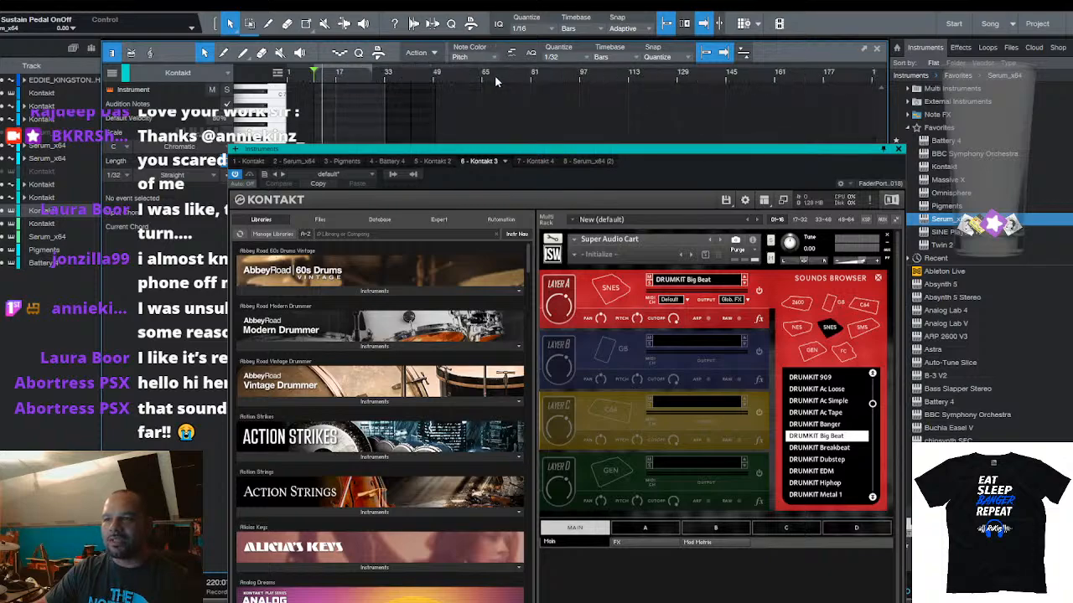
{"action": "left_click_drag", "start_coordinate": [401, 41], "coordinate": [400, 413]}
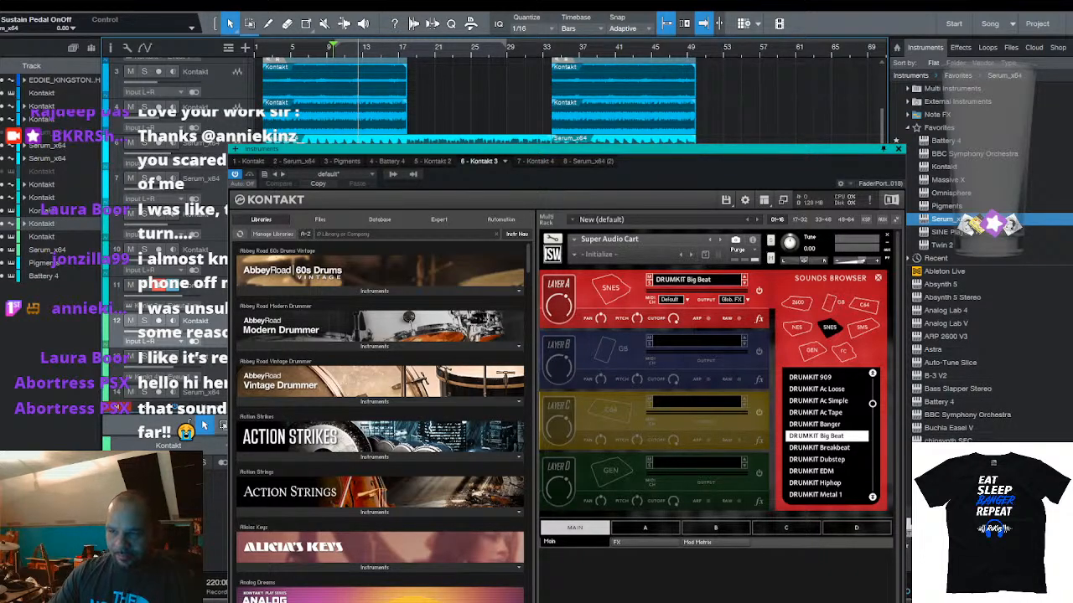
Select the Kontakt 3 instrument track, paste the copied notes at bar 9 beat 4 in its note editor, and shrink the editor
{"action": "left_click", "coordinate": [201, 289]}
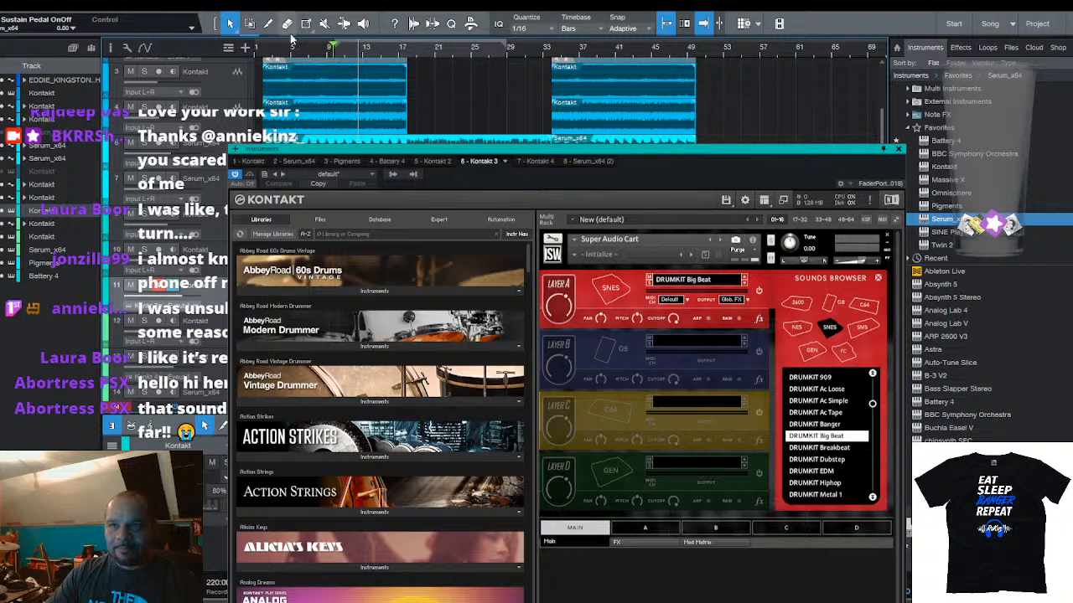
{"action": "left_click", "coordinate": [325, 25]}
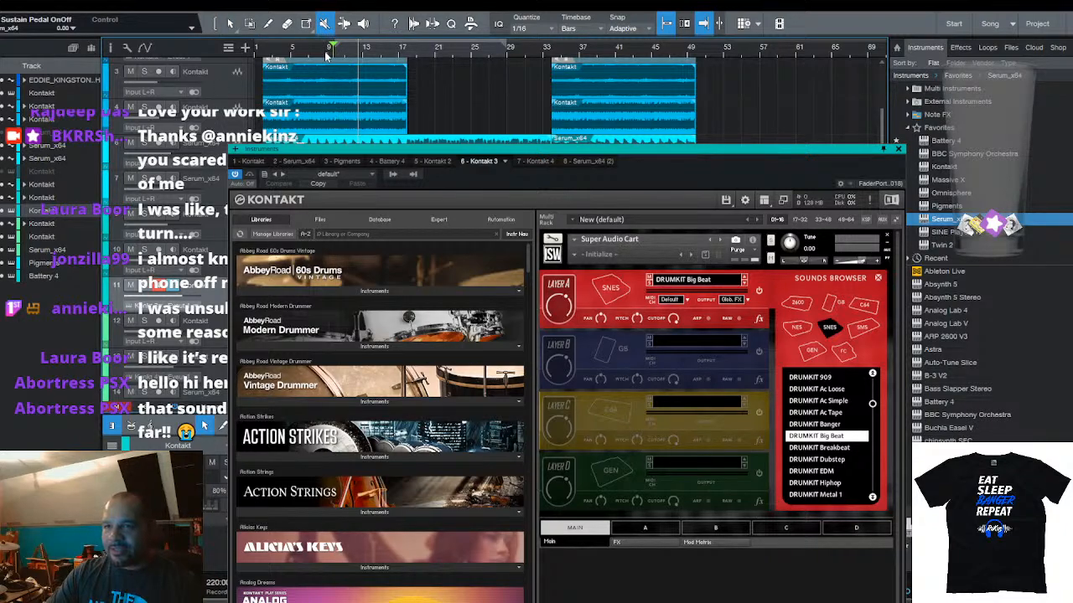
{"action": "left_click_drag", "start_coordinate": [326, 52], "coordinate": [347, 79]}
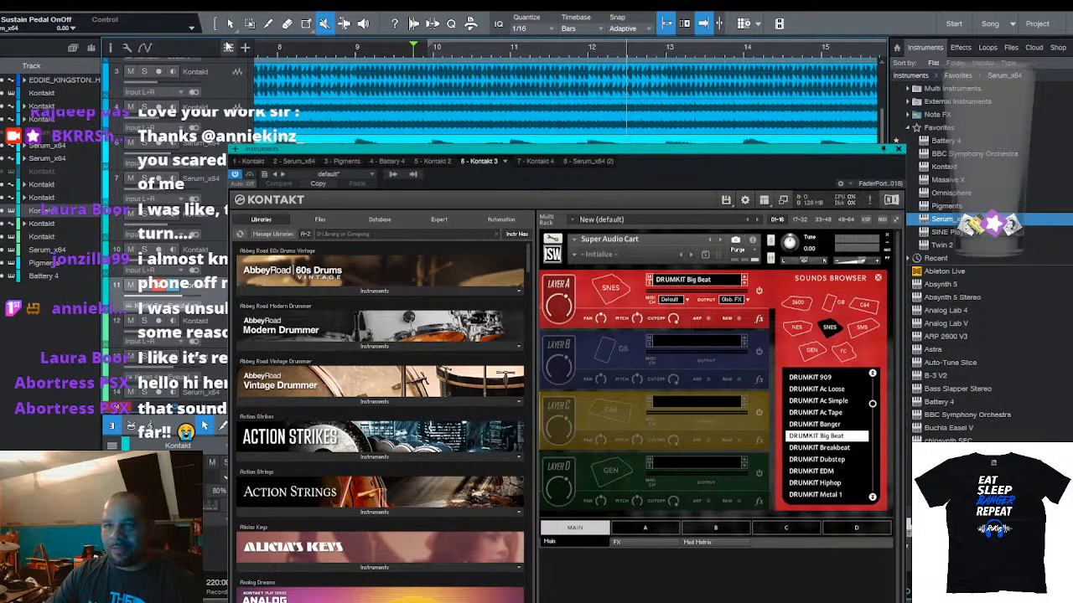
{"action": "left_click", "coordinate": [229, 23]}
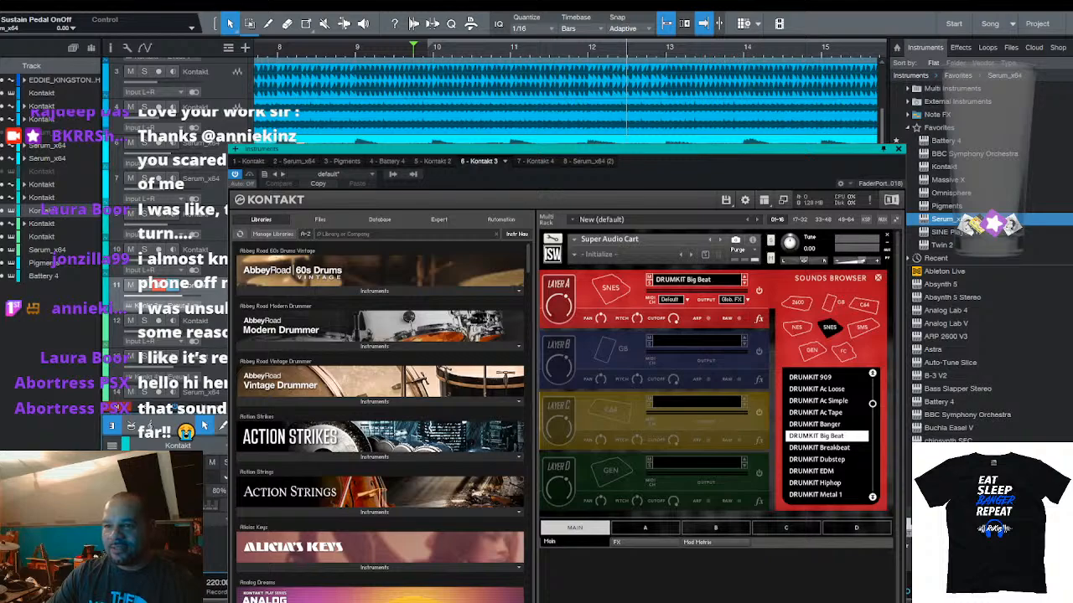
{"action": "left_click_drag", "start_coordinate": [215, 415], "coordinate": [335, 70]}
{"action": "left_click_drag", "start_coordinate": [308, 108], "coordinate": [432, 110]}
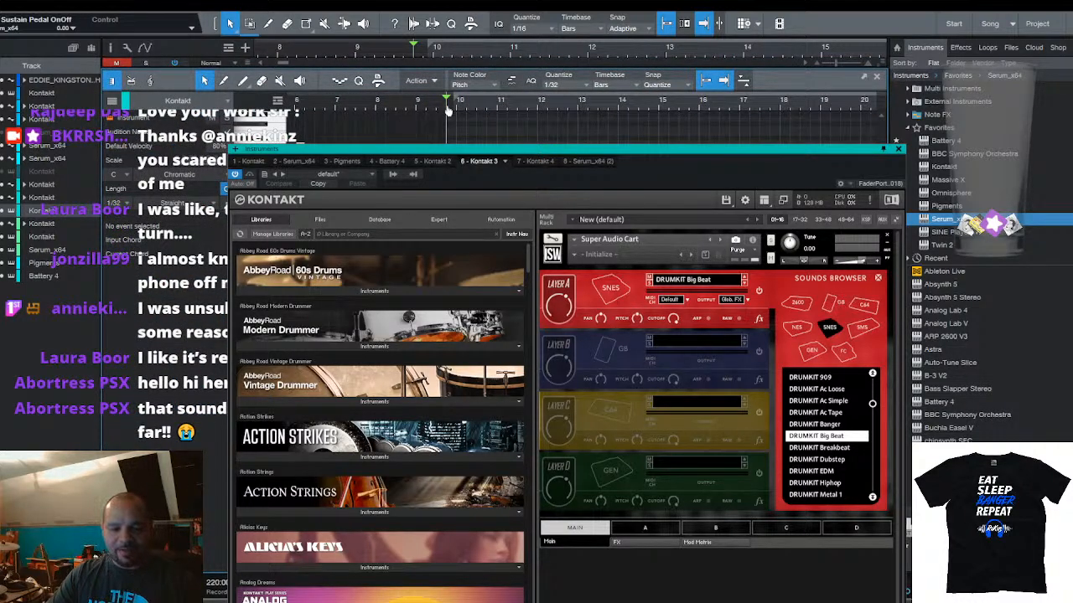
{"action": "key", "text": "ctrl+v"}
{"action": "scroll", "coordinate": [471, 103], "scroll_direction": "down", "scroll_amount": 8}
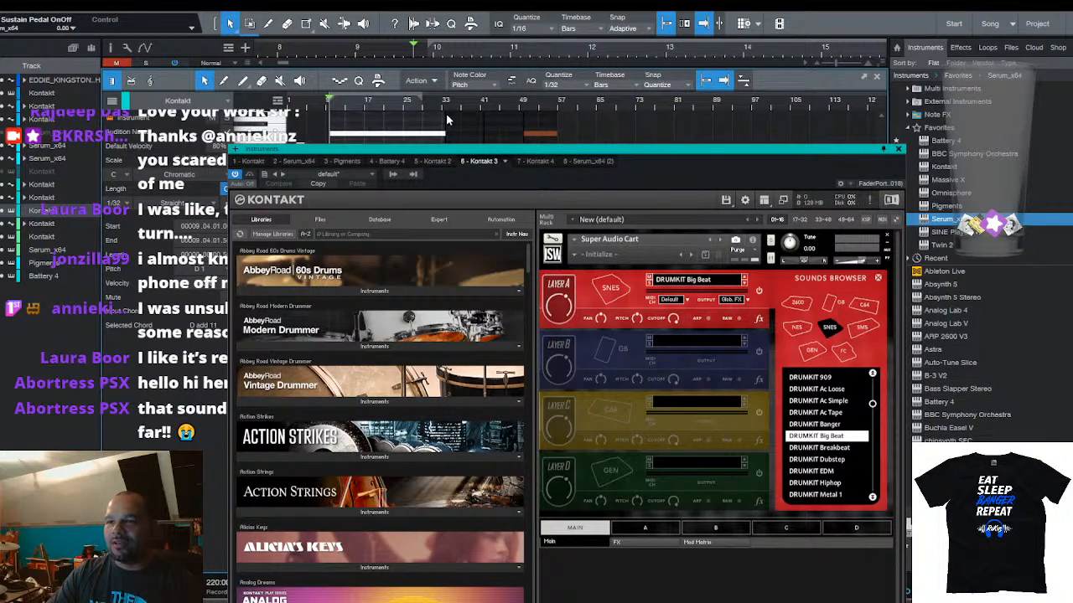
{"action": "scroll", "coordinate": [446, 114], "scroll_direction": "up", "scroll_amount": 2}
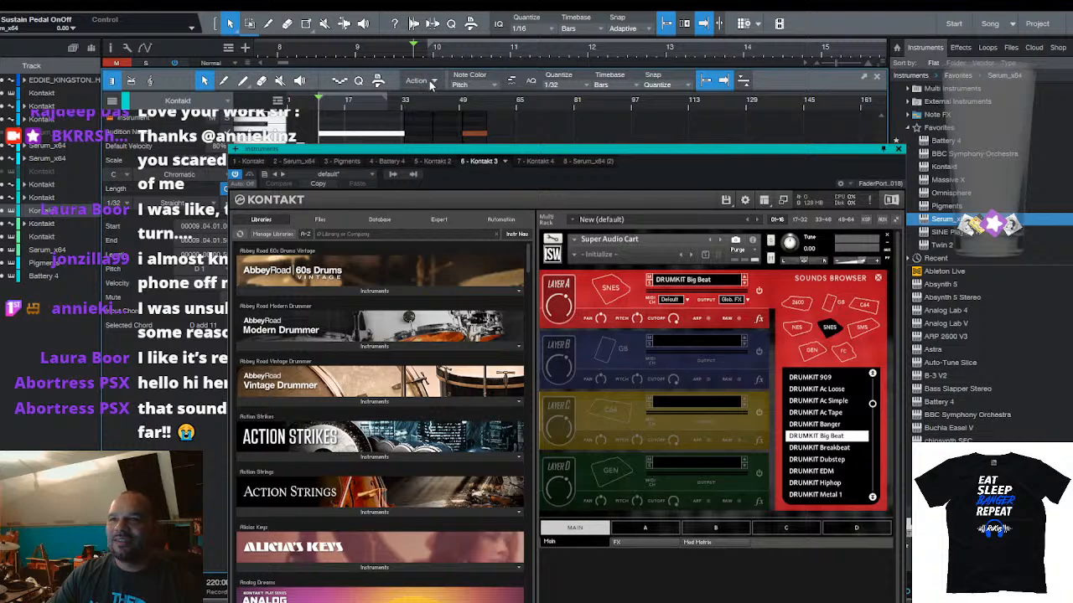
{"action": "left_click_drag", "start_coordinate": [435, 74], "coordinate": [435, 471]}
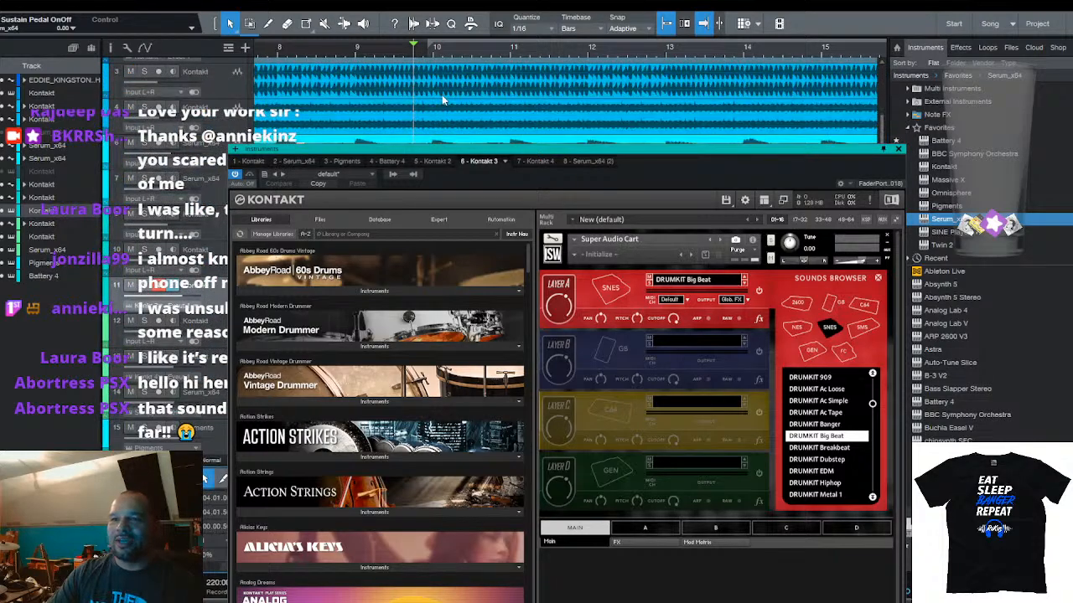
Undo the note paste and the bounce of the Kontakt 3 part
{"action": "scroll", "coordinate": [459, 52], "scroll_direction": "down", "scroll_amount": 4}
{"action": "scroll", "coordinate": [444, 90], "scroll_direction": "down", "scroll_amount": 4}
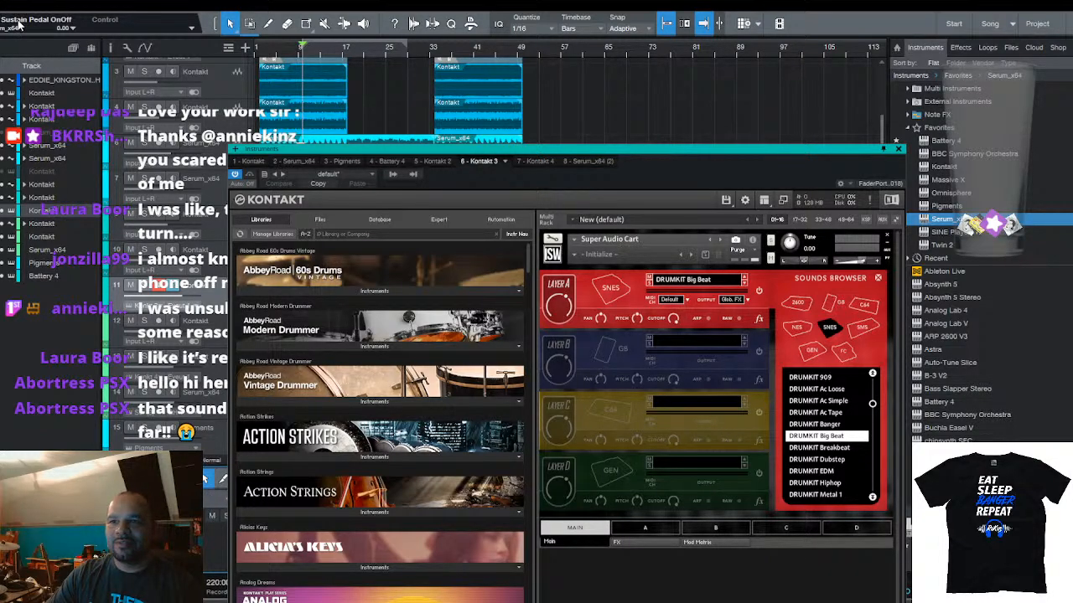
{"action": "key", "text": "ctrl+z"}
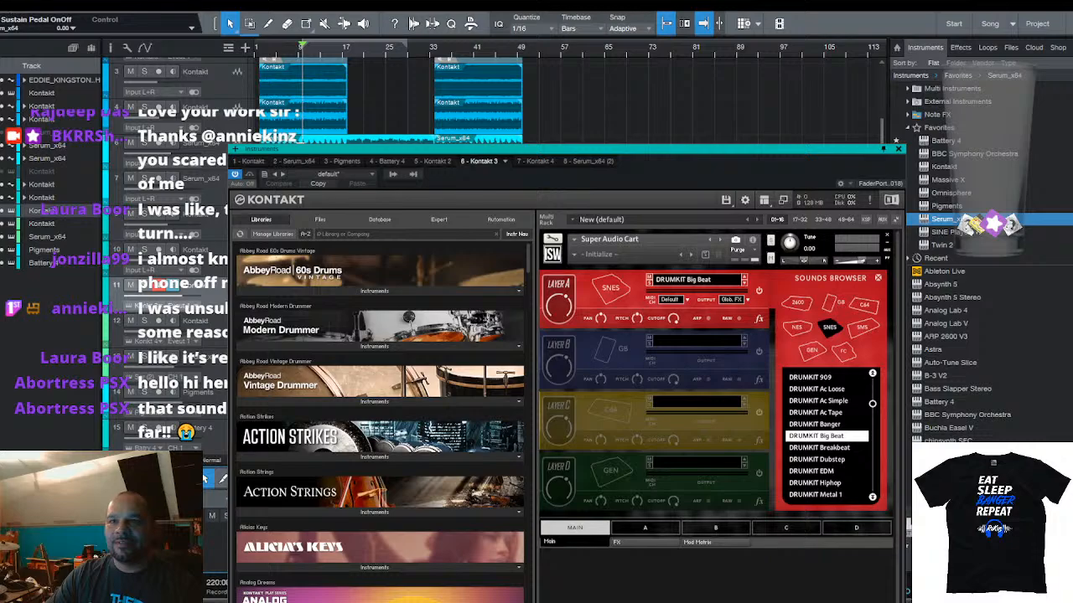
{"action": "key", "text": "ctrl+z"}
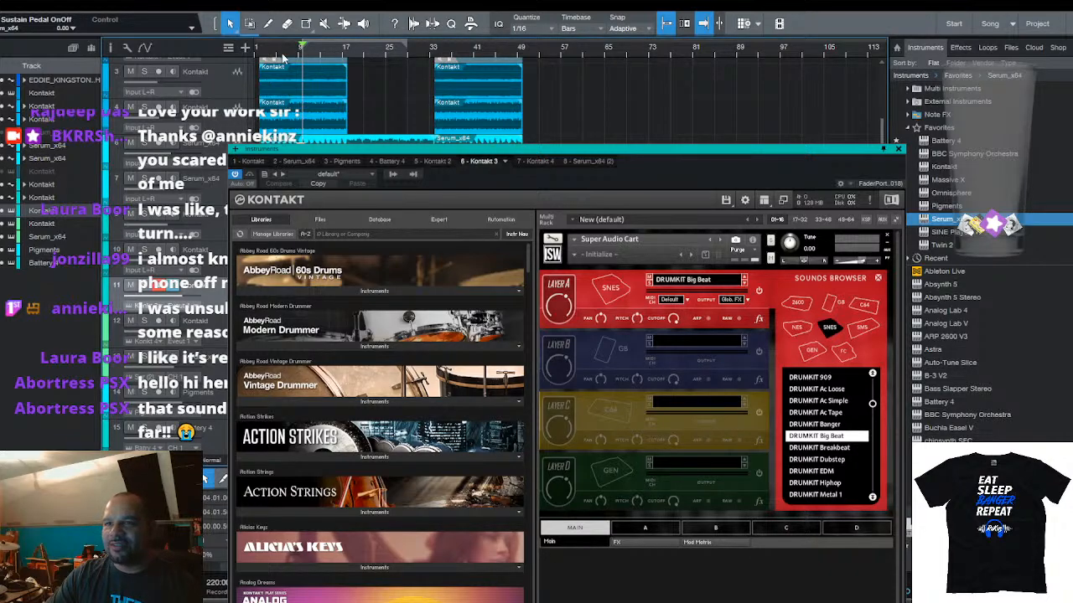
Play the Kontakt drum part on its own from about bar 10, shrink the note editor further, and stop playback
{"action": "scroll", "coordinate": [283, 57], "scroll_direction": "up", "scroll_amount": 5}
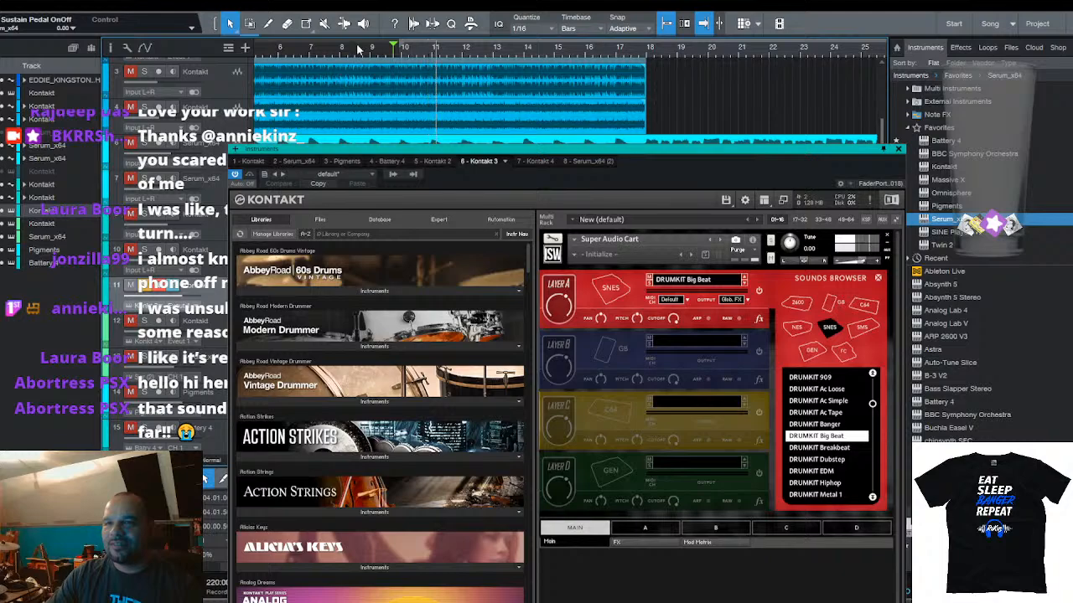
{"action": "scroll", "coordinate": [359, 50], "scroll_direction": "down", "scroll_amount": 5}
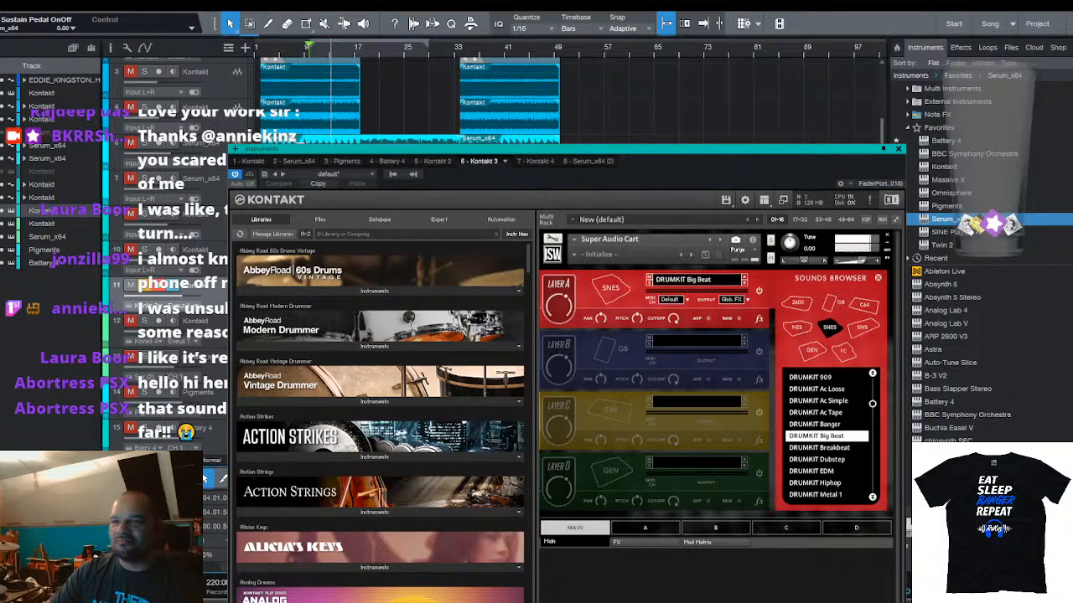
{"action": "left_click_drag", "start_coordinate": [214, 466], "coordinate": [197, 478]}
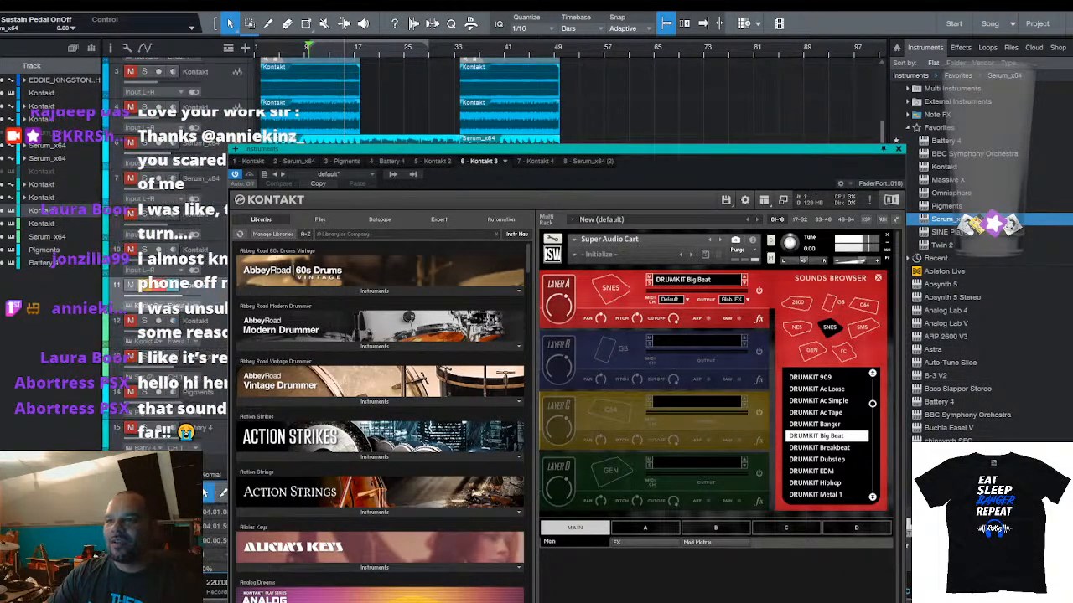
{"action": "key", "text": "space"}
Move the playback position to bar 34 and bounce the Kontakt drum part to a new audio track
{"action": "left_click", "coordinate": [461, 49]}
{"action": "scroll", "coordinate": [462, 49], "scroll_direction": "up", "scroll_amount": 5}
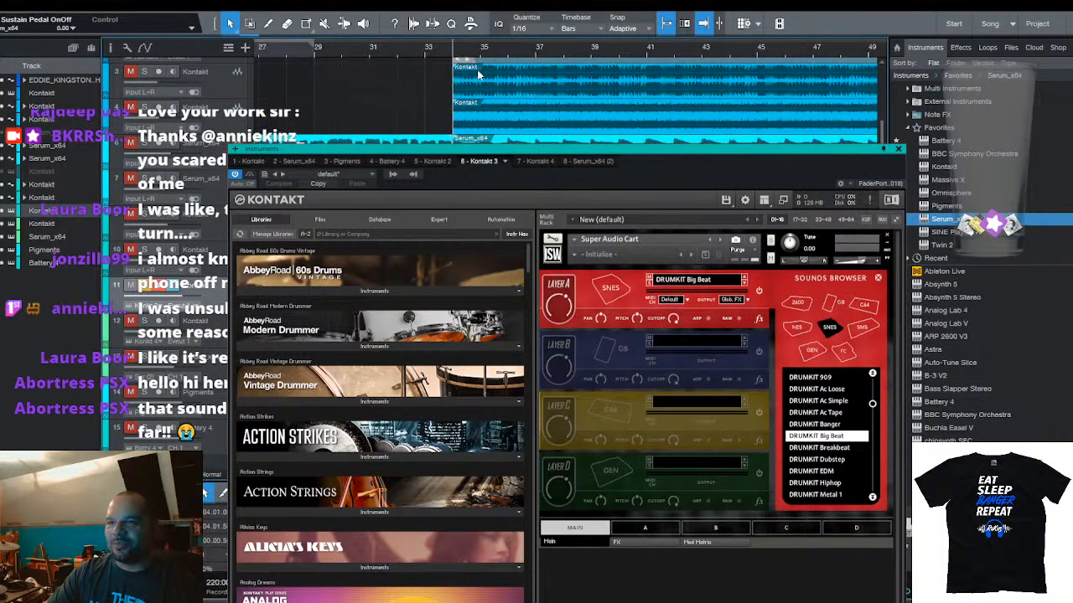
{"action": "scroll", "coordinate": [482, 49], "scroll_direction": "down", "scroll_amount": 3}
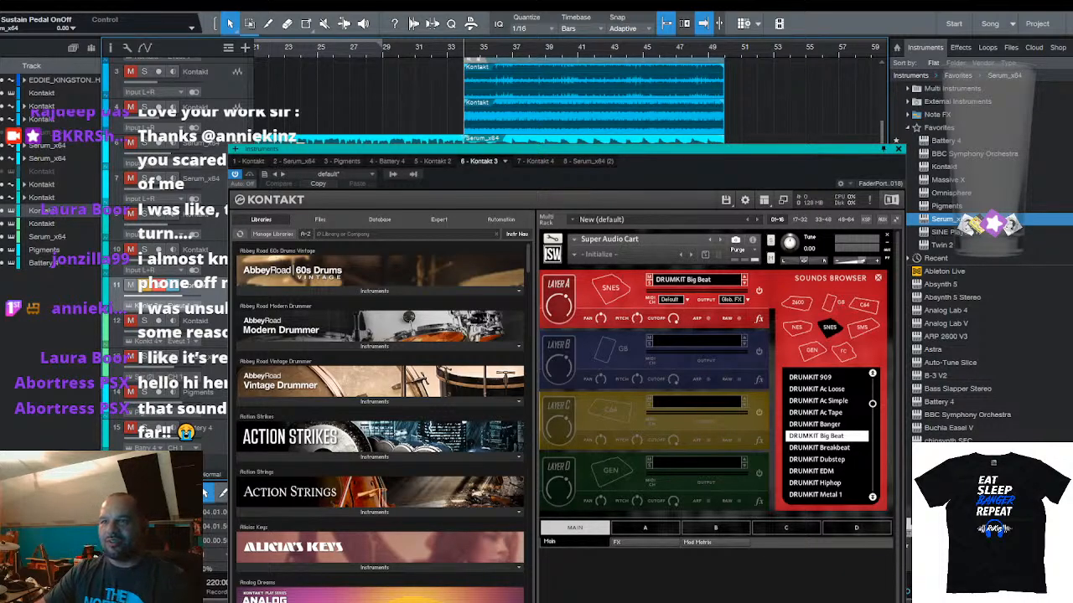
{"action": "scroll", "coordinate": [415, 50], "scroll_direction": "up", "scroll_amount": 2}
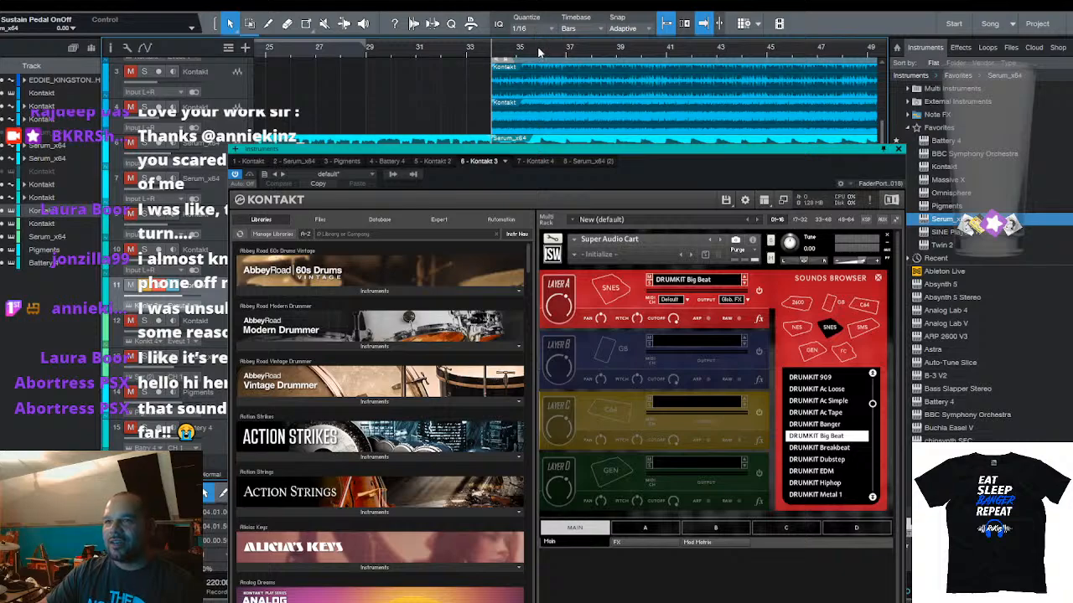
{"action": "scroll", "coordinate": [541, 56], "scroll_direction": "down", "scroll_amount": 6}
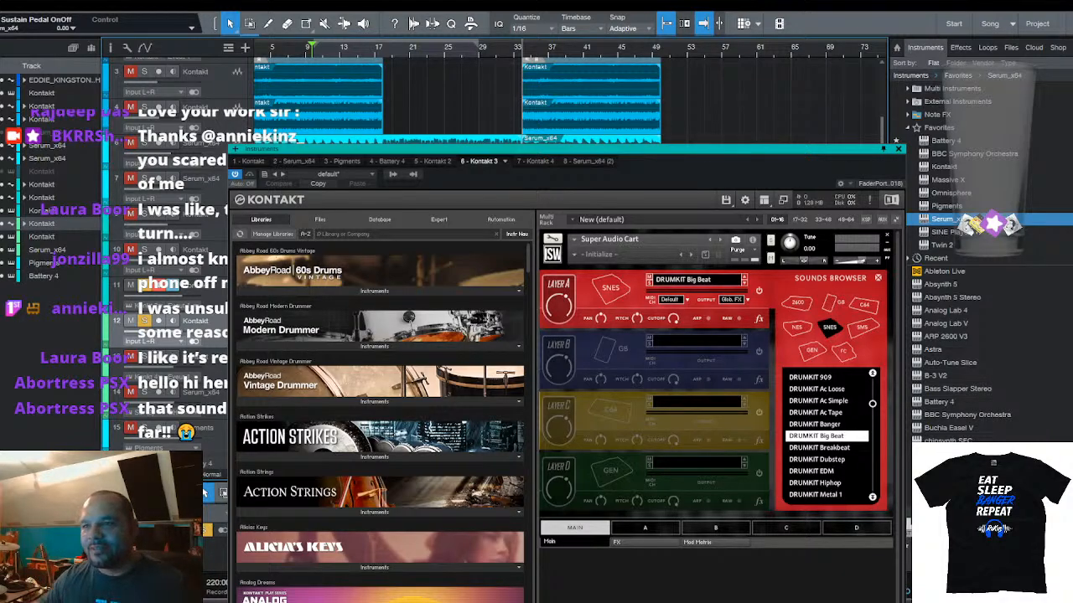
Lower the newly bounced Kontakt audio track's volume to about -27.1 dB, play it soloed, and reselect its source instrument track
{"action": "left_click_drag", "start_coordinate": [161, 333], "coordinate": [143, 334]}
{"action": "key", "text": "space"}
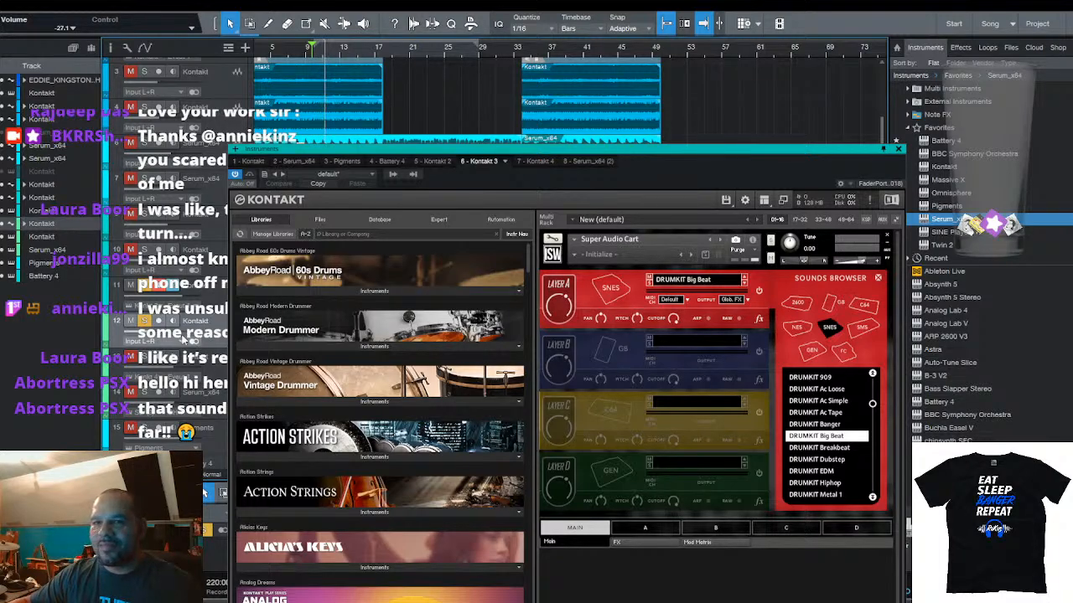
{"action": "key", "text": "Up"}
{"action": "key", "text": "Up"}
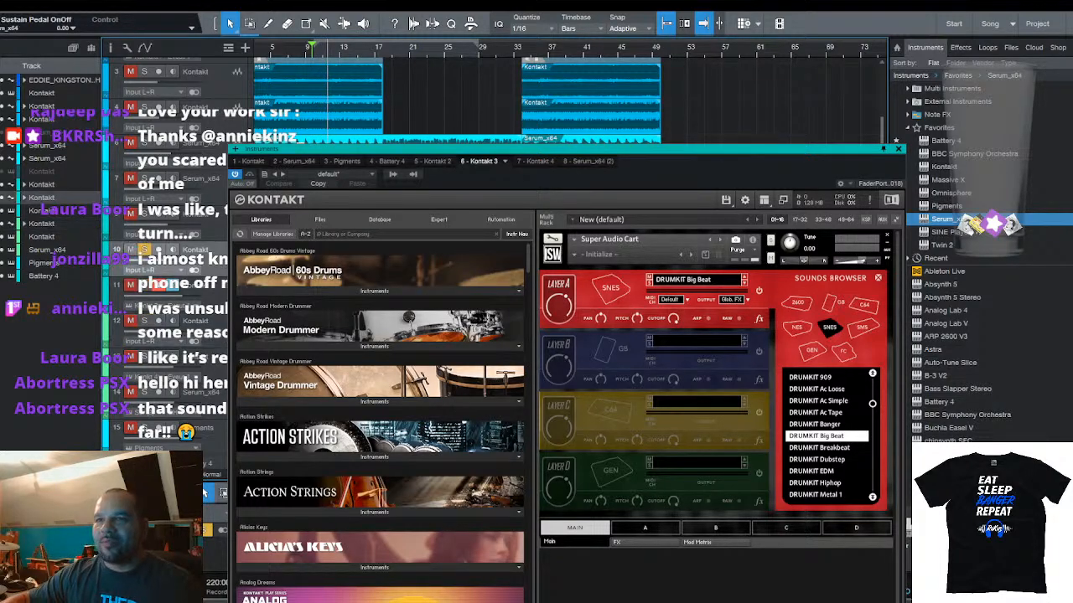
{"action": "key", "text": "Down"}
{"action": "key", "text": "Down"}
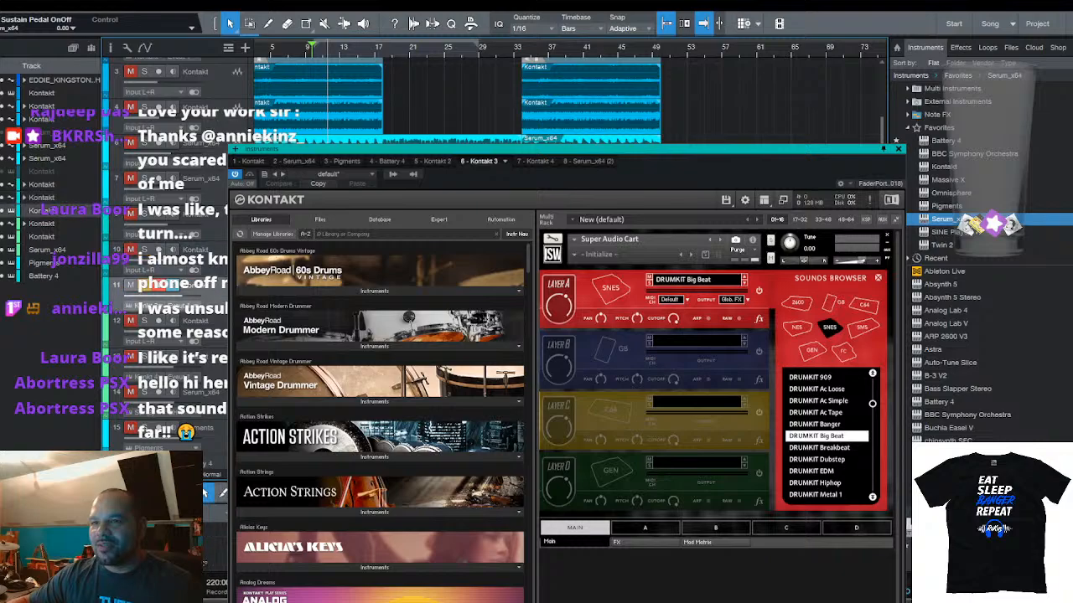
Unmute the source Kontakt drum part and remove the repeated note row running from just before bar 10 to about bar 50
{"action": "left_click", "coordinate": [325, 24]}
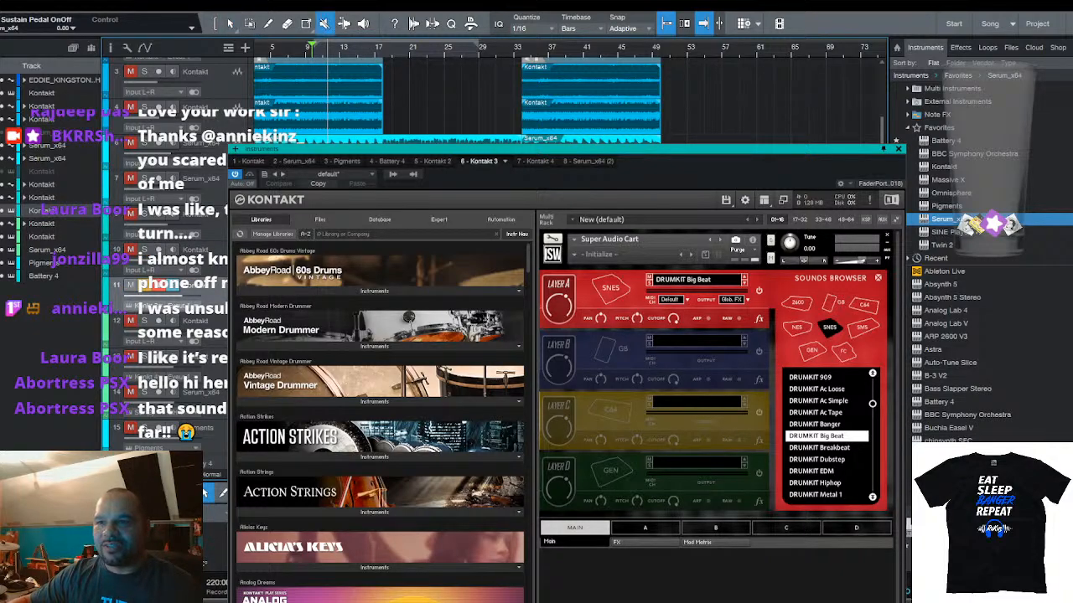
{"action": "left_click", "coordinate": [229, 23]}
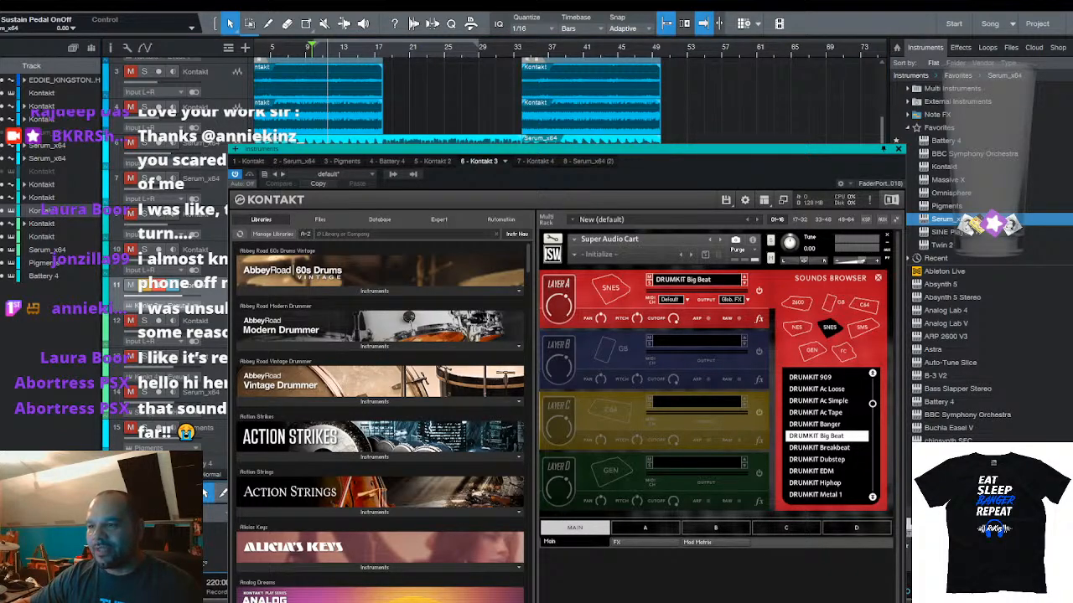
{"action": "left_click_drag", "start_coordinate": [216, 481], "coordinate": [219, 79]}
{"action": "scroll", "coordinate": [340, 114], "scroll_direction": "up", "scroll_amount": 4}
{"action": "scroll", "coordinate": [344, 115], "scroll_direction": "down", "scroll_amount": 12}
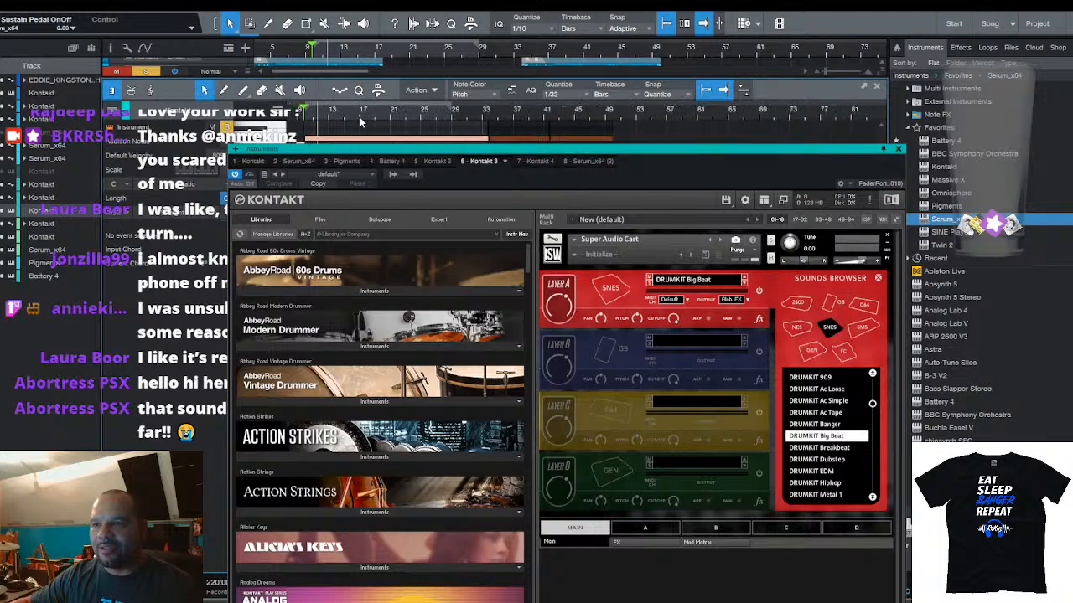
{"action": "scroll", "coordinate": [349, 116], "scroll_direction": "up", "scroll_amount": 5}
{"action": "scroll", "coordinate": [375, 117], "scroll_direction": "up", "scroll_amount": 3}
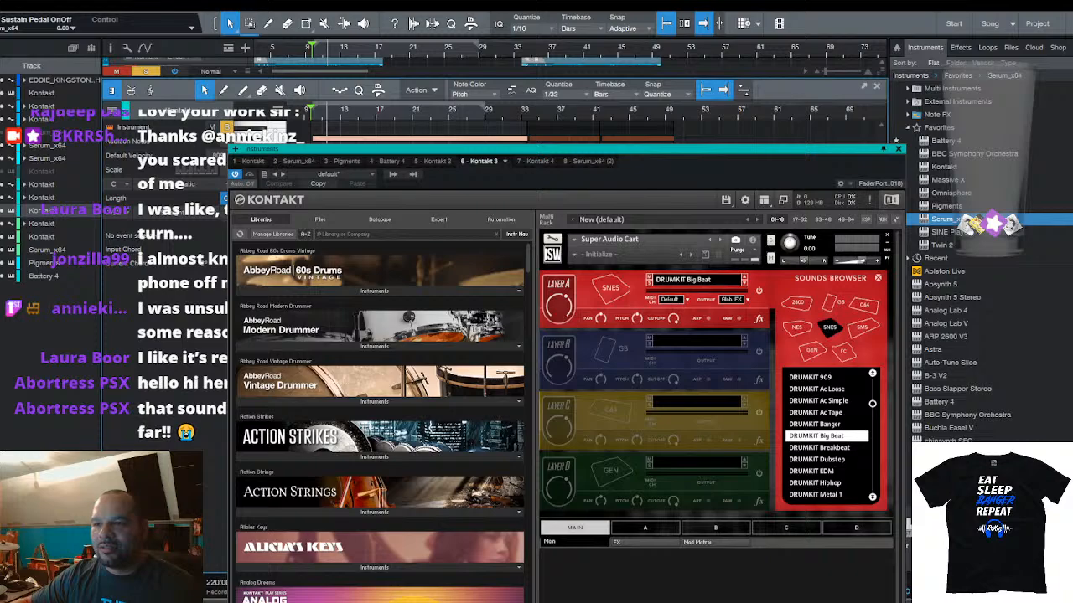
{"action": "left_click_drag", "start_coordinate": [701, 142], "coordinate": [311, 130]}
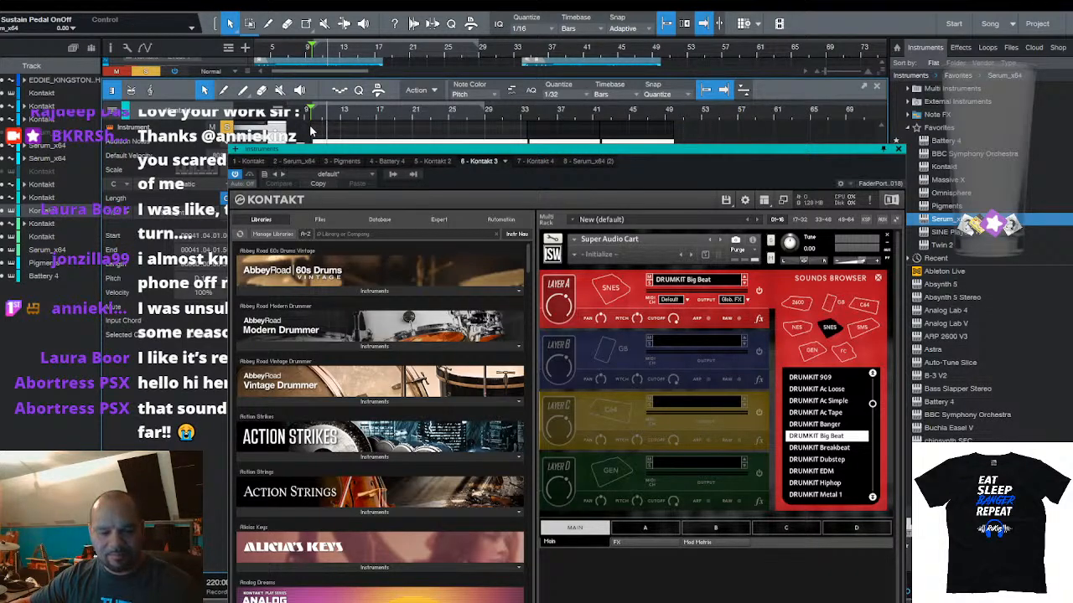
{"action": "left_click", "coordinate": [315, 128]}
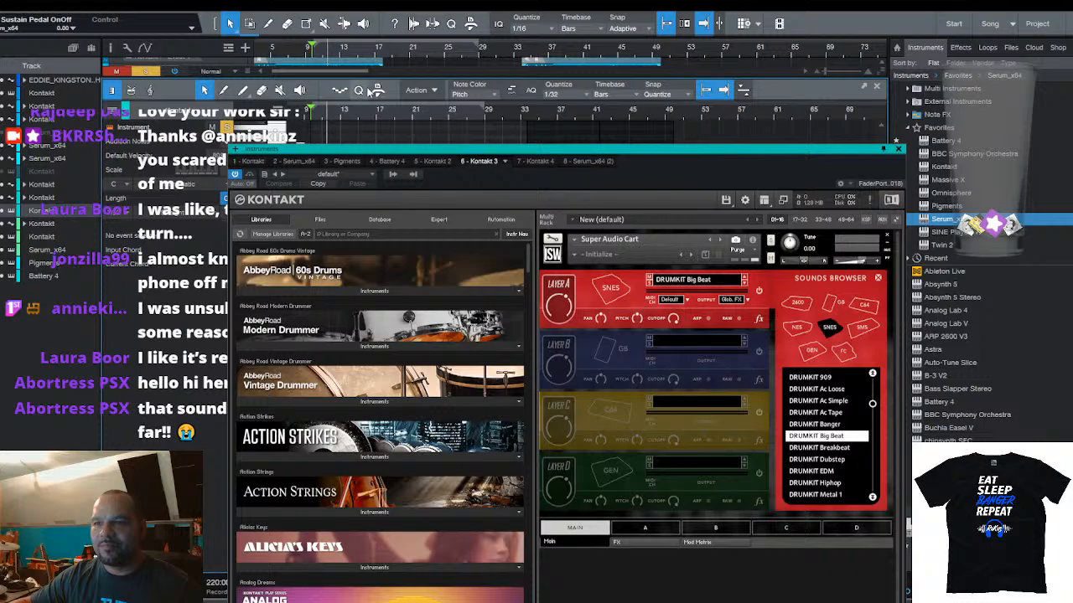
Bounce the remaining Kontakt notes to a new audio track, naming it KICK and the previously bounced drum track KIT
{"action": "left_click_drag", "start_coordinate": [377, 79], "coordinate": [377, 478]}
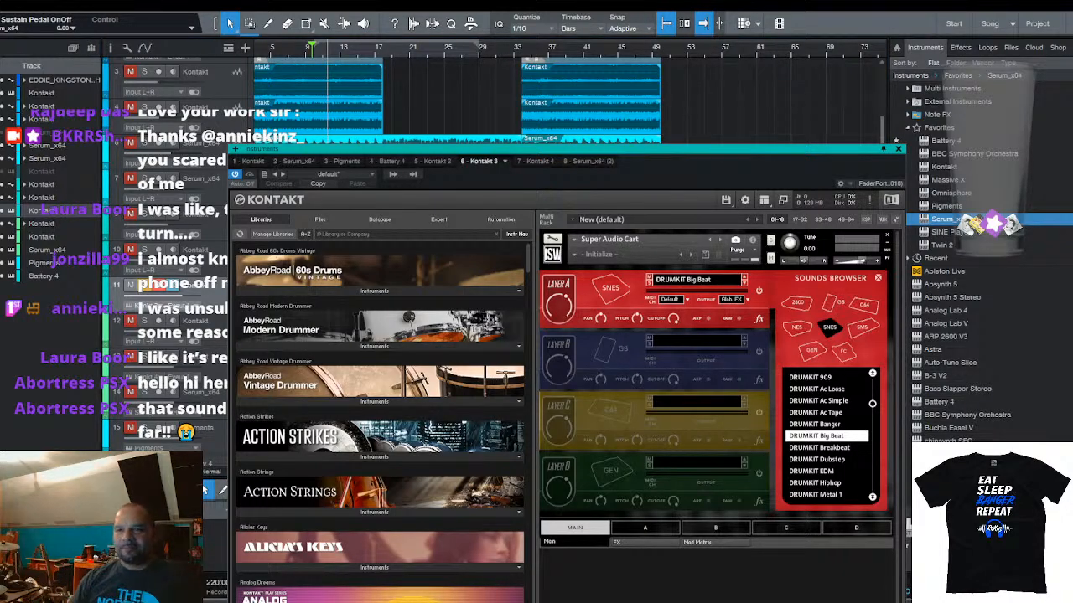
{"action": "key", "text": "ctrl+b"}
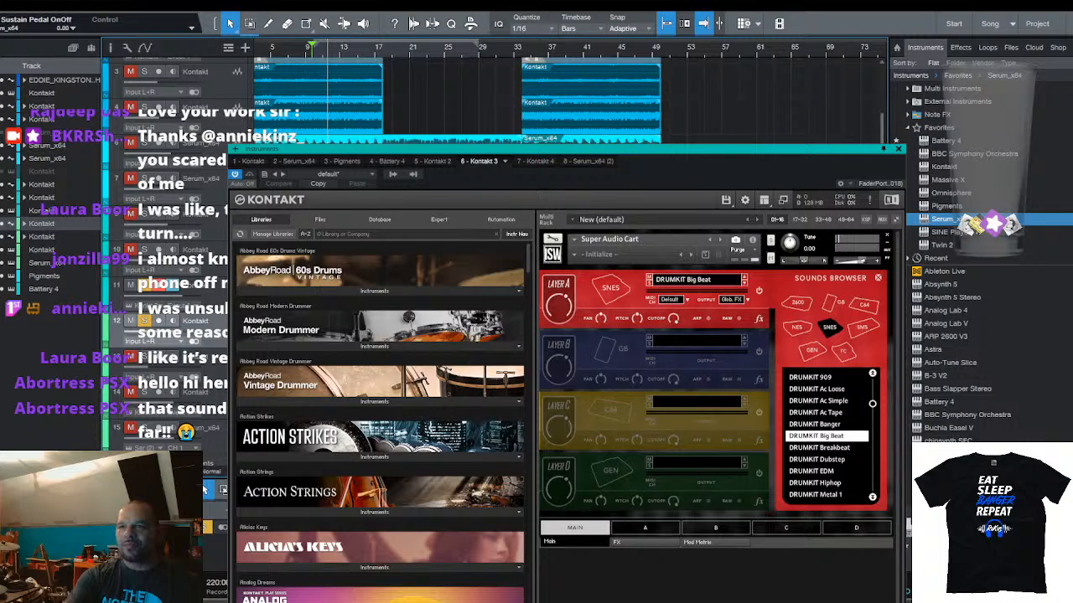
{"action": "double_click", "coordinate": [195, 361]}
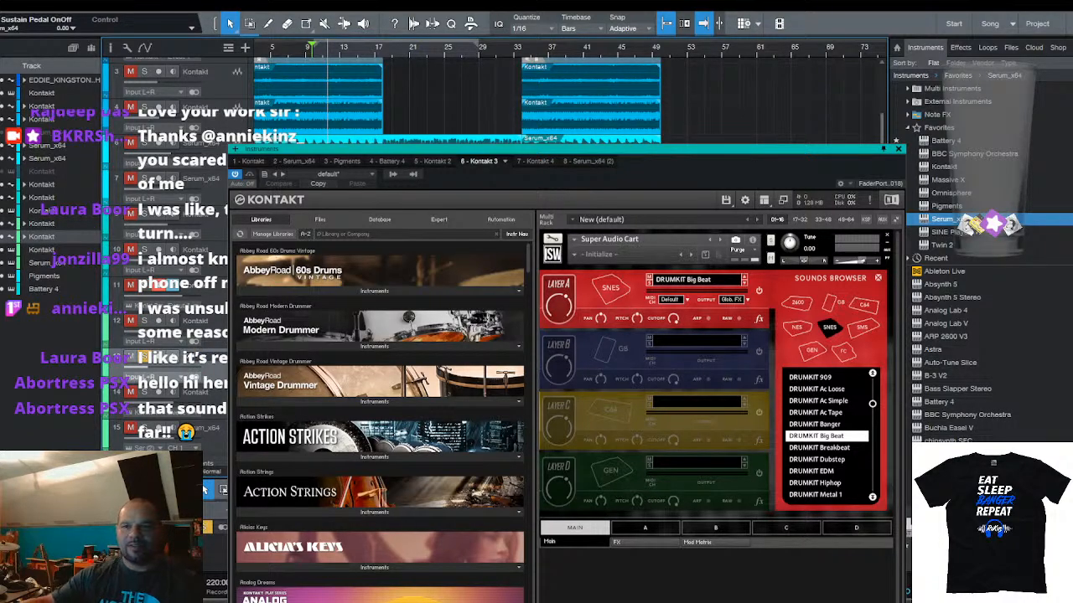
{"action": "type", "text": "KIT"}
{"action": "double_click", "coordinate": [204, 322]}
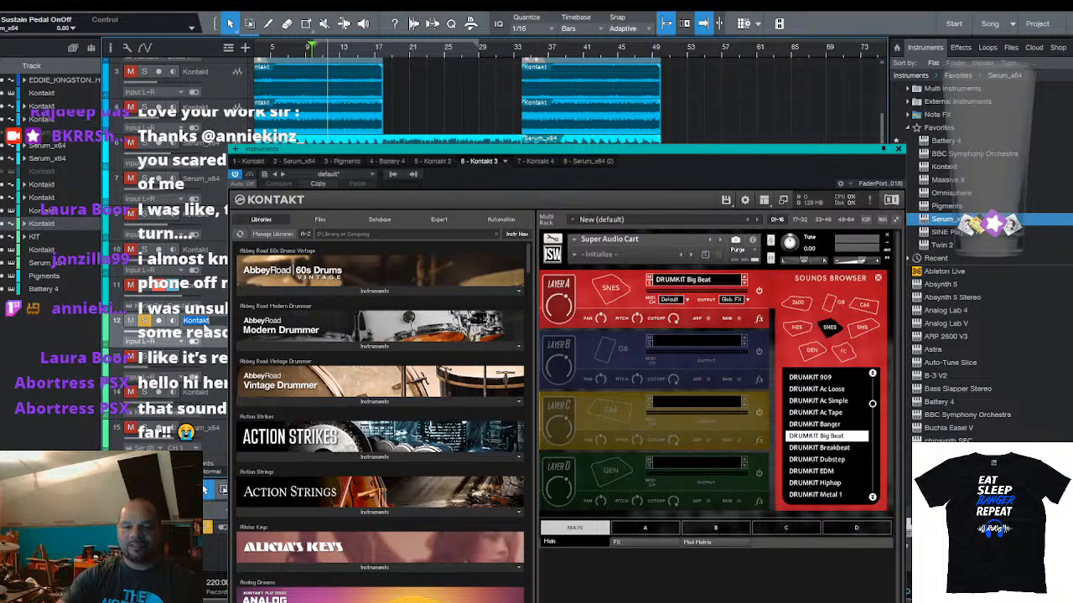
{"action": "type", "text": "KICK"}
{"action": "key", "text": "Return"}
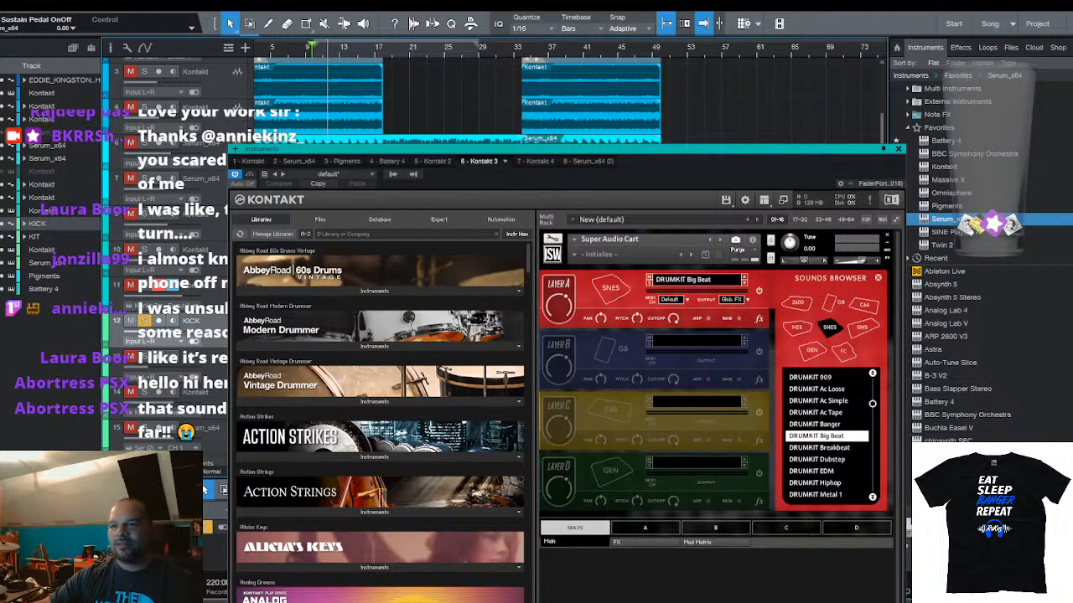
Reselect the source Kontakt track, unmute its part with the Mute tool, and set the playback position just before bar 10
{"action": "left_click", "coordinate": [205, 287]}
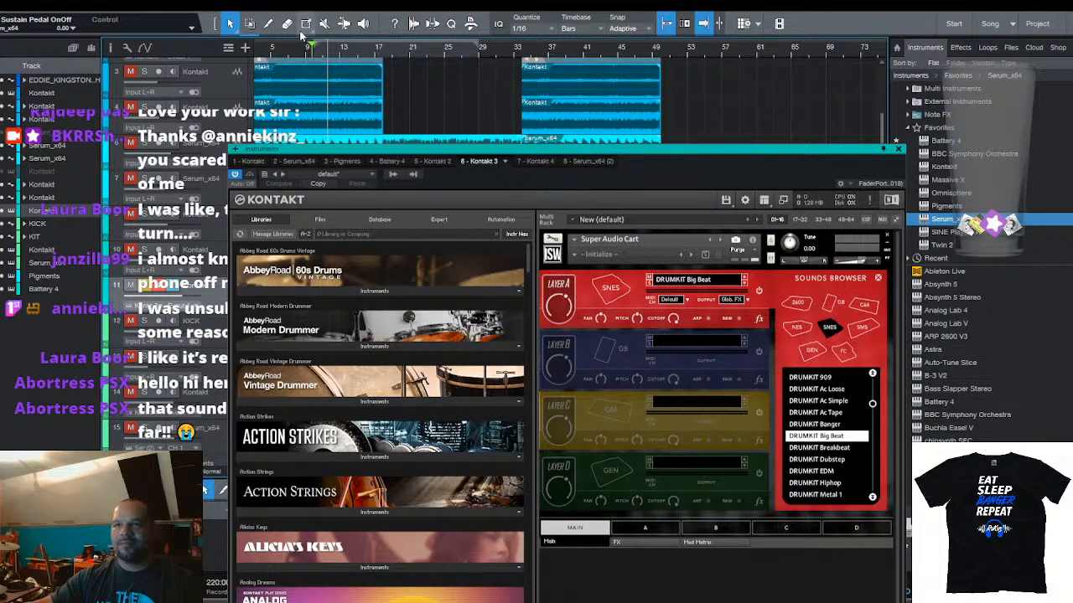
{"action": "left_click", "coordinate": [324, 23]}
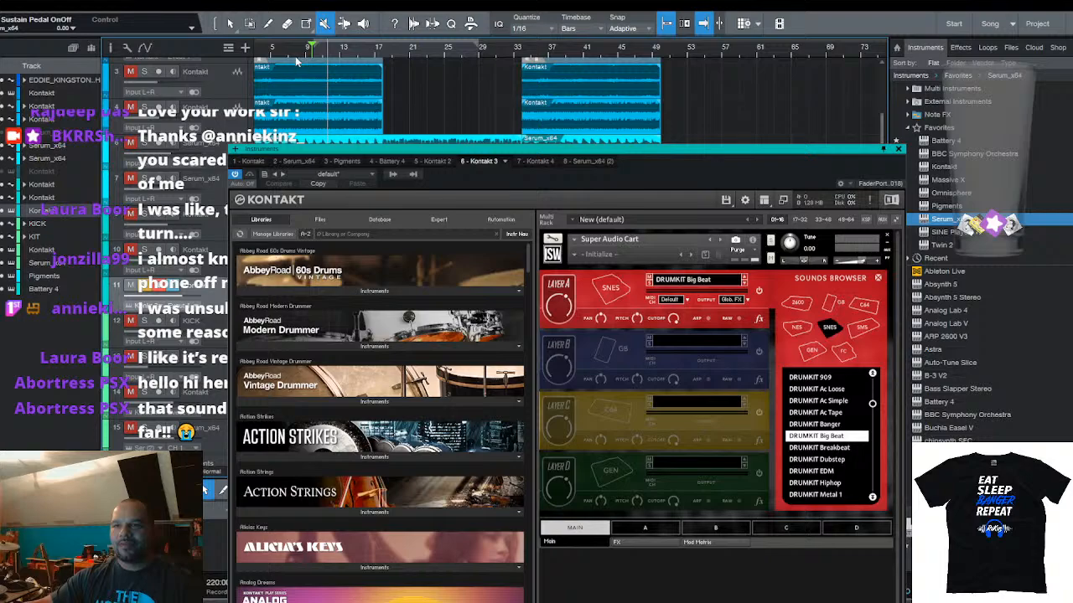
{"action": "scroll", "coordinate": [297, 55], "scroll_direction": "up", "scroll_amount": 5}
{"action": "left_click", "coordinate": [378, 55]}
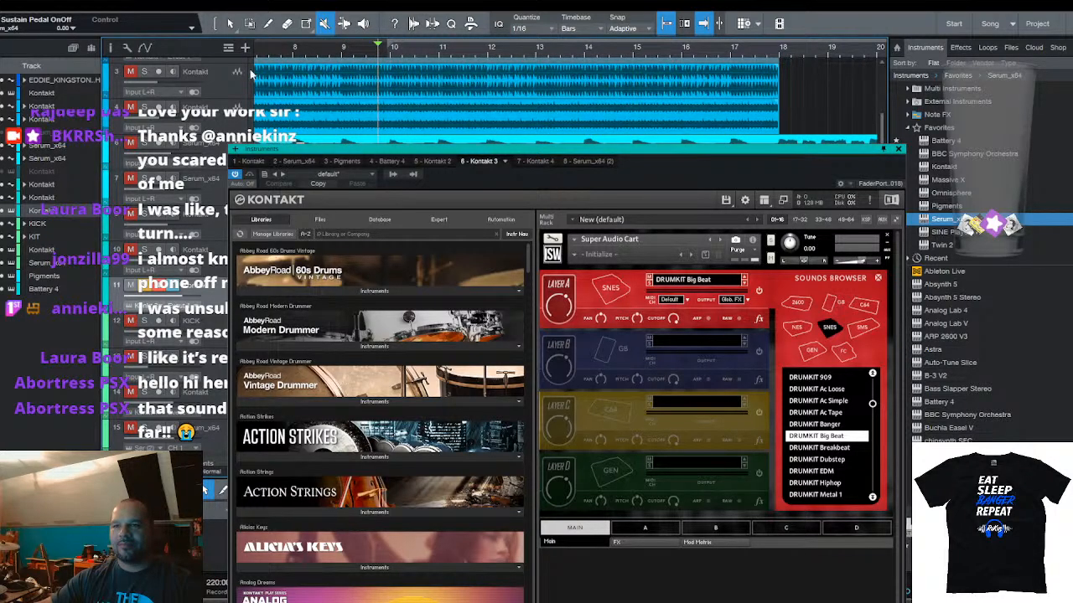
{"action": "left_click", "coordinate": [230, 23]}
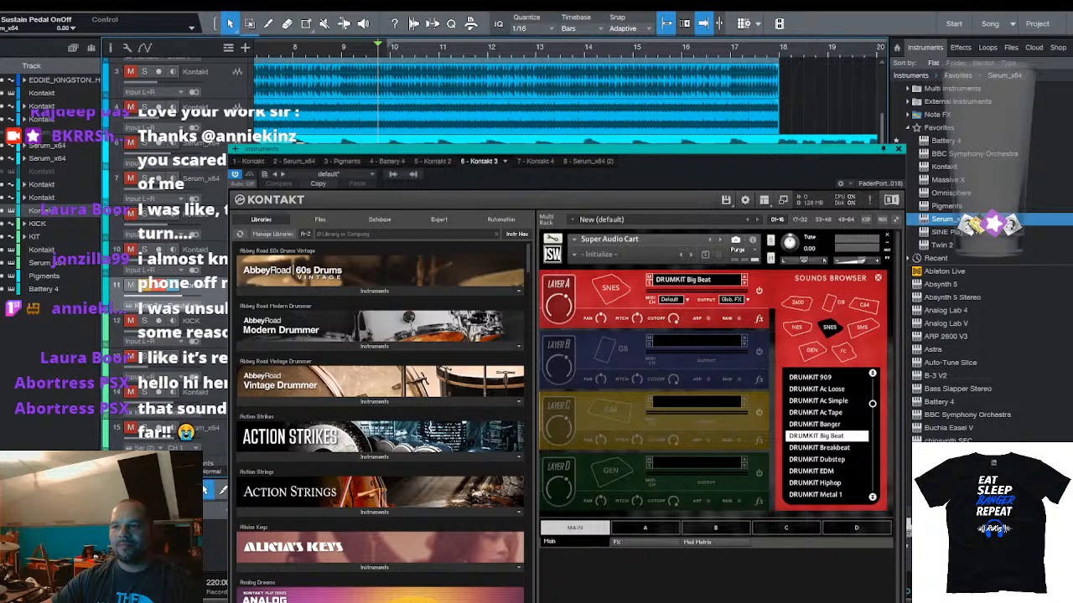
Enlarge the note editor to examine the Kontakt part around bar 10, and shrink the editor again
{"action": "left_click_drag", "start_coordinate": [216, 479], "coordinate": [518, 21]}
{"action": "scroll", "coordinate": [291, 80], "scroll_direction": "down", "scroll_amount": 4}
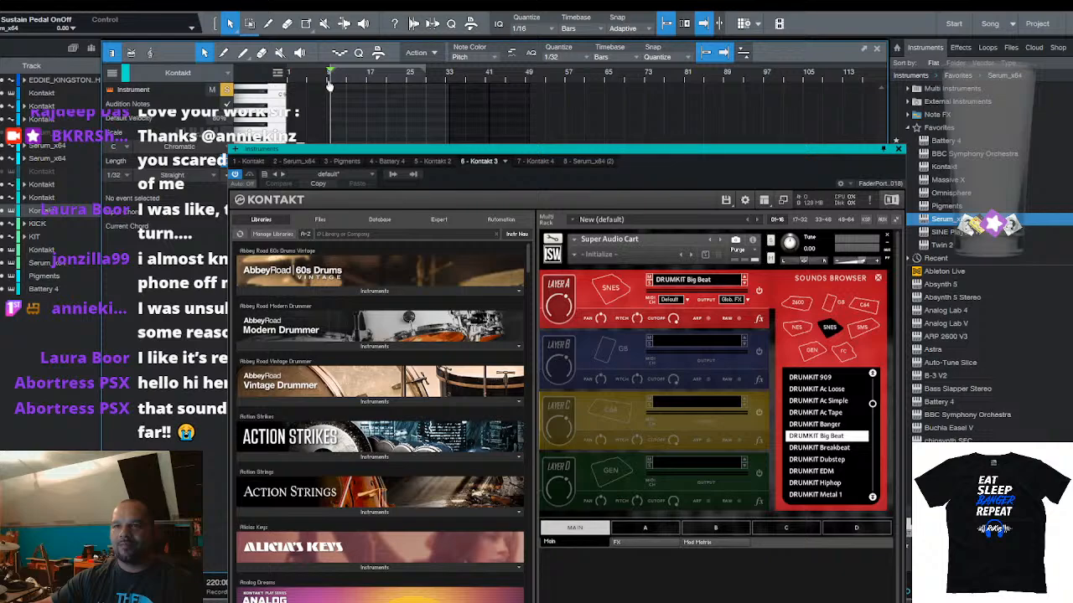
{"action": "scroll", "coordinate": [329, 84], "scroll_direction": "up", "scroll_amount": 6}
{"action": "left_click_drag", "start_coordinate": [394, 39], "coordinate": [395, 459]}
{"action": "scroll", "coordinate": [484, 52], "scroll_direction": "down", "scroll_amount": 5}
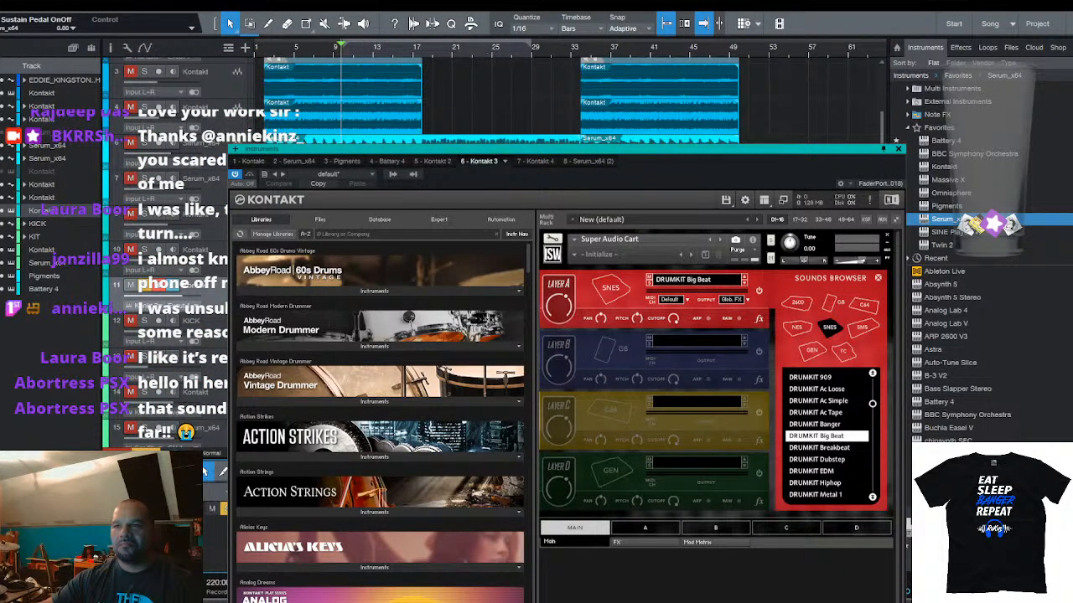
Solo Kontakt track 10 and place a run of notes from just before bar 10 to about bar 33 in the note editor
{"action": "left_click", "coordinate": [145, 250]}
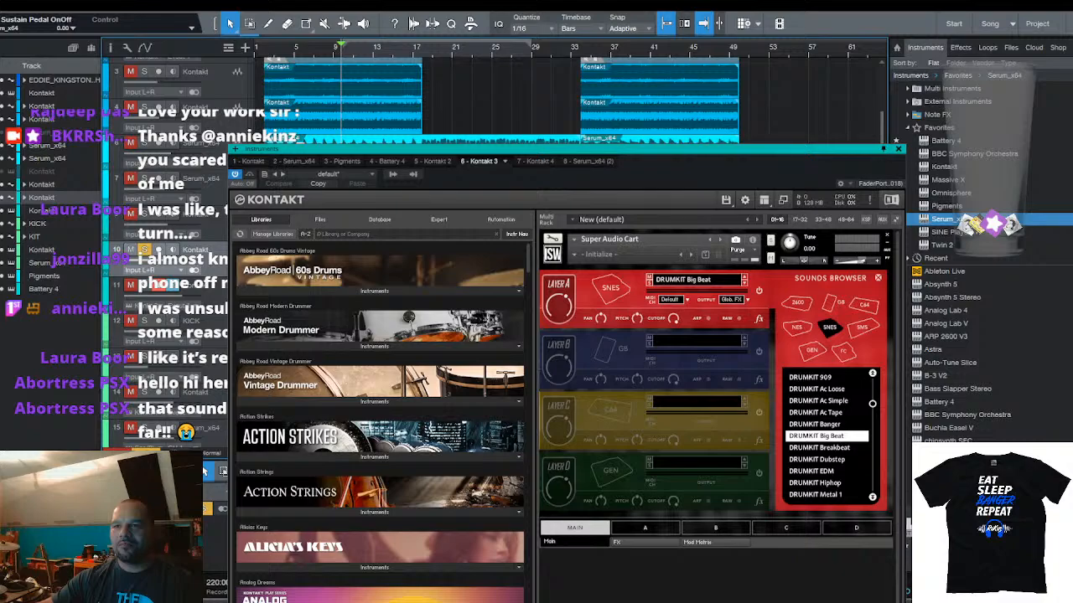
{"action": "left_click_drag", "start_coordinate": [215, 462], "coordinate": [243, 87]}
{"action": "left_click_drag", "start_coordinate": [296, 117], "coordinate": [328, 141]}
{"action": "left_click", "coordinate": [337, 130]}
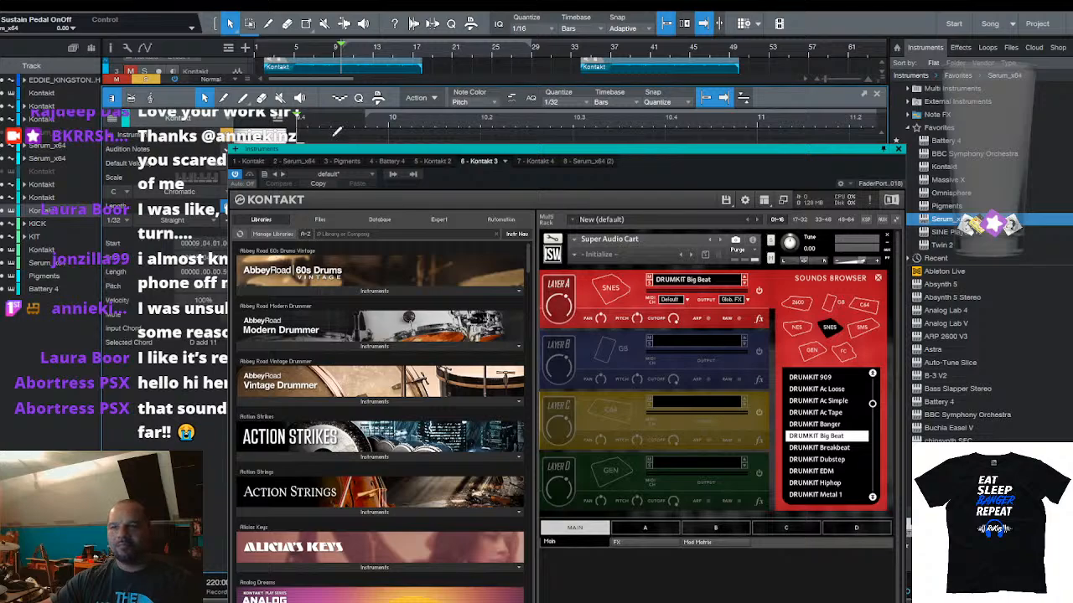
{"action": "scroll", "coordinate": [366, 125], "scroll_direction": "down", "scroll_amount": 8}
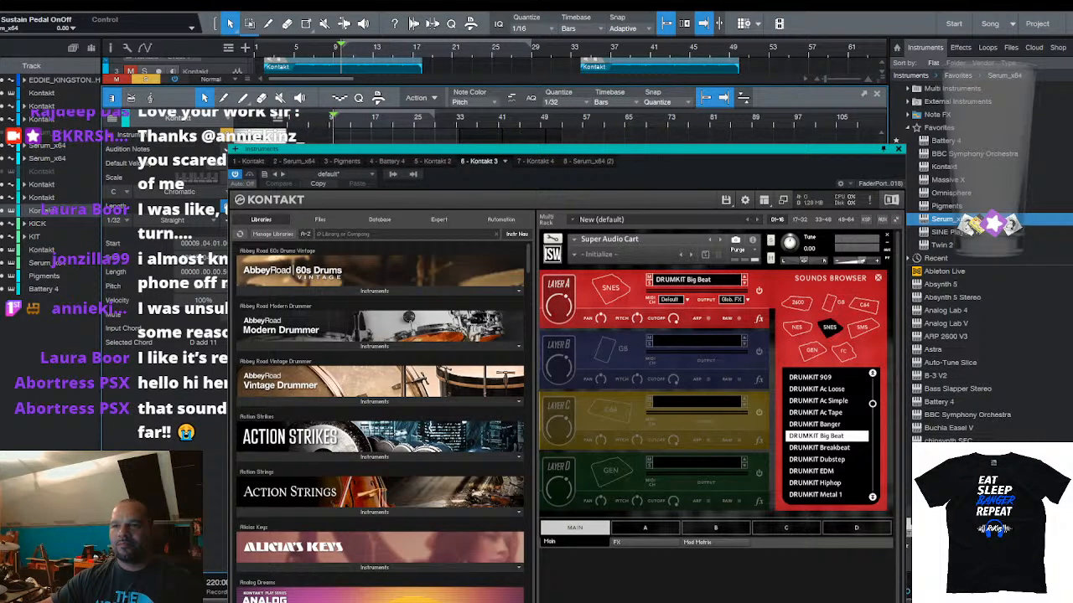
{"action": "scroll", "coordinate": [466, 138], "scroll_direction": "down", "scroll_amount": 1}
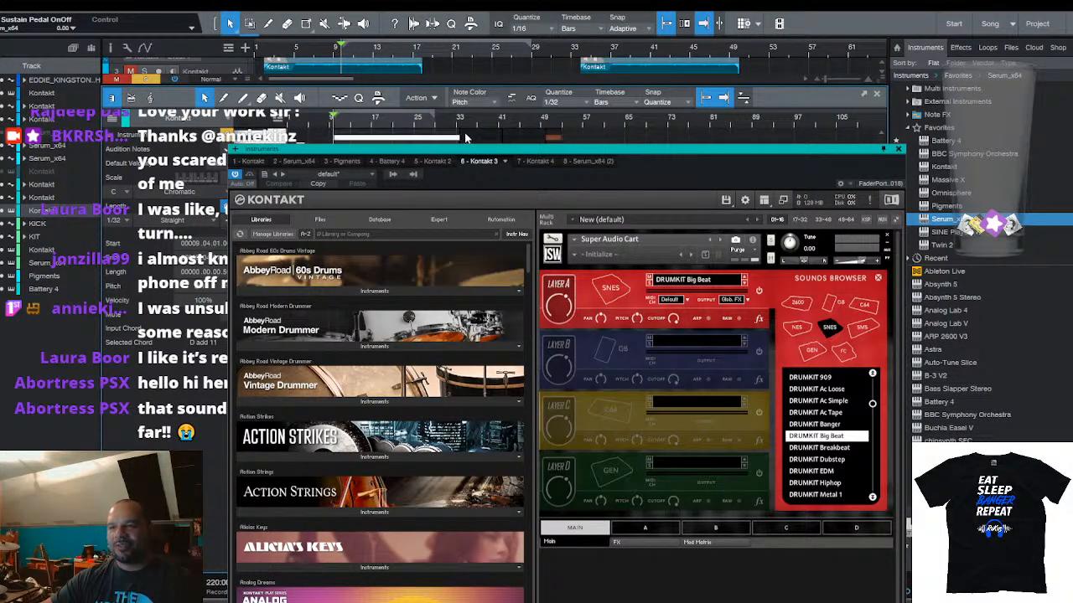
Play the edited drum notes from just before bar 10, stop playback, and undo the last note change
{"action": "scroll", "coordinate": [521, 122], "scroll_direction": "up", "scroll_amount": 5}
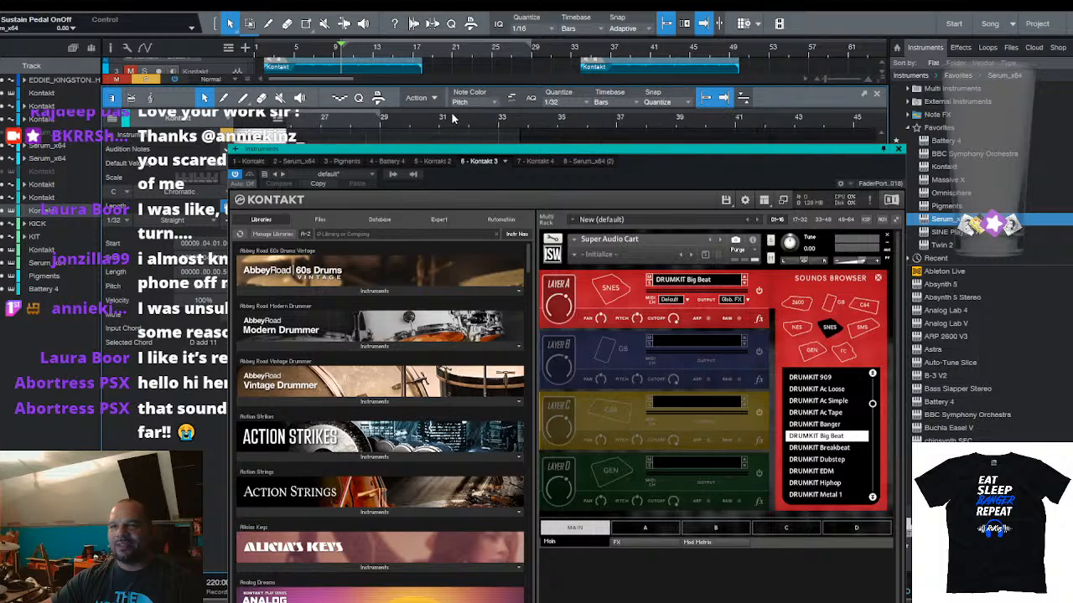
{"action": "scroll", "coordinate": [521, 122], "scroll_direction": "down", "scroll_amount": 4}
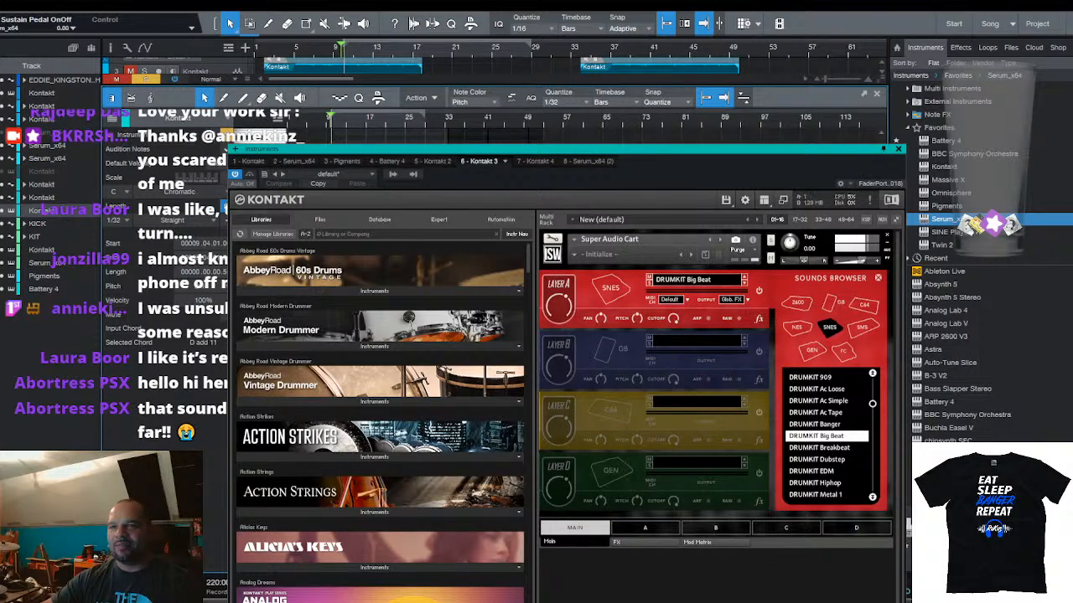
{"action": "scroll", "coordinate": [587, 118], "scroll_direction": "down", "scroll_amount": 2}
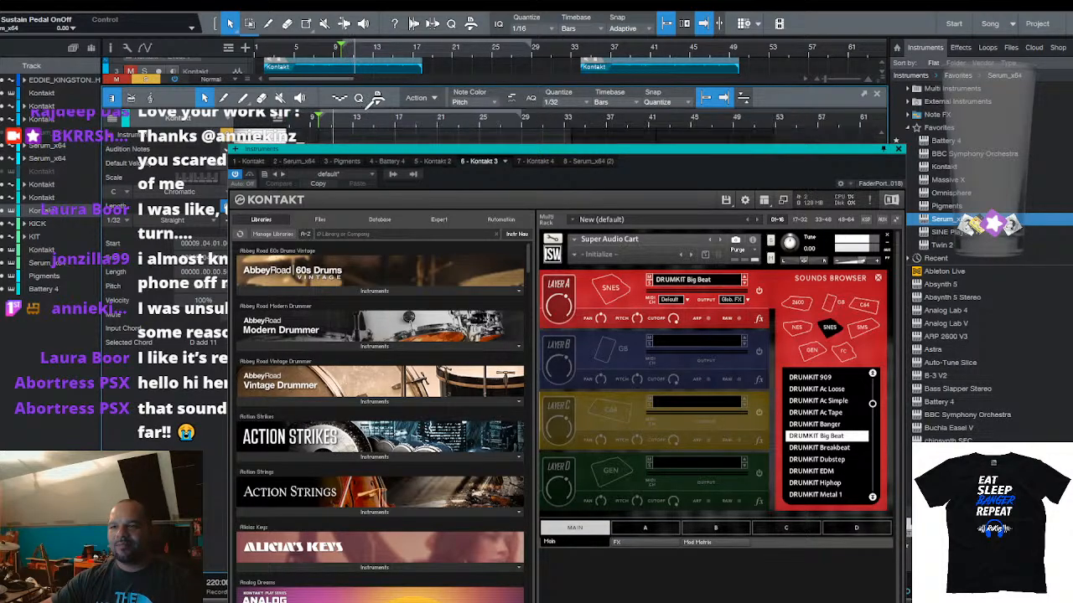
{"action": "key", "text": "space"}
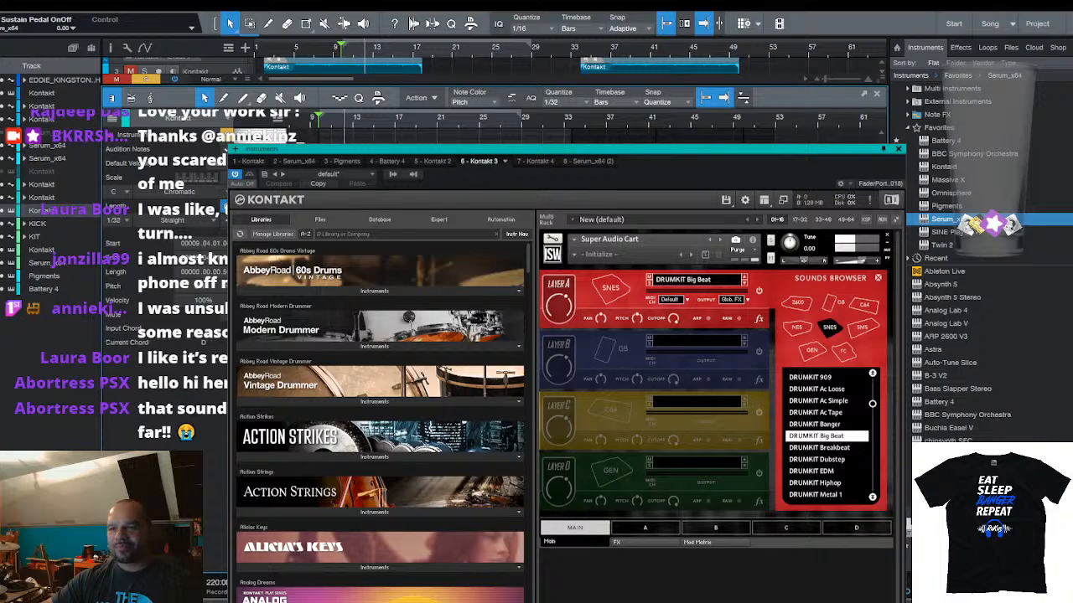
{"action": "key", "text": "ctrl+z"}
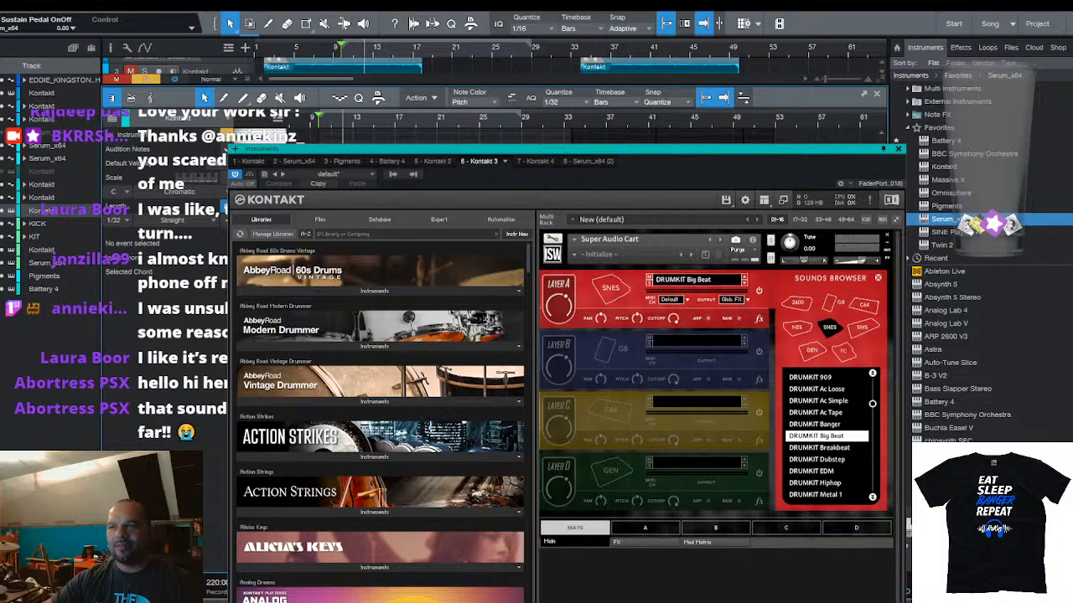
Select all remaining notes of the Kontakt drum part and bounce the part to a new audio track
{"action": "key", "text": "ctrl+a"}
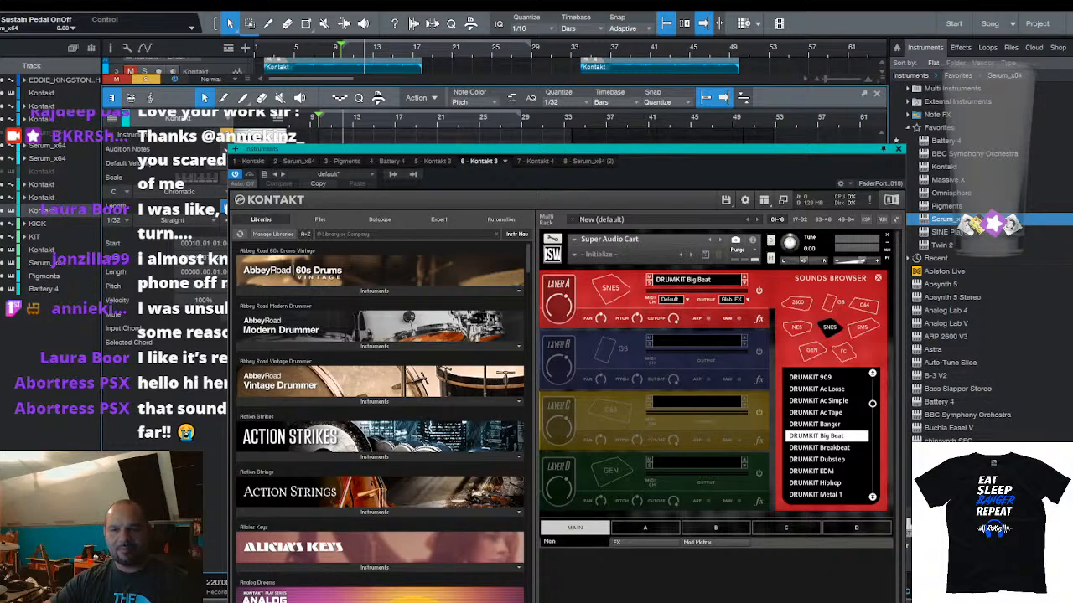
{"action": "left_click_drag", "start_coordinate": [409, 88], "coordinate": [409, 448]}
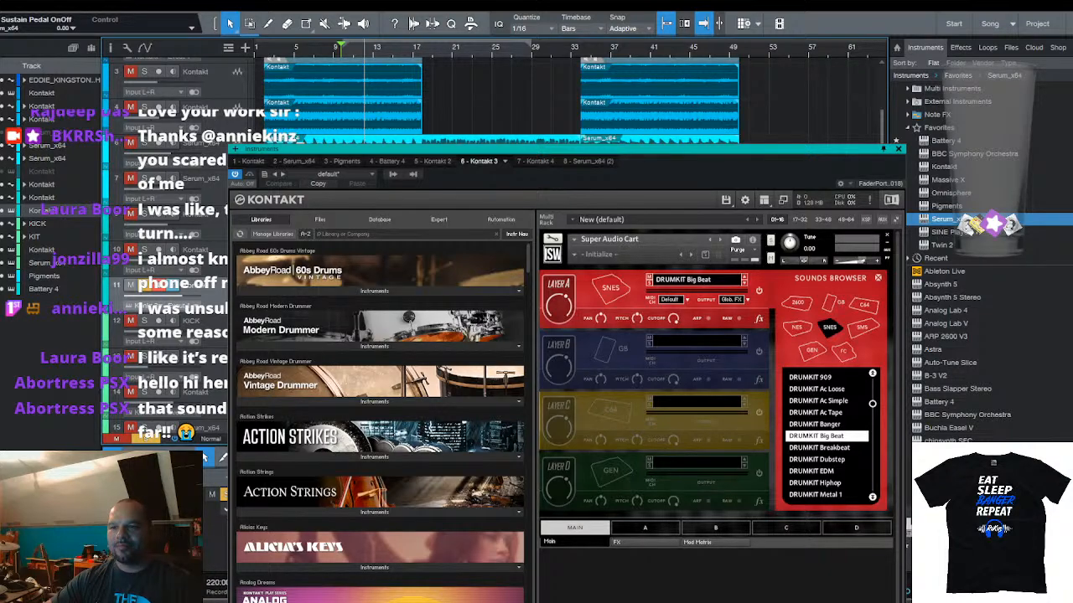
{"action": "key", "text": "ctrl+b"}
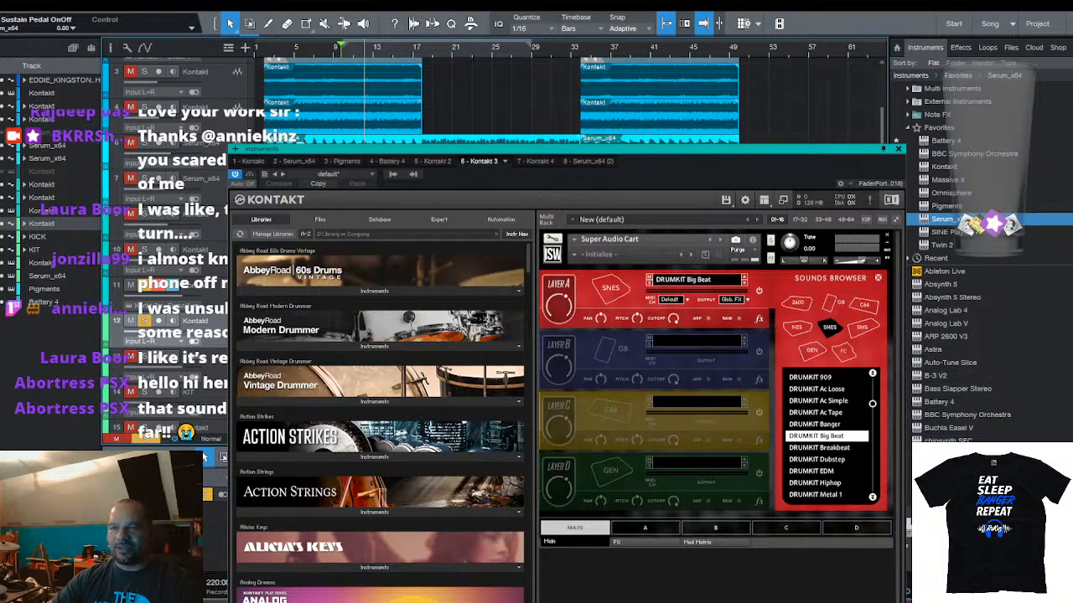
Reselect the source Kontakt instrument track and unmute its drum part with the Mute tool
{"action": "left_click", "coordinate": [197, 286]}
{"action": "left_click", "coordinate": [324, 22]}
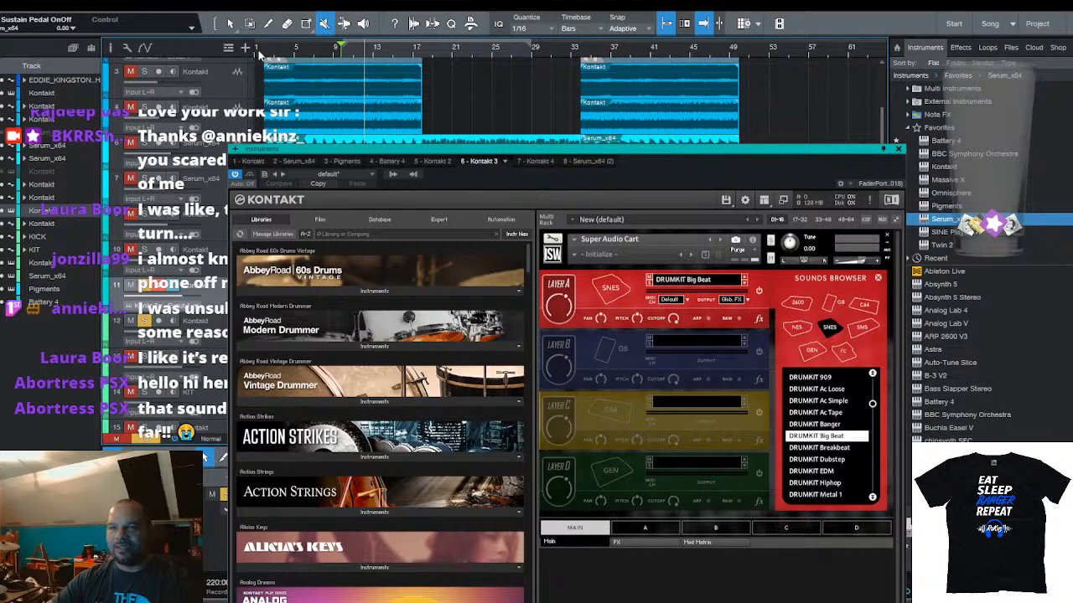
{"action": "key", "text": "1"}
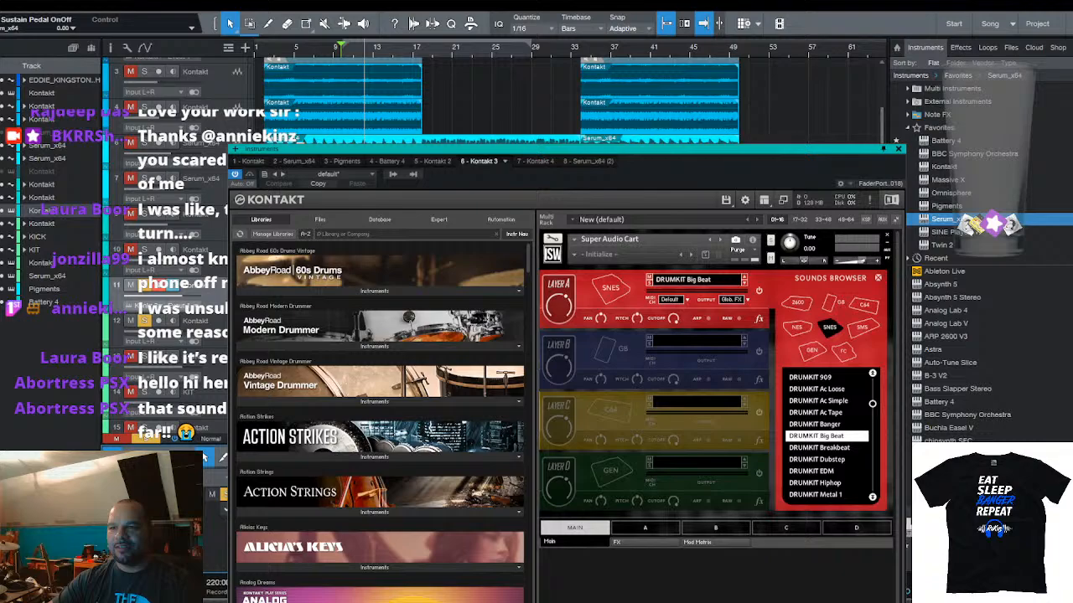
Paste the copied drum notes into the Kontakt part at the playback position just before bar 10, deselect them, and audition the first one
{"action": "key", "text": "shift+F2"}
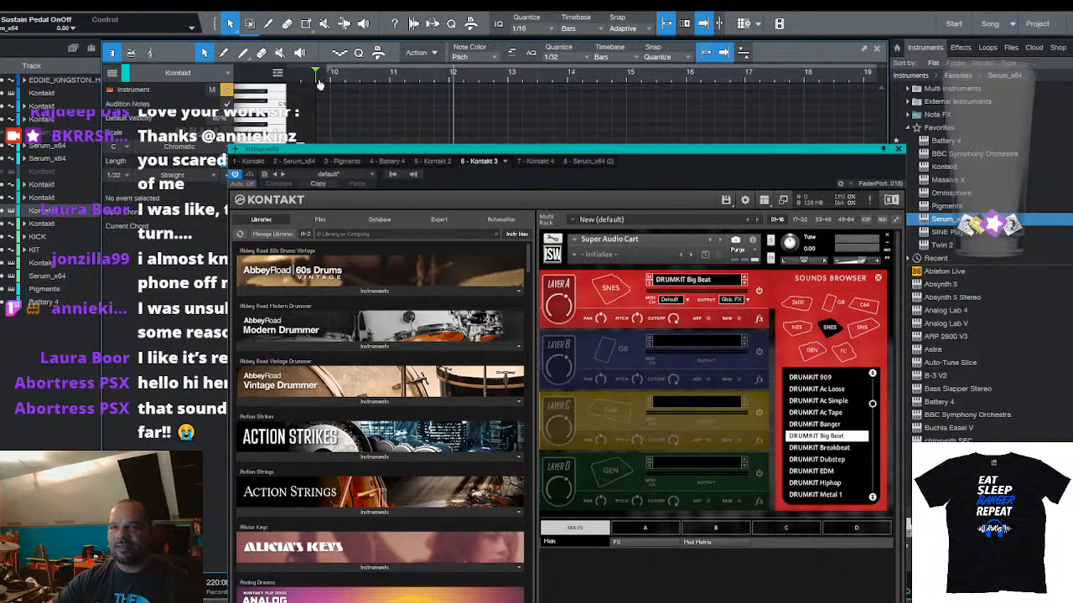
{"action": "left_click", "coordinate": [315, 83]}
{"action": "key", "text": "ctrl+v"}
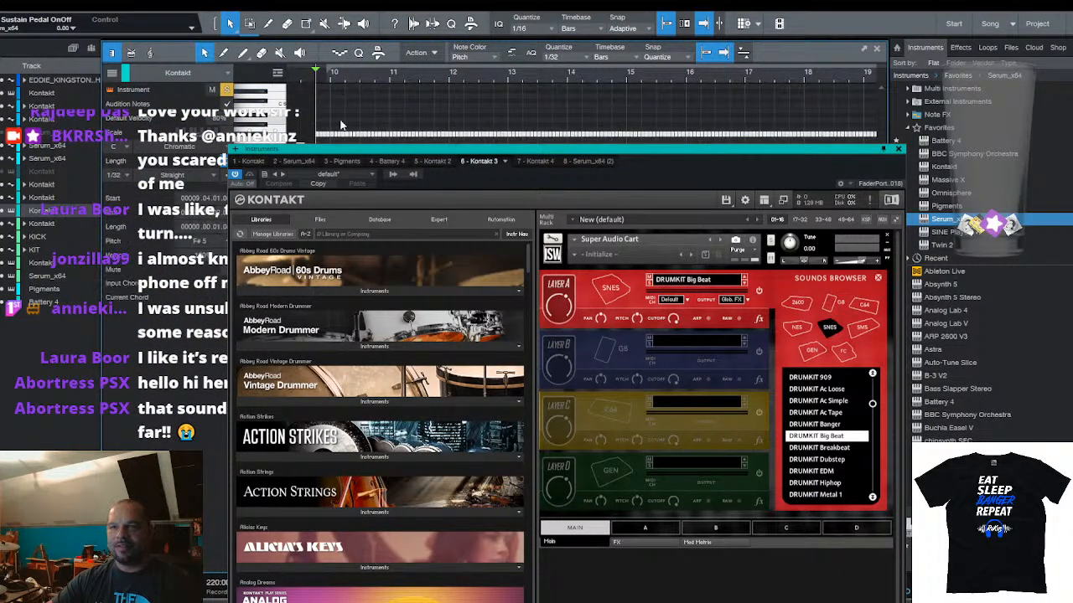
{"action": "left_click_drag", "start_coordinate": [360, 80], "coordinate": [360, 50]}
{"action": "key", "text": "ctrl+d"}
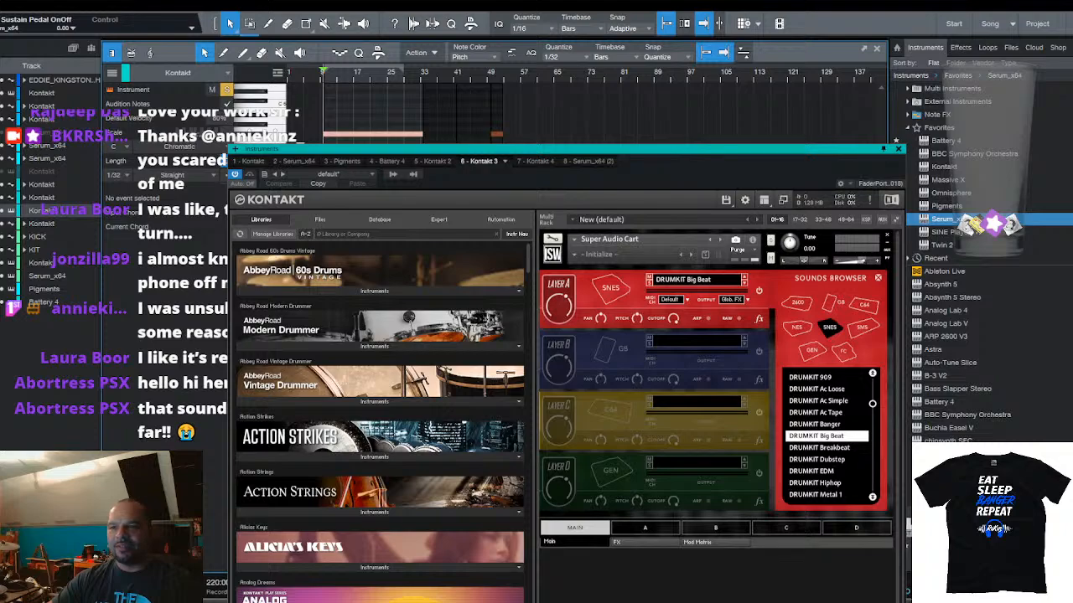
{"action": "left_click", "coordinate": [326, 134]}
{"action": "left_click", "coordinate": [327, 134]}
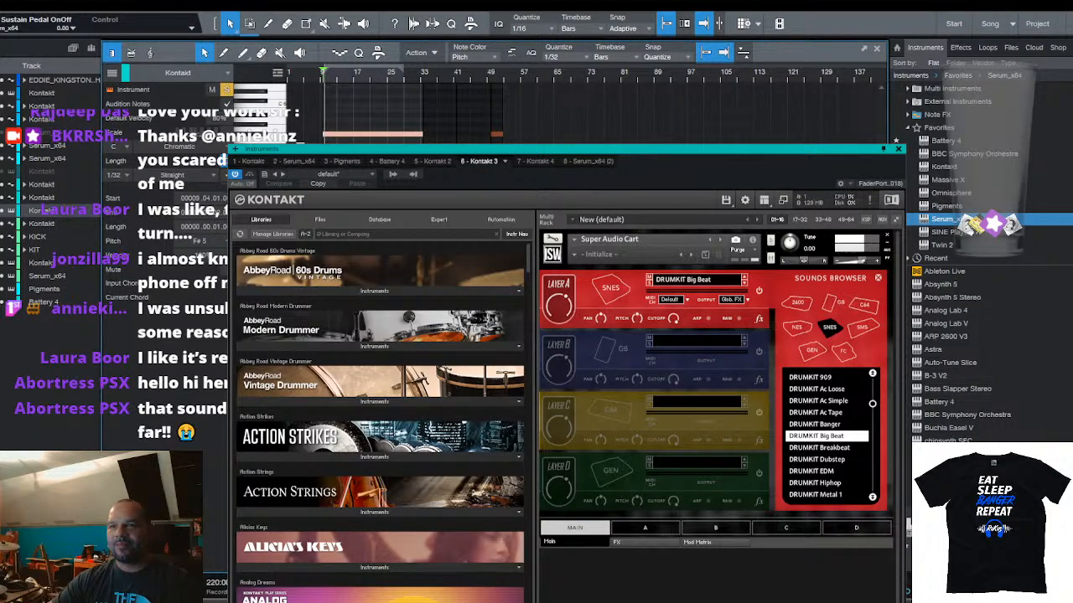
Rename the two newly bounced Kontakt drum tracks above KICK as HI HAT and SNARE
{"action": "left_click_drag", "start_coordinate": [395, 40], "coordinate": [335, 410]}
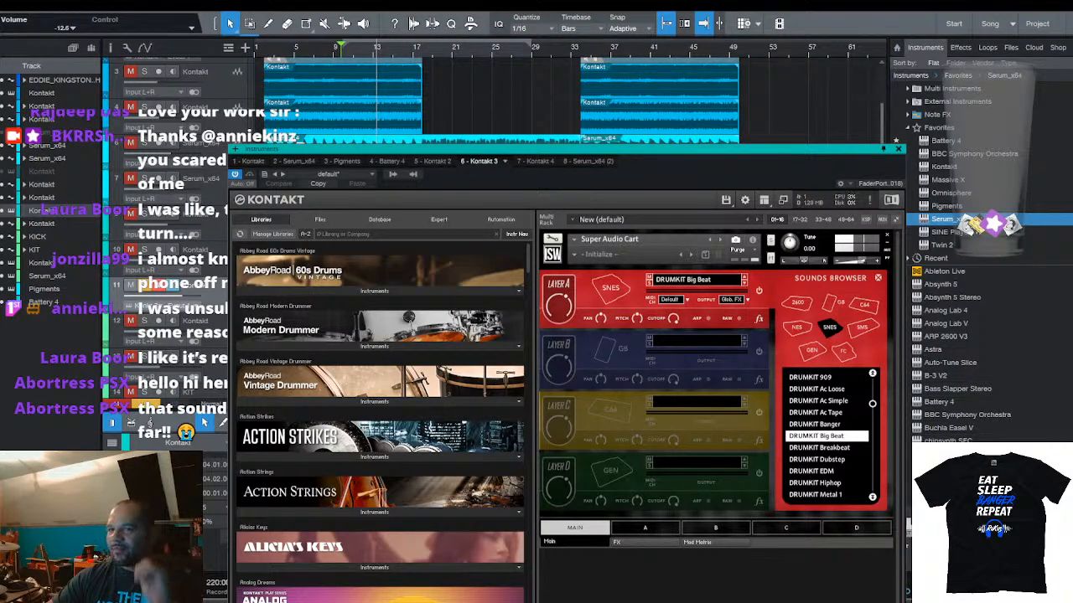
{"action": "key", "text": "d"}
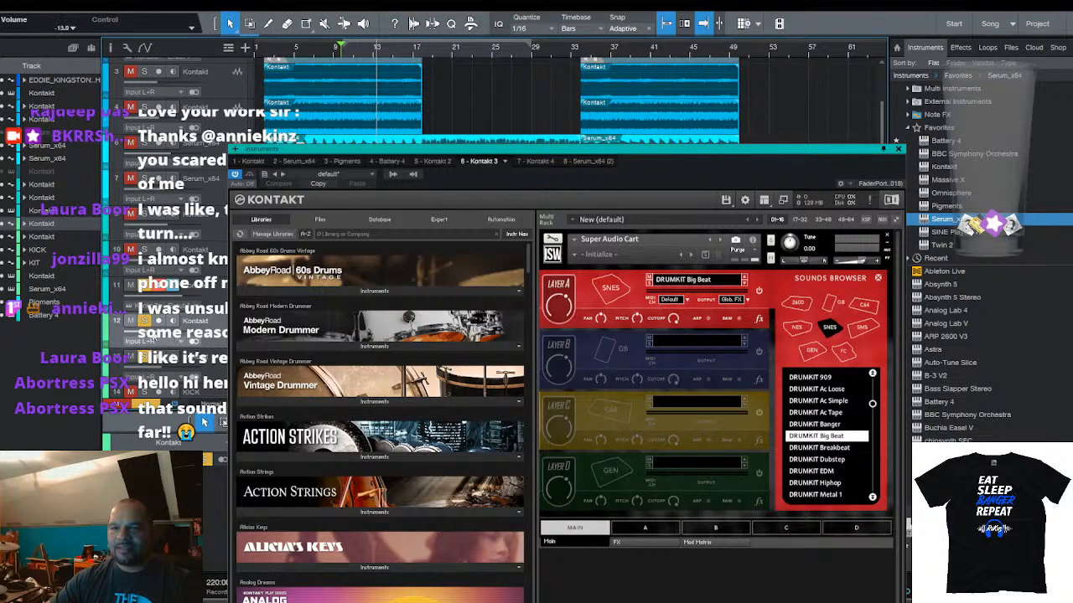
{"action": "double_click", "coordinate": [196, 321]}
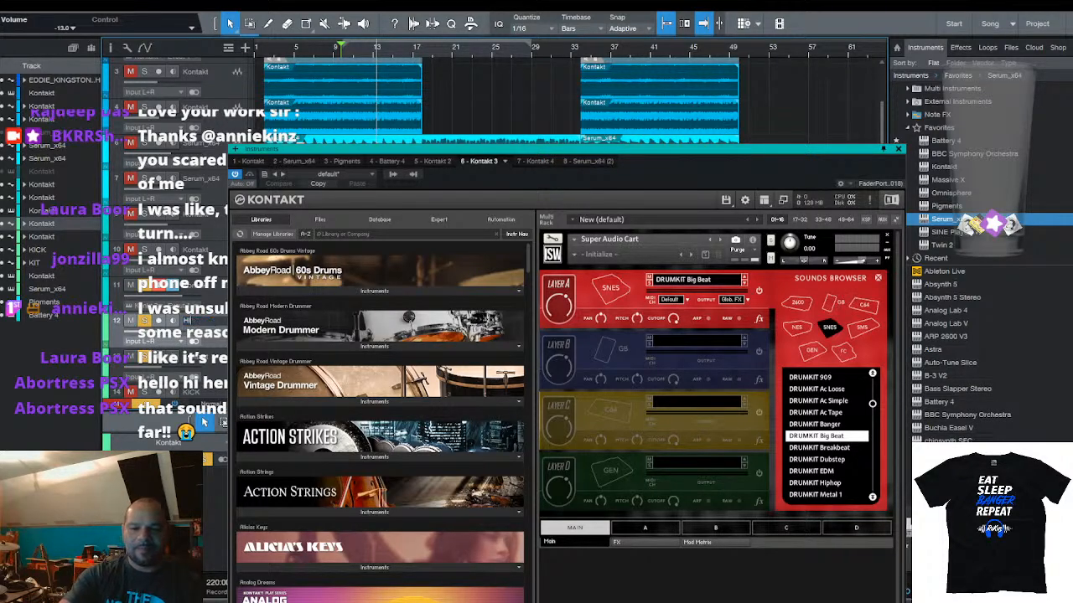
{"action": "key", "text": "Return"}
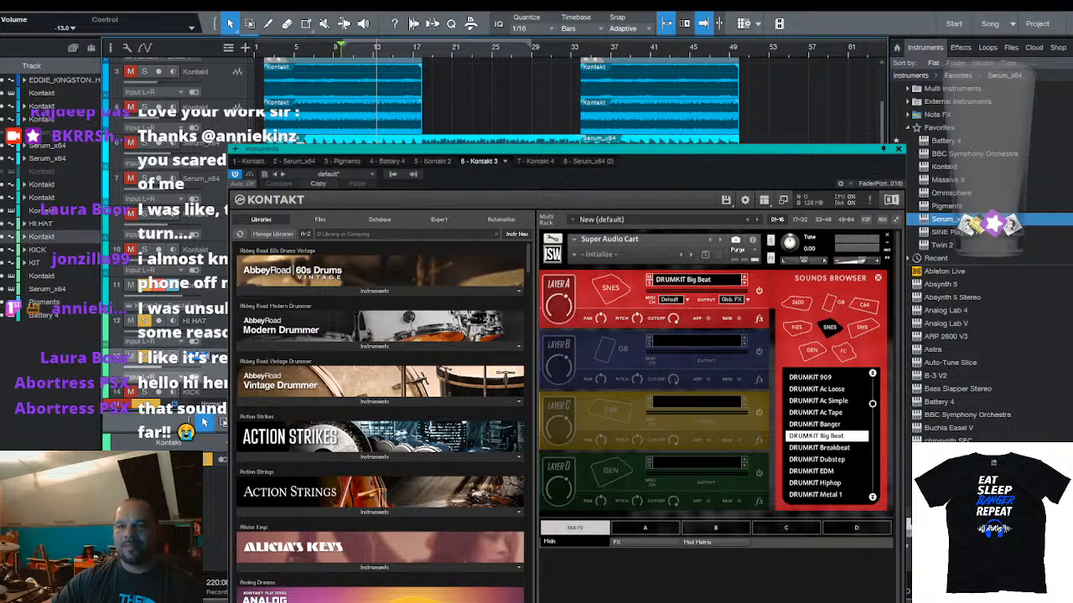
{"action": "key", "text": "Return"}
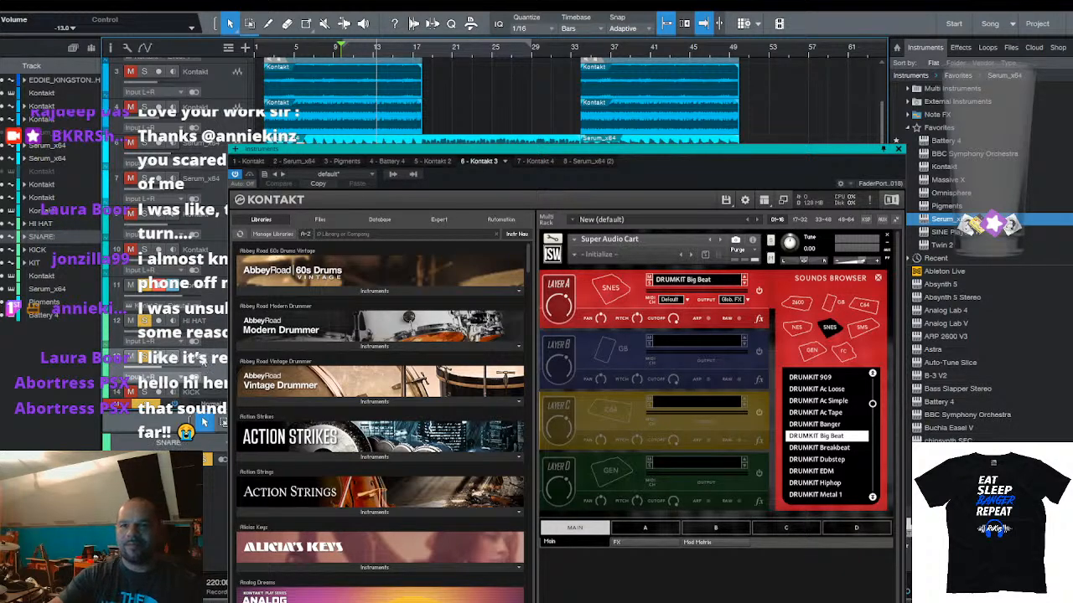
Look over the named drum tracks during playback and close the Kontakt instrument window
{"action": "scroll", "coordinate": [210, 362], "scroll_direction": "down", "scroll_amount": 3}
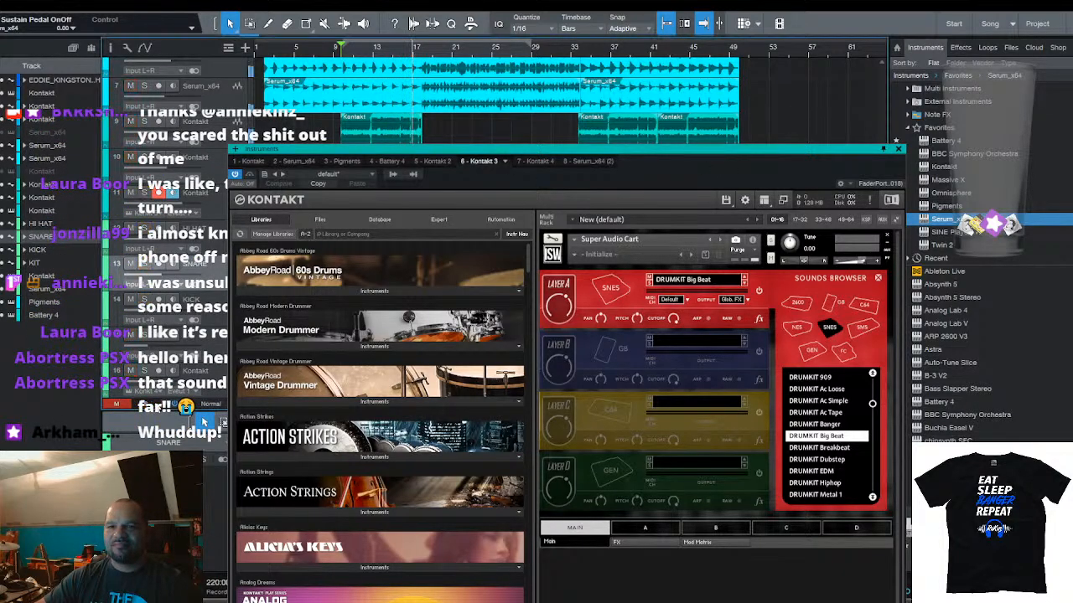
{"action": "scroll", "coordinate": [578, 101], "scroll_direction": "down", "scroll_amount": 3}
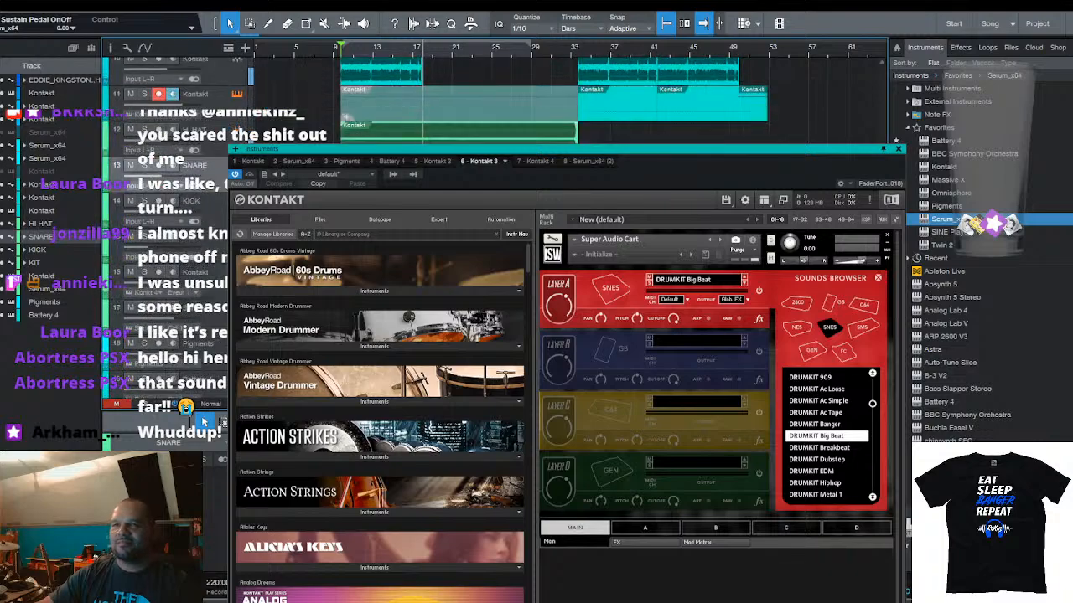
{"action": "scroll", "coordinate": [578, 101], "scroll_direction": "up", "scroll_amount": 5}
{"action": "scroll", "coordinate": [579, 101], "scroll_direction": "down", "scroll_amount": 5}
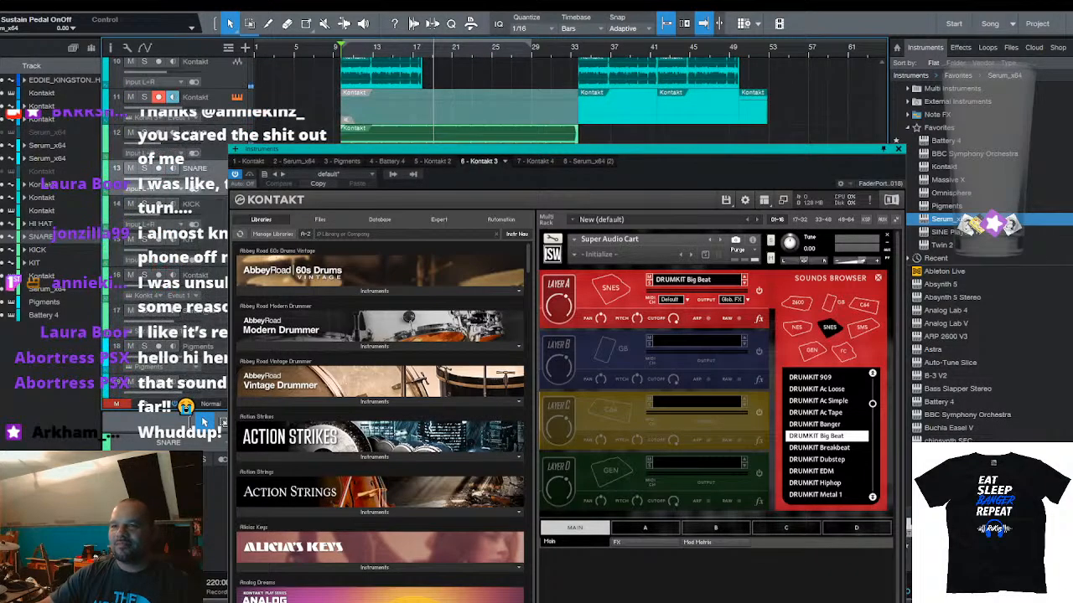
{"action": "scroll", "coordinate": [578, 101], "scroll_direction": "up", "scroll_amount": 2}
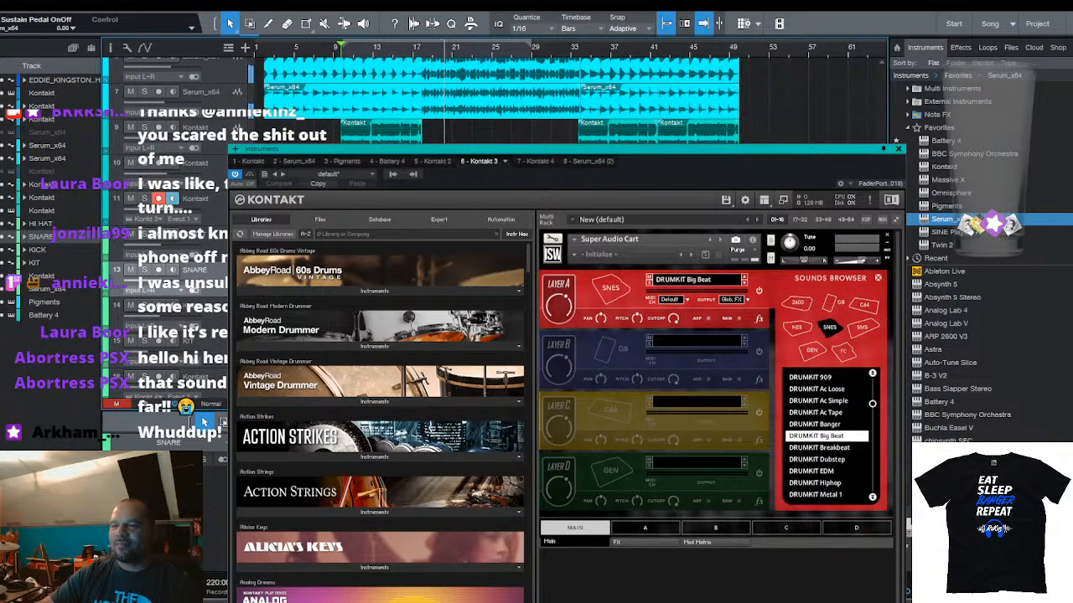
{"action": "scroll", "coordinate": [578, 100], "scroll_direction": "down", "scroll_amount": 2}
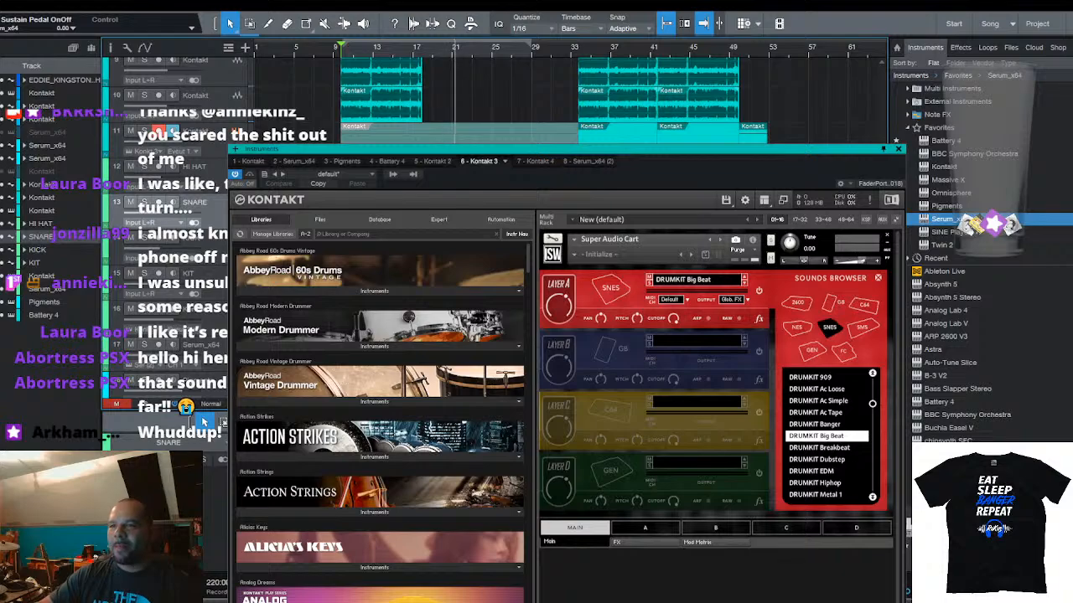
{"action": "scroll", "coordinate": [578, 101], "scroll_direction": "down", "scroll_amount": 1}
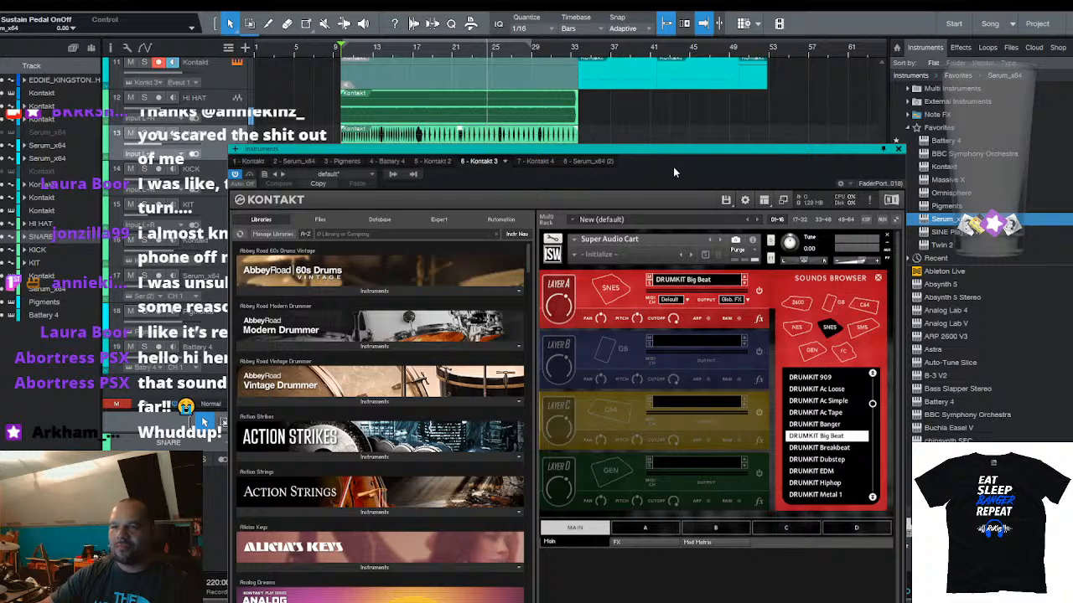
{"action": "left_click", "coordinate": [897, 149]}
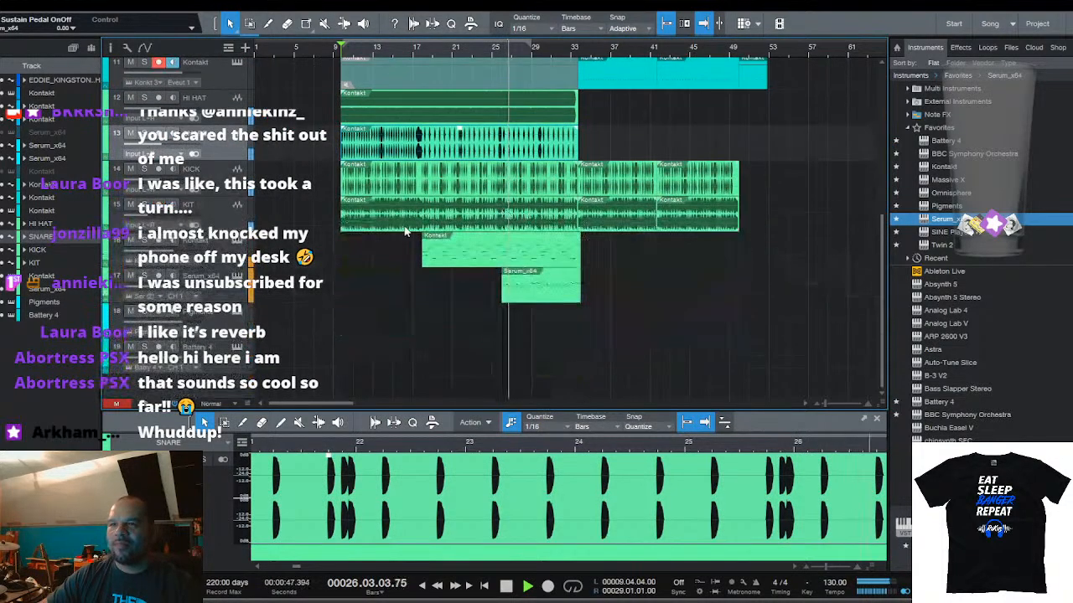
Check how the HI HAT and SNARE tracks line up with the other parts around bars 27 to 34, then stop playback
{"action": "scroll", "coordinate": [598, 241], "scroll_direction": "up", "scroll_amount": 1}
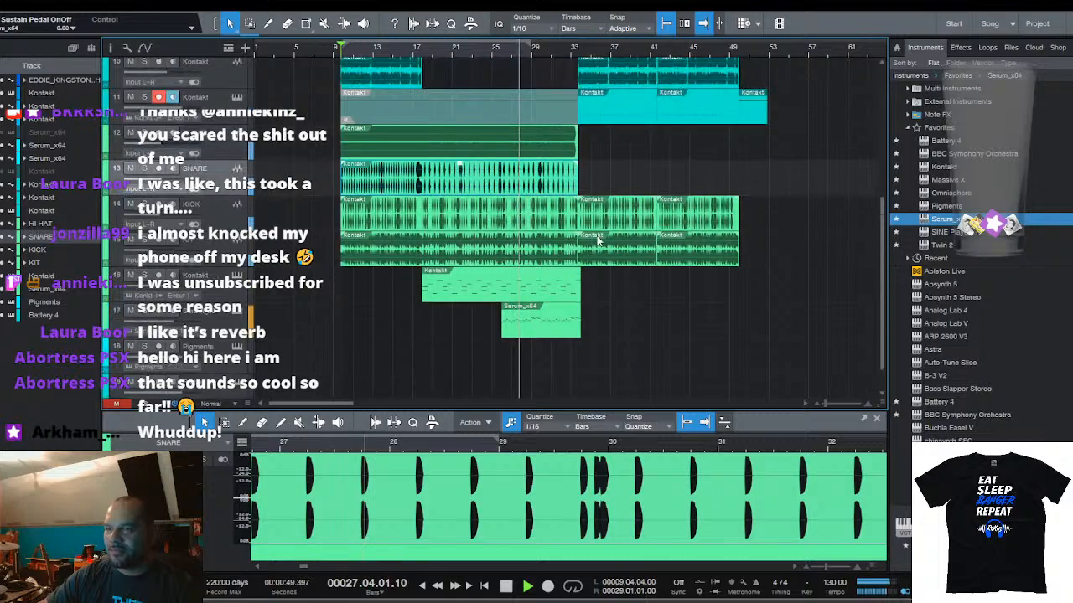
{"action": "scroll", "coordinate": [598, 241], "scroll_direction": "up", "scroll_amount": 1}
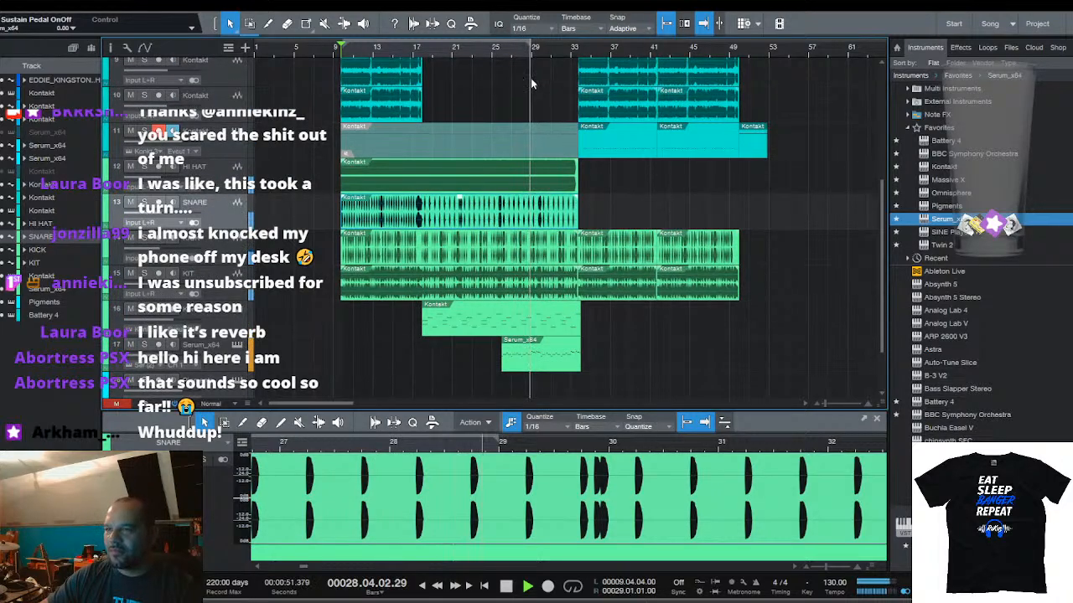
{"action": "scroll", "coordinate": [549, 49], "scroll_direction": "up", "scroll_amount": 3}
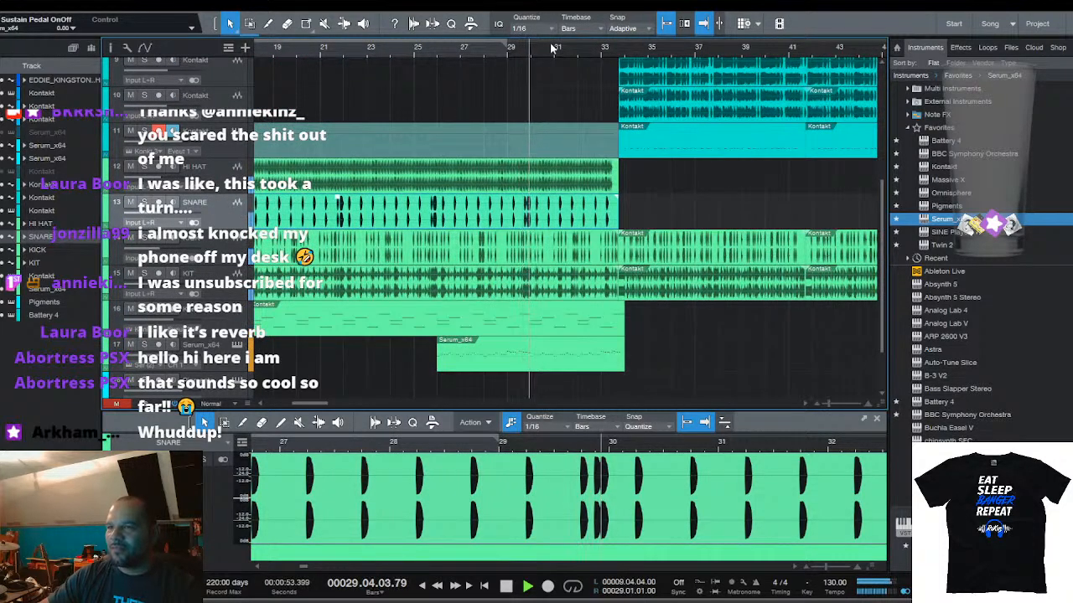
{"action": "scroll", "coordinate": [552, 48], "scroll_direction": "down", "scroll_amount": 4}
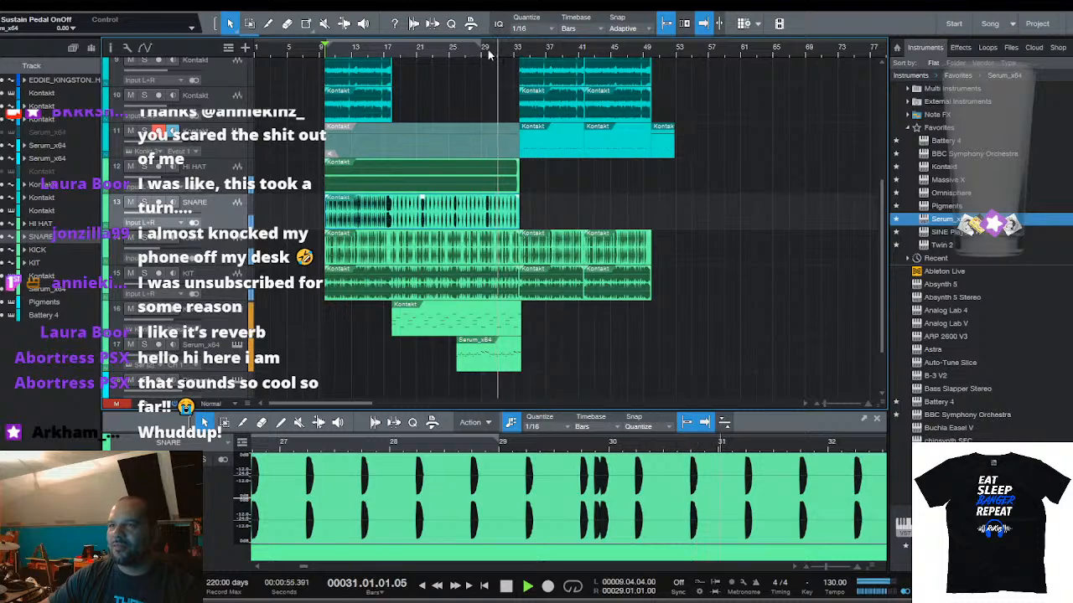
{"action": "scroll", "coordinate": [490, 52], "scroll_direction": "up", "scroll_amount": 4}
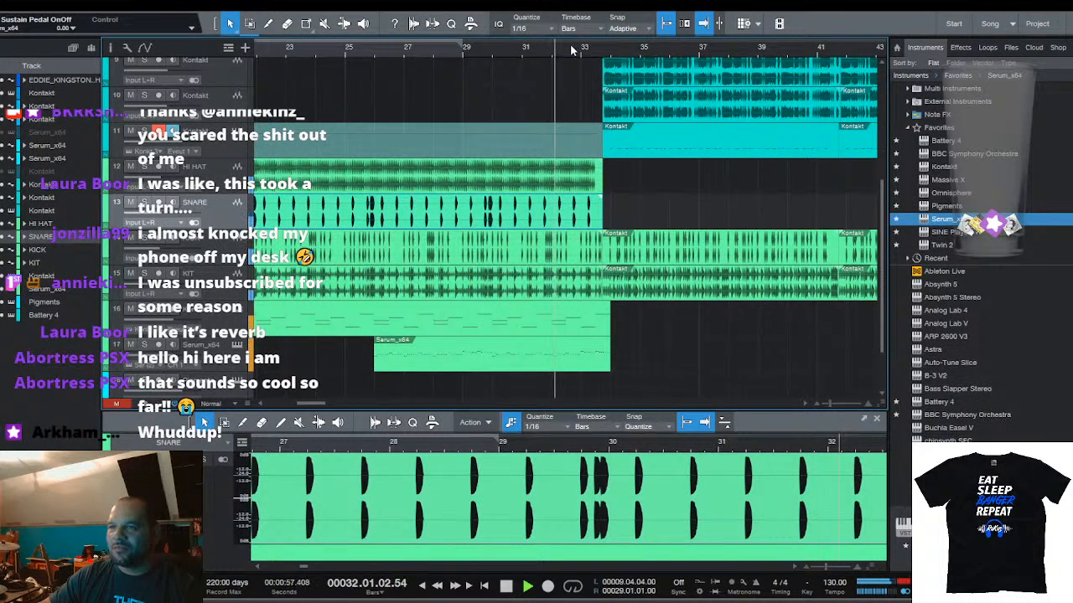
{"action": "scroll", "coordinate": [572, 50], "scroll_direction": "down", "scroll_amount": 3}
{"action": "scroll", "coordinate": [620, 222], "scroll_direction": "up", "scroll_amount": 4}
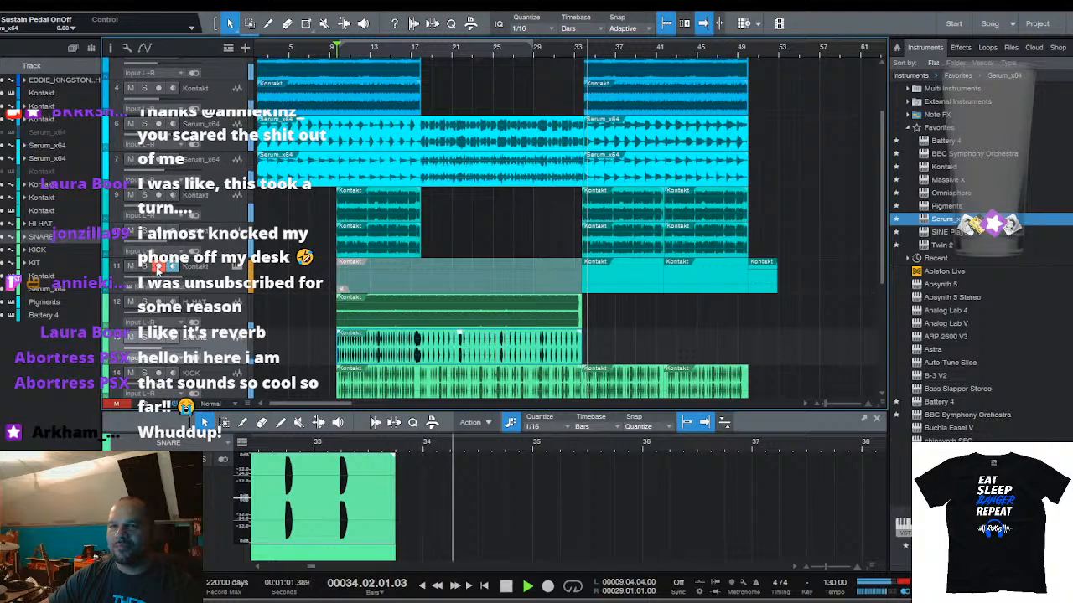
{"action": "key", "text": "space"}
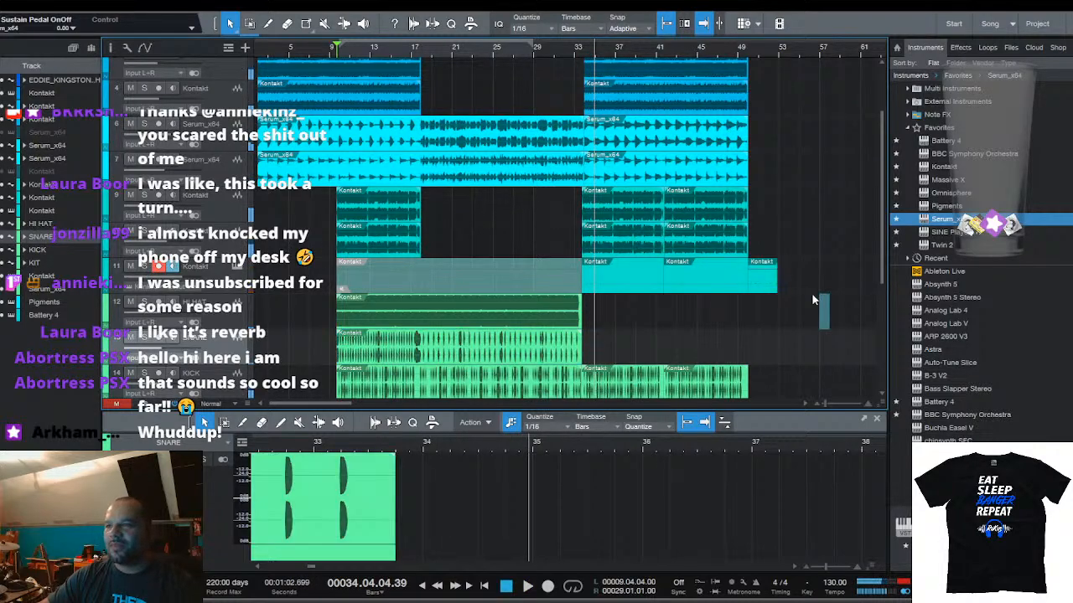
Delete the leftover Kontakt drum parts after bar 33 and remove the source Kontakt track from the arrangement view
{"action": "left_click", "coordinate": [623, 283]}
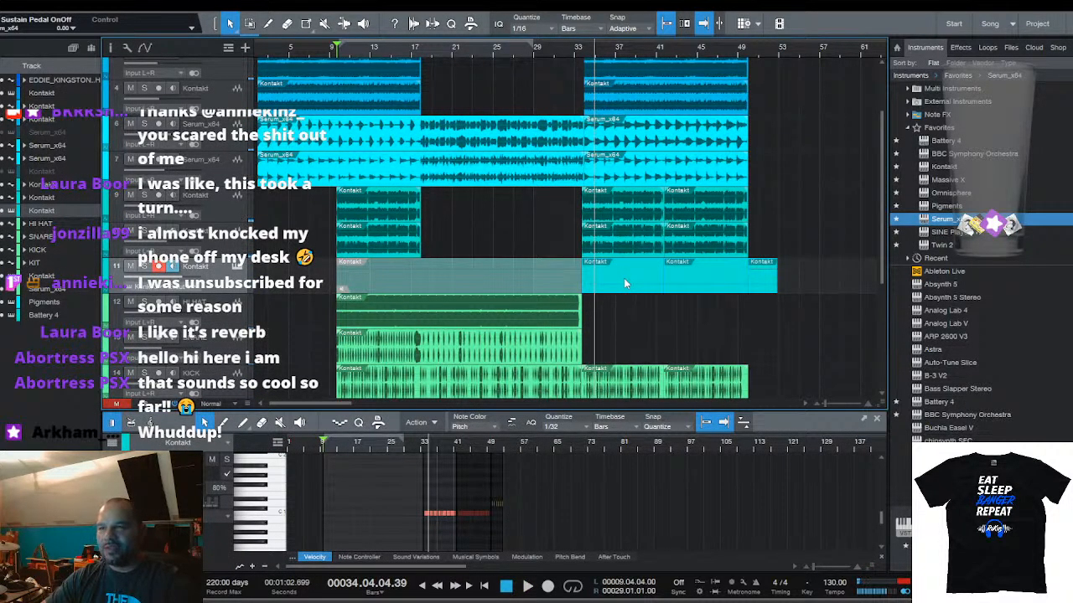
{"action": "key", "text": "Delete"}
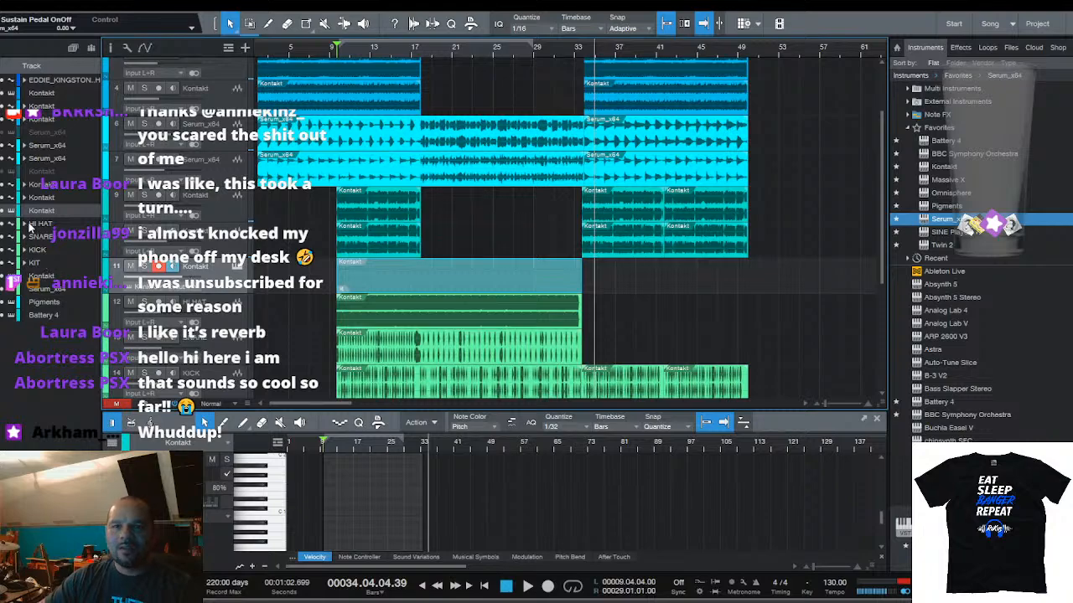
{"action": "key", "text": "Delete"}
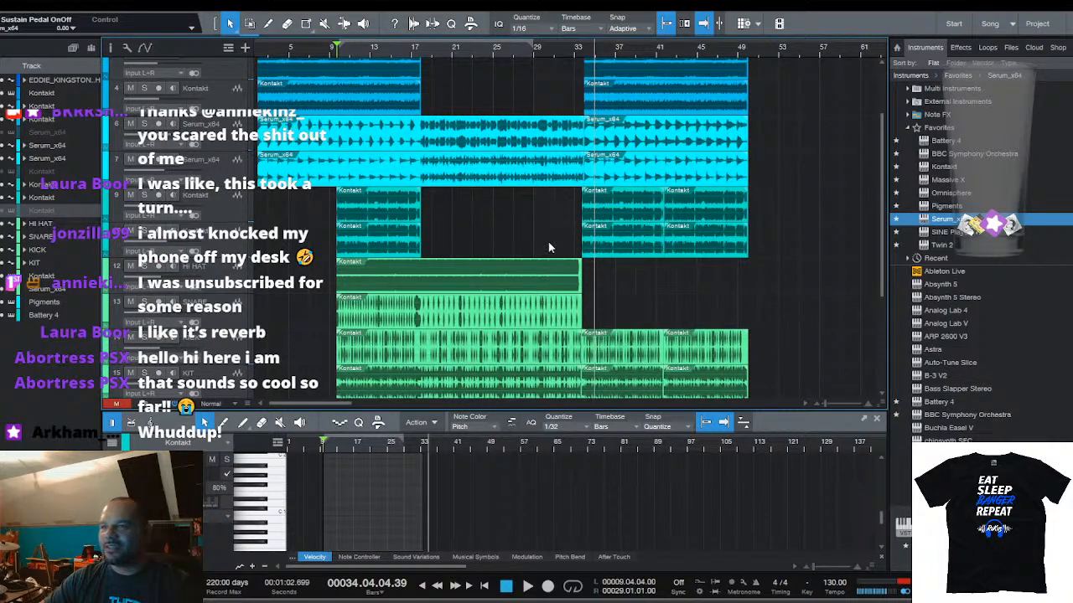
Duplicate the HI HAT and SNARE events to directly after the originals and shift the copies slightly earlier, to before beat 33.4
{"action": "scroll", "coordinate": [566, 54], "scroll_direction": "down", "scroll_amount": 4}
{"action": "scroll", "coordinate": [336, 57], "scroll_direction": "up", "scroll_amount": 4}
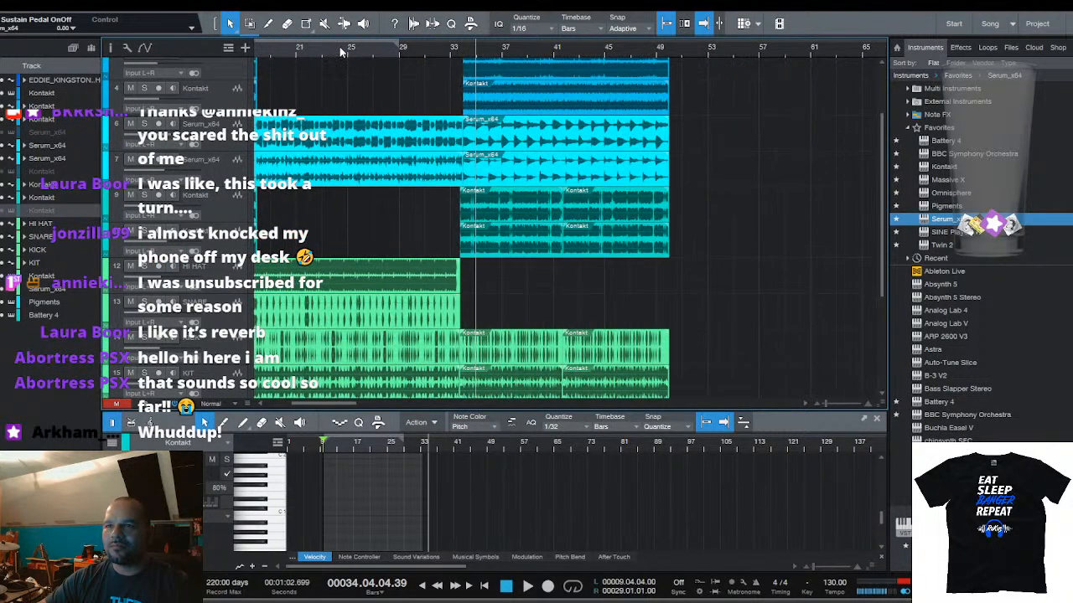
{"action": "left_click_drag", "start_coordinate": [709, 289], "coordinate": [329, 275]}
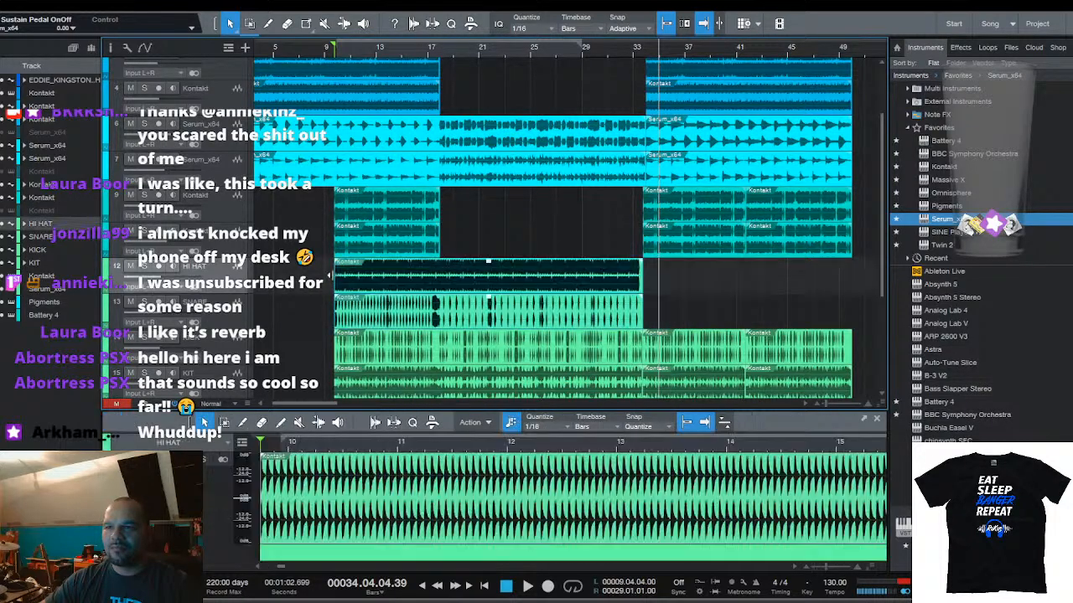
{"action": "key", "text": "d"}
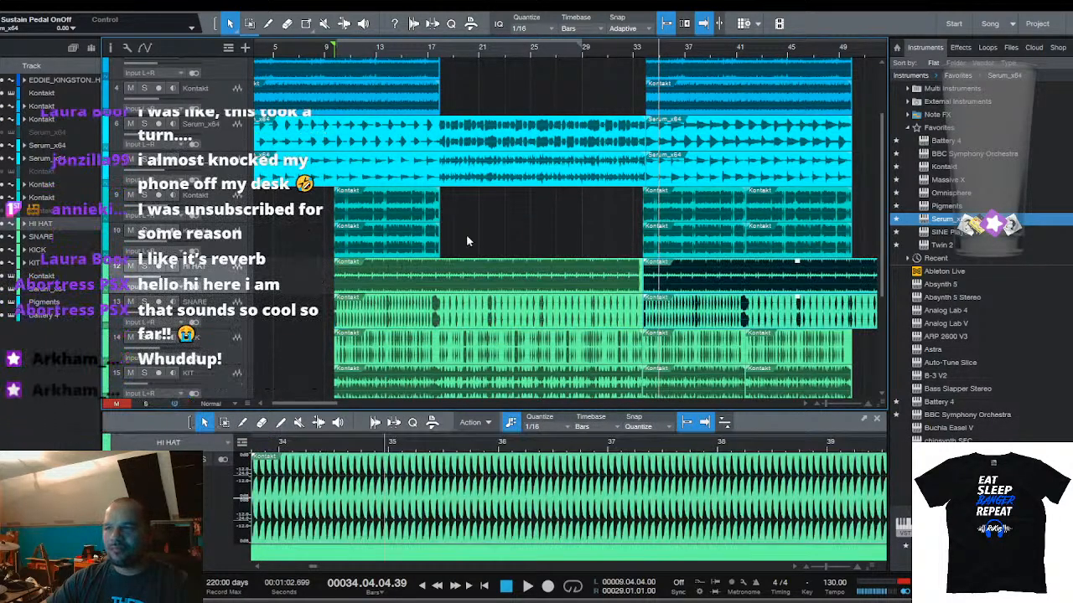
{"action": "scroll", "coordinate": [651, 57], "scroll_direction": "up", "scroll_amount": 10}
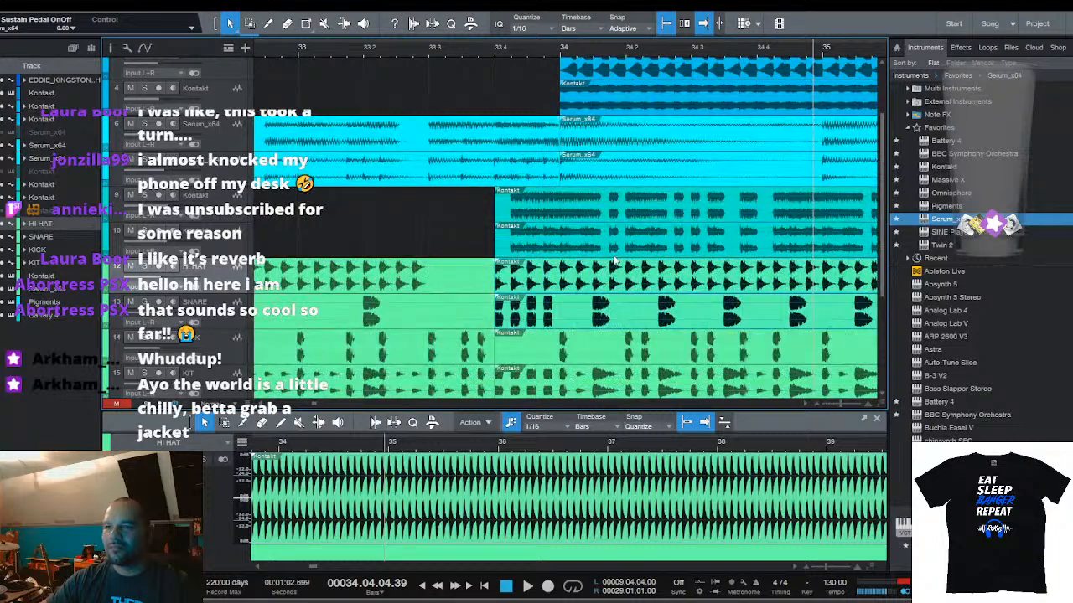
{"action": "left_click_drag", "start_coordinate": [627, 316], "coordinate": [583, 314]}
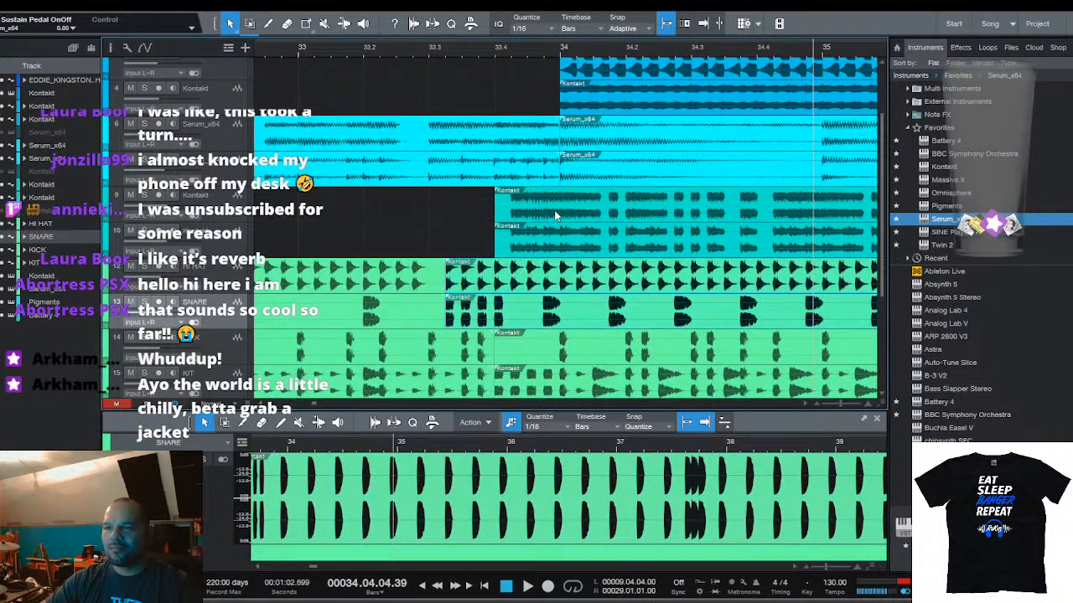
Audition the drums from just before bar 10, around bar 18 and across the transition at bar 33, then stop playback
{"action": "left_click", "coordinate": [474, 110]}
{"action": "key", "text": "space"}
{"action": "scroll", "coordinate": [495, 55], "scroll_direction": "down", "scroll_amount": 5}
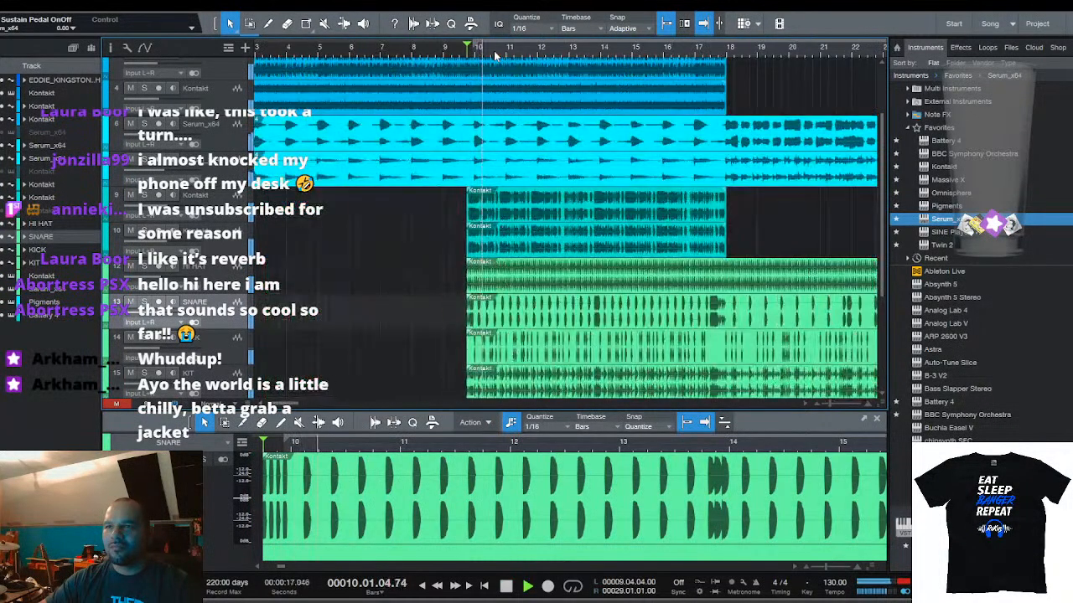
{"action": "left_click", "coordinate": [702, 49]}
{"action": "scroll", "coordinate": [540, 56], "scroll_direction": "up", "scroll_amount": 8}
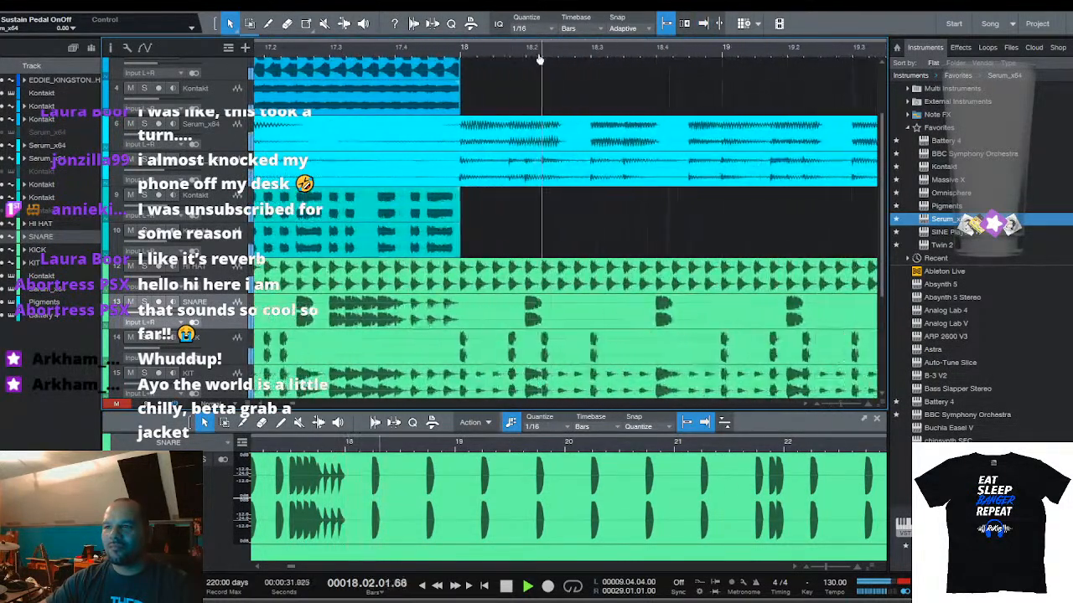
{"action": "scroll", "coordinate": [540, 56], "scroll_direction": "down", "scroll_amount": 8}
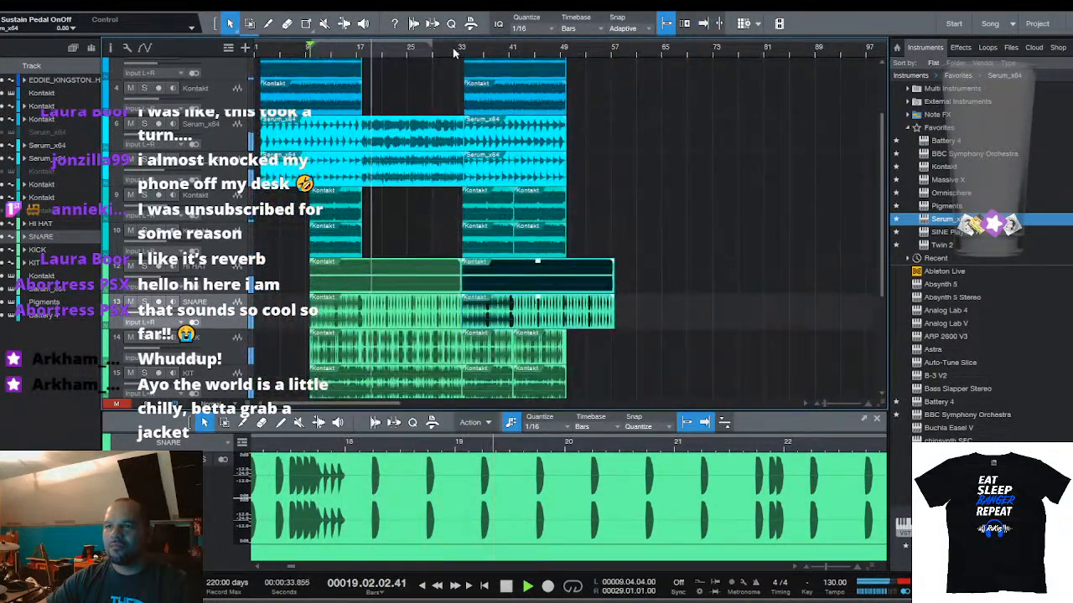
{"action": "left_click", "coordinate": [453, 51]}
{"action": "scroll", "coordinate": [454, 53], "scroll_direction": "up", "scroll_amount": 6}
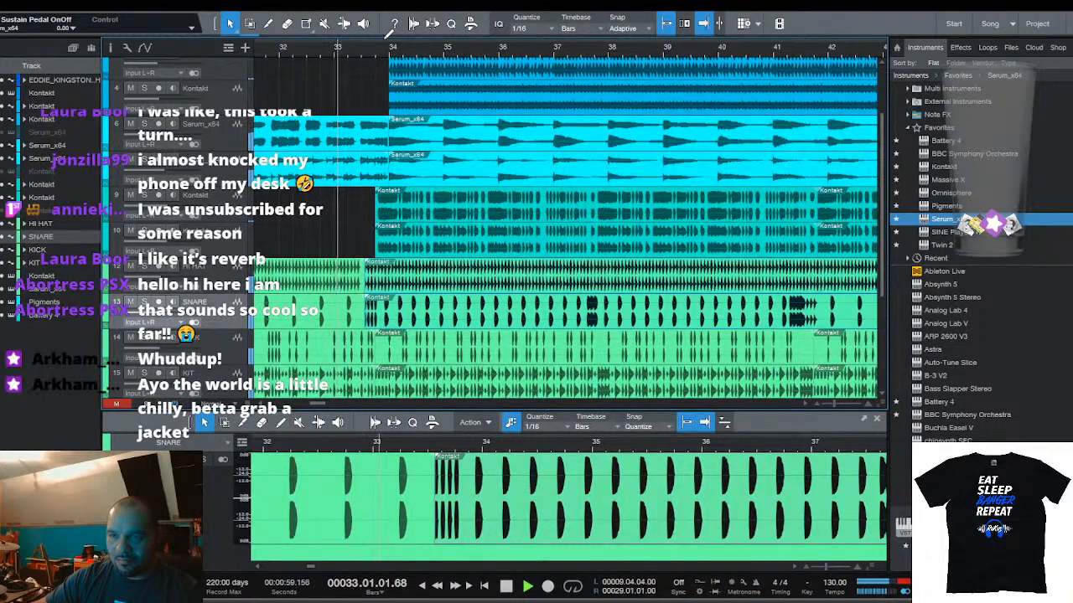
{"action": "scroll", "coordinate": [391, 49], "scroll_direction": "up", "scroll_amount": 3}
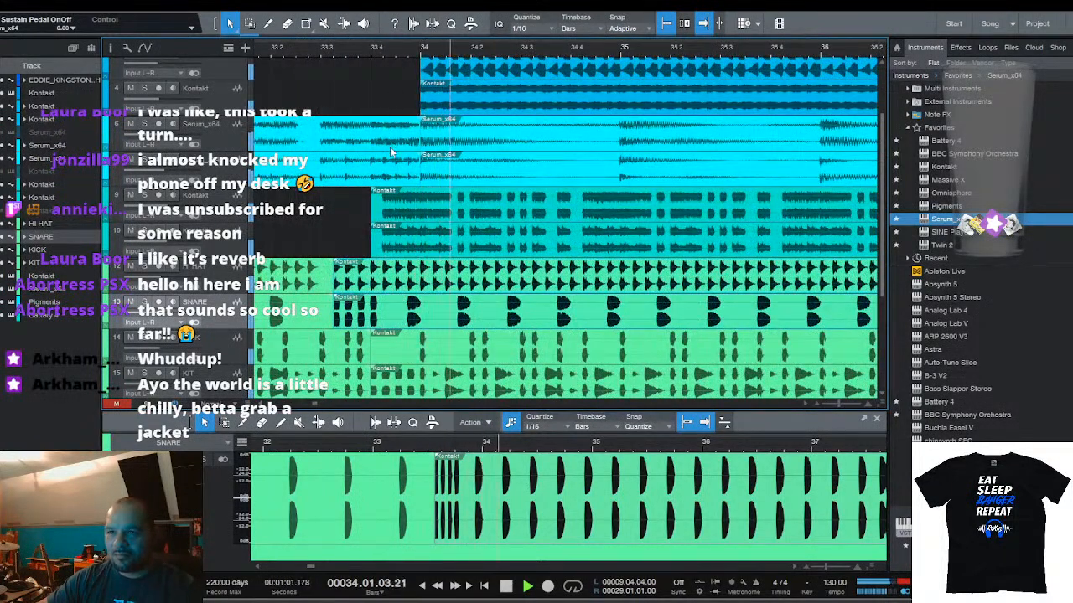
{"action": "key", "text": "space"}
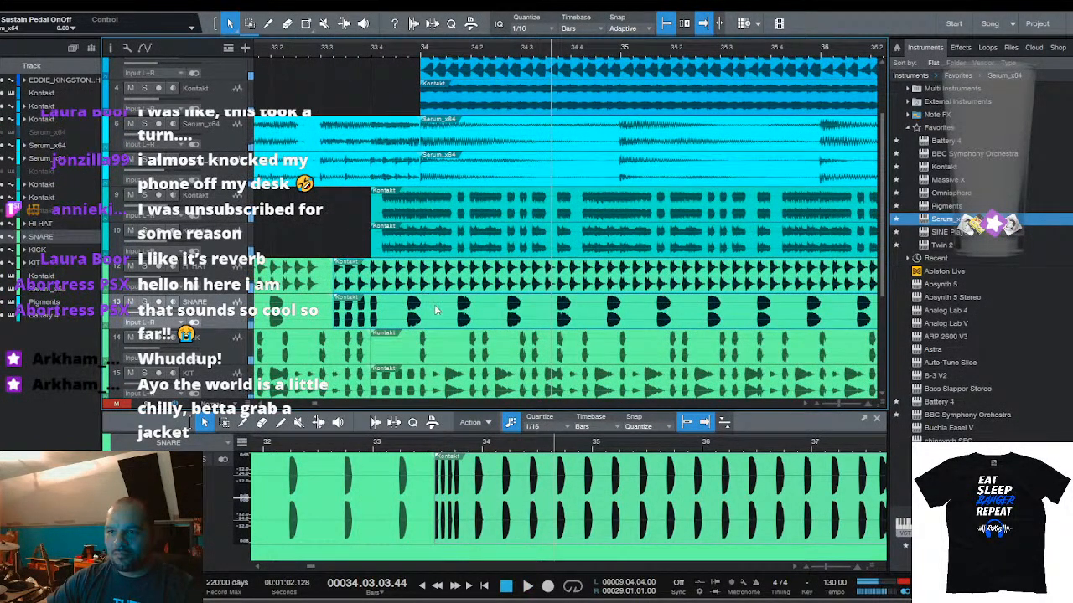
Realign the copied HI HAT and SNARE events with the KICK and KIT events, select the originals, and play from before bar 10
{"action": "left_click_drag", "start_coordinate": [360, 281], "coordinate": [369, 282]}
{"action": "left_click_drag", "start_coordinate": [321, 223], "coordinate": [342, 276]}
{"action": "key", "text": "space"}
{"action": "scroll", "coordinate": [453, 52], "scroll_direction": "down", "scroll_amount": 10}
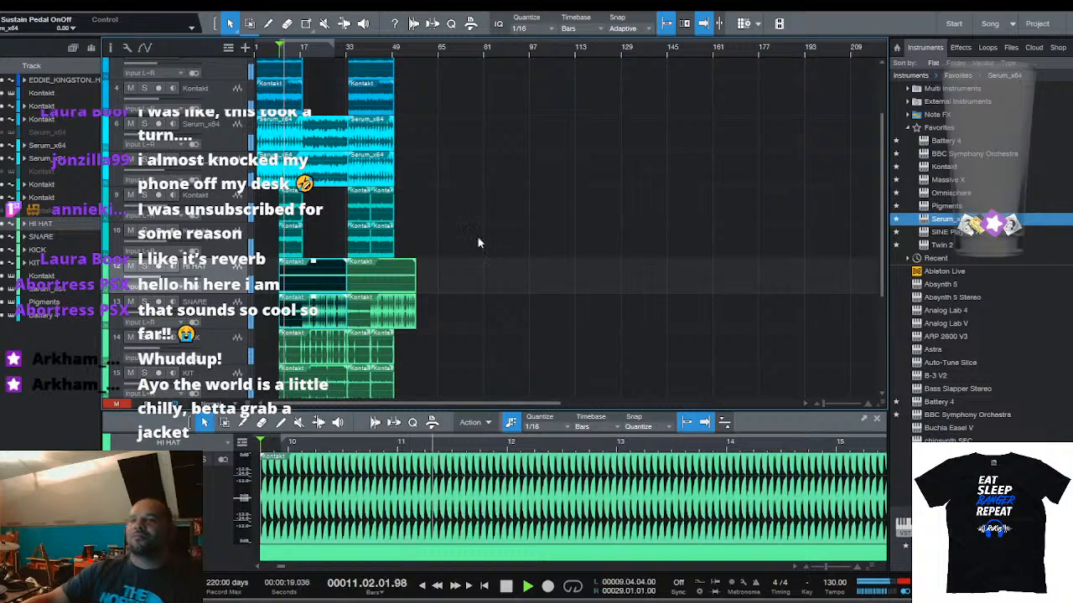
{"action": "scroll", "coordinate": [478, 243], "scroll_direction": "down", "scroll_amount": 5}
{"action": "scroll", "coordinate": [310, 58], "scroll_direction": "up", "scroll_amount": 5}
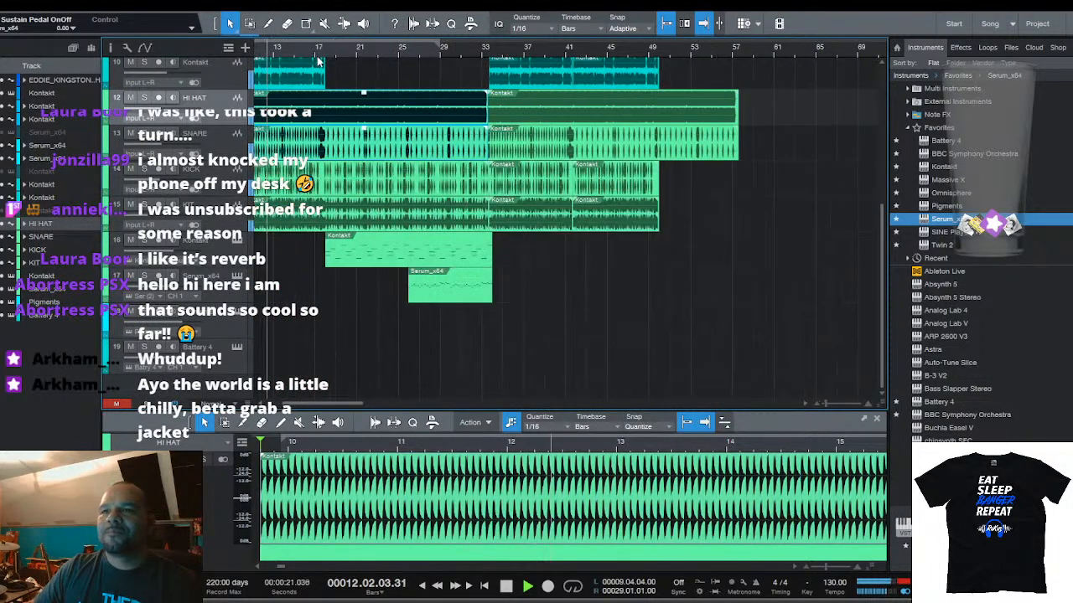
Bounce the Kontakt part that starts at bar 18 to audio and place the new audio track above its source track
{"action": "left_click", "coordinate": [458, 250]}
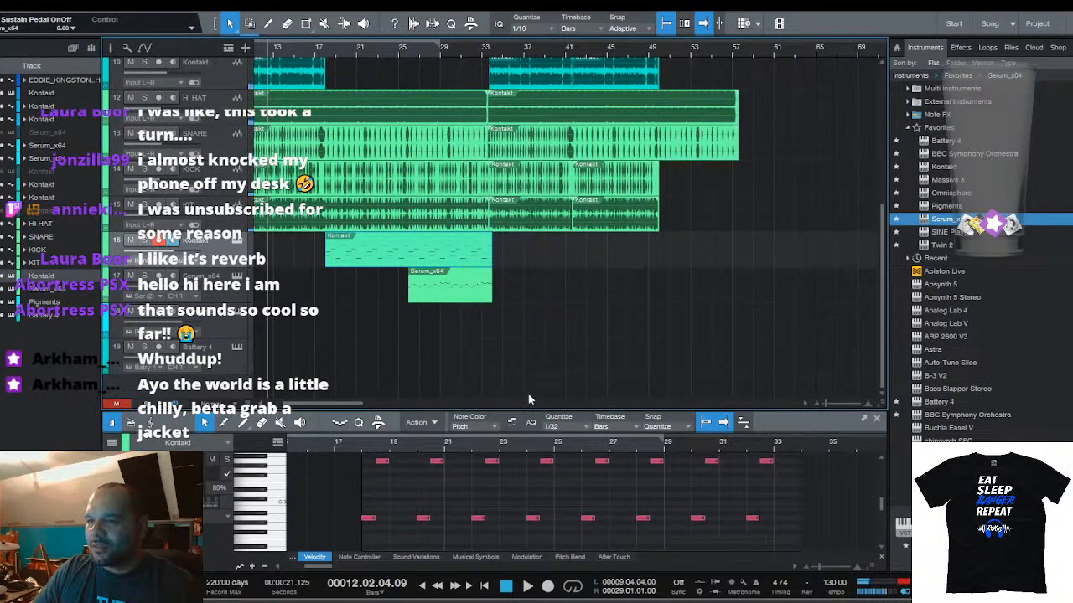
{"action": "key", "text": "ctrl+b"}
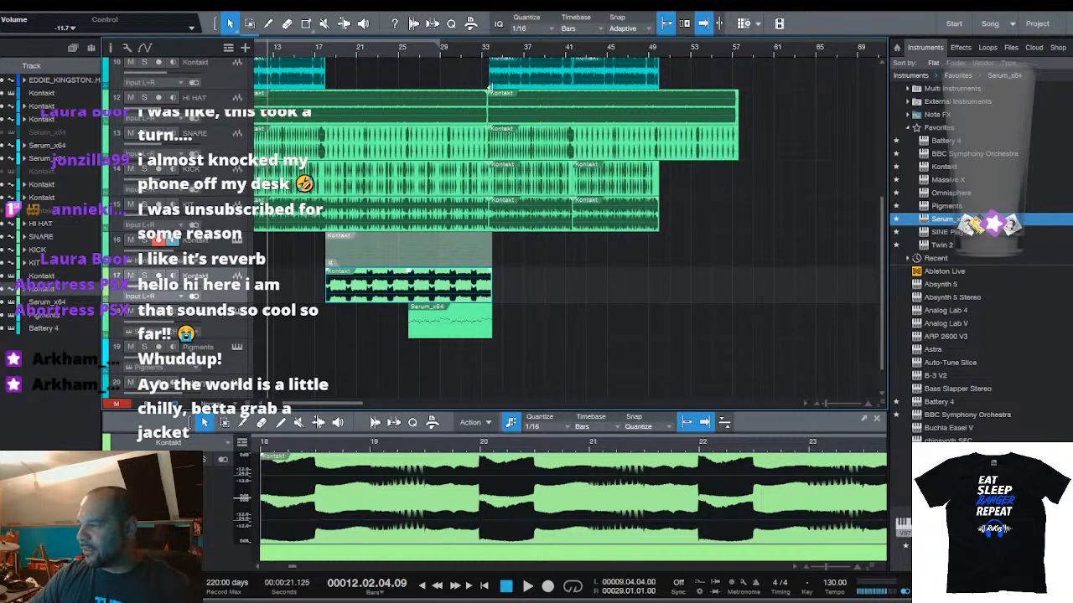
{"action": "key", "text": "space"}
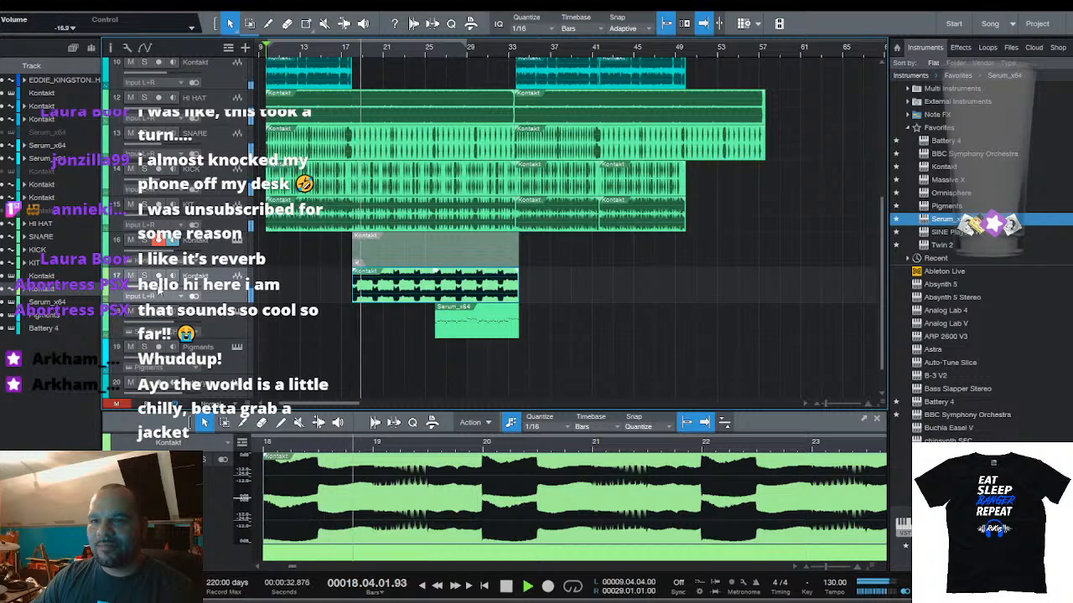
{"action": "left_click_drag", "start_coordinate": [219, 281], "coordinate": [219, 238]}
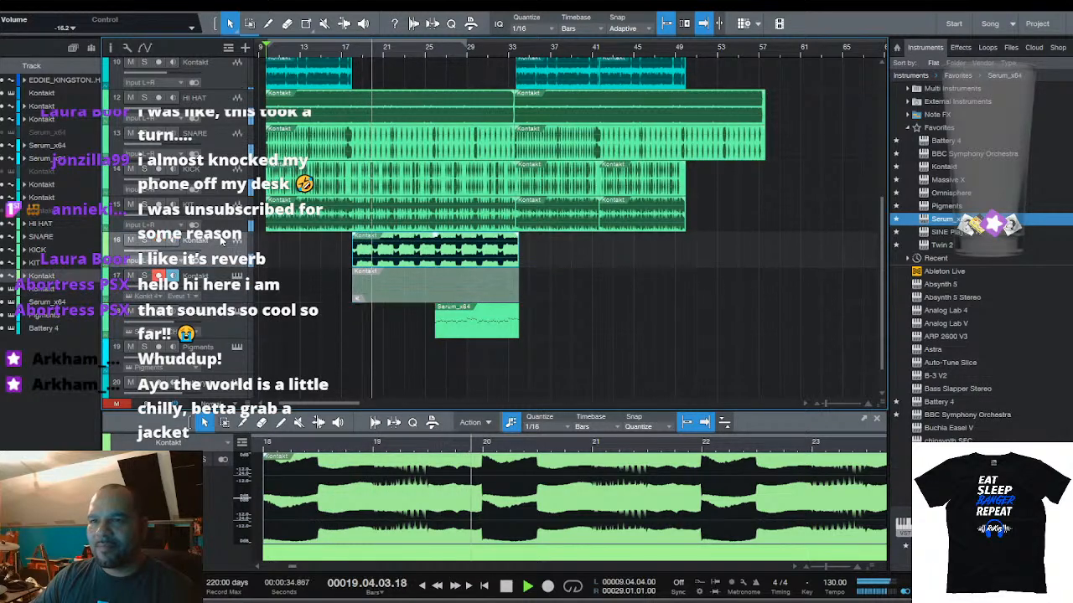
Play from bar 25, solo the Serum_x64 track, open its part in an enlarged note editor and stop playback
{"action": "left_click", "coordinate": [426, 49]}
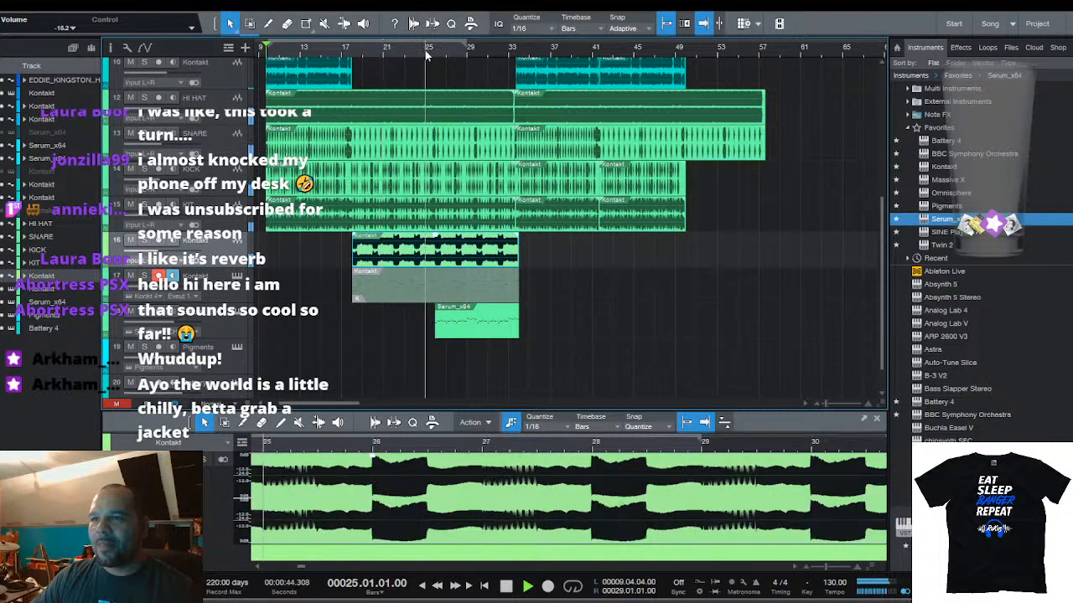
{"action": "left_click", "coordinate": [158, 275]}
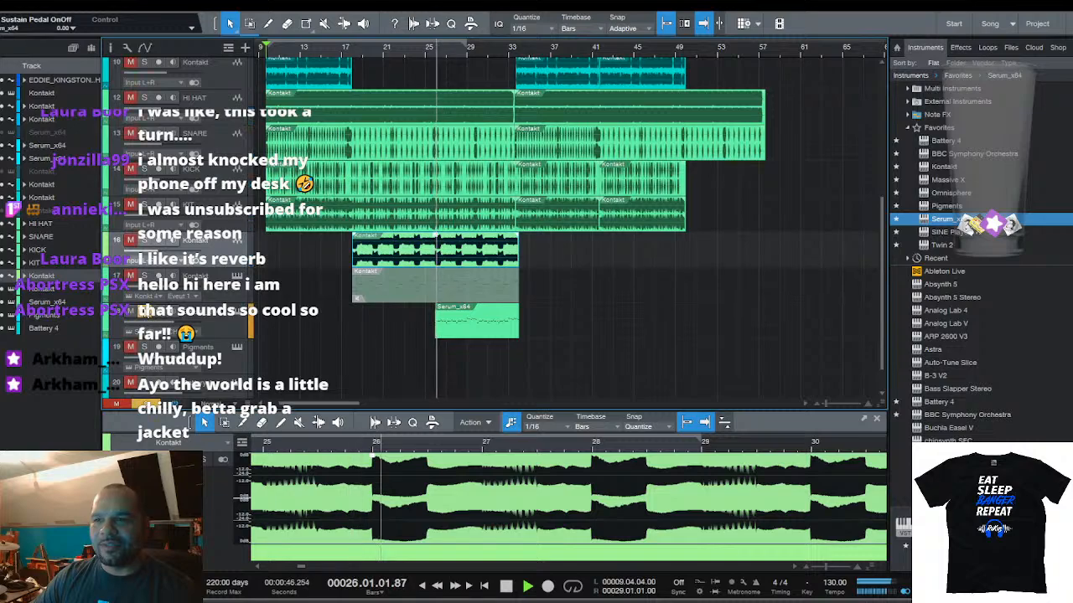
{"action": "left_click", "coordinate": [478, 334]}
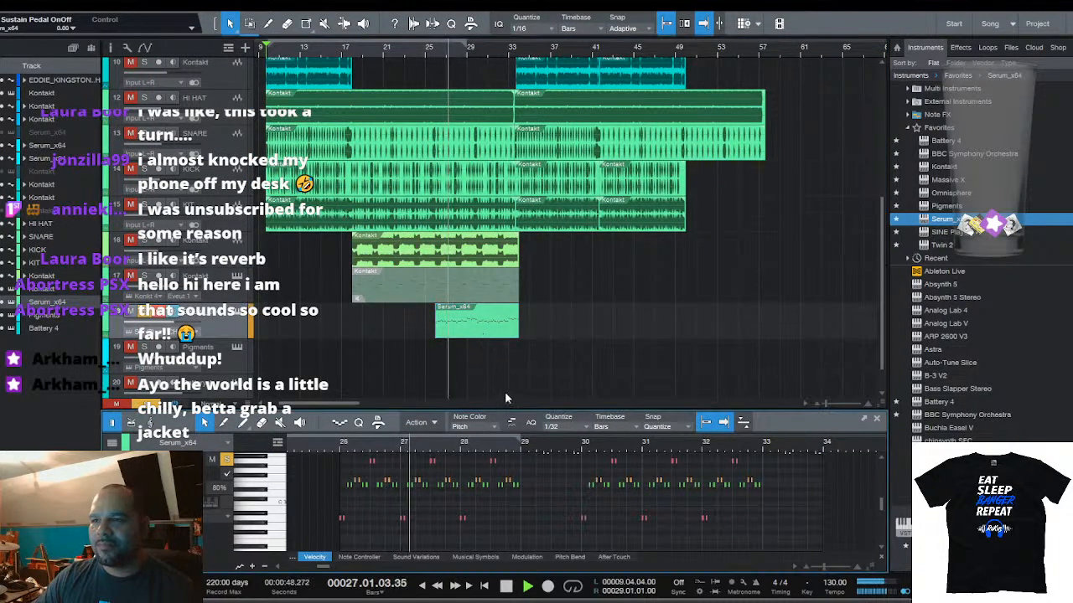
{"action": "left_click_drag", "start_coordinate": [451, 411], "coordinate": [451, 139]}
{"action": "key", "text": "space"}
Lower the Serum notes from beat 27.3 to the end of bar 27, bringing the last pair to C3
{"action": "scroll", "coordinate": [411, 185], "scroll_direction": "up", "scroll_amount": 1}
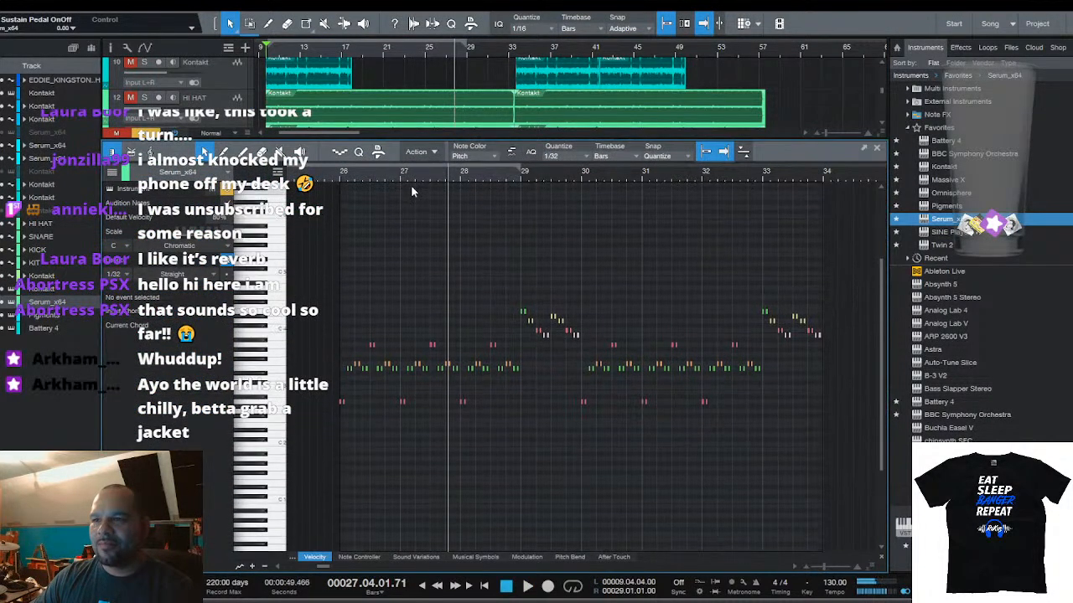
{"action": "scroll", "coordinate": [408, 175], "scroll_direction": "up", "scroll_amount": 5}
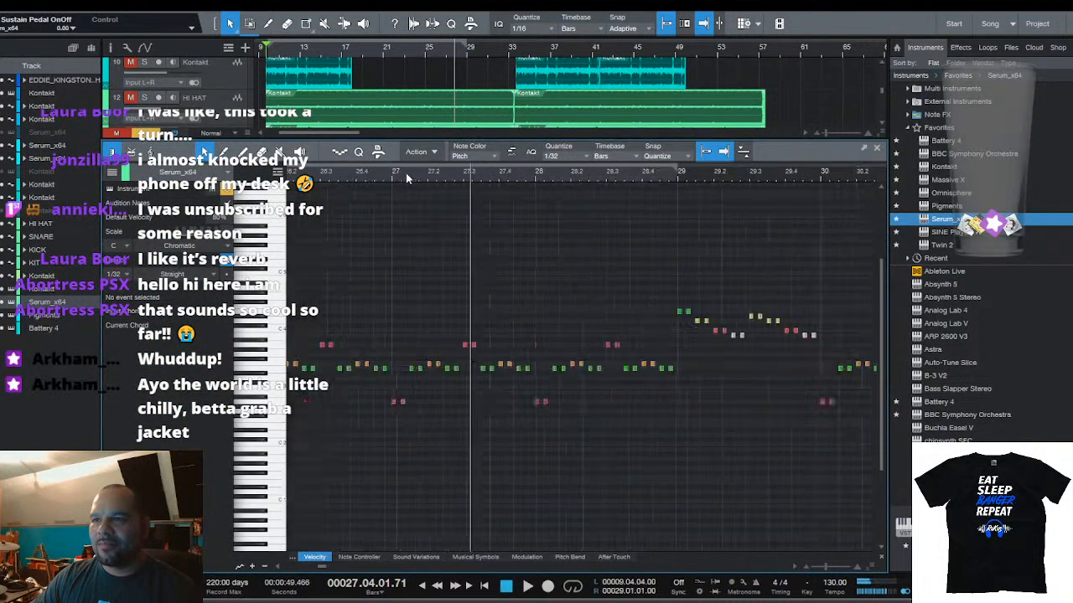
{"action": "left_click_drag", "start_coordinate": [576, 356], "coordinate": [547, 381]}
{"action": "left_click", "coordinate": [588, 369]}
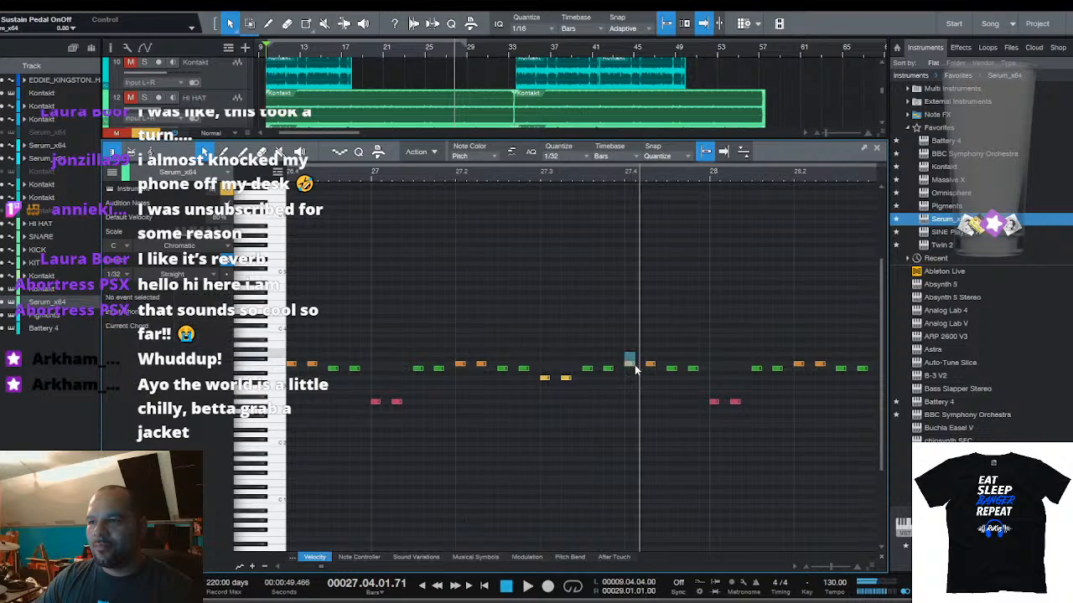
{"action": "left_click", "coordinate": [629, 367]}
{"action": "left_click_drag", "start_coordinate": [628, 366], "coordinate": [679, 382]}
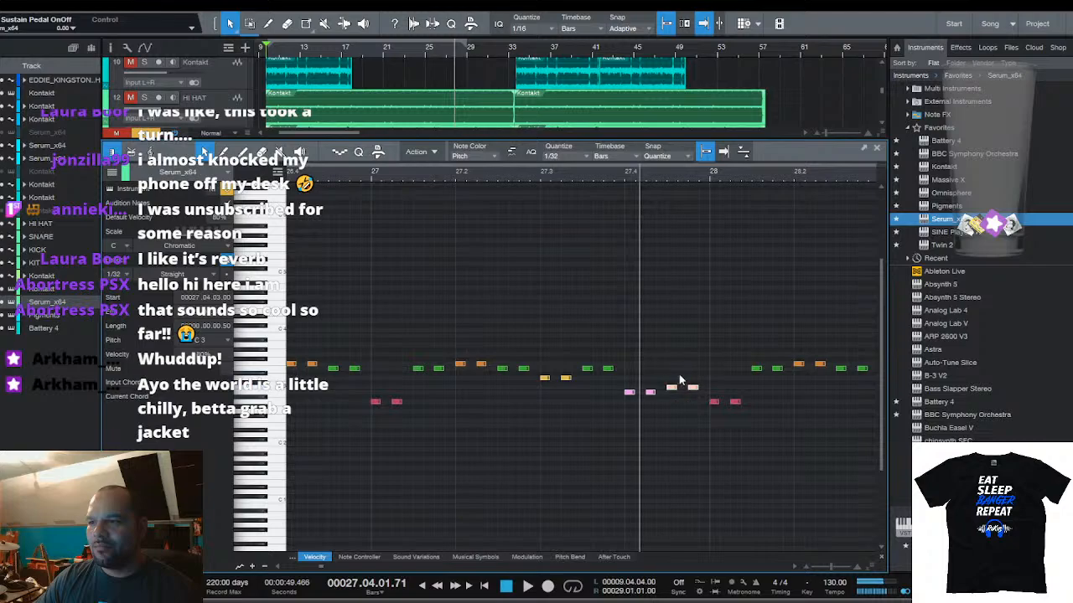
Play the edited Serum part from just before bar 26 into bar 31, then stop
{"action": "key", "text": "space"}
{"action": "scroll", "coordinate": [702, 179], "scroll_direction": "down", "scroll_amount": 10}
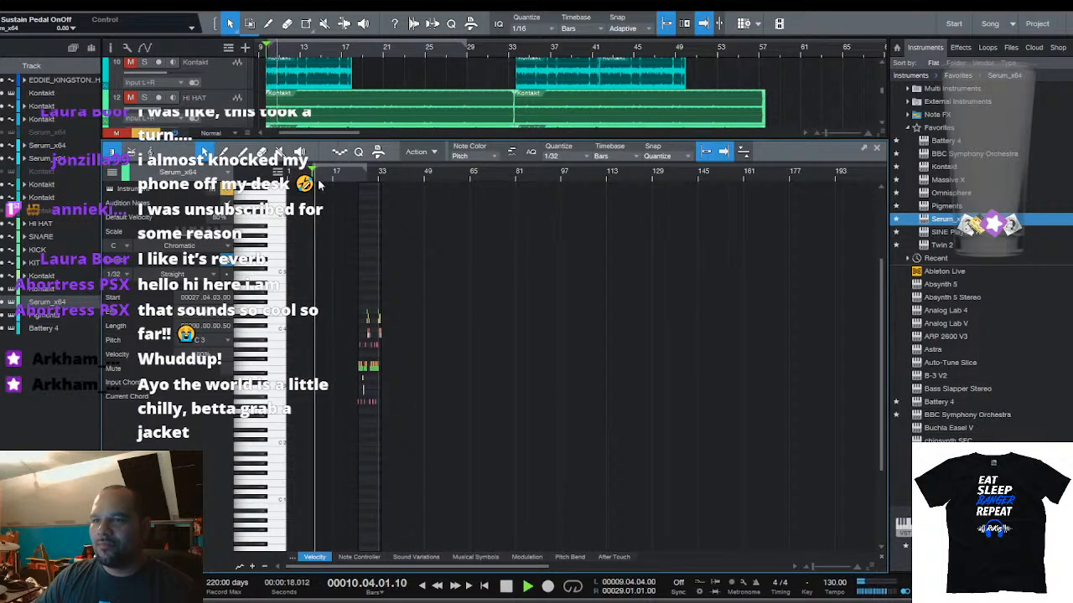
{"action": "left_click", "coordinate": [360, 177]}
{"action": "scroll", "coordinate": [362, 177], "scroll_direction": "up", "scroll_amount": 5}
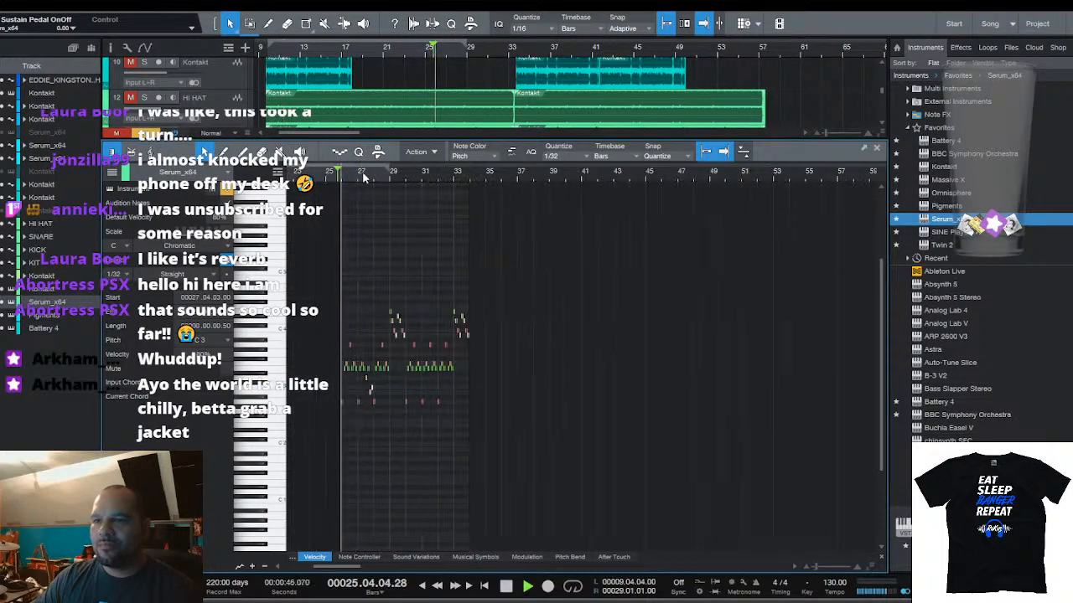
{"action": "scroll", "coordinate": [363, 177], "scroll_direction": "up", "scroll_amount": 3}
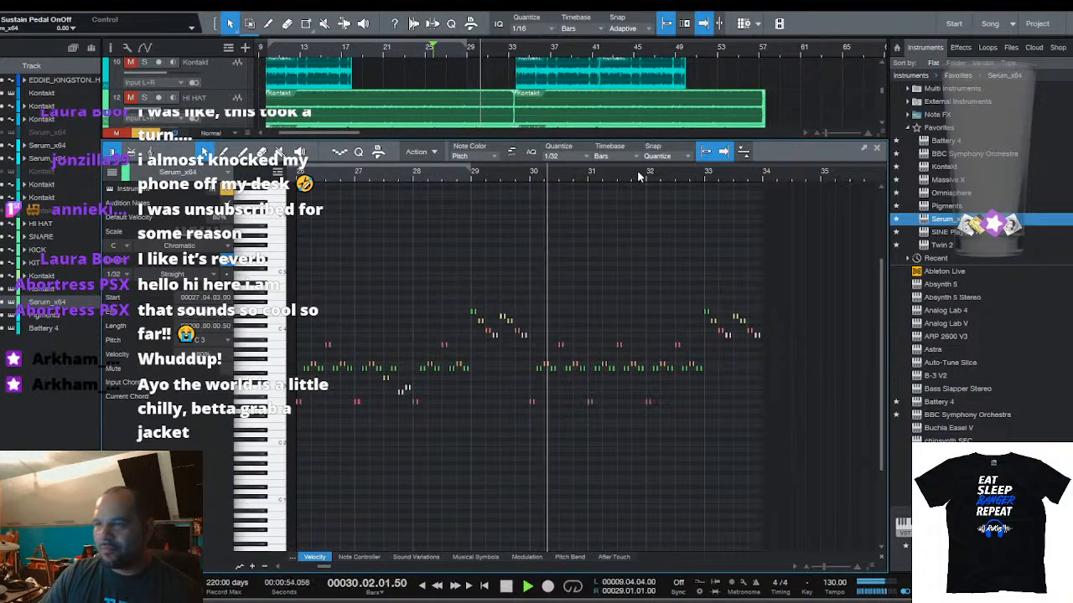
{"action": "scroll", "coordinate": [637, 175], "scroll_direction": "up", "scroll_amount": 4}
{"action": "scroll", "coordinate": [642, 179], "scroll_direction": "down", "scroll_amount": 5}
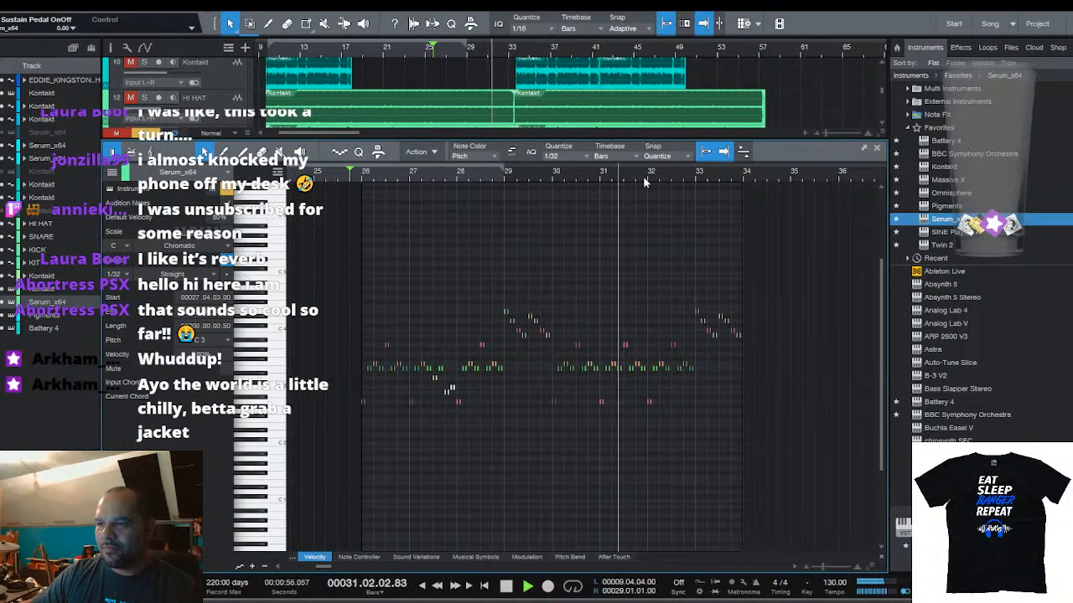
{"action": "key", "text": "space"}
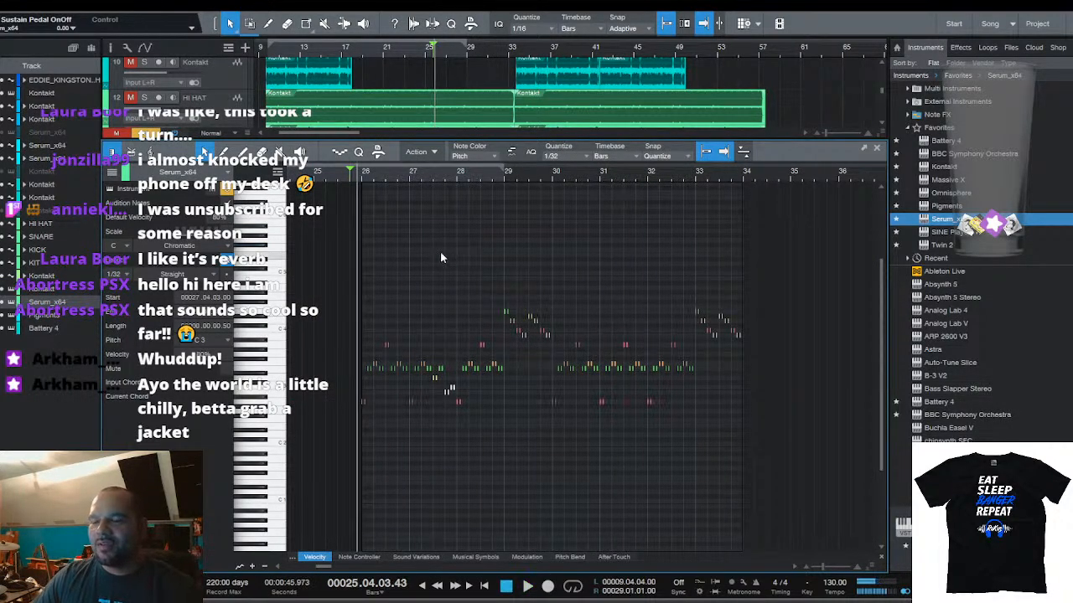
Replay the Serum phrase from just before bar 26 to the end of bar 29, checking the reworked notes
{"action": "key", "text": "space"}
{"action": "scroll", "coordinate": [431, 176], "scroll_direction": "up", "scroll_amount": 3}
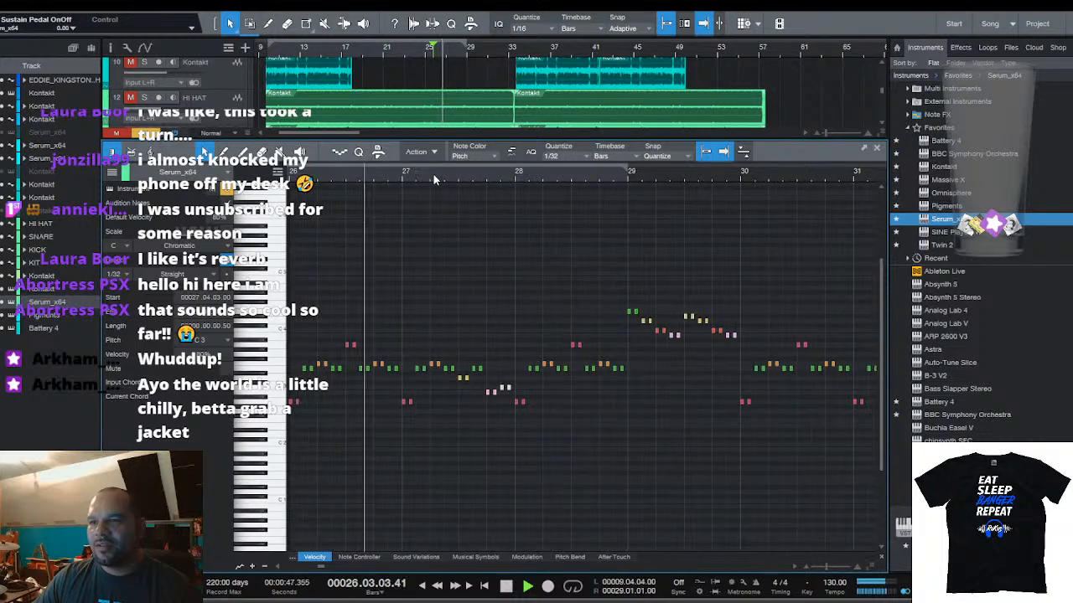
{"action": "left_click_drag", "start_coordinate": [478, 171], "coordinate": [453, 171]}
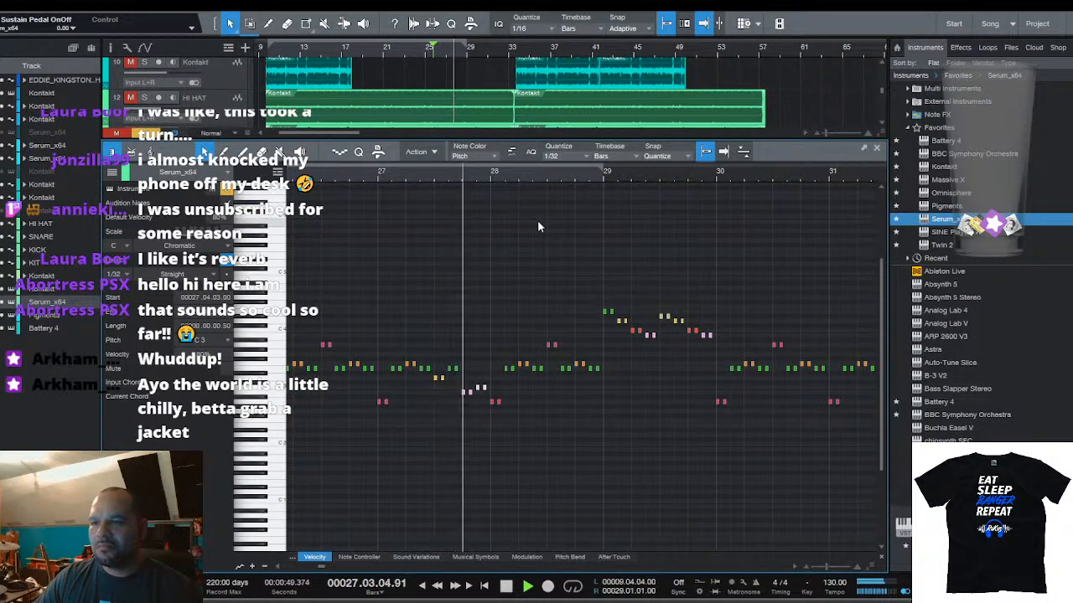
{"action": "scroll", "coordinate": [585, 178], "scroll_direction": "down", "scroll_amount": 2}
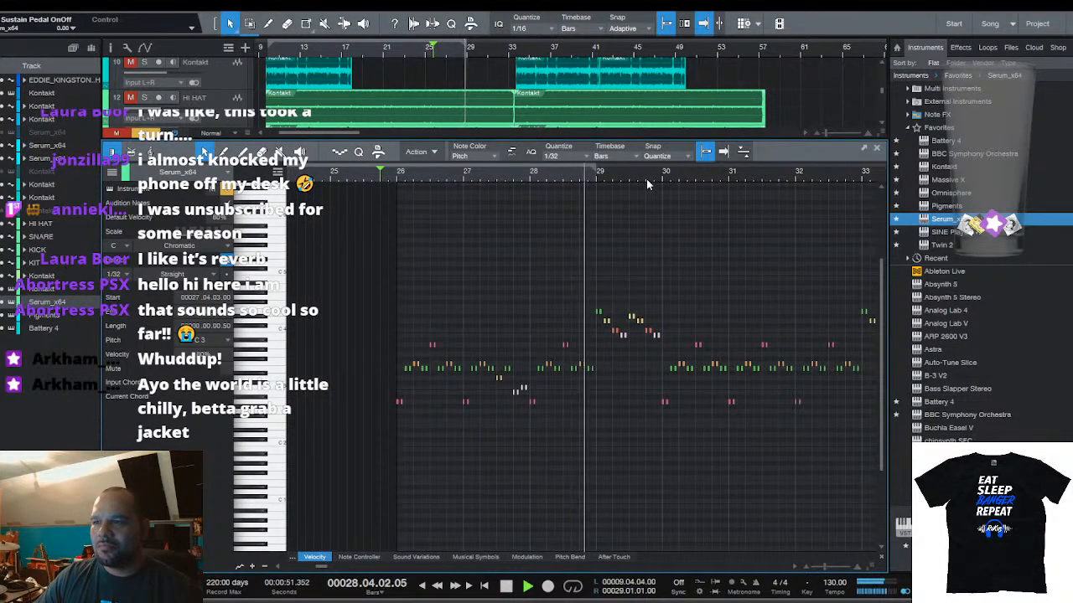
{"action": "key", "text": "space"}
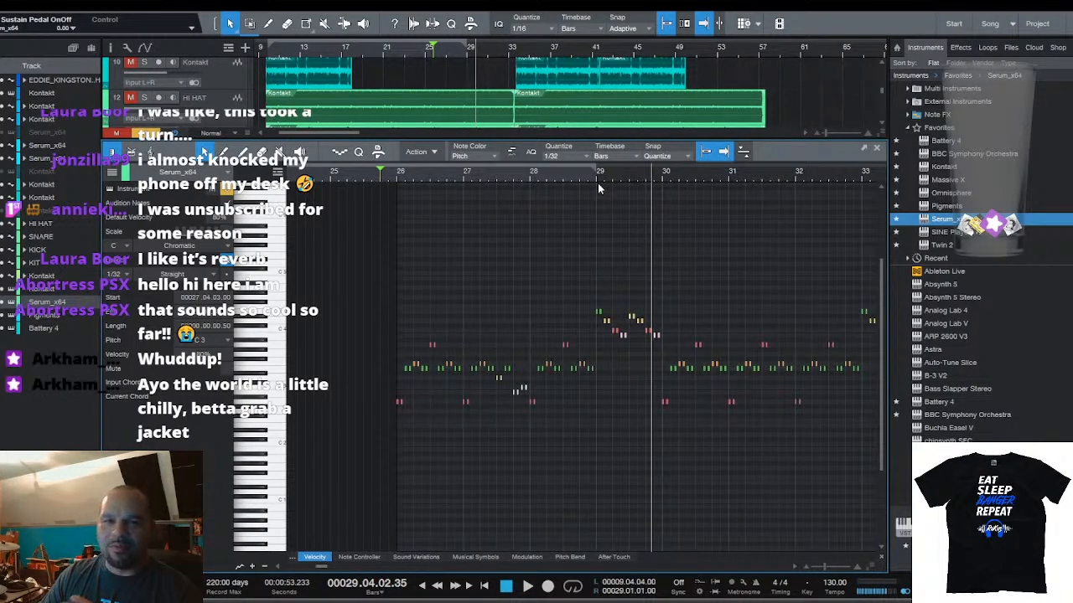
Delete the Serum notes from bar 30 onward and duplicate the edited bars 26–29 phrase into their place
{"action": "key", "text": "space"}
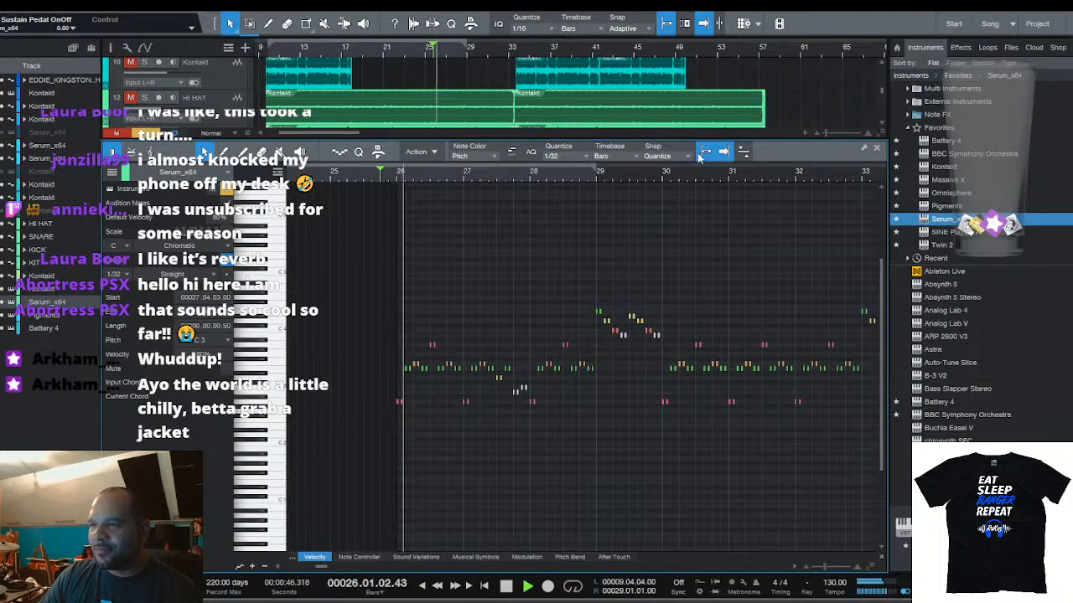
{"action": "scroll", "coordinate": [690, 177], "scroll_direction": "down", "scroll_amount": 2}
{"action": "left_click_drag", "start_coordinate": [690, 178], "coordinate": [567, 175]}
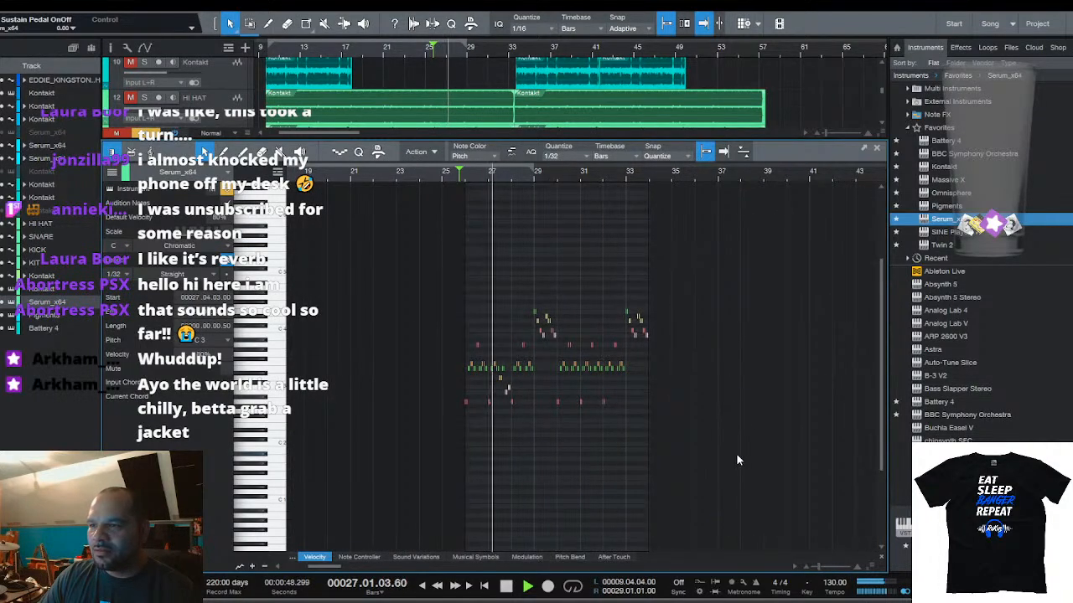
{"action": "left_click_drag", "start_coordinate": [733, 452], "coordinate": [556, 261]}
{"action": "key", "text": "Delete"}
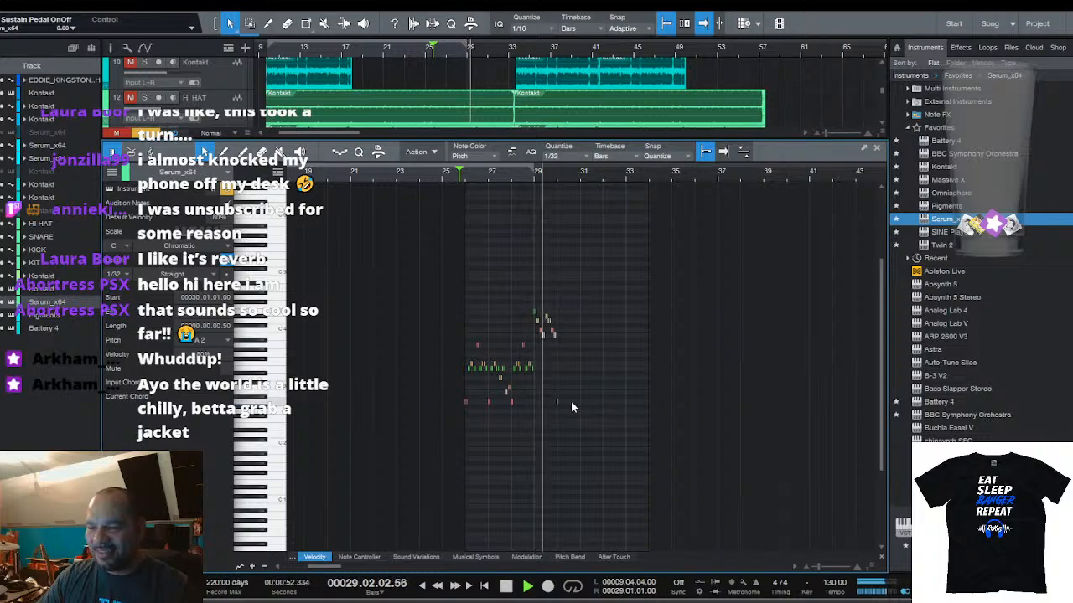
{"action": "key", "text": "Delete"}
{"action": "left_click_drag", "start_coordinate": [594, 428], "coordinate": [451, 285]}
{"action": "key", "text": "d"}
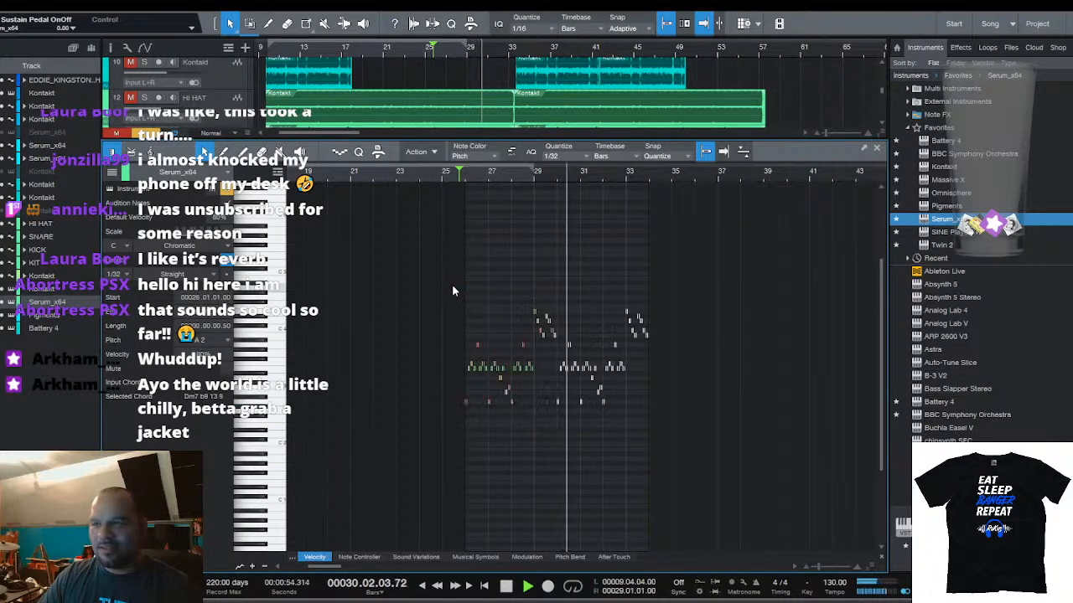
Reduce the note editor's height, stop playback and bounce the Serum_x64 part to a new audio track
{"action": "left_click_drag", "start_coordinate": [637, 141], "coordinate": [660, 475]}
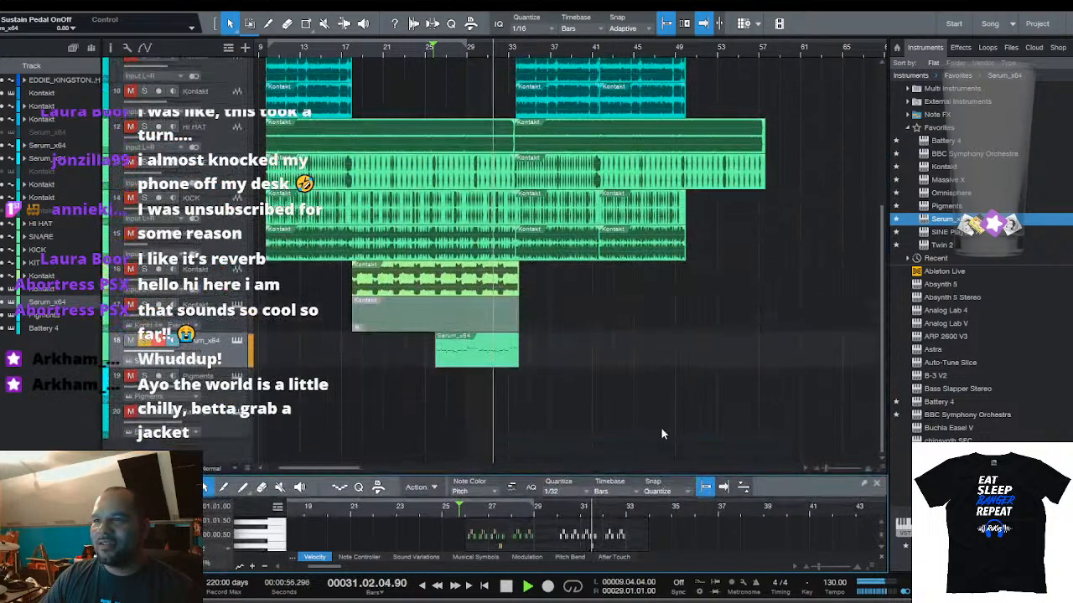
{"action": "key", "text": "space"}
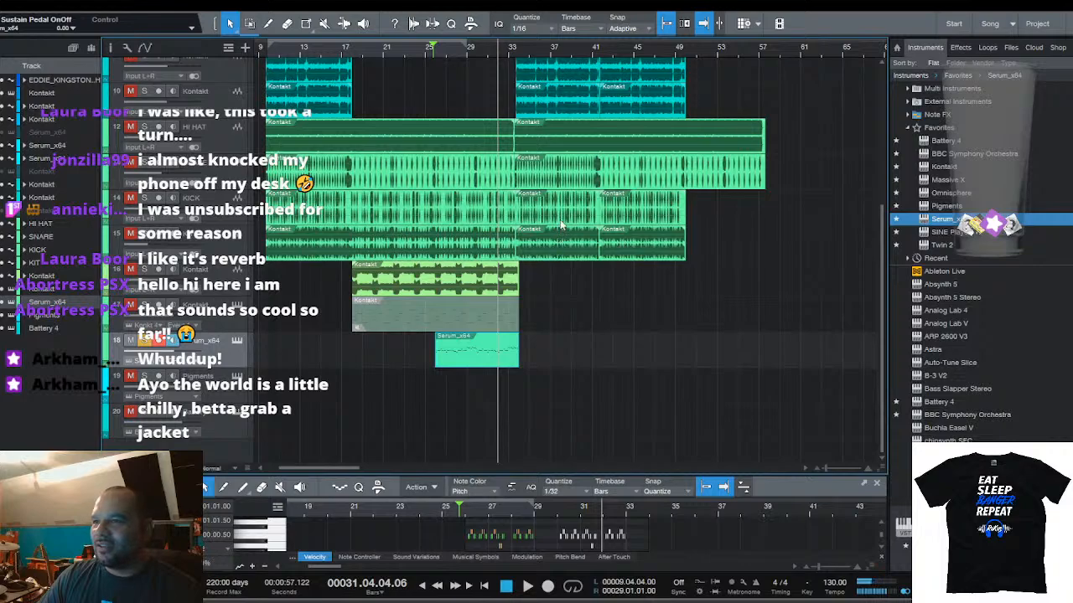
{"action": "key", "text": "ctrl+b"}
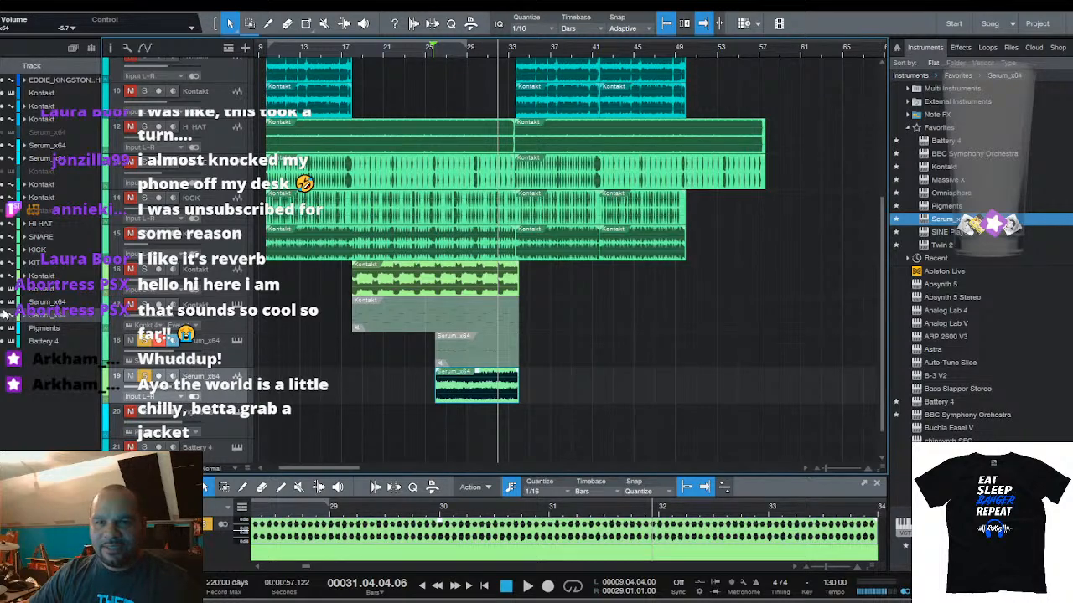
Play the bounced Serum part with the full arrangement from just before bar 26 into bar 32, then stop
{"action": "key", "text": "space"}
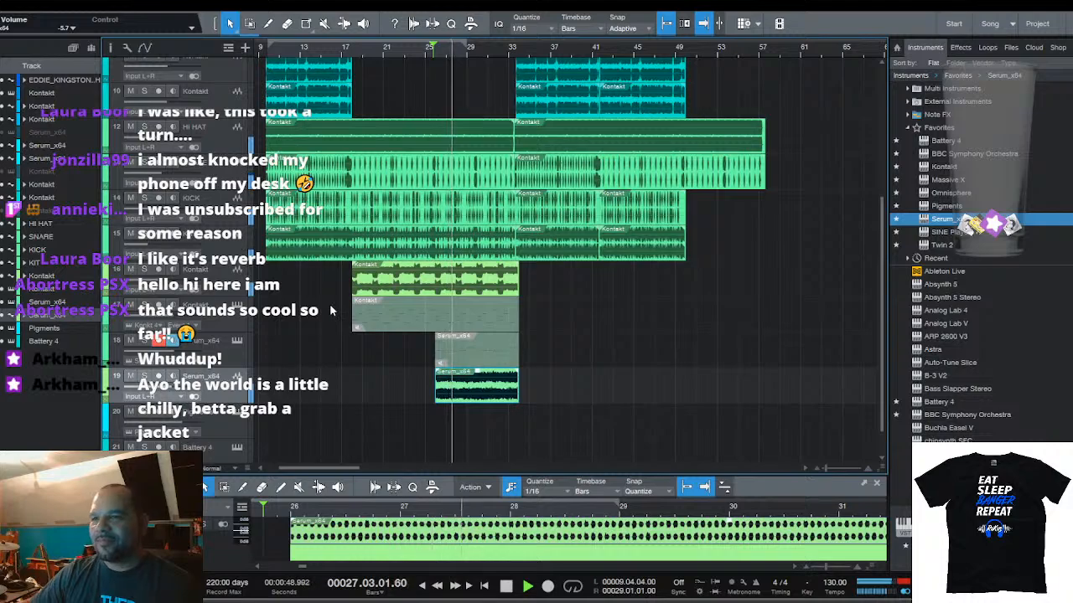
{"action": "scroll", "coordinate": [499, 50], "scroll_direction": "down", "scroll_amount": 3}
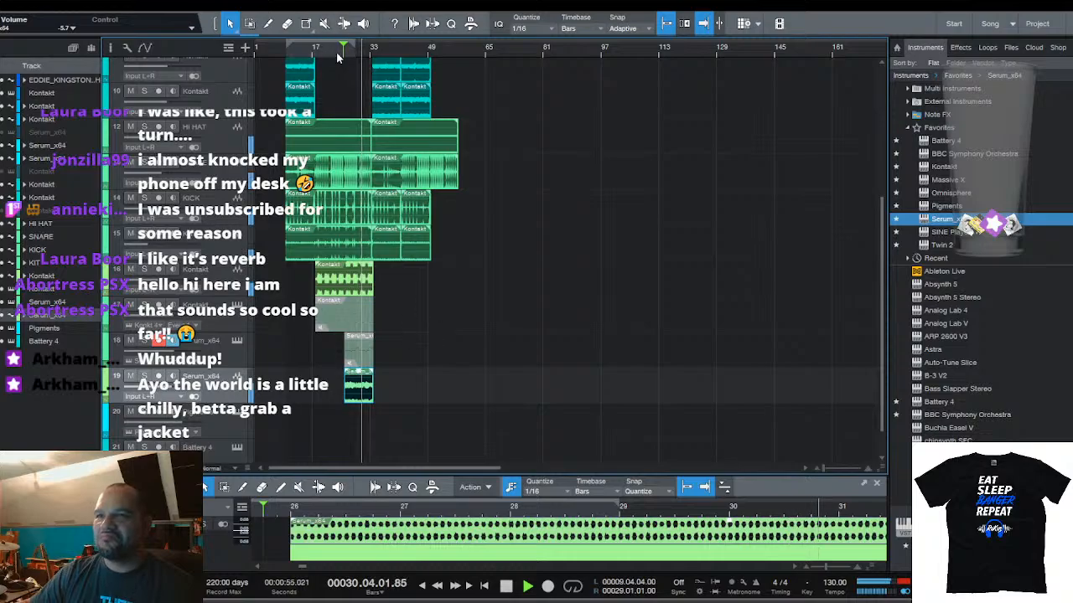
{"action": "scroll", "coordinate": [352, 131], "scroll_direction": "up", "scroll_amount": 5}
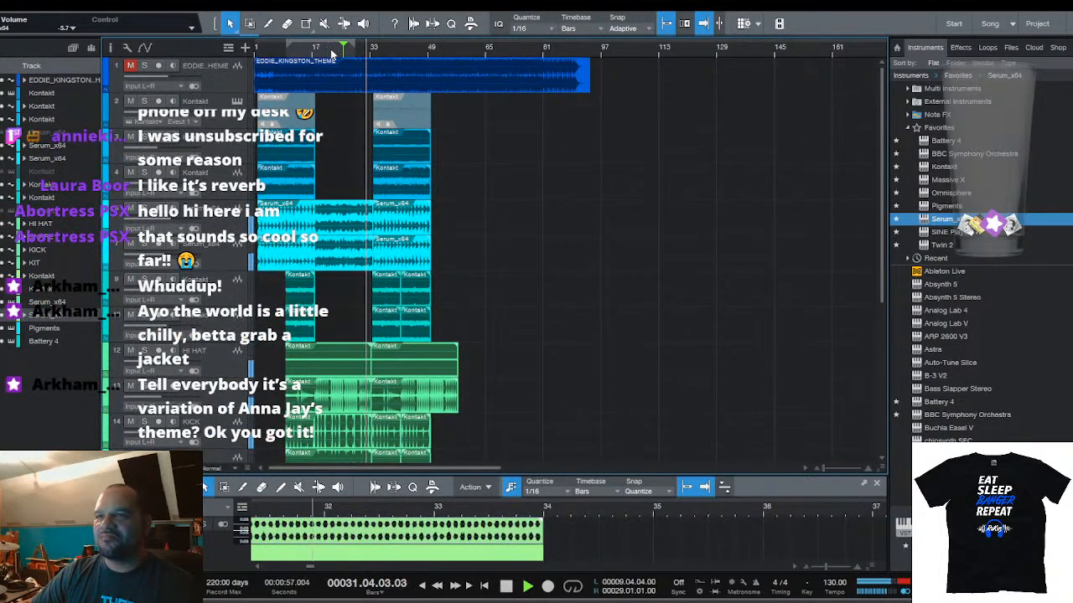
{"action": "scroll", "coordinate": [332, 53], "scroll_direction": "up", "scroll_amount": 3}
{"action": "scroll", "coordinate": [333, 53], "scroll_direction": "up", "scroll_amount": 2}
{"action": "key", "text": "space"}
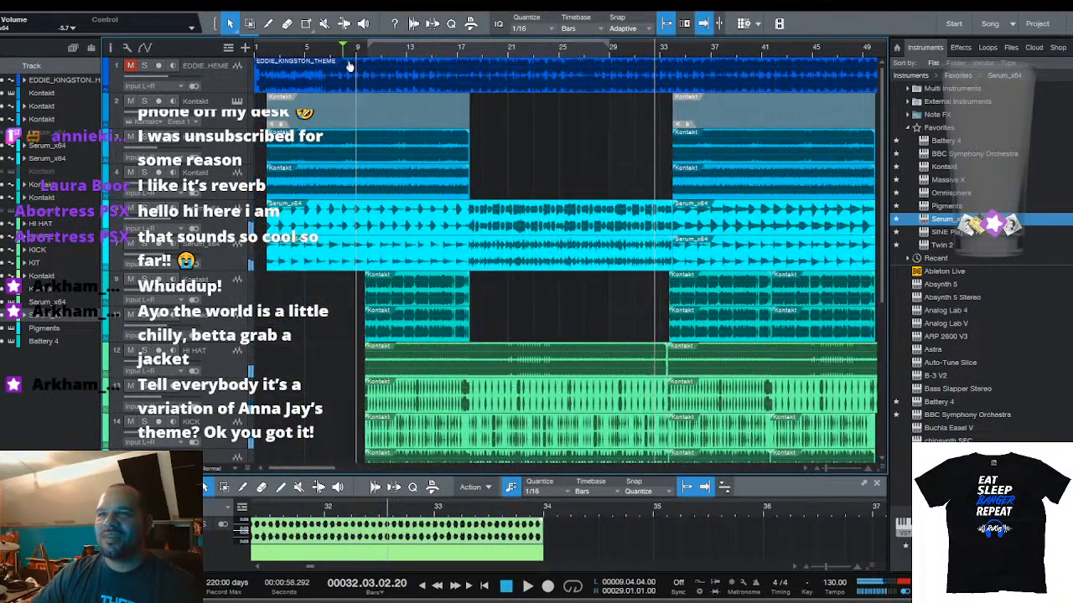
Play the arrangement from its opening at bar 2 and stop around bar 6
{"action": "key", "text": "space"}
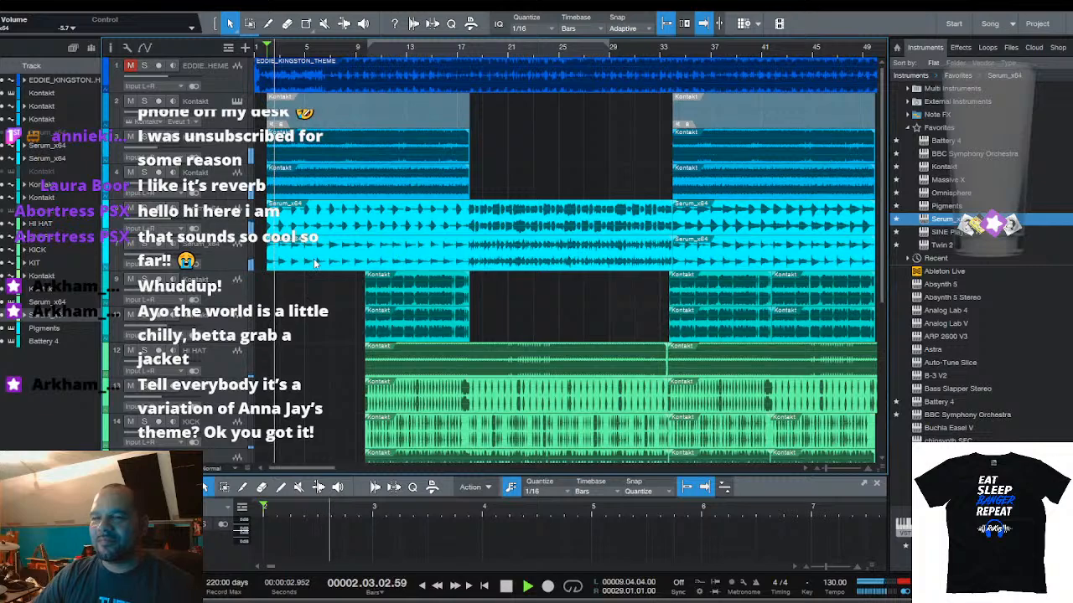
{"action": "scroll", "coordinate": [268, 52], "scroll_direction": "down", "scroll_amount": 4}
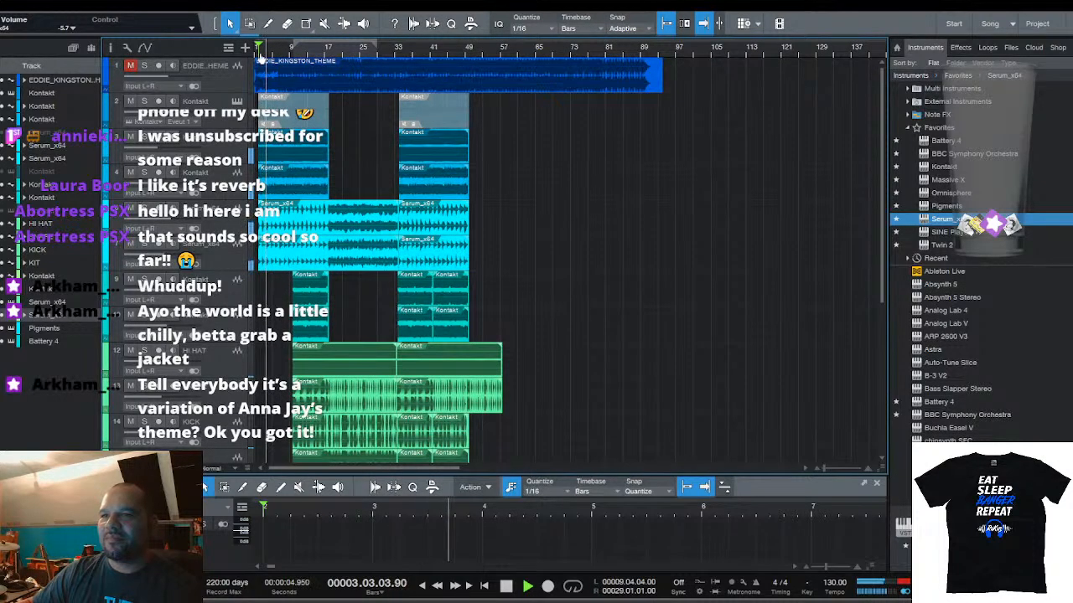
{"action": "scroll", "coordinate": [268, 52], "scroll_direction": "up", "scroll_amount": 2}
{"action": "left_click_drag", "start_coordinate": [268, 52], "coordinate": [371, 48]}
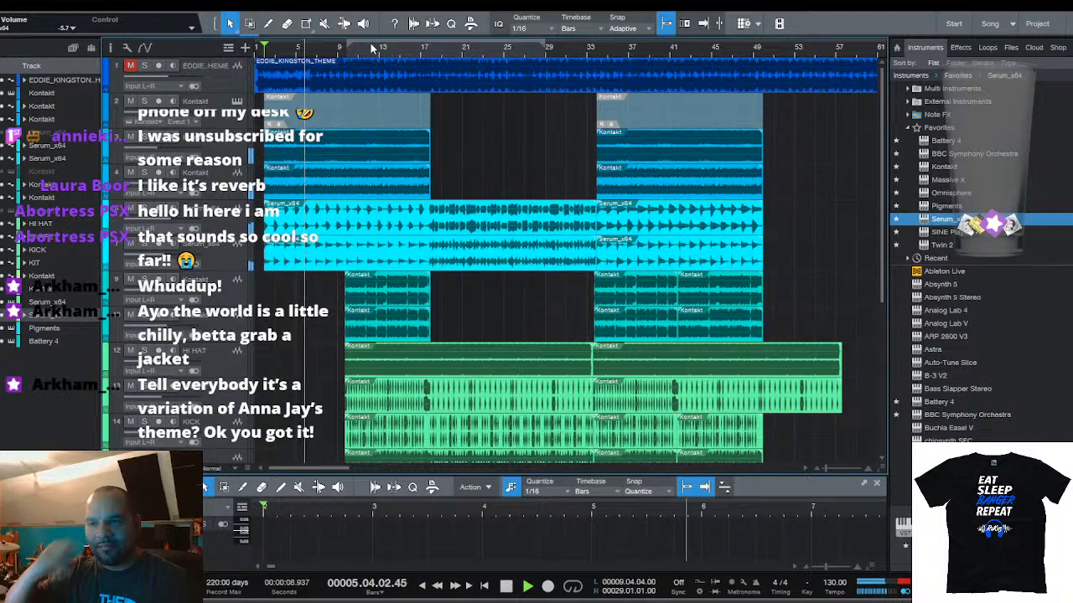
{"action": "key", "text": "space"}
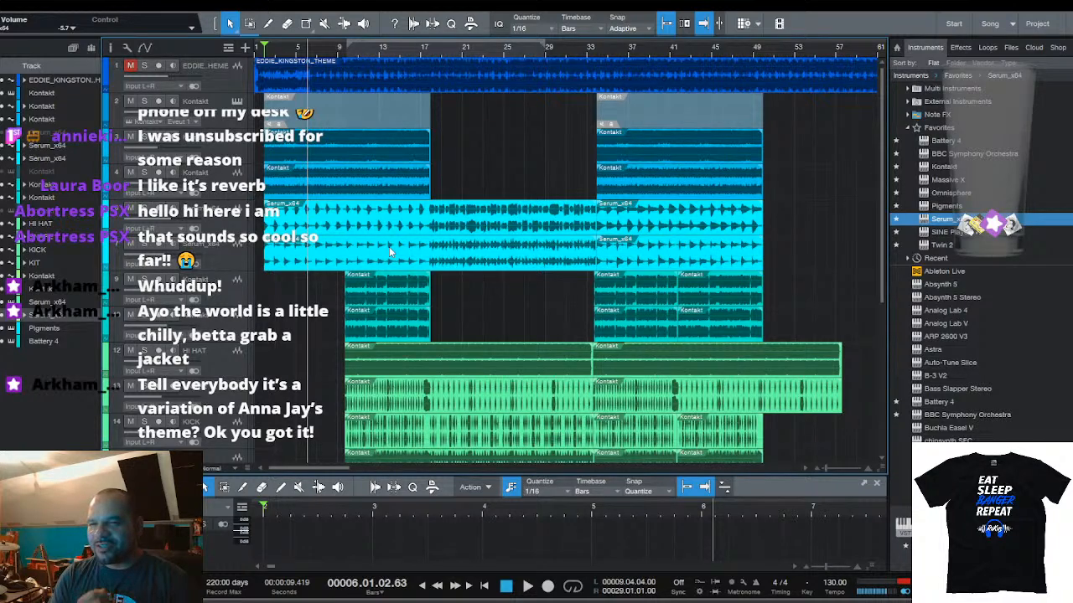
Show the hidden Kontakt instrument track between the Serum and Kontakt audio tracks and open its Super Audio Cart instrument
{"action": "scroll", "coordinate": [389, 246], "scroll_direction": "down", "scroll_amount": 7}
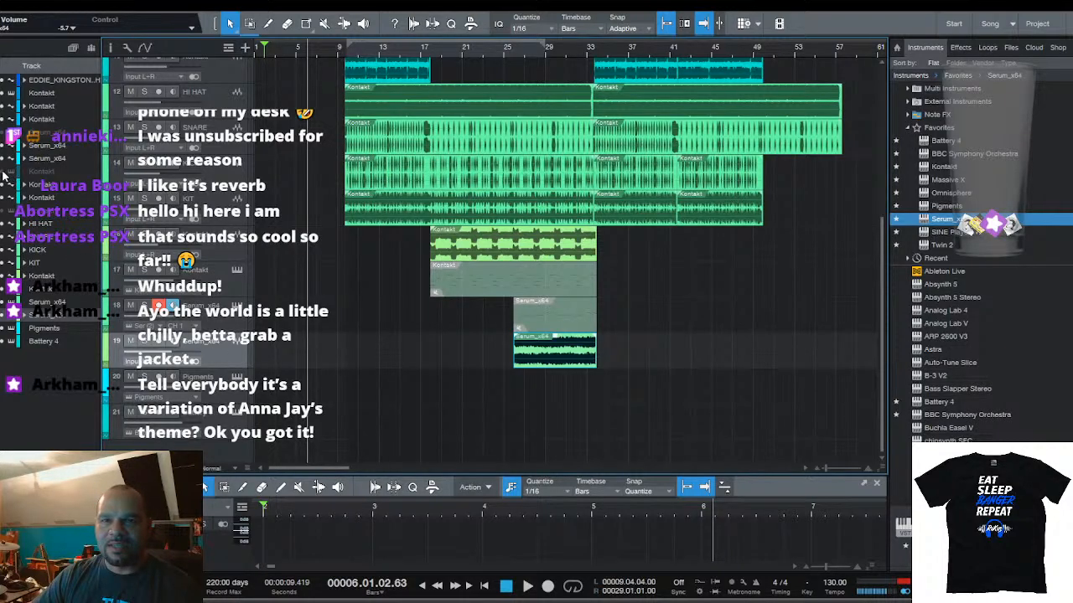
{"action": "left_click", "coordinate": [38, 179]}
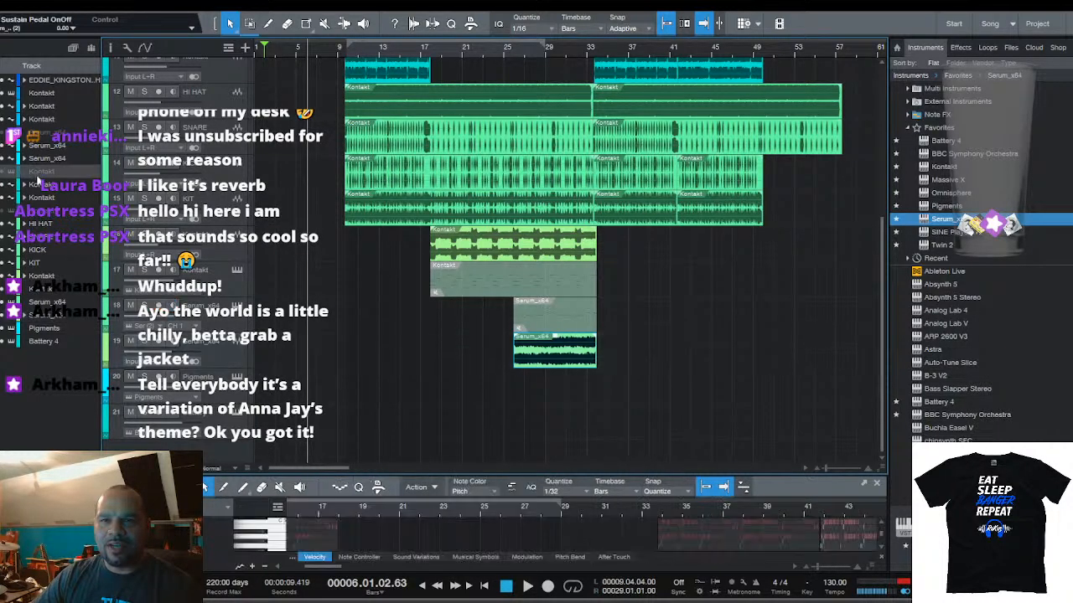
{"action": "left_click", "coordinate": [4, 174]}
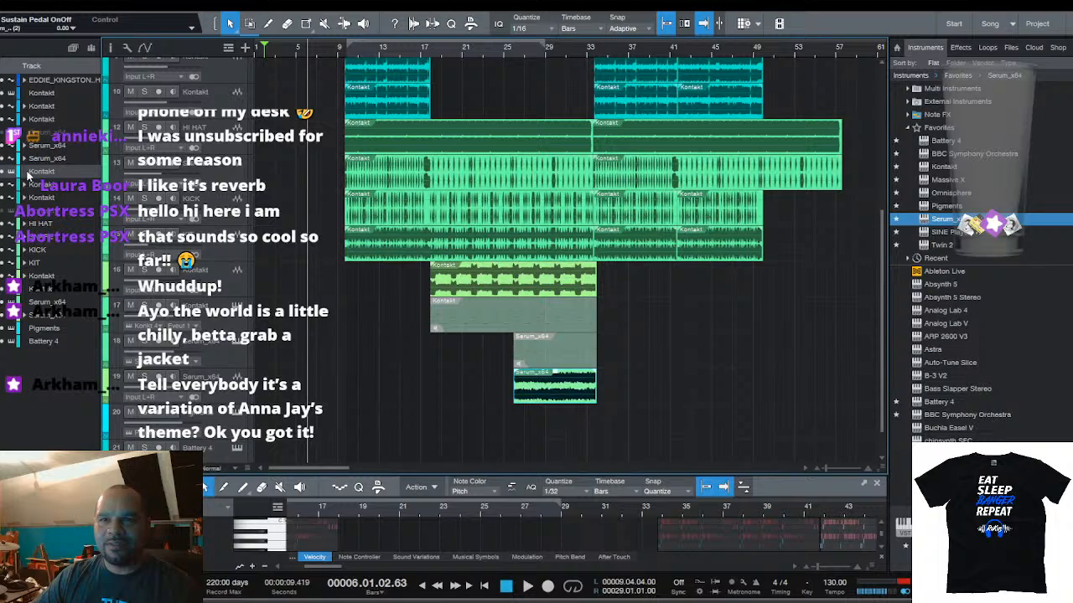
{"action": "scroll", "coordinate": [41, 176], "scroll_direction": "up", "scroll_amount": 8}
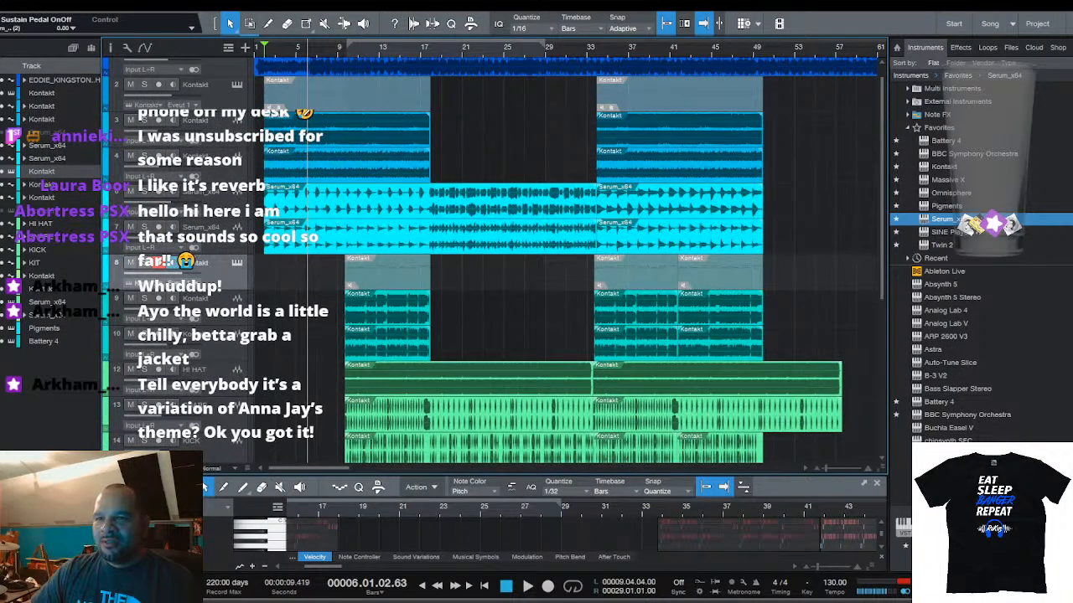
{"action": "left_click", "coordinate": [238, 263]}
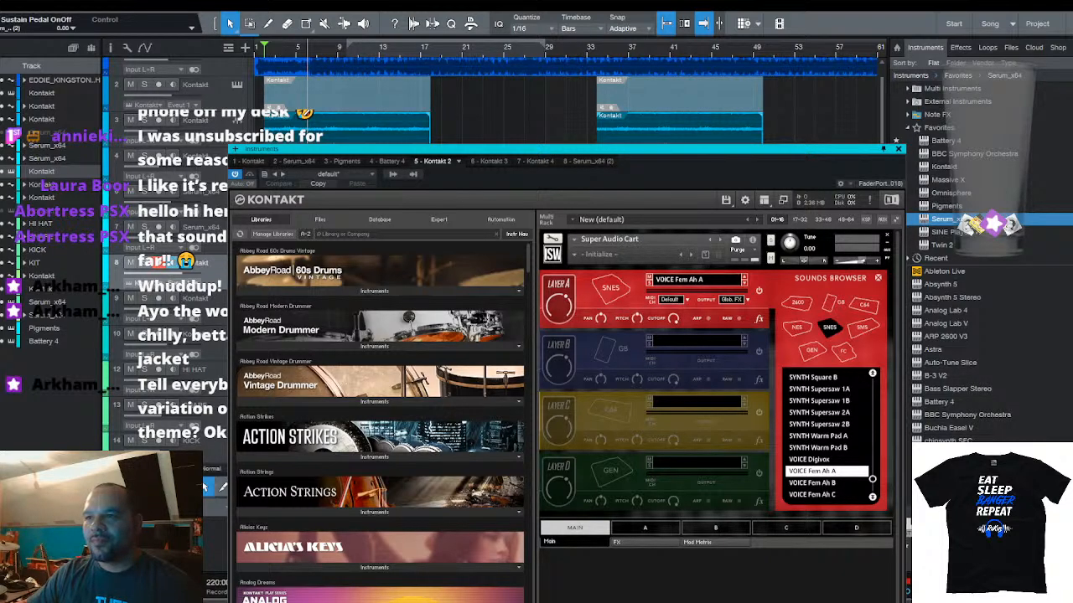
Enlarge the note editor for the Kontakt track and add a one-bar note at bar 2
{"action": "scroll", "coordinate": [714, 126], "scroll_direction": "down", "scroll_amount": 2}
{"action": "scroll", "coordinate": [685, 50], "scroll_direction": "down", "scroll_amount": 4}
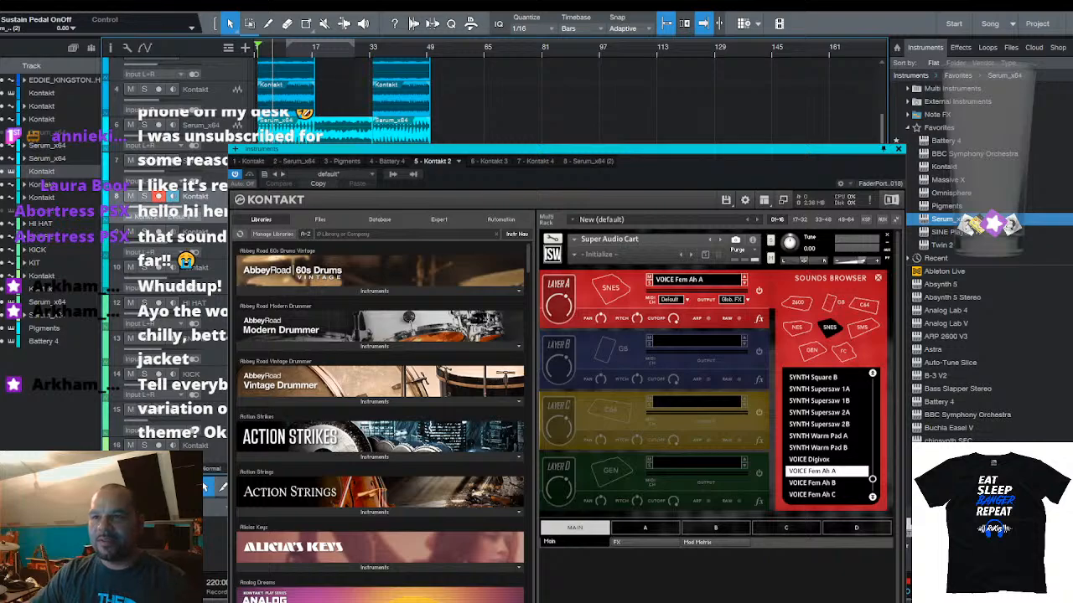
{"action": "key", "text": "f"}
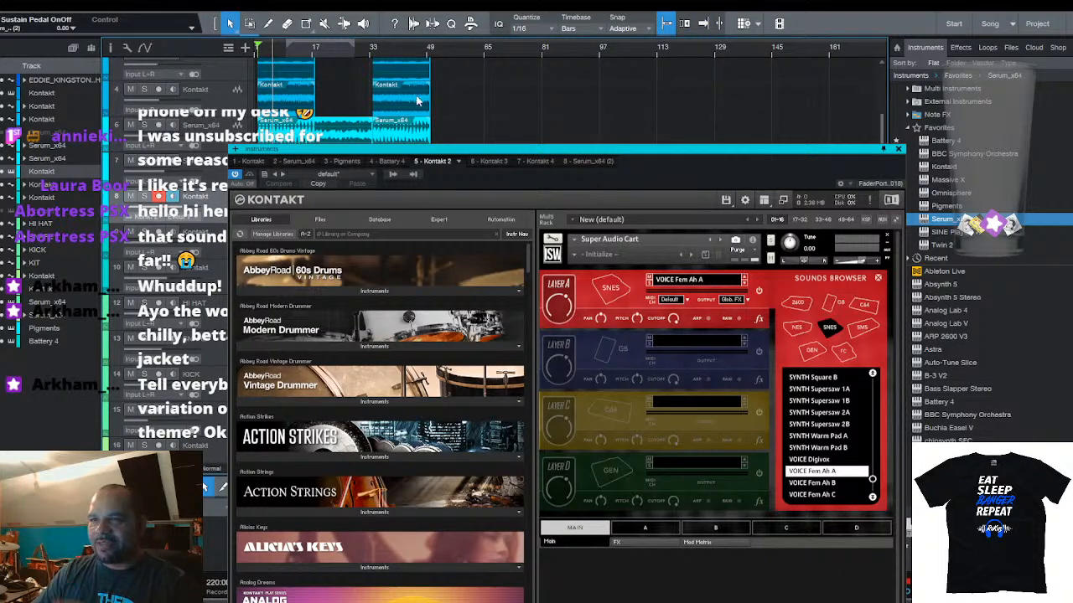
{"action": "left_click_drag", "start_coordinate": [295, 55], "coordinate": [497, 56]}
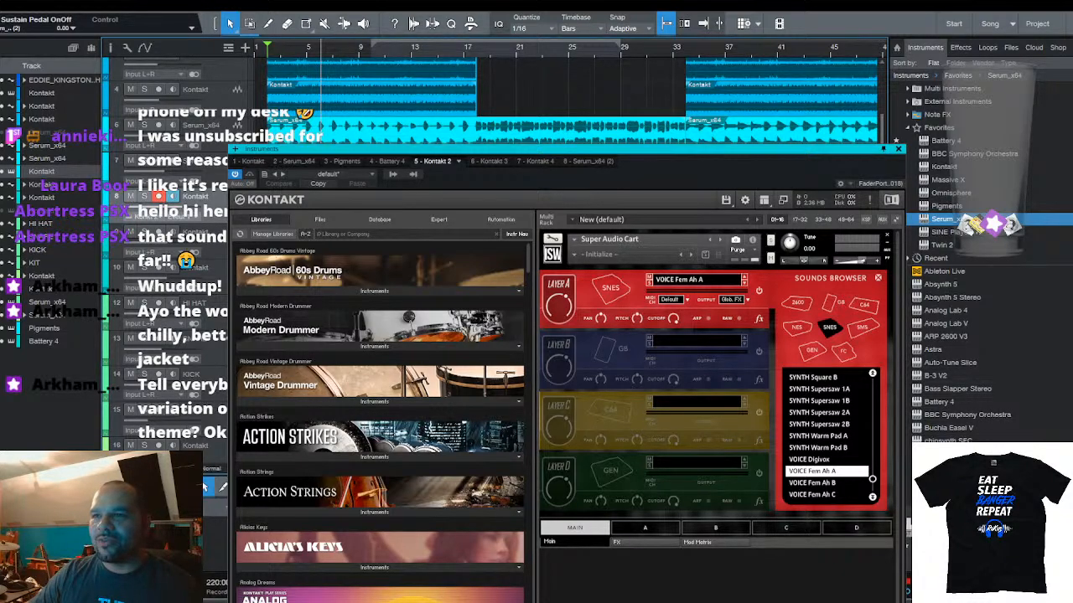
{"action": "left_click_drag", "start_coordinate": [268, 47], "coordinate": [353, 55]}
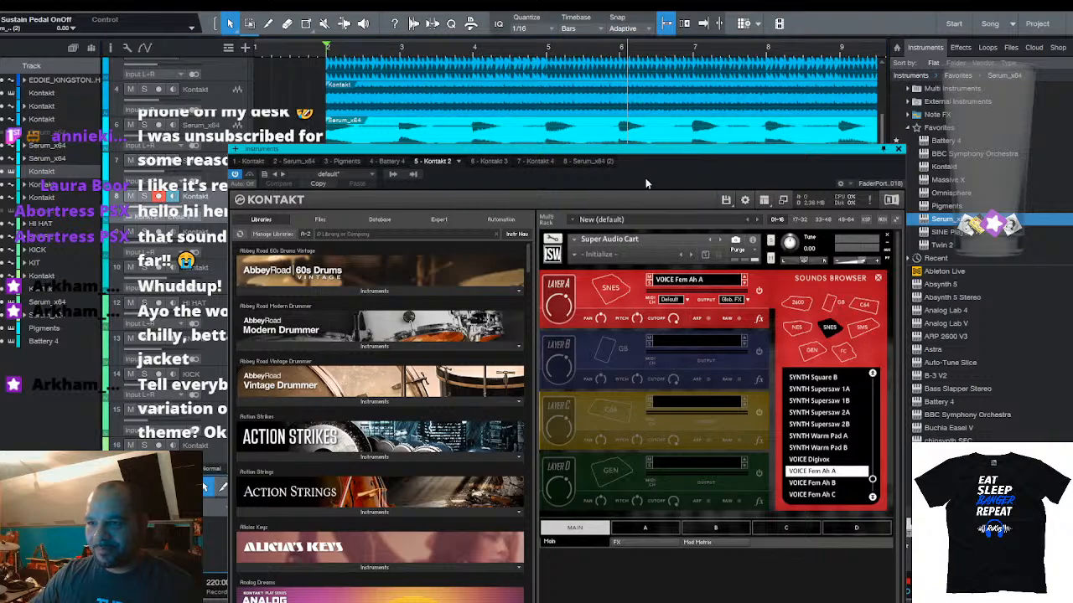
{"action": "left_click_drag", "start_coordinate": [214, 476], "coordinate": [579, 90]}
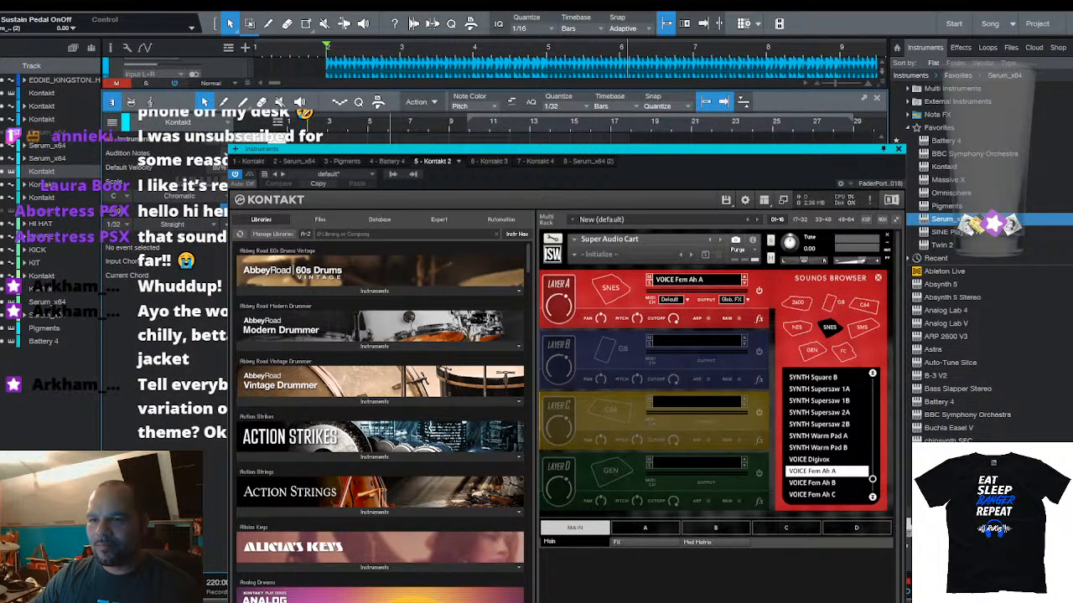
{"action": "double_click", "coordinate": [313, 319]}
{"action": "left_click_drag", "start_coordinate": [293, 126], "coordinate": [294, 205]}
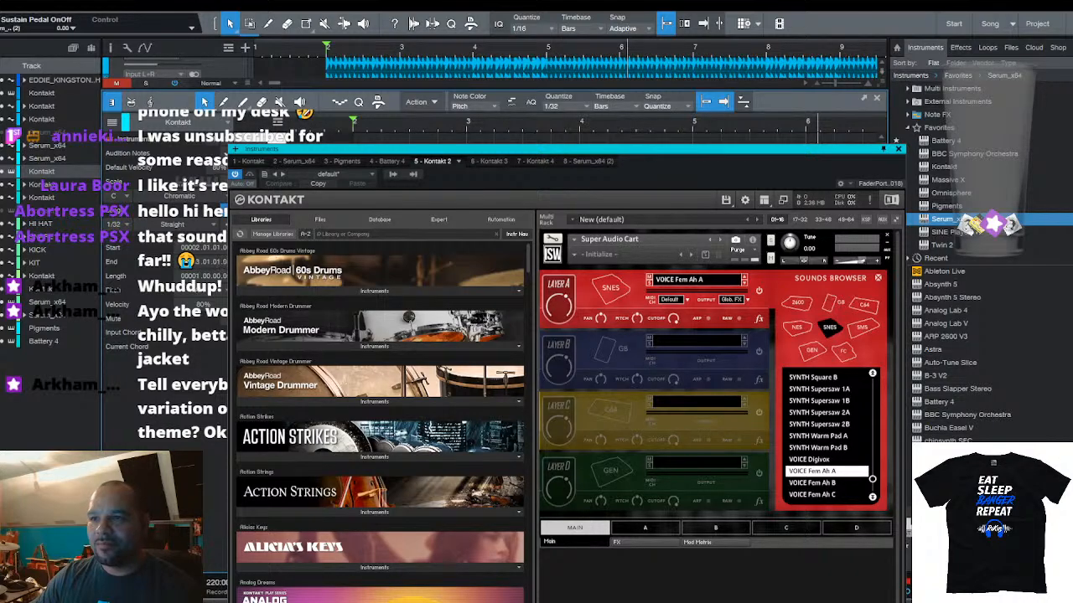
Turn off autoscroll in the note editor, turn it on in the arrangement and play from bar 2
{"action": "left_click", "coordinate": [725, 103]}
{"action": "left_click", "coordinate": [703, 24]}
{"action": "key", "text": "space"}
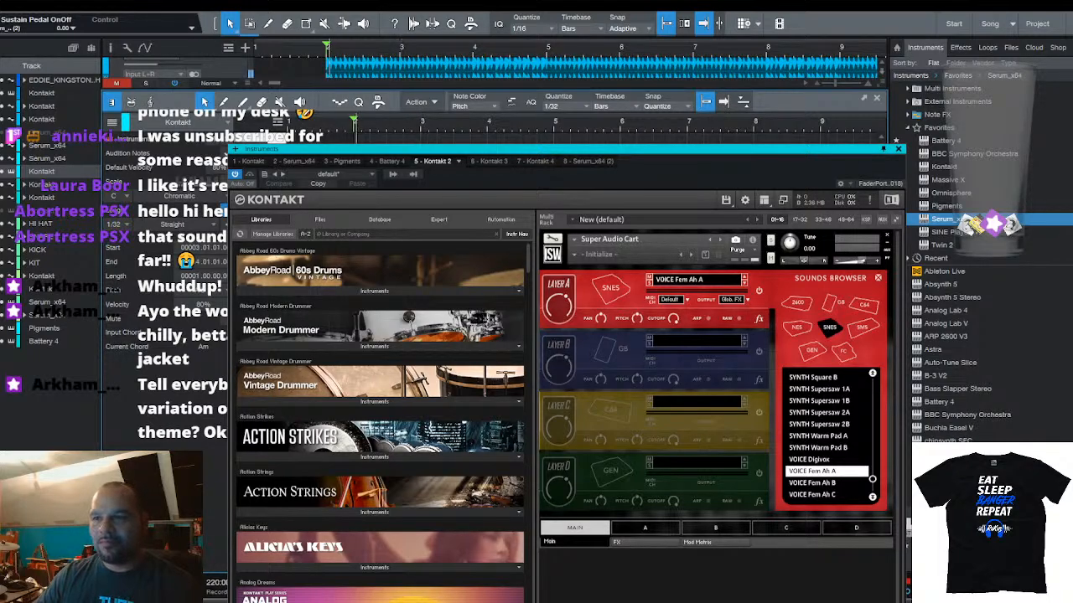
{"action": "scroll", "coordinate": [481, 129], "scroll_direction": "down", "scroll_amount": 5}
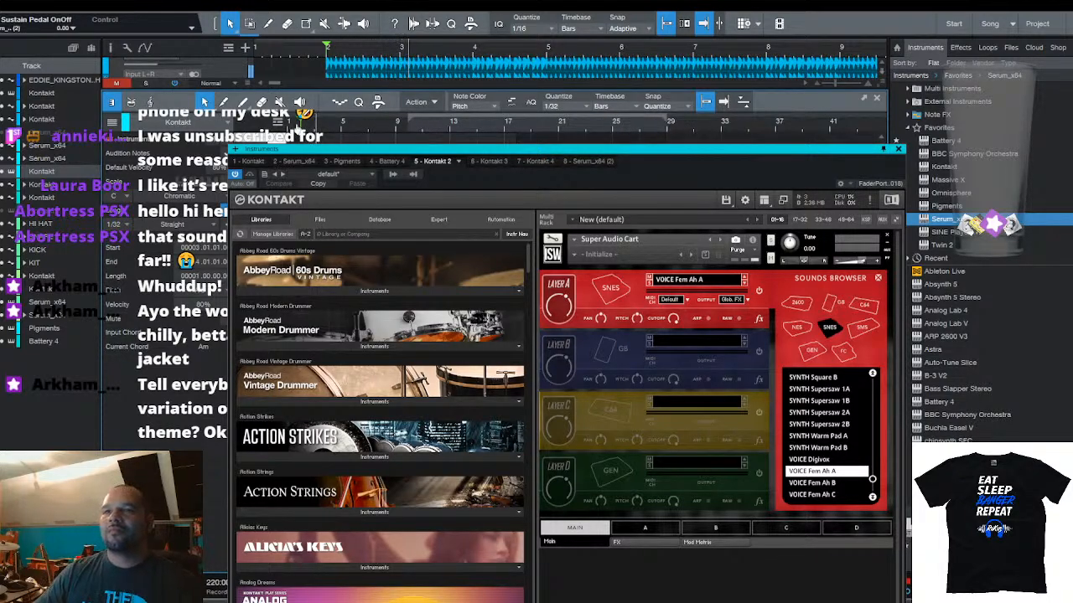
Select all the notes in the new Kontakt part and play them with VOICE Fem Ah A
{"action": "scroll", "coordinate": [433, 130], "scroll_direction": "up", "scroll_amount": 4}
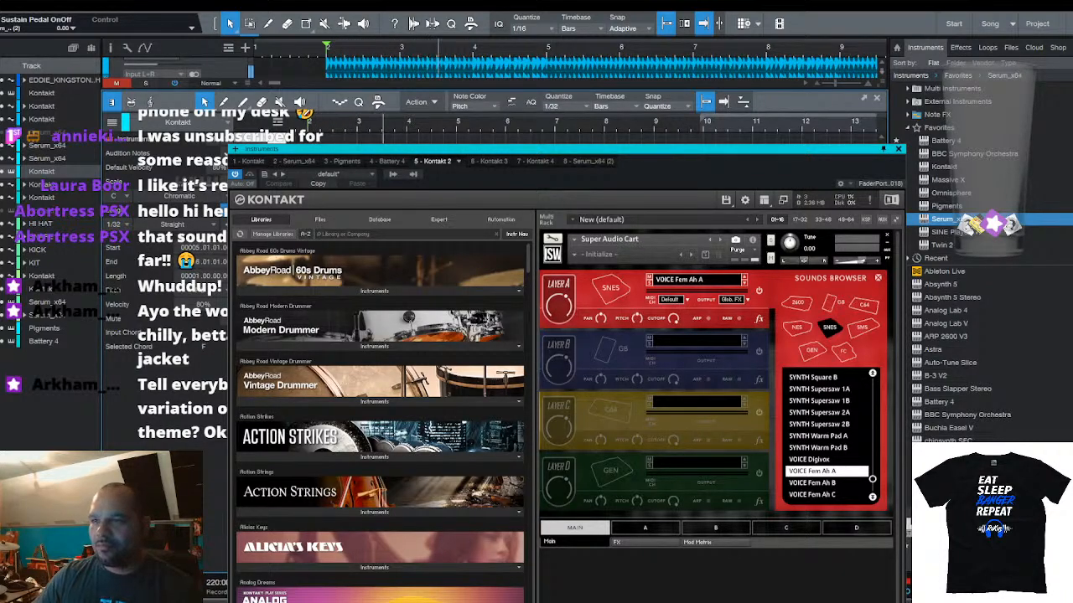
{"action": "key", "text": "w"}
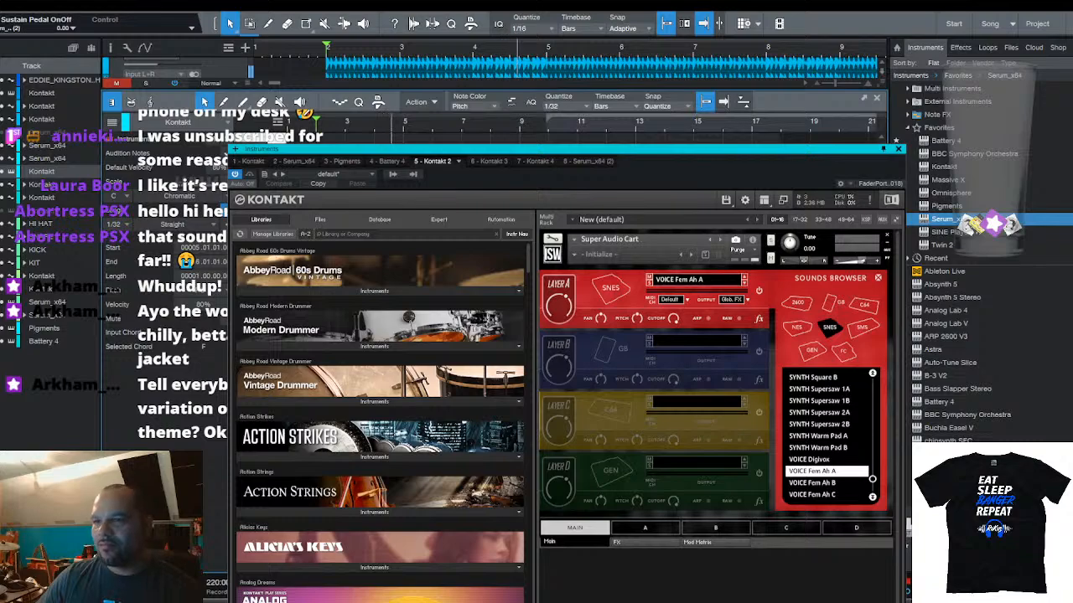
{"action": "key", "text": "e"}
{"action": "key", "text": "e"}
{"action": "key", "text": "e"}
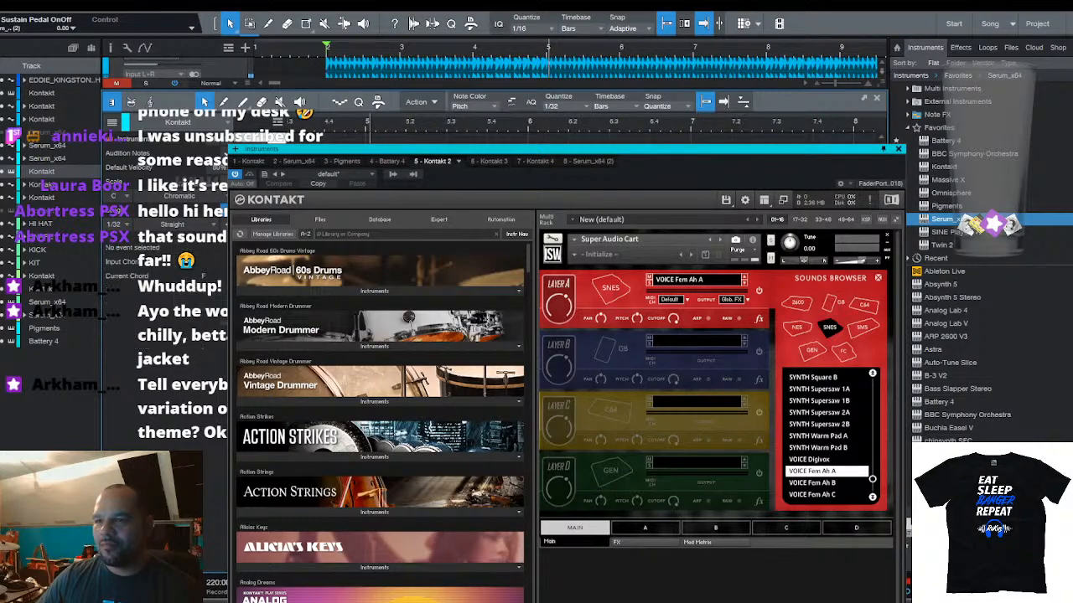
{"action": "key", "text": "ctrl+a"}
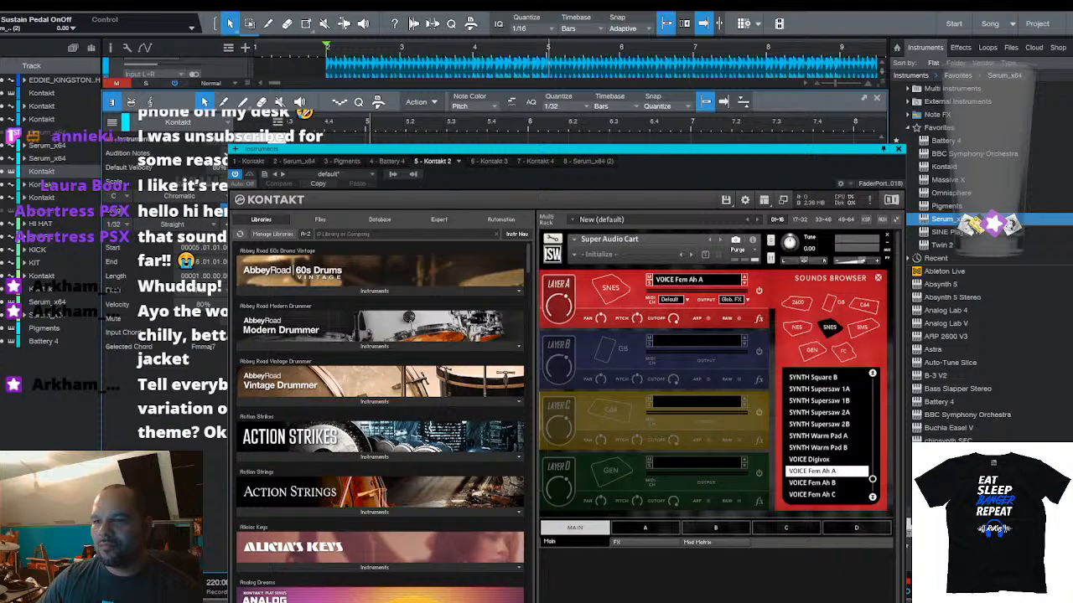
{"action": "key", "text": "space"}
{"action": "scroll", "coordinate": [528, 128], "scroll_direction": "down", "scroll_amount": 5}
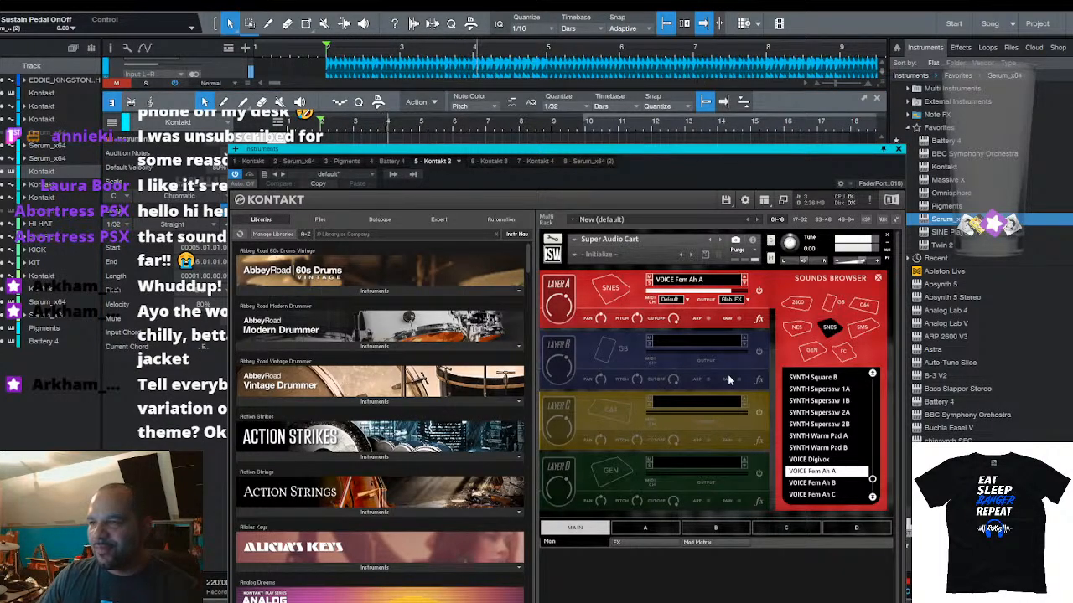
Audition the VOICE Fem Ah B and VOICE Fem Ah C sounds in Layer A and reduce the note editor's height
{"action": "key", "text": "Down"}
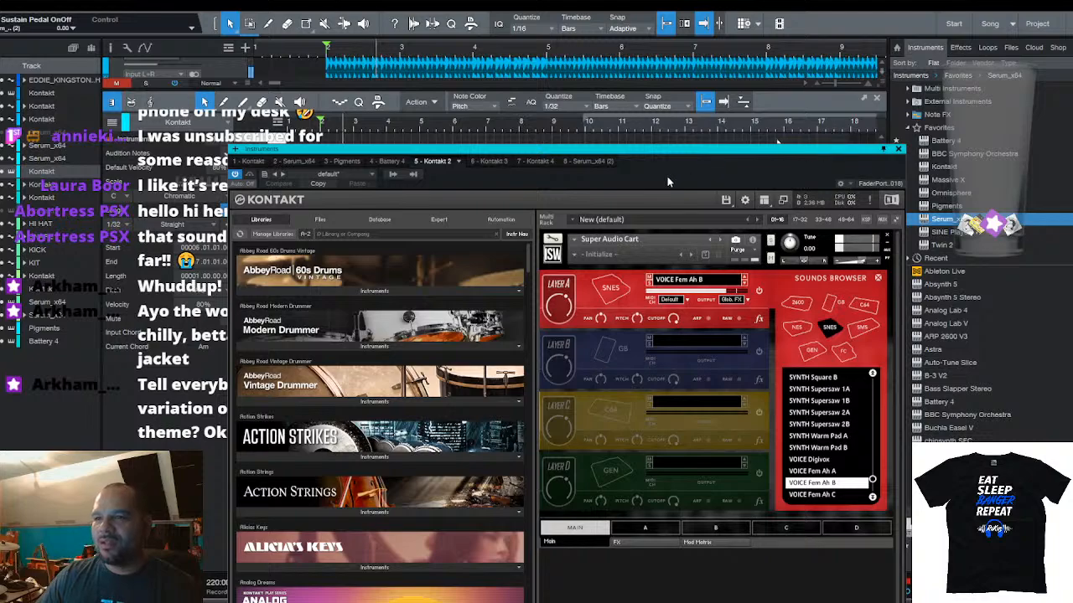
{"action": "left_click", "coordinate": [825, 495]}
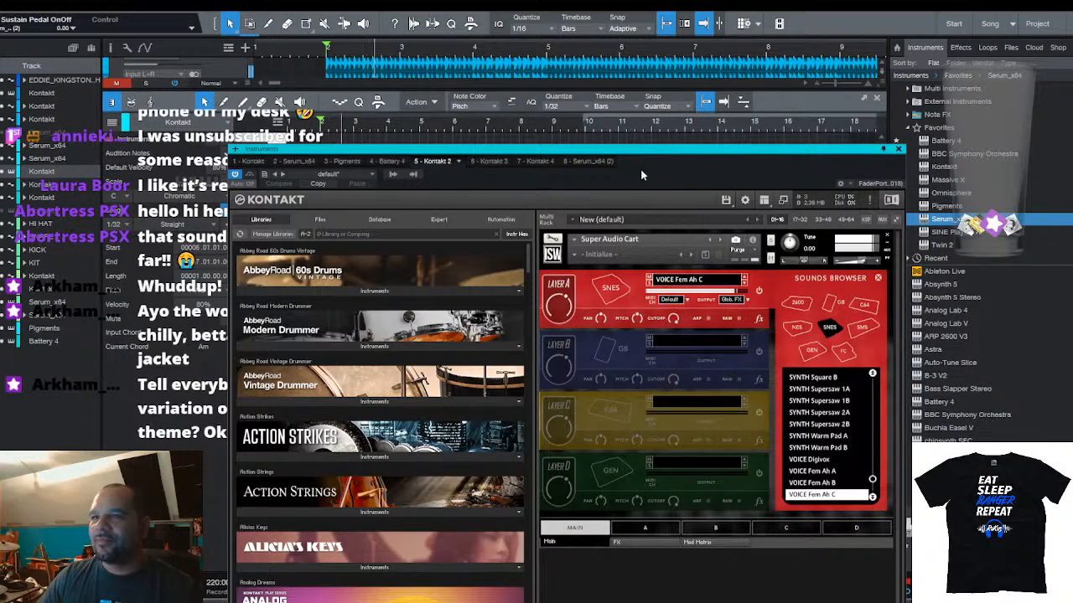
{"action": "left_click_drag", "start_coordinate": [357, 90], "coordinate": [269, 207]}
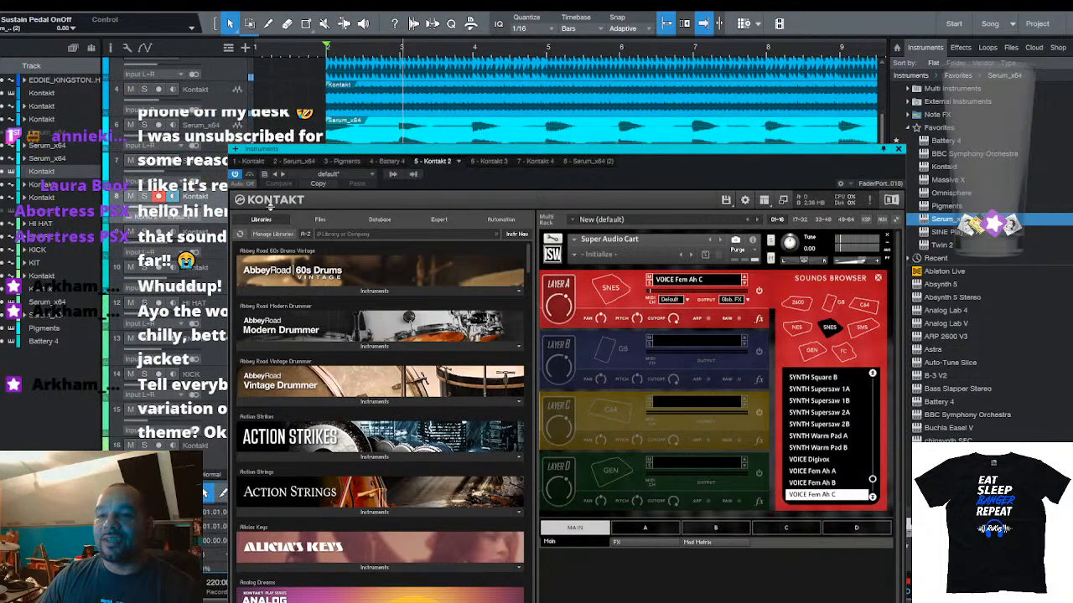
{"action": "left_click", "coordinate": [172, 212]}
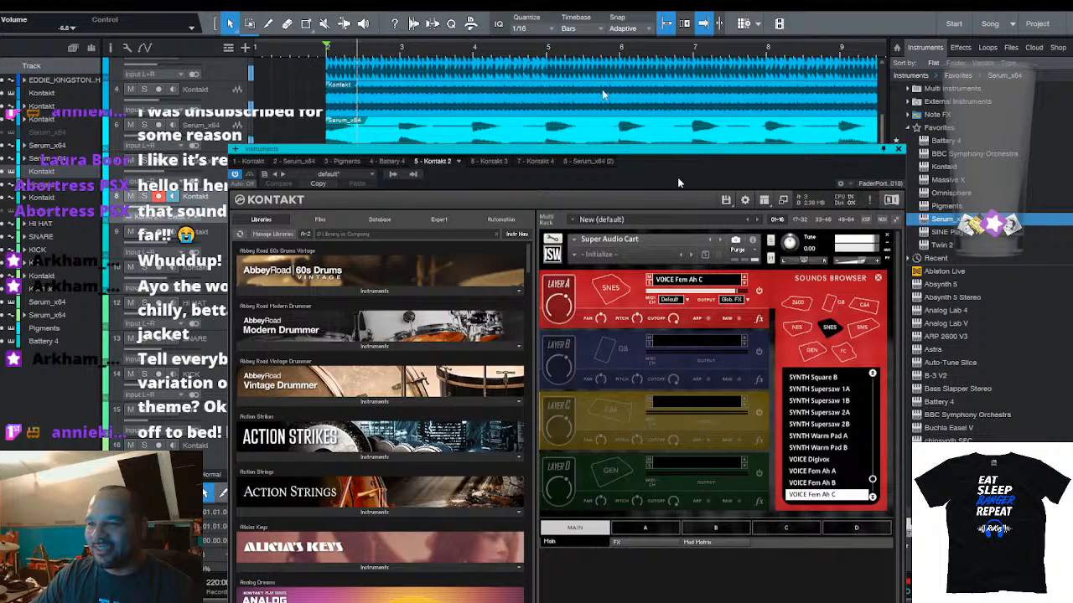
Audition the VOICE Fem Eh and VOICE Fem Ooh sounds in Layer A during playback
{"action": "scroll", "coordinate": [874, 469], "scroll_direction": "down", "scroll_amount": 3}
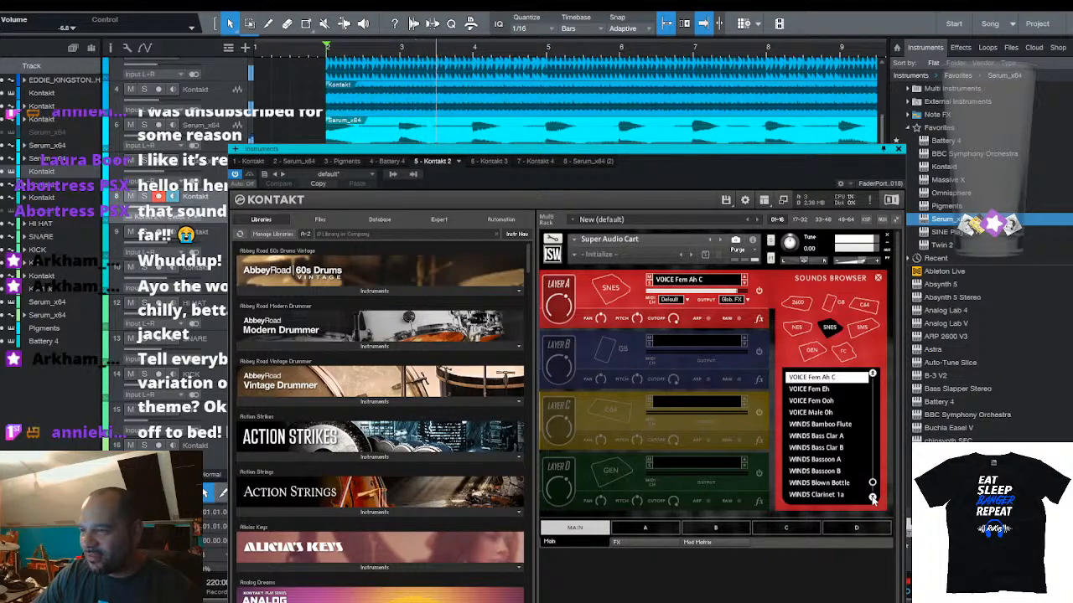
{"action": "left_click", "coordinate": [811, 388]}
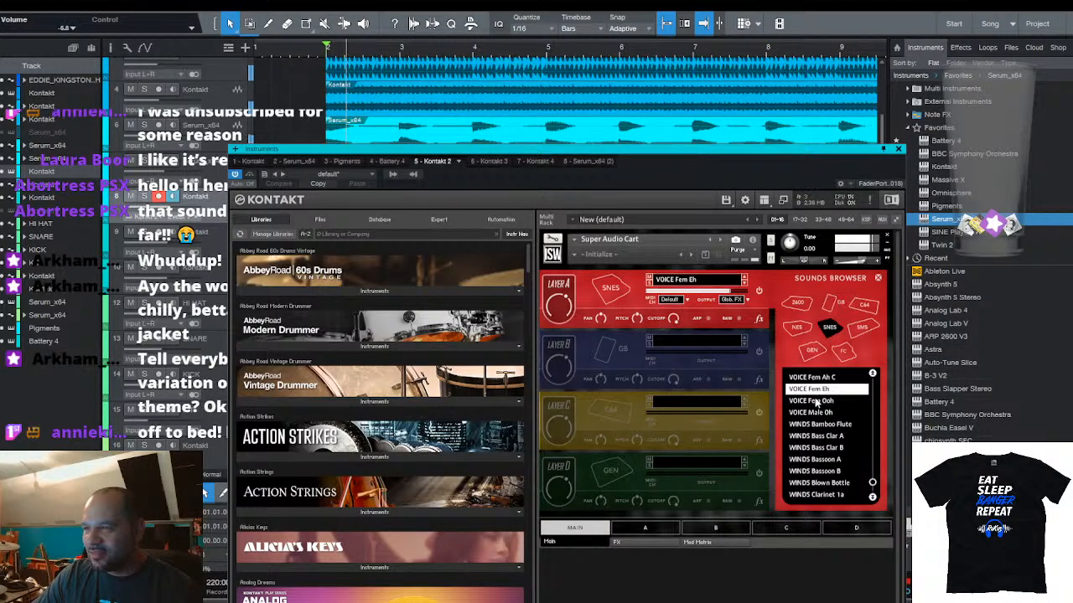
{"action": "left_click", "coordinate": [829, 400]}
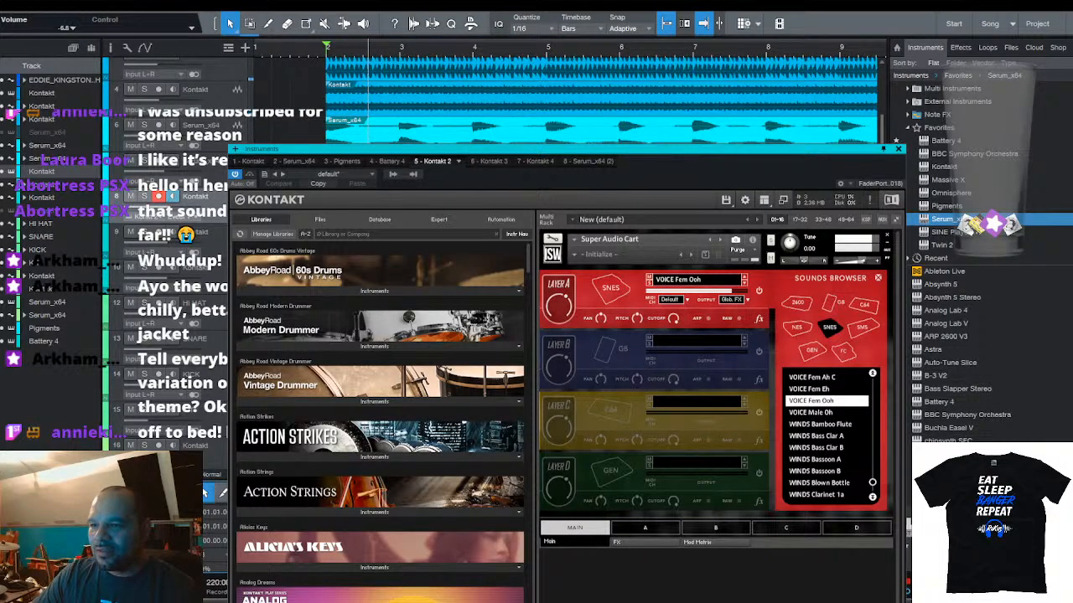
Reopen the note editor, delete the selected note and select all remaining notes of the Kontakt part
{"action": "key", "text": "F2"}
{"action": "key", "text": "Delete"}
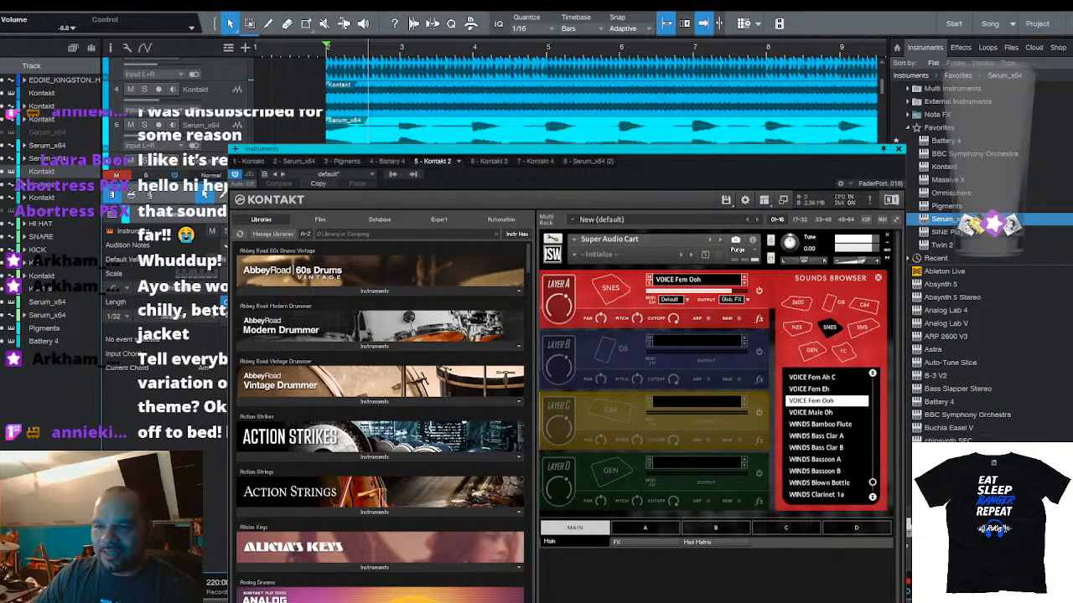
{"action": "key", "text": "ctrl+a"}
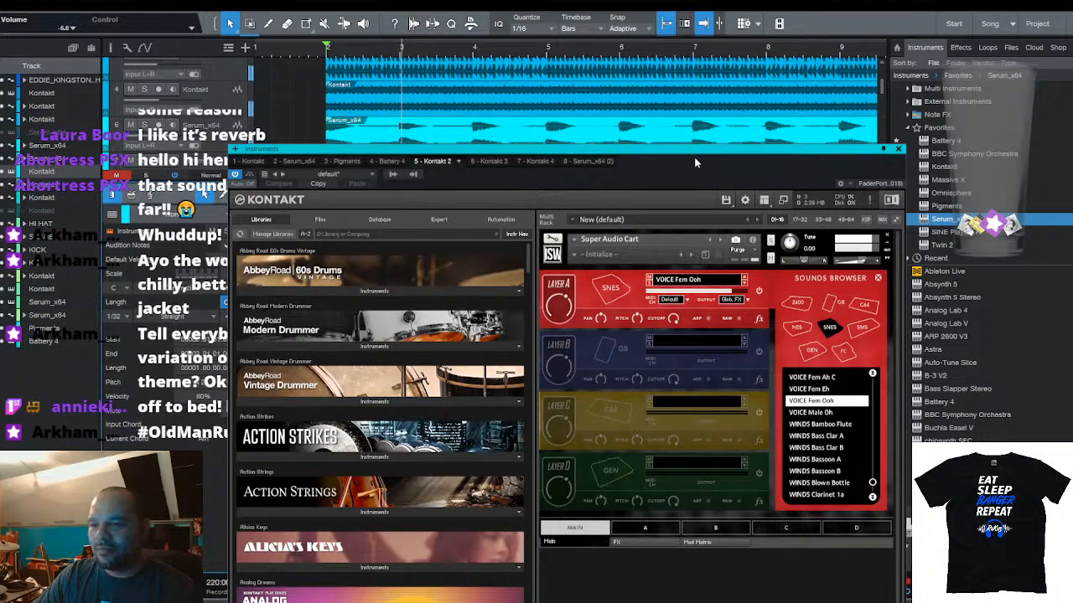
Audition VOICE Male Oh and the wind sounds from WINDS Bamboo Flute through WINDS Clarinet 1a in Layer A
{"action": "left_click", "coordinate": [806, 413]}
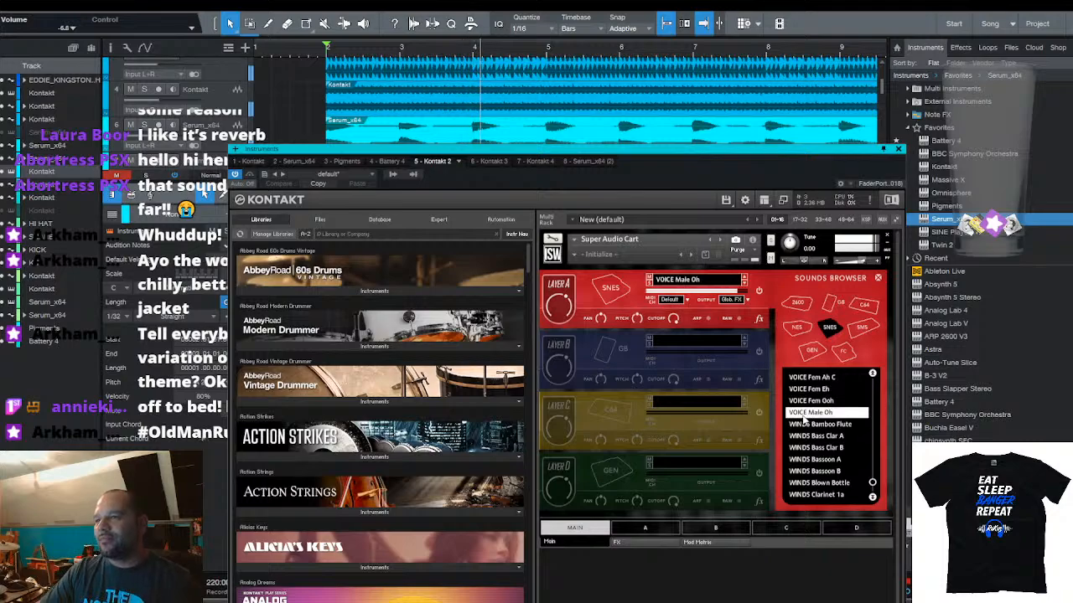
{"action": "left_click", "coordinate": [832, 425]}
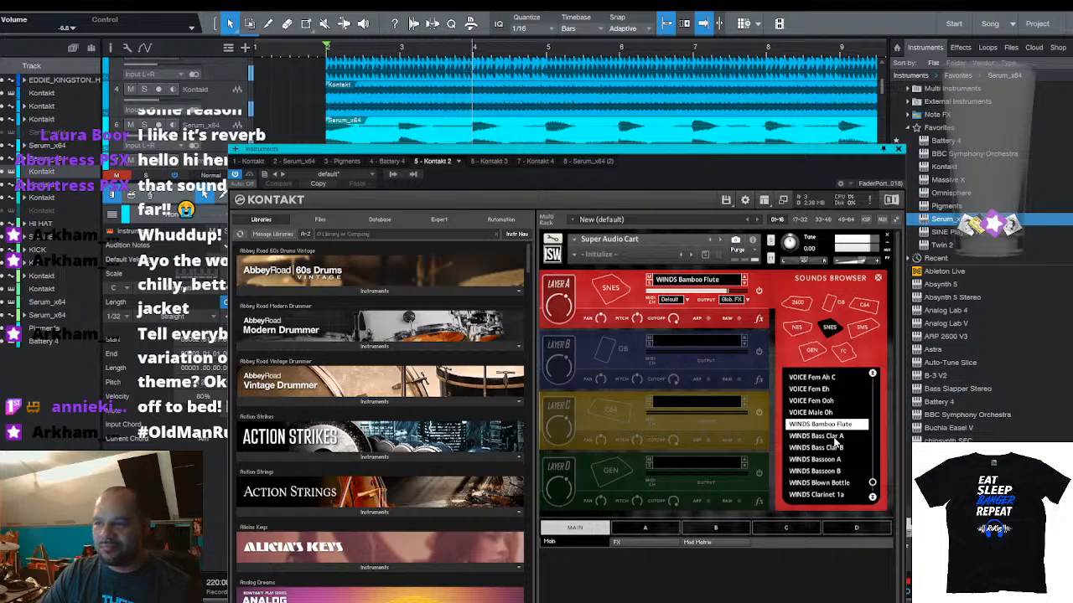
{"action": "left_click", "coordinate": [814, 436]}
{"action": "left_click", "coordinate": [832, 449]}
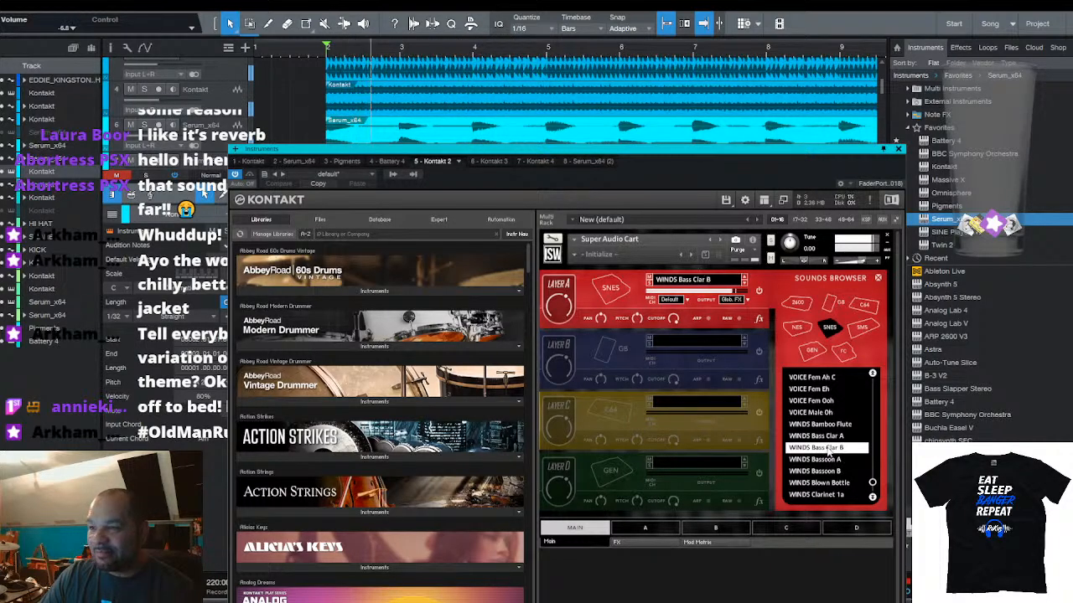
{"action": "left_click", "coordinate": [834, 459]}
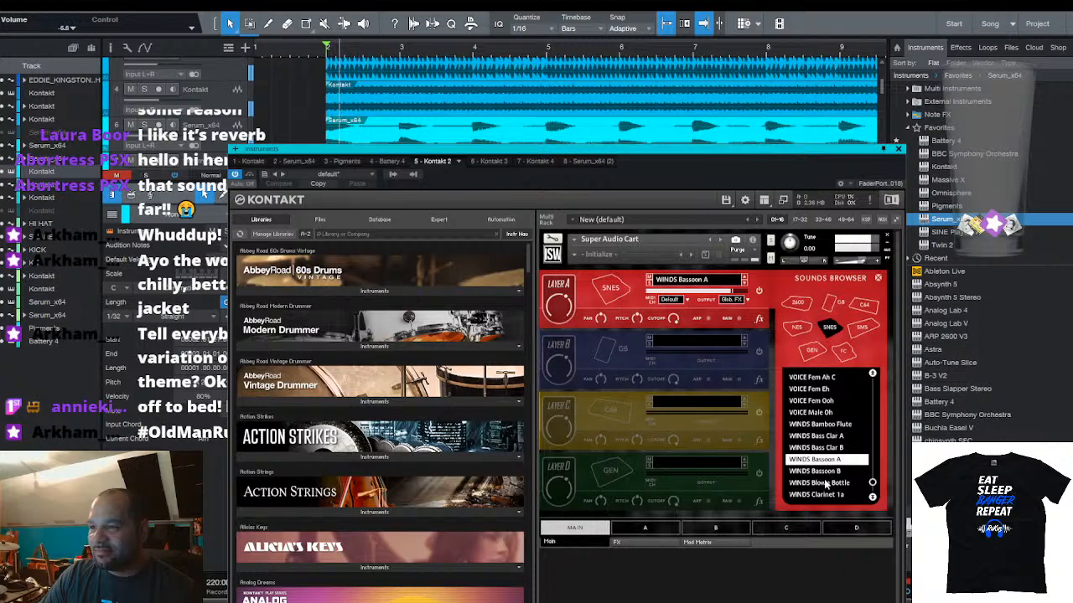
{"action": "left_click", "coordinate": [828, 472]}
{"action": "left_click", "coordinate": [833, 483]}
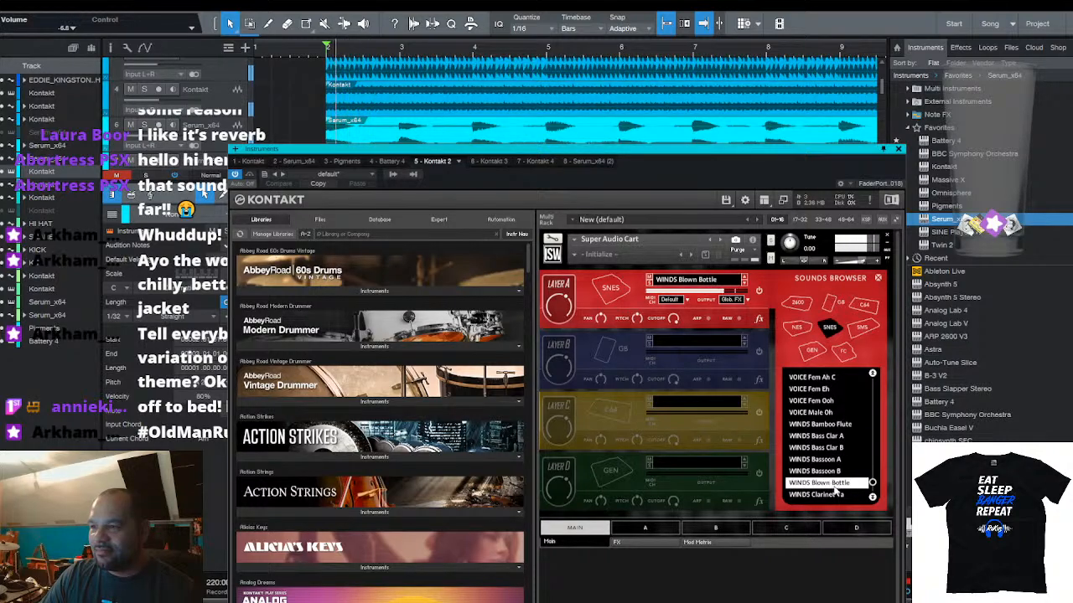
{"action": "left_click", "coordinate": [817, 496]}
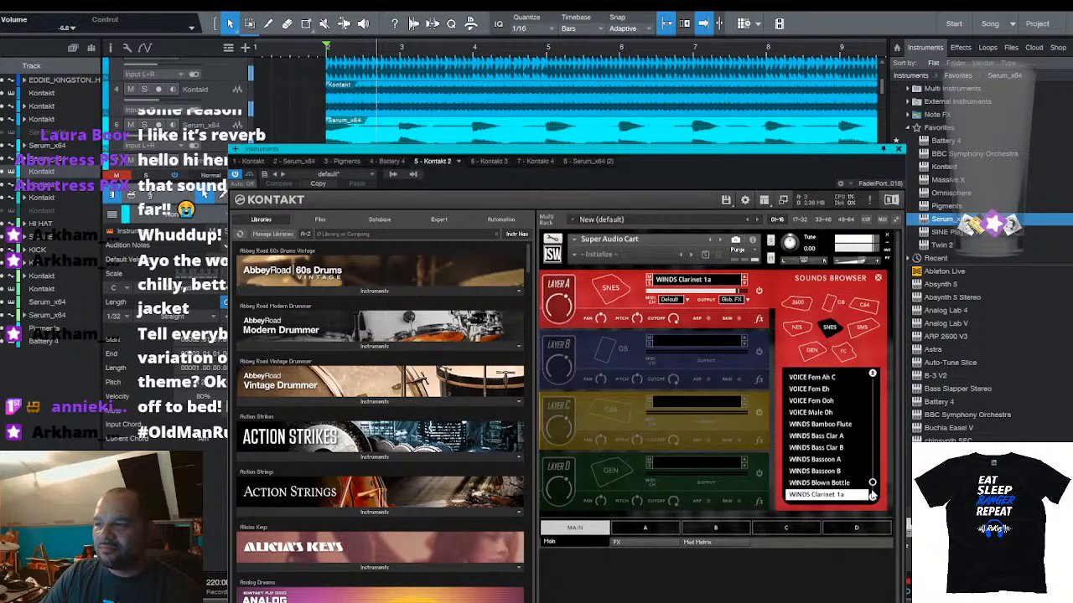
Audition the WINDS Clarinet 1b, Clarinet 2, English Horn A and English Horn B sounds in Layer A
{"action": "left_click", "coordinate": [871, 497]}
{"action": "left_click", "coordinate": [817, 388]}
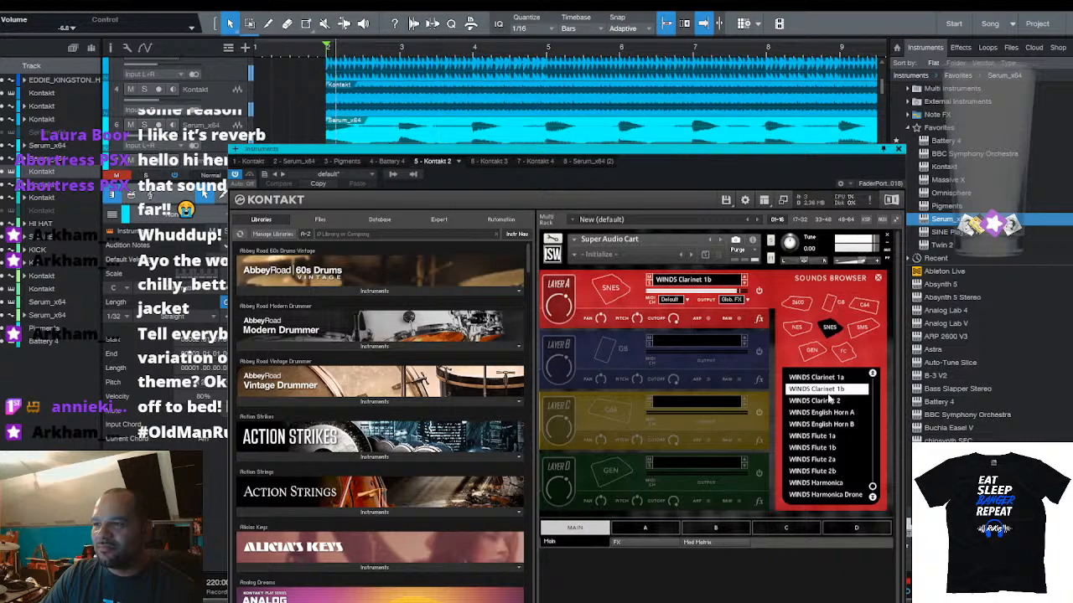
{"action": "left_click", "coordinate": [827, 401]}
{"action": "left_click", "coordinate": [830, 412]}
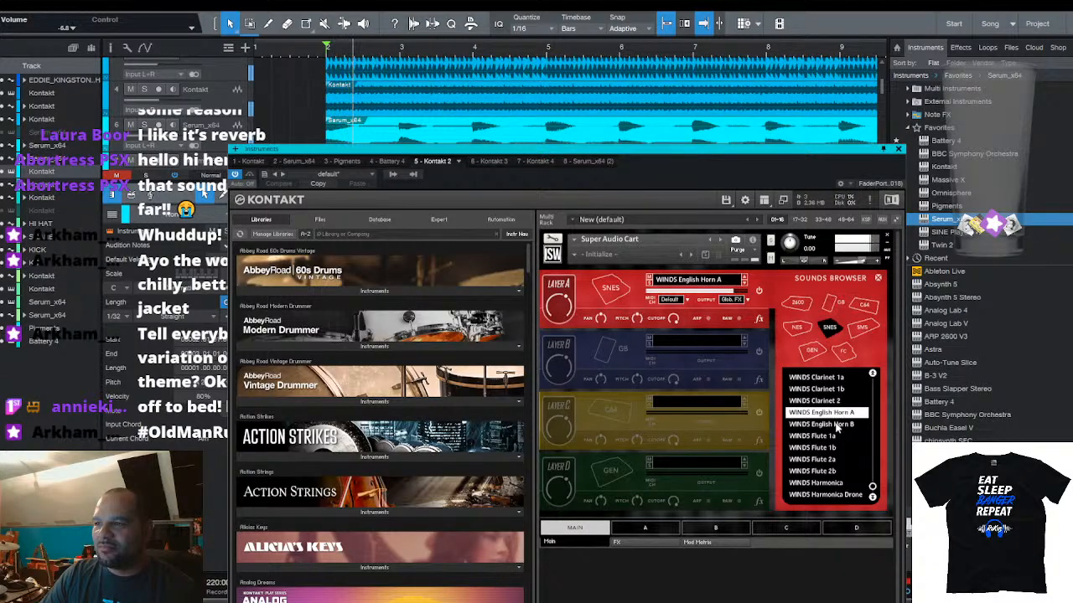
{"action": "left_click", "coordinate": [836, 425]}
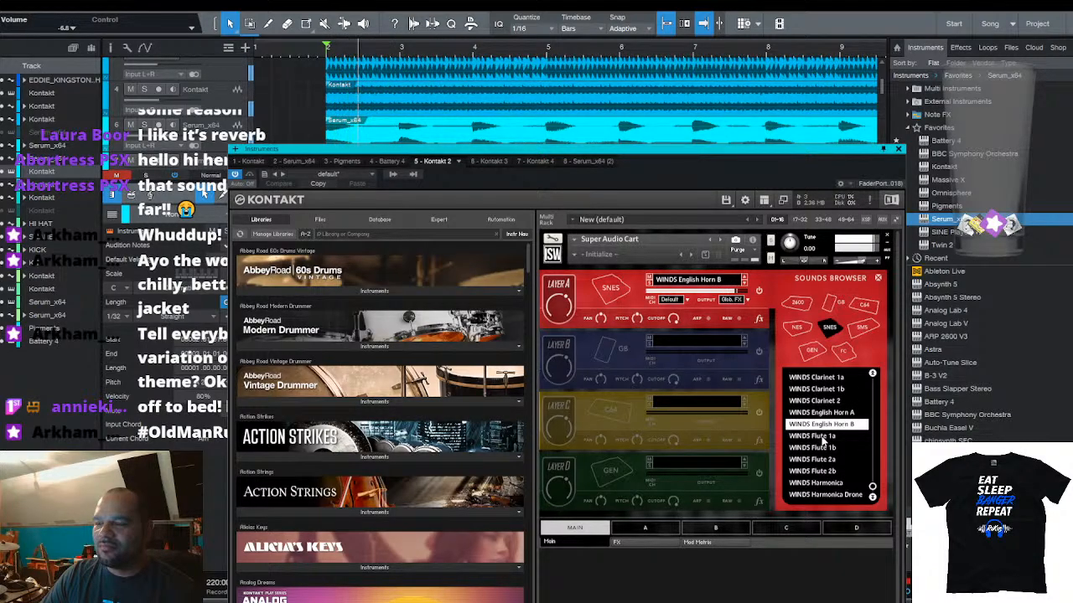
Audition the WINDS Flute 1a, 1b, 2a and 2b sounds and WINDS Harmonica in Layer A
{"action": "left_click", "coordinate": [822, 438]}
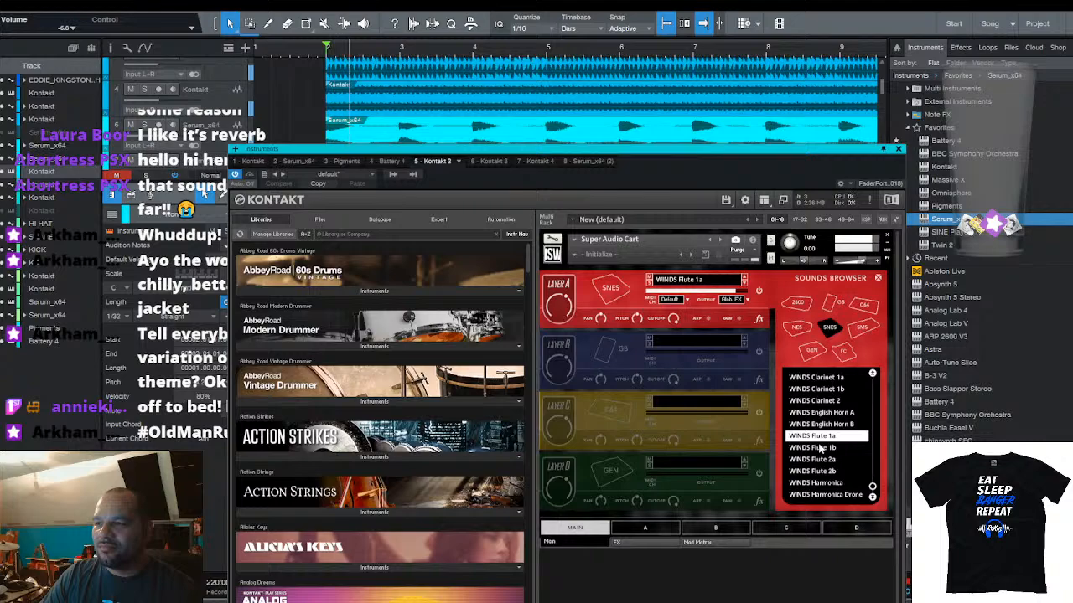
{"action": "left_click", "coordinate": [822, 449]}
{"action": "left_click", "coordinate": [825, 460]}
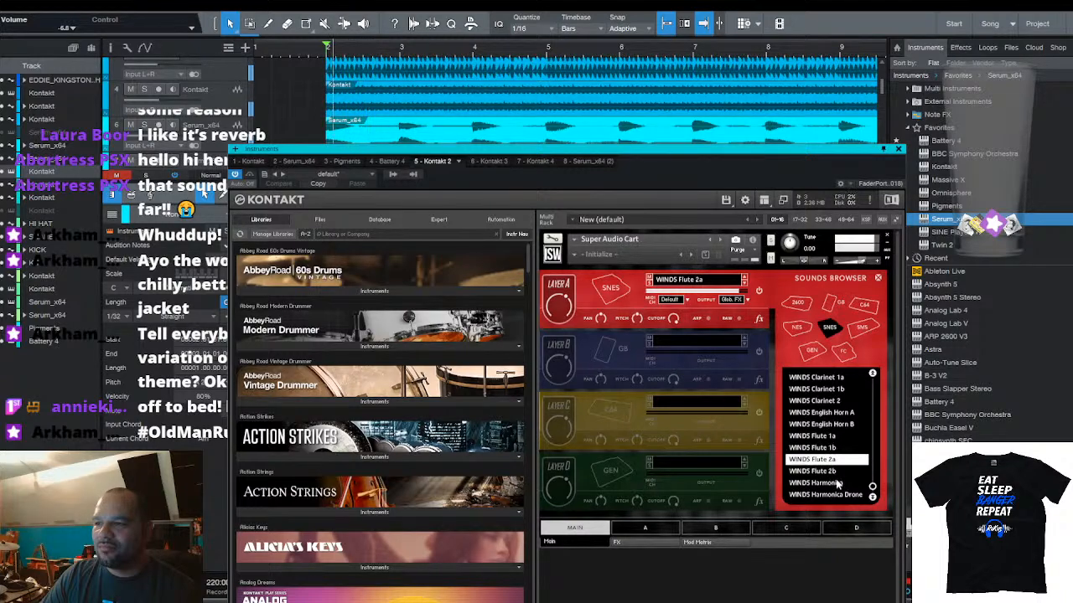
{"action": "left_click", "coordinate": [821, 472]}
{"action": "left_click", "coordinate": [834, 483]}
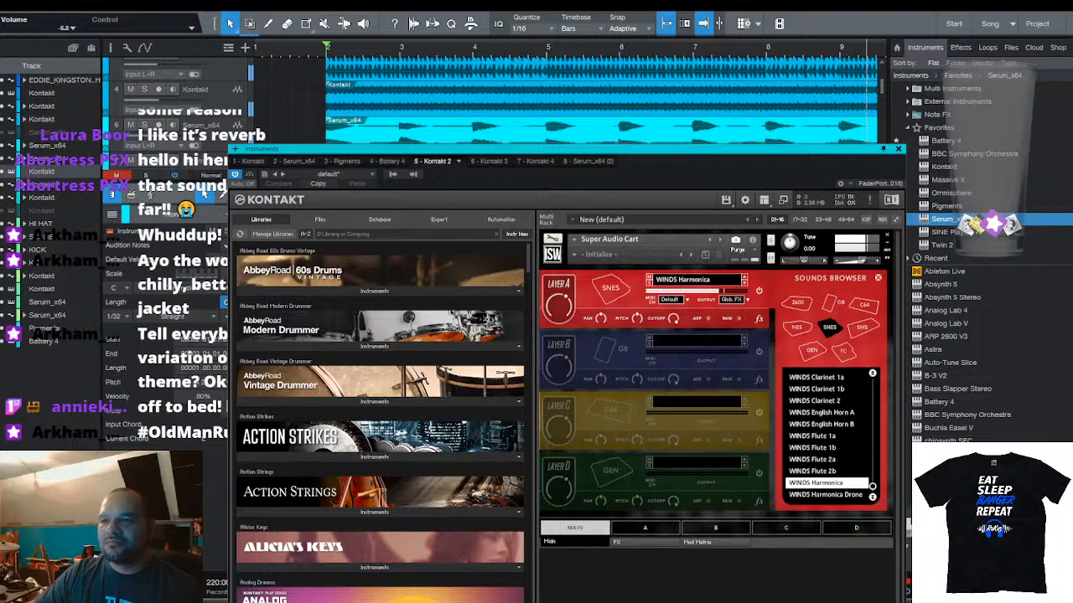
Reduce the note editor's height and look over the arrangement's tracks during playback
{"action": "key", "text": "ctrl+a"}
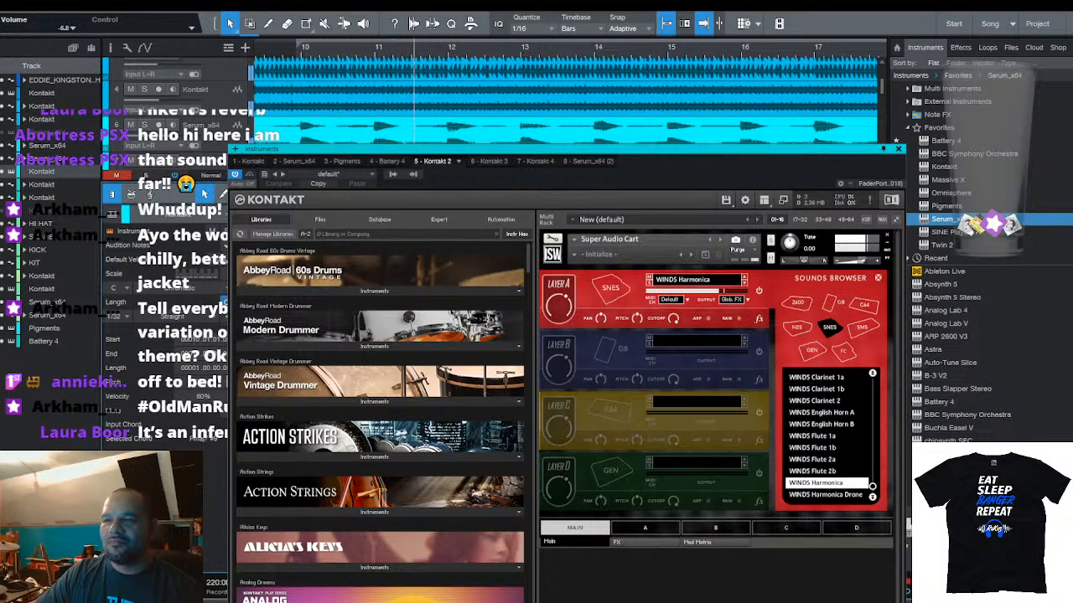
{"action": "left_click_drag", "start_coordinate": [167, 183], "coordinate": [168, 482]}
{"action": "scroll", "coordinate": [168, 335], "scroll_direction": "down", "scroll_amount": 3}
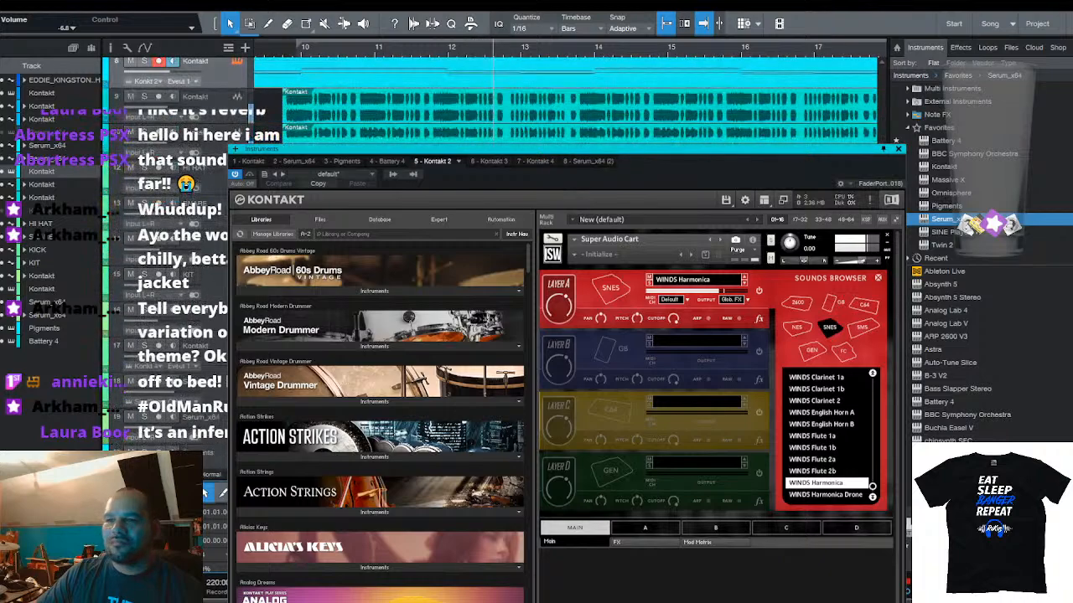
{"action": "scroll", "coordinate": [168, 210], "scroll_direction": "up", "scroll_amount": 4}
{"action": "scroll", "coordinate": [168, 210], "scroll_direction": "up", "scroll_amount": 3}
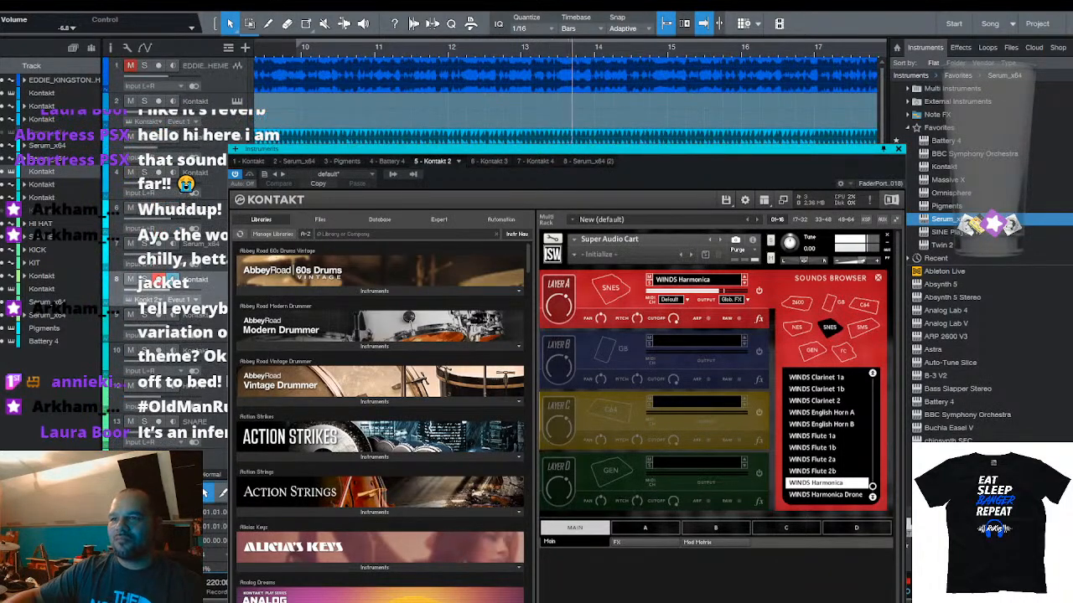
{"action": "scroll", "coordinate": [168, 251], "scroll_direction": "down", "scroll_amount": 5}
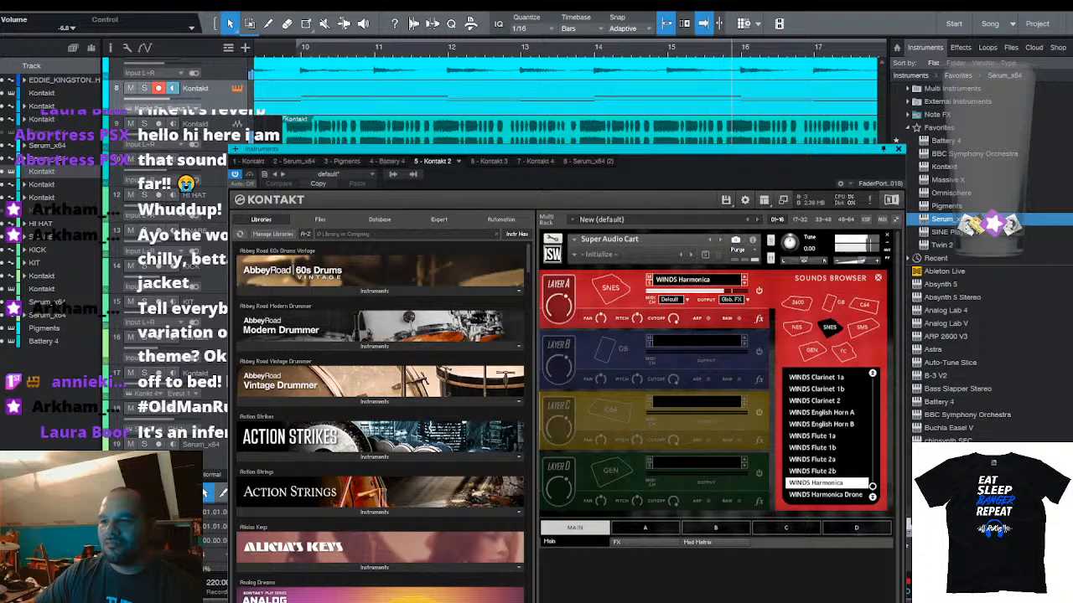
{"action": "scroll", "coordinate": [595, 52], "scroll_direction": "down", "scroll_amount": 5}
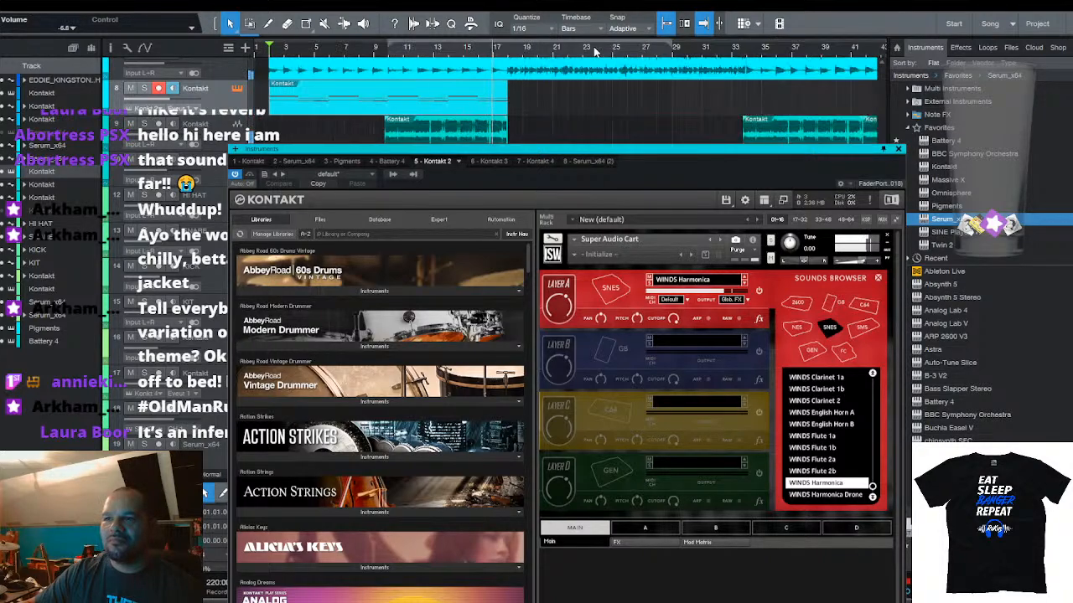
{"action": "scroll", "coordinate": [592, 101], "scroll_direction": "up", "scroll_amount": 3}
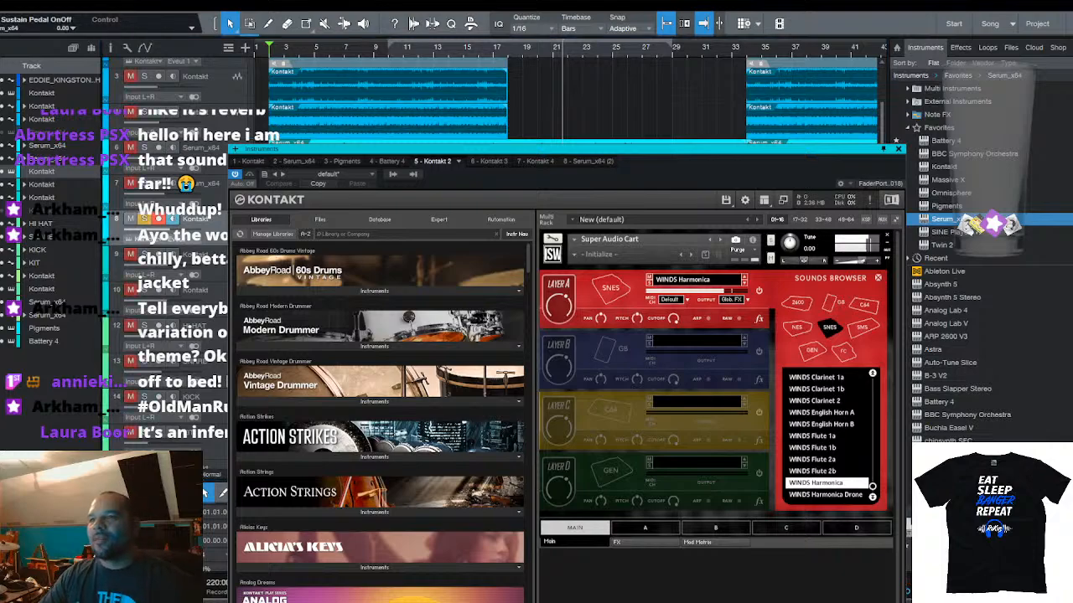
Try bouncing the Kontakt Super Audio Cart part to a new audio track and play the opening section, then undo the bounce
{"action": "key", "text": "d"}
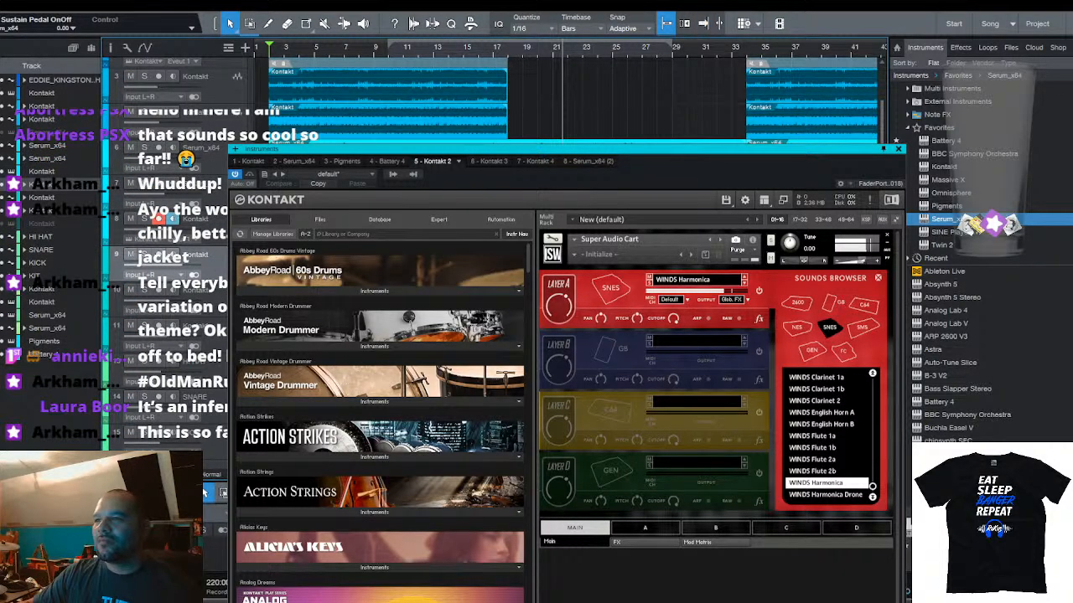
{"action": "key", "text": "space"}
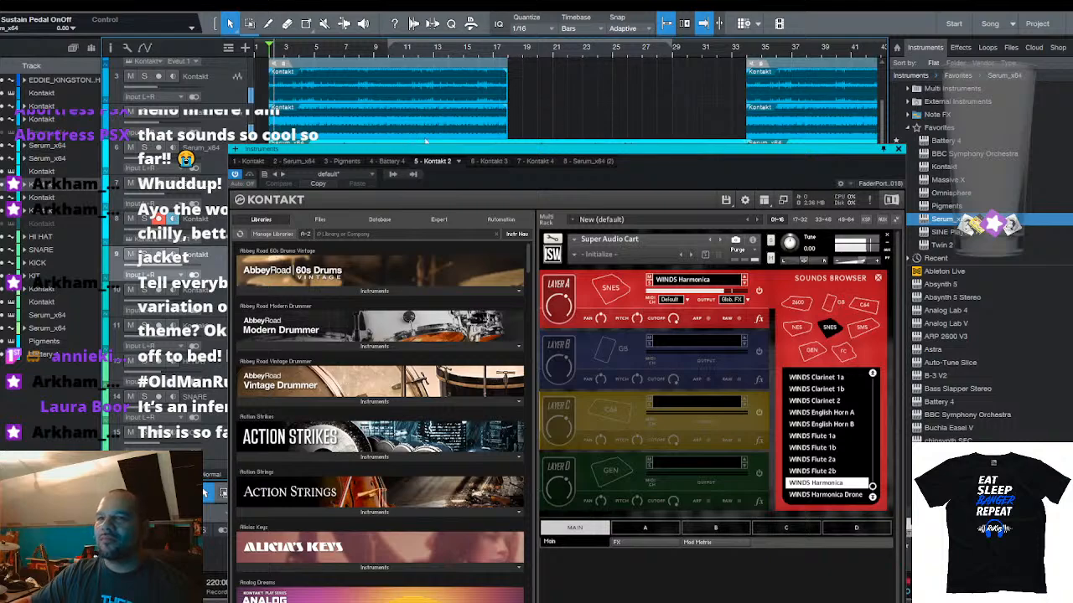
{"action": "key", "text": "space"}
{"action": "key", "text": "space"}
{"action": "left_click_drag", "start_coordinate": [278, 52], "coordinate": [350, 125]}
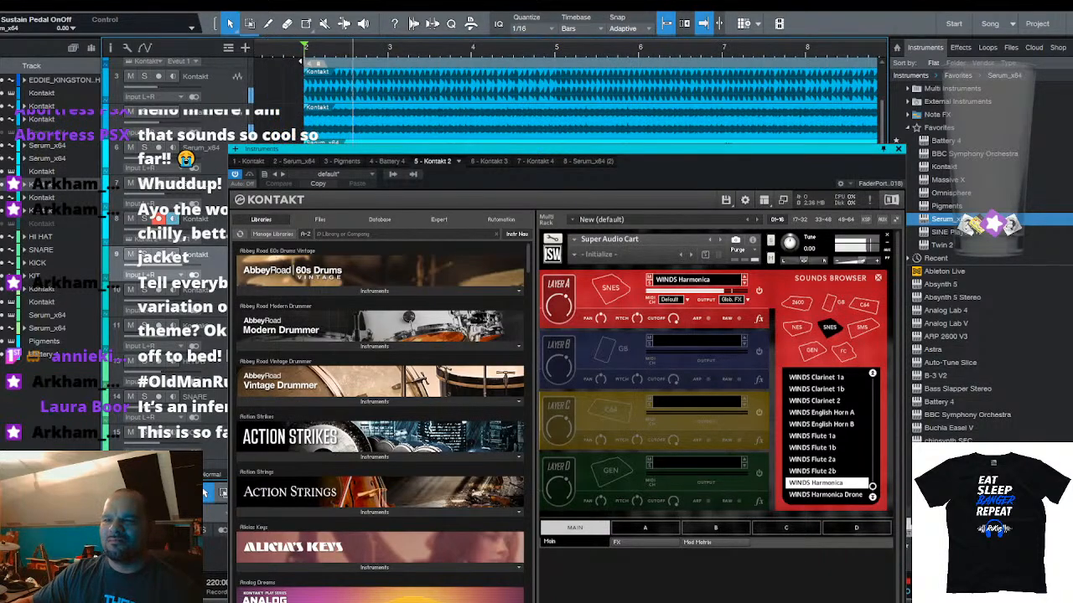
{"action": "key", "text": "space"}
{"action": "left_click_drag", "start_coordinate": [381, 54], "coordinate": [381, 25]}
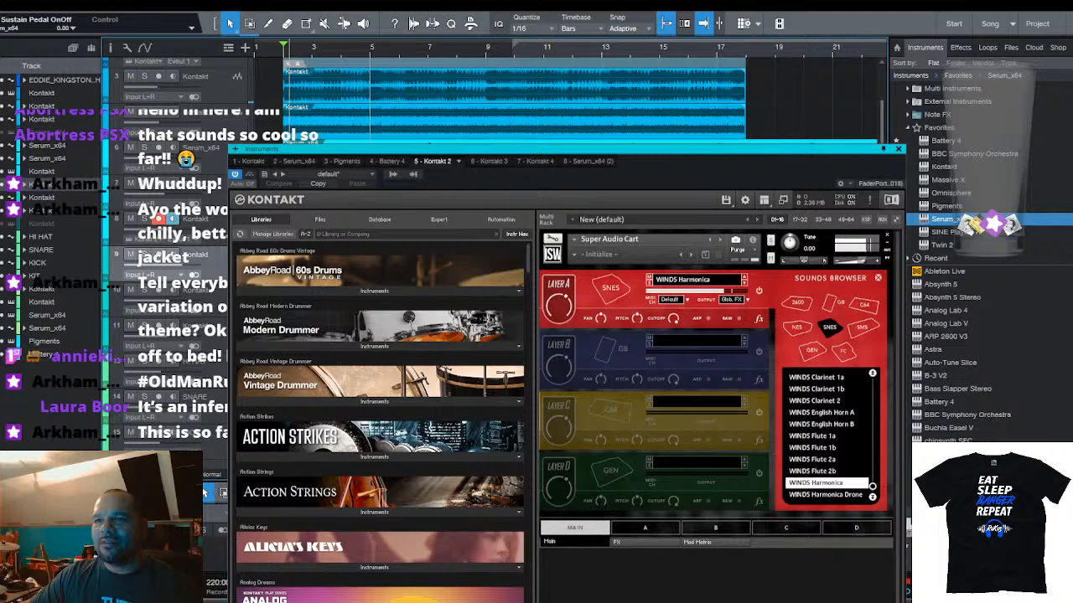
{"action": "key", "text": "ctrl+z"}
{"action": "key", "text": "space"}
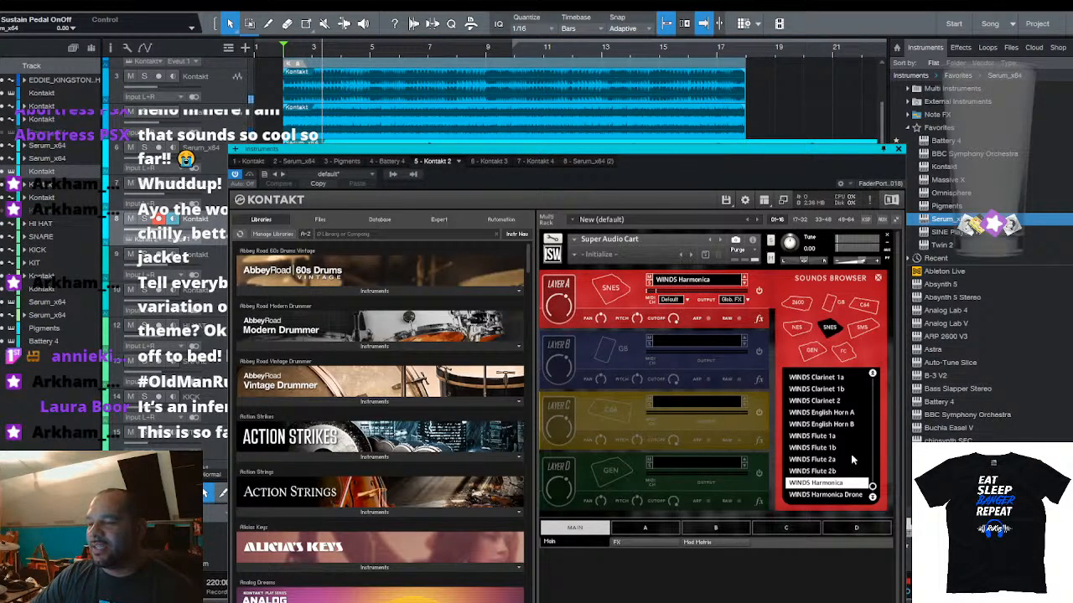
Audition WINDS Flute 2b, then the GEN sounds KEYS Speedy1, Speedy2 Clav, Speedy3 and Speedy3 Organ in Layer A
{"action": "left_click", "coordinate": [830, 471]}
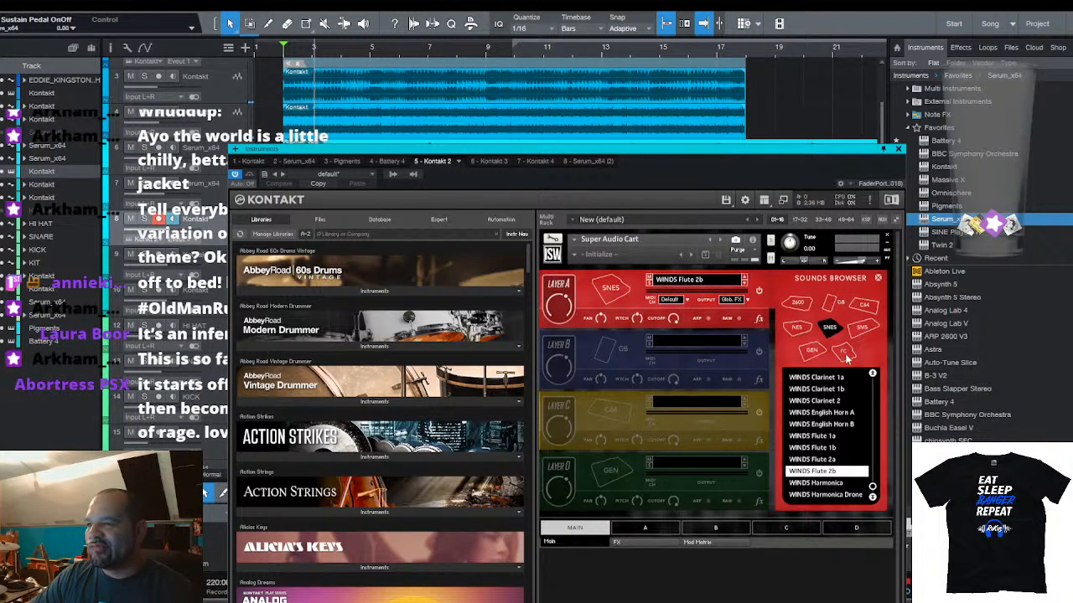
{"action": "left_click", "coordinate": [812, 352]}
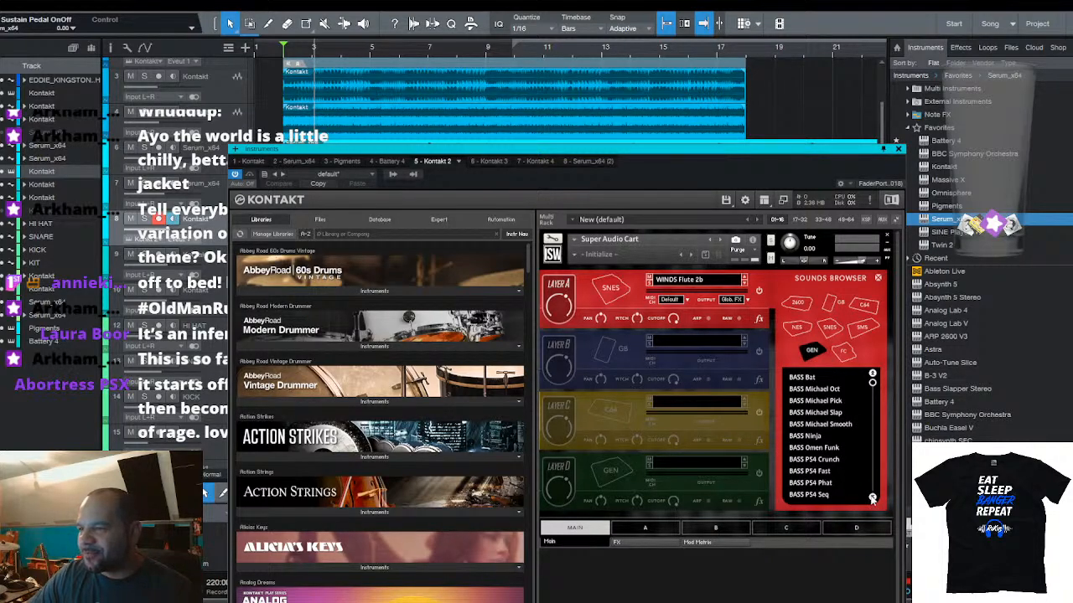
{"action": "scroll", "coordinate": [872, 498], "scroll_direction": "down", "scroll_amount": 10}
{"action": "scroll", "coordinate": [872, 500], "scroll_direction": "down", "scroll_amount": 10}
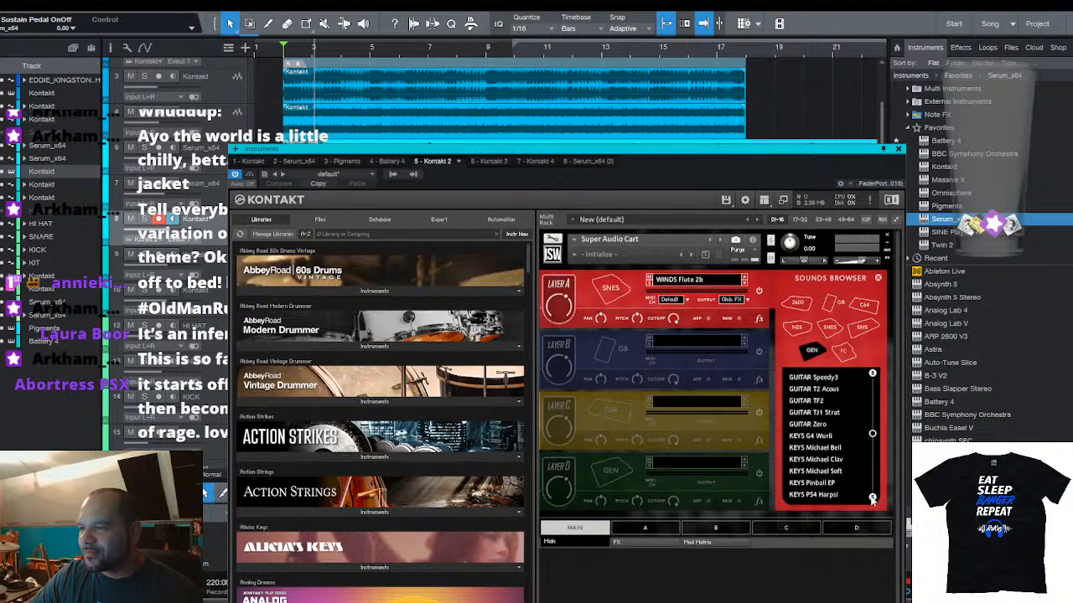
{"action": "left_click", "coordinate": [817, 415]}
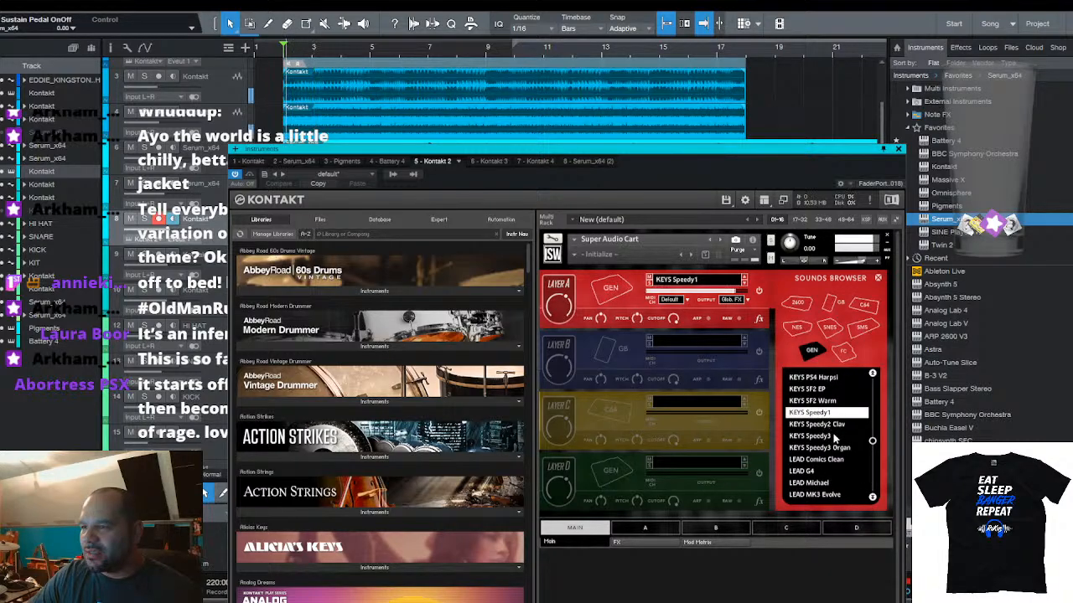
{"action": "left_click", "coordinate": [817, 426]}
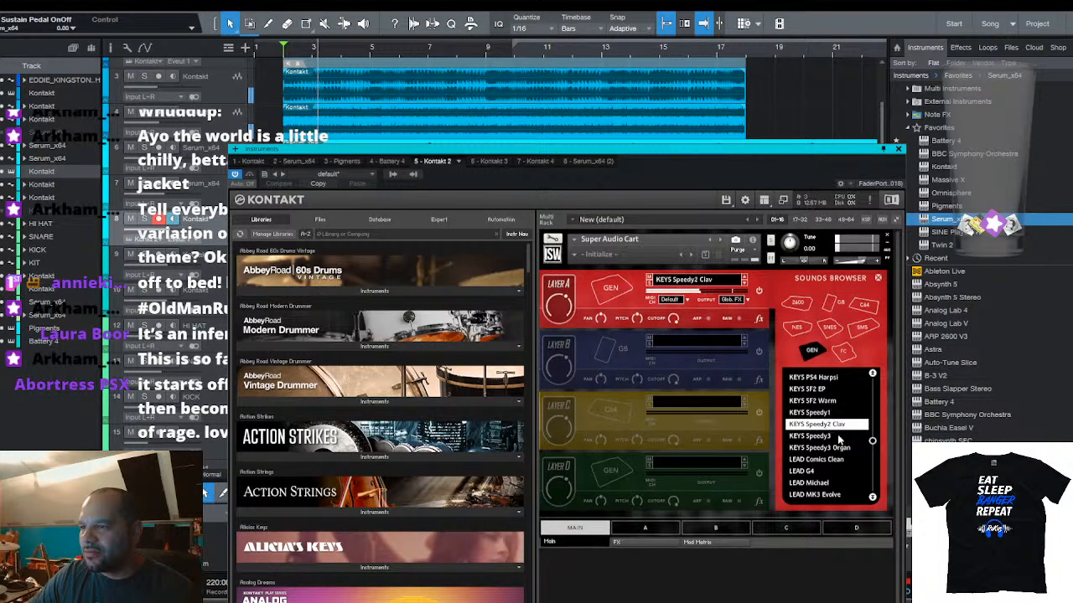
{"action": "left_click", "coordinate": [818, 437]}
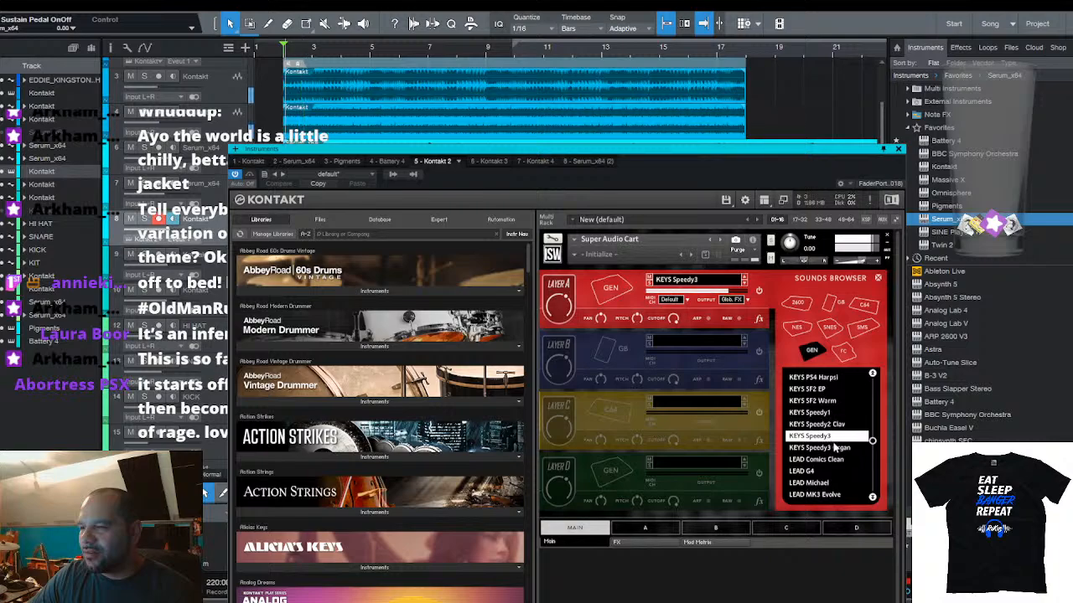
{"action": "left_click", "coordinate": [834, 449]}
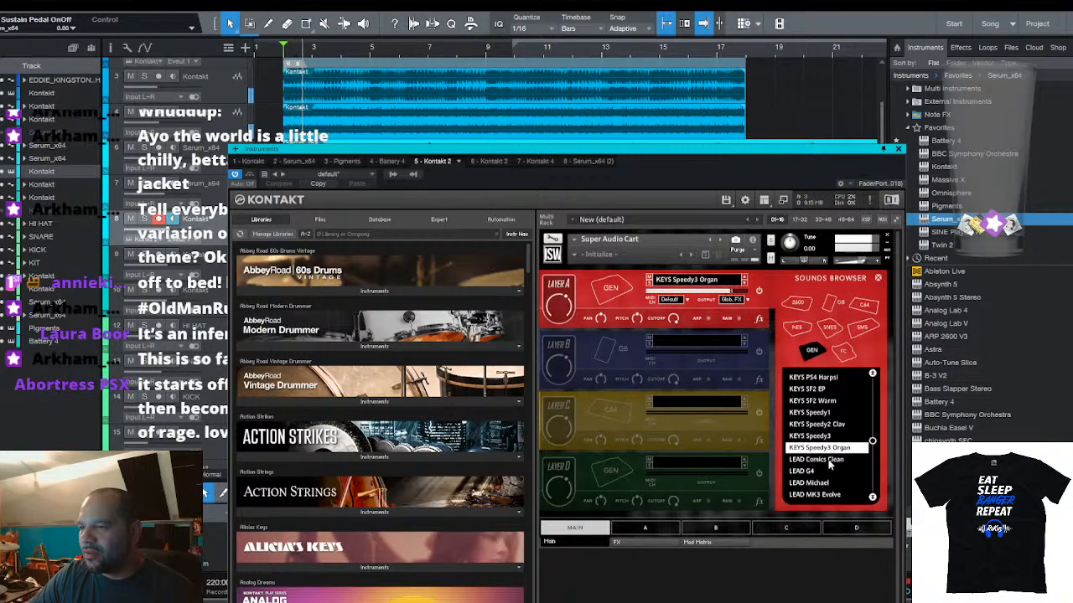
Audition the GEN sounds LEAD Comics Clean, KEYS SF2 EP, KEYS PS4 Harpsi and KEYS SF2 Warm in Layer A
{"action": "left_click", "coordinate": [834, 460]}
{"action": "left_click", "coordinate": [817, 390]}
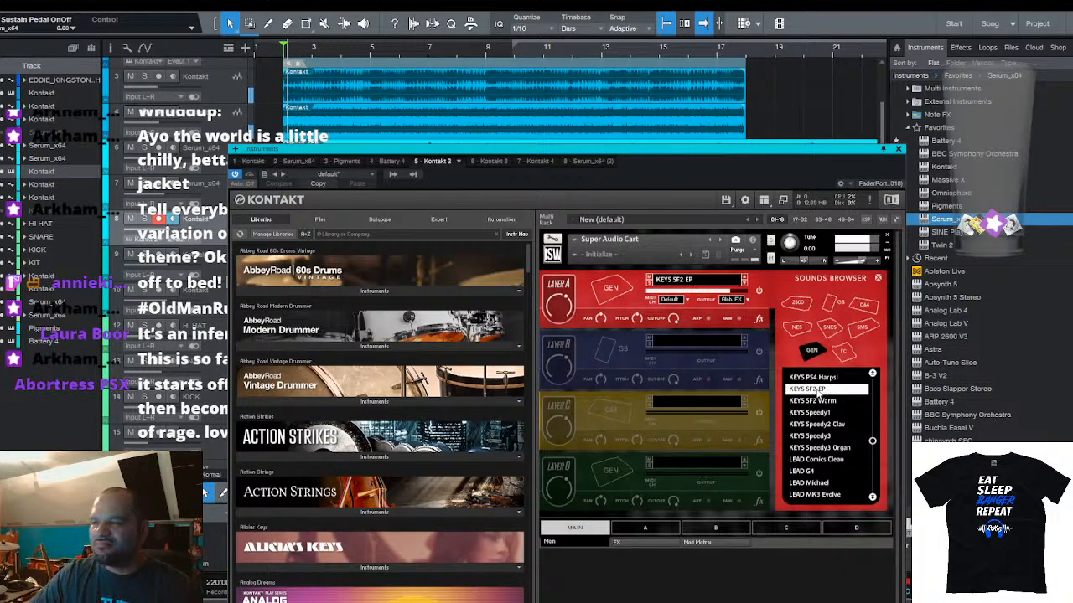
{"action": "left_click", "coordinate": [813, 377]}
{"action": "left_click", "coordinate": [818, 401]}
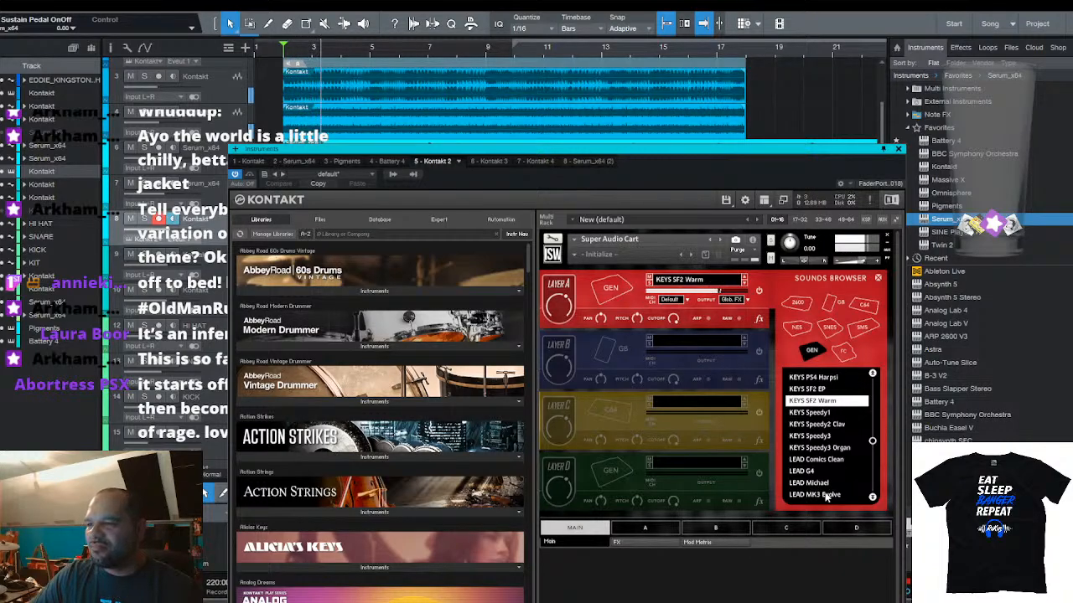
Load LEAD MK3 Evolve in Layer A and bounce the Kontakt Super Audio Cart part to a new audio track
{"action": "left_click", "coordinate": [872, 497]}
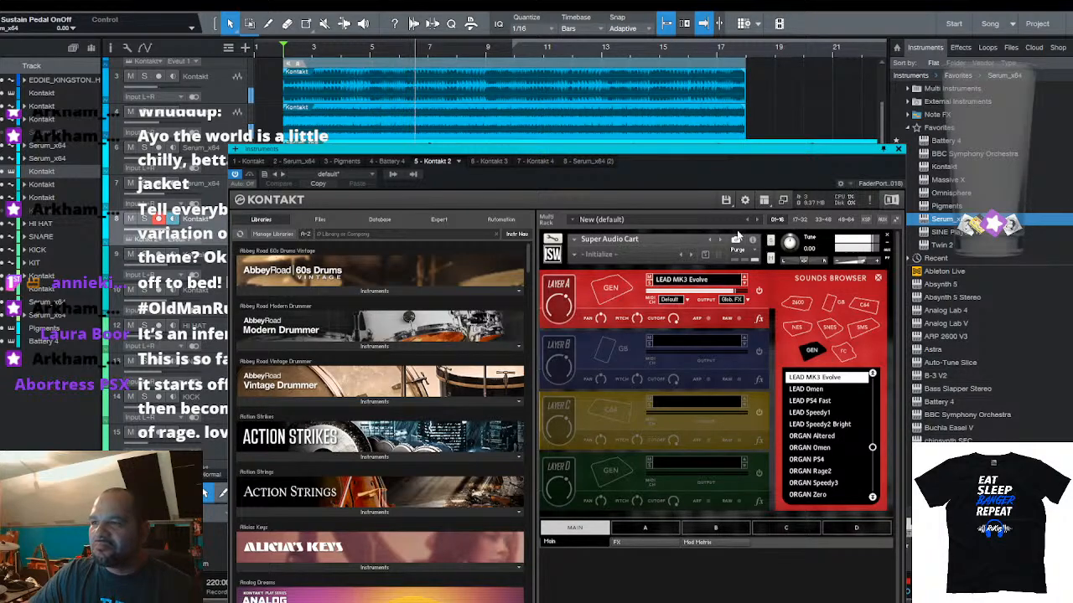
{"action": "scroll", "coordinate": [564, 53], "scroll_direction": "down", "scroll_amount": 5}
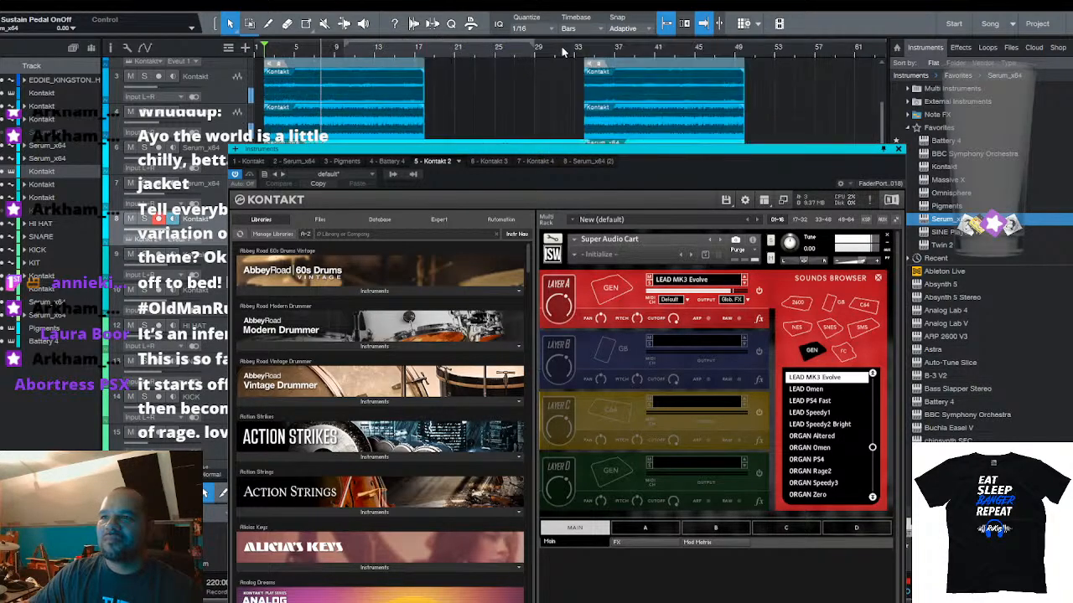
{"action": "key", "text": "space"}
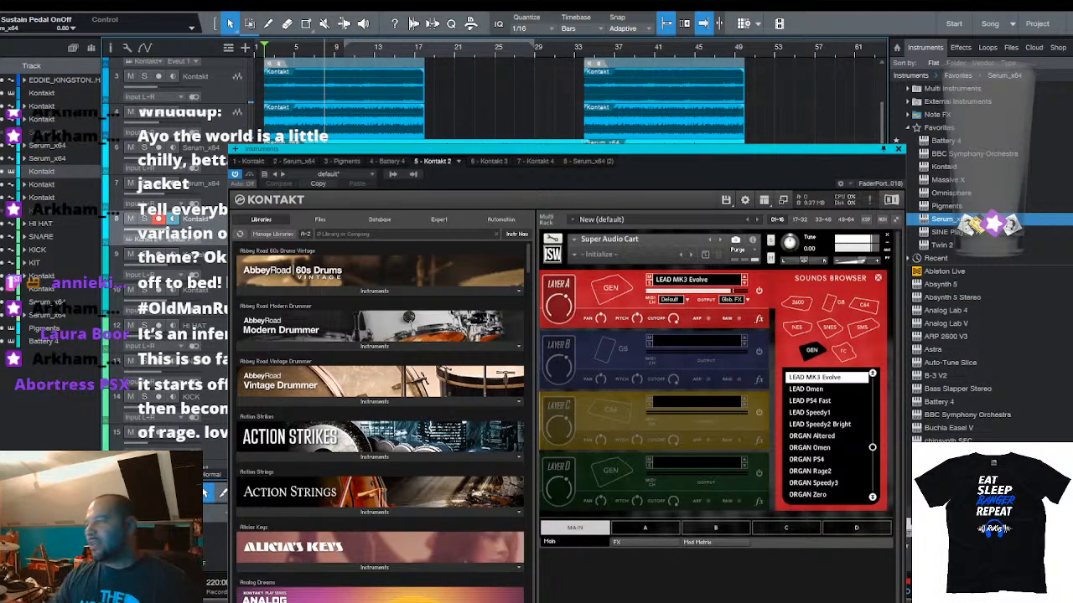
{"action": "key", "text": "Down"}
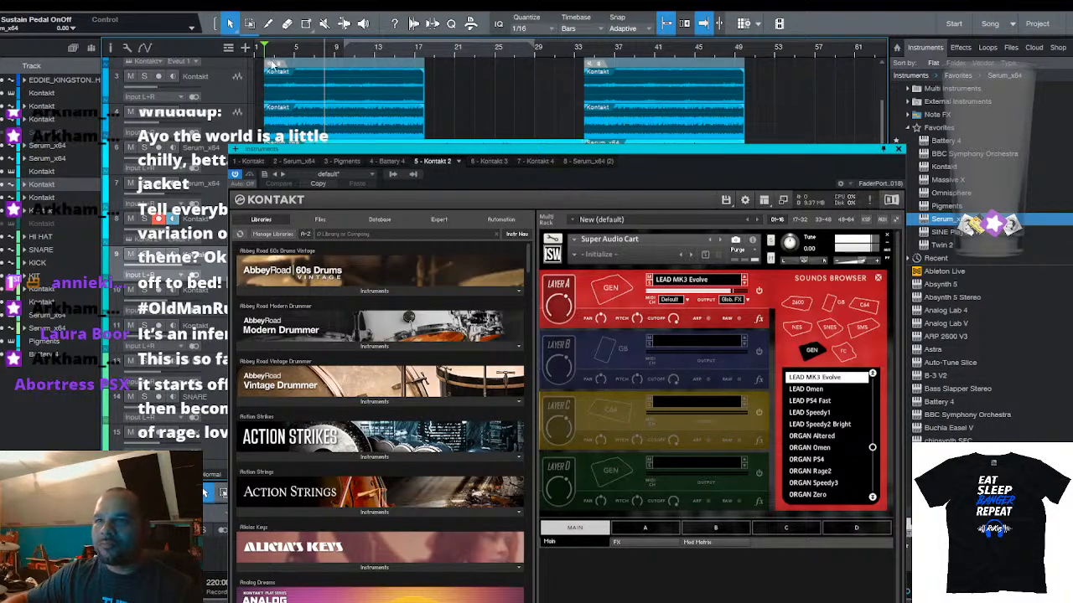
Play the opening section and set the volume of the new Kontakt track to -9.8
{"action": "scroll", "coordinate": [284, 51], "scroll_direction": "up", "scroll_amount": 4}
{"action": "left_click_drag", "start_coordinate": [346, 51], "coordinate": [383, 51]}
{"action": "key", "text": "space"}
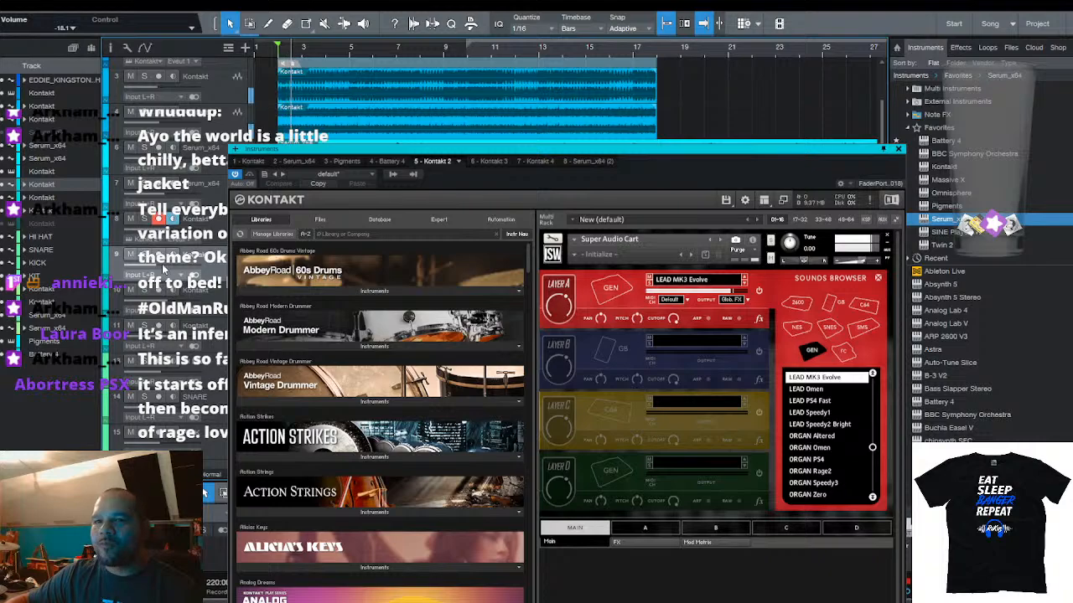
{"action": "scroll", "coordinate": [365, 53], "scroll_direction": "down", "scroll_amount": 3}
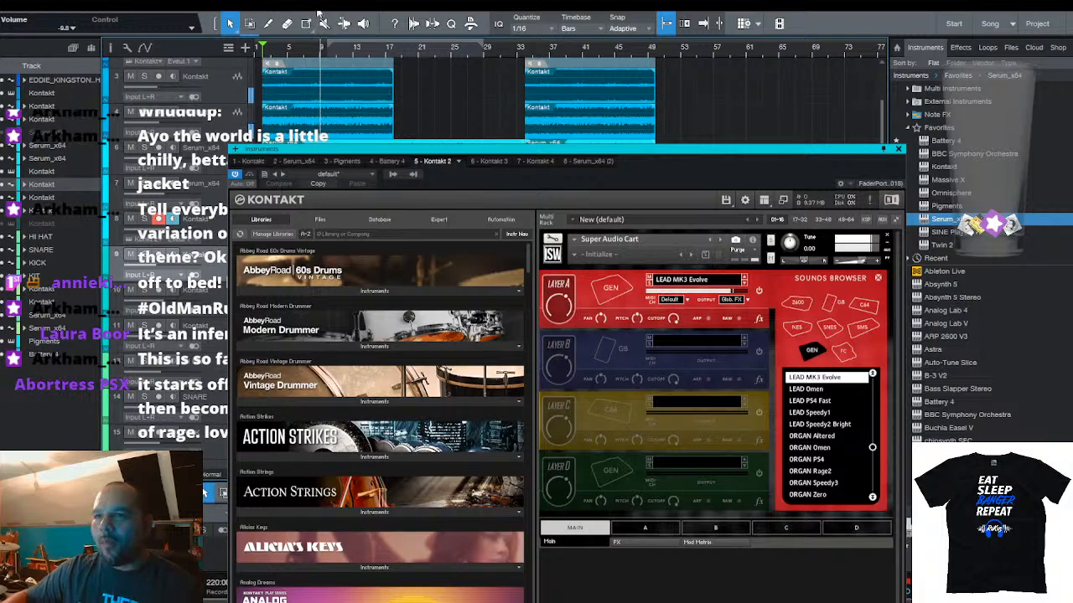
{"action": "left_click_drag", "start_coordinate": [317, 49], "coordinate": [364, 103]}
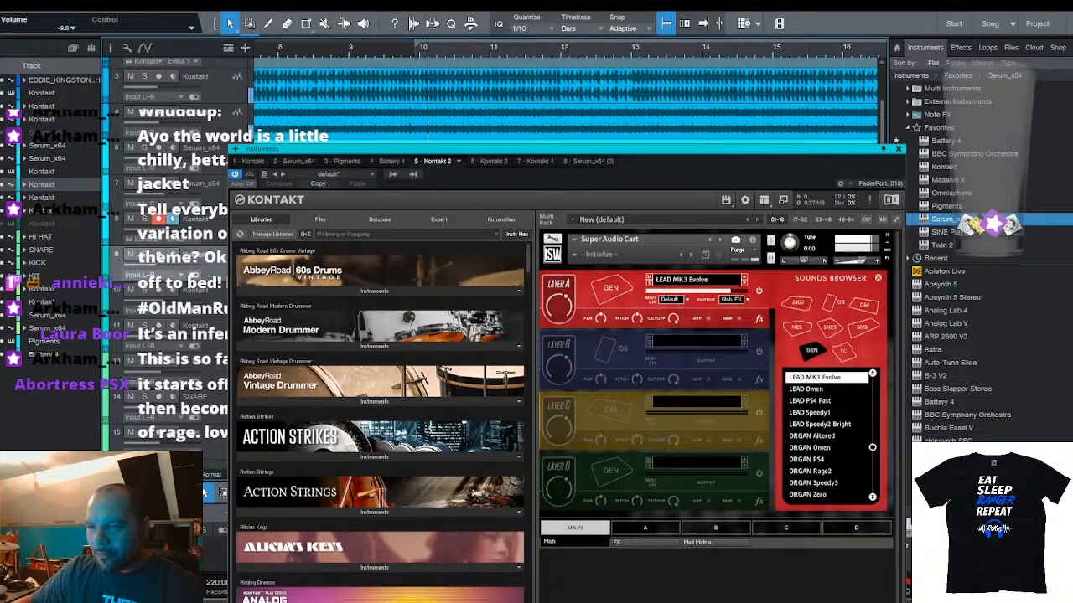
{"action": "scroll", "coordinate": [452, 50], "scroll_direction": "down", "scroll_amount": 3}
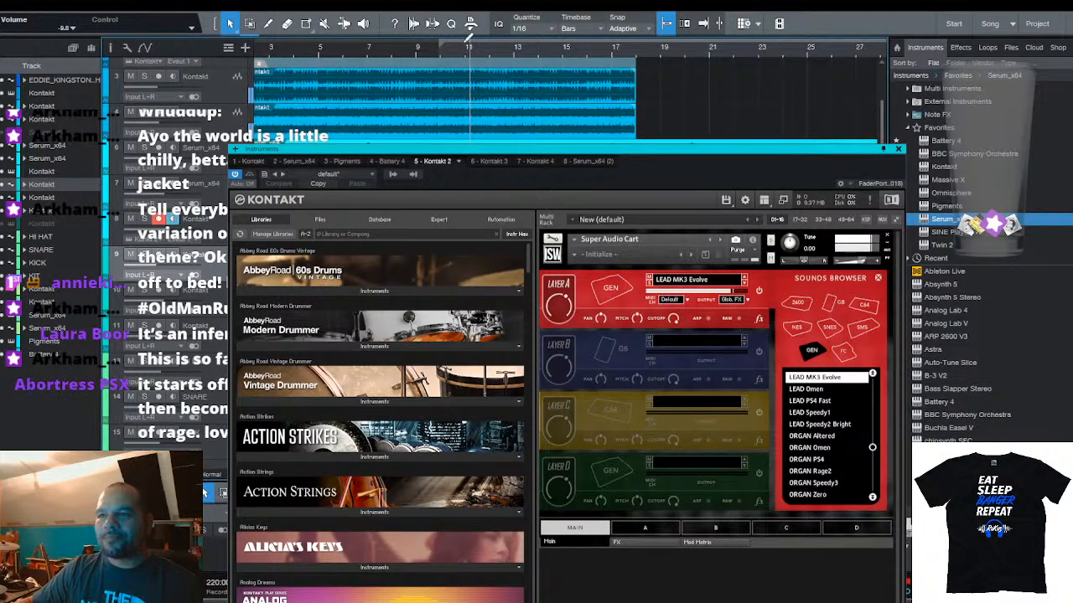
{"action": "scroll", "coordinate": [470, 42], "scroll_direction": "down", "scroll_amount": 2}
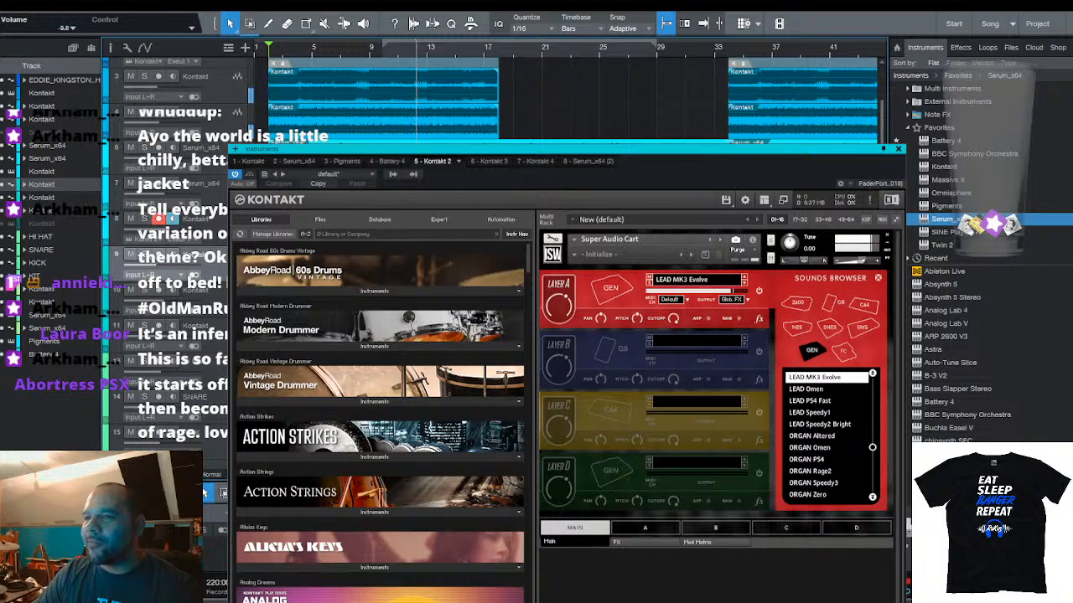
Play the opening section and set the volume of an upper Kontakt audio track to -17.6
{"action": "scroll", "coordinate": [572, 100], "scroll_direction": "down", "scroll_amount": 3}
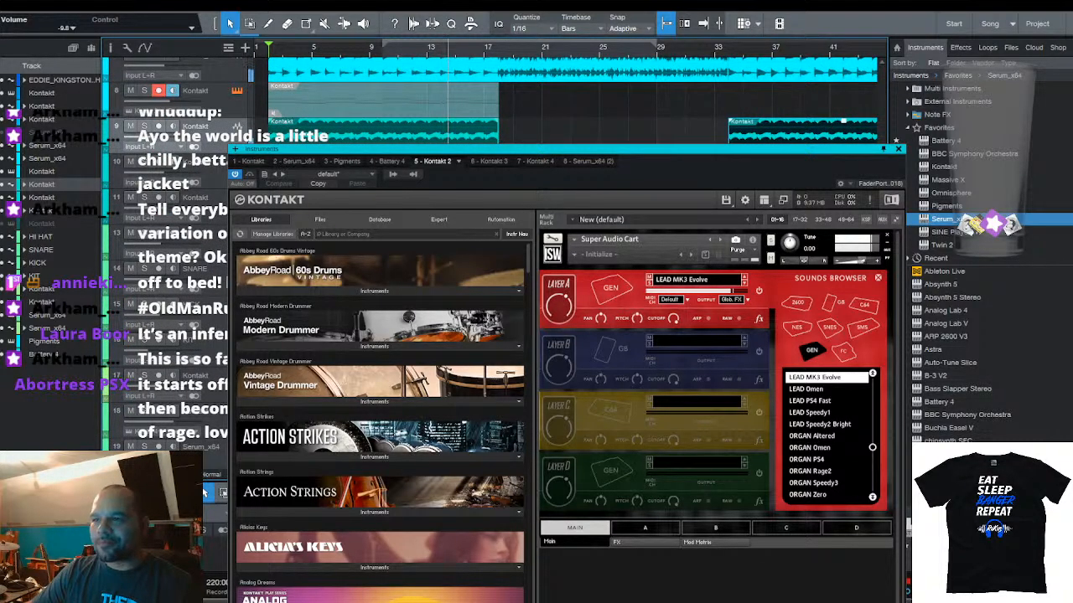
{"action": "scroll", "coordinate": [204, 492], "scroll_direction": "up", "scroll_amount": 6}
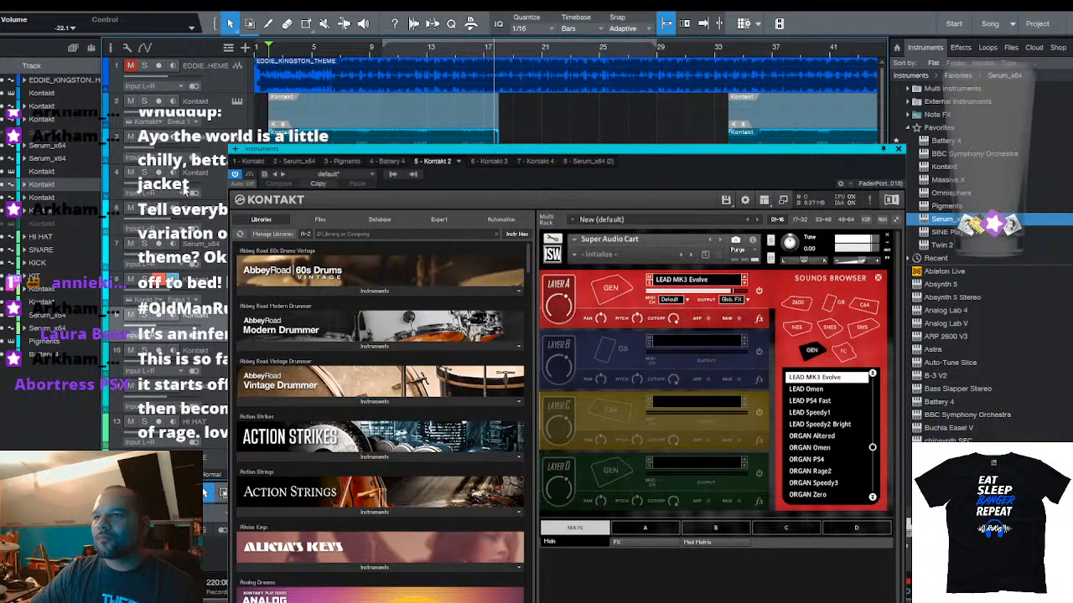
{"action": "scroll", "coordinate": [184, 191], "scroll_direction": "down", "scroll_amount": 2}
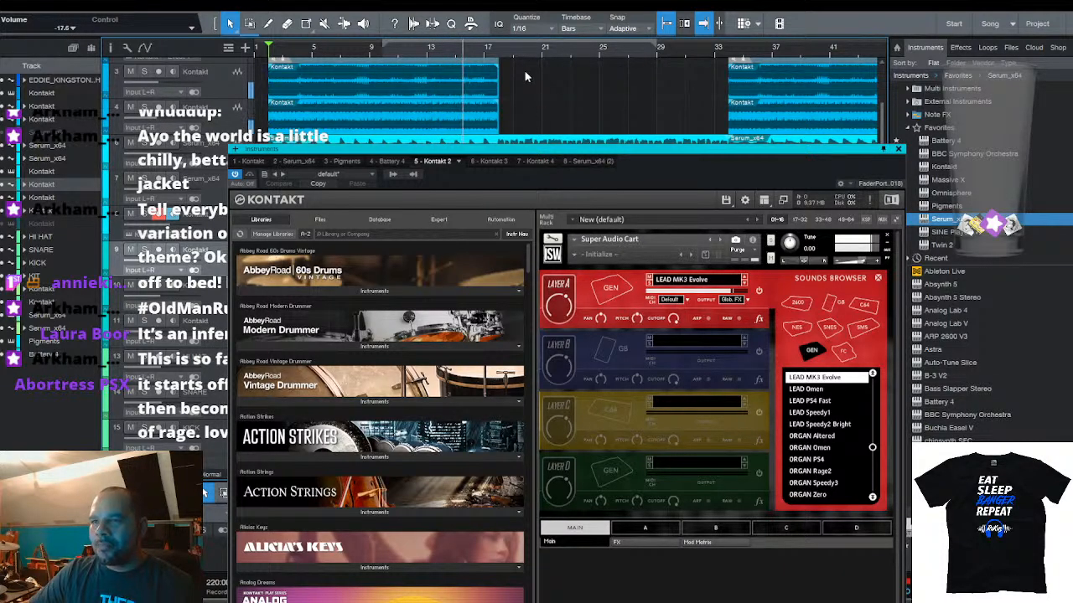
{"action": "scroll", "coordinate": [539, 53], "scroll_direction": "down", "scroll_amount": 3}
{"action": "scroll", "coordinate": [528, 87], "scroll_direction": "down", "scroll_amount": 4}
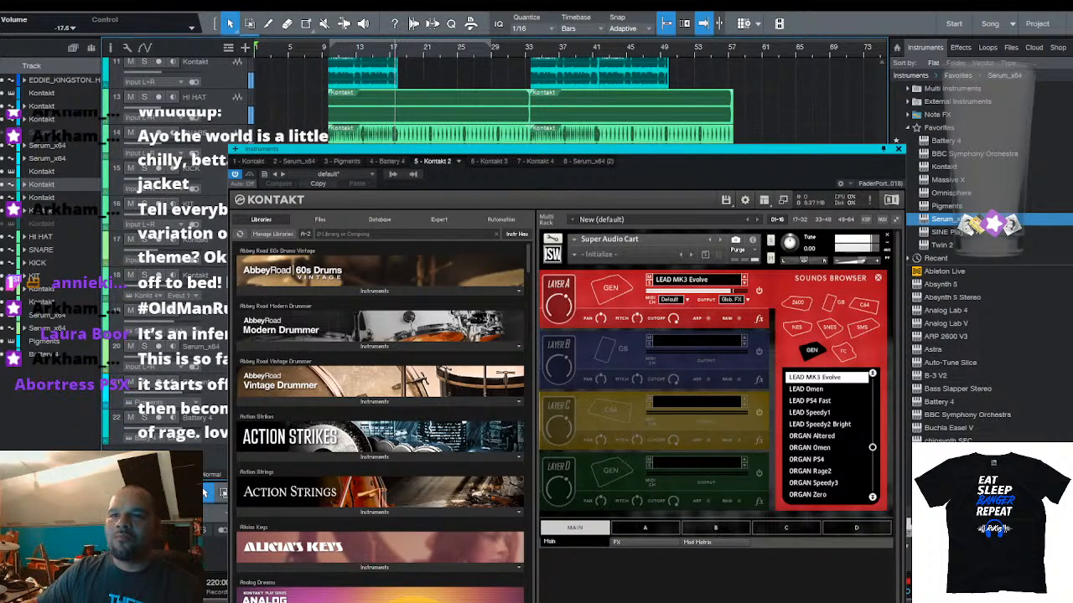
Enable the Pigments instrument track, open its synth and load the 8-Bit Crystals preset
{"action": "left_click", "coordinate": [195, 275]}
{"action": "left_click", "coordinate": [3, 303]}
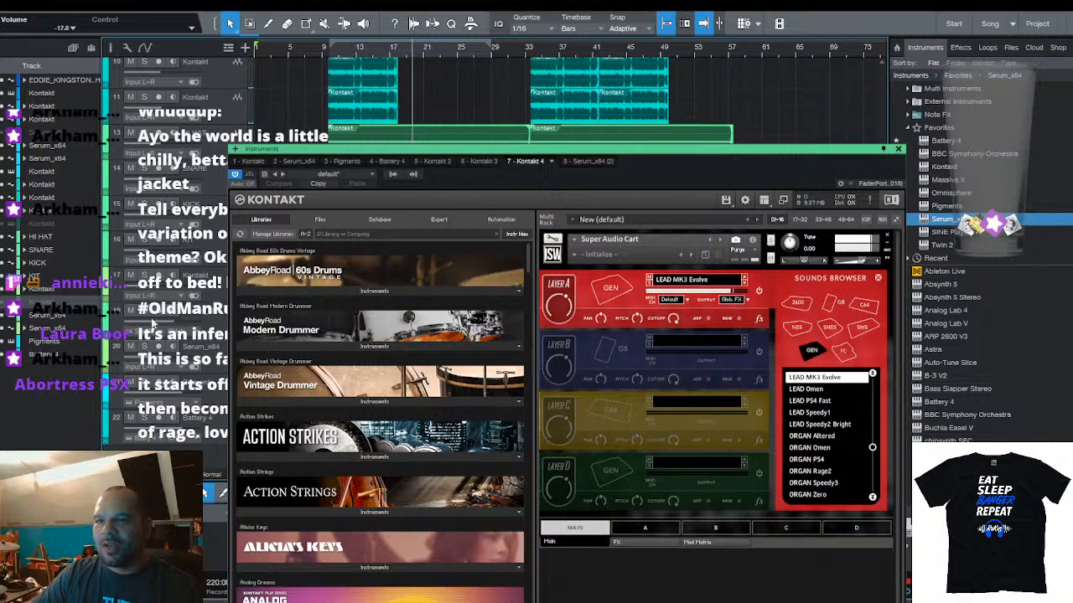
{"action": "left_click", "coordinate": [5, 344]}
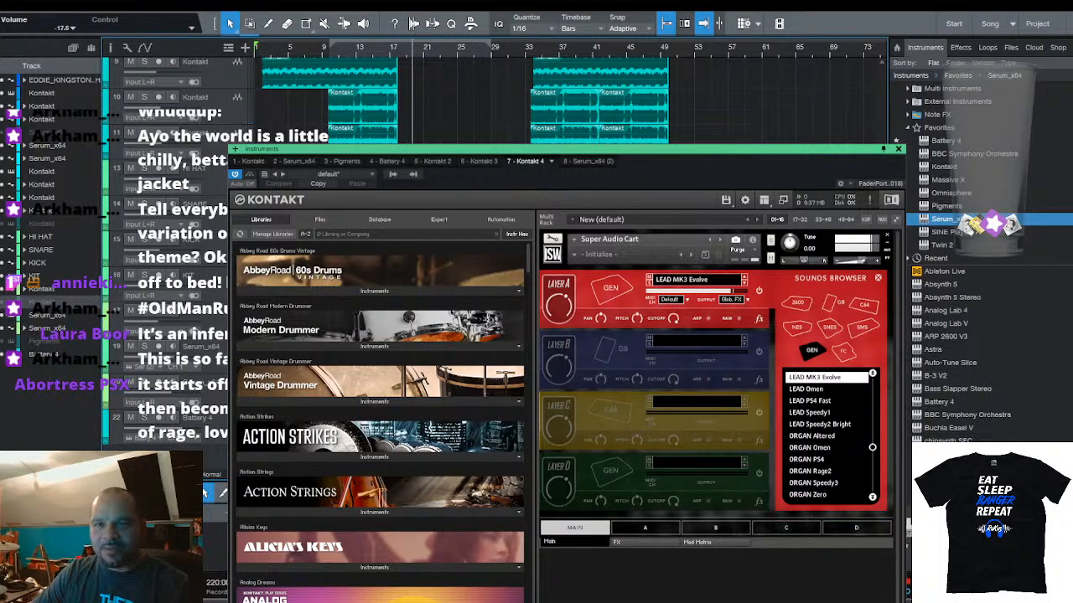
{"action": "left_click", "coordinate": [39, 343]}
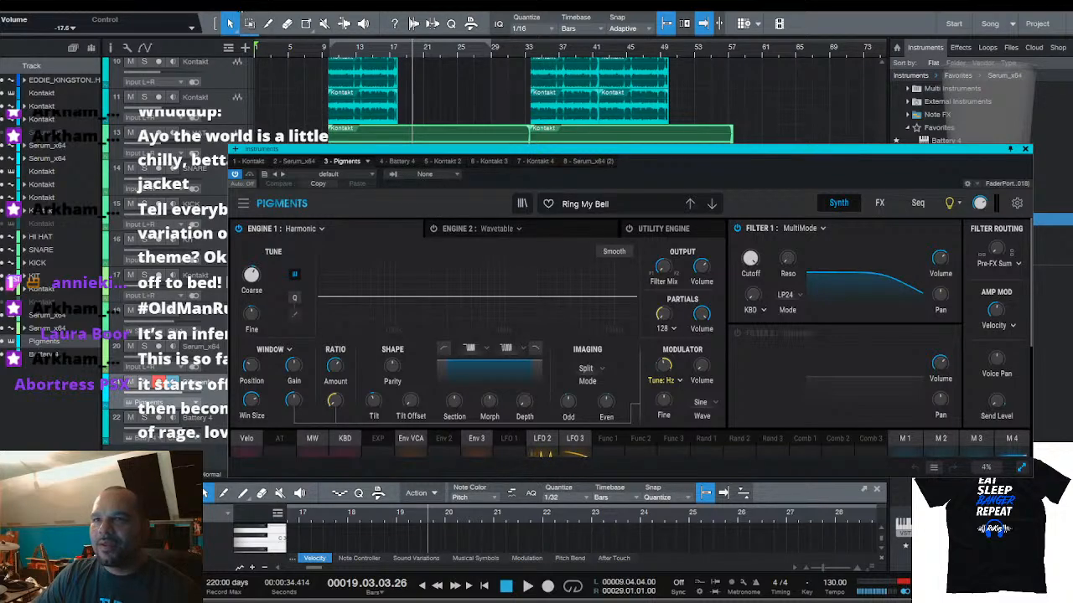
{"action": "left_click", "coordinate": [712, 203]}
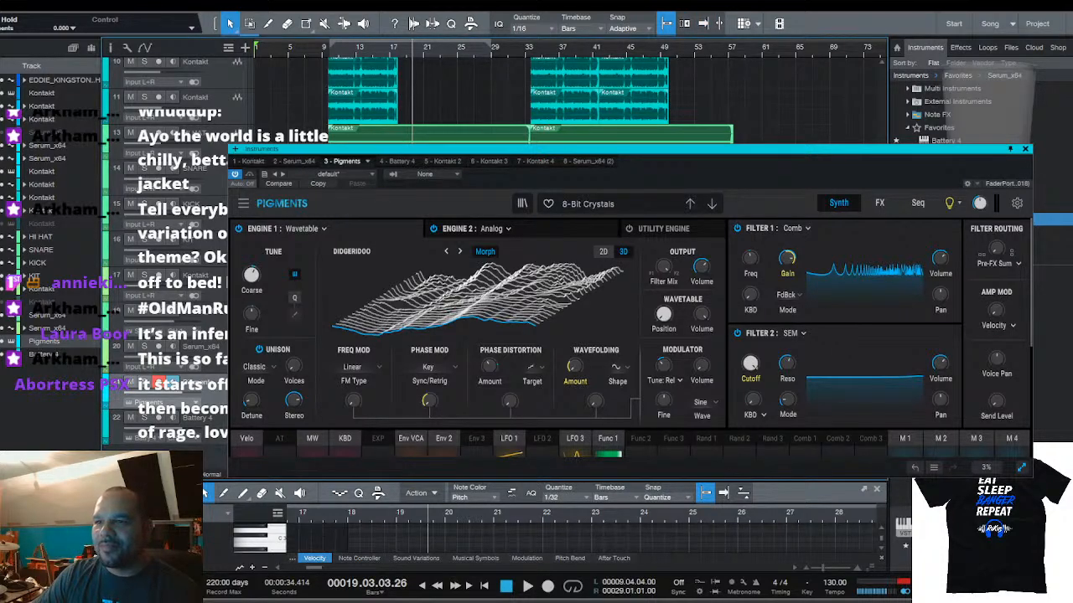
Enlarge the Pigments note editor and briefly play the song from its start
{"action": "scroll", "coordinate": [395, 50], "scroll_direction": "up", "scroll_amount": 5}
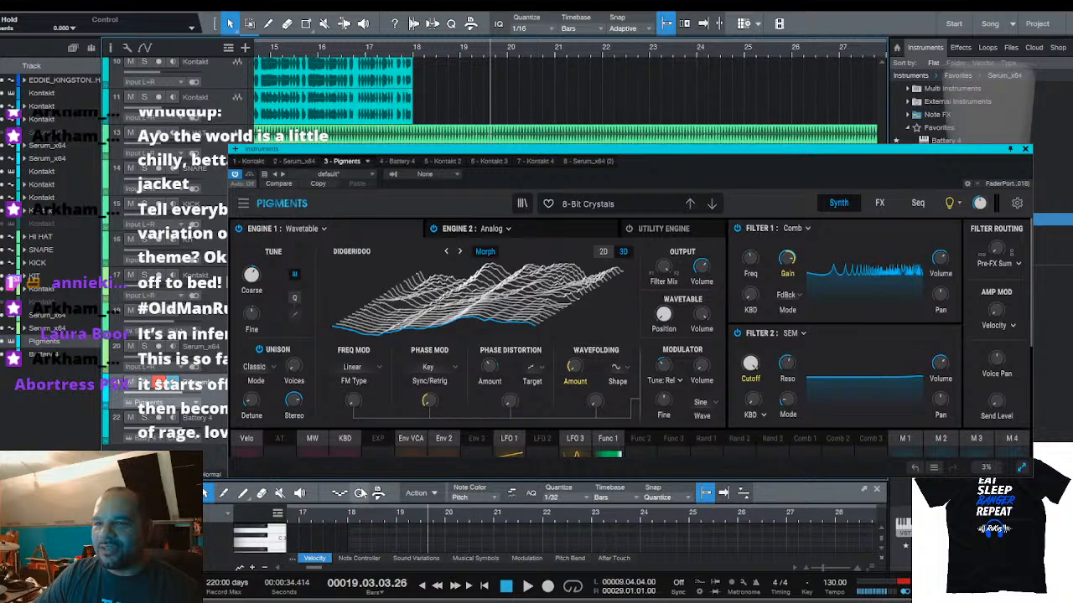
{"action": "left_click_drag", "start_coordinate": [469, 480], "coordinate": [479, 55]}
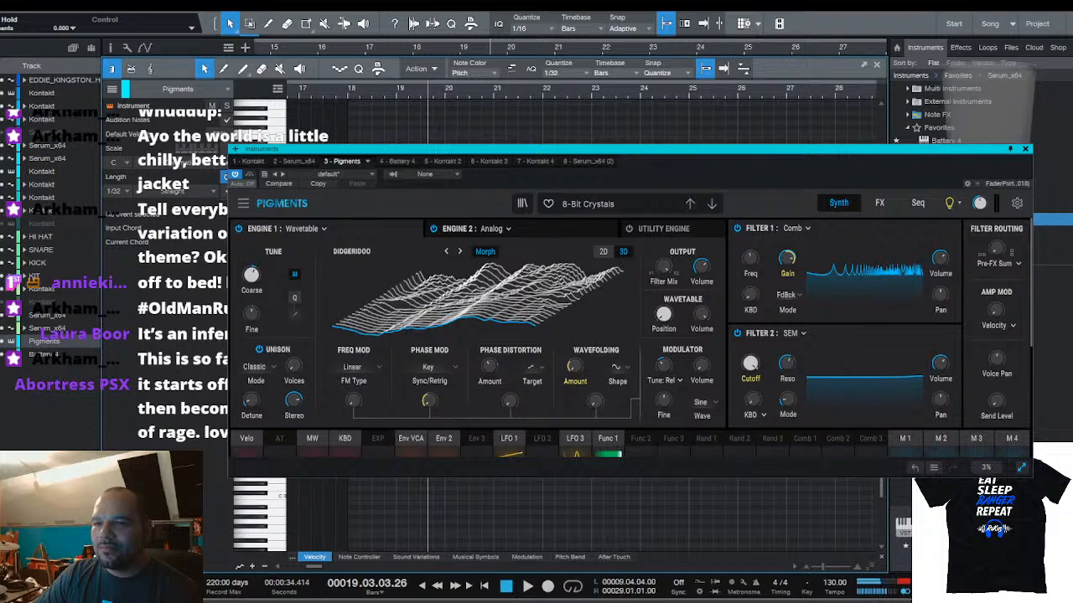
{"action": "key", "text": "ctrl+a"}
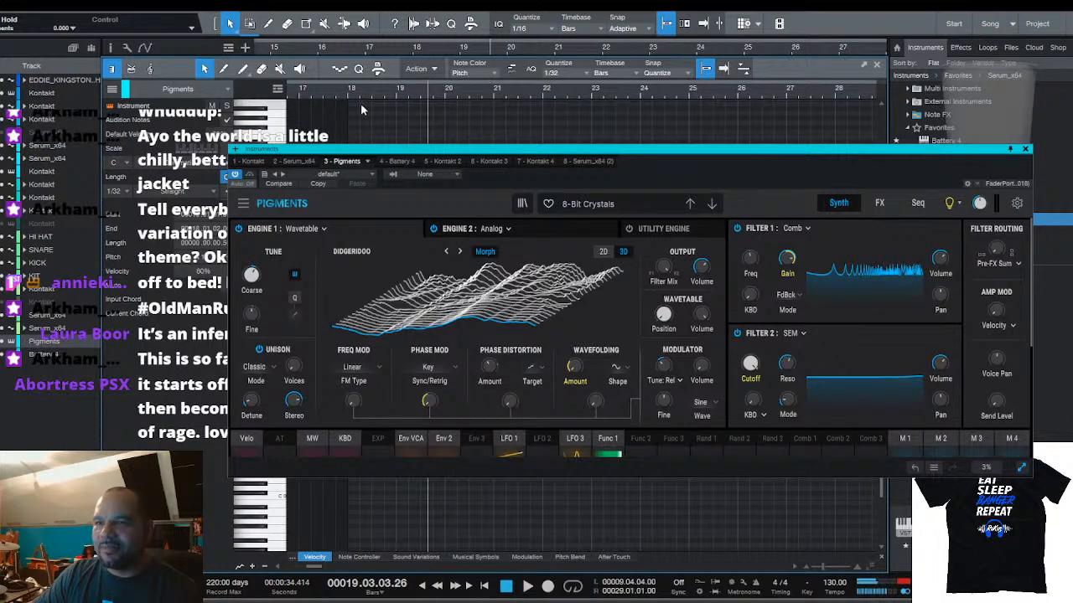
{"action": "scroll", "coordinate": [365, 94], "scroll_direction": "up", "scroll_amount": 2}
{"action": "scroll", "coordinate": [372, 110], "scroll_direction": "up", "scroll_amount": 5}
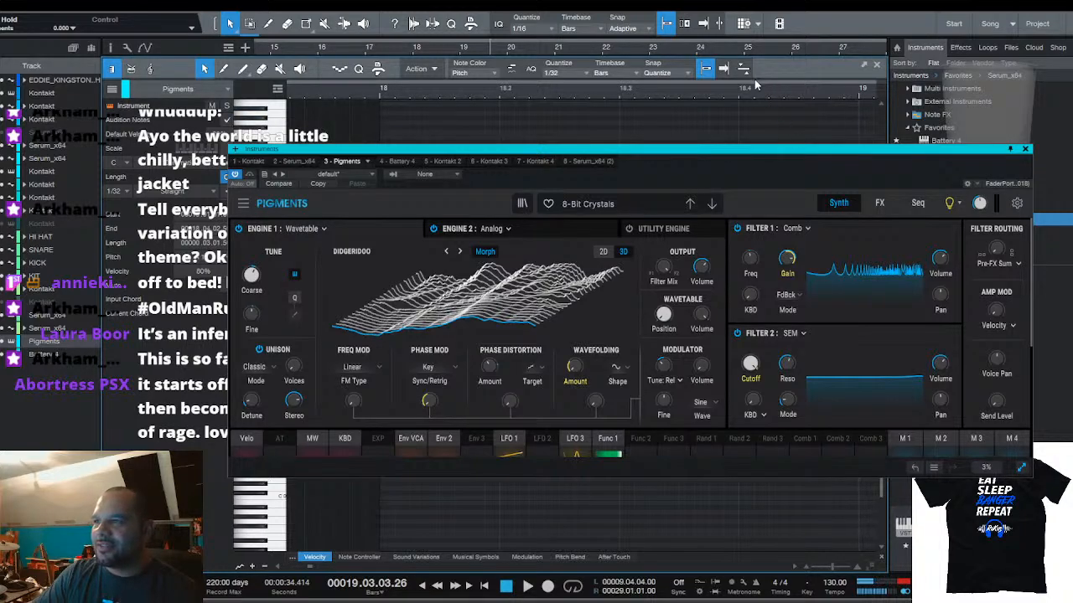
{"action": "scroll", "coordinate": [748, 88], "scroll_direction": "down", "scroll_amount": 4}
{"action": "scroll", "coordinate": [741, 96], "scroll_direction": "up", "scroll_amount": 3}
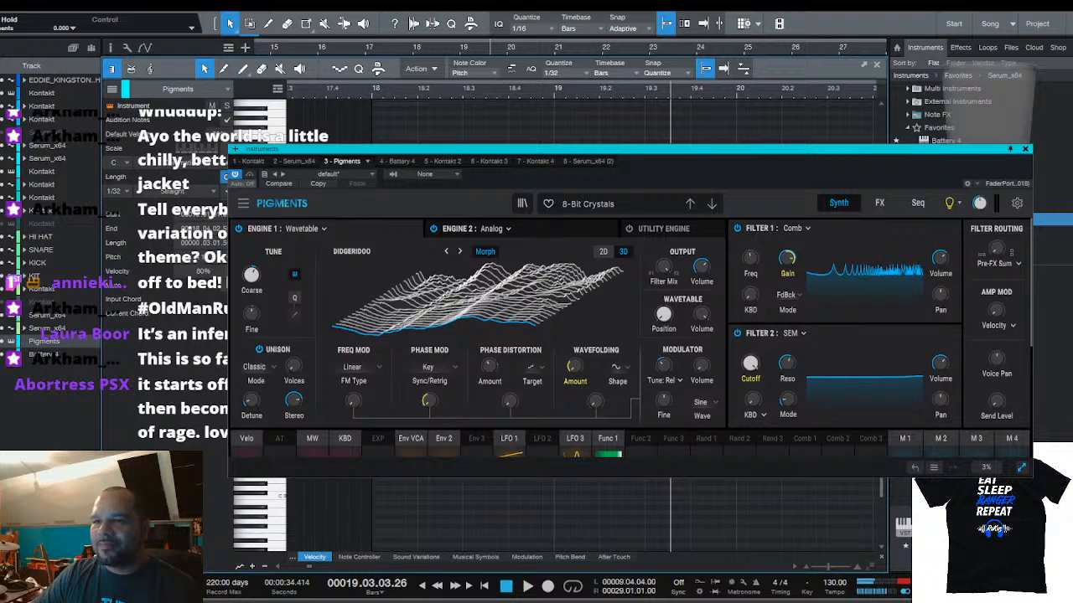
{"action": "key", "text": "comma"}
{"action": "key", "text": "space"}
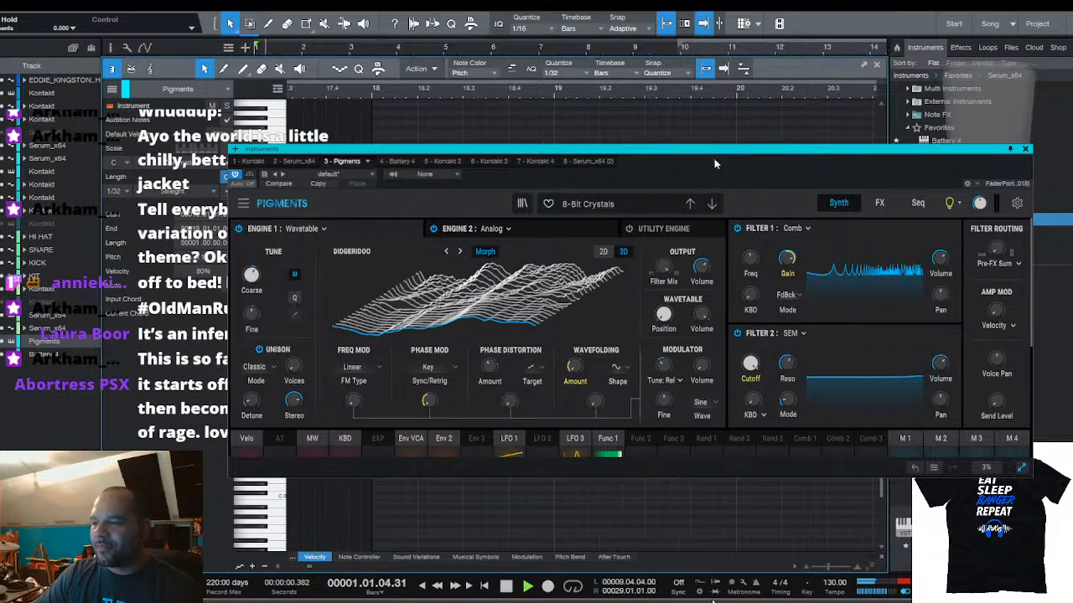
{"action": "key", "text": "space"}
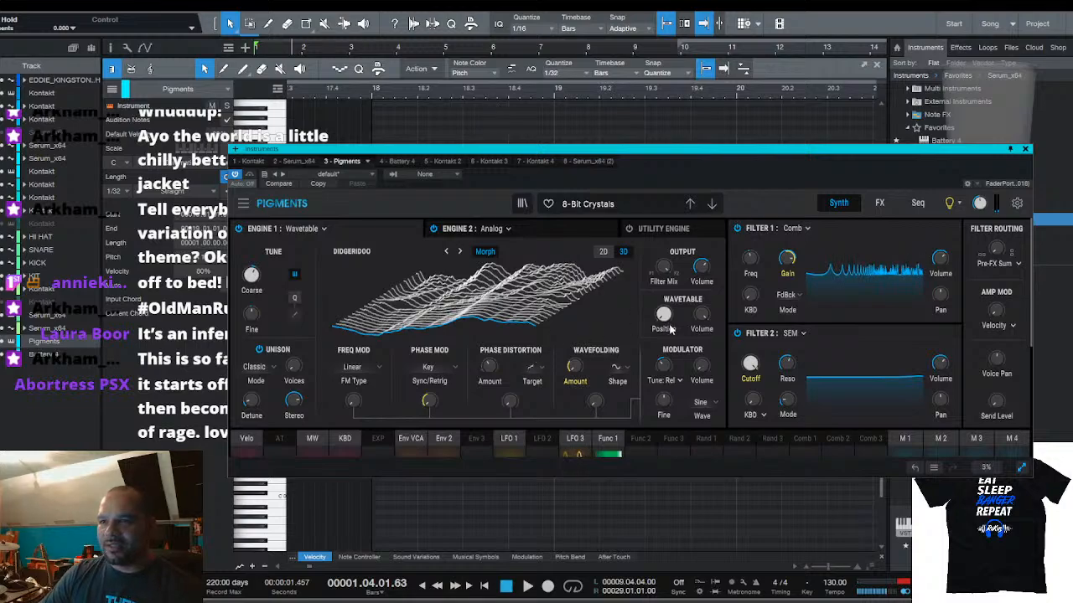
Advance the Pigments preset past Metalacid to 90 Soft Rave Sequence, solo the track and play it briefly
{"action": "key", "text": "Down"}
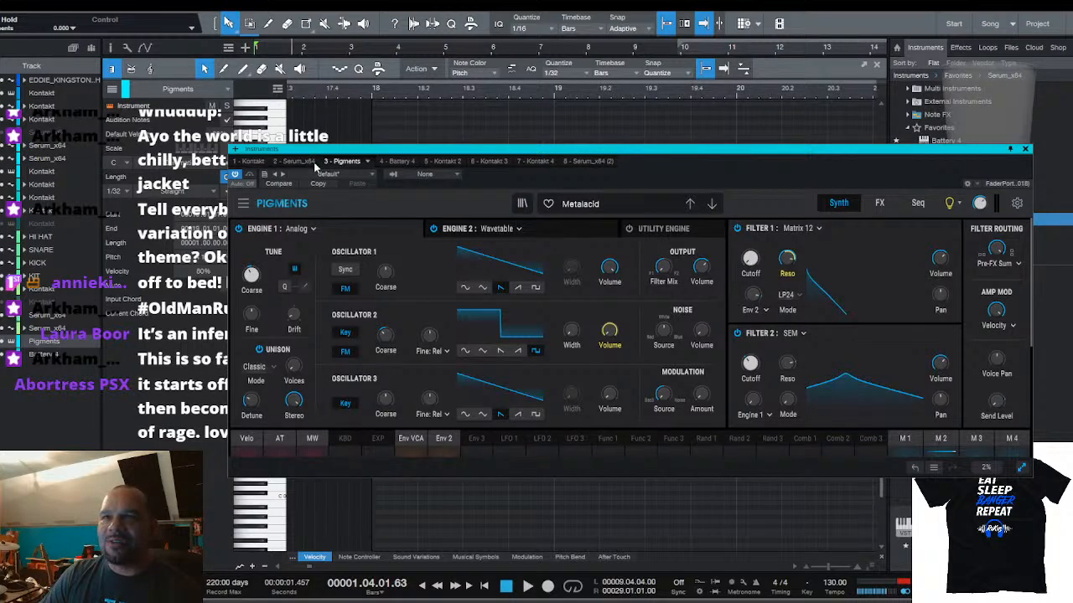
{"action": "key", "text": "Down"}
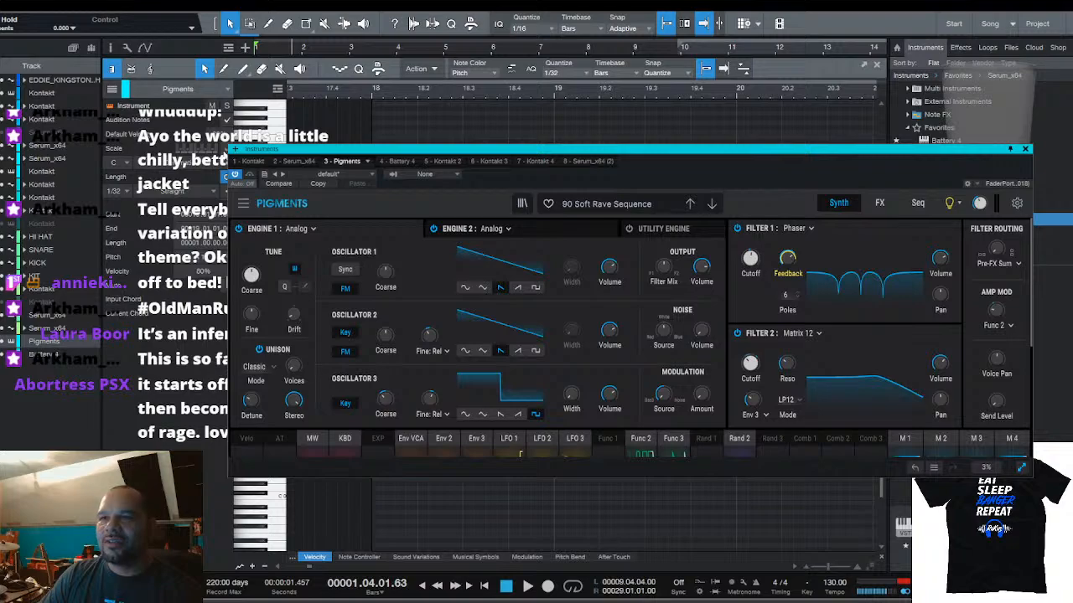
{"action": "left_click", "coordinate": [226, 108]}
{"action": "key", "text": "space"}
{"action": "key", "text": "space"}
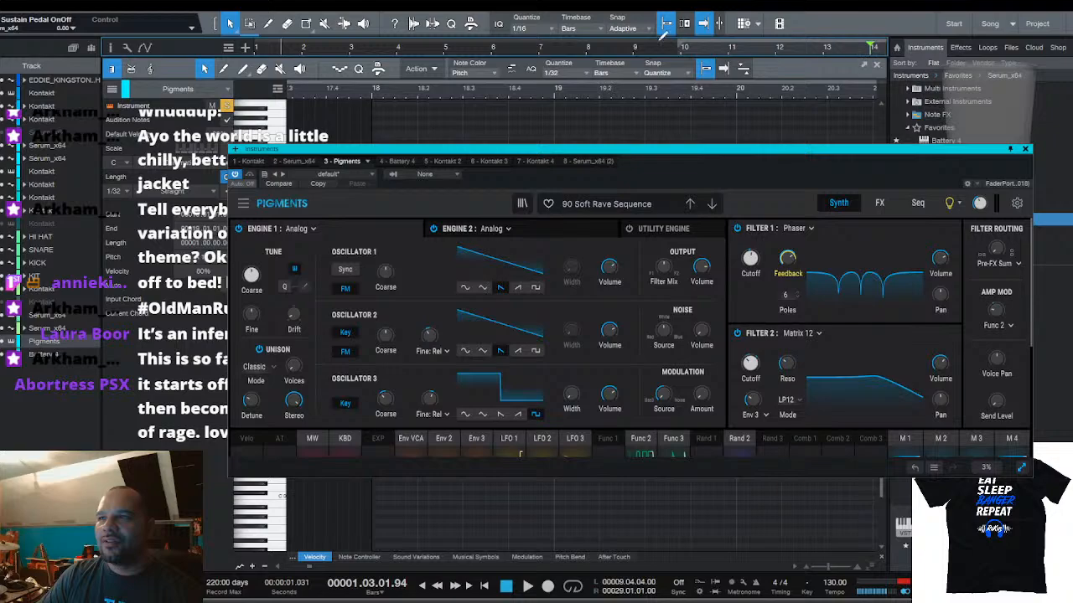
Set the playback start to bar 18 and audition the soloed Pigments sequence from there
{"action": "scroll", "coordinate": [497, 94], "scroll_direction": "down", "scroll_amount": 10}
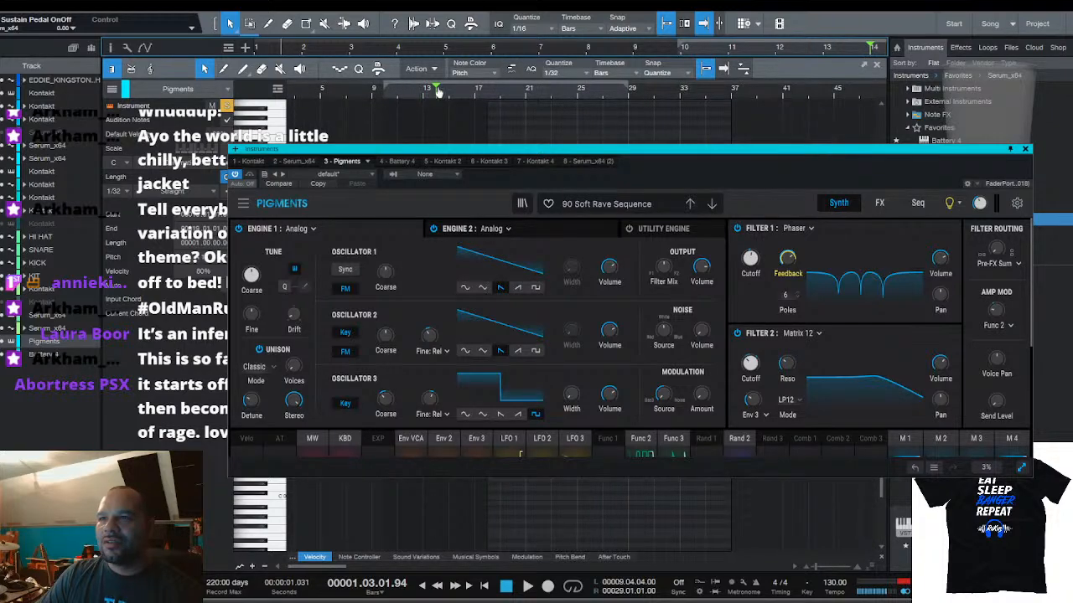
{"action": "scroll", "coordinate": [437, 93], "scroll_direction": "up", "scroll_amount": 10}
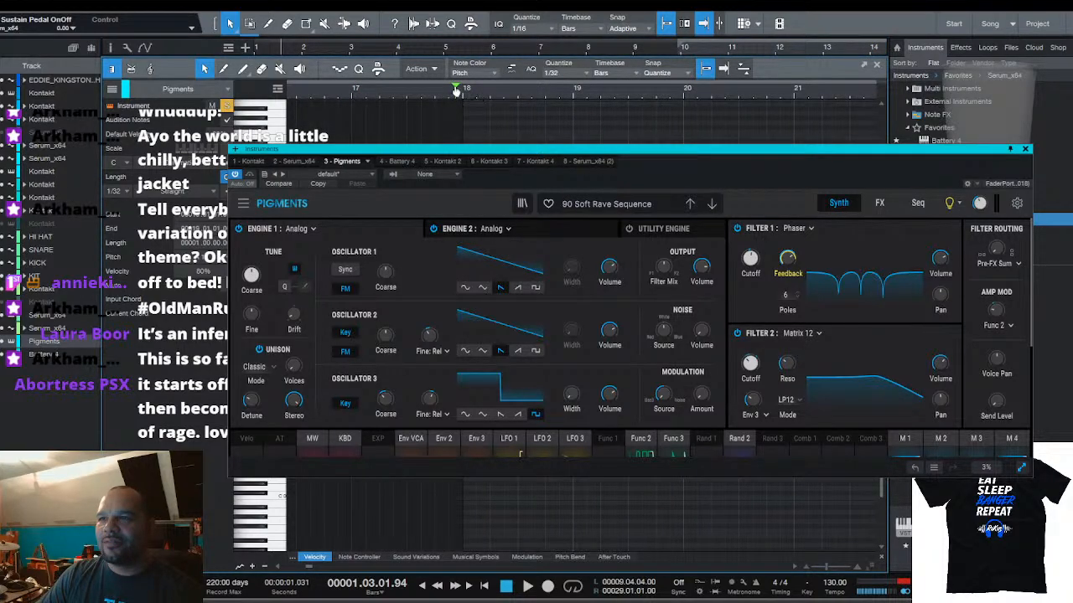
{"action": "left_click", "coordinate": [463, 90]}
{"action": "key", "text": "space"}
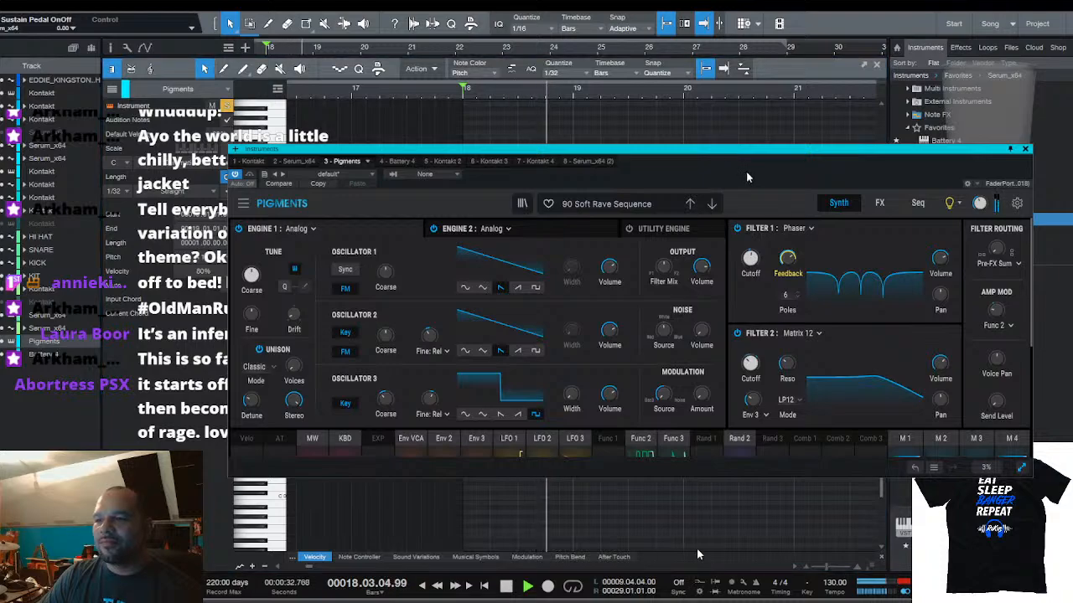
{"action": "key", "text": "space"}
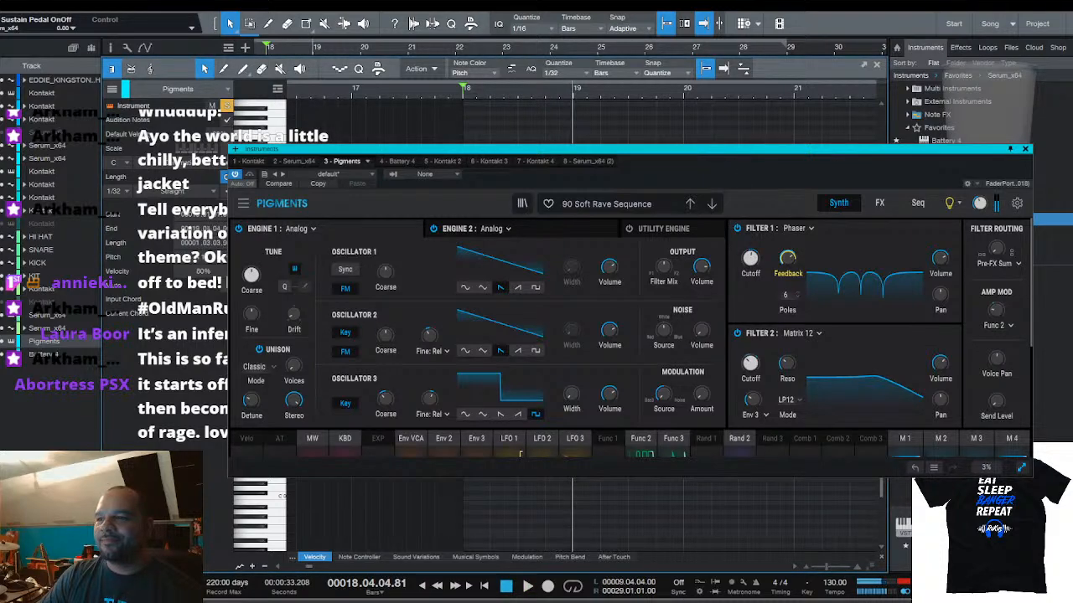
{"action": "key", "text": "space"}
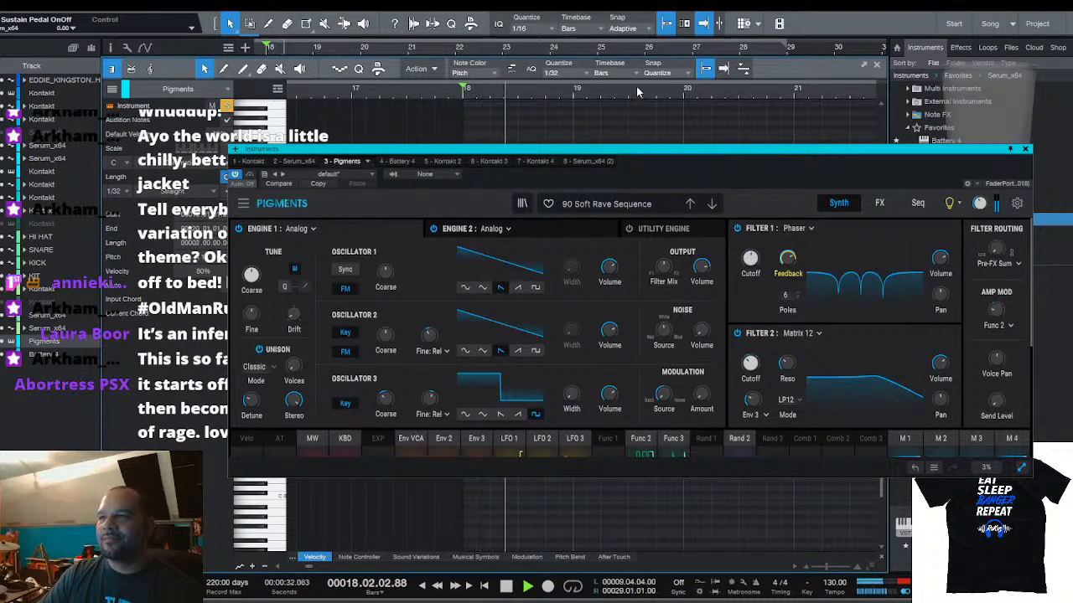
Collapse the note editor to reveal the arrangement, stop playback and take Pigments out of solo
{"action": "scroll", "coordinate": [641, 93], "scroll_direction": "down", "scroll_amount": 5}
{"action": "left_click_drag", "start_coordinate": [659, 50], "coordinate": [660, 117]}
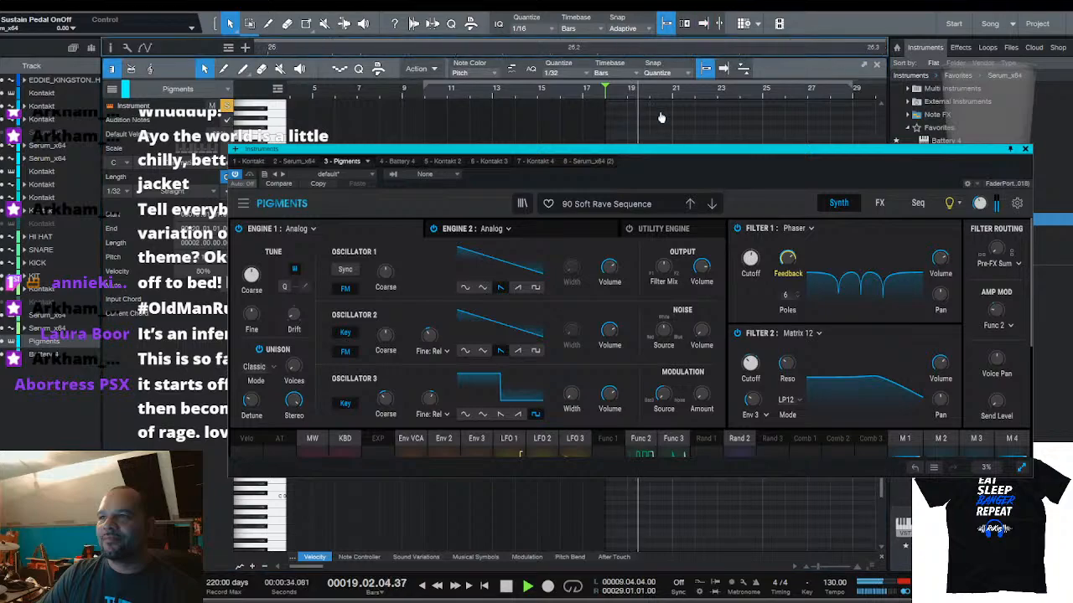
{"action": "left_click_drag", "start_coordinate": [672, 57], "coordinate": [662, 443]}
{"action": "key", "text": "space"}
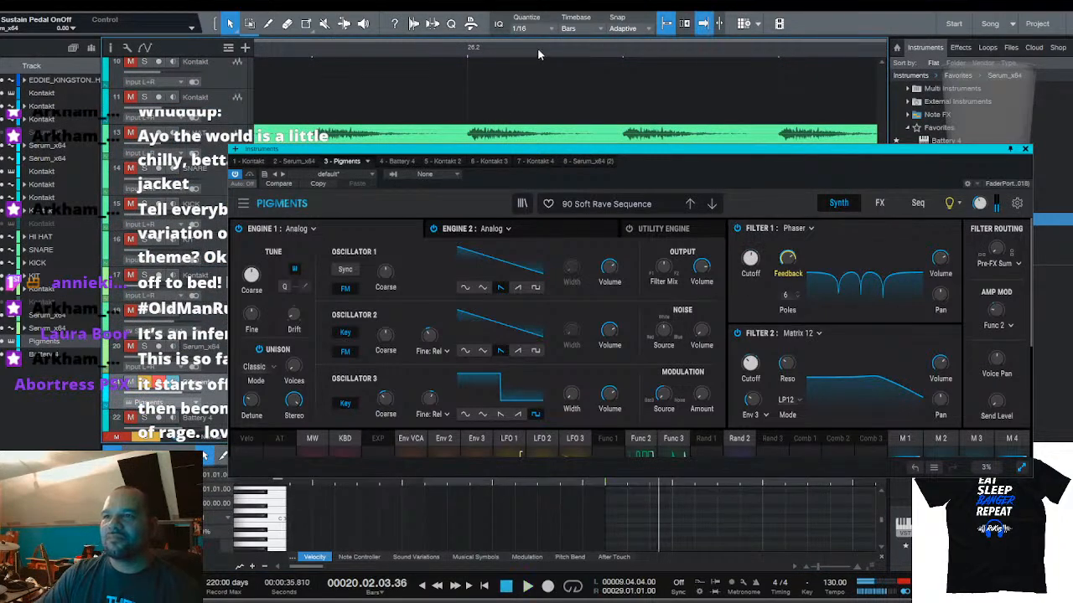
{"action": "scroll", "coordinate": [541, 52], "scroll_direction": "down", "scroll_amount": 10}
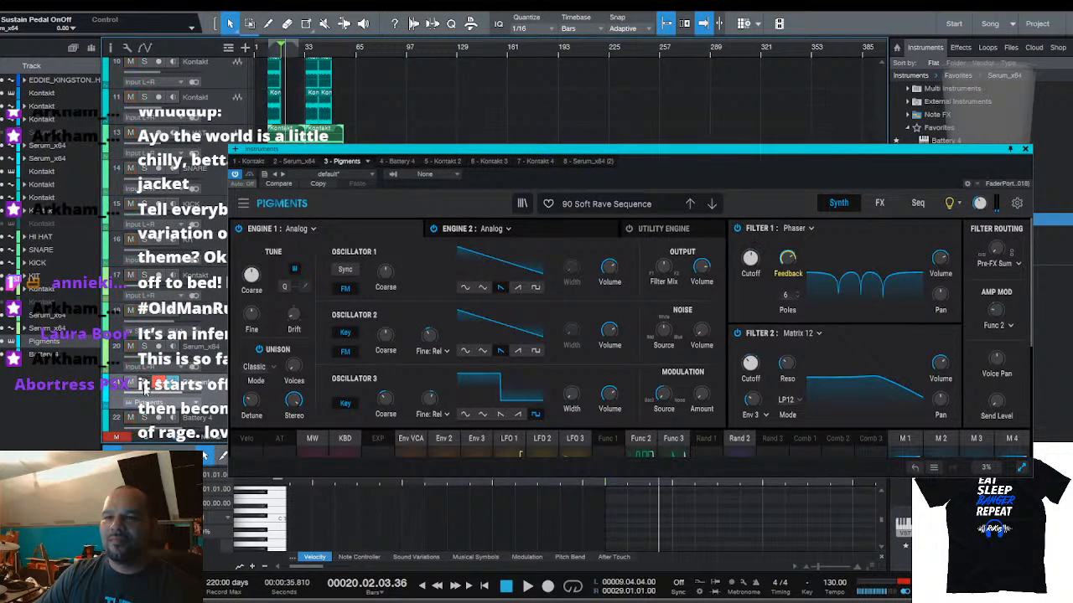
Enlarge the note editor again and play the full mix from bar 18 with the Pigments sequence
{"action": "key", "text": "space"}
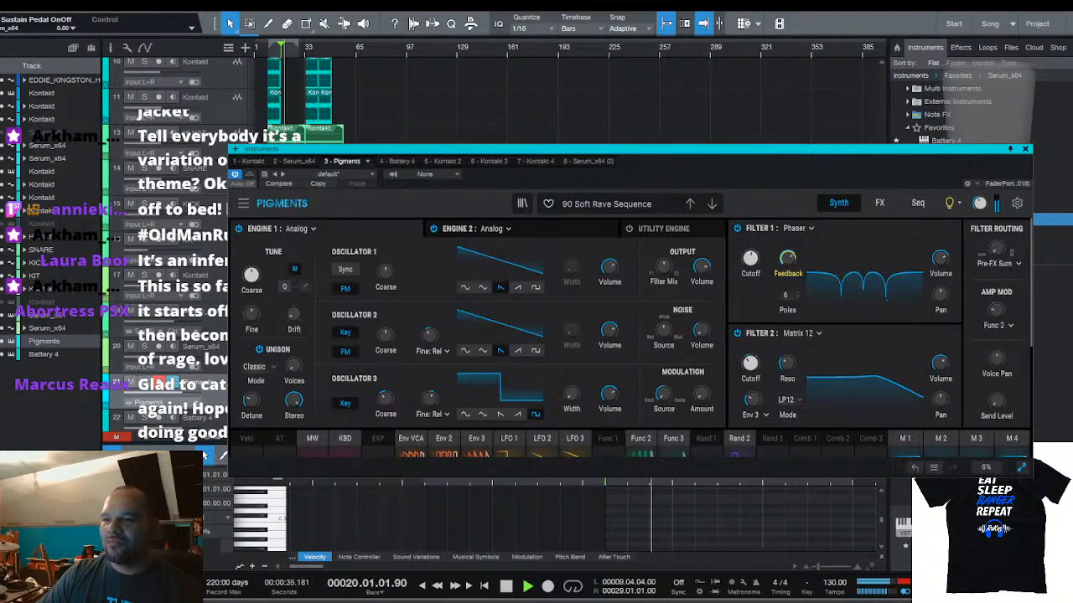
{"action": "left_click_drag", "start_coordinate": [176, 445], "coordinate": [176, 150]}
{"action": "key", "text": "space"}
{"action": "scroll", "coordinate": [761, 516], "scroll_direction": "up", "scroll_amount": 4}
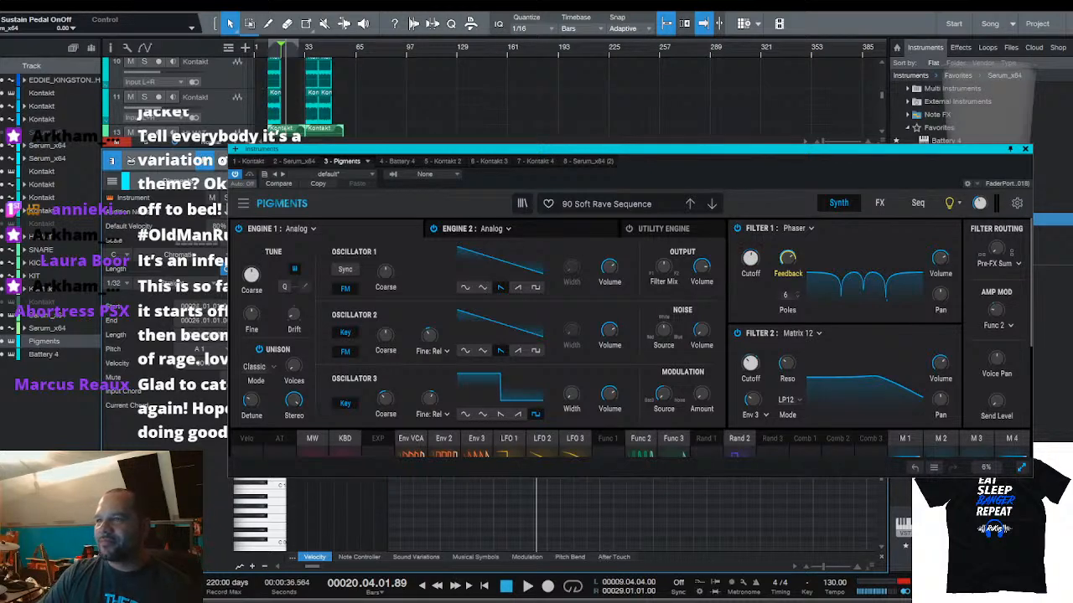
{"action": "key", "text": "space"}
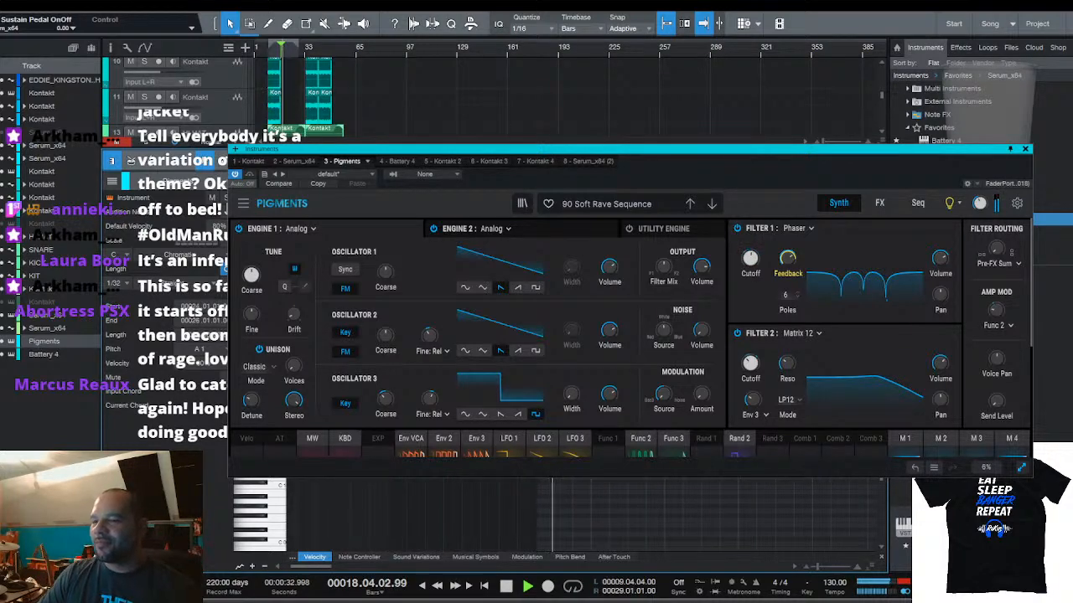
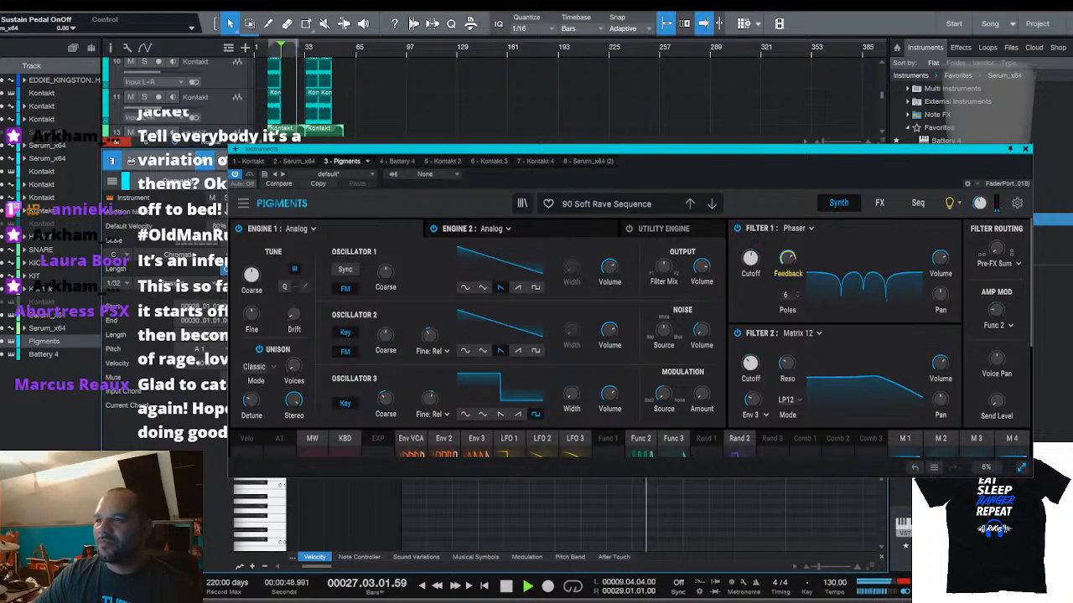
Set the Serum track's volume to -8.9 during playback, then stop and collapse the note editor
{"action": "left_click_drag", "start_coordinate": [168, 148], "coordinate": [168, 377]}
{"action": "scroll", "coordinate": [168, 251], "scroll_direction": "down", "scroll_amount": 4}
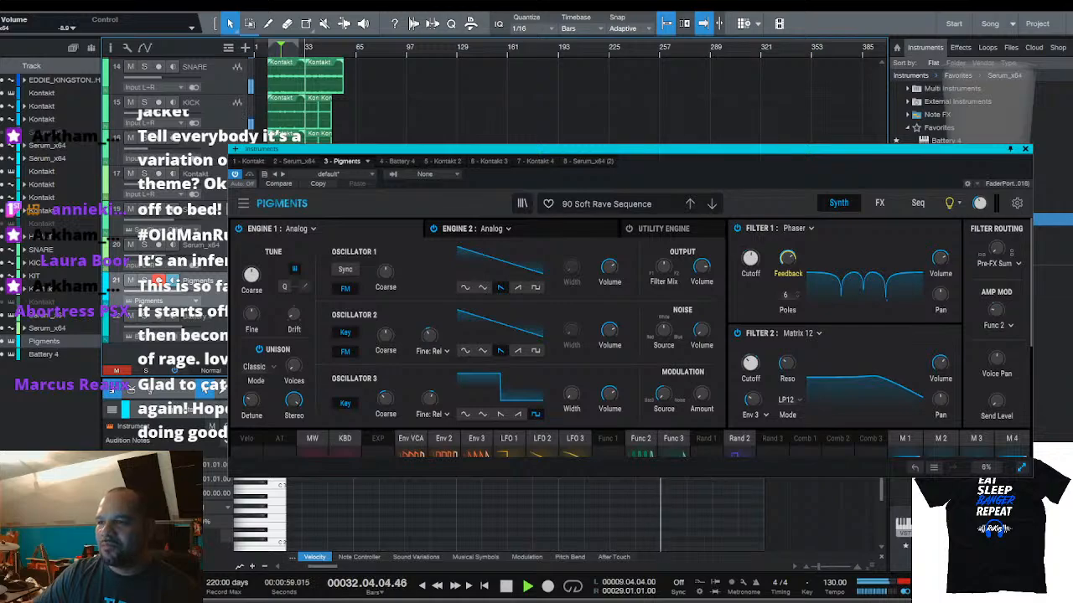
{"action": "left_click_drag", "start_coordinate": [214, 377], "coordinate": [726, 81]}
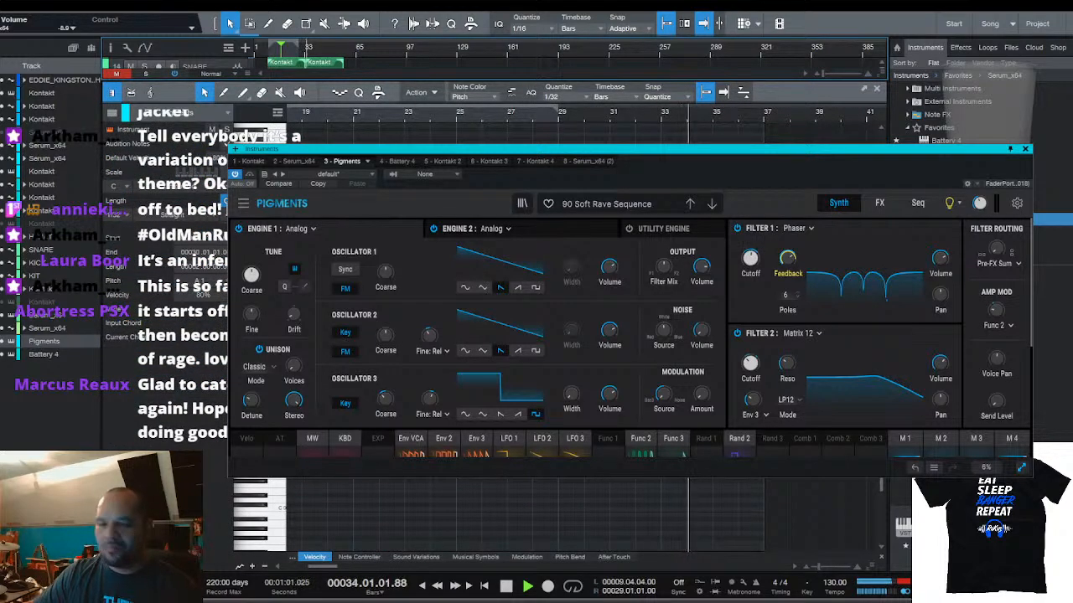
{"action": "key", "text": "space"}
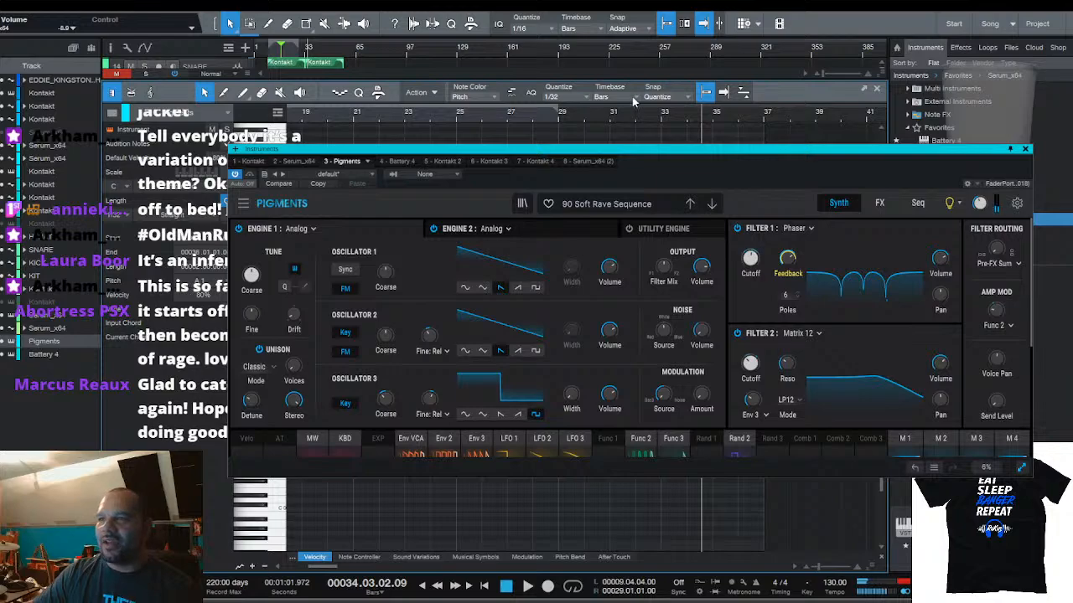
{"action": "left_click_drag", "start_coordinate": [634, 82], "coordinate": [625, 577]}
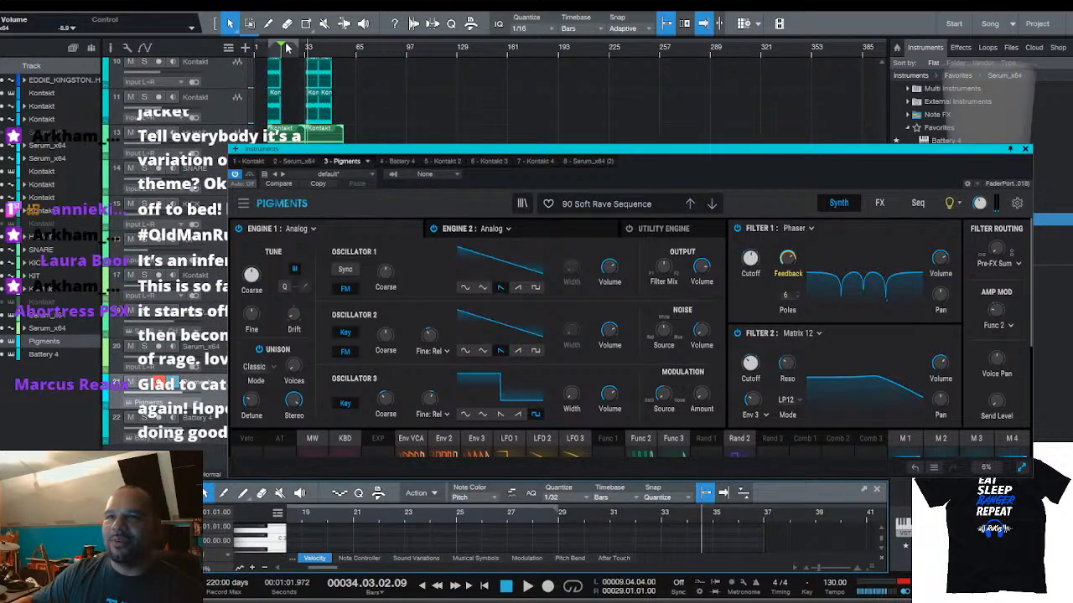
Enlarge the arrangement view around the gap starting at bar 18 and play on from bar 31
{"action": "left_click_drag", "start_coordinate": [286, 48], "coordinate": [298, 33]}
{"action": "key", "text": "space"}
{"action": "left_click", "coordinate": [545, 54]}
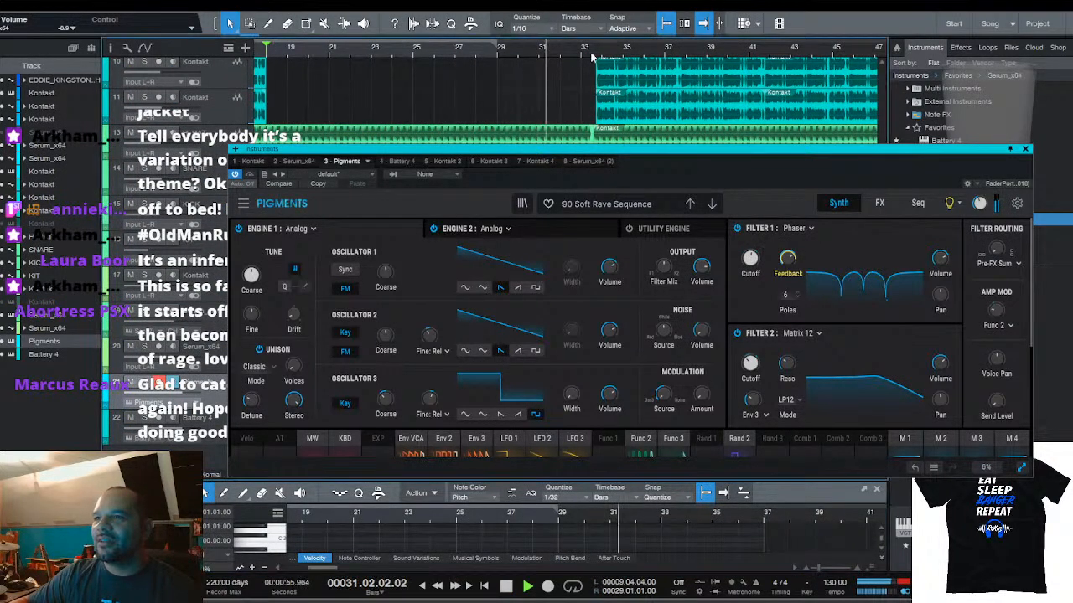
Stop playback past the bar 34 transition, select the SNARE track and play from bar 18
{"action": "scroll", "coordinate": [628, 53], "scroll_direction": "up", "scroll_amount": 5}
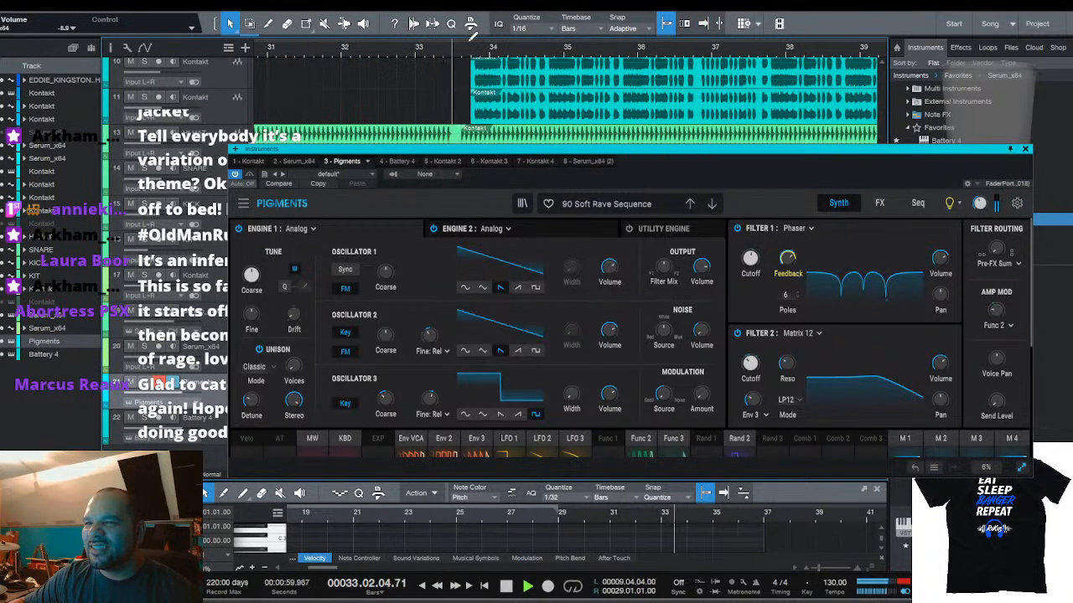
{"action": "key", "text": "space"}
{"action": "left_click", "coordinate": [194, 168]}
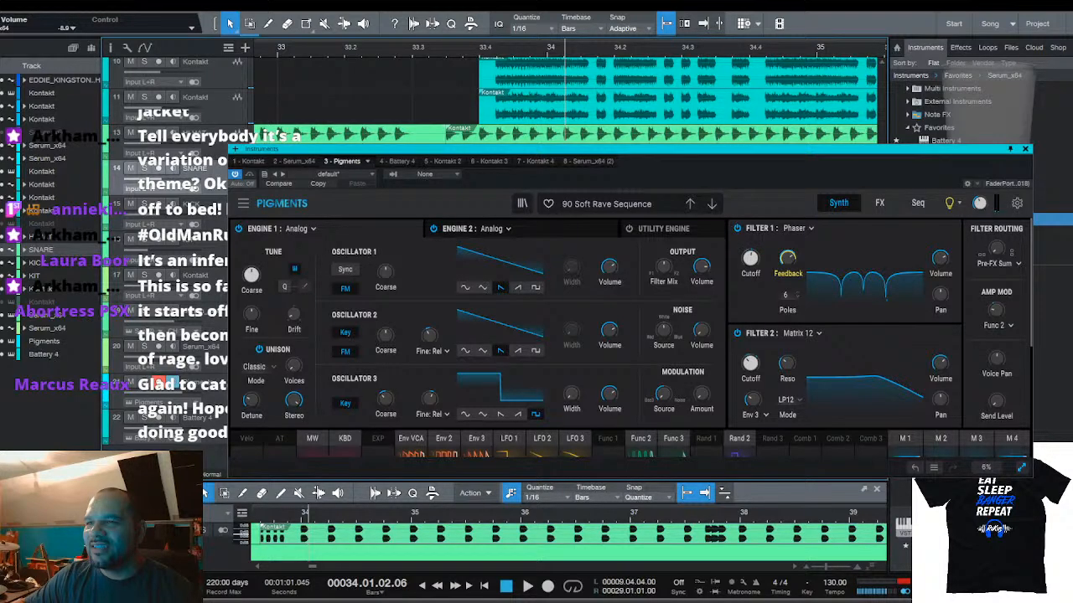
{"action": "key", "text": "space"}
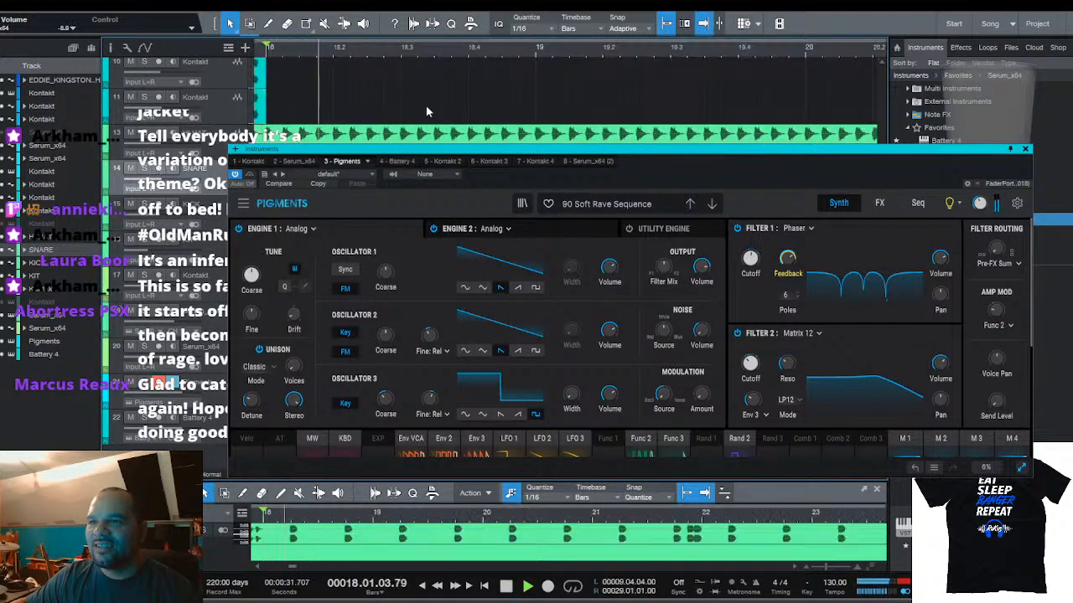
Move the playback start marker to bar 33 and listen to the transition into bar 34
{"action": "scroll", "coordinate": [558, 46], "scroll_direction": "down", "scroll_amount": 6}
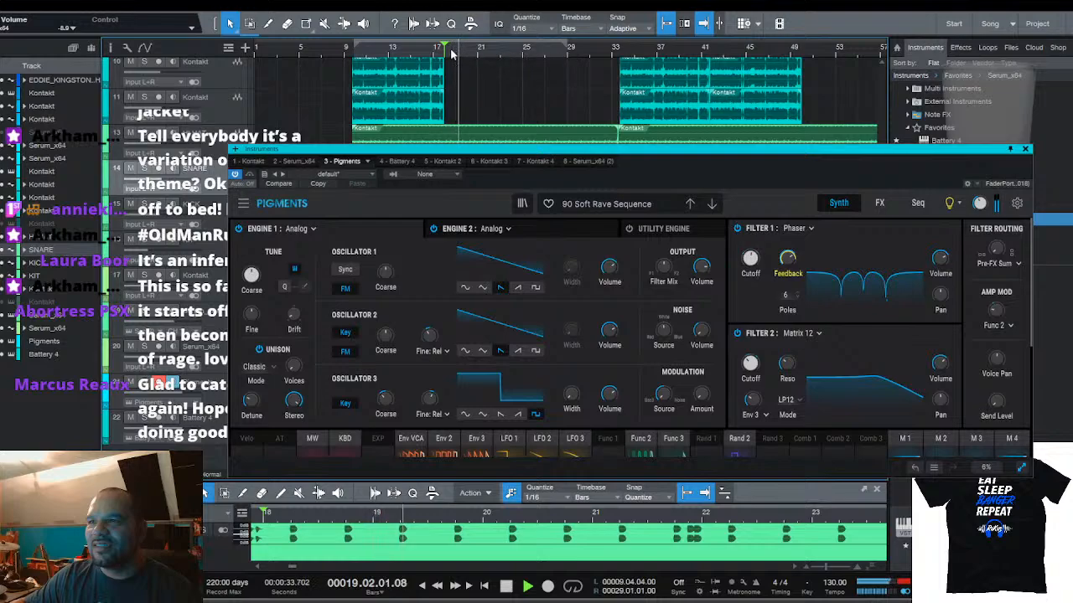
{"action": "left_click_drag", "start_coordinate": [445, 47], "coordinate": [616, 48]}
{"action": "scroll", "coordinate": [631, 52], "scroll_direction": "up", "scroll_amount": 6}
{"action": "scroll", "coordinate": [630, 52], "scroll_direction": "up", "scroll_amount": 4}
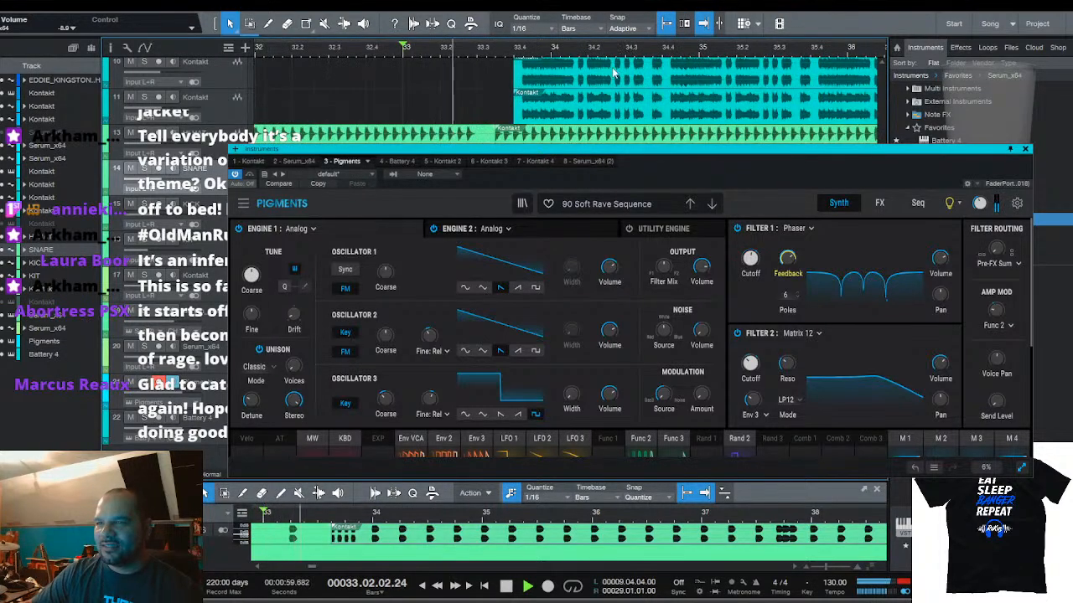
{"action": "key", "text": "space"}
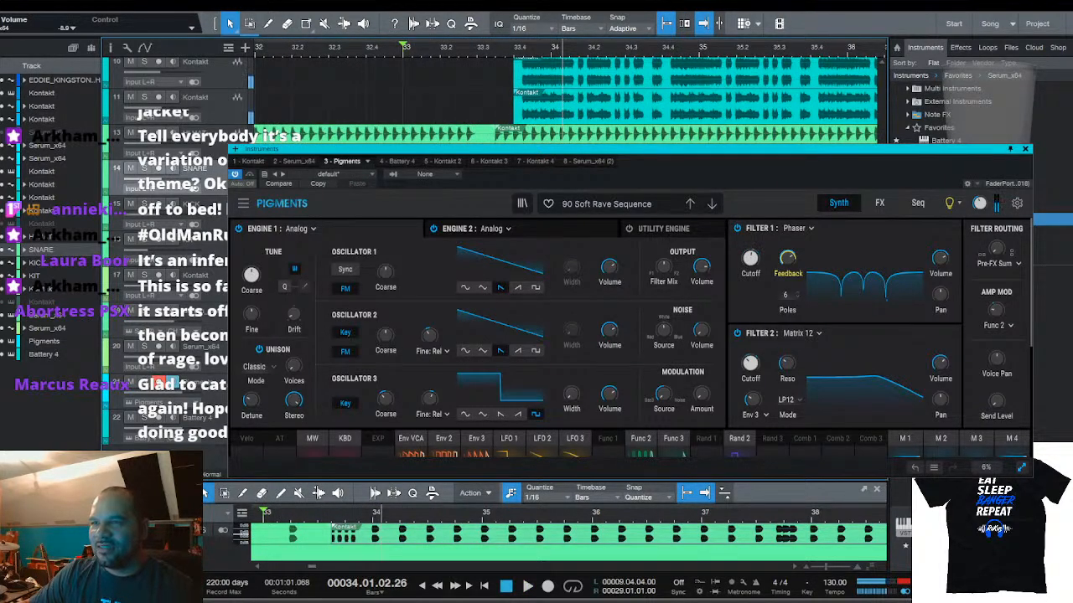
Bring up the snare event starting at bar 10 in the editor and replay the arrangement from bar 33
{"action": "key", "text": "alt+Right"}
{"action": "key", "text": "space"}
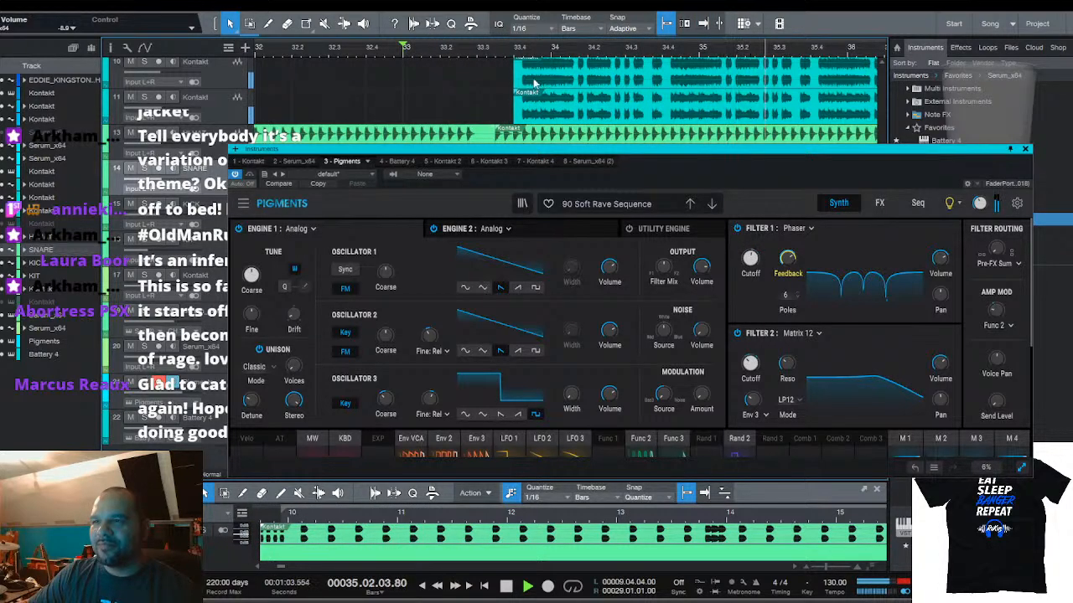
{"action": "scroll", "coordinate": [534, 81], "scroll_direction": "down", "scroll_amount": 2}
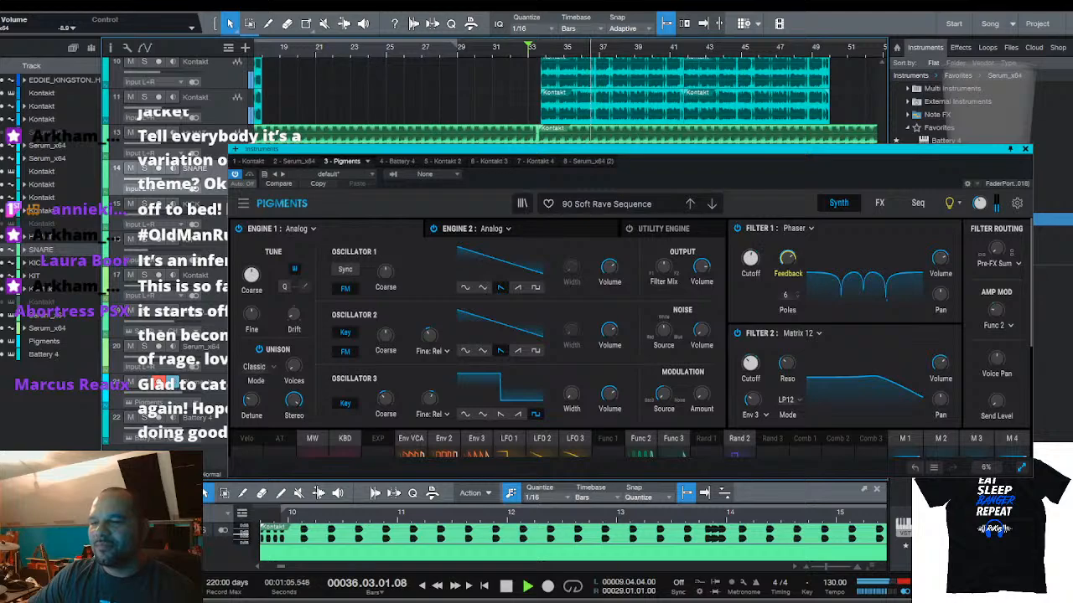
Select the Pigments track, enlarge the note editor, replay from bar 33, and shrink the editor after stopping
{"action": "left_click", "coordinate": [200, 383]}
{"action": "left_click_drag", "start_coordinate": [610, 481], "coordinate": [610, 171]}
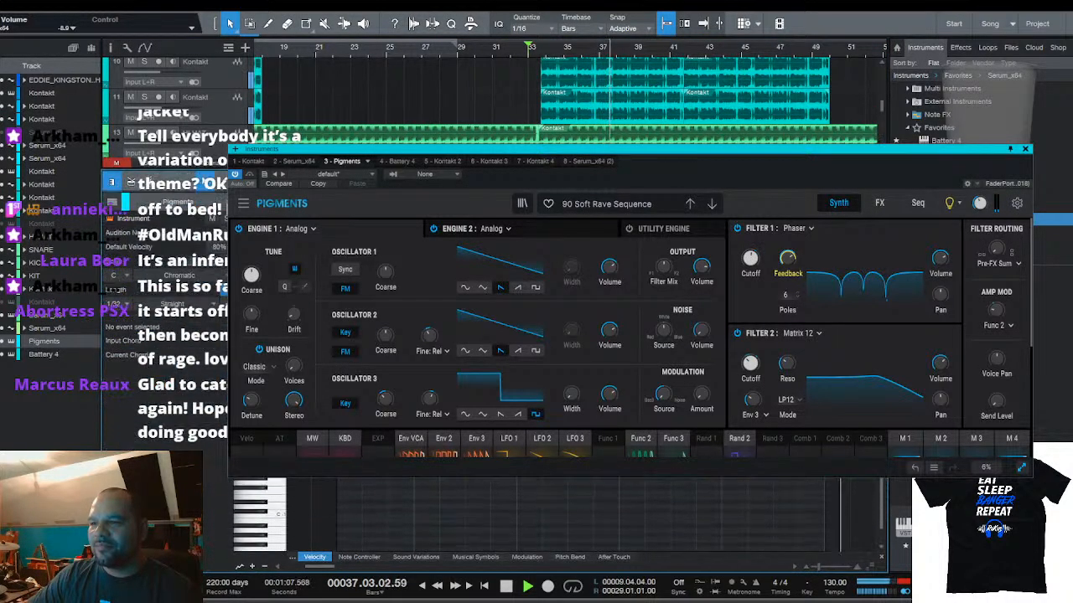
{"action": "key", "text": "space"}
{"action": "key", "text": "space"}
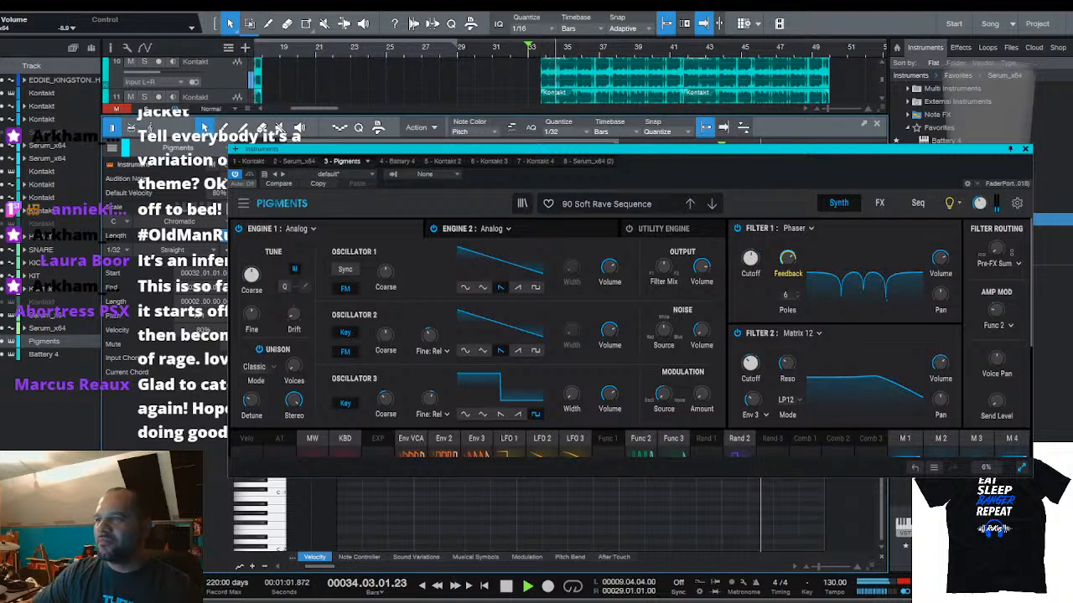
{"action": "key", "text": "space"}
{"action": "left_click_drag", "start_coordinate": [736, 116], "coordinate": [736, 286]}
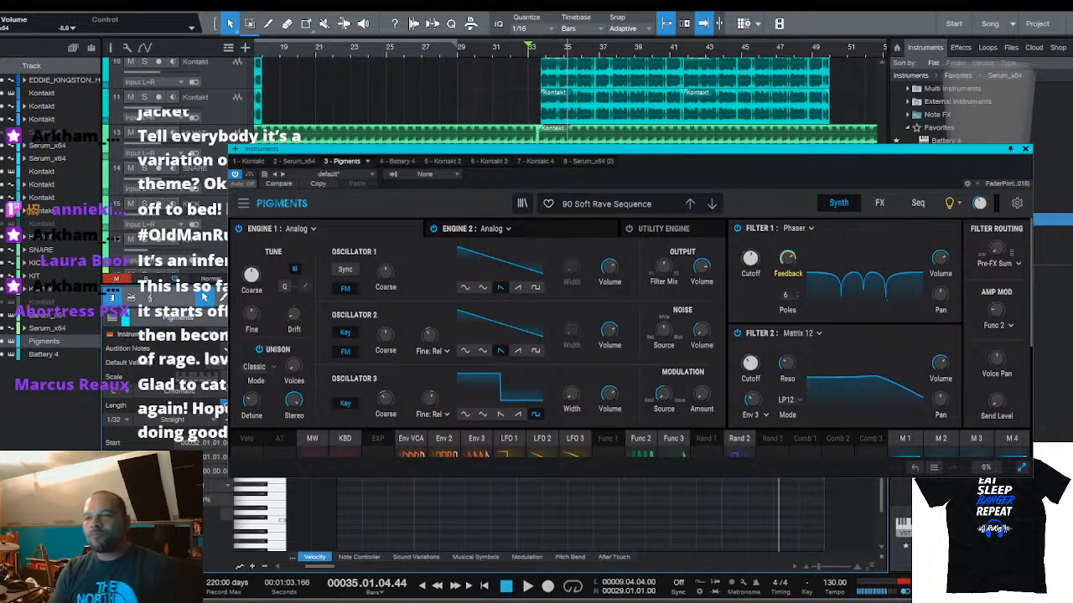
Play the song from its beginning and place the playback start marker at bar 10
{"action": "scroll", "coordinate": [626, 49], "scroll_direction": "down", "scroll_amount": 5}
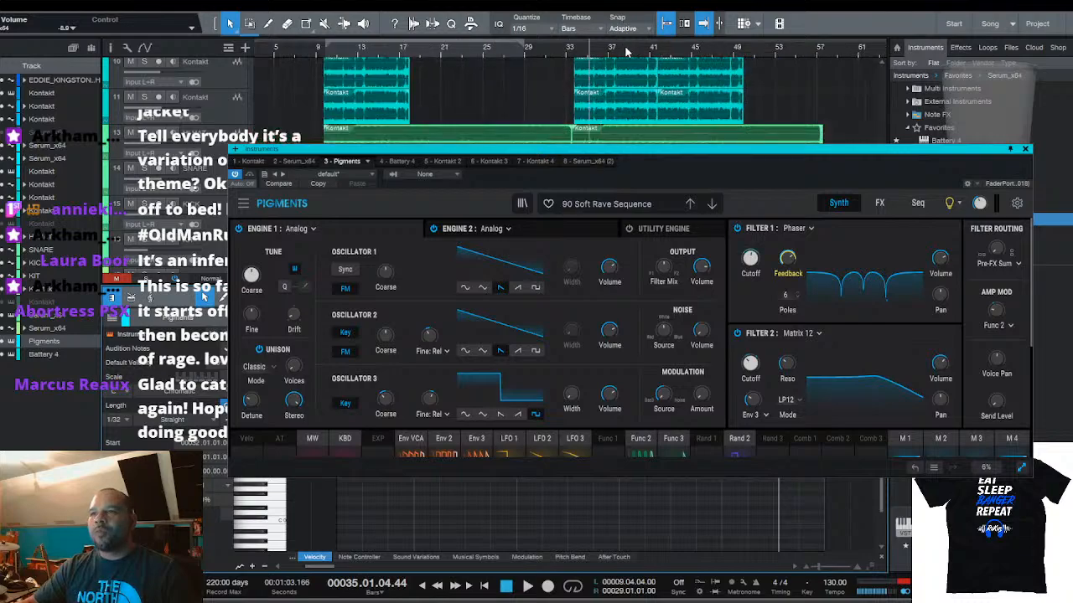
{"action": "key", "text": "comma"}
{"action": "key", "text": "space"}
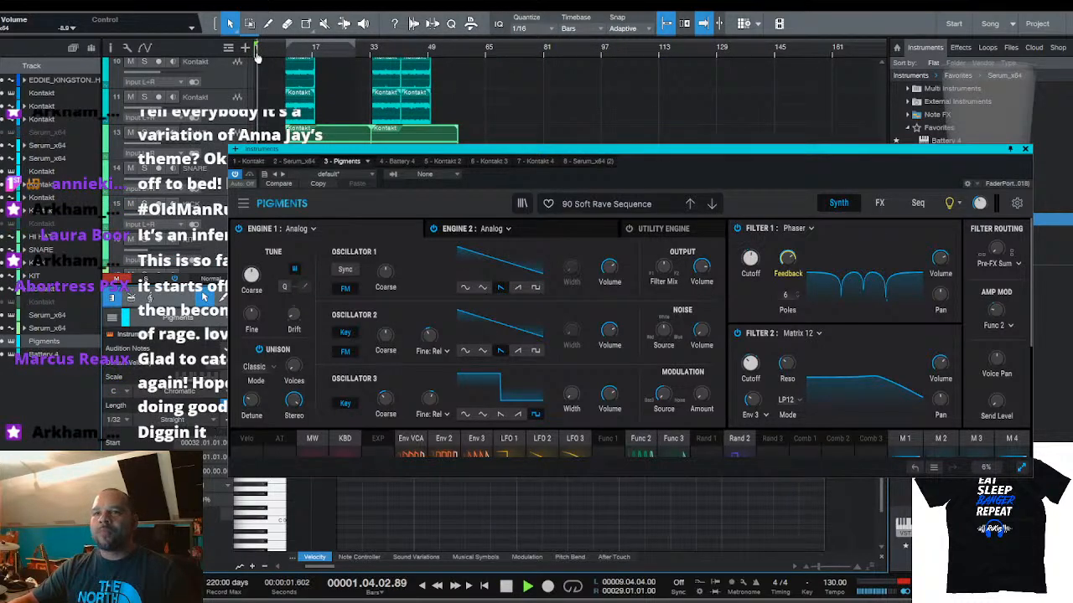
{"action": "scroll", "coordinate": [271, 55], "scroll_direction": "up", "scroll_amount": 5}
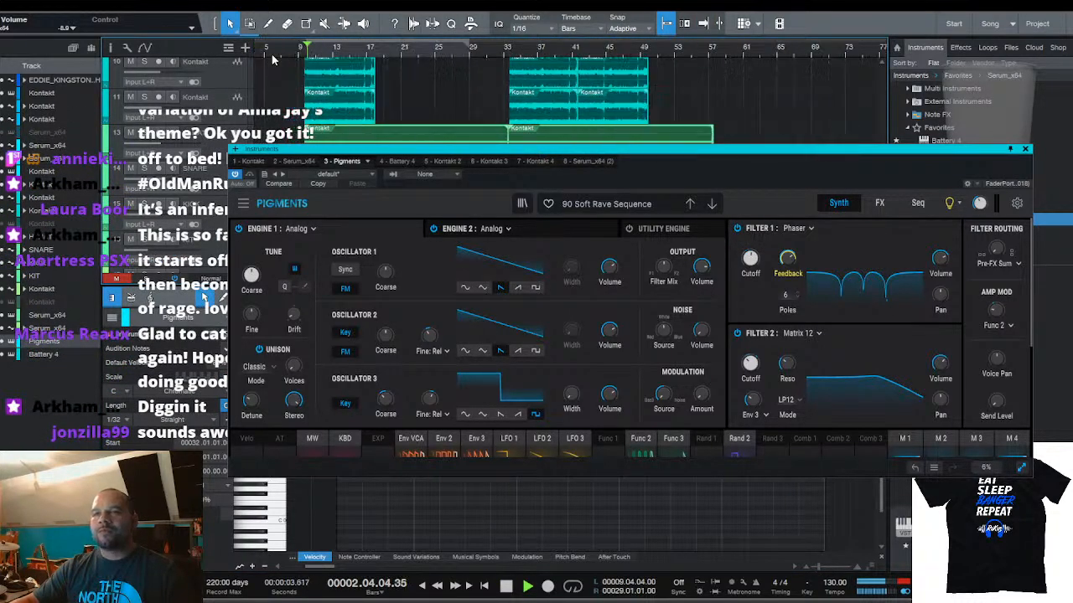
Look through the lower tracks during playback and hide the note editor
{"action": "scroll", "coordinate": [364, 53], "scroll_direction": "down", "scroll_amount": 2}
{"action": "scroll", "coordinate": [353, 95], "scroll_direction": "down", "scroll_amount": 3}
{"action": "scroll", "coordinate": [360, 102], "scroll_direction": "down", "scroll_amount": 3}
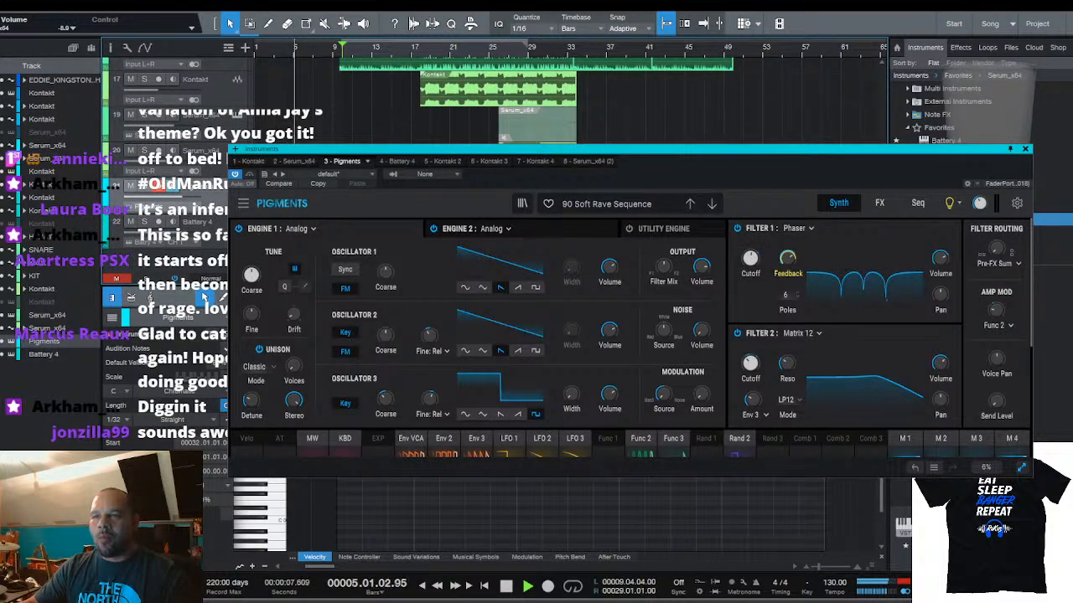
{"action": "scroll", "coordinate": [203, 298], "scroll_direction": "up", "scroll_amount": 3}
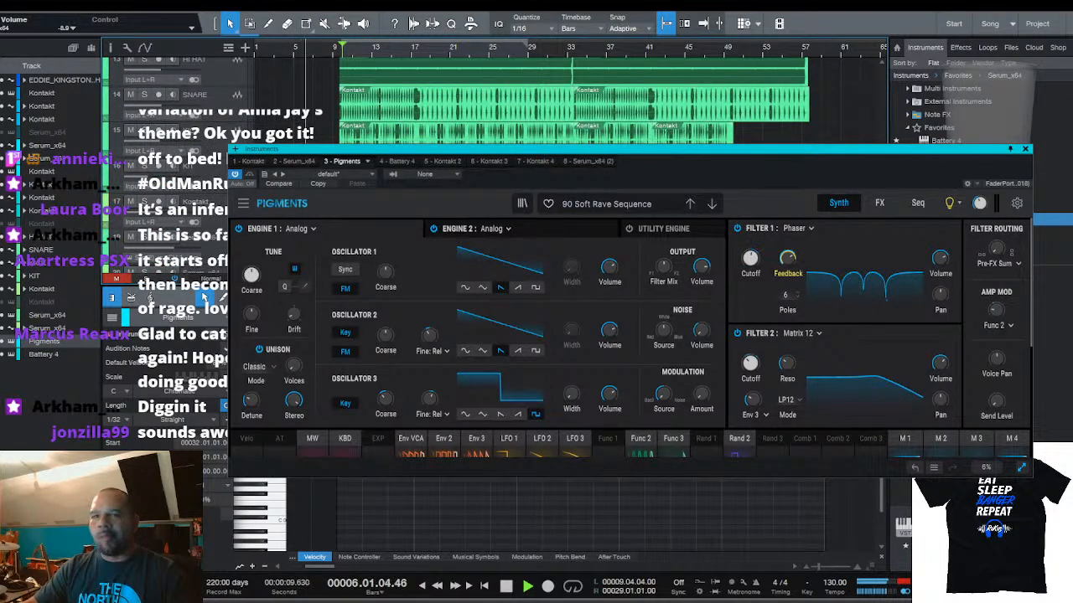
{"action": "key", "text": "F2"}
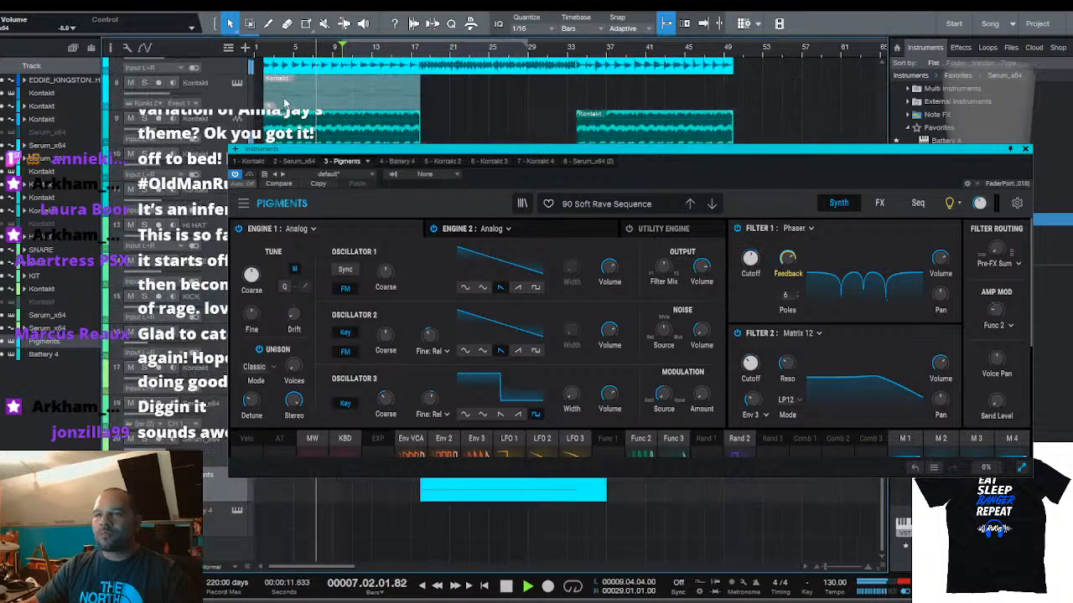
Examine the arrangement around bar 10 and the section beyond bar 18 while the song plays
{"action": "scroll", "coordinate": [333, 112], "scroll_direction": "up", "scroll_amount": 5}
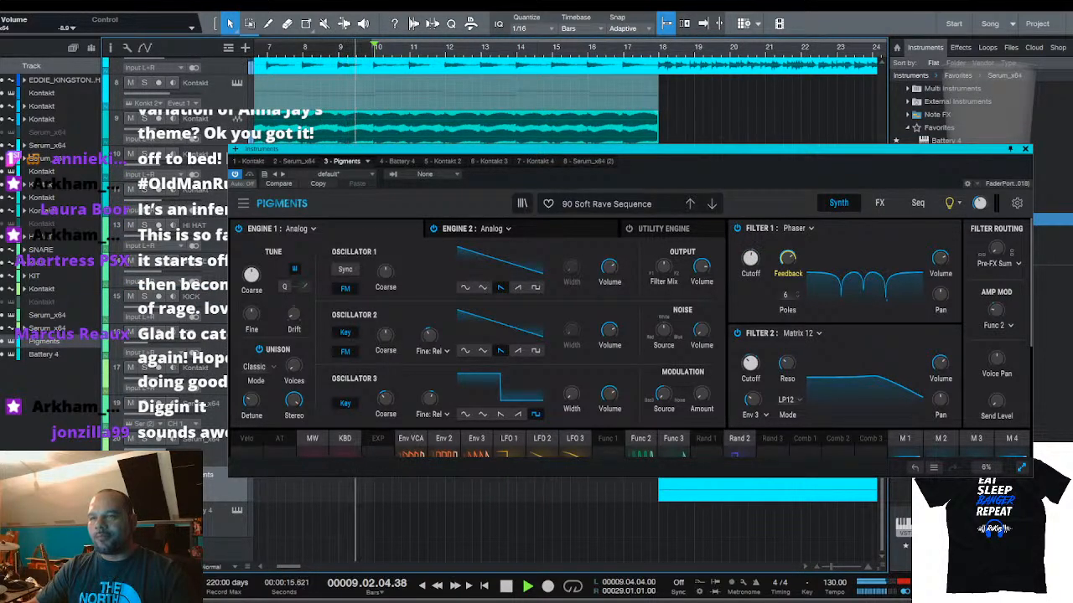
{"action": "scroll", "coordinate": [457, 79], "scroll_direction": "down", "scroll_amount": 5}
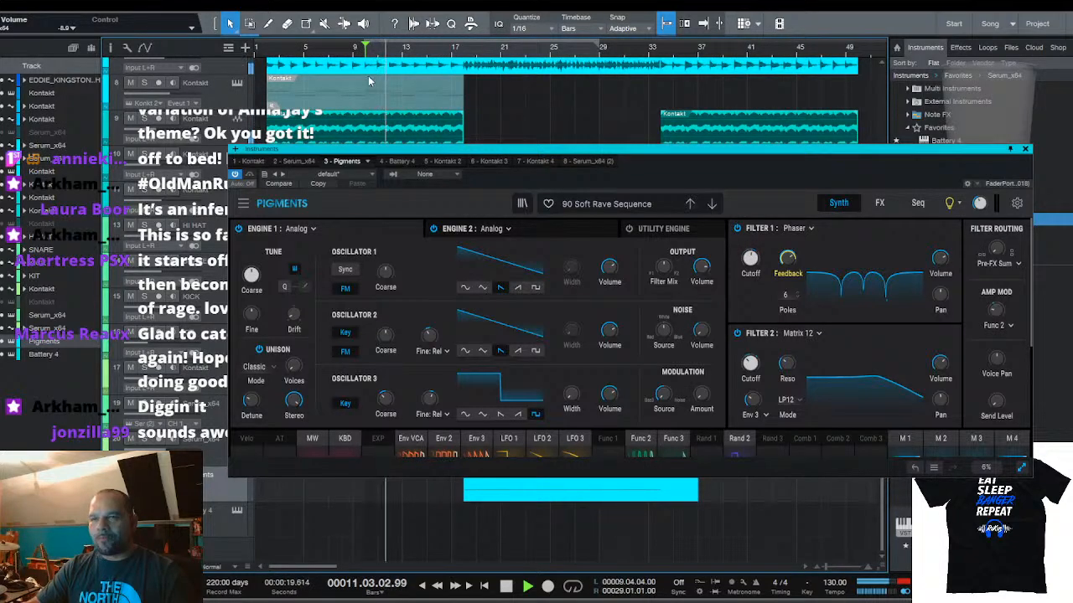
{"action": "scroll", "coordinate": [350, 55], "scroll_direction": "up", "scroll_amount": 5}
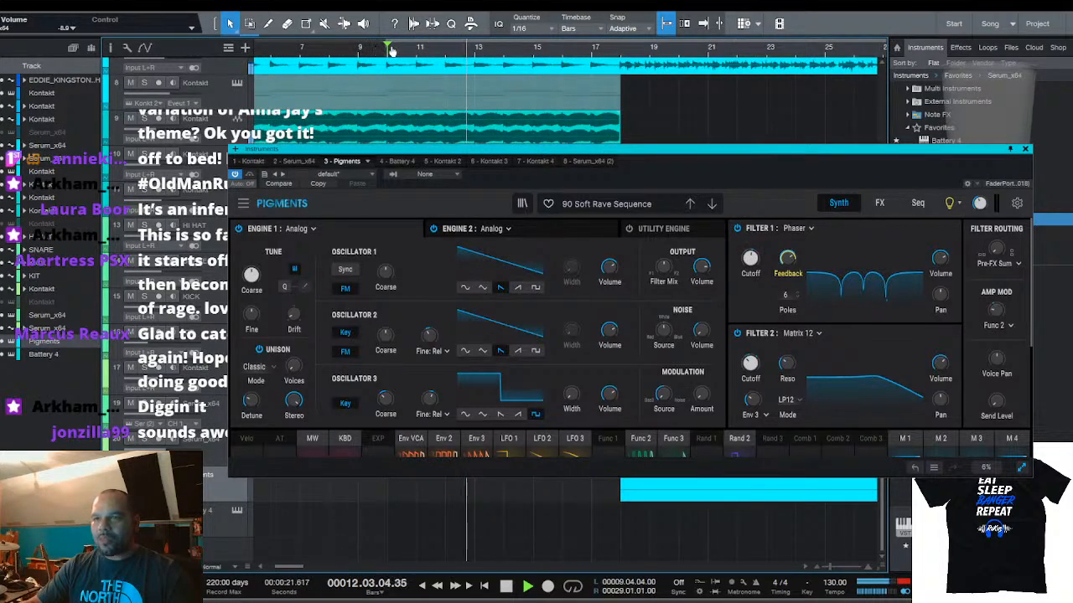
{"action": "scroll", "coordinate": [391, 52], "scroll_direction": "down", "scroll_amount": 3}
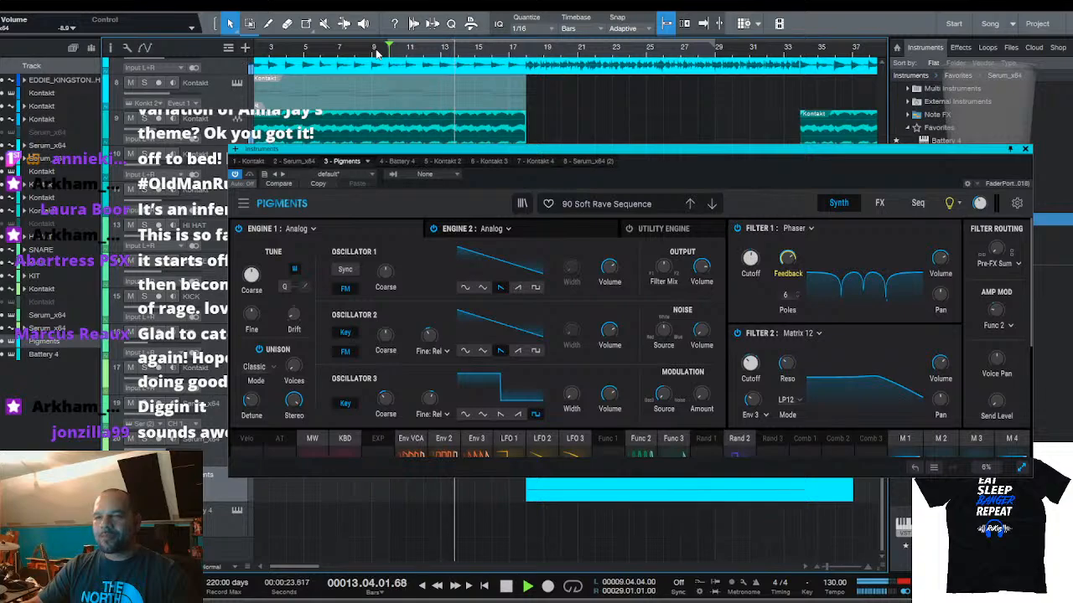
{"action": "scroll", "coordinate": [381, 53], "scroll_direction": "up", "scroll_amount": 3}
{"action": "scroll", "coordinate": [453, 54], "scroll_direction": "down", "scroll_amount": 4}
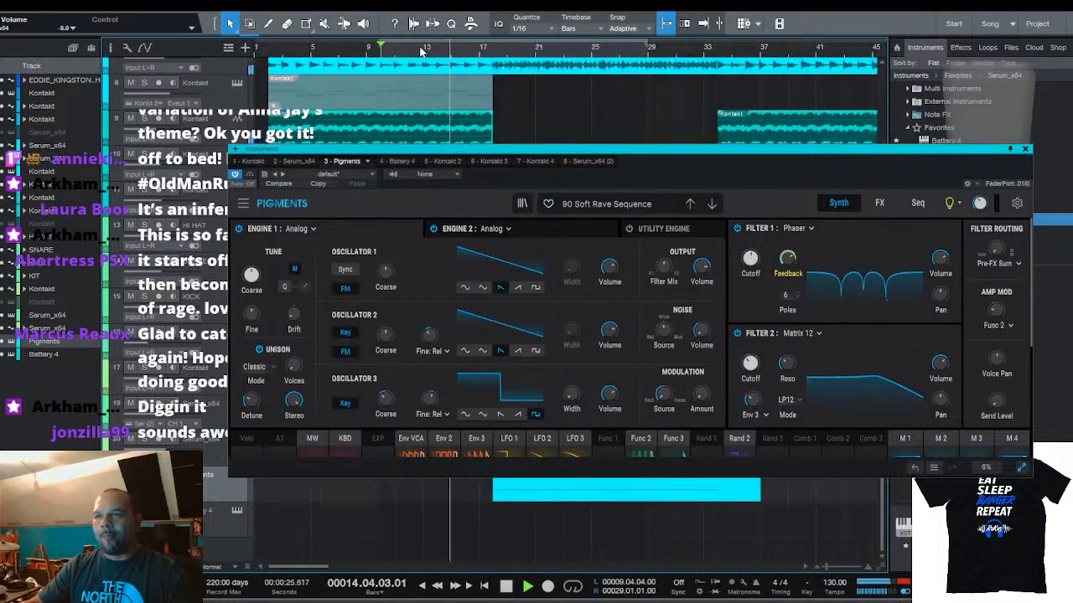
{"action": "scroll", "coordinate": [524, 55], "scroll_direction": "right", "scroll_amount": 3}
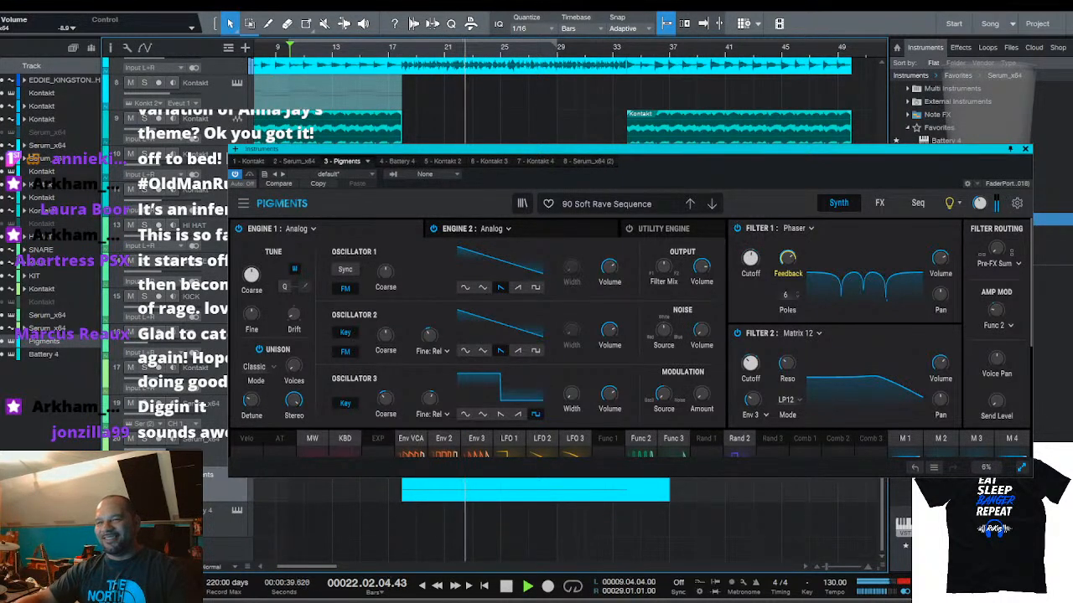
Shorten the Pigments event to end at bar 34 and, with playback stopped, render it to audio
{"action": "left_click_drag", "start_coordinate": [670, 483], "coordinate": [631, 484]}
{"action": "key", "text": "space"}
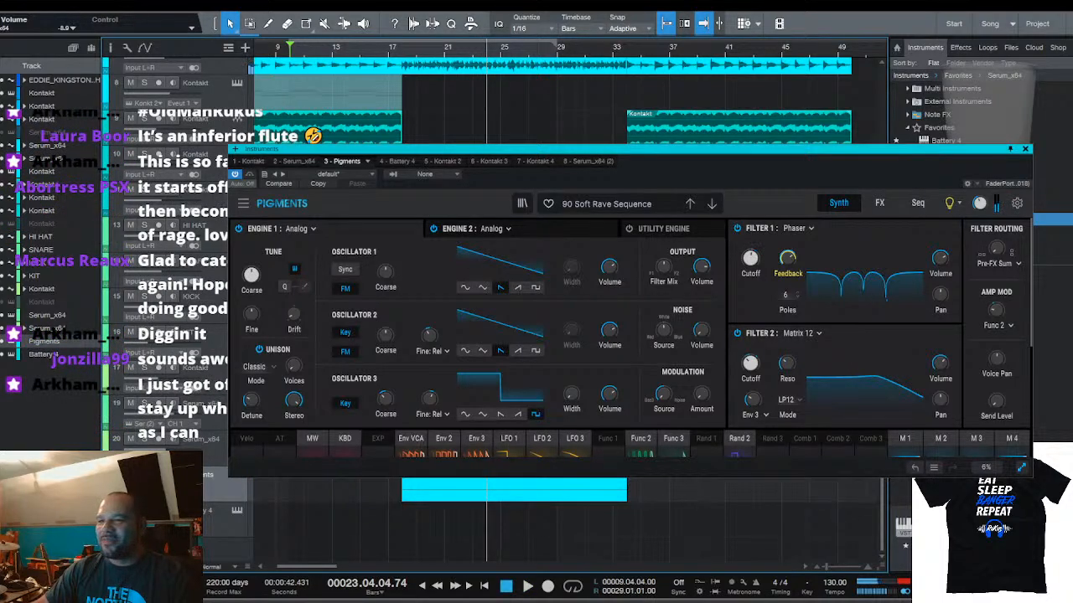
{"action": "key", "text": "s"}
{"action": "key", "text": "l"}
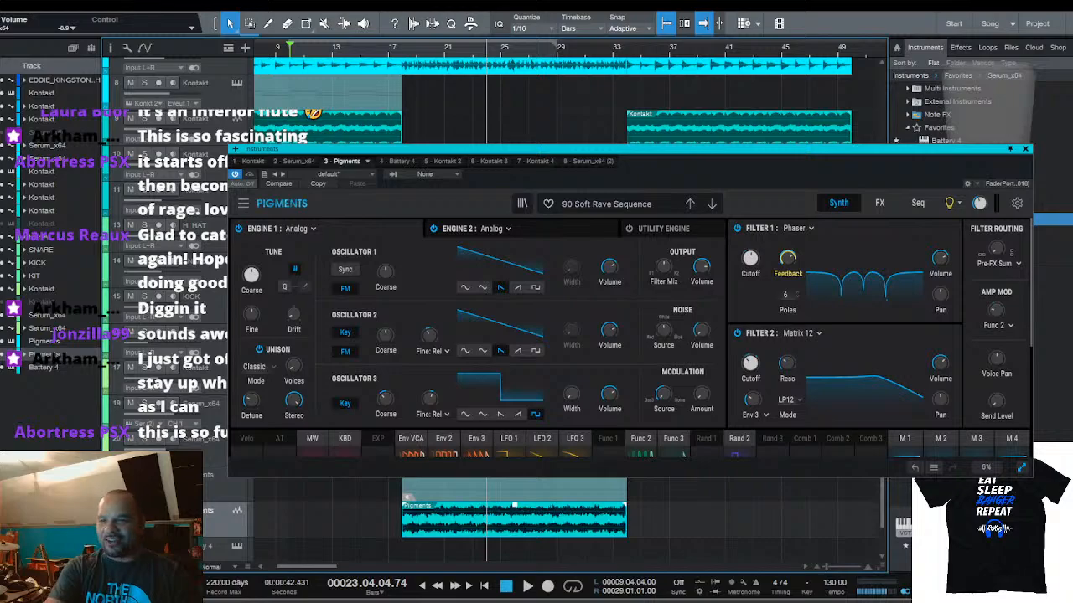
{"action": "scroll", "coordinate": [515, 520], "scroll_direction": "down", "scroll_amount": 1}
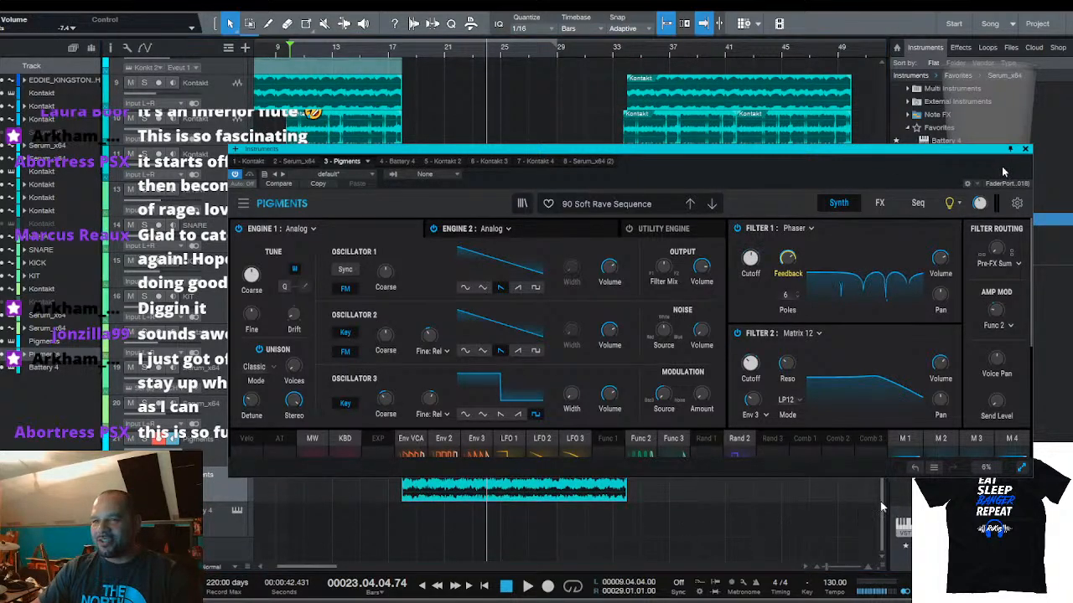
Enlarge the arrangement around bar 10 and select the KICK track
{"action": "left_click_drag", "start_coordinate": [277, 44], "coordinate": [424, 55]}
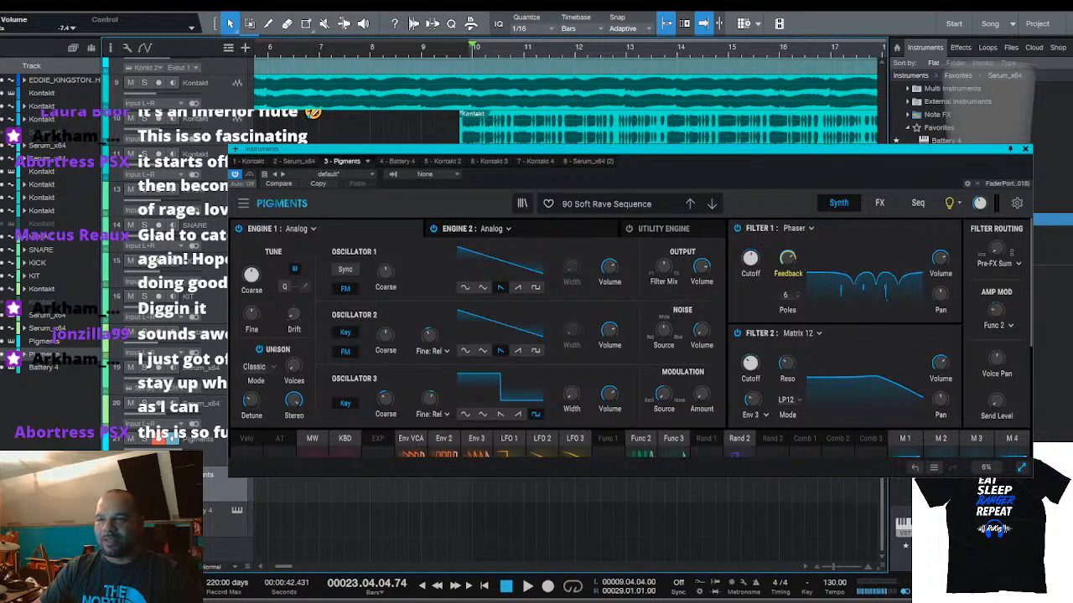
{"action": "scroll", "coordinate": [485, 52], "scroll_direction": "up", "scroll_amount": 5}
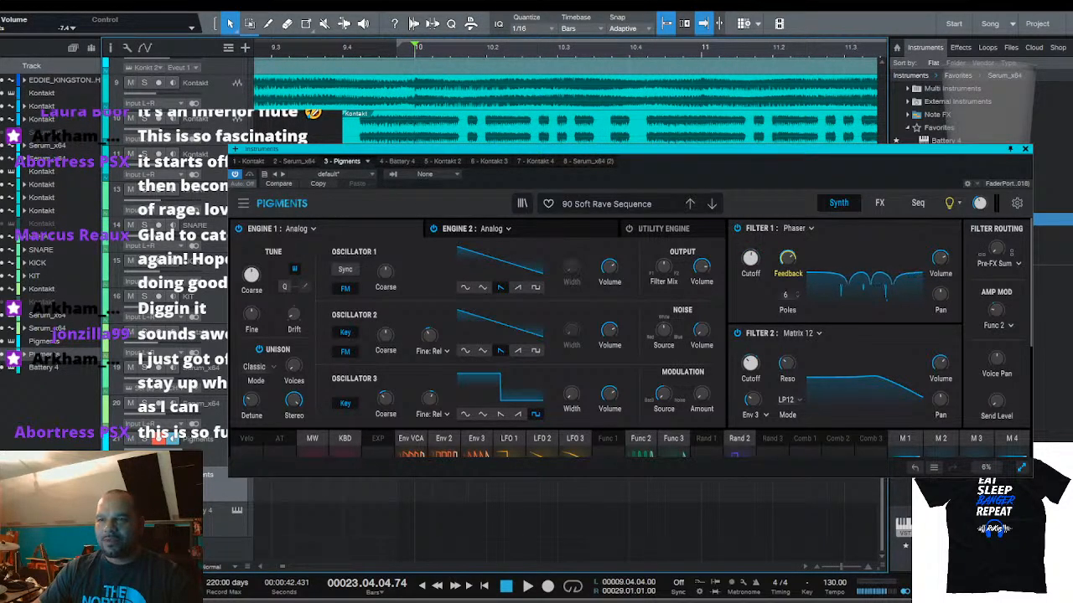
{"action": "left_click", "coordinate": [194, 262]}
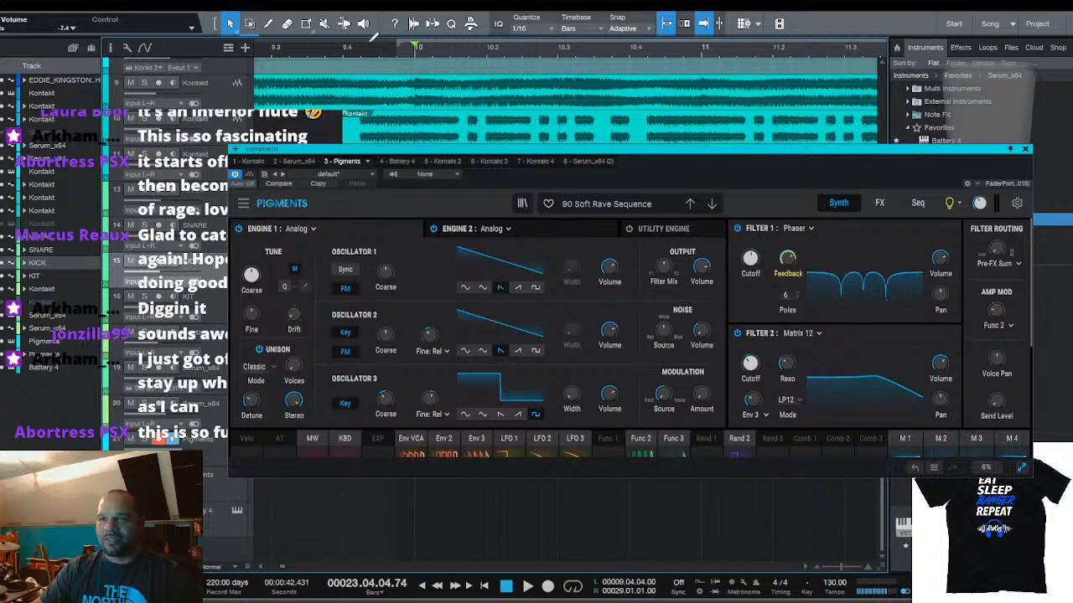
{"action": "left_click", "coordinate": [268, 25]}
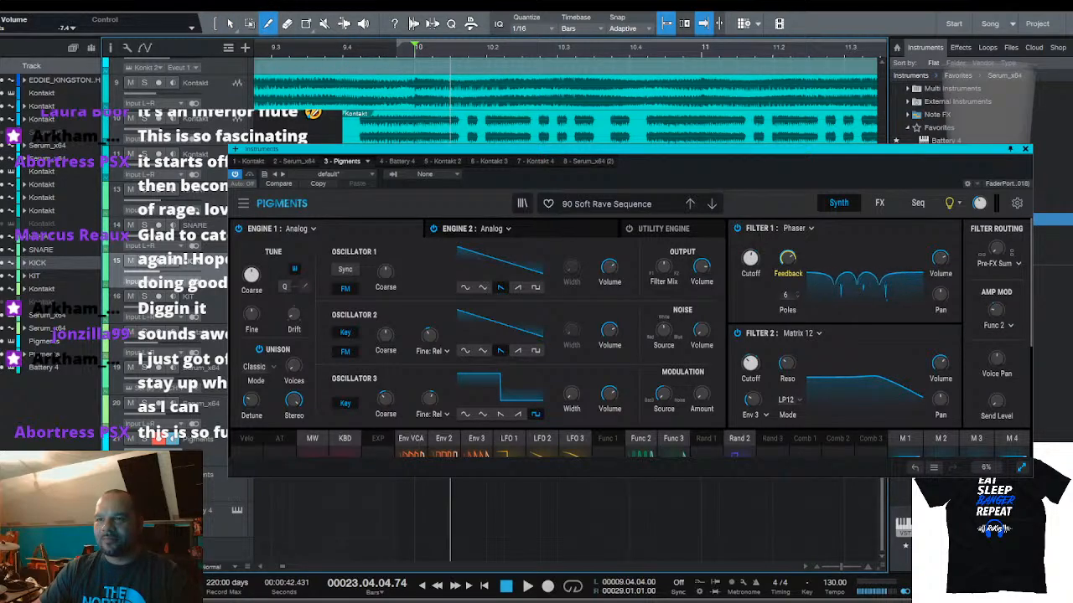
{"action": "scroll", "coordinate": [472, 53], "scroll_direction": "down", "scroll_amount": 5}
{"action": "scroll", "coordinate": [385, 56], "scroll_direction": "down", "scroll_amount": 3}
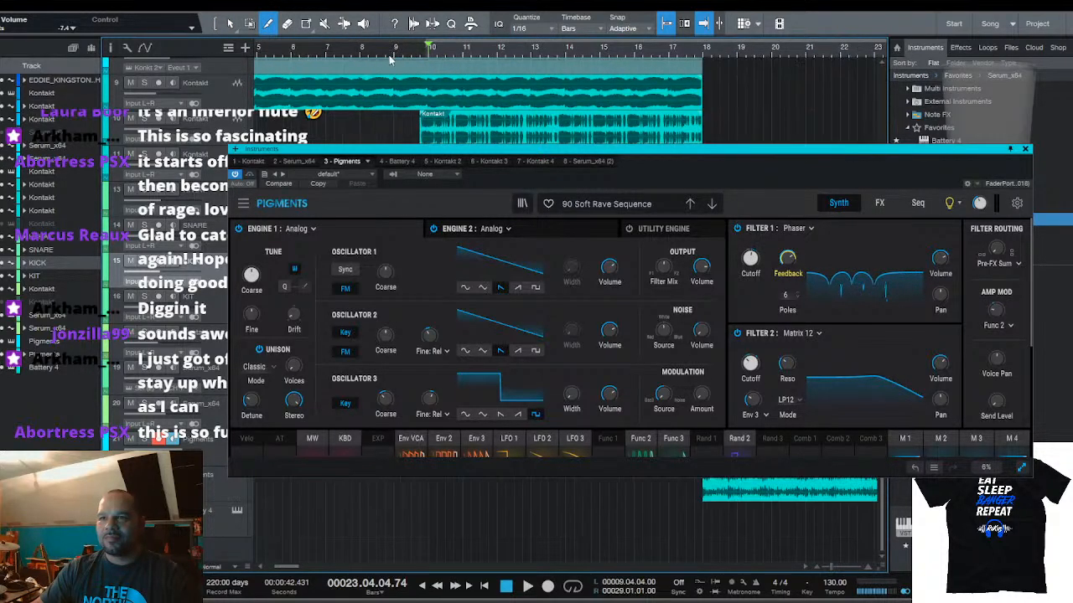
{"action": "scroll", "coordinate": [412, 38], "scroll_direction": "up", "scroll_amount": 4}
{"action": "left_click", "coordinate": [230, 24]}
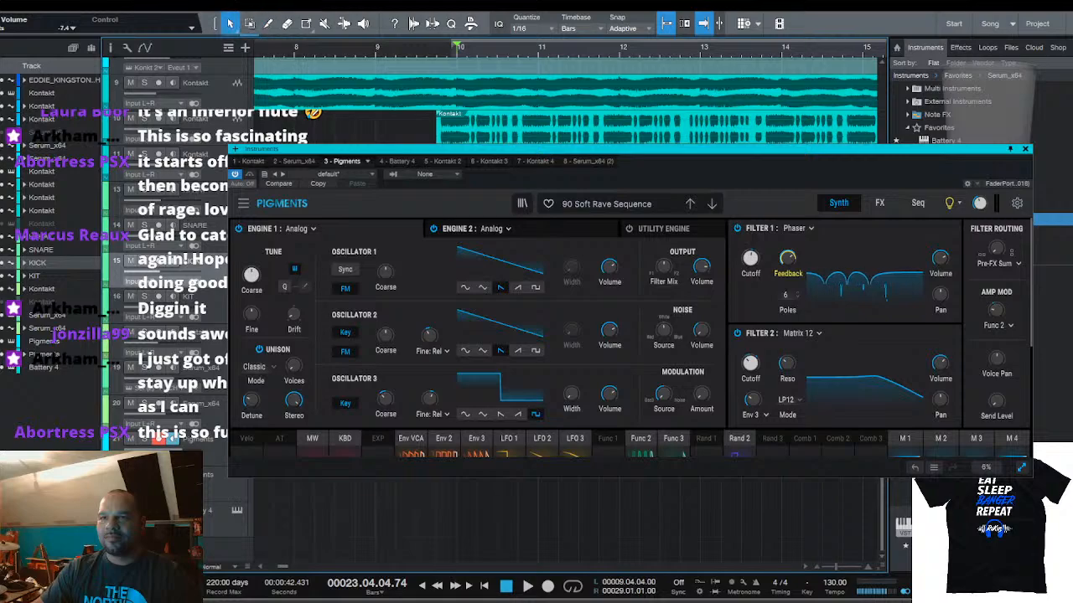
Check the start of the arrangement and play the mix from just before bar 10
{"action": "scroll", "coordinate": [566, 101], "scroll_direction": "left", "scroll_amount": 6}
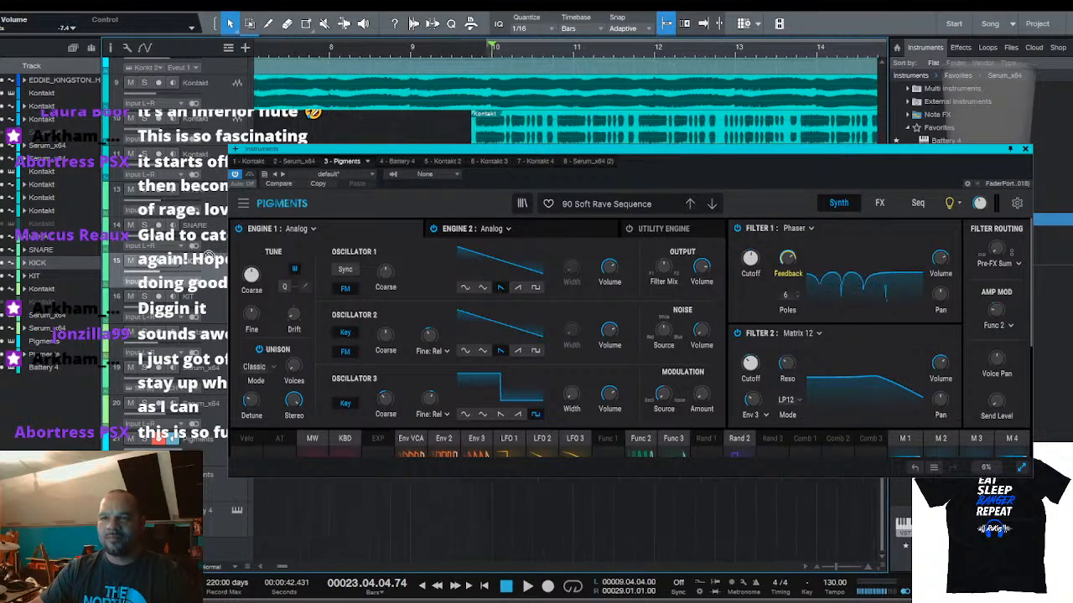
{"action": "scroll", "coordinate": [578, 84], "scroll_direction": "left", "scroll_amount": 2}
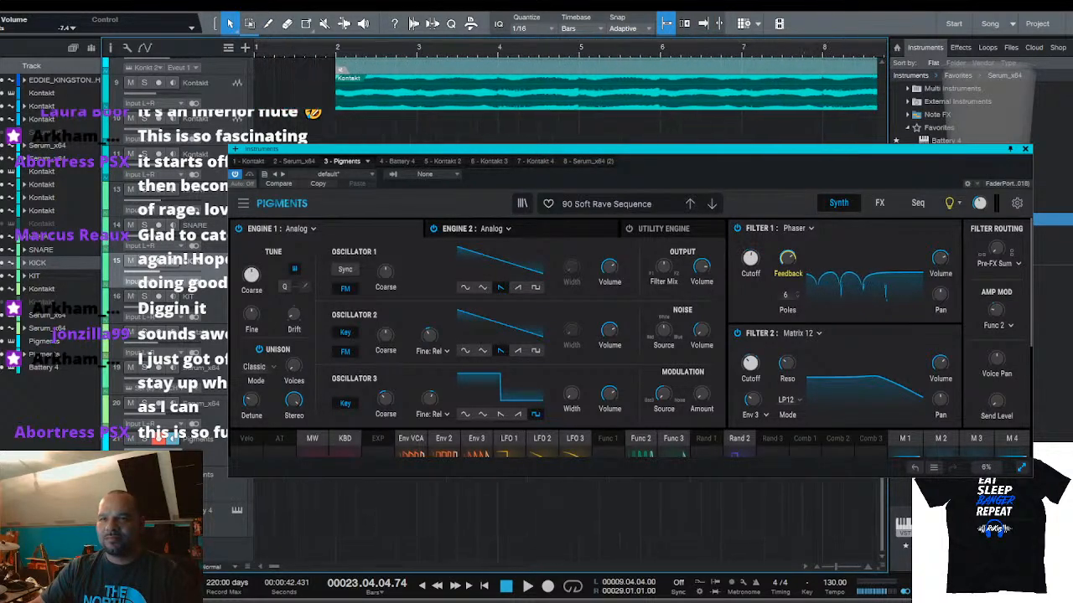
{"action": "key", "text": "KP_1"}
{"action": "key", "text": "space"}
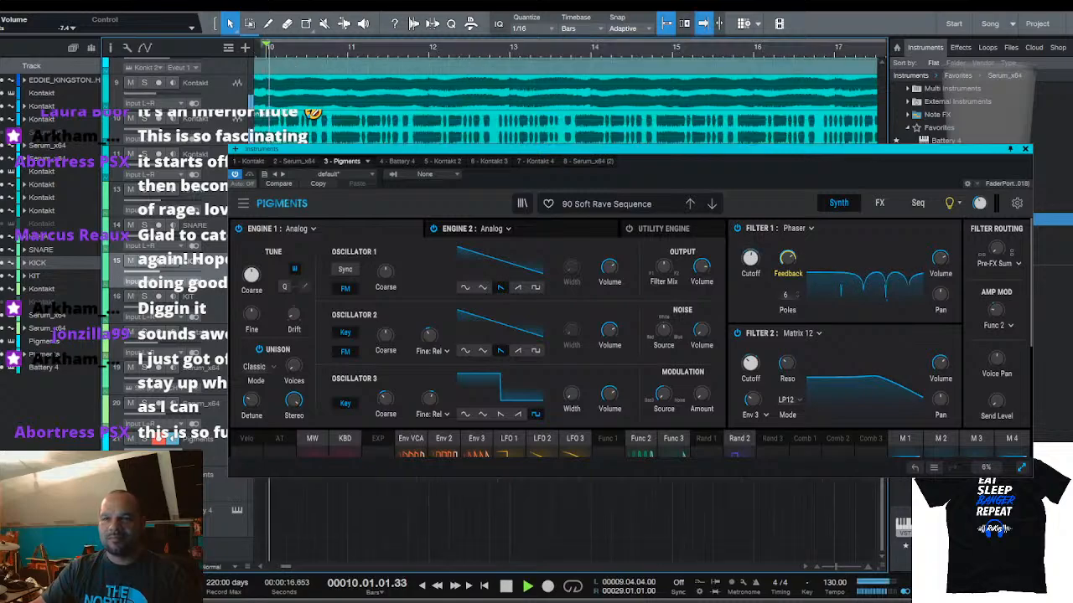
Stop playback near bar 10 and play the intro from bar 2
{"action": "key", "text": "space"}
{"action": "scroll", "coordinate": [440, 56], "scroll_direction": "down", "scroll_amount": 8}
{"action": "scroll", "coordinate": [279, 54], "scroll_direction": "up", "scroll_amount": 8}
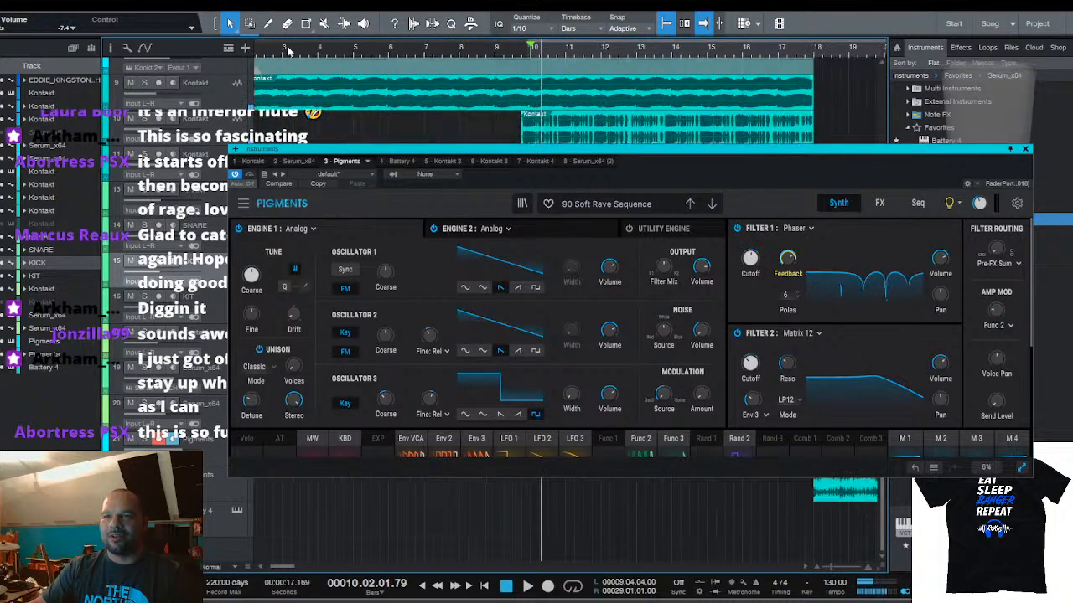
{"action": "scroll", "coordinate": [496, 56], "scroll_direction": "down", "scroll_amount": 3}
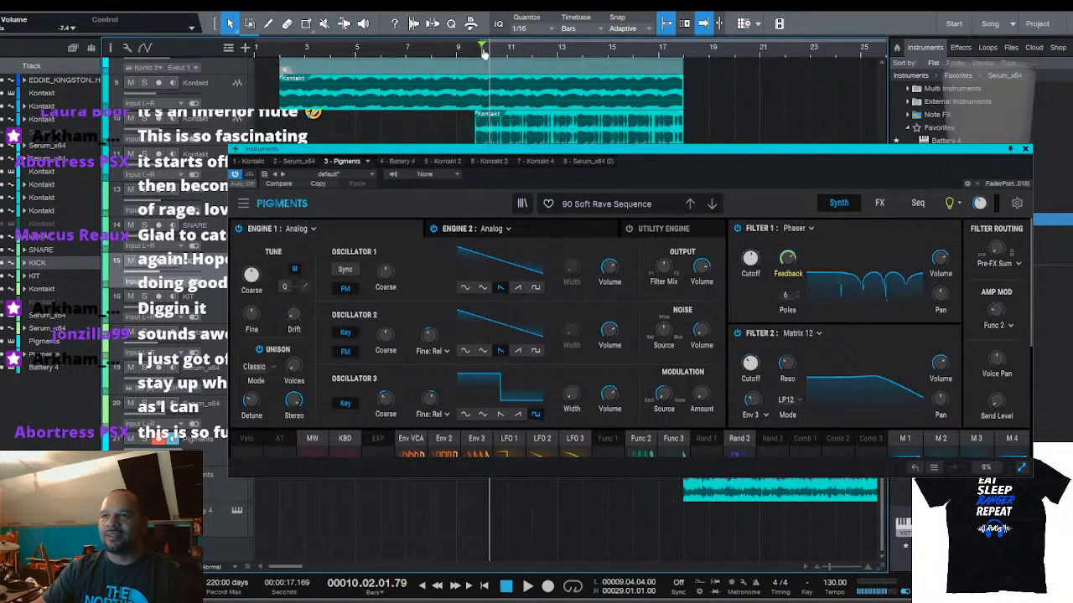
{"action": "scroll", "coordinate": [281, 50], "scroll_direction": "up", "scroll_amount": 5}
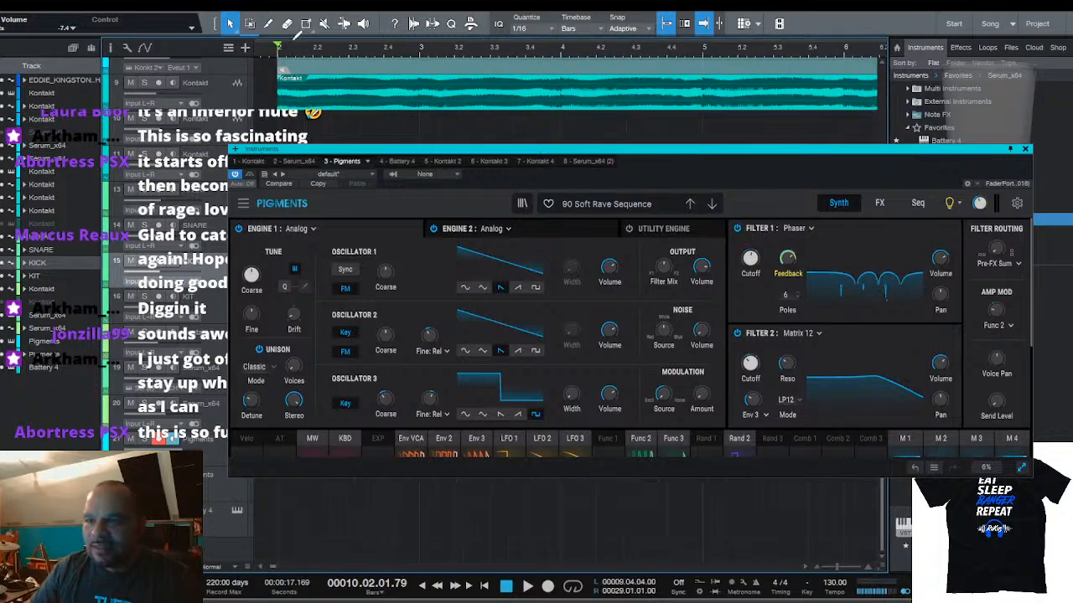
{"action": "scroll", "coordinate": [304, 51], "scroll_direction": "up", "scroll_amount": 3}
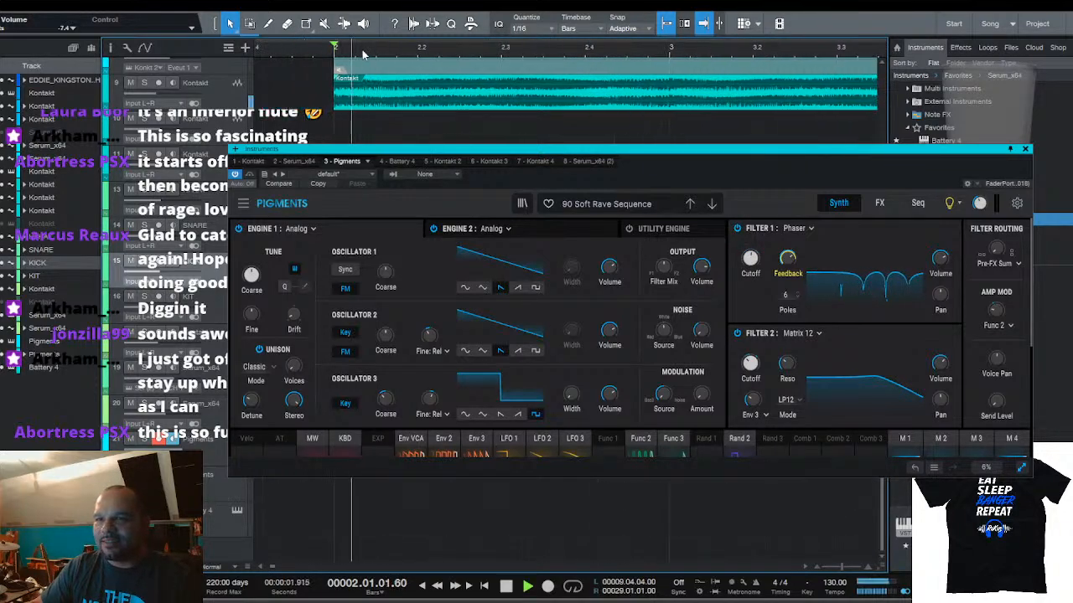
Listen through bars 3 and 4, then restart playback from bar 2
{"action": "scroll", "coordinate": [421, 56], "scroll_direction": "down", "scroll_amount": 3}
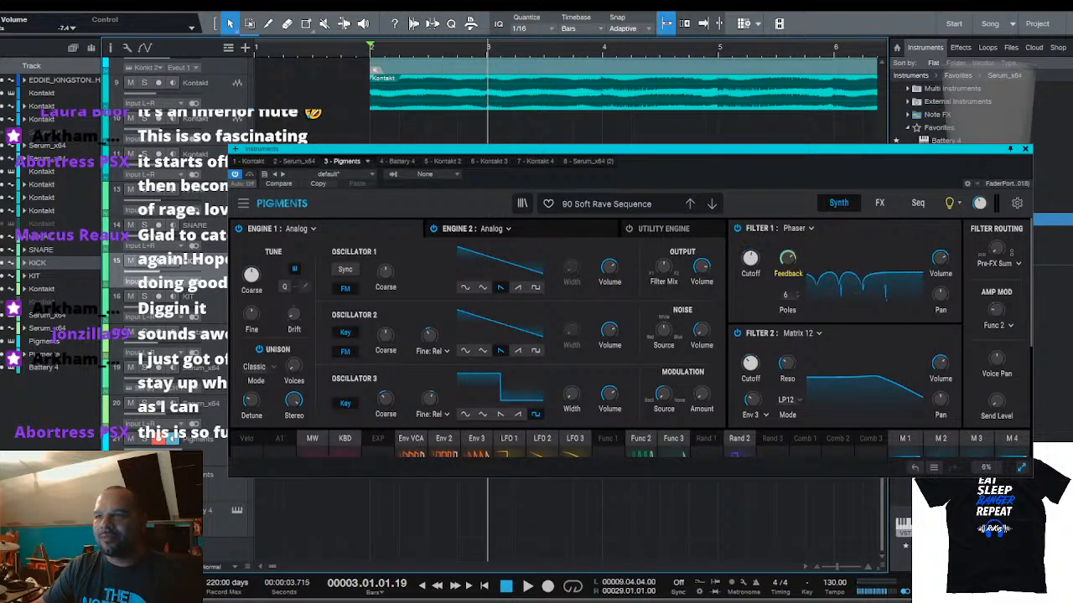
{"action": "key", "text": "f"}
{"action": "key", "text": "space"}
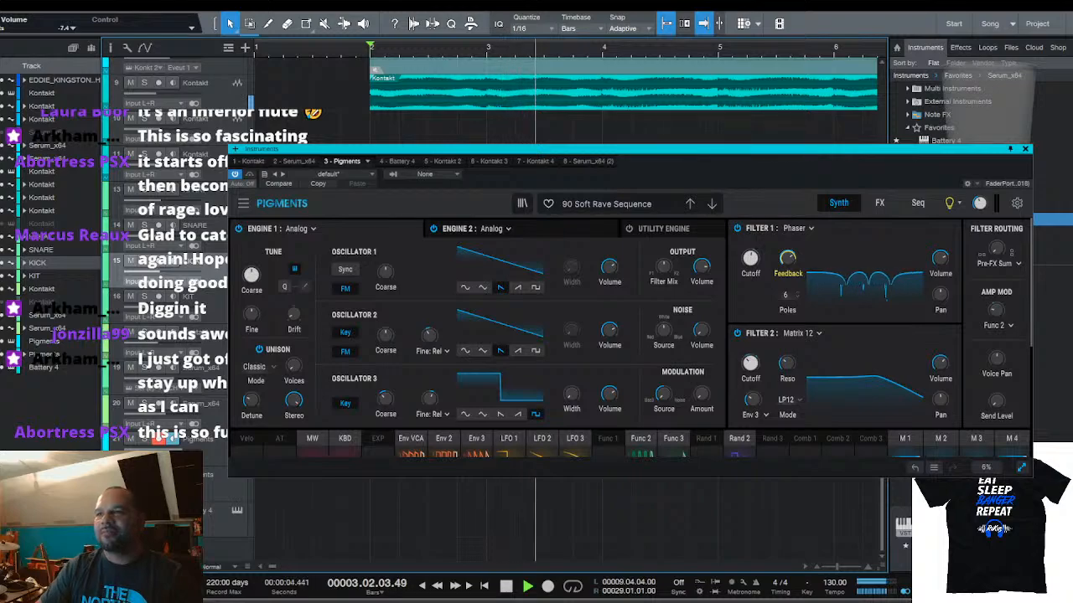
{"action": "key", "text": "space"}
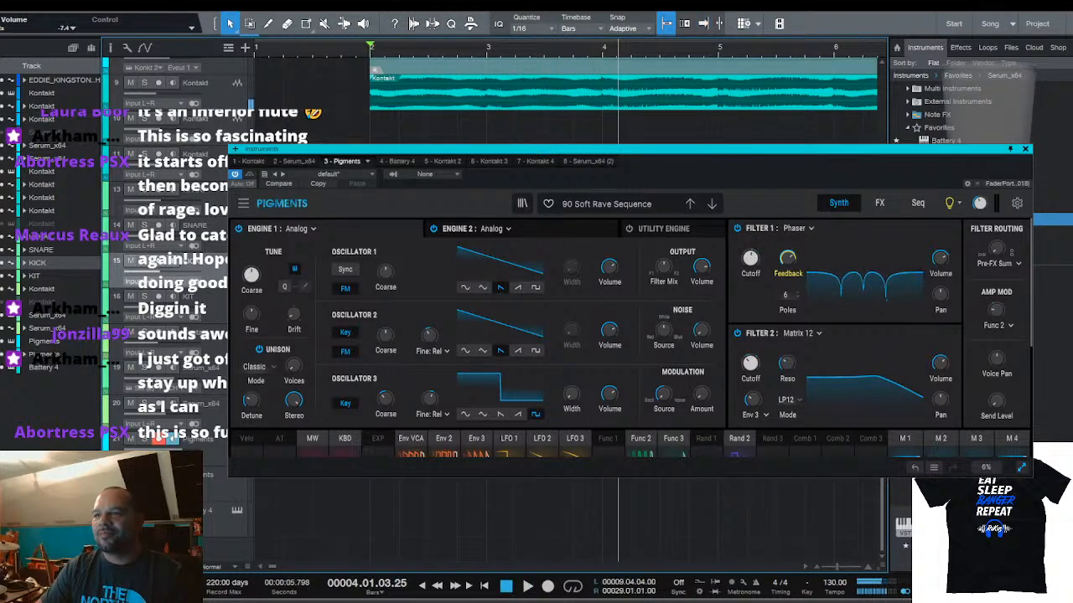
{"action": "key", "text": "space"}
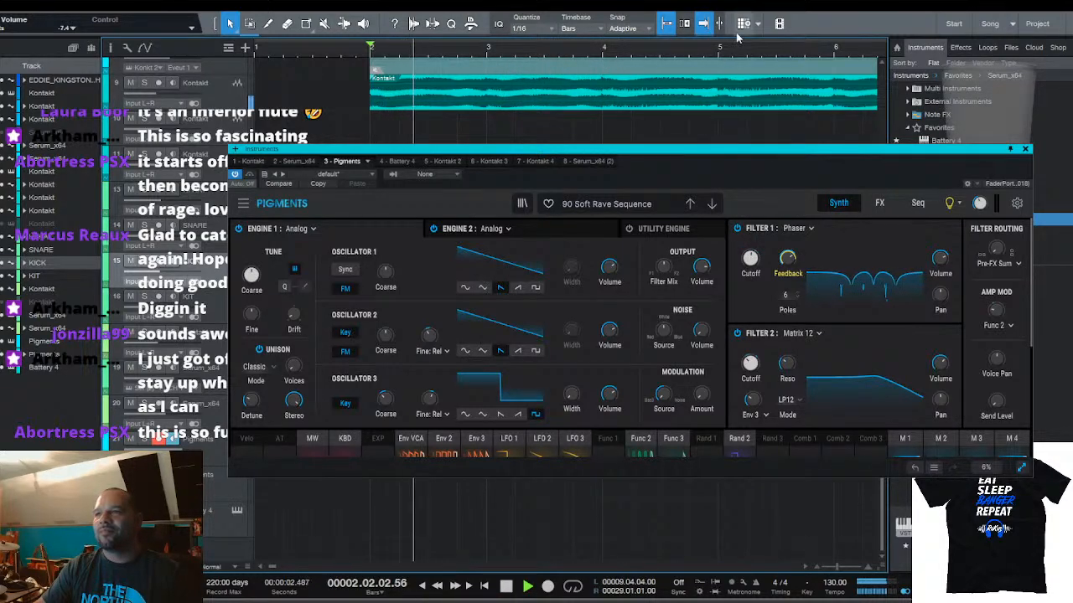
Play on to bar 7, then replay the passage from just before bar 6 and stop
{"action": "scroll", "coordinate": [740, 46], "scroll_direction": "down", "scroll_amount": 2}
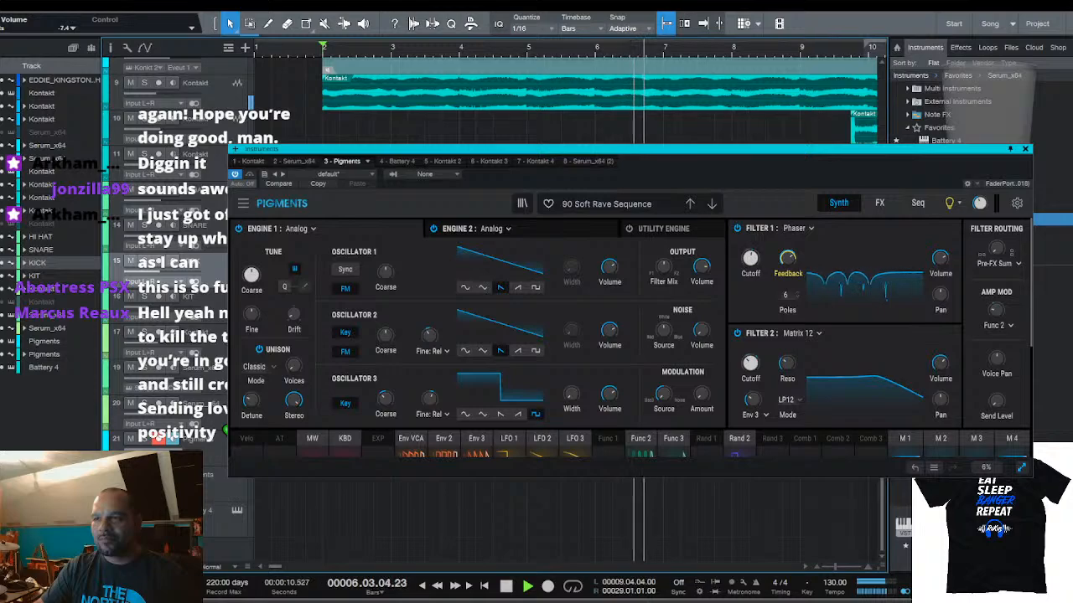
{"action": "key", "text": "space"}
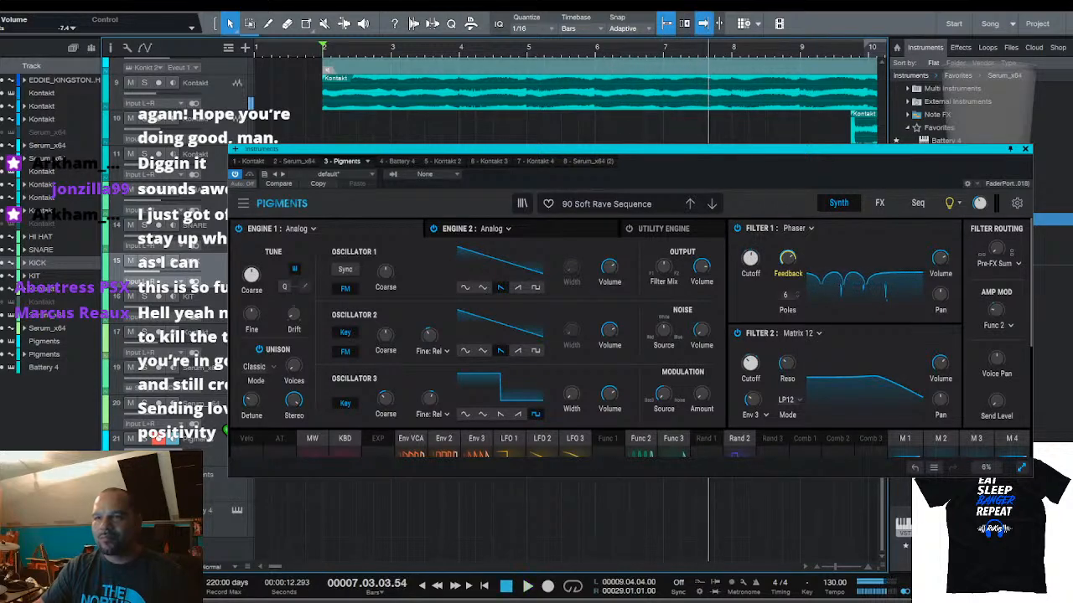
{"action": "key", "text": "space"}
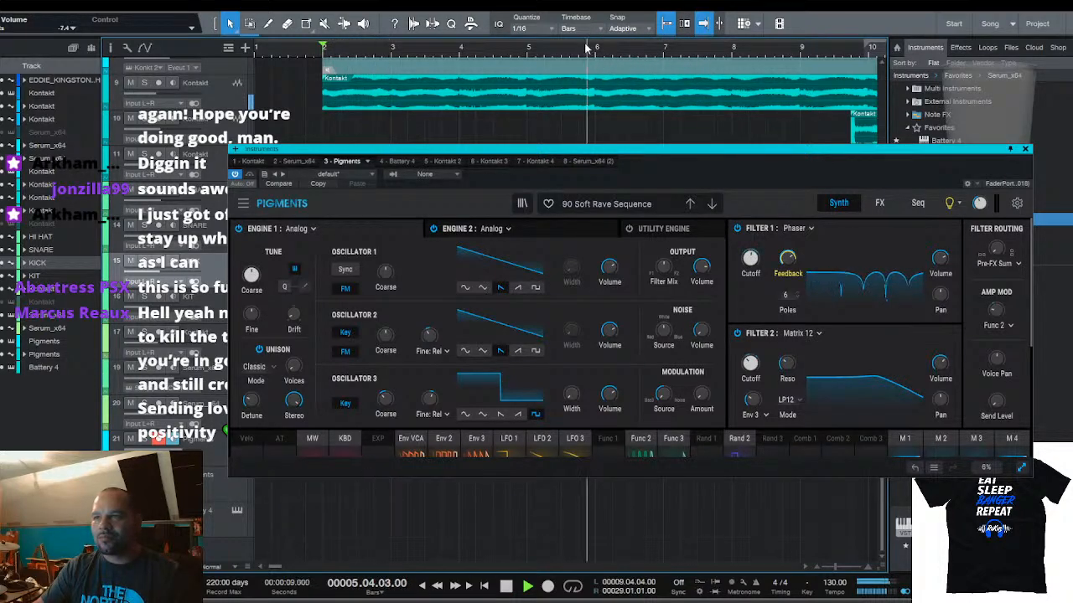
{"action": "key", "text": "space"}
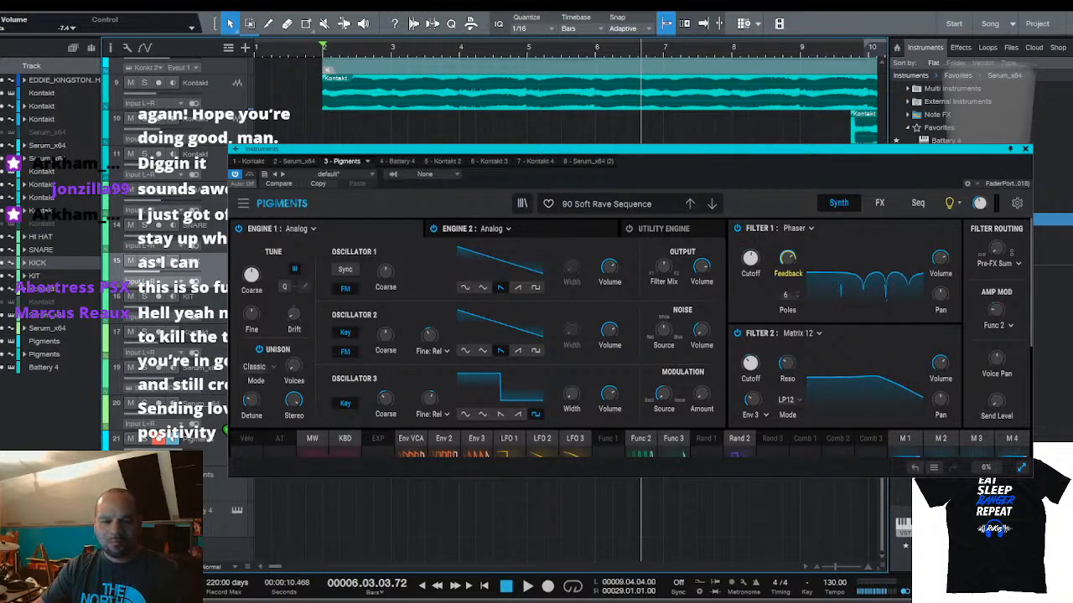
Return to the song start, play from just before bar 6, and stop ahead of bar 8
{"action": "key", "text": "comma"}
{"action": "key", "text": "space"}
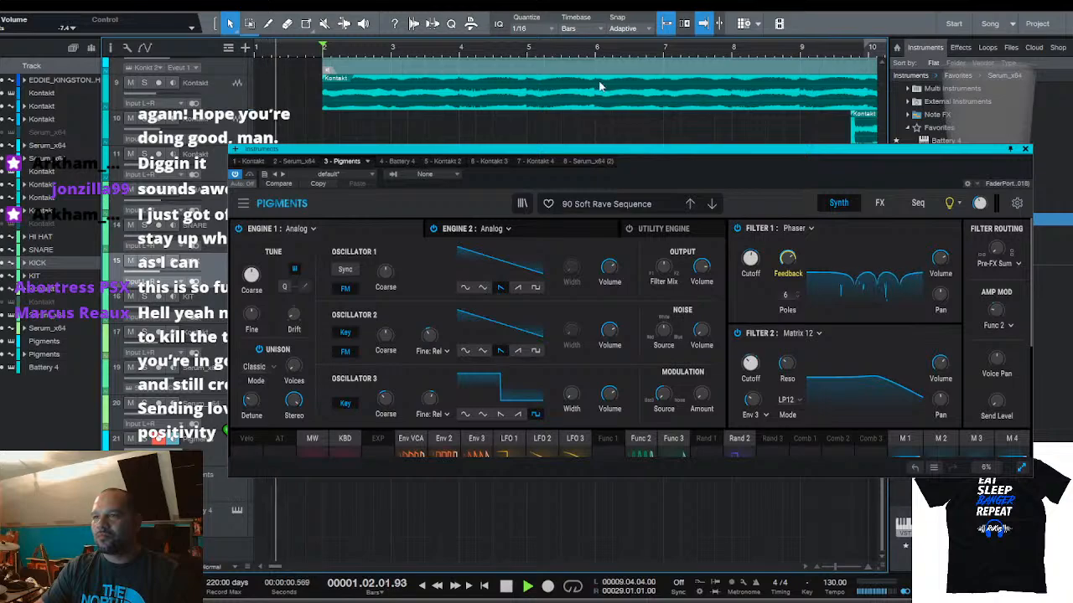
{"action": "left_click", "coordinate": [587, 50]}
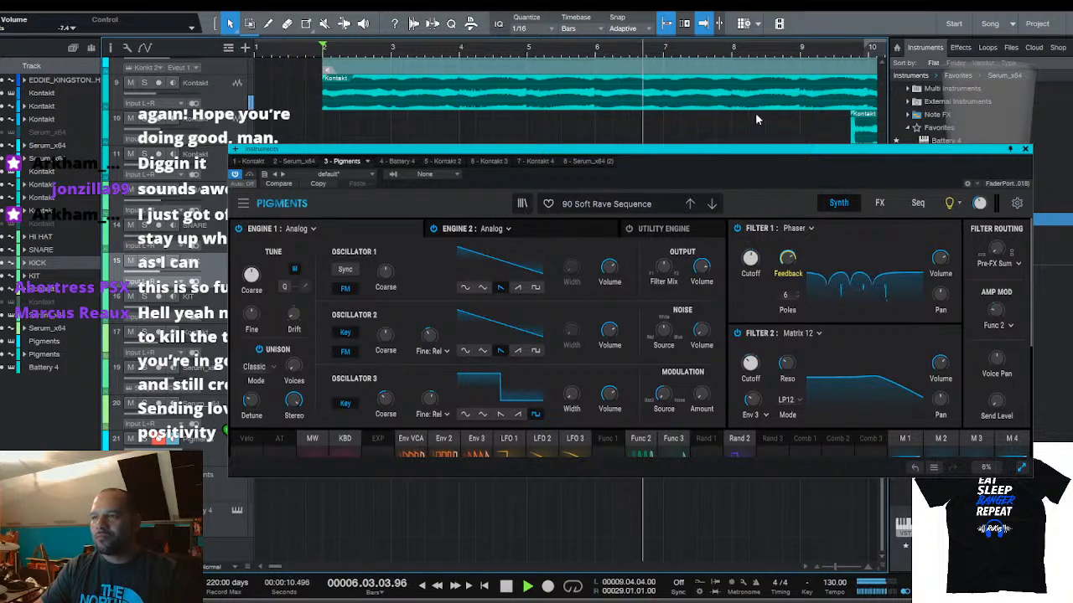
{"action": "scroll", "coordinate": [752, 67], "scroll_direction": "up", "scroll_amount": 3}
{"action": "left_click_drag", "start_coordinate": [723, 56], "coordinate": [491, 53]}
{"action": "key", "text": "space"}
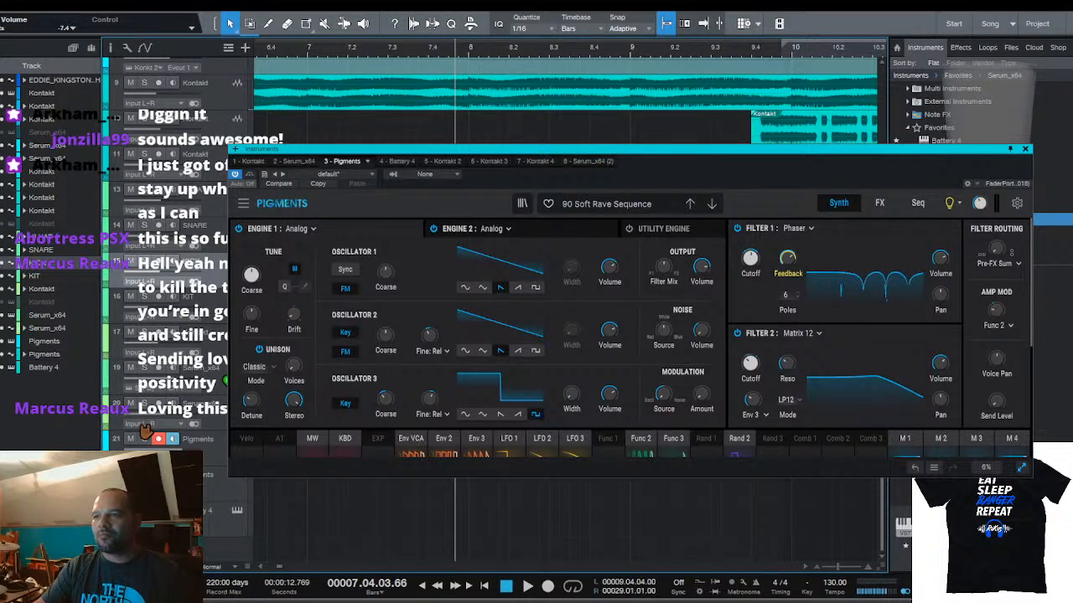
Play the song from its start and examine the tracks across the bar 10 and bar 18 transitions
{"action": "key", "text": "comma"}
{"action": "key", "text": "space"}
{"action": "left_click_drag", "start_coordinate": [622, 53], "coordinate": [625, 30]}
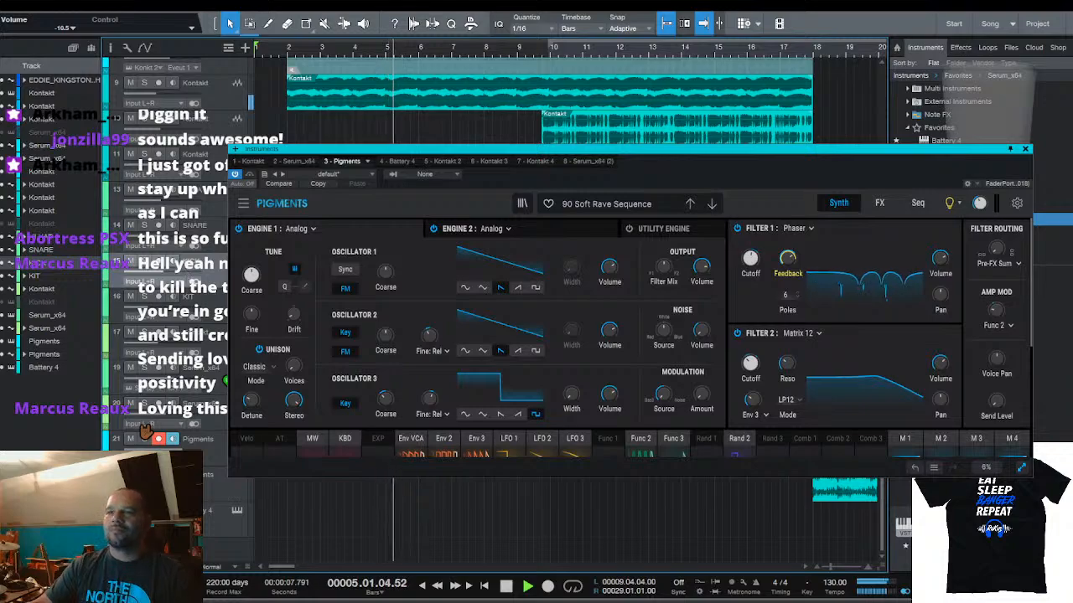
{"action": "scroll", "coordinate": [430, 40], "scroll_direction": "up", "scroll_amount": 4}
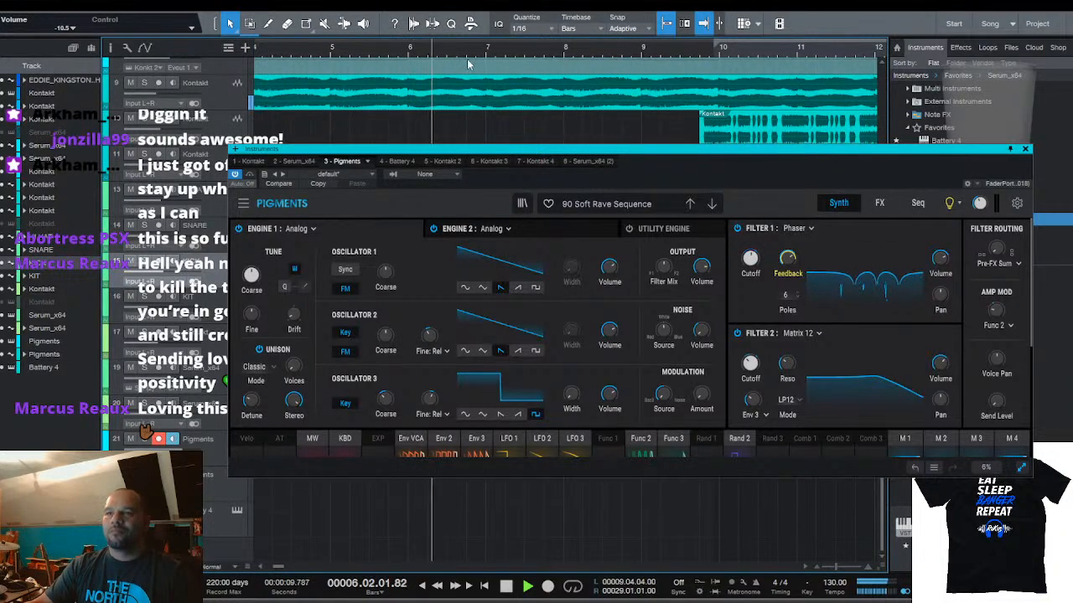
{"action": "scroll", "coordinate": [434, 61], "scroll_direction": "up", "scroll_amount": 3}
{"action": "scroll", "coordinate": [382, 62], "scroll_direction": "down", "scroll_amount": 4}
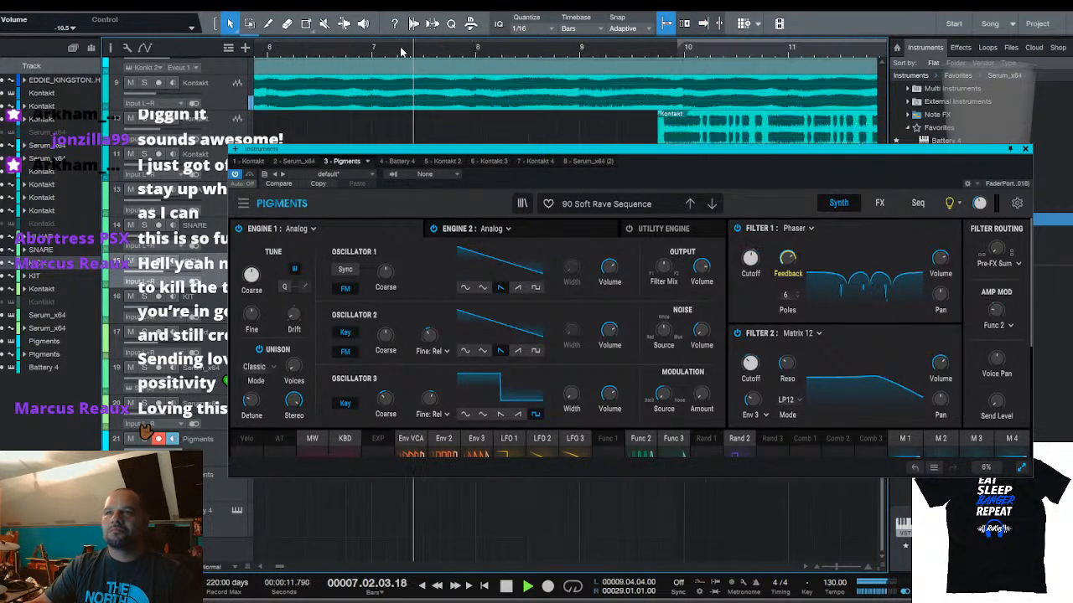
{"action": "scroll", "coordinate": [526, 52], "scroll_direction": "up", "scroll_amount": 3}
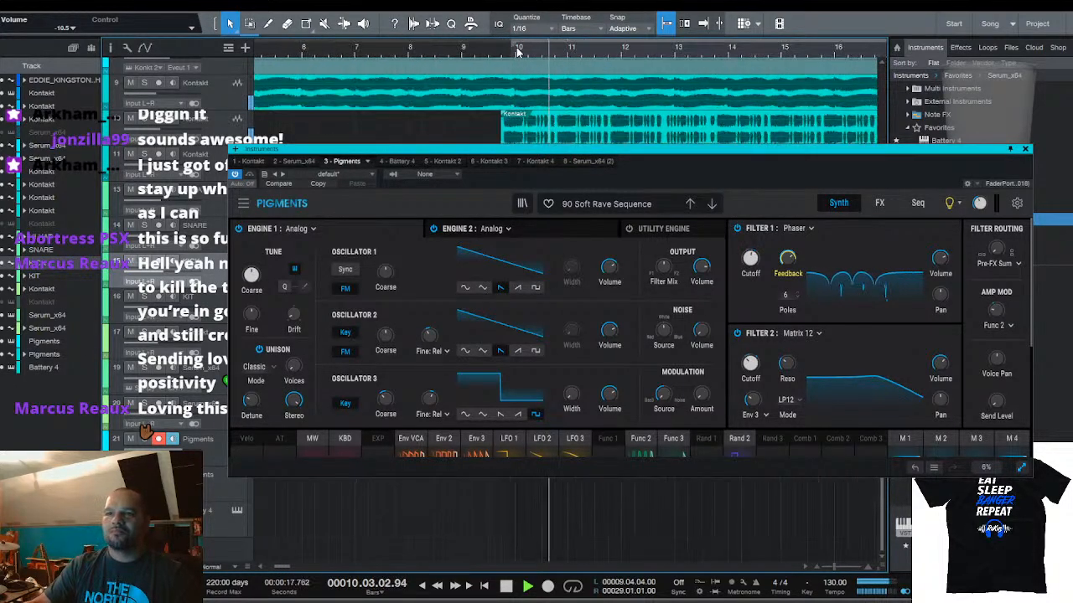
{"action": "scroll", "coordinate": [520, 56], "scroll_direction": "down", "scroll_amount": 5}
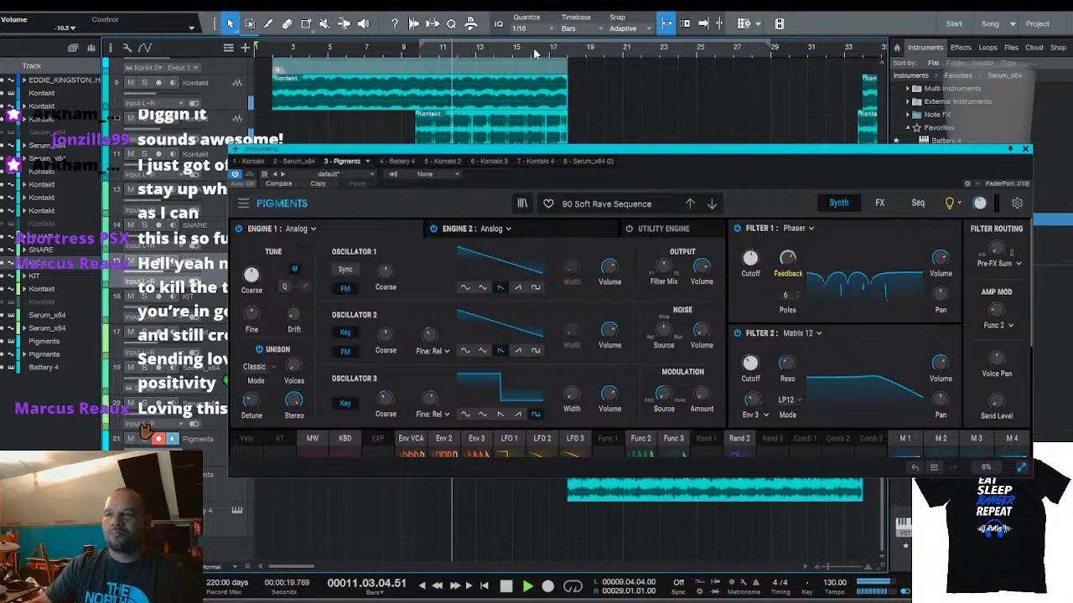
{"action": "scroll", "coordinate": [577, 92], "scroll_direction": "up", "scroll_amount": 2}
{"action": "scroll", "coordinate": [566, 58], "scroll_direction": "up", "scroll_amount": 5}
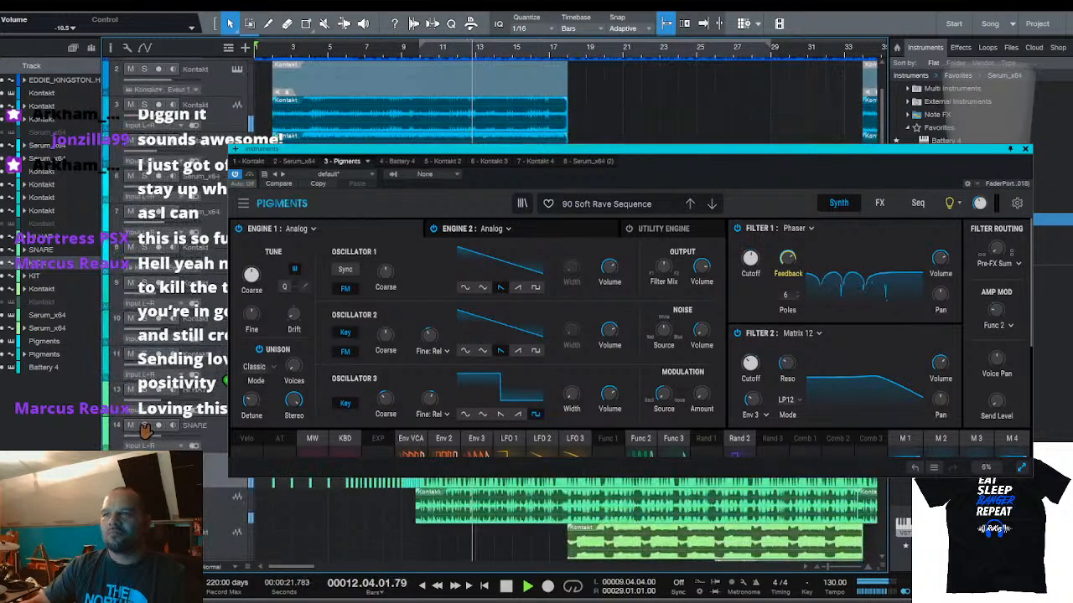
{"action": "scroll", "coordinate": [564, 58], "scroll_direction": "up", "scroll_amount": 2}
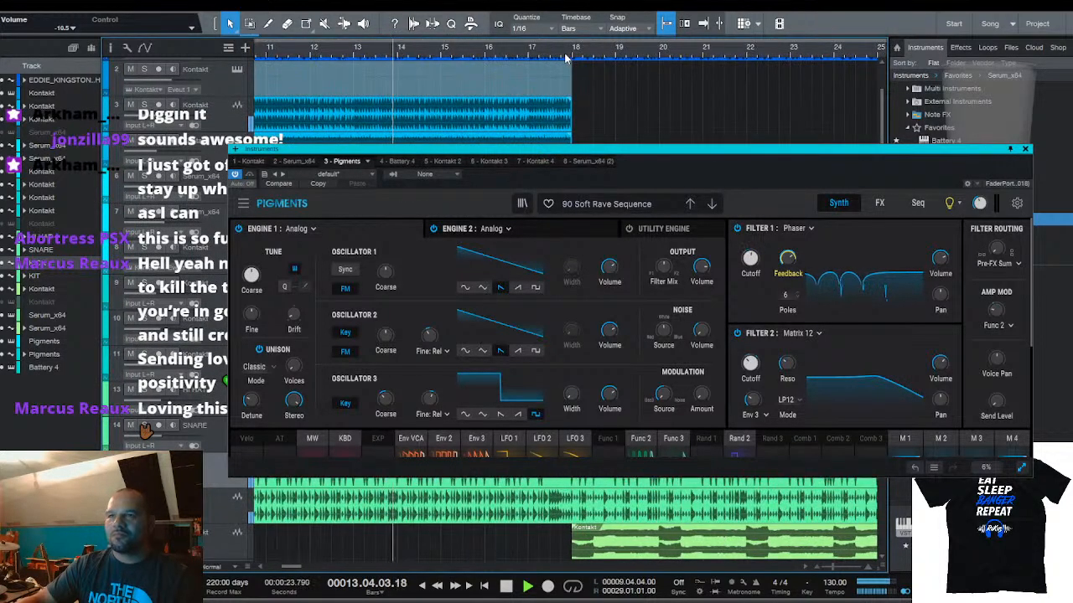
{"action": "scroll", "coordinate": [549, 128], "scroll_direction": "down", "scroll_amount": 2}
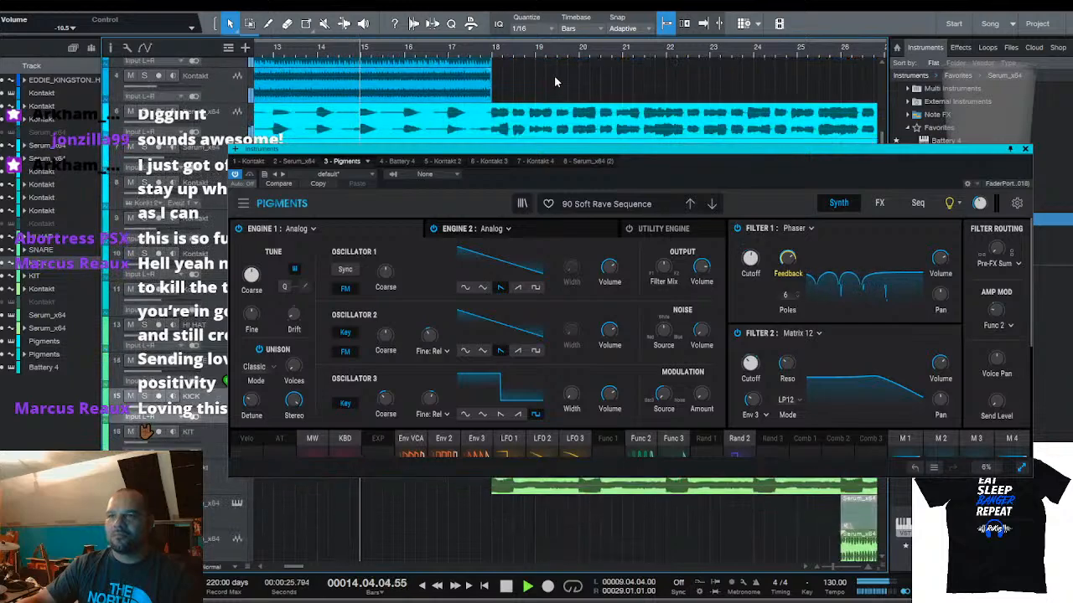
{"action": "scroll", "coordinate": [556, 53], "scroll_direction": "down", "scroll_amount": 3}
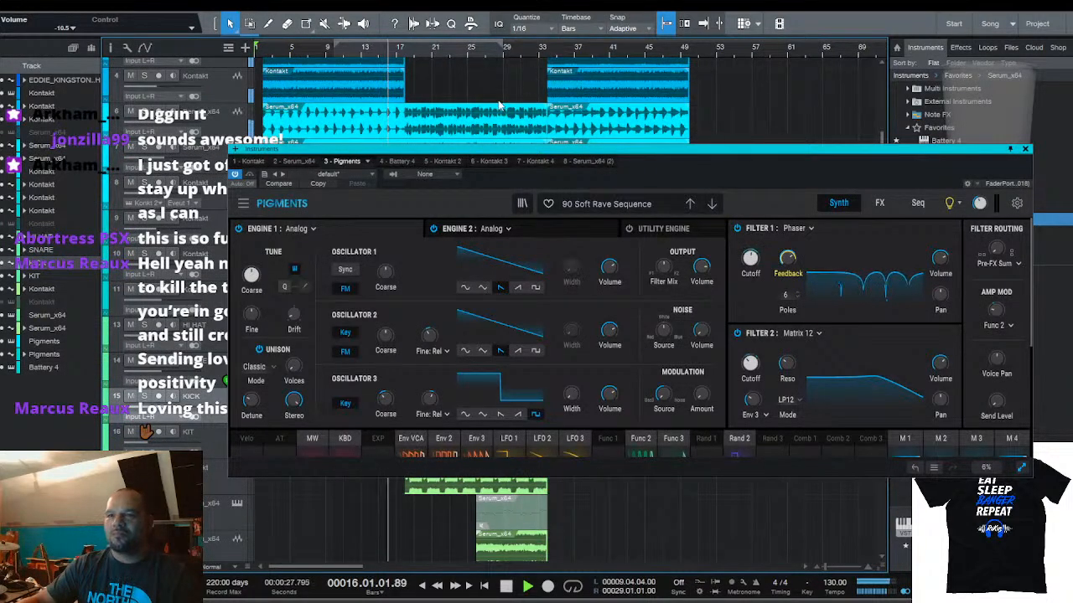
{"action": "scroll", "coordinate": [553, 126], "scroll_direction": "down", "scroll_amount": 5}
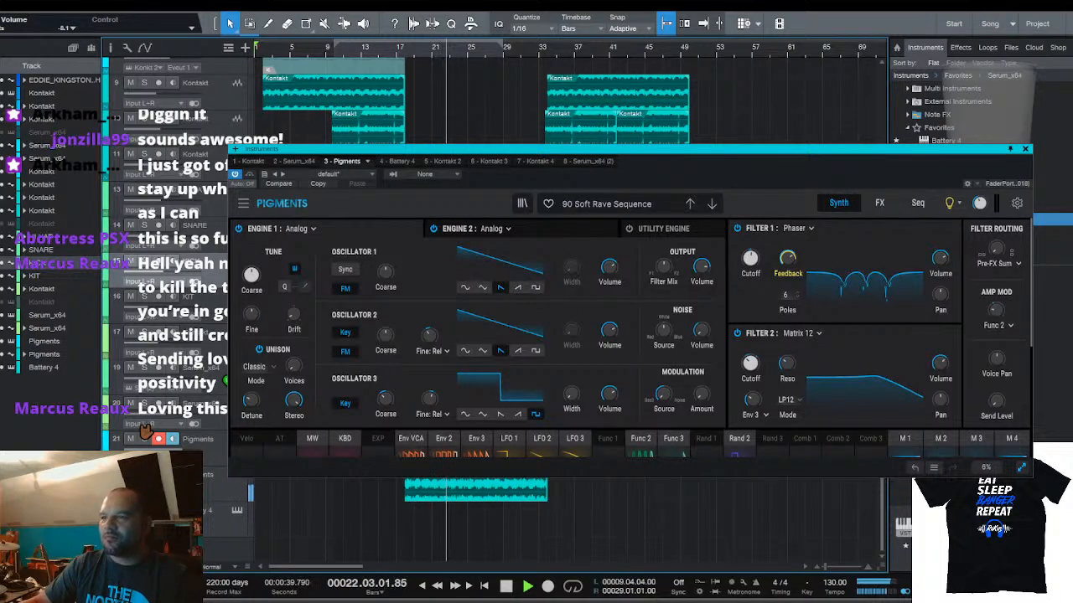
Select the SNARE track, move the selection up to the HI HAT track, and enlarge the arrangement approaching bar 34
{"action": "left_click", "coordinate": [195, 226]}
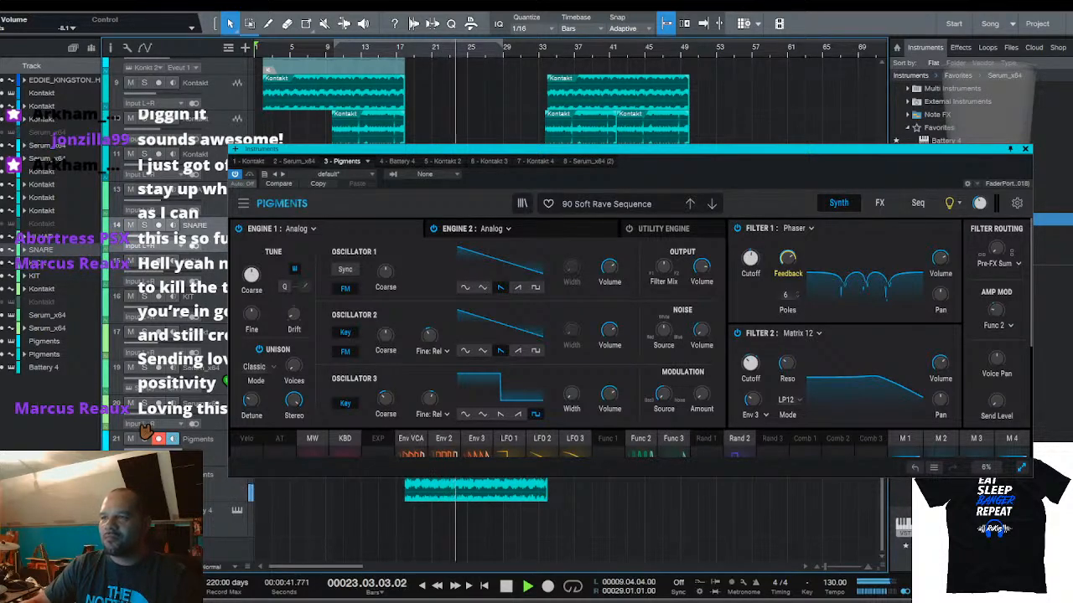
{"action": "key", "text": "Up"}
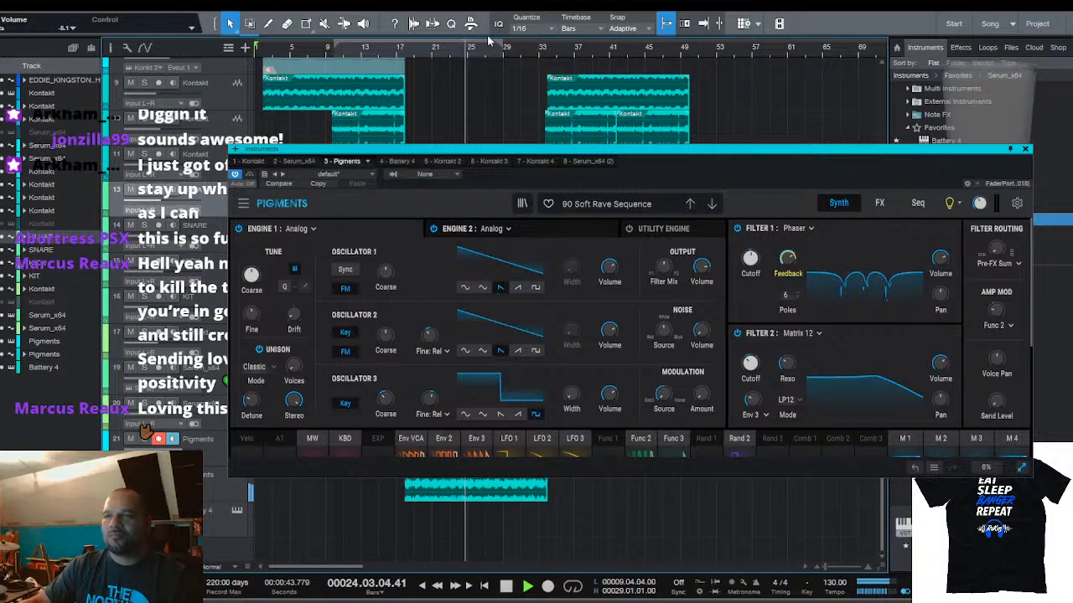
{"action": "scroll", "coordinate": [497, 49], "scroll_direction": "up", "scroll_amount": 6}
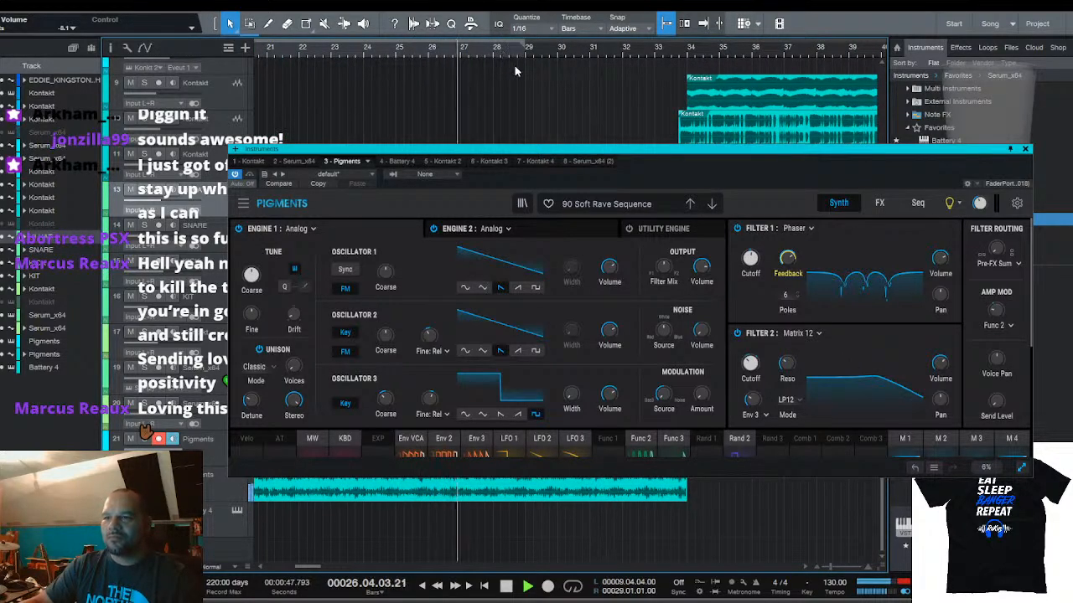
Select the Serum_x64 instrument track with the LD A Bit of Luck preset and hide it from the arrangement
{"action": "left_click", "coordinate": [186, 369]}
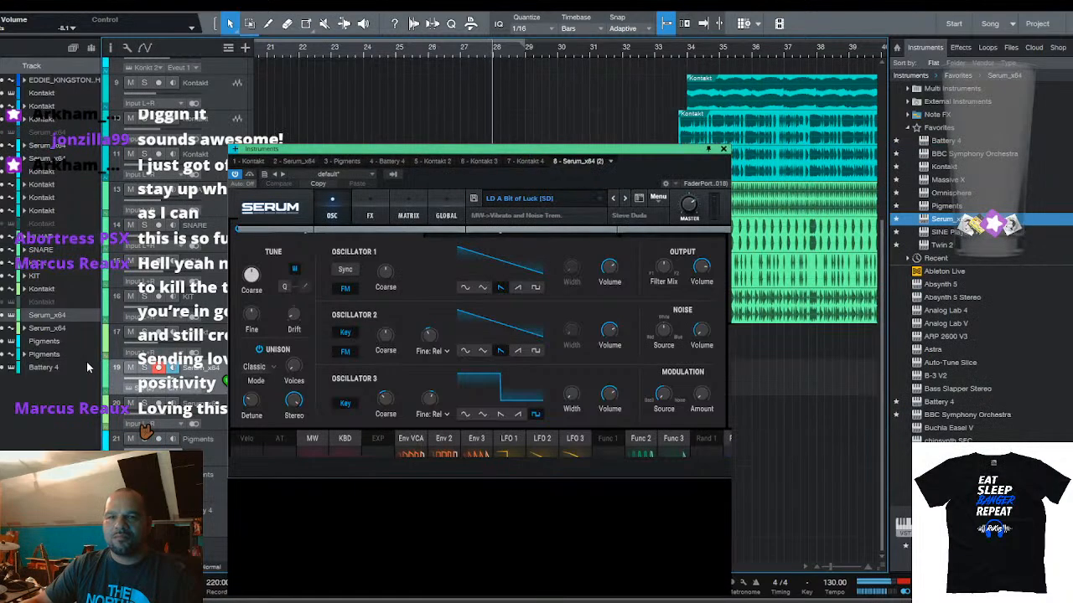
{"action": "left_click", "coordinate": [2, 317]}
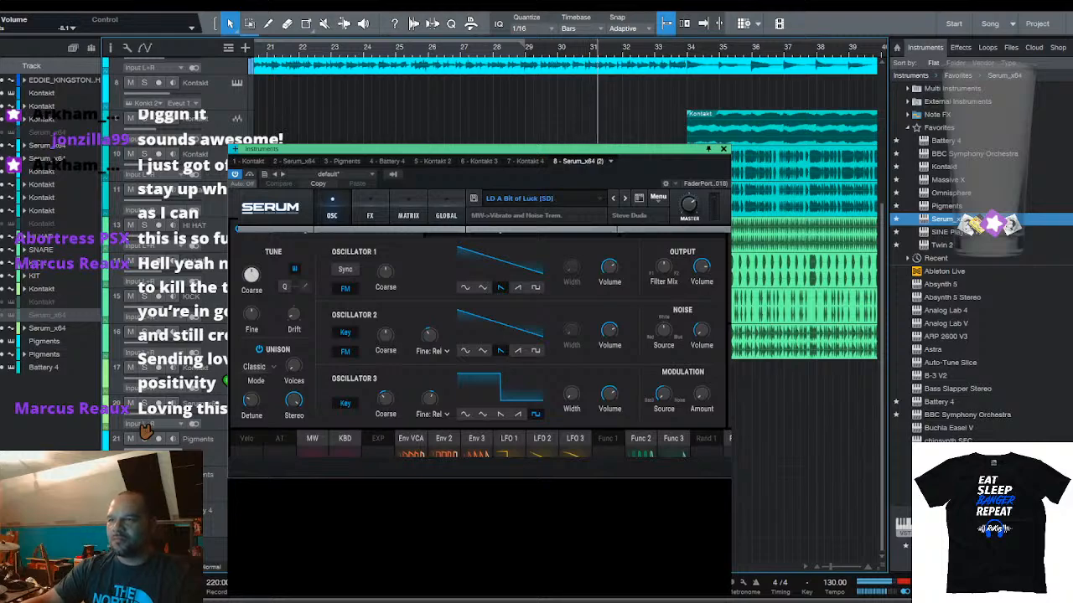
Examine the arrangement around the bar 34 transition and through to the song's end while it plays
{"action": "scroll", "coordinate": [711, 54], "scroll_direction": "down", "scroll_amount": 3}
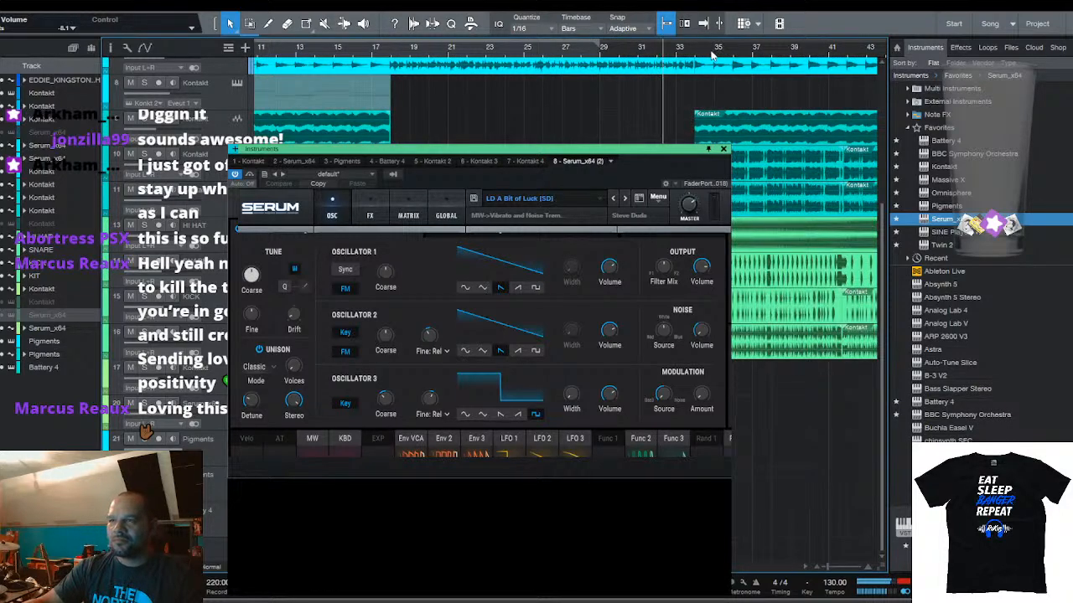
{"action": "scroll", "coordinate": [537, 62], "scroll_direction": "up", "scroll_amount": 3}
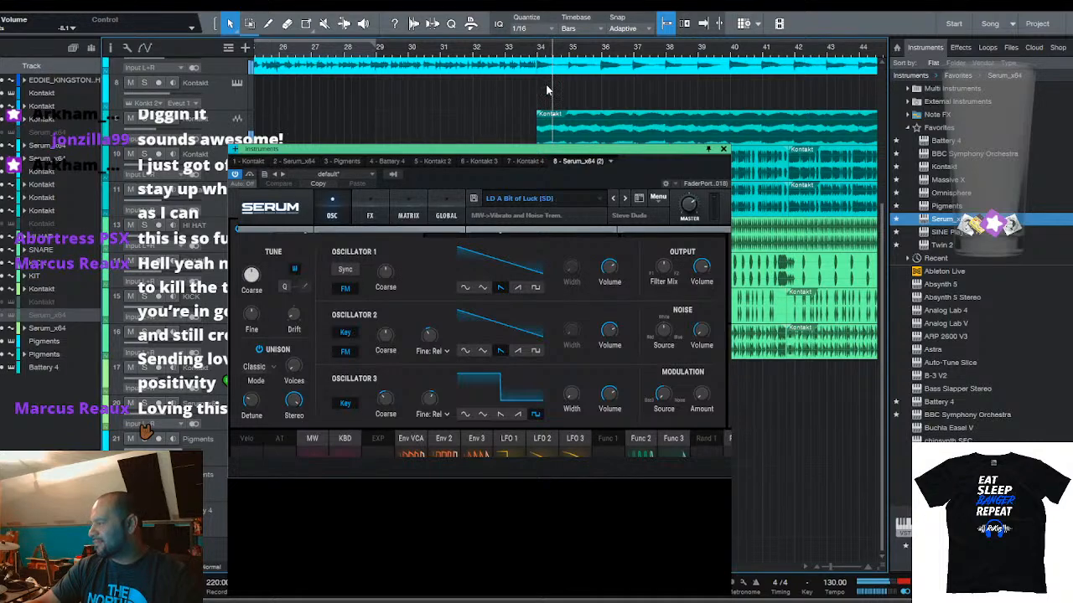
{"action": "scroll", "coordinate": [578, 46], "scroll_direction": "down", "scroll_amount": 6}
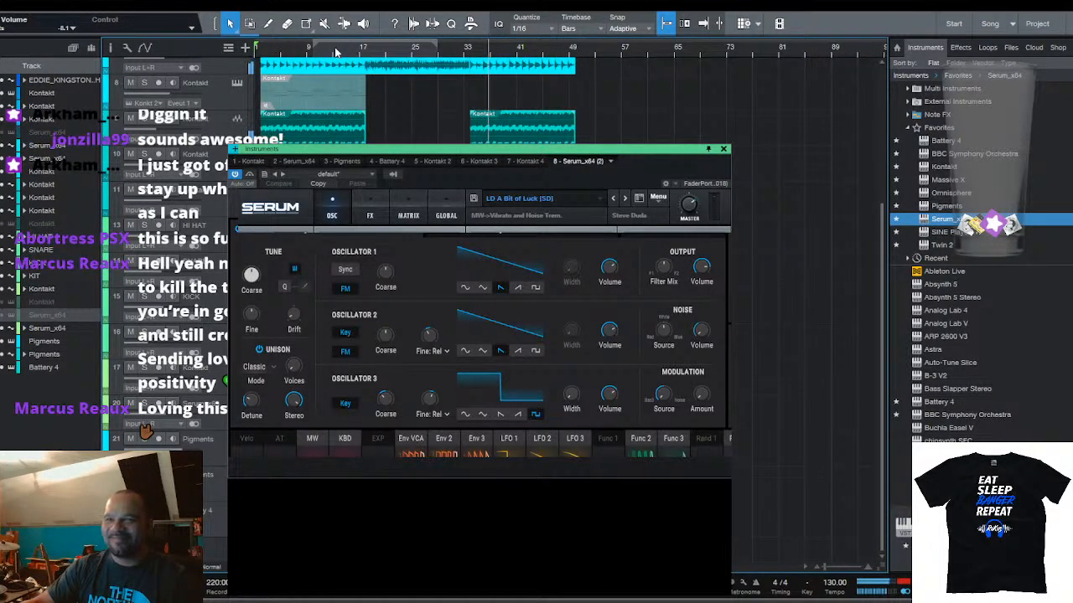
{"action": "scroll", "coordinate": [335, 52], "scroll_direction": "up", "scroll_amount": 4}
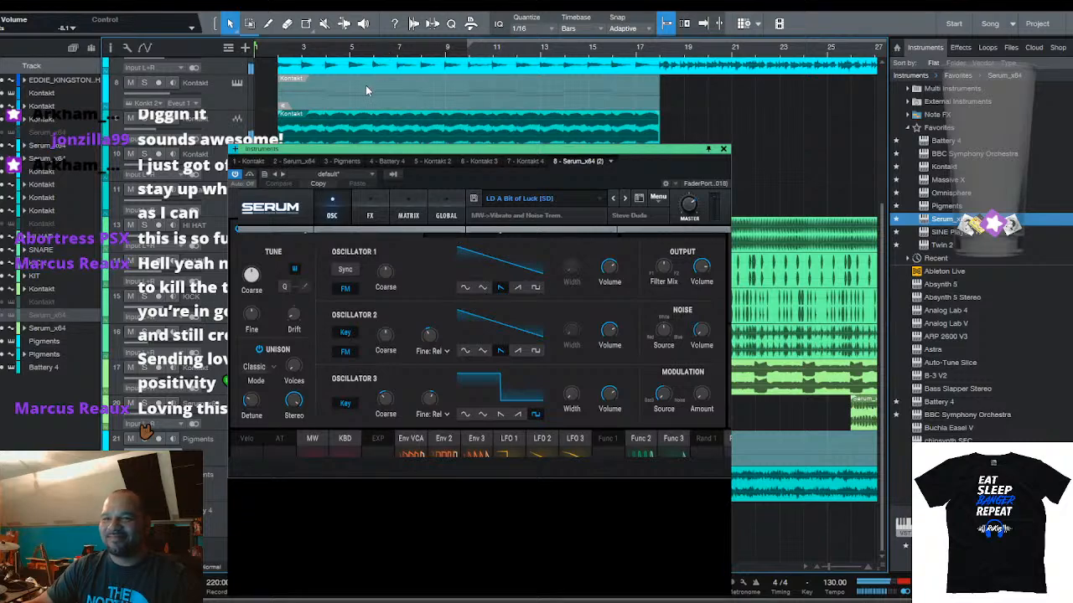
{"action": "scroll", "coordinate": [336, 50], "scroll_direction": "down", "scroll_amount": 4}
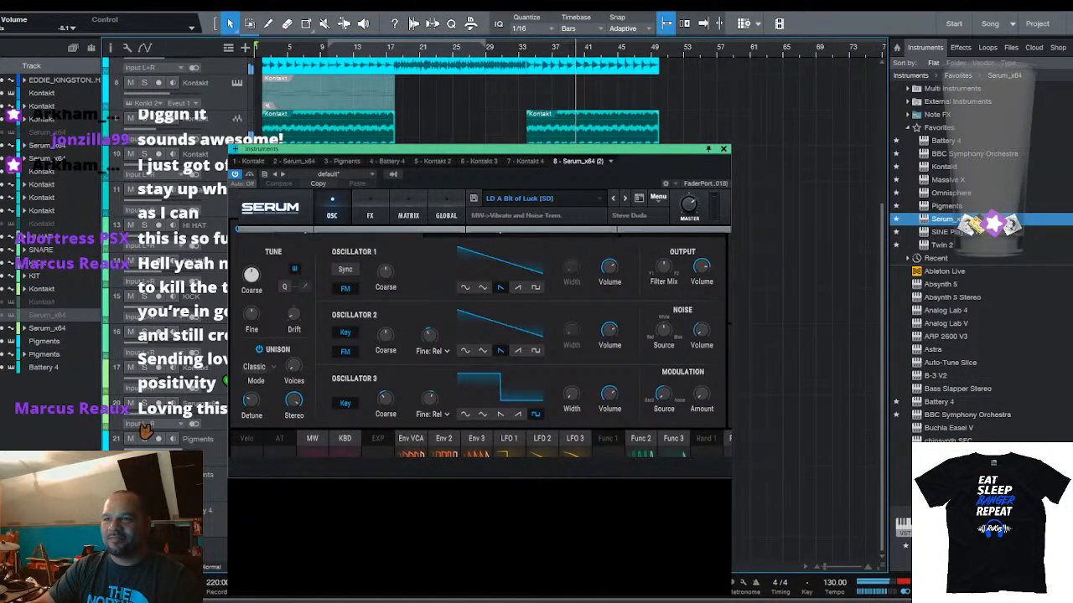
{"action": "scroll", "coordinate": [545, 42], "scroll_direction": "up", "scroll_amount": 2}
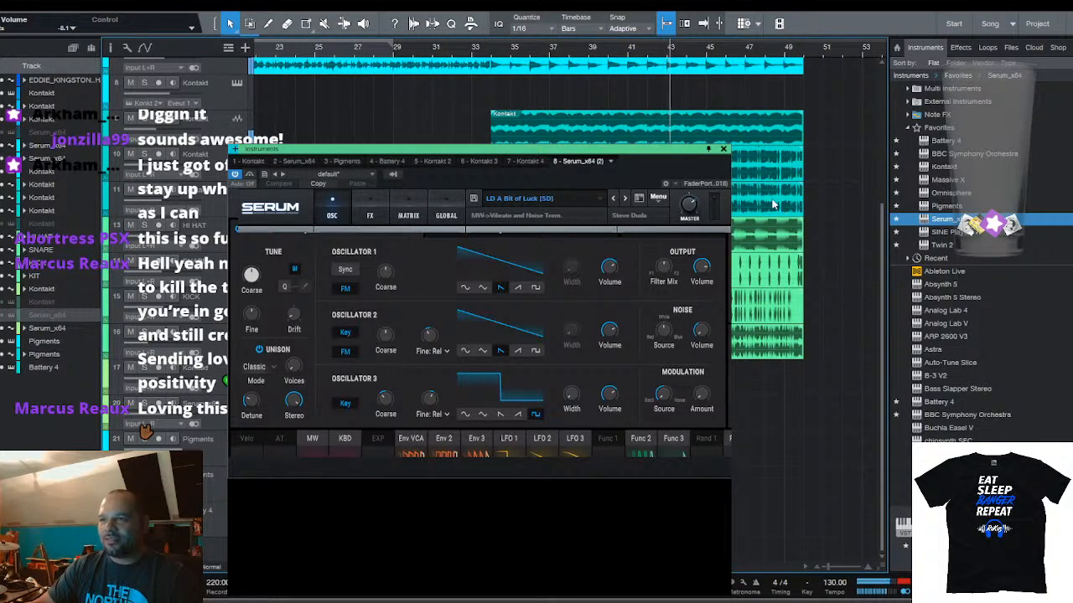
{"action": "key", "text": "f"}
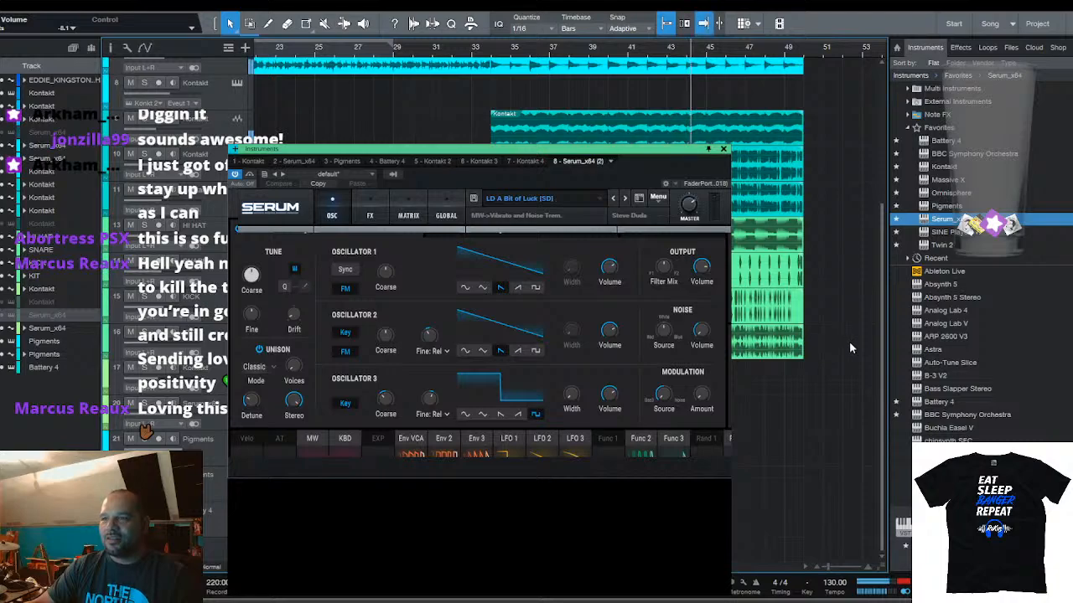
{"action": "scroll", "coordinate": [637, 52], "scroll_direction": "down", "scroll_amount": 5}
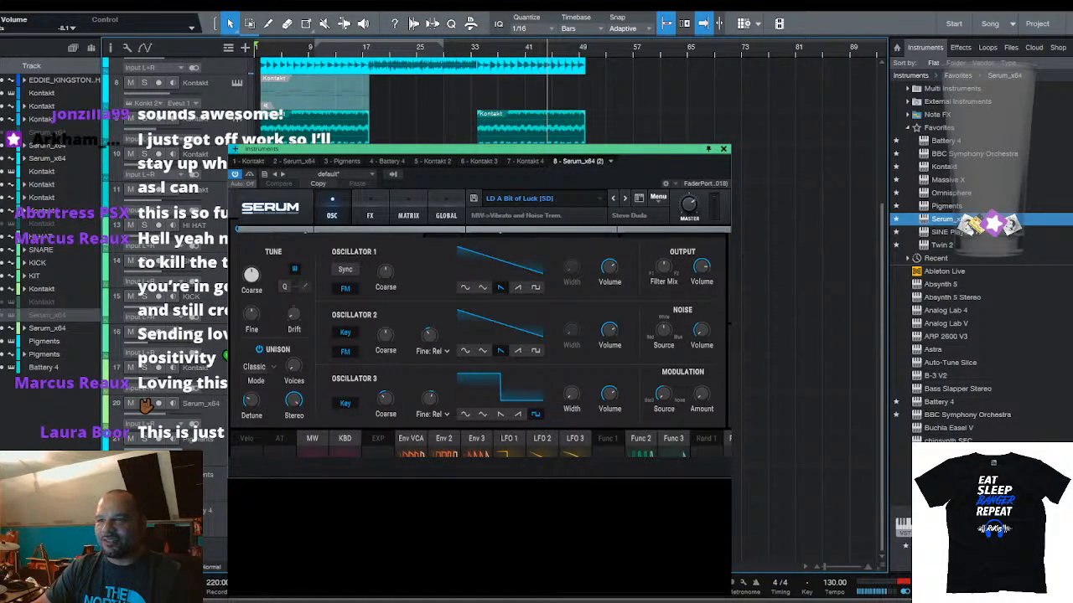
Select the SNARE track and enlarge the arrangement around bar 44
{"action": "left_click", "coordinate": [191, 262]}
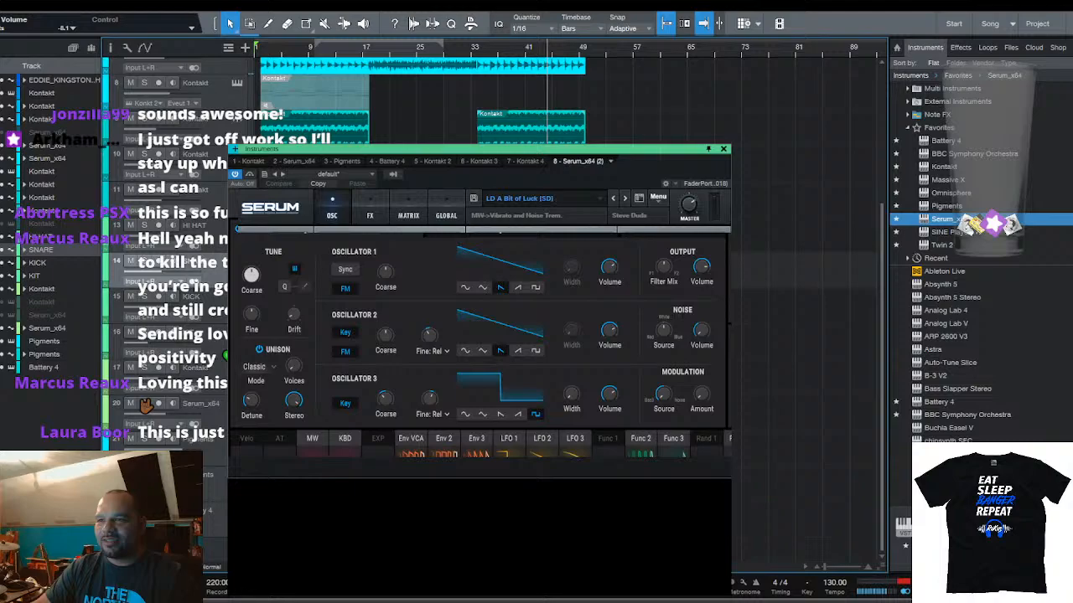
{"action": "scroll", "coordinate": [535, 52], "scroll_direction": "up", "scroll_amount": 6}
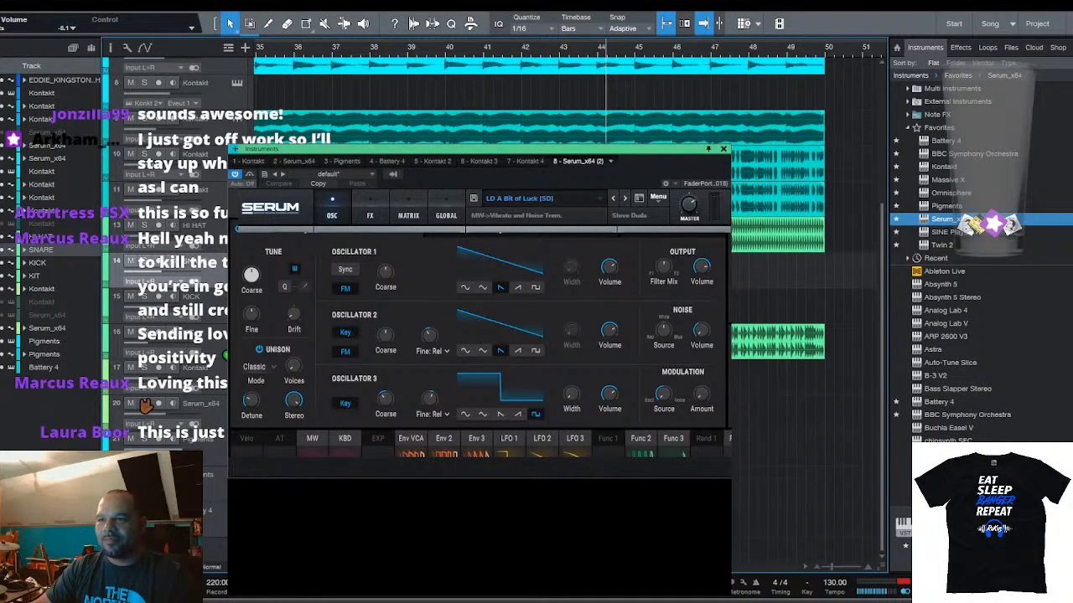
Copy the SNARE and KICK events so both drum parts fill bars 42 to 50
{"action": "left_click", "coordinate": [191, 297]}
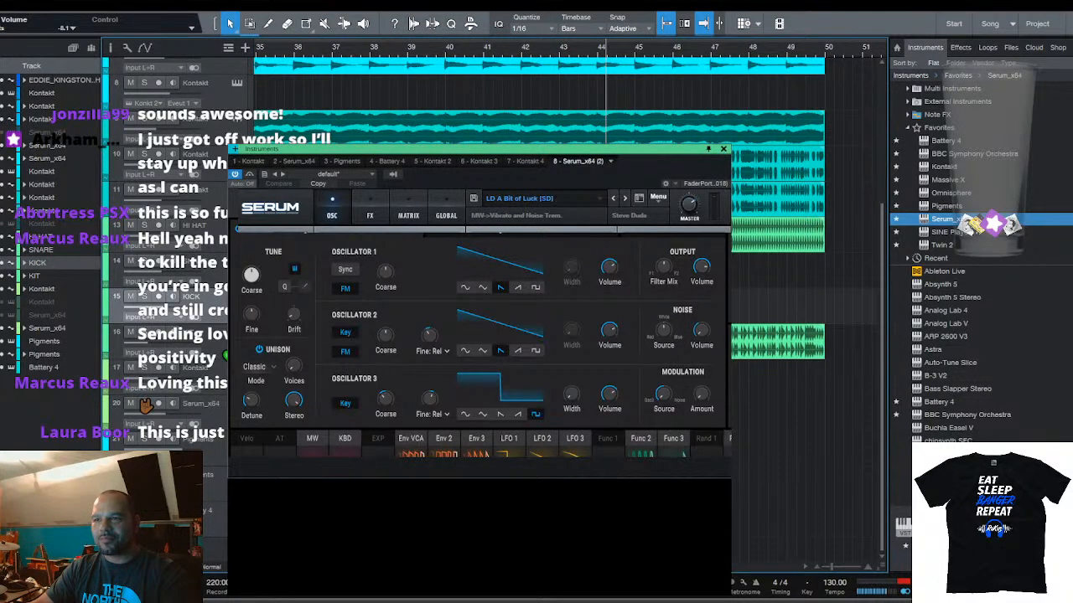
{"action": "left_click", "coordinate": [191, 261]}
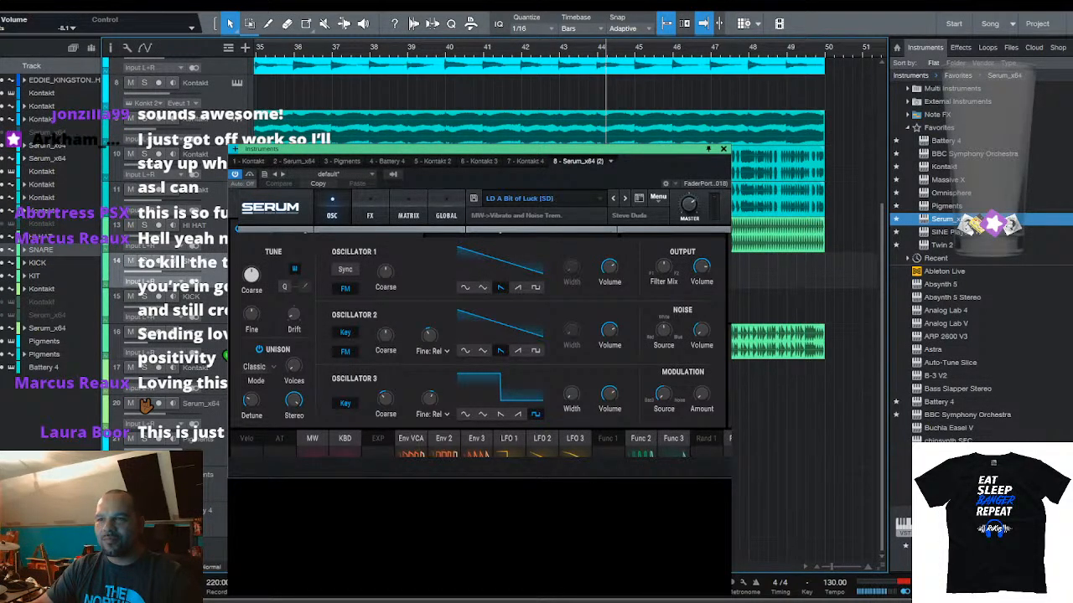
{"action": "left_click", "coordinate": [191, 297]}
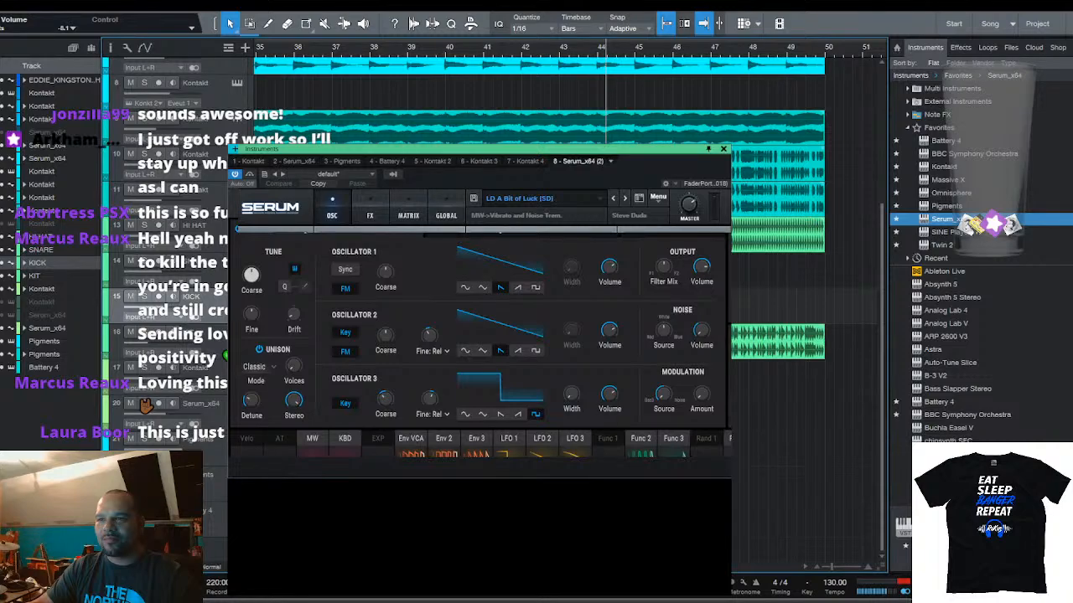
{"action": "scroll", "coordinate": [541, 62], "scroll_direction": "down", "scroll_amount": 3}
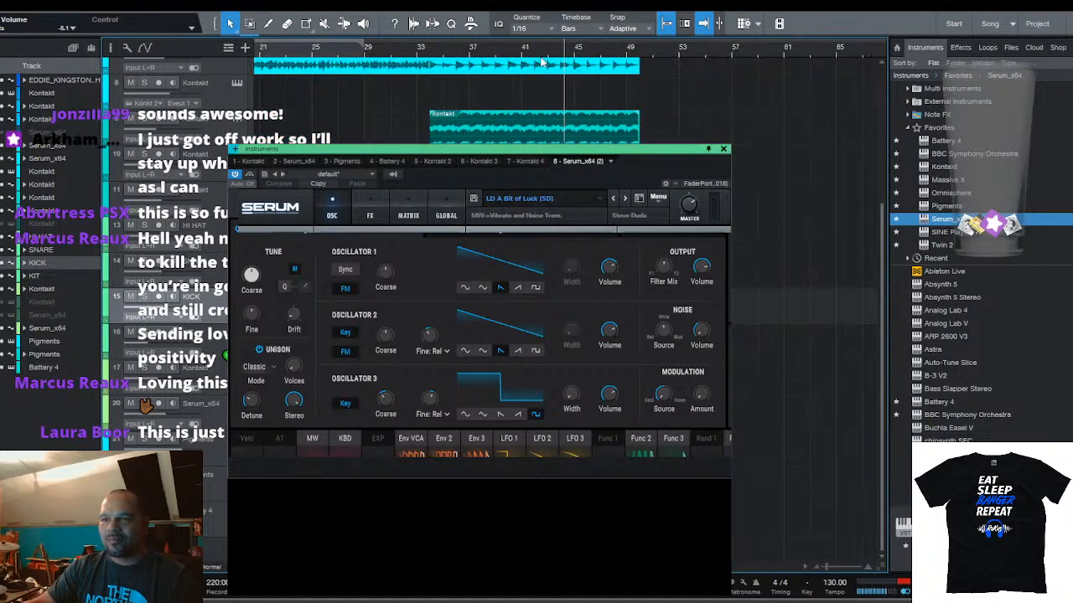
{"action": "scroll", "coordinate": [444, 111], "scroll_direction": "up", "scroll_amount": 4}
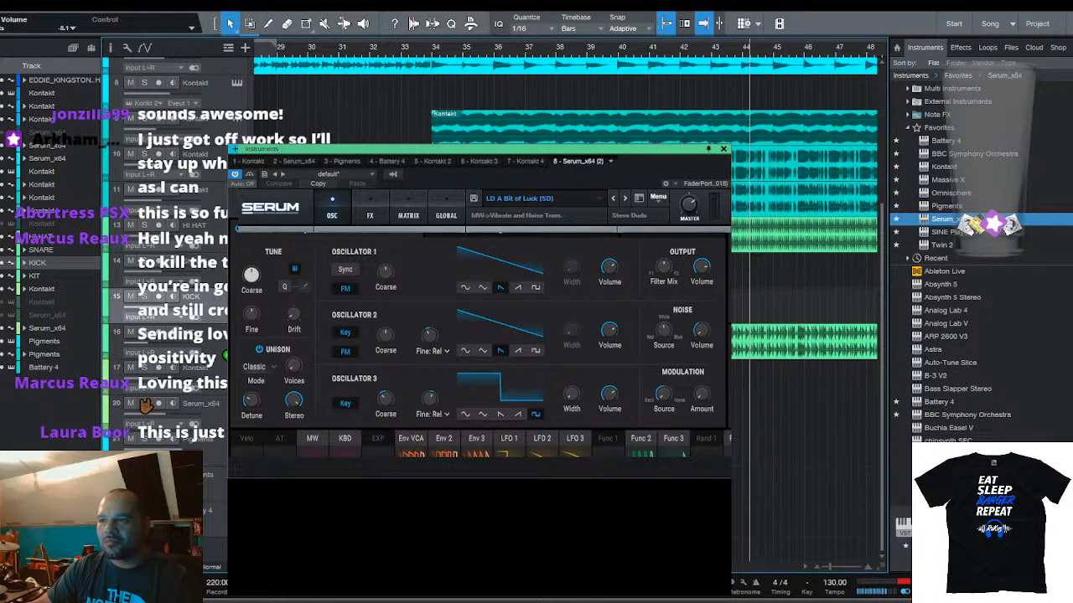
{"action": "key", "text": "Up"}
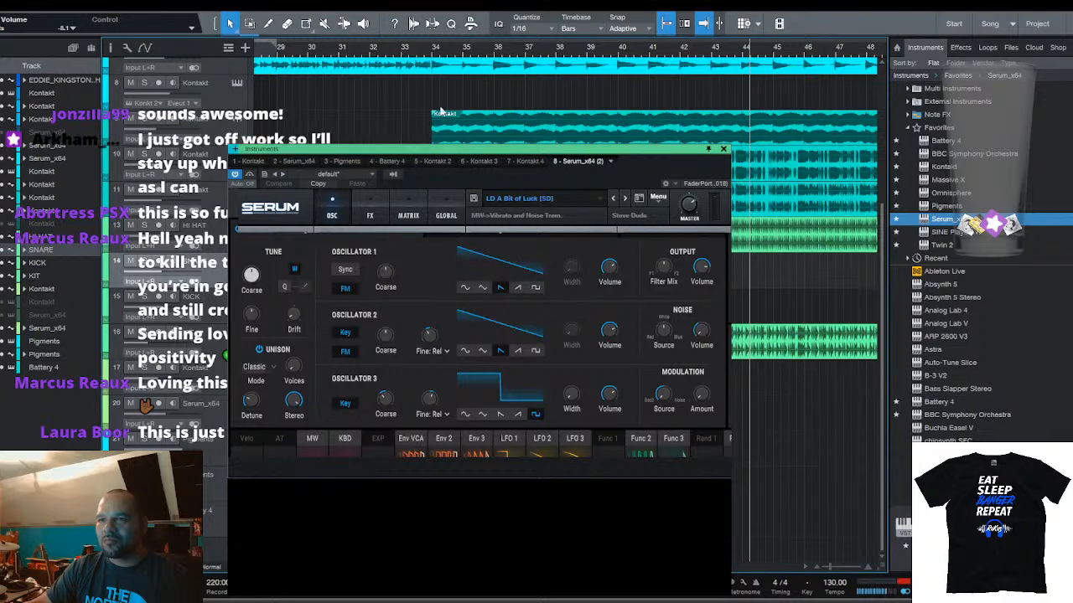
{"action": "scroll", "coordinate": [429, 52], "scroll_direction": "up", "scroll_amount": 5}
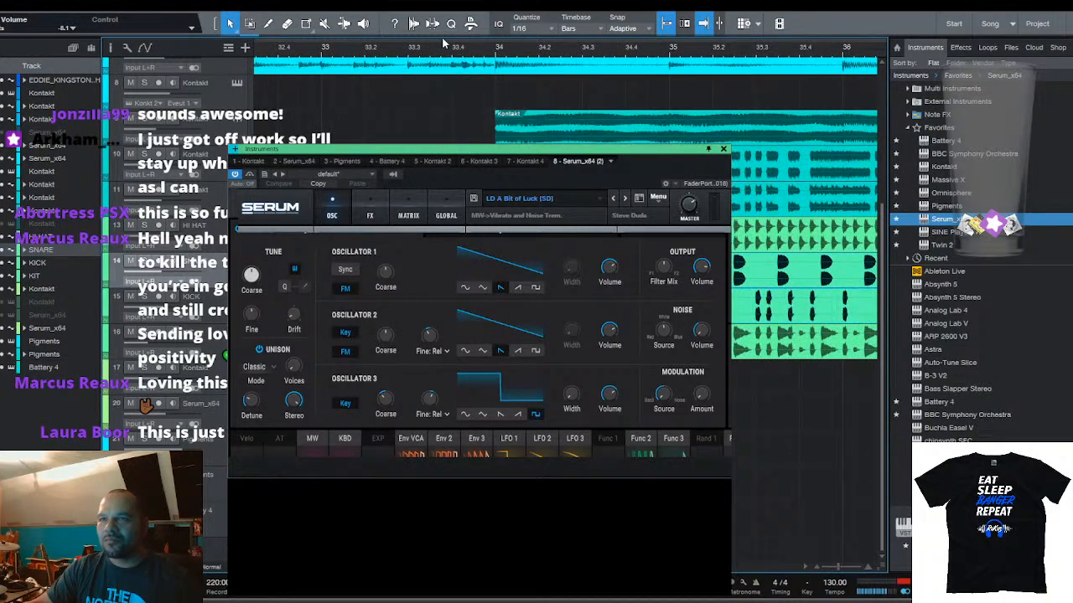
{"action": "left_click", "coordinate": [268, 23]}
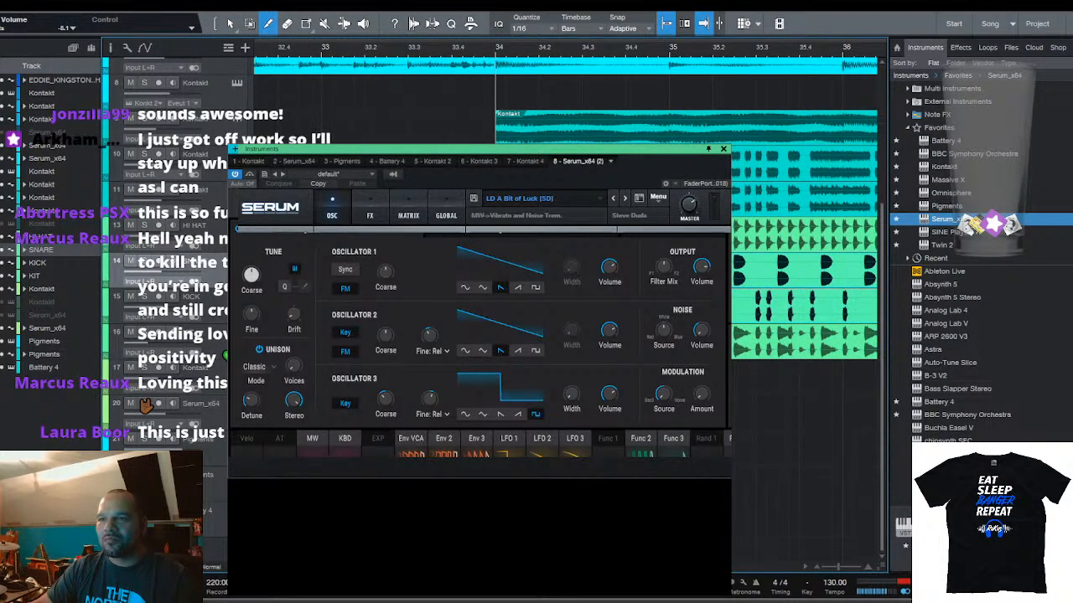
{"action": "scroll", "coordinate": [531, 55], "scroll_direction": "down", "scroll_amount": 5}
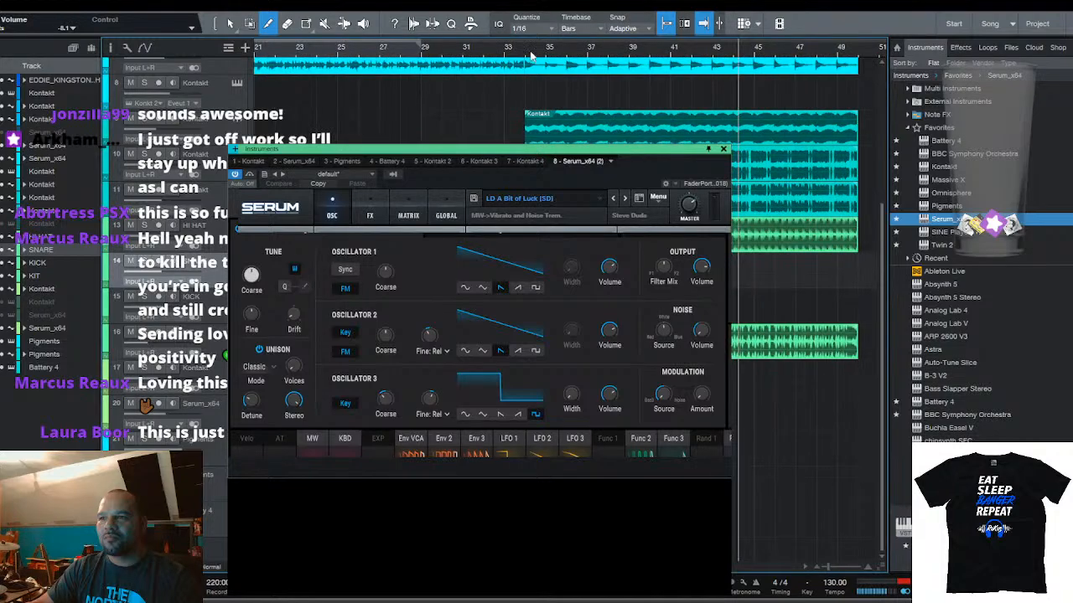
{"action": "key", "text": "ctrl+z"}
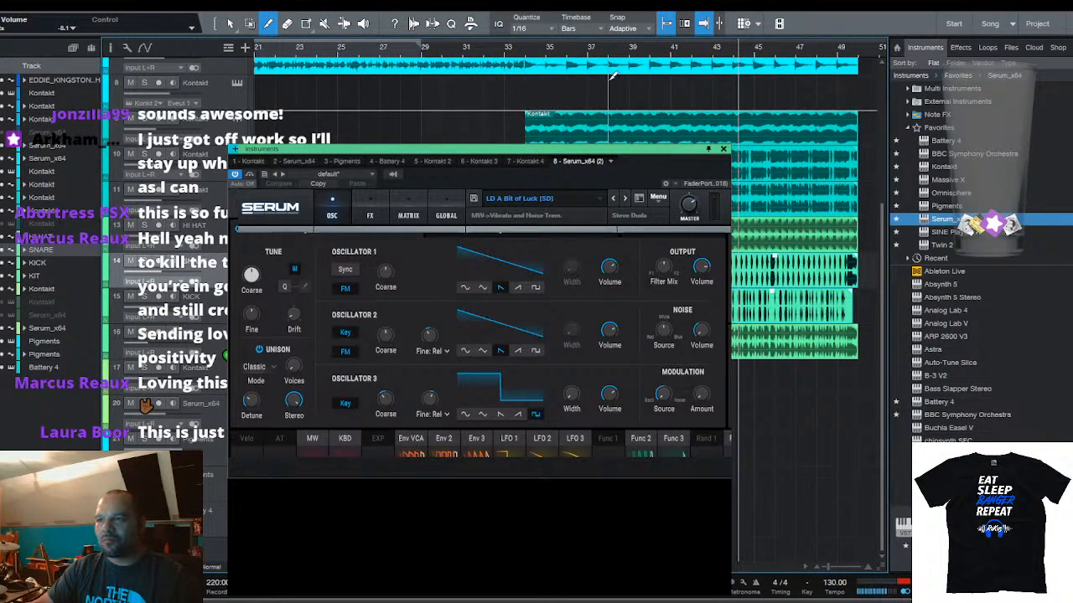
Return to the Arrow tool and hide the Pigments instrument track in the track list
{"action": "scroll", "coordinate": [429, 53], "scroll_direction": "down", "scroll_amount": 5}
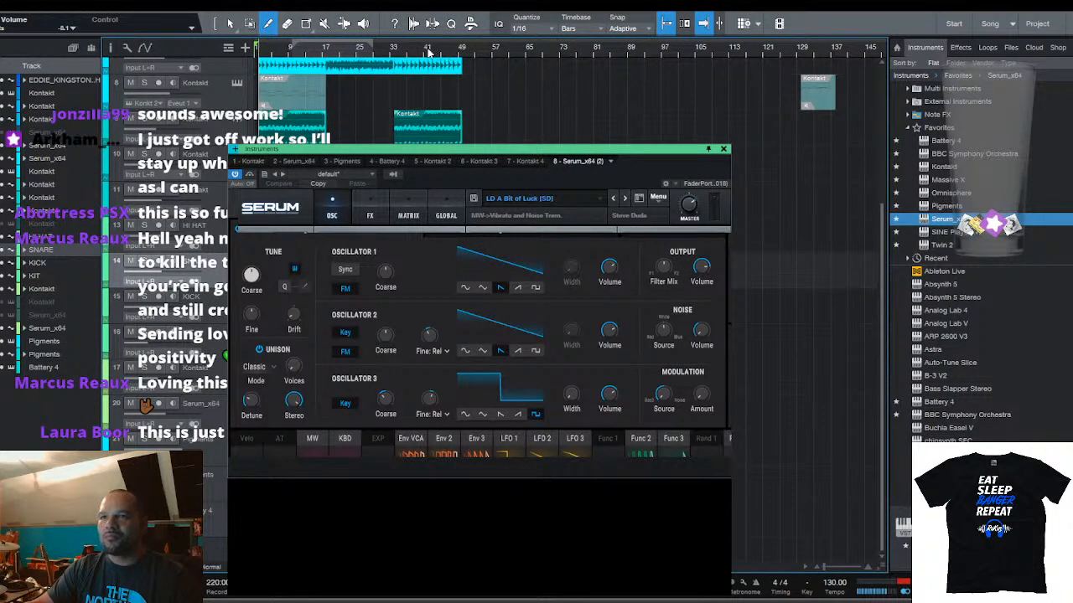
{"action": "scroll", "coordinate": [430, 52], "scroll_direction": "up", "scroll_amount": 5}
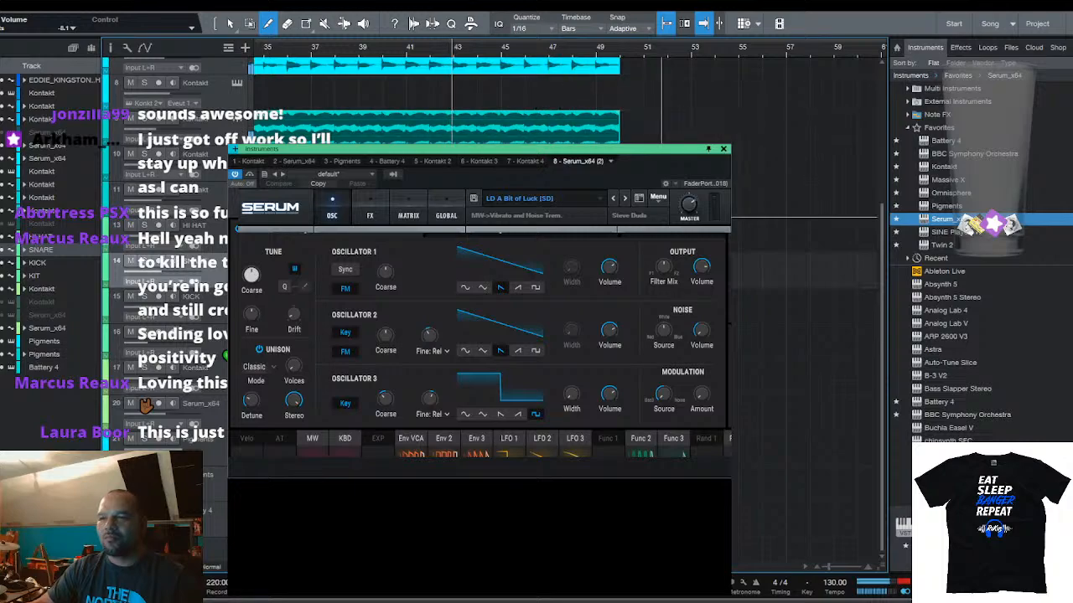
{"action": "scroll", "coordinate": [633, 52], "scroll_direction": "down", "scroll_amount": 7}
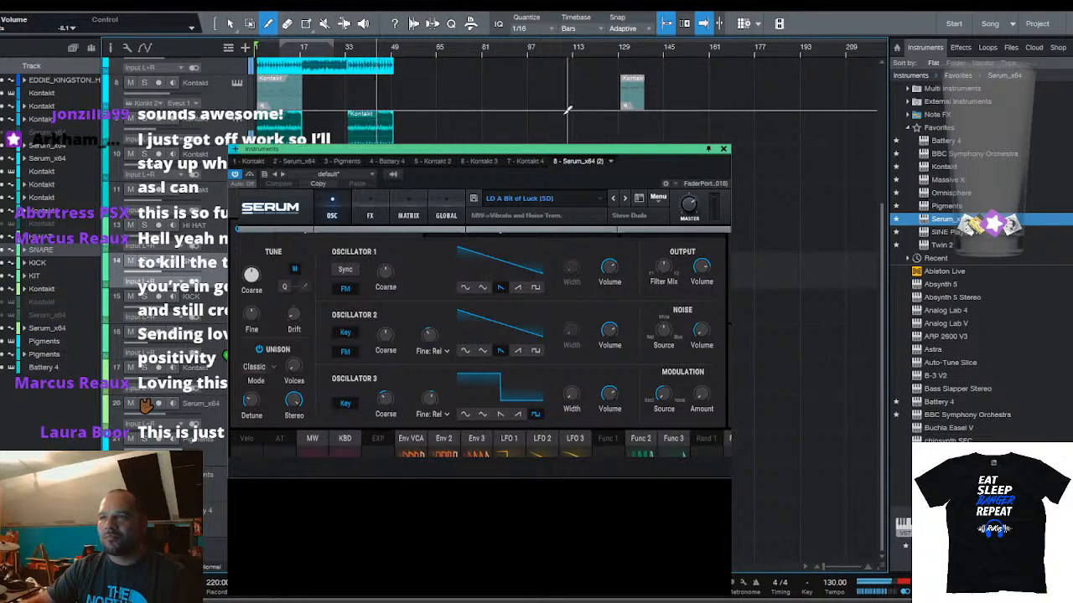
{"action": "left_click", "coordinate": [230, 23]}
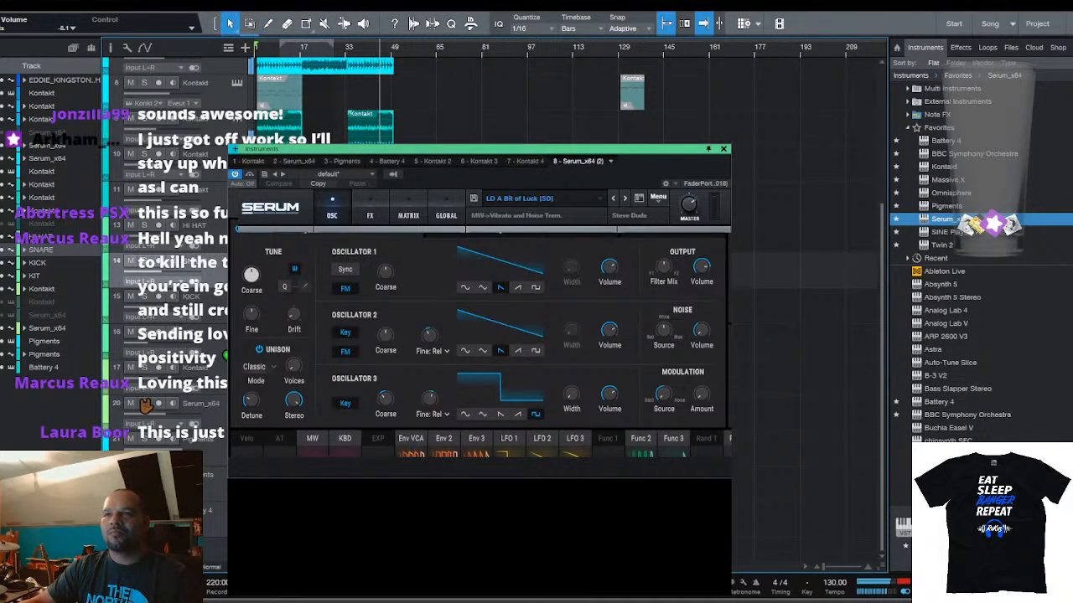
{"action": "scroll", "coordinate": [350, 54], "scroll_direction": "up", "scroll_amount": 3}
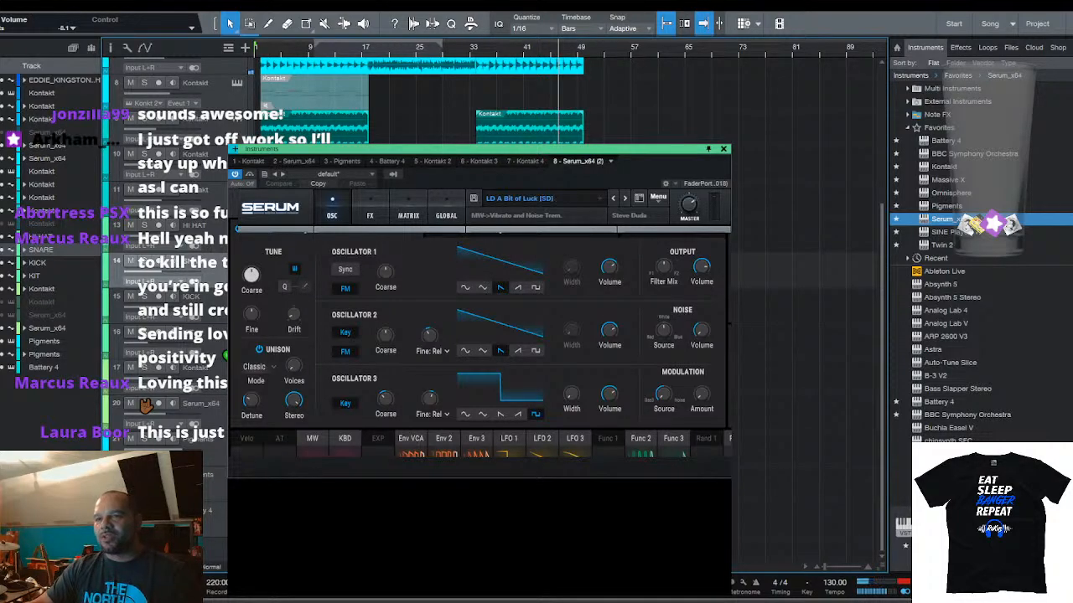
{"action": "left_click", "coordinate": [224, 458]}
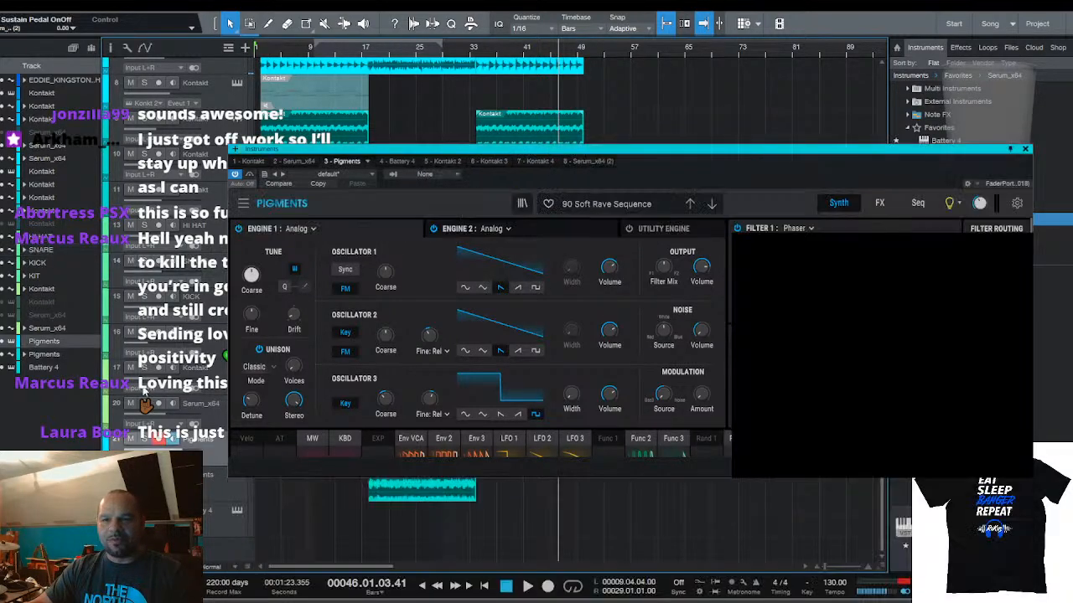
{"action": "left_click", "coordinate": [10, 341]}
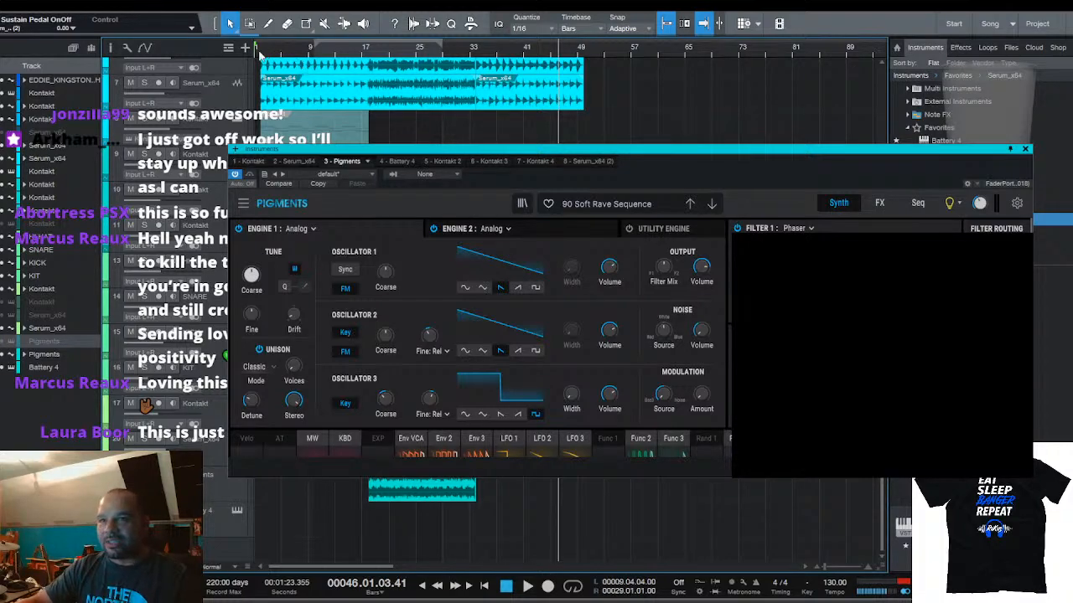
Move the KICK track to the start of the arrangement, directly below the EDDIE_KINGSTON_THEME track
{"action": "scroll", "coordinate": [277, 55], "scroll_direction": "up", "scroll_amount": 5}
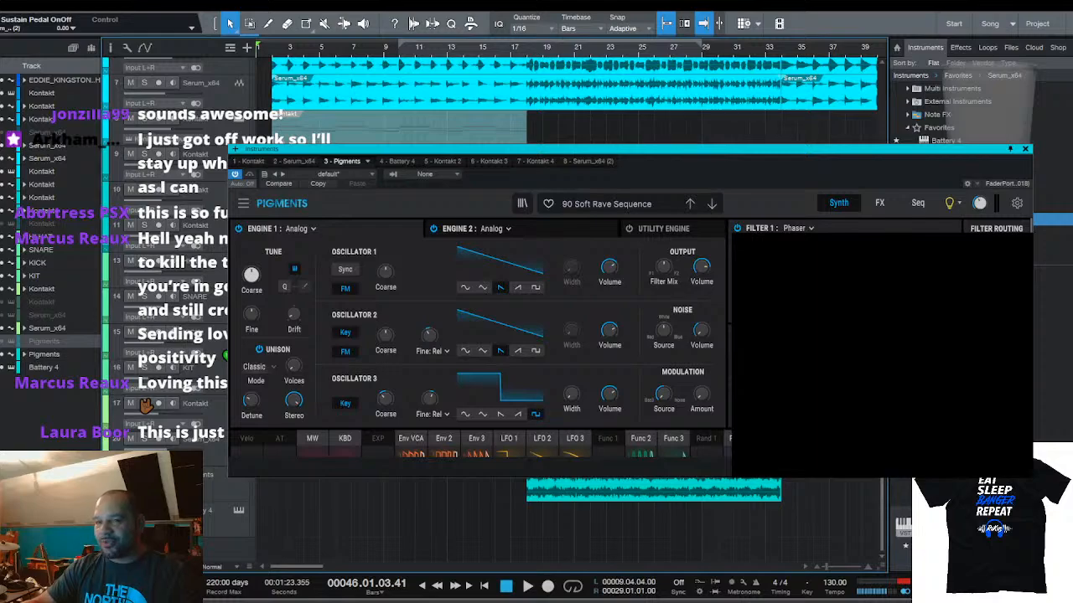
{"action": "scroll", "coordinate": [299, 57], "scroll_direction": "down", "scroll_amount": 5}
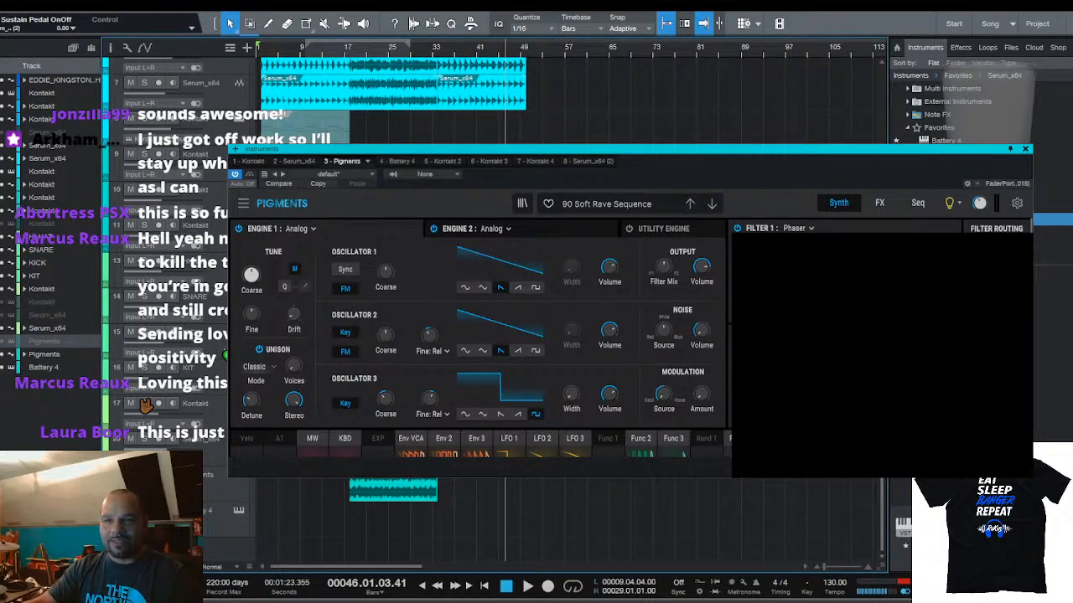
{"action": "left_click_drag", "start_coordinate": [224, 337], "coordinate": [241, 84]}
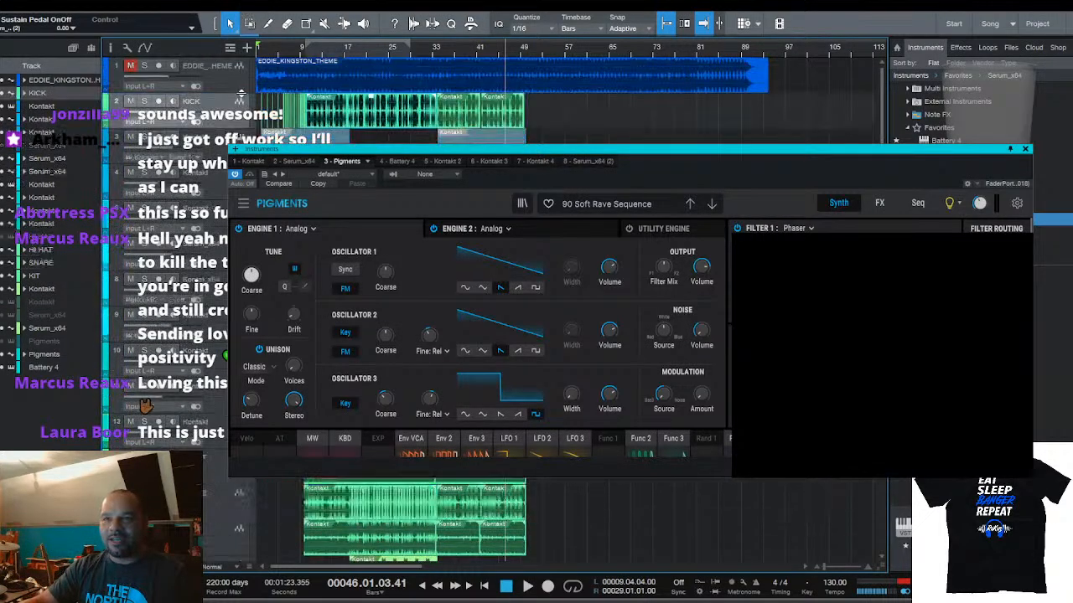
Unmute and solo the EDDIE_KINGSTON_THEME track, listen to it from the song's start, and clear the solo and stop playback
{"action": "left_click", "coordinate": [130, 65]}
{"action": "left_click", "coordinate": [144, 66]}
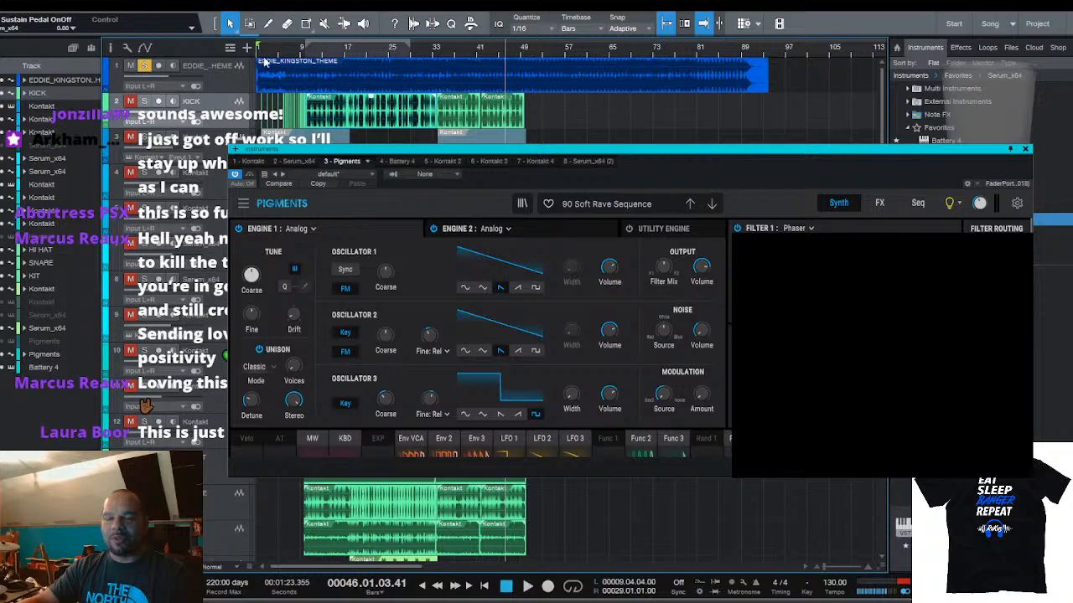
{"action": "key", "text": "space"}
{"action": "scroll", "coordinate": [265, 54], "scroll_direction": "up", "scroll_amount": 3}
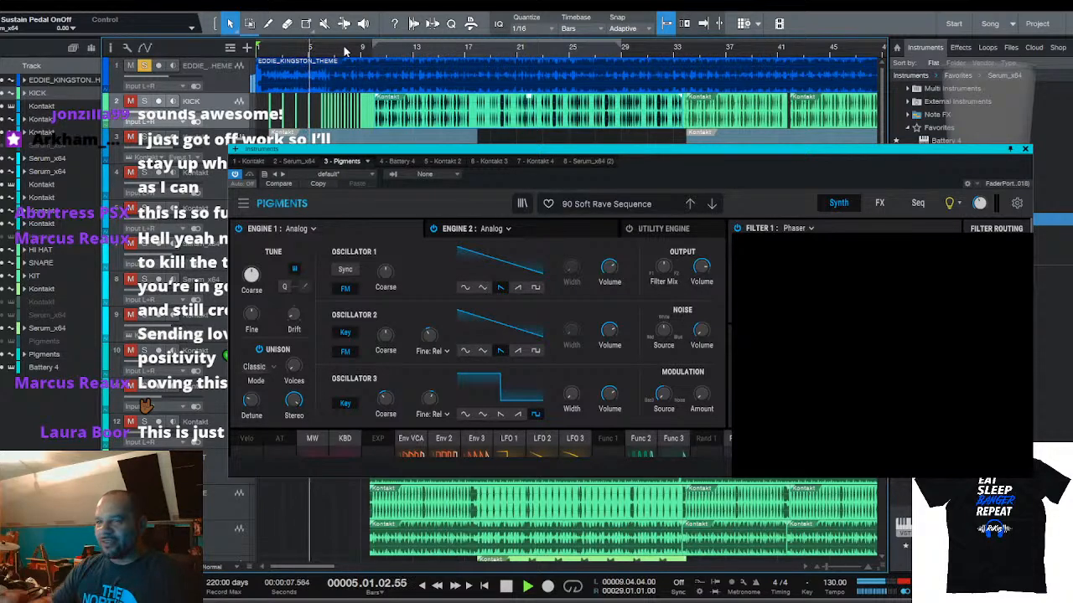
{"action": "scroll", "coordinate": [267, 52], "scroll_direction": "up", "scroll_amount": 4}
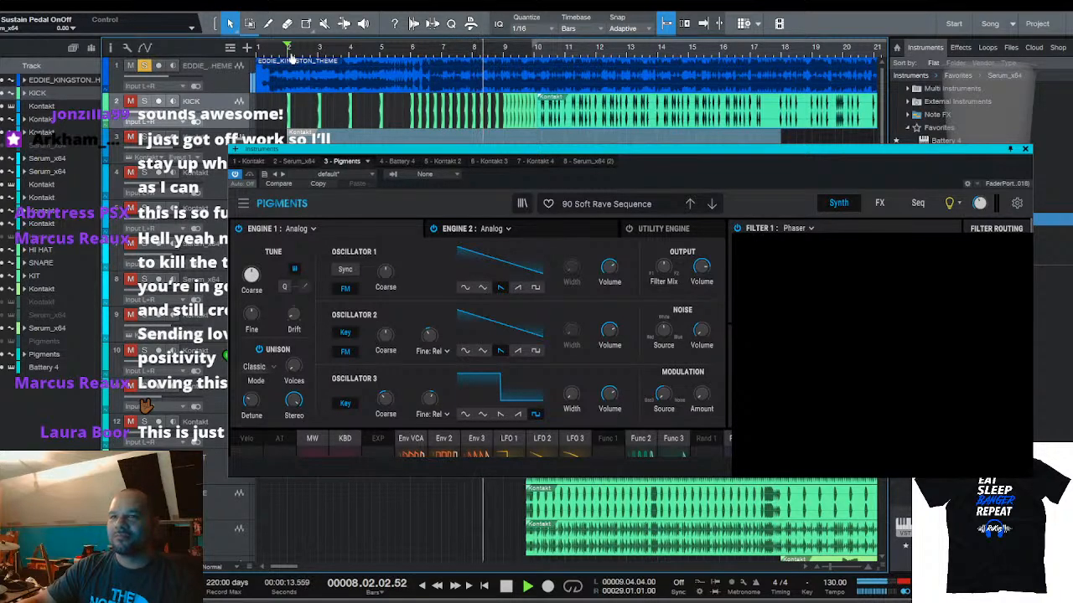
{"action": "scroll", "coordinate": [292, 53], "scroll_direction": "down", "scroll_amount": 4}
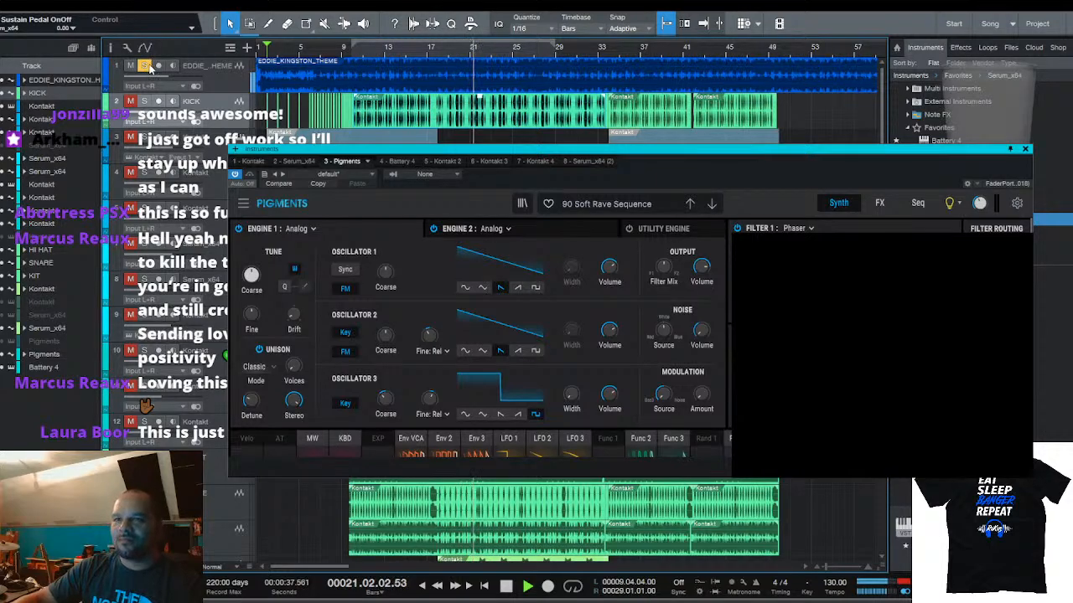
{"action": "left_click", "coordinate": [147, 66]}
{"action": "key", "text": "space"}
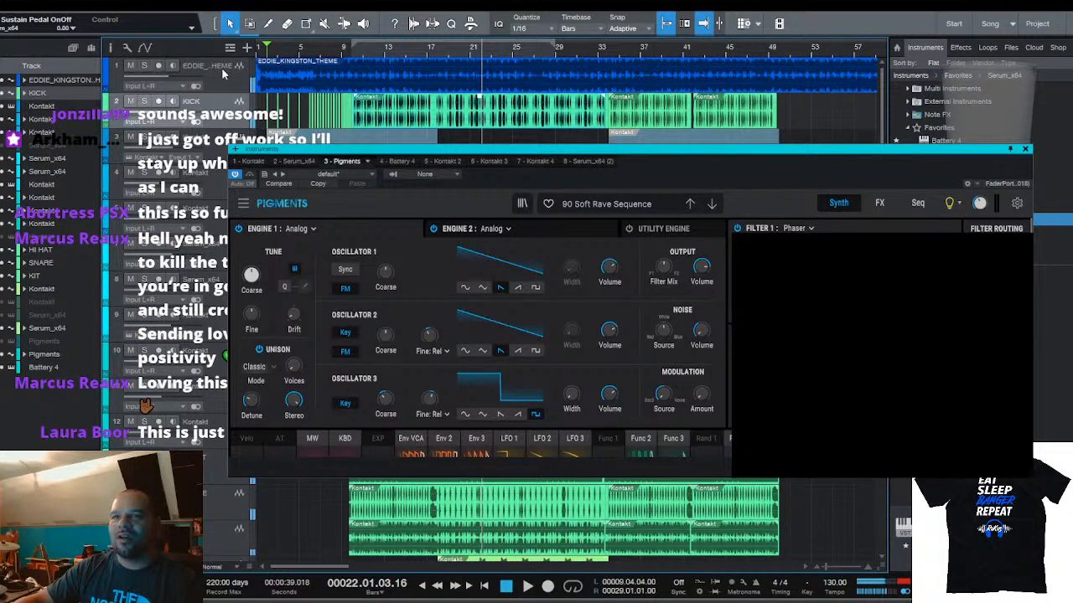
Mute the EDDIE_KINGSTON_THEME track and play the arrangement from bar 2 to compare it with the theme
{"action": "left_click", "coordinate": [130, 66]}
{"action": "key", "text": "space"}
{"action": "scroll", "coordinate": [261, 49], "scroll_direction": "up", "scroll_amount": 5}
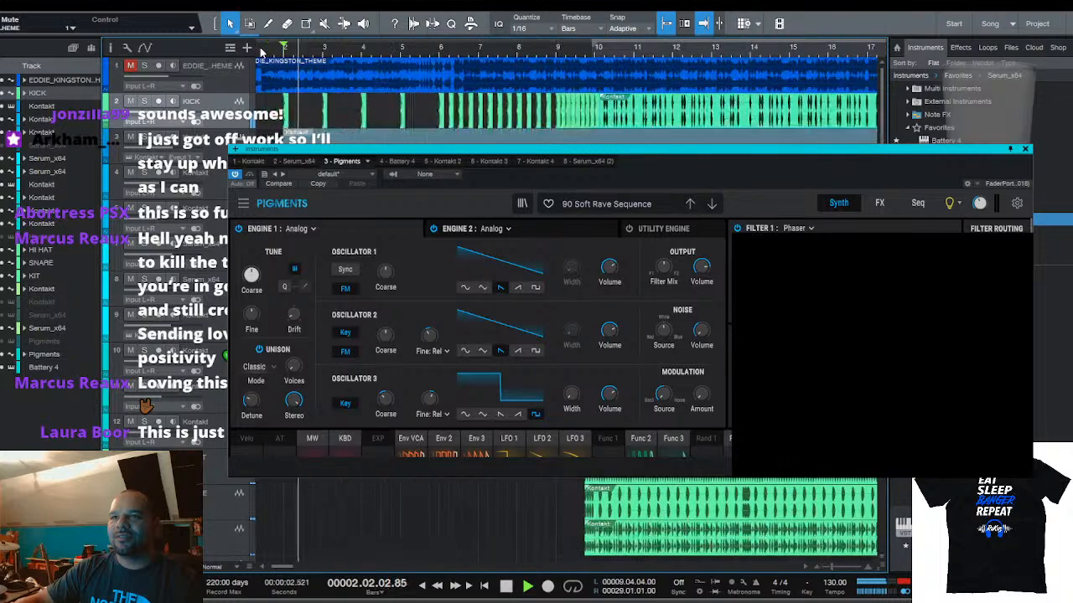
{"action": "scroll", "coordinate": [266, 51], "scroll_direction": "down", "scroll_amount": 5}
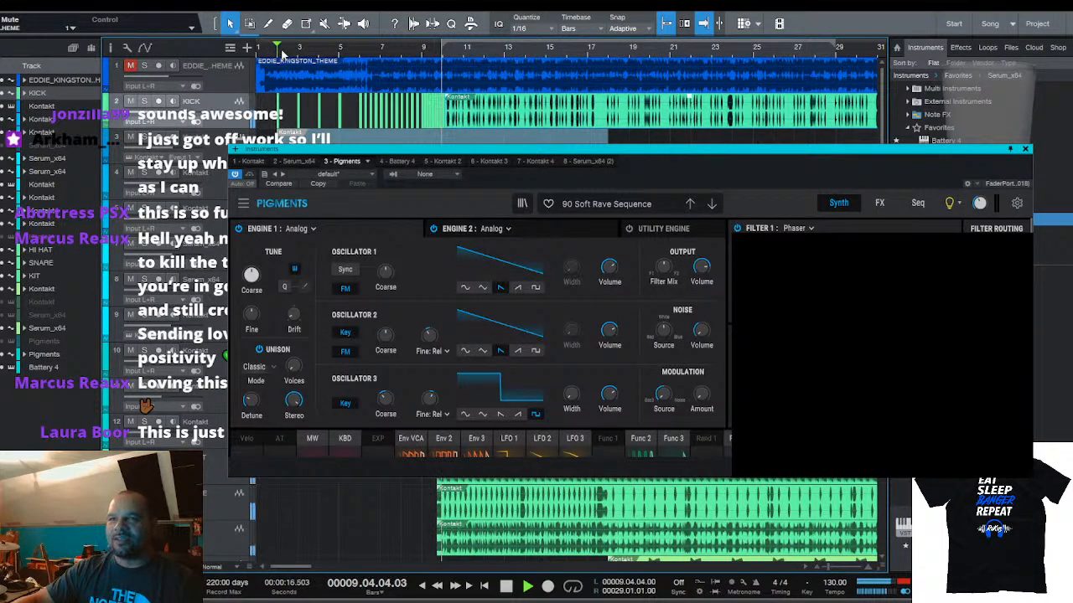
{"action": "scroll", "coordinate": [285, 54], "scroll_direction": "down", "scroll_amount": 3}
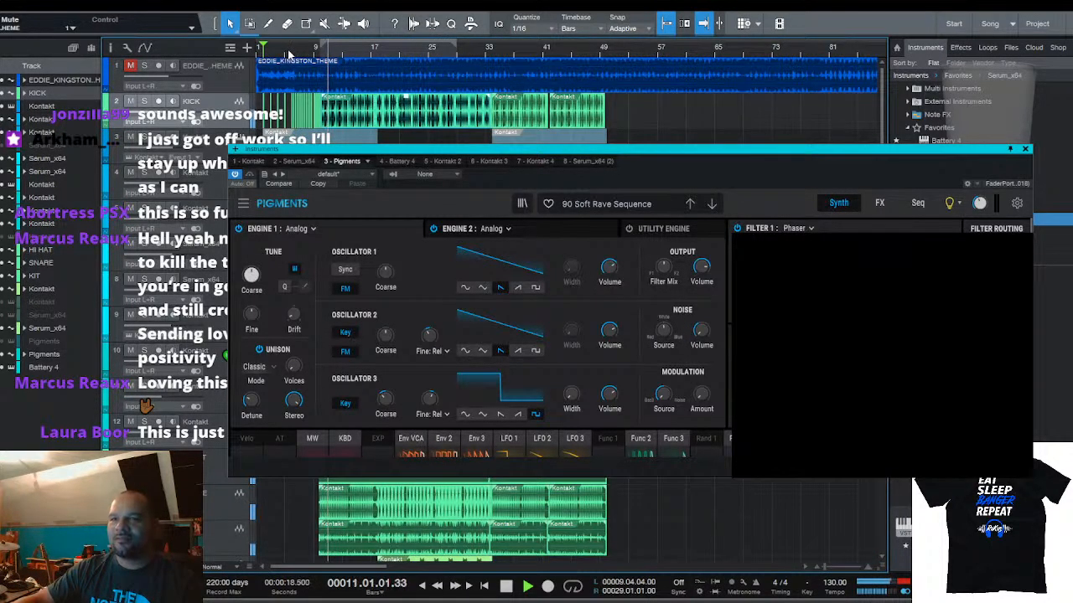
{"action": "left_click_drag", "start_coordinate": [266, 52], "coordinate": [336, 50]}
{"action": "scroll", "coordinate": [343, 52], "scroll_direction": "up", "scroll_amount": 2}
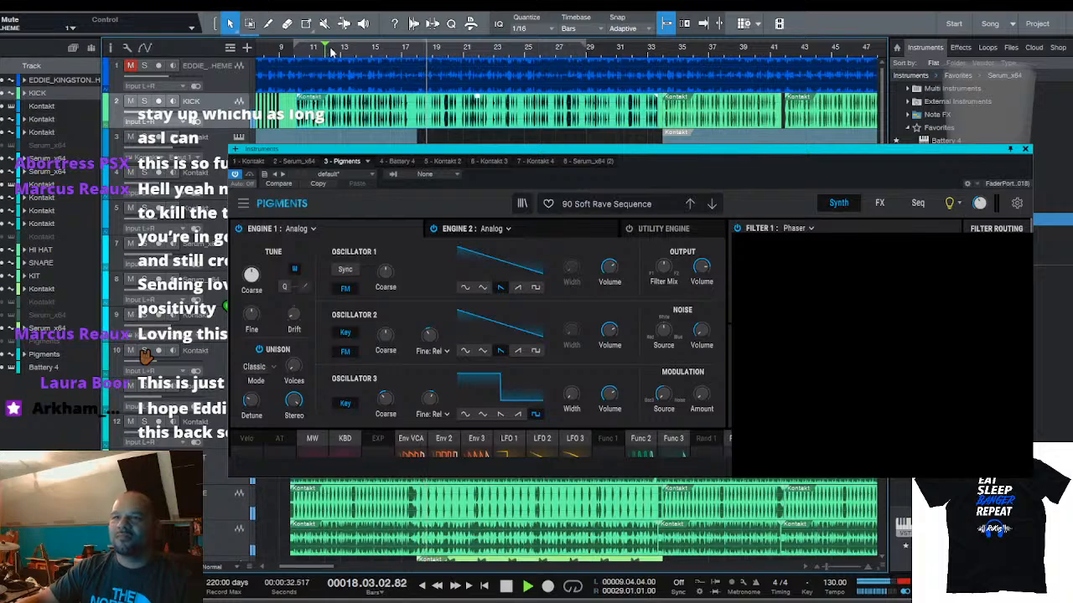
{"action": "scroll", "coordinate": [330, 52], "scroll_direction": "down", "scroll_amount": 4}
{"action": "scroll", "coordinate": [321, 52], "scroll_direction": "up", "scroll_amount": 2}
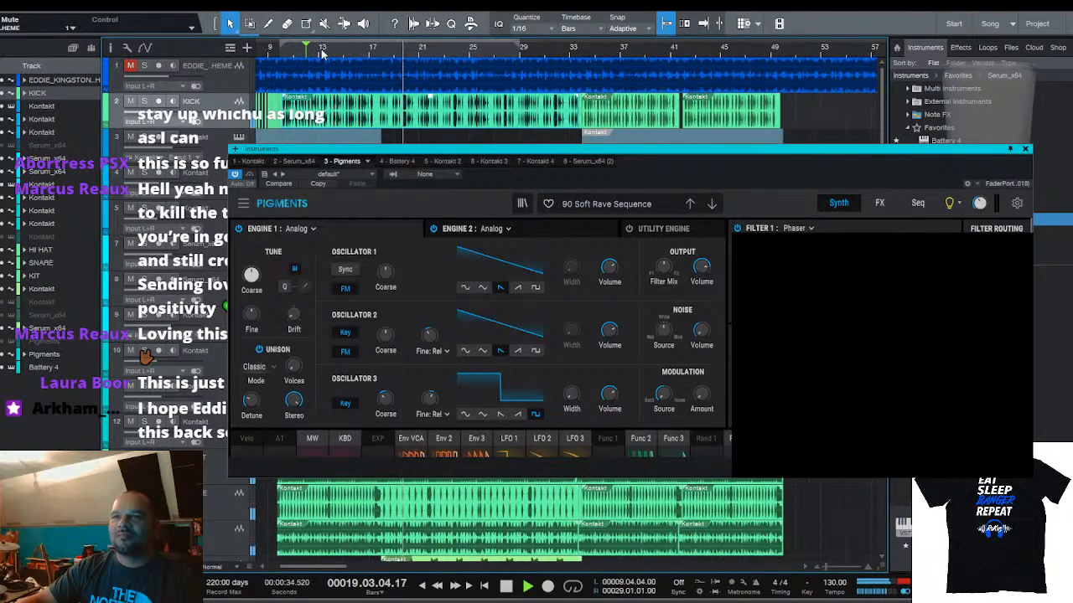
Stop playback and set the play start marker back to bar 2
{"action": "key", "text": "space"}
{"action": "scroll", "coordinate": [344, 50], "scroll_direction": "down", "scroll_amount": 1}
{"action": "left_click_drag", "start_coordinate": [345, 52], "coordinate": [263, 51]}
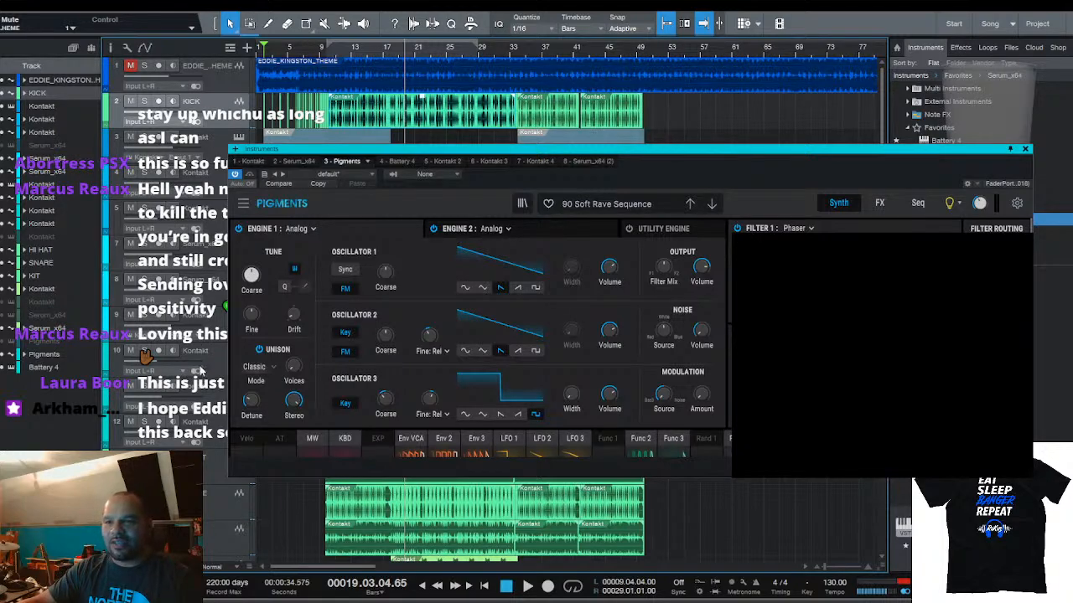
Move the HI HAT, SNARE and KIT tracks together to directly below the KICK track
{"action": "scroll", "coordinate": [202, 371], "scroll_direction": "down", "scroll_amount": 6}
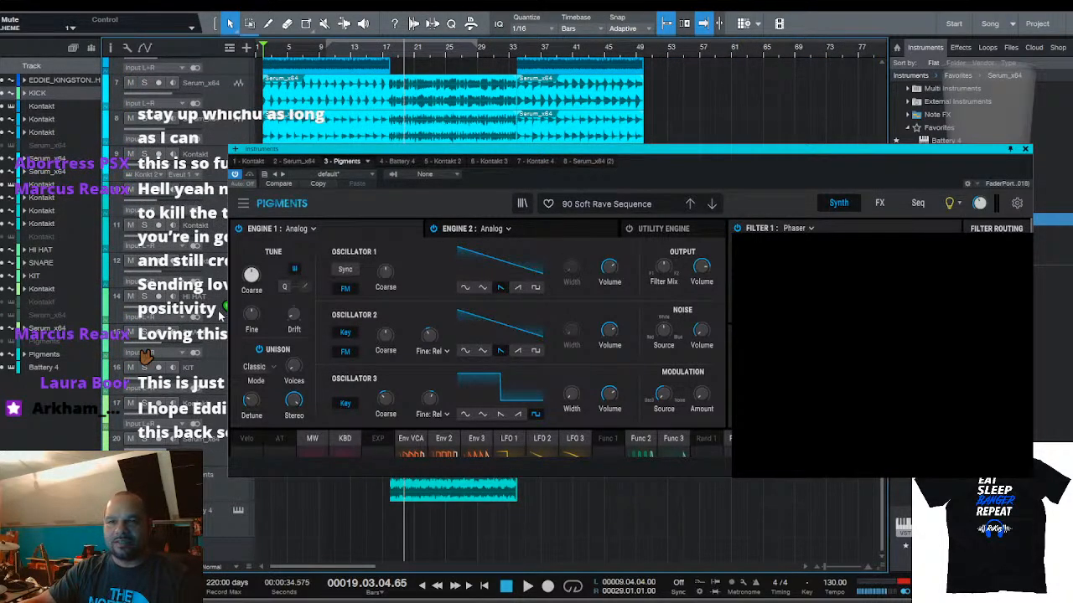
{"action": "left_click", "coordinate": [216, 319]}
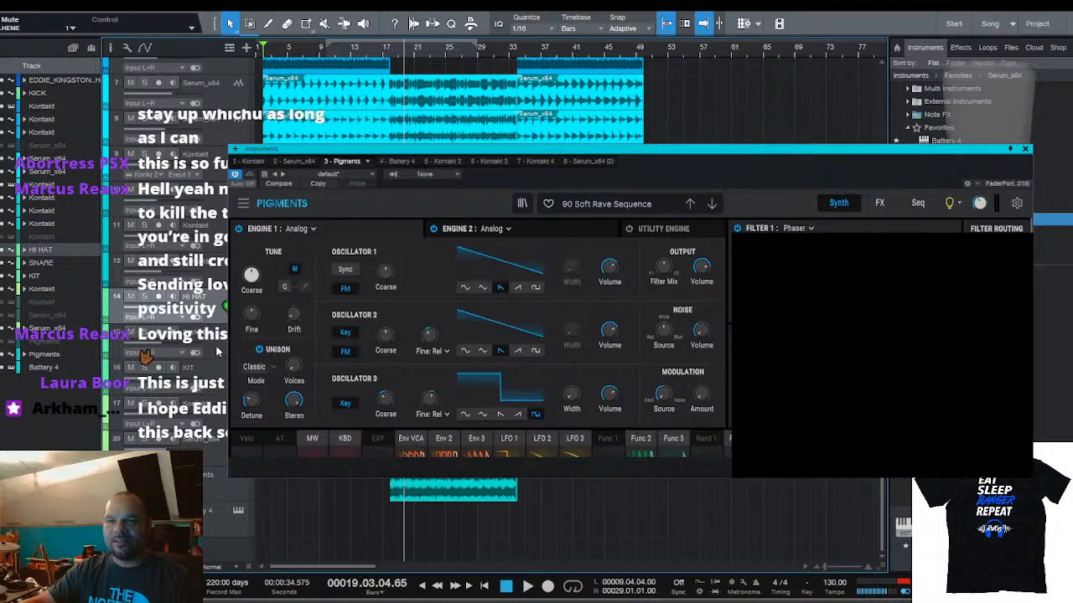
{"action": "left_click", "coordinate": [217, 352]}
{"action": "left_click", "coordinate": [218, 373], "text": "ctrl"}
{"action": "left_click", "coordinate": [222, 316], "text": "ctrl"}
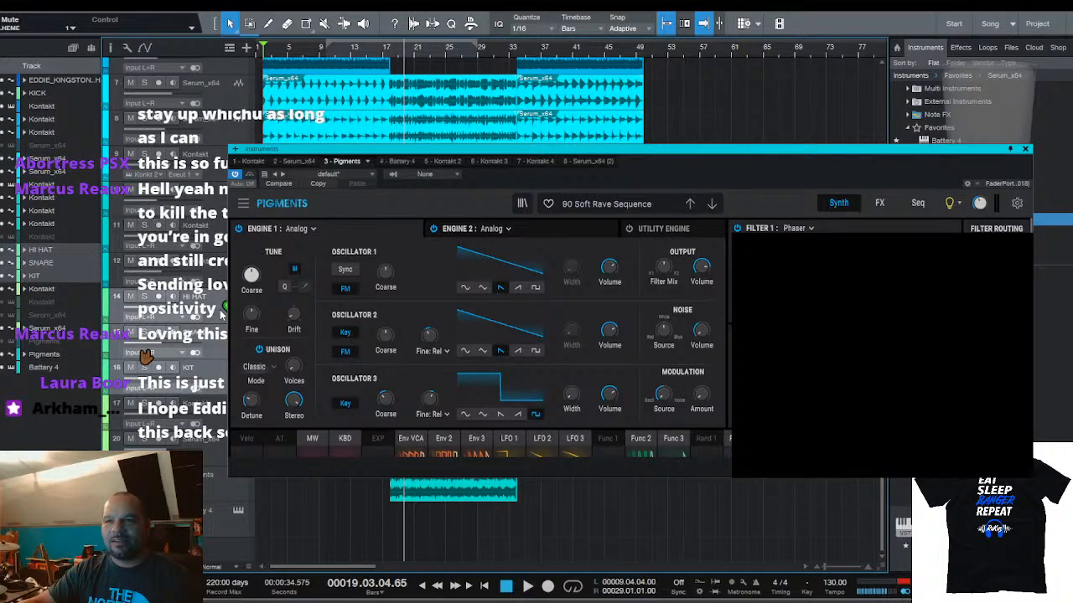
{"action": "scroll", "coordinate": [216, 59], "scroll_direction": "up", "scroll_amount": 2}
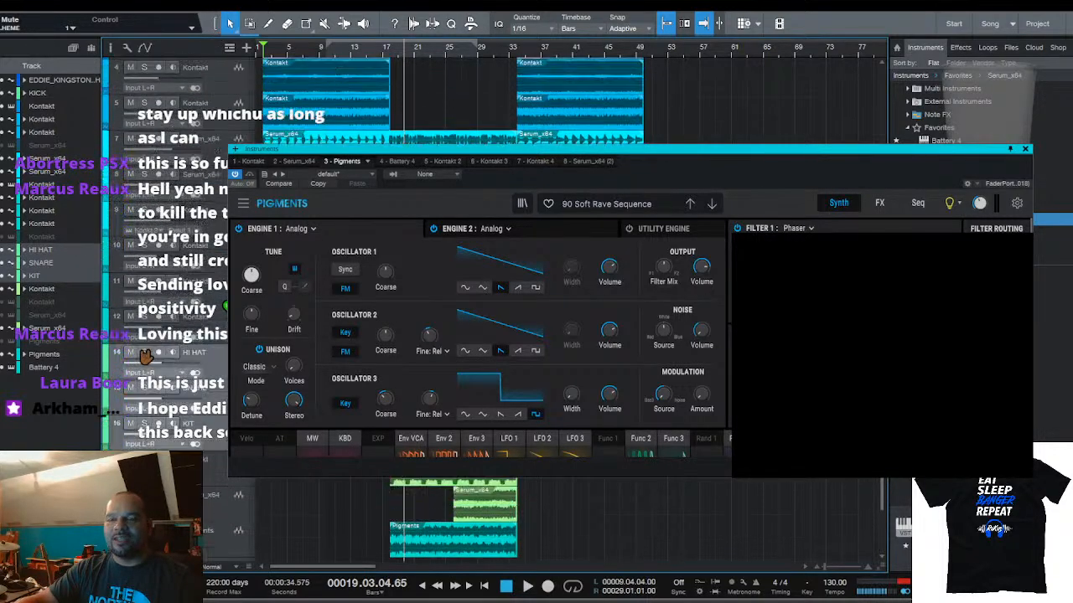
{"action": "scroll", "coordinate": [145, 356], "scroll_direction": "up", "scroll_amount": 3}
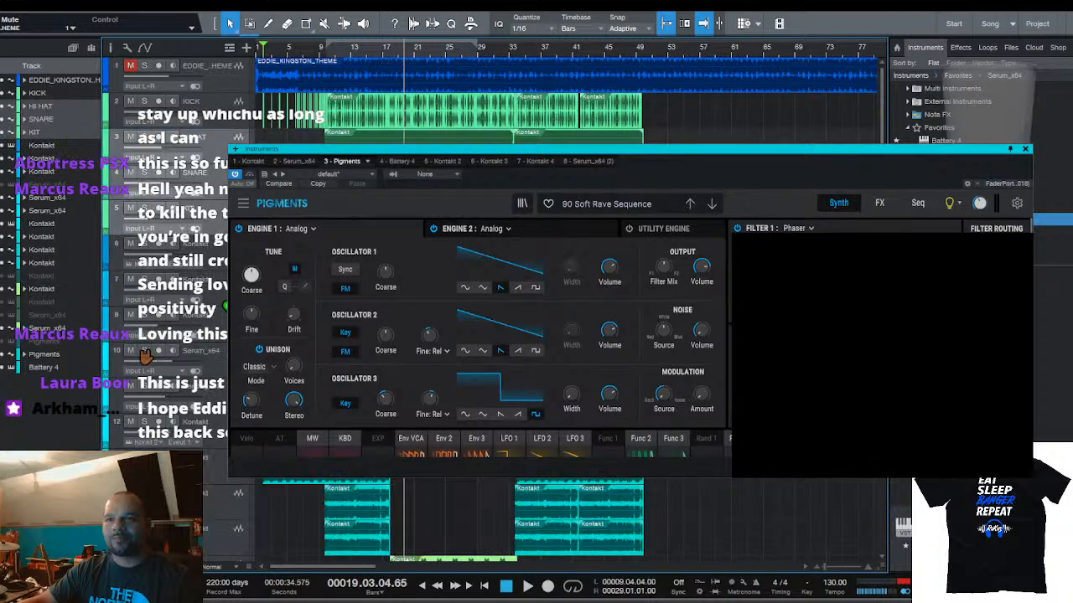
Hide the Kontakt instrument track below KIT and the Kontakt instrument track below the Serum_x64 tracks in the arrangement
{"action": "left_click", "coordinate": [212, 266]}
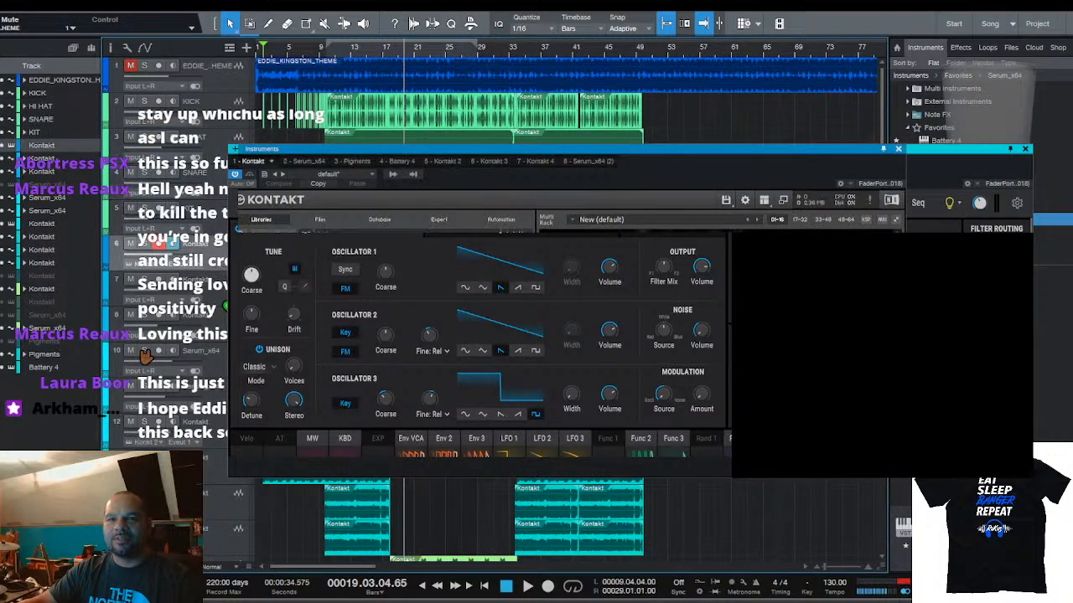
{"action": "left_click", "coordinate": [6, 147]}
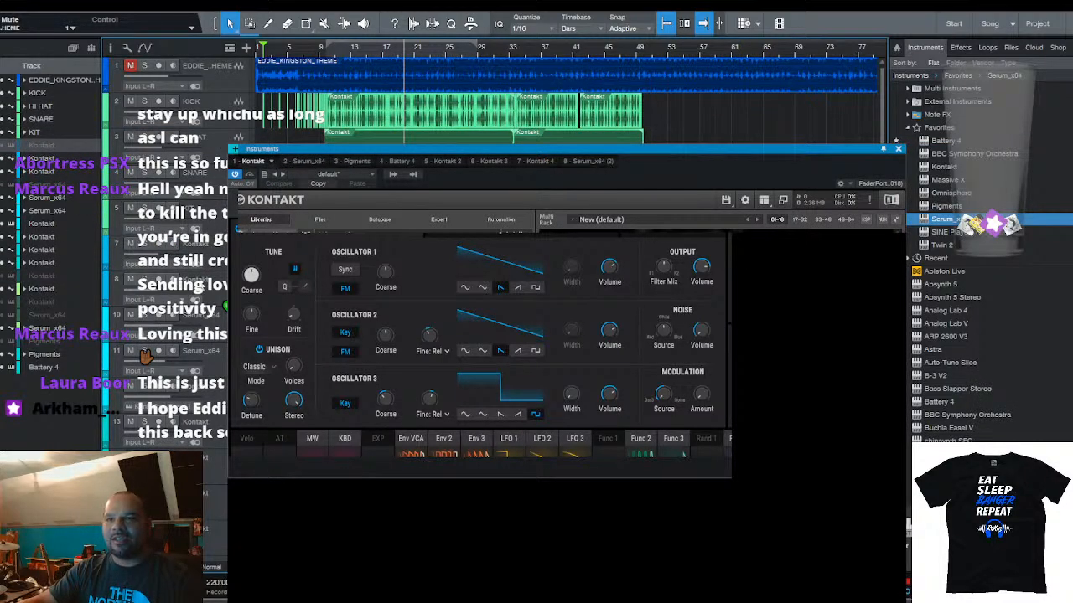
{"action": "left_click", "coordinate": [224, 400]}
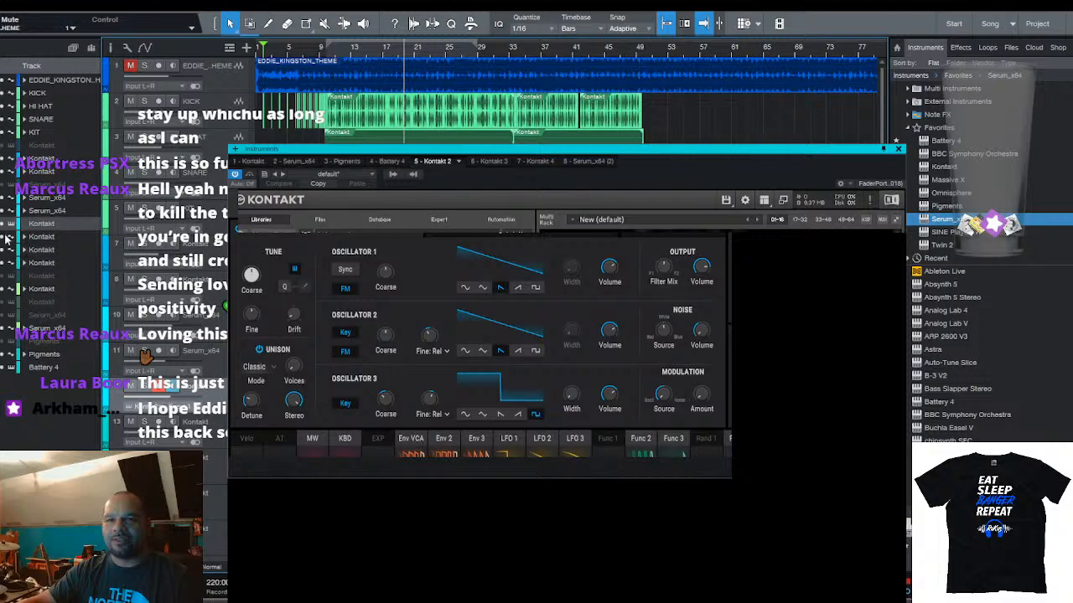
{"action": "scroll", "coordinate": [157, 275], "scroll_direction": "down", "scroll_amount": 4}
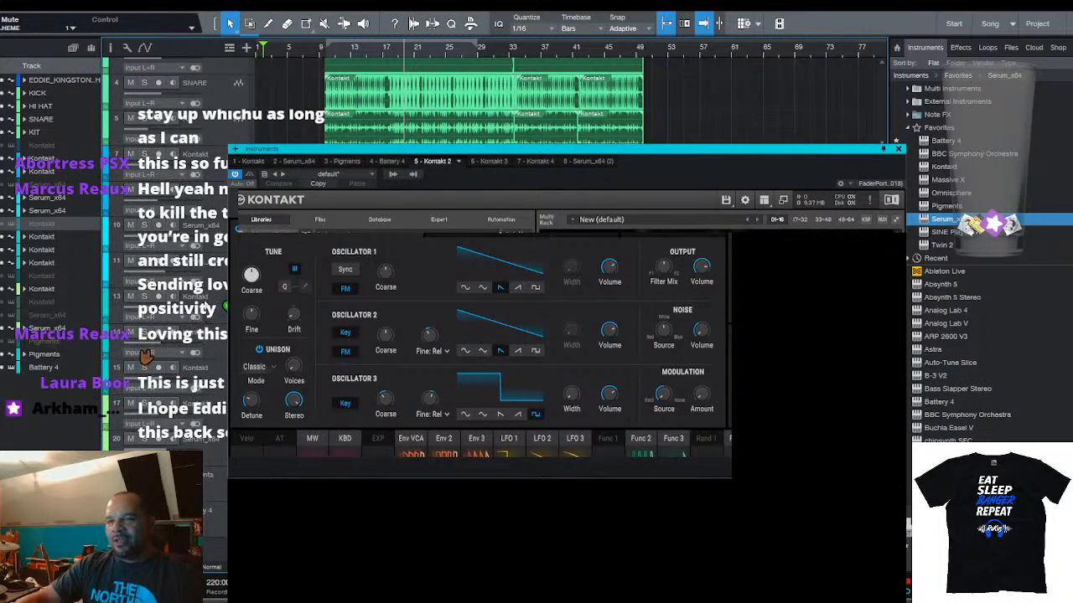
{"action": "scroll", "coordinate": [146, 356], "scroll_direction": "up", "scroll_amount": 4}
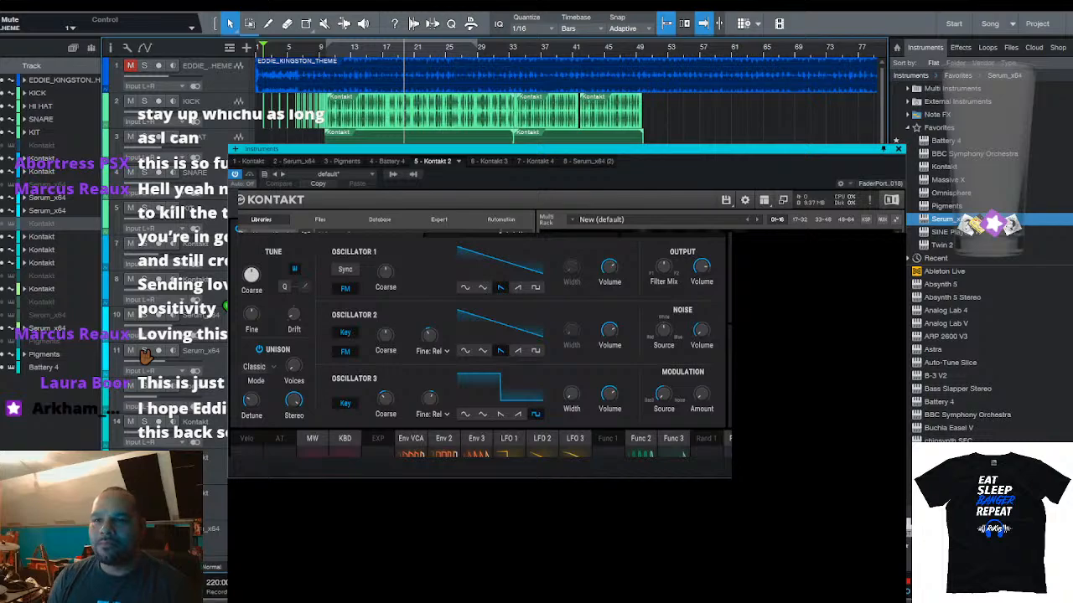
{"action": "scroll", "coordinate": [146, 356], "scroll_direction": "down", "scroll_amount": 3}
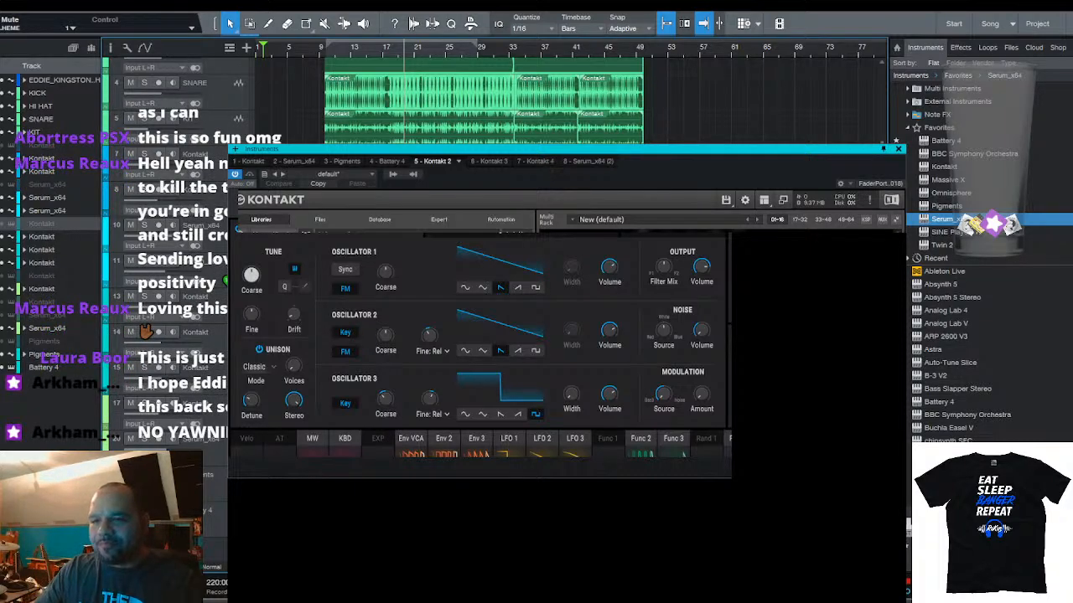
{"action": "scroll", "coordinate": [146, 331], "scroll_direction": "up", "scroll_amount": 3}
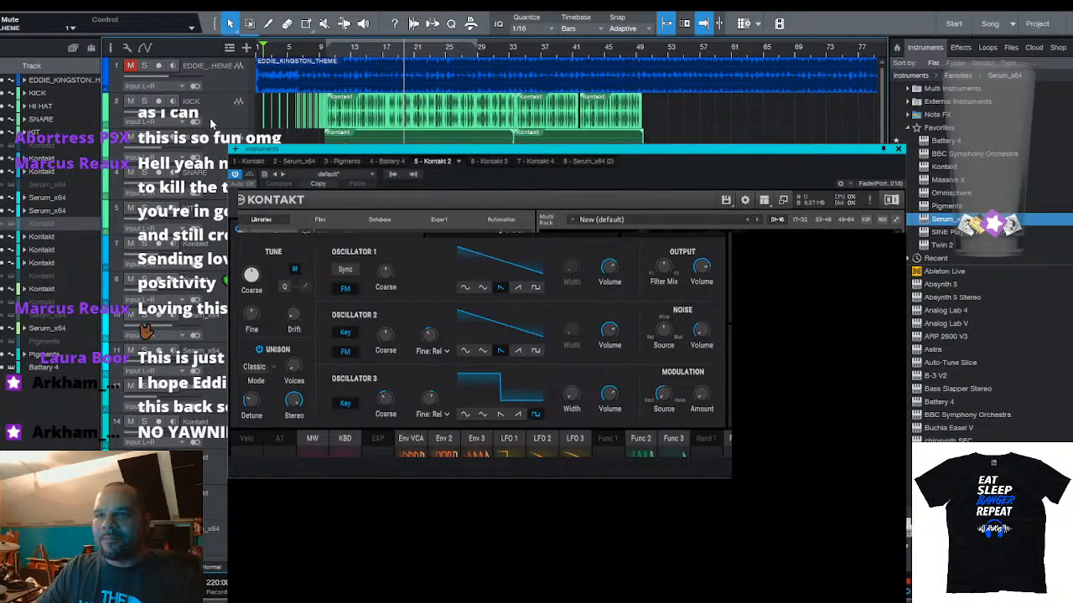
Show the mixer at a taller height below the arrangement and close the Kontakt instrument window
{"action": "double_click", "coordinate": [211, 124]}
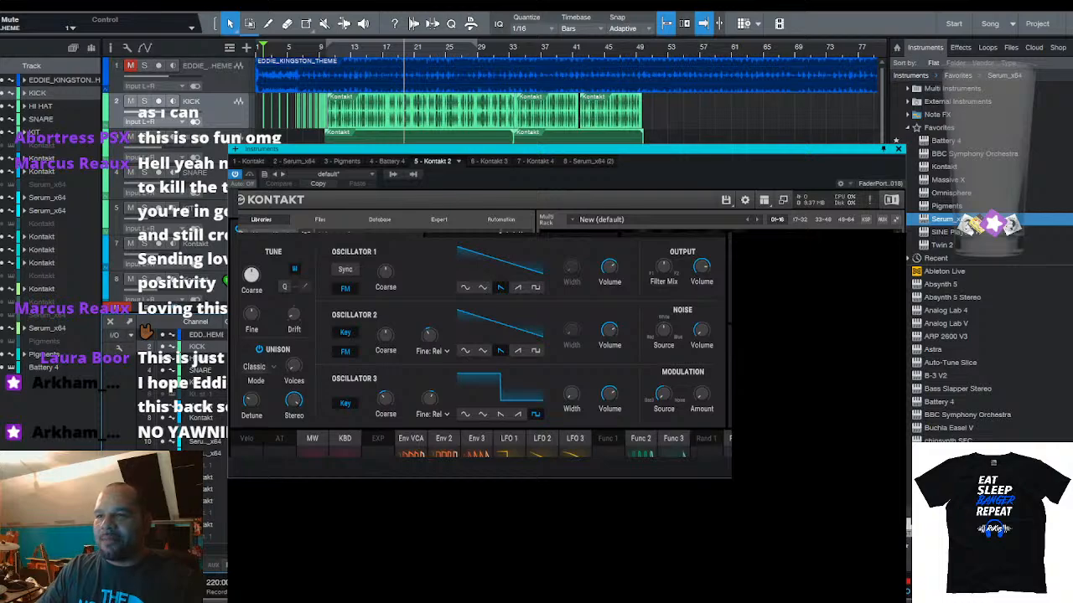
{"action": "left_click_drag", "start_coordinate": [202, 315], "coordinate": [201, 216]}
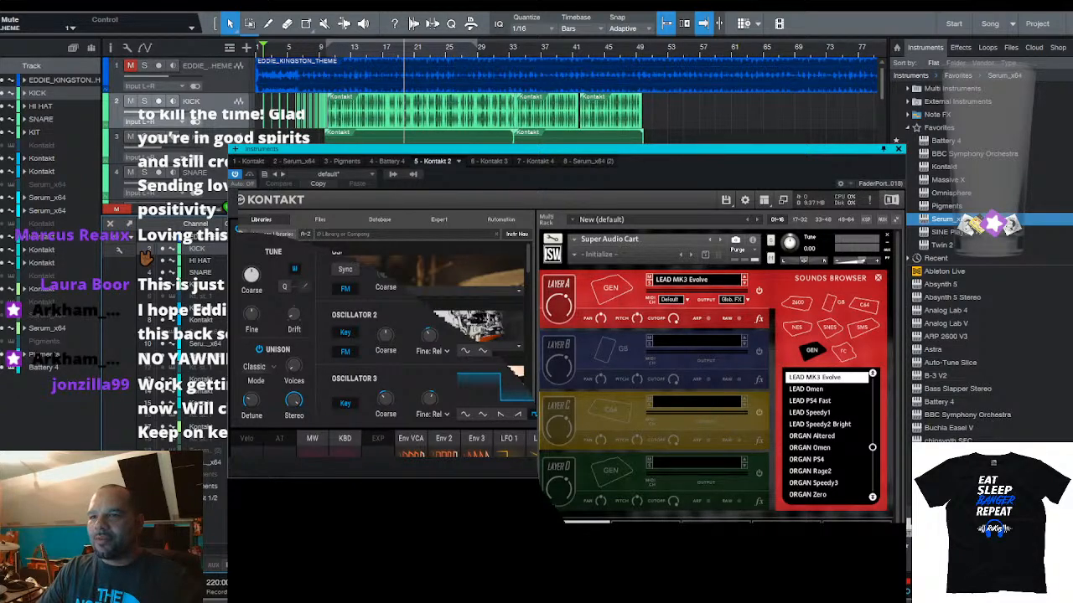
{"action": "left_click", "coordinate": [900, 150]}
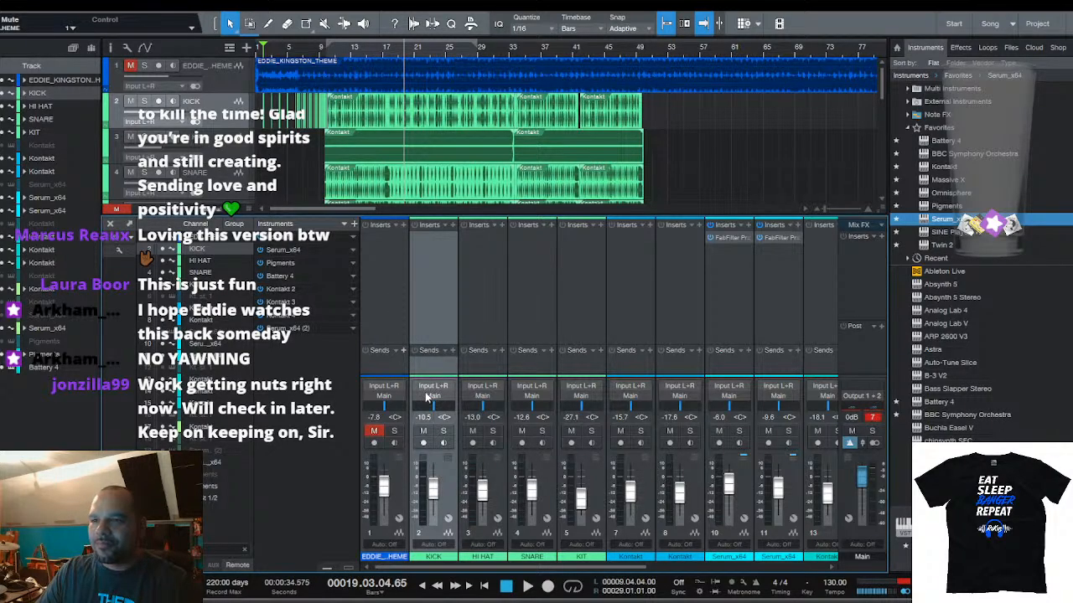
Create a bus channel through a send on the EDDIE_KINGSTON_THEME channel, and remove that send from the channel
{"action": "left_click", "coordinate": [814, 568]}
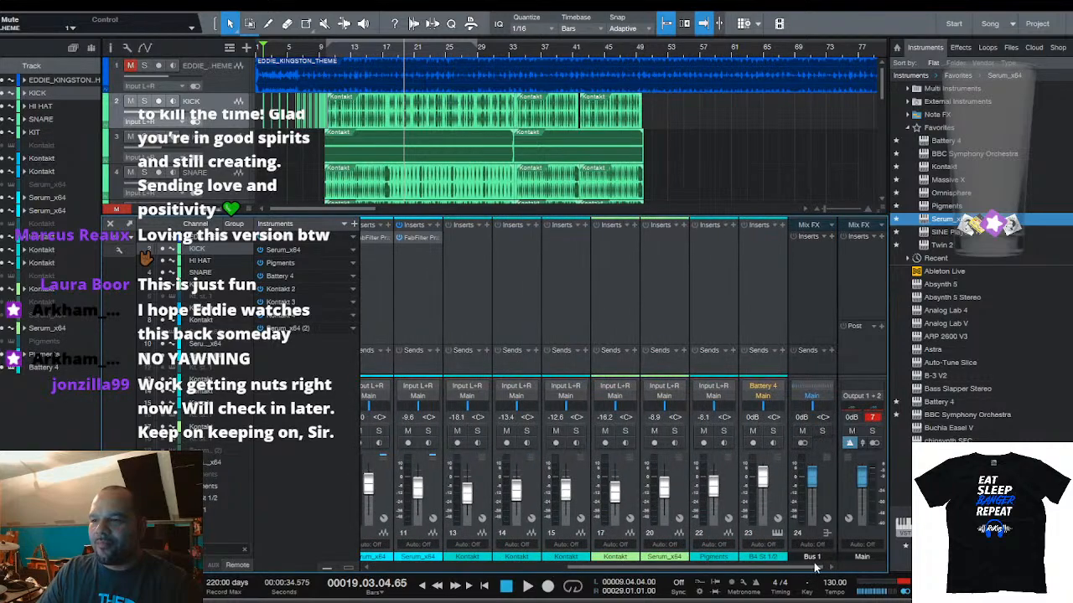
{"action": "left_click_drag", "start_coordinate": [761, 568], "coordinate": [474, 567]}
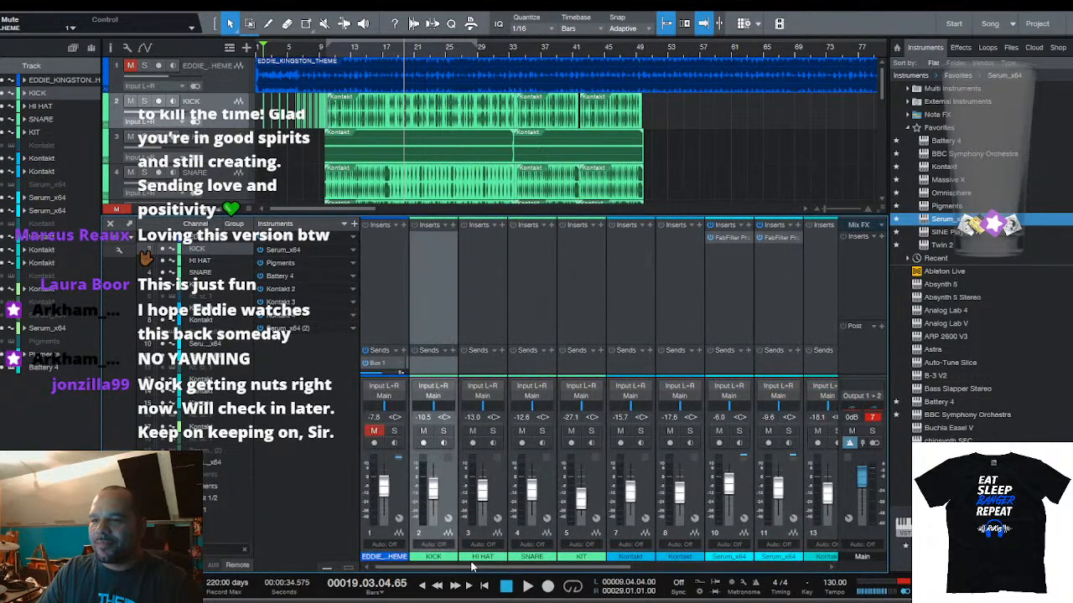
{"action": "left_click", "coordinate": [401, 363]}
{"action": "left_click", "coordinate": [443, 439]}
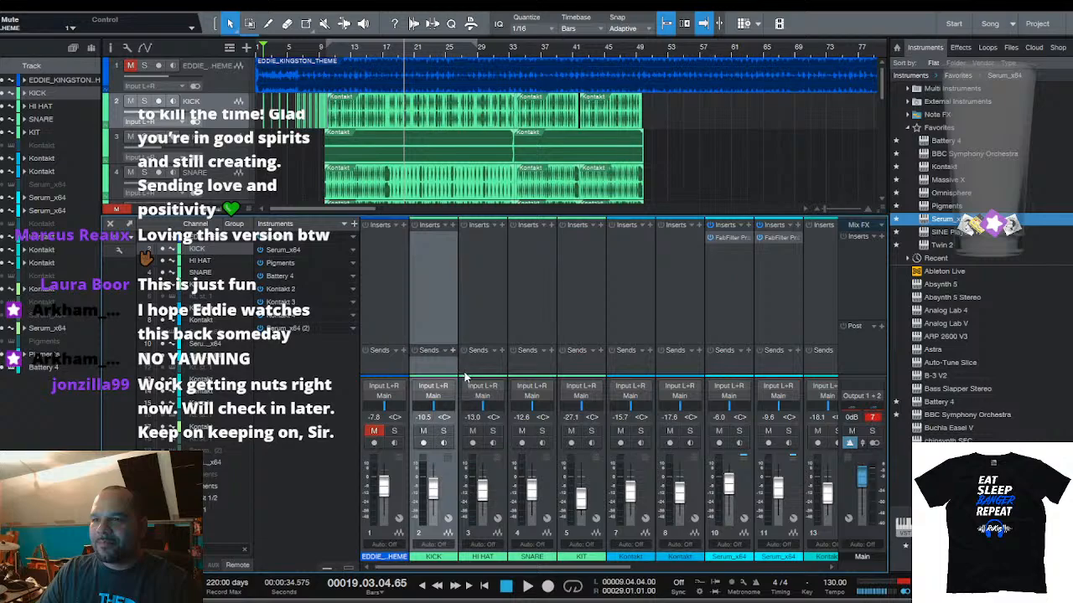
Rename the Bus 1 channel as KIT
{"action": "left_click", "coordinate": [817, 568]}
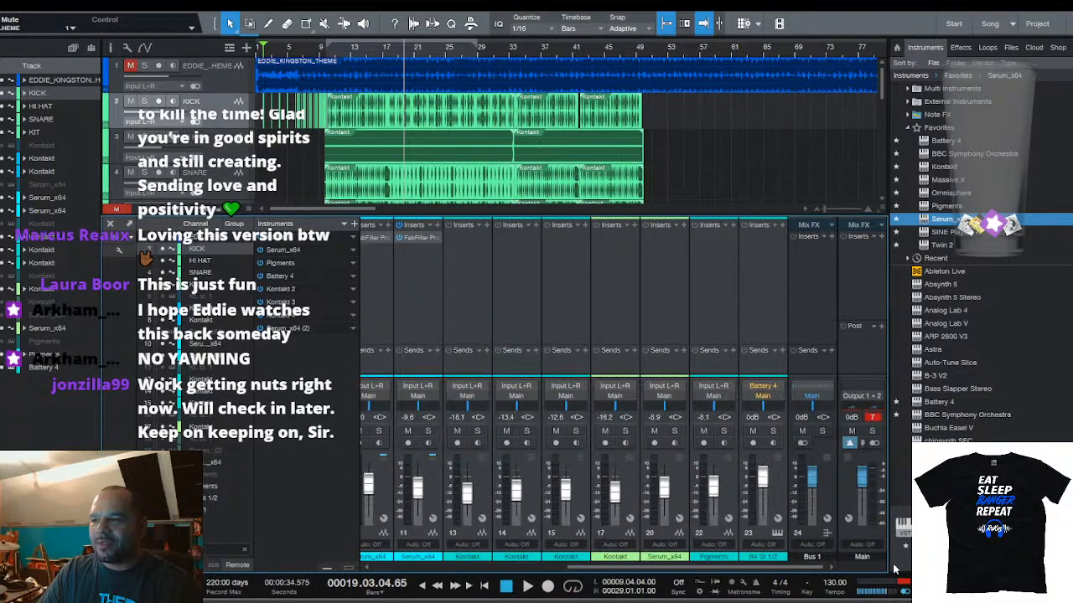
{"action": "double_click", "coordinate": [812, 557]}
{"action": "type", "text": "KIT"}
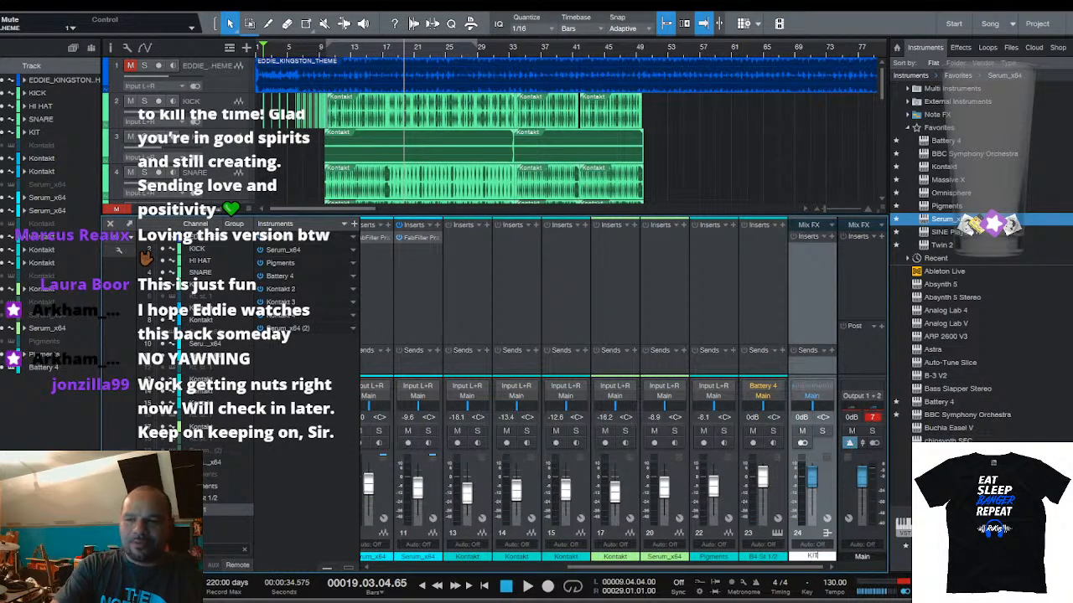
{"action": "key", "text": "Return"}
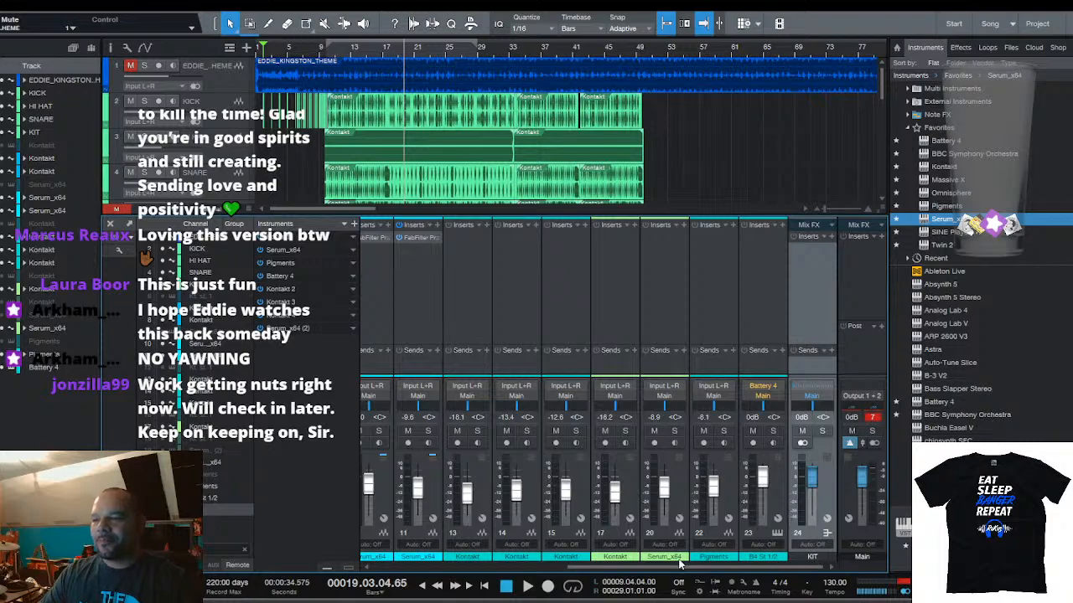
Send the KICK, SNARE and HI HAT channels to the KIT bus and move the SNARE track directly above HI HAT
{"action": "left_click_drag", "start_coordinate": [680, 568], "coordinate": [466, 576]}
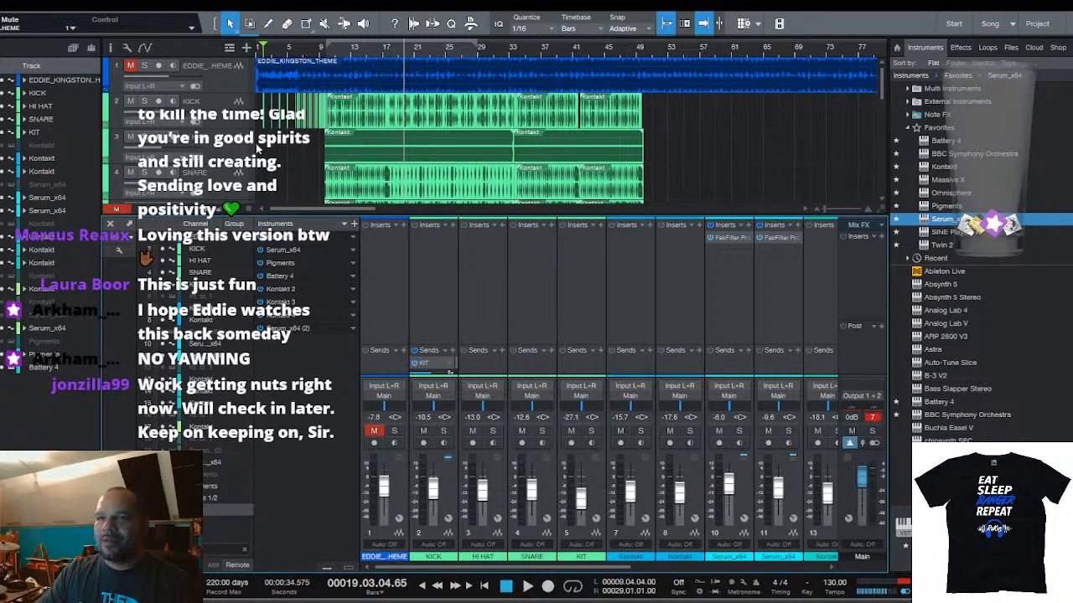
{"action": "left_click_drag", "start_coordinate": [222, 179], "coordinate": [222, 141]}
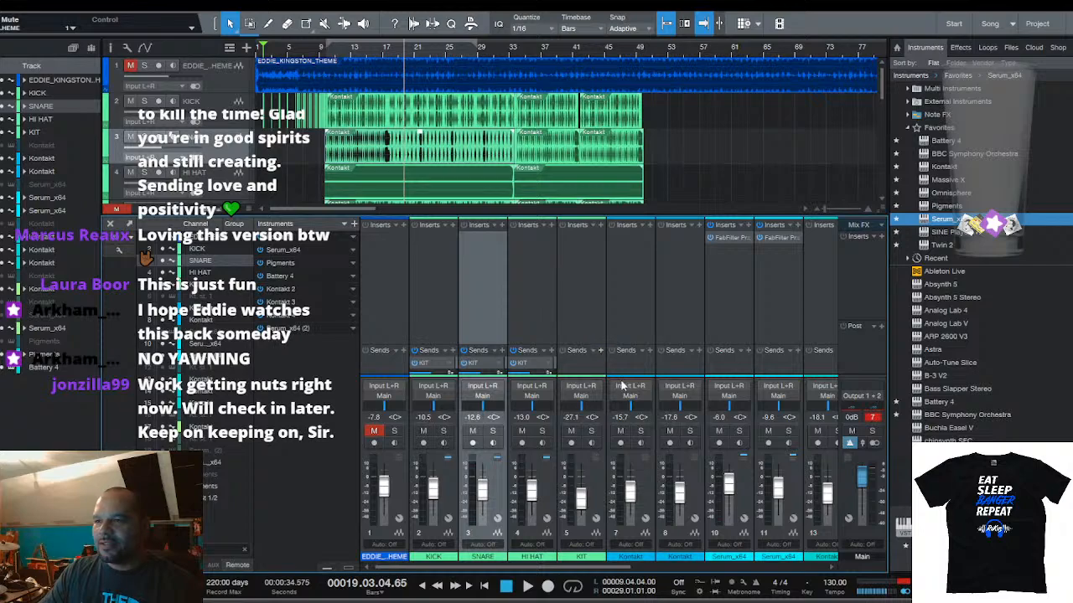
Send the KIT track to the KIT bus and set the track's volume to about -30.7 dB
{"action": "left_click_drag", "start_coordinate": [580, 500], "coordinate": [582, 503]}
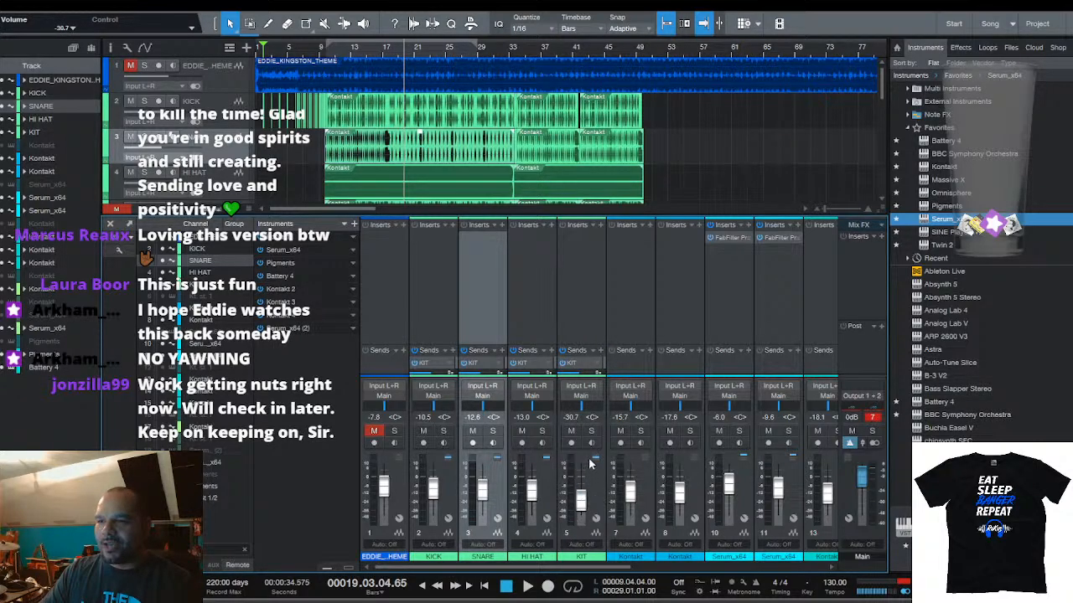
{"action": "scroll", "coordinate": [292, 159], "scroll_direction": "down", "scroll_amount": 1}
{"action": "scroll", "coordinate": [251, 143], "scroll_direction": "up", "scroll_amount": 1}
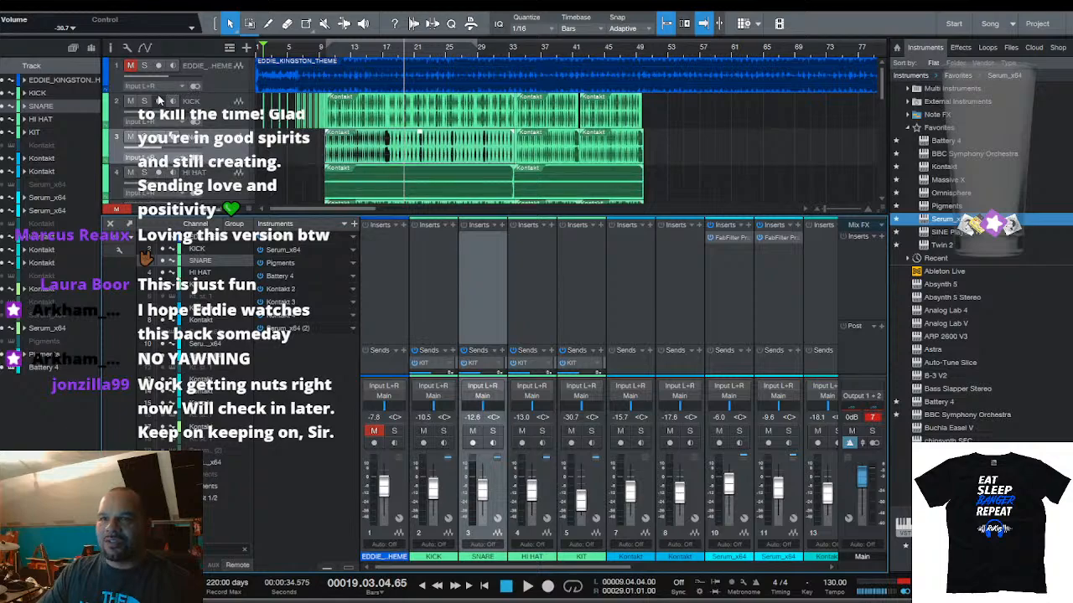
Solo the KICK, SNARE and HI HAT tracks, listen to them from bar 10, and clear all solos
{"action": "left_click", "coordinate": [144, 101]}
{"action": "left_click", "coordinate": [144, 136]}
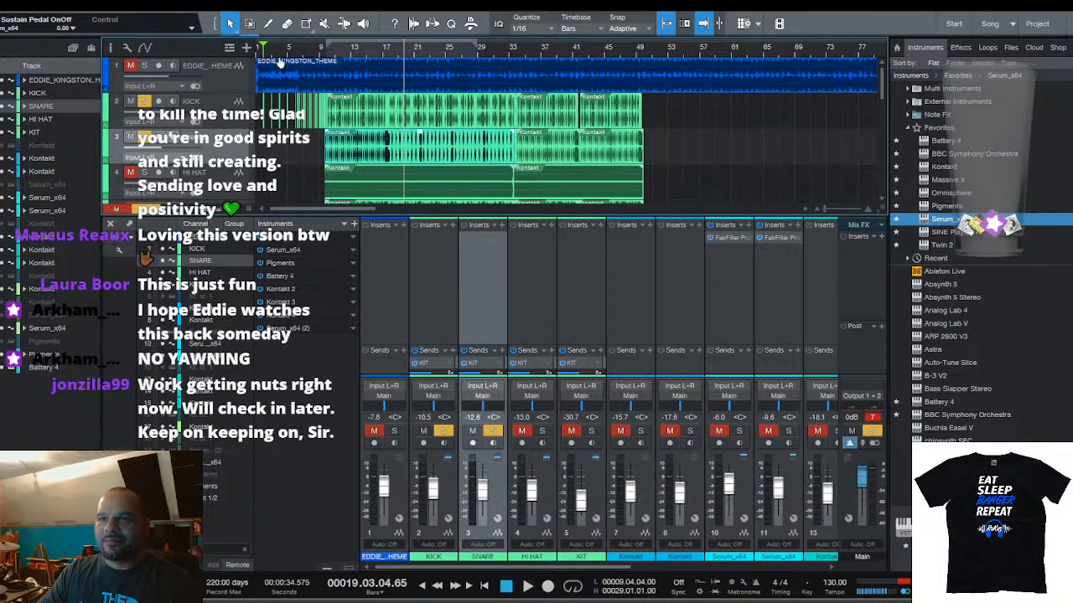
{"action": "left_click_drag", "start_coordinate": [263, 47], "coordinate": [328, 53]}
{"action": "key", "text": "space"}
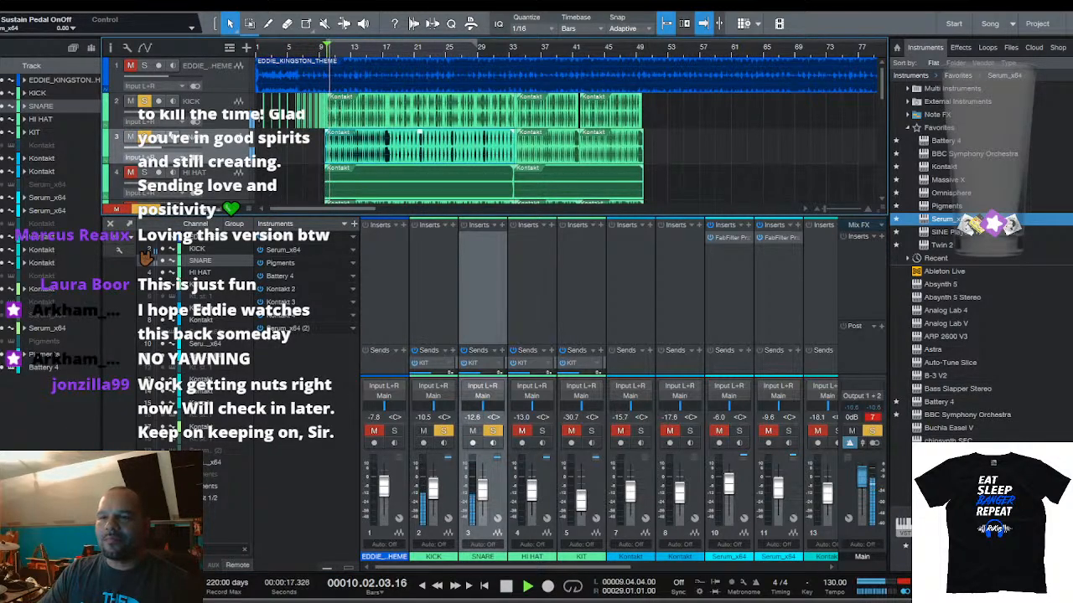
{"action": "left_click", "coordinate": [144, 171]}
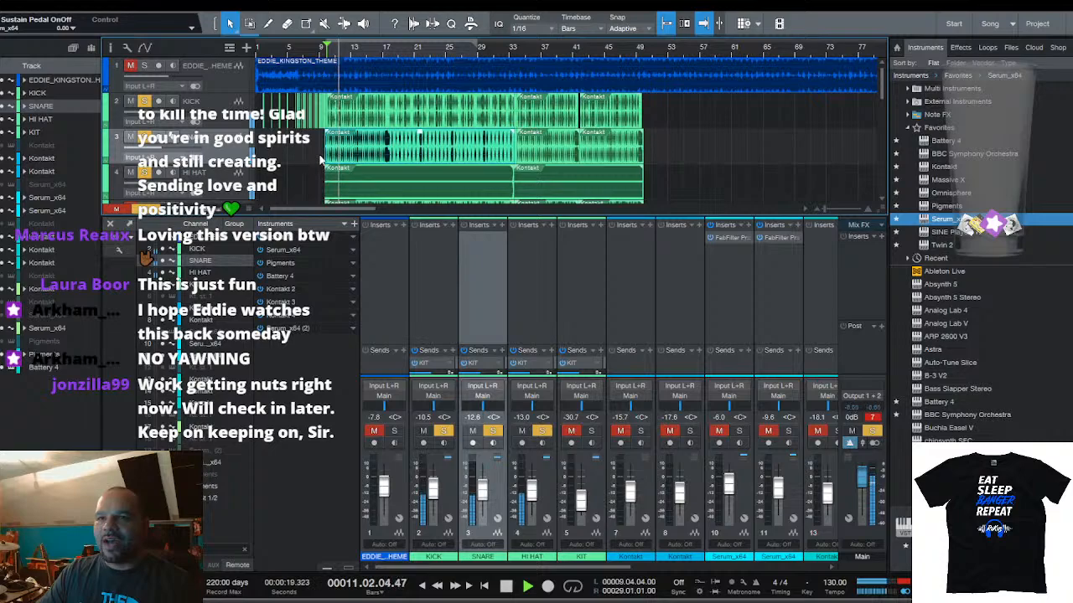
{"action": "scroll", "coordinate": [201, 141], "scroll_direction": "down", "scroll_amount": 2}
{"action": "key", "text": "space"}
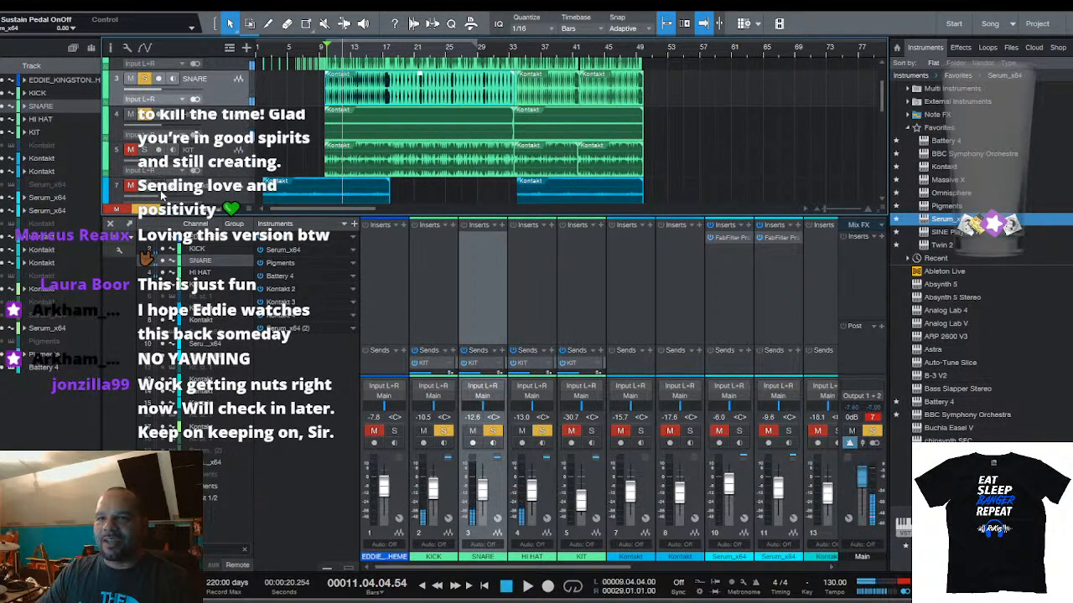
{"action": "key", "text": "shift+s"}
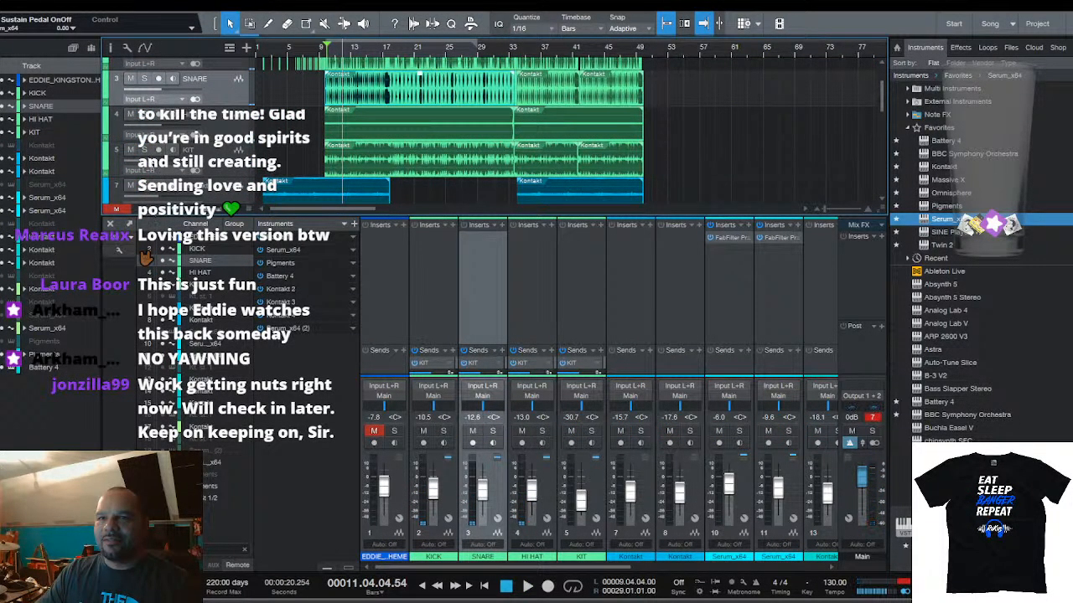
Solo the KIT track, play it from bar 10, set its volume to about -23.7 dB, and clear the solo
{"action": "left_click", "coordinate": [144, 150]}
{"action": "key", "text": "space"}
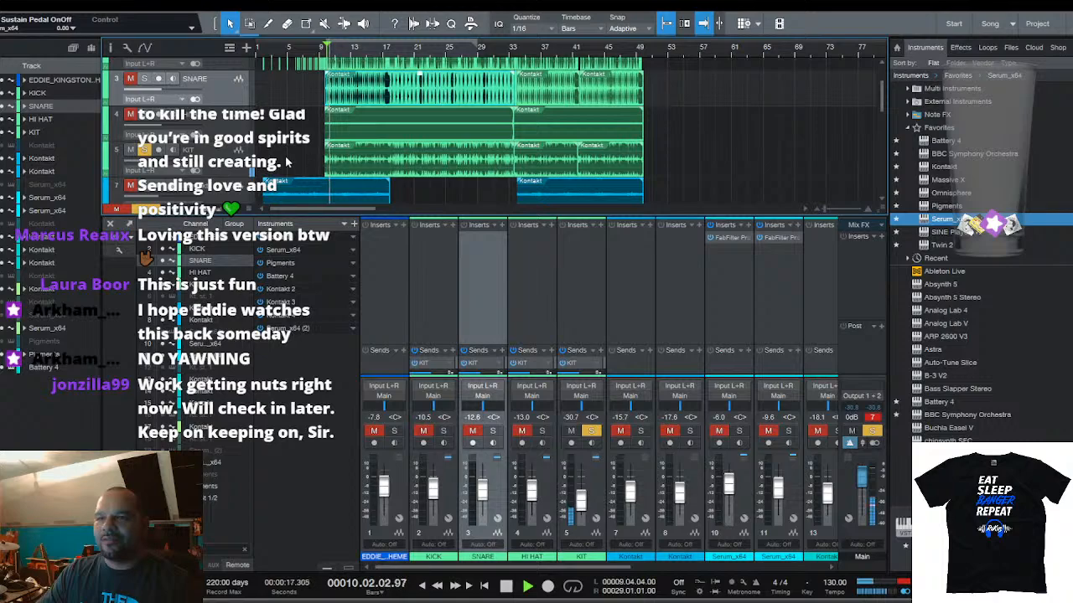
{"action": "left_click_drag", "start_coordinate": [158, 161], "coordinate": [166, 161]}
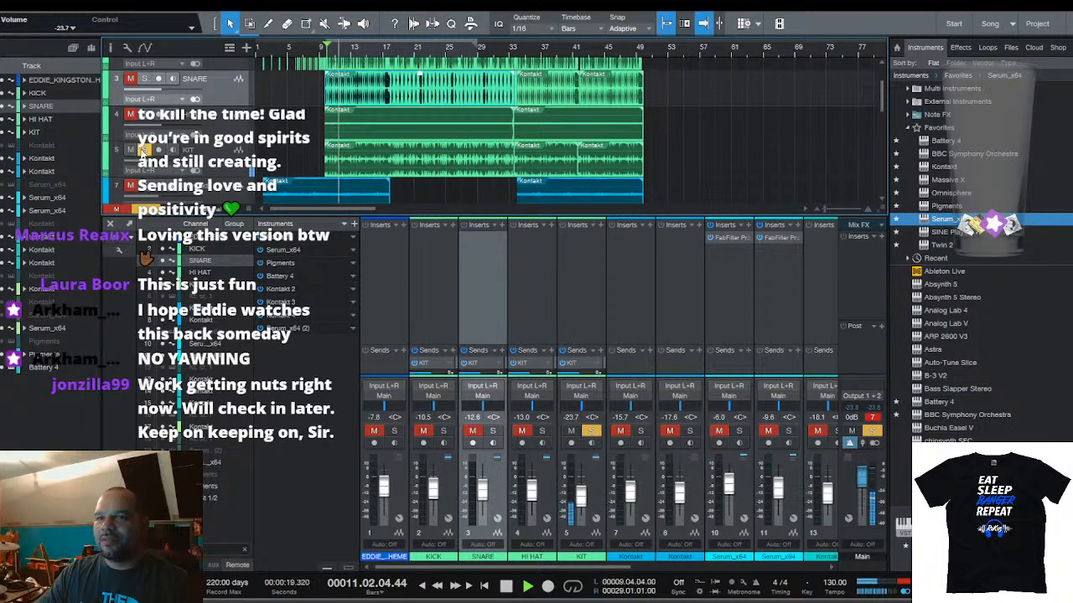
{"action": "key", "text": "space"}
{"action": "left_click", "coordinate": [144, 150]}
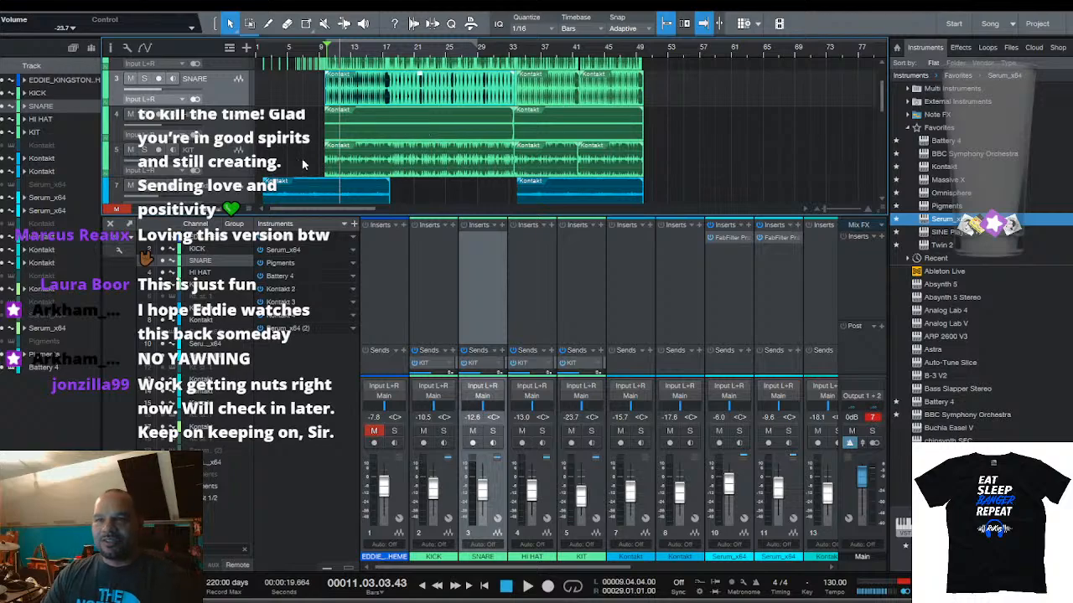
Solo track 7, the first Kontakt track below KIT, and play it briefly from bar 10
{"action": "scroll", "coordinate": [318, 137], "scroll_direction": "down", "scroll_amount": 1}
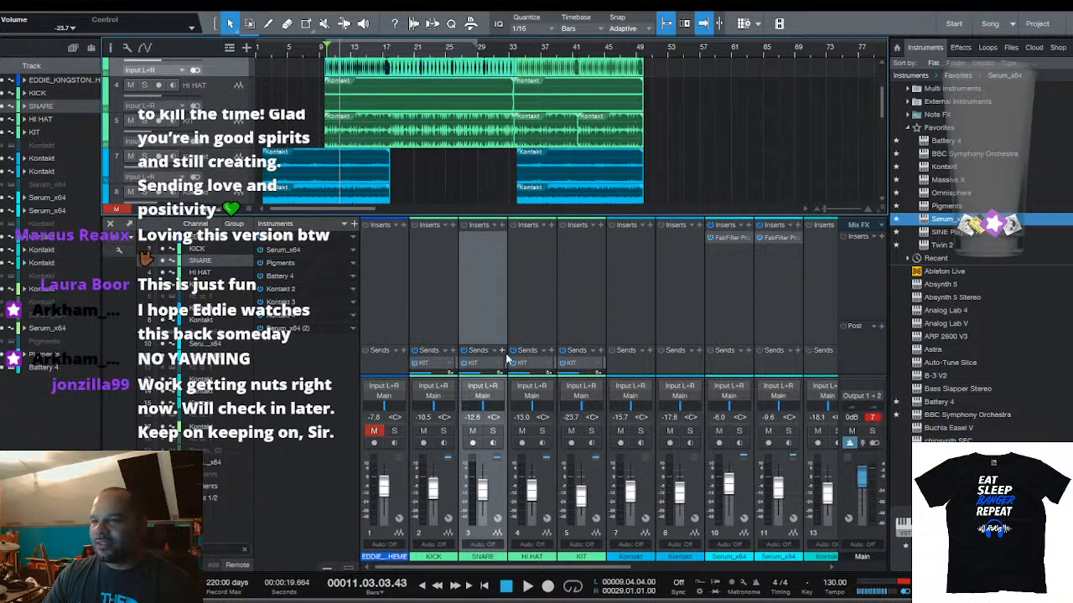
{"action": "left_click", "coordinate": [145, 155]}
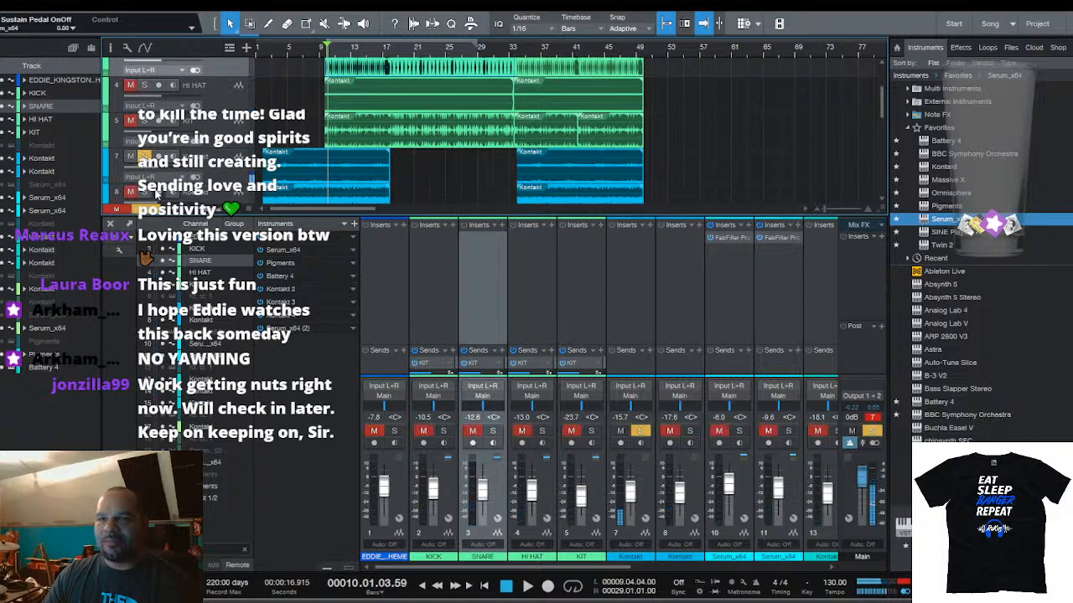
{"action": "left_click", "coordinate": [159, 192]}
{"action": "key", "text": "space"}
{"action": "key", "text": "space"}
{"action": "scroll", "coordinate": [233, 149], "scroll_direction": "down", "scroll_amount": 2}
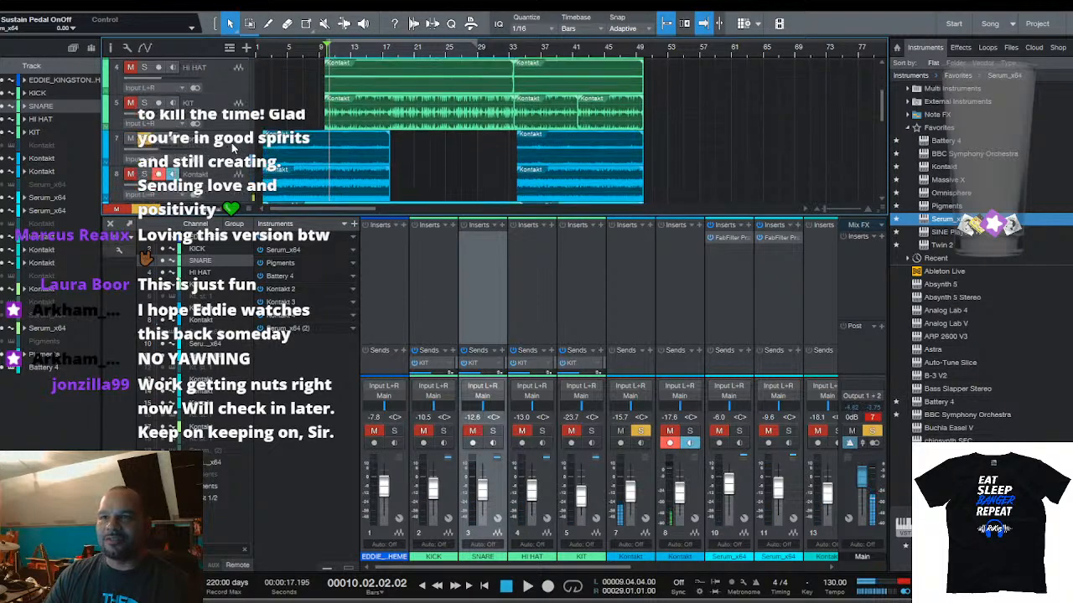
Rename the two blue Kontakt tracks 7 and 8 as ORGAN1 and ORGAN2
{"action": "double_click", "coordinate": [202, 118]}
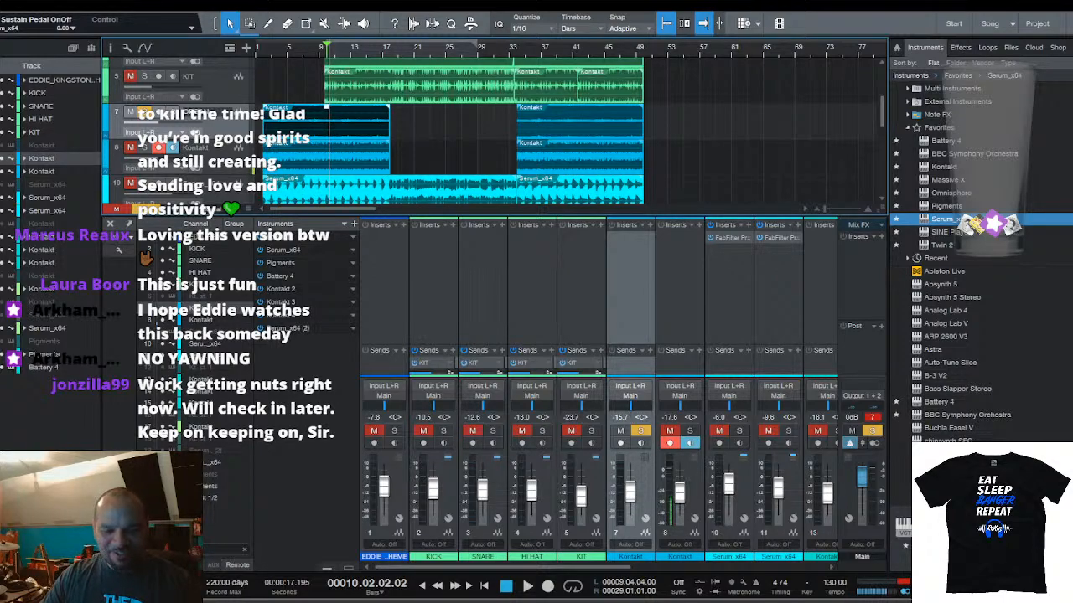
{"action": "key", "text": "Tab"}
{"action": "type", "text": "O"}
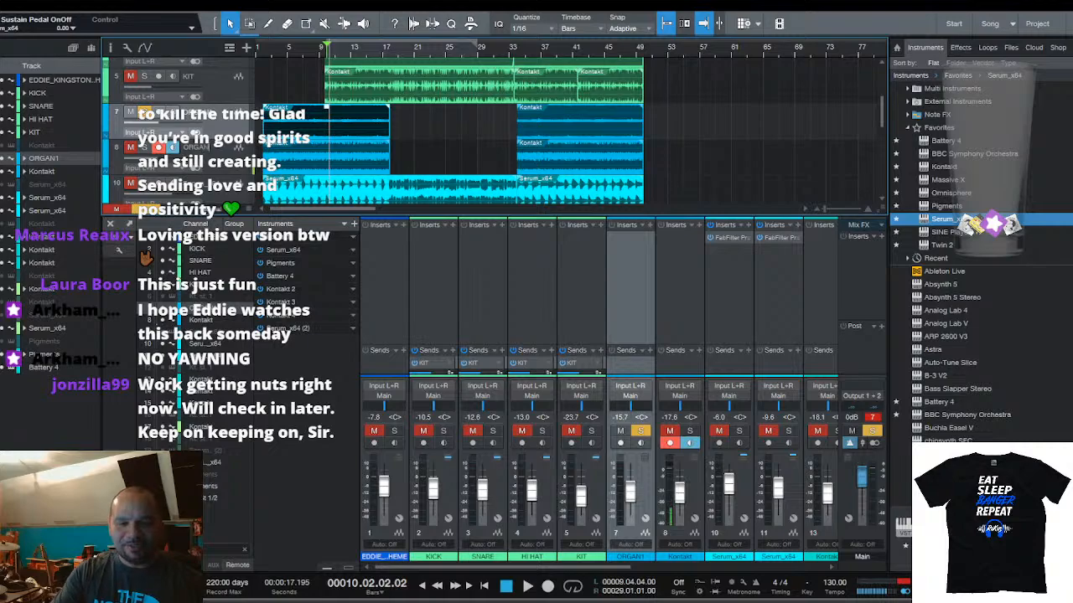
{"action": "key", "text": "Return"}
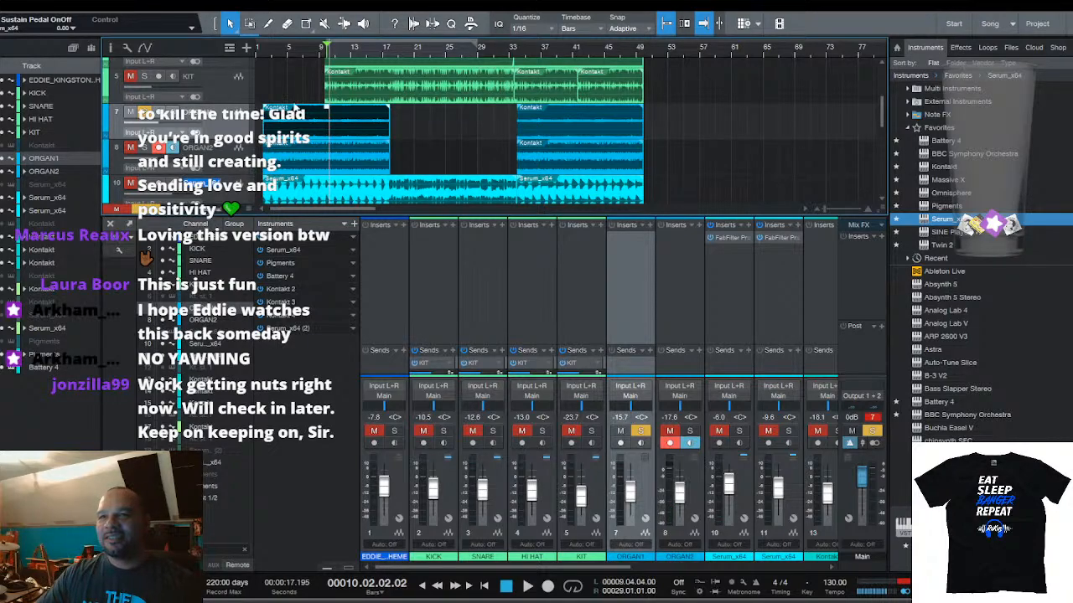
Solo ORGAN2 along with ORGAN1 and listen to both briefly from bar 10
{"action": "left_click", "coordinate": [145, 148]}
{"action": "key", "text": "space"}
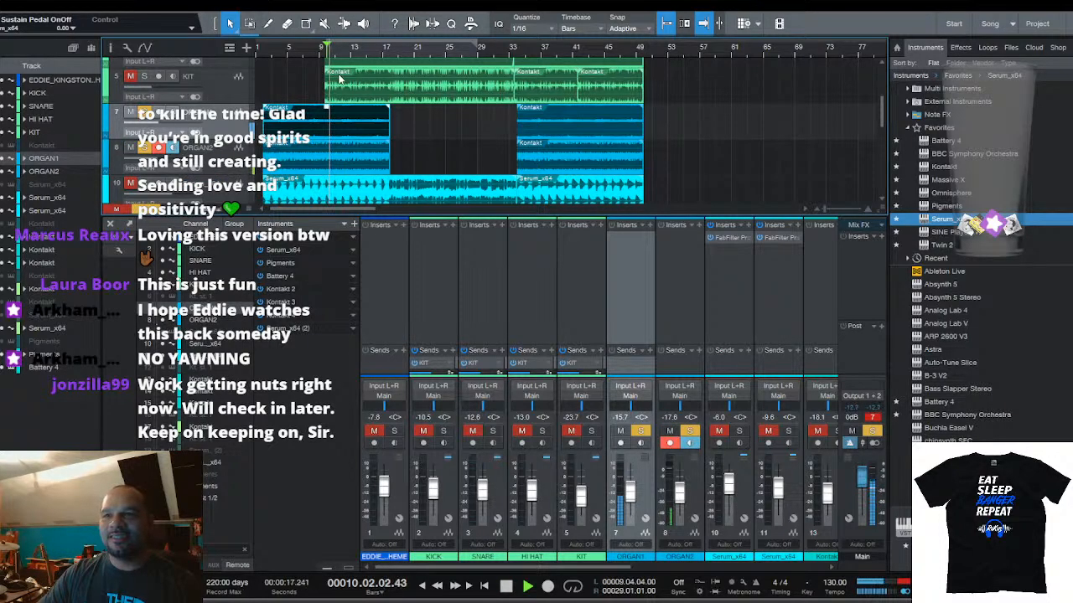
{"action": "scroll", "coordinate": [146, 150], "scroll_direction": "down", "scroll_amount": 1}
{"action": "scroll", "coordinate": [192, 148], "scroll_direction": "down", "scroll_amount": 1}
{"action": "key", "text": "space"}
Listen to the soloed Serum_x64 tracks 10 and 11 and rename them BASS and BASS2
{"action": "left_click", "coordinate": [215, 132]}
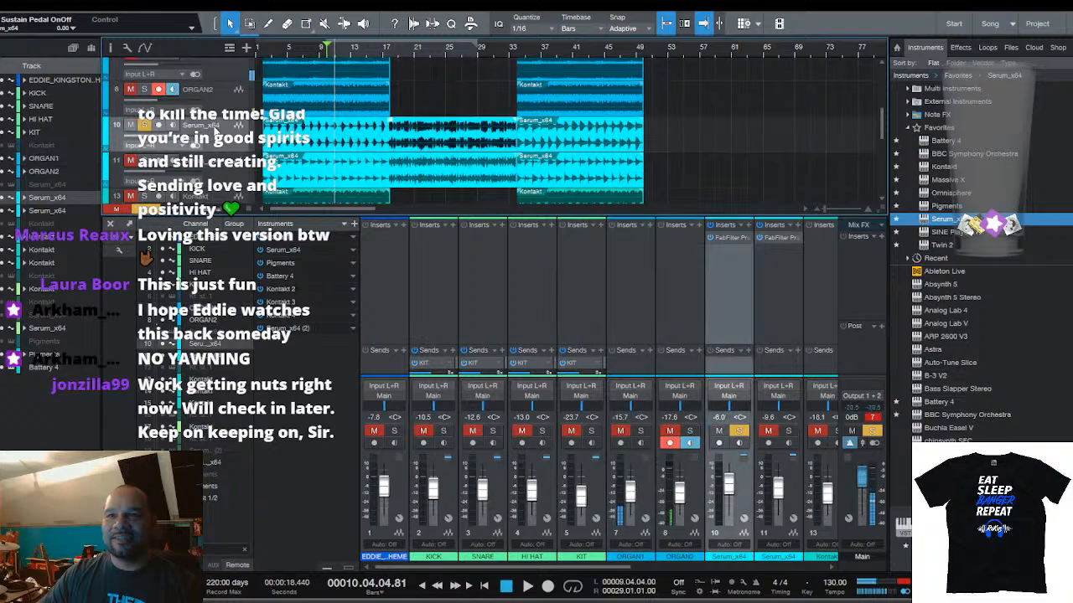
{"action": "key", "text": "space"}
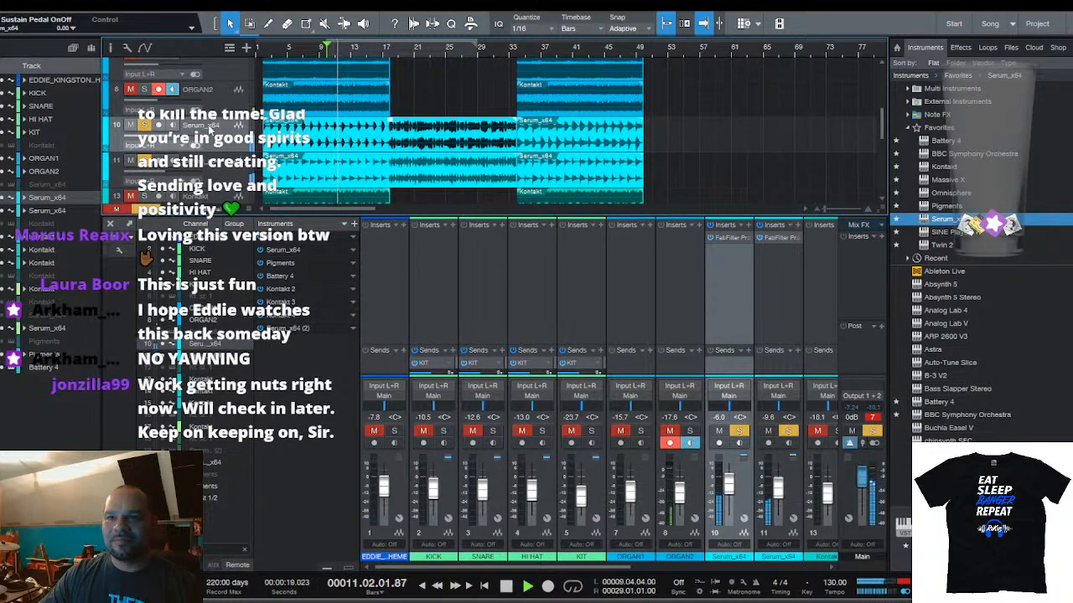
{"action": "key", "text": "space"}
{"action": "type", "text": "BASS"}
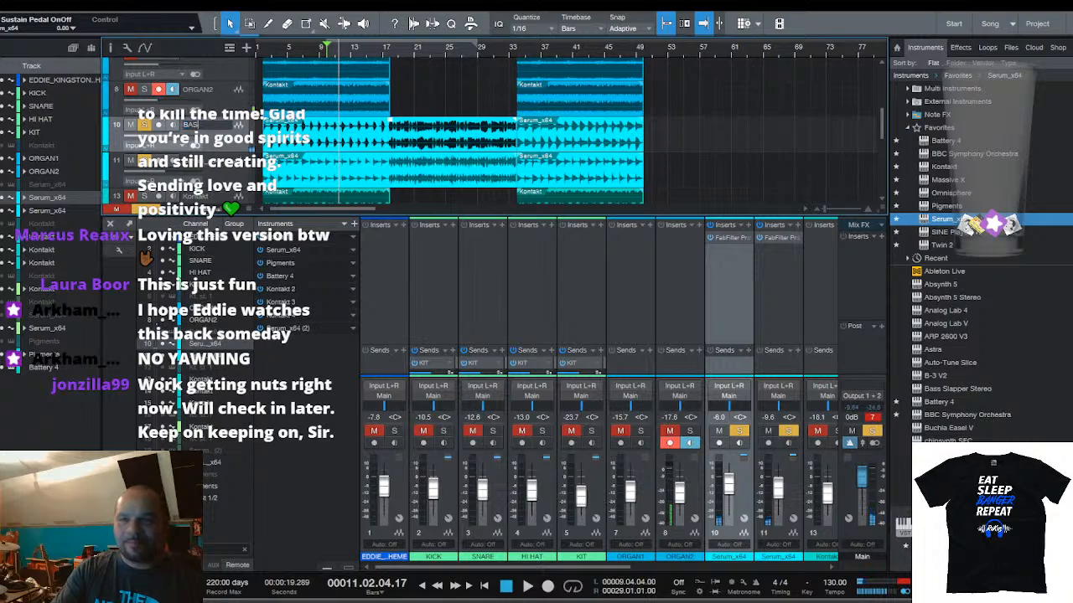
{"action": "key", "text": "Return"}
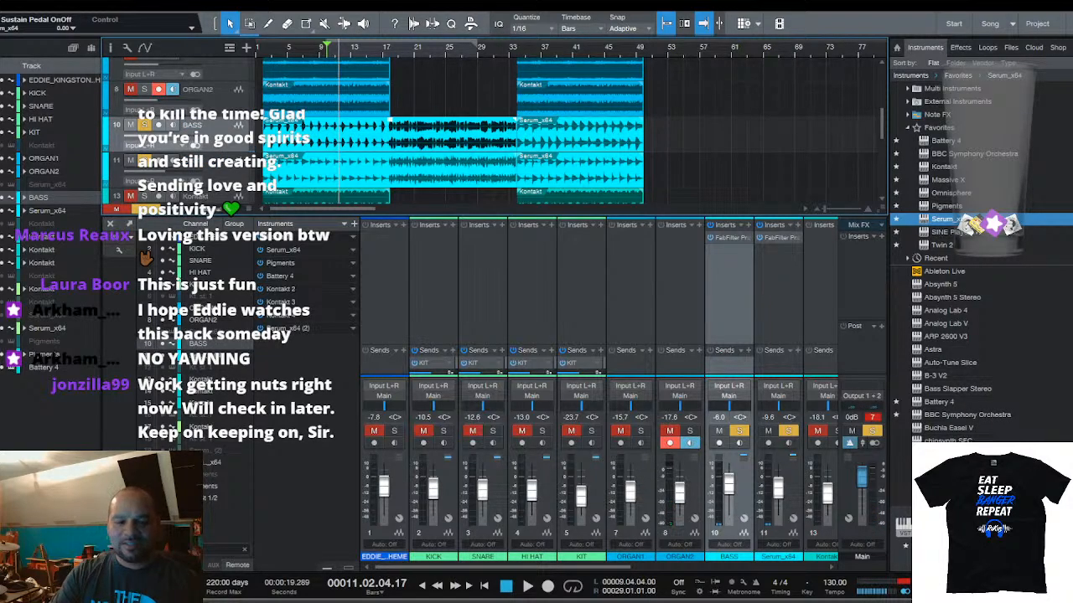
{"action": "key", "text": "Return"}
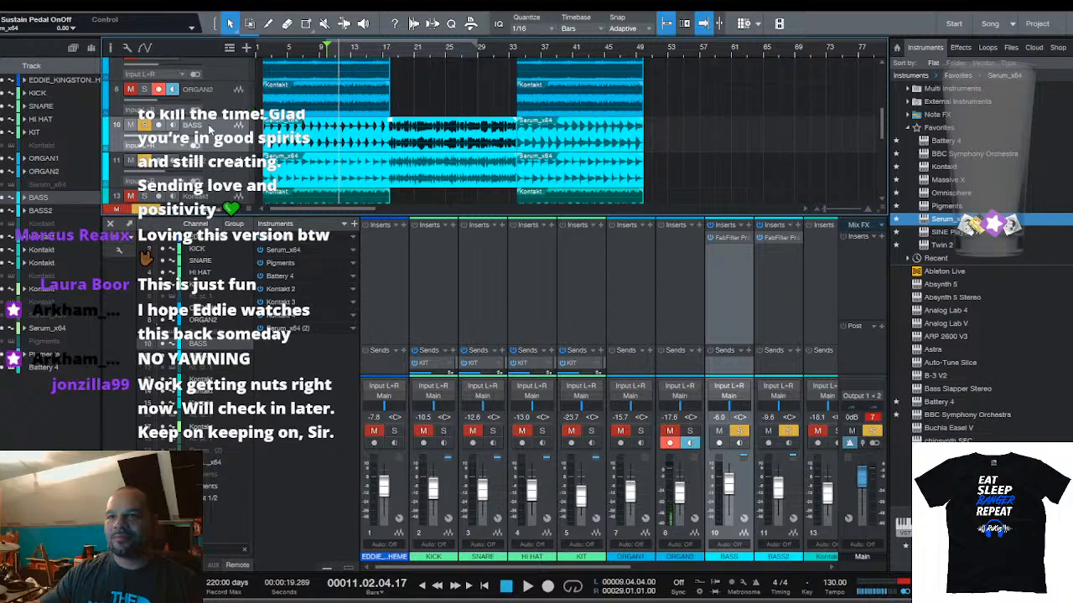
Clear the existing solos and listen to Kontakt tracks 13, 14 and 15 from bar 10, soloing each in turn
{"action": "scroll", "coordinate": [209, 125], "scroll_direction": "down", "scroll_amount": 2}
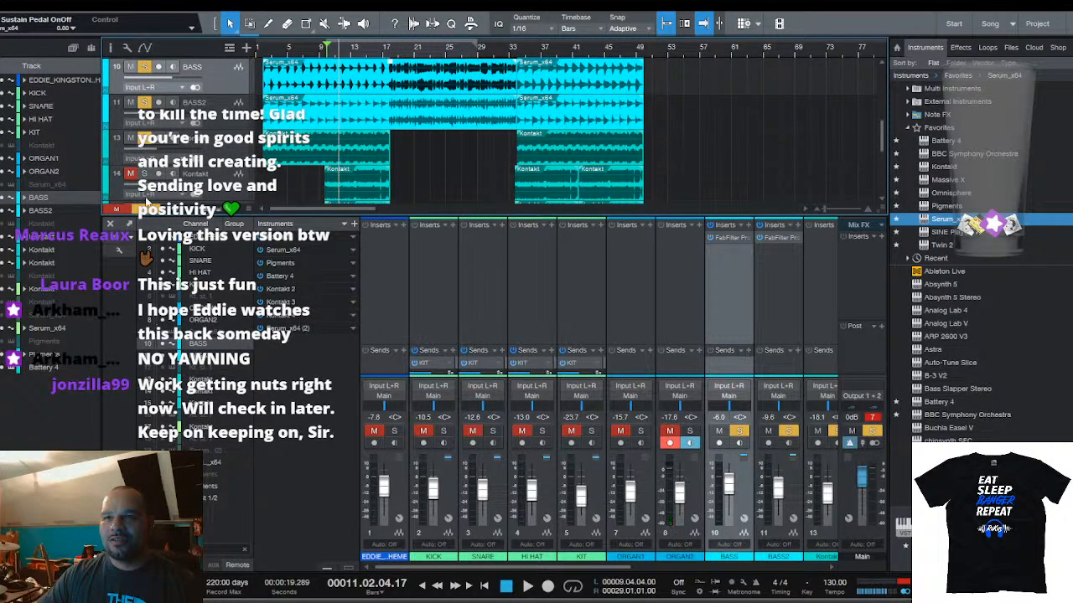
{"action": "left_click", "coordinate": [145, 209]}
{"action": "left_click", "coordinate": [145, 138]}
{"action": "key", "text": "space"}
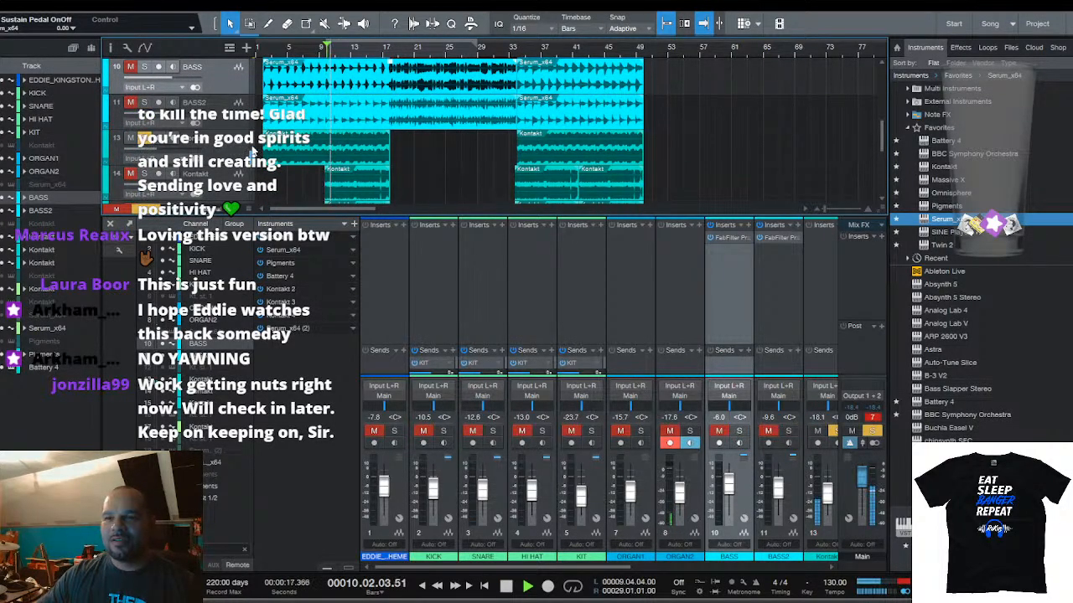
{"action": "scroll", "coordinate": [320, 152], "scroll_direction": "down", "scroll_amount": 3}
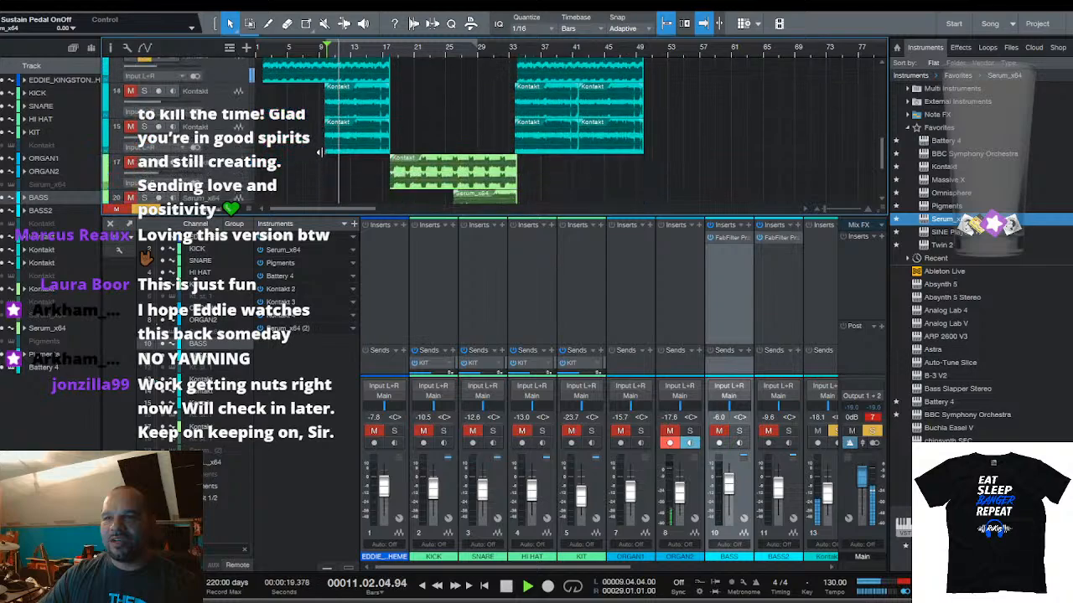
{"action": "scroll", "coordinate": [319, 152], "scroll_direction": "up", "scroll_amount": 3}
{"action": "left_click", "coordinate": [145, 149]}
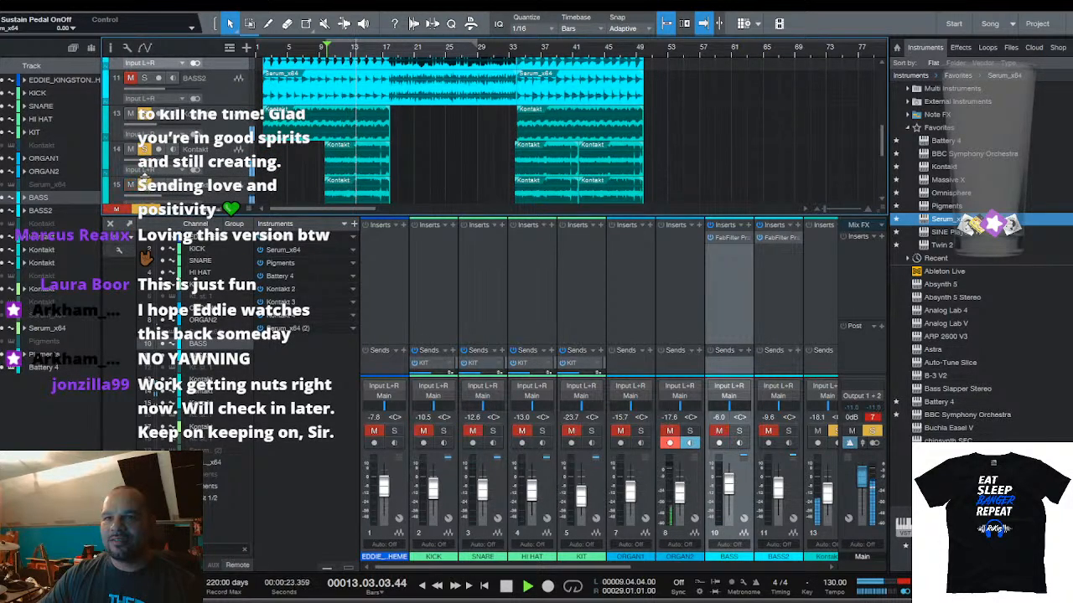
Stop playback and rename Kontakt tracks 13, 14 and 15 as SYNTH, LEAD1 and LEAD2
{"action": "key", "text": "space"}
{"action": "left_click", "coordinate": [163, 117]}
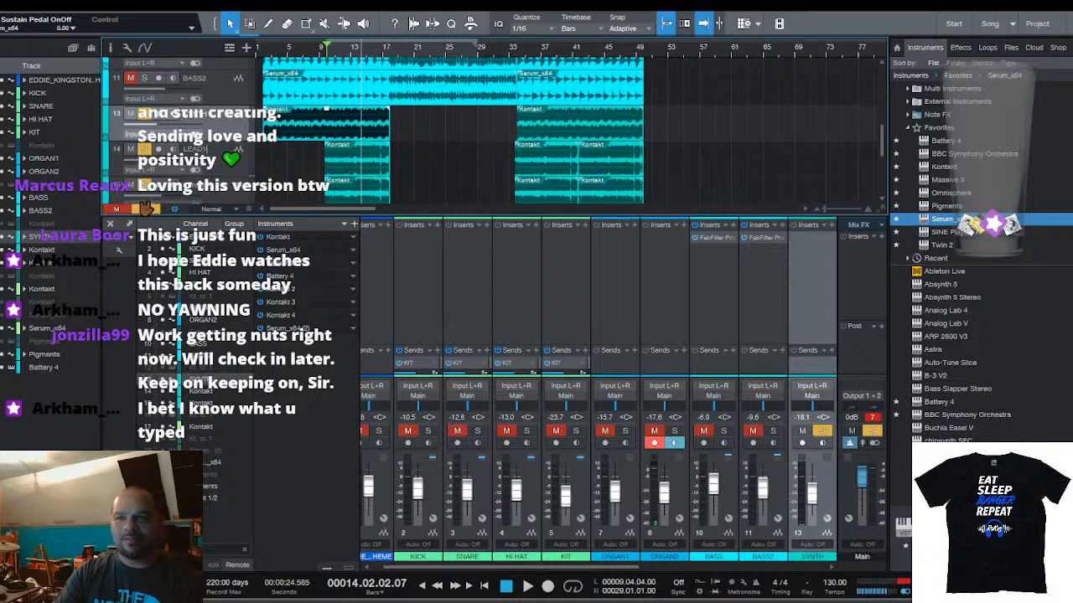
{"action": "key", "text": "Tab"}
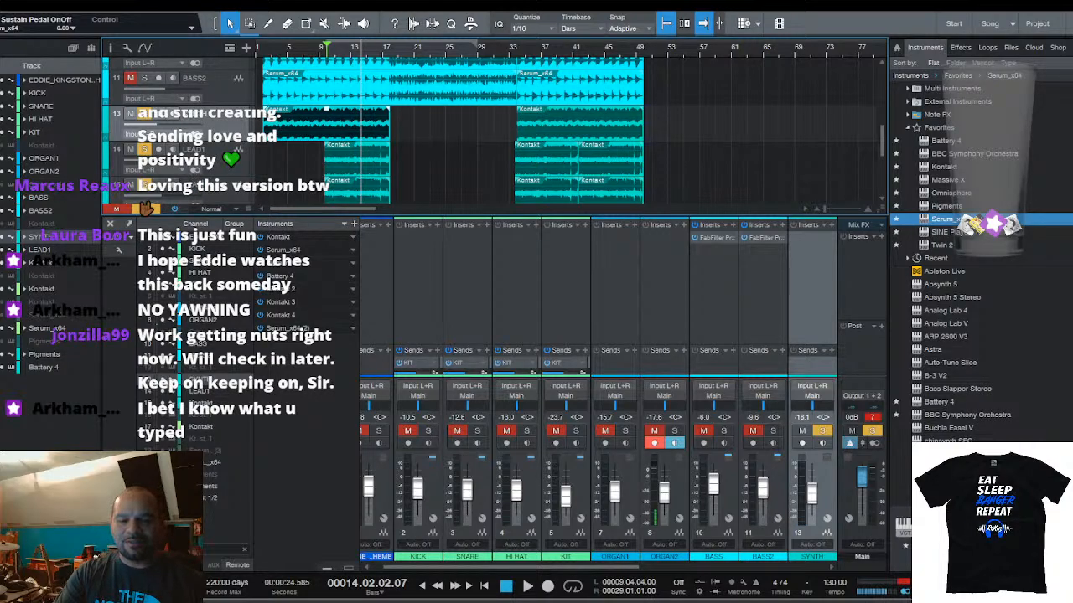
Solo and play Kontakt track 17 from about bar 18 and rename it LEAD3
{"action": "scroll", "coordinate": [418, 131], "scroll_direction": "down", "scroll_amount": 2}
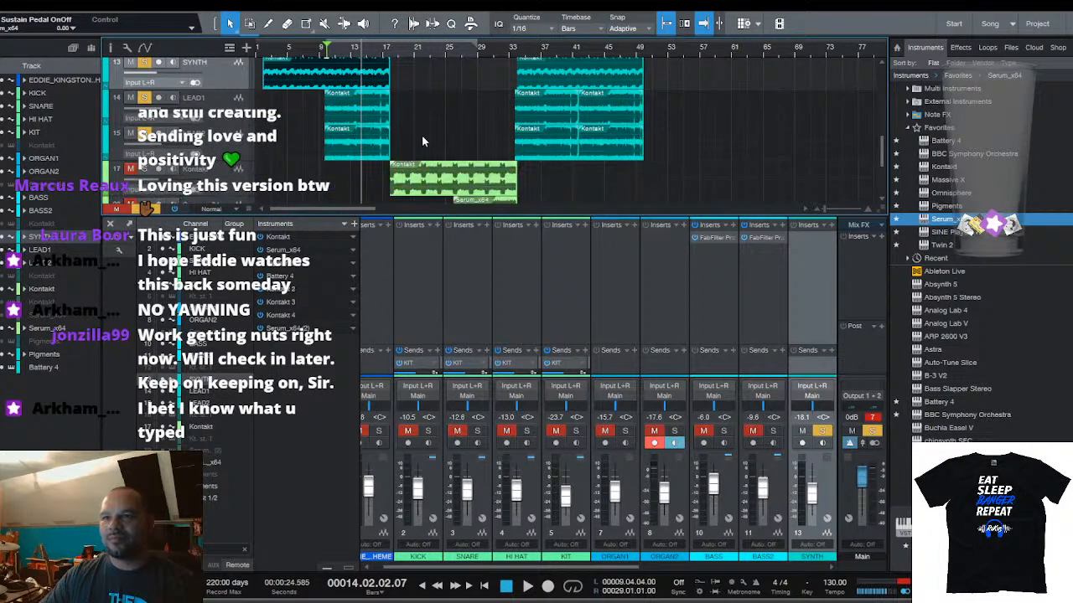
{"action": "key", "text": "space"}
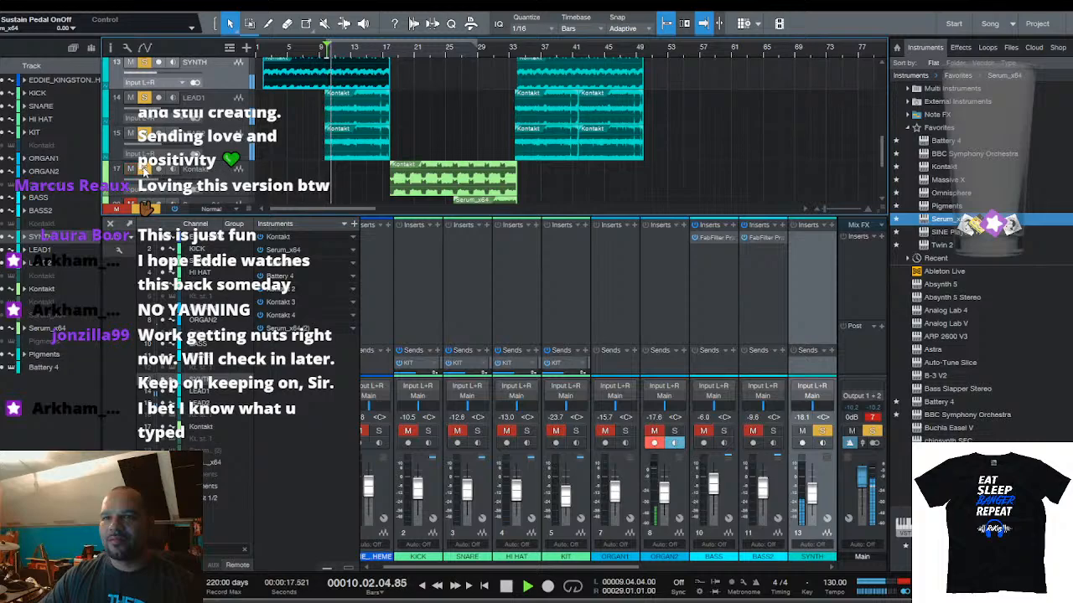
{"action": "left_click", "coordinate": [391, 50]}
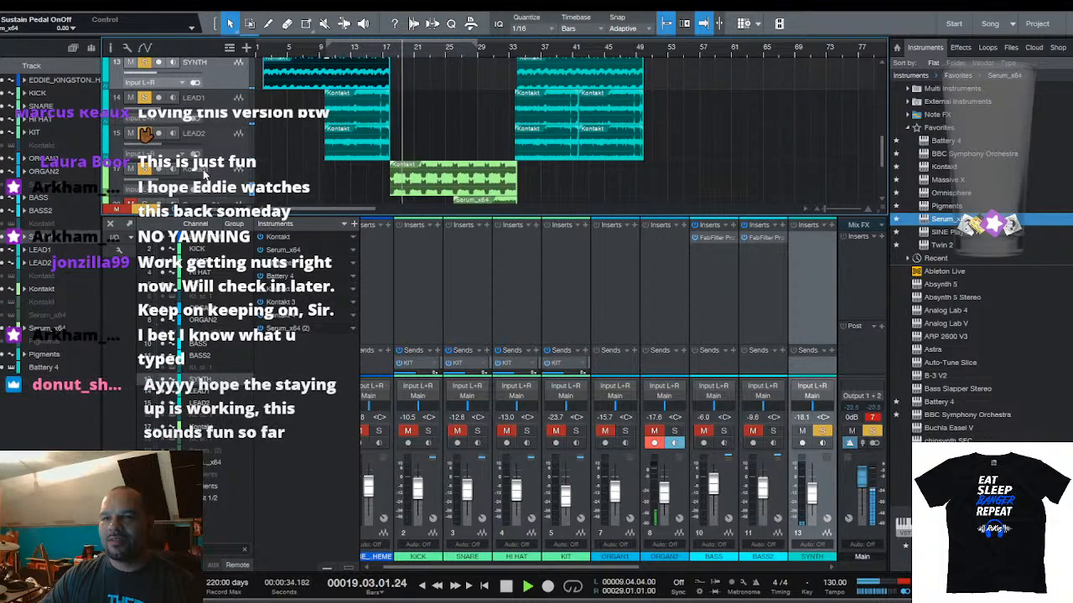
{"action": "key", "text": "space"}
{"action": "double_click", "coordinate": [203, 174]}
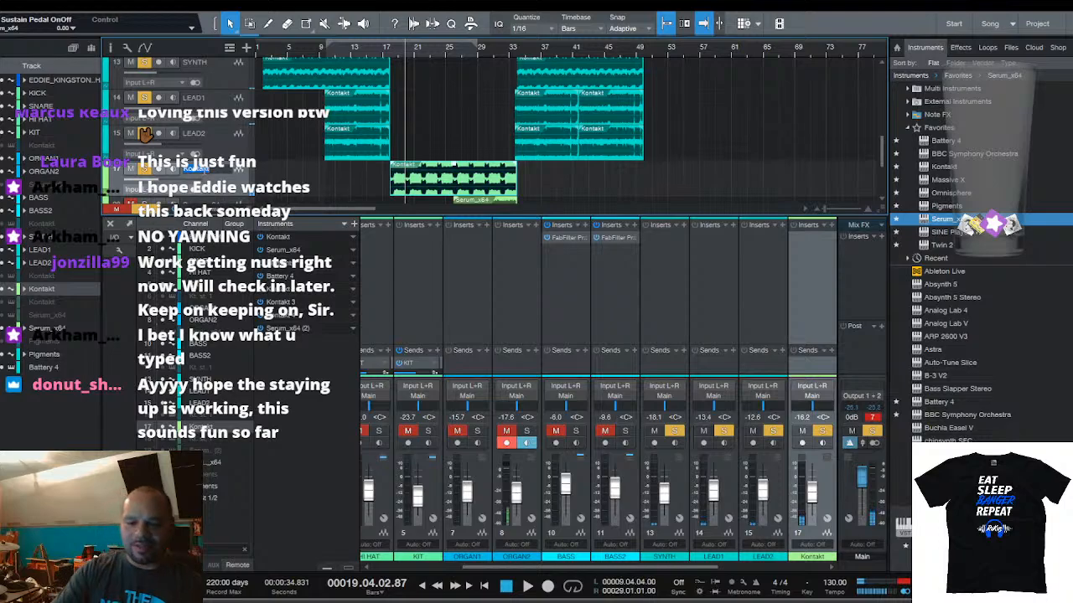
{"action": "type", "text": "LE"}
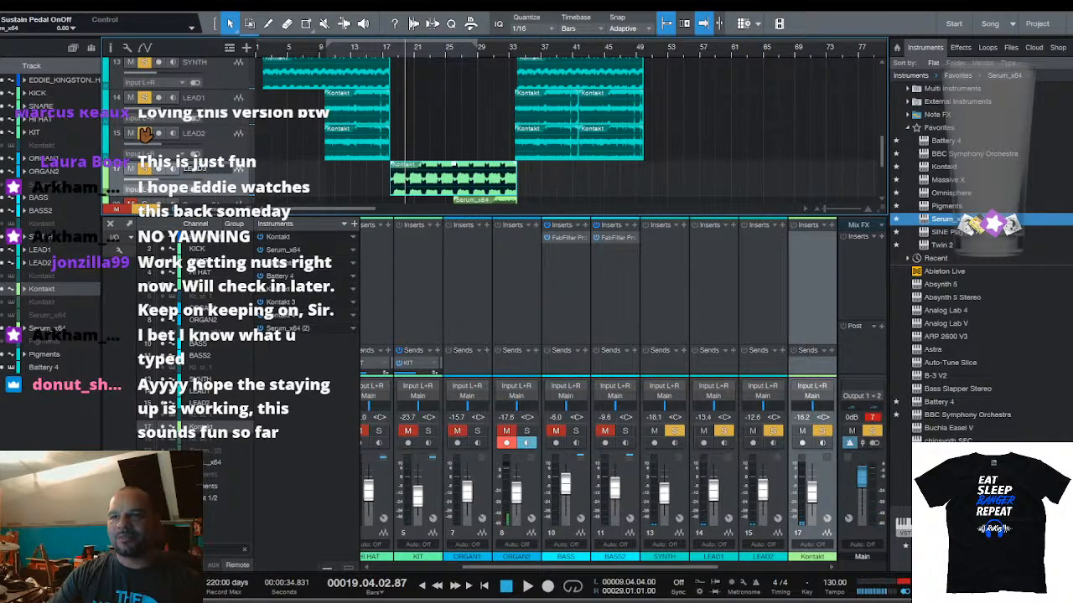
{"action": "key", "text": "Return"}
Solo Serum_x64 track 20 and listen to it from about bar 26, where its clip begins
{"action": "scroll", "coordinate": [299, 183], "scroll_direction": "down", "scroll_amount": 3}
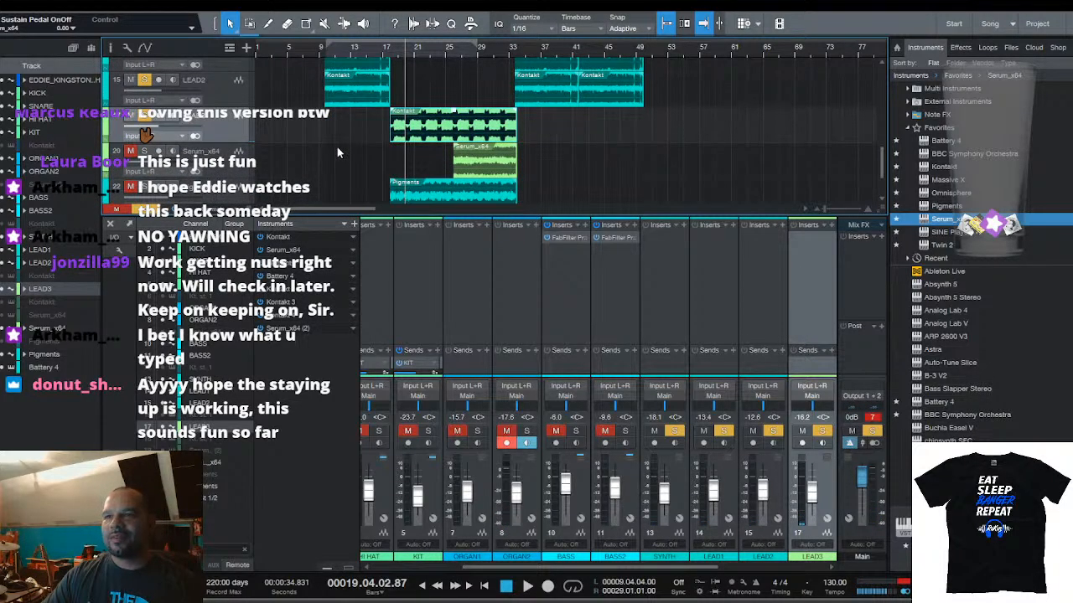
{"action": "key", "text": "comma"}
{"action": "key", "text": "space"}
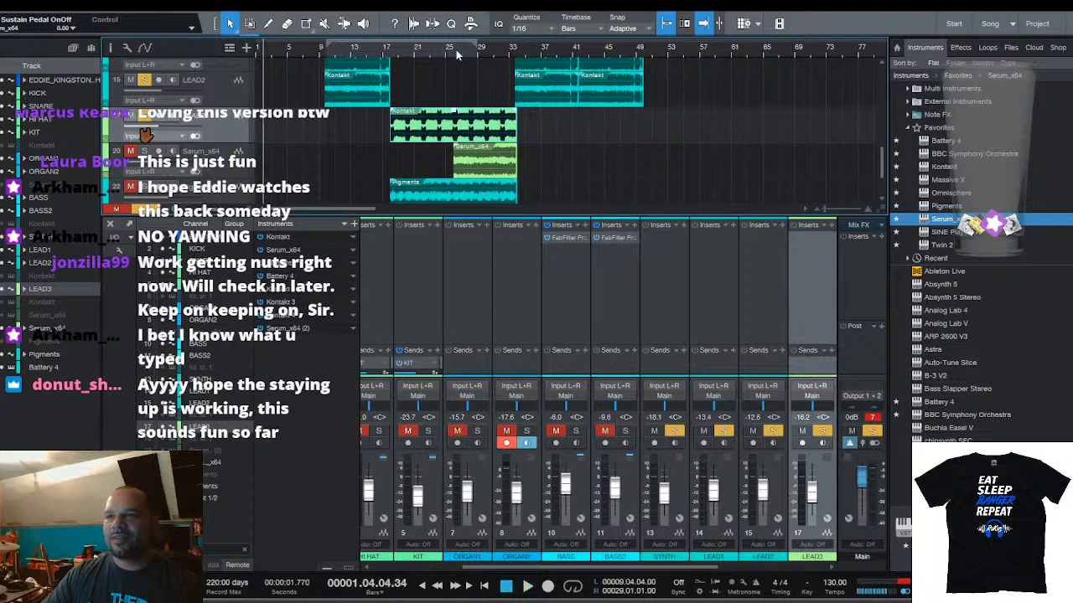
{"action": "left_click", "coordinate": [458, 52]}
{"action": "key", "text": "comma"}
{"action": "left_click", "coordinate": [458, 52]}
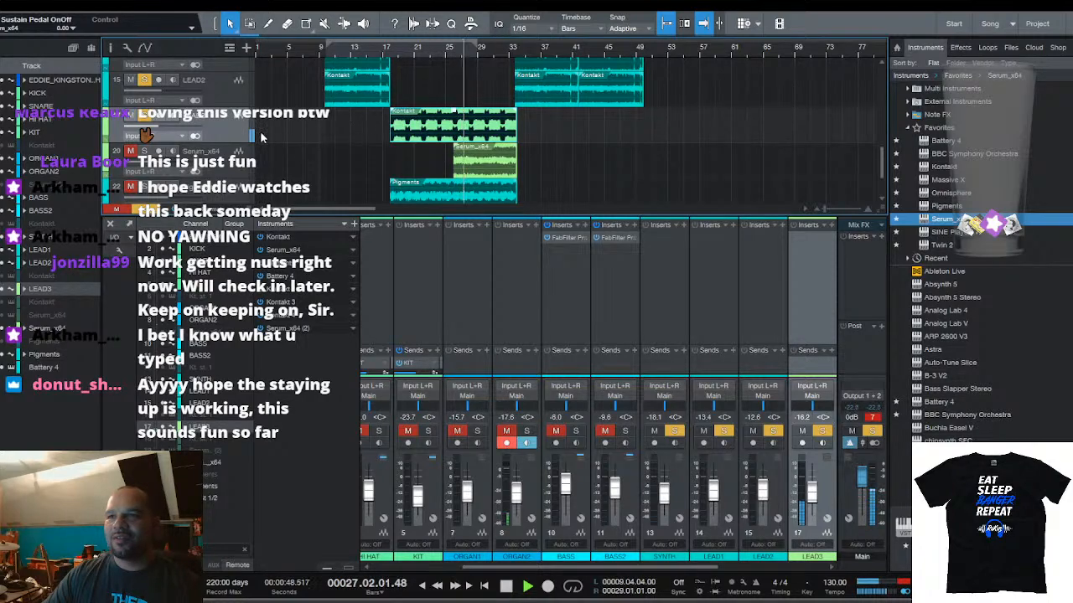
{"action": "left_click", "coordinate": [191, 153]}
{"action": "key", "text": "space"}
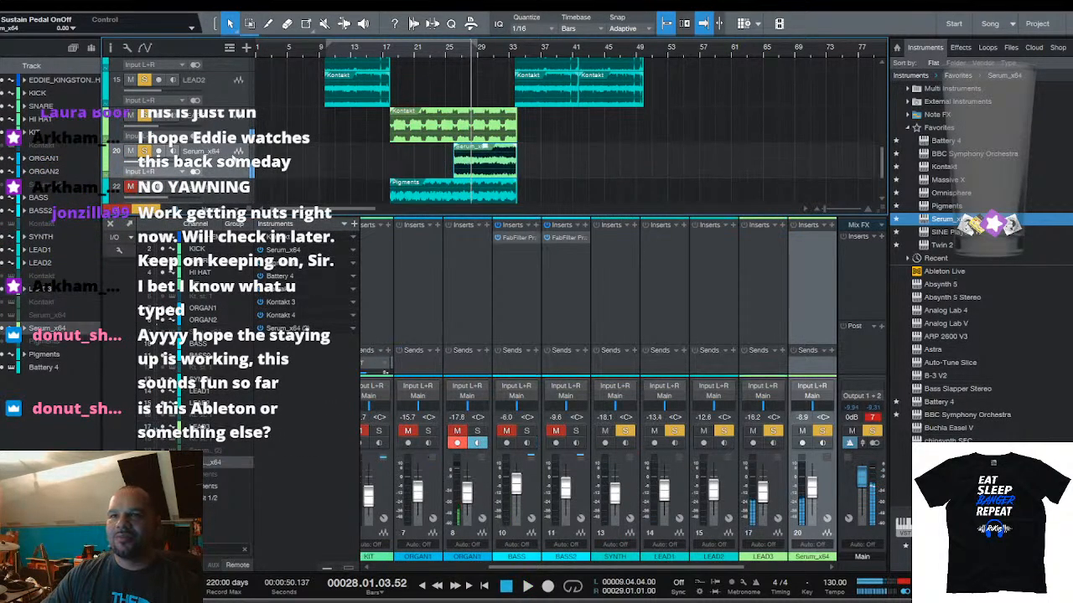
Move the soloed Serum_x64 track directly below SYNTH and rename it SYNTH2
{"action": "scroll", "coordinate": [252, 145], "scroll_direction": "up", "scroll_amount": 3}
{"action": "scroll", "coordinate": [255, 144], "scroll_direction": "down", "scroll_amount": 3}
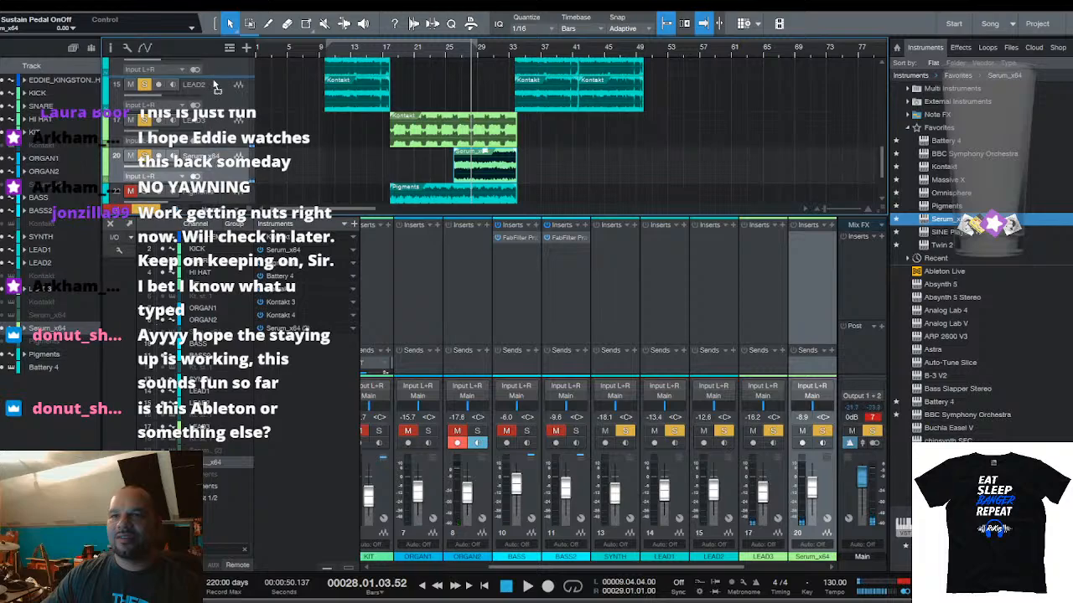
{"action": "scroll", "coordinate": [220, 64], "scroll_direction": "up", "scroll_amount": 4}
{"action": "left_click_drag", "start_coordinate": [222, 65], "coordinate": [224, 185]}
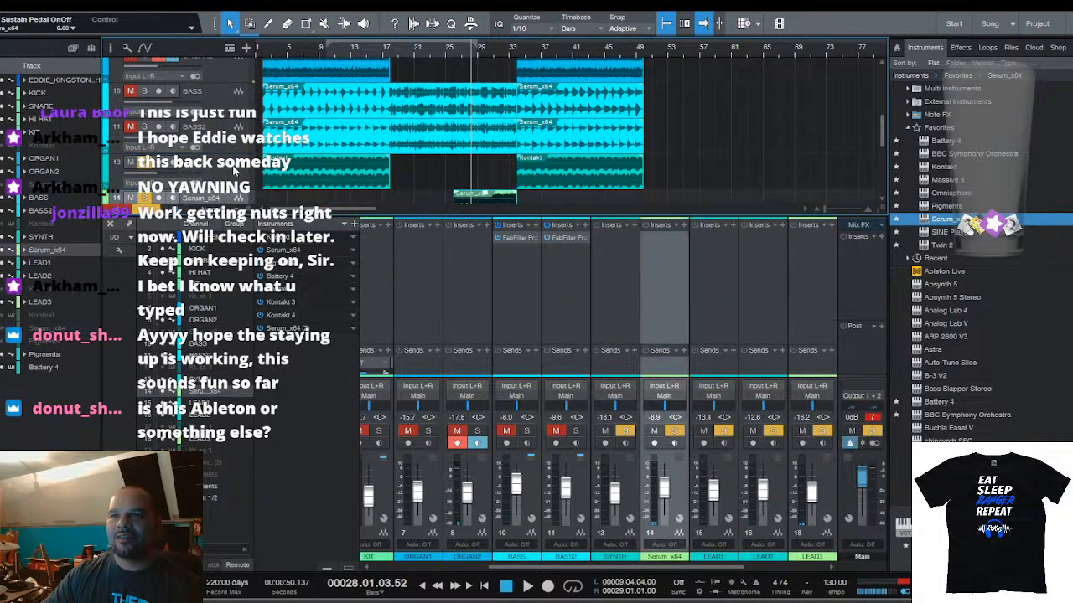
{"action": "scroll", "coordinate": [310, 154], "scroll_direction": "down", "scroll_amount": 1}
{"action": "scroll", "coordinate": [318, 157], "scroll_direction": "down", "scroll_amount": 2}
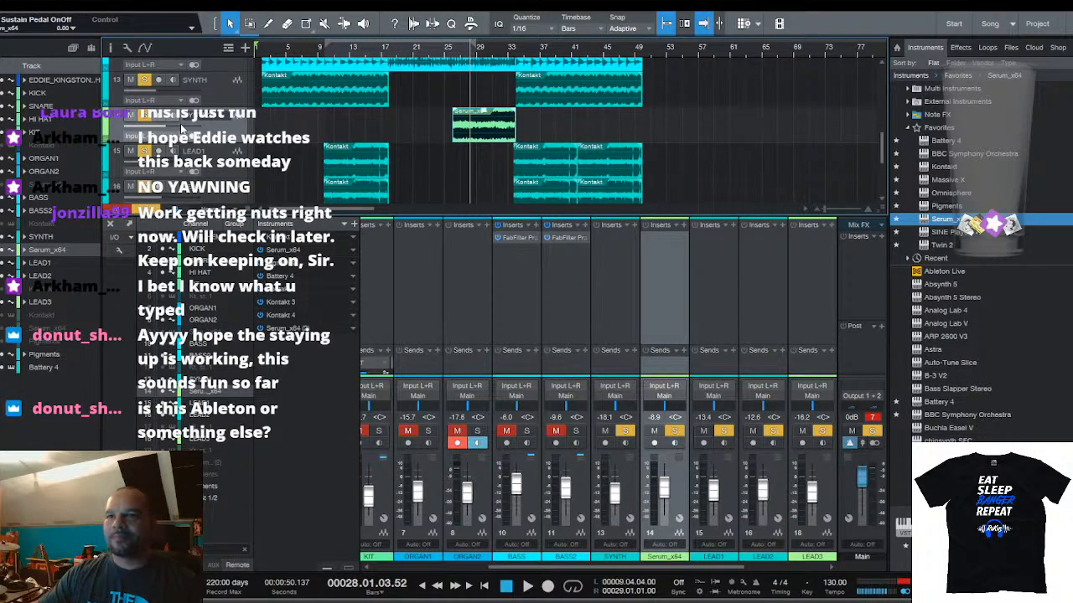
{"action": "left_click", "coordinate": [347, 116]}
Solo and play the Pigments track from about bar 18 and rename it RHYTHM
{"action": "scroll", "coordinate": [310, 133], "scroll_direction": "down", "scroll_amount": 4}
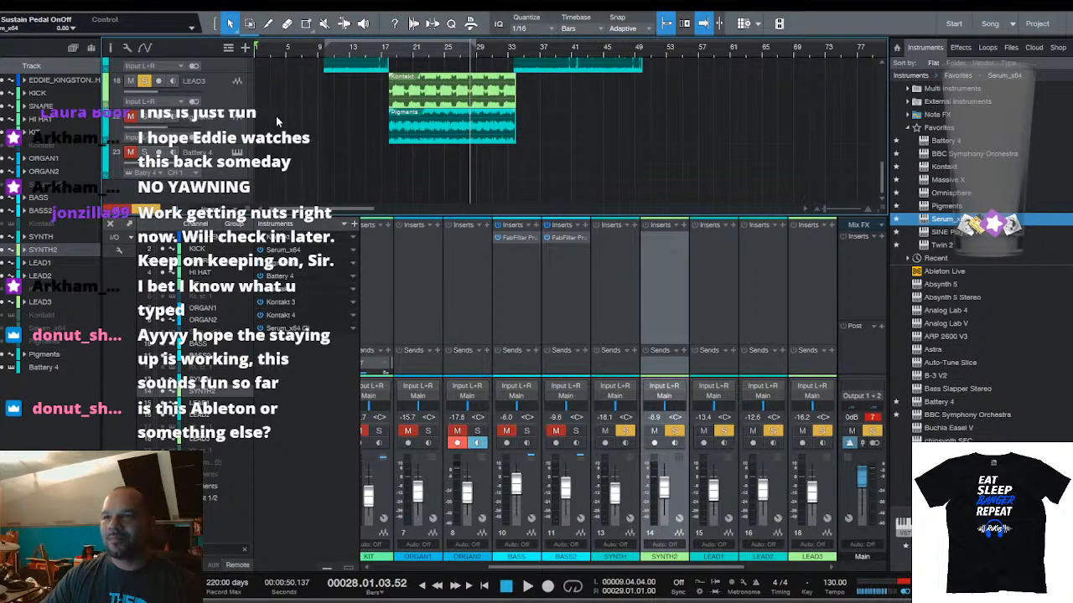
{"action": "key", "text": "comma"}
{"action": "key", "text": "space"}
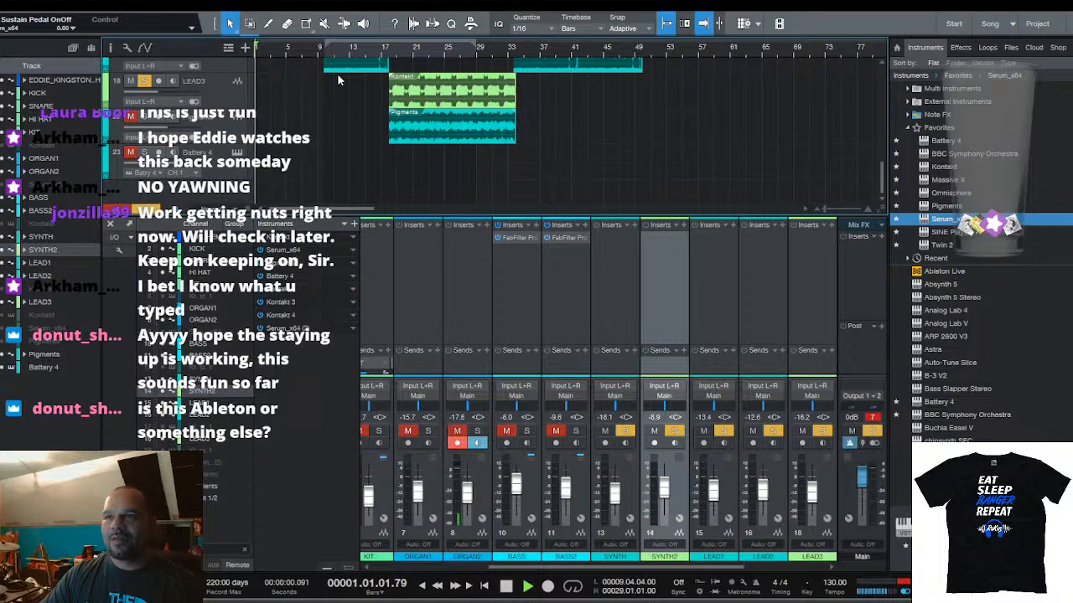
{"action": "left_click", "coordinate": [391, 52]}
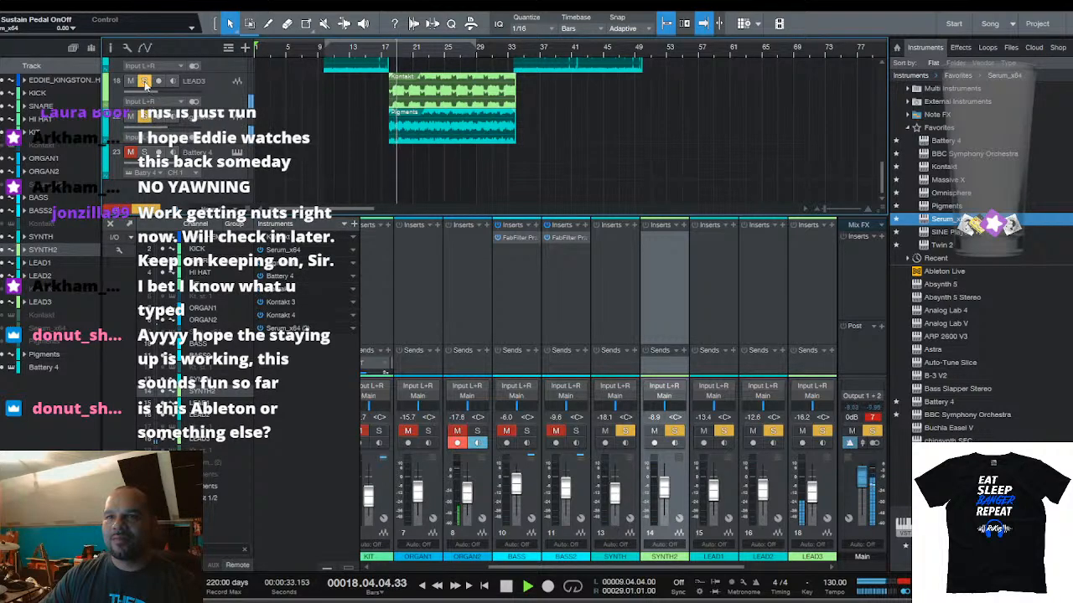
{"action": "left_click", "coordinate": [198, 124]}
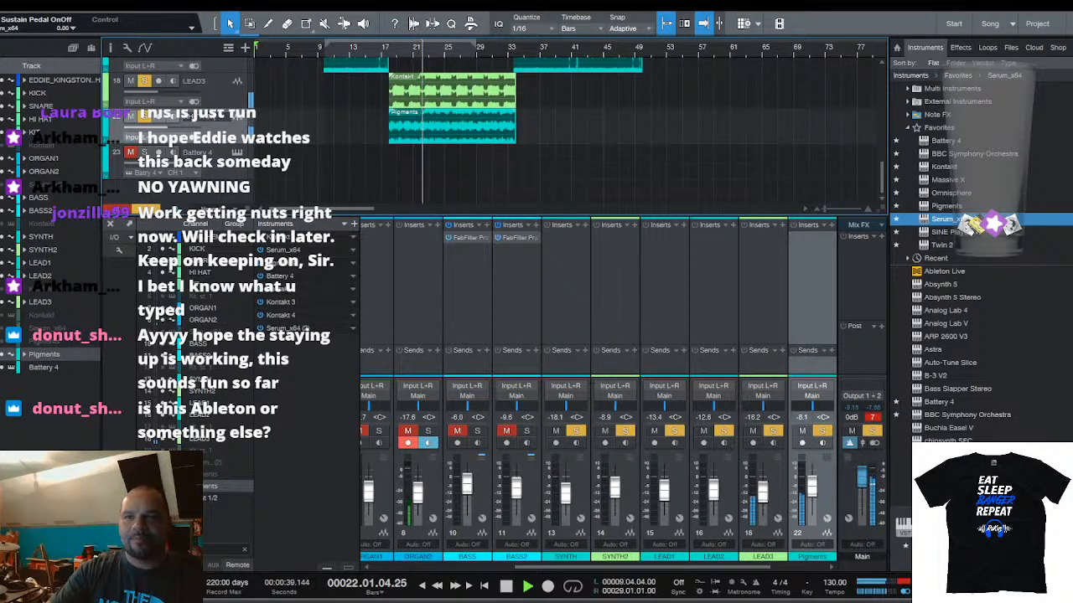
{"action": "type", "text": "RHYTHM"}
{"action": "key", "text": "Return"}
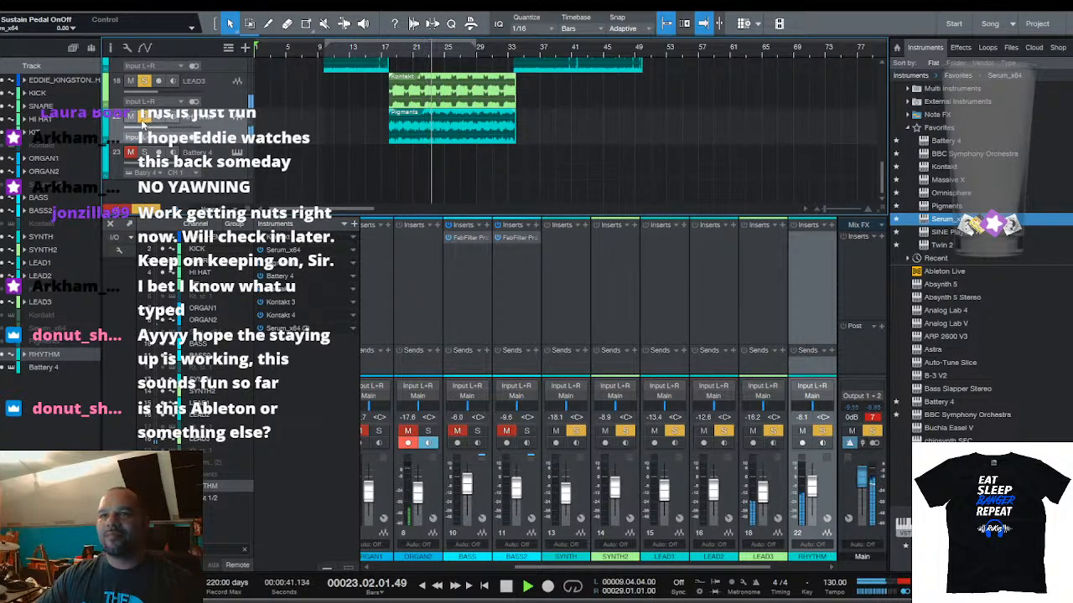
Clear the track solos and listen to the full arrangement until about bar 28
{"action": "scroll", "coordinate": [321, 124], "scroll_direction": "up", "scroll_amount": 5}
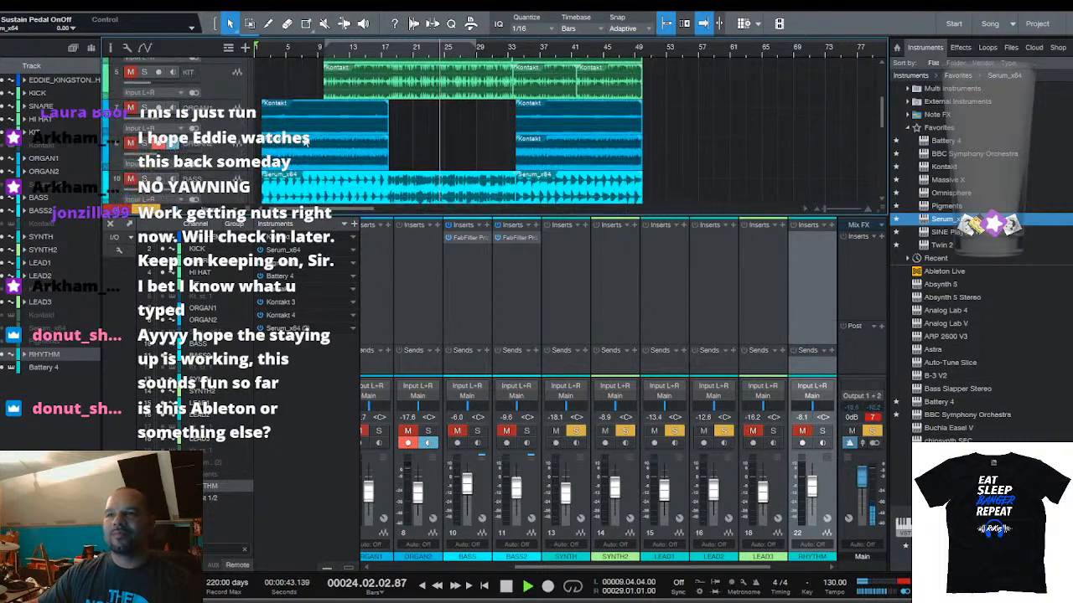
{"action": "scroll", "coordinate": [321, 124], "scroll_direction": "down", "scroll_amount": 2}
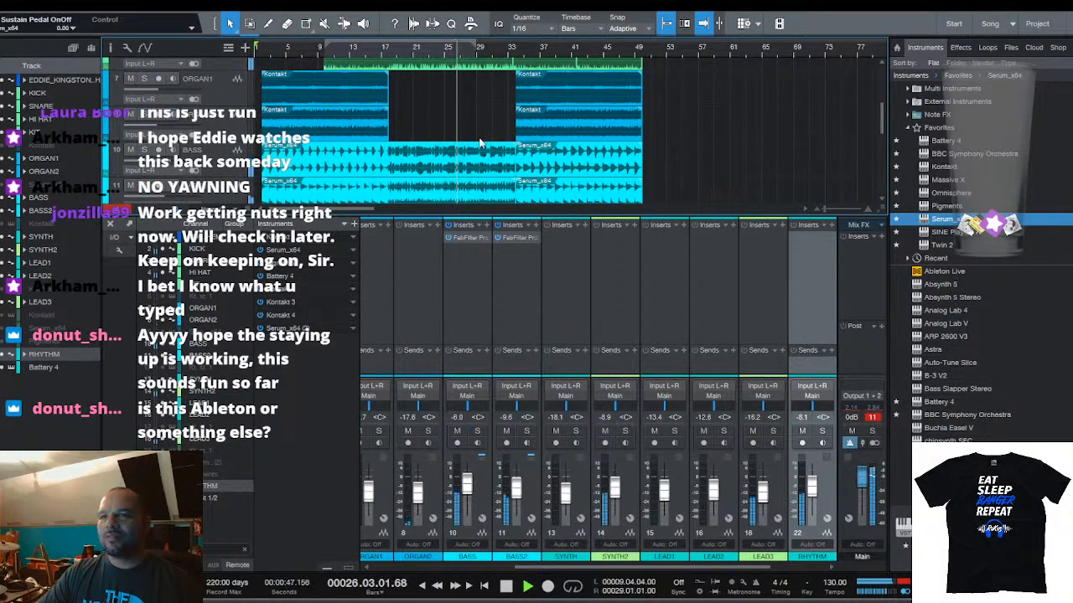
{"action": "scroll", "coordinate": [526, 142], "scroll_direction": "up", "scroll_amount": 2}
{"action": "scroll", "coordinate": [526, 142], "scroll_direction": "down", "scroll_amount": 2}
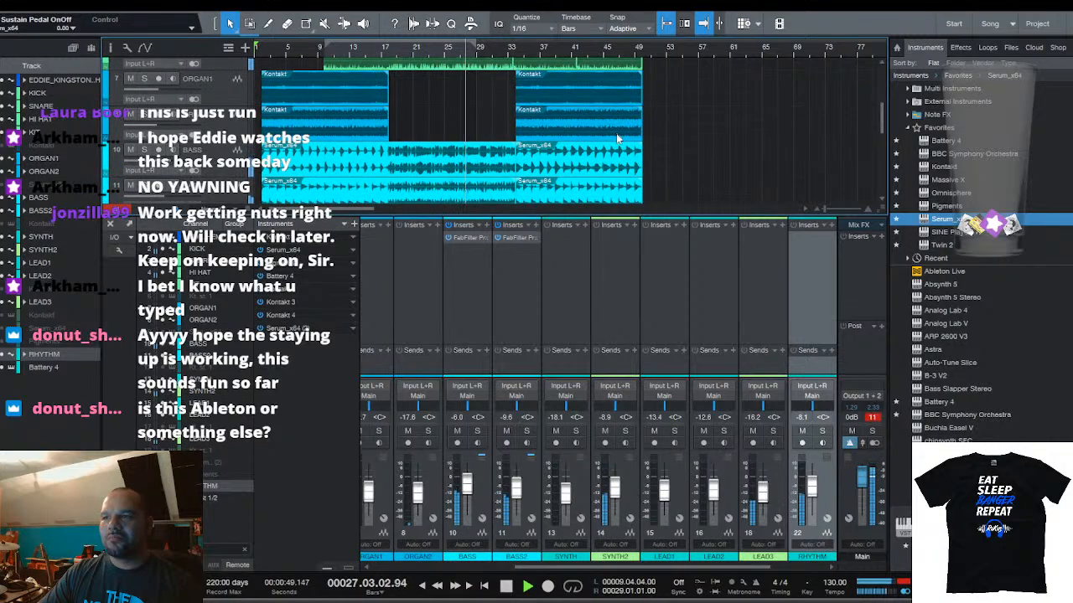
{"action": "left_click_drag", "start_coordinate": [702, 568], "coordinate": [545, 577]}
{"action": "key", "text": "space"}
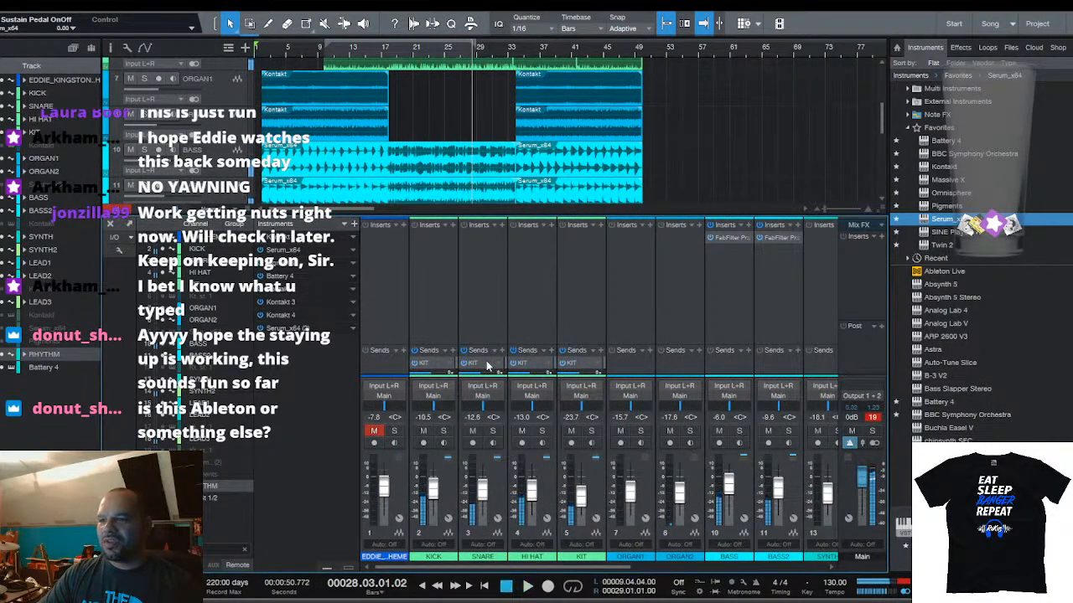
Route ORGAN1 to a new bus through a send and name the bus SYNTH
{"action": "left_click_drag", "start_coordinate": [626, 568], "coordinate": [670, 570]}
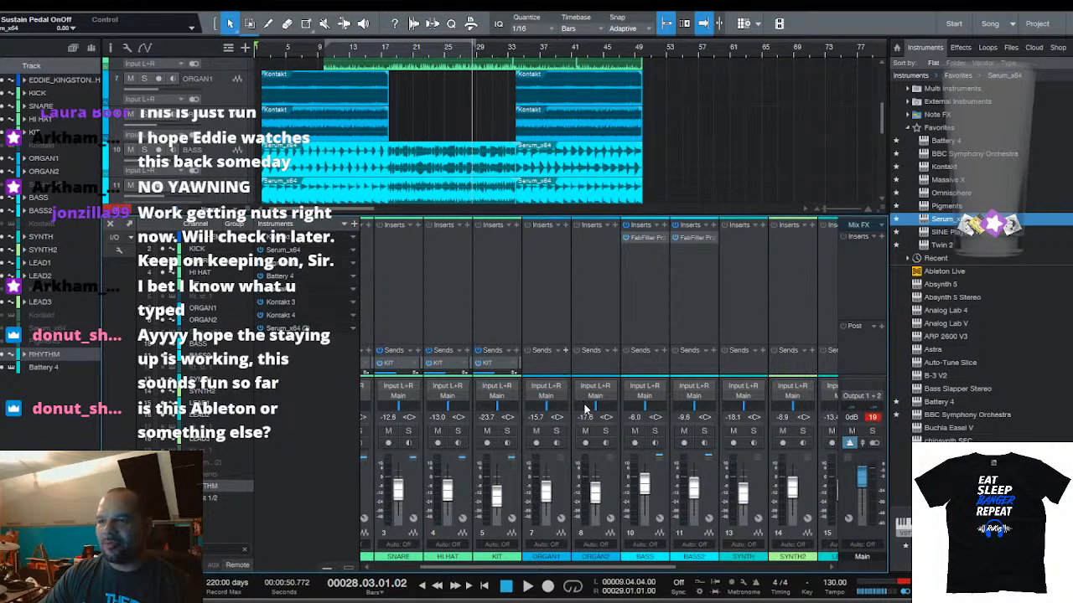
{"action": "left_click_drag", "start_coordinate": [600, 569], "coordinate": [812, 570]}
{"action": "double_click", "coordinate": [813, 557]}
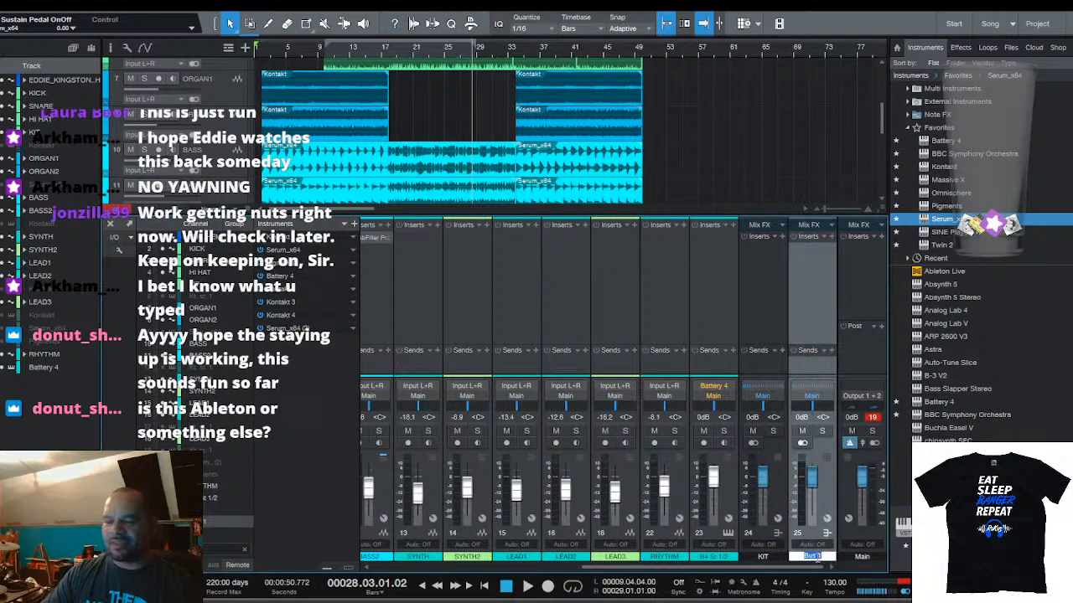
{"action": "type", "text": "SYTHN"}
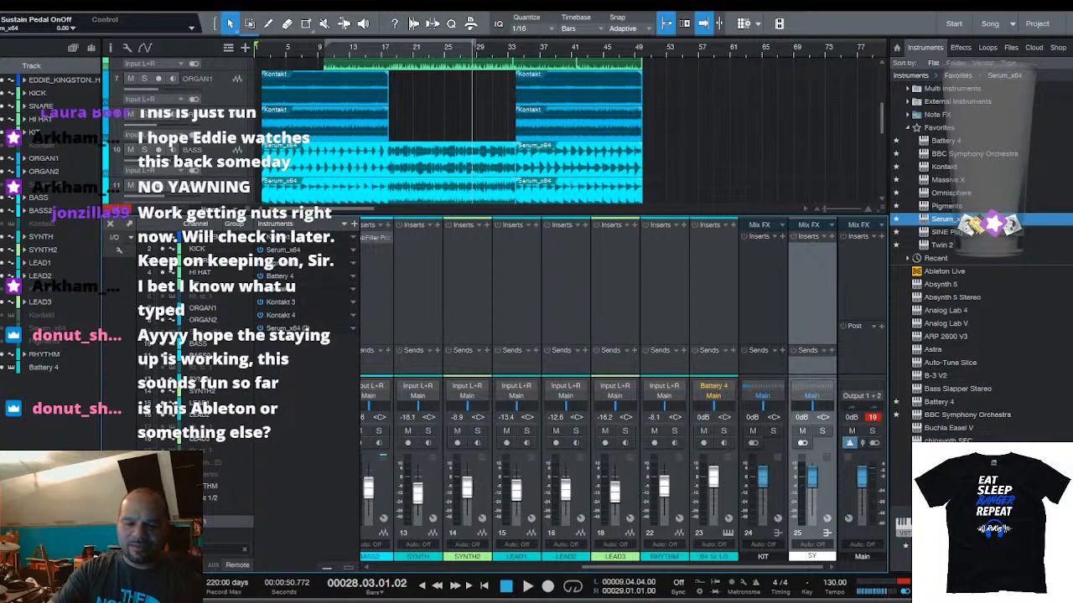
{"action": "key", "text": "Return"}
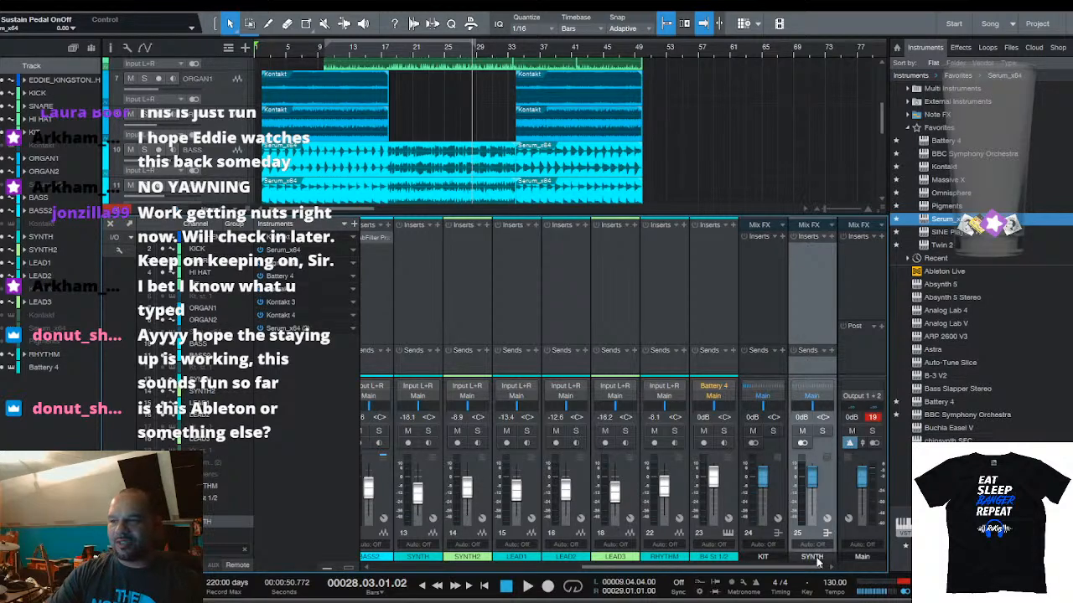
Add a send from the ORGAN2 channel to the SYNTH bus
{"action": "left_click_drag", "start_coordinate": [641, 568], "coordinate": [460, 568]}
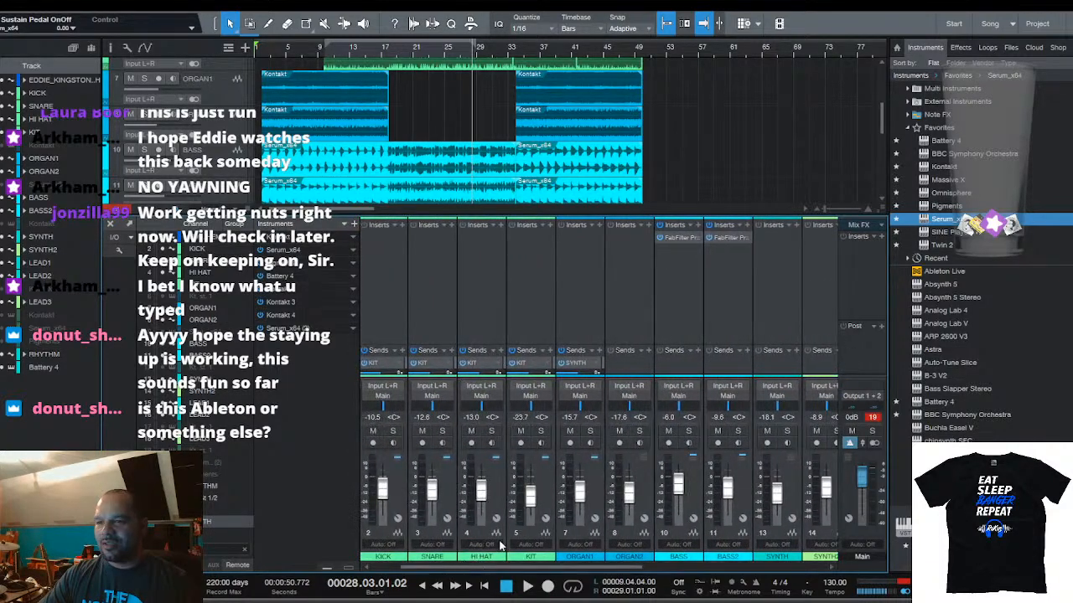
{"action": "left_click", "coordinate": [649, 351]}
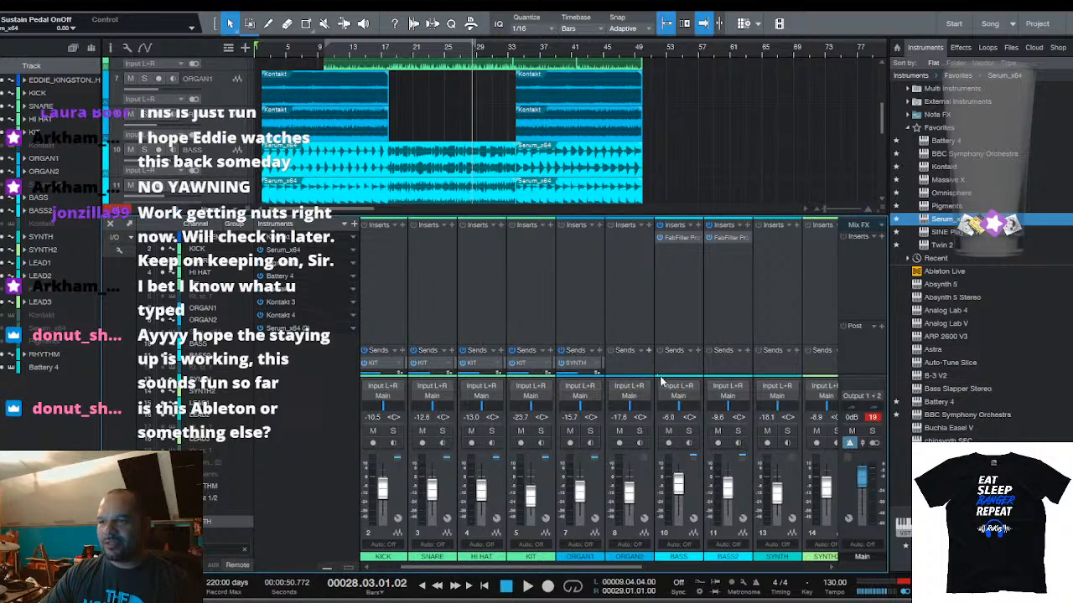
{"action": "left_click", "coordinate": [665, 391]}
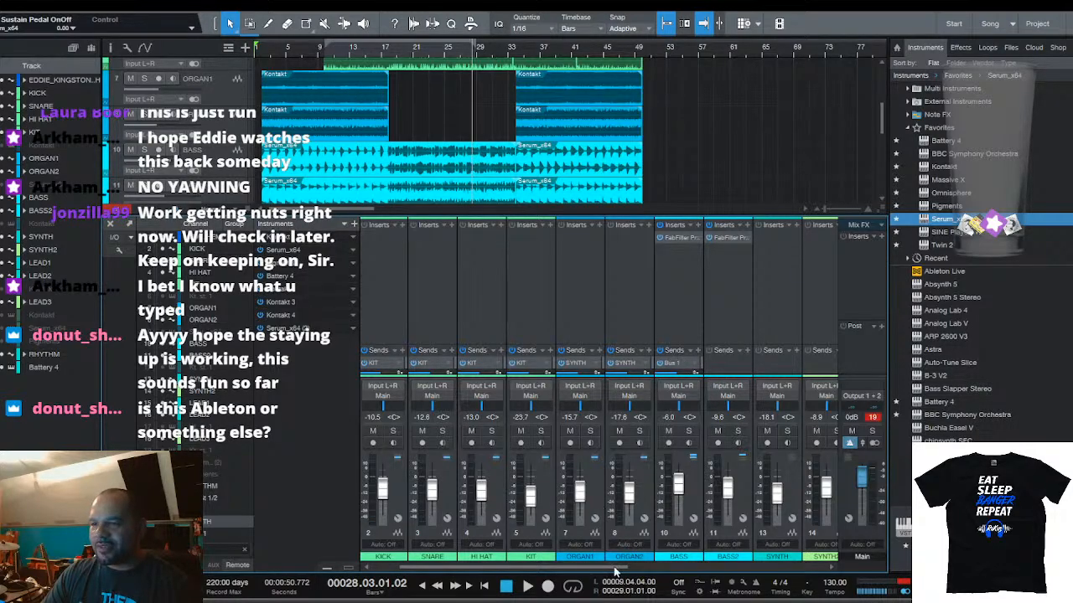
Name the new bus fed by the BASS channel's send MIX
{"action": "left_click_drag", "start_coordinate": [628, 567], "coordinate": [823, 569]}
{"action": "left_click", "coordinate": [812, 560]}
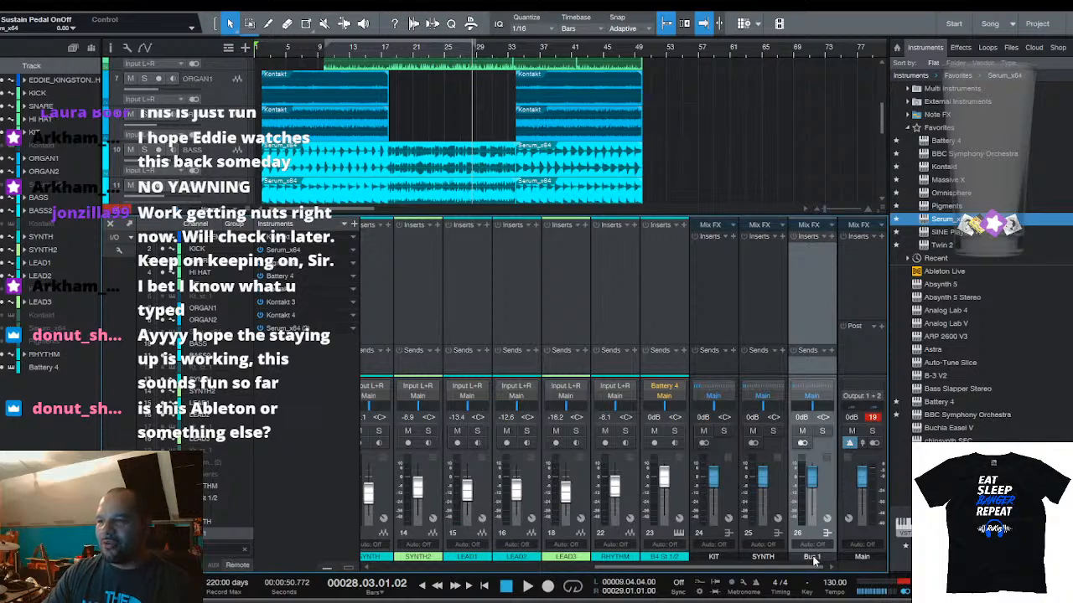
{"action": "double_click", "coordinate": [811, 559]}
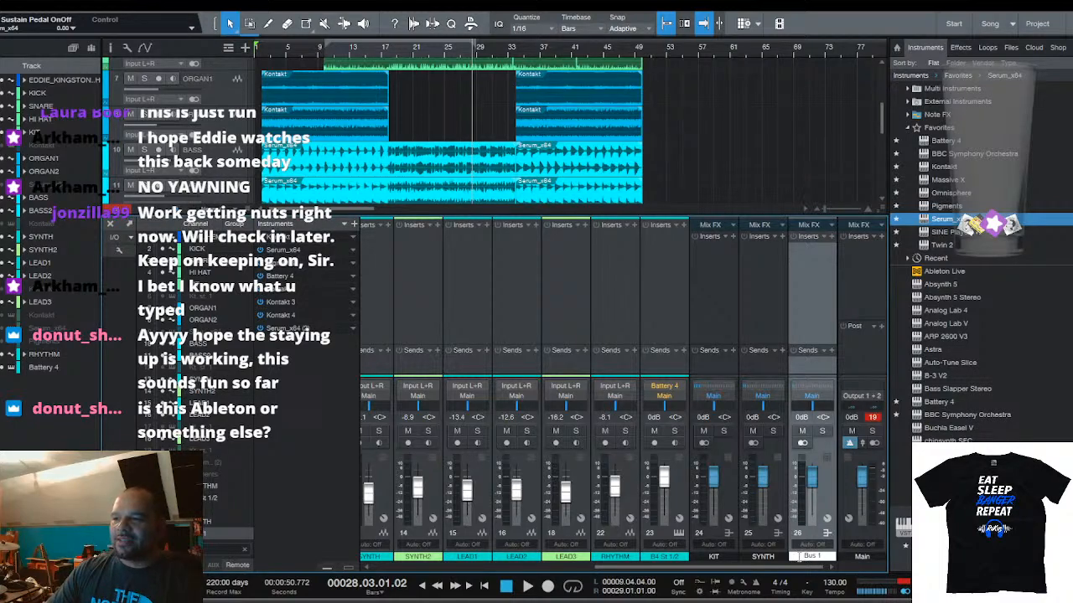
{"action": "type", "text": "MIX"}
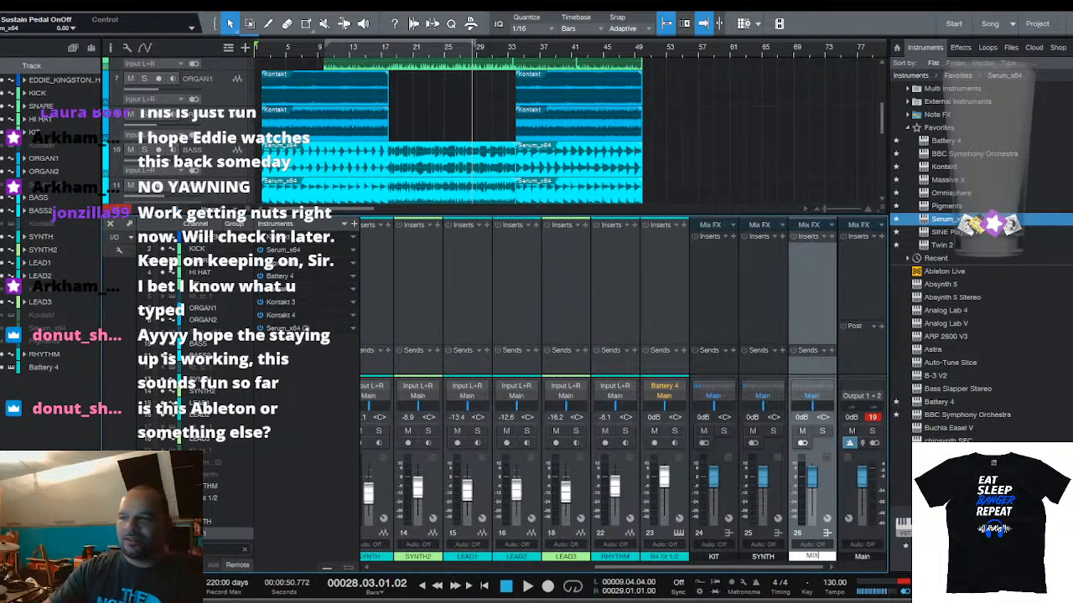
{"action": "key", "text": "Return"}
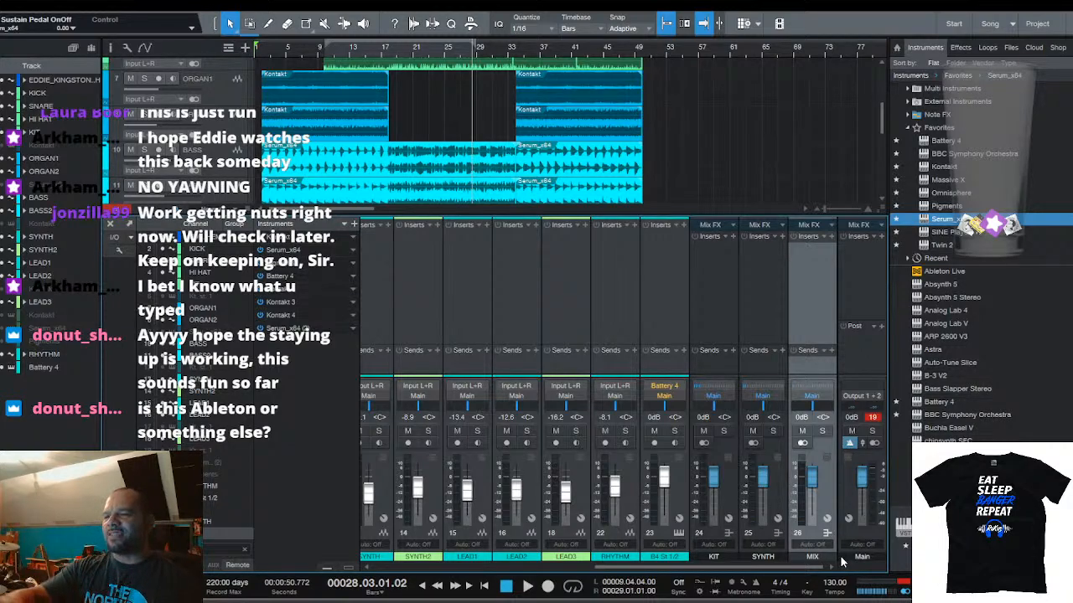
Add sends from the KIT and SYNTH buses to MIX, and from the MIX bus to Main
{"action": "left_click", "coordinate": [734, 350]}
{"action": "left_click", "coordinate": [775, 369]}
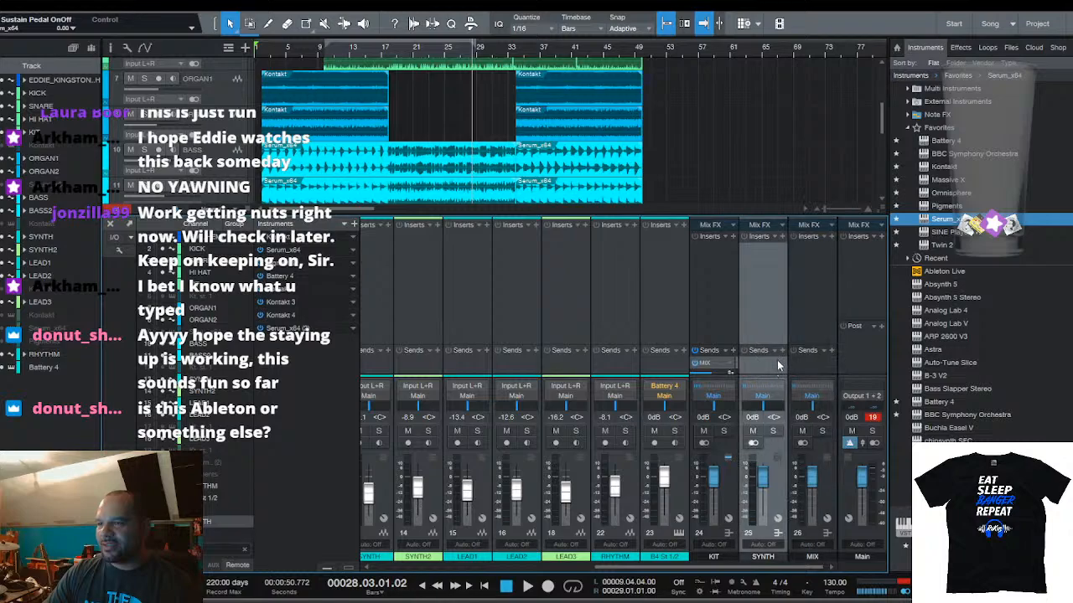
{"action": "left_click", "coordinate": [796, 392]}
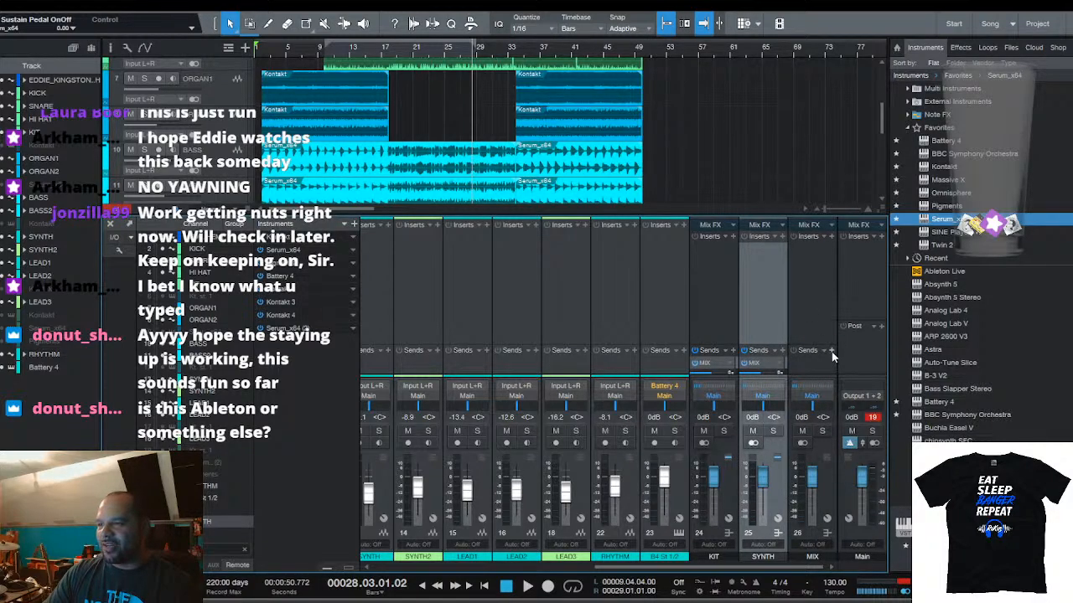
{"action": "left_click", "coordinate": [843, 366]}
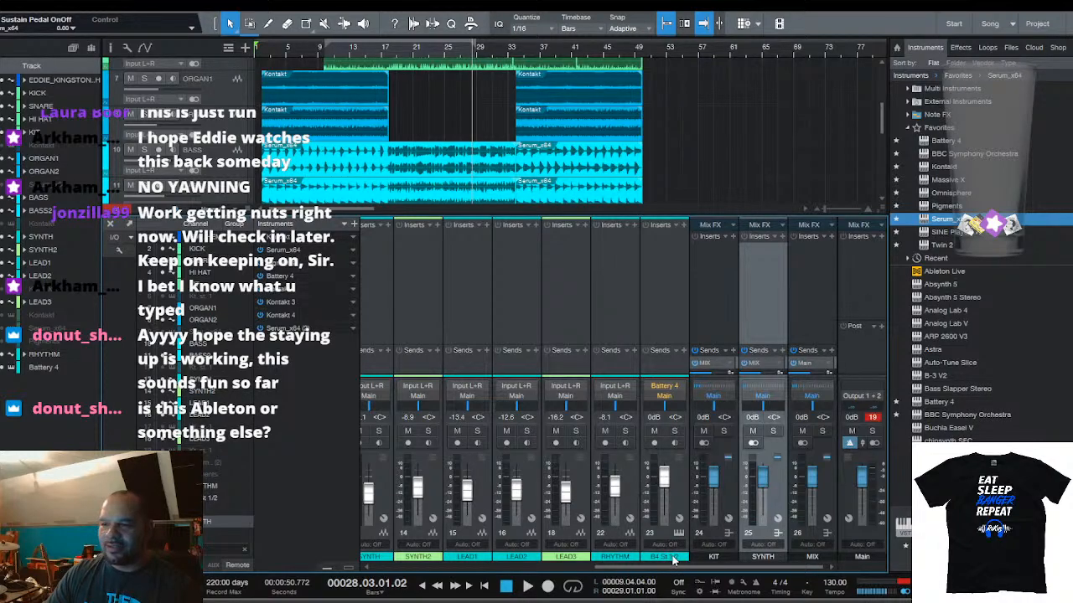
Check the existing channel sends and add a send from BASS2 to the MIX bus
{"action": "left_click_drag", "start_coordinate": [674, 568], "coordinate": [417, 571]}
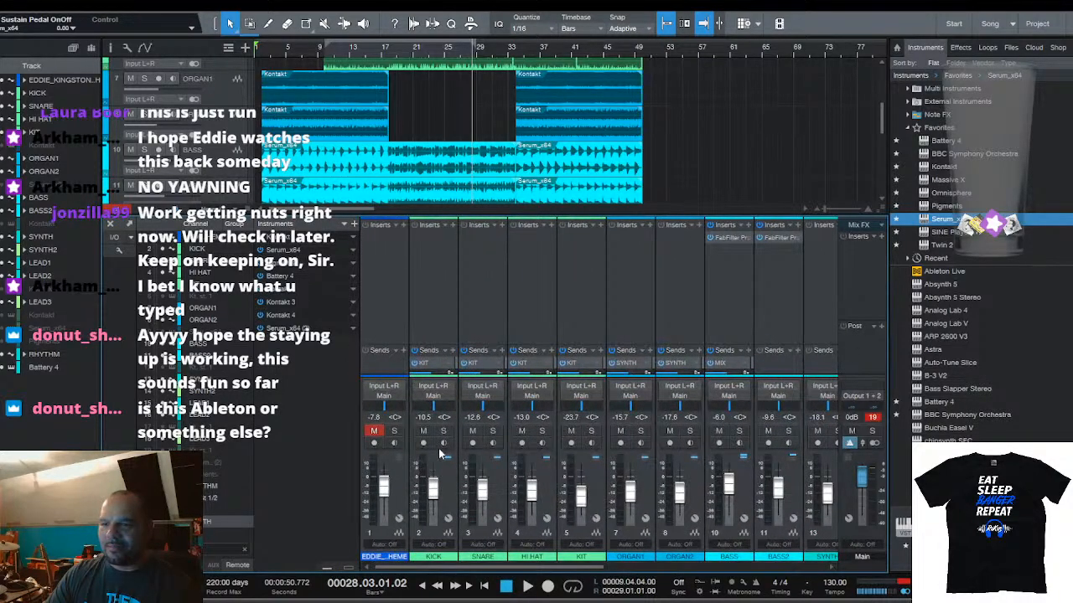
{"action": "left_click_drag", "start_coordinate": [538, 566], "coordinate": [794, 568]}
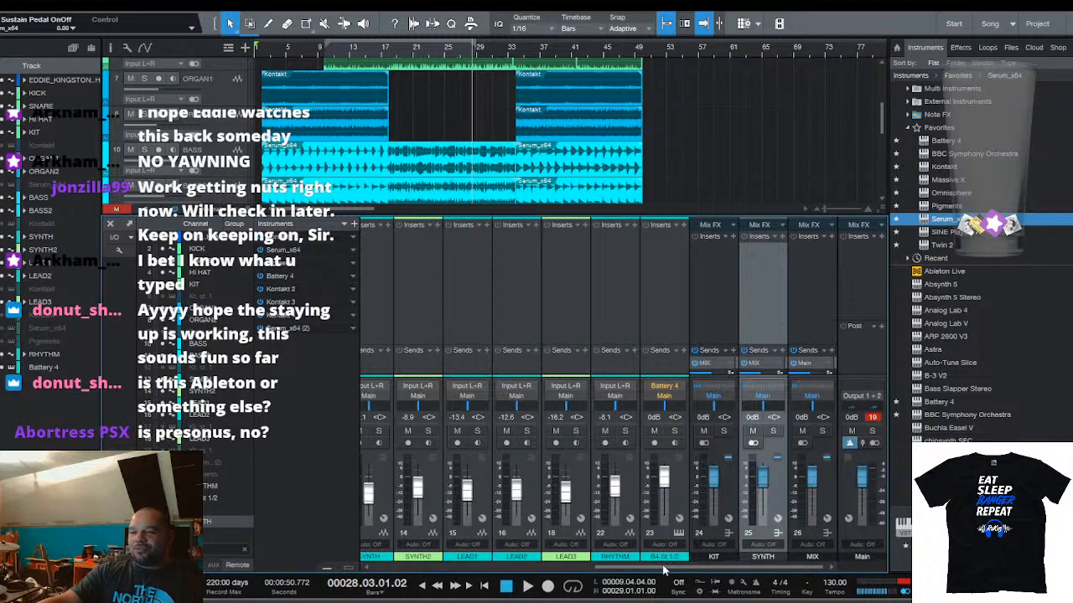
{"action": "left_click_drag", "start_coordinate": [680, 567], "coordinate": [479, 568]}
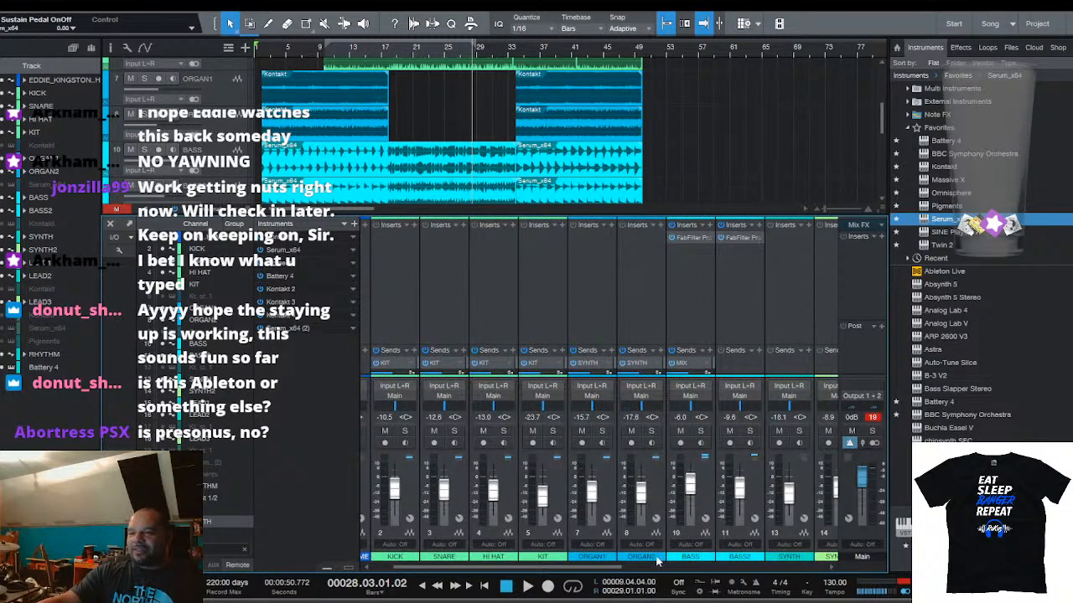
{"action": "left_click_drag", "start_coordinate": [607, 569], "coordinate": [808, 570]}
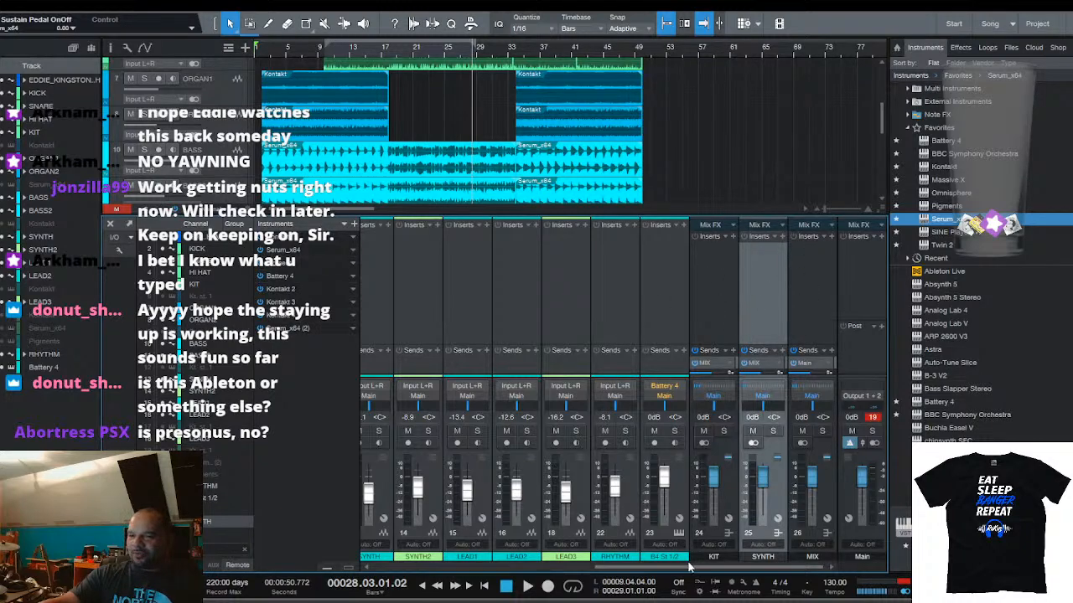
{"action": "left_click_drag", "start_coordinate": [630, 568], "coordinate": [472, 570]}
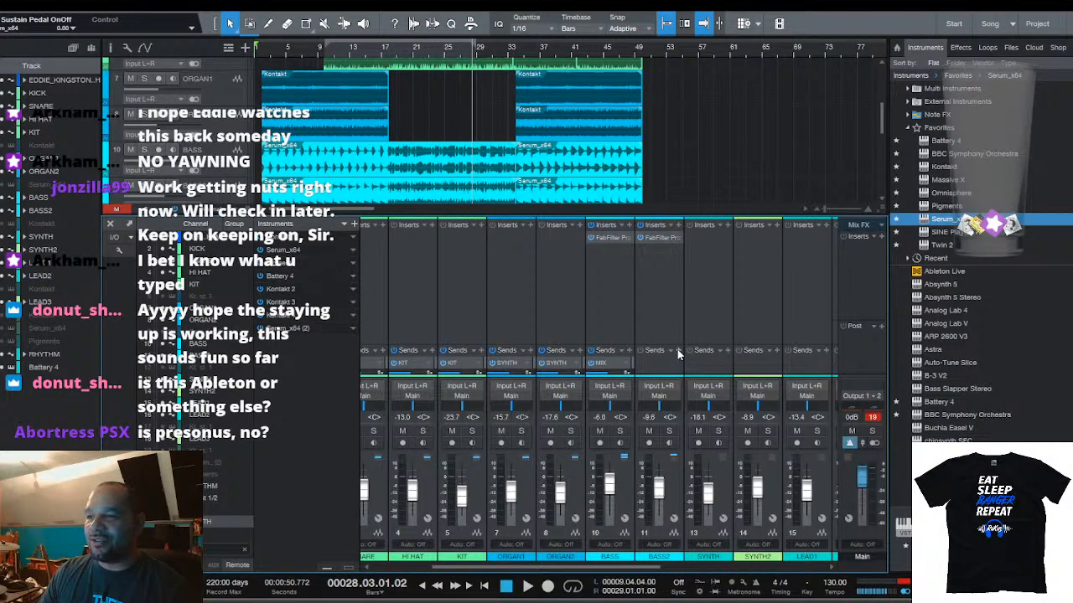
{"action": "left_click", "coordinate": [697, 403]}
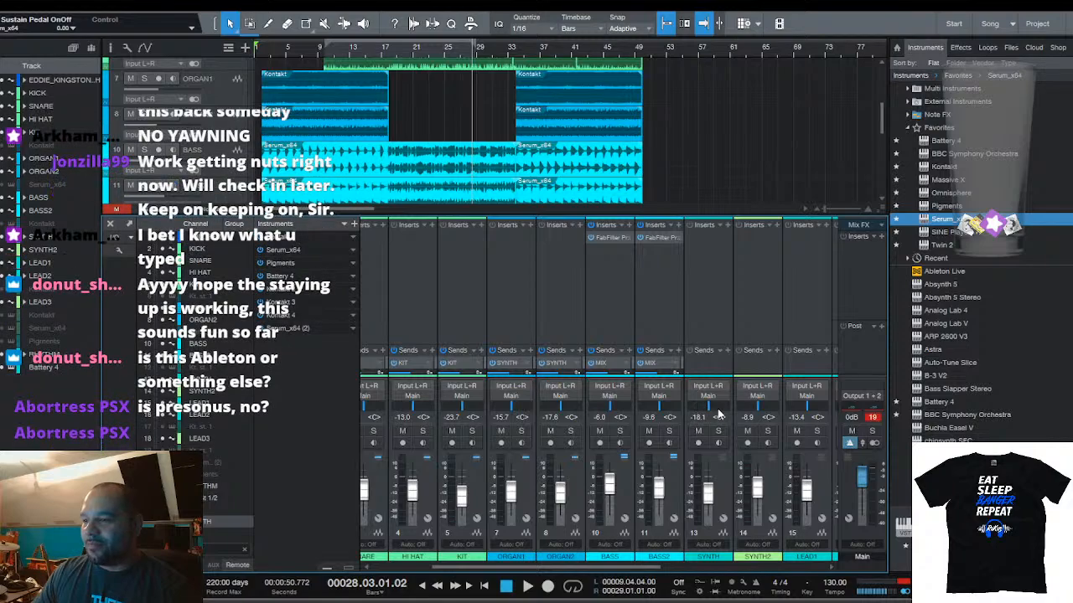
Add sends from the SYNTH and SYNTH2 tracks to the SYNTH bus
{"action": "left_click", "coordinate": [728, 351]}
{"action": "left_click", "coordinate": [746, 384]}
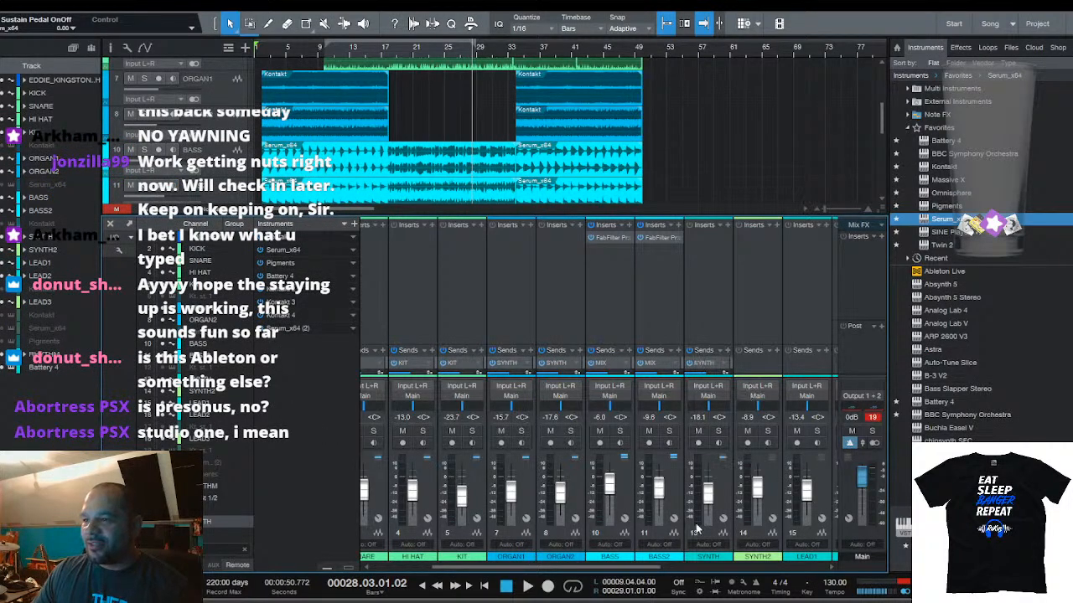
{"action": "scroll", "coordinate": [658, 571], "scroll_direction": "right", "scroll_amount": 3}
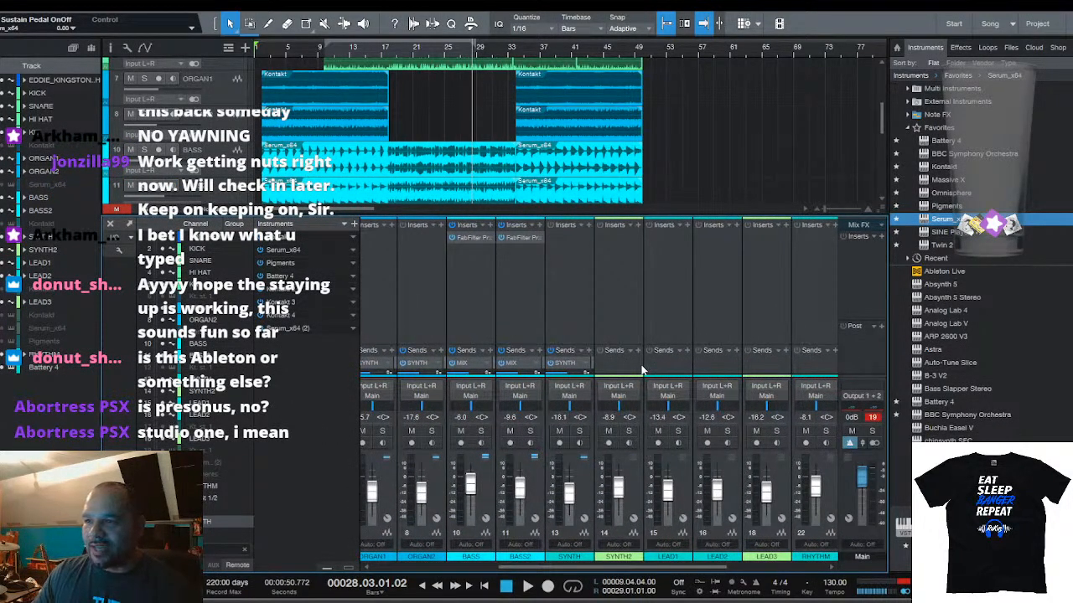
{"action": "left_click", "coordinate": [639, 351]}
{"action": "left_click", "coordinate": [664, 394]}
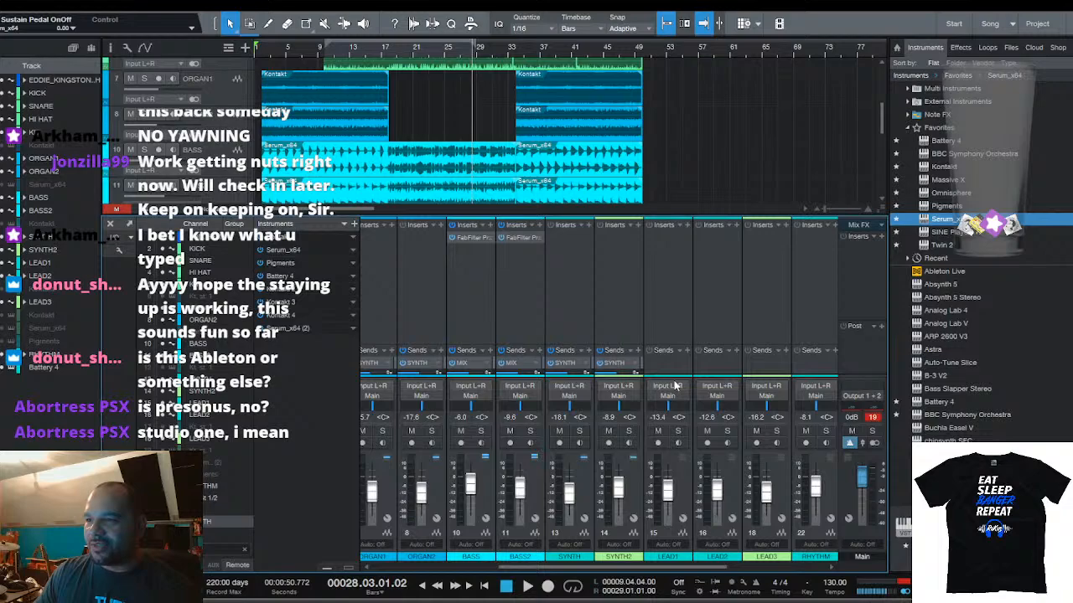
Add sends from LEAD1, LEAD2, LEAD3 and RHYTHM to the SYNTH bus
{"action": "left_click", "coordinate": [687, 350]}
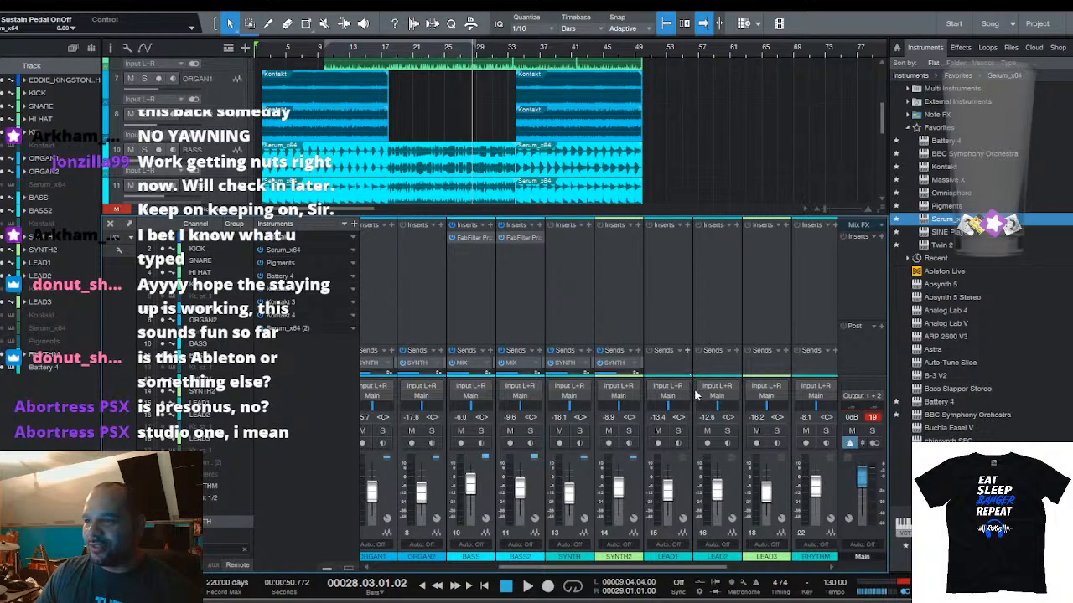
{"action": "left_click", "coordinate": [696, 396]}
{"action": "left_click", "coordinate": [736, 350]}
{"action": "left_click", "coordinate": [750, 391]}
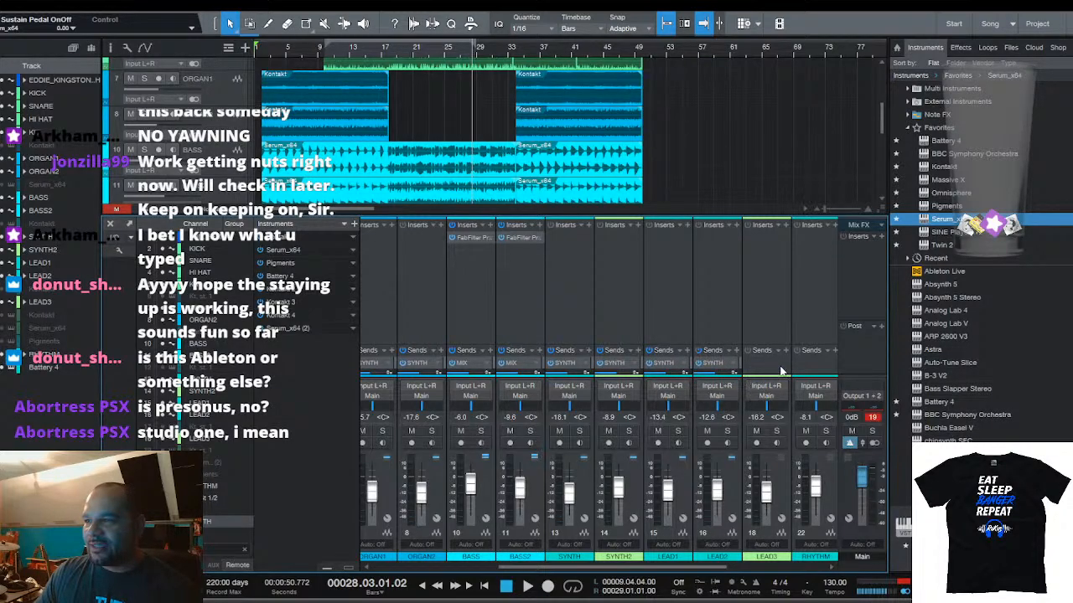
{"action": "left_click", "coordinate": [786, 350]}
{"action": "left_click", "coordinate": [802, 394]}
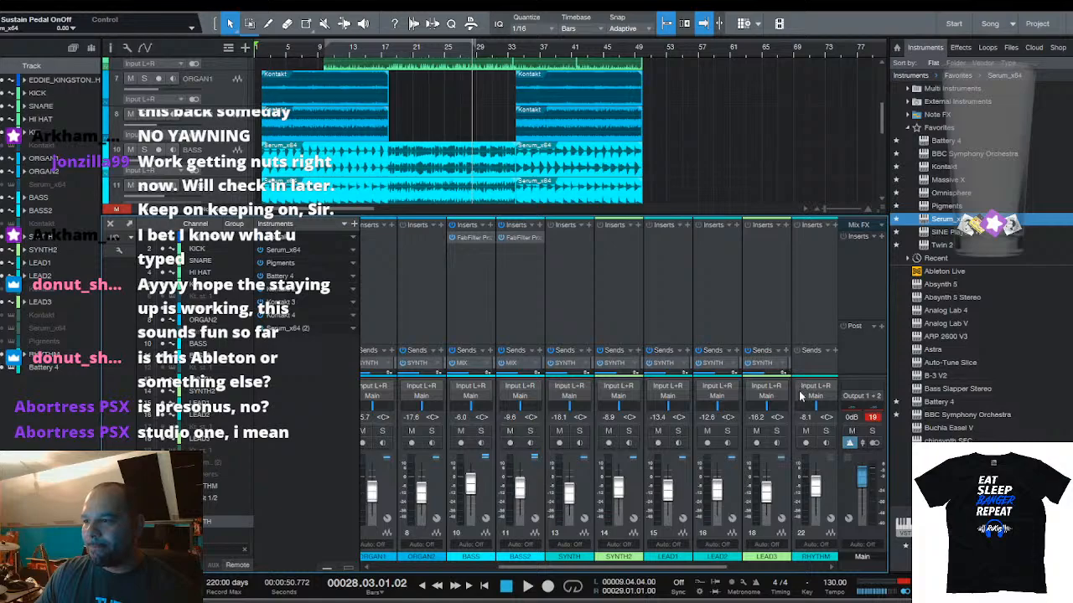
Select the Battery 4 instrument channel and hide its track from the arrangement and mixer
{"action": "left_click_drag", "start_coordinate": [725, 568], "coordinate": [804, 569]}
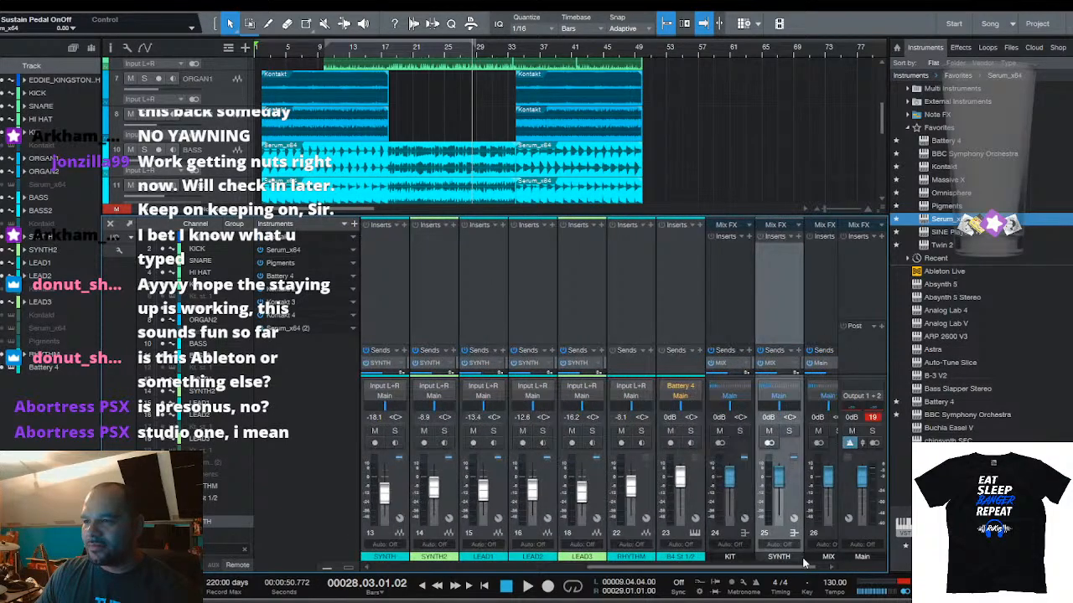
{"action": "left_click", "coordinate": [682, 370]}
{"action": "scroll", "coordinate": [224, 167], "scroll_direction": "down", "scroll_amount": 1}
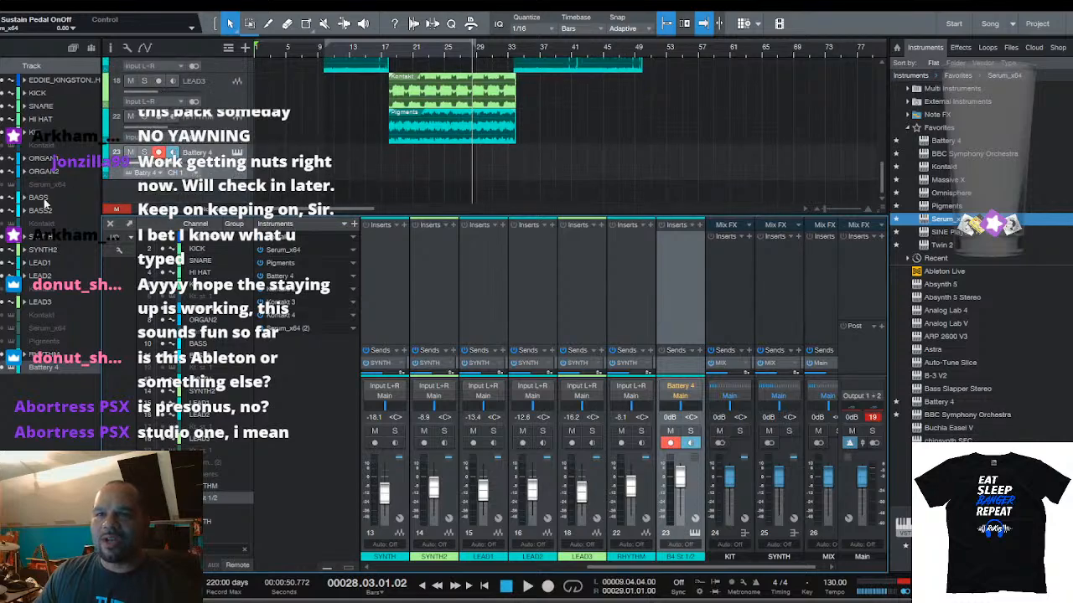
{"action": "left_click", "coordinate": [10, 369]}
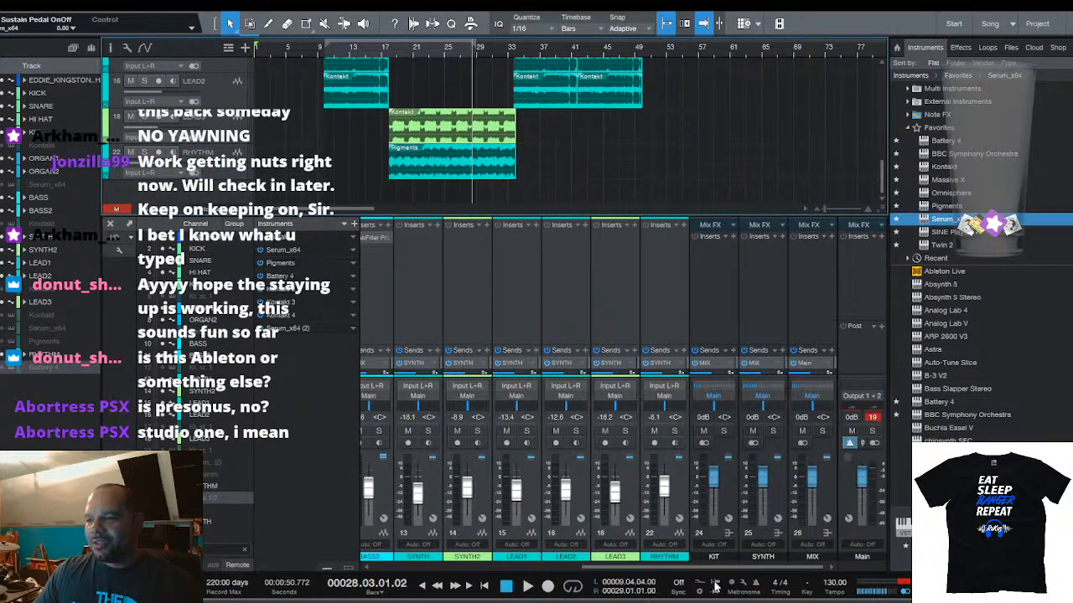
Pan the SNARE channel to R4
{"action": "left_click_drag", "start_coordinate": [717, 568], "coordinate": [489, 566]}
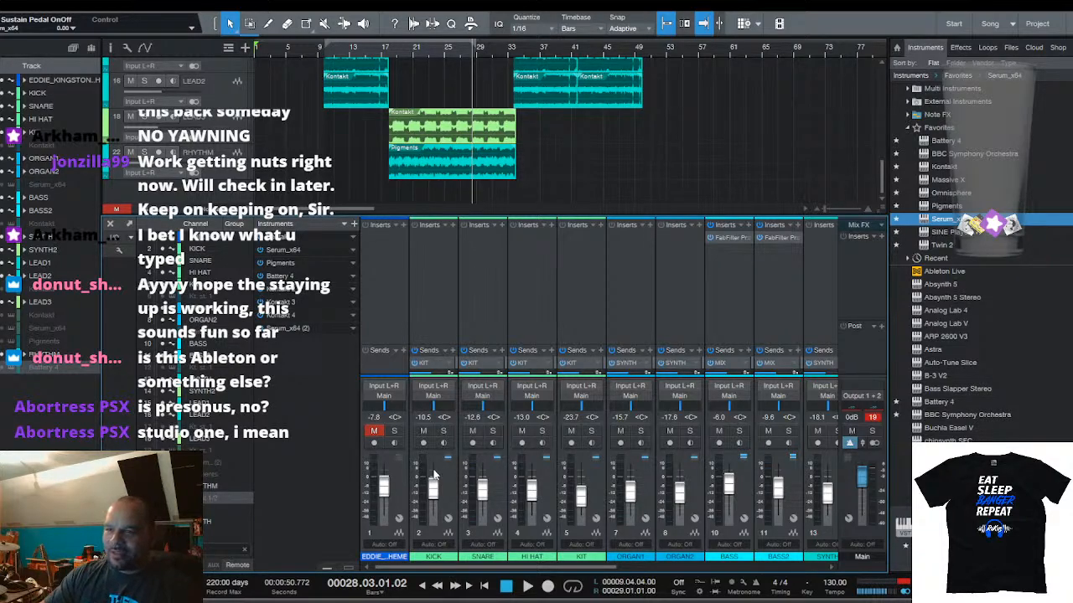
{"action": "left_click_drag", "start_coordinate": [489, 408], "coordinate": [489, 408]}
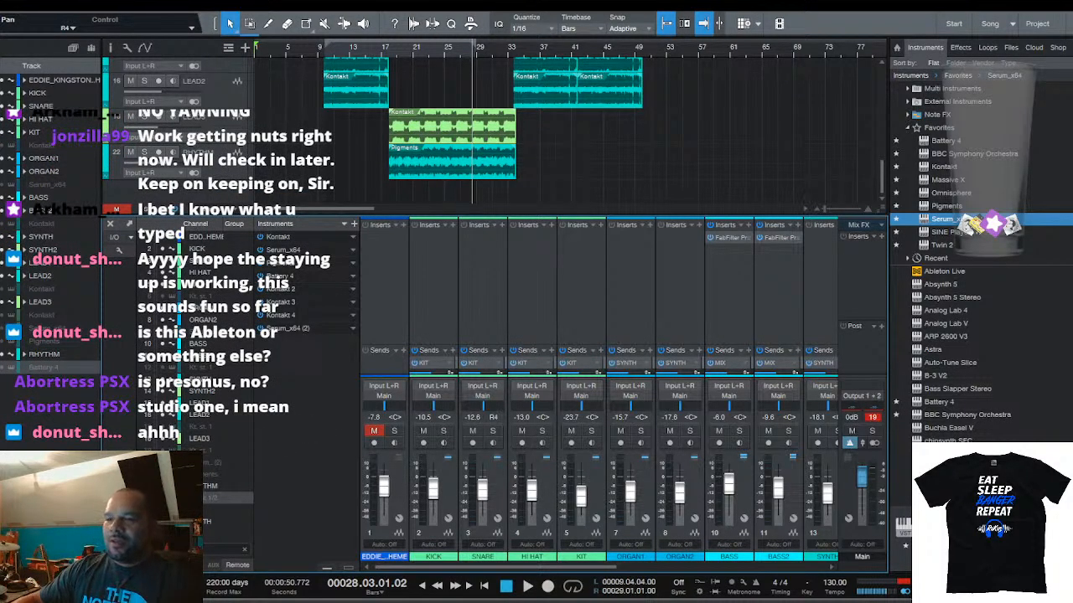
Pan the HI HAT channel to R10 and the KIT channel to R4, and lower the KIT volume to -30.7 dB
{"action": "mouse_move", "coordinate": [603, 570]}
{"action": "left_mouse_down"}
{"action": "mouse_move", "coordinate": [669, 577]}
{"action": "mouse_move", "coordinate": [619, 574]}
{"action": "left_mouse_up"}
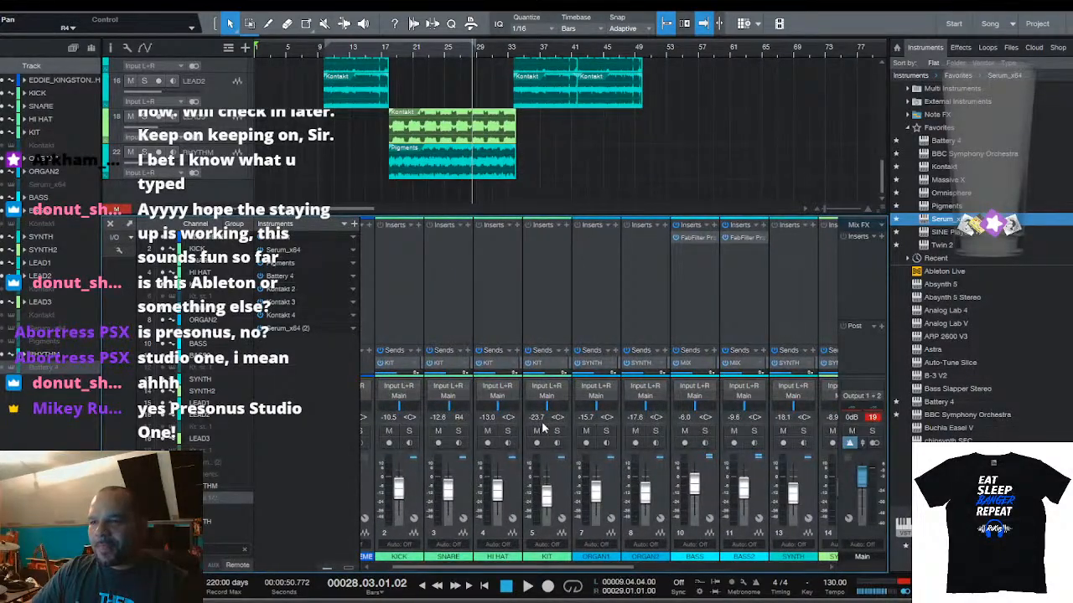
{"action": "mouse_move", "coordinate": [498, 407]}
{"action": "left_mouse_down"}
{"action": "mouse_move", "coordinate": [491, 398]}
{"action": "mouse_move", "coordinate": [506, 417]}
{"action": "left_mouse_up"}
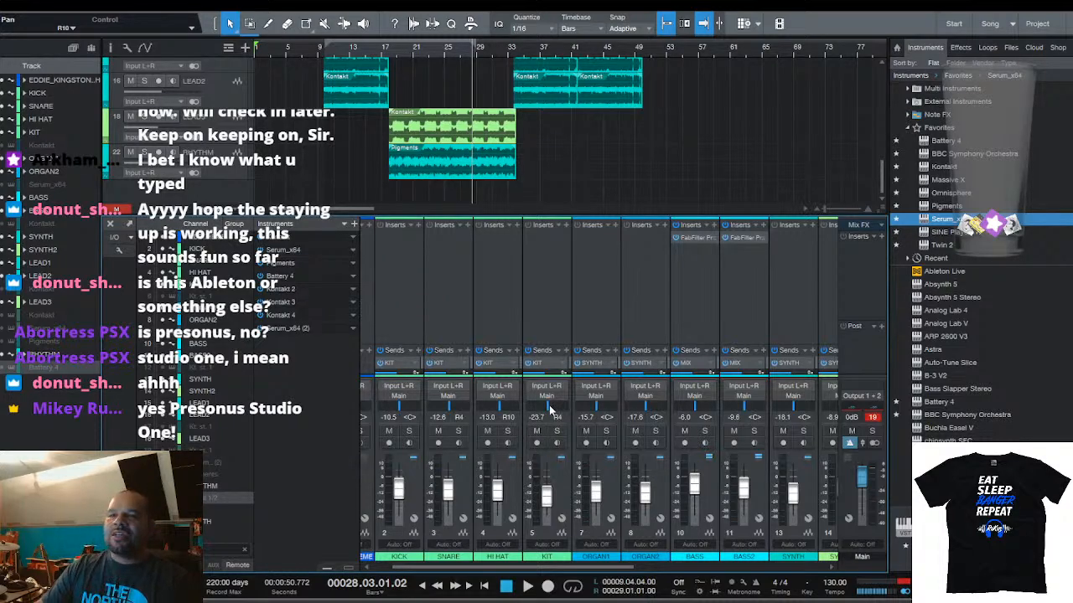
{"action": "left_click_drag", "start_coordinate": [545, 495], "coordinate": [539, 506]}
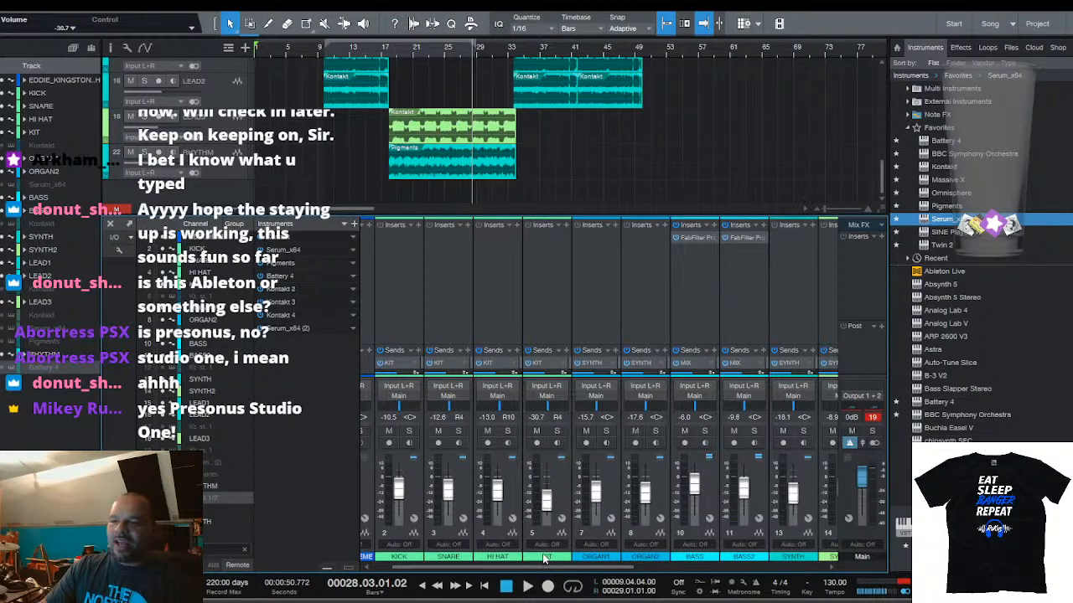
{"action": "scroll", "coordinate": [550, 560], "scroll_direction": "left", "scroll_amount": 1}
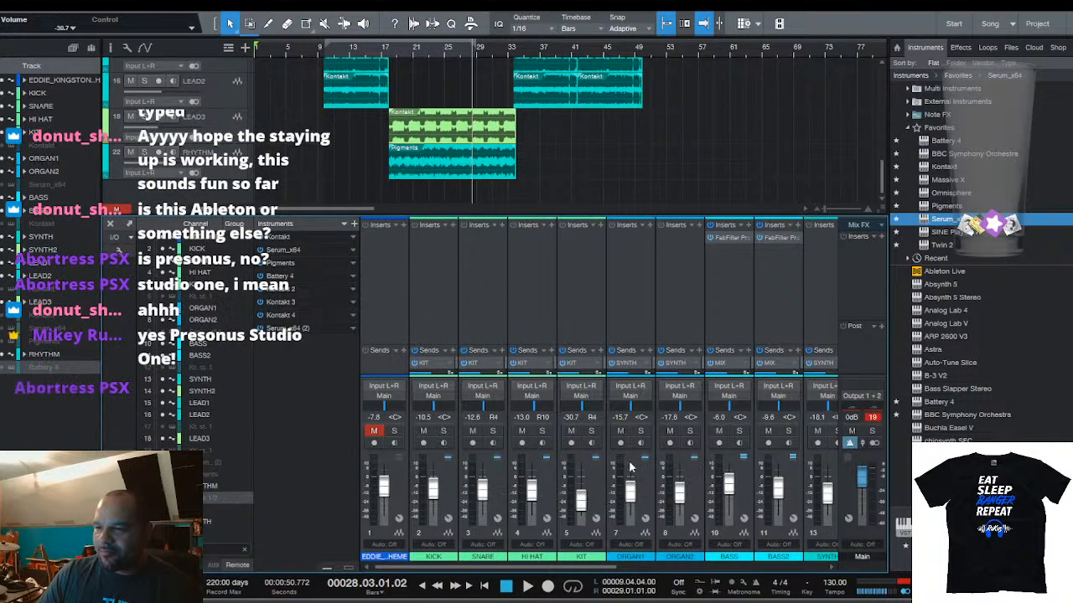
Insert FabFilter Saturn on the KIT channel and play the soloed KIT track from just before bar 10
{"action": "left_click", "coordinate": [587, 294]}
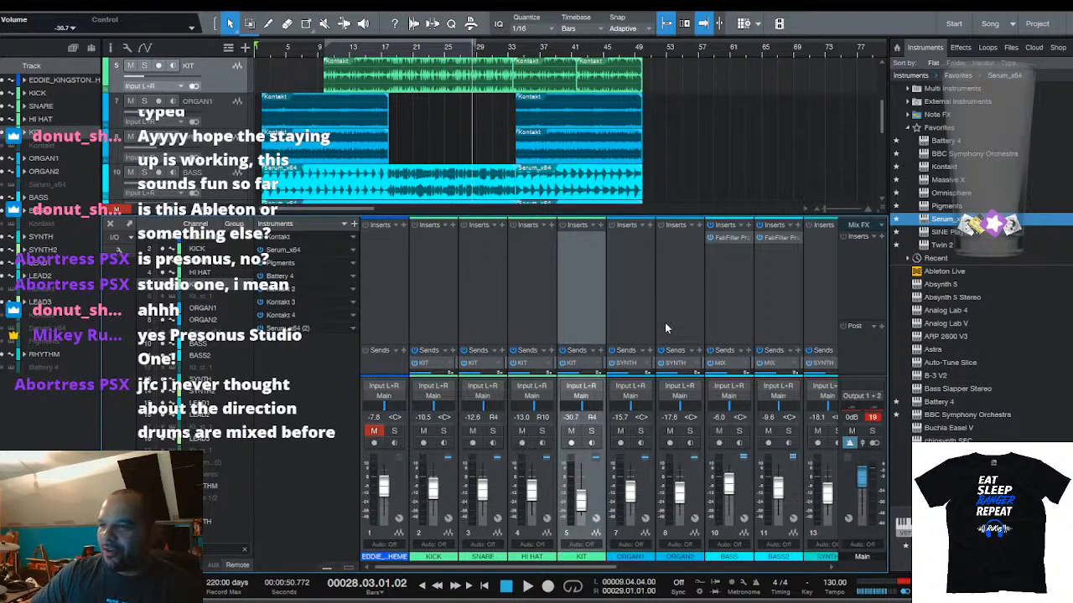
{"action": "double_click", "coordinate": [639, 434]}
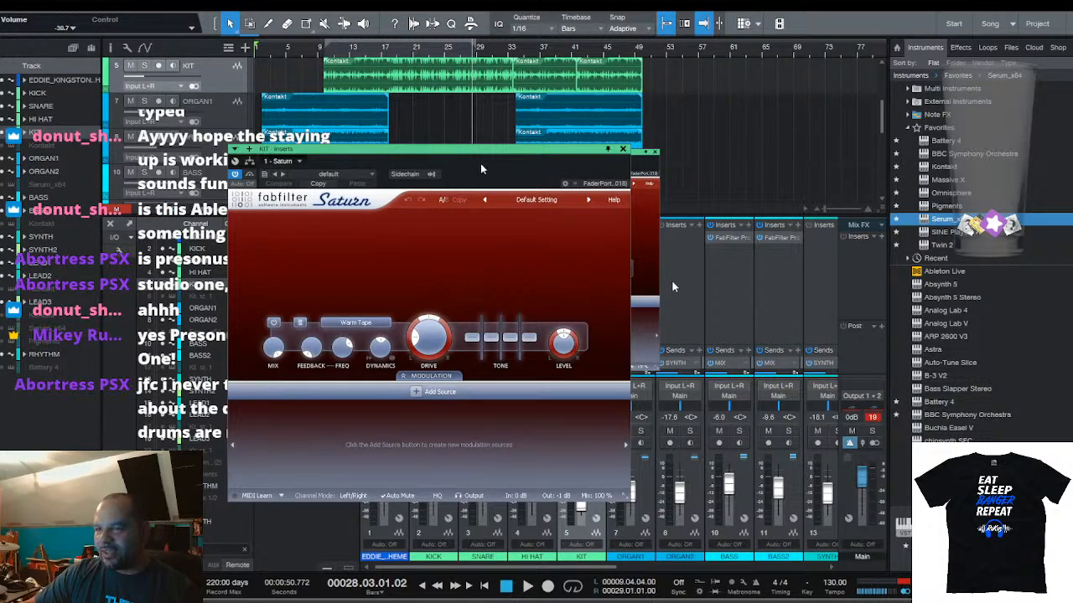
{"action": "key", "text": "space"}
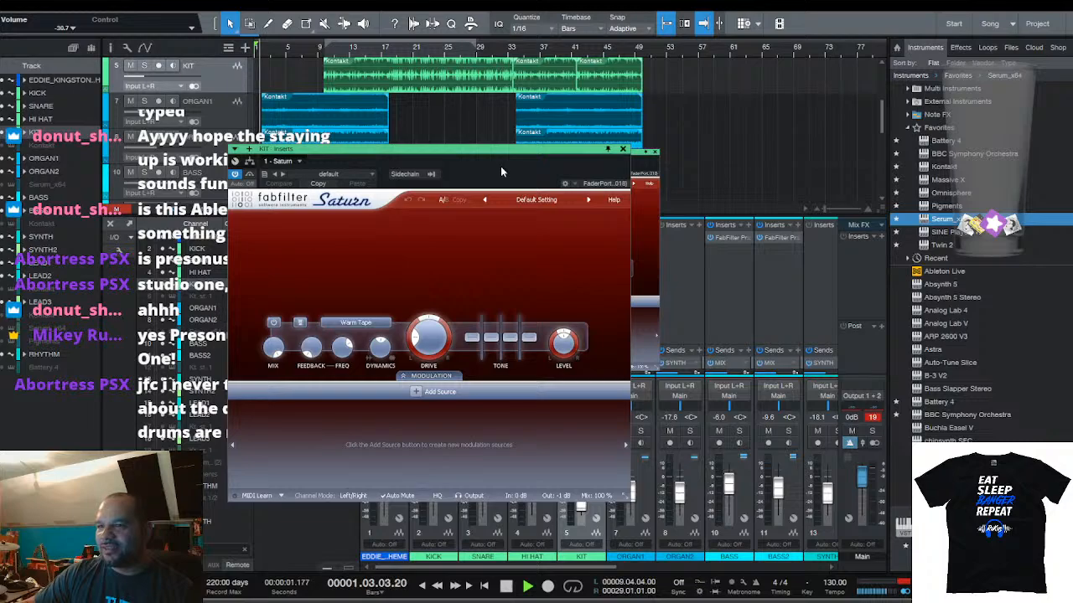
{"action": "key", "text": "s"}
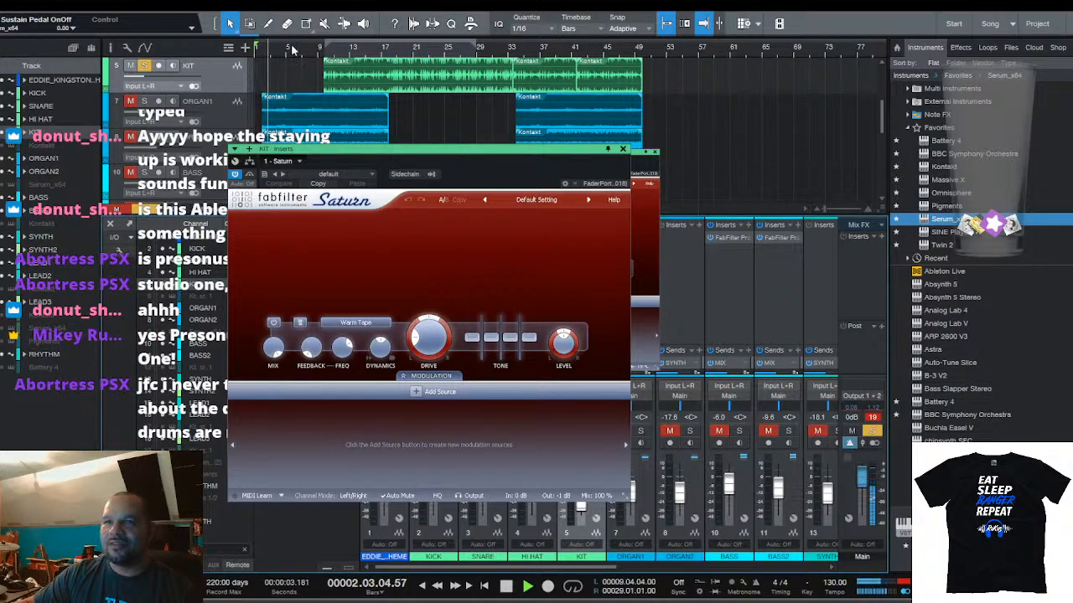
{"action": "left_click_drag", "start_coordinate": [258, 53], "coordinate": [324, 57]}
{"action": "key", "text": "space"}
{"action": "key", "text": "space"}
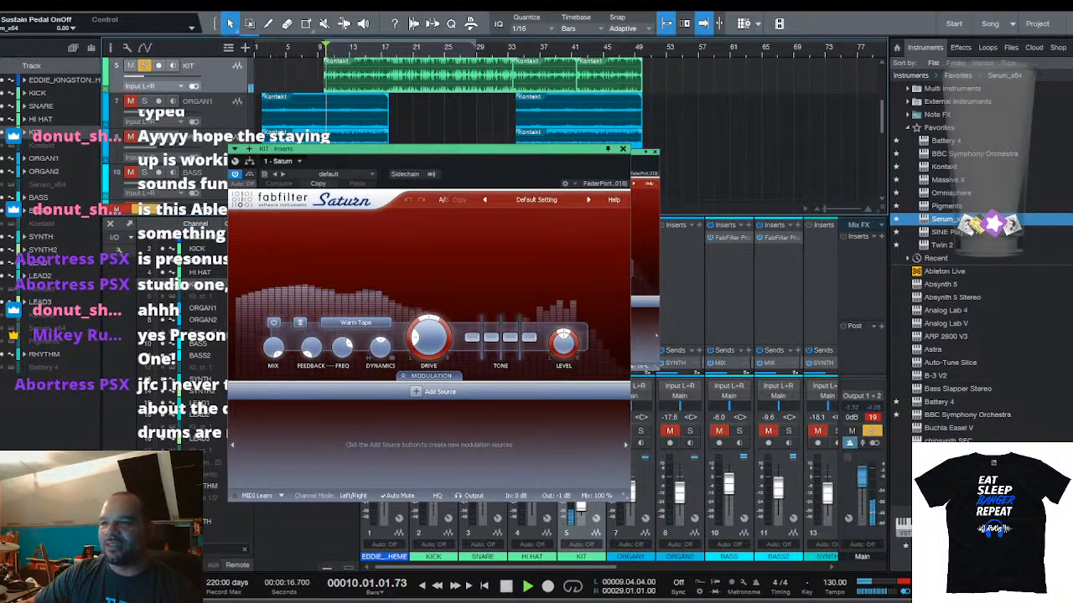
Load the Magic Mastering bM preset in Saturn, lower the band 1 level and raise the band 2 level
{"action": "left_click", "coordinate": [583, 169]}
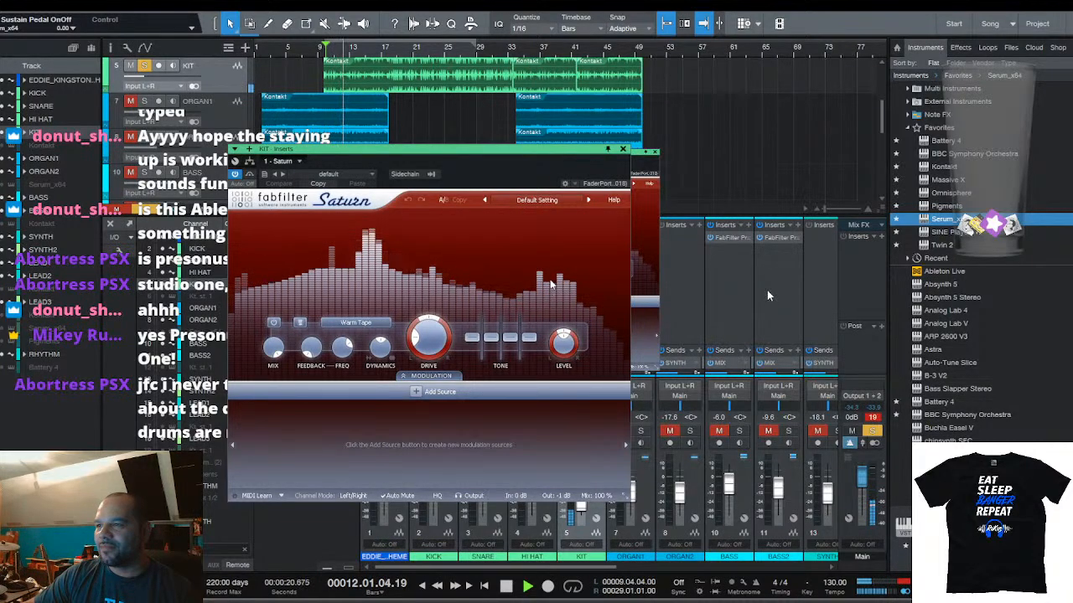
{"action": "left_click", "coordinate": [618, 373]}
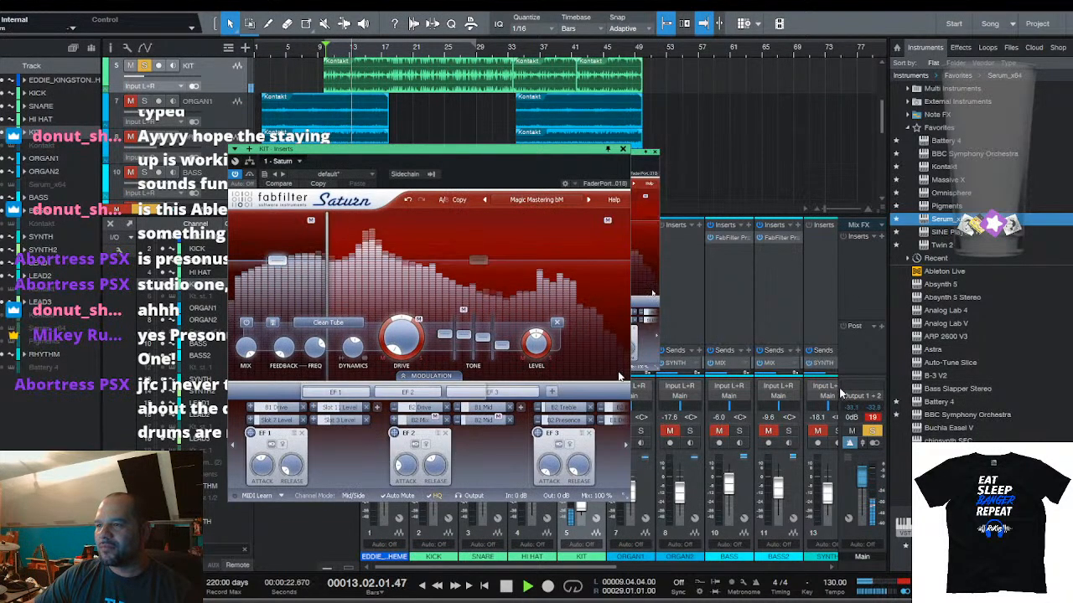
{"action": "mouse_move", "coordinate": [287, 267]}
{"action": "left_mouse_down"}
{"action": "mouse_move", "coordinate": [282, 213]}
{"action": "mouse_move", "coordinate": [281, 264]}
{"action": "left_mouse_up"}
{"action": "mouse_move", "coordinate": [479, 260]}
{"action": "left_mouse_down"}
{"action": "mouse_move", "coordinate": [479, 220]}
{"action": "mouse_move", "coordinate": [479, 252]}
{"action": "mouse_move", "coordinate": [483, 229]}
{"action": "mouse_move", "coordinate": [484, 242]}
{"action": "left_mouse_up"}
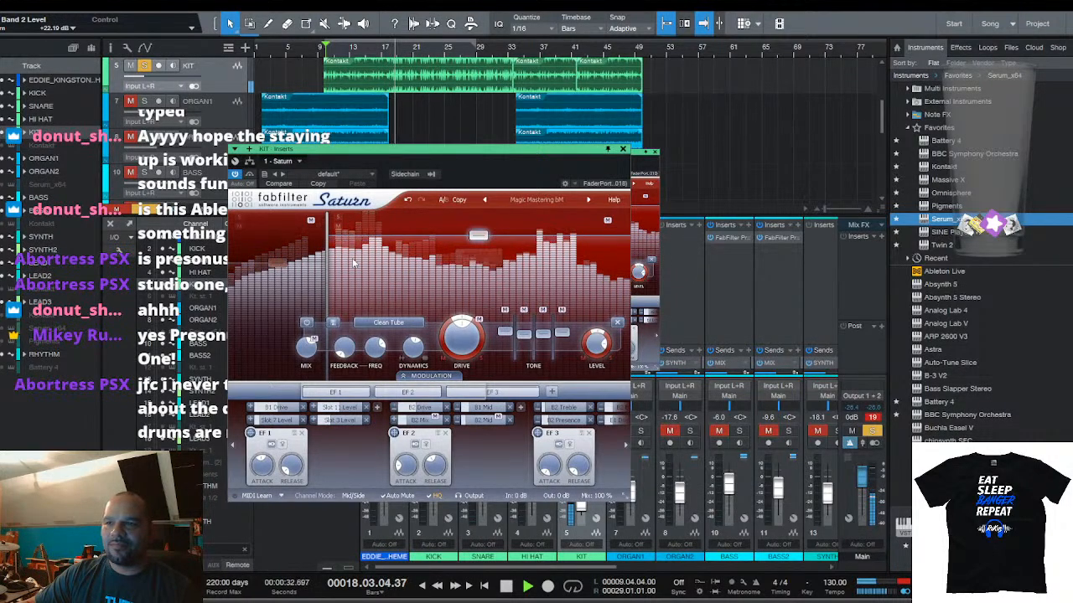
{"action": "left_click", "coordinate": [479, 236]}
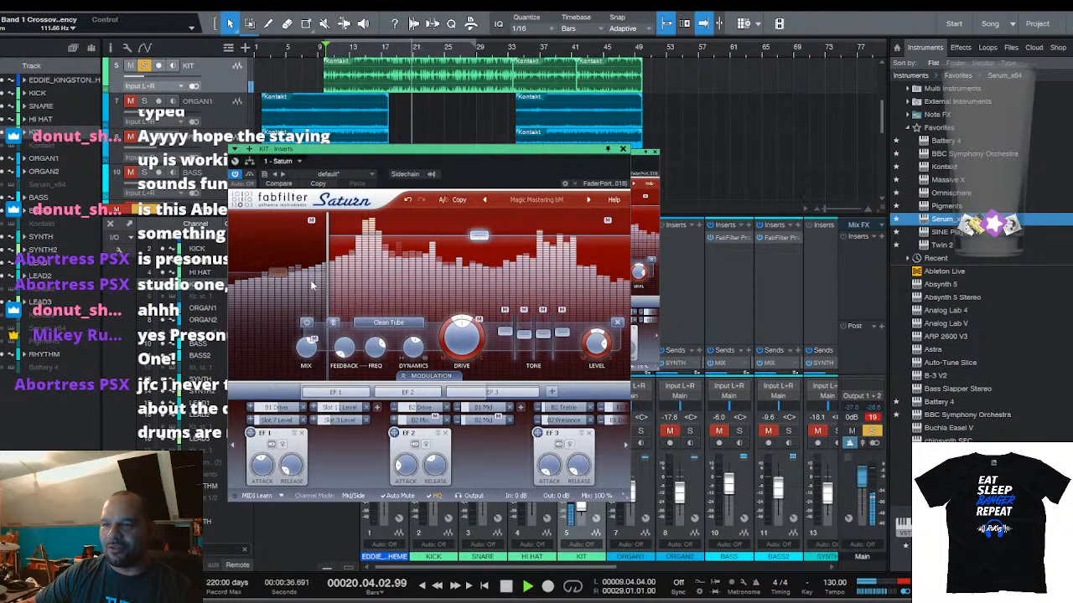
Add FabFilter Pro-R after Saturn on KIT with its mix lowered, and pan the KIT channel to L65
{"action": "left_click", "coordinate": [318, 161]}
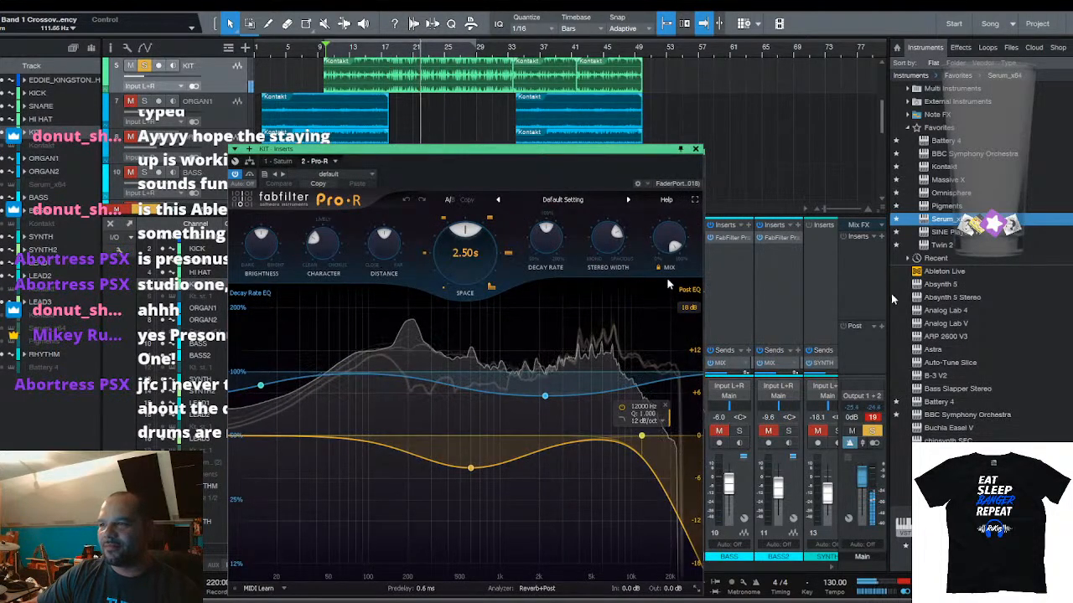
{"action": "left_click_drag", "start_coordinate": [669, 239], "coordinate": [665, 336]}
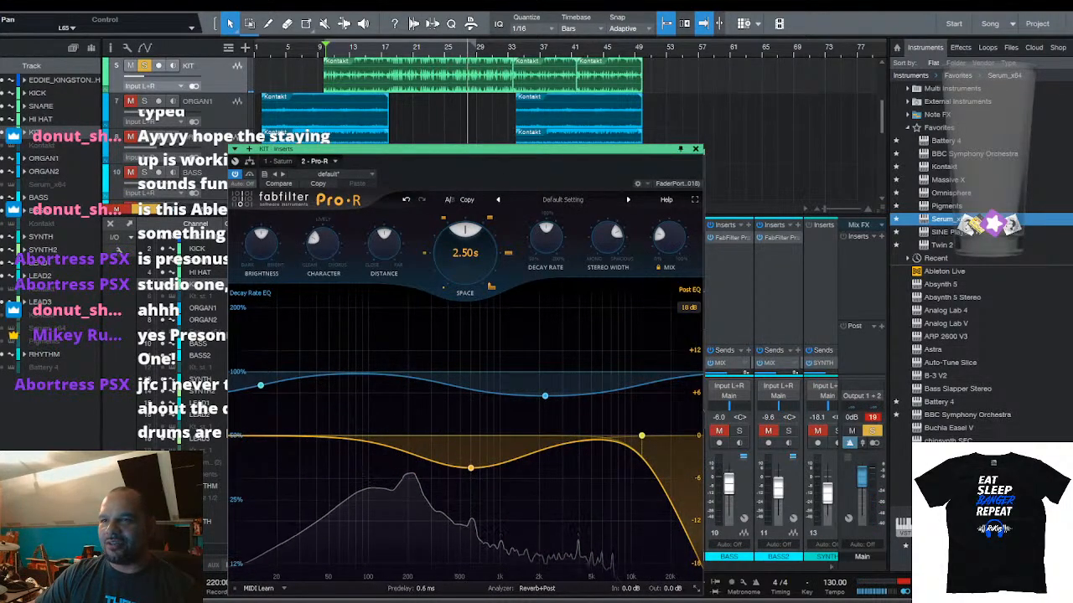
Solo KICK, SNARE and HI HAT together with KIT, set the KIT volume to -23.6 dB and close the plug-in window
{"action": "scroll", "coordinate": [639, 94], "scroll_direction": "up", "scroll_amount": 4}
{"action": "scroll", "coordinate": [639, 94], "scroll_direction": "down", "scroll_amount": 7}
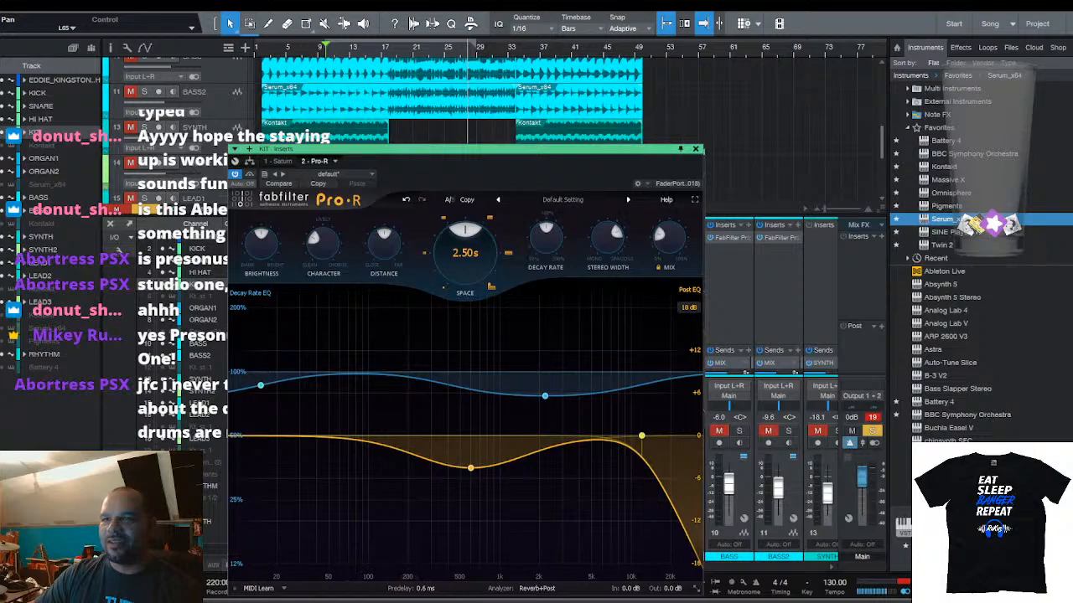
{"action": "scroll", "coordinate": [570, 96], "scroll_direction": "up", "scroll_amount": 7}
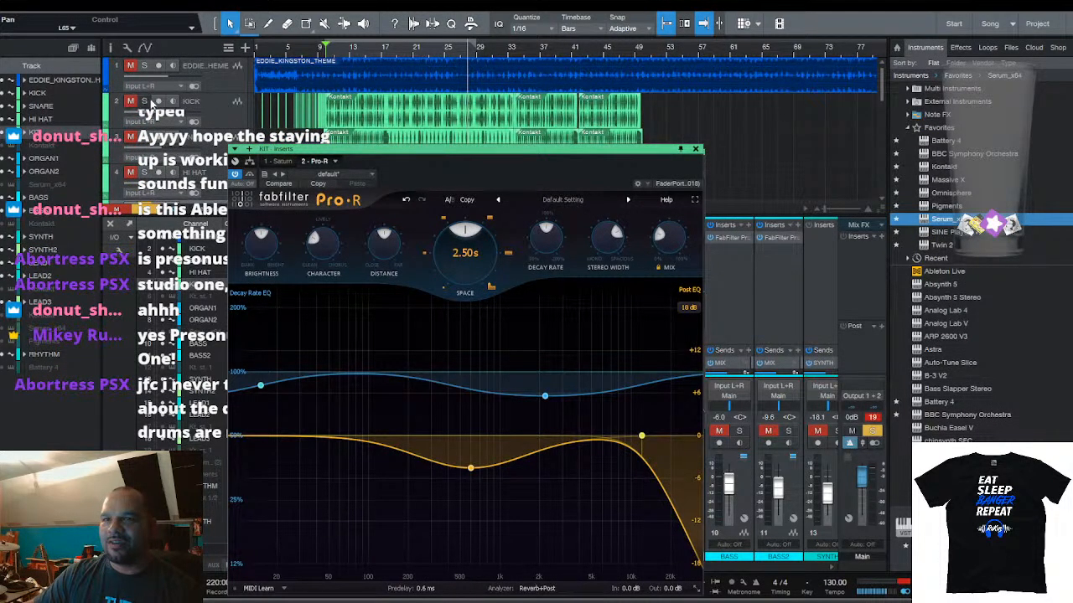
{"action": "left_click", "coordinate": [143, 100]}
{"action": "scroll", "coordinate": [152, 198], "scroll_direction": "down", "scroll_amount": 1}
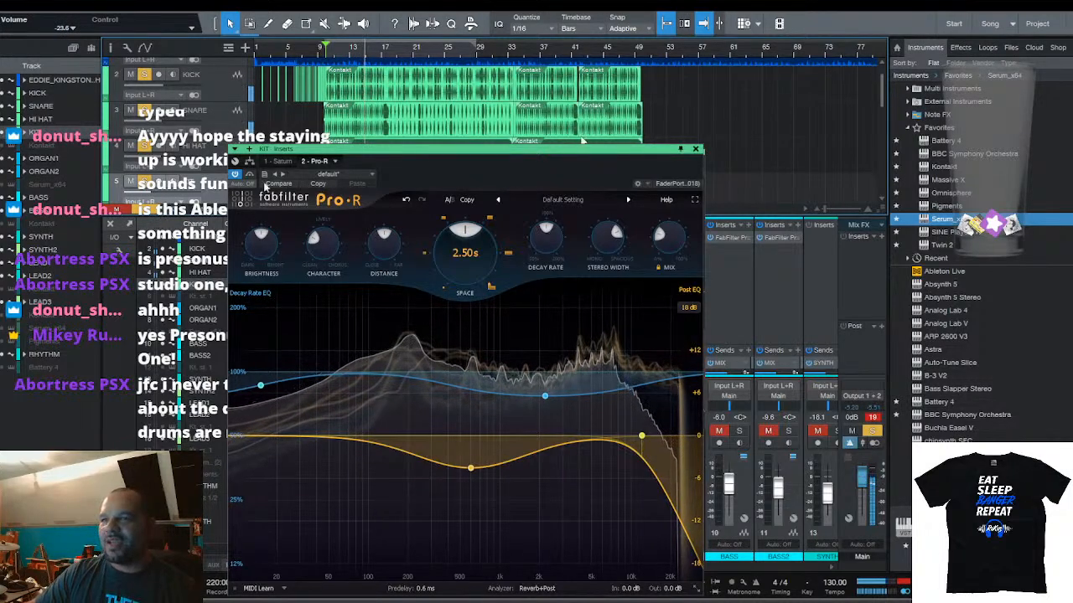
{"action": "left_click", "coordinate": [694, 148]}
Play back the soloed drum tracks briefly to check their balance and panning
{"action": "scroll", "coordinate": [444, 160], "scroll_direction": "down", "scroll_amount": 3}
{"action": "scroll", "coordinate": [435, 157], "scroll_direction": "down", "scroll_amount": 3}
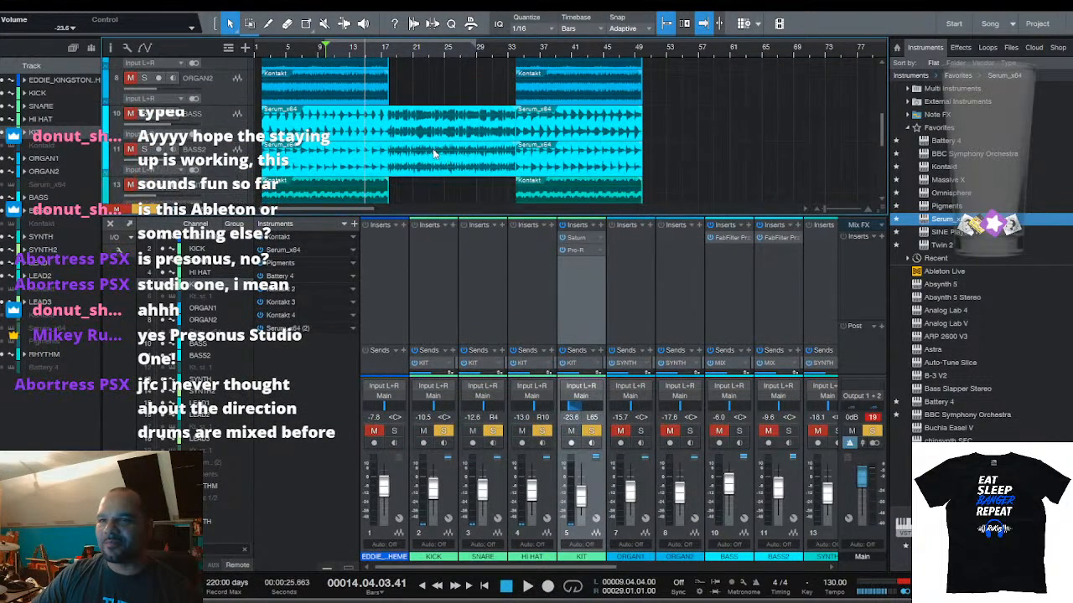
{"action": "key", "text": "space"}
{"action": "scroll", "coordinate": [415, 149], "scroll_direction": "up", "scroll_amount": 4}
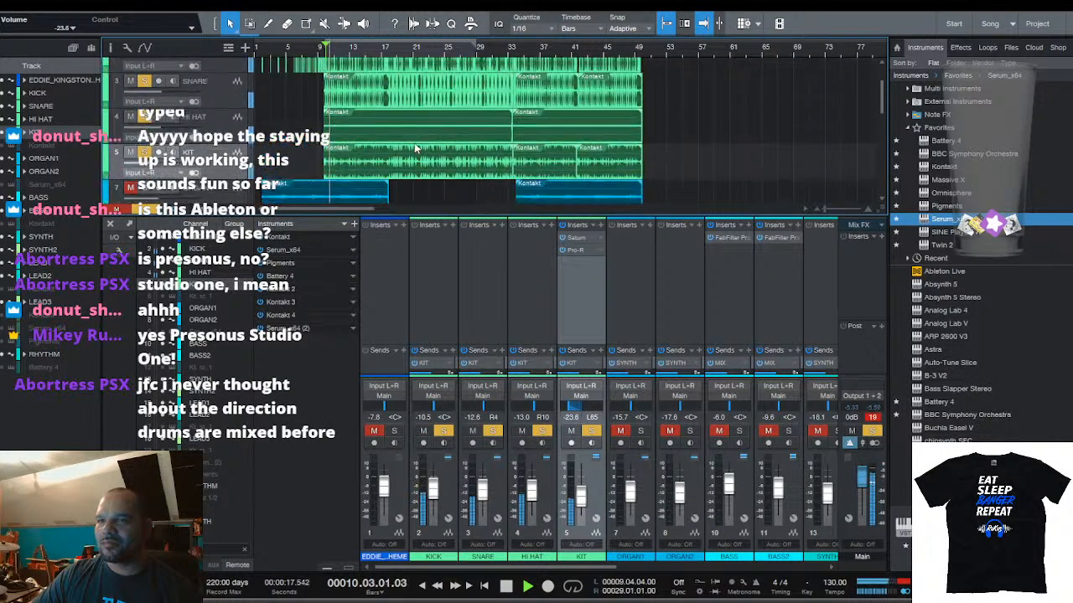
{"action": "key", "text": "space"}
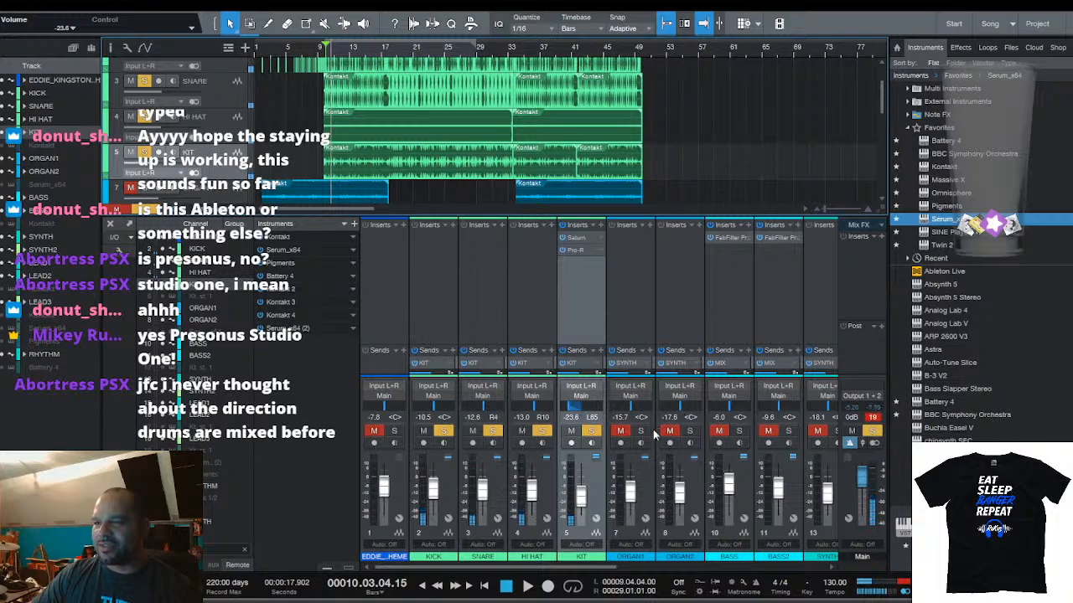
Solo only ORGAN1 and ORGAN2 in place of the drum tracks and play them back
{"action": "scroll", "coordinate": [453, 169], "scroll_direction": "down", "scroll_amount": 3}
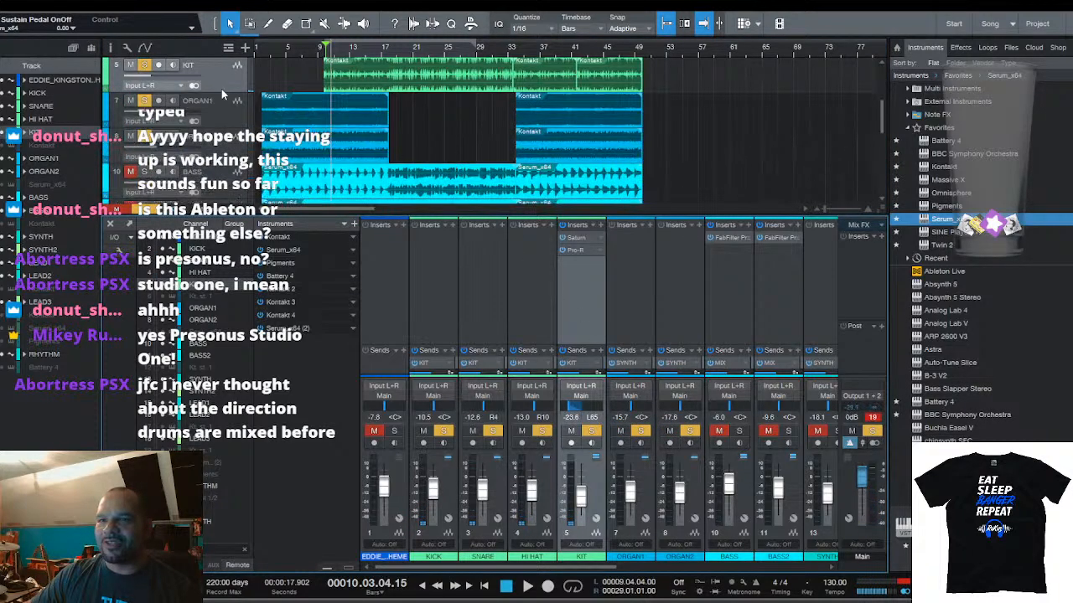
{"action": "left_click", "coordinate": [147, 209]}
{"action": "left_click", "coordinate": [144, 101]}
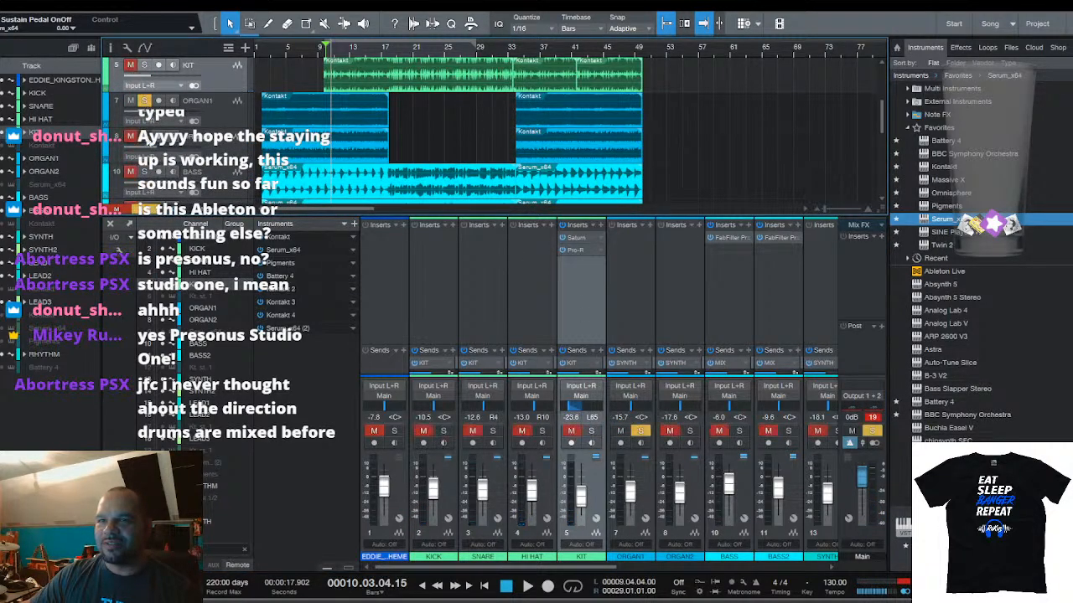
{"action": "left_click", "coordinate": [144, 135]}
{"action": "key", "text": "space"}
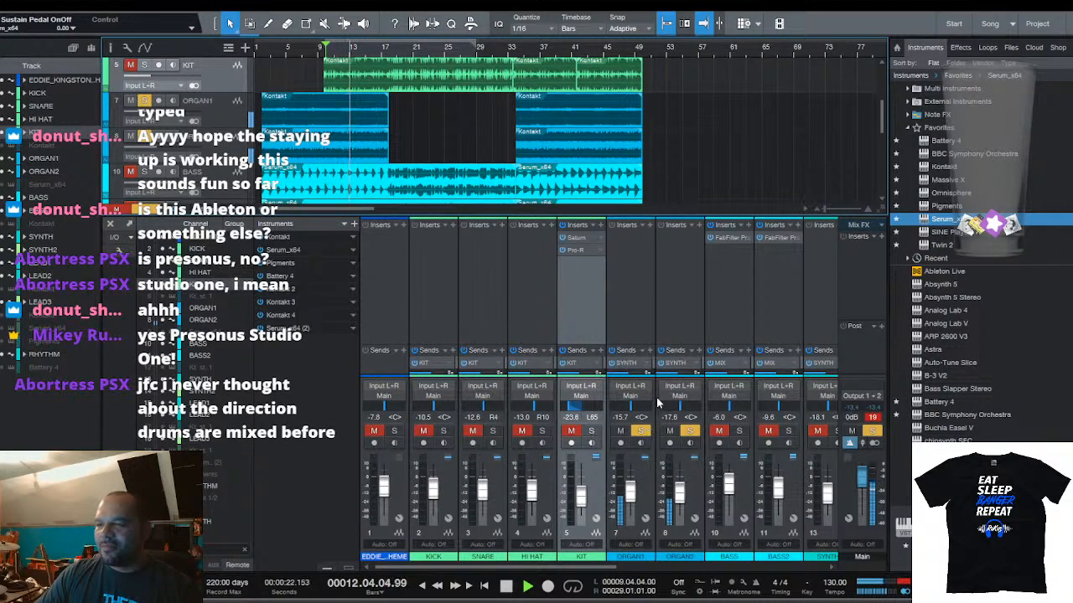
{"action": "key", "text": "space"}
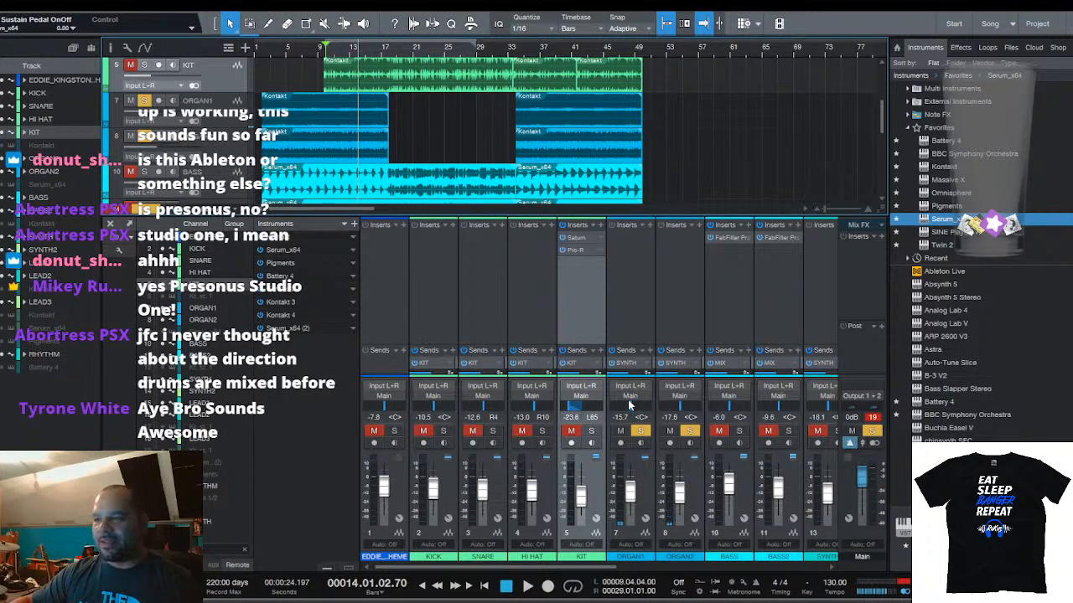
Pan ORGAN1 to L22 and ORGAN2 to R22, and play back the two organs
{"action": "left_click_drag", "start_coordinate": [630, 408], "coordinate": [630, 408]}
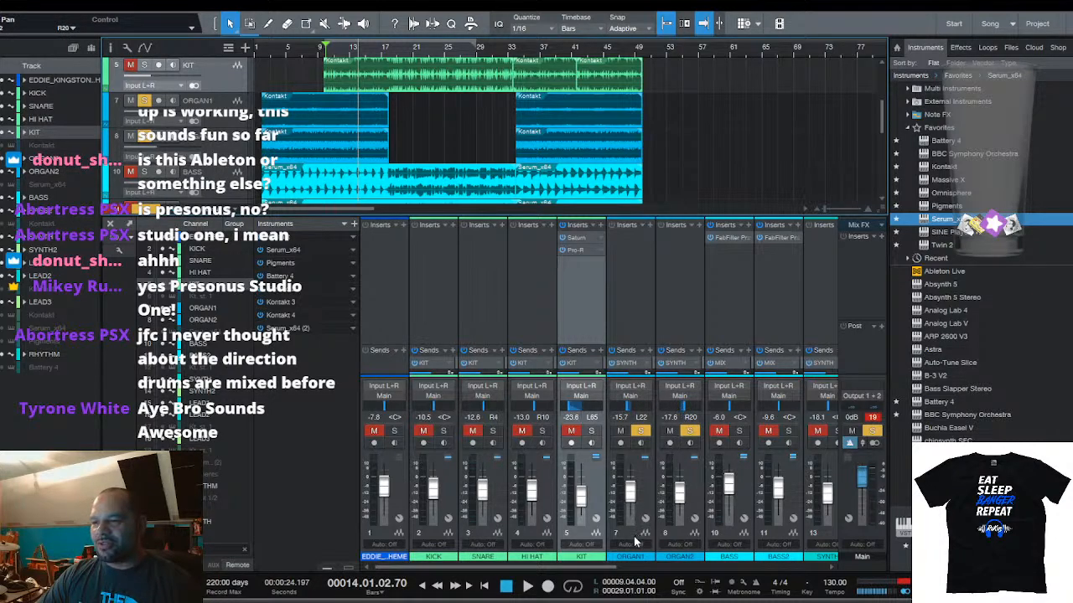
{"action": "left_click_drag", "start_coordinate": [595, 568], "coordinate": [669, 568]}
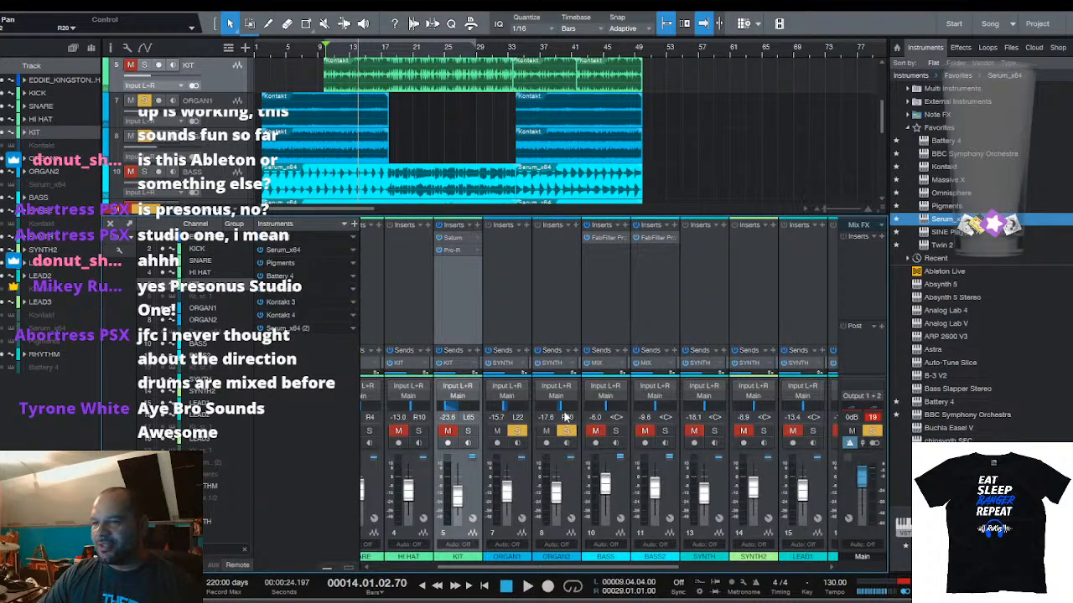
{"action": "scroll", "coordinate": [383, 89], "scroll_direction": "down", "scroll_amount": 2}
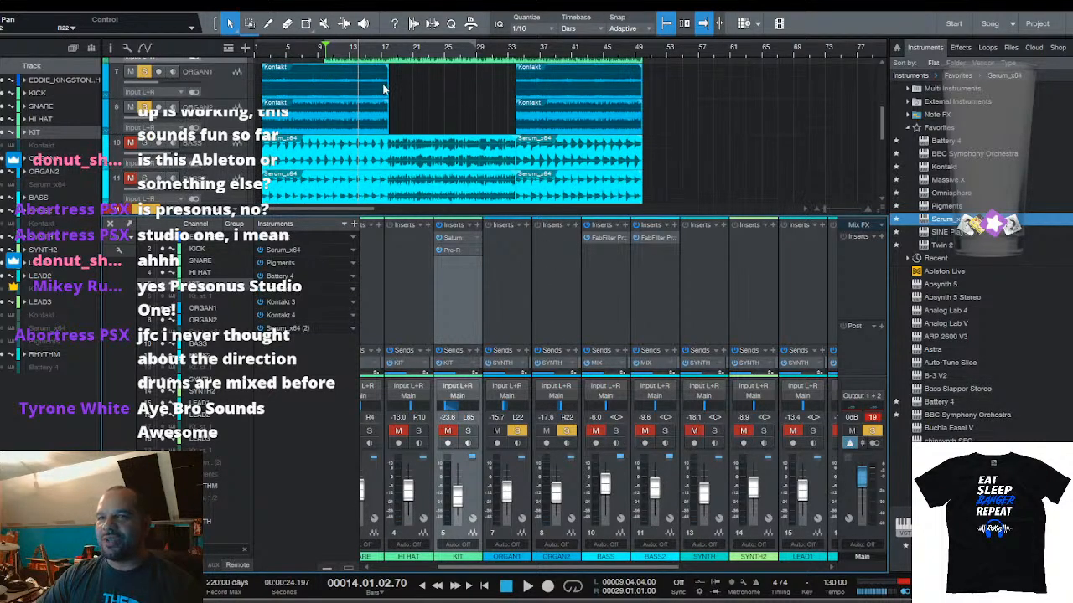
{"action": "key", "text": "space"}
{"action": "scroll", "coordinate": [327, 111], "scroll_direction": "down", "scroll_amount": 7}
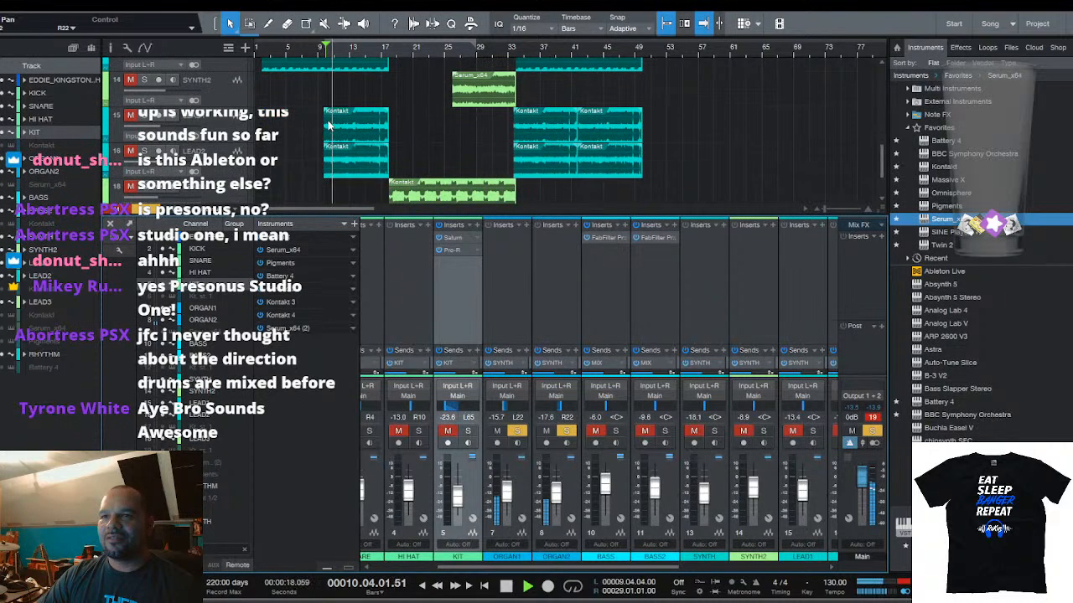
{"action": "key", "text": "space"}
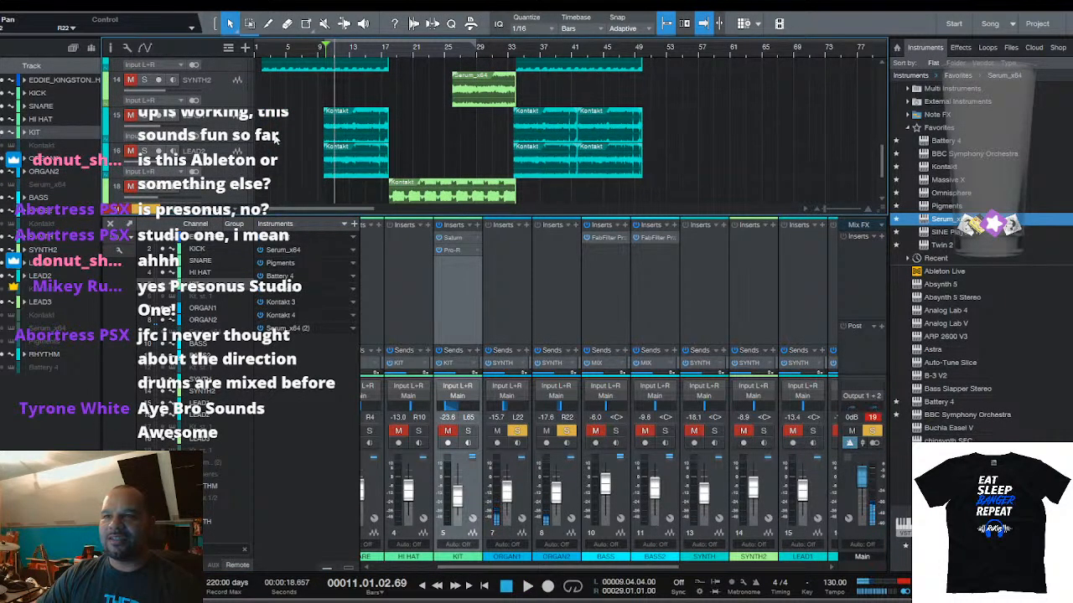
Move the LEAD1 and LEAD2 tracks together to directly below ORGAN2, above BASS
{"action": "left_click", "coordinate": [276, 134]}
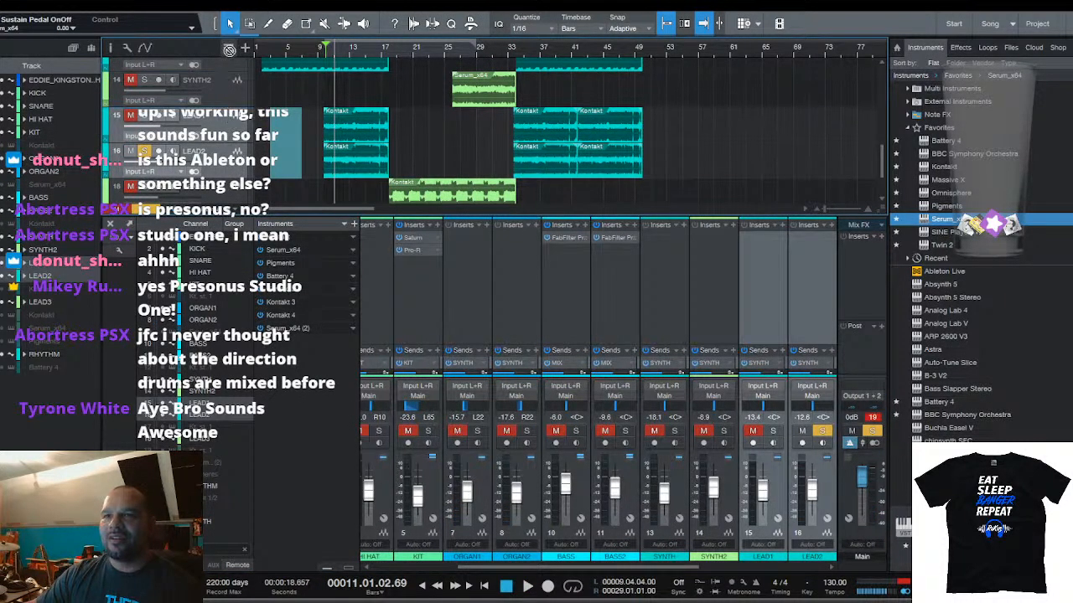
{"action": "scroll", "coordinate": [277, 134], "scroll_direction": "up", "scroll_amount": 2}
{"action": "left_click_drag", "start_coordinate": [241, 151], "coordinate": [250, 118]}
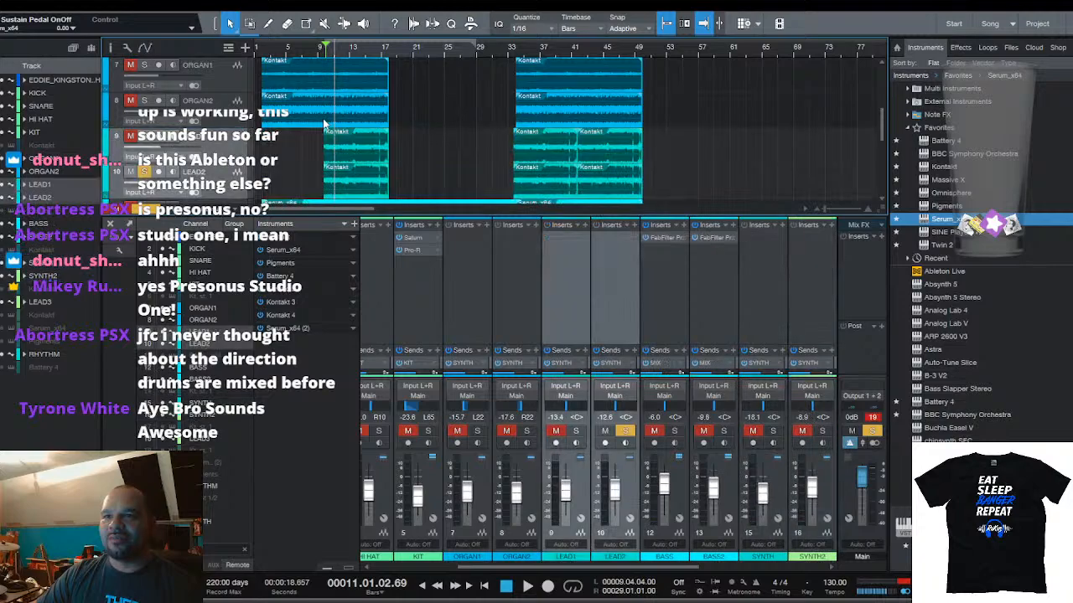
Solo the lead tracks and pan LEAD1 to L10 and LEAD2 to R10
{"action": "left_click_drag", "start_coordinate": [319, 43], "coordinate": [315, 54]}
{"action": "left_click", "coordinate": [143, 137]}
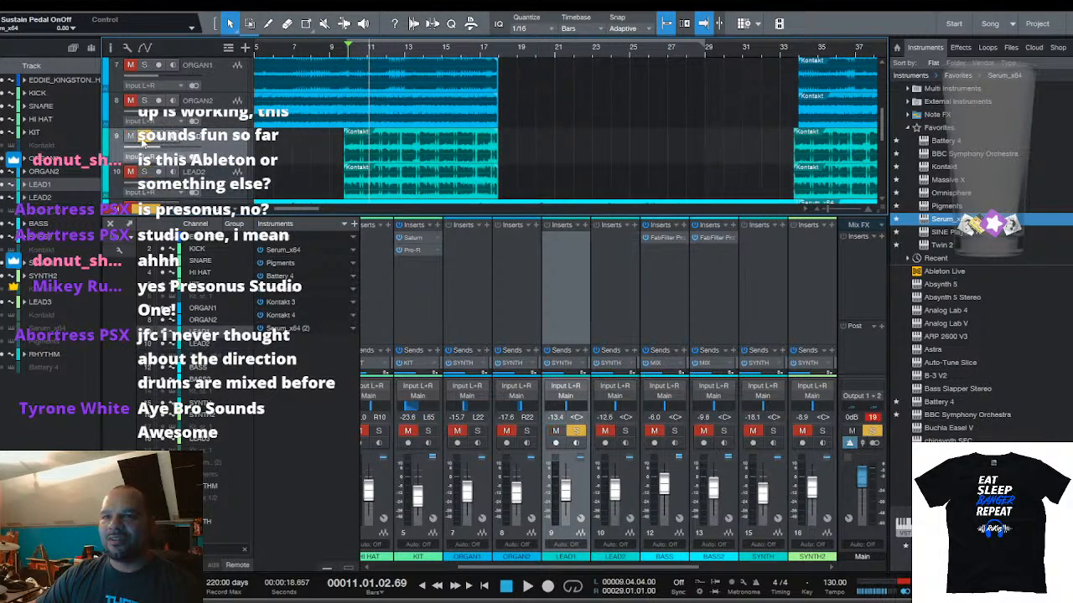
{"action": "left_click_drag", "start_coordinate": [558, 414], "coordinate": [568, 414]}
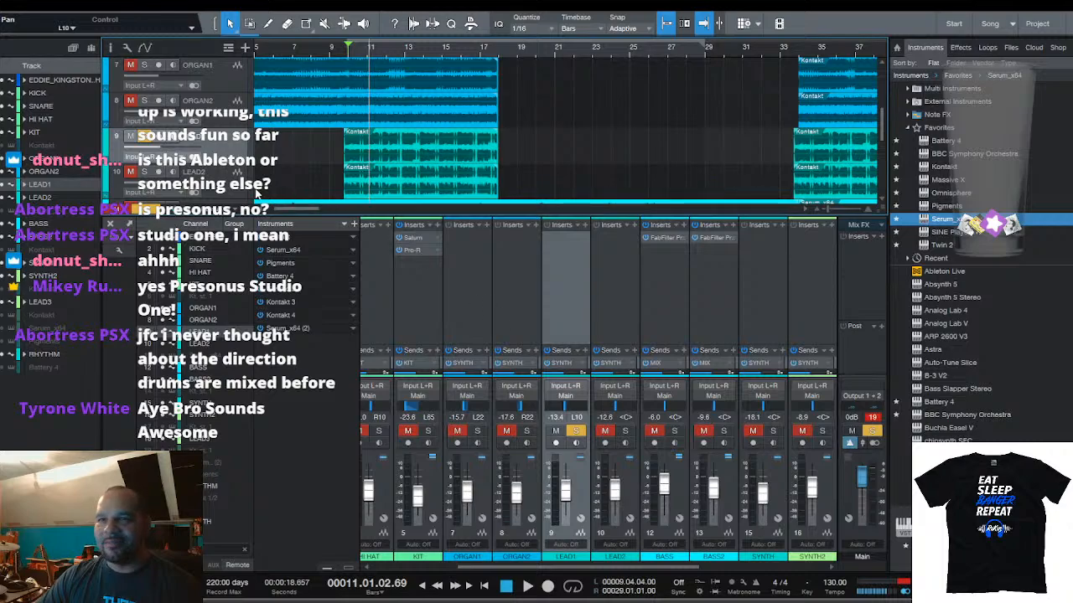
{"action": "key", "text": "Down"}
{"action": "left_click_drag", "start_coordinate": [609, 409], "coordinate": [618, 411]}
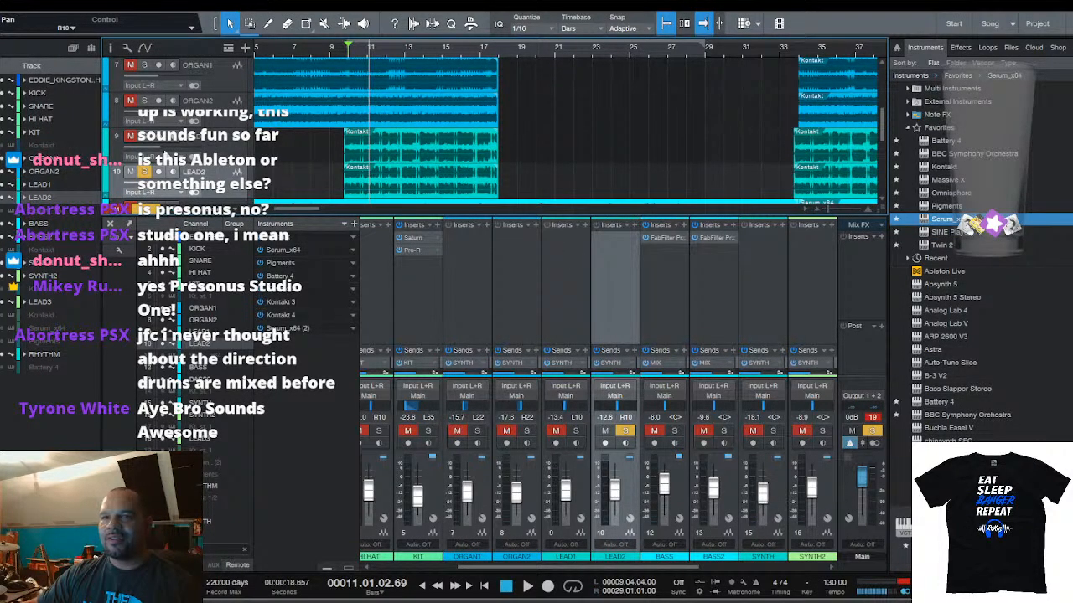
Solo LEAD1 alongside LEAD2 and play them back, bringing in ORGAN1 and ORGAN2 as well
{"action": "left_click", "coordinate": [144, 136]}
{"action": "key", "text": "space"}
{"action": "scroll", "coordinate": [250, 151], "scroll_direction": "up", "scroll_amount": 2}
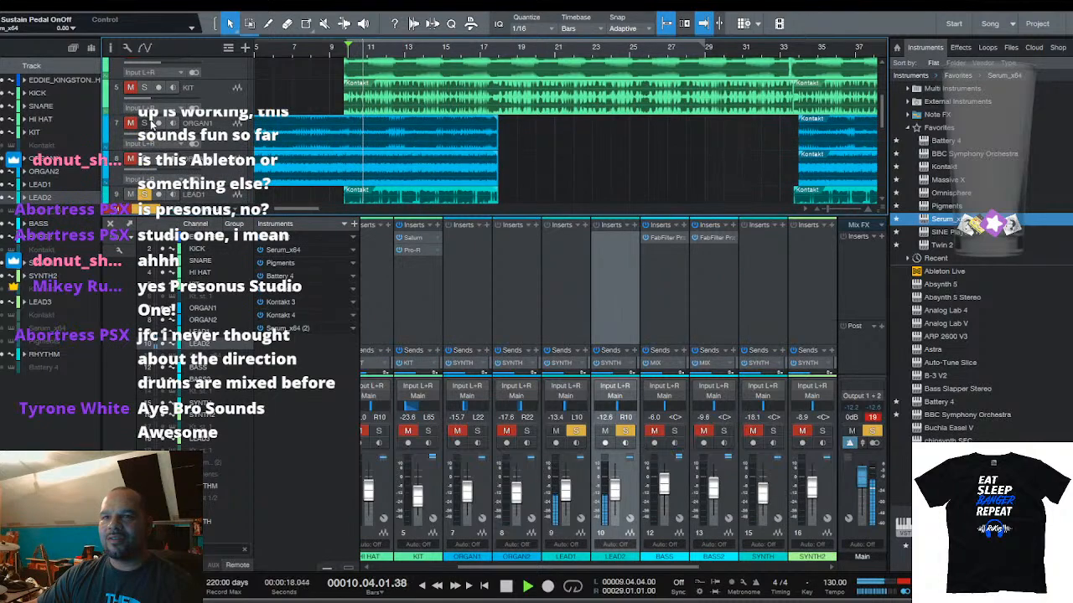
{"action": "scroll", "coordinate": [289, 151], "scroll_direction": "down", "scroll_amount": 4}
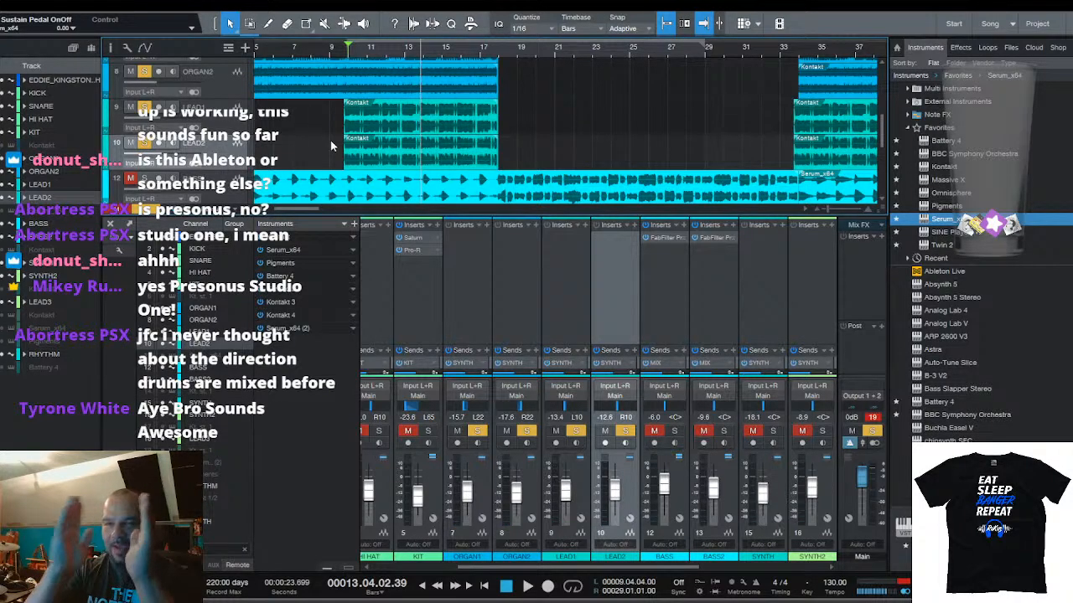
Clear all solos, then solo only LEAD1 and LEAD2 and play back the two leads
{"action": "left_click", "coordinate": [145, 209]}
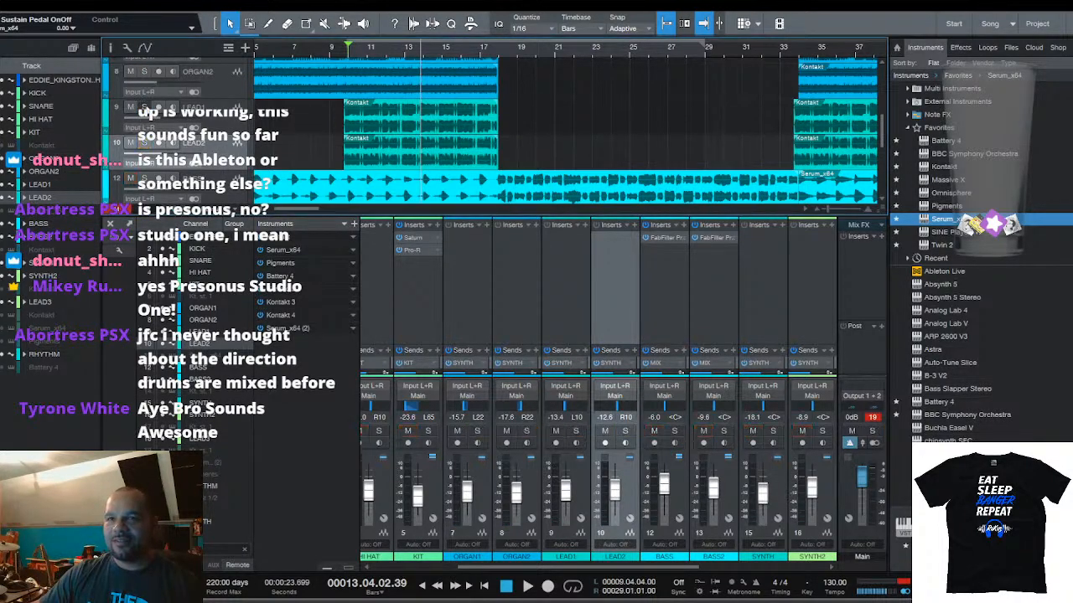
{"action": "left_click", "coordinate": [145, 107]}
{"action": "left_click", "coordinate": [145, 143]}
{"action": "key", "text": "space"}
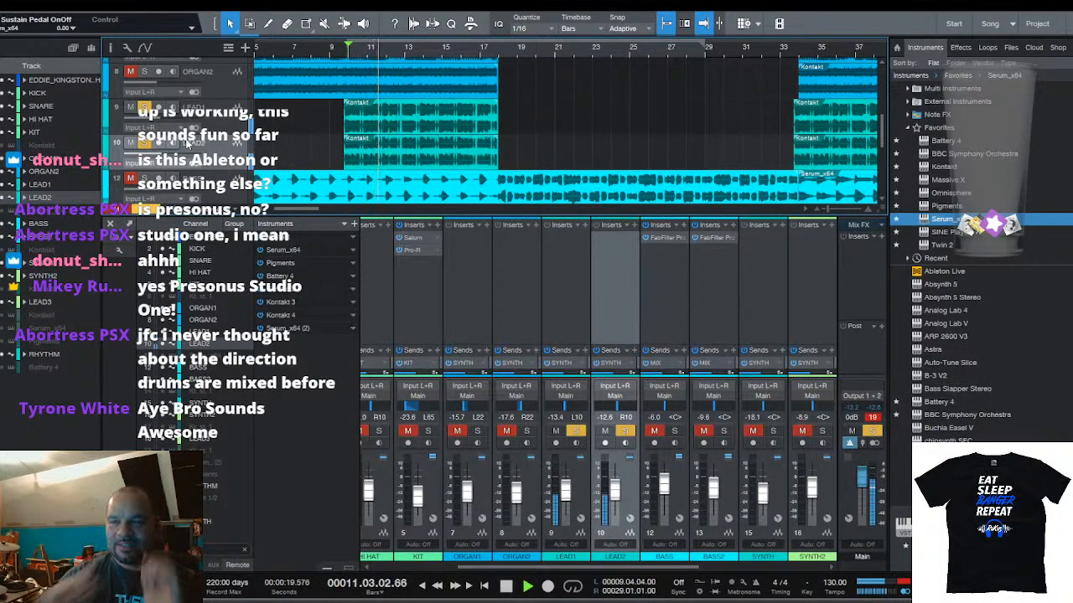
Add ORGAN1, ORGAN2, BASS and BASS2 to the soloed leads while listening
{"action": "scroll", "coordinate": [569, 126], "scroll_direction": "up", "scroll_amount": 2}
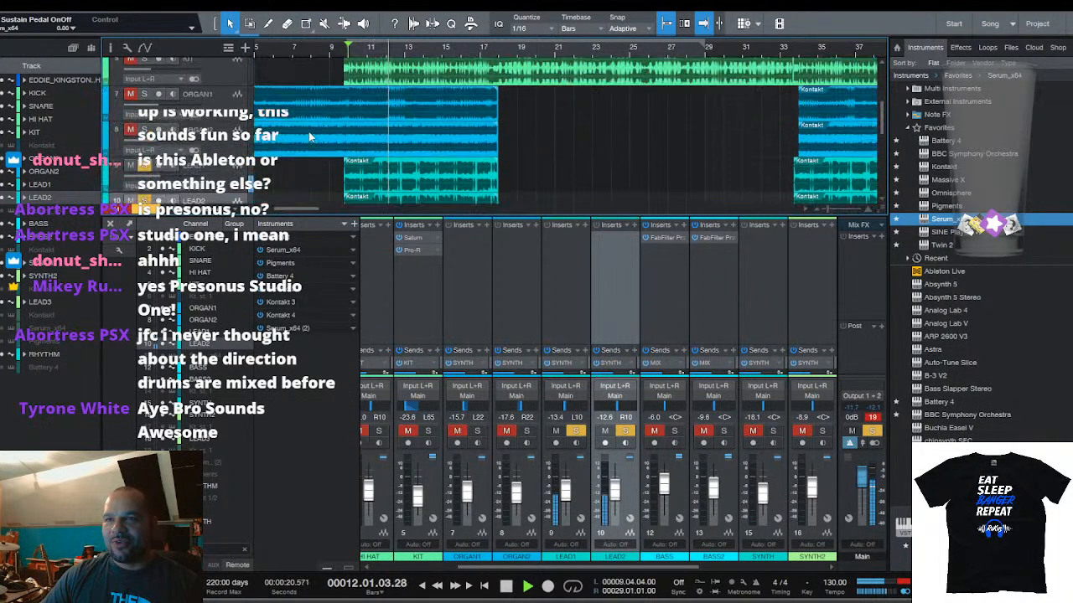
{"action": "left_click", "coordinate": [144, 93]}
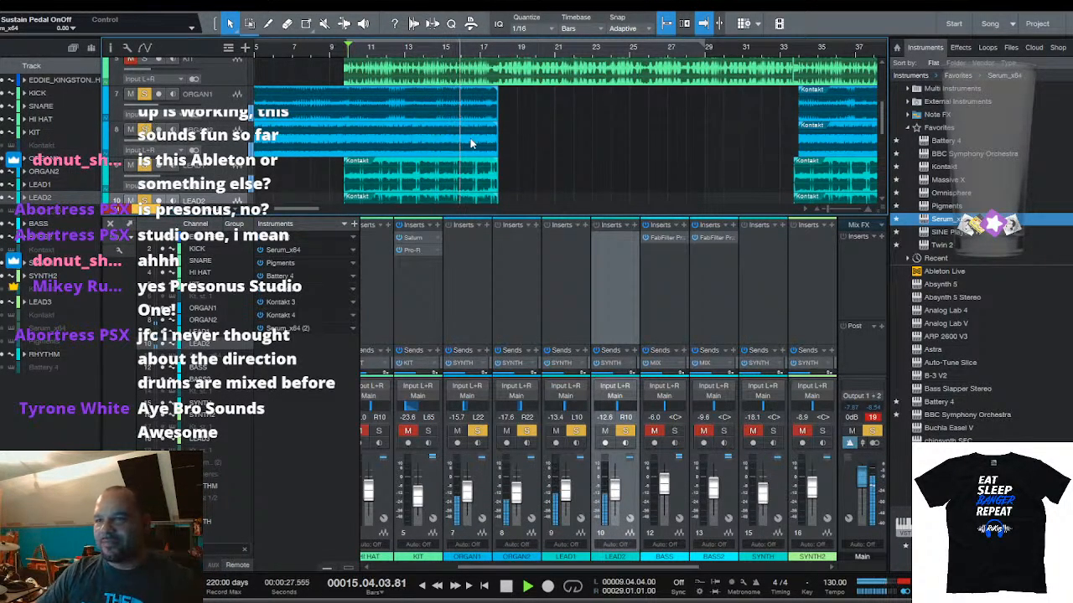
{"action": "scroll", "coordinate": [276, 165], "scroll_direction": "down", "scroll_amount": 3}
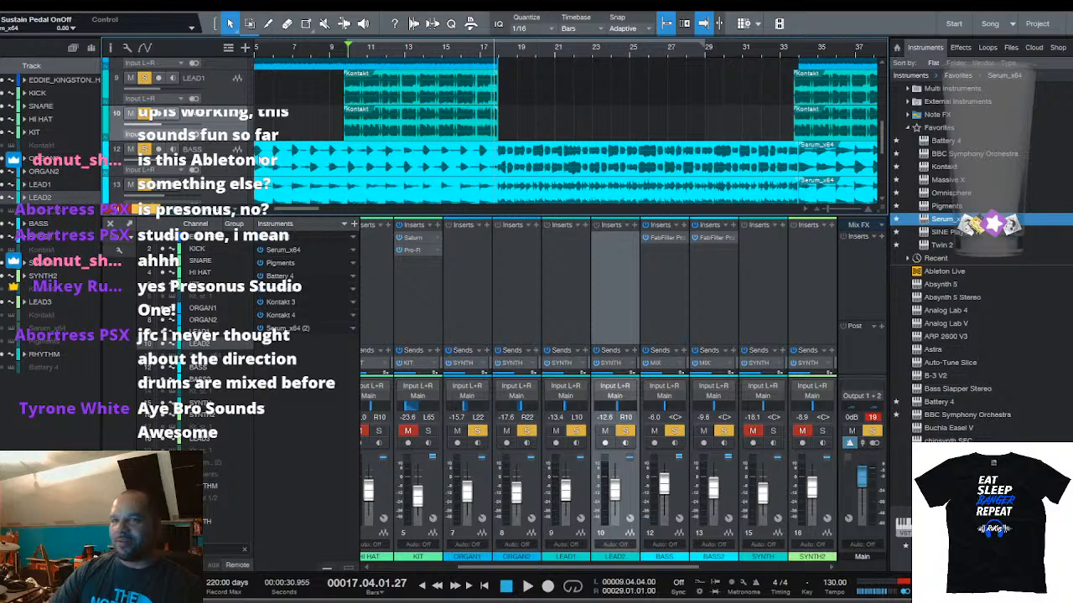
Play back the soloed organs, leads and basses together and examine how their tracks line up in the arrangement
{"action": "scroll", "coordinate": [307, 151], "scroll_direction": "up", "scroll_amount": 2}
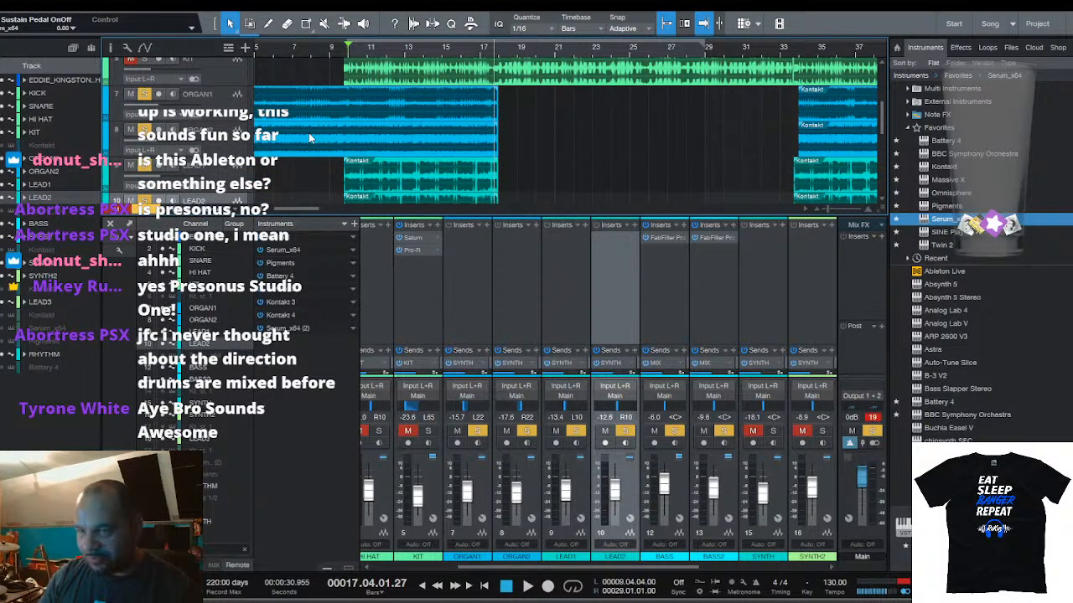
{"action": "key", "text": "space"}
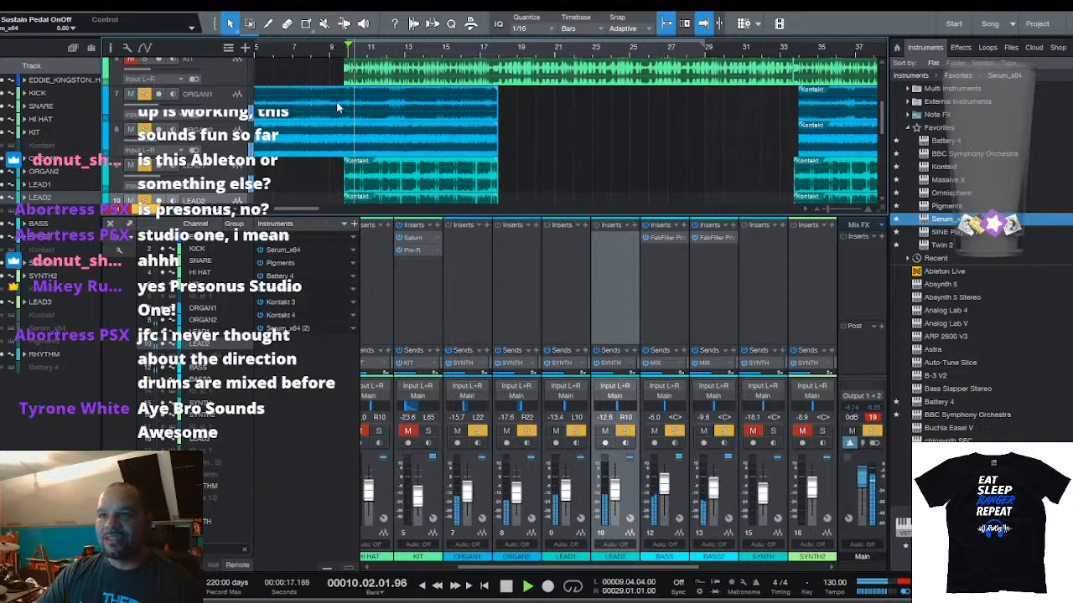
{"action": "scroll", "coordinate": [467, 156], "scroll_direction": "down", "scroll_amount": 2}
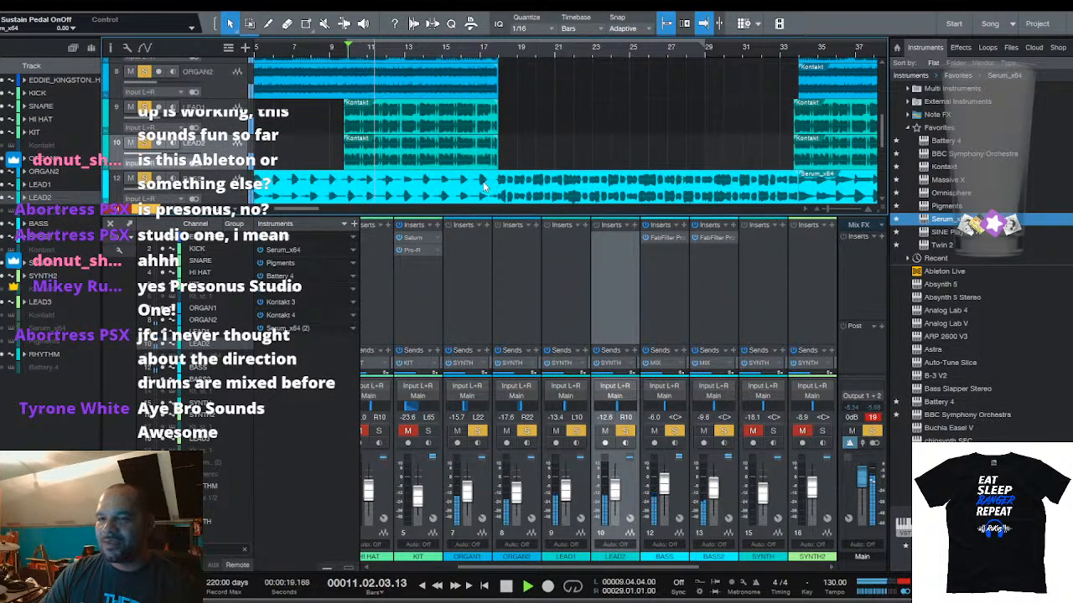
{"action": "scroll", "coordinate": [442, 140], "scroll_direction": "up", "scroll_amount": 2}
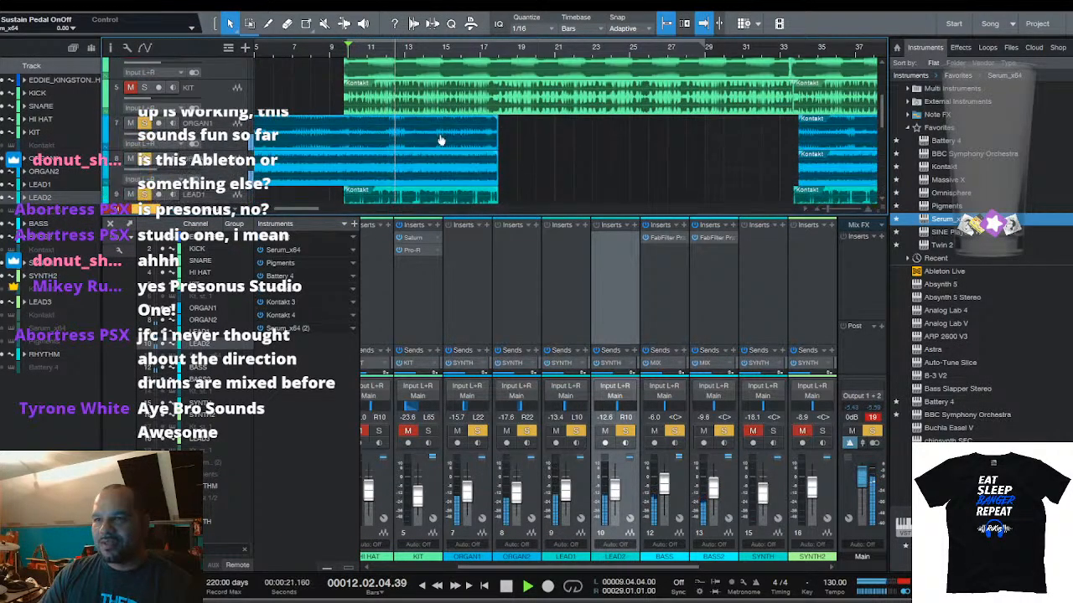
{"action": "scroll", "coordinate": [441, 140], "scroll_direction": "up", "scroll_amount": 2}
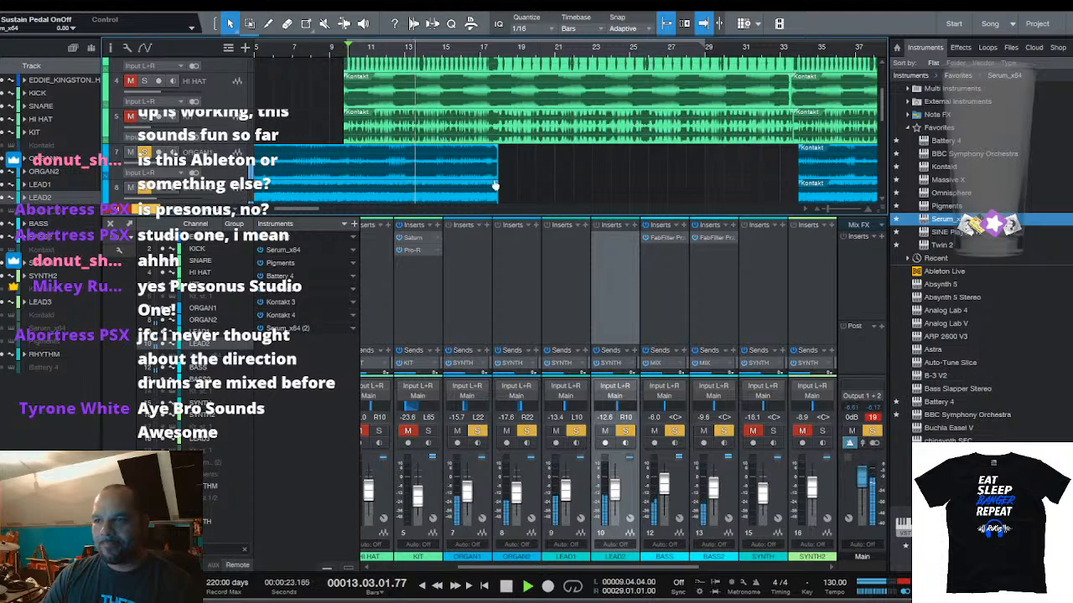
{"action": "scroll", "coordinate": [501, 165], "scroll_direction": "down", "scroll_amount": 3}
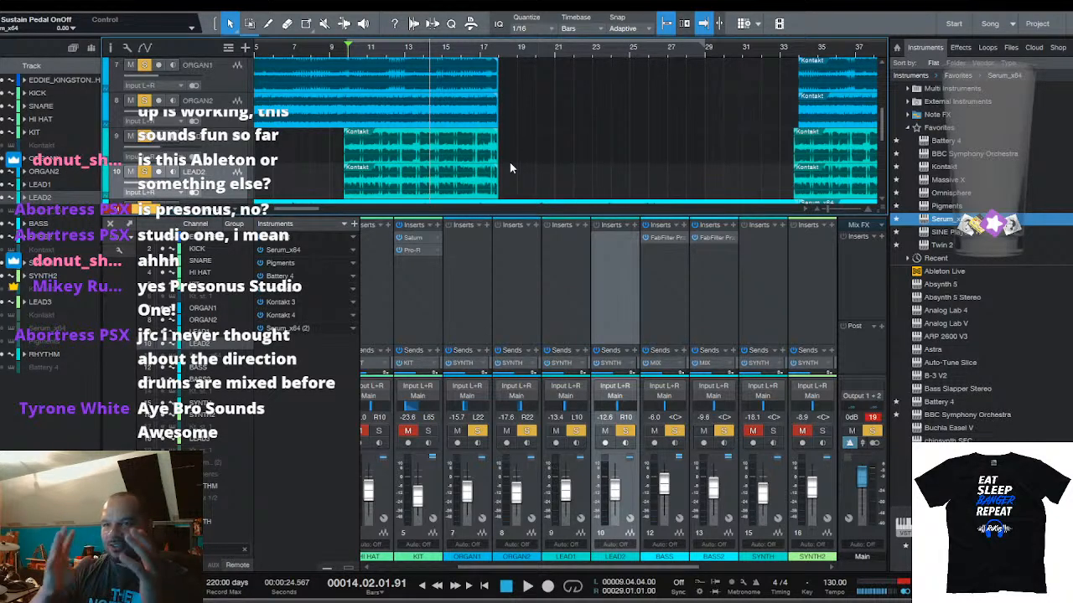
{"action": "scroll", "coordinate": [421, 165], "scroll_direction": "up", "scroll_amount": 1}
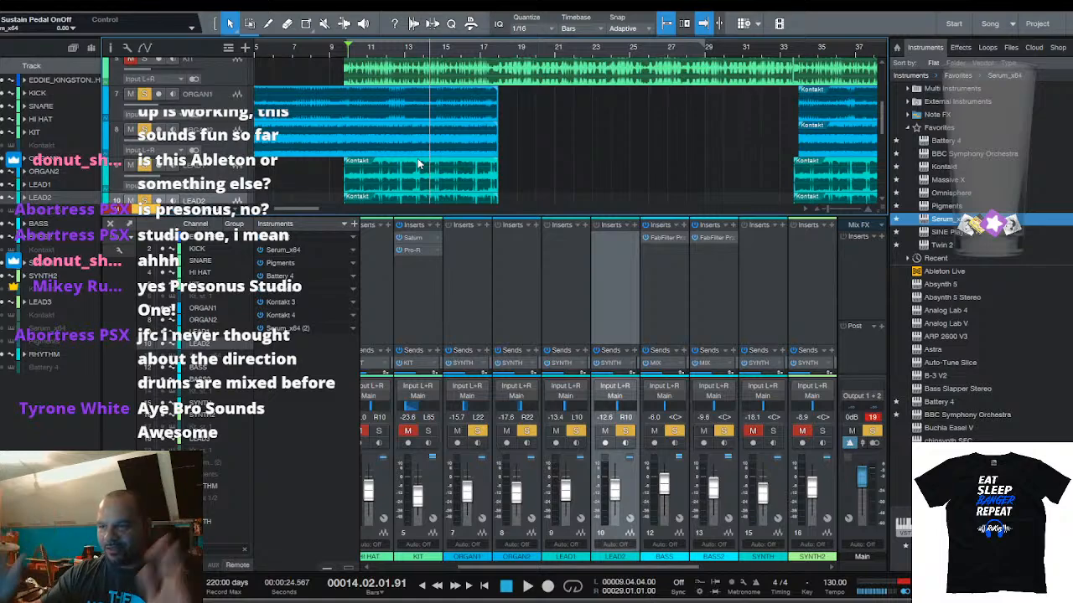
{"action": "scroll", "coordinate": [415, 121], "scroll_direction": "down", "scroll_amount": 2}
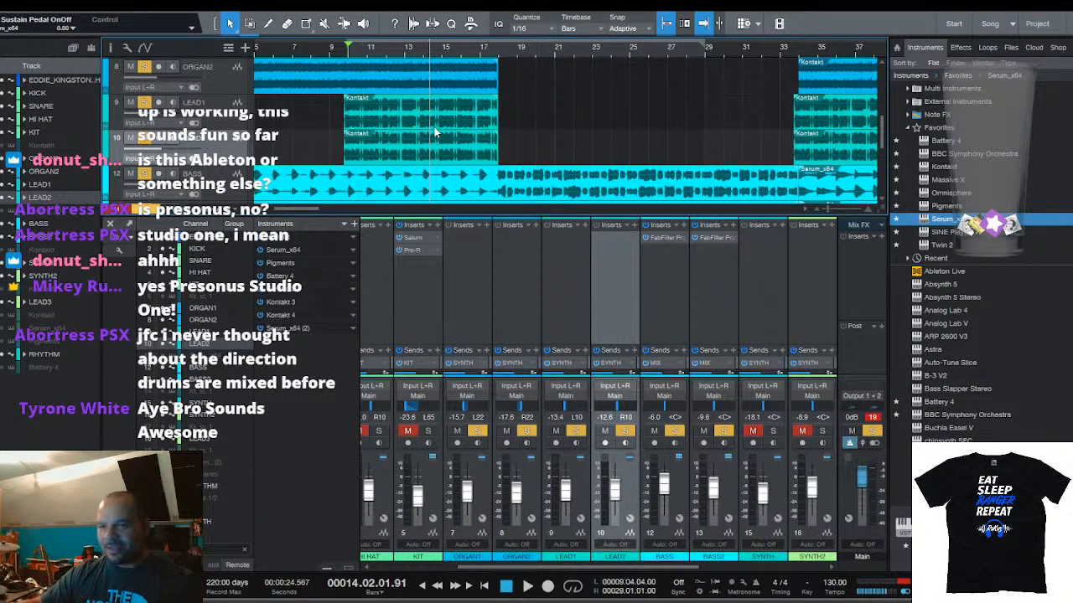
{"action": "scroll", "coordinate": [386, 196], "scroll_direction": "down", "scroll_amount": 2}
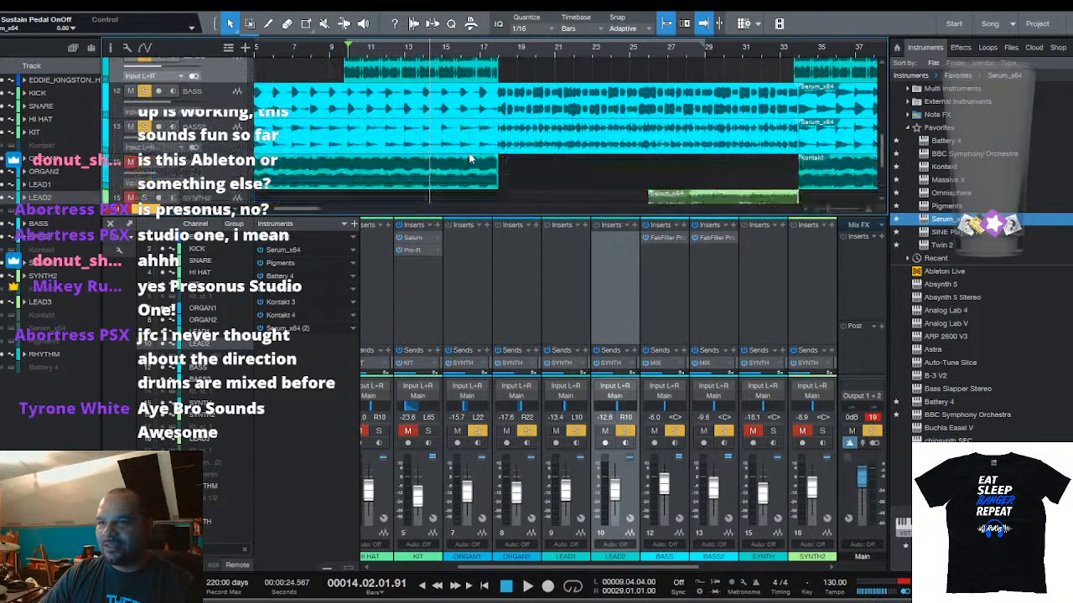
Add SYNTH to the soloed tracks during playback, then remove the other solos to hear SYNTH alone
{"action": "key", "text": "space"}
{"action": "scroll", "coordinate": [385, 195], "scroll_direction": "down", "scroll_amount": 2}
{"action": "left_click", "coordinate": [145, 105]}
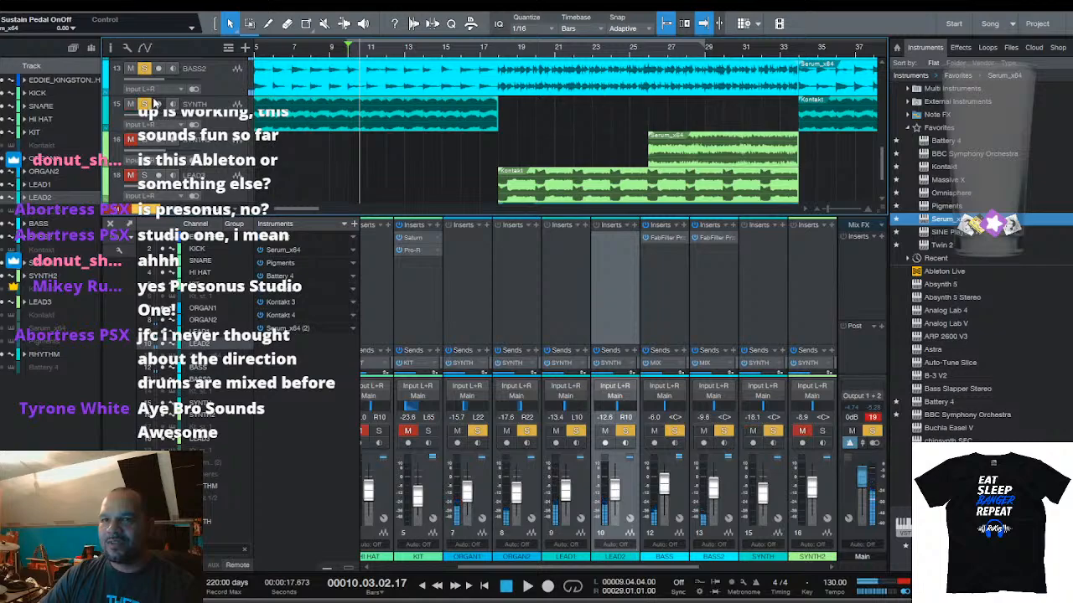
{"action": "key", "text": "space"}
{"action": "left_click", "coordinate": [144, 69]}
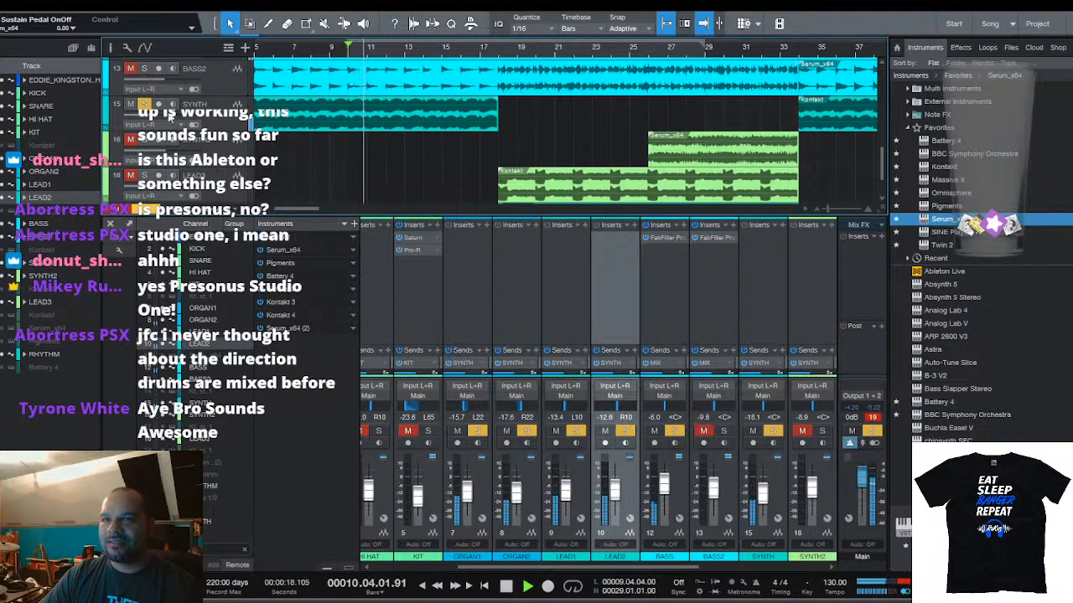
{"action": "left_click", "coordinate": [144, 105]}
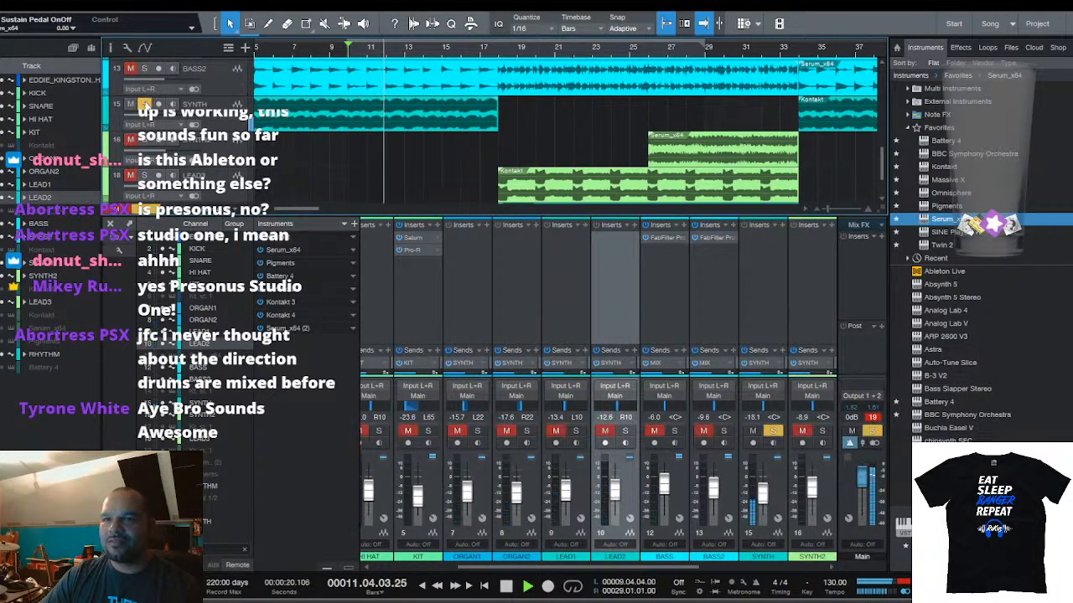
{"action": "scroll", "coordinate": [329, 145], "scroll_direction": "up", "scroll_amount": 3}
{"action": "scroll", "coordinate": [331, 145], "scroll_direction": "down", "scroll_amount": 2}
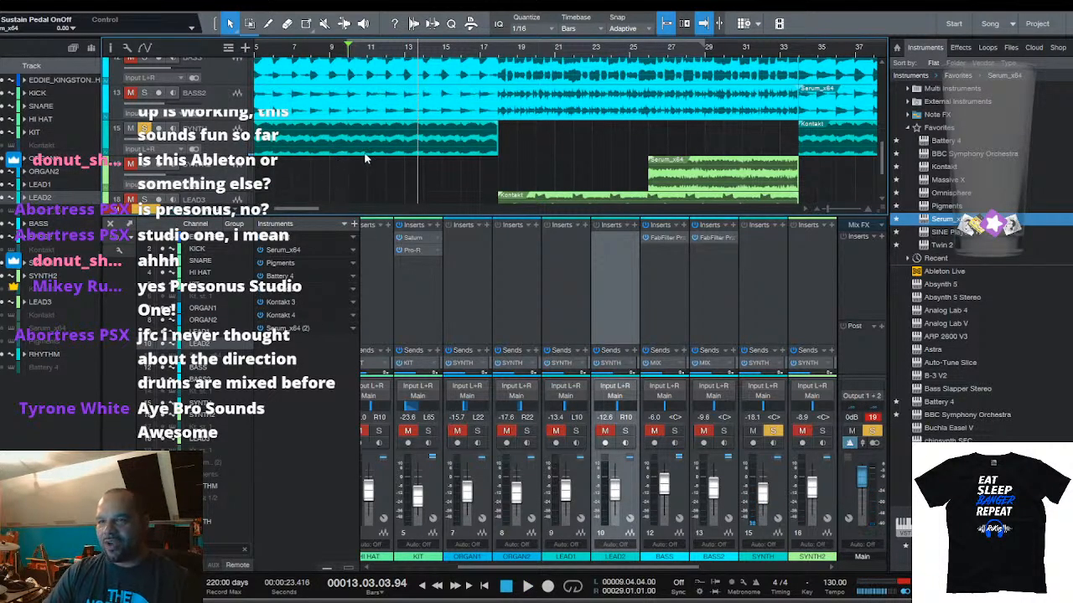
Show the hidden Kontakt instrument track above SYNTH and open its Kontakt instrument window
{"action": "scroll", "coordinate": [364, 151], "scroll_direction": "down", "scroll_amount": 2}
{"action": "scroll", "coordinate": [368, 149], "scroll_direction": "up", "scroll_amount": 3}
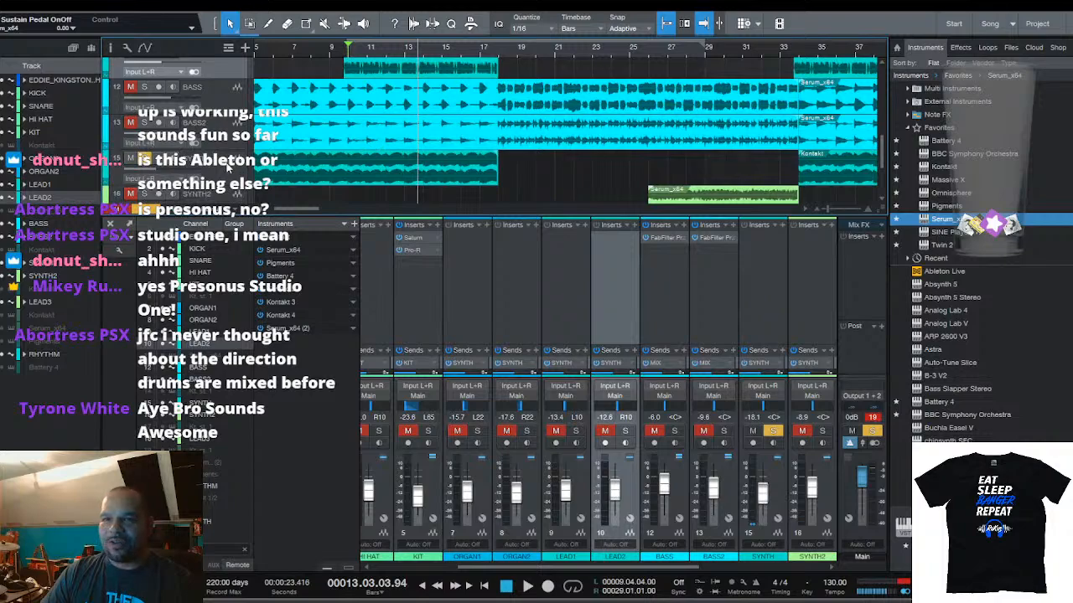
{"action": "left_click", "coordinate": [226, 166]}
{"action": "left_click", "coordinate": [4, 251]}
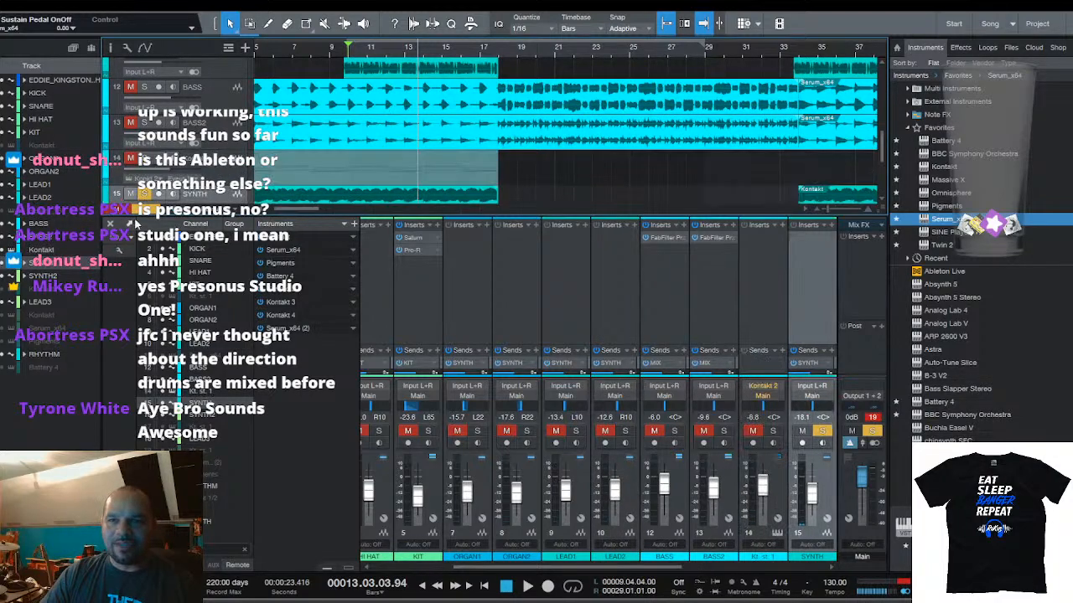
{"action": "left_click", "coordinate": [237, 160]}
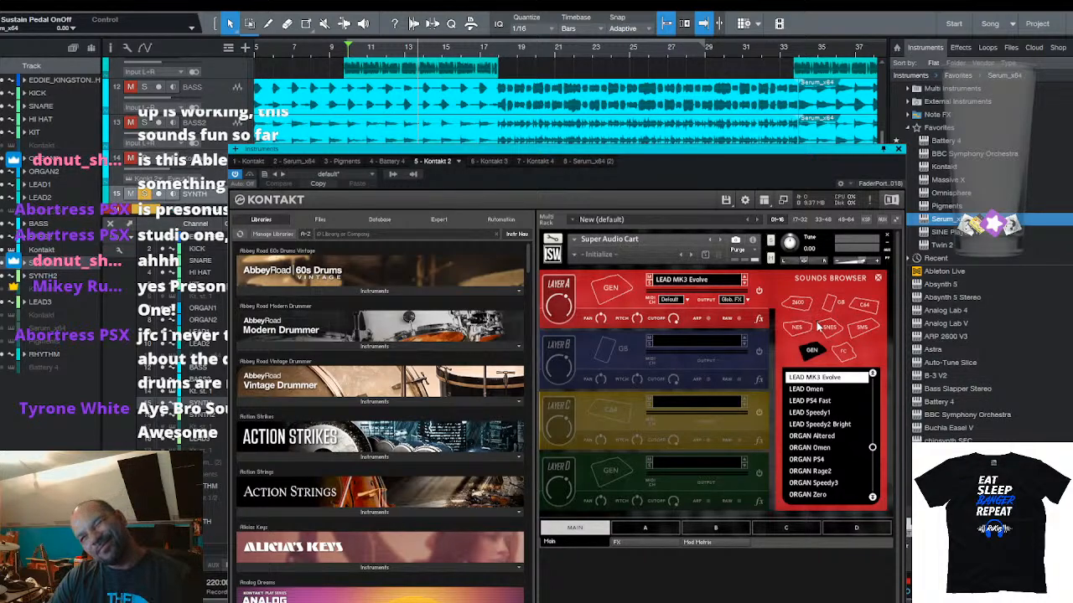
Load the NES Triangle sound into Layer A of Super Audio Cart, solo the Kontakt track and play it back
{"action": "left_click", "coordinate": [792, 330]}
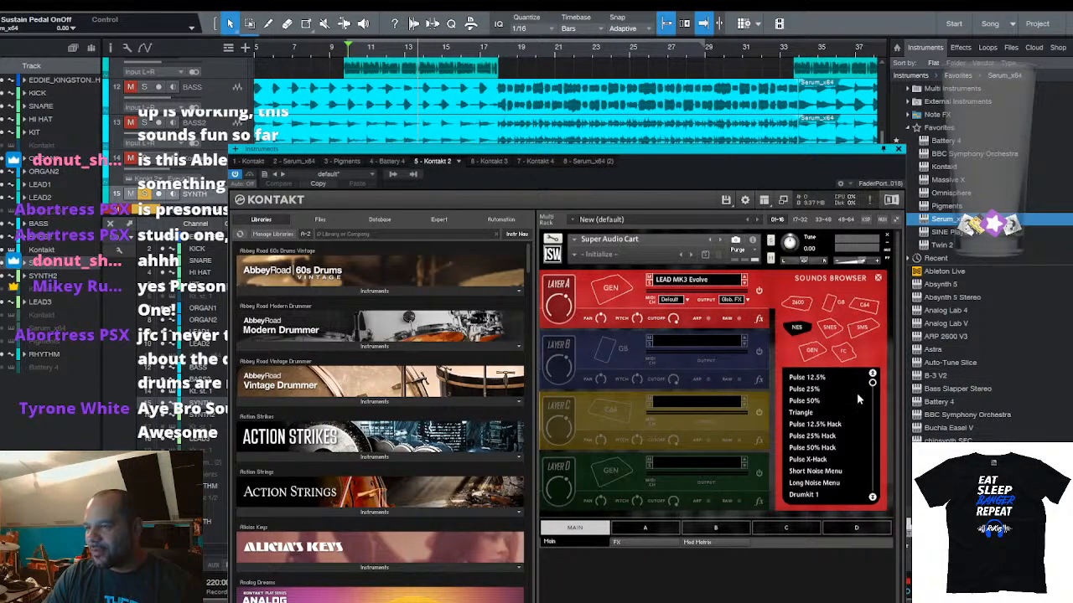
{"action": "scroll", "coordinate": [873, 436], "scroll_direction": "down", "scroll_amount": 6}
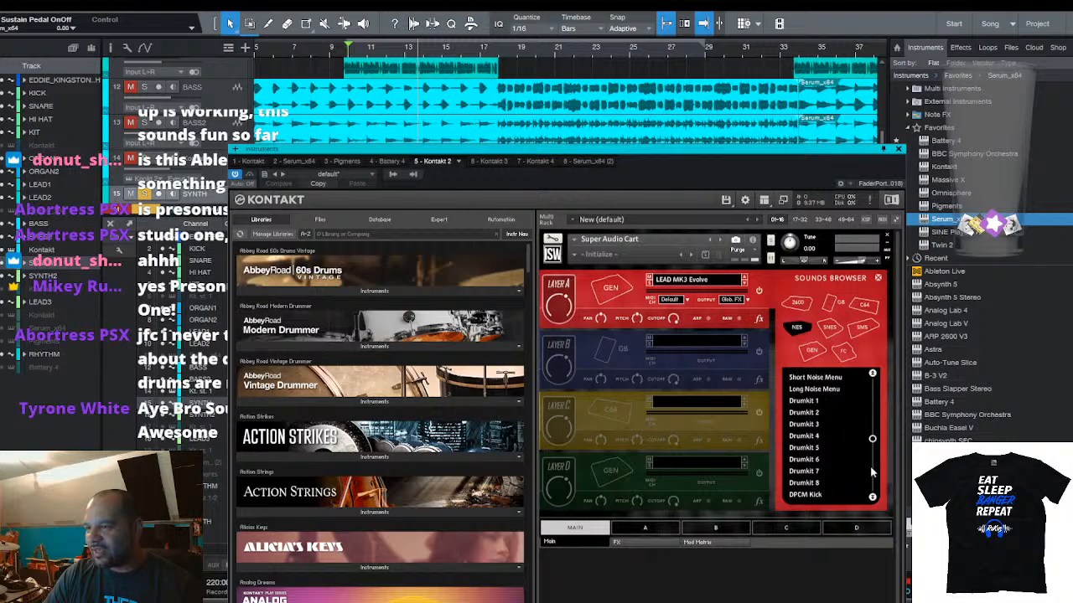
{"action": "scroll", "coordinate": [872, 499], "scroll_direction": "down", "scroll_amount": 4}
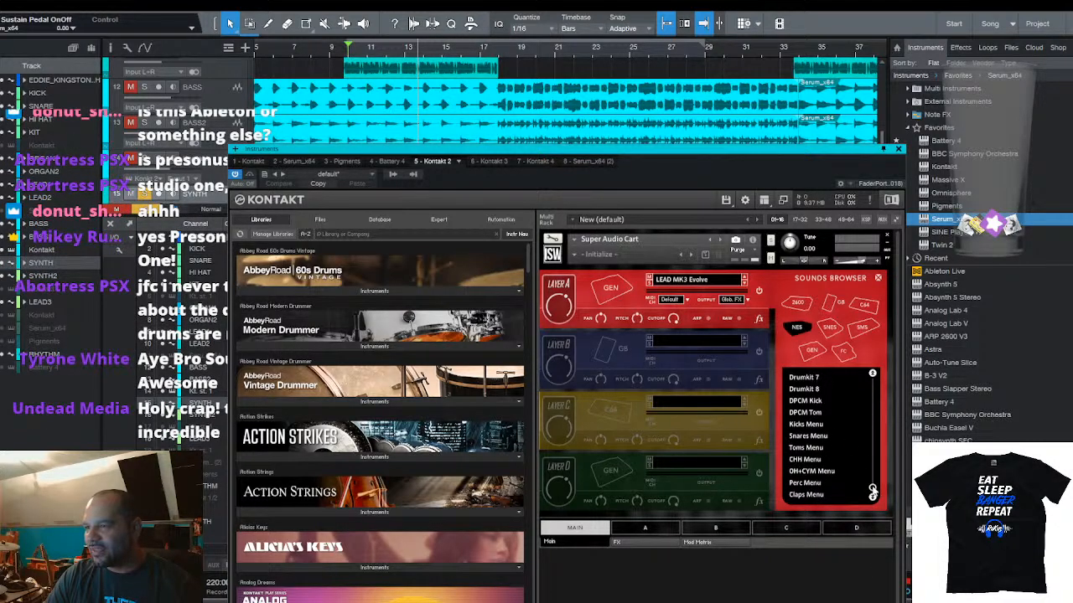
{"action": "scroll", "coordinate": [826, 419], "scroll_direction": "up", "scroll_amount": 8}
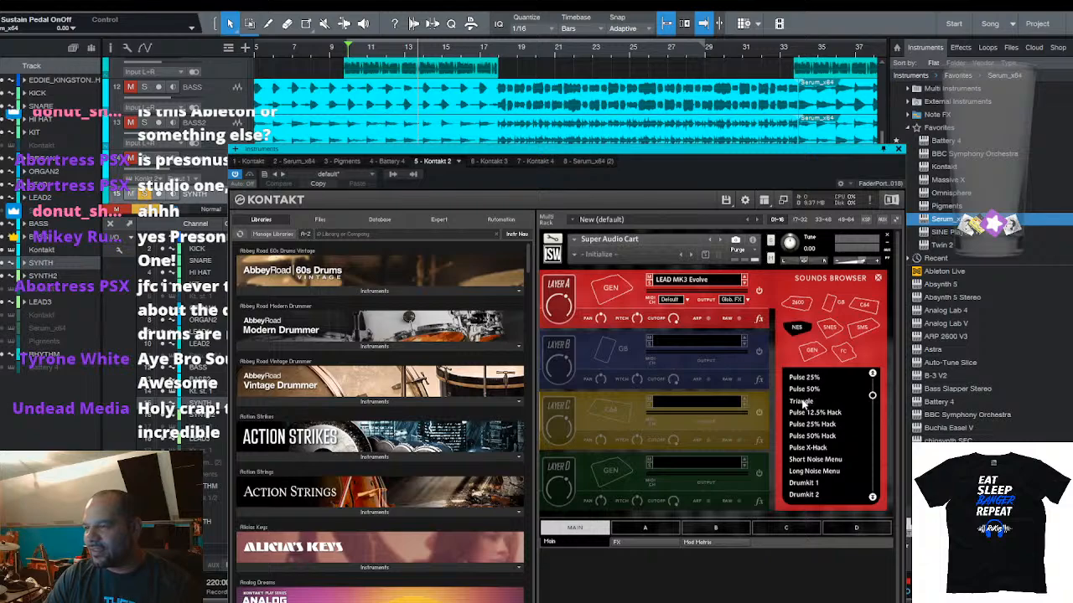
{"action": "left_click", "coordinate": [838, 399]}
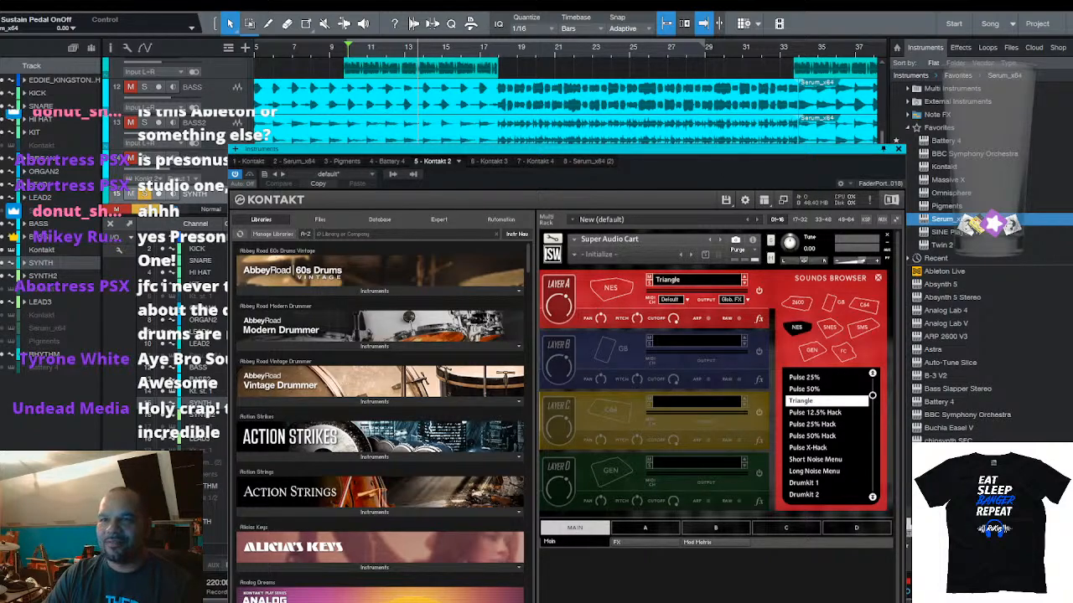
{"action": "key", "text": "6"}
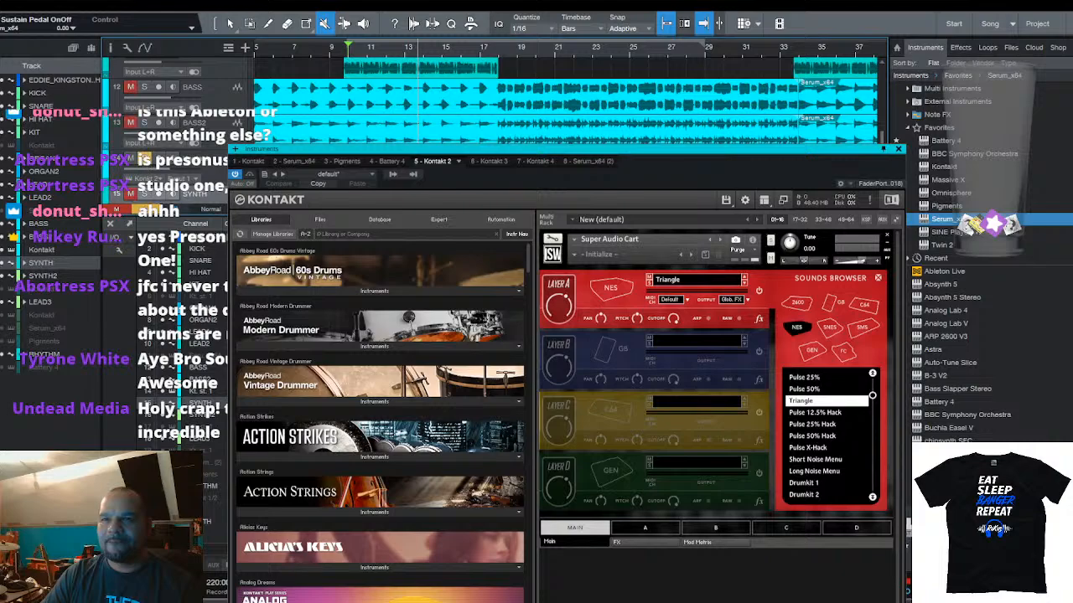
{"action": "key", "text": "space"}
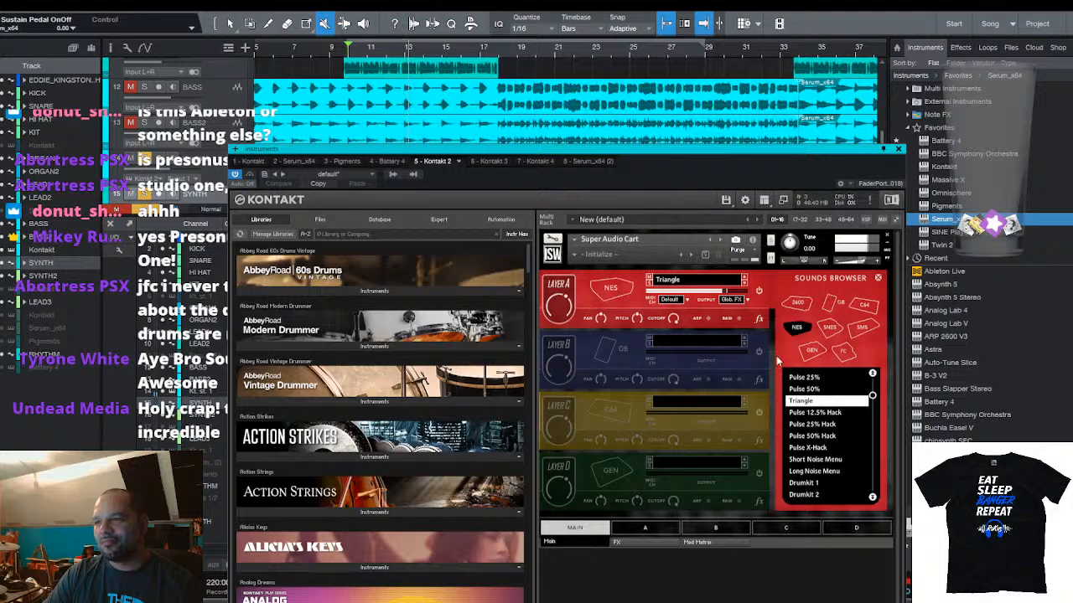
Audition the NES Pulse 50%, Pulse 25%, Hack and noise menu sounds in Layer A of Super Audio Cart during playback
{"action": "left_click", "coordinate": [806, 388]}
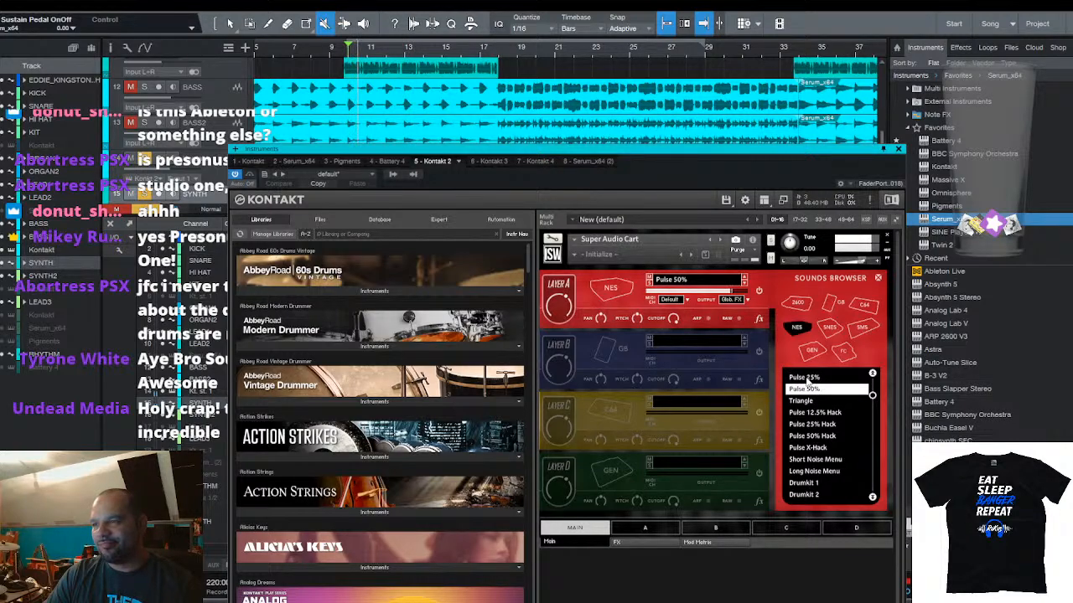
{"action": "left_click", "coordinate": [807, 378]}
{"action": "left_click", "coordinate": [811, 412]}
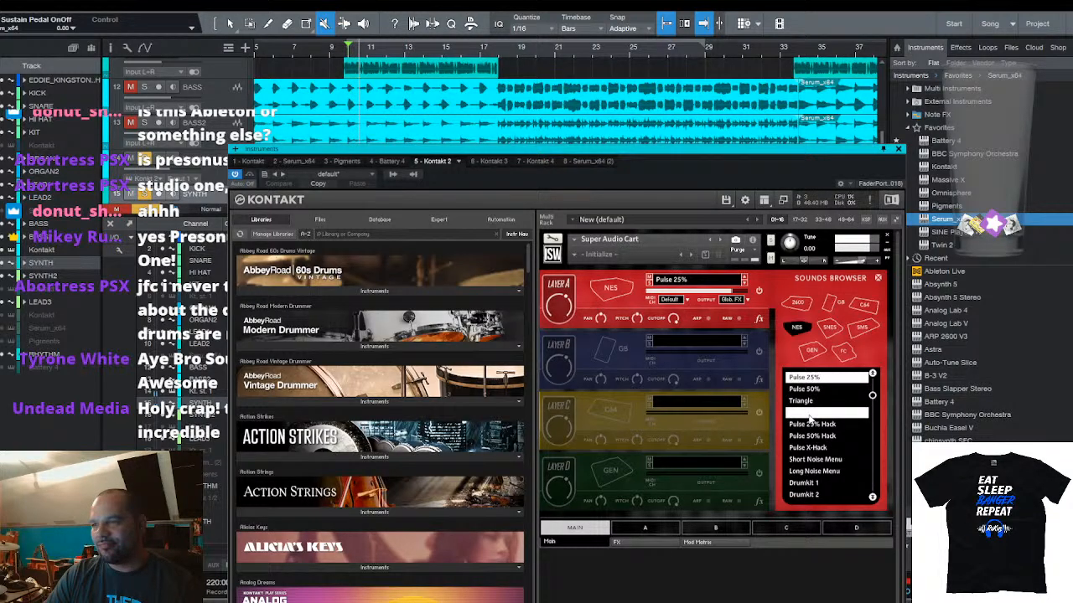
{"action": "left_click", "coordinate": [828, 425]}
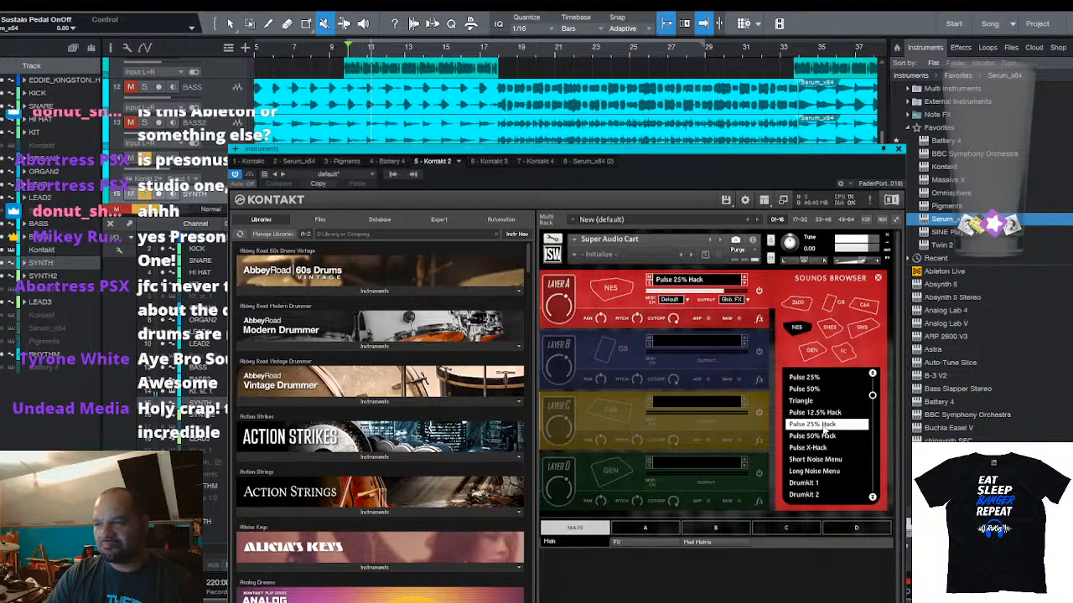
{"action": "left_click", "coordinate": [825, 437]}
{"action": "left_click", "coordinate": [826, 448]}
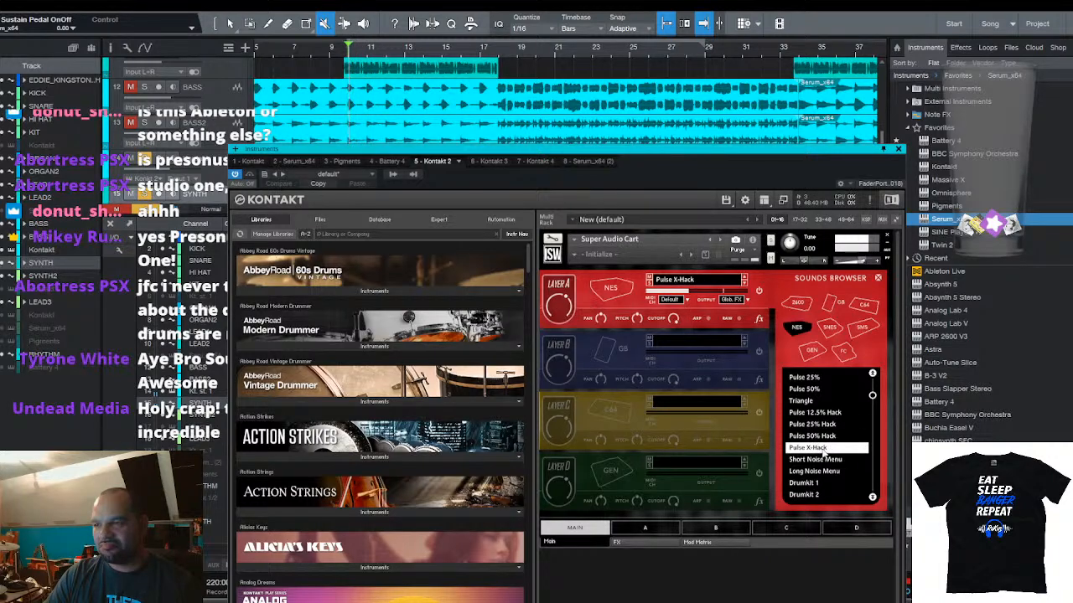
{"action": "left_click", "coordinate": [828, 460]}
{"action": "left_click", "coordinate": [834, 472]}
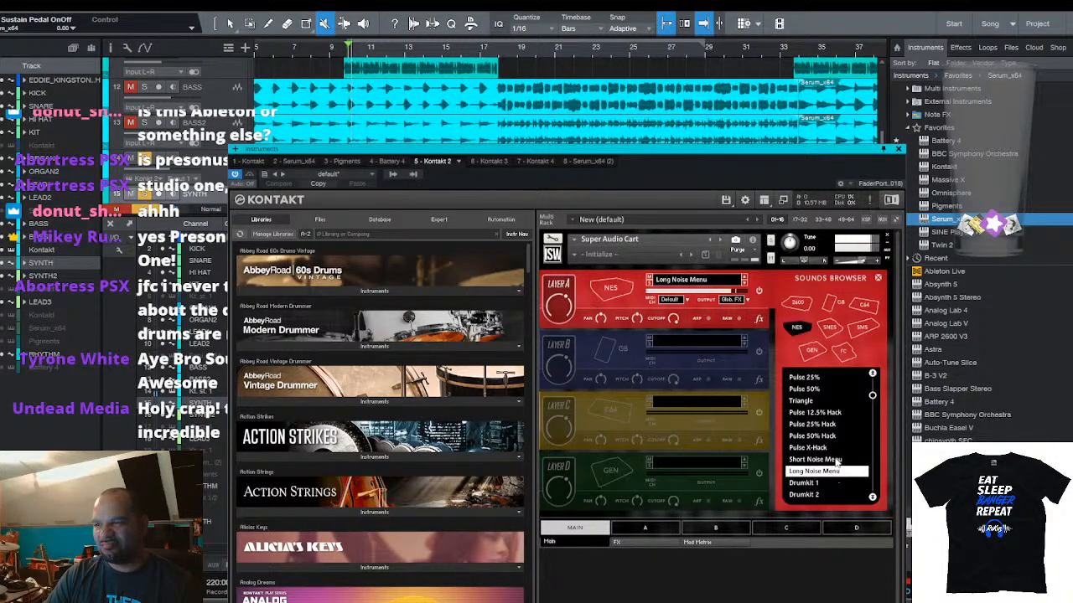
Compare the NES Pulse 12.5% and Pulse 25% sounds in Layer A, then load Pulse 50%
{"action": "left_click", "coordinate": [872, 374]}
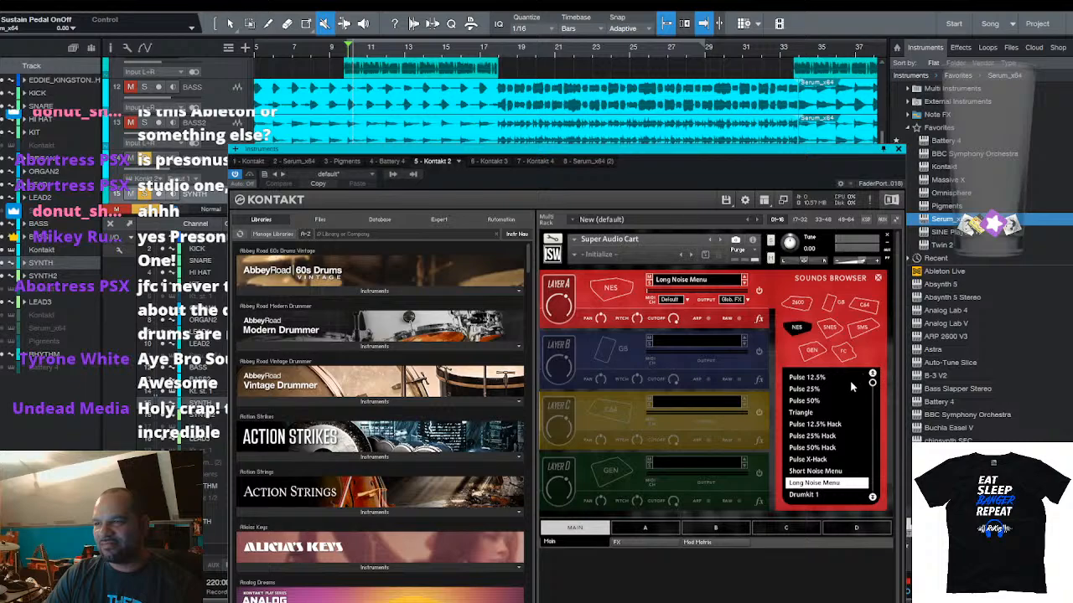
{"action": "left_click", "coordinate": [805, 377]}
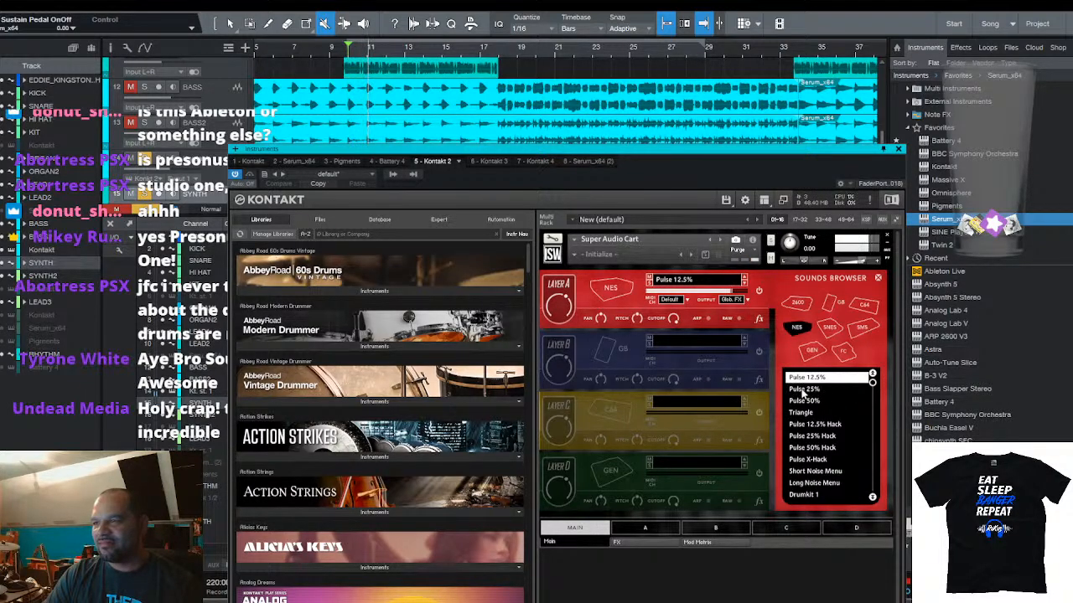
{"action": "left_click", "coordinate": [806, 390]}
{"action": "left_click", "coordinate": [809, 401]}
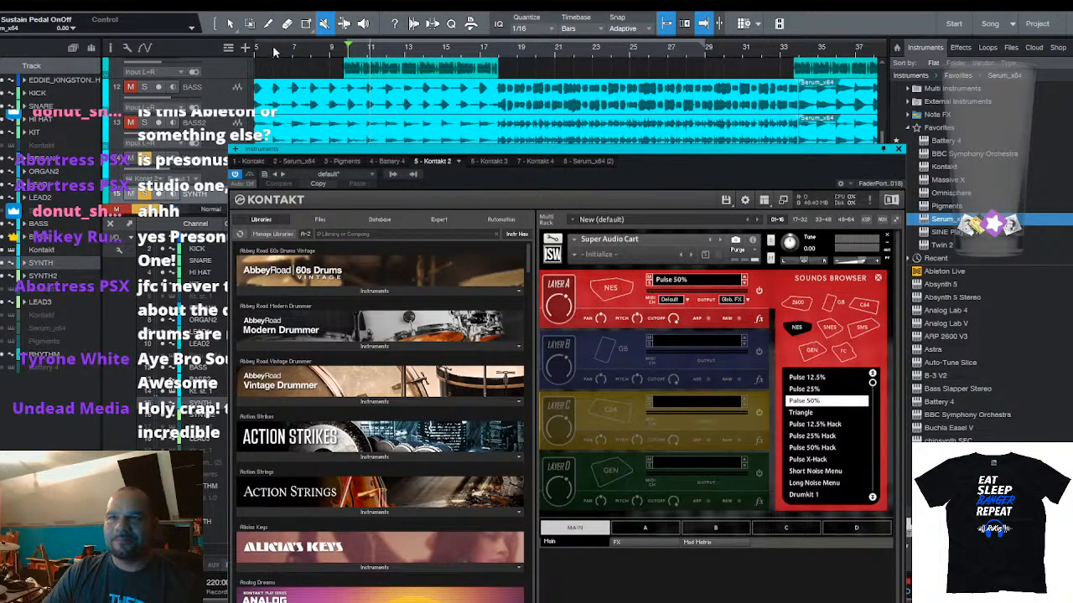
Render the Kontakt instrument part to a new audio track at -21.3 dB, then close the Kontakt window and stop playback
{"action": "left_click", "coordinate": [230, 23]}
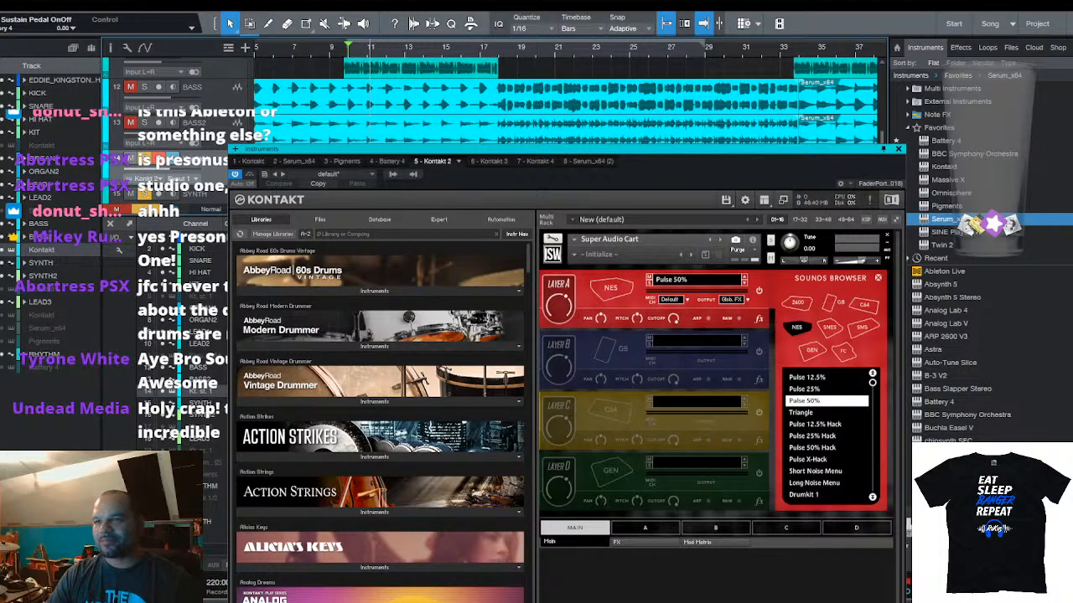
{"action": "key", "text": "d"}
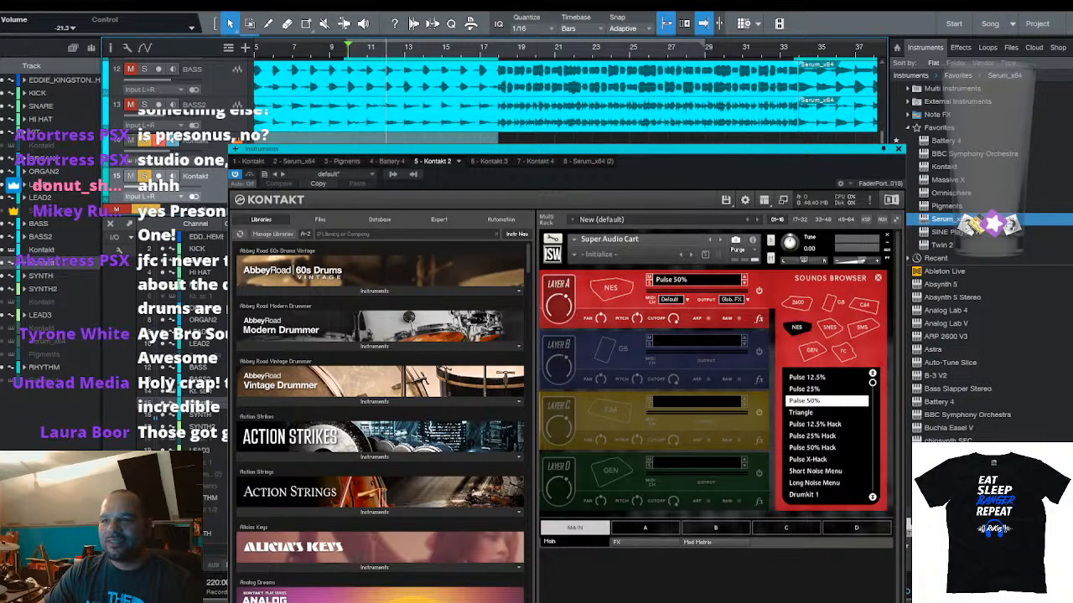
{"action": "left_click", "coordinate": [898, 149]}
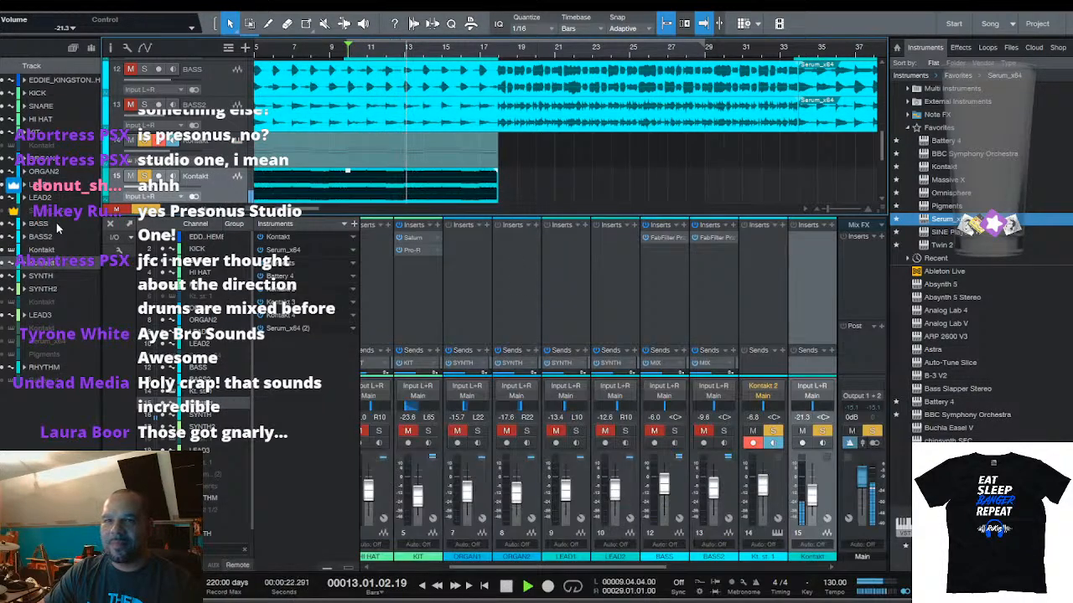
{"action": "left_click", "coordinate": [111, 226]}
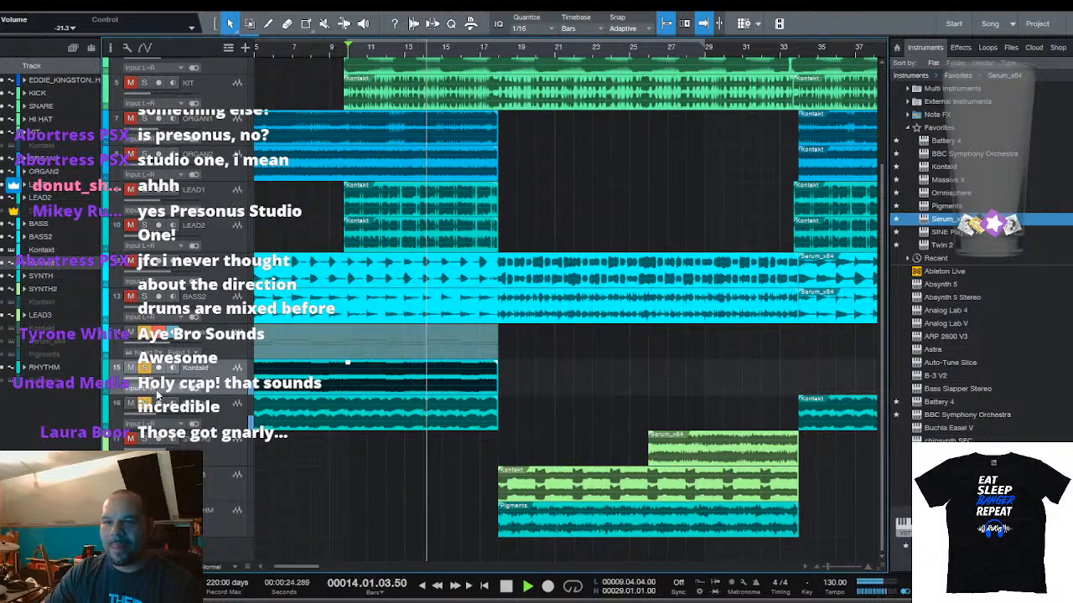
{"action": "key", "text": "space"}
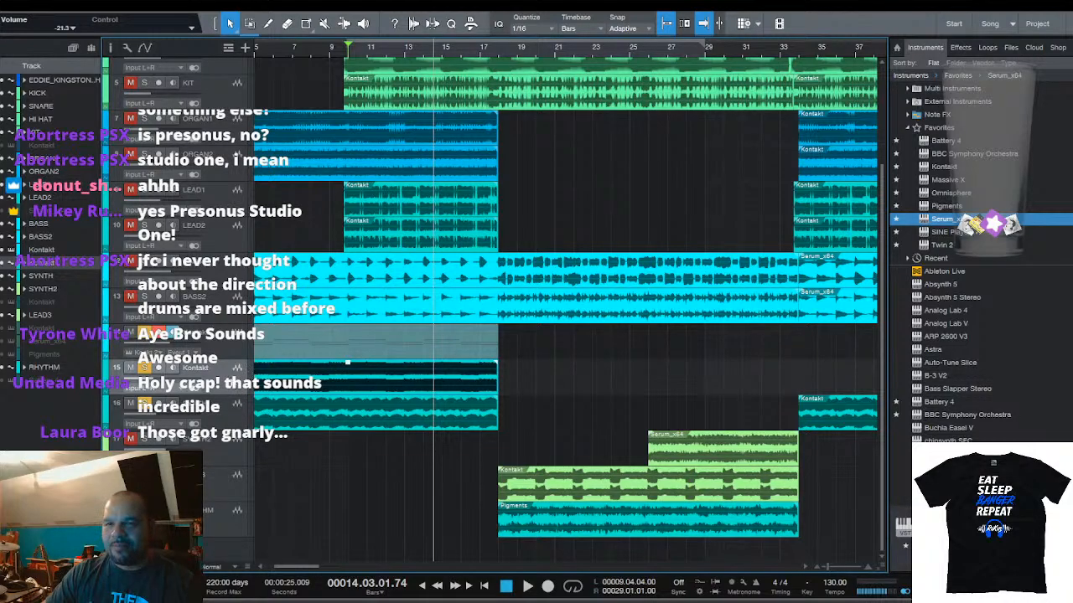
Hide the Kontakt instrument track and rename the rendered audio track SYNTH3, with a send to the SYNTH bus
{"action": "key", "text": "F3"}
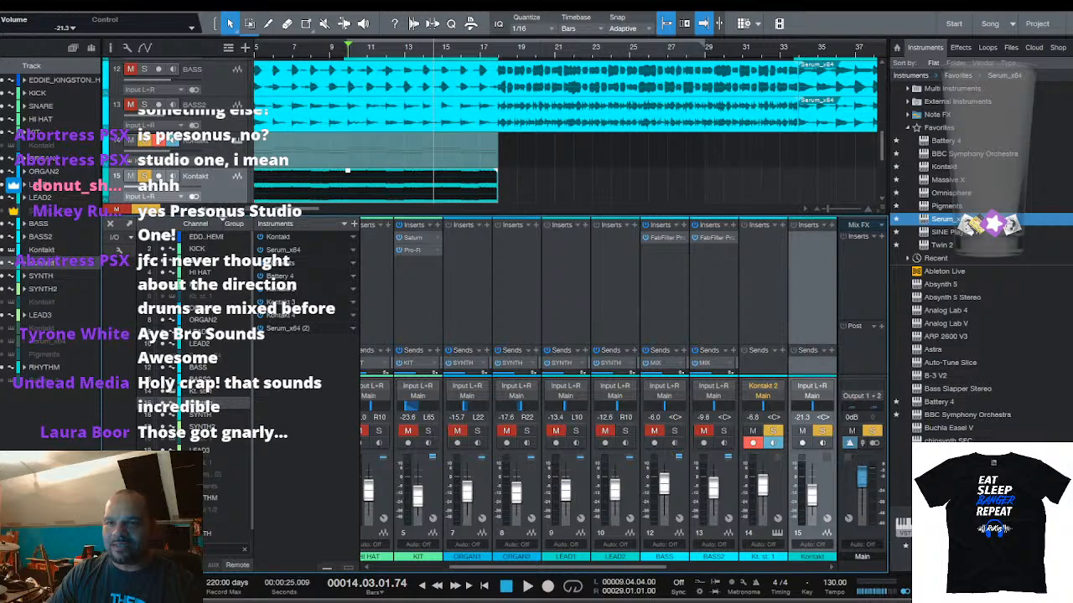
{"action": "left_click_drag", "start_coordinate": [223, 216], "coordinate": [225, 315]}
{"action": "left_click", "coordinate": [2, 251]}
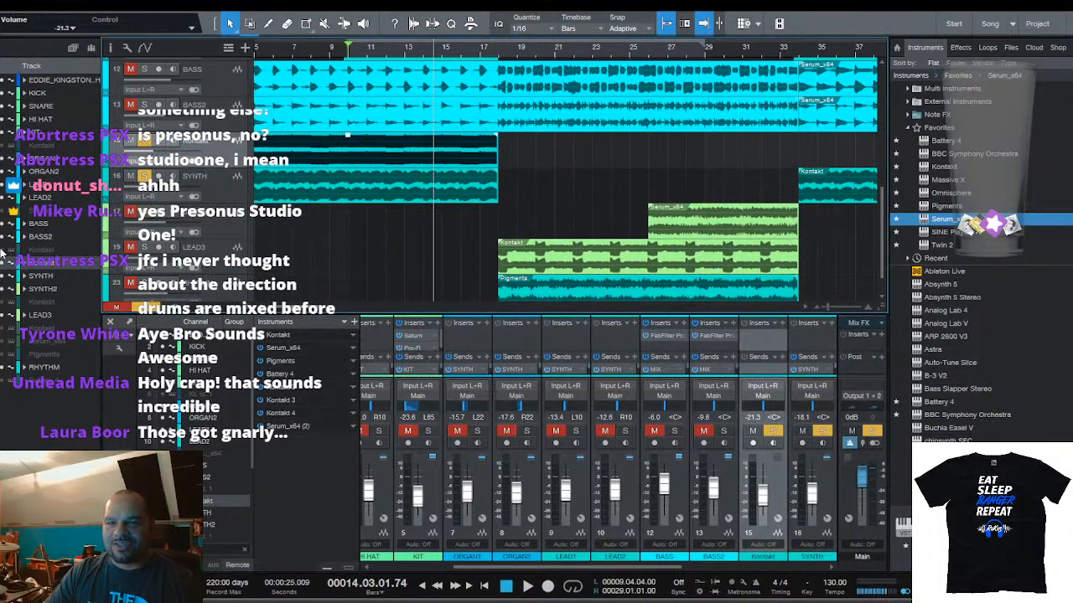
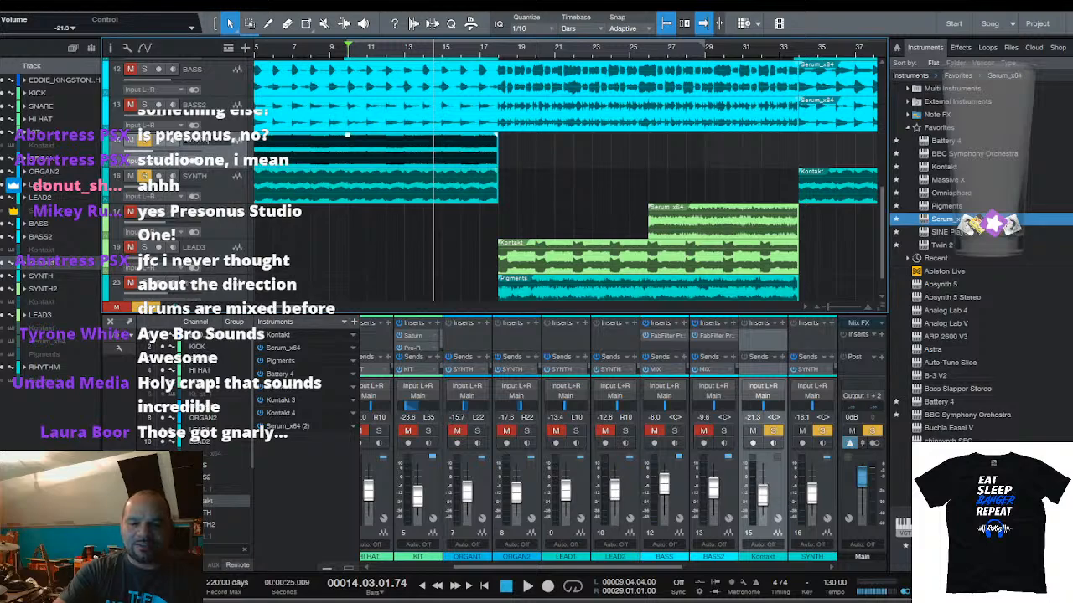
{"action": "key", "text": "Return"}
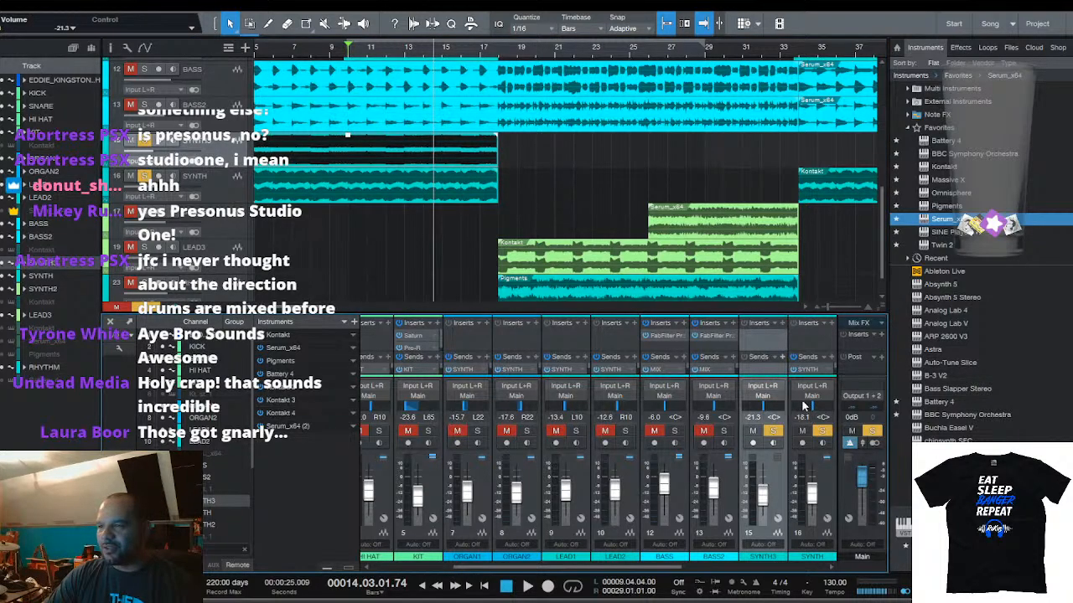
Pan SYNTH3 to L74 and SYNTH to R74 in the mixer
{"action": "left_click_drag", "start_coordinate": [772, 406], "coordinate": [826, 409]}
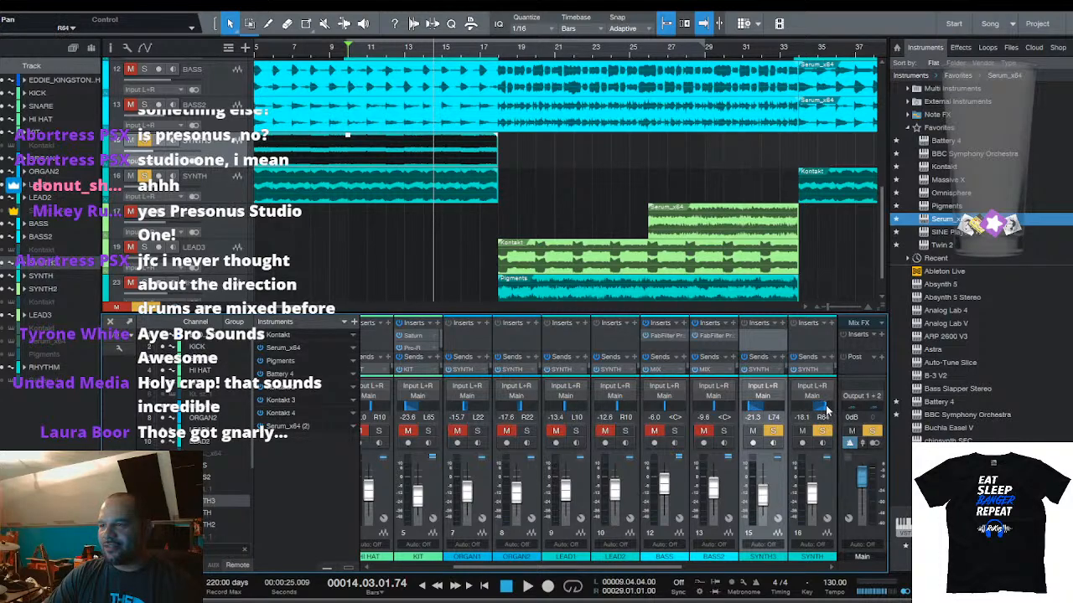
{"action": "left_click", "coordinate": [231, 186]}
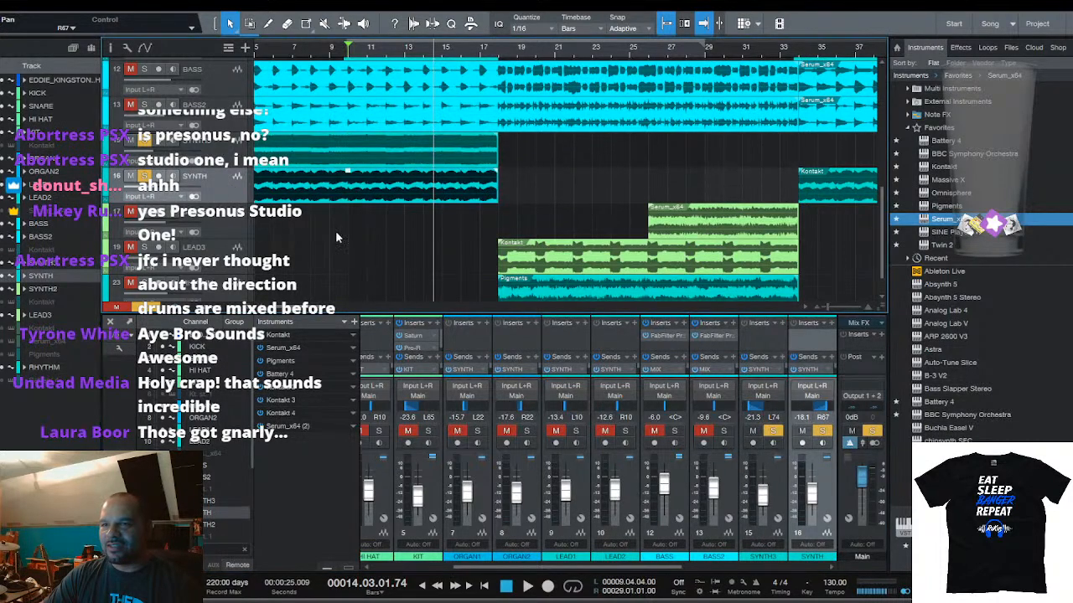
{"action": "left_click_drag", "start_coordinate": [824, 407], "coordinate": [828, 408]}
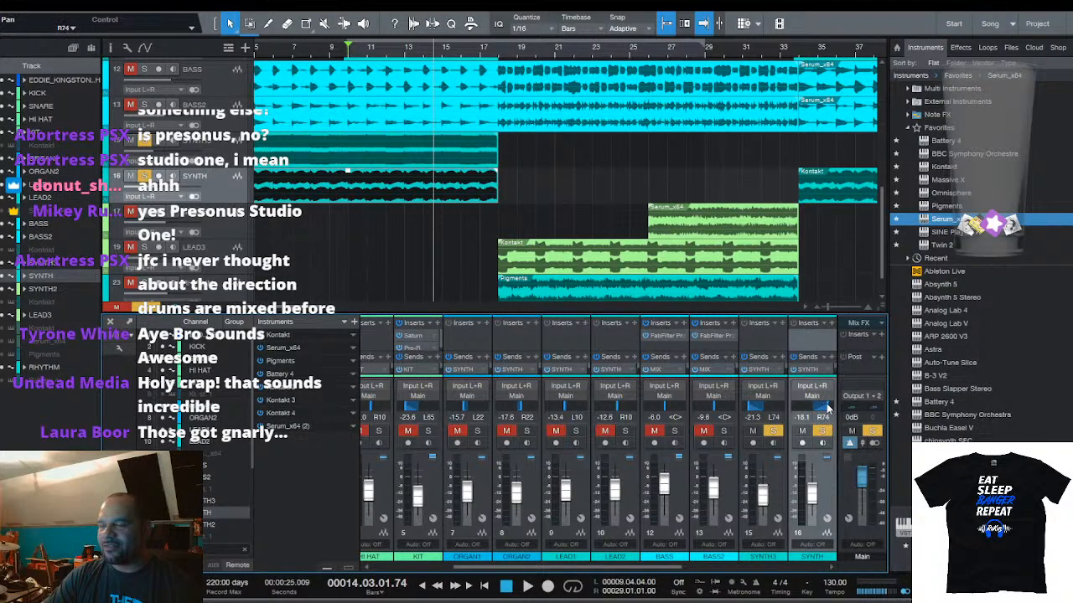
Play back the soloed SYNTH3 and SYNTH tracks to check their opposite panning
{"action": "key", "text": "space"}
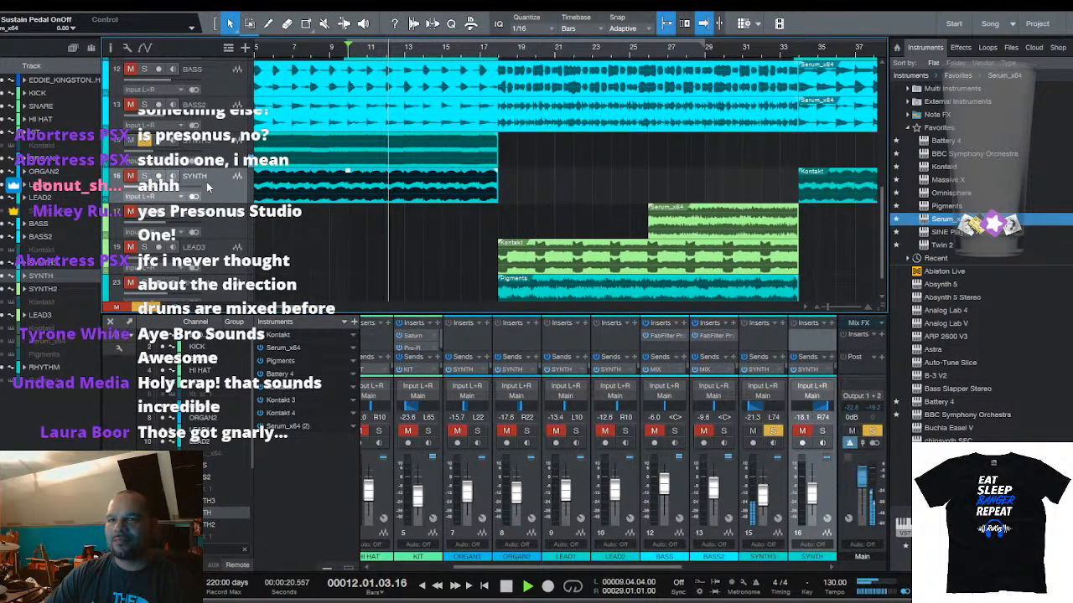
{"action": "left_click", "coordinate": [226, 161]}
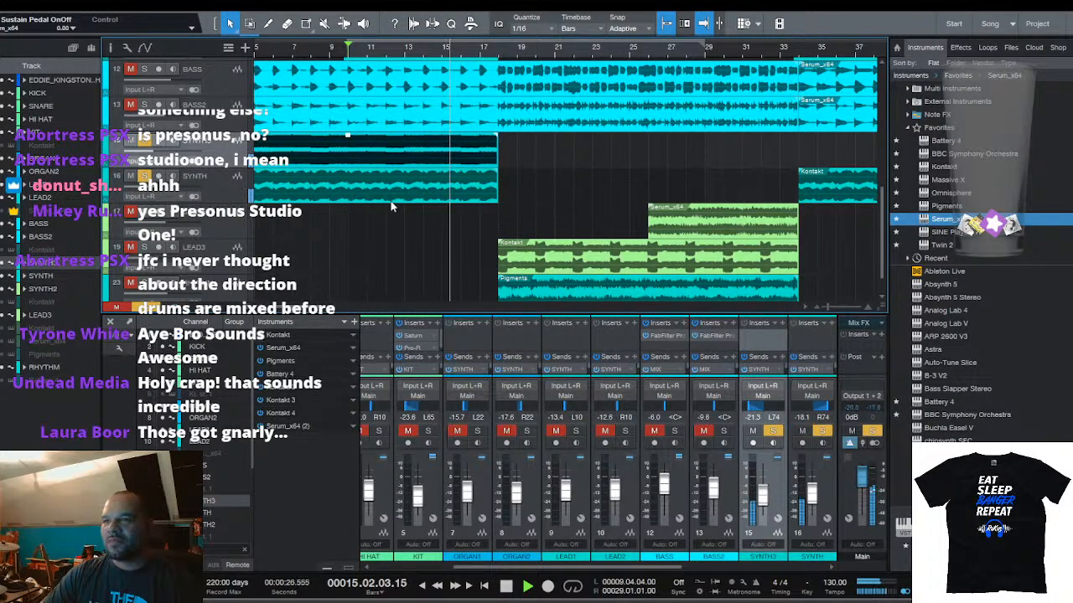
{"action": "key", "text": "space"}
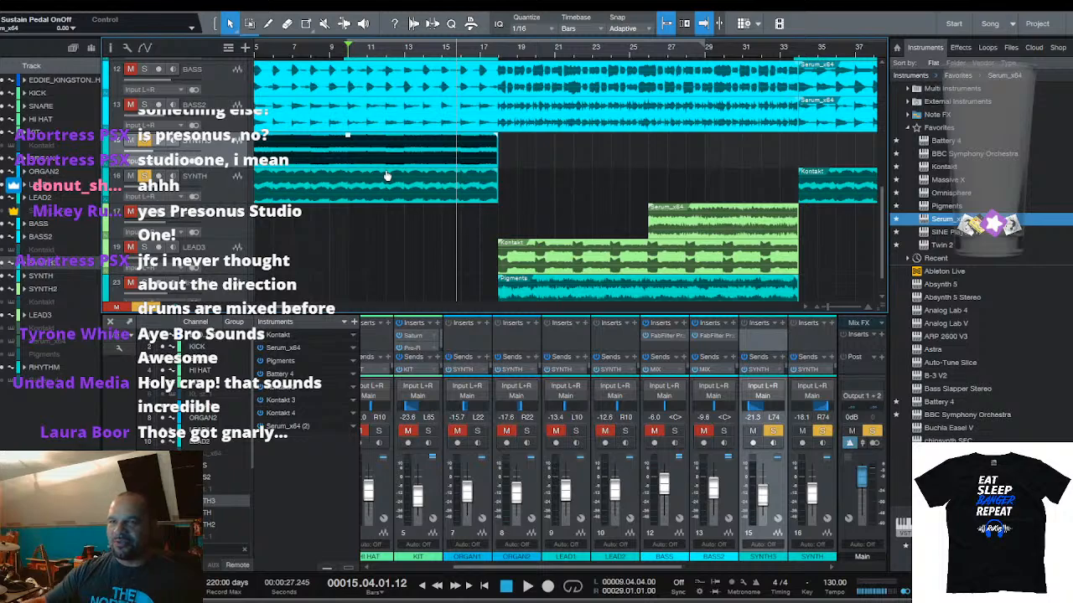
Solo SYNTH2 and play it back from bar 25
{"action": "scroll", "coordinate": [369, 48], "scroll_direction": "up", "scroll_amount": 3}
{"action": "scroll", "coordinate": [371, 50], "scroll_direction": "down", "scroll_amount": 6}
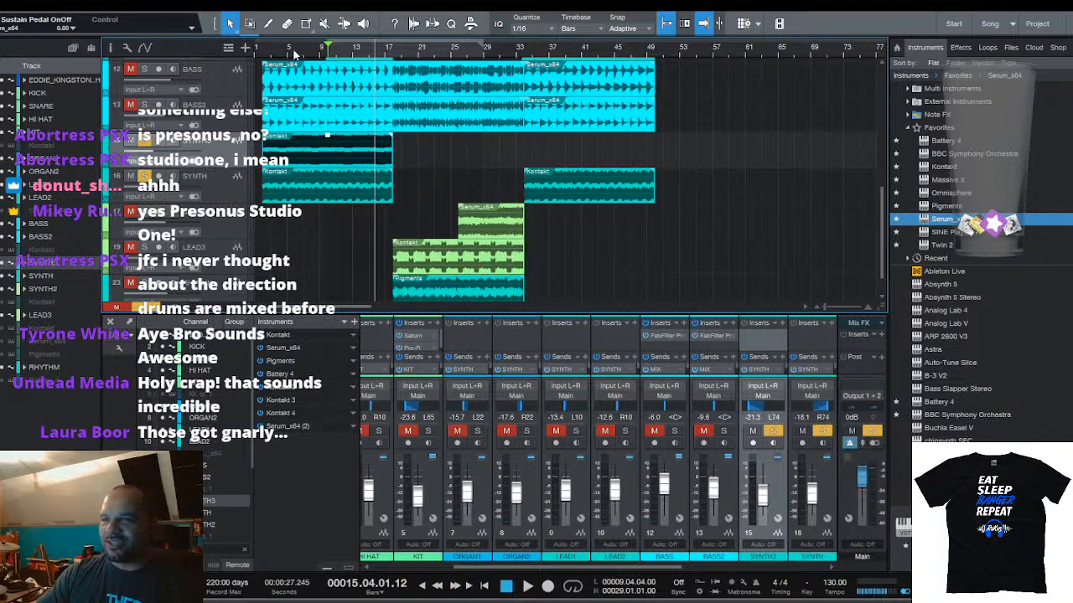
{"action": "scroll", "coordinate": [339, 186], "scroll_direction": "down", "scroll_amount": 1}
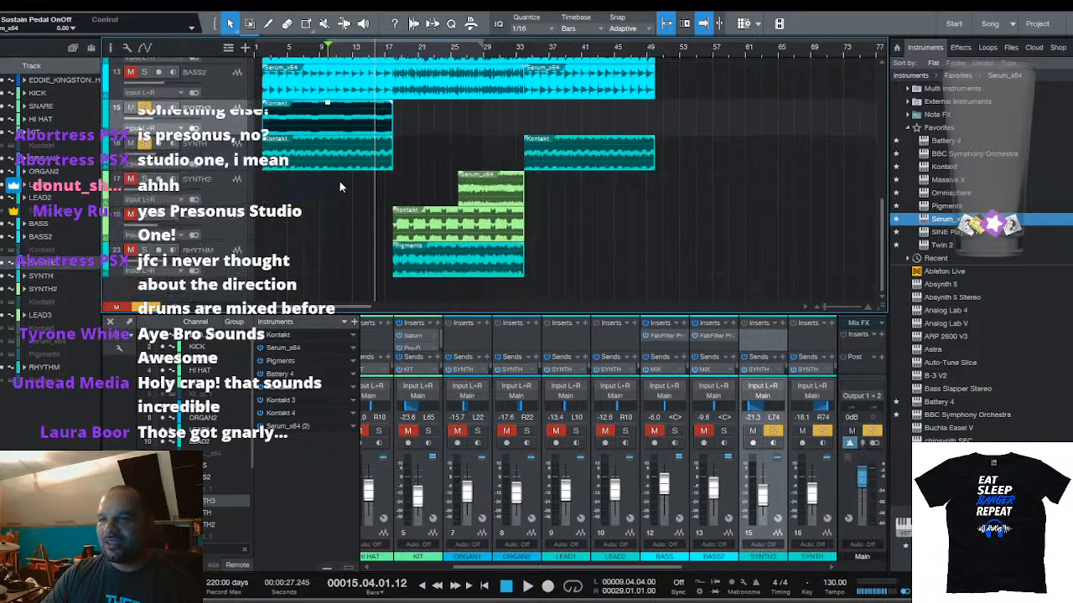
{"action": "left_click", "coordinate": [454, 60]}
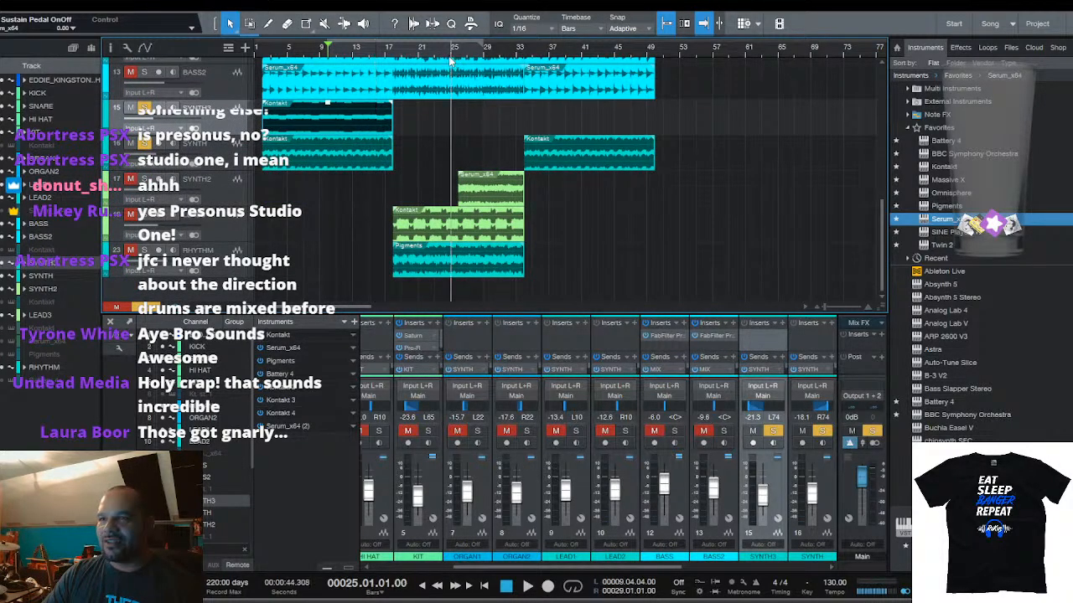
{"action": "left_click", "coordinate": [225, 193]}
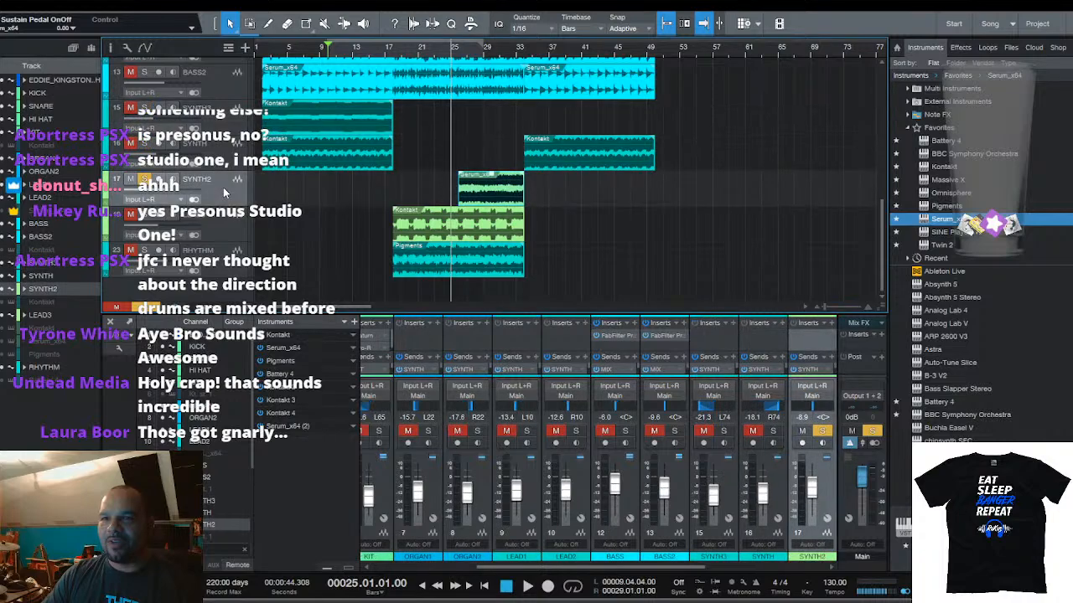
{"action": "key", "text": "space"}
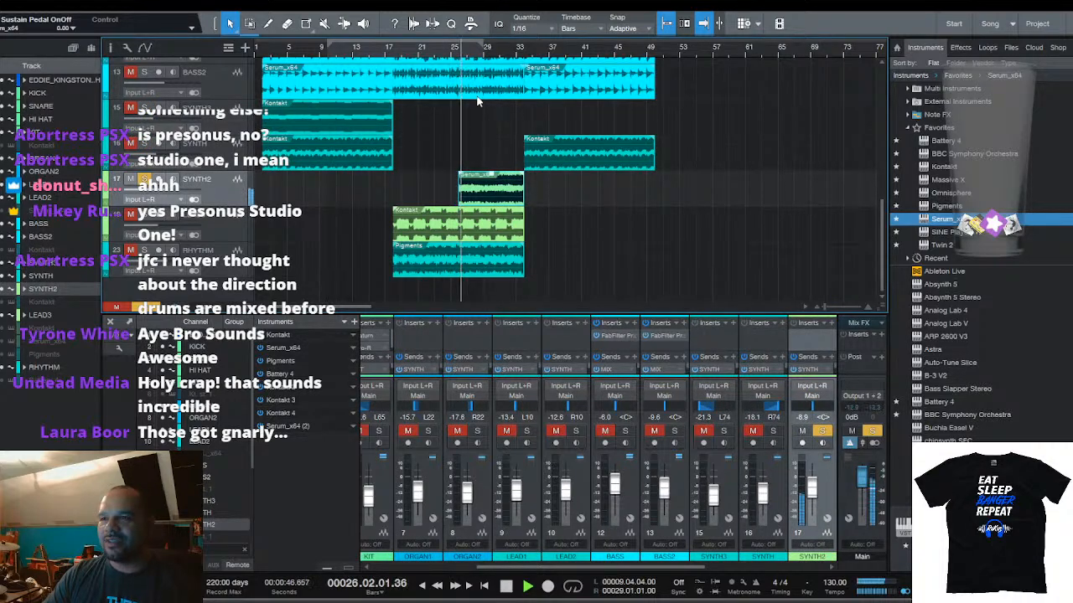
Solo LEAD3, play it from the start of its clip, and add RHYTHM to the soloed tracks
{"action": "left_click", "coordinate": [230, 224]}
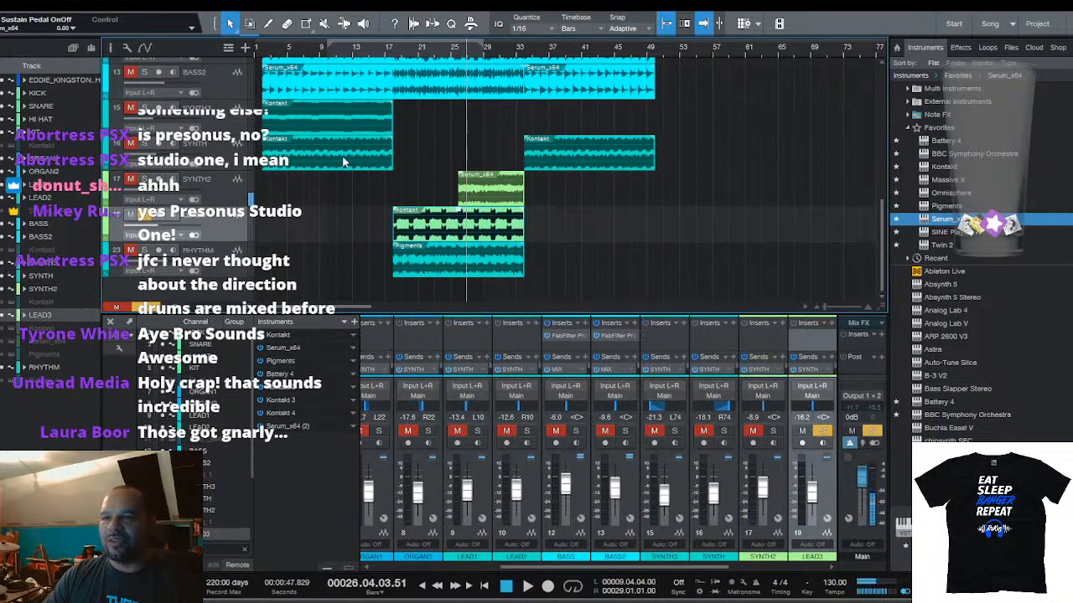
{"action": "left_click", "coordinate": [394, 51]}
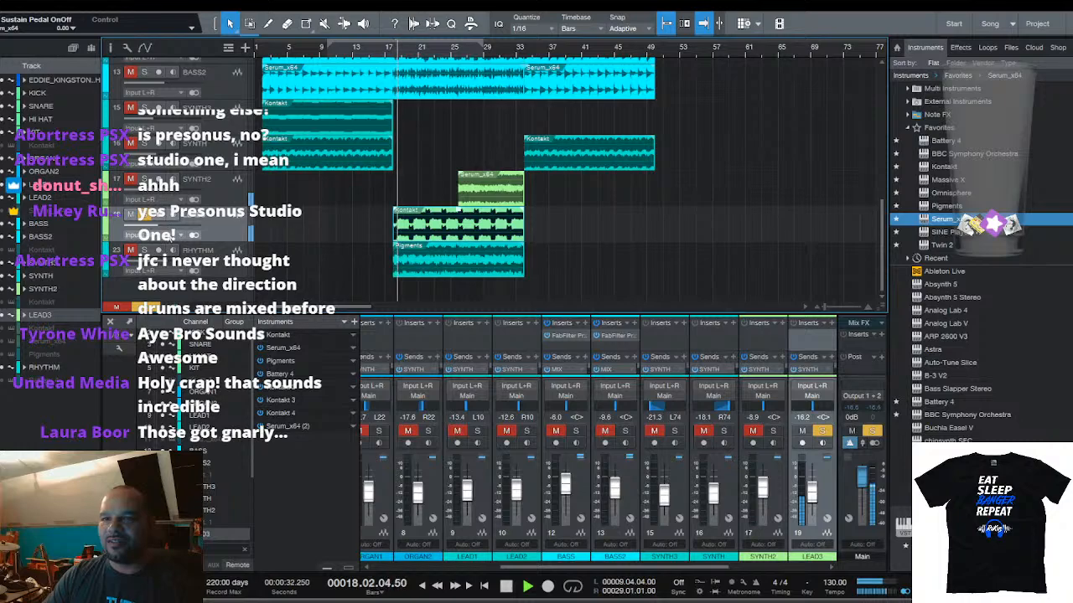
{"action": "left_click", "coordinate": [146, 251]}
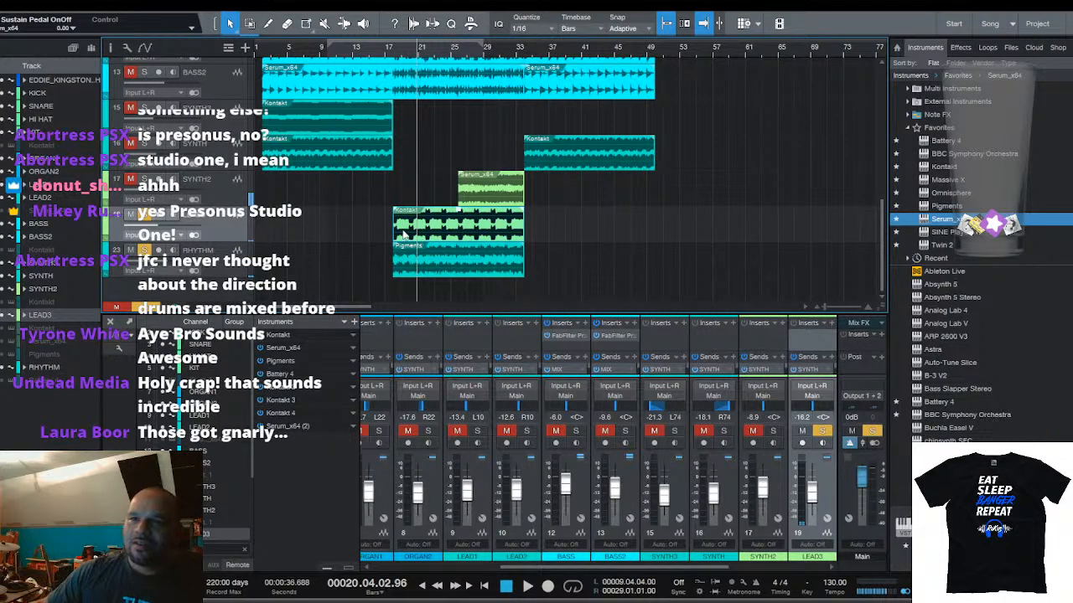
Solo only RHYTHM and play it back from the start of its clip
{"action": "left_click", "coordinate": [227, 273]}
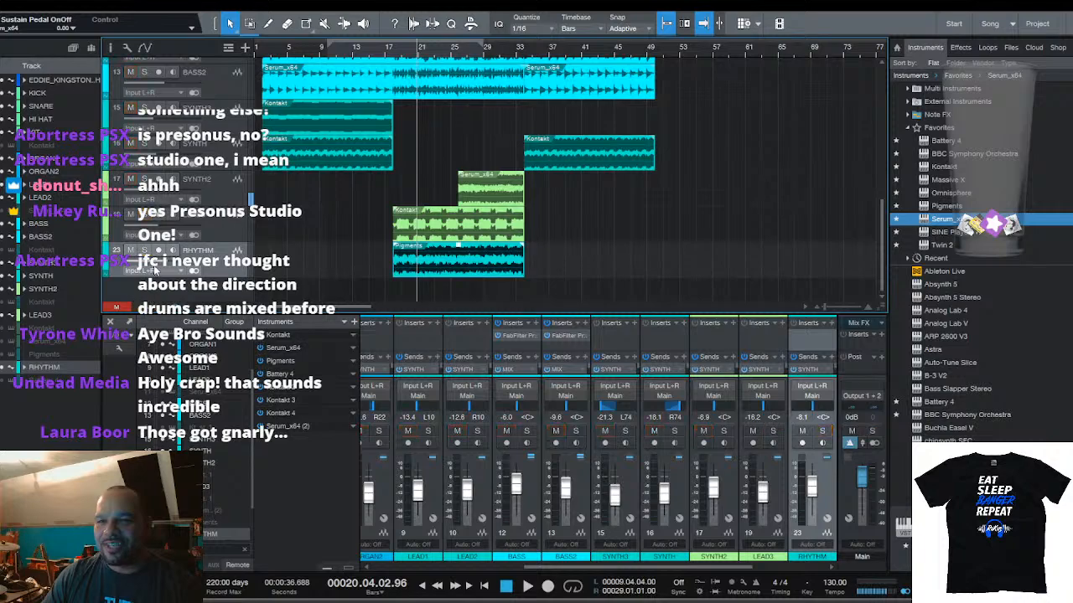
{"action": "key", "text": "space"}
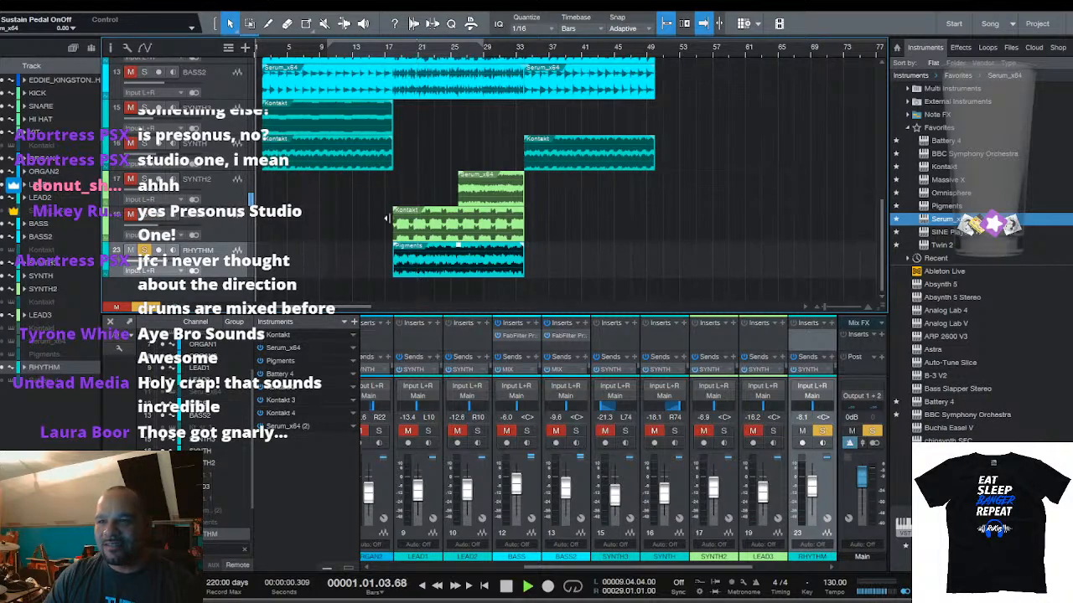
{"action": "left_click", "coordinate": [394, 49]}
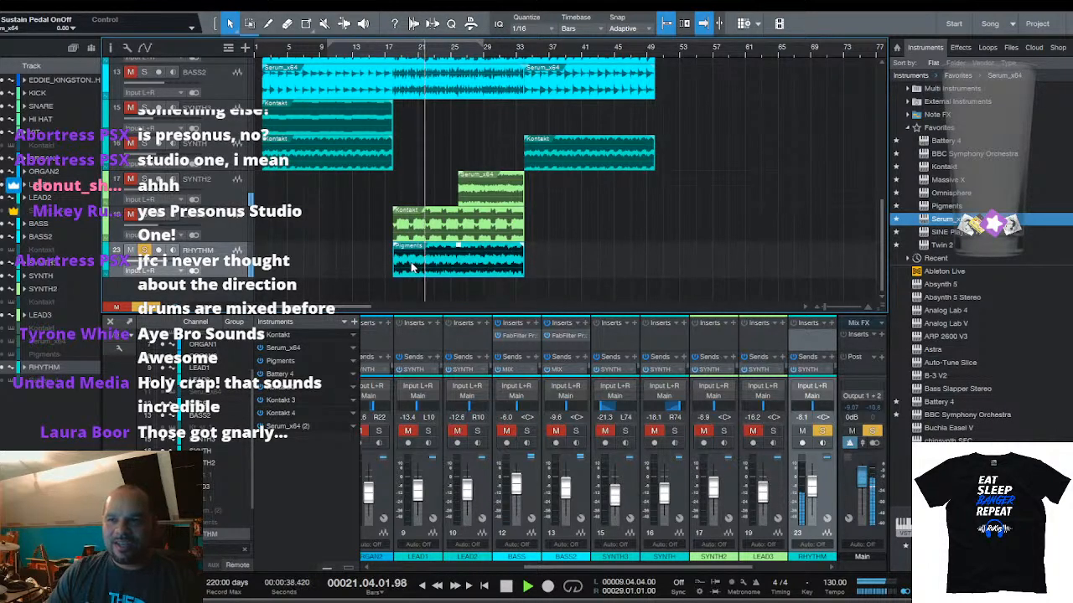
{"action": "key", "text": "space"}
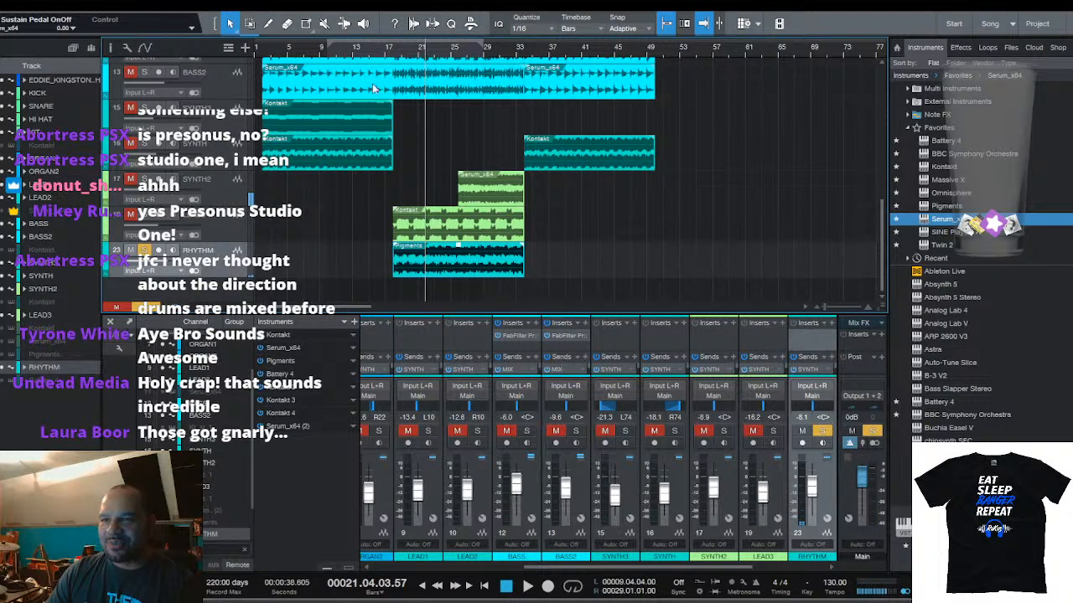
Copy the SYNTH3 clip to line up with the second SYNTH clip, starting around bar 33
{"action": "scroll", "coordinate": [411, 157], "scroll_direction": "up", "scroll_amount": 1}
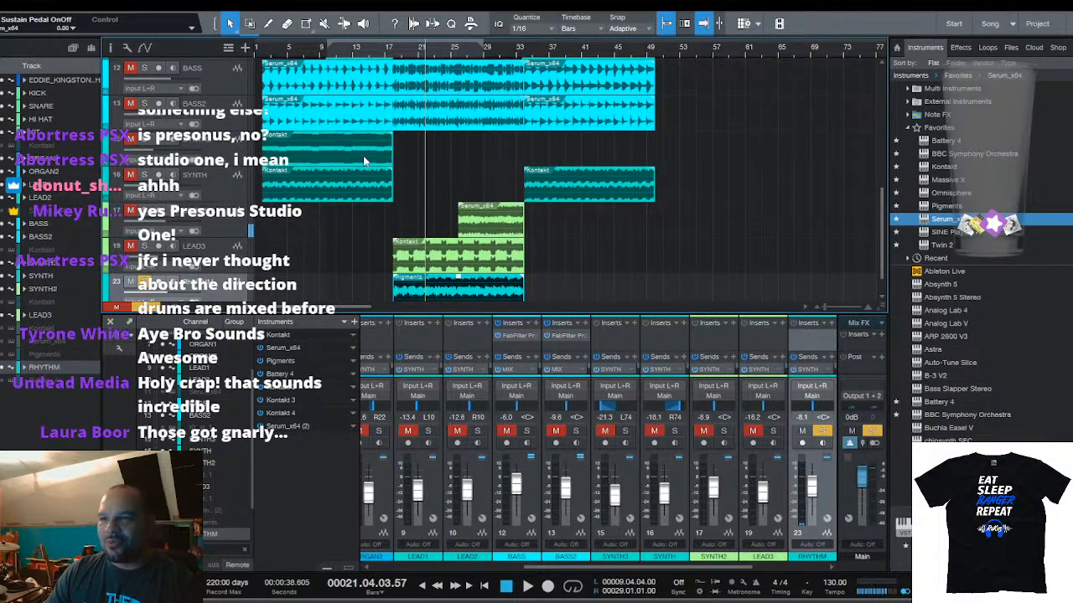
{"action": "left_click_drag", "start_coordinate": [347, 154], "coordinate": [605, 147]}
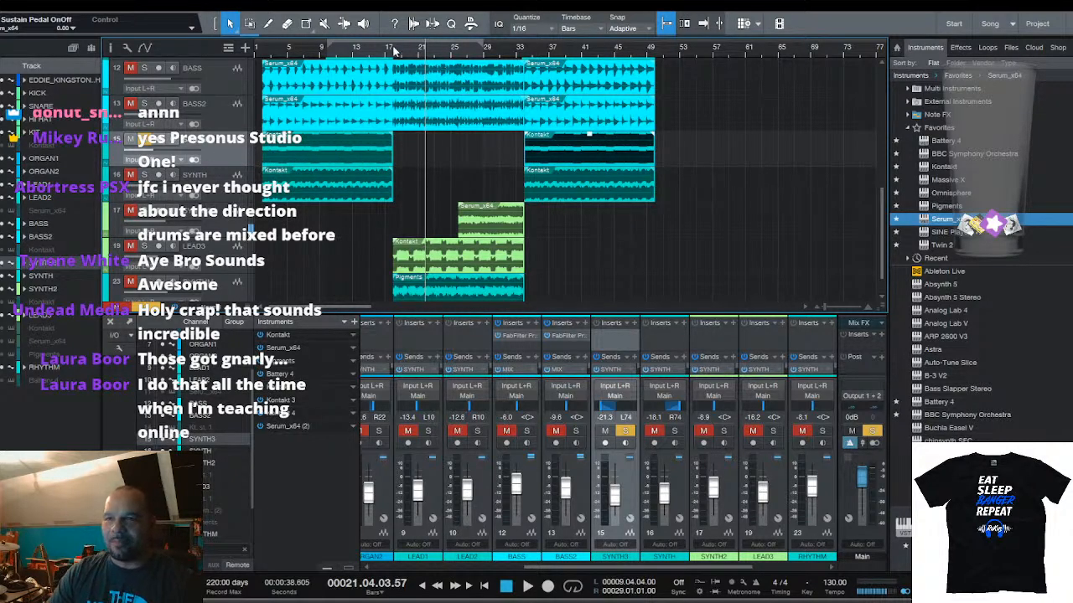
Solo LEAD3, play it from the start of its clip, and pan LEAD3 to L44 and RHYTHM to R52
{"action": "scroll", "coordinate": [397, 53], "scroll_direction": "up", "scroll_amount": 5}
{"action": "scroll", "coordinate": [428, 51], "scroll_direction": "down", "scroll_amount": 4}
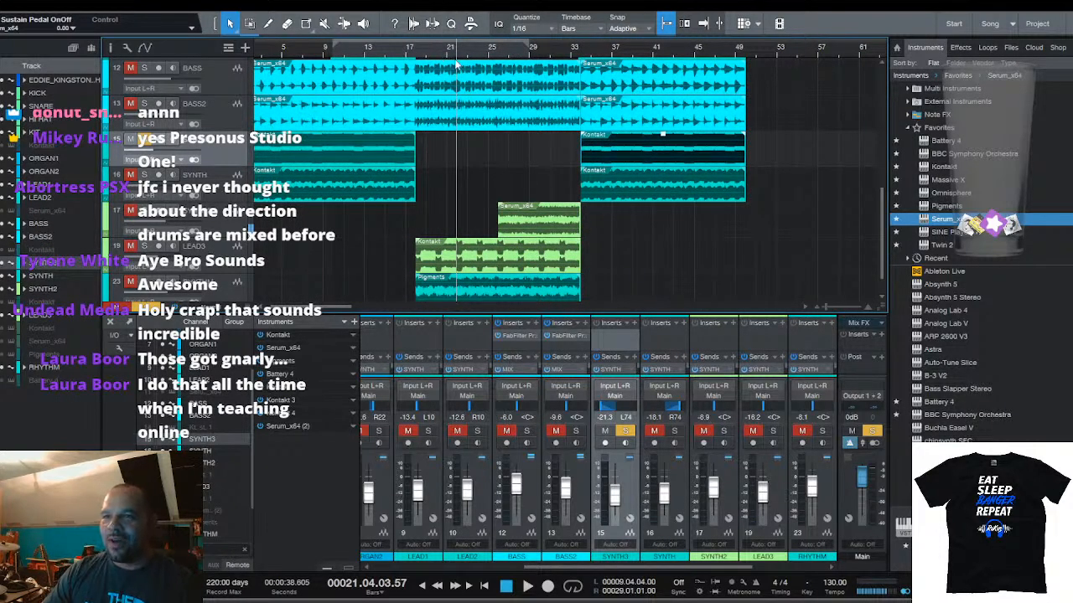
{"action": "left_click", "coordinate": [423, 256]}
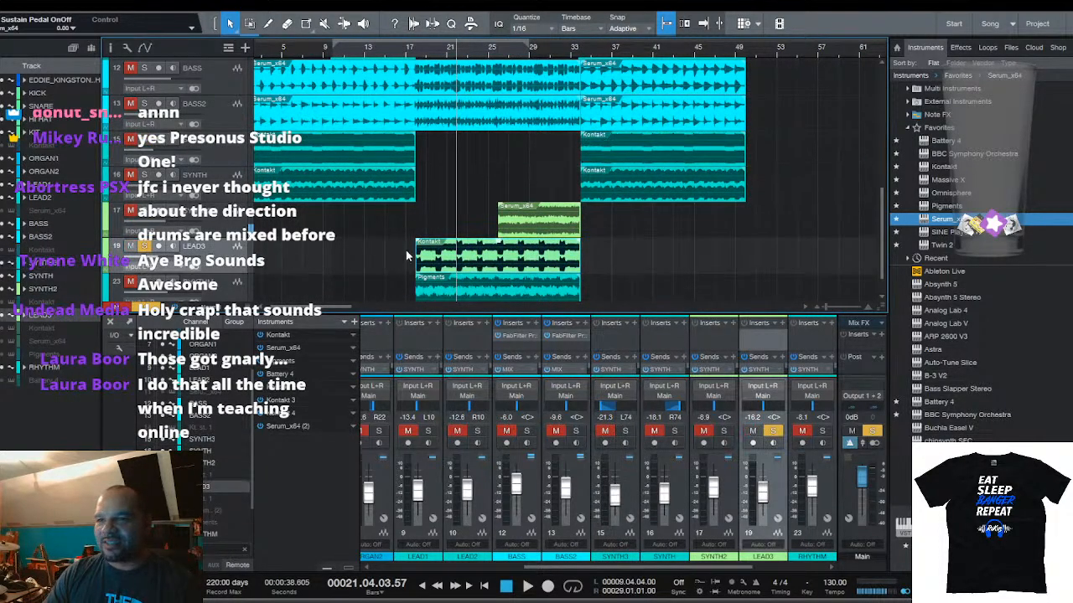
{"action": "key", "text": "space"}
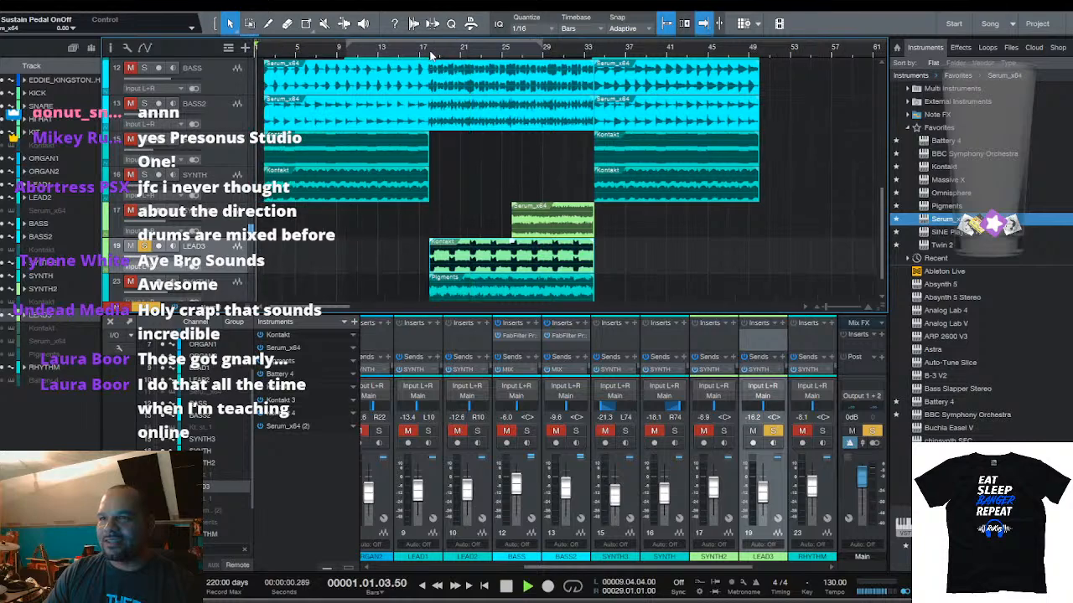
{"action": "left_click", "coordinate": [430, 52]}
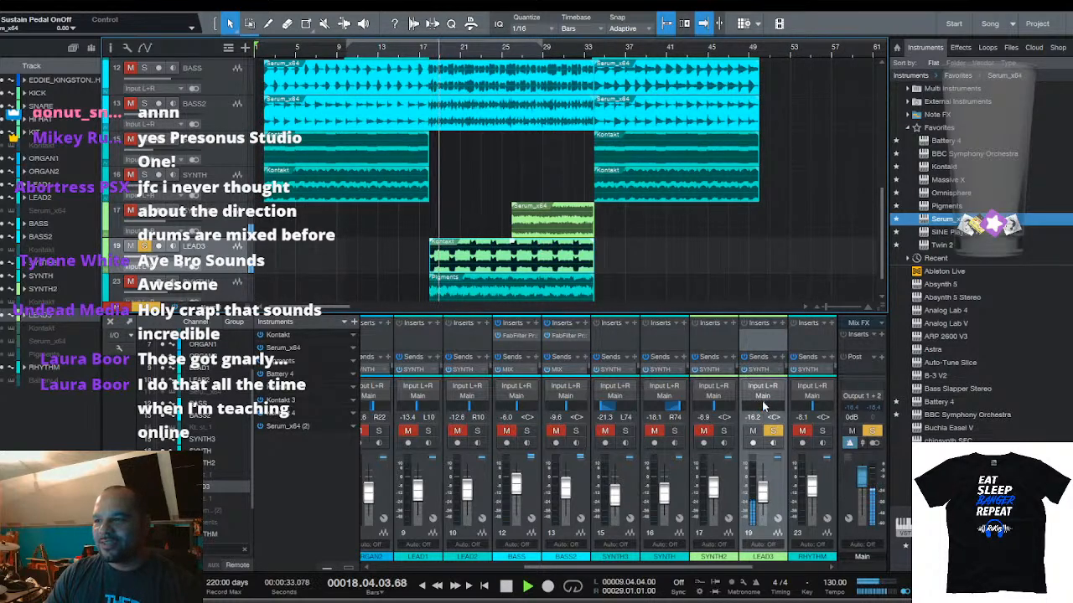
{"action": "left_click_drag", "start_coordinate": [763, 406], "coordinate": [754, 406]}
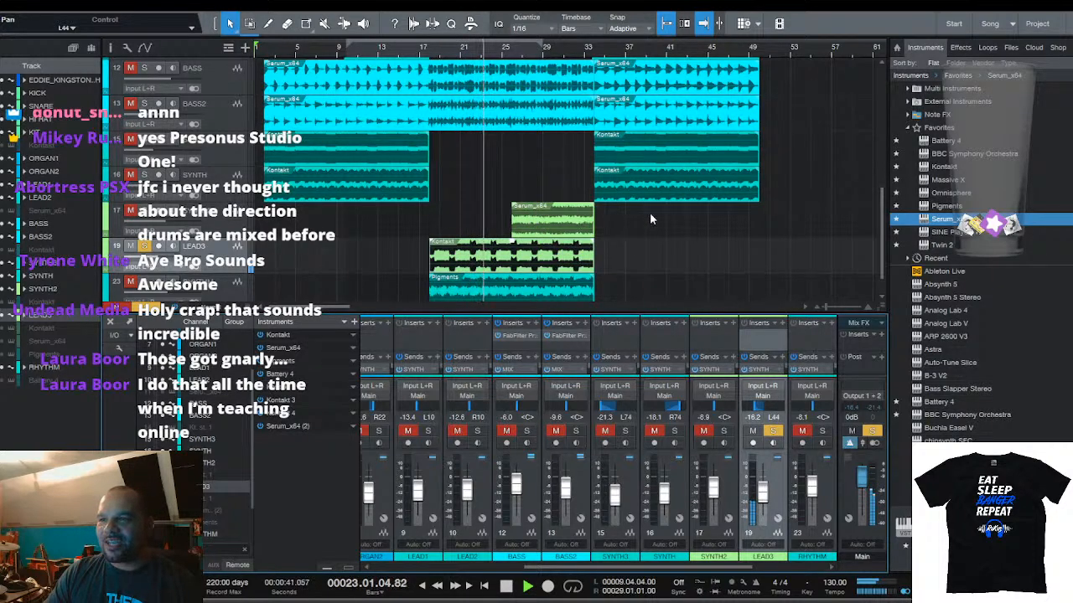
{"action": "left_click_drag", "start_coordinate": [812, 417], "coordinate": [830, 408]}
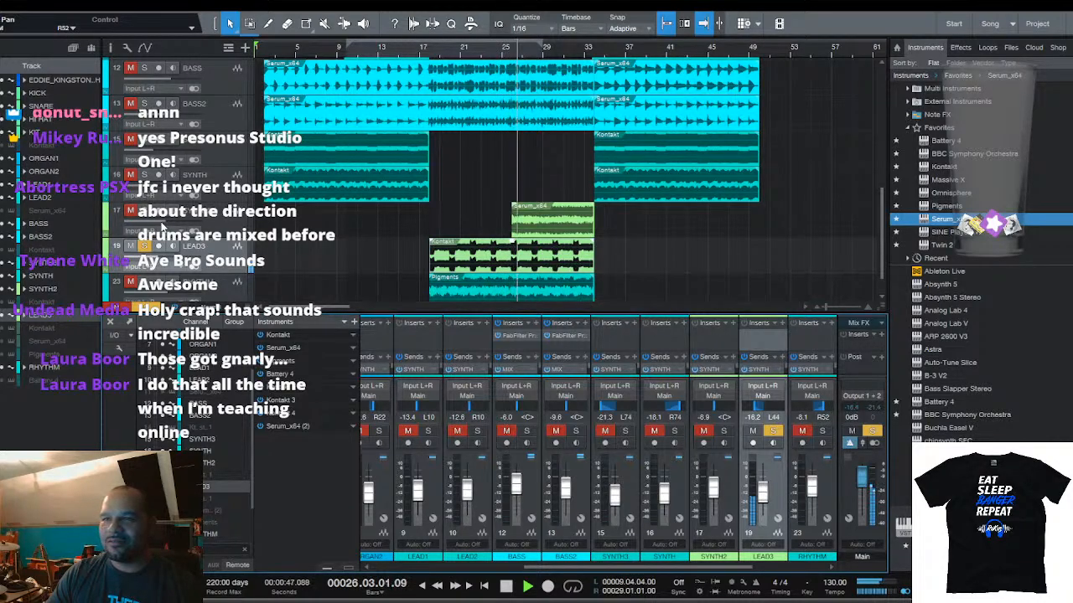
Add SYNTH2 to the solo during playback, lower its volume to -10.3 dB, and stop playback
{"action": "left_click", "coordinate": [144, 210]}
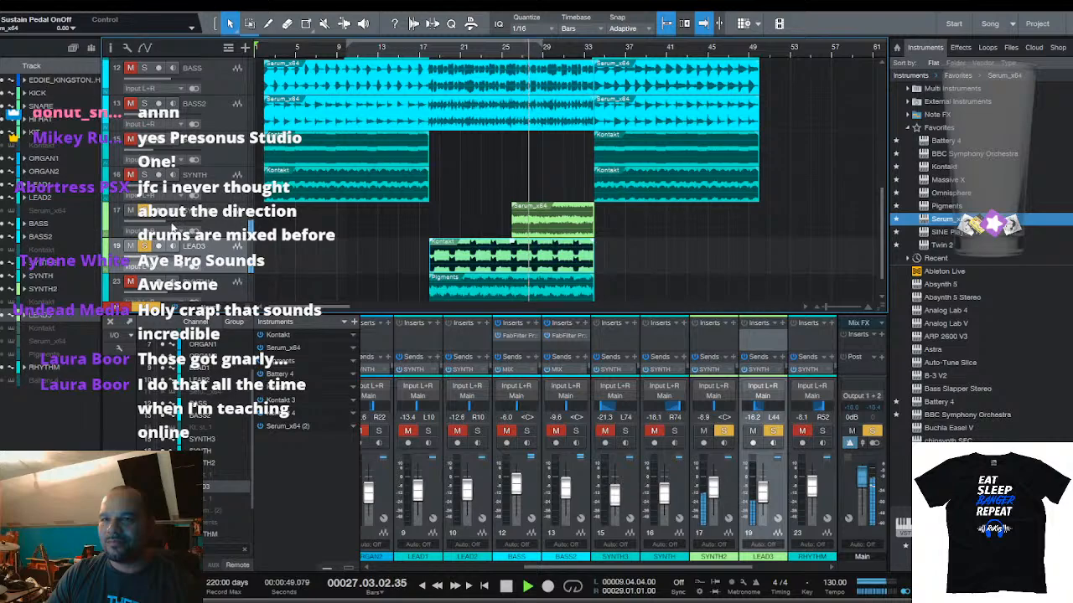
{"action": "left_click_drag", "start_coordinate": [171, 227], "coordinate": [166, 228]}
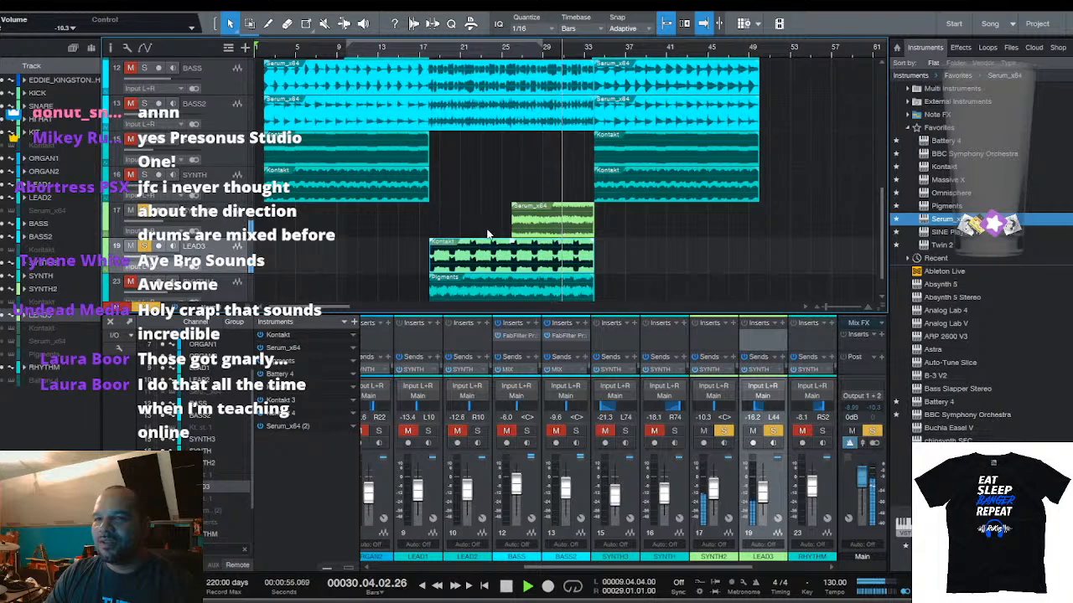
{"action": "key", "text": "space"}
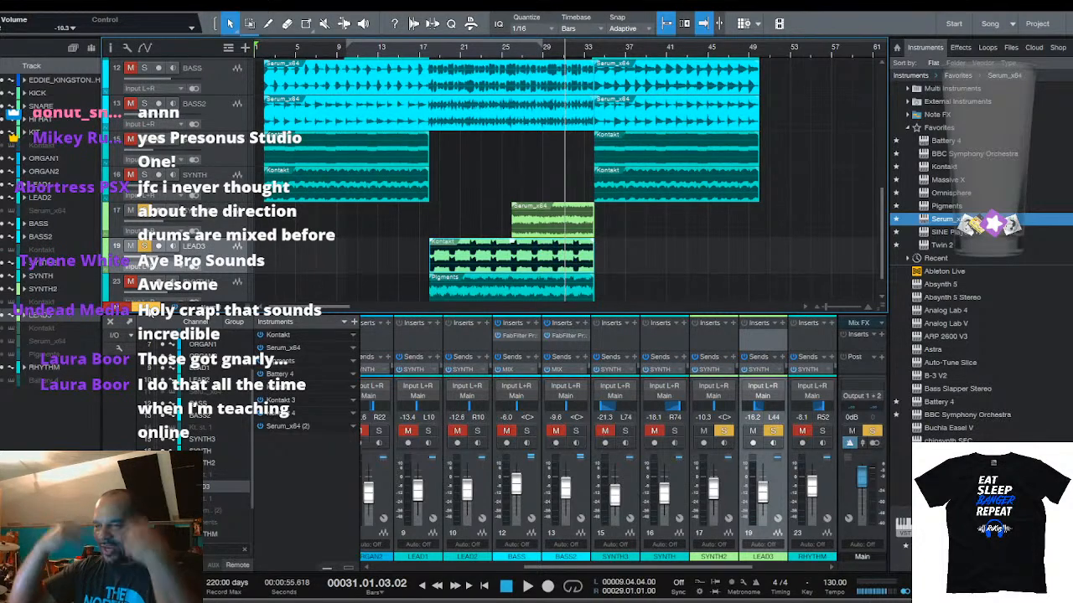
Review the stereo placement of KICK, SNARE, HI HAT, ORGAN1, ORGAN2 and LEAD1 by selecting the tracks one after another
{"action": "scroll", "coordinate": [388, 186], "scroll_direction": "up", "scroll_amount": 3}
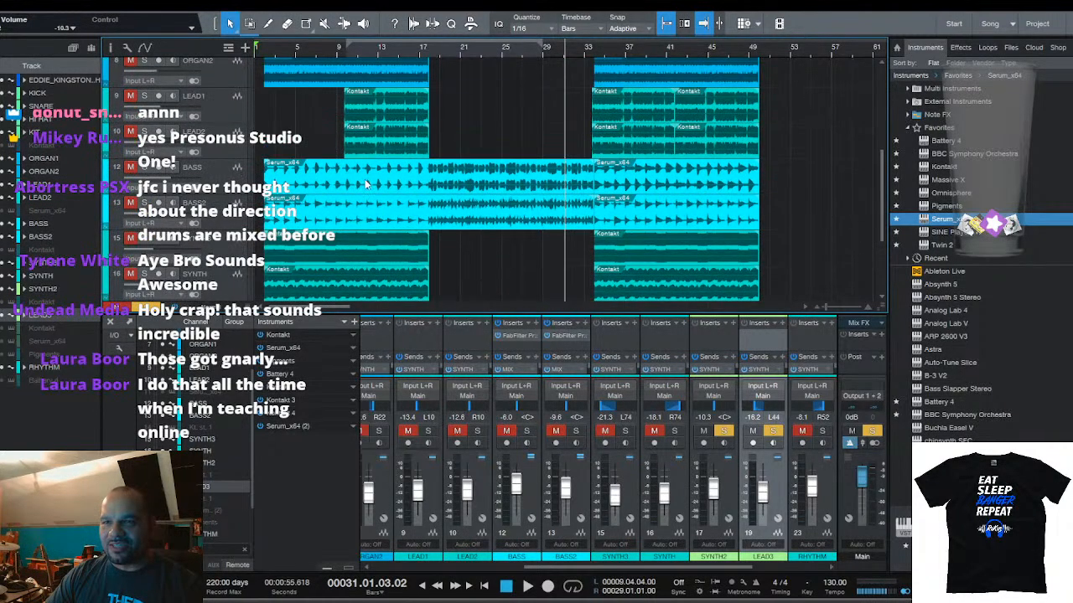
{"action": "scroll", "coordinate": [366, 185], "scroll_direction": "down", "scroll_amount": 4}
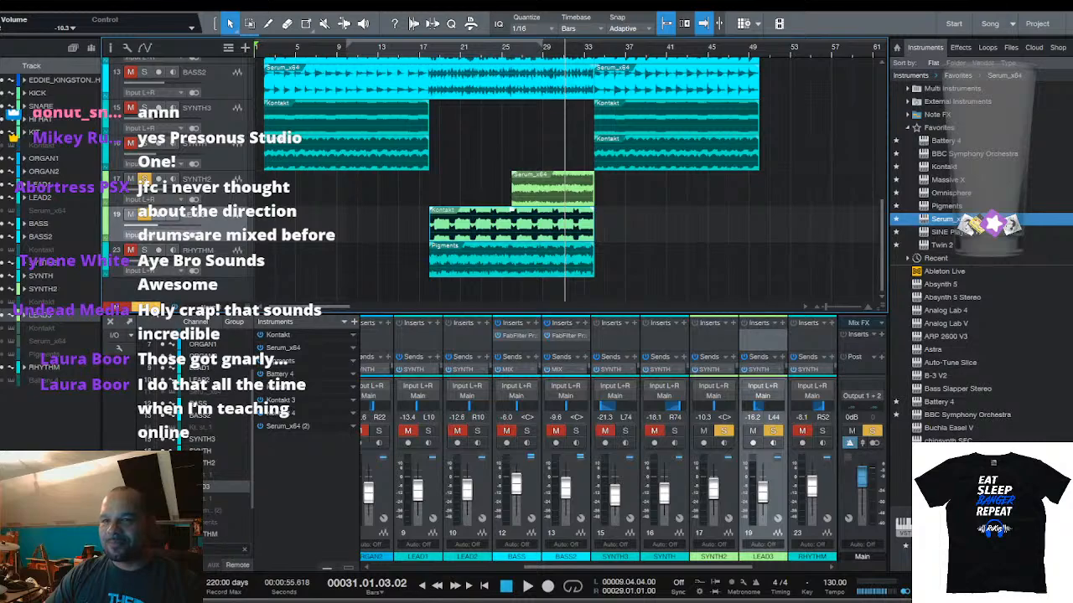
{"action": "scroll", "coordinate": [360, 191], "scroll_direction": "up", "scroll_amount": 6}
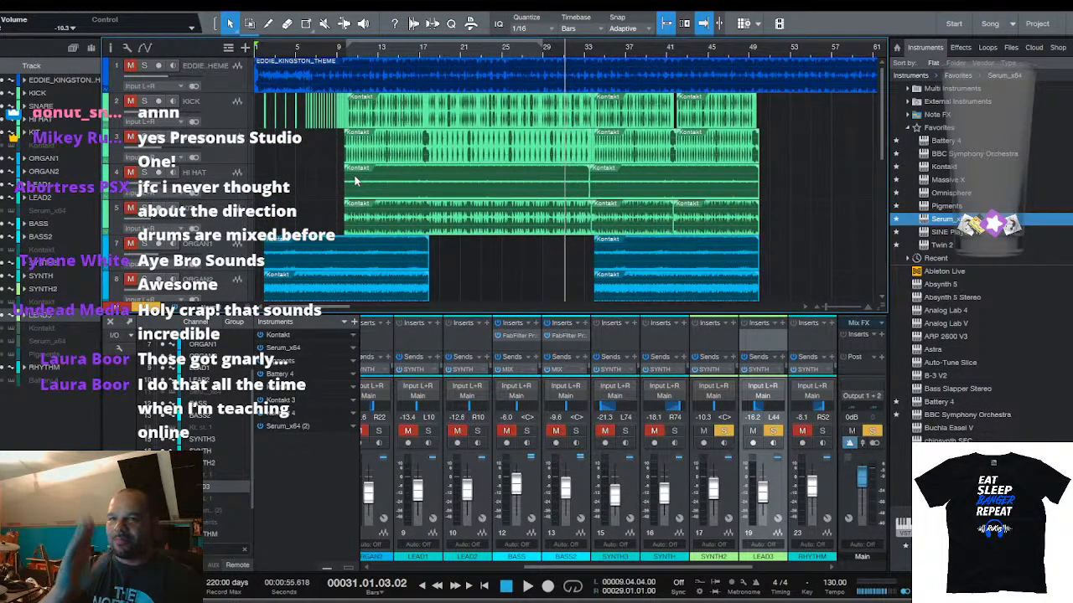
{"action": "left_click", "coordinate": [229, 121]}
{"action": "left_click", "coordinate": [225, 154]}
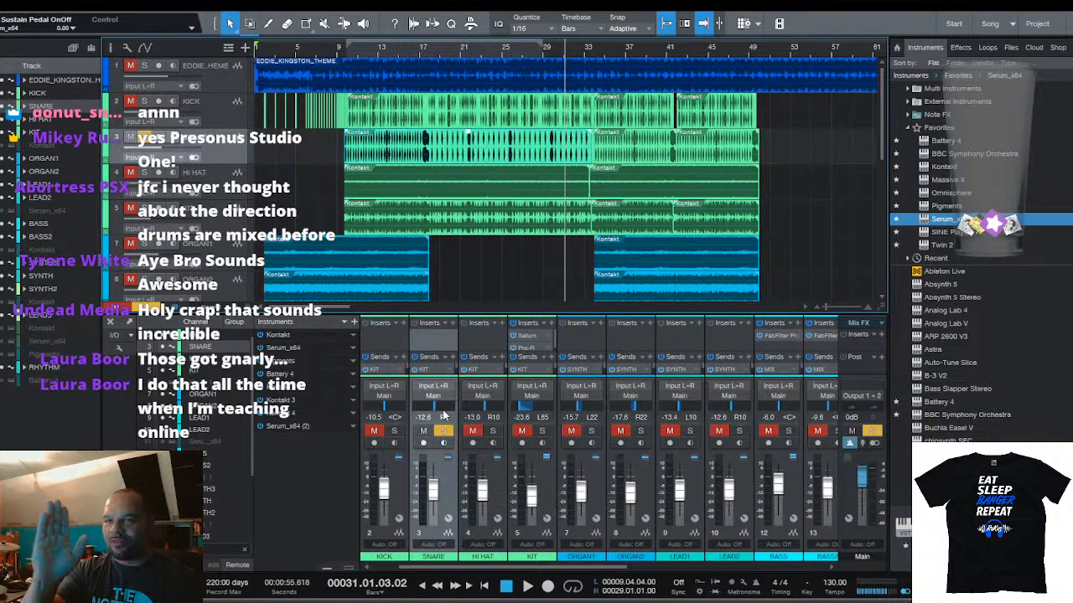
{"action": "left_click", "coordinate": [220, 191]}
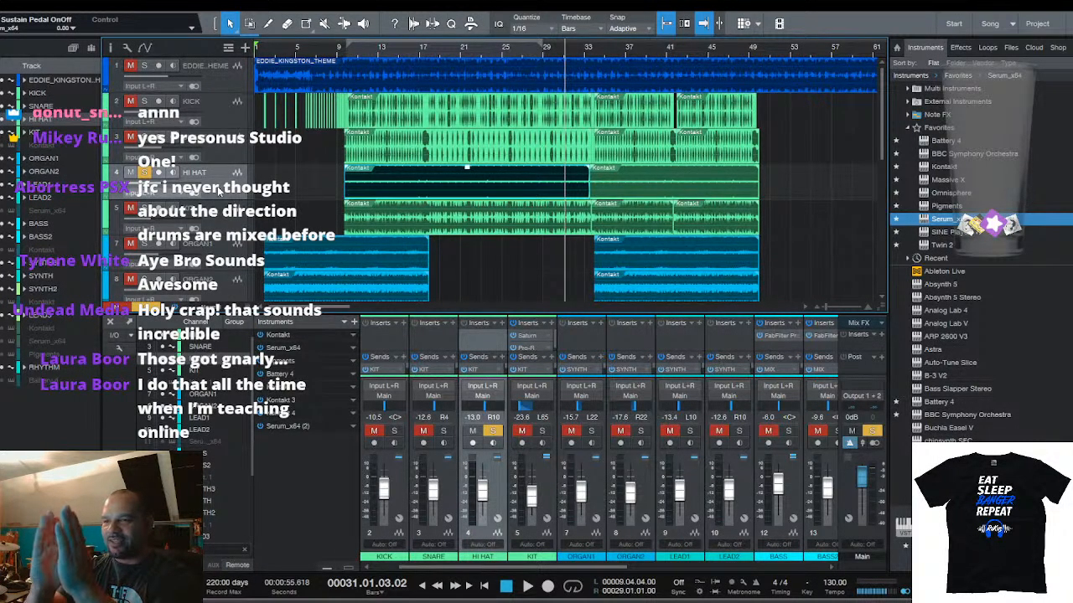
{"action": "scroll", "coordinate": [240, 216], "scroll_direction": "down", "scroll_amount": 1}
{"action": "left_click", "coordinate": [211, 243]}
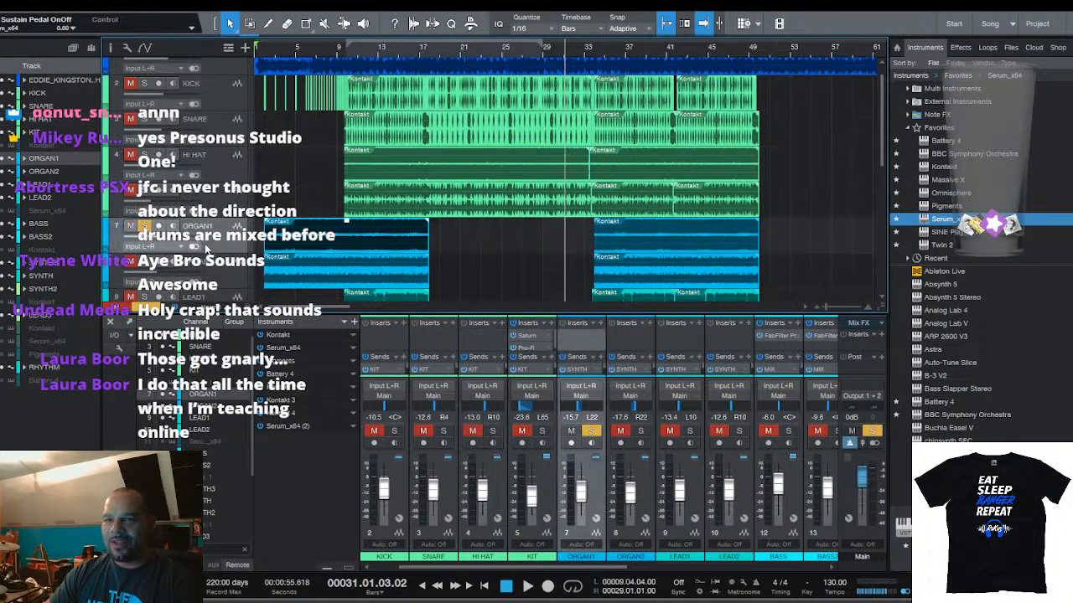
{"action": "left_click", "coordinate": [226, 267]}
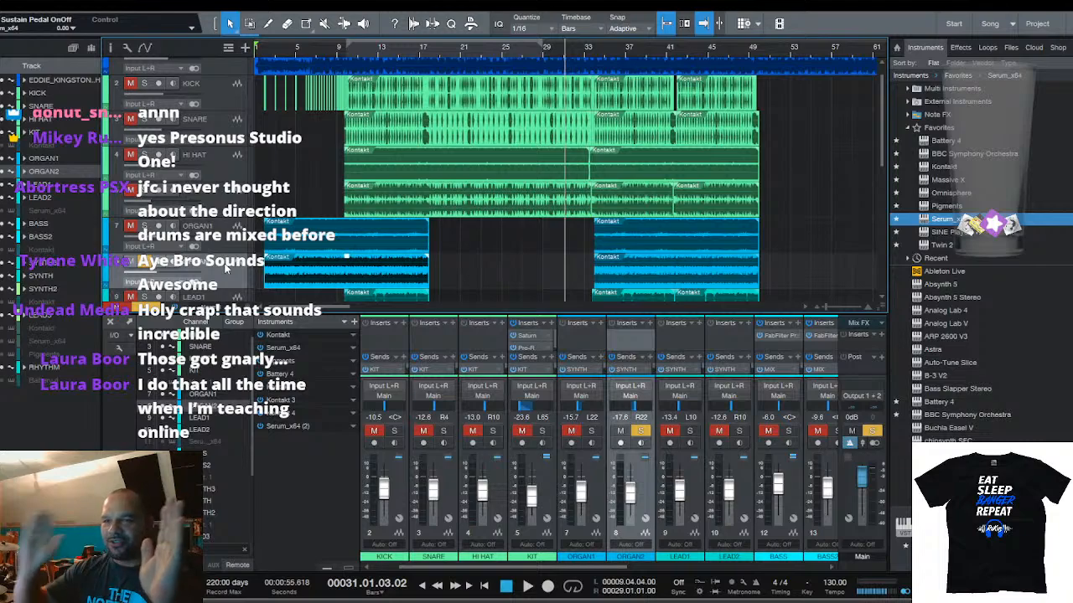
{"action": "scroll", "coordinate": [218, 153], "scroll_direction": "down", "scroll_amount": 5}
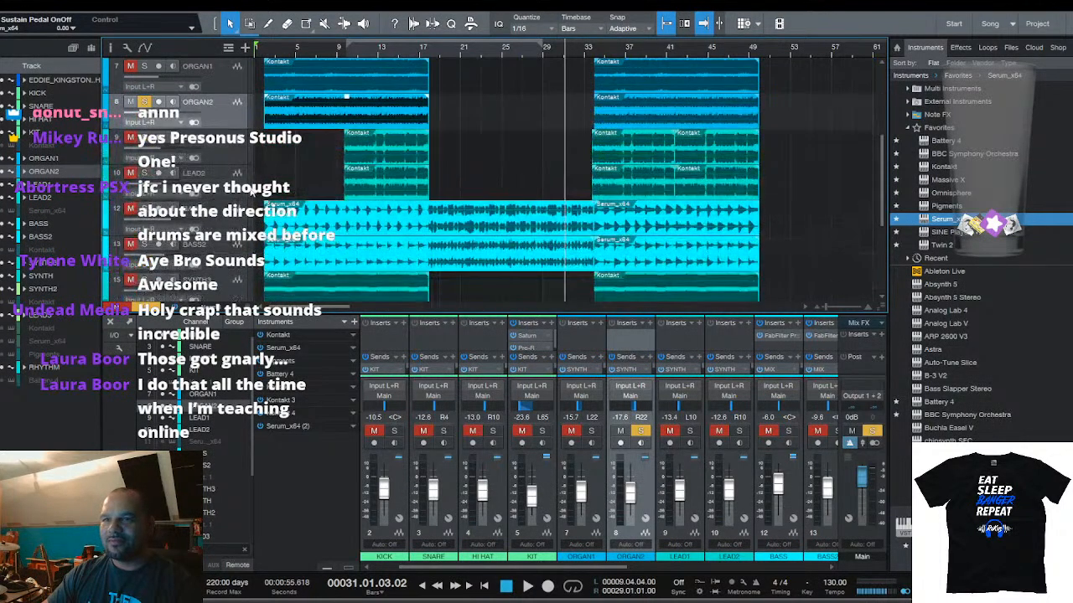
{"action": "left_click", "coordinate": [219, 153]}
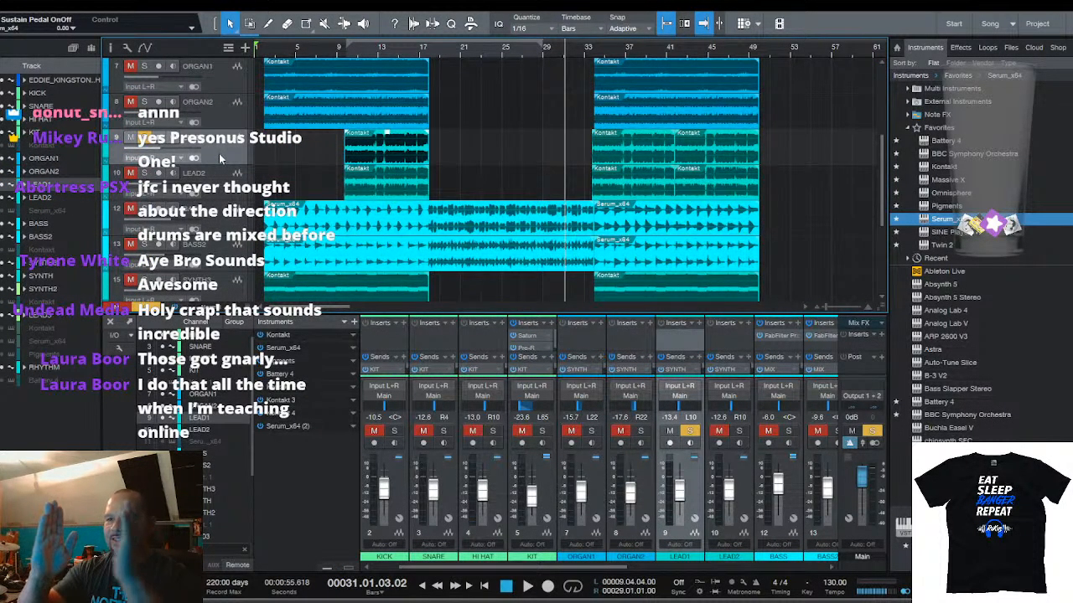
{"action": "scroll", "coordinate": [219, 153], "scroll_direction": "down", "scroll_amount": 1}
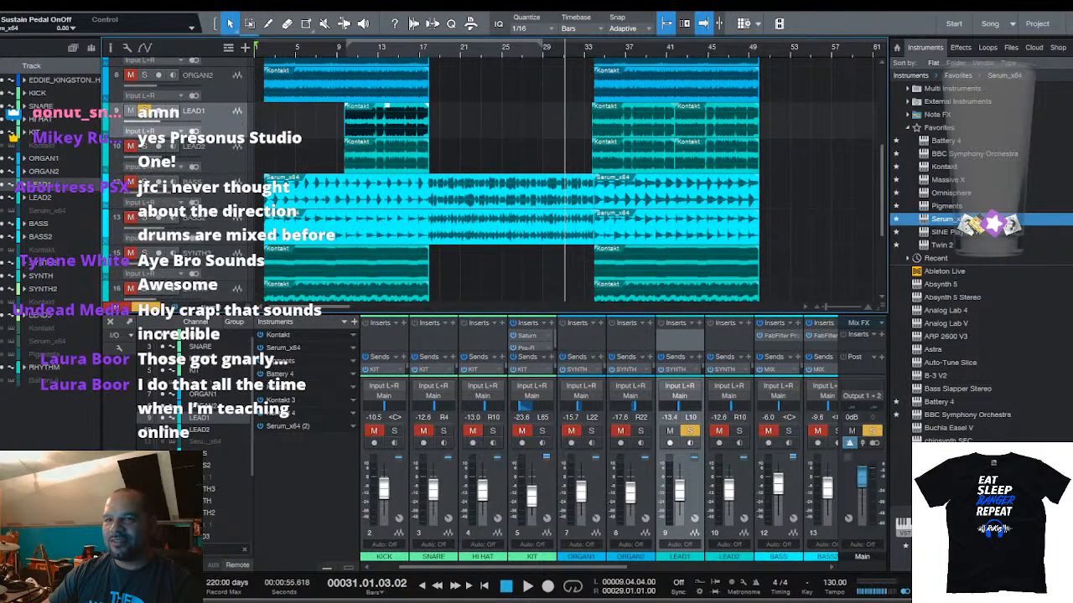
Review the panning of BASS, BASS2, SYNTH3 and SYNTH by selecting each track in turn
{"action": "left_click", "coordinate": [225, 205]}
{"action": "left_click", "coordinate": [224, 223]}
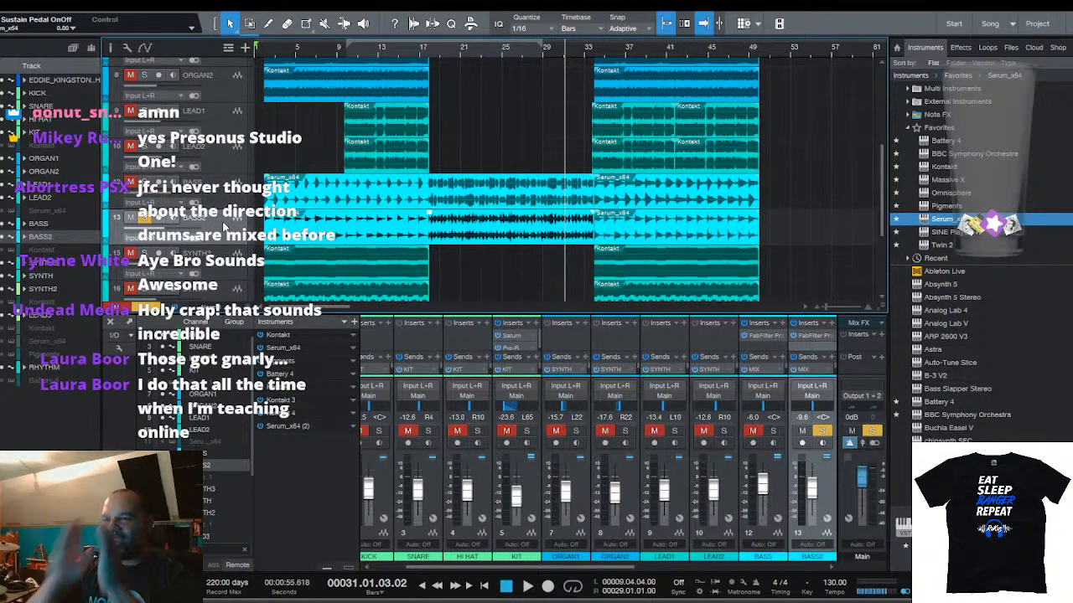
{"action": "scroll", "coordinate": [247, 201], "scroll_direction": "down", "scroll_amount": 4}
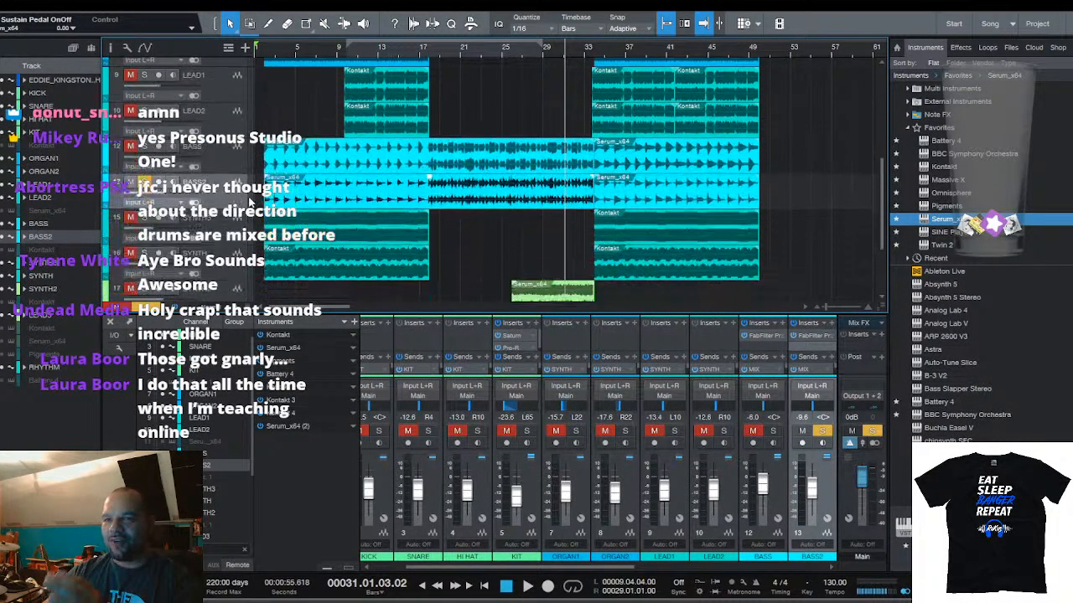
{"action": "left_click", "coordinate": [220, 145]}
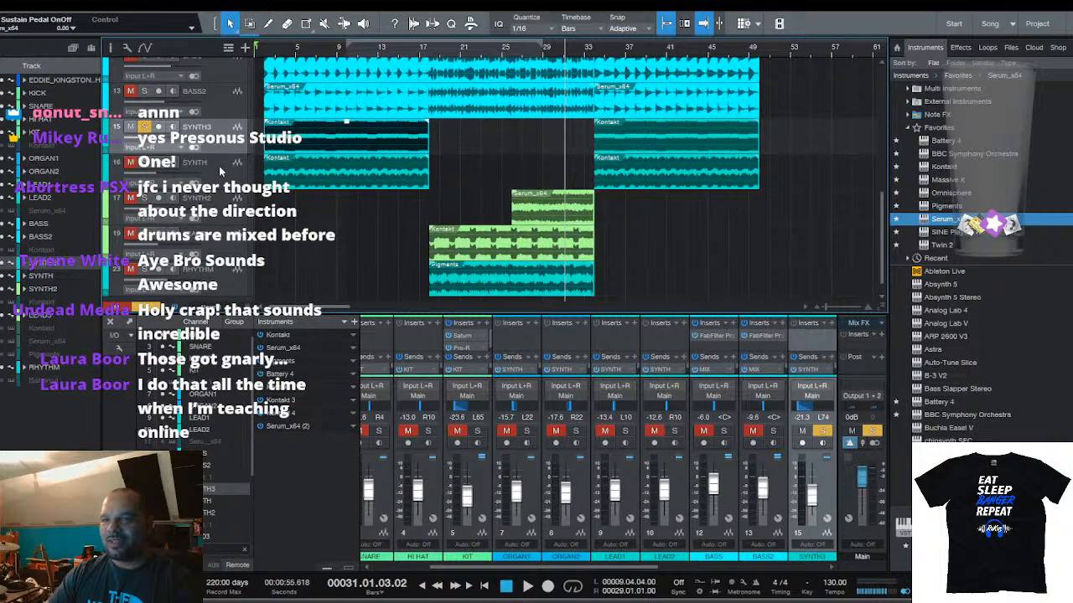
{"action": "left_click", "coordinate": [220, 168]}
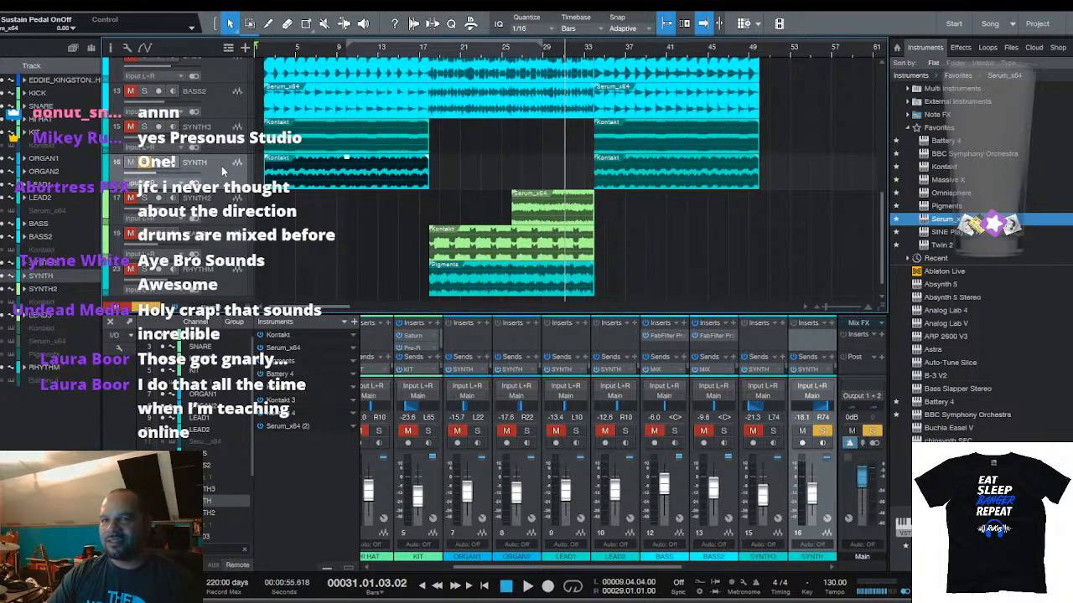
{"action": "left_click", "coordinate": [228, 148]}
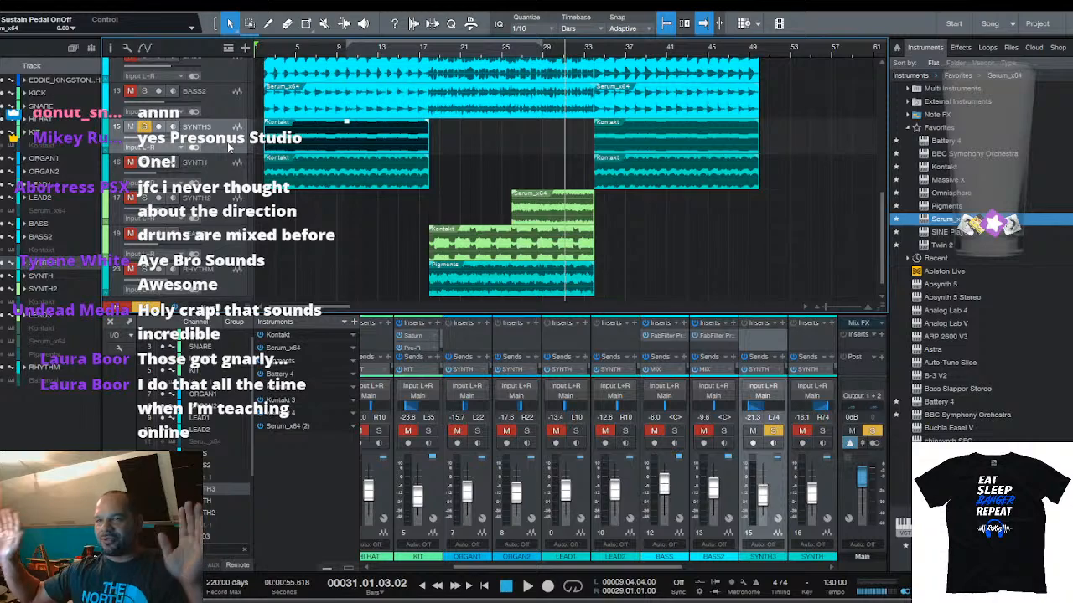
Check LEAD3's pan and set SYNTH2's pan to R52 on the opposite side
{"action": "left_click", "coordinate": [233, 255]}
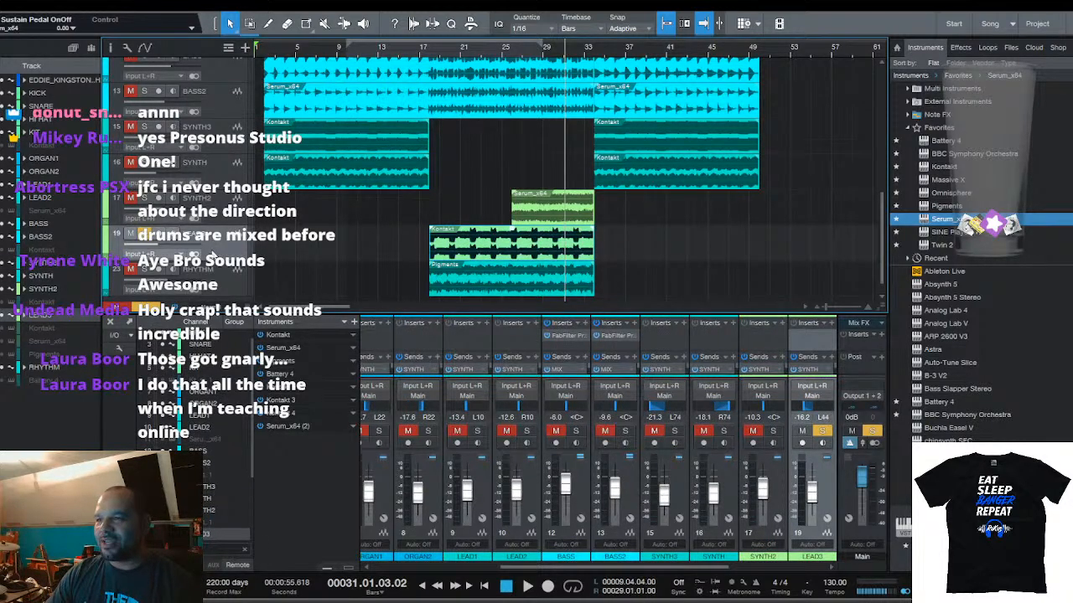
{"action": "left_click", "coordinate": [234, 215]}
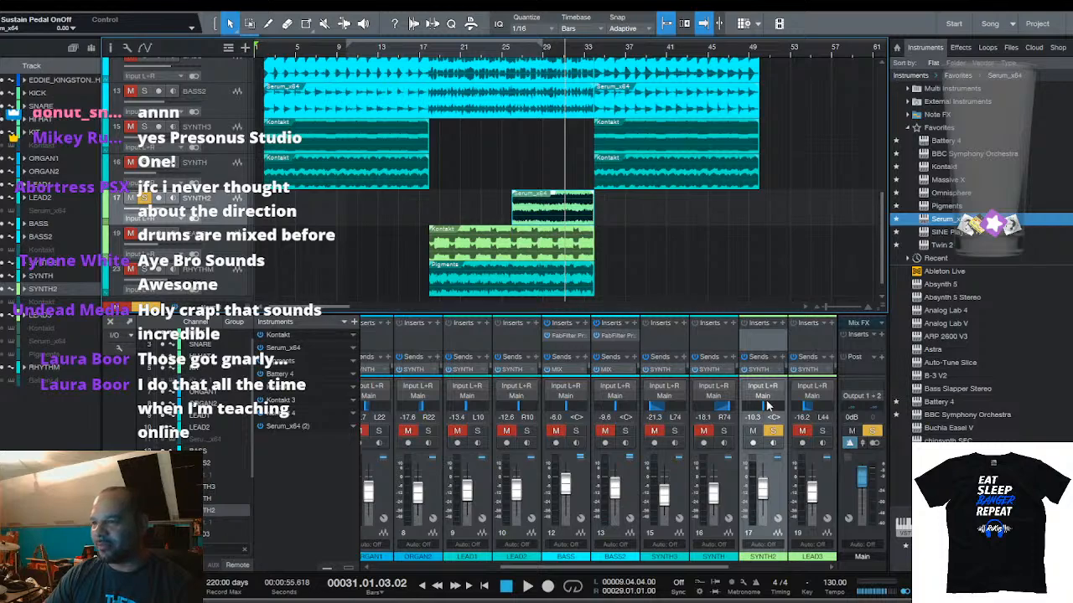
{"action": "left_click_drag", "start_coordinate": [768, 405], "coordinate": [766, 406]}
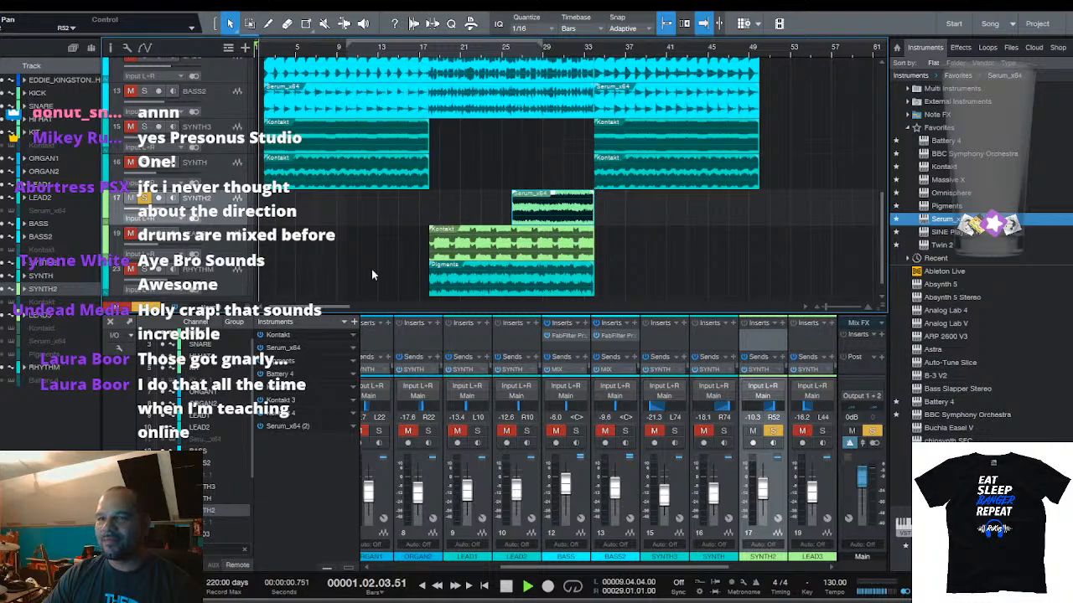
Solo RHYTHM and bring its pan close to the centre, at R3
{"action": "left_click", "coordinate": [233, 280]}
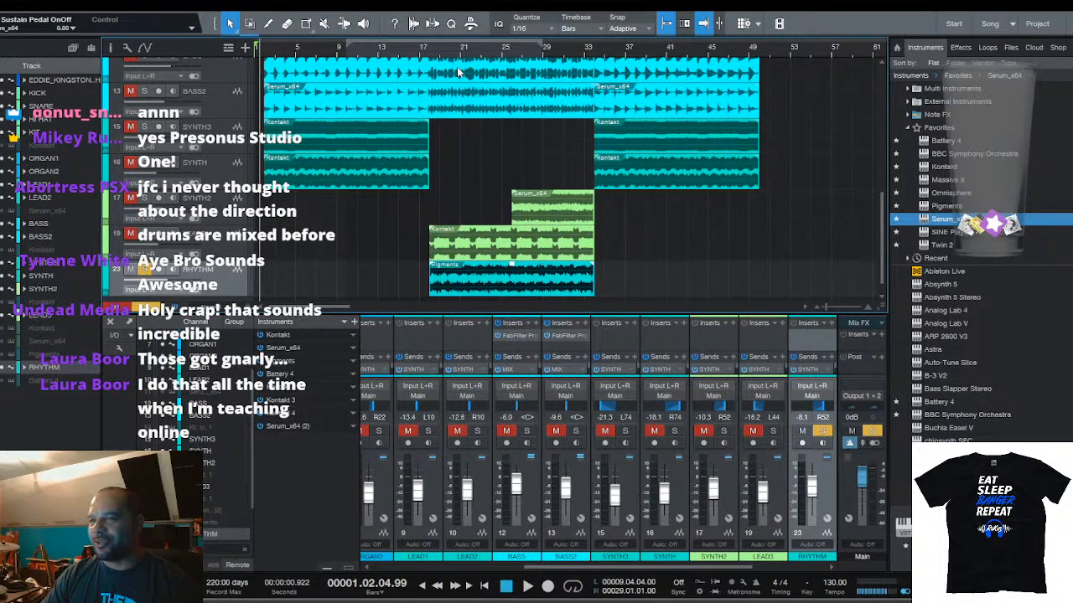
{"action": "scroll", "coordinate": [433, 52], "scroll_direction": "down", "scroll_amount": 2}
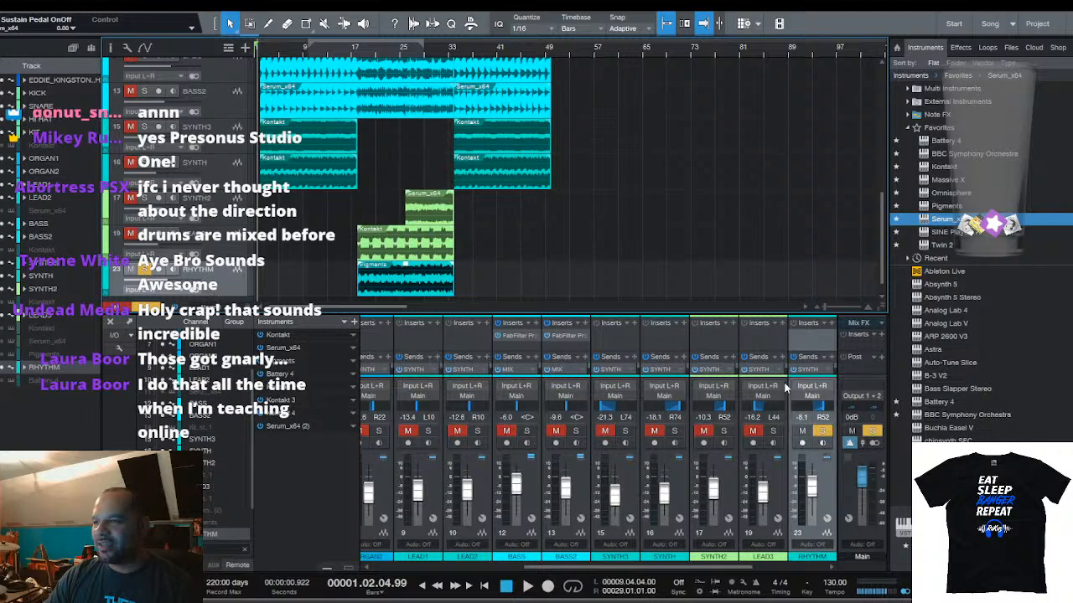
{"action": "left_click_drag", "start_coordinate": [821, 406], "coordinate": [811, 403]}
Switch between SYNTH2 and LEAD3 to compare their opposite panning
{"action": "left_click", "coordinate": [231, 201]}
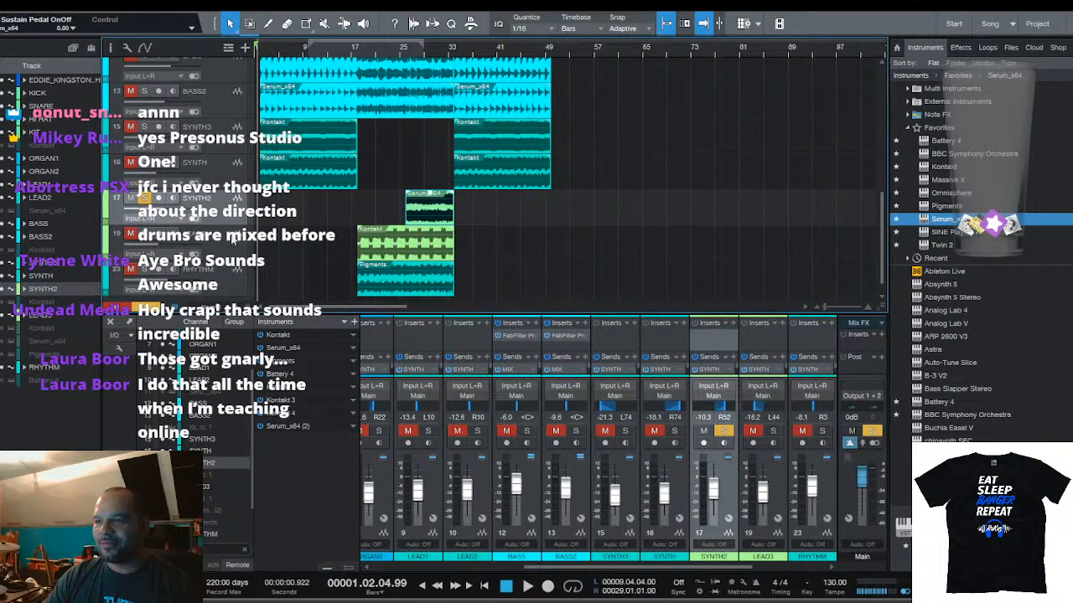
{"action": "left_click", "coordinate": [231, 243]}
{"action": "left_click", "coordinate": [231, 213]}
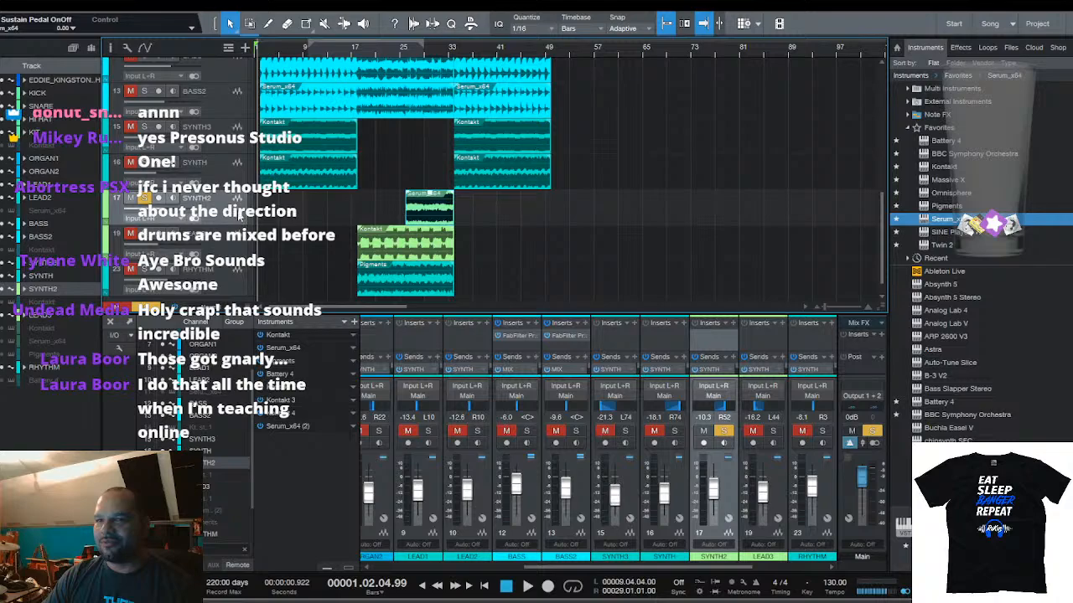
{"action": "left_click", "coordinate": [229, 245]}
{"action": "left_click", "coordinate": [229, 216]}
Centre the RHYTHM pan exactly and clear the solo on all tracks
{"action": "left_click", "coordinate": [231, 284]}
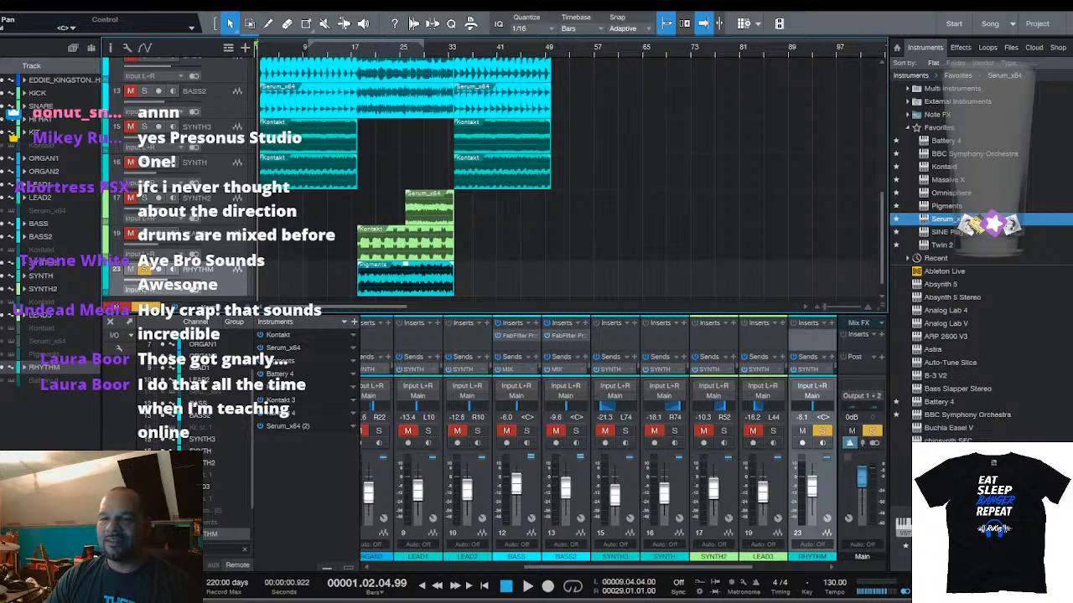
{"action": "left_click", "coordinate": [147, 307]}
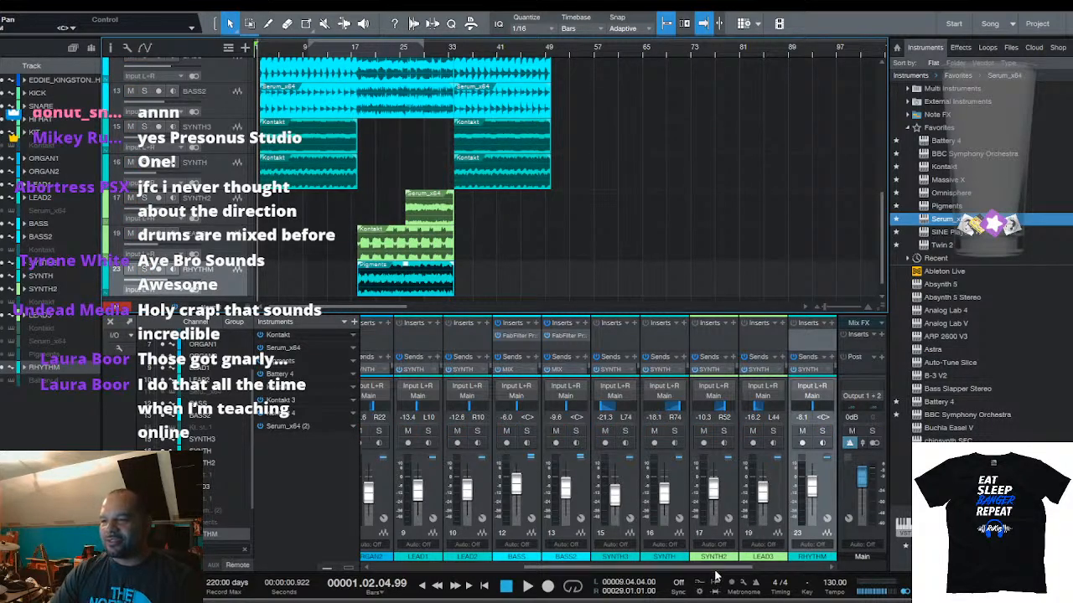
Play the mix from the start of the song and lower the Main output level to -2.5 dB
{"action": "left_click_drag", "start_coordinate": [715, 569], "coordinate": [494, 579]}
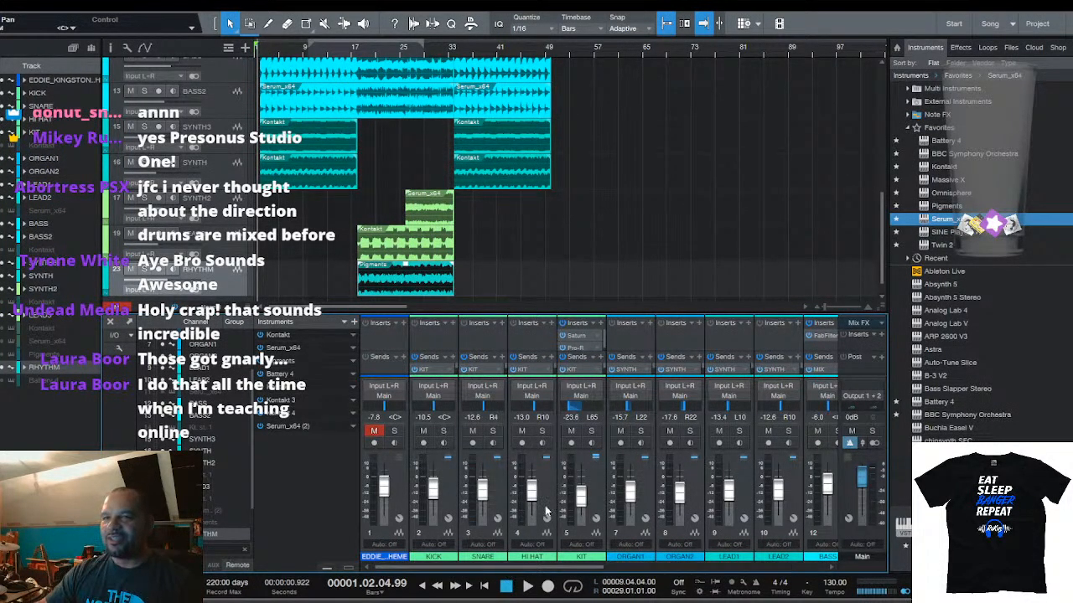
{"action": "left_click_drag", "start_coordinate": [274, 41], "coordinate": [454, 50]}
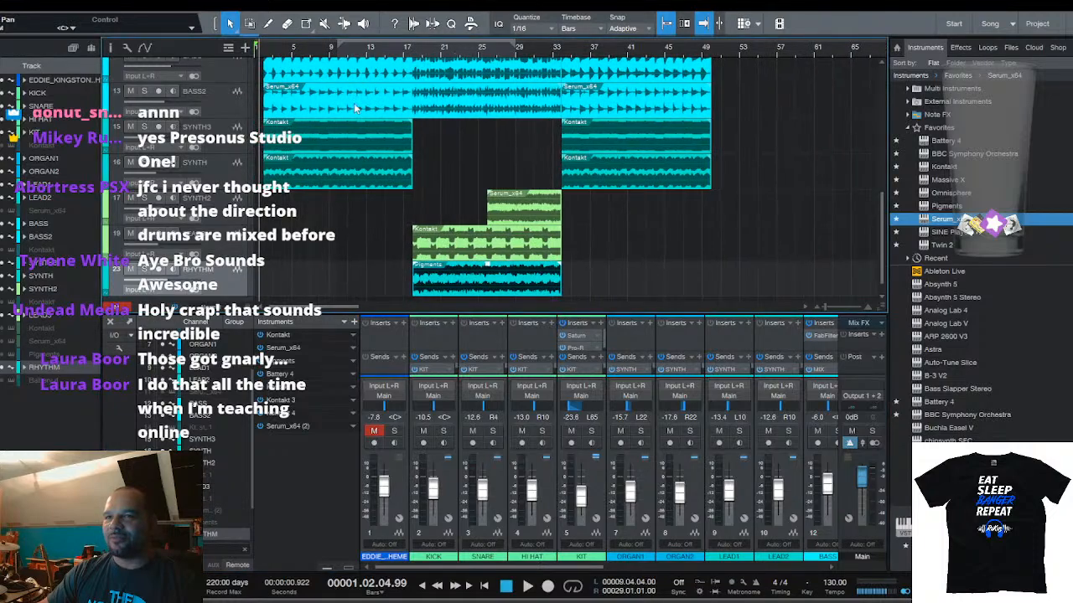
{"action": "key", "text": "comma"}
{"action": "key", "text": "space"}
{"action": "key", "text": "e"}
{"action": "key", "text": "e"}
{"action": "key", "text": "e"}
{"action": "scroll", "coordinate": [297, 85], "scroll_direction": "up", "scroll_amount": 3}
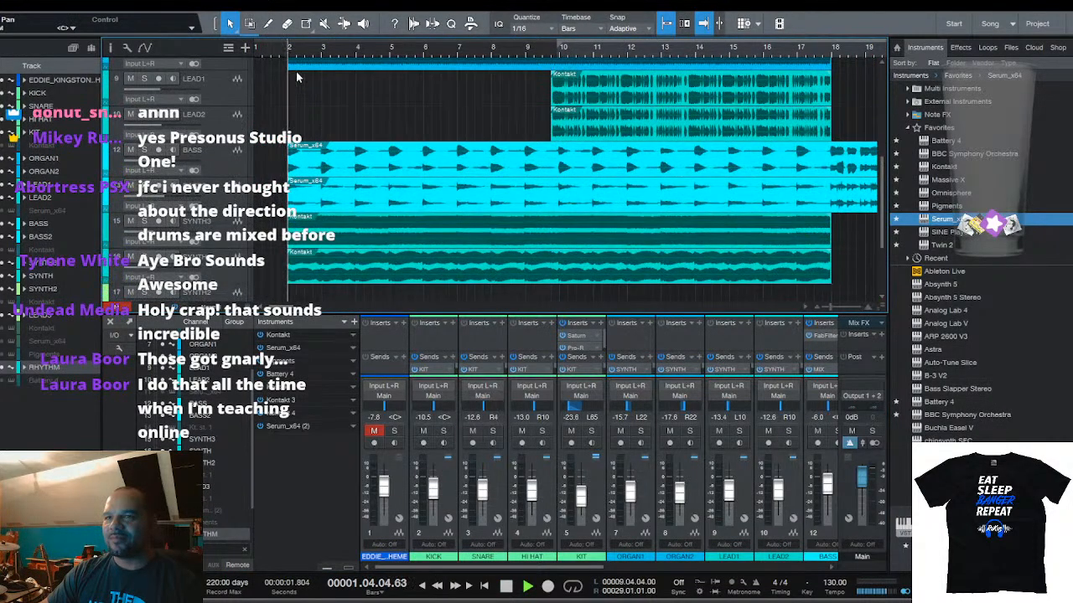
{"action": "scroll", "coordinate": [324, 103], "scroll_direction": "up", "scroll_amount": 3}
{"action": "scroll", "coordinate": [289, 52], "scroll_direction": "down", "scroll_amount": 3}
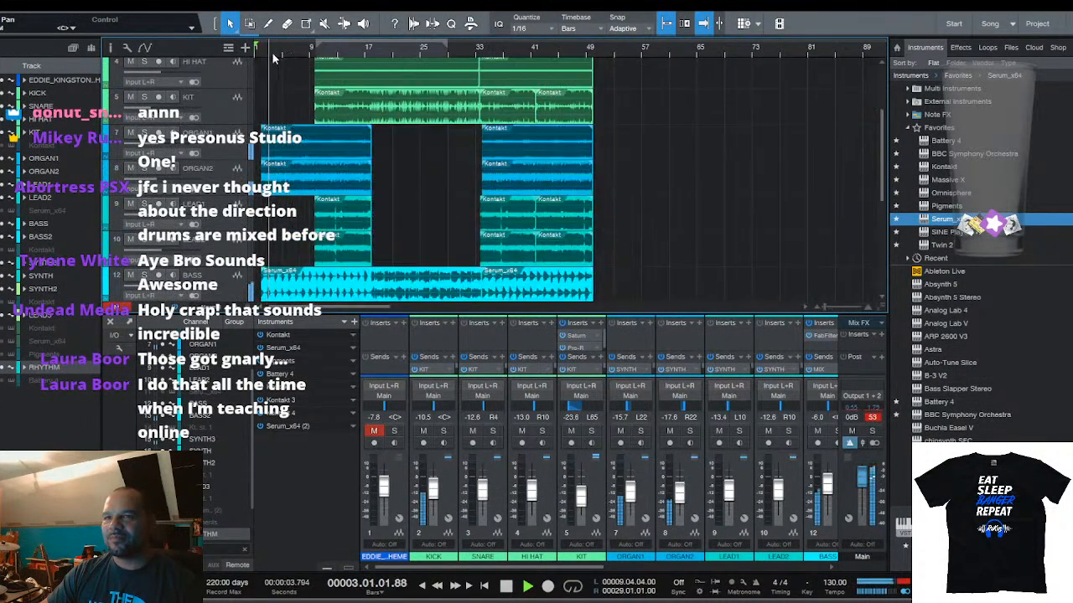
{"action": "key", "text": "f"}
{"action": "scroll", "coordinate": [265, 51], "scroll_direction": "up", "scroll_amount": 3}
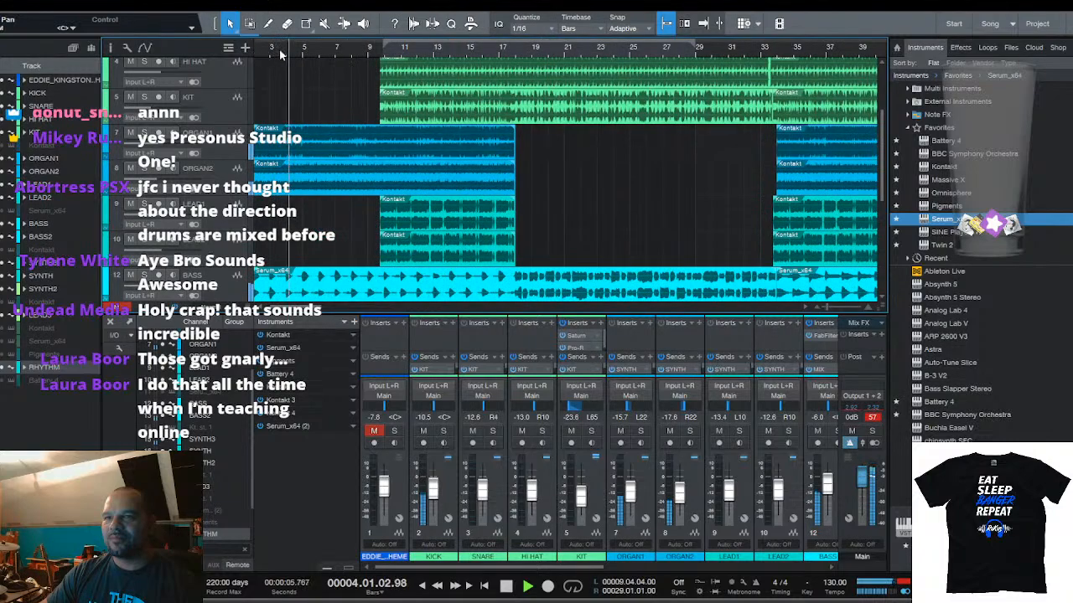
{"action": "scroll", "coordinate": [280, 53], "scroll_direction": "left", "scroll_amount": 1}
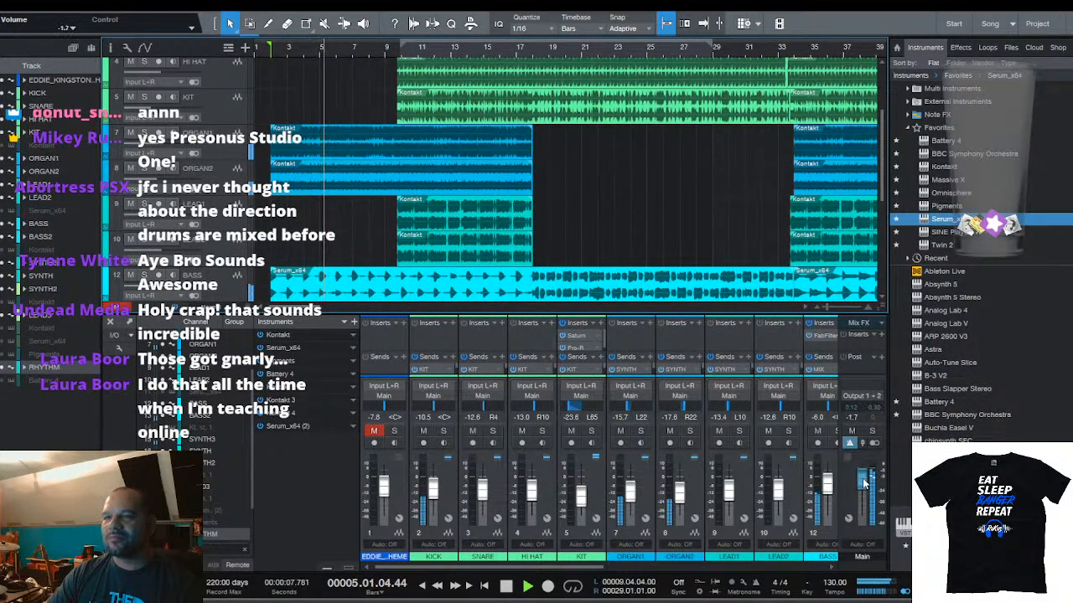
{"action": "left_click_drag", "start_coordinate": [863, 476], "coordinate": [865, 485]}
Hide the mixer and, during playback, lower KICK to -11.1, SNARE to -13.3, HI HAT to -20.1, ORGAN1 to -18.3 and ORGAN2 to -17.9 dB
{"action": "scroll", "coordinate": [584, 240], "scroll_direction": "down", "scroll_amount": 3}
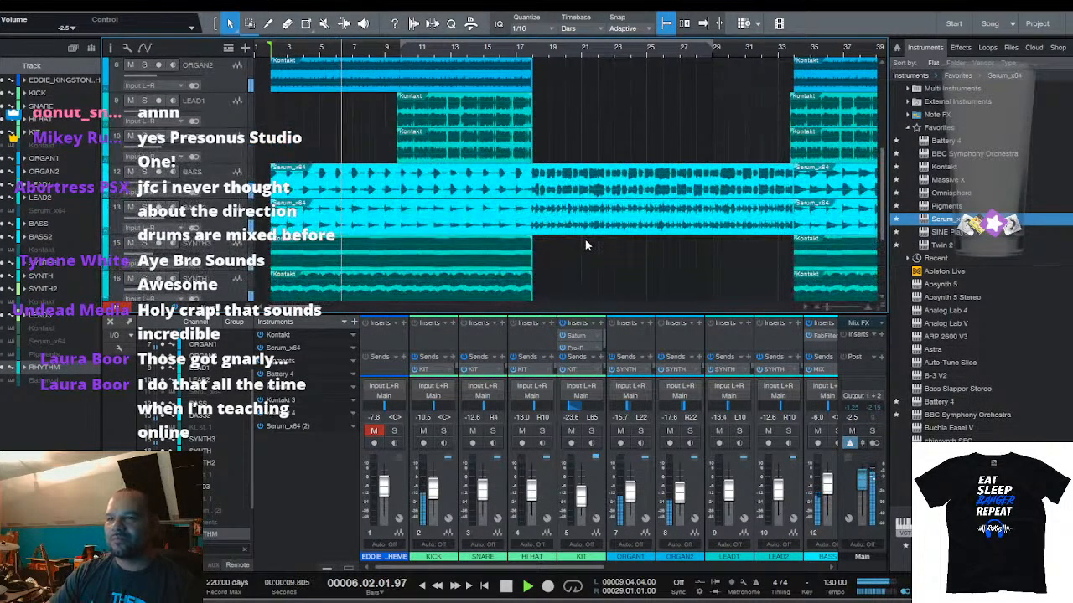
{"action": "scroll", "coordinate": [586, 240], "scroll_direction": "down", "scroll_amount": 3}
{"action": "scroll", "coordinate": [586, 240], "scroll_direction": "up", "scroll_amount": 6}
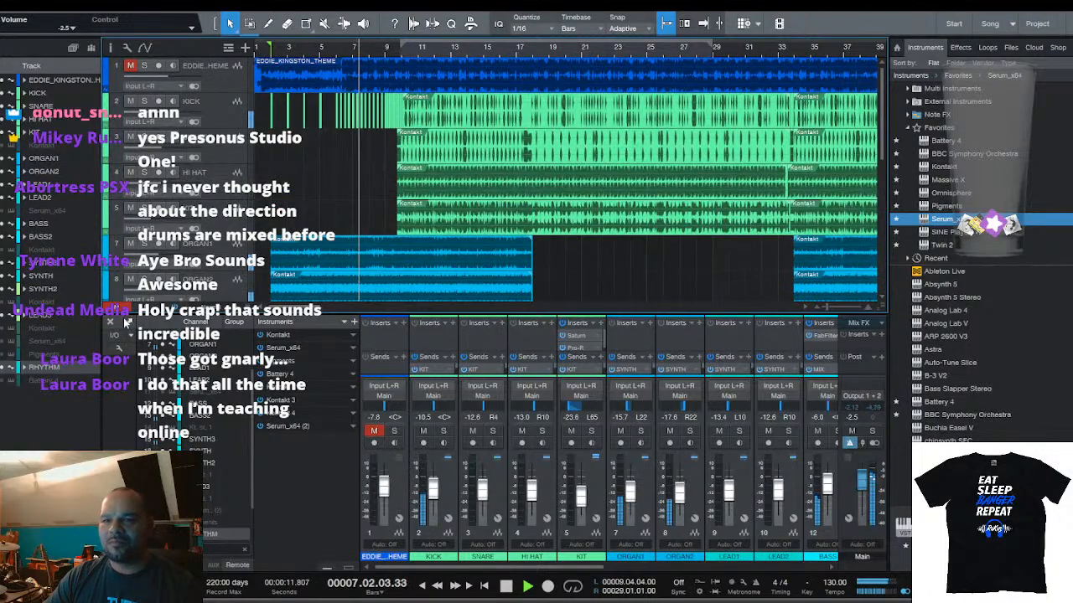
{"action": "key", "text": "F3"}
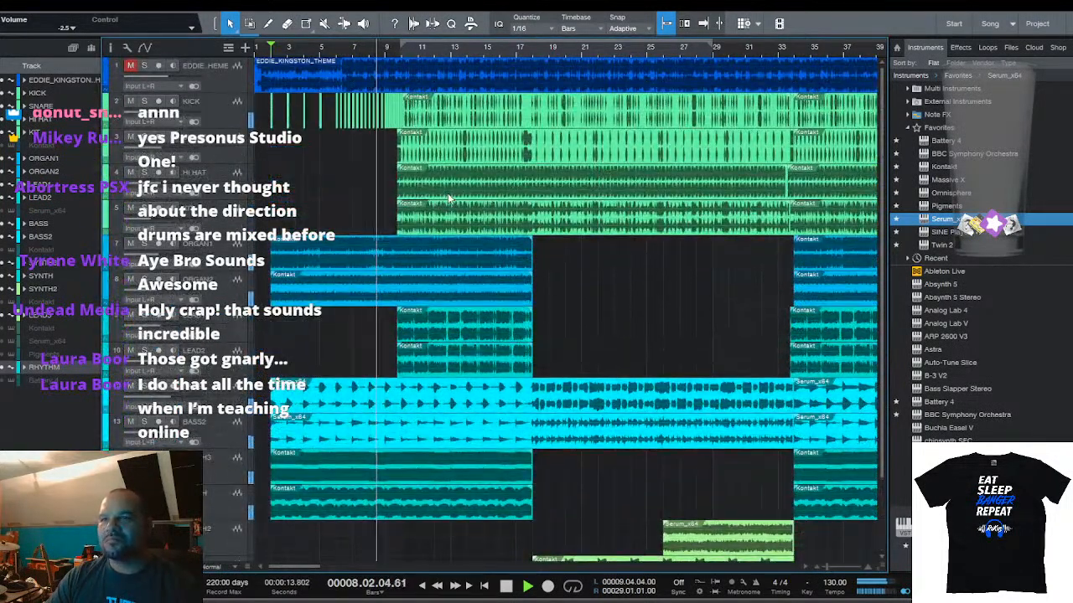
{"action": "scroll", "coordinate": [423, 55], "scroll_direction": "up", "scroll_amount": 3}
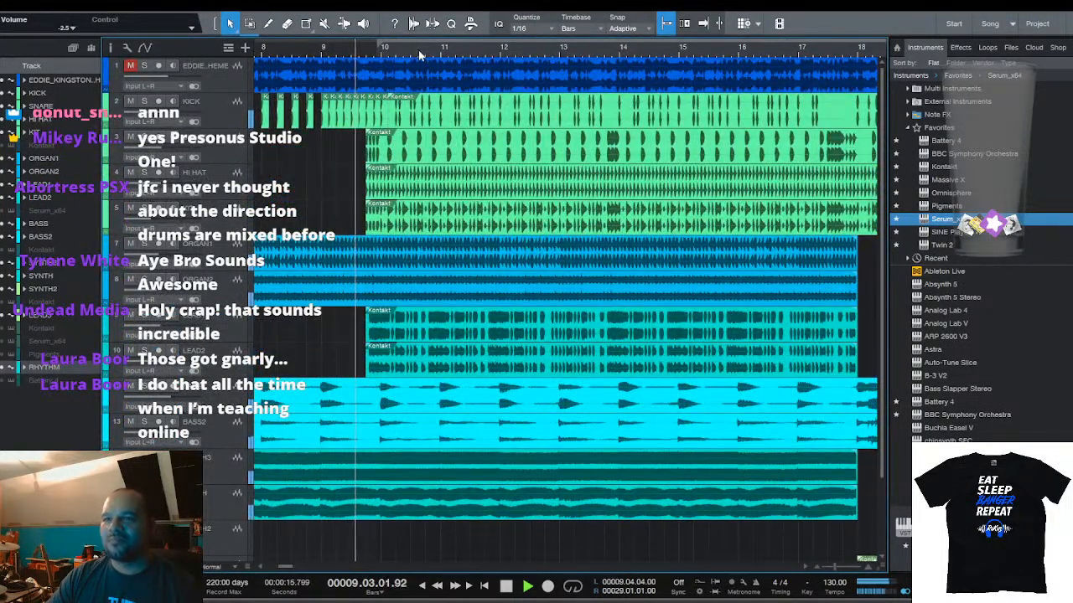
{"action": "scroll", "coordinate": [423, 55], "scroll_direction": "down", "scroll_amount": 3}
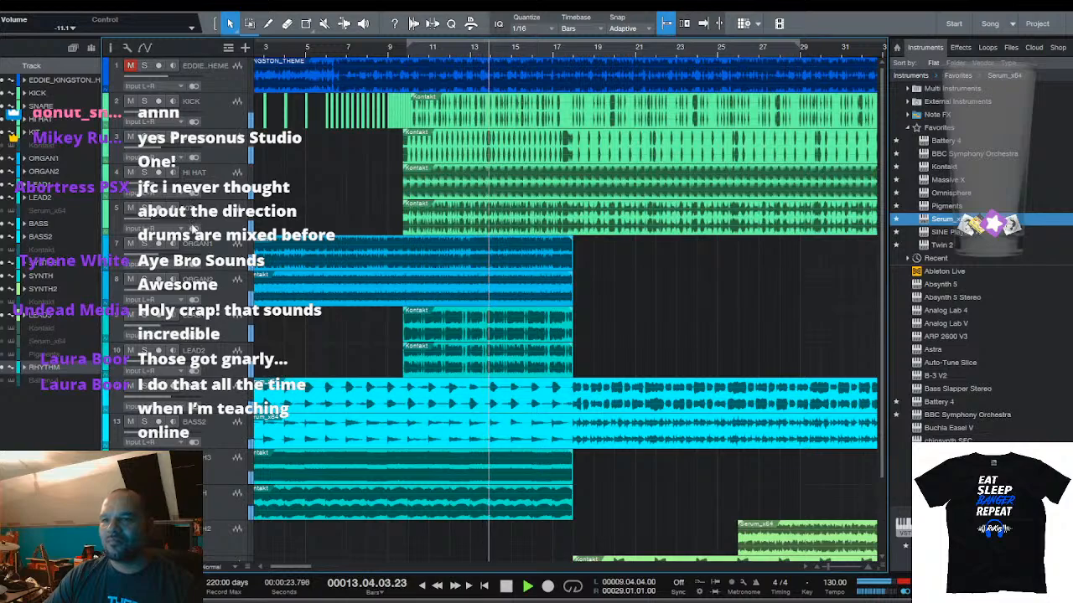
{"action": "scroll", "coordinate": [195, 234], "scroll_direction": "down", "scroll_amount": 1}
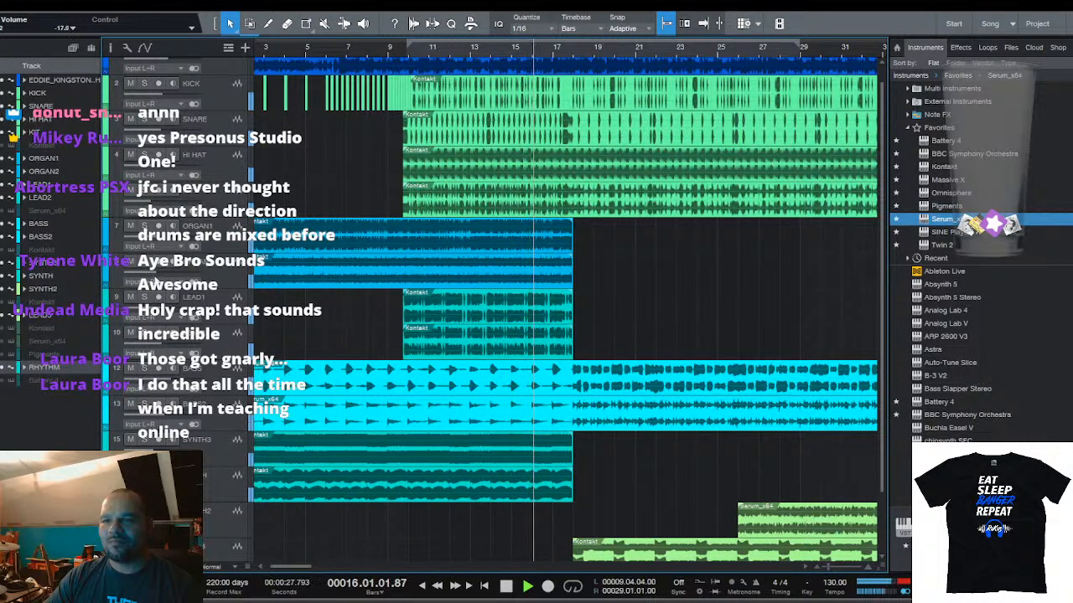
{"action": "scroll", "coordinate": [201, 341], "scroll_direction": "down", "scroll_amount": 4}
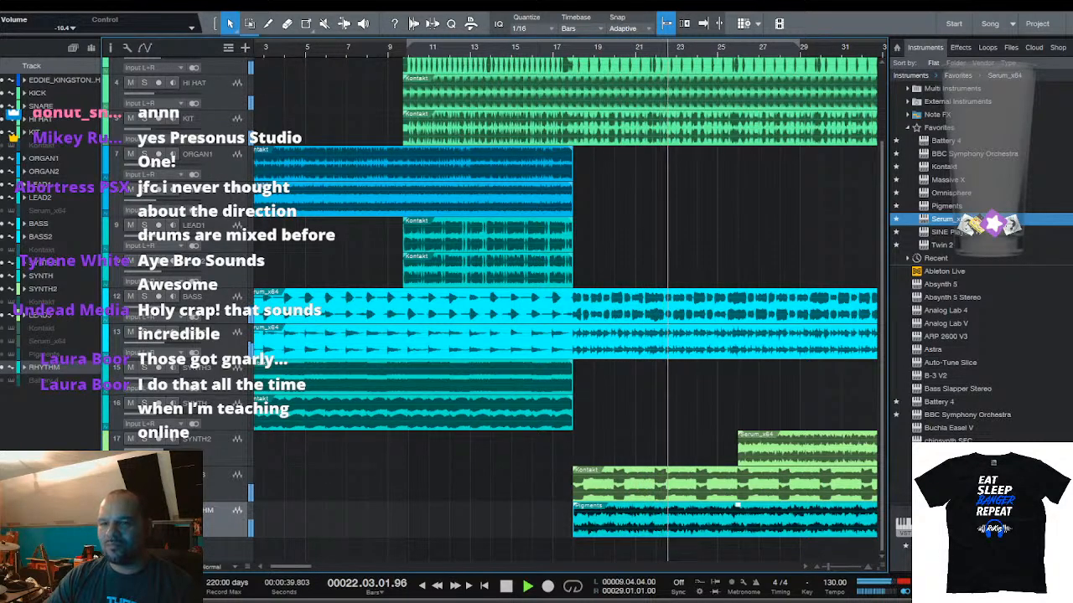
{"action": "scroll", "coordinate": [575, 51], "scroll_direction": "down", "scroll_amount": 2}
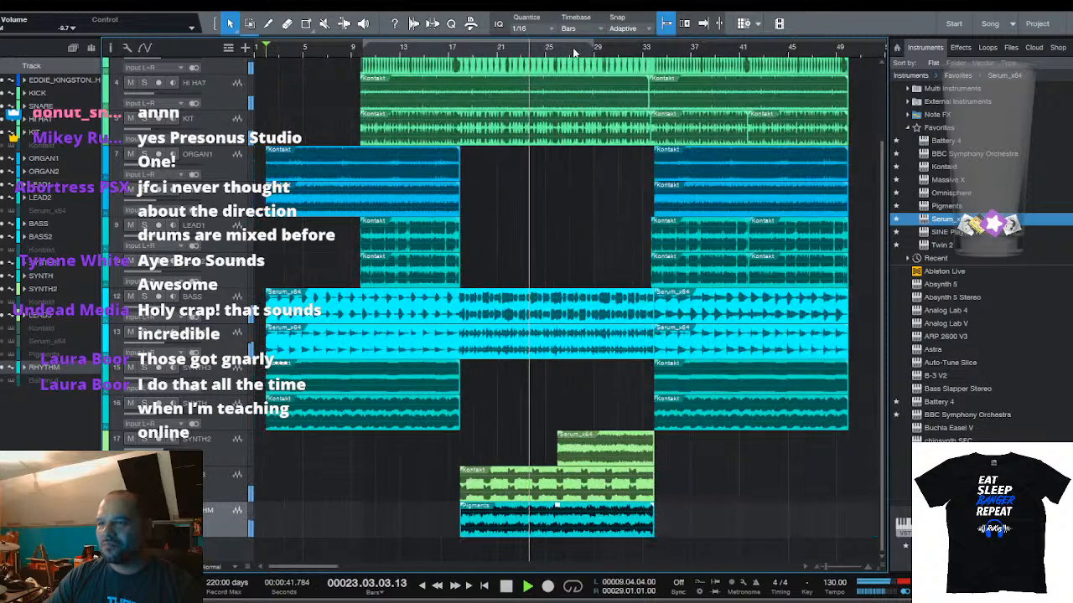
Listen to the balance through the middle section and into the returning lead section, stopping playback around bar 42
{"action": "left_click_drag", "start_coordinate": [575, 50], "coordinate": [518, 57]}
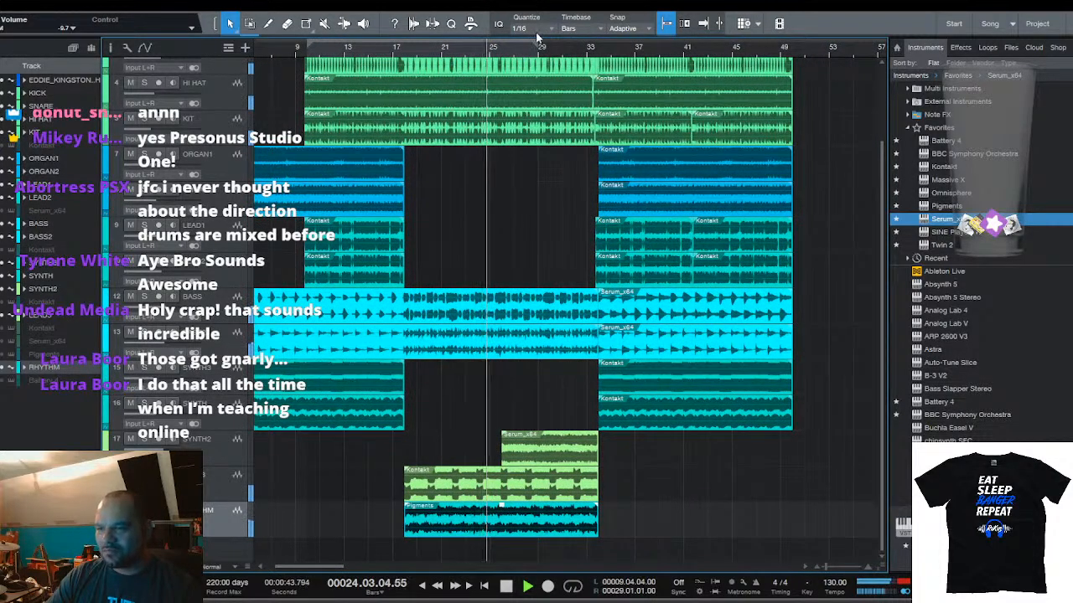
{"action": "scroll", "coordinate": [525, 56], "scroll_direction": "up", "scroll_amount": 2}
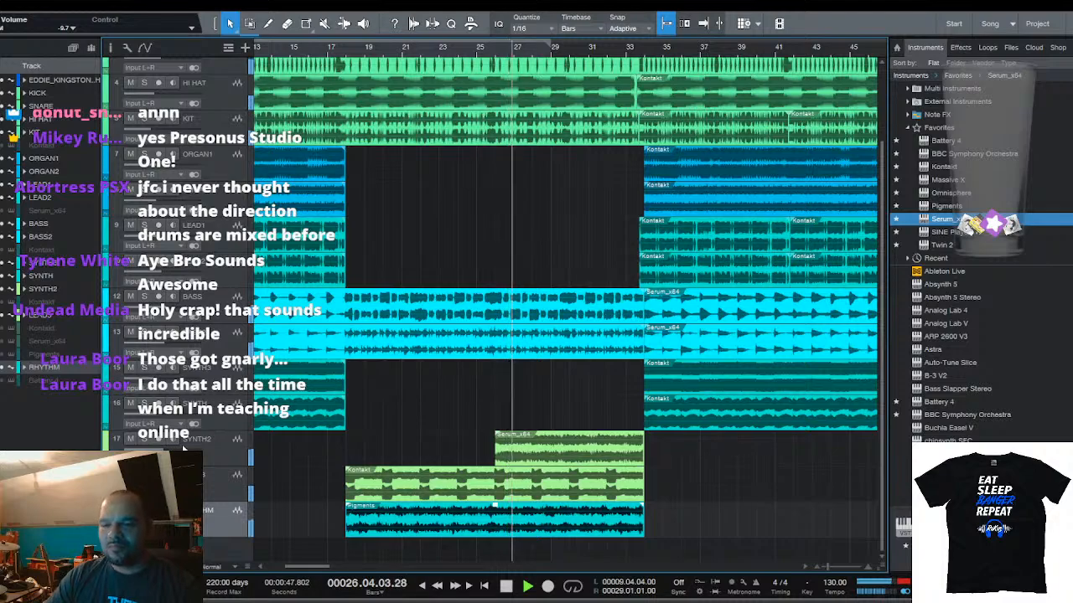
{"action": "scroll", "coordinate": [450, 55], "scroll_direction": "down", "scroll_amount": 4}
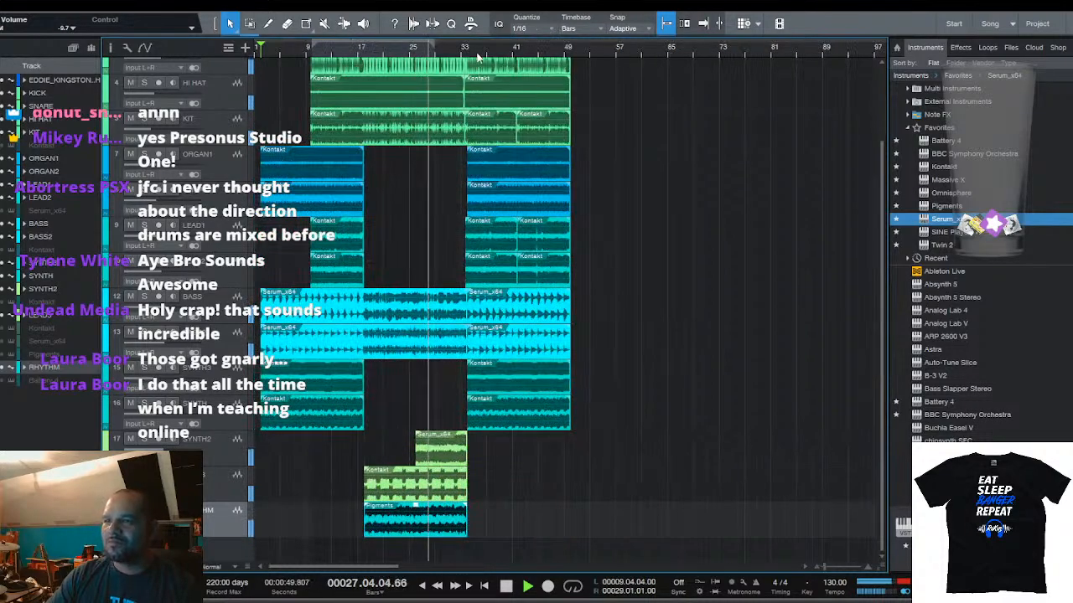
{"action": "scroll", "coordinate": [450, 55], "scroll_direction": "up", "scroll_amount": 4}
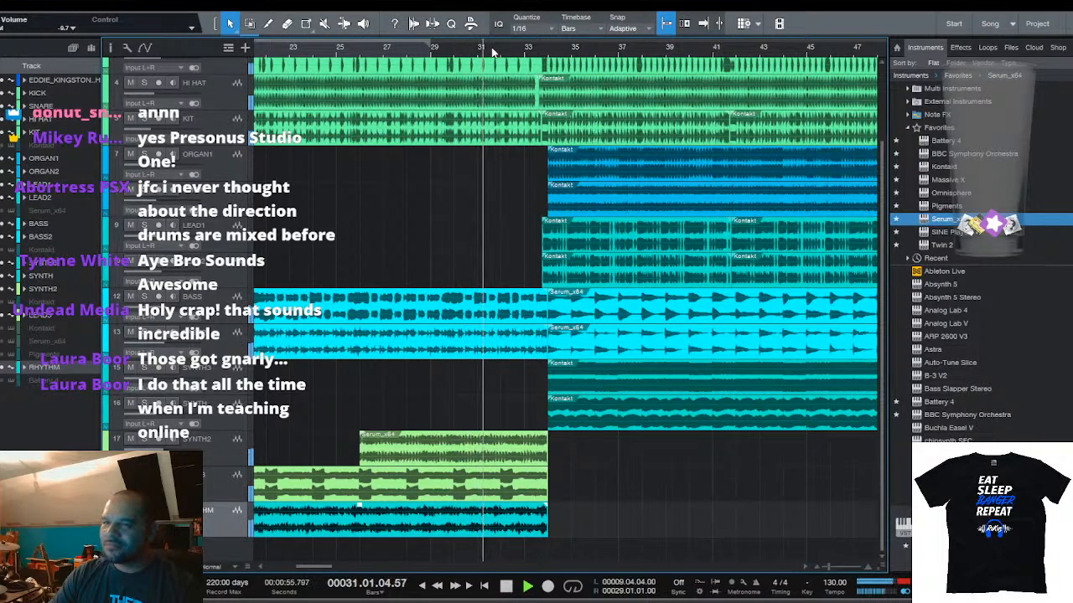
{"action": "scroll", "coordinate": [564, 56], "scroll_direction": "down", "scroll_amount": 4}
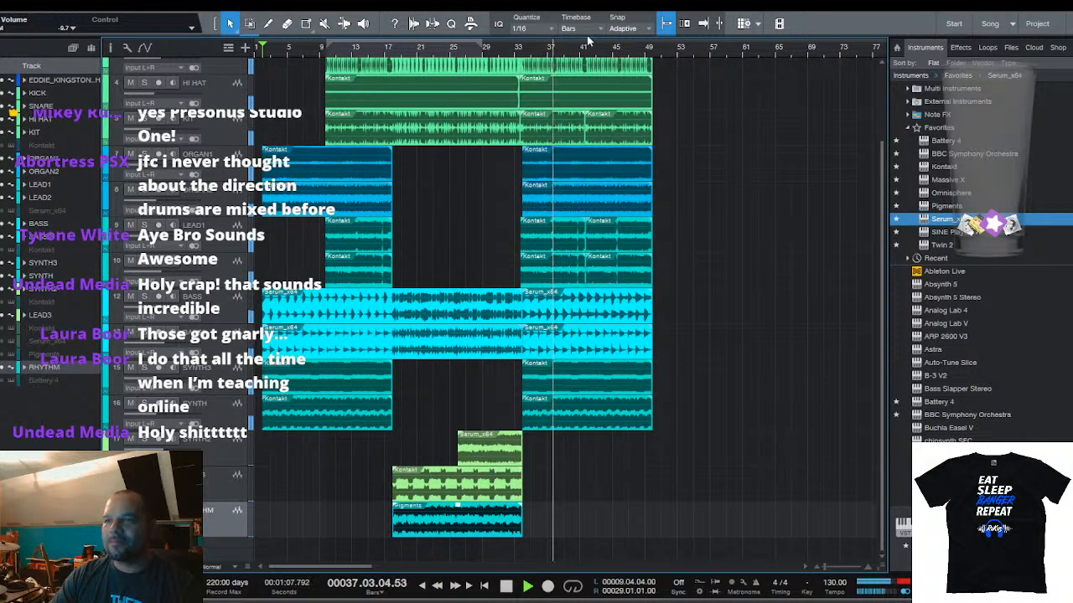
{"action": "scroll", "coordinate": [576, 53], "scroll_direction": "up", "scroll_amount": 2}
{"action": "scroll", "coordinate": [577, 53], "scroll_direction": "up", "scroll_amount": 1}
{"action": "scroll", "coordinate": [522, 57], "scroll_direction": "down", "scroll_amount": 3}
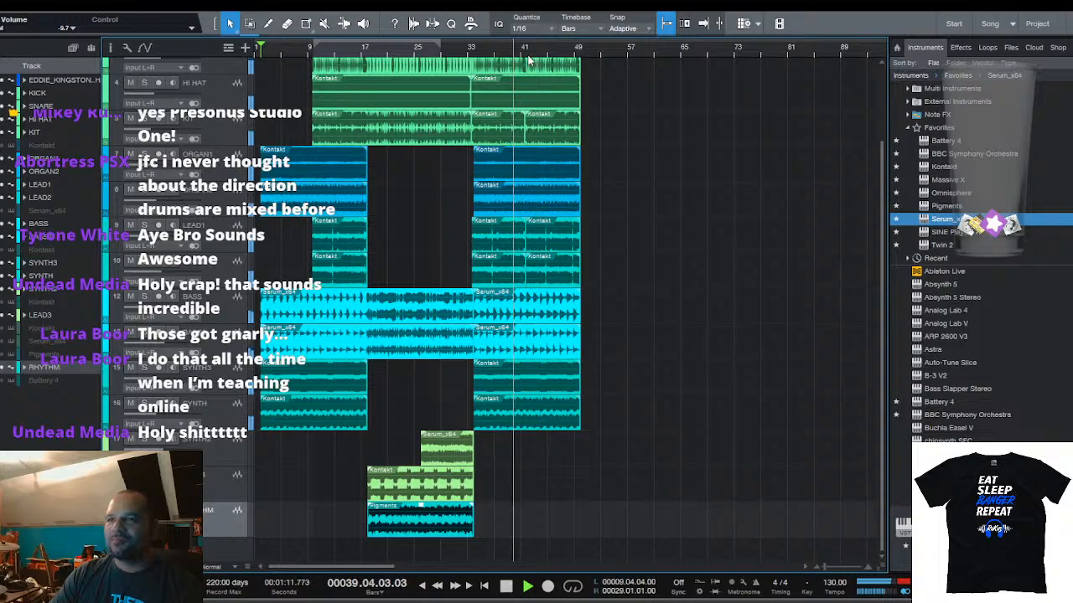
{"action": "scroll", "coordinate": [526, 57], "scroll_direction": "up", "scroll_amount": 3}
{"action": "scroll", "coordinate": [533, 57], "scroll_direction": "down", "scroll_amount": 1}
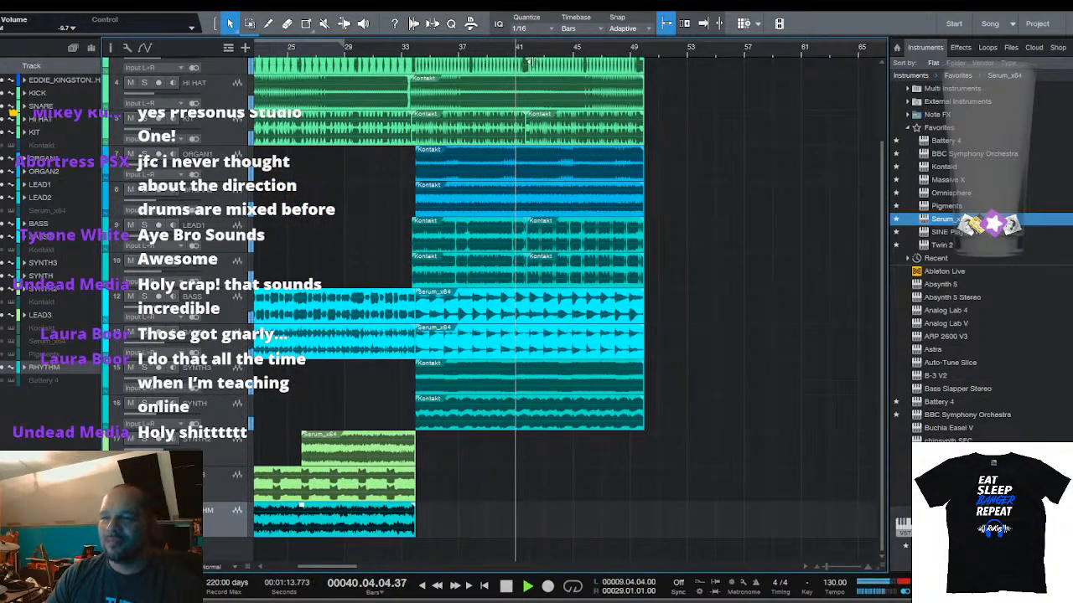
{"action": "scroll", "coordinate": [543, 56], "scroll_direction": "down", "scroll_amount": 2}
{"action": "scroll", "coordinate": [545, 56], "scroll_direction": "down", "scroll_amount": 1}
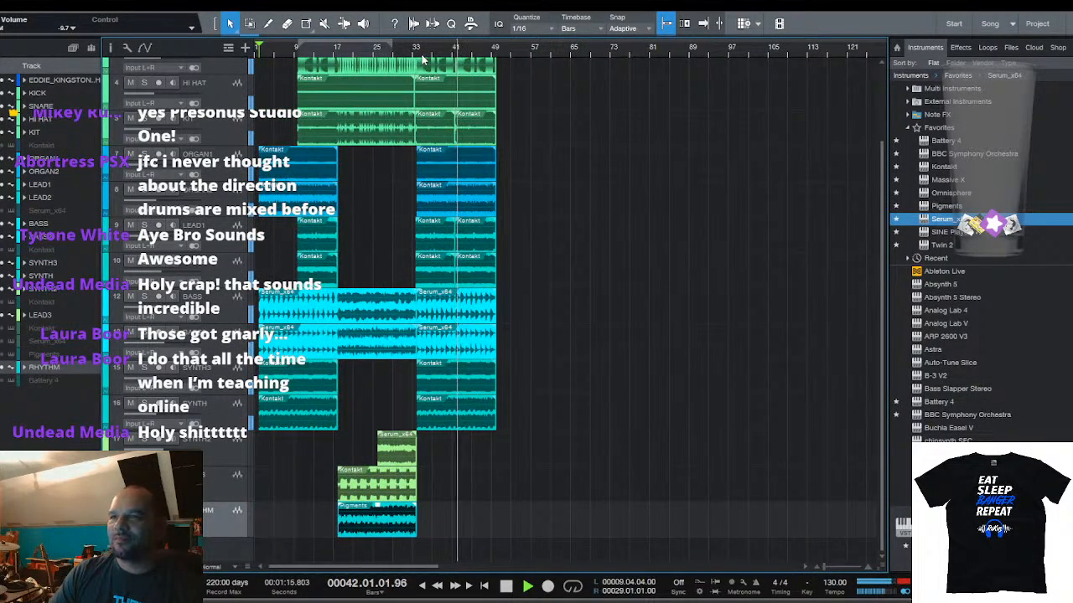
{"action": "key", "text": "space"}
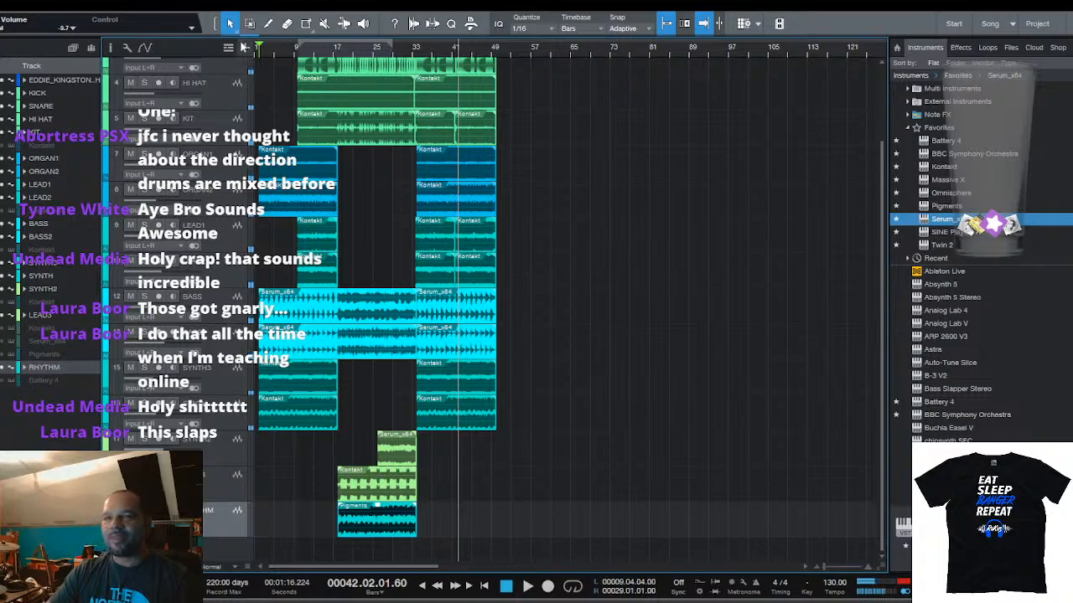
Select LEAD2, show the mixer again enlarged over the arrangement, and hide the track list
{"action": "left_click", "coordinate": [223, 268]}
{"action": "key", "text": "F3"}
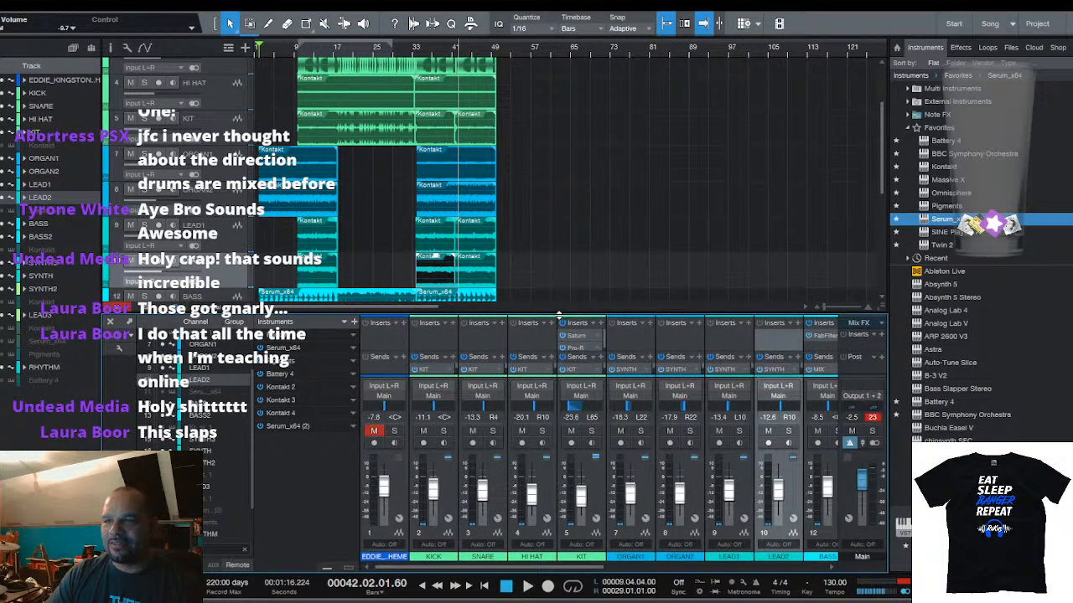
{"action": "left_click_drag", "start_coordinate": [559, 316], "coordinate": [553, 63]}
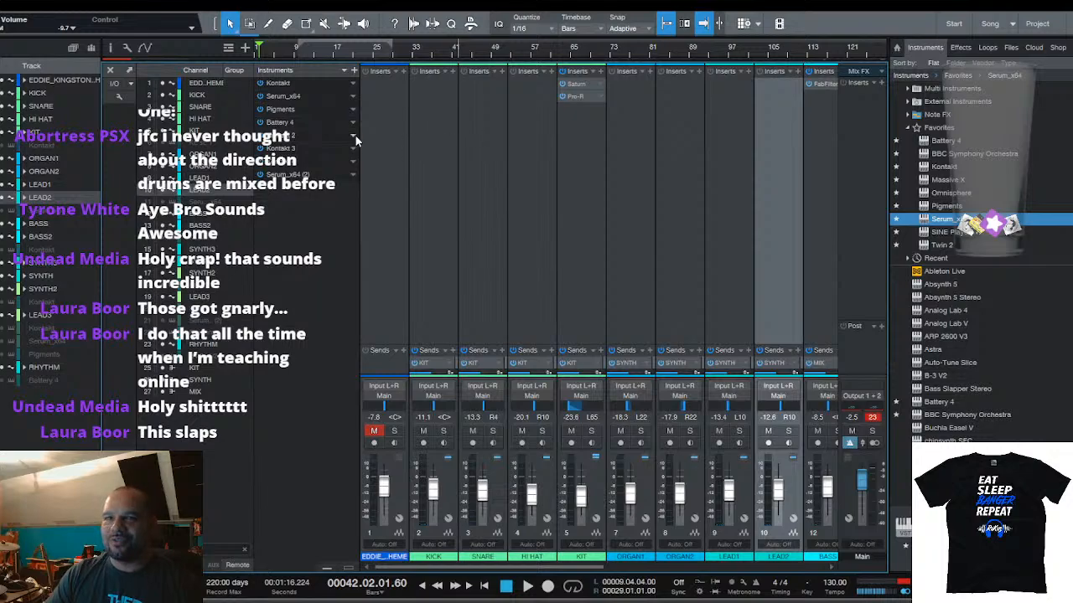
{"action": "left_click", "coordinate": [1, 48]}
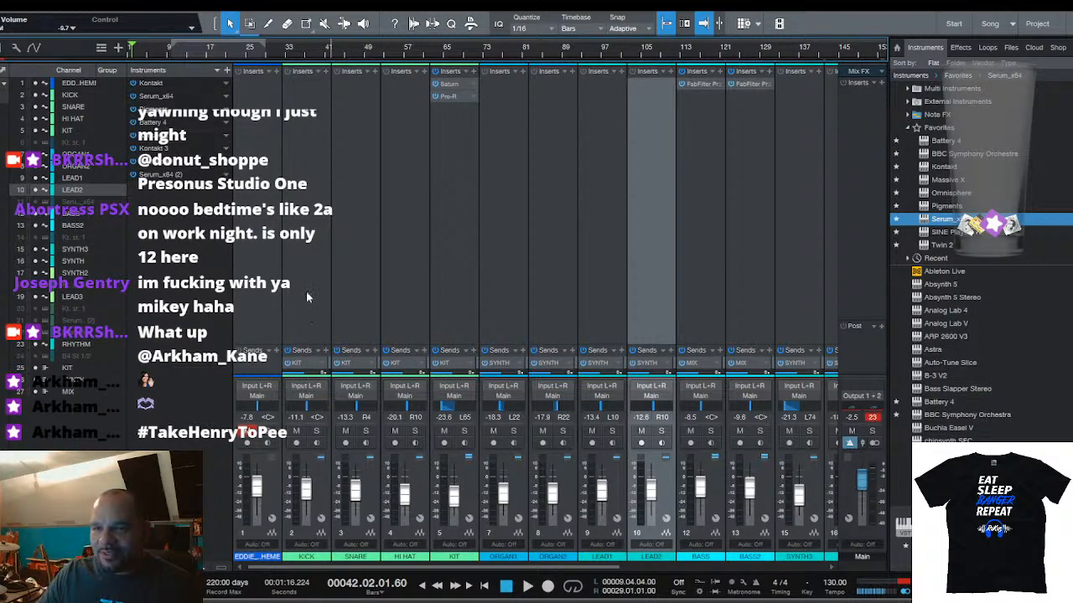
Solo KICK, resize the mixer so both the arrangement and the insert slots show, and listen to the kick alone
{"action": "left_click", "coordinate": [317, 432]}
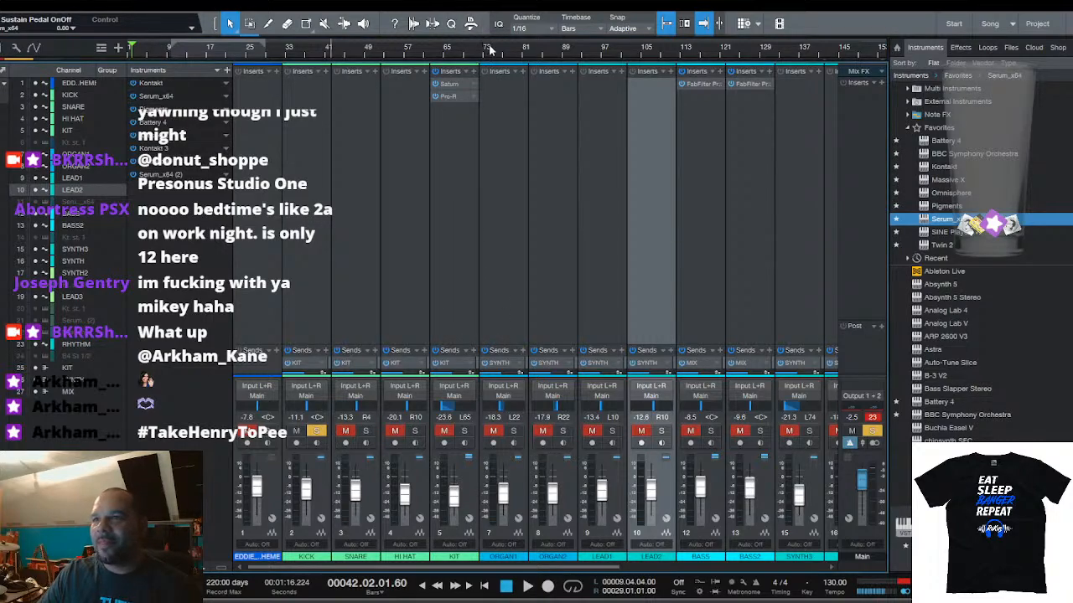
{"action": "left_click_drag", "start_coordinate": [502, 65], "coordinate": [564, 502]}
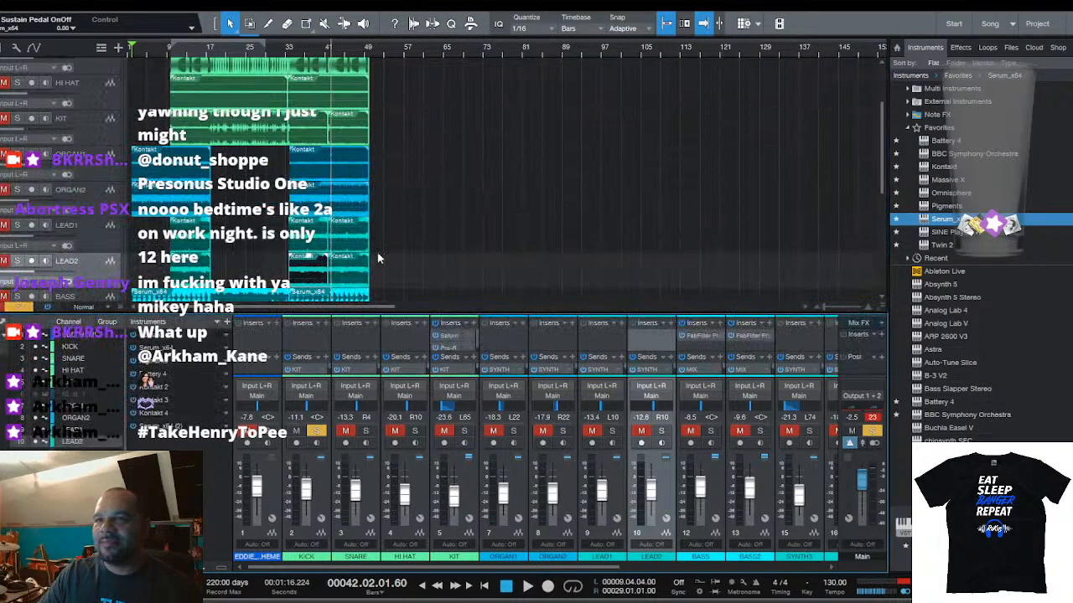
{"action": "key", "text": "space"}
{"action": "left_click_drag", "start_coordinate": [354, 314], "coordinate": [352, 211]}
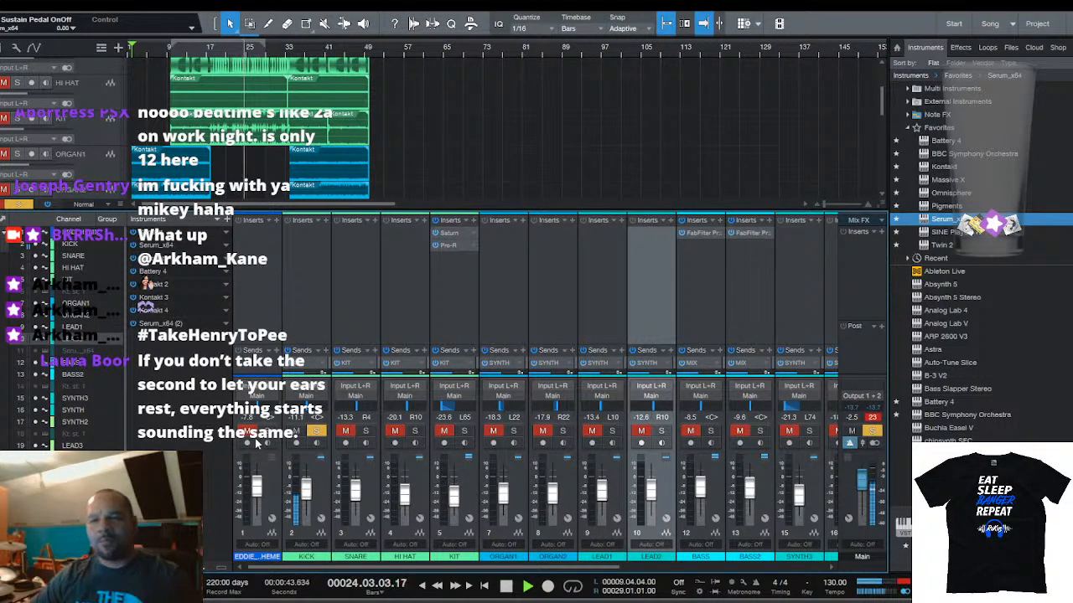
{"action": "key", "text": "space"}
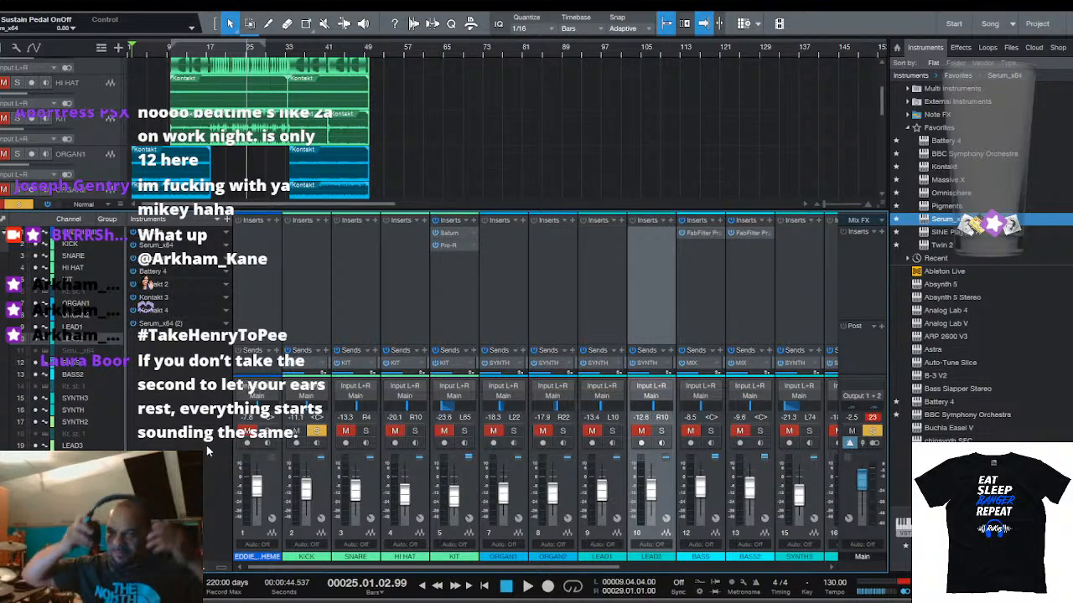
{"action": "key", "text": "space"}
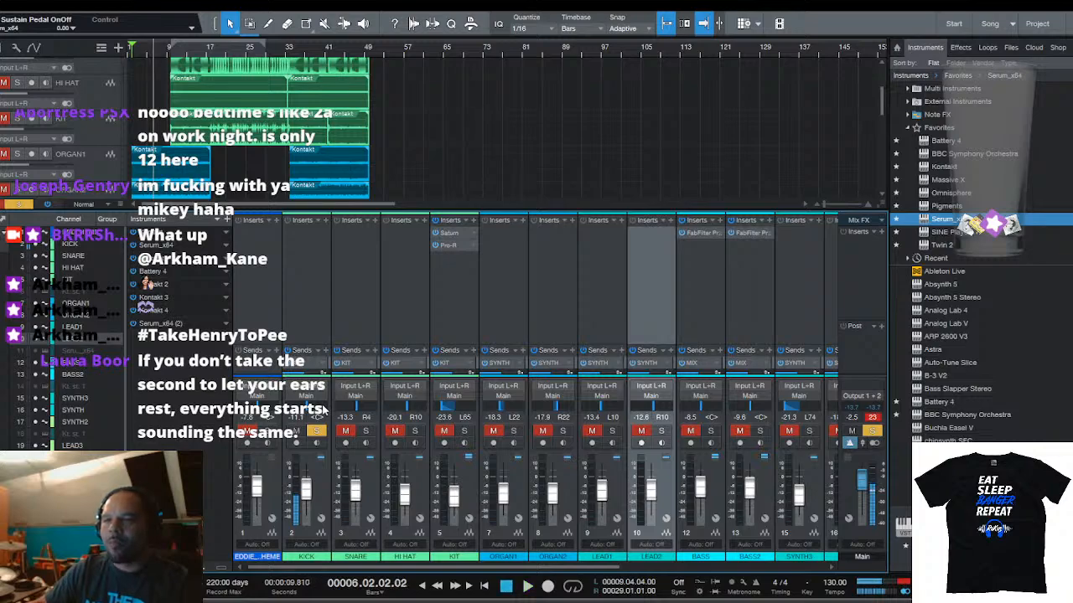
Add FabFilter Pro-Q 3 to KICK, play the kick to build its spectrum, and place a band at about 140.6 Hz, -0.20 dB
{"action": "left_click", "coordinate": [325, 221]}
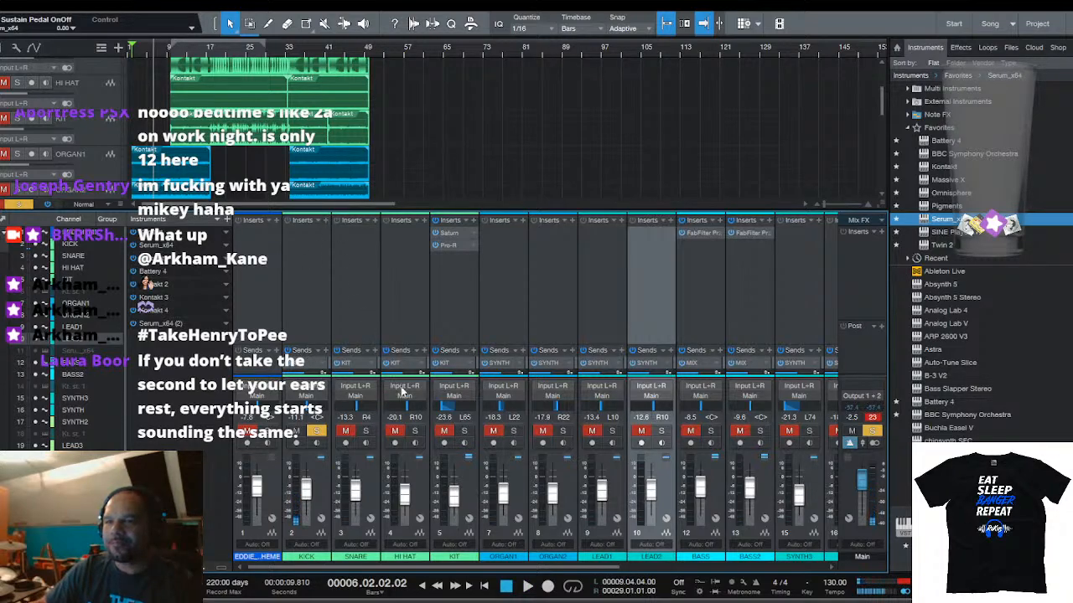
{"action": "left_click", "coordinate": [397, 341]}
{"action": "key", "text": "space"}
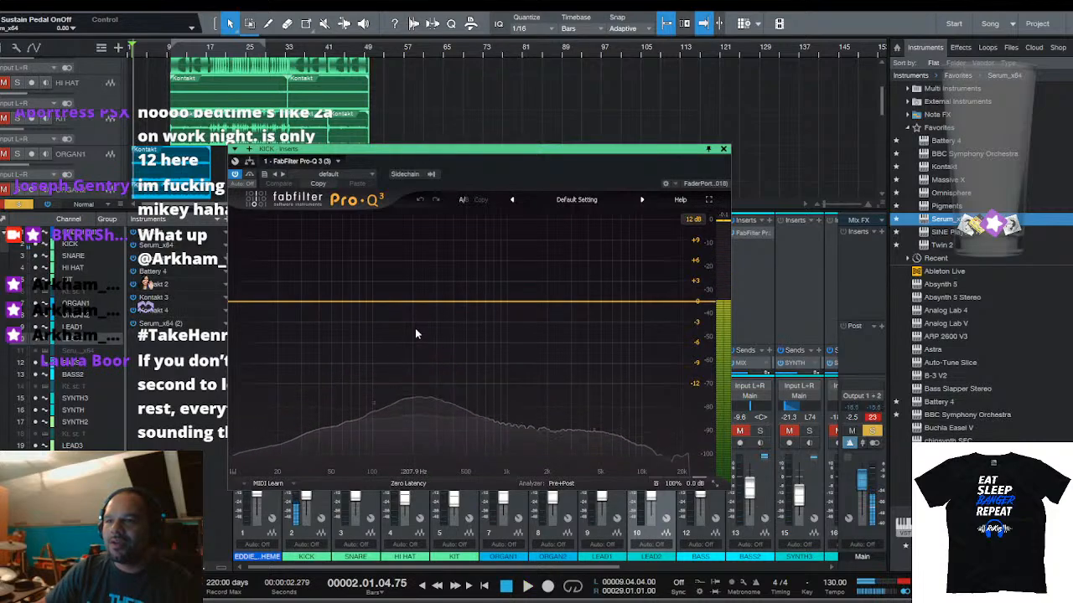
{"action": "key", "text": "space"}
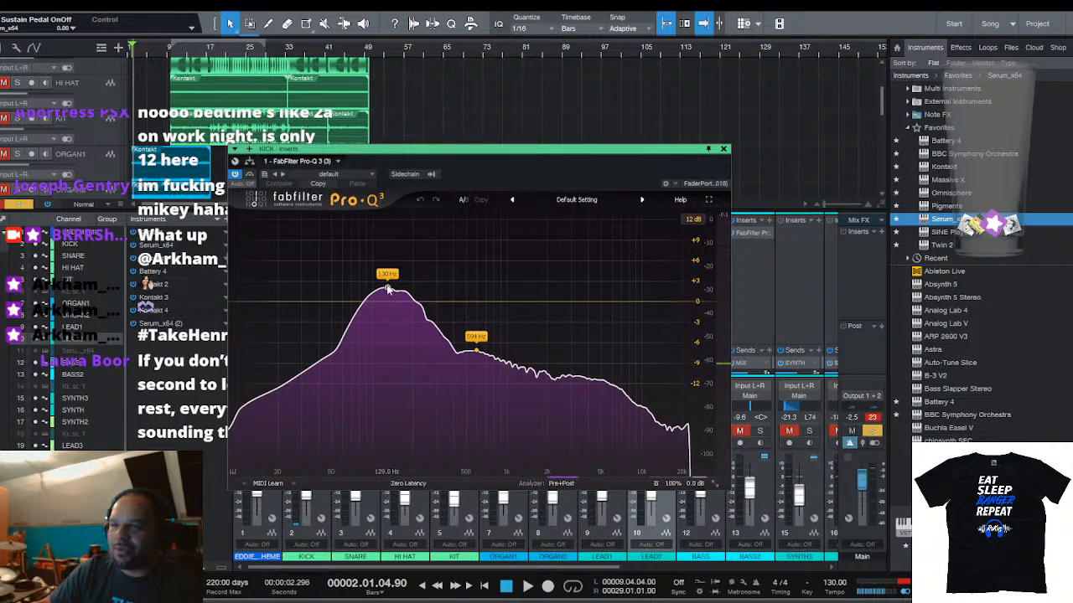
{"action": "mouse_move", "coordinate": [387, 289]}
{"action": "left_mouse_down"}
{"action": "mouse_move", "coordinate": [345, 283]}
{"action": "mouse_move", "coordinate": [326, 294]}
{"action": "mouse_move", "coordinate": [341, 288]}
{"action": "mouse_move", "coordinate": [392, 305]}
{"action": "left_mouse_up"}
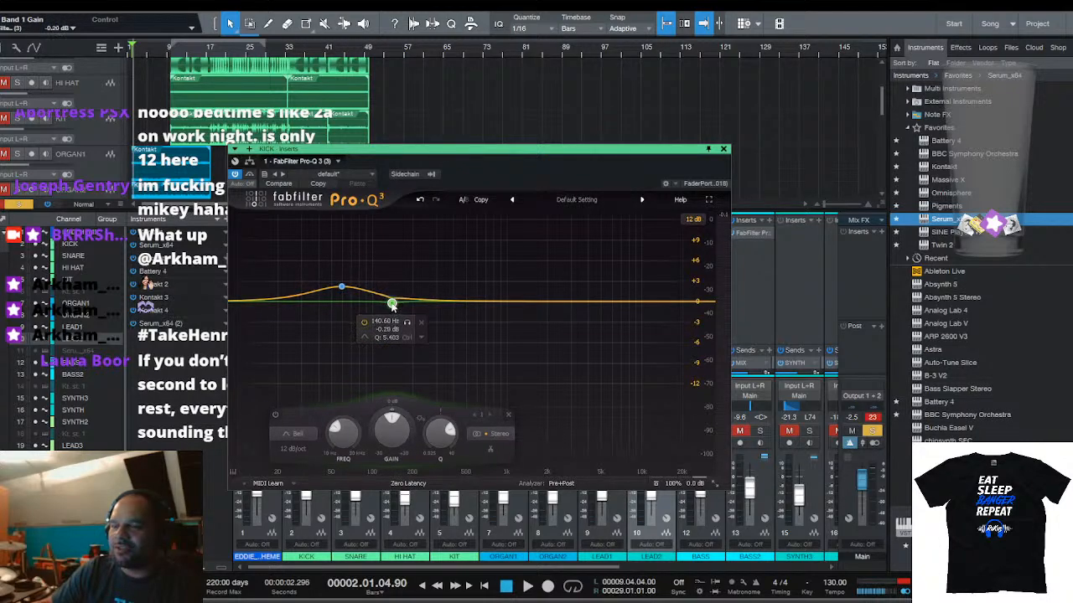
While auditioning the kick, boost the low bell band to +12.65 dB at about 61 Hz
{"action": "key", "text": "space"}
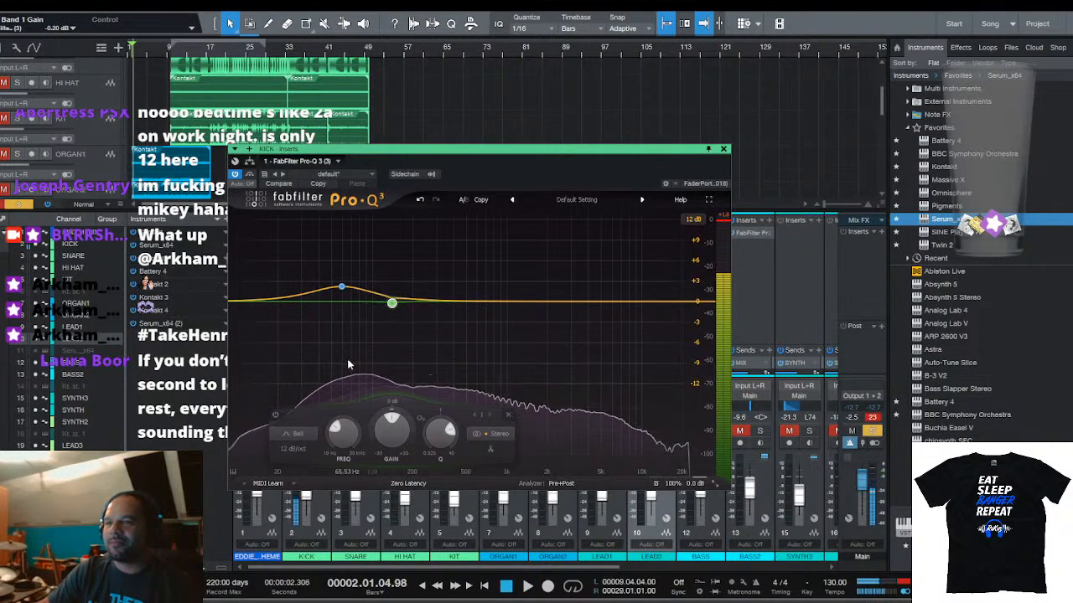
{"action": "key", "text": "space"}
{"action": "left_click_drag", "start_coordinate": [341, 288], "coordinate": [340, 240]}
{"action": "key", "text": "space"}
{"action": "key", "text": "space"}
{"action": "key", "text": "space"}
{"action": "key", "text": "space"}
{"action": "key", "text": "space"}
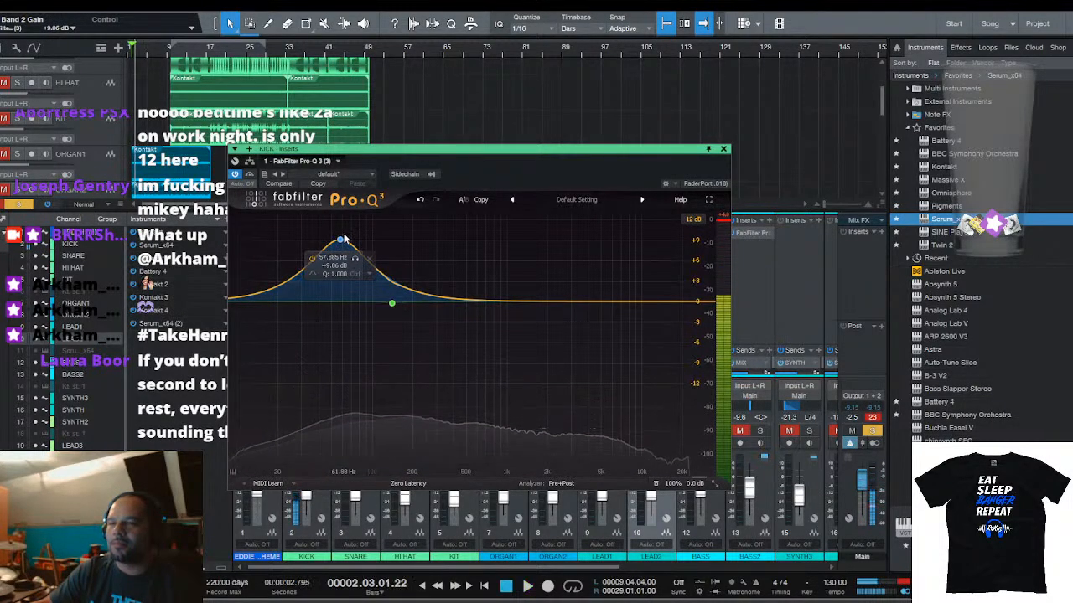
{"action": "key", "text": "space"}
{"action": "key", "text": "space"}
{"action": "left_click_drag", "start_coordinate": [339, 242], "coordinate": [342, 218]}
{"action": "key", "text": "space"}
{"action": "key", "text": "space"}
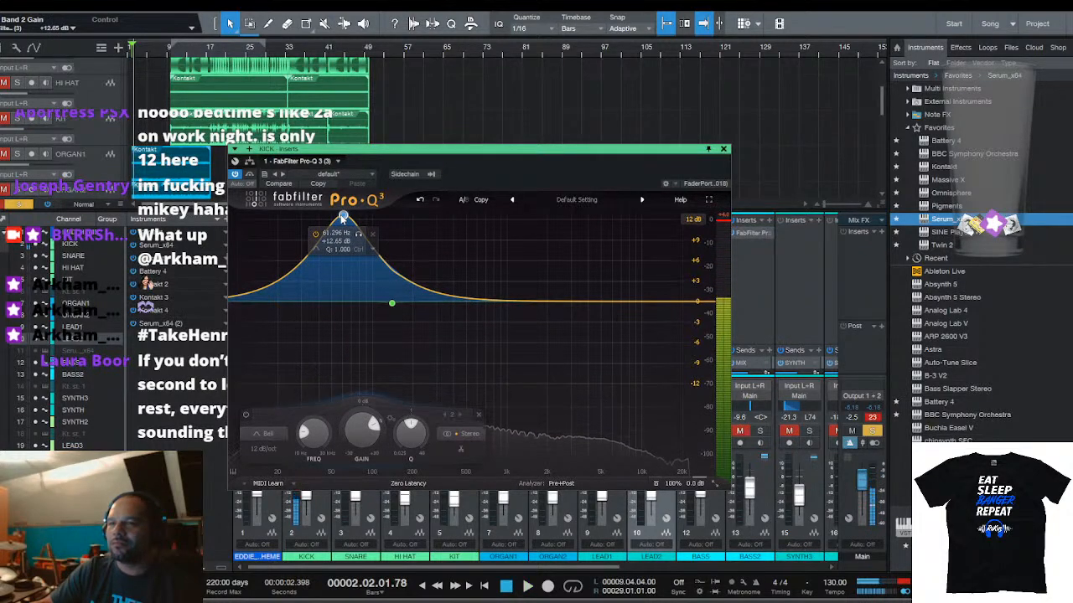
{"action": "key", "text": "space"}
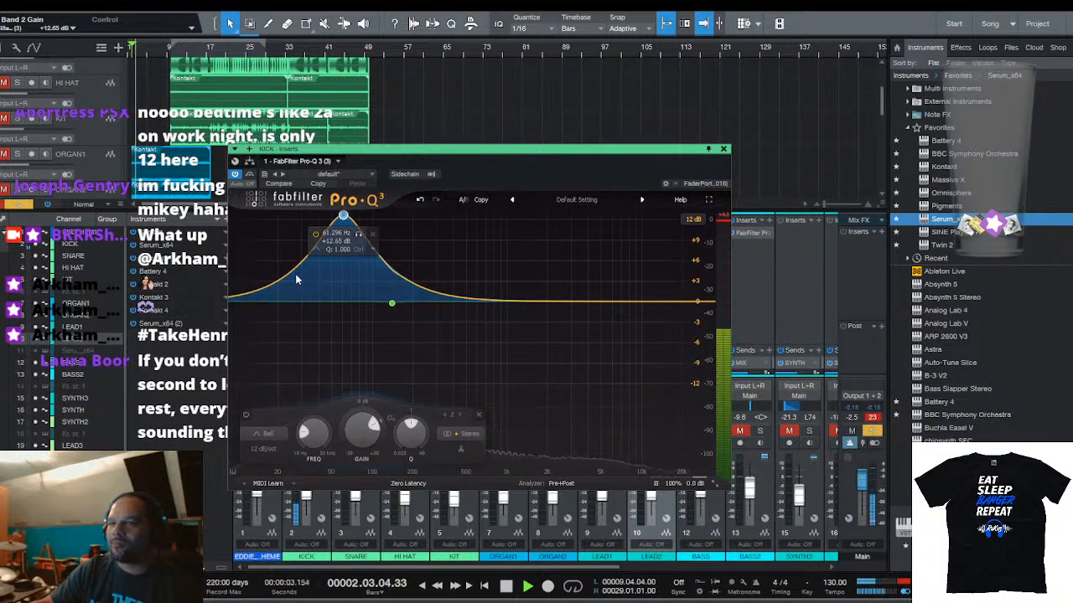
Add a -5.47 dB low shelf and bell cuts of -1.55 and -9.47 dB to the kick, and shift its low boost to about 72 Hz
{"action": "left_click_drag", "start_coordinate": [274, 284], "coordinate": [285, 320]}
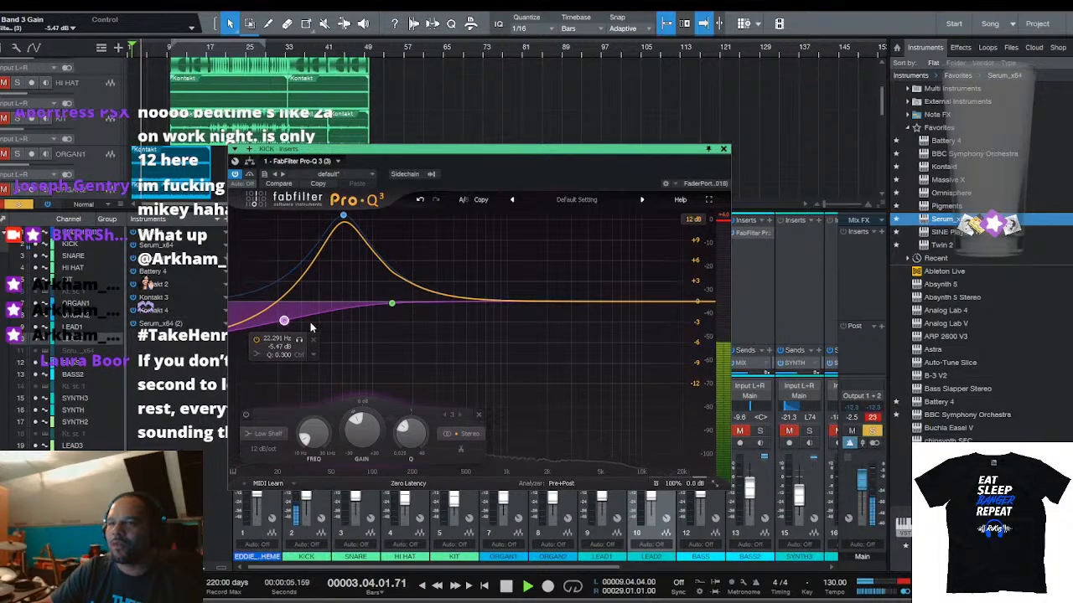
{"action": "left_click_drag", "start_coordinate": [471, 302], "coordinate": [524, 311]}
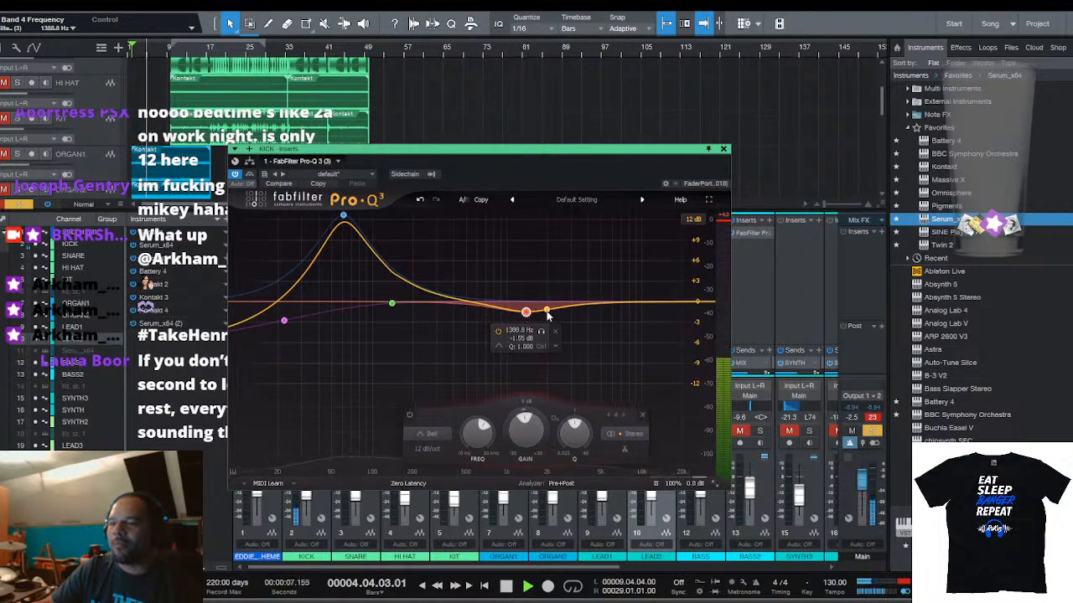
{"action": "left_click_drag", "start_coordinate": [438, 304], "coordinate": [445, 363]}
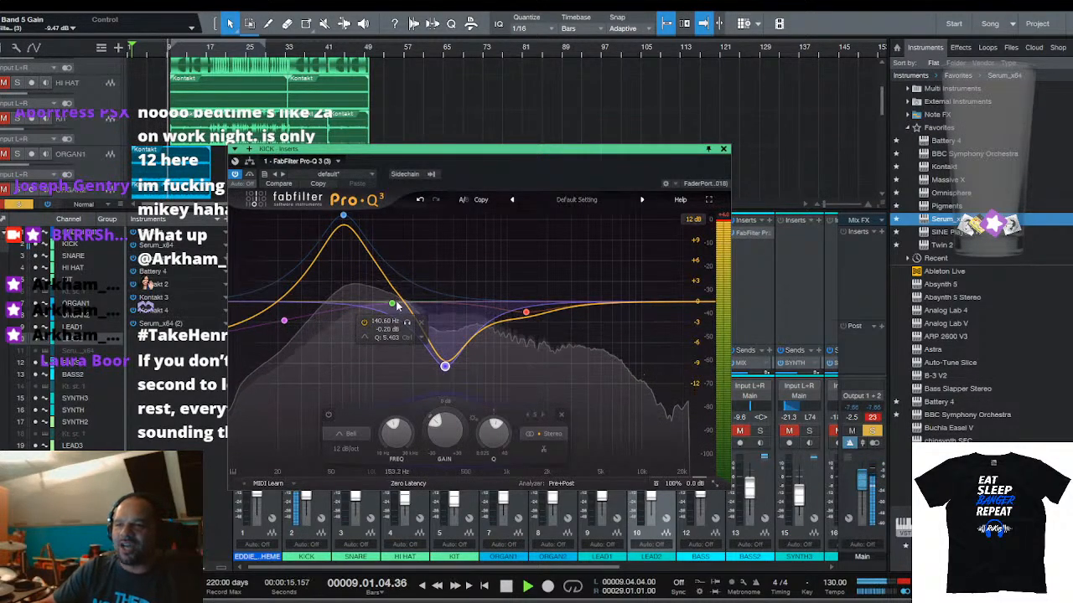
{"action": "left_click_drag", "start_coordinate": [345, 220], "coordinate": [353, 216]}
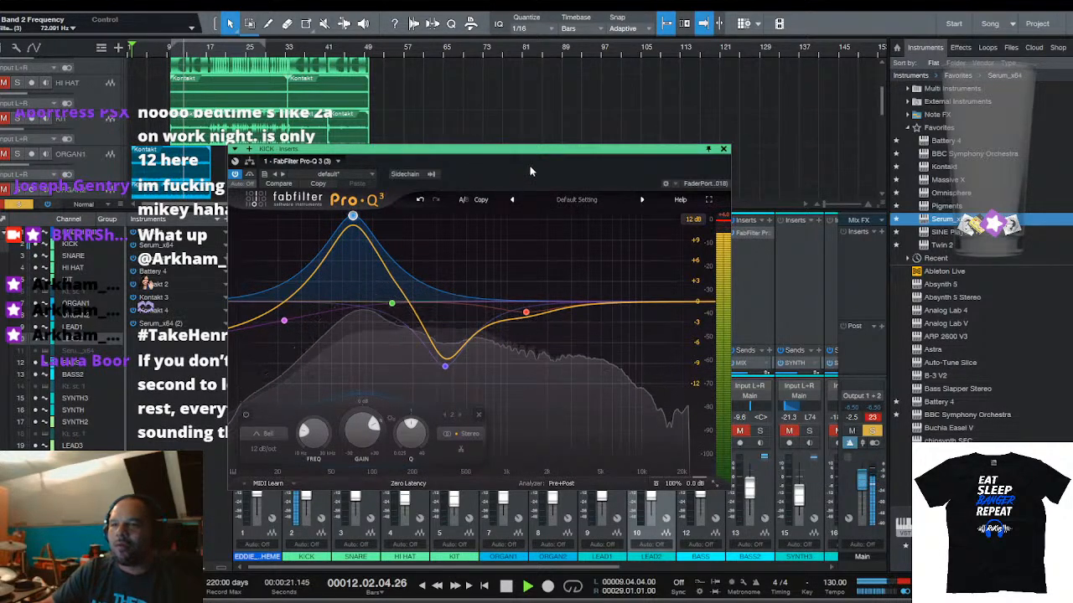
{"action": "key", "text": "space"}
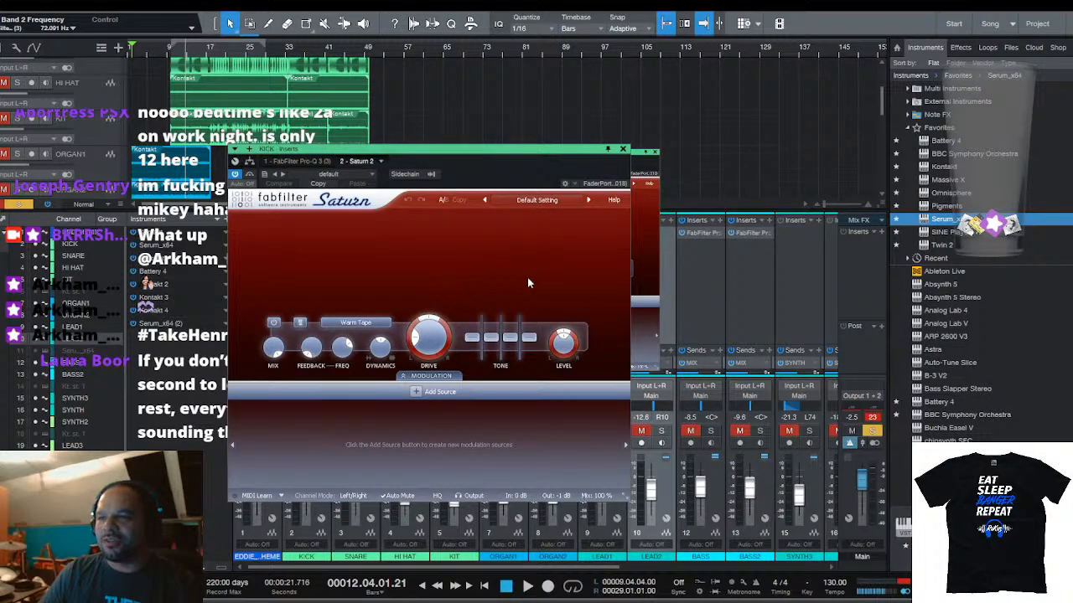
Apply Saturn 2's Magic Mastering bM preset on KICK with the crossover at about 149 Hz, band 1 at +7.40 dB and band 2 at +15.78 dB
{"action": "left_click", "coordinate": [711, 445]}
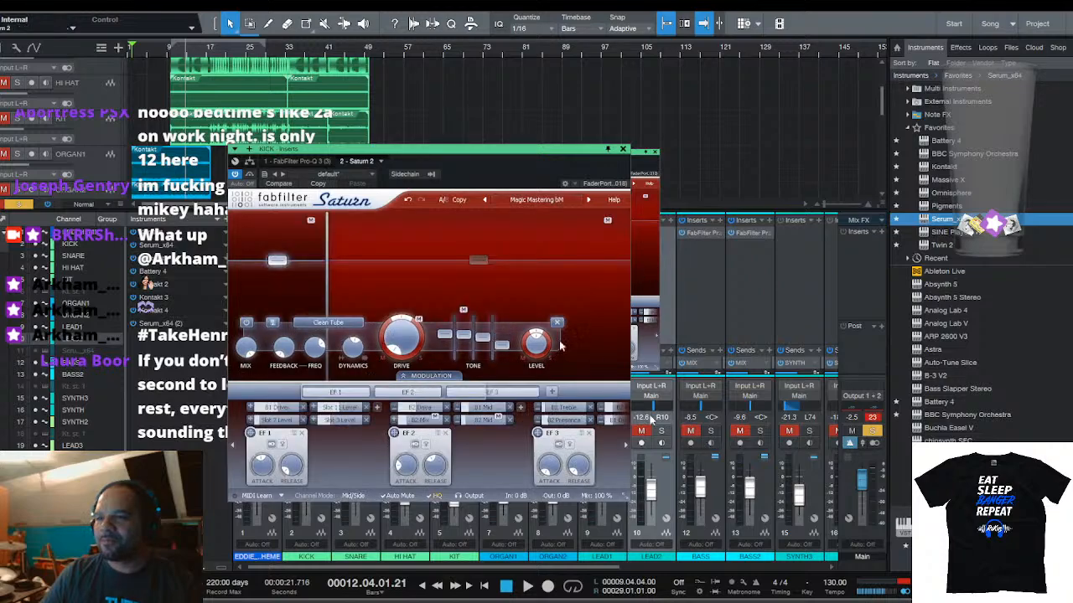
{"action": "left_click_drag", "start_coordinate": [334, 283], "coordinate": [346, 279]}
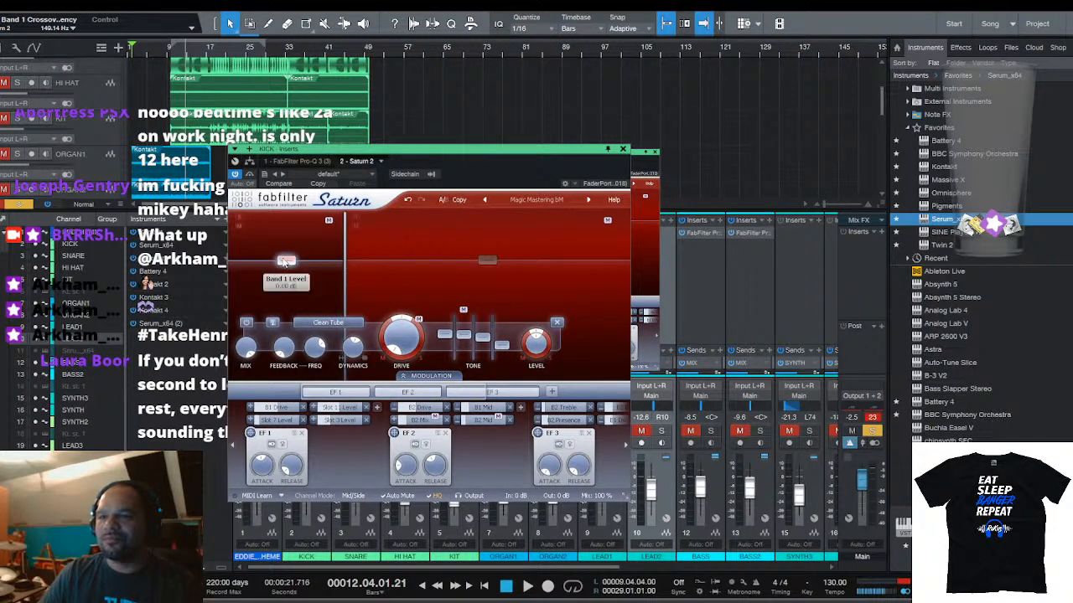
{"action": "left_click_drag", "start_coordinate": [292, 263], "coordinate": [292, 257]}
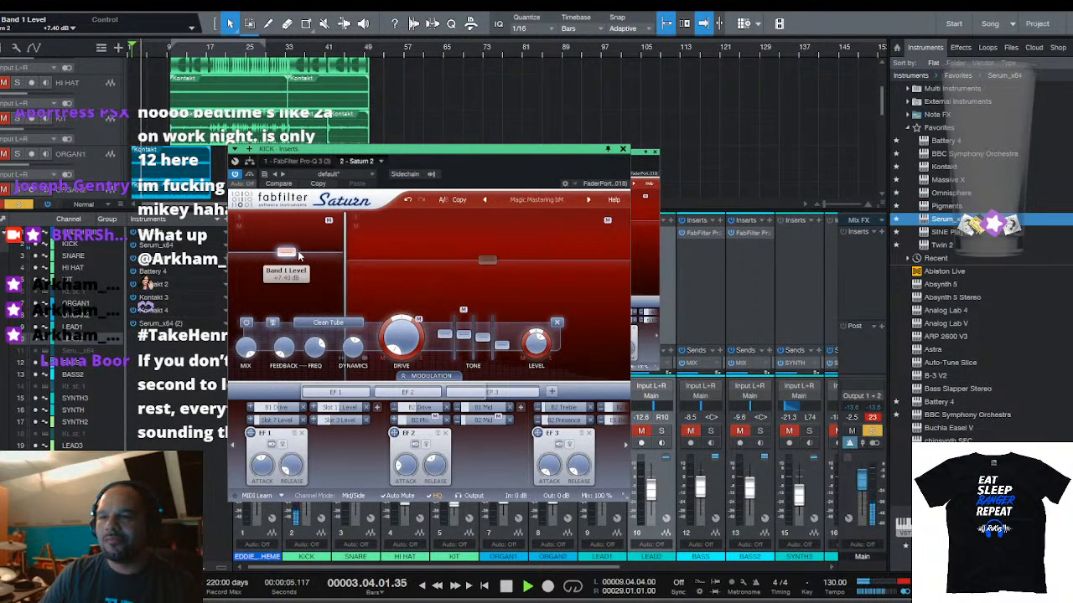
{"action": "left_click_drag", "start_coordinate": [489, 260], "coordinate": [488, 251]}
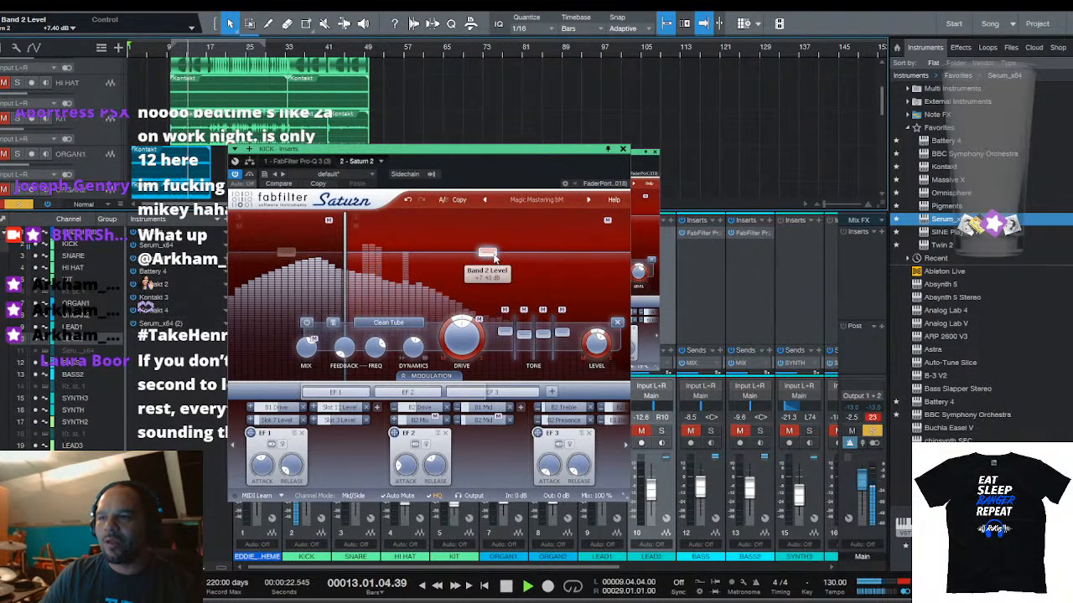
{"action": "mouse_move", "coordinate": [487, 252]}
{"action": "left_mouse_down"}
{"action": "mouse_move", "coordinate": [488, 233]}
{"action": "mouse_move", "coordinate": [487, 244]}
{"action": "left_mouse_up"}
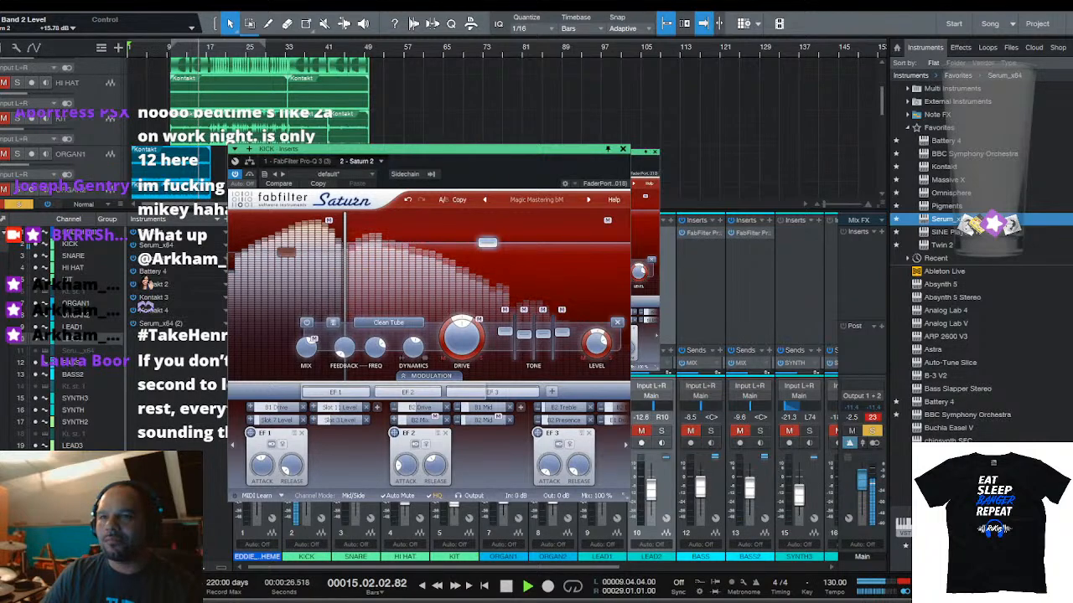
{"action": "key", "text": "space"}
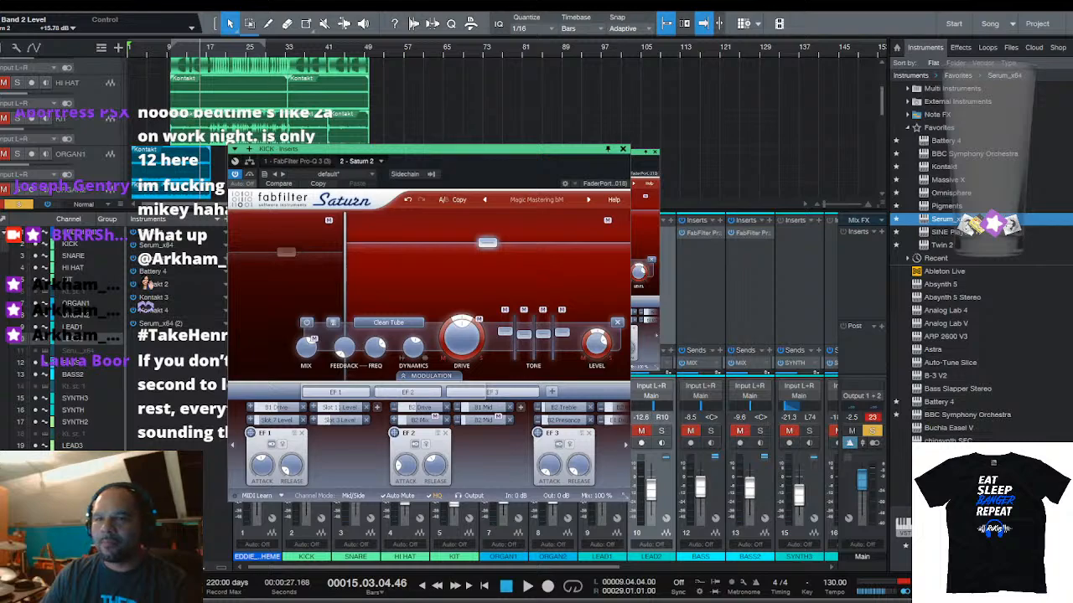
Shrink the mixer to give the arrangement more height, return to the topmost tracks and zoom in on the timeline
{"action": "left_click_drag", "start_coordinate": [166, 211], "coordinate": [165, 314]}
{"action": "scroll", "coordinate": [178, 202], "scroll_direction": "down", "scroll_amount": 2}
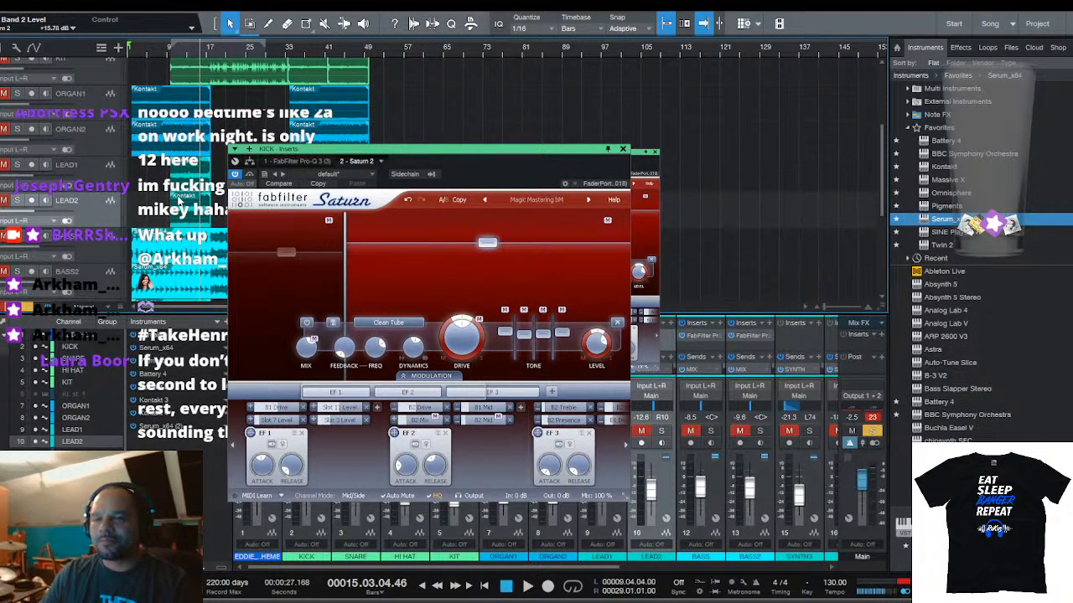
{"action": "scroll", "coordinate": [178, 199], "scroll_direction": "up", "scroll_amount": 3}
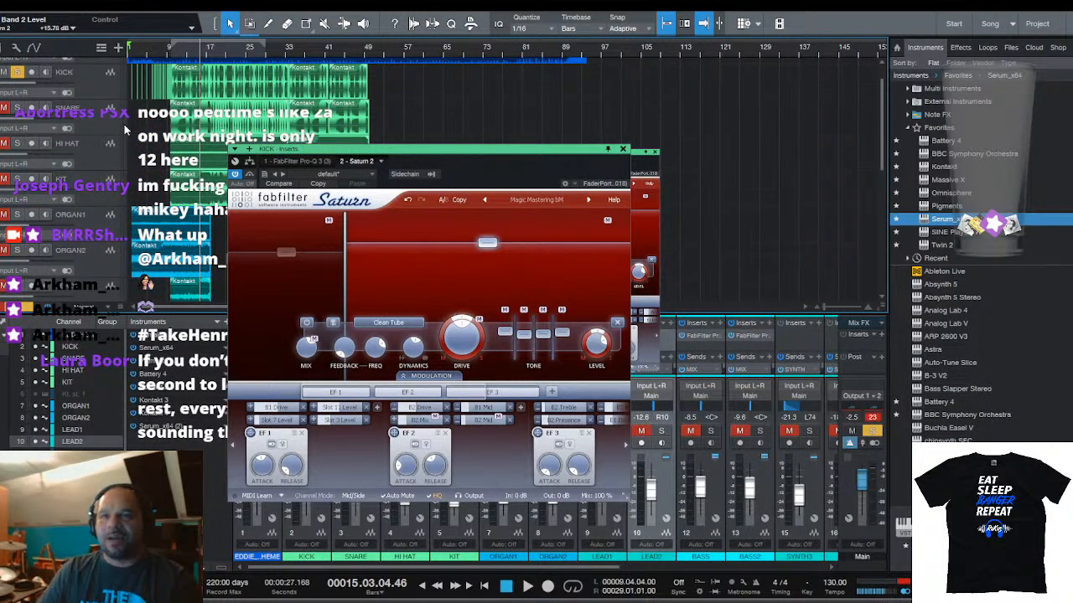
{"action": "scroll", "coordinate": [134, 128], "scroll_direction": "up", "scroll_amount": 1}
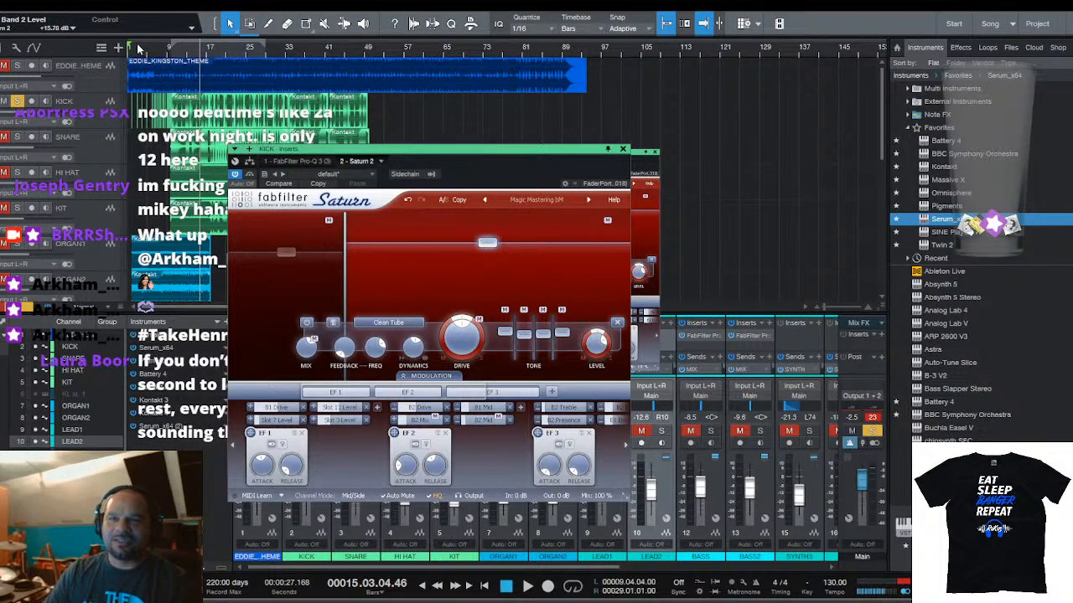
{"action": "scroll", "coordinate": [140, 50], "scroll_direction": "up", "scroll_amount": 3}
{"action": "left_click_drag", "start_coordinate": [141, 50], "coordinate": [242, 50]}
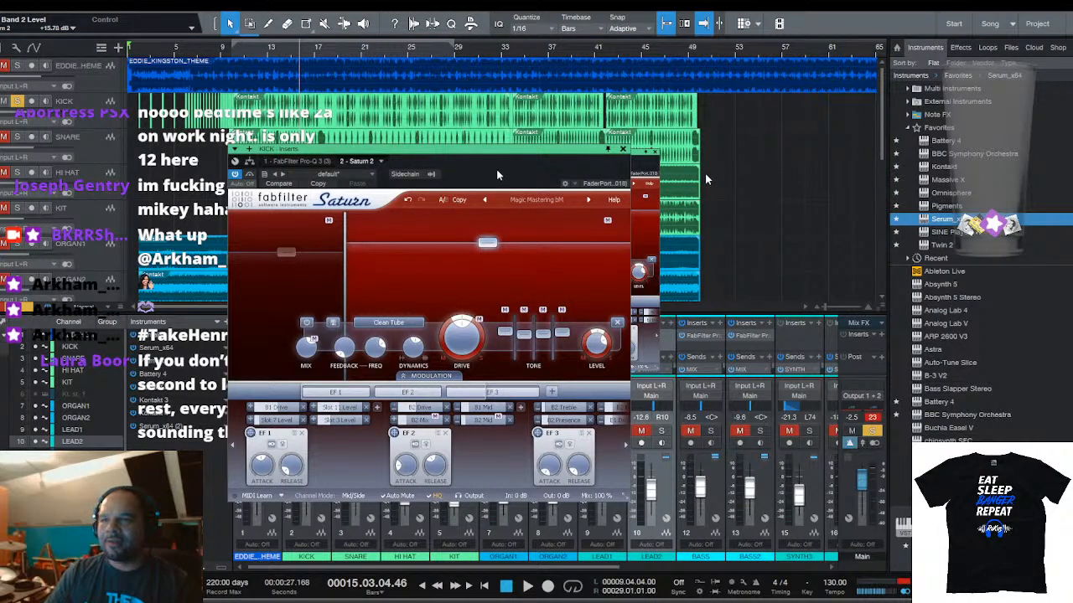
Solo SNARE together with KICK and play both from about bar 10
{"action": "key", "text": "space"}
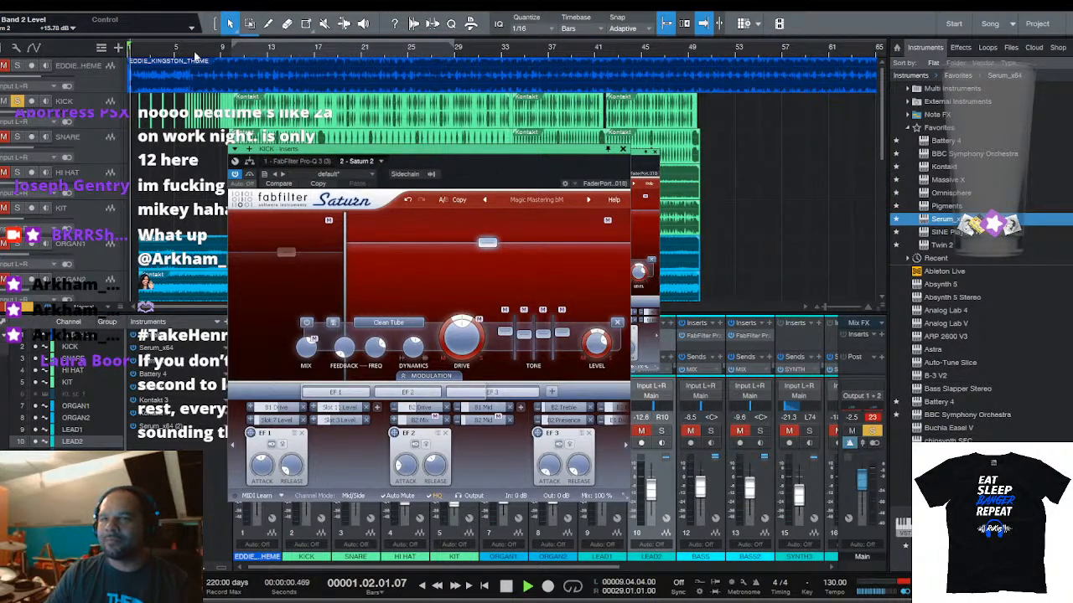
{"action": "left_click", "coordinate": [188, 53]}
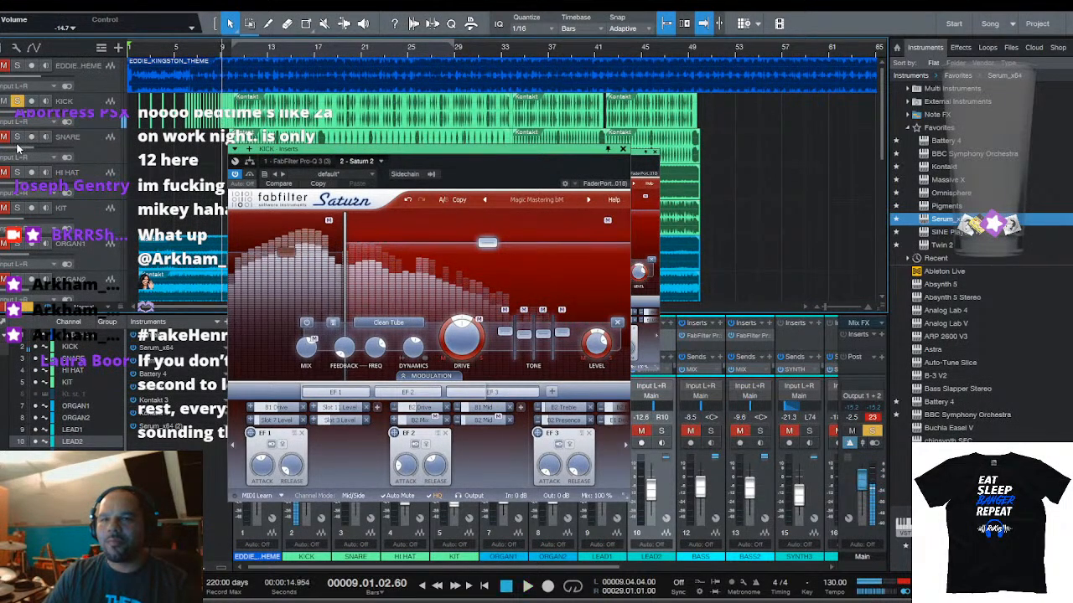
{"action": "left_click", "coordinate": [146, 60]}
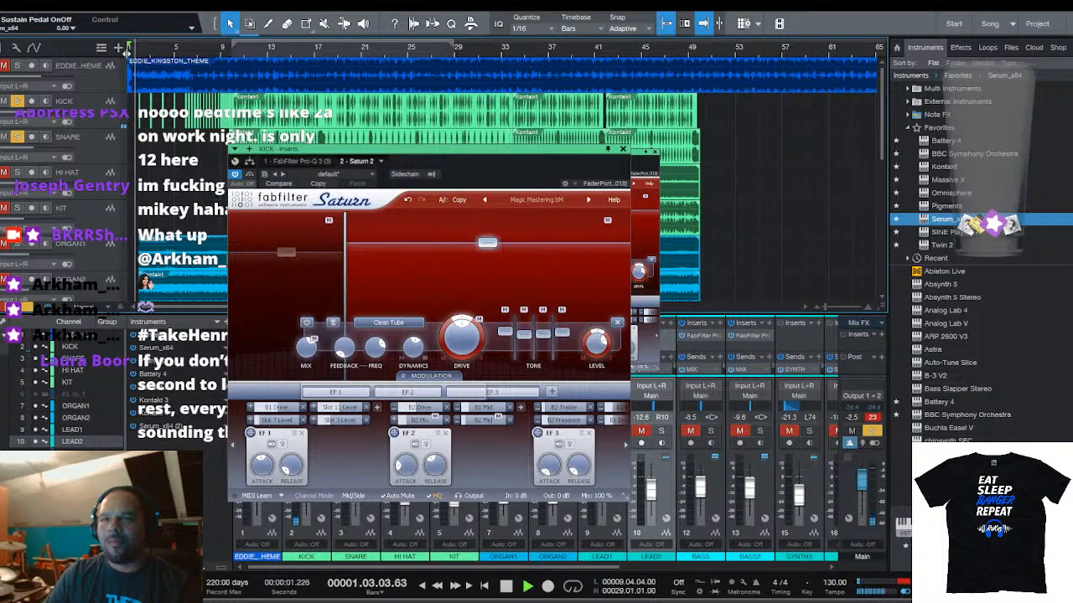
{"action": "left_click", "coordinate": [237, 69]}
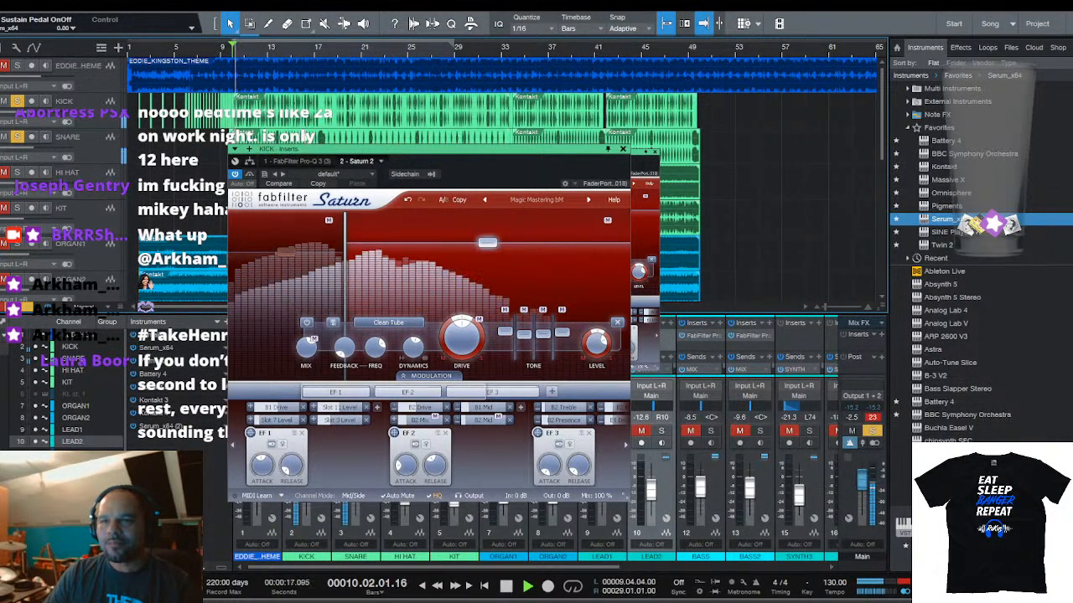
Insert FabFilter Pro-Q 3 on SNARE, then replace it with Pro EQ
{"action": "left_click", "coordinate": [109, 149]}
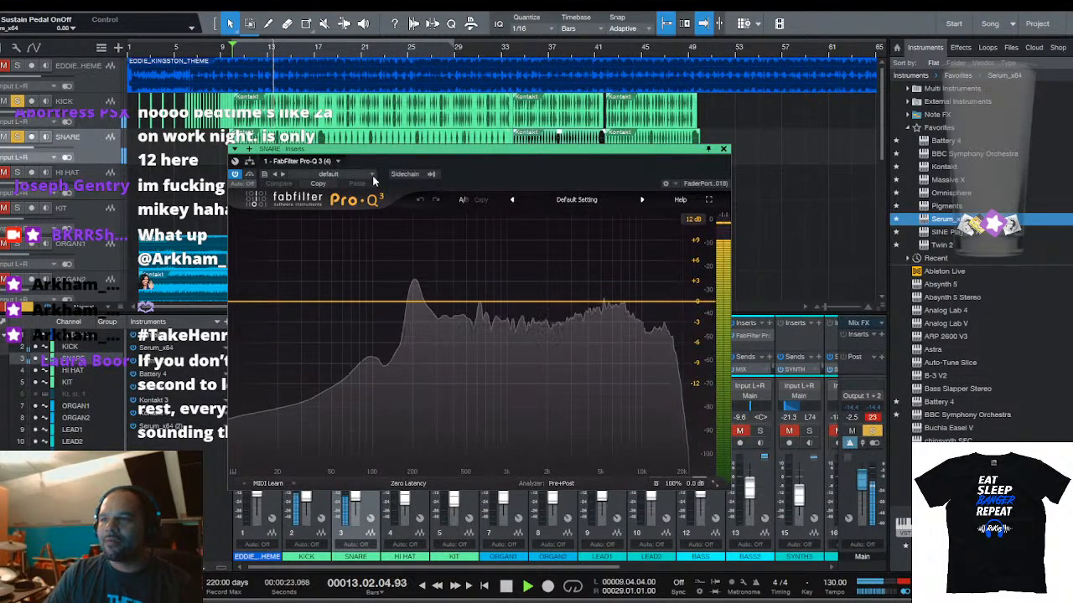
{"action": "key", "text": "space"}
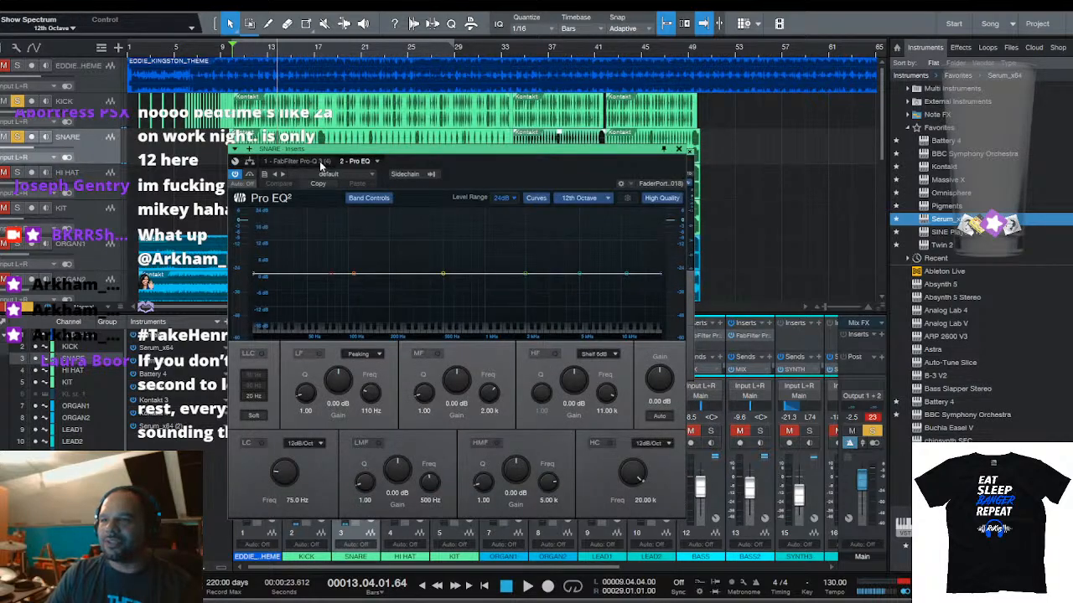
{"action": "left_click", "coordinate": [321, 162]}
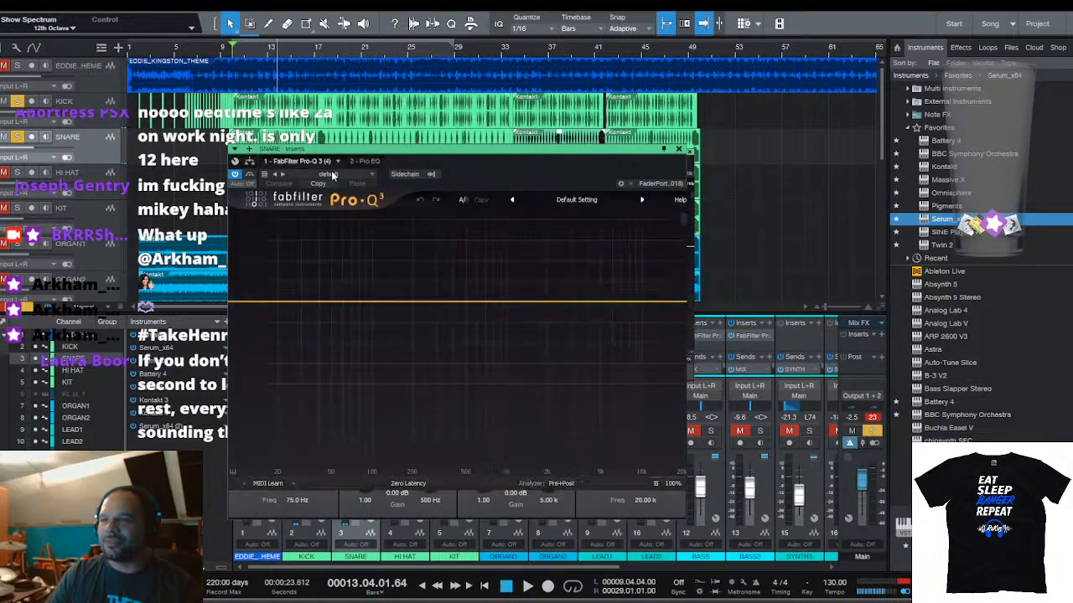
{"action": "left_click", "coordinate": [313, 226]}
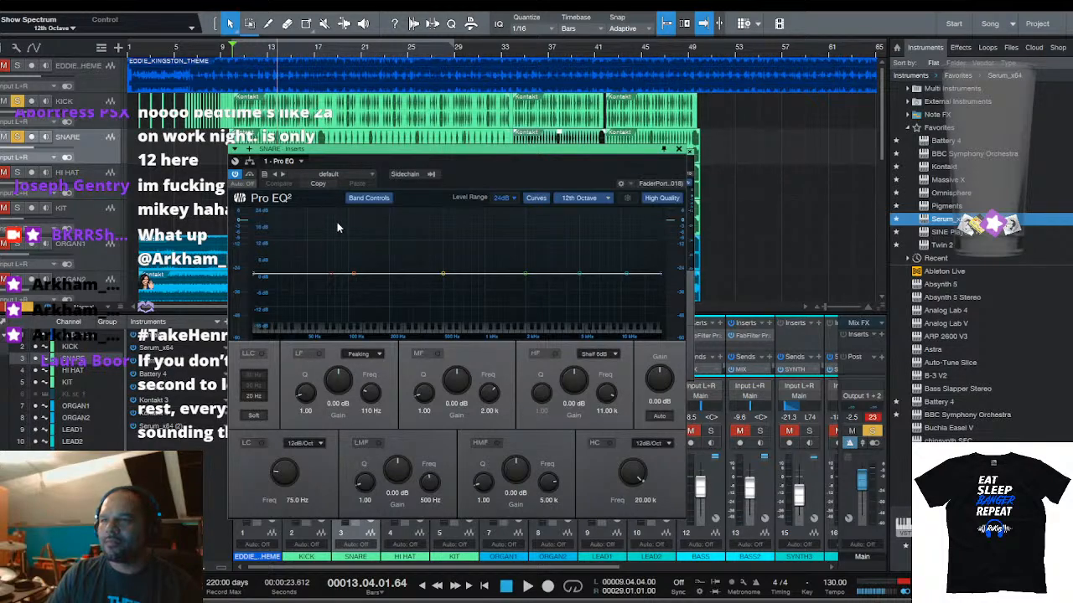
Load the SD - Bottom preset in the snare's Pro EQ and, during playback, reduce the HF band to 3.37 dB at 5.24 kHz
{"action": "left_click", "coordinate": [340, 418]}
{"action": "left_click", "coordinate": [390, 383]}
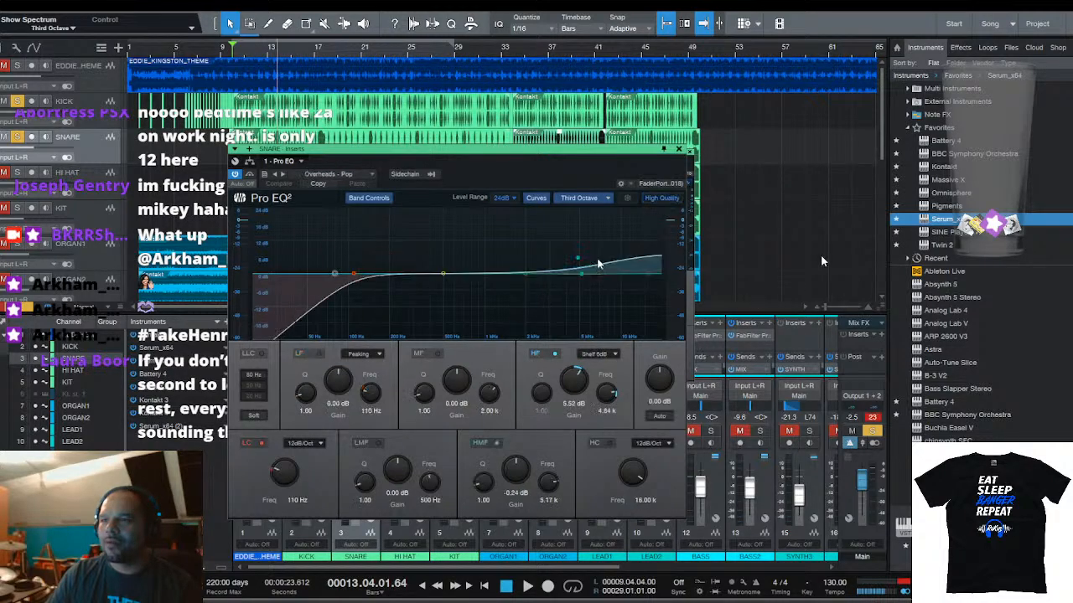
{"action": "left_click", "coordinate": [332, 412]}
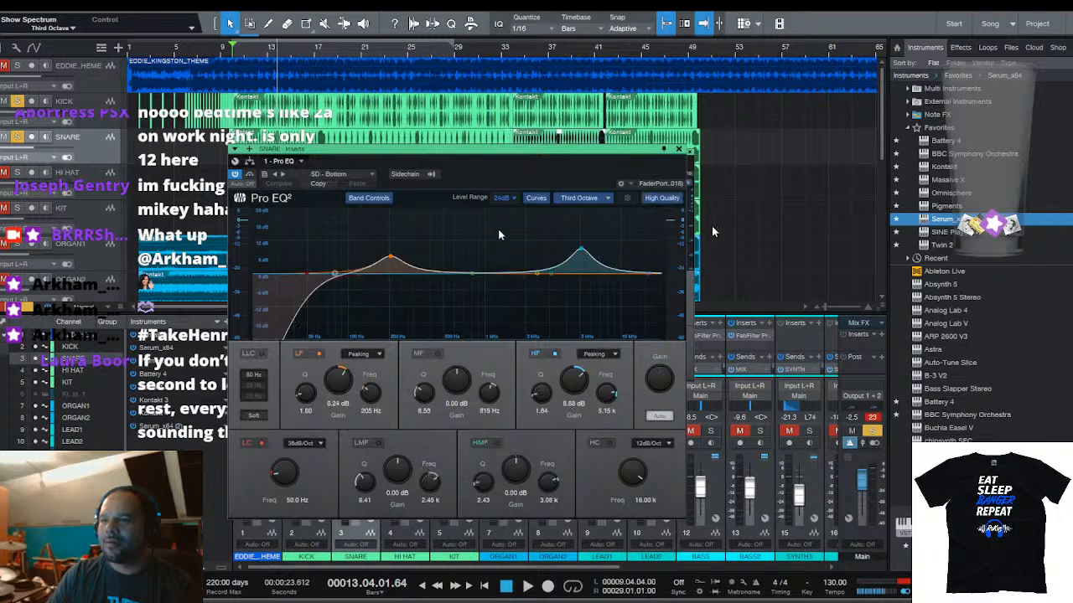
{"action": "key", "text": "space"}
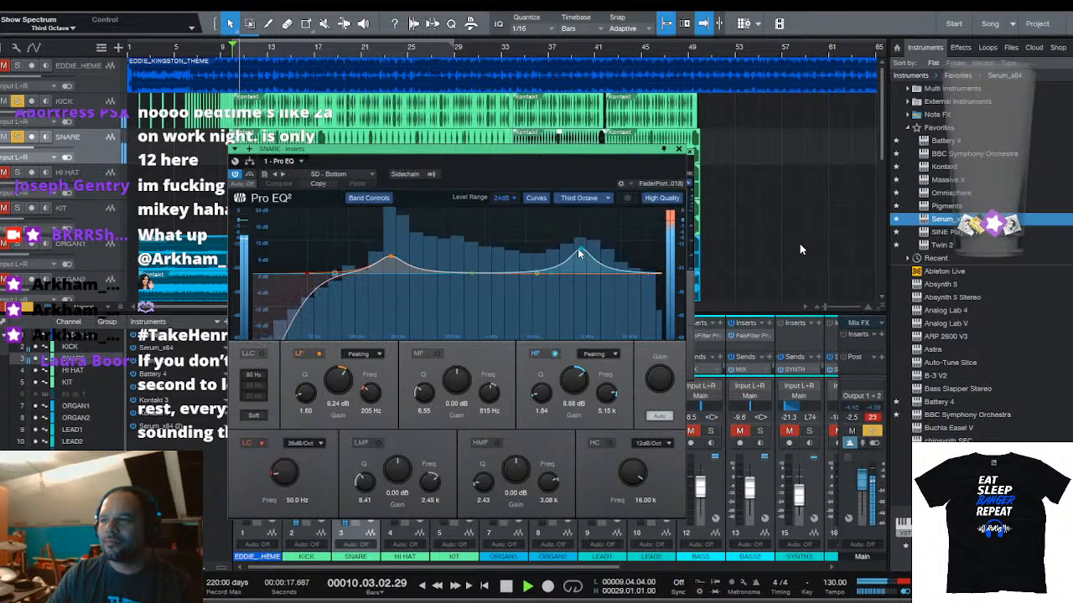
{"action": "left_click_drag", "start_coordinate": [581, 250], "coordinate": [582, 263]}
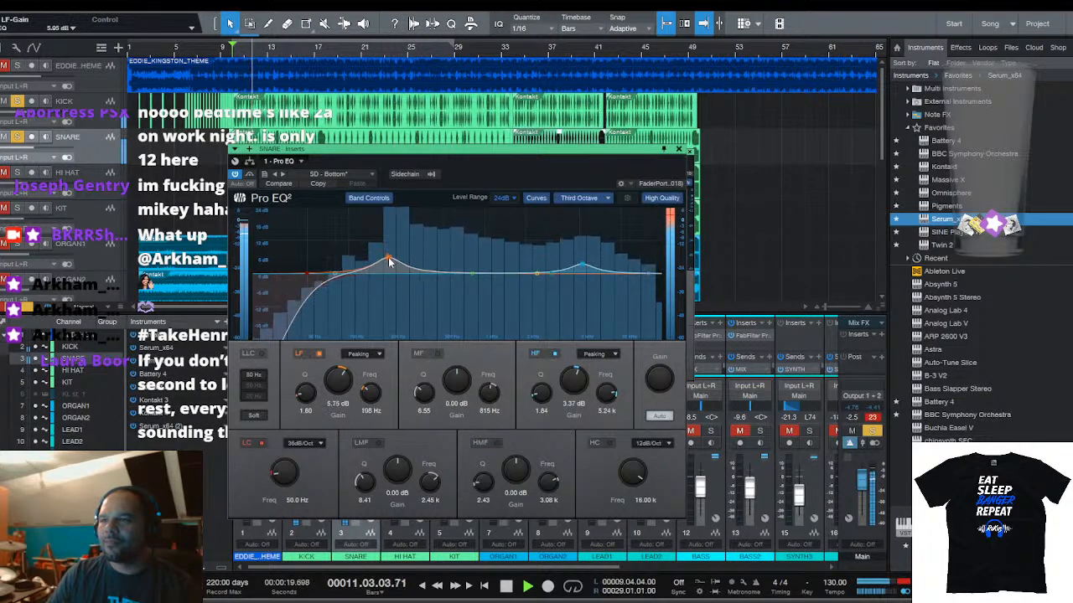
In the snare's Pro EQ, set LF to 0.79 dB at 220 Hz, HF to 1.79 dB, and LMF to -3.57 dB at 2.42 kHz
{"action": "mouse_move", "coordinate": [390, 257]}
{"action": "left_mouse_down"}
{"action": "mouse_move", "coordinate": [392, 281]}
{"action": "mouse_move", "coordinate": [360, 314]}
{"action": "mouse_move", "coordinate": [371, 282]}
{"action": "mouse_move", "coordinate": [396, 273]}
{"action": "left_mouse_up"}
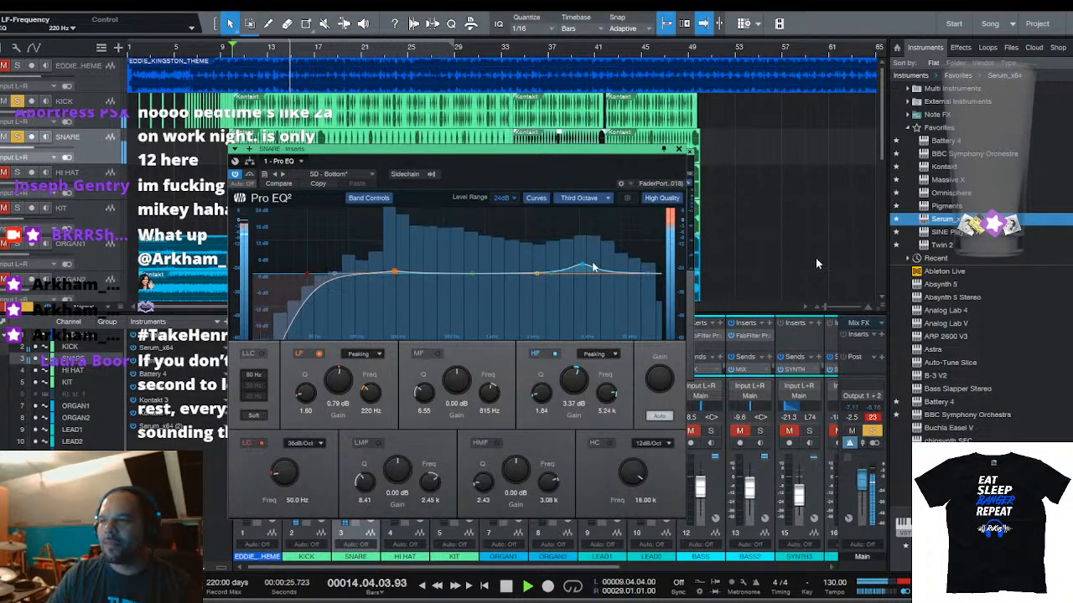
{"action": "left_click_drag", "start_coordinate": [583, 265], "coordinate": [536, 282]}
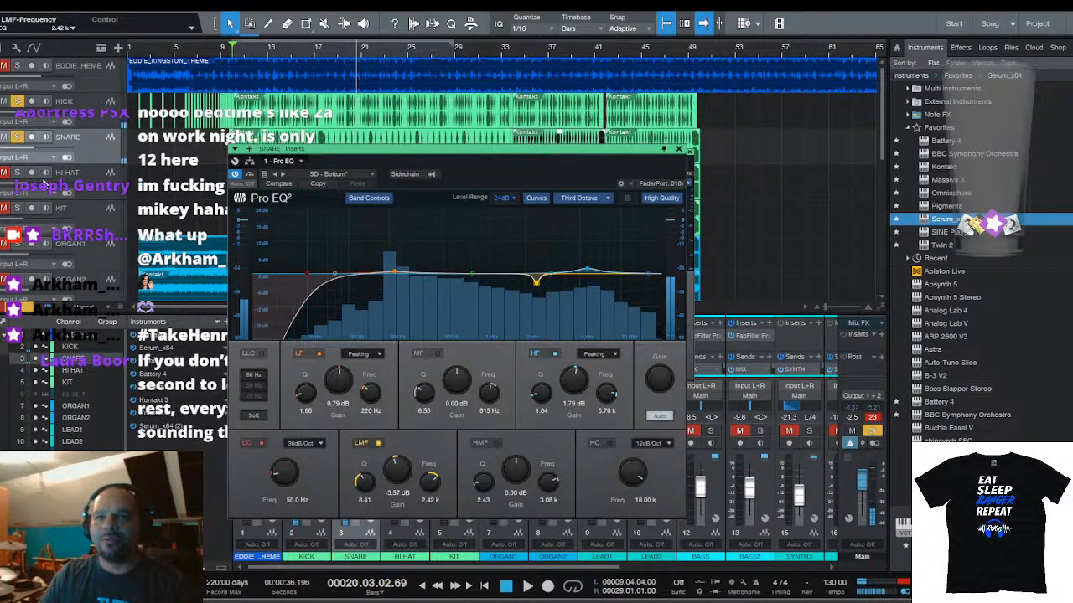
Solo HI HAT and, during playback, add a bell boost and a +2.78 dB high shelf at 11227 Hz in its FabFilter Pro-Q 3
{"action": "left_click", "coordinate": [19, 178]}
{"action": "key", "text": "space"}
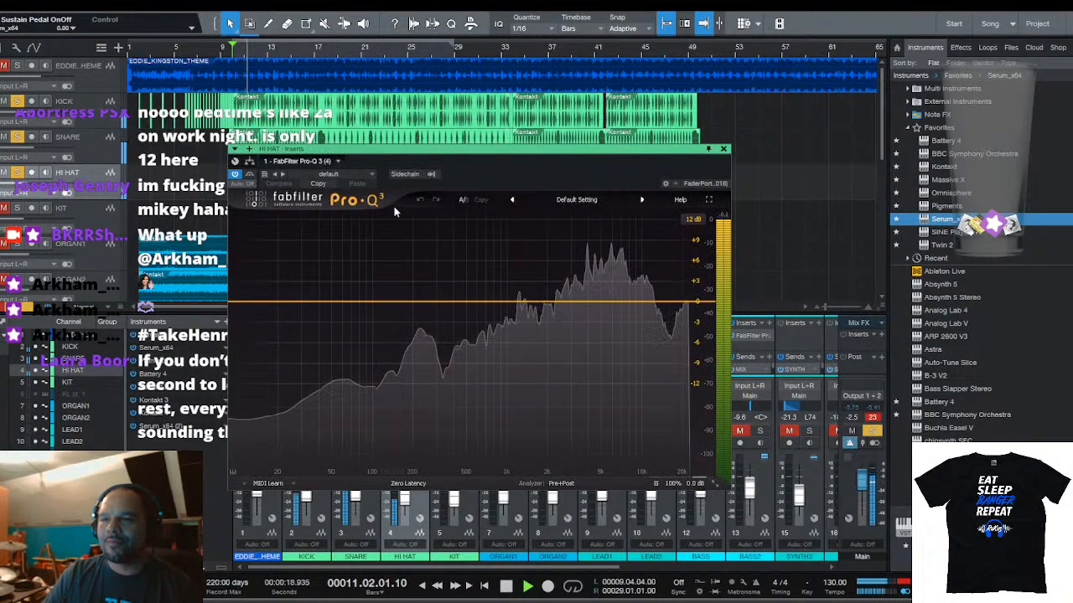
{"action": "left_click_drag", "start_coordinate": [576, 302], "coordinate": [647, 288]}
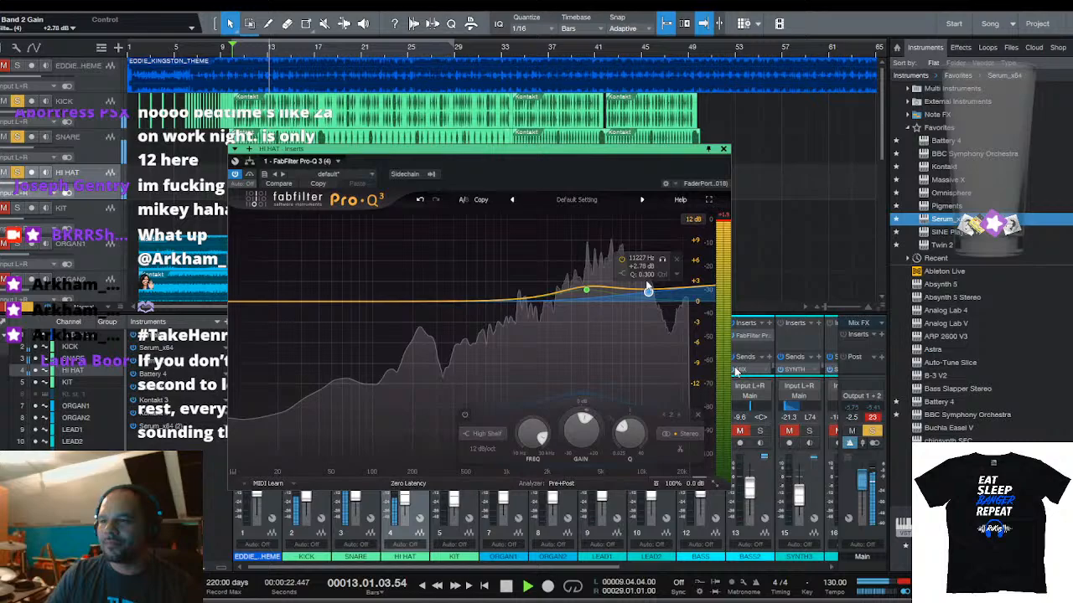
Add a 12 dB/oct low-cut band at 659.74 Hz to the hi-hat's FabFilter Pro-Q 3
{"action": "left_click", "coordinate": [425, 305]}
{"action": "left_click", "coordinate": [330, 434]}
{"action": "left_click", "coordinate": [329, 350]}
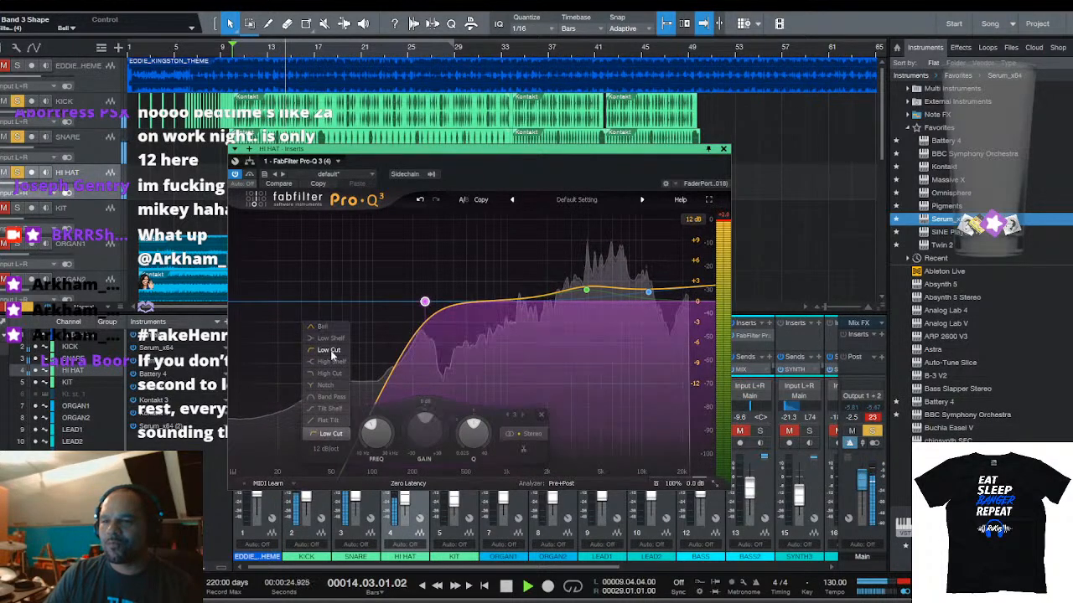
{"action": "left_click_drag", "start_coordinate": [425, 303], "coordinate": [484, 303]}
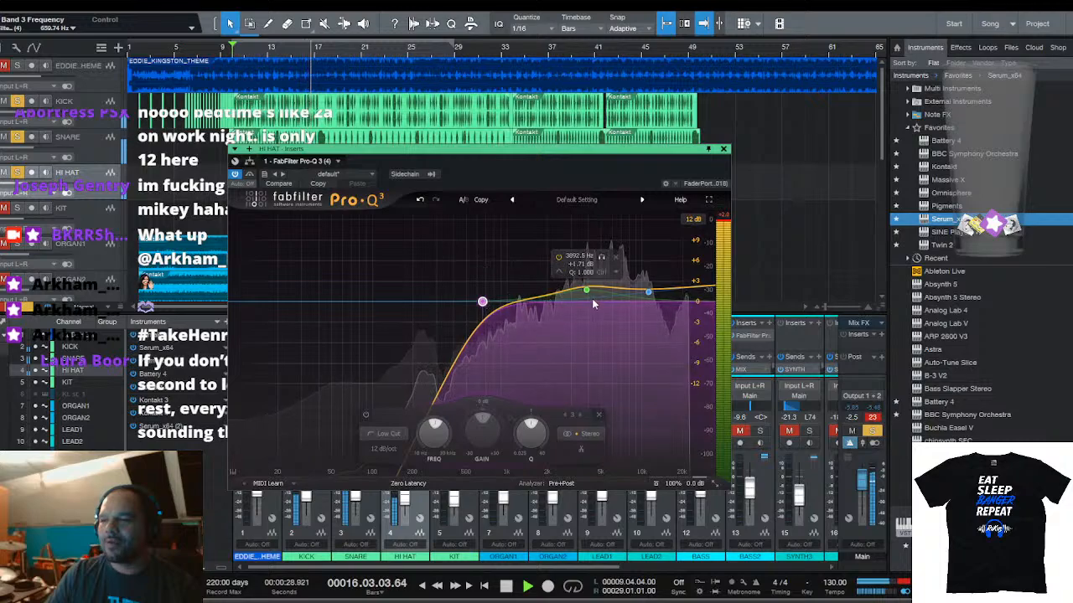
Set the hi-hat's bell band to +7.43 dB at 7887 Hz, add a +0.40 dB high shelf, replay the drums and close the EQ
{"action": "left_click_drag", "start_coordinate": [587, 291], "coordinate": [632, 253]}
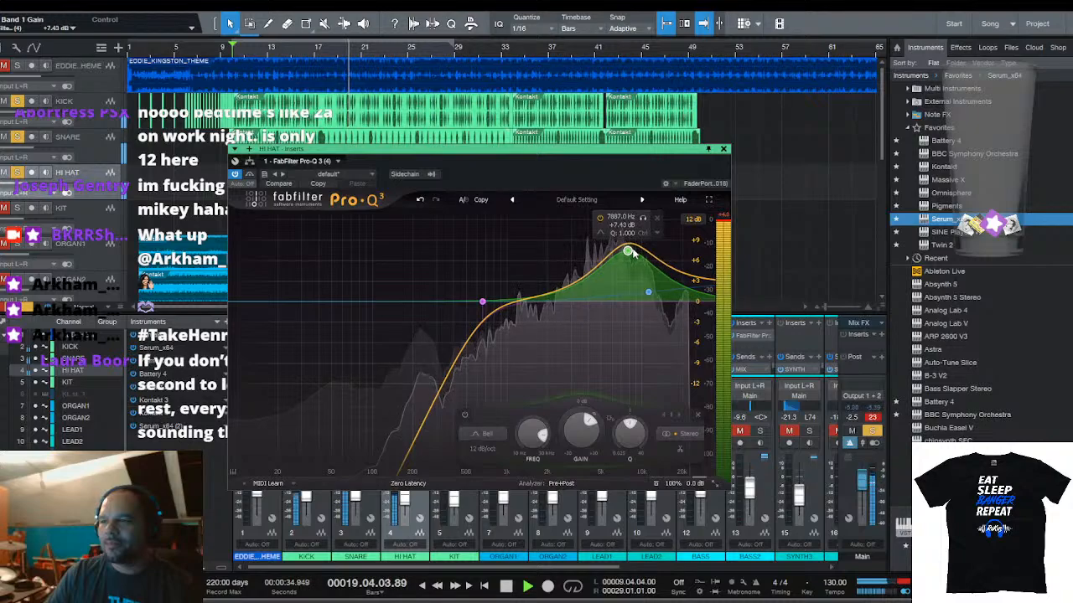
{"action": "left_click_drag", "start_coordinate": [677, 289], "coordinate": [655, 300]}
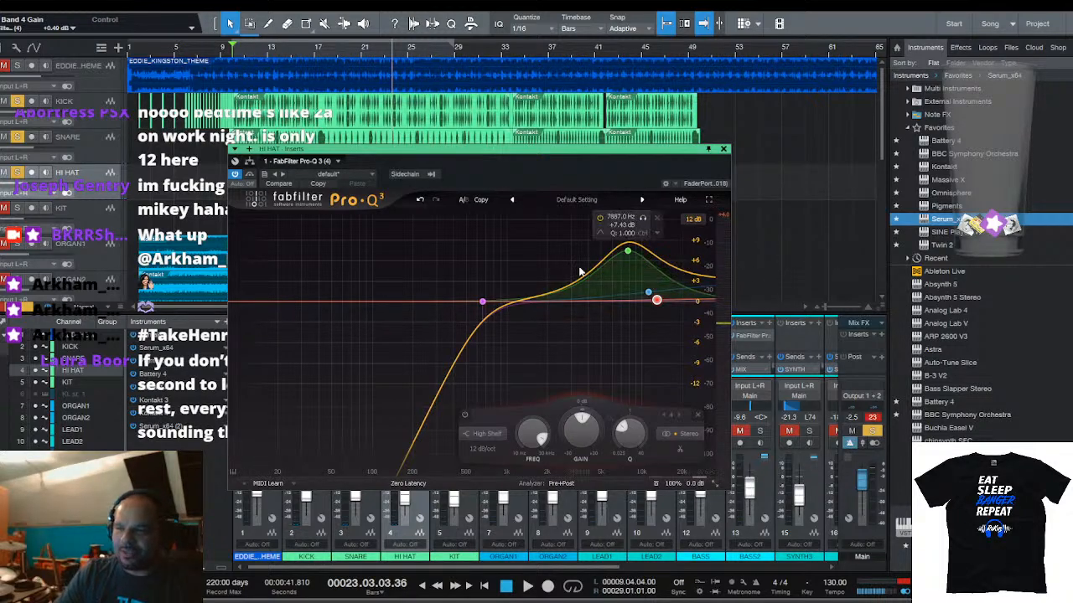
{"action": "key", "text": "space"}
{"action": "key", "text": "space"}
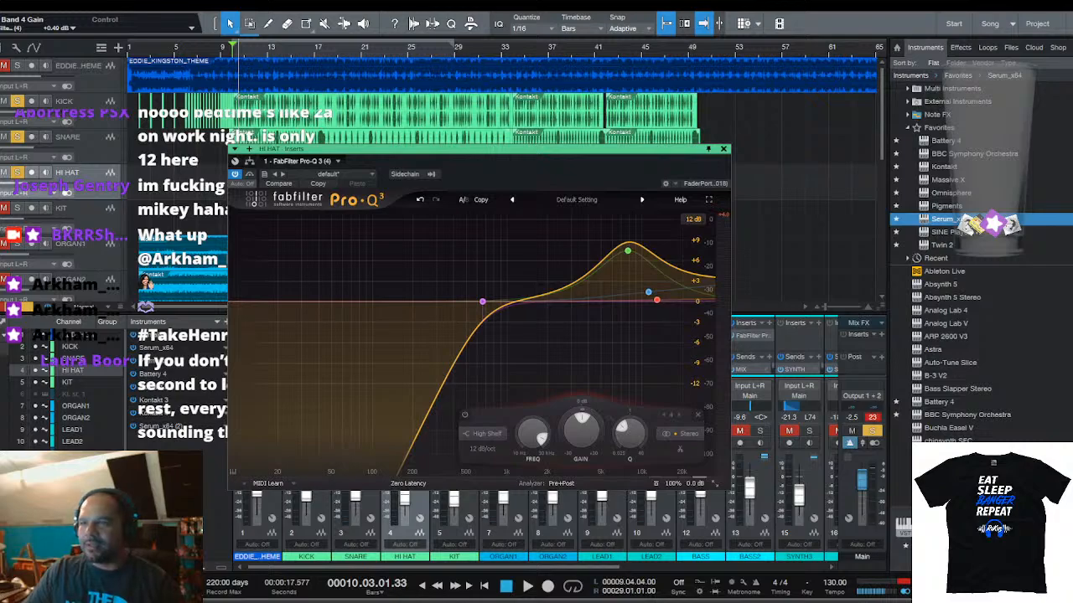
{"action": "key", "text": "space"}
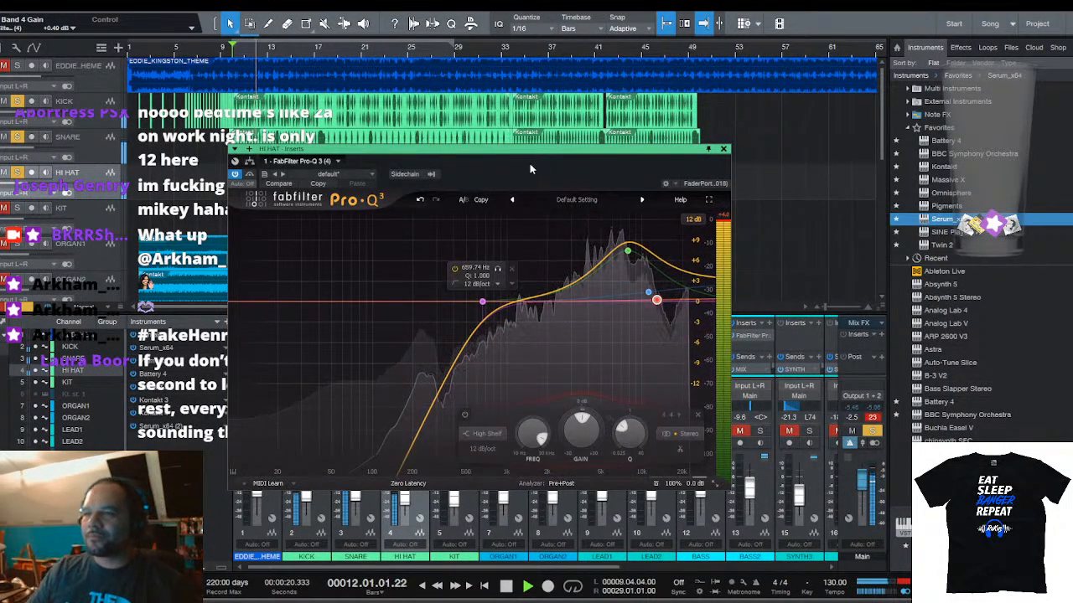
{"action": "left_click", "coordinate": [724, 150]}
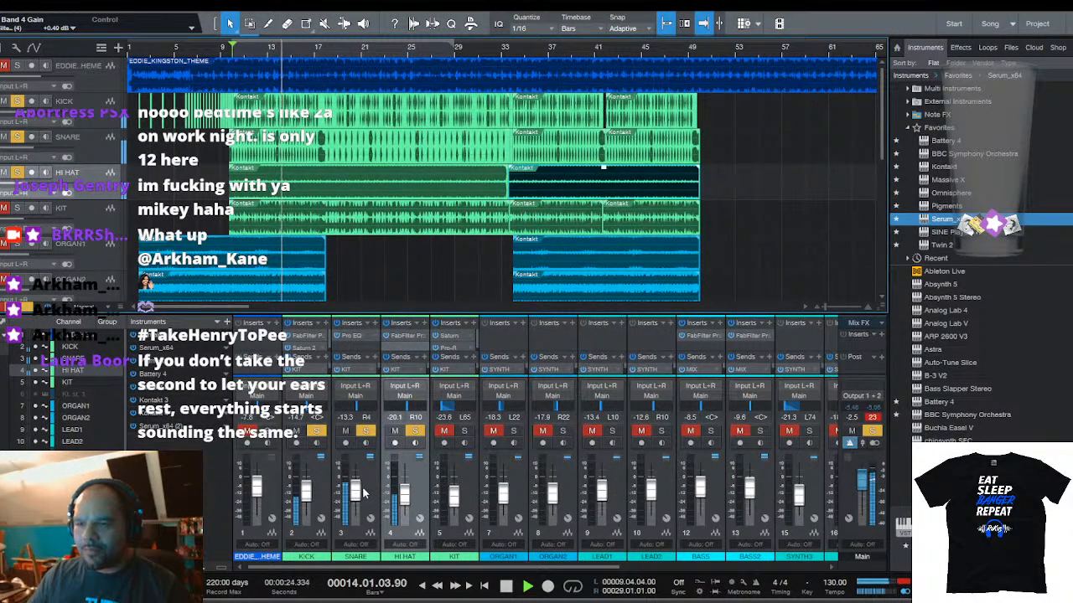
Lower SNARE's level to -15.8 dB and audition KIT soloed with the other drums at -26.7 dB
{"action": "left_click_drag", "start_coordinate": [363, 493], "coordinate": [362, 496]}
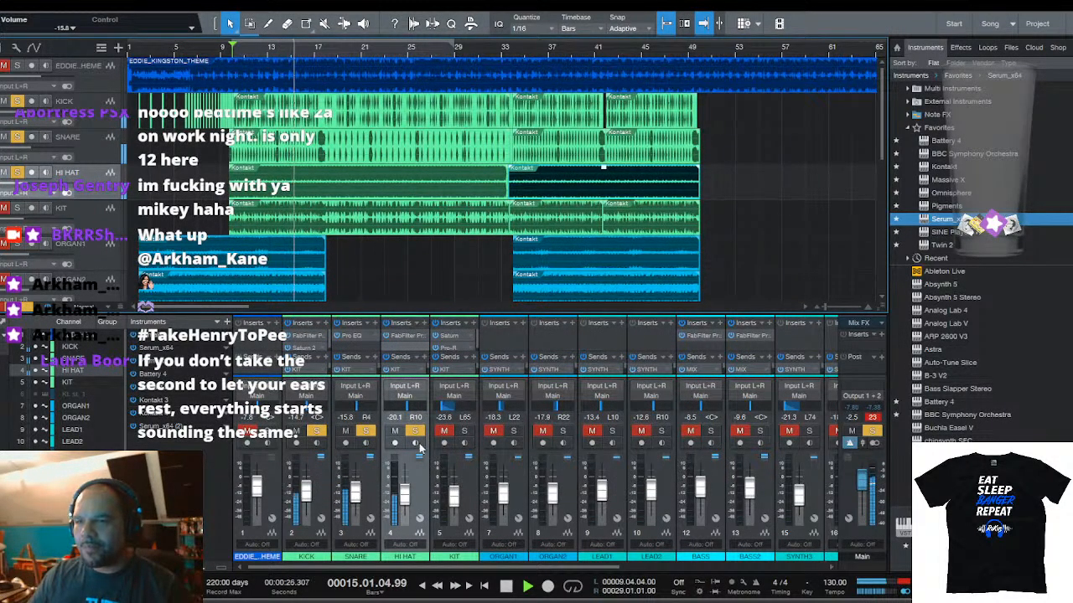
{"action": "key", "text": "space"}
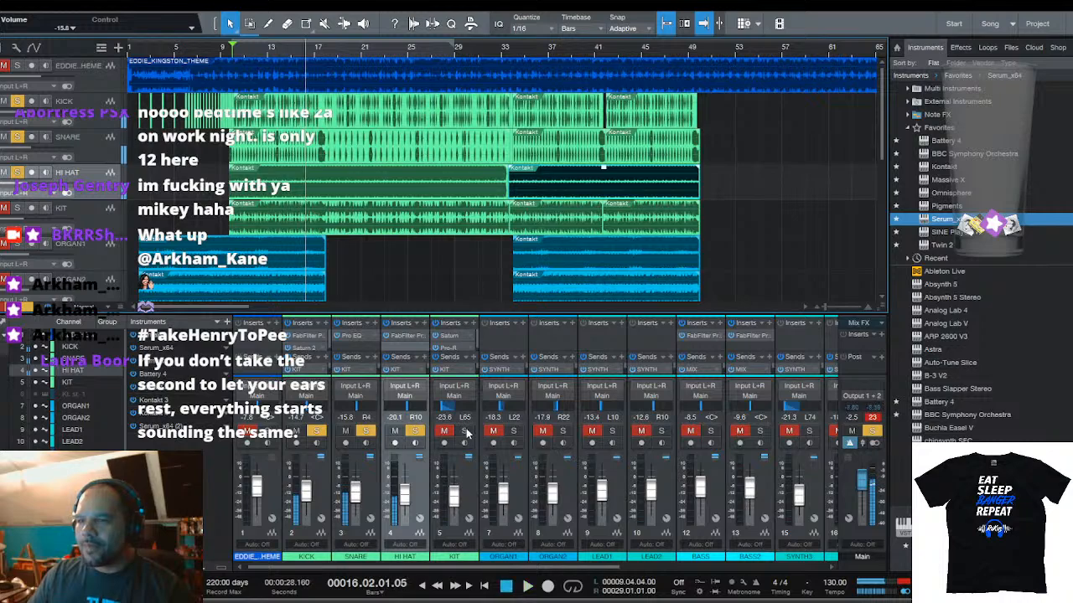
{"action": "key", "text": "space"}
{"action": "left_click", "coordinate": [467, 431]}
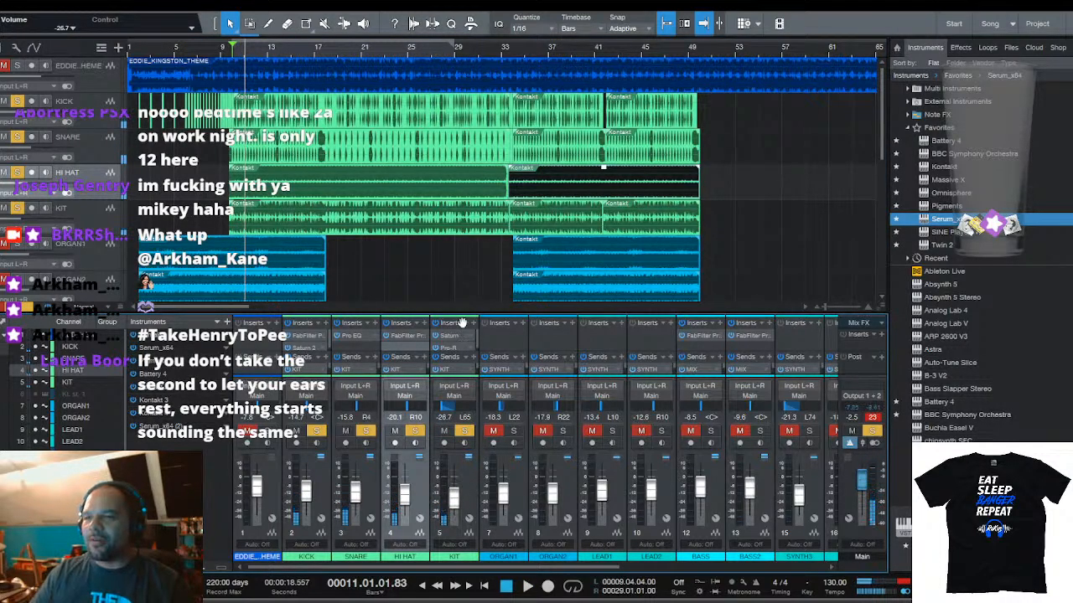
{"action": "left_click", "coordinate": [466, 432]}
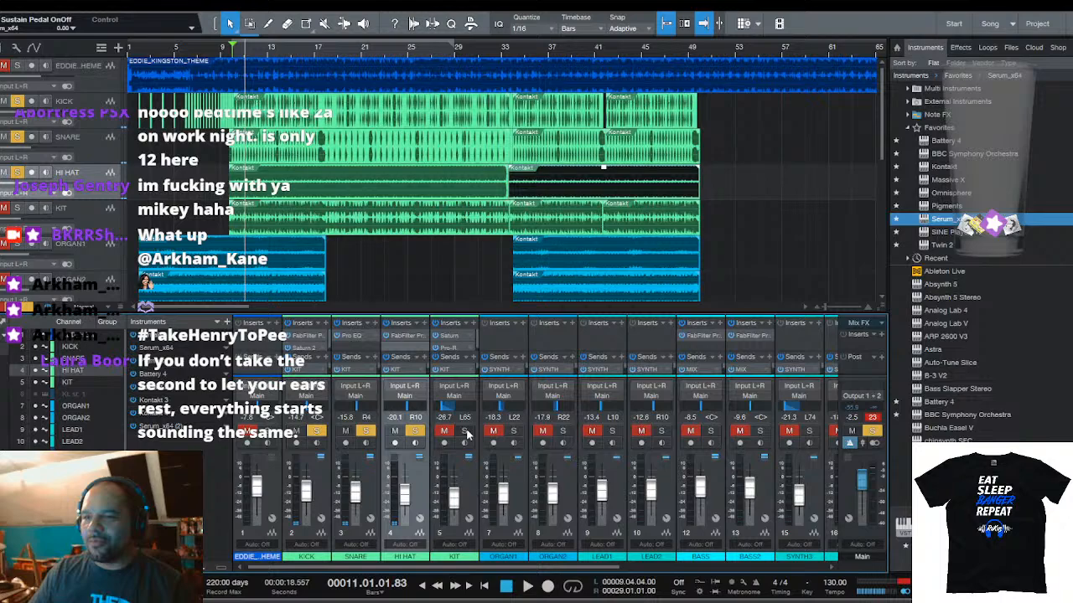
Lower KIT's level to -40.0 dB and play only KICK, SNARE and HI HAT in solo
{"action": "left_click", "coordinate": [456, 342]}
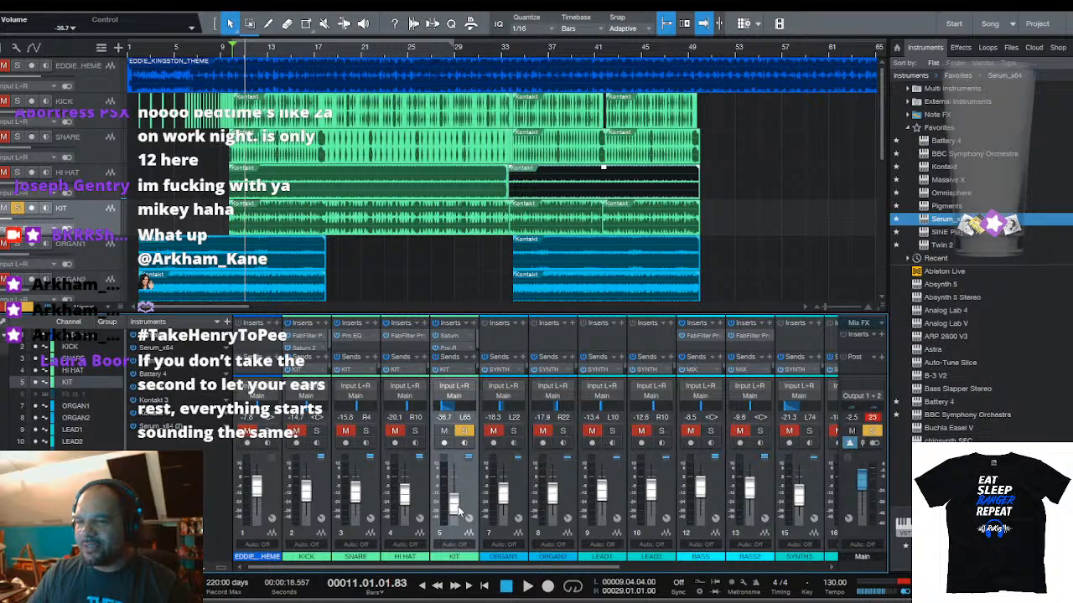
{"action": "left_click", "coordinate": [316, 432]}
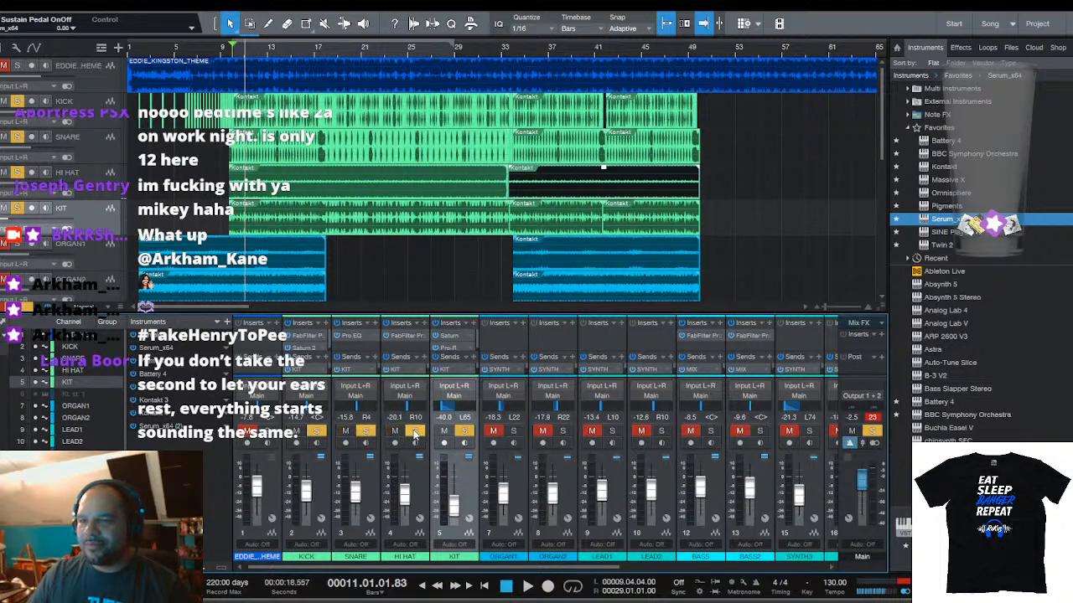
{"action": "left_click", "coordinate": [464, 431]}
{"action": "key", "text": "space"}
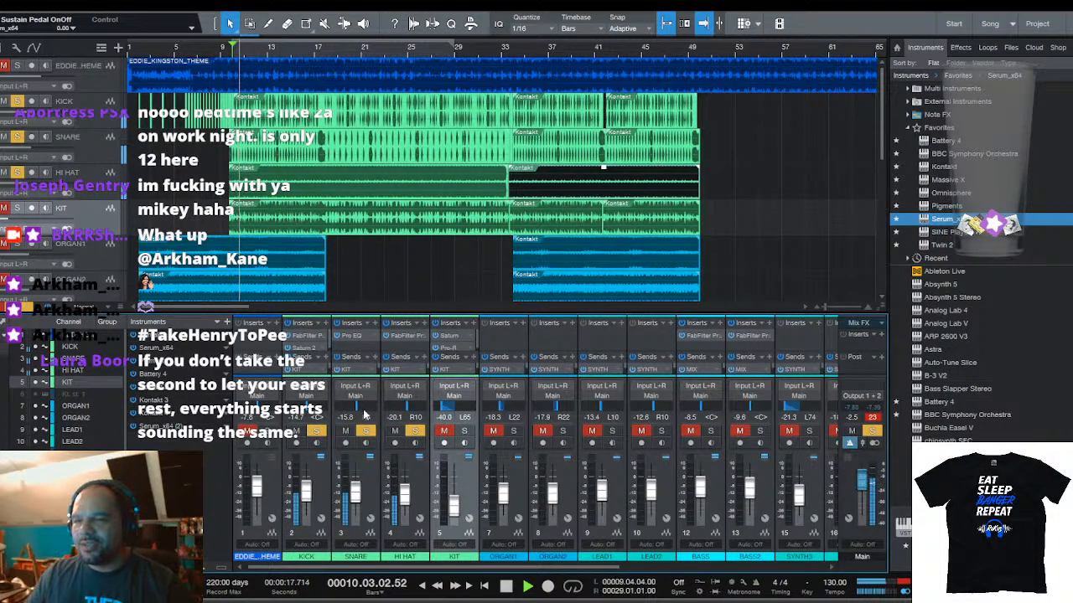
Solo KIT with the other drums, raise its level to -30.8 dB and pan it to L39 during playback
{"action": "scroll", "coordinate": [457, 504], "scroll_direction": "up", "scroll_amount": 2}
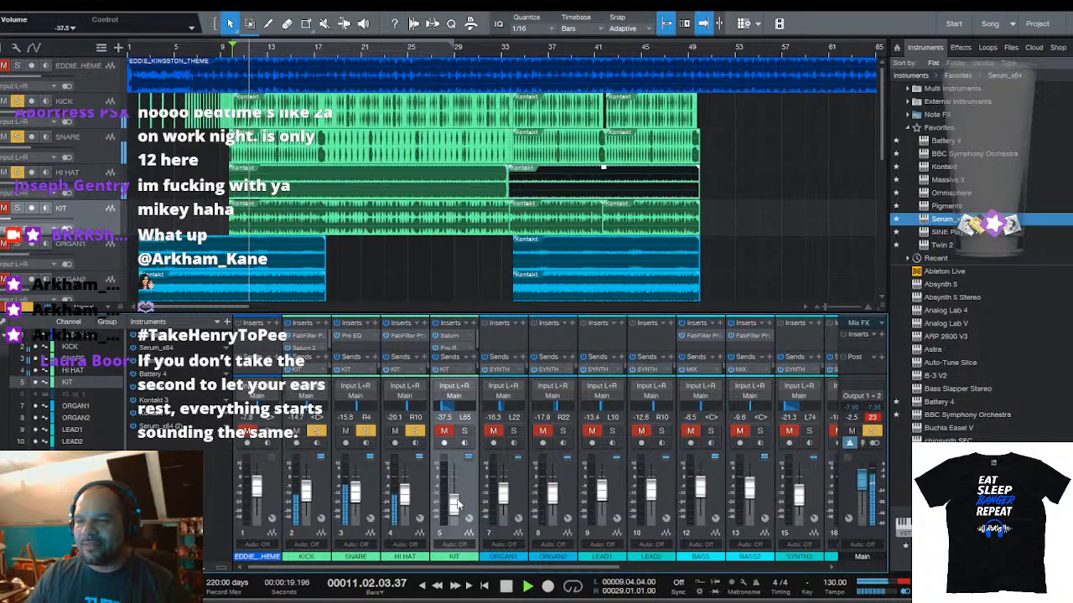
{"action": "left_click", "coordinate": [464, 431]}
{"action": "scroll", "coordinate": [455, 503], "scroll_direction": "up", "scroll_amount": 3}
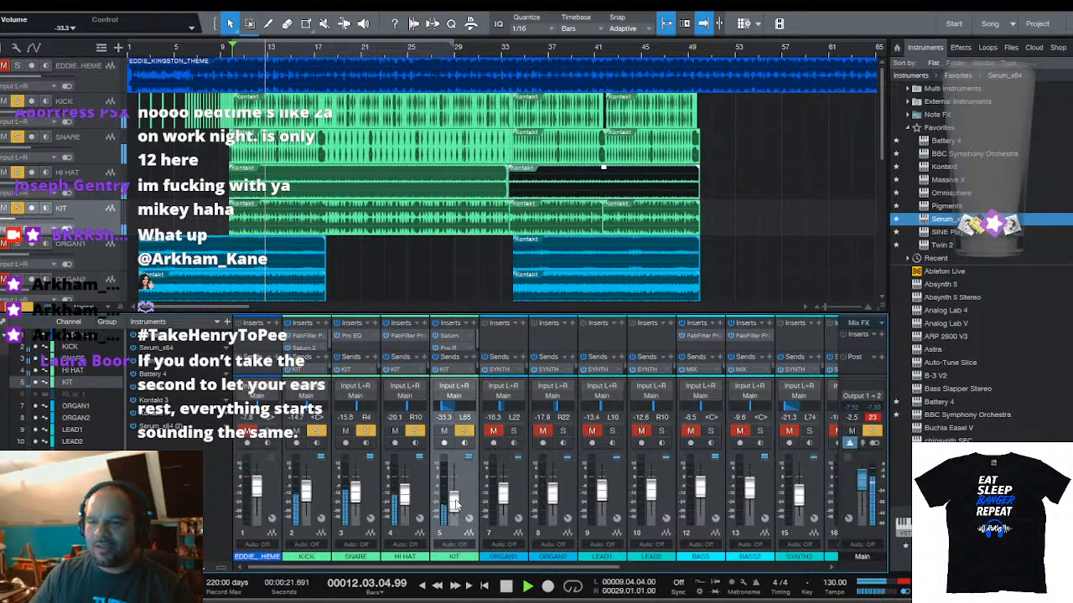
{"action": "scroll", "coordinate": [454, 503], "scroll_direction": "down", "scroll_amount": 1}
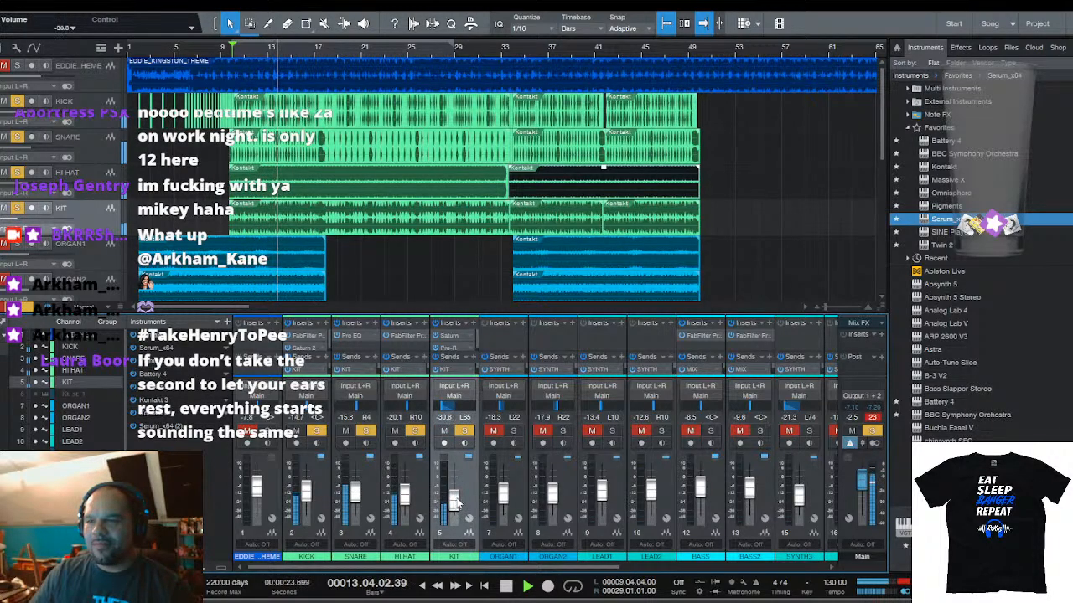
{"action": "scroll", "coordinate": [453, 405], "scroll_direction": "up", "scroll_amount": 5}
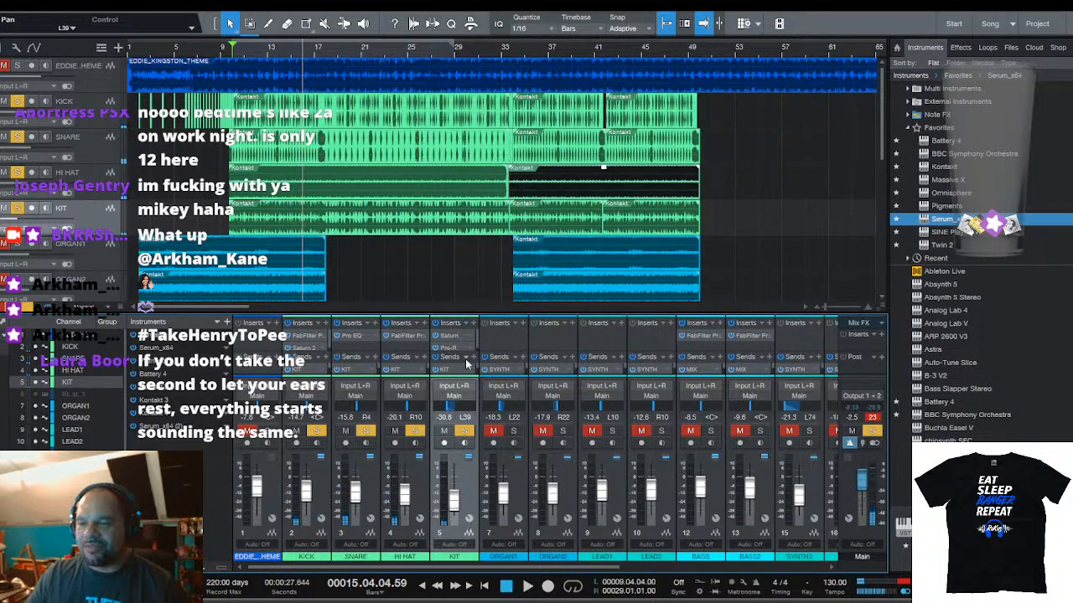
Replay the soloed drums from bar 10 and set KIT's level to -31.7 dB
{"action": "key", "text": "space"}
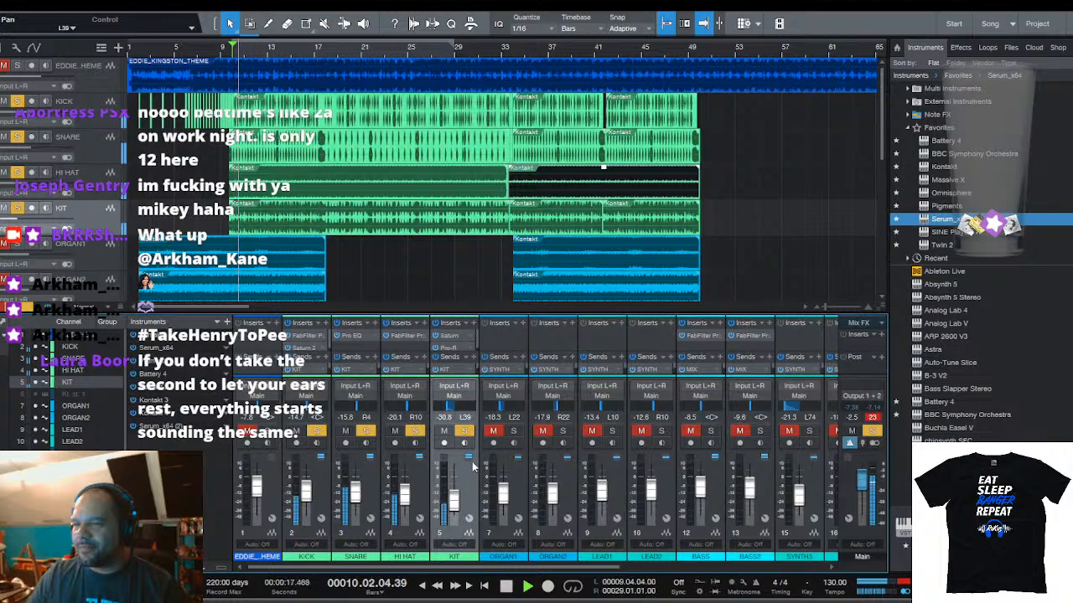
{"action": "scroll", "coordinate": [455, 497], "scroll_direction": "down", "scroll_amount": 1}
{"action": "key", "text": "space"}
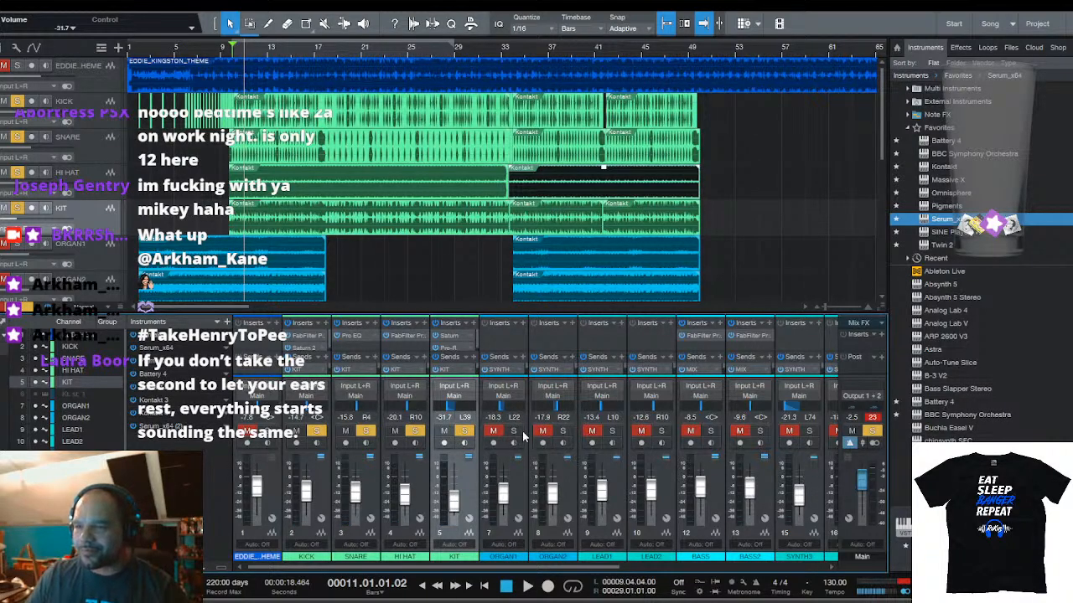
{"action": "key", "text": "space"}
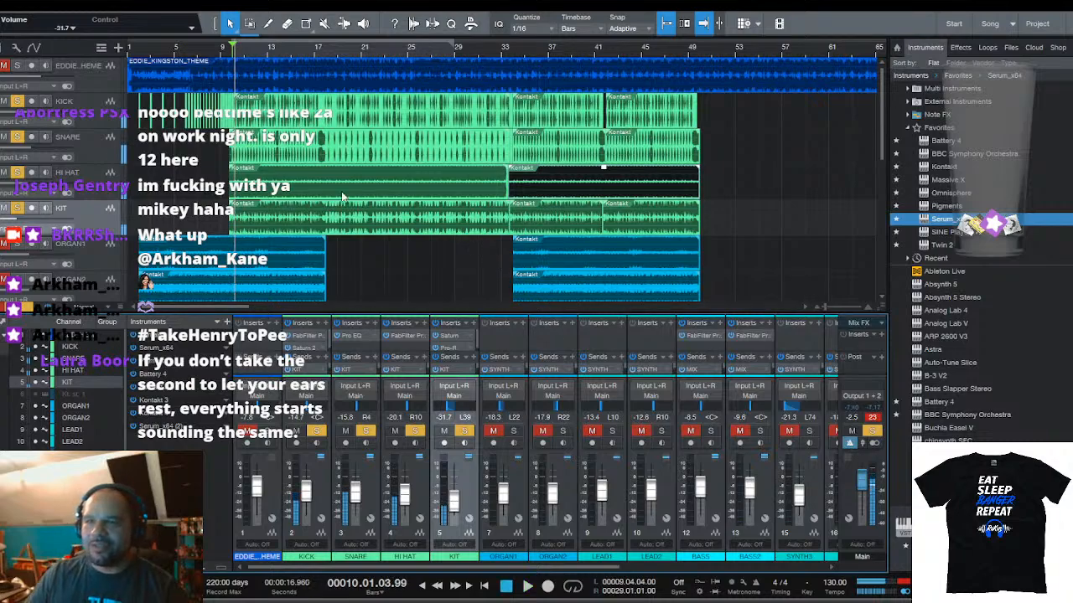
Select the BASS and BASS2 tracks and move them directly below KIT in the track order
{"action": "scroll", "coordinate": [132, 172], "scroll_direction": "down", "scroll_amount": 3}
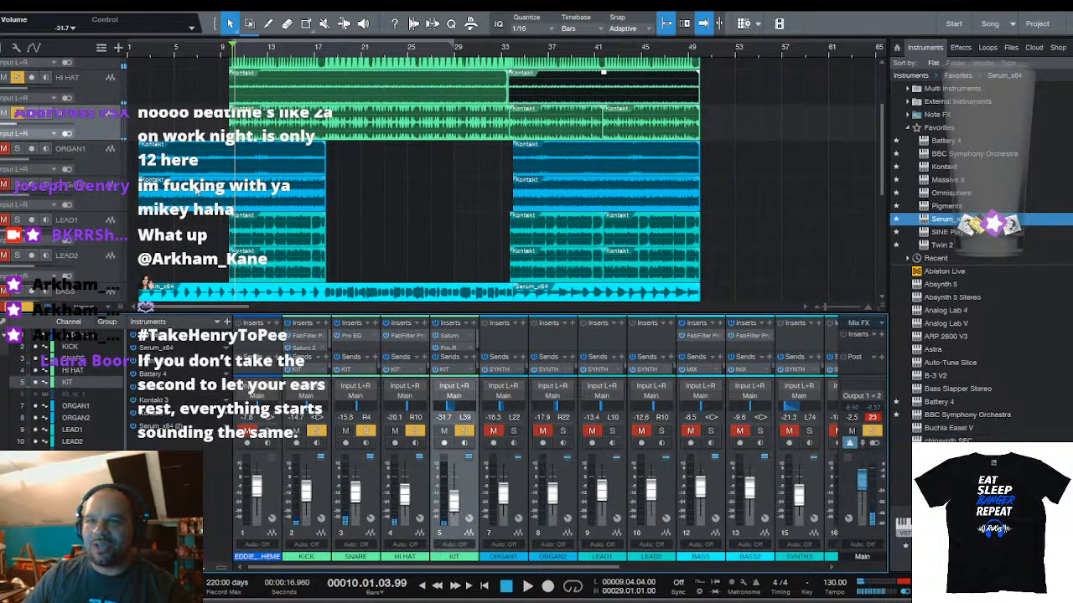
{"action": "scroll", "coordinate": [197, 191], "scroll_direction": "down", "scroll_amount": 3}
{"action": "left_click", "coordinate": [91, 188]}
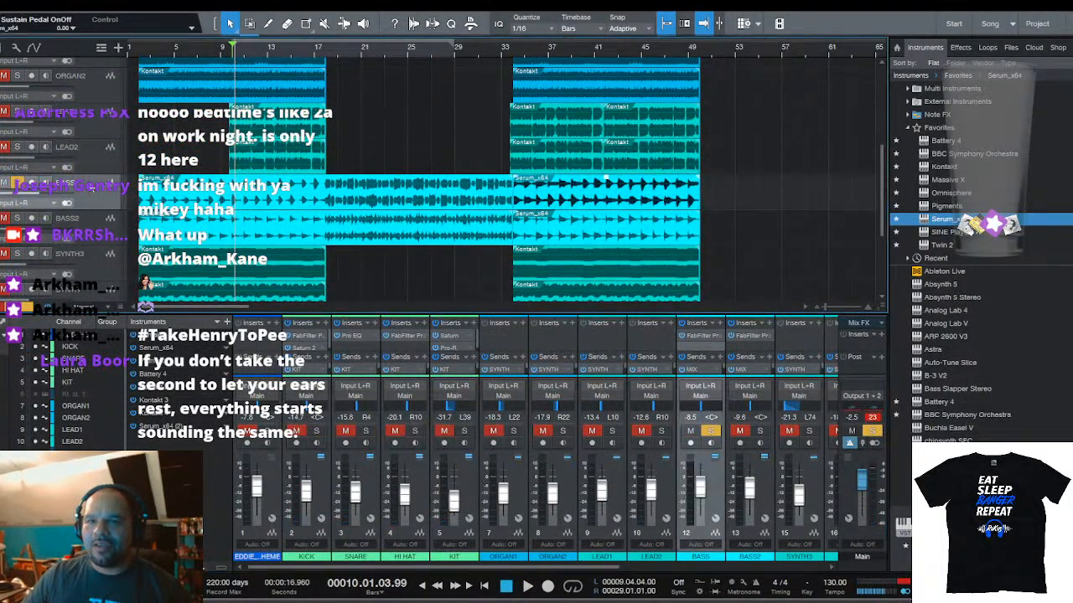
{"action": "left_click", "coordinate": [94, 219]}
{"action": "scroll", "coordinate": [93, 99], "scroll_direction": "up", "scroll_amount": 5}
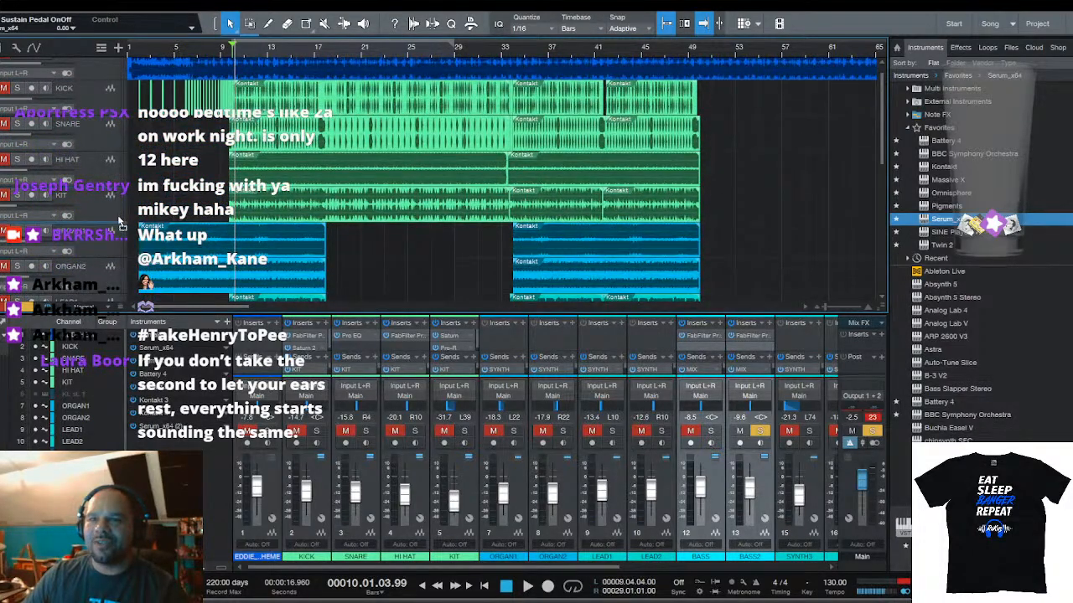
{"action": "left_click_drag", "start_coordinate": [120, 223], "coordinate": [120, 223]}
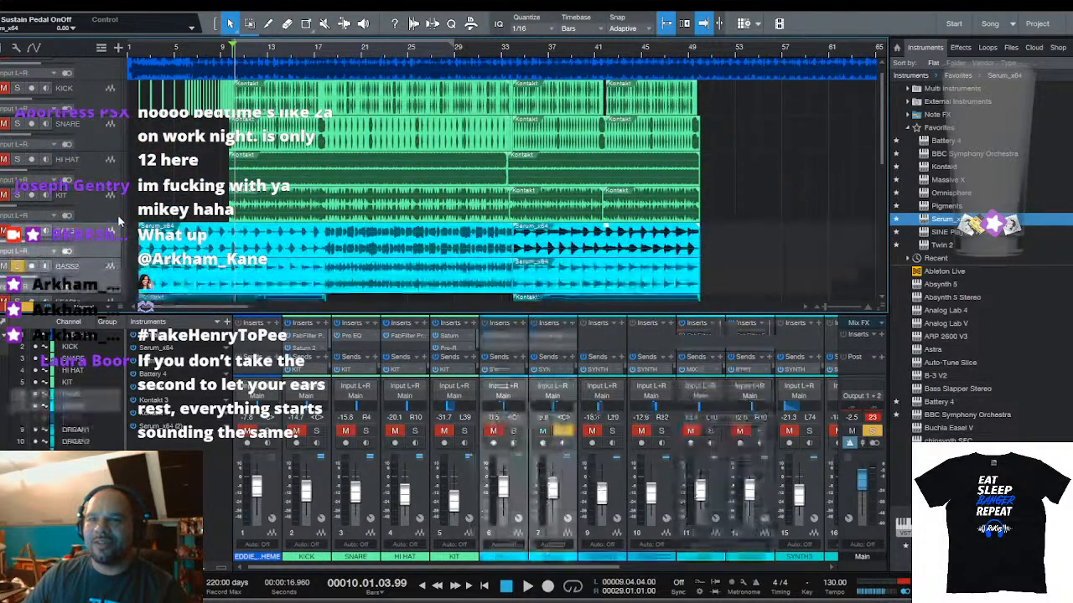
Solo all four drum tracks with BASS and BASS2 and, during playback, lower BASS to -8.8 dB and BASS2 to -9.8 dB
{"action": "left_click", "coordinate": [19, 267]}
{"action": "key", "text": "space"}
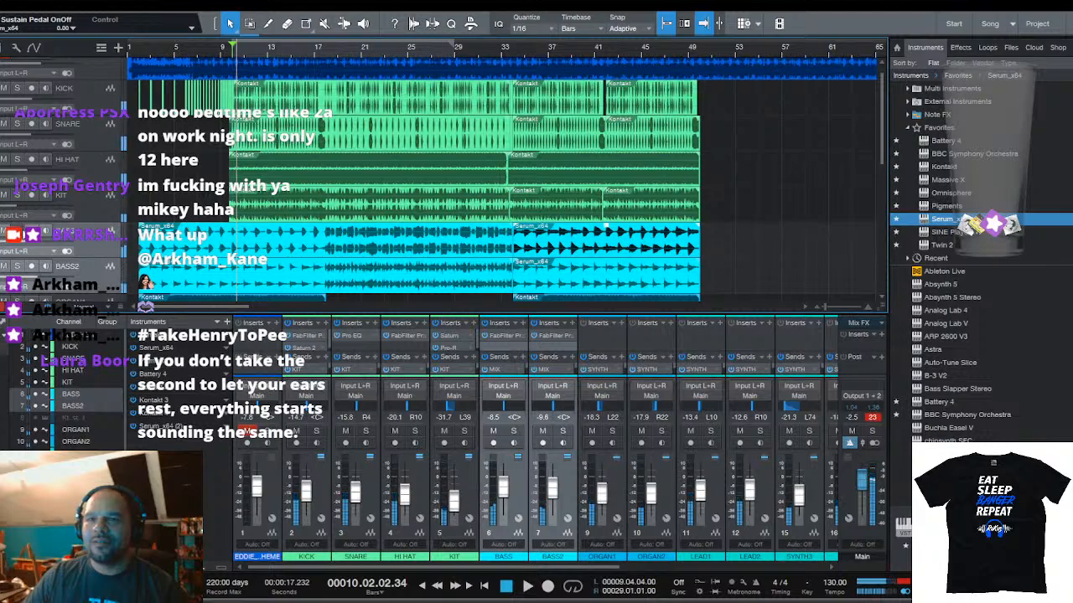
{"action": "left_click", "coordinate": [17, 88]}
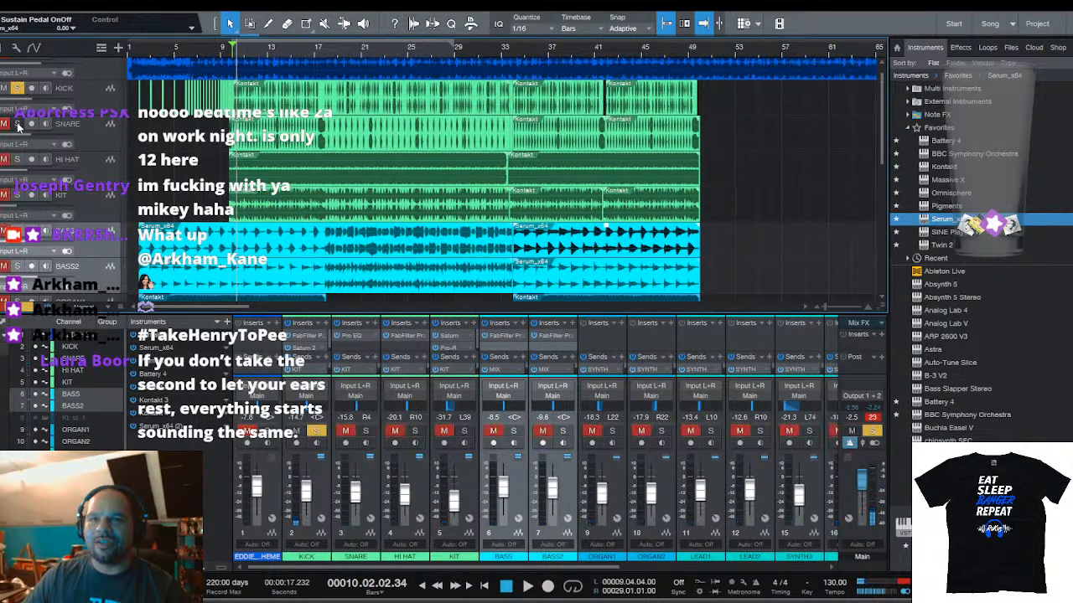
{"action": "left_click", "coordinate": [18, 230]}
{"action": "key", "text": "space"}
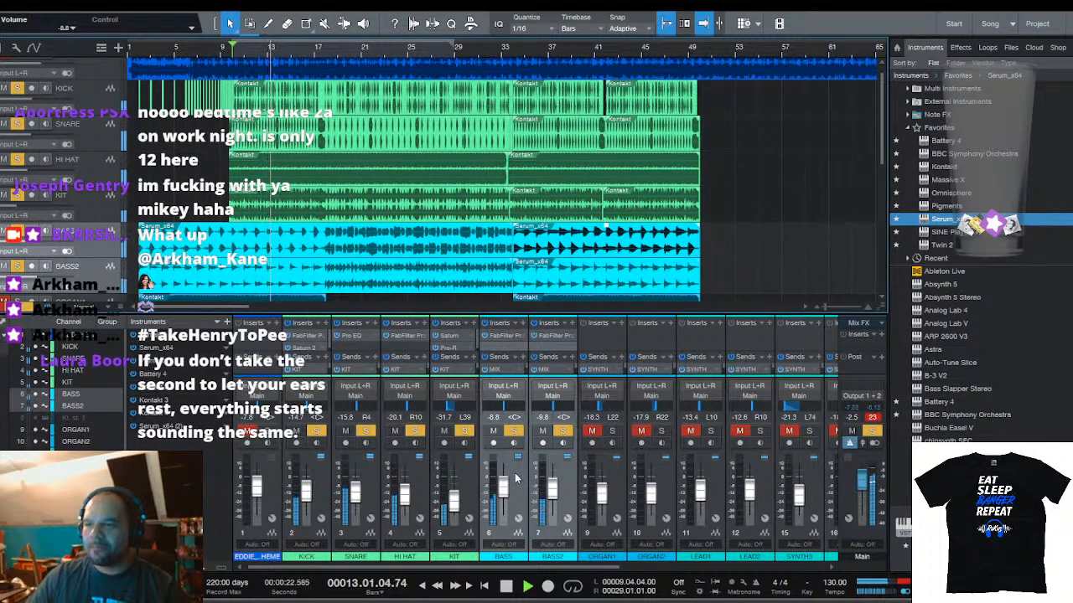
Add a +0.73 dB low-shelf band in the bass's FabFilter Pro-Q 3 and replay the section
{"action": "double_click", "coordinate": [506, 335]}
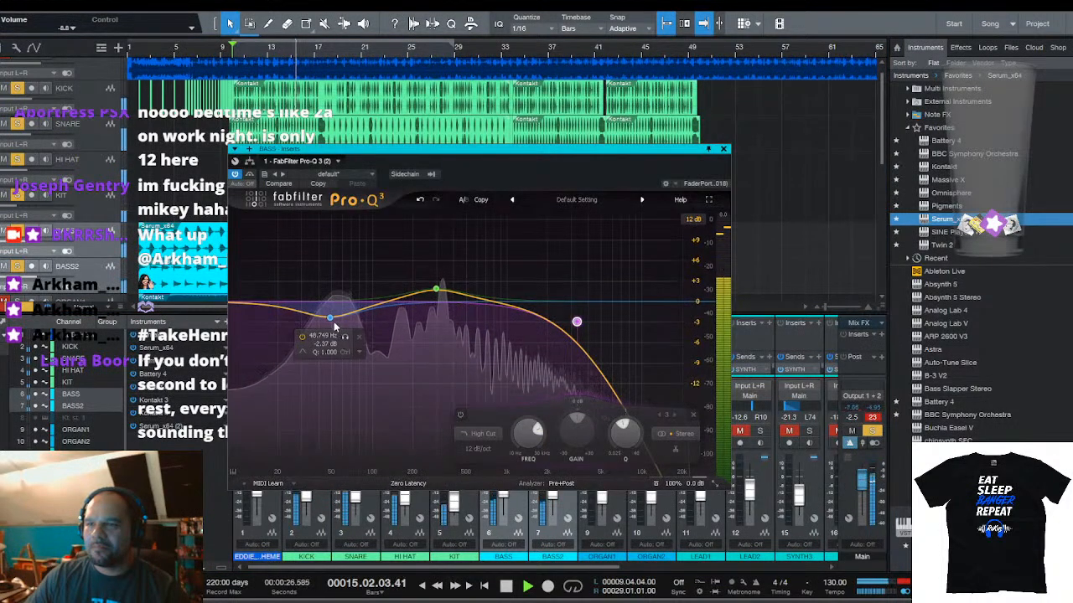
{"action": "left_click_drag", "start_coordinate": [334, 321], "coordinate": [291, 300]}
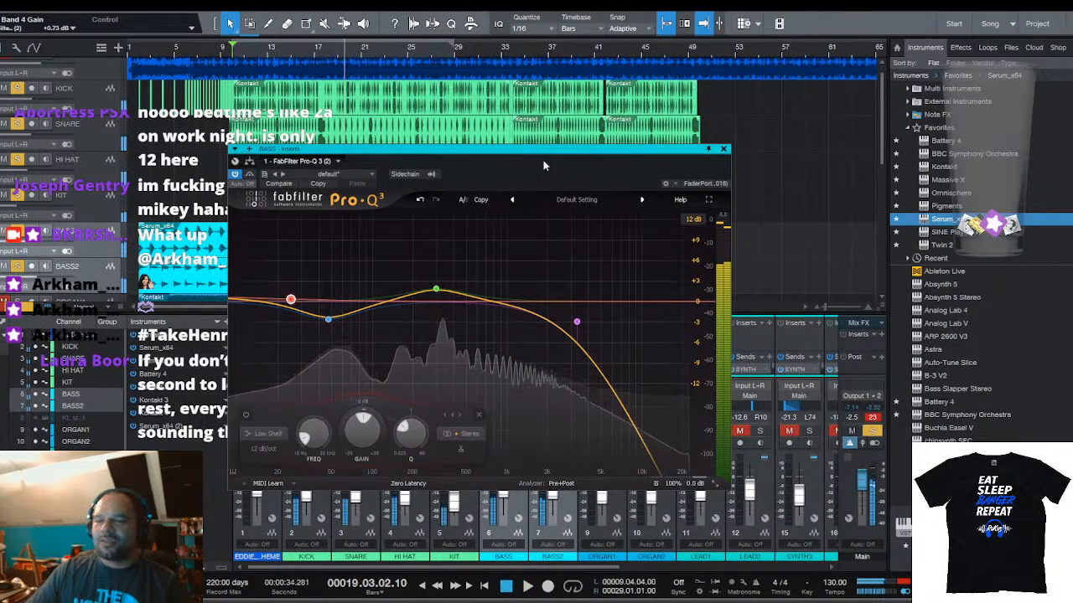
{"action": "key", "text": "space"}
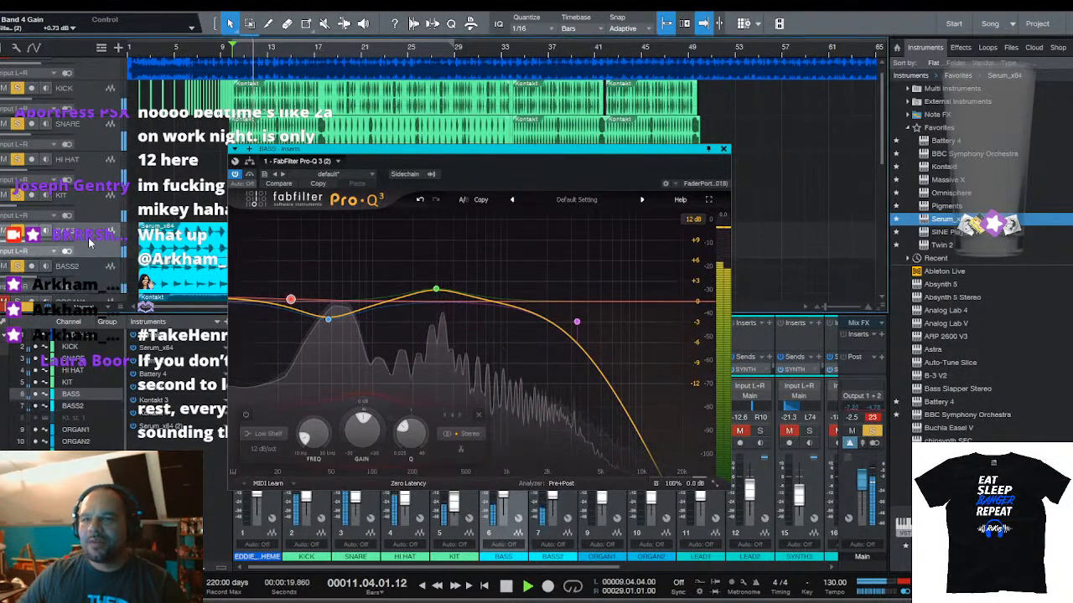
Move the bell cut in BASS's FabFilter Pro-Q 3 to 66.158 Hz at -2.70 dB and audition it
{"action": "key", "text": "space"}
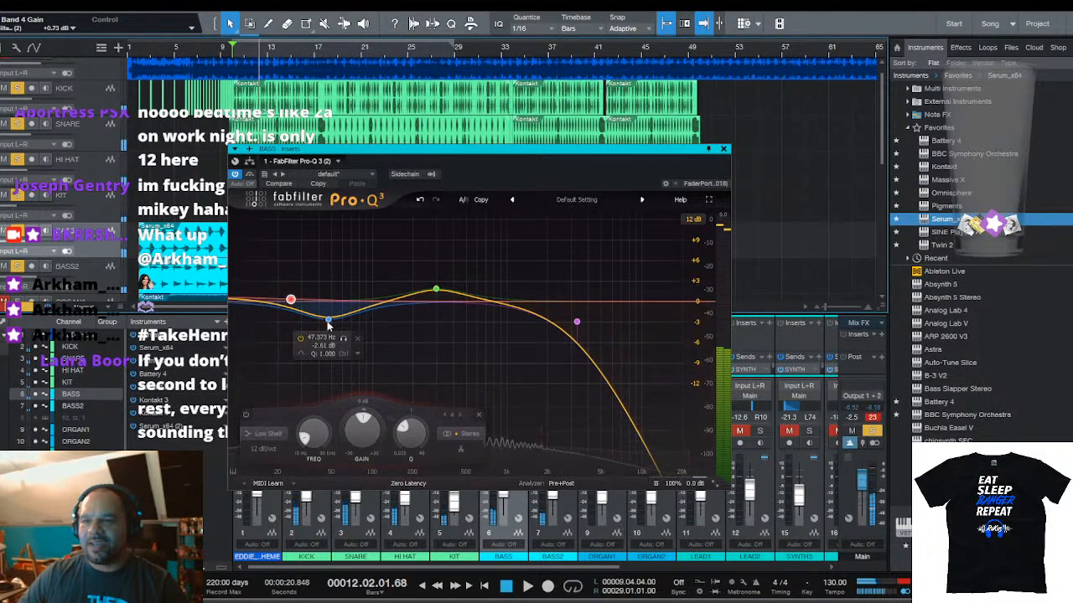
{"action": "left_click_drag", "start_coordinate": [327, 322], "coordinate": [325, 323]}
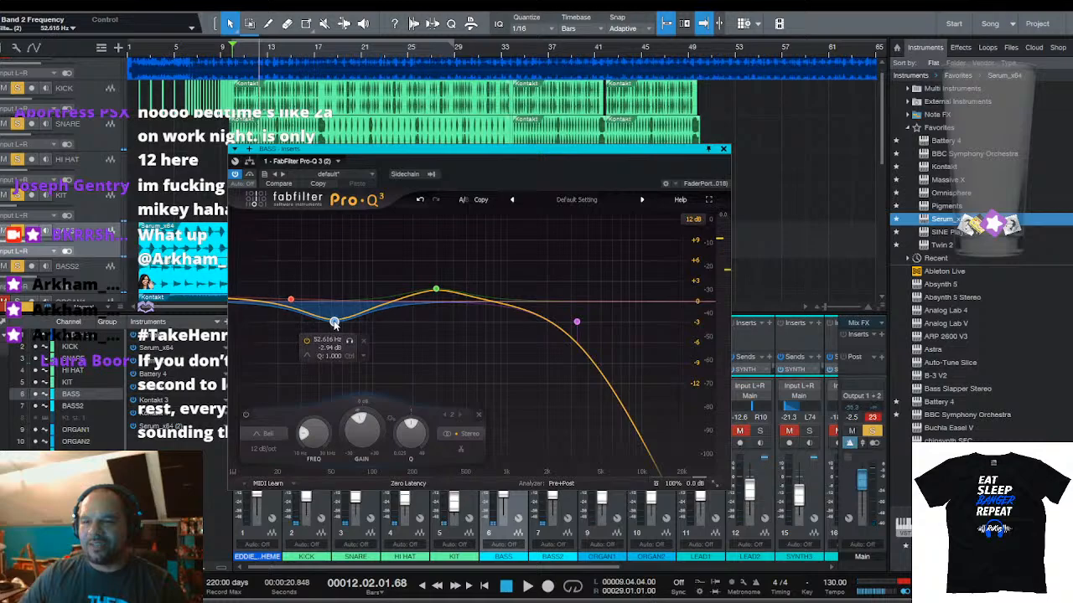
{"action": "key", "text": "space"}
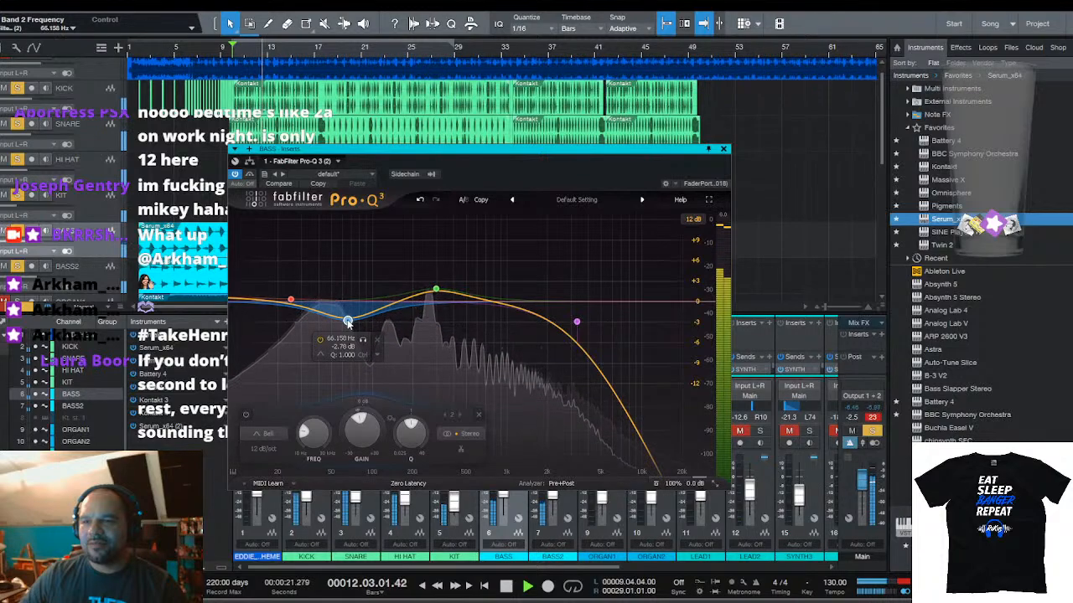
{"action": "key", "text": "space"}
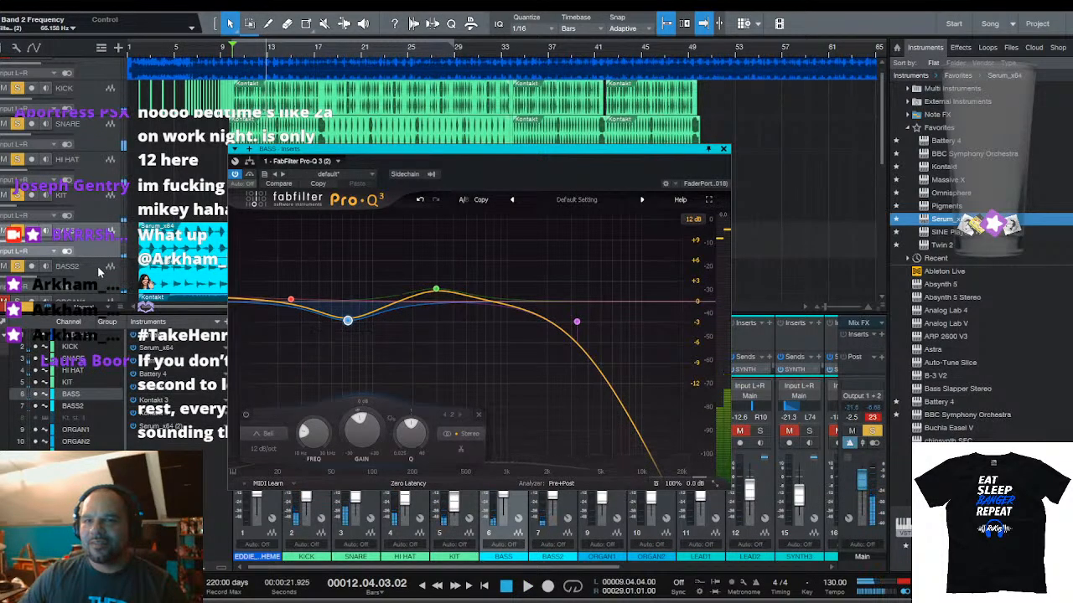
Replay the section with BASS2's FabFilter Pro-Q 3 open and lower its low bell cut to -3.02 dB
{"action": "left_click", "coordinate": [98, 266]}
{"action": "key", "text": "space"}
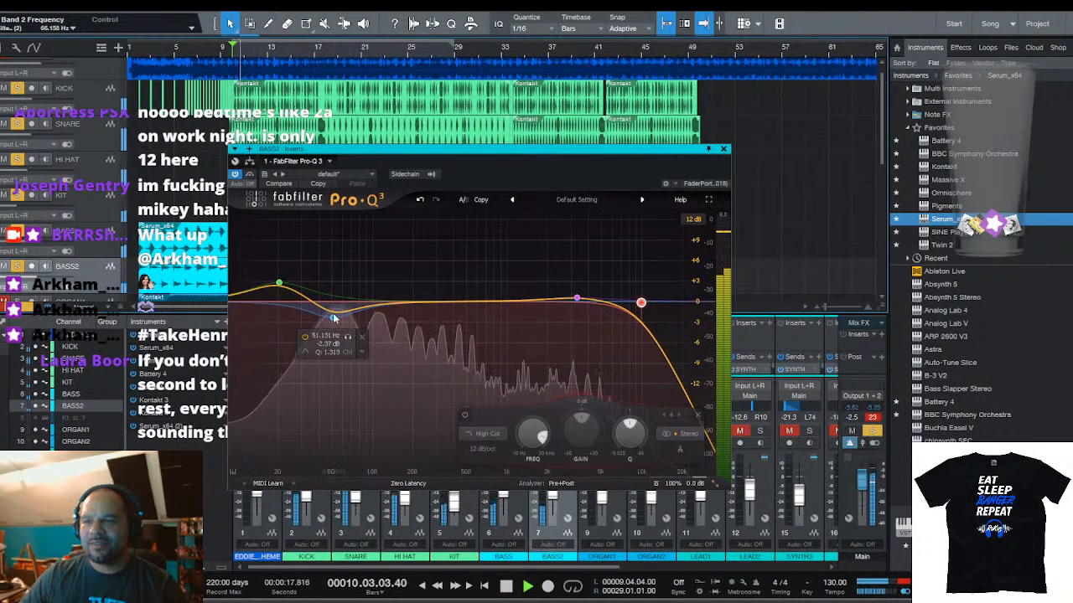
{"action": "left_click_drag", "start_coordinate": [341, 321], "coordinate": [342, 322]}
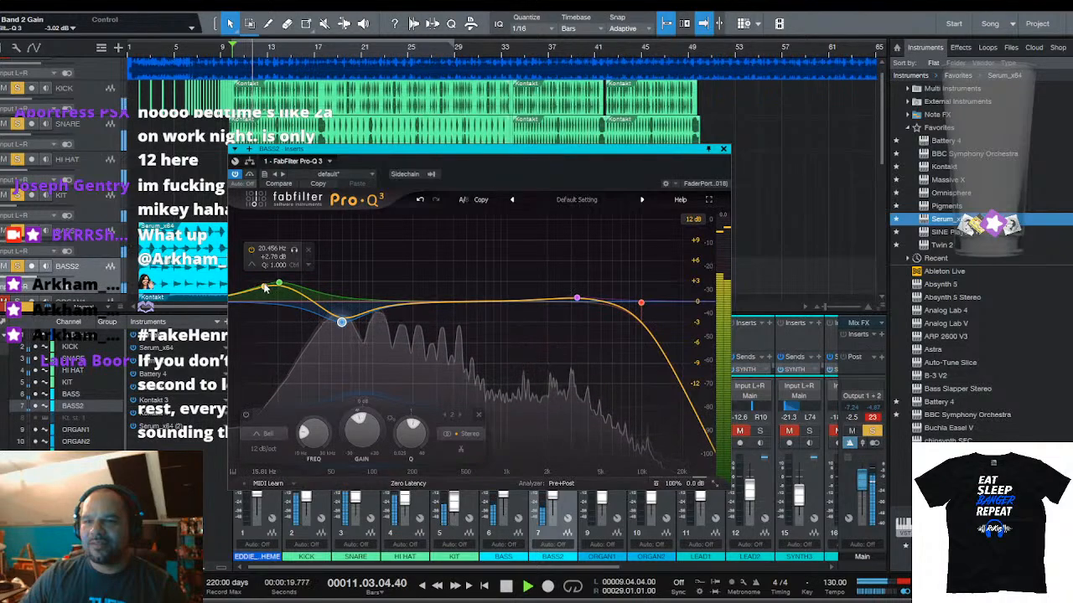
Set the large low boost in KICK's FabFilter Pro-Q 3 to 68.732 Hz and return to BASS's equalizer
{"action": "key", "text": "Up"}
{"action": "key", "text": "Up"}
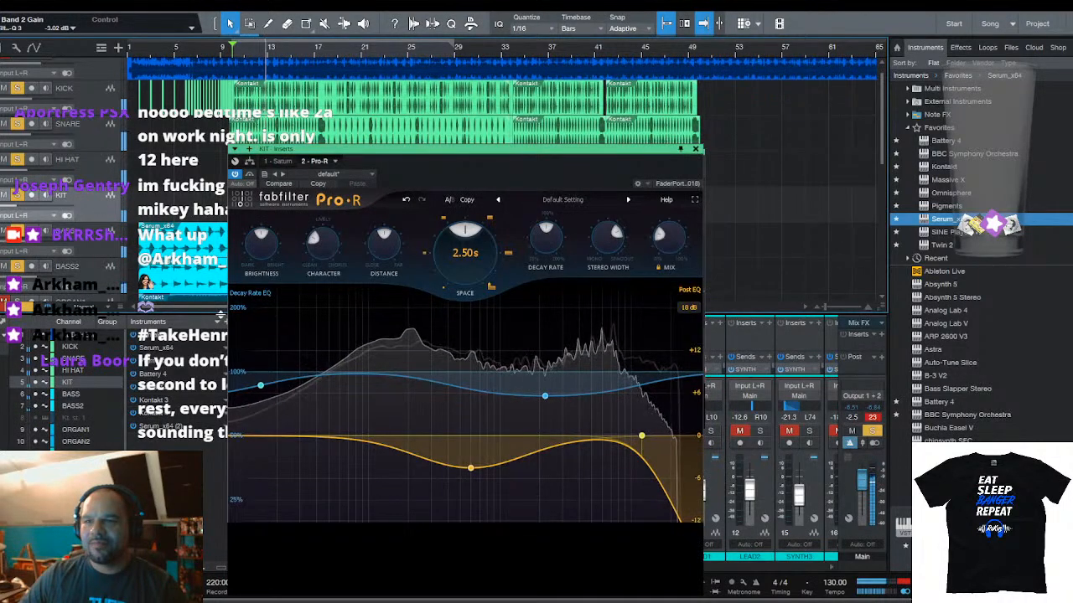
{"action": "key", "text": "Down"}
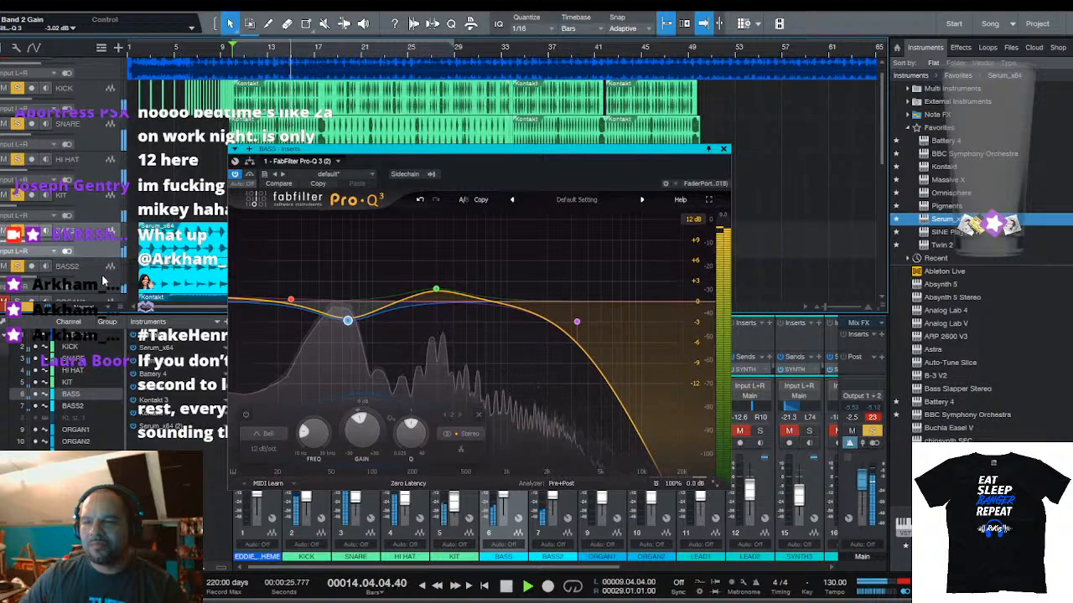
{"action": "left_click", "coordinate": [100, 114]}
{"action": "left_click", "coordinate": [304, 162]}
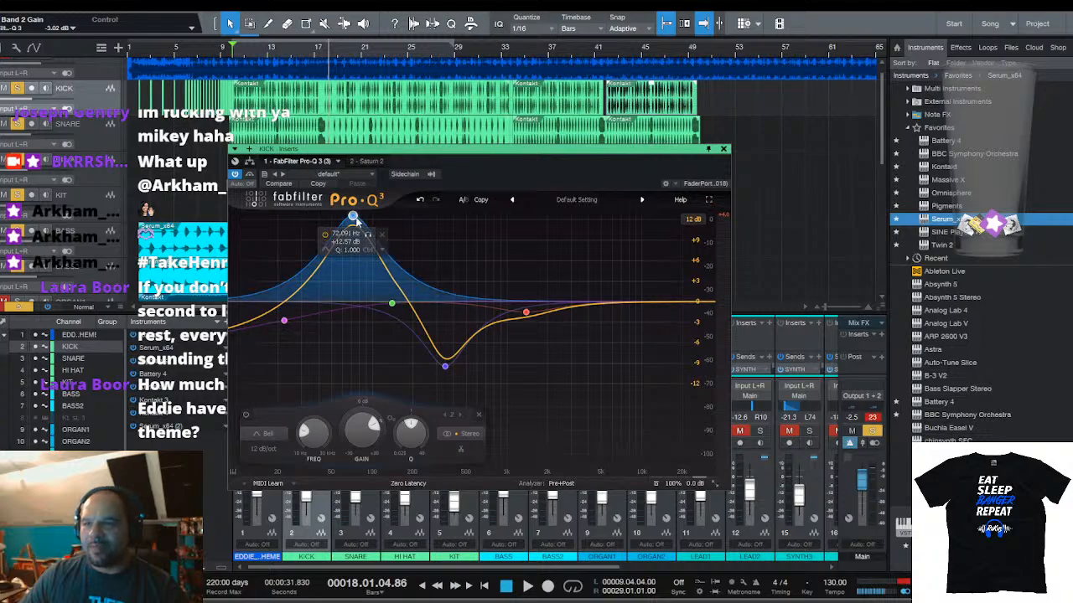
{"action": "left_click_drag", "start_coordinate": [356, 218], "coordinate": [352, 217]}
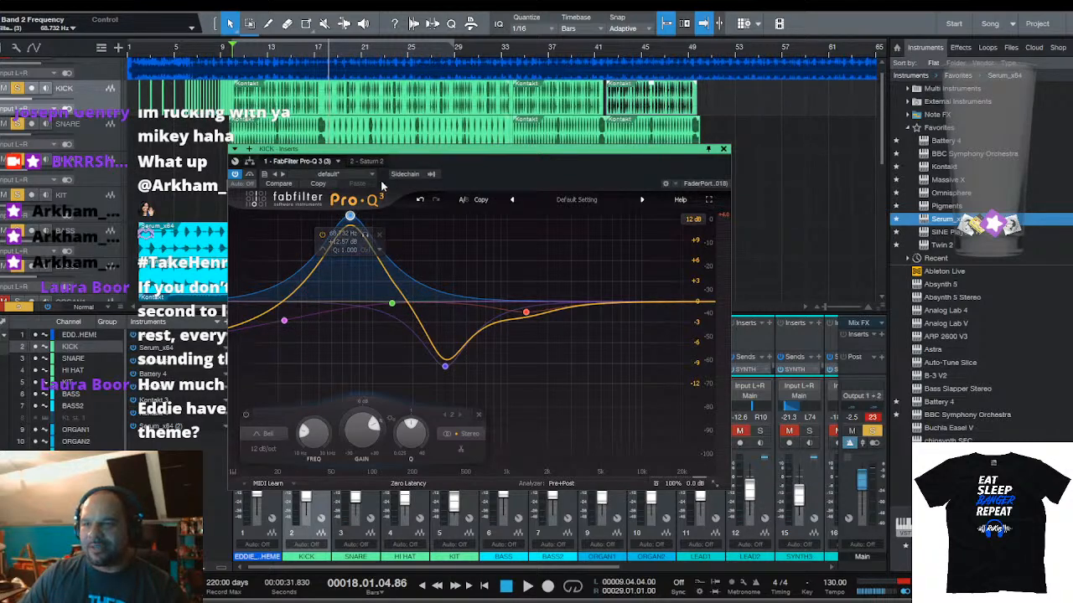
{"action": "left_click", "coordinate": [96, 242]}
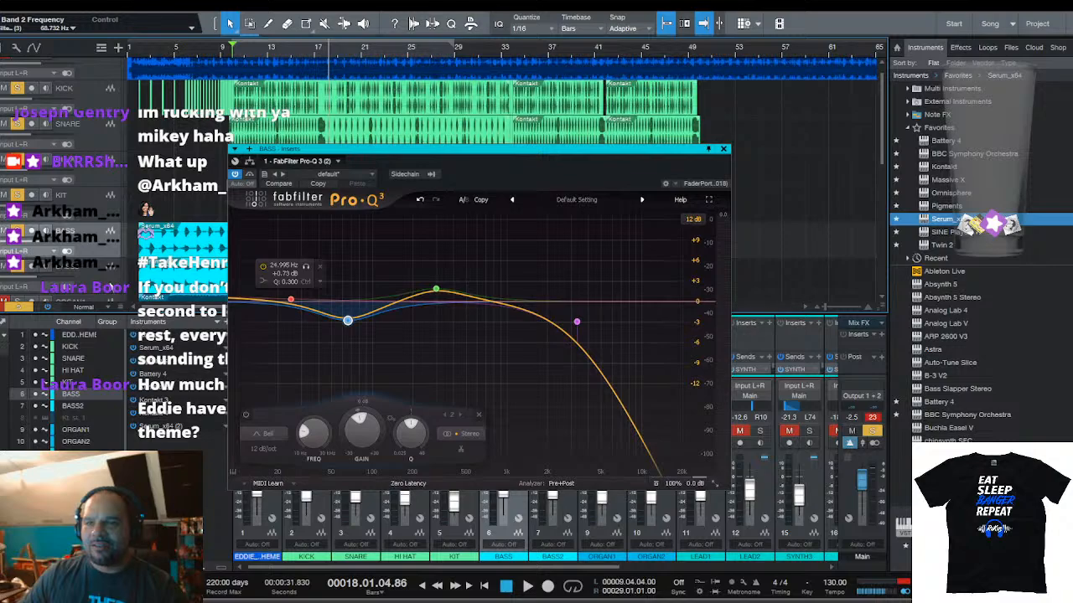
Open the BASS track's inserts and add Saturn with the Magic Mastering bM preset
{"action": "left_click", "coordinate": [111, 287]}
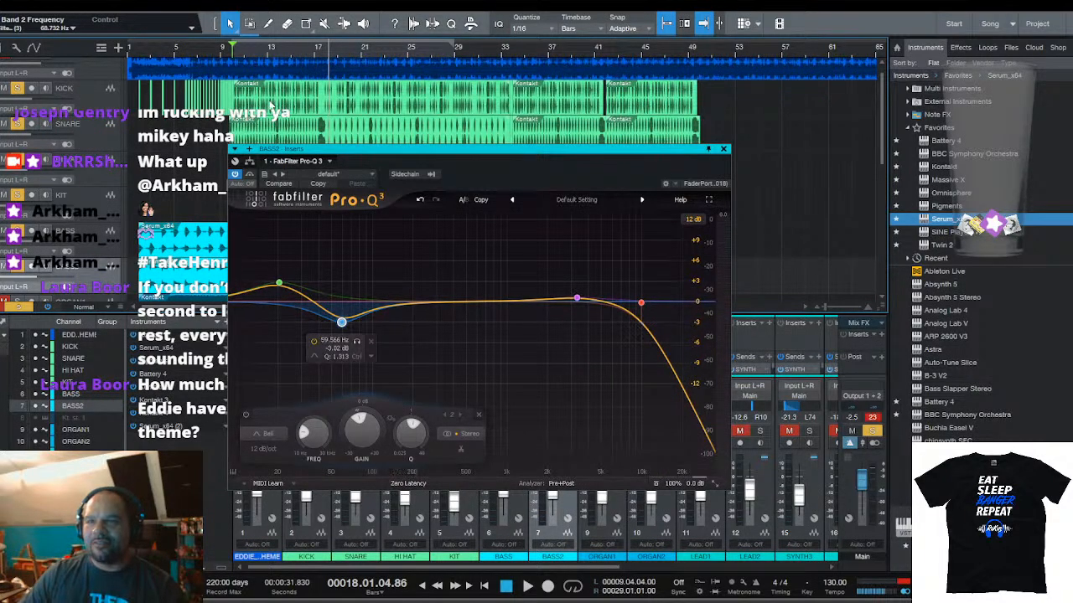
{"action": "scroll", "coordinate": [201, 191], "scroll_direction": "down", "scroll_amount": 4}
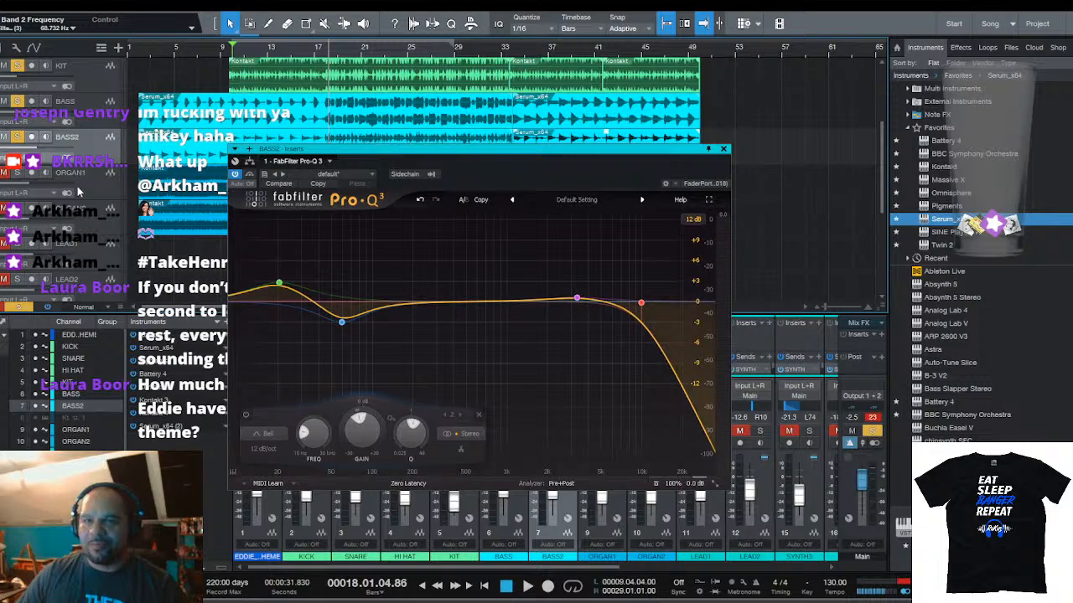
{"action": "left_click", "coordinate": [89, 122]}
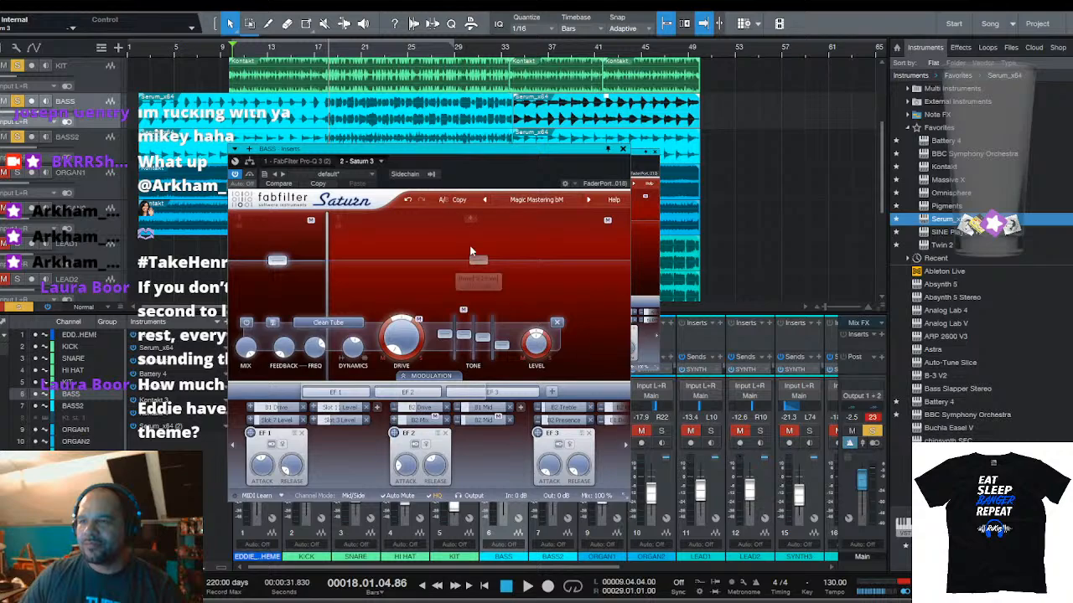
Solo the BASS track and, during playback, raise Saturn's band 2 level to about +11.3 dB
{"action": "key", "text": "space"}
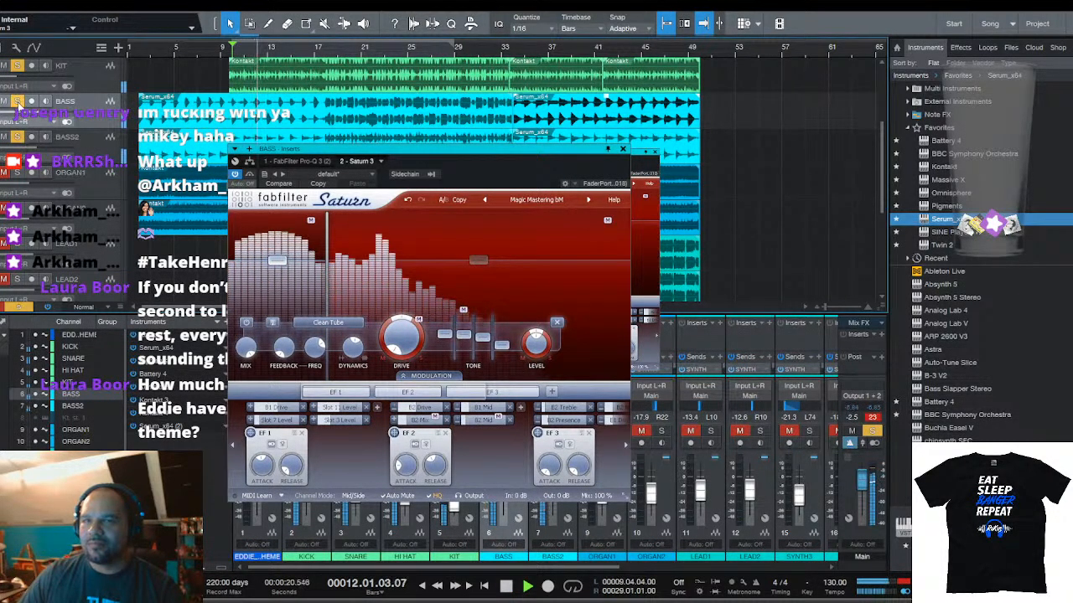
{"action": "key", "text": "space"}
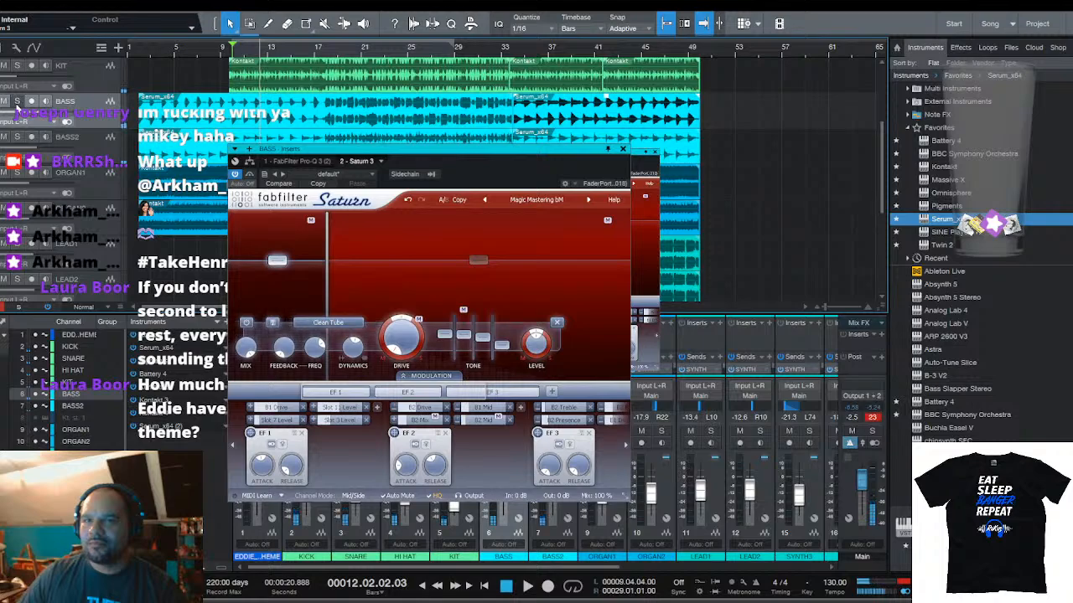
{"action": "key", "text": "s"}
{"action": "key", "text": "space"}
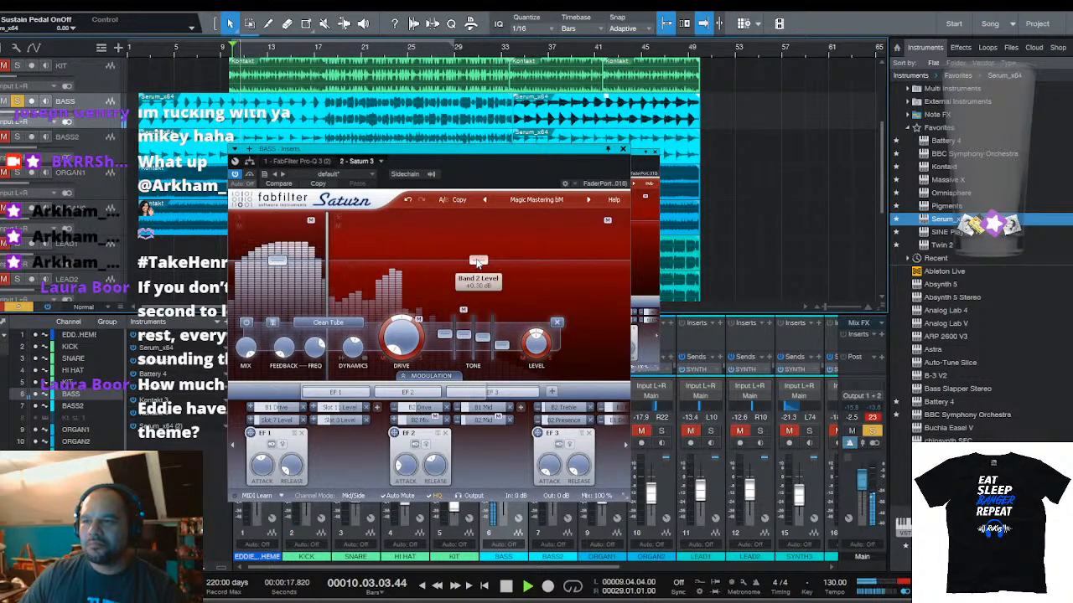
{"action": "left_click_drag", "start_coordinate": [477, 262], "coordinate": [477, 247]}
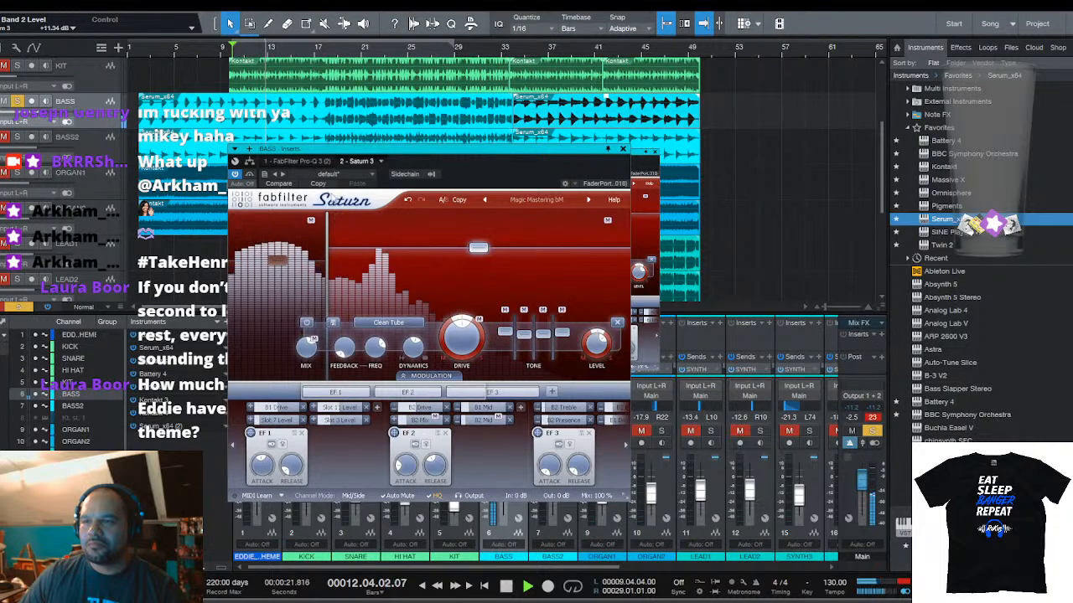
Lower the bell near 300 Hz in the BASS Pro-Q 3 to about -0.8 dB and audition BASS together with BASS2
{"action": "left_click", "coordinate": [312, 162]}
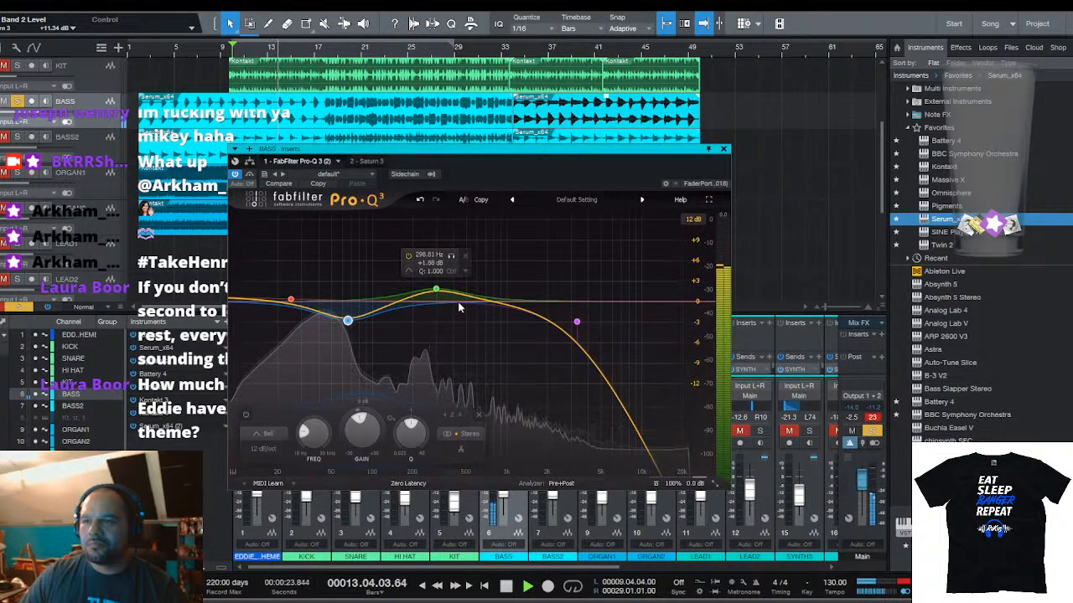
{"action": "left_click_drag", "start_coordinate": [436, 289], "coordinate": [446, 309]}
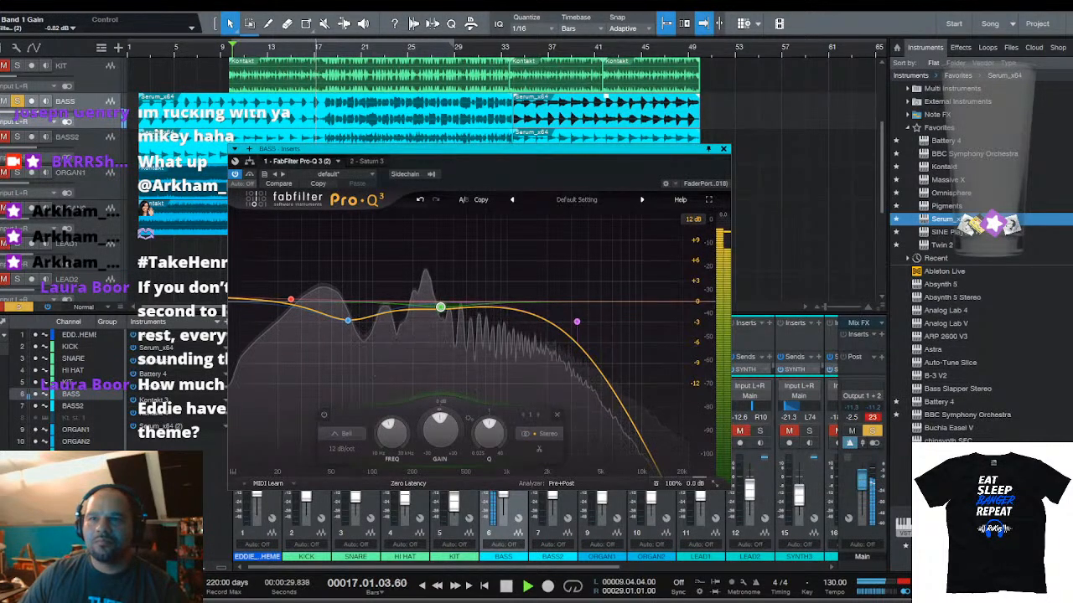
{"action": "left_click", "coordinate": [96, 147]}
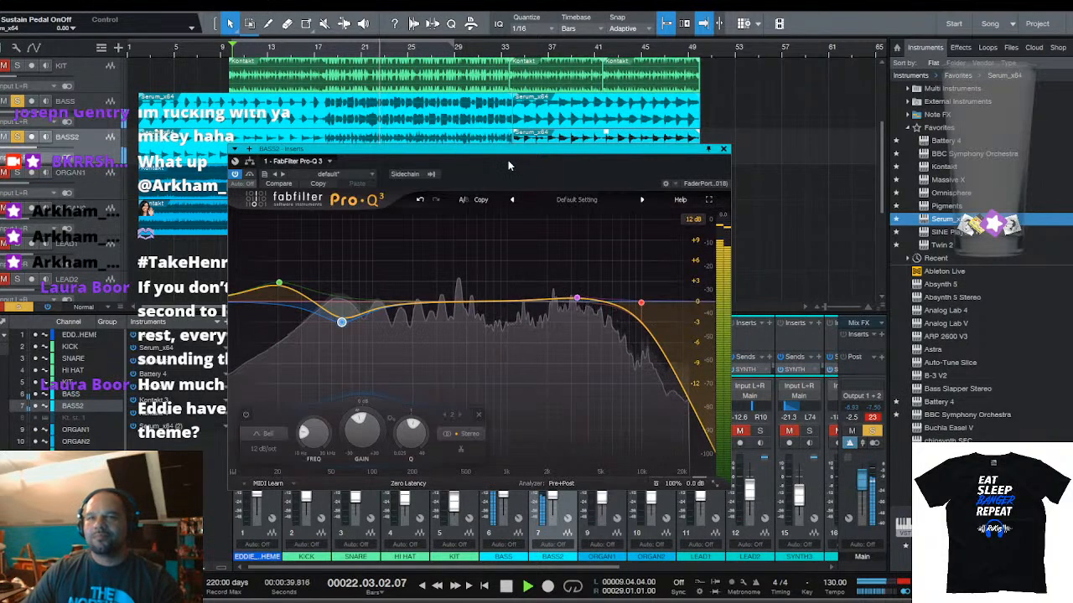
{"action": "key", "text": "space"}
Add Saturn with the Magic Mastering bM preset to ORGAN1, raise its crossover frequency, and boost band 2 to about +5.5 dB
{"action": "left_click", "coordinate": [87, 191]}
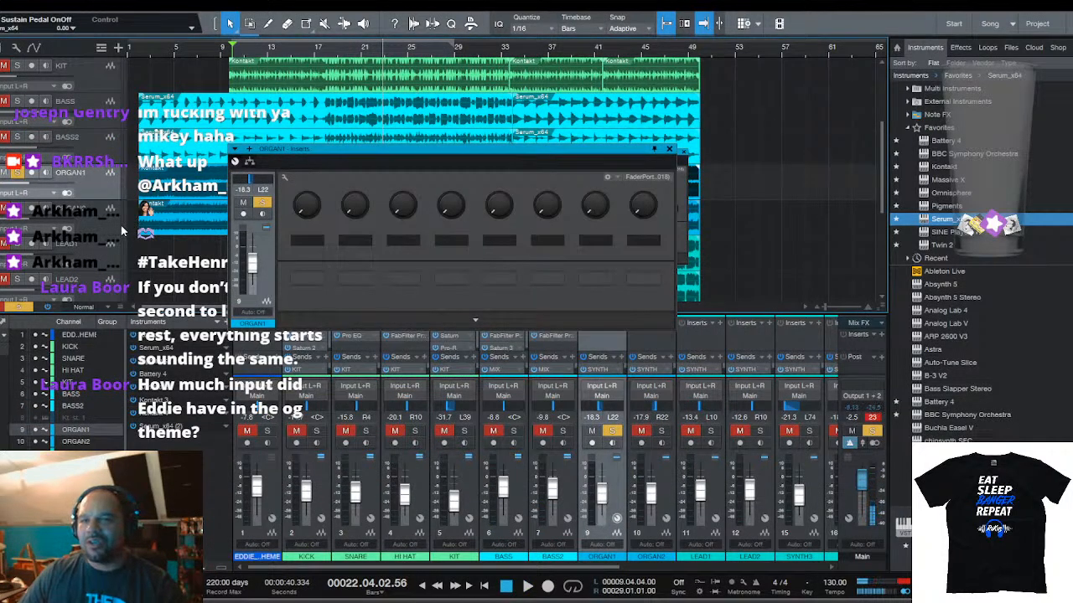
{"action": "key", "text": "space"}
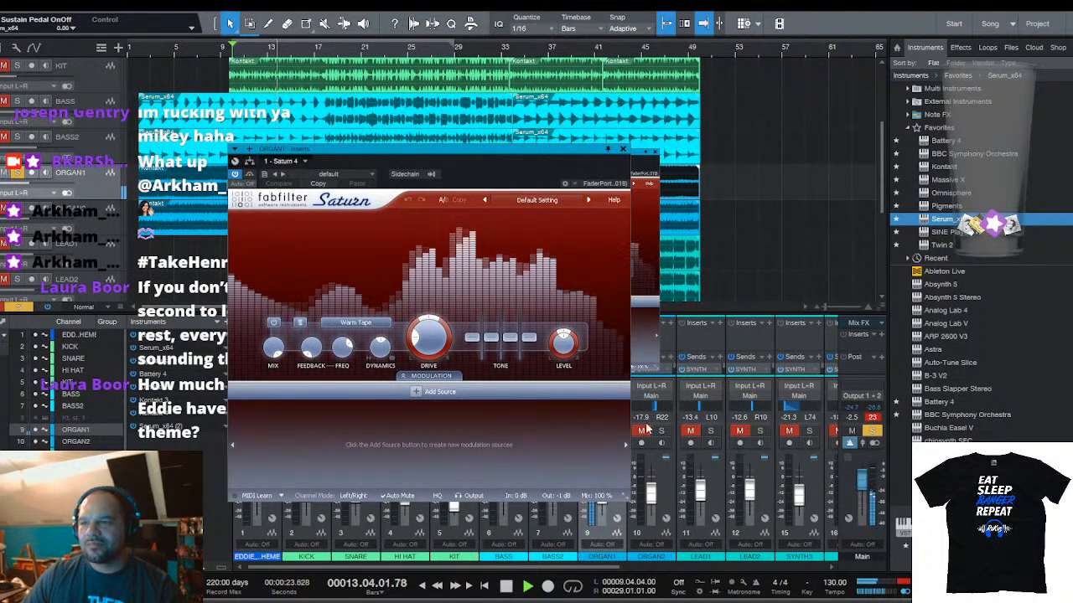
{"action": "left_click", "coordinate": [647, 462]}
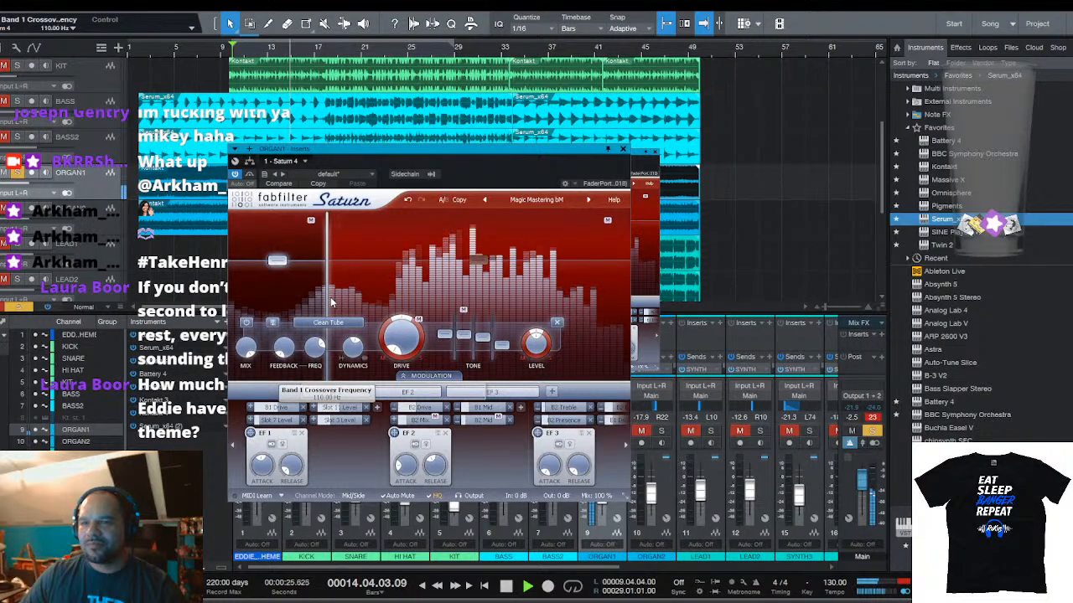
{"action": "left_click_drag", "start_coordinate": [331, 302], "coordinate": [357, 302]}
{"action": "left_click", "coordinate": [491, 257]}
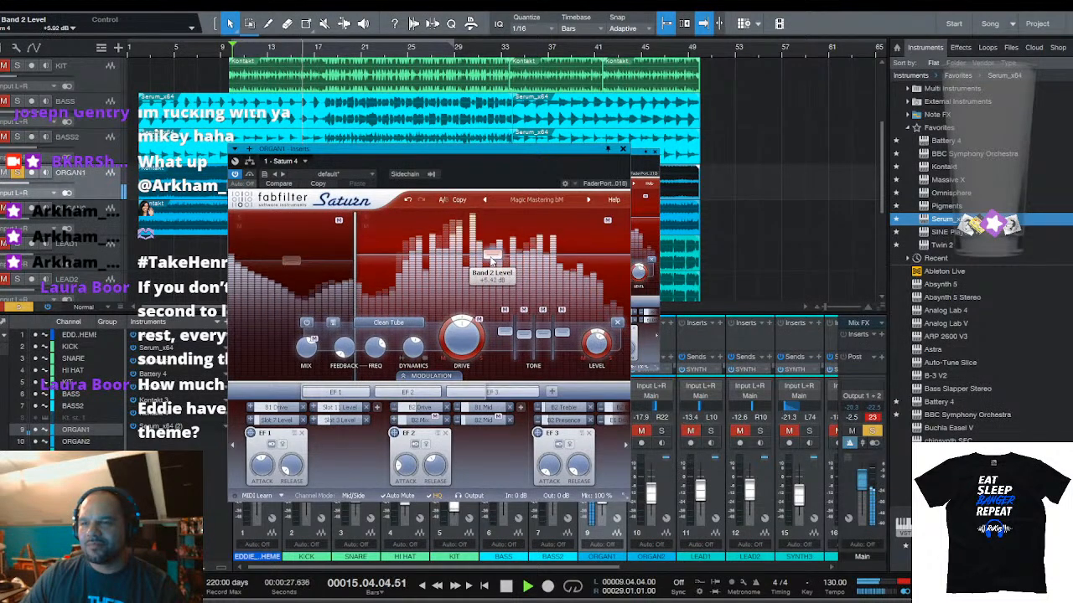
{"action": "key", "text": "space"}
Add Saturn with the Magic Mastering bM preset to ORGAN2 and move its crossover to about 241 Hz
{"action": "left_click", "coordinate": [111, 218]}
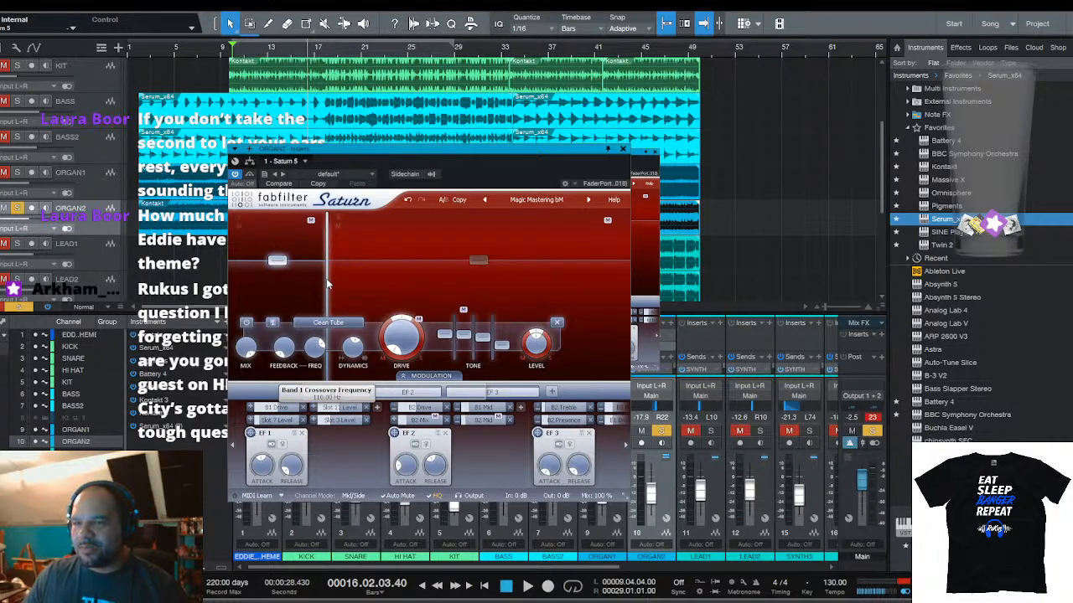
{"action": "mouse_move", "coordinate": [328, 283]}
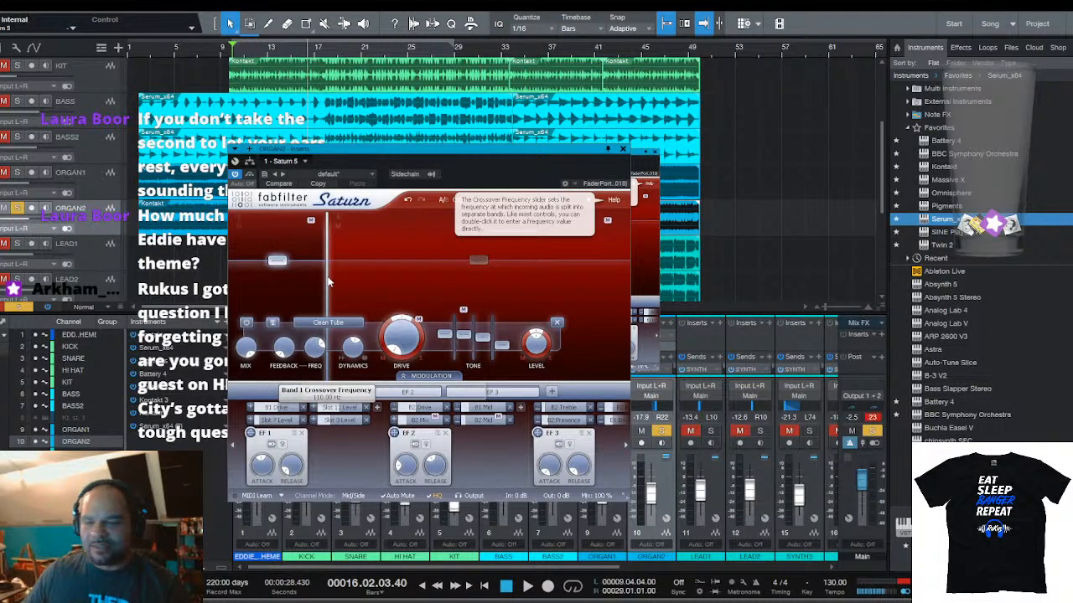
{"action": "left_click_drag", "start_coordinate": [330, 283], "coordinate": [372, 277]}
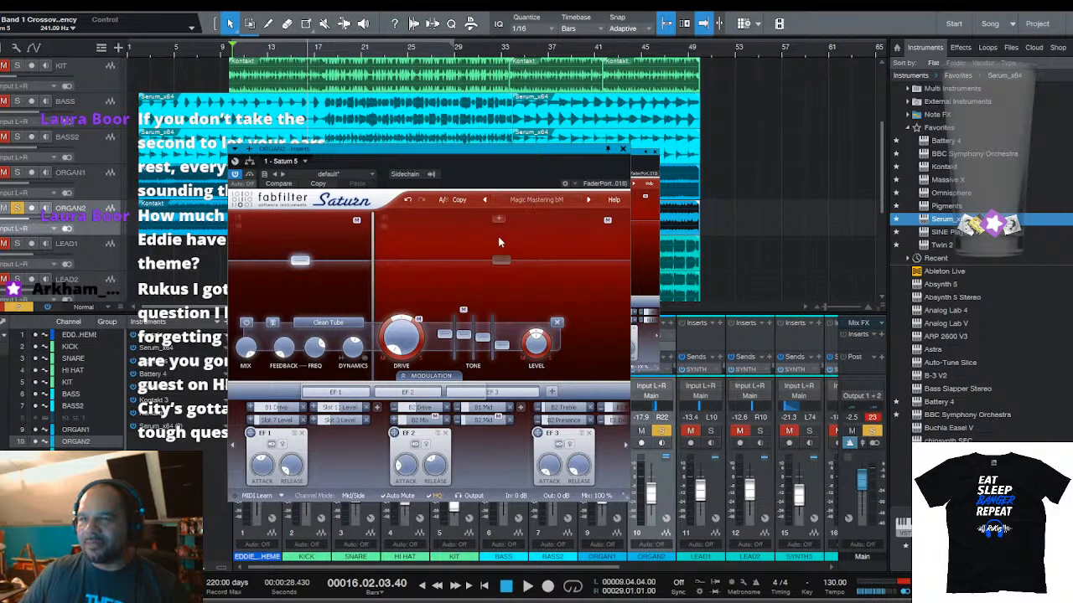
Play the song and raise ORGAN2's Saturn band 2 level to about +7.9 dB, boosting band 1 as well
{"action": "key", "text": "space"}
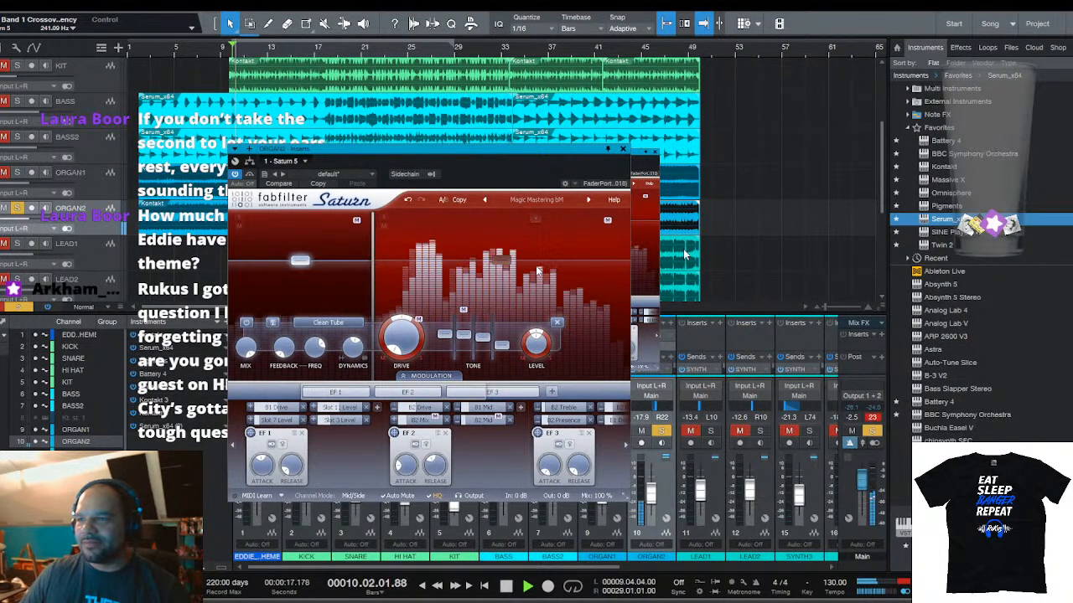
{"action": "left_click_drag", "start_coordinate": [501, 261], "coordinate": [505, 250]}
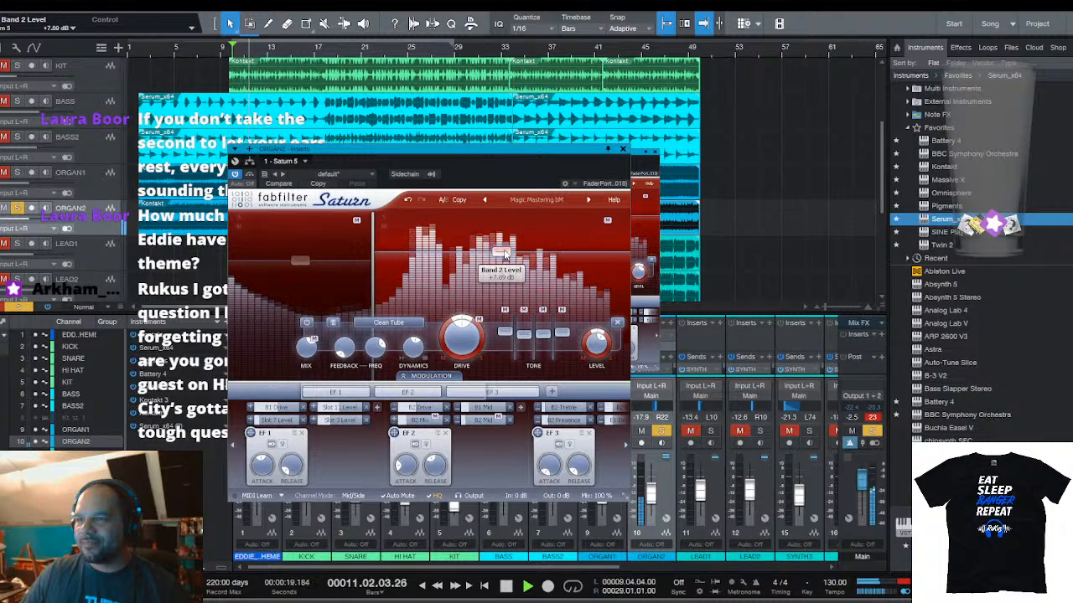
{"action": "left_click_drag", "start_coordinate": [300, 260], "coordinate": [300, 248]}
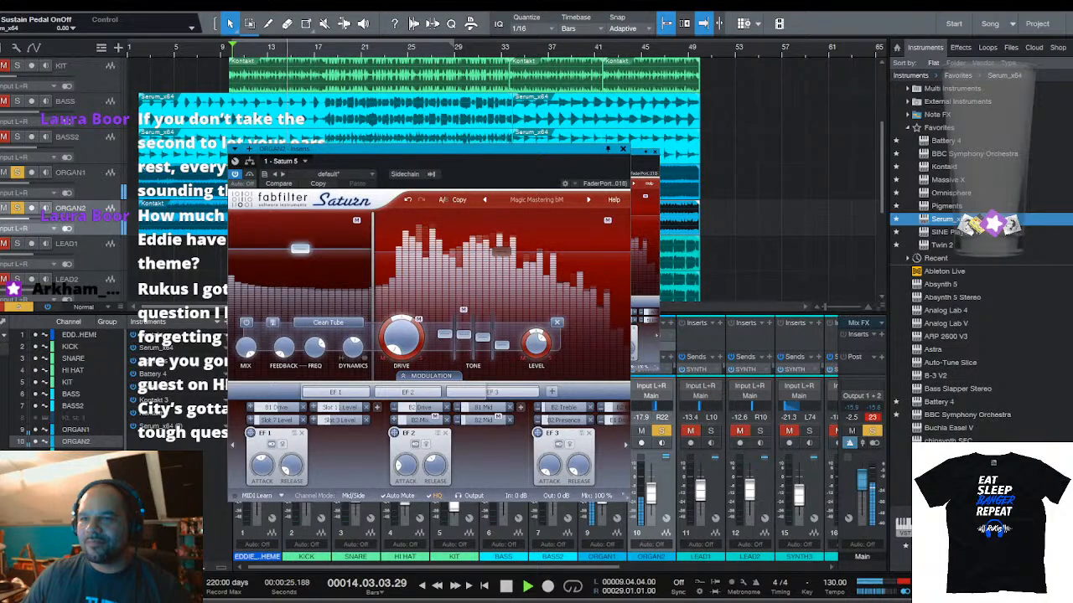
Pan ORGAN1 to L34 and ORGAN2 to R34, and close the insert window
{"action": "left_click", "coordinate": [97, 260]}
{"action": "key", "text": "space"}
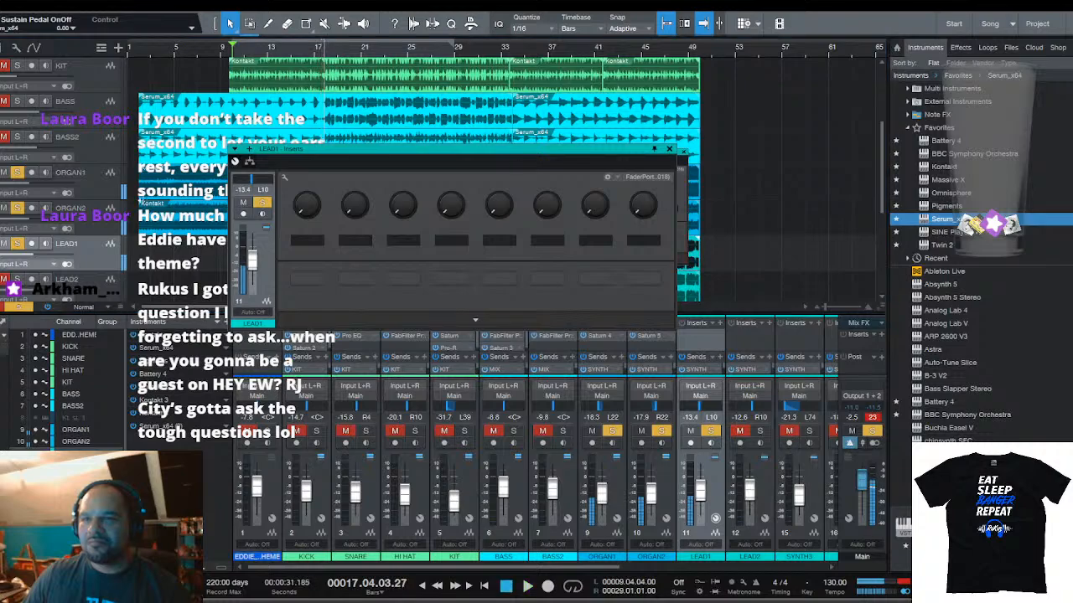
{"action": "left_click", "coordinate": [93, 190]}
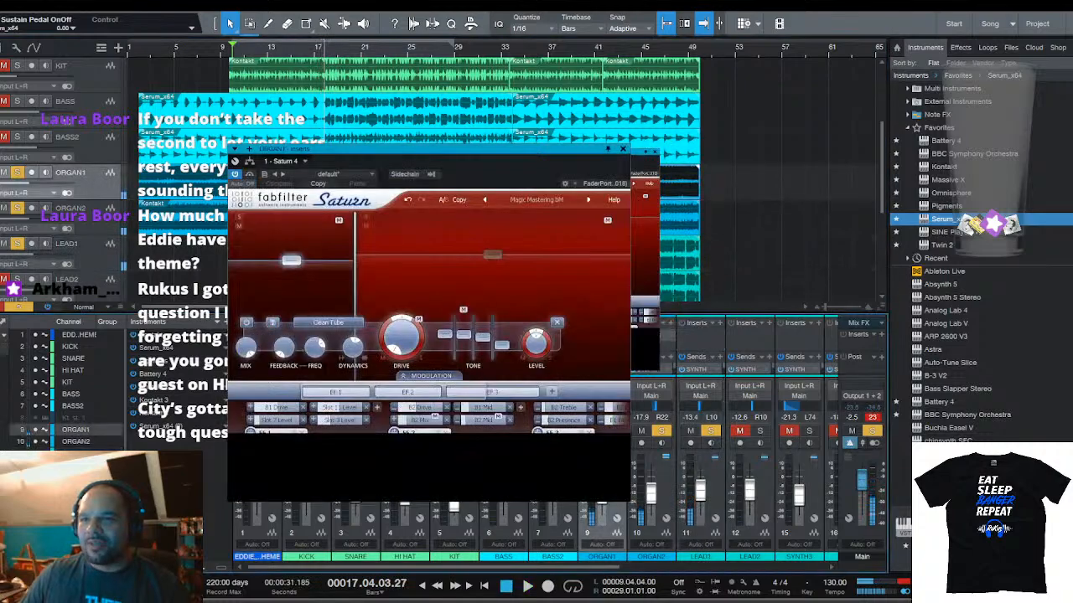
{"action": "left_click", "coordinate": [624, 152]}
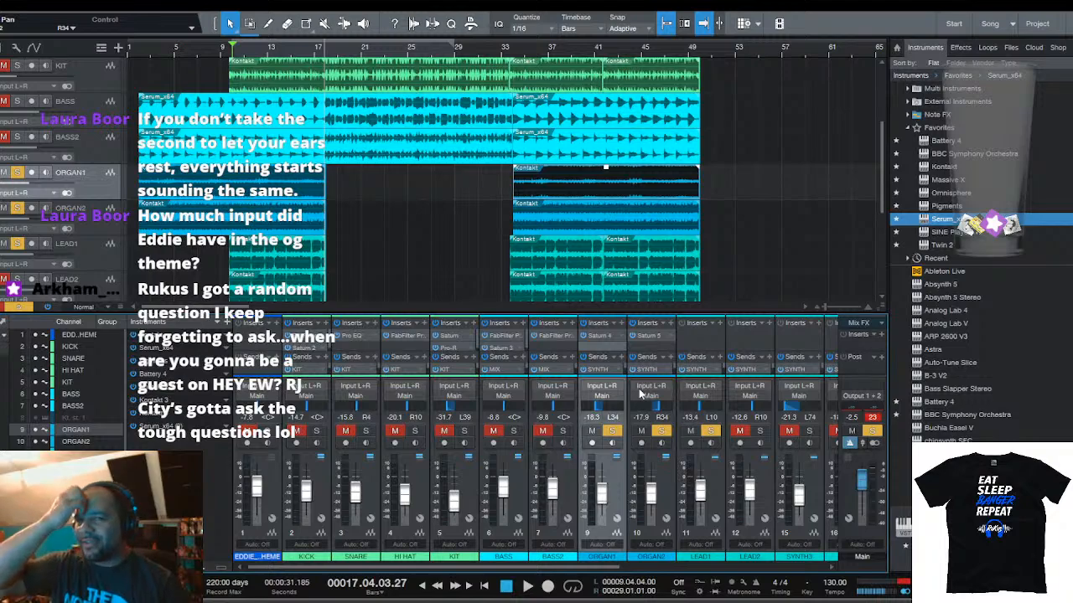
Solo LEAD1, insert Pro-Q 3 on it, and add a bell boost of about 4.7 dB near 342 Hz
{"action": "scroll", "coordinate": [444, 194], "scroll_direction": "down", "scroll_amount": 3}
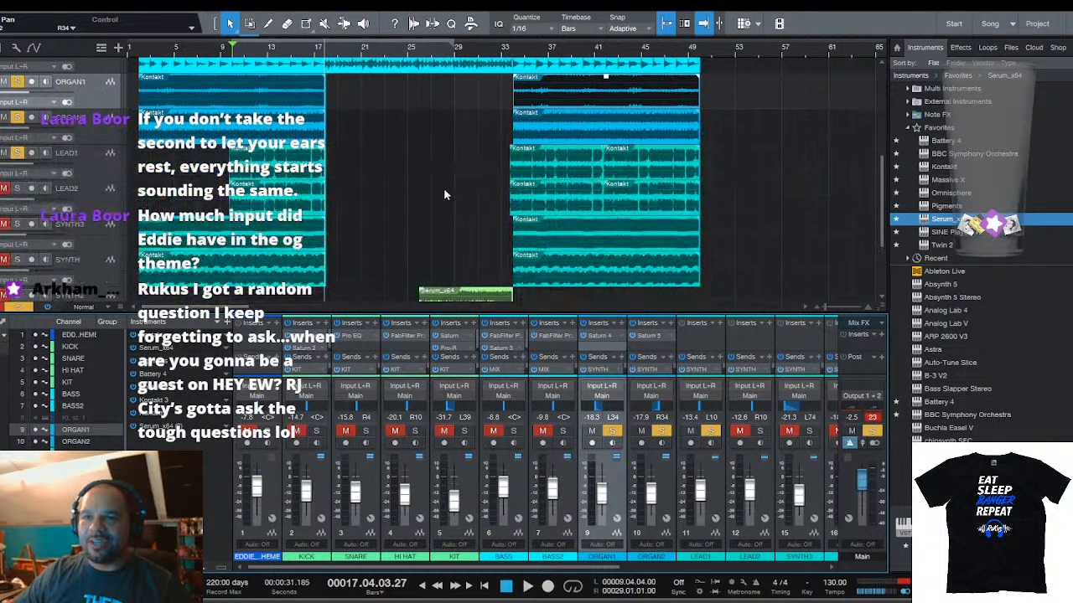
{"action": "key", "text": "space"}
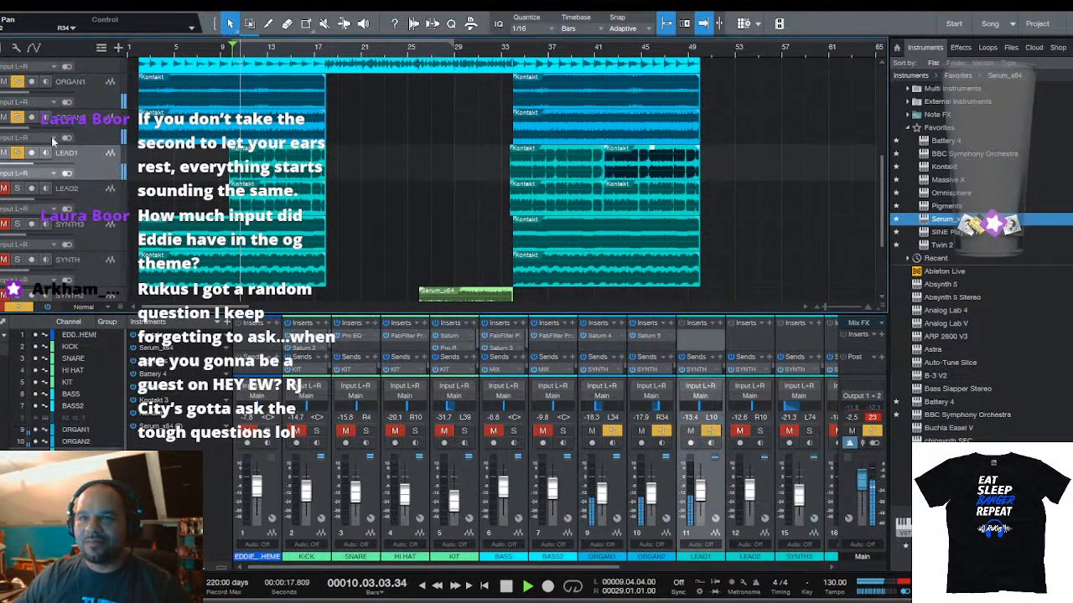
{"action": "left_click", "coordinate": [111, 172]}
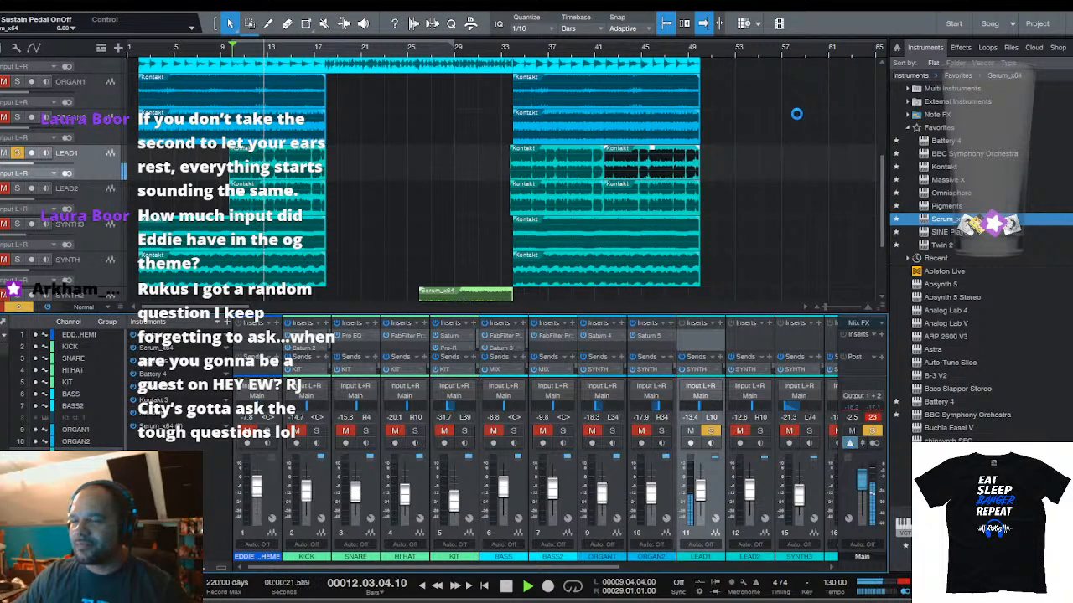
{"action": "left_click_drag", "start_coordinate": [467, 302], "coordinate": [446, 270]}
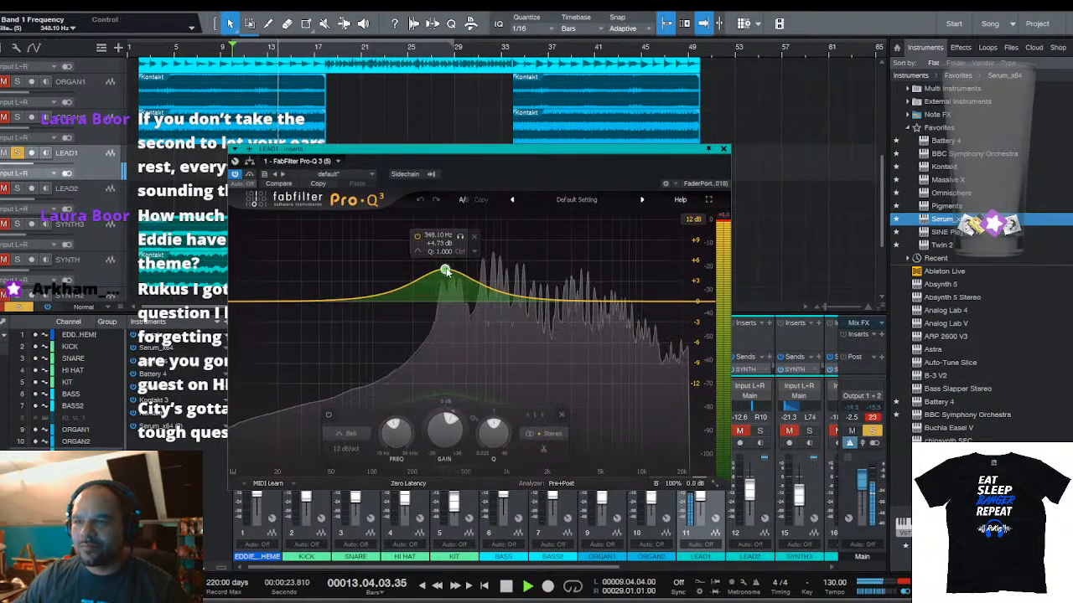
Add a Low Cut band at about 66 Hz and a bell cut of about 3.1 dB near 3.4 kHz to LEAD1's EQ
{"action": "left_click_drag", "start_coordinate": [360, 302], "coordinate": [347, 319]}
{"action": "left_click", "coordinate": [275, 432]}
{"action": "left_click", "coordinate": [264, 392]}
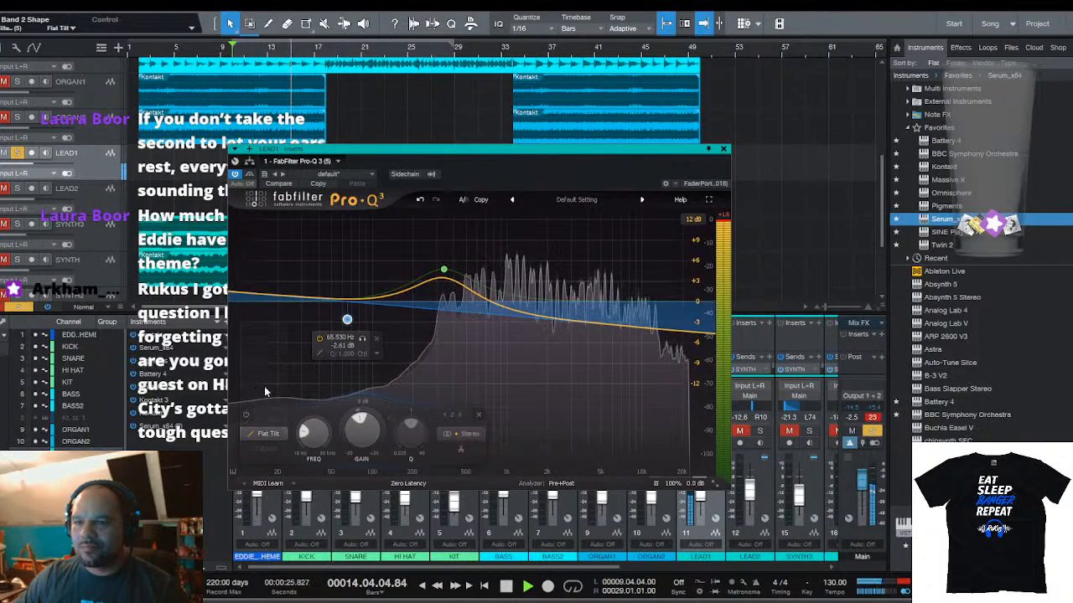
{"action": "left_click", "coordinate": [269, 434]}
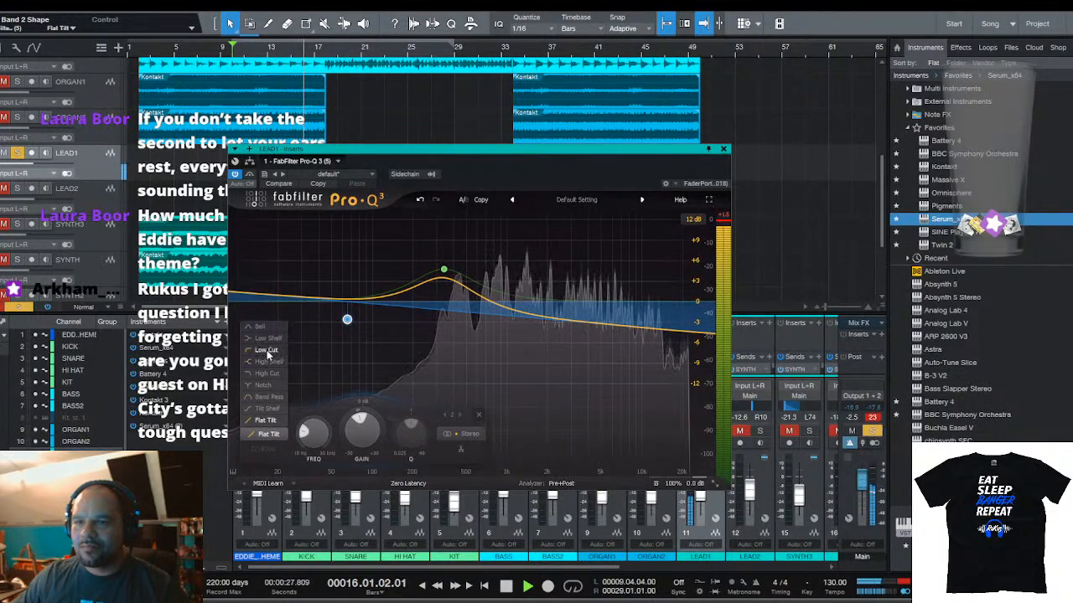
{"action": "left_click", "coordinate": [268, 352]}
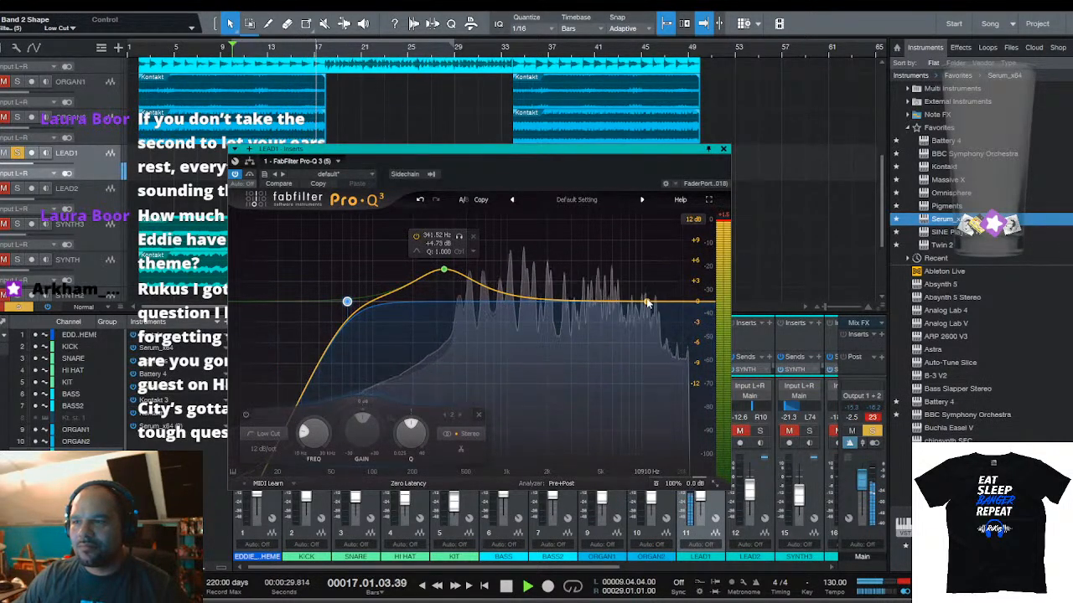
{"action": "left_click_drag", "start_coordinate": [577, 302], "coordinate": [577, 323]}
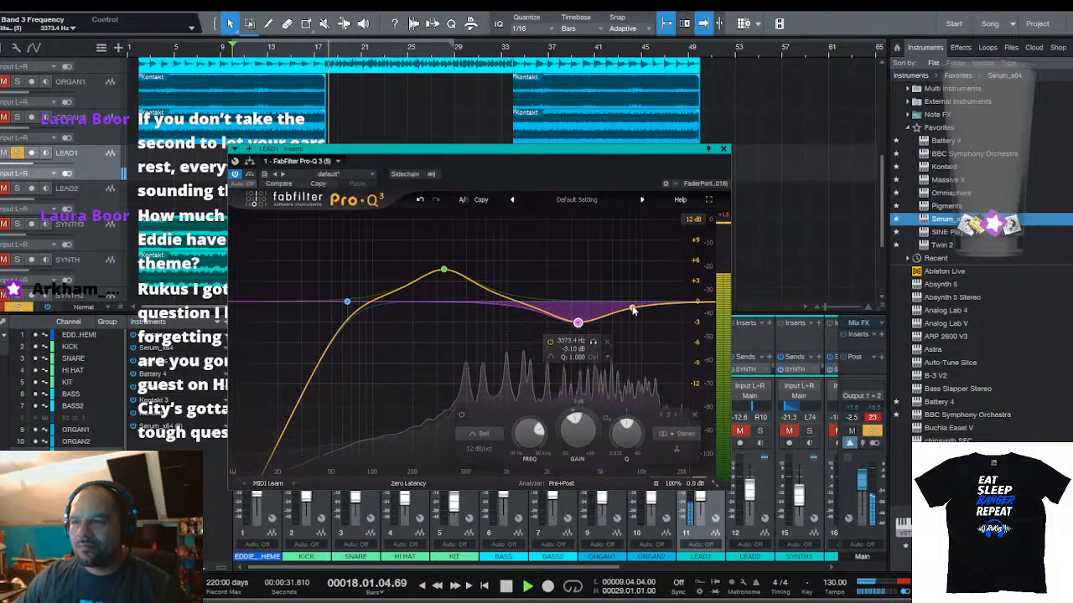
{"action": "key", "text": "space"}
Solo LEAD2, insert Pro-Q 3 on it, and add a Low Cut band at about 115 Hz
{"action": "key", "text": "space"}
{"action": "left_click", "coordinate": [104, 202]}
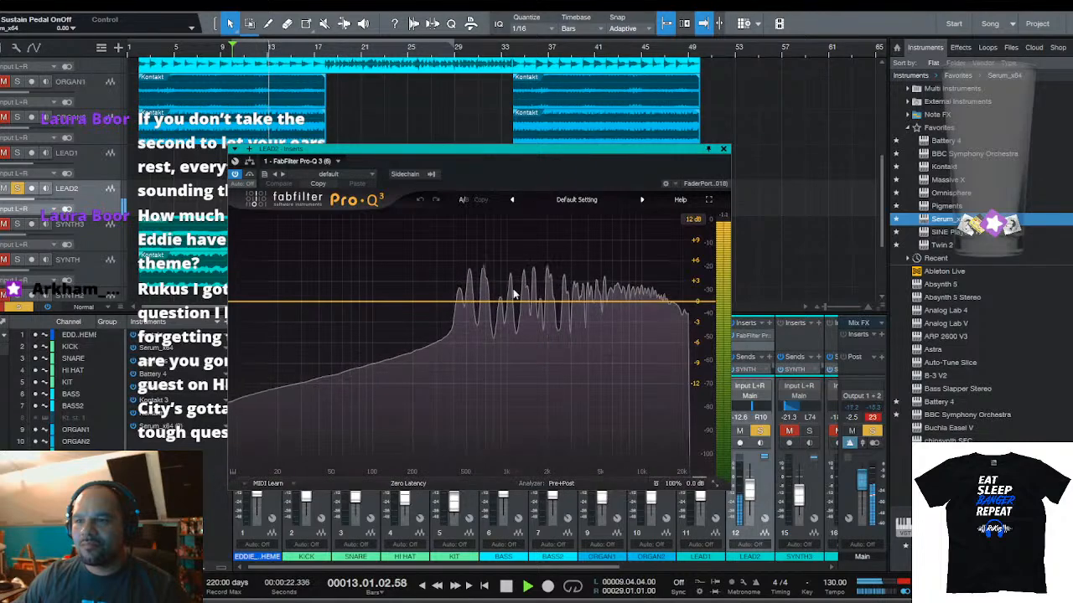
{"action": "left_click_drag", "start_coordinate": [396, 303], "coordinate": [341, 320]}
{"action": "left_click", "coordinate": [274, 435]}
{"action": "left_click", "coordinate": [283, 344]}
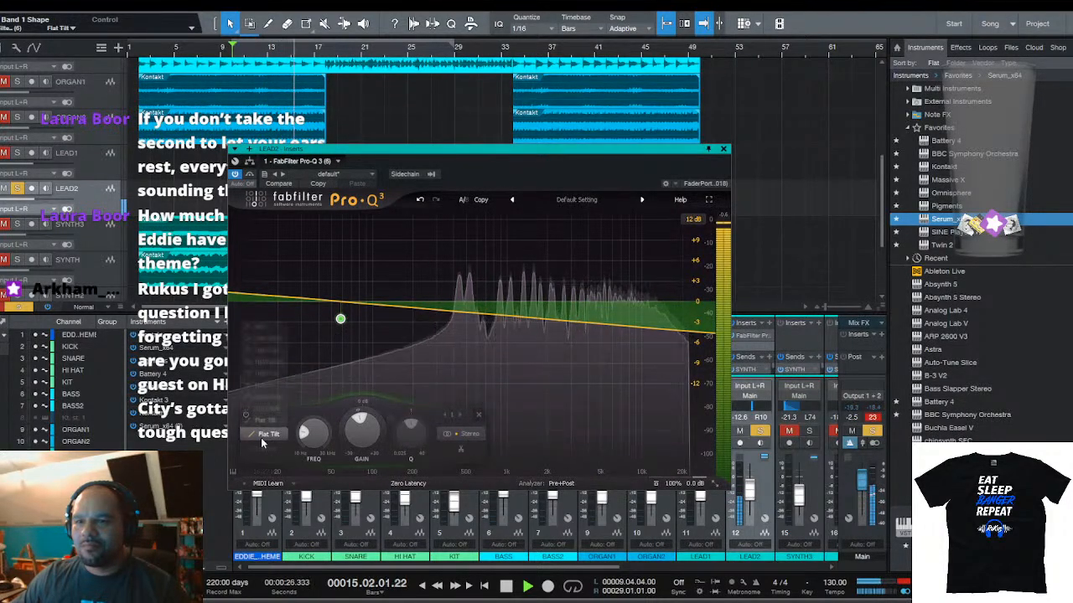
{"action": "left_click", "coordinate": [260, 436]}
{"action": "left_click", "coordinate": [267, 349]}
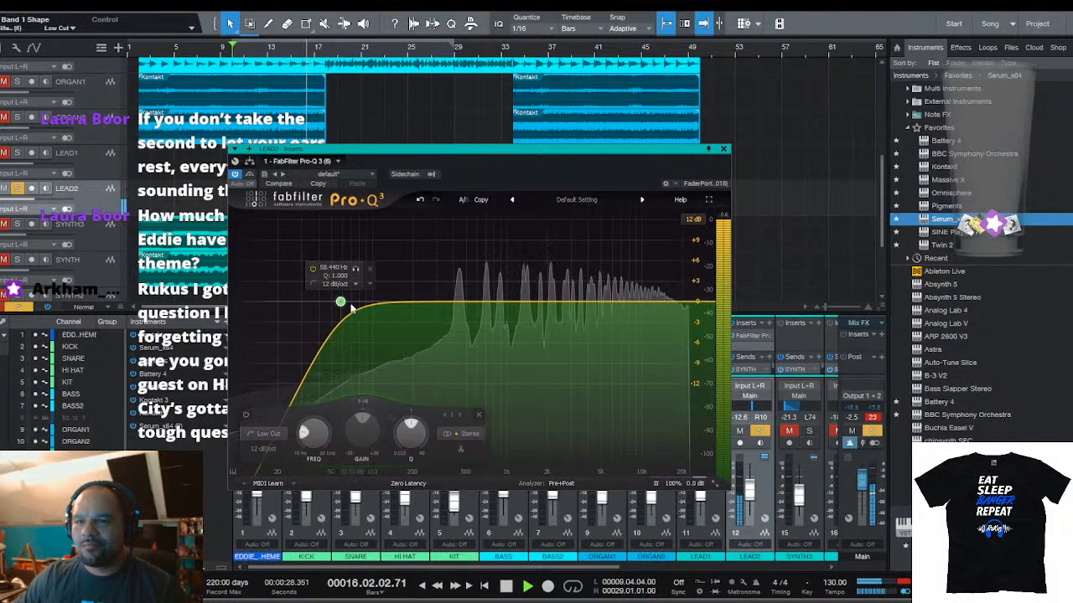
{"action": "left_click_drag", "start_coordinate": [342, 303], "coordinate": [381, 303]}
Add a High Shelf cut near 3.4 kHz to LEAD2's EQ and close its insert window
{"action": "left_click", "coordinate": [668, 303]}
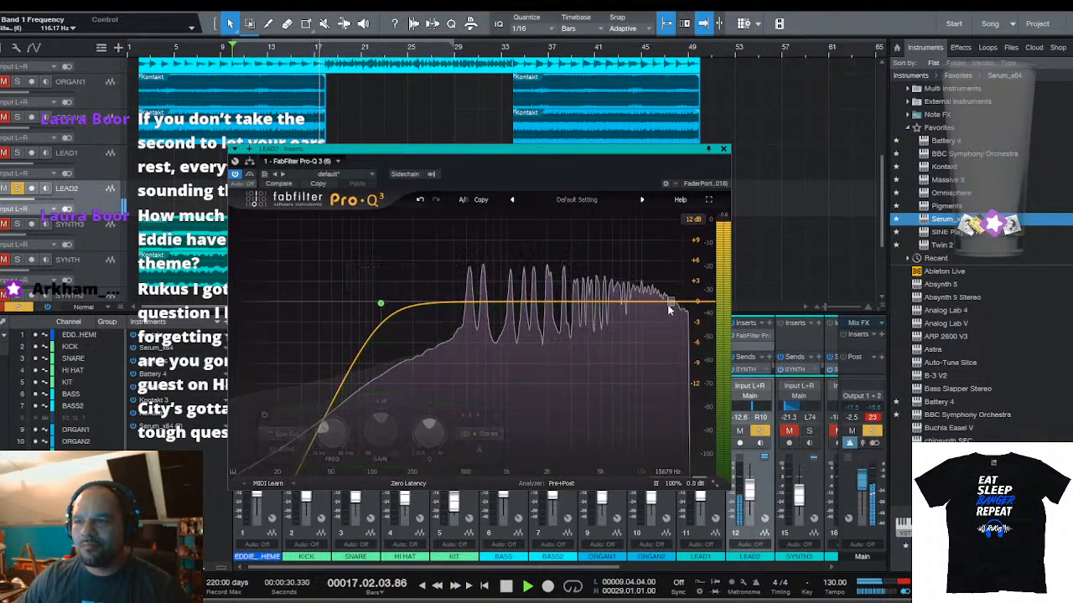
{"action": "left_click_drag", "start_coordinate": [664, 303], "coordinate": [578, 318]}
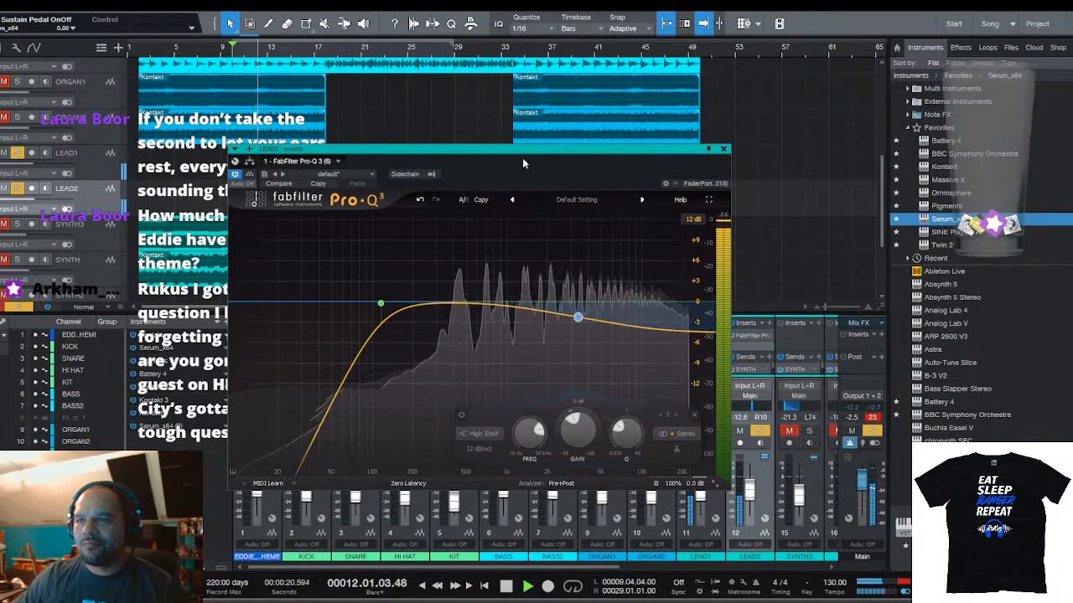
{"action": "left_click", "coordinate": [723, 149]}
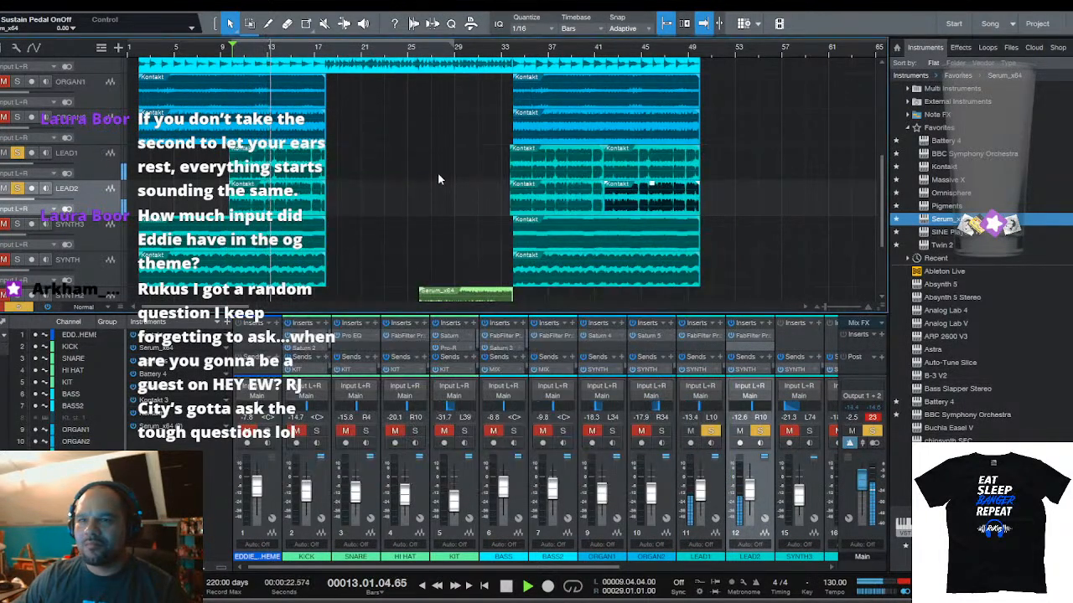
Enlarge the mixer console so the channel insert slots have more room, and stop playback
{"action": "scroll", "coordinate": [436, 175], "scroll_direction": "down", "scroll_amount": 1}
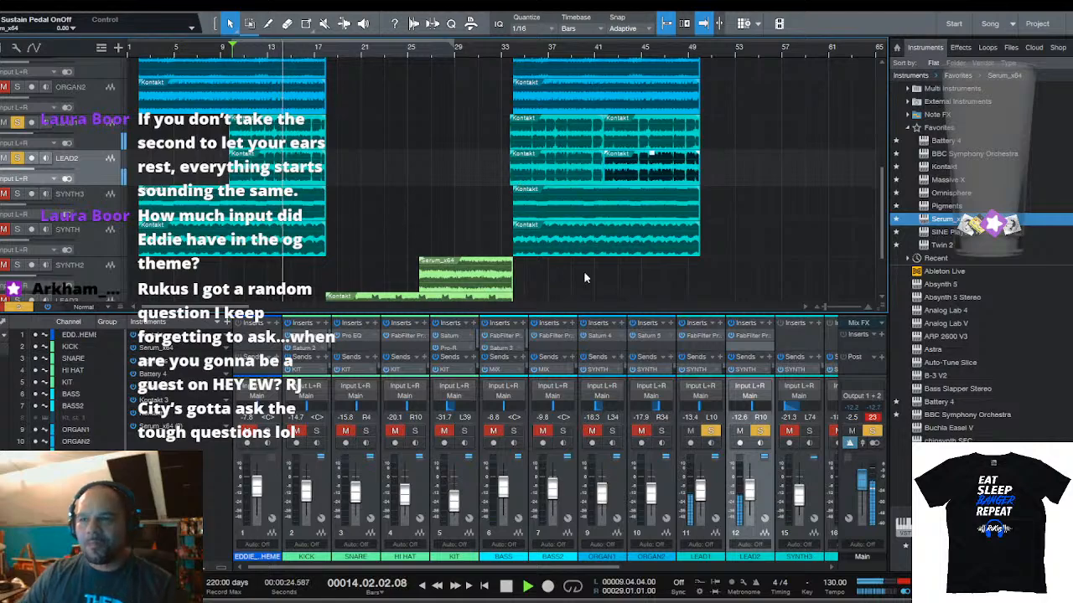
{"action": "left_click_drag", "start_coordinate": [748, 312], "coordinate": [738, 205]}
{"action": "key", "text": "space"}
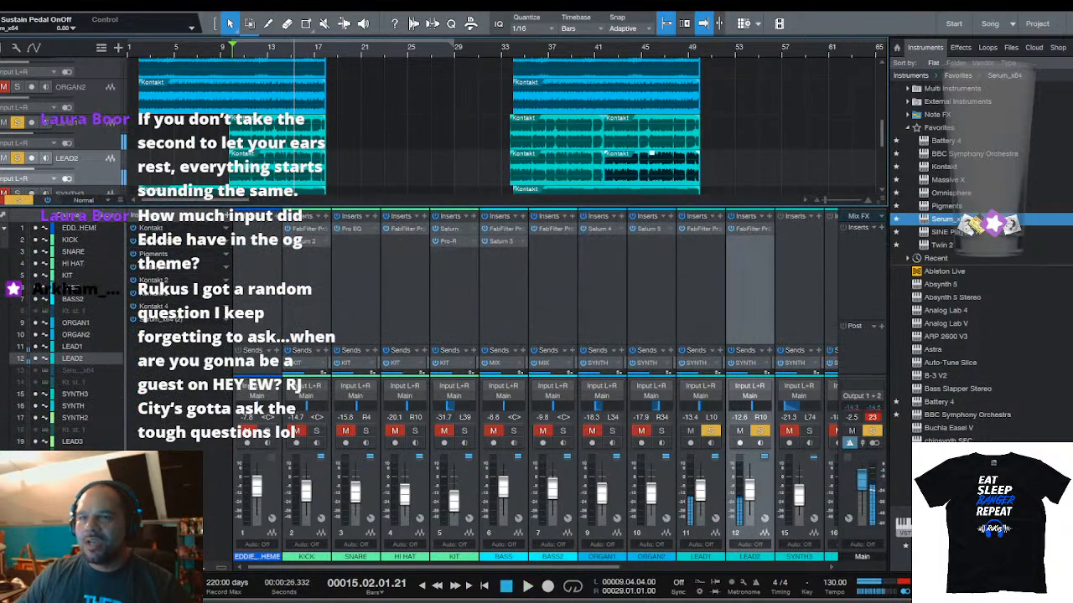
Hide the console, solo the SYNTH3 track and play it from about bar 9
{"action": "key", "text": "F3"}
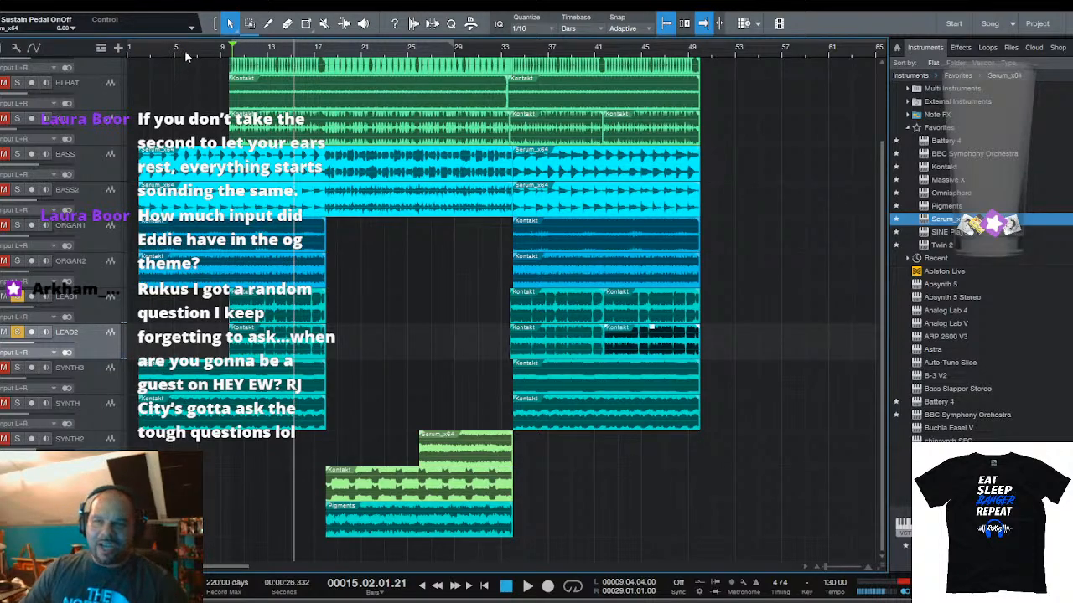
{"action": "scroll", "coordinate": [232, 54], "scroll_direction": "up", "scroll_amount": 5}
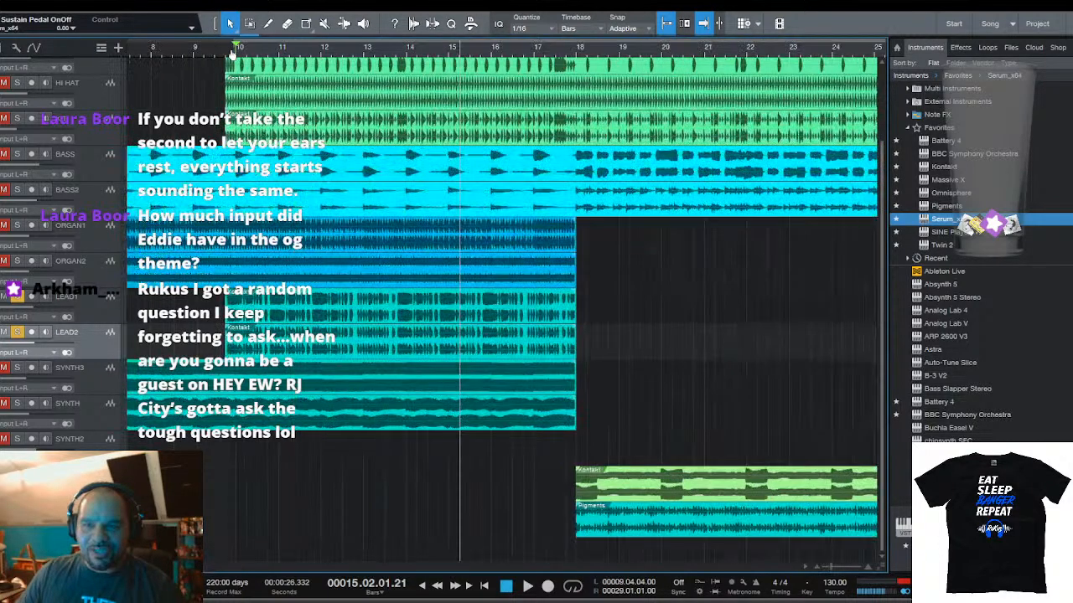
{"action": "scroll", "coordinate": [232, 54], "scroll_direction": "down", "scroll_amount": 8}
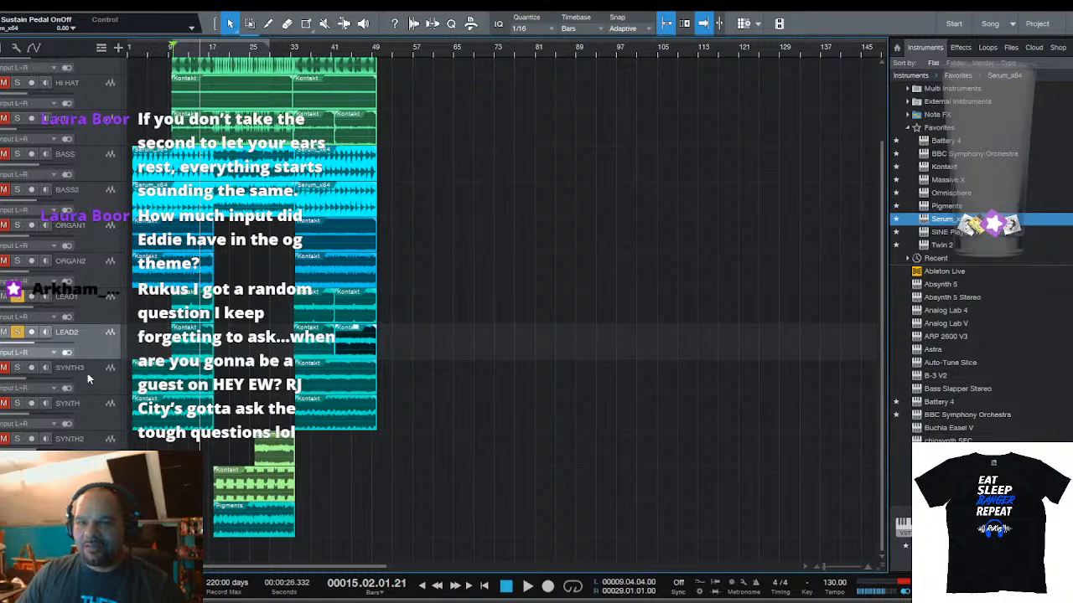
{"action": "left_click", "coordinate": [88, 376]}
{"action": "scroll", "coordinate": [172, 54], "scroll_direction": "up", "scroll_amount": 3}
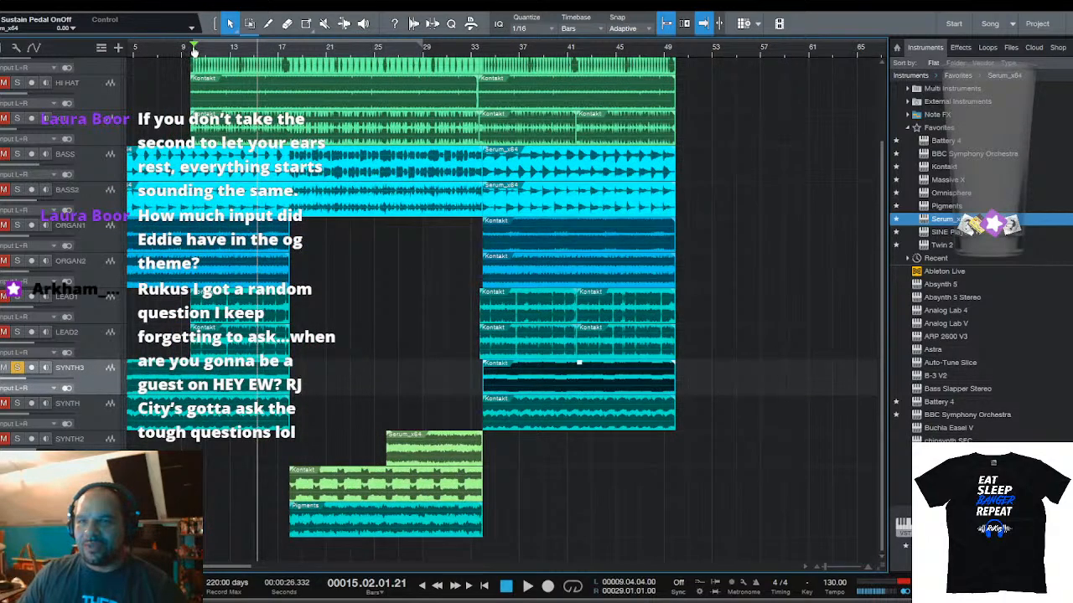
{"action": "scroll", "coordinate": [159, 54], "scroll_direction": "left", "scroll_amount": 2}
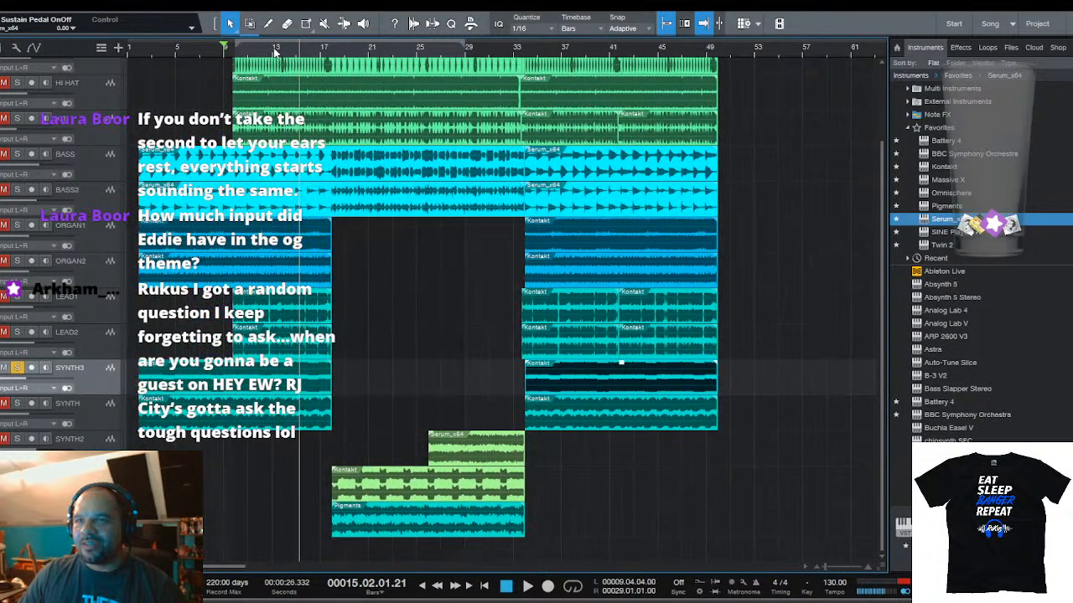
{"action": "key", "text": "space"}
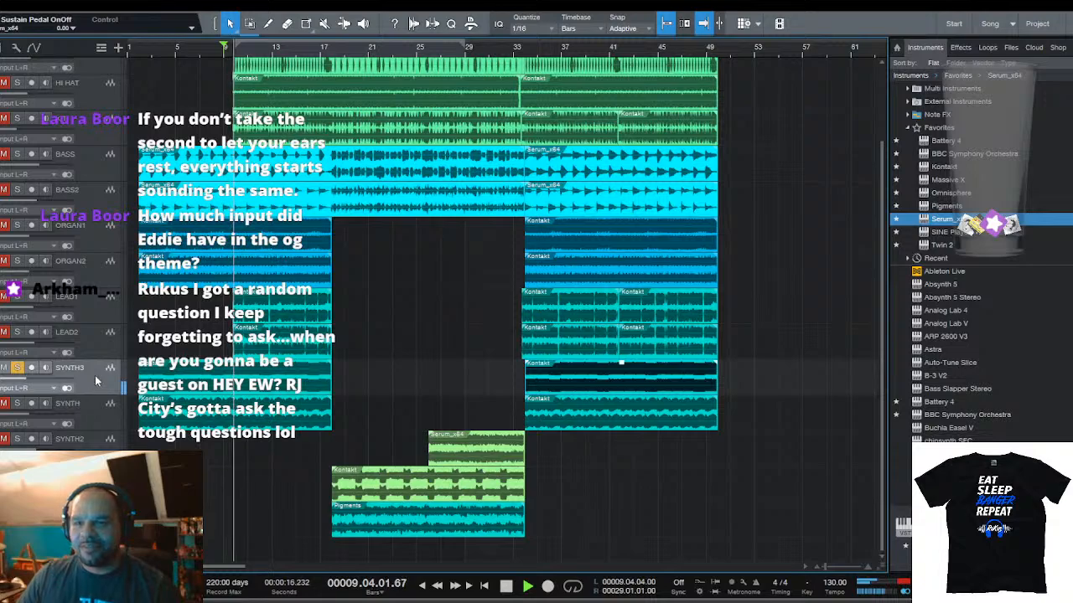
Bring the console back, stop playback and insert VocalSynth 2 on the soloed SYNTH3 channel
{"action": "double_click", "coordinate": [621, 362]}
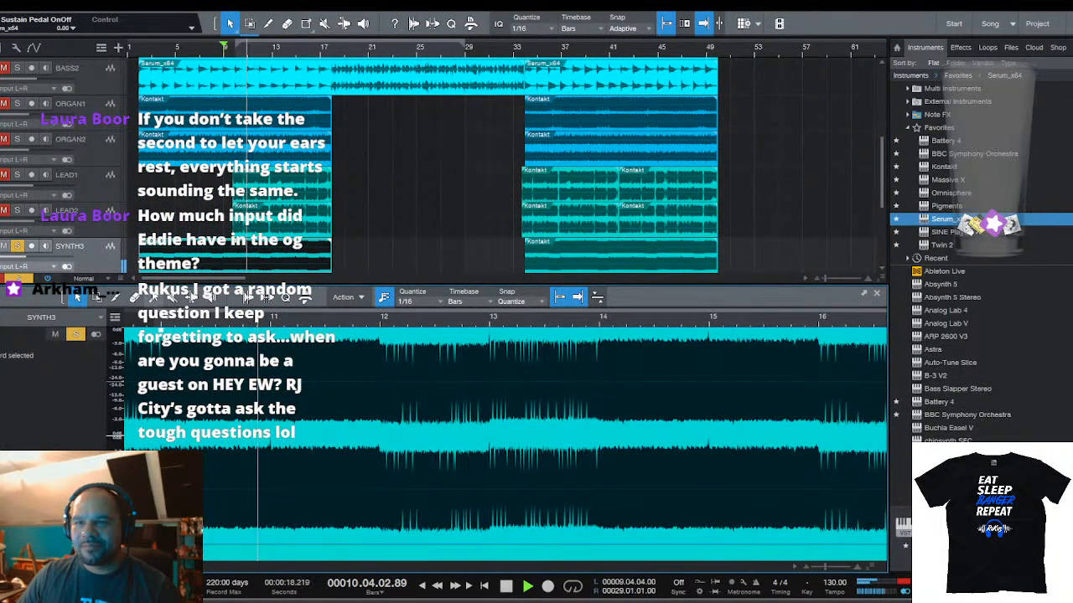
{"action": "key", "text": "F3"}
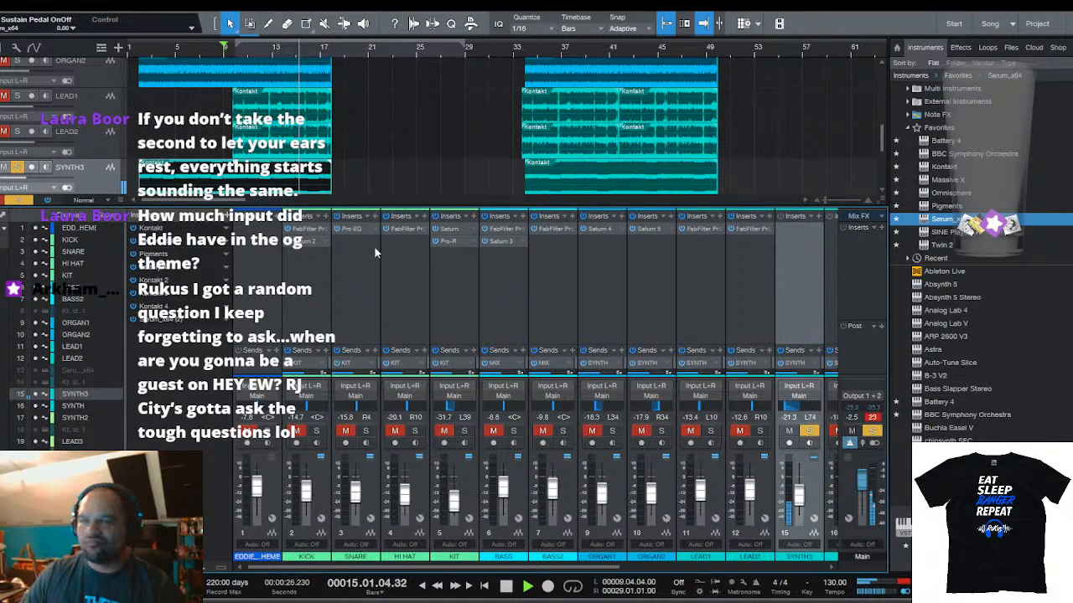
{"action": "left_click", "coordinate": [20, 201]}
{"action": "key", "text": "space"}
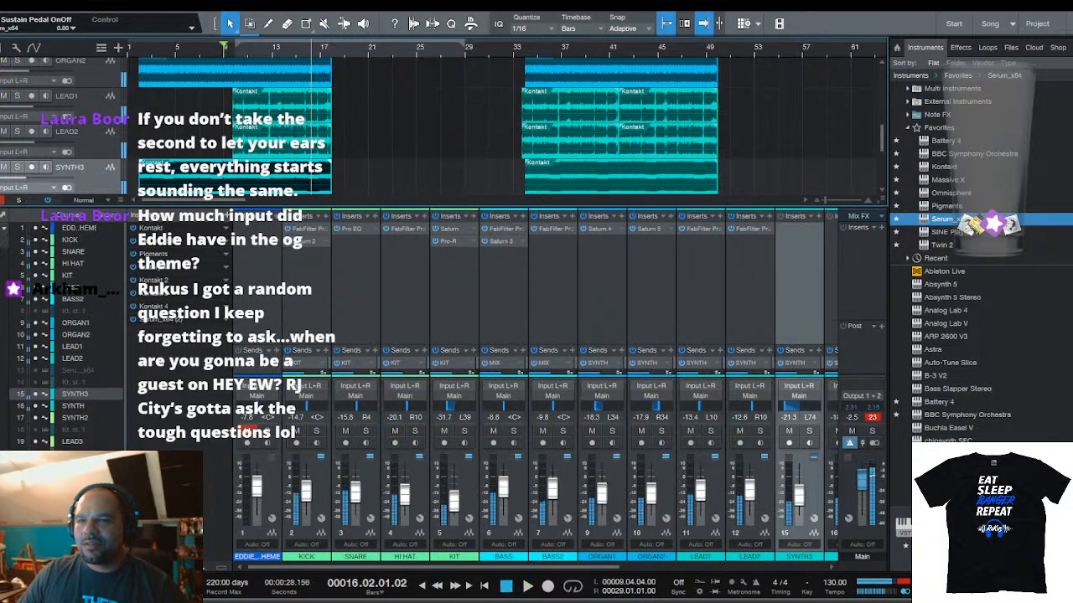
{"action": "key", "text": "s"}
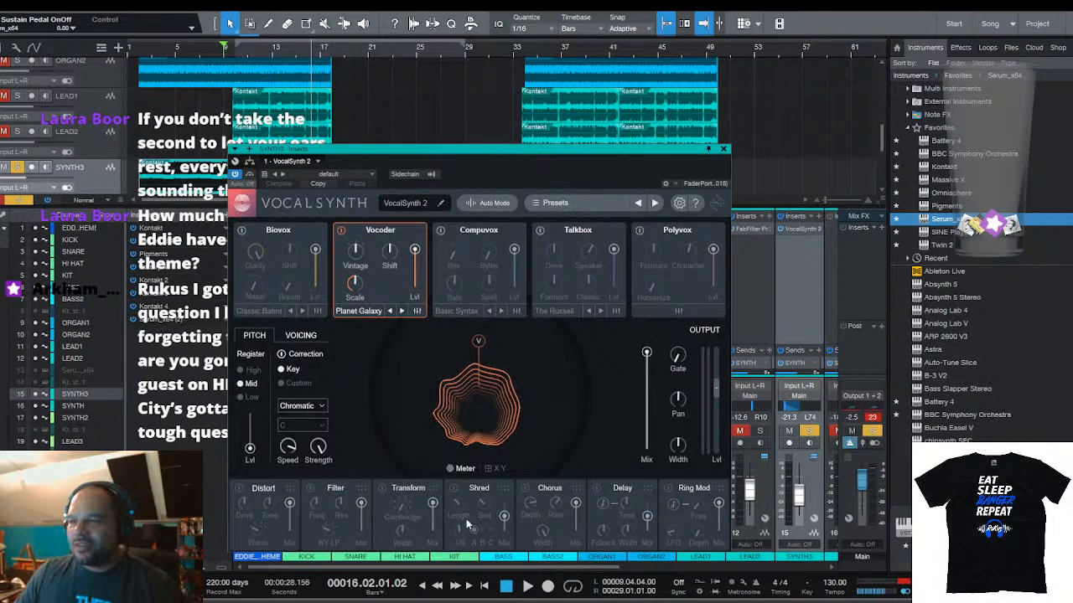
In VocalSynth 2, enable the Chorus effect and use the Polyvox module in place of the Vocoder during playback
{"action": "left_click", "coordinate": [526, 488]}
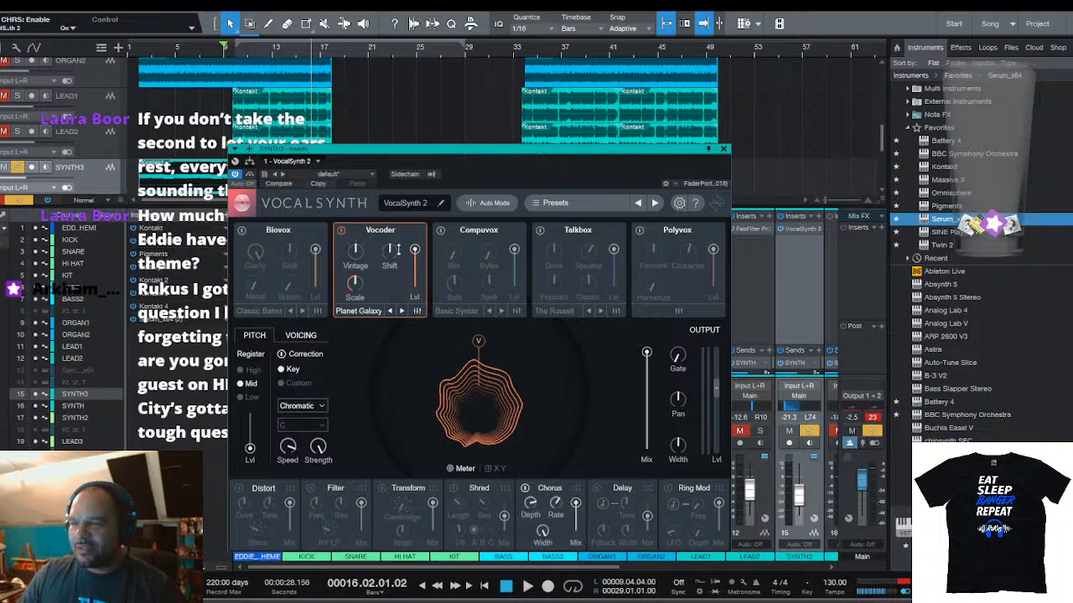
{"action": "left_click", "coordinate": [341, 231]}
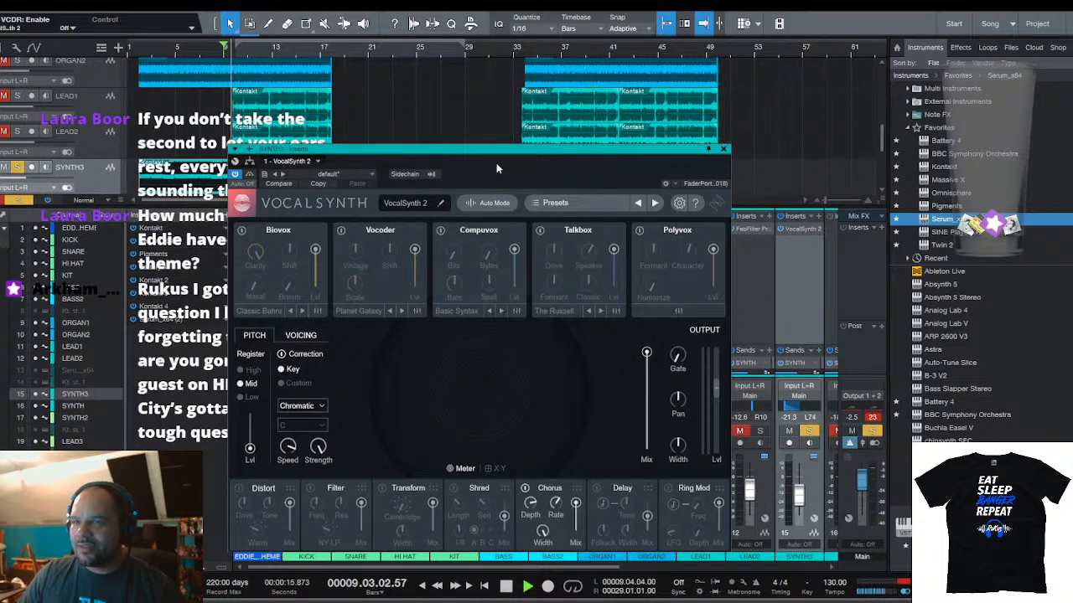
{"action": "left_click", "coordinate": [639, 232]}
{"action": "key", "text": "space"}
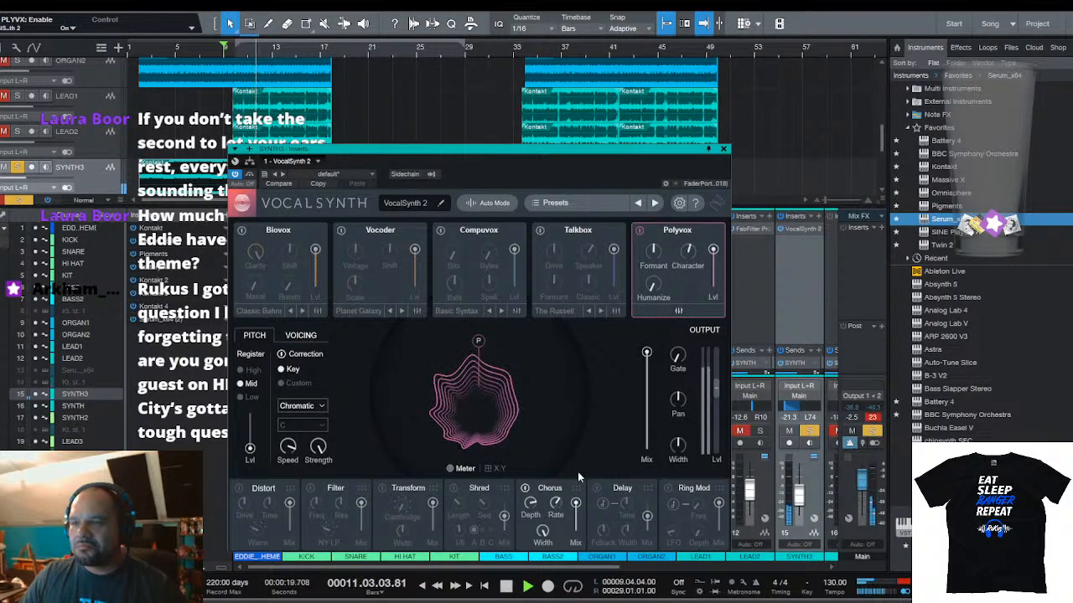
Try different Polyvox Formant settings, raise Humanize slightly and set Character to about 21
{"action": "left_click_drag", "start_coordinate": [642, 265], "coordinate": [650, 215]}
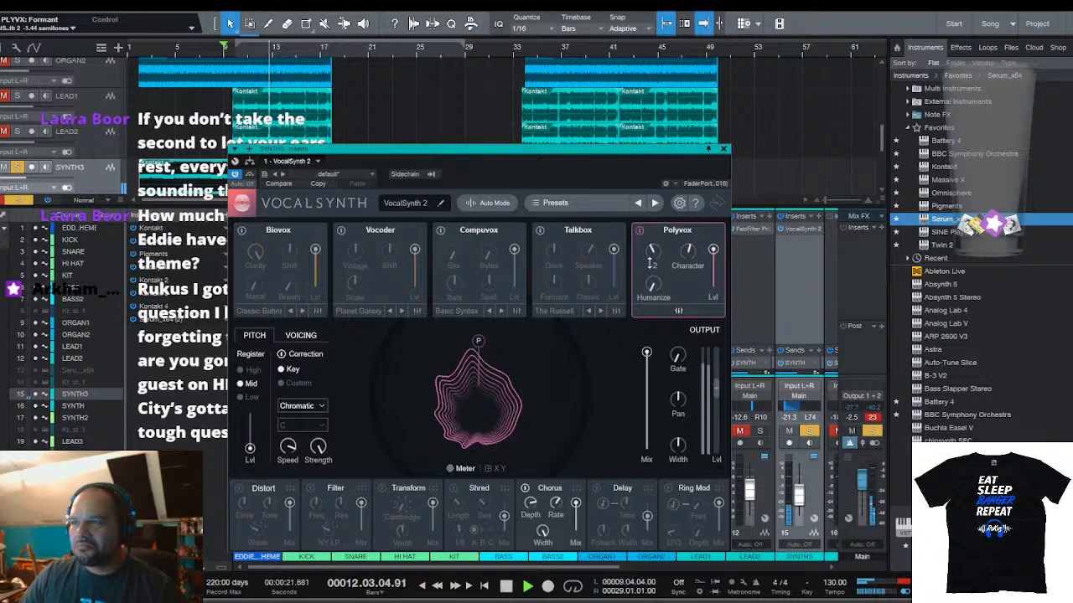
{"action": "left_click_drag", "start_coordinate": [650, 285], "coordinate": [647, 255]}
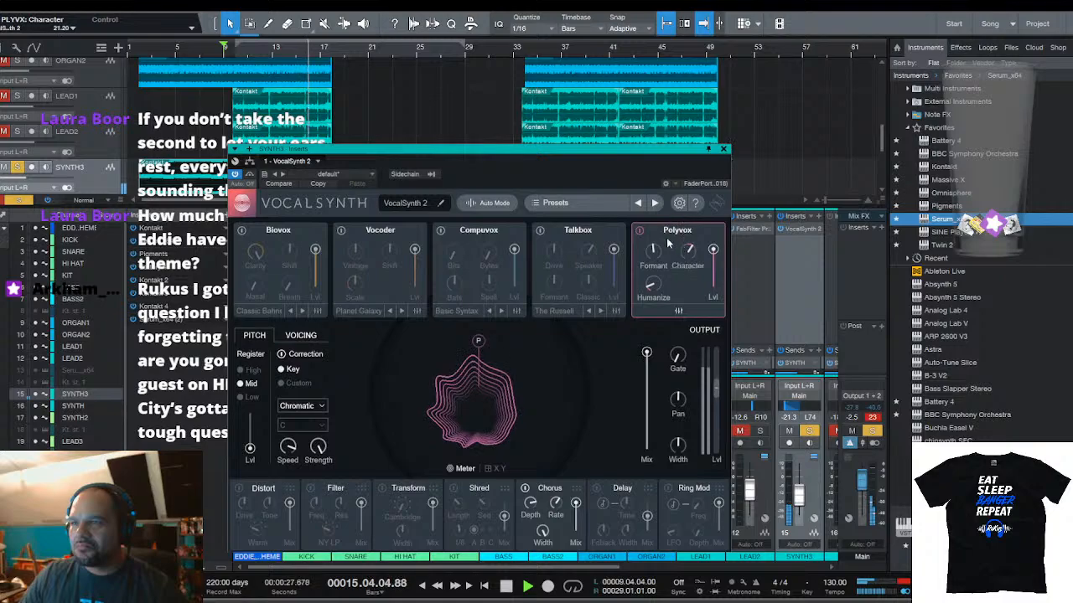
Audition the Biovox, Vocoder, Compuvox and Talkbox modules alongside Polyvox, switching each one off again
{"action": "left_click", "coordinate": [243, 232]}
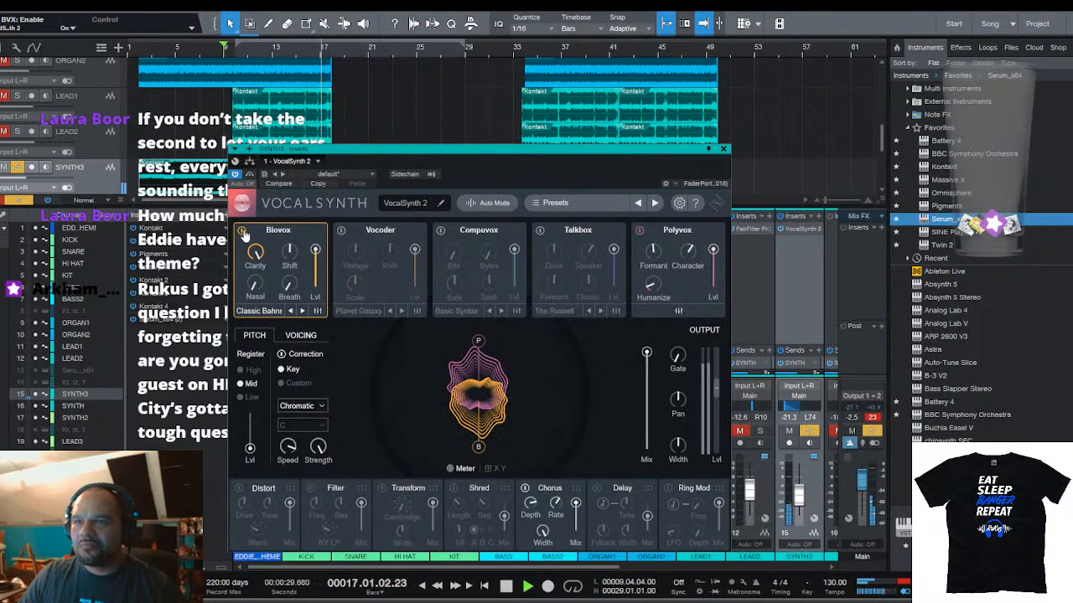
{"action": "left_click", "coordinate": [242, 231]}
{"action": "left_click", "coordinate": [341, 230]}
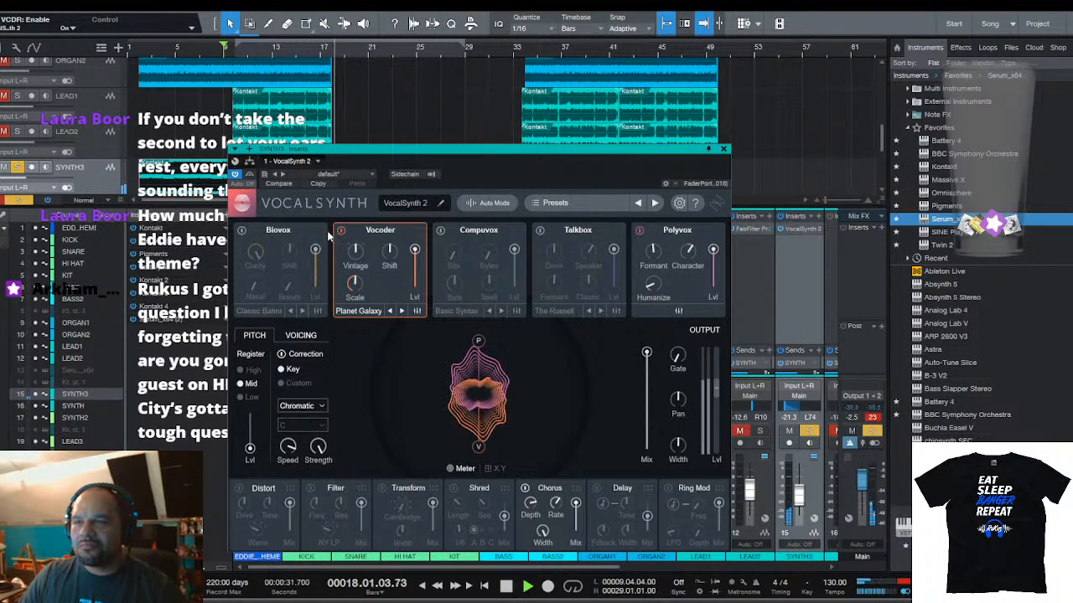
{"action": "left_click", "coordinate": [340, 230]}
{"action": "left_click", "coordinate": [260, 237]}
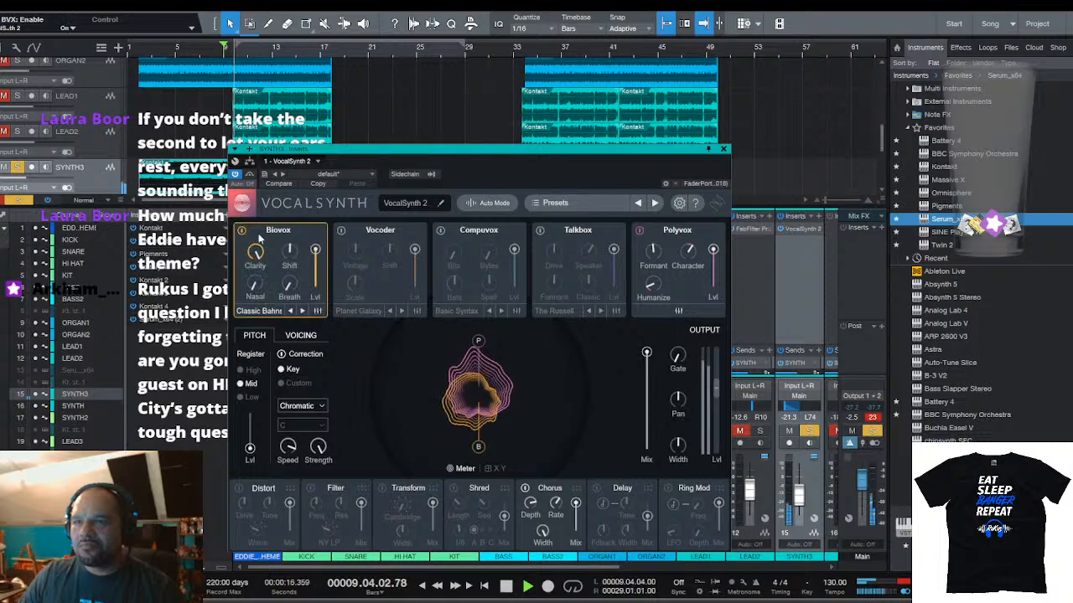
{"action": "left_click", "coordinate": [440, 230]}
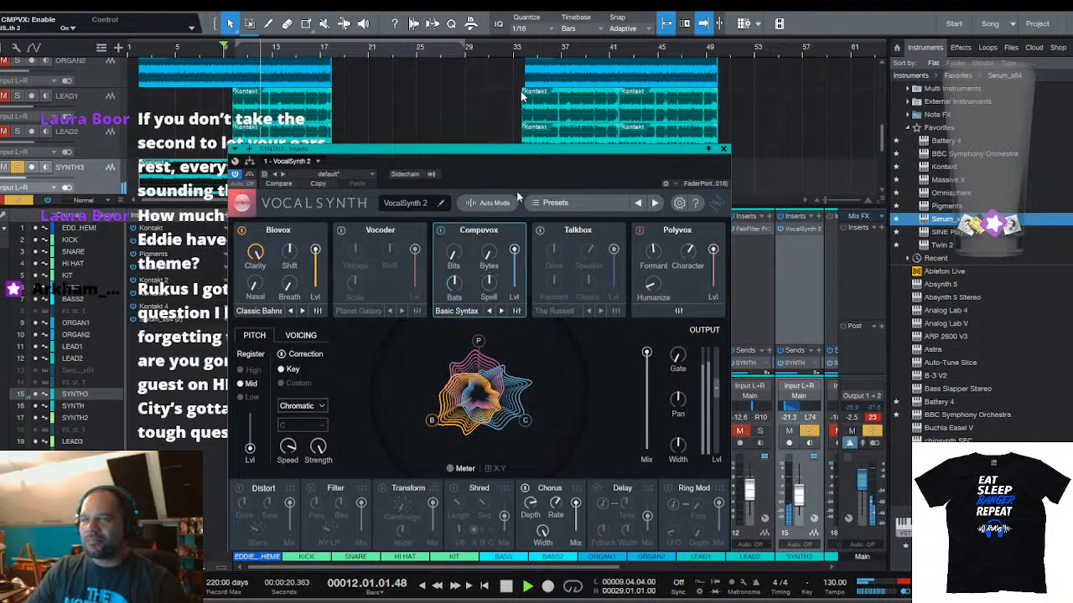
{"action": "left_click", "coordinate": [262, 238]}
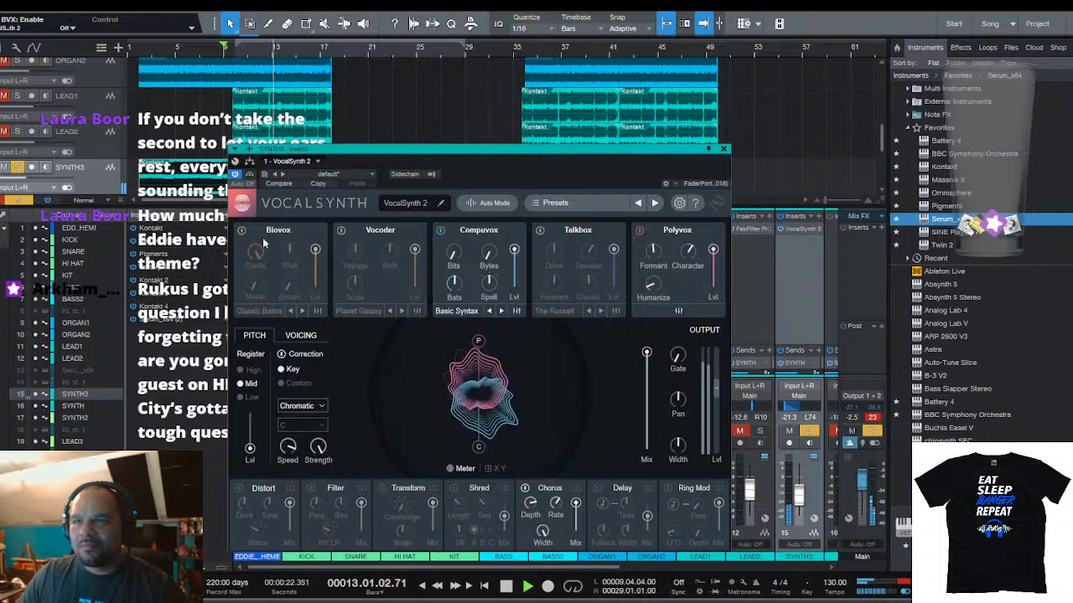
{"action": "left_click", "coordinate": [440, 229]}
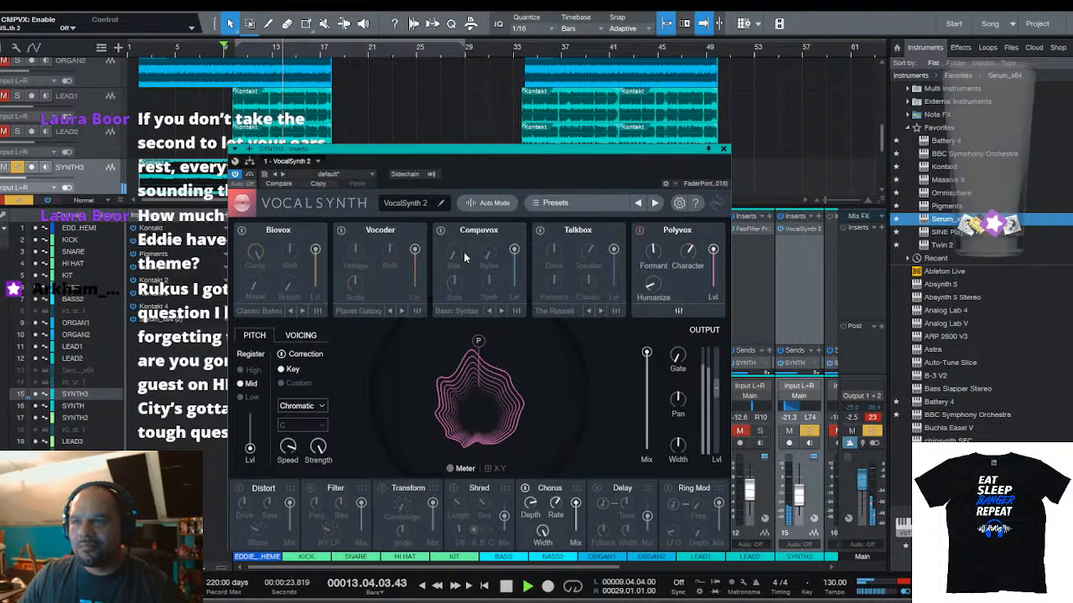
{"action": "left_click", "coordinate": [540, 231]}
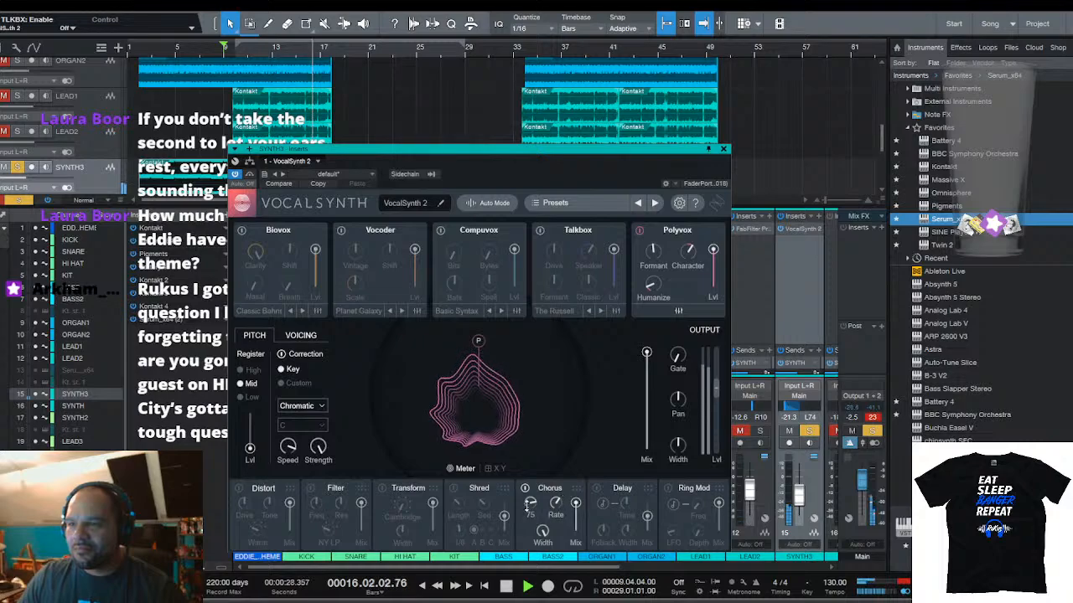
Adjust the Chorus Depth, set its Rate to about 0.92 and restart playback
{"action": "left_click_drag", "start_coordinate": [527, 506], "coordinate": [529, 469]}
{"action": "mouse_move", "coordinate": [551, 504]}
{"action": "left_mouse_down"}
{"action": "mouse_move", "coordinate": [549, 446]}
{"action": "mouse_move", "coordinate": [552, 504]}
{"action": "left_mouse_up"}
{"action": "key", "text": "space"}
{"action": "key", "text": "space"}
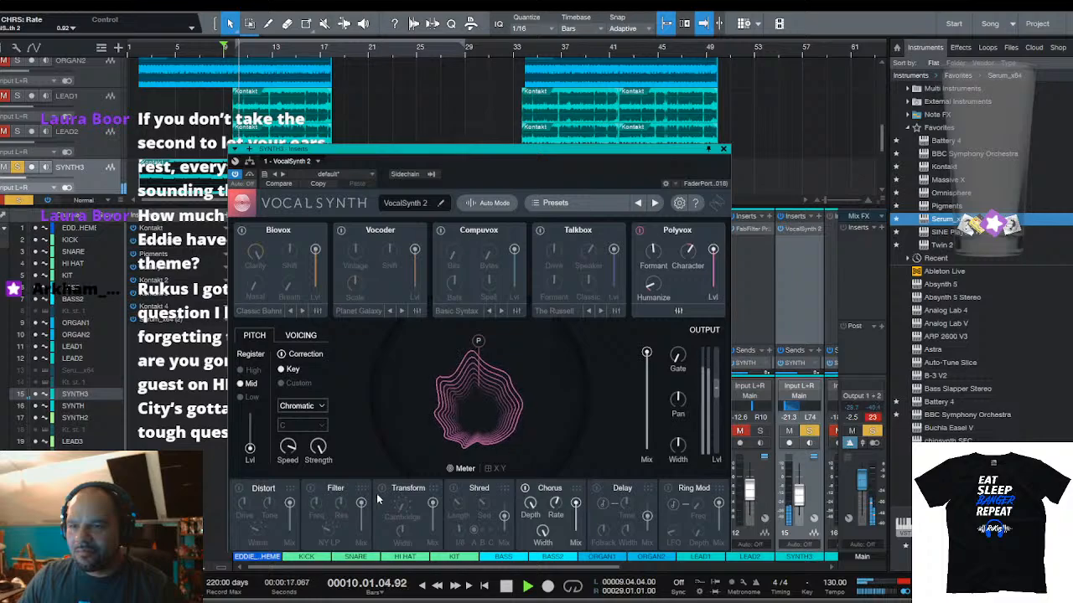
Try the Filter effect with a changed frequency and about 67% resonance, and switch it off again
{"action": "left_click", "coordinate": [310, 489]}
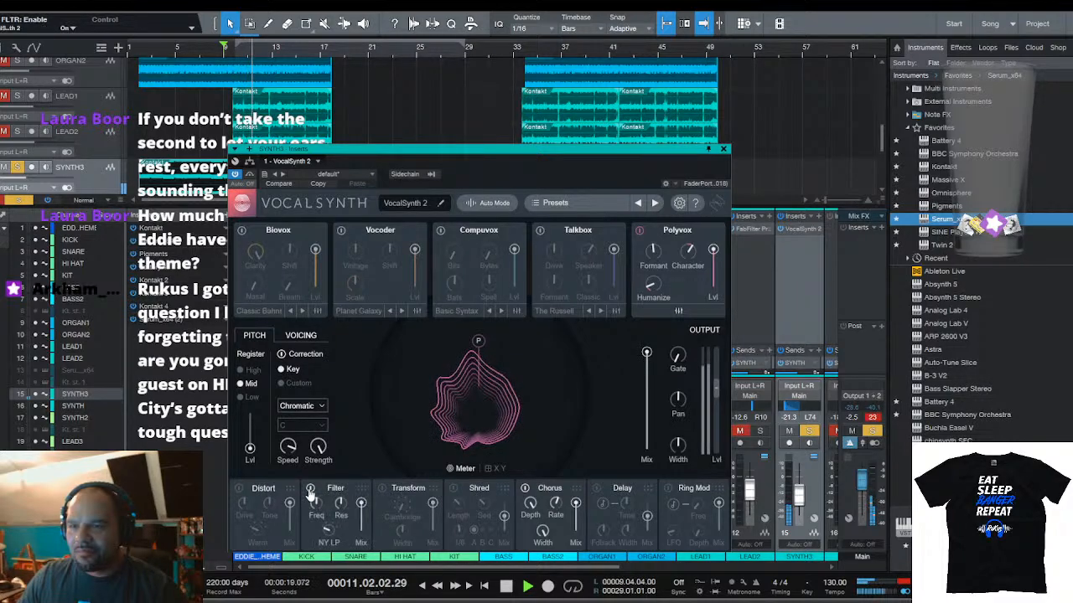
{"action": "left_click_drag", "start_coordinate": [315, 503], "coordinate": [337, 477]}
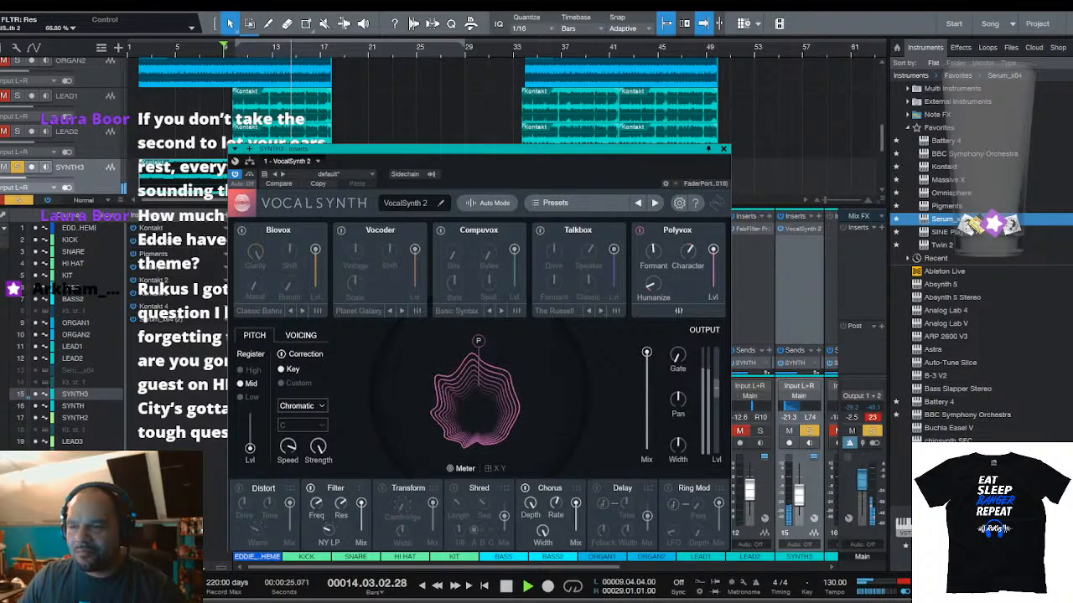
{"action": "left_click", "coordinate": [310, 488]}
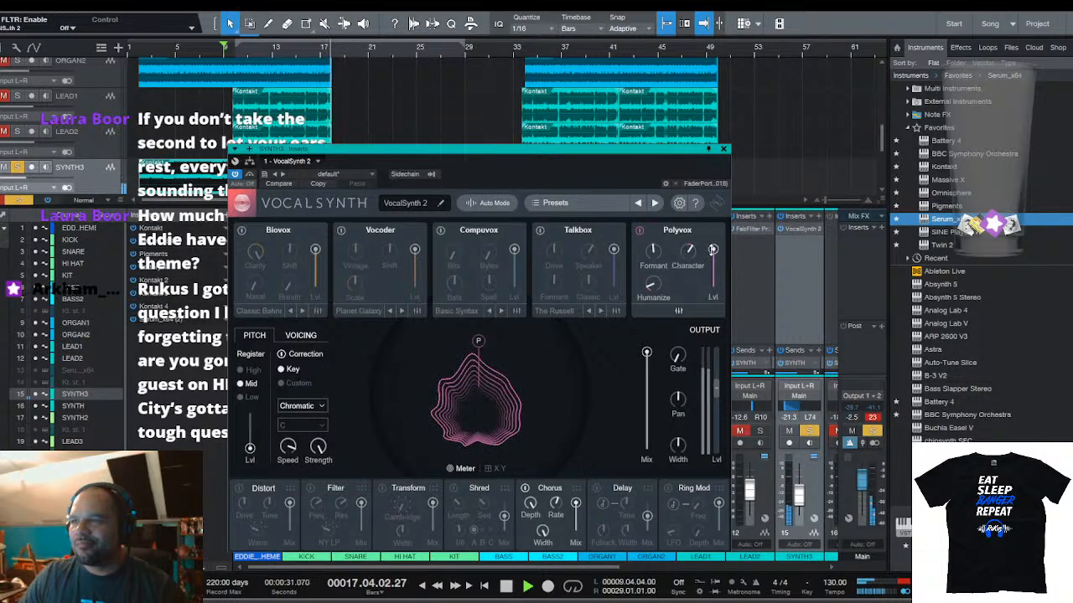
Keep the Polyvox level at 100% and lower its Character to about -31
{"action": "left_click", "coordinate": [713, 249]}
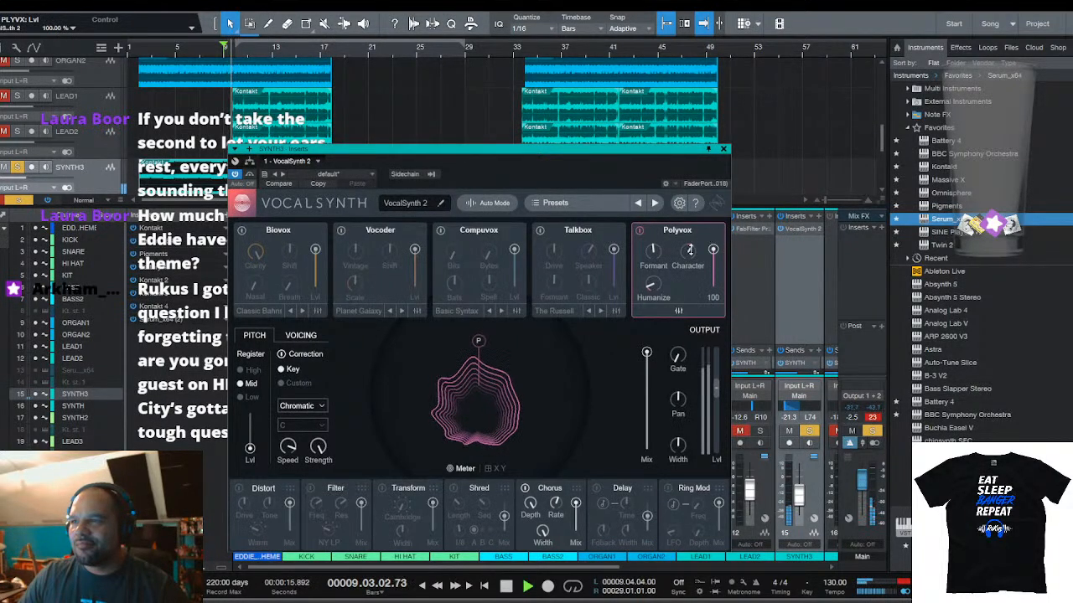
{"action": "mouse_move", "coordinate": [690, 250]}
{"action": "left_mouse_down"}
{"action": "mouse_move", "coordinate": [690, 270]}
{"action": "mouse_move", "coordinate": [690, 258]}
{"action": "left_mouse_up"}
Open the Polyvox mix settings and filter it with a low-pass at about 8.8 kHz and a high-pass at about 106 Hz
{"action": "left_click", "coordinate": [681, 314]}
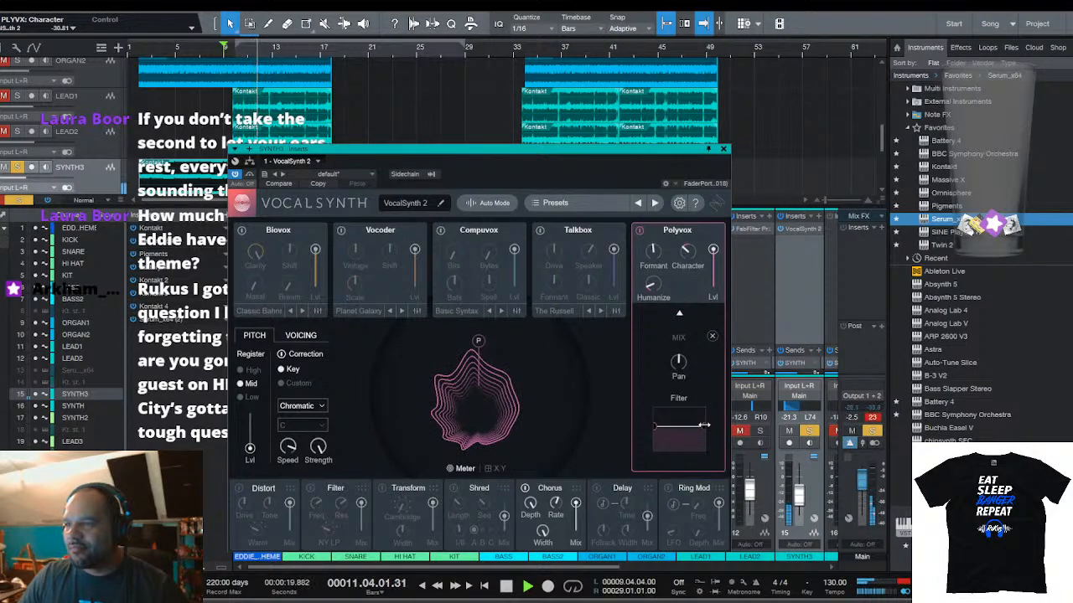
{"action": "left_click_drag", "start_coordinate": [704, 425], "coordinate": [697, 427]}
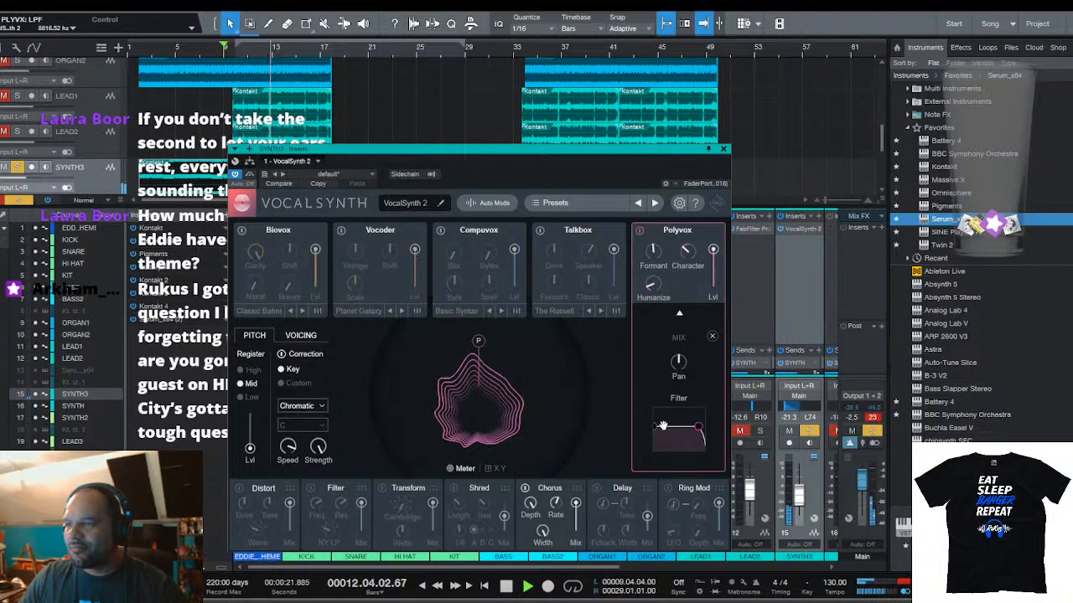
{"action": "left_click_drag", "start_coordinate": [654, 426], "coordinate": [665, 424]}
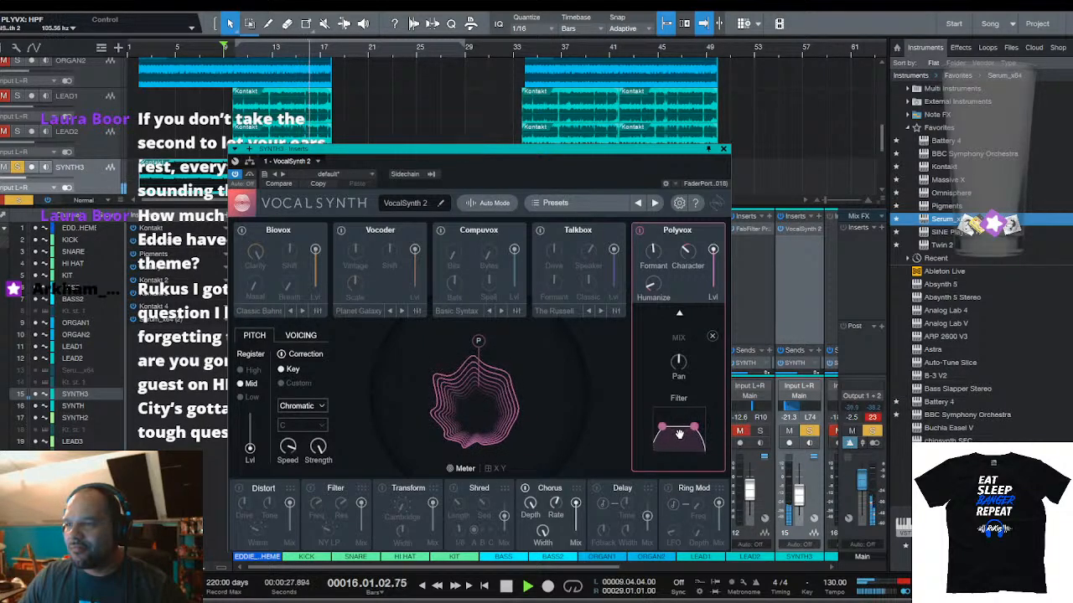
Close the Polyvox mix settings, restart playback and solo the SYNTH track together with SYNTH3 to hear its own VocalSynth 2
{"action": "left_click", "coordinate": [712, 338]}
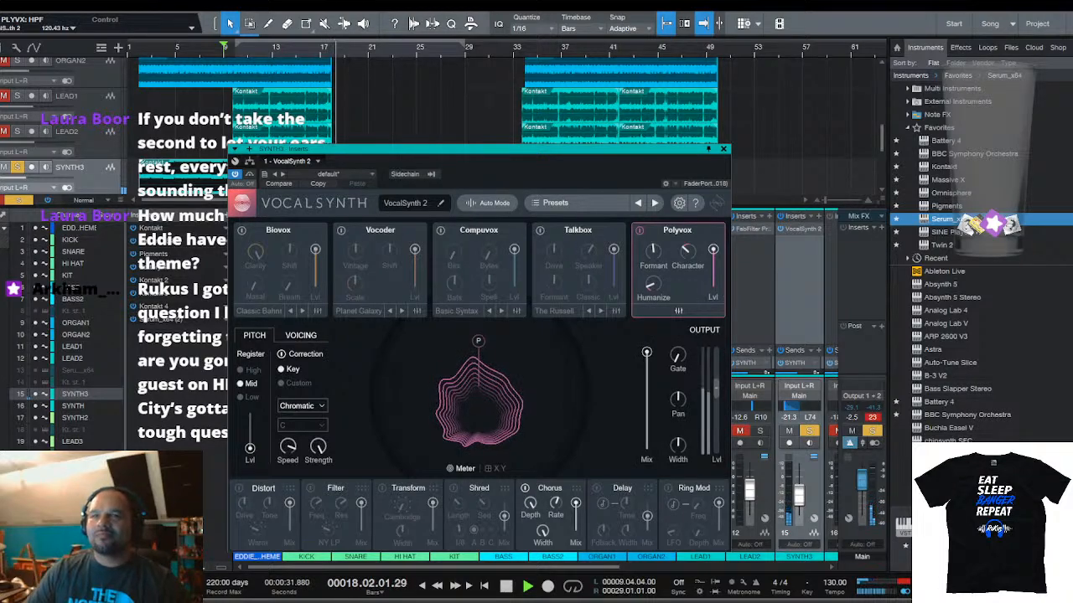
{"action": "key", "text": "space"}
{"action": "key", "text": "space"}
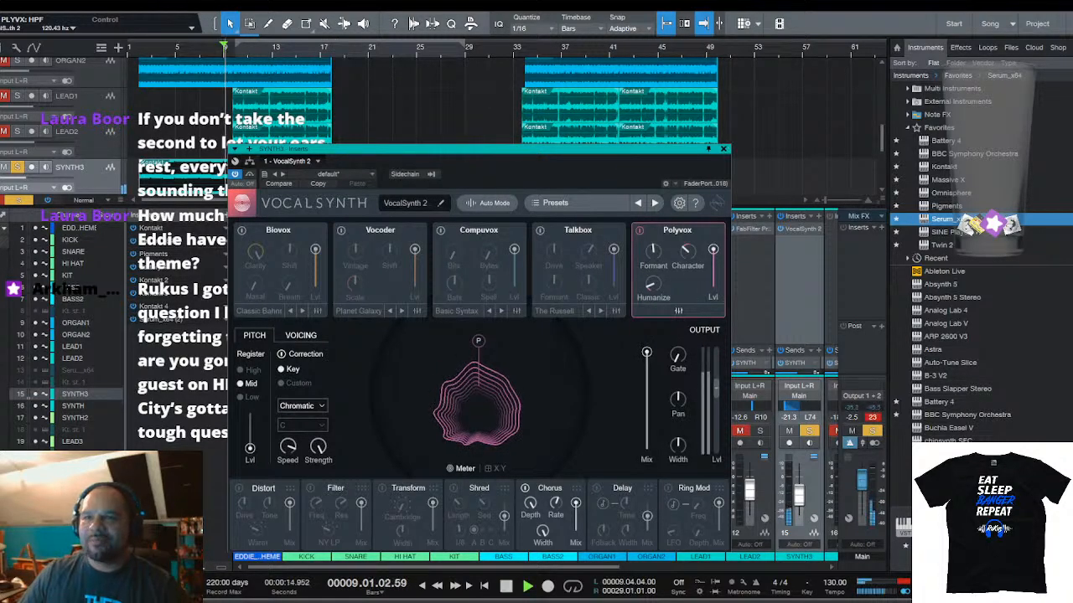
{"action": "scroll", "coordinate": [59, 107], "scroll_direction": "down", "scroll_amount": 2}
{"action": "left_click", "coordinate": [19, 123]}
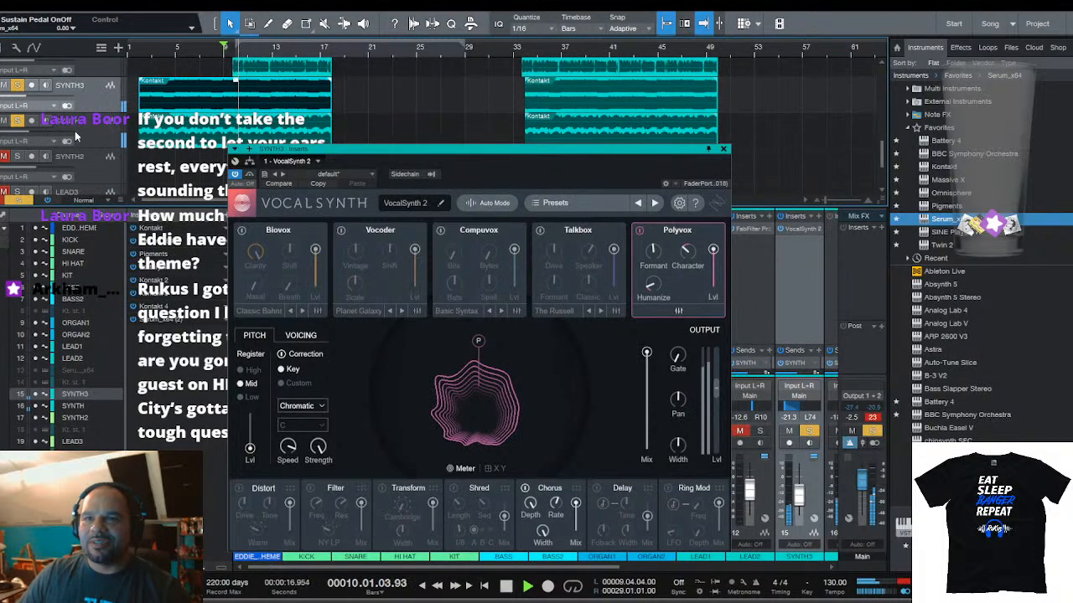
{"action": "left_click", "coordinate": [54, 124]}
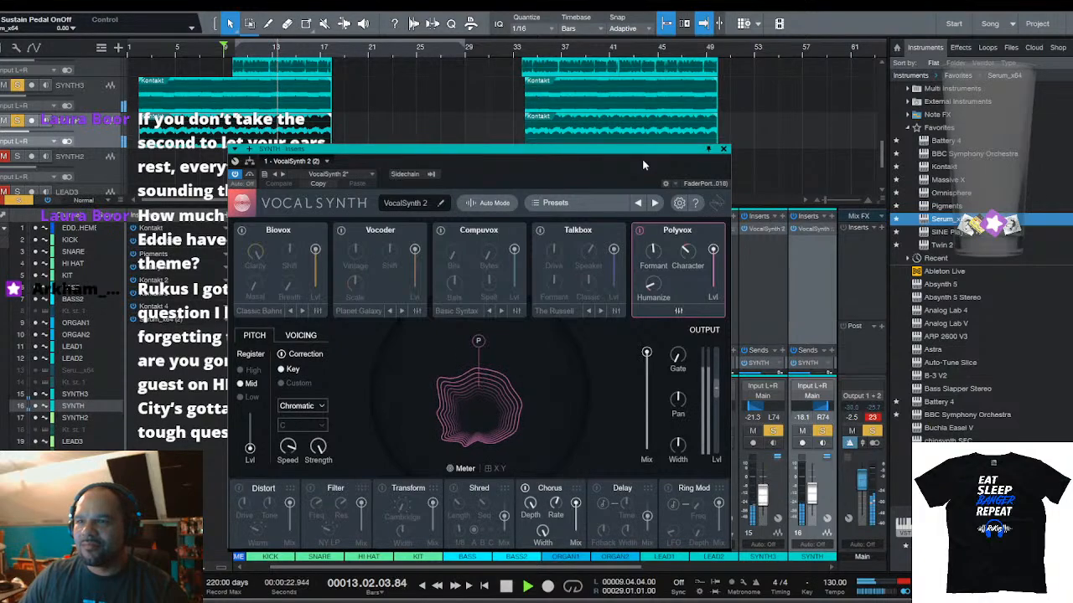
Switch off Polyvox in the SYNTH track's VocalSynth 2 and try the Talkbox and Compuvox modules instead
{"action": "left_click", "coordinate": [640, 232]}
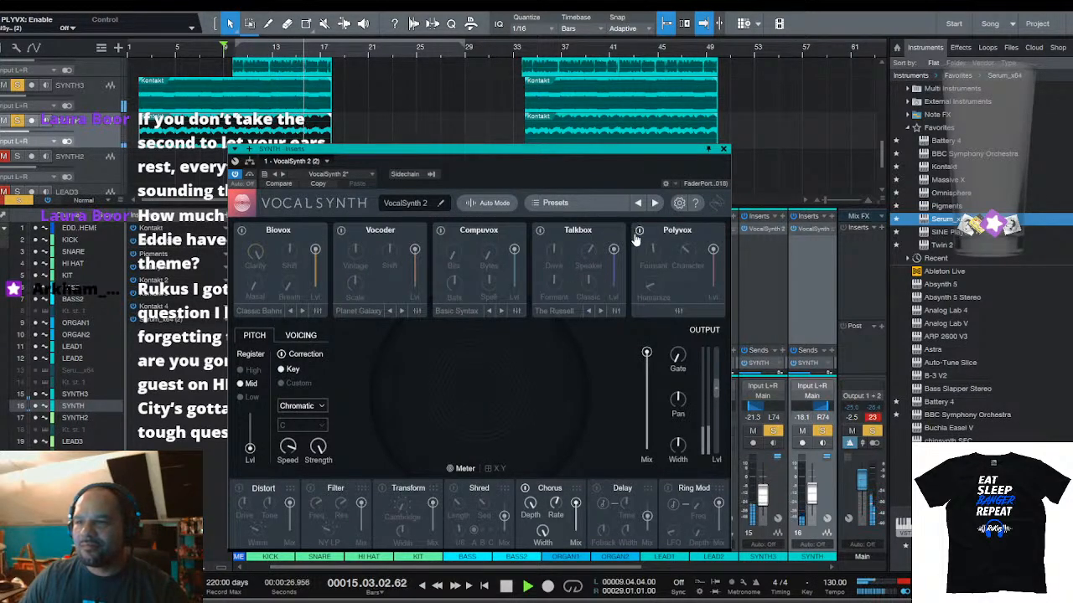
{"action": "left_click", "coordinate": [541, 232]}
{"action": "left_click", "coordinate": [540, 231]}
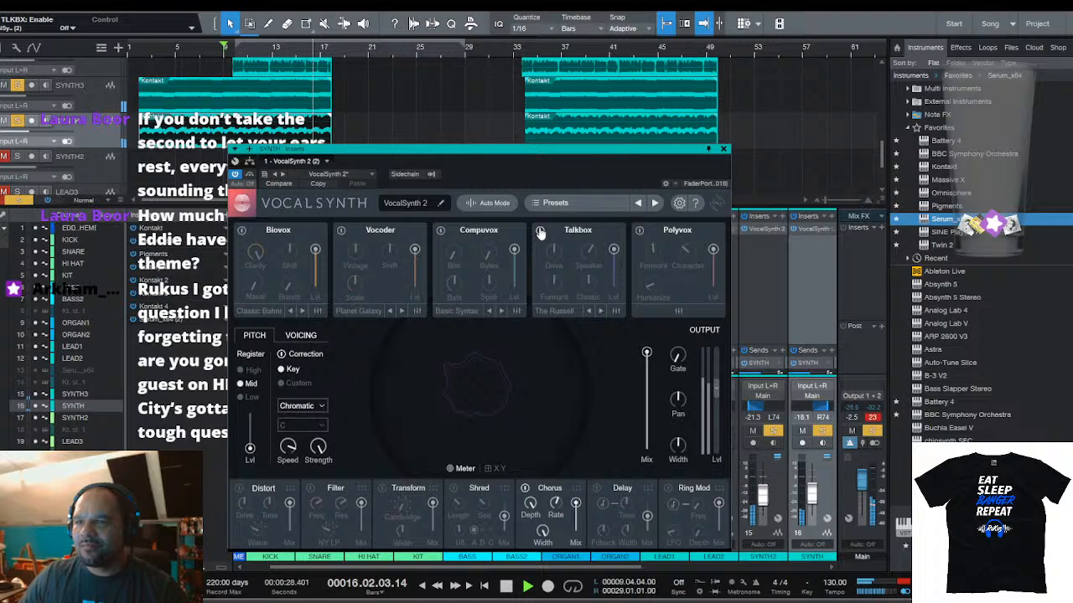
{"action": "left_click", "coordinate": [439, 231]}
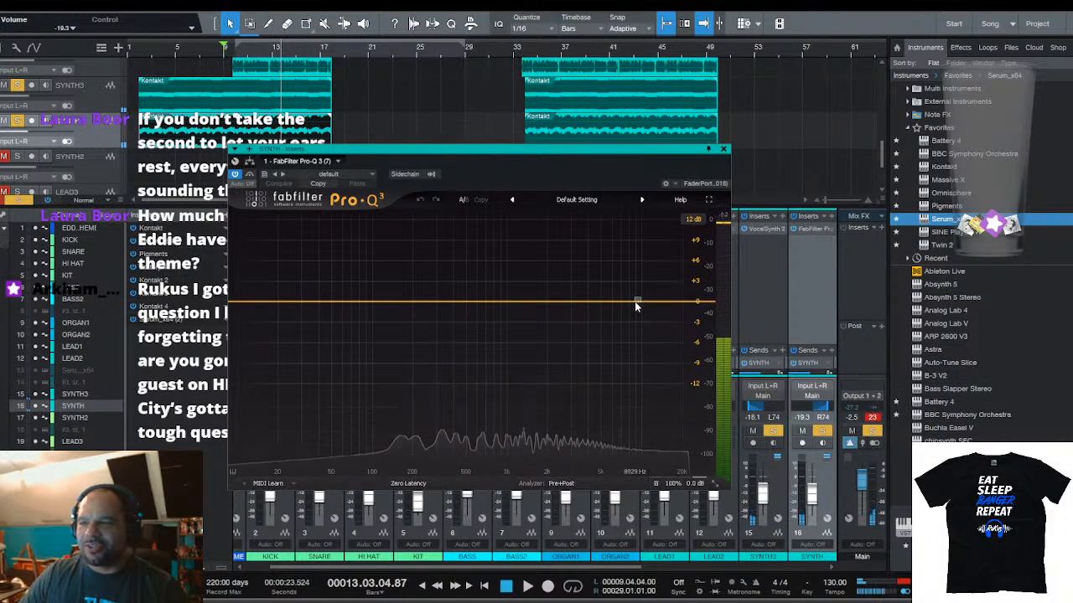
Shape the SYNTH track in Pro-Q 3 with a high-shelf cut of about 5 dB at 921 Hz and a bell cut at about 10.1 kHz
{"action": "left_click_drag", "start_coordinate": [642, 302], "coordinate": [504, 335]}
{"action": "key", "text": "space"}
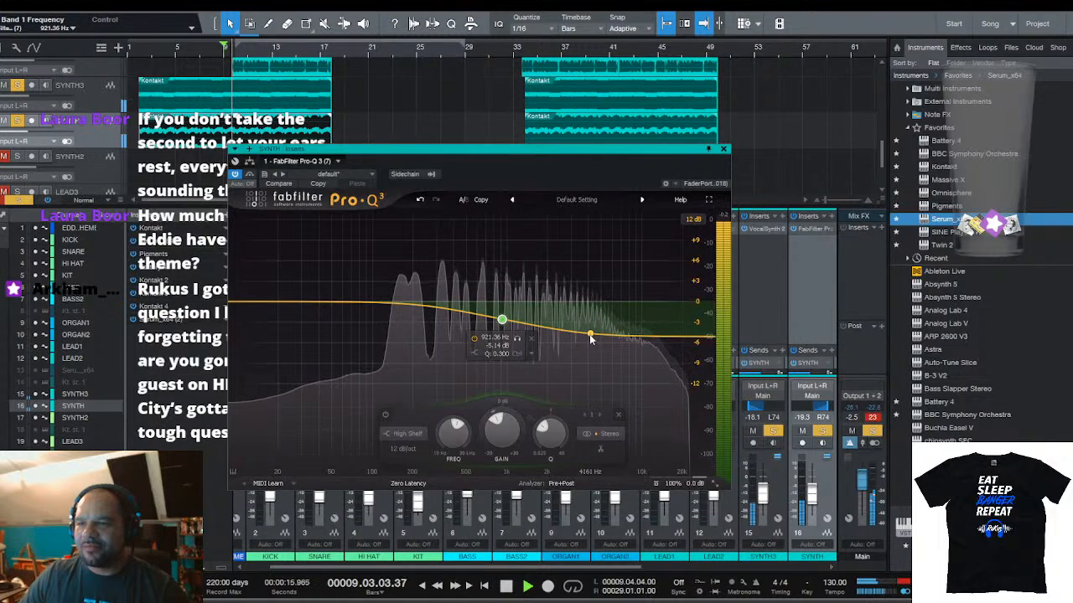
{"action": "left_click_drag", "start_coordinate": [592, 337], "coordinate": [643, 366]}
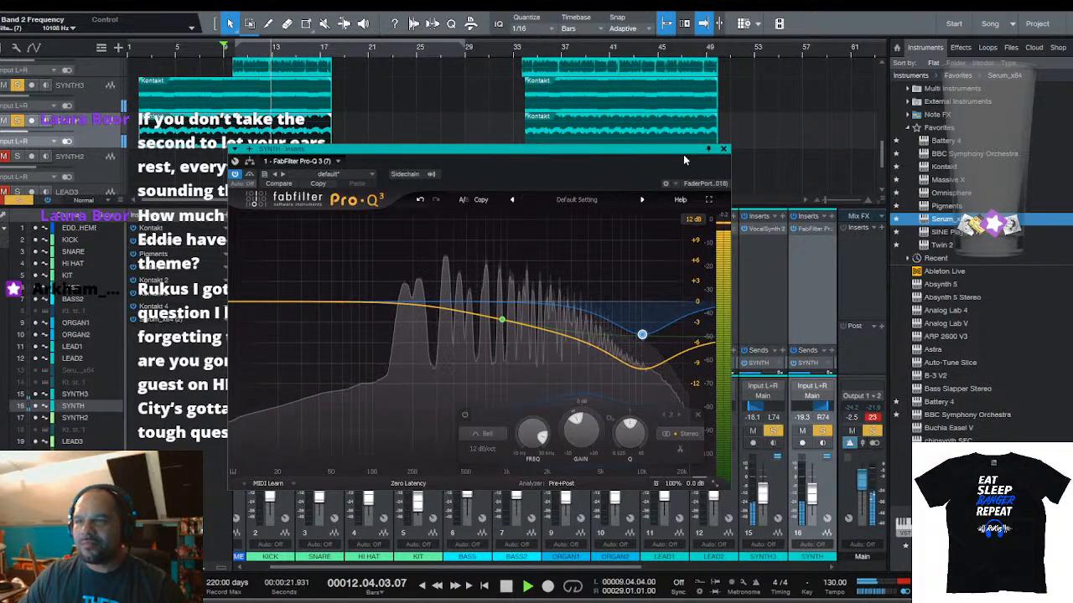
{"action": "left_click", "coordinate": [724, 150]}
Add a Beat Delay with 22.5% feedback and a mix of 21 to the LEAD3 track, and audition it together with SYNTH2
{"action": "scroll", "coordinate": [410, 105], "scroll_direction": "down", "scroll_amount": 1}
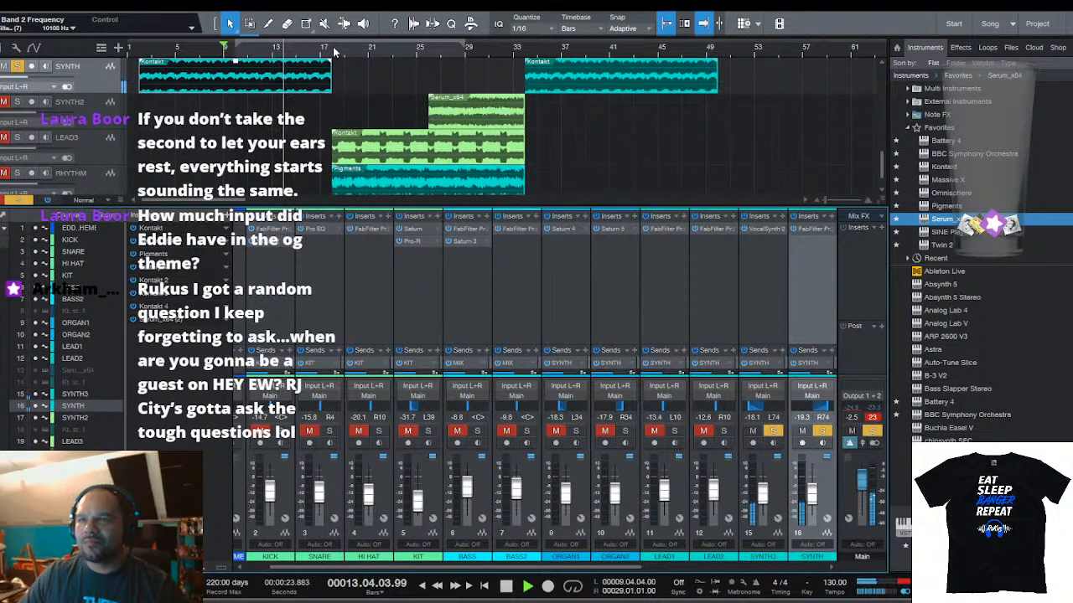
{"action": "left_click", "coordinate": [92, 149]}
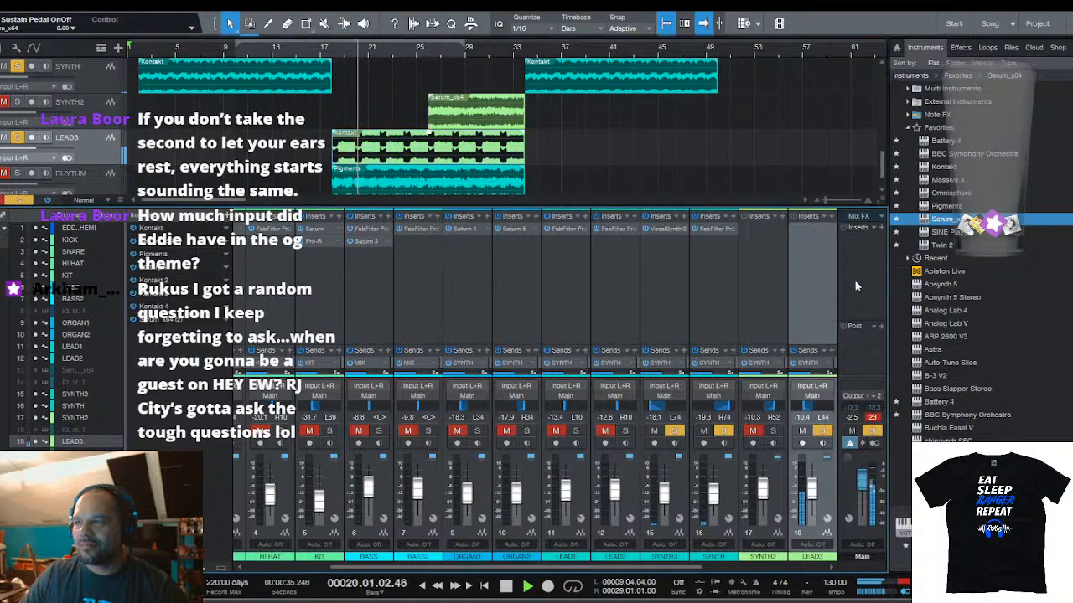
{"action": "key", "text": "ctrl+alt+d"}
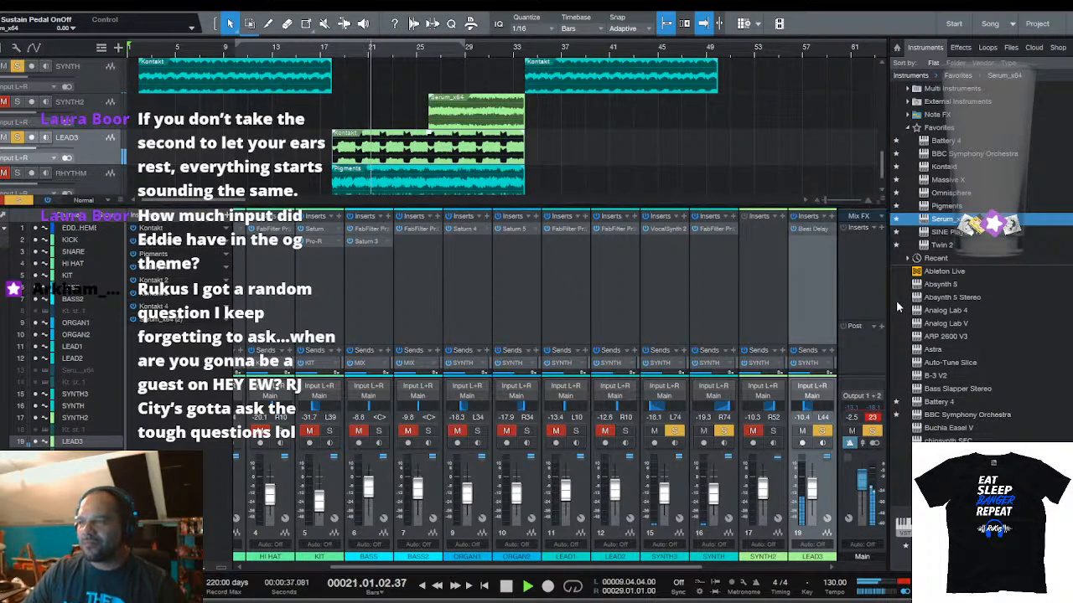
{"action": "left_click_drag", "start_coordinate": [693, 233], "coordinate": [695, 240]}
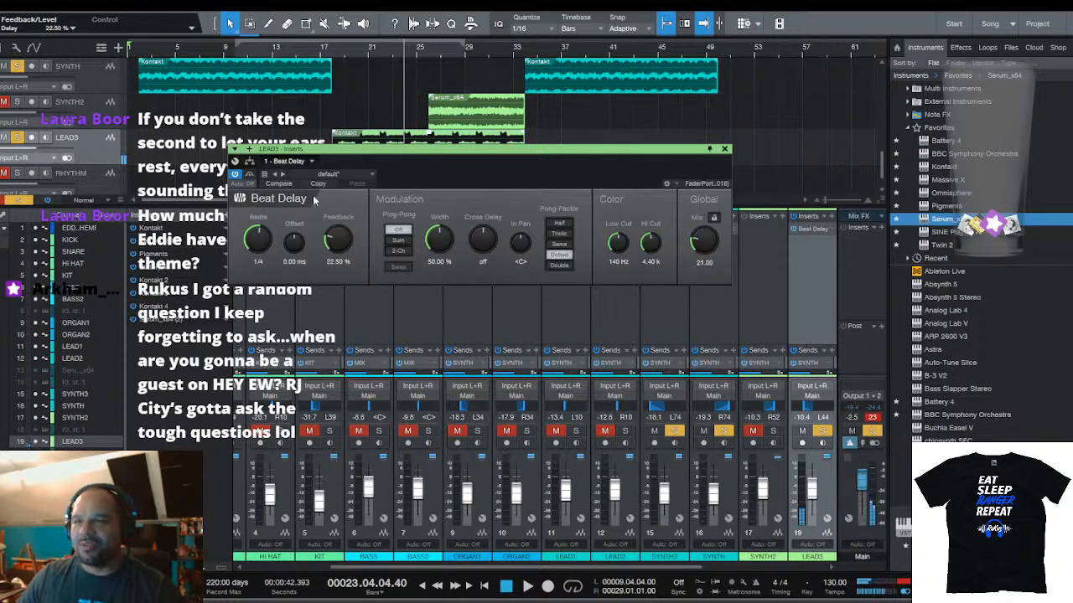
{"action": "left_click", "coordinate": [334, 60]}
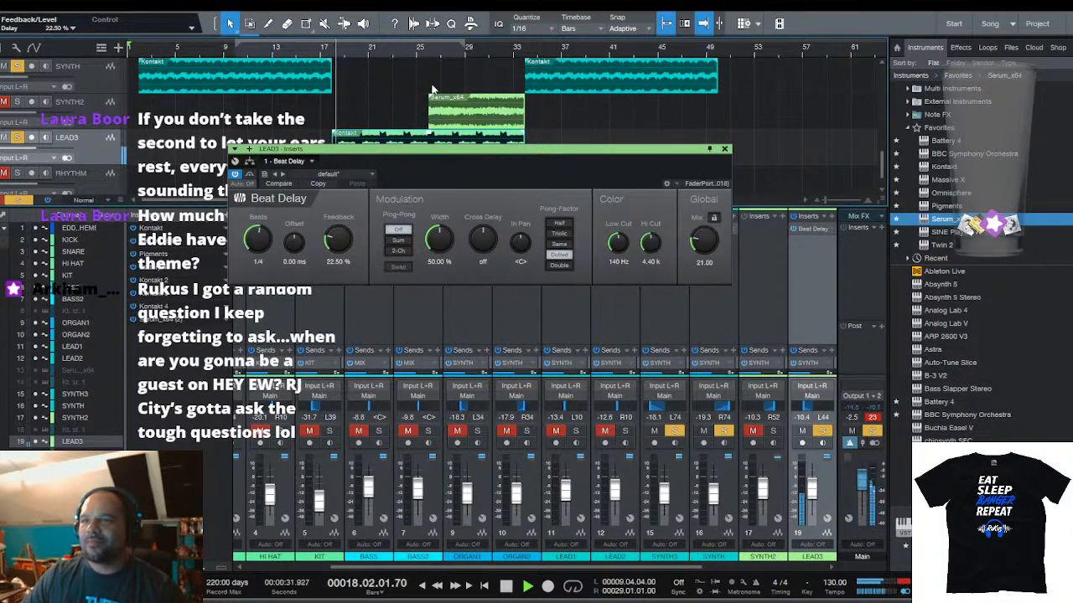
{"action": "left_click", "coordinate": [25, 102]}
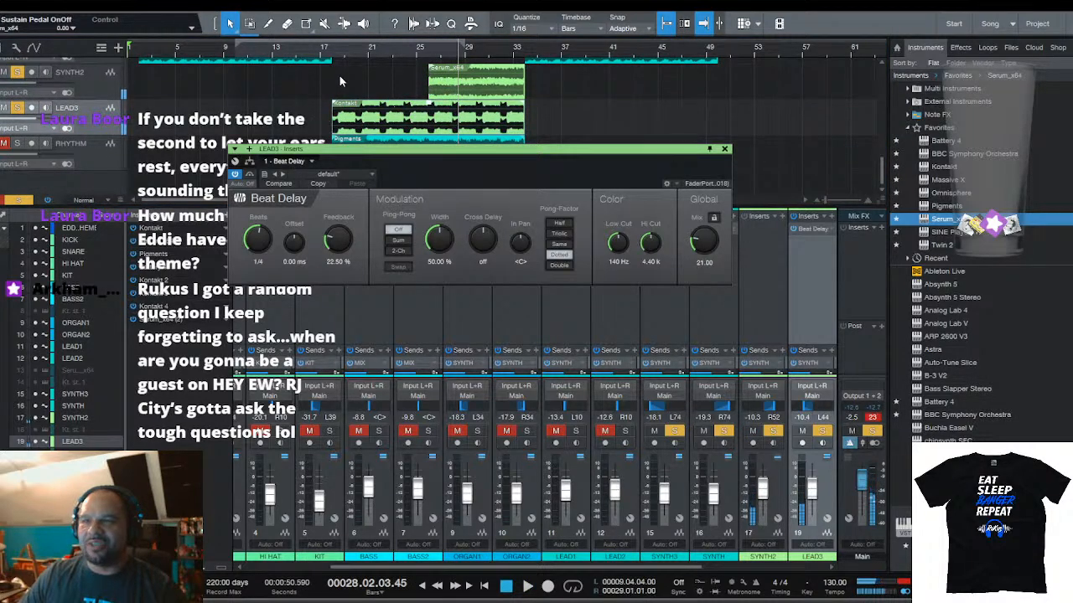
Play the RHYTHM track on its own from about bar 18 and insert Saturn on it
{"action": "key", "text": "space"}
{"action": "left_click", "coordinate": [332, 52]}
{"action": "double_click", "coordinate": [97, 155]}
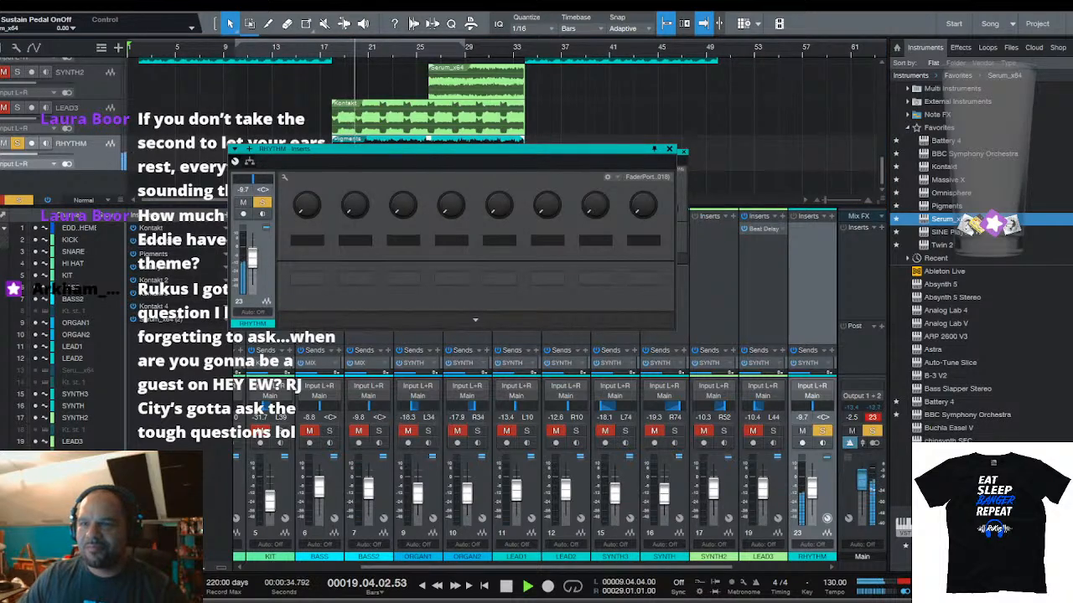
{"action": "left_click", "coordinate": [711, 295]}
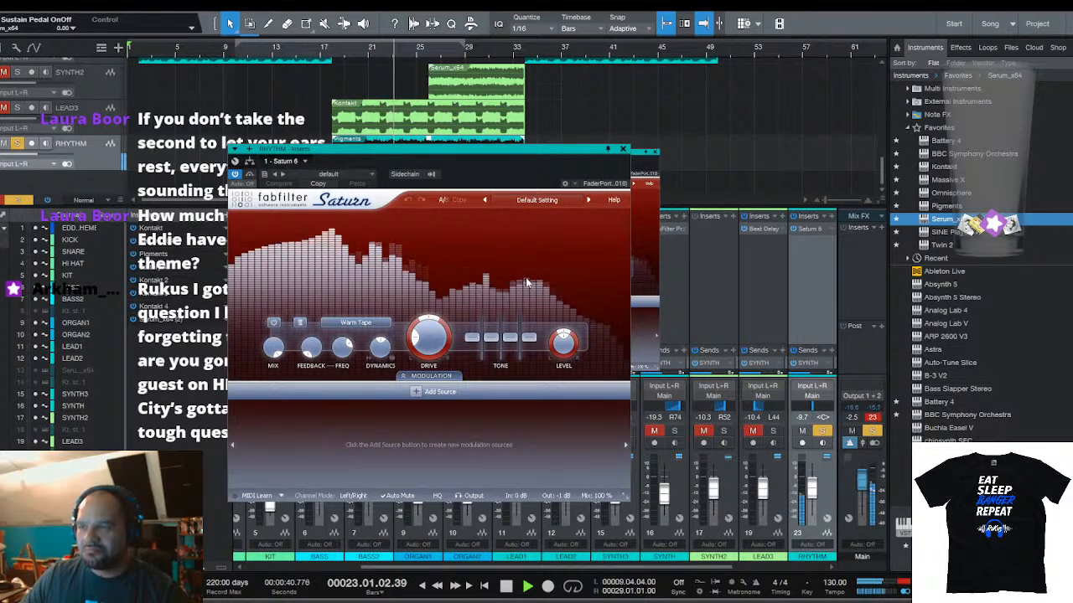
Load Saturn's Magic Mastering bM preset, move the band crossover higher, raise the Band 2 level to about 5.42 dB and stop playback
{"action": "left_click", "coordinate": [734, 446]}
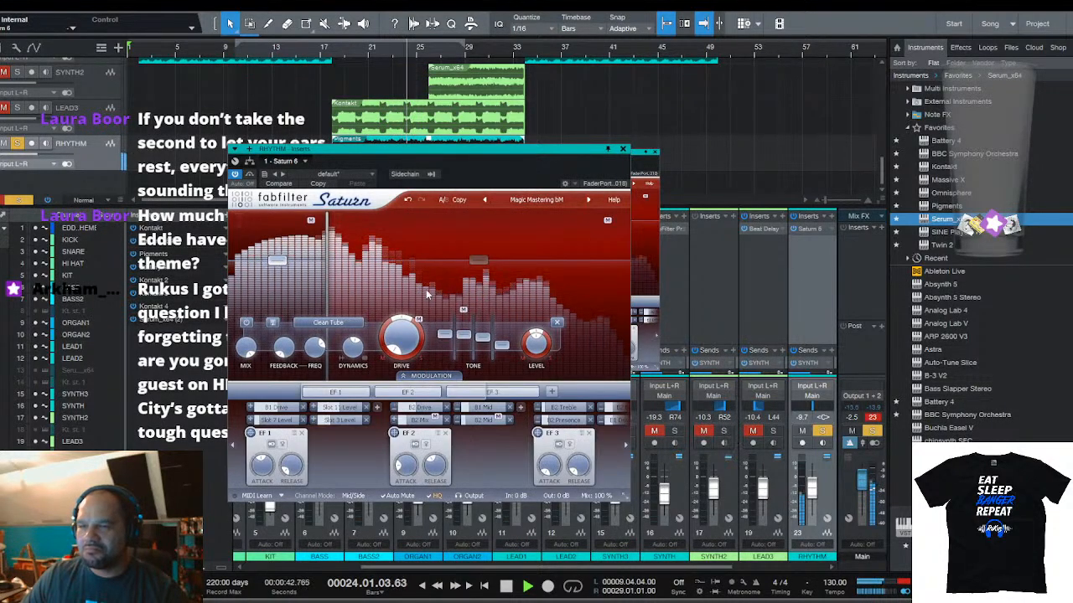
{"action": "left_click_drag", "start_coordinate": [327, 278], "coordinate": [396, 277]}
{"action": "left_click_drag", "start_coordinate": [514, 266], "coordinate": [513, 254]}
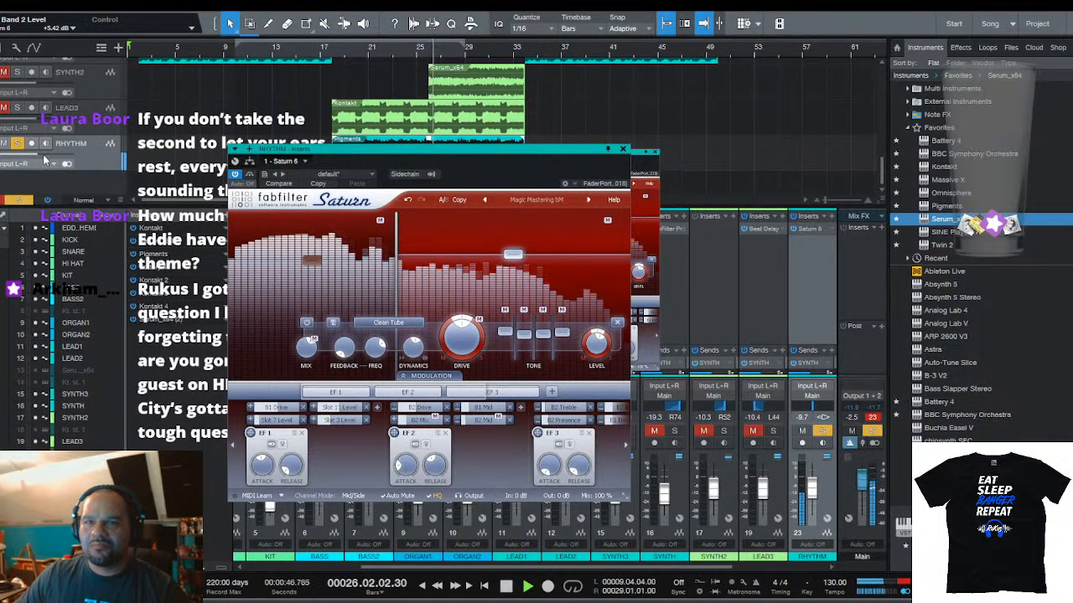
{"action": "key", "text": "space"}
Play the full mix without solos from about bar 17, close Saturn and set the levels of RHYTHM to -14.5 dB and LEAD3 to -9.6 dB
{"action": "scroll", "coordinate": [328, 132], "scroll_direction": "up", "scroll_amount": 2}
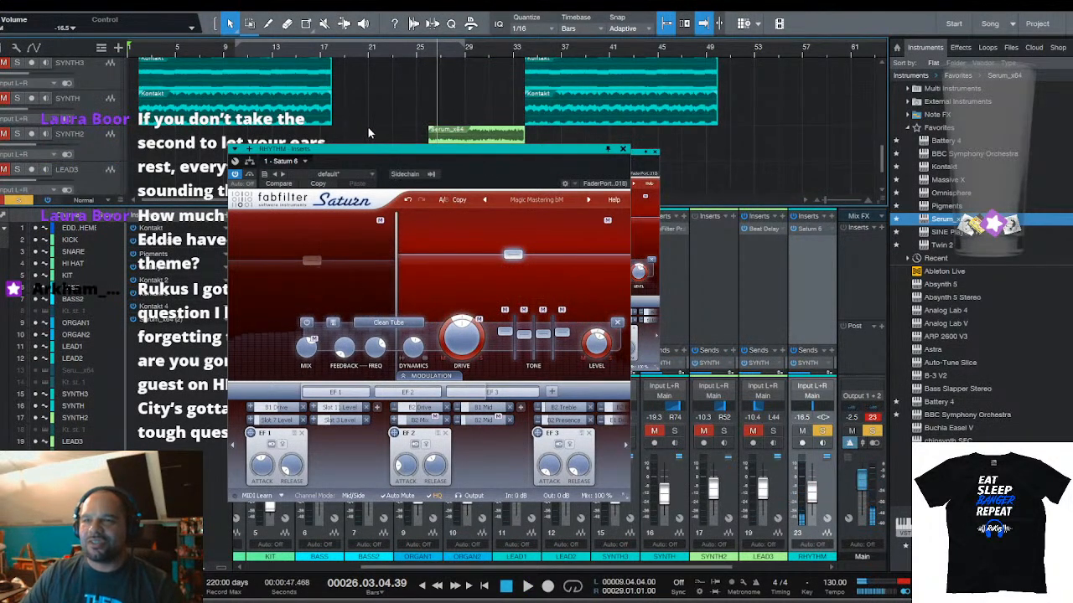
{"action": "scroll", "coordinate": [367, 126], "scroll_direction": "up", "scroll_amount": 1}
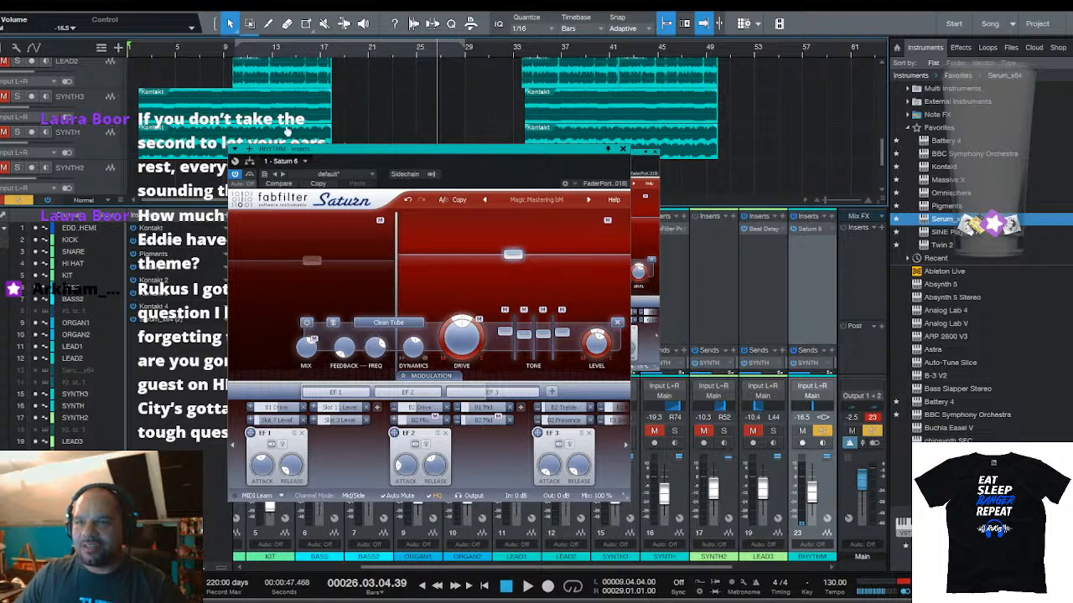
{"action": "scroll", "coordinate": [411, 132], "scroll_direction": "down", "scroll_amount": 3}
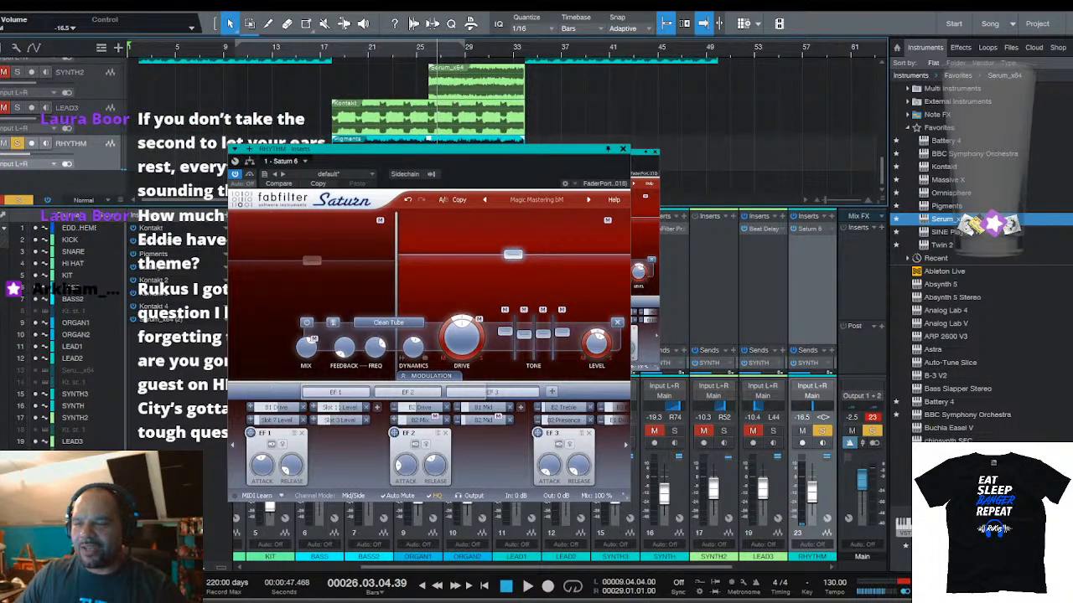
{"action": "scroll", "coordinate": [476, 124], "scroll_direction": "up", "scroll_amount": 4}
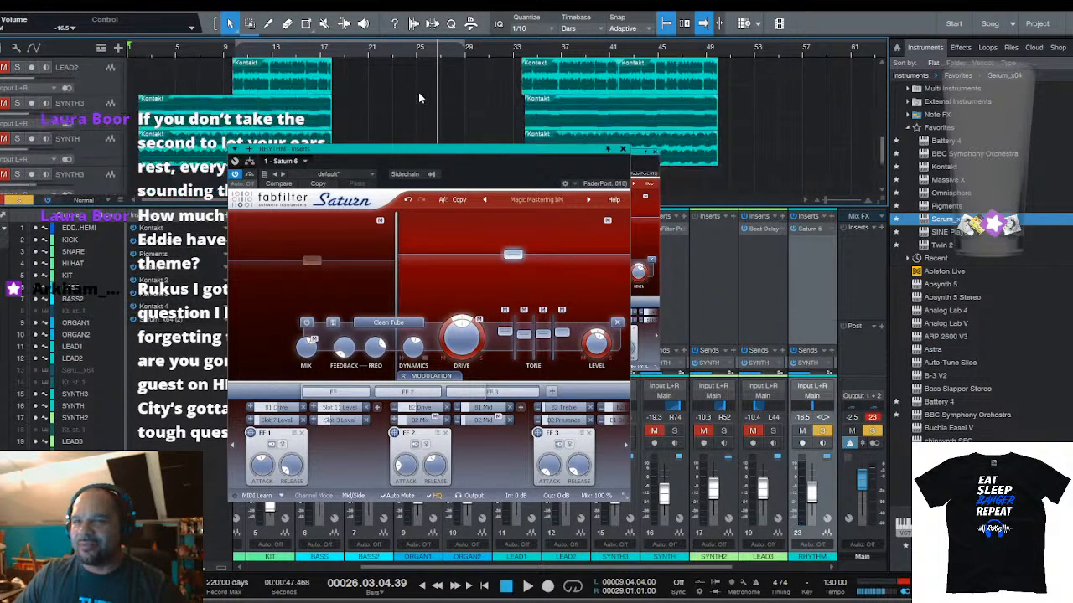
{"action": "scroll", "coordinate": [419, 97], "scroll_direction": "down", "scroll_amount": 1}
{"action": "key", "text": "space"}
{"action": "left_click", "coordinate": [317, 57]}
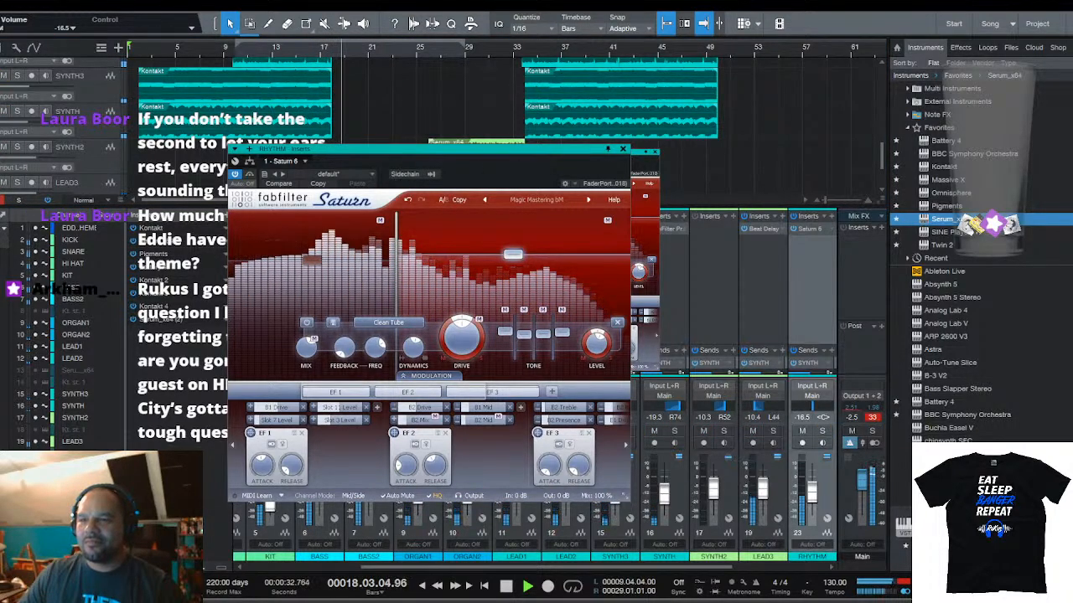
{"action": "left_click", "coordinate": [623, 152]}
{"action": "scroll", "coordinate": [417, 116], "scroll_direction": "down", "scroll_amount": 2}
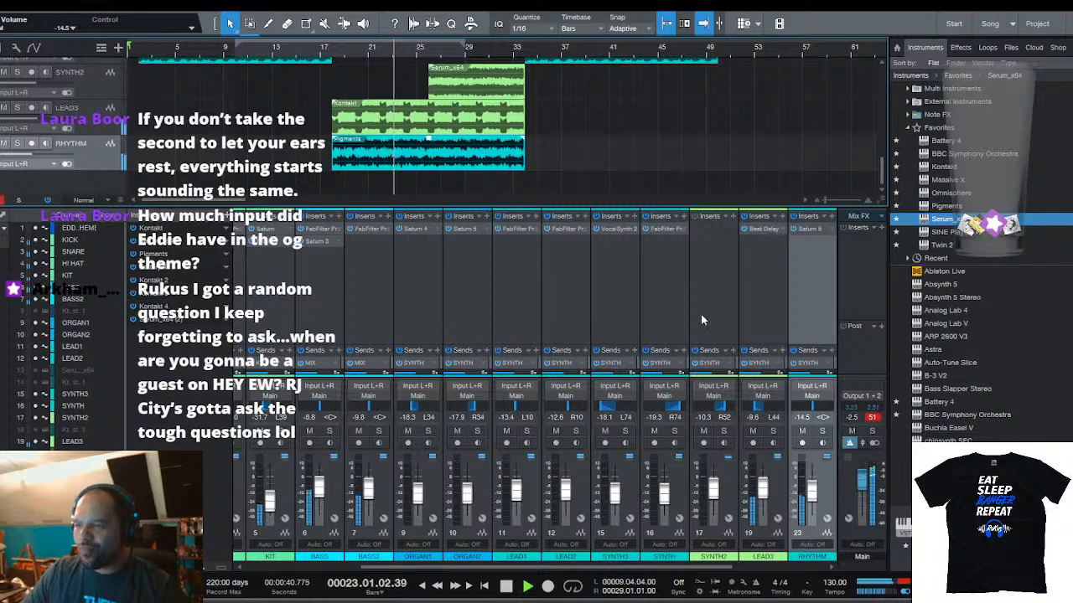
Insert Tonal Balance Control 2 on the Main output with the Bass Heavy target, stop playback and compare its Fine and Broad views
{"action": "left_click_drag", "start_coordinate": [682, 568], "coordinate": [788, 567]}
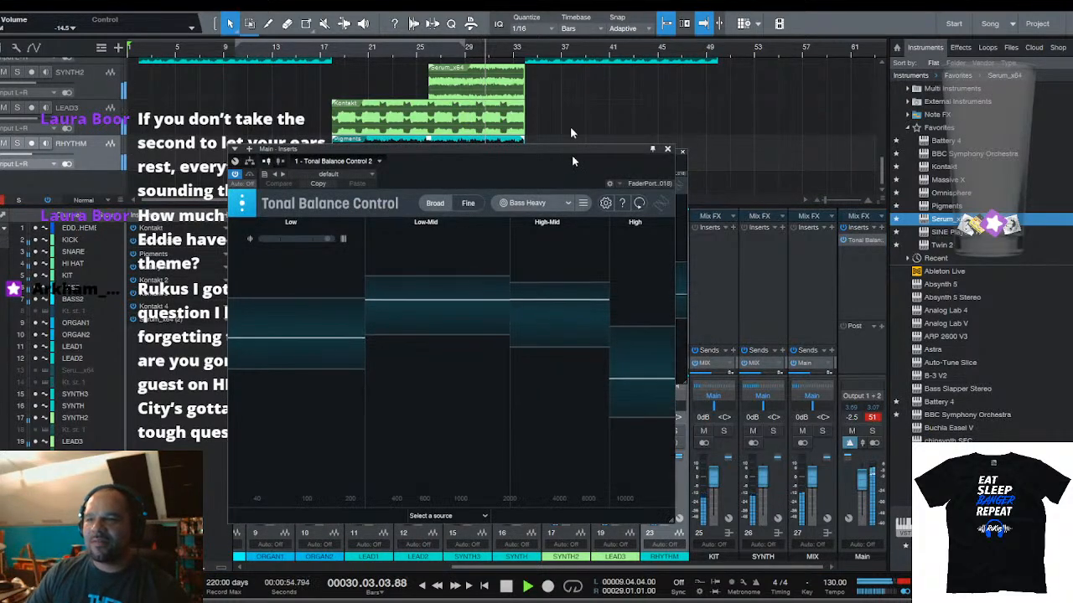
{"action": "key", "text": "space"}
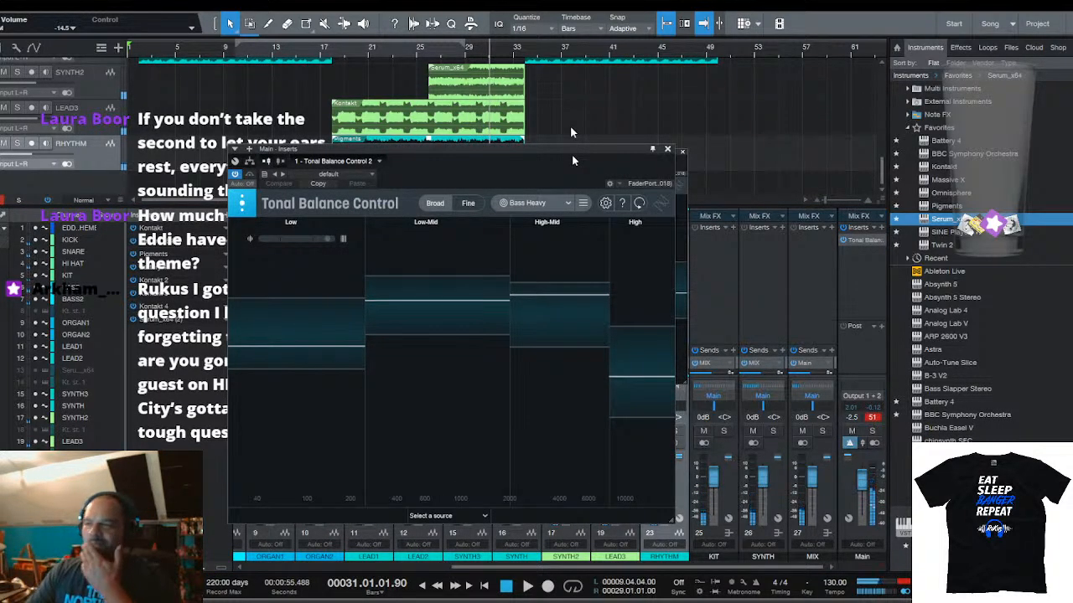
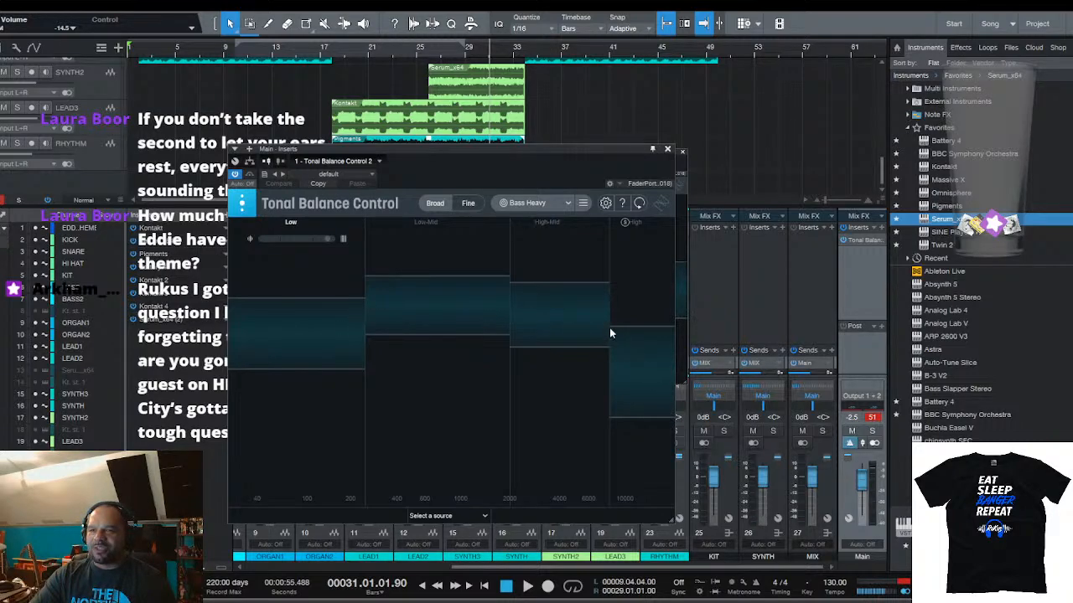
{"action": "left_click", "coordinate": [467, 202]}
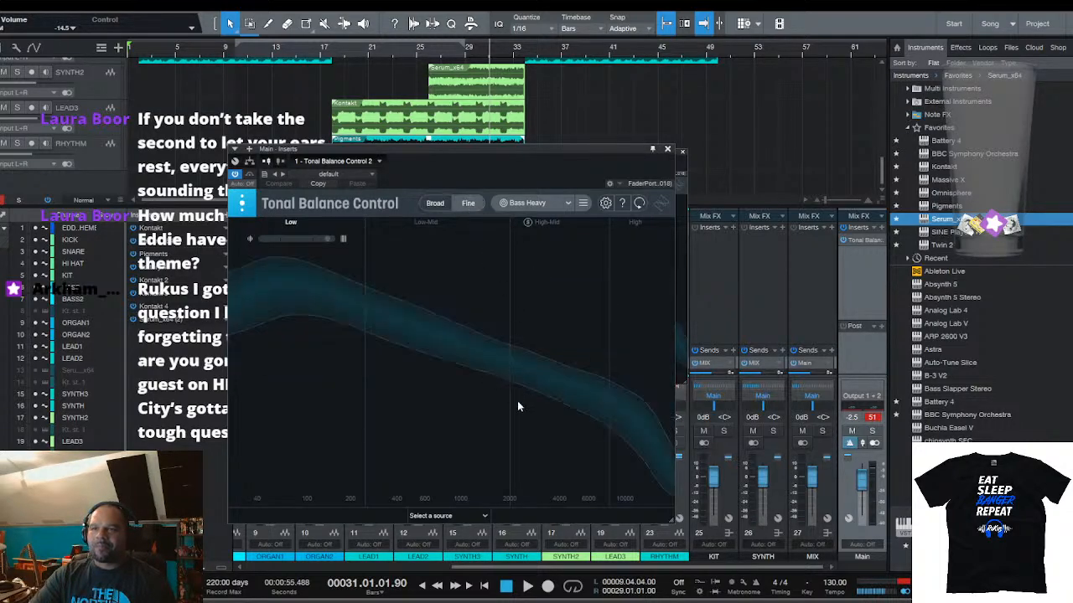
{"action": "left_click", "coordinate": [433, 204]}
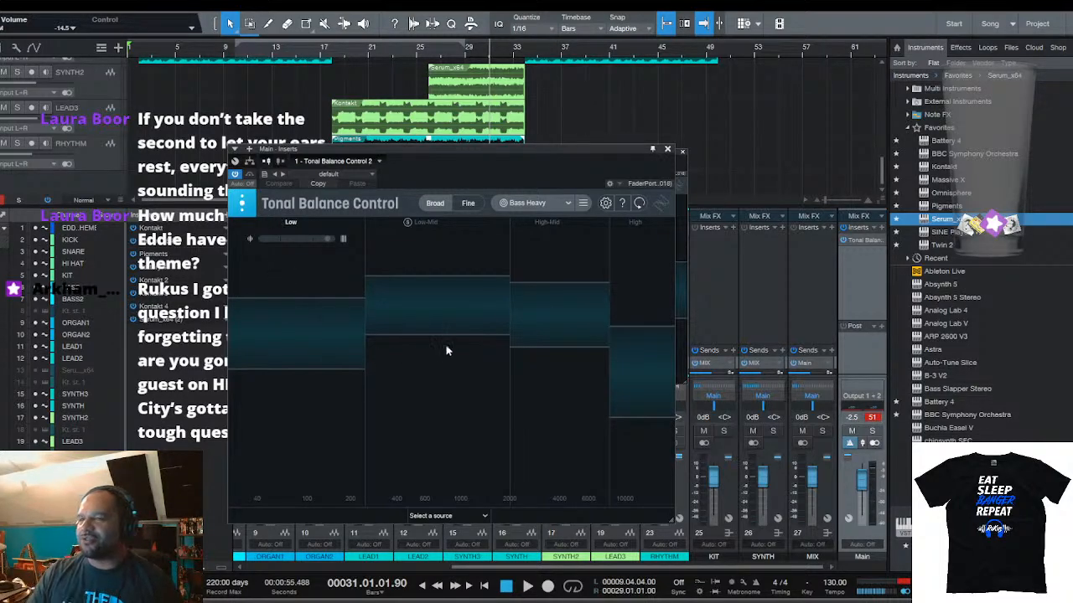
Play the song from the start and from about bar 6 to check the mix's tonal balance in the Broad view
{"action": "key", "text": "comma"}
{"action": "key", "text": "space"}
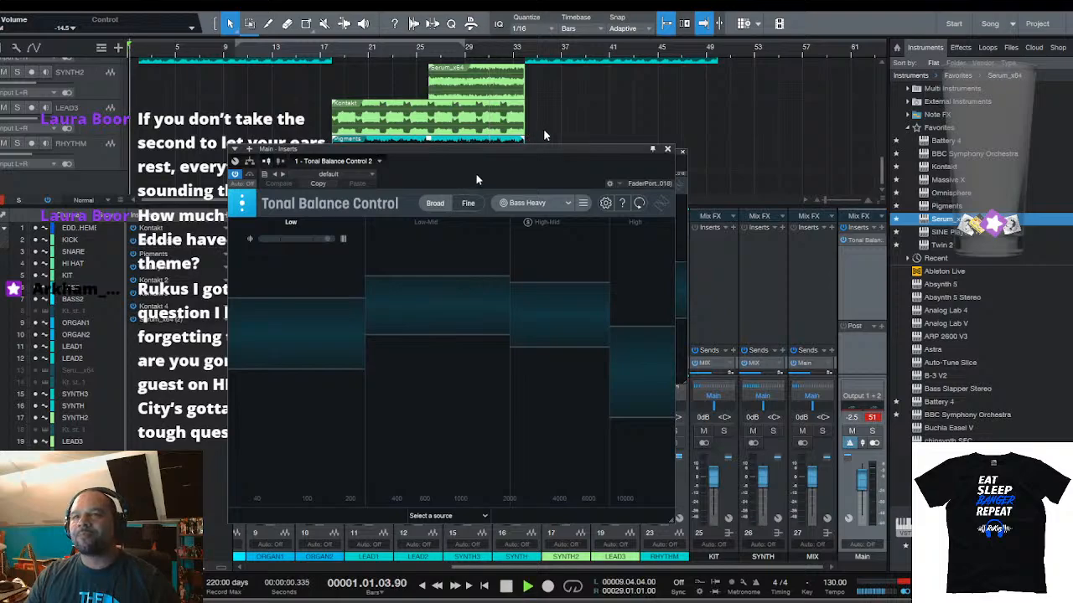
{"action": "left_click", "coordinate": [178, 51]}
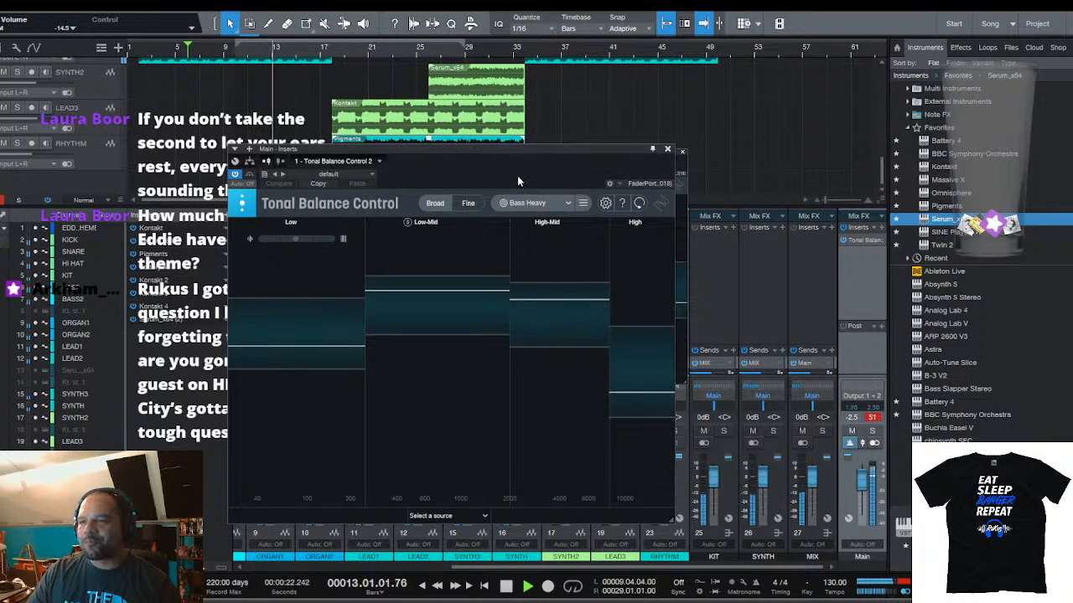
Check the tonal balance in the Fine view from about bar 10, stop playback and insert F6 Stereo on the Main output
{"action": "left_click", "coordinate": [479, 204]}
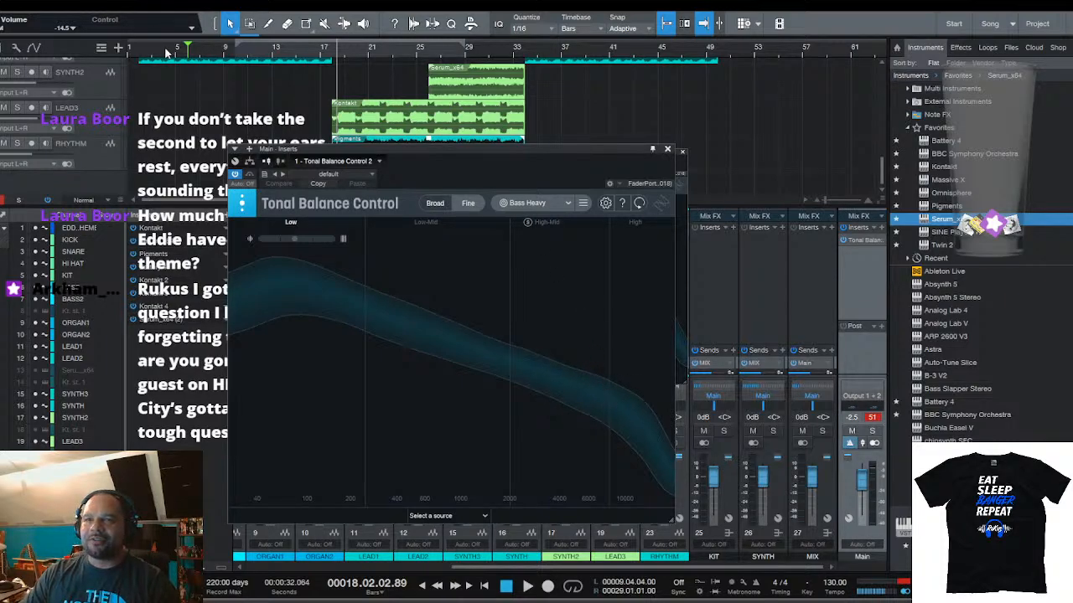
{"action": "left_click_drag", "start_coordinate": [187, 45], "coordinate": [236, 46]}
{"action": "key", "text": "space"}
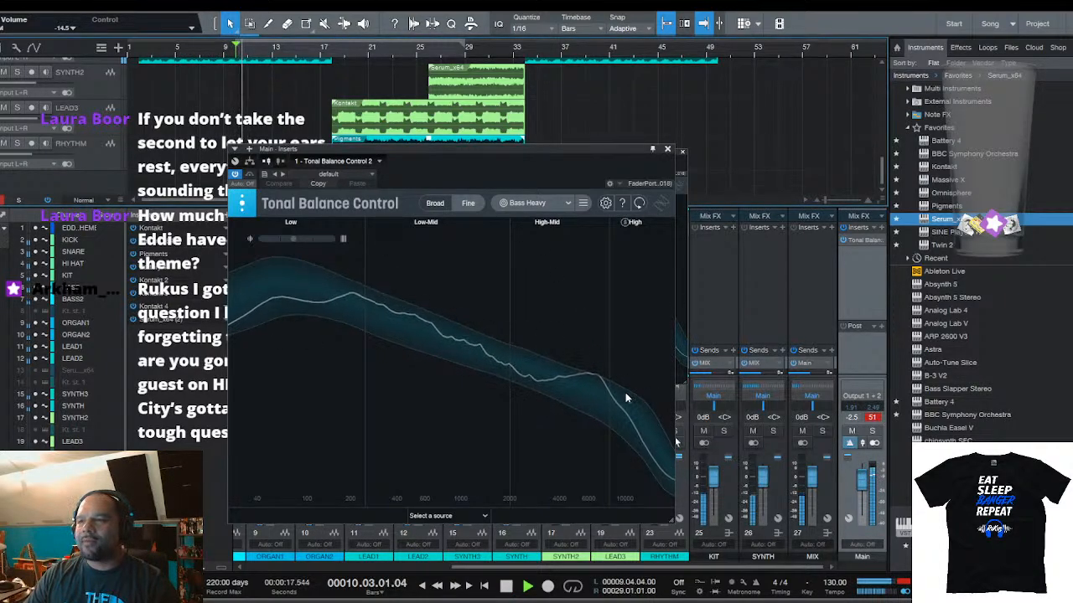
{"action": "key", "text": "space"}
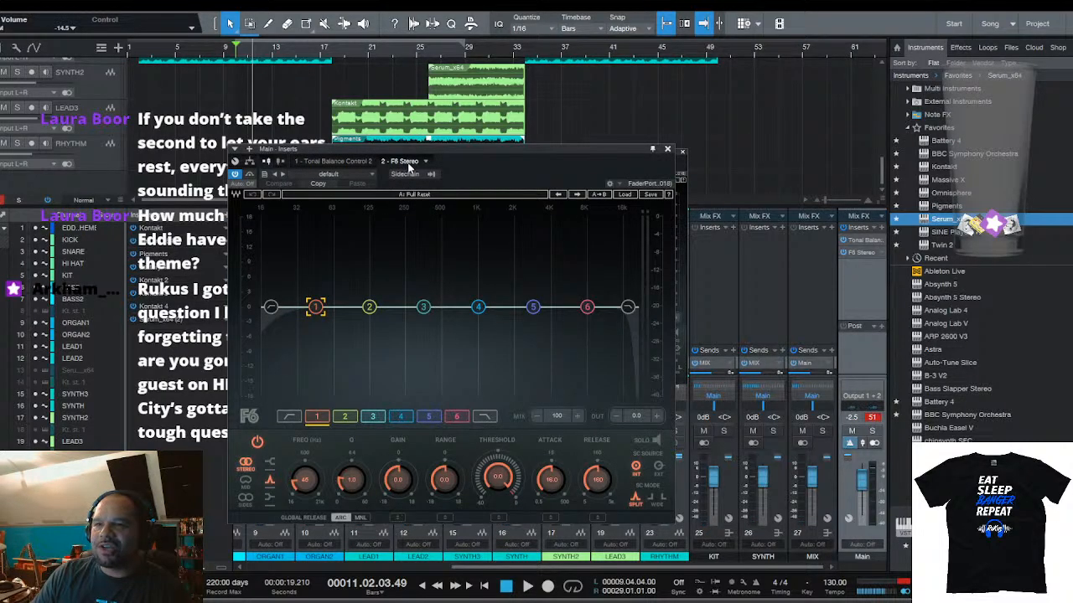
Move F6 Stereo ahead of Tonal Balance Control 2 in the Main inserts and check the tonal balance during playback from about bar 10
{"action": "left_click_drag", "start_coordinate": [335, 167], "coordinate": [304, 167]}
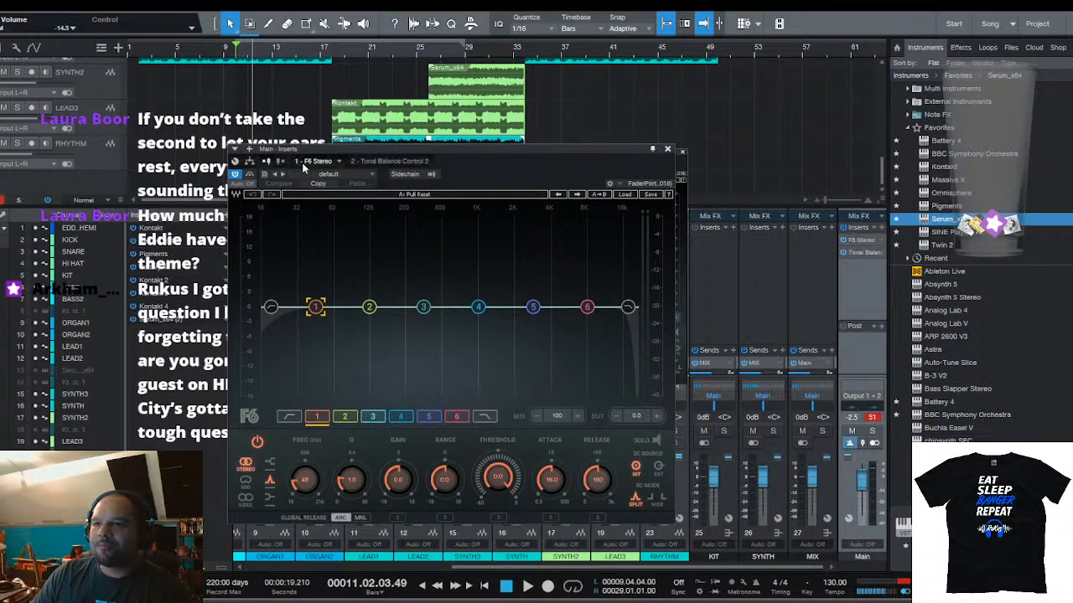
{"action": "left_click", "coordinate": [380, 161]}
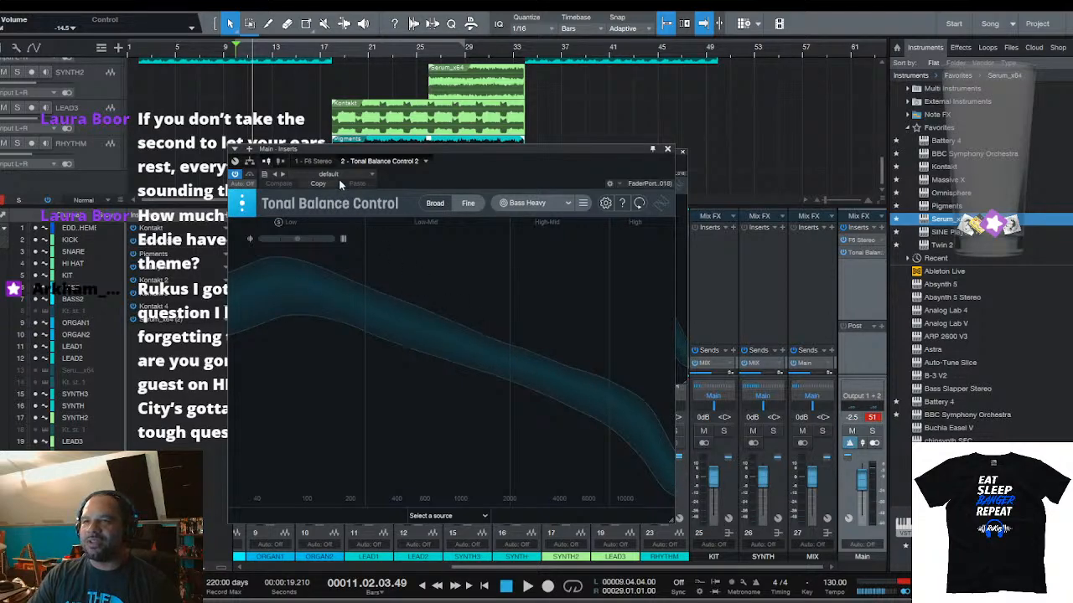
{"action": "key", "text": "space"}
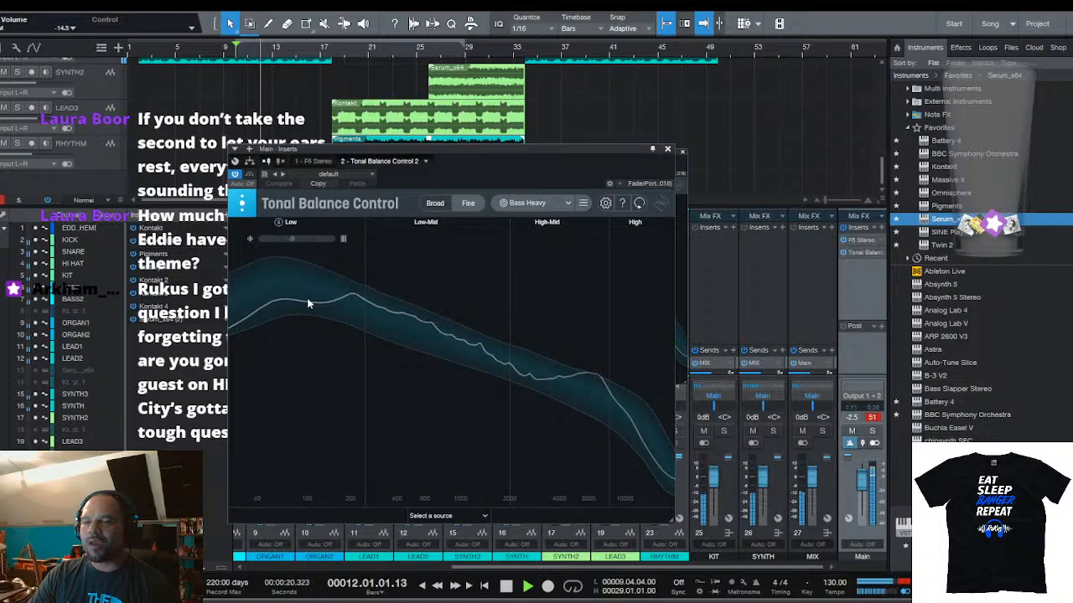
{"action": "key", "text": "space"}
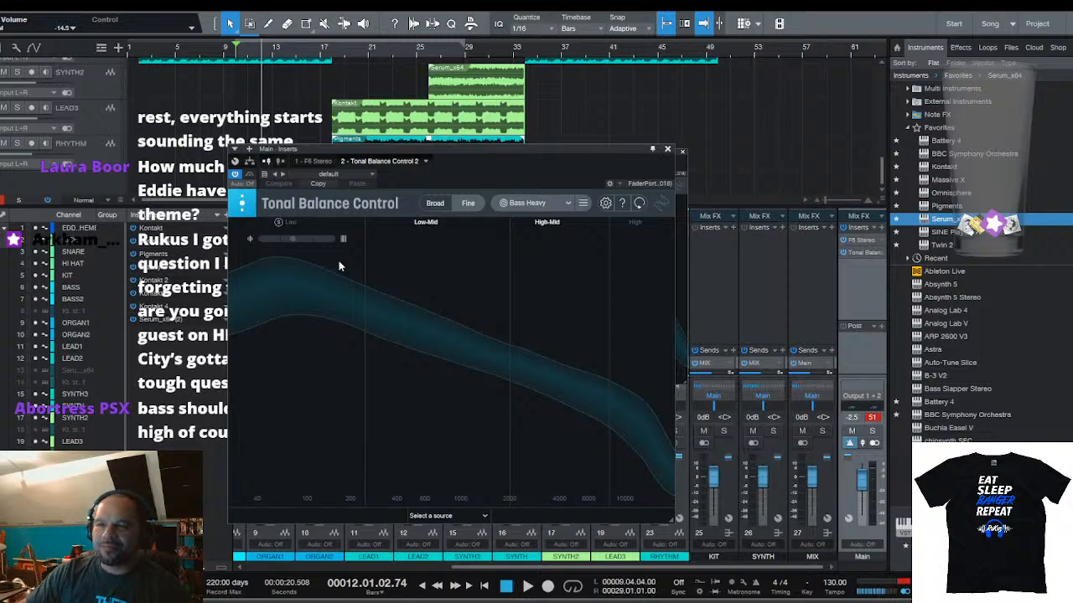
In F6, set the high-pass to 27 Hz, boost band 1 about 4 dB near 50 Hz and band 2 by 2.7 dB, and check the balance
{"action": "left_click", "coordinate": [314, 161]}
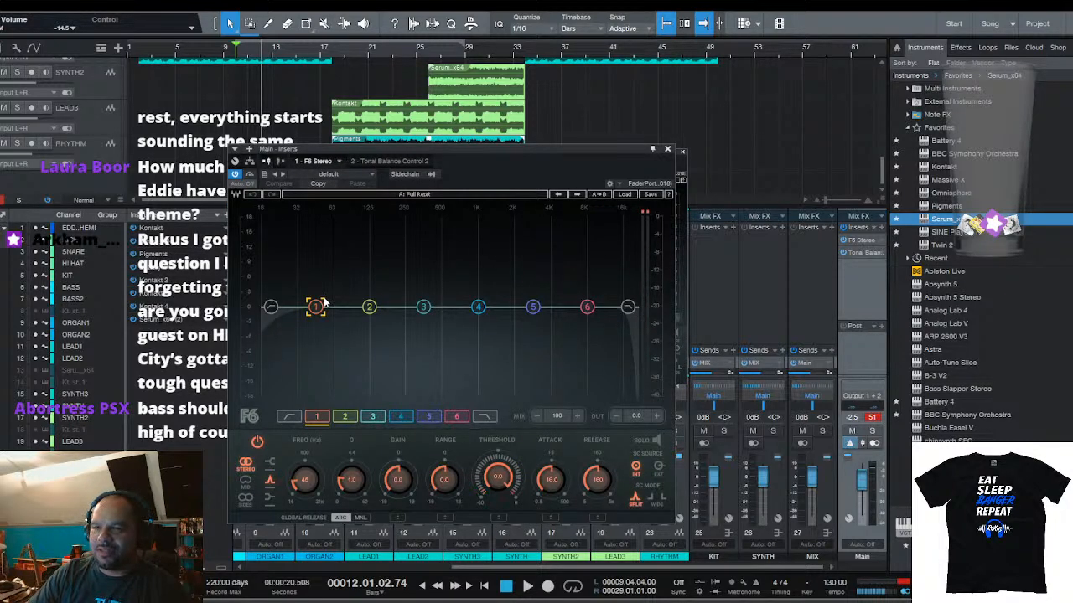
{"action": "left_click_drag", "start_coordinate": [317, 307], "coordinate": [289, 306]}
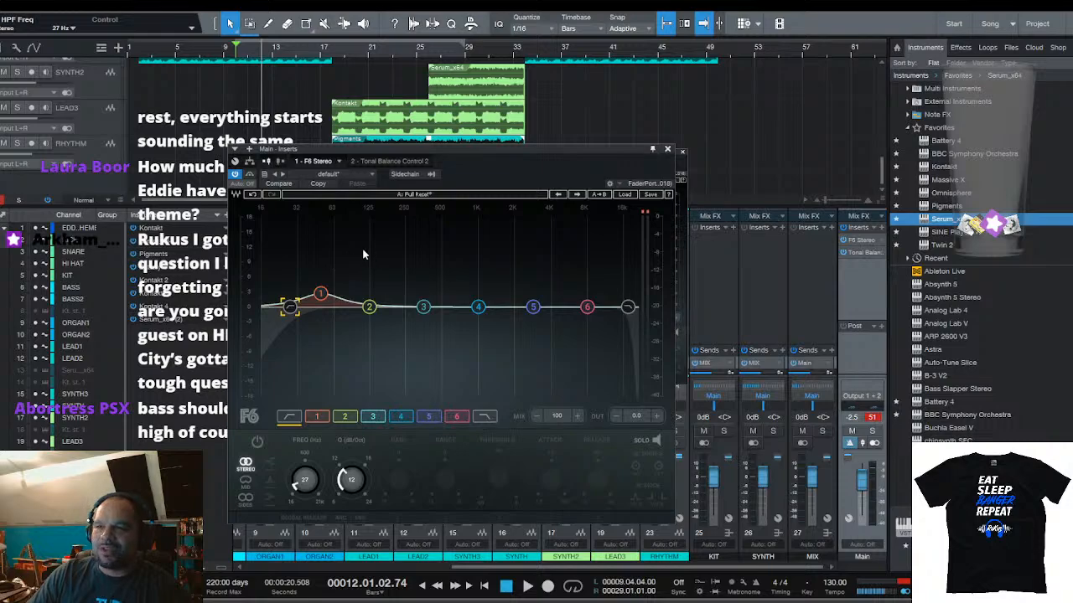
{"action": "left_click_drag", "start_coordinate": [327, 287], "coordinate": [372, 297]}
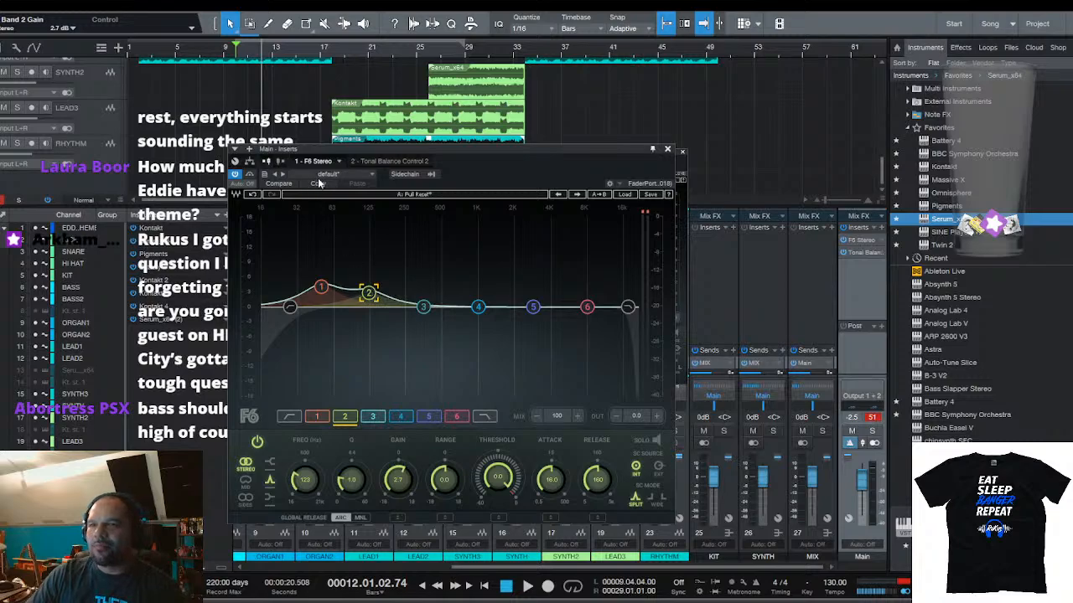
{"action": "left_click", "coordinate": [376, 161]}
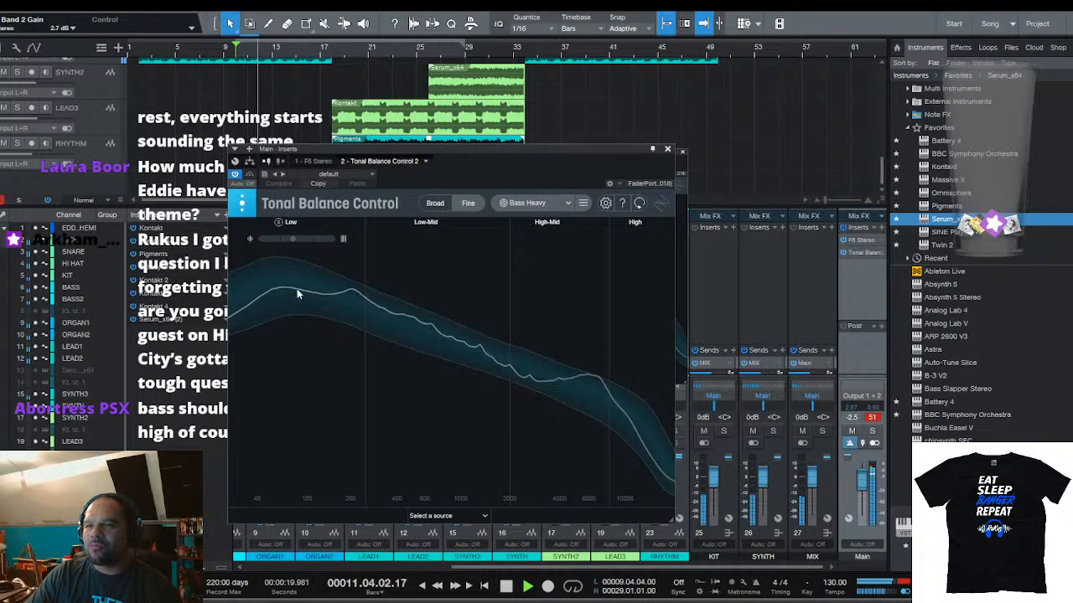
Cut F6 band 3 by 3.6 dB at about 202 Hz with a Q of 2.6, check the tonal balance and stop playback
{"action": "left_click", "coordinate": [325, 163]}
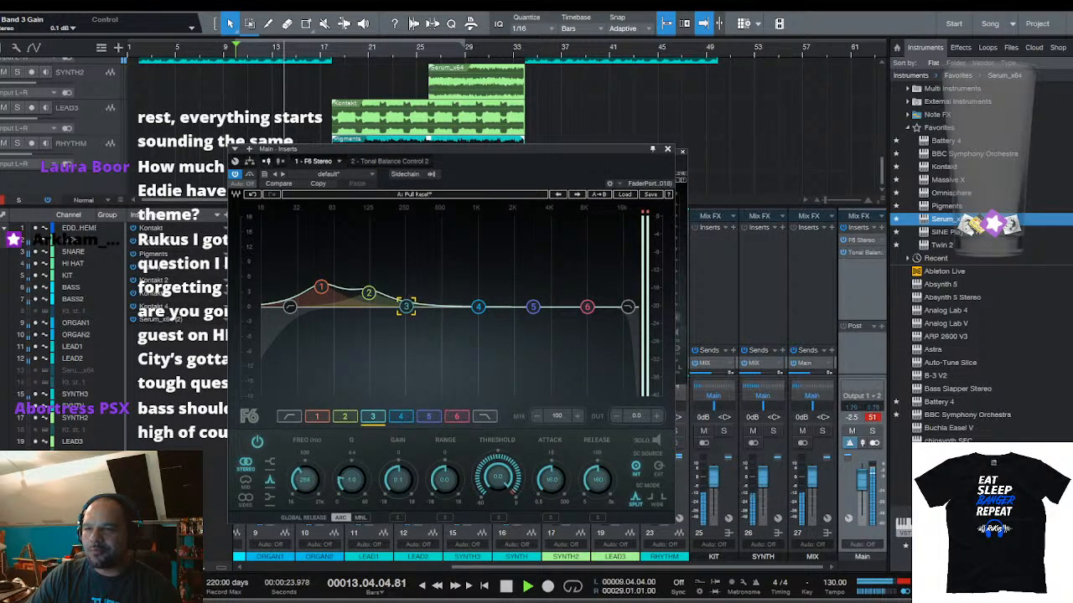
{"action": "left_click_drag", "start_coordinate": [406, 306], "coordinate": [398, 317]}
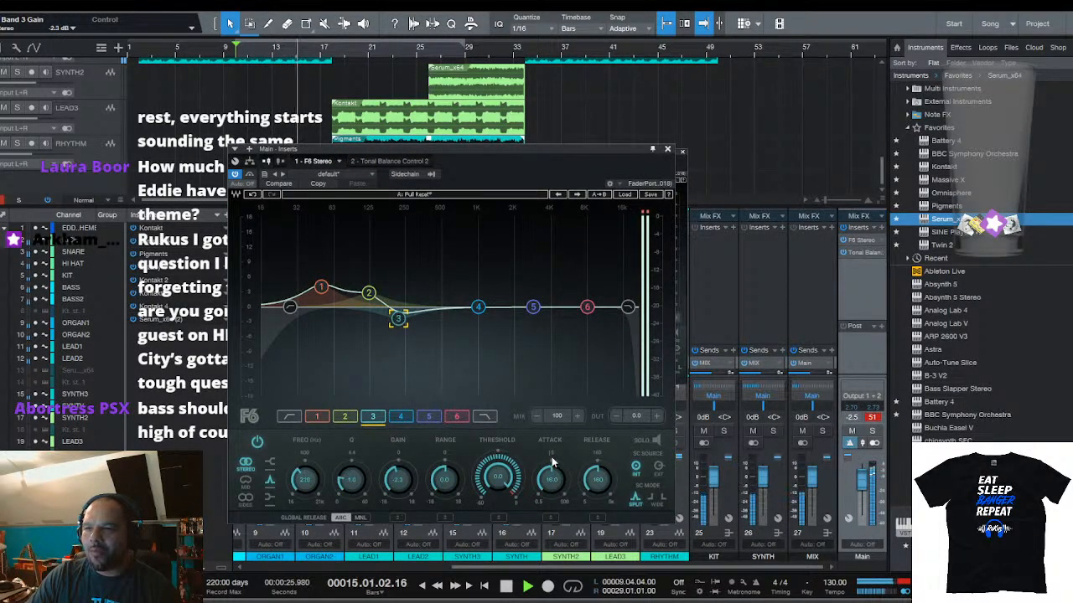
{"action": "left_click_drag", "start_coordinate": [351, 480], "coordinate": [351, 462]}
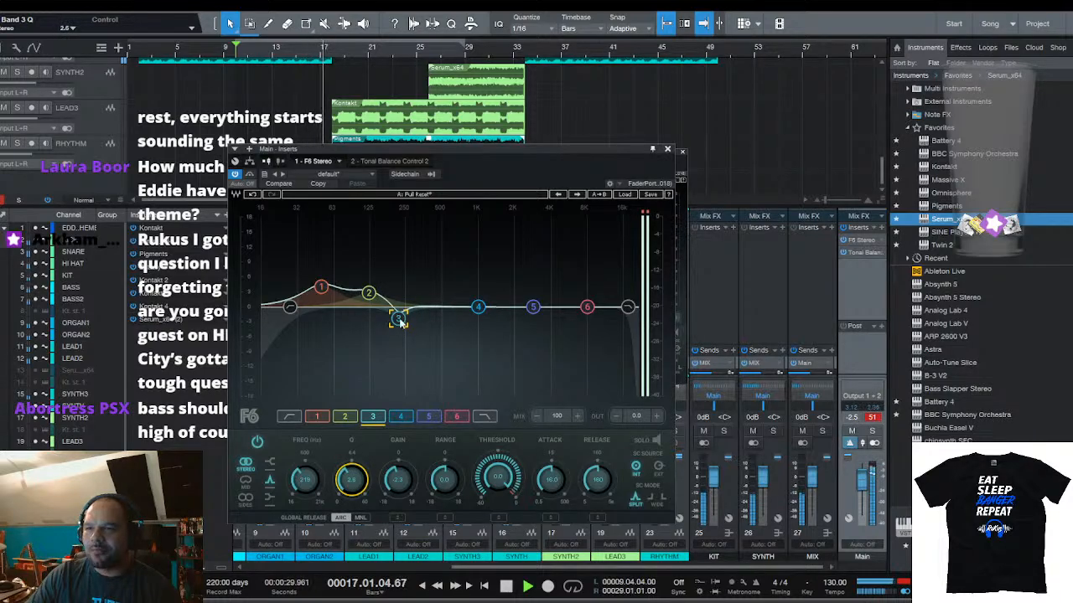
{"action": "left_click_drag", "start_coordinate": [401, 322], "coordinate": [396, 329]}
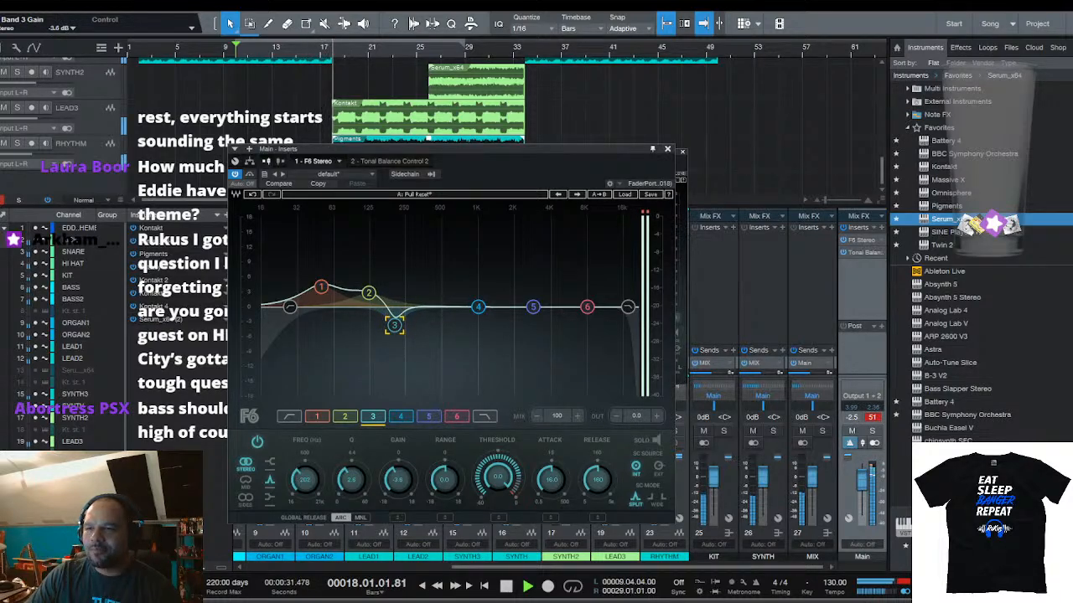
{"action": "left_click", "coordinate": [383, 160]}
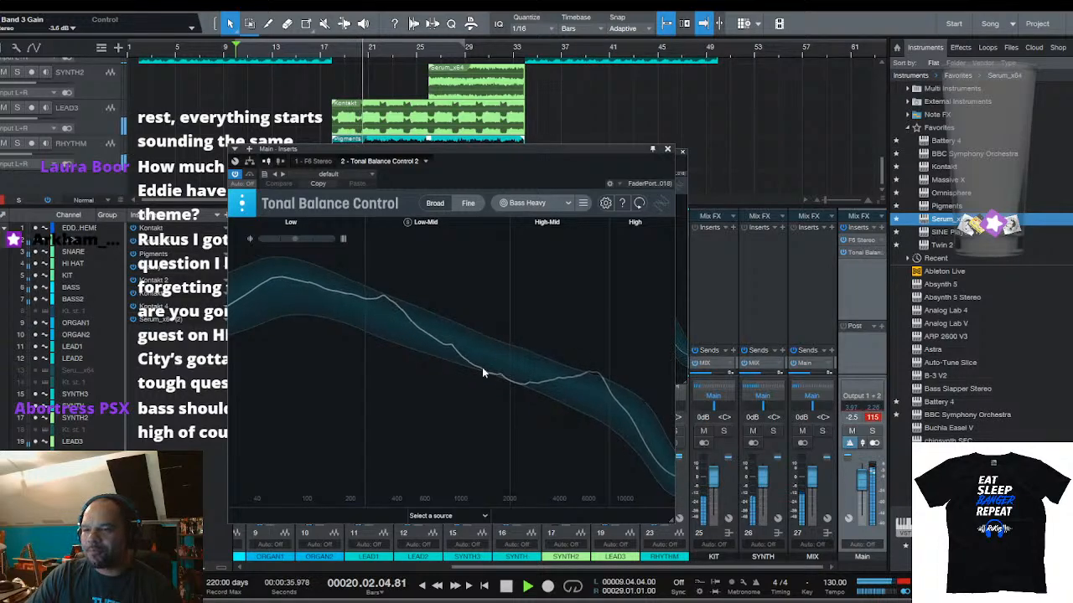
{"action": "key", "text": "space"}
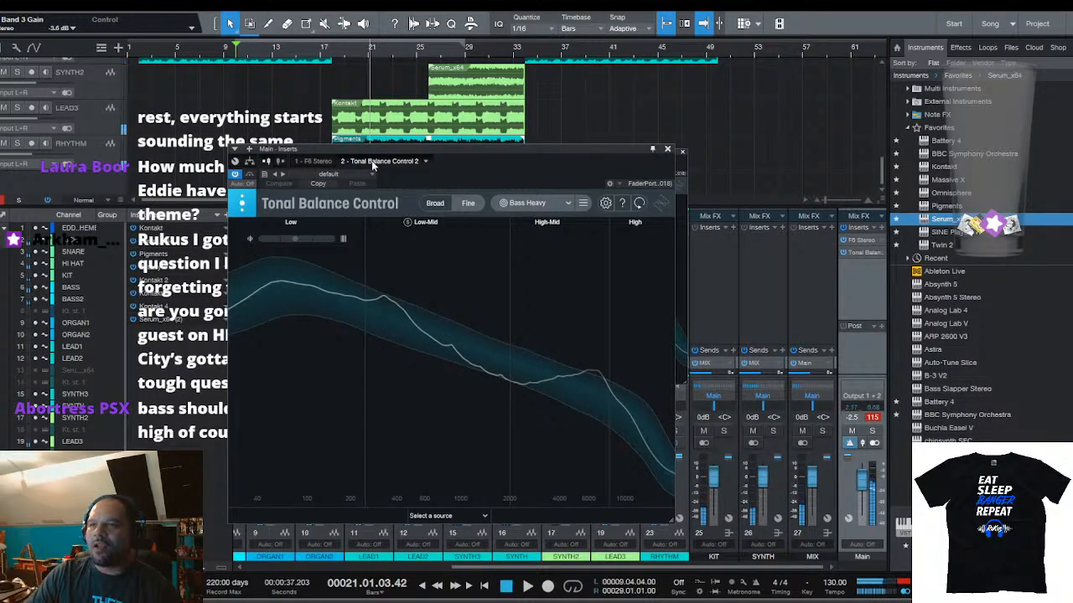
Cut F6 band 5 by 3.0 dB at about 5217 Hz with a Q of 5.4 and check the tonal balance during playback
{"action": "left_click", "coordinate": [305, 161]}
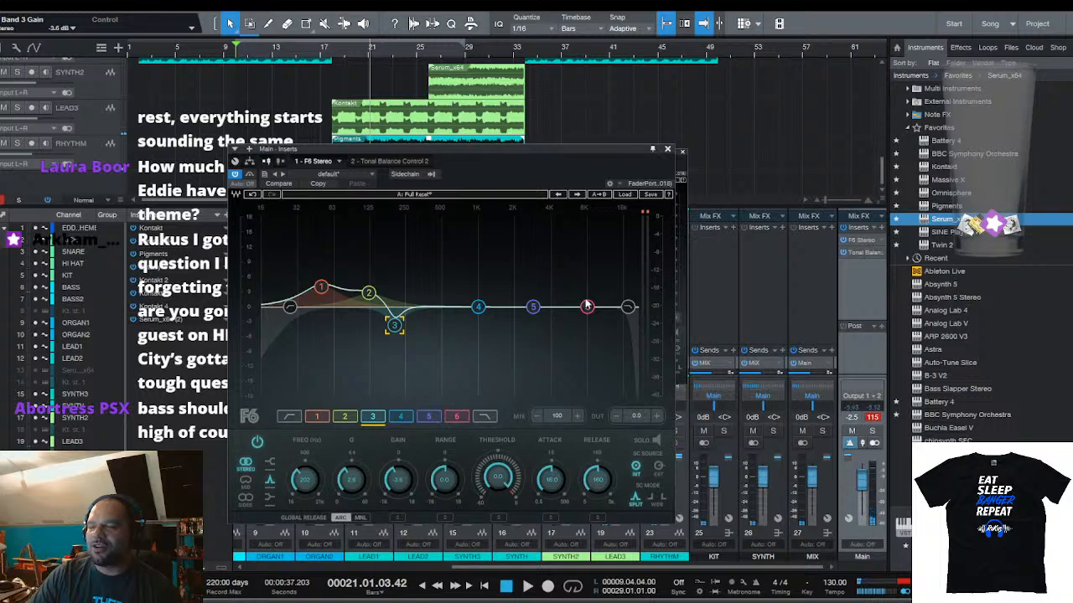
{"action": "left_click_drag", "start_coordinate": [533, 306], "coordinate": [559, 325]}
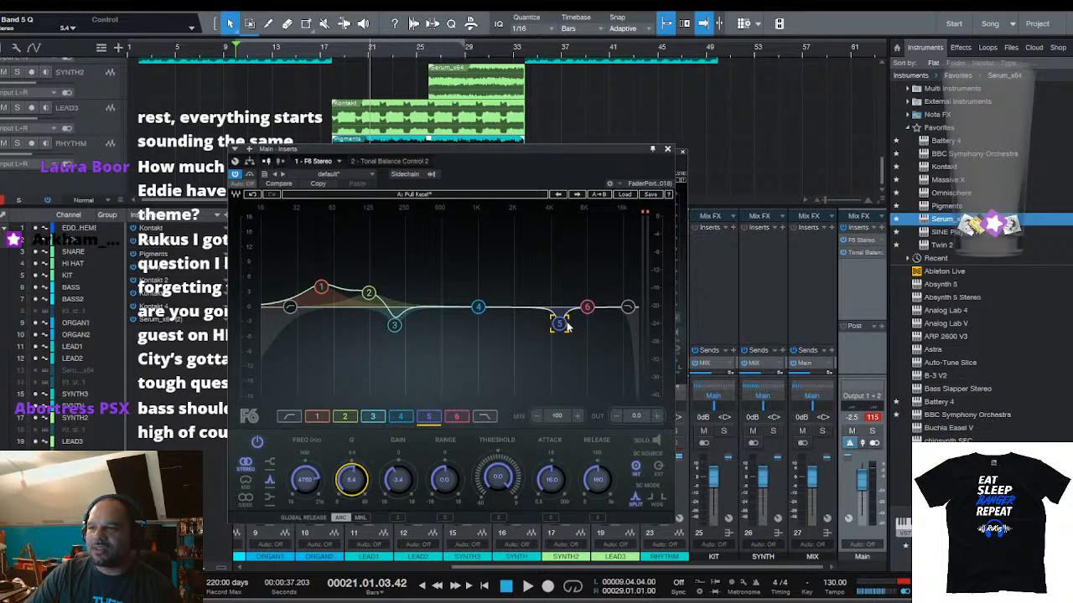
{"action": "left_click_drag", "start_coordinate": [563, 325], "coordinate": [564, 322]}
{"action": "key", "text": "space"}
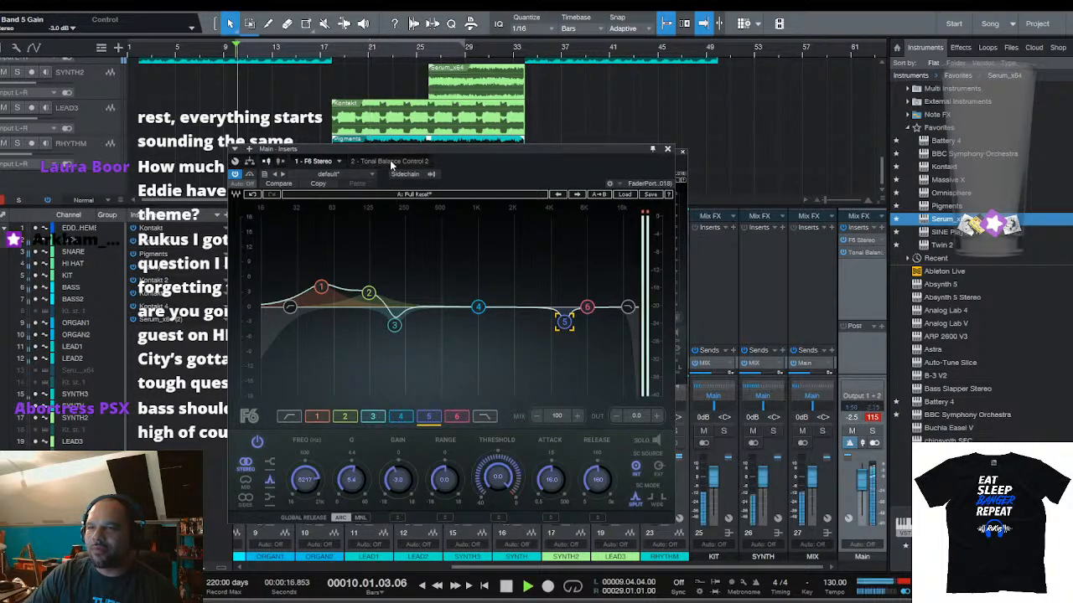
{"action": "left_click", "coordinate": [388, 161]}
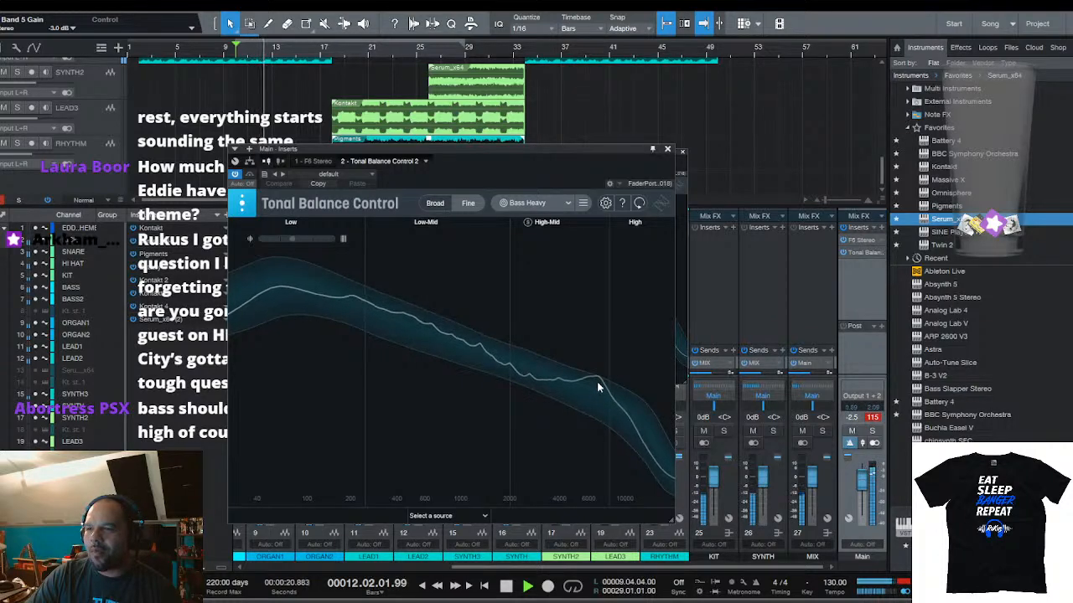
Widen band 5 to a Q of 3.0 and deepen its cut, boost band 6 by 1.4 dB above 8 kHz, and check the balance
{"action": "left_click", "coordinate": [313, 161]}
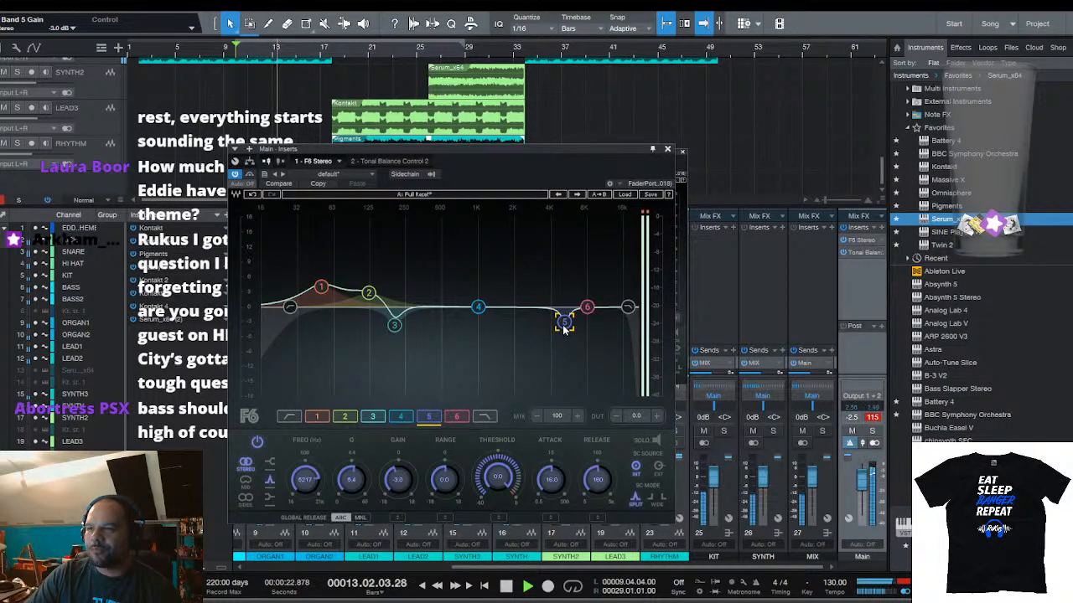
{"action": "left_click_drag", "start_coordinate": [349, 481], "coordinate": [349, 495]}
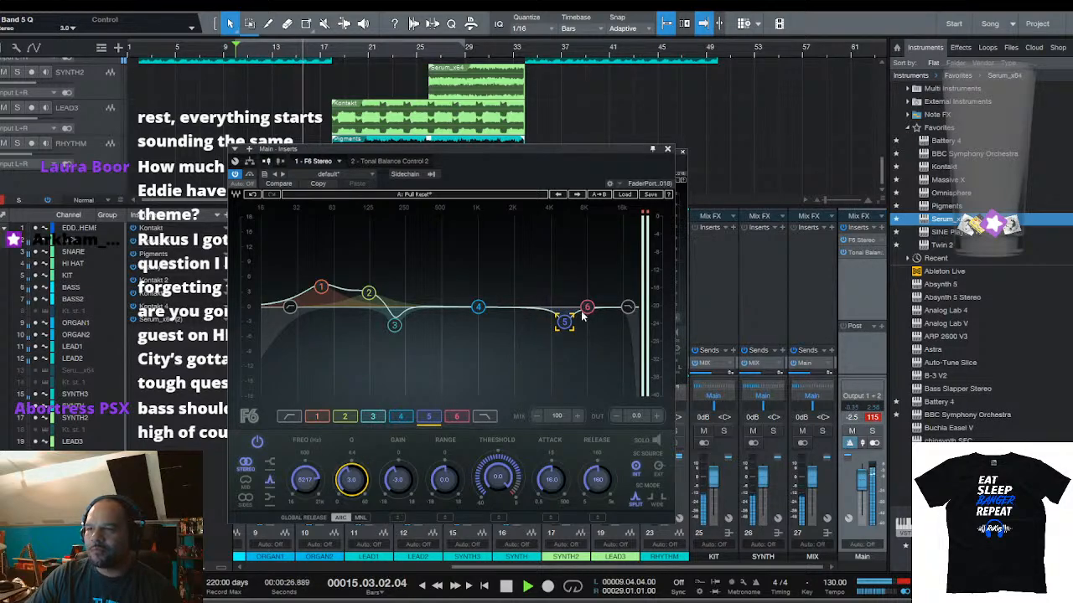
{"action": "left_click_drag", "start_coordinate": [564, 321], "coordinate": [594, 299]}
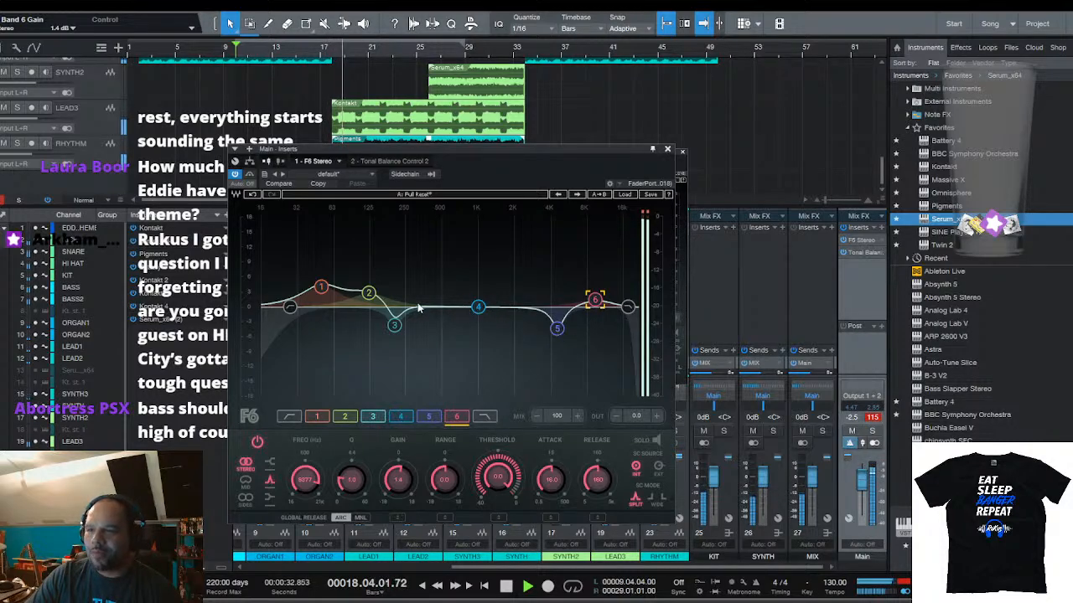
{"action": "left_click", "coordinate": [387, 161]}
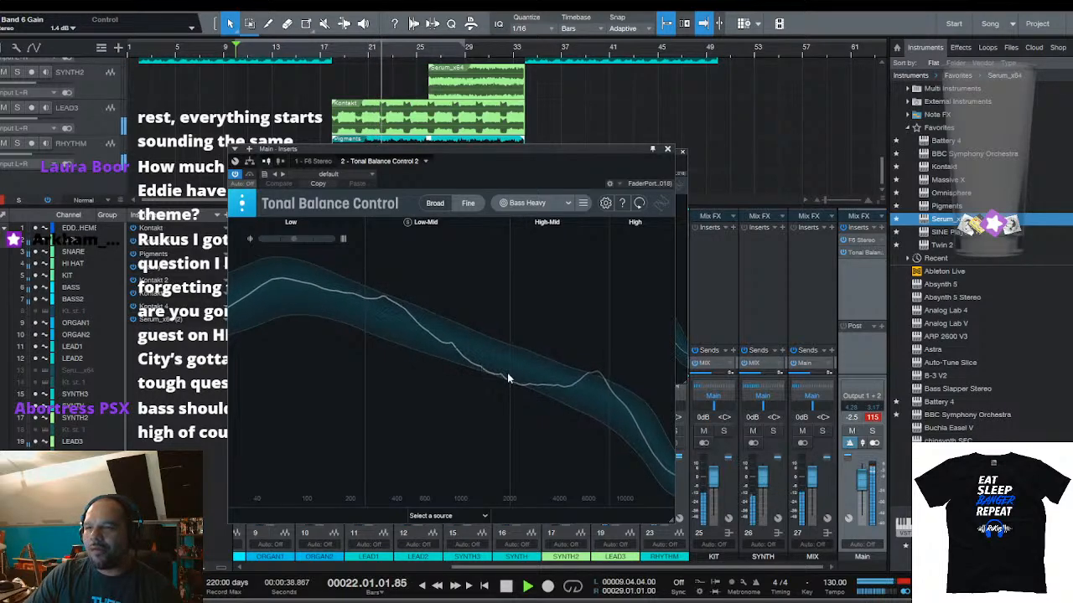
Shift band 3 to about 230 Hz with a wider Q, boost band 4 by 3.7 dB around 800 Hz, and check the balance during playback
{"action": "left_click", "coordinate": [323, 161]}
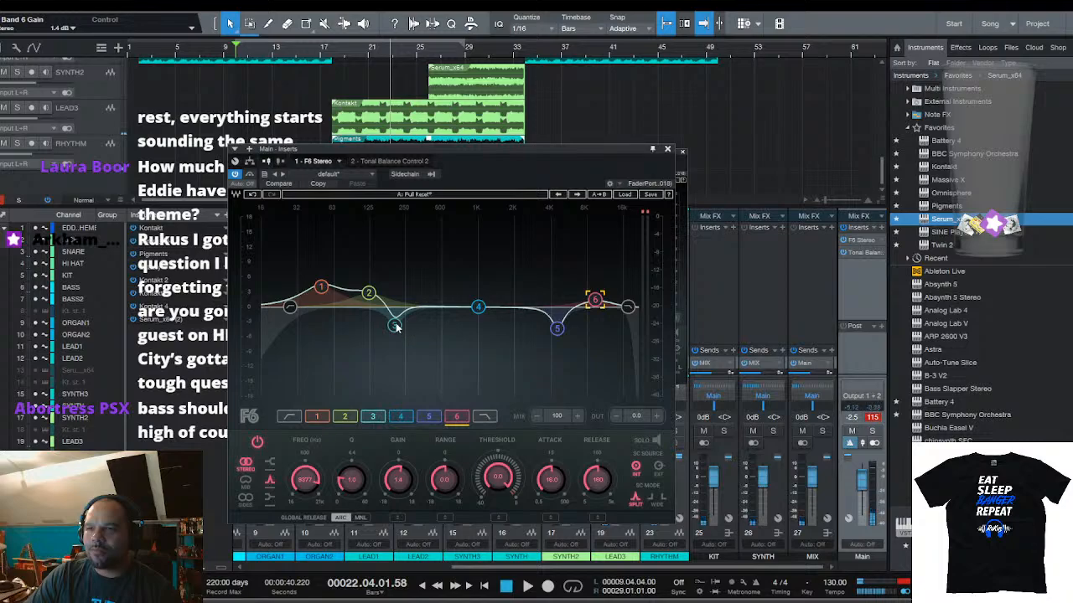
{"action": "left_click_drag", "start_coordinate": [396, 326], "coordinate": [404, 325]}
{"action": "left_click_drag", "start_coordinate": [297, 479], "coordinate": [340, 495]}
{"action": "left_click_drag", "start_coordinate": [479, 309], "coordinate": [467, 288]}
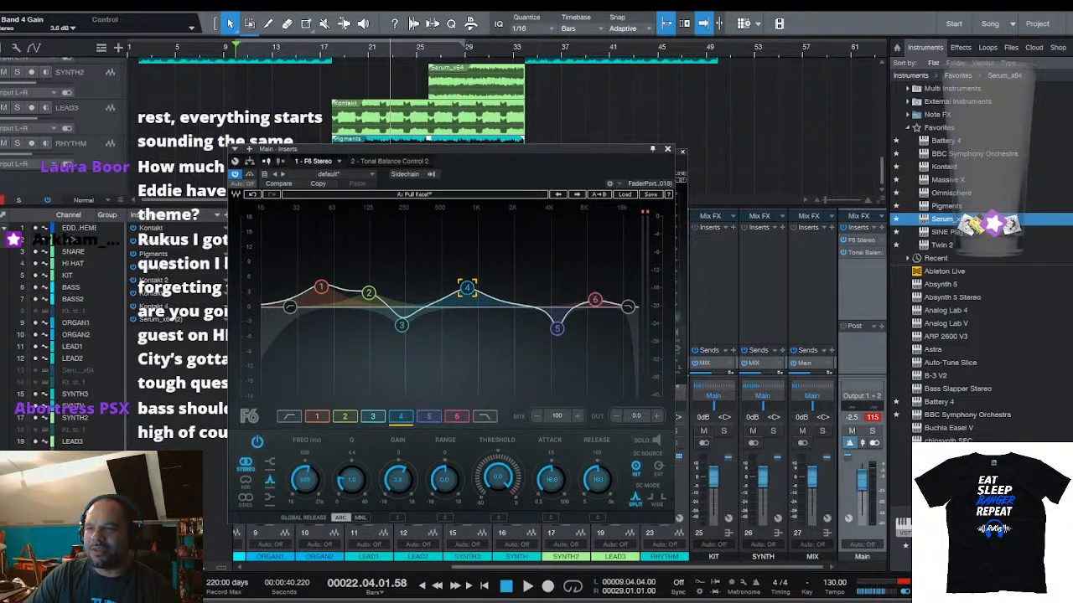
{"action": "left_click", "coordinate": [388, 161]}
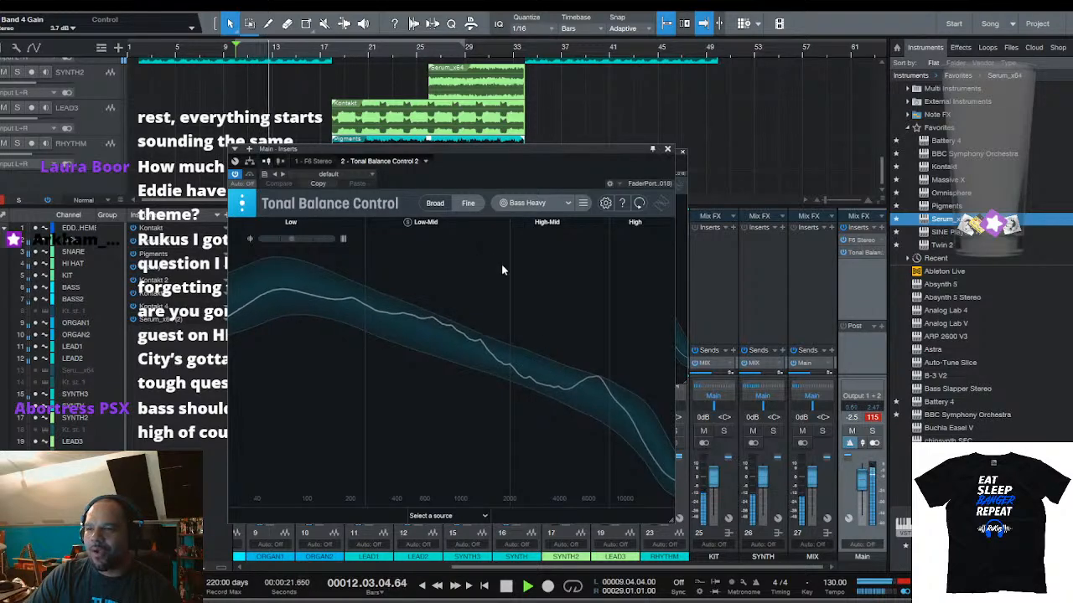
Move band 4 to about 2110 Hz at 3.2 dB and band 5 to about 4960 Hz at -3.7 dB, and check the tonal balance
{"action": "left_click", "coordinate": [314, 161]}
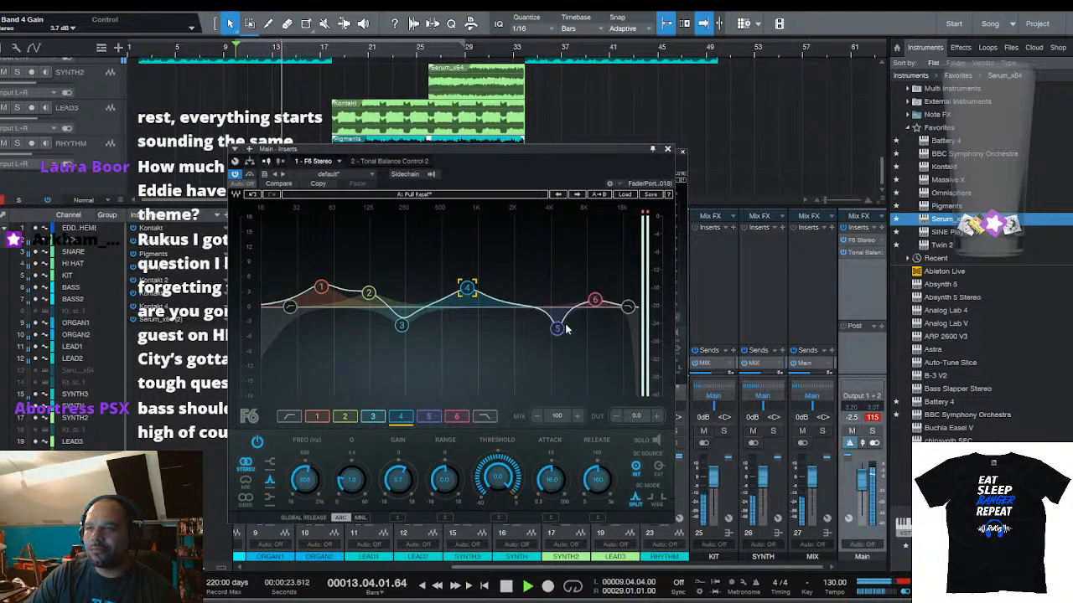
{"action": "left_click_drag", "start_coordinate": [467, 289], "coordinate": [510, 289]}
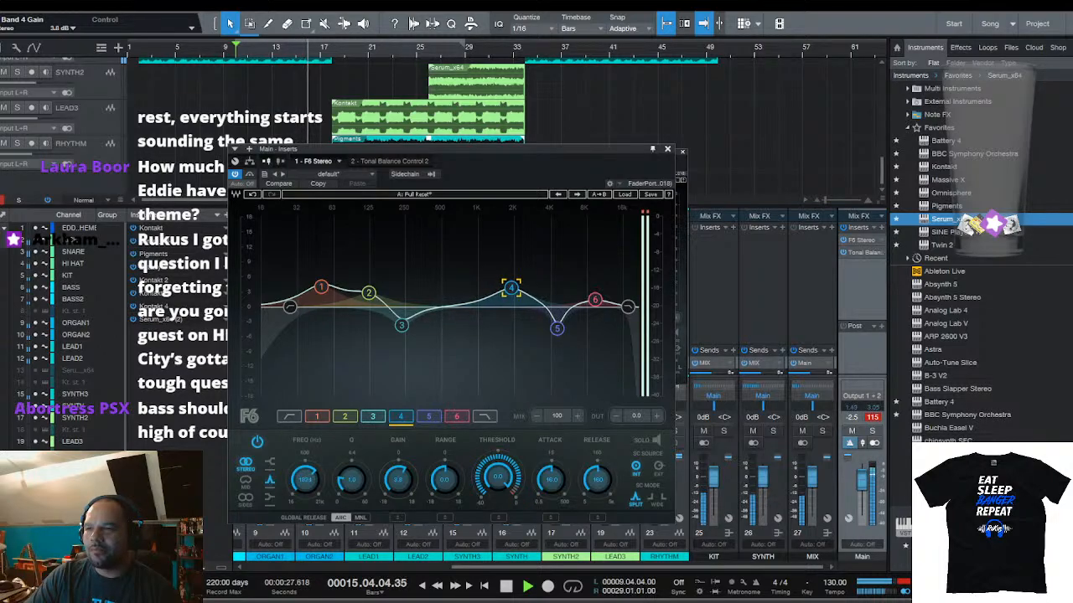
{"action": "left_click_drag", "start_coordinate": [557, 328], "coordinate": [561, 326]}
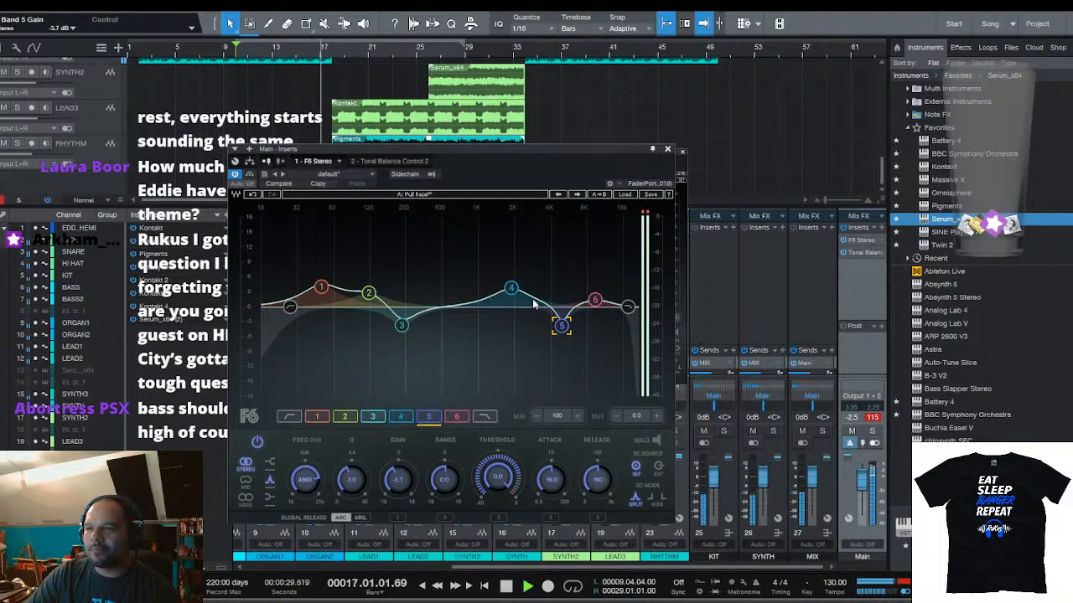
{"action": "left_click_drag", "start_coordinate": [511, 288], "coordinate": [517, 291]}
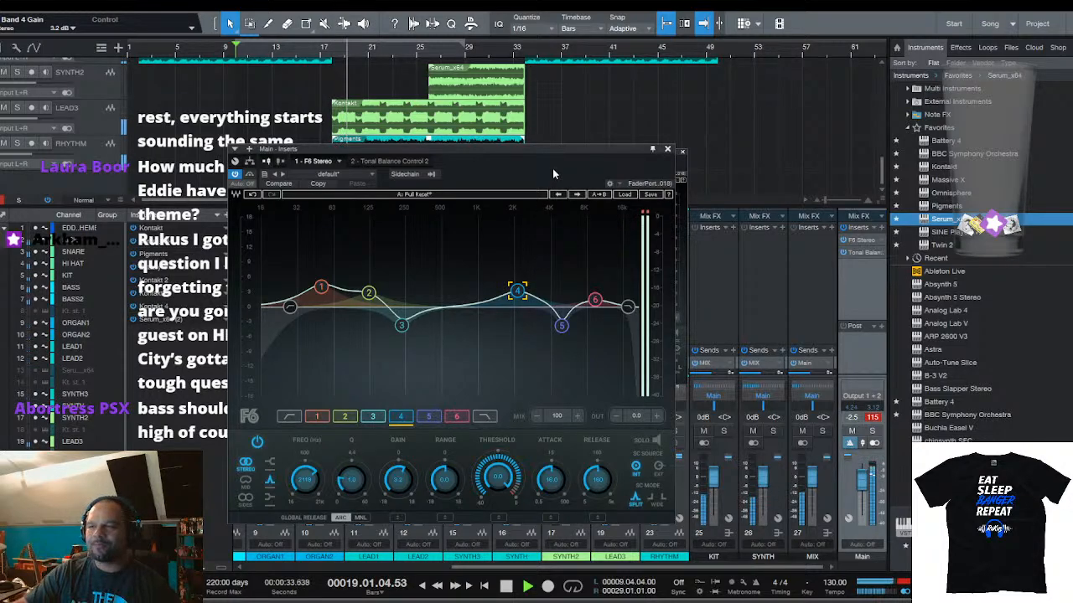
{"action": "left_click", "coordinate": [411, 161]}
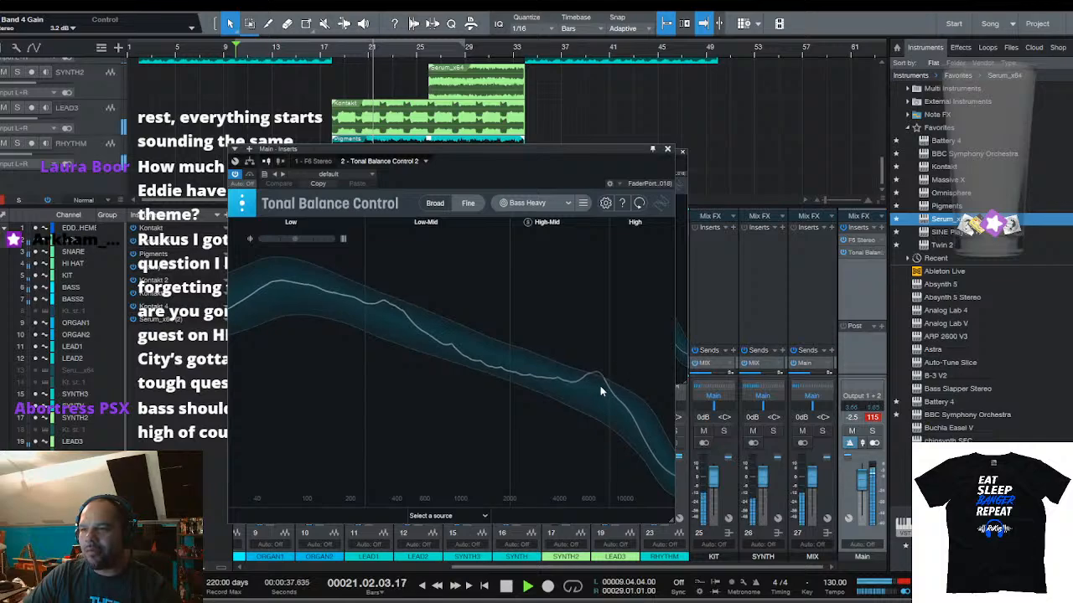
Deepen the F6 band 5 cut to -9.3 dB near 5 kHz and check the tonal balance during playback
{"action": "left_click", "coordinate": [314, 161]}
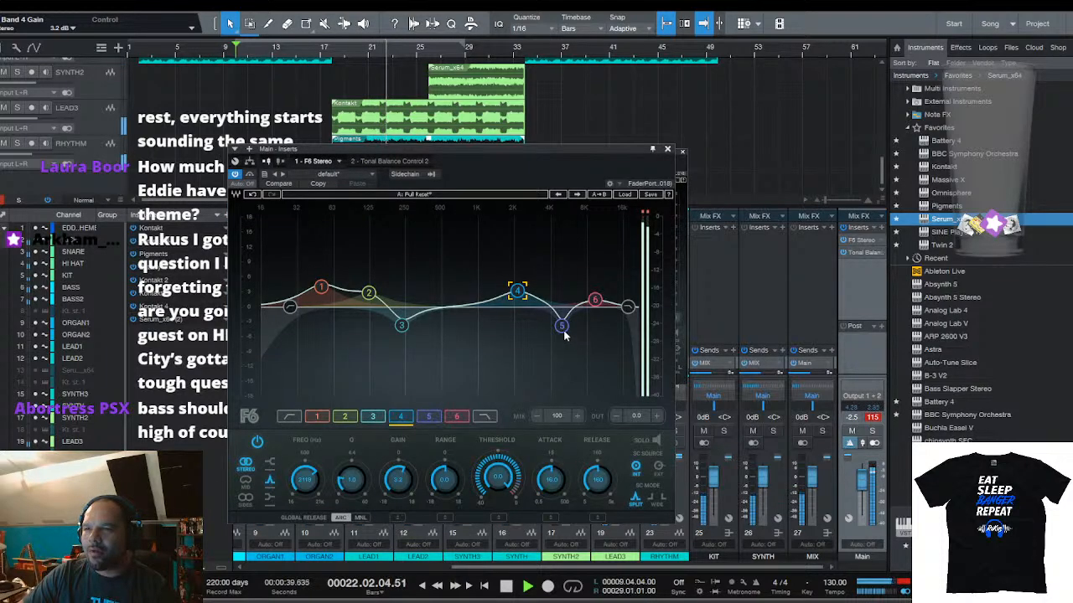
{"action": "left_click_drag", "start_coordinate": [563, 329], "coordinate": [562, 352]}
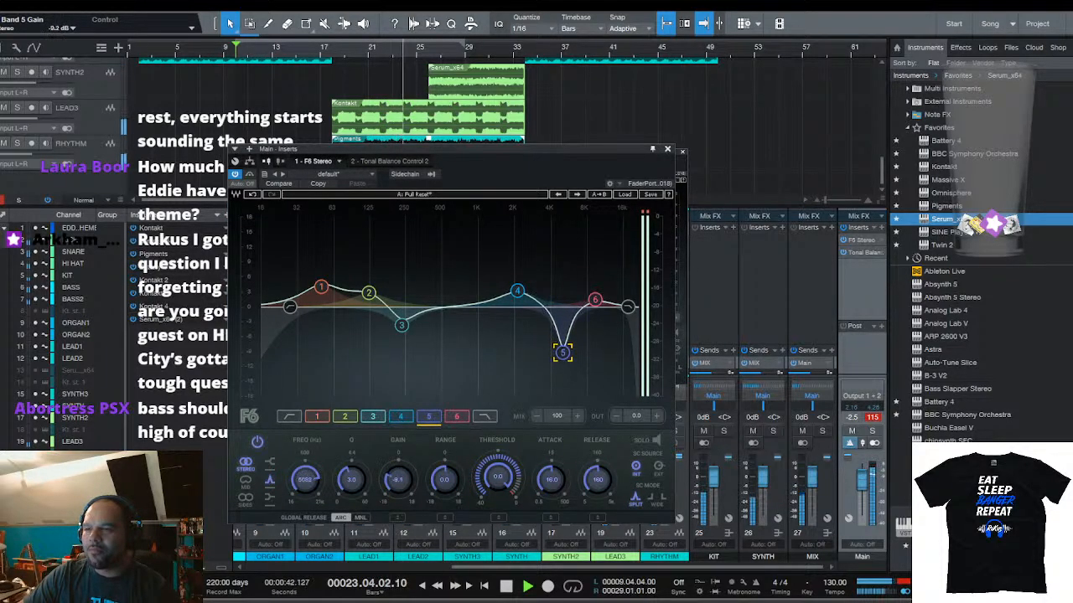
{"action": "left_click", "coordinate": [409, 162]}
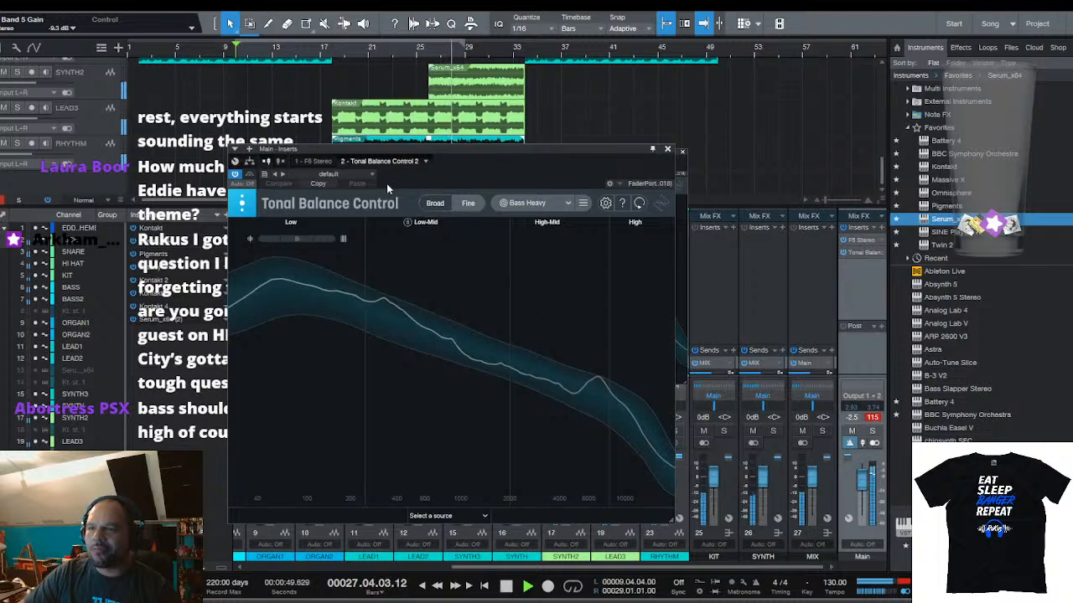
Stop playback, insert AR TG Mastering Stereo on the Main output, and play the song from about bar 10 with its tape equalizer at IEC7.5
{"action": "key", "text": "space"}
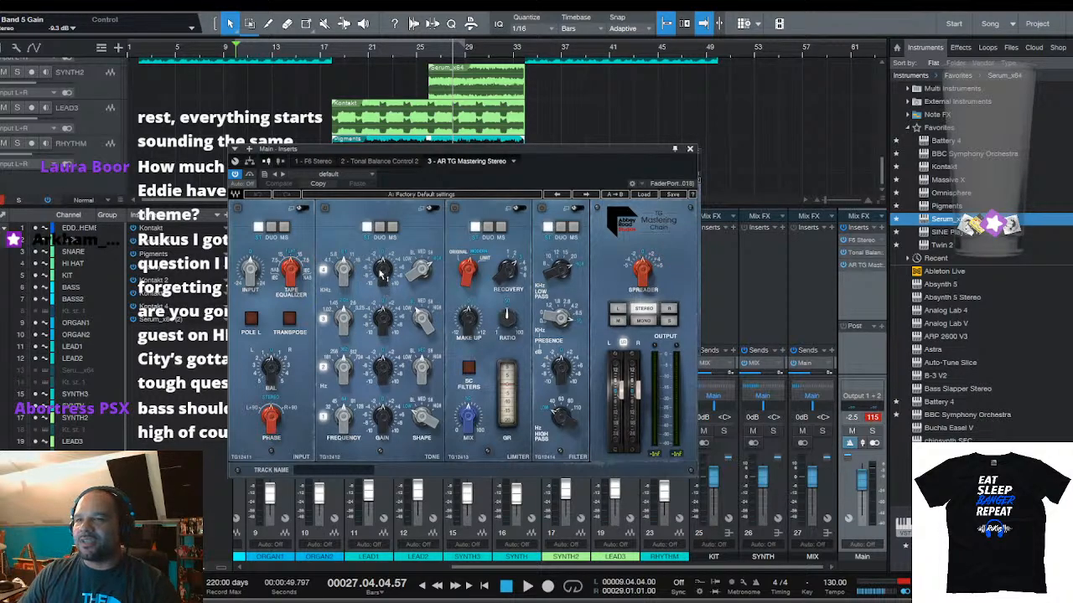
{"action": "key", "text": "space"}
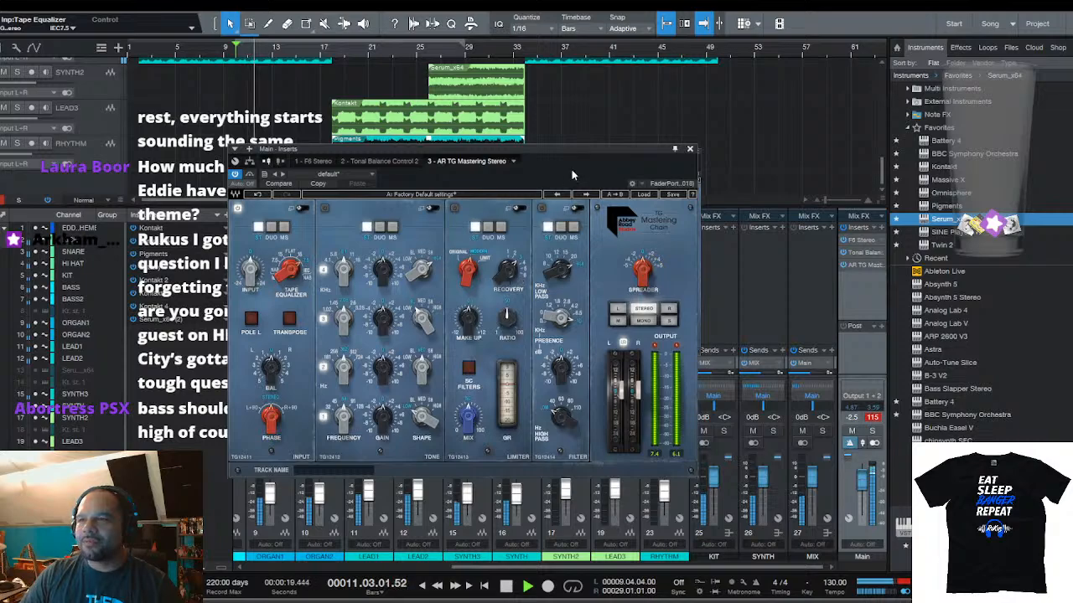
Compare the TG Mastering Chain's tape equalizer at Flat and IEC7.5 by replaying the song from bar 10, keeping IEC7.5
{"action": "key", "text": "space"}
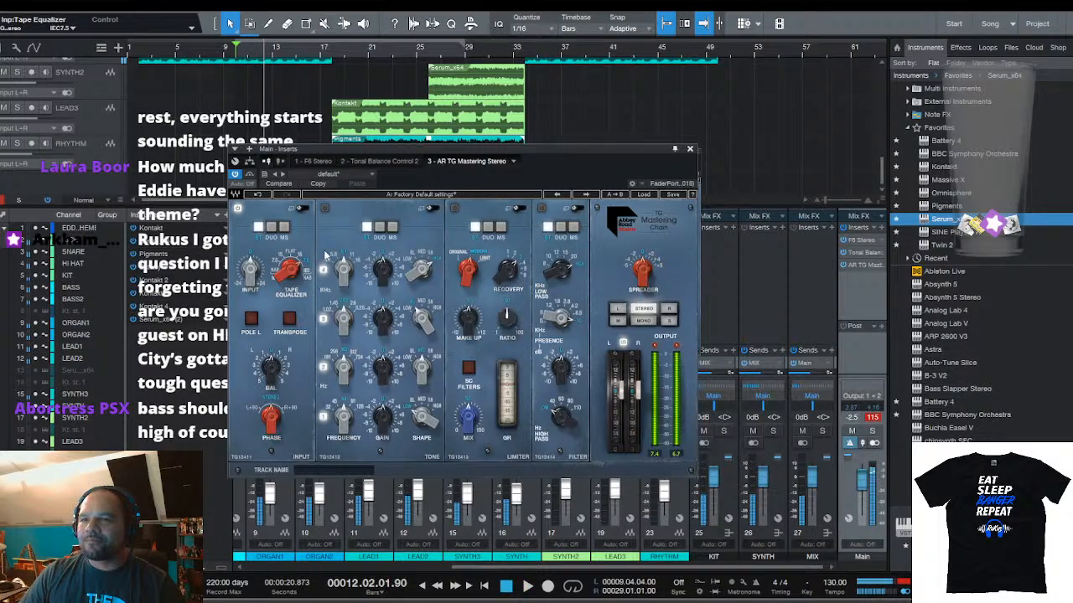
{"action": "left_click", "coordinate": [295, 253]}
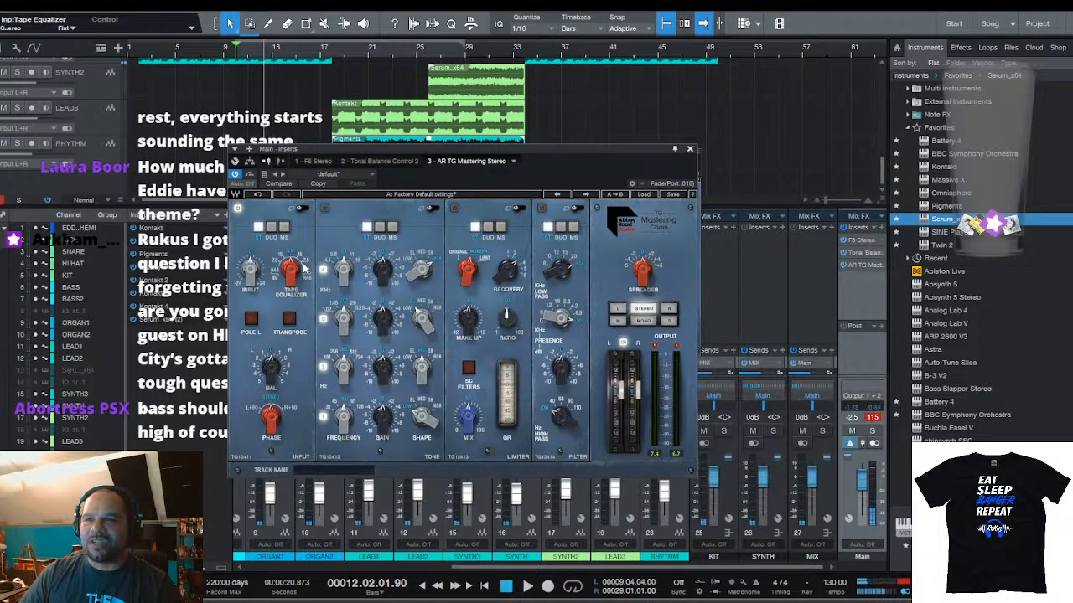
{"action": "key", "text": "space"}
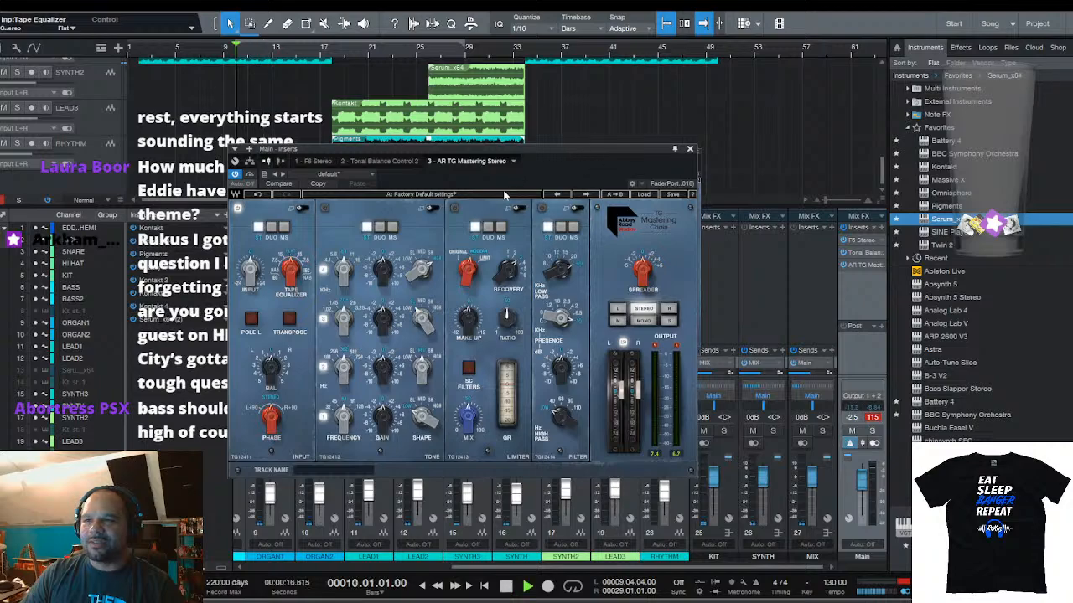
{"action": "left_click", "coordinate": [304, 266]}
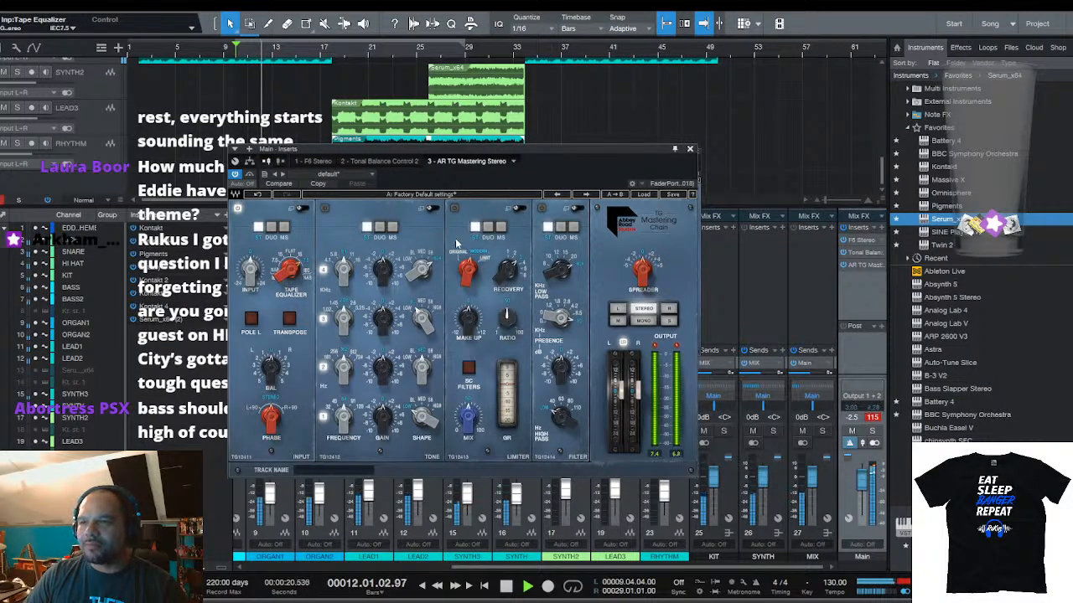
{"action": "key", "text": "space"}
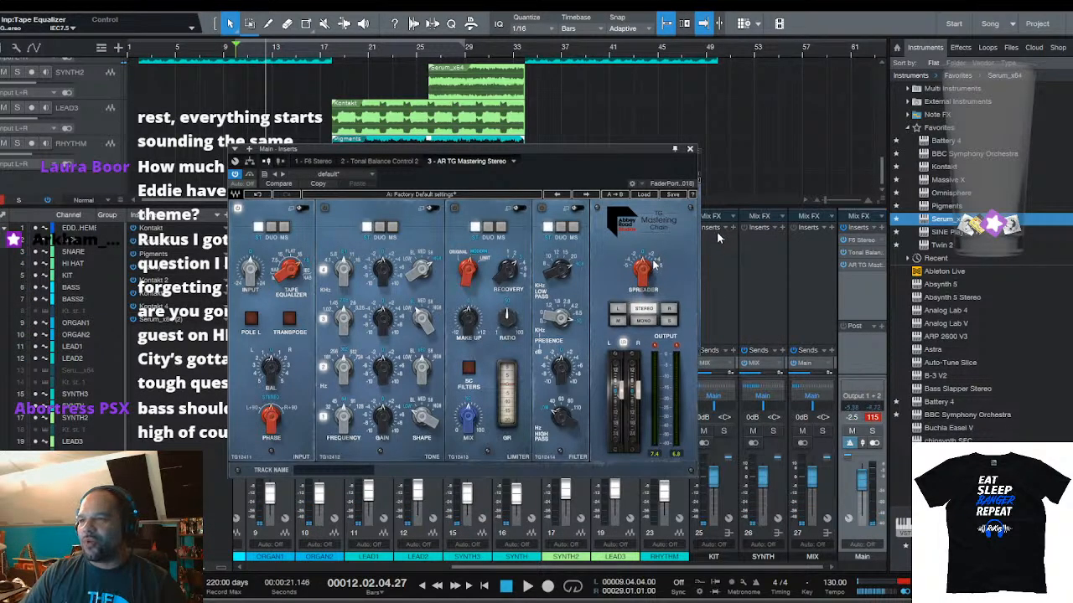
{"action": "key", "text": "space"}
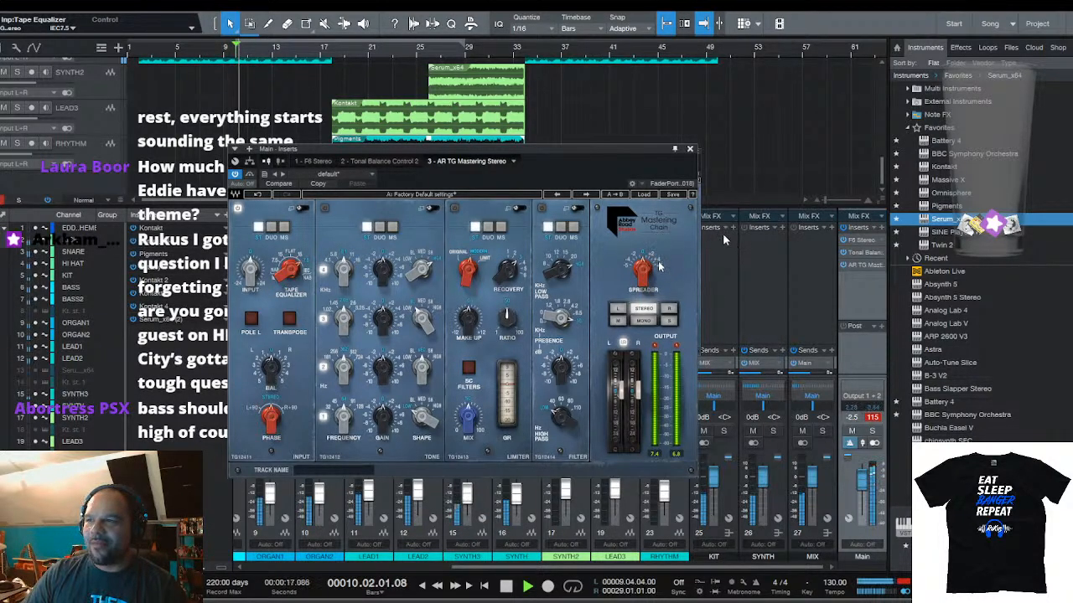
Set the TG Mastering Chain's spreader to 4.0 and adjust the Tone section's band gains, with band 1 at -2.05
{"action": "left_click", "coordinate": [656, 262]}
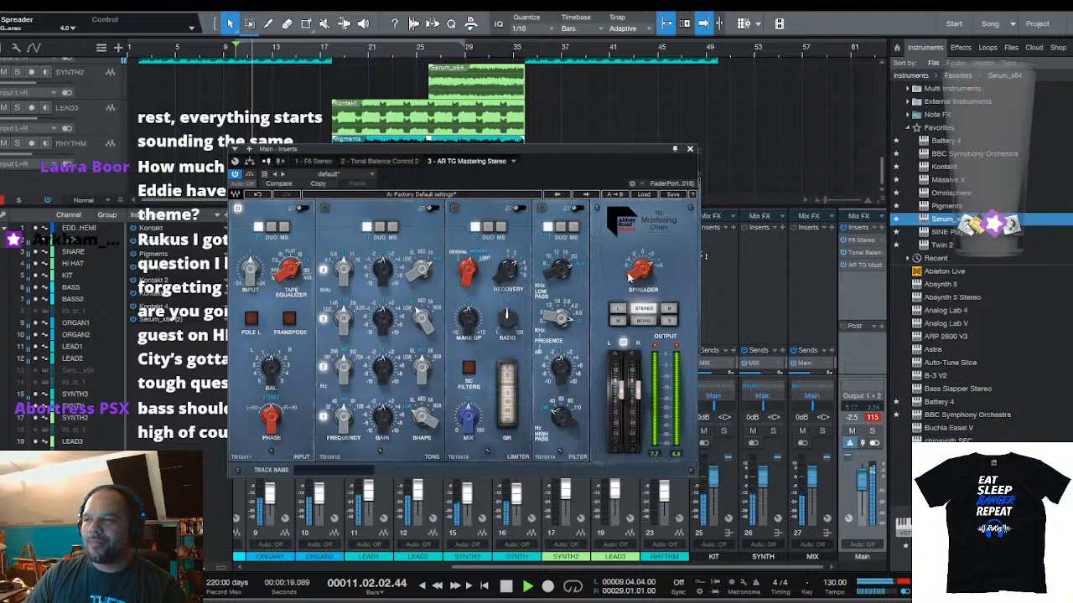
{"action": "left_click", "coordinate": [423, 266]}
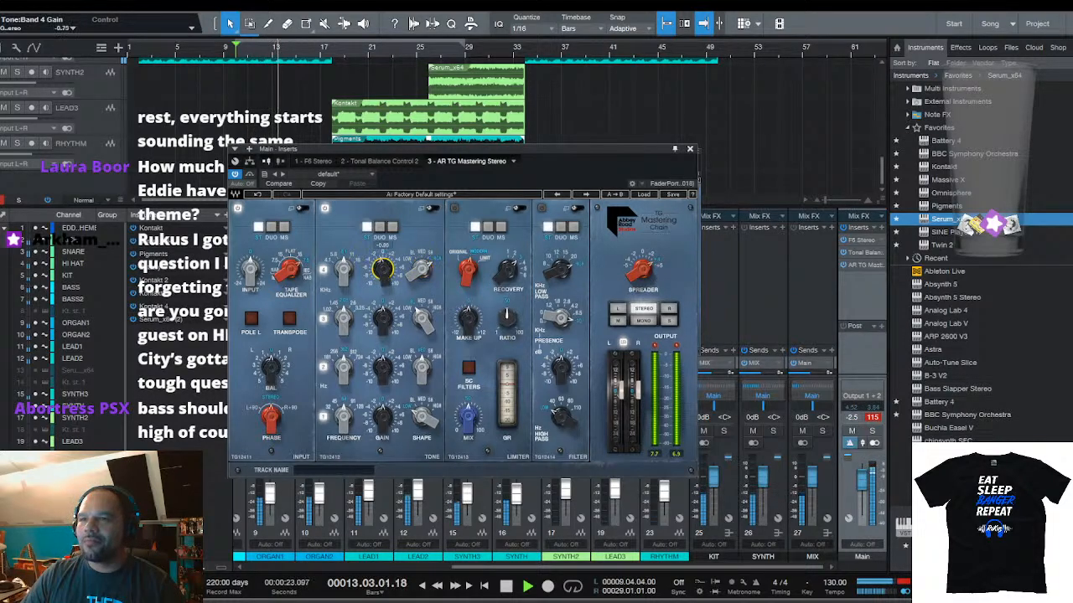
{"action": "left_click", "coordinate": [380, 268]}
{"action": "left_click_drag", "start_coordinate": [382, 268], "coordinate": [387, 378]}
{"action": "left_click_drag", "start_coordinate": [383, 417], "coordinate": [383, 422]}
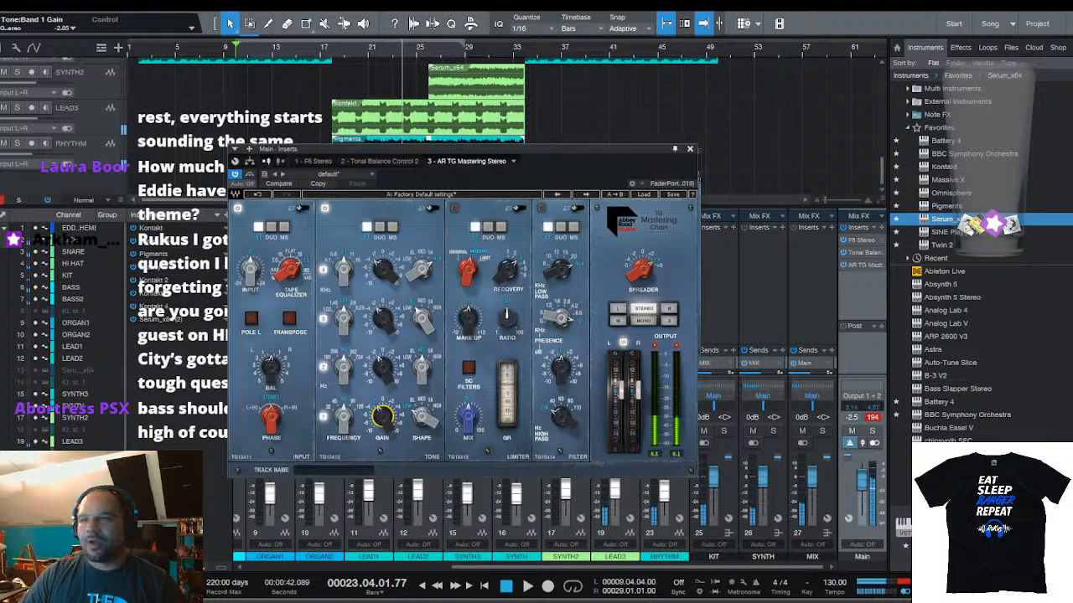
Close the plug-in, select the BASS and BASS2 tracks, lower the BASS volume to -14.0 dB and start playback
{"action": "left_click", "coordinate": [690, 150]}
{"action": "scroll", "coordinate": [201, 180], "scroll_direction": "up", "scroll_amount": 1}
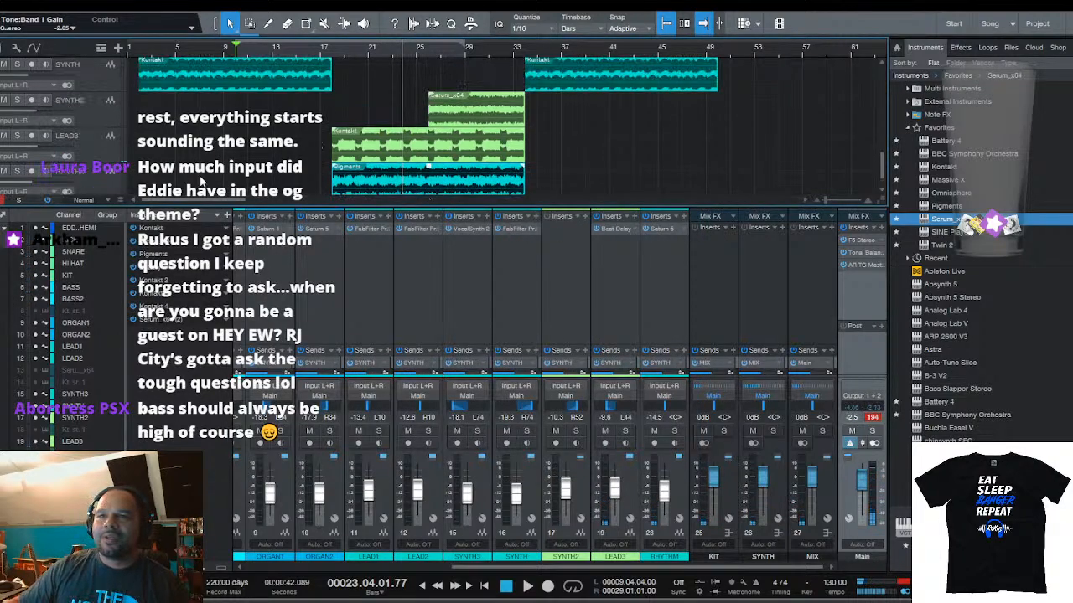
{"action": "key", "text": "F3"}
{"action": "scroll", "coordinate": [250, 253], "scroll_direction": "up", "scroll_amount": 3}
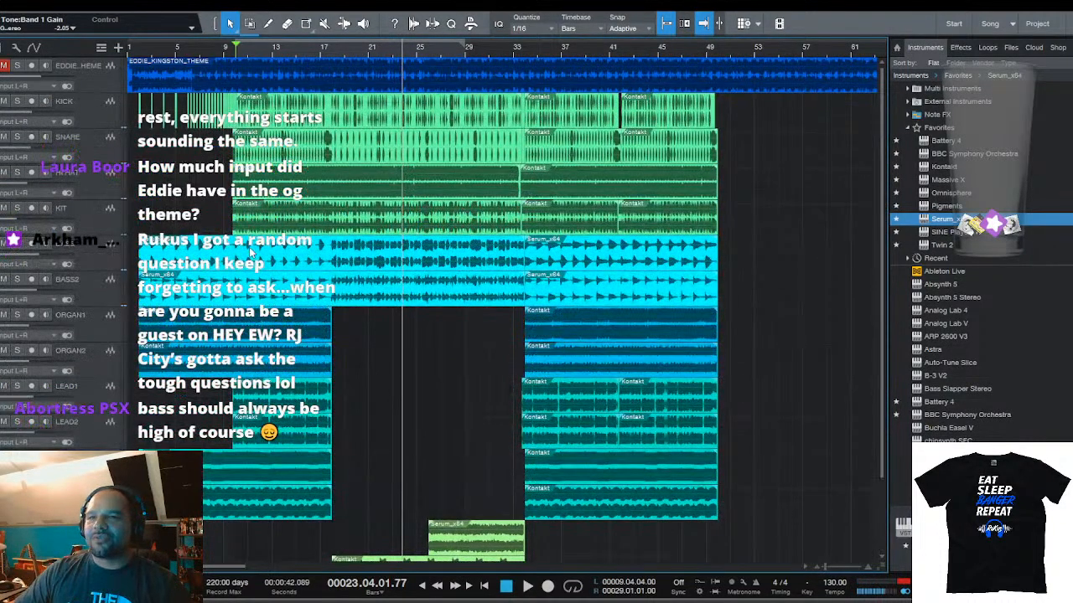
{"action": "left_click", "coordinate": [96, 260]}
{"action": "left_click", "coordinate": [99, 288], "text": "shift"}
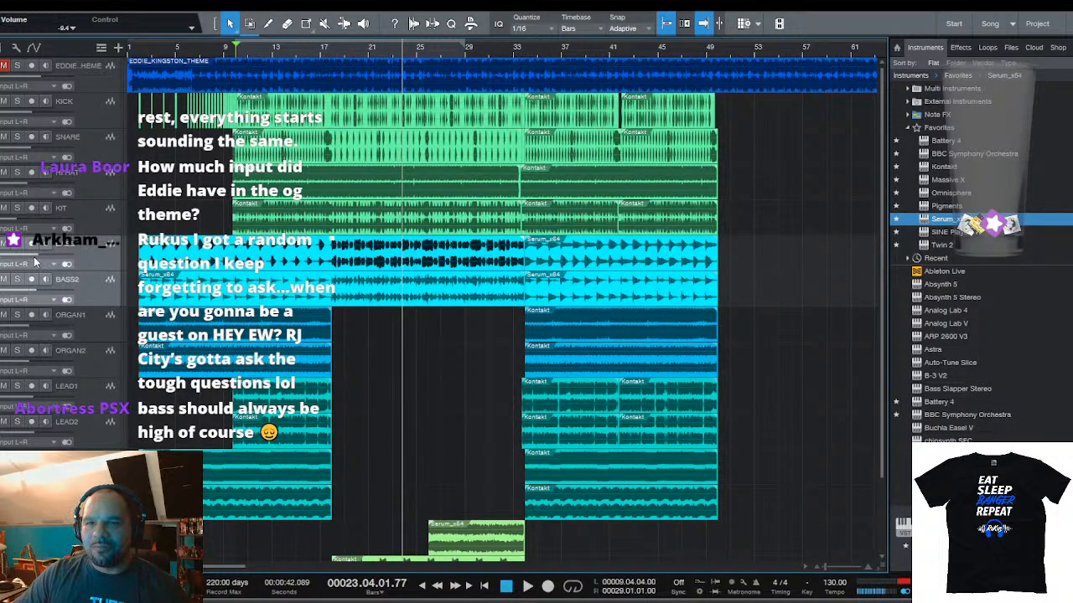
{"action": "key", "text": "space"}
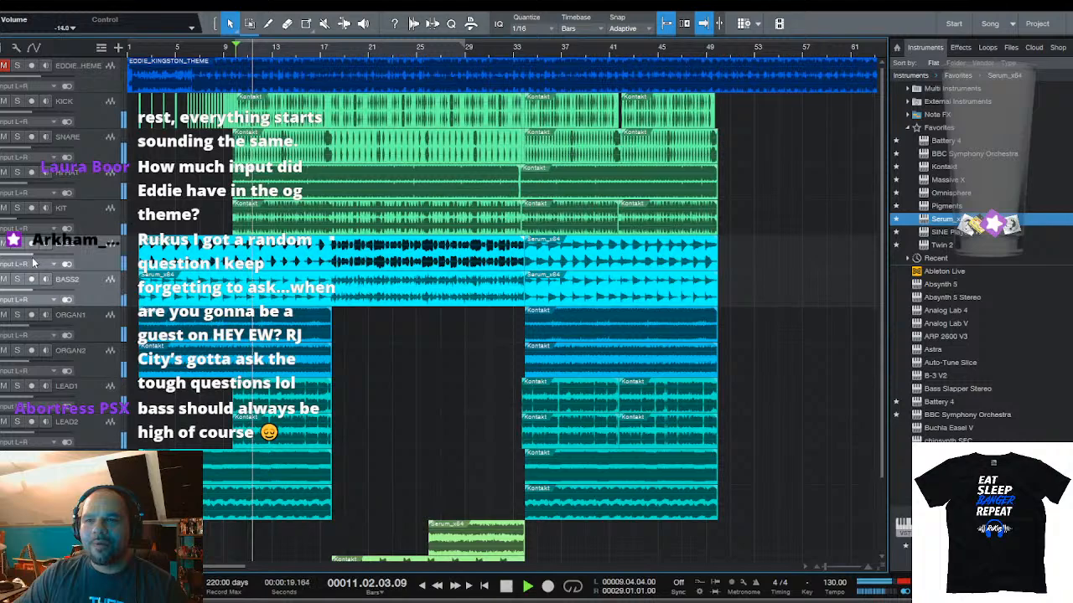
Listen to the song from about bar 18 and again from about bar 34, and stop playback
{"action": "scroll", "coordinate": [387, 317], "scroll_direction": "down", "scroll_amount": 3}
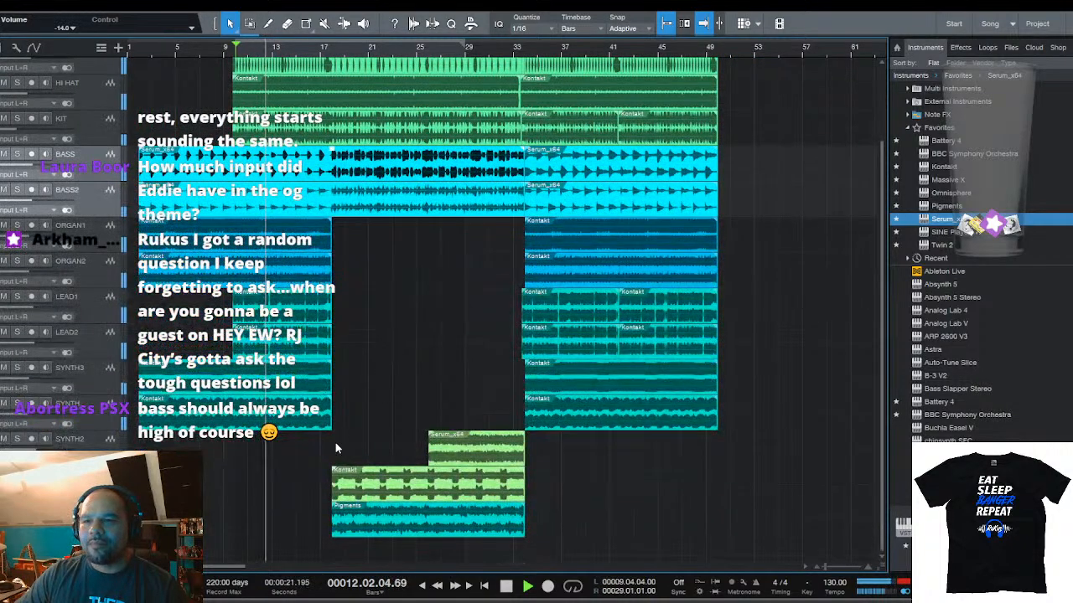
{"action": "left_click", "coordinate": [342, 50]}
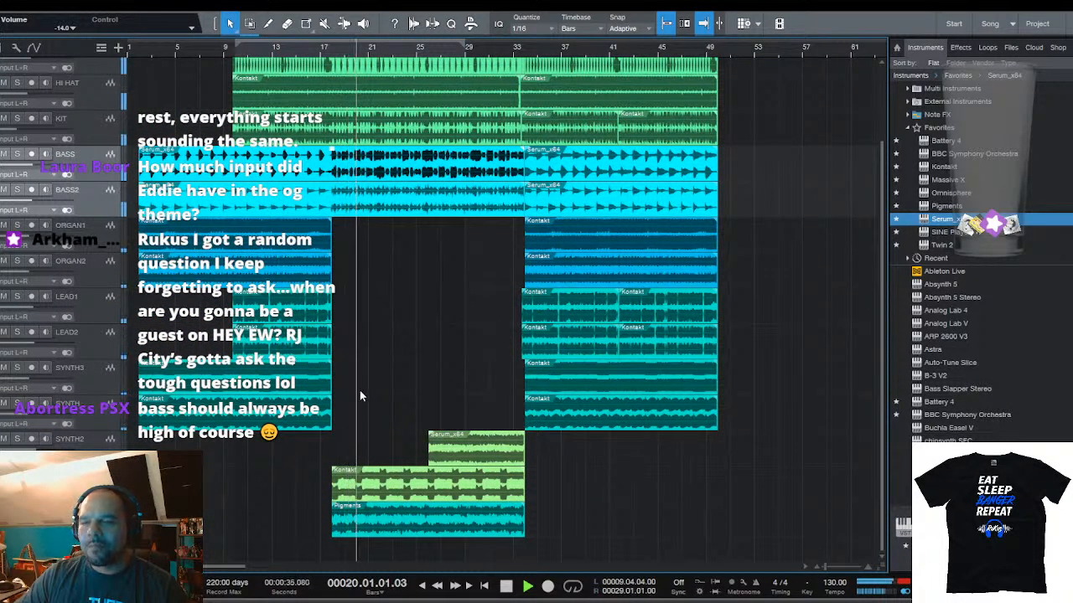
{"action": "left_click", "coordinate": [526, 50]}
{"action": "key", "text": "space"}
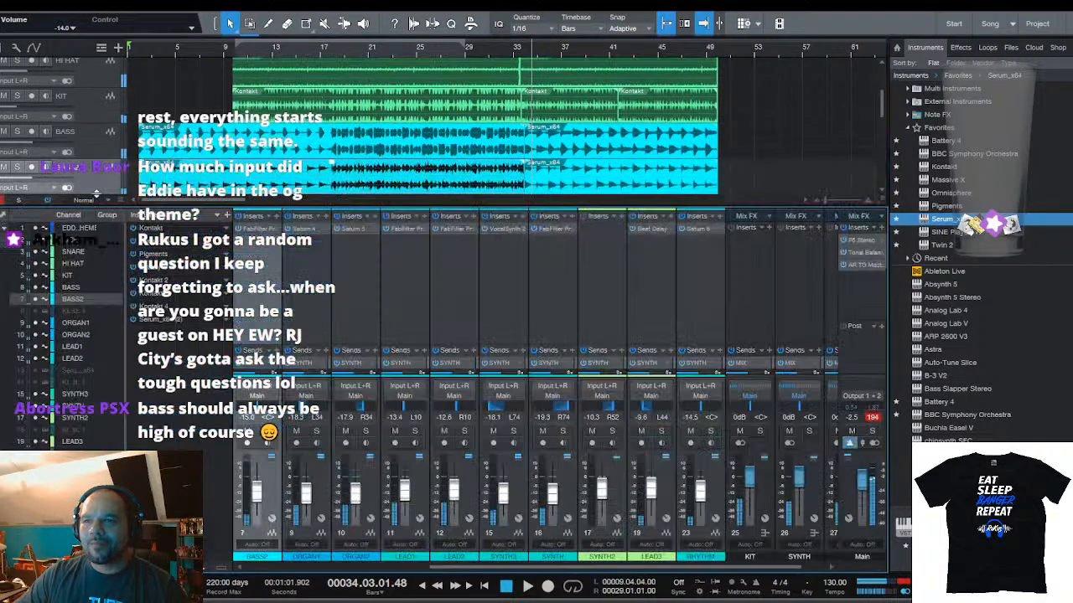
Add SSLComp Stereo to the Main output and set its ratio to 10:1, adjust its attack, and set makeup to 5.7 dB
{"action": "key", "text": "F3"}
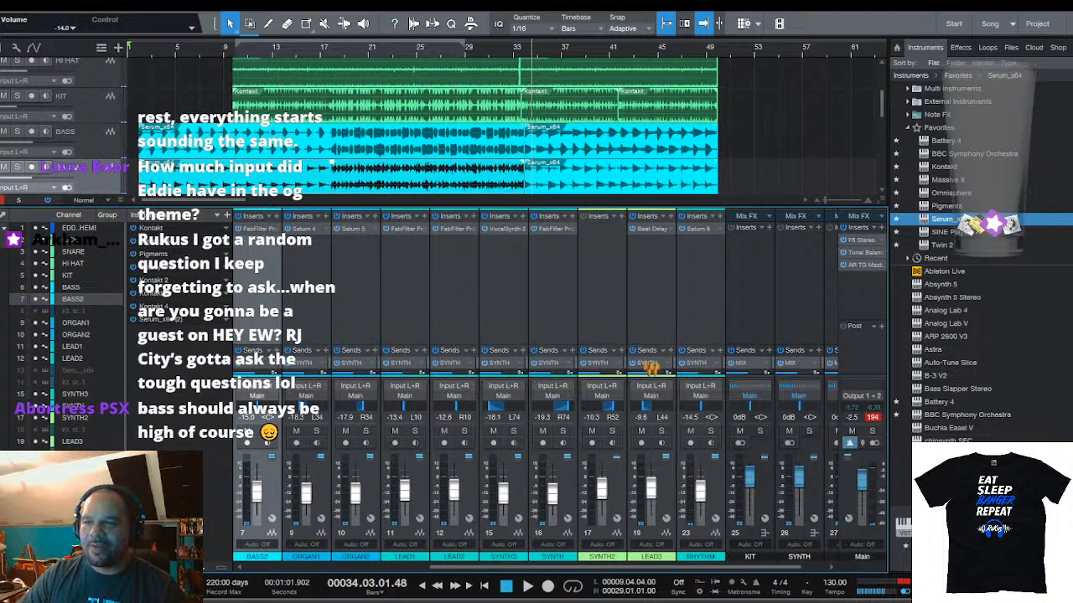
{"action": "left_click", "coordinate": [692, 268]}
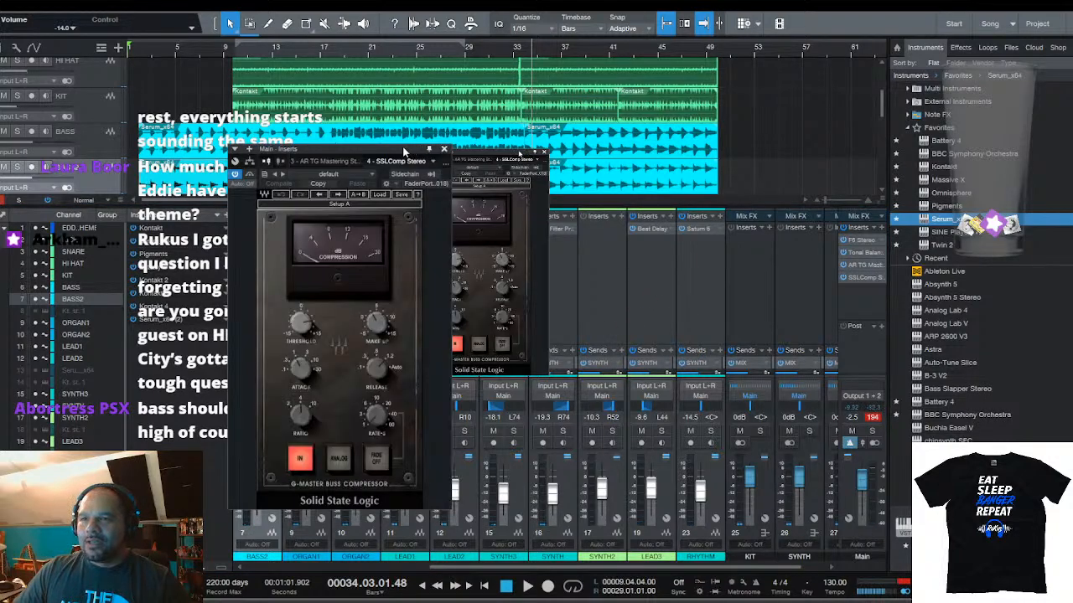
{"action": "left_click", "coordinate": [378, 420]}
{"action": "left_click", "coordinate": [299, 421]}
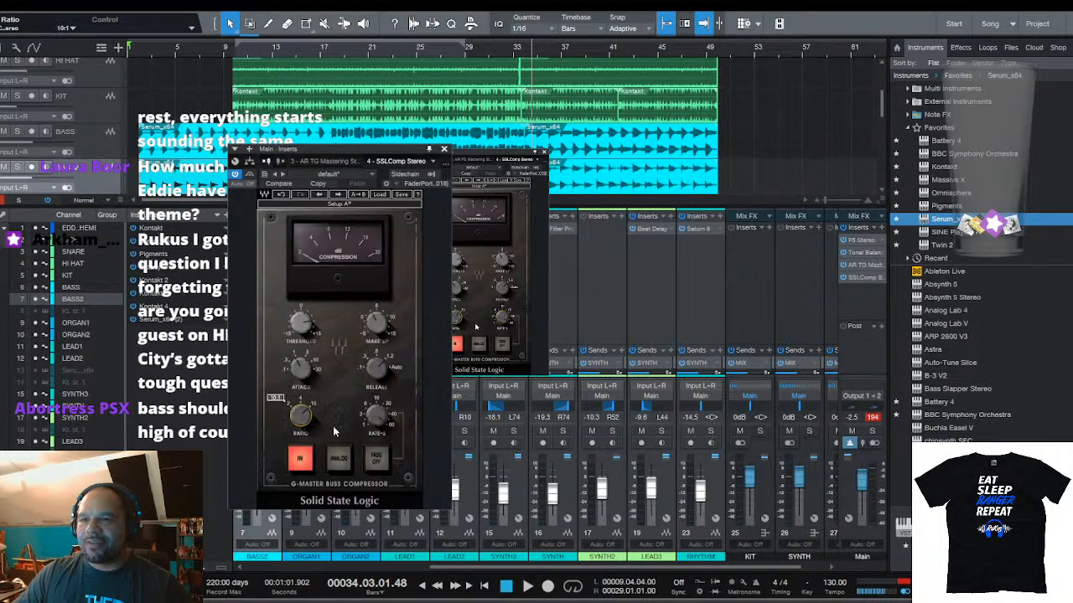
{"action": "left_click", "coordinate": [300, 369]}
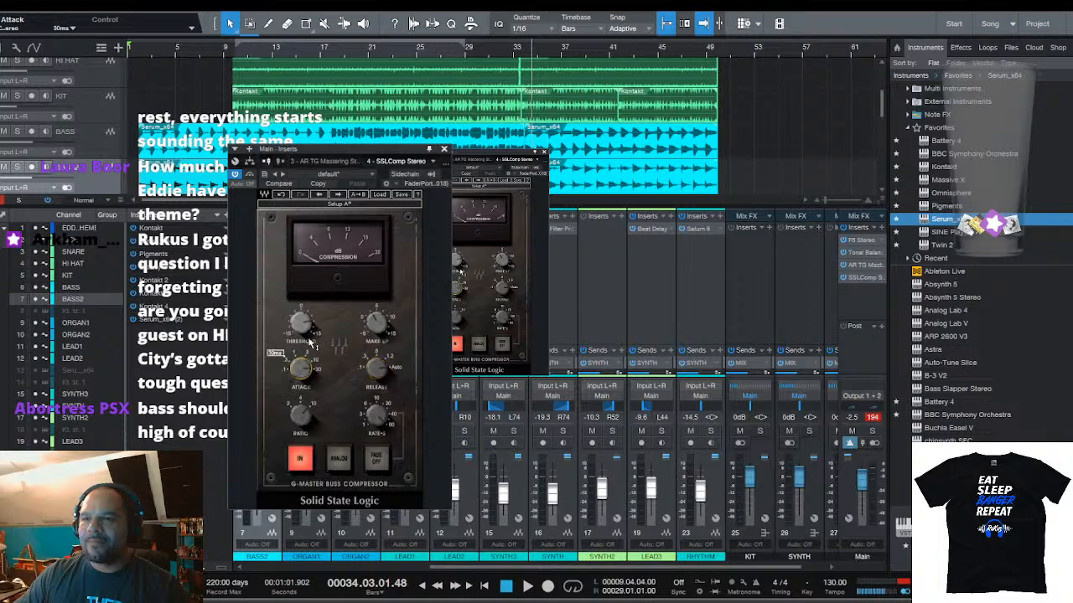
{"action": "left_click_drag", "start_coordinate": [379, 328], "coordinate": [379, 312]}
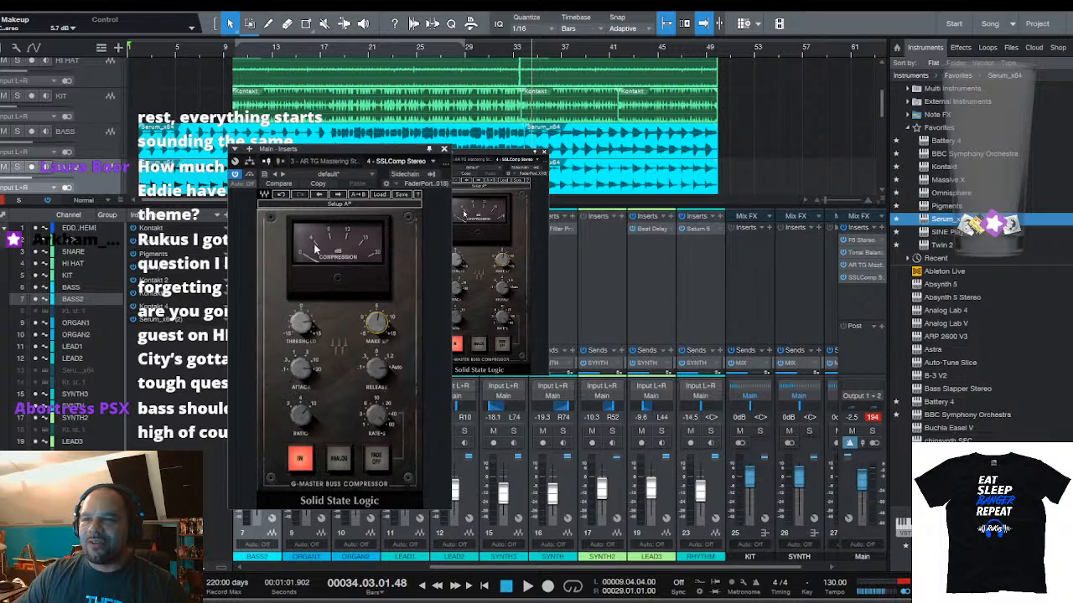
Play the song from about bar 13, set the SSLComp threshold to 12.0 dB, and close the compressor
{"action": "key", "text": "space"}
{"action": "left_click", "coordinate": [268, 47]}
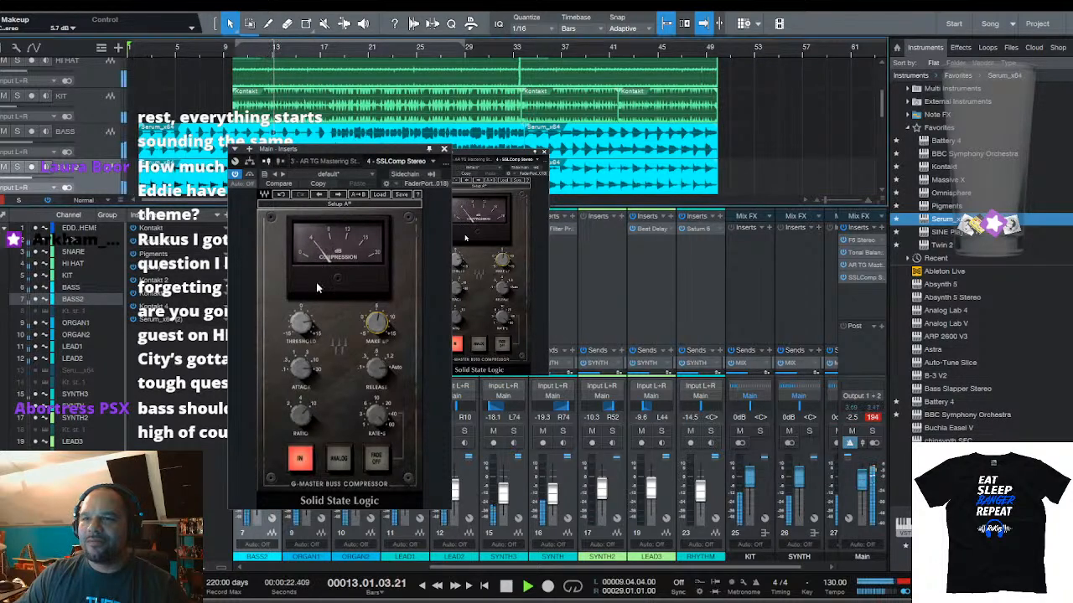
{"action": "left_click_drag", "start_coordinate": [306, 321], "coordinate": [305, 319]}
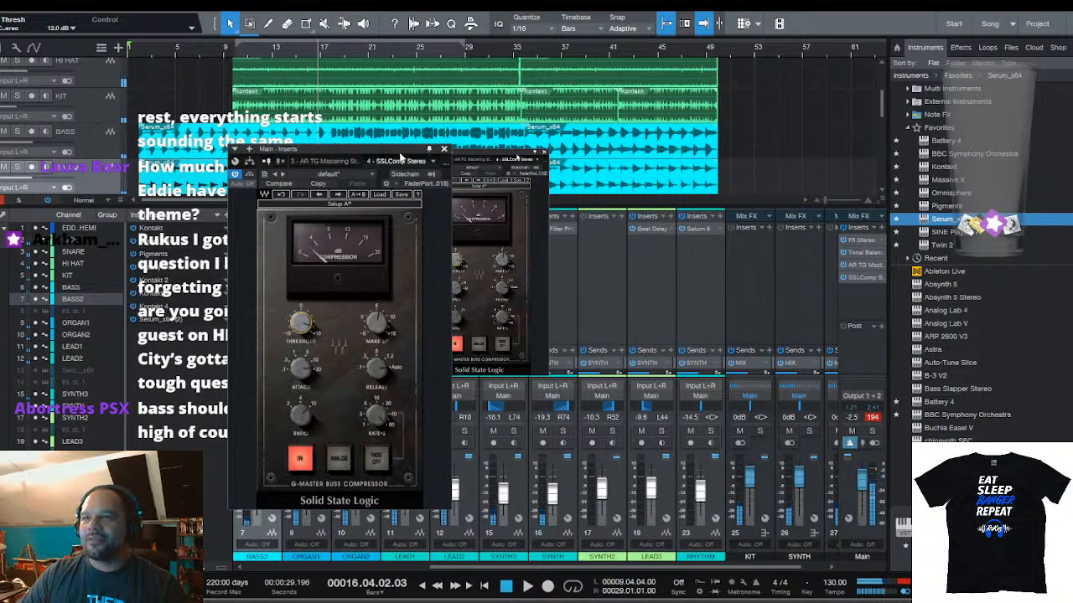
{"action": "left_click", "coordinate": [444, 150]}
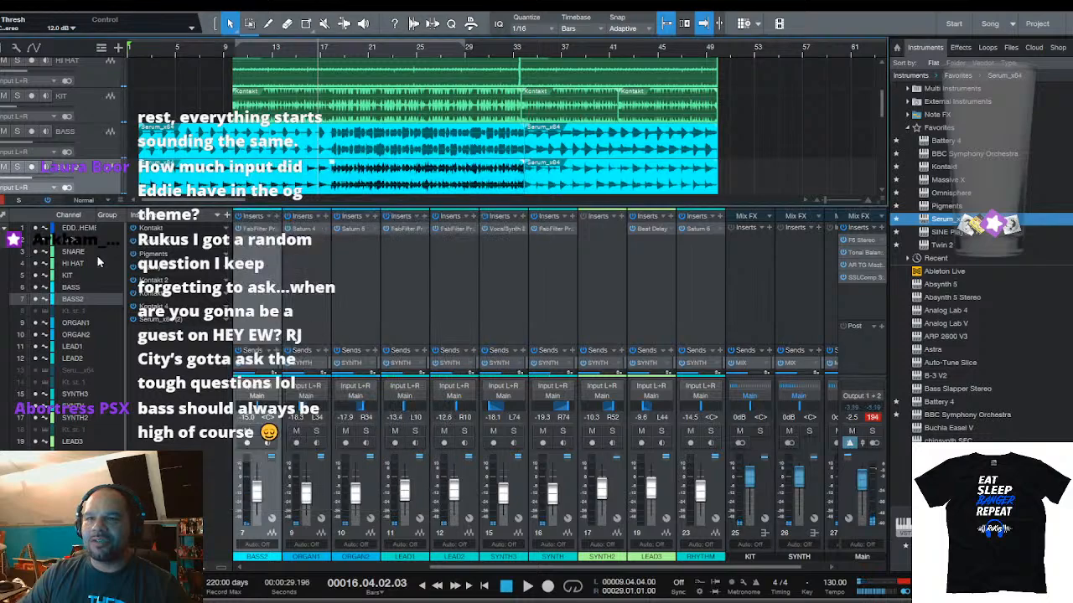
{"action": "key", "text": "F3"}
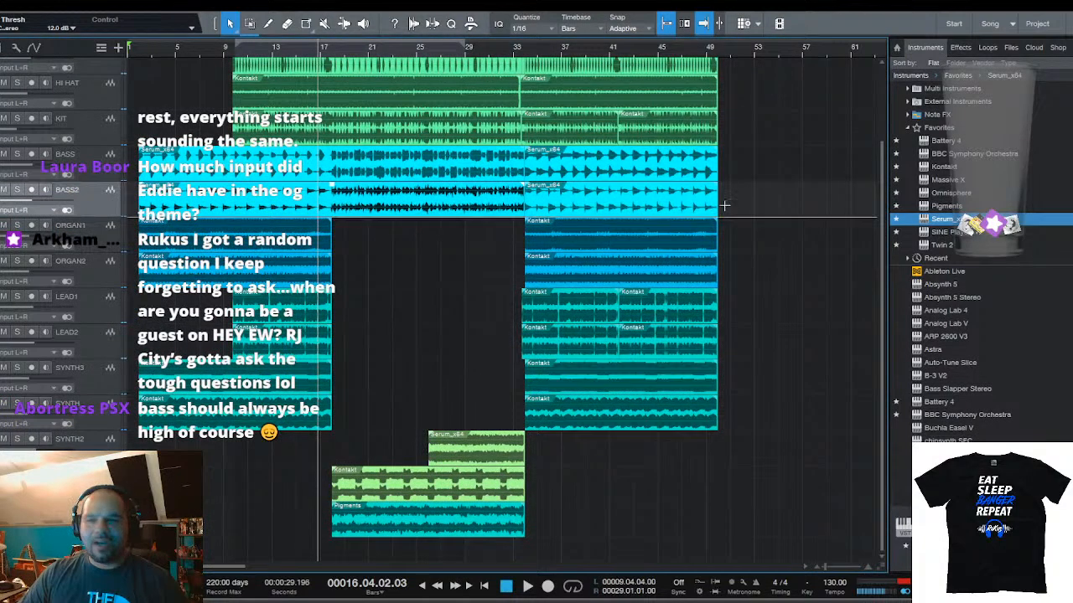
{"action": "scroll", "coordinate": [623, 261], "scroll_direction": "up", "scroll_amount": 3}
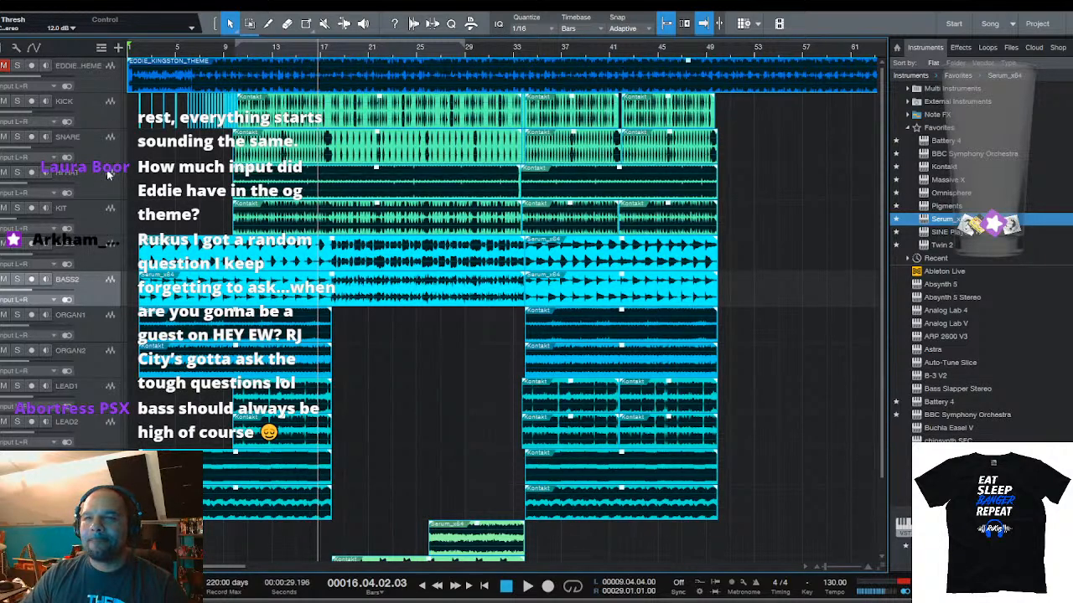
{"action": "key", "text": "ctrl+w"}
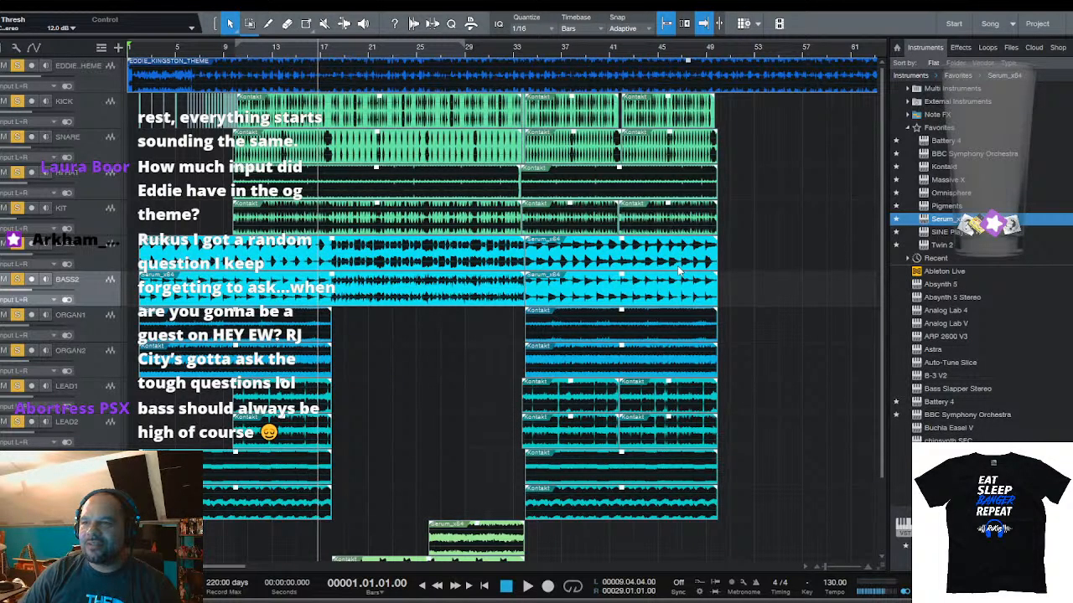
{"action": "key", "text": "ctrl+a"}
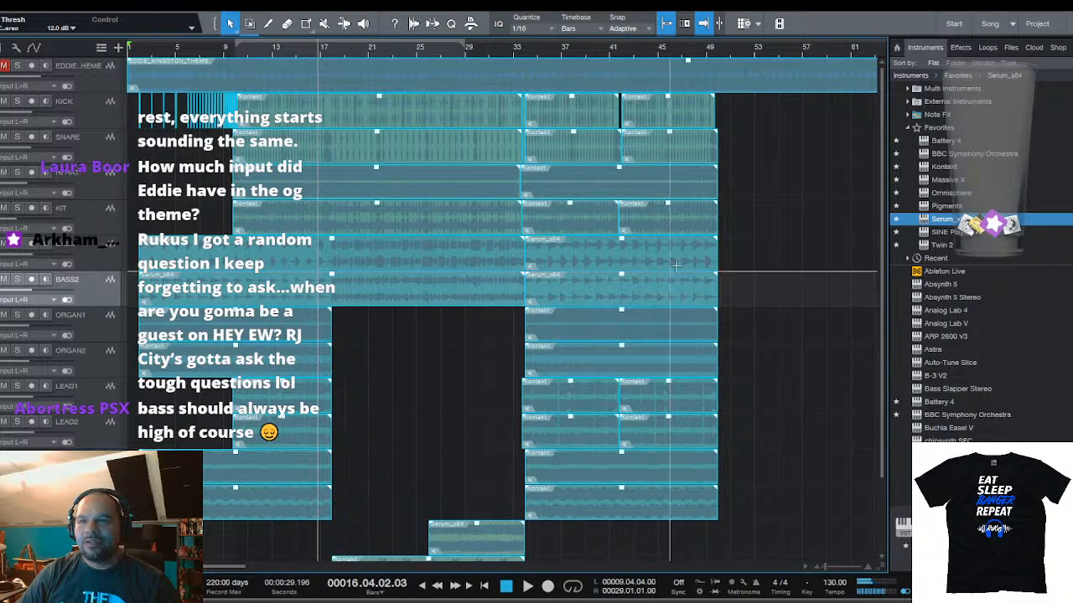
{"action": "key", "text": "shift+m"}
Delete the reference theme's audio event from the first track and unmute that track
{"action": "scroll", "coordinate": [741, 51], "scroll_direction": "down", "scroll_amount": 7}
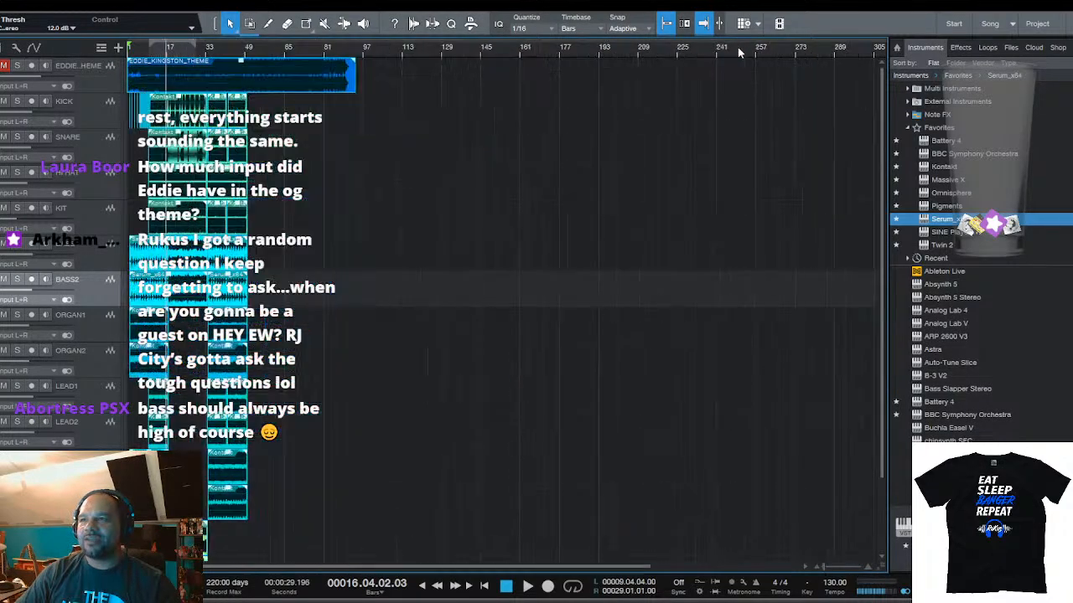
{"action": "left_click", "coordinate": [184, 73]}
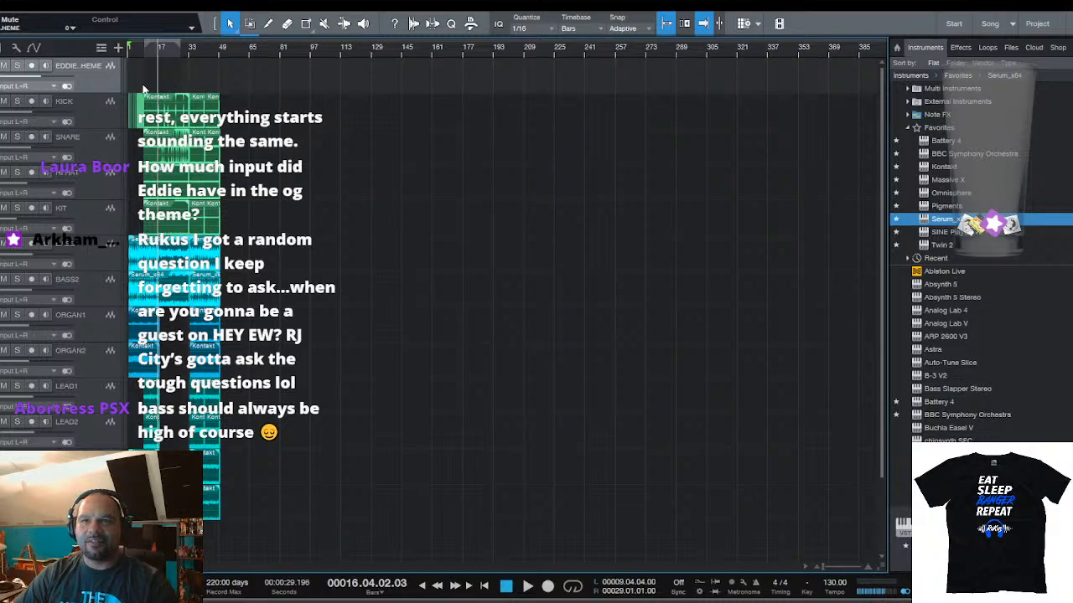
Select a range across all tracks, lower their volumes together with KICK at -21.2 dB, and play from bar 1
{"action": "scroll", "coordinate": [289, 157], "scroll_direction": "down", "scroll_amount": 2}
{"action": "scroll", "coordinate": [292, 172], "scroll_direction": "down", "scroll_amount": 1}
{"action": "left_click_drag", "start_coordinate": [332, 481], "coordinate": [130, 57]}
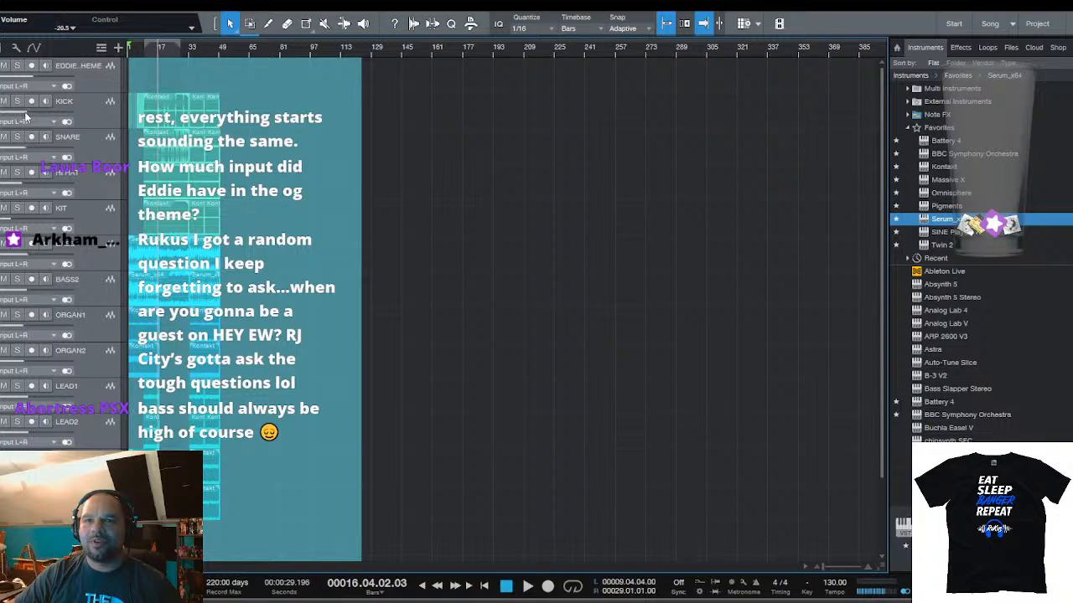
{"action": "left_click_drag", "start_coordinate": [26, 113], "coordinate": [24, 112]}
{"action": "key", "text": "space"}
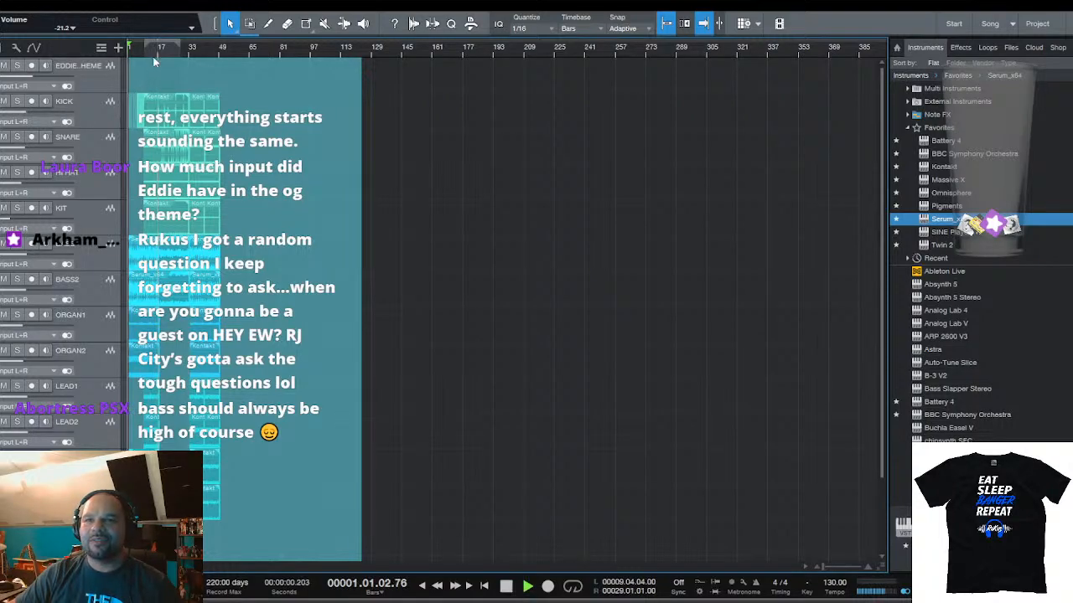
Open SSLComp on the Main output, play from about bar 14, and set the compressor's threshold to 7.3 dB
{"action": "key", "text": "F3"}
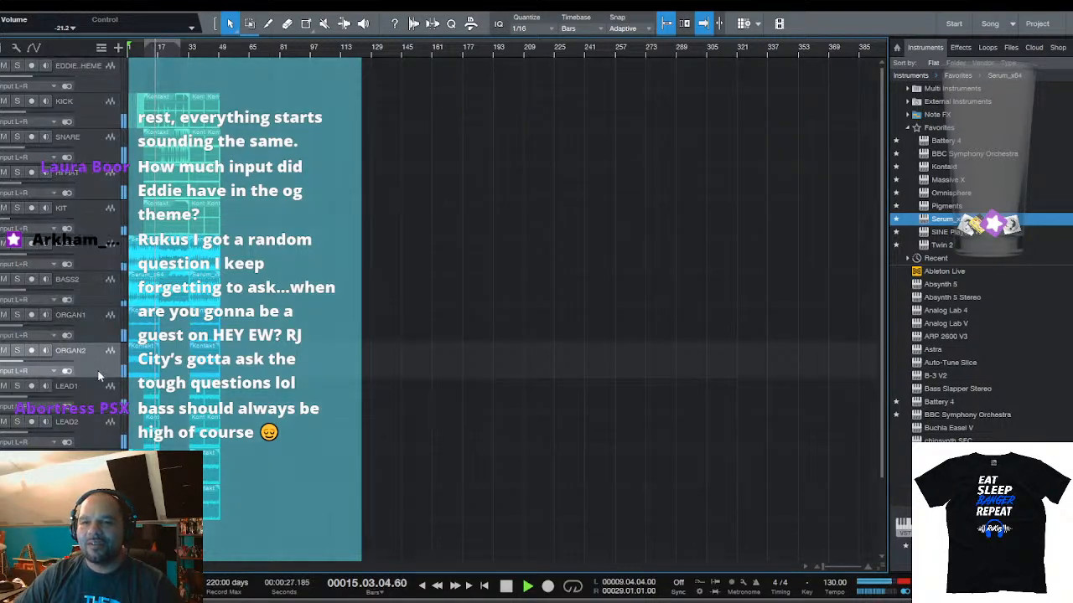
{"action": "key", "text": "space"}
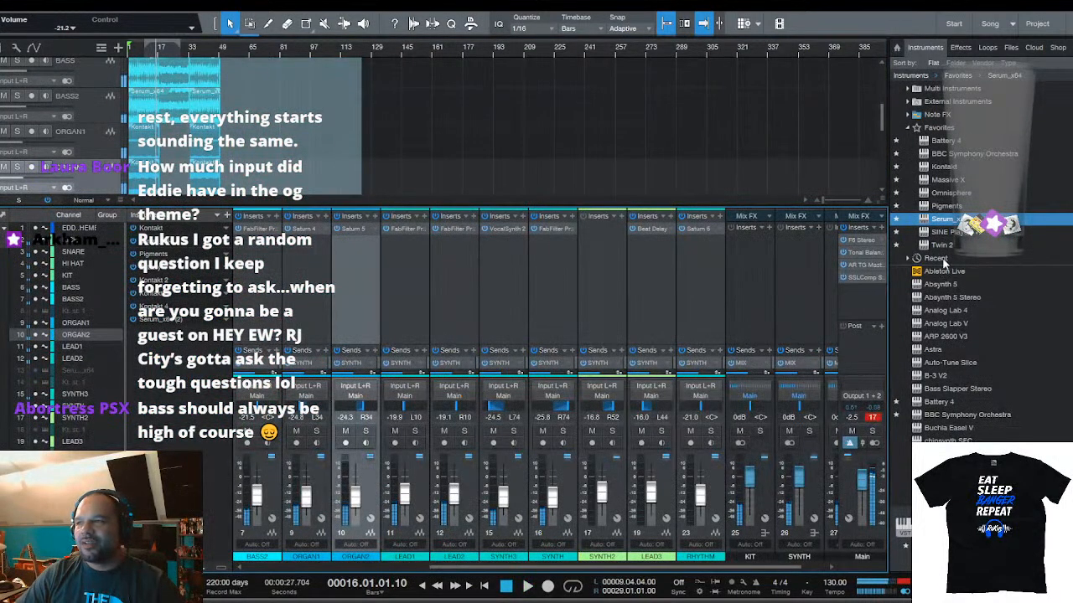
{"action": "double_click", "coordinate": [863, 278]}
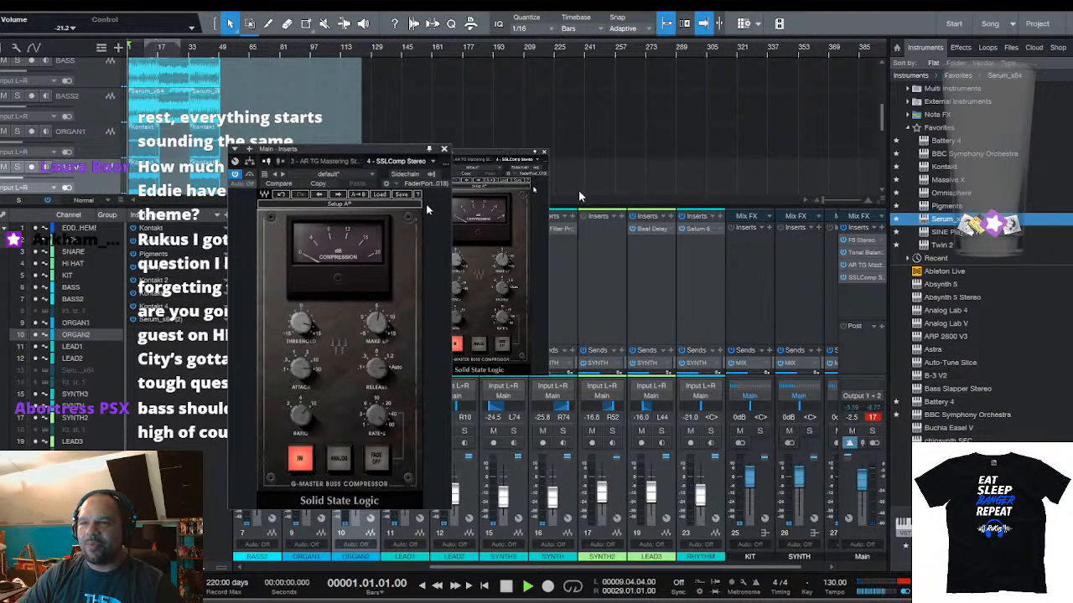
{"action": "left_click", "coordinate": [152, 46]}
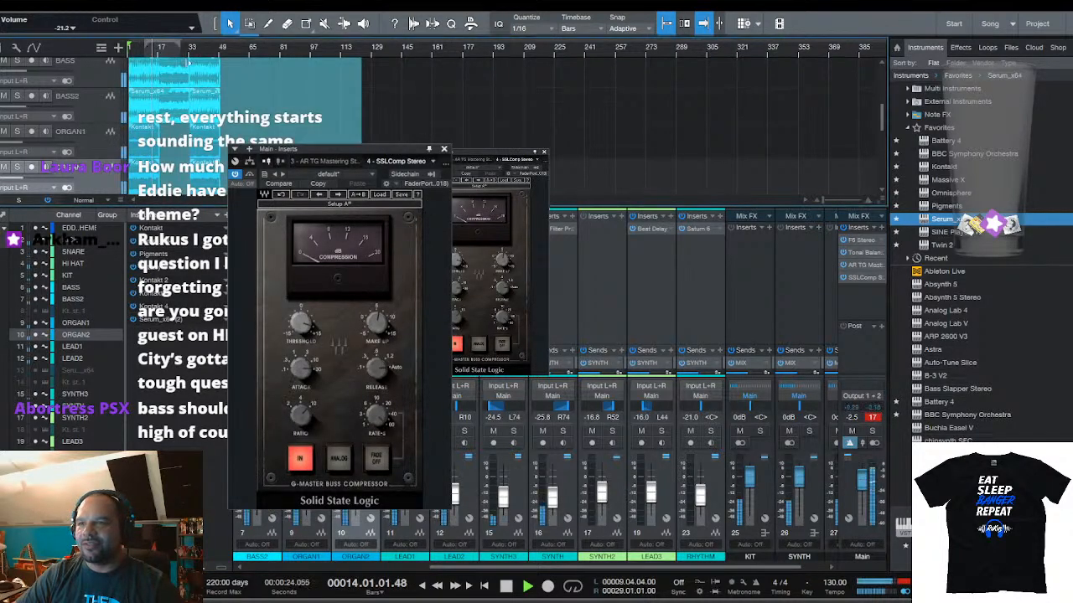
{"action": "left_click", "coordinate": [299, 325]}
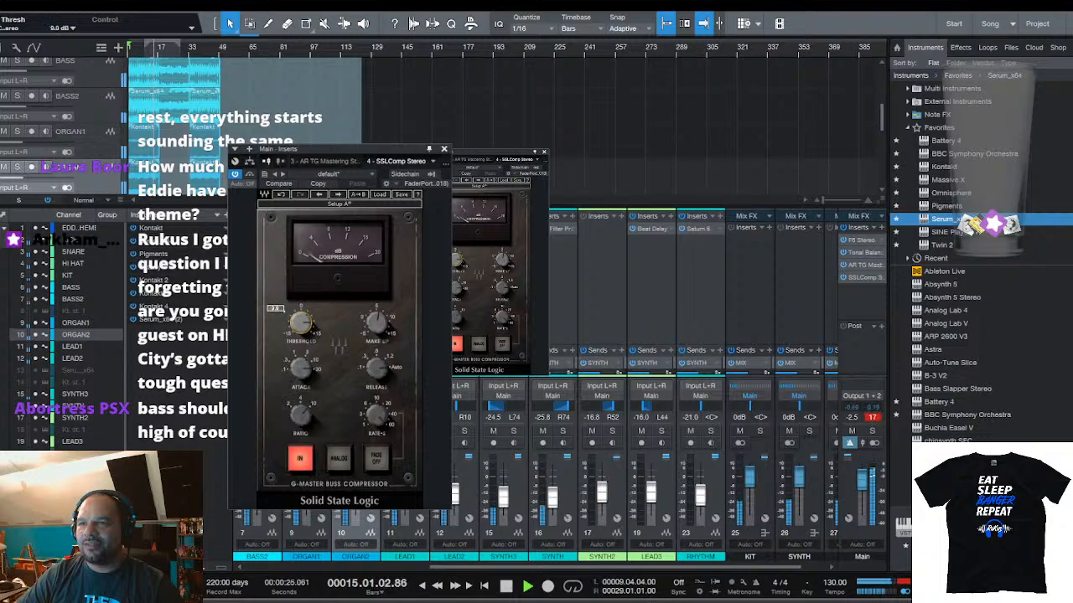
{"action": "left_click_drag", "start_coordinate": [300, 324], "coordinate": [300, 320]}
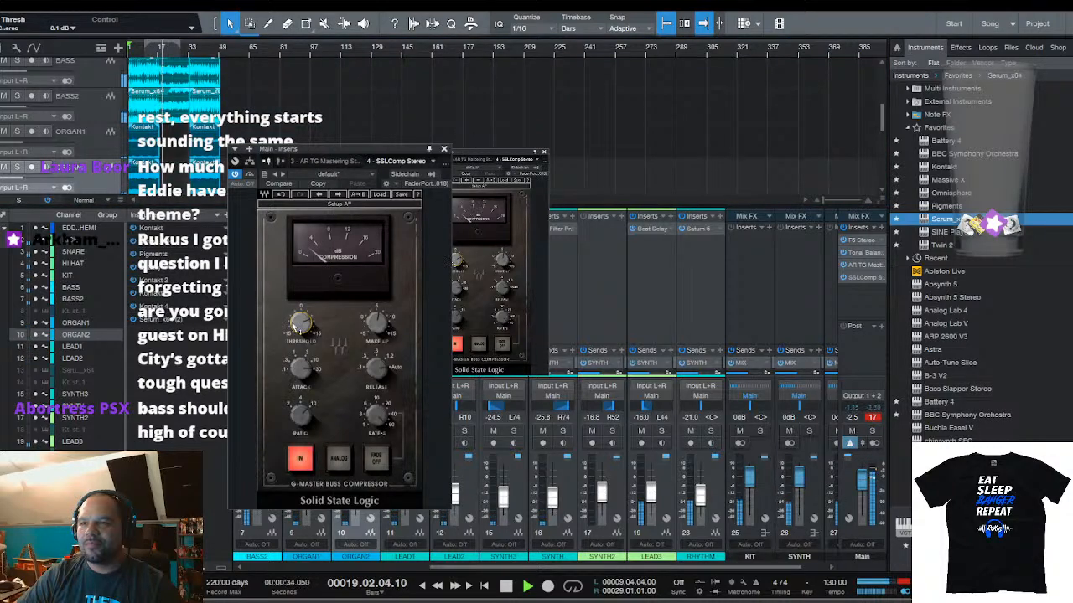
{"action": "mouse_move", "coordinate": [295, 323]}
{"action": "left_mouse_down"}
{"action": "mouse_move", "coordinate": [295, 334]}
{"action": "mouse_move", "coordinate": [294, 314]}
{"action": "left_mouse_up"}
Play from bar 4, solo SYNTH3 and SYNTH to set their volumes to -21.9 dB and -21.3 dB, and clear the solos
{"action": "left_click", "coordinate": [136, 48]}
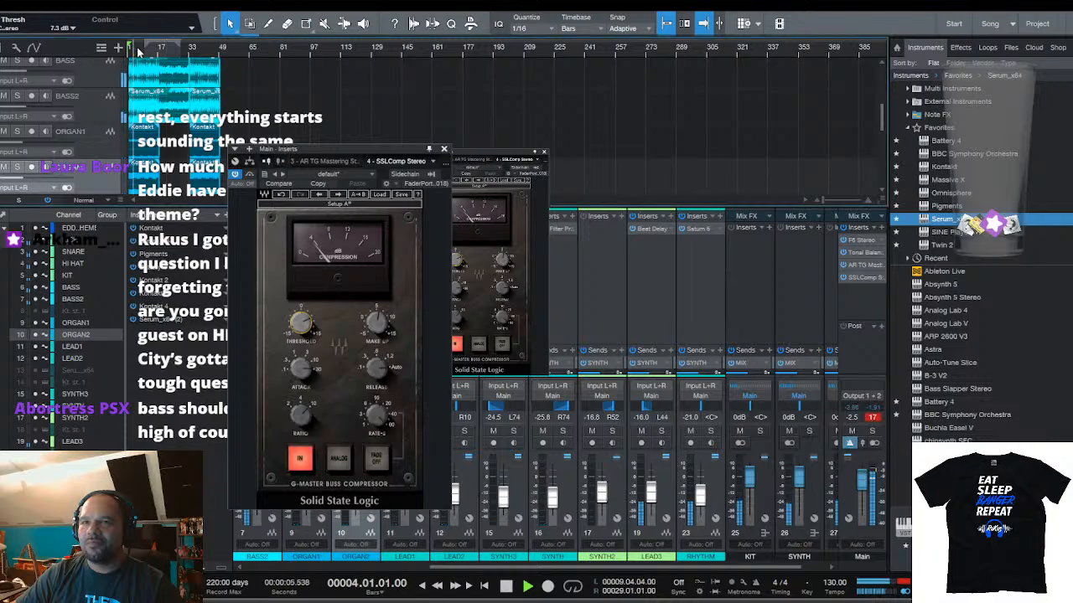
{"action": "scroll", "coordinate": [139, 59], "scroll_direction": "down", "scroll_amount": 2}
{"action": "left_click_drag", "start_coordinate": [139, 56], "coordinate": [222, 124]}
{"action": "scroll", "coordinate": [222, 124], "scroll_direction": "up", "scroll_amount": 2}
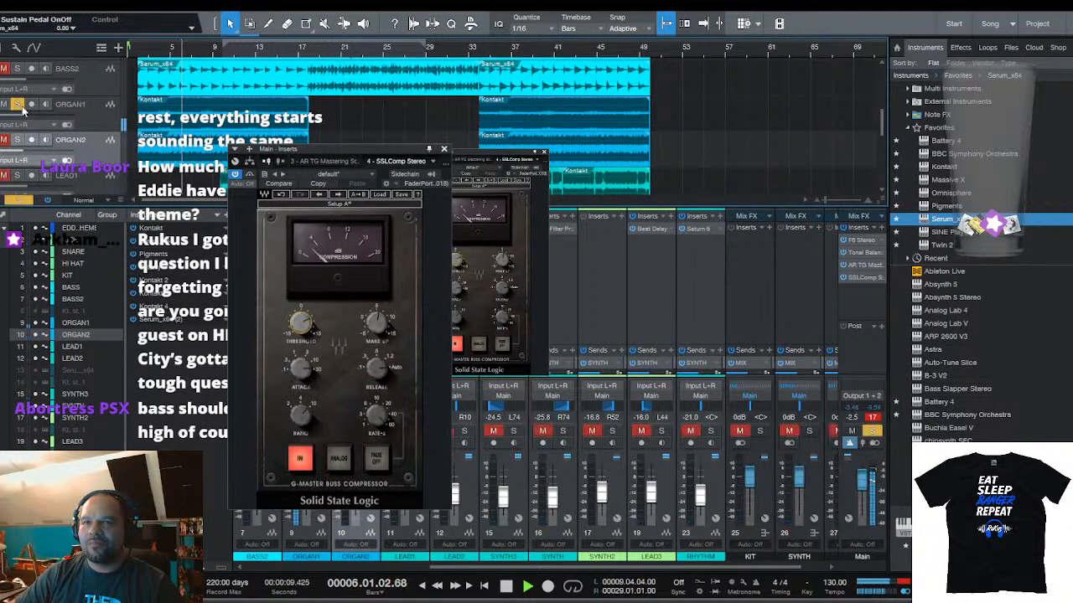
{"action": "scroll", "coordinate": [47, 124], "scroll_direction": "down", "scroll_amount": 1}
{"action": "scroll", "coordinate": [47, 124], "scroll_direction": "down", "scroll_amount": 3}
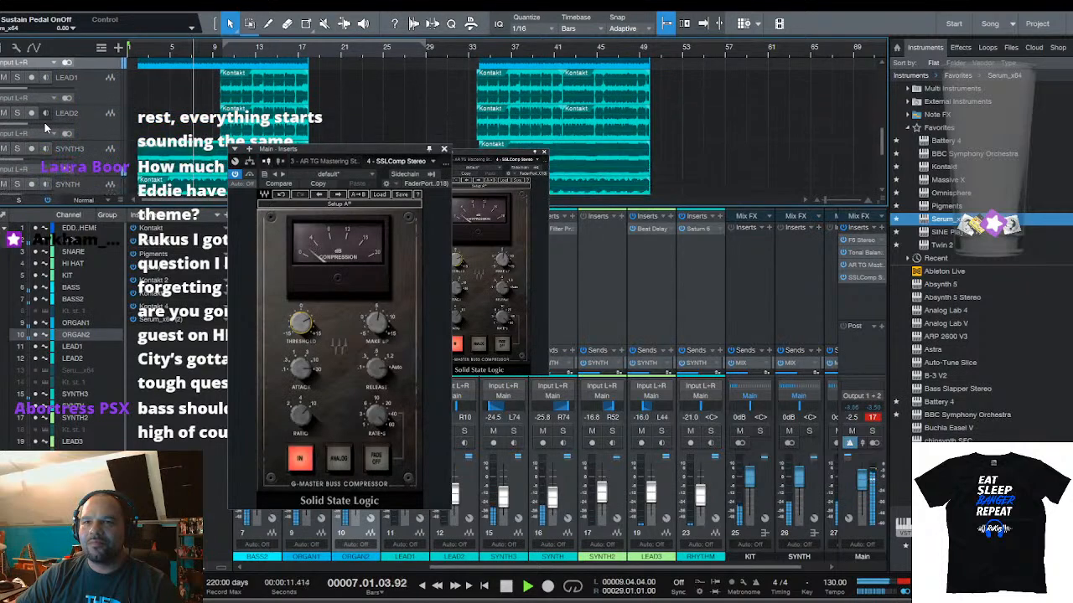
{"action": "left_click", "coordinate": [16, 112]}
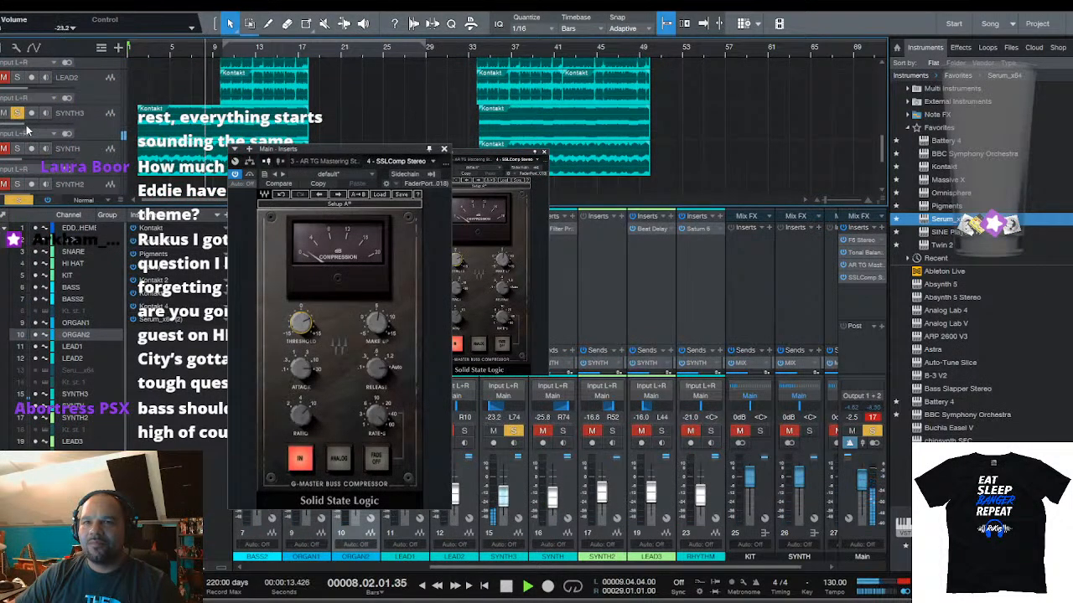
{"action": "left_click", "coordinate": [16, 148]}
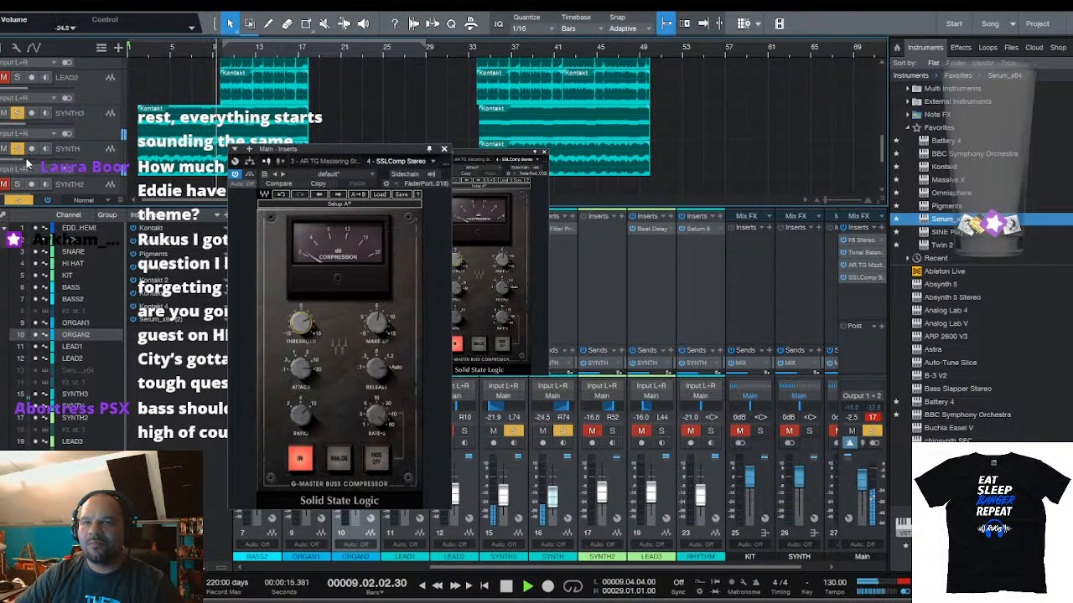
{"action": "left_click", "coordinate": [30, 201]}
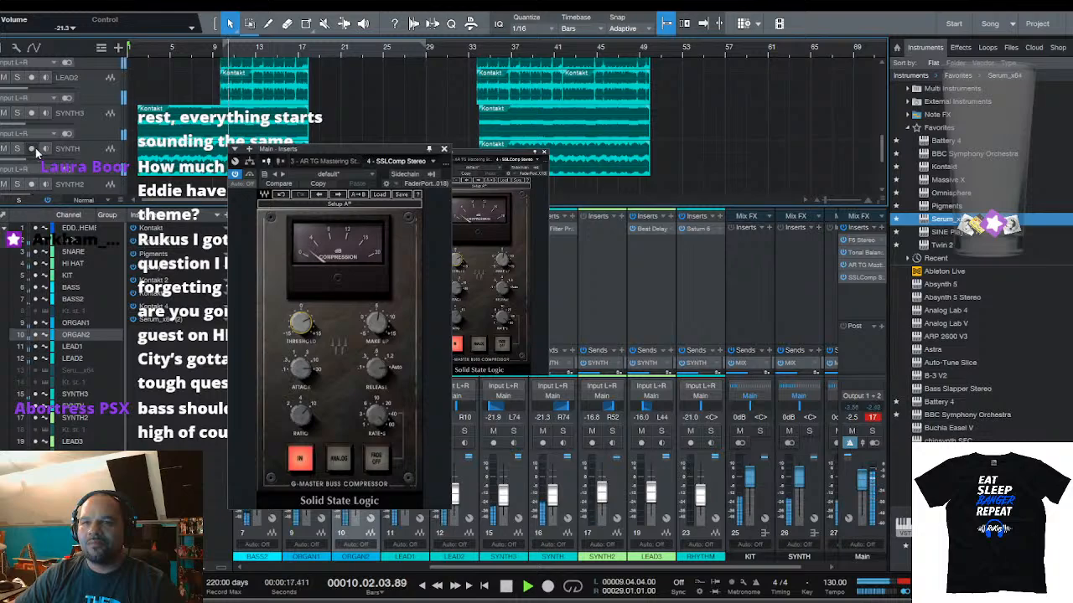
Set the SSLComp threshold to 6.5 dB while the song plays and stop playback
{"action": "left_click", "coordinate": [366, 154]}
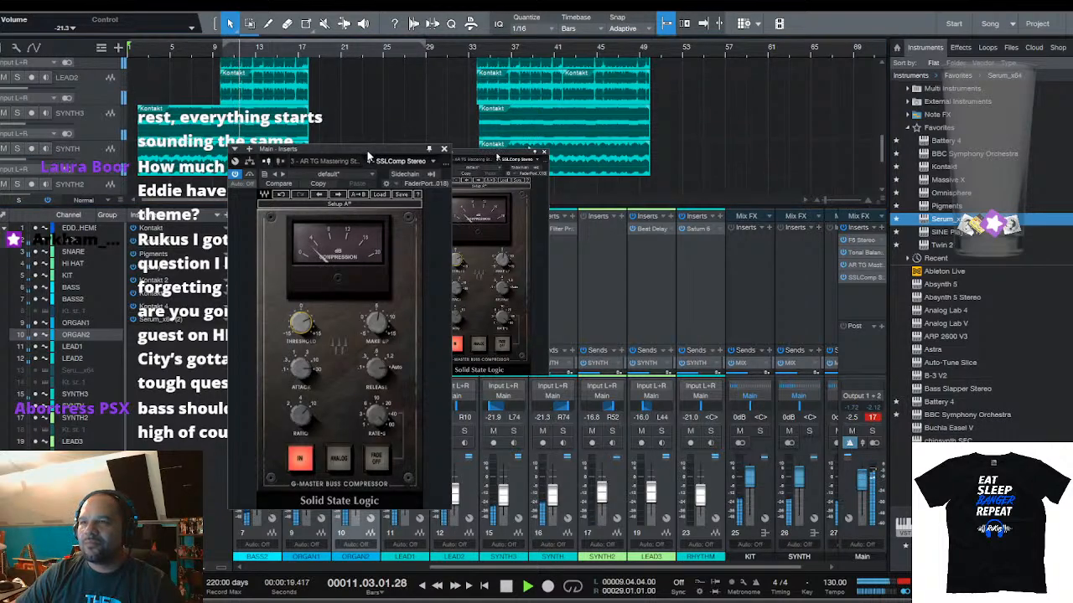
{"action": "left_click", "coordinate": [300, 324]}
{"action": "left_click_drag", "start_coordinate": [300, 324], "coordinate": [300, 327]}
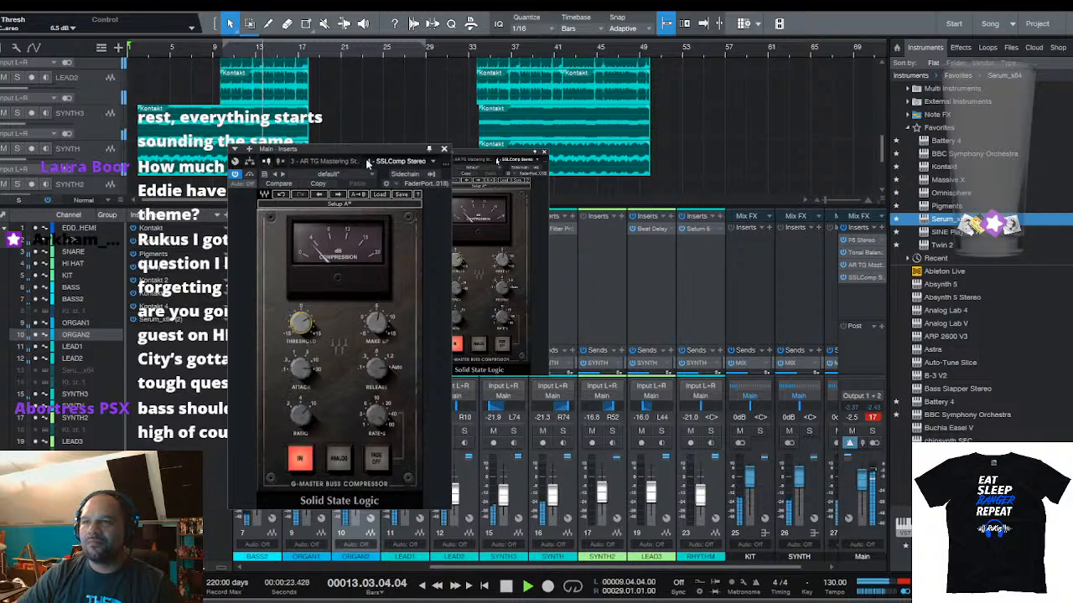
{"action": "key", "text": "space"}
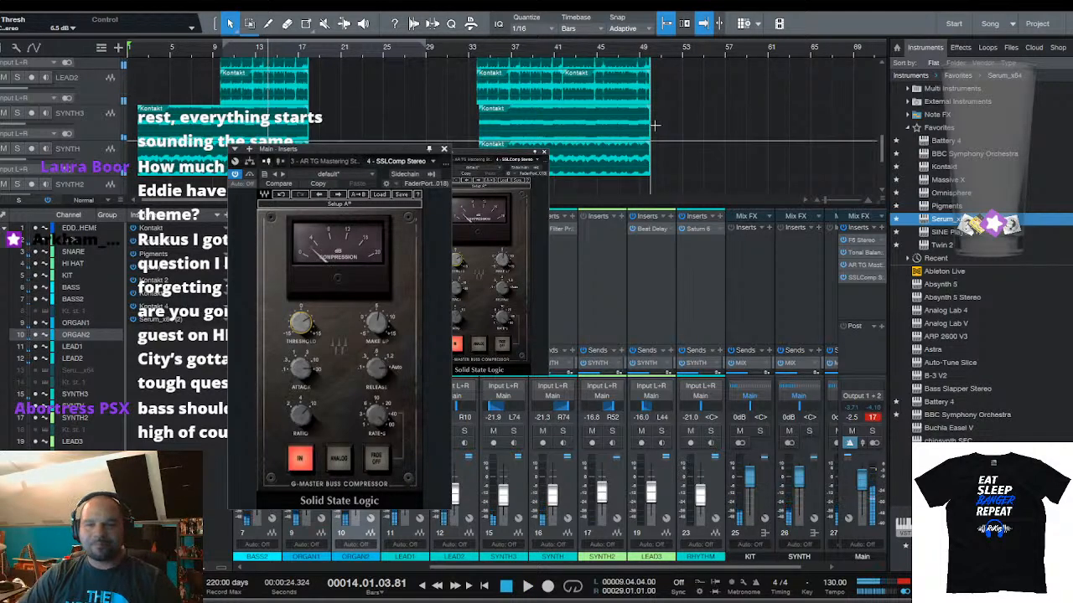
Select all events in the song and mix them down to a new audio track
{"action": "key", "text": "ctrl+a"}
{"action": "left_click", "coordinate": [78, 12]}
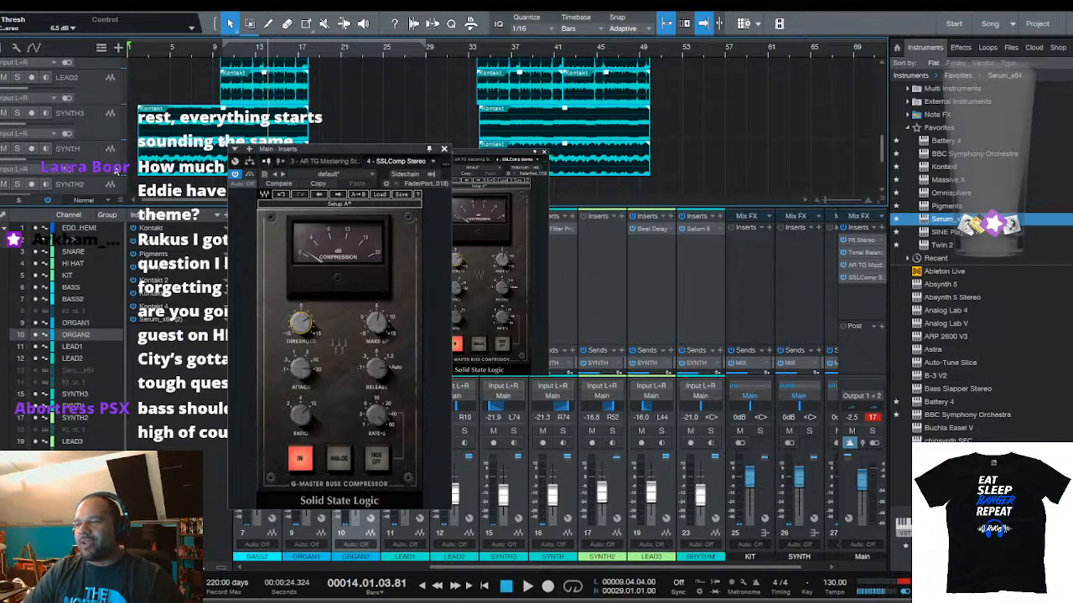
{"action": "left_click", "coordinate": [116, 172]}
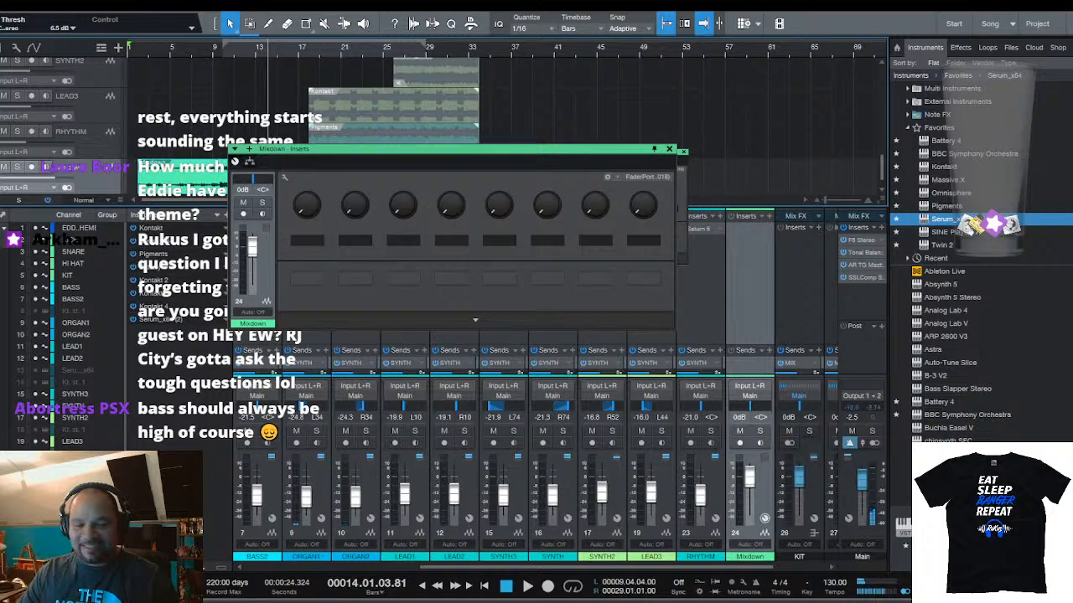
Set the Mixdown track's volume to -3.0 dB and play it from the start and from about bar 9
{"action": "left_click_drag", "start_coordinate": [59, 179], "coordinate": [48, 176]}
{"action": "key", "text": "comma"}
{"action": "key", "text": "space"}
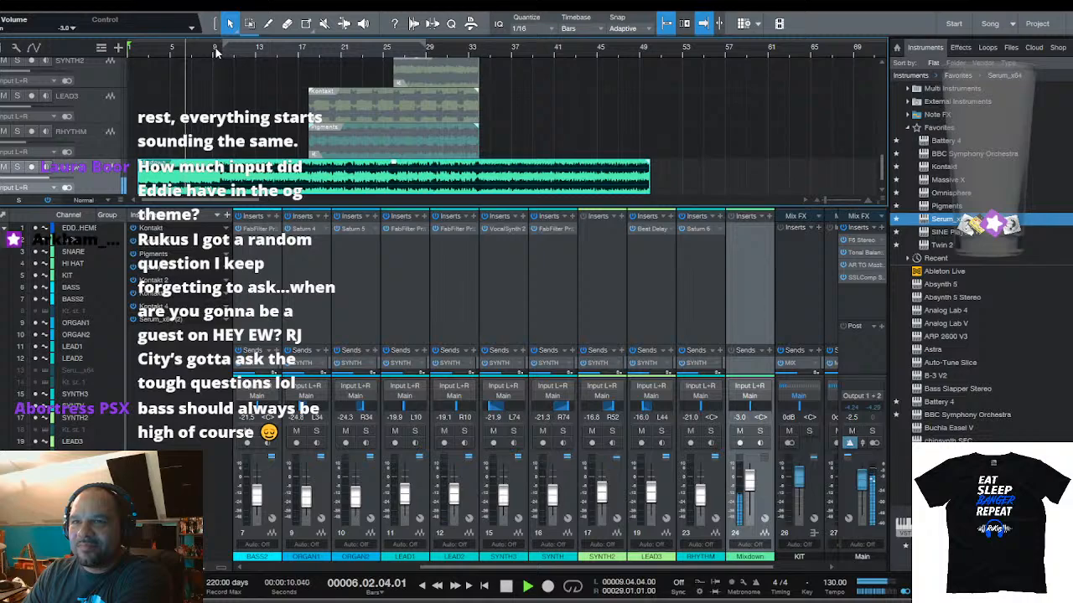
{"action": "left_click", "coordinate": [216, 52]}
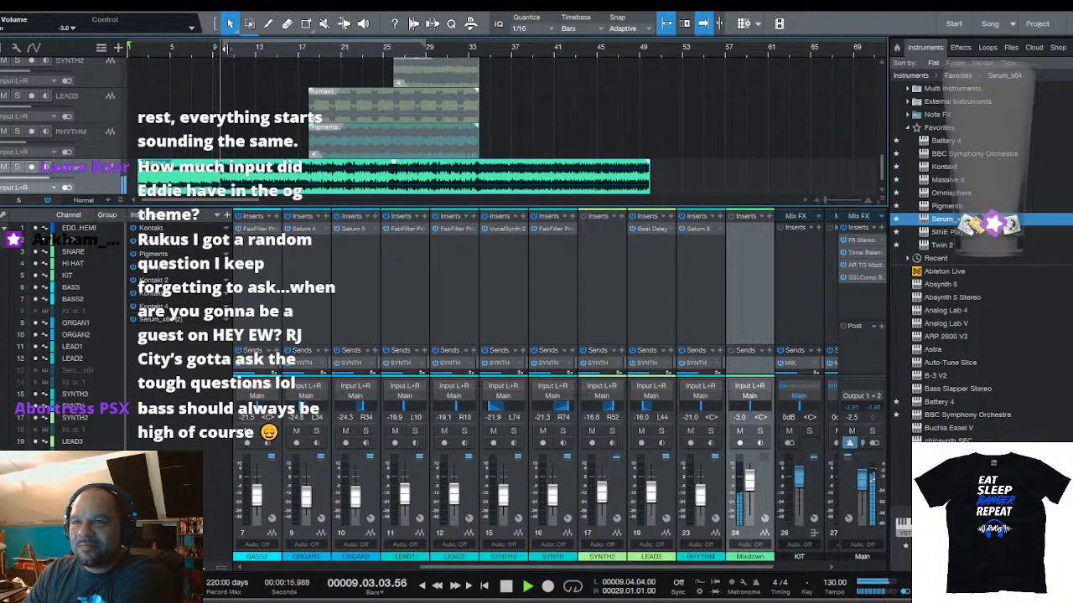
Hide the mixer, show the whole arrangement with the Mixdown track, and stop playback
{"action": "scroll", "coordinate": [231, 54], "scroll_direction": "down", "scroll_amount": 2}
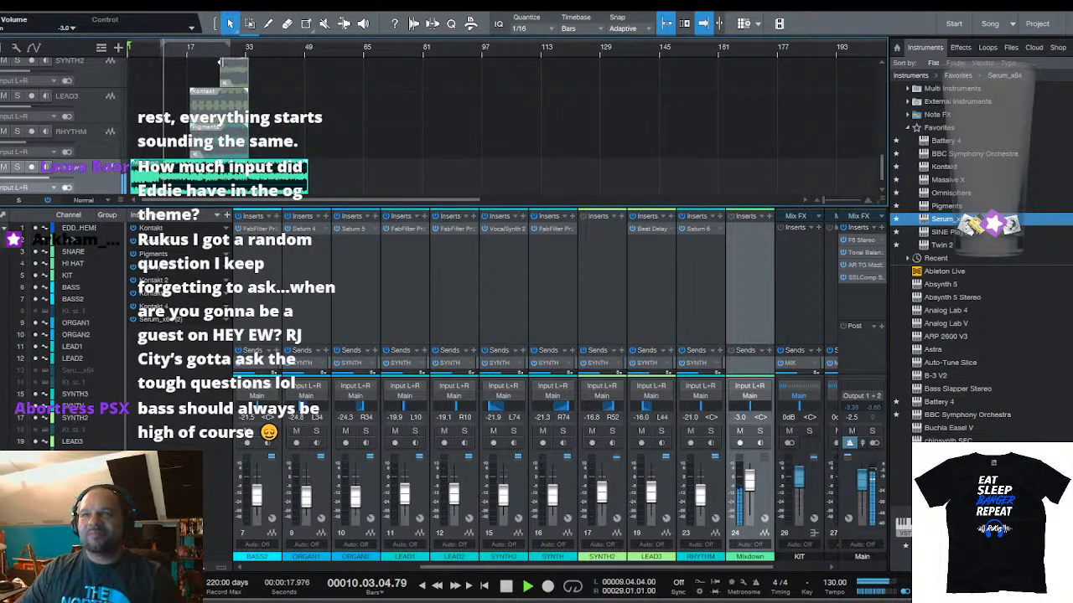
{"action": "scroll", "coordinate": [149, 57], "scroll_direction": "up", "scroll_amount": 2}
{"action": "scroll", "coordinate": [148, 57], "scroll_direction": "up", "scroll_amount": 5}
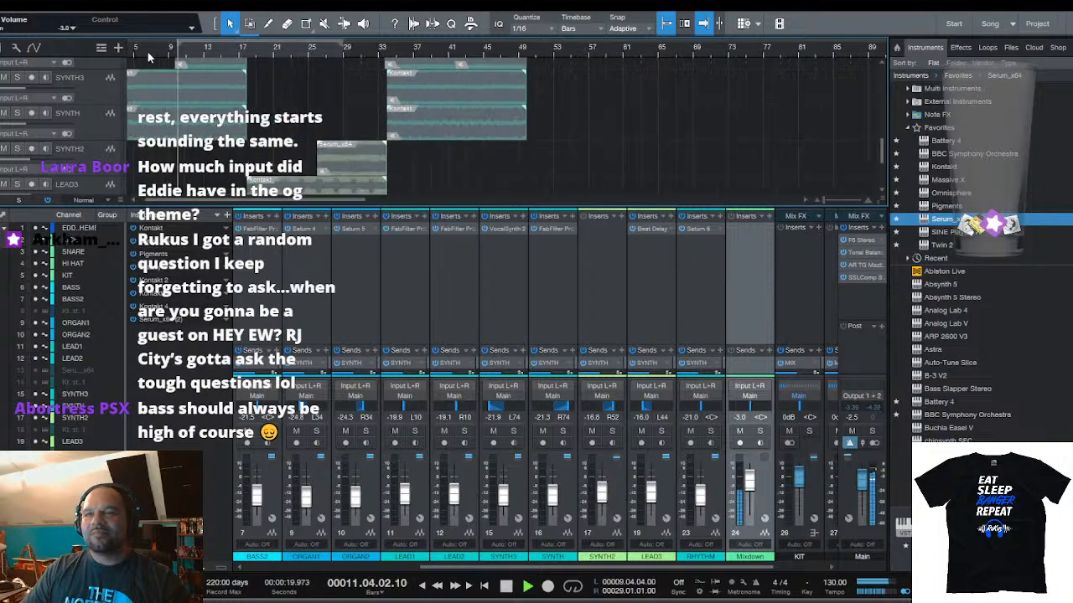
{"action": "scroll", "coordinate": [359, 122], "scroll_direction": "down", "scroll_amount": 3}
{"action": "key", "text": "F3"}
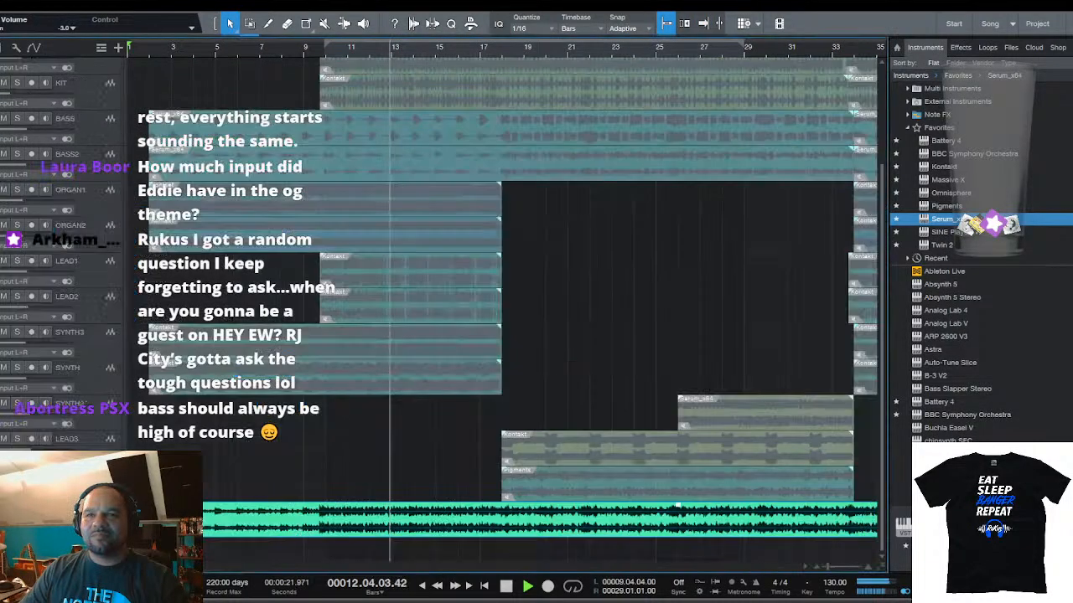
{"action": "scroll", "coordinate": [285, 51], "scroll_direction": "down", "scroll_amount": 3}
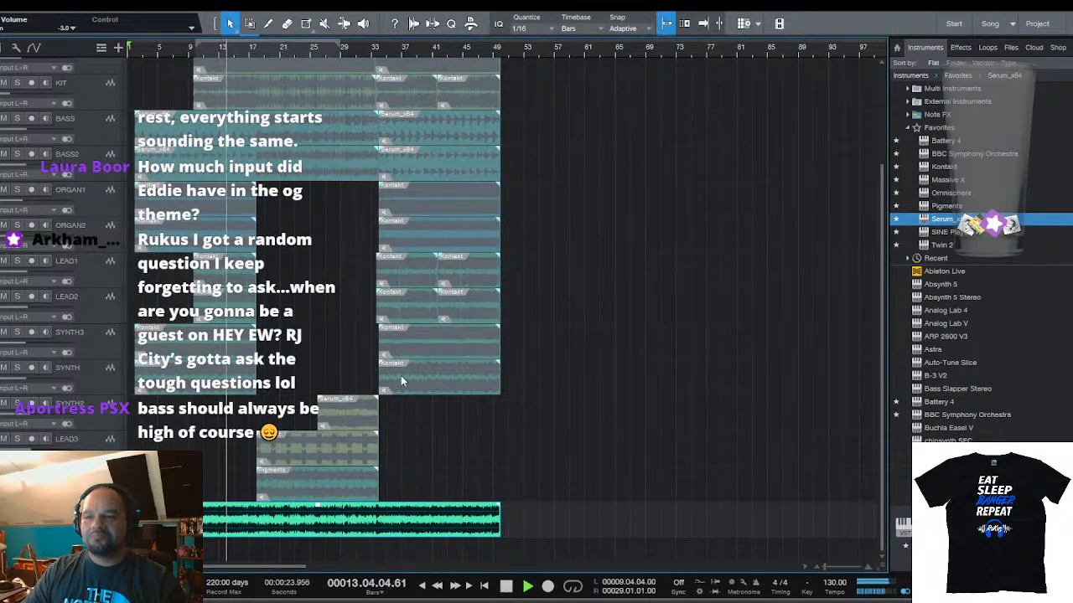
{"action": "key", "text": "space"}
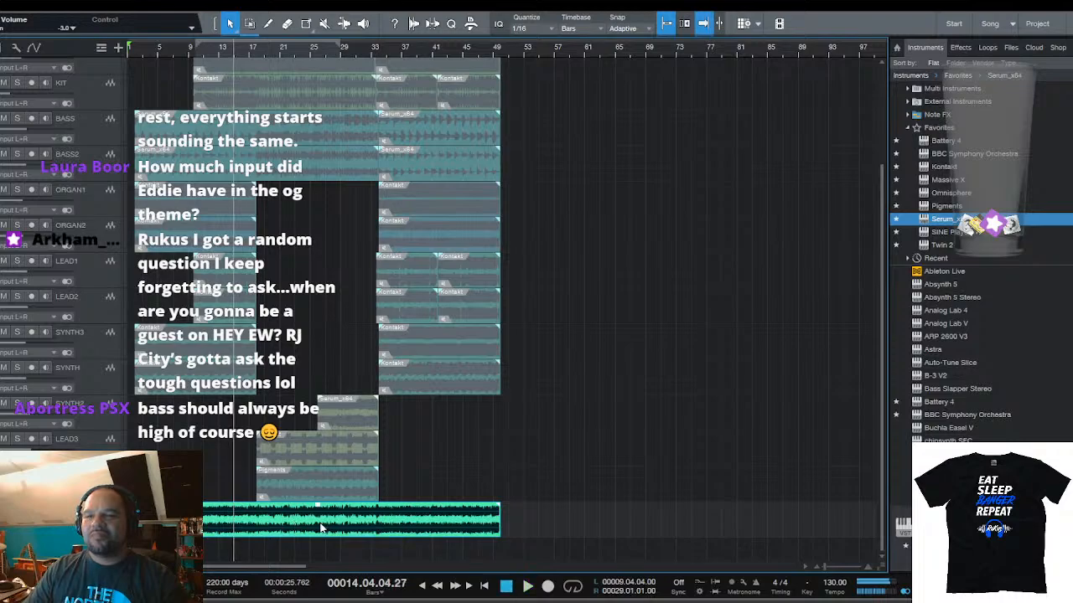
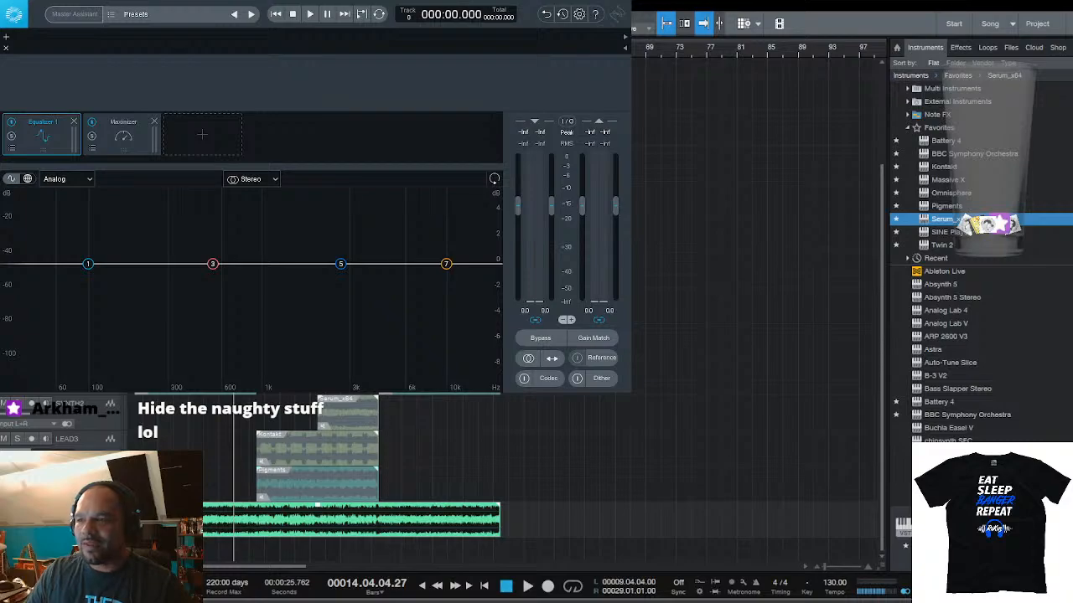
Switch to Ozone, load Mixdown.wav, and reposition and enlarge the Ozone window over the arrangement
{"action": "left_click_drag", "start_coordinate": [316, 3], "coordinate": [504, 110]}
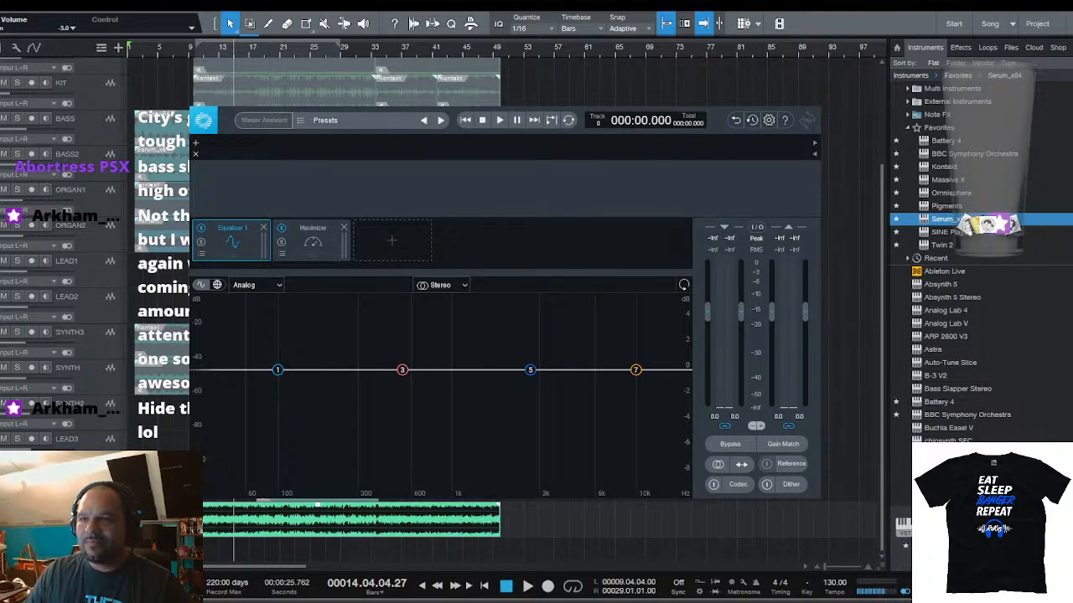
{"action": "mouse_move", "coordinate": [504, 110]}
{"action": "left_mouse_down"}
{"action": "mouse_move", "coordinate": [473, 103]}
{"action": "mouse_move", "coordinate": [518, 108]}
{"action": "left_mouse_up"}
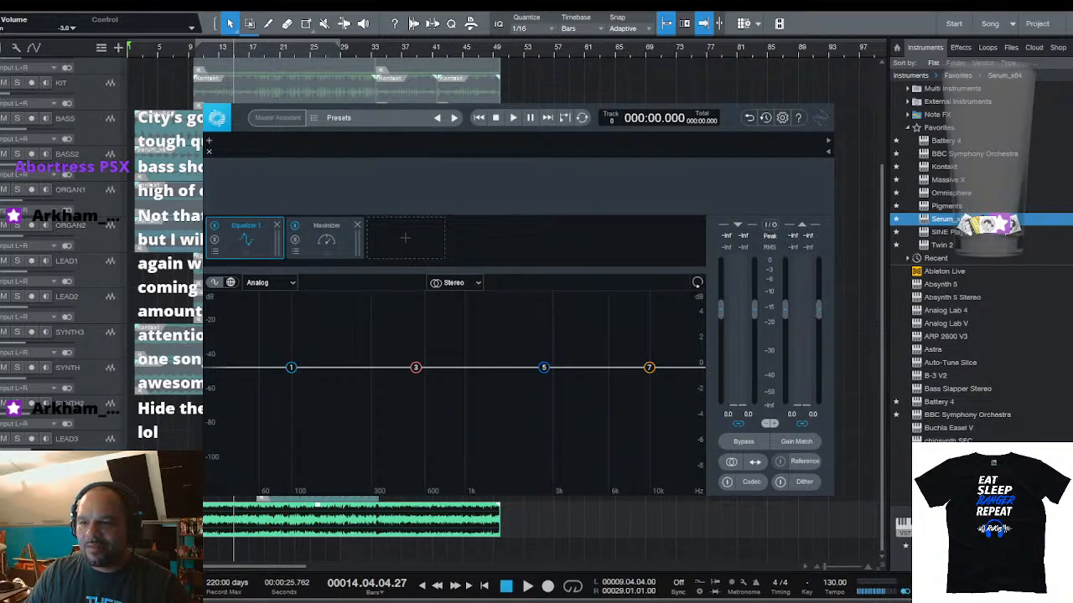
{"action": "left_click_drag", "start_coordinate": [517, 107], "coordinate": [581, 195]}
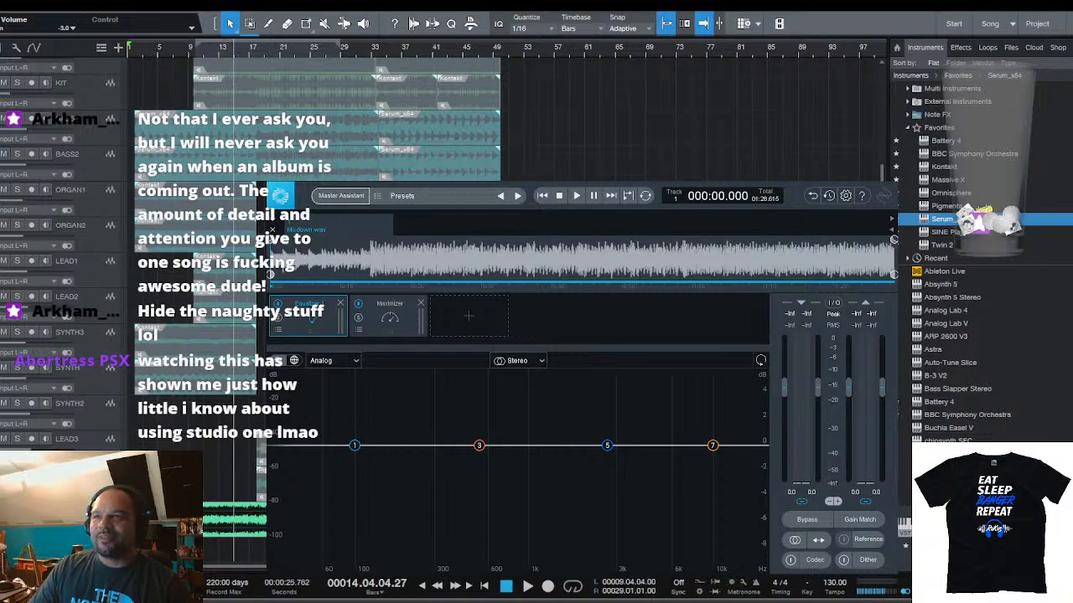
{"action": "mouse_move", "coordinate": [579, 186]}
{"action": "left_mouse_down"}
{"action": "mouse_move", "coordinate": [610, 184]}
{"action": "mouse_move", "coordinate": [593, 192]}
{"action": "left_mouse_up"}
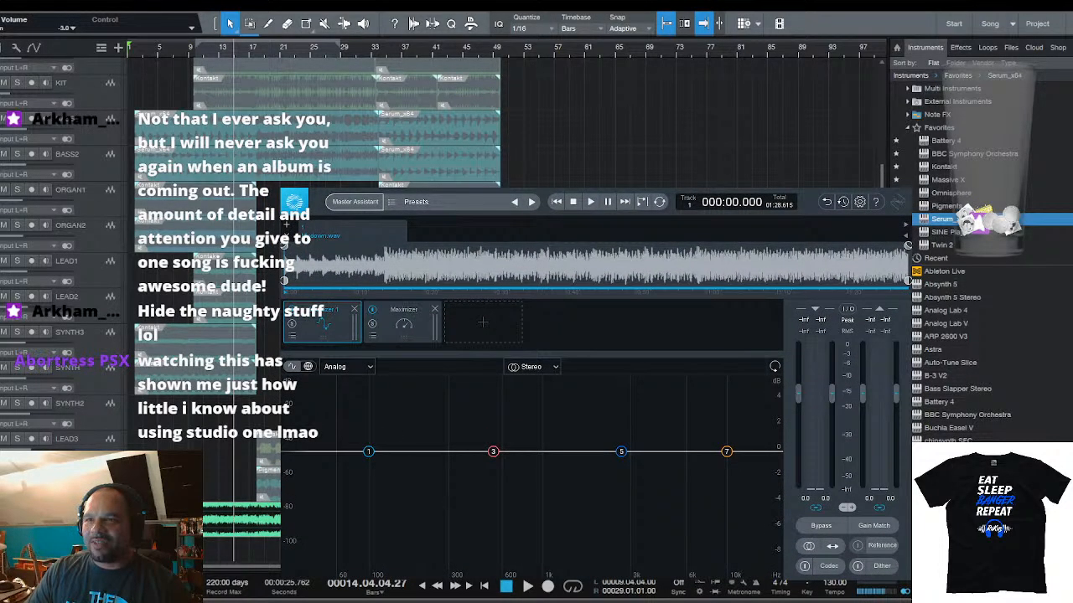
{"action": "left_click_drag", "start_coordinate": [280, 187], "coordinate": [19, 25]}
{"action": "left_click_drag", "start_coordinate": [465, 17], "coordinate": [450, 0]}
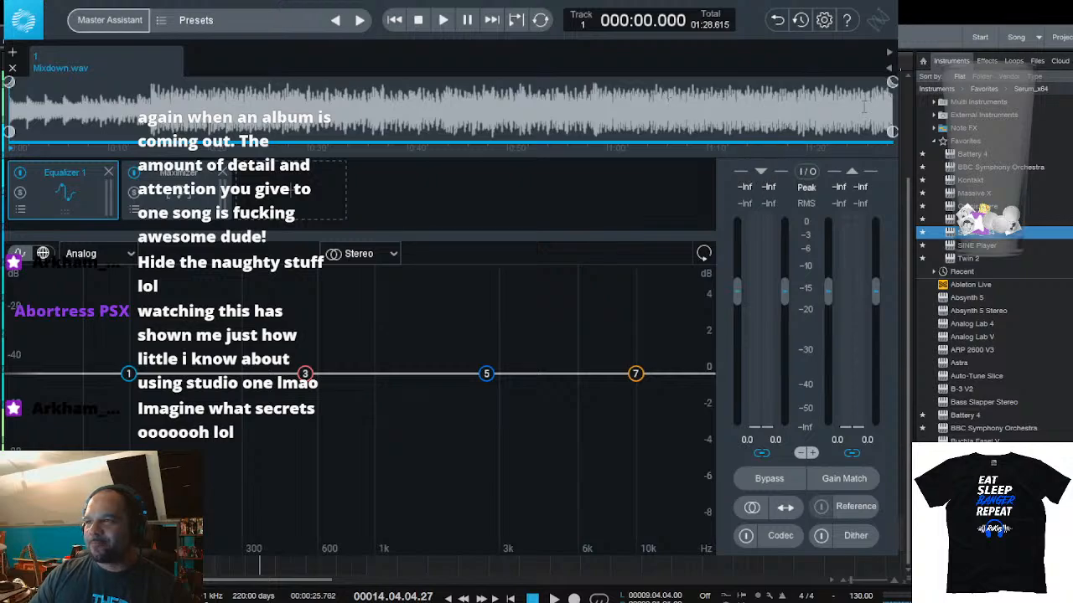
Add a short fade-out to Mixdown.wav and accept a Master Assistant suggestion using Modern, Manual, Medium intensity and Streaming
{"action": "left_click_drag", "start_coordinate": [891, 81], "coordinate": [862, 82]}
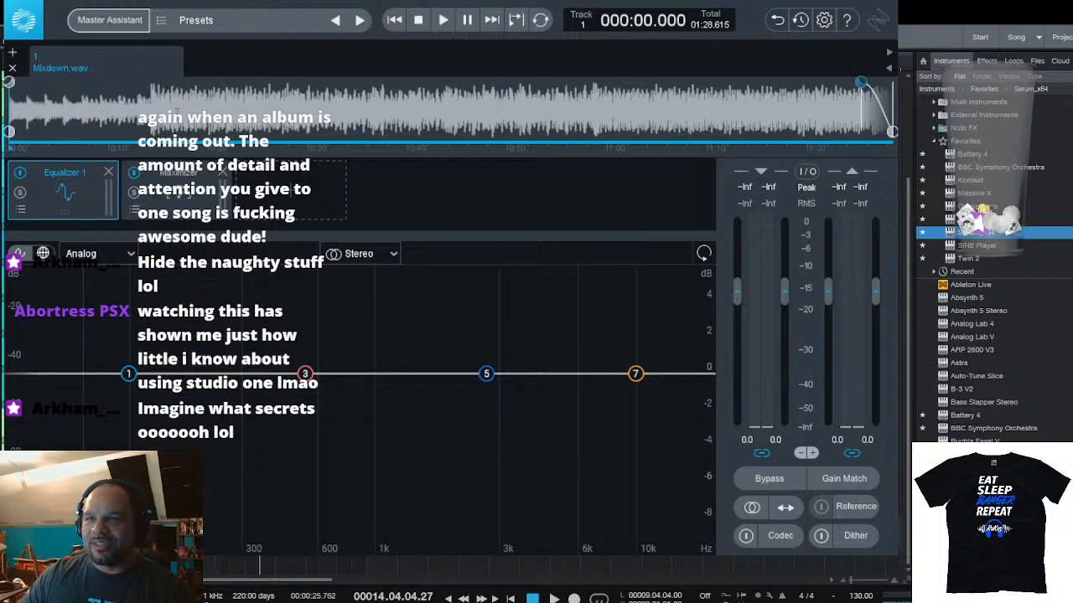
{"action": "left_click", "coordinate": [138, 26]}
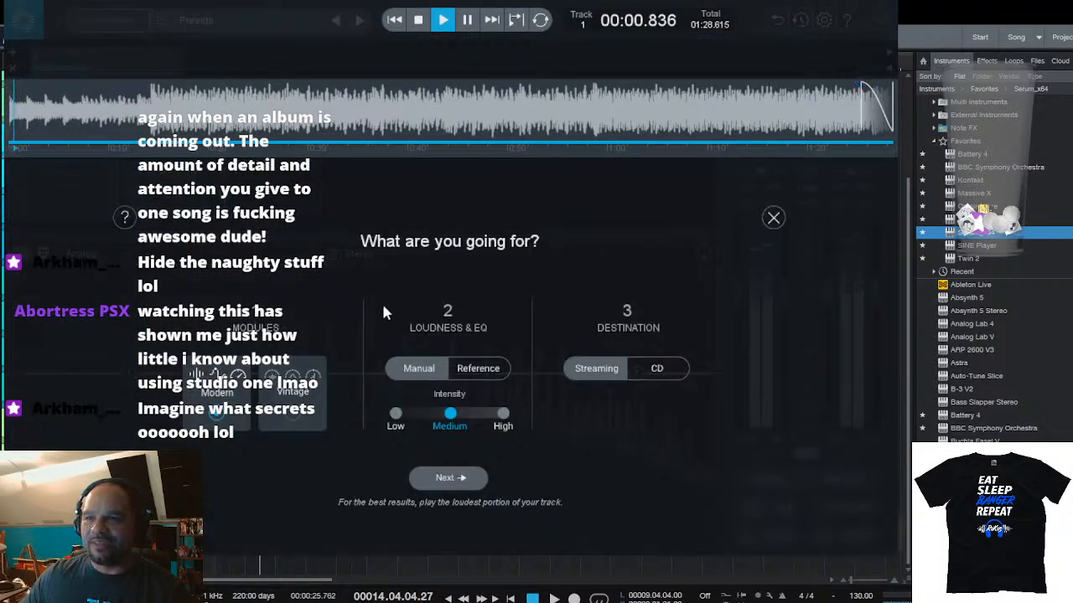
{"action": "left_click", "coordinate": [445, 476]}
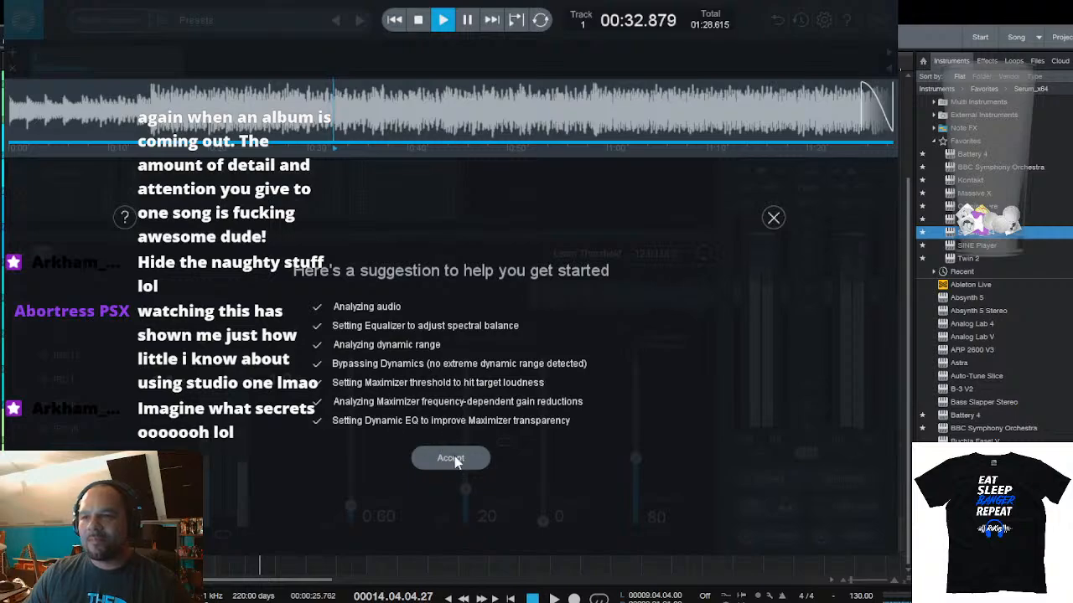
{"action": "left_click", "coordinate": [453, 459]}
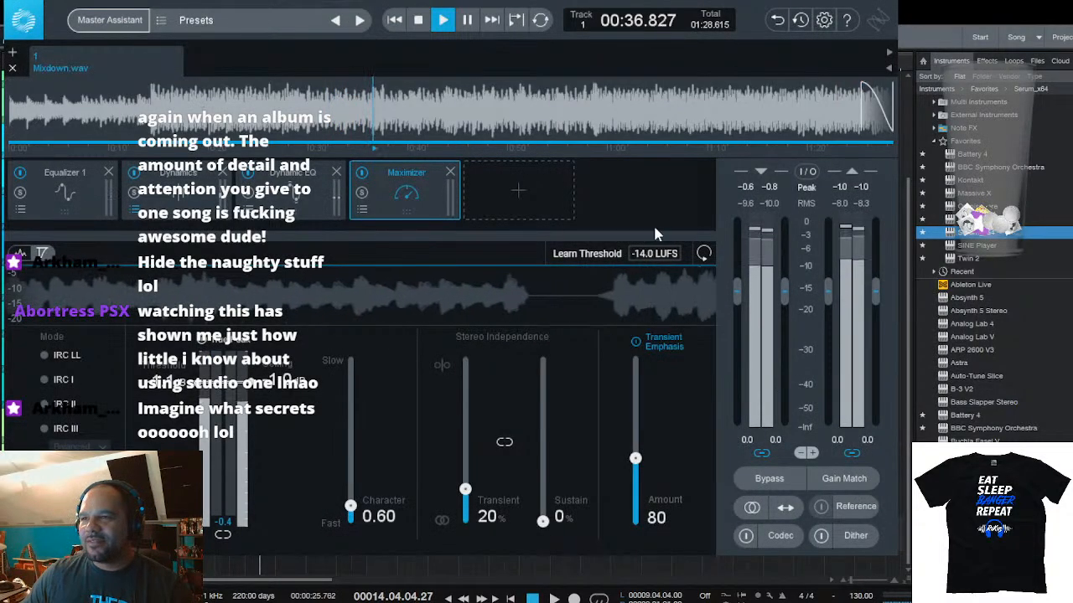
Learn the crossover points of the Dynamics module and set the Band 4 limiter attack to 25 ms
{"action": "left_click", "coordinate": [180, 188]}
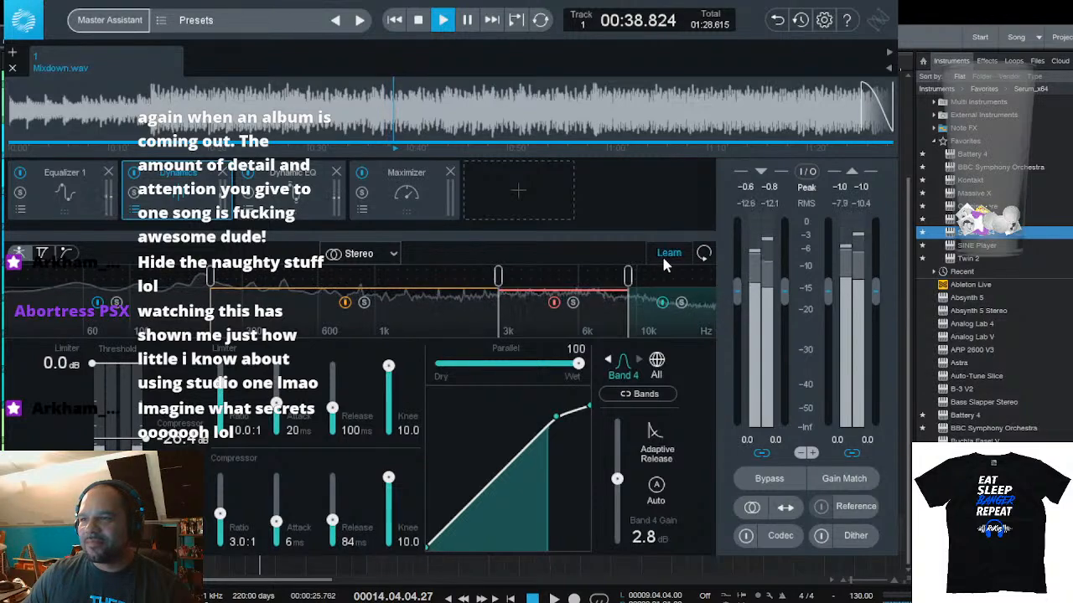
{"action": "left_click", "coordinate": [668, 253]}
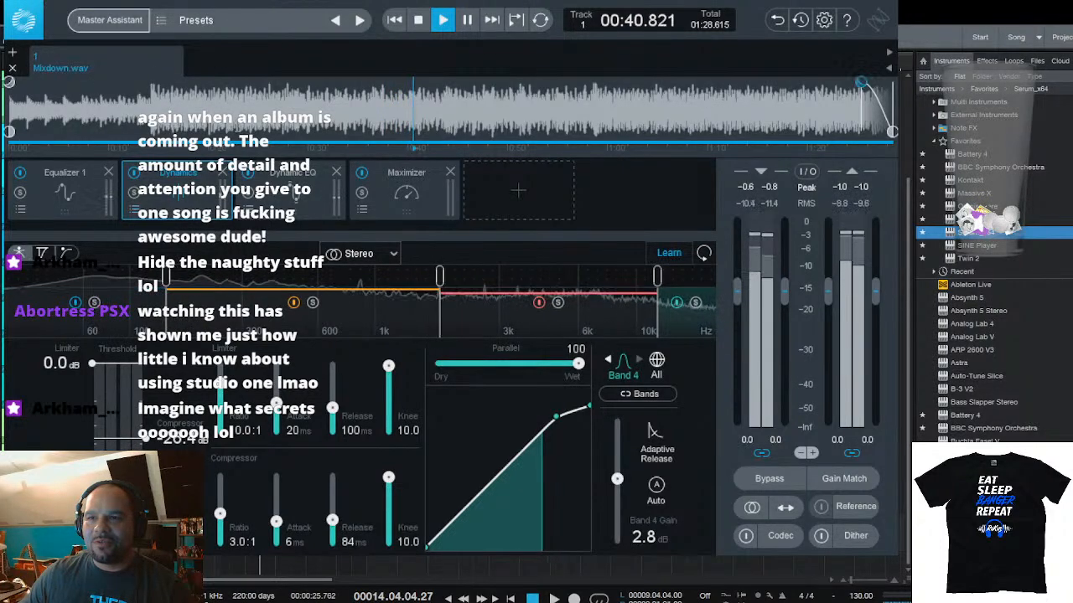
{"action": "left_click_drag", "start_coordinate": [276, 404], "coordinate": [275, 402]}
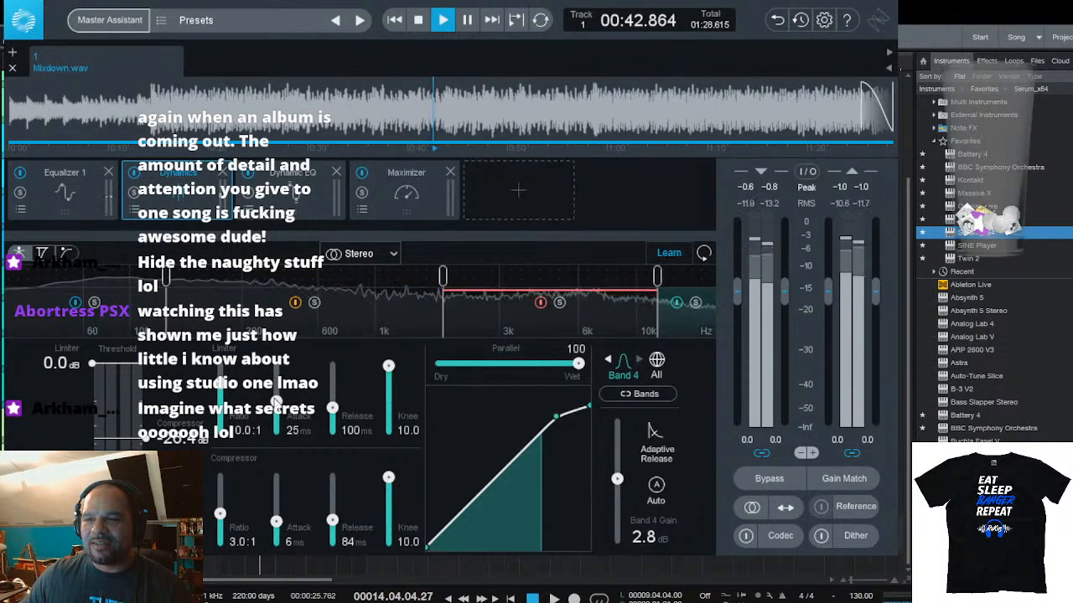
Add Equalizer 2, Exciter and Imager modules to the chain and place the Imager directly after the Dynamic EQ
{"action": "left_click", "coordinate": [520, 195]}
{"action": "left_click", "coordinate": [513, 285]}
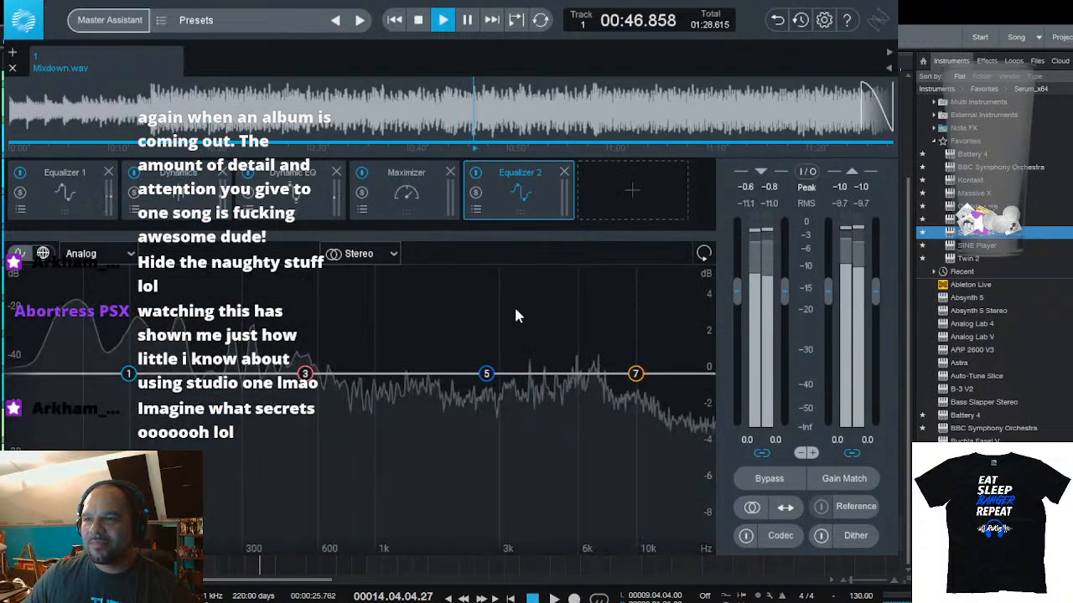
{"action": "left_click", "coordinate": [627, 196]}
{"action": "left_click", "coordinate": [621, 310]}
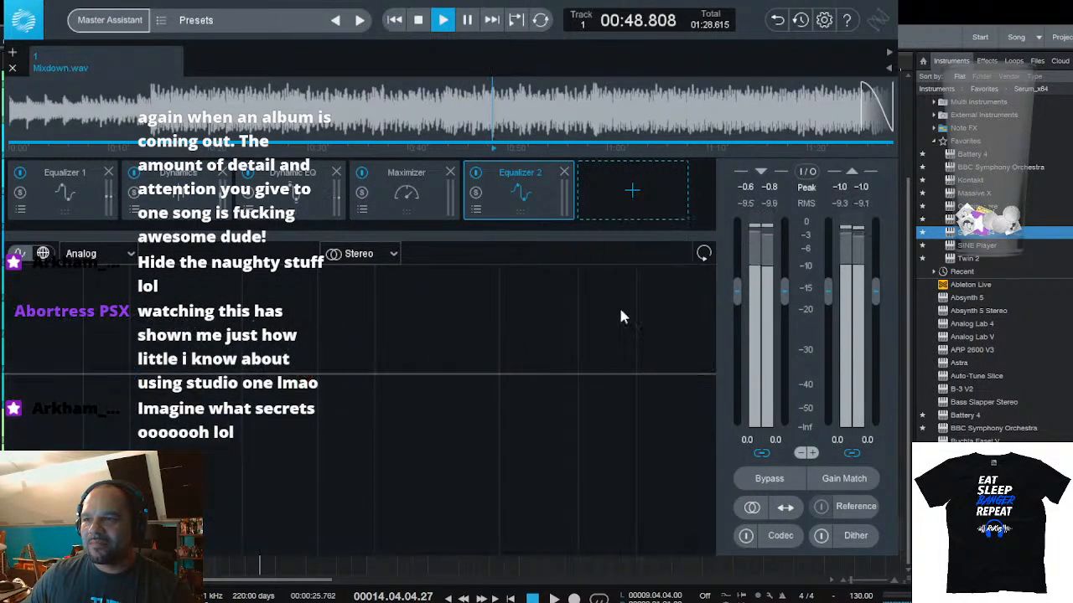
{"action": "left_click", "coordinate": [647, 192]}
{"action": "left_click", "coordinate": [627, 328]}
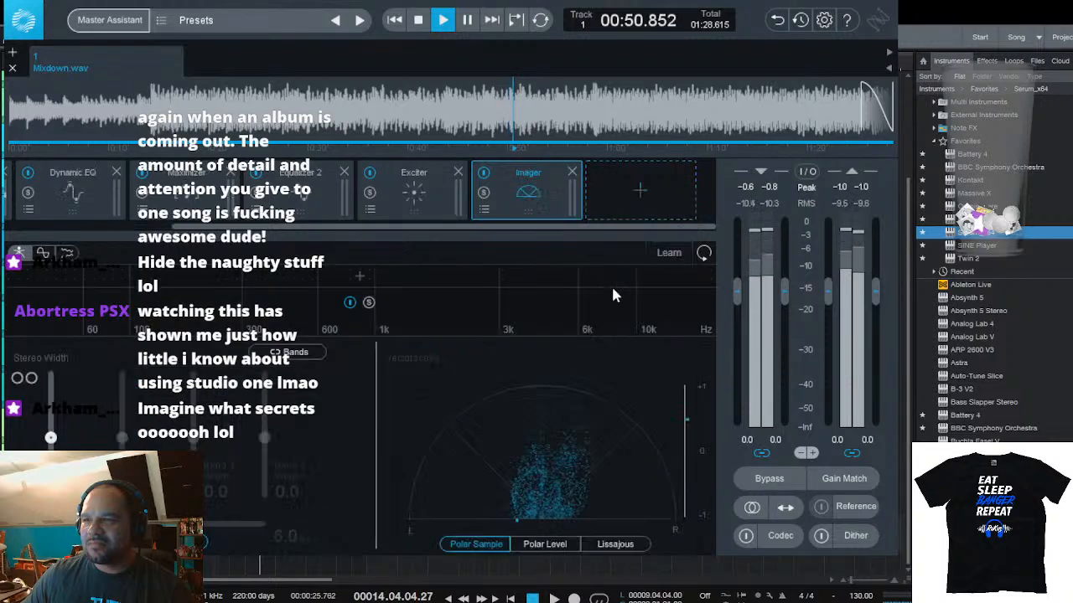
{"action": "left_click_drag", "start_coordinate": [546, 195], "coordinate": [201, 207]}
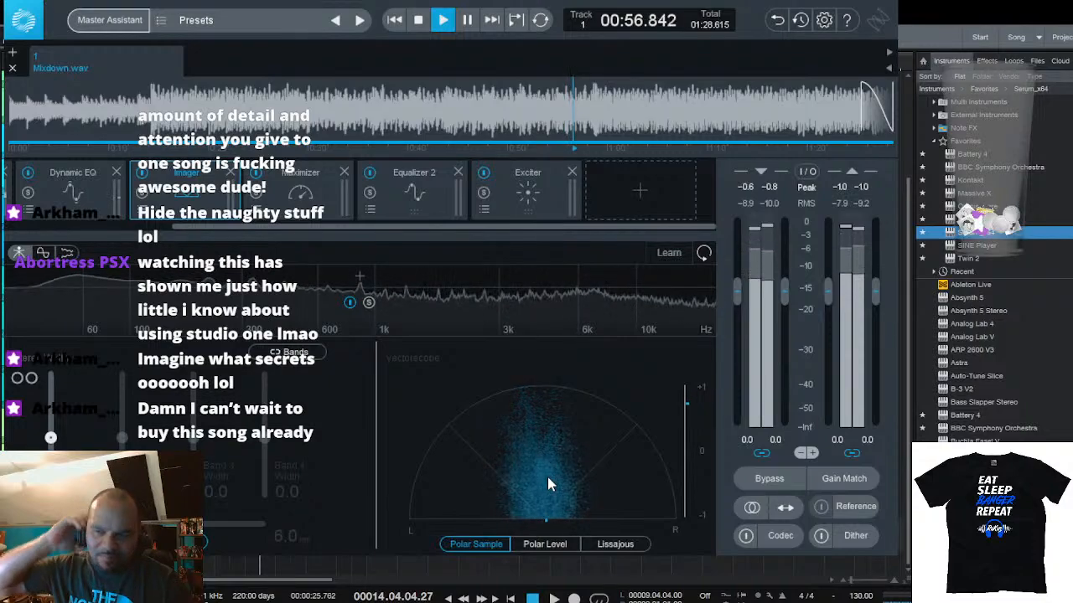
Set up the Imager with four bands and a Band 4 width of 40.0, and learn its crossovers during playback
{"action": "key", "text": "space"}
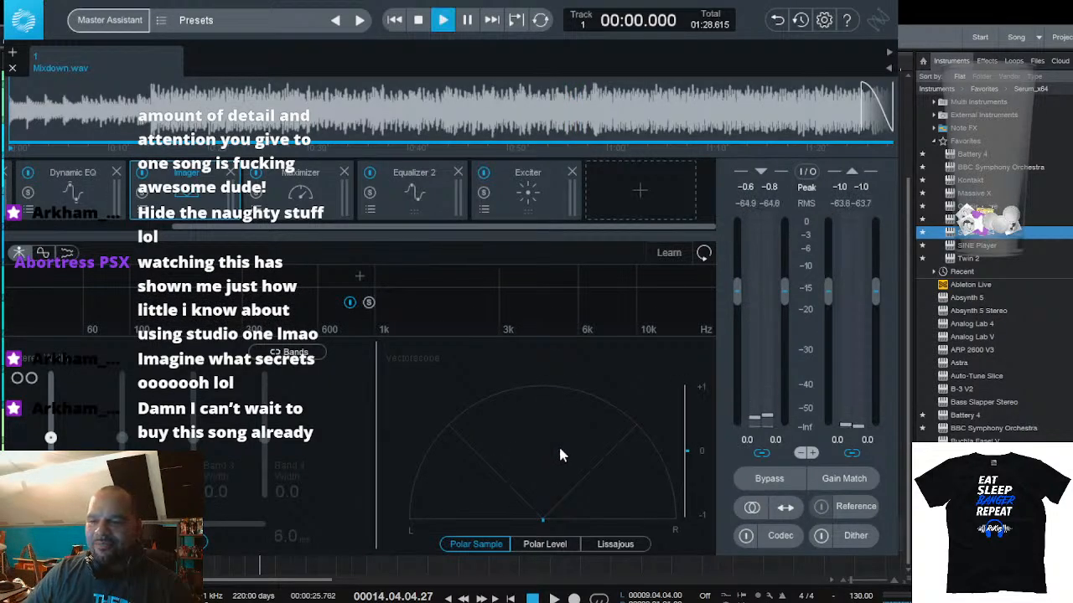
{"action": "key", "text": "space"}
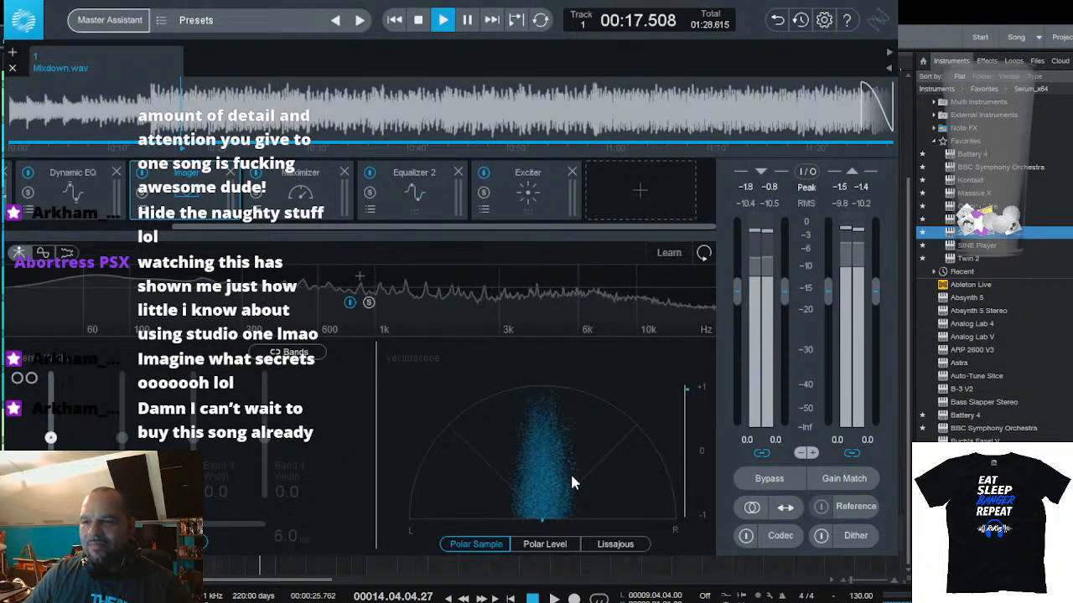
{"action": "key", "text": "space"}
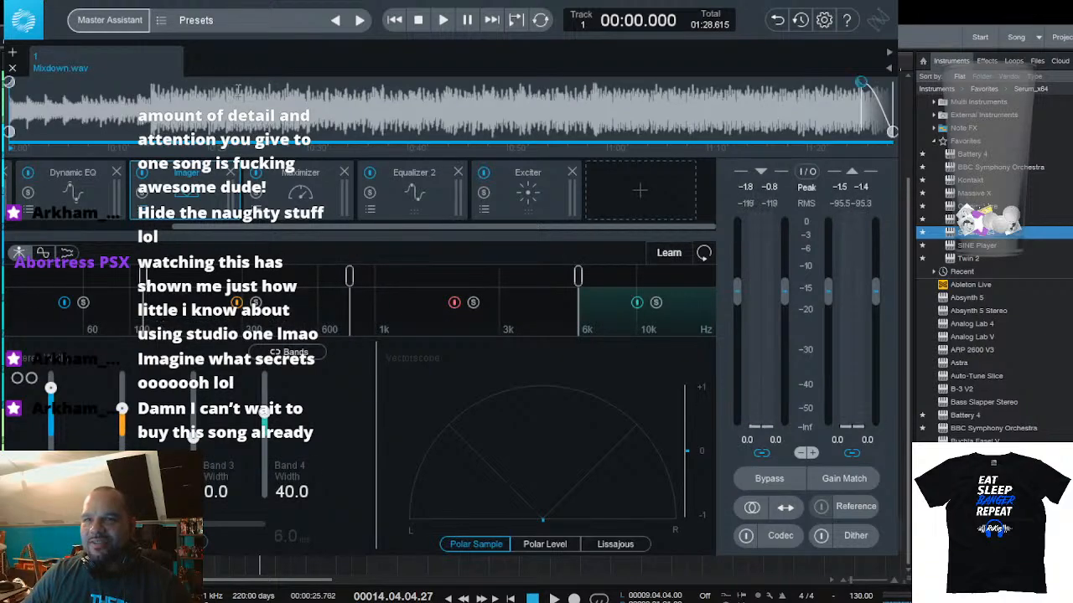
{"action": "key", "text": "space"}
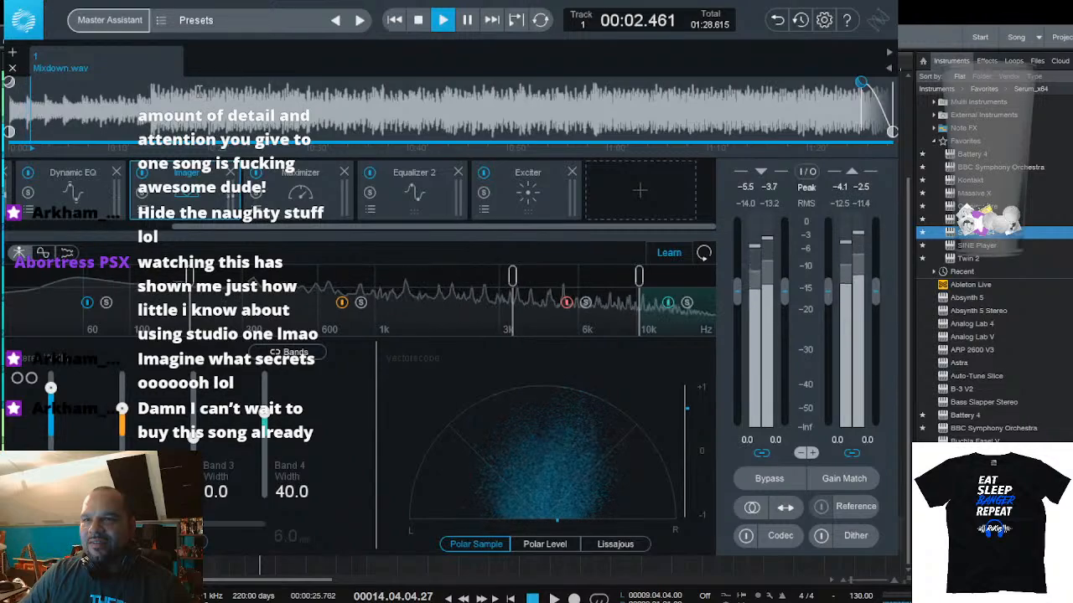
{"action": "left_click", "coordinate": [197, 110]}
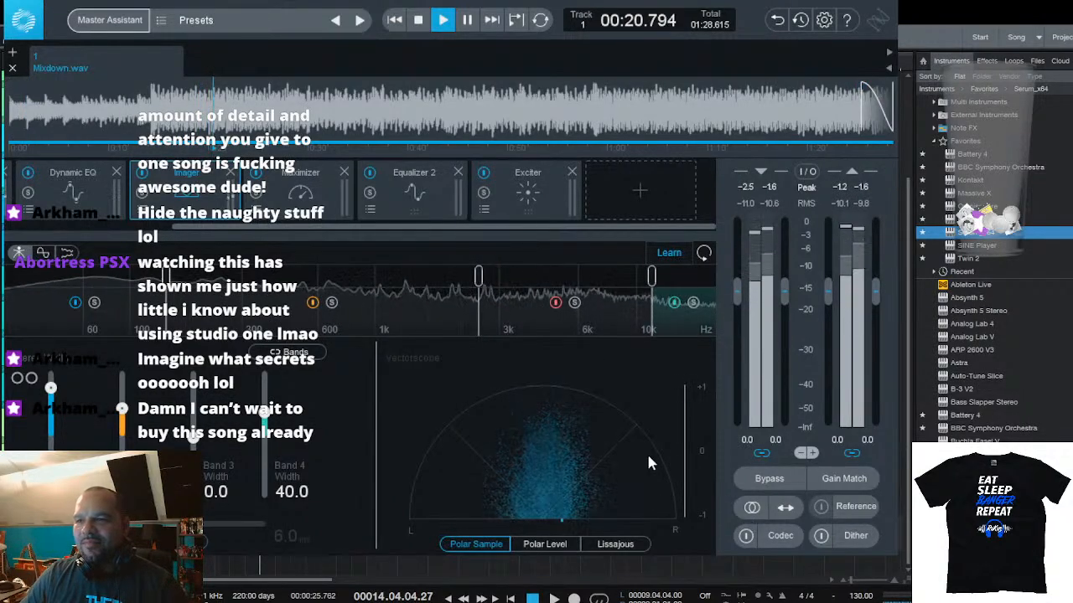
{"action": "key", "text": "space"}
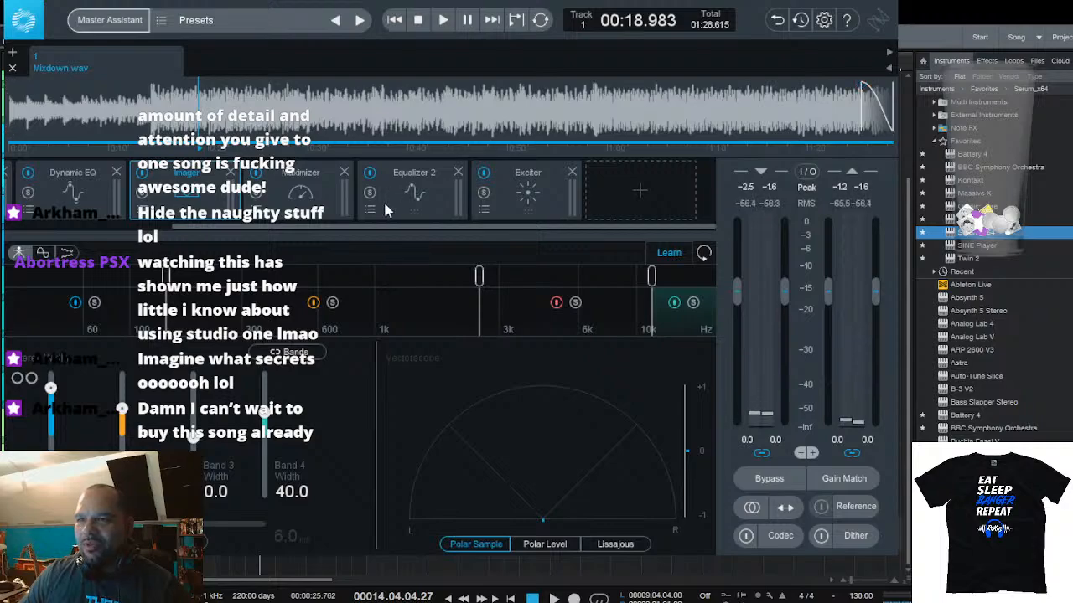
{"action": "key", "text": "space"}
Place the Exciter before the Maximizer and set it up in Mid/Side with four Retro bands and learned crossovers
{"action": "left_click", "coordinate": [336, 188]}
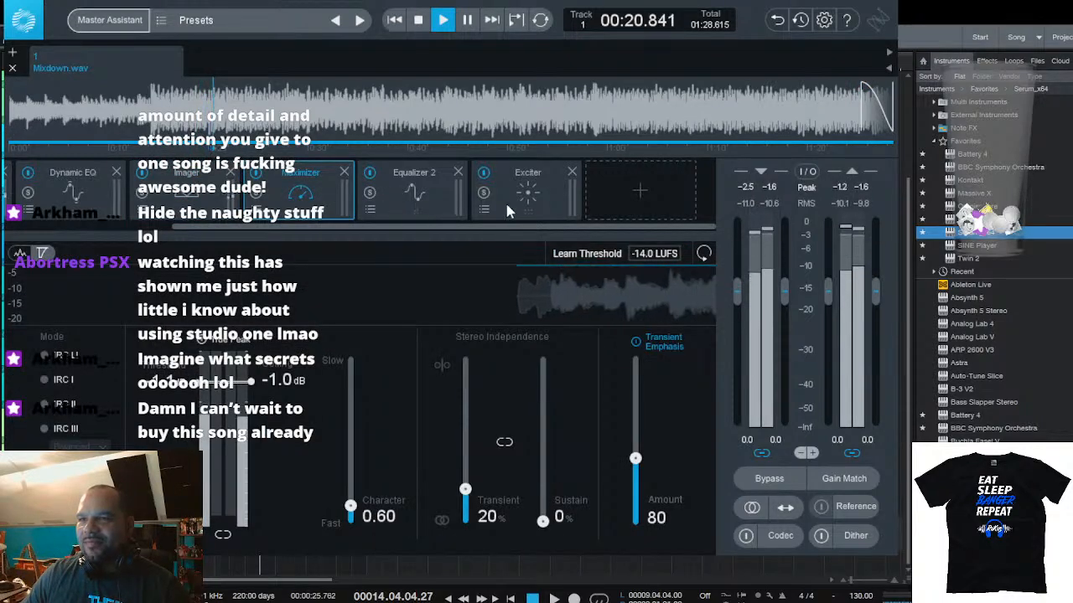
{"action": "left_click_drag", "start_coordinate": [524, 191], "coordinate": [276, 207]}
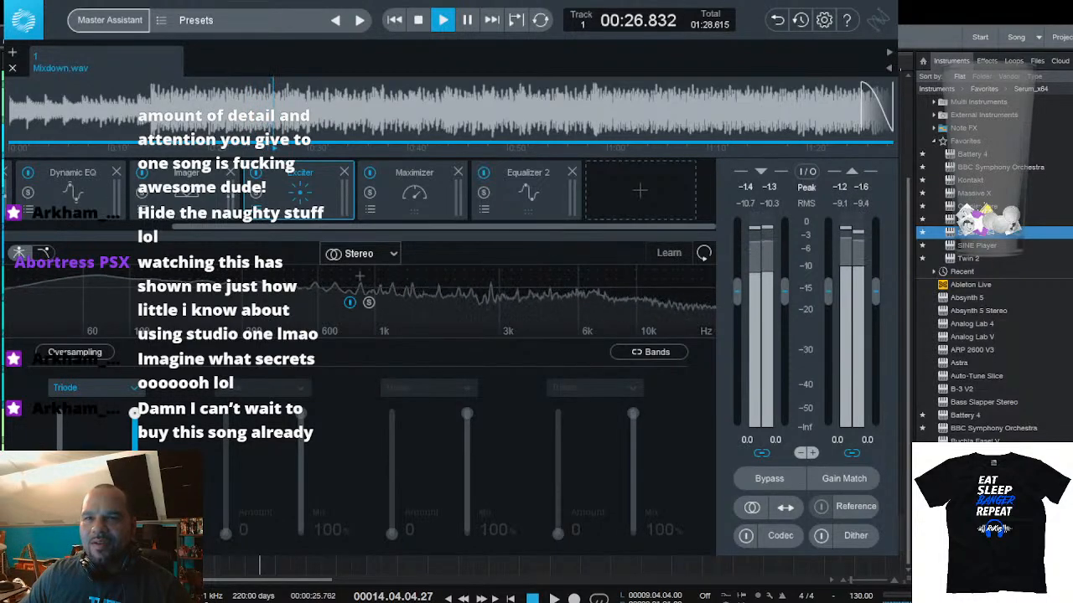
{"action": "left_click", "coordinate": [360, 279]}
{"action": "left_click", "coordinate": [669, 252]}
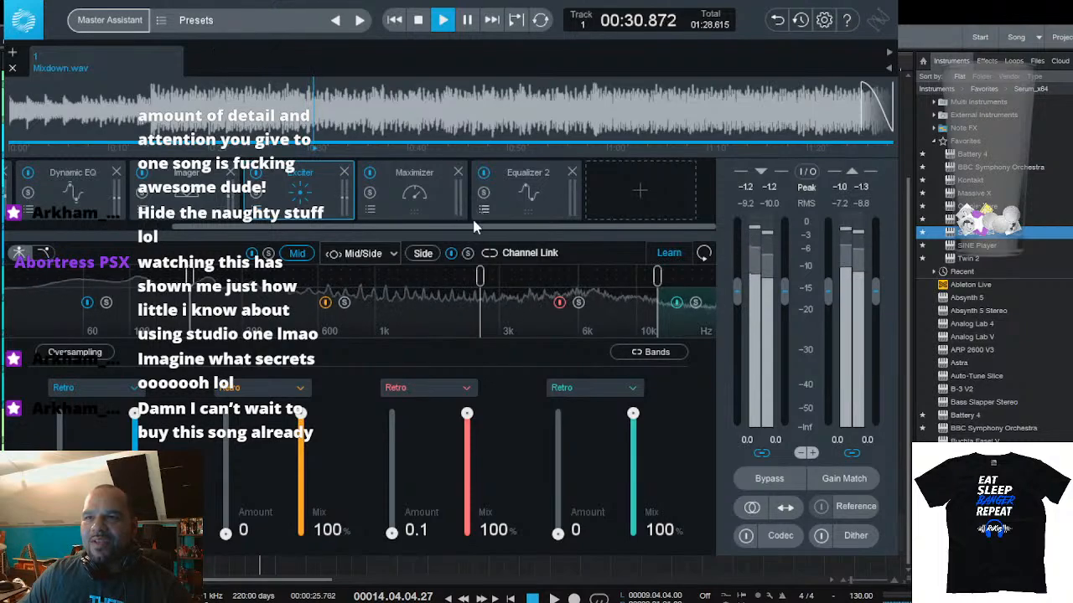
{"action": "key", "text": "space"}
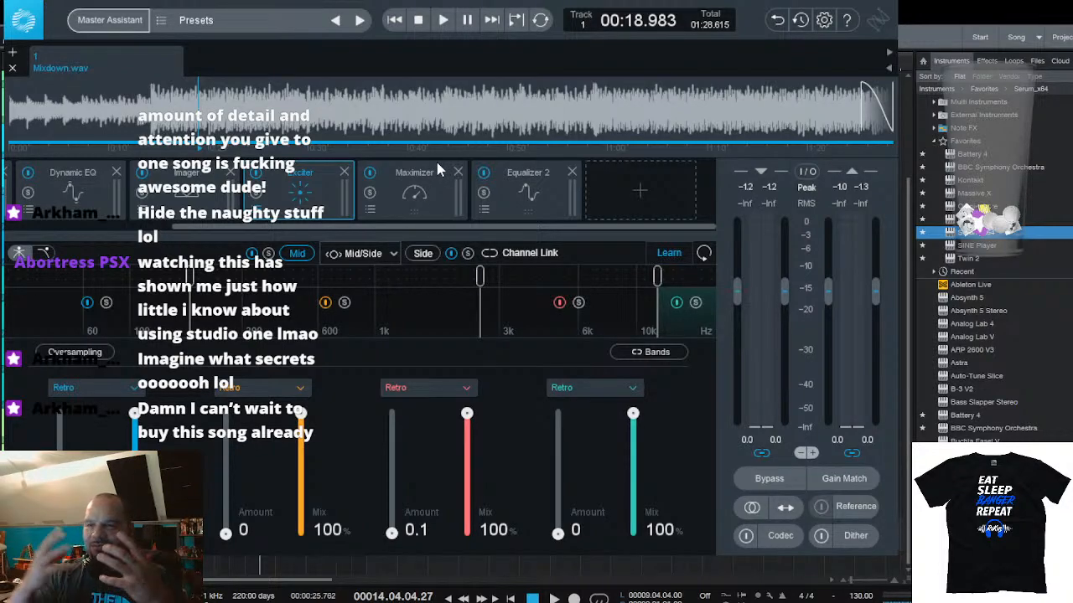
Place Equalizer 2 before the Maximizer, shift its Mid band 5 higher in frequency, and add a broad 0.5 dB boost at 72 Hz
{"action": "left_click_drag", "start_coordinate": [539, 194], "coordinate": [382, 192]}
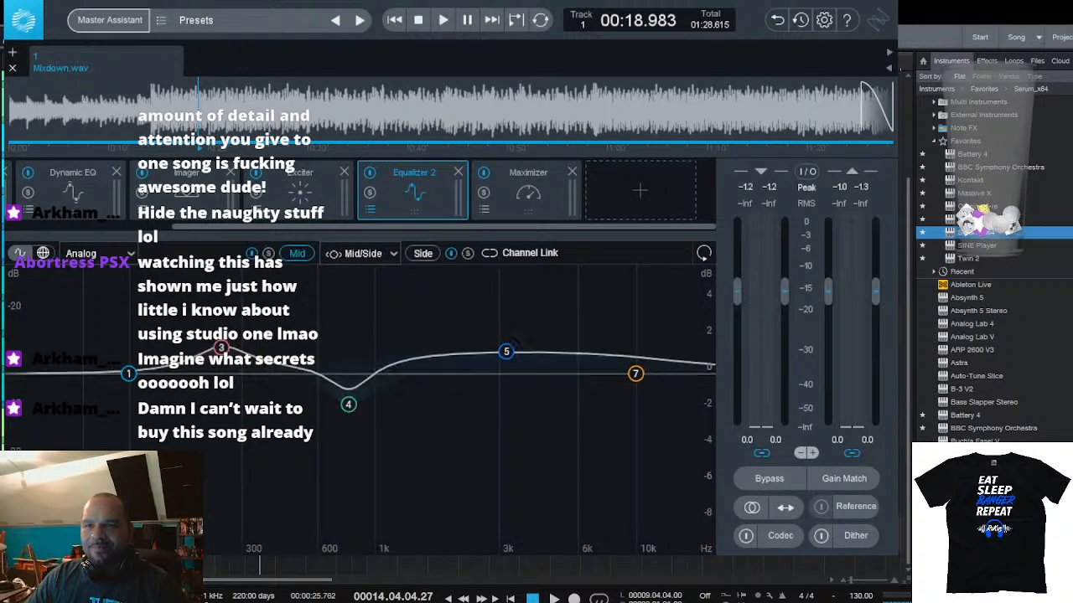
{"action": "left_click", "coordinate": [313, 109]}
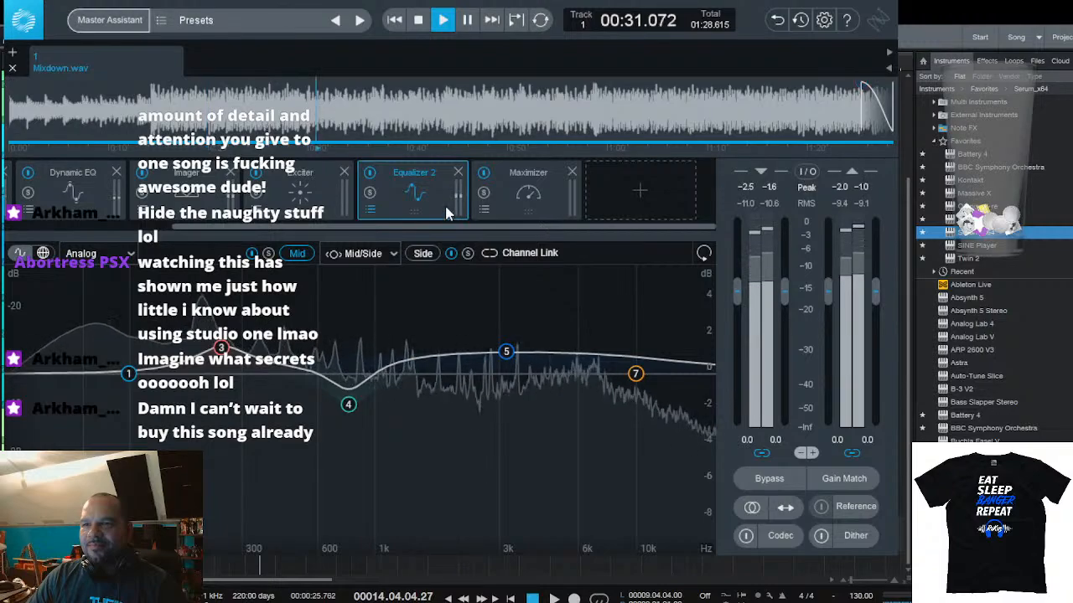
{"action": "left_click_drag", "start_coordinate": [506, 351], "coordinate": [554, 350]}
{"action": "left_click_drag", "start_coordinate": [128, 373], "coordinate": [99, 361]}
{"action": "scroll", "coordinate": [99, 362], "scroll_direction": "down", "scroll_amount": 5}
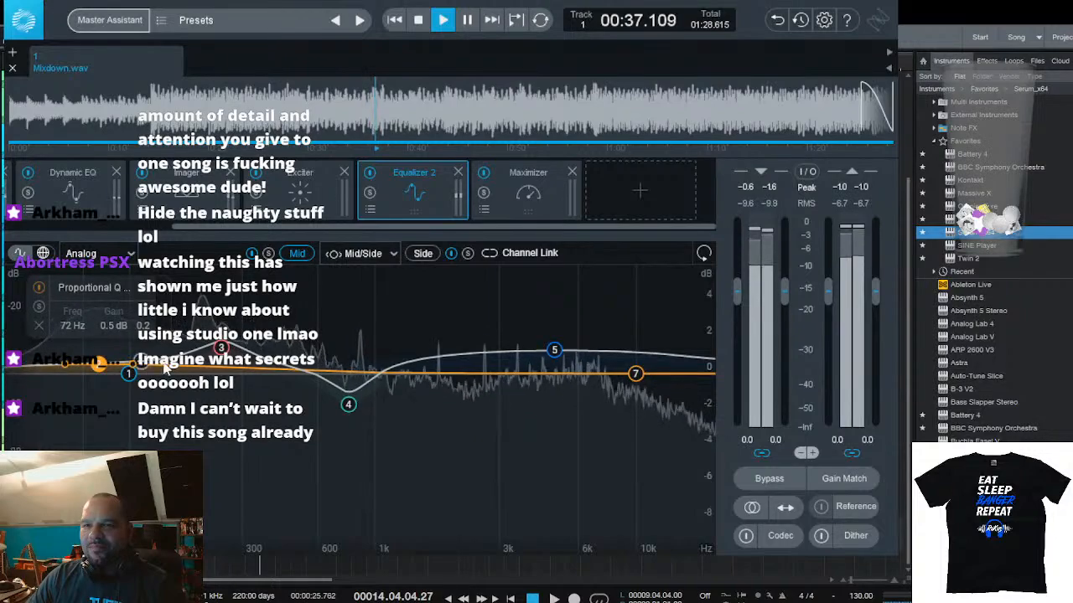
{"action": "left_click", "coordinate": [348, 404]}
Open the Maximizer, check the list of modules that can be added, and listen to the master through to the end
{"action": "left_click", "coordinate": [513, 200]}
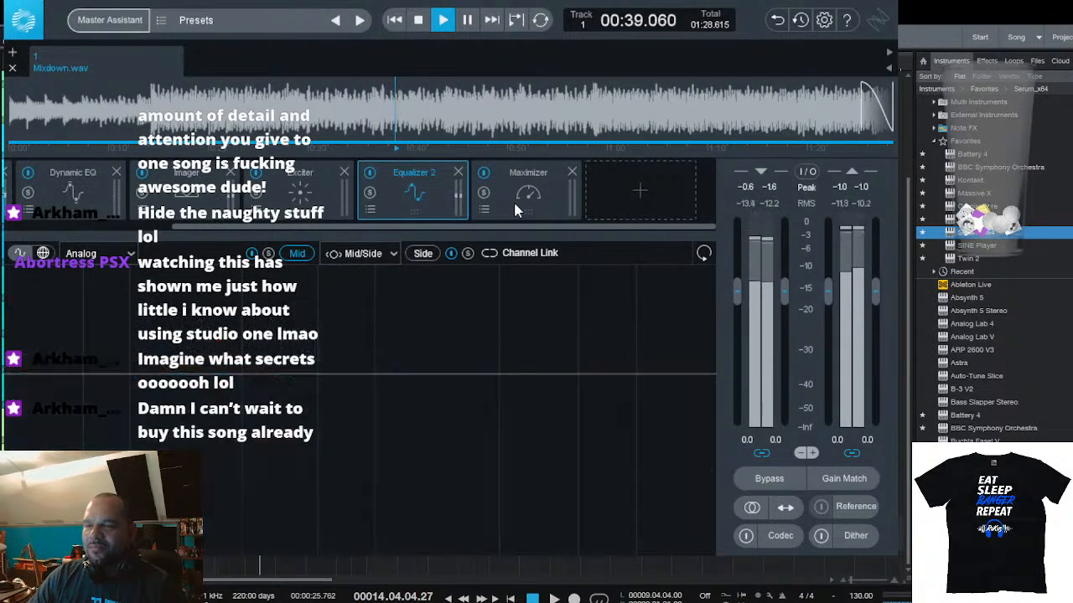
{"action": "left_click", "coordinate": [640, 192]}
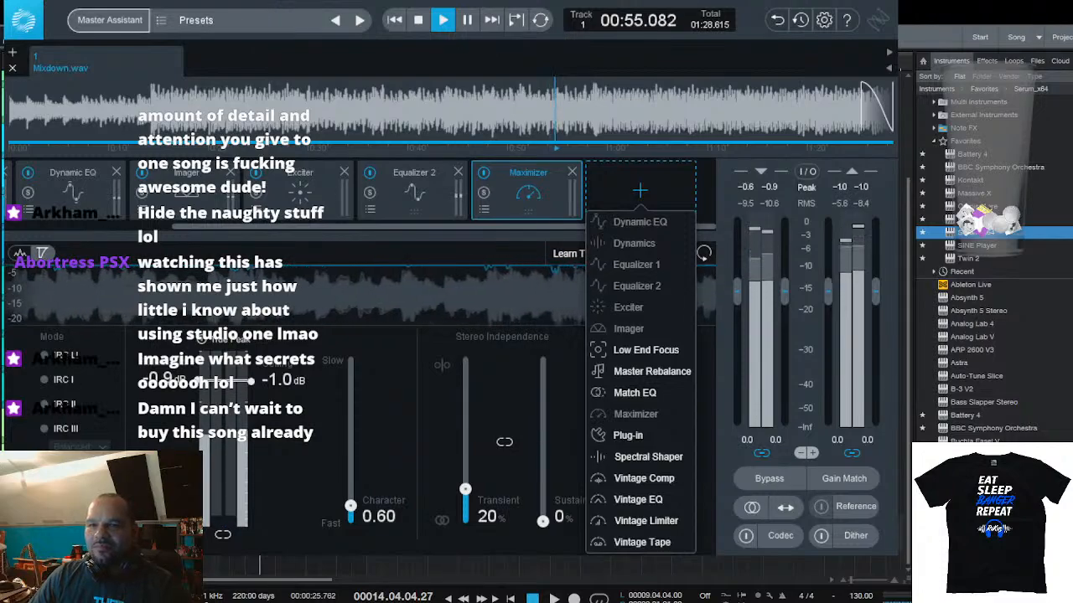
{"action": "key", "text": "Escape"}
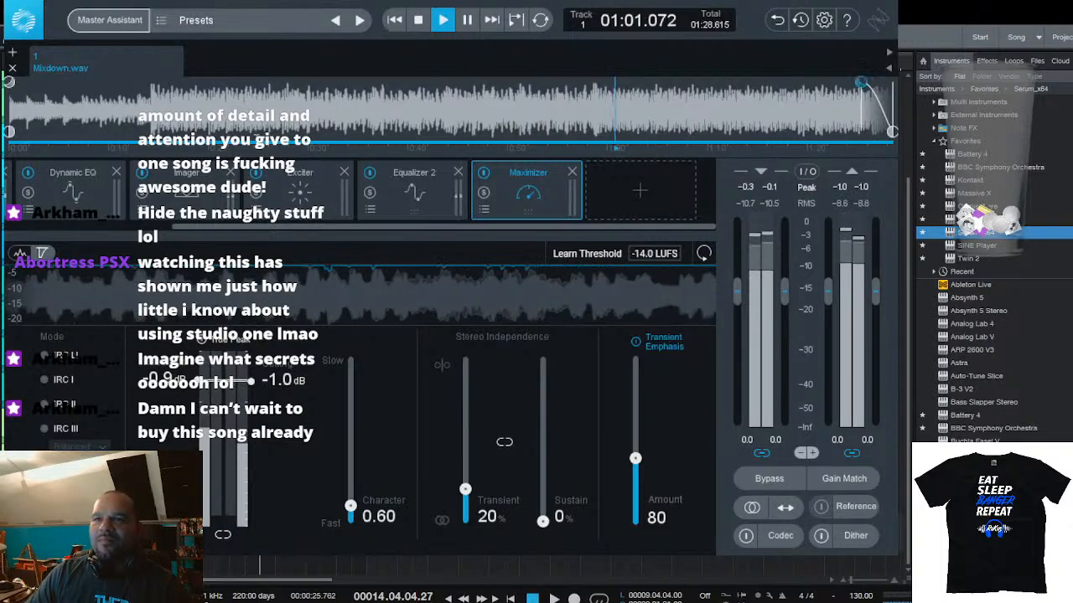
{"action": "key", "text": "space"}
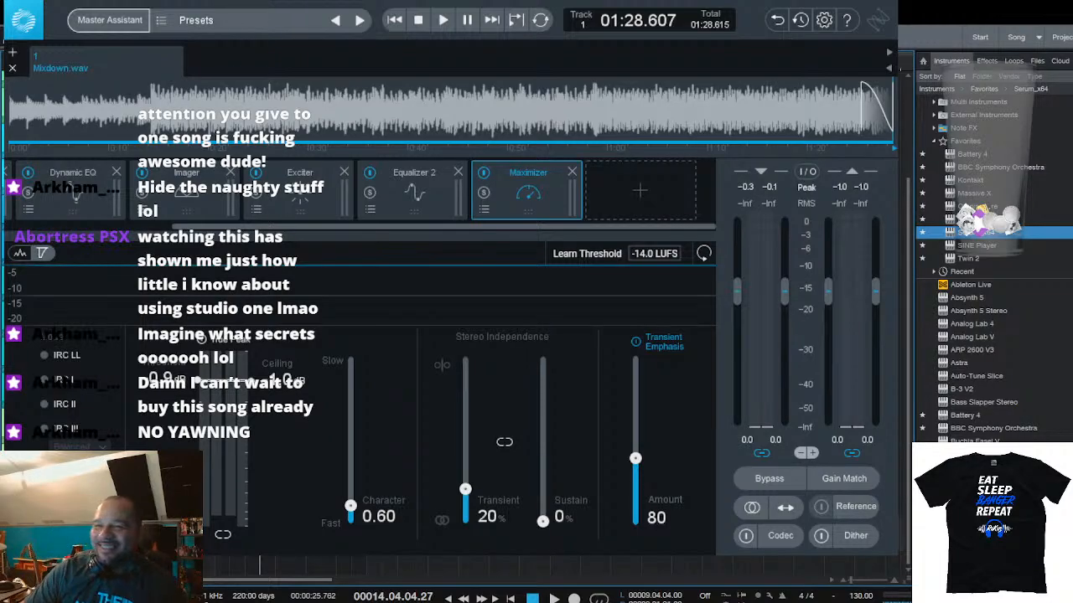
{"action": "scroll", "coordinate": [536, 567], "scroll_direction": "up", "scroll_amount": 3}
{"action": "key", "text": "e"}
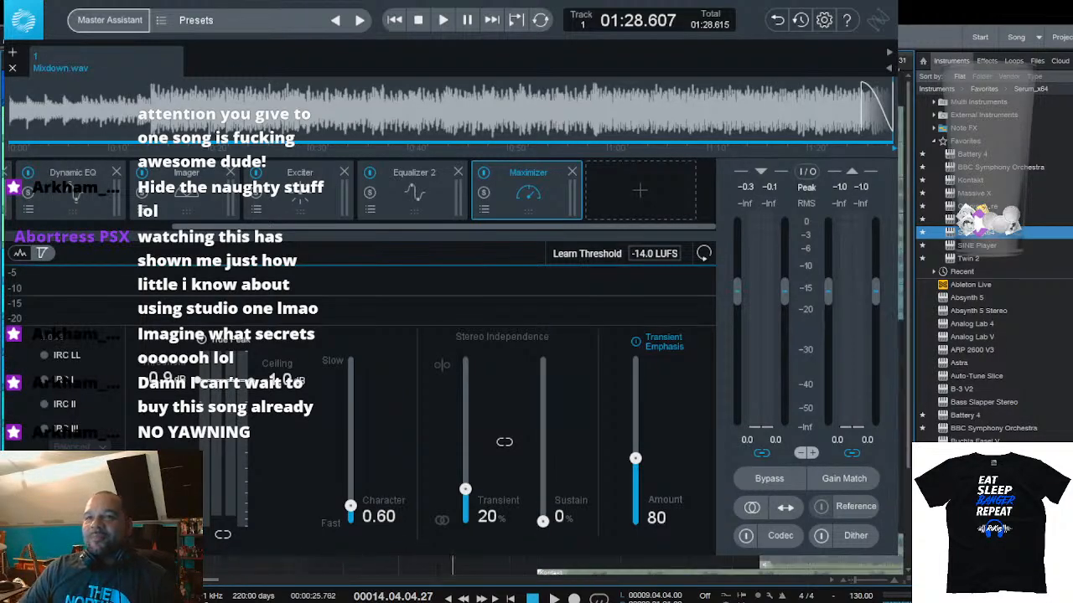
{"action": "scroll", "coordinate": [553, 566], "scroll_direction": "down", "scroll_amount": 3}
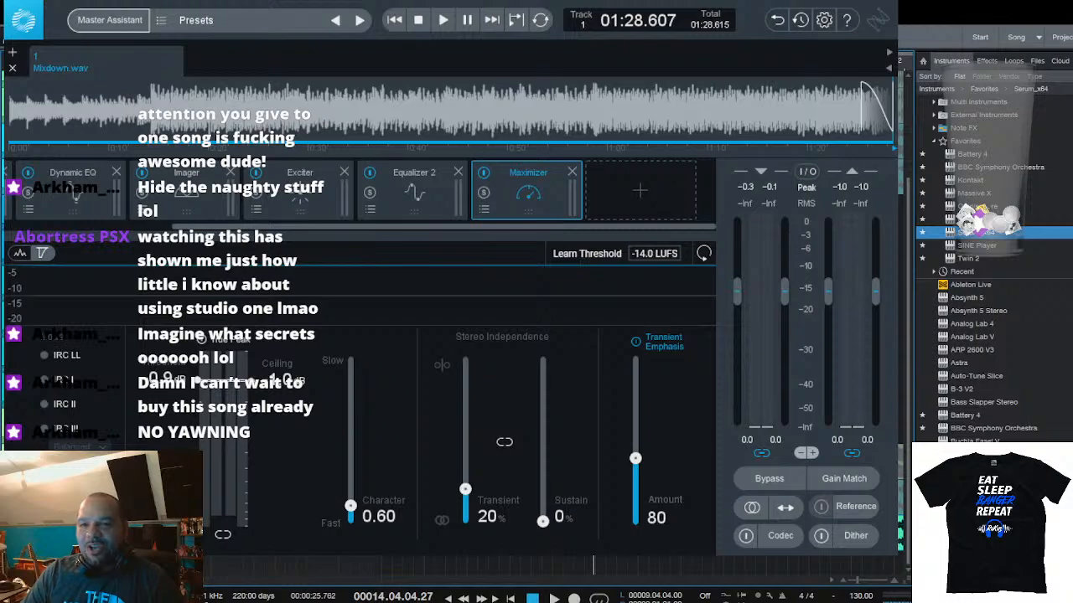
{"action": "key", "text": "w"}
{"action": "key", "text": "w"}
{"action": "key", "text": "w"}
{"action": "key", "text": "w"}
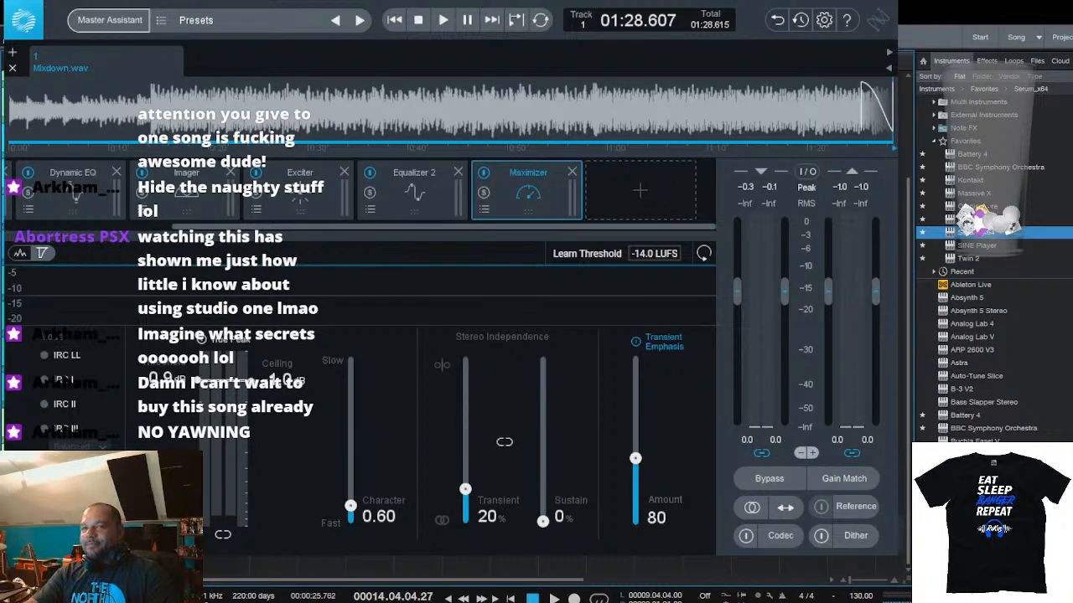
{"action": "key", "text": "e"}
{"action": "key", "text": "e"}
{"action": "key", "text": "e"}
{"action": "key", "text": "w"}
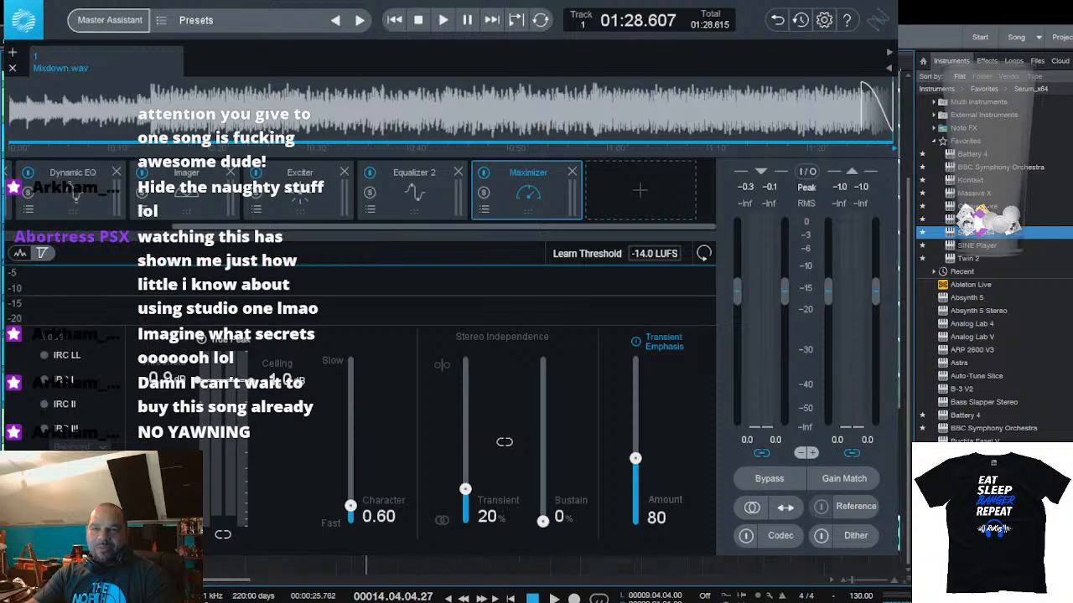
{"action": "key", "text": "w"}
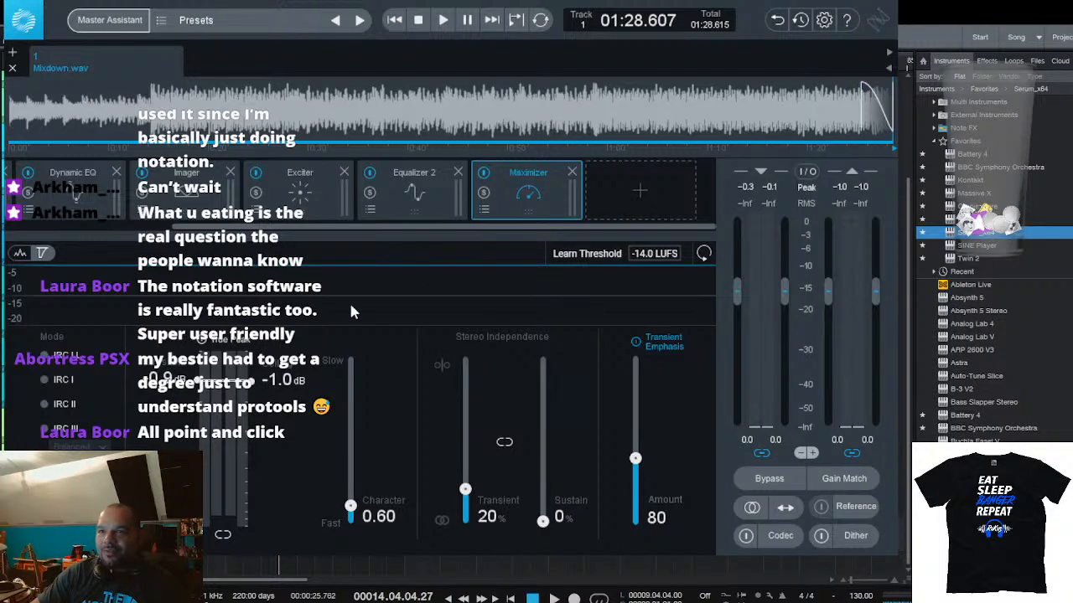
Switch to Studio One, hide the mixer in the orchestral song, and look over its tracks down to Mixdown(7)
{"action": "key", "text": "alt+Tab"}
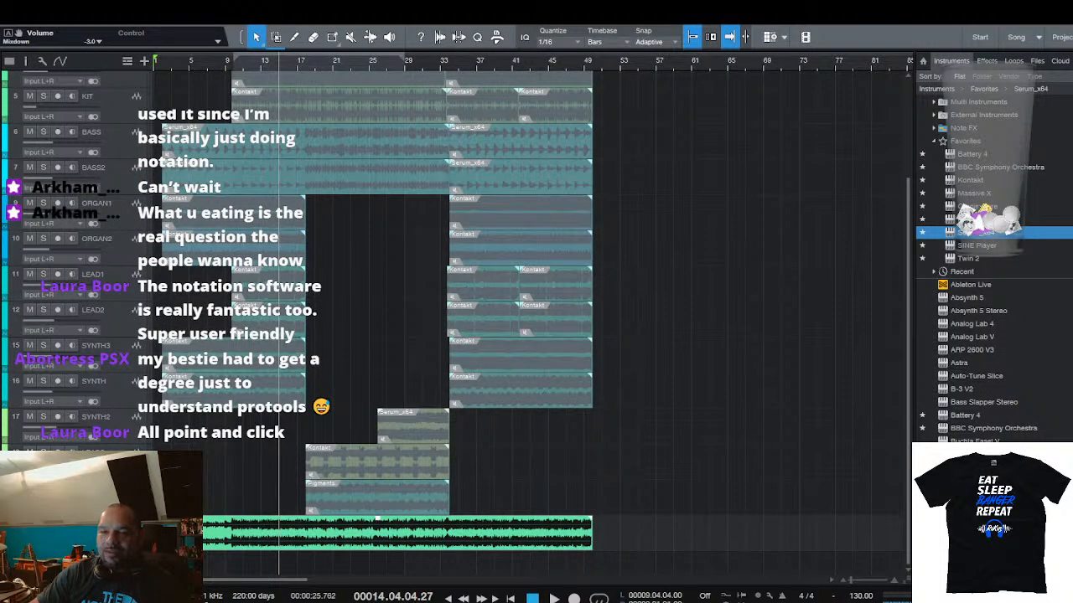
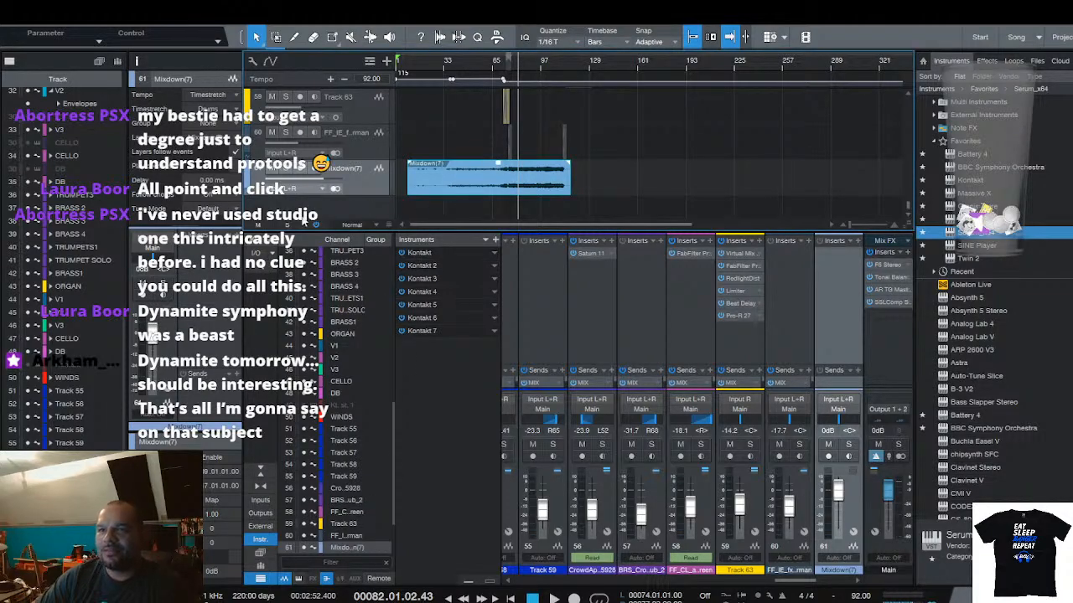
{"action": "left_click", "coordinate": [253, 242]}
{"action": "scroll", "coordinate": [419, 281], "scroll_direction": "up", "scroll_amount": 6}
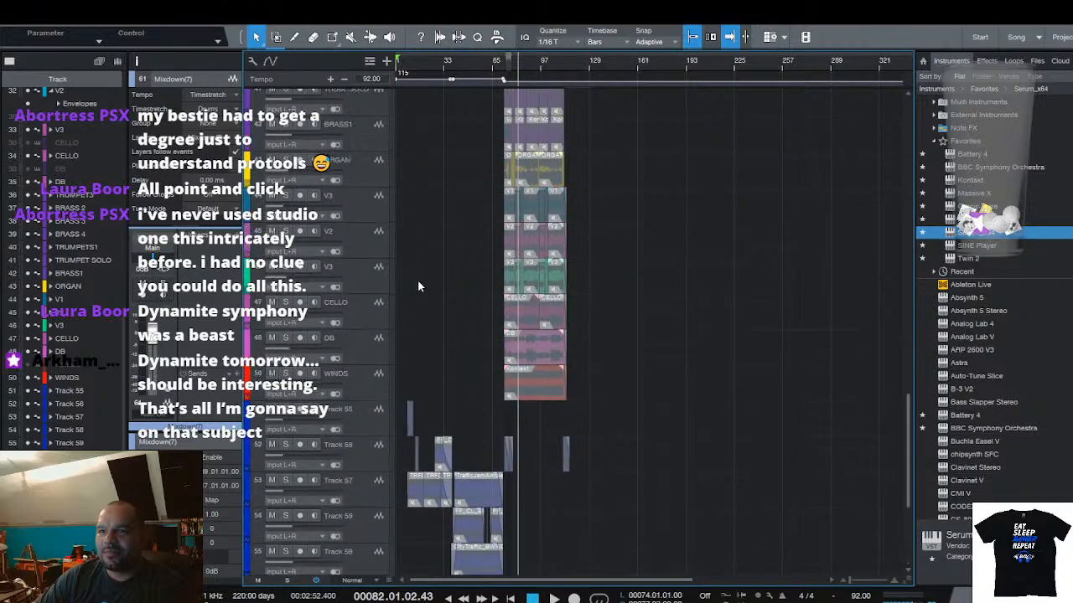
{"action": "scroll", "coordinate": [430, 264], "scroll_direction": "up", "scroll_amount": 10}
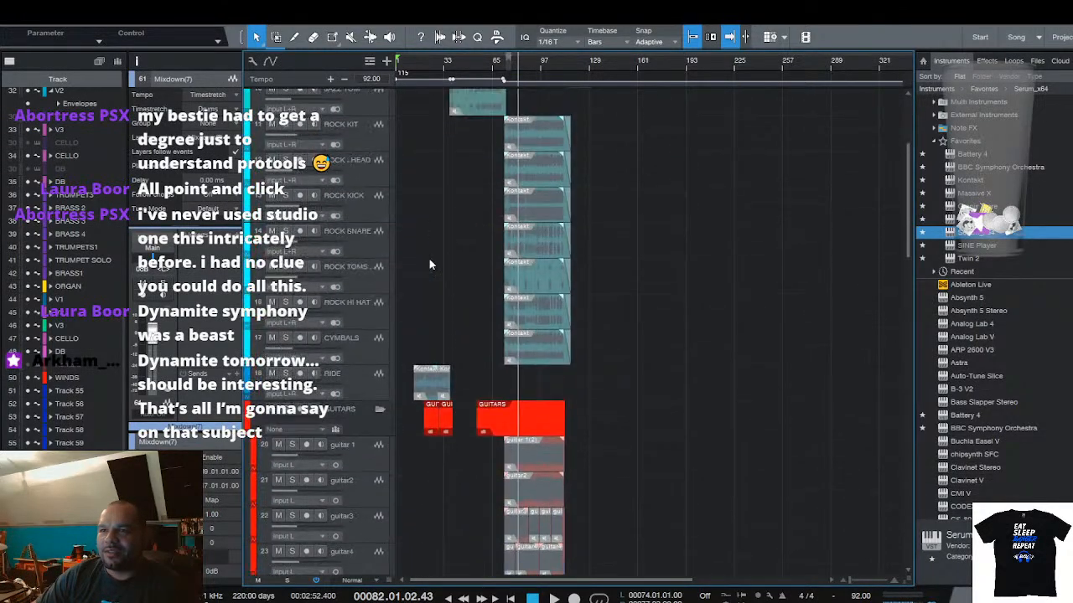
{"action": "scroll", "coordinate": [428, 257], "scroll_direction": "down", "scroll_amount": 10}
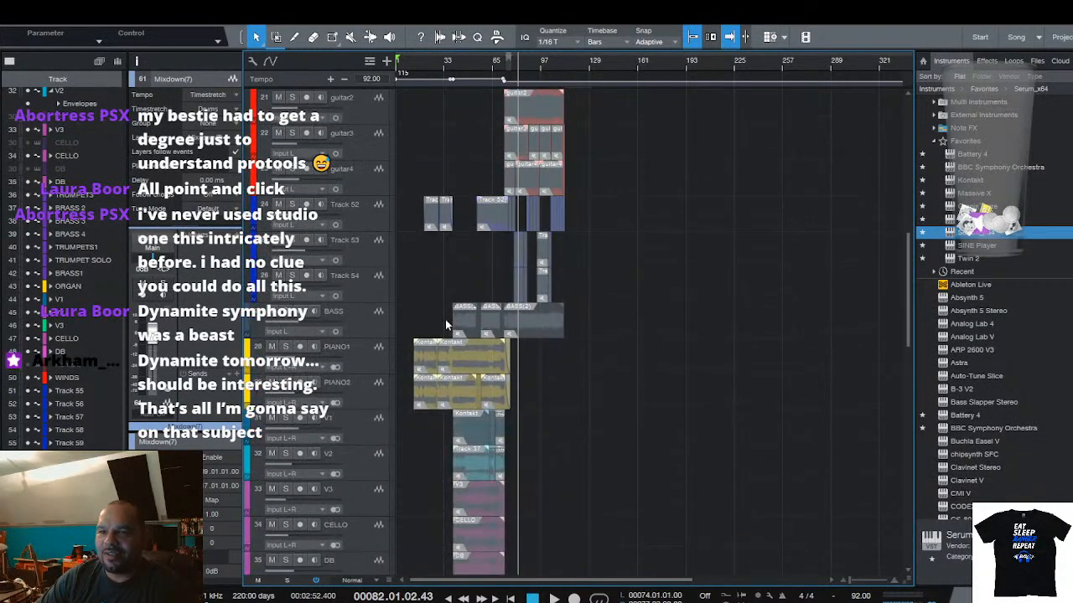
{"action": "scroll", "coordinate": [440, 359], "scroll_direction": "down", "scroll_amount": 8}
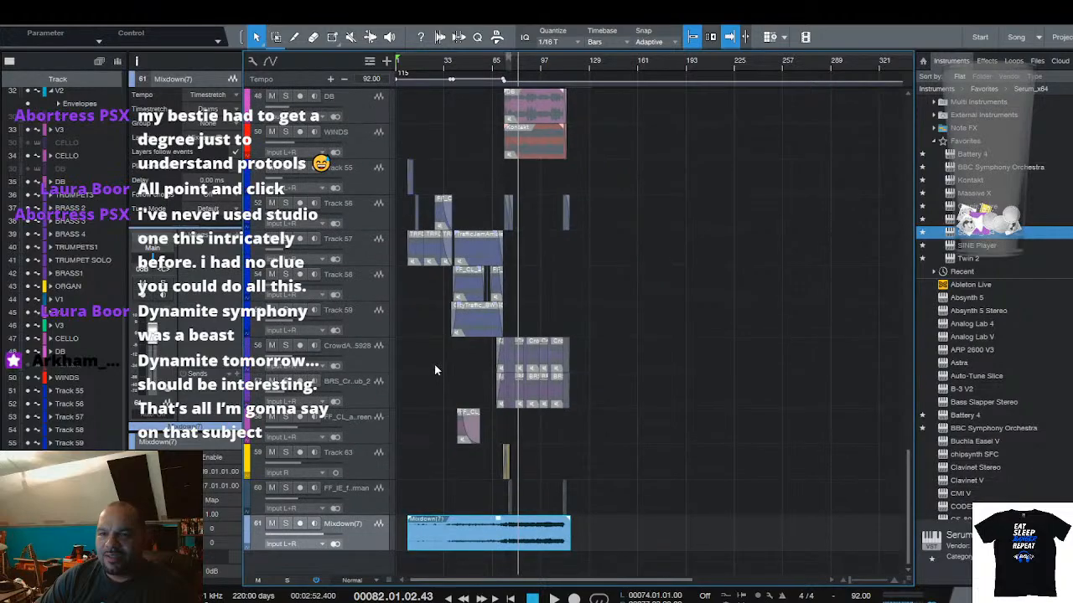
Select all the muted events above Mixdown(7) and unmute them with the Mute tool, then return to the Arrow tool
{"action": "left_click_drag", "start_coordinate": [421, 72], "coordinate": [521, 65]}
{"action": "left_click_drag", "start_coordinate": [641, 443], "coordinate": [393, 84]}
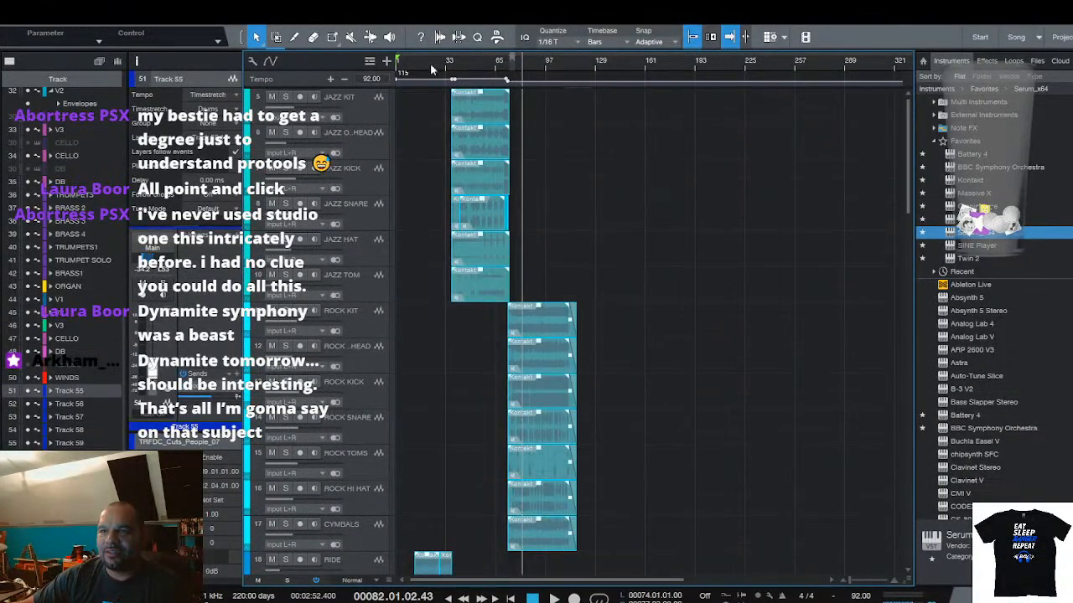
{"action": "left_click", "coordinate": [351, 37]}
{"action": "left_click", "coordinate": [473, 111]}
{"action": "scroll", "coordinate": [467, 70], "scroll_direction": "up", "scroll_amount": 10}
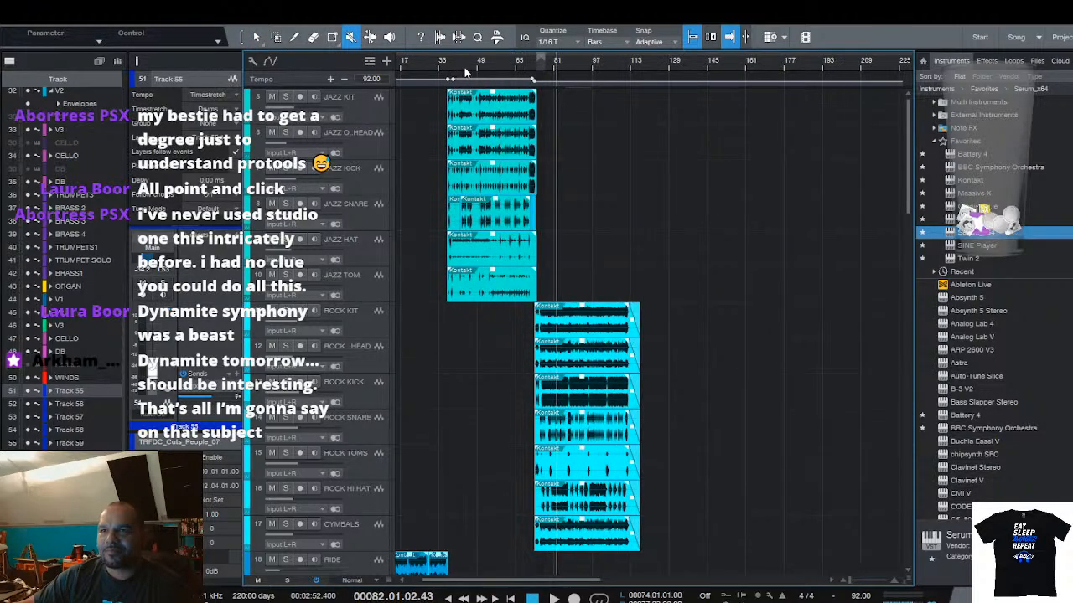
{"action": "scroll", "coordinate": [533, 74], "scroll_direction": "down", "scroll_amount": 5}
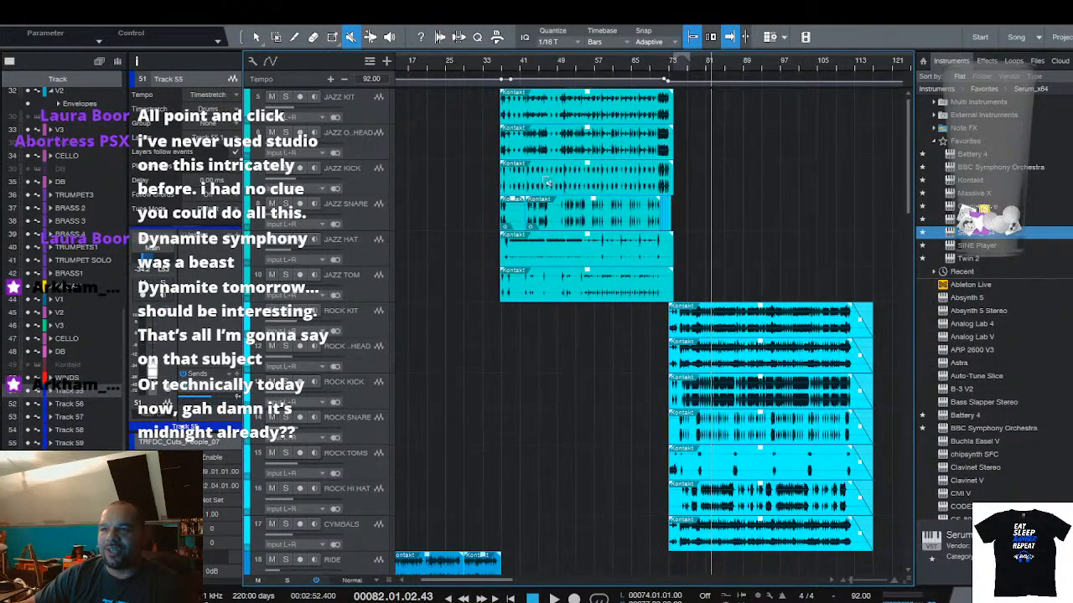
{"action": "key", "text": "1"}
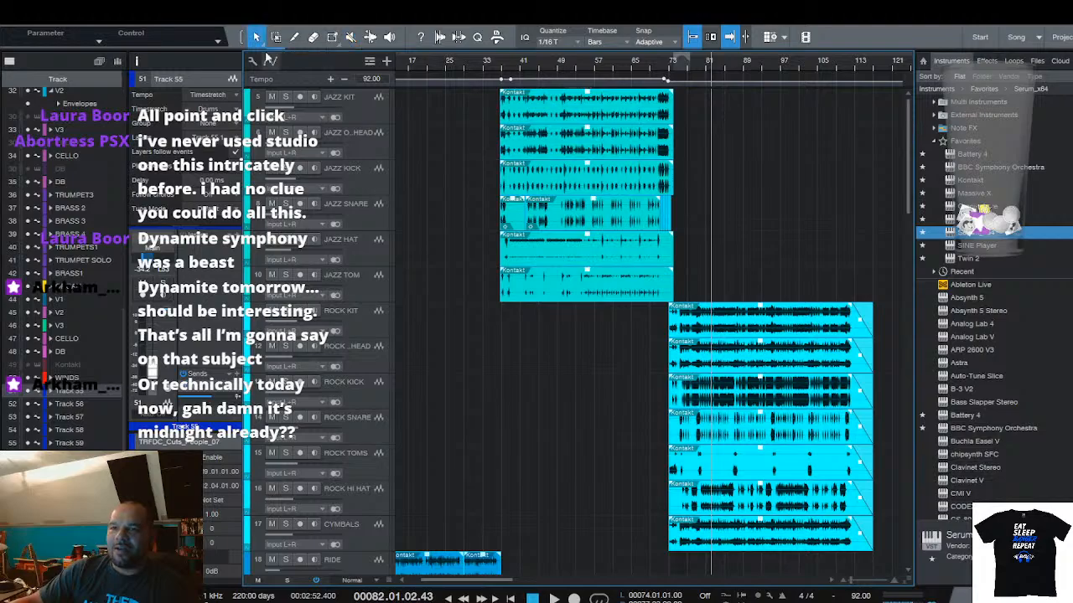
Show the hidden Kontakt track between DB and WINDS and view its Session Horns Pro instrument
{"action": "scroll", "coordinate": [474, 301], "scroll_direction": "down", "scroll_amount": 4}
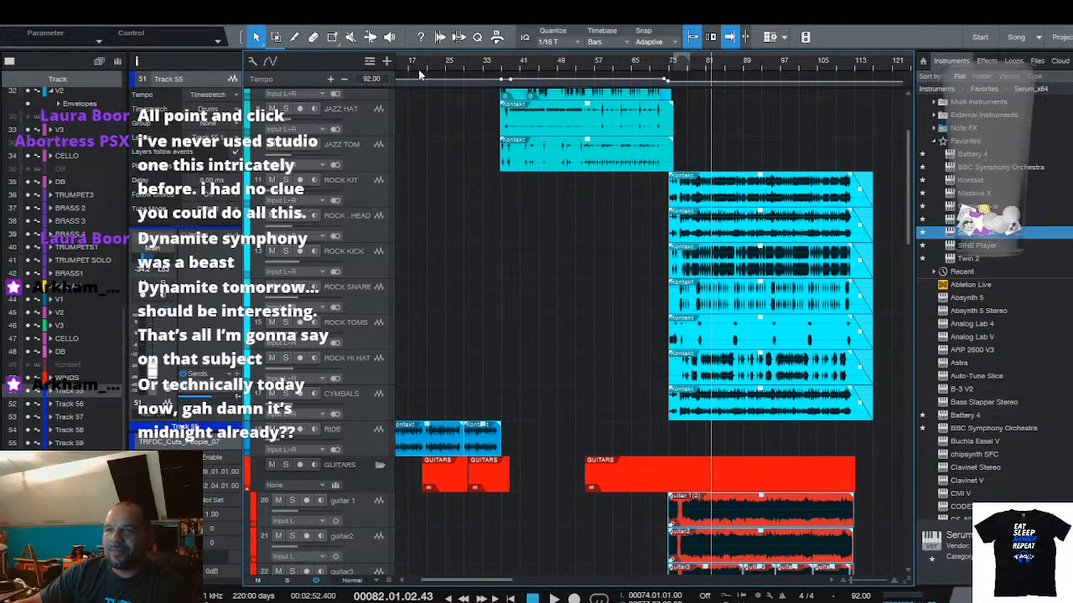
{"action": "scroll", "coordinate": [438, 131], "scroll_direction": "down", "scroll_amount": 10}
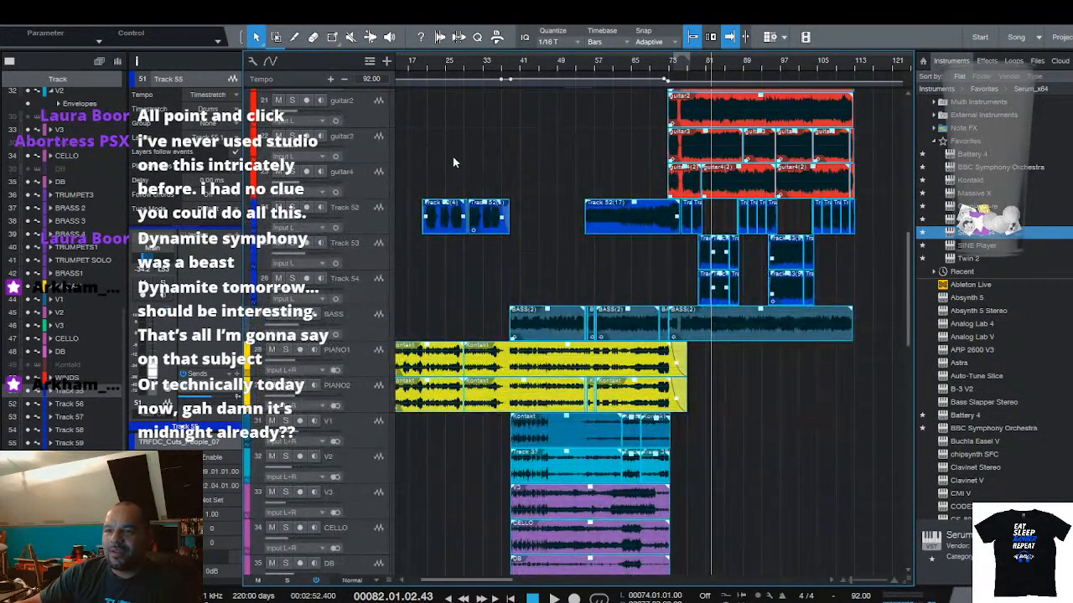
{"action": "left_click_drag", "start_coordinate": [420, 65], "coordinate": [524, 70]}
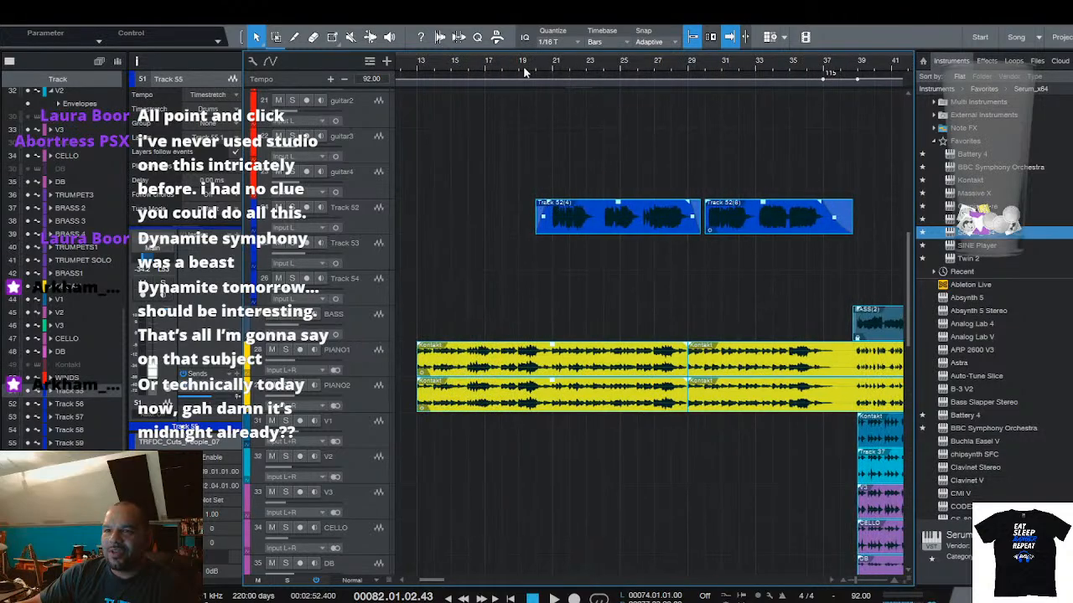
{"action": "left_click", "coordinate": [39, 367]}
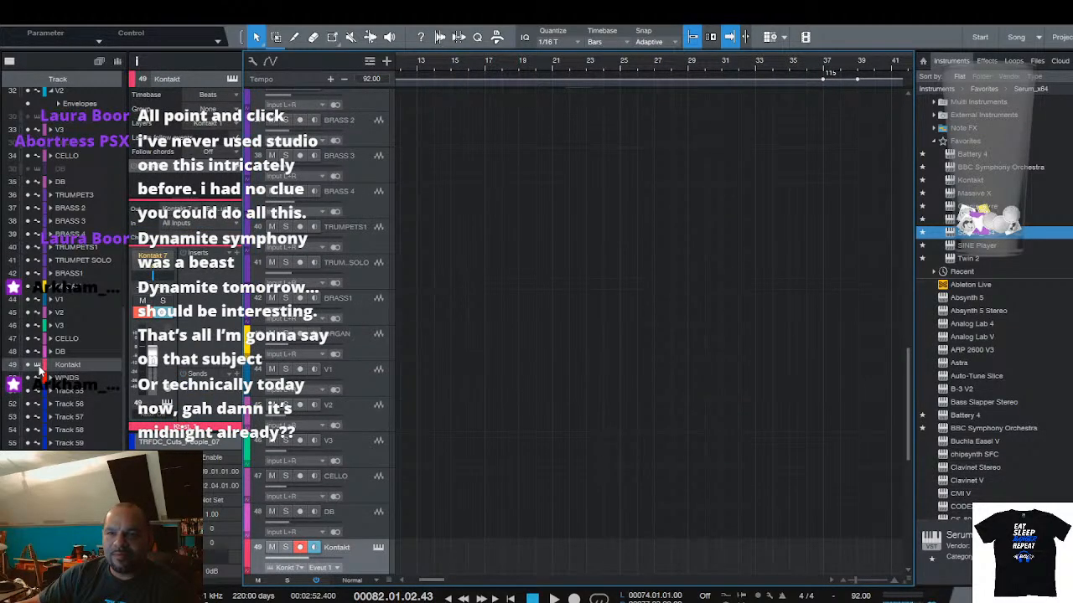
{"action": "scroll", "coordinate": [382, 497], "scroll_direction": "down", "scroll_amount": 1}
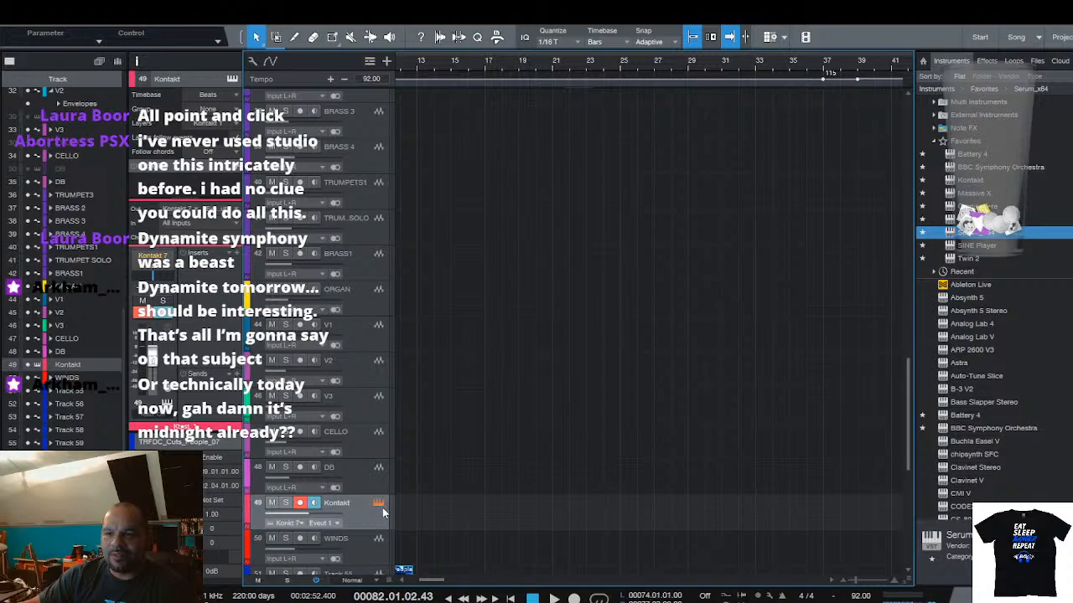
{"action": "scroll", "coordinate": [575, 64], "scroll_direction": "down", "scroll_amount": 5}
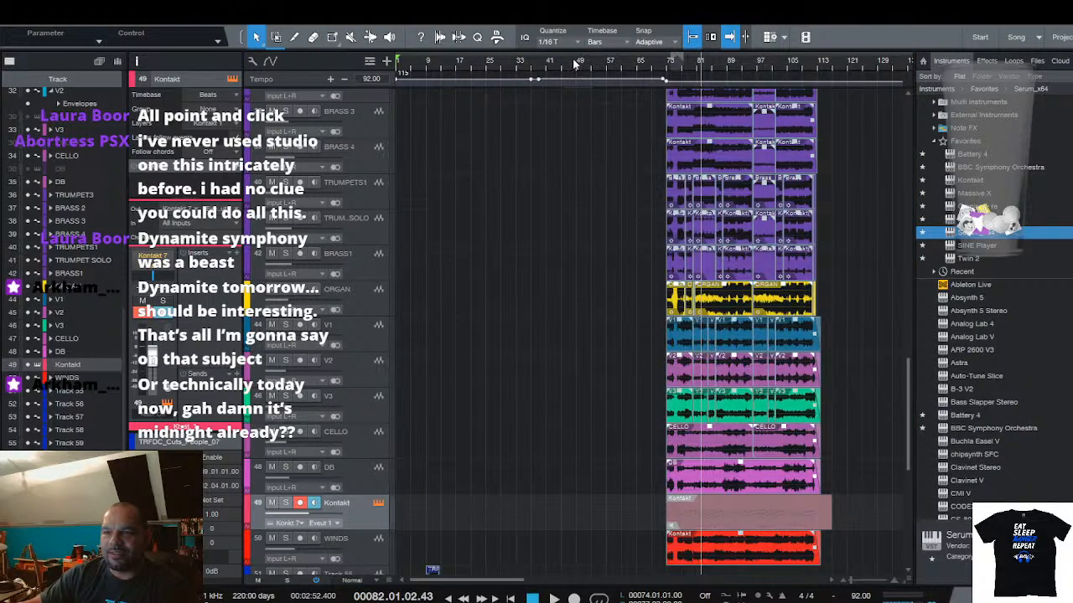
{"action": "scroll", "coordinate": [575, 63], "scroll_direction": "up", "scroll_amount": 2}
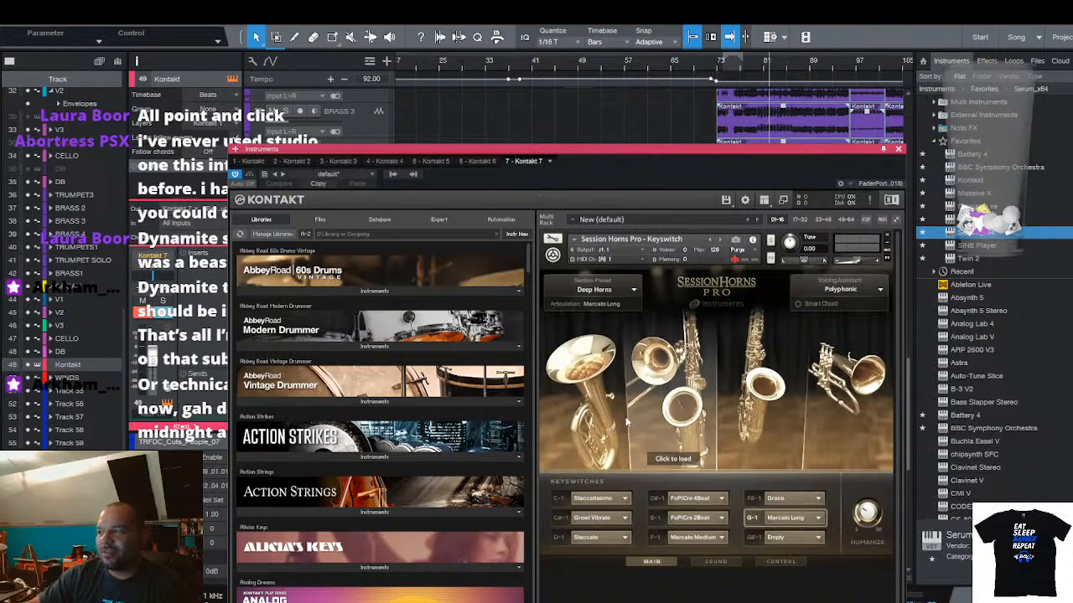
{"action": "left_click", "coordinate": [897, 151]}
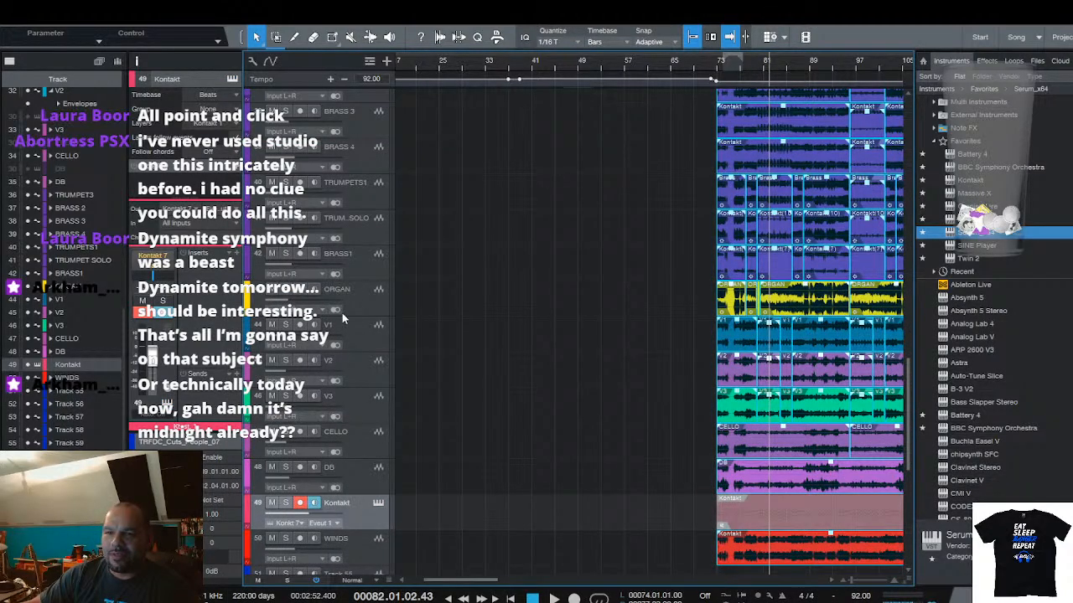
Show the hidden CELLO instrument track and look through the Spitfire Symphonic Strings instruments in its Kontakt rack
{"action": "scroll", "coordinate": [342, 317], "scroll_direction": "up", "scroll_amount": 5}
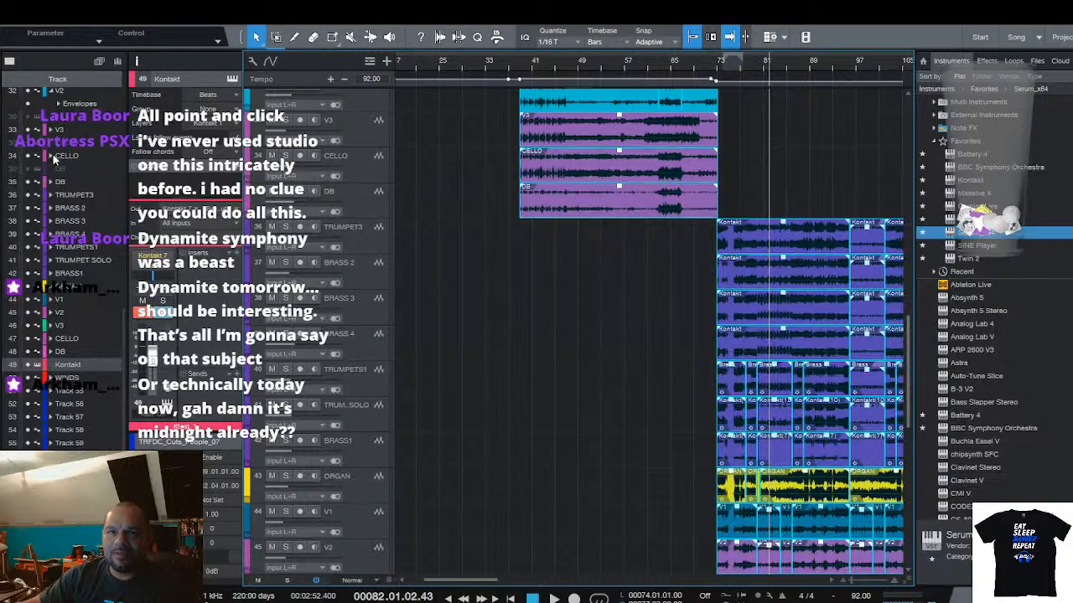
{"action": "left_click", "coordinate": [32, 151]}
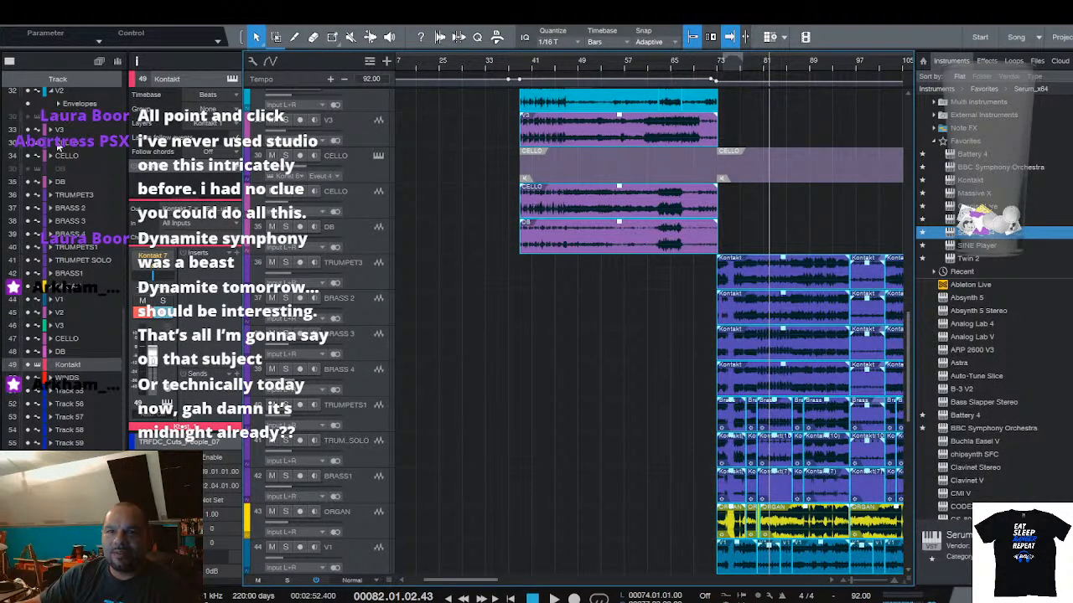
{"action": "left_click", "coordinate": [37, 148]}
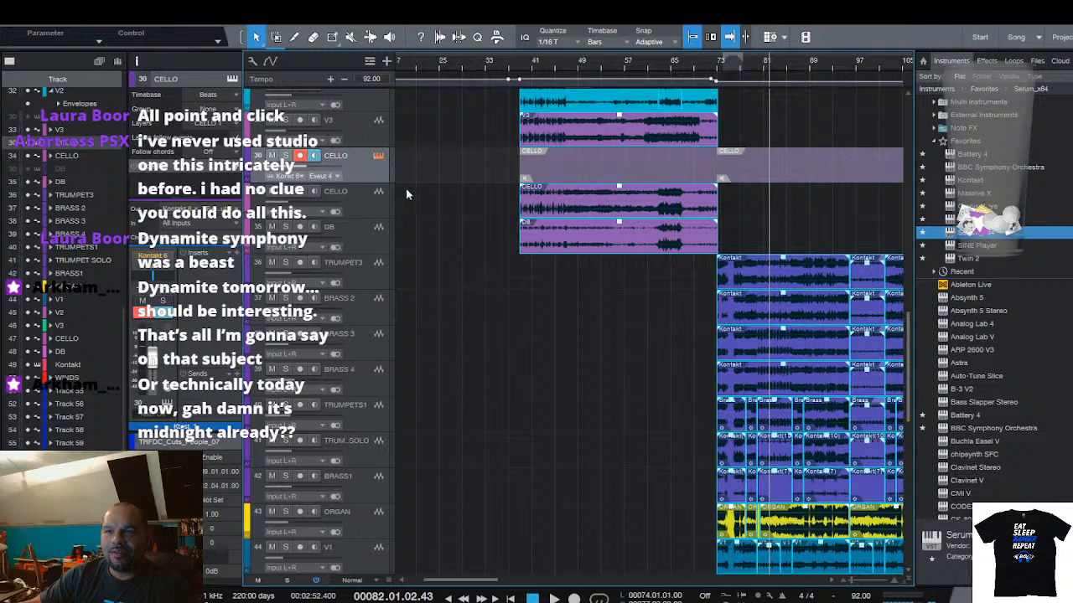
{"action": "key", "text": "F11"}
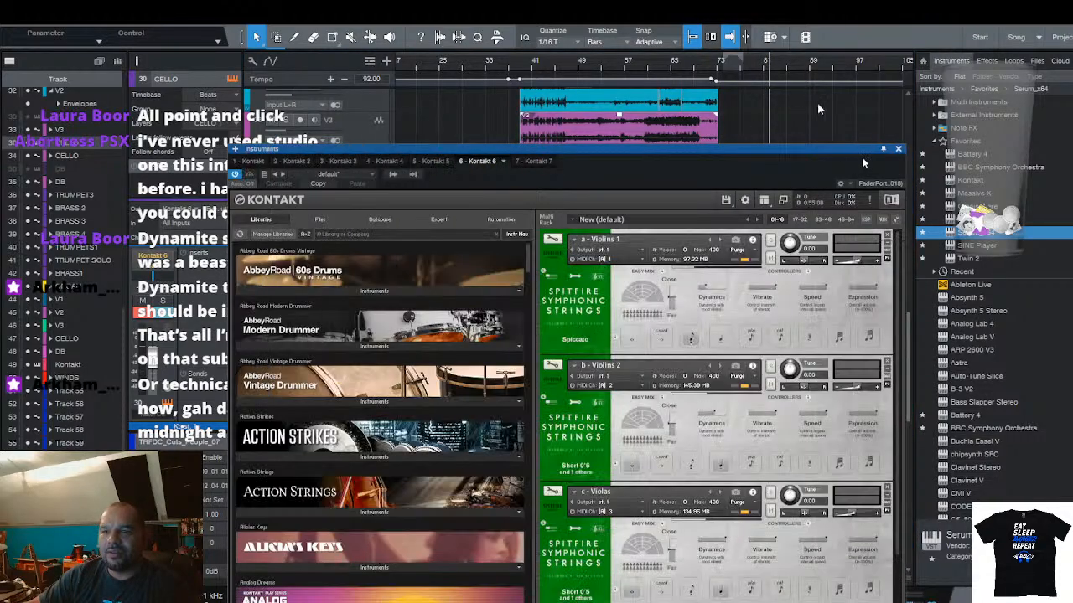
{"action": "scroll", "coordinate": [679, 325], "scroll_direction": "down", "scroll_amount": 2}
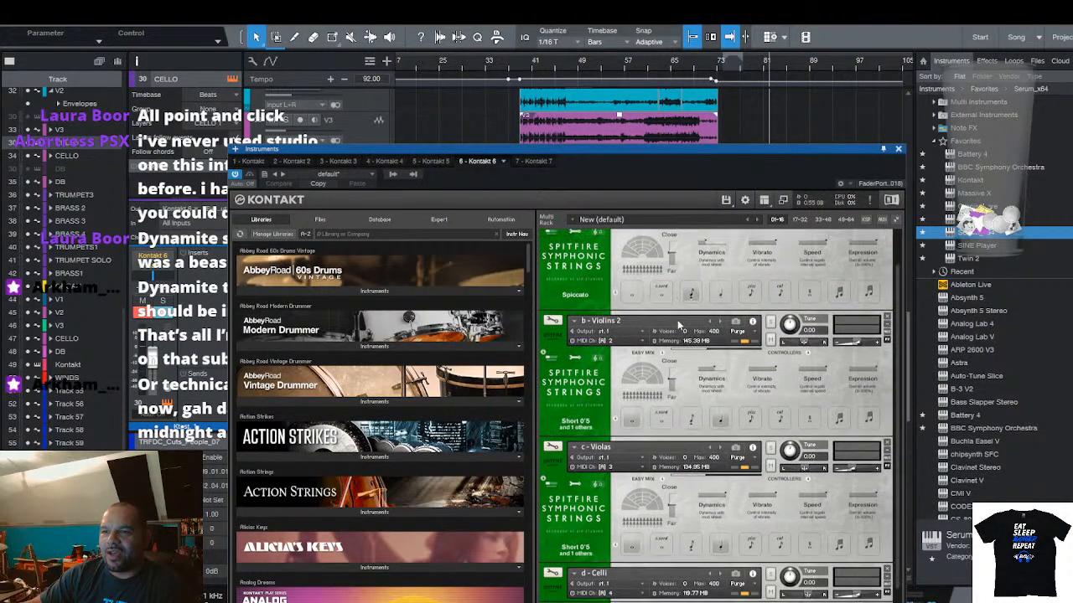
{"action": "scroll", "coordinate": [679, 324], "scroll_direction": "down", "scroll_amount": 3}
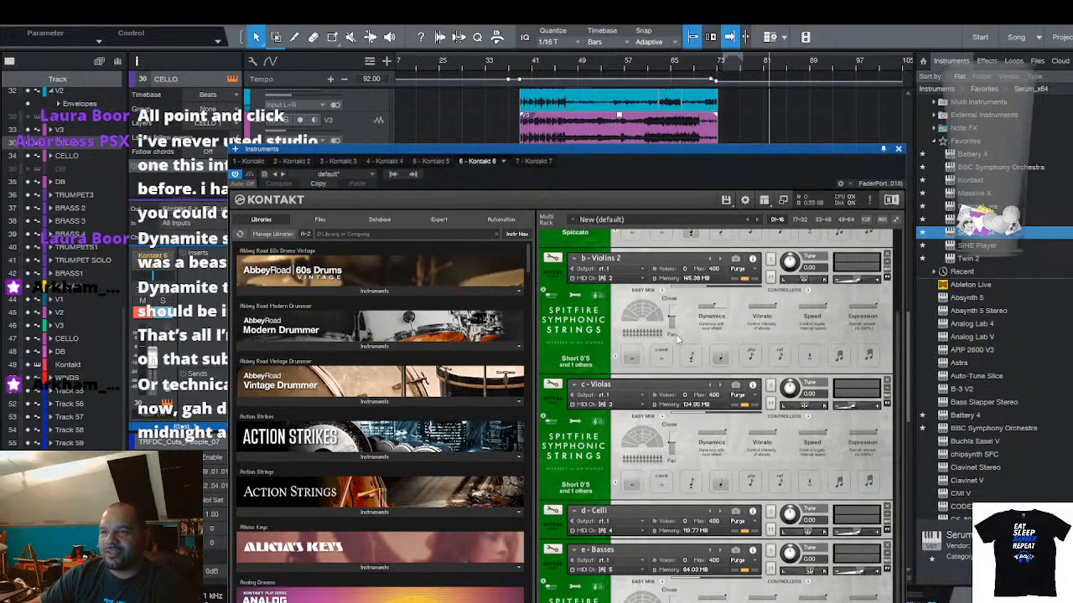
{"action": "scroll", "coordinate": [678, 338], "scroll_direction": "up", "scroll_amount": 5}
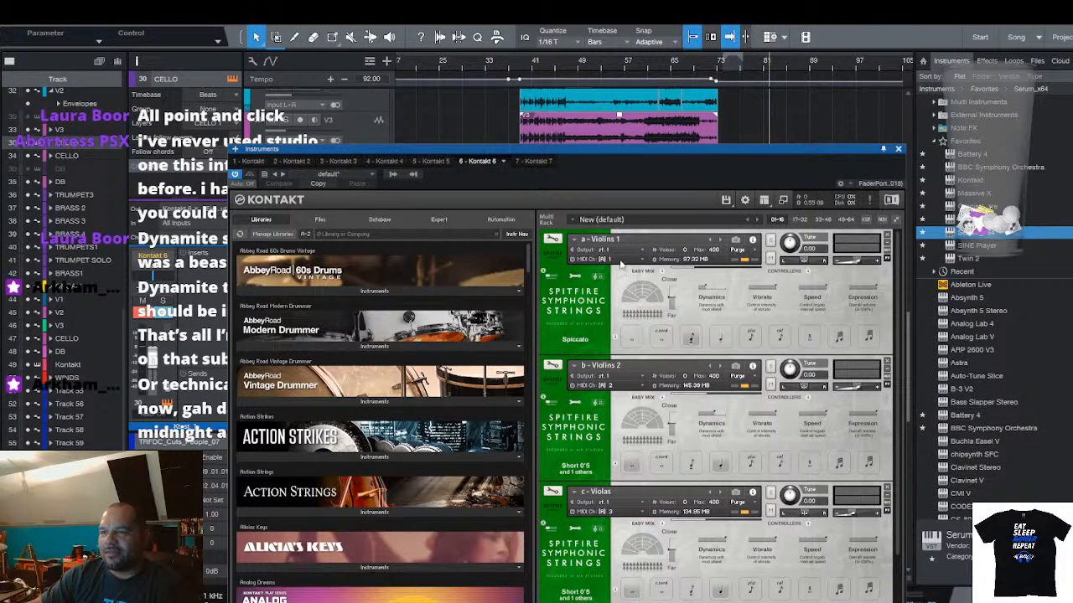
Collapse Violins 1, Violins 2 and Violas in the Kontakt rack, select Basses, and close the instrument window
{"action": "left_click", "coordinate": [556, 264]}
{"action": "left_click", "coordinate": [562, 304]}
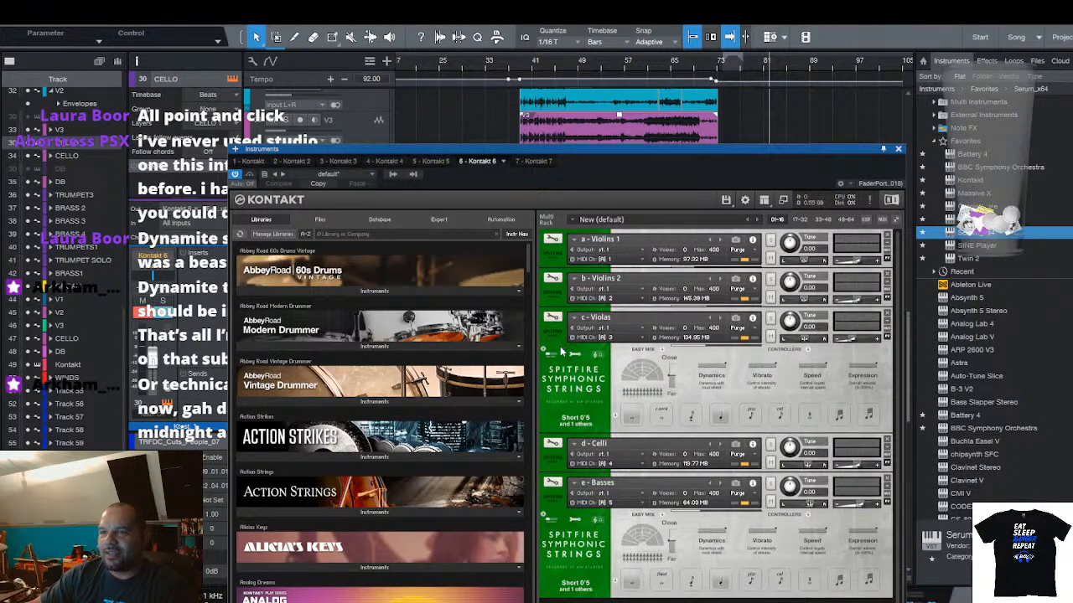
{"action": "left_click", "coordinate": [558, 346]}
{"action": "left_click", "coordinate": [567, 415]}
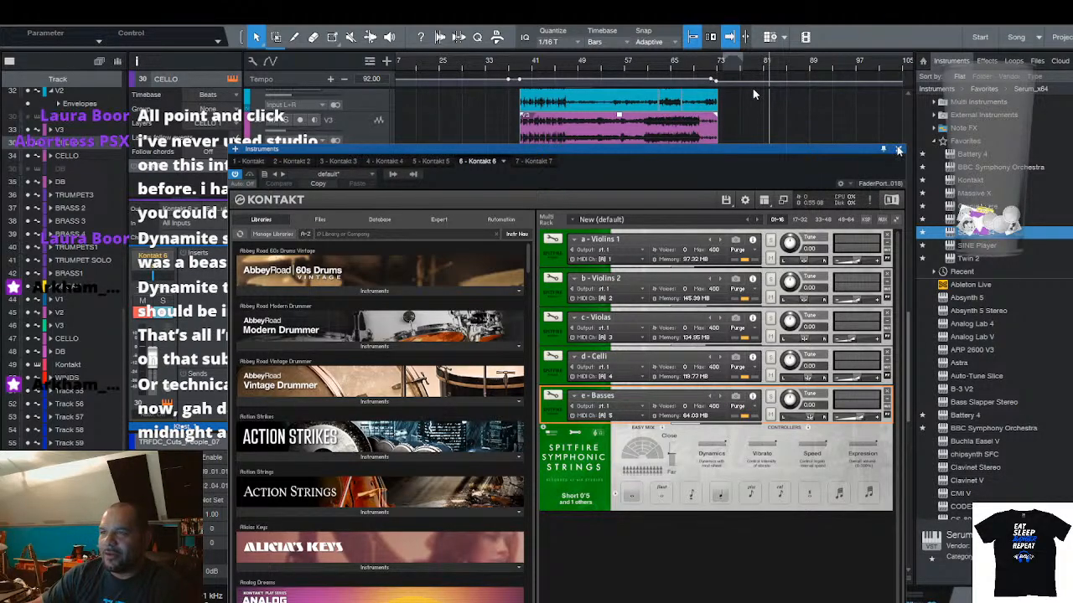
{"action": "left_click", "coordinate": [898, 150]}
{"action": "left_click", "coordinate": [375, 167]}
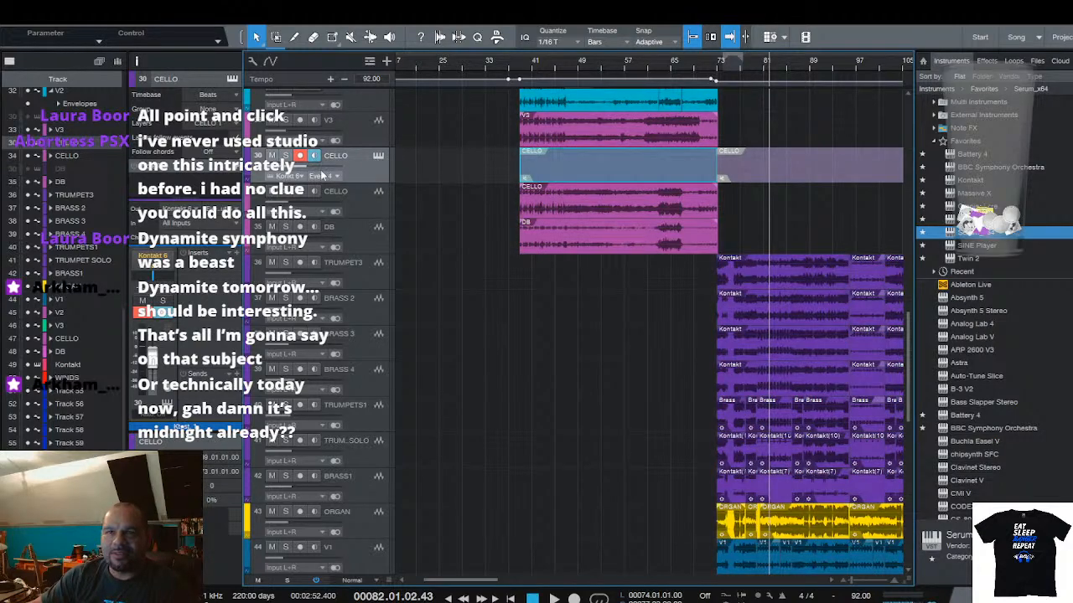
Show the hidden V3 instrument track and open its Kontakt instrument
{"action": "left_click", "coordinate": [27, 117]}
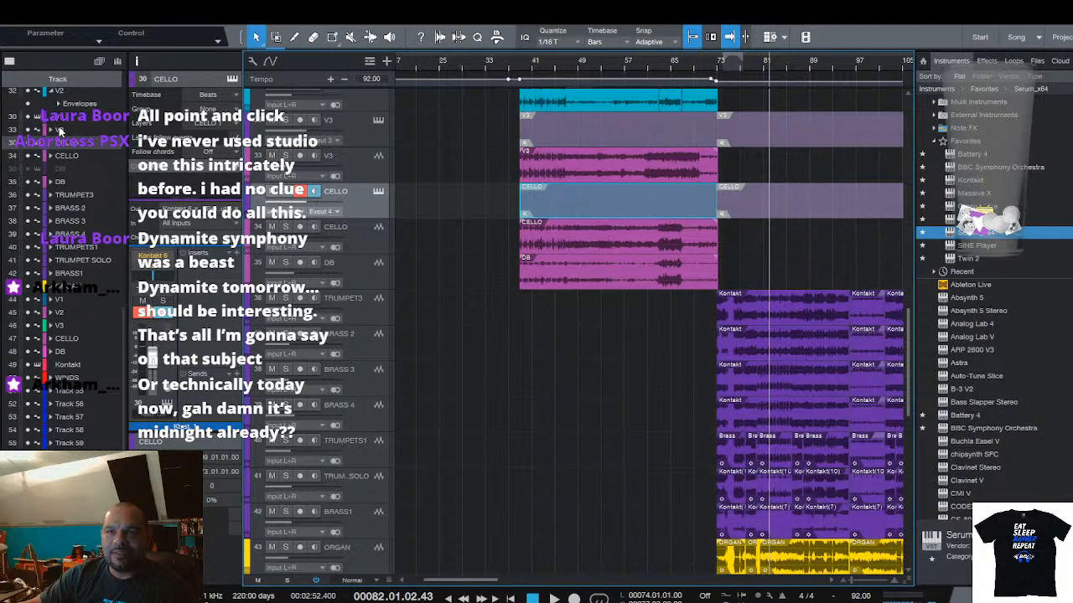
{"action": "left_click", "coordinate": [37, 120]}
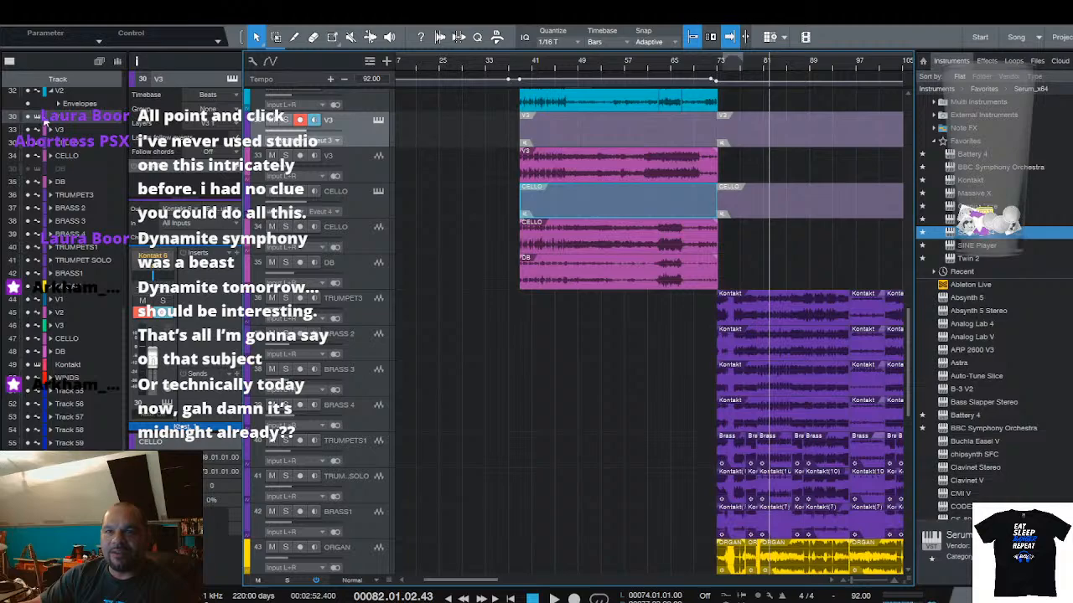
{"action": "left_click", "coordinate": [378, 121]}
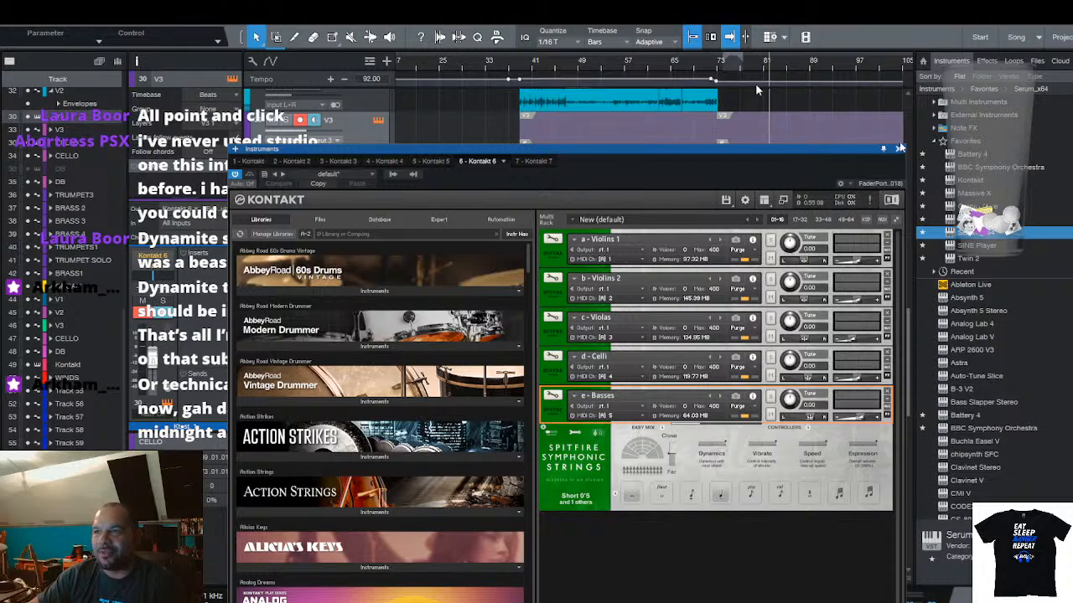
Look through the song's Kontakt instances from Kontakt 7 back to Kontakt 3 and the drum instruments in its rack
{"action": "left_click", "coordinate": [528, 161]}
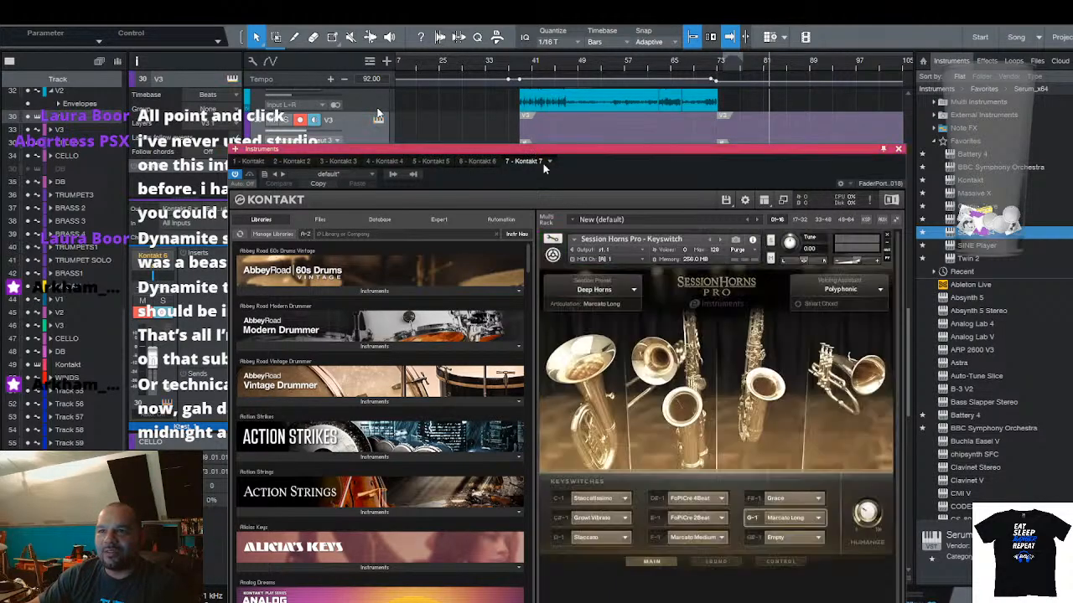
{"action": "left_click", "coordinate": [481, 161]}
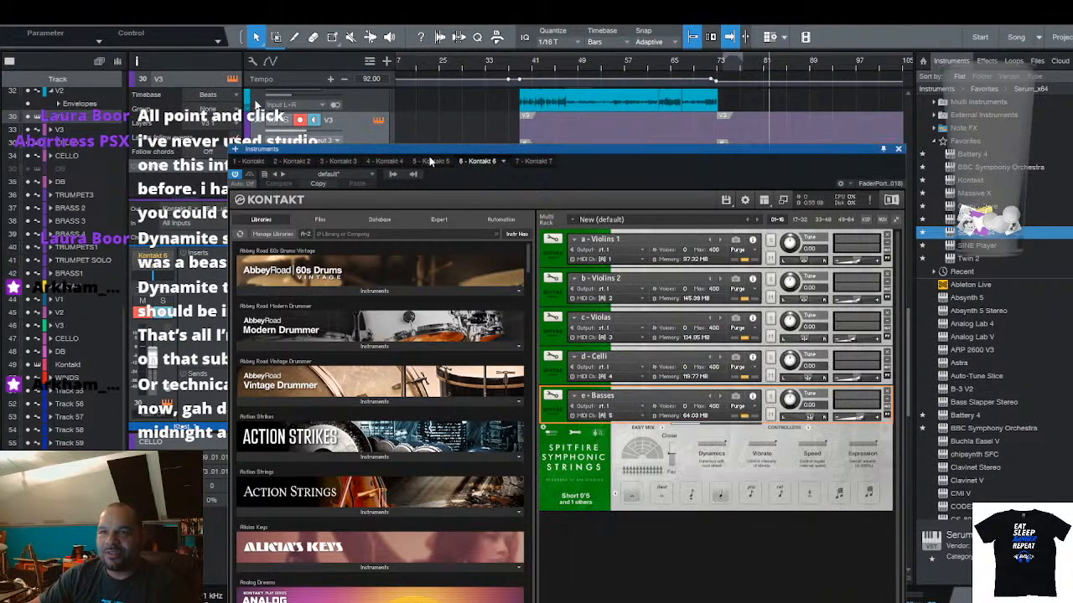
{"action": "left_click", "coordinate": [431, 161]}
{"action": "left_click", "coordinate": [387, 163]}
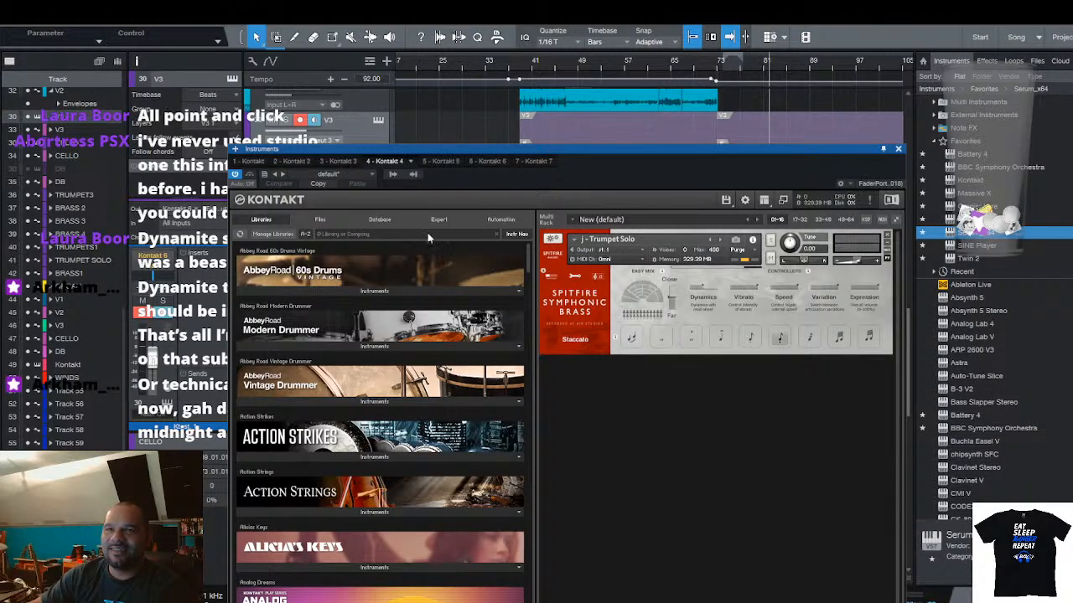
{"action": "left_click", "coordinate": [338, 161]}
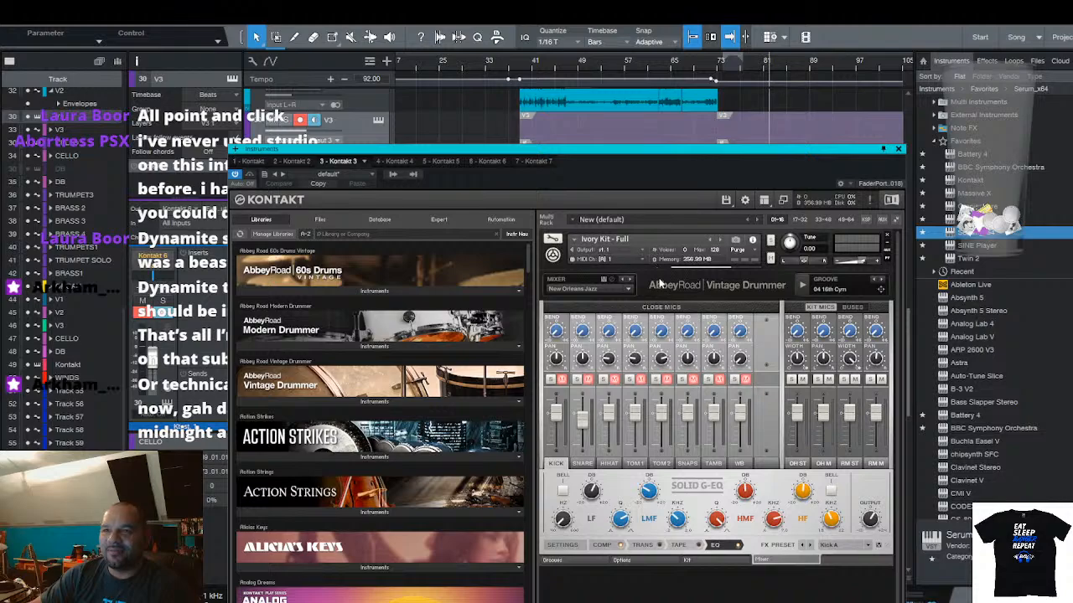
{"action": "scroll", "coordinate": [661, 286], "scroll_direction": "down", "scroll_amount": 2}
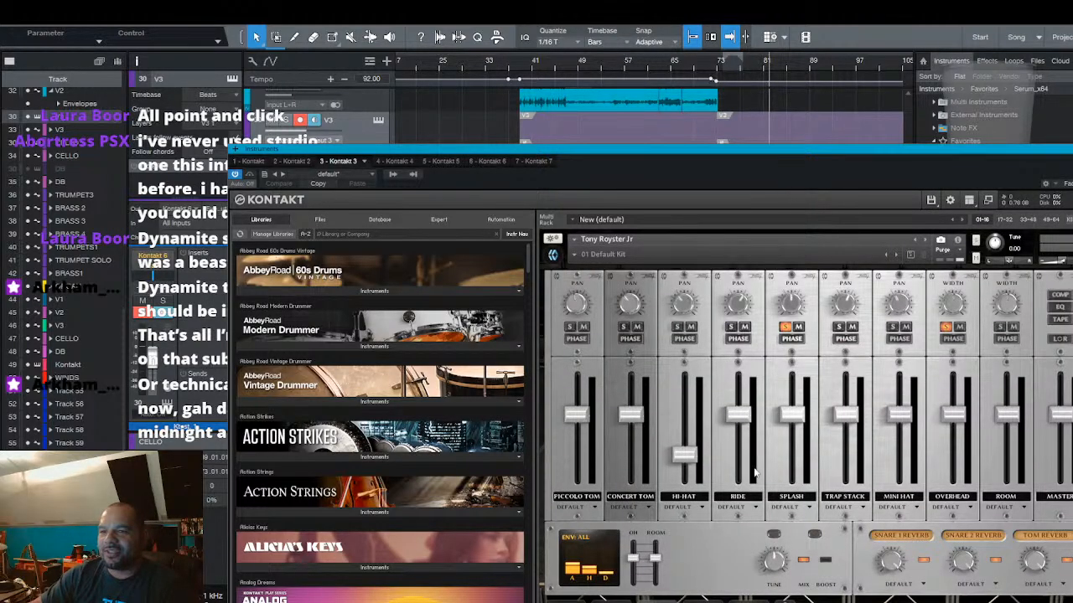
Switch the Tony Royster Jr instrument from its mixer to the drum kit view and audition the kick, snare and toms
{"action": "left_click", "coordinate": [773, 600]}
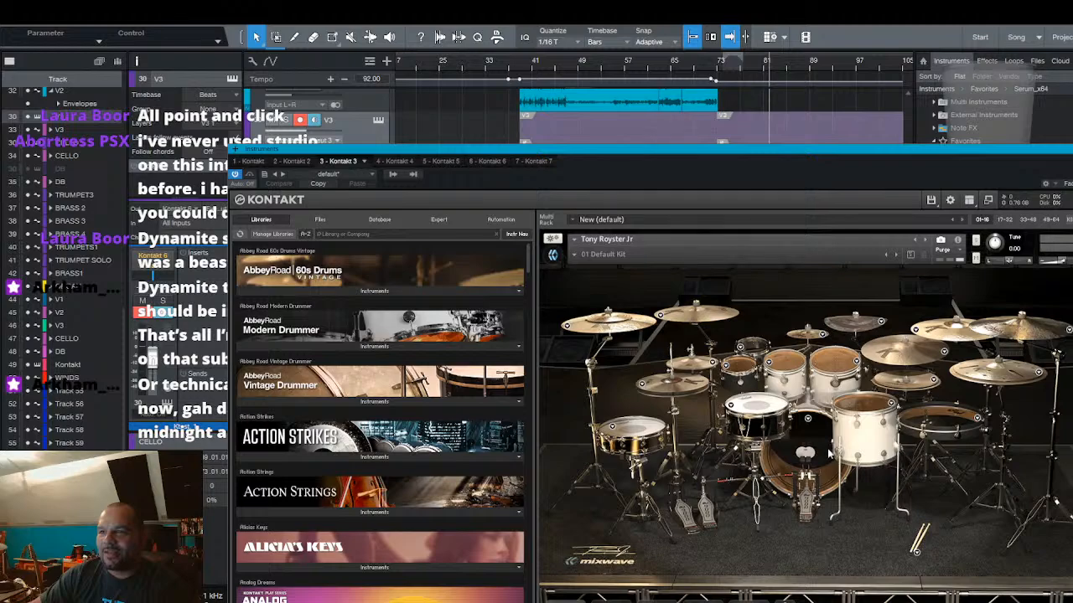
{"action": "left_click", "coordinate": [796, 442]}
{"action": "left_click", "coordinate": [757, 414]}
{"action": "left_click", "coordinate": [859, 409]}
{"action": "left_click", "coordinate": [833, 362]}
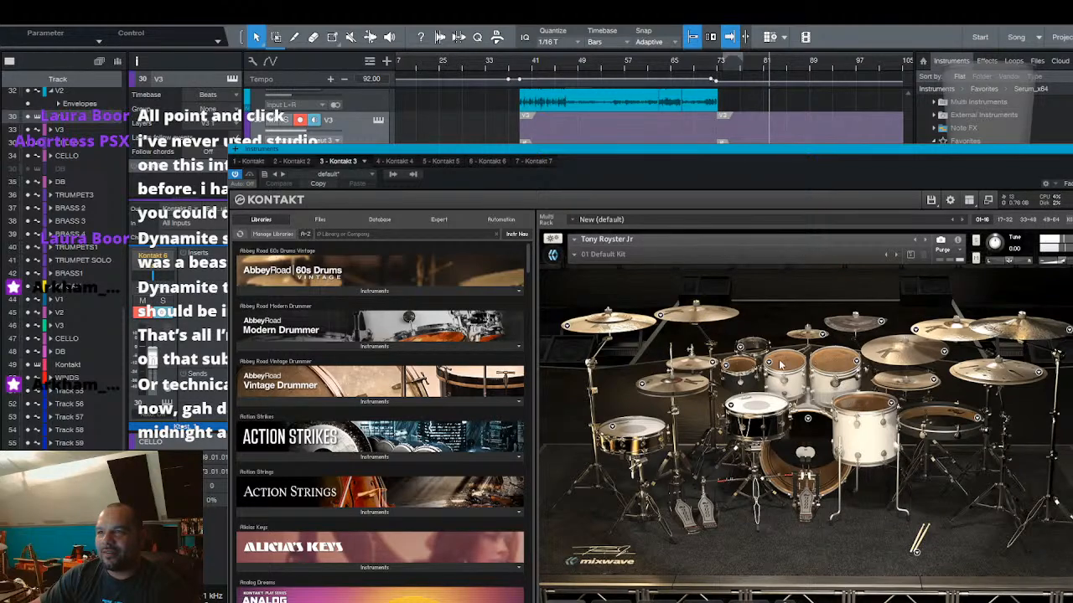
Unload the small tom beside the two rack toms in the Tony Royster Jr kit and audition the snare
{"action": "right_click", "coordinate": [730, 372]}
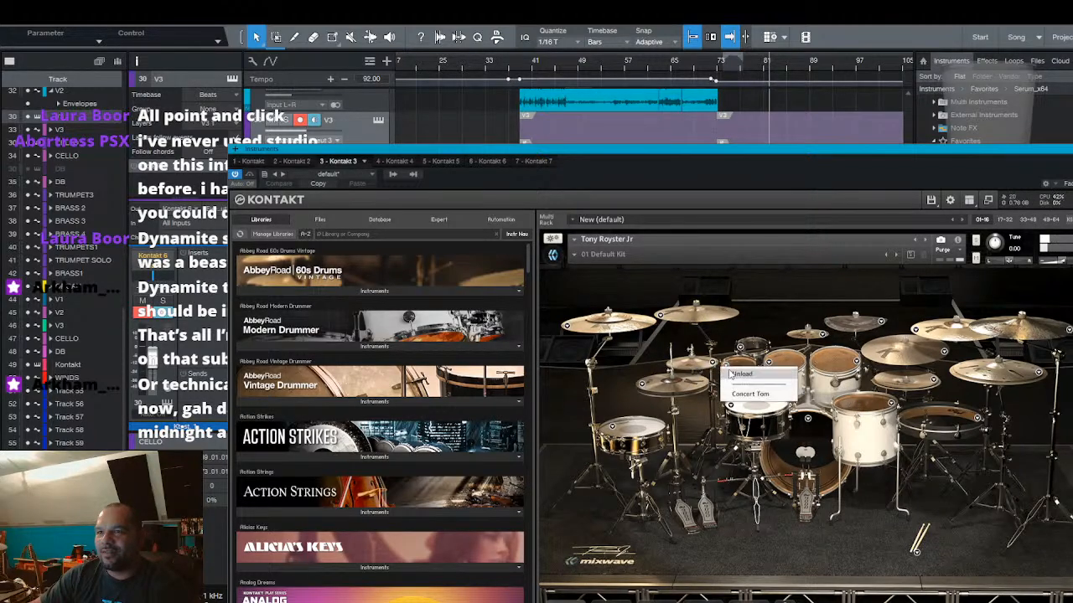
{"action": "left_click", "coordinate": [737, 374]}
{"action": "left_click", "coordinate": [758, 411]}
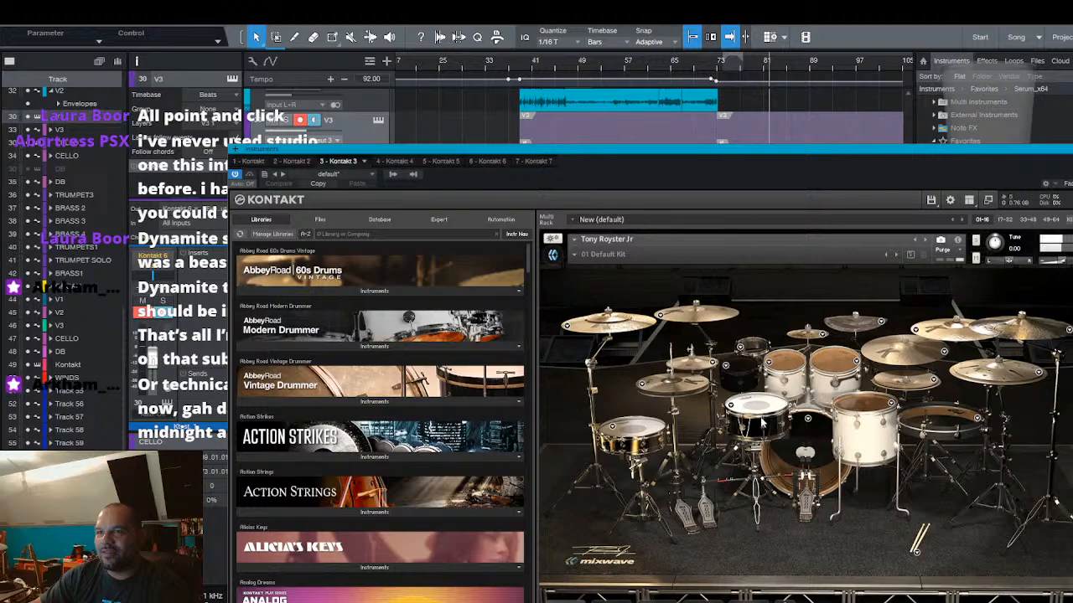
{"action": "left_click", "coordinate": [760, 412]}
{"action": "left_click", "coordinate": [759, 412]}
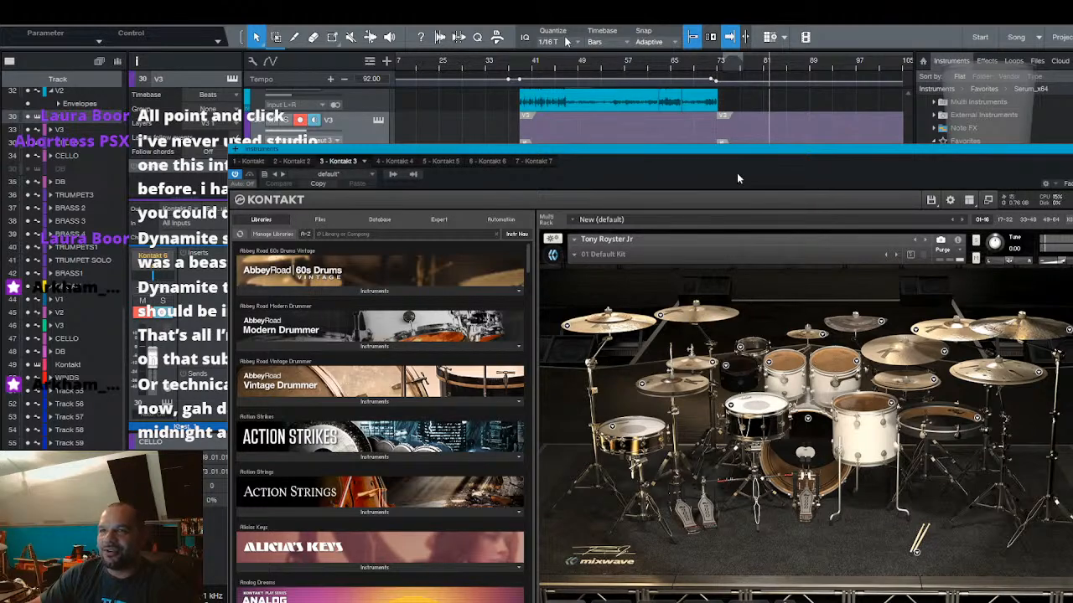
Look at the Kontakt 2 and Kontakt 1 instruments, audition the Jay Maas Signature Series Drums, and close the instrument window
{"action": "left_click", "coordinate": [291, 161]}
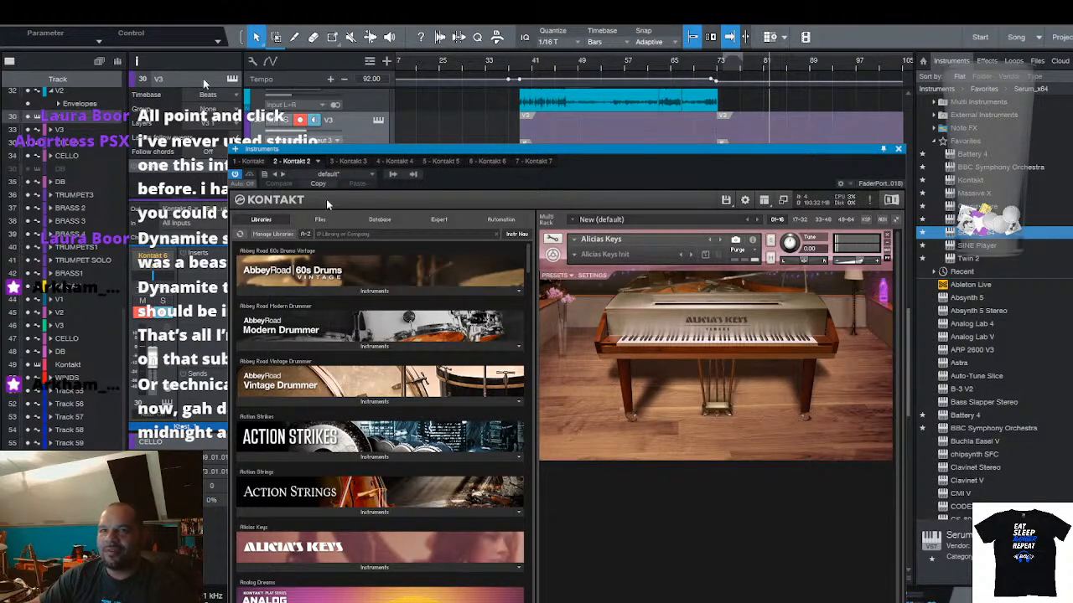
{"action": "left_click", "coordinate": [254, 162]}
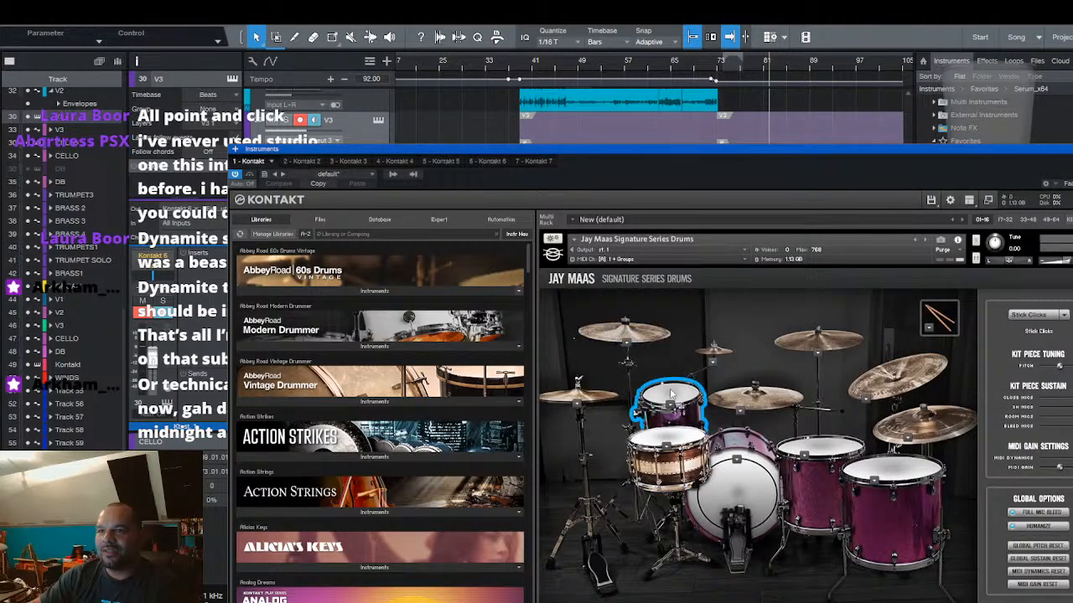
{"action": "left_click", "coordinate": [694, 467]}
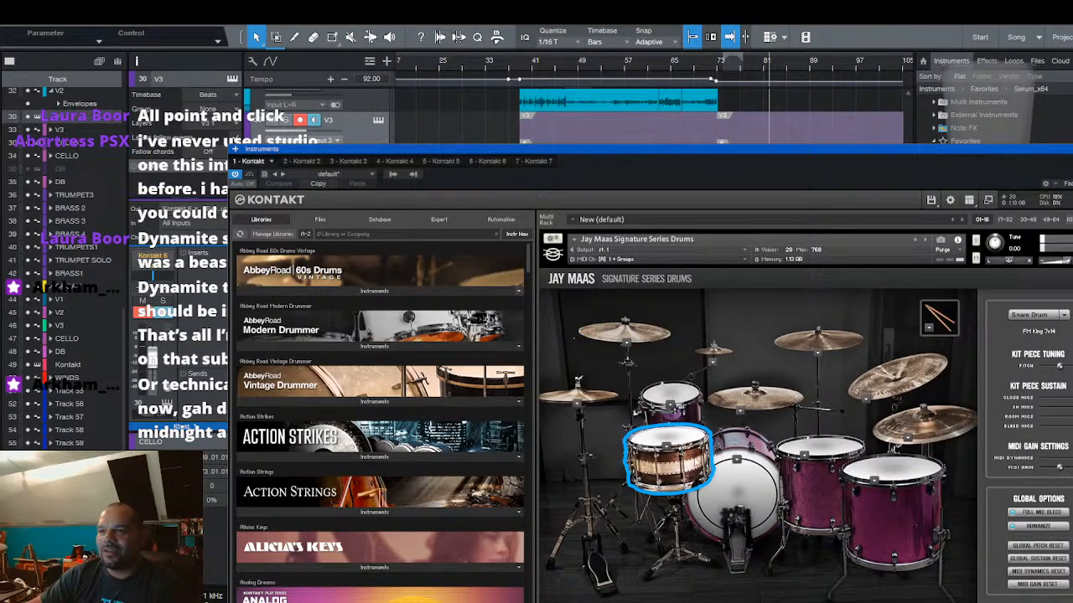
{"action": "left_click", "coordinate": [729, 400]}
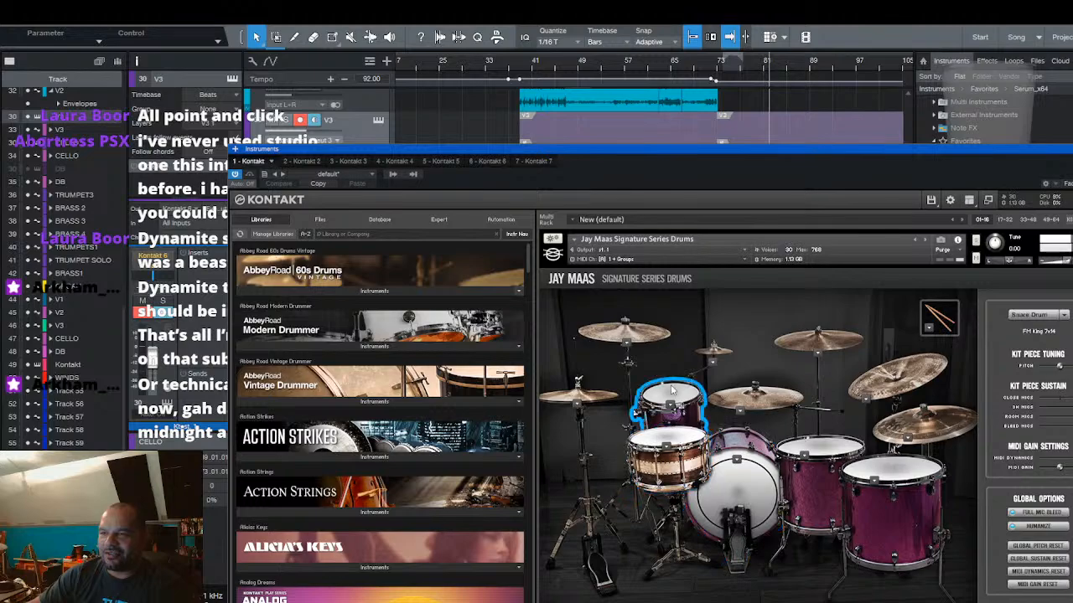
{"action": "left_click", "coordinate": [895, 481]}
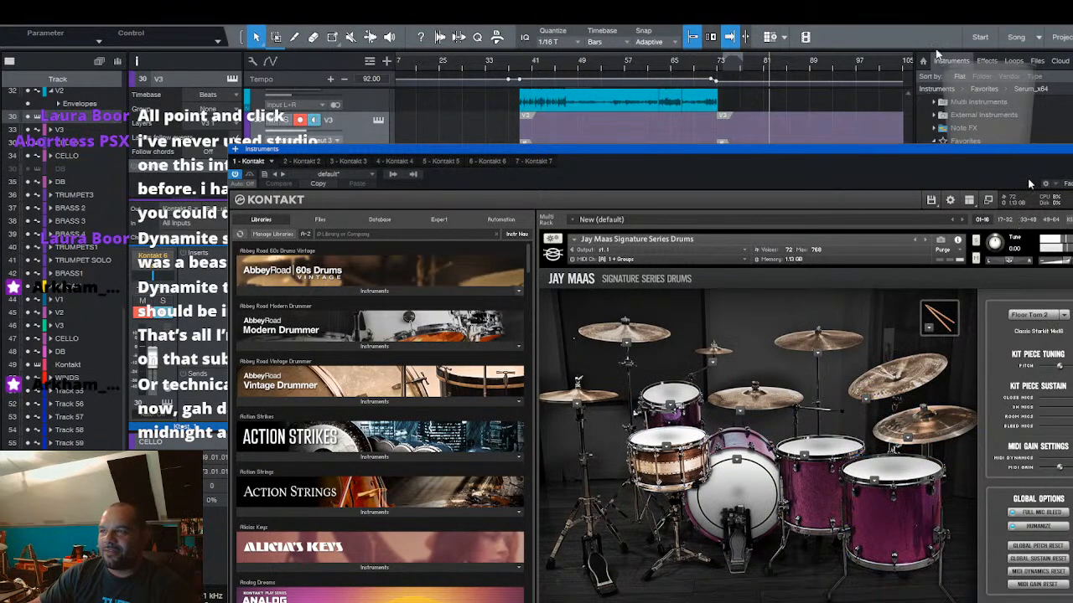
{"action": "left_click", "coordinate": [1070, 149]}
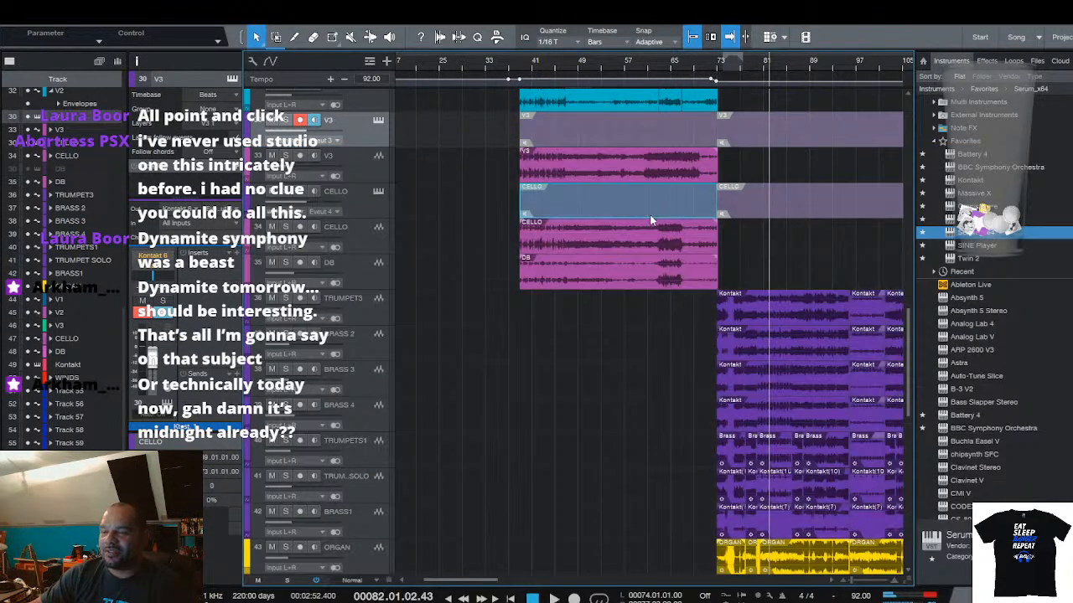
Solo the PIANO1 and PIANO2 tracks in the arrangement
{"action": "scroll", "coordinate": [653, 220], "scroll_direction": "up", "scroll_amount": 9}
{"action": "scroll", "coordinate": [553, 68], "scroll_direction": "down", "scroll_amount": 5}
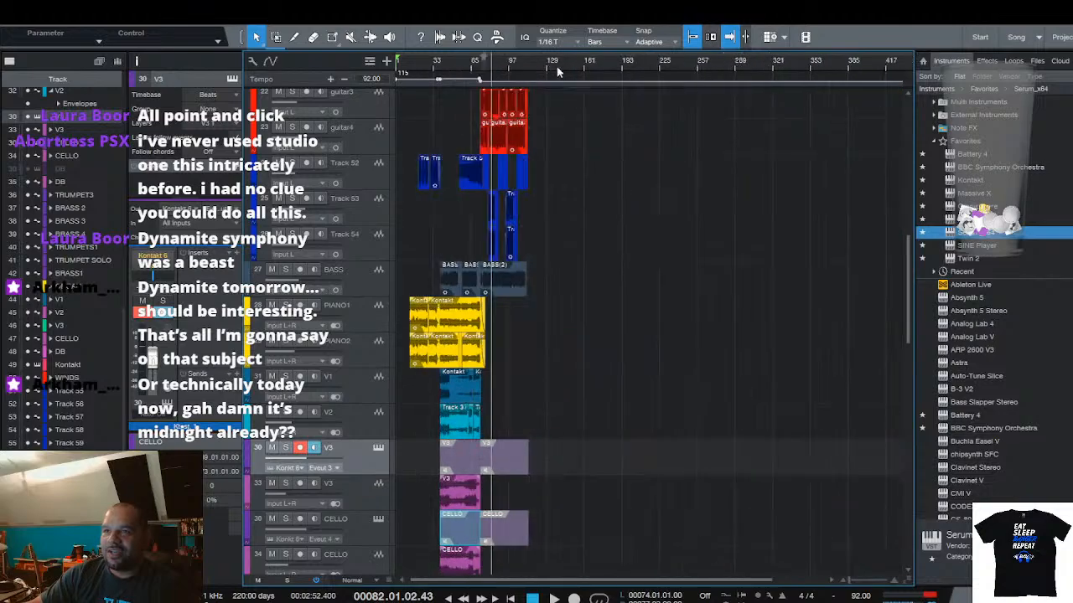
{"action": "scroll", "coordinate": [557, 71], "scroll_direction": "down", "scroll_amount": 2}
{"action": "scroll", "coordinate": [522, 246], "scroll_direction": "down", "scroll_amount": 6}
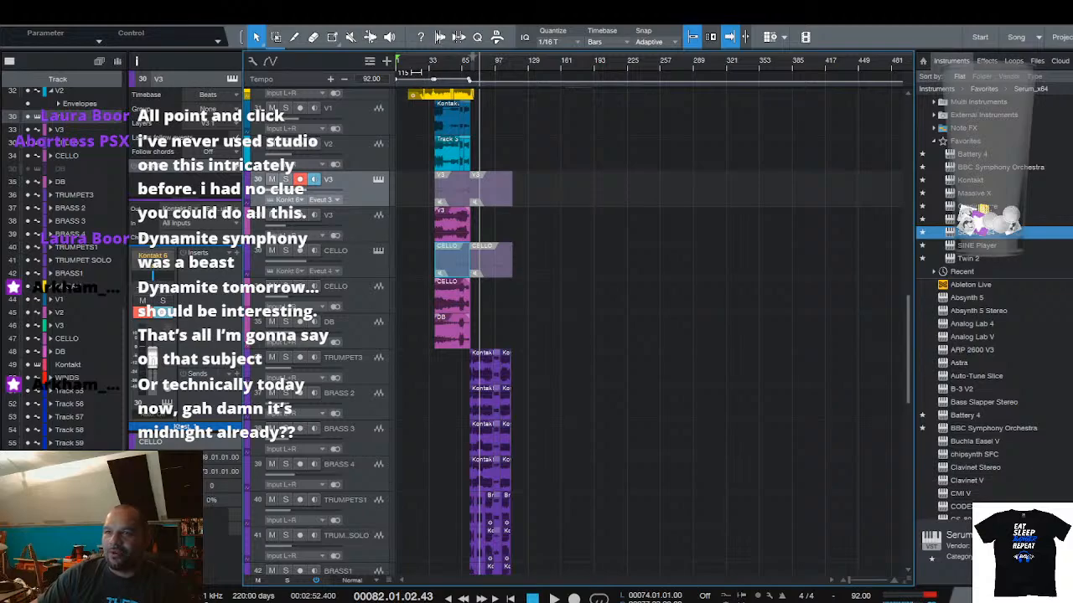
{"action": "scroll", "coordinate": [535, 73], "scroll_direction": "up", "scroll_amount": 3}
{"action": "scroll", "coordinate": [489, 181], "scroll_direction": "up", "scroll_amount": 4}
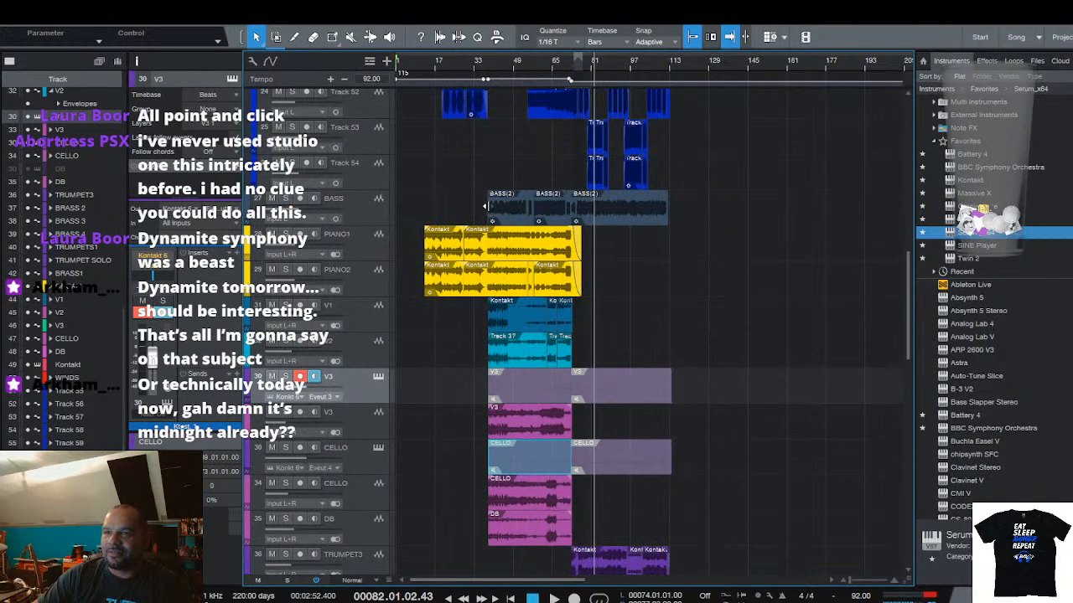
{"action": "scroll", "coordinate": [484, 205], "scroll_direction": "up", "scroll_amount": 3}
{"action": "scroll", "coordinate": [428, 70], "scroll_direction": "up", "scroll_amount": 6}
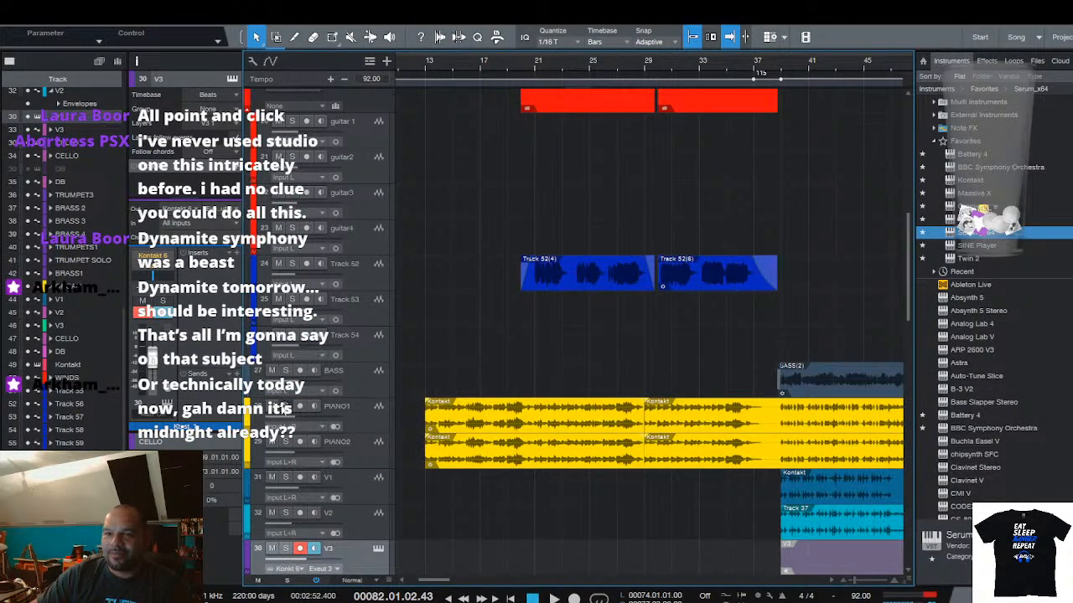
{"action": "left_click", "coordinate": [286, 407]}
{"action": "left_click", "coordinate": [285, 441]}
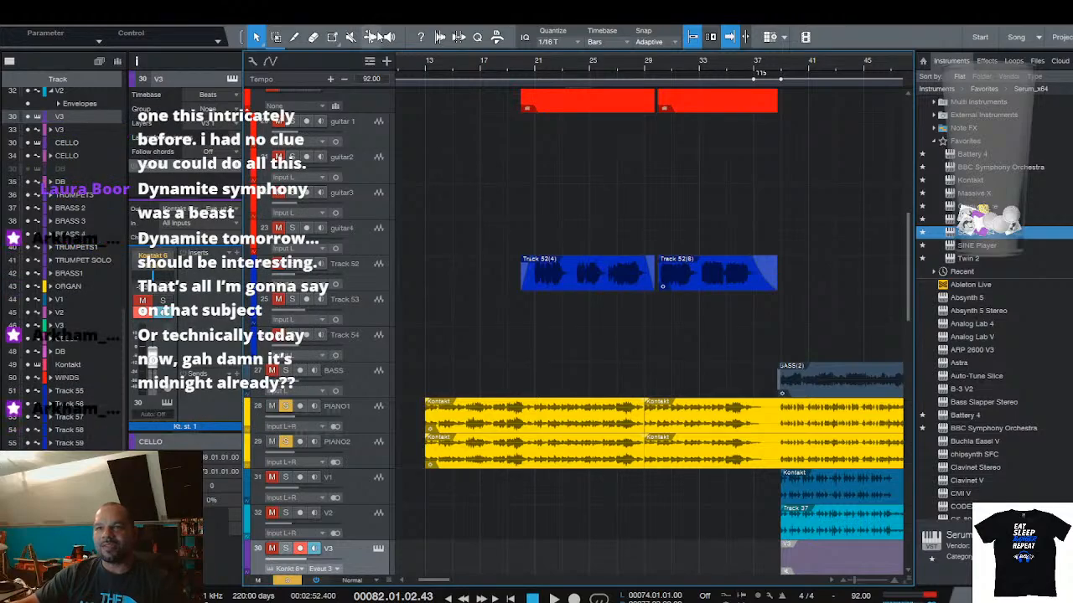
Set the playback start to bar 13, where the piano clips begin, and play the soloed pianos
{"action": "scroll", "coordinate": [415, 71], "scroll_direction": "down", "scroll_amount": 5}
{"action": "scroll", "coordinate": [412, 71], "scroll_direction": "up", "scroll_amount": 3}
{"action": "left_click_drag", "start_coordinate": [412, 72], "coordinate": [537, 73]}
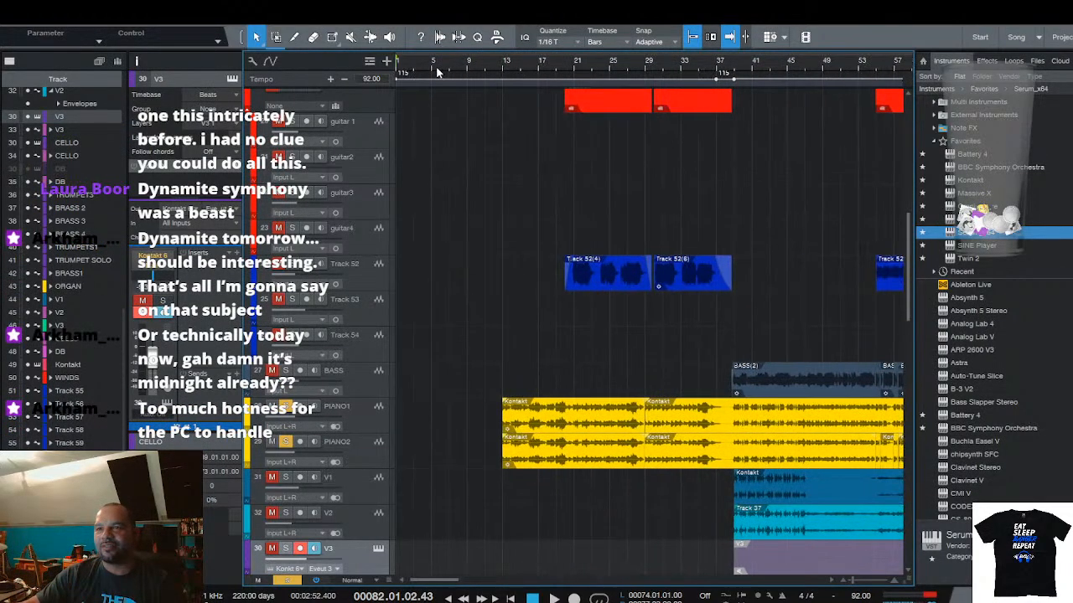
{"action": "left_click_drag", "start_coordinate": [397, 71], "coordinate": [504, 73]}
{"action": "key", "text": "space"}
{"action": "scroll", "coordinate": [534, 70], "scroll_direction": "down", "scroll_amount": 3}
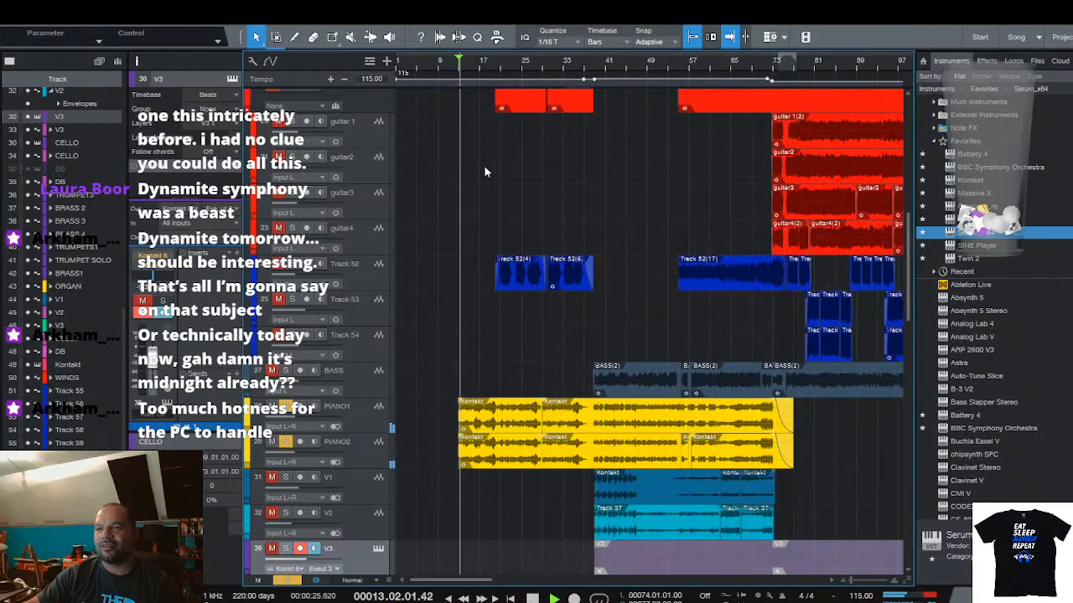
{"action": "scroll", "coordinate": [469, 201], "scroll_direction": "down", "scroll_amount": 4}
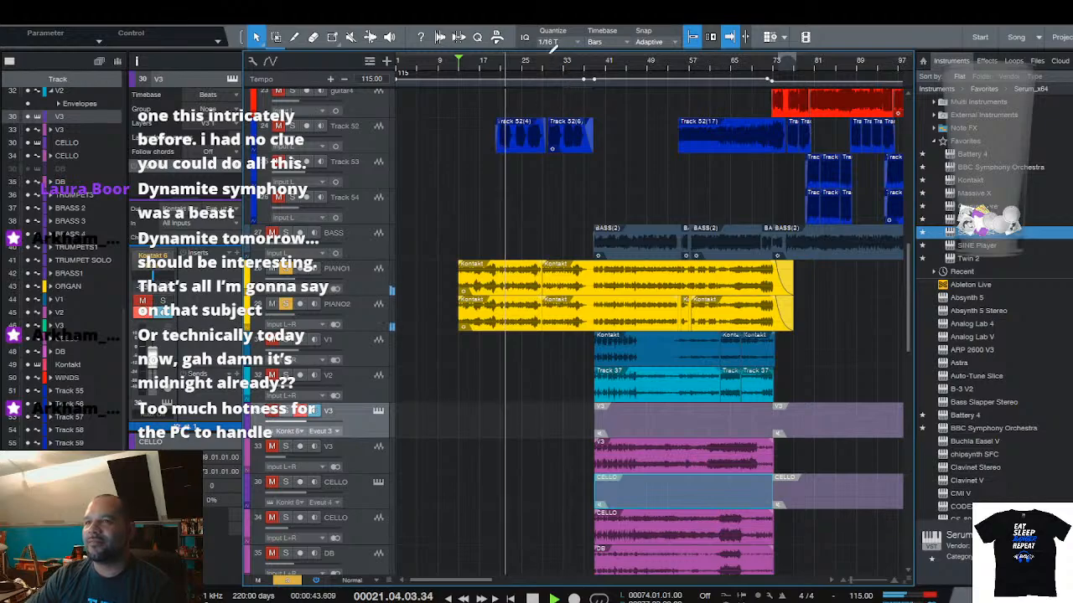
Solo Track 52 alongside the two pianos during playback and follow its clips around bar 30
{"action": "scroll", "coordinate": [544, 65], "scroll_direction": "up", "scroll_amount": 3}
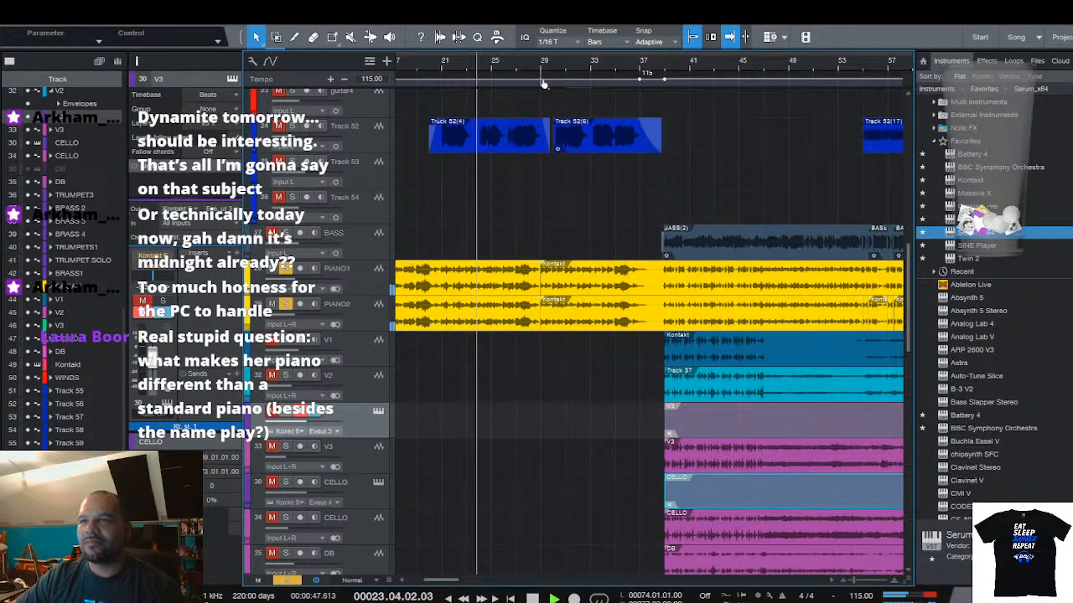
{"action": "scroll", "coordinate": [471, 139], "scroll_direction": "up", "scroll_amount": 2}
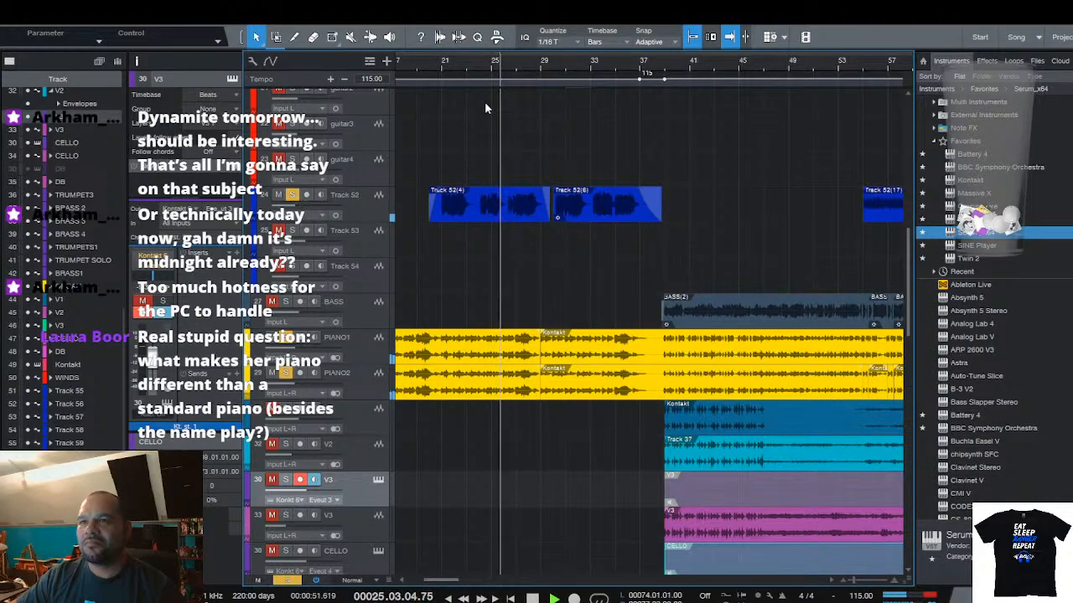
{"action": "scroll", "coordinate": [523, 67], "scroll_direction": "up", "scroll_amount": 4}
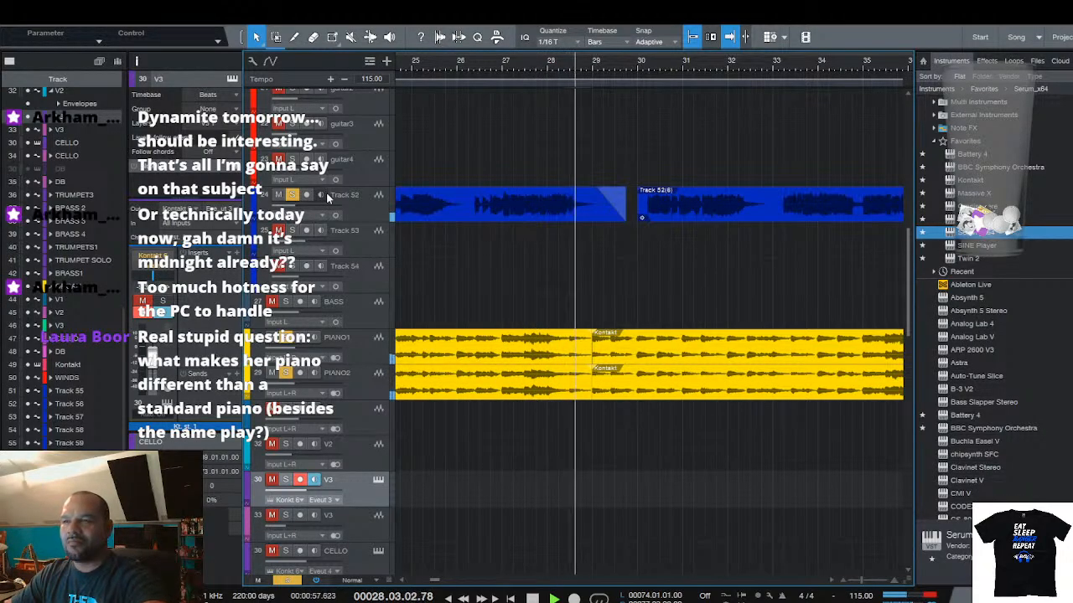
{"action": "left_click_drag", "start_coordinate": [660, 67], "coordinate": [570, 64]}
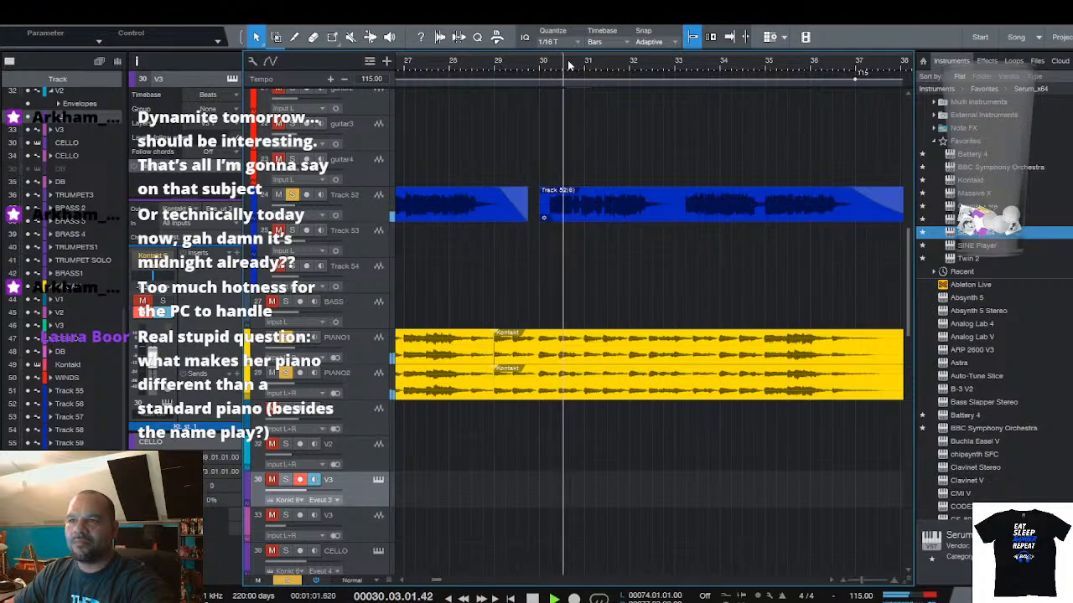
Examine the drum, guitar, piano and string tracks up to bar 37 during playback, and stop at the jazz drum entry
{"action": "scroll", "coordinate": [601, 116], "scroll_direction": "up", "scroll_amount": 10}
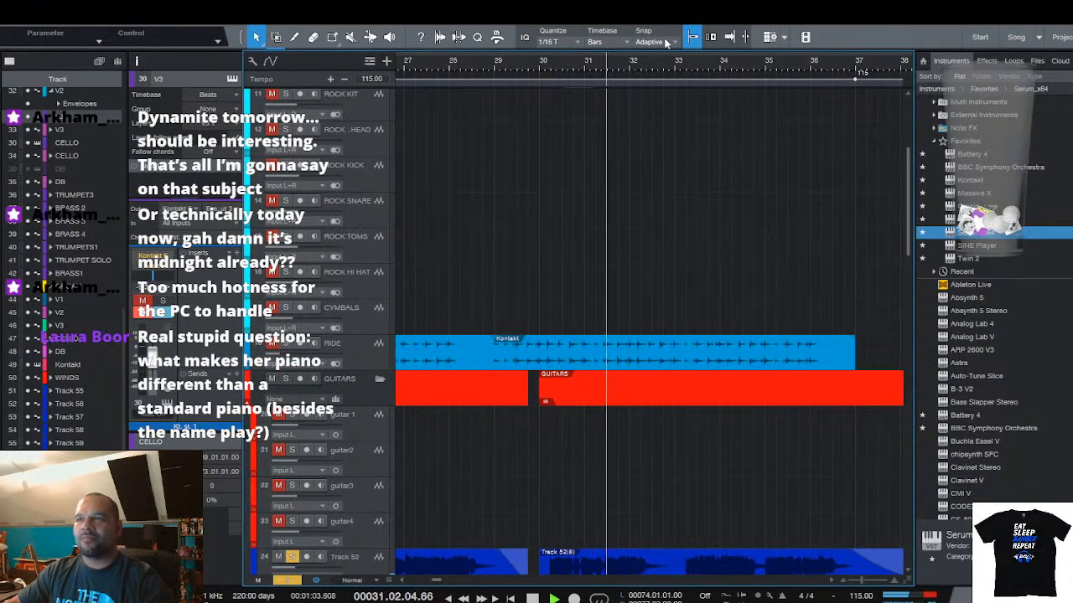
{"action": "scroll", "coordinate": [660, 64], "scroll_direction": "down", "scroll_amount": 5}
{"action": "scroll", "coordinate": [613, 196], "scroll_direction": "up", "scroll_amount": 5}
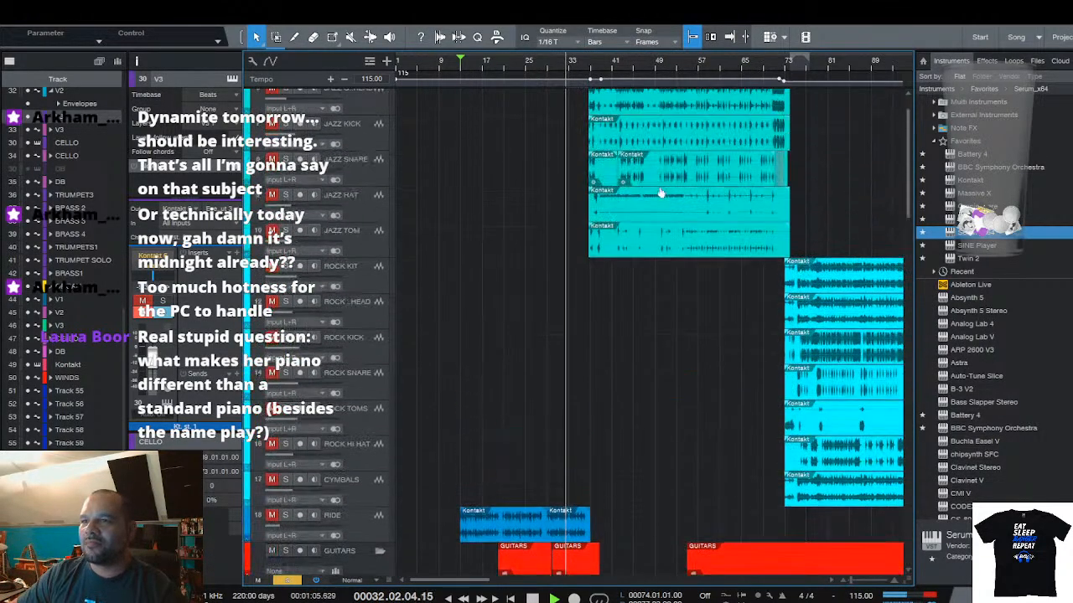
{"action": "scroll", "coordinate": [519, 282], "scroll_direction": "down", "scroll_amount": 4}
{"action": "scroll", "coordinate": [519, 281], "scroll_direction": "down", "scroll_amount": 6}
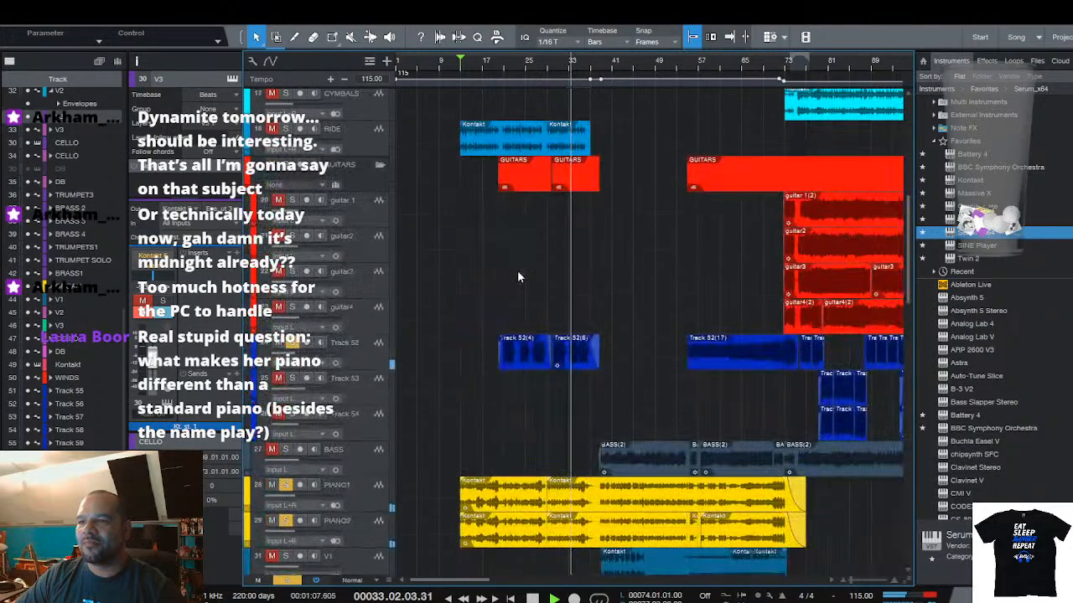
{"action": "scroll", "coordinate": [587, 64], "scroll_direction": "up", "scroll_amount": 4}
{"action": "scroll", "coordinate": [587, 65], "scroll_direction": "up", "scroll_amount": 2}
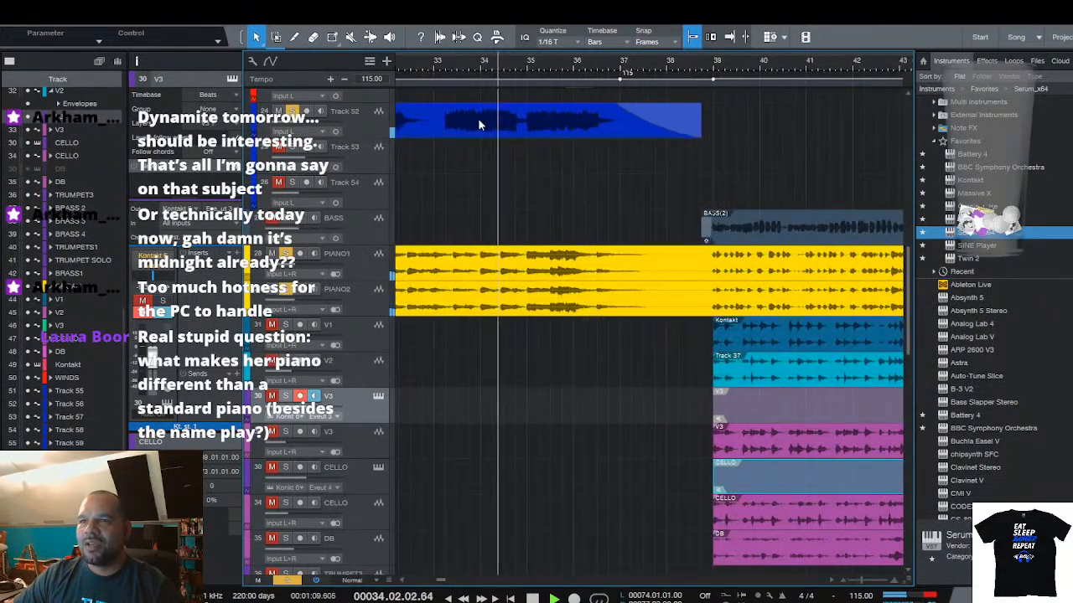
{"action": "scroll", "coordinate": [511, 164], "scroll_direction": "up", "scroll_amount": 3}
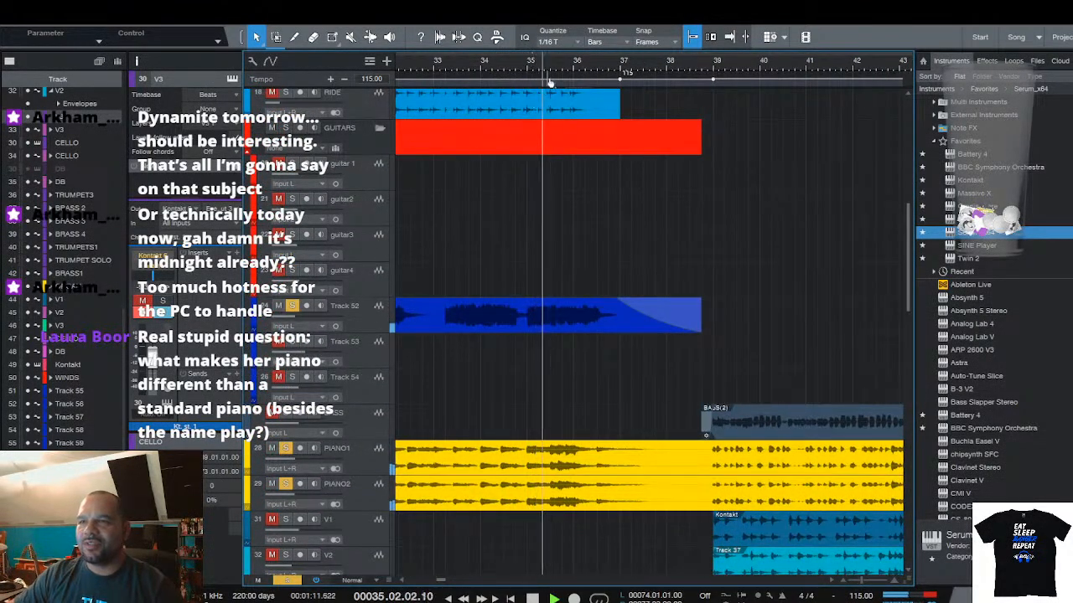
{"action": "scroll", "coordinate": [523, 251], "scroll_direction": "down", "scroll_amount": 5}
{"action": "scroll", "coordinate": [523, 250], "scroll_direction": "up", "scroll_amount": 6}
{"action": "scroll", "coordinate": [522, 249], "scroll_direction": "up", "scroll_amount": 1}
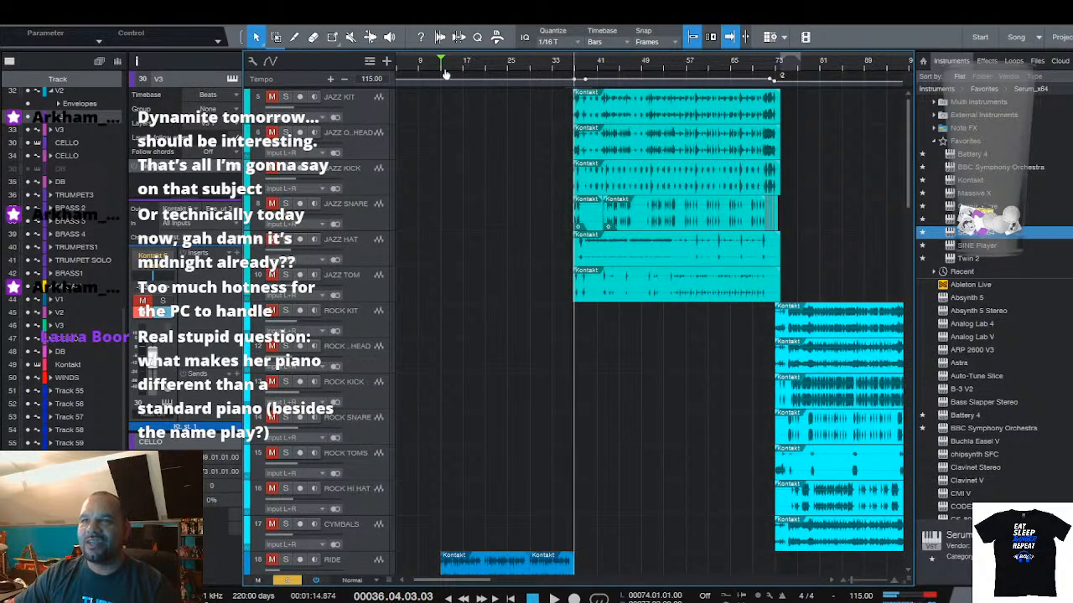
Move the playback start marker to the beginning of the jazz drum clips, just before bar 37, and turn off autoscroll
{"action": "left_click_drag", "start_coordinate": [446, 74], "coordinate": [574, 74]}
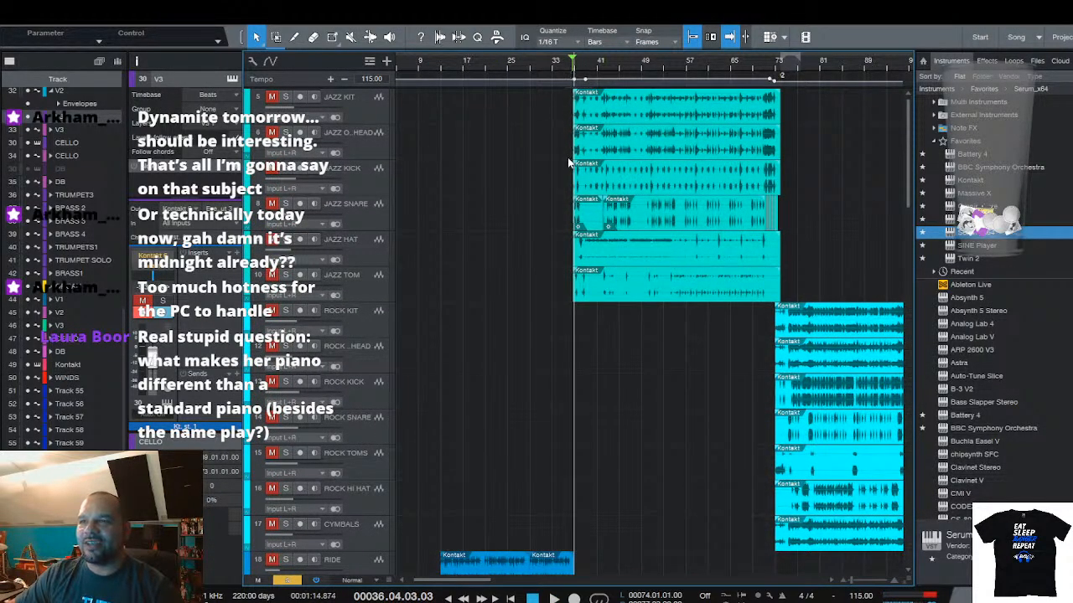
{"action": "left_click", "coordinate": [730, 38]}
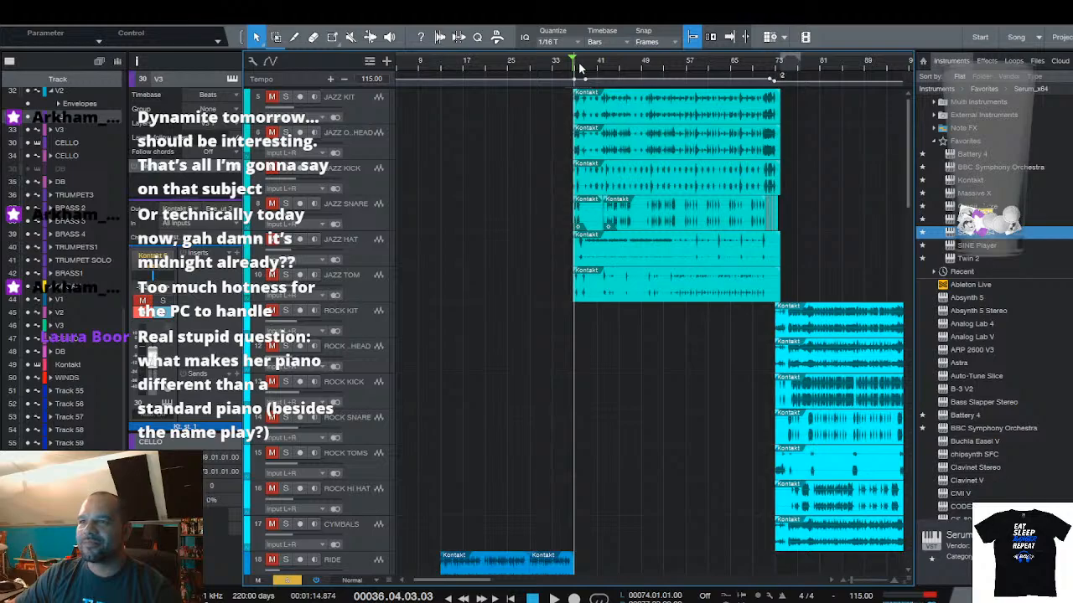
{"action": "scroll", "coordinate": [580, 67], "scroll_direction": "up", "scroll_amount": 5}
Clear the existing solos and solo the six jazz drum tracks from JAZZ KIT to JAZZ TOM
{"action": "left_click", "coordinate": [286, 580]}
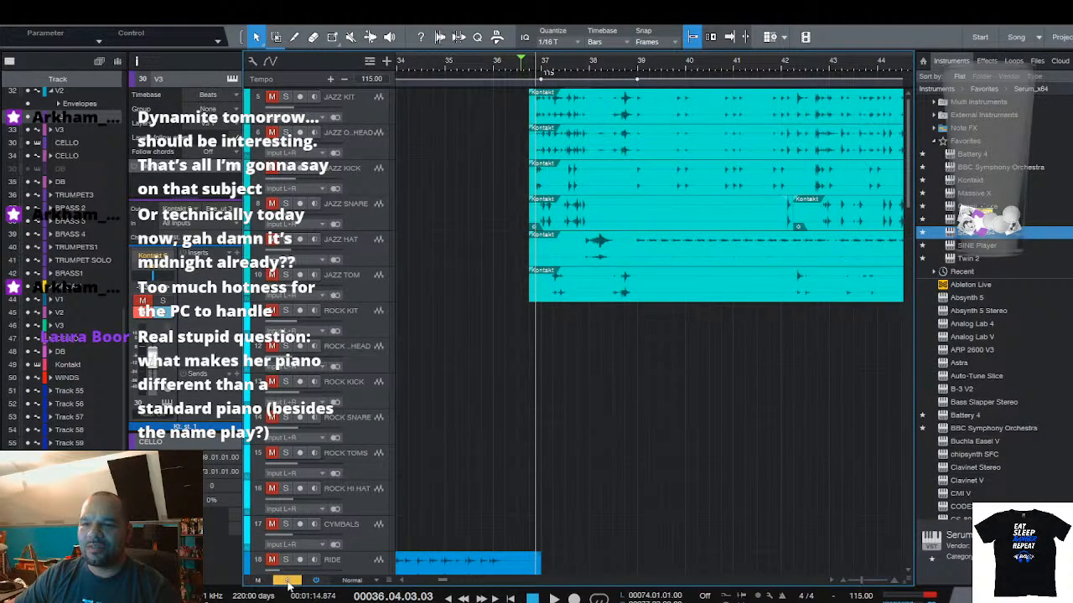
{"action": "left_click", "coordinate": [285, 97]}
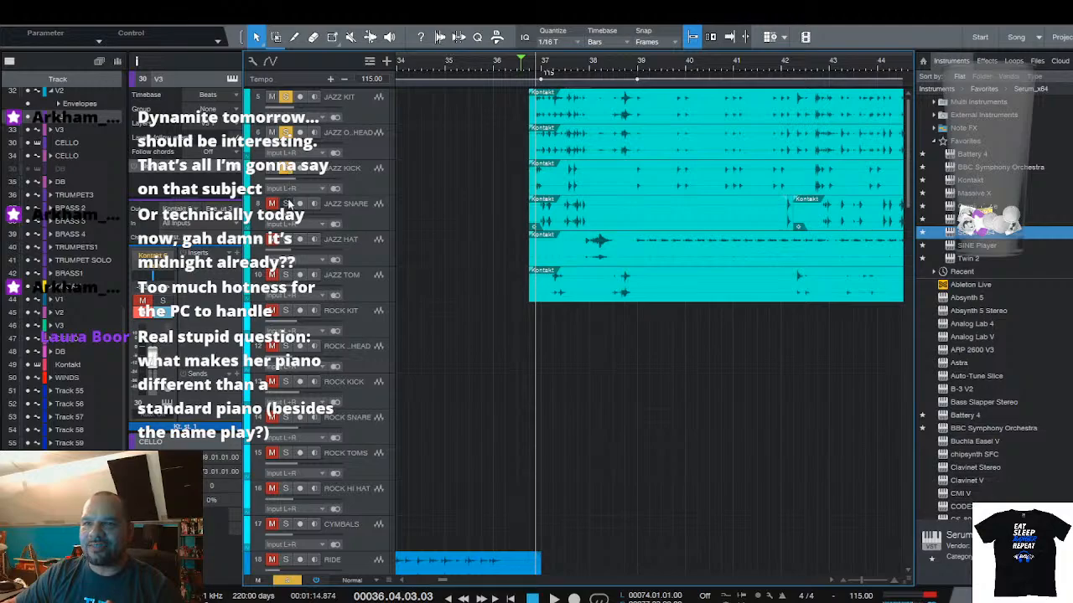
{"action": "left_click", "coordinate": [294, 241]}
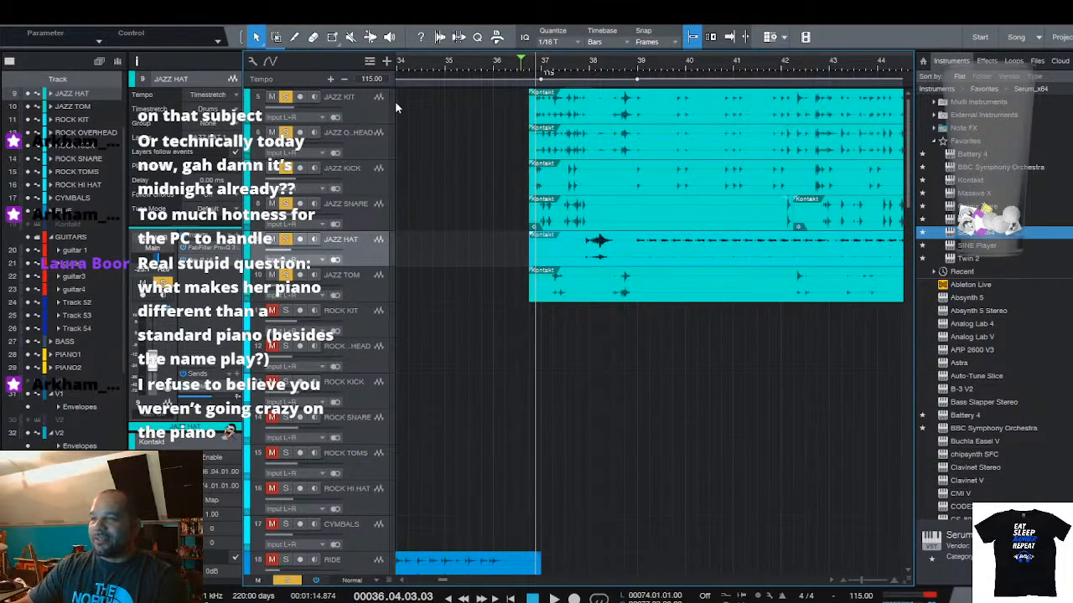
Inspect the opening fill of the jazz drum clips closely and place the playback cursor just after bar 37
{"action": "scroll", "coordinate": [521, 72], "scroll_direction": "up", "scroll_amount": 5}
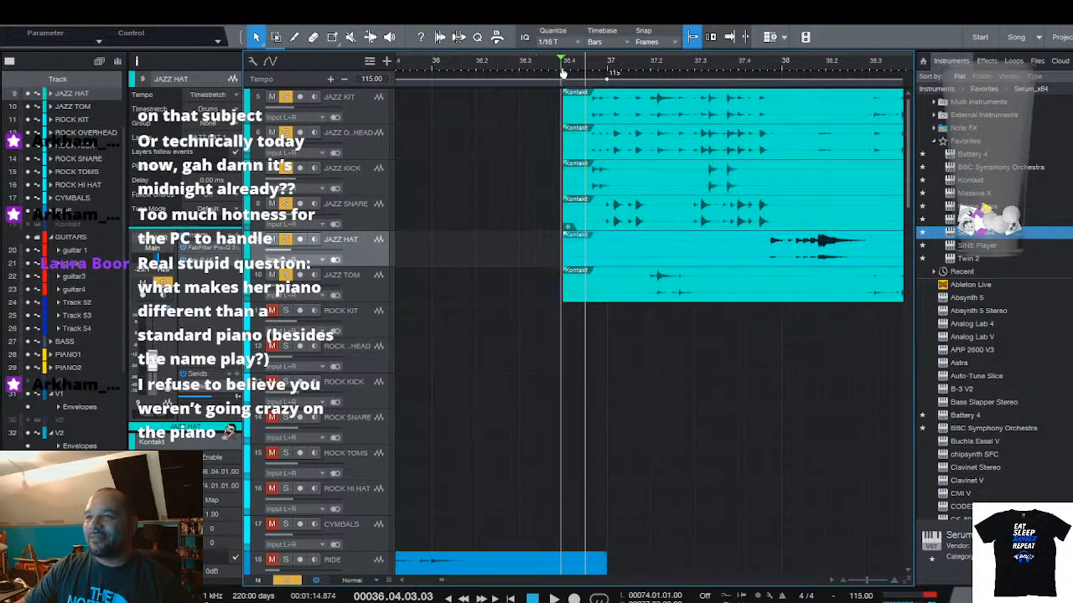
{"action": "scroll", "coordinate": [586, 74], "scroll_direction": "down", "scroll_amount": 3}
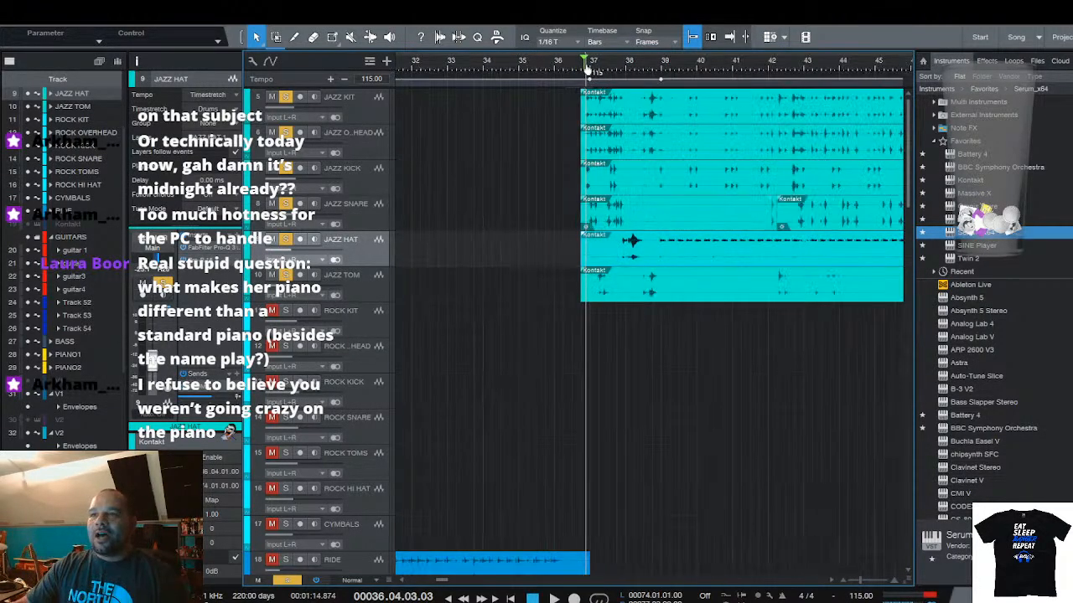
{"action": "scroll", "coordinate": [586, 73], "scroll_direction": "down", "scroll_amount": 4}
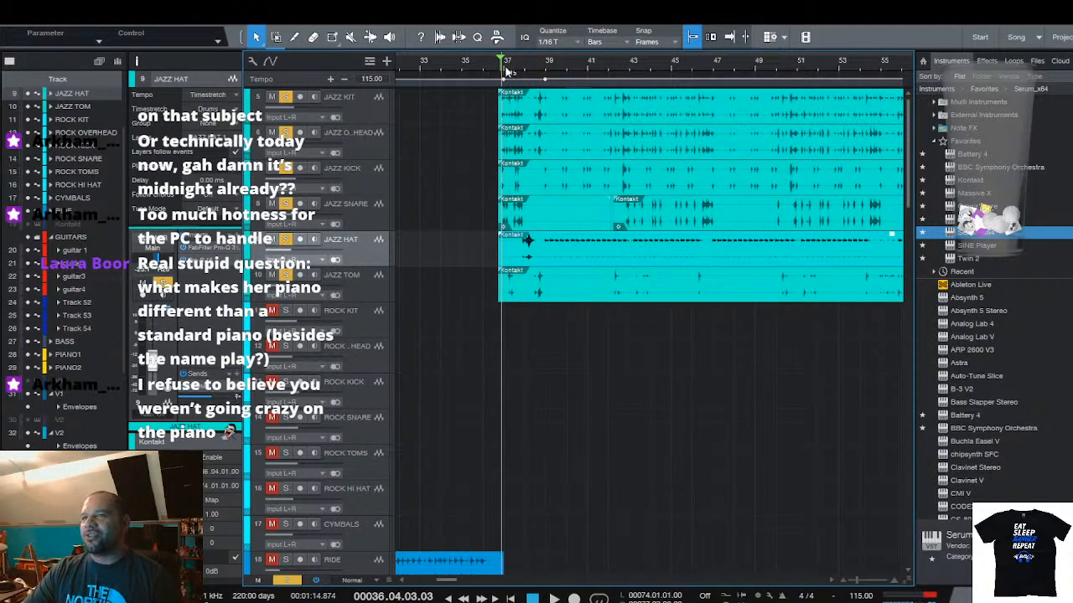
{"action": "scroll", "coordinate": [506, 71], "scroll_direction": "up", "scroll_amount": 5}
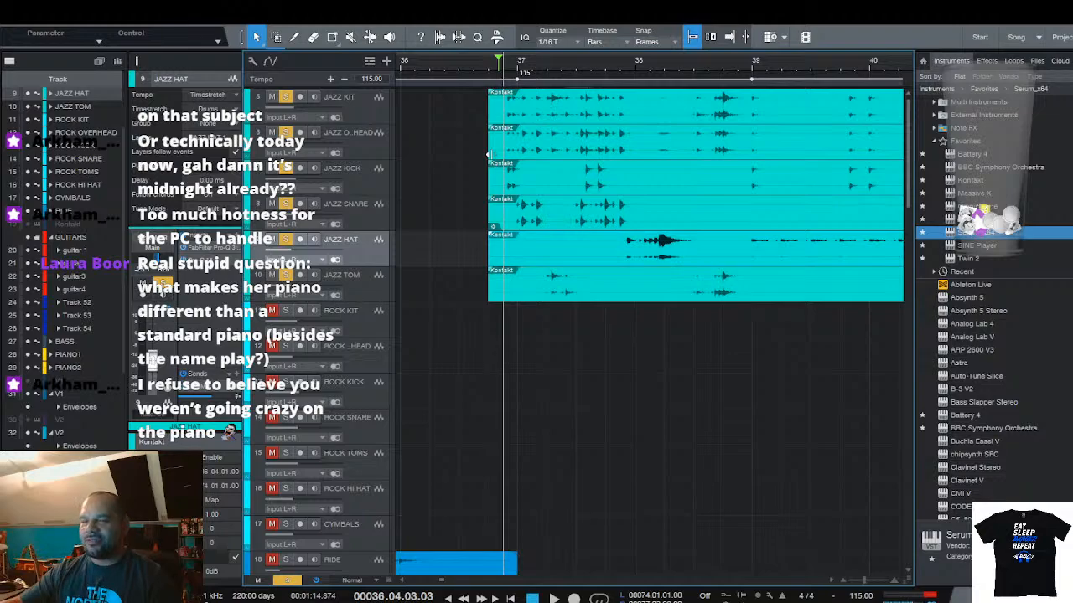
{"action": "scroll", "coordinate": [525, 75], "scroll_direction": "up", "scroll_amount": 5}
{"action": "left_click", "coordinate": [525, 73]}
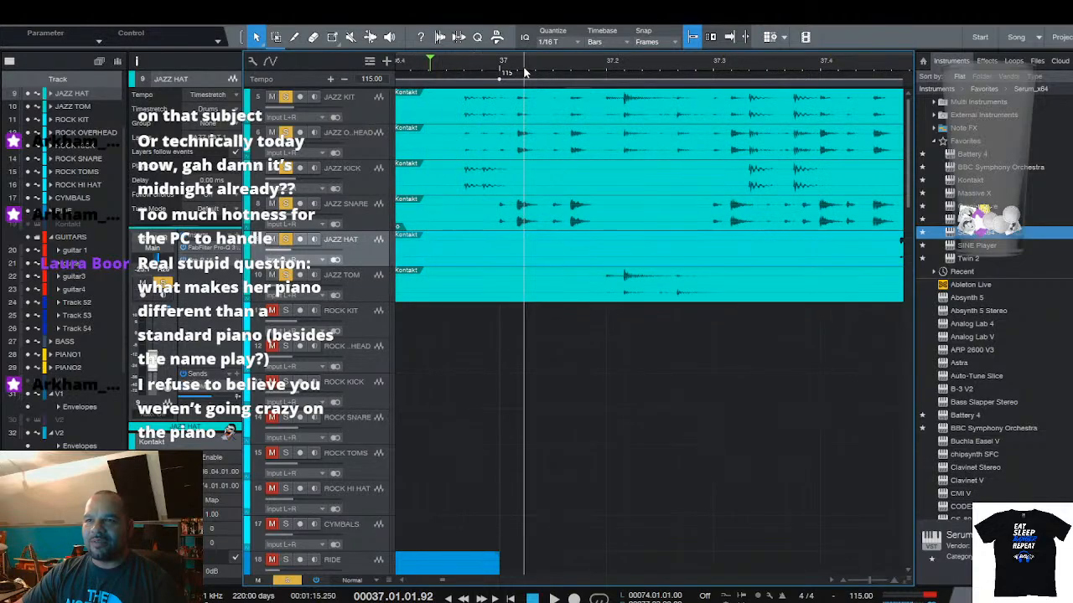
{"action": "scroll", "coordinate": [525, 73], "scroll_direction": "down", "scroll_amount": 6}
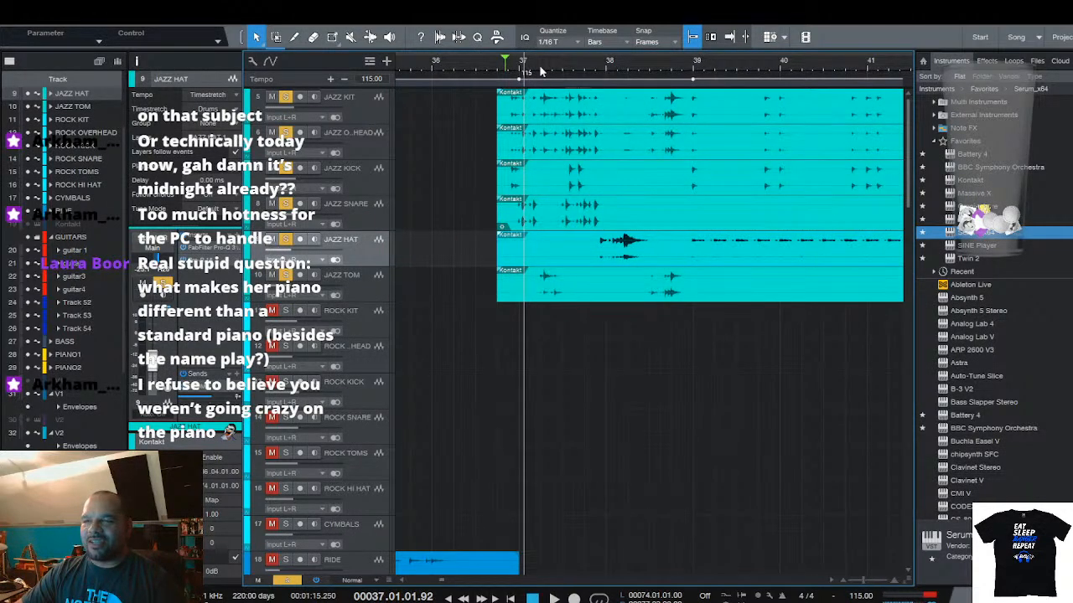
Play the soloed jazz drum tracks from just before bar 37 and follow their clips to about bar 44
{"action": "scroll", "coordinate": [511, 73], "scroll_direction": "up", "scroll_amount": 4}
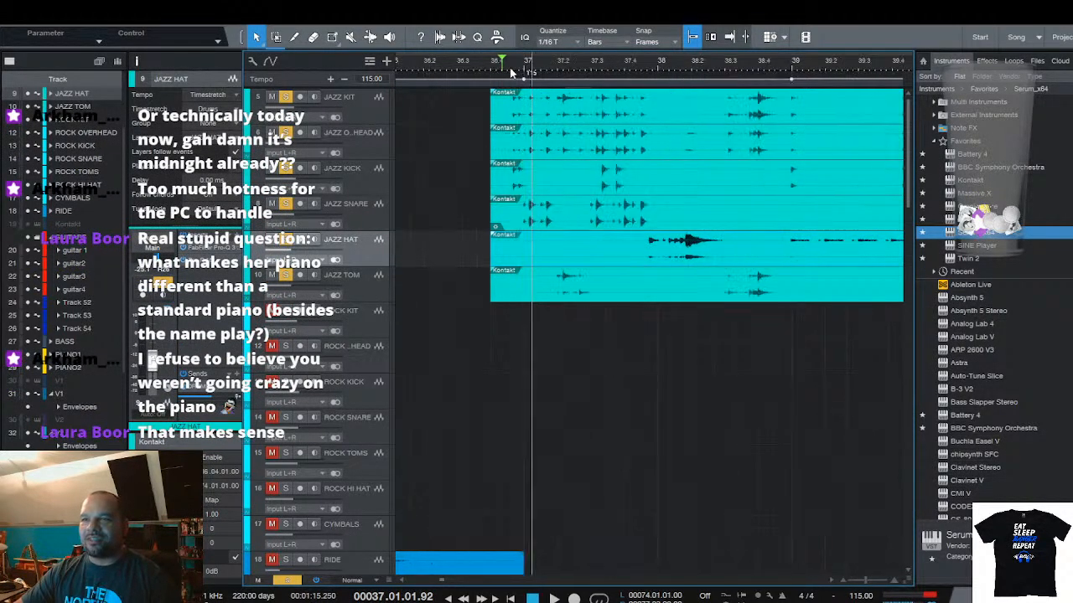
{"action": "scroll", "coordinate": [512, 73], "scroll_direction": "down", "scroll_amount": 5}
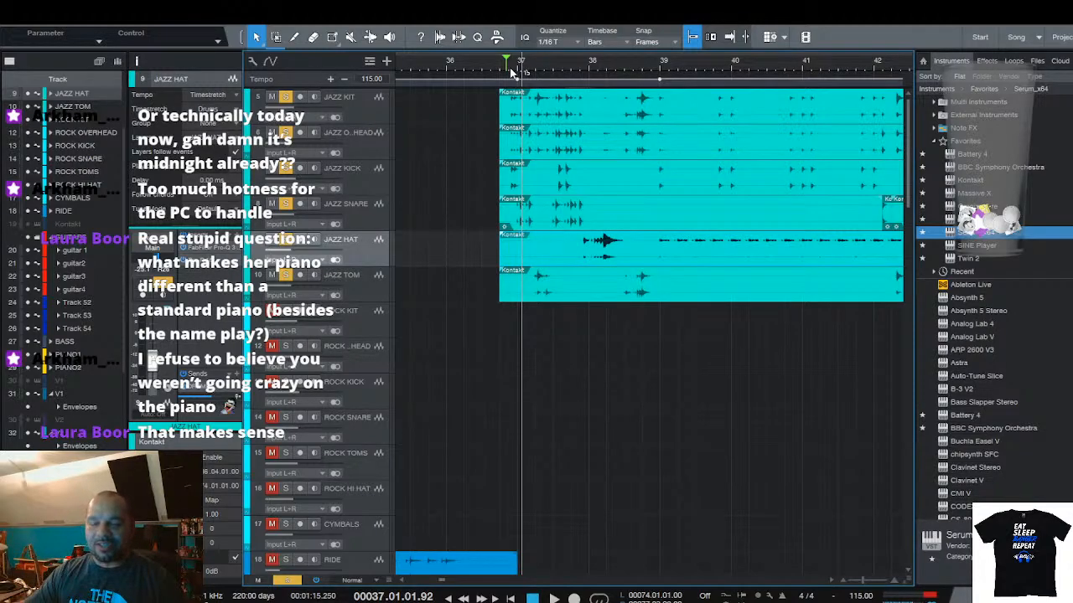
{"action": "key", "text": "space"}
{"action": "scroll", "coordinate": [702, 75], "scroll_direction": "down", "scroll_amount": 2}
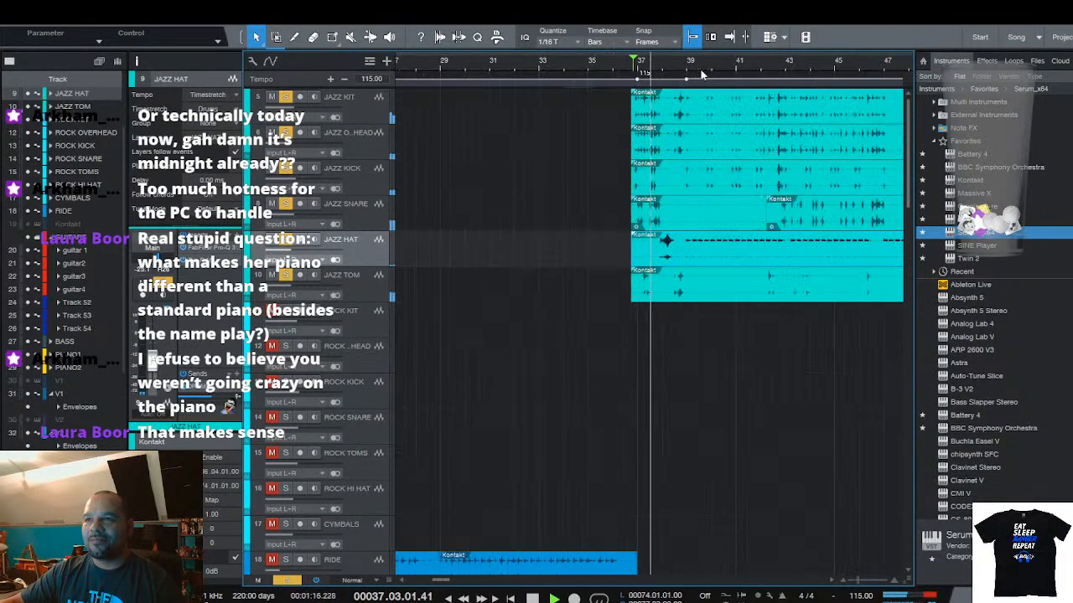
{"action": "scroll", "coordinate": [701, 74], "scroll_direction": "up", "scroll_amount": 3}
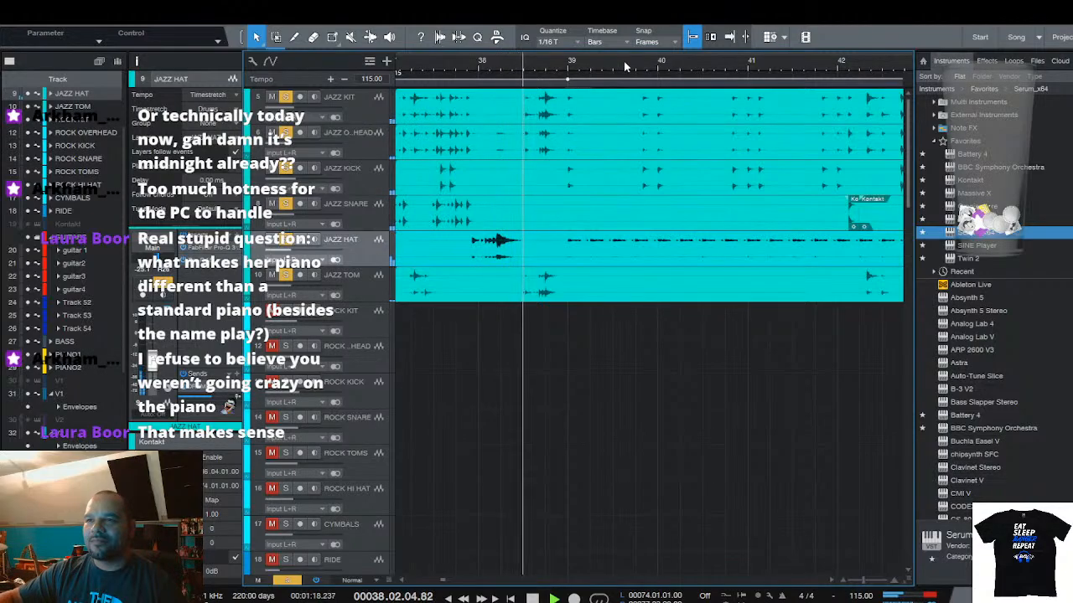
{"action": "scroll", "coordinate": [625, 66], "scroll_direction": "down", "scroll_amount": 3}
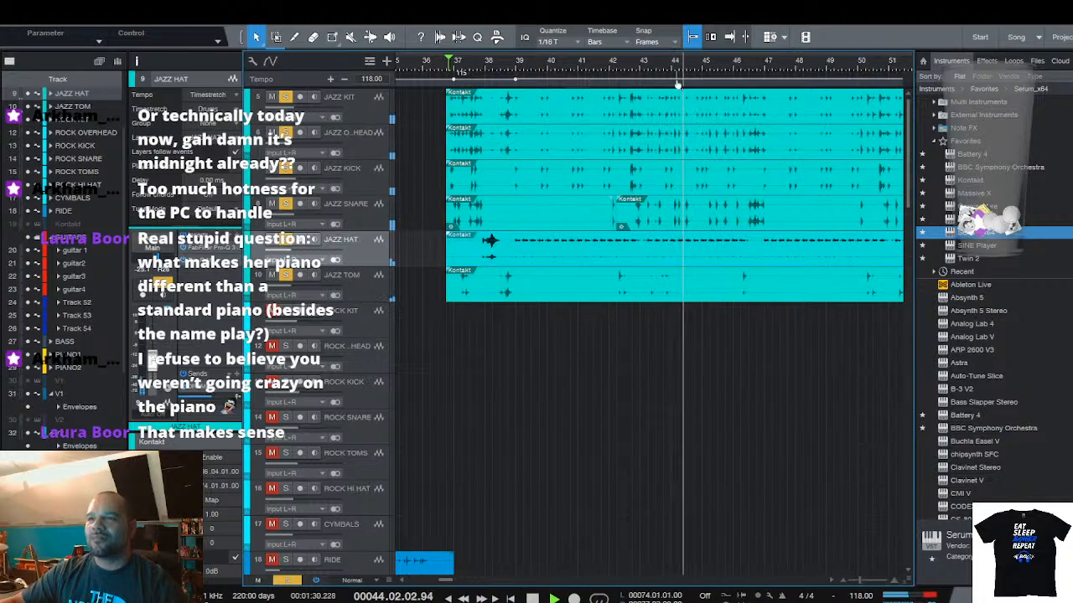
Move the playback start marker to just before bar 59 and restart playback of the jazz drums from there
{"action": "left_click_drag", "start_coordinate": [677, 83], "coordinate": [559, 71]}
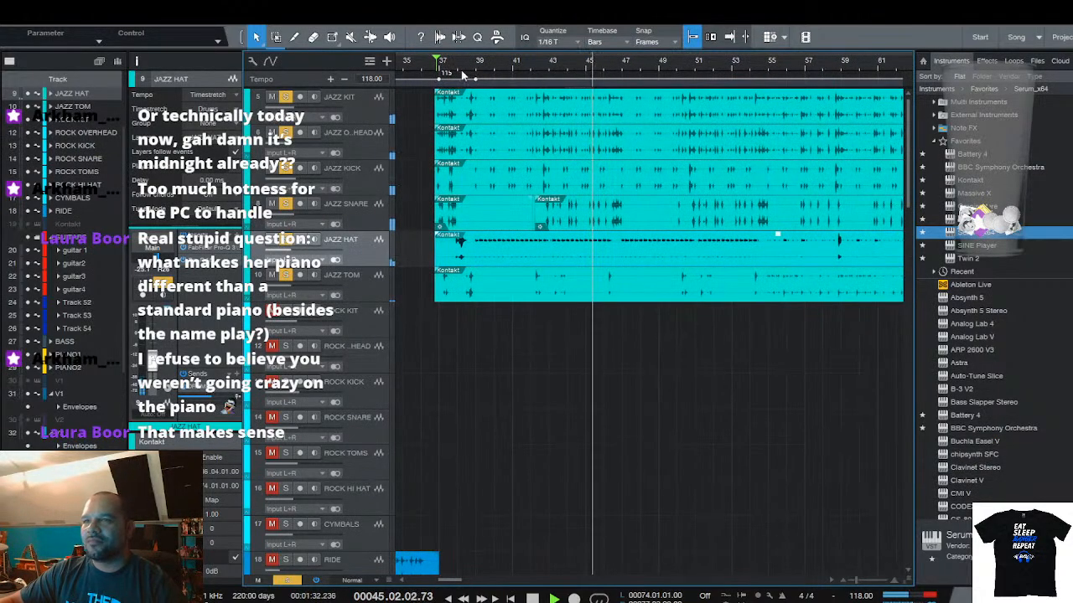
{"action": "left_click_drag", "start_coordinate": [436, 59], "coordinate": [685, 68]}
{"action": "scroll", "coordinate": [545, 70], "scroll_direction": "down", "scroll_amount": 5}
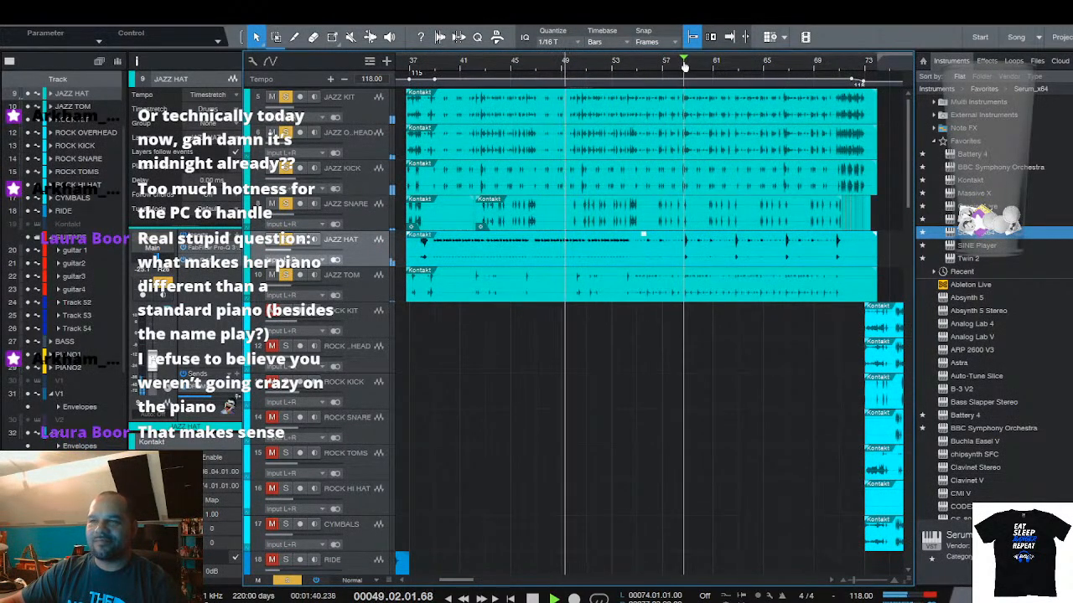
{"action": "scroll", "coordinate": [696, 68], "scroll_direction": "up", "scroll_amount": 5}
{"action": "key", "text": "space"}
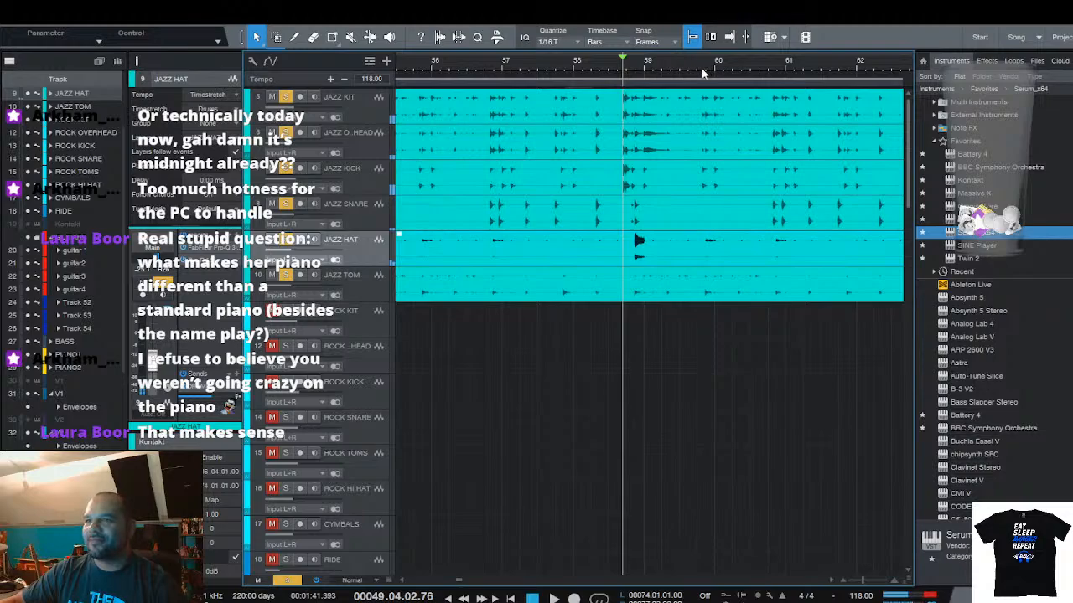
{"action": "key", "text": "space"}
{"action": "left_click_drag", "start_coordinate": [683, 69], "coordinate": [600, 69]}
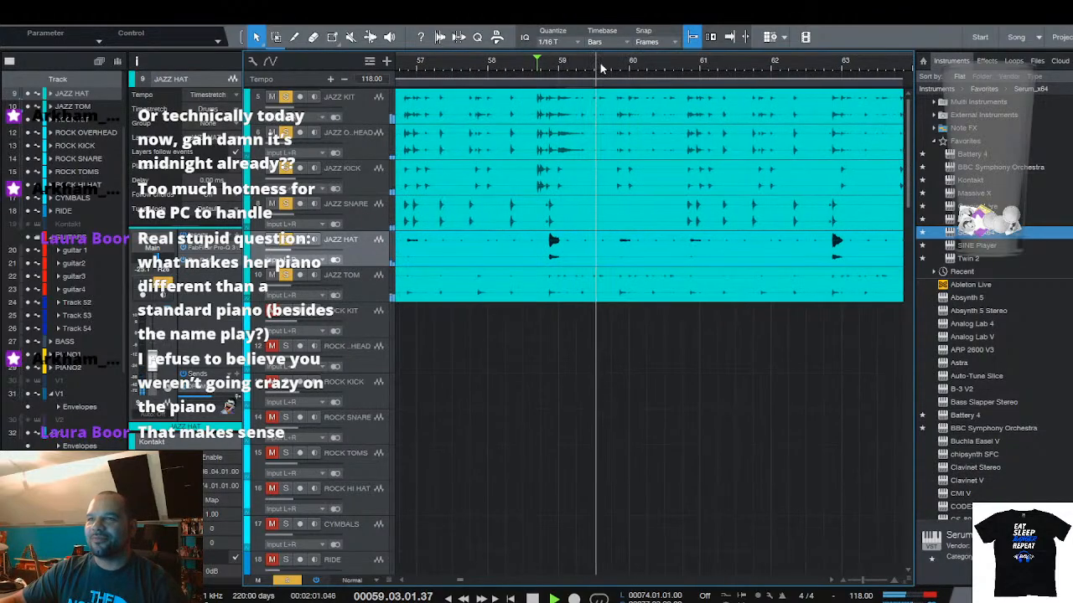
Look over the rock drum, guitar, bass, piano, string and brass tracks while the jazz drums keep playing
{"action": "scroll", "coordinate": [612, 67], "scroll_direction": "down", "scroll_amount": 3}
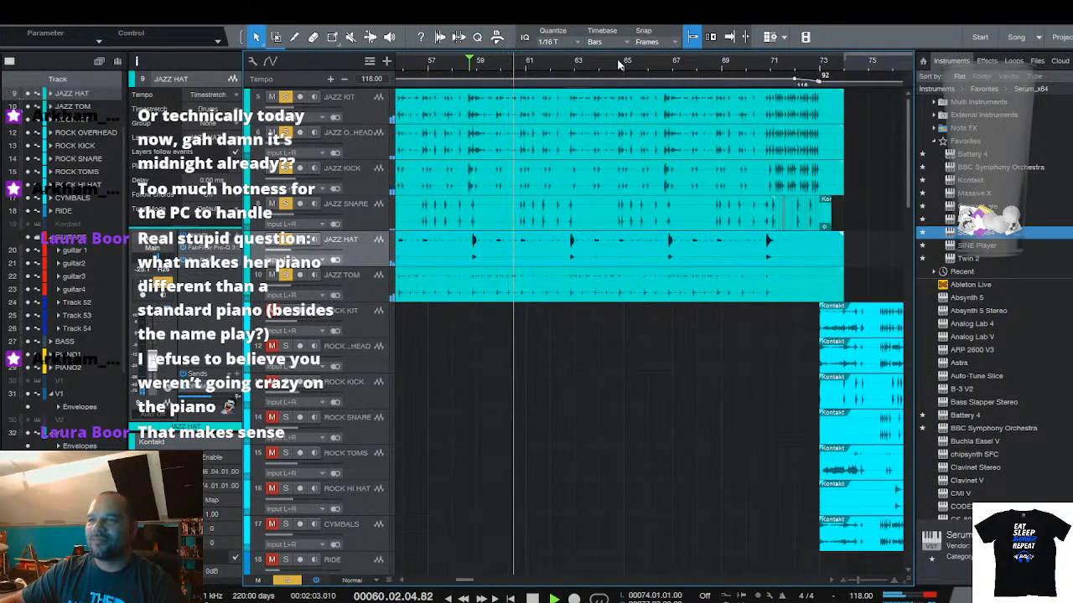
{"action": "scroll", "coordinate": [619, 65], "scroll_direction": "down", "scroll_amount": 2}
{"action": "scroll", "coordinate": [625, 124], "scroll_direction": "down", "scroll_amount": 3}
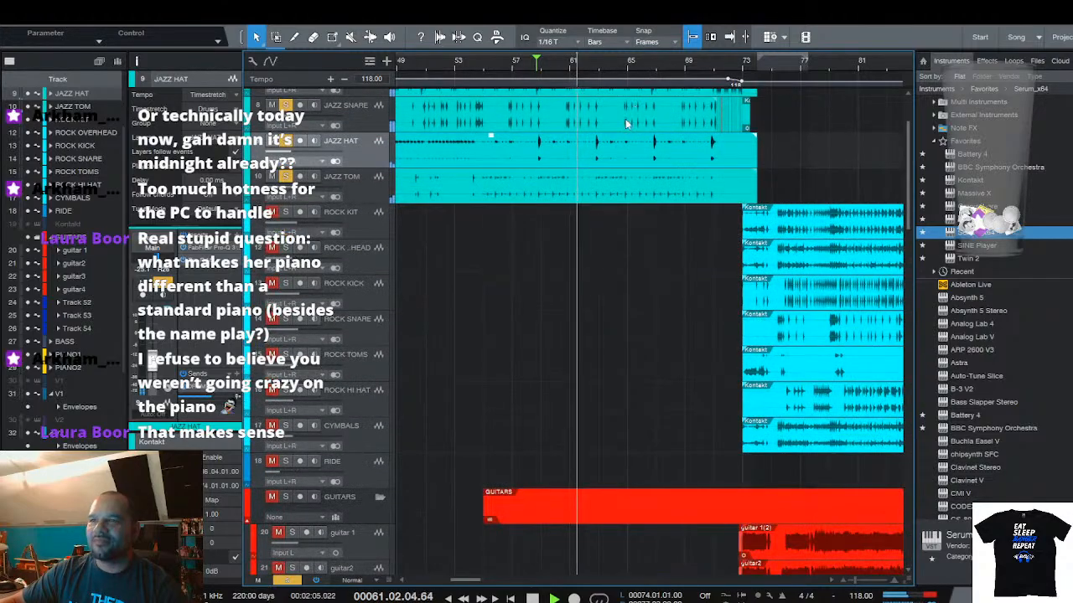
{"action": "scroll", "coordinate": [625, 124], "scroll_direction": "down", "scroll_amount": 5}
{"action": "scroll", "coordinate": [587, 119], "scroll_direction": "down", "scroll_amount": 3}
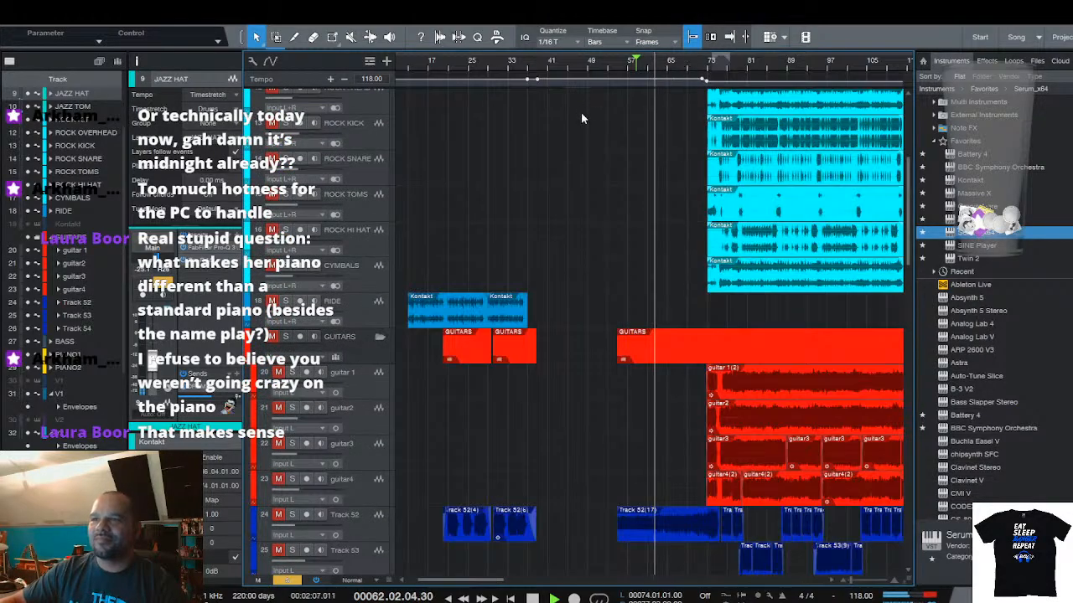
{"action": "scroll", "coordinate": [584, 118], "scroll_direction": "down", "scroll_amount": 5}
{"action": "scroll", "coordinate": [588, 122], "scroll_direction": "down", "scroll_amount": 5}
{"action": "scroll", "coordinate": [571, 133], "scroll_direction": "down", "scroll_amount": 5}
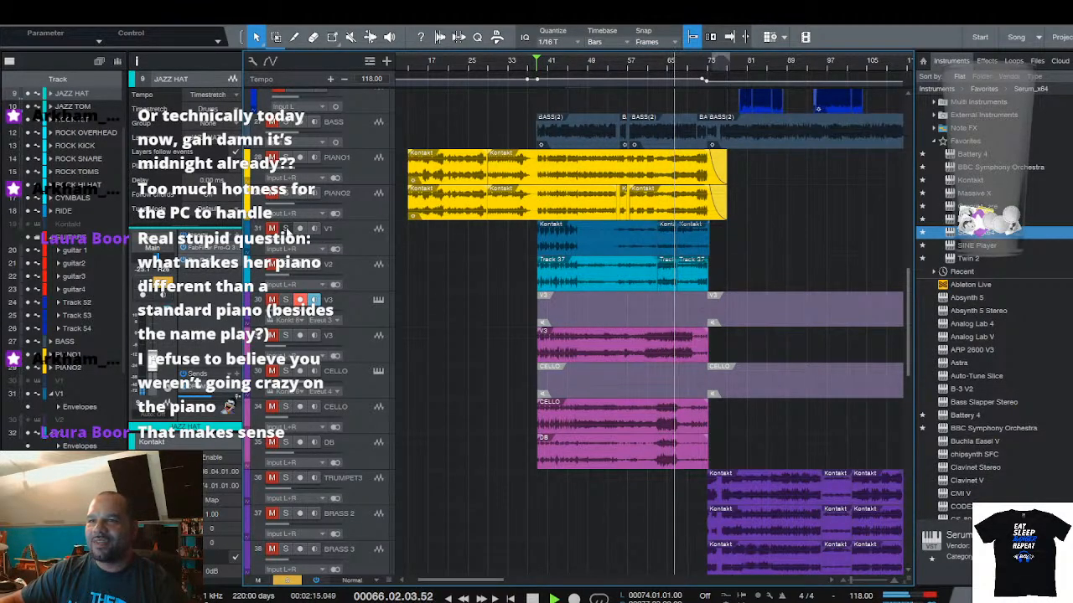
Replace the jazz drum solos with V1, V2, V3, CELLO and DB, and play the strings from their entry before bar 39
{"action": "key", "text": "space"}
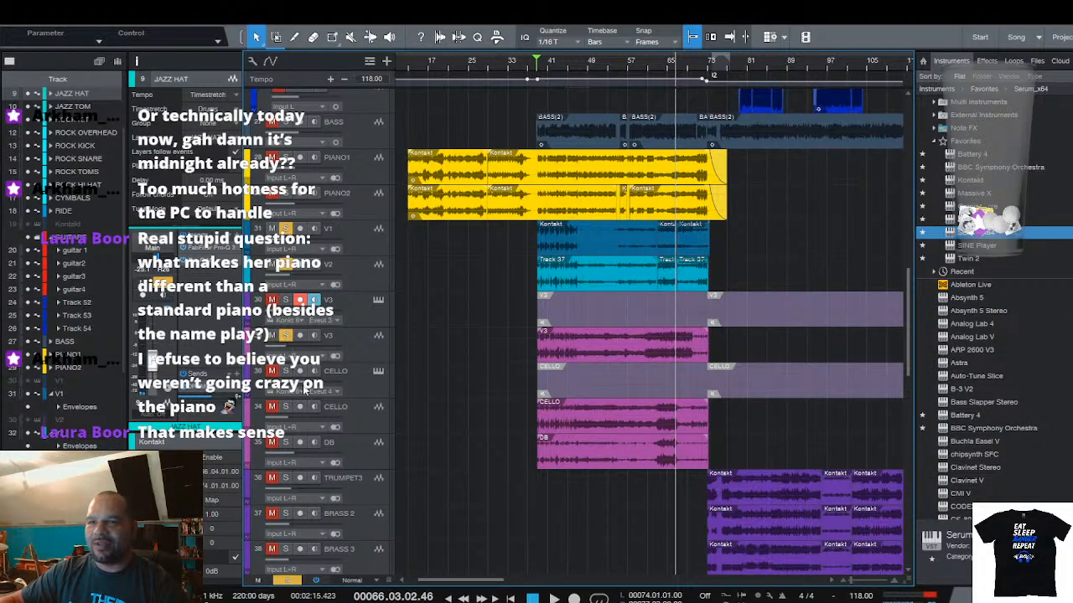
{"action": "left_click", "coordinate": [286, 406]}
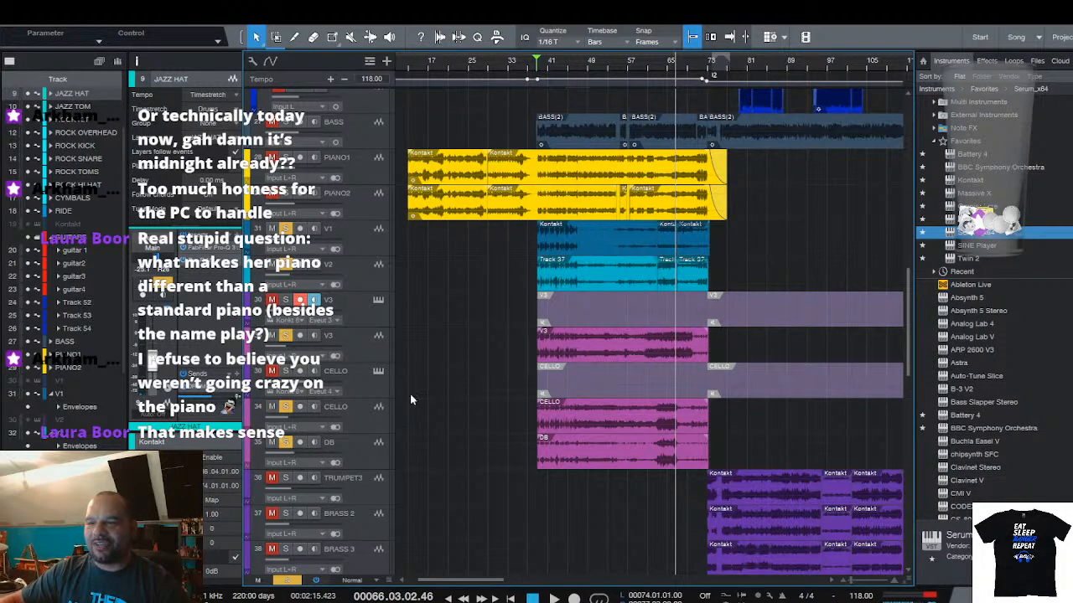
{"action": "scroll", "coordinate": [541, 70], "scroll_direction": "up", "scroll_amount": 3}
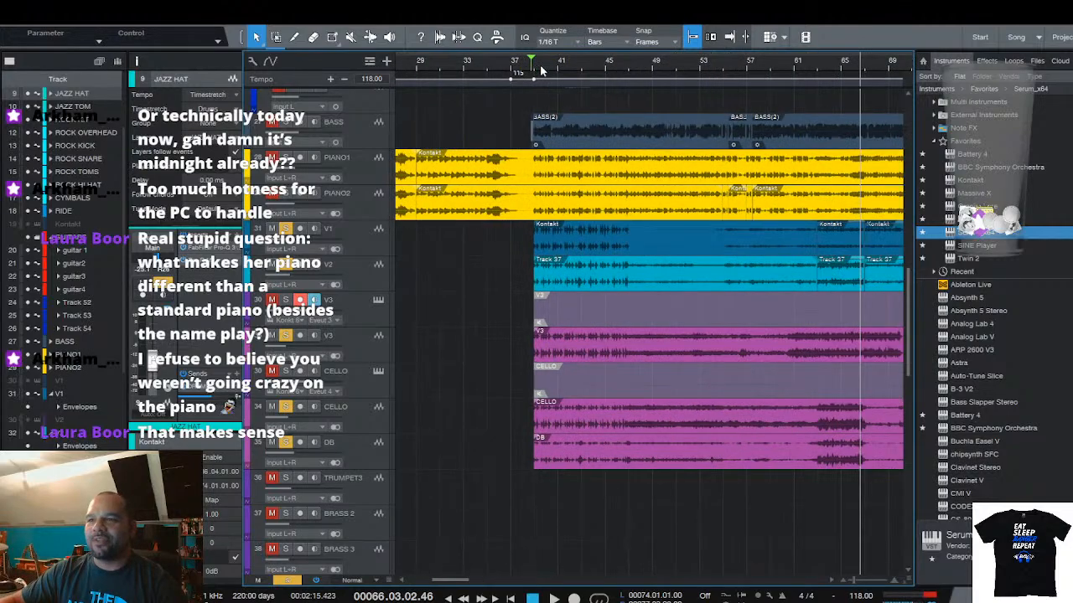
{"action": "key", "text": "space"}
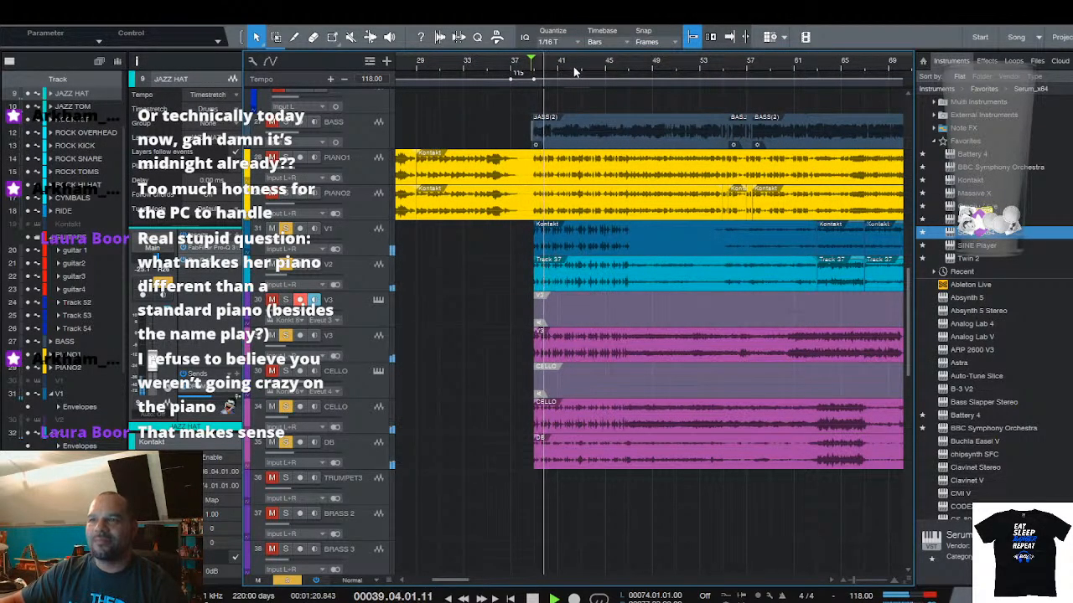
Listen to the soloed strings across the wider arrangement and stop playback in bar 54
{"action": "scroll", "coordinate": [536, 71], "scroll_direction": "down", "scroll_amount": 4}
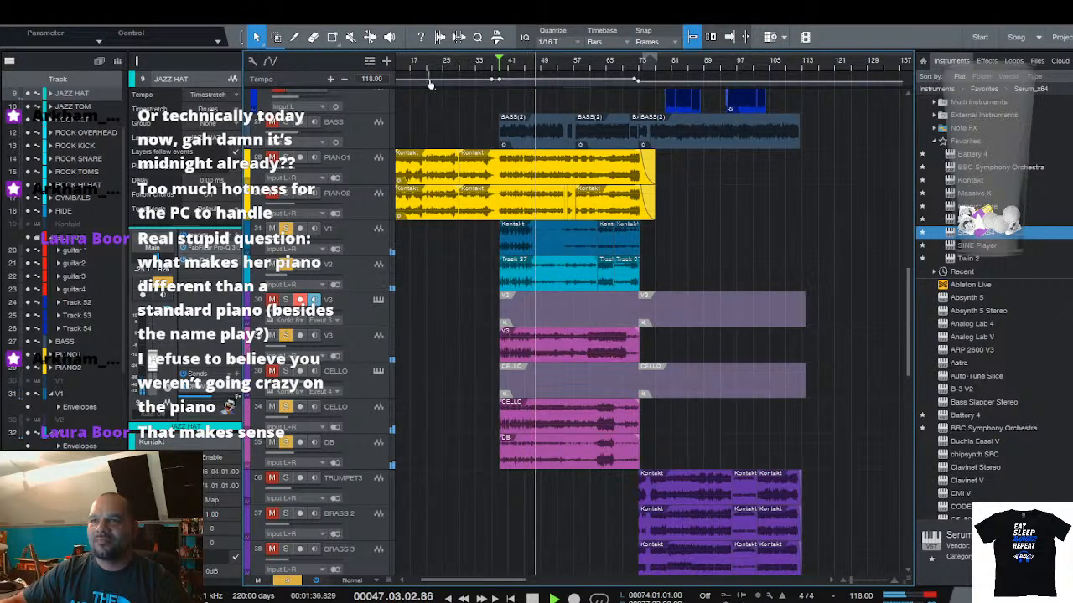
{"action": "key", "text": "w"}
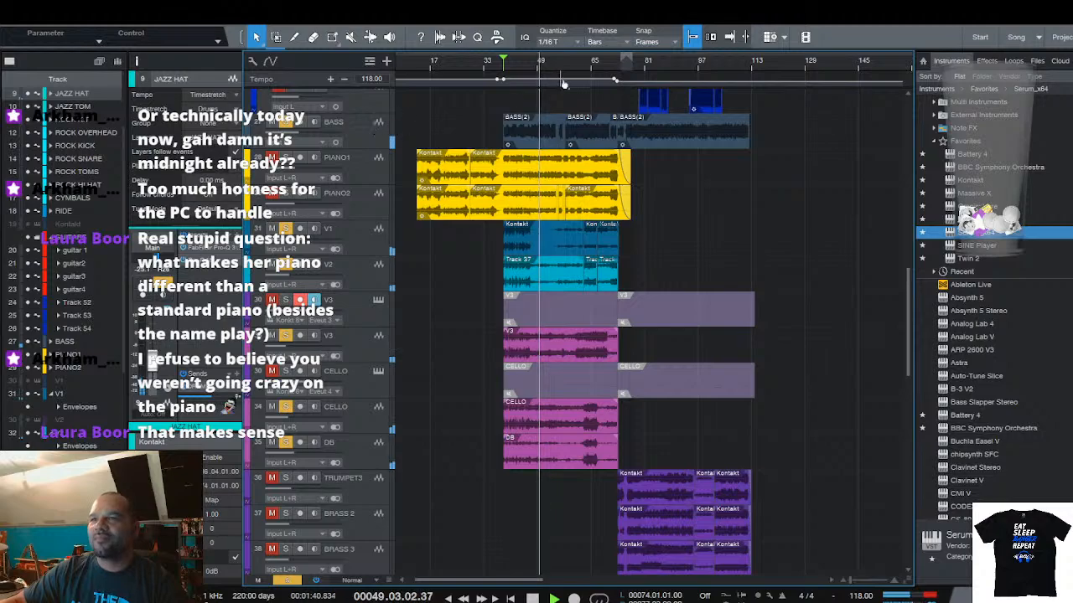
{"action": "key", "text": "e"}
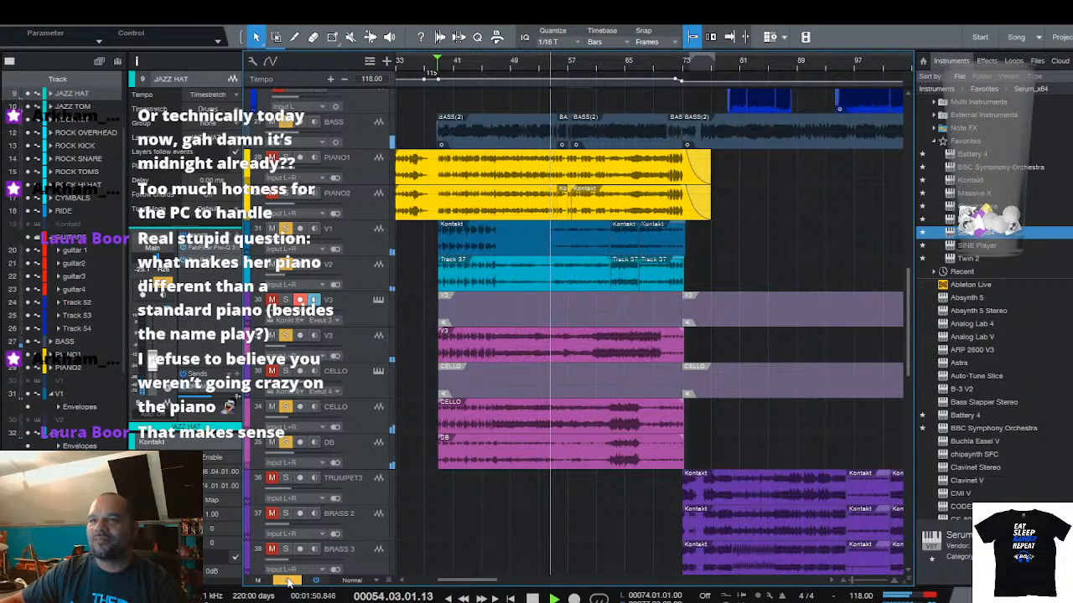
{"action": "key", "text": "space"}
Solo only the BASS track and play it from its first clip, just before bar 39
{"action": "left_click", "coordinate": [287, 122]}
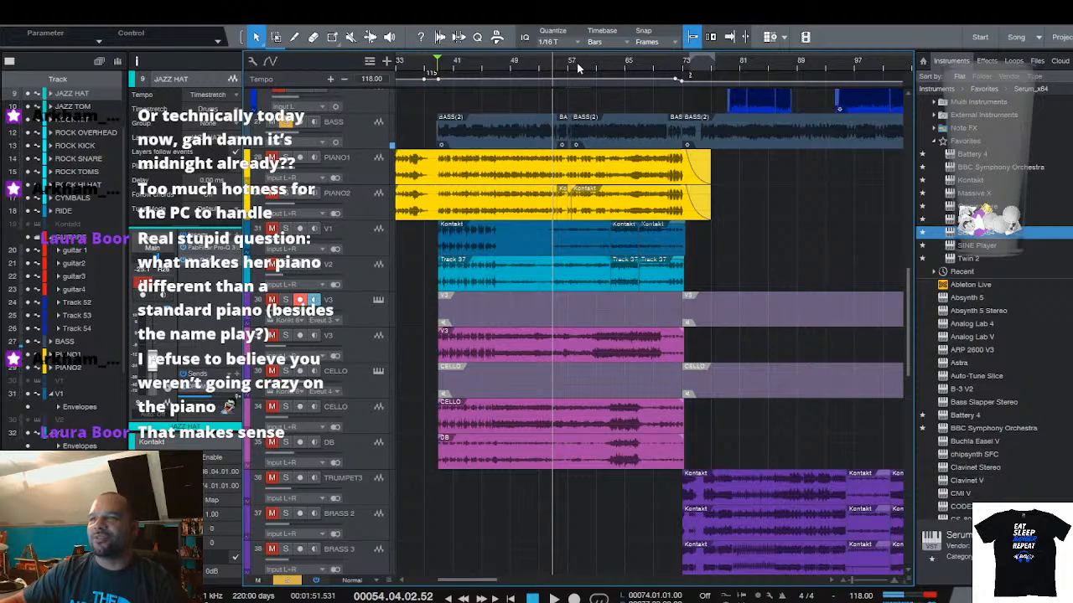
{"action": "scroll", "coordinate": [577, 69], "scroll_direction": "up", "scroll_amount": 1}
{"action": "scroll", "coordinate": [579, 71], "scroll_direction": "down", "scroll_amount": 3}
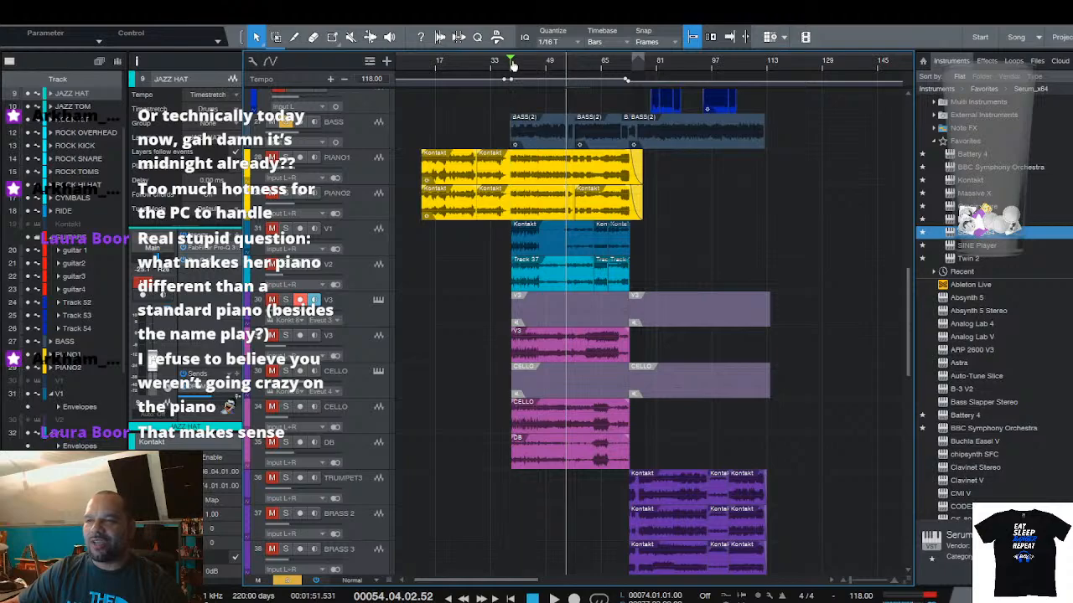
{"action": "key", "text": "space"}
{"action": "scroll", "coordinate": [511, 67], "scroll_direction": "up", "scroll_amount": 2}
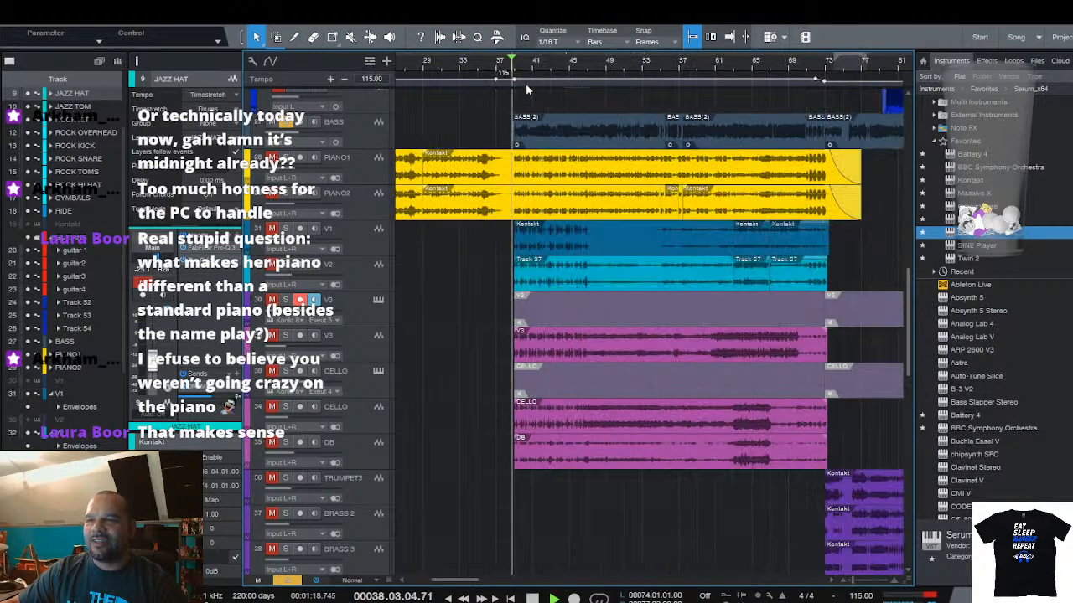
{"action": "scroll", "coordinate": [519, 74], "scroll_direction": "up", "scroll_amount": 1}
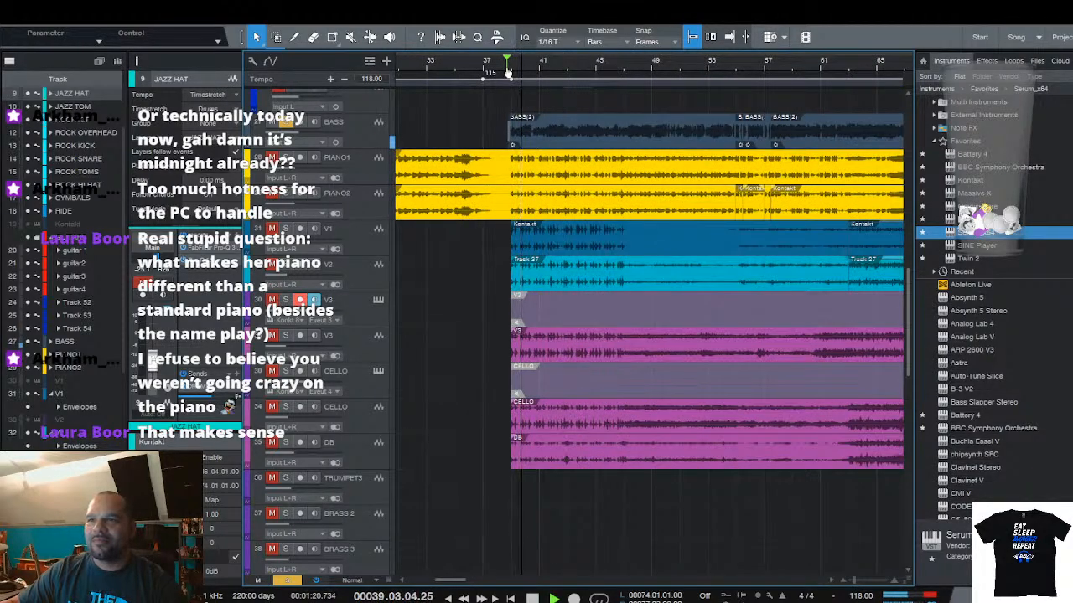
Move the playback start marker to bar 55 and play the bass from there, adding PIANO1 and PIANO2 to the solo
{"action": "left_click", "coordinate": [559, 65]}
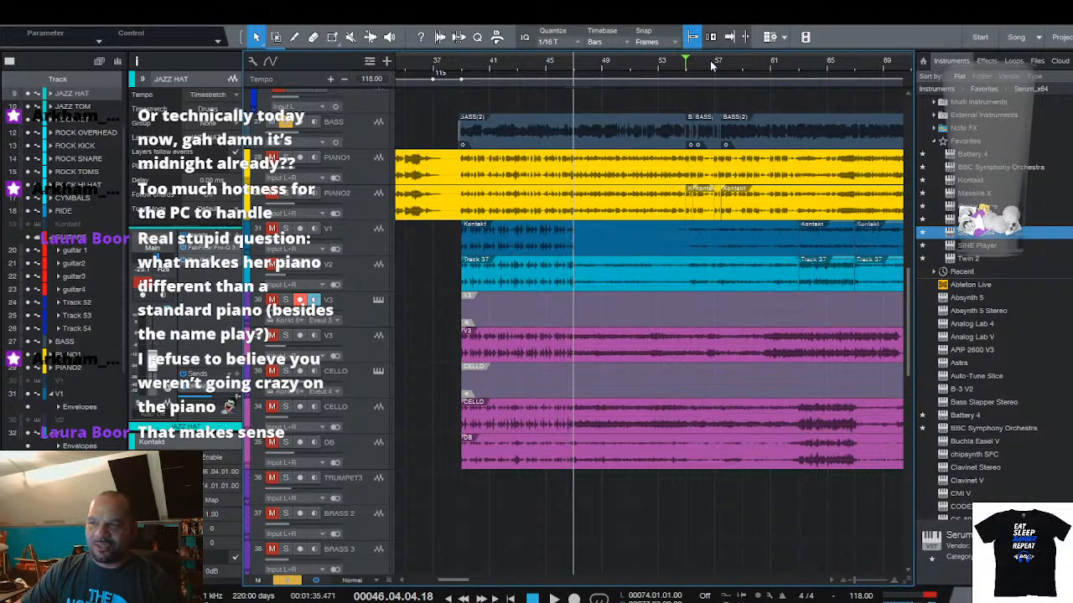
{"action": "scroll", "coordinate": [712, 65], "scroll_direction": "up", "scroll_amount": 4}
{"action": "left_click_drag", "start_coordinate": [712, 66], "coordinate": [582, 67]}
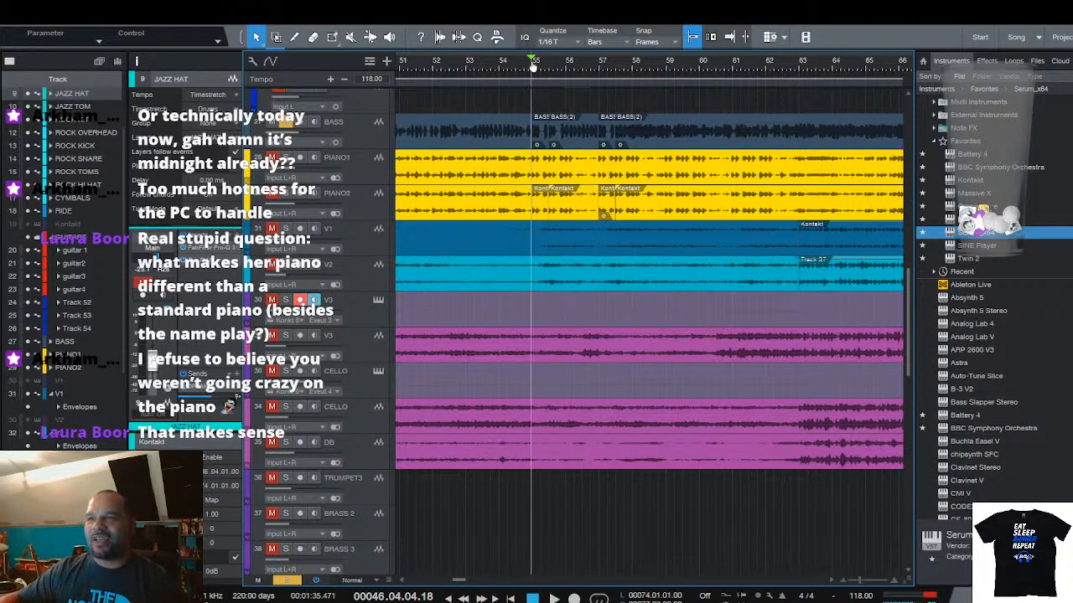
{"action": "left_click", "coordinate": [533, 68]}
{"action": "key", "text": "space"}
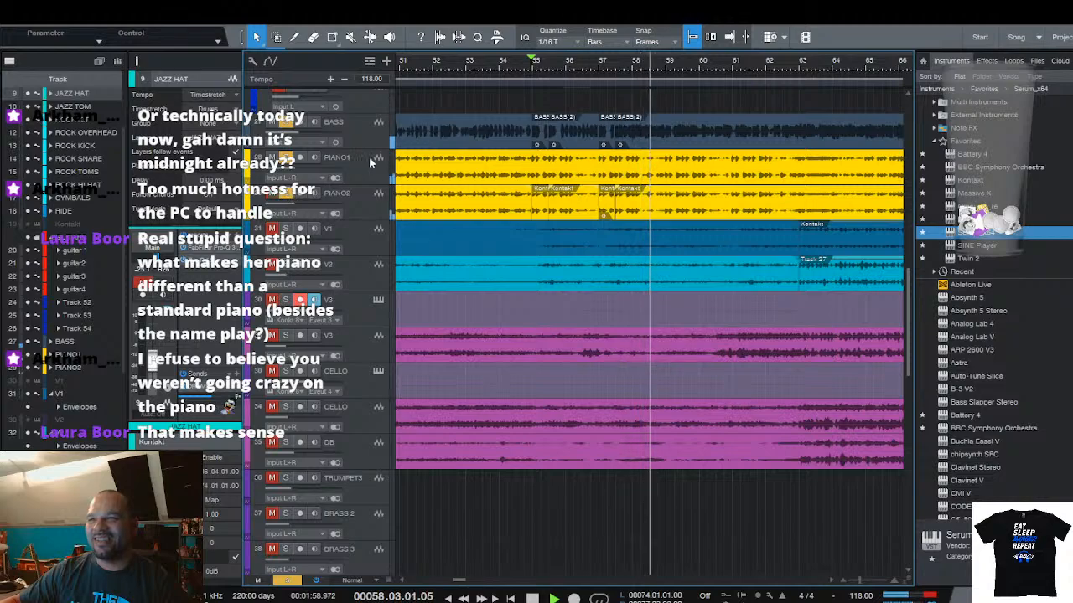
Look over the string, brass, organ and winds tracks during playback, and add Track 52 to the soloed tracks
{"action": "scroll", "coordinate": [539, 71], "scroll_direction": "down", "scroll_amount": 4}
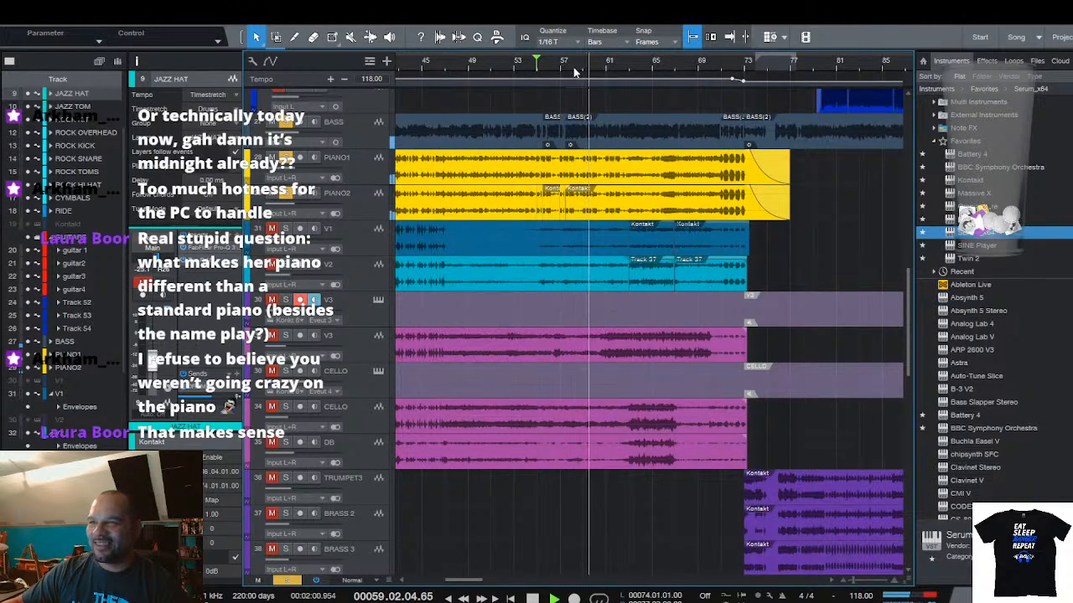
{"action": "scroll", "coordinate": [604, 63], "scroll_direction": "down", "scroll_amount": 4}
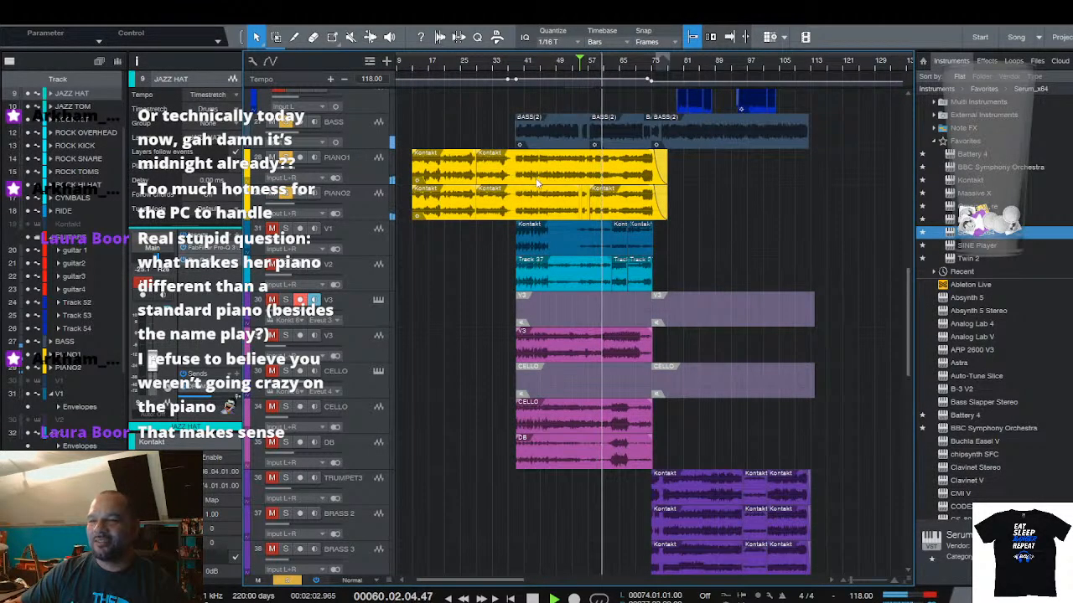
{"action": "scroll", "coordinate": [536, 183], "scroll_direction": "down", "scroll_amount": 10}
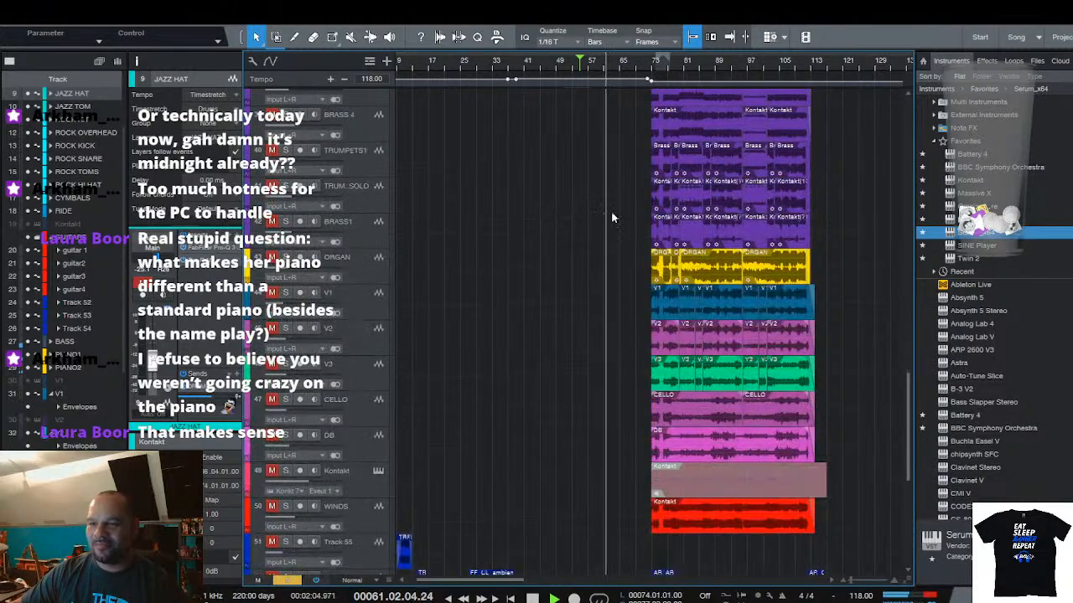
{"action": "scroll", "coordinate": [613, 217], "scroll_direction": "up", "scroll_amount": 15}
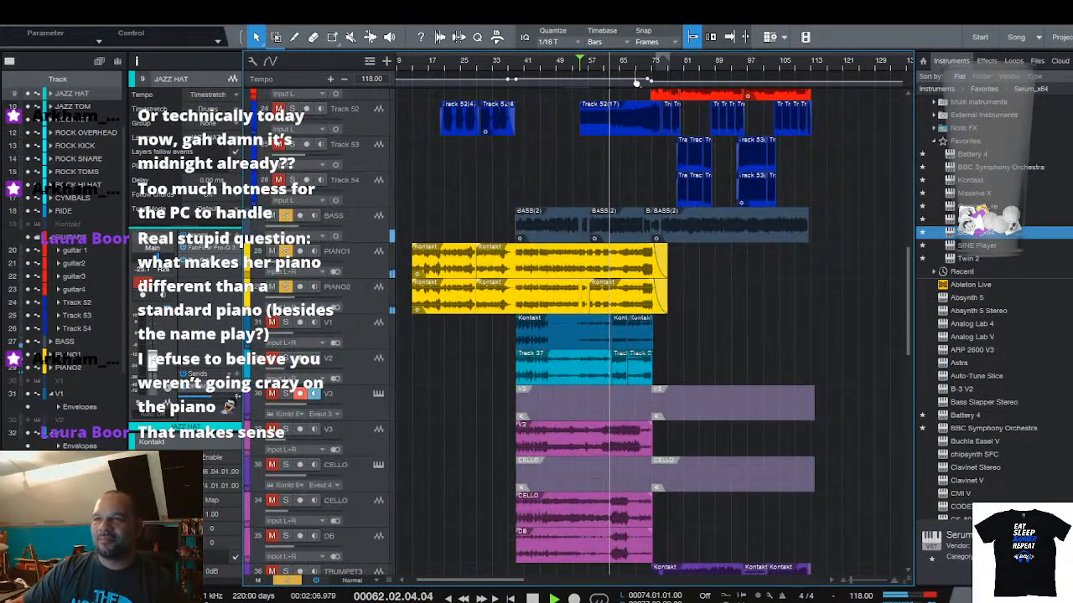
{"action": "scroll", "coordinate": [631, 57], "scroll_direction": "up", "scroll_amount": 3}
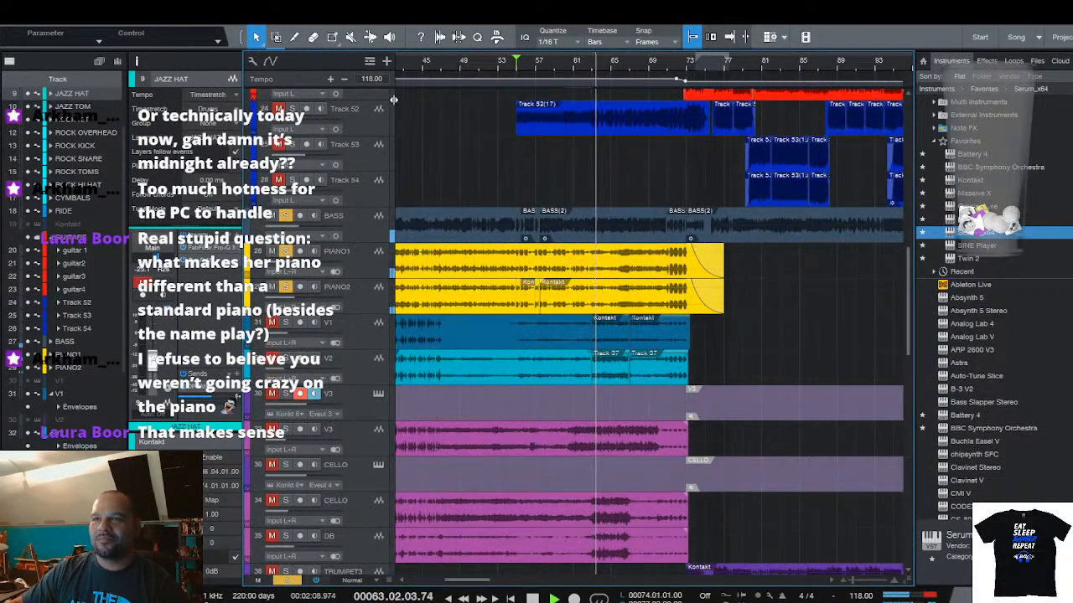
{"action": "scroll", "coordinate": [522, 138], "scroll_direction": "up", "scroll_amount": 4}
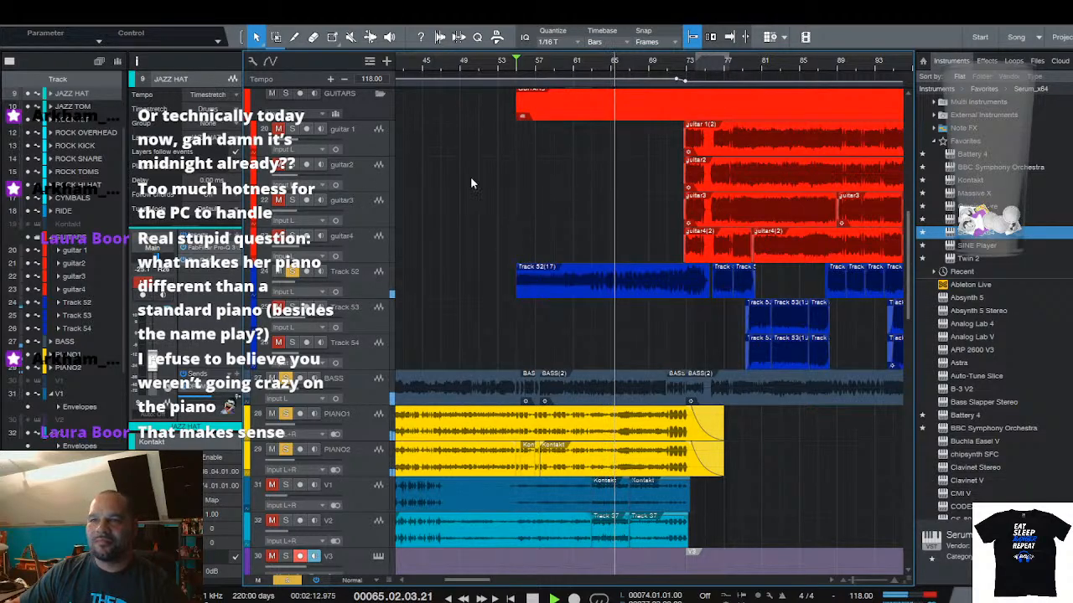
Clear all solos and play the full mix through bar 76 while looking over the ambience, crowd and winds tracks
{"action": "scroll", "coordinate": [704, 74], "scroll_direction": "down", "scroll_amount": 4}
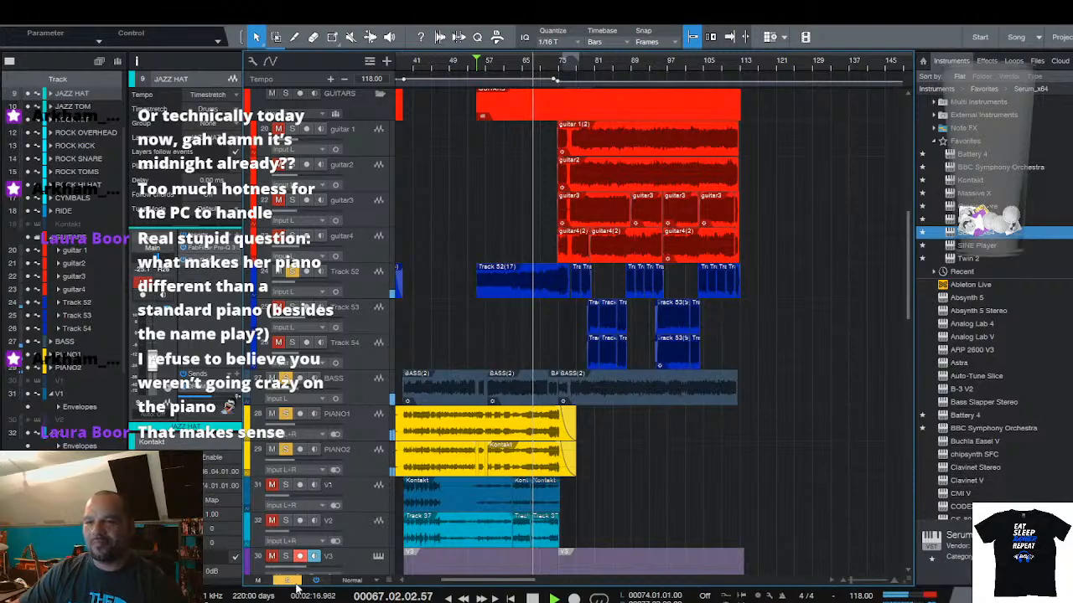
{"action": "scroll", "coordinate": [448, 392], "scroll_direction": "down", "scroll_amount": 10}
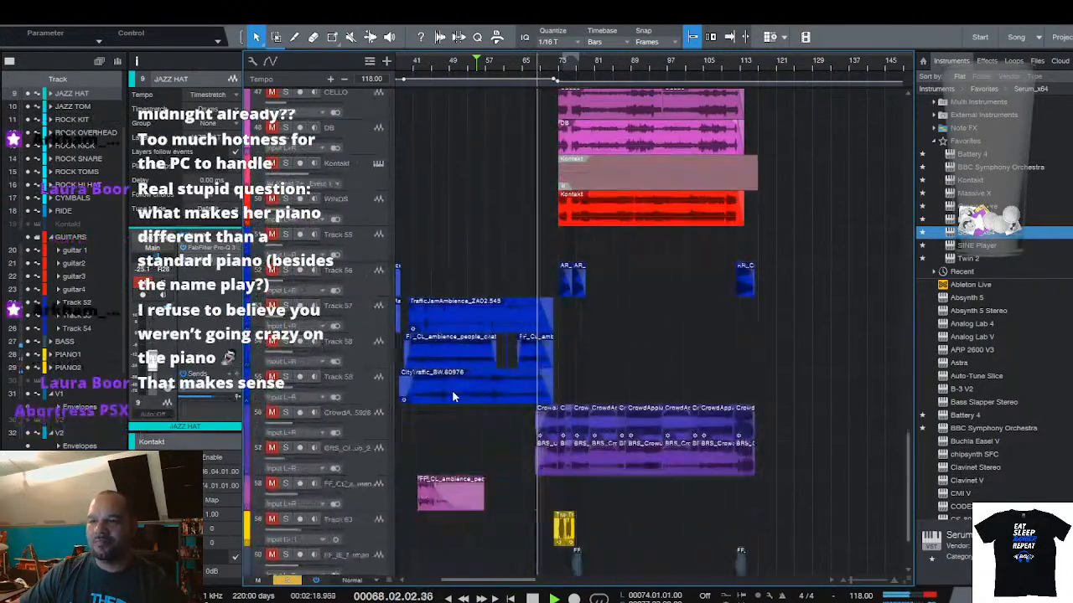
{"action": "scroll", "coordinate": [455, 390], "scroll_direction": "down", "scroll_amount": 2}
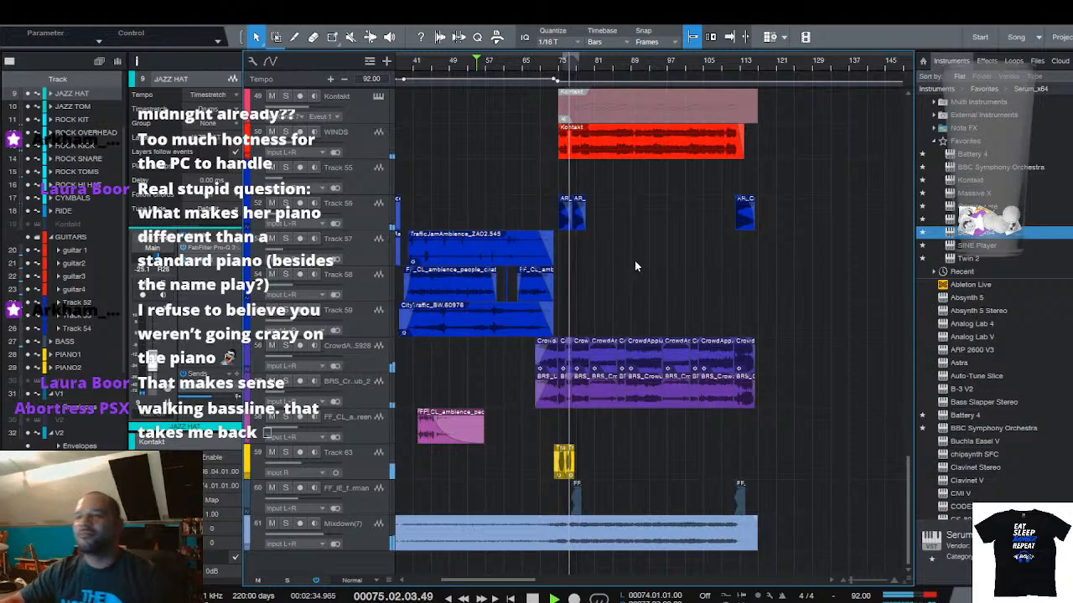
{"action": "scroll", "coordinate": [637, 261], "scroll_direction": "up", "scroll_amount": 3}
{"action": "scroll", "coordinate": [591, 117], "scroll_direction": "up", "scroll_amount": 3}
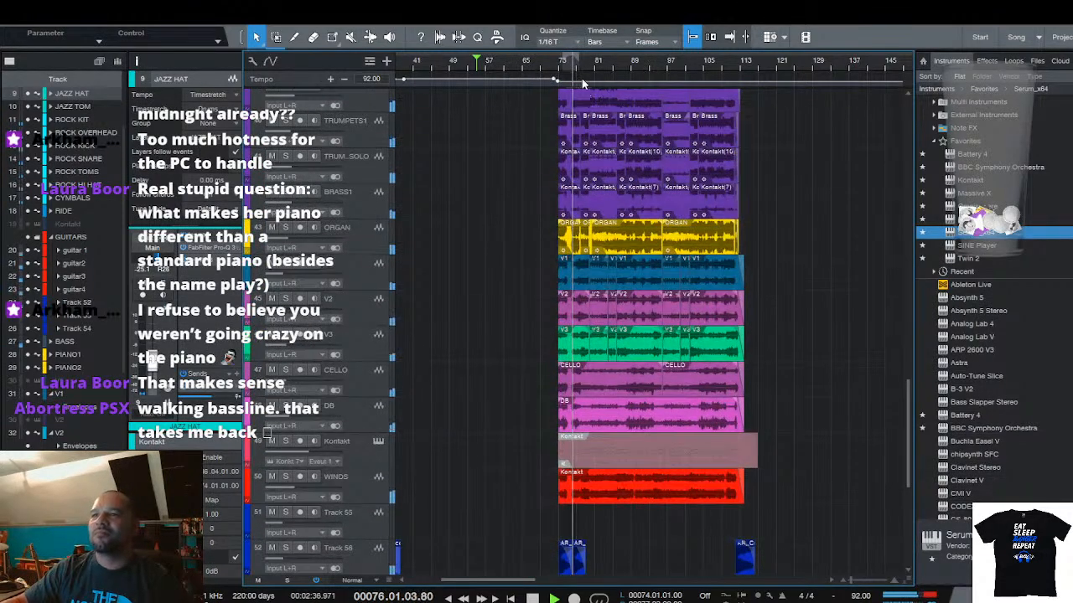
Solo the TRUMPET3, BRASS 2, BRASS 3, BRASS 4, TRUMPETS1 and TRUM_SOLO tracks during playback
{"action": "scroll", "coordinate": [589, 69], "scroll_direction": "up", "scroll_amount": 4}
{"action": "scroll", "coordinate": [430, 144], "scroll_direction": "up", "scroll_amount": 3}
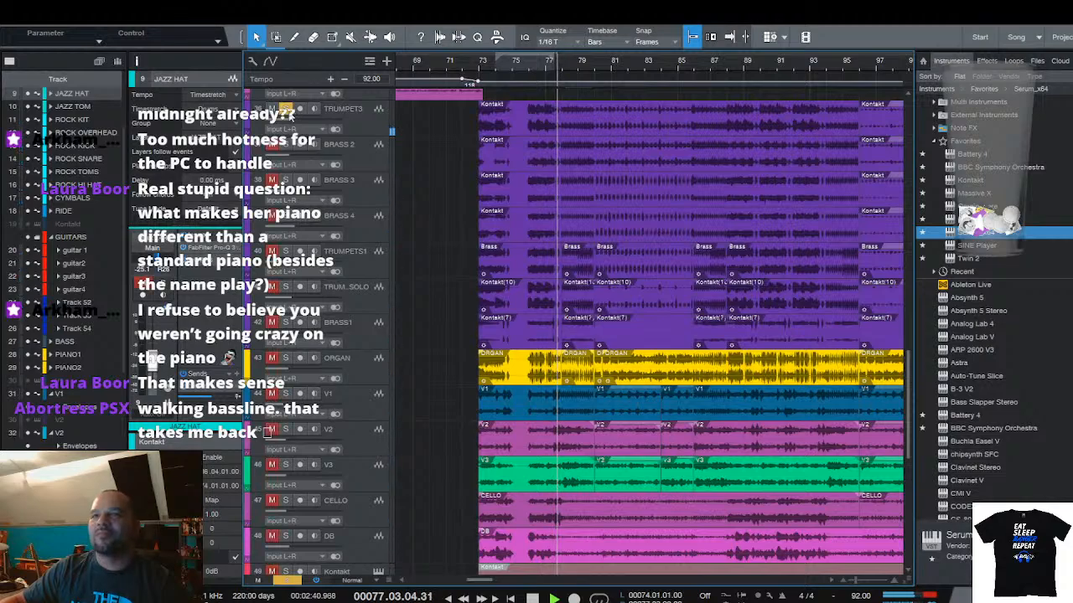
{"action": "left_click", "coordinate": [285, 109]}
{"action": "left_click", "coordinate": [286, 145]}
{"action": "left_click", "coordinate": [285, 181]}
{"action": "left_click", "coordinate": [286, 217]}
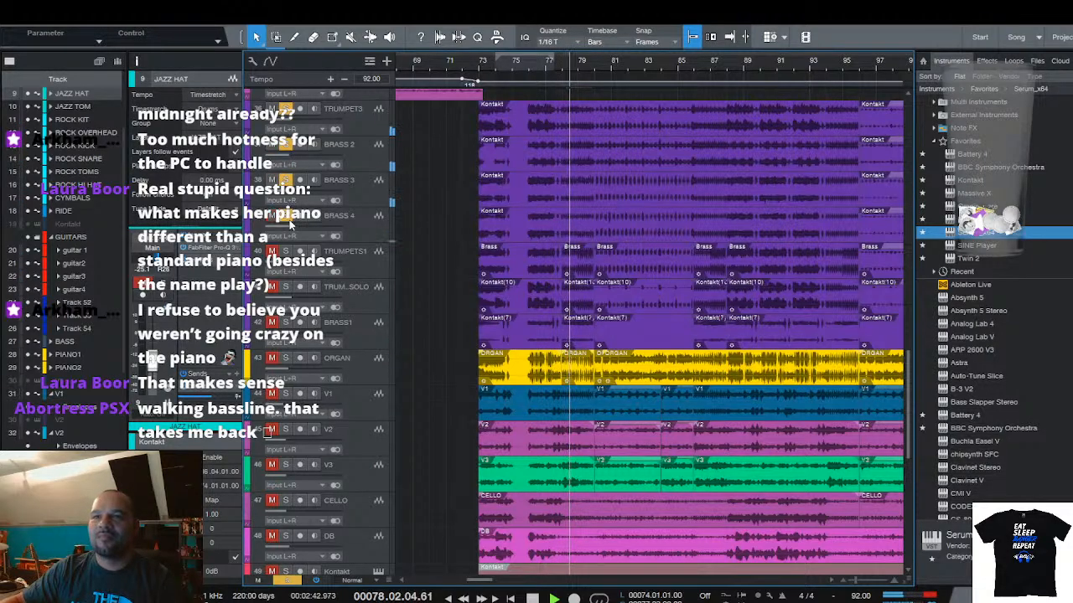
{"action": "left_click", "coordinate": [286, 287]}
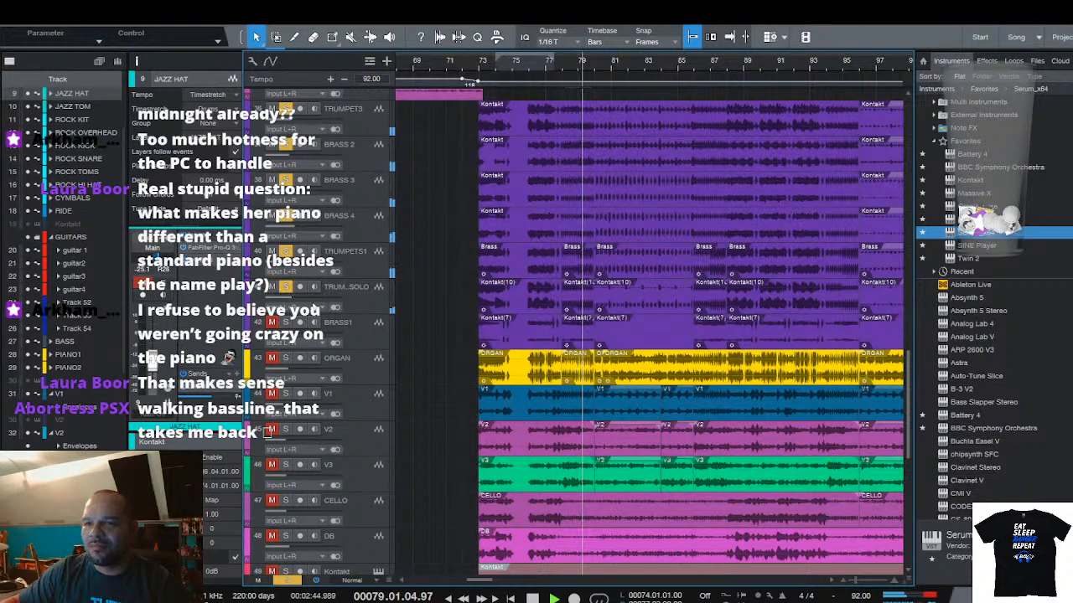
Add BRASS1 and ORGAN to the soloed tracks and set the ORGAN volume to -20.3 dB
{"action": "scroll", "coordinate": [310, 327], "scroll_direction": "down", "scroll_amount": 1}
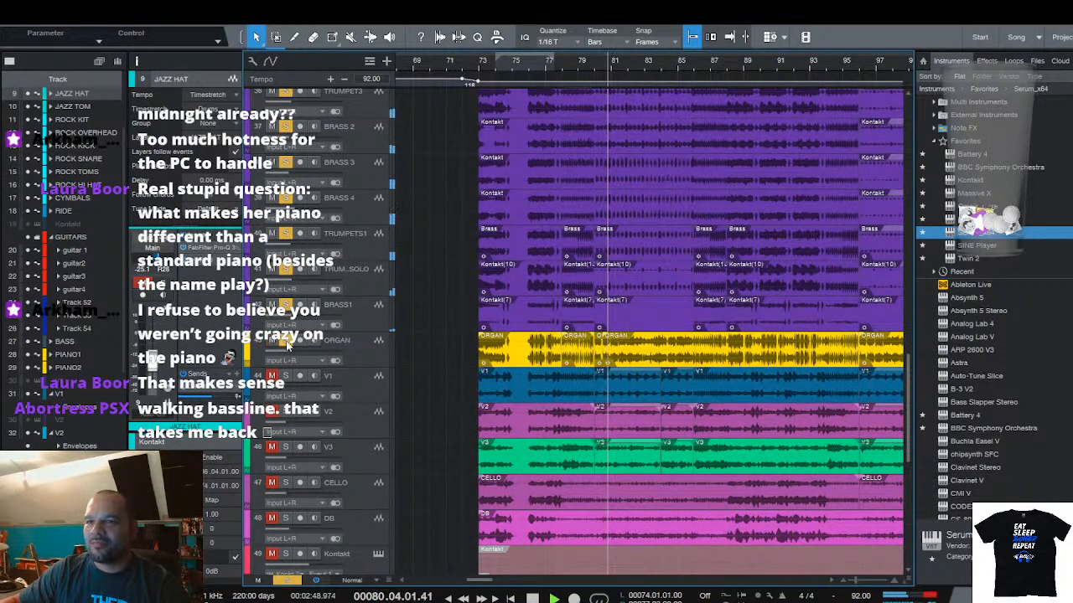
{"action": "scroll", "coordinate": [350, 343], "scroll_direction": "down", "scroll_amount": 1}
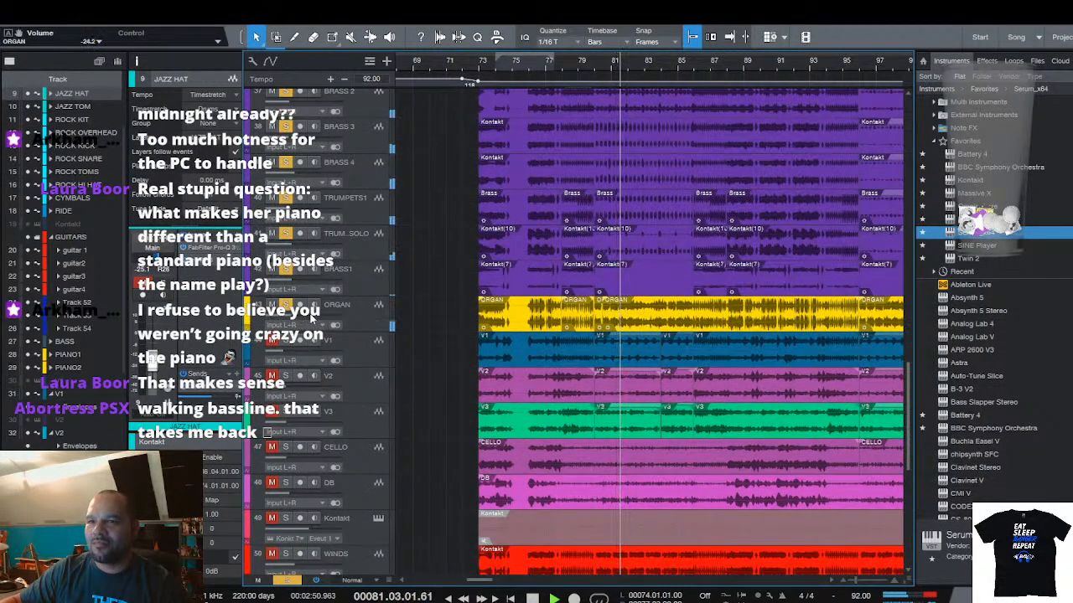
{"action": "scroll", "coordinate": [309, 429], "scroll_direction": "down", "scroll_amount": 1}
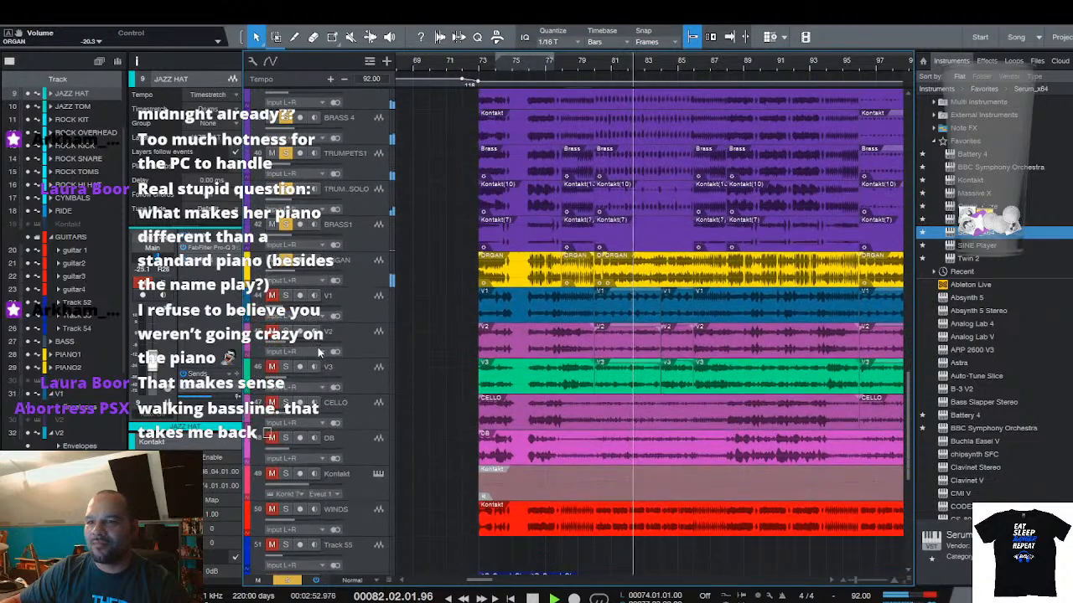
Add WINDS to the soloed tracks and set its volume to -19.1 dB
{"action": "scroll", "coordinate": [310, 429], "scroll_direction": "down", "scroll_amount": 2}
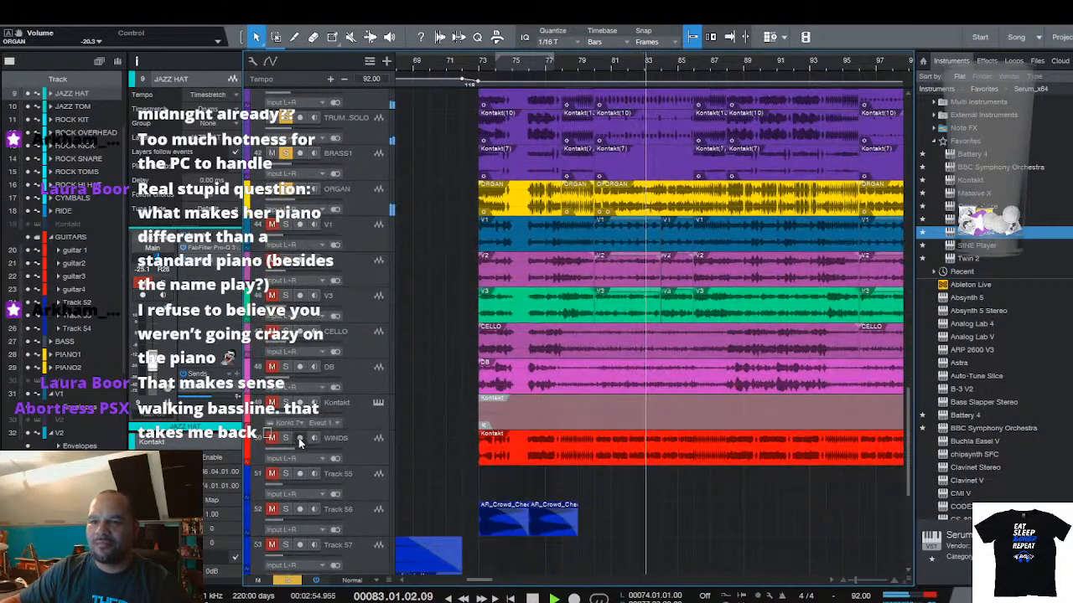
{"action": "left_click", "coordinate": [285, 438]}
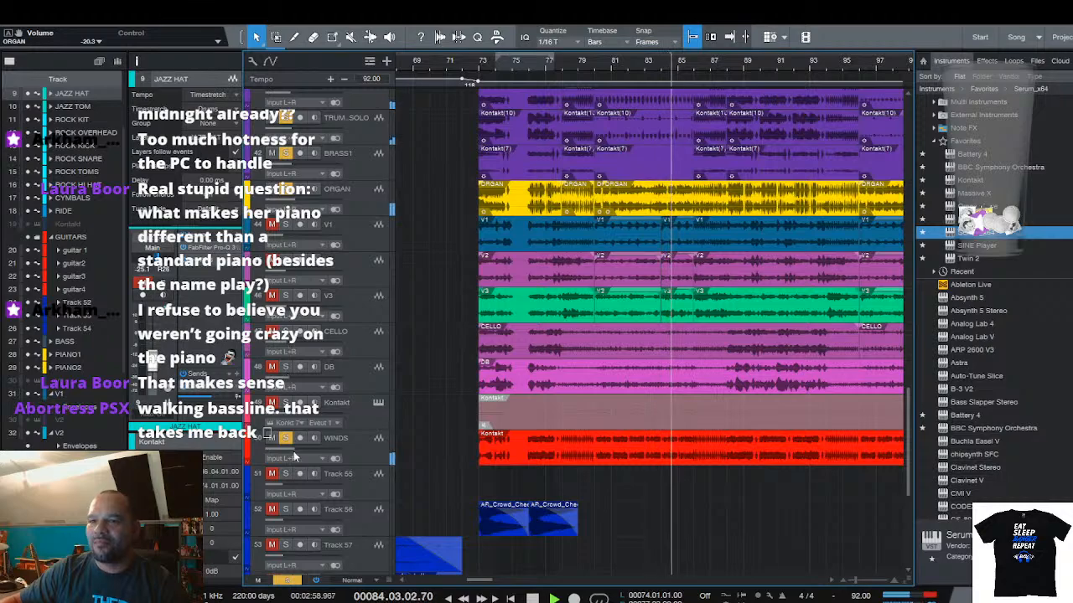
{"action": "left_click_drag", "start_coordinate": [295, 450], "coordinate": [299, 451]}
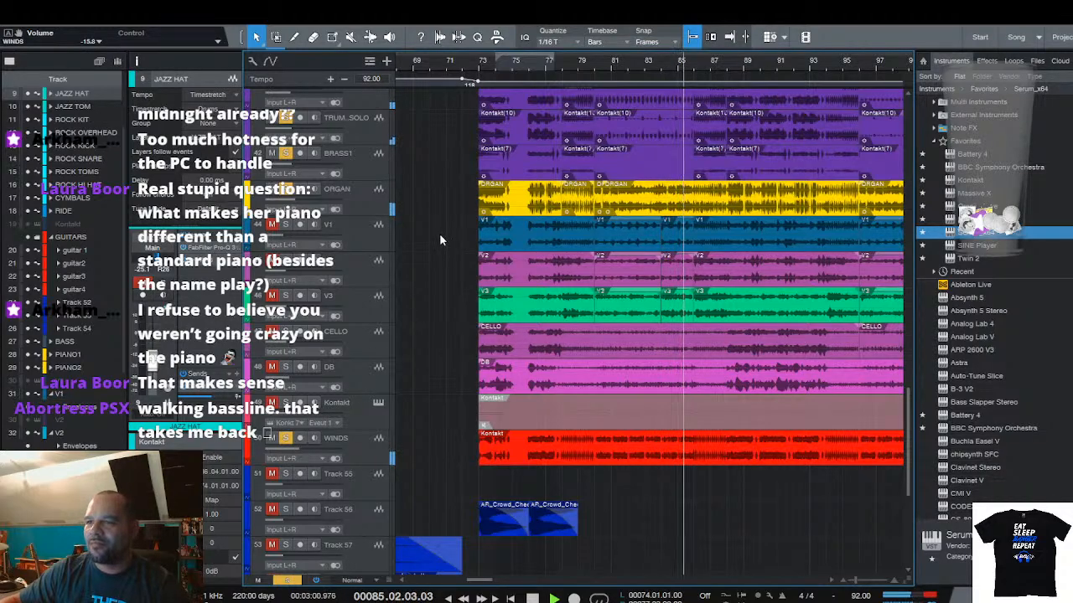
{"action": "left_click_drag", "start_coordinate": [299, 450], "coordinate": [295, 448]}
Add the V1, V2, V3, CELLO and DB string tracks below ORGAN to the solo, leaving the Kontakt track out
{"action": "left_click_drag", "start_coordinate": [589, 68], "coordinate": [436, 67]}
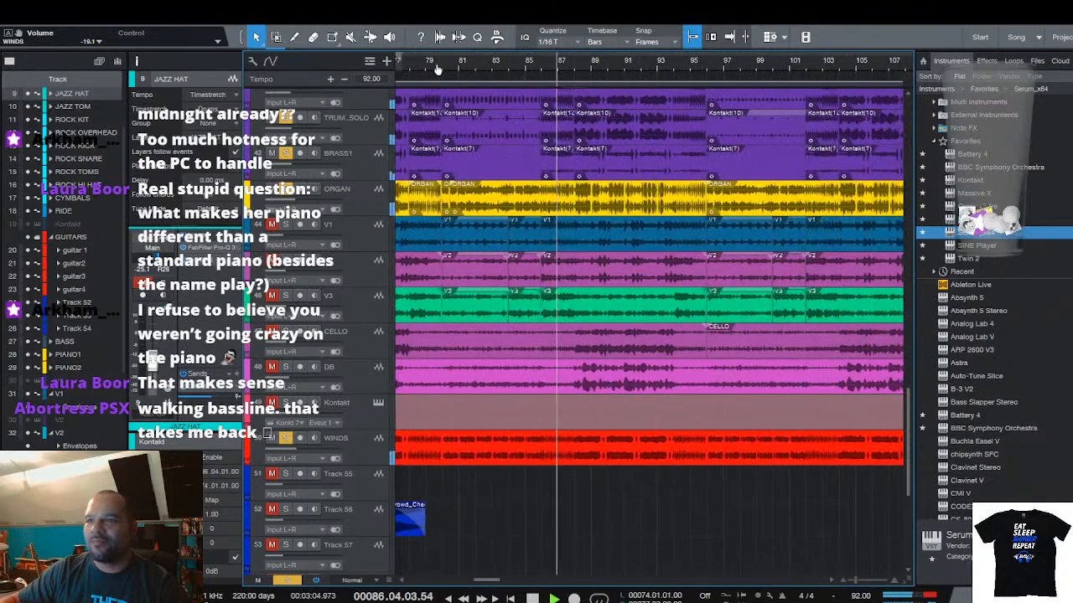
{"action": "scroll", "coordinate": [515, 220], "scroll_direction": "up", "scroll_amount": 2}
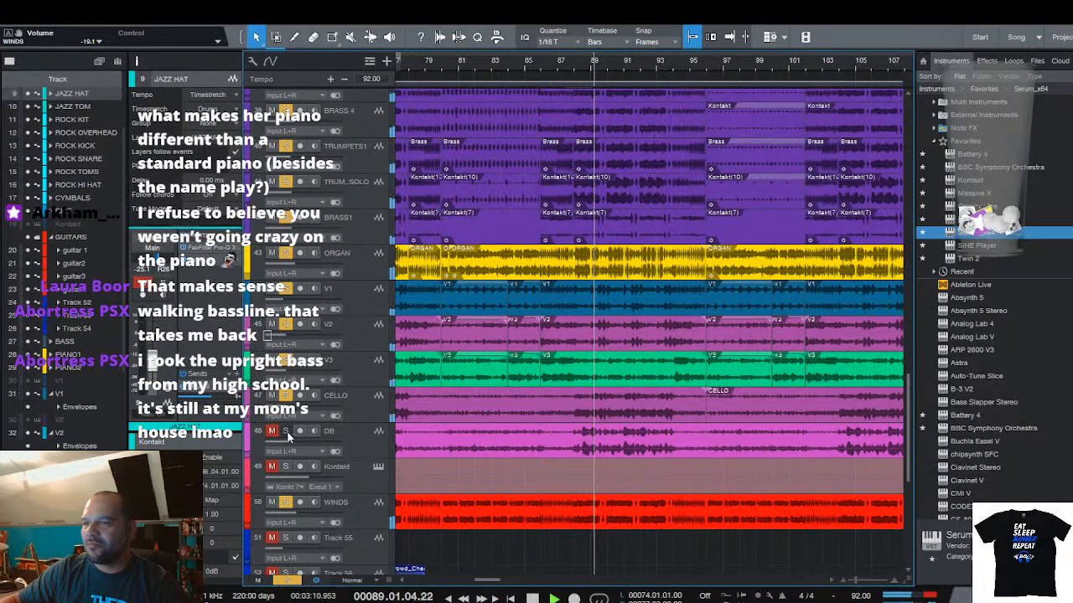
{"action": "left_click", "coordinate": [287, 432]}
{"action": "left_click", "coordinate": [287, 468]}
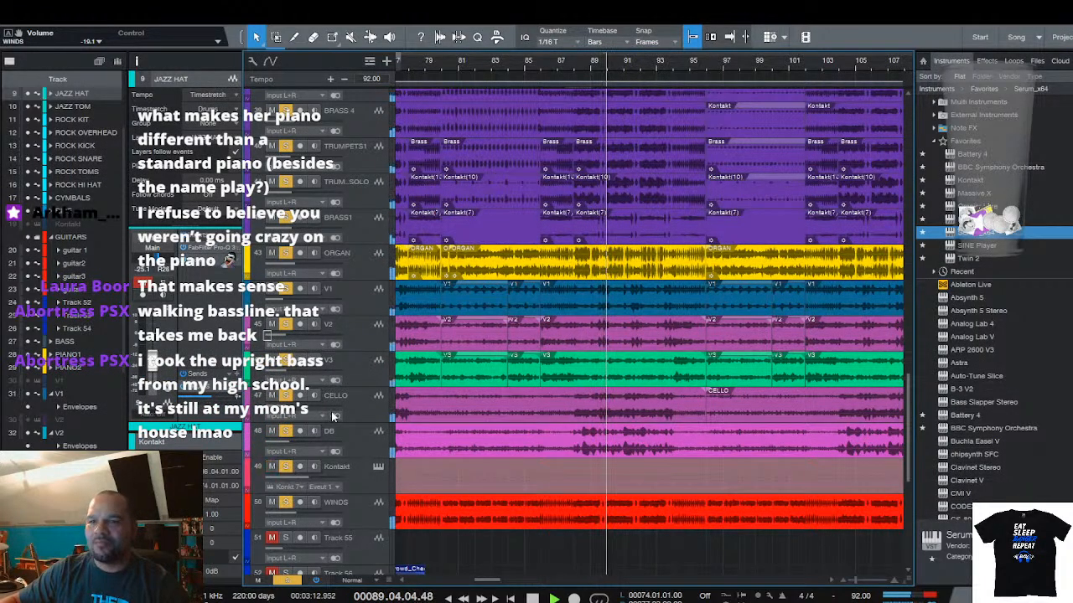
{"action": "scroll", "coordinate": [340, 385], "scroll_direction": "down", "scroll_amount": 4}
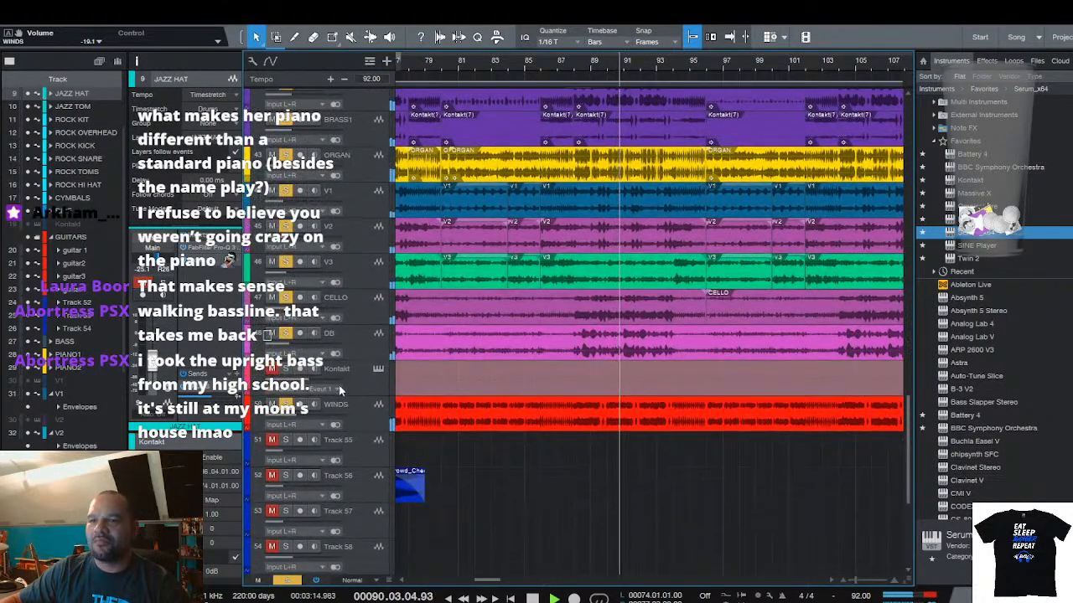
{"action": "scroll", "coordinate": [348, 343], "scroll_direction": "up", "scroll_amount": 2}
{"action": "scroll", "coordinate": [349, 330], "scroll_direction": "up", "scroll_amount": 2}
{"action": "scroll", "coordinate": [349, 337], "scroll_direction": "down", "scroll_amount": 3}
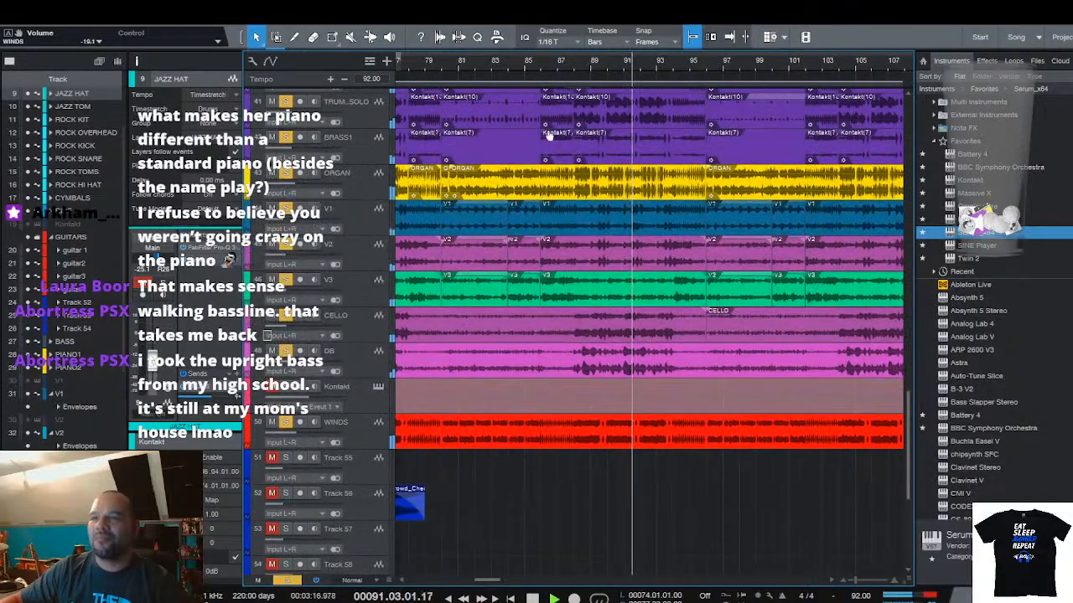
Add the guitar2, guitar3 and guitar4 tracks and Tracks 52 to 54 to the solo
{"action": "scroll", "coordinate": [611, 62], "scroll_direction": "down", "scroll_amount": 3}
{"action": "scroll", "coordinate": [608, 173], "scroll_direction": "up", "scroll_amount": 9}
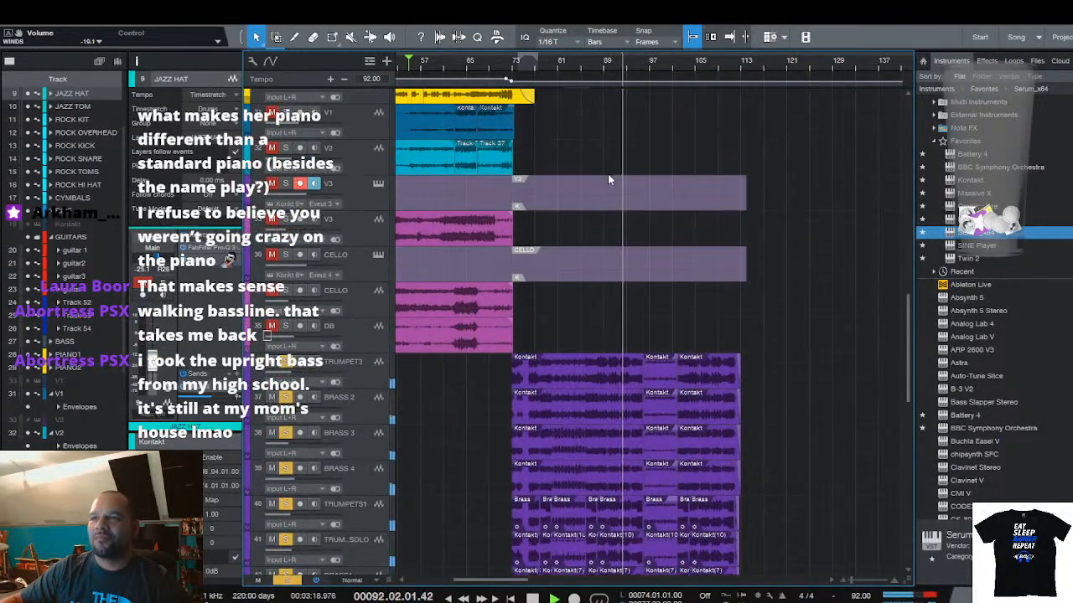
{"action": "scroll", "coordinate": [609, 172], "scroll_direction": "up", "scroll_amount": 3}
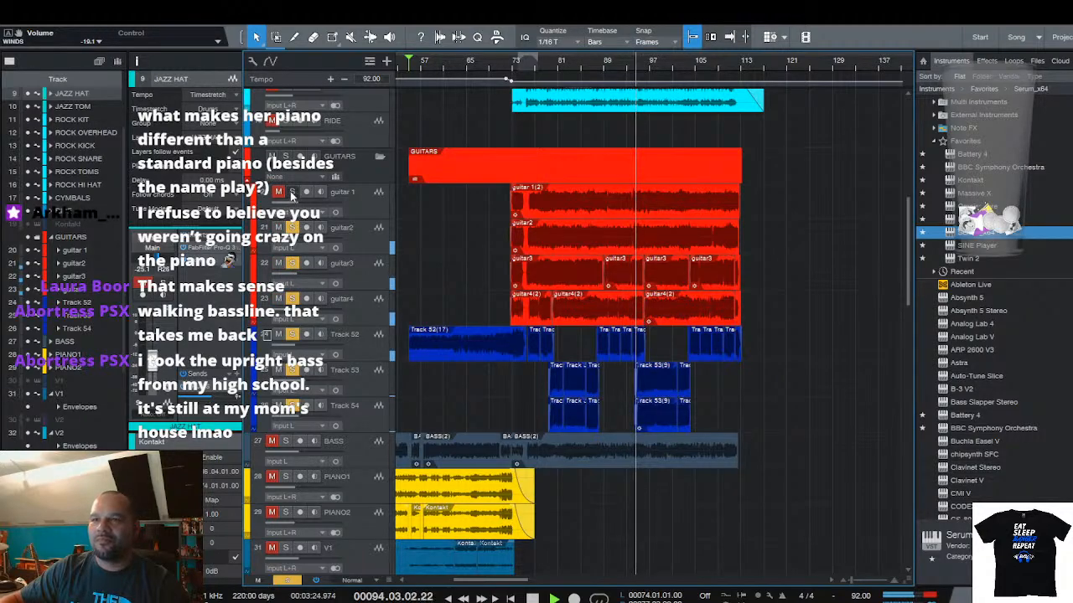
Clear all solos and look over the rock drum, guitar and bass tracks while the full mix plays
{"action": "left_click", "coordinate": [289, 581]}
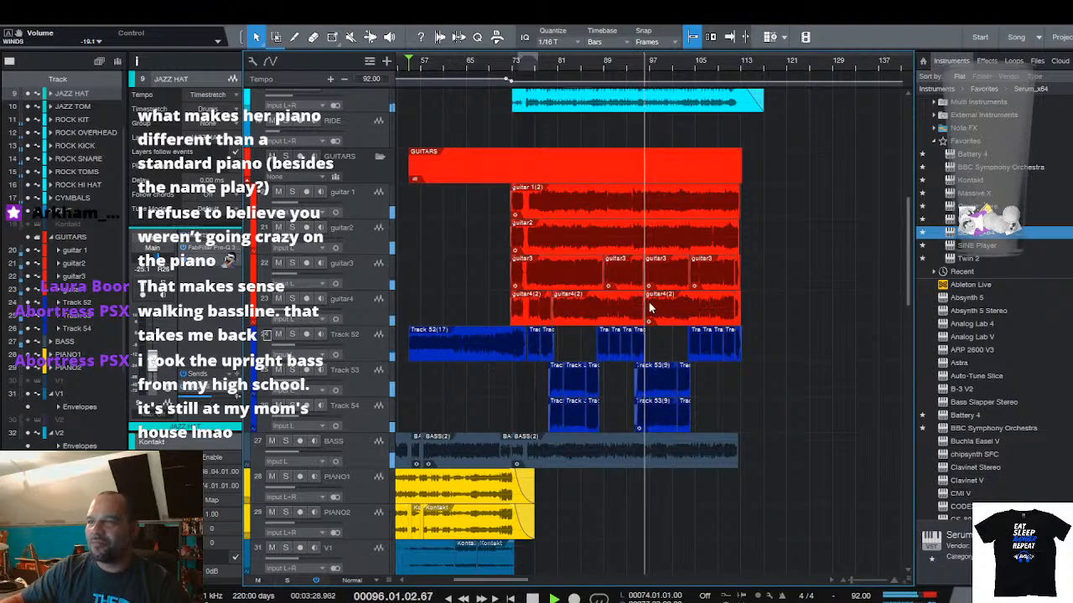
{"action": "scroll", "coordinate": [650, 308], "scroll_direction": "up", "scroll_amount": 3}
{"action": "scroll", "coordinate": [678, 67], "scroll_direction": "up", "scroll_amount": 5}
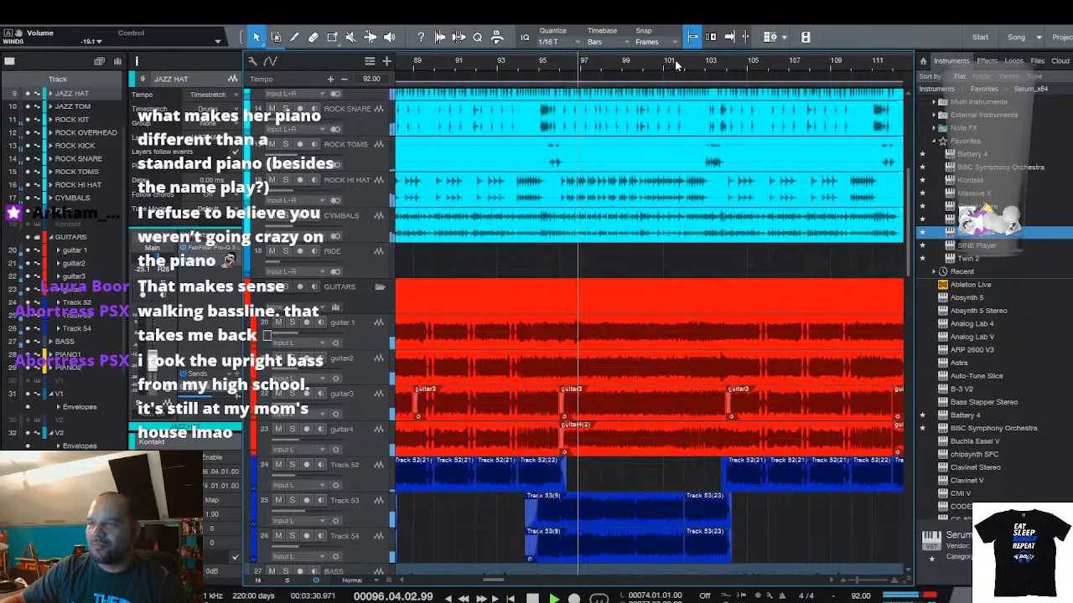
{"action": "scroll", "coordinate": [677, 65], "scroll_direction": "down", "scroll_amount": 4}
{"action": "scroll", "coordinate": [725, 230], "scroll_direction": "up", "scroll_amount": 4}
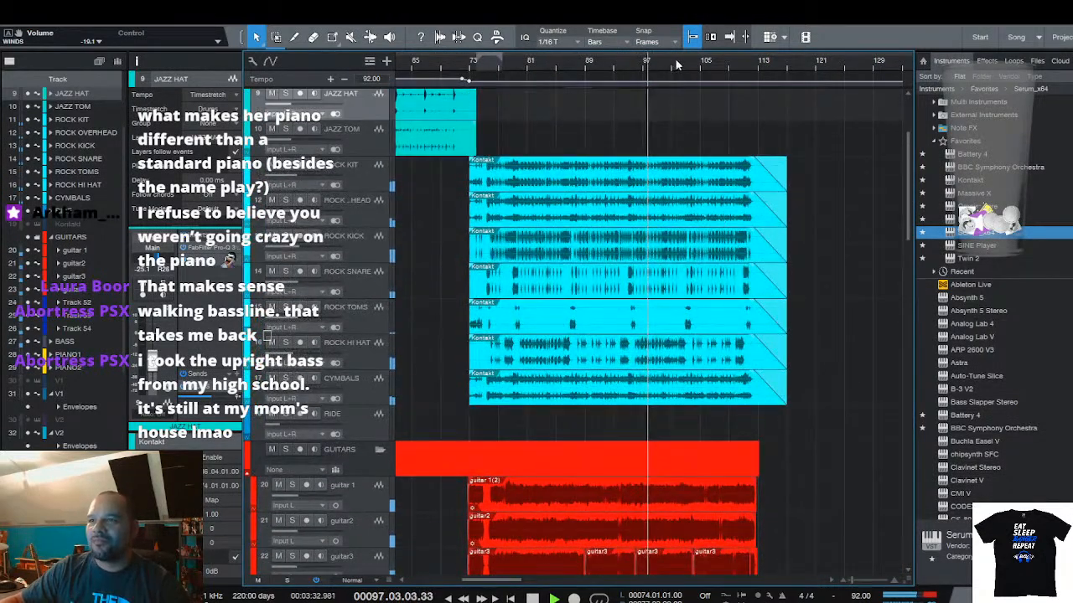
{"action": "scroll", "coordinate": [677, 67], "scroll_direction": "up", "scroll_amount": 8}
{"action": "scroll", "coordinate": [664, 195], "scroll_direction": "down", "scroll_amount": 10}
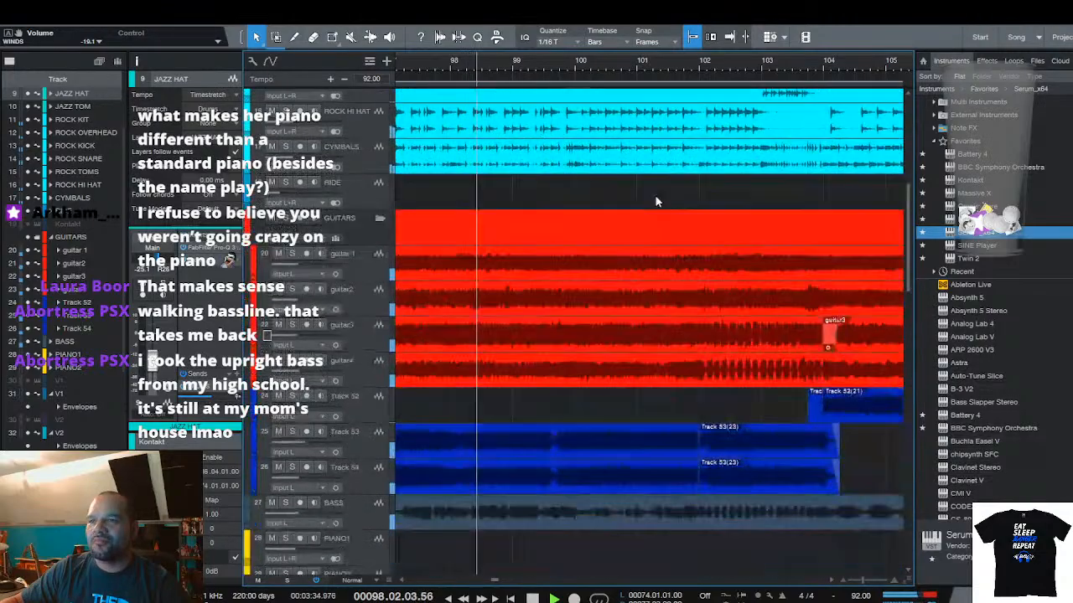
{"action": "scroll", "coordinate": [650, 67], "scroll_direction": "down", "scroll_amount": 3}
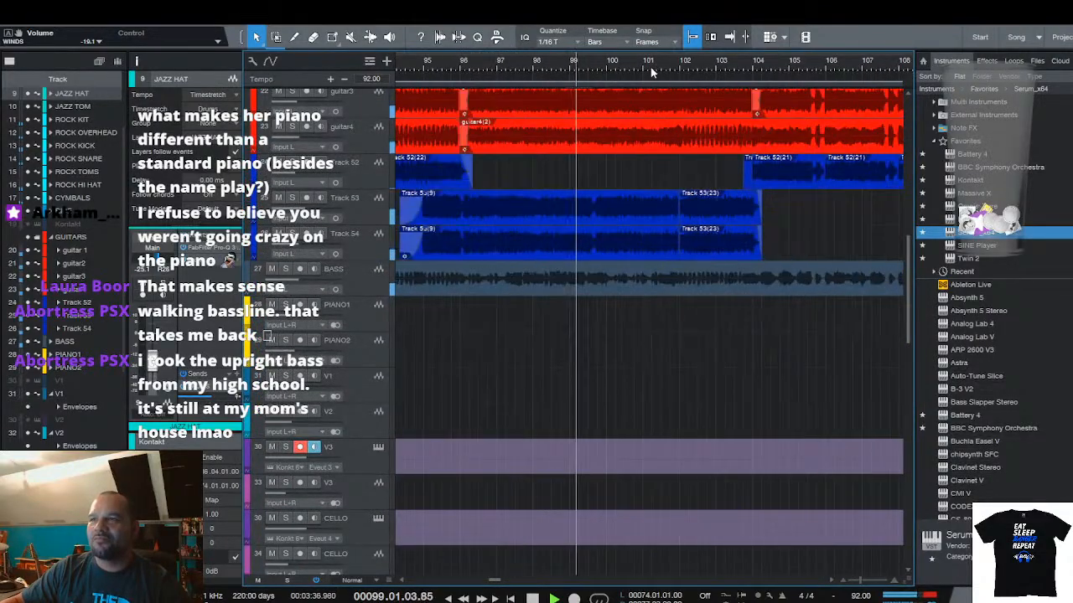
Look over the brass, organ, string, winds and crowd tracks up to the song's ending during full-mix playback
{"action": "scroll", "coordinate": [657, 205], "scroll_direction": "down", "scroll_amount": 10}
{"action": "scroll", "coordinate": [650, 243], "scroll_direction": "down", "scroll_amount": 9}
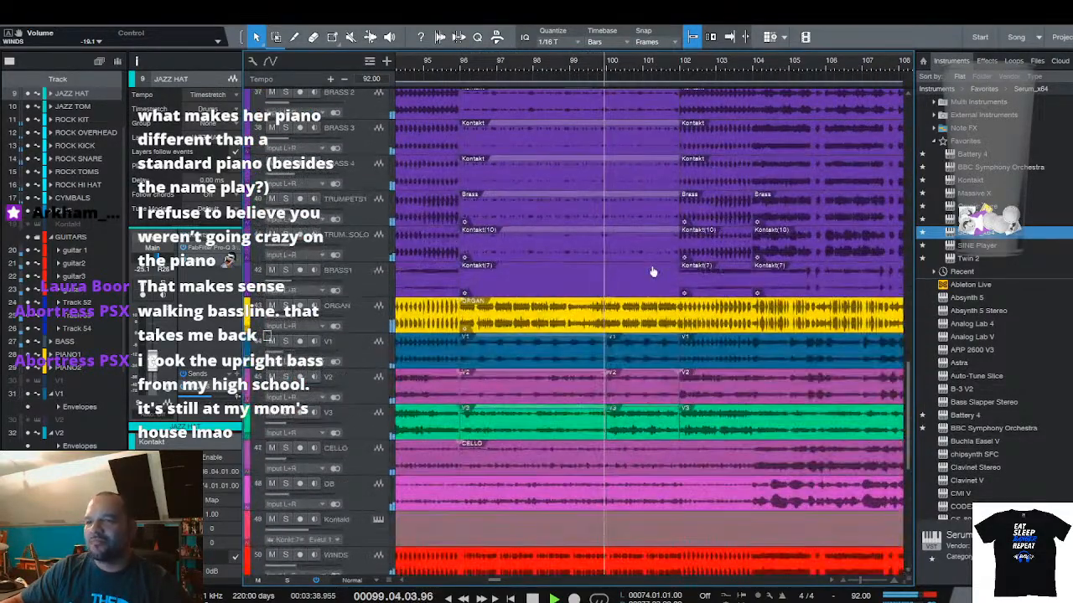
{"action": "scroll", "coordinate": [677, 217], "scroll_direction": "down", "scroll_amount": 8}
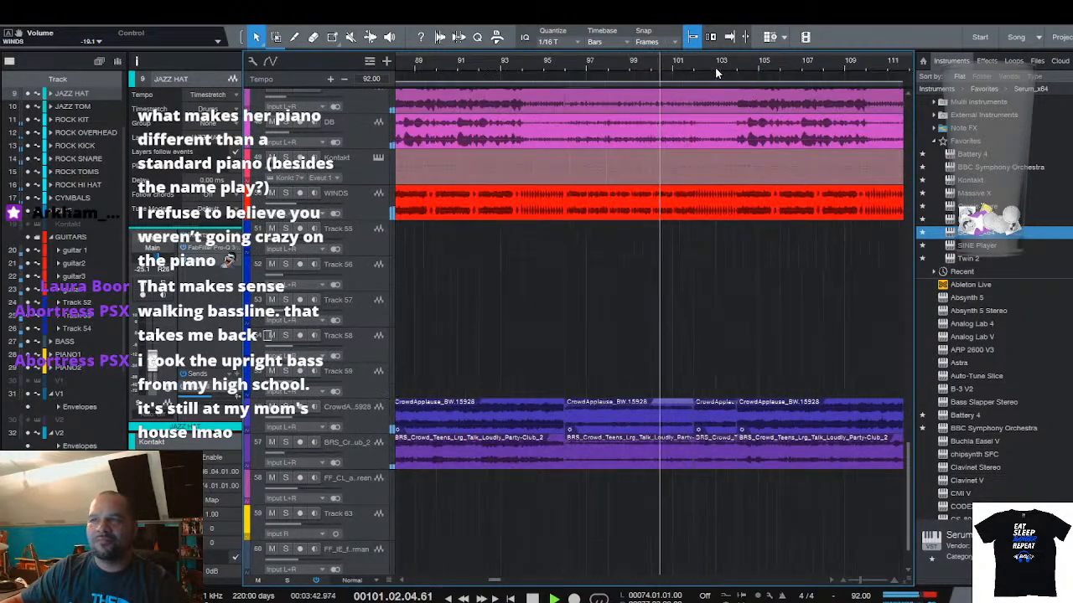
{"action": "scroll", "coordinate": [549, 66], "scroll_direction": "down", "scroll_amount": 3}
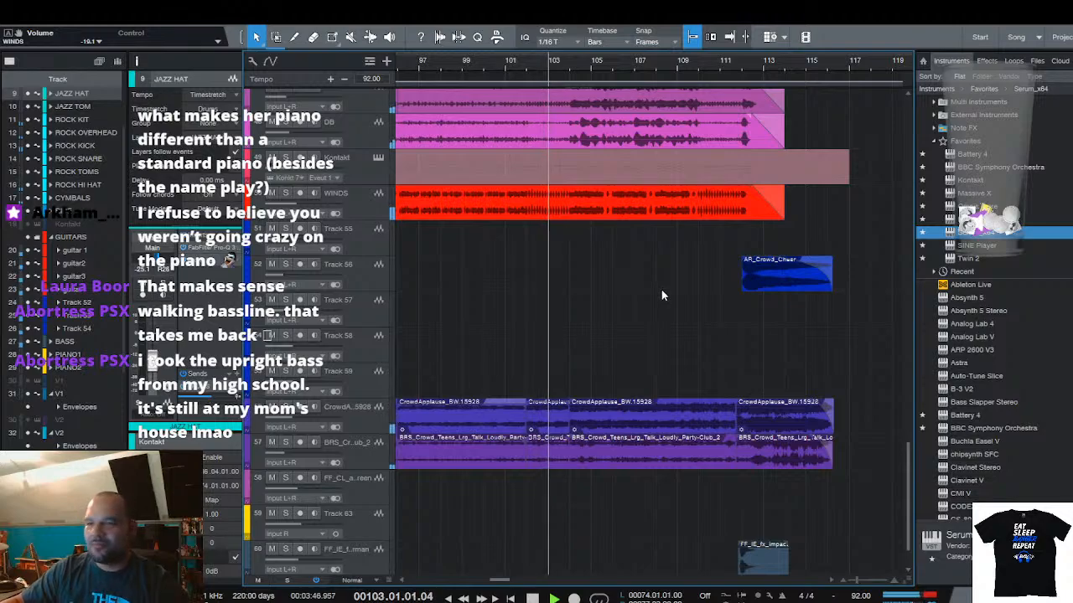
{"action": "scroll", "coordinate": [662, 289], "scroll_direction": "down", "scroll_amount": 2}
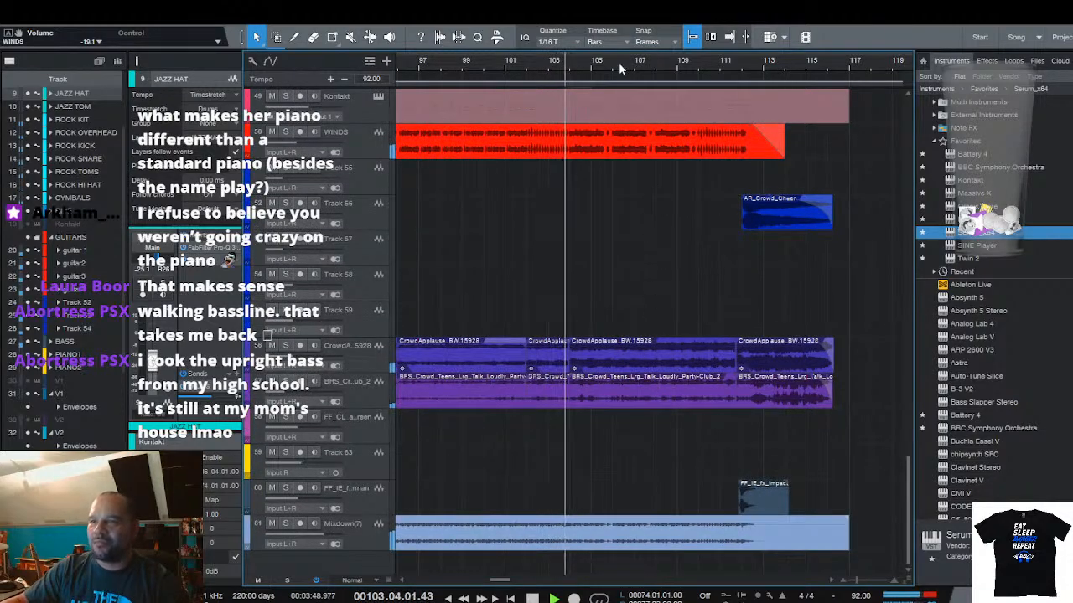
{"action": "scroll", "coordinate": [633, 259], "scroll_direction": "up", "scroll_amount": 2}
{"action": "scroll", "coordinate": [631, 252], "scroll_direction": "up", "scroll_amount": 2}
{"action": "scroll", "coordinate": [632, 252], "scroll_direction": "up", "scroll_amount": 9}
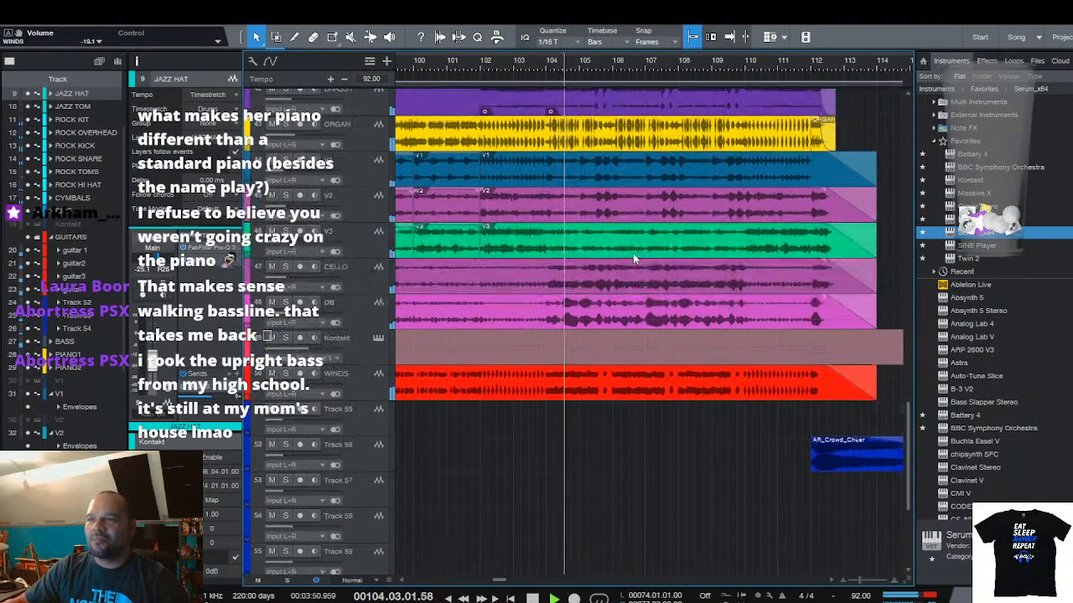
{"action": "scroll", "coordinate": [637, 228], "scroll_direction": "up", "scroll_amount": 2}
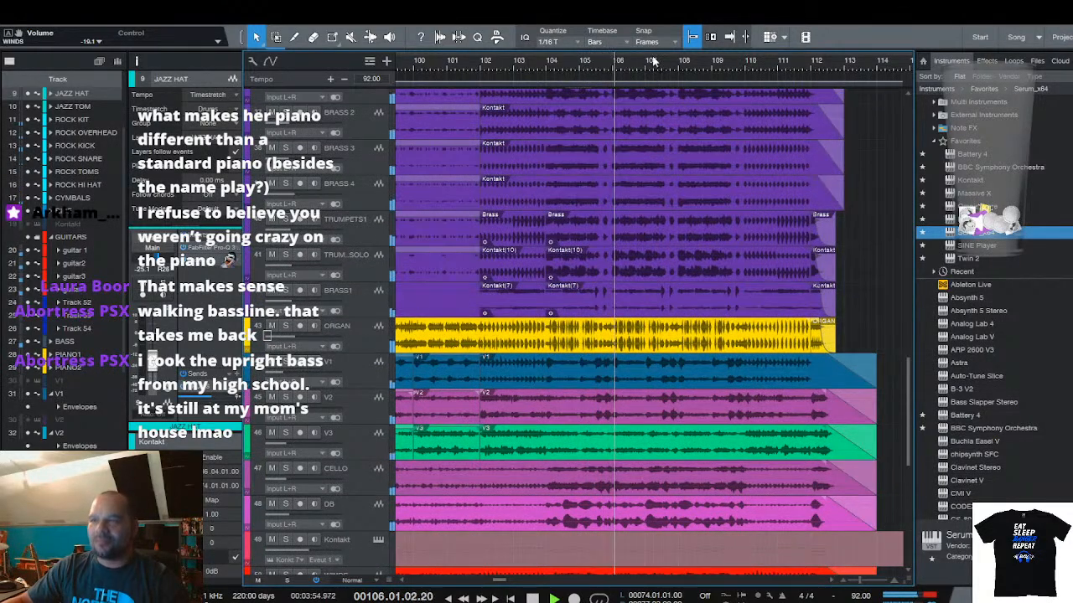
{"action": "scroll", "coordinate": [647, 99], "scroll_direction": "down", "scroll_amount": 5}
{"action": "scroll", "coordinate": [662, 248], "scroll_direction": "down", "scroll_amount": 12}
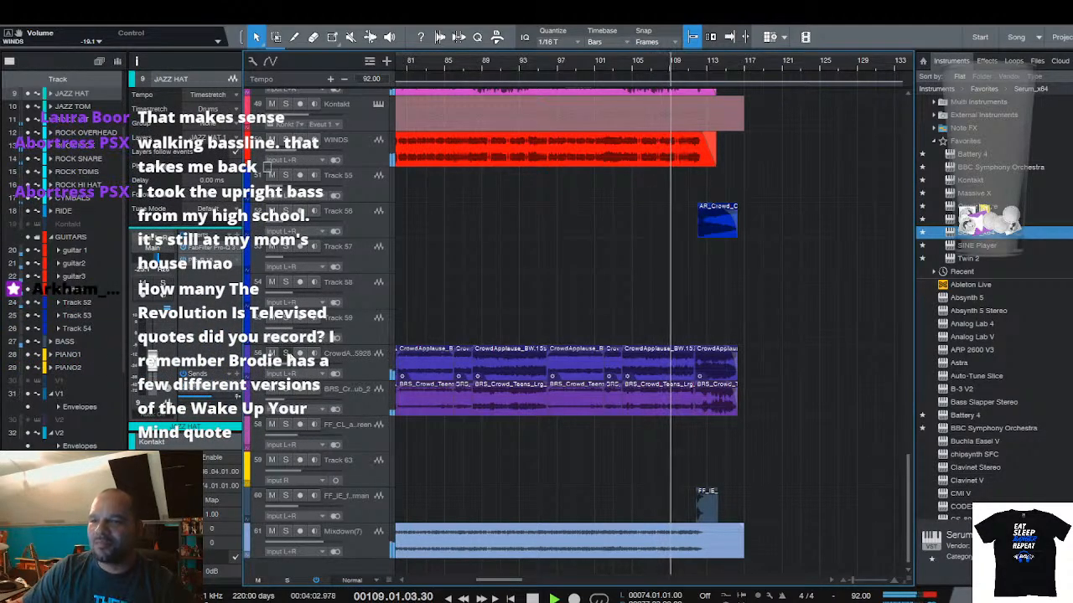
Mute the Mixdown(7) track and move playback back to about bar 69, where the crowd clips begin
{"action": "left_click", "coordinate": [272, 531]}
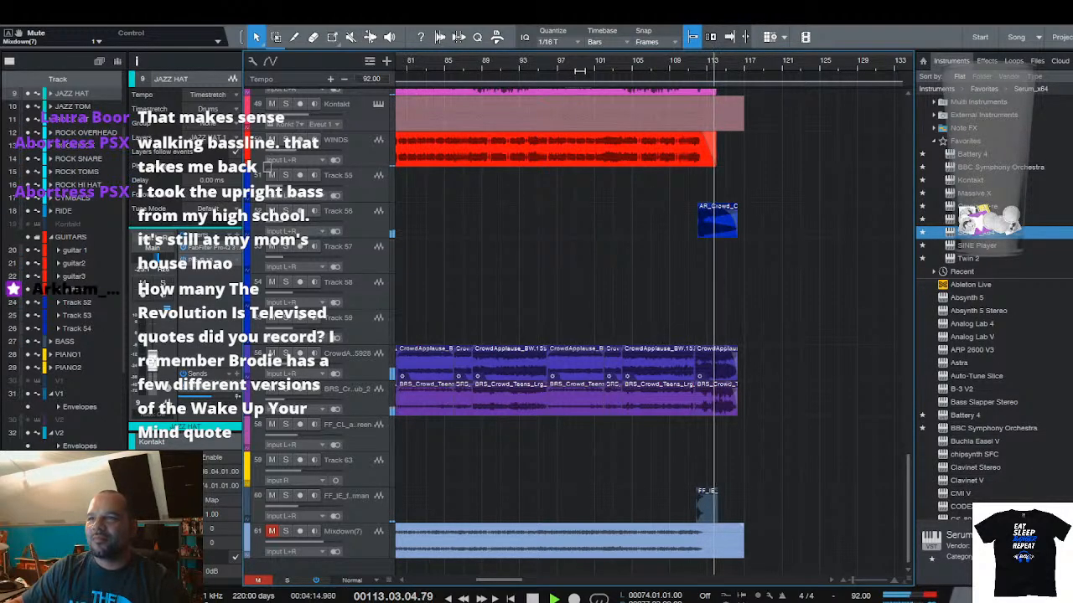
{"action": "scroll", "coordinate": [585, 75], "scroll_direction": "down", "scroll_amount": 3}
{"action": "scroll", "coordinate": [472, 67], "scroll_direction": "up", "scroll_amount": 4}
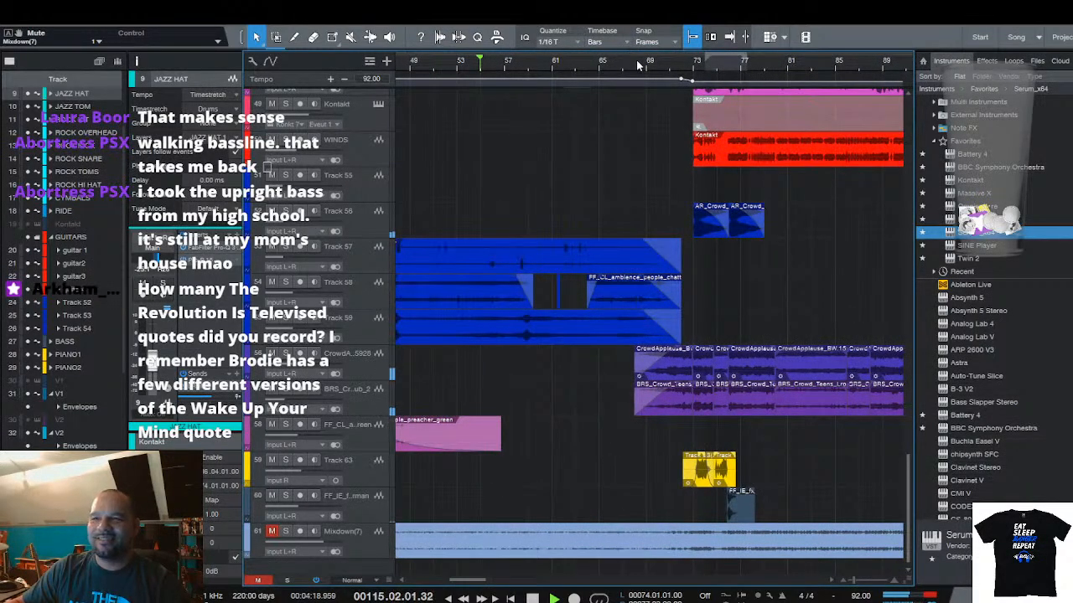
{"action": "scroll", "coordinate": [639, 66], "scroll_direction": "down", "scroll_amount": 2}
{"action": "left_click", "coordinate": [648, 62]}
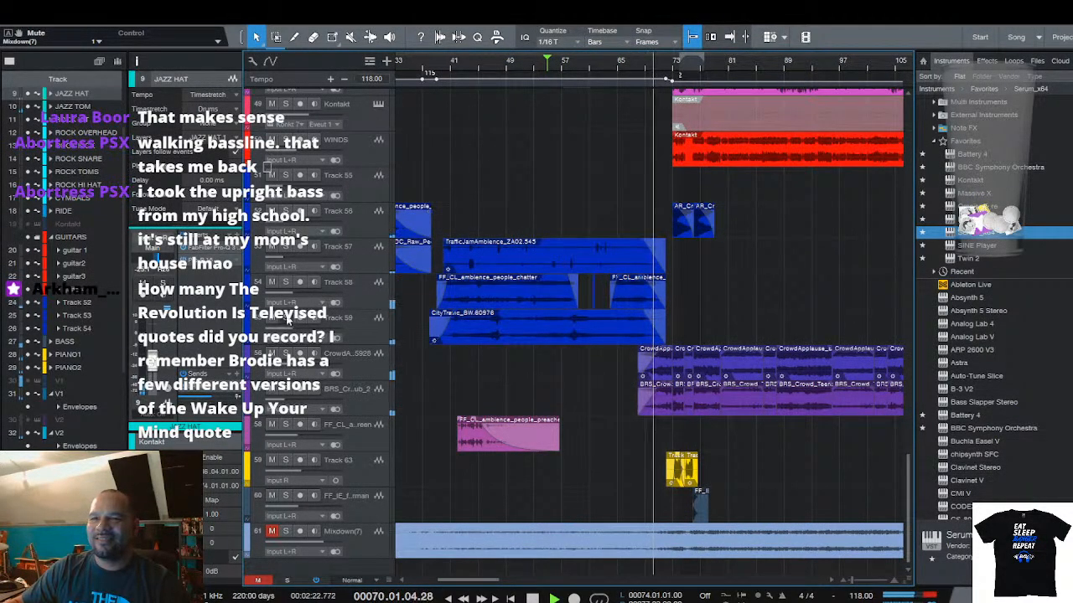
Solo the ambience on Tracks 57, 58 and 59 and play it from bar 44
{"action": "left_click", "coordinate": [476, 65]}
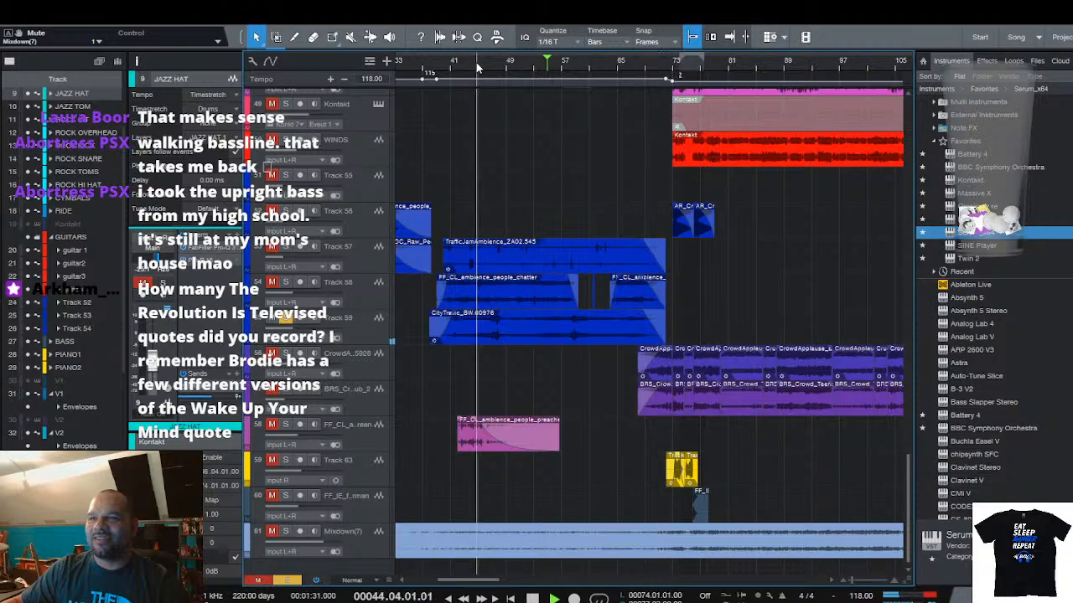
{"action": "left_click", "coordinate": [286, 281]}
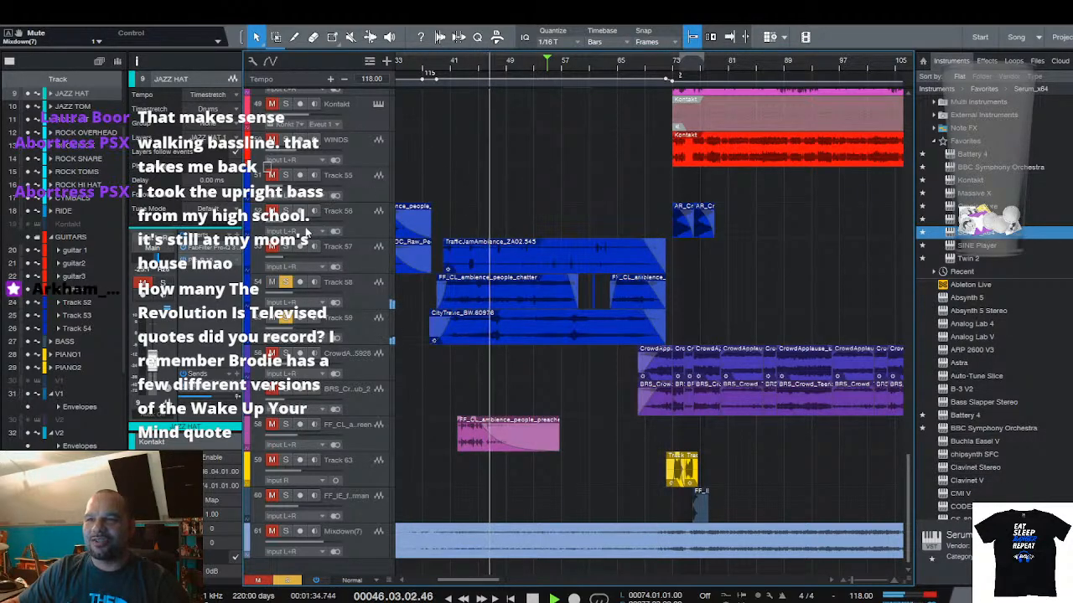
{"action": "scroll", "coordinate": [510, 63], "scroll_direction": "up", "scroll_amount": 5}
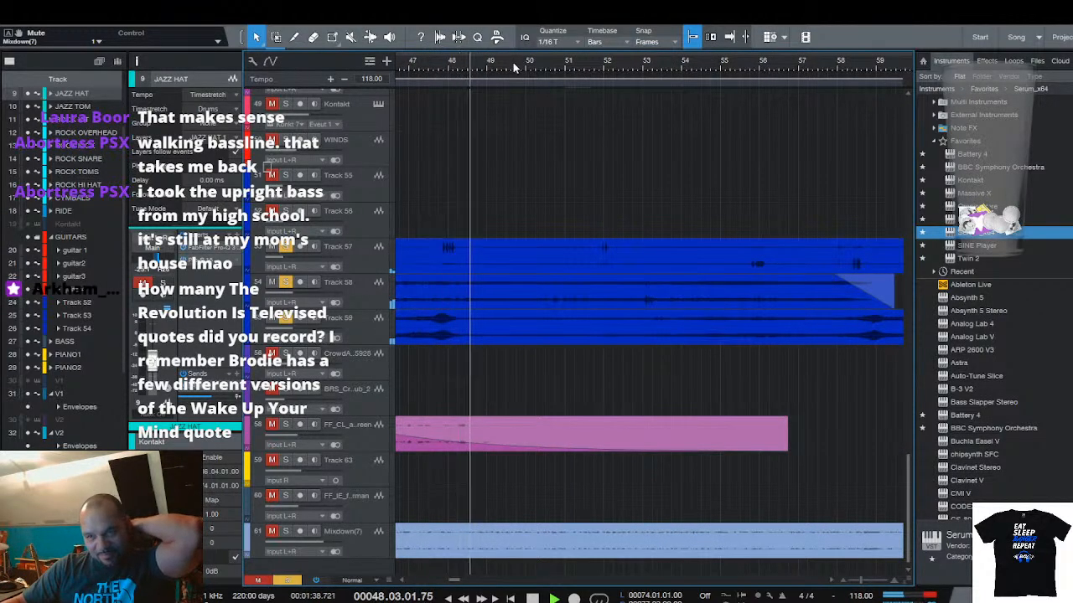
{"action": "scroll", "coordinate": [557, 126], "scroll_direction": "down", "scroll_amount": 5}
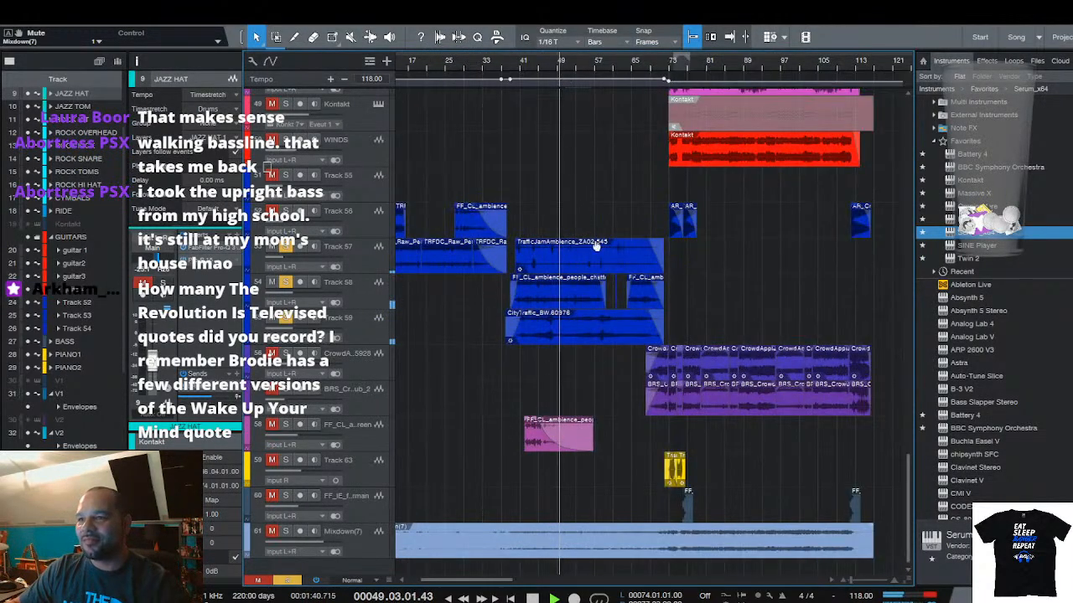